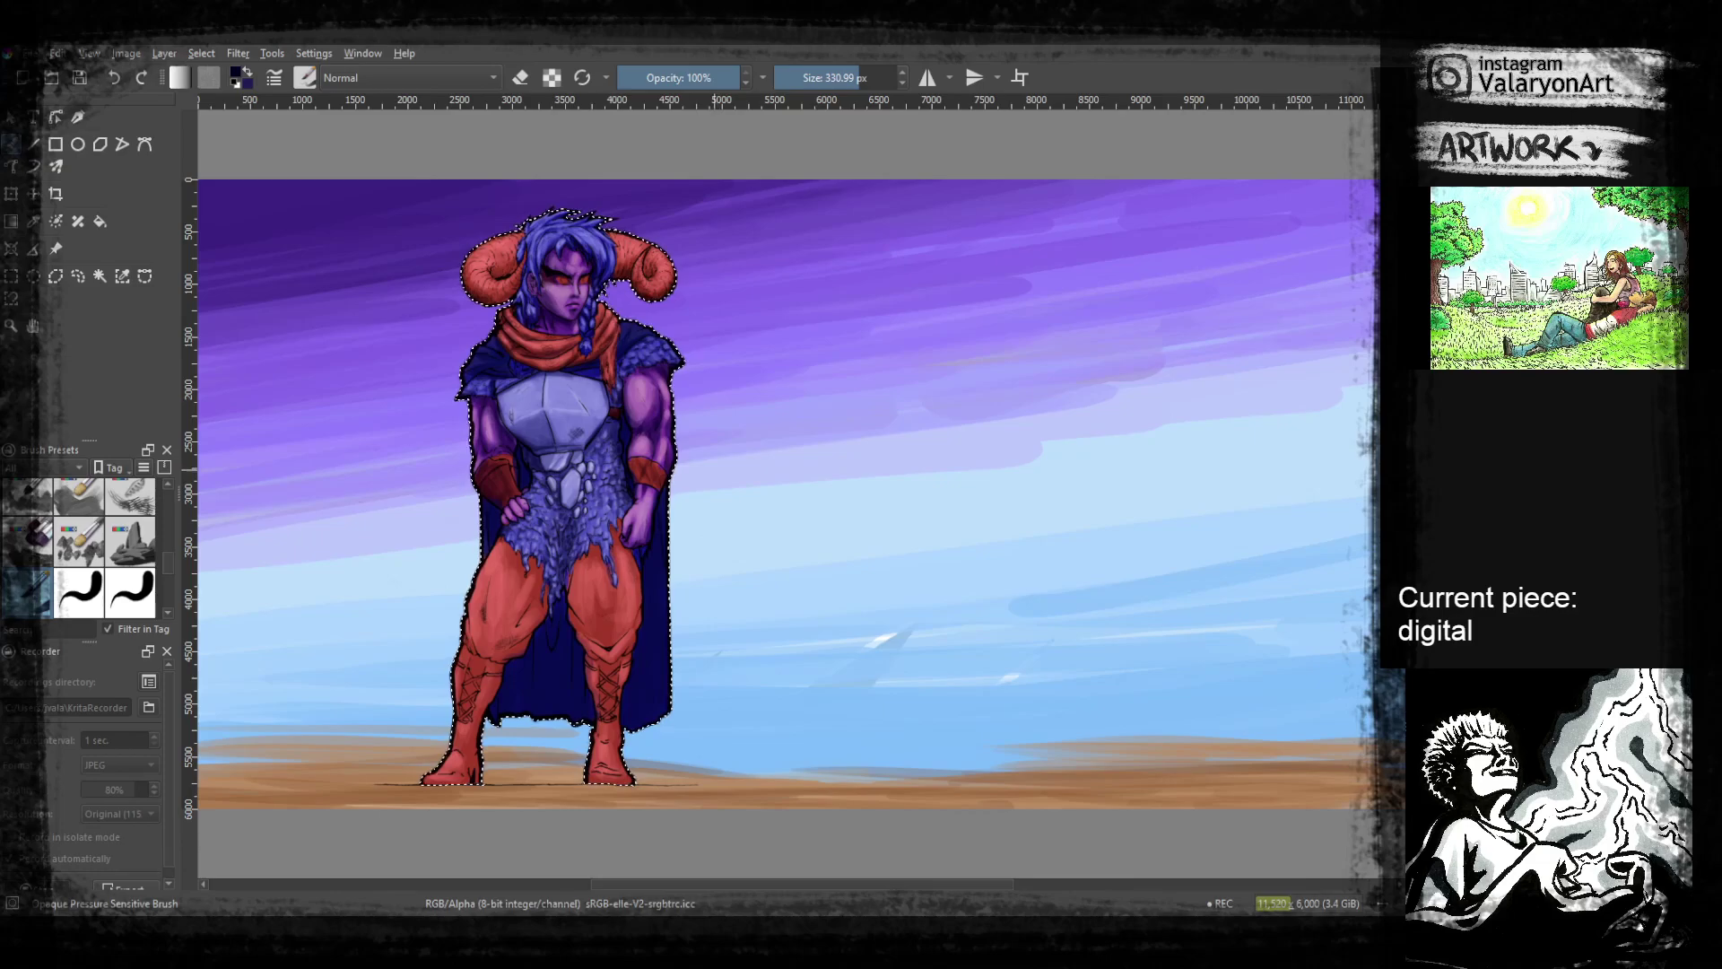
Paint round light blue irises over both red eyes with a 50.92 px brush, then lower the brush opacity to 17%
{"action": "scroll", "coordinate": [730, 388], "scroll_direction": "up", "scroll_amount": 6}
{"action": "scroll", "coordinate": [849, 568], "scroll_direction": "down", "scroll_amount": 6}
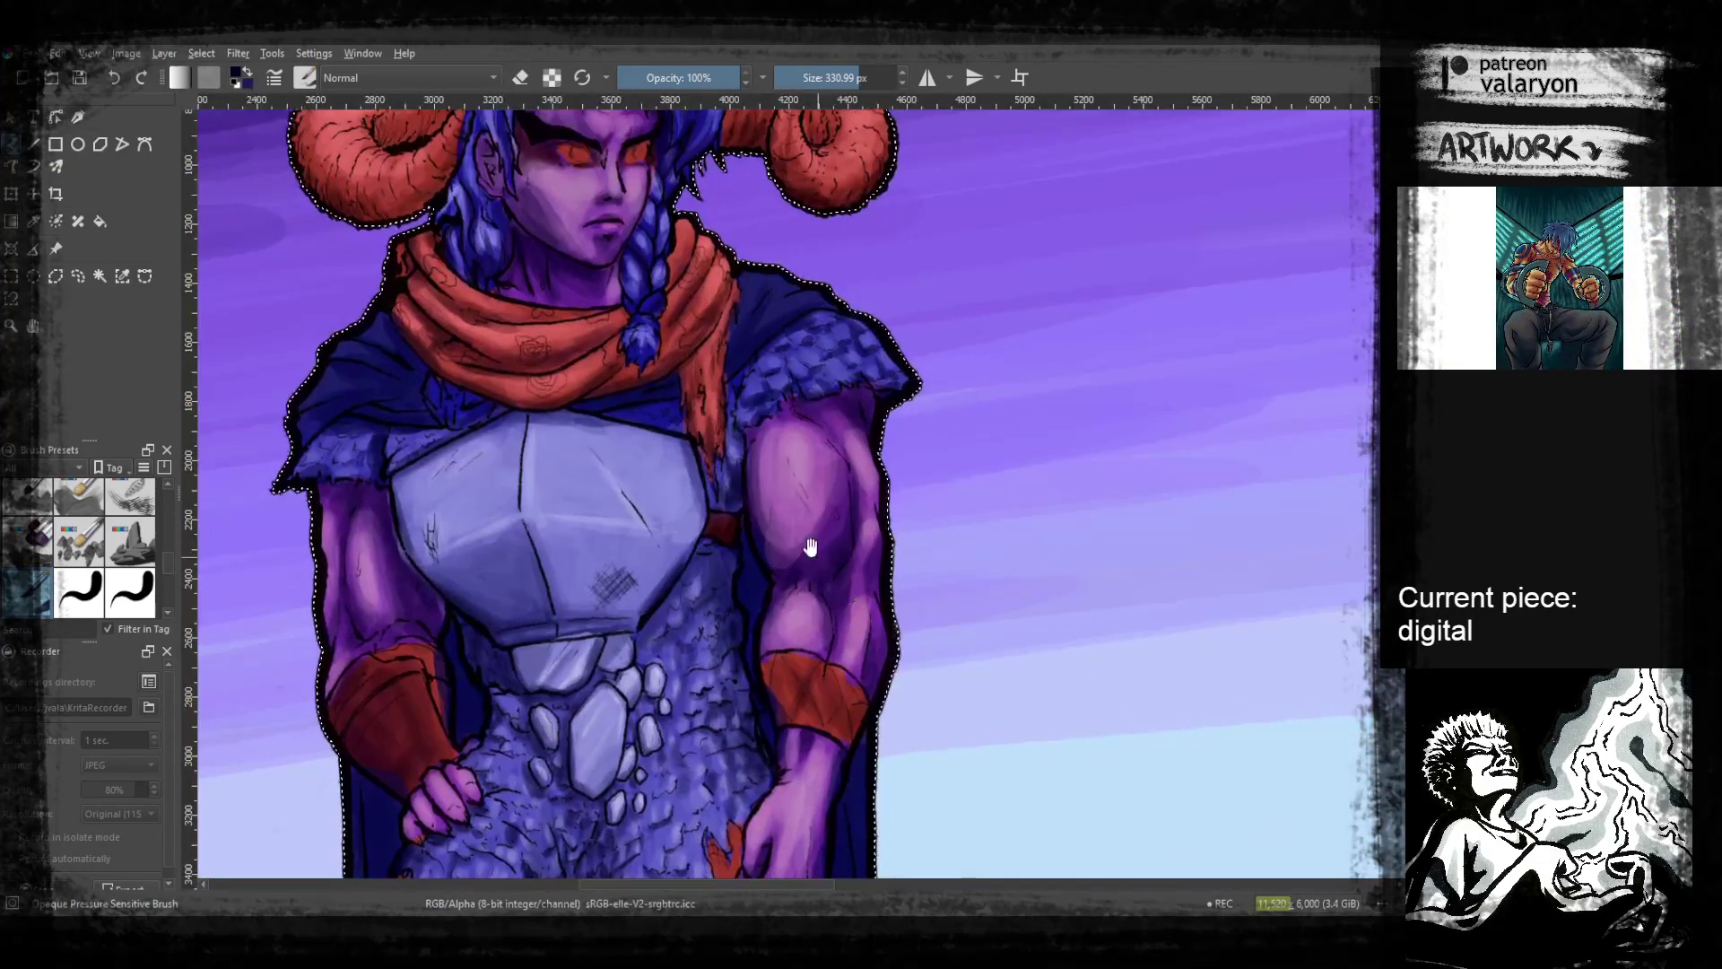
{"action": "left_click_drag", "start_coordinate": [811, 547], "coordinate": [884, 627]}
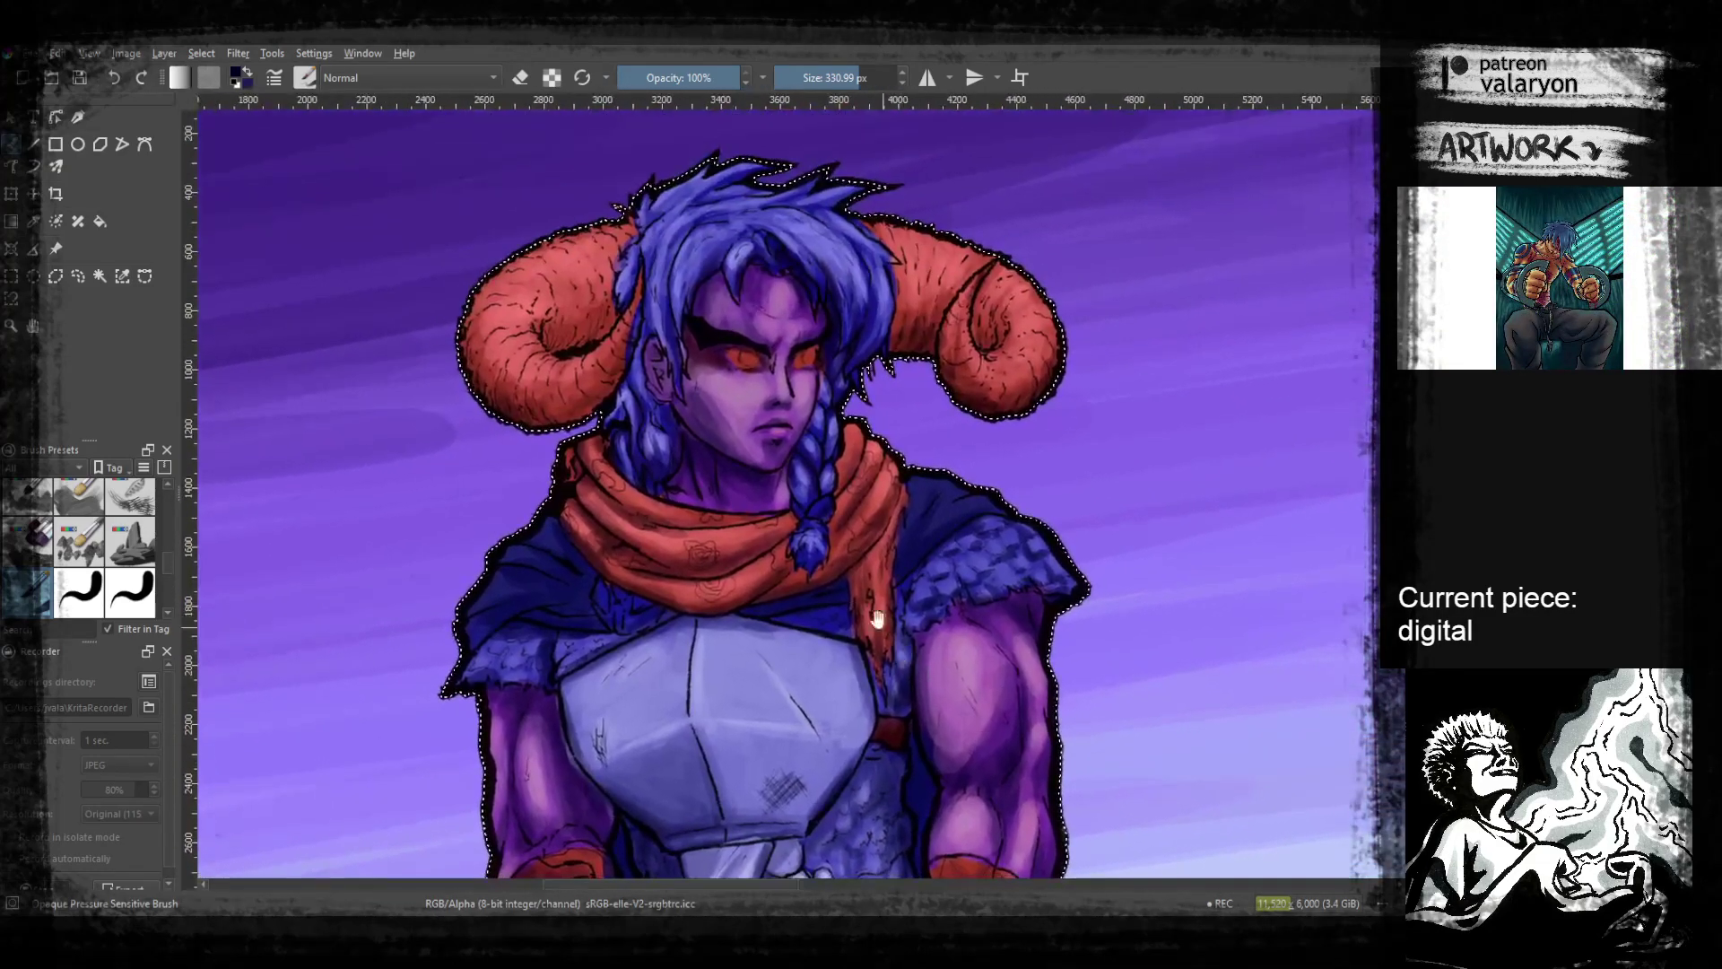
{"action": "left_click_drag", "start_coordinate": [745, 450], "coordinate": [784, 511]}
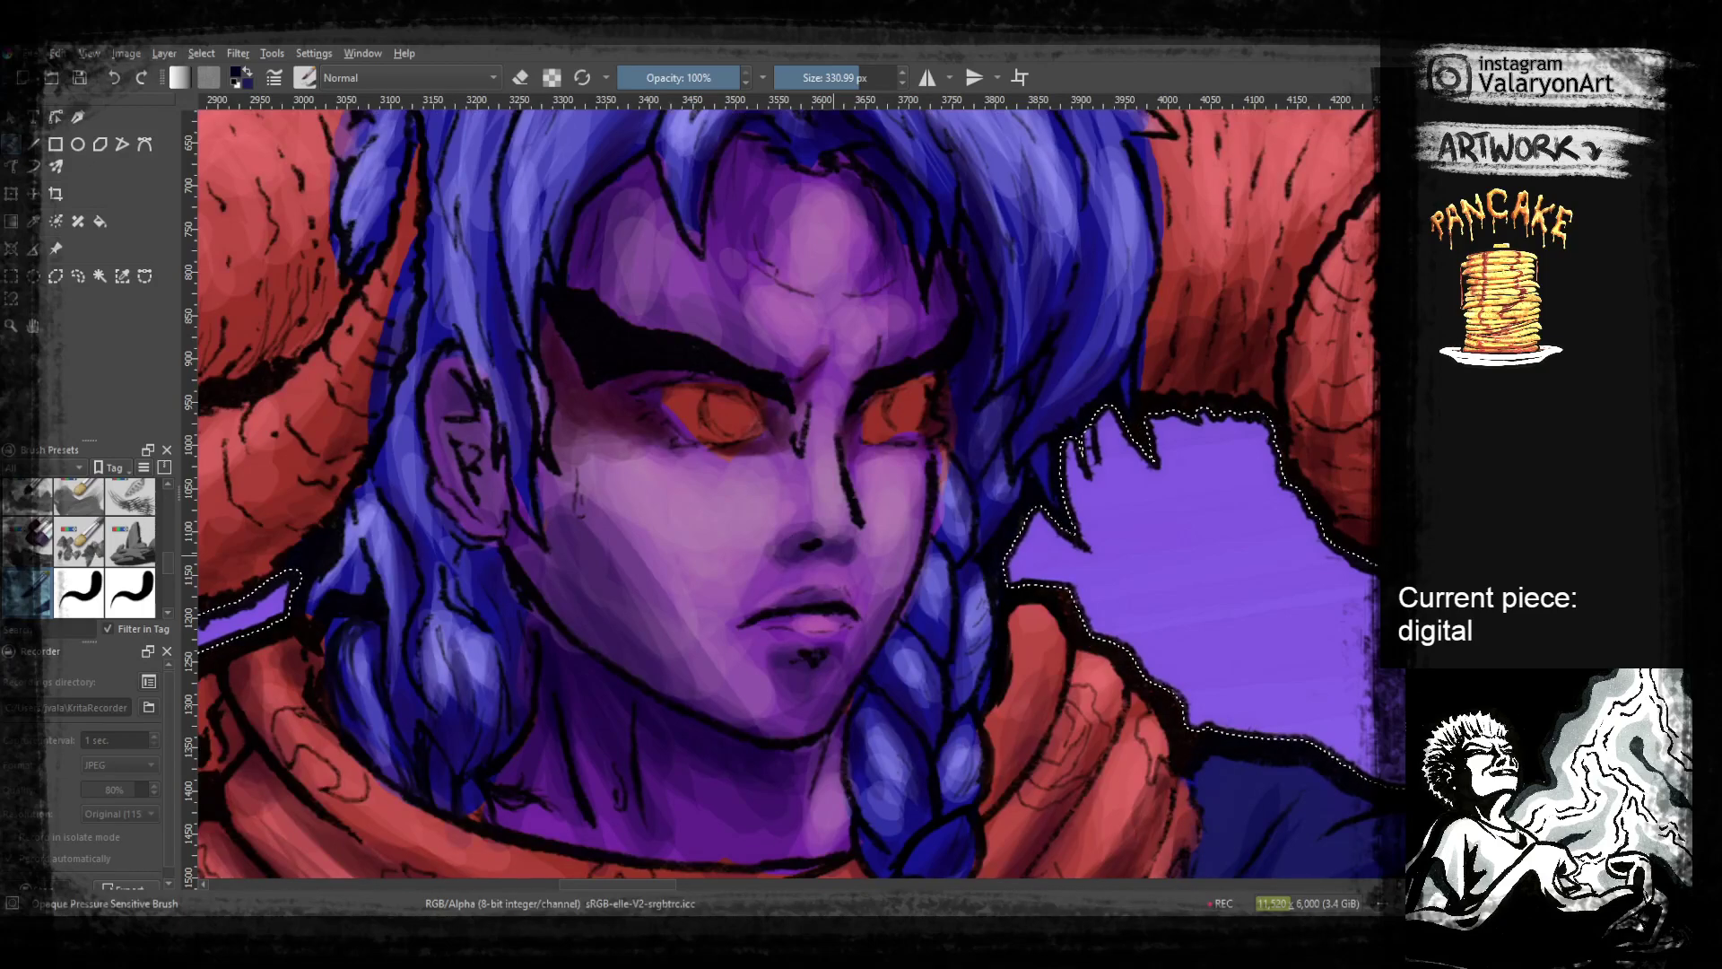
{"action": "left_click", "coordinate": [561, 368], "text": "ctrl"}
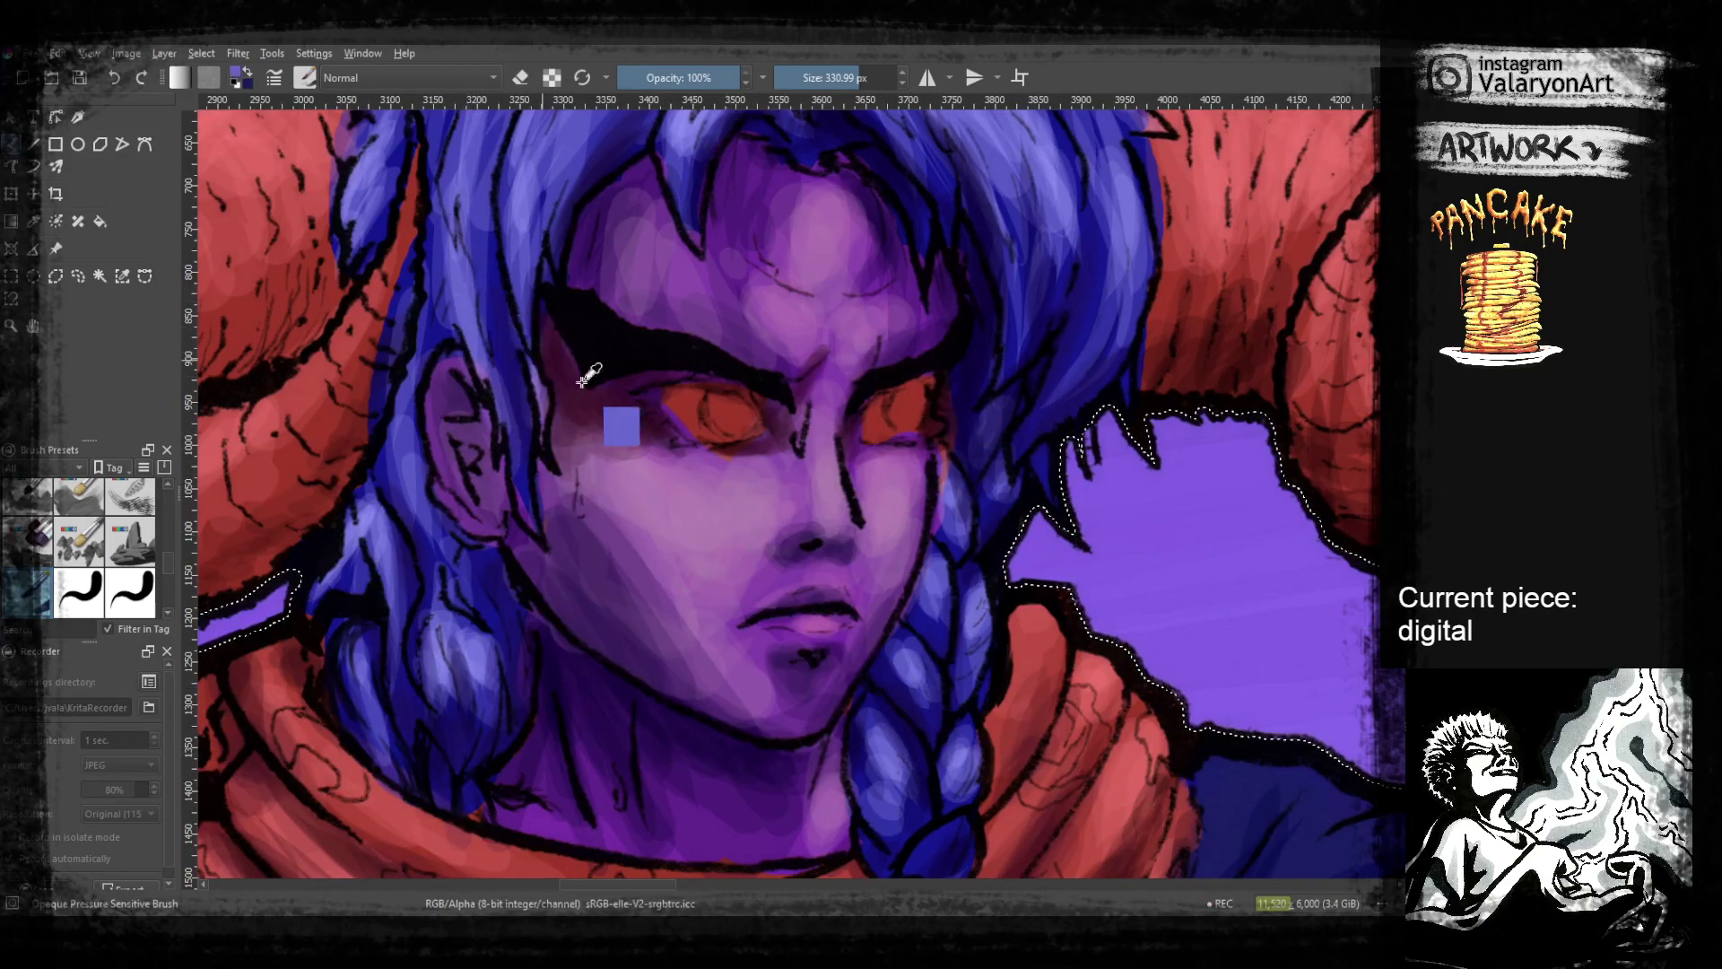
{"action": "left_click_drag", "start_coordinate": [845, 77], "coordinate": [819, 78]}
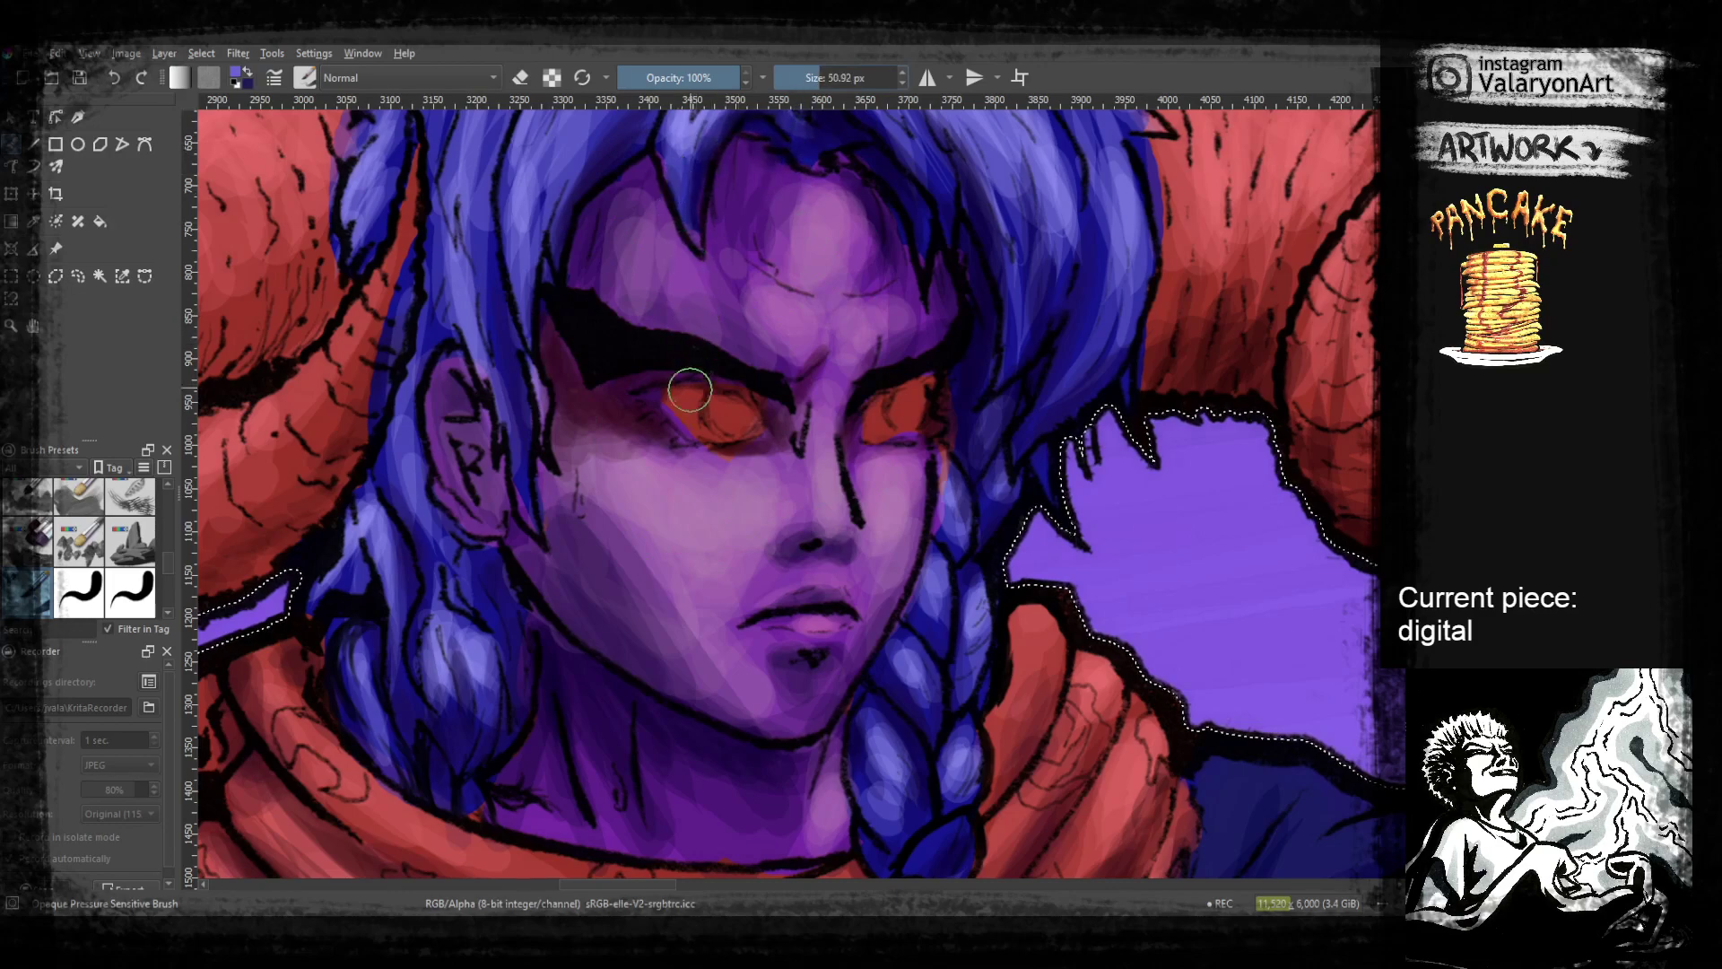
{"action": "left_click_drag", "start_coordinate": [717, 404], "coordinate": [731, 415]}
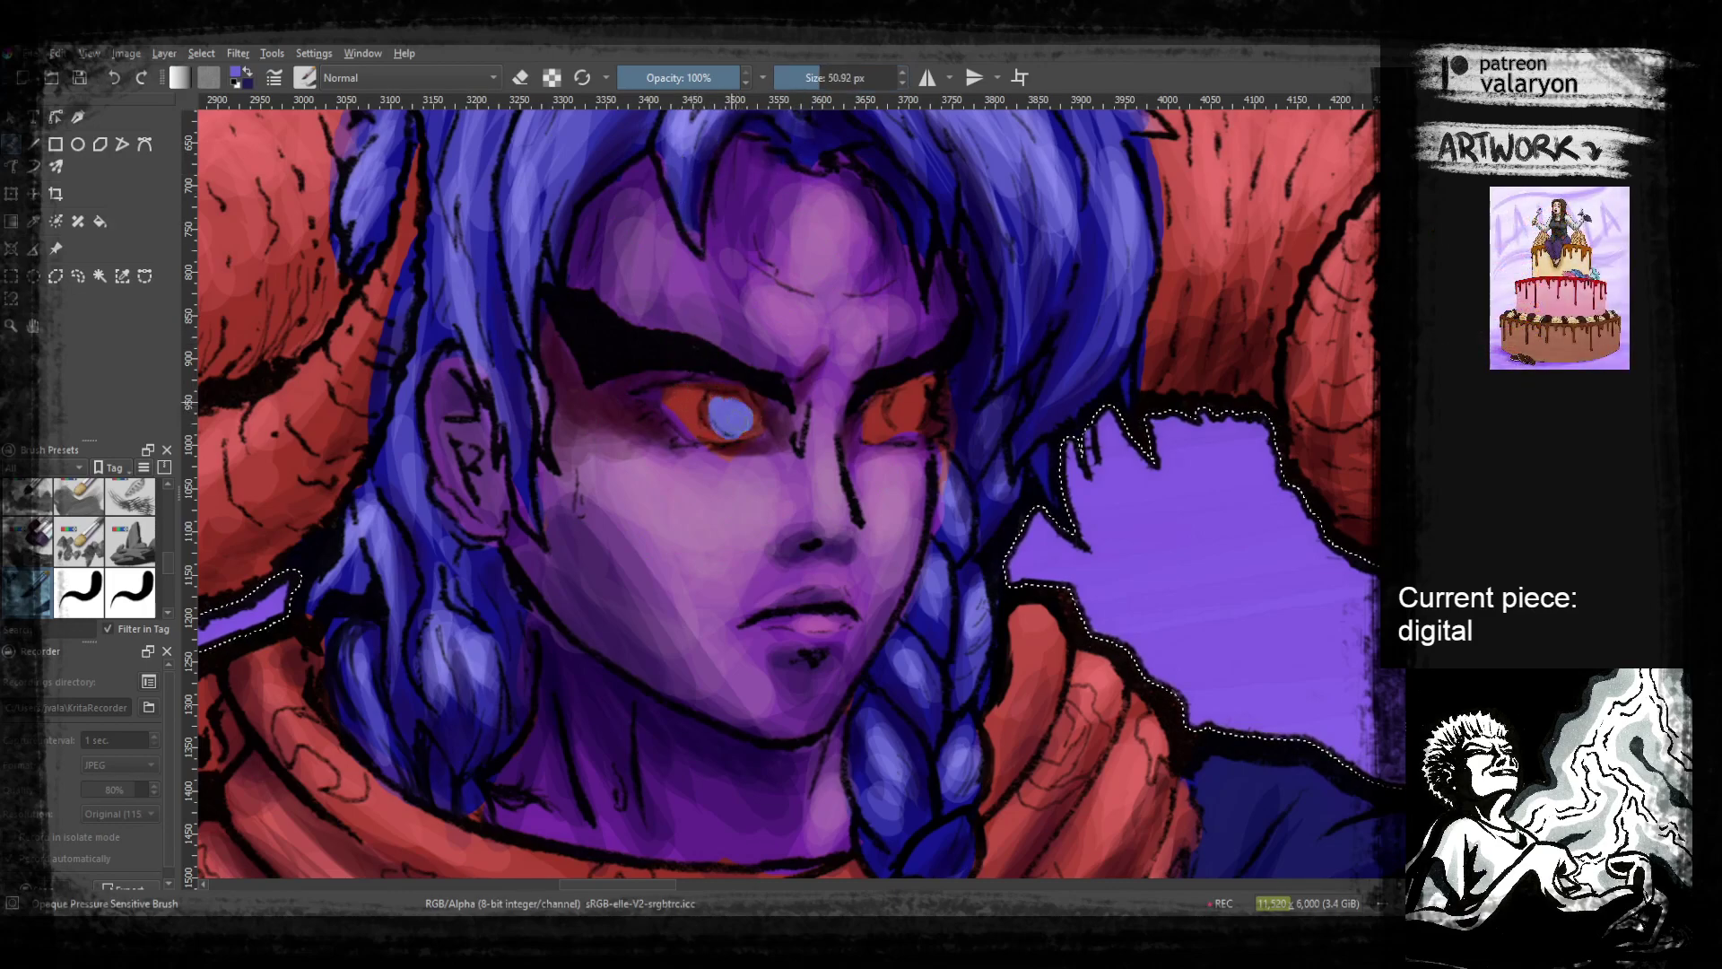
{"action": "left_click_drag", "start_coordinate": [904, 409], "coordinate": [915, 402]}
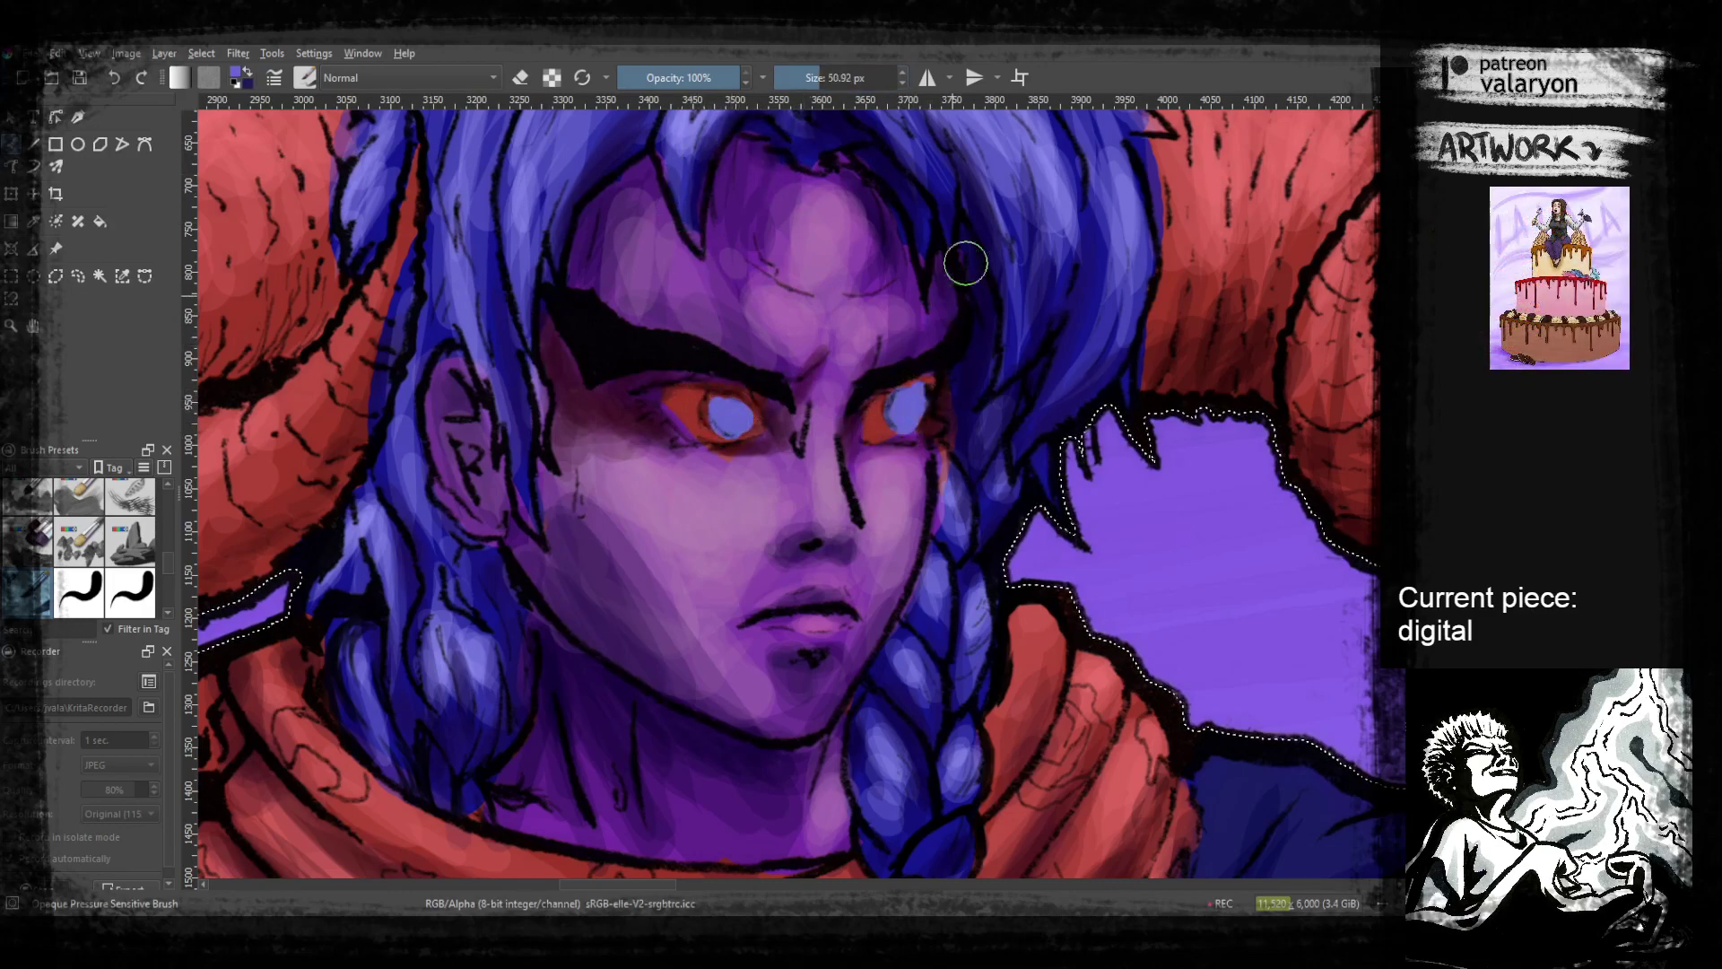
{"action": "left_click", "coordinate": [638, 77]}
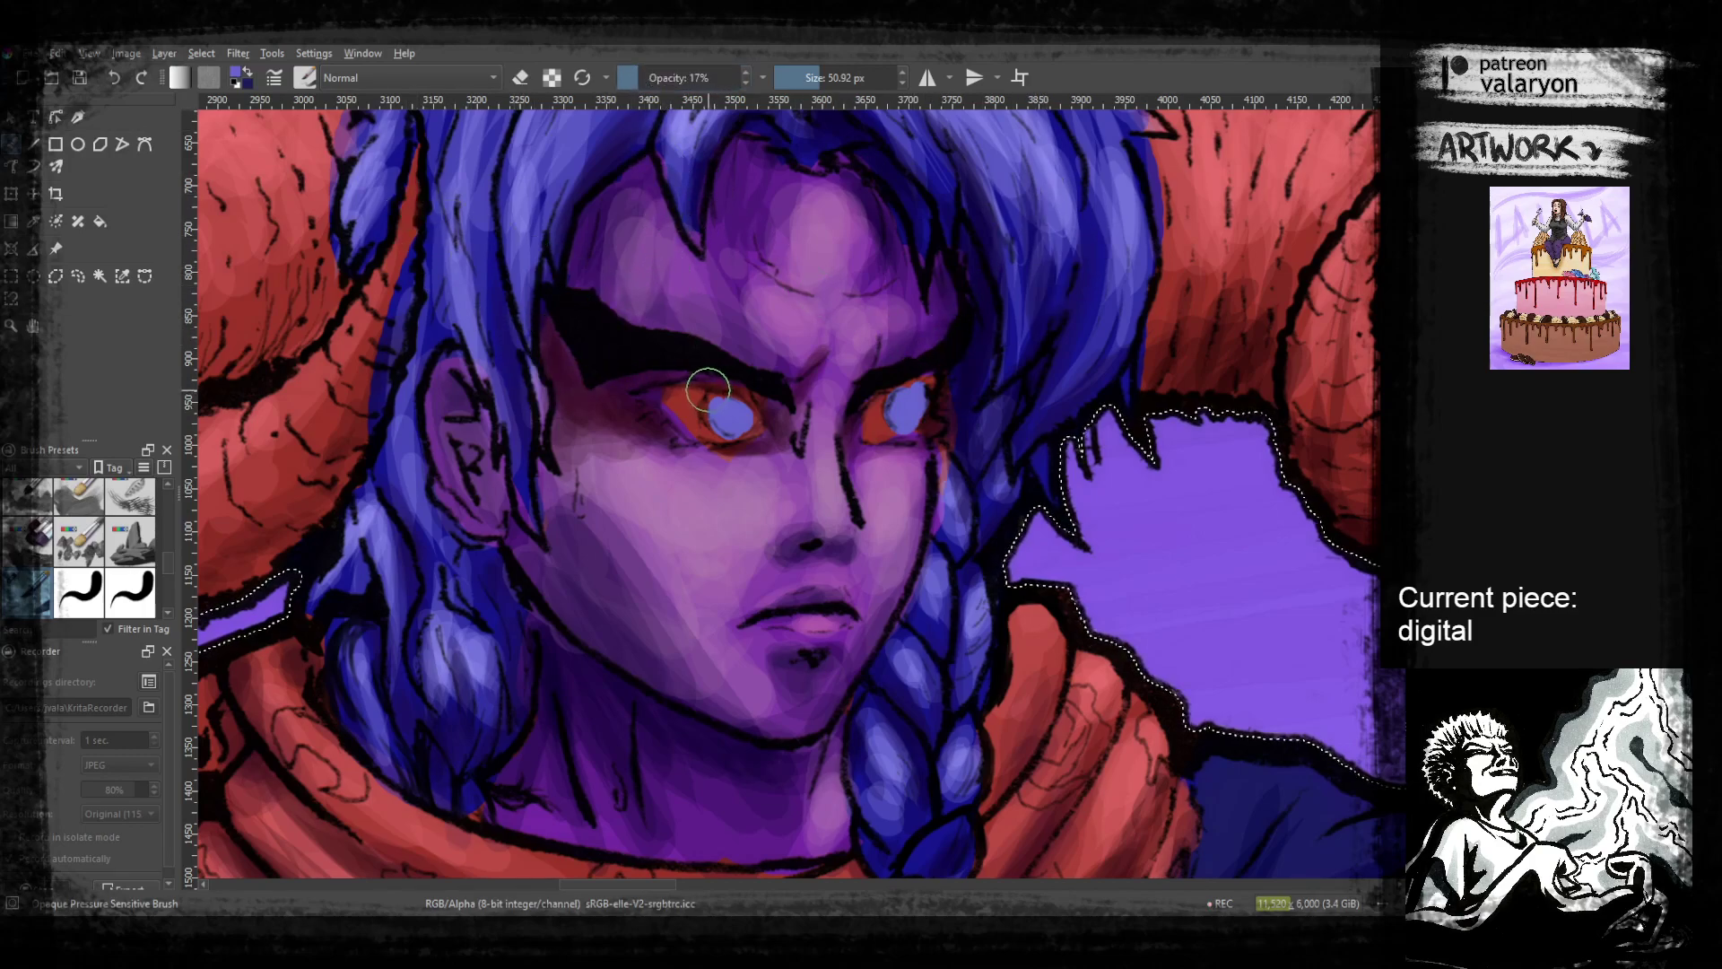
{"action": "key", "text": "c"}
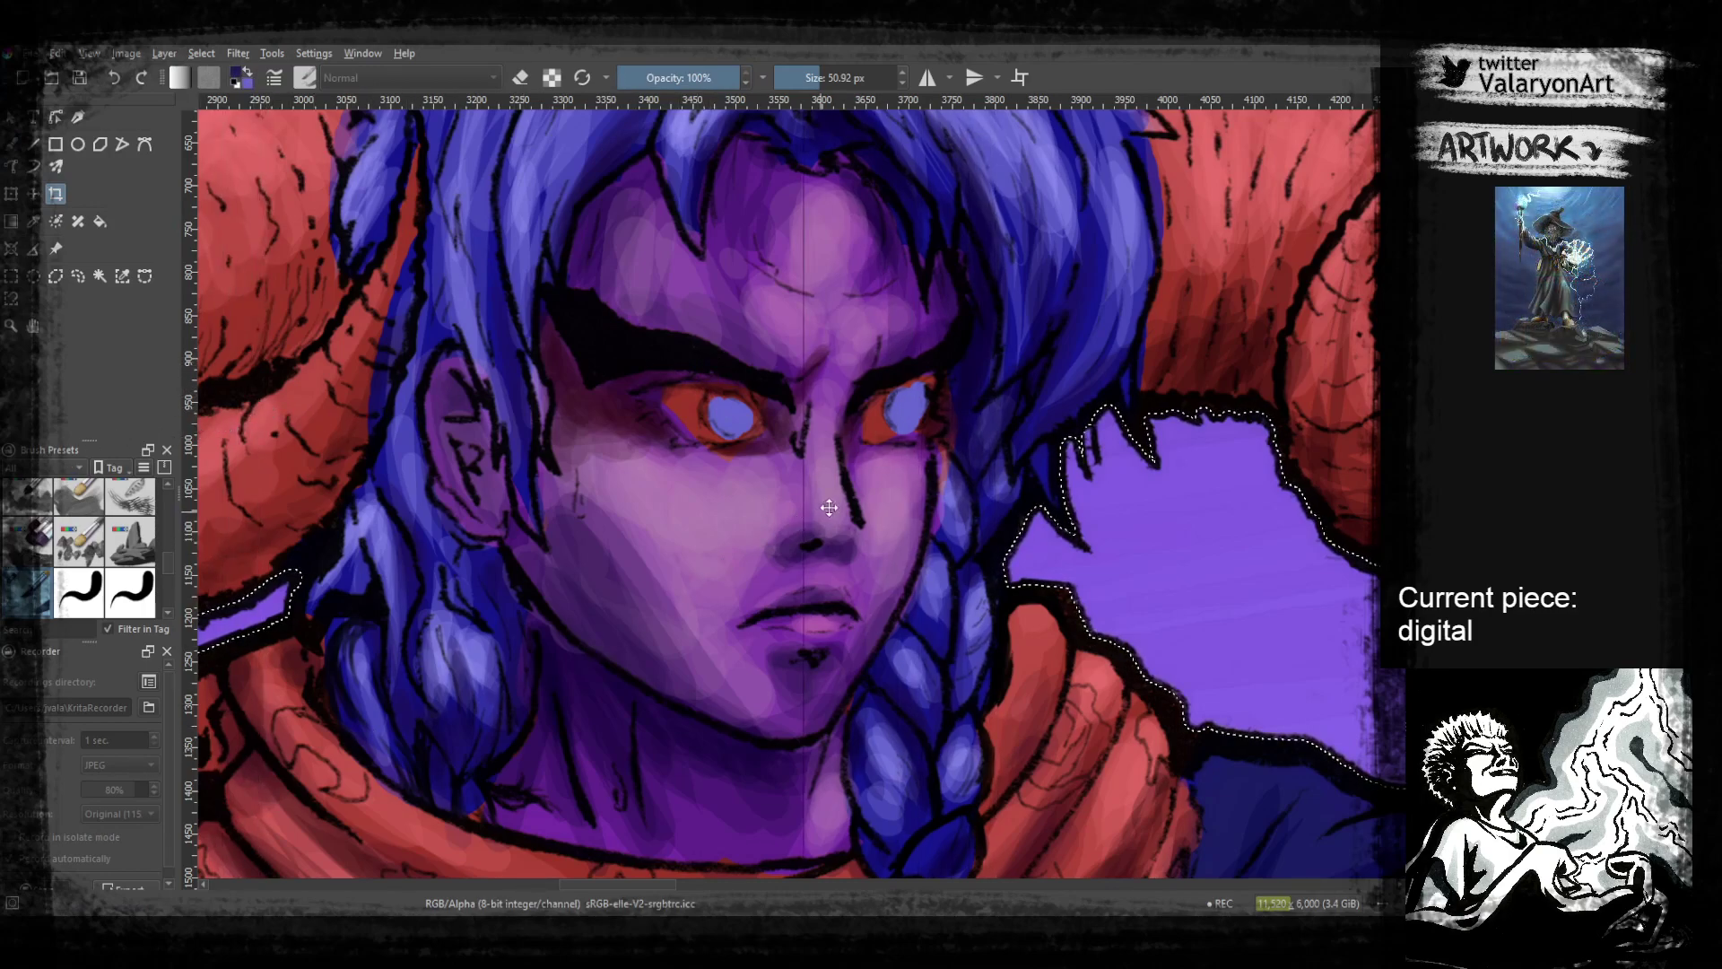
{"action": "left_click_drag", "start_coordinate": [847, 424], "coordinate": [844, 427]}
{"action": "left_click_drag", "start_coordinate": [859, 587], "coordinate": [868, 581]}
{"action": "key", "text": "Escape"}
Shade the outer and upper edge of the left-hand iris with translucent dark blue strokes at 17% opacity
{"action": "left_click_drag", "start_coordinate": [801, 460], "coordinate": [814, 219]}
{"action": "left_click_drag", "start_coordinate": [799, 391], "coordinate": [795, 503]}
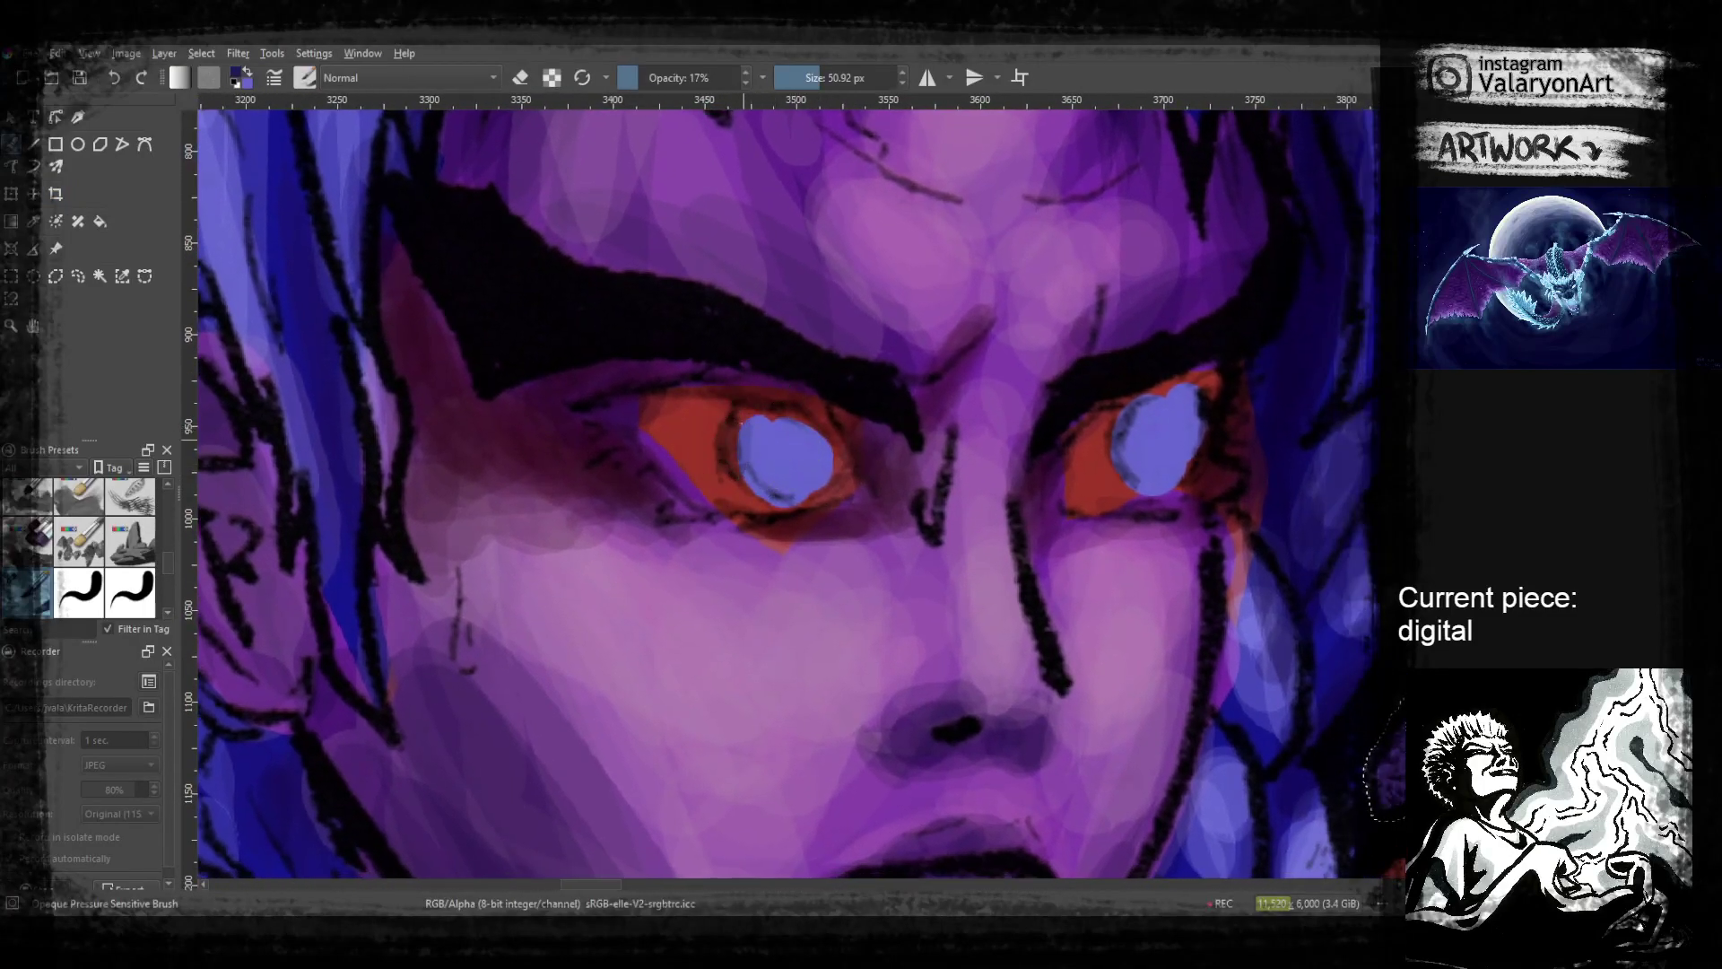
{"action": "left_click_drag", "start_coordinate": [742, 424], "coordinate": [774, 495]}
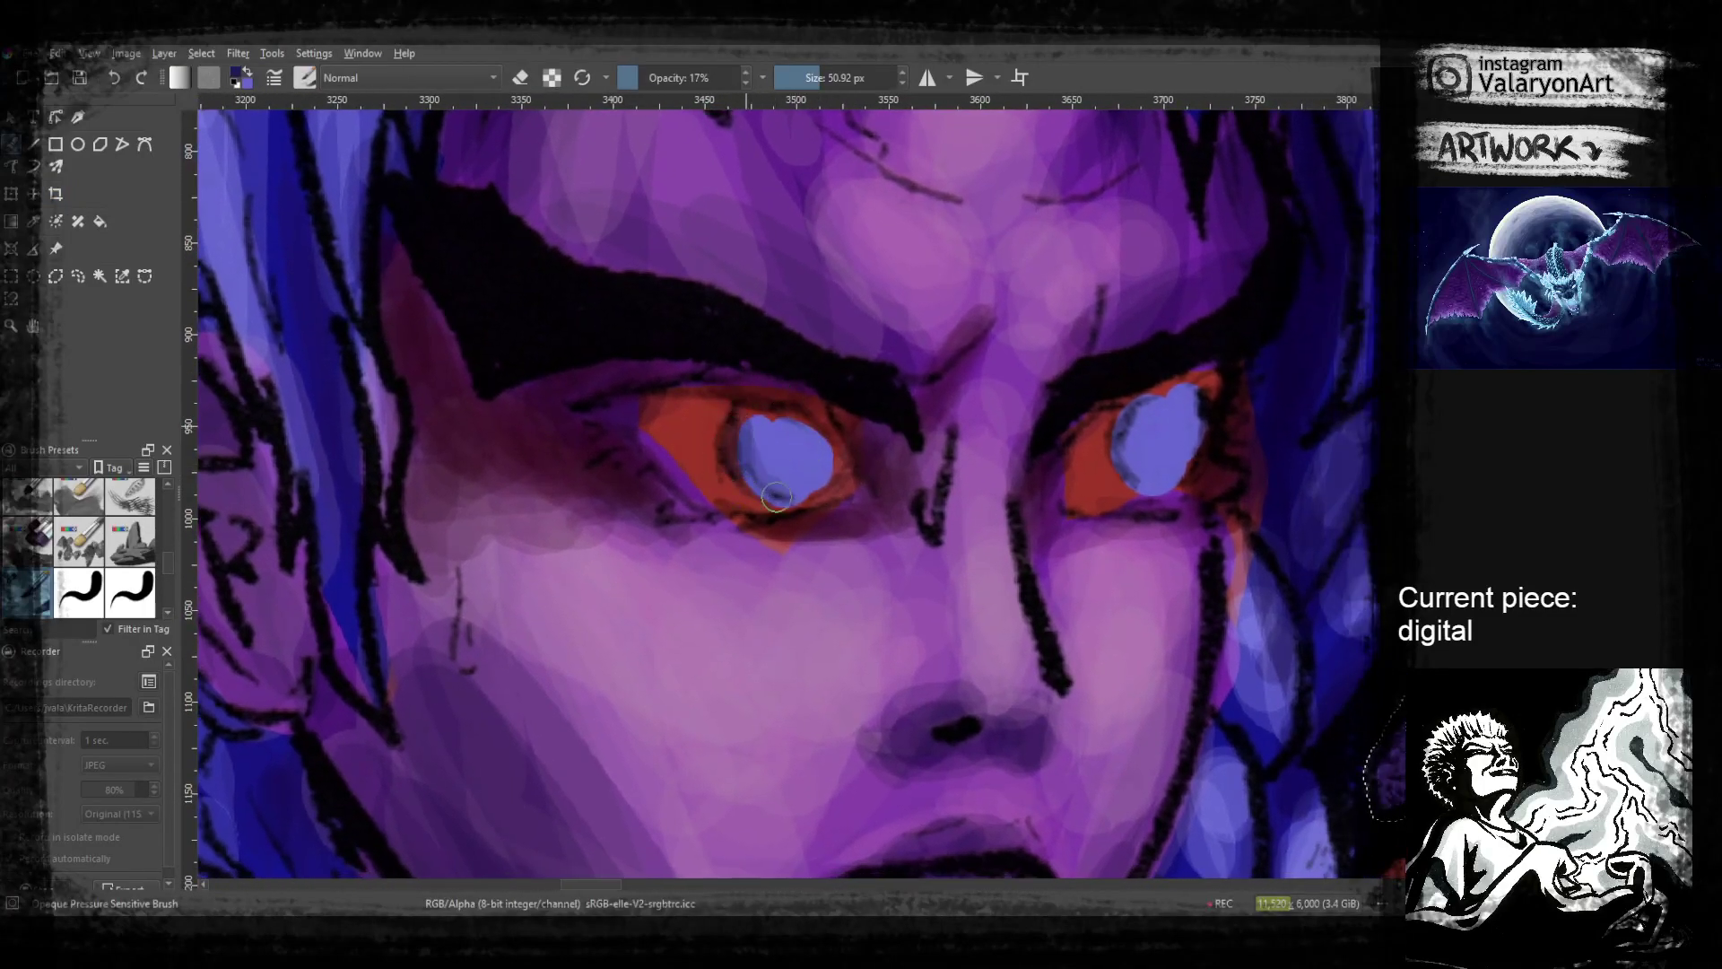
{"action": "left_click_drag", "start_coordinate": [748, 425], "coordinate": [809, 433]}
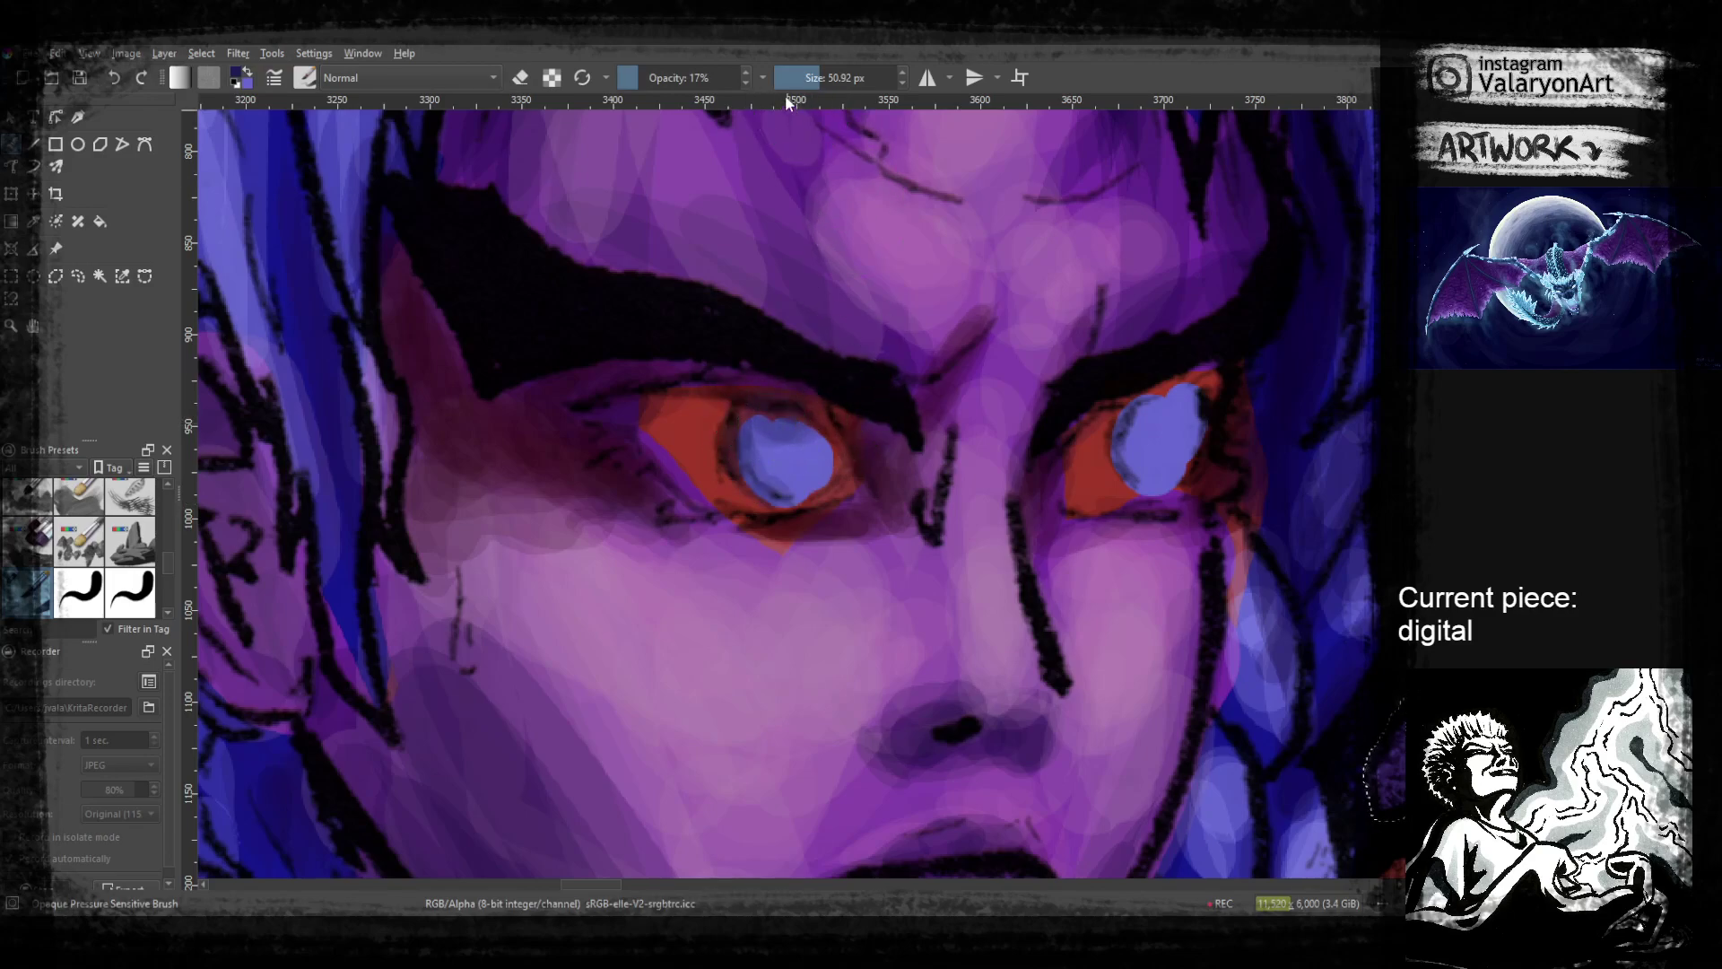
Darken the pupil area and rims of both irises with a 21.90 px dark blue brush at 38% opacity
{"action": "left_click_drag", "start_coordinate": [655, 81], "coordinate": [664, 80]}
{"action": "left_click", "coordinate": [808, 79]}
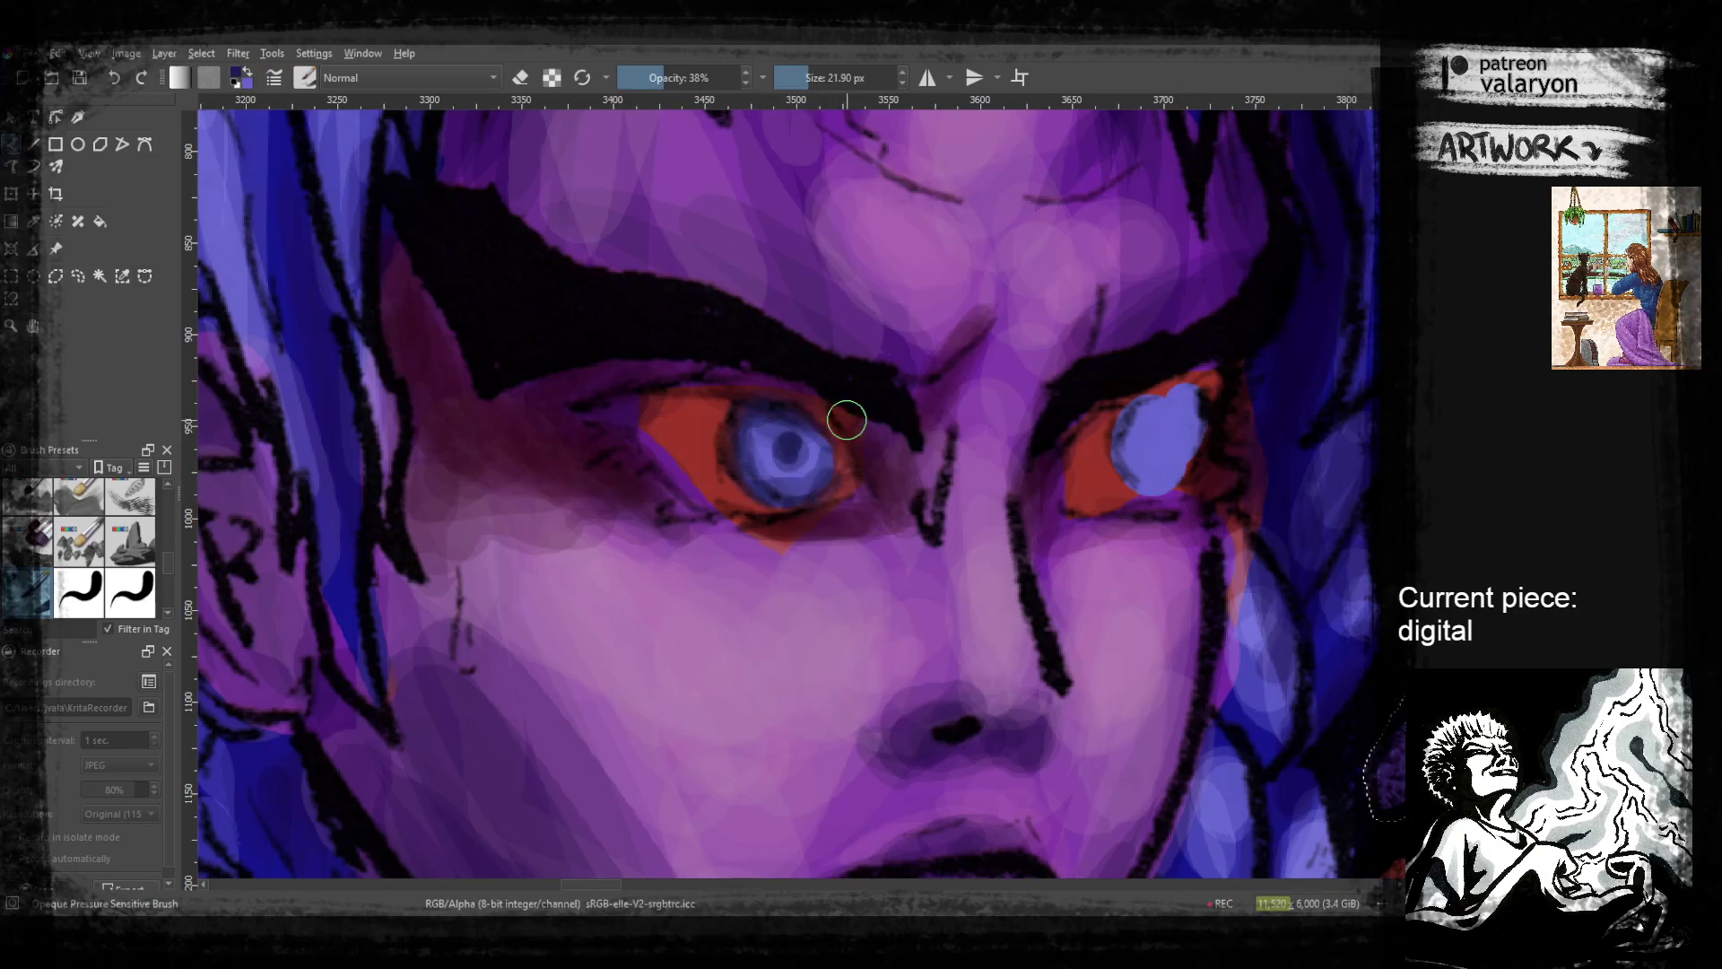
{"action": "left_click_drag", "start_coordinate": [1125, 416], "coordinate": [1195, 387]}
{"action": "mouse_move", "coordinate": [1083, 441]}
{"action": "left_mouse_down"}
{"action": "mouse_move", "coordinate": [1210, 384]}
{"action": "mouse_move", "coordinate": [1082, 461]}
{"action": "left_mouse_up"}
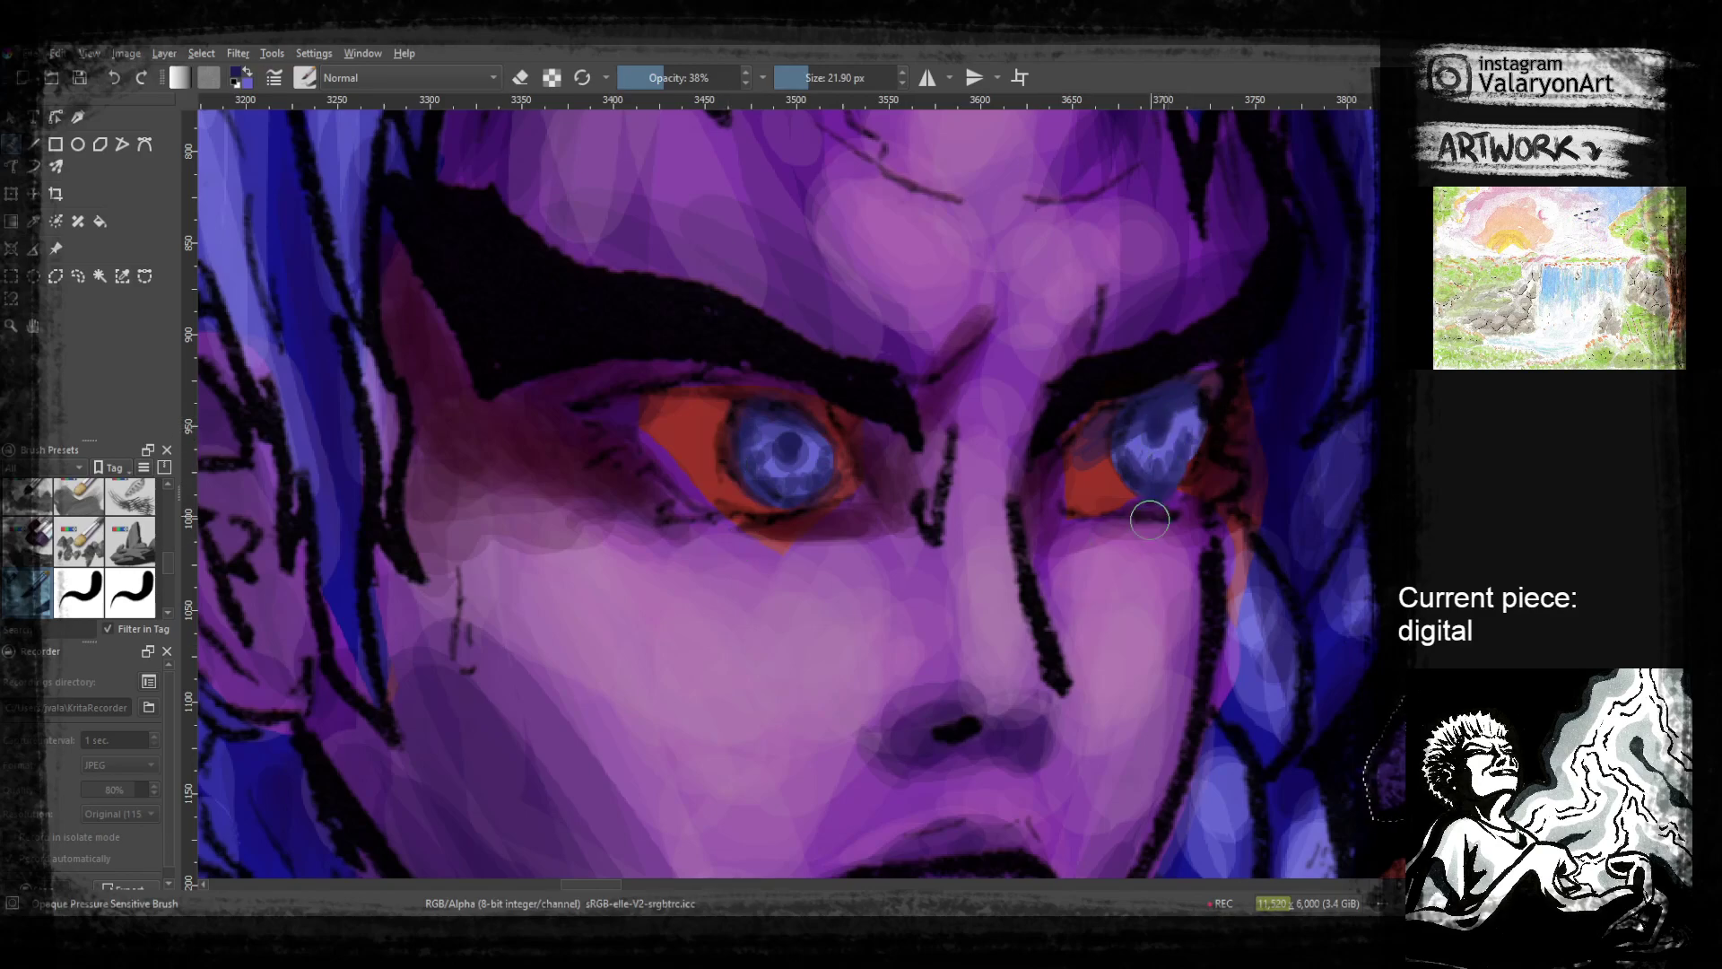
Examine the face and legs, comparing the legs with and without the red and blue recolouring
{"action": "left_click_drag", "start_coordinate": [886, 514], "coordinate": [985, 376]}
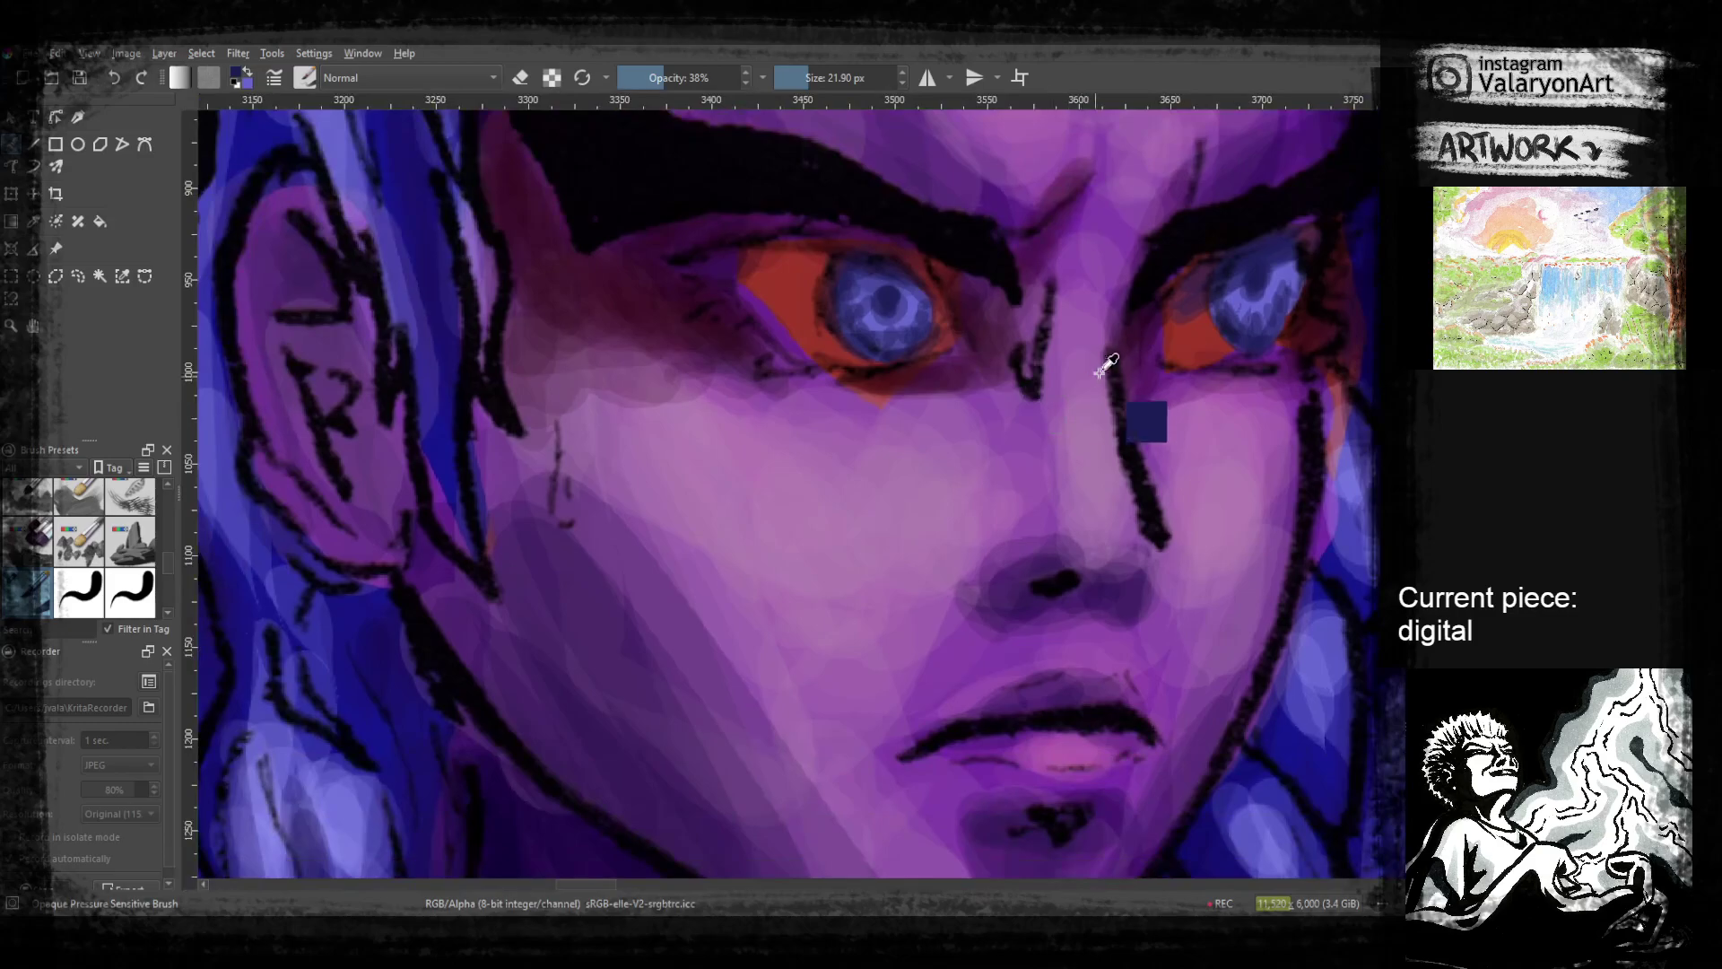
{"action": "left_click_drag", "start_coordinate": [1088, 380], "coordinate": [1054, 584]}
{"action": "left_click_drag", "start_coordinate": [1054, 584], "coordinate": [961, 411]}
{"action": "left_click_drag", "start_coordinate": [998, 533], "coordinate": [908, 289]}
{"action": "left_click_drag", "start_coordinate": [933, 510], "coordinate": [974, 391]}
{"action": "scroll", "coordinate": [986, 395], "scroll_direction": "down", "scroll_amount": 5}
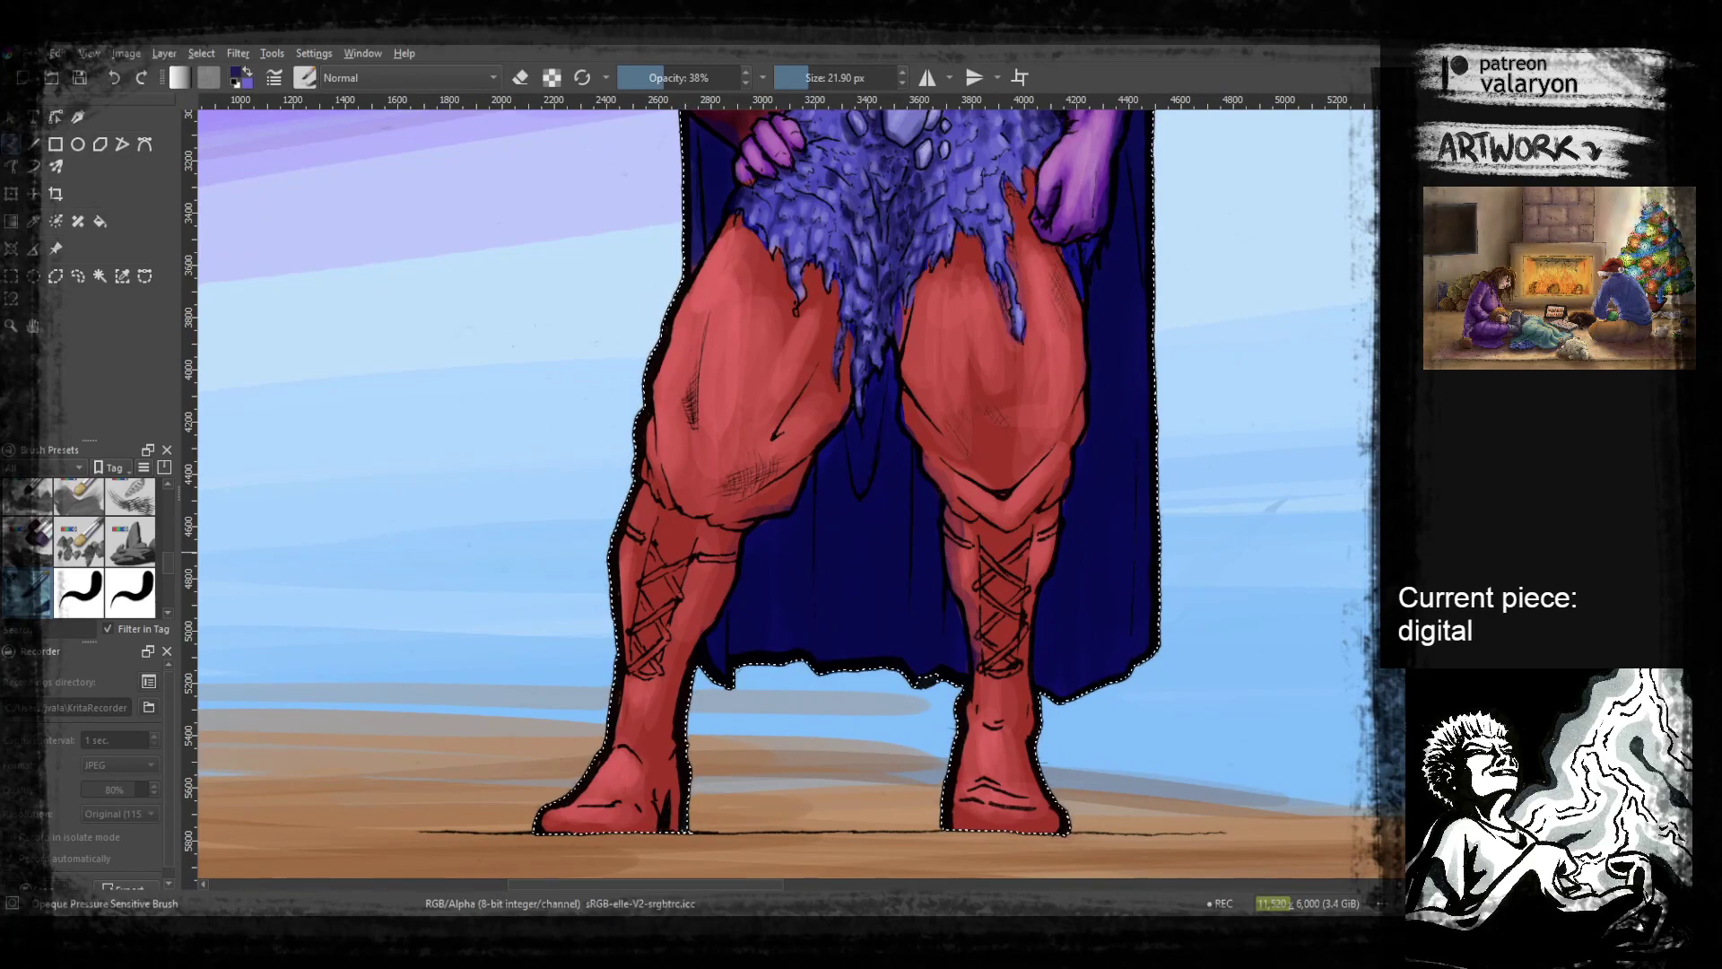
{"action": "key", "text": "ctrl+z"}
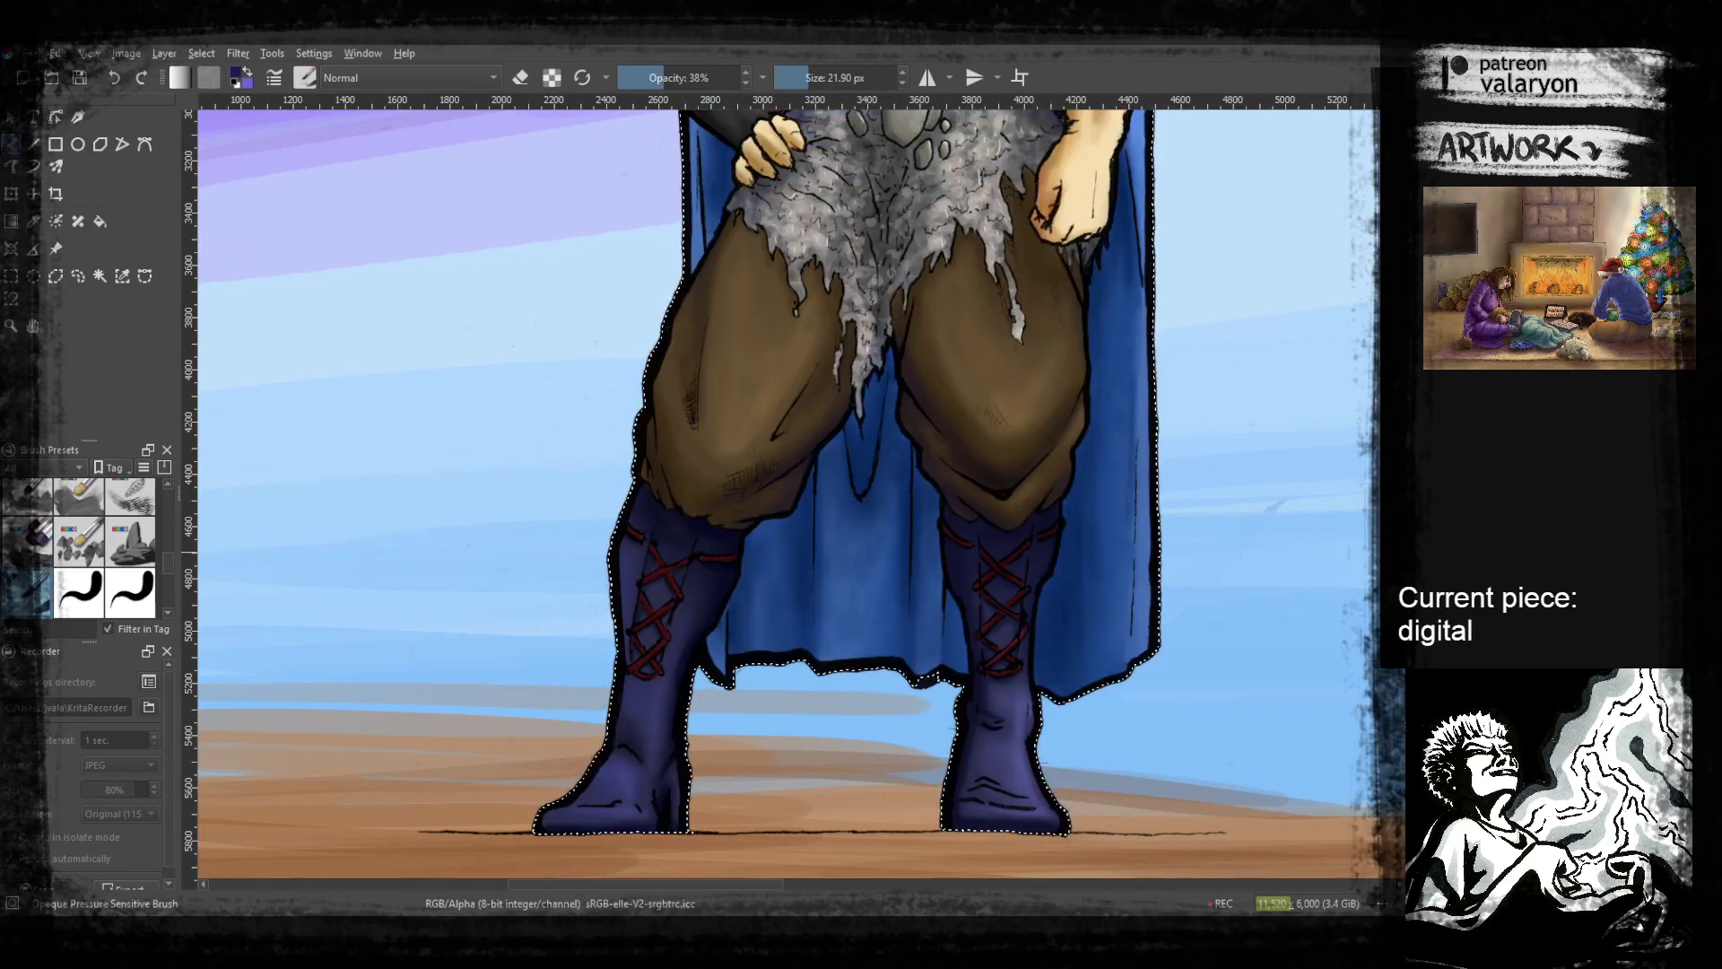
{"action": "key", "text": "ctrl+shift+z"}
Sample the red of the trousers and shift the brush colour to a muted pinkish purple
{"action": "left_click", "coordinate": [1047, 388], "text": "ctrl"}
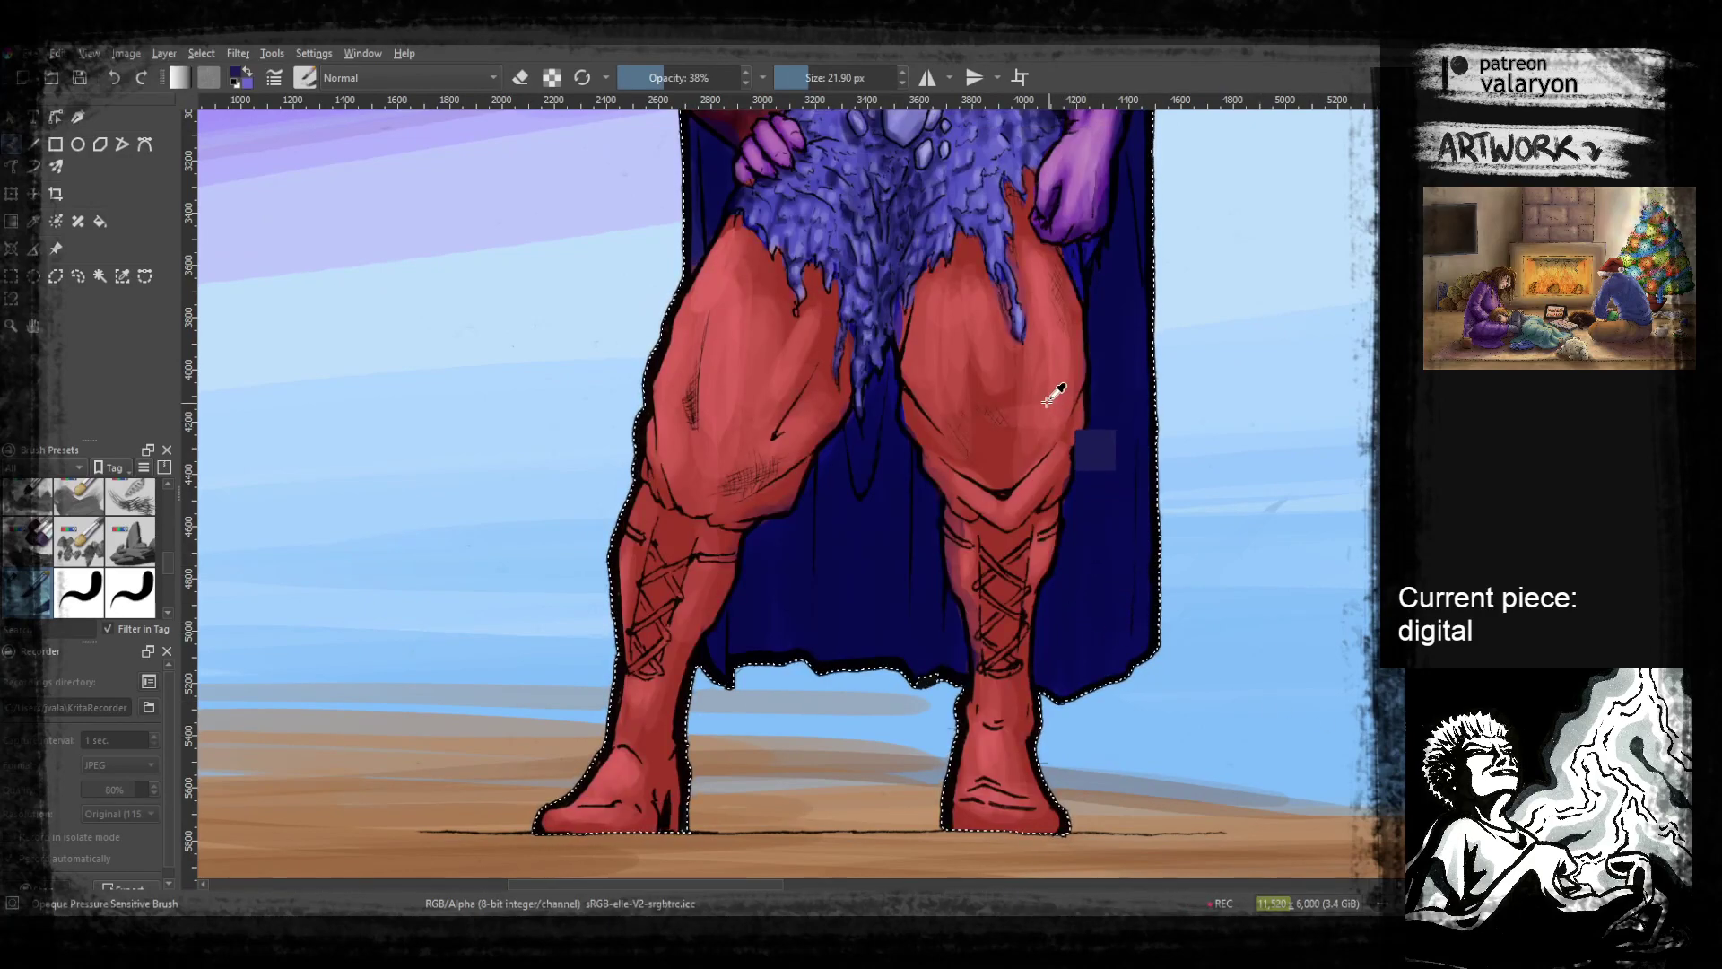
{"action": "right_click", "coordinate": [1047, 390]}
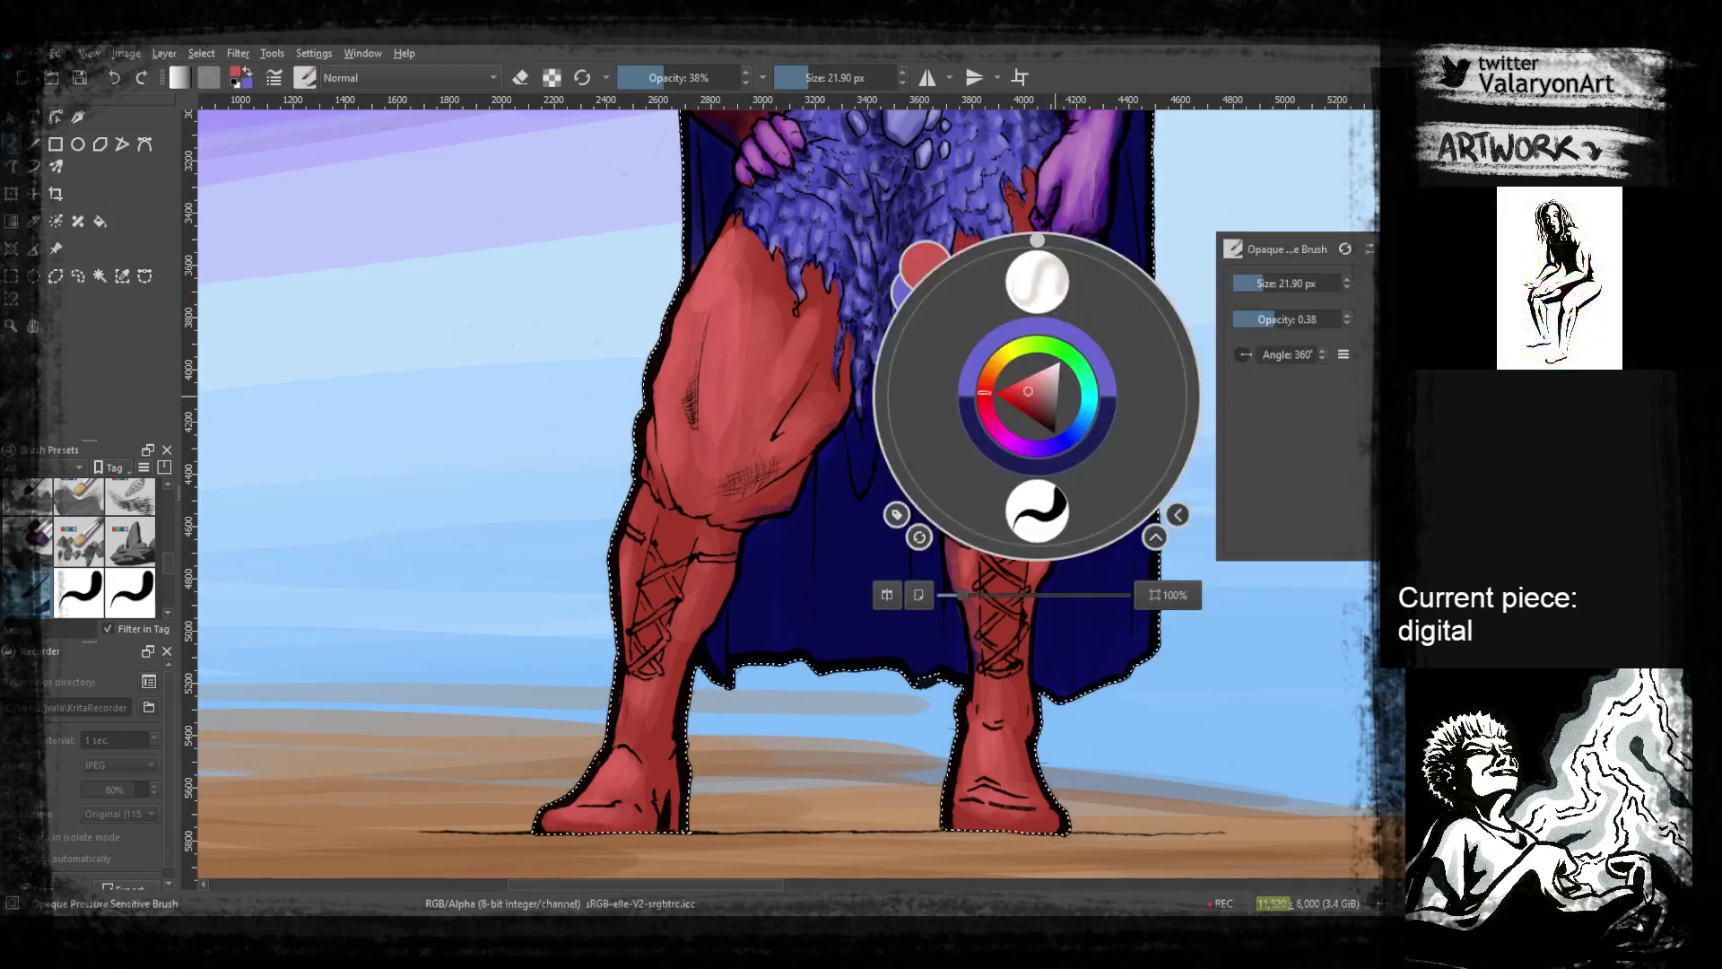
{"action": "left_click", "coordinate": [999, 436]}
{"action": "left_click", "coordinate": [1032, 393]}
{"action": "left_click", "coordinate": [1033, 384]}
{"action": "left_click", "coordinate": [1036, 377]}
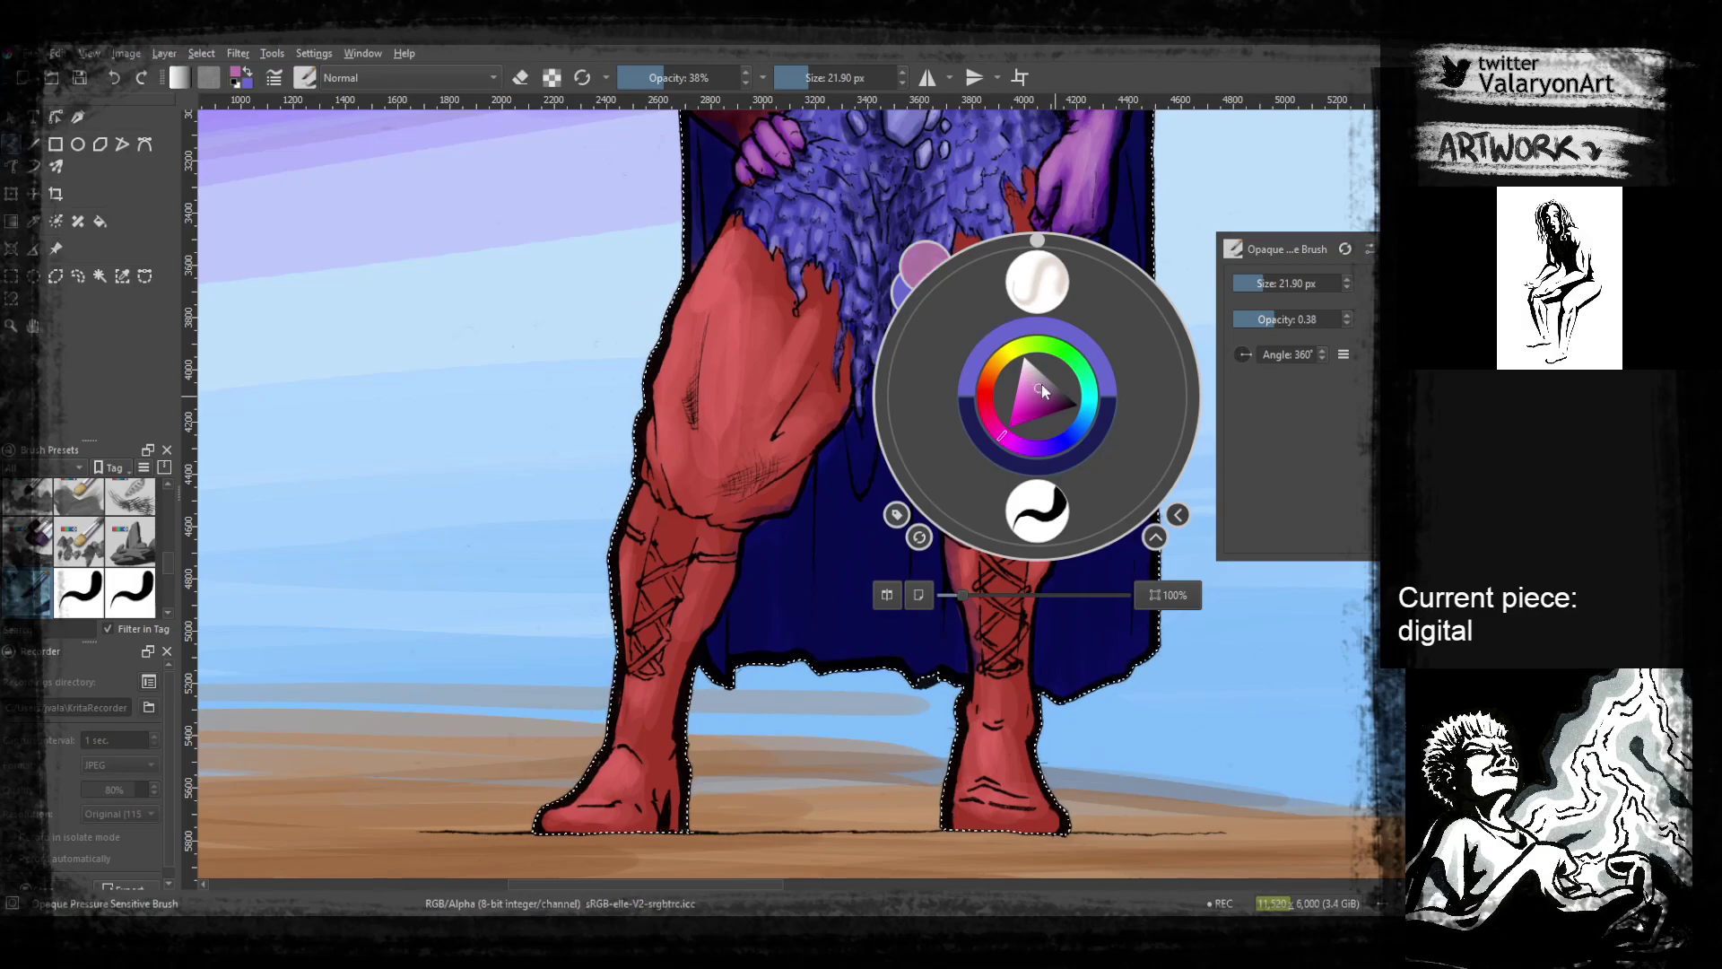
{"action": "left_click", "coordinate": [803, 417]}
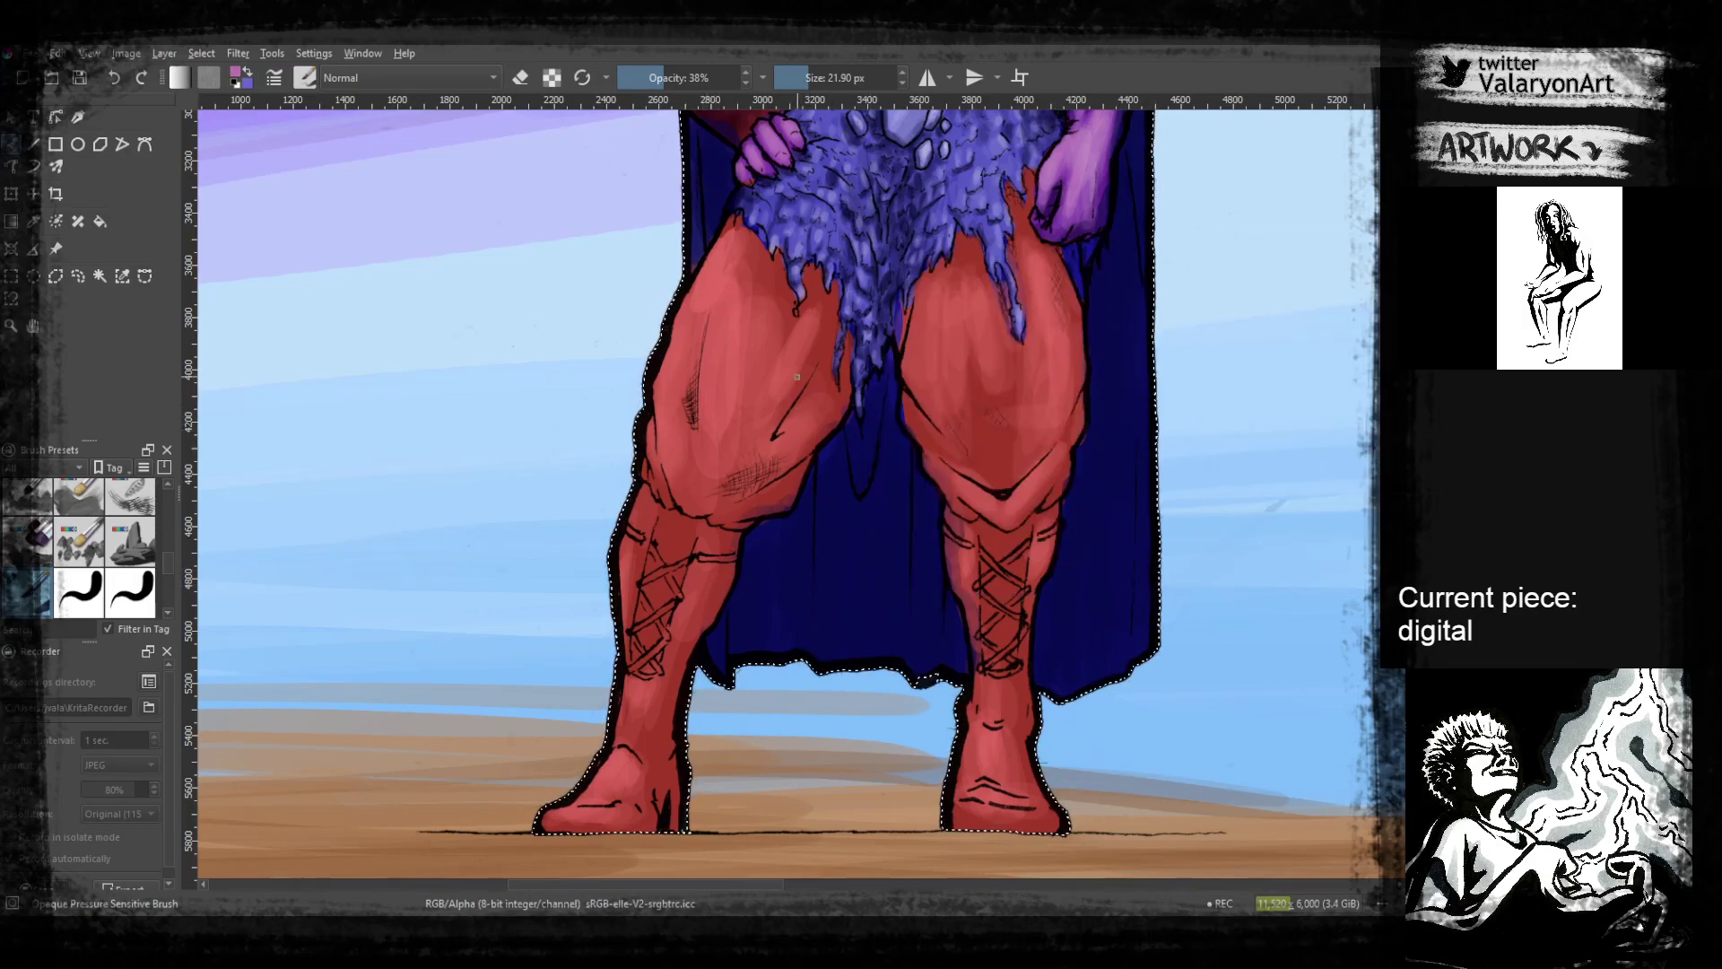
Glaze both trouser legs with the pinkish purple using a 373.69 px brush at 25% opacity
{"action": "left_click", "coordinate": [826, 78]}
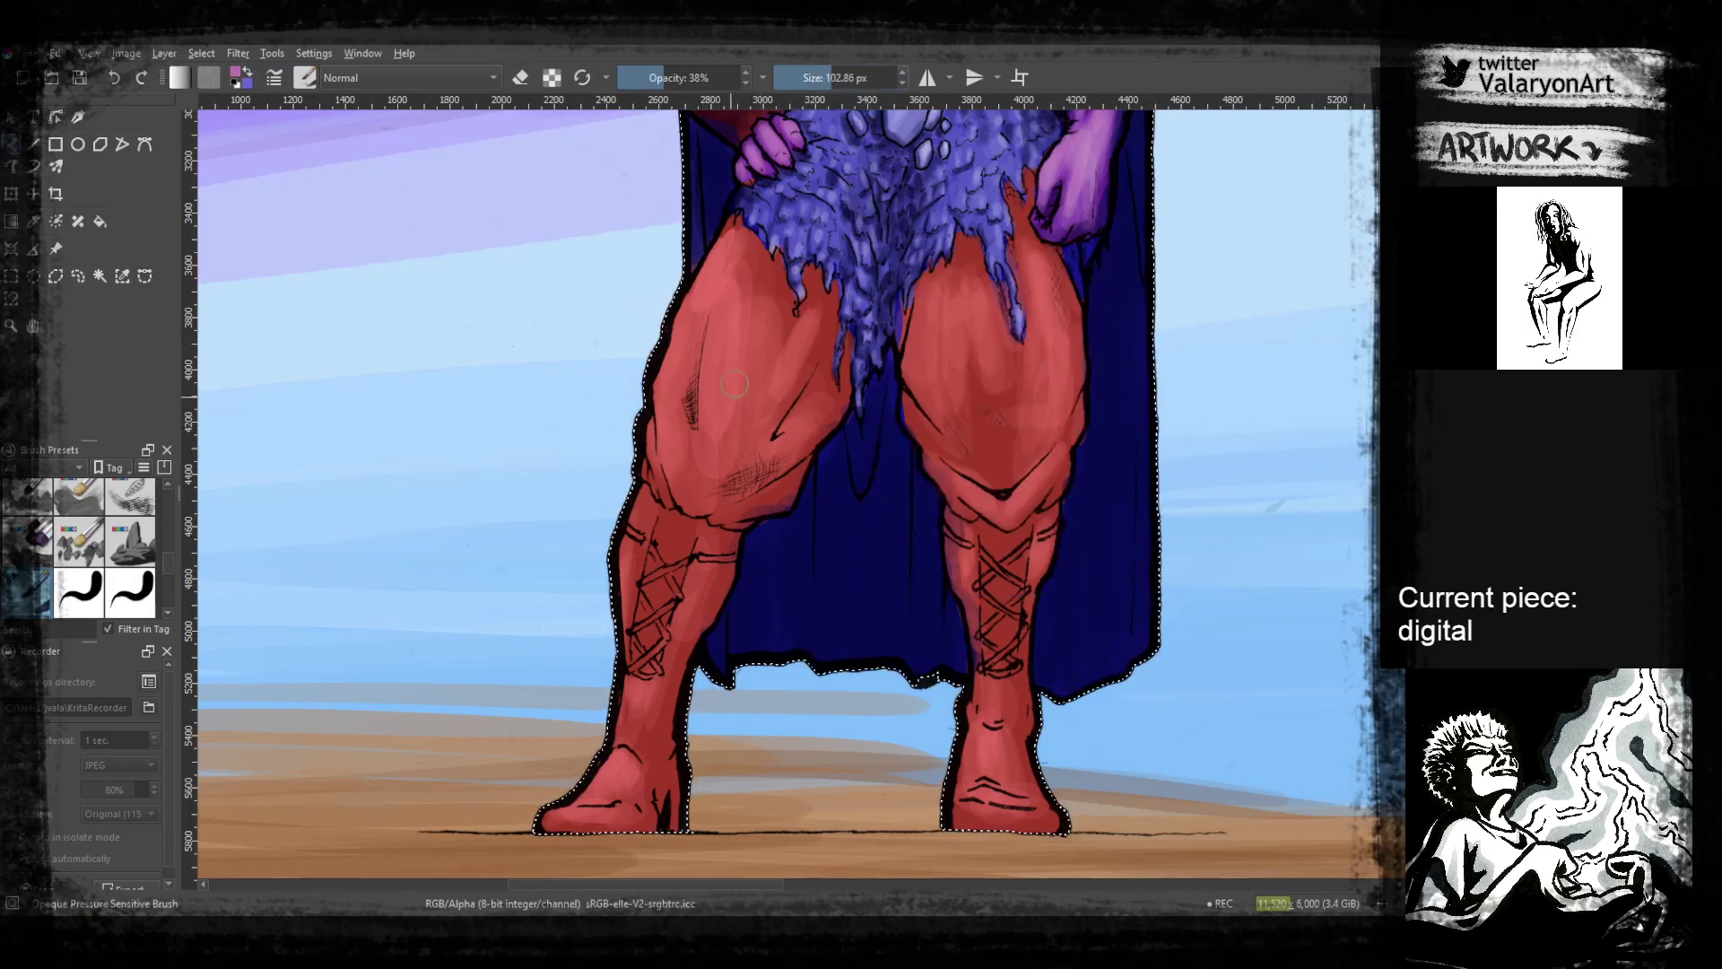
{"action": "left_click", "coordinate": [862, 78]}
{"action": "left_click", "coordinate": [648, 78]}
{"action": "left_click_drag", "start_coordinate": [649, 139], "coordinate": [652, 139]}
{"action": "left_click_drag", "start_coordinate": [726, 340], "coordinate": [718, 475]}
{"action": "left_click_drag", "start_coordinate": [780, 368], "coordinate": [740, 457]}
{"action": "left_click_drag", "start_coordinate": [827, 301], "coordinate": [803, 386]}
{"action": "left_click_drag", "start_coordinate": [746, 237], "coordinate": [751, 292]}
{"action": "mouse_move", "coordinate": [696, 475]}
{"action": "left_mouse_down"}
{"action": "mouse_move", "coordinate": [722, 506]}
{"action": "mouse_move", "coordinate": [758, 498]}
{"action": "mouse_move", "coordinate": [836, 346]}
{"action": "mouse_move", "coordinate": [818, 301]}
{"action": "mouse_move", "coordinate": [789, 296]}
{"action": "mouse_move", "coordinate": [767, 260]}
{"action": "left_mouse_up"}
{"action": "mouse_move", "coordinate": [950, 386]}
{"action": "left_mouse_down"}
{"action": "mouse_move", "coordinate": [982, 448]}
{"action": "mouse_move", "coordinate": [1000, 386]}
{"action": "left_mouse_up"}
{"action": "left_click_drag", "start_coordinate": [950, 287], "coordinate": [941, 377]}
{"action": "mouse_move", "coordinate": [1054, 413]}
{"action": "left_mouse_down"}
{"action": "mouse_move", "coordinate": [1032, 251]}
{"action": "mouse_move", "coordinate": [987, 418]}
{"action": "mouse_move", "coordinate": [1005, 571]}
{"action": "left_mouse_up"}
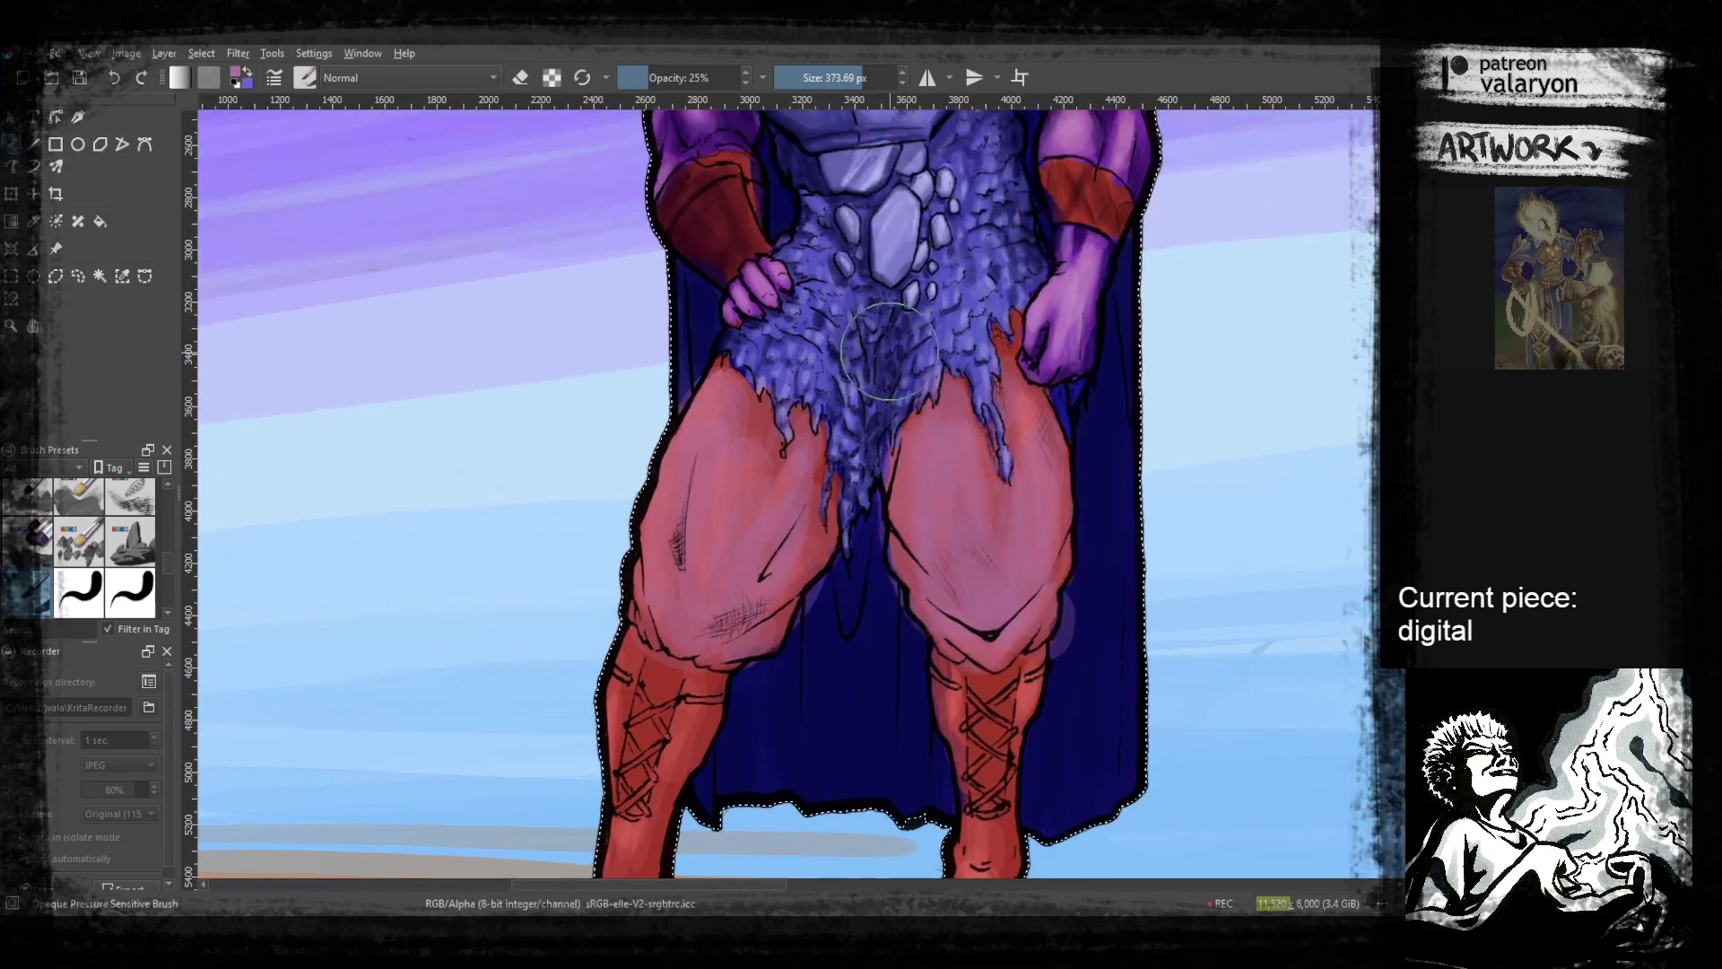
Sample the dark navy of the cape and adjust the brush colour to a brighter, medium blue
{"action": "left_click_drag", "start_coordinate": [852, 489], "coordinate": [891, 389]}
{"action": "left_click_drag", "start_coordinate": [827, 332], "coordinate": [902, 242]}
{"action": "left_click", "coordinate": [954, 481], "text": "ctrl"}
{"action": "right_click", "coordinate": [782, 307]}
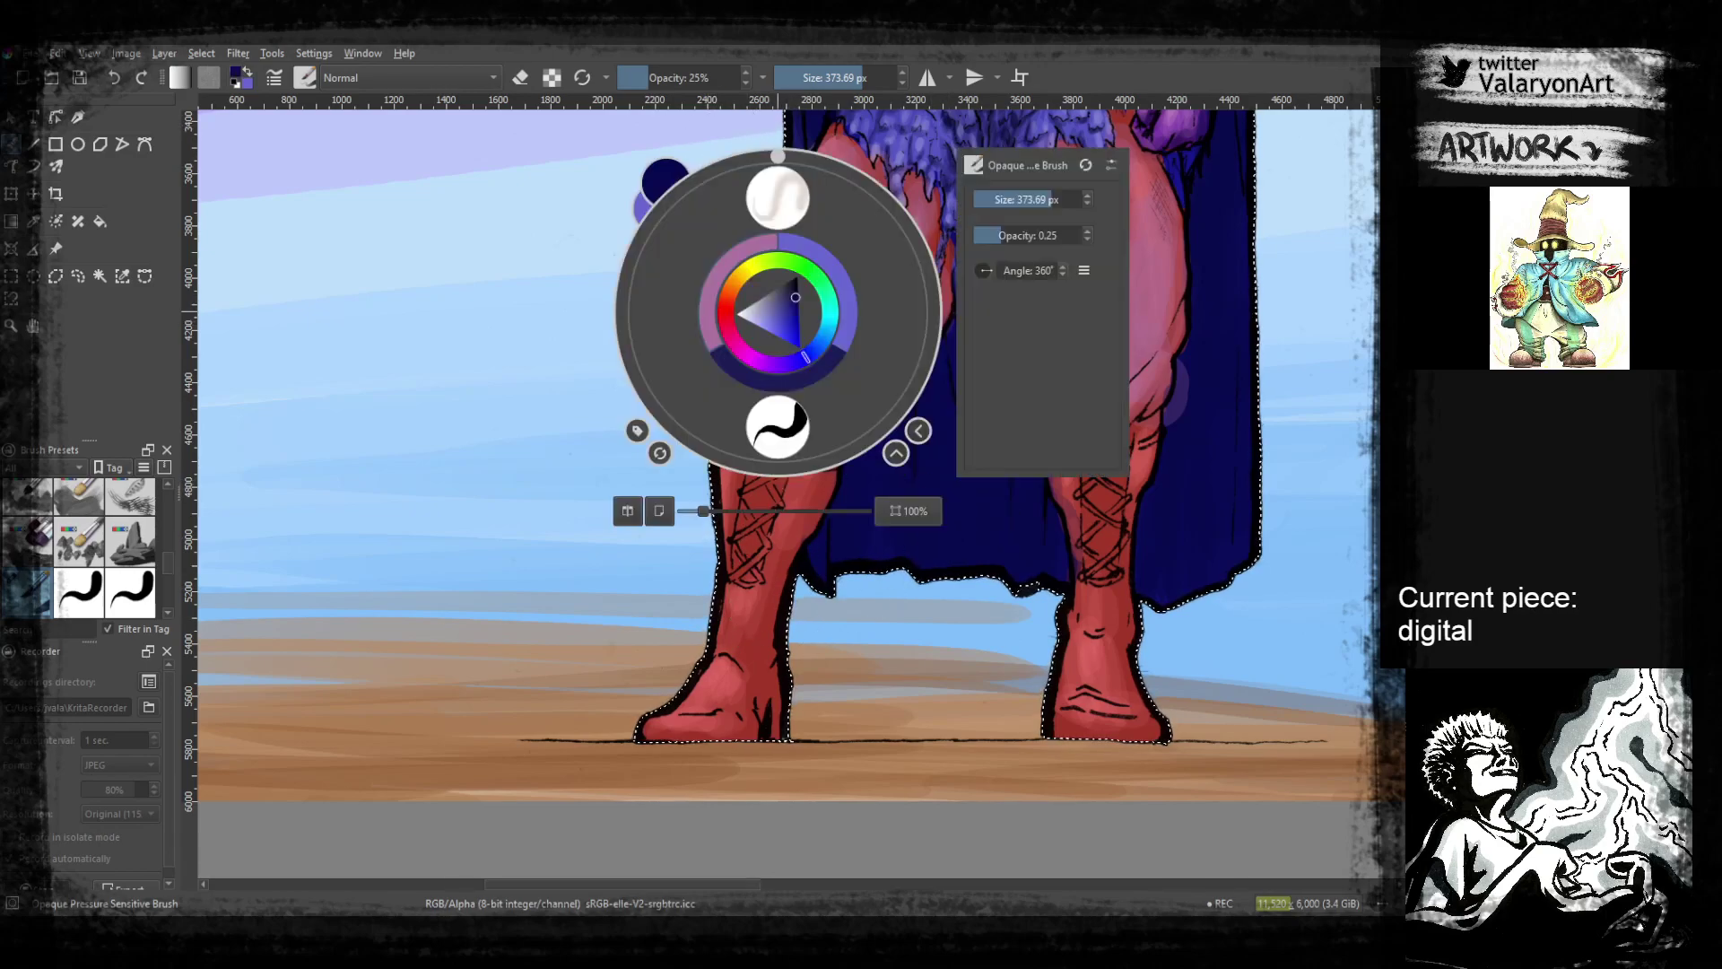
{"action": "left_click", "coordinate": [787, 312]}
{"action": "left_click", "coordinate": [543, 427]}
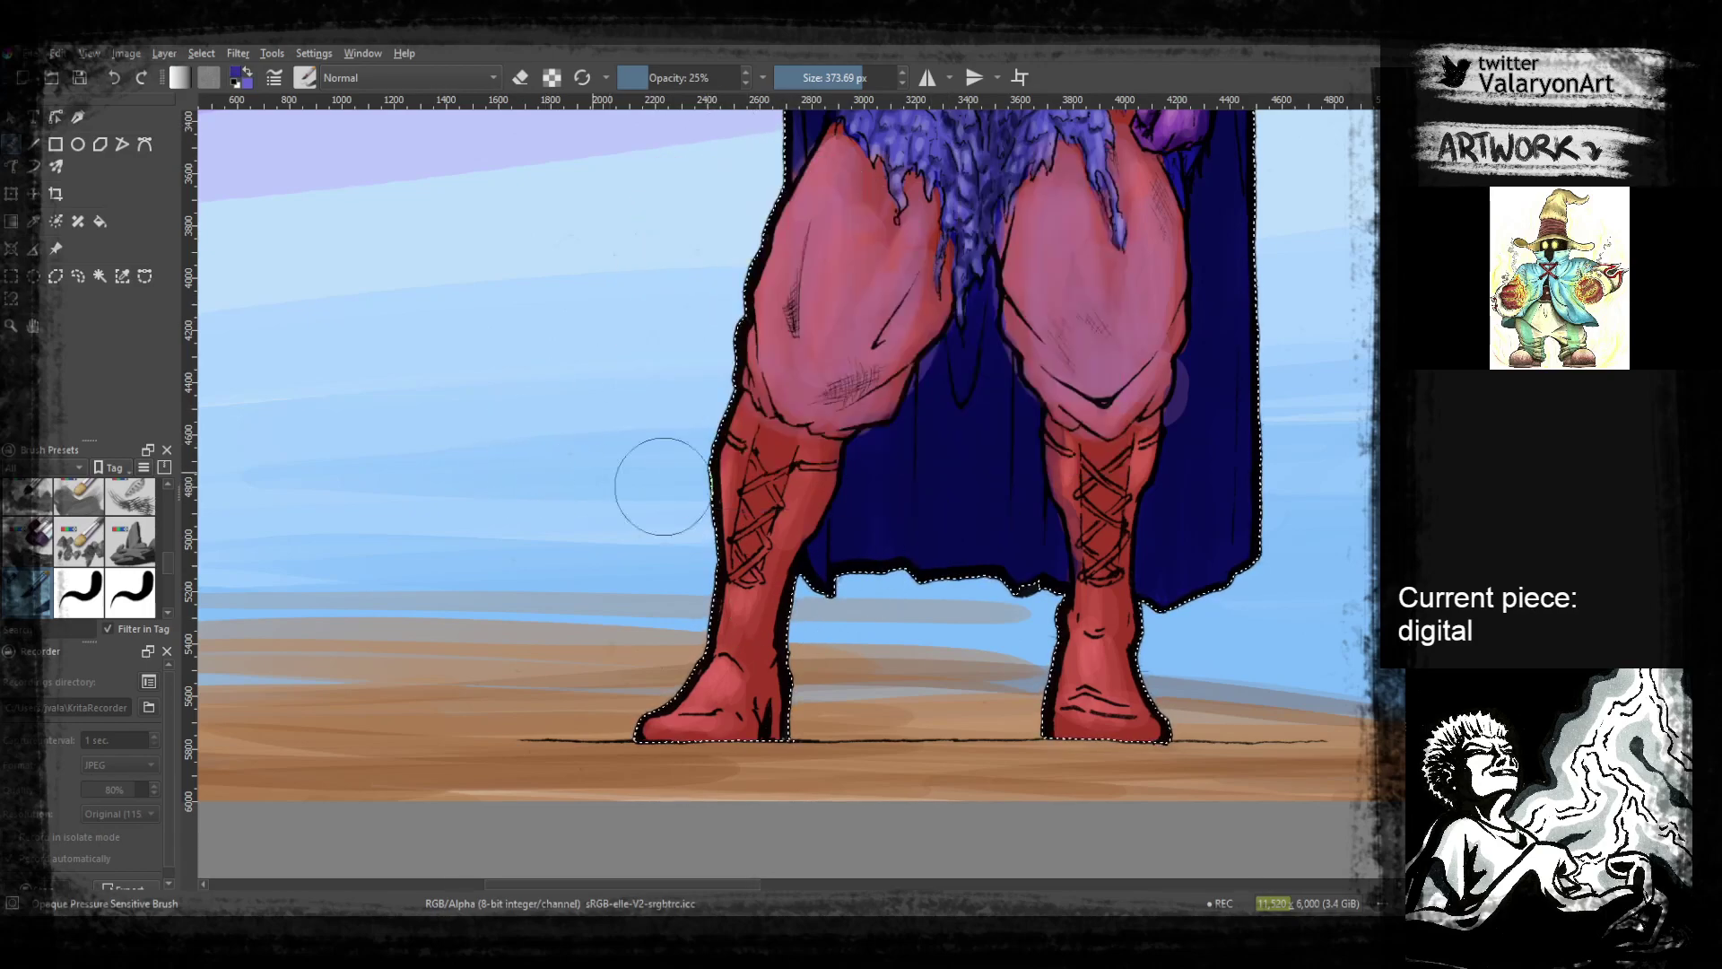
Paint both boots blue at 92% opacity, leaving the laced fronts red
{"action": "left_click", "coordinate": [689, 78]}
{"action": "left_click_drag", "start_coordinate": [817, 459], "coordinate": [752, 661]}
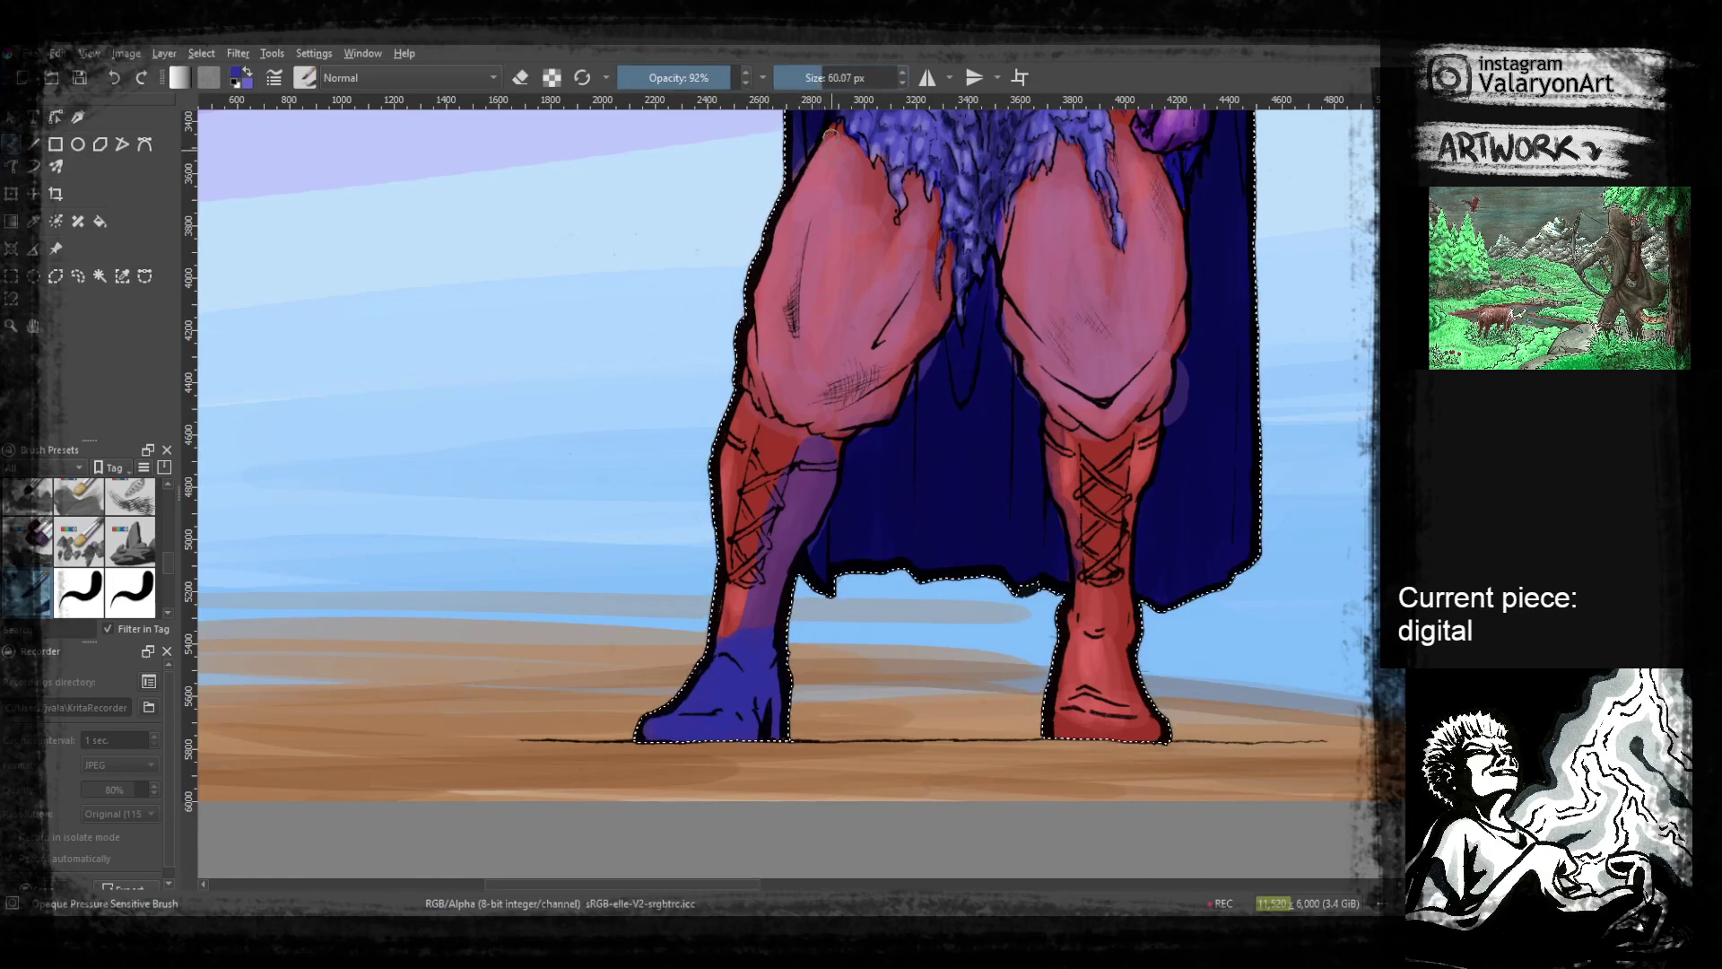
{"action": "mouse_move", "coordinate": [820, 453]}
{"action": "left_mouse_down"}
{"action": "mouse_move", "coordinate": [770, 622]}
{"action": "mouse_move", "coordinate": [747, 640]}
{"action": "mouse_move", "coordinate": [727, 576]}
{"action": "mouse_move", "coordinate": [740, 412]}
{"action": "mouse_move", "coordinate": [722, 620]}
{"action": "mouse_move", "coordinate": [735, 462]}
{"action": "mouse_move", "coordinate": [737, 554]}
{"action": "left_mouse_up"}
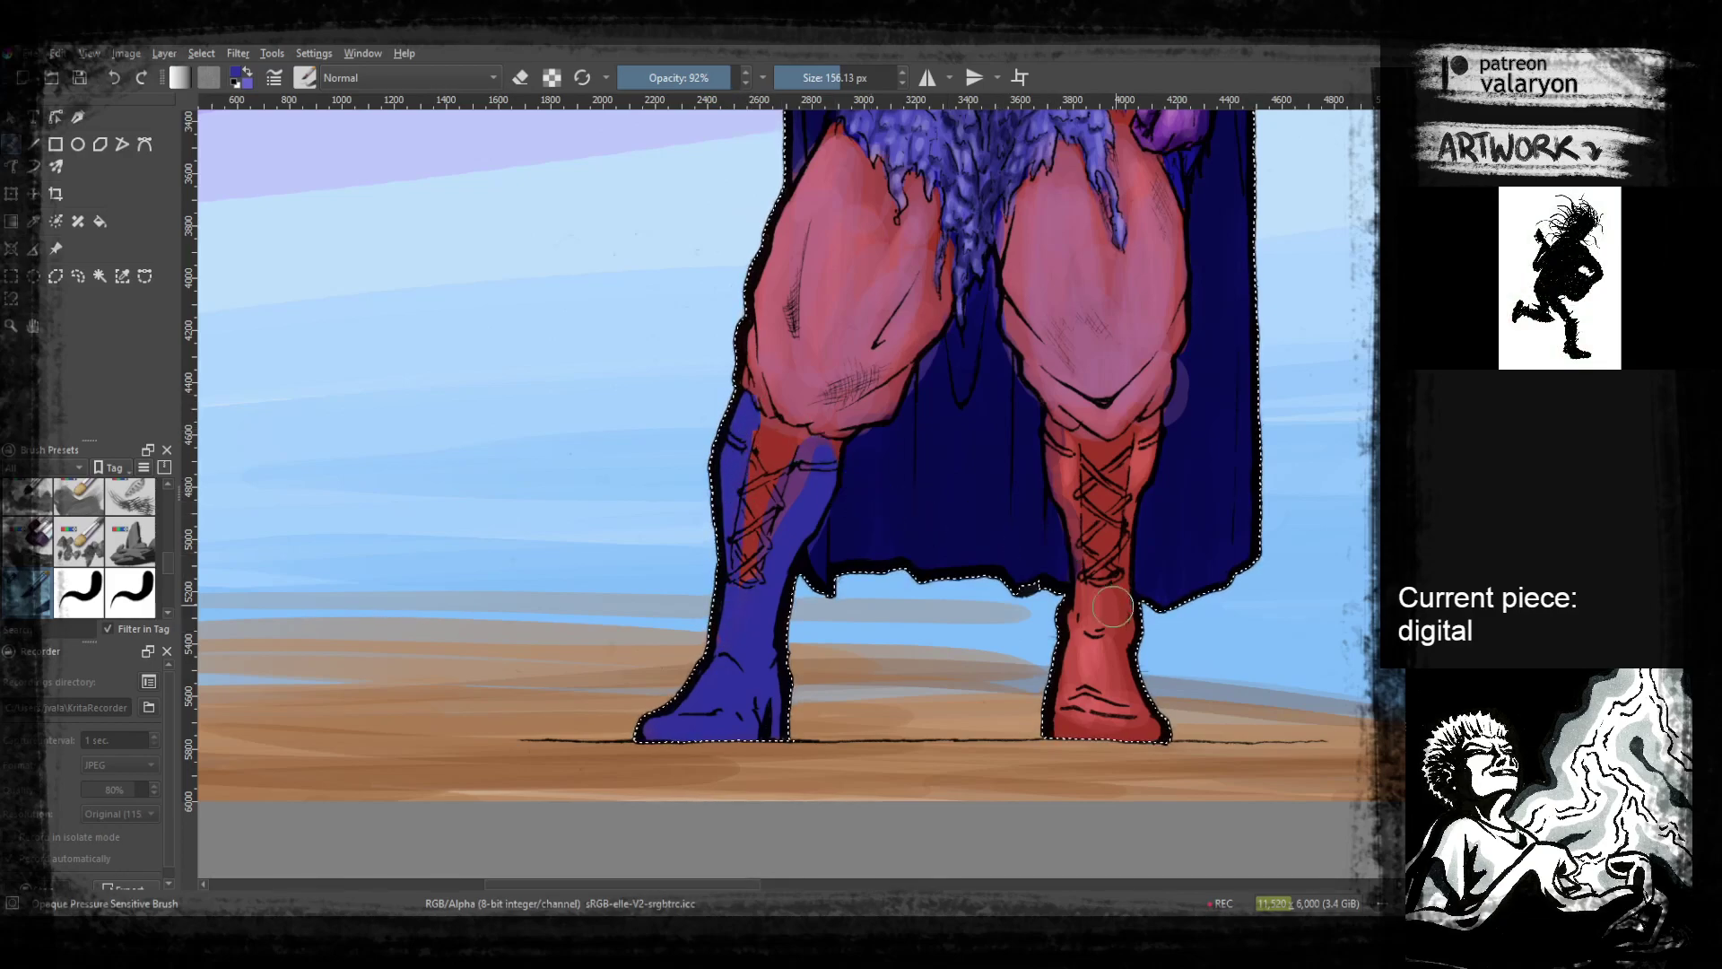
{"action": "left_click_drag", "start_coordinate": [1059, 433], "coordinate": [1057, 453]}
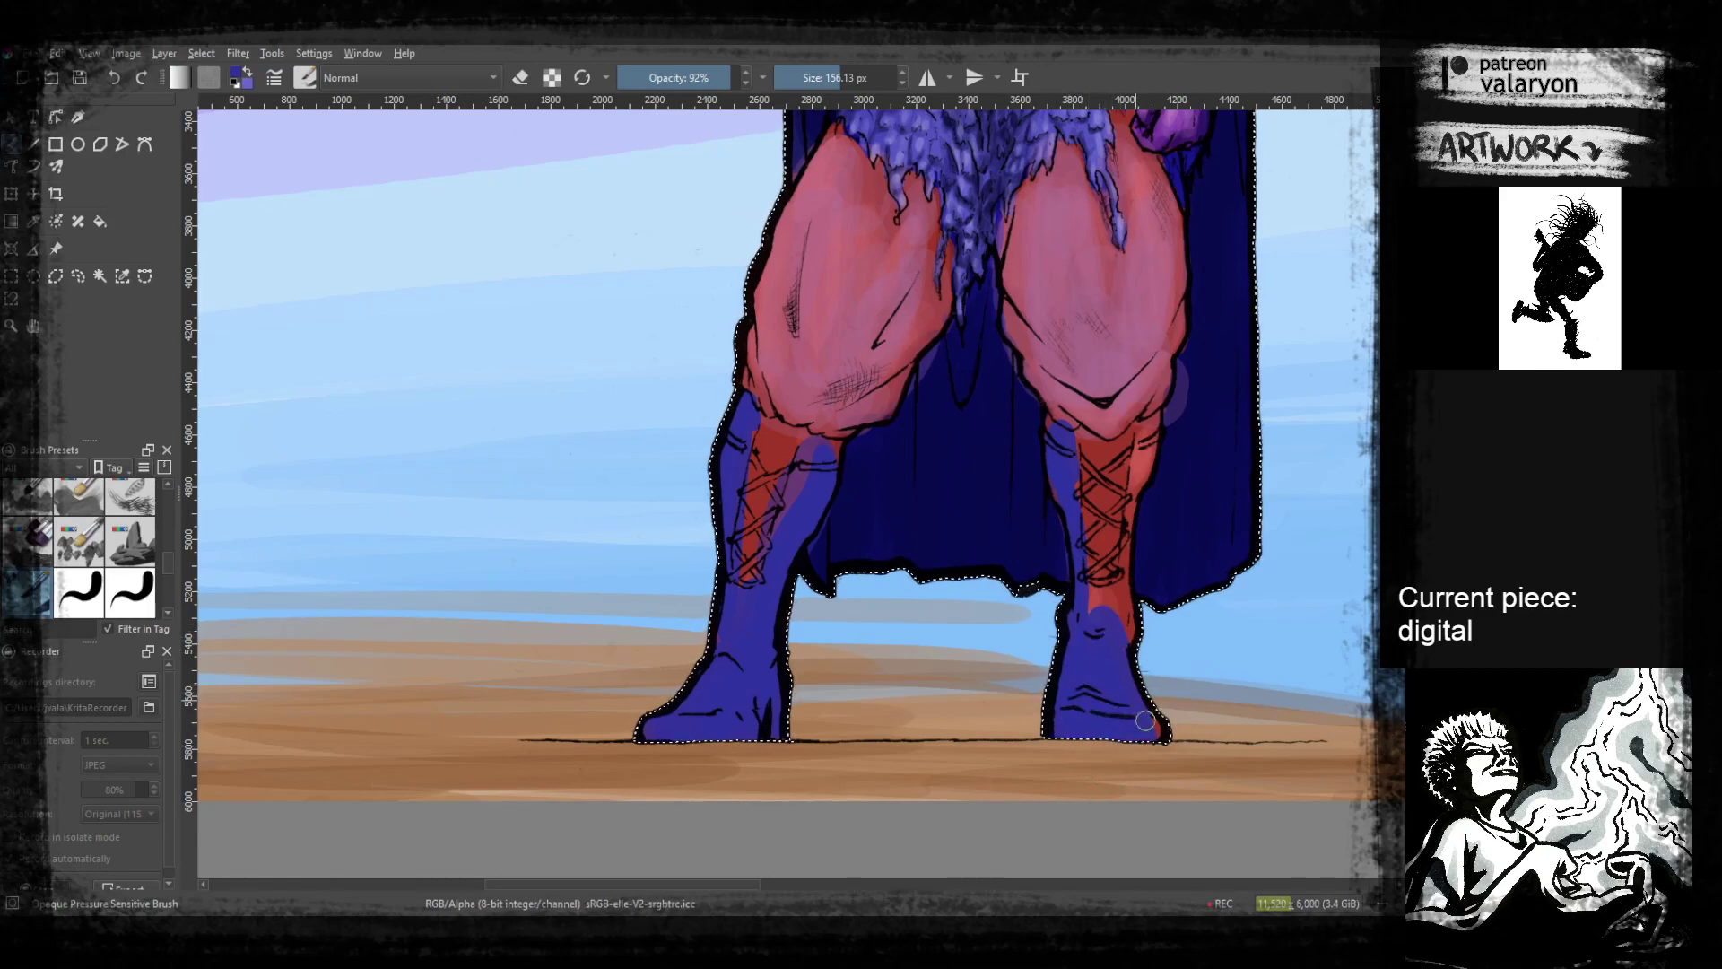
{"action": "mouse_move", "coordinate": [1149, 431]}
{"action": "left_mouse_down"}
{"action": "mouse_move", "coordinate": [1136, 487]}
{"action": "mouse_move", "coordinate": [1156, 413]}
{"action": "mouse_move", "coordinate": [1129, 653]}
{"action": "mouse_move", "coordinate": [1093, 594]}
{"action": "left_mouse_up"}
{"action": "left_click_drag", "start_coordinate": [1073, 460], "coordinate": [1062, 515]}
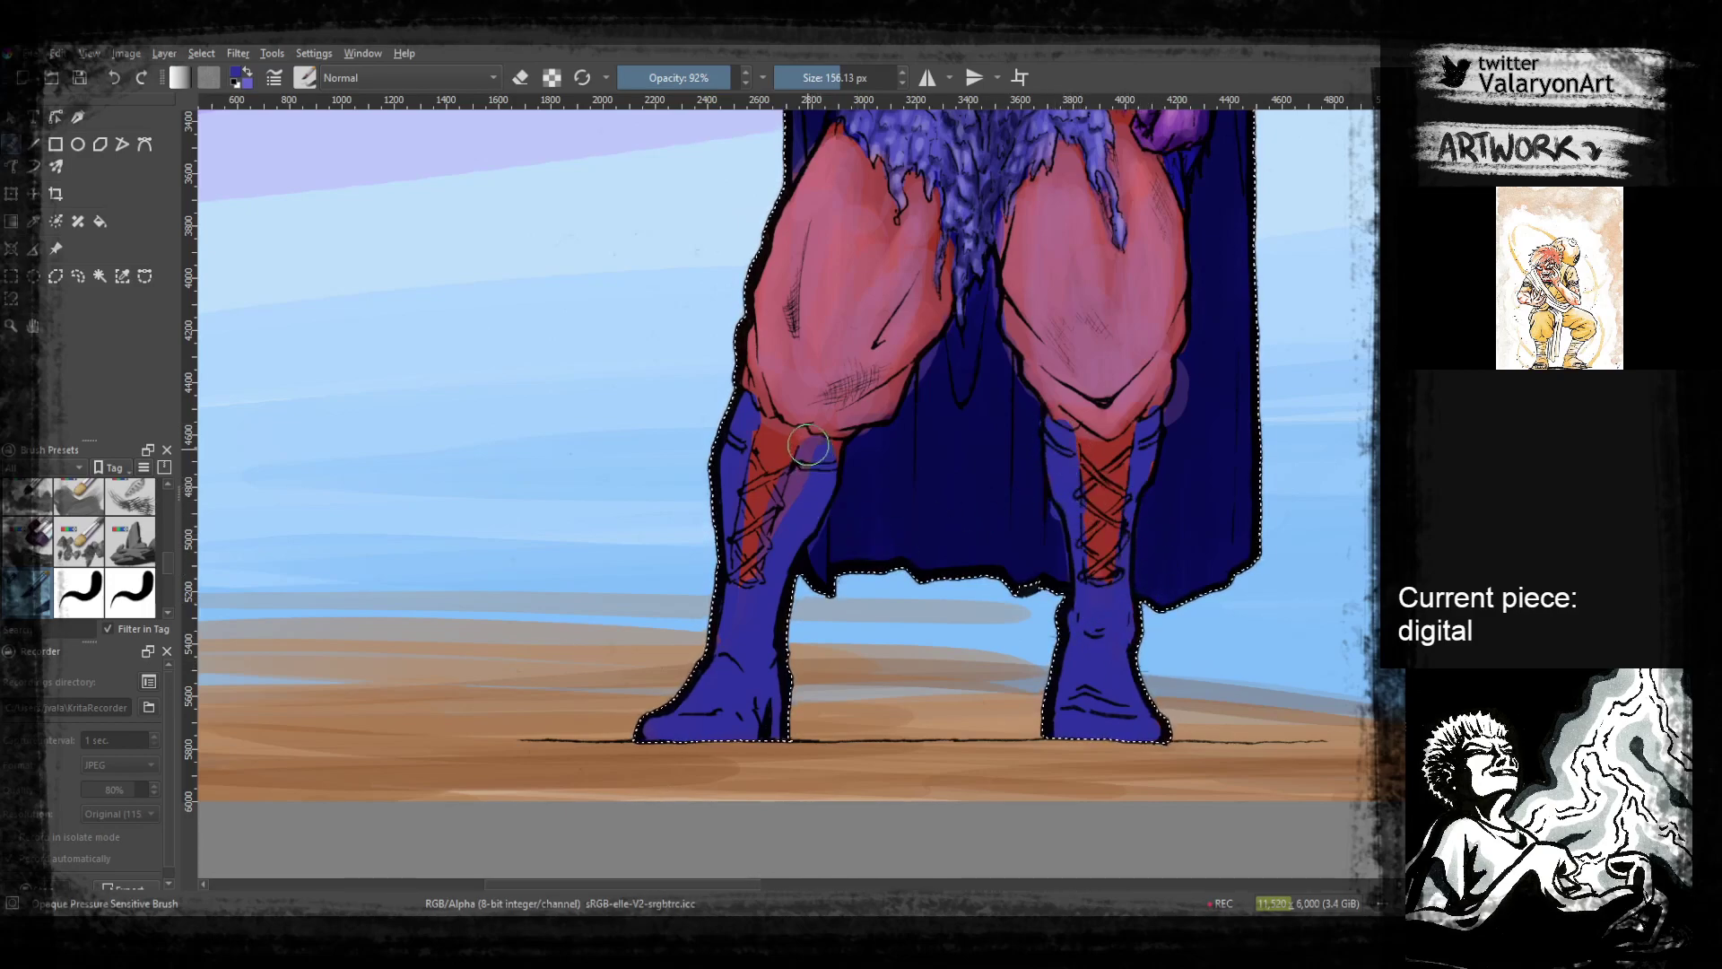
{"action": "left_click_drag", "start_coordinate": [798, 496], "coordinate": [815, 455]}
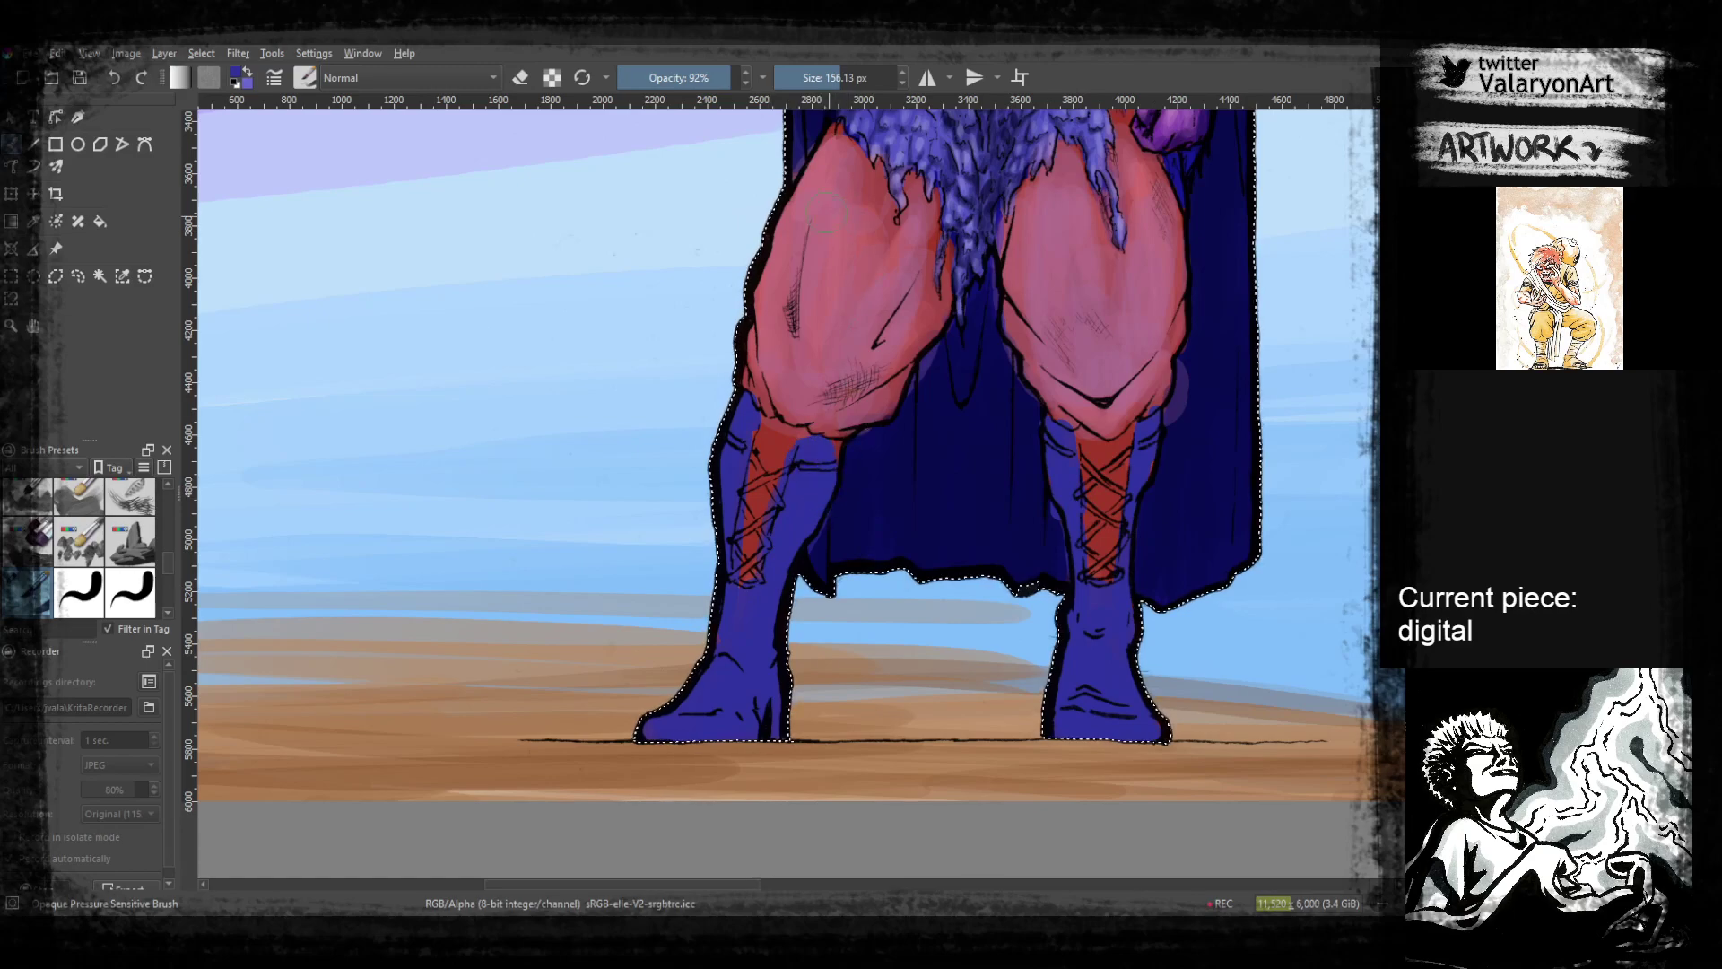
Take a pinkish red from the trousers and darken the brush colour to a deep red
{"action": "right_click", "coordinate": [819, 372]}
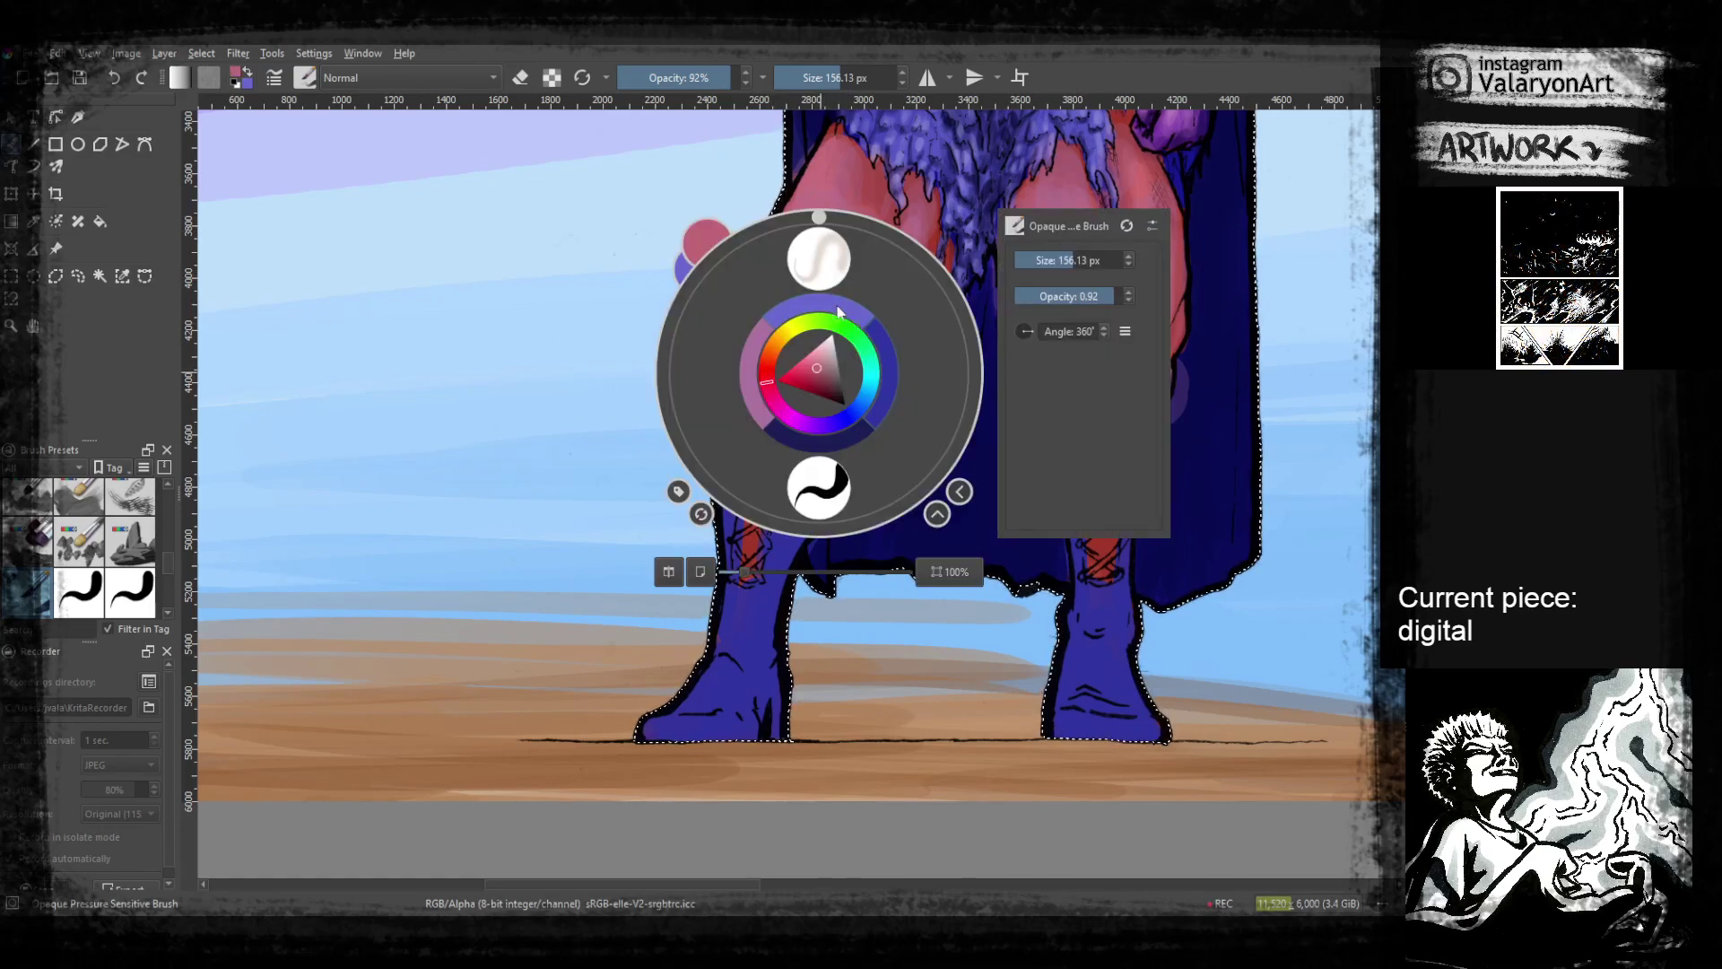
{"action": "left_click", "coordinate": [810, 263]}
{"action": "left_click_drag", "start_coordinate": [890, 296], "coordinate": [794, 431]}
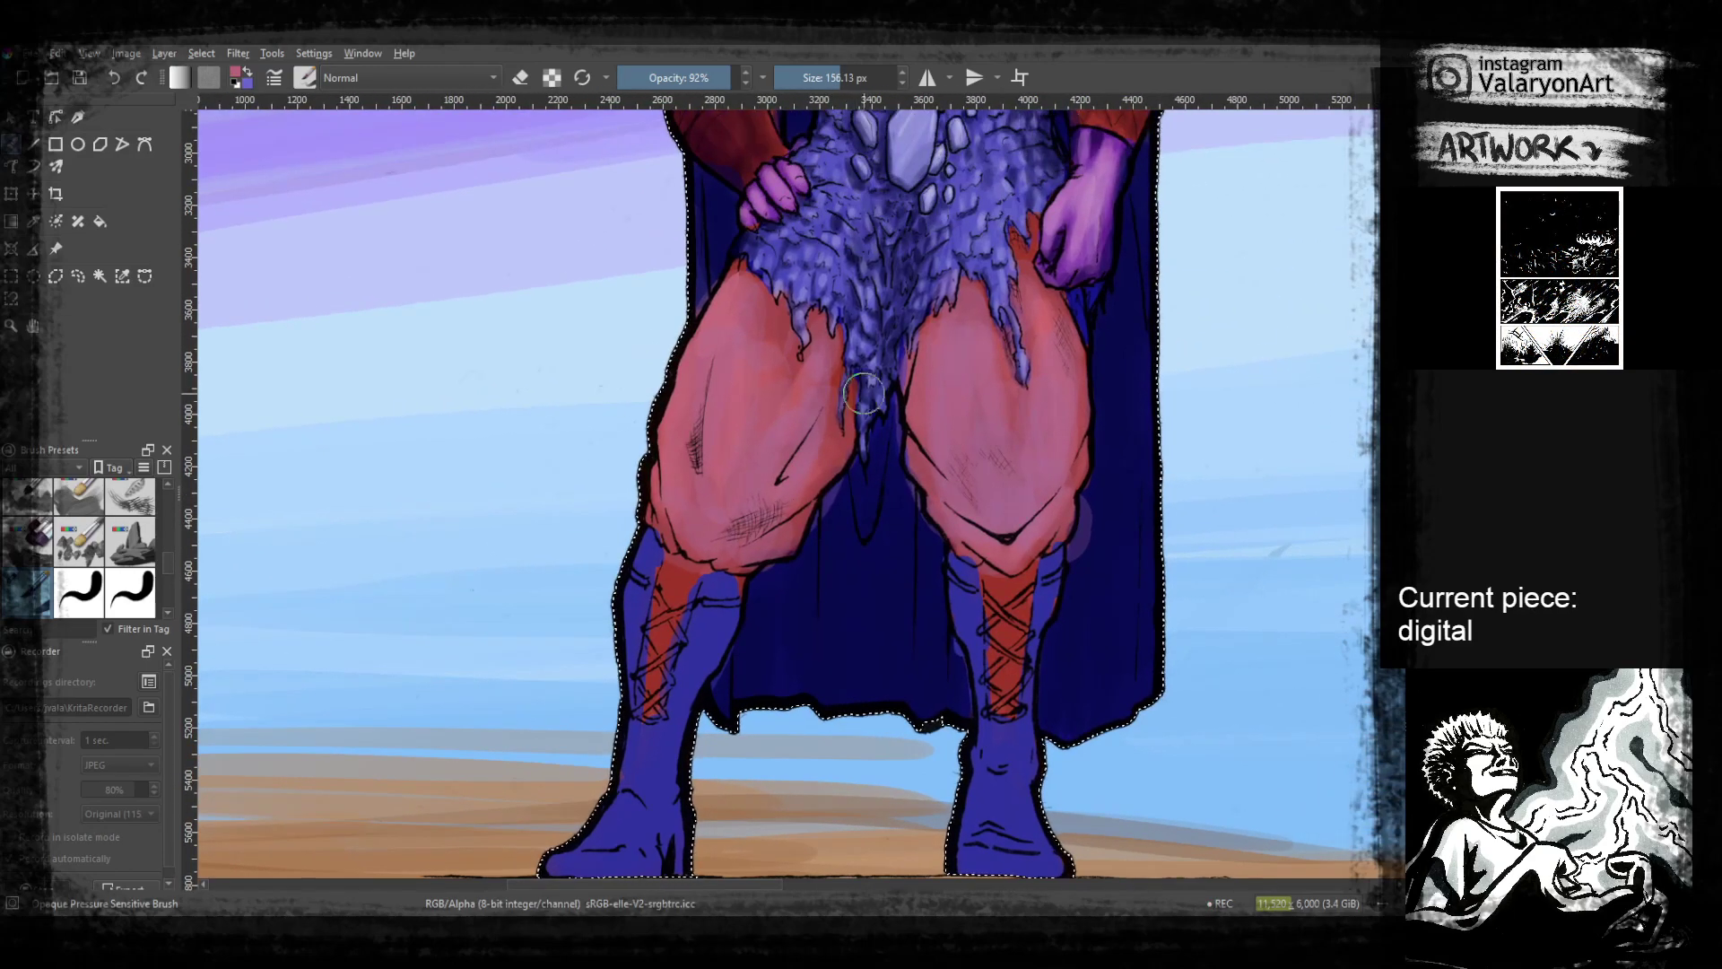
{"action": "right_click", "coordinate": [801, 536]}
{"action": "left_click", "coordinate": [803, 535]}
{"action": "left_click", "coordinate": [620, 480]}
Paint deep red shadow shapes along the inner thighs and knee folds of both trouser legs at 78% opacity
{"action": "left_click", "coordinate": [676, 79]}
{"action": "left_click", "coordinate": [715, 77]}
{"action": "left_click", "coordinate": [770, 484], "text": "ctrl"}
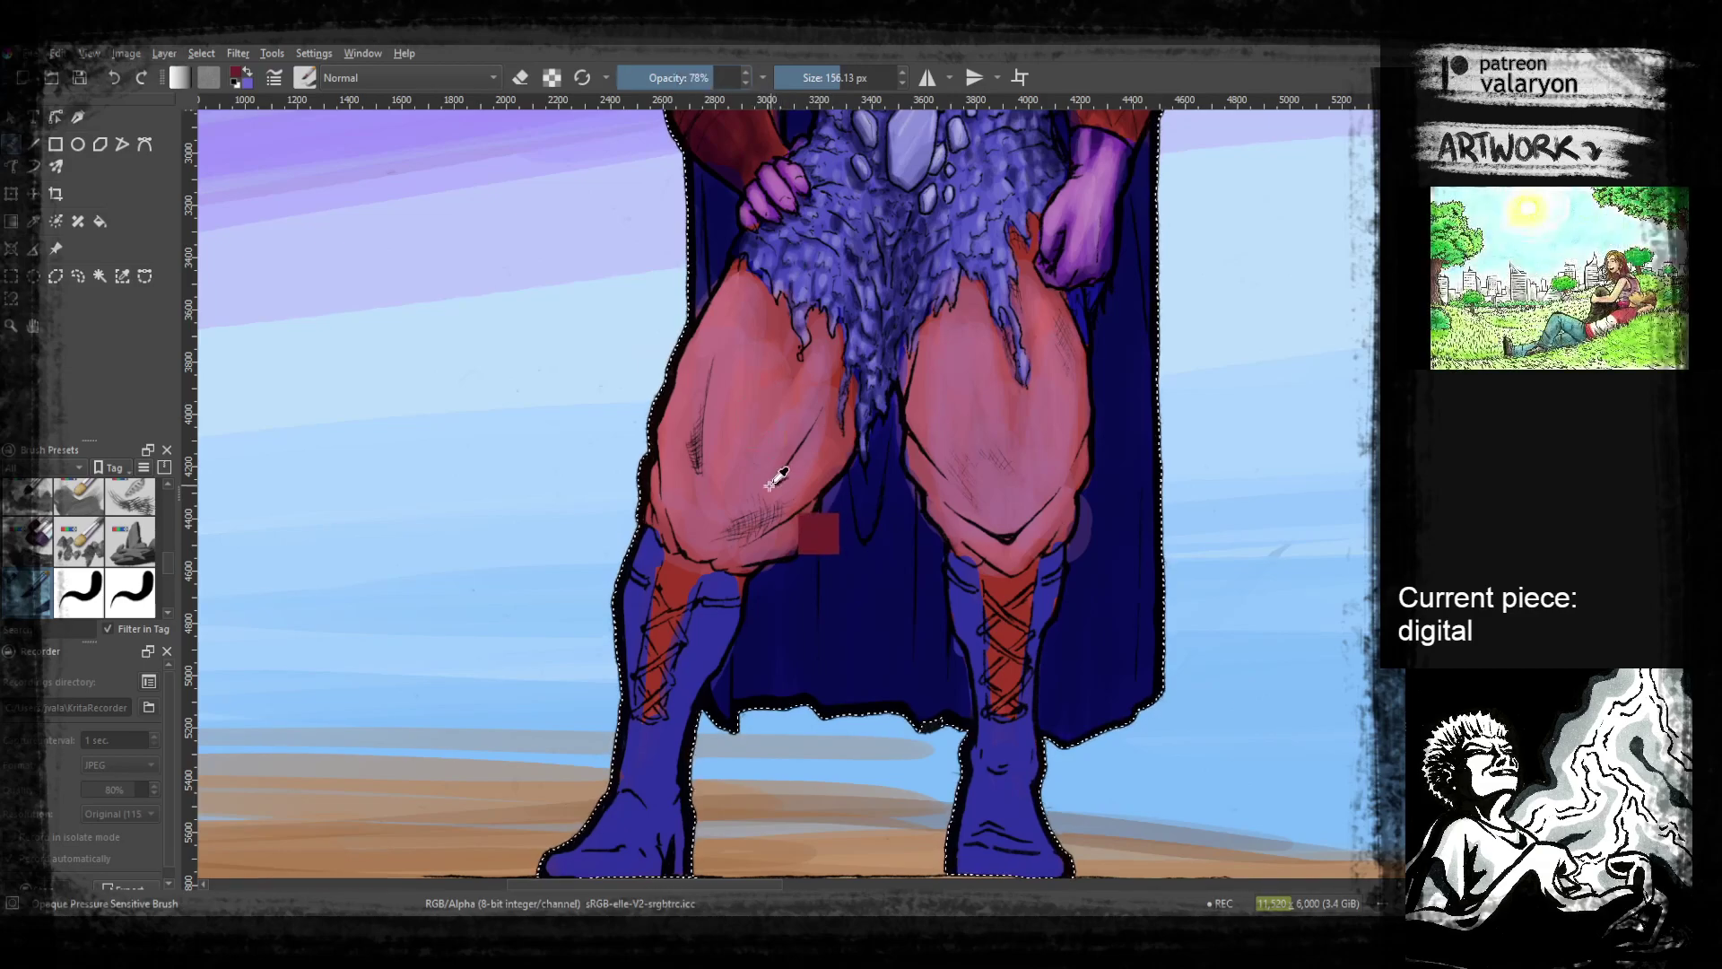
{"action": "mouse_move", "coordinate": [746, 540]}
{"action": "left_mouse_down"}
{"action": "mouse_move", "coordinate": [857, 420]}
{"action": "mouse_move", "coordinate": [795, 539]}
{"action": "mouse_move", "coordinate": [855, 339]}
{"action": "left_mouse_up"}
{"action": "mouse_move", "coordinate": [917, 430]}
{"action": "left_mouse_down"}
{"action": "mouse_move", "coordinate": [965, 535]}
{"action": "mouse_move", "coordinate": [911, 455]}
{"action": "mouse_move", "coordinate": [990, 573]}
{"action": "mouse_move", "coordinate": [952, 534]}
{"action": "left_mouse_up"}
{"action": "mouse_move", "coordinate": [942, 476]}
{"action": "left_mouse_down"}
{"action": "mouse_move", "coordinate": [986, 529]}
{"action": "mouse_move", "coordinate": [1054, 484]}
{"action": "left_mouse_up"}
{"action": "left_click_drag", "start_coordinate": [919, 345], "coordinate": [910, 372]}
Soften the deep red shadows on both thighs and knees with 50% opacity strokes, adding shading along the outer thigh
{"action": "left_click", "coordinate": [679, 78]}
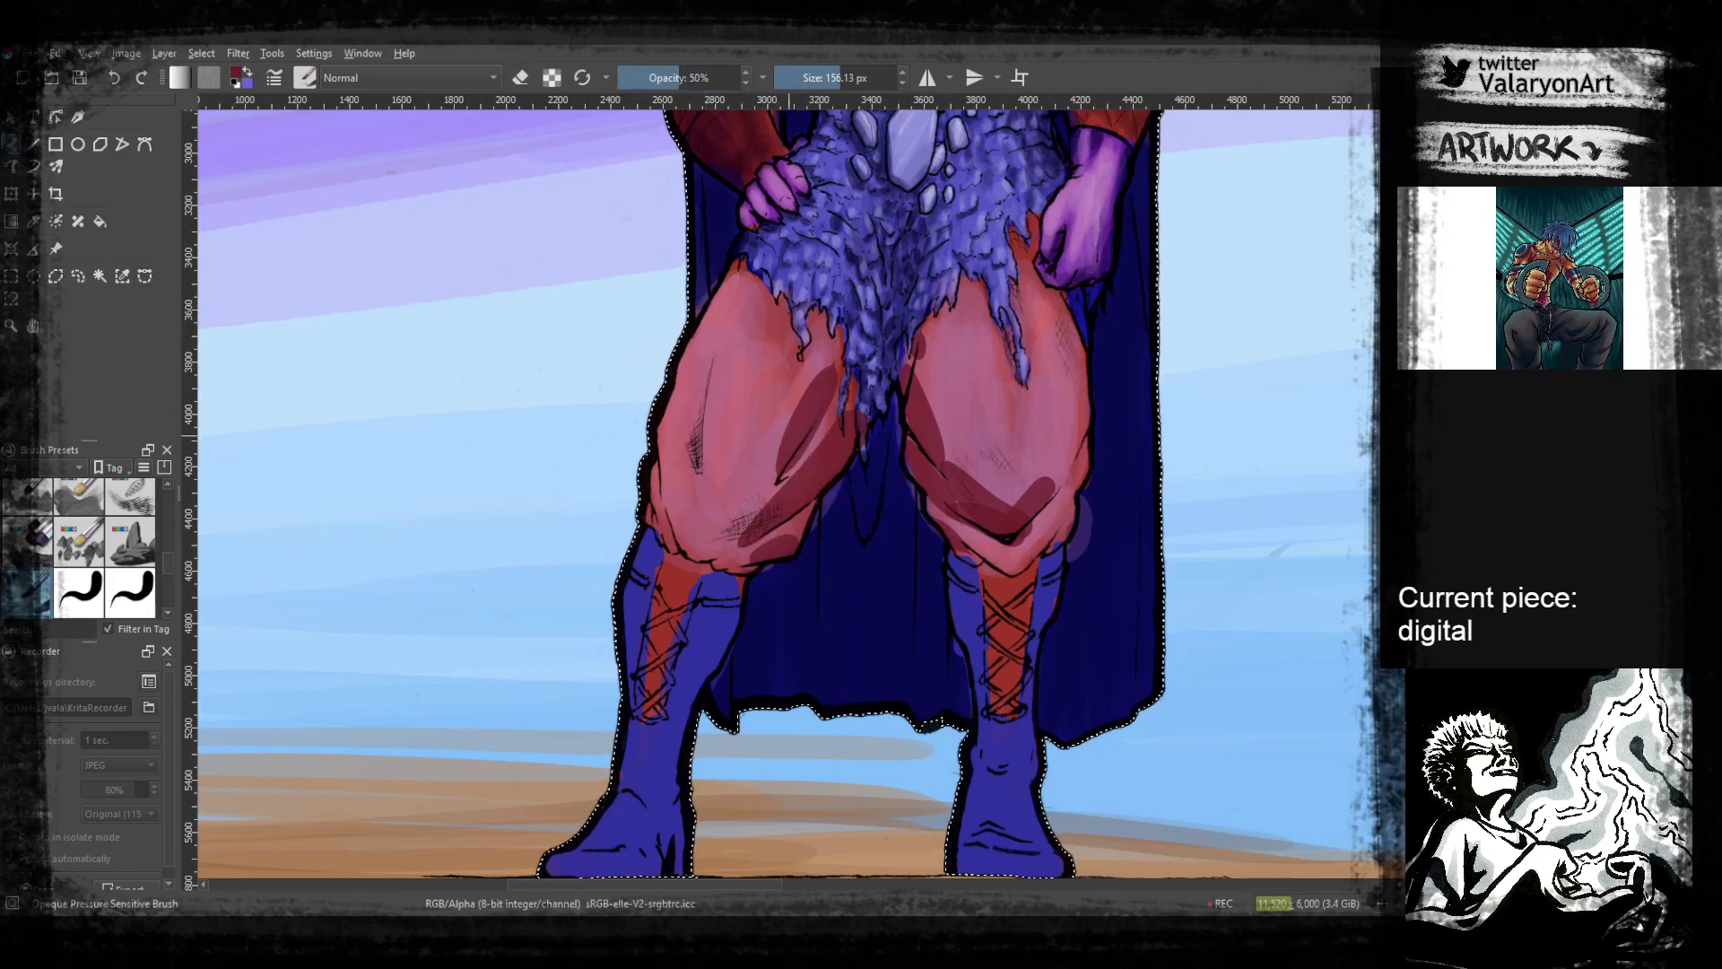
{"action": "left_click_drag", "start_coordinate": [707, 348], "coordinate": [696, 471]}
{"action": "left_click_drag", "start_coordinate": [784, 420], "coordinate": [744, 489]}
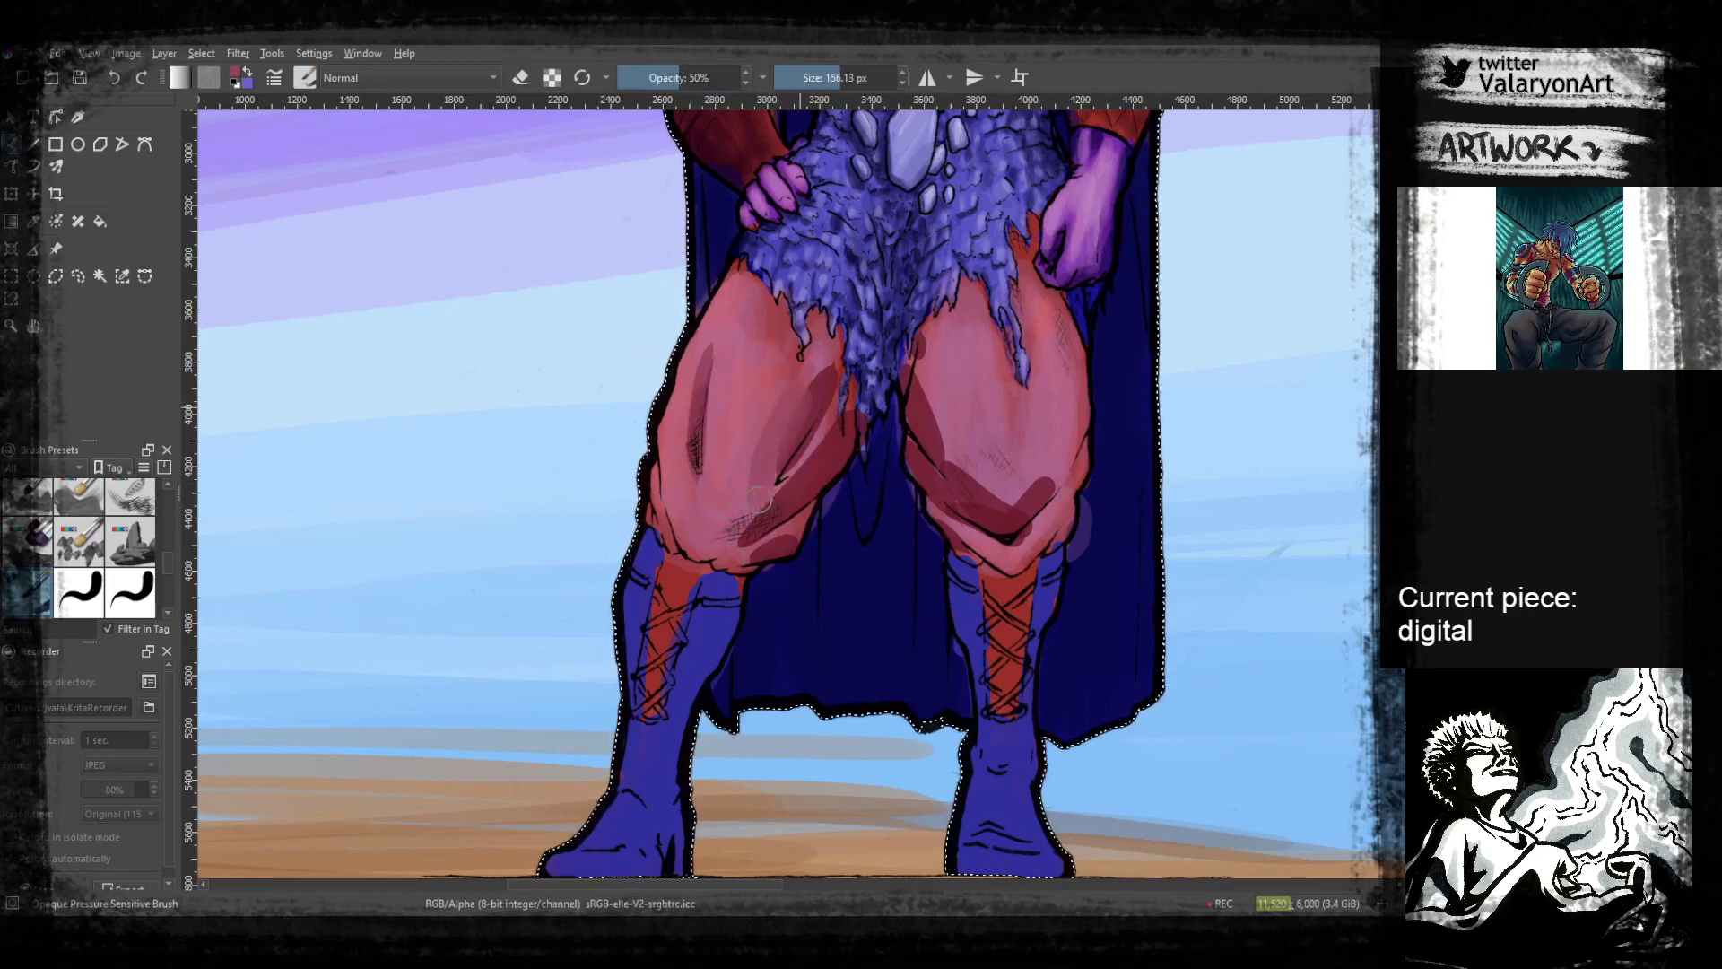
{"action": "left_click_drag", "start_coordinate": [733, 548], "coordinate": [798, 462]}
{"action": "left_click_drag", "start_coordinate": [733, 549], "coordinate": [789, 521]}
{"action": "mouse_move", "coordinate": [931, 438]}
{"action": "left_mouse_down"}
{"action": "mouse_move", "coordinate": [928, 388]}
{"action": "mouse_move", "coordinate": [939, 459]}
{"action": "mouse_move", "coordinate": [1021, 494]}
{"action": "mouse_move", "coordinate": [1050, 474]}
{"action": "left_mouse_up"}
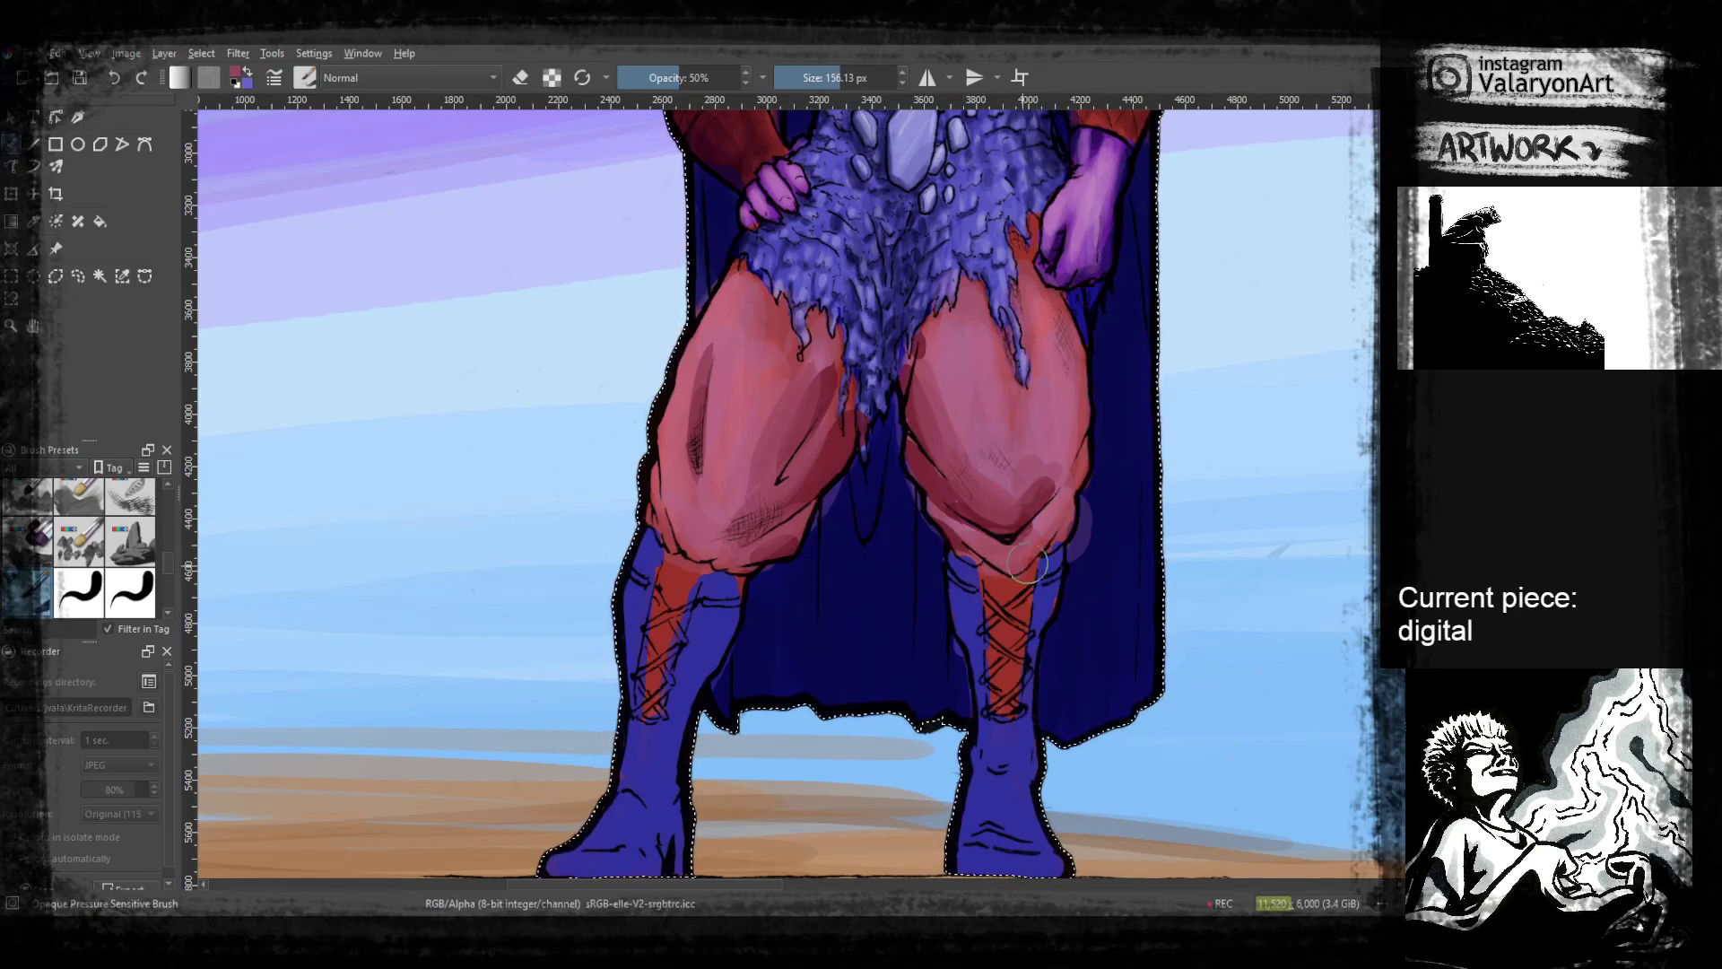
Sample reds from the trousers and blend the shadow shapes around the knee cuff and outer thigh
{"action": "left_click", "coordinate": [958, 508], "text": "ctrl"}
{"action": "left_click_drag", "start_coordinate": [955, 529], "coordinate": [997, 564]}
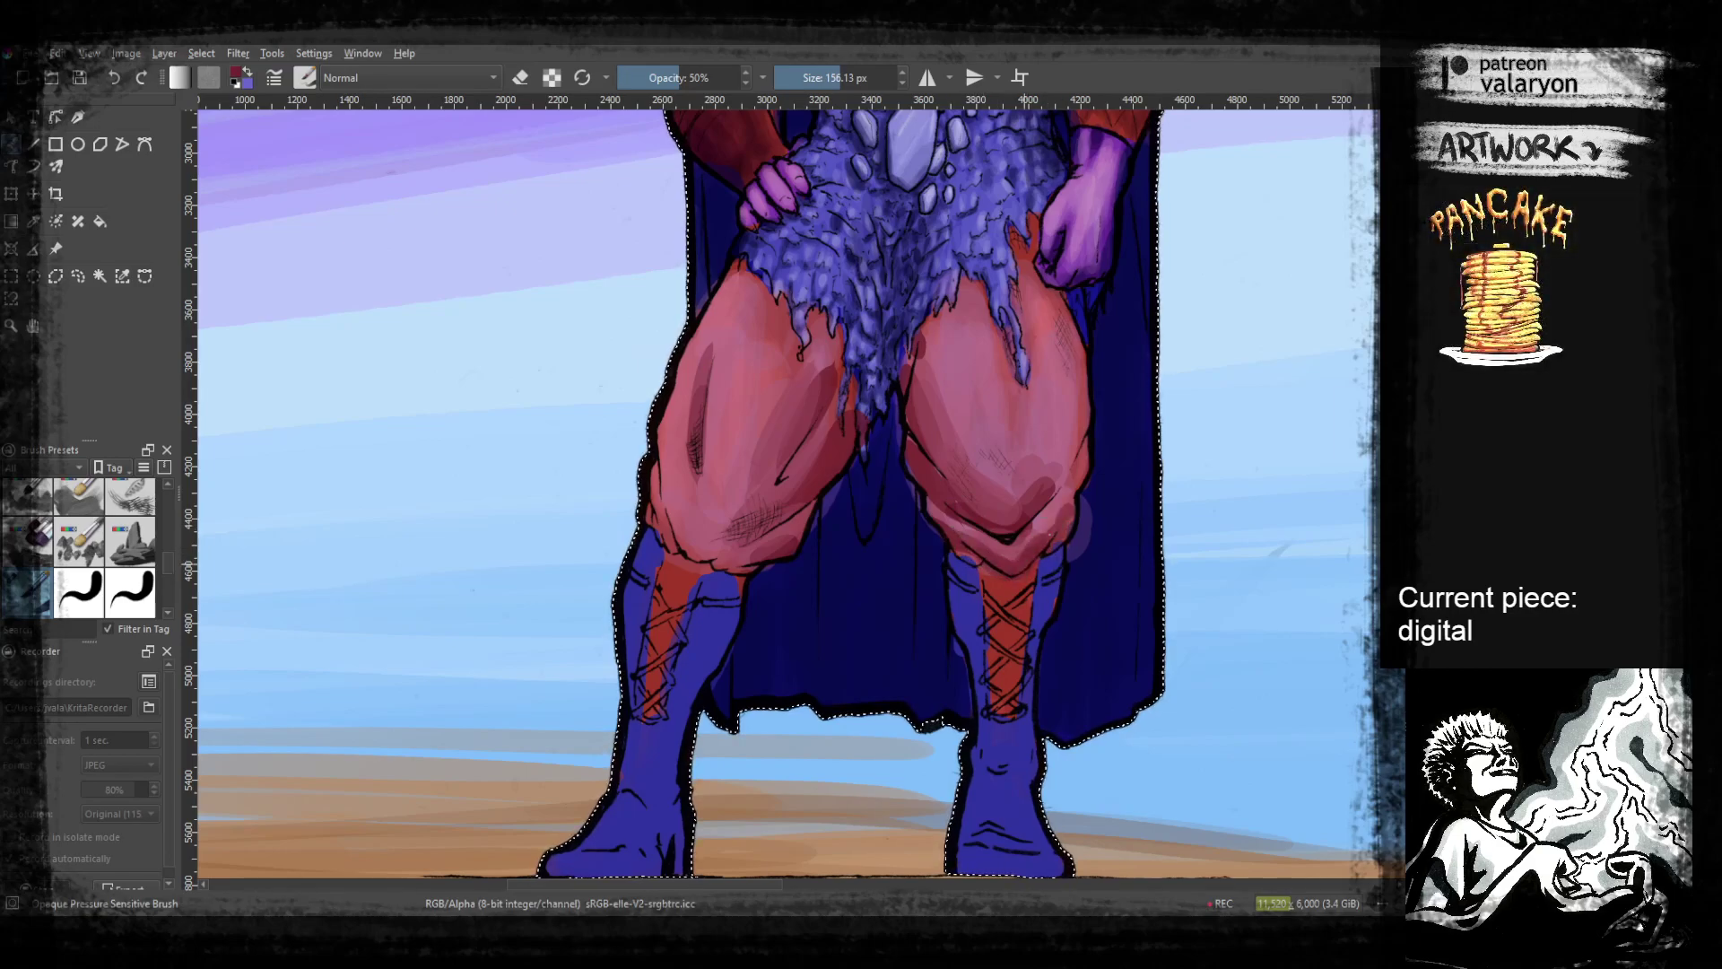
{"action": "left_click_drag", "start_coordinate": [994, 552], "coordinate": [1075, 639]}
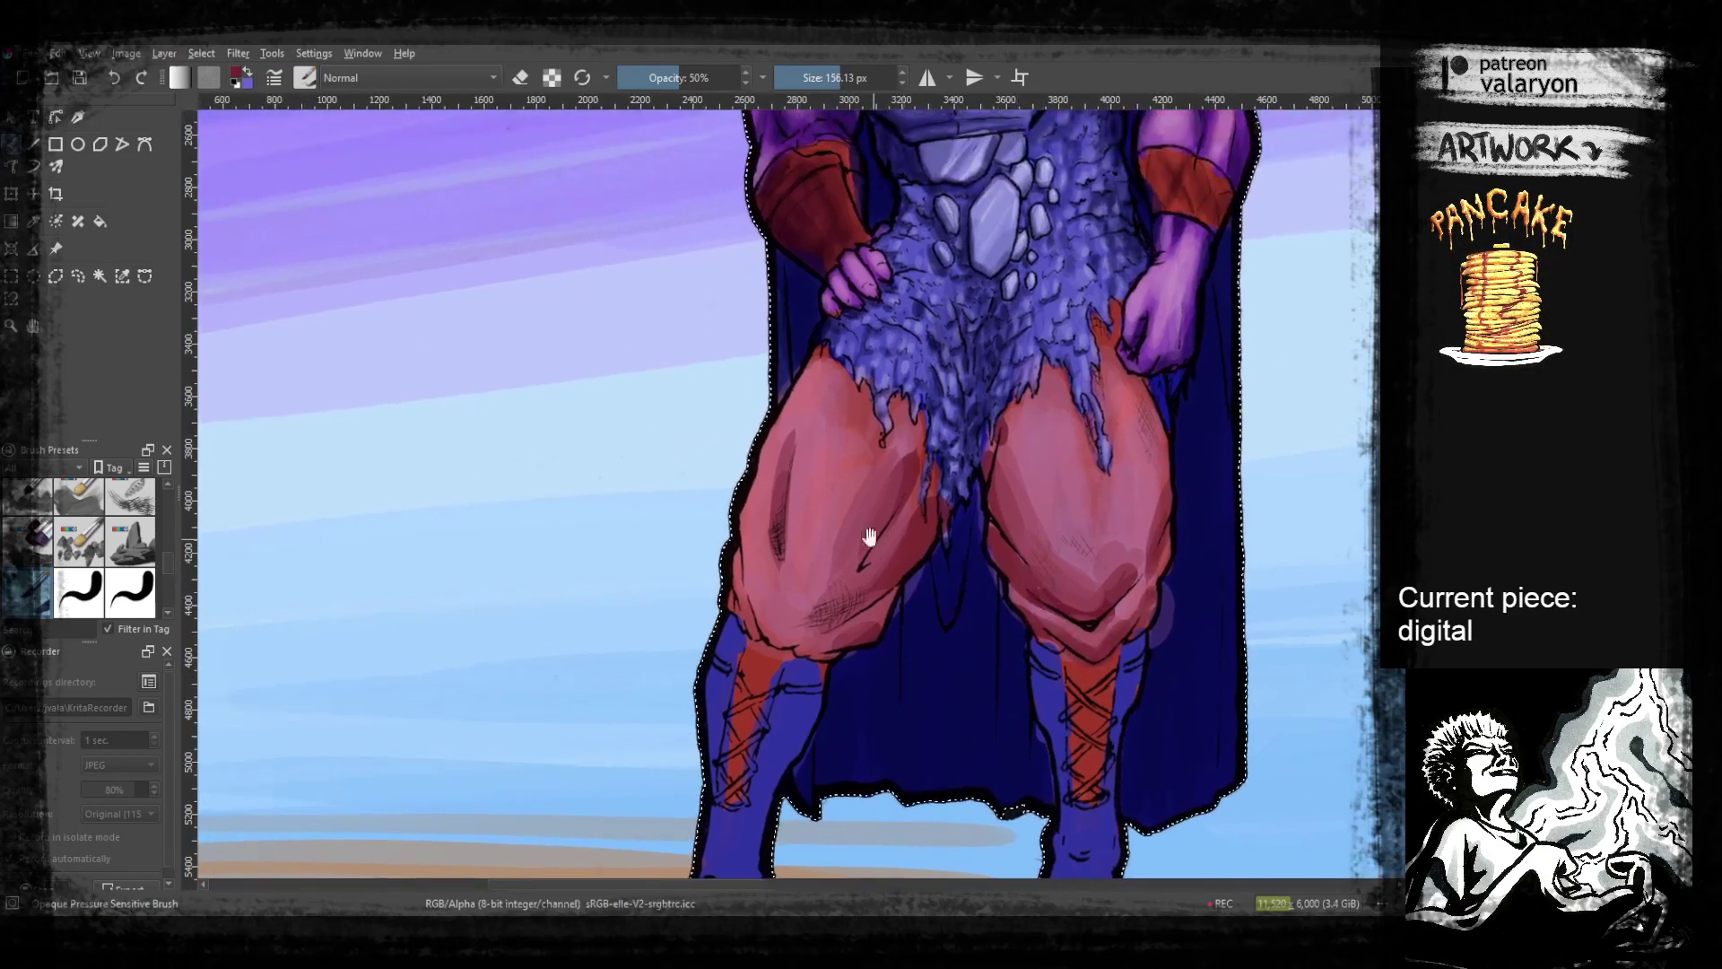
{"action": "mouse_move", "coordinate": [778, 540]}
{"action": "left_mouse_down"}
{"action": "mouse_move", "coordinate": [788, 449]}
{"action": "mouse_move", "coordinate": [789, 608]}
{"action": "left_mouse_up"}
{"action": "left_click", "coordinate": [795, 558], "text": "ctrl"}
{"action": "left_click_drag", "start_coordinate": [764, 443], "coordinate": [752, 515]}
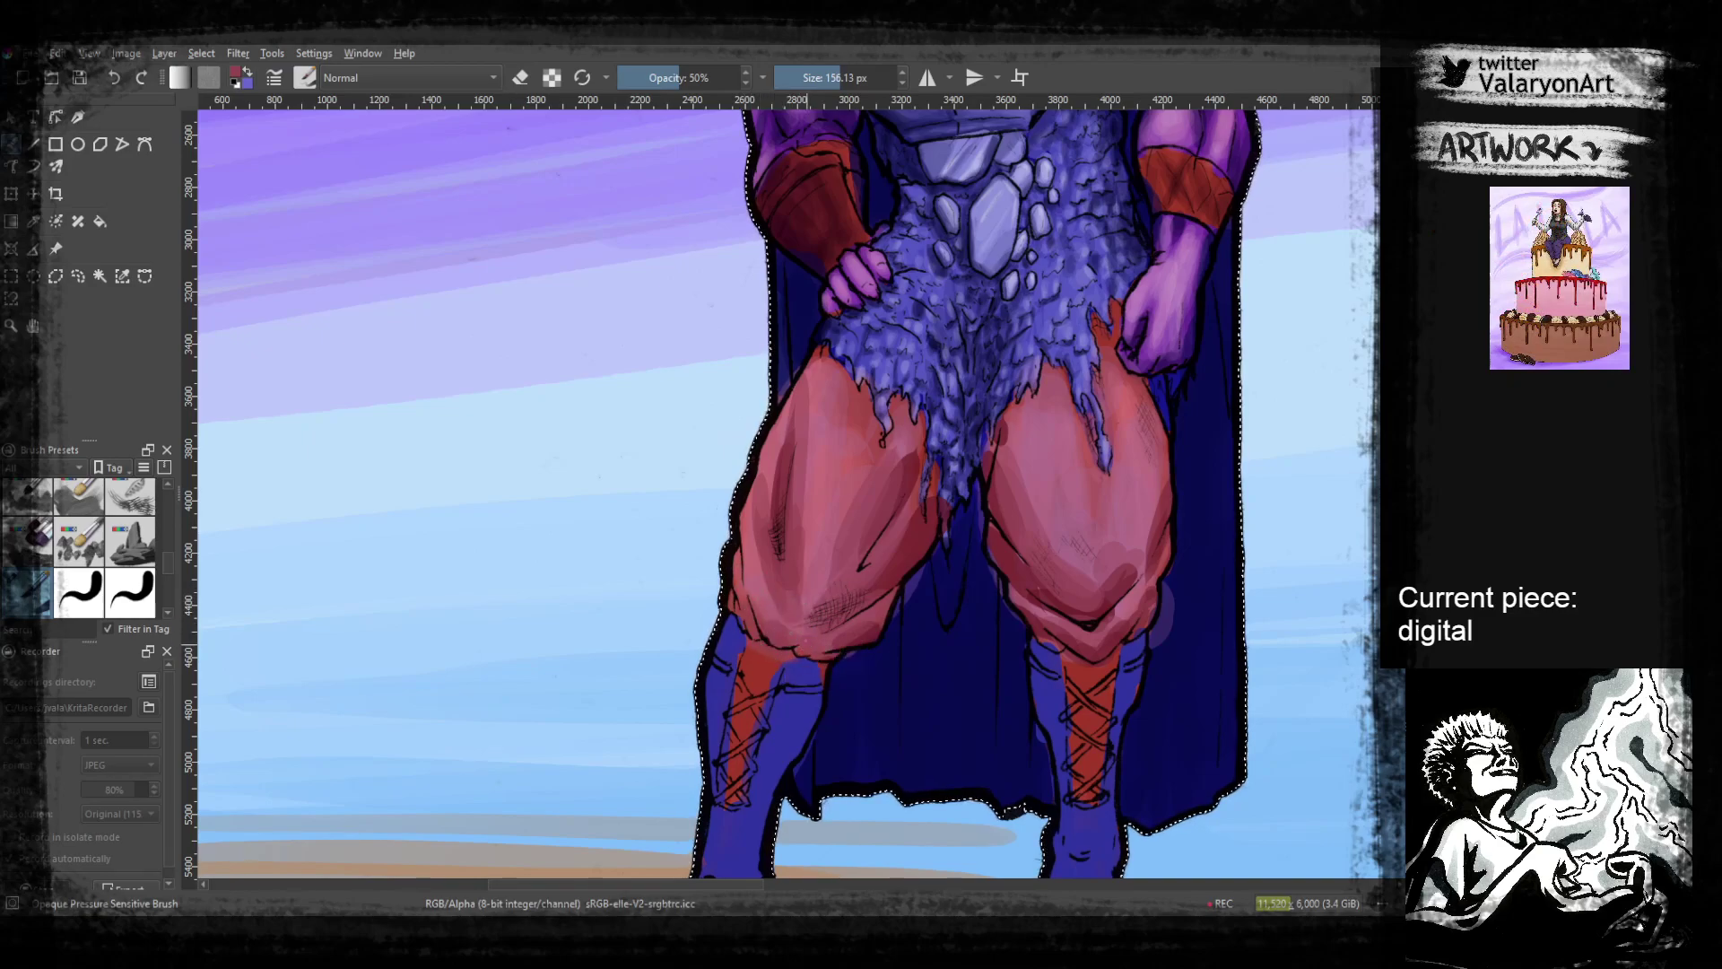
{"action": "left_click", "coordinate": [898, 543], "text": "ctrl"}
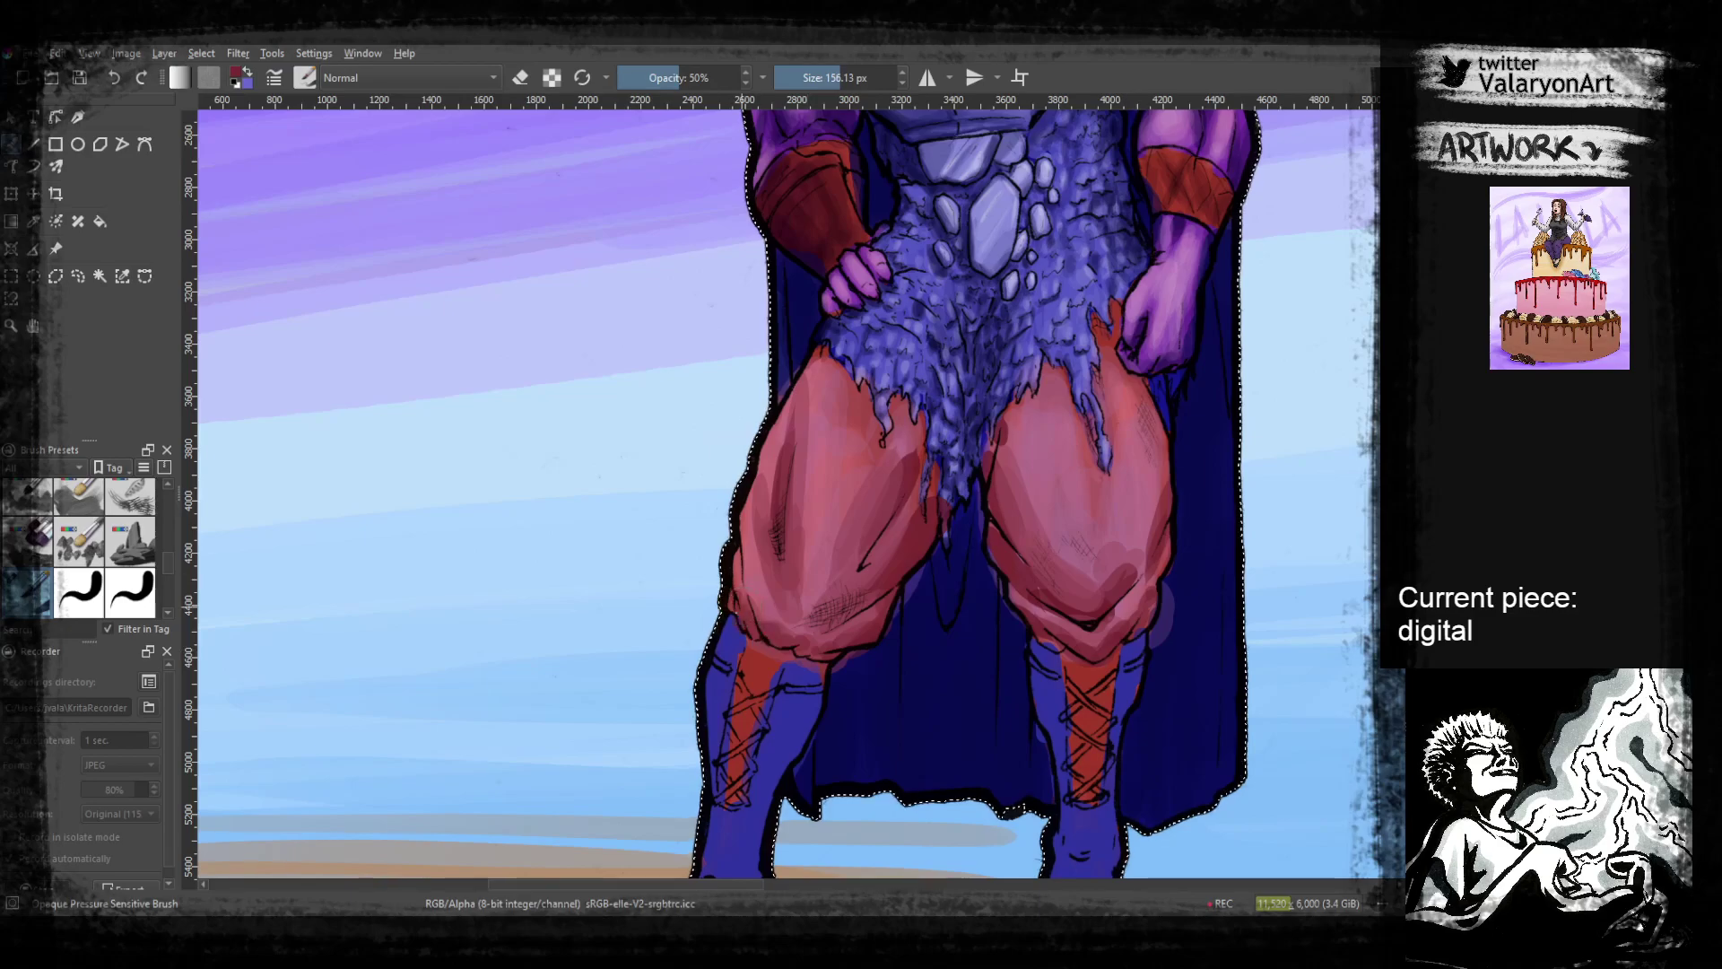
Sample the boot blue and change the brush colour to a darker, greyish blue
{"action": "scroll", "coordinate": [843, 682], "scroll_direction": "down", "scroll_amount": 3}
{"action": "key", "text": "ctrl"}
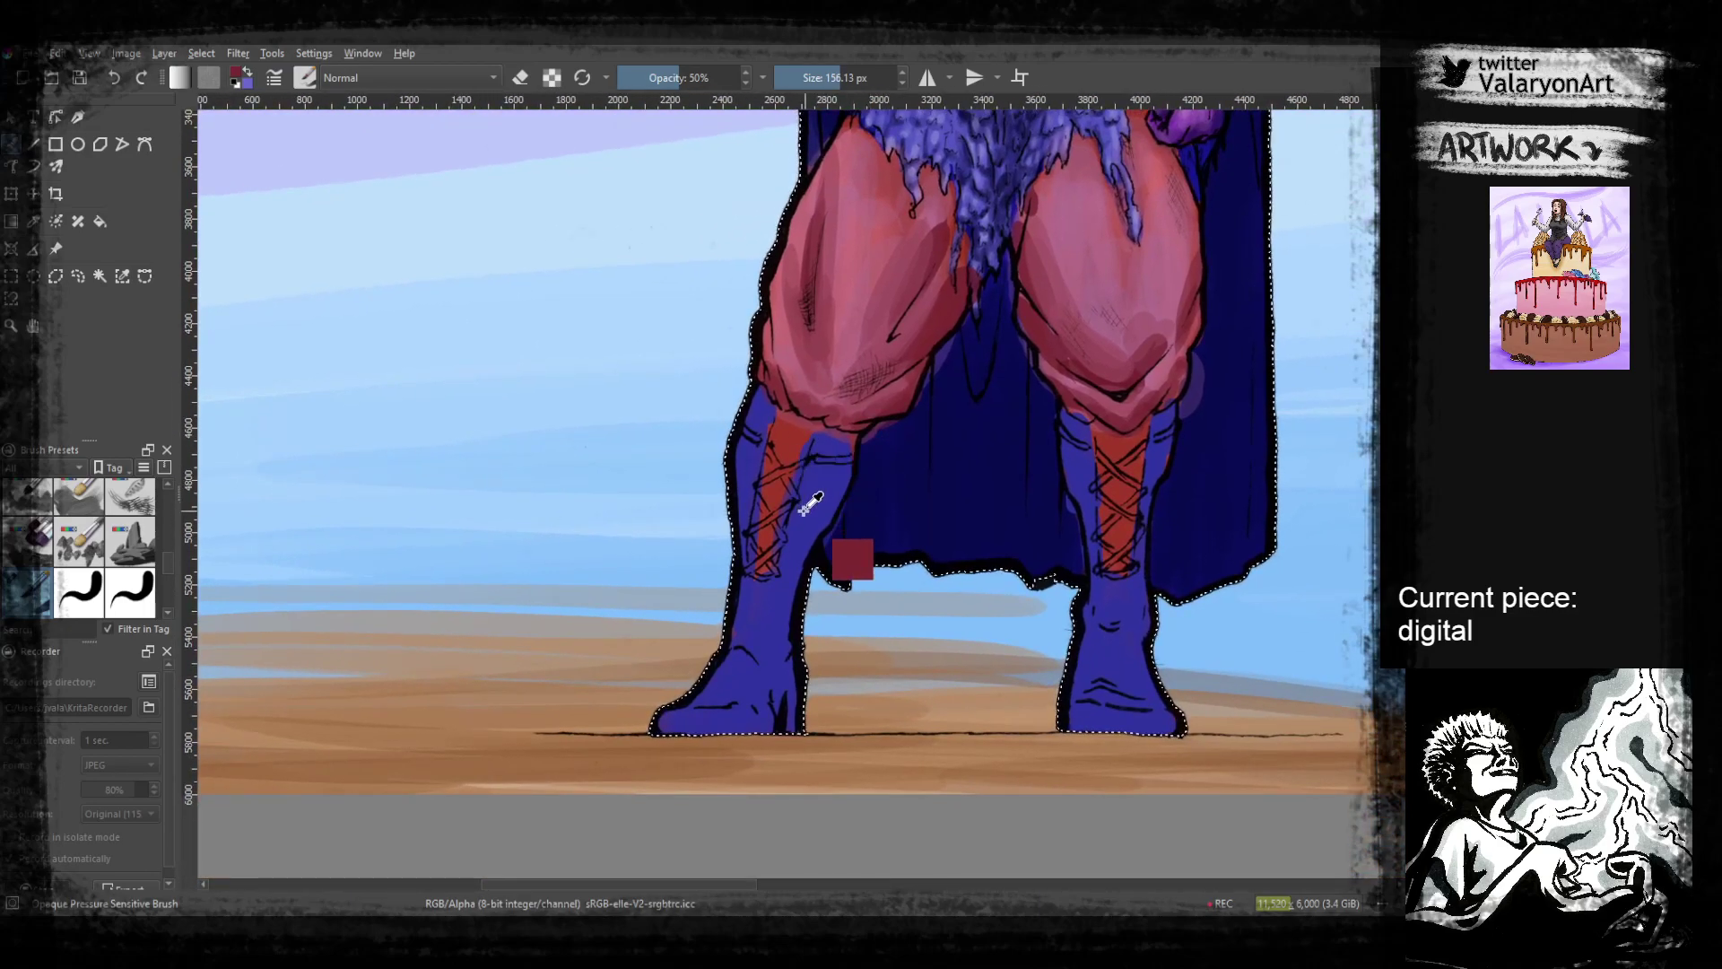
{"action": "left_click", "coordinate": [834, 479], "text": "ctrl"}
{"action": "right_click", "coordinate": [833, 469]}
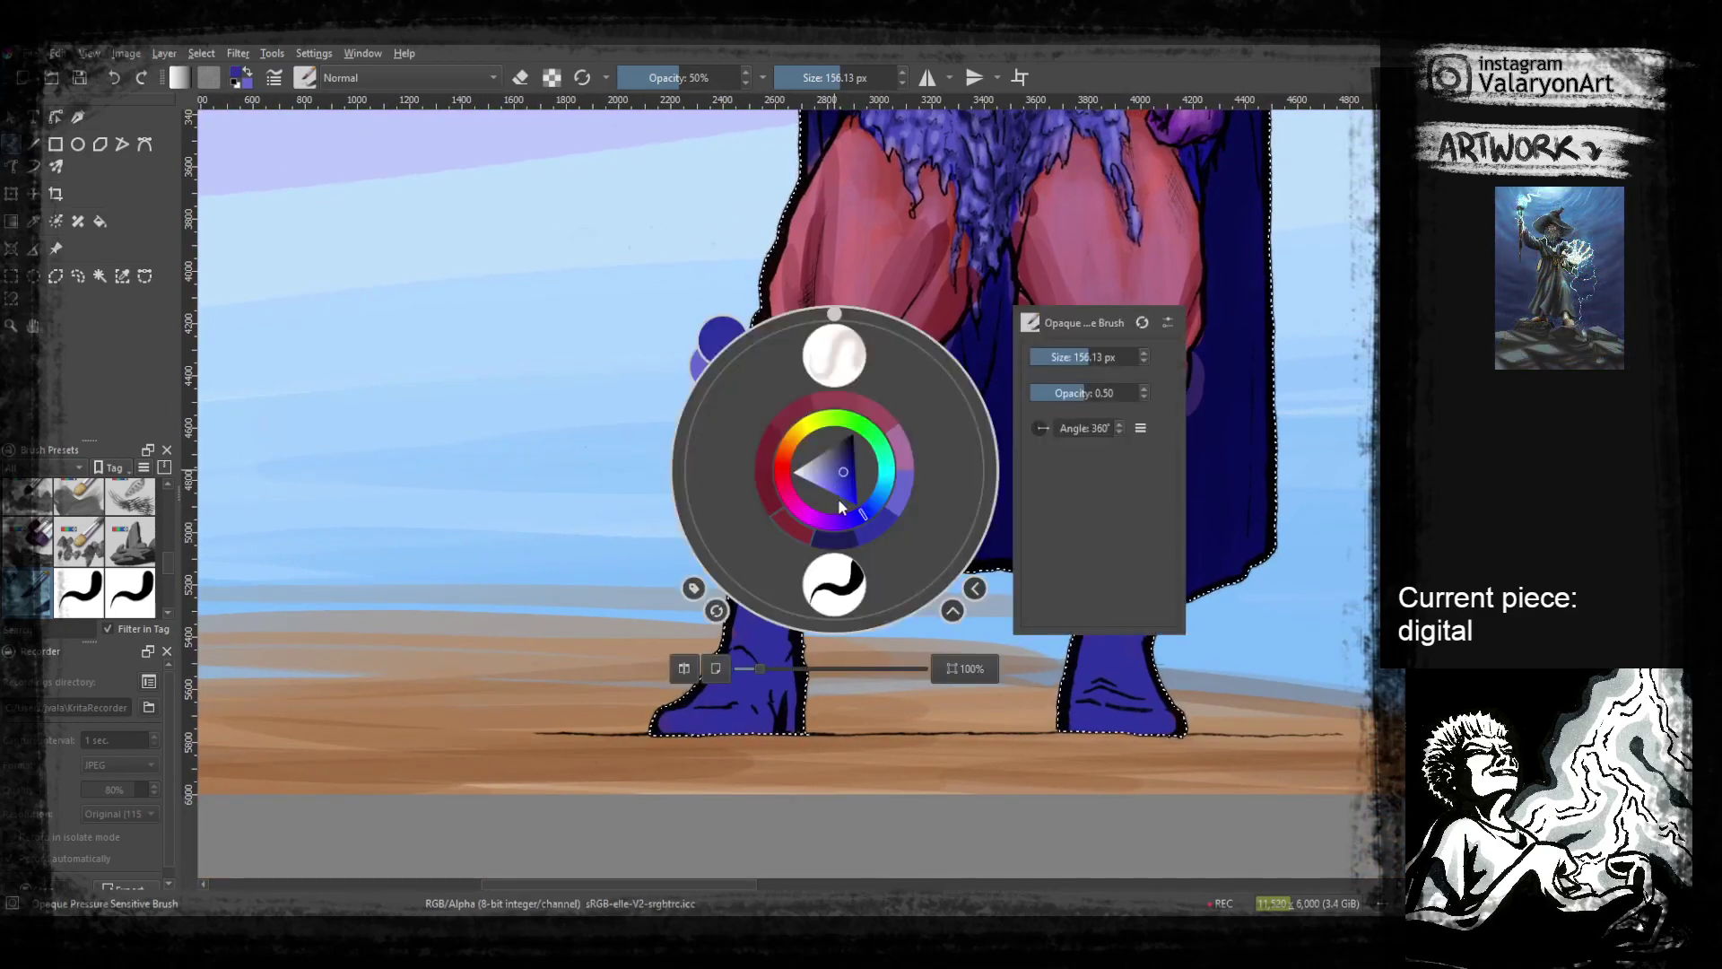
{"action": "left_click", "coordinate": [833, 459]}
{"action": "left_click", "coordinate": [616, 546]}
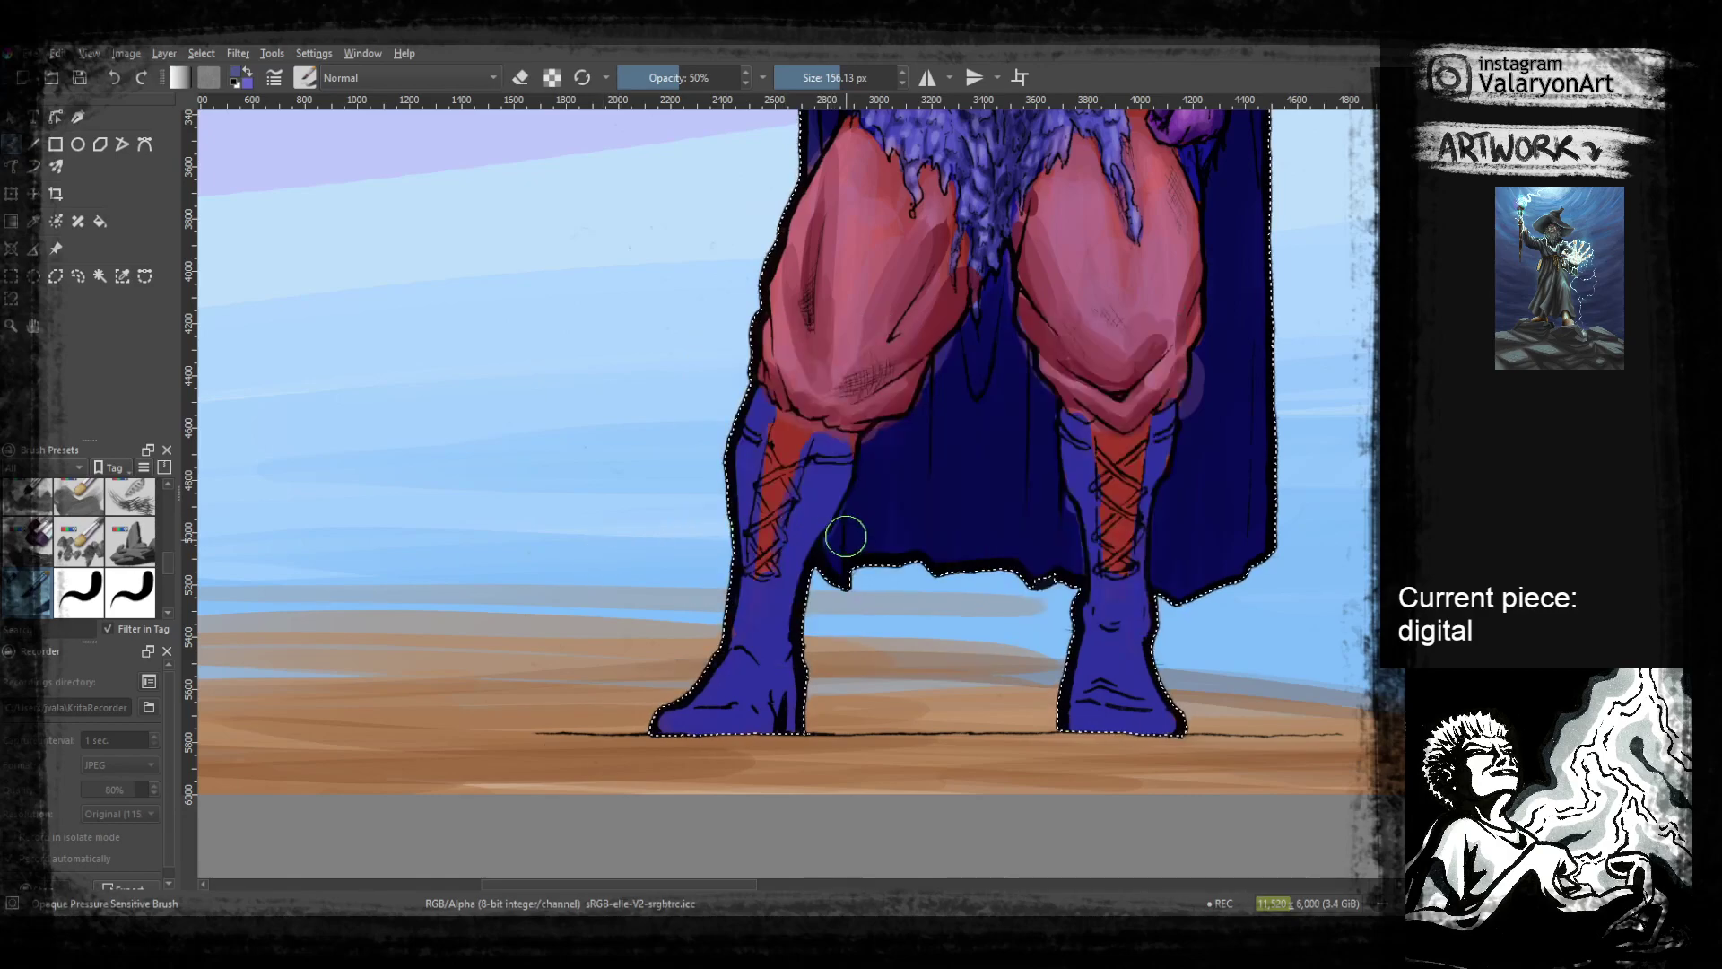
{"action": "right_click", "coordinate": [735, 479]}
{"action": "left_click", "coordinate": [745, 463]}
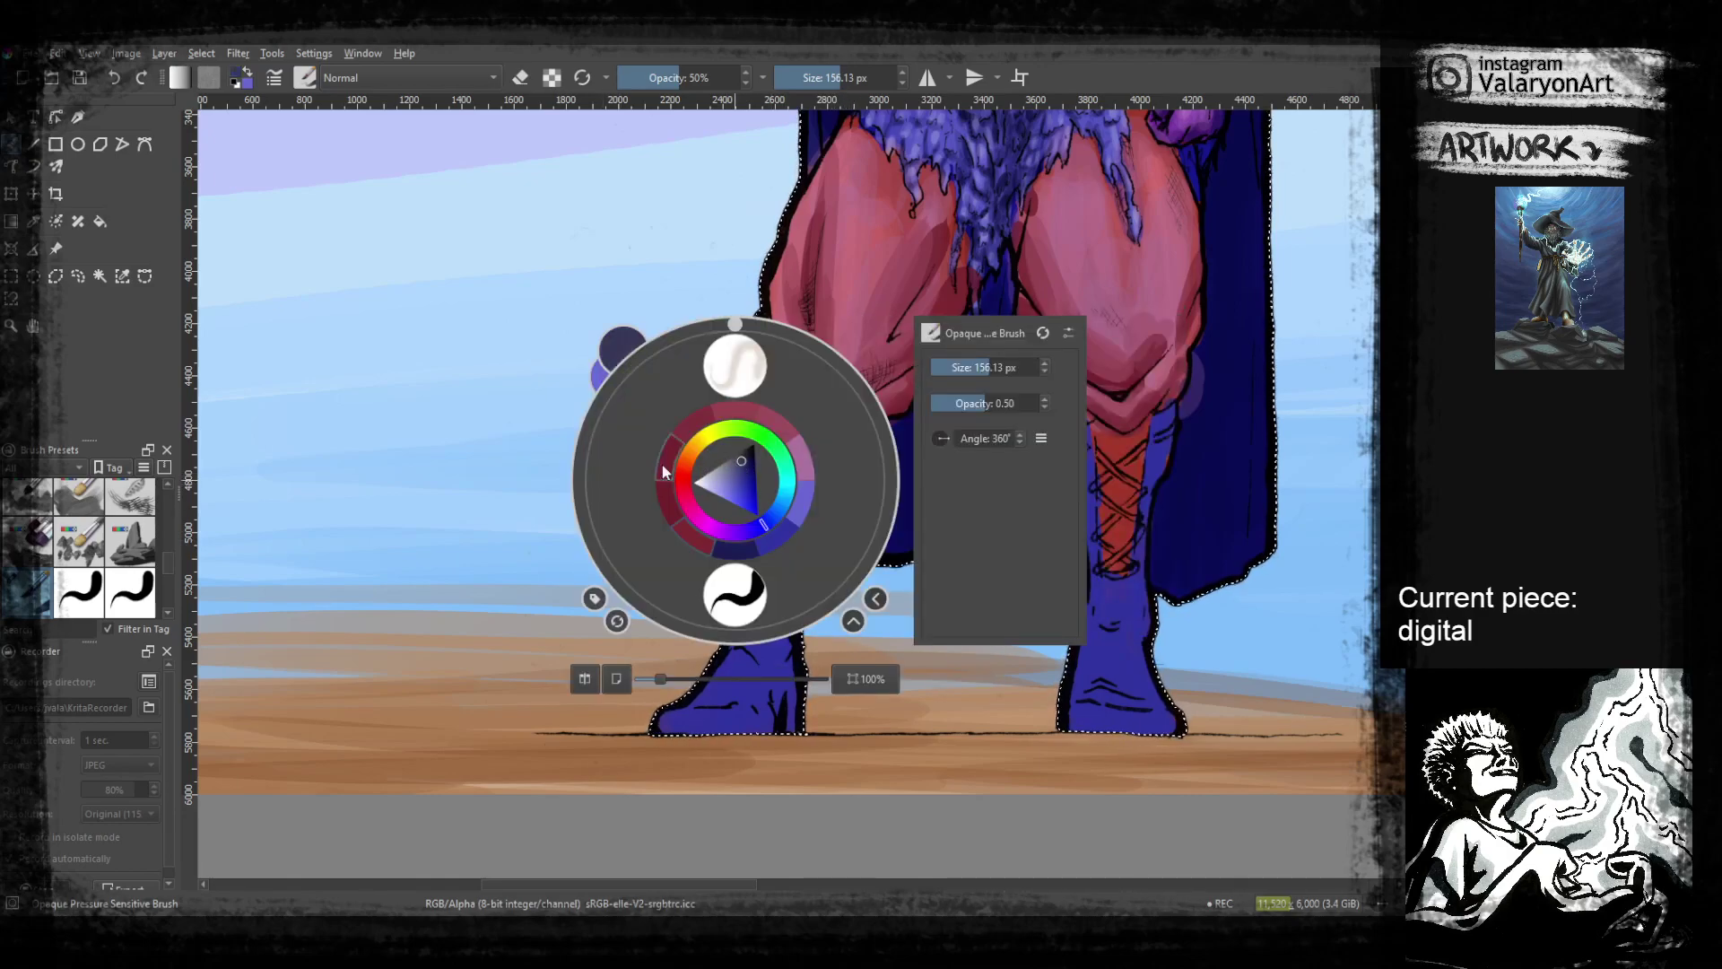
{"action": "left_click", "coordinate": [522, 484]}
Paint greyish-blue shadows down the sides and around the ankles of both boots at 50% opacity
{"action": "left_click_drag", "start_coordinate": [846, 458], "coordinate": [787, 704]}
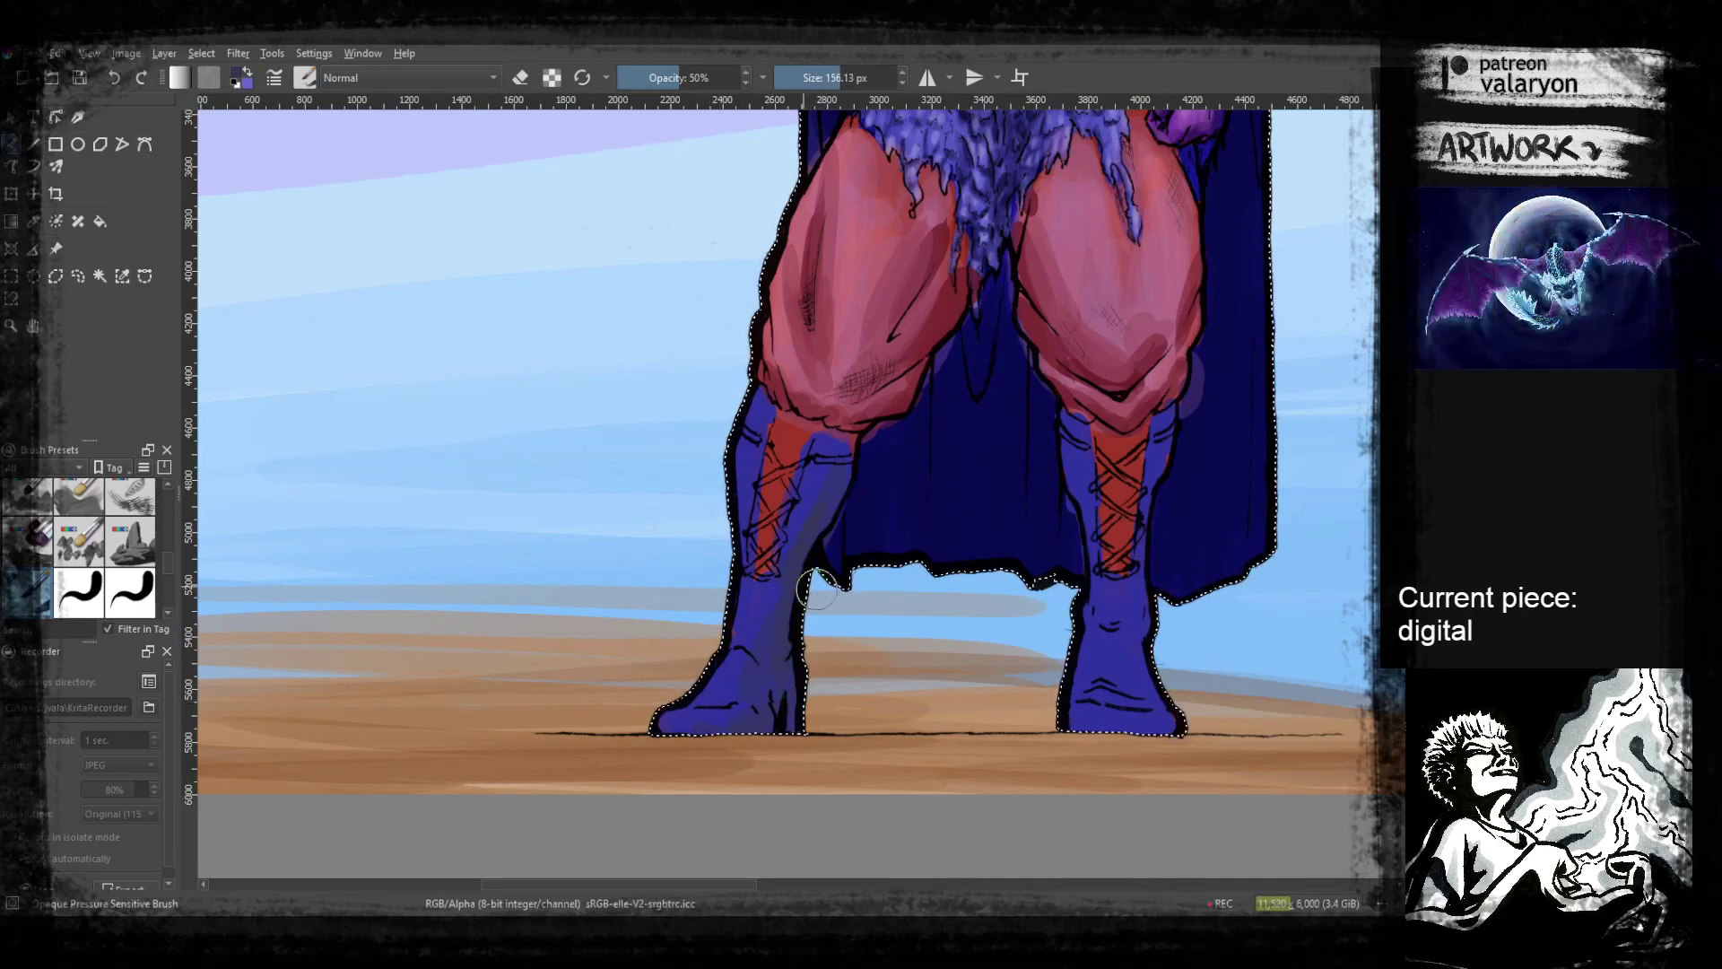
{"action": "left_click_drag", "start_coordinate": [1119, 648], "coordinate": [903, 688]}
{"action": "left_click_drag", "start_coordinate": [848, 450], "coordinate": [878, 639]}
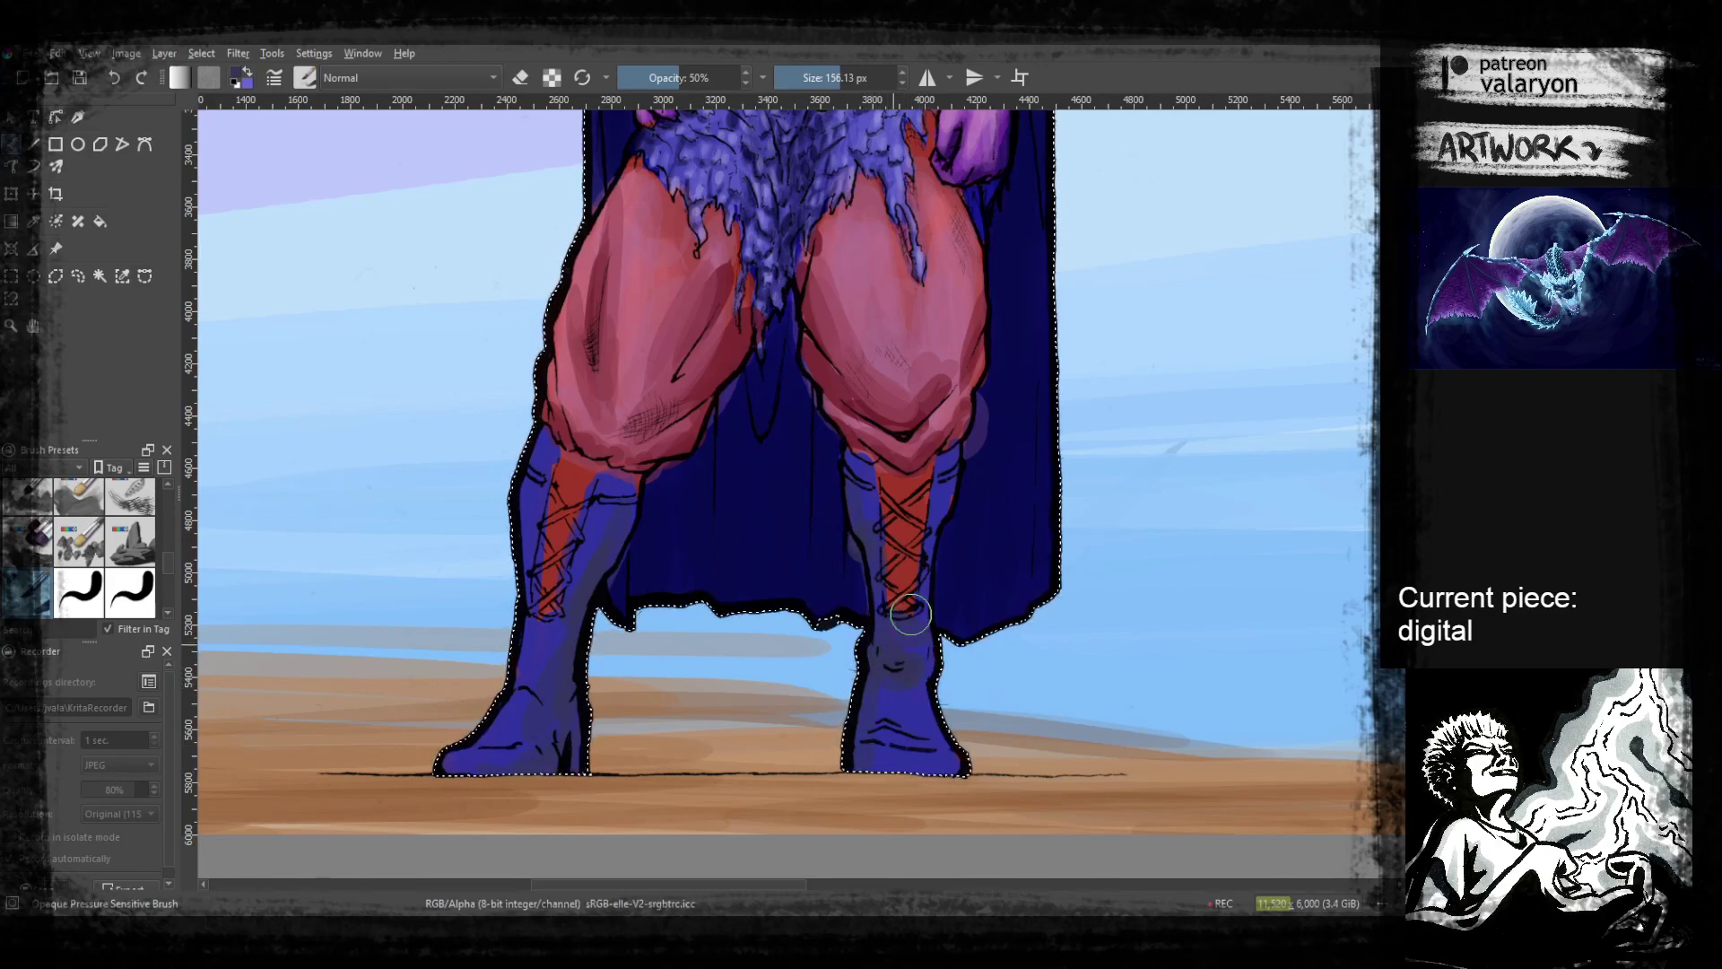
{"action": "left_click_drag", "start_coordinate": [953, 463], "coordinate": [935, 528]}
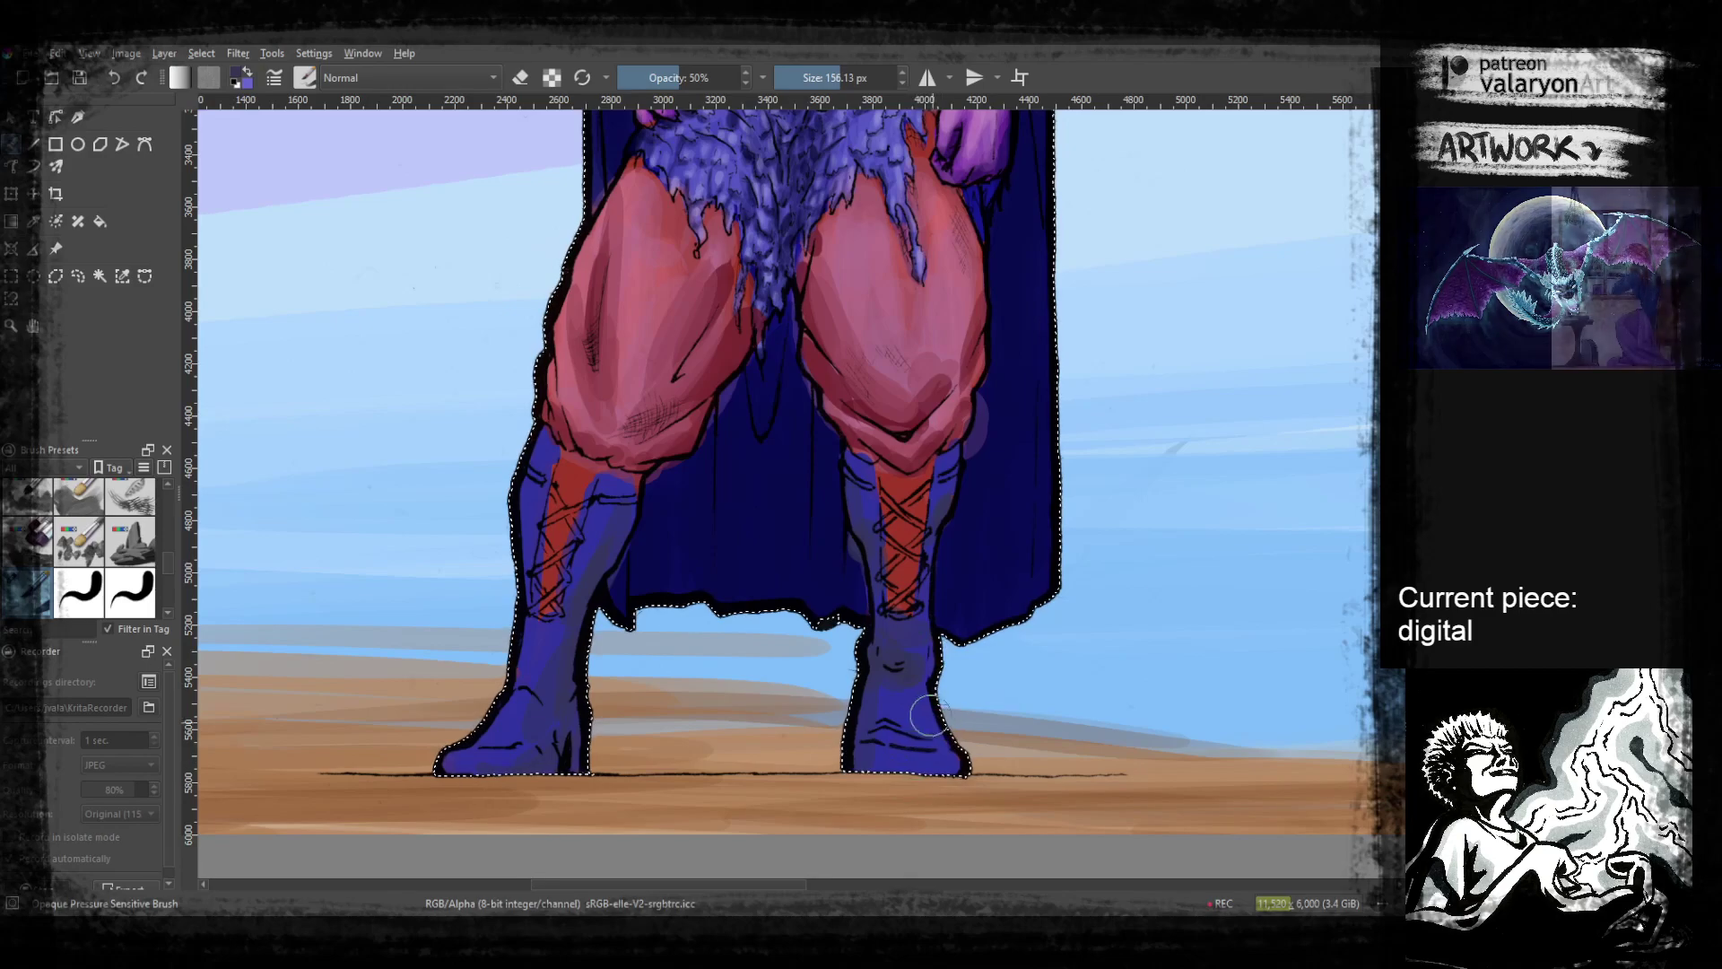
Lighten the brush colour to a soft periwinkle blue and paint highlights on the shafts and toes of both boots
{"action": "right_click", "coordinate": [917, 646]}
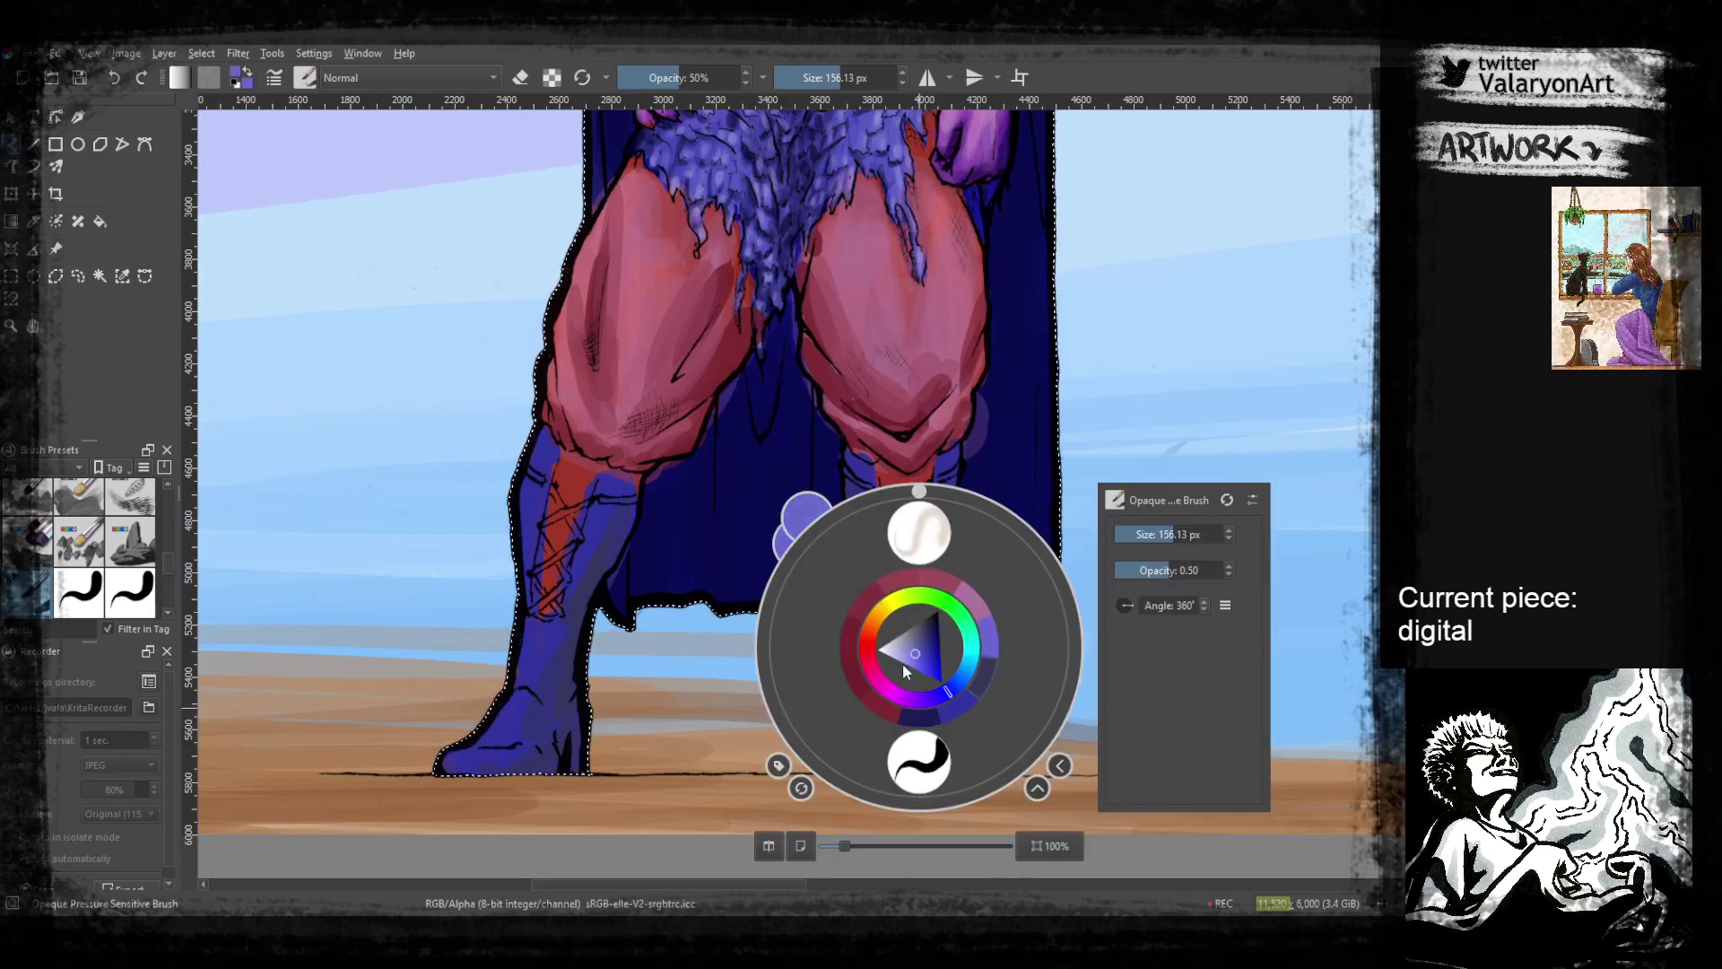
{"action": "right_click", "coordinate": [906, 666]}
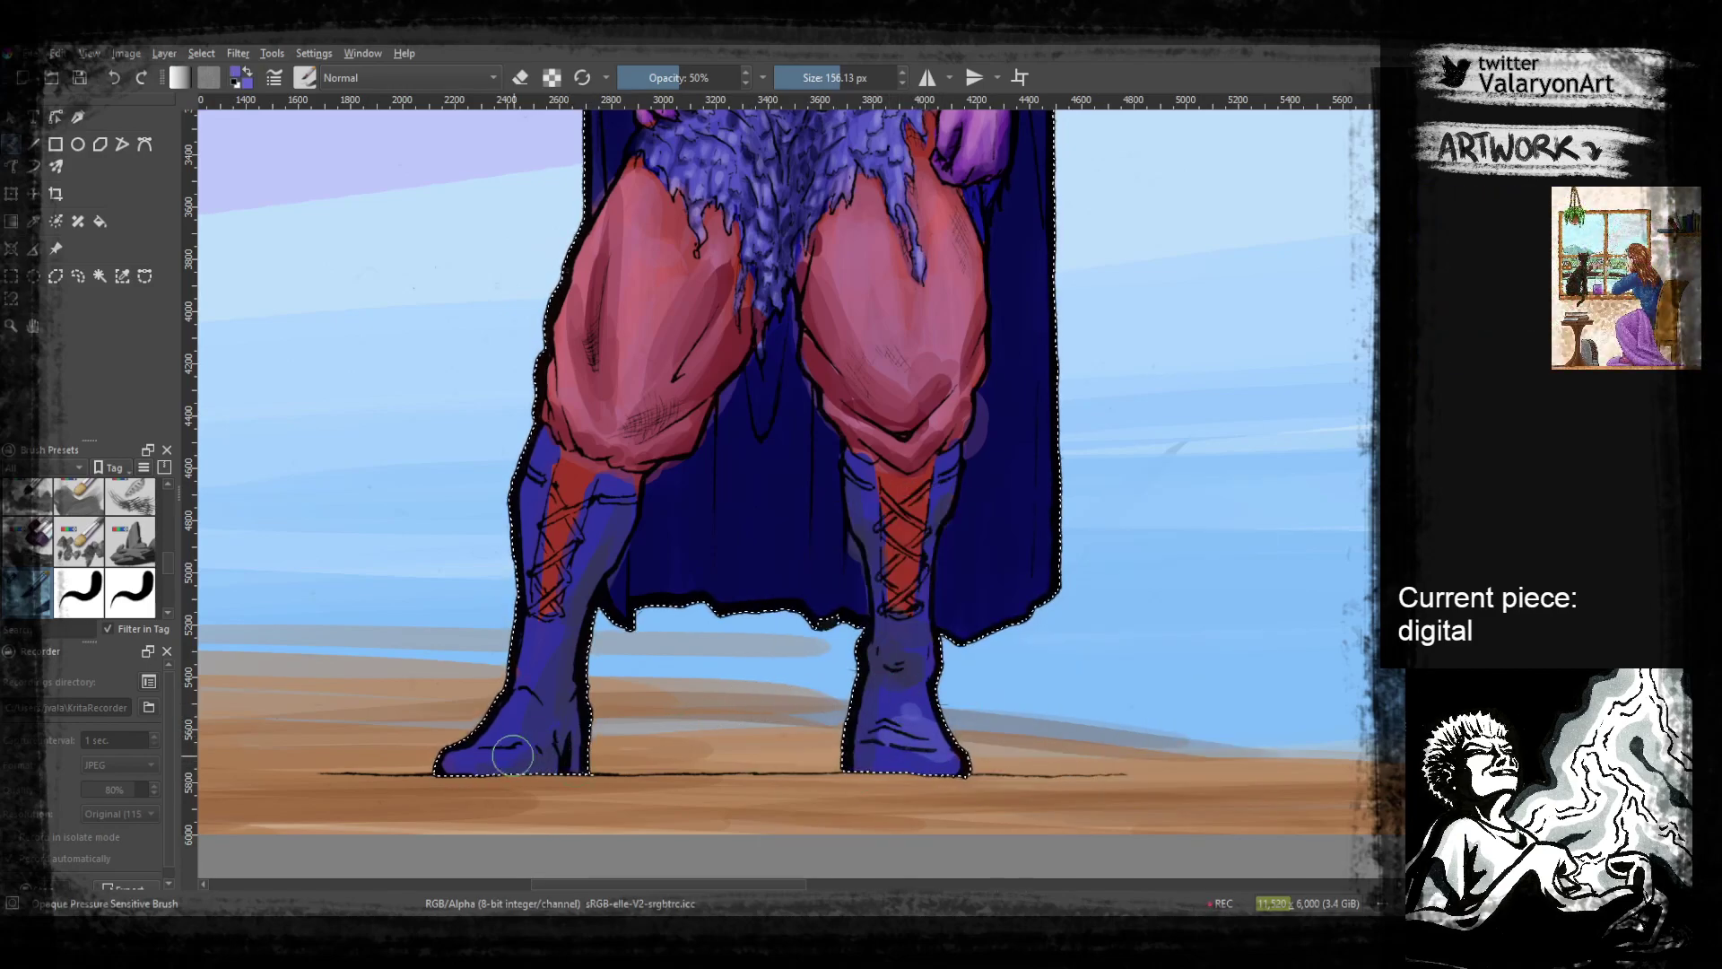
{"action": "left_click_drag", "start_coordinate": [559, 577], "coordinate": [556, 732]}
{"action": "left_click_drag", "start_coordinate": [657, 492], "coordinate": [592, 731]}
{"action": "left_click_drag", "start_coordinate": [742, 404], "coordinate": [682, 797]}
Lighten the periwinkle brush colour further, sample the hair blue and brush highlights into the character's hair
{"action": "right_click", "coordinate": [565, 617]}
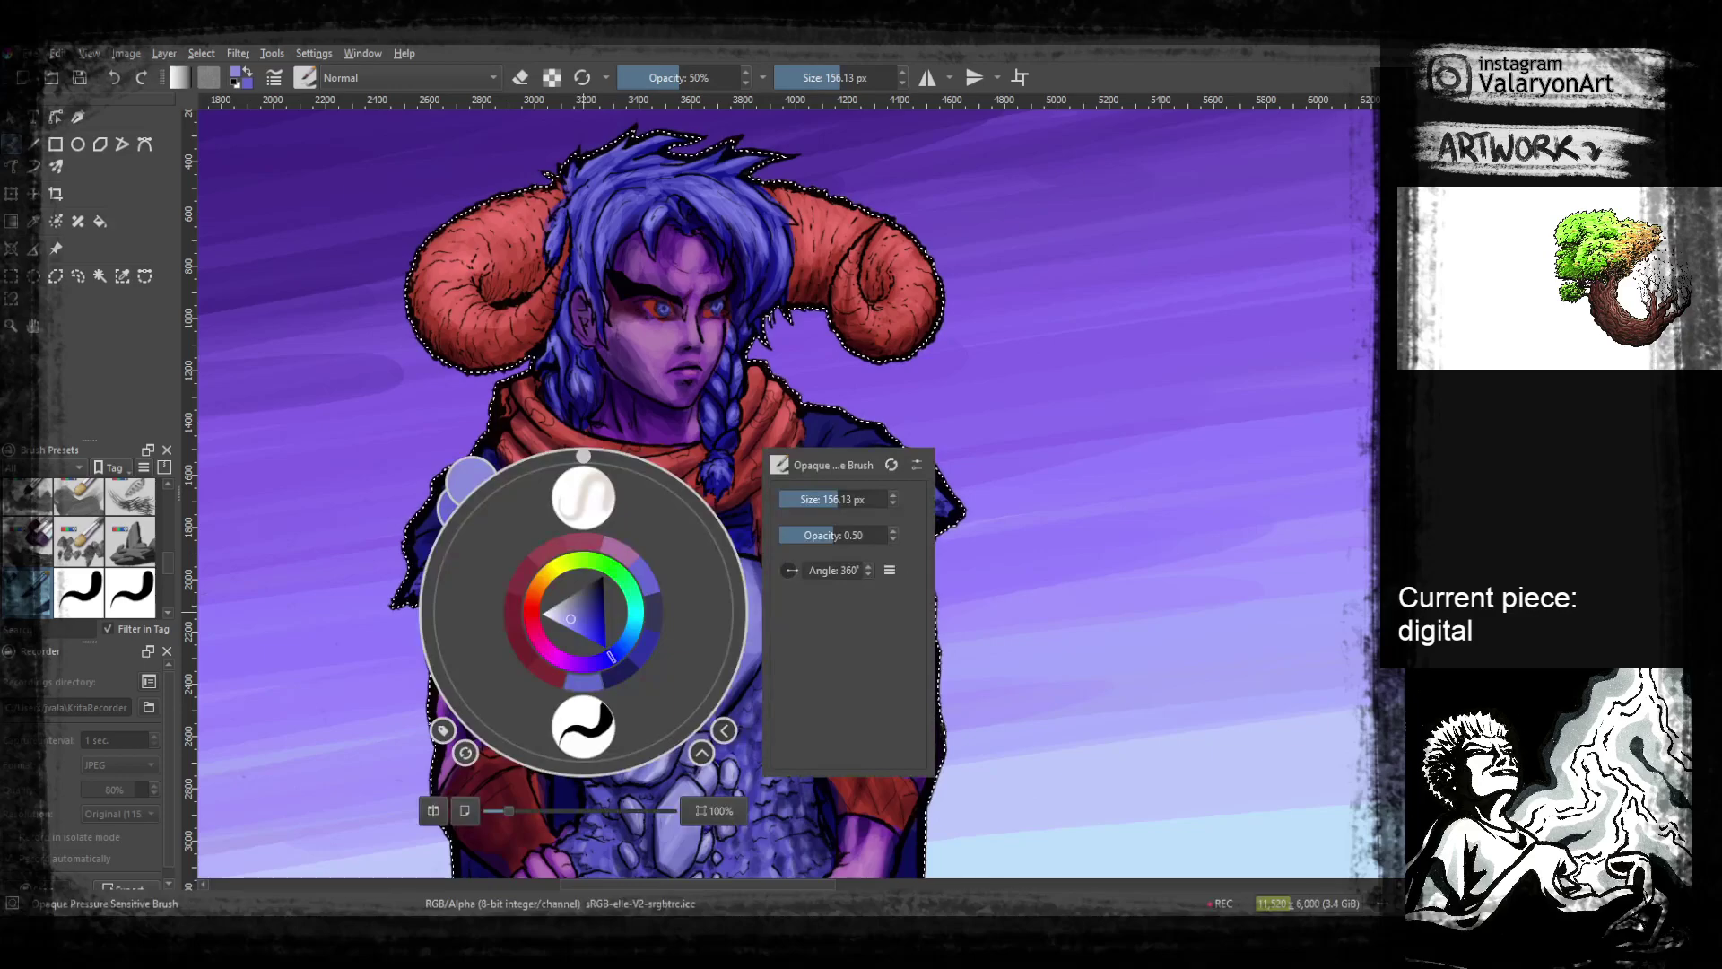
{"action": "right_click", "coordinate": [565, 617]}
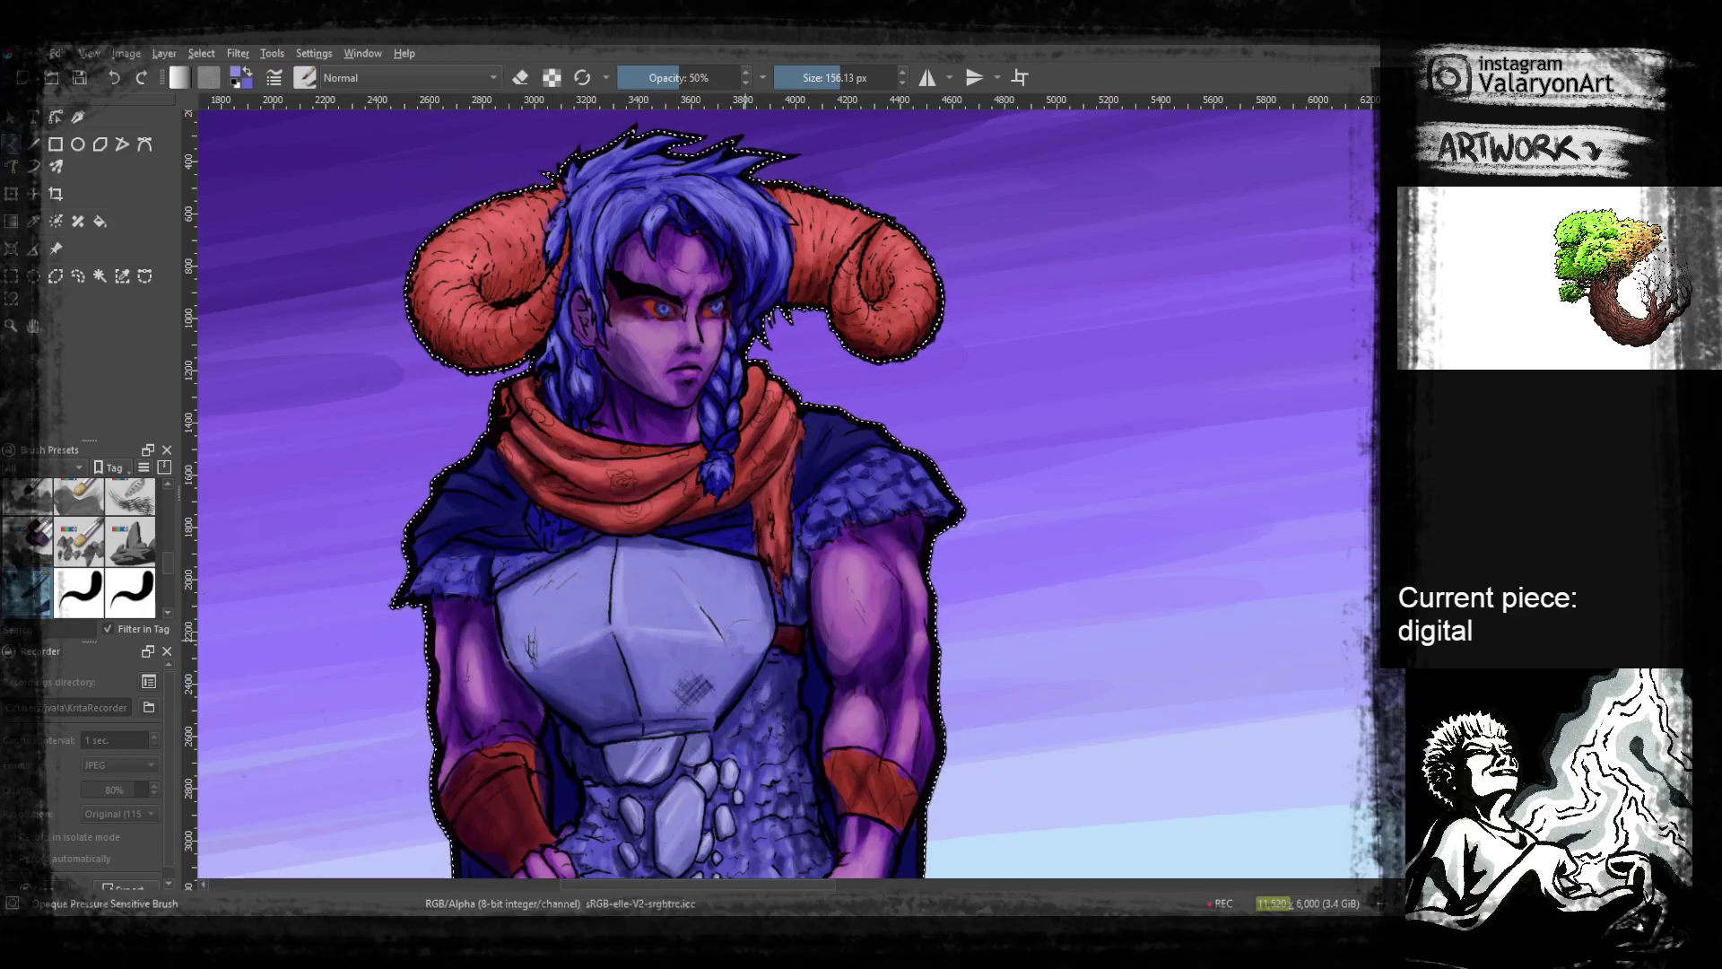
{"action": "left_click_drag", "start_coordinate": [890, 754], "coordinate": [866, 587]}
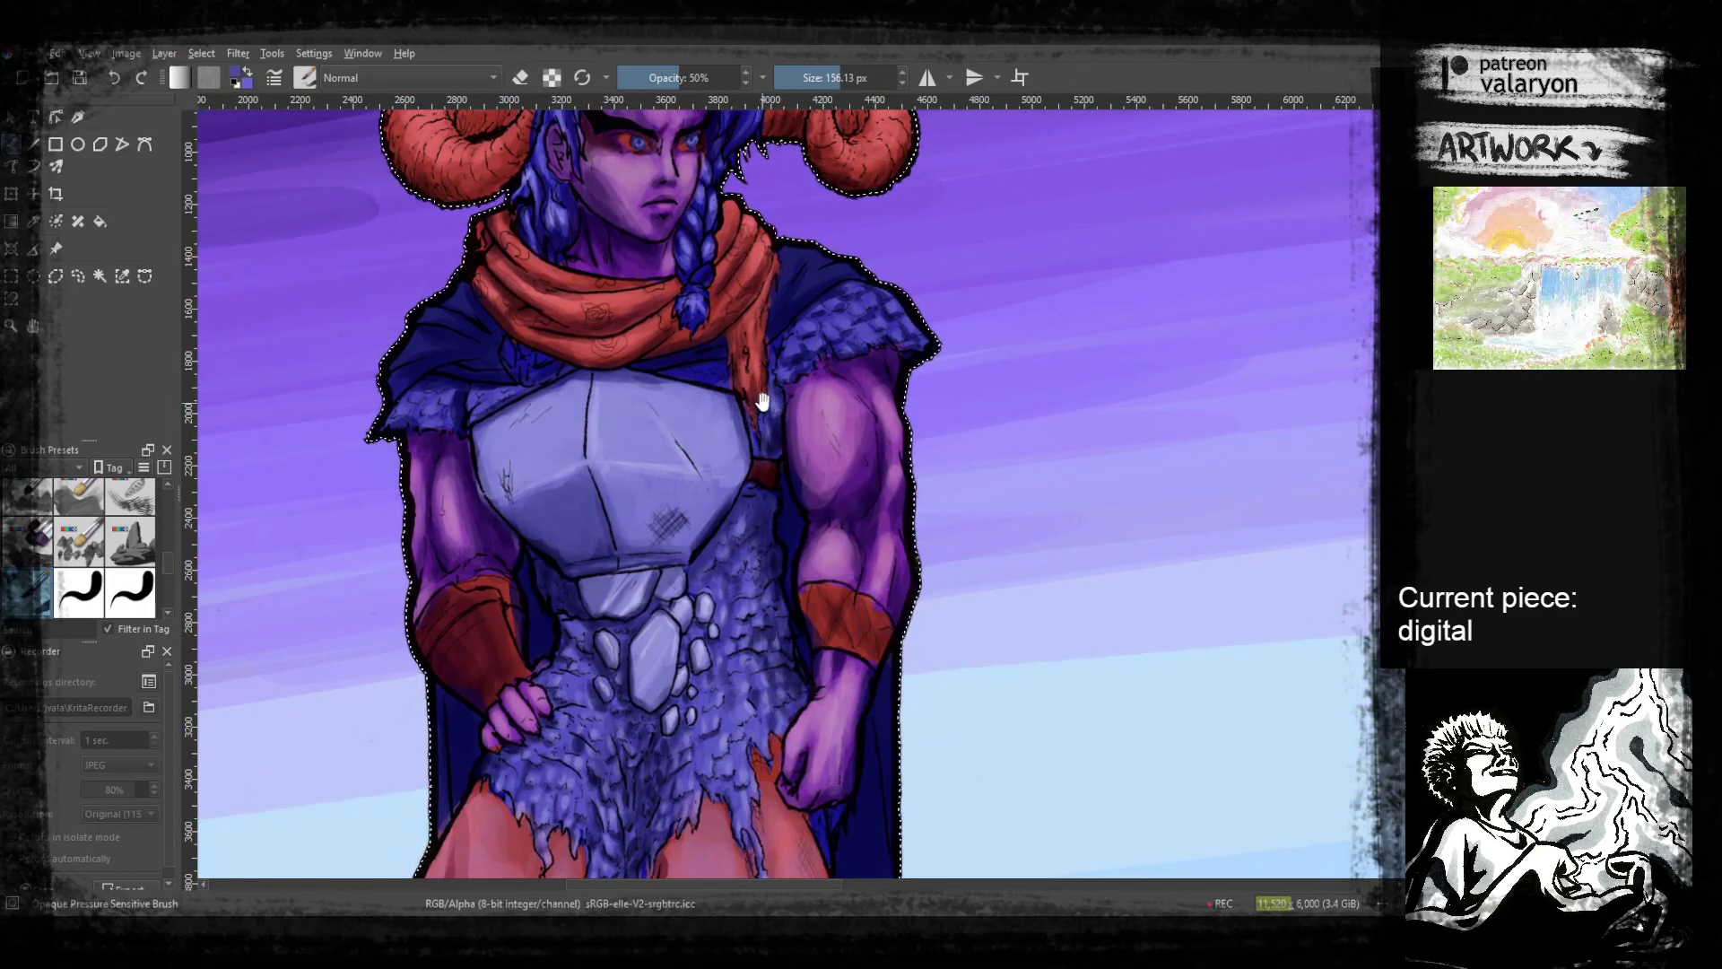
{"action": "left_click_drag", "start_coordinate": [787, 344], "coordinate": [850, 538]}
{"action": "left_click_drag", "start_coordinate": [895, 455], "coordinate": [1040, 496]}
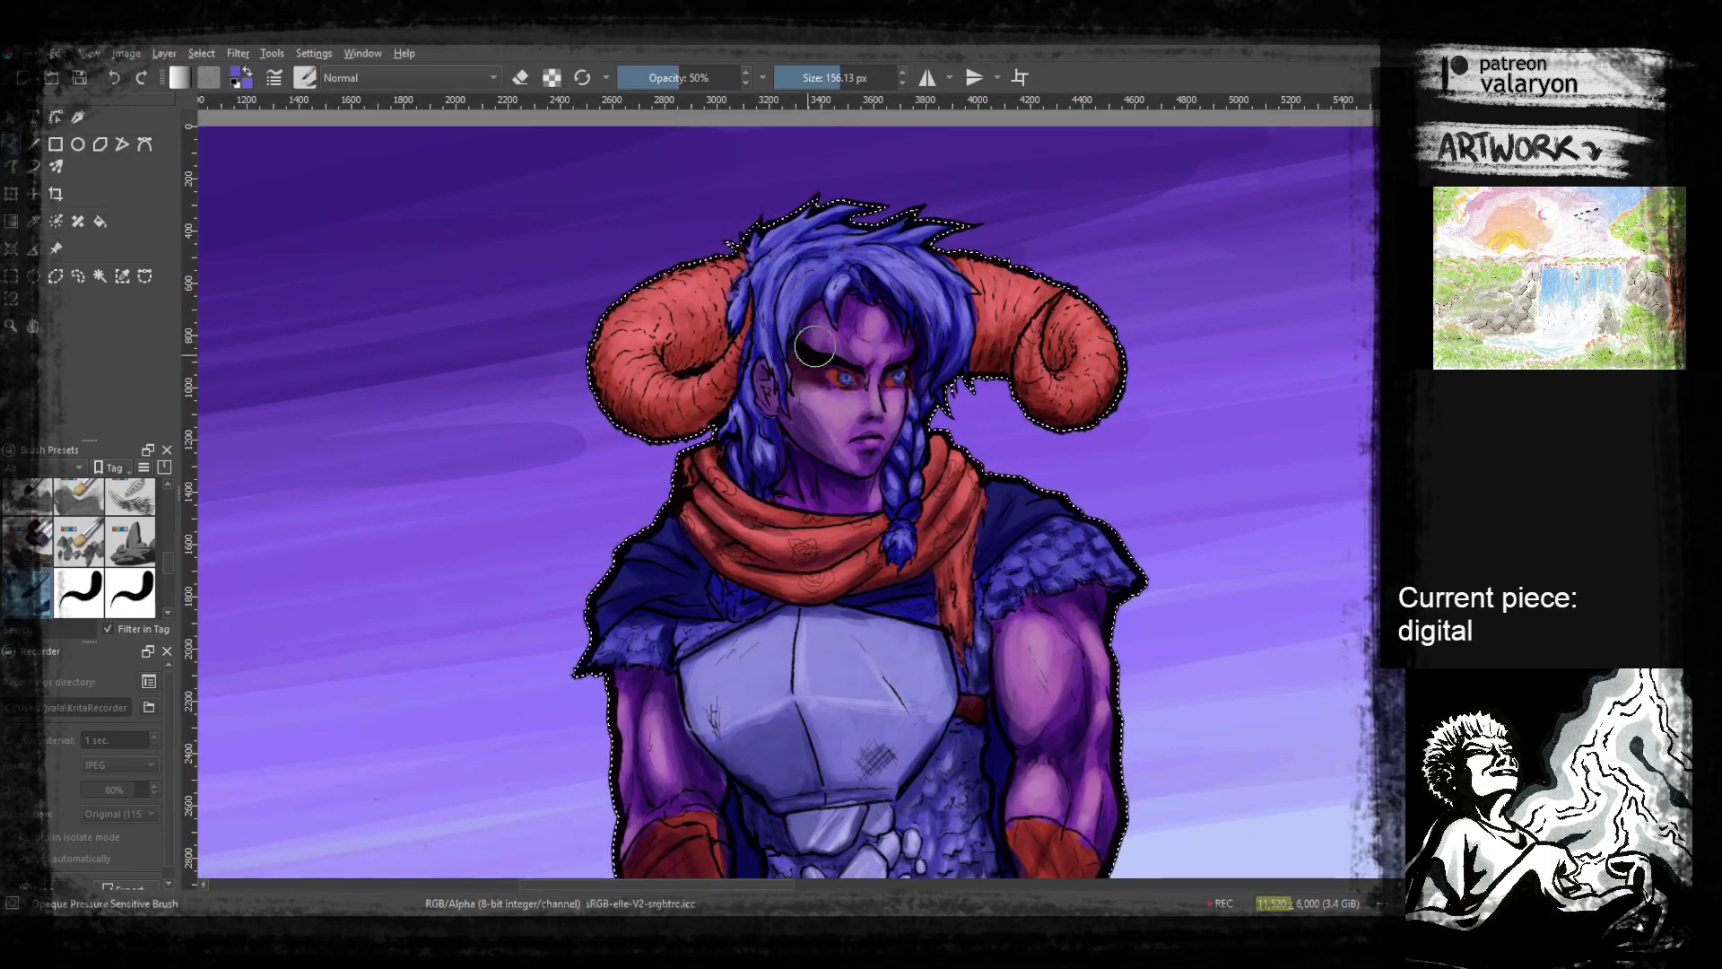
{"action": "left_click", "coordinate": [939, 304], "text": "ctrl"}
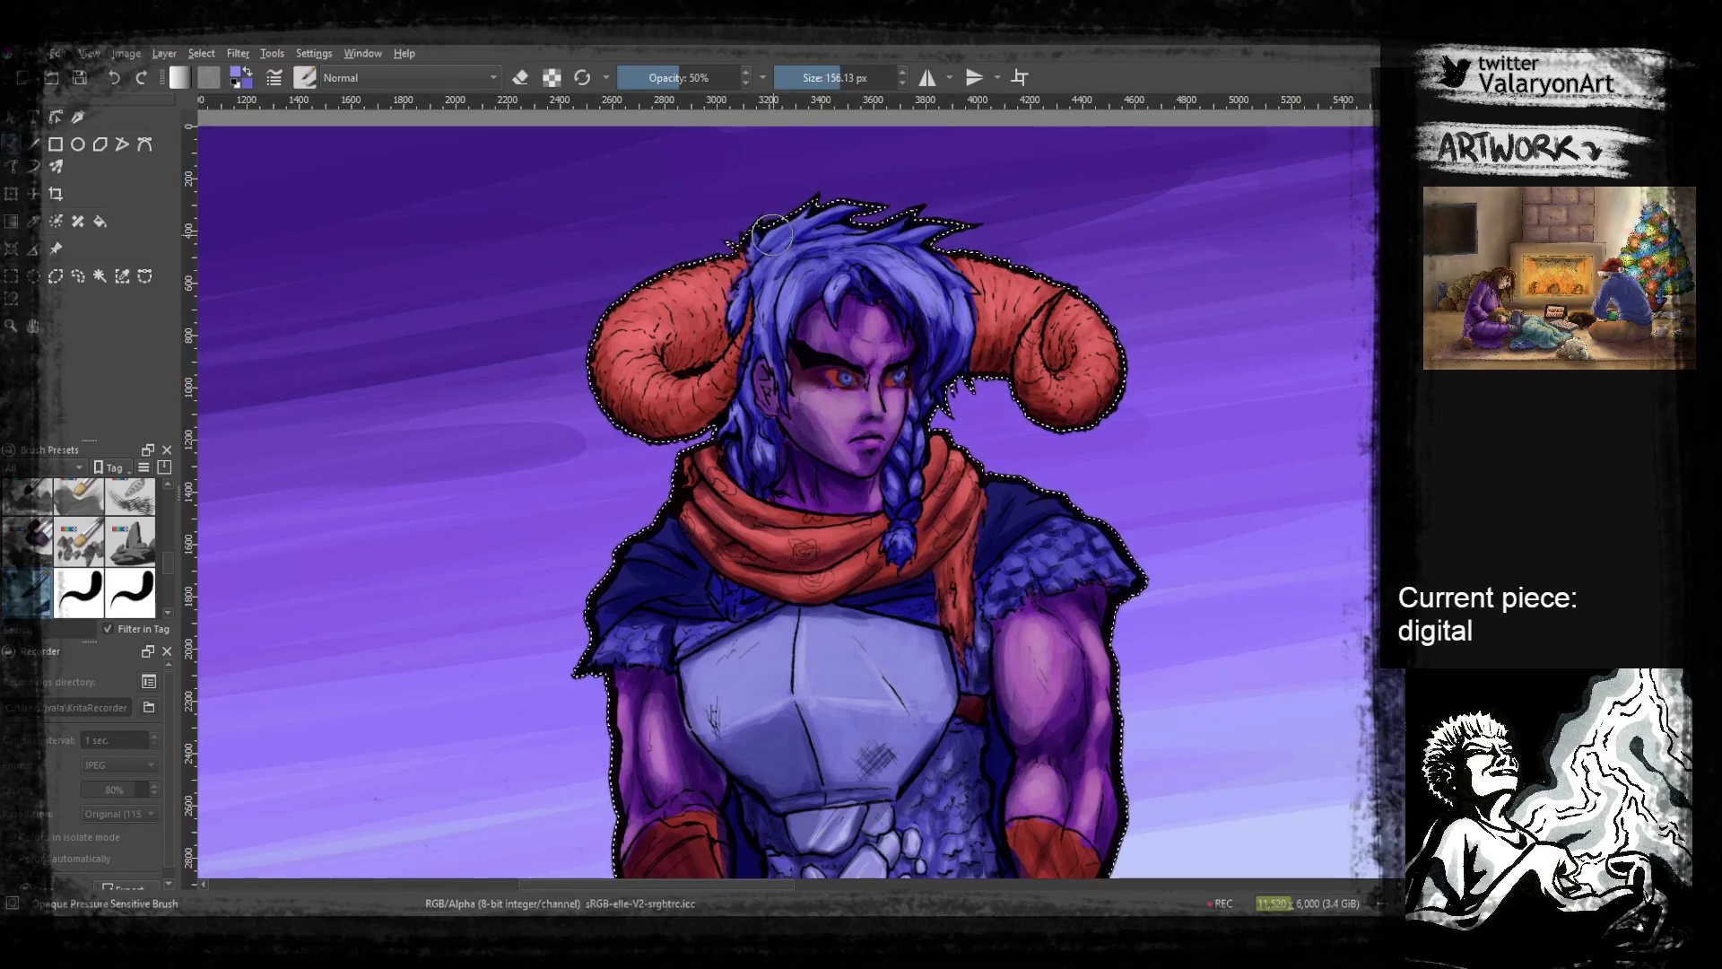
Sample the red of the laced boot fronts, darken it to a deep red and paint shadows over both laced fronts
{"action": "left_click_drag", "start_coordinate": [815, 569], "coordinate": [982, 332]}
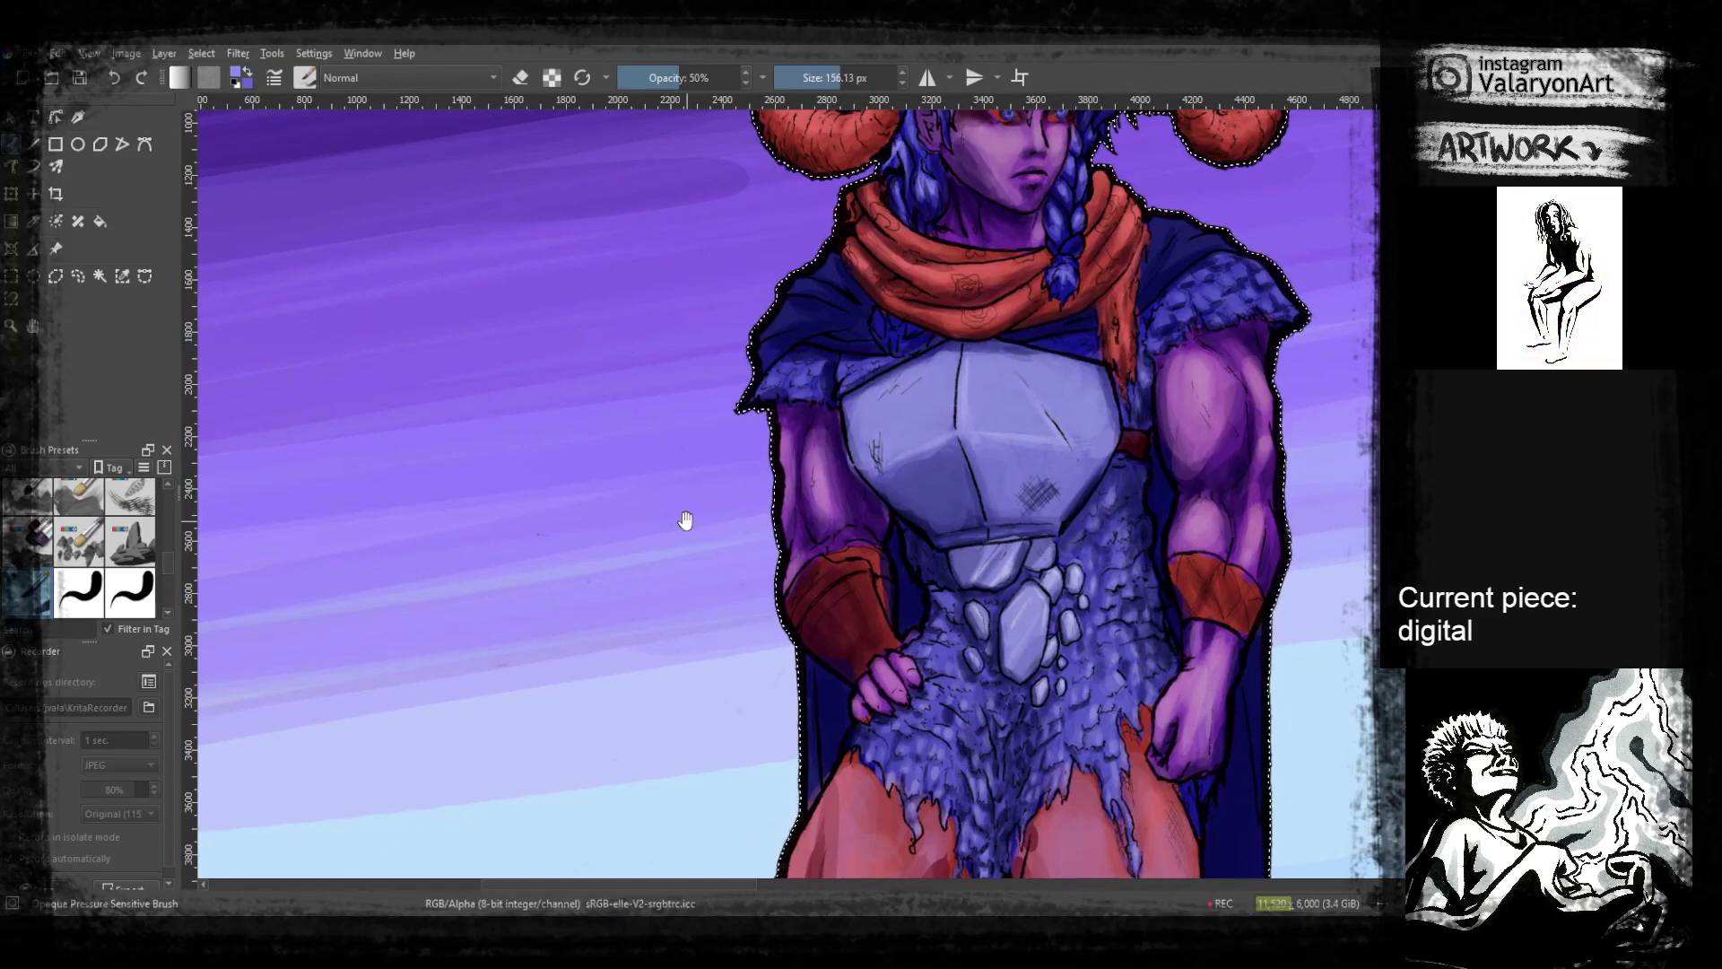
{"action": "left_click_drag", "start_coordinate": [685, 520], "coordinate": [763, 379]}
{"action": "left_click_drag", "start_coordinate": [967, 684], "coordinate": [991, 435]}
{"action": "scroll", "coordinate": [992, 434], "scroll_direction": "down", "scroll_amount": 4}
{"action": "scroll", "coordinate": [991, 434], "scroll_direction": "left", "scroll_amount": 2}
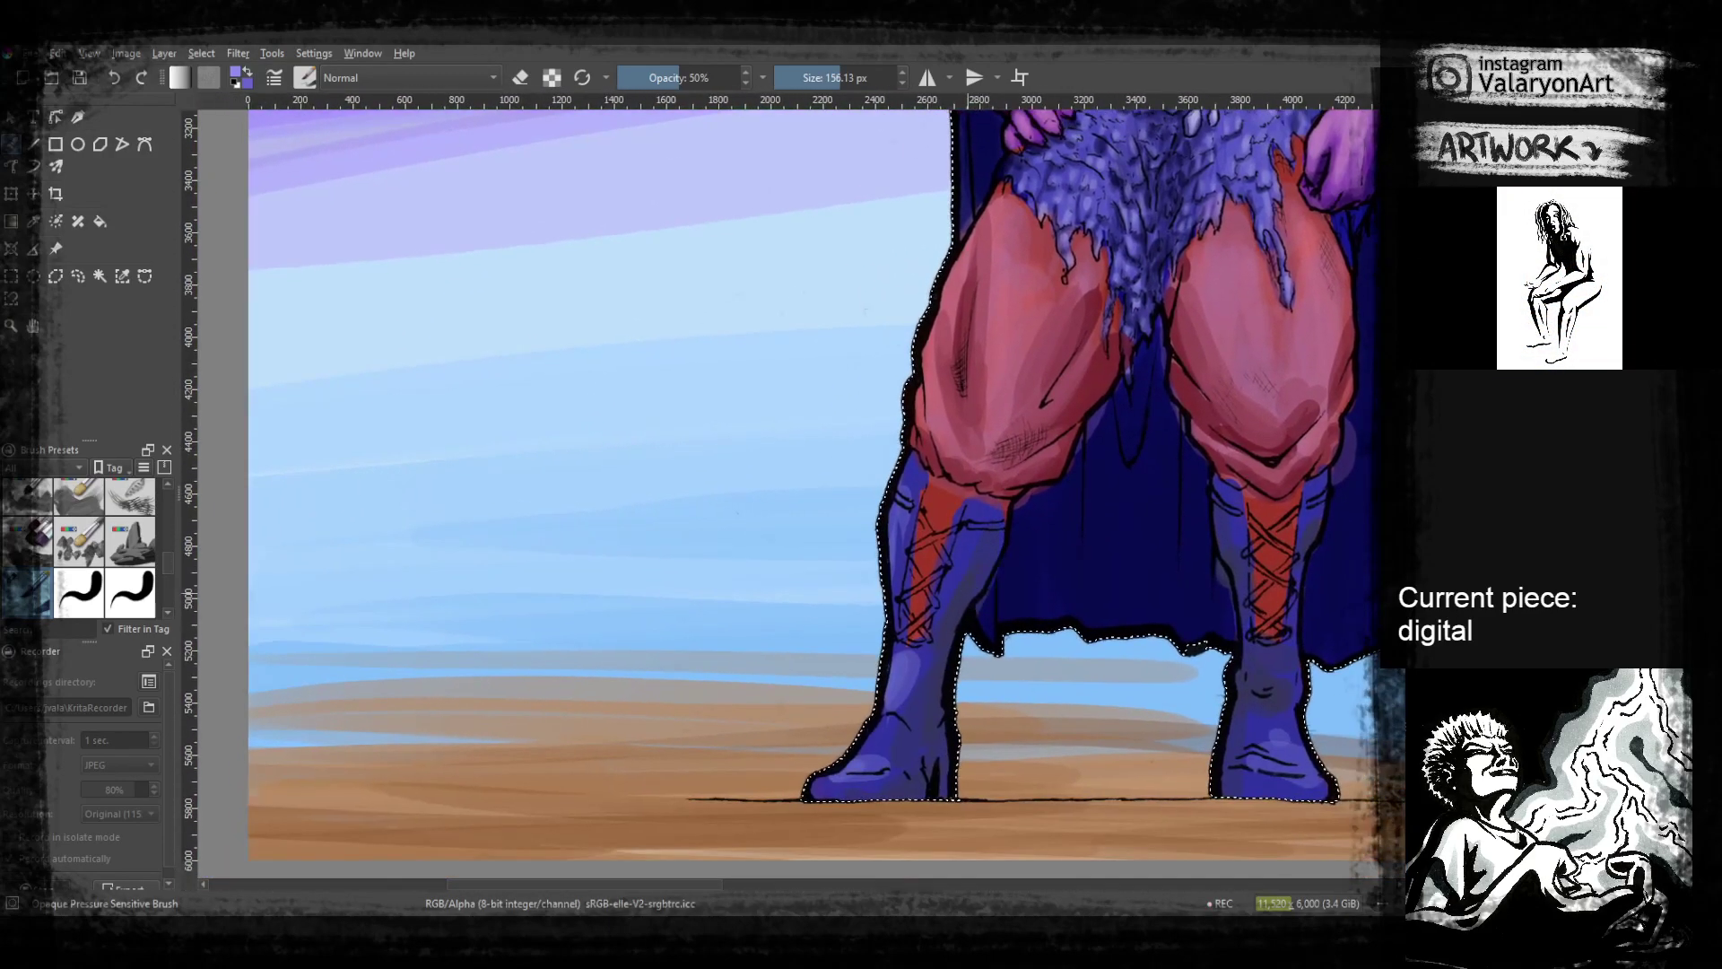
{"action": "left_click", "coordinate": [953, 507], "text": "ctrl"}
{"action": "right_click", "coordinate": [948, 511]}
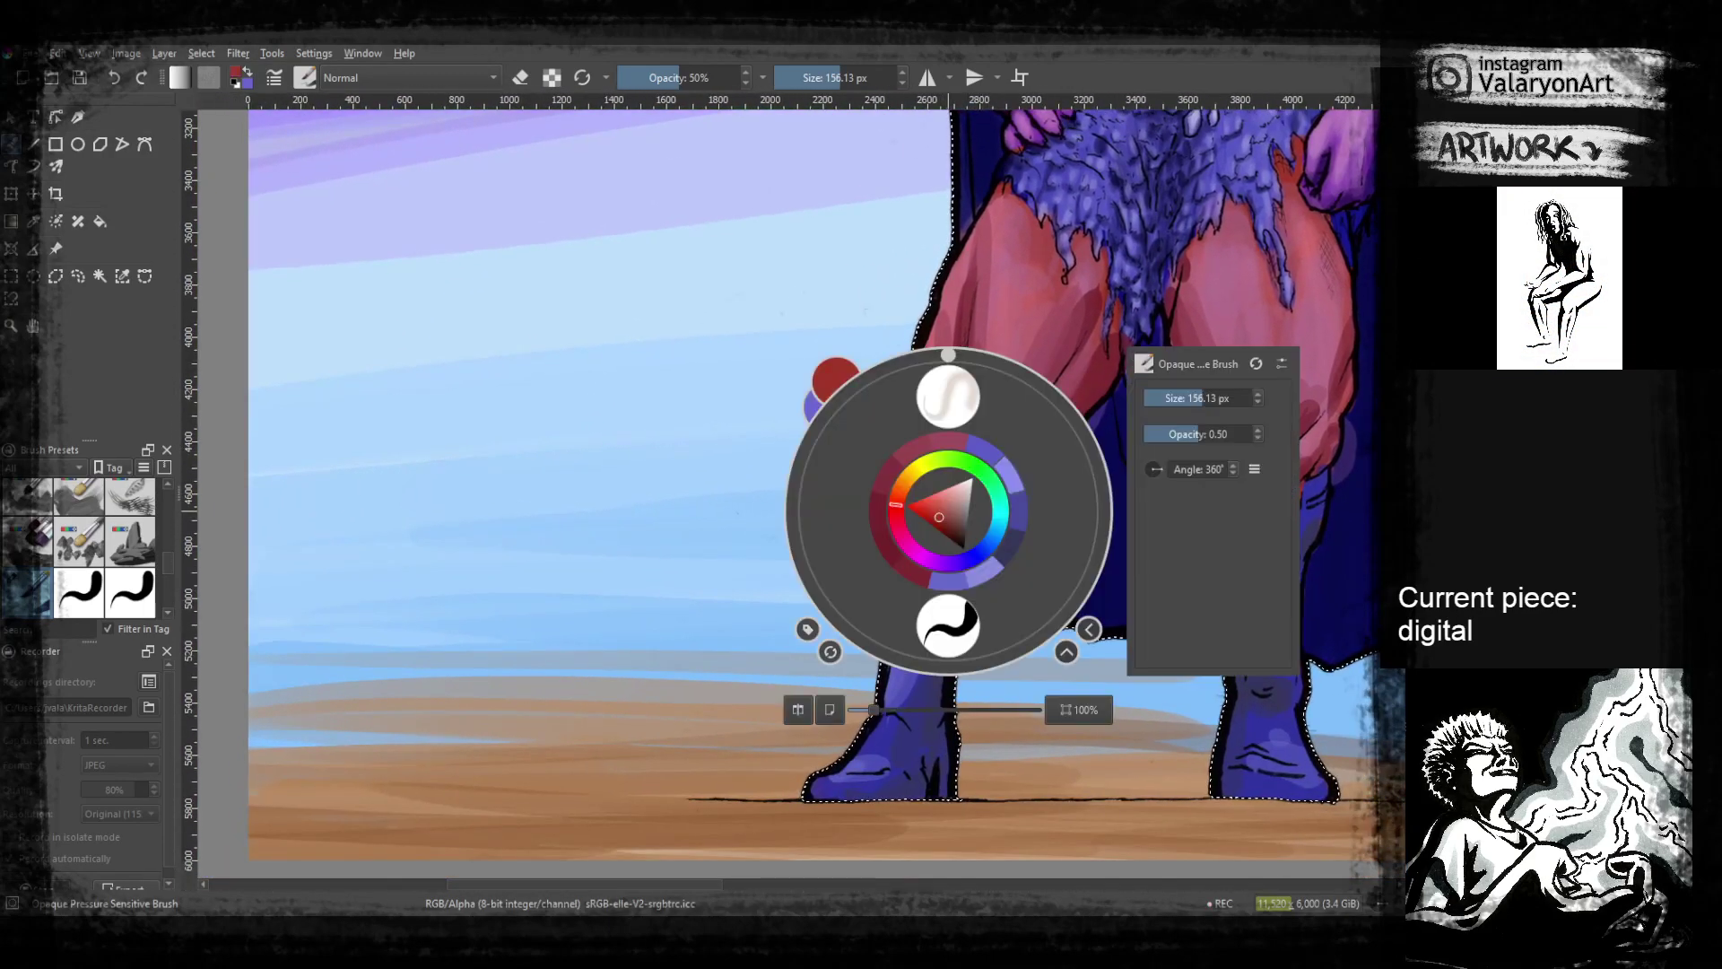
{"action": "left_click", "coordinate": [691, 617]}
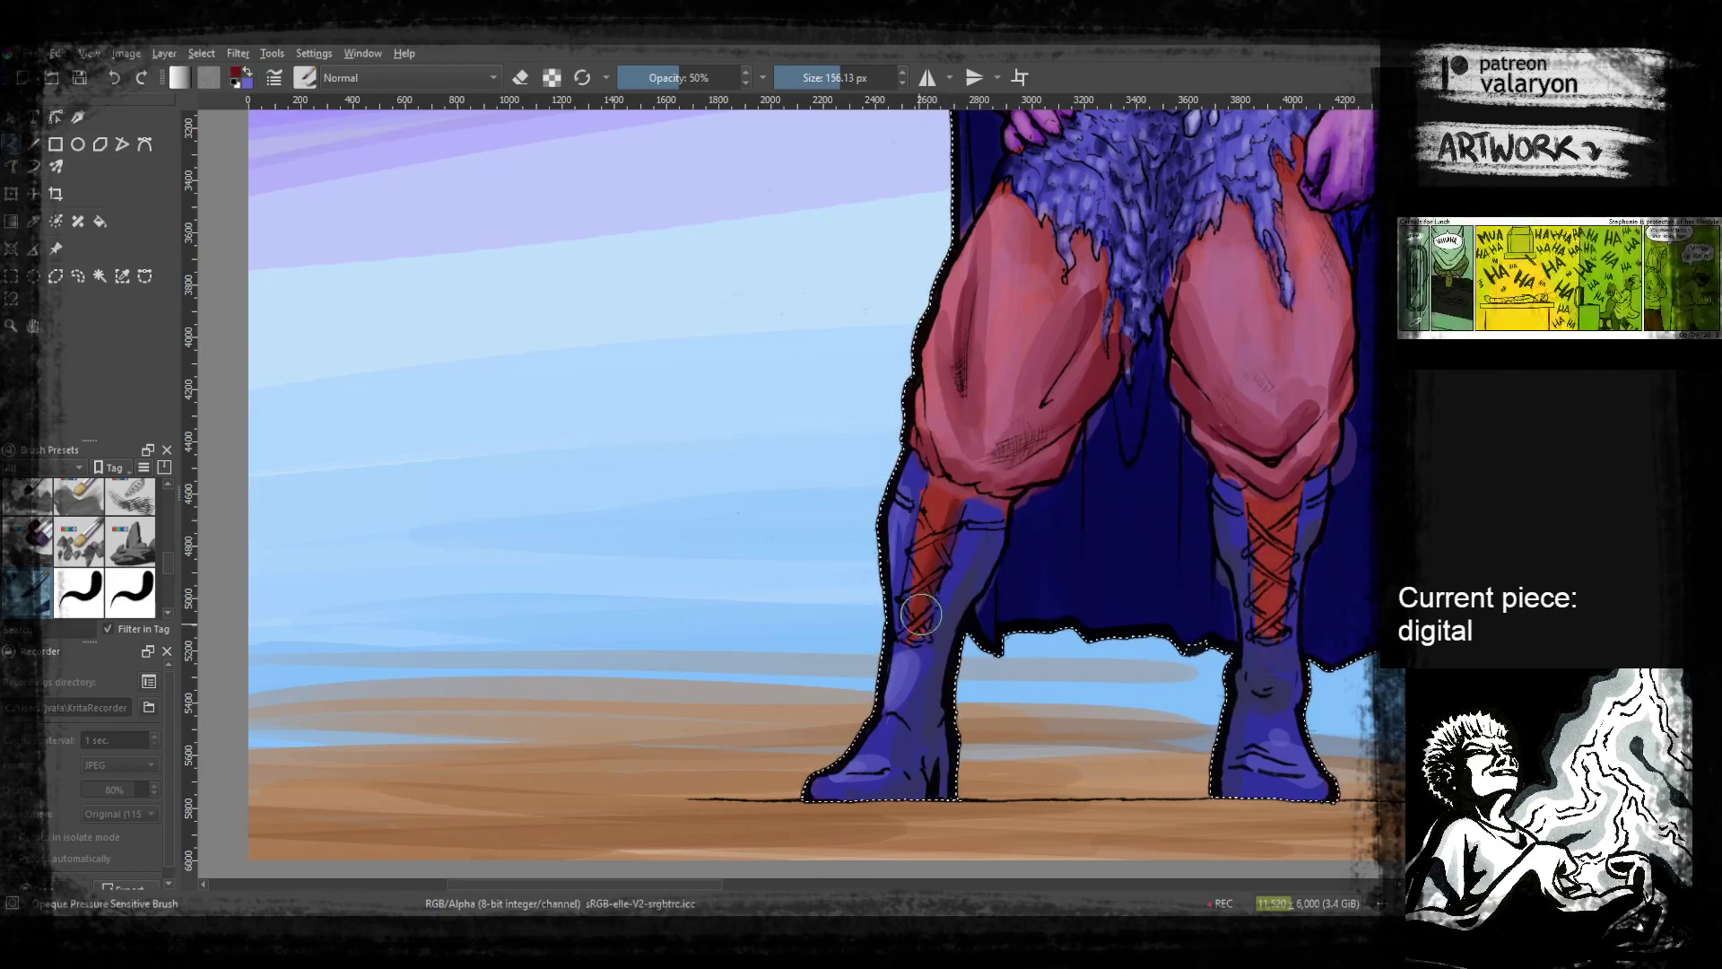
{"action": "left_click_drag", "start_coordinate": [1110, 570], "coordinate": [977, 525]}
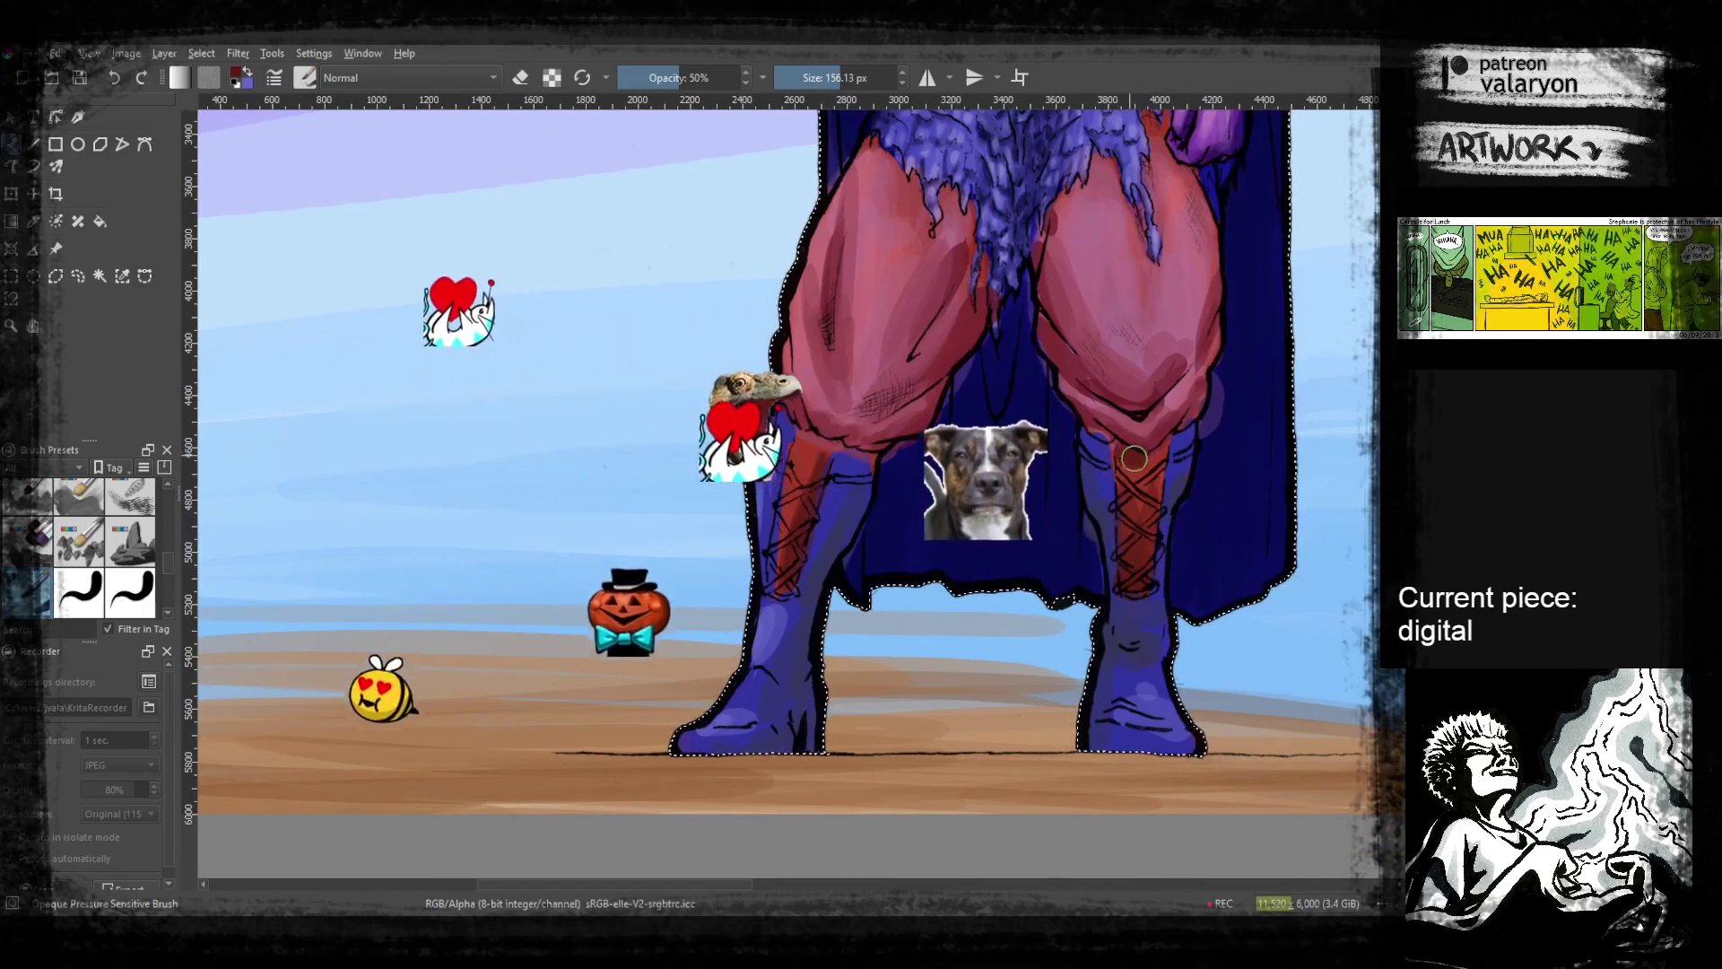
Take the cape's navy and darken the brush colour to a near-black blue
{"action": "scroll", "coordinate": [1088, 469], "scroll_direction": "down", "scroll_amount": 6}
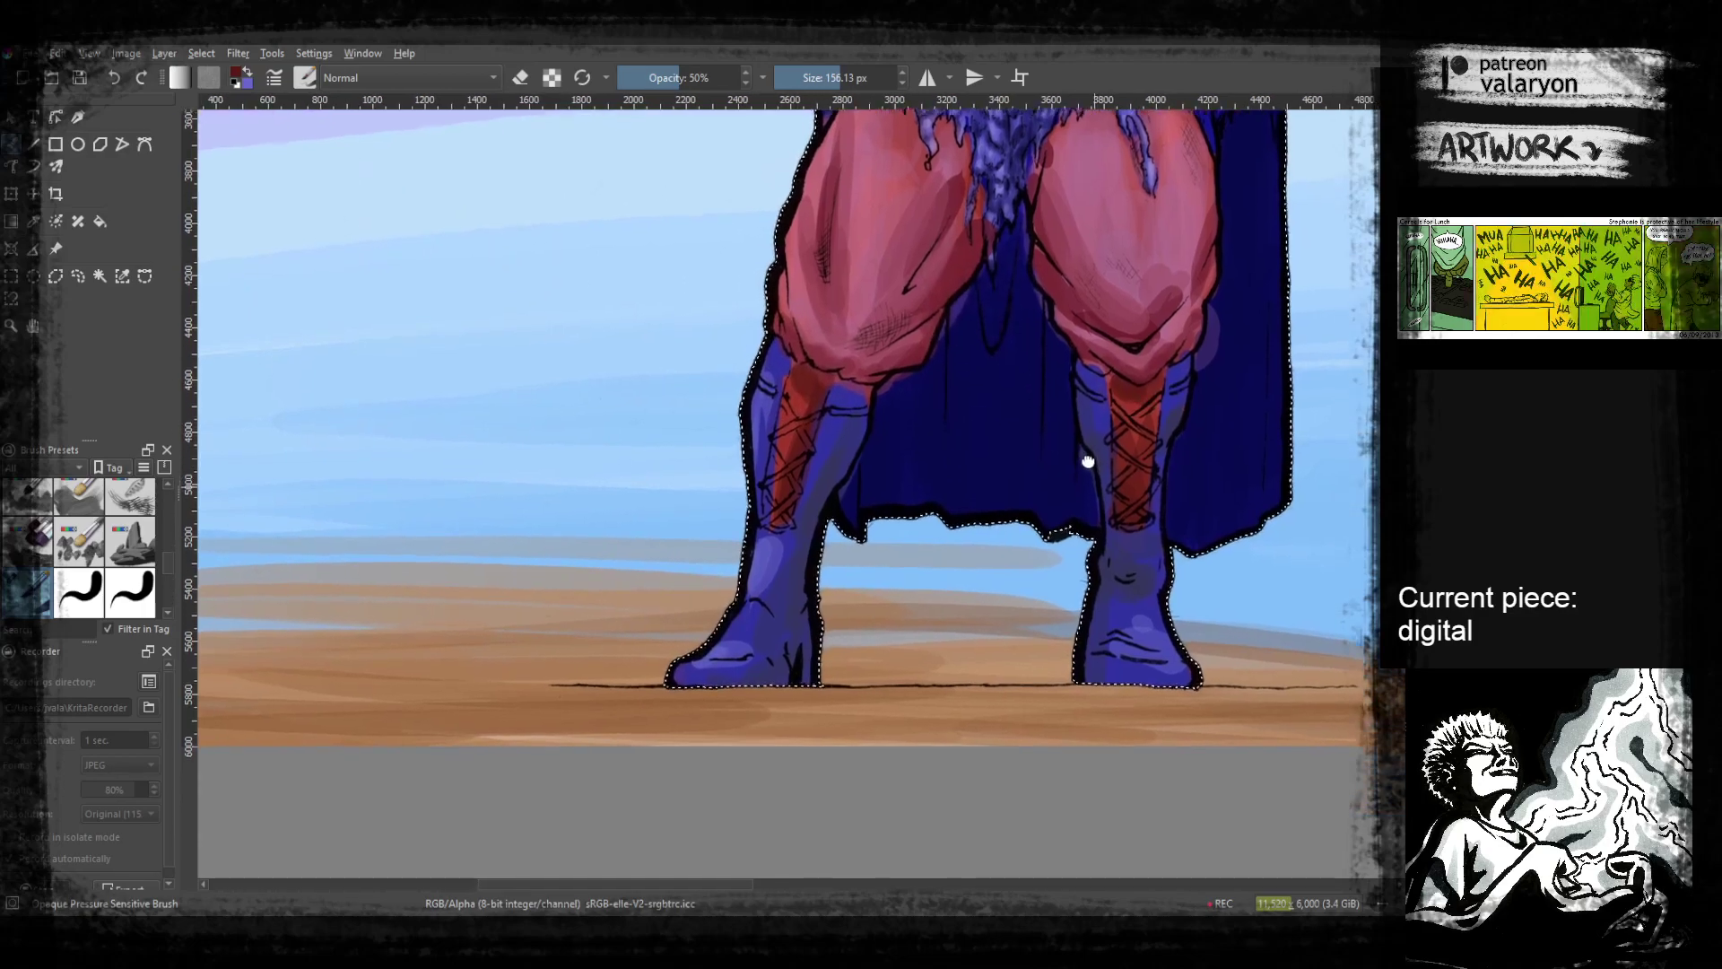
{"action": "scroll", "coordinate": [990, 468], "scroll_direction": "up", "scroll_amount": 6}
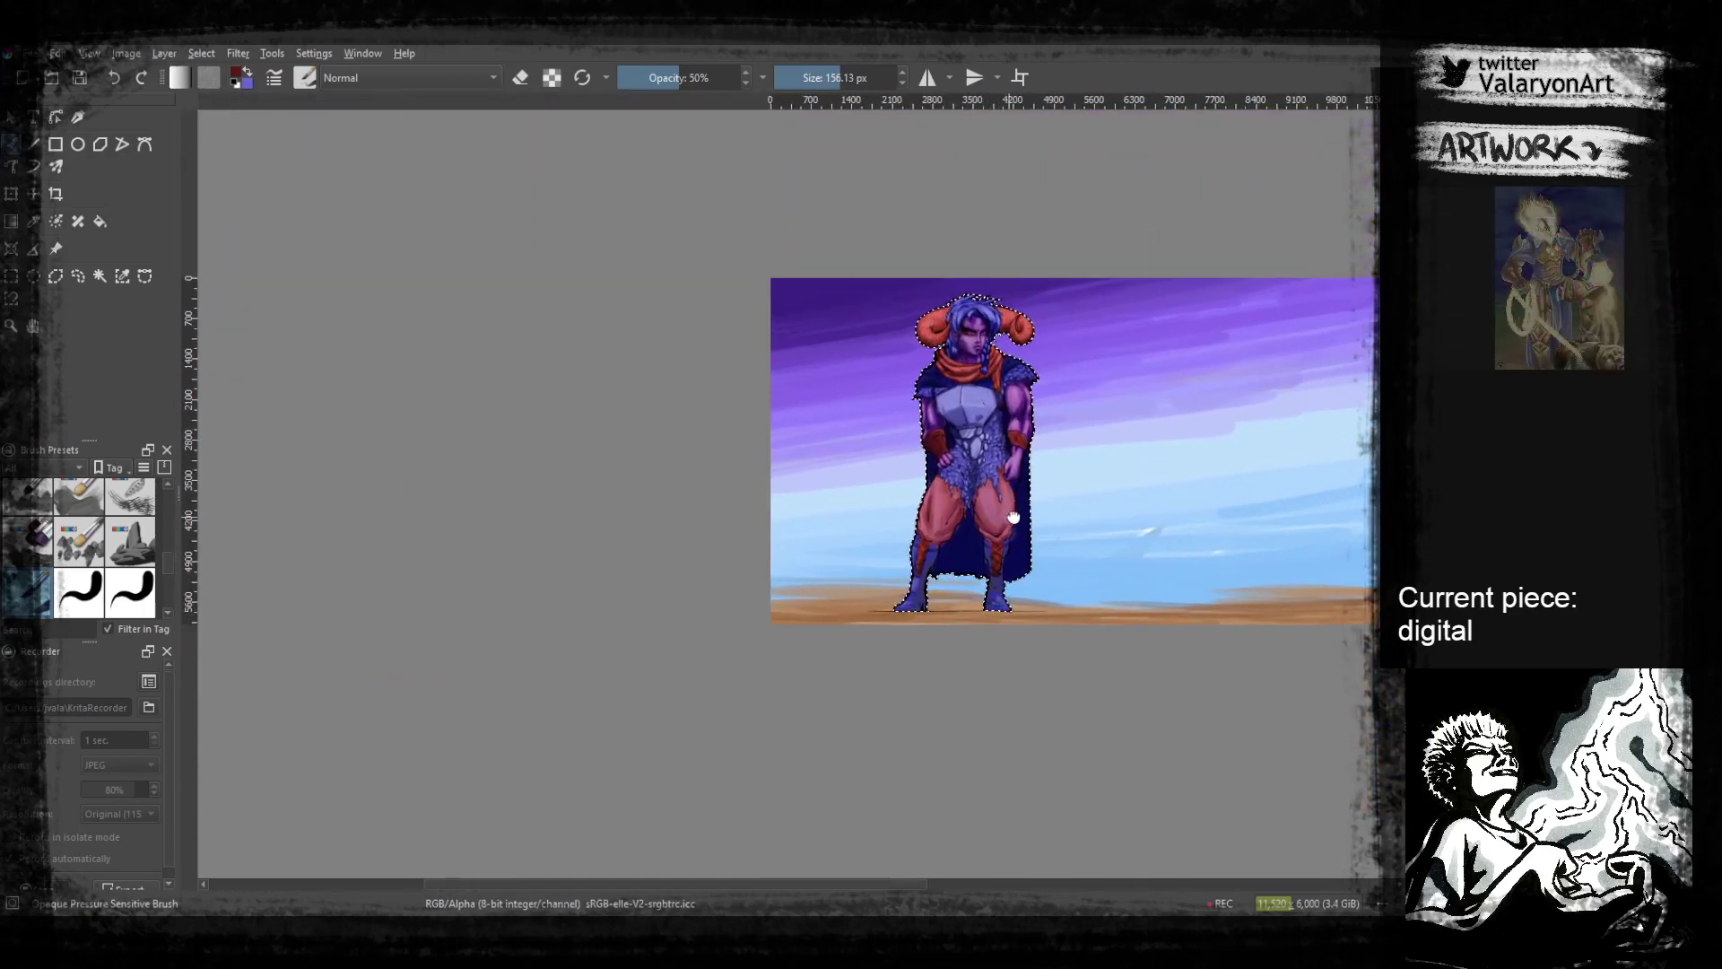
{"action": "scroll", "coordinate": [990, 468], "scroll_direction": "down", "scroll_amount": 5}
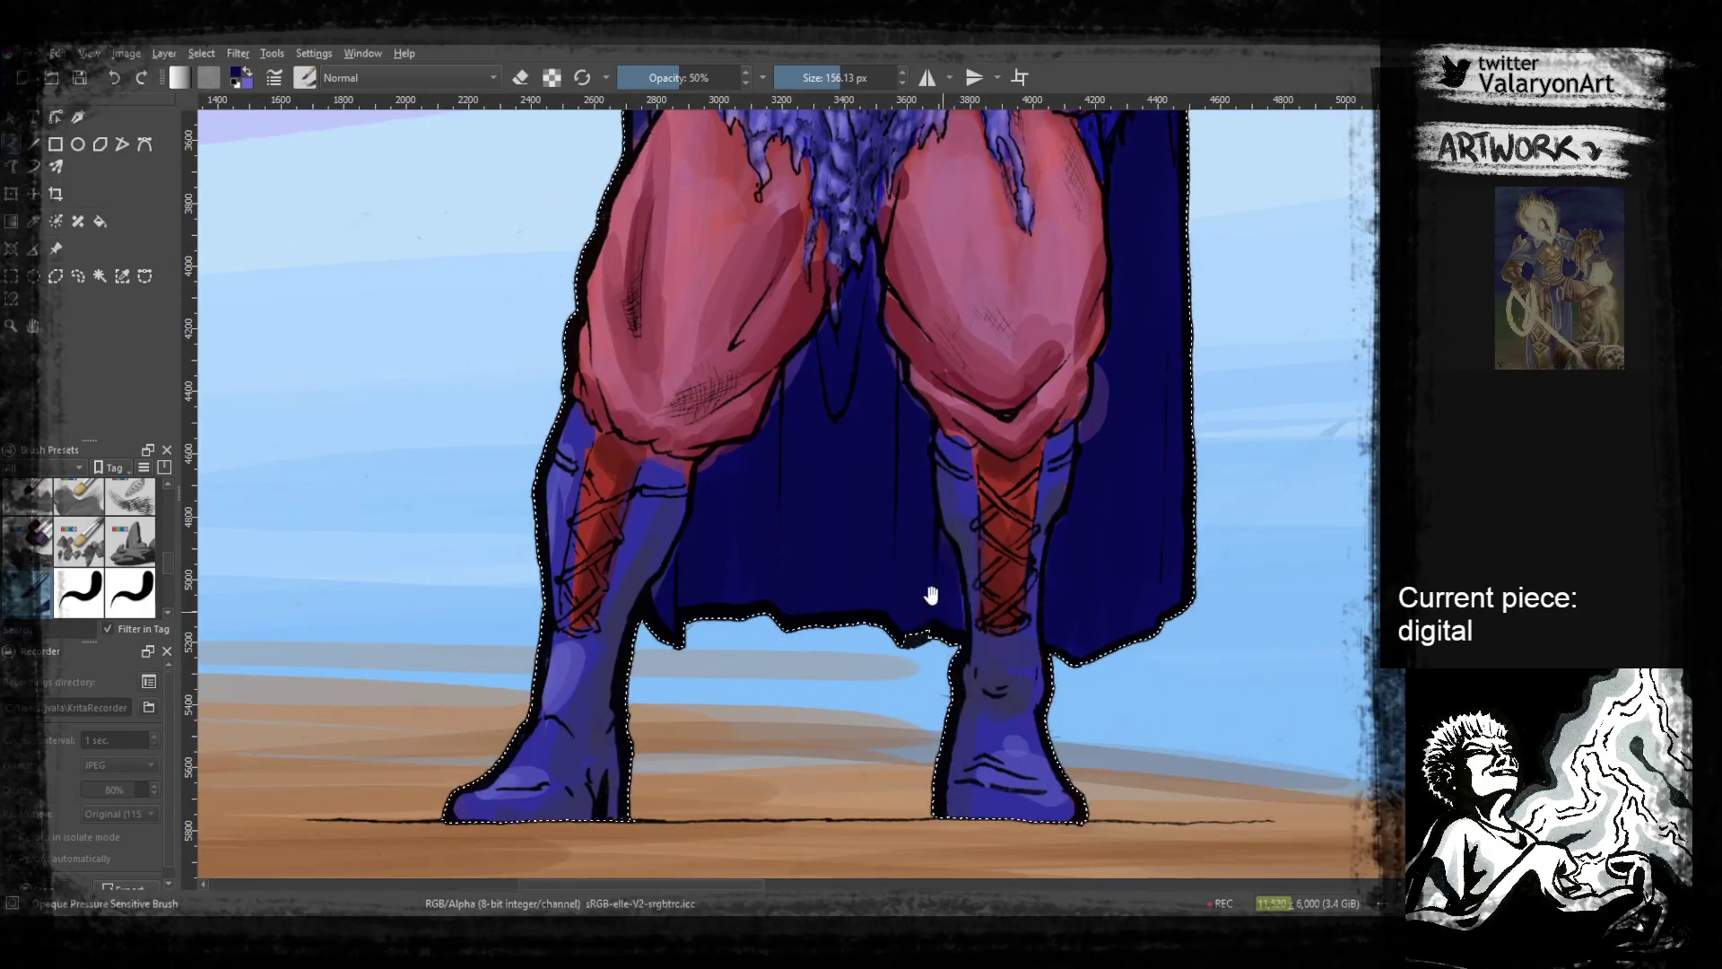
{"action": "scroll", "coordinate": [938, 618], "scroll_direction": "up", "scroll_amount": 4}
{"action": "right_click", "coordinate": [874, 642]}
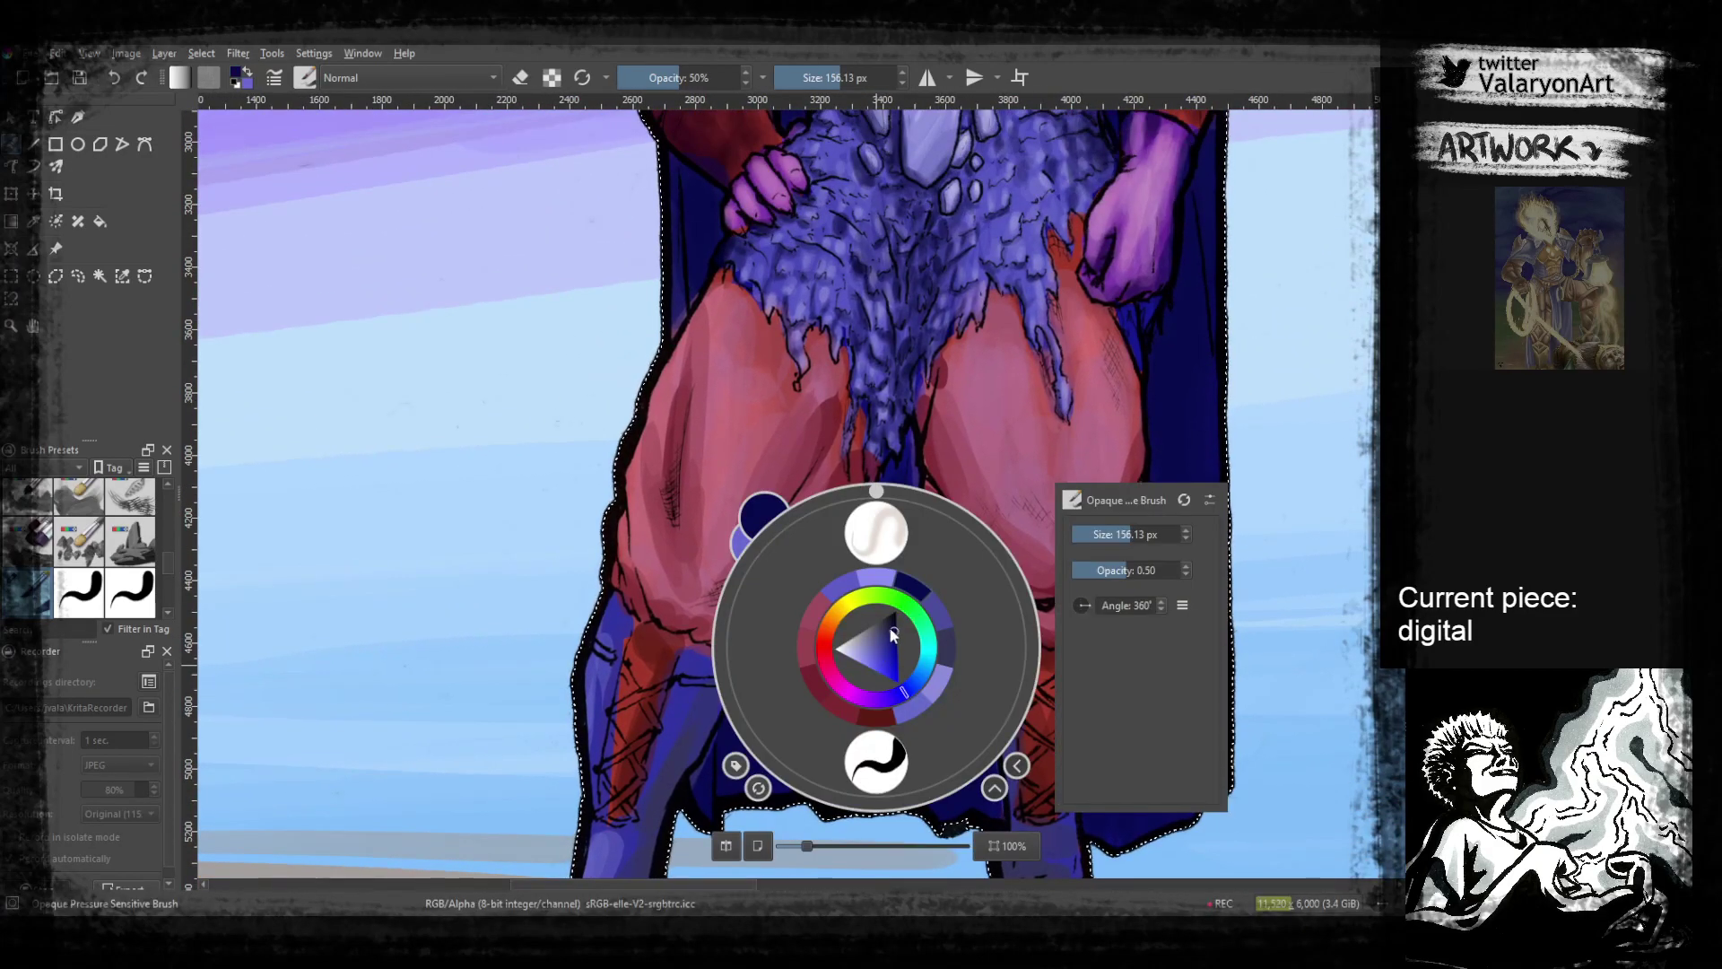
{"action": "right_click", "coordinate": [893, 622]}
Undo the first cape stroke and paint dark navy fold shadows on the cape between and beside the legs
{"action": "mouse_move", "coordinate": [838, 724]}
{"action": "left_mouse_down"}
{"action": "mouse_move", "coordinate": [830, 763]}
{"action": "mouse_move", "coordinate": [821, 509]}
{"action": "left_mouse_up"}
{"action": "key", "text": "ctrl+z"}
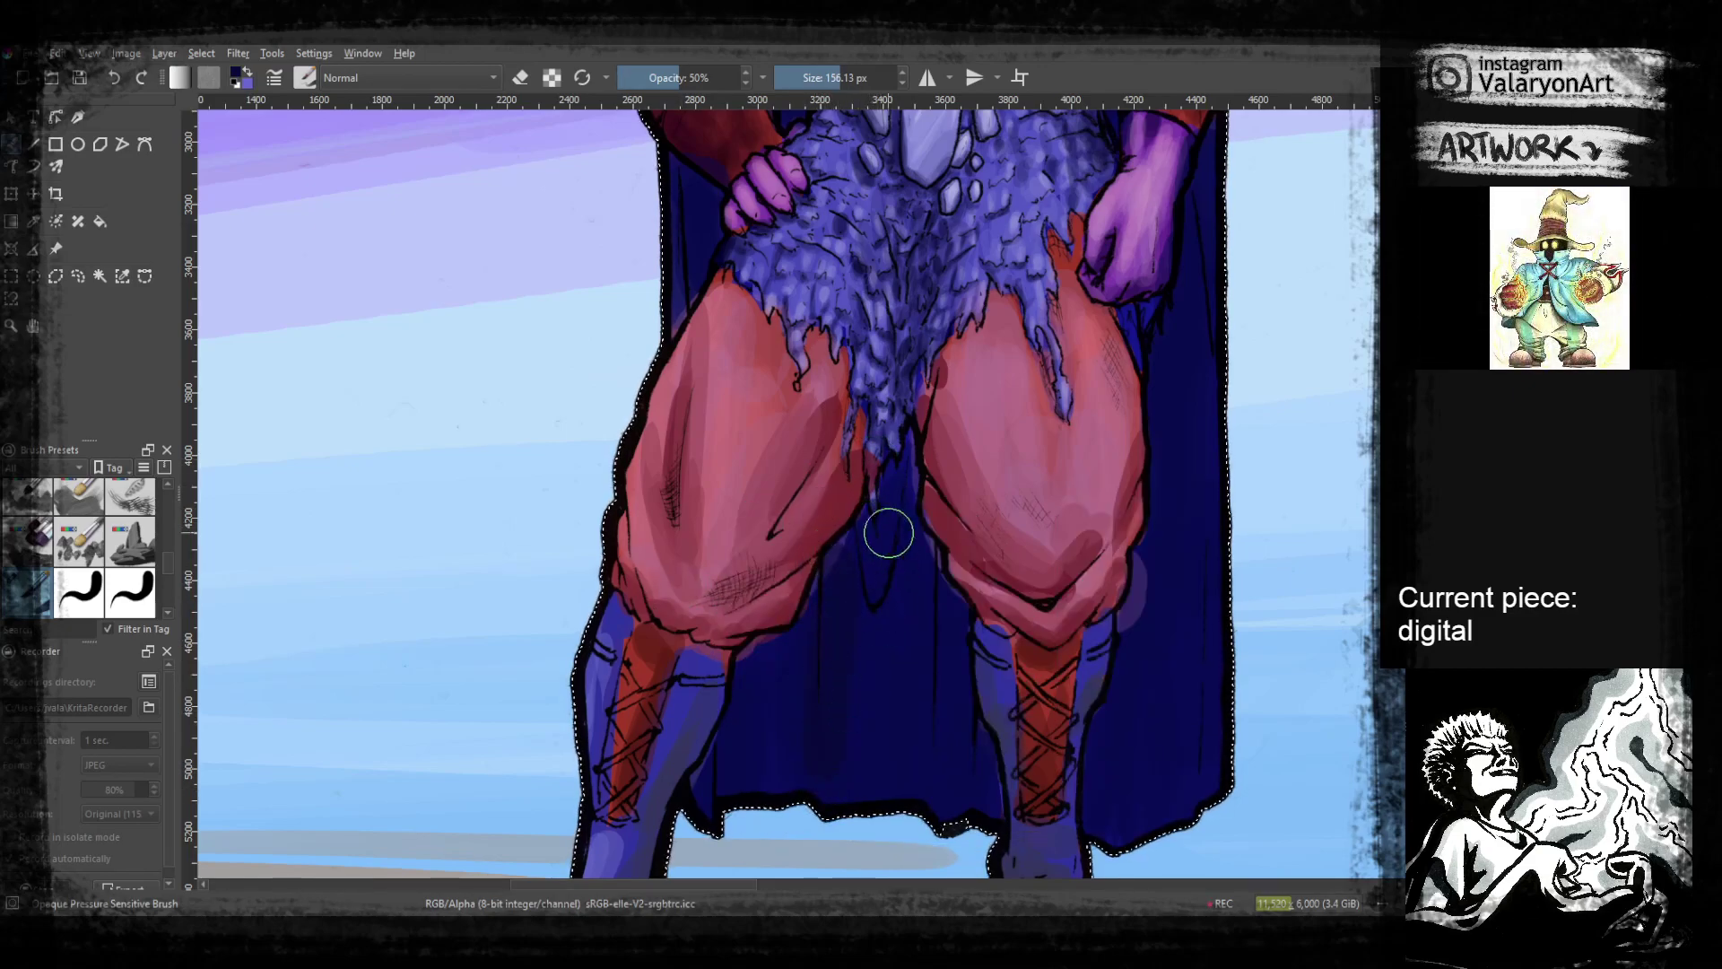
{"action": "mouse_move", "coordinate": [898, 458]}
{"action": "left_mouse_down"}
{"action": "mouse_move", "coordinate": [875, 593]}
{"action": "mouse_move", "coordinate": [862, 539]}
{"action": "mouse_move", "coordinate": [915, 580]}
{"action": "mouse_move", "coordinate": [924, 701]}
{"action": "mouse_move", "coordinate": [923, 527]}
{"action": "mouse_move", "coordinate": [925, 749]}
{"action": "left_mouse_up"}
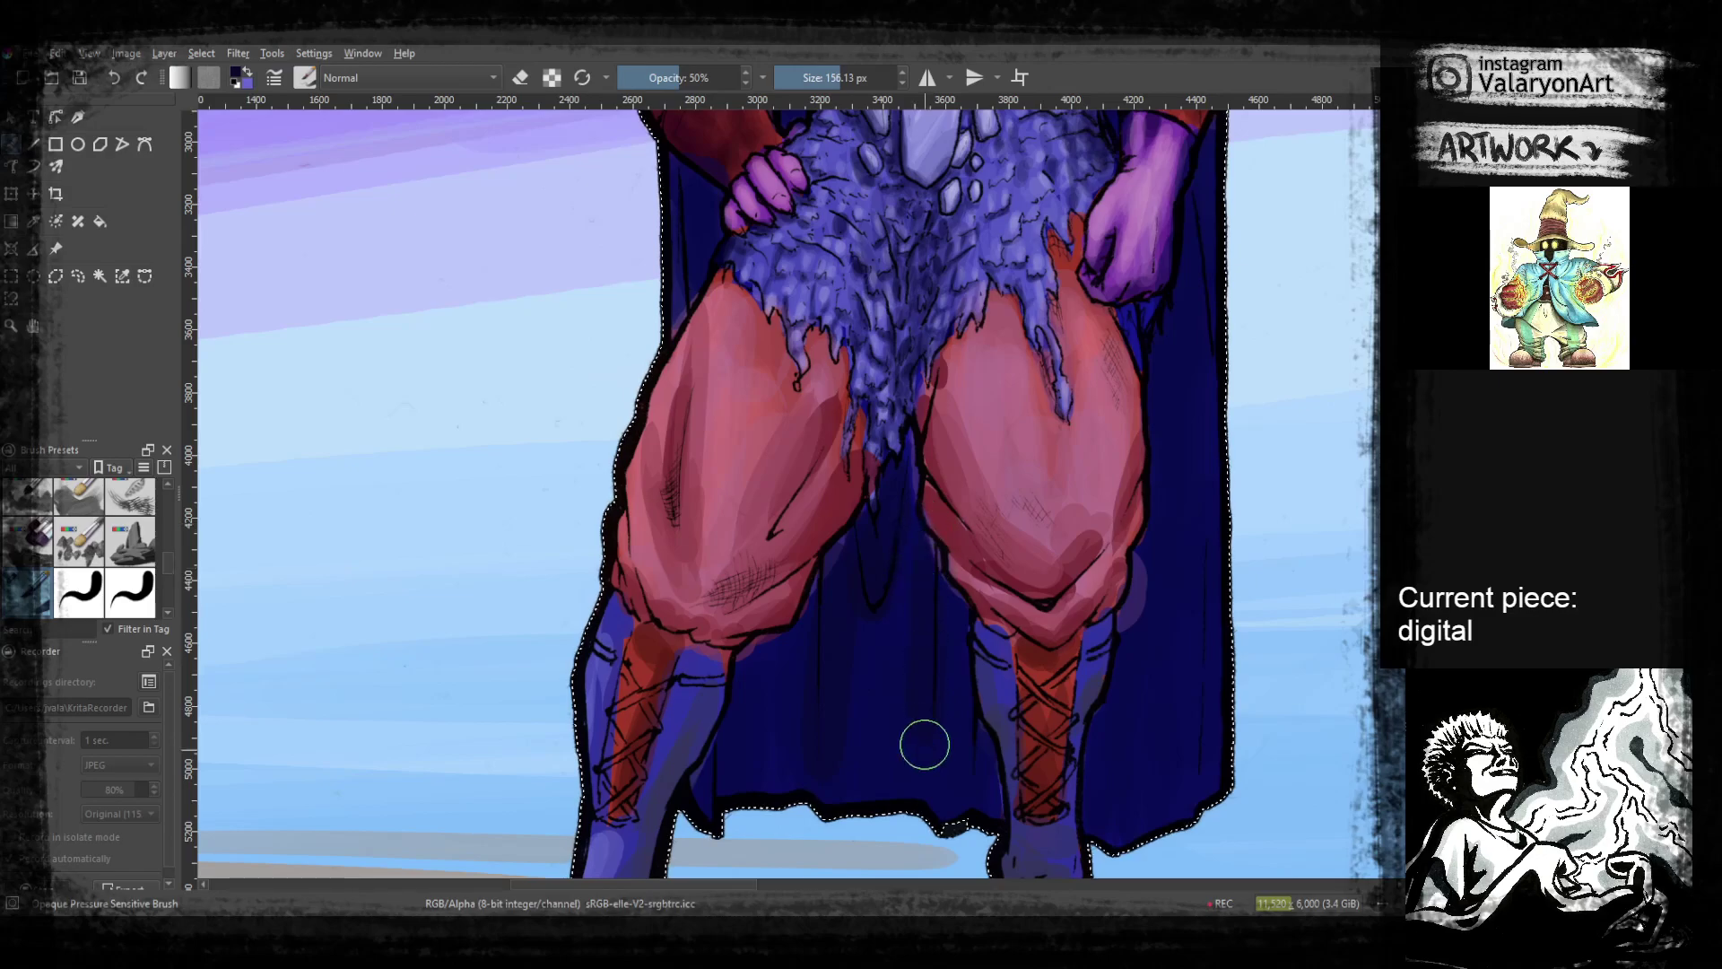
{"action": "left_click_drag", "start_coordinate": [915, 542], "coordinate": [918, 735]}
{"action": "left_click_drag", "start_coordinate": [900, 650], "coordinate": [833, 811]}
{"action": "left_click_drag", "start_coordinate": [830, 570], "coordinate": [809, 738]}
{"action": "left_click_drag", "start_coordinate": [1136, 688], "coordinate": [1026, 654]}
{"action": "left_click_drag", "start_coordinate": [1028, 771], "coordinate": [999, 815]}
Darken the parts of the cape behind the waist, between the torso and the arms, with the dark navy
{"action": "mouse_move", "coordinate": [1021, 440]}
{"action": "left_mouse_down"}
{"action": "mouse_move", "coordinate": [1002, 503]}
{"action": "mouse_move", "coordinate": [1083, 770]}
{"action": "left_mouse_up"}
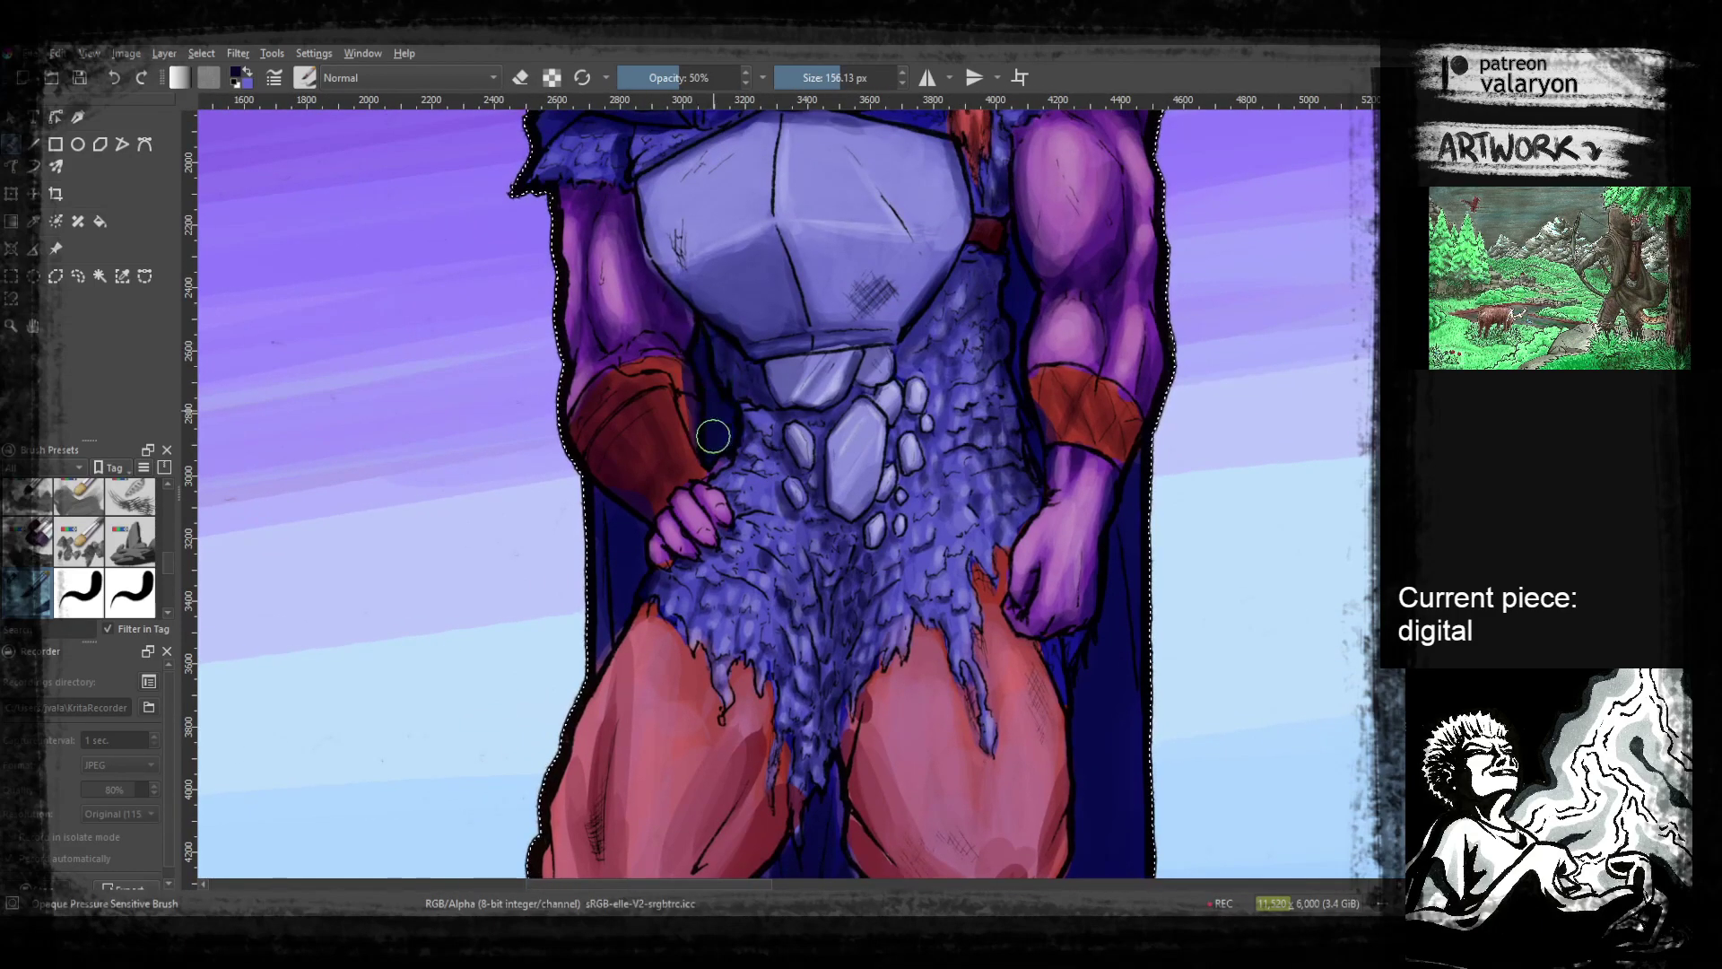
{"action": "left_click_drag", "start_coordinate": [1025, 290], "coordinate": [984, 406]}
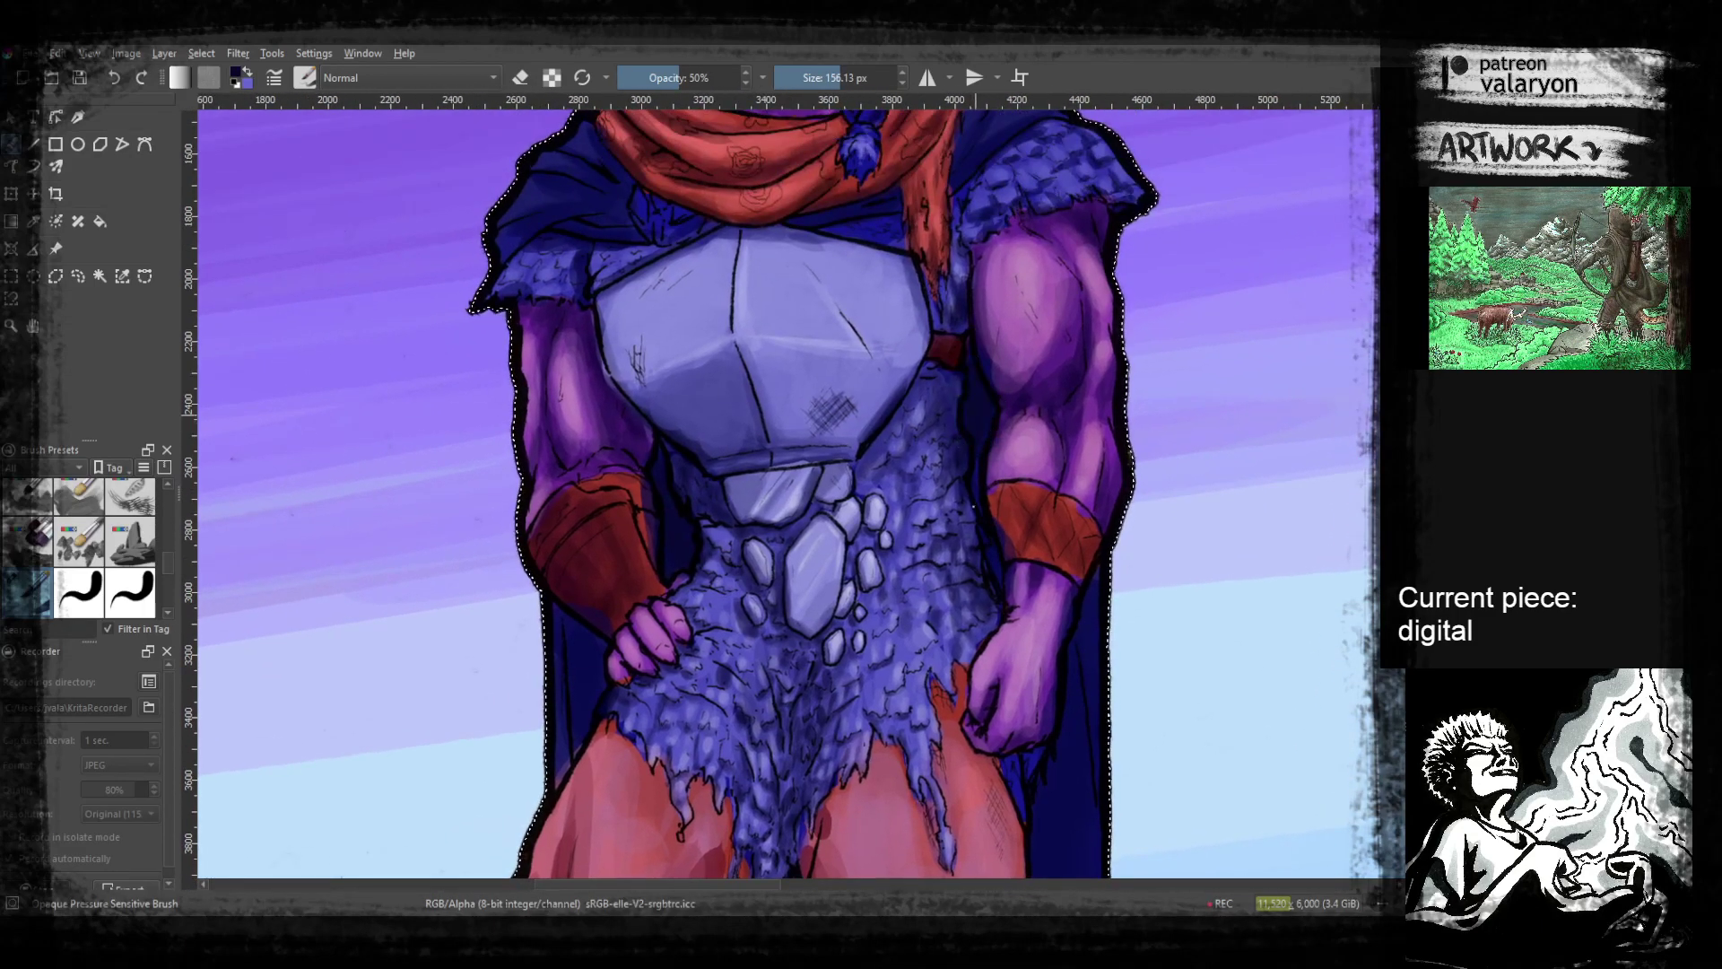
{"action": "scroll", "coordinate": [994, 589], "scroll_direction": "up", "scroll_amount": 1}
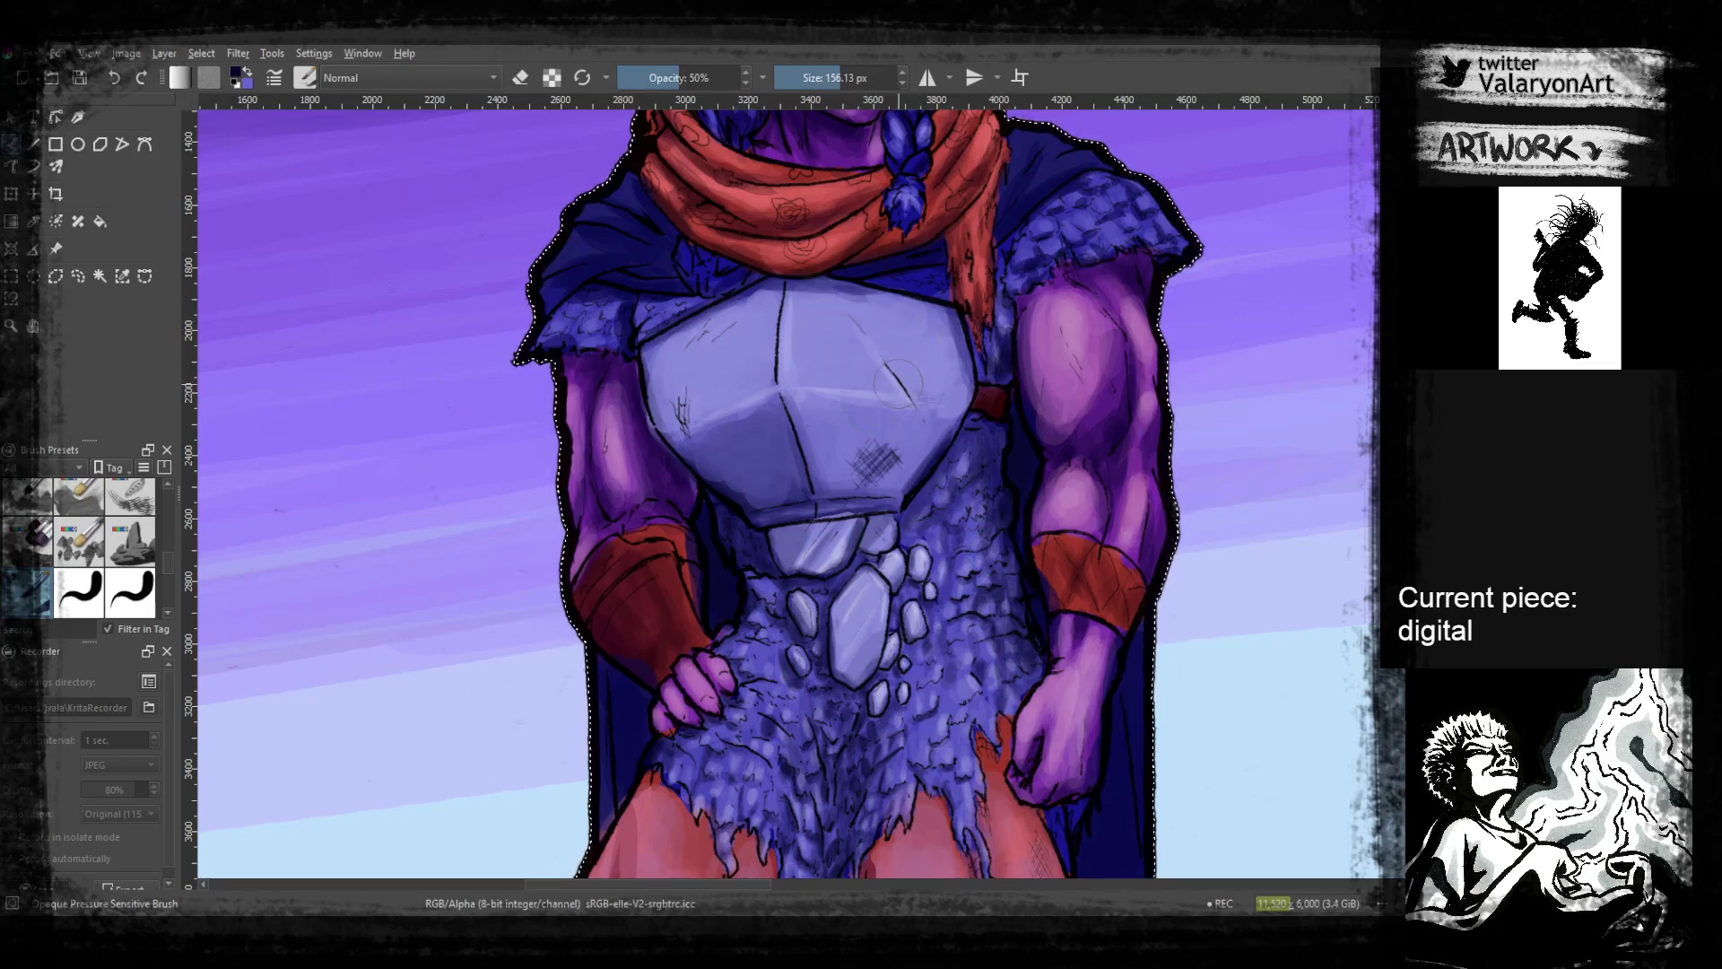
Sample the dark red of the bent arm's bracer and deepen the shadows across it
{"action": "mouse_move", "coordinate": [865, 518]}
{"action": "left_mouse_down"}
{"action": "mouse_move", "coordinate": [893, 449]}
{"action": "mouse_move", "coordinate": [1009, 517]}
{"action": "mouse_move", "coordinate": [1061, 482]}
{"action": "mouse_move", "coordinate": [1092, 417]}
{"action": "left_mouse_up"}
{"action": "left_click_drag", "start_coordinate": [900, 476], "coordinate": [923, 454]}
{"action": "left_click", "coordinate": [875, 477], "text": "ctrl"}
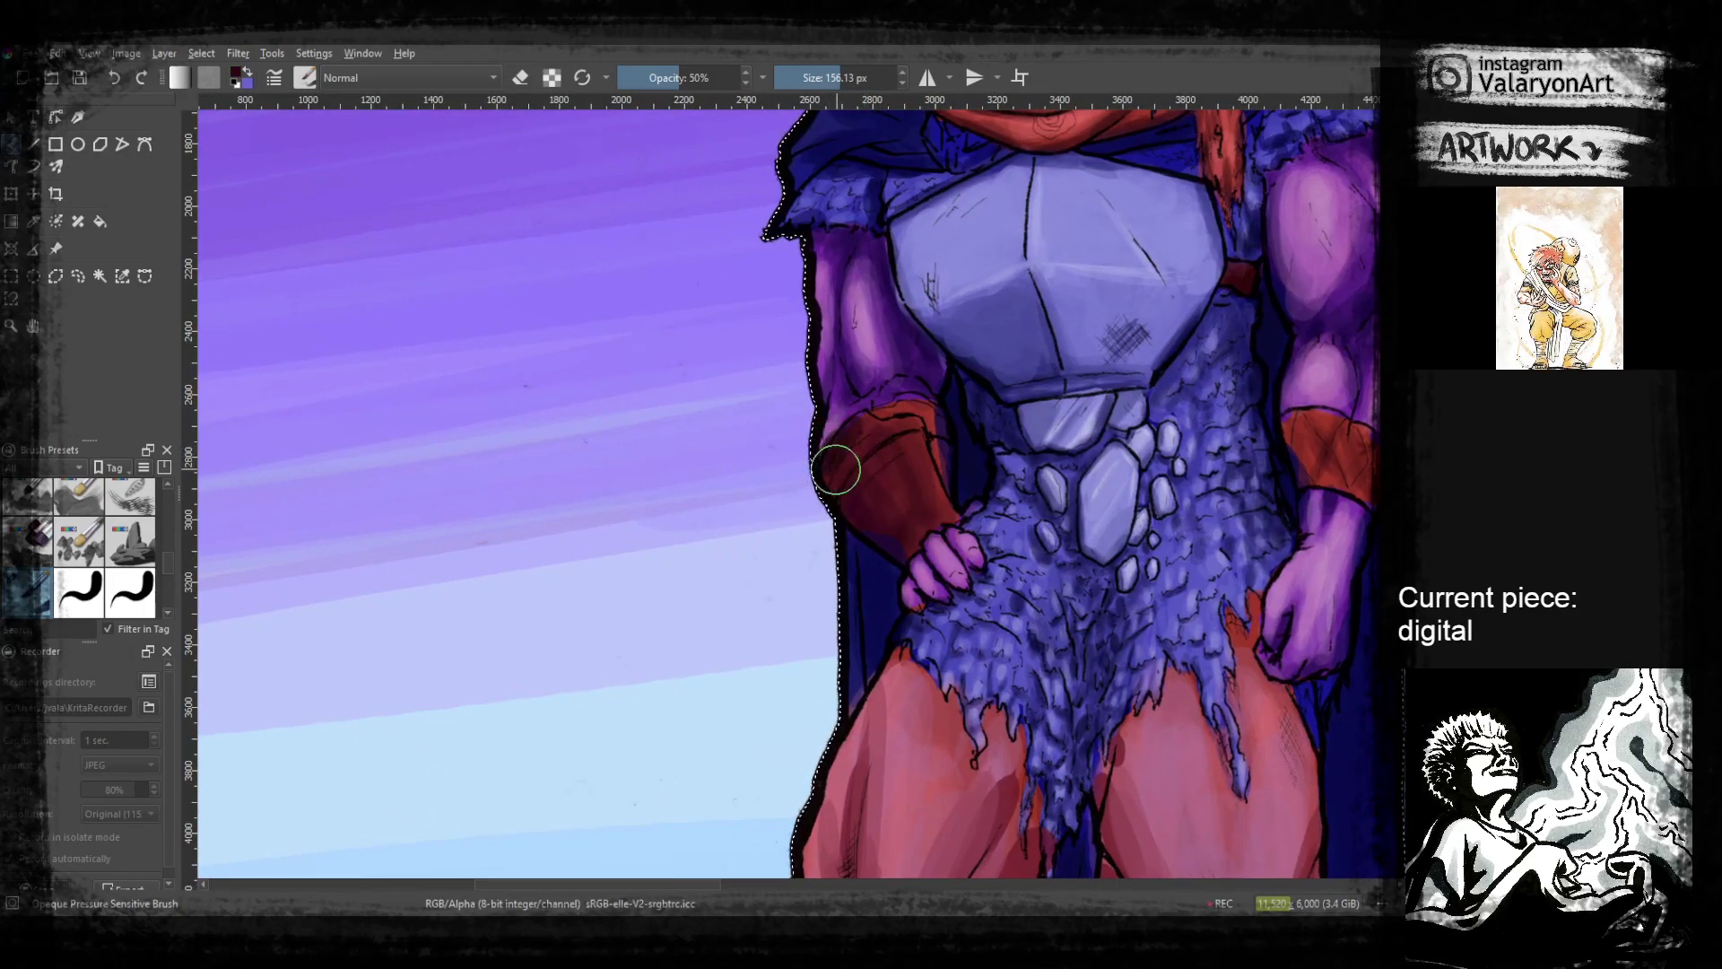
{"action": "left_click_drag", "start_coordinate": [970, 595], "coordinate": [951, 514]}
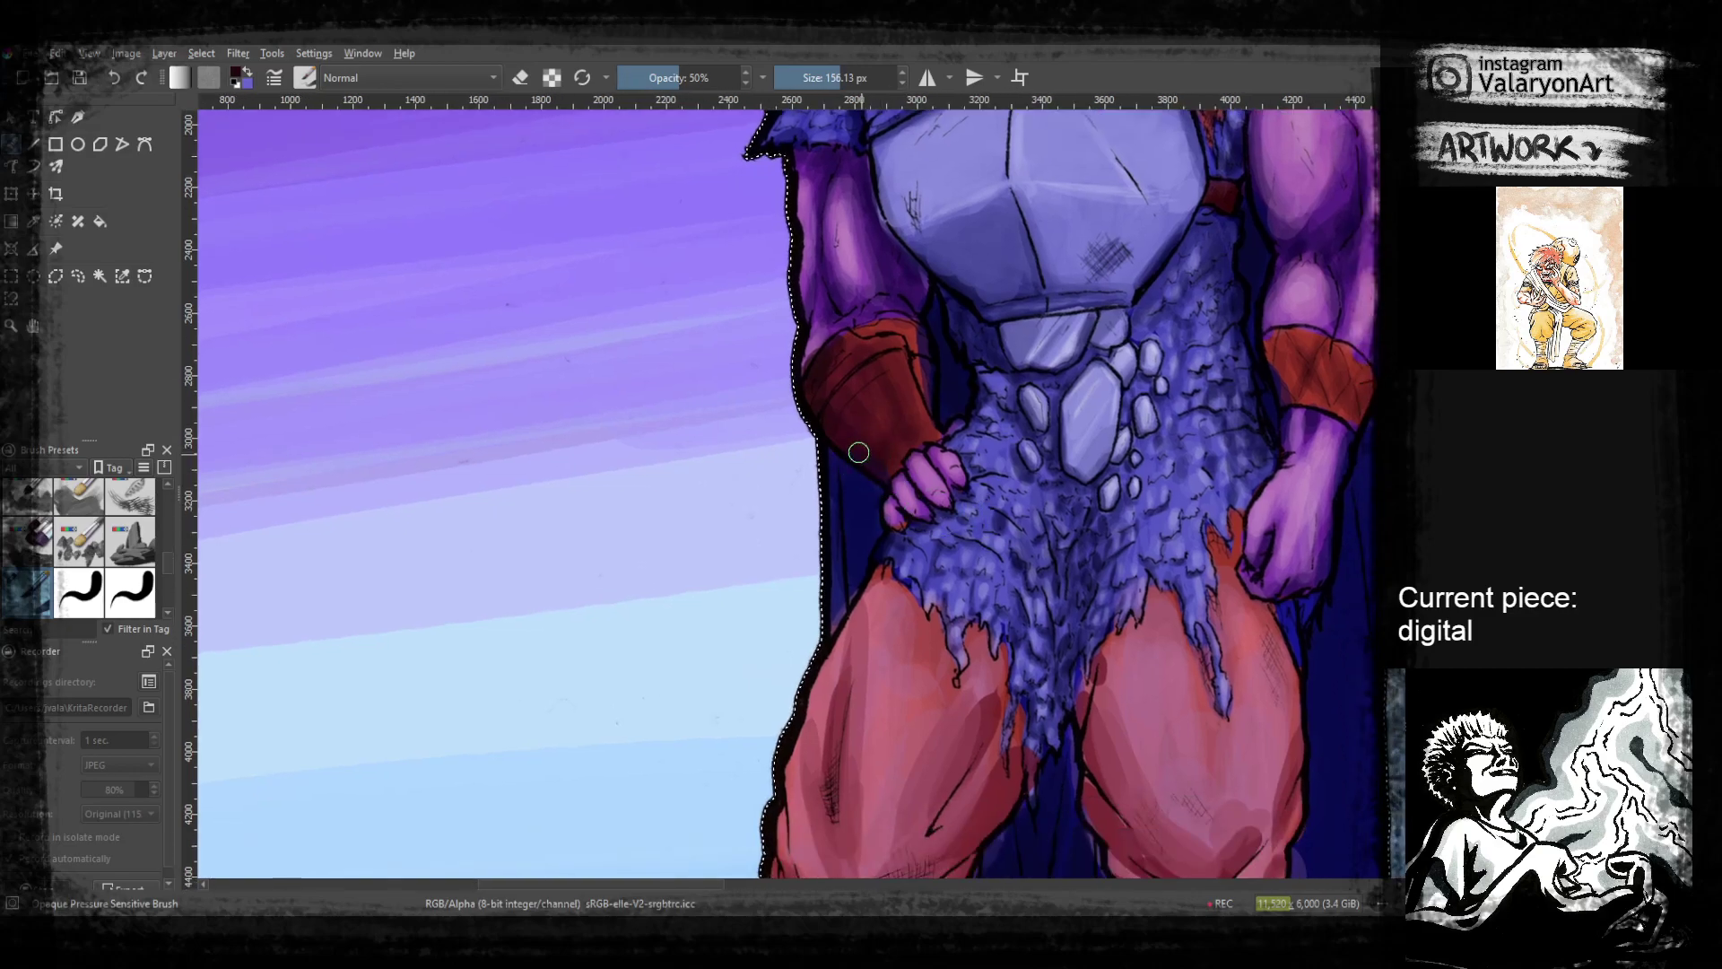
{"action": "left_click_drag", "start_coordinate": [1041, 577], "coordinate": [1070, 334]}
Touch up the boot top with its sampled blue, and cover the lighter patch beside the knee with the cape's navy
{"action": "left_click", "coordinate": [933, 408], "text": "ctrl"}
{"action": "left_click_drag", "start_coordinate": [908, 652], "coordinate": [942, 430]}
{"action": "left_click", "coordinate": [922, 501], "text": "ctrl"}
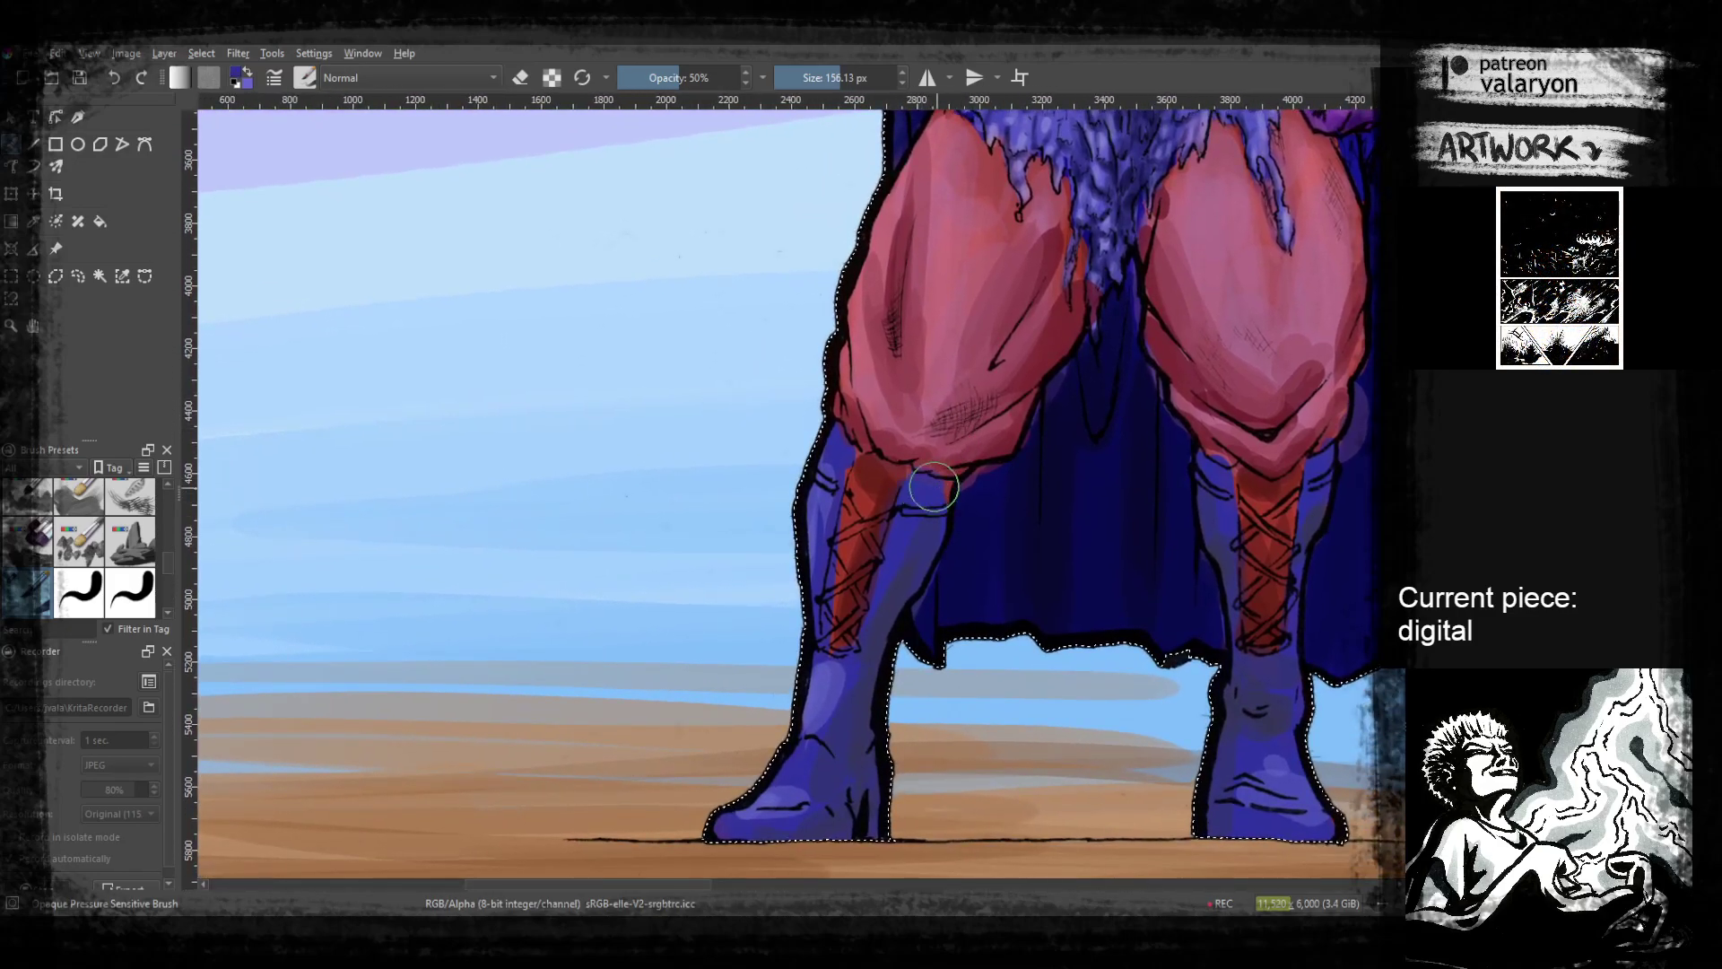
{"action": "scroll", "coordinate": [941, 503], "scroll_direction": "right", "scroll_amount": 4}
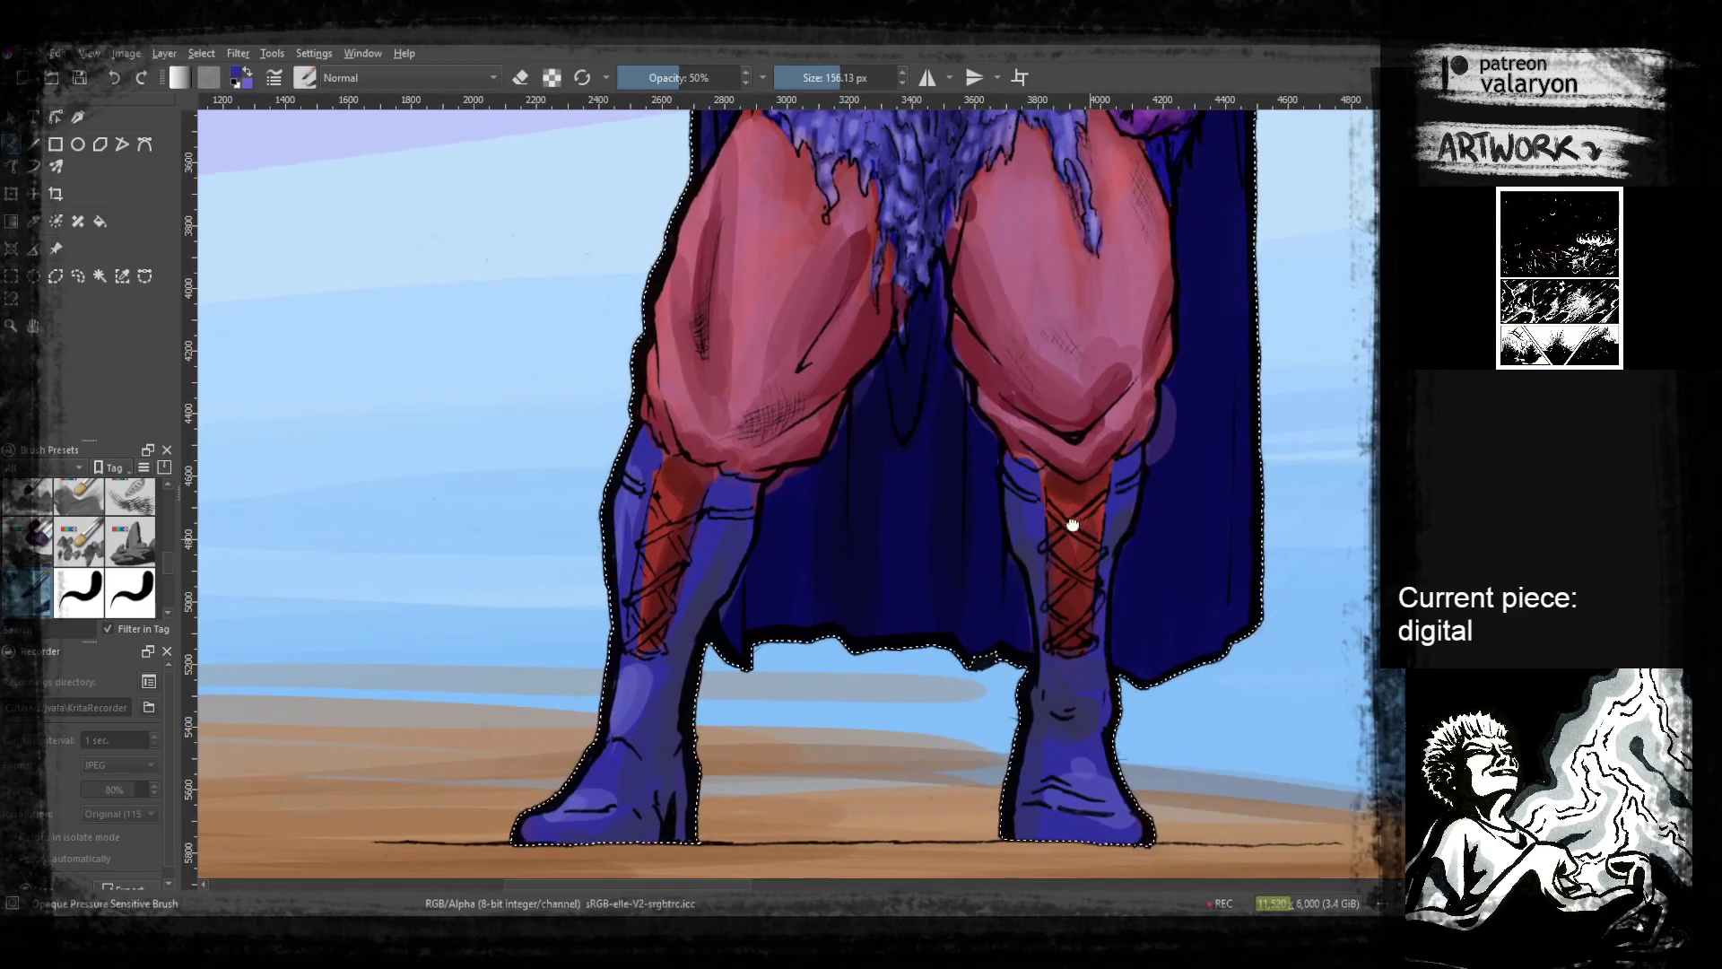
{"action": "scroll", "coordinate": [1088, 430], "scroll_direction": "down", "scroll_amount": 3, "text": "ctrl"}
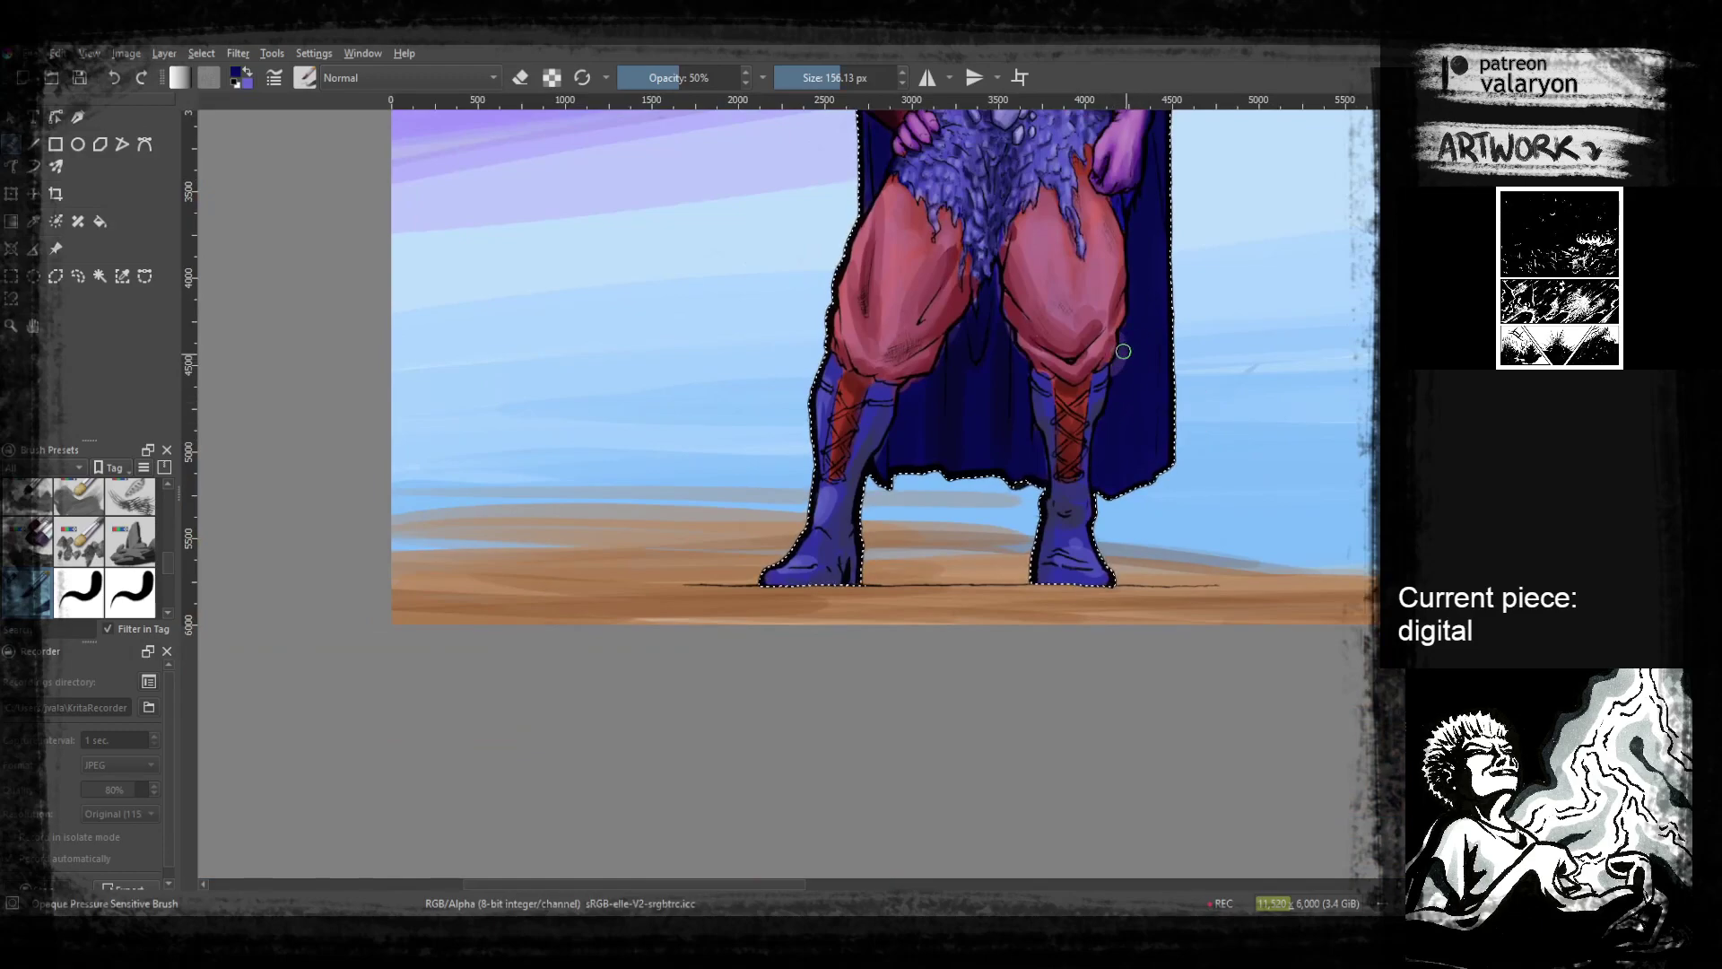
{"action": "left_click_drag", "start_coordinate": [1120, 393], "coordinate": [1096, 557]}
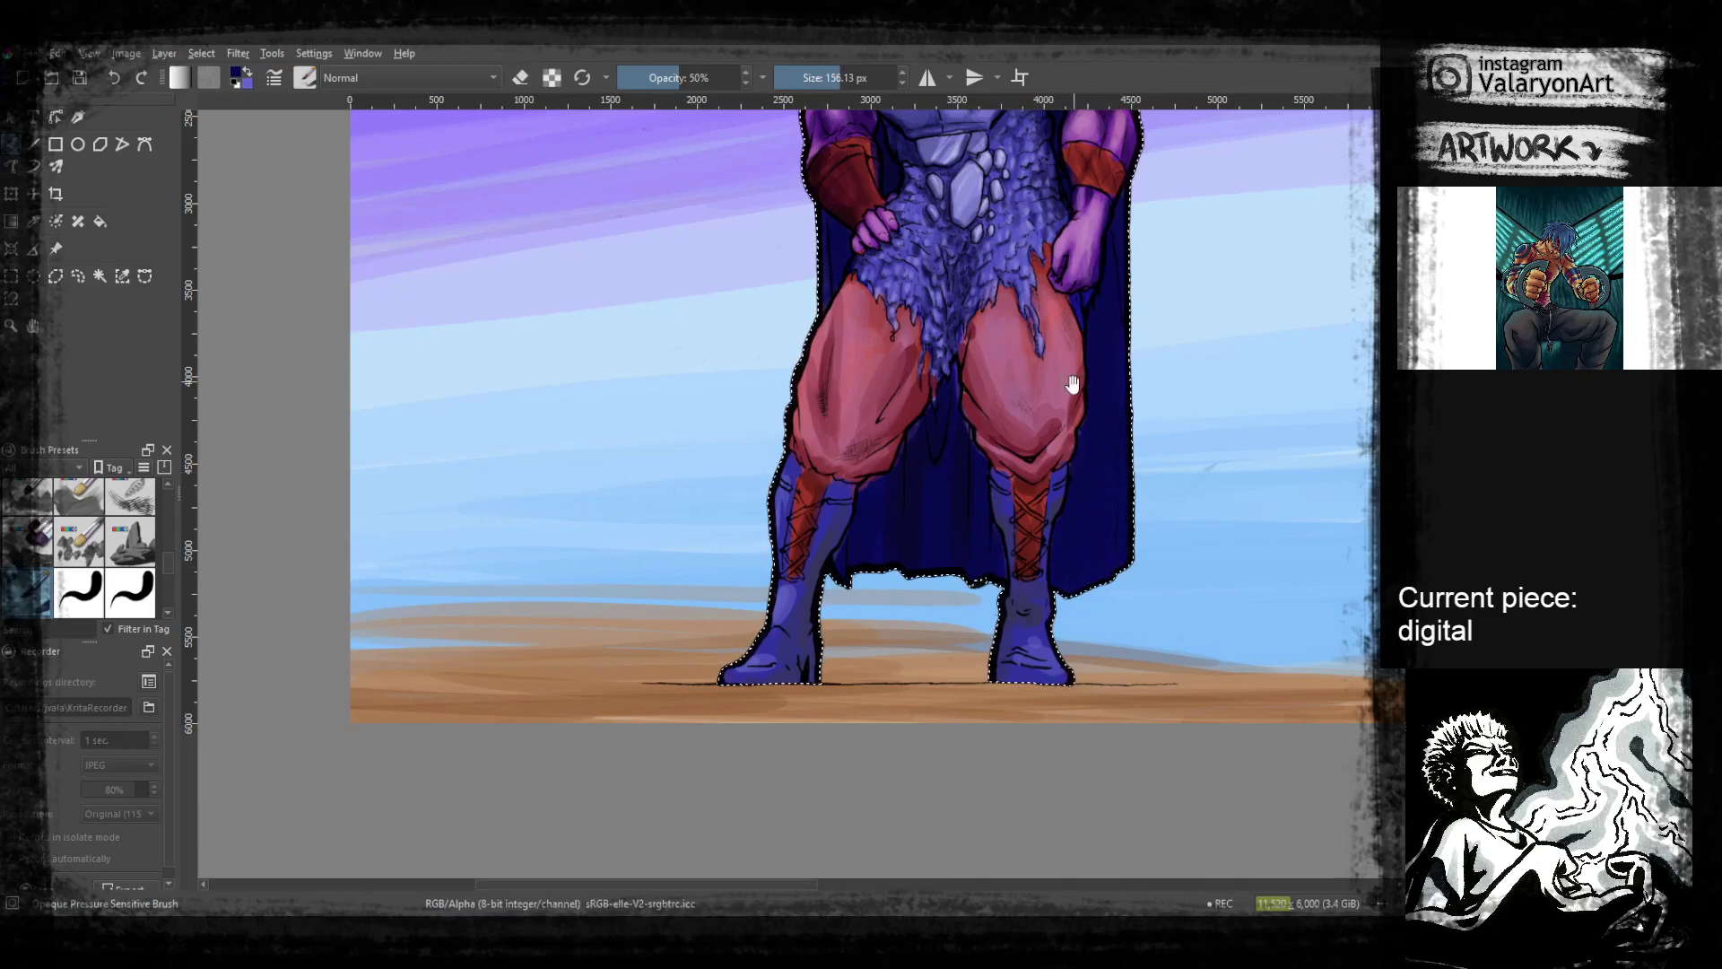
Sample the trousers' darker pinks and shade the outer thigh above the knee on the straight-arm side
{"action": "left_click_drag", "start_coordinate": [1073, 382], "coordinate": [1038, 495]}
{"action": "left_click_drag", "start_coordinate": [1035, 561], "coordinate": [1056, 512]}
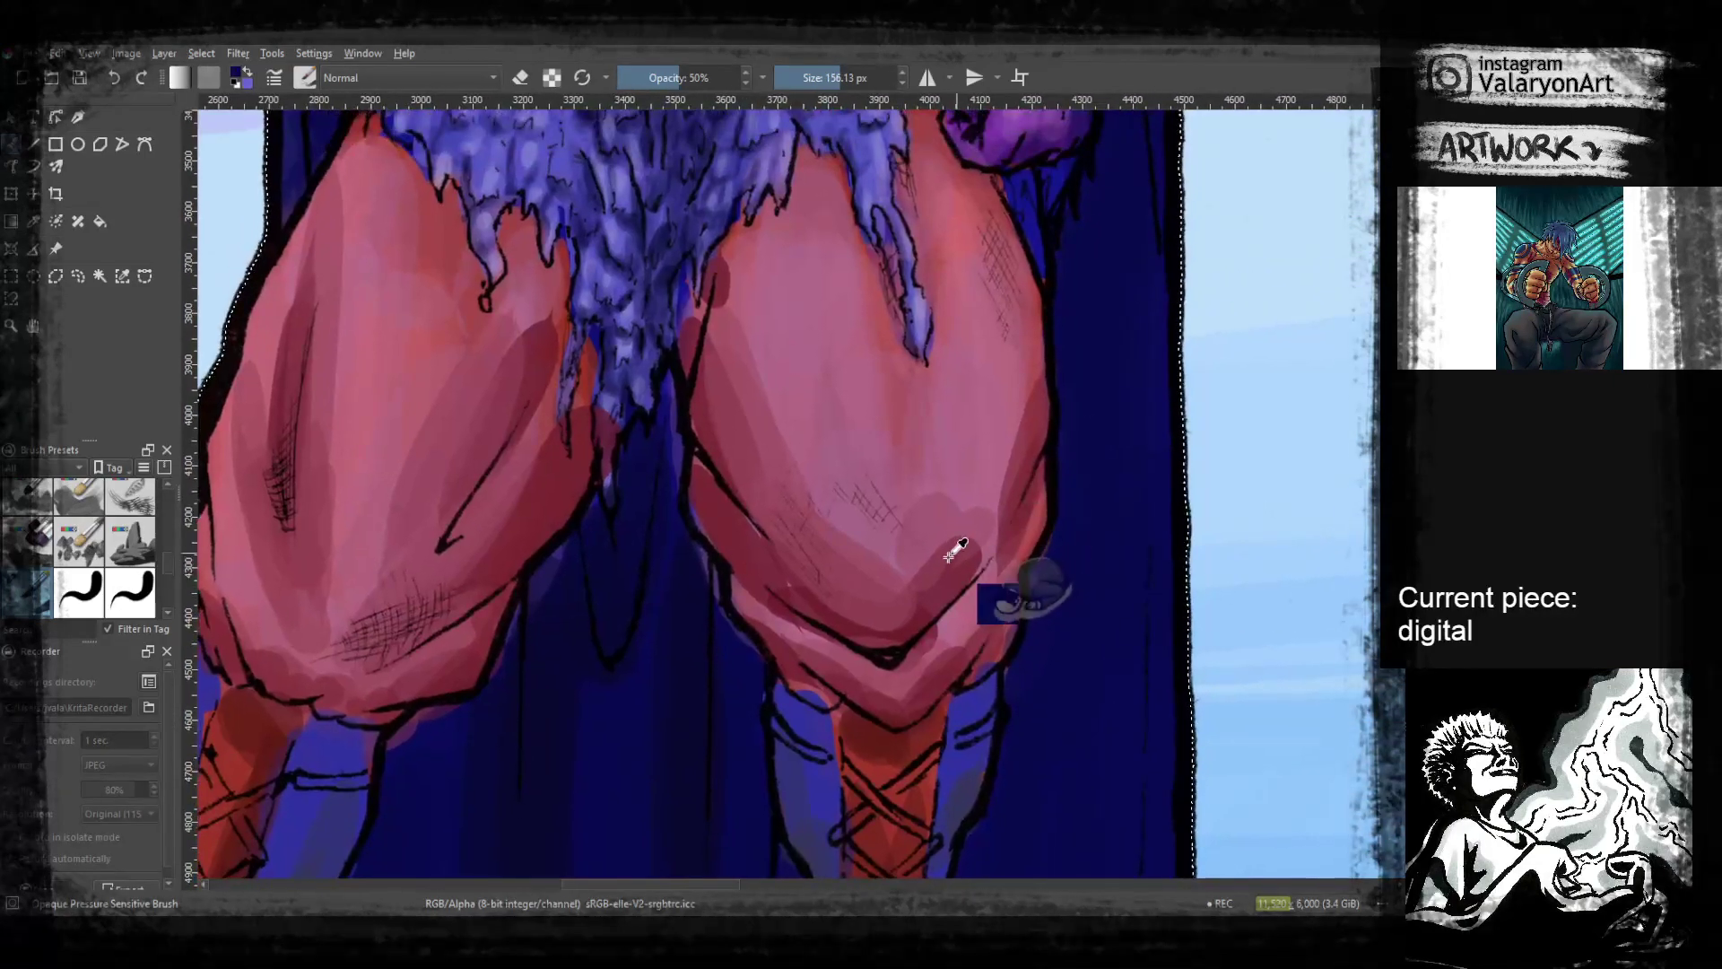
{"action": "left_click", "coordinate": [933, 565], "text": "ctrl"}
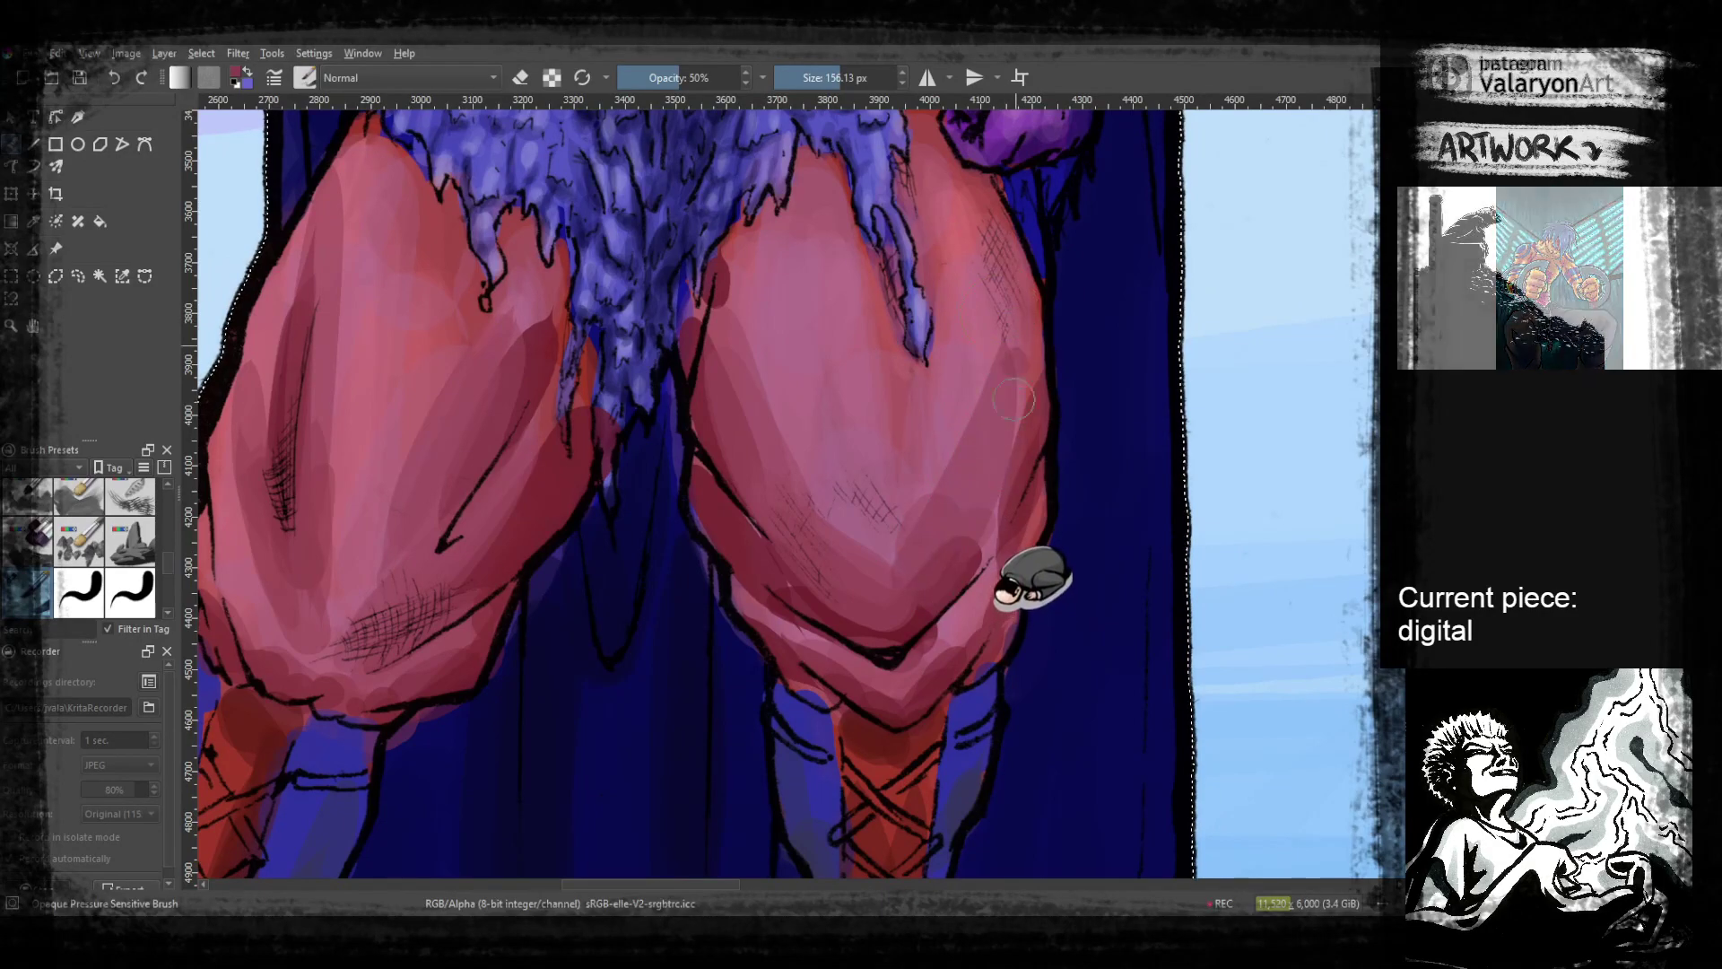
{"action": "left_click", "coordinate": [980, 379], "text": "ctrl"}
{"action": "left_click_drag", "start_coordinate": [889, 429], "coordinate": [910, 730]}
{"action": "scroll", "coordinate": [964, 523], "scroll_direction": "down", "scroll_amount": 4}
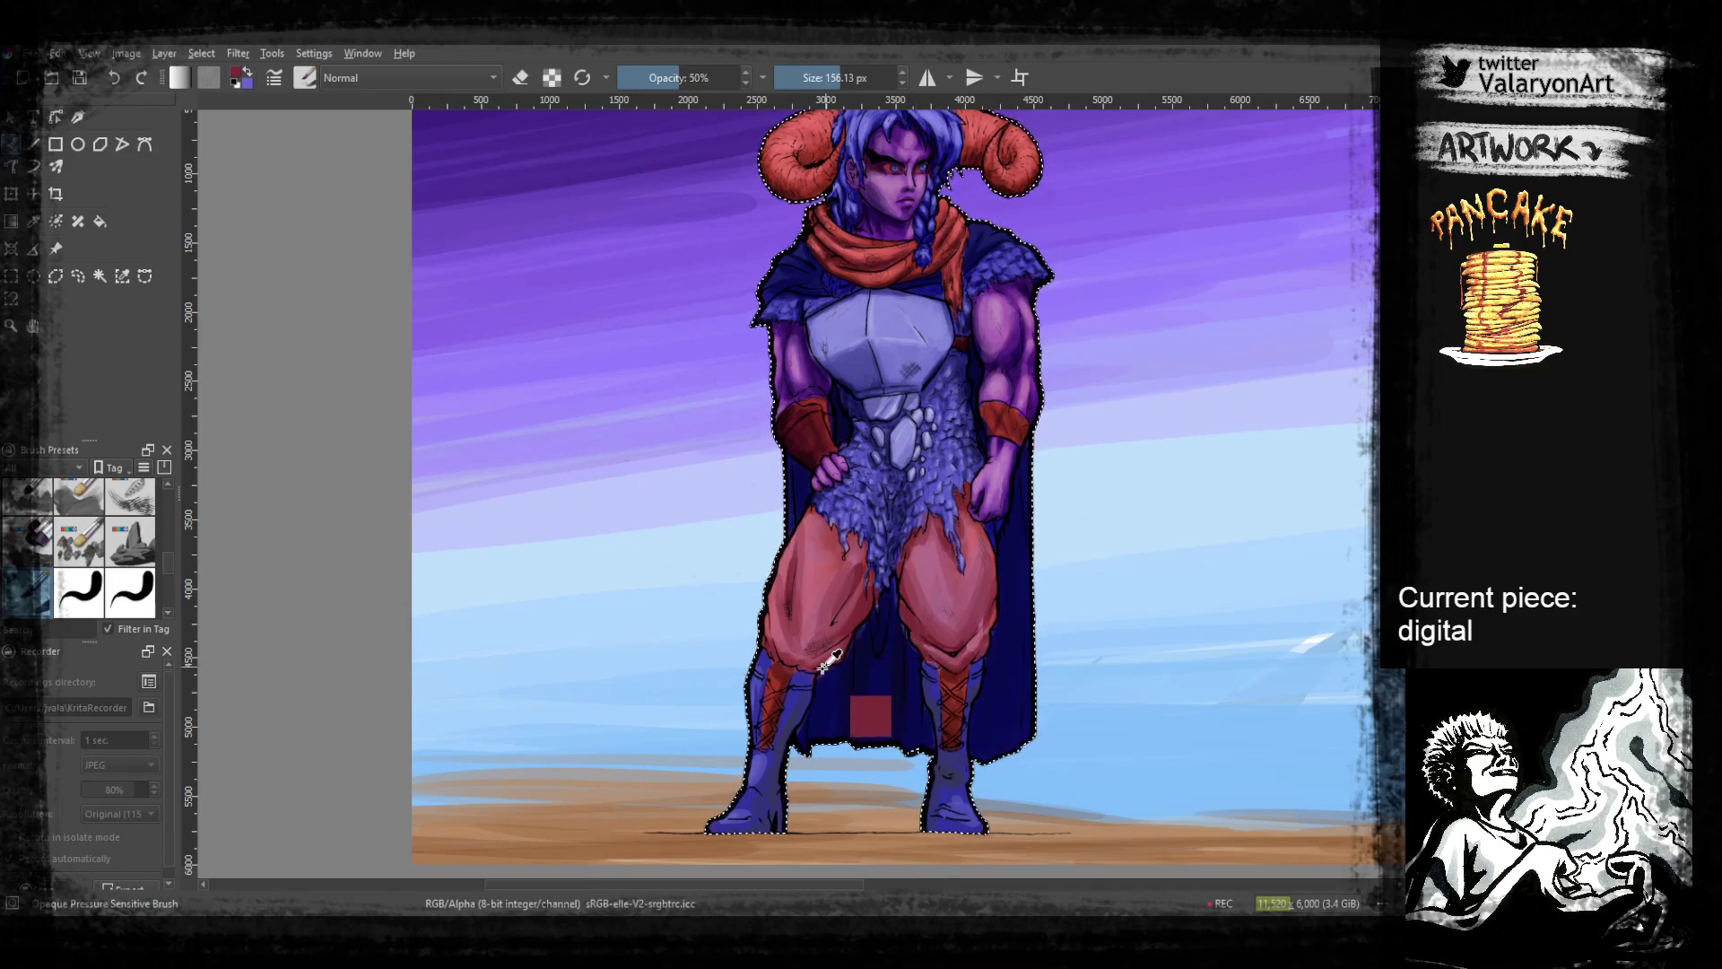
Darken the brush colour to a deep maroon and paint stronger fold shadows on both trouser legs
{"action": "right_click", "coordinate": [867, 629]}
{"action": "left_click", "coordinate": [880, 652]}
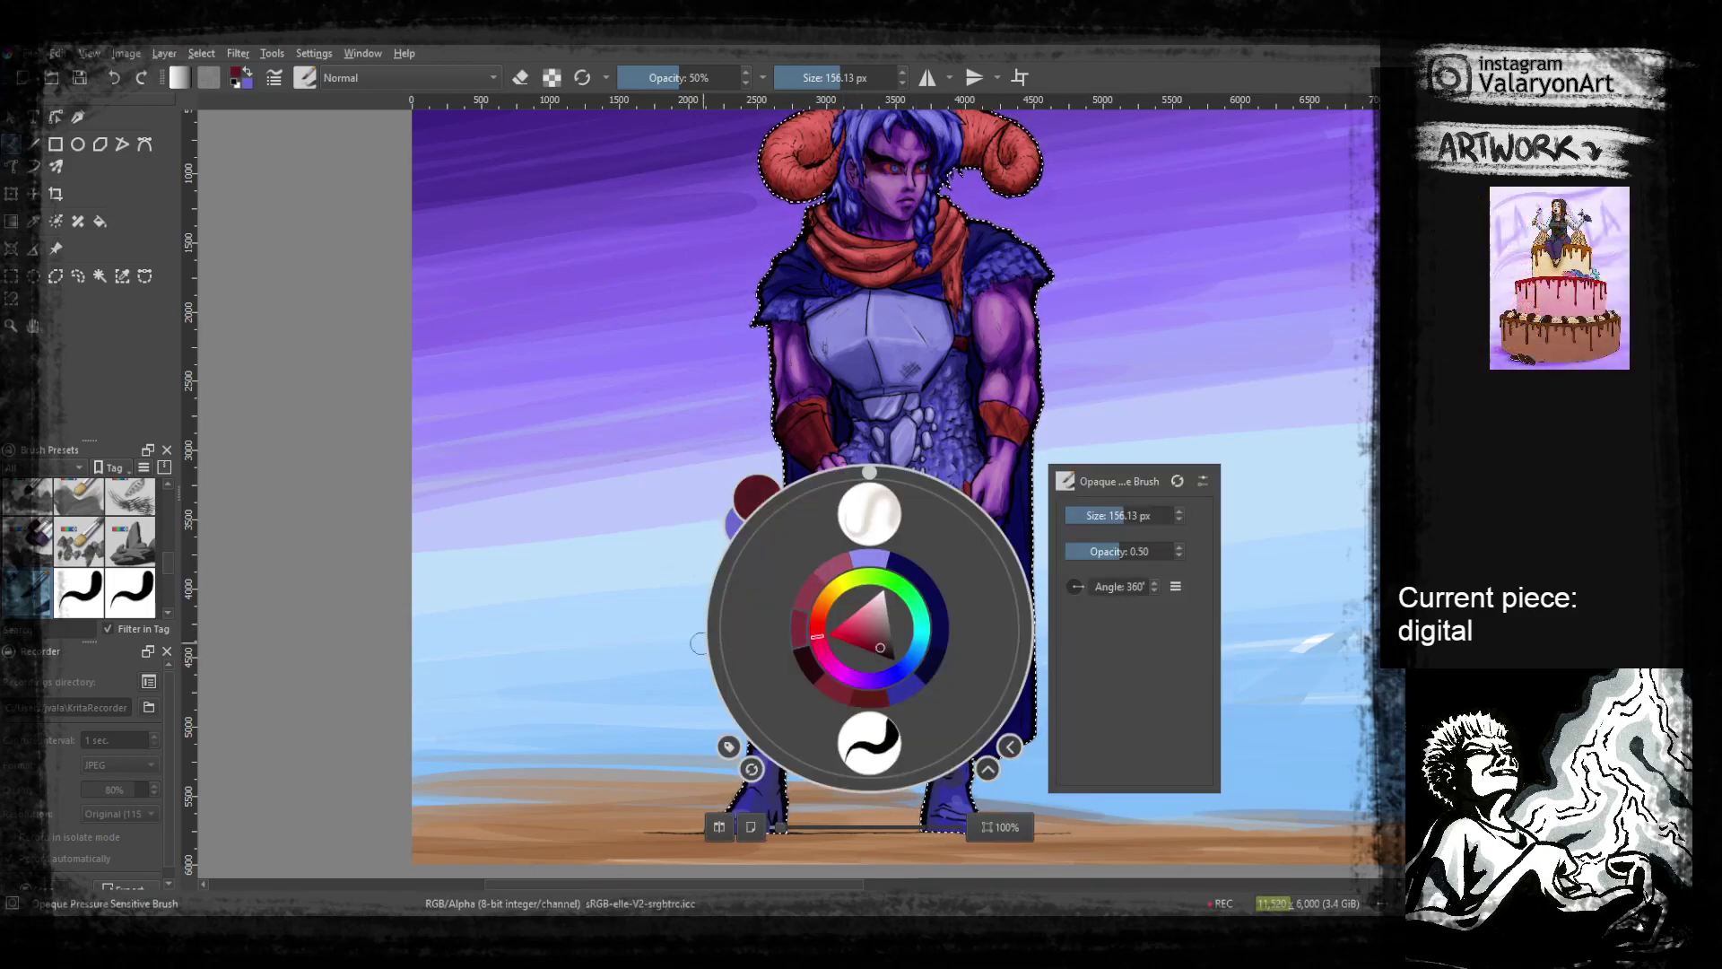
{"action": "left_click", "coordinate": [695, 648]}
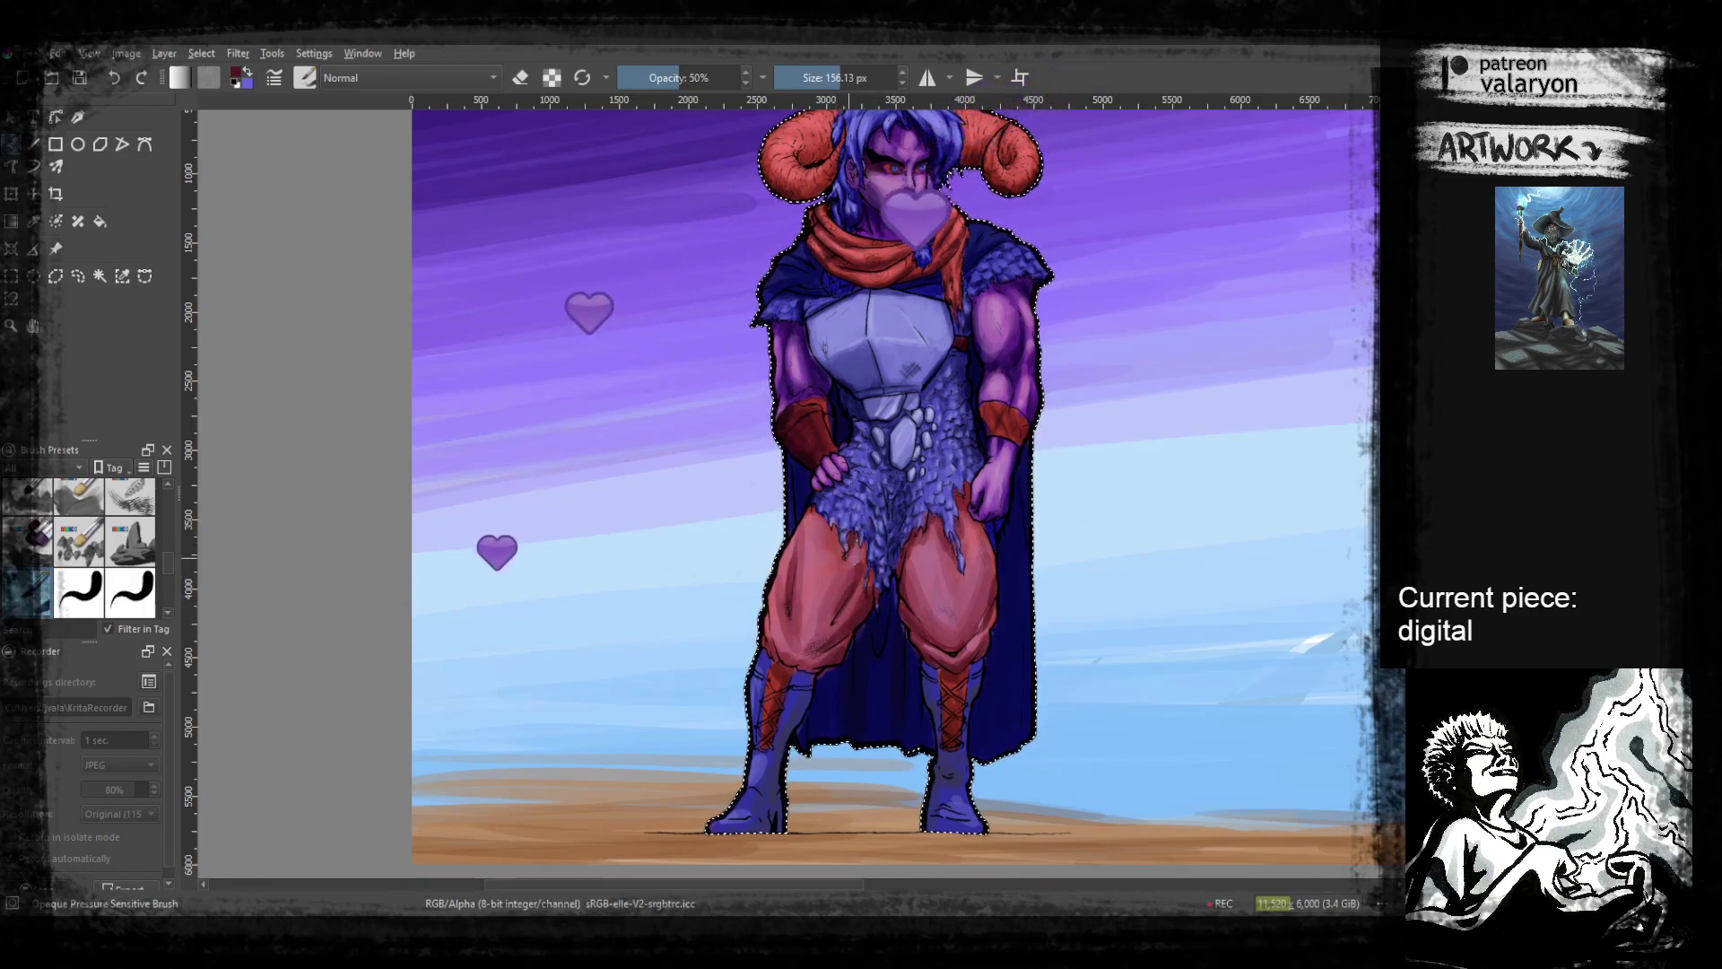
{"action": "scroll", "coordinate": [866, 609], "scroll_direction": "down", "scroll_amount": 2}
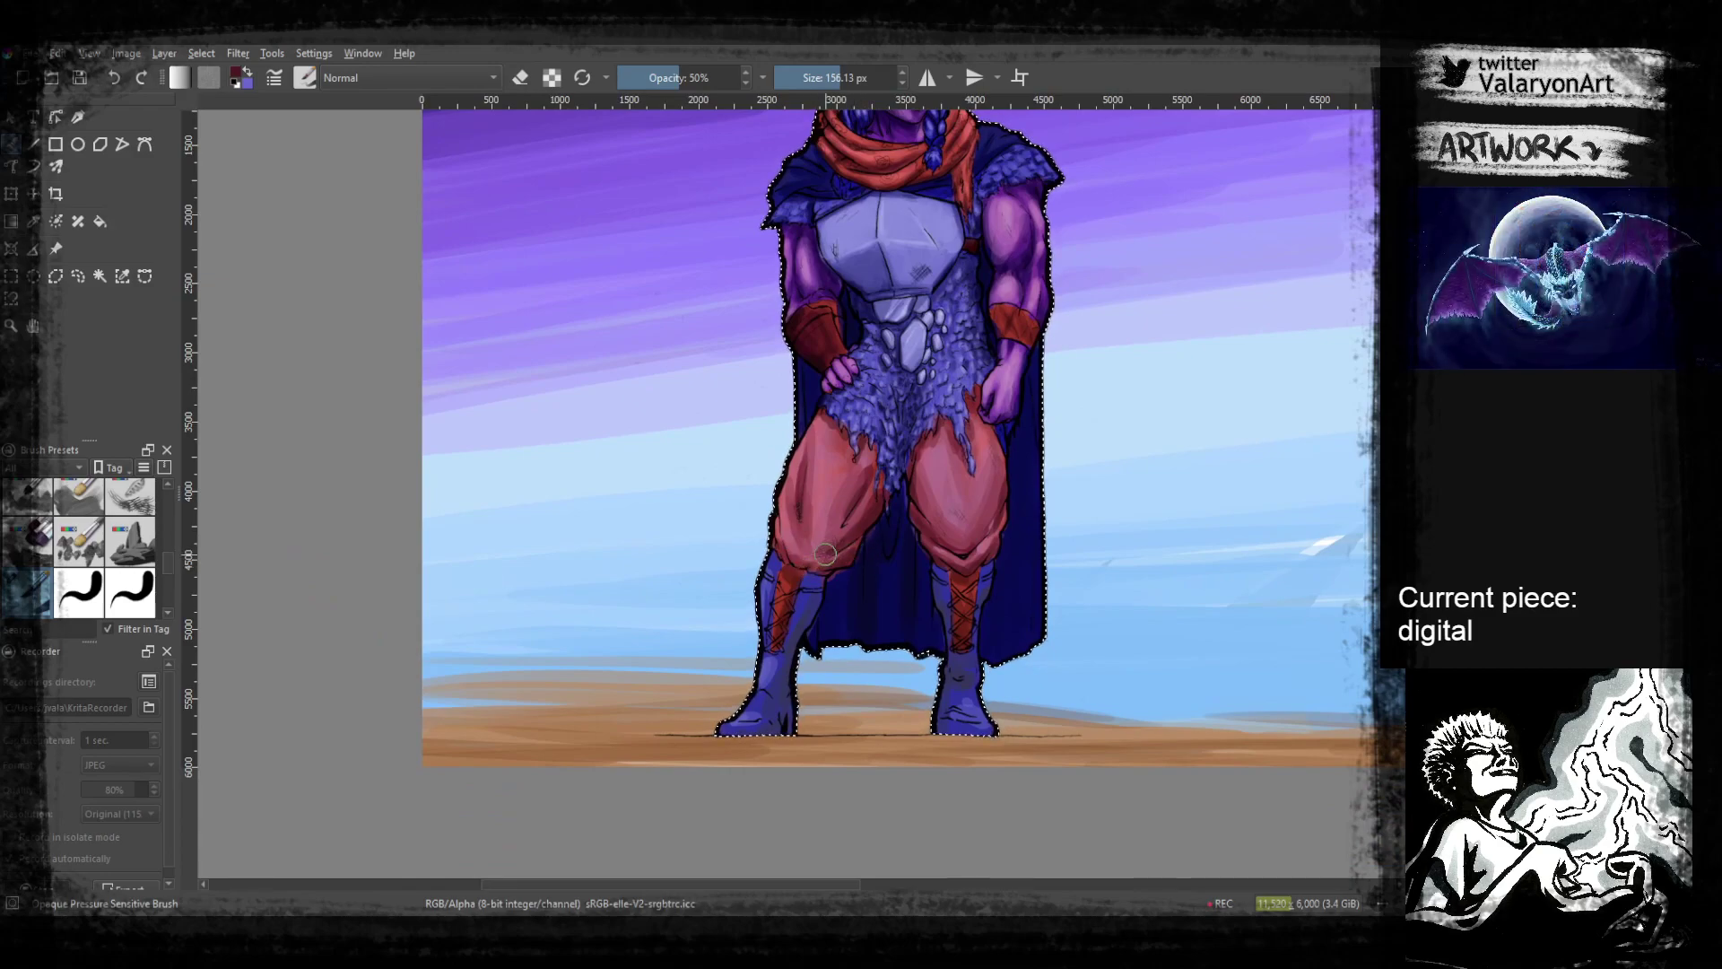
{"action": "left_click_drag", "start_coordinate": [996, 582], "coordinate": [1054, 654]}
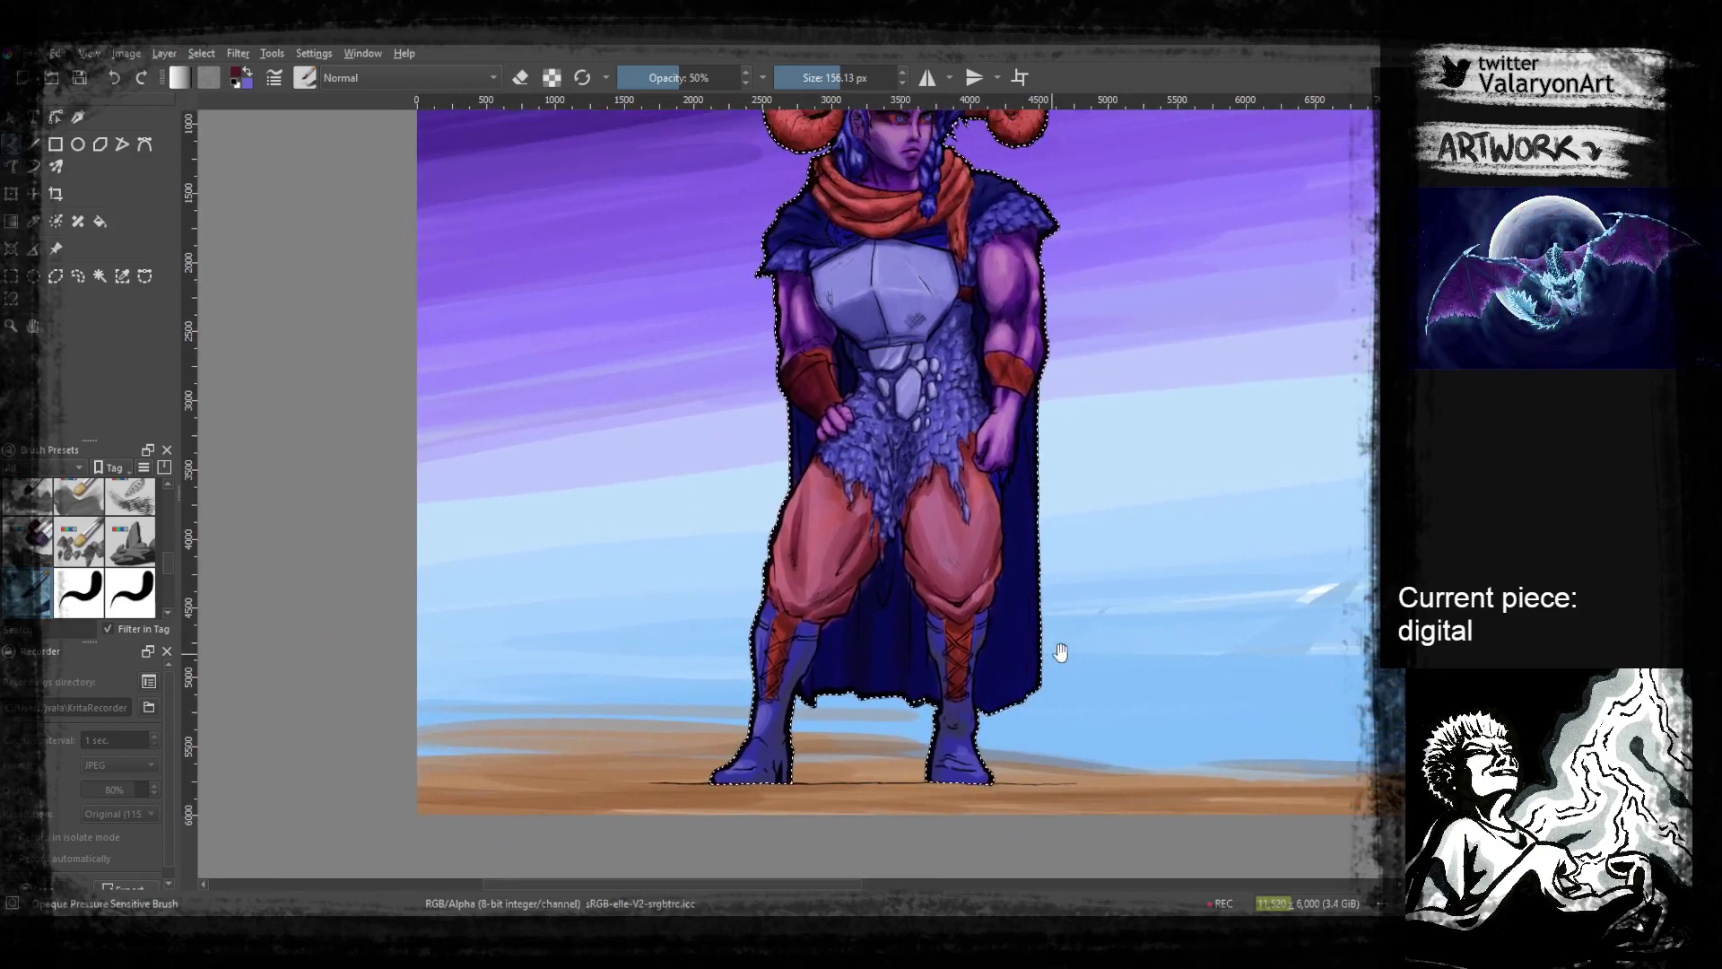
{"action": "left_click_drag", "start_coordinate": [1046, 505], "coordinate": [1046, 654]}
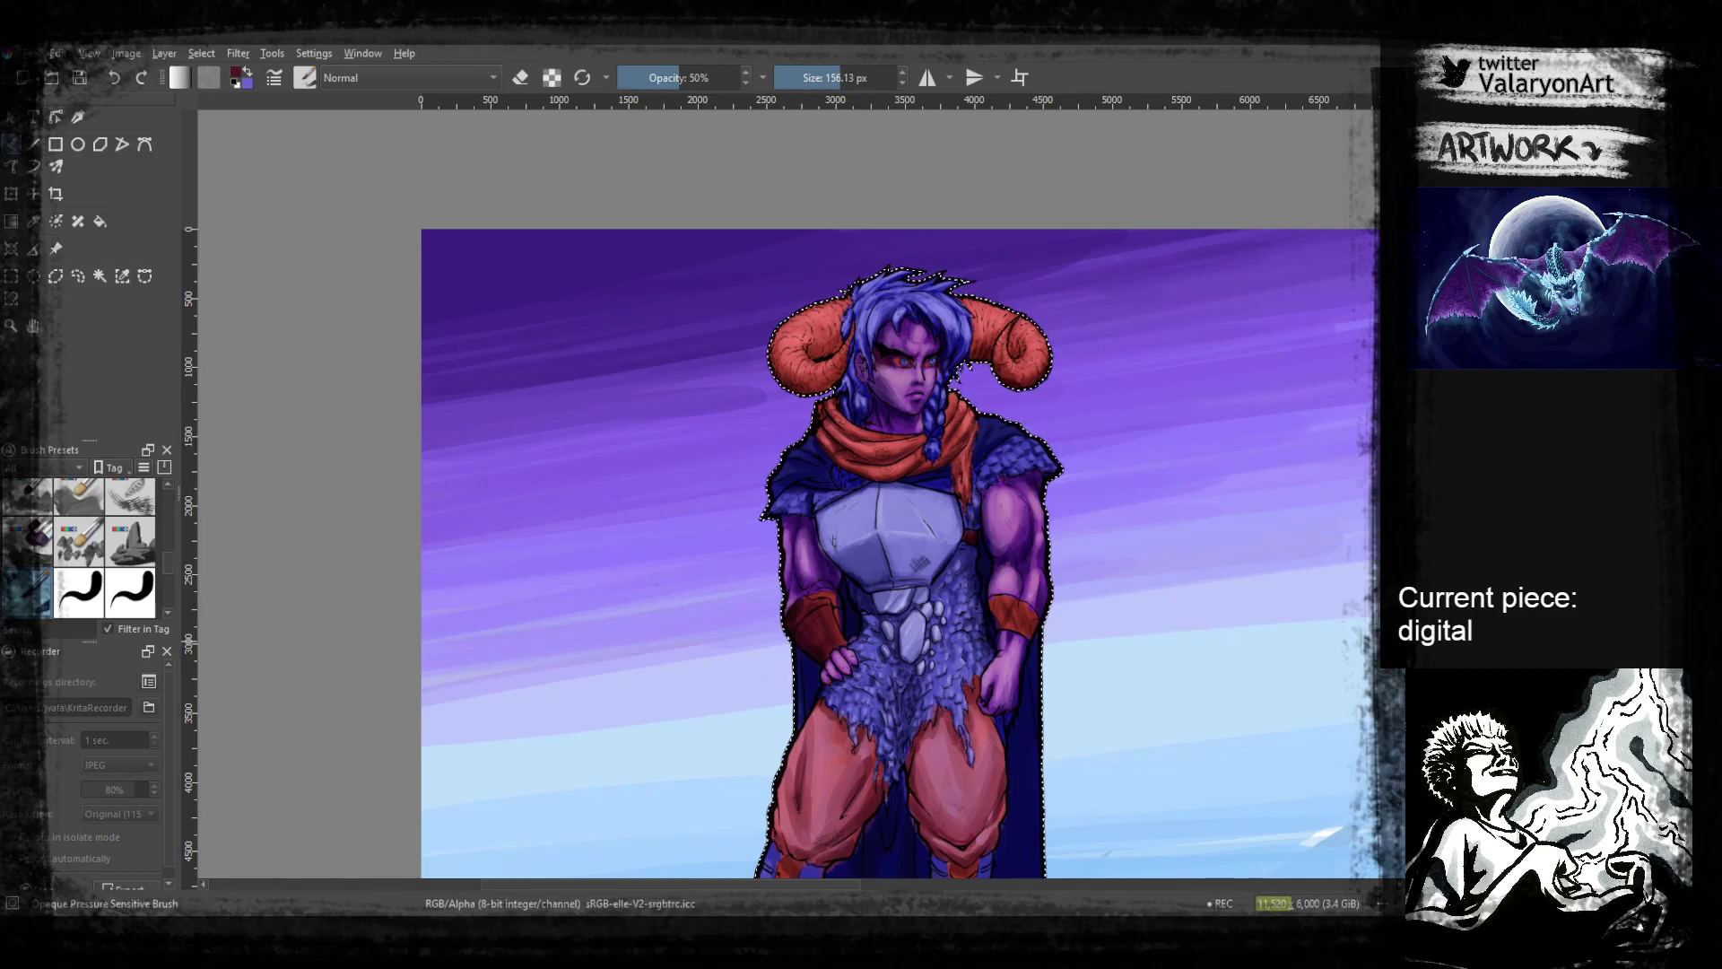
Switch from the horned character to the orb-holding line-art figure and select its silhouette with the Contiguous Selection tool
{"action": "key", "text": "Delete"}
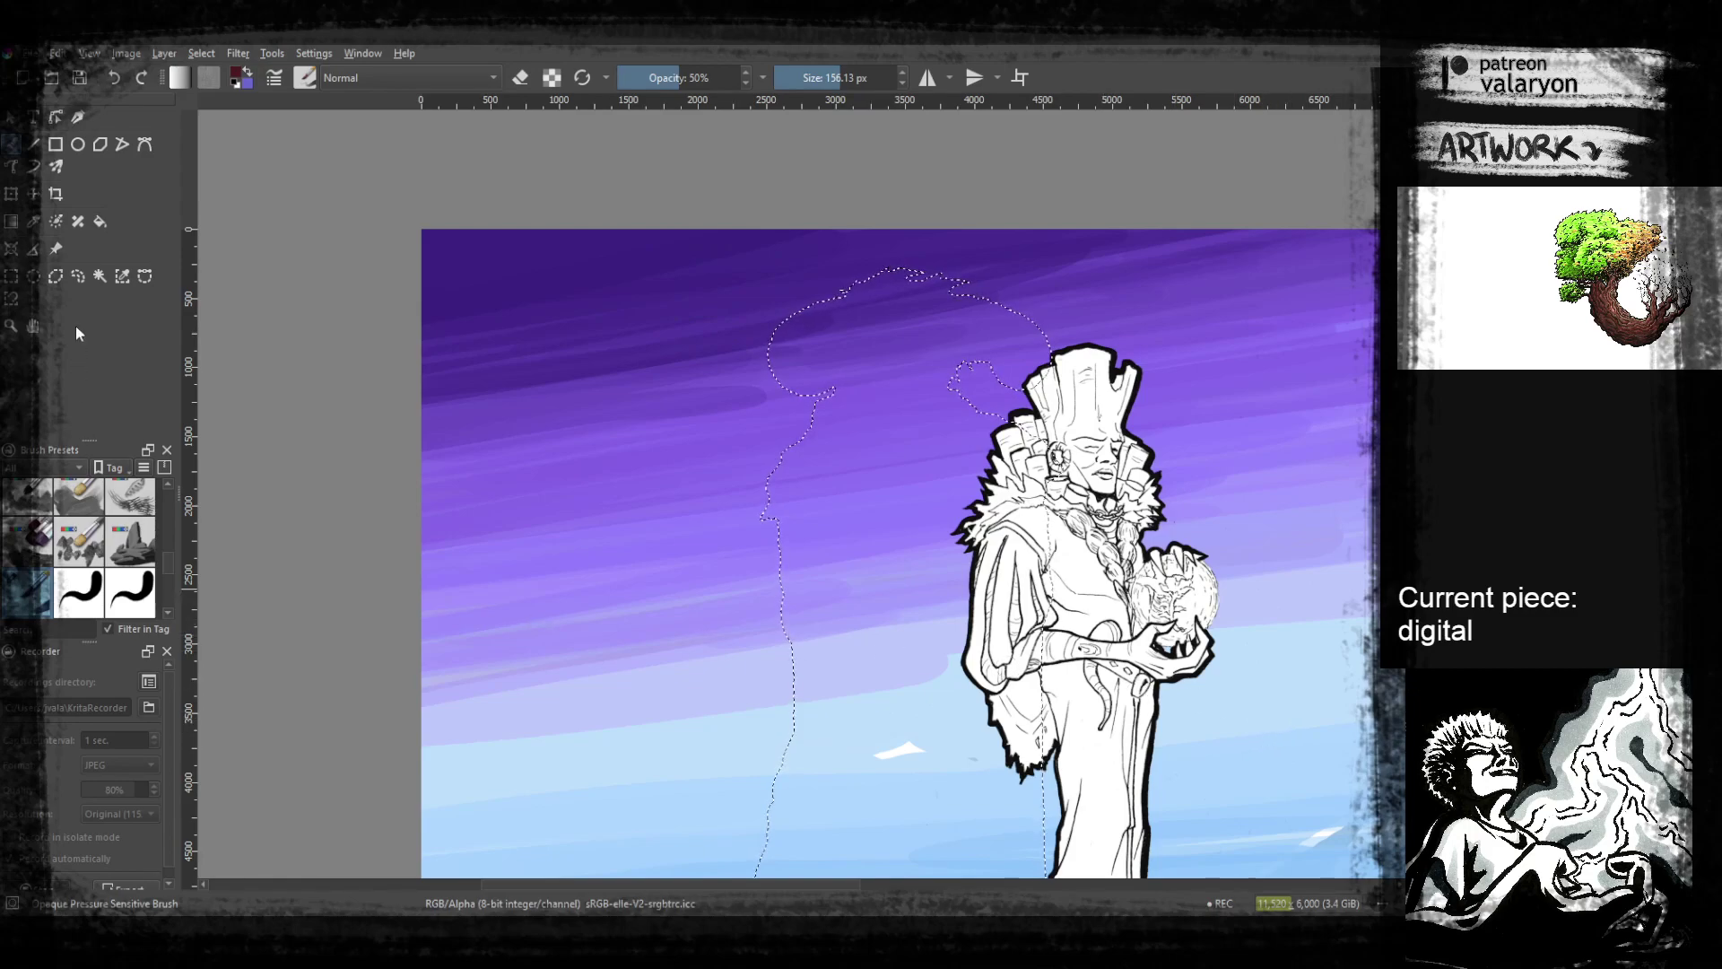
{"action": "left_click", "coordinate": [100, 276]}
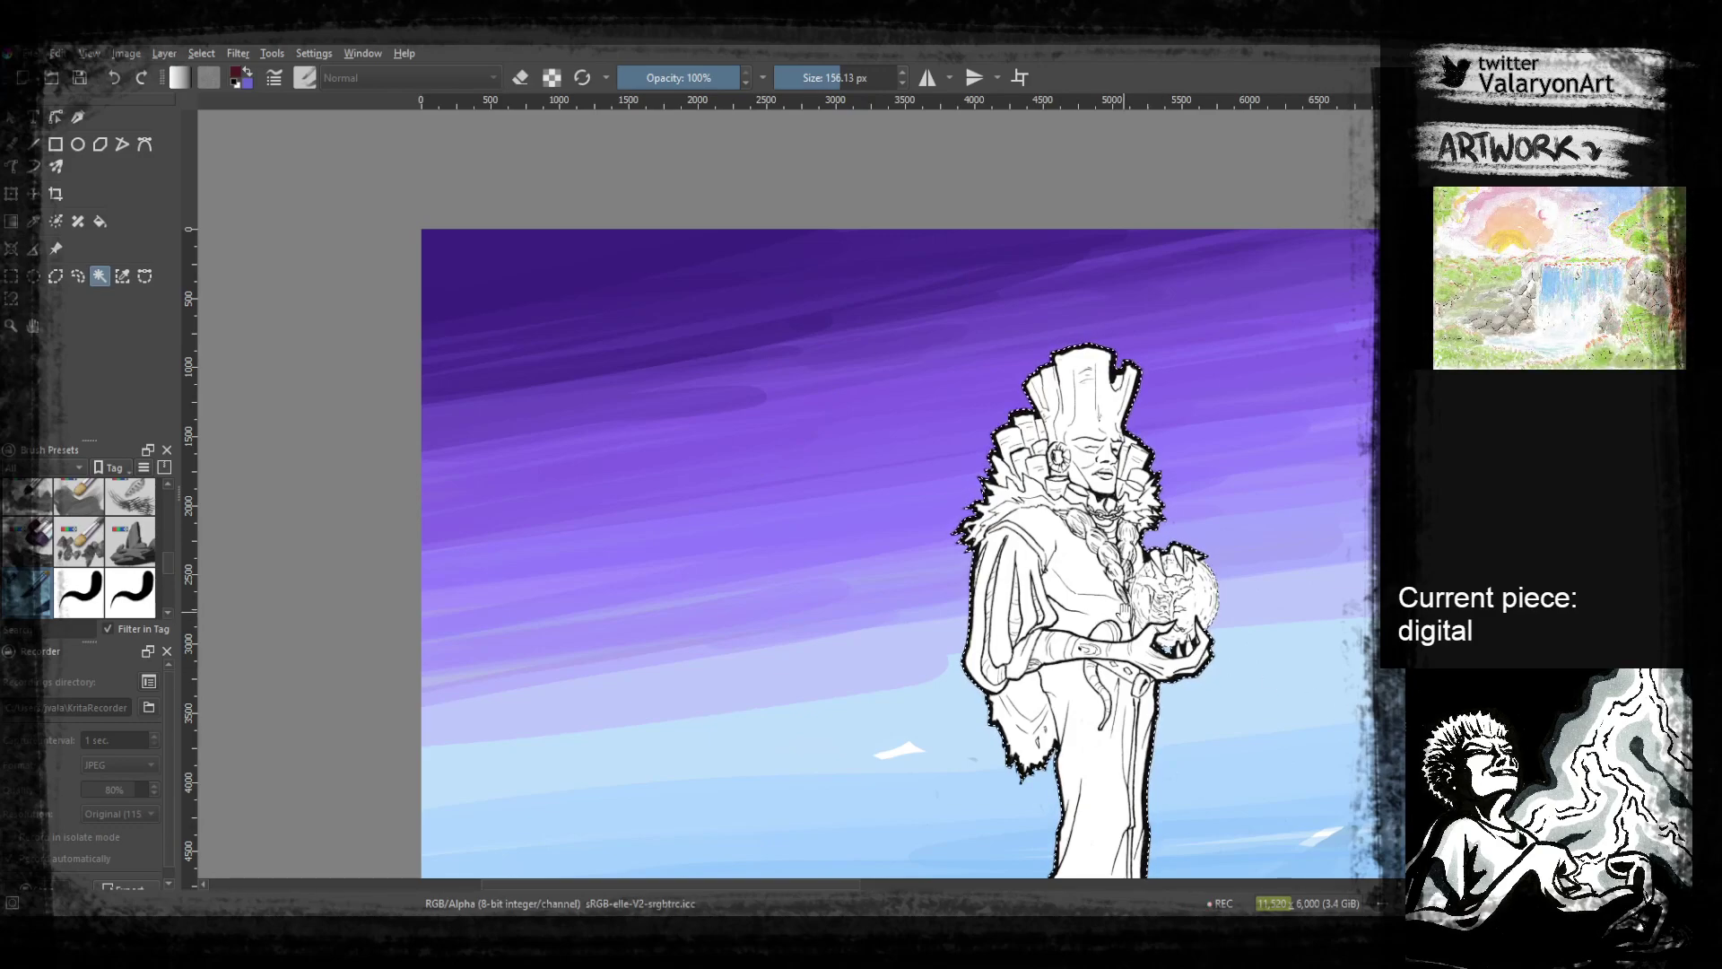
{"action": "left_click_drag", "start_coordinate": [1131, 693], "coordinate": [967, 542]}
{"action": "scroll", "coordinate": [966, 541], "scroll_direction": "up", "scroll_amount": 1}
{"action": "key", "text": "b"}
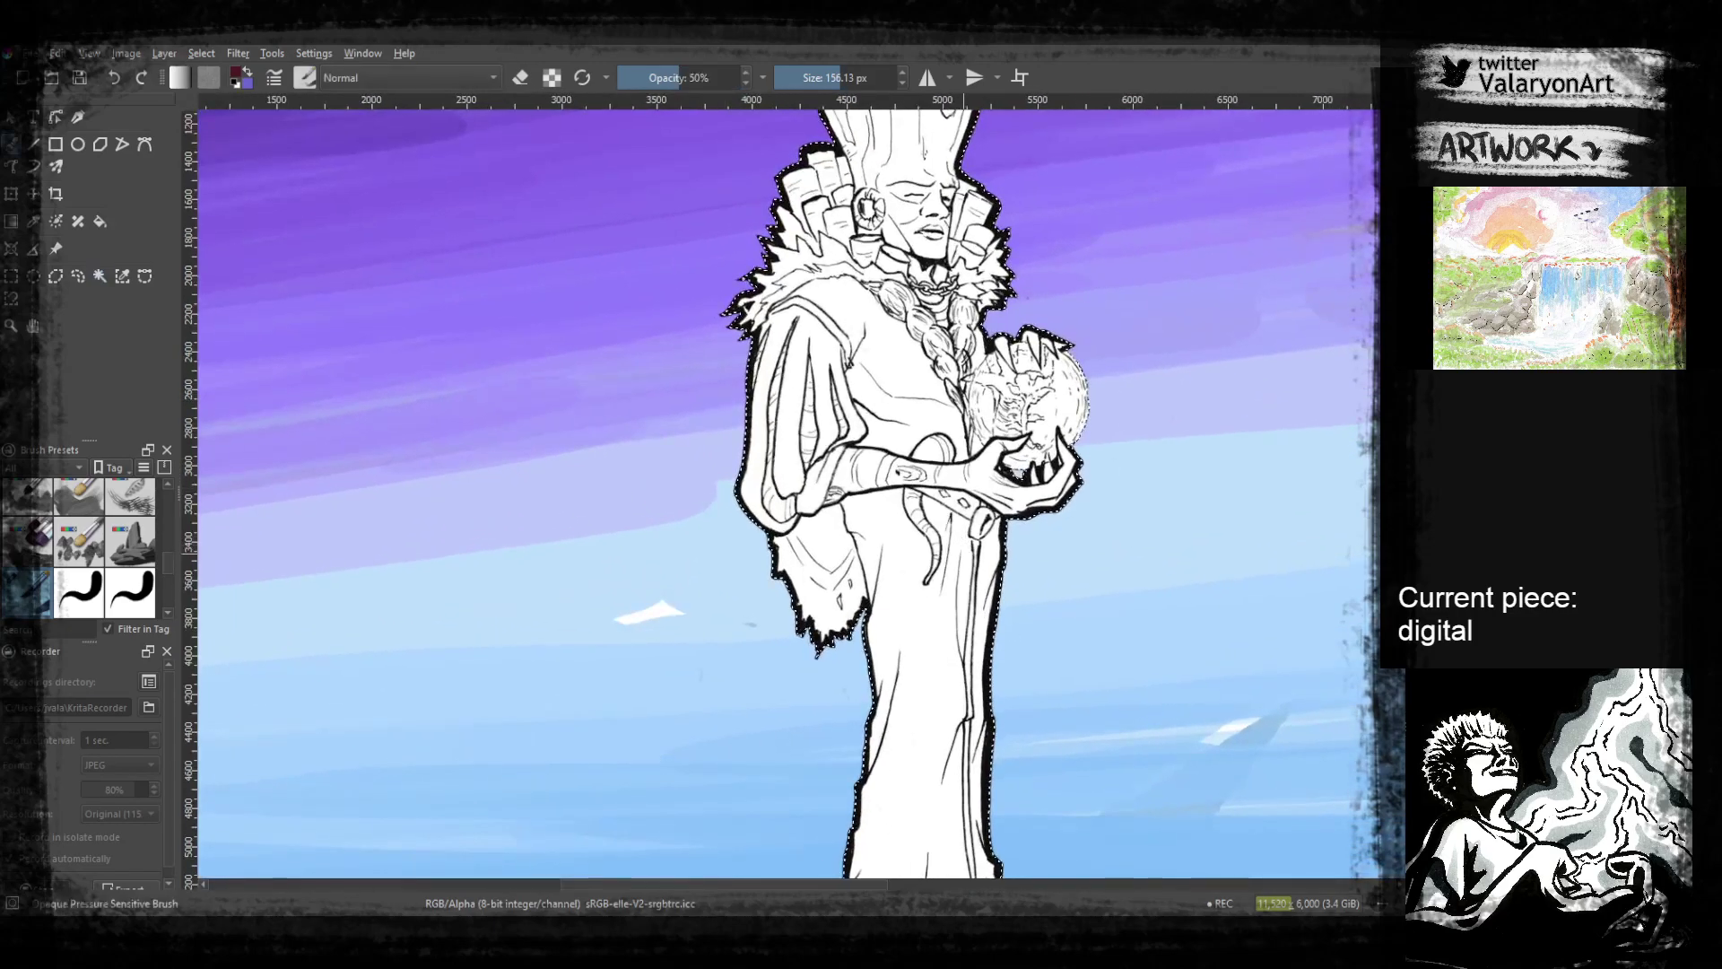
Change the brush colour to a saturated blue and raise the brush opacity to 100%
{"action": "right_click", "coordinate": [947, 549]}
{"action": "left_click_drag", "start_coordinate": [967, 594], "coordinate": [974, 579]}
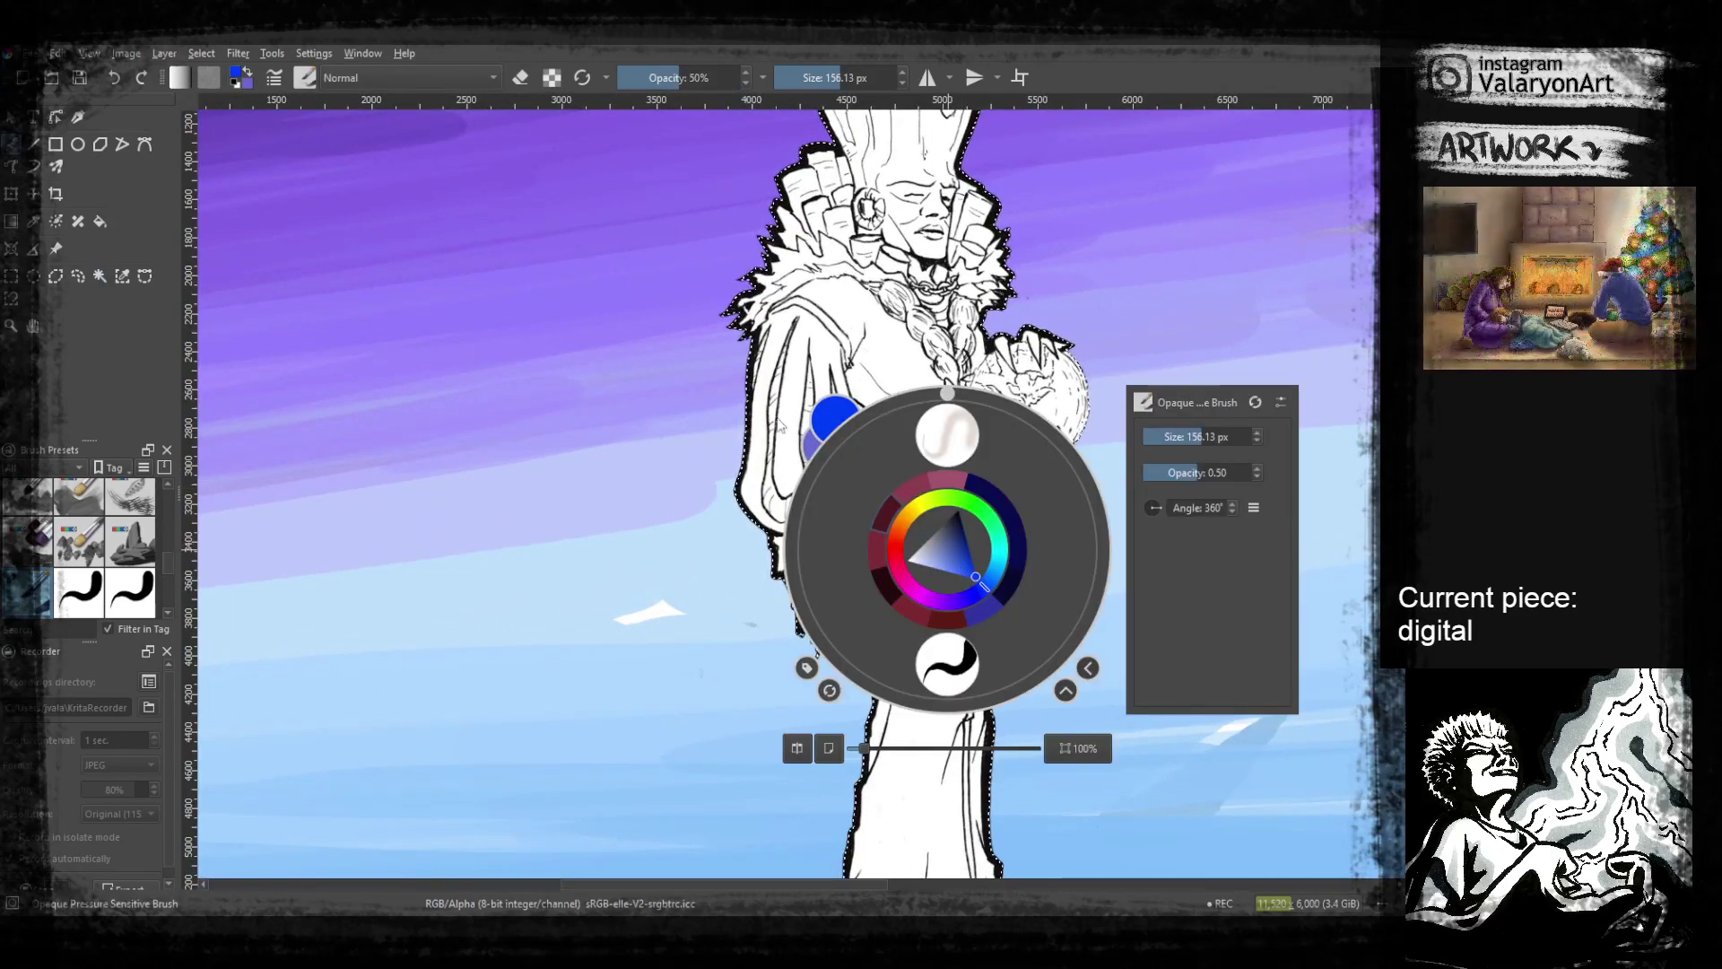
{"action": "left_click", "coordinate": [972, 597]}
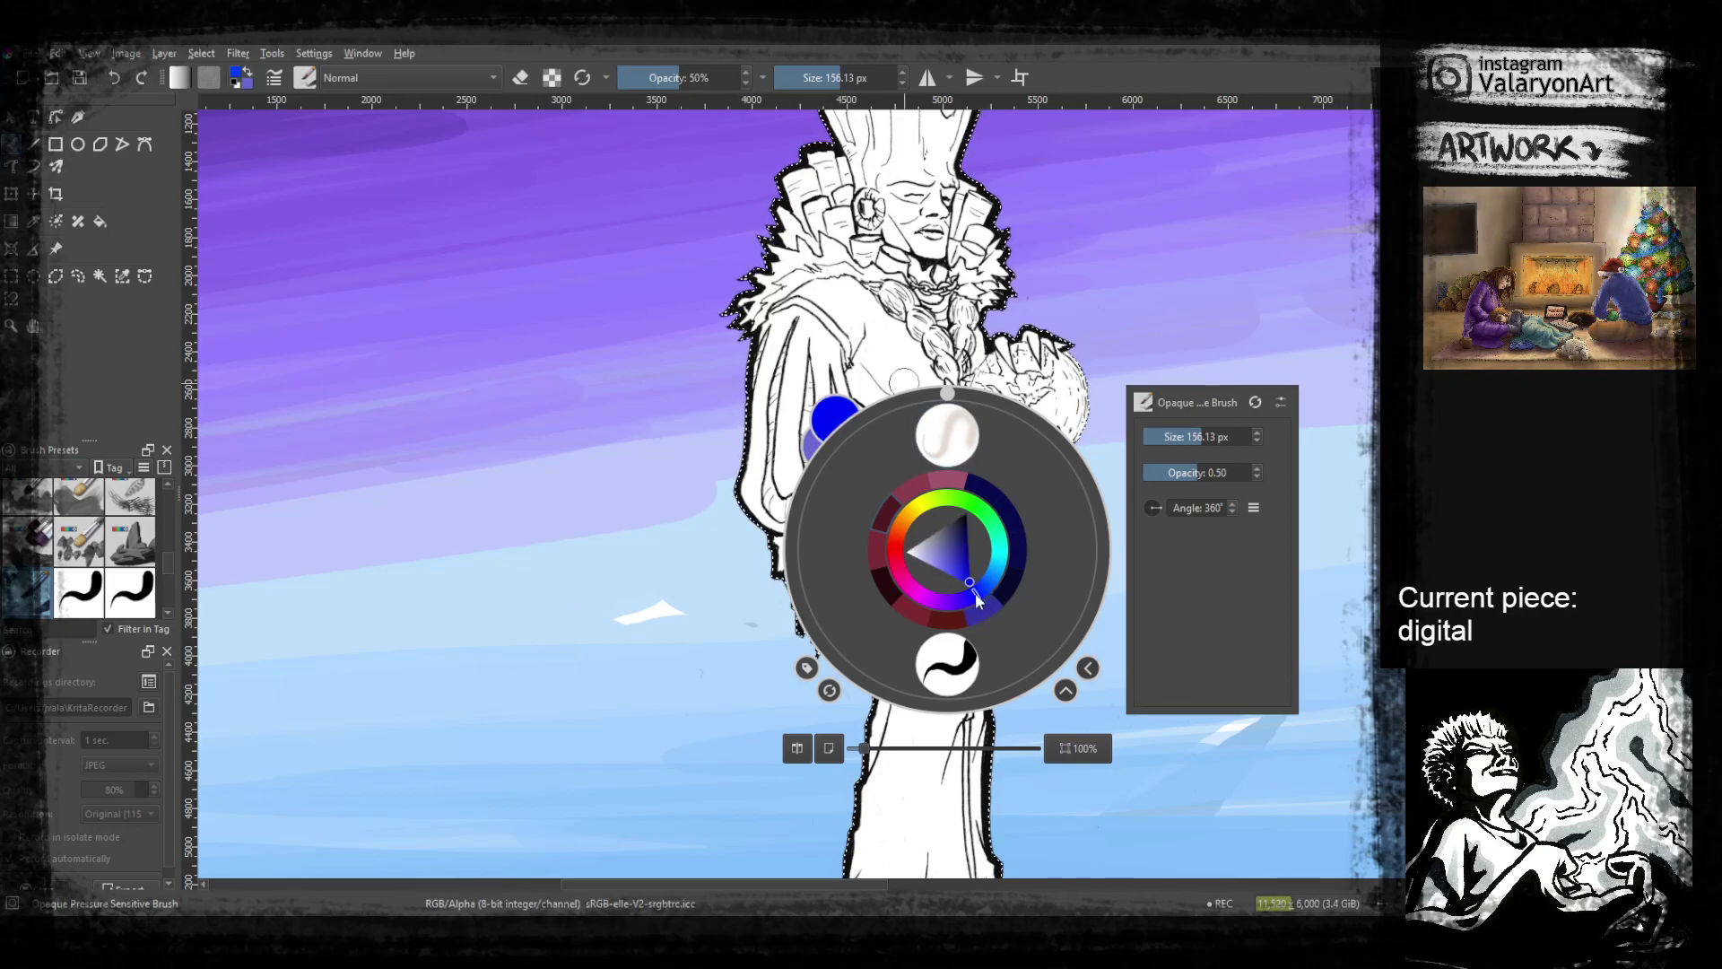
{"action": "right_click", "coordinate": [935, 462]}
{"action": "left_click_drag", "start_coordinate": [934, 460], "coordinate": [867, 440]}
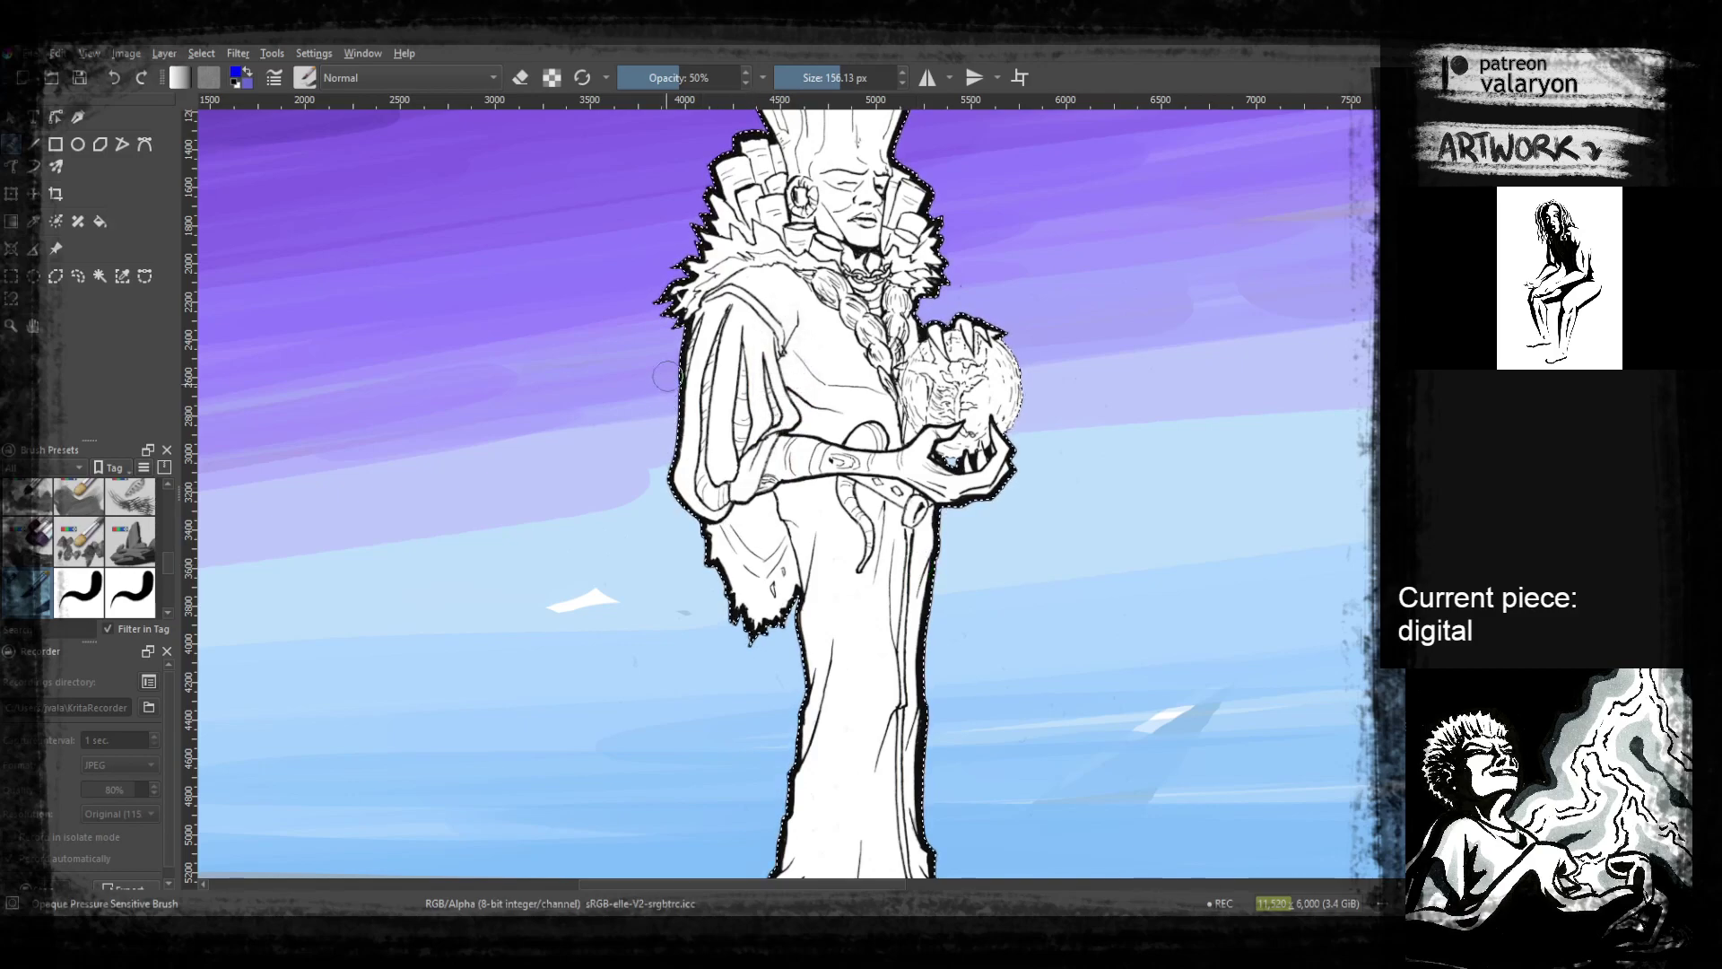
{"action": "left_click_drag", "start_coordinate": [912, 297], "coordinate": [884, 460]}
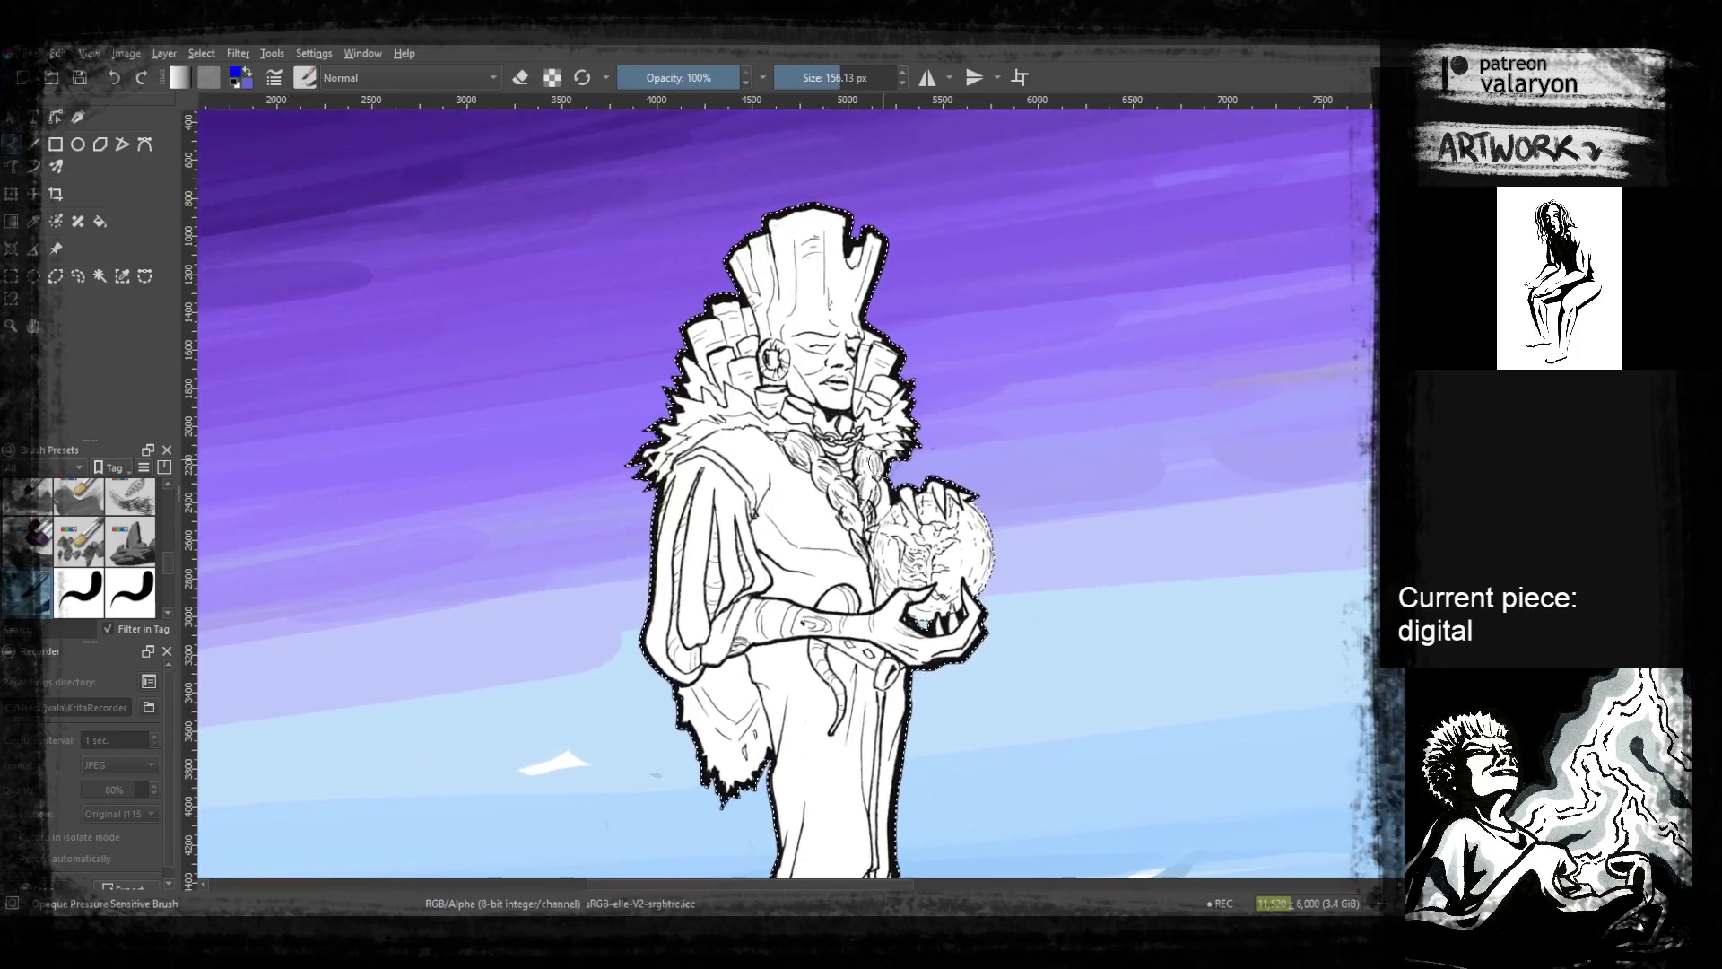
Change the brush colour to bright red and block in the figure's headdress, face and neck
{"action": "right_click", "coordinate": [825, 324]}
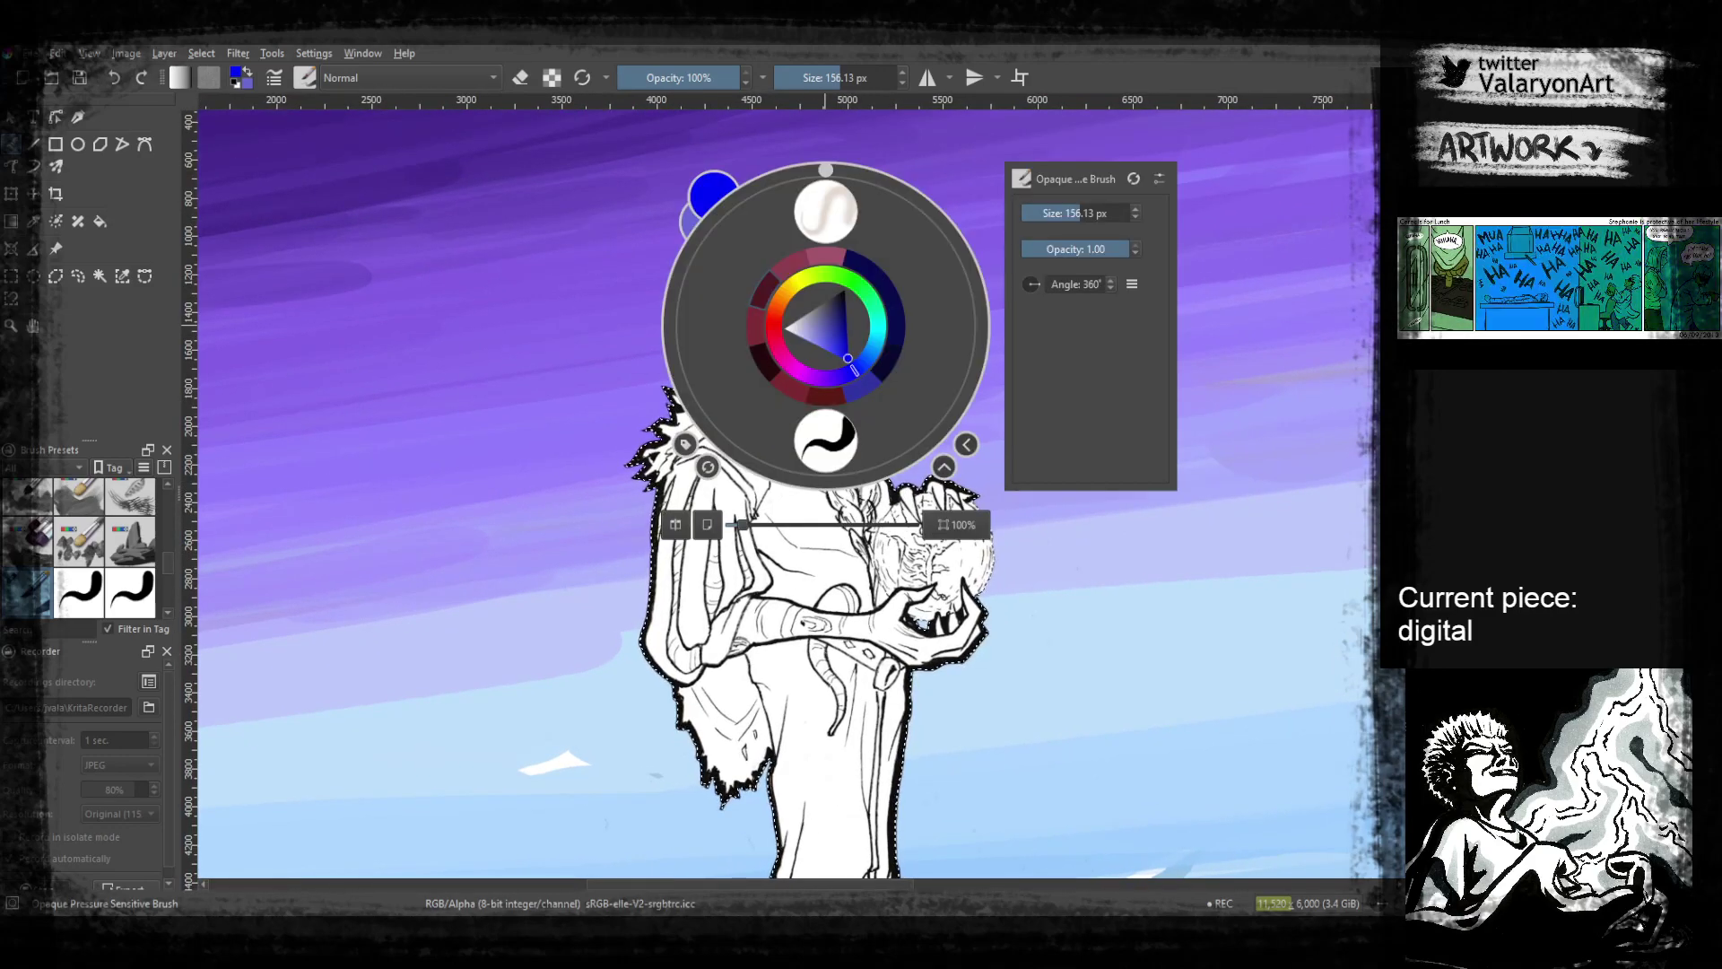
{"action": "left_click", "coordinate": [773, 330]}
{"action": "right_click", "coordinate": [775, 330]}
{"action": "mouse_move", "coordinate": [746, 249]}
{"action": "left_mouse_down"}
{"action": "mouse_move", "coordinate": [754, 286]}
{"action": "mouse_move", "coordinate": [789, 314]}
{"action": "mouse_move", "coordinate": [852, 269]}
{"action": "mouse_move", "coordinate": [808, 395]}
{"action": "mouse_move", "coordinate": [742, 250]}
{"action": "mouse_move", "coordinate": [843, 220]}
{"action": "mouse_move", "coordinate": [869, 296]}
{"action": "mouse_move", "coordinate": [845, 465]}
{"action": "left_mouse_up"}
{"action": "left_click_drag", "start_coordinate": [862, 555], "coordinate": [893, 435]}
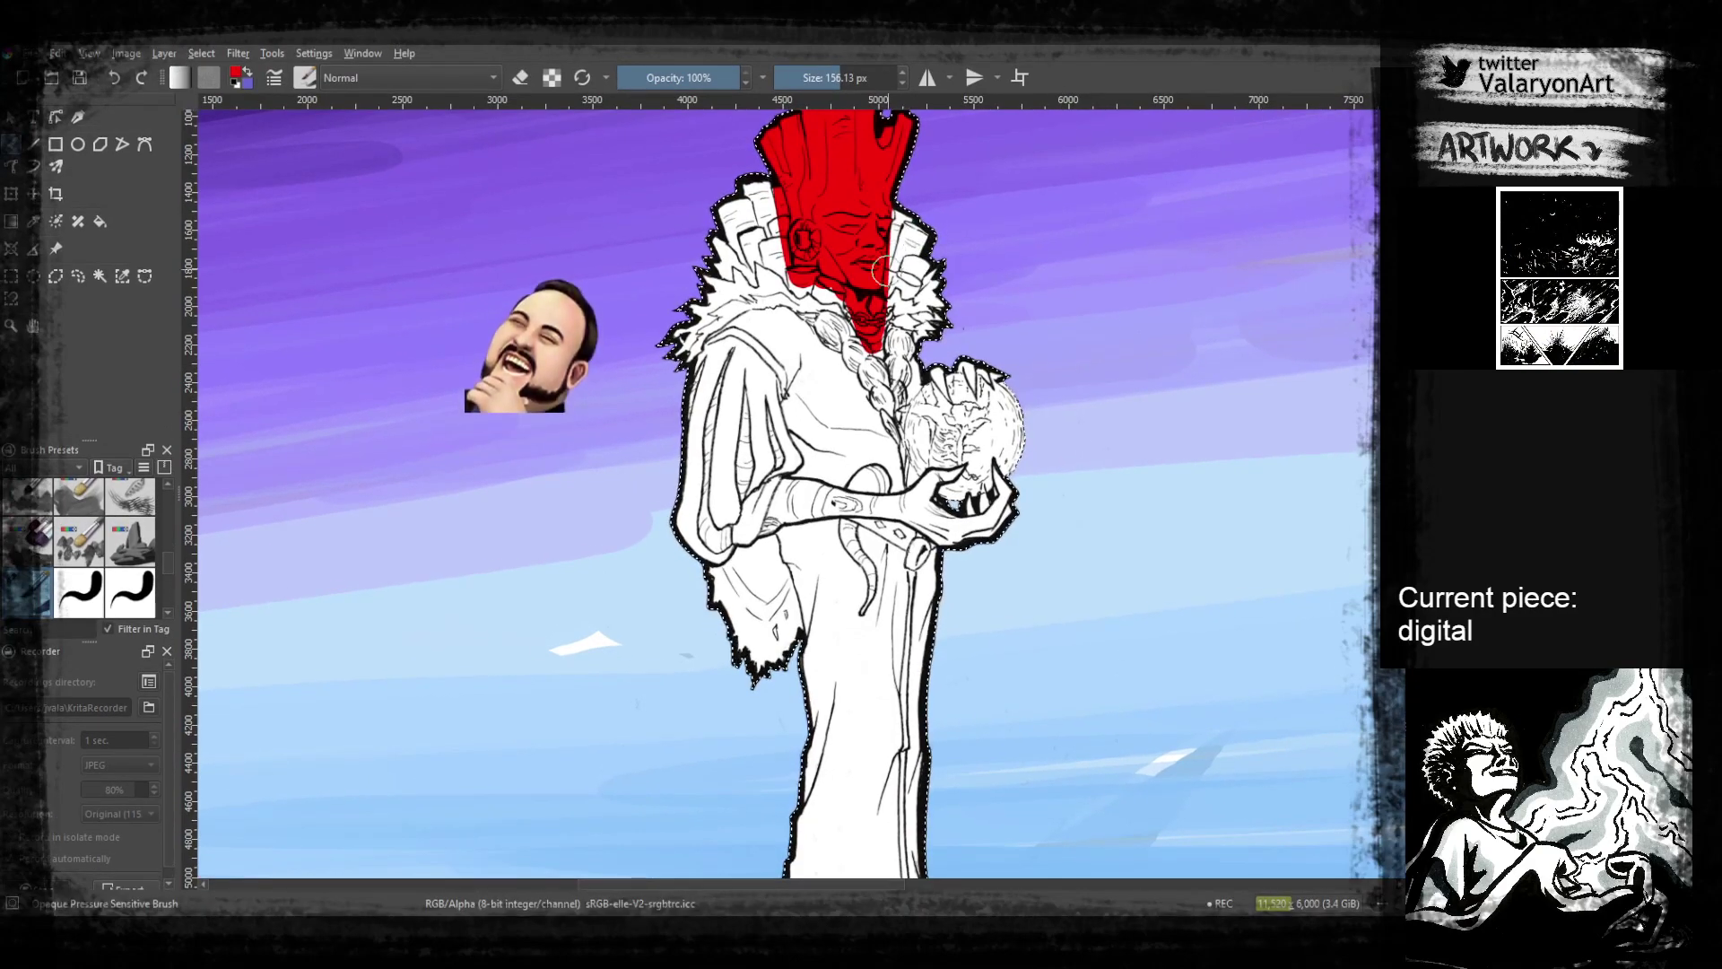
Swap the brush colours, set a pure blue and paint over the headdress, face, neck and slab-like collar
{"action": "key", "text": "x"}
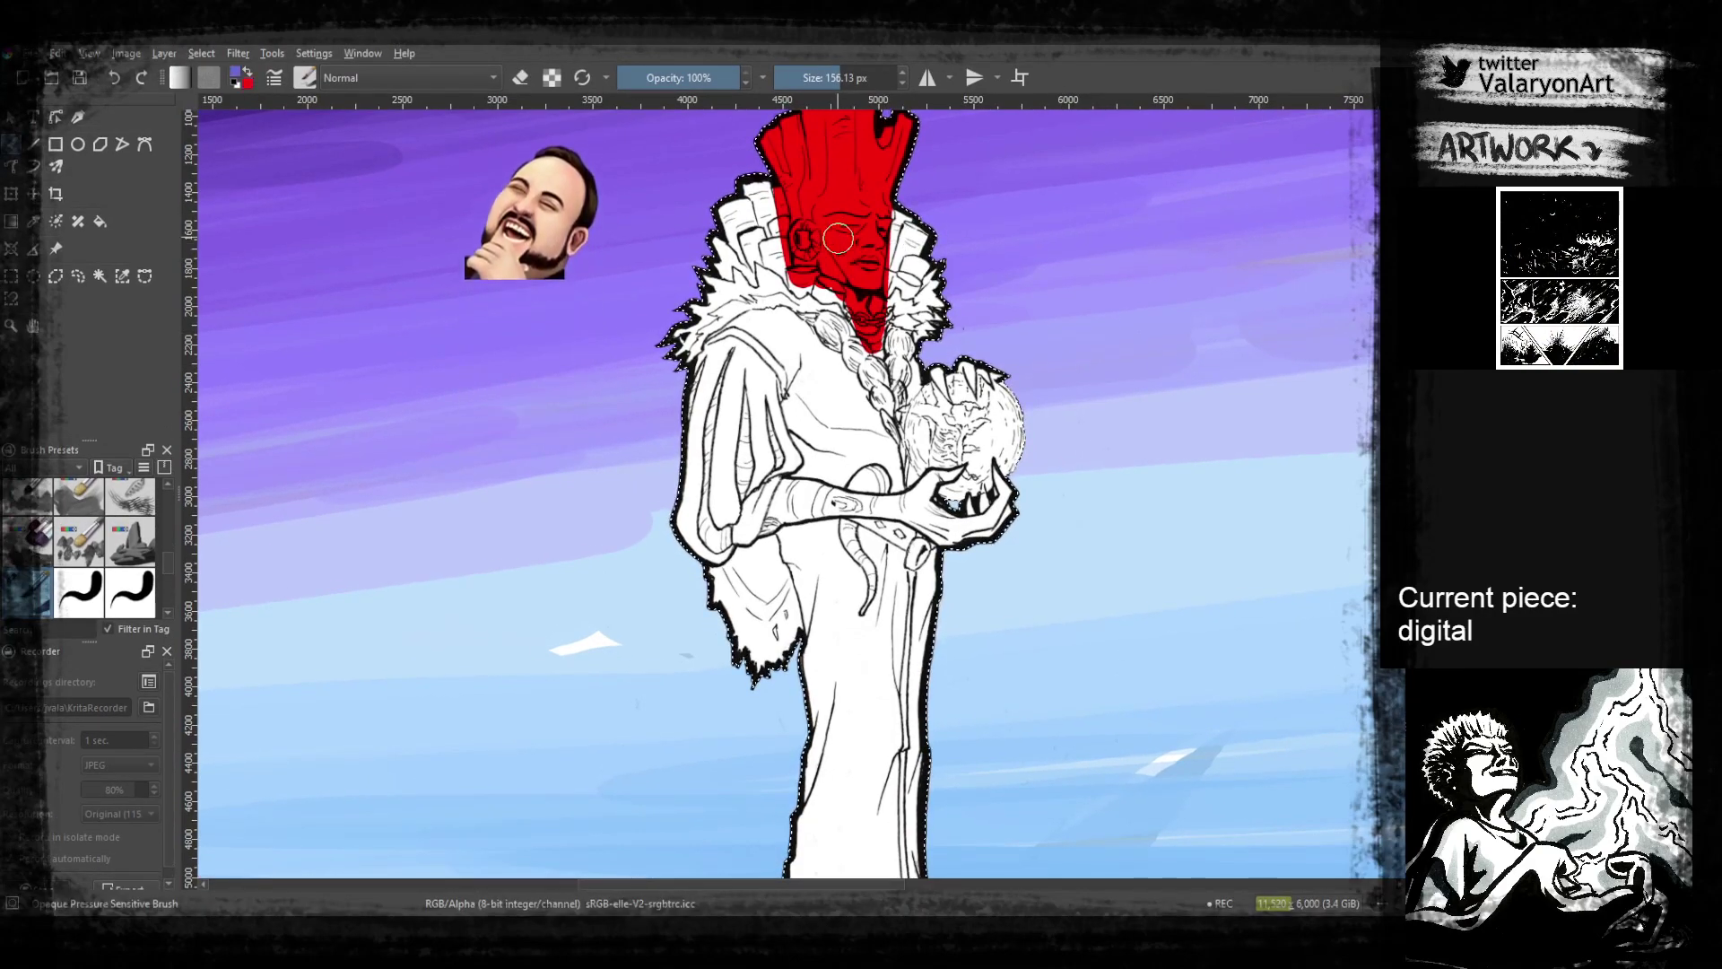
{"action": "right_click", "coordinate": [838, 236]}
{"action": "left_click_drag", "start_coordinate": [858, 326], "coordinate": [859, 342]}
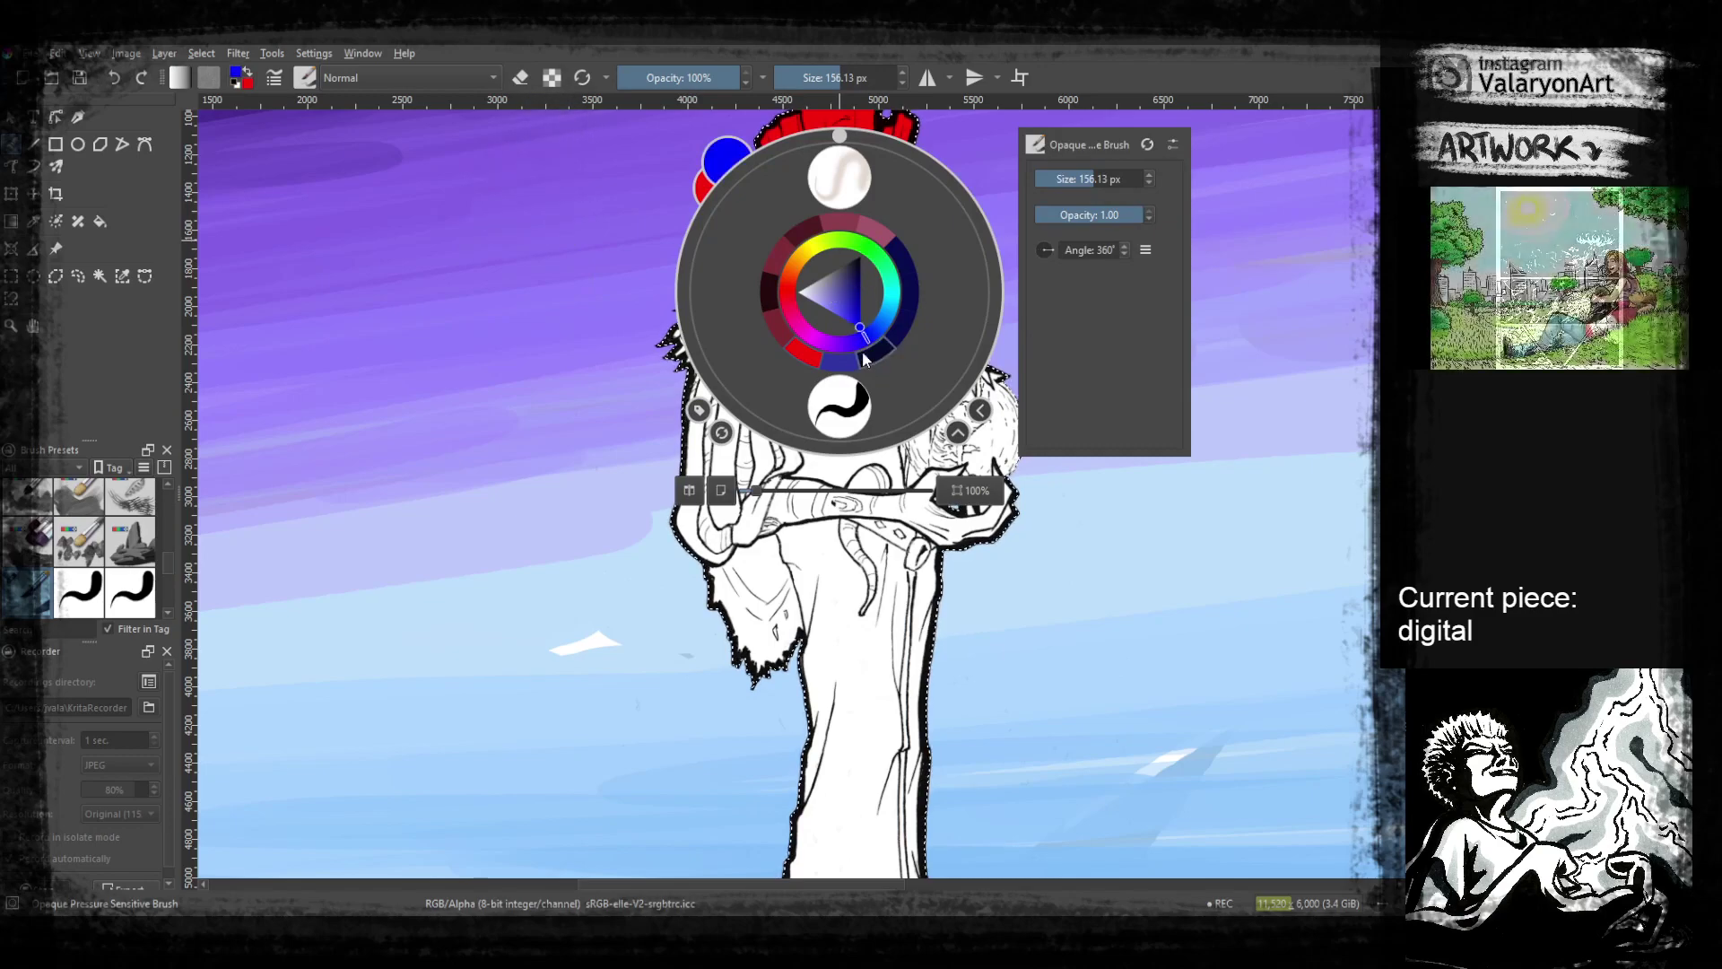
{"action": "left_click", "coordinate": [664, 303]}
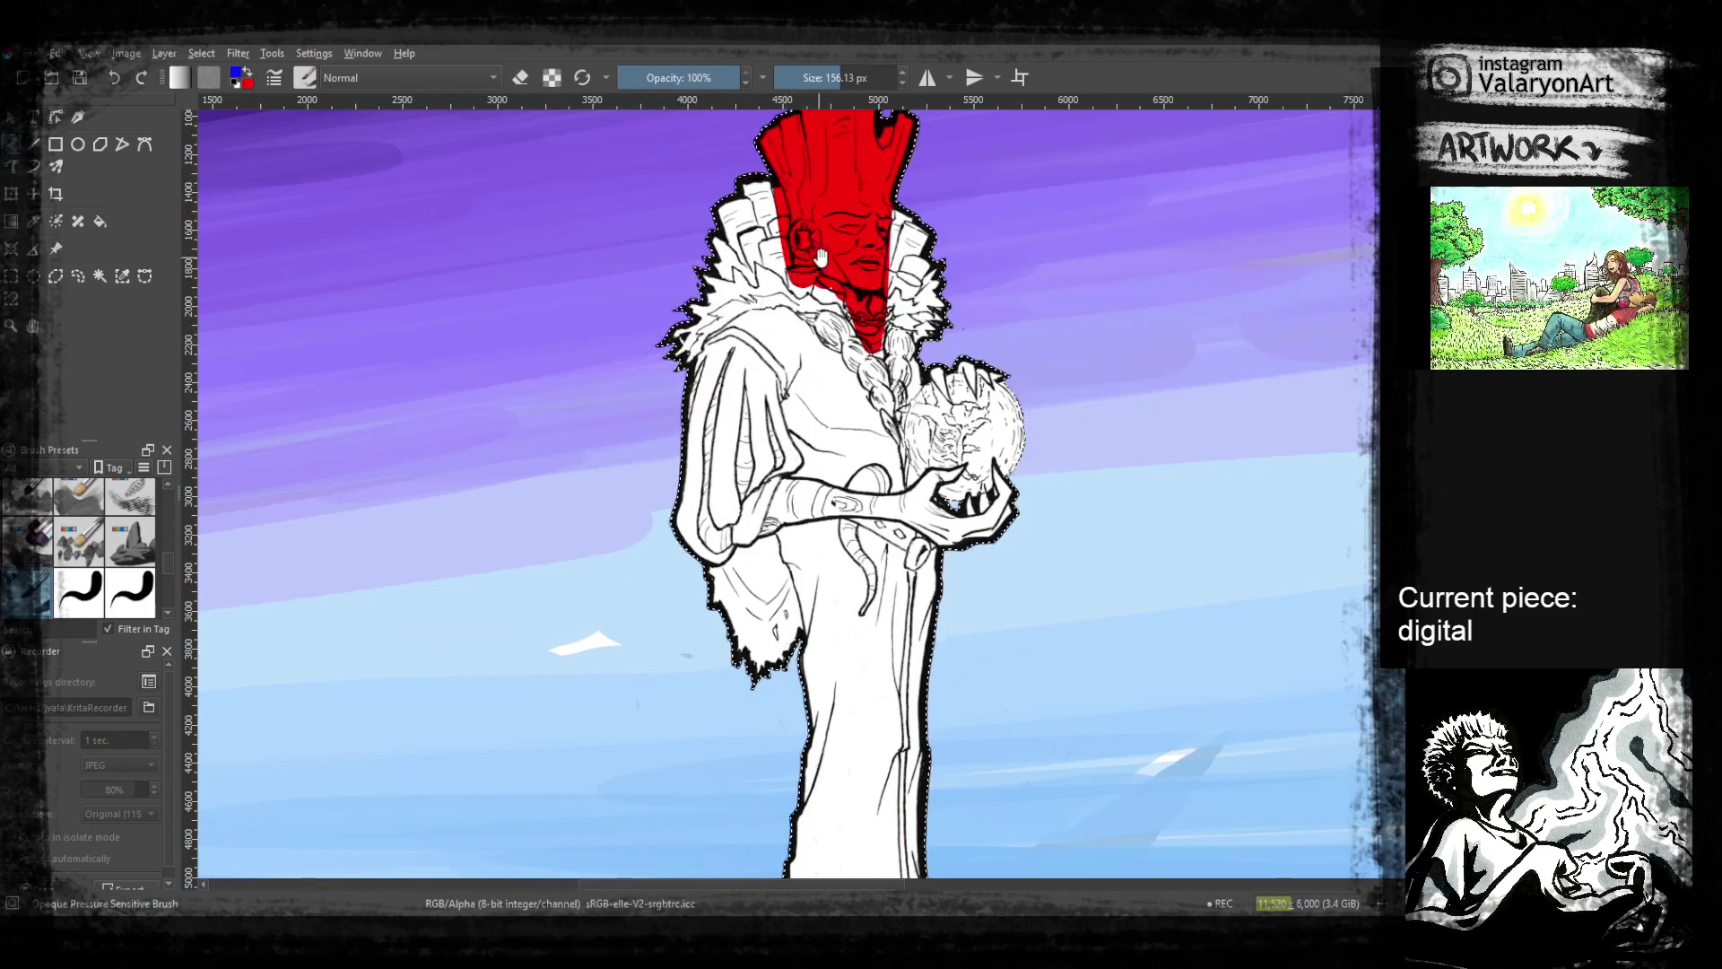
{"action": "left_click_drag", "start_coordinate": [819, 257], "coordinate": [798, 355]}
{"action": "mouse_move", "coordinate": [751, 240]}
{"action": "left_mouse_down"}
{"action": "mouse_move", "coordinate": [796, 389]}
{"action": "mouse_move", "coordinate": [777, 329]}
{"action": "mouse_move", "coordinate": [815, 390]}
{"action": "mouse_move", "coordinate": [846, 312]}
{"action": "mouse_move", "coordinate": [849, 396]}
{"action": "mouse_move", "coordinate": [883, 307]}
{"action": "mouse_move", "coordinate": [885, 434]}
{"action": "mouse_move", "coordinate": [826, 366]}
{"action": "mouse_move", "coordinate": [706, 305]}
{"action": "mouse_move", "coordinate": [728, 342]}
{"action": "mouse_move", "coordinate": [811, 361]}
{"action": "mouse_move", "coordinate": [819, 434]}
{"action": "left_mouse_up"}
{"action": "scroll", "coordinate": [819, 434], "scroll_direction": "down", "scroll_amount": 3}
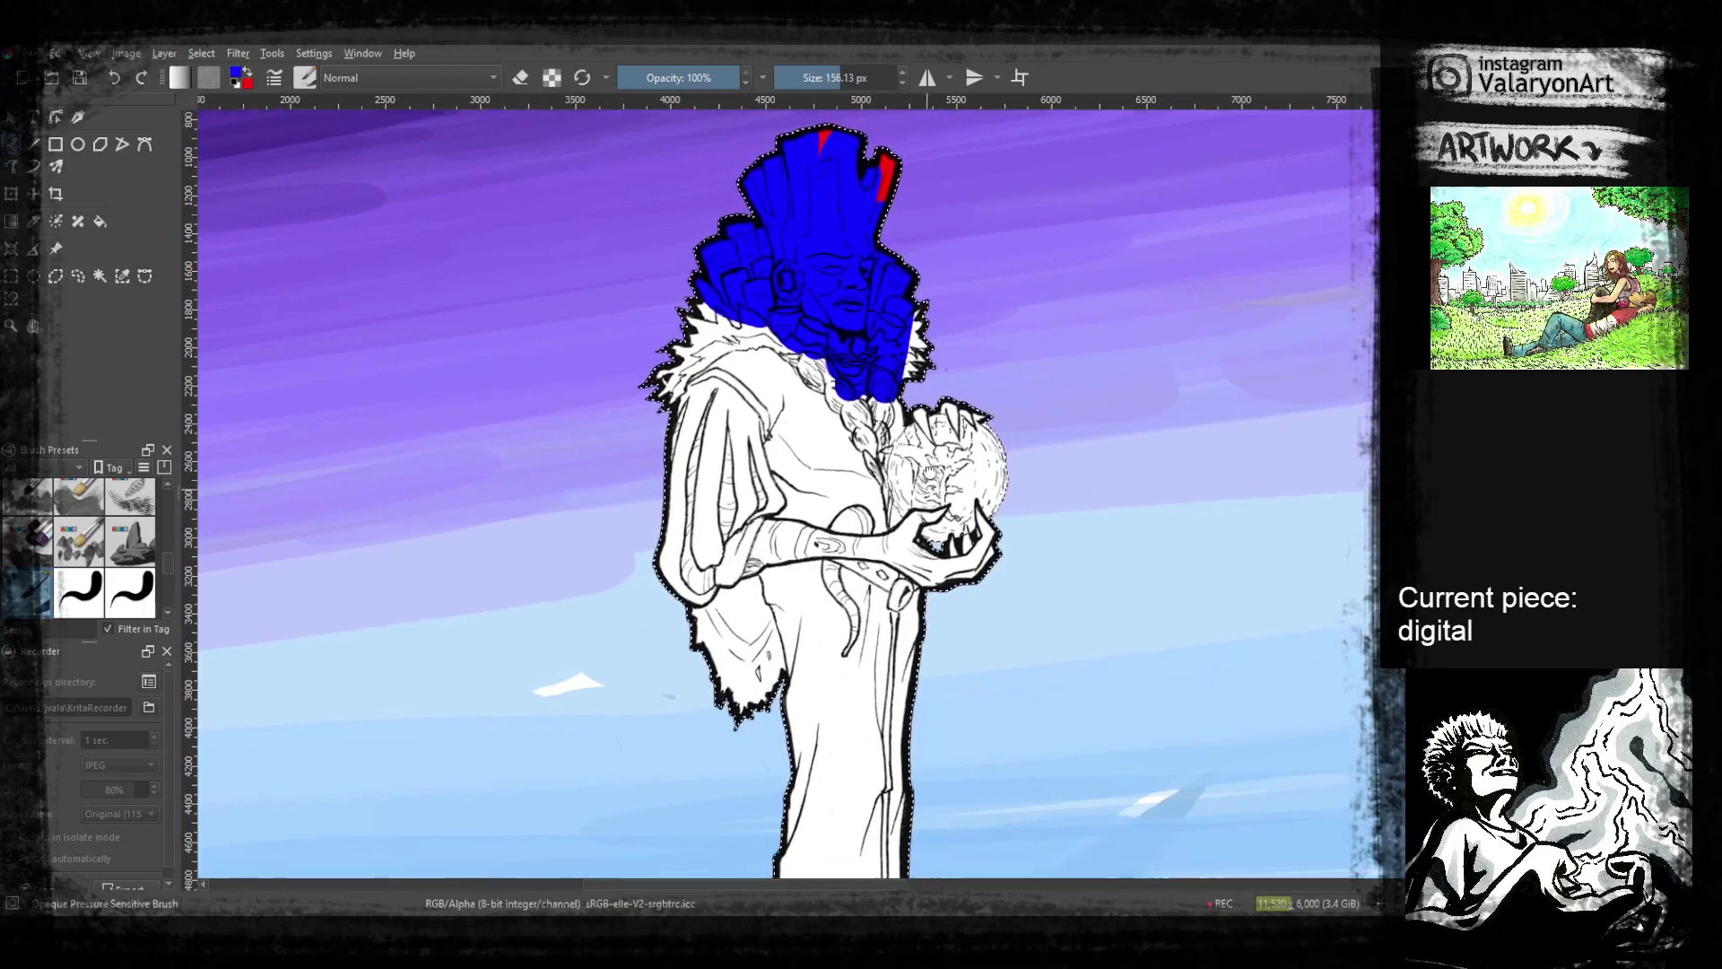
Extend the blue over the jagged fur collar on both shoulders and cover the remaining red in the headdress
{"action": "scroll", "coordinate": [819, 434], "scroll_direction": "down", "scroll_amount": 1}
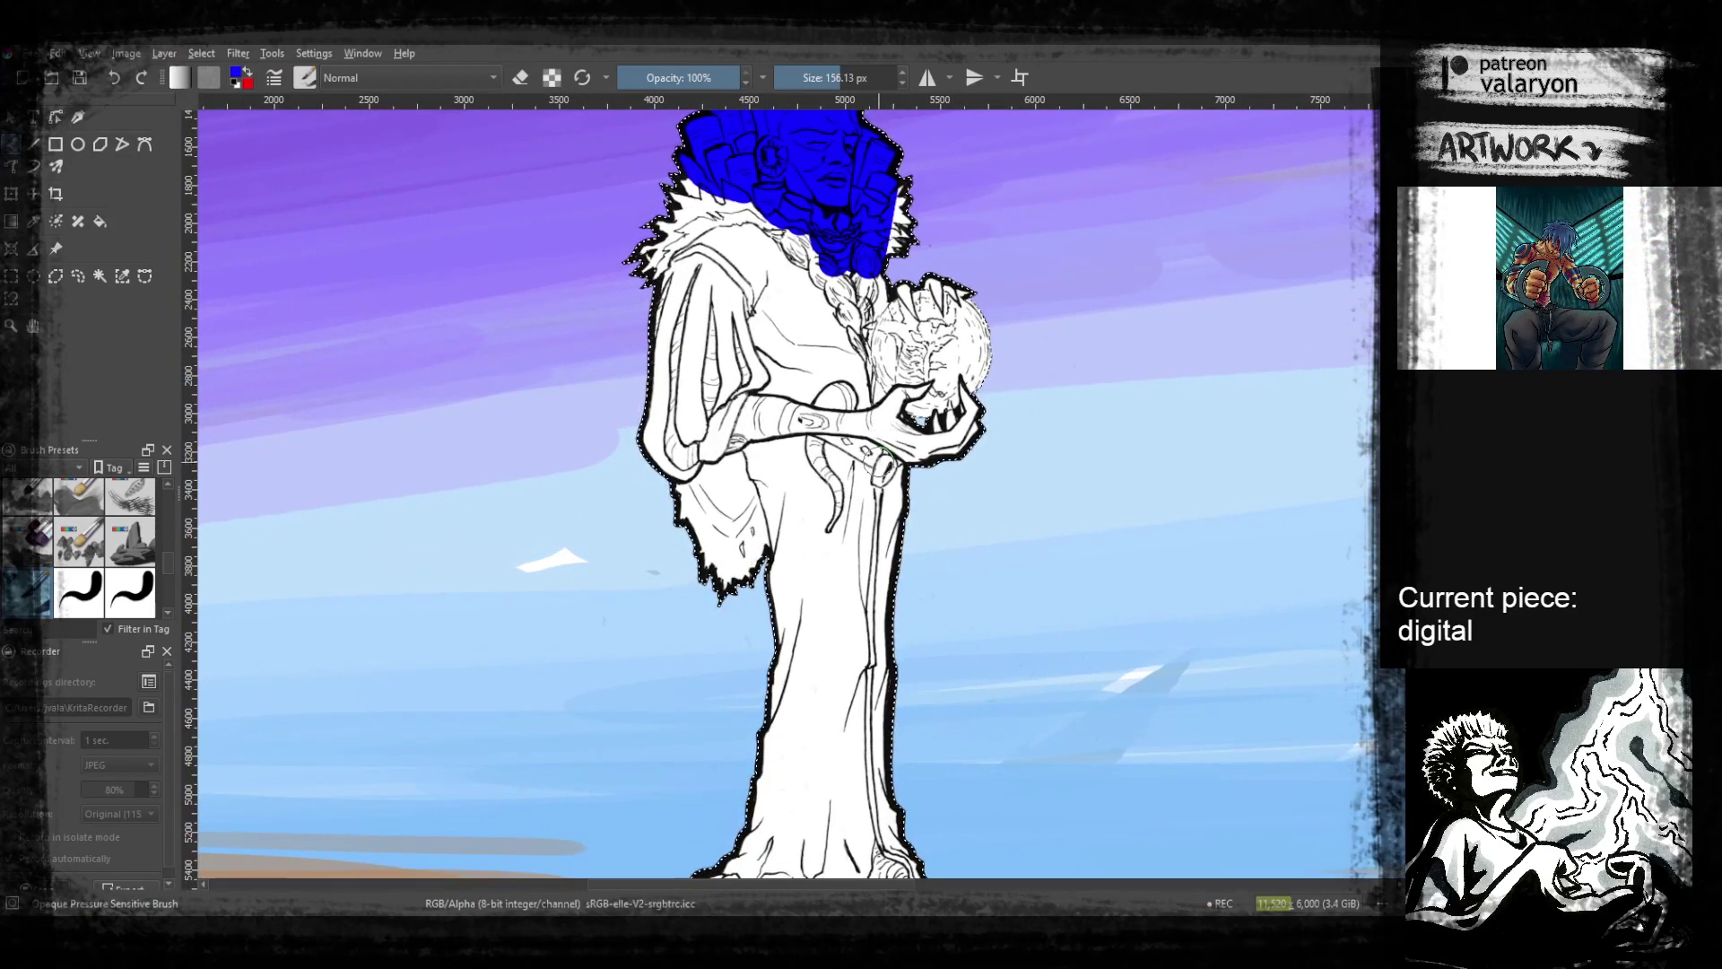
{"action": "mouse_move", "coordinate": [859, 290]}
{"action": "left_mouse_down"}
{"action": "mouse_move", "coordinate": [905, 412]}
{"action": "mouse_move", "coordinate": [705, 384]}
{"action": "left_mouse_up"}
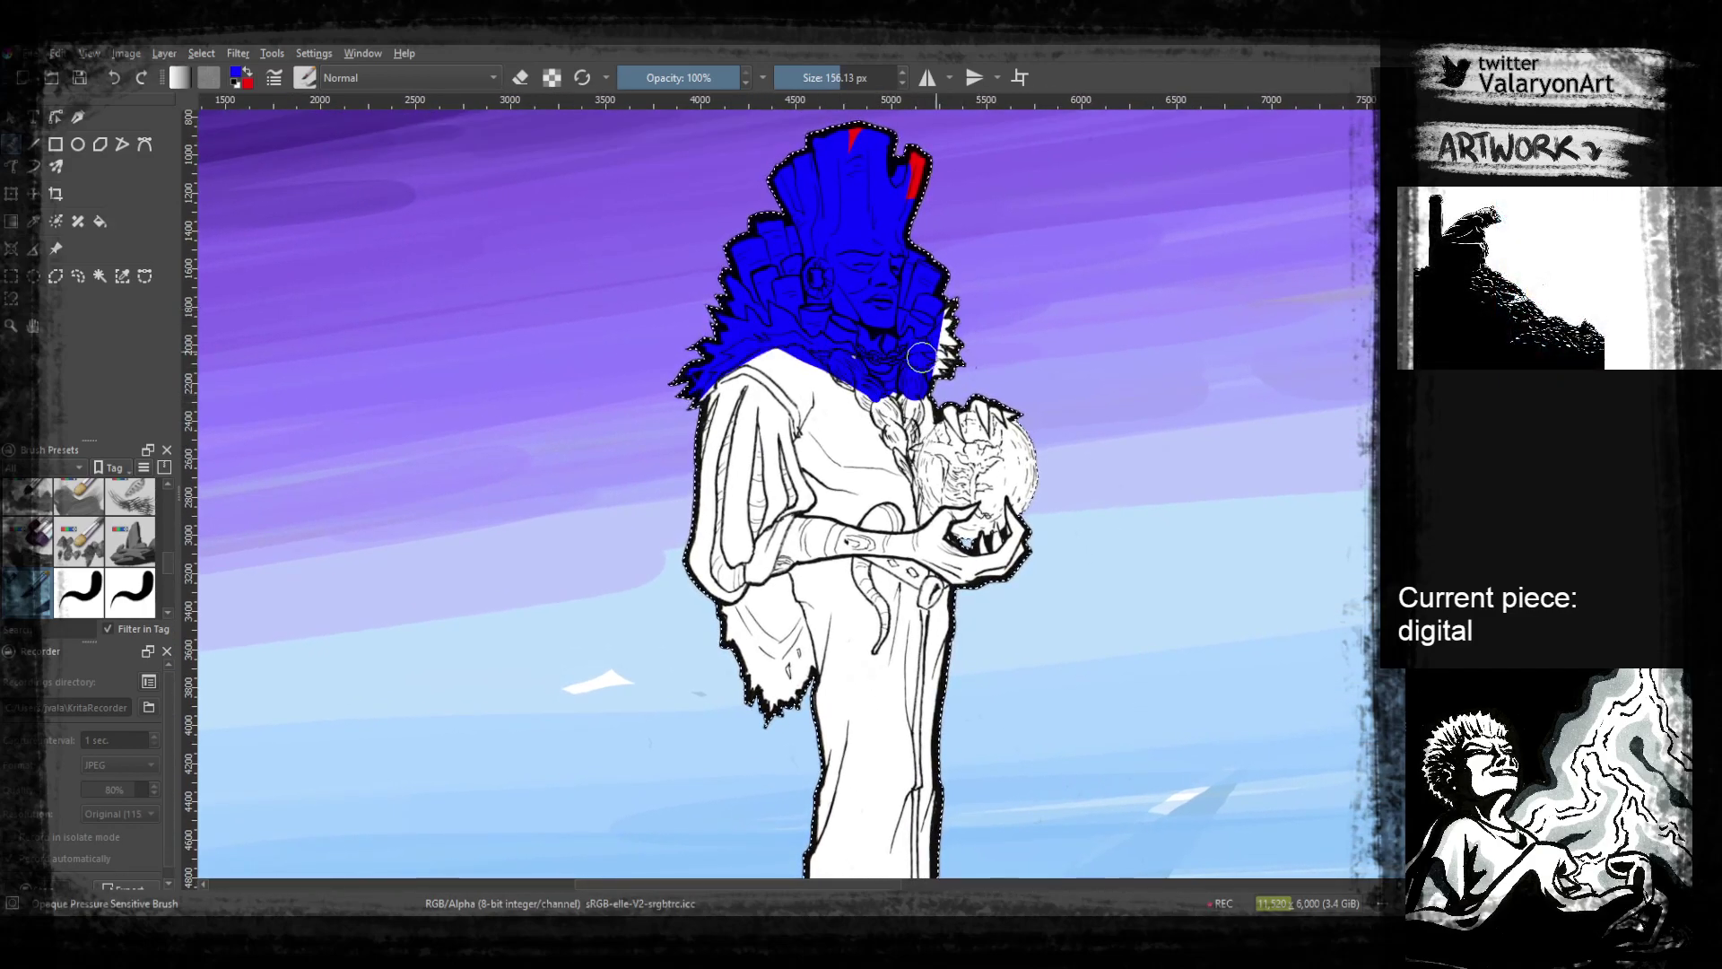
{"action": "left_click_drag", "start_coordinate": [932, 388], "coordinate": [890, 362]}
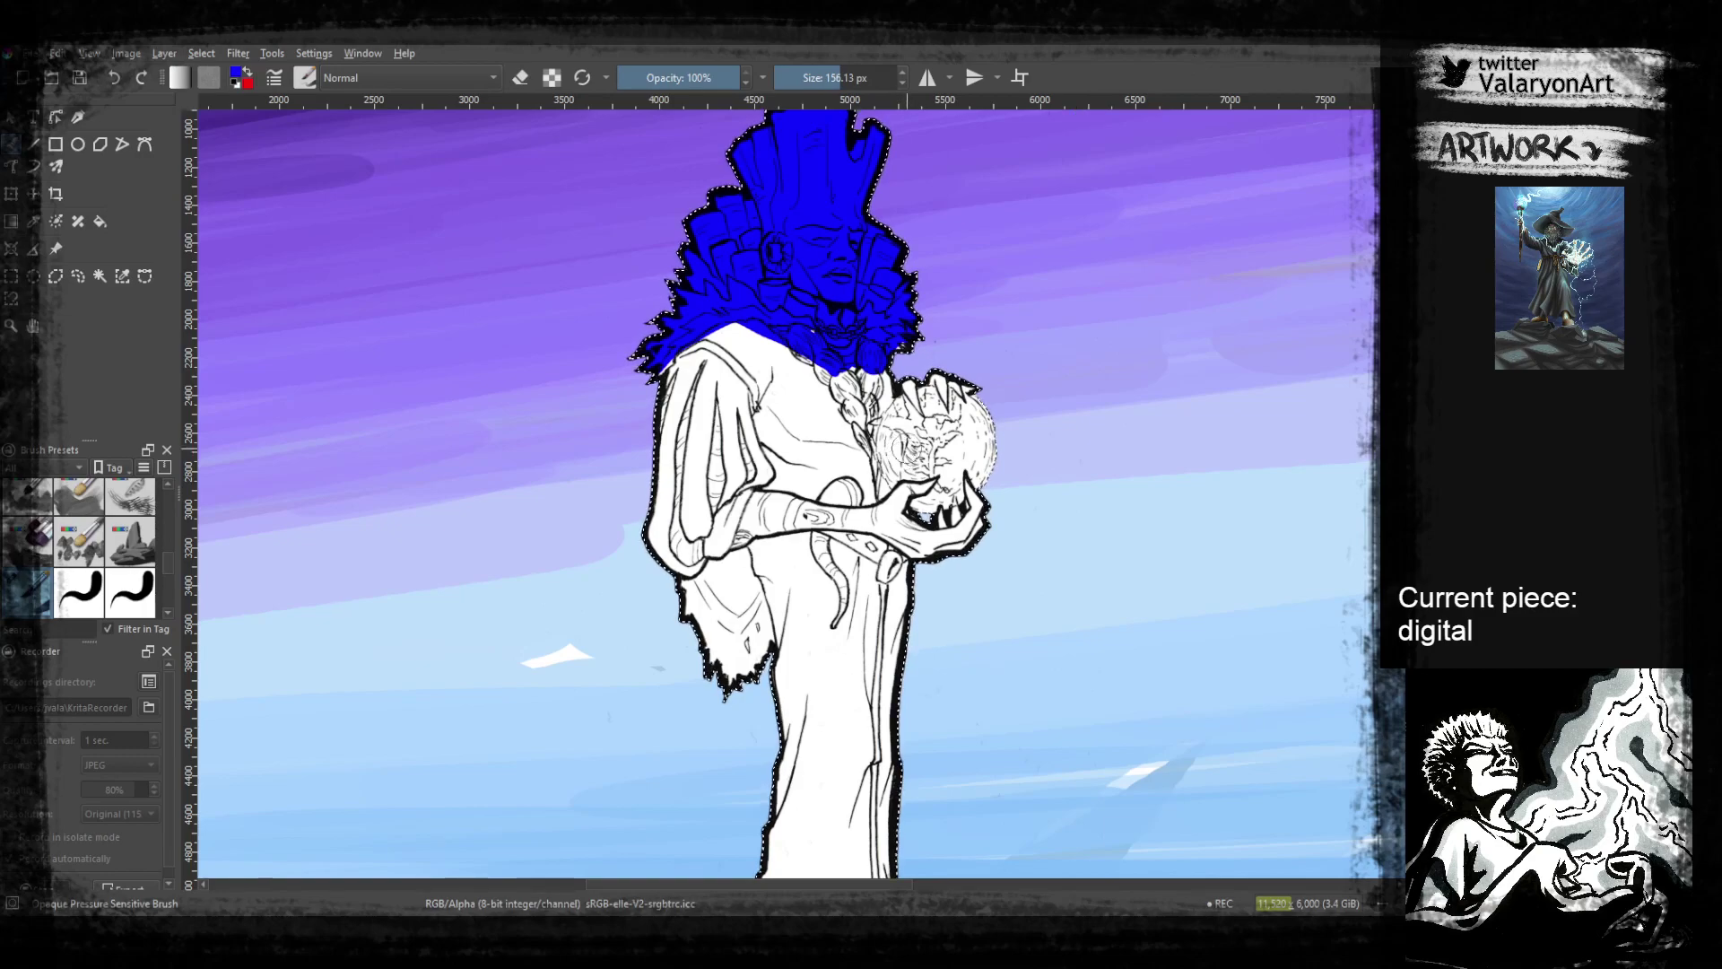
Enlarge the brush to 493.44 px and fill the sleeves, orb, arms, robe and root-like base with blue
{"action": "left_click_drag", "start_coordinate": [671, 386], "coordinate": [690, 619]}
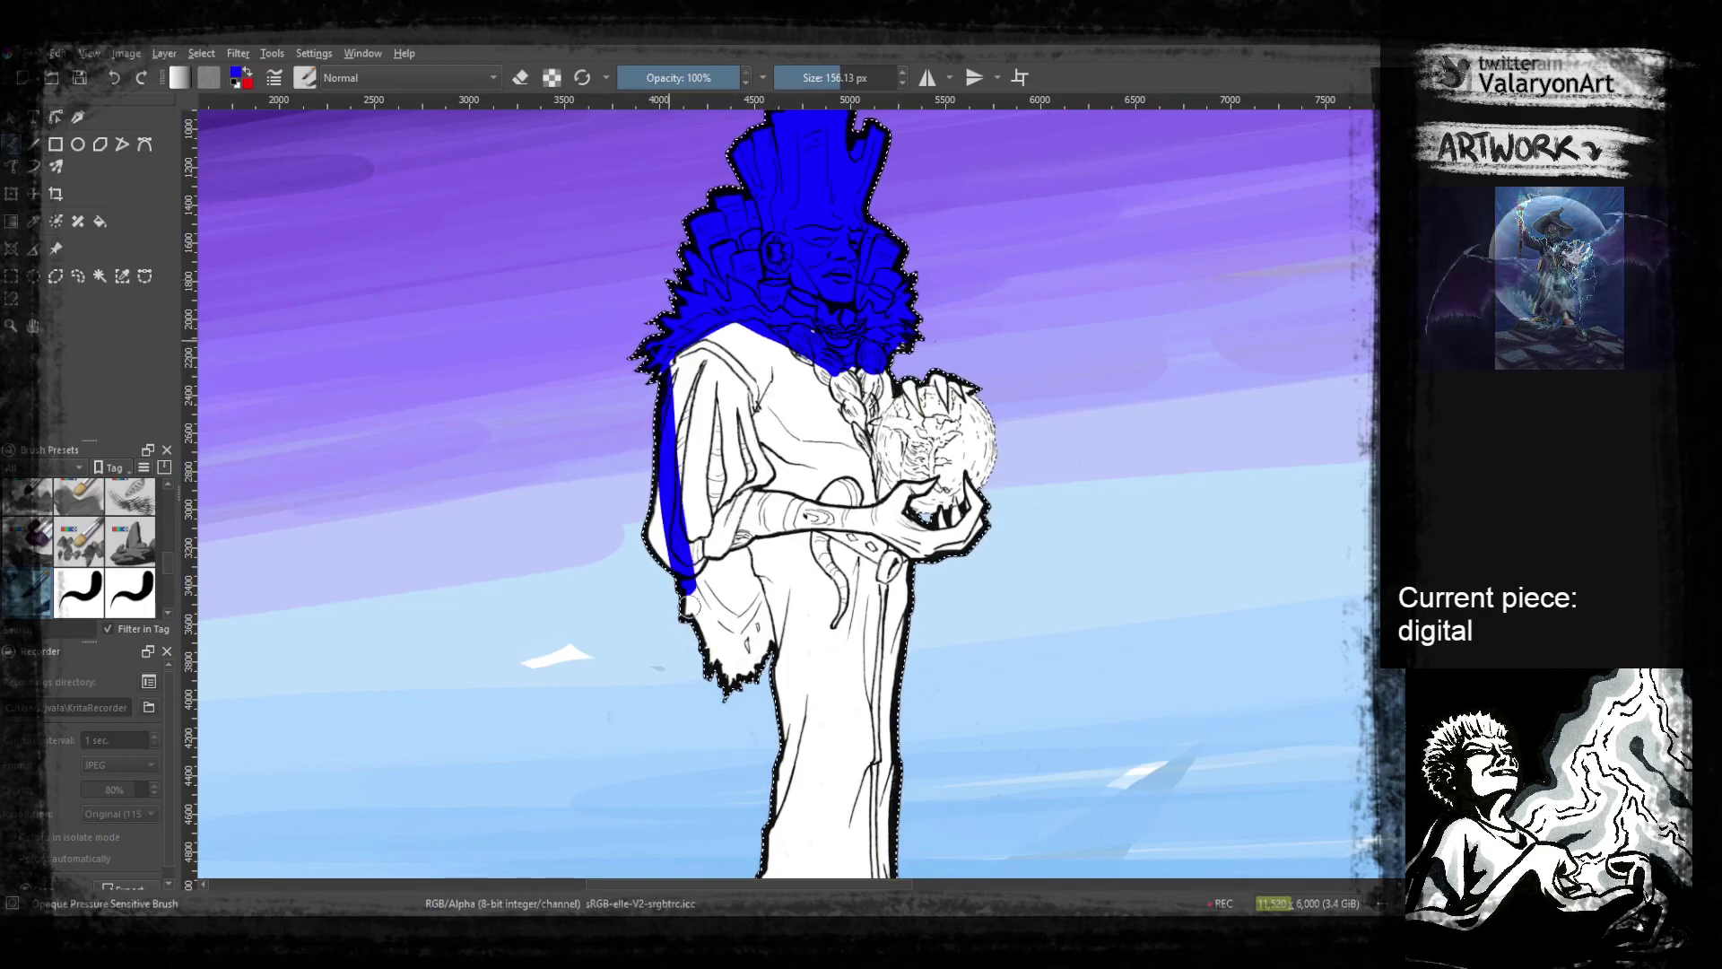
{"action": "mouse_move", "coordinate": [706, 682]}
{"action": "left_mouse_down"}
{"action": "mouse_move", "coordinate": [689, 550]}
{"action": "mouse_move", "coordinate": [768, 315]}
{"action": "mouse_move", "coordinate": [756, 659]}
{"action": "left_mouse_up"}
{"action": "mouse_move", "coordinate": [862, 314]}
{"action": "left_mouse_down"}
{"action": "mouse_move", "coordinate": [734, 723]}
{"action": "mouse_move", "coordinate": [924, 447]}
{"action": "mouse_move", "coordinate": [956, 525]}
{"action": "left_mouse_up"}
{"action": "left_click_drag", "start_coordinate": [955, 590], "coordinate": [970, 362]}
{"action": "mouse_move", "coordinate": [923, 300]}
{"action": "left_mouse_down"}
{"action": "mouse_move", "coordinate": [858, 737]}
{"action": "mouse_move", "coordinate": [774, 657]}
{"action": "mouse_move", "coordinate": [739, 689]}
{"action": "mouse_move", "coordinate": [795, 714]}
{"action": "mouse_move", "coordinate": [877, 695]}
{"action": "mouse_move", "coordinate": [894, 792]}
{"action": "mouse_move", "coordinate": [971, 809]}
{"action": "mouse_move", "coordinate": [967, 829]}
{"action": "mouse_move", "coordinate": [949, 725]}
{"action": "left_mouse_up"}
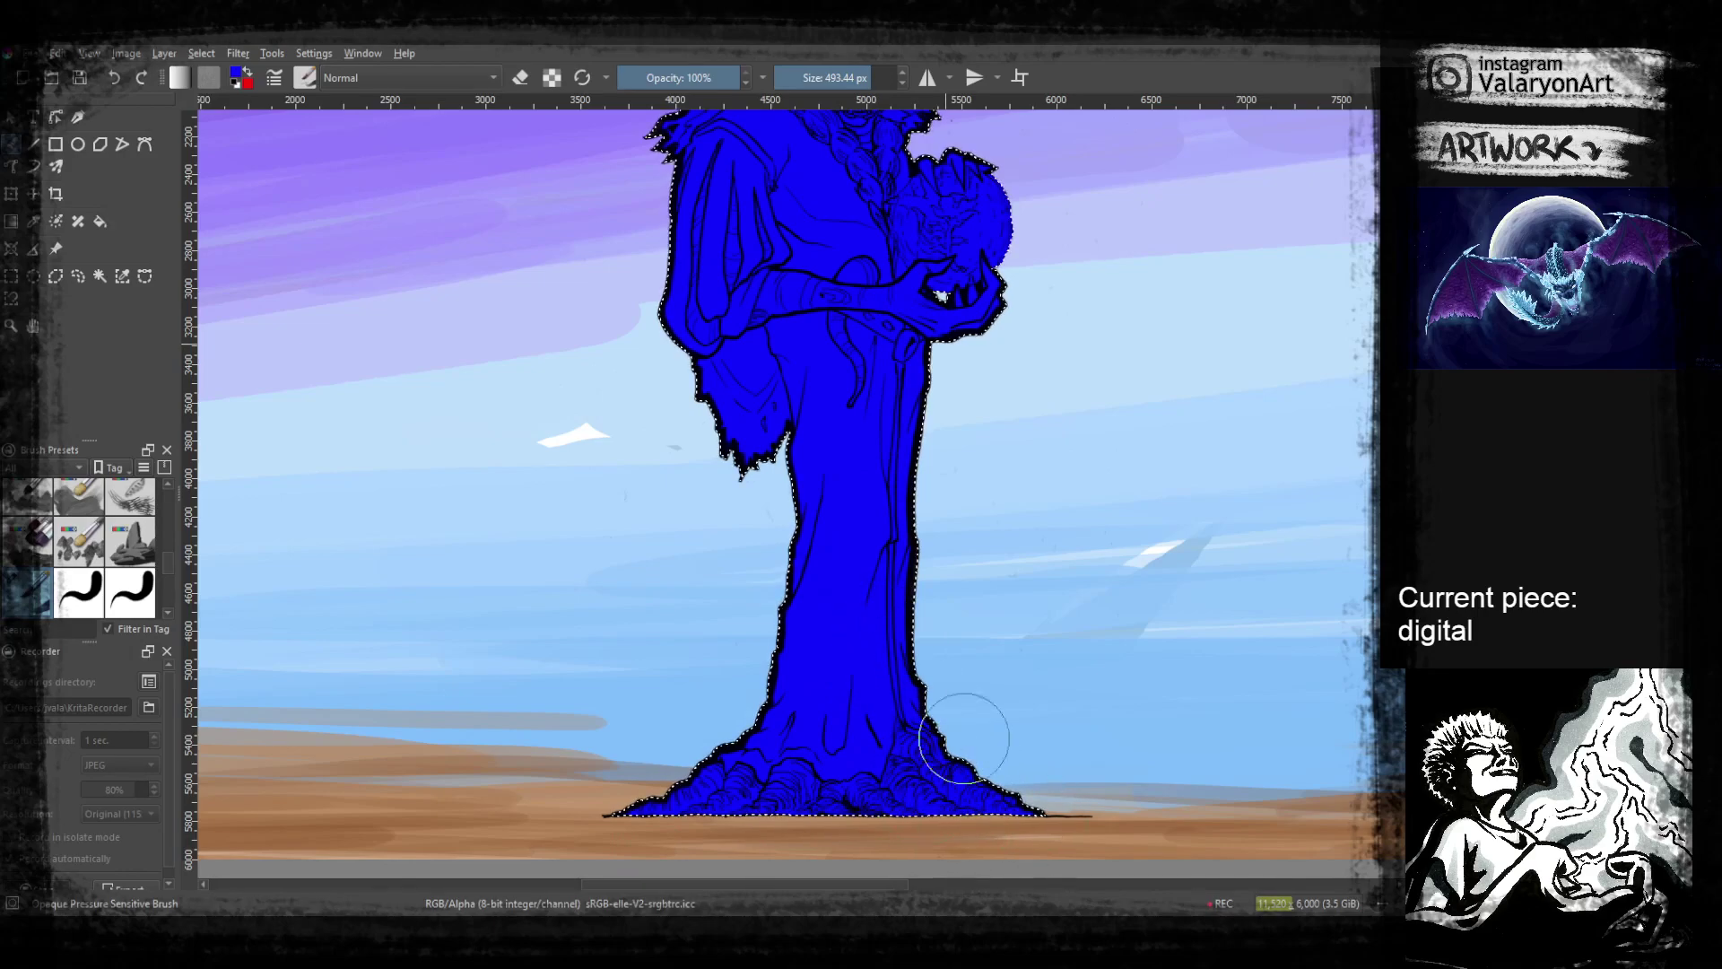
{"action": "left_click_drag", "start_coordinate": [950, 353], "coordinate": [984, 688]}
Change the brush colour to a pale lavender grey and paint the headdress, face, neck and slab-like collar
{"action": "right_click", "coordinate": [863, 287]}
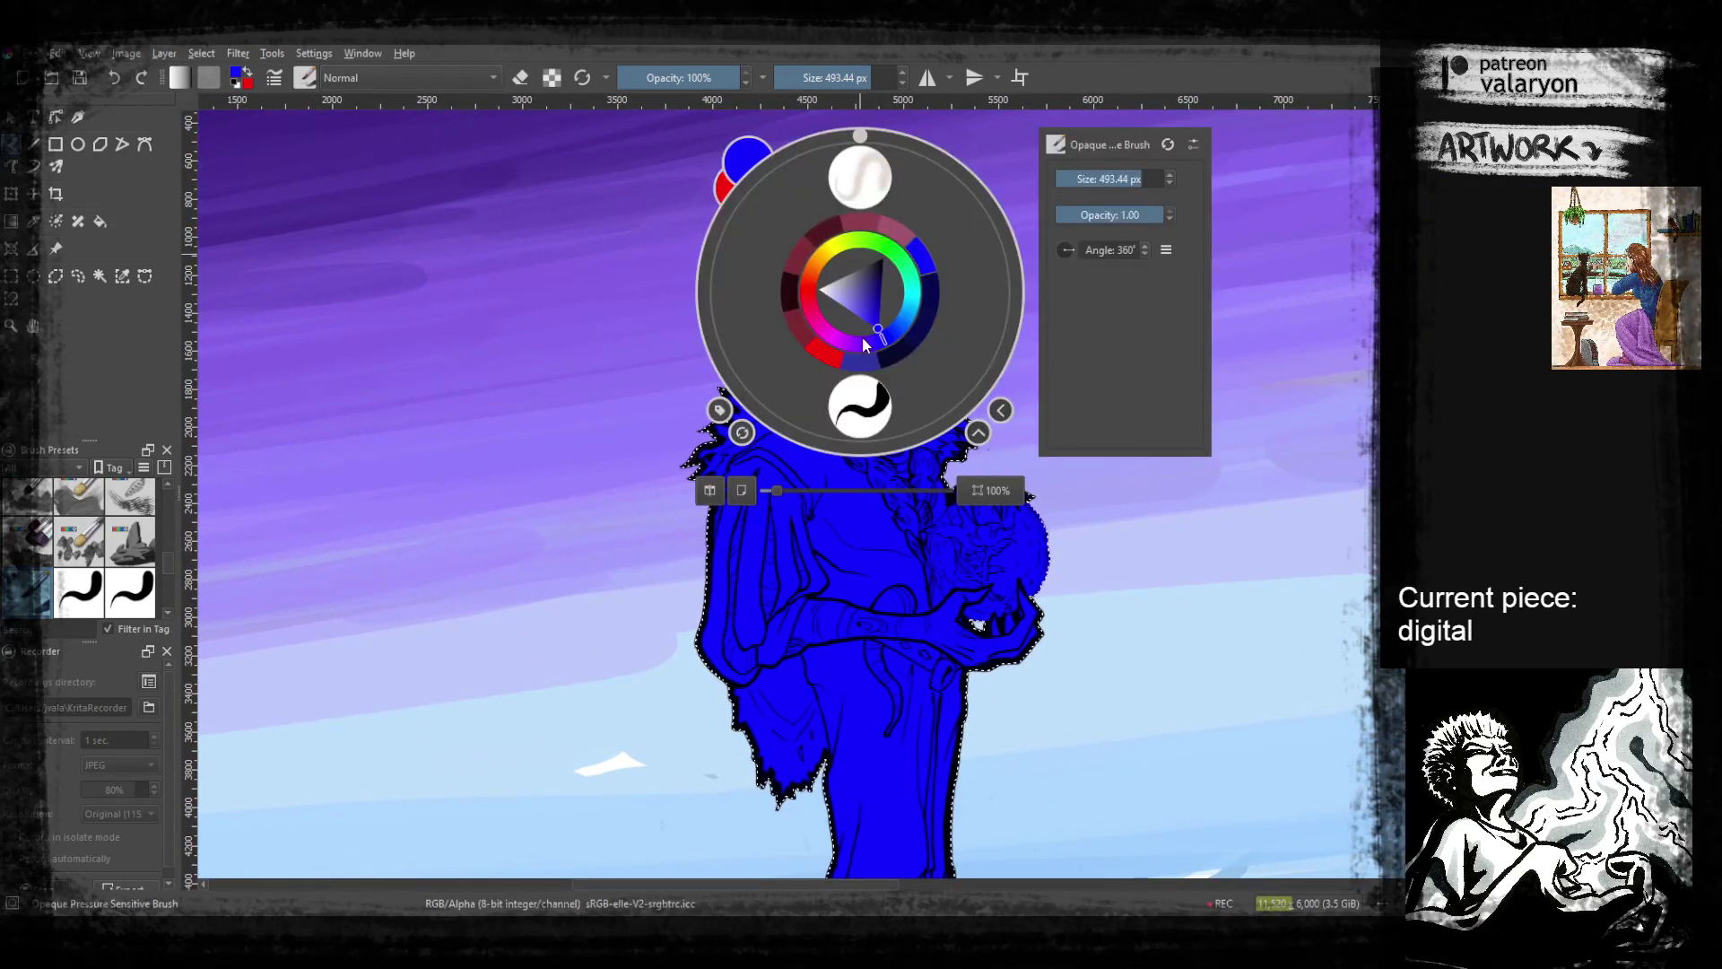
{"action": "left_click", "coordinate": [849, 346]}
{"action": "left_click", "coordinate": [882, 340]}
{"action": "left_click_drag", "start_coordinate": [837, 290], "coordinate": [878, 372]}
{"action": "left_click", "coordinate": [837, 293]}
{"action": "left_click", "coordinate": [656, 375]}
{"action": "mouse_move", "coordinate": [825, 314]}
{"action": "left_mouse_down"}
{"action": "mouse_move", "coordinate": [791, 462]}
{"action": "mouse_move", "coordinate": [844, 464]}
{"action": "mouse_move", "coordinate": [874, 502]}
{"action": "mouse_move", "coordinate": [909, 613]}
{"action": "mouse_move", "coordinate": [827, 490]}
{"action": "mouse_move", "coordinate": [903, 547]}
{"action": "mouse_move", "coordinate": [900, 330]}
{"action": "mouse_move", "coordinate": [917, 493]}
{"action": "mouse_move", "coordinate": [944, 477]}
{"action": "mouse_move", "coordinate": [882, 327]}
{"action": "mouse_move", "coordinate": [802, 370]}
{"action": "mouse_move", "coordinate": [798, 498]}
{"action": "left_mouse_up"}
{"action": "left_click_drag", "start_coordinate": [929, 563], "coordinate": [866, 493]}
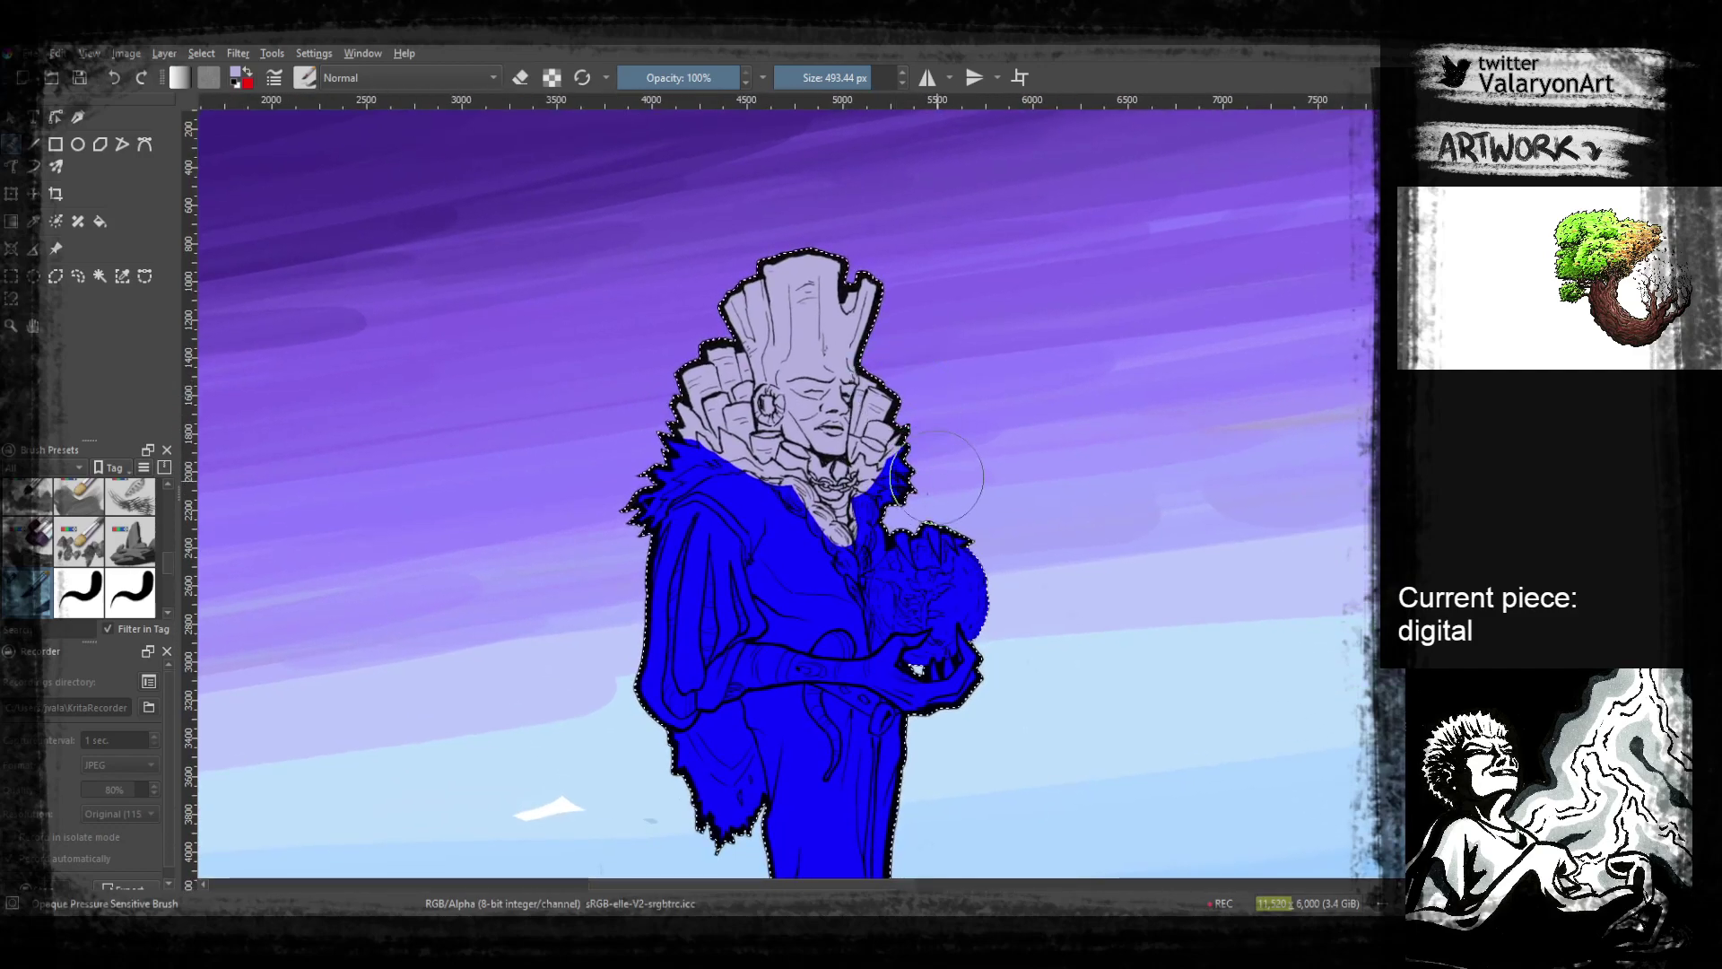
Reduce the brush to 188.56 px and paint the forearm and the hand beneath the orb in lavender grey
{"action": "left_click", "coordinate": [844, 78]}
{"action": "left_click_drag", "start_coordinate": [826, 500], "coordinate": [854, 365]}
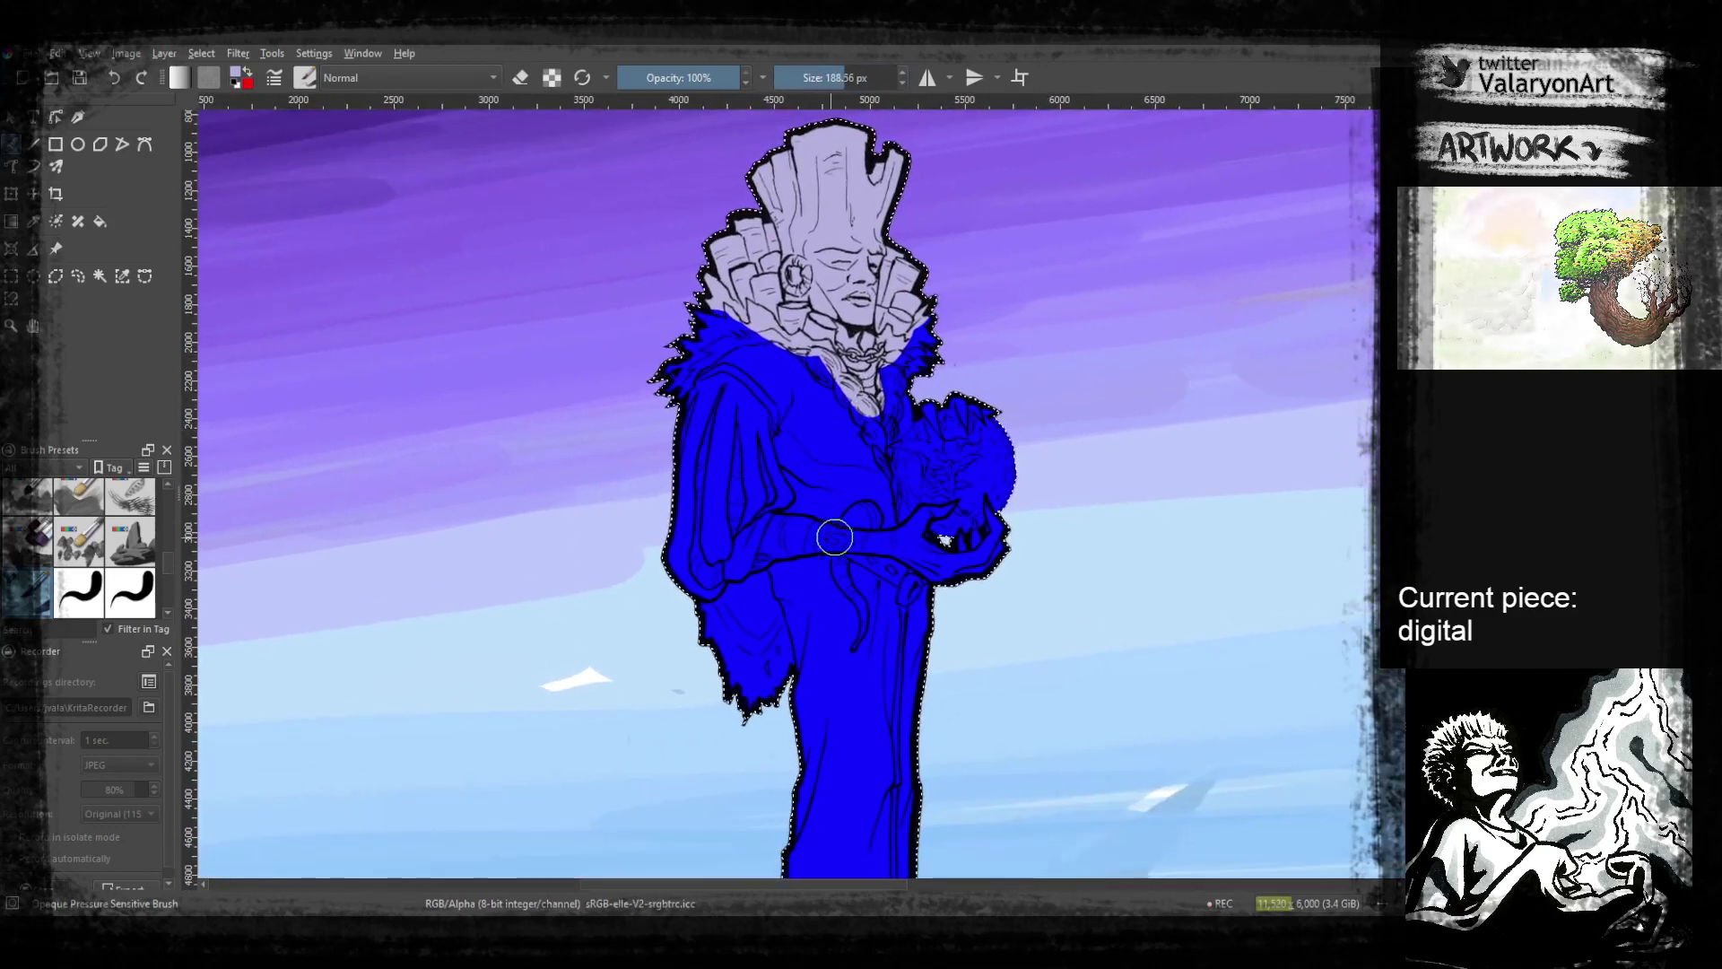
{"action": "left_click_drag", "start_coordinate": [773, 558], "coordinate": [845, 538]}
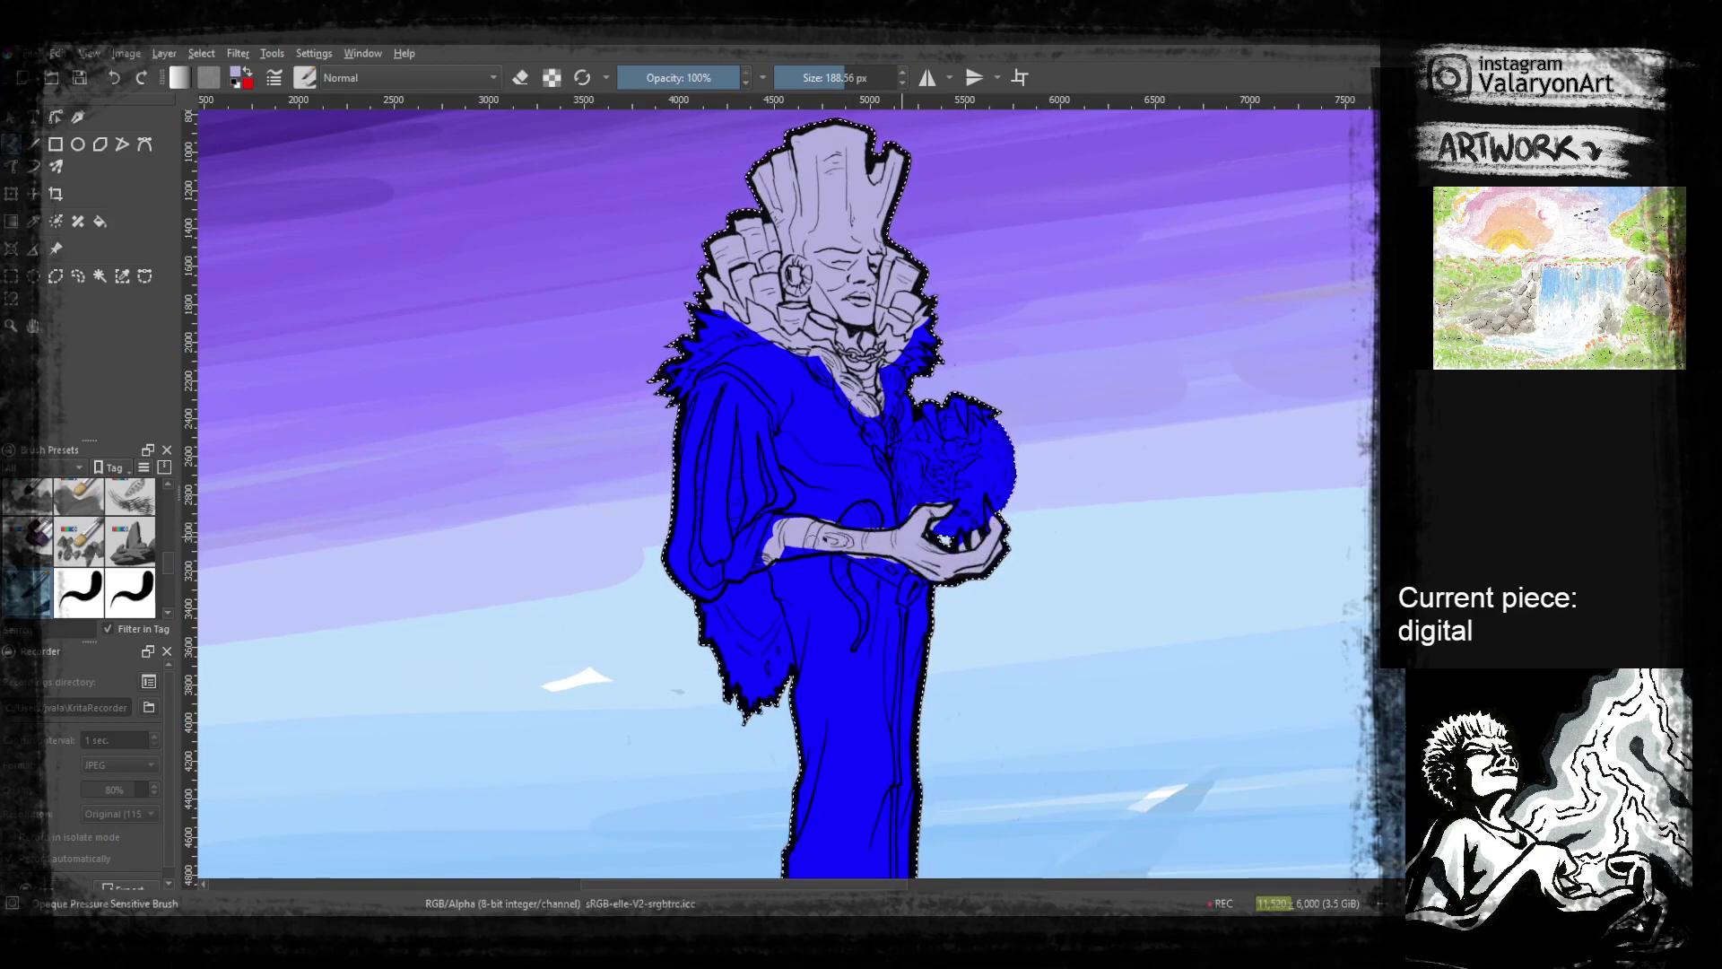
{"action": "left_click_drag", "start_coordinate": [876, 576], "coordinate": [923, 566]}
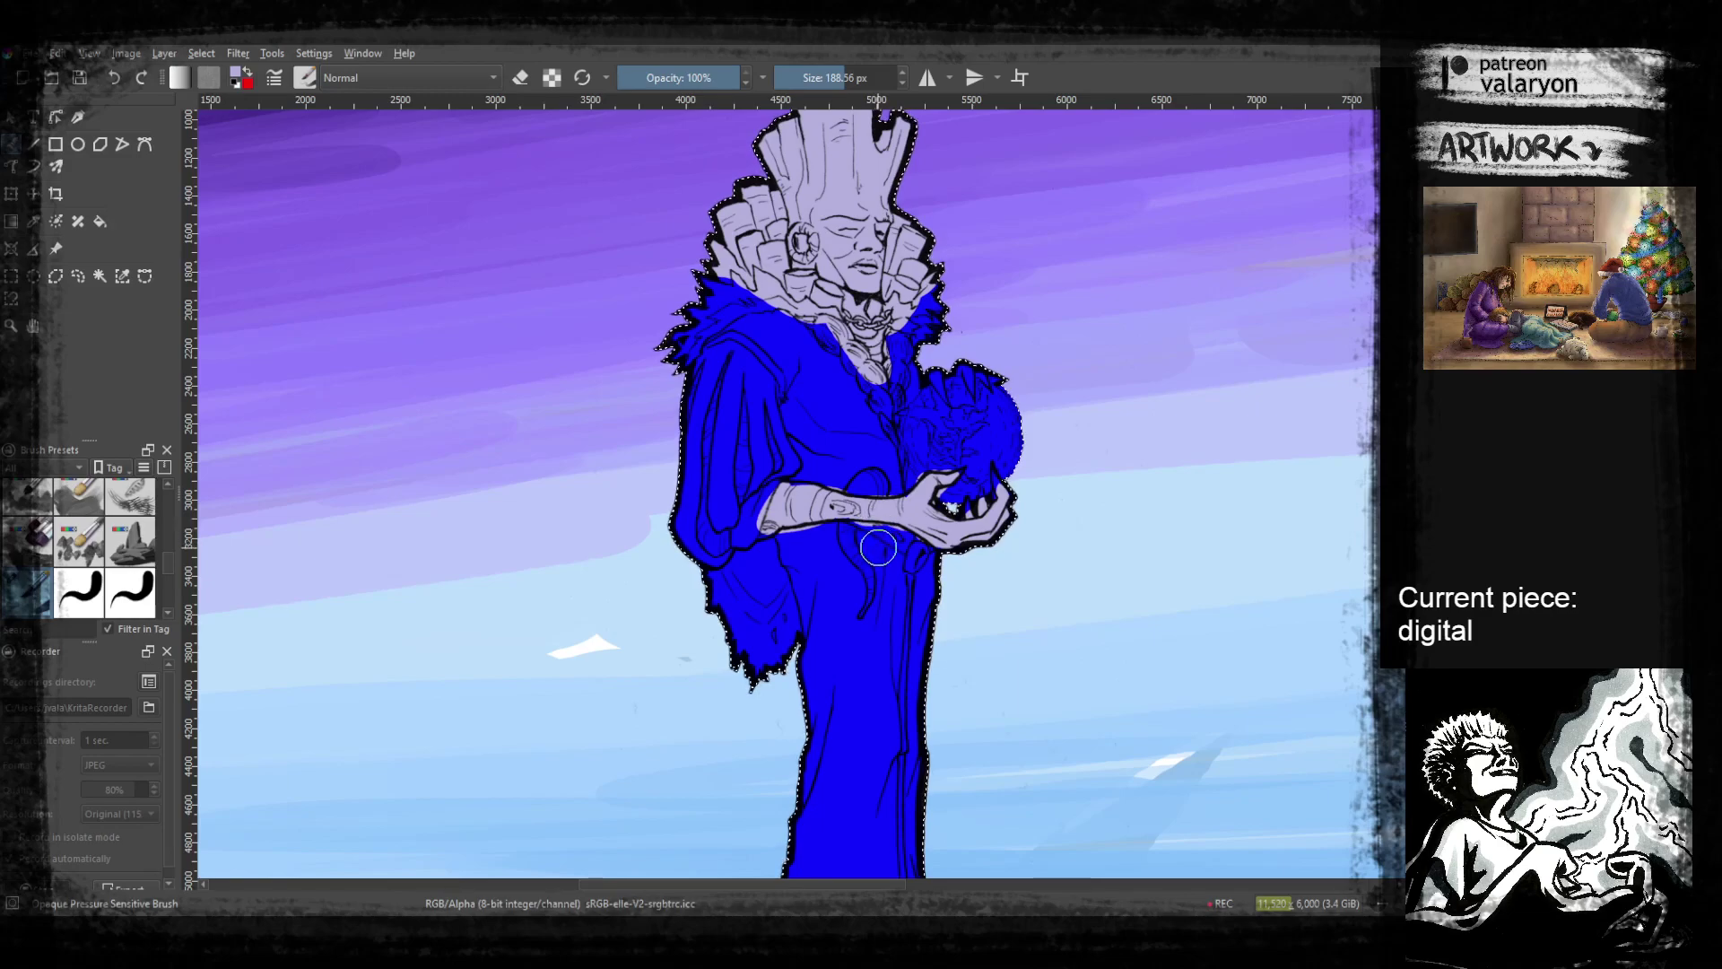
Paint the curled piece hanging behind the forearm and the root-like base in lavender grey
{"action": "mouse_move", "coordinate": [891, 625]}
{"action": "left_mouse_down"}
{"action": "mouse_move", "coordinate": [896, 593]}
{"action": "mouse_move", "coordinate": [870, 571]}
{"action": "mouse_move", "coordinate": [852, 499]}
{"action": "mouse_move", "coordinate": [853, 514]}
{"action": "mouse_move", "coordinate": [877, 449]}
{"action": "left_mouse_up"}
{"action": "left_click_drag", "start_coordinate": [894, 596], "coordinate": [936, 326]}
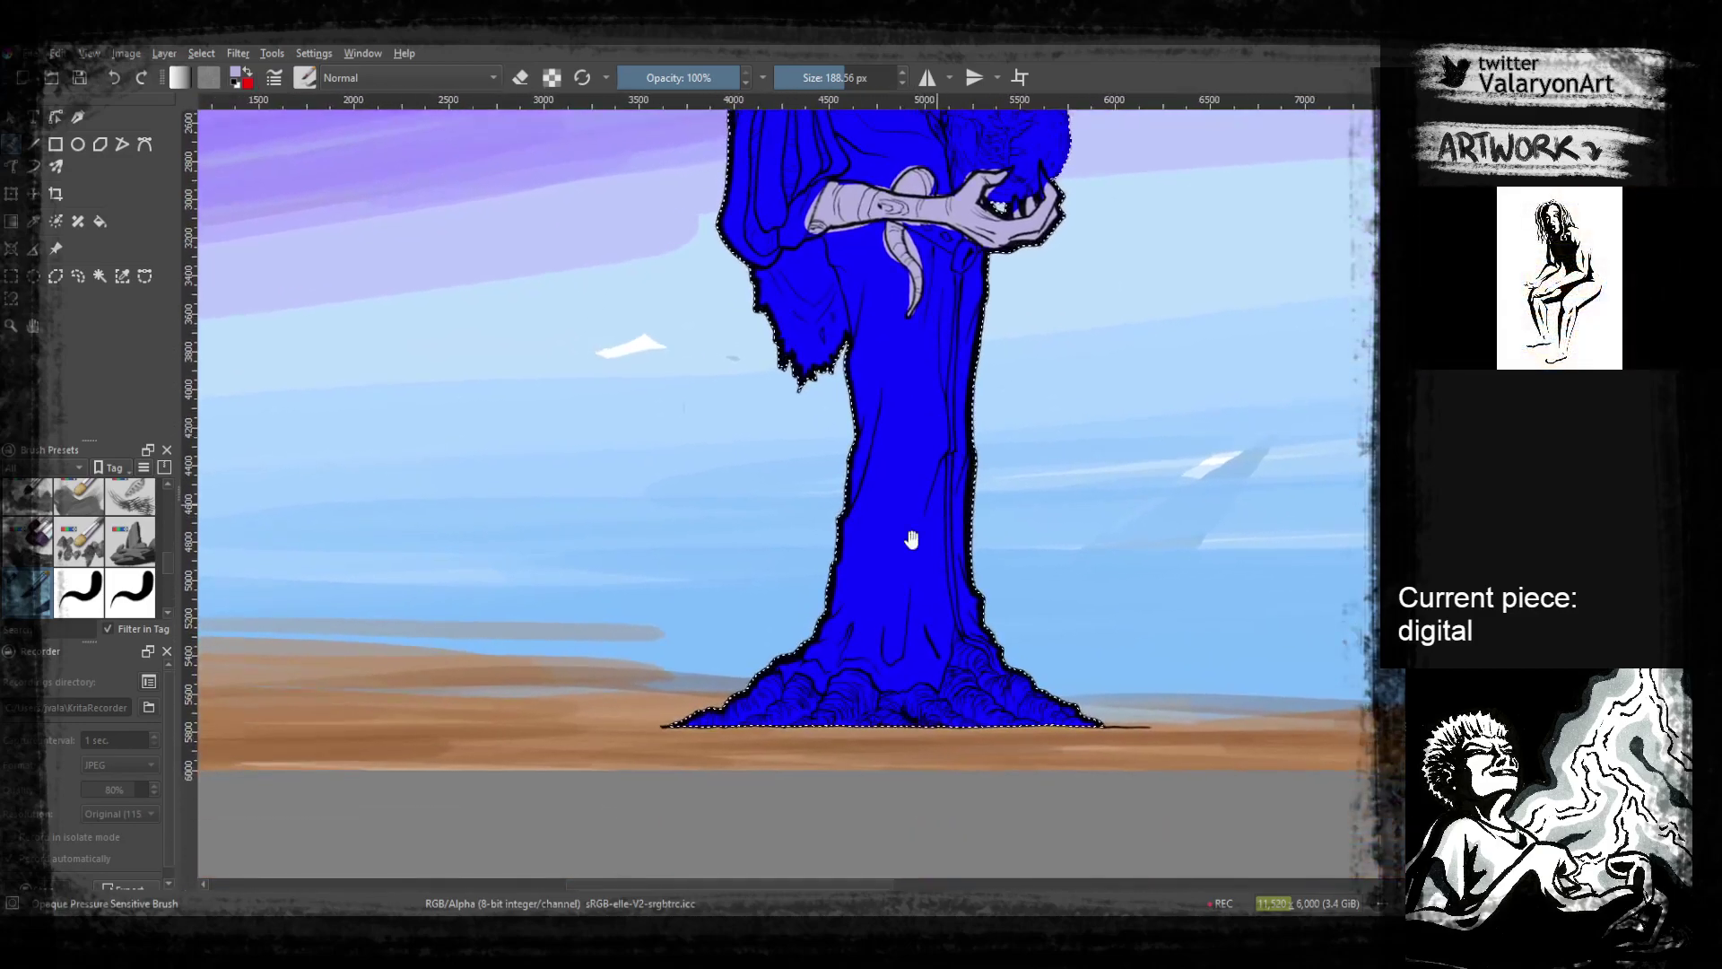
{"action": "mouse_move", "coordinate": [717, 716]}
{"action": "left_mouse_down"}
{"action": "mouse_move", "coordinate": [906, 696]}
{"action": "mouse_move", "coordinate": [964, 655]}
{"action": "mouse_move", "coordinate": [1090, 716]}
{"action": "left_mouse_up"}
{"action": "left_click_drag", "start_coordinate": [936, 310], "coordinate": [993, 586]}
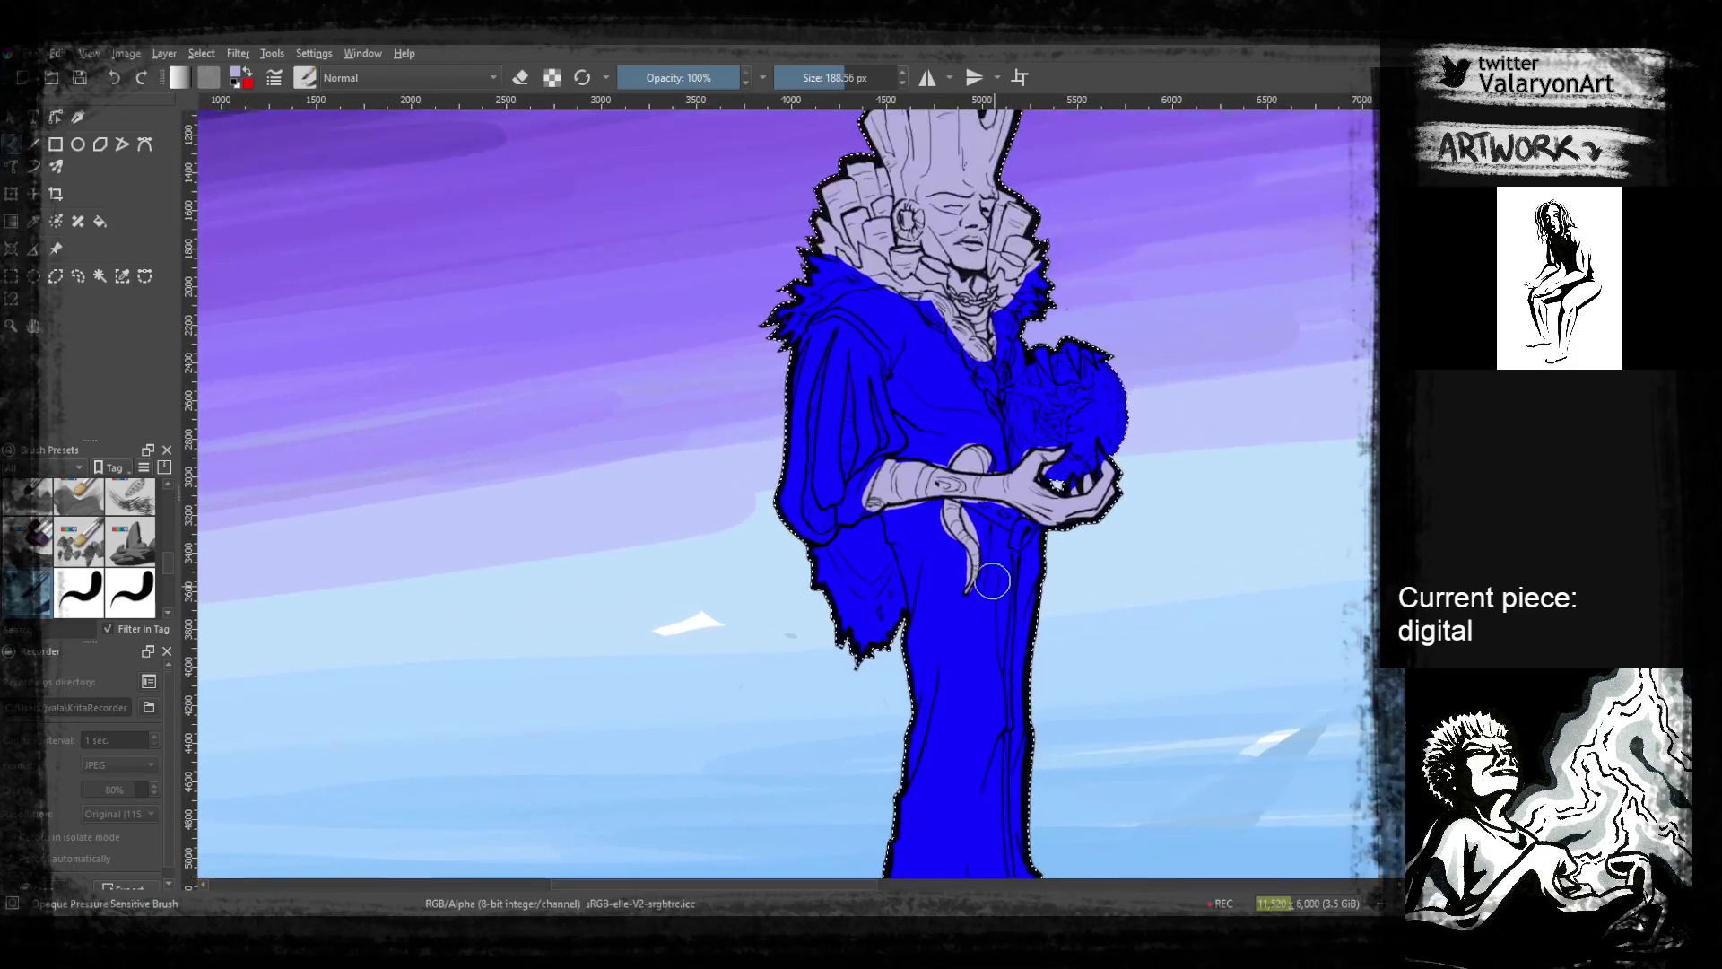
Change the brush colour to a very dark navy and paint over the sleeve, torso and long robe, leaving the fur collar blue
{"action": "right_click", "coordinate": [923, 406]}
{"action": "left_click", "coordinate": [941, 390]}
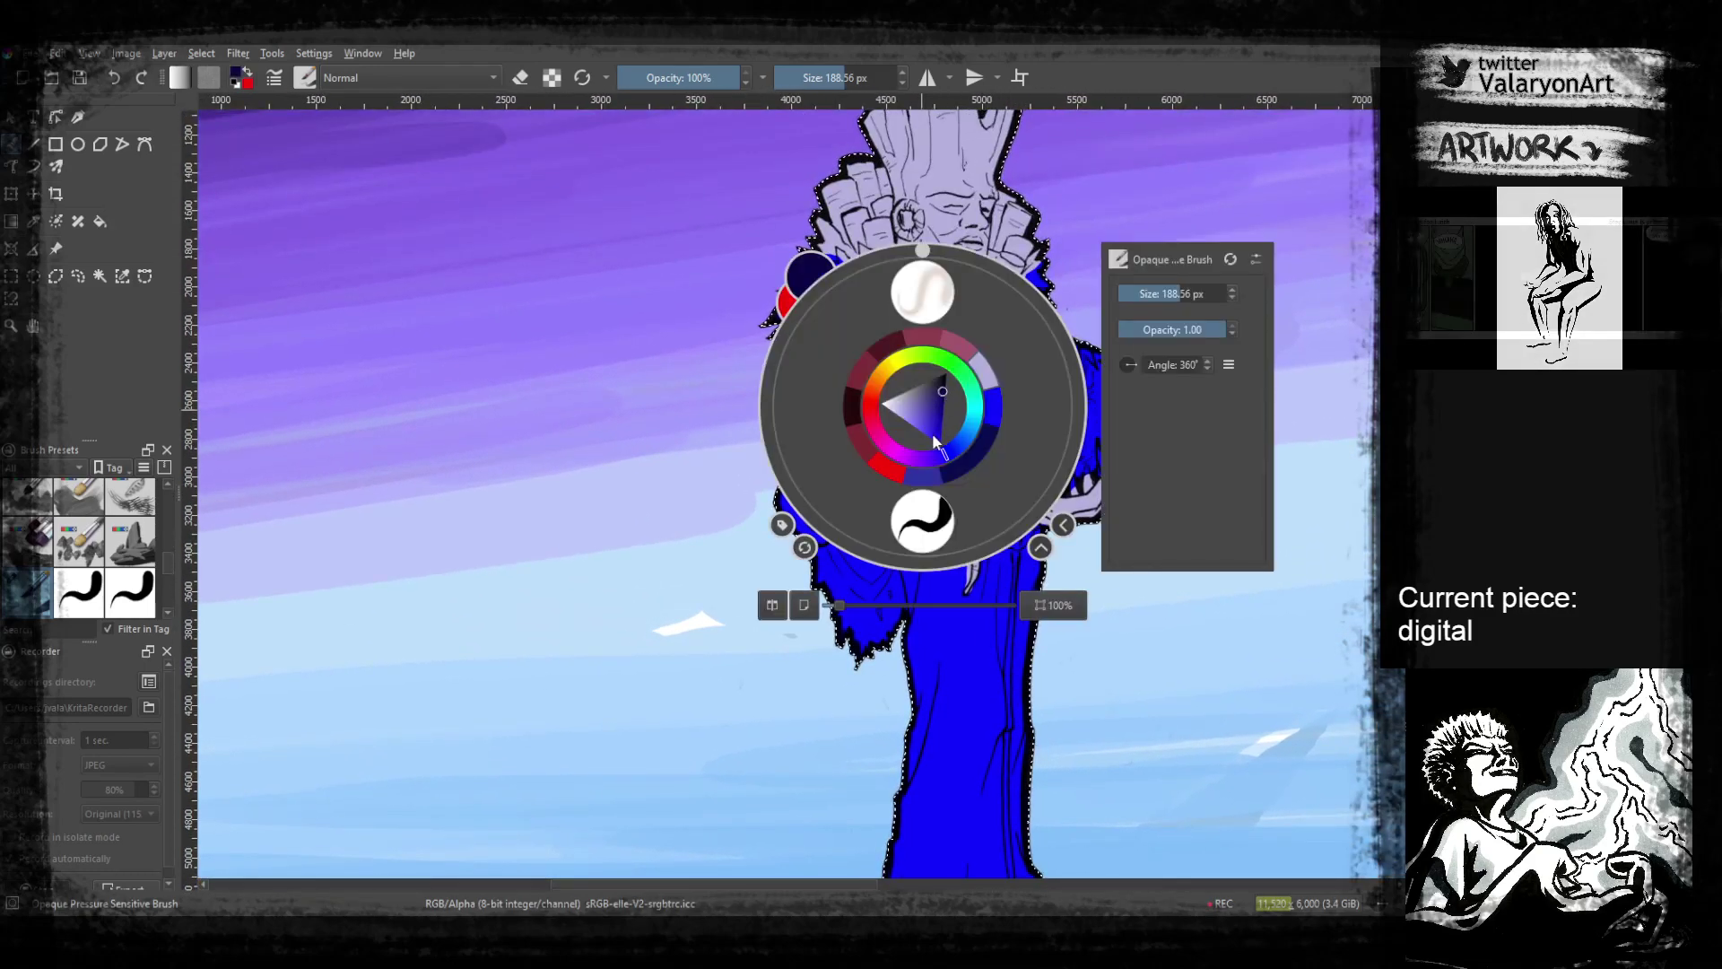
{"action": "left_click", "coordinate": [731, 442]}
{"action": "mouse_move", "coordinate": [823, 320]}
{"action": "left_mouse_down"}
{"action": "mouse_move", "coordinate": [826, 557]}
{"action": "mouse_move", "coordinate": [884, 411]}
{"action": "mouse_move", "coordinate": [838, 615]}
{"action": "mouse_move", "coordinate": [918, 542]}
{"action": "mouse_move", "coordinate": [907, 580]}
{"action": "mouse_move", "coordinate": [887, 453]}
{"action": "left_mouse_up"}
{"action": "key", "text": "e"}
{"action": "mouse_move", "coordinate": [915, 628]}
{"action": "left_mouse_down"}
{"action": "mouse_move", "coordinate": [926, 588]}
{"action": "mouse_move", "coordinate": [905, 550]}
{"action": "mouse_move", "coordinate": [890, 690]}
{"action": "mouse_move", "coordinate": [923, 684]}
{"action": "mouse_move", "coordinate": [966, 613]}
{"action": "mouse_move", "coordinate": [896, 751]}
{"action": "mouse_move", "coordinate": [946, 612]}
{"action": "left_mouse_up"}
{"action": "key", "text": "e"}
{"action": "mouse_move", "coordinate": [885, 661]}
{"action": "left_mouse_down"}
{"action": "mouse_move", "coordinate": [936, 666]}
{"action": "mouse_move", "coordinate": [1023, 682]}
{"action": "mouse_move", "coordinate": [1053, 623]}
{"action": "mouse_move", "coordinate": [1090, 667]}
{"action": "mouse_move", "coordinate": [1063, 632]}
{"action": "mouse_move", "coordinate": [1083, 618]}
{"action": "mouse_move", "coordinate": [1075, 642]}
{"action": "mouse_move", "coordinate": [989, 591]}
{"action": "mouse_move", "coordinate": [968, 647]}
{"action": "mouse_move", "coordinate": [940, 630]}
{"action": "mouse_move", "coordinate": [906, 652]}
{"action": "mouse_move", "coordinate": [954, 605]}
{"action": "mouse_move", "coordinate": [984, 669]}
{"action": "left_mouse_up"}
{"action": "mouse_move", "coordinate": [1014, 546]}
{"action": "left_mouse_down"}
{"action": "mouse_move", "coordinate": [999, 678]}
{"action": "mouse_move", "coordinate": [1043, 395]}
{"action": "mouse_move", "coordinate": [1040, 519]}
{"action": "mouse_move", "coordinate": [1006, 377]}
{"action": "mouse_move", "coordinate": [984, 434]}
{"action": "mouse_move", "coordinate": [954, 395]}
{"action": "mouse_move", "coordinate": [942, 415]}
{"action": "mouse_move", "coordinate": [956, 483]}
{"action": "mouse_move", "coordinate": [996, 445]}
{"action": "mouse_move", "coordinate": [996, 515]}
{"action": "mouse_move", "coordinate": [924, 464]}
{"action": "mouse_move", "coordinate": [976, 457]}
{"action": "mouse_move", "coordinate": [987, 428]}
{"action": "mouse_move", "coordinate": [1000, 509]}
{"action": "left_mouse_up"}
{"action": "scroll", "coordinate": [924, 464], "scroll_direction": "up", "scroll_amount": 2}
{"action": "mouse_move", "coordinate": [819, 323]}
{"action": "left_mouse_down"}
{"action": "mouse_move", "coordinate": [859, 317]}
{"action": "mouse_move", "coordinate": [827, 335]}
{"action": "mouse_move", "coordinate": [861, 383]}
{"action": "mouse_move", "coordinate": [849, 344]}
{"action": "mouse_move", "coordinate": [880, 431]}
{"action": "mouse_move", "coordinate": [858, 438]}
{"action": "mouse_move", "coordinate": [861, 473]}
{"action": "mouse_move", "coordinate": [894, 434]}
{"action": "mouse_move", "coordinate": [919, 453]}
{"action": "mouse_move", "coordinate": [906, 423]}
{"action": "mouse_move", "coordinate": [981, 471]}
{"action": "mouse_move", "coordinate": [972, 440]}
{"action": "mouse_move", "coordinate": [932, 454]}
{"action": "mouse_move", "coordinate": [984, 426]}
{"action": "mouse_move", "coordinate": [985, 460]}
{"action": "mouse_move", "coordinate": [970, 420]}
{"action": "mouse_move", "coordinate": [846, 307]}
{"action": "left_mouse_up"}
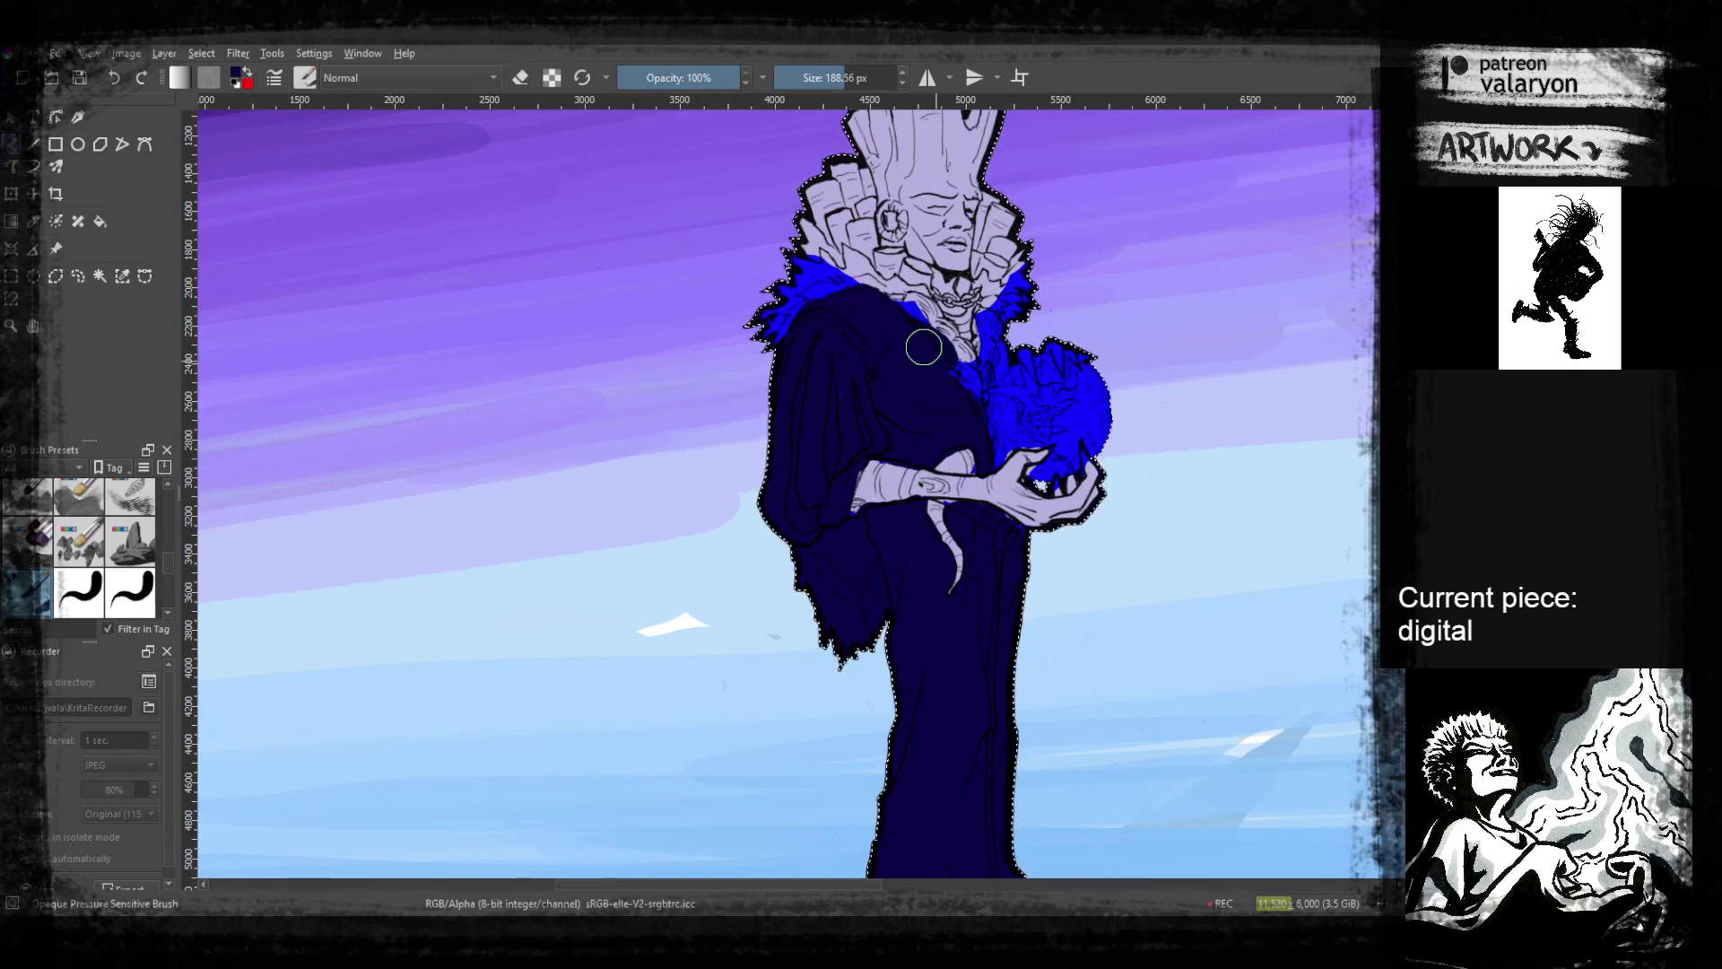
Extend the dark navy onto the narrow part of the robe between the chest and the orb
{"action": "left_click_drag", "start_coordinate": [1011, 419], "coordinate": [1050, 313]}
{"action": "left_click_drag", "start_coordinate": [1049, 312], "coordinate": [1011, 461]}
{"action": "left_click_drag", "start_coordinate": [952, 364], "coordinate": [938, 453]}
Swap the brush colours, sample the lavender grey and paint the raised clawed hand in front of the orb
{"action": "key", "text": "x"}
{"action": "left_click", "coordinate": [956, 718], "text": "ctrl"}
{"action": "left_click_drag", "start_coordinate": [1028, 486], "coordinate": [998, 409]}
{"action": "left_click_drag", "start_coordinate": [927, 495], "coordinate": [1015, 504]}
{"action": "mouse_move", "coordinate": [1030, 423]}
{"action": "left_mouse_down"}
{"action": "mouse_move", "coordinate": [1029, 468]}
{"action": "mouse_move", "coordinate": [1070, 392]}
{"action": "mouse_move", "coordinate": [1036, 568]}
{"action": "left_mouse_up"}
{"action": "mouse_move", "coordinate": [1009, 597]}
{"action": "left_mouse_down"}
{"action": "mouse_move", "coordinate": [983, 567]}
{"action": "mouse_move", "coordinate": [1008, 518]}
{"action": "mouse_move", "coordinate": [1017, 621]}
{"action": "mouse_move", "coordinate": [1120, 414]}
{"action": "mouse_move", "coordinate": [1149, 414]}
{"action": "mouse_move", "coordinate": [1099, 509]}
{"action": "mouse_move", "coordinate": [1044, 547]}
{"action": "mouse_move", "coordinate": [1019, 601]}
{"action": "mouse_move", "coordinate": [1030, 640]}
{"action": "mouse_move", "coordinate": [992, 524]}
{"action": "mouse_move", "coordinate": [1000, 643]}
{"action": "mouse_move", "coordinate": [1042, 696]}
{"action": "mouse_move", "coordinate": [1064, 692]}
{"action": "mouse_move", "coordinate": [1058, 628]}
{"action": "left_mouse_up"}
{"action": "left_click_drag", "start_coordinate": [998, 663], "coordinate": [1037, 693]}
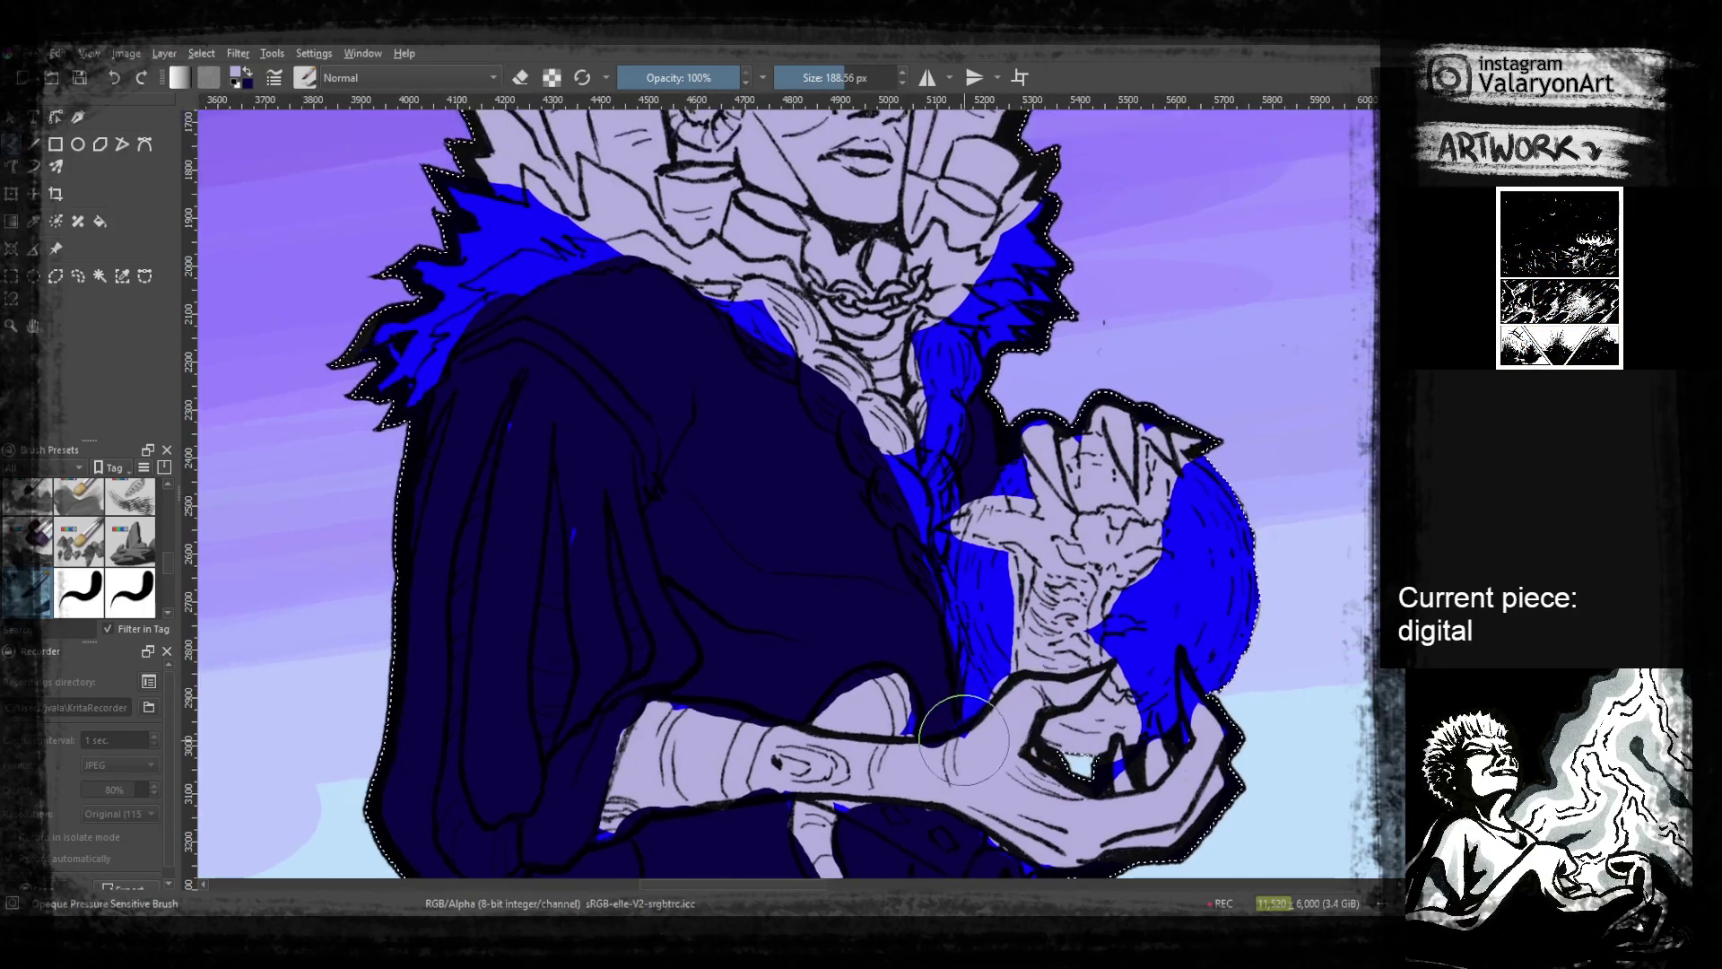
{"action": "mouse_move", "coordinate": [878, 769]}
{"action": "left_mouse_down"}
{"action": "mouse_move", "coordinate": [843, 800]}
{"action": "mouse_move", "coordinate": [954, 599]}
{"action": "mouse_move", "coordinate": [1066, 522]}
{"action": "left_mouse_up"}
{"action": "mouse_move", "coordinate": [870, 518]}
{"action": "left_mouse_down"}
{"action": "mouse_move", "coordinate": [883, 541]}
{"action": "mouse_move", "coordinate": [866, 560]}
{"action": "left_mouse_up"}
{"action": "left_click_drag", "start_coordinate": [931, 430], "coordinate": [960, 438]}
{"action": "left_click_drag", "start_coordinate": [1009, 386], "coordinate": [957, 611]}
{"action": "mouse_move", "coordinate": [998, 414]}
{"action": "left_mouse_down"}
{"action": "mouse_move", "coordinate": [1085, 430]}
{"action": "mouse_move", "coordinate": [1038, 511]}
{"action": "mouse_move", "coordinate": [1091, 550]}
{"action": "left_mouse_up"}
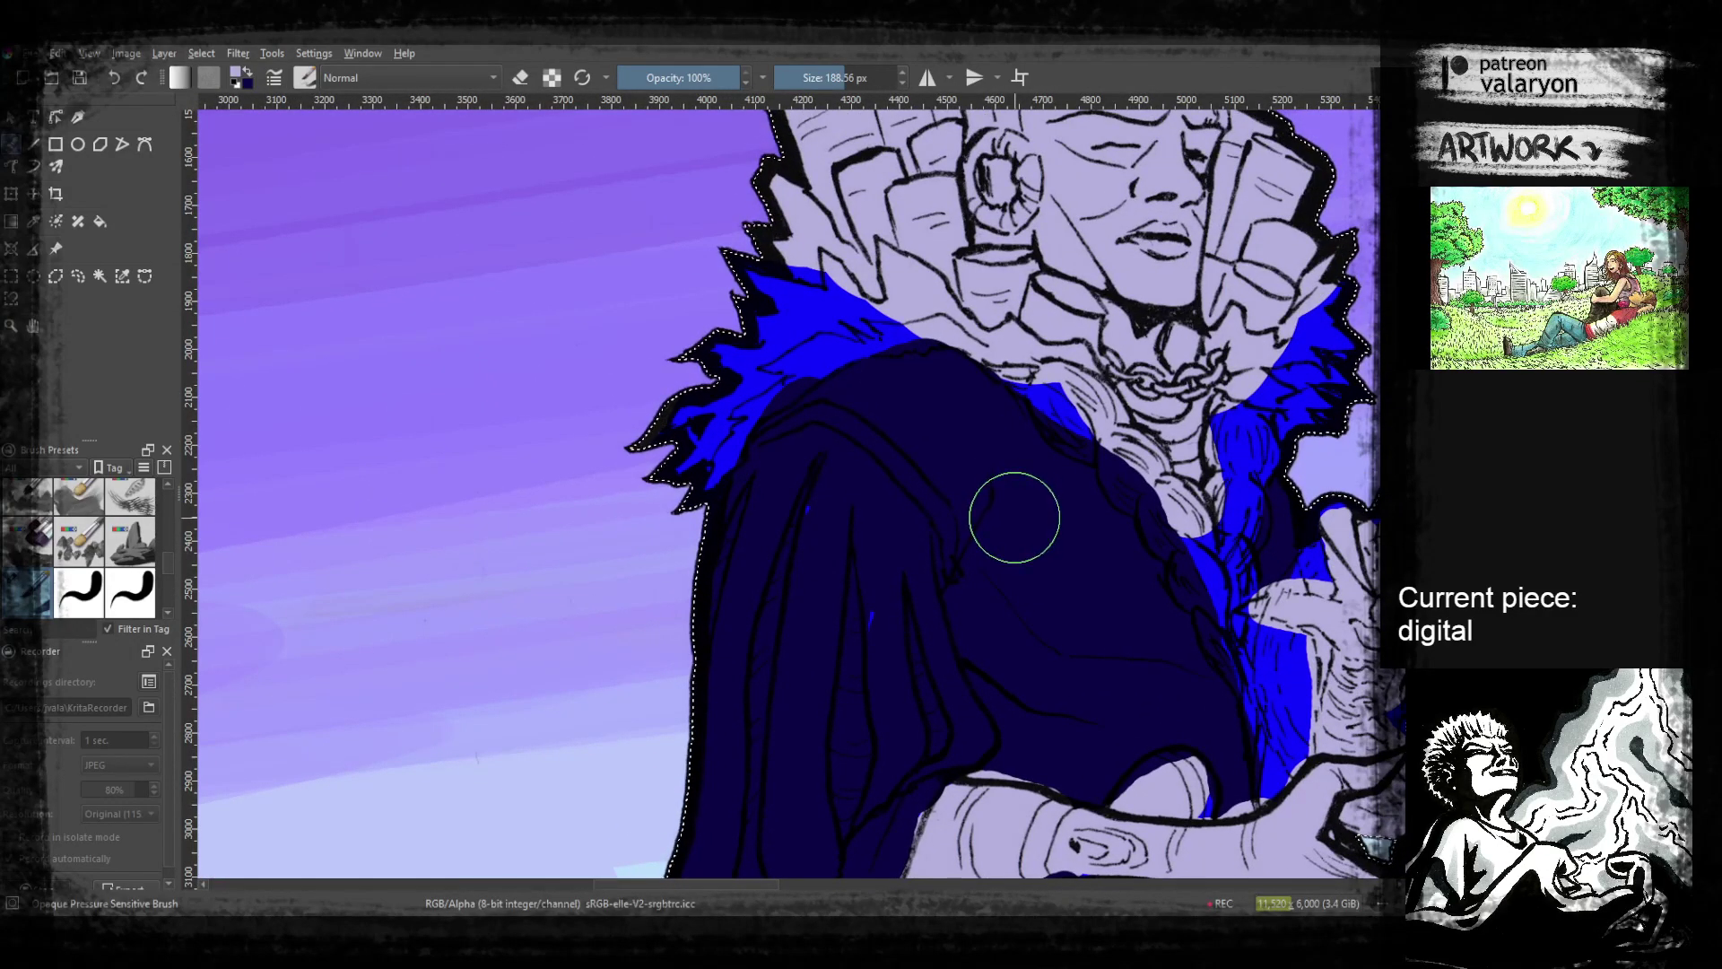
Set the brush to a medium indigo blue at 70% opacity, try a broad highlight on the sleeve and undo it
{"action": "right_click", "coordinate": [1027, 480]}
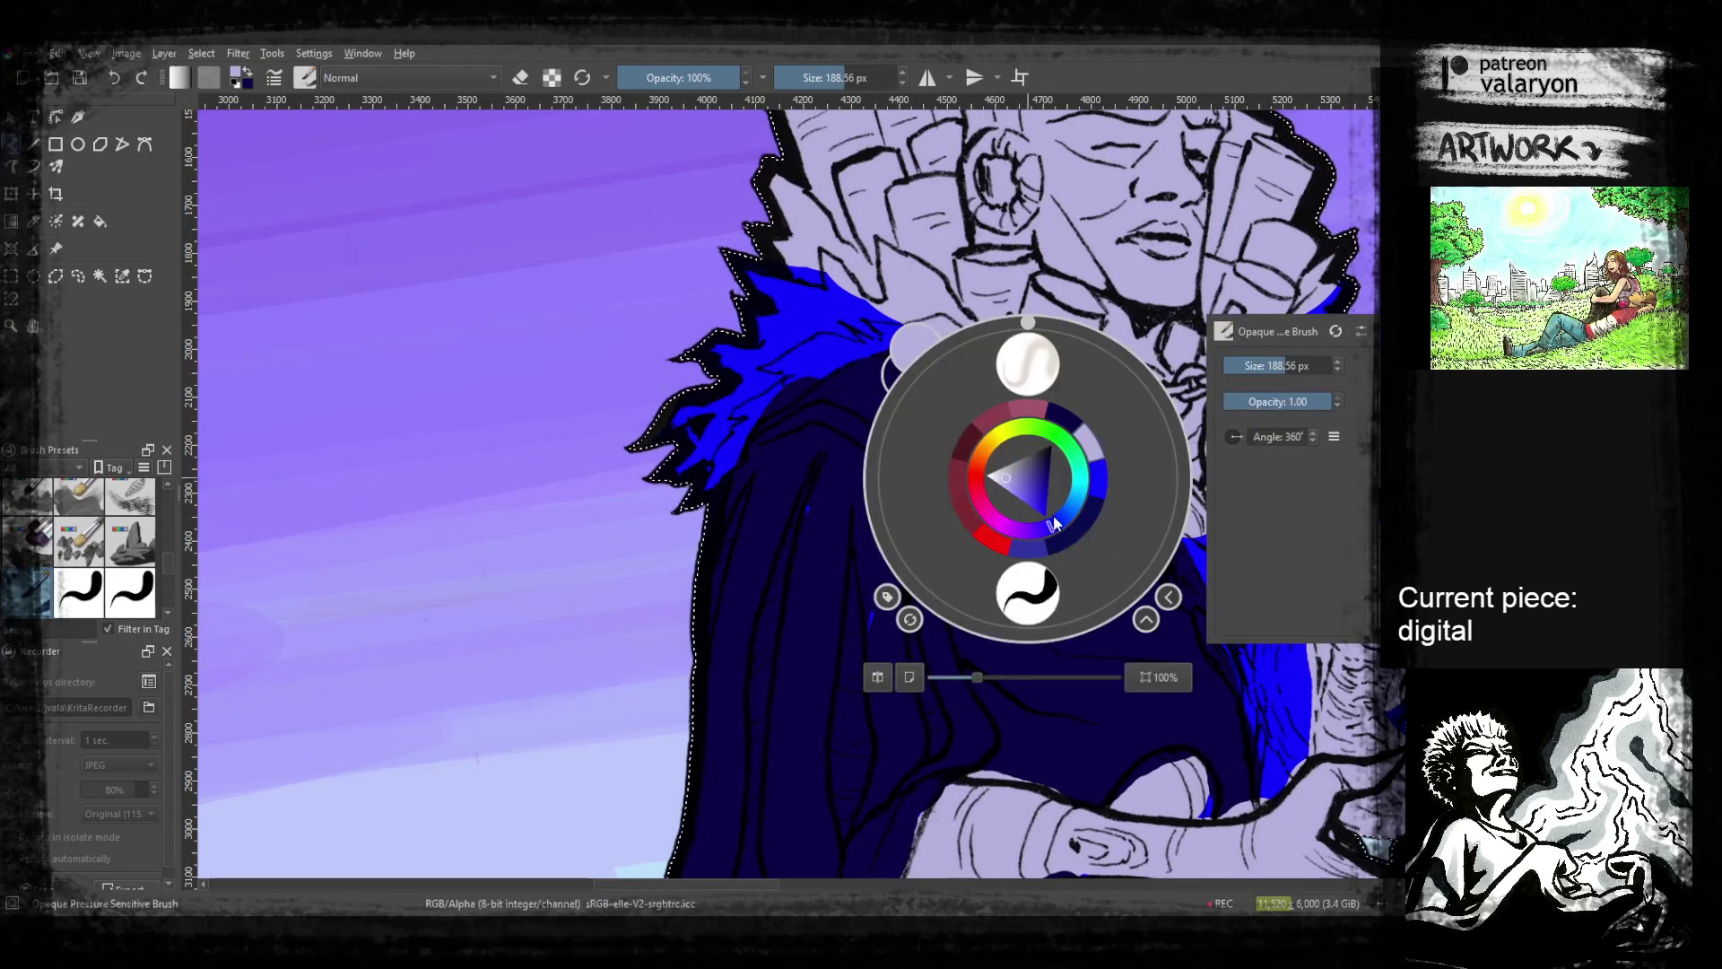
{"action": "left_click", "coordinate": [1035, 491]}
{"action": "left_click", "coordinate": [1039, 475]}
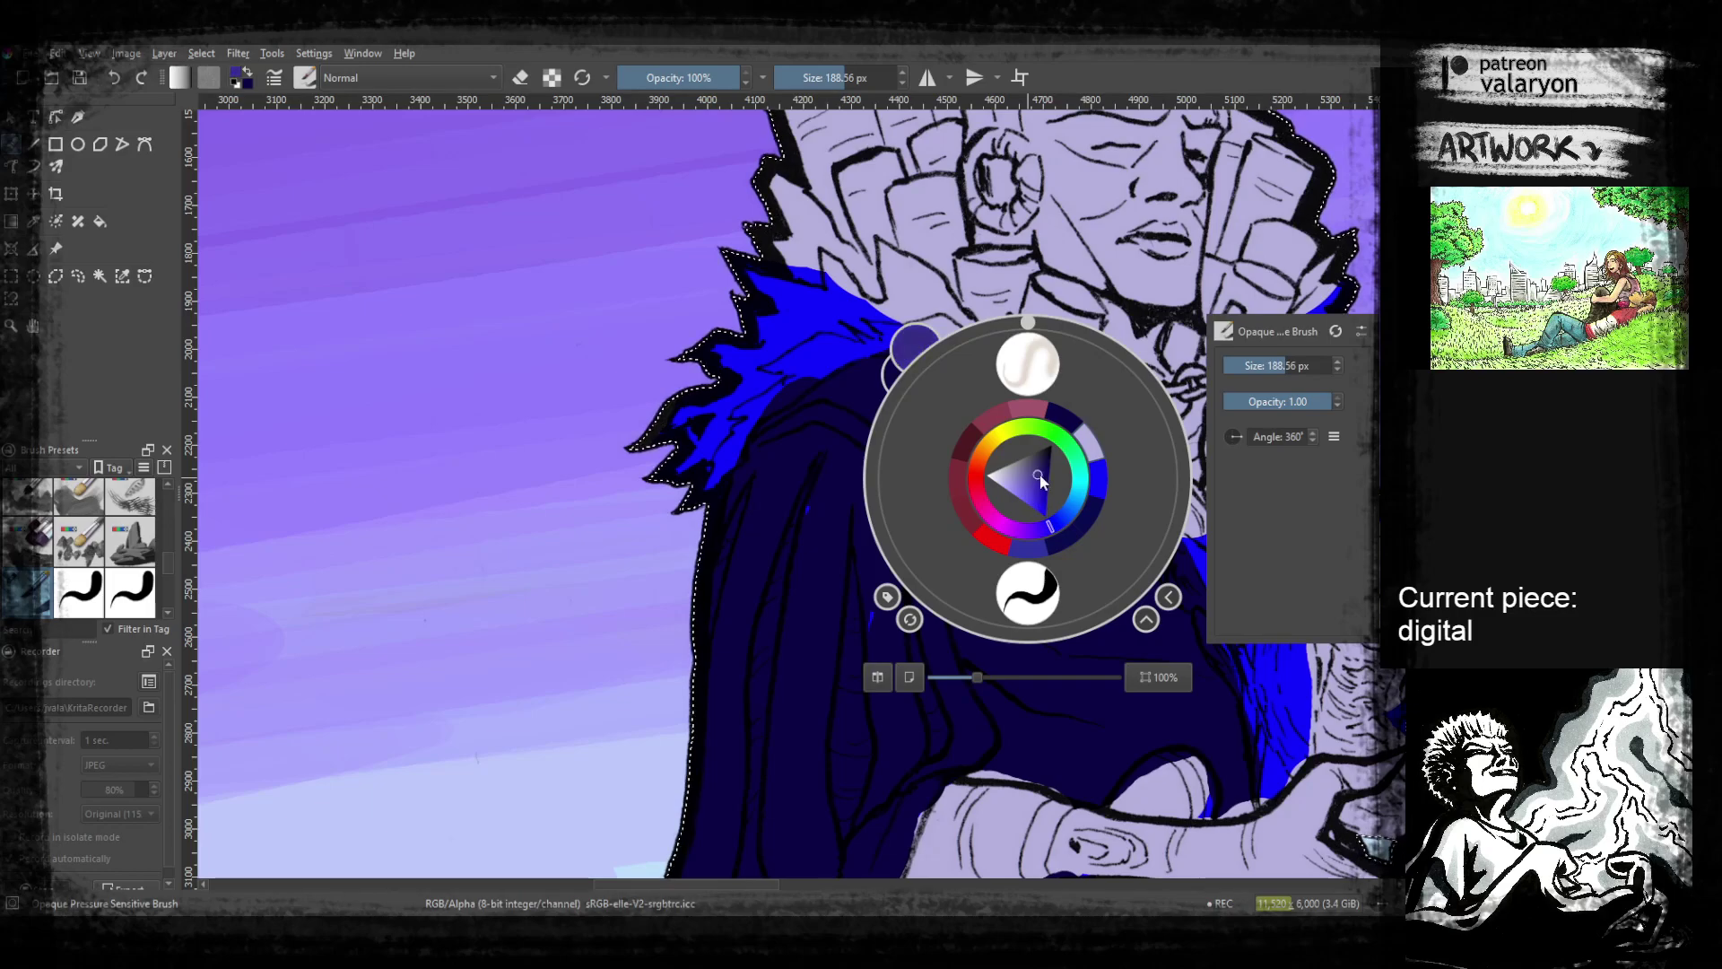
{"action": "left_click", "coordinate": [1035, 524]}
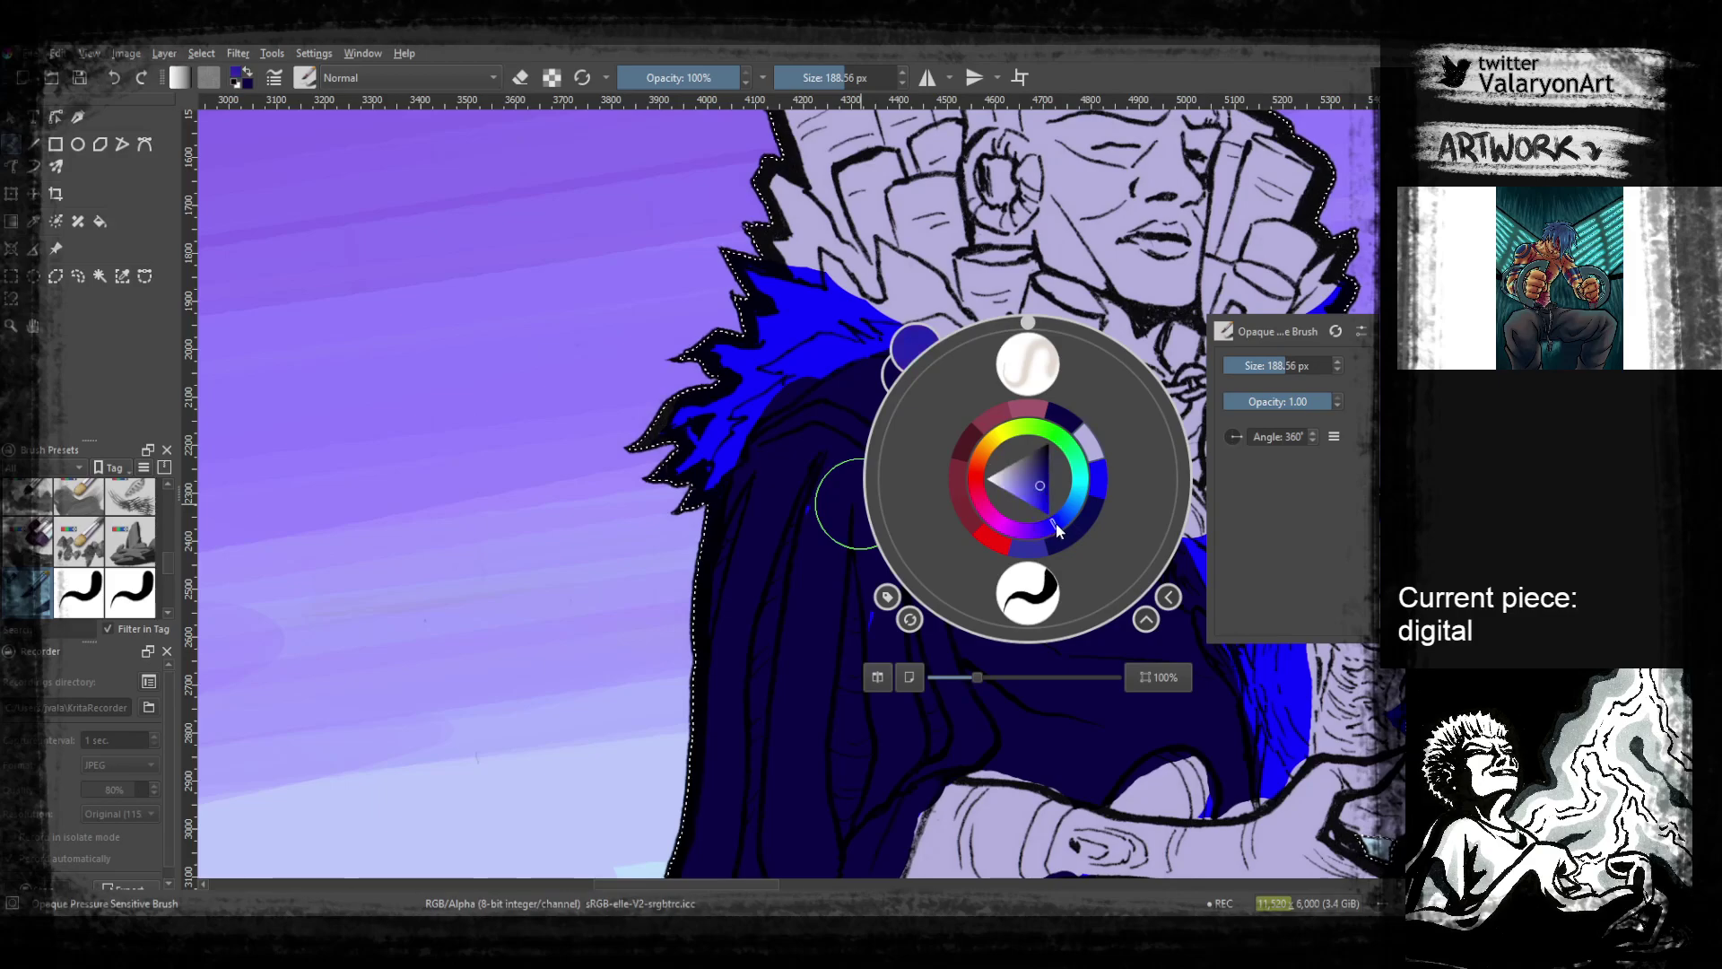
{"action": "left_click", "coordinate": [818, 530]}
{"action": "left_click_drag", "start_coordinate": [810, 592], "coordinate": [825, 450]}
{"action": "left_click", "coordinate": [705, 83]}
{"action": "left_click_drag", "start_coordinate": [811, 350], "coordinate": [784, 476]}
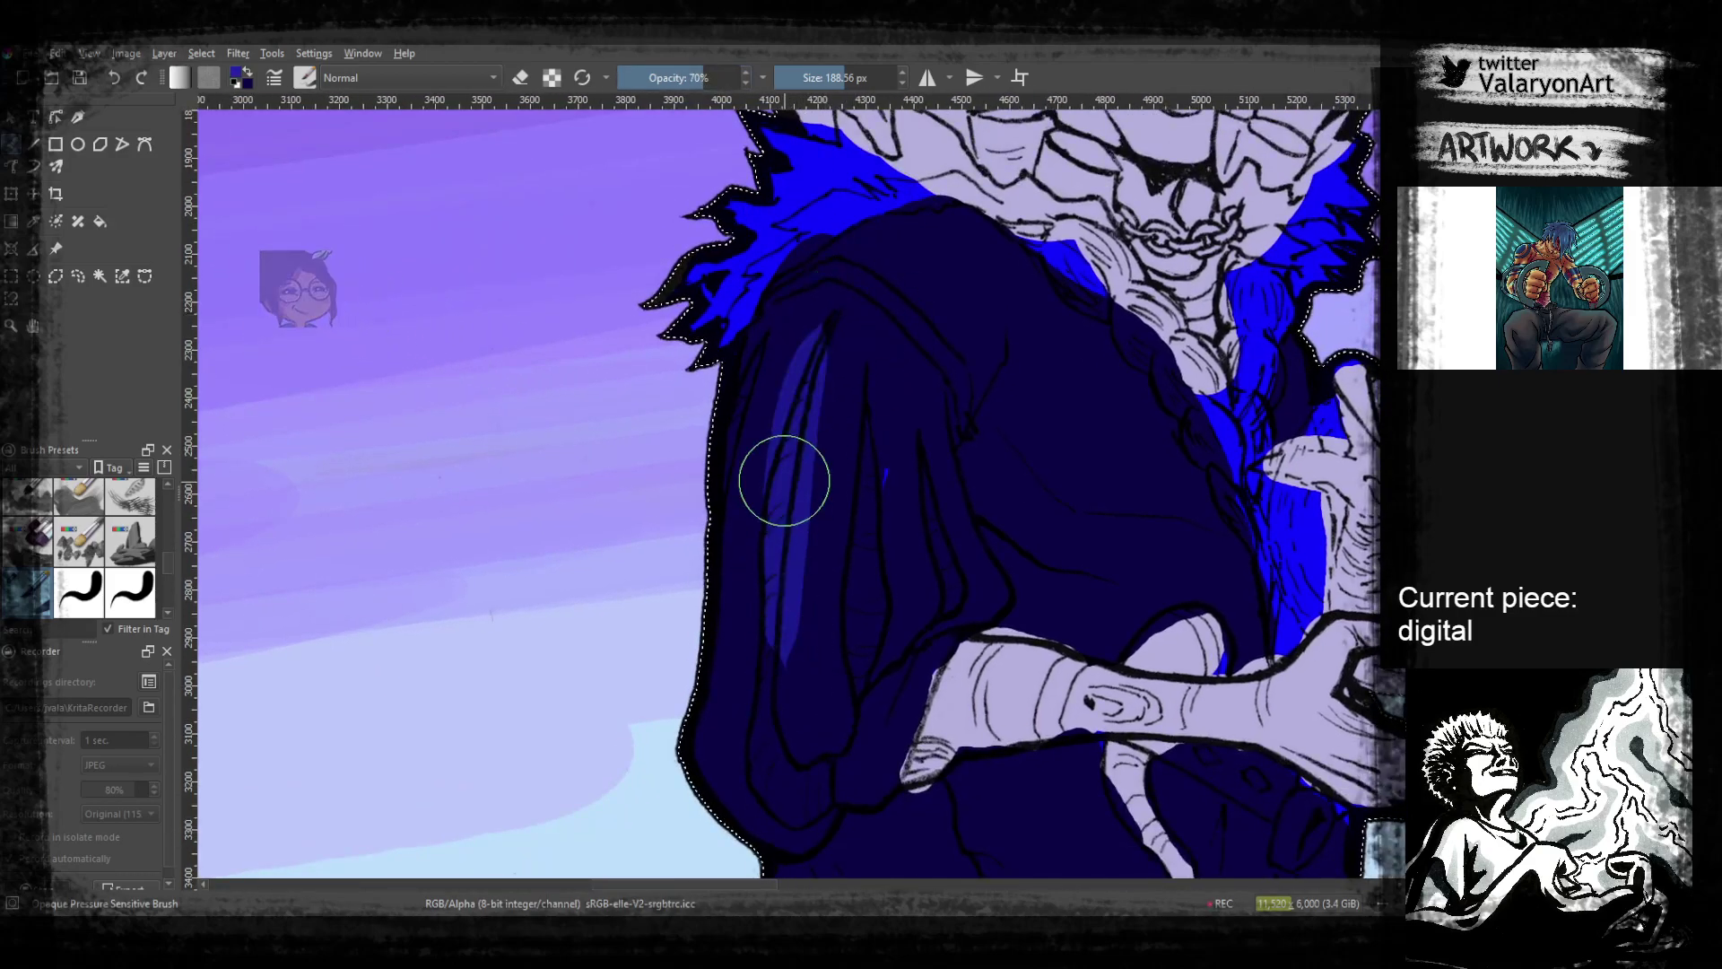
{"action": "key", "text": "ctrl+z"}
Paint indigo highlights along the folds of the sleeve with a 122.40 px brush
{"action": "mouse_move", "coordinate": [821, 331]}
{"action": "left_mouse_down"}
{"action": "mouse_move", "coordinate": [761, 657]}
{"action": "mouse_move", "coordinate": [783, 457]}
{"action": "mouse_move", "coordinate": [768, 782]}
{"action": "left_mouse_up"}
{"action": "left_click_drag", "start_coordinate": [768, 772], "coordinate": [761, 628]}
{"action": "left_click_drag", "start_coordinate": [771, 466], "coordinate": [760, 583]}
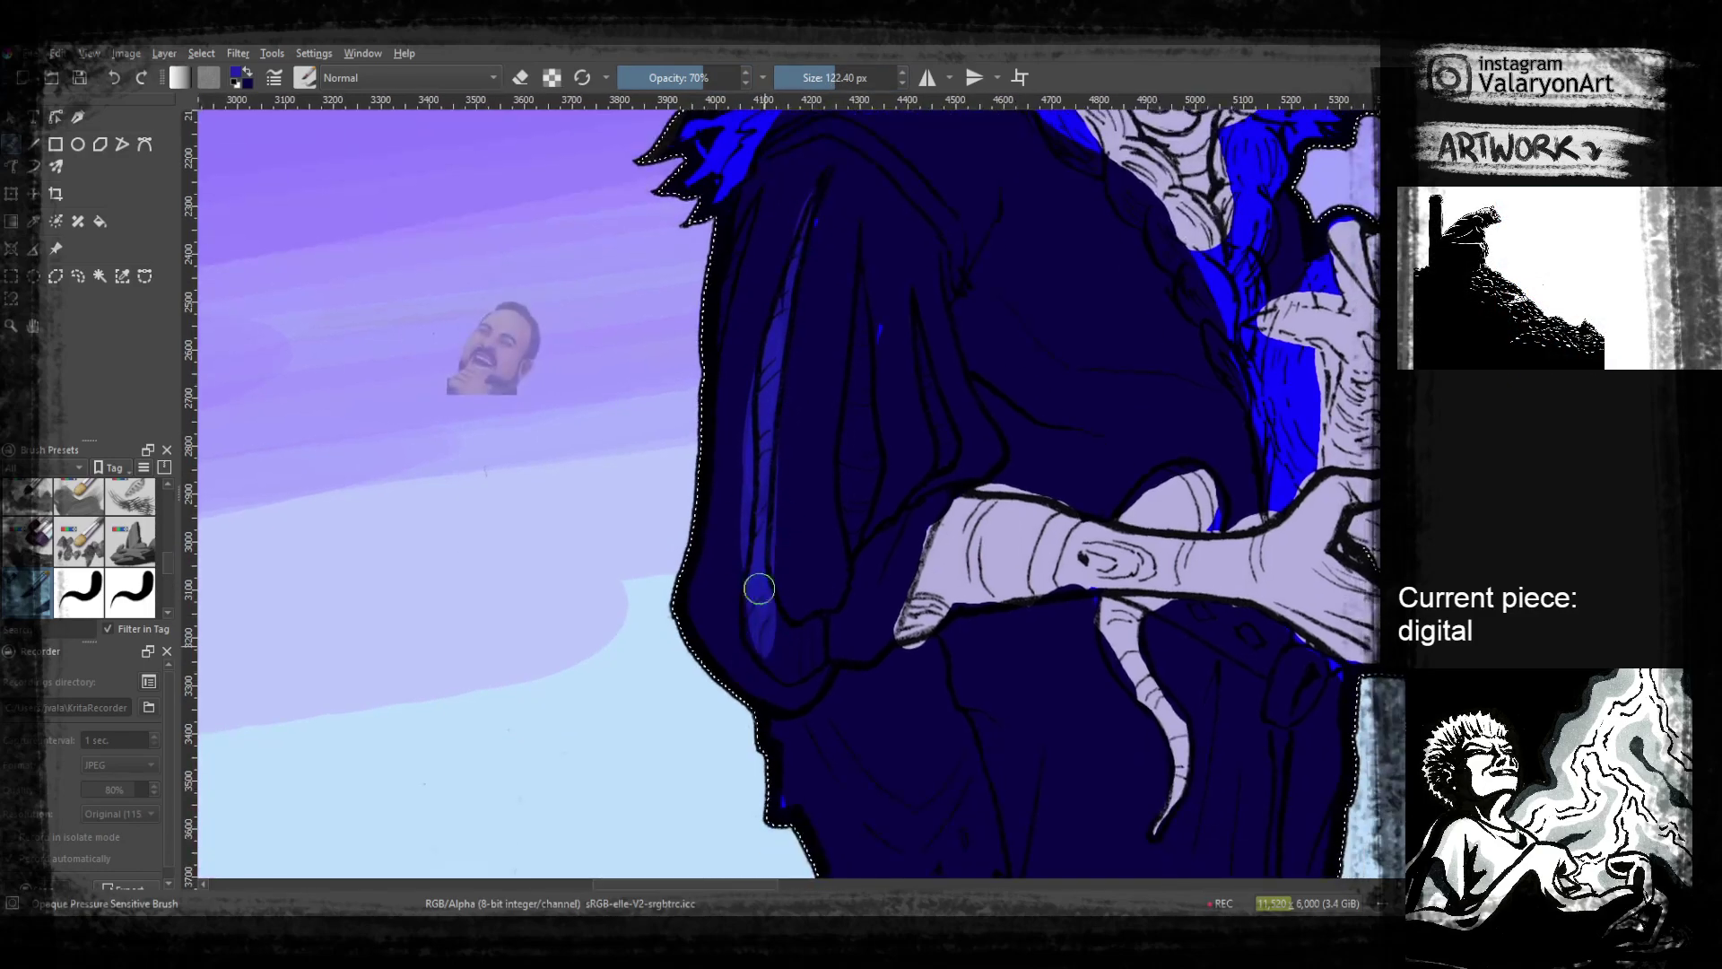
{"action": "scroll", "coordinate": [811, 642], "scroll_direction": "up", "scroll_amount": 3}
{"action": "left_click_drag", "start_coordinate": [839, 414], "coordinate": [847, 714]}
{"action": "mouse_move", "coordinate": [895, 491]}
{"action": "left_mouse_down"}
{"action": "mouse_move", "coordinate": [918, 637]}
{"action": "mouse_move", "coordinate": [902, 512]}
{"action": "mouse_move", "coordinate": [918, 570]}
{"action": "left_mouse_up"}
{"action": "left_click_drag", "start_coordinate": [898, 709], "coordinate": [923, 616]}
{"action": "left_click_drag", "start_coordinate": [816, 430], "coordinate": [891, 569]}
{"action": "left_click_drag", "start_coordinate": [832, 423], "coordinate": [809, 556]}
{"action": "left_click_drag", "start_coordinate": [875, 492], "coordinate": [716, 592]}
{"action": "mouse_move", "coordinate": [900, 473]}
{"action": "left_mouse_down"}
{"action": "mouse_move", "coordinate": [831, 515]}
{"action": "mouse_move", "coordinate": [777, 609]}
{"action": "left_mouse_up"}
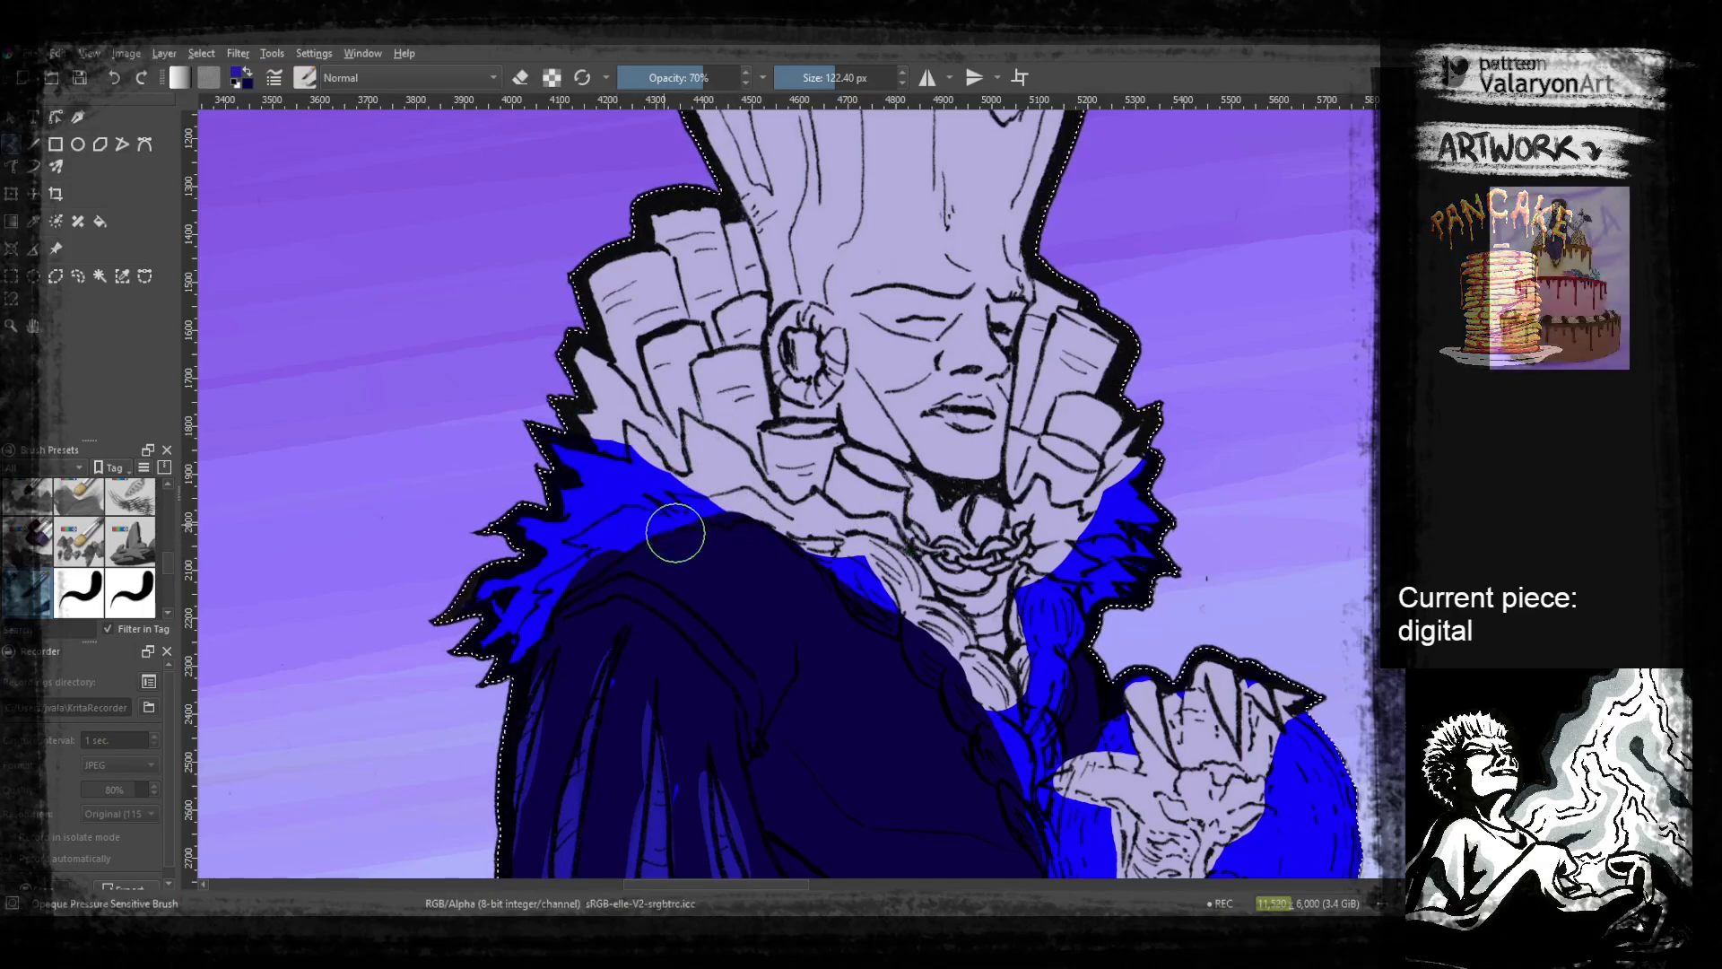
Choose a lighter violet blue and paint highlights over the jagged fur collar on both shoulders
{"action": "right_click", "coordinate": [902, 400]}
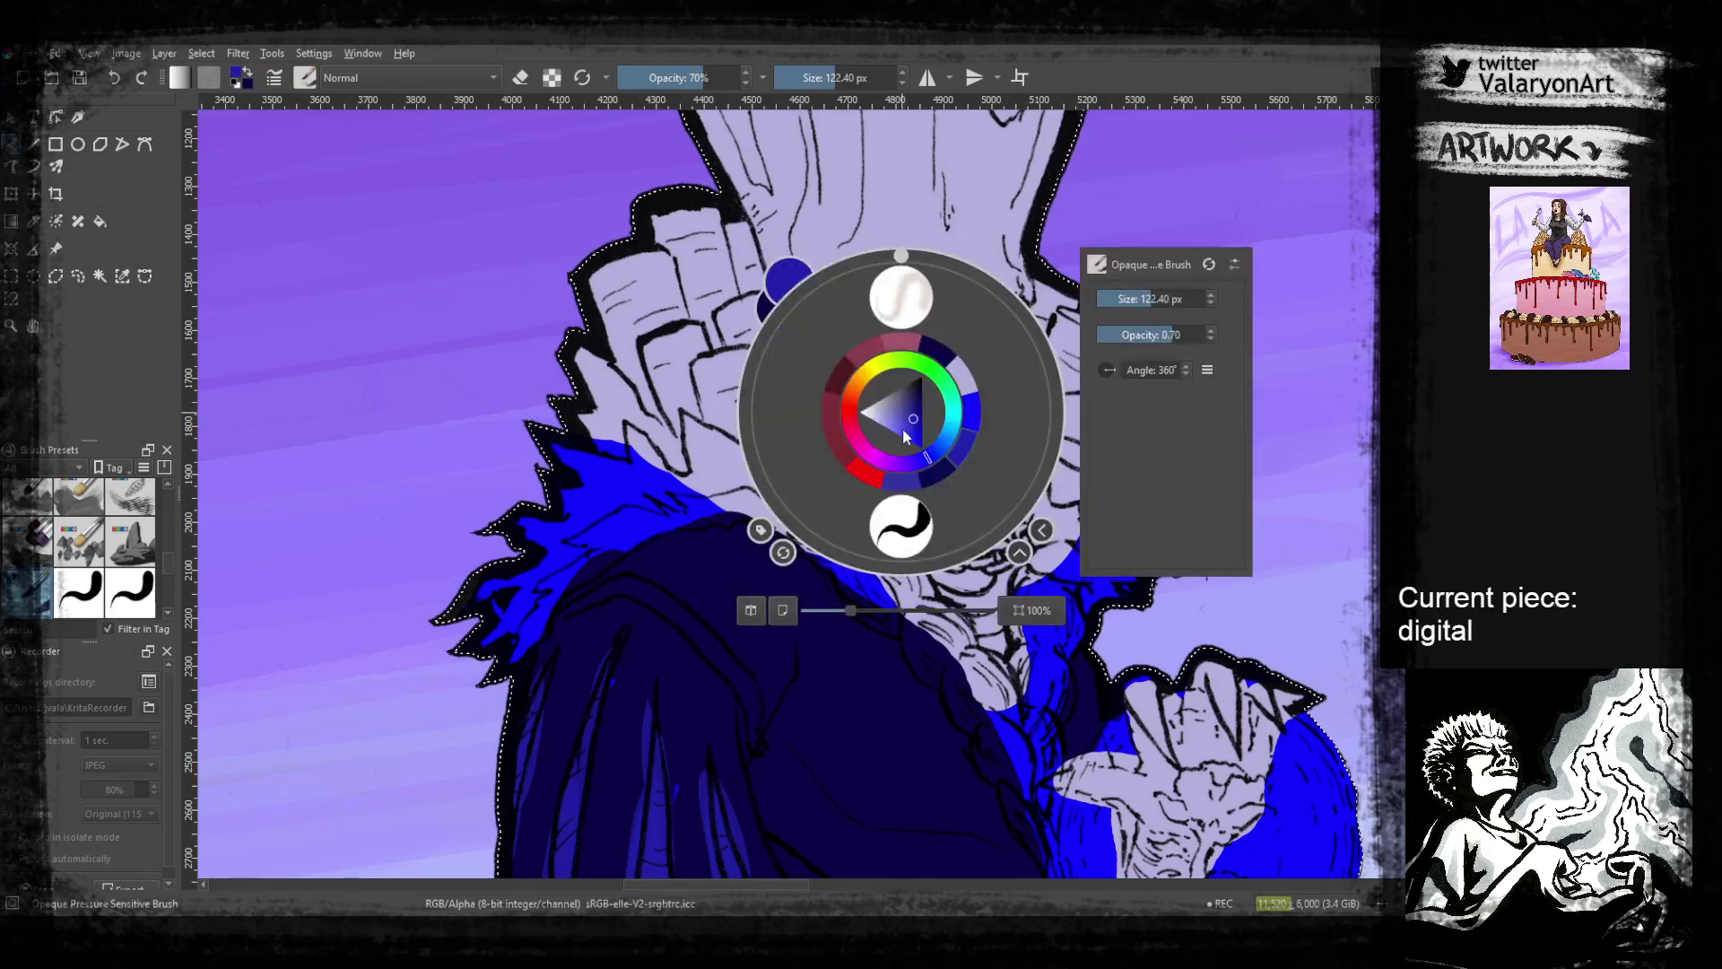
{"action": "left_click", "coordinate": [823, 585]}
{"action": "mouse_move", "coordinate": [652, 503]}
{"action": "left_mouse_down"}
{"action": "mouse_move", "coordinate": [556, 437]}
{"action": "mouse_move", "coordinate": [616, 448]}
{"action": "mouse_move", "coordinate": [695, 422]}
{"action": "mouse_move", "coordinate": [879, 581]}
{"action": "mouse_move", "coordinate": [790, 514]}
{"action": "mouse_move", "coordinate": [870, 527]}
{"action": "left_mouse_up"}
{"action": "left_click_drag", "start_coordinate": [1023, 456], "coordinate": [987, 501]}
{"action": "mouse_move", "coordinate": [1052, 581]}
{"action": "left_mouse_down"}
{"action": "mouse_move", "coordinate": [1011, 598]}
{"action": "mouse_move", "coordinate": [1007, 563]}
{"action": "mouse_move", "coordinate": [1019, 595]}
{"action": "mouse_move", "coordinate": [1073, 546]}
{"action": "mouse_move", "coordinate": [1096, 502]}
{"action": "left_mouse_up"}
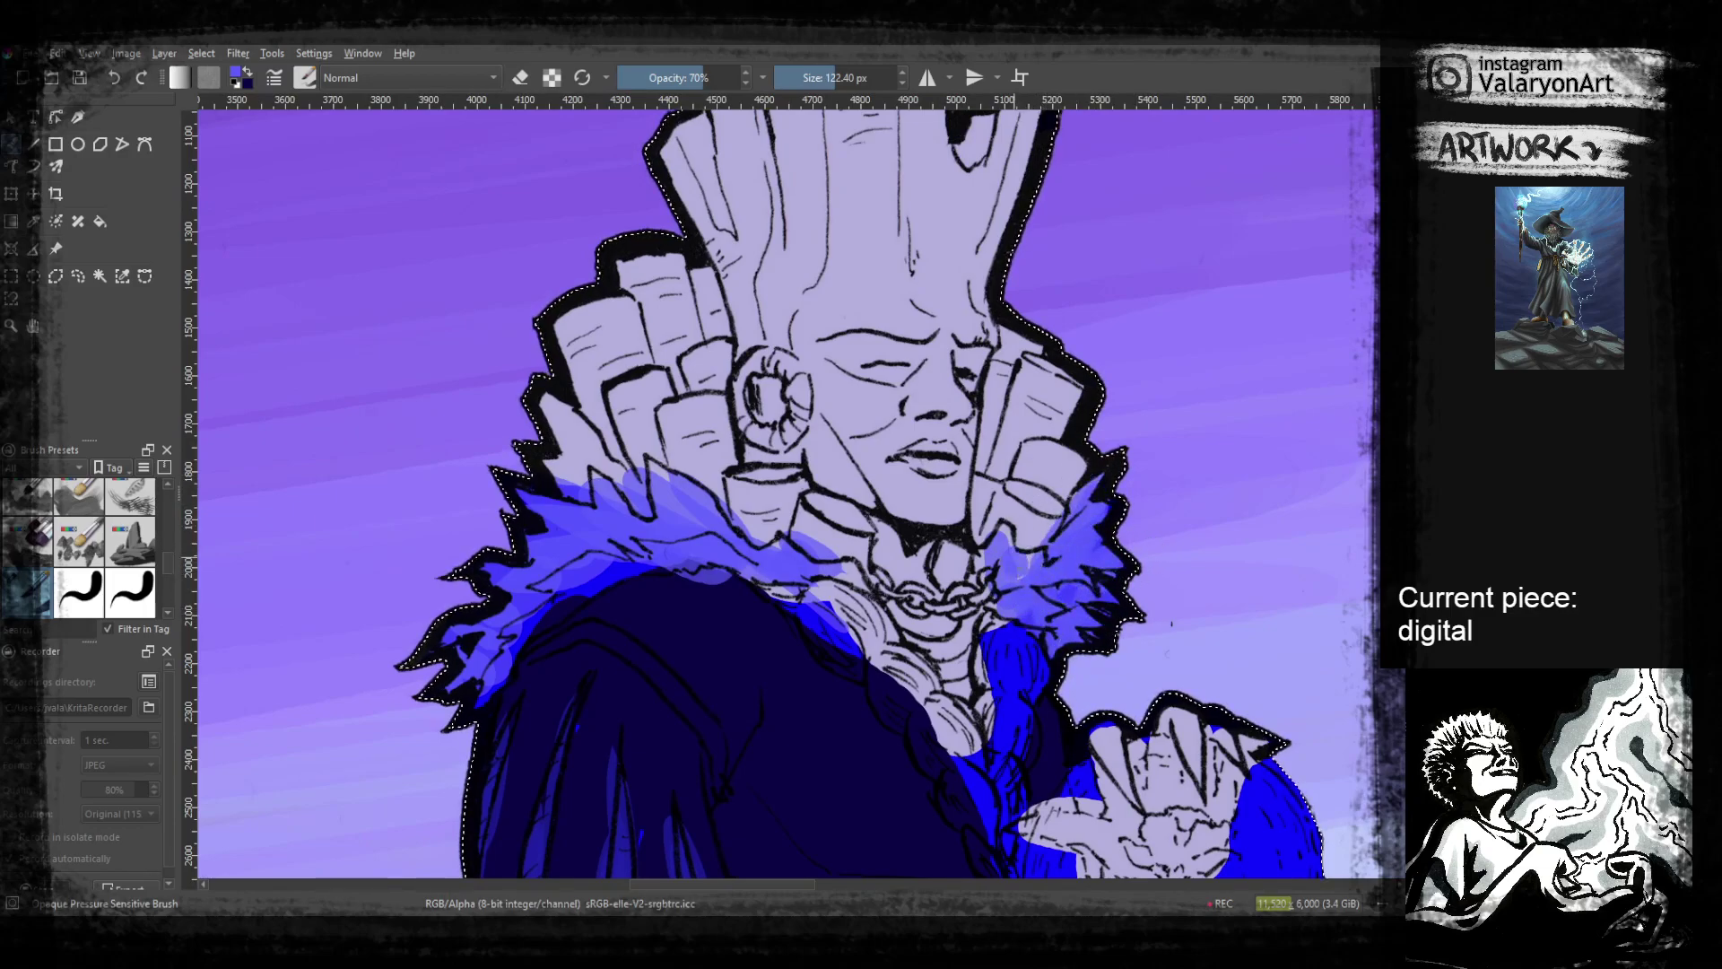
{"action": "left_click_drag", "start_coordinate": [1004, 531], "coordinate": [993, 592]}
{"action": "left_click_drag", "start_coordinate": [1046, 386], "coordinate": [990, 440]}
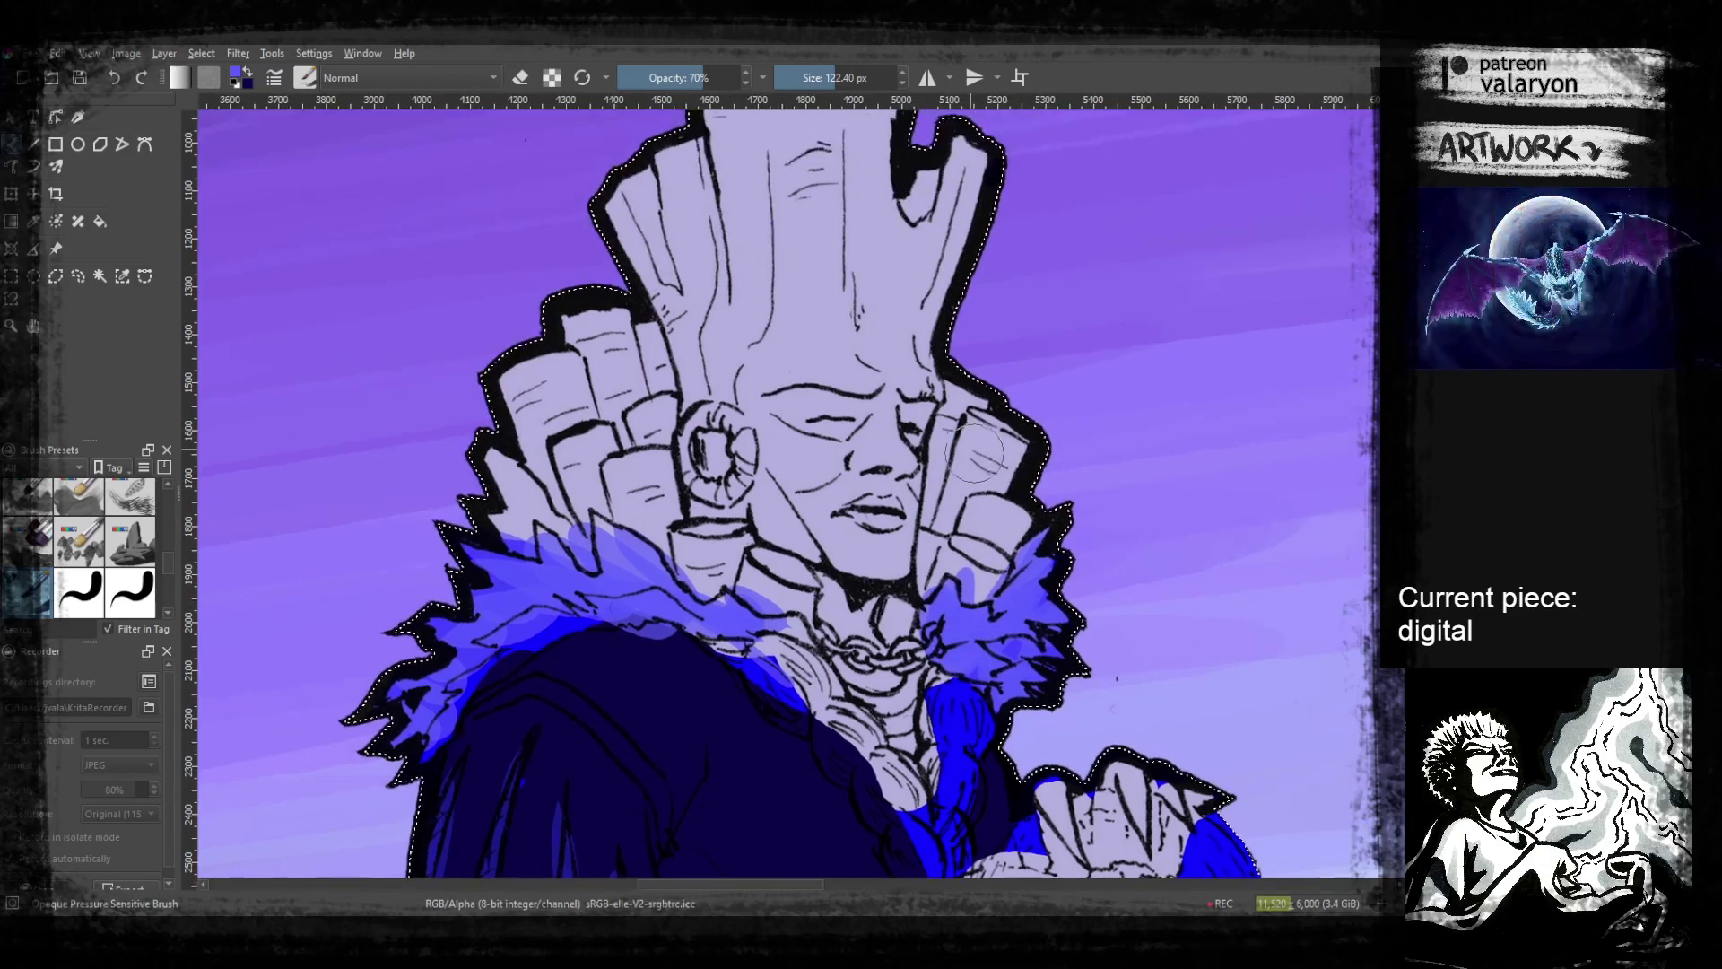
Choose a pale periwinkle and tint the slab-like collar pieces on both sides of the head
{"action": "right_click", "coordinate": [977, 458]}
{"action": "left_click", "coordinate": [960, 469]}
{"action": "right_click", "coordinate": [961, 470]}
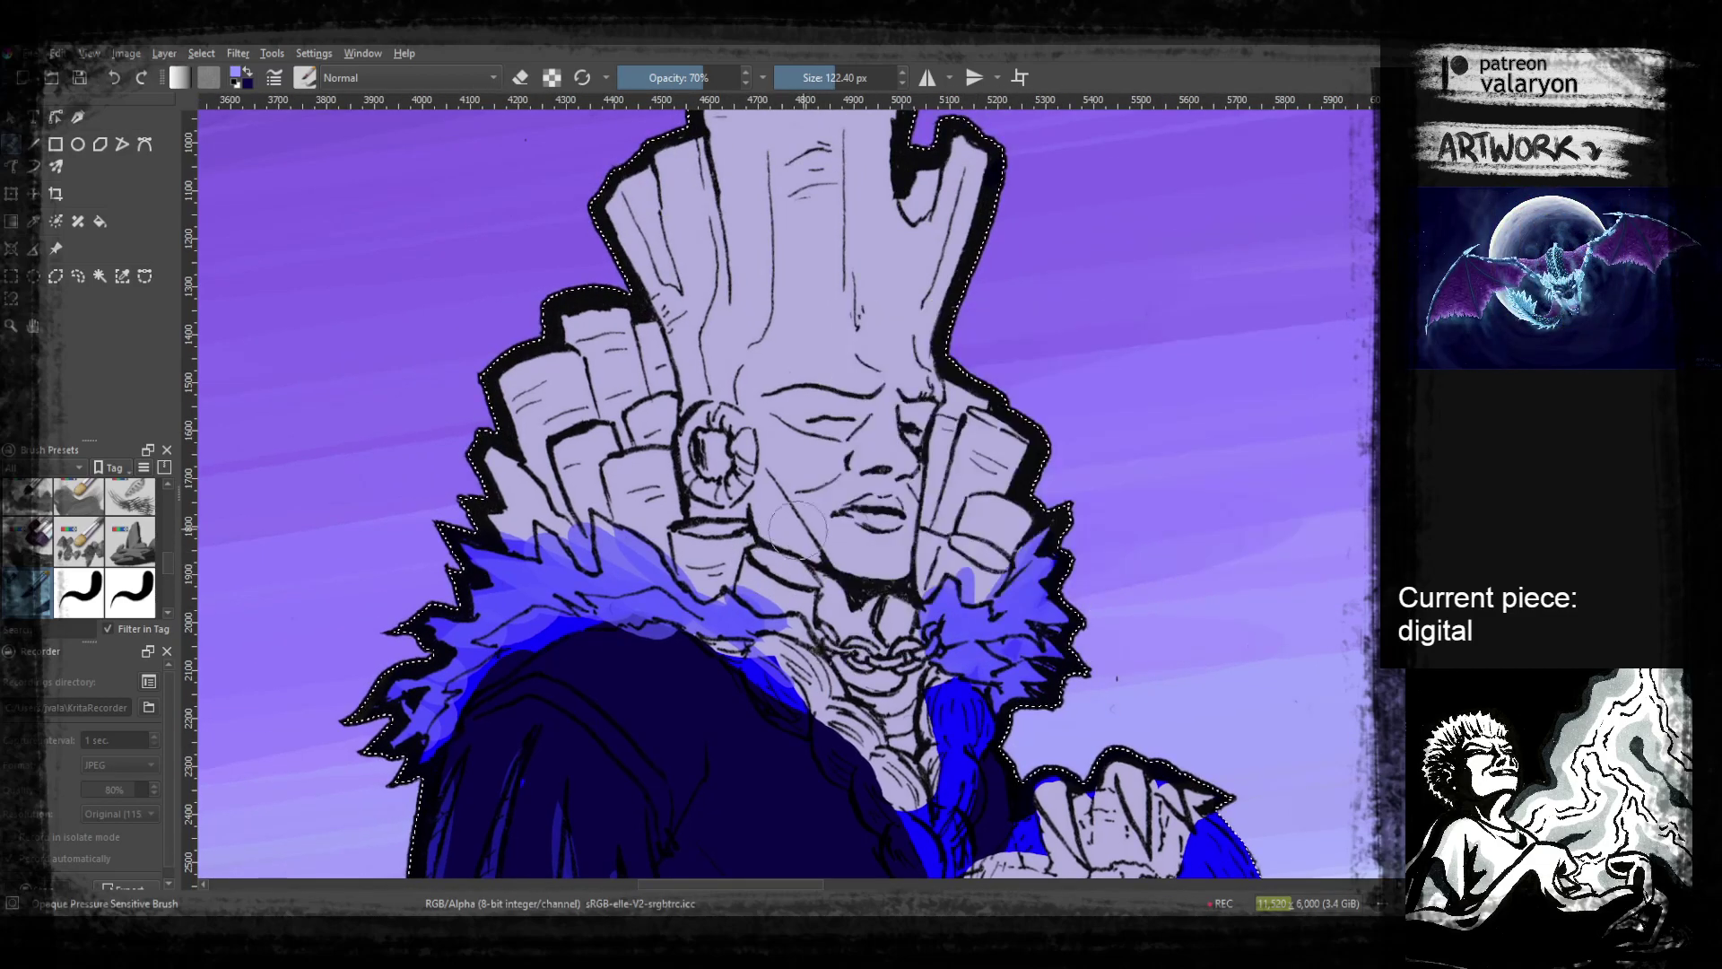
{"action": "mouse_move", "coordinate": [978, 574]}
{"action": "left_mouse_down"}
{"action": "mouse_move", "coordinate": [1002, 489]}
{"action": "mouse_move", "coordinate": [953, 435]}
{"action": "mouse_move", "coordinate": [971, 500]}
{"action": "mouse_move", "coordinate": [1004, 450]}
{"action": "left_mouse_up"}
{"action": "left_click_drag", "start_coordinate": [837, 480], "coordinate": [968, 500]}
{"action": "mouse_move", "coordinate": [683, 499]}
{"action": "left_mouse_down"}
{"action": "mouse_move", "coordinate": [705, 526]}
{"action": "mouse_move", "coordinate": [700, 492]}
{"action": "mouse_move", "coordinate": [751, 502]}
{"action": "mouse_move", "coordinate": [772, 377]}
{"action": "mouse_move", "coordinate": [861, 601]}
{"action": "left_mouse_up"}
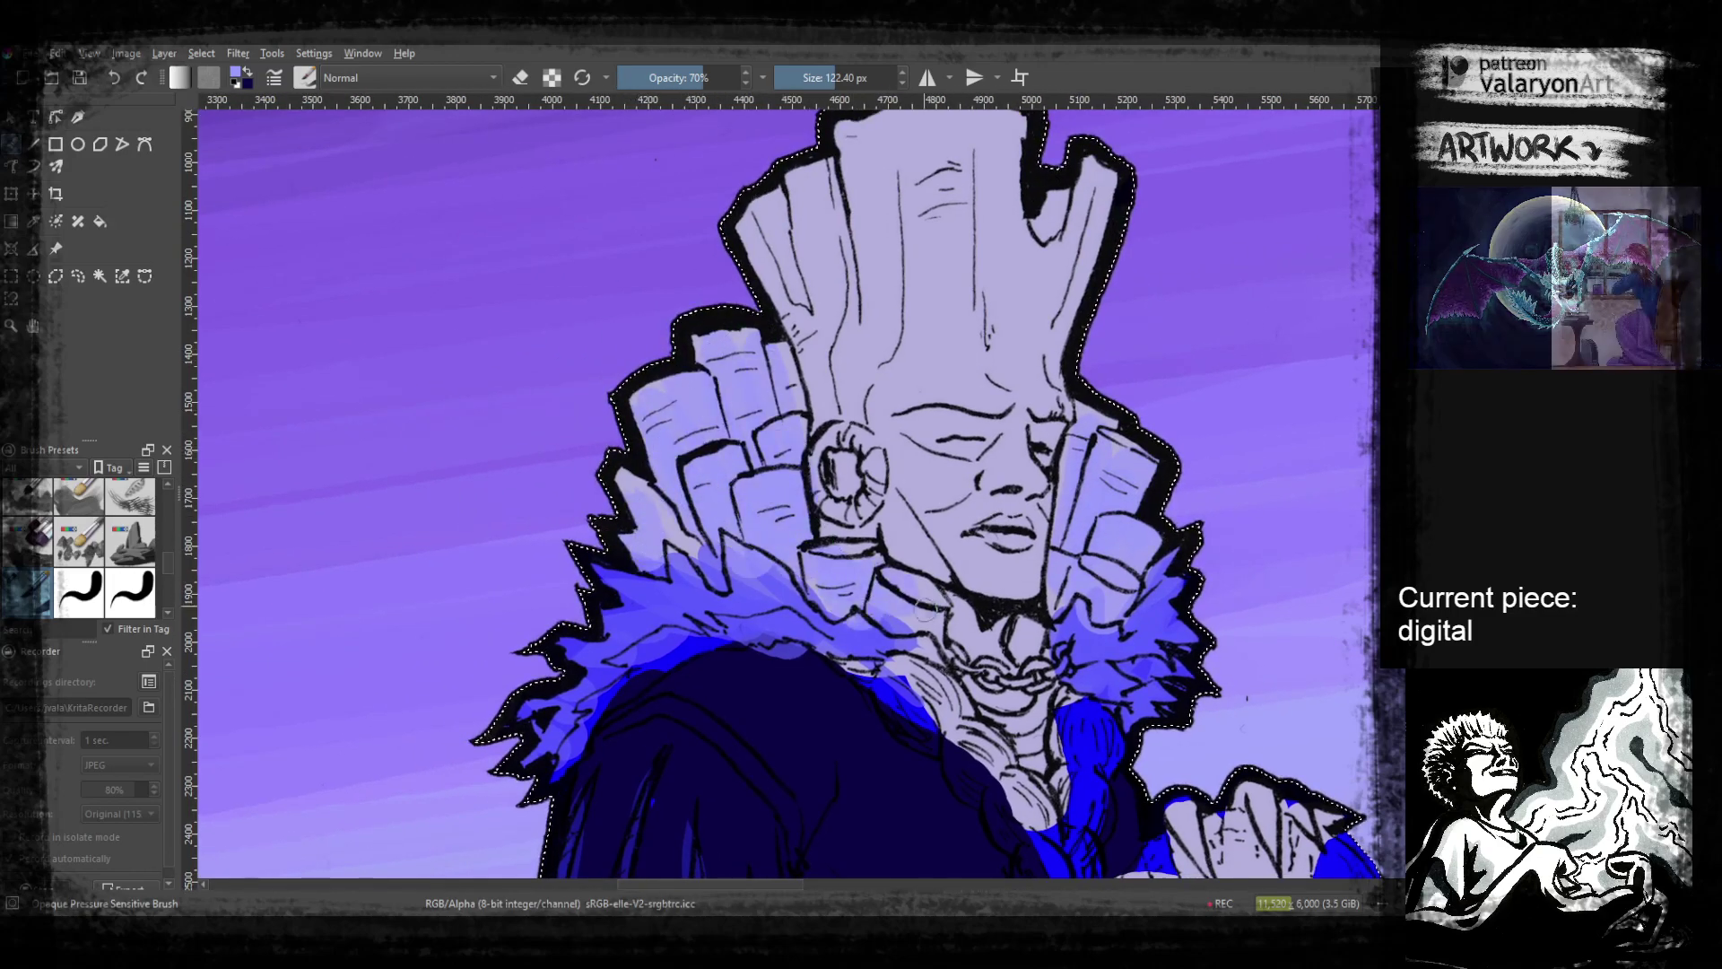
{"action": "left_click_drag", "start_coordinate": [882, 533], "coordinate": [870, 617]}
{"action": "right_click", "coordinate": [917, 535]}
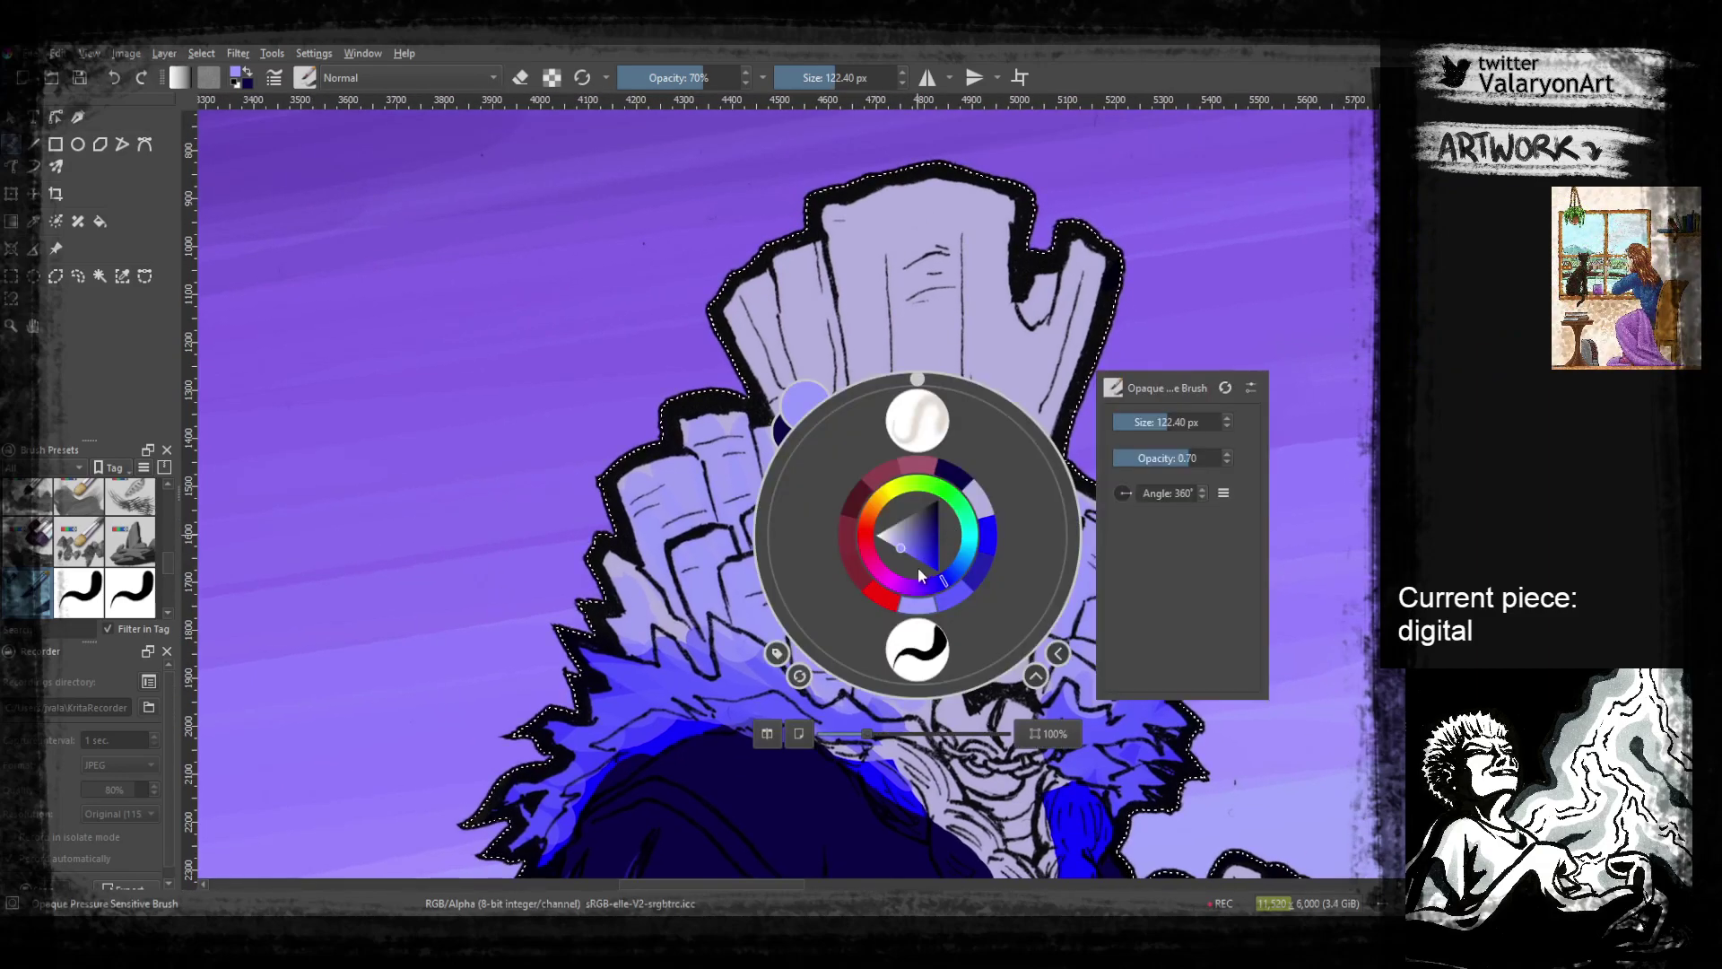
{"action": "left_click", "coordinate": [937, 513]}
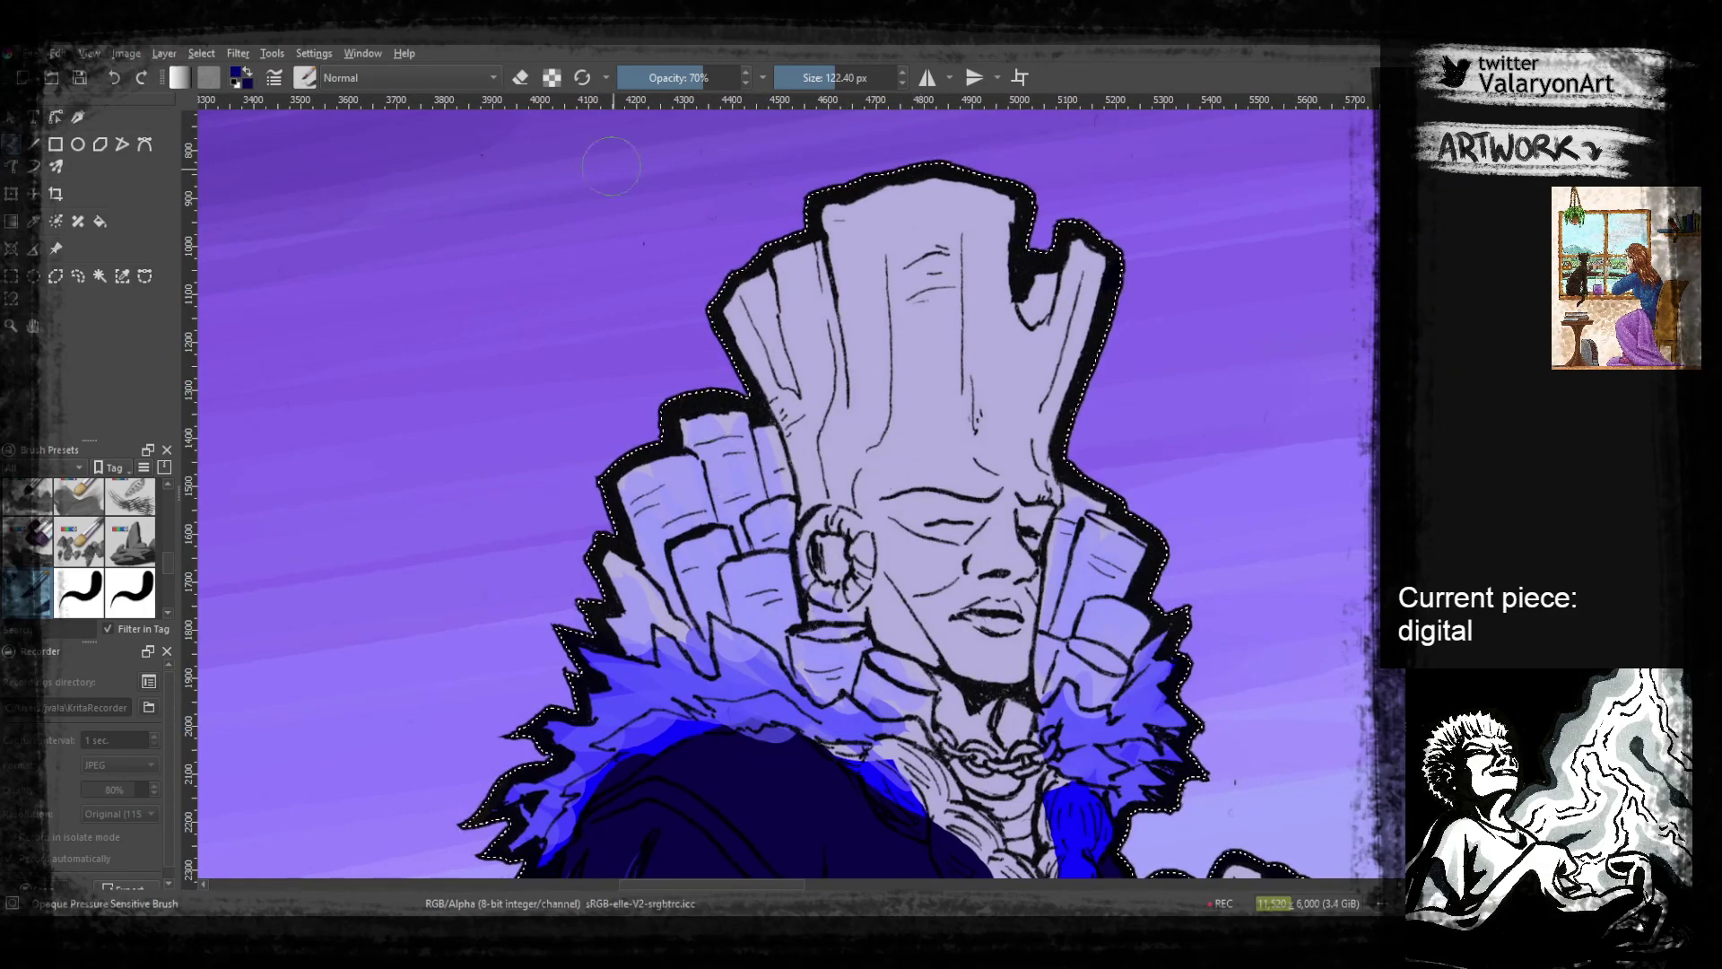
{"action": "right_click", "coordinate": [896, 558]}
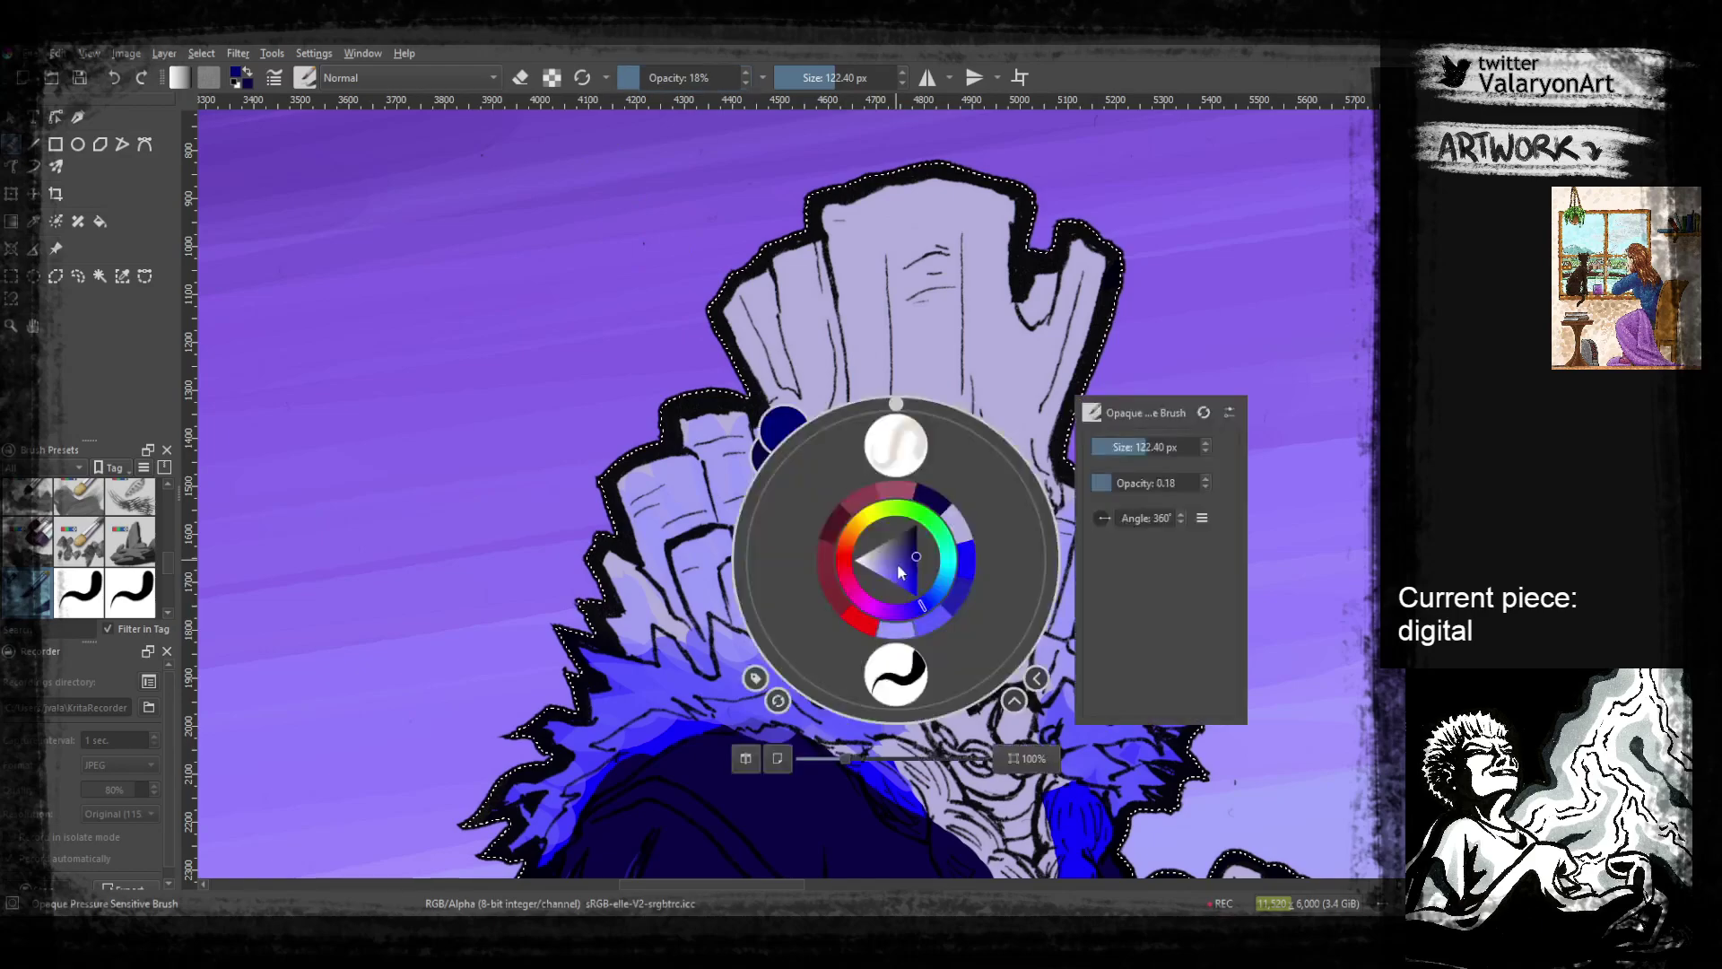
{"action": "left_click", "coordinate": [916, 348]}
{"action": "right_click", "coordinate": [914, 442]}
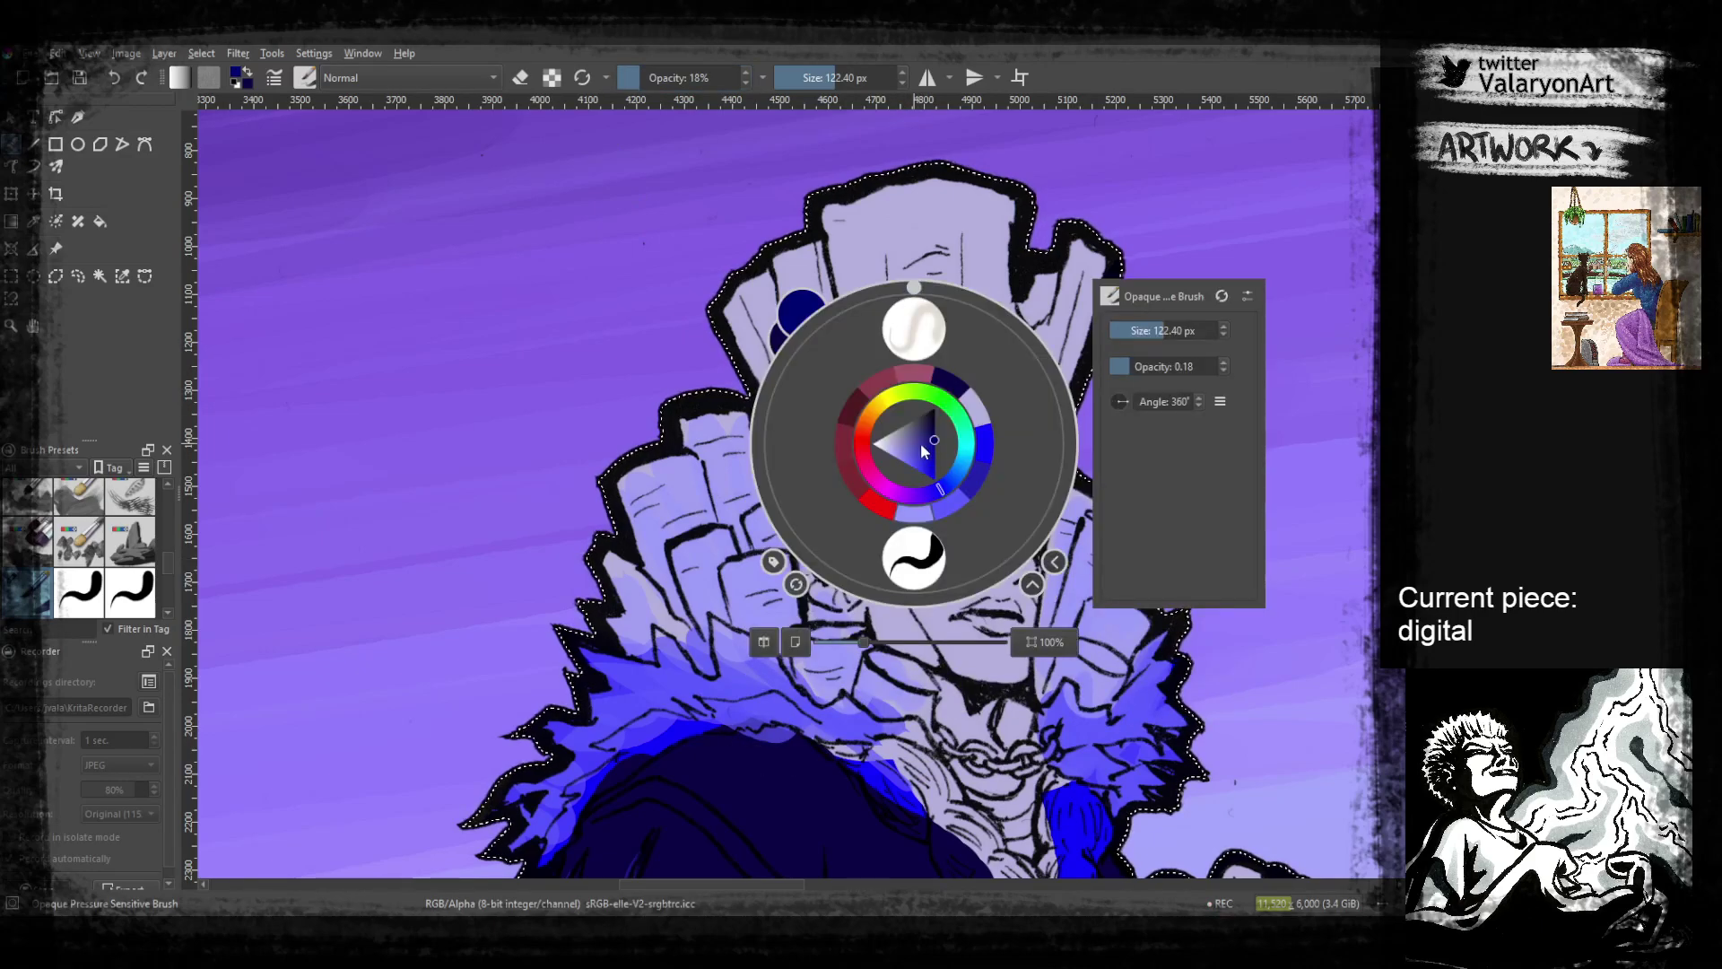
{"action": "left_click", "coordinate": [908, 447]}
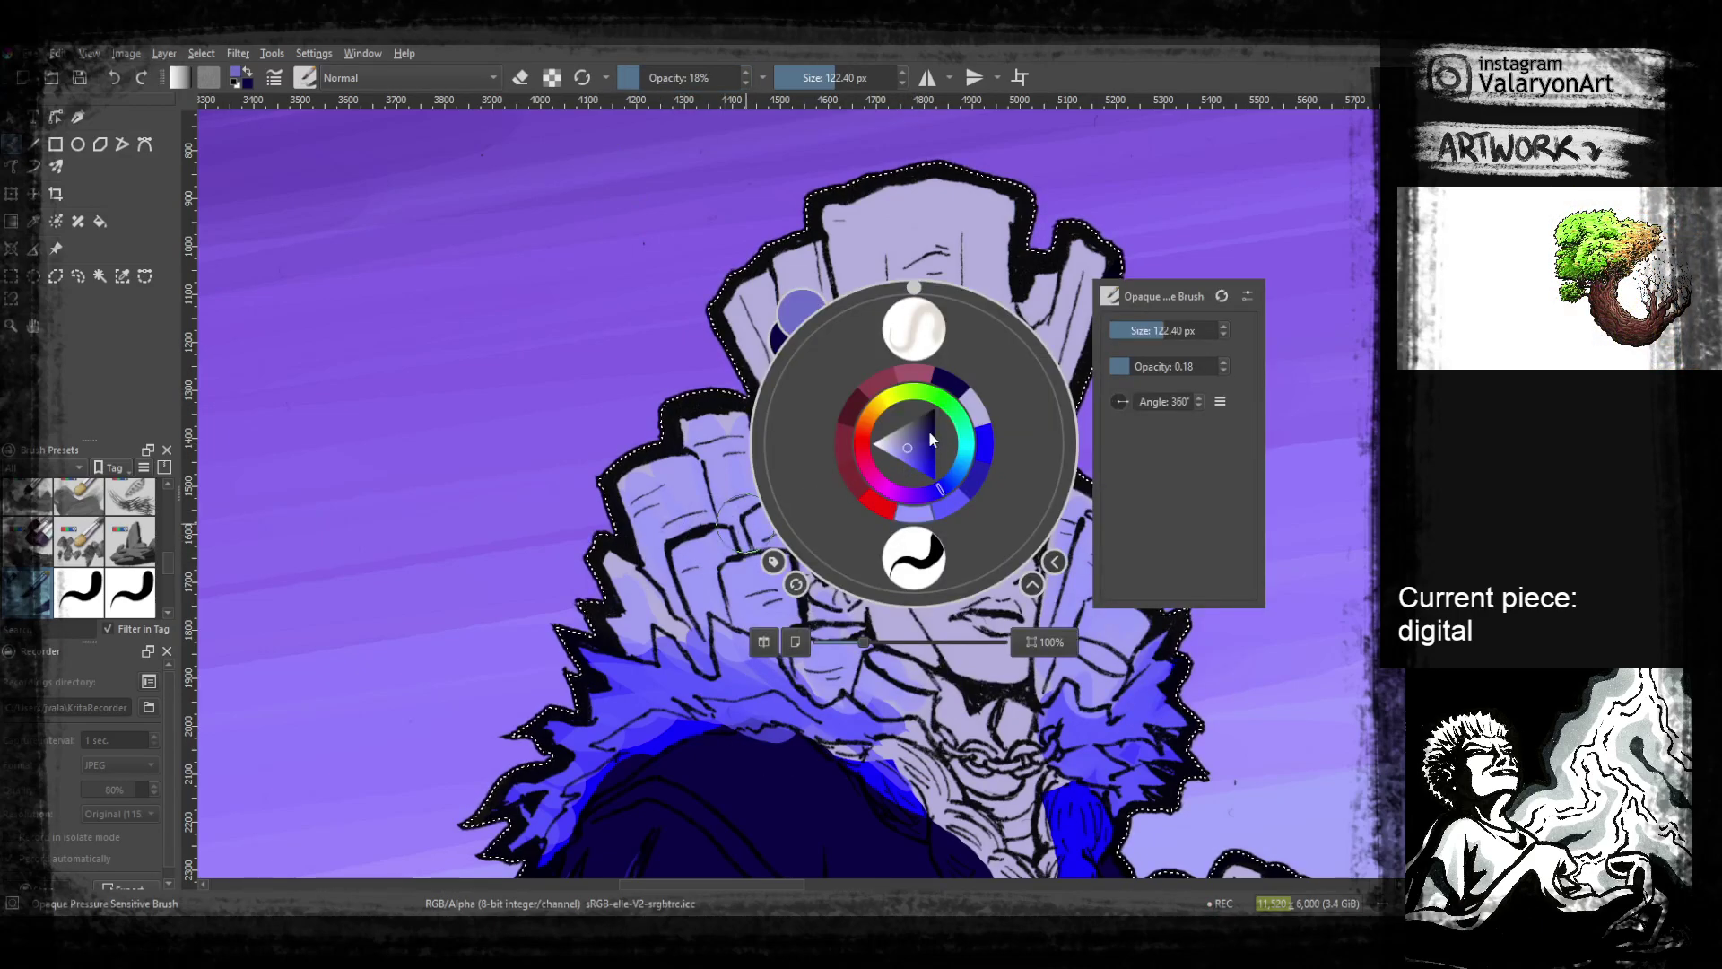
{"action": "left_click", "coordinate": [897, 274]}
Set a dark navy brush at 48% opacity and 85.52 px and shade the ear opening, cheek line and neck
{"action": "left_click", "coordinate": [939, 348], "text": "ctrl"}
{"action": "right_click", "coordinate": [932, 343]}
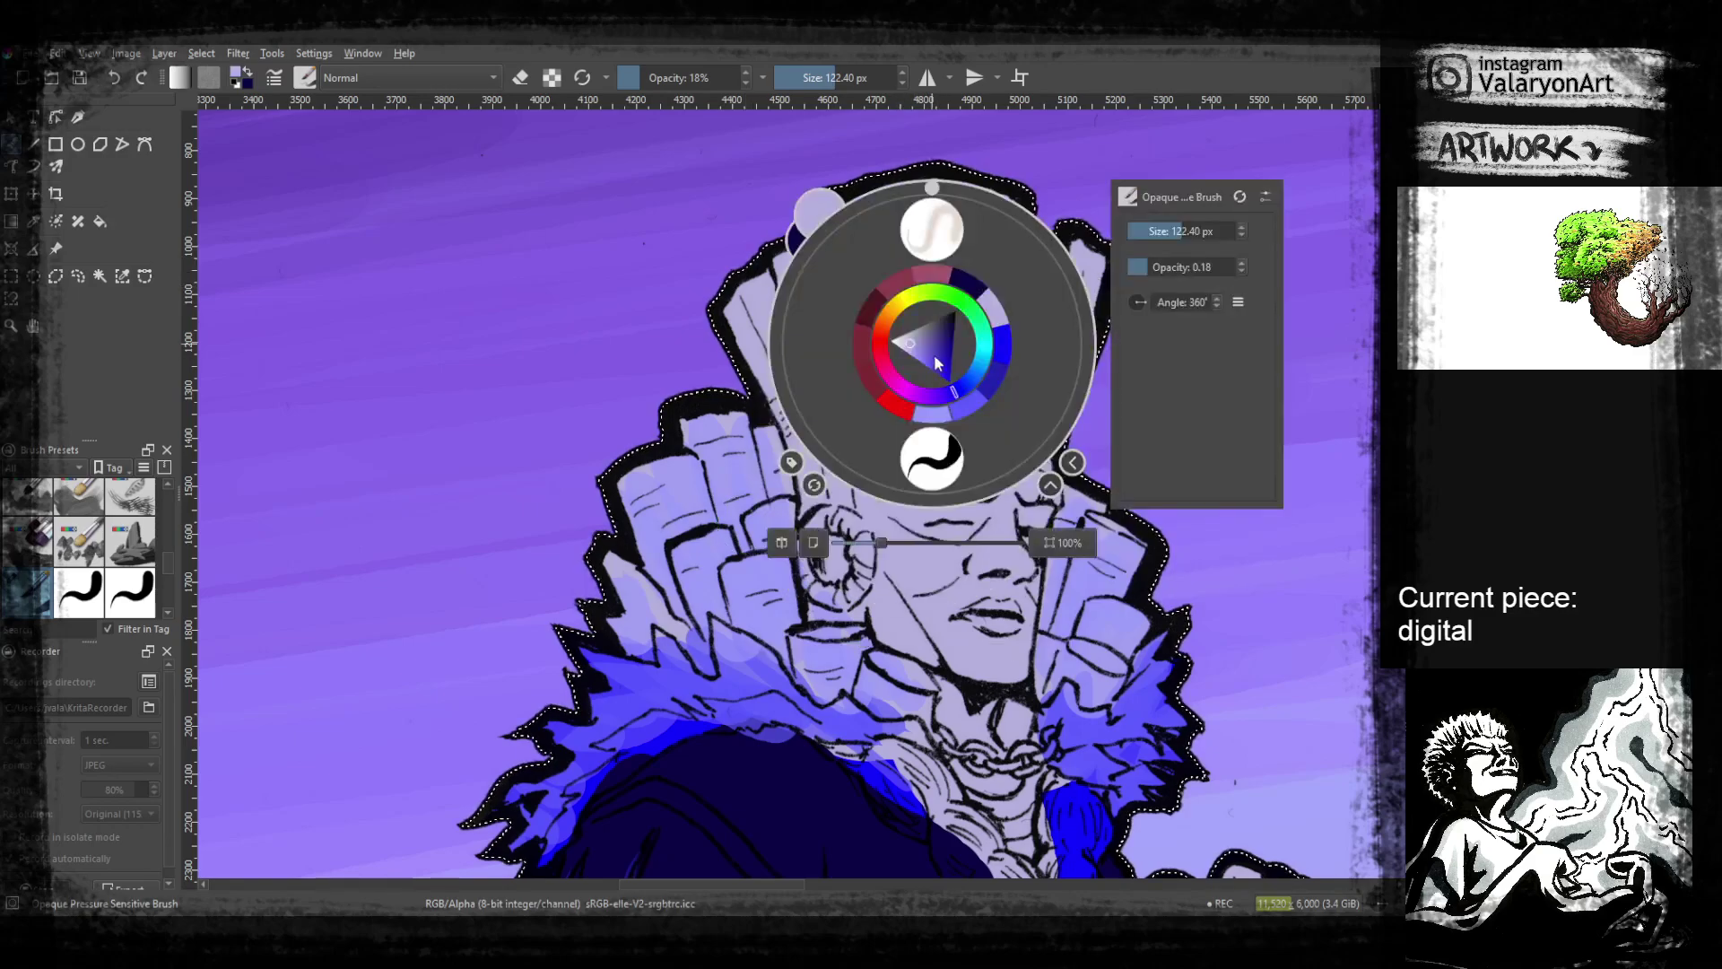
{"action": "left_click", "coordinate": [945, 327]}
{"action": "left_click", "coordinate": [870, 571]}
{"action": "left_click_drag", "start_coordinate": [868, 574], "coordinate": [819, 519]}
{"action": "mouse_move", "coordinate": [779, 495]}
{"action": "left_mouse_down"}
{"action": "mouse_move", "coordinate": [787, 527]}
{"action": "mouse_move", "coordinate": [845, 435]}
{"action": "mouse_move", "coordinate": [854, 529]}
{"action": "mouse_move", "coordinate": [897, 592]}
{"action": "mouse_move", "coordinate": [884, 581]}
{"action": "left_mouse_up"}
{"action": "left_click_drag", "start_coordinate": [884, 581], "coordinate": [910, 580]}
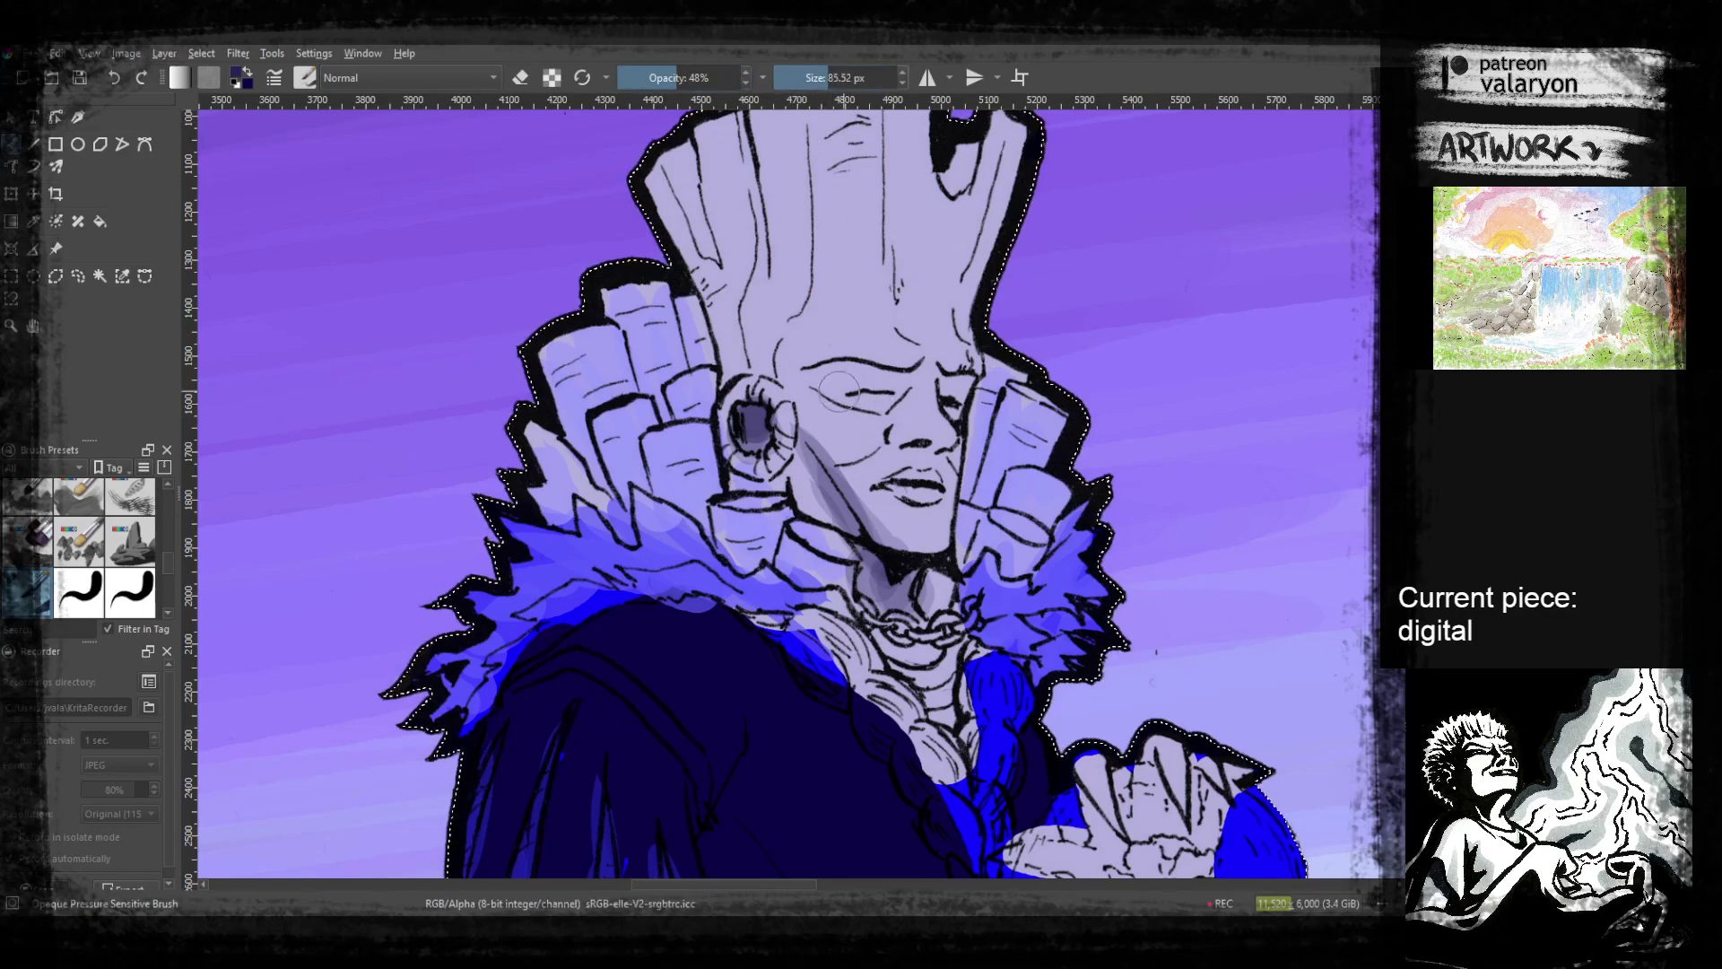
Shade the eye sockets, nose and area around the mouth and chin with the translucent dark navy
{"action": "mouse_move", "coordinate": [854, 370]}
{"action": "left_mouse_down"}
{"action": "mouse_move", "coordinate": [915, 386]}
{"action": "mouse_move", "coordinate": [879, 387]}
{"action": "left_mouse_up"}
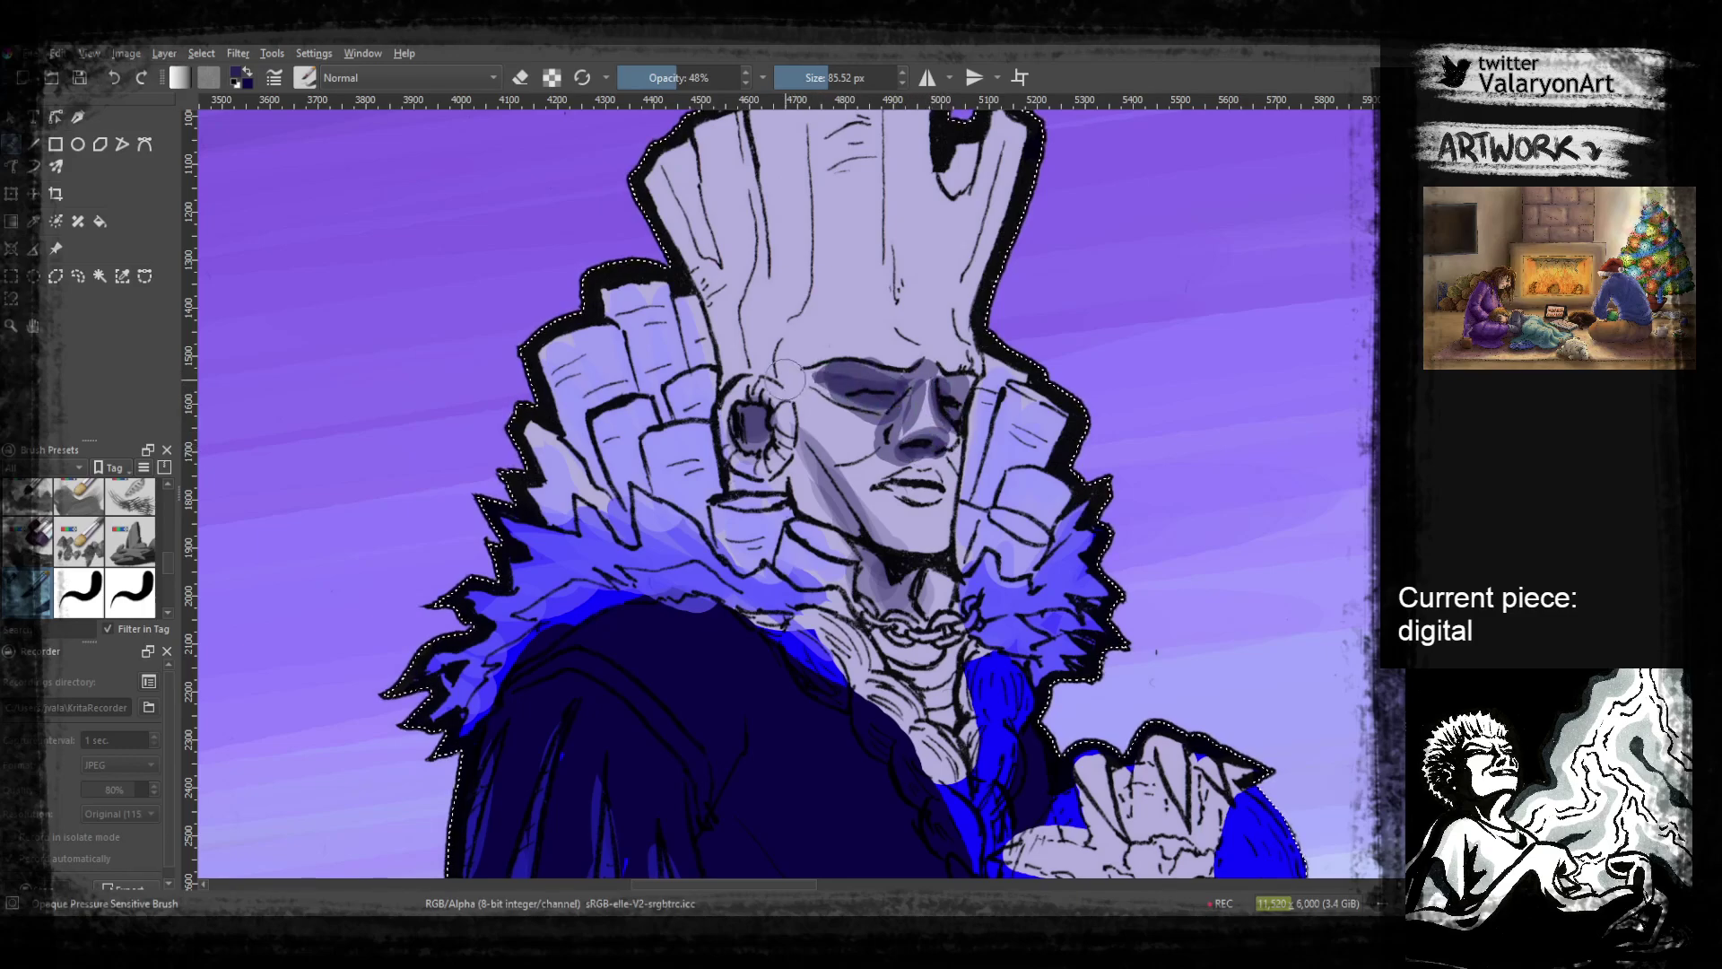
{"action": "left_click_drag", "start_coordinate": [786, 380], "coordinate": [891, 393]}
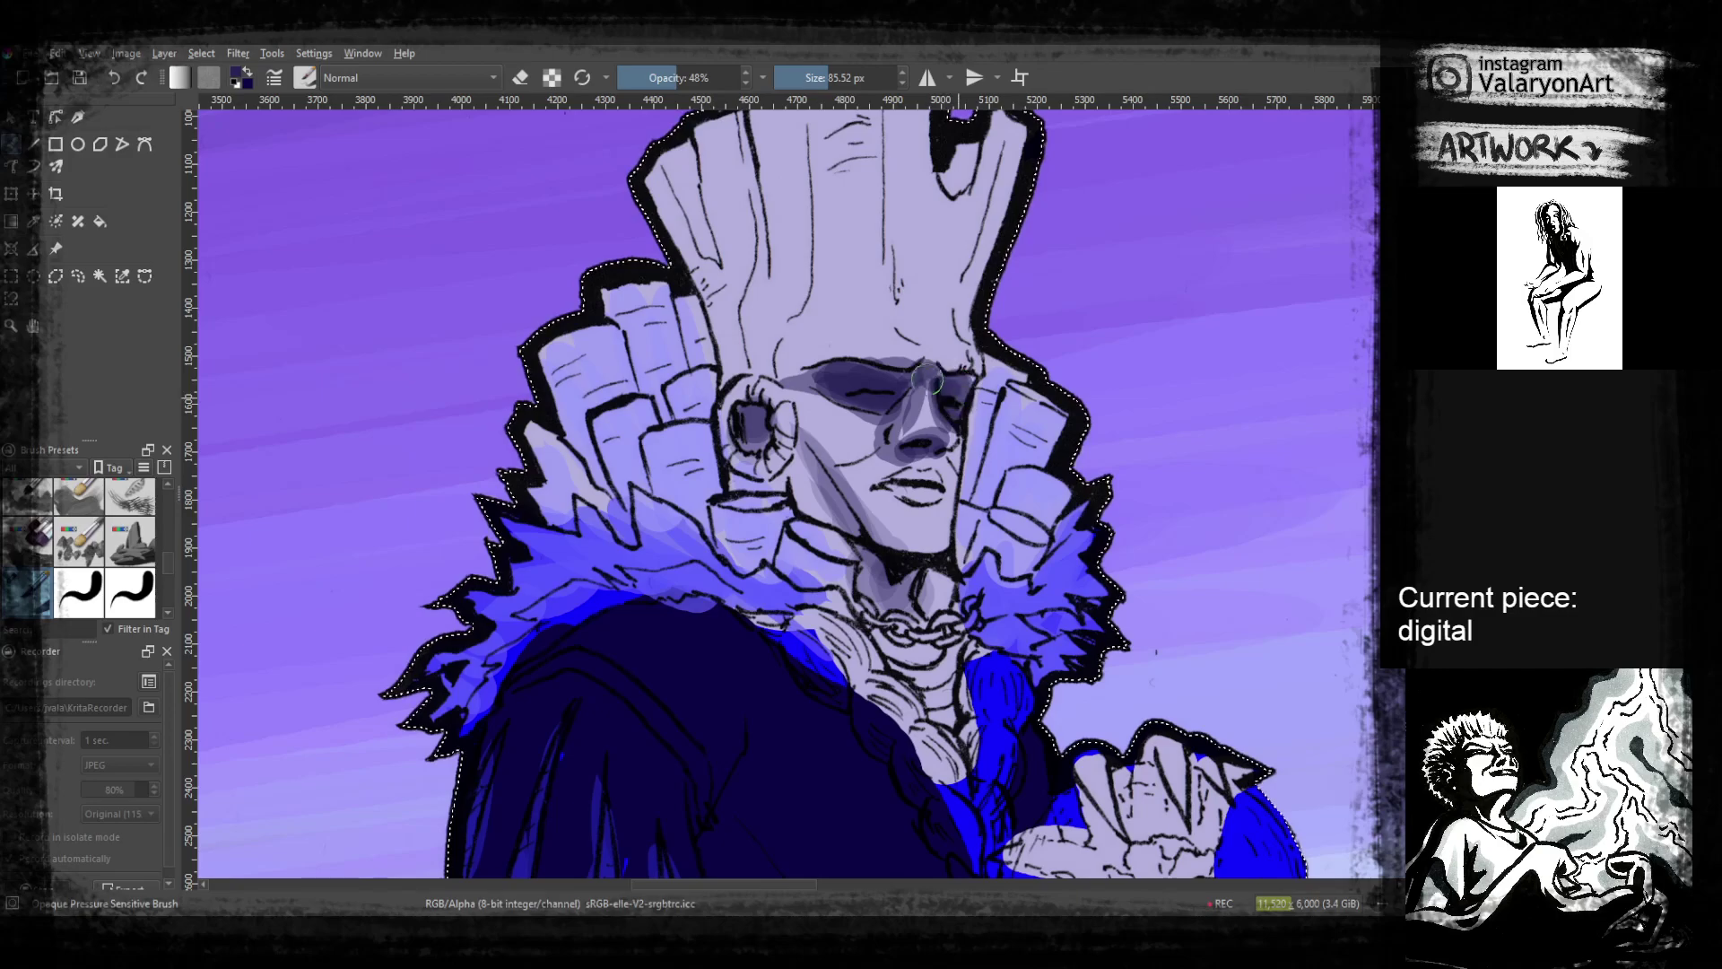
{"action": "left_click_drag", "start_coordinate": [912, 512], "coordinate": [925, 417]}
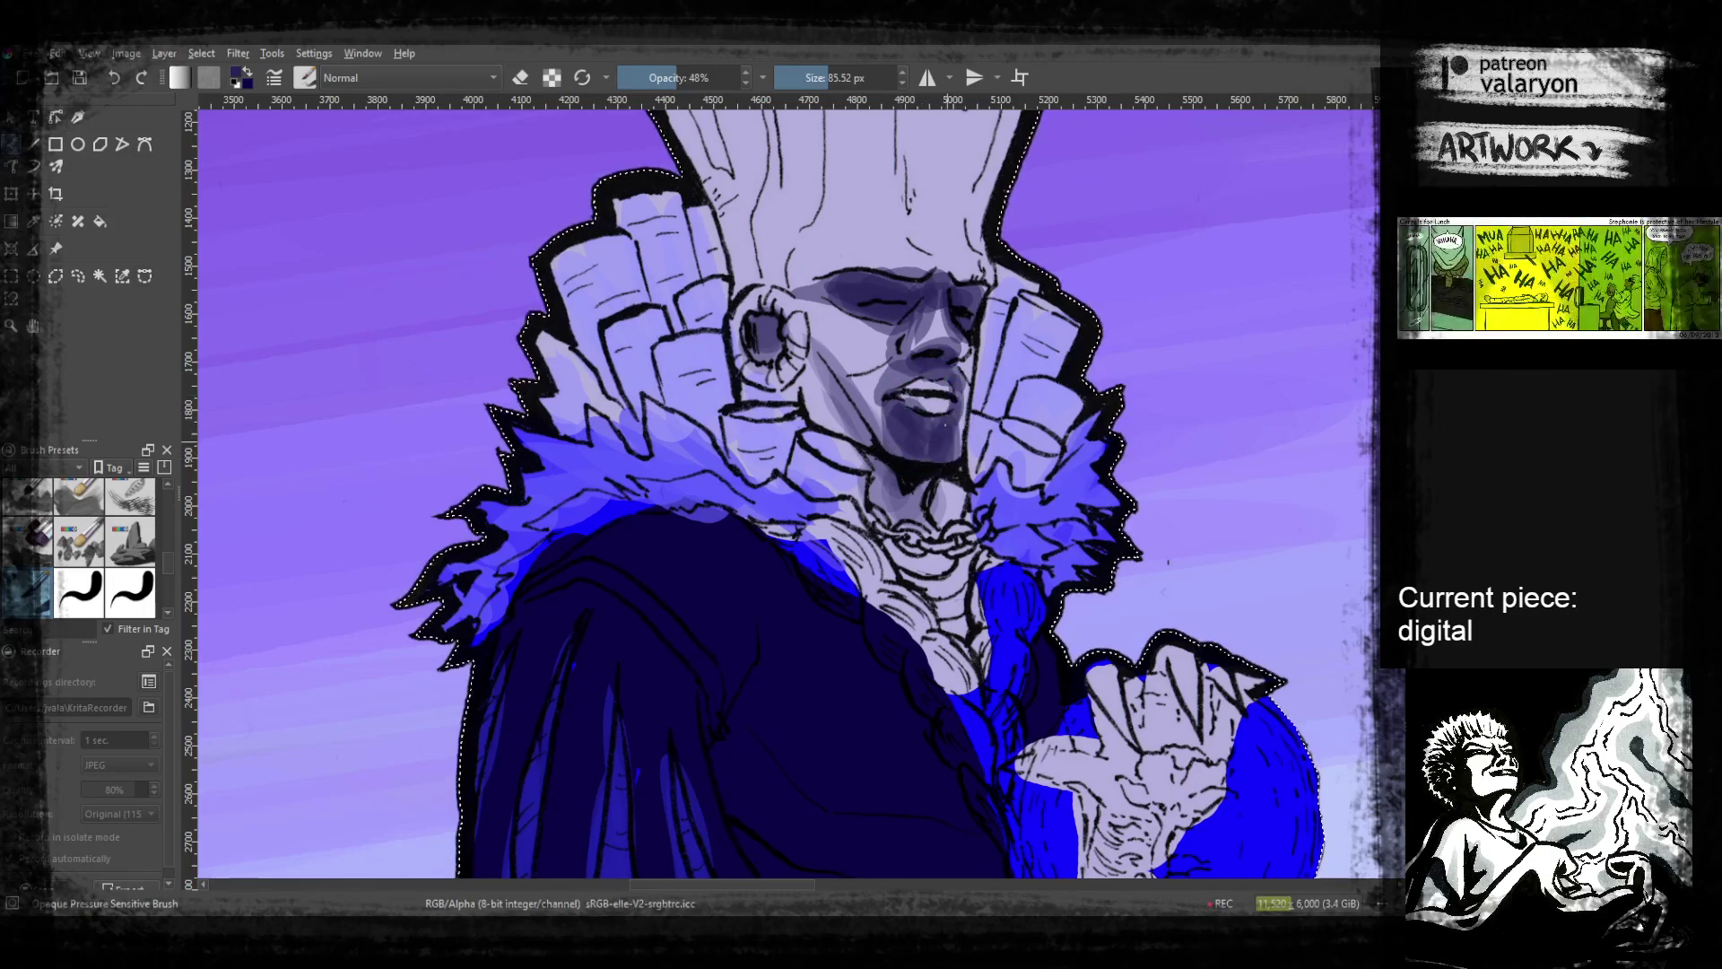
Deepen the shadows on the cheek, jaw and chin, leaving the lips light
{"action": "mouse_move", "coordinate": [898, 409]}
{"action": "left_mouse_down"}
{"action": "mouse_move", "coordinate": [939, 519]}
{"action": "mouse_move", "coordinate": [886, 489]}
{"action": "mouse_move", "coordinate": [913, 522]}
{"action": "left_mouse_up"}
{"action": "mouse_move", "coordinate": [868, 468]}
{"action": "left_mouse_down"}
{"action": "mouse_move", "coordinate": [913, 569]}
{"action": "mouse_move", "coordinate": [788, 433]}
{"action": "left_mouse_up"}
{"action": "left_click_drag", "start_coordinate": [915, 498], "coordinate": [908, 523]}
{"action": "left_click_drag", "start_coordinate": [906, 300], "coordinate": [913, 510]}
{"action": "left_click_drag", "start_coordinate": [913, 414], "coordinate": [923, 484]}
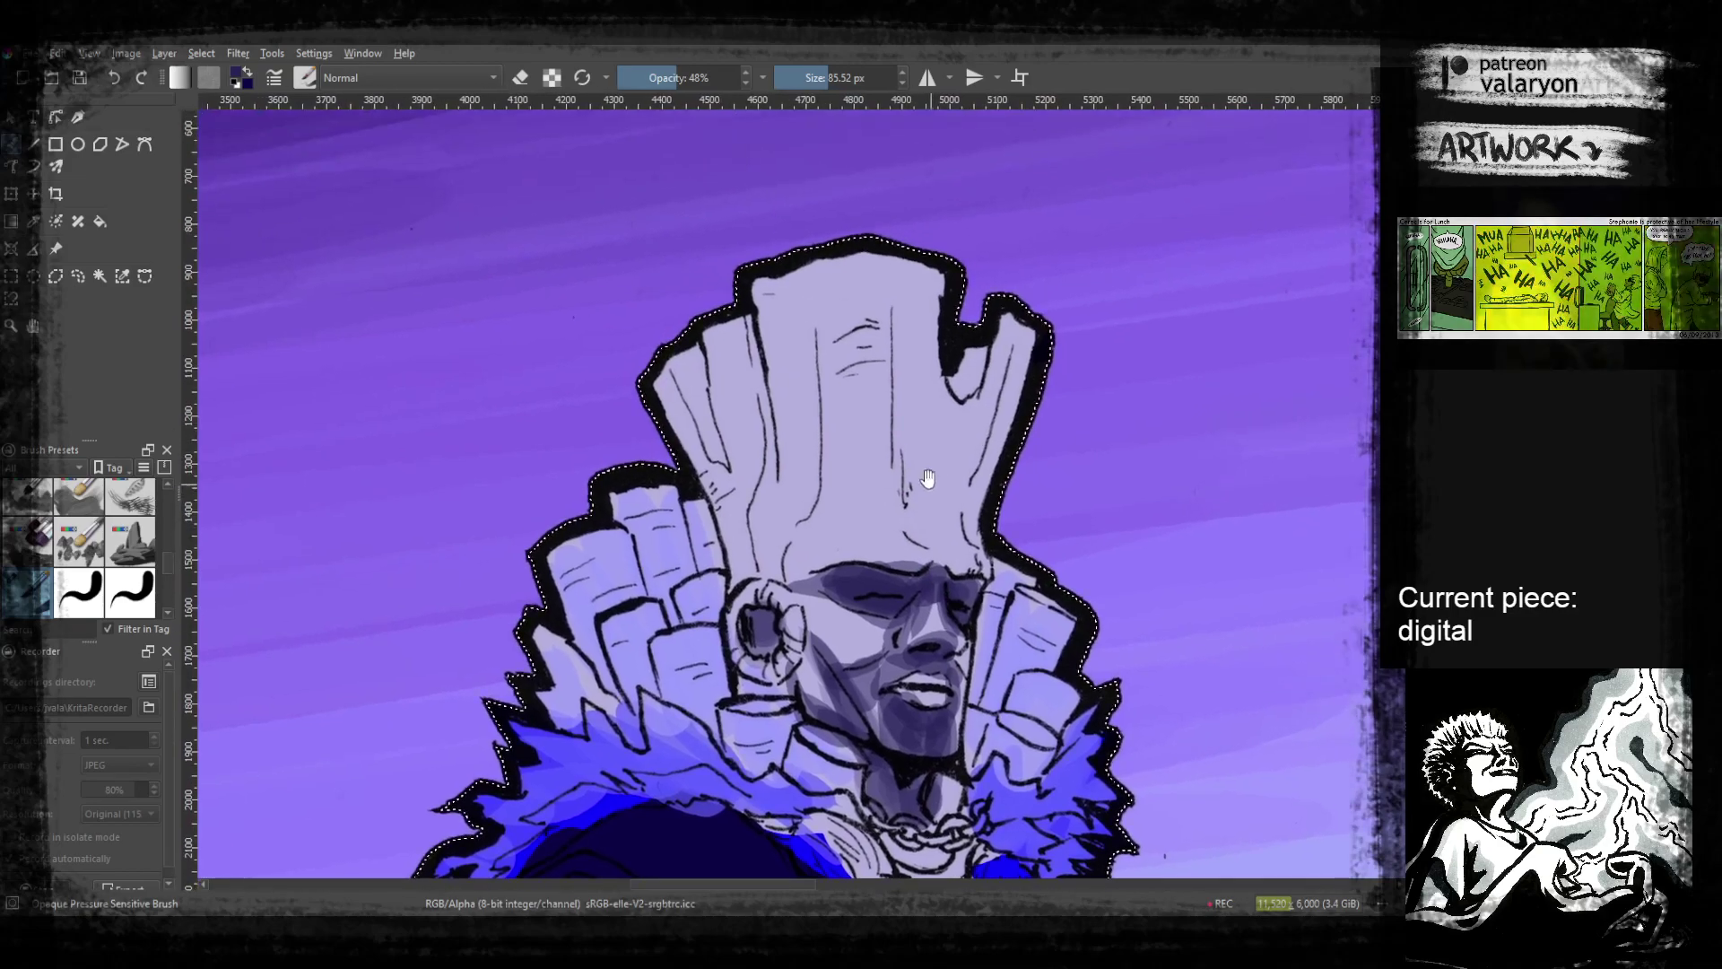
Shade the vertical grooves, side panel, notch and far edge of the tall headdress with the translucent dark navy
{"action": "mouse_move", "coordinate": [743, 318]}
{"action": "left_mouse_down"}
{"action": "mouse_move", "coordinate": [754, 399]}
{"action": "mouse_move", "coordinate": [769, 489]}
{"action": "left_mouse_up"}
{"action": "left_click_drag", "start_coordinate": [751, 570], "coordinate": [749, 333]}
{"action": "mouse_move", "coordinate": [771, 487]}
{"action": "left_mouse_down"}
{"action": "mouse_move", "coordinate": [748, 343]}
{"action": "mouse_move", "coordinate": [753, 372]}
{"action": "left_mouse_up"}
{"action": "left_click_drag", "start_coordinate": [760, 307], "coordinate": [775, 466]}
{"action": "left_click_drag", "start_coordinate": [694, 366], "coordinate": [711, 448]}
{"action": "left_click_drag", "start_coordinate": [923, 477], "coordinate": [904, 526]}
{"action": "left_click_drag", "start_coordinate": [956, 412], "coordinate": [942, 434]}
{"action": "left_click_drag", "start_coordinate": [961, 510], "coordinate": [975, 438]}
{"action": "left_click_drag", "start_coordinate": [998, 352], "coordinate": [956, 506]}
{"action": "left_click_drag", "start_coordinate": [947, 622], "coordinate": [949, 511]}
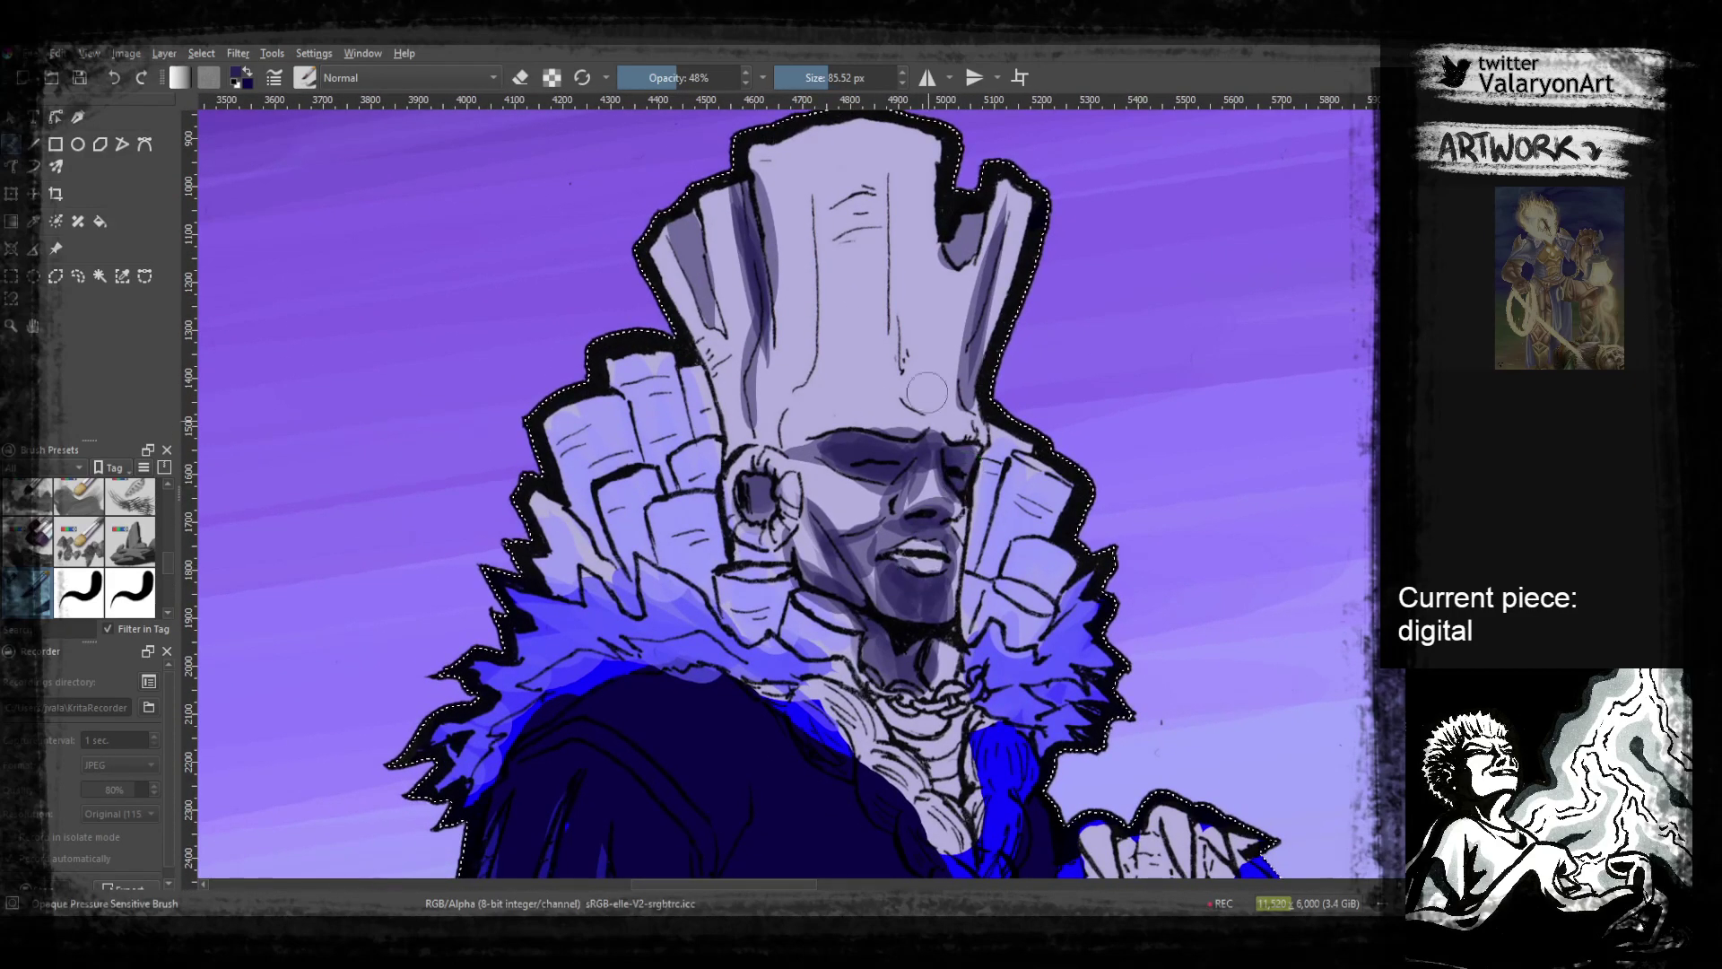
Build up darker shadow along the headdress's main fold, above the brow and across the temple and cheek
{"action": "left_click_drag", "start_coordinate": [923, 363], "coordinate": [934, 420]}
{"action": "mouse_move", "coordinate": [775, 304]}
{"action": "left_mouse_down"}
{"action": "mouse_move", "coordinate": [760, 468]}
{"action": "mouse_move", "coordinate": [776, 504]}
{"action": "left_mouse_up"}
{"action": "left_click_drag", "start_coordinate": [789, 501], "coordinate": [762, 446]}
{"action": "left_click_drag", "start_coordinate": [763, 438], "coordinate": [864, 448]}
{"action": "left_click_drag", "start_coordinate": [778, 434], "coordinate": [884, 439]}
{"action": "mouse_move", "coordinate": [843, 490]}
{"action": "left_mouse_down"}
{"action": "mouse_move", "coordinate": [851, 436]}
{"action": "mouse_move", "coordinate": [800, 418]}
{"action": "mouse_move", "coordinate": [829, 475]}
{"action": "mouse_move", "coordinate": [865, 472]}
{"action": "left_mouse_up"}
{"action": "left_click_drag", "start_coordinate": [907, 519], "coordinate": [894, 480]}
Change the brush colour to a saturated blue and paint the lips
{"action": "right_click", "coordinate": [965, 455]}
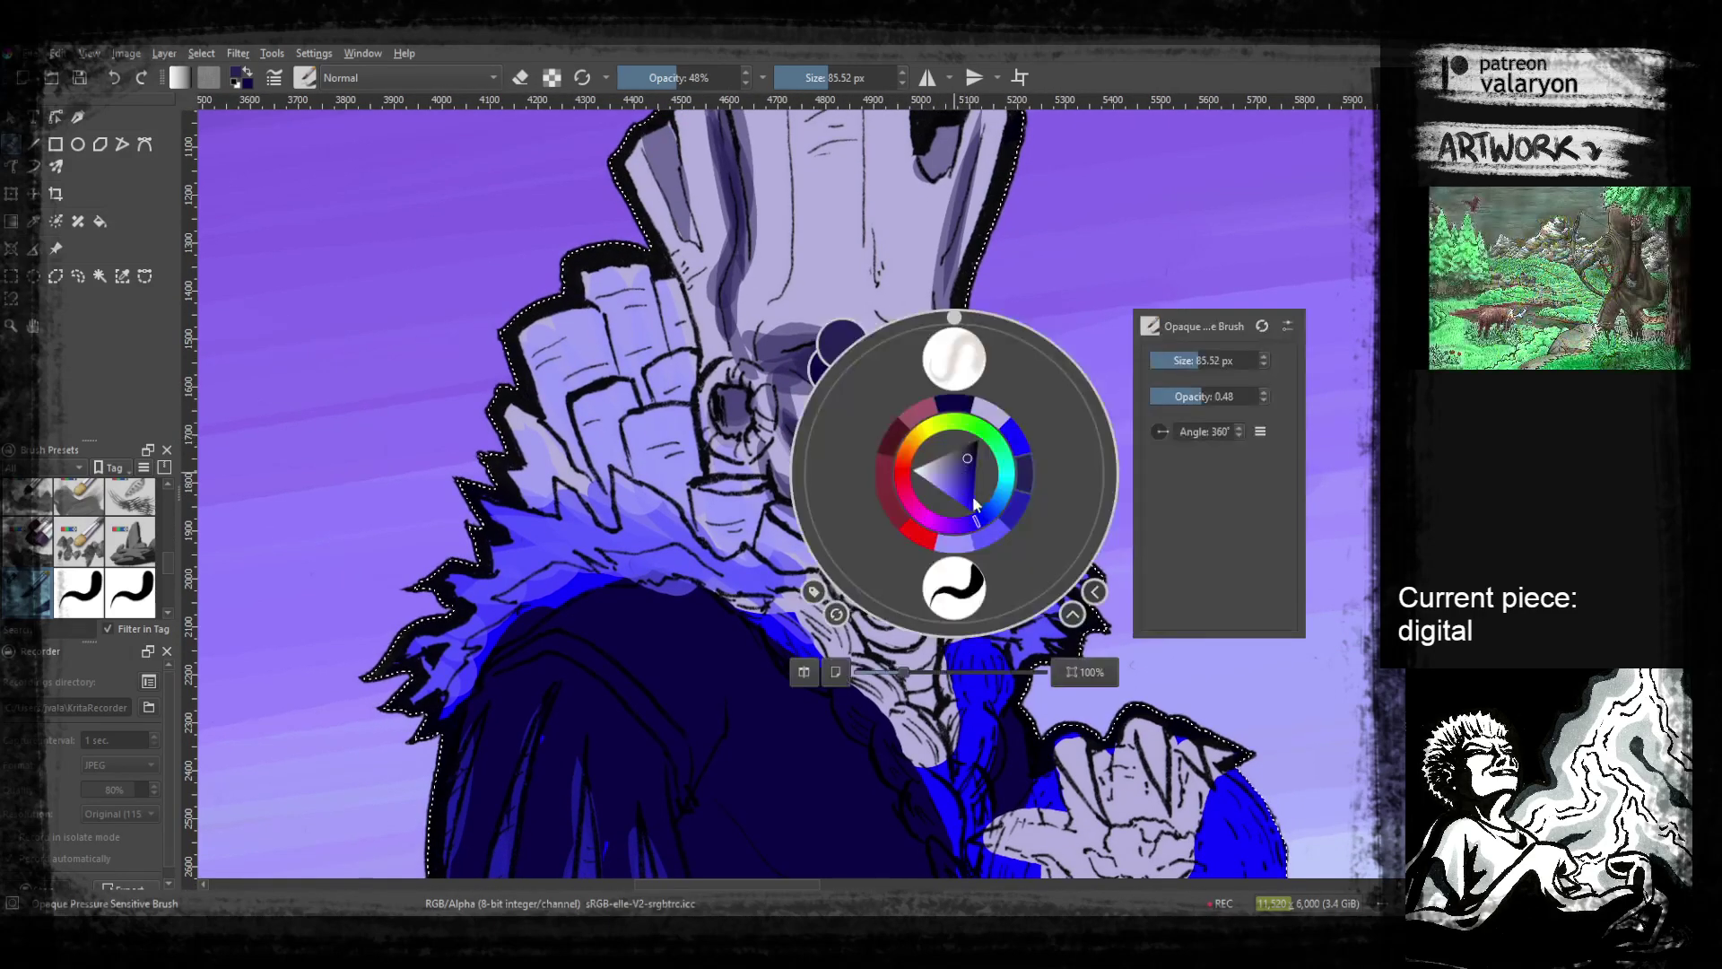
{"action": "left_click", "coordinate": [965, 484]}
{"action": "right_click", "coordinate": [964, 484]}
{"action": "left_click_drag", "start_coordinate": [895, 476], "coordinate": [883, 459]}
{"action": "scroll", "coordinate": [883, 458], "scroll_direction": "up", "scroll_amount": 3}
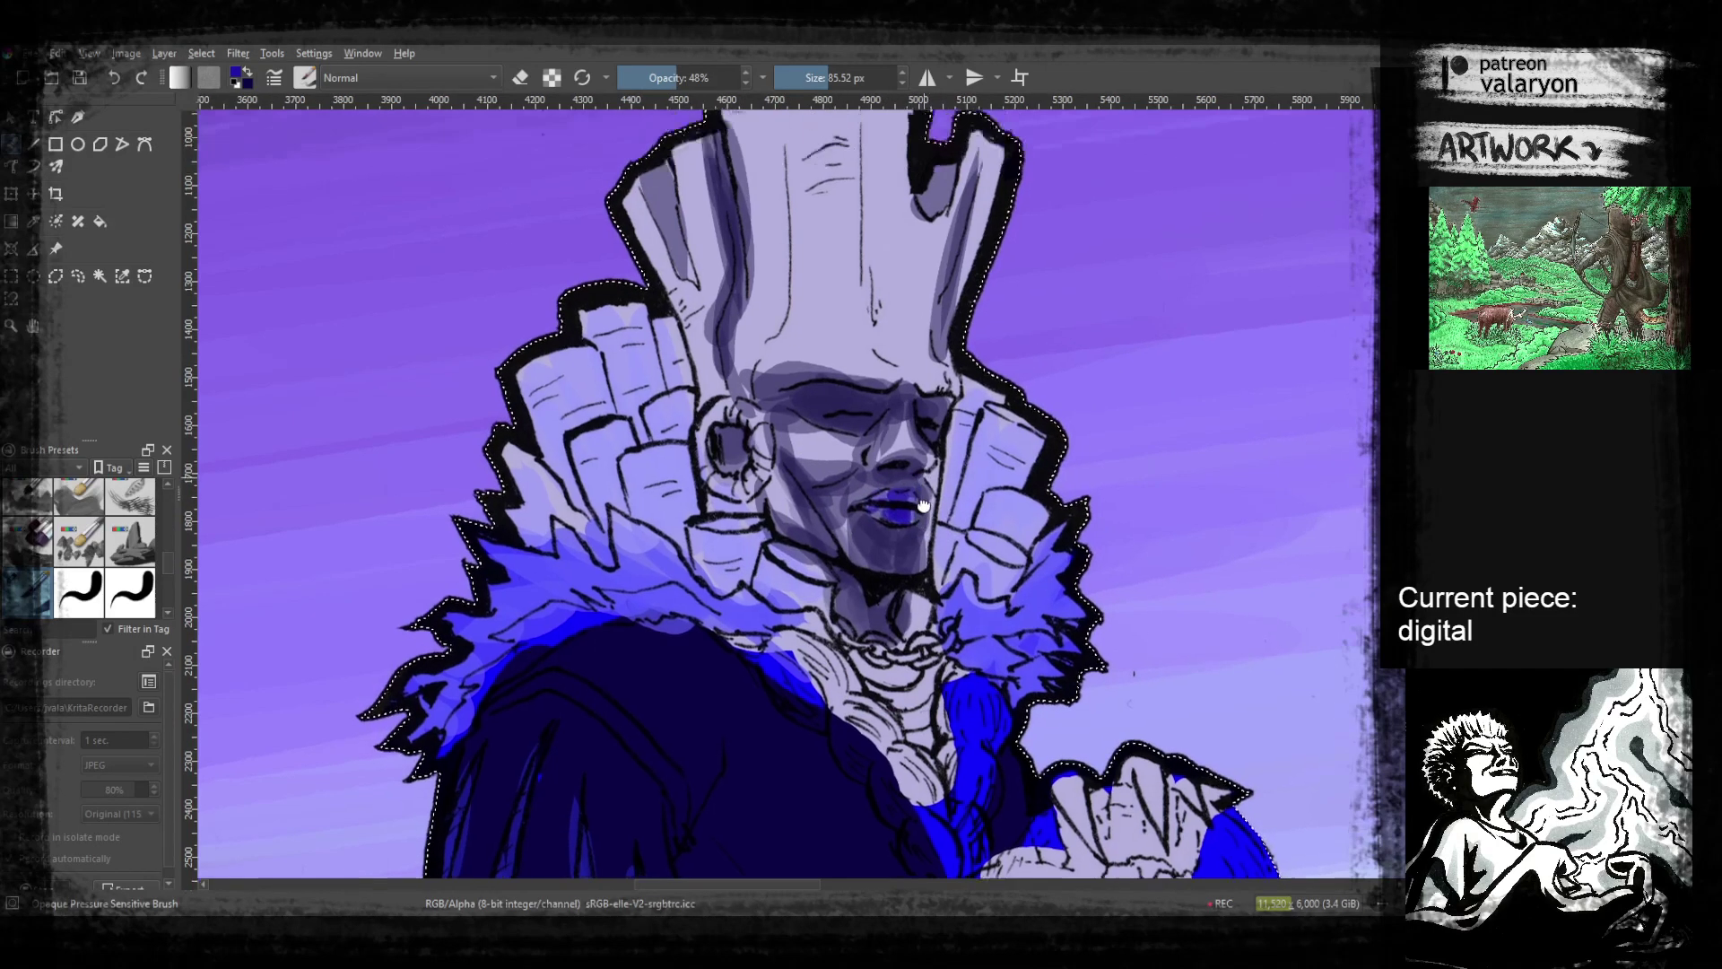
Sample the muted shadow colour on the headdress and add a darker stroke along its recessed side panel
{"action": "scroll", "coordinate": [847, 417], "scroll_direction": "up", "scroll_amount": 3}
{"action": "left_click", "coordinate": [752, 469], "text": "ctrl"}
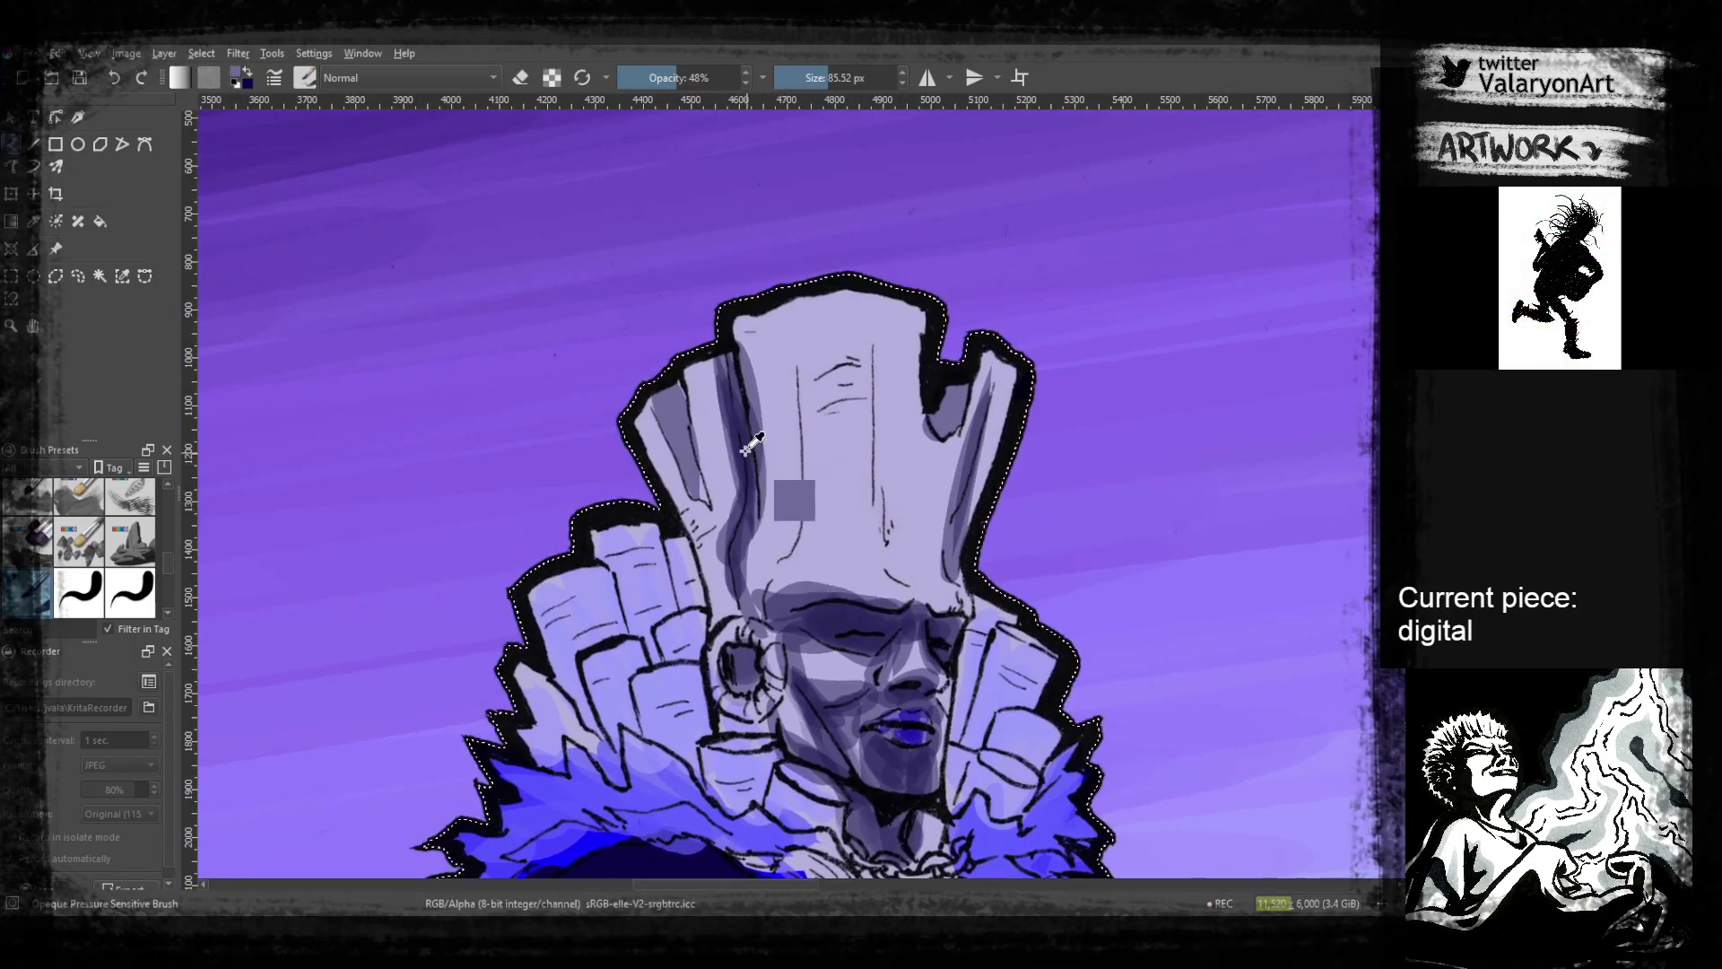
{"action": "left_click_drag", "start_coordinate": [668, 395], "coordinate": [698, 491]}
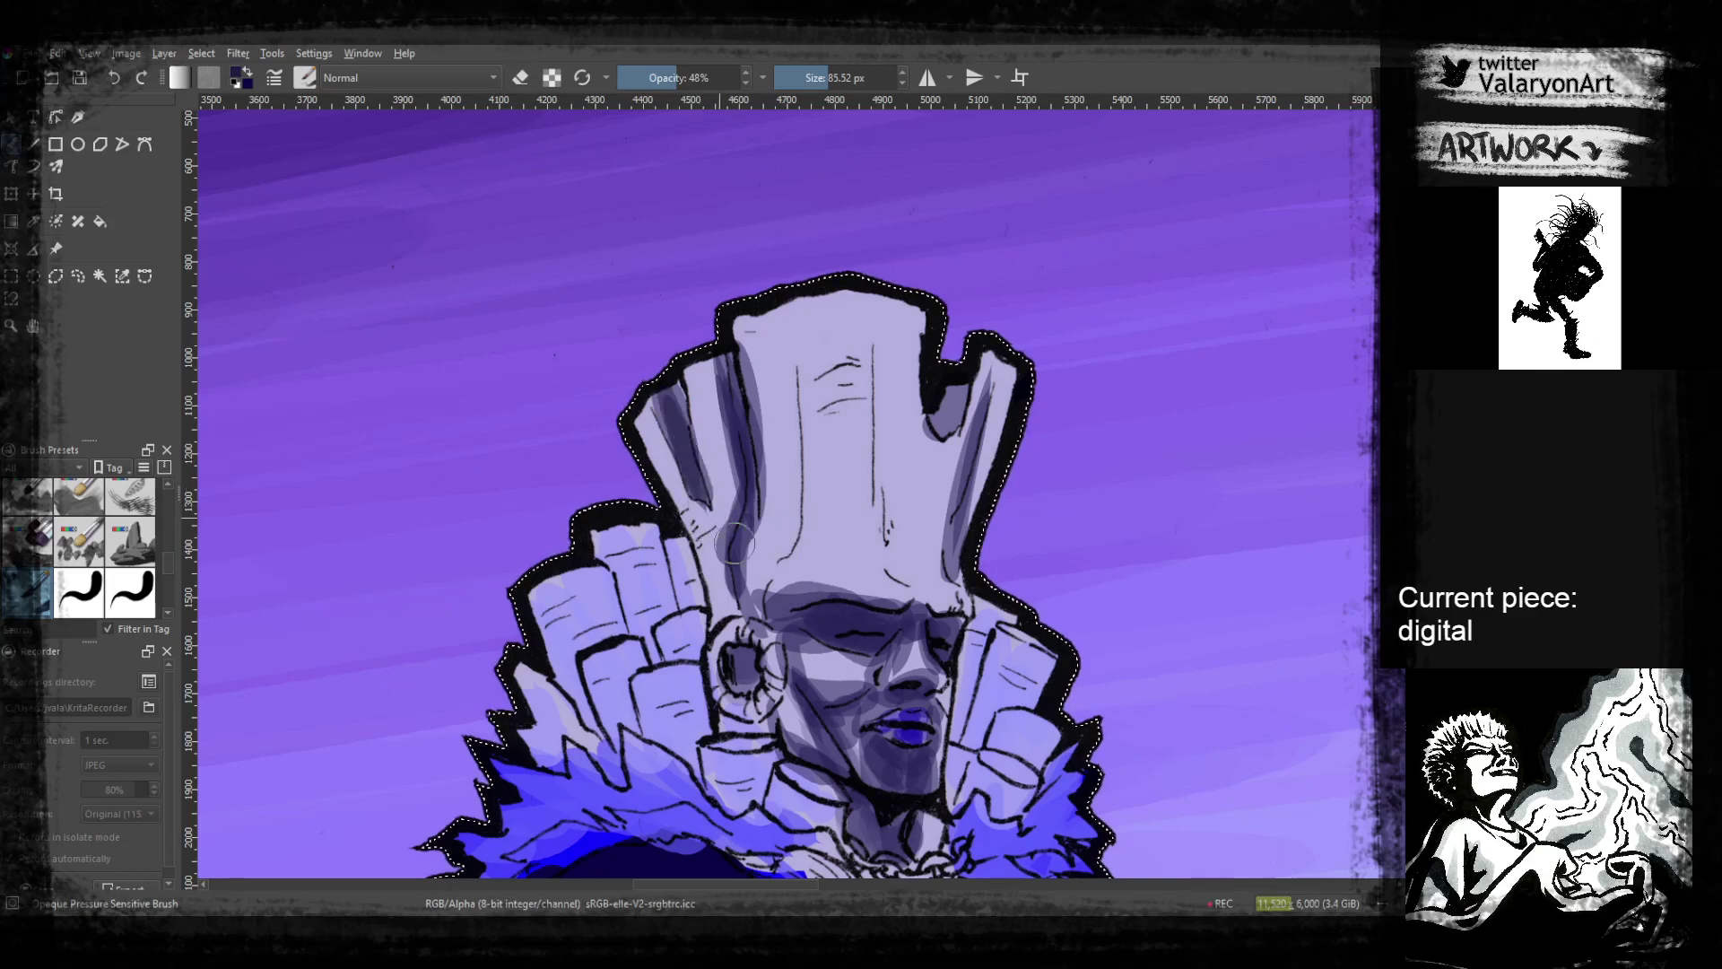
Pick a darker navy and shade the round ear ornament, the area beneath it and the neck under the chin
{"action": "scroll", "coordinate": [789, 520], "scroll_direction": "down", "scroll_amount": 3}
{"action": "right_click", "coordinate": [839, 543]}
{"action": "left_click", "coordinate": [853, 514]}
{"action": "right_click", "coordinate": [763, 444]}
{"action": "left_click_drag", "start_coordinate": [728, 531], "coordinate": [731, 598]}
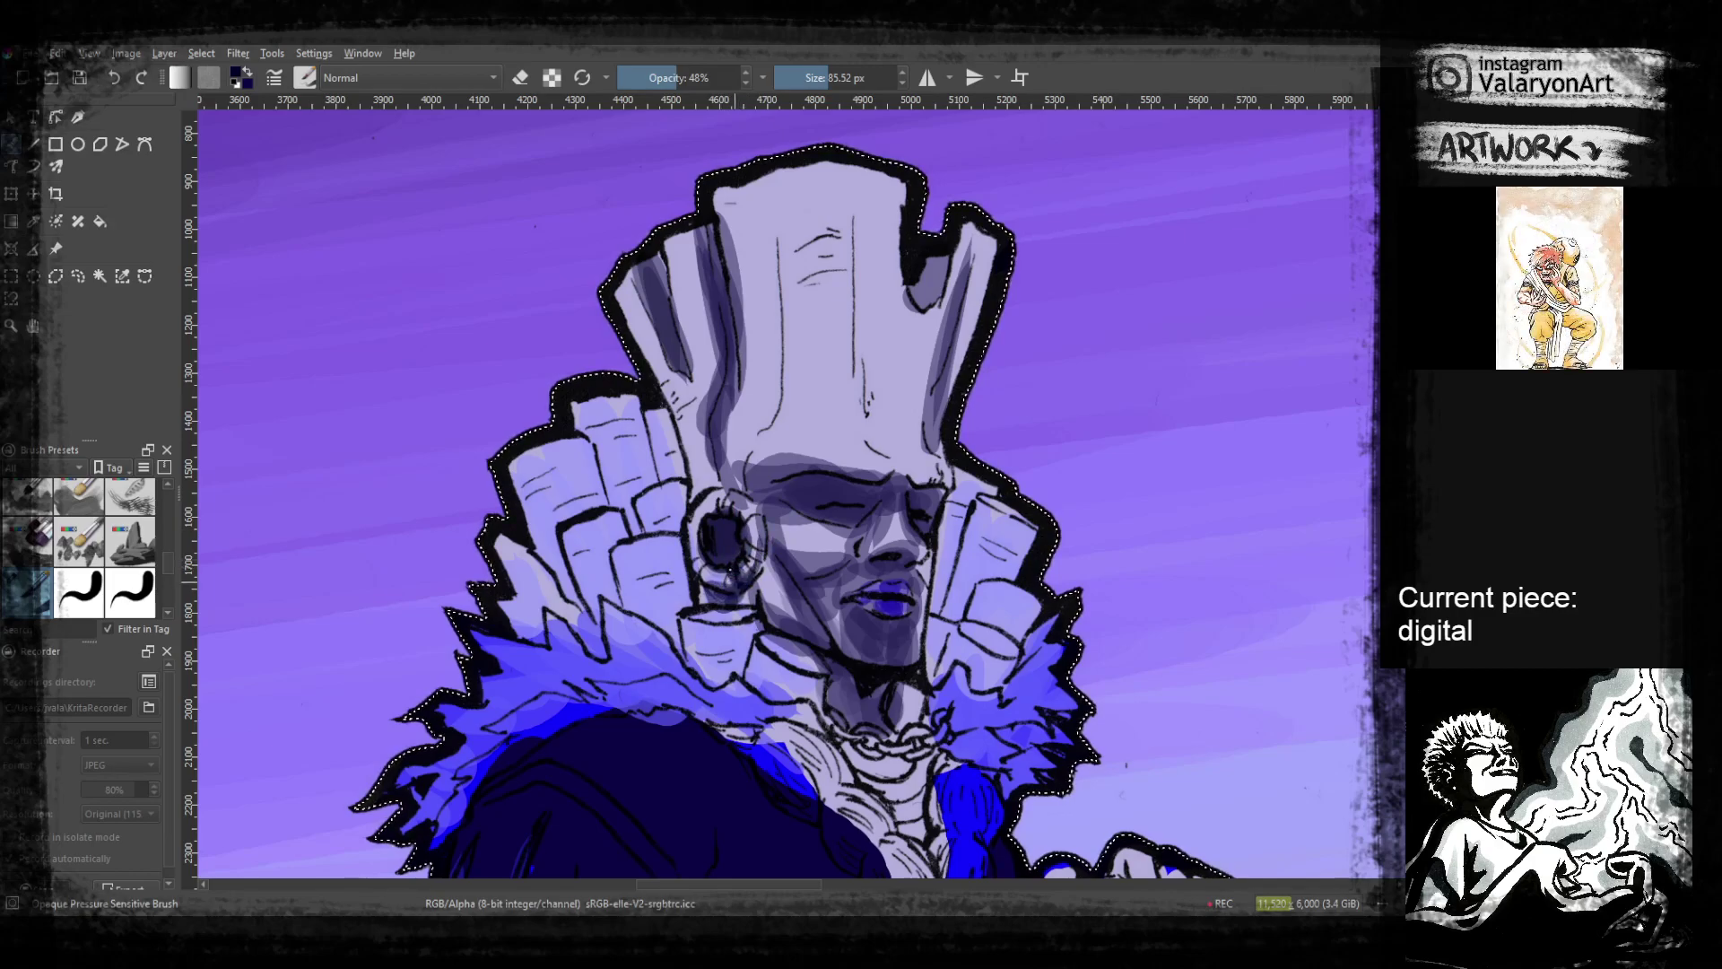
{"action": "mouse_move", "coordinate": [703, 563]}
{"action": "left_mouse_down"}
{"action": "mouse_move", "coordinate": [697, 514]}
{"action": "mouse_move", "coordinate": [734, 513]}
{"action": "mouse_move", "coordinate": [741, 561]}
{"action": "mouse_move", "coordinate": [746, 517]}
{"action": "left_mouse_up"}
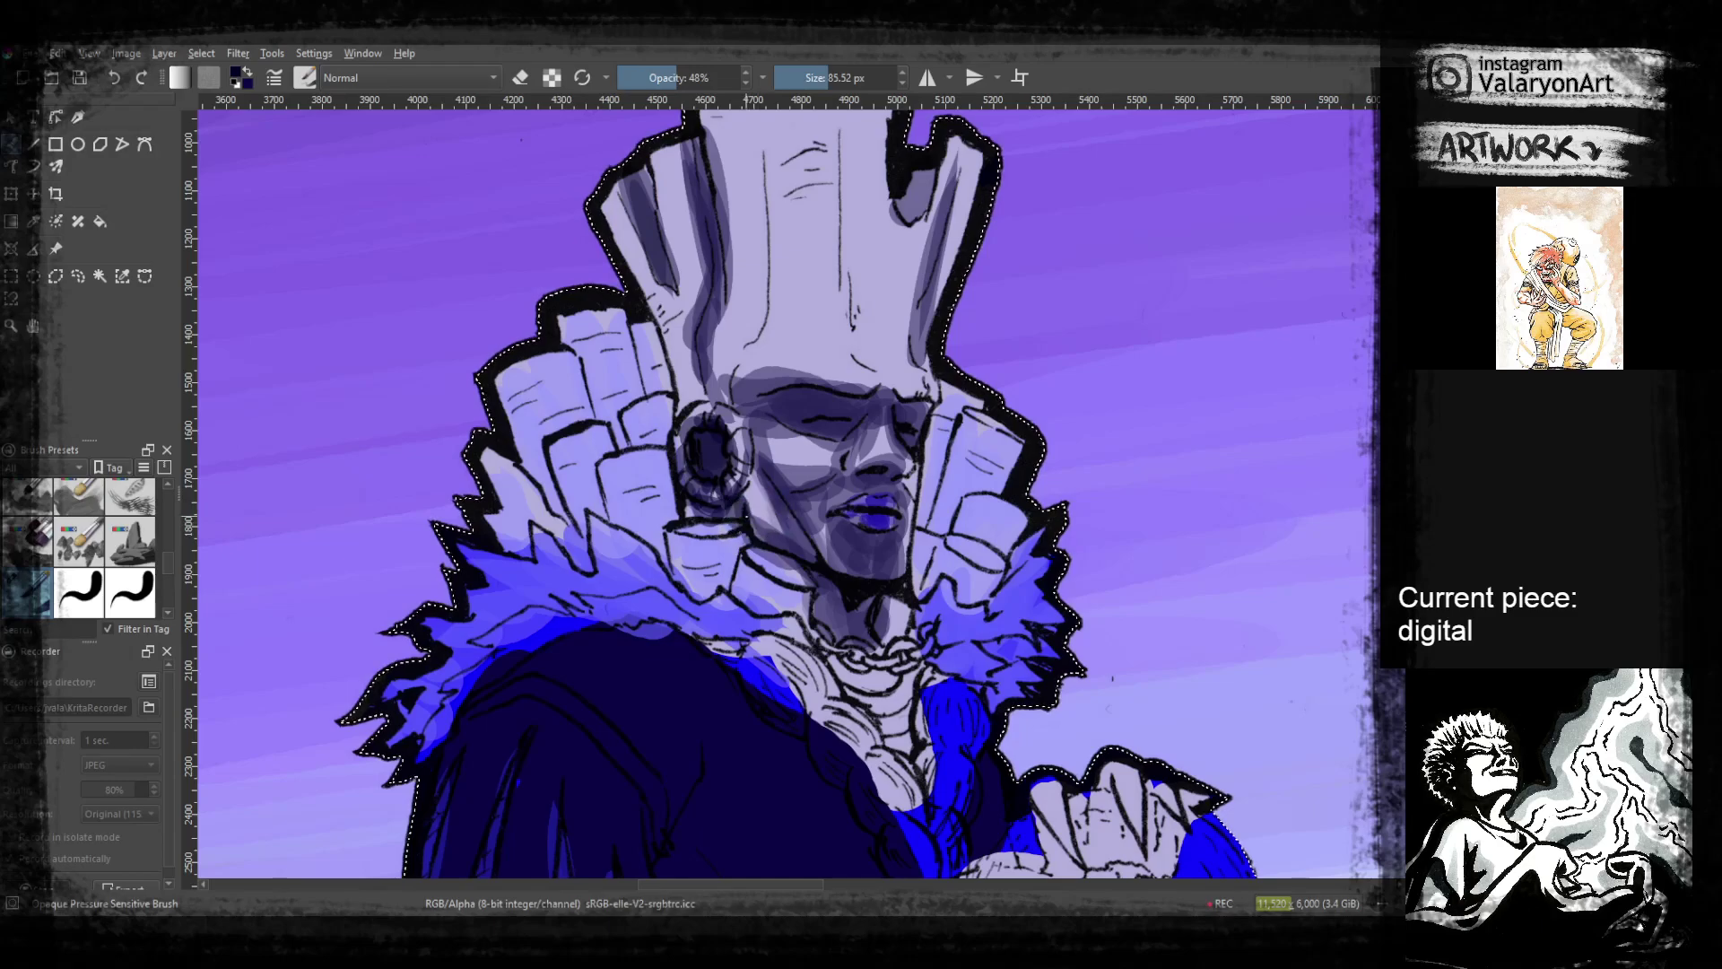
{"action": "mouse_move", "coordinate": [859, 581]}
{"action": "left_mouse_down"}
{"action": "mouse_move", "coordinate": [835, 530]}
{"action": "mouse_move", "coordinate": [824, 576]}
{"action": "mouse_move", "coordinate": [835, 563]}
{"action": "left_mouse_up"}
Rotate the canvas and shade the back of the lower hand and the underside of its forearm with translucent navy
{"action": "left_click_drag", "start_coordinate": [922, 640], "coordinate": [890, 343]}
{"action": "mouse_move", "coordinate": [973, 624]}
{"action": "left_mouse_down"}
{"action": "mouse_move", "coordinate": [1083, 586]}
{"action": "mouse_move", "coordinate": [1093, 665]}
{"action": "left_mouse_up"}
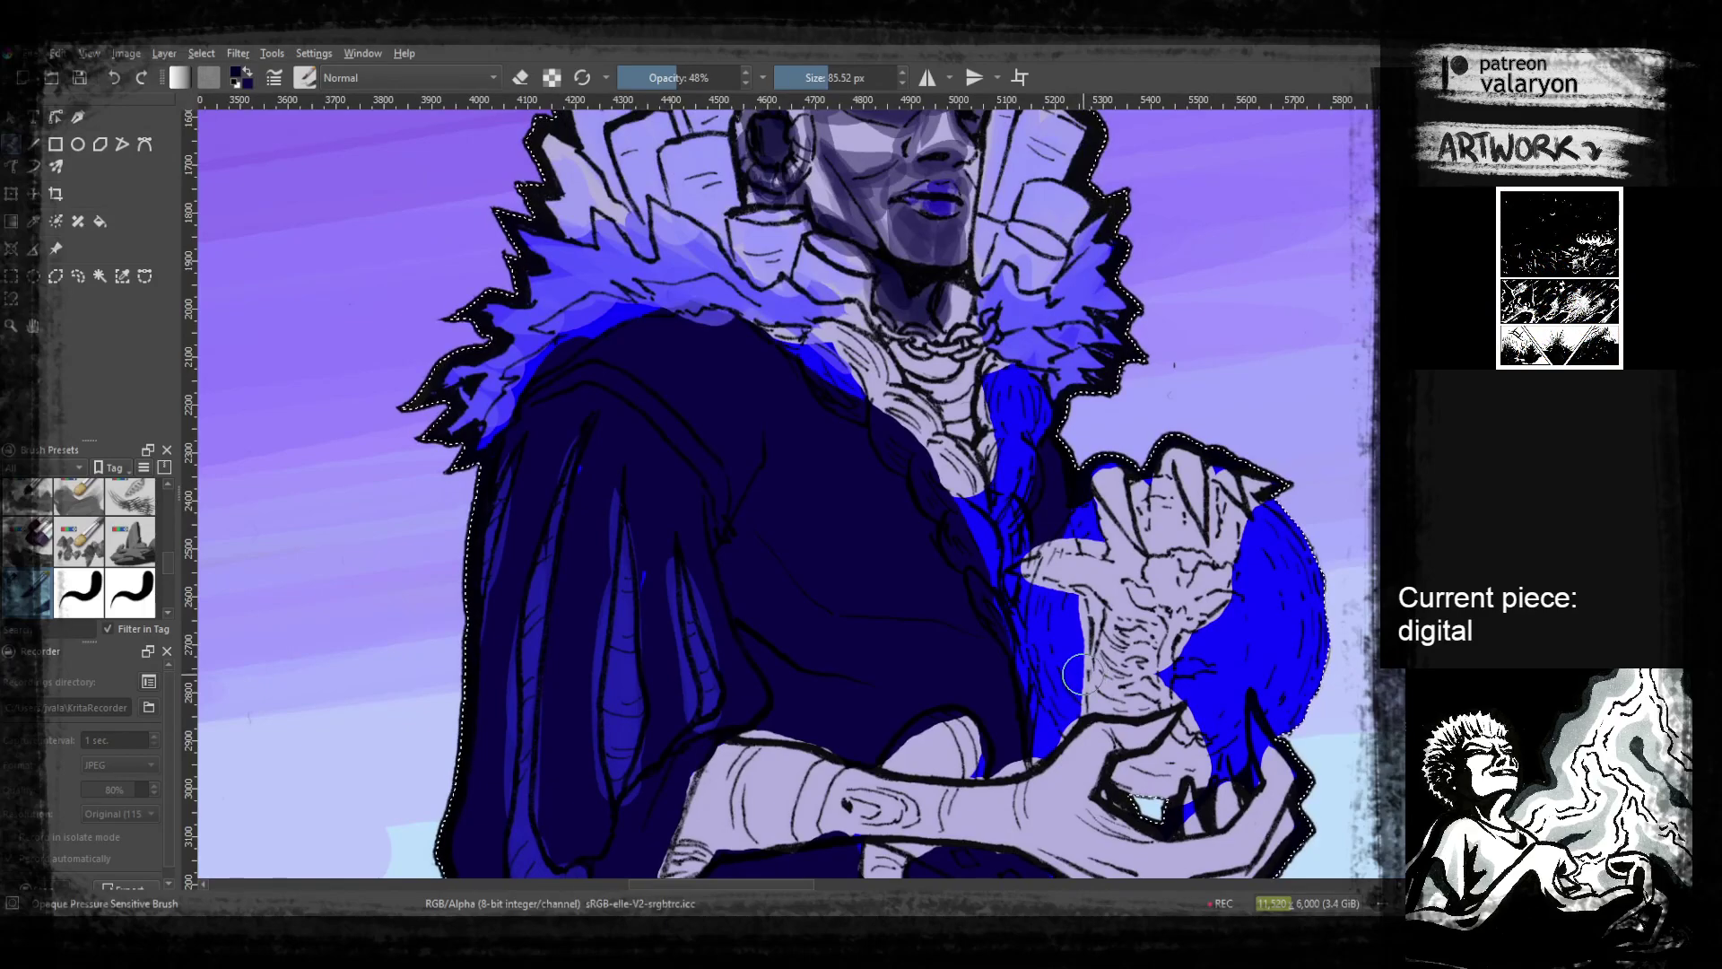
{"action": "left_click_drag", "start_coordinate": [1060, 588], "coordinate": [1177, 403]}
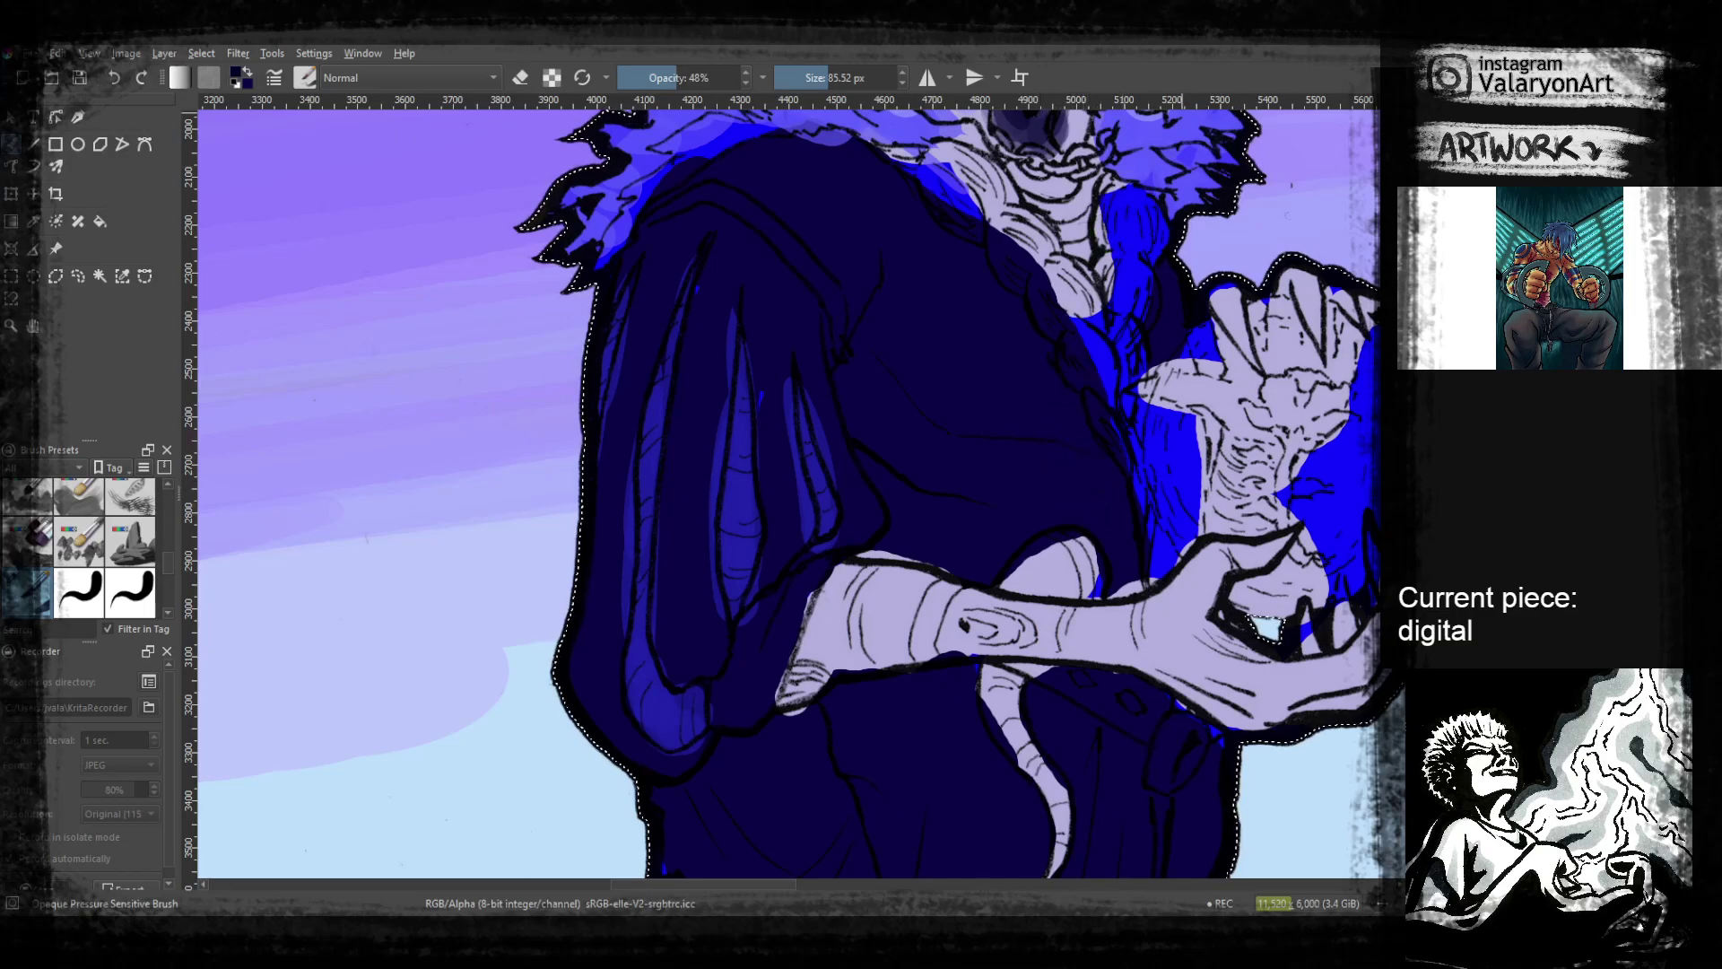
{"action": "key", "text": "4"}
{"action": "key", "text": "4"}
{"action": "key", "text": "4"}
{"action": "key", "text": "4"}
{"action": "key", "text": "4"}
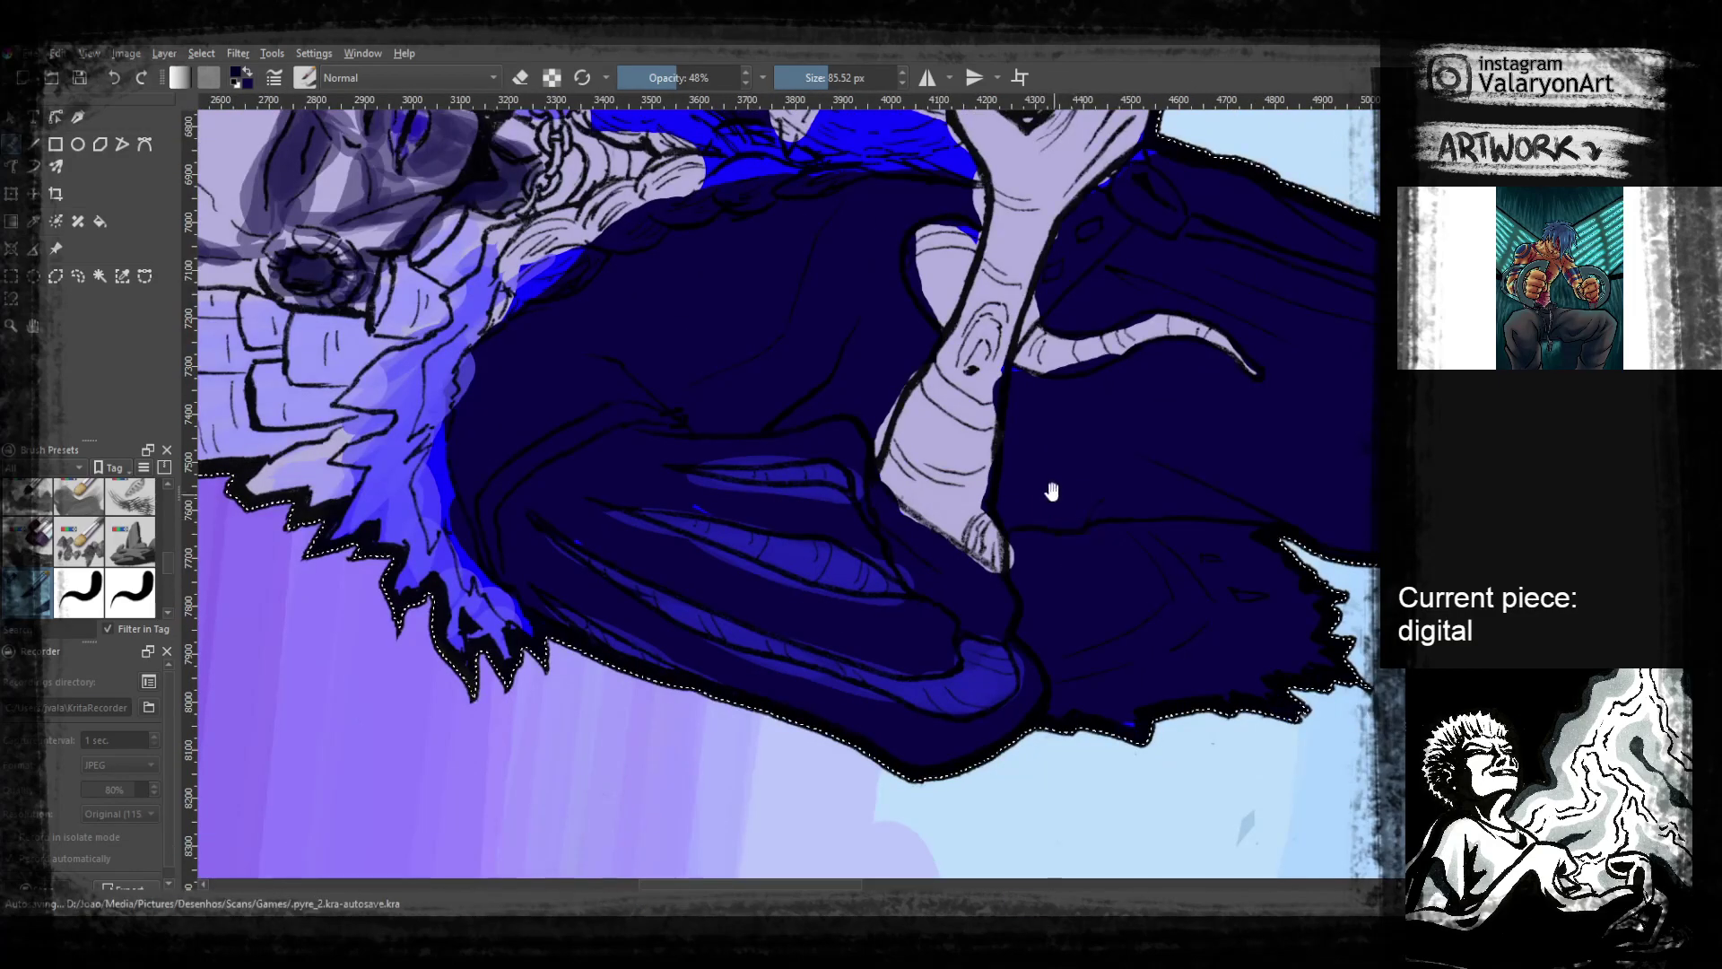
{"action": "left_click_drag", "start_coordinate": [1020, 363], "coordinate": [924, 565]}
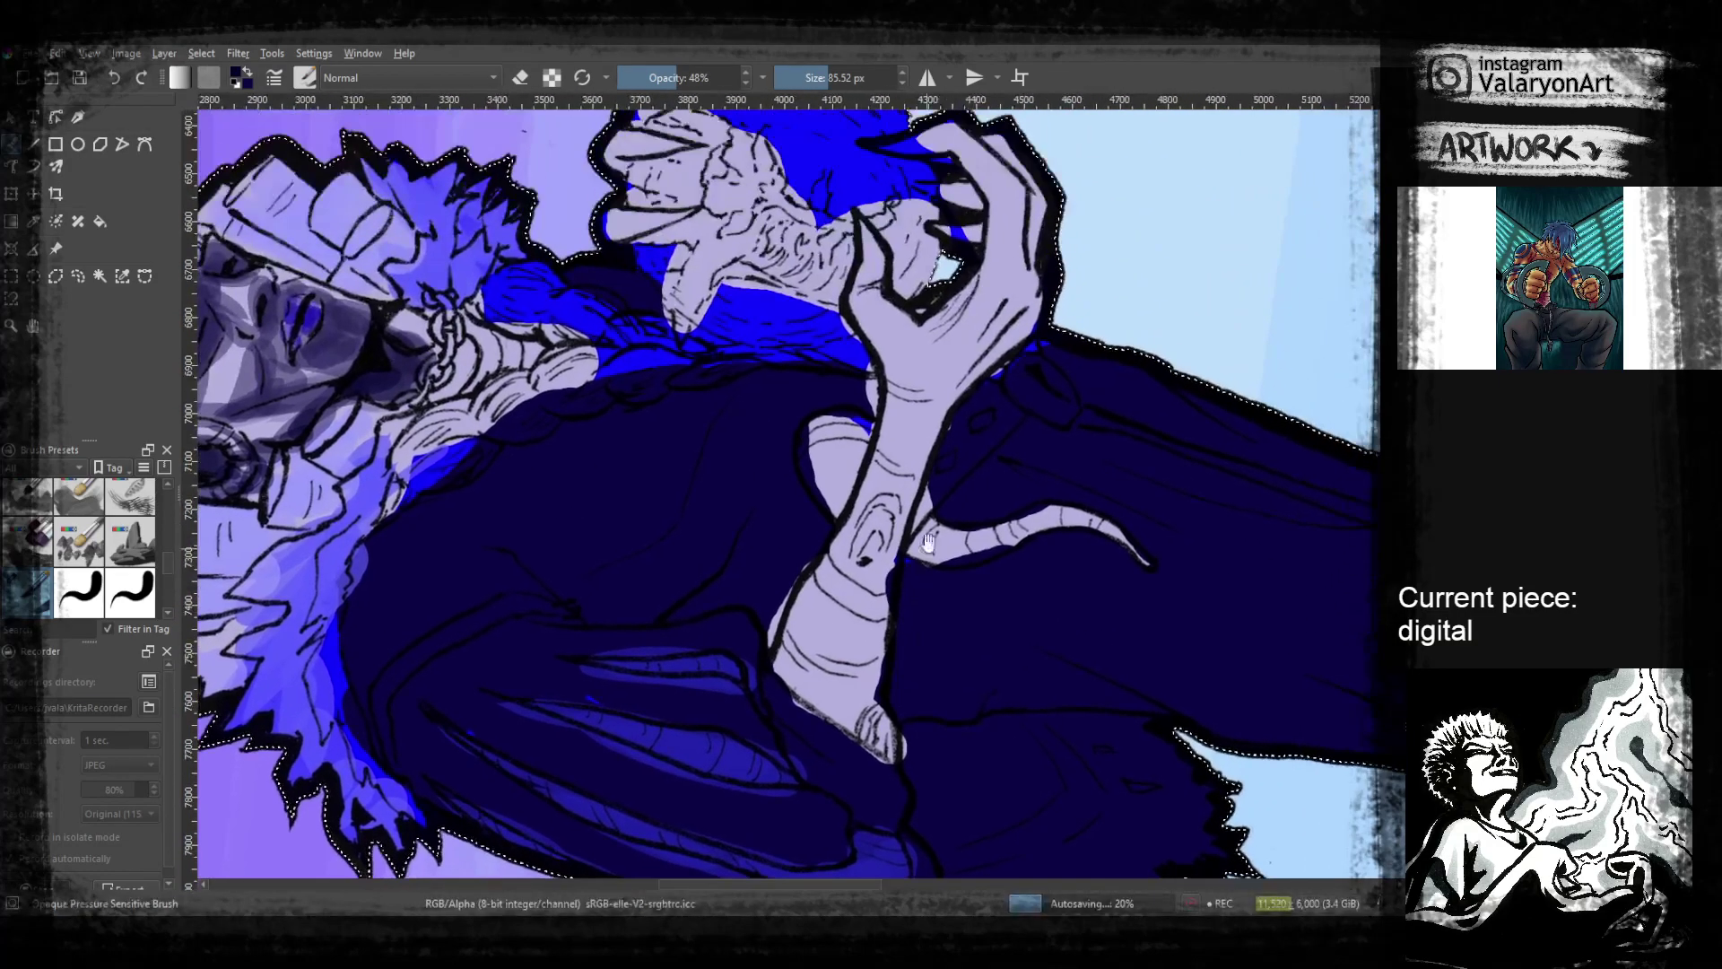
{"action": "mouse_move", "coordinate": [1011, 310]}
{"action": "left_mouse_down"}
{"action": "mouse_move", "coordinate": [931, 426]}
{"action": "mouse_move", "coordinate": [879, 583]}
{"action": "mouse_move", "coordinate": [884, 502]}
{"action": "mouse_move", "coordinate": [865, 636]}
{"action": "left_mouse_up"}
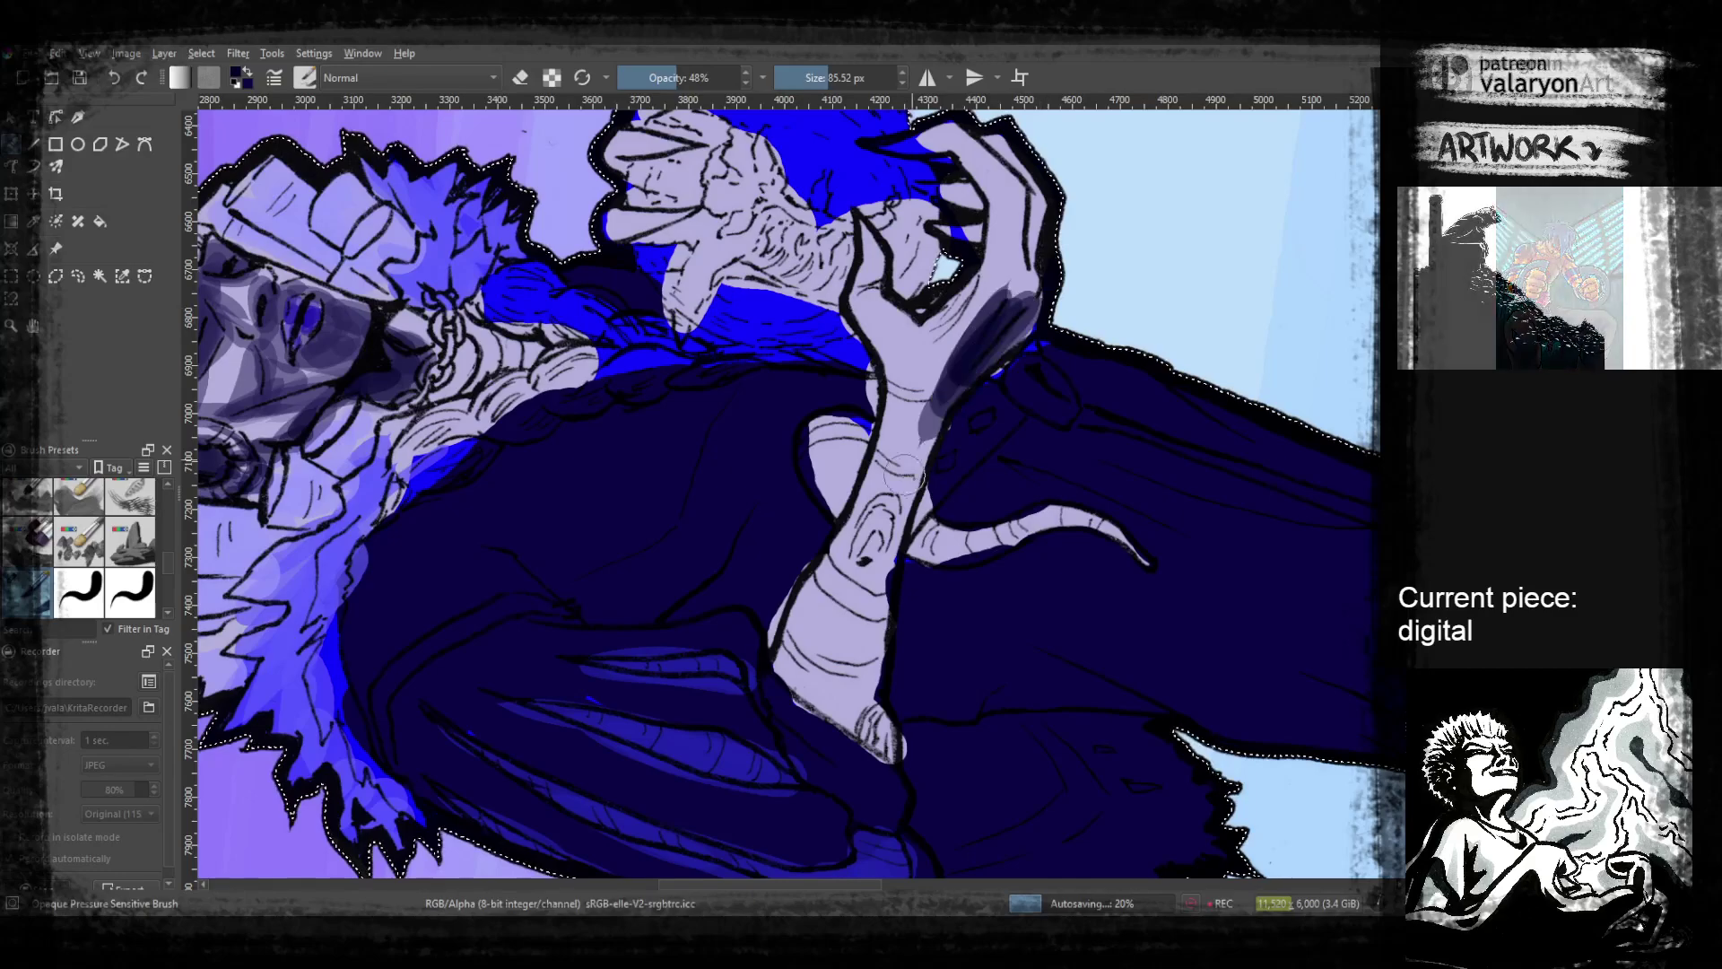
{"action": "mouse_move", "coordinate": [886, 738]}
{"action": "left_mouse_down"}
{"action": "mouse_move", "coordinate": [890, 754]}
{"action": "mouse_move", "coordinate": [863, 724]}
{"action": "mouse_move", "coordinate": [904, 480]}
{"action": "left_mouse_up"}
{"action": "left_click_drag", "start_coordinate": [885, 565], "coordinate": [914, 450]}
{"action": "left_click_drag", "start_coordinate": [951, 384], "coordinate": [895, 523]}
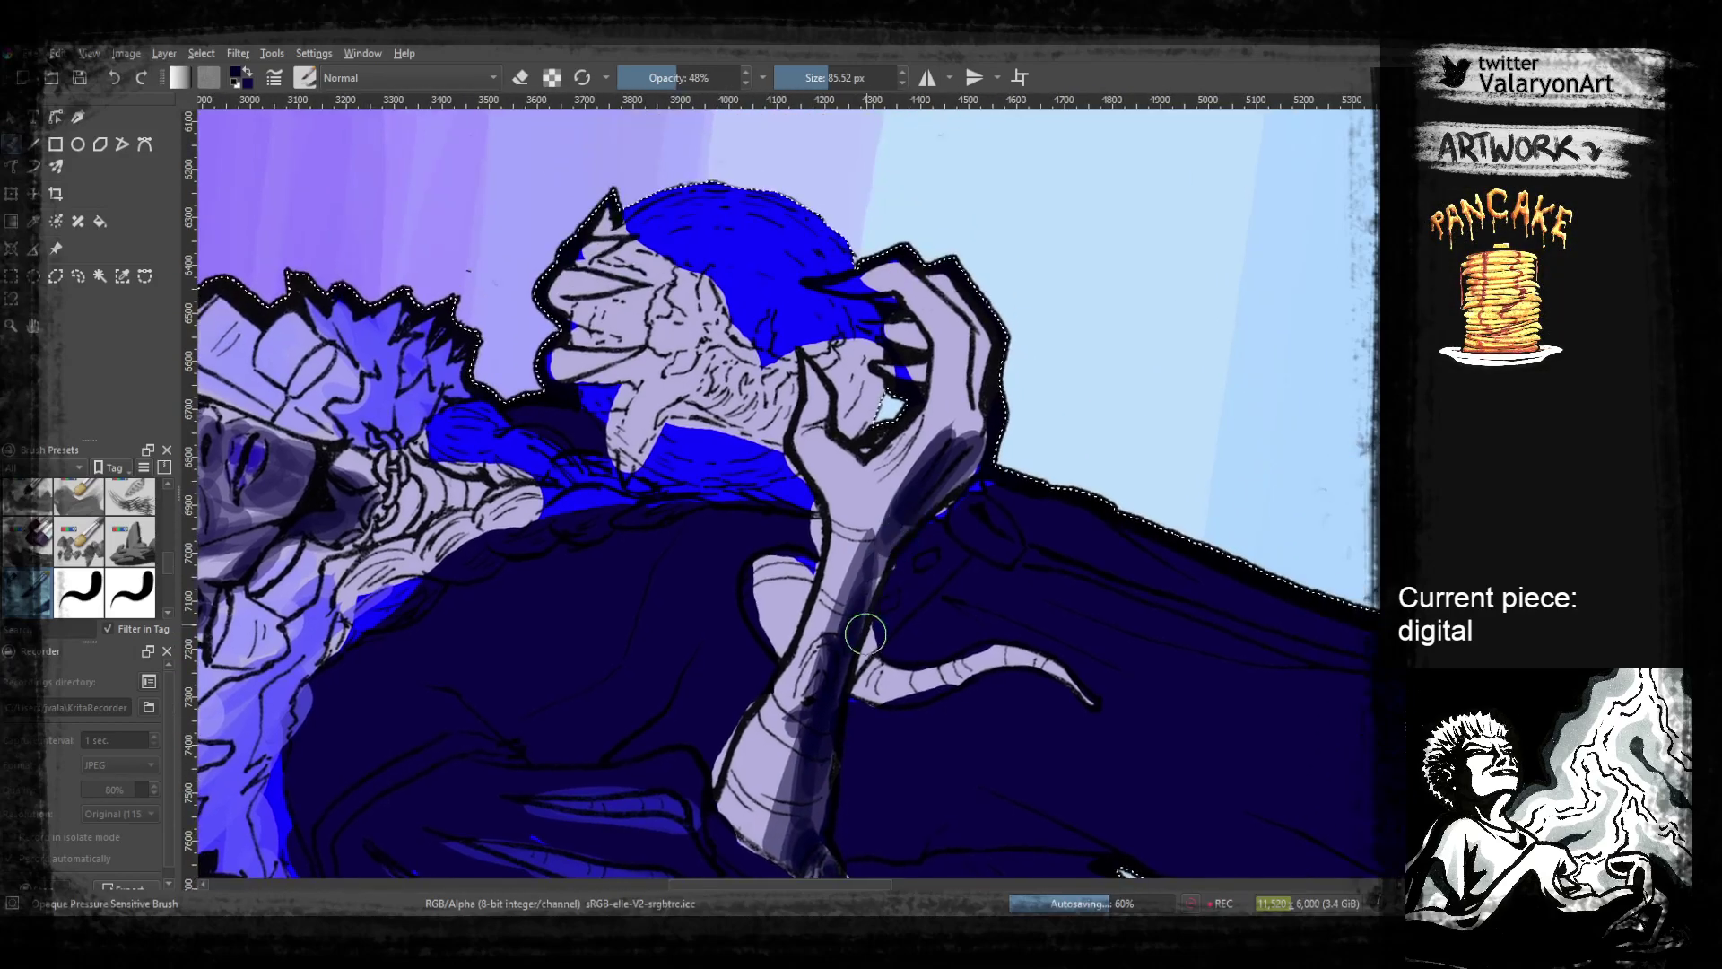
Build up shadow on the lower hand's wrist, palm and fingers, and darken the upper hand's fingertips
{"action": "mouse_move", "coordinate": [812, 386]}
{"action": "left_mouse_down"}
{"action": "mouse_move", "coordinate": [839, 489]}
{"action": "mouse_move", "coordinate": [884, 552]}
{"action": "mouse_move", "coordinate": [897, 507]}
{"action": "left_mouse_up"}
{"action": "left_click_drag", "start_coordinate": [955, 391], "coordinate": [926, 554]}
{"action": "mouse_move", "coordinate": [929, 444]}
{"action": "left_mouse_down"}
{"action": "mouse_move", "coordinate": [953, 488]}
{"action": "mouse_move", "coordinate": [944, 545]}
{"action": "left_mouse_up"}
{"action": "mouse_move", "coordinate": [899, 348]}
{"action": "left_mouse_down"}
{"action": "mouse_move", "coordinate": [926, 536]}
{"action": "mouse_move", "coordinate": [958, 538]}
{"action": "mouse_move", "coordinate": [965, 567]}
{"action": "left_mouse_up"}
{"action": "left_click_drag", "start_coordinate": [931, 525], "coordinate": [1017, 499]}
{"action": "left_click_drag", "start_coordinate": [940, 468], "coordinate": [976, 466]}
{"action": "left_click_drag", "start_coordinate": [968, 494], "coordinate": [1088, 504]}
{"action": "left_click_drag", "start_coordinate": [743, 574], "coordinate": [763, 565]}
{"action": "mouse_move", "coordinate": [752, 492]}
{"action": "left_mouse_down"}
{"action": "mouse_move", "coordinate": [787, 473]}
{"action": "mouse_move", "coordinate": [768, 457]}
{"action": "mouse_move", "coordinate": [798, 418]}
{"action": "left_mouse_up"}
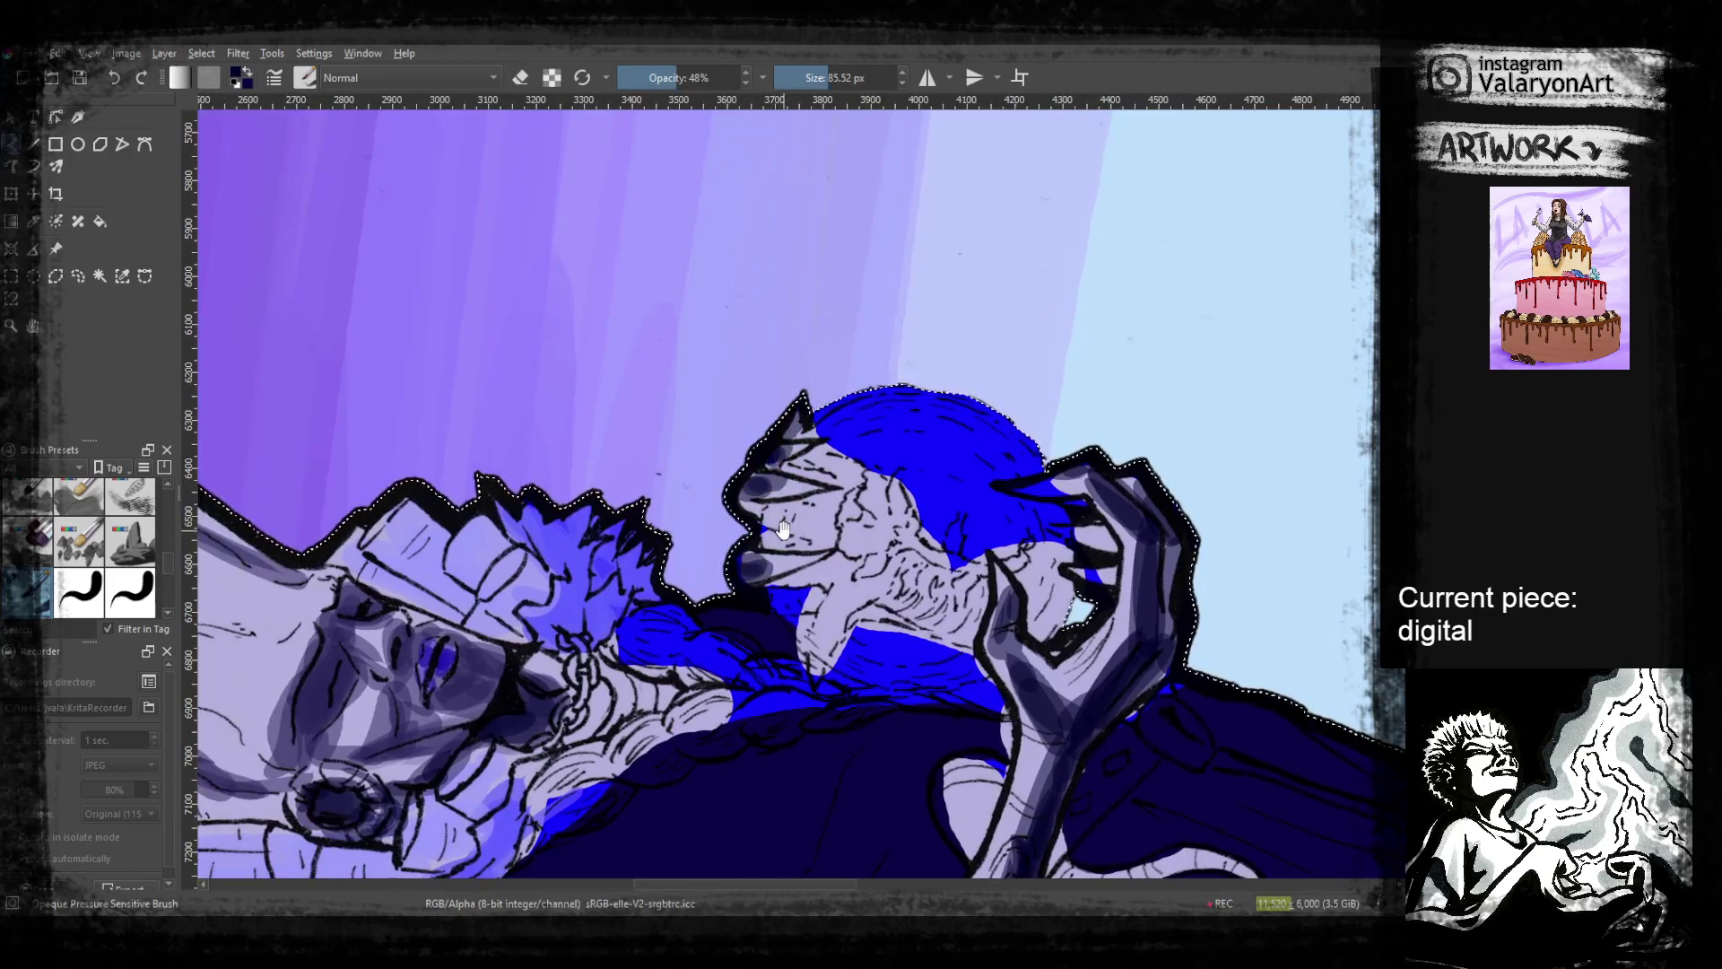
Switch the brush to saturated blue at 65% opacity and 50.92 px, and paint accents in the lower hand's and forearm's shadows
{"action": "left_click_drag", "start_coordinate": [944, 675], "coordinate": [931, 587]}
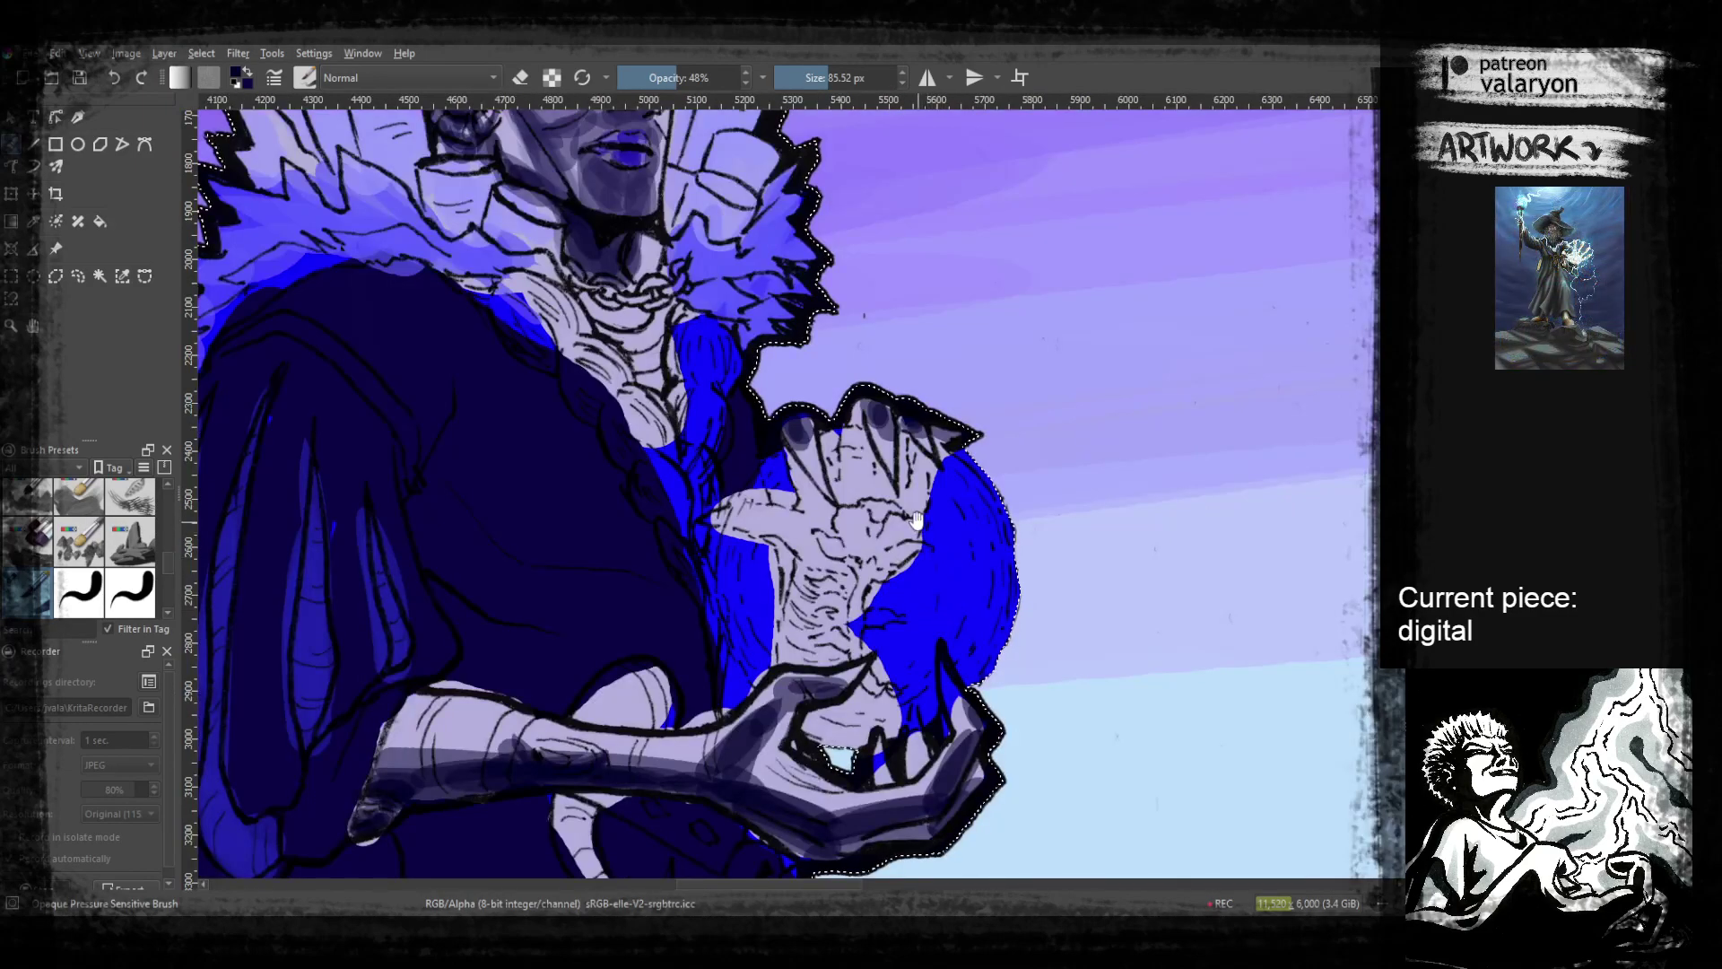
{"action": "left_click_drag", "start_coordinate": [942, 595], "coordinate": [927, 513]}
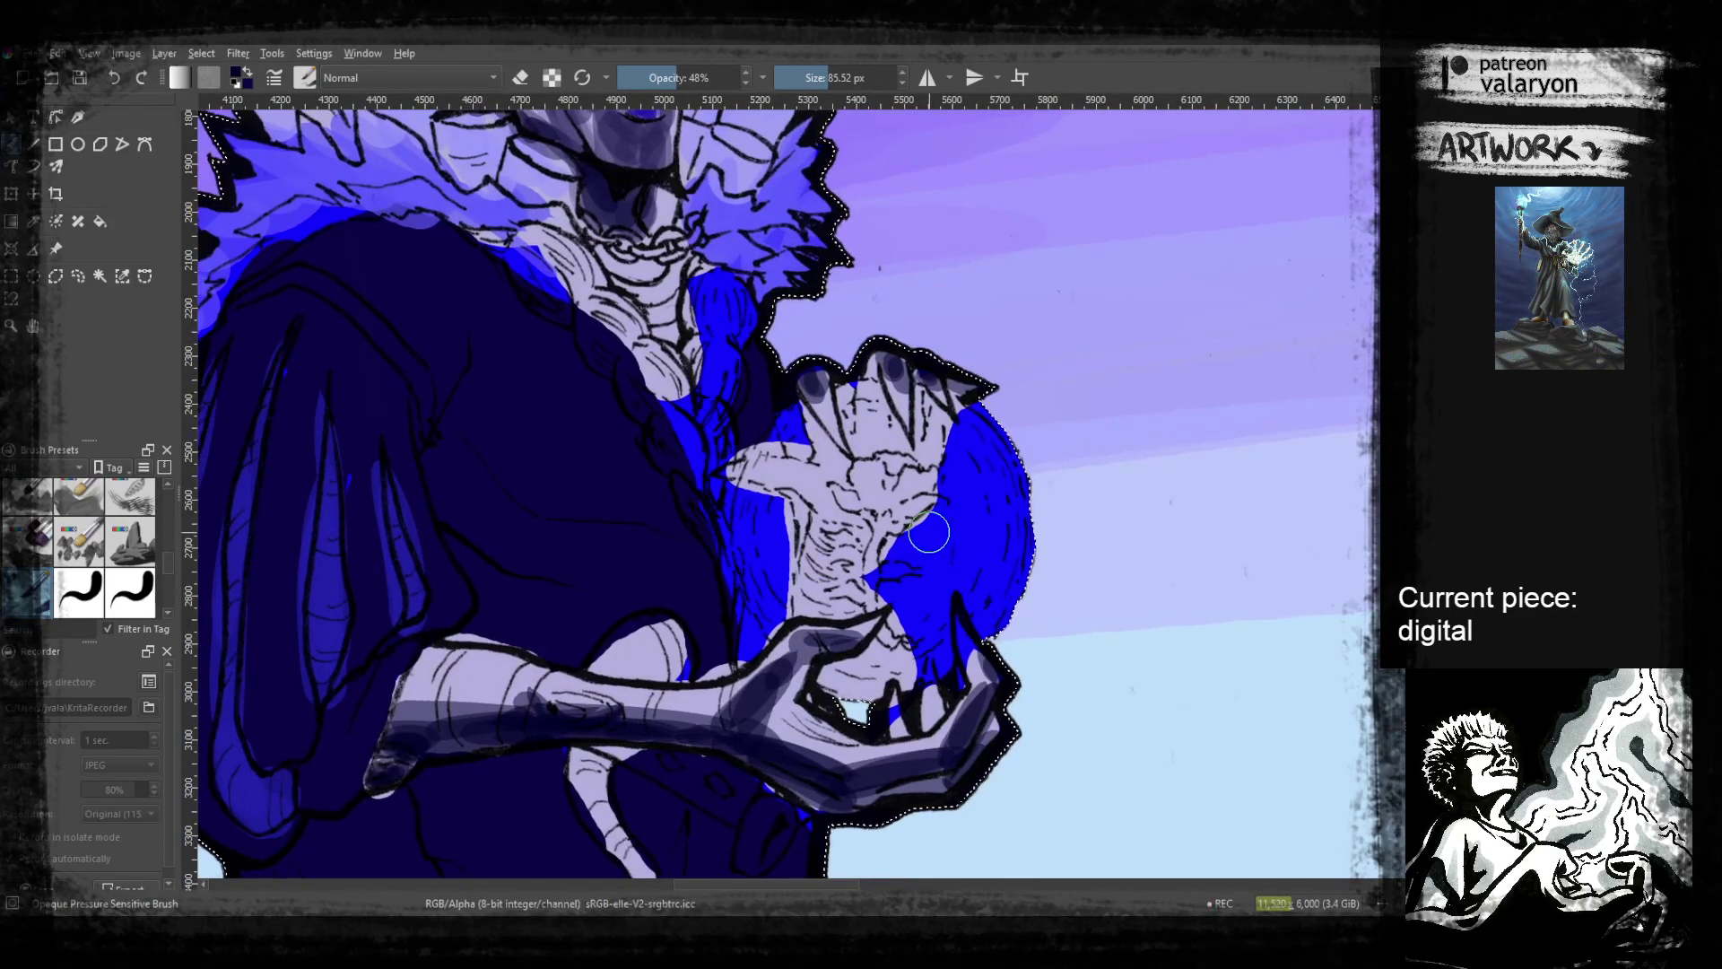
{"action": "left_click_drag", "start_coordinate": [928, 532], "coordinate": [1001, 500]}
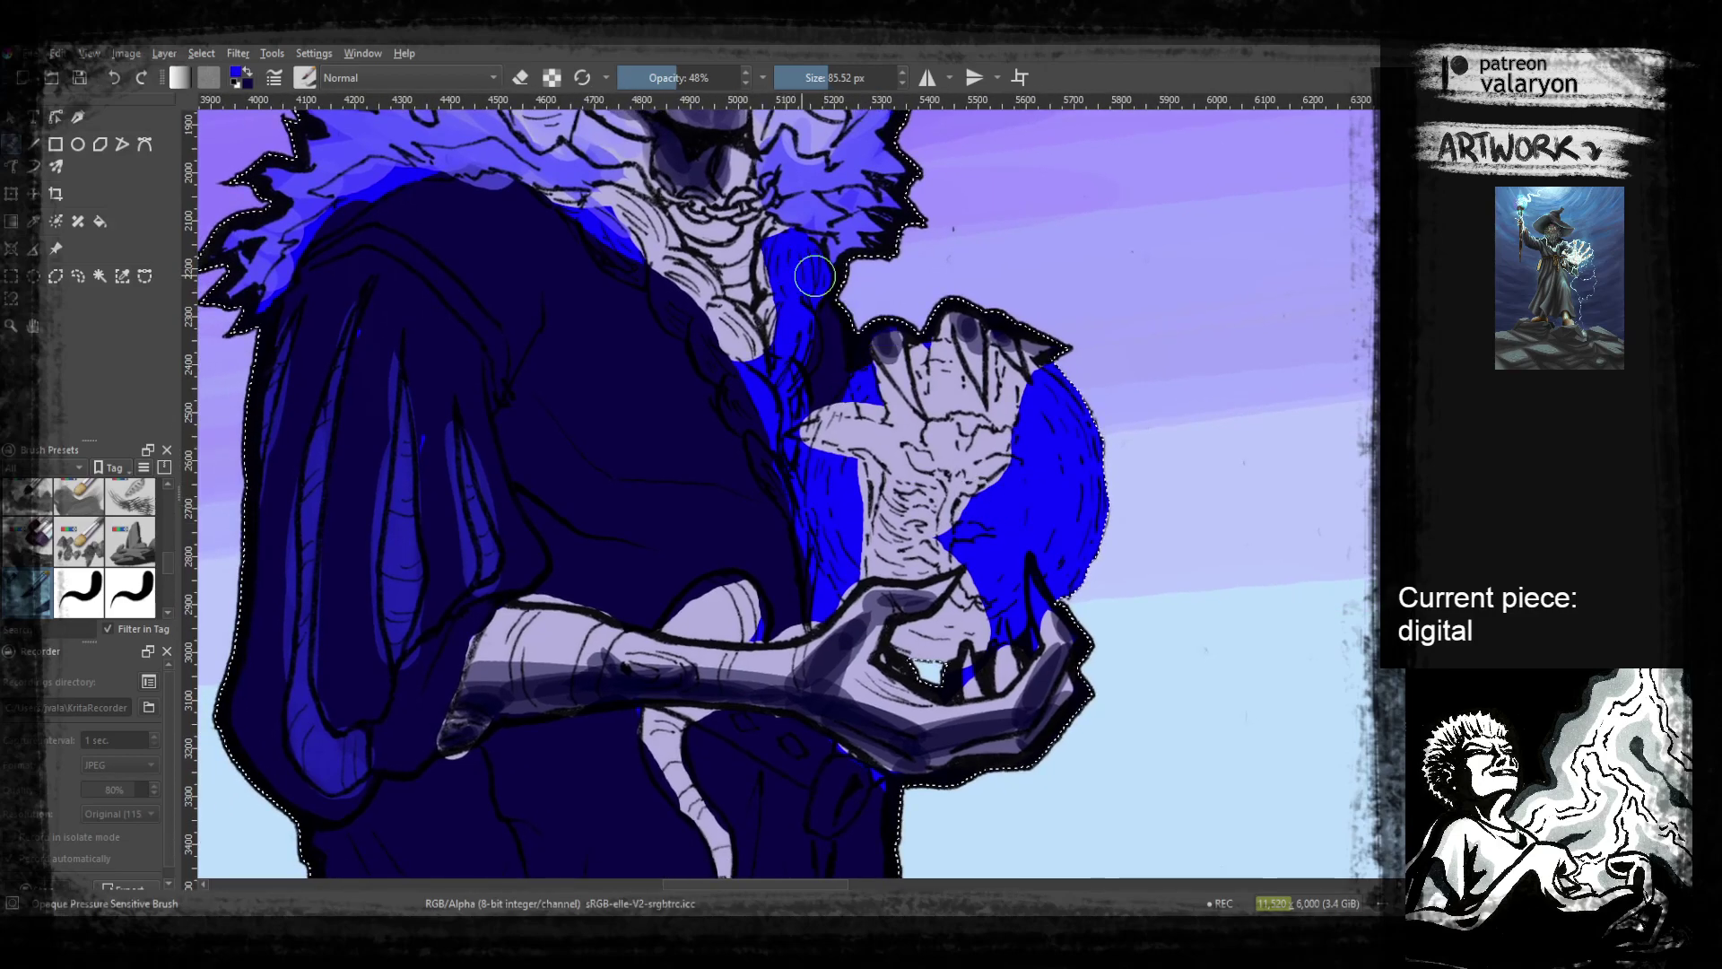
{"action": "left_click_drag", "start_coordinate": [808, 269], "coordinate": [911, 129]}
{"action": "left_click_drag", "start_coordinate": [676, 69], "coordinate": [697, 74]}
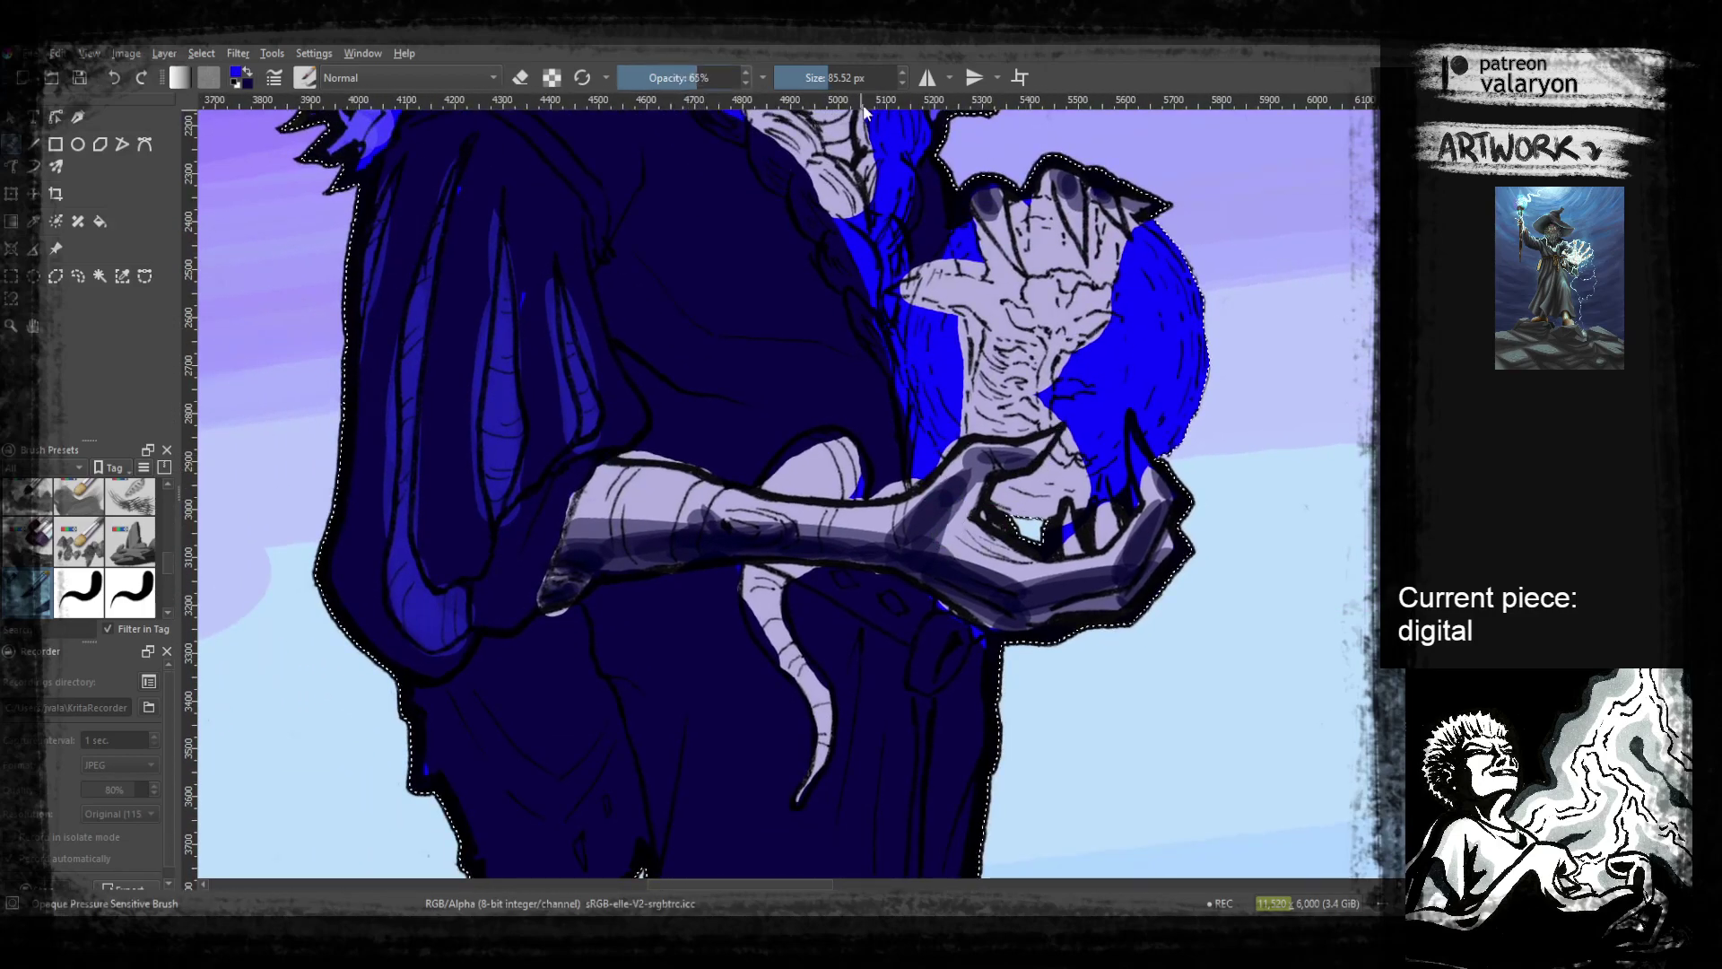
{"action": "left_click_drag", "start_coordinate": [805, 75], "coordinate": [819, 75]}
{"action": "mouse_move", "coordinate": [846, 565]}
{"action": "left_mouse_down"}
{"action": "mouse_move", "coordinate": [986, 503]}
{"action": "mouse_move", "coordinate": [897, 485]}
{"action": "left_mouse_up"}
{"action": "left_click_drag", "start_coordinate": [770, 460], "coordinate": [690, 438]}
{"action": "mouse_move", "coordinate": [930, 484]}
{"action": "left_mouse_down"}
{"action": "mouse_move", "coordinate": [896, 479]}
{"action": "mouse_move", "coordinate": [975, 520]}
{"action": "left_mouse_up"}
Add saturated blue accent strokes along the headdress's shadowed edges, the nose and the jawline
{"action": "left_click_drag", "start_coordinate": [833, 224], "coordinate": [1031, 848]}
{"action": "left_click_drag", "start_coordinate": [878, 421], "coordinate": [912, 573]}
{"action": "left_click_drag", "start_coordinate": [900, 363], "coordinate": [926, 468]}
{"action": "left_click_drag", "start_coordinate": [899, 359], "coordinate": [866, 496]}
{"action": "mouse_move", "coordinate": [973, 489]}
{"action": "left_mouse_down"}
{"action": "mouse_move", "coordinate": [906, 439]}
{"action": "mouse_move", "coordinate": [989, 457]}
{"action": "left_mouse_up"}
{"action": "mouse_move", "coordinate": [996, 502]}
{"action": "left_mouse_down"}
{"action": "mouse_move", "coordinate": [963, 372]}
{"action": "mouse_move", "coordinate": [937, 416]}
{"action": "left_mouse_up"}
{"action": "left_click_drag", "start_coordinate": [1031, 553], "coordinate": [995, 318]}
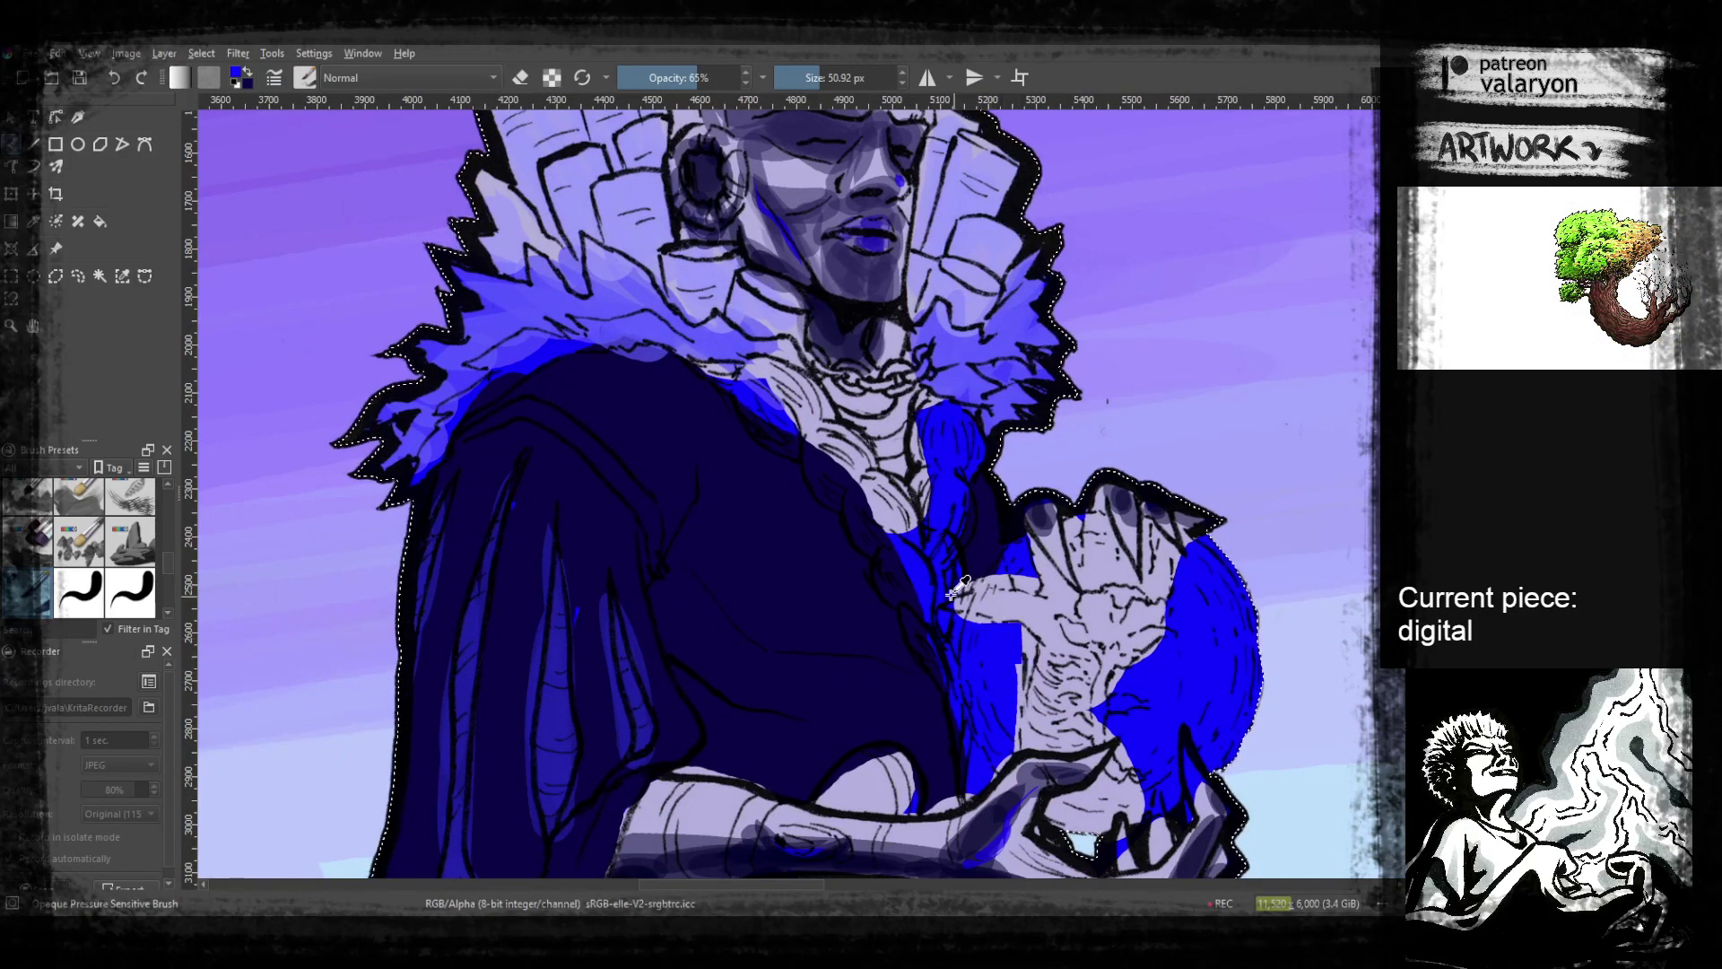
Colour both braids over the chest dark magenta-purple with the brush at 43% opacity and 42.76 px
{"action": "left_click", "coordinate": [983, 700], "text": "ctrl"}
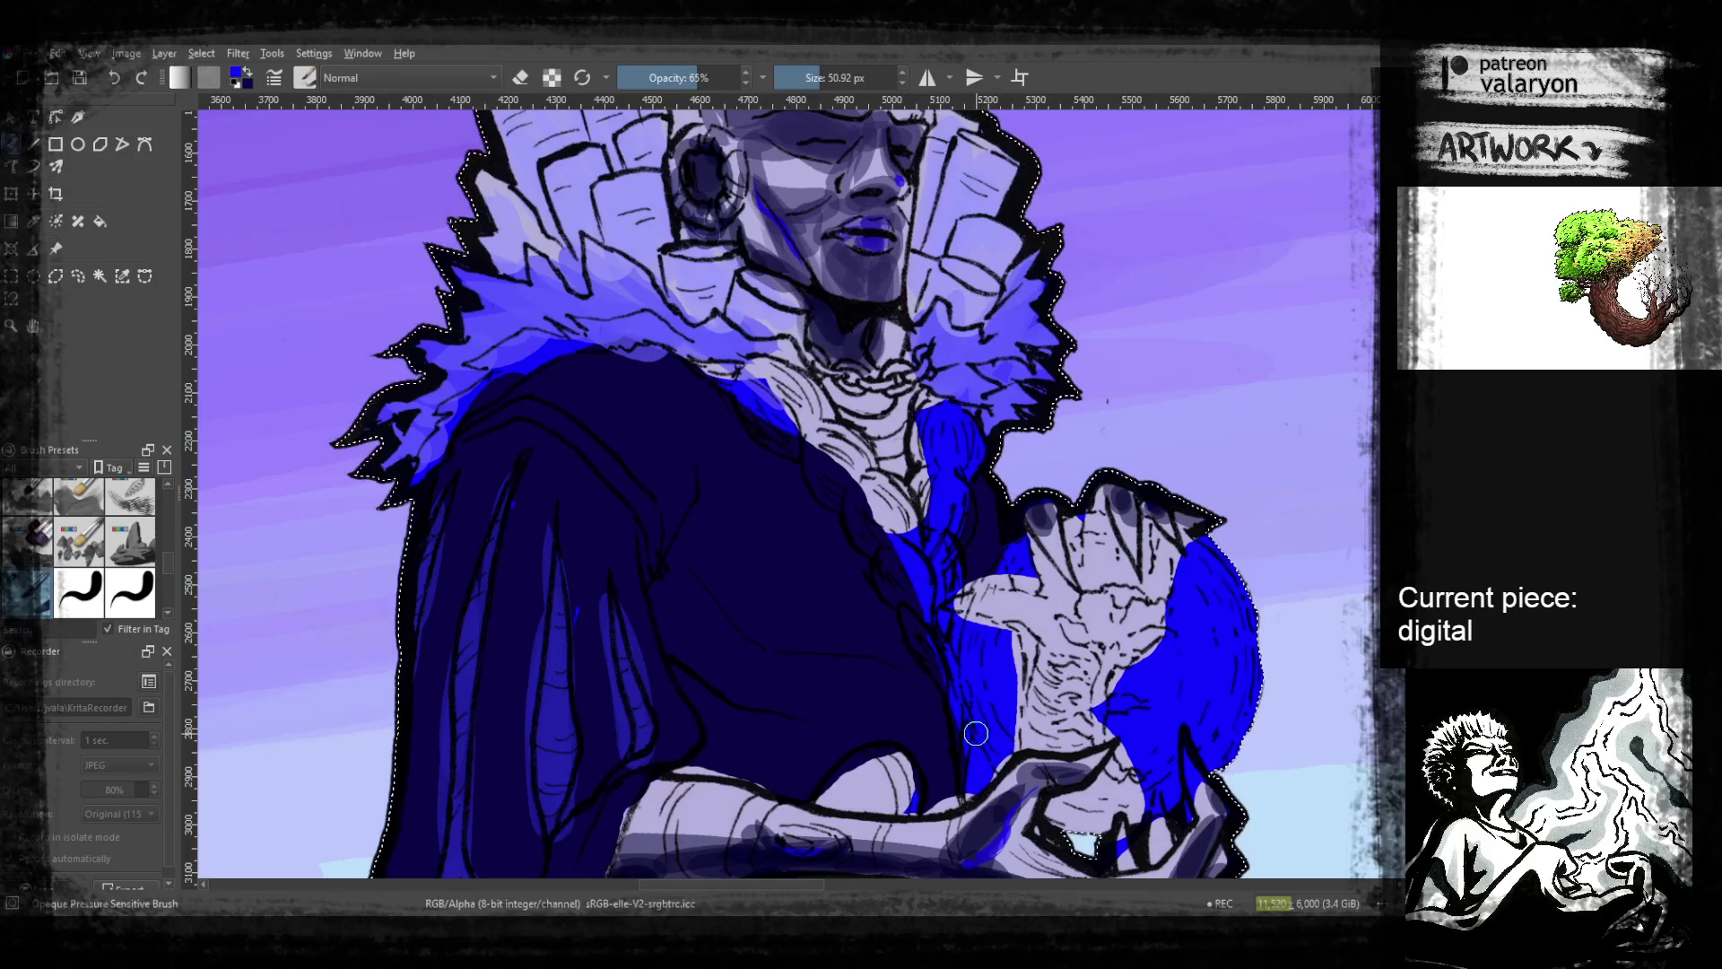
{"action": "right_click", "coordinate": [915, 426]}
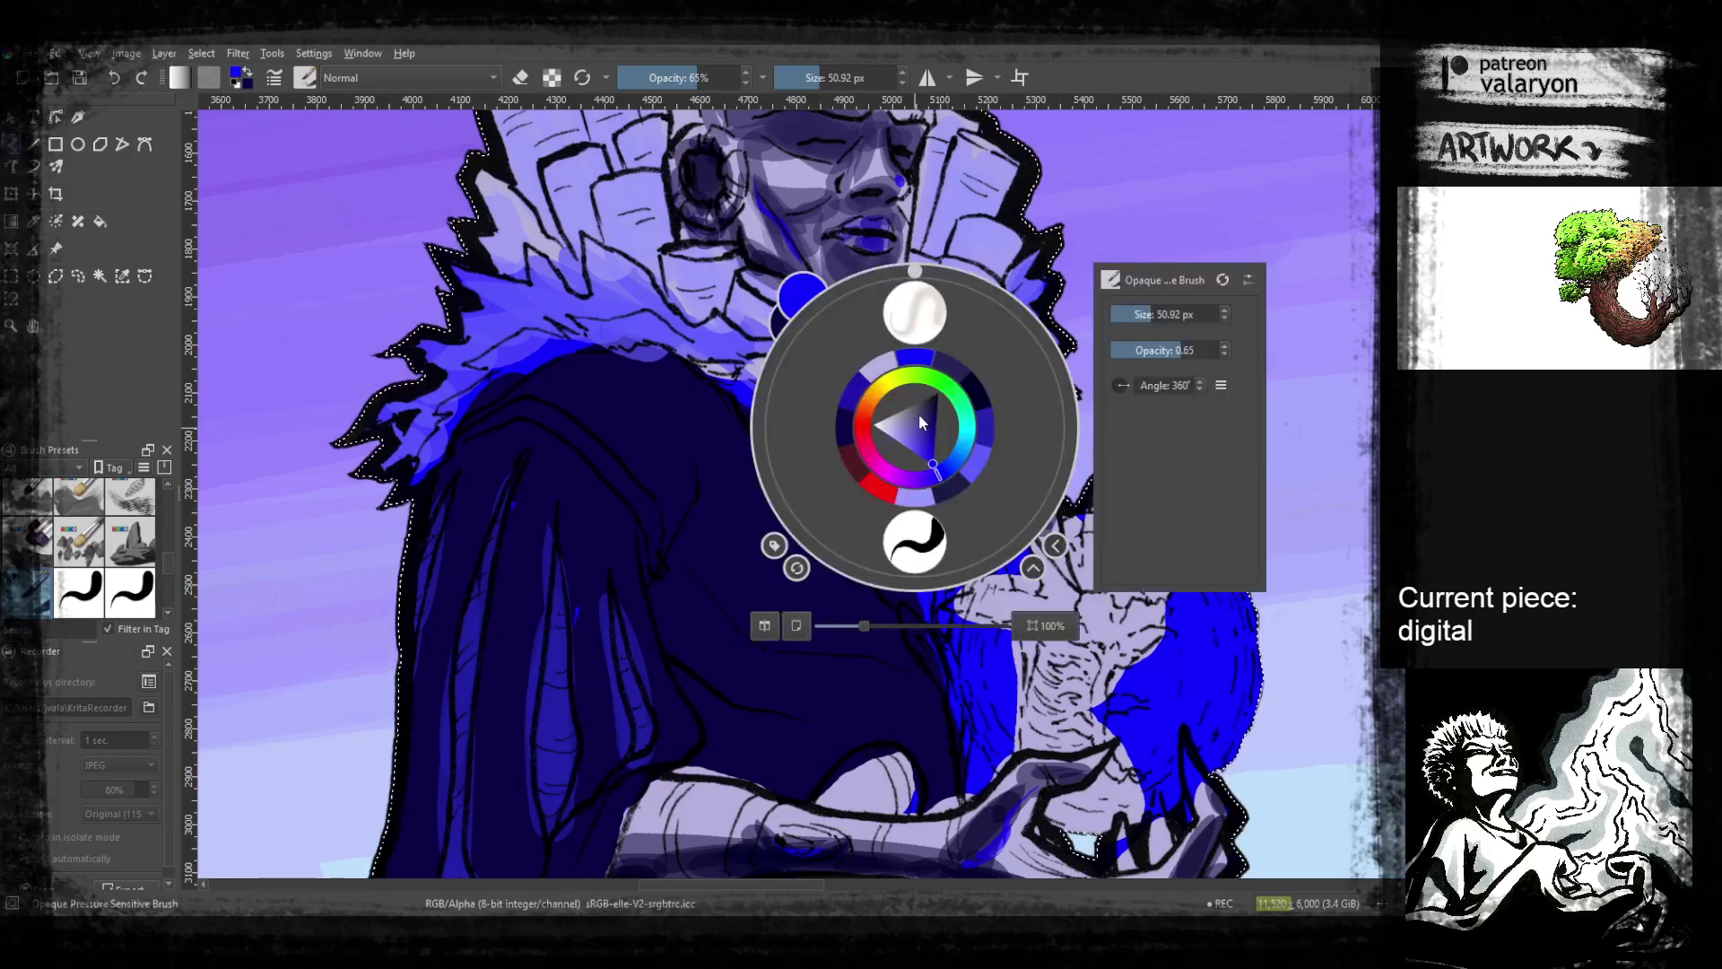
{"action": "left_click", "coordinate": [902, 480]}
{"action": "left_click_drag", "start_coordinate": [927, 446], "coordinate": [937, 429]}
{"action": "left_click", "coordinate": [749, 519]}
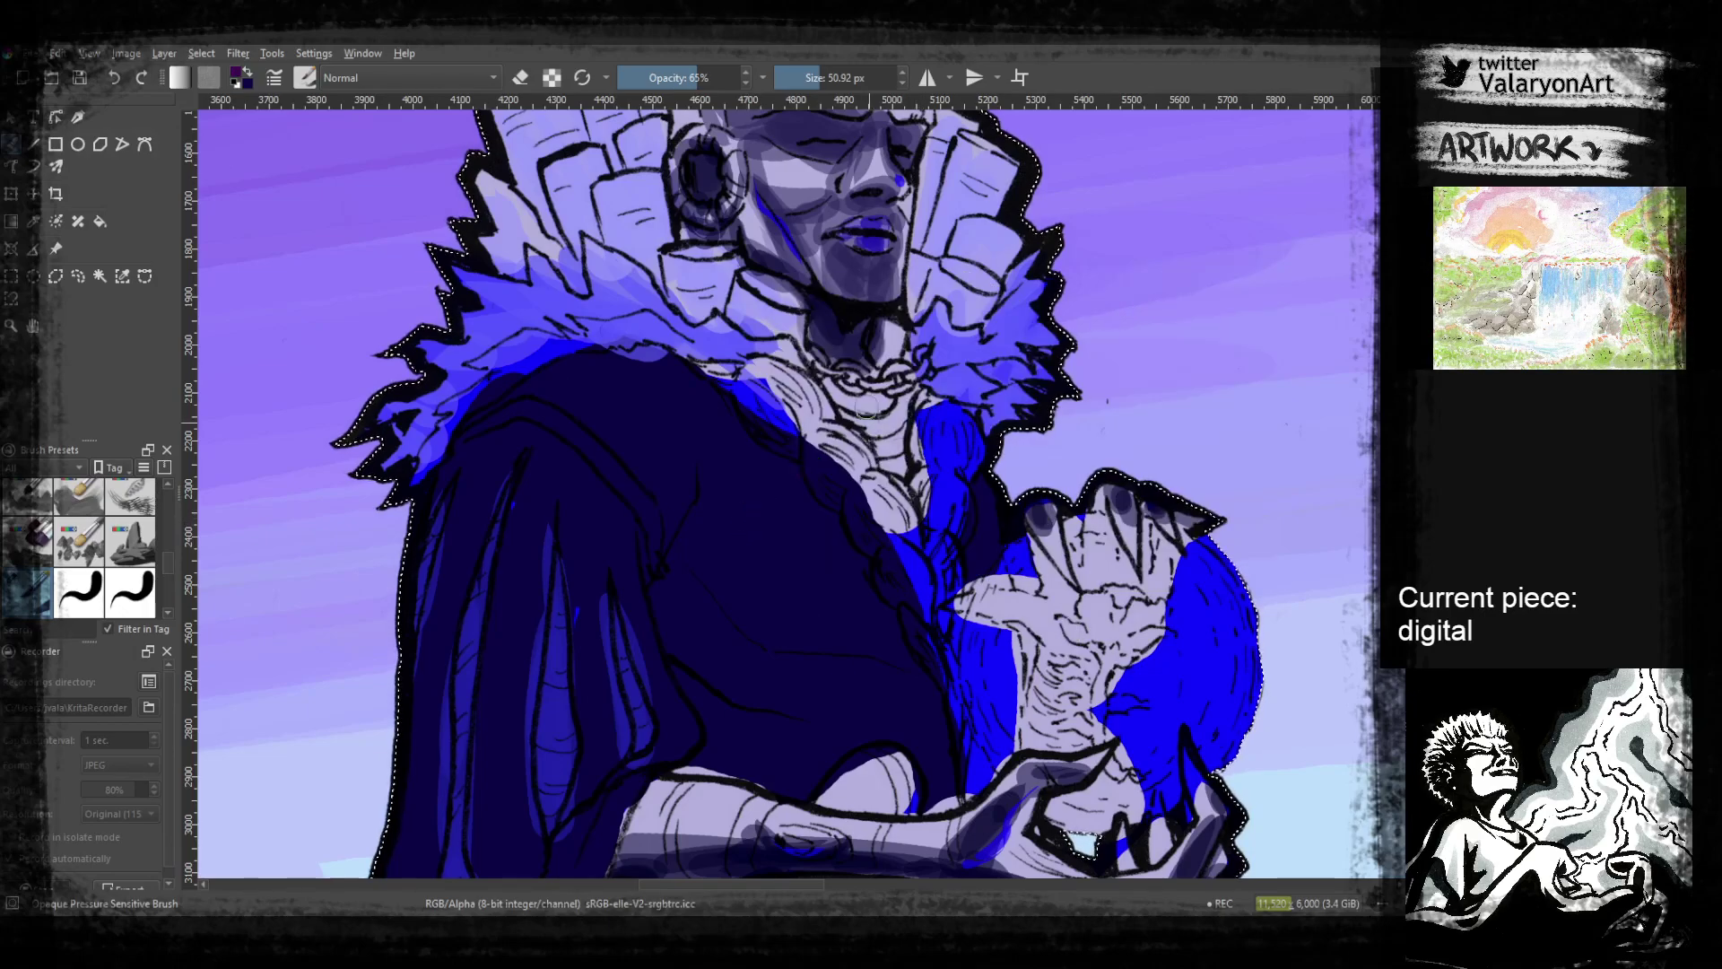
{"action": "left_click", "coordinate": [670, 77]}
{"action": "left_click", "coordinate": [834, 78]}
{"action": "mouse_move", "coordinate": [784, 411]}
{"action": "left_mouse_down"}
{"action": "mouse_move", "coordinate": [870, 498]}
{"action": "mouse_move", "coordinate": [924, 647]}
{"action": "mouse_move", "coordinate": [926, 582]}
{"action": "mouse_move", "coordinate": [936, 655]}
{"action": "mouse_move", "coordinate": [938, 415]}
{"action": "mouse_move", "coordinate": [957, 480]}
{"action": "left_mouse_up"}
{"action": "mouse_move", "coordinate": [840, 454]}
{"action": "left_mouse_down"}
{"action": "mouse_move", "coordinate": [720, 374]}
{"action": "mouse_move", "coordinate": [766, 384]}
{"action": "mouse_move", "coordinate": [812, 463]}
{"action": "mouse_move", "coordinate": [876, 419]}
{"action": "mouse_move", "coordinate": [839, 404]}
{"action": "mouse_move", "coordinate": [893, 410]}
{"action": "mouse_move", "coordinate": [896, 484]}
{"action": "left_mouse_up"}
Sample the skin's shadow colour and shade the neck, the chain and the chest between the braids
{"action": "left_click", "coordinate": [851, 338], "text": "ctrl"}
{"action": "mouse_move", "coordinate": [850, 337]}
{"action": "left_mouse_down"}
{"action": "mouse_move", "coordinate": [842, 406]}
{"action": "mouse_move", "coordinate": [900, 470]}
{"action": "mouse_move", "coordinate": [895, 499]}
{"action": "mouse_move", "coordinate": [861, 343]}
{"action": "mouse_move", "coordinate": [906, 415]}
{"action": "mouse_move", "coordinate": [921, 389]}
{"action": "mouse_move", "coordinate": [943, 421]}
{"action": "mouse_move", "coordinate": [929, 369]}
{"action": "mouse_move", "coordinate": [907, 304]}
{"action": "mouse_move", "coordinate": [780, 182]}
{"action": "mouse_move", "coordinate": [813, 248]}
{"action": "mouse_move", "coordinate": [785, 212]}
{"action": "mouse_move", "coordinate": [801, 174]}
{"action": "left_mouse_up"}
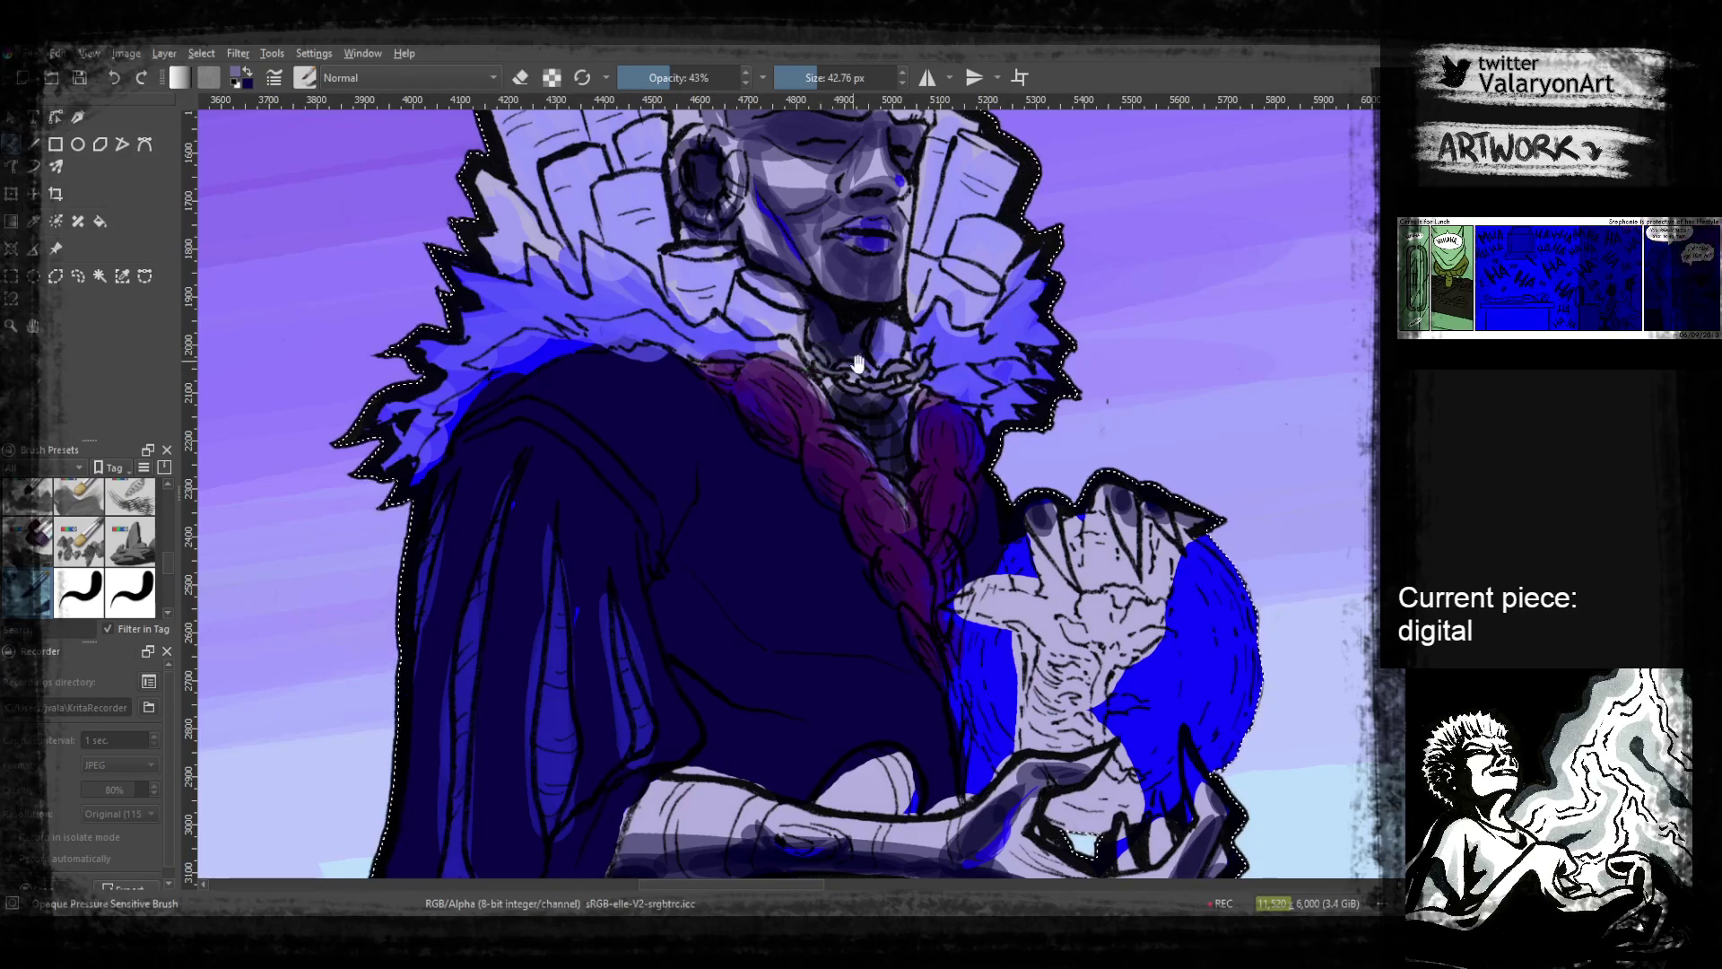
{"action": "left_click_drag", "start_coordinate": [847, 363], "coordinate": [887, 458]}
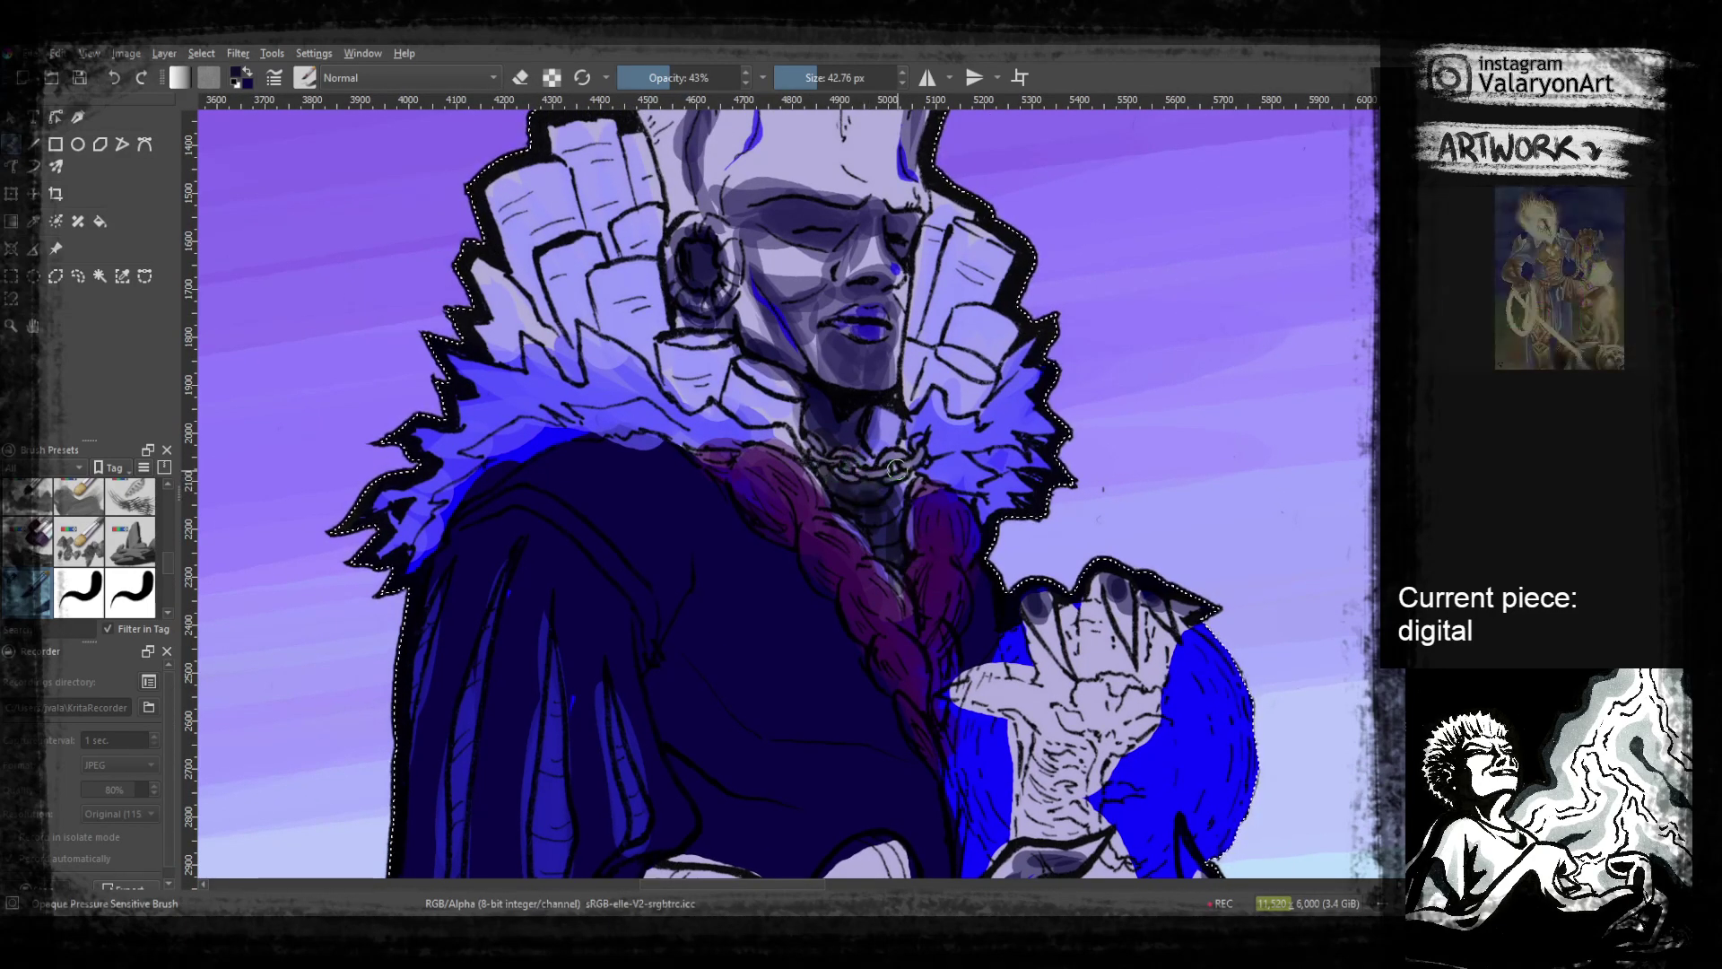
Highlight the braid segments in a lighter purple with the brush at 29% opacity and 73.88 px
{"action": "scroll", "coordinate": [894, 436], "scroll_direction": "down", "scroll_amount": 3}
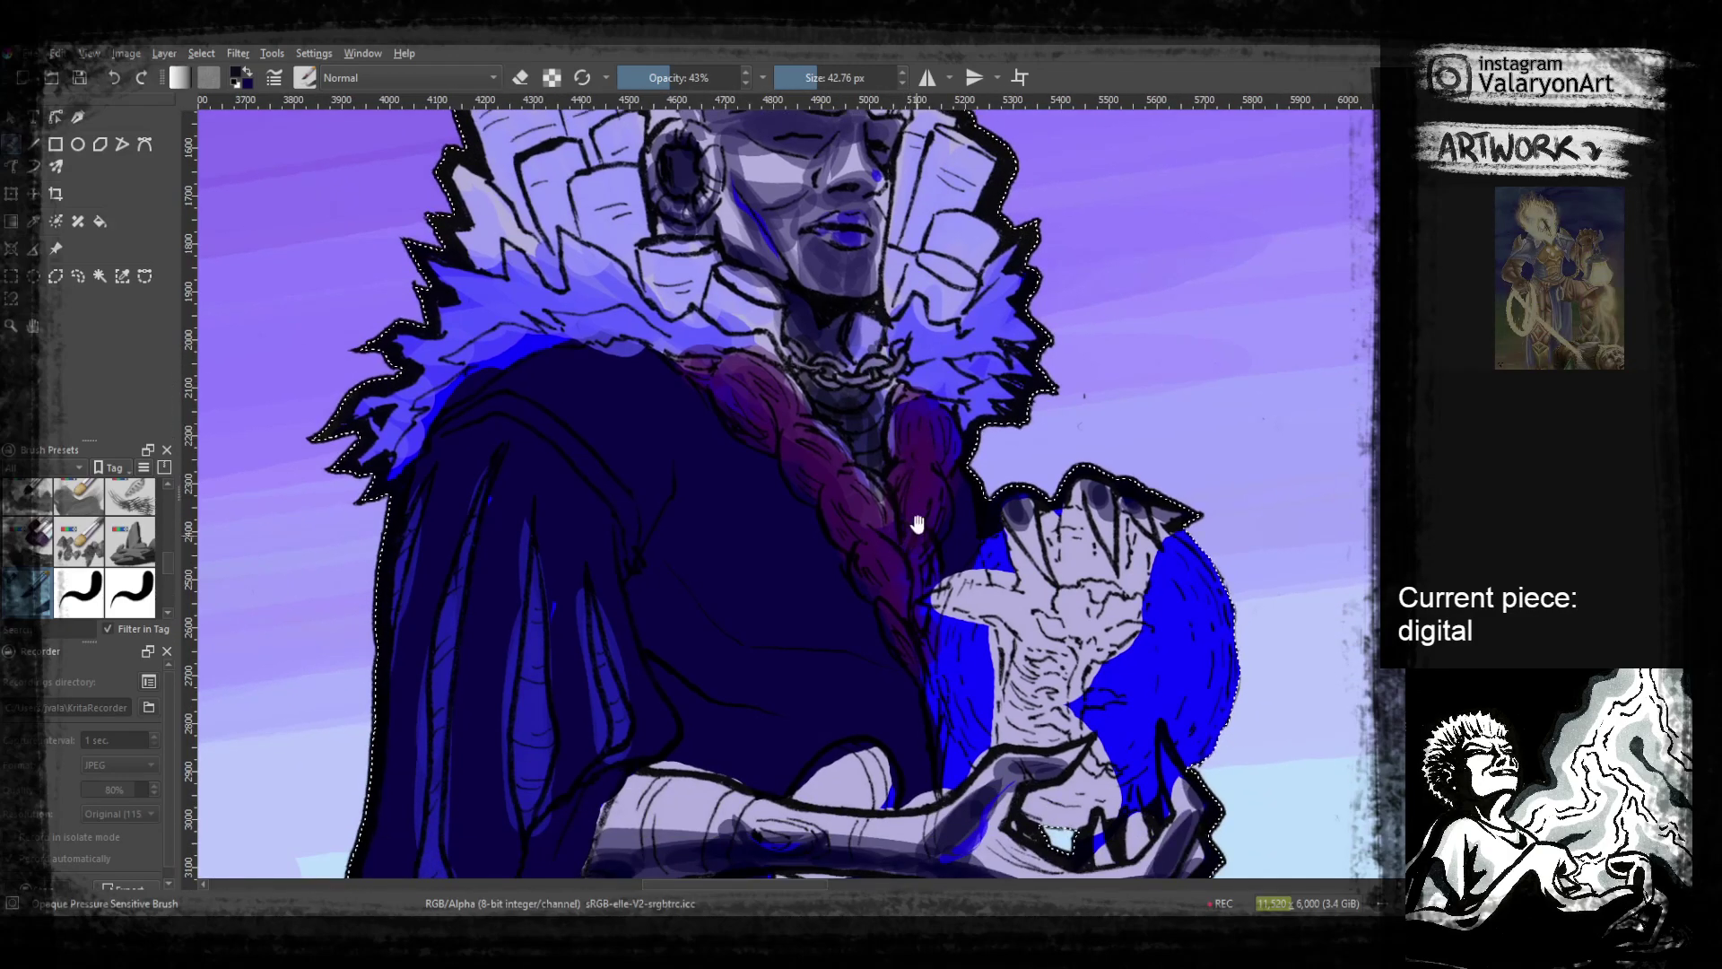
{"action": "right_click", "coordinate": [844, 437]}
{"action": "left_click", "coordinate": [847, 434]}
{"action": "left_click", "coordinate": [670, 352]}
{"action": "mouse_move", "coordinate": [731, 321]}
{"action": "left_mouse_down"}
{"action": "mouse_move", "coordinate": [778, 364]}
{"action": "mouse_move", "coordinate": [758, 341]}
{"action": "left_mouse_up"}
{"action": "left_click", "coordinate": [653, 78]}
{"action": "left_click", "coordinate": [826, 78]}
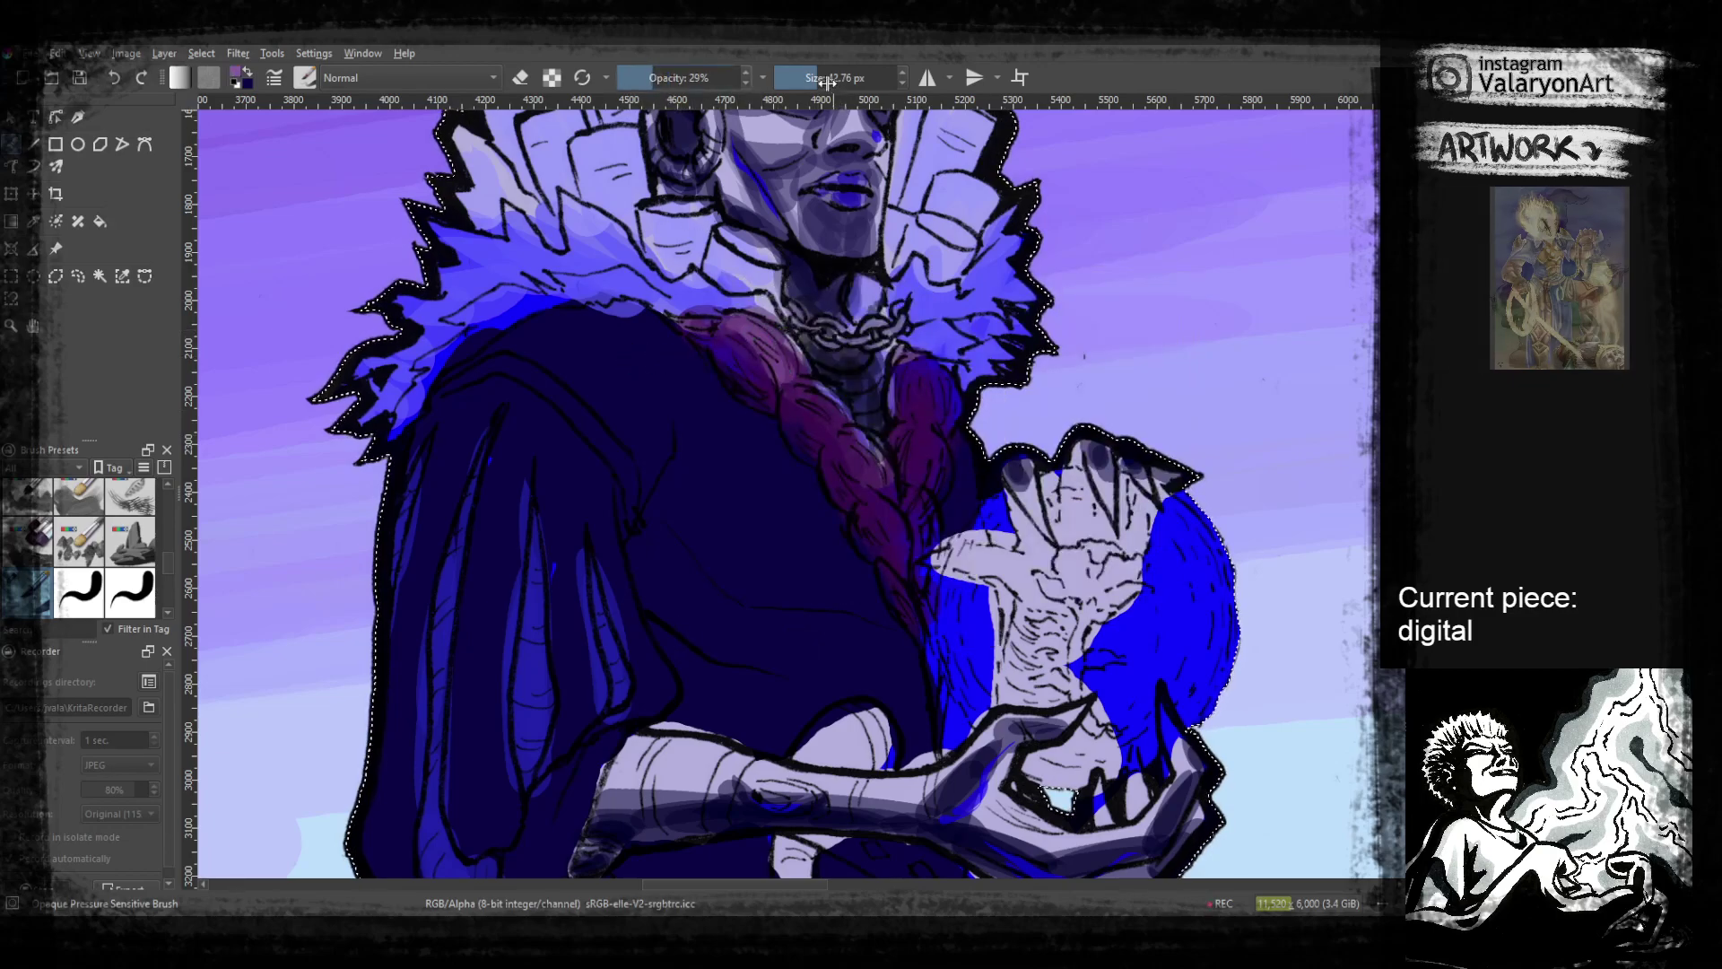
{"action": "mouse_move", "coordinate": [805, 397]}
{"action": "left_mouse_down"}
{"action": "mouse_move", "coordinate": [884, 494]}
{"action": "mouse_move", "coordinate": [866, 515]}
{"action": "mouse_move", "coordinate": [933, 440]}
{"action": "mouse_move", "coordinate": [918, 375]}
{"action": "mouse_move", "coordinate": [932, 402]}
{"action": "mouse_move", "coordinate": [911, 458]}
{"action": "mouse_move", "coordinate": [937, 437]}
{"action": "mouse_move", "coordinate": [923, 525]}
{"action": "left_mouse_up"}
Paint the orb's central branching core in crimson, then strengthen it with pure red at 29% opacity
{"action": "mouse_move", "coordinate": [1087, 593]}
{"action": "left_mouse_down"}
{"action": "mouse_move", "coordinate": [1032, 538]}
{"action": "mouse_move", "coordinate": [906, 470]}
{"action": "left_mouse_up"}
{"action": "right_click", "coordinate": [907, 470]}
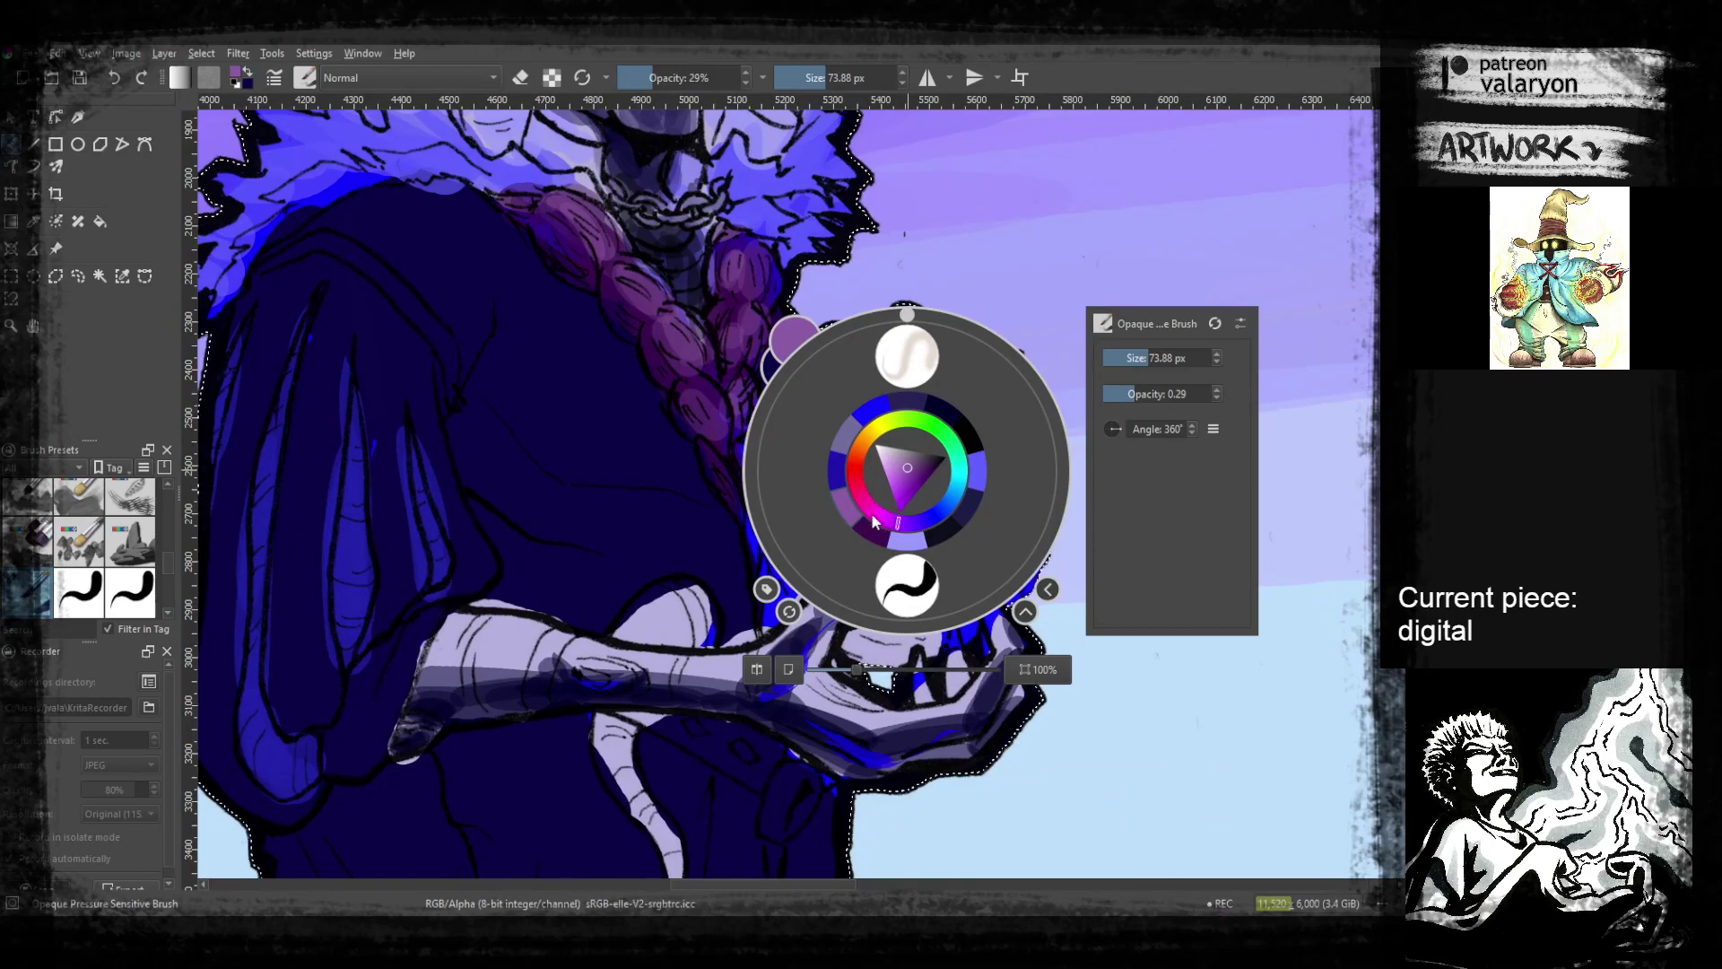
{"action": "left_click", "coordinate": [857, 480]}
{"action": "left_click", "coordinate": [667, 504]}
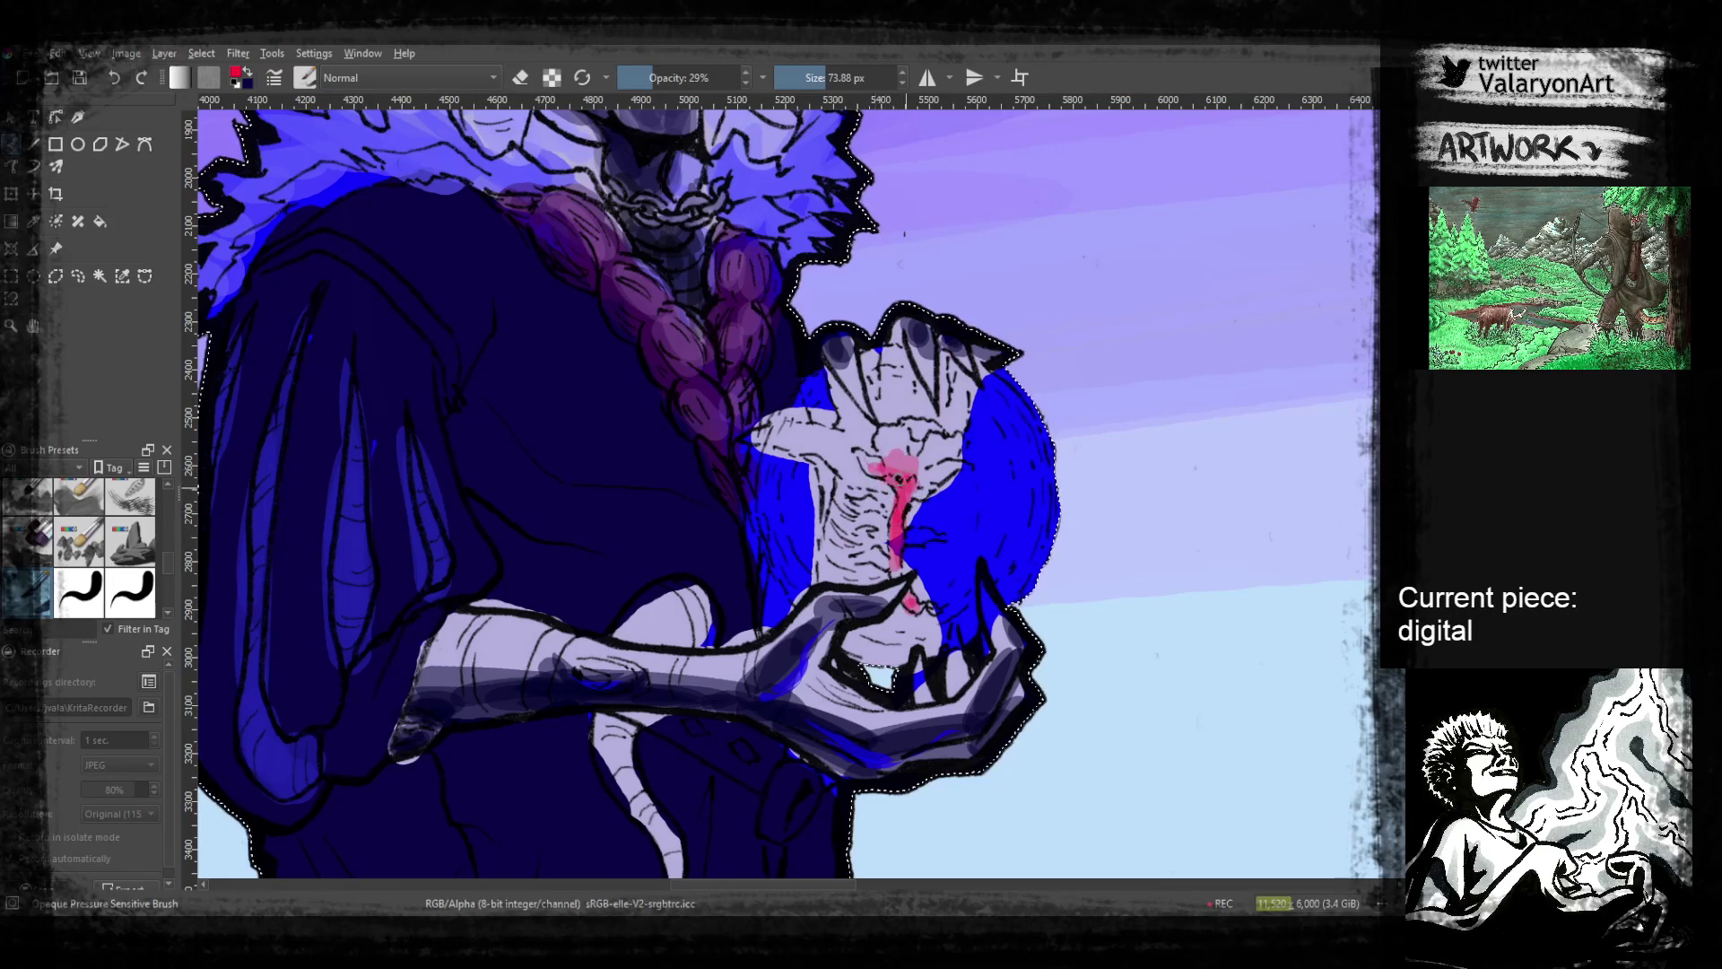
{"action": "right_click", "coordinate": [927, 482]}
{"action": "left_click", "coordinate": [881, 485]}
{"action": "left_click", "coordinate": [689, 480]}
{"action": "left_click_drag", "start_coordinate": [913, 488], "coordinate": [899, 563]}
{"action": "left_click_drag", "start_coordinate": [907, 491], "coordinate": [896, 538]}
{"action": "left_click_drag", "start_coordinate": [893, 453], "coordinate": [937, 462]}
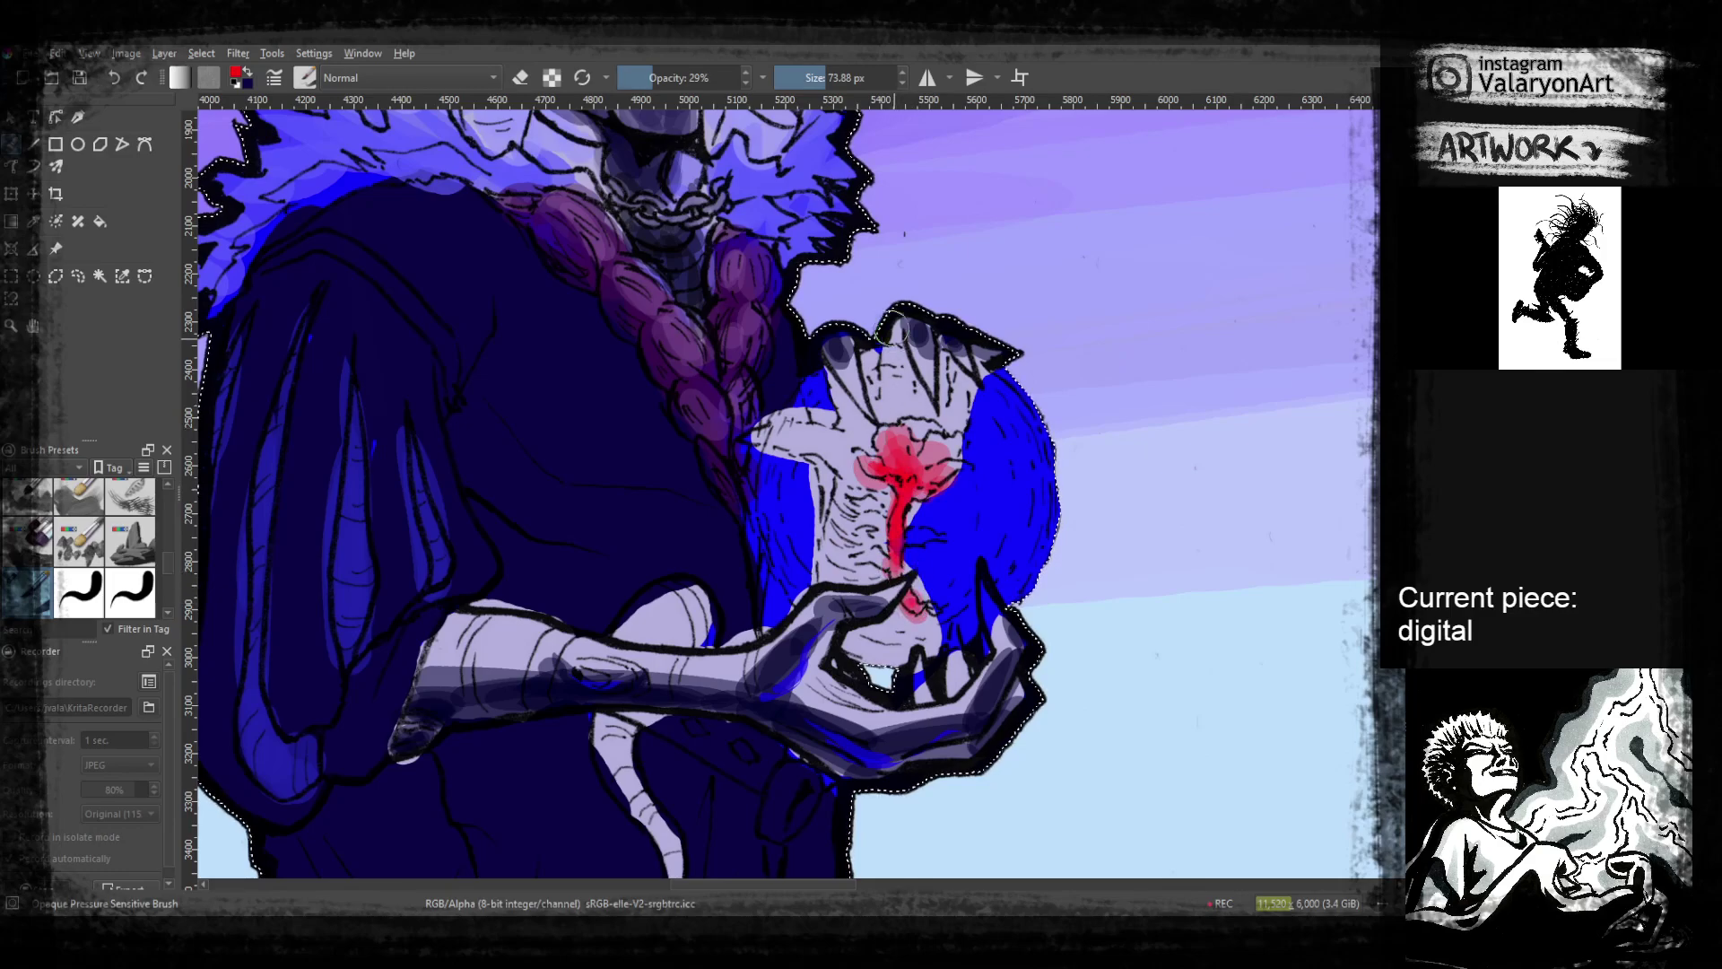
Lower the brush opacity to 19% and spread a soft red glow around the orb's core and below the upper fingers
{"action": "left_click_drag", "start_coordinate": [666, 87], "coordinate": [653, 87]}
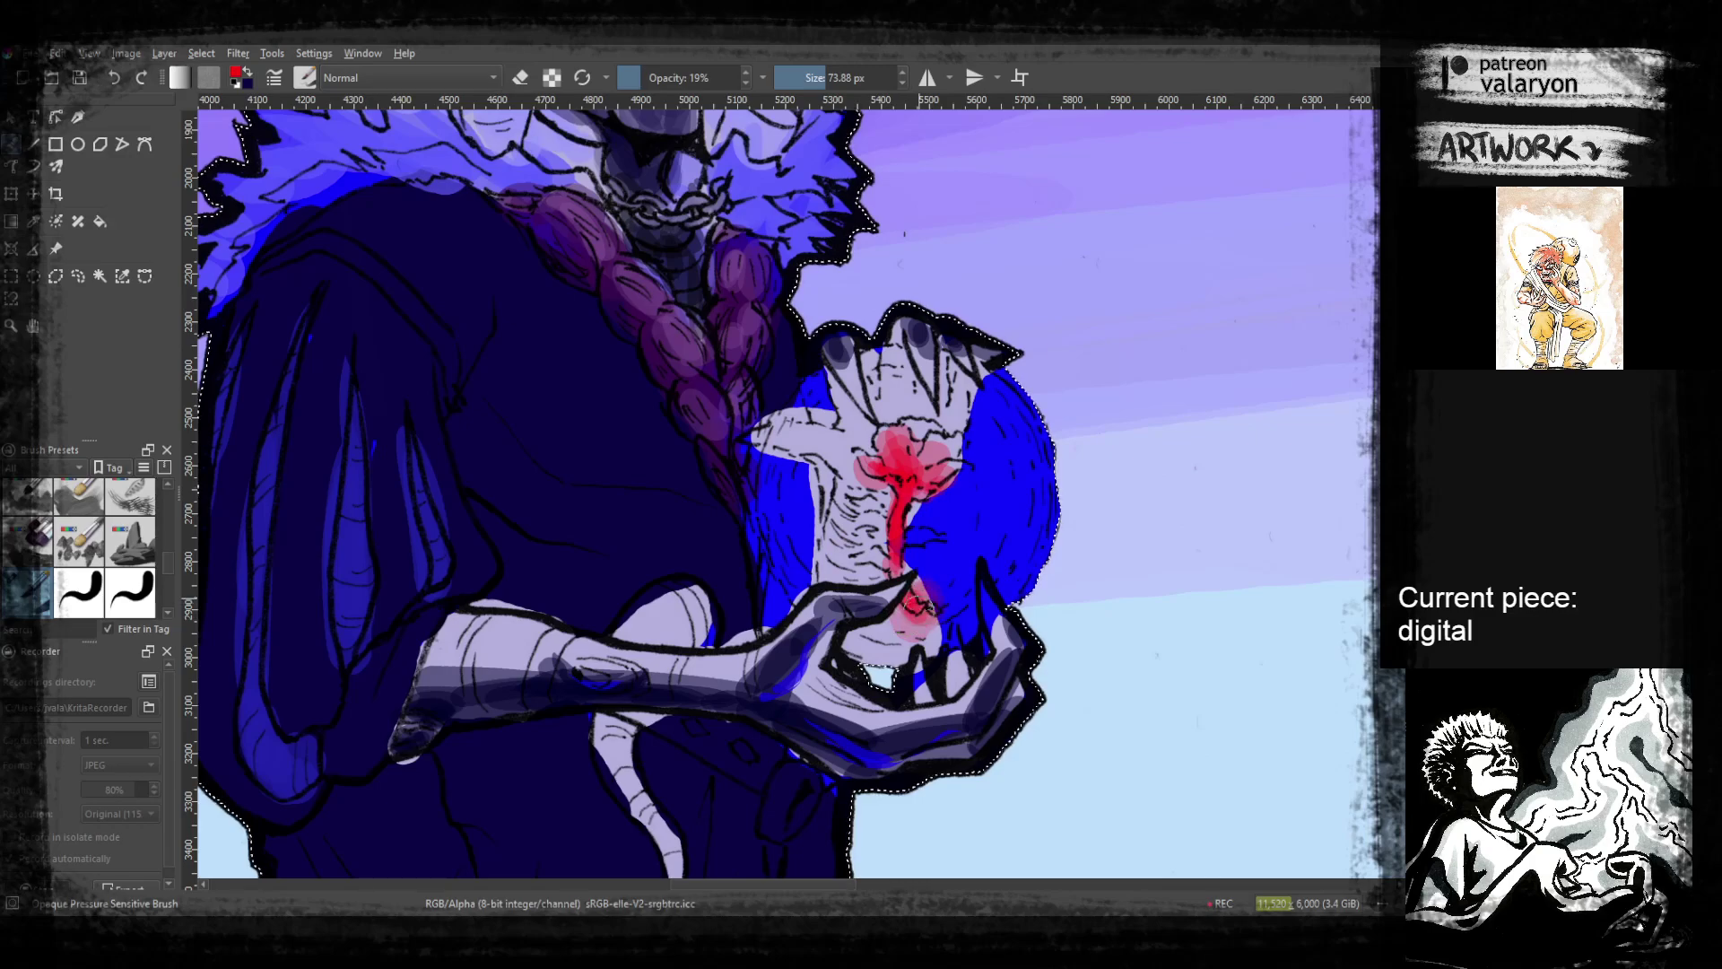
{"action": "mouse_move", "coordinate": [891, 574]}
{"action": "left_mouse_down"}
{"action": "mouse_move", "coordinate": [908, 539]}
{"action": "mouse_move", "coordinate": [861, 462]}
{"action": "left_mouse_up"}
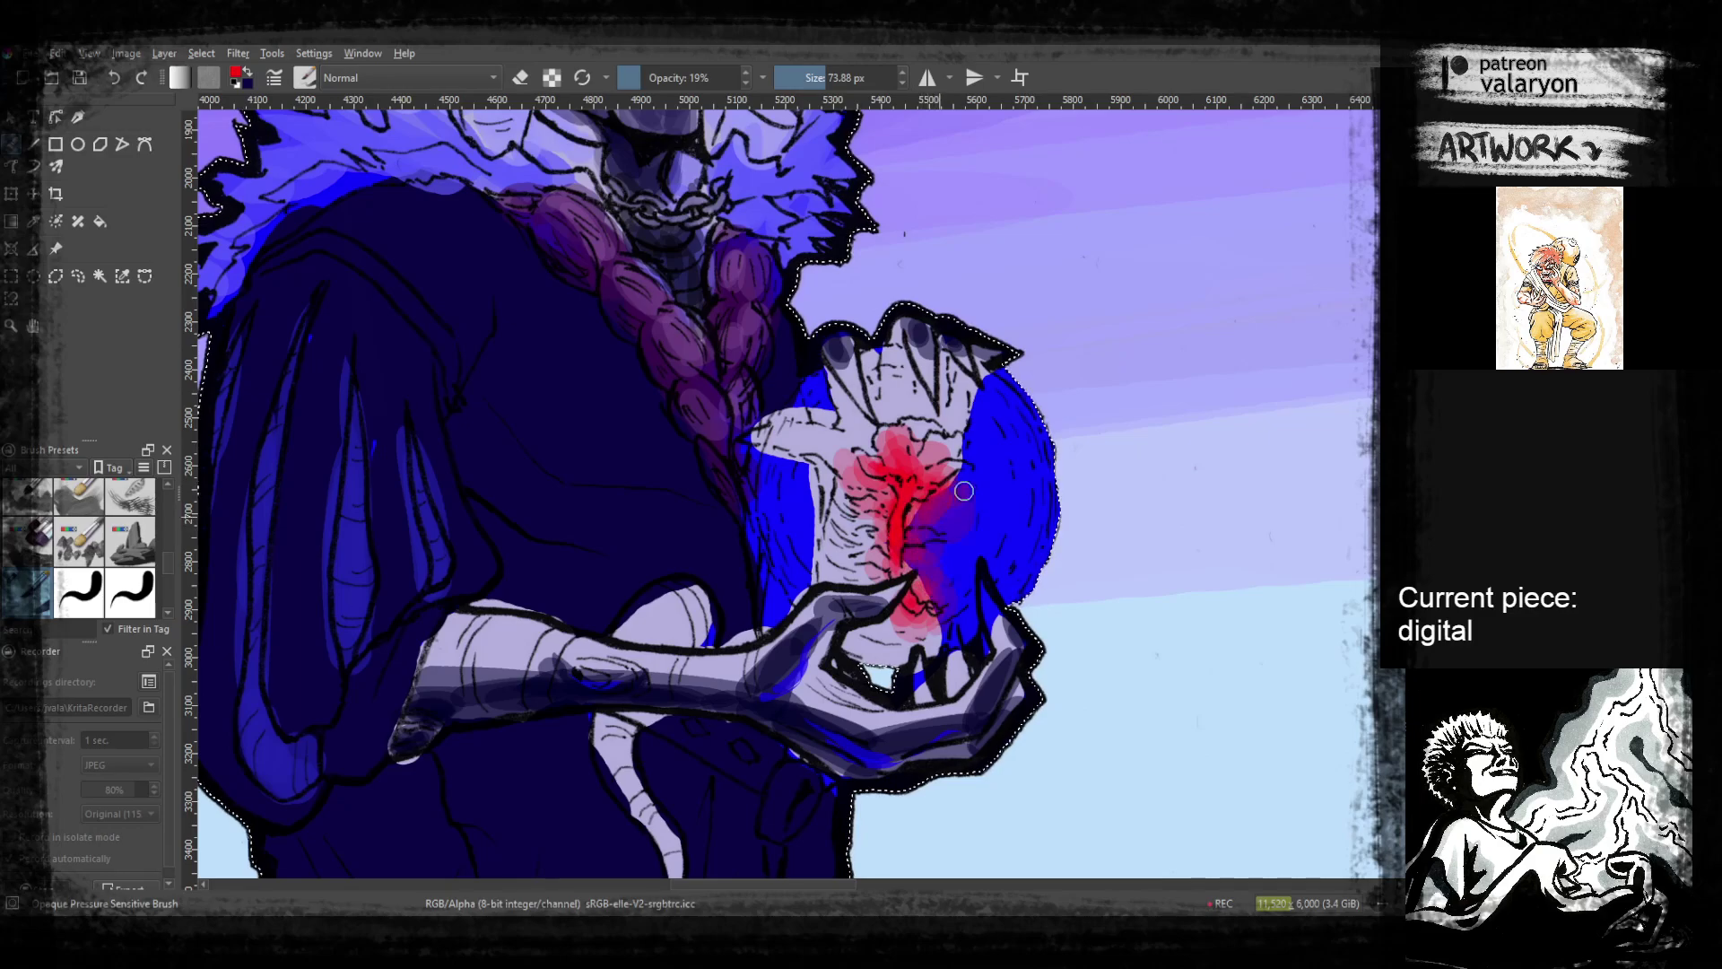
{"action": "mouse_move", "coordinate": [847, 435]}
{"action": "left_mouse_down"}
{"action": "mouse_move", "coordinate": [901, 394]}
{"action": "mouse_move", "coordinate": [967, 423]}
{"action": "left_mouse_up"}
Change the brush colour to pale pink and lightly tint the orb's blue area beneath the upper thumb
{"action": "right_click", "coordinate": [933, 520]}
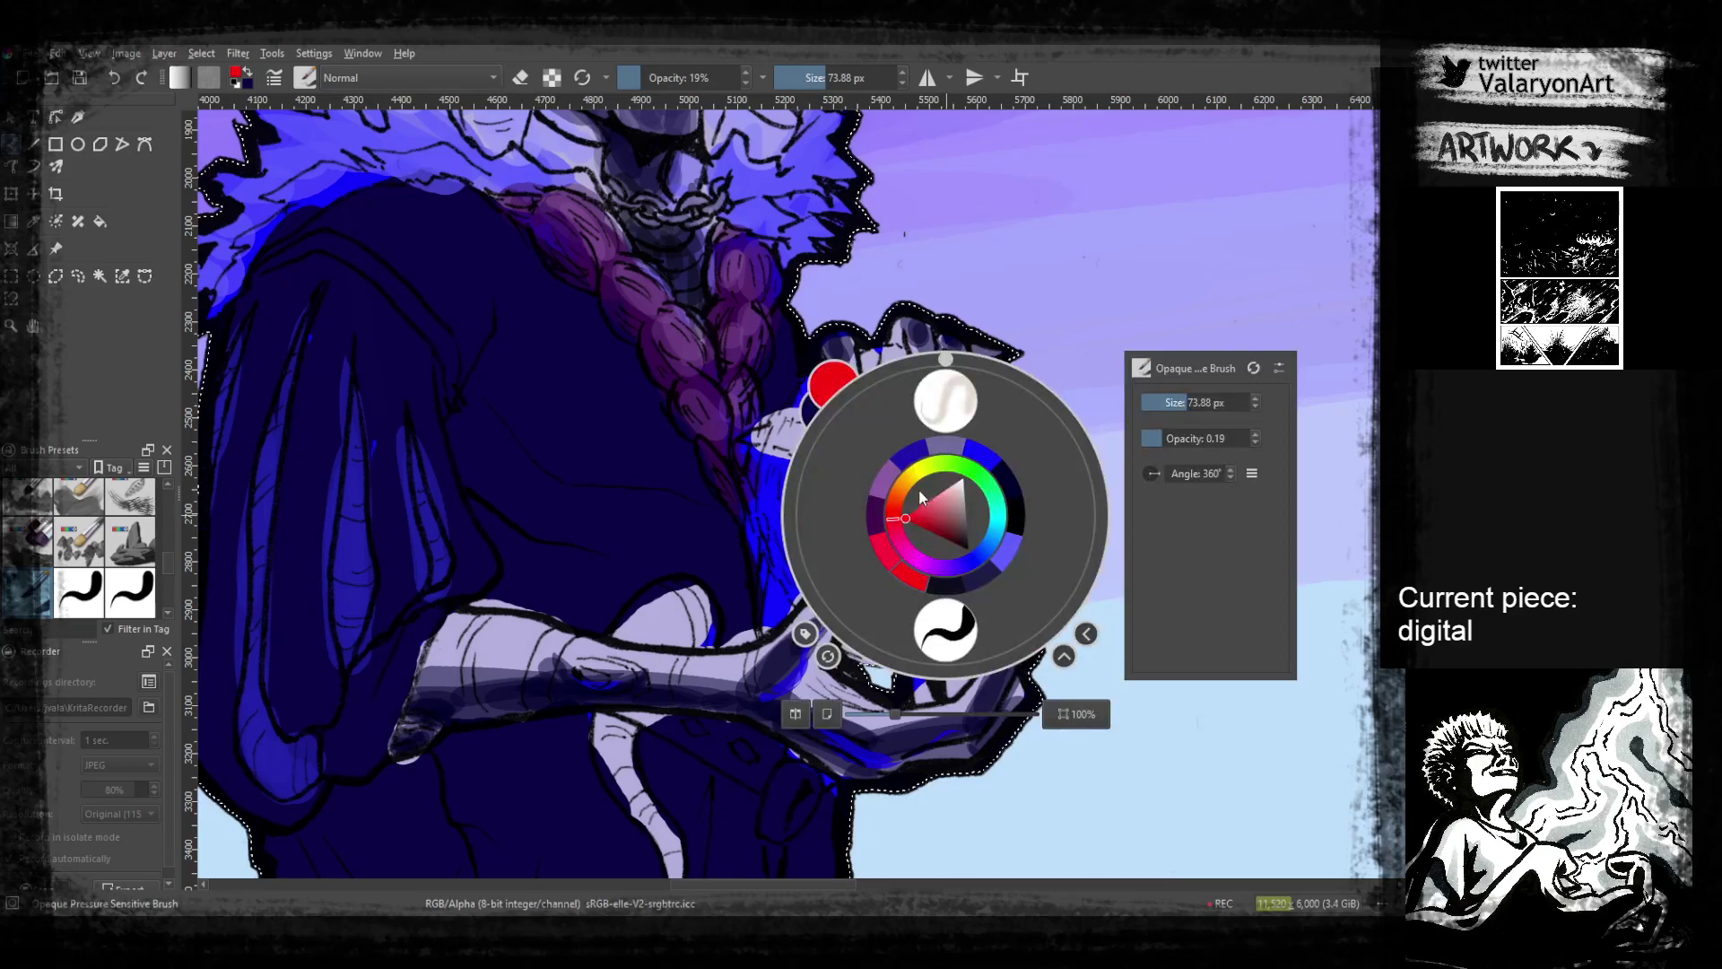
{"action": "left_click_drag", "start_coordinate": [916, 561], "coordinate": [929, 551]}
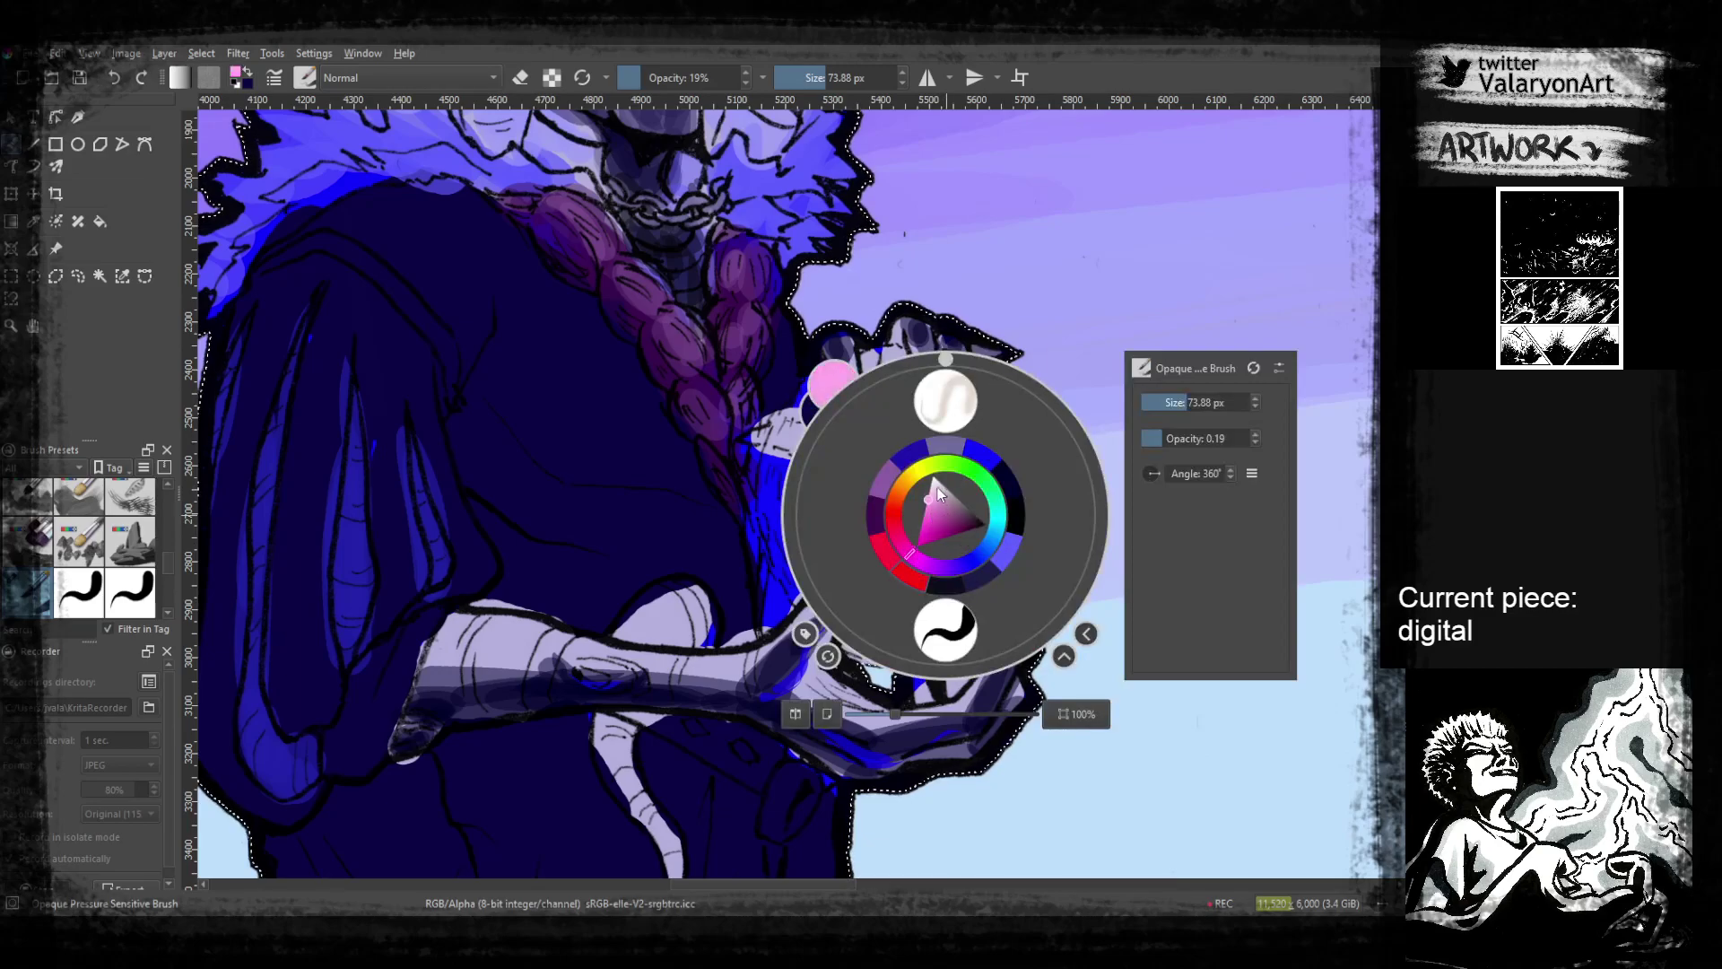
{"action": "left_click", "coordinate": [934, 501]}
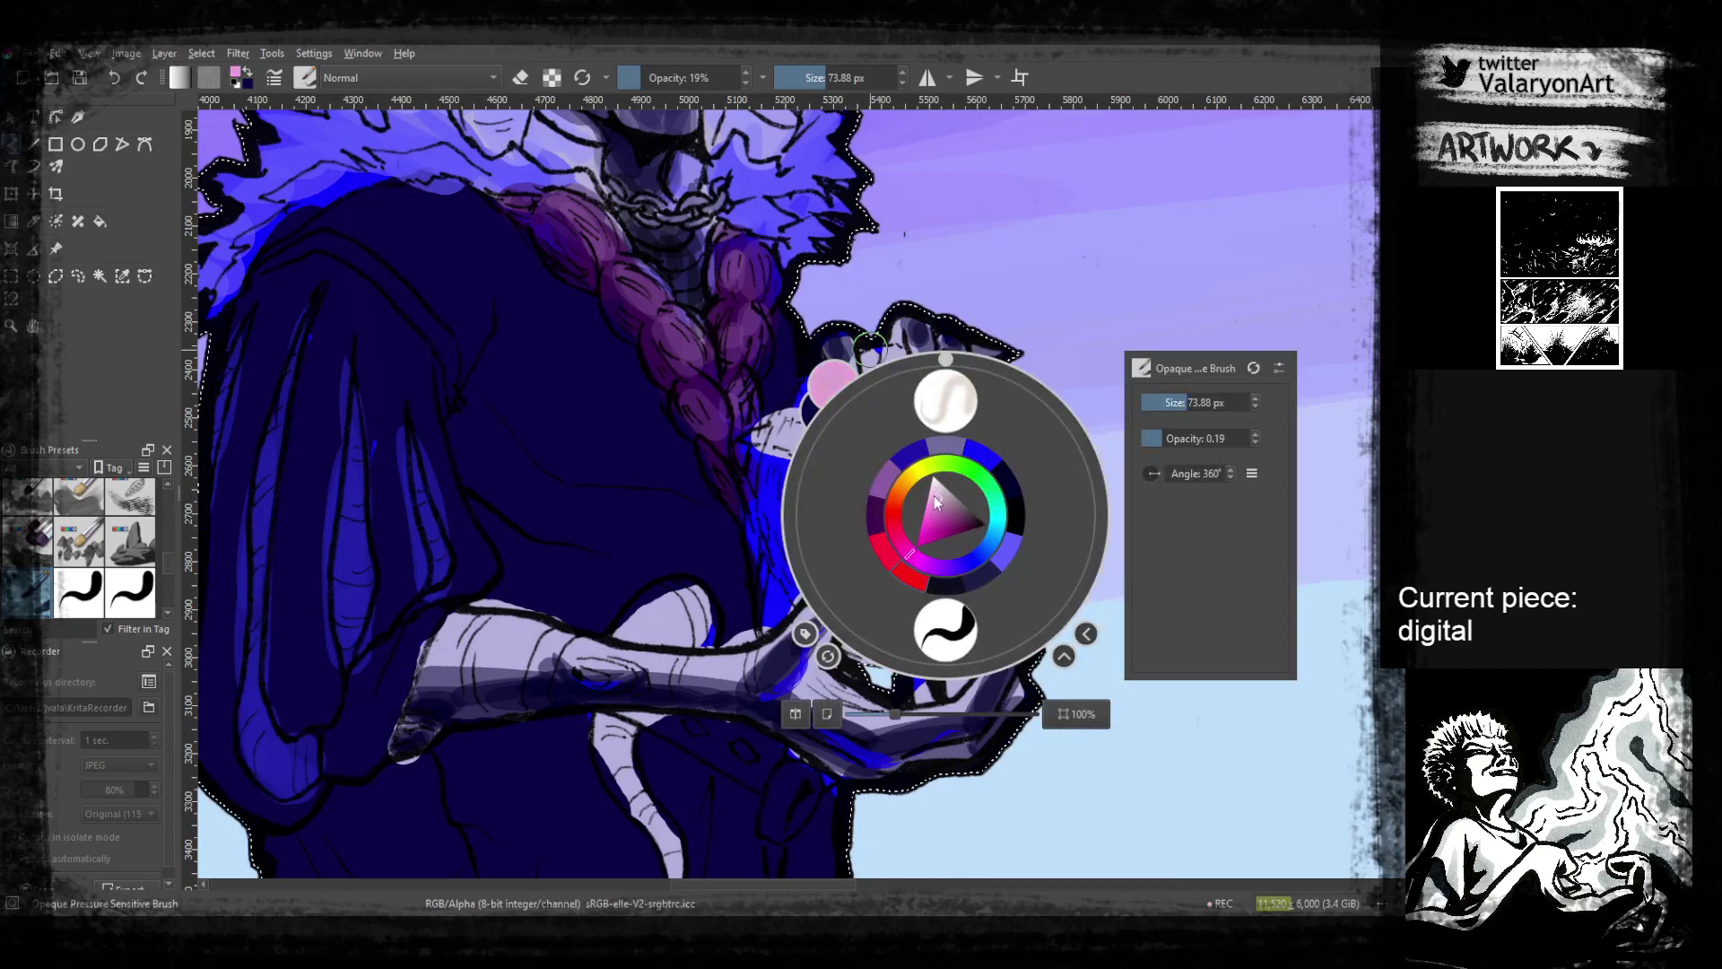
{"action": "left_click", "coordinate": [766, 334]}
{"action": "mouse_move", "coordinate": [801, 476]}
{"action": "left_mouse_down"}
{"action": "mouse_move", "coordinate": [795, 562]}
{"action": "mouse_move", "coordinate": [807, 488]}
{"action": "left_mouse_up"}
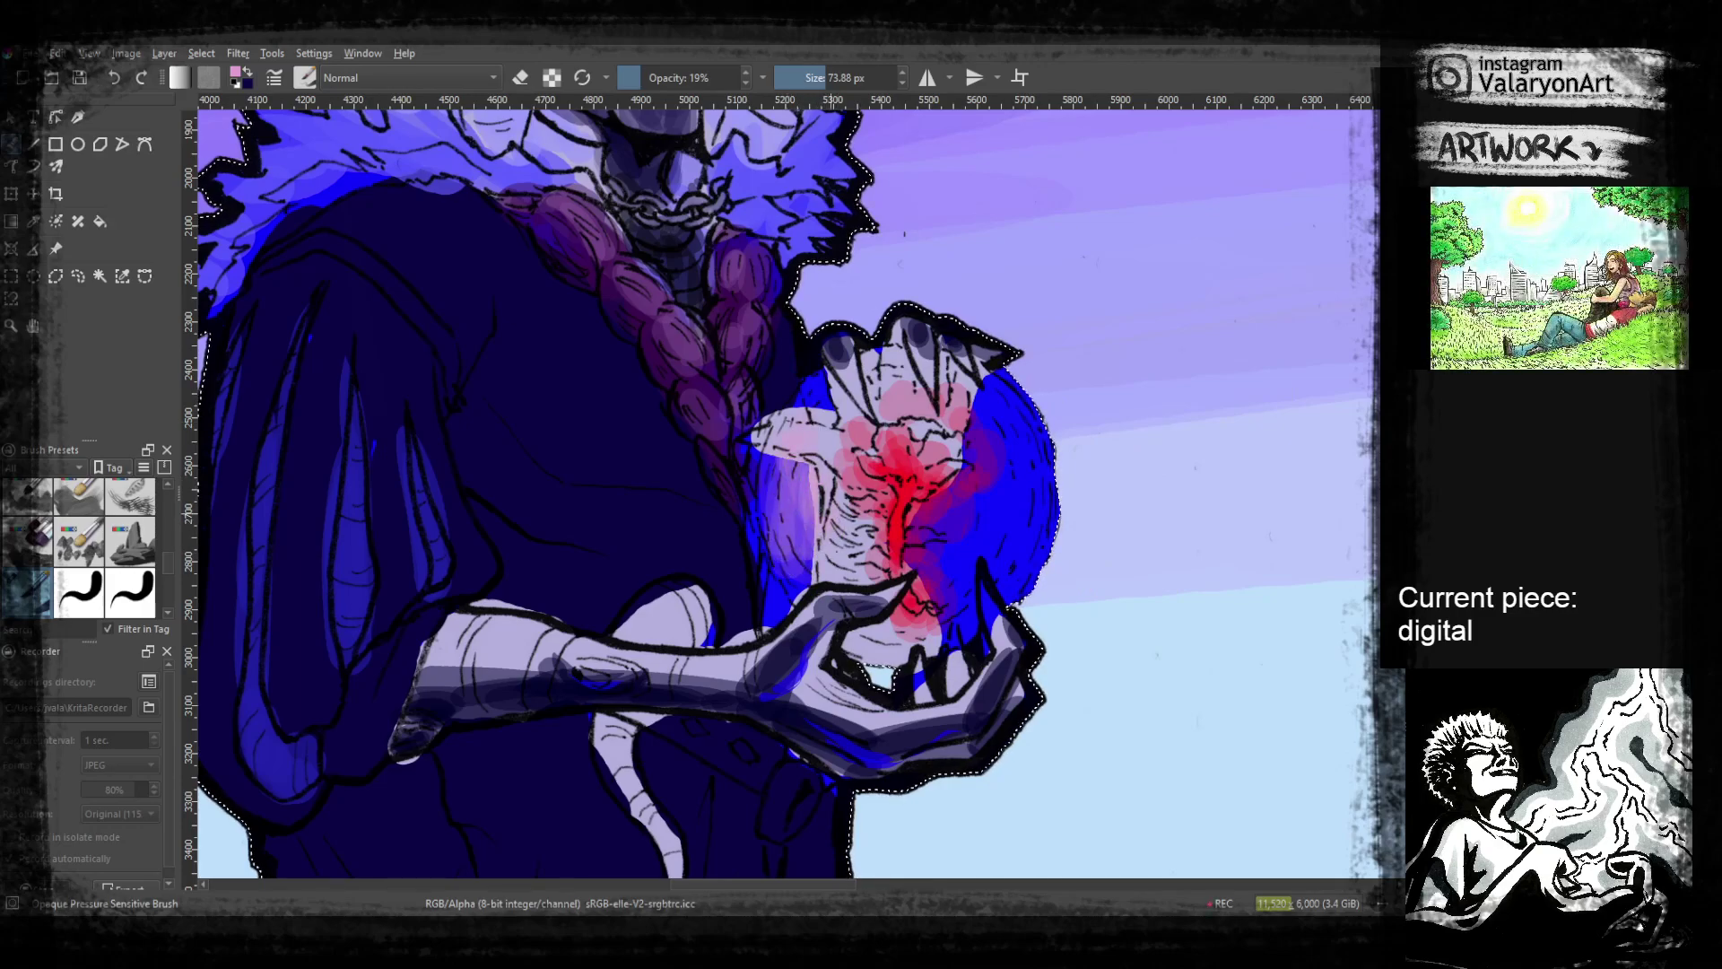
Raise the brush opacity to 47% and cover the orb's outer areas on both sides of the core in pale pink
{"action": "left_click", "coordinate": [671, 79]}
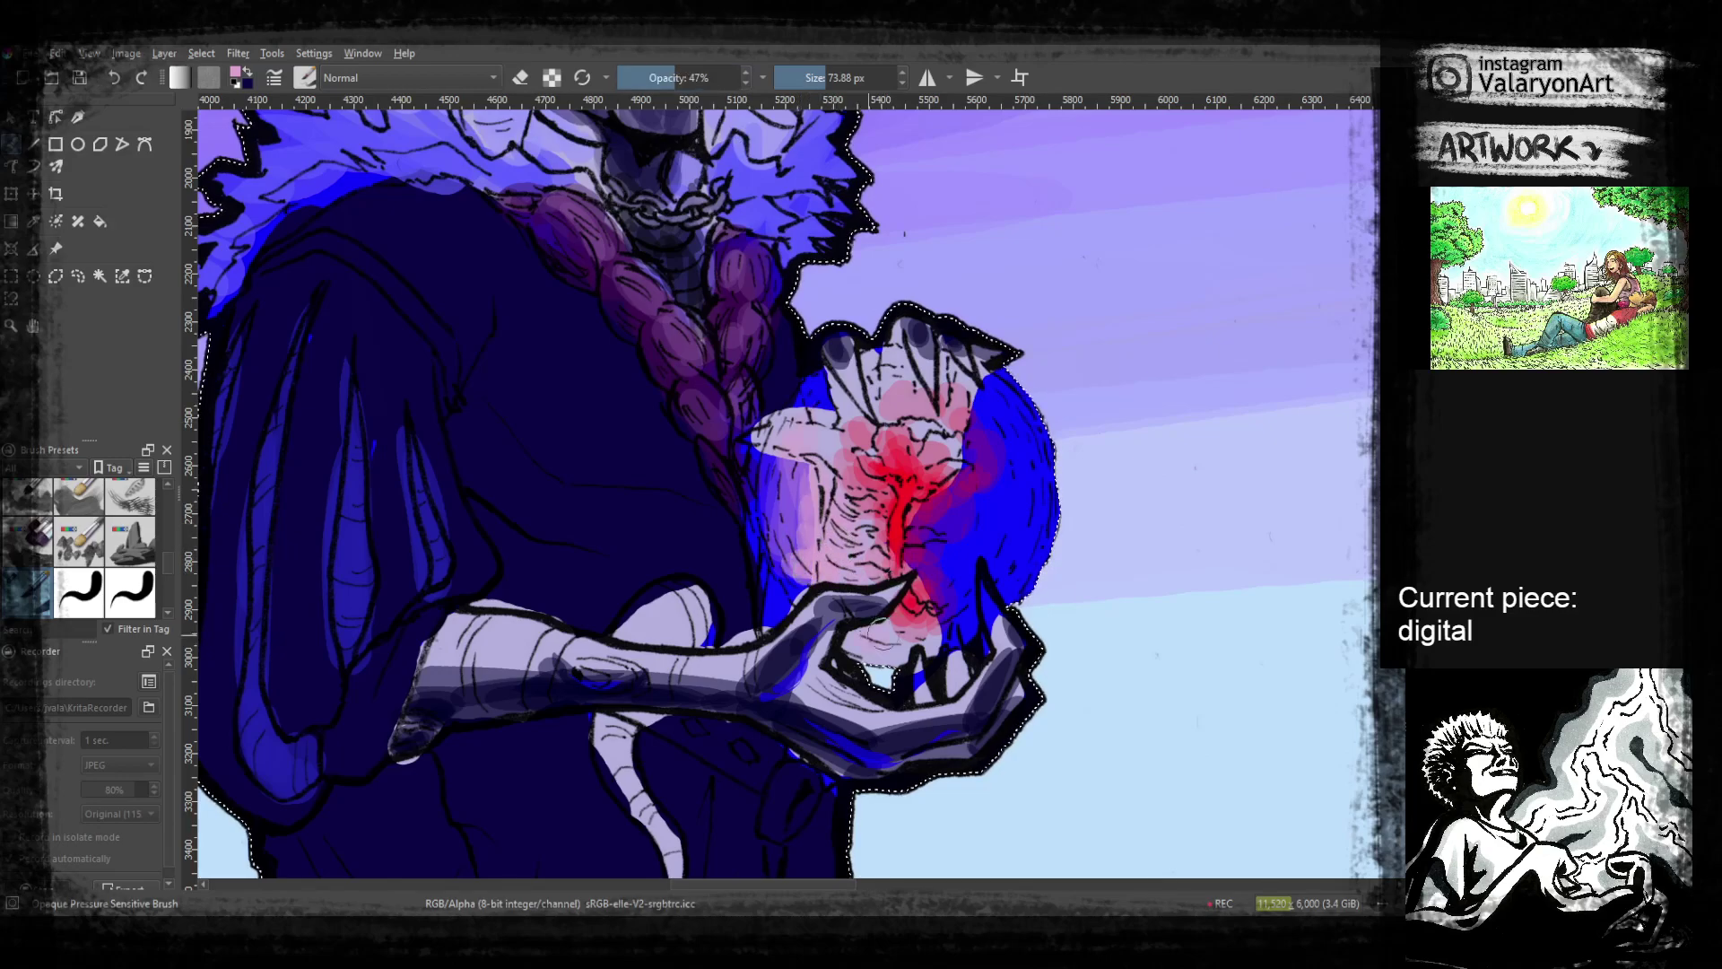
{"action": "mouse_move", "coordinate": [910, 646]}
{"action": "left_mouse_down"}
{"action": "mouse_move", "coordinate": [955, 592]}
{"action": "mouse_move", "coordinate": [959, 500]}
{"action": "mouse_move", "coordinate": [986, 538]}
{"action": "mouse_move", "coordinate": [1014, 448]}
{"action": "mouse_move", "coordinate": [1023, 556]}
{"action": "mouse_move", "coordinate": [984, 508]}
{"action": "mouse_move", "coordinate": [991, 399]}
{"action": "mouse_move", "coordinate": [1045, 538]}
{"action": "mouse_move", "coordinate": [1032, 574]}
{"action": "left_mouse_up"}
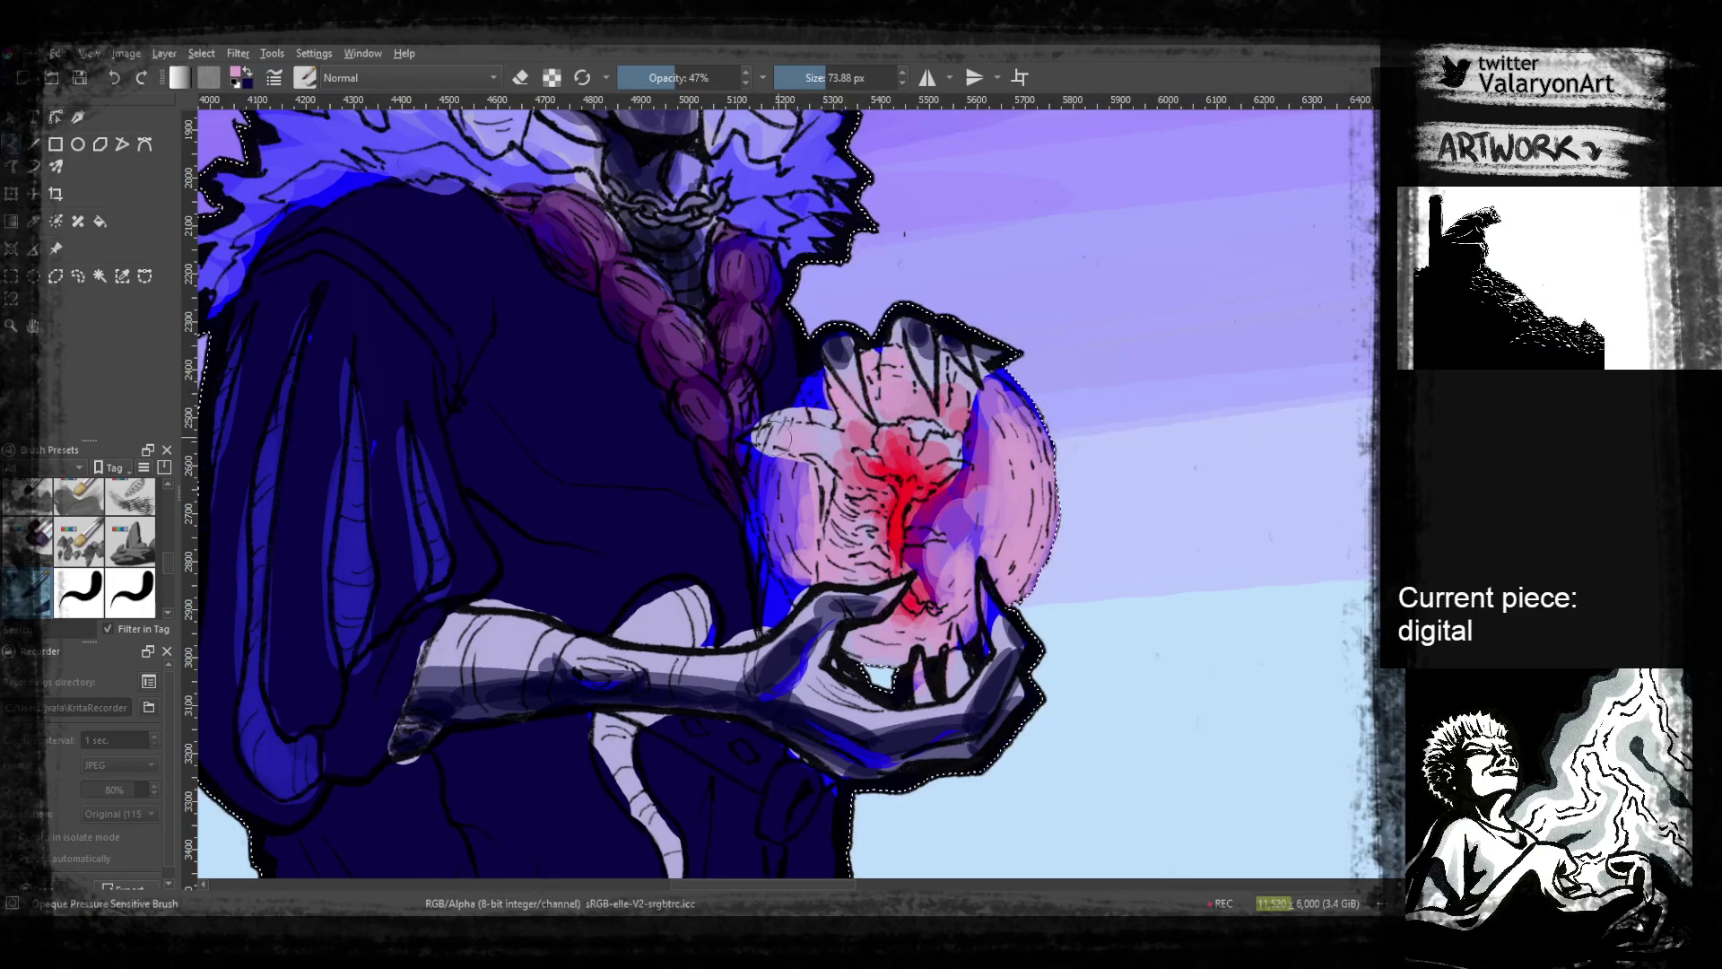
{"action": "left_click_drag", "start_coordinate": [778, 466], "coordinate": [798, 563]}
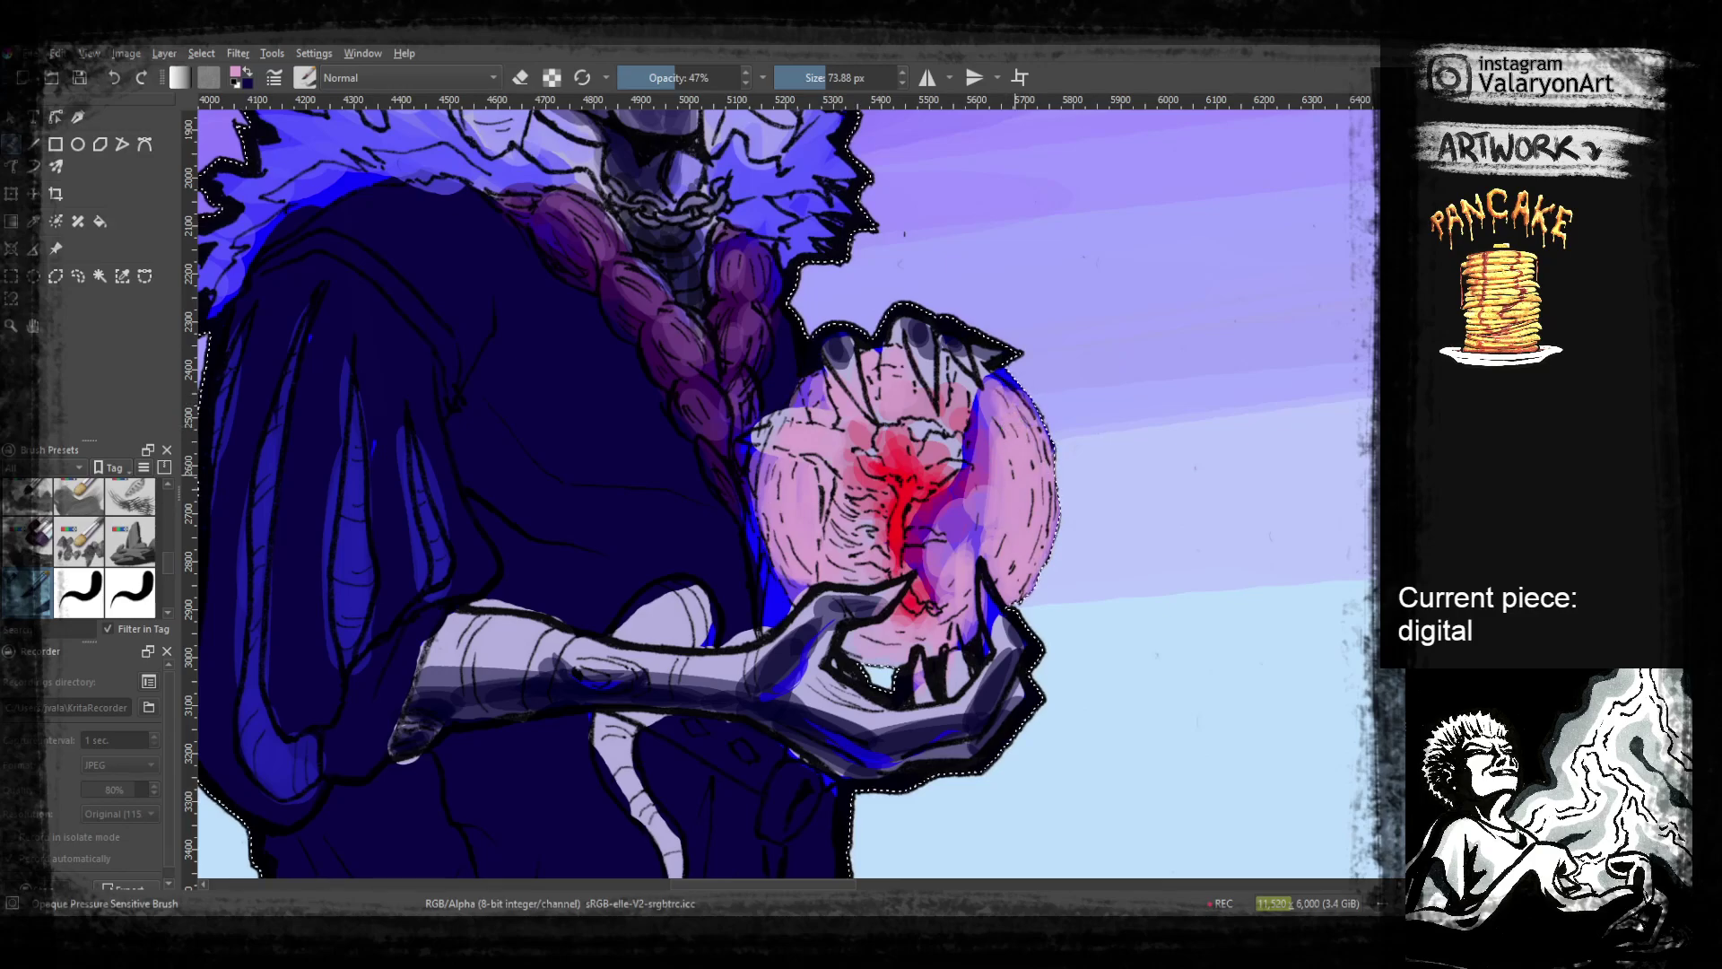
Cover the remaining blue and purple patch beside the orb's core with pale pink
{"action": "mouse_move", "coordinate": [982, 493]}
{"action": "left_mouse_down"}
{"action": "mouse_move", "coordinate": [940, 579]}
{"action": "mouse_move", "coordinate": [971, 456]}
{"action": "left_mouse_up"}
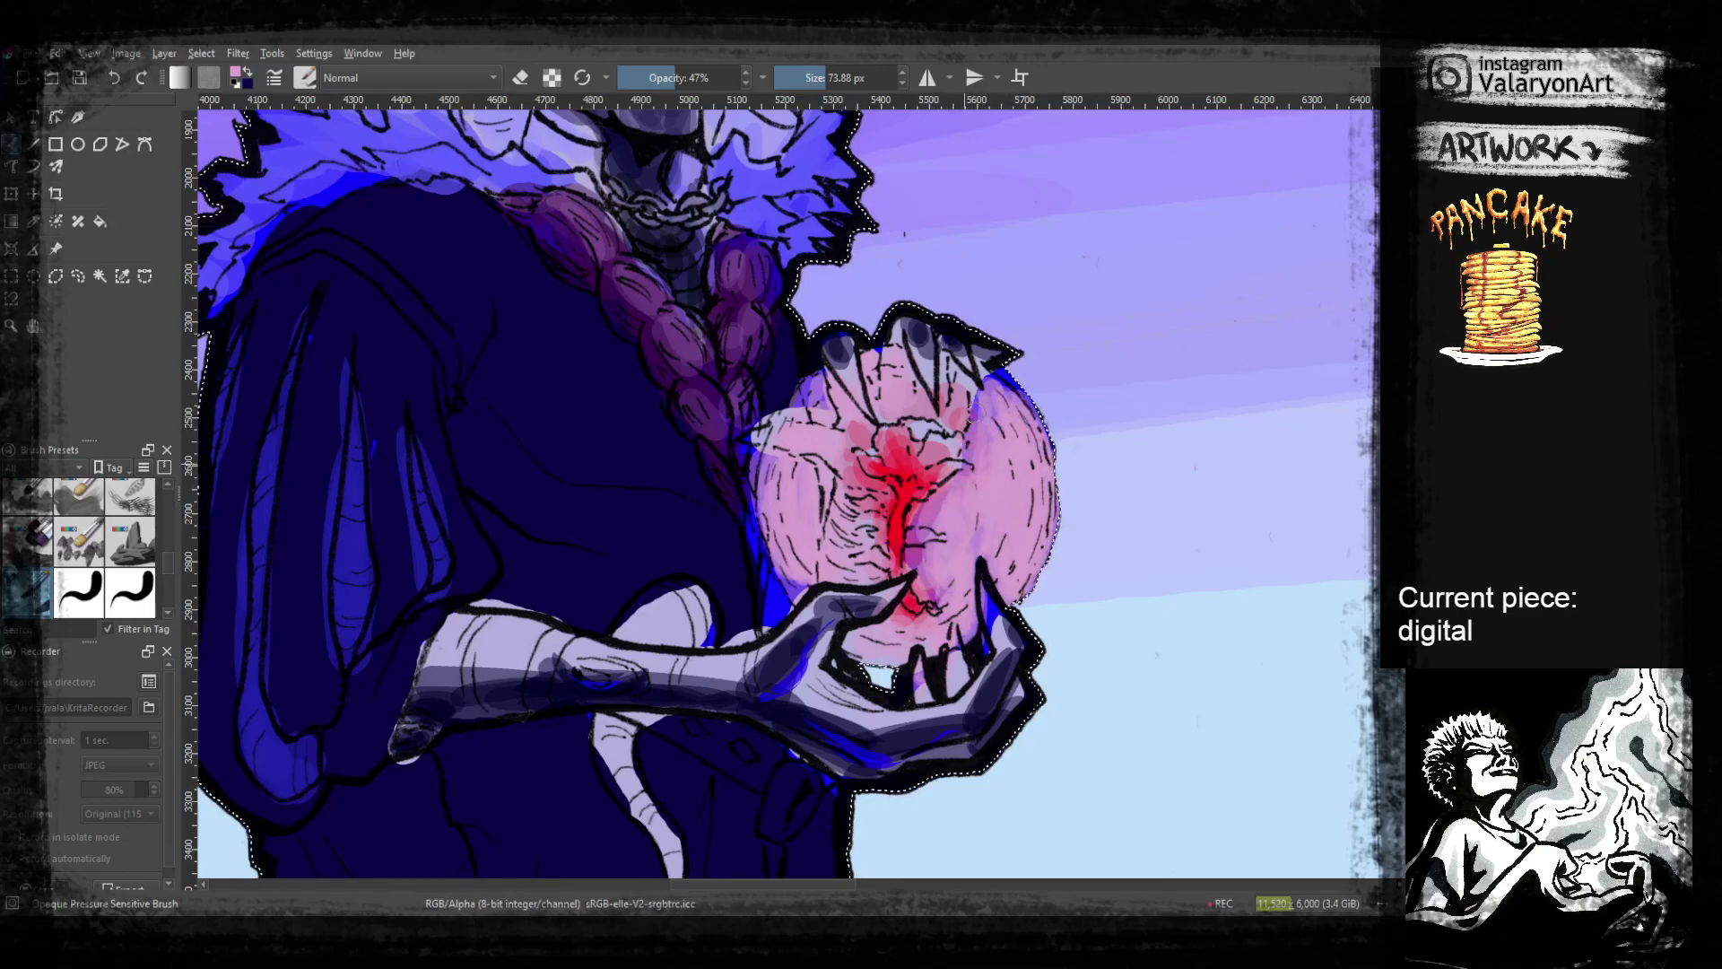
{"action": "mouse_move", "coordinate": [927, 520]}
{"action": "left_mouse_down"}
{"action": "mouse_move", "coordinate": [916, 583]}
{"action": "mouse_move", "coordinate": [917, 538]}
{"action": "left_mouse_up"}
{"action": "left_click_drag", "start_coordinate": [954, 486], "coordinate": [924, 548]}
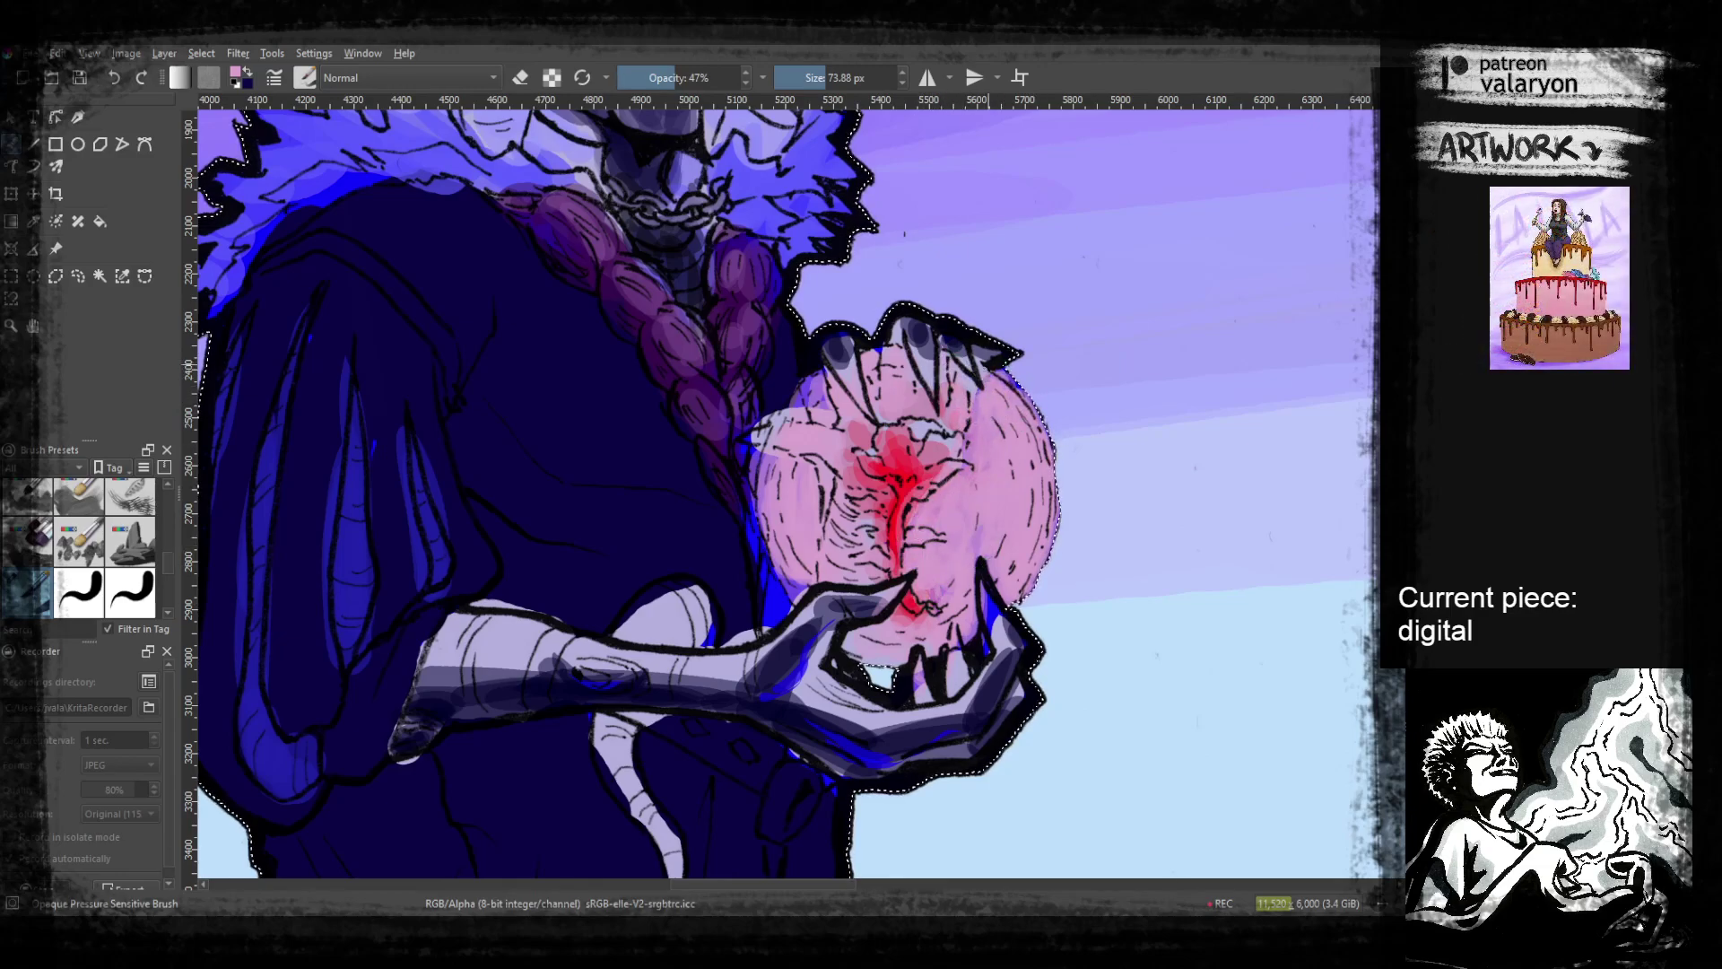
{"action": "left_click_drag", "start_coordinate": [993, 529], "coordinate": [1028, 495]}
Tint the orb around its core with sampled red at 14% opacity, then lighten its outer rim with erased streaks
{"action": "left_click", "coordinate": [931, 505], "text": "ctrl"}
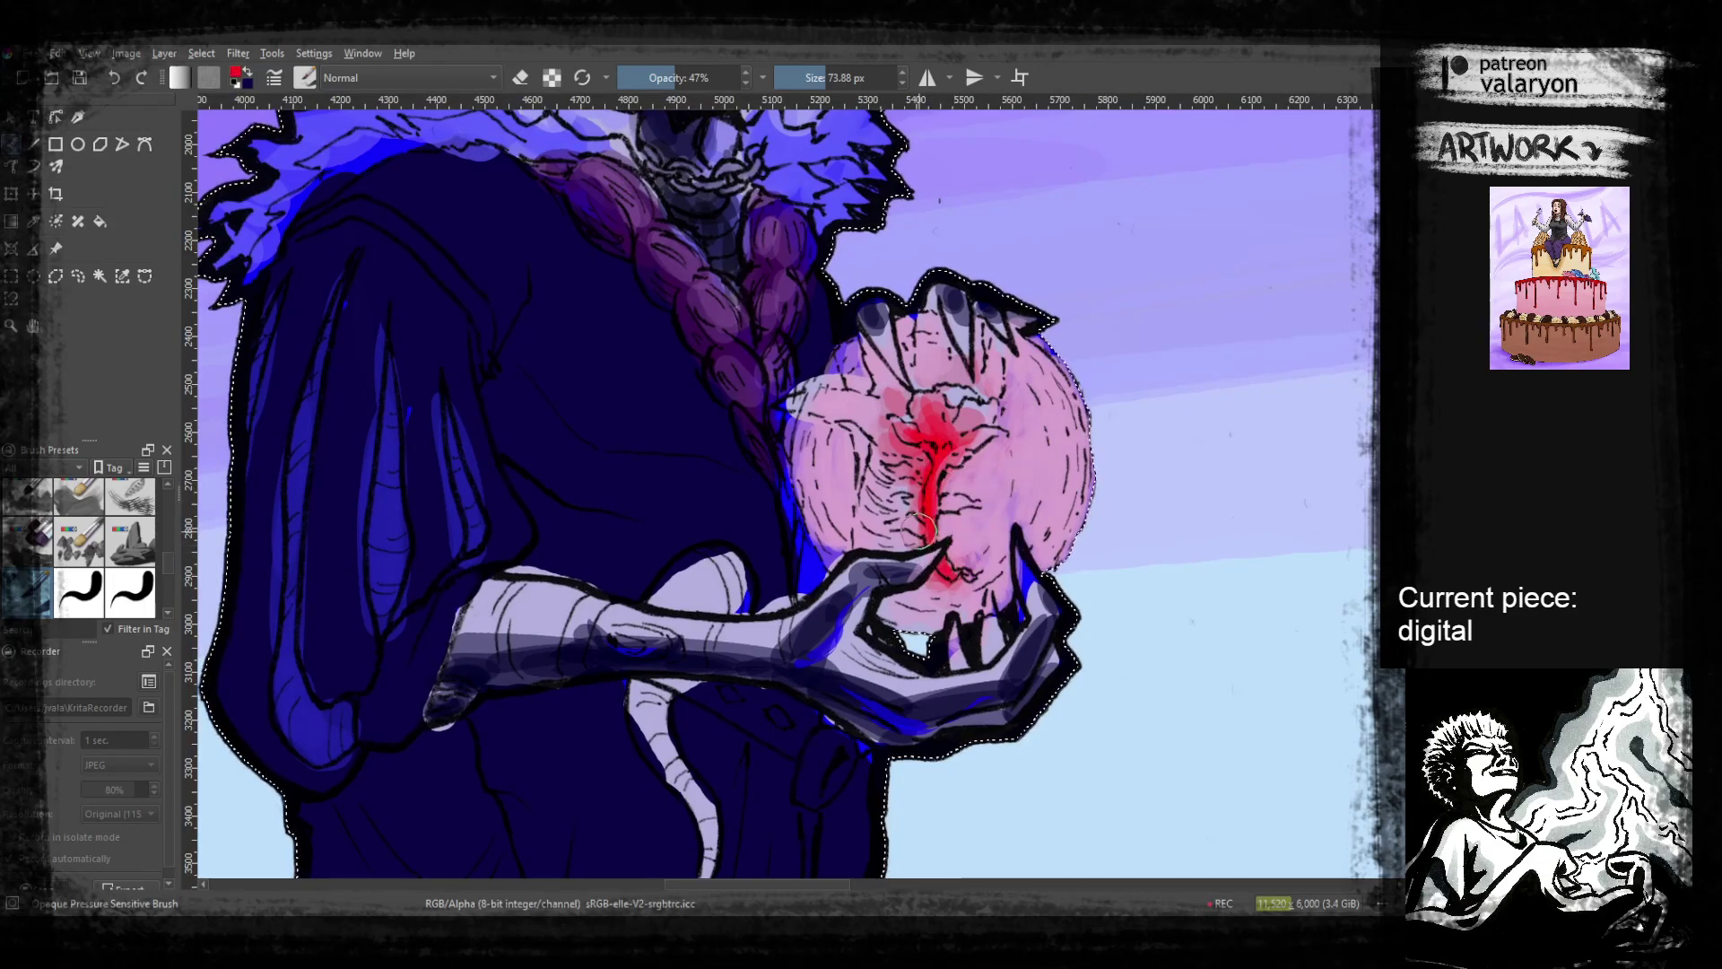
{"action": "left_click", "coordinate": [647, 78]}
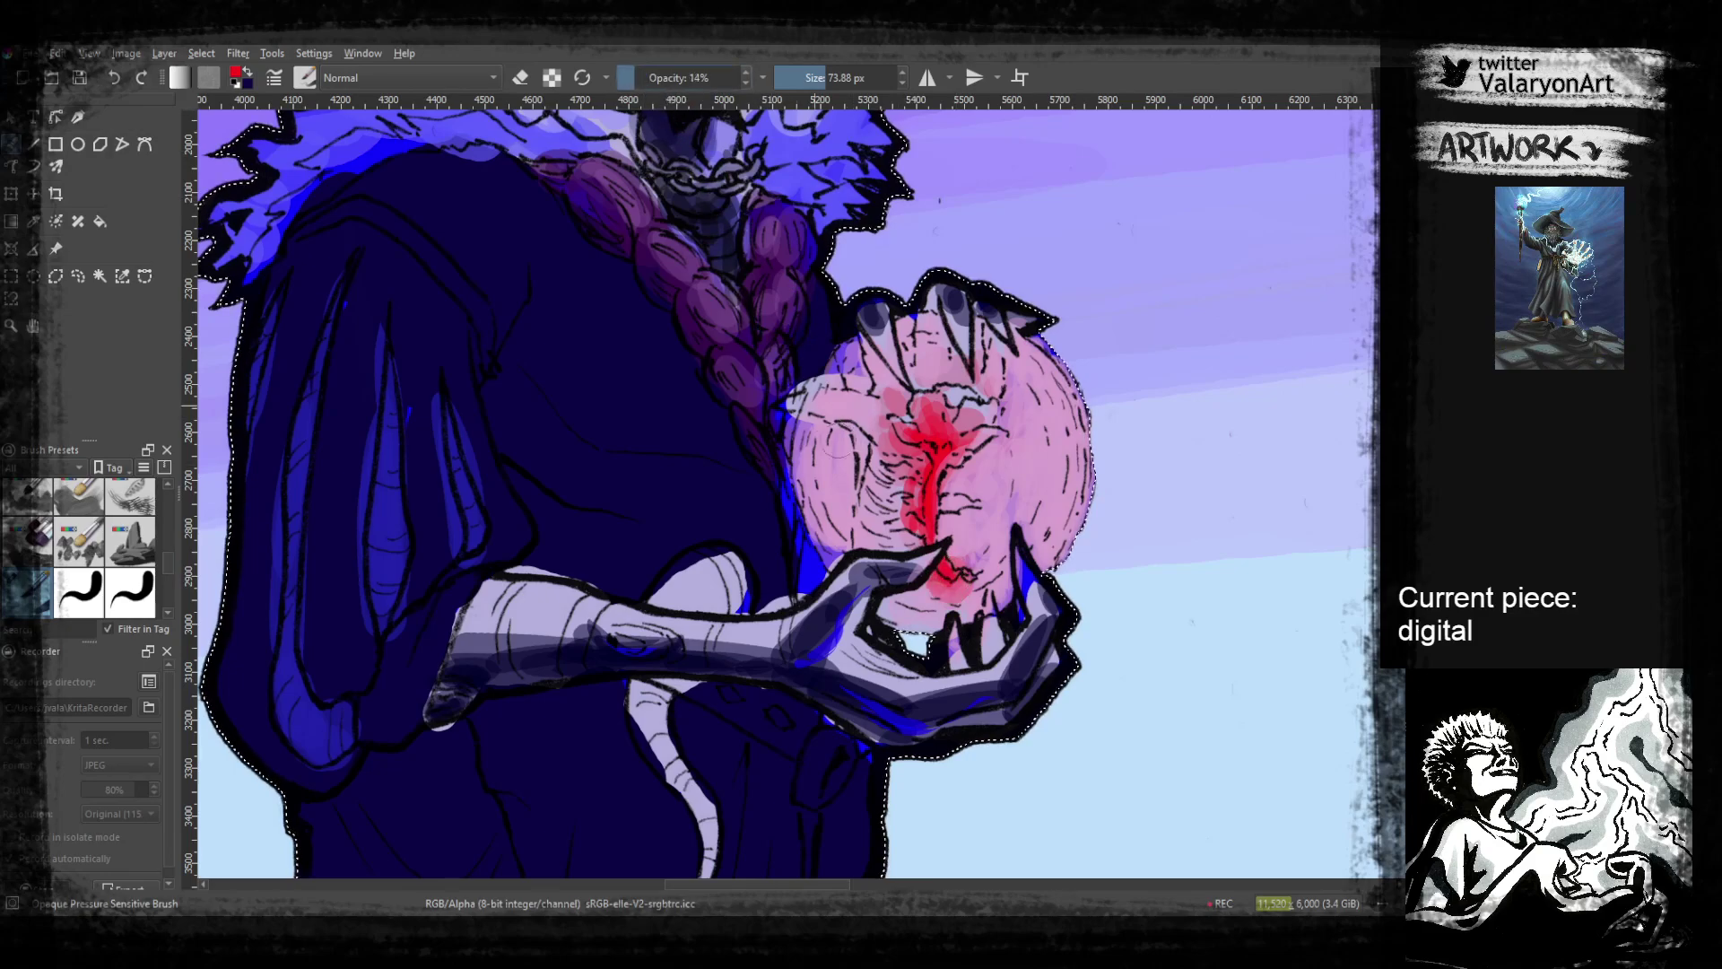
{"action": "left_click_drag", "start_coordinate": [958, 573], "coordinate": [971, 562]}
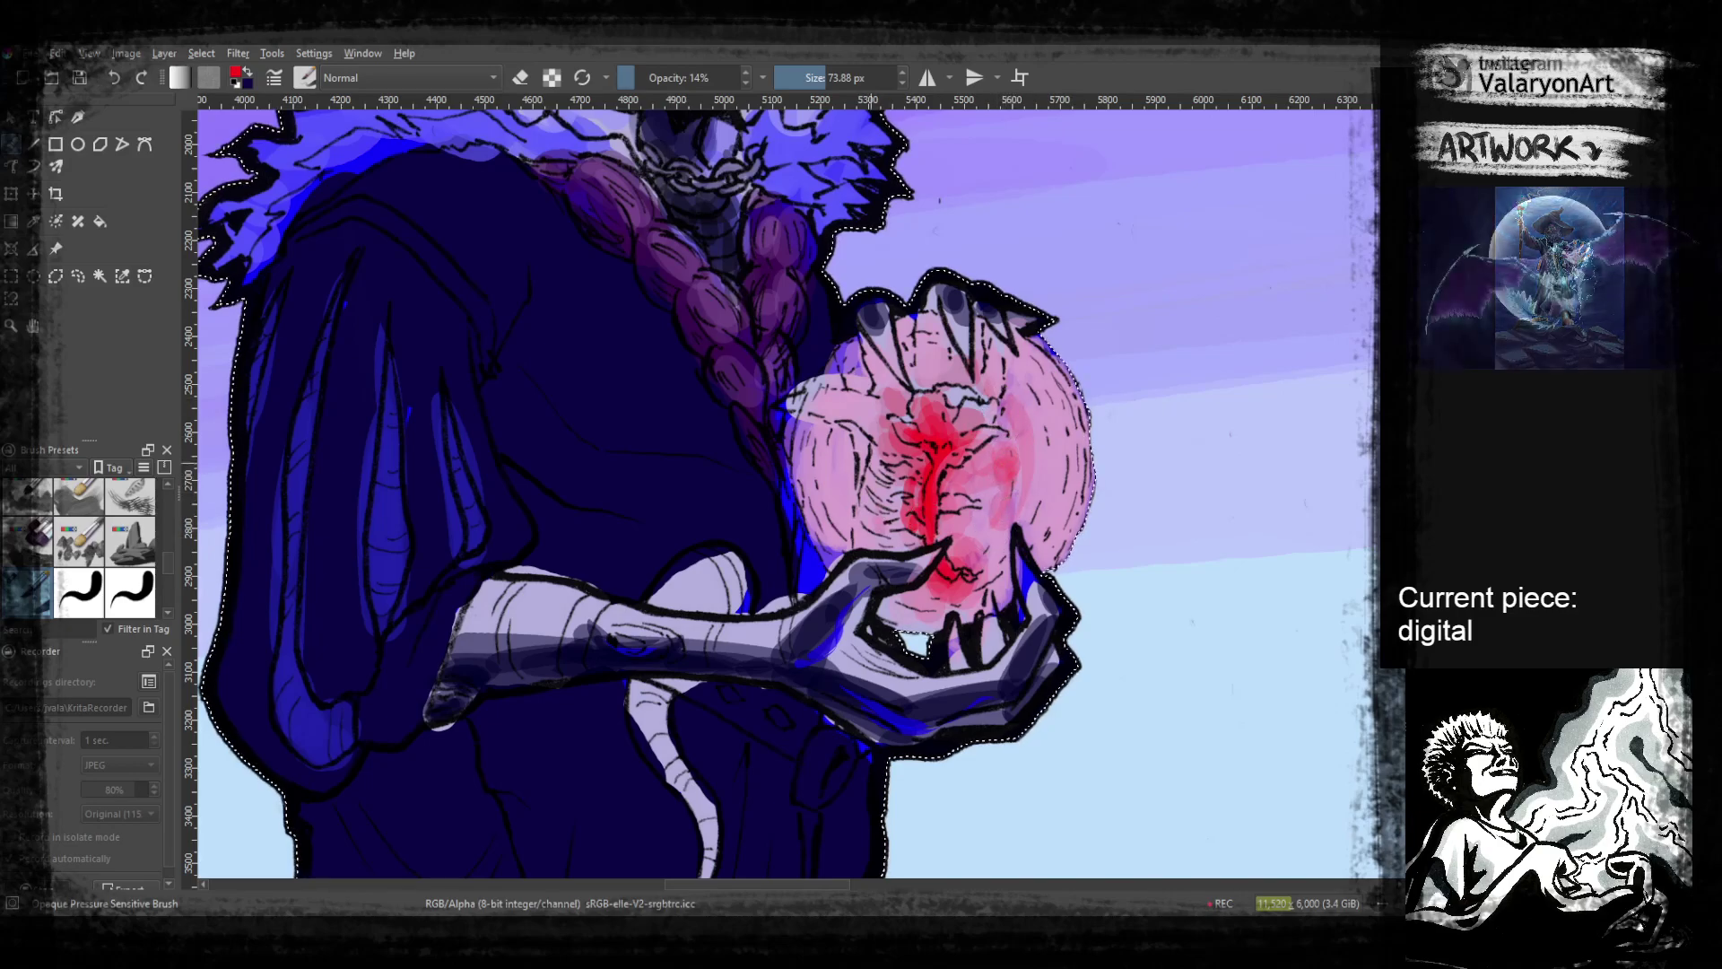
{"action": "left_click_drag", "start_coordinate": [838, 458], "coordinate": [862, 393]}
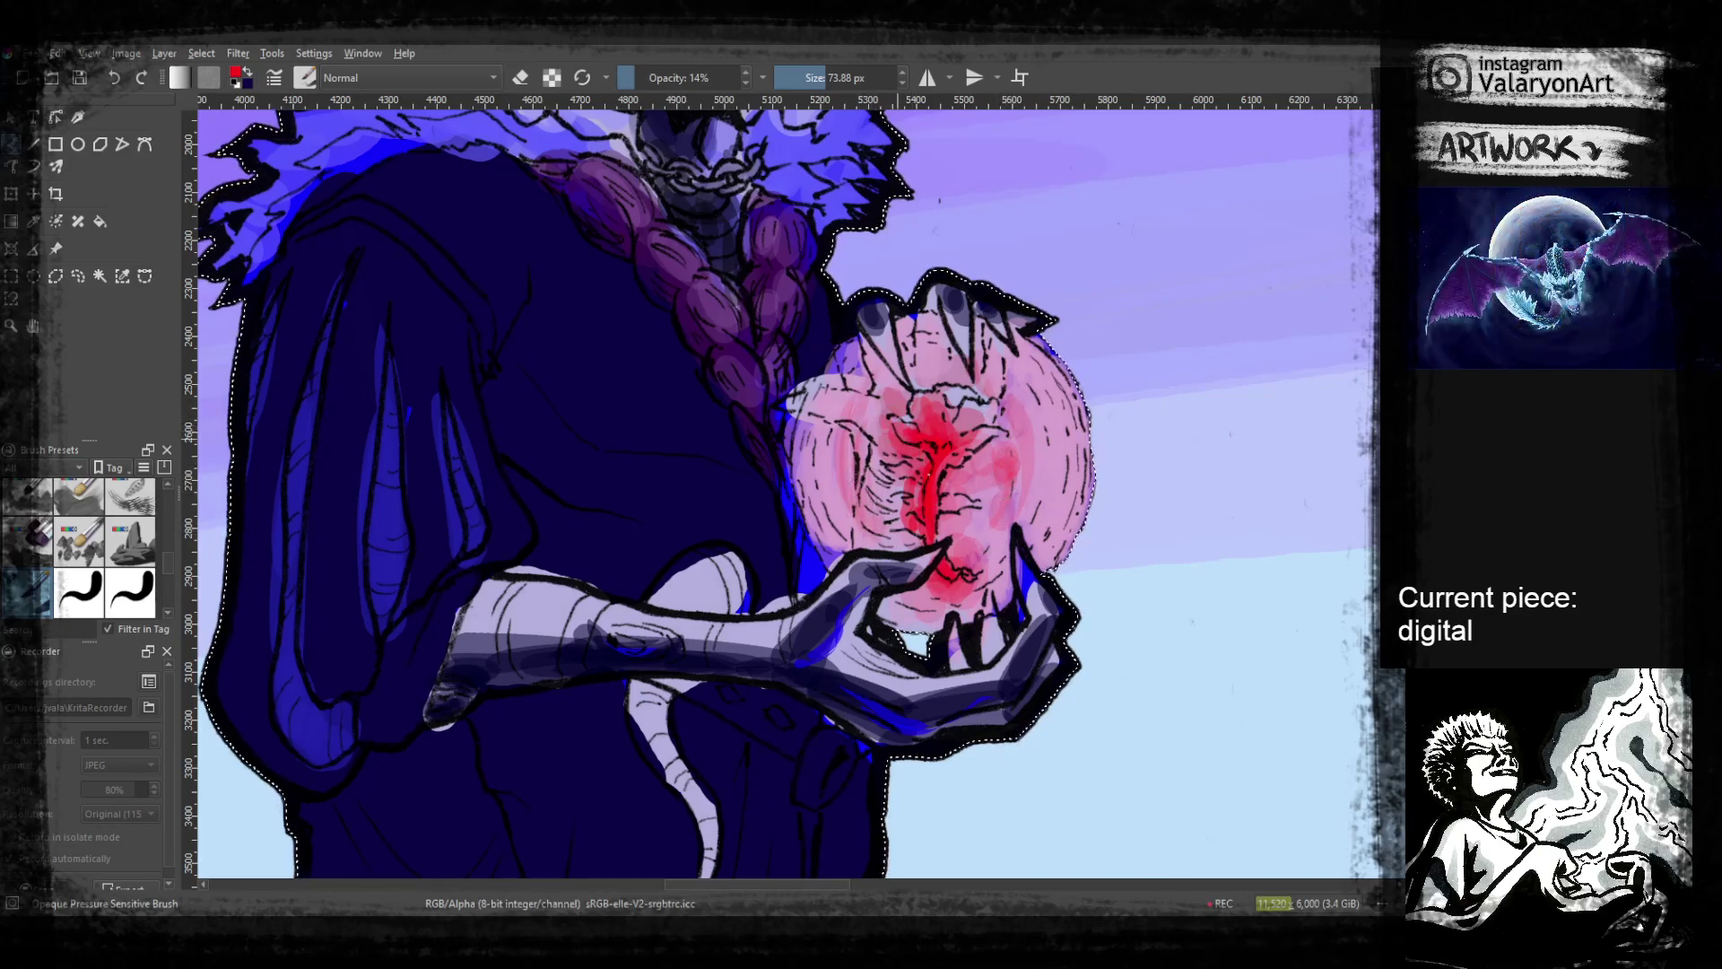
{"action": "mouse_move", "coordinate": [842, 489]}
{"action": "left_mouse_down"}
{"action": "mouse_move", "coordinate": [826, 507]}
{"action": "mouse_move", "coordinate": [836, 446]}
{"action": "left_mouse_up"}
{"action": "left_click_drag", "start_coordinate": [937, 382], "coordinate": [948, 357]}
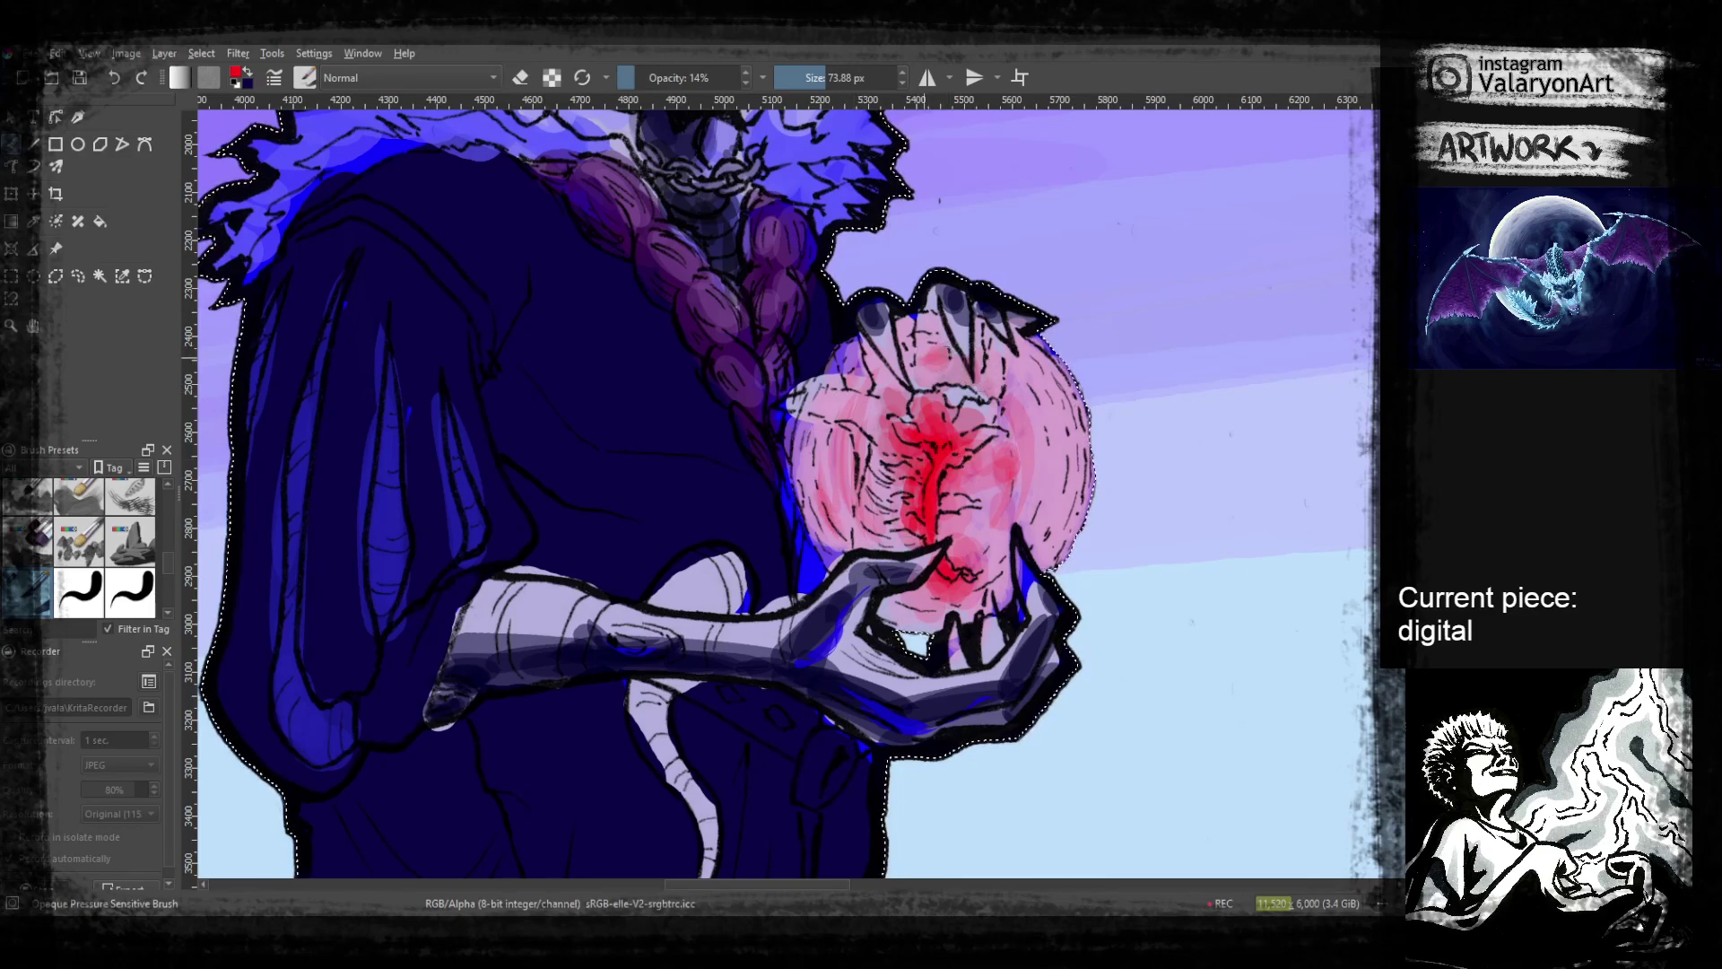
{"action": "key", "text": "e"}
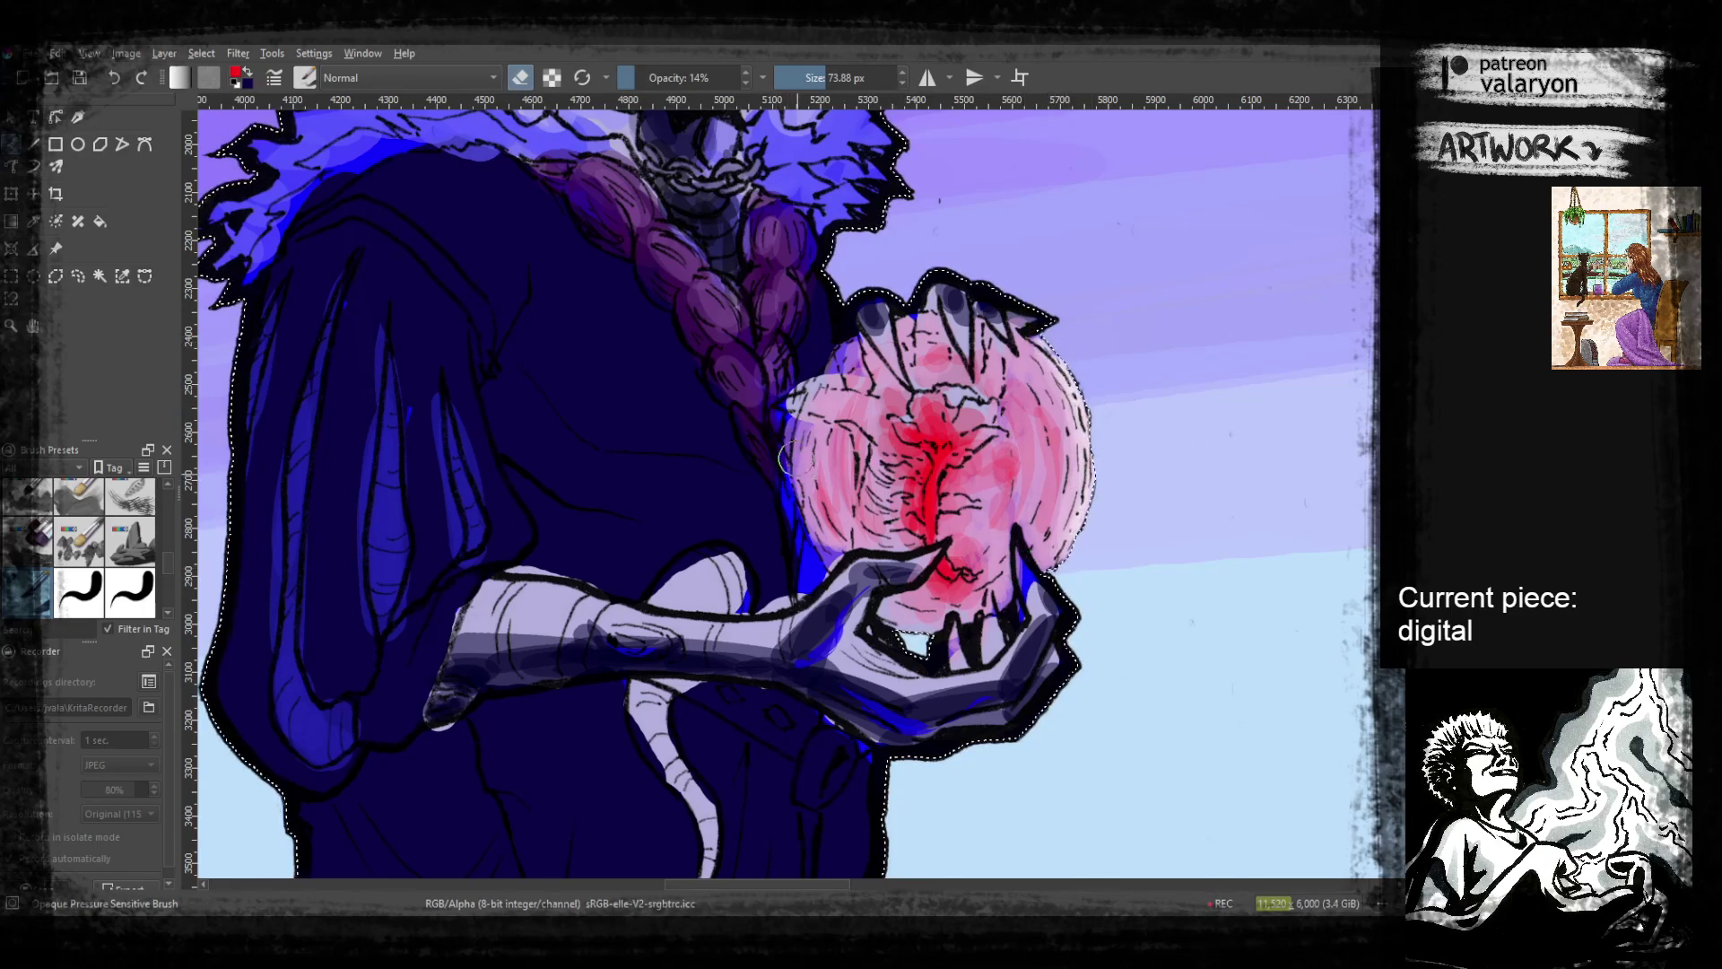
{"action": "key", "text": "e"}
Sample the robe's dark navy and paint over the bright blue strip between robe and orb, raising brush opacity to 39%
{"action": "left_click", "coordinate": [754, 517], "text": "ctrl"}
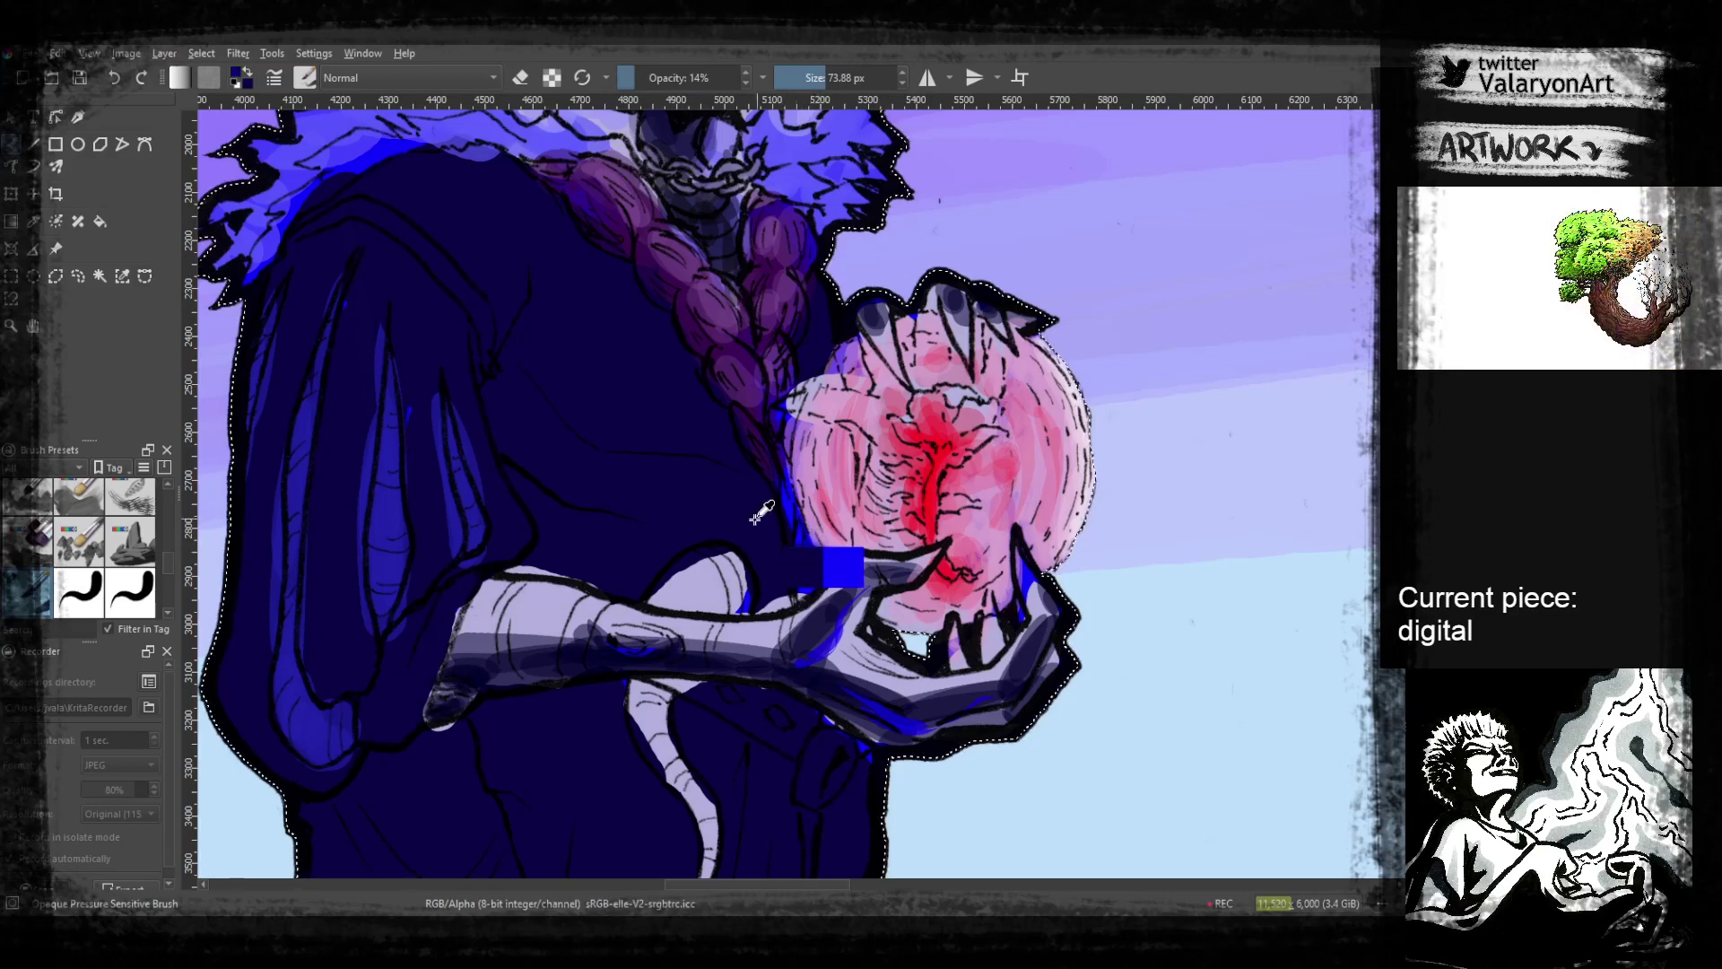
{"action": "mouse_move", "coordinate": [793, 421]}
{"action": "left_mouse_down"}
{"action": "mouse_move", "coordinate": [791, 475]}
{"action": "mouse_move", "coordinate": [790, 426]}
{"action": "left_mouse_up"}
{"action": "mouse_move", "coordinate": [808, 511]}
{"action": "left_mouse_down"}
{"action": "mouse_move", "coordinate": [801, 580]}
{"action": "mouse_move", "coordinate": [791, 481]}
{"action": "left_mouse_up"}
{"action": "left_click", "coordinate": [665, 78]}
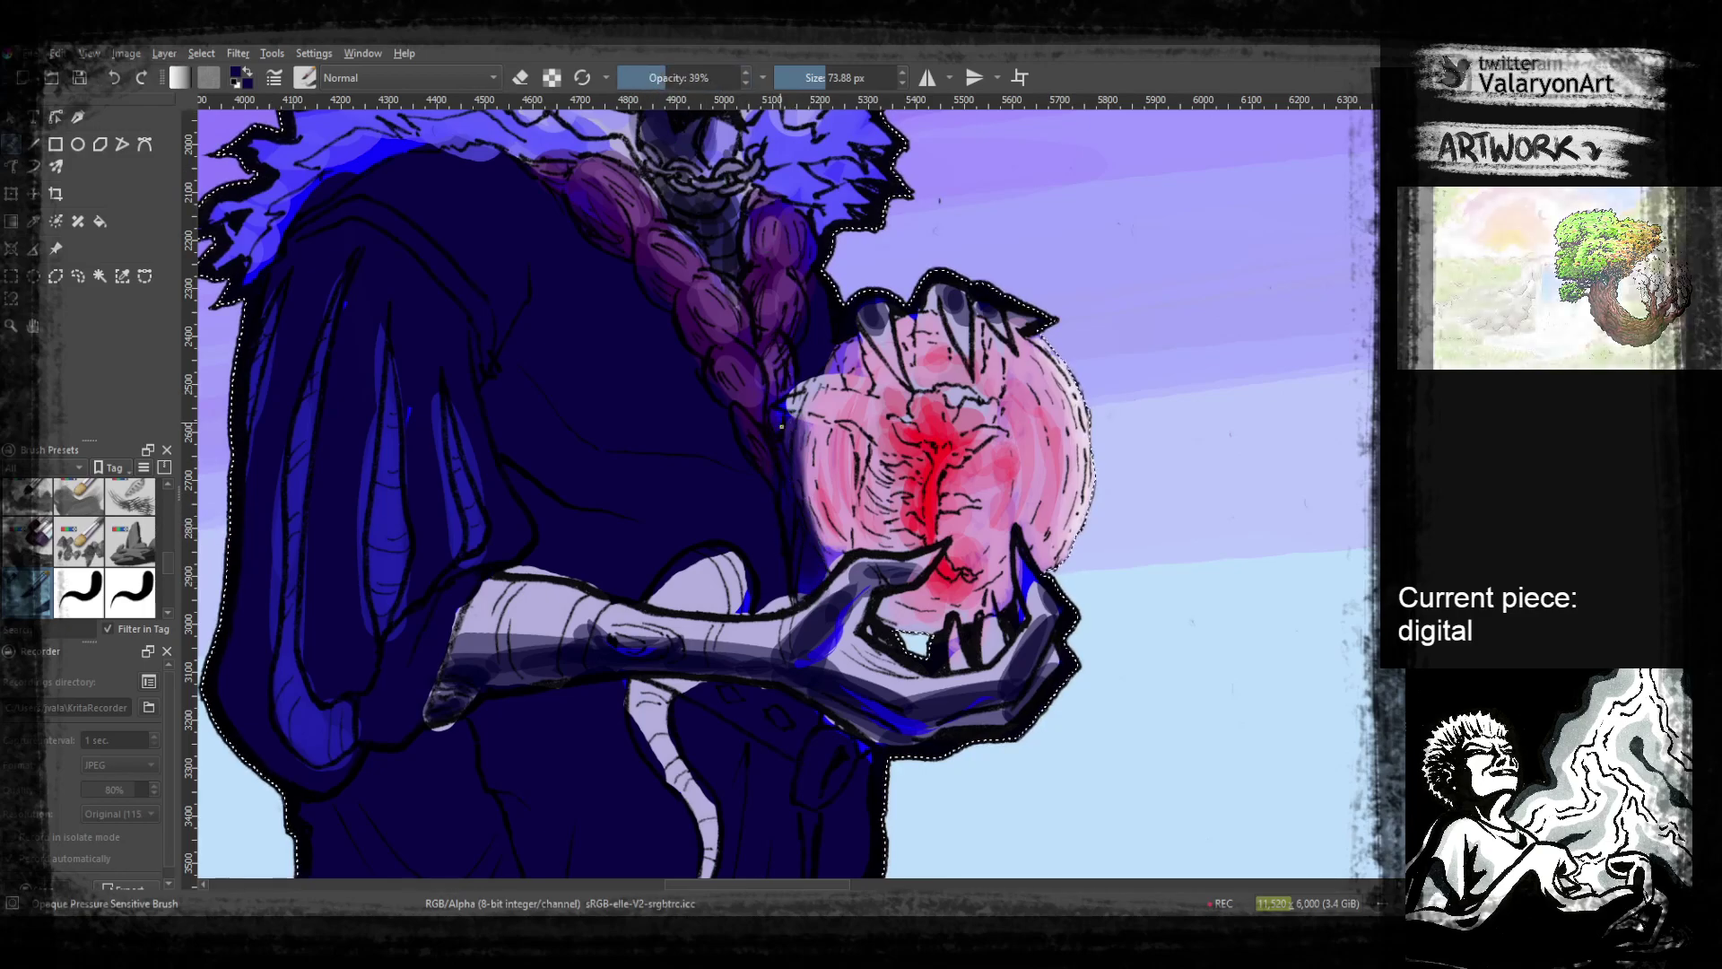
{"action": "left_click_drag", "start_coordinate": [812, 595], "coordinate": [949, 369]}
Choose a darker navy, raise the brush opacity to 57% and shade the robe's chest fold and the ragged cloth below the sleeve
{"action": "scroll", "coordinate": [906, 673], "scroll_direction": "down", "scroll_amount": 4}
{"action": "scroll", "coordinate": [897, 671], "scroll_direction": "up", "scroll_amount": 2}
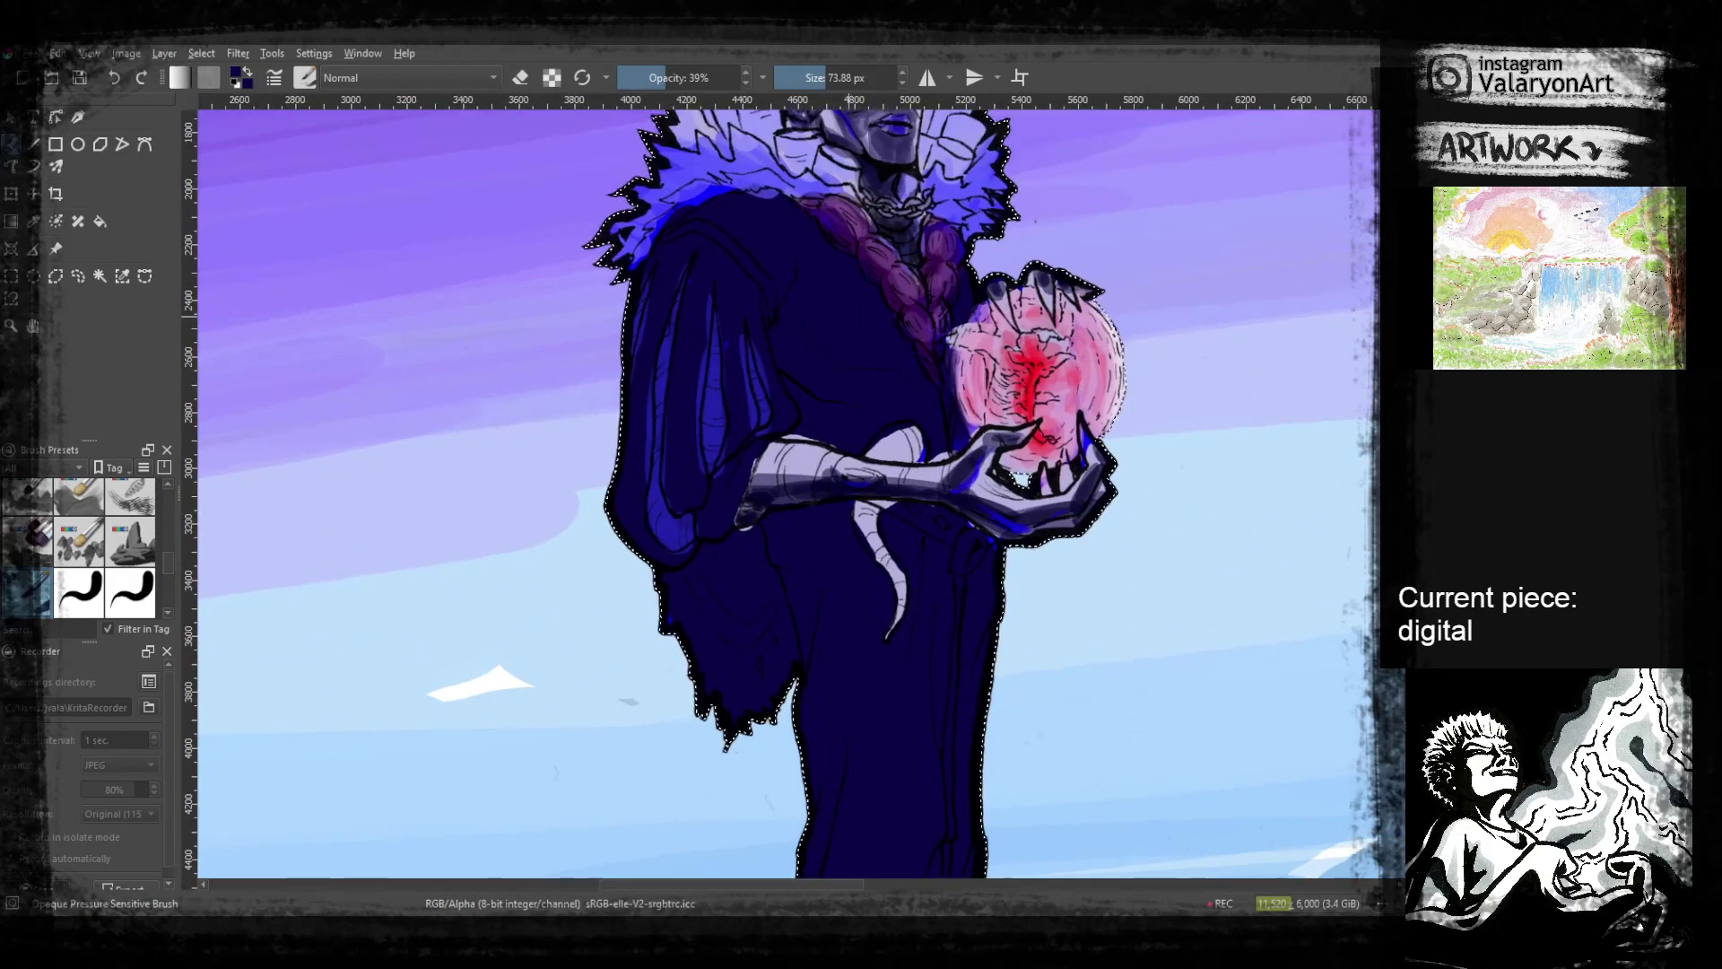
{"action": "right_click", "coordinate": [869, 312]}
{"action": "left_click", "coordinate": [889, 307]}
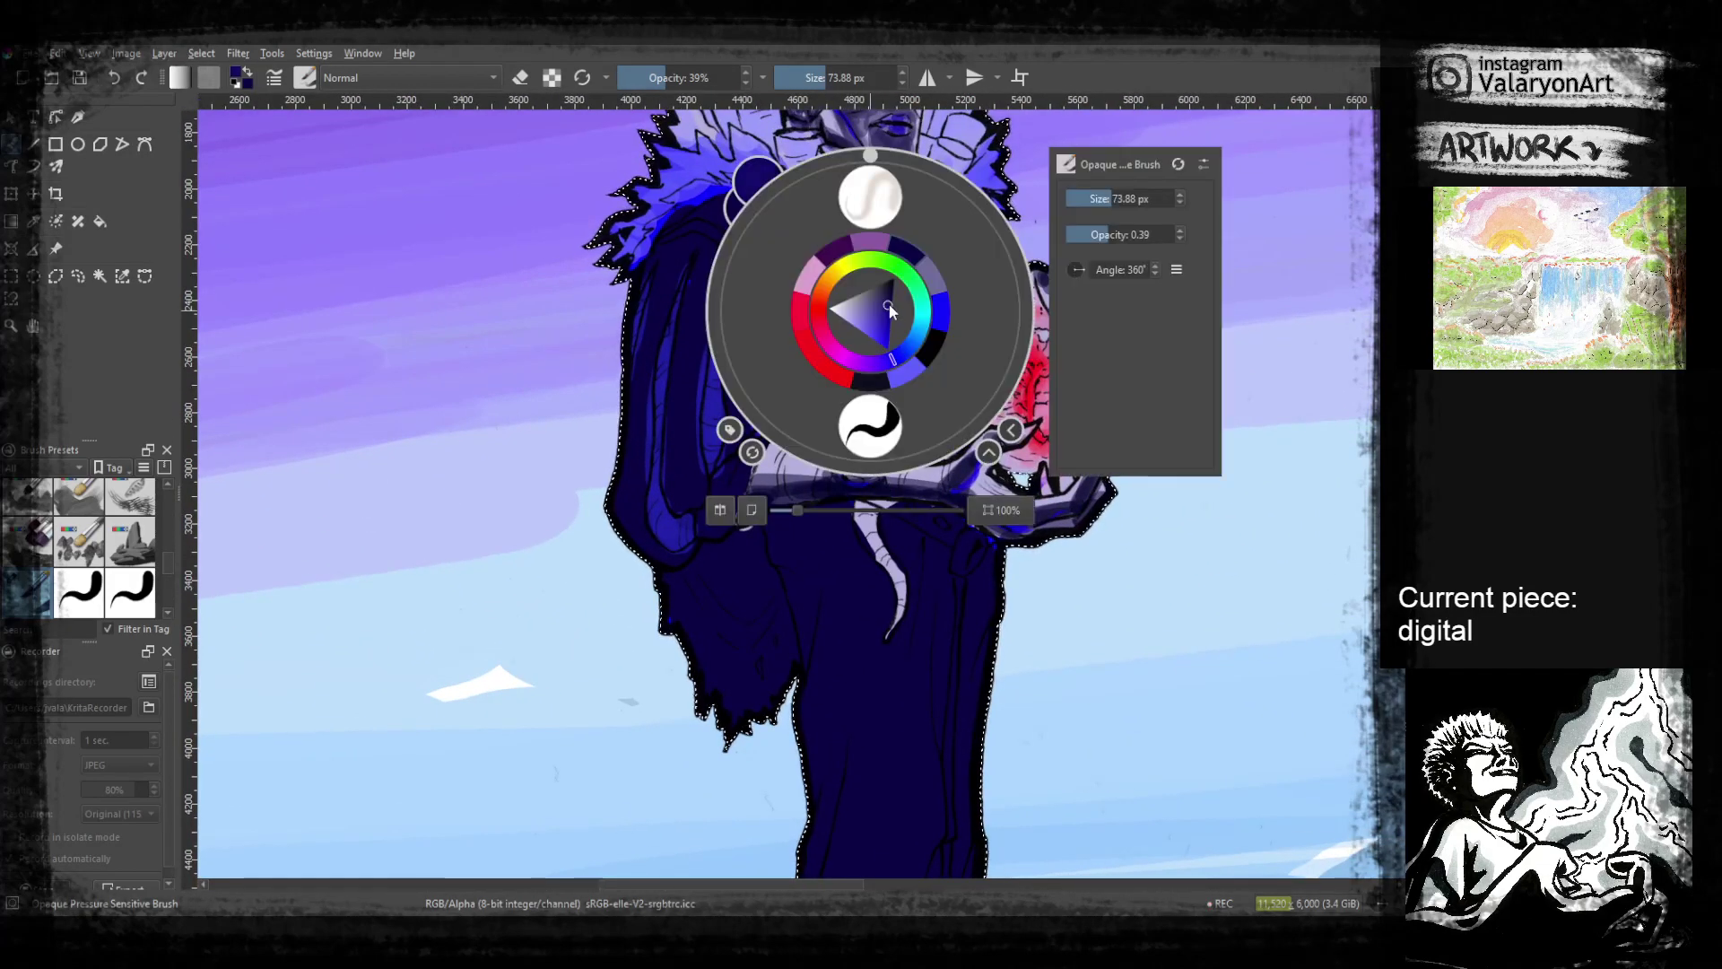
{"action": "left_click", "coordinate": [669, 380]}
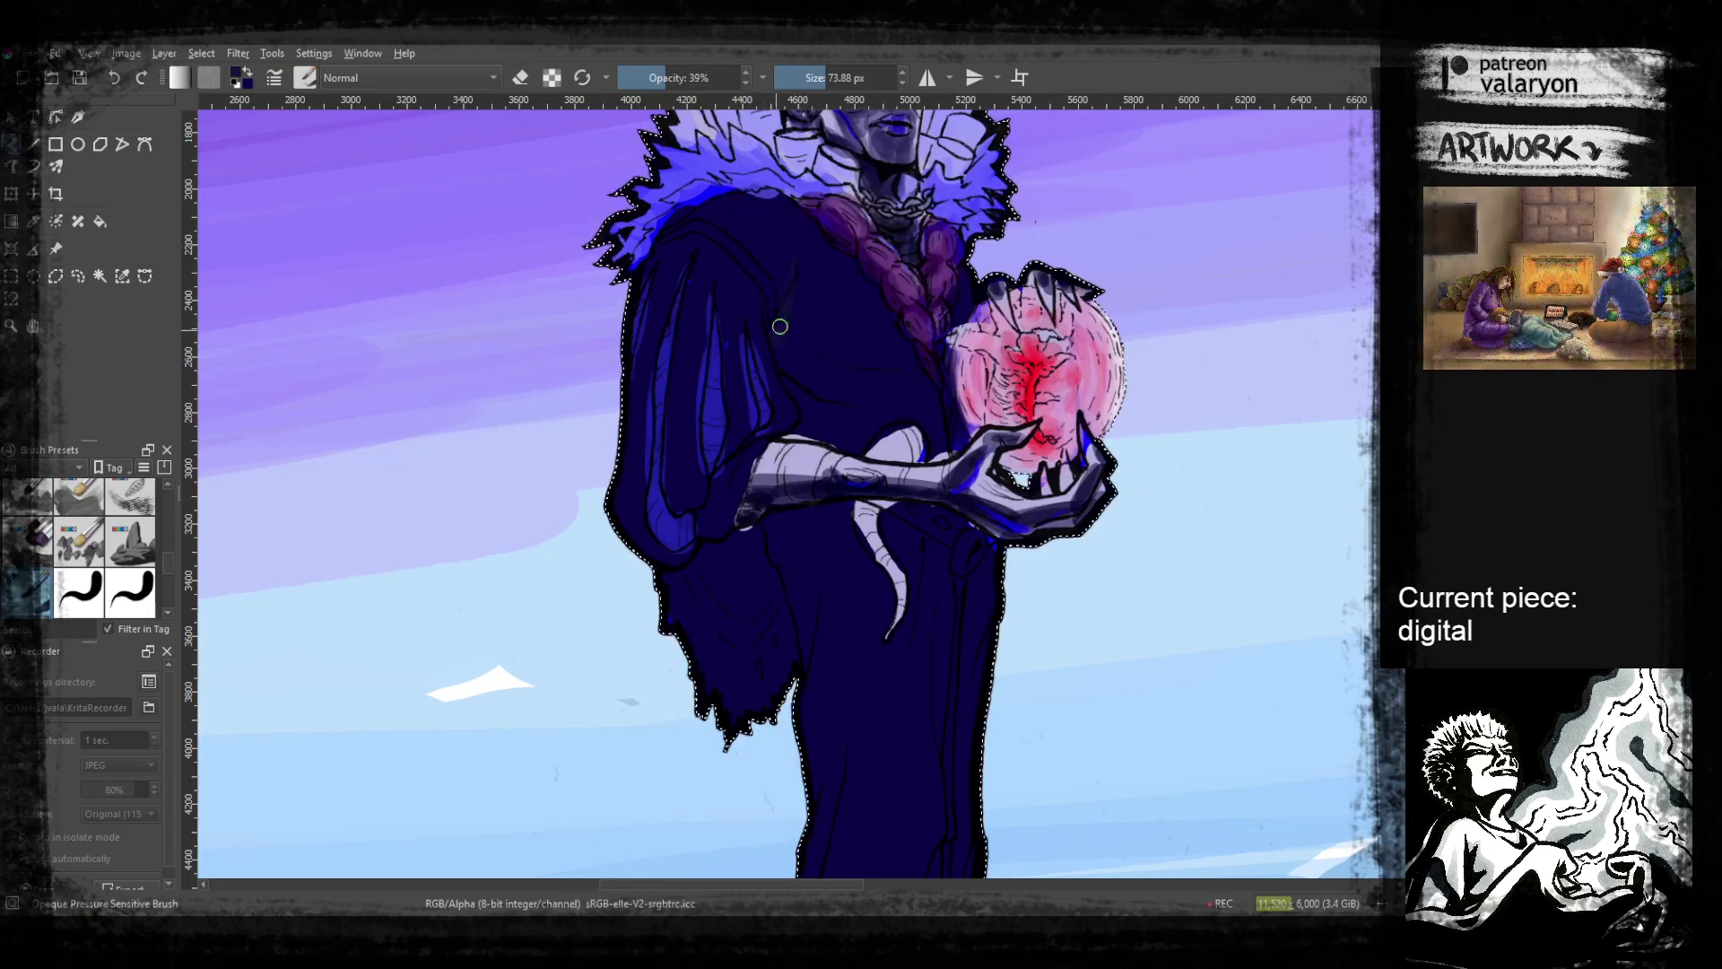
{"action": "right_click", "coordinate": [839, 354]}
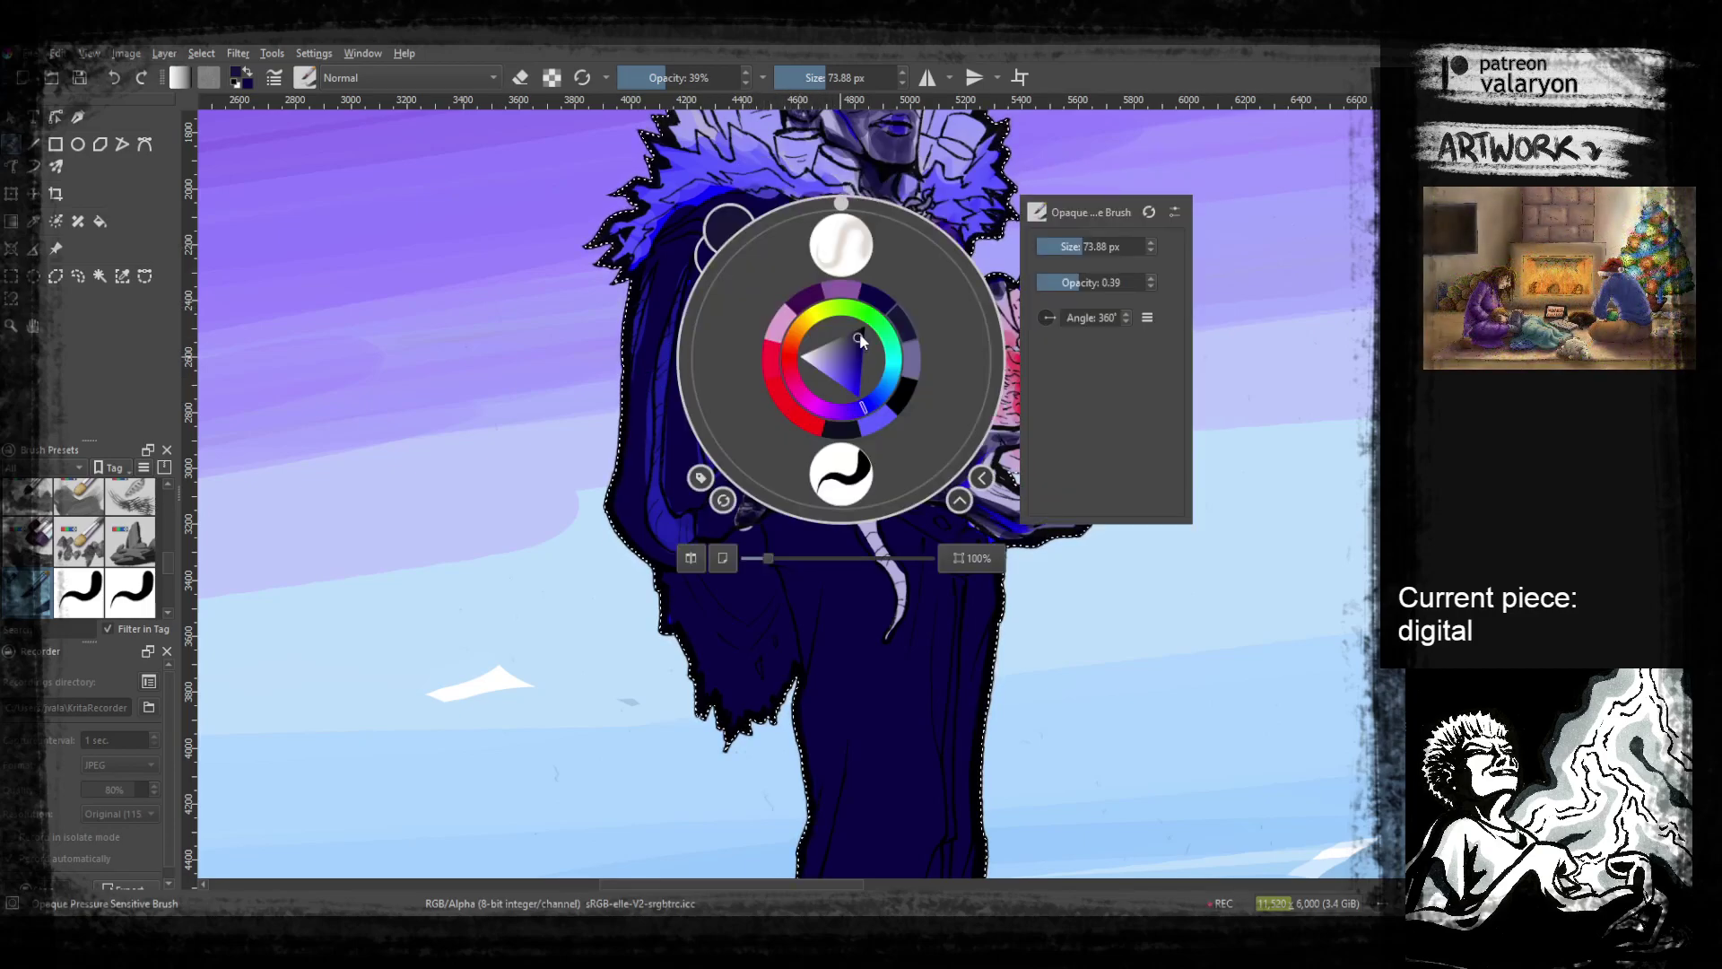
{"action": "right_click", "coordinate": [860, 338]}
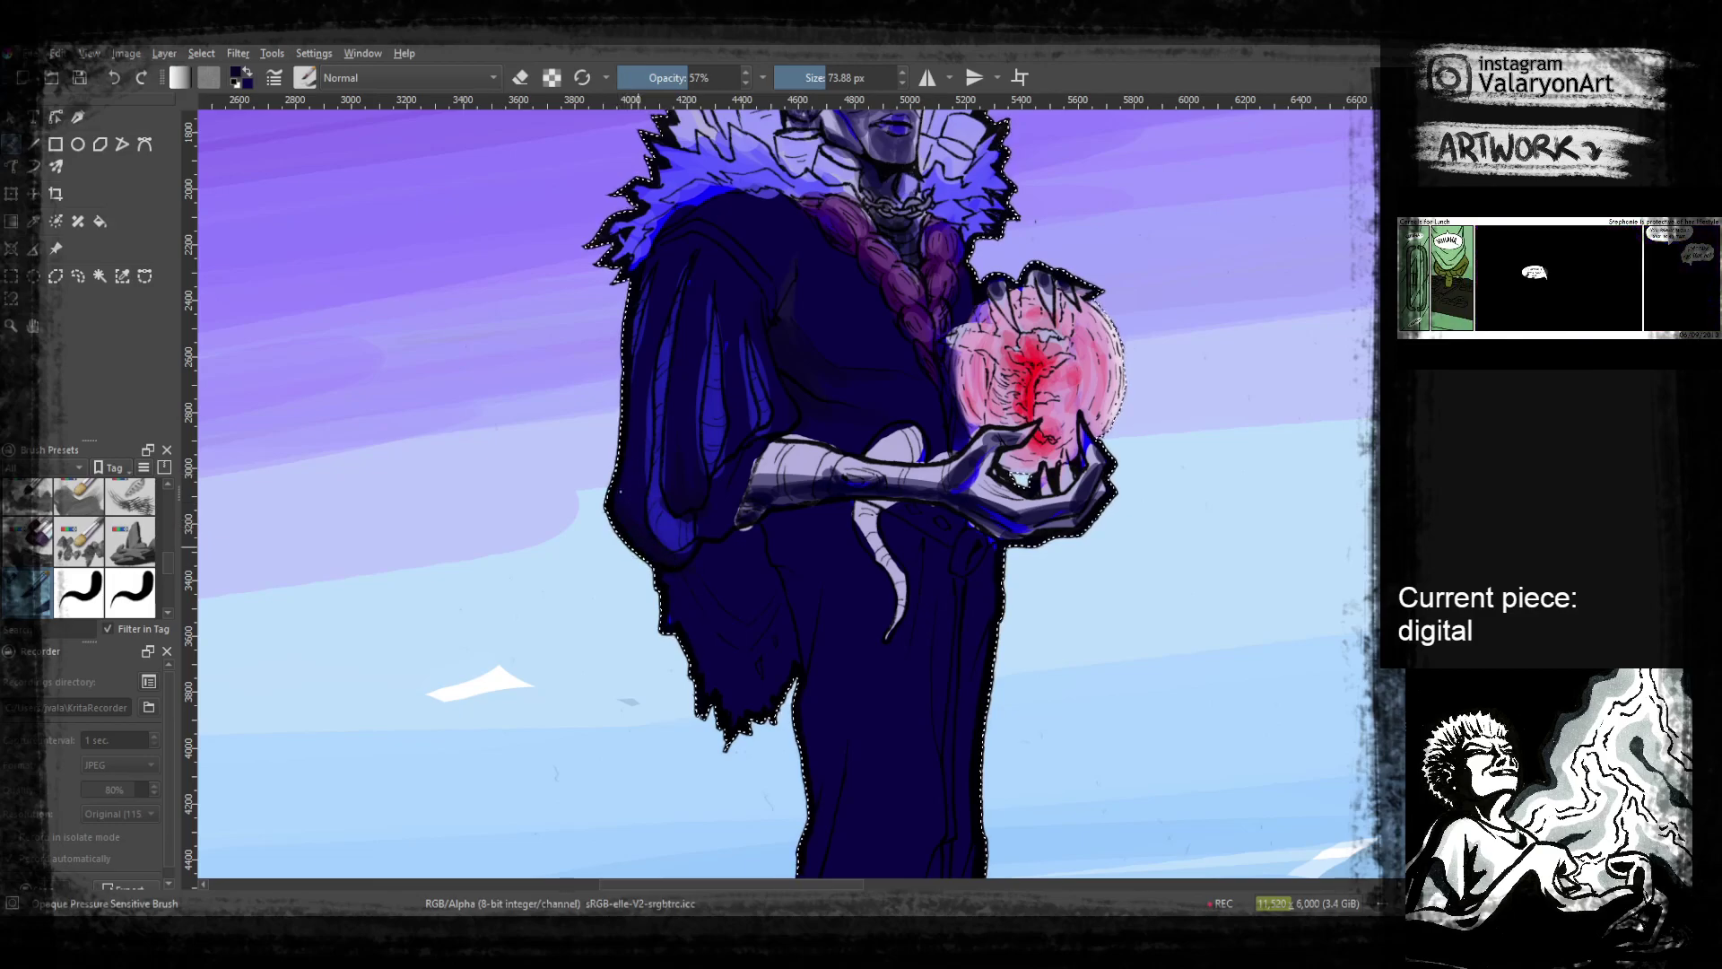
Erase parts of the dark shading on the ragged cloth hanging below the sleeve
{"action": "left_click_drag", "start_coordinate": [693, 590], "coordinate": [676, 467]}
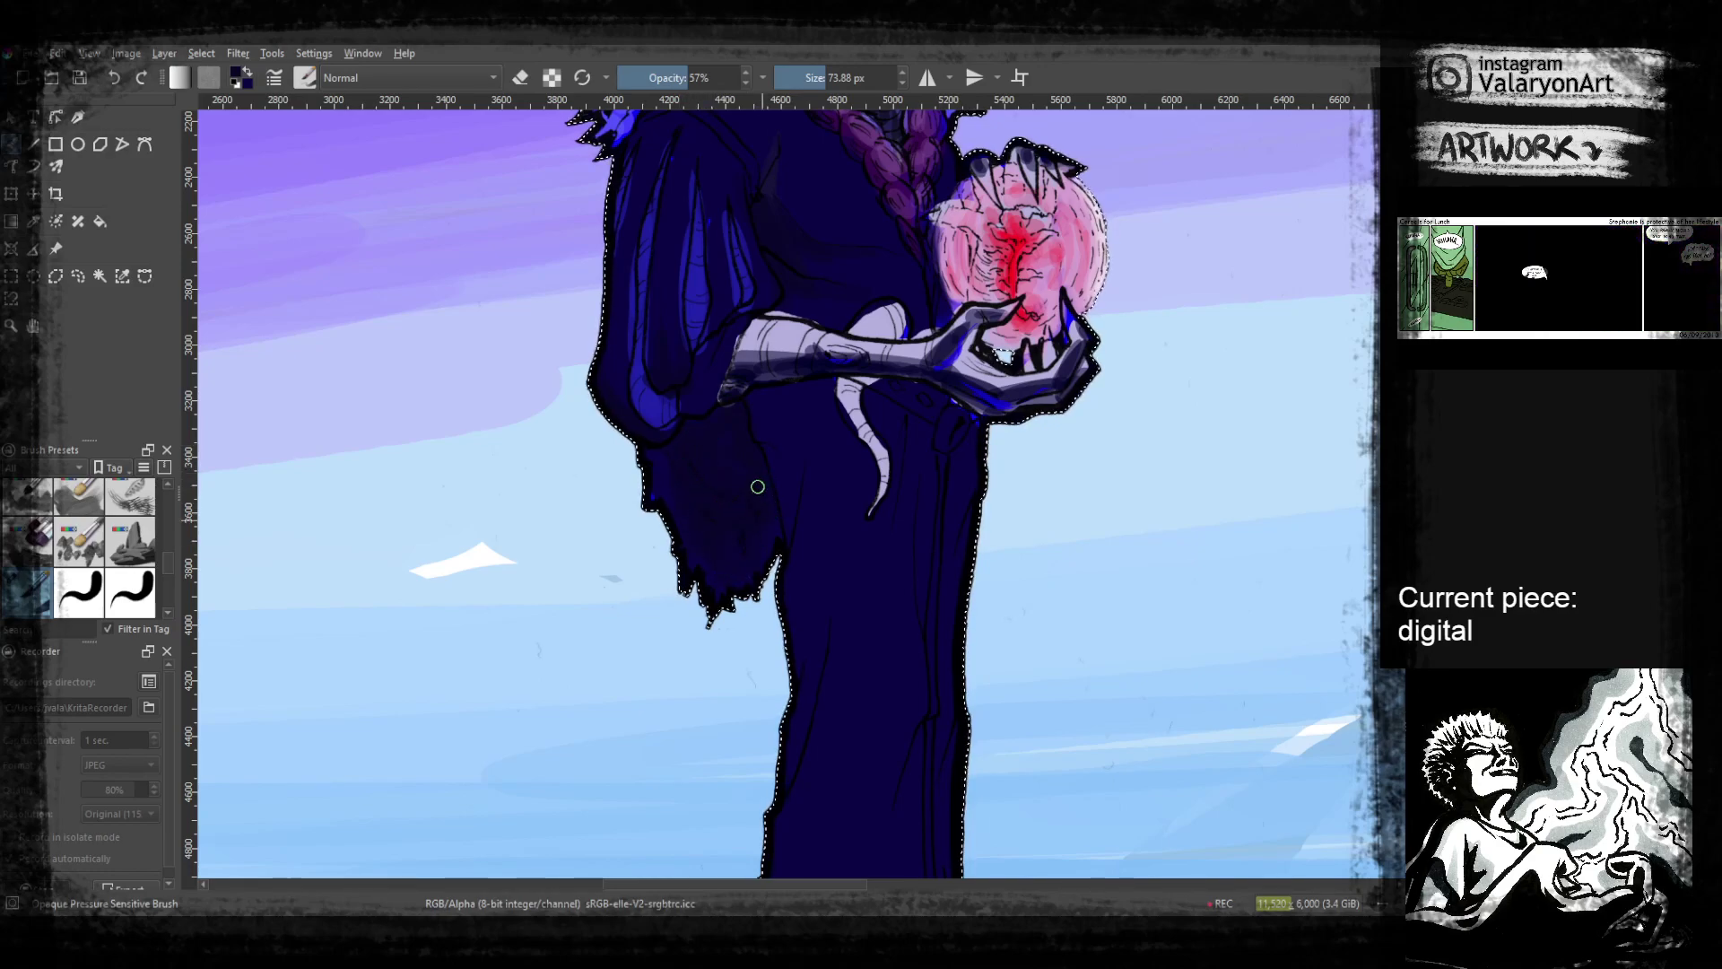
{"action": "key", "text": "e"}
{"action": "left_click", "coordinate": [743, 543]}
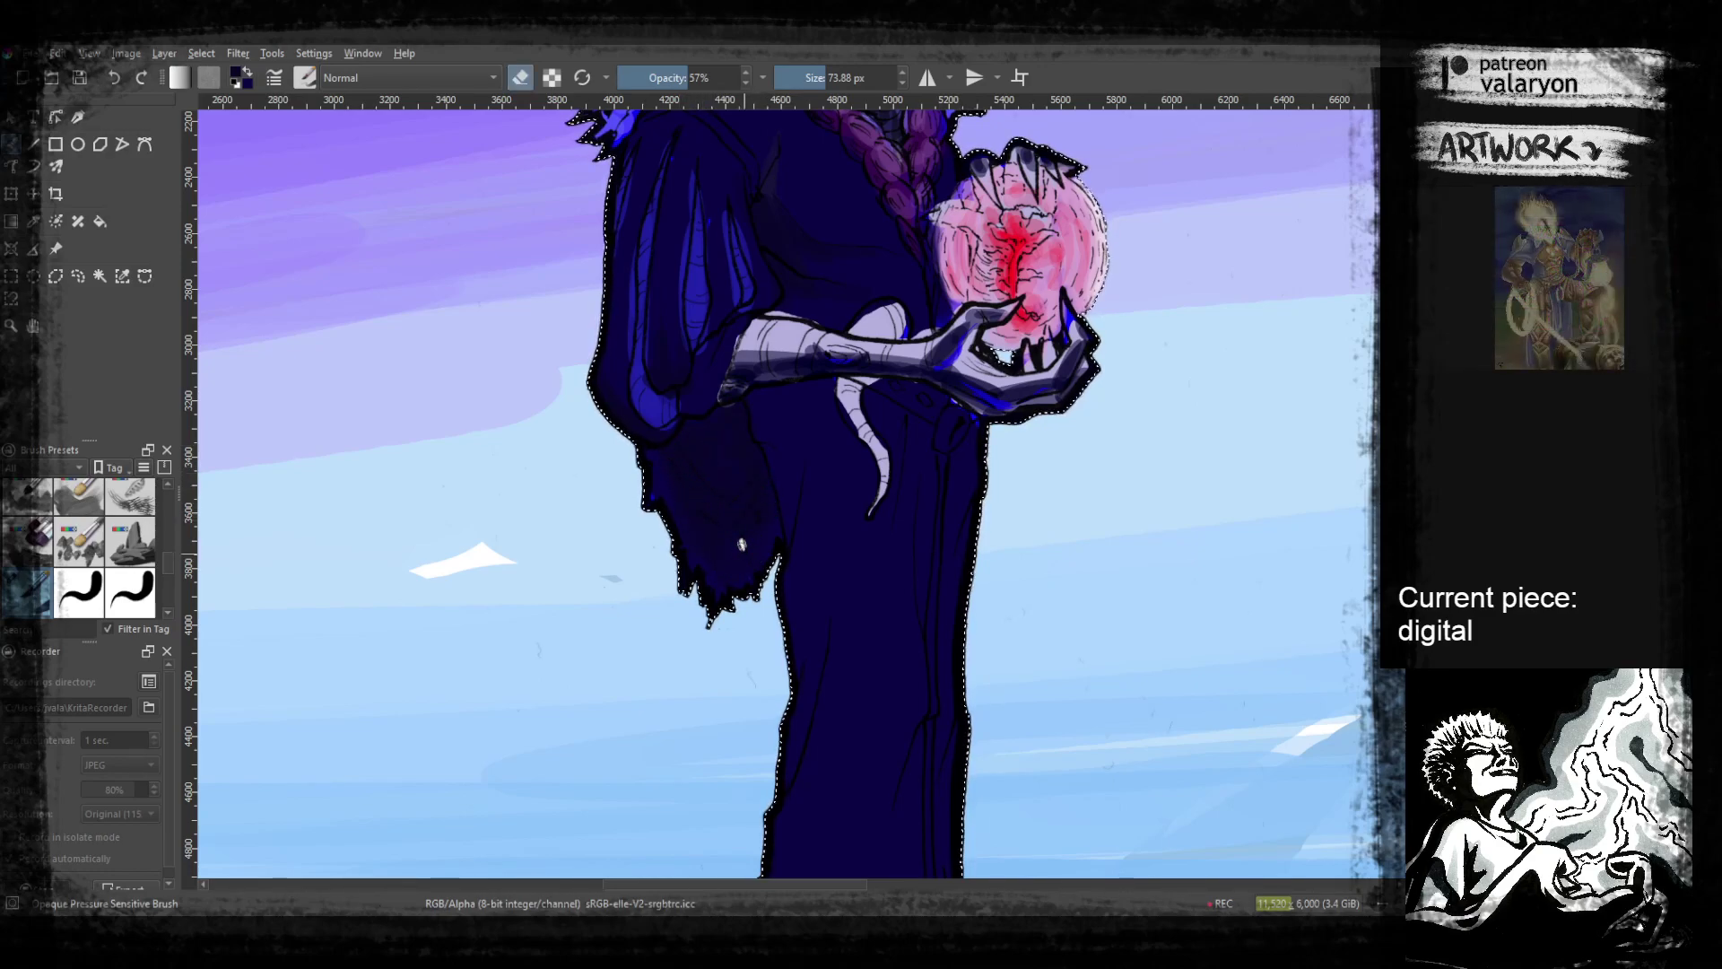
{"action": "left_click", "coordinate": [756, 524]}
{"action": "mouse_move", "coordinate": [823, 526]}
{"action": "left_mouse_down"}
{"action": "mouse_move", "coordinate": [809, 484]}
{"action": "mouse_move", "coordinate": [733, 469]}
{"action": "mouse_move", "coordinate": [712, 500]}
{"action": "mouse_move", "coordinate": [739, 446]}
{"action": "mouse_move", "coordinate": [712, 502]}
{"action": "left_mouse_up"}
{"action": "key", "text": "e"}
Paint dark navy shadows along the long folds of the lower robe, from the waist down to the hem
{"action": "left_click_drag", "start_coordinate": [771, 449], "coordinate": [757, 360]}
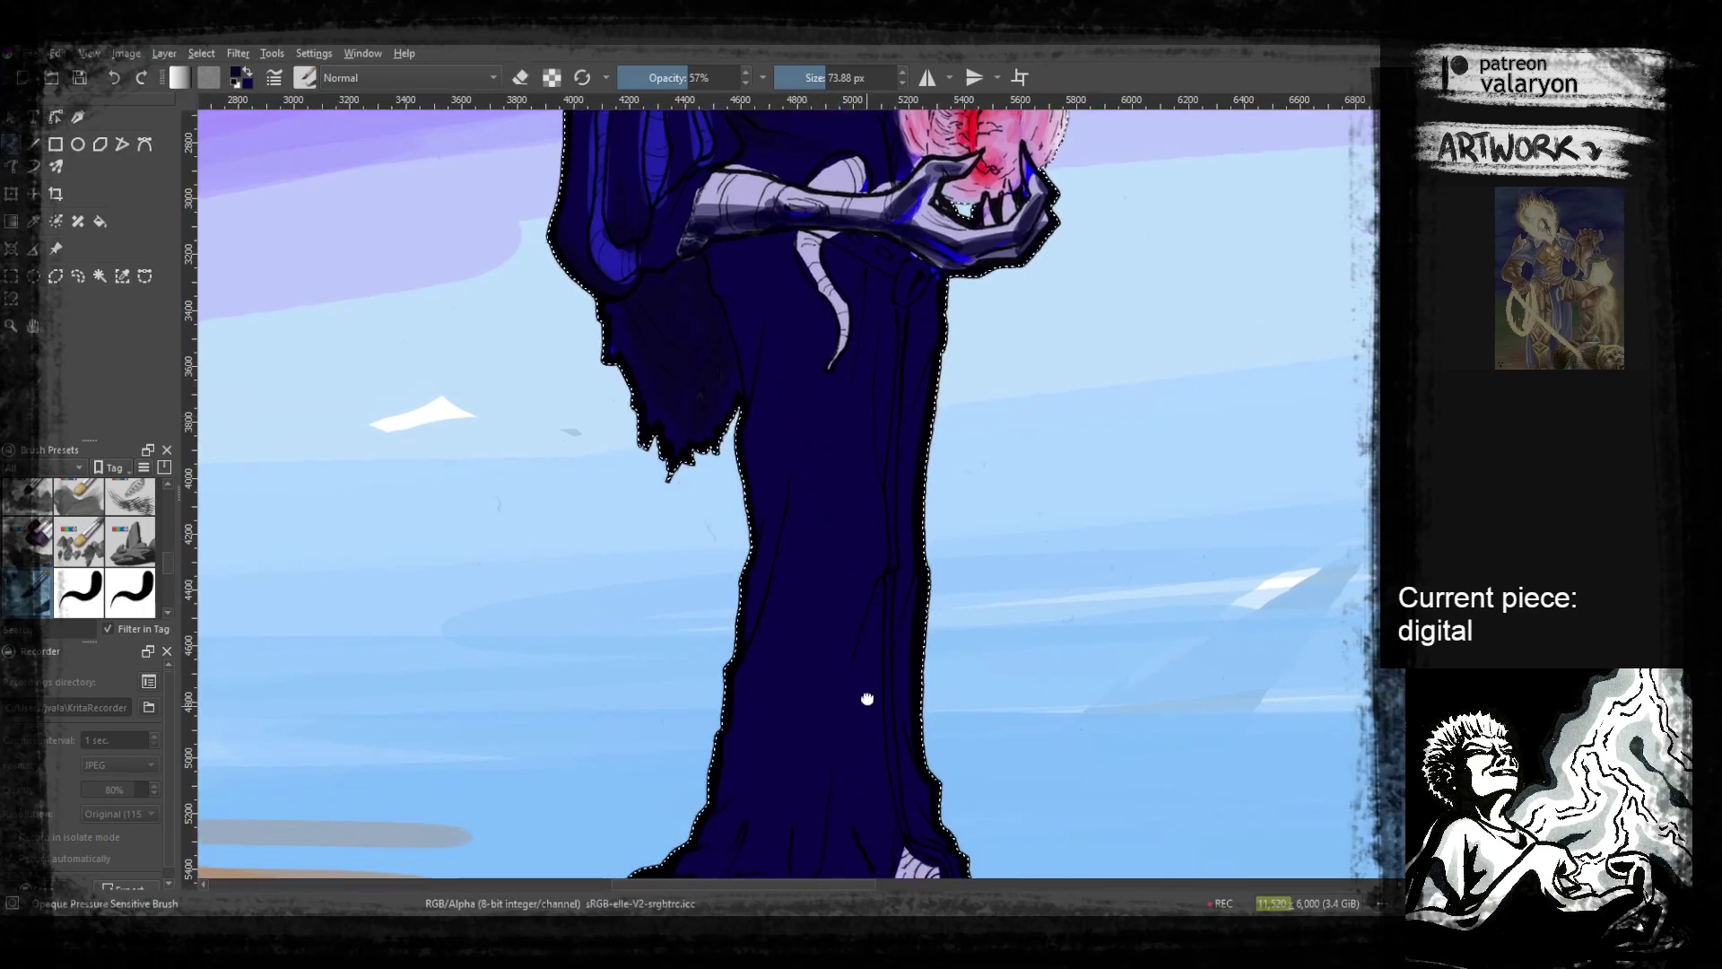
{"action": "left_click_drag", "start_coordinate": [869, 703], "coordinate": [905, 501]}
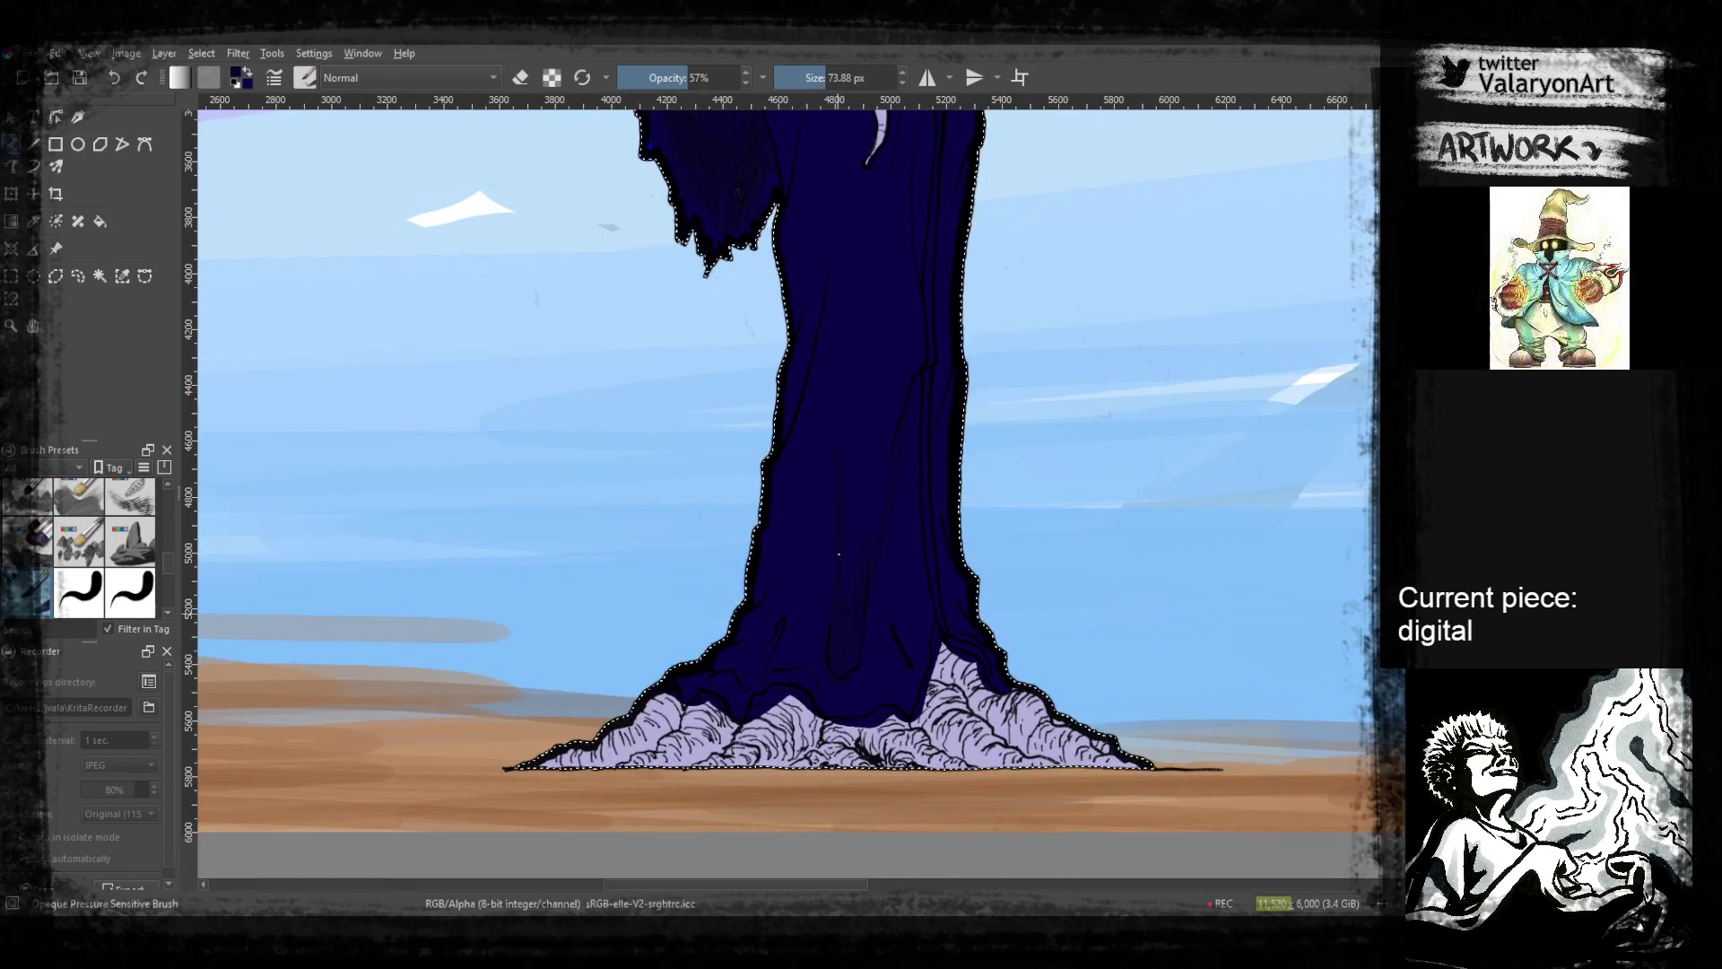
{"action": "left_click_drag", "start_coordinate": [923, 338], "coordinate": [867, 527]}
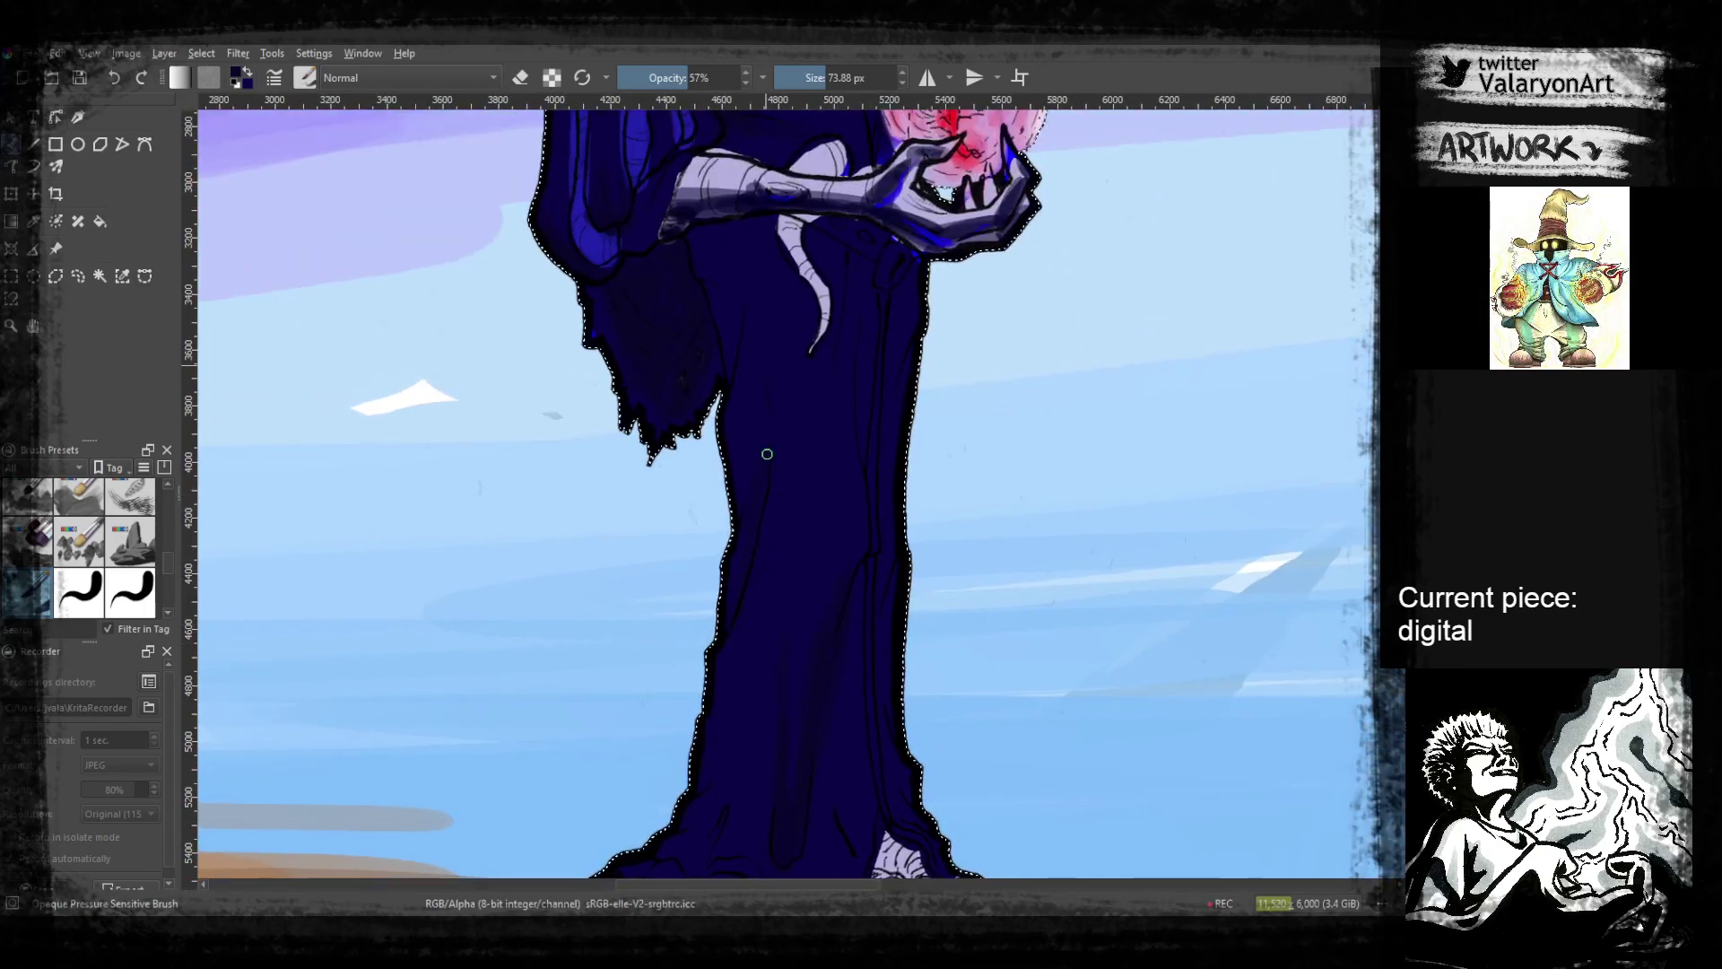
{"action": "left_click_drag", "start_coordinate": [735, 320], "coordinate": [729, 427]}
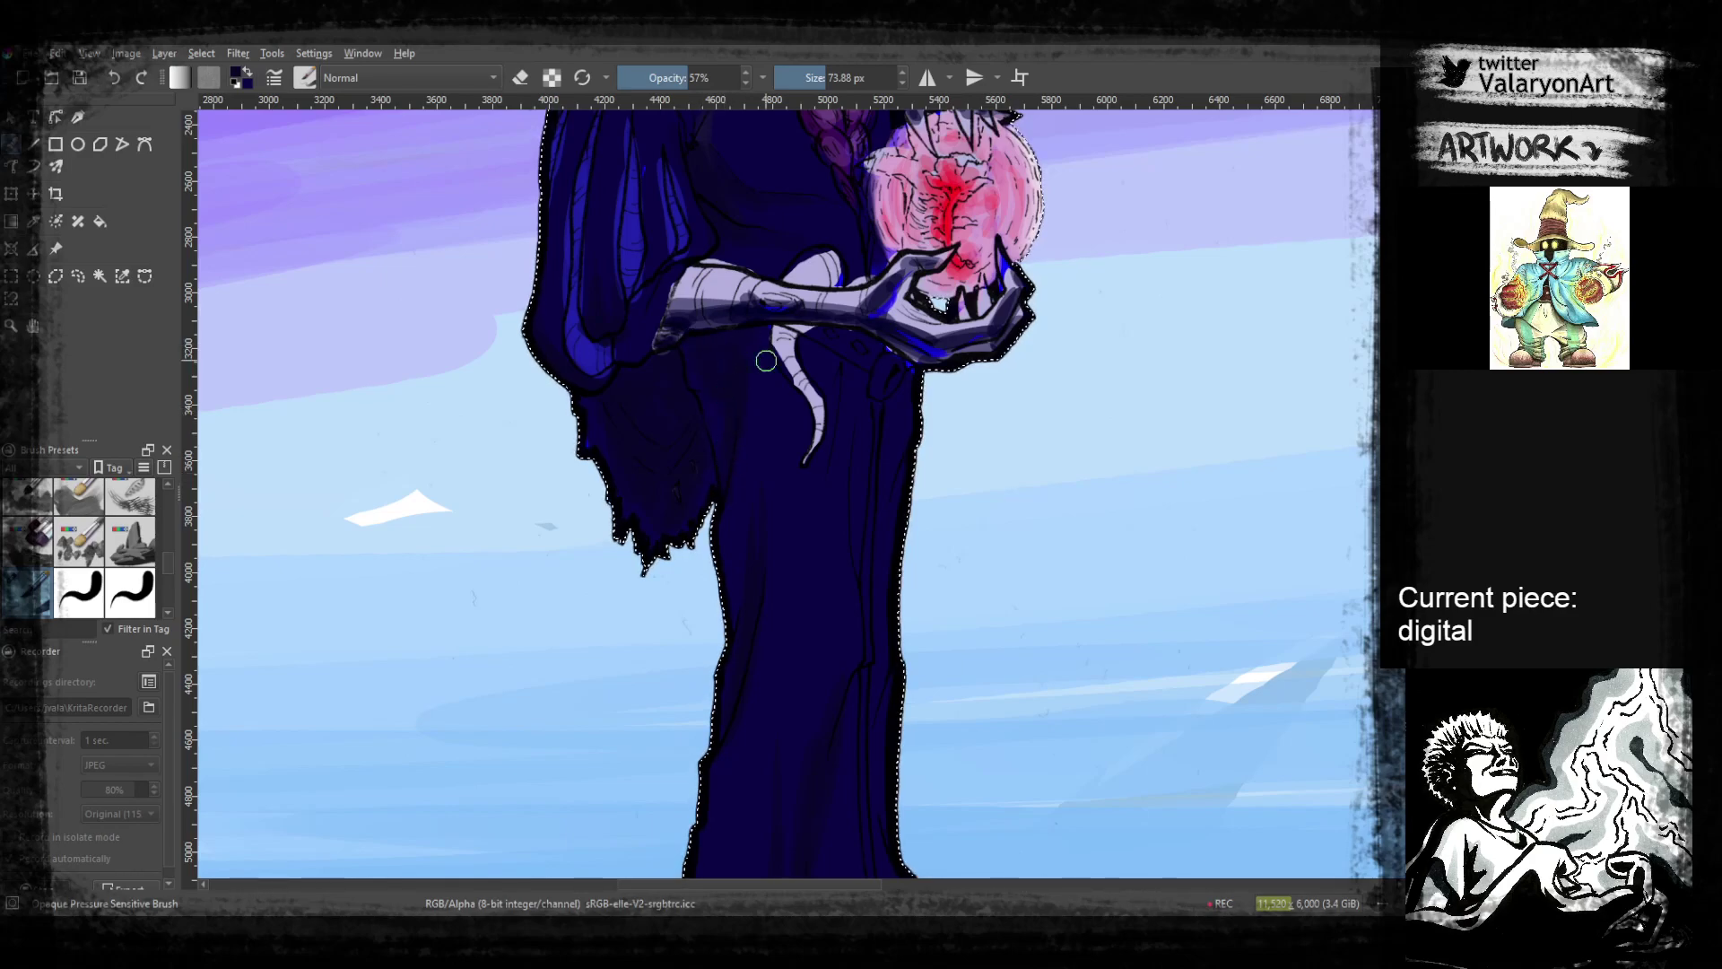
{"action": "left_click_drag", "start_coordinate": [724, 416], "coordinate": [702, 340]}
{"action": "scroll", "coordinate": [834, 323], "scroll_direction": "down", "scroll_amount": 5}
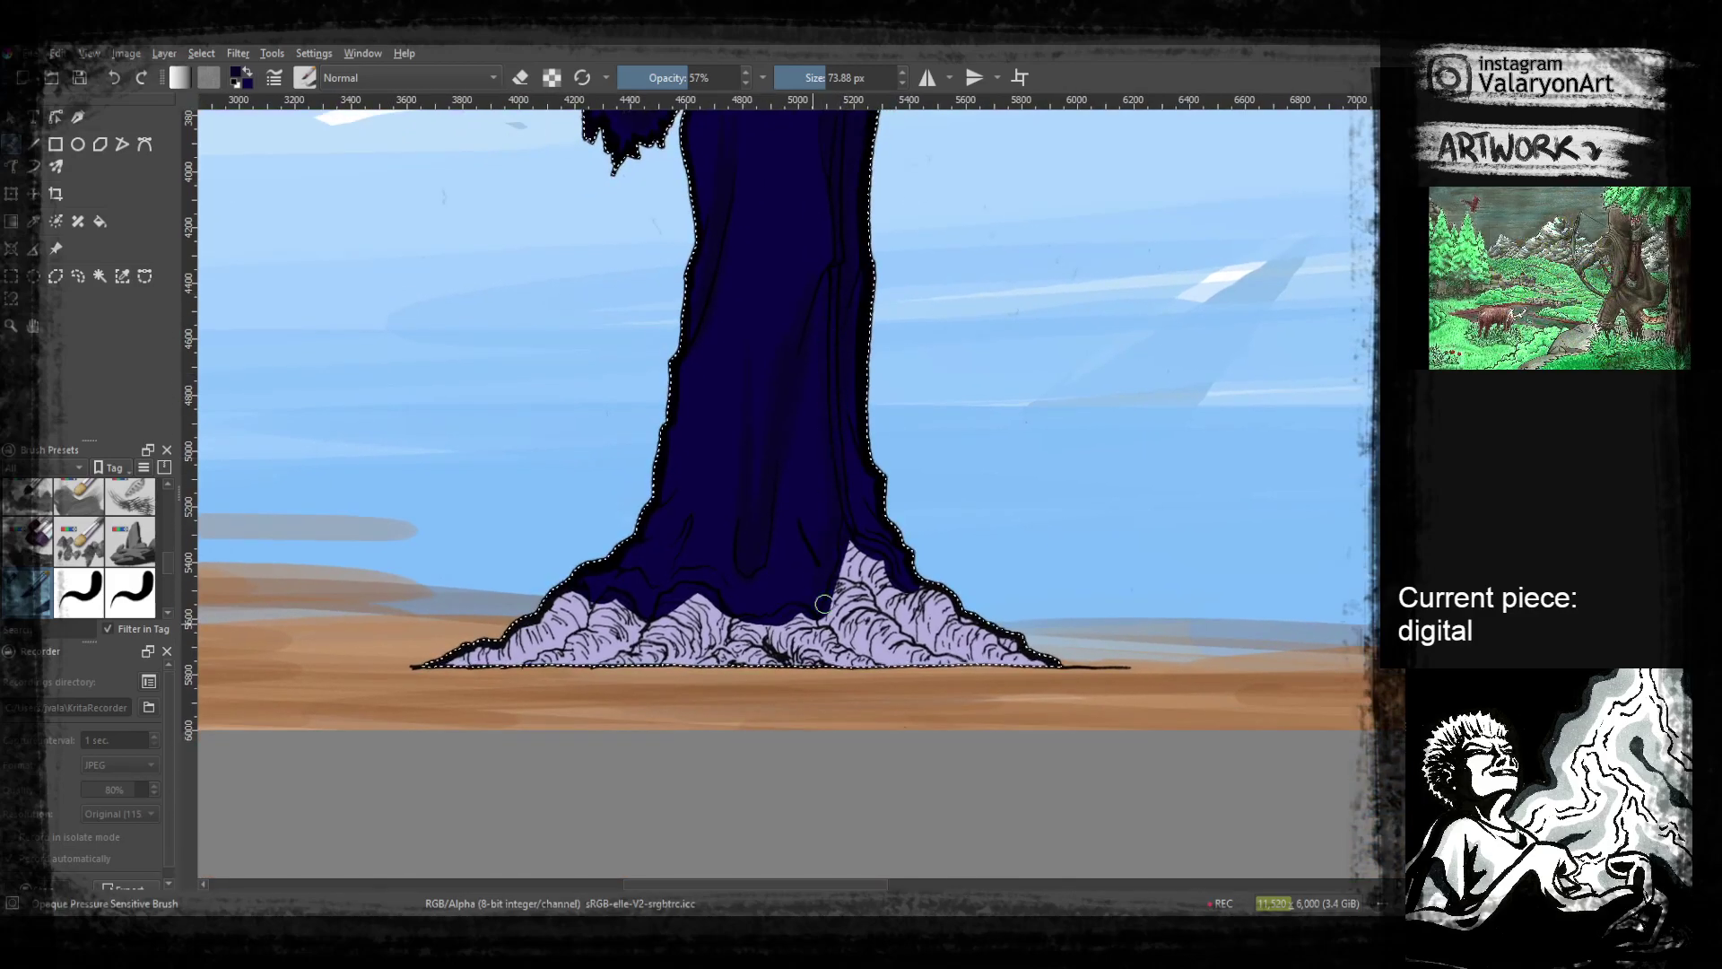
{"action": "scroll", "coordinate": [819, 550], "scroll_direction": "up", "scroll_amount": 3}
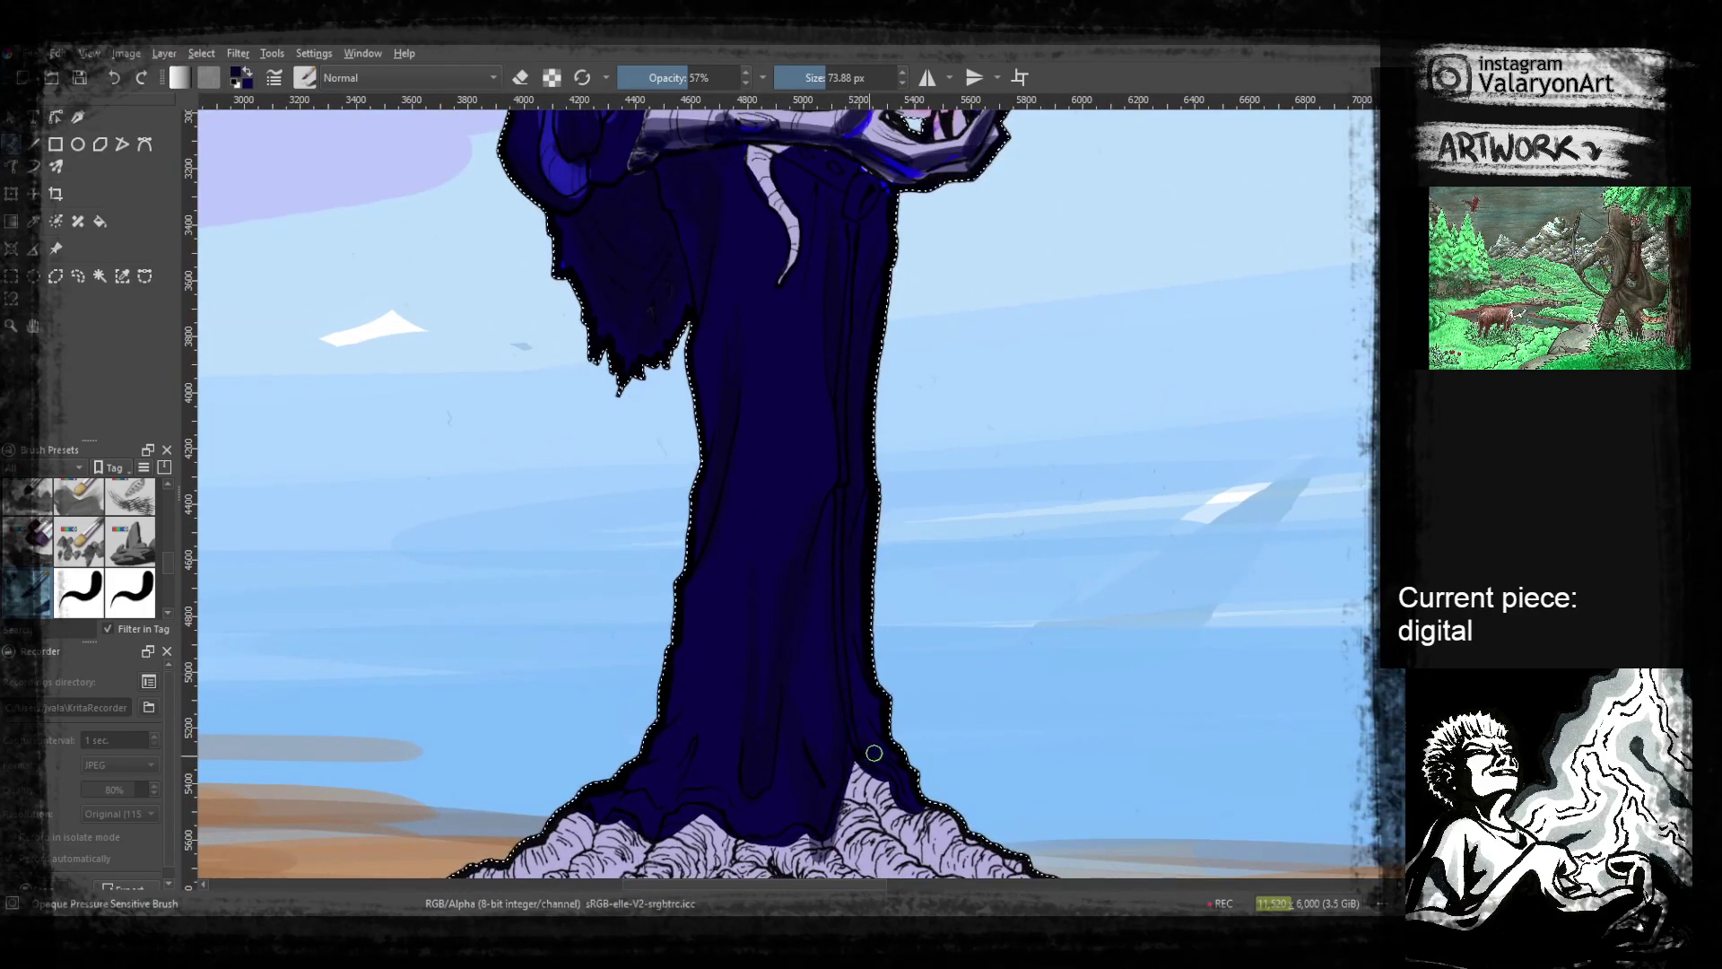
Lower the brush opacity to 27% and shade the curled tentacle hanging behind the forearm in dark navy
{"action": "scroll", "coordinate": [850, 626], "scroll_direction": "up", "scroll_amount": 5}
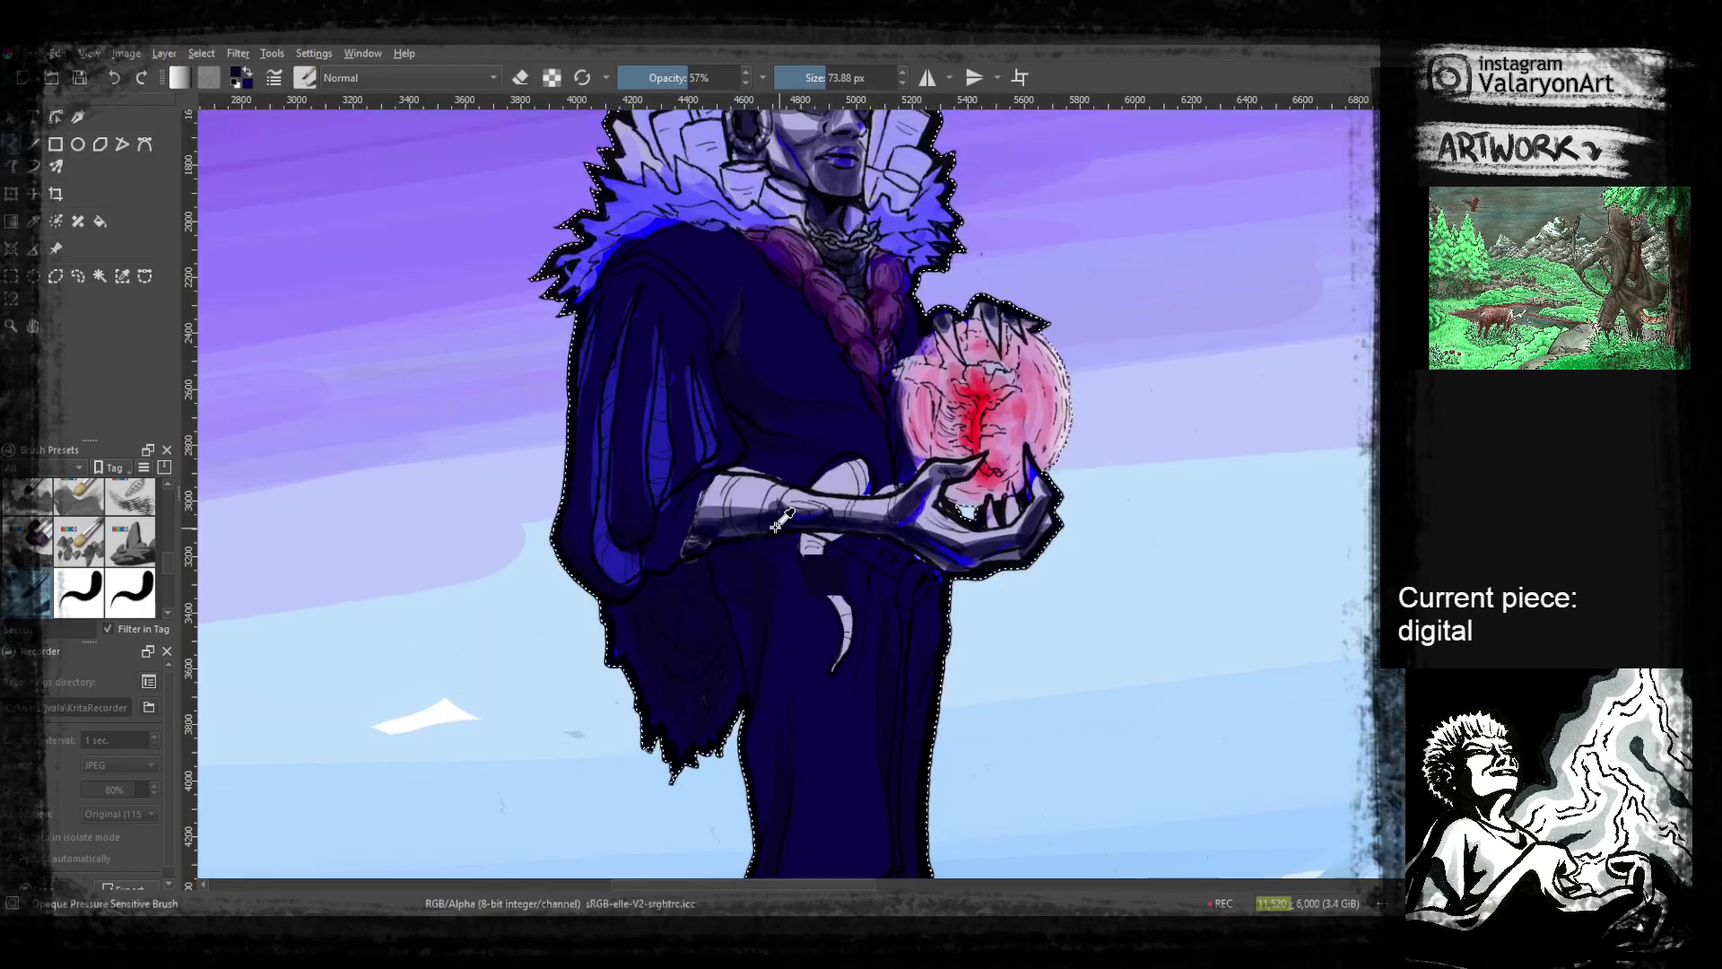
{"action": "left_click_drag", "start_coordinate": [804, 555], "coordinate": [845, 652]}
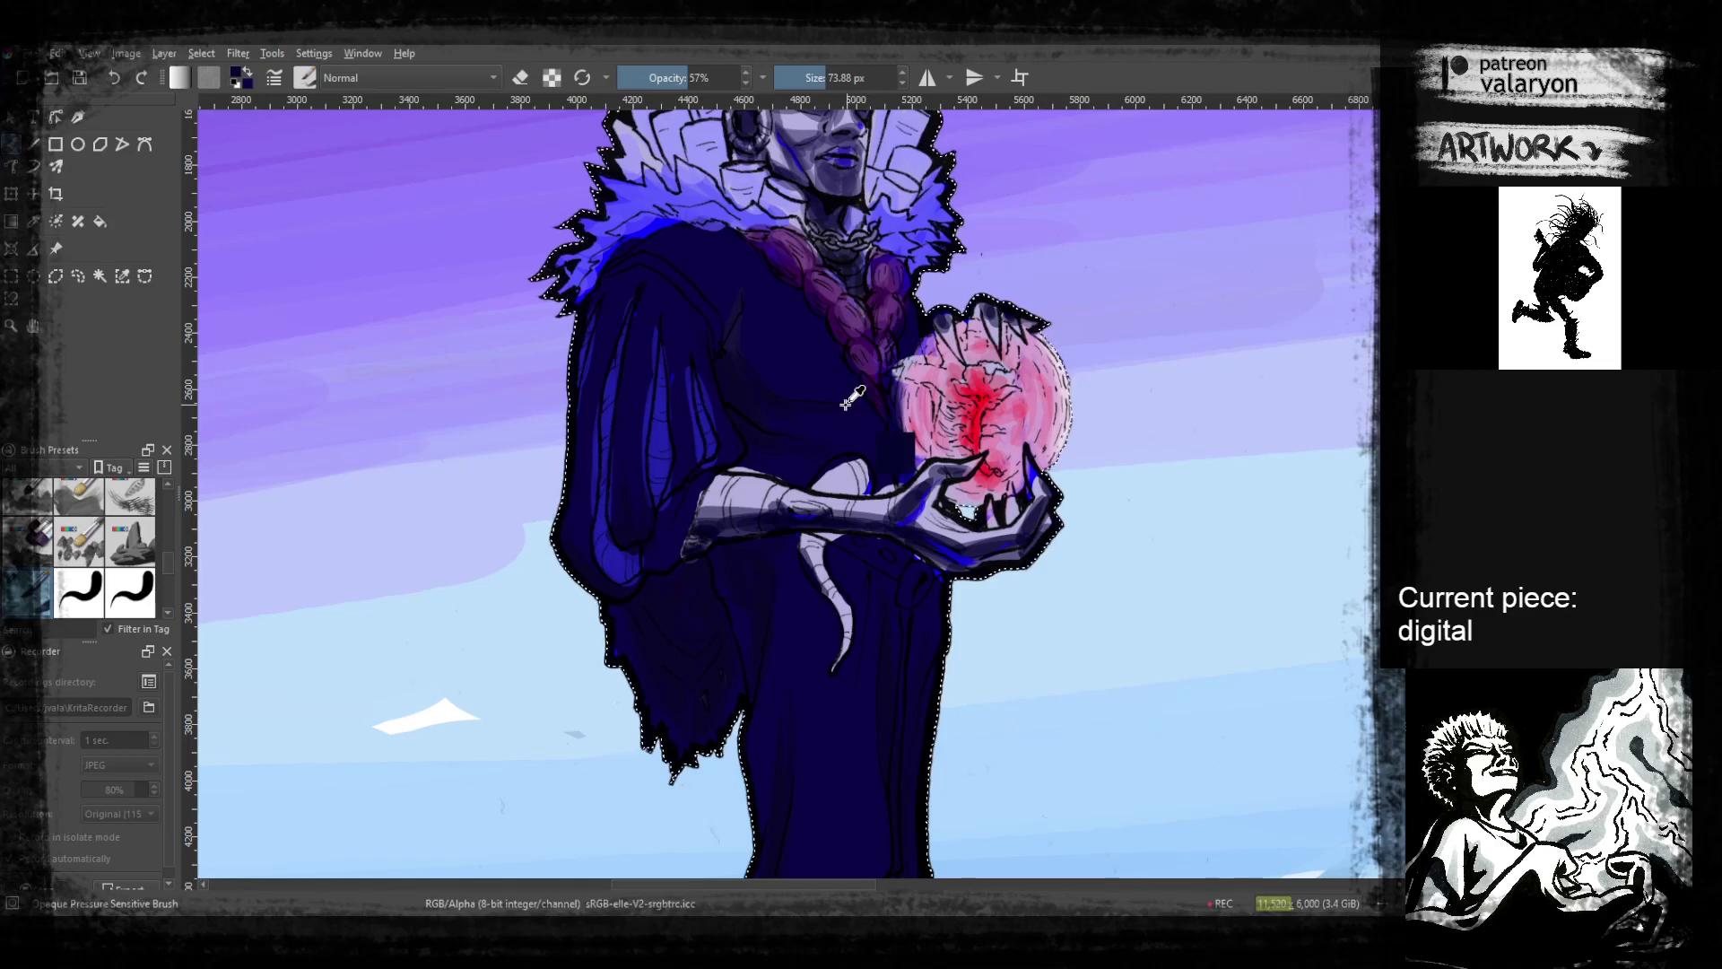
{"action": "left_click", "coordinate": [652, 78]}
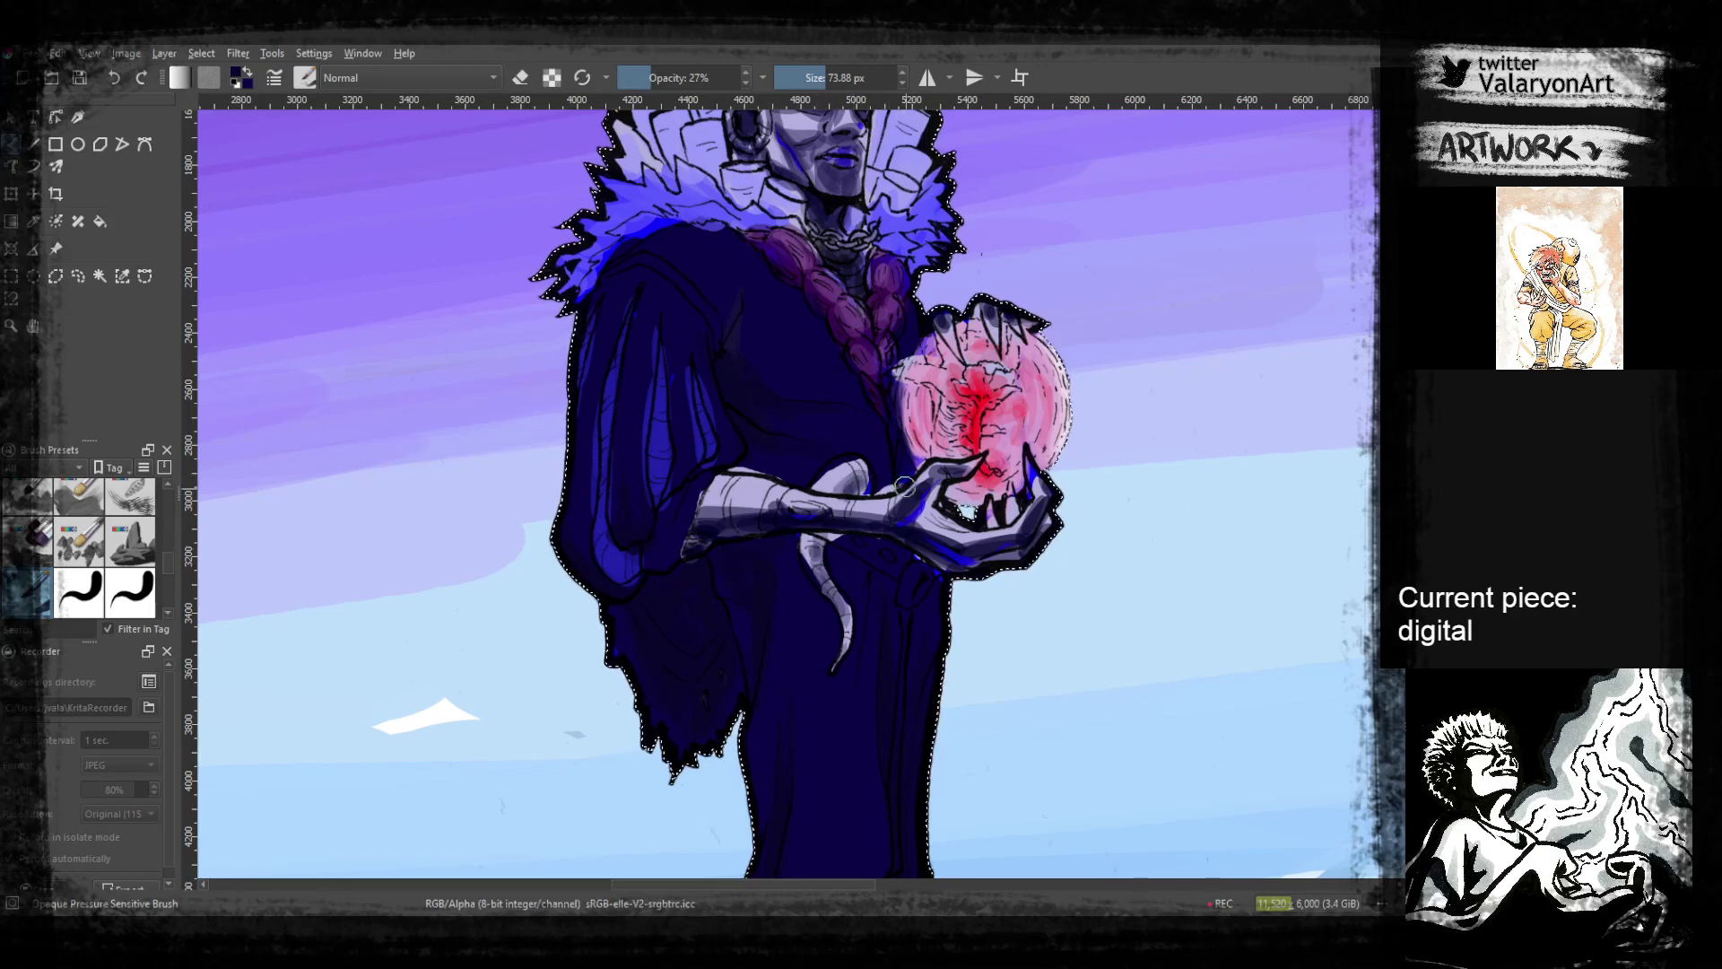
Shade the pale root-like forms beneath the robe's hem at 27% opacity, then deepen their shadows at 54%
{"action": "mouse_move", "coordinate": [908, 692]}
{"action": "left_mouse_down"}
{"action": "mouse_move", "coordinate": [1079, 250]}
{"action": "mouse_move", "coordinate": [1172, 201]}
{"action": "left_mouse_up"}
{"action": "left_click_drag", "start_coordinate": [1012, 598], "coordinate": [1032, 591]}
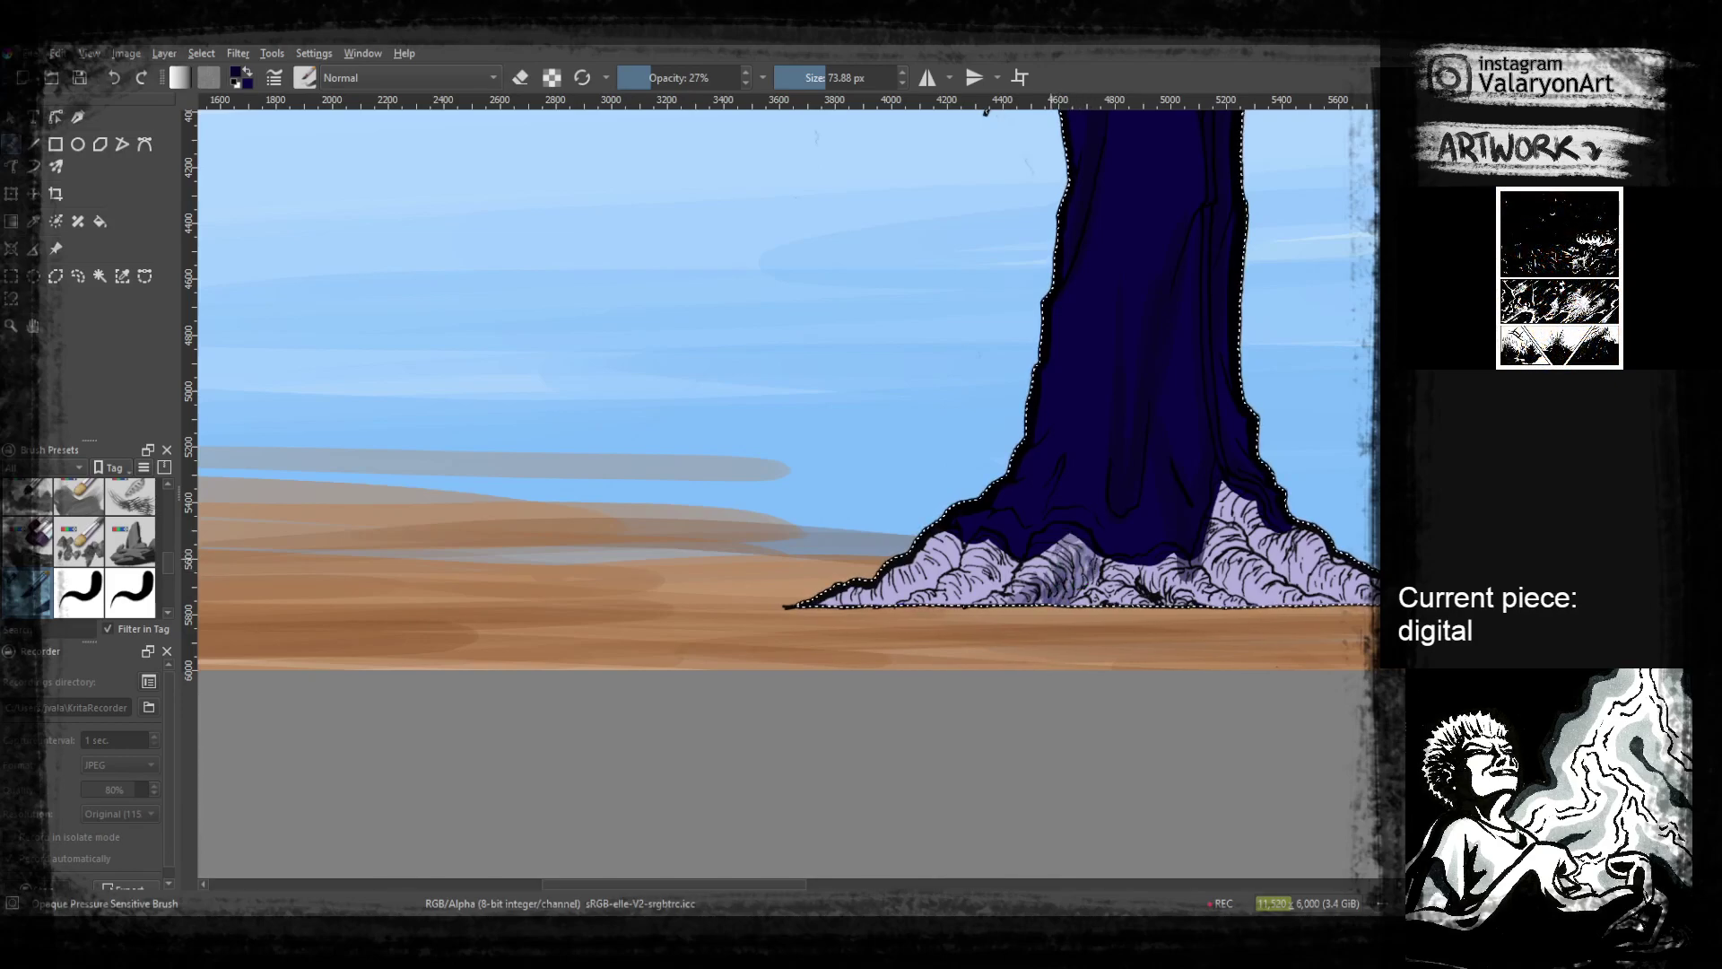
{"action": "mouse_move", "coordinate": [1065, 538]}
{"action": "left_mouse_down"}
{"action": "mouse_move", "coordinate": [1087, 556]}
{"action": "mouse_move", "coordinate": [1074, 576]}
{"action": "mouse_move", "coordinate": [1087, 570]}
{"action": "left_mouse_up"}
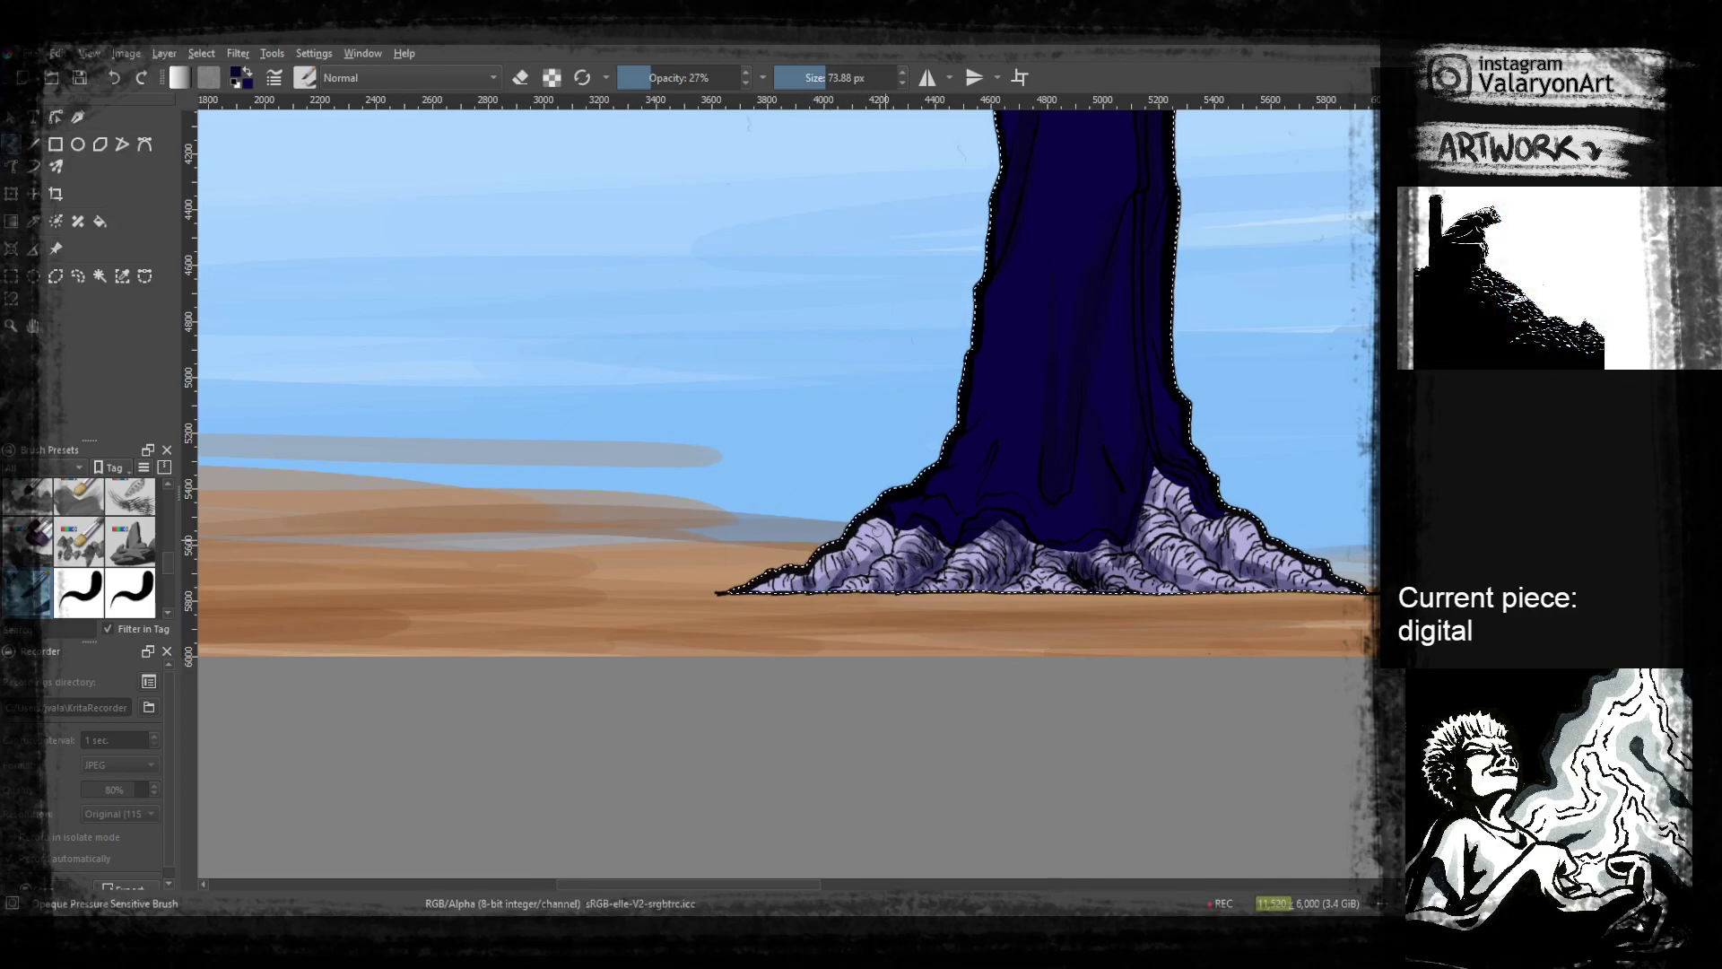
{"action": "left_click", "coordinate": [686, 78]}
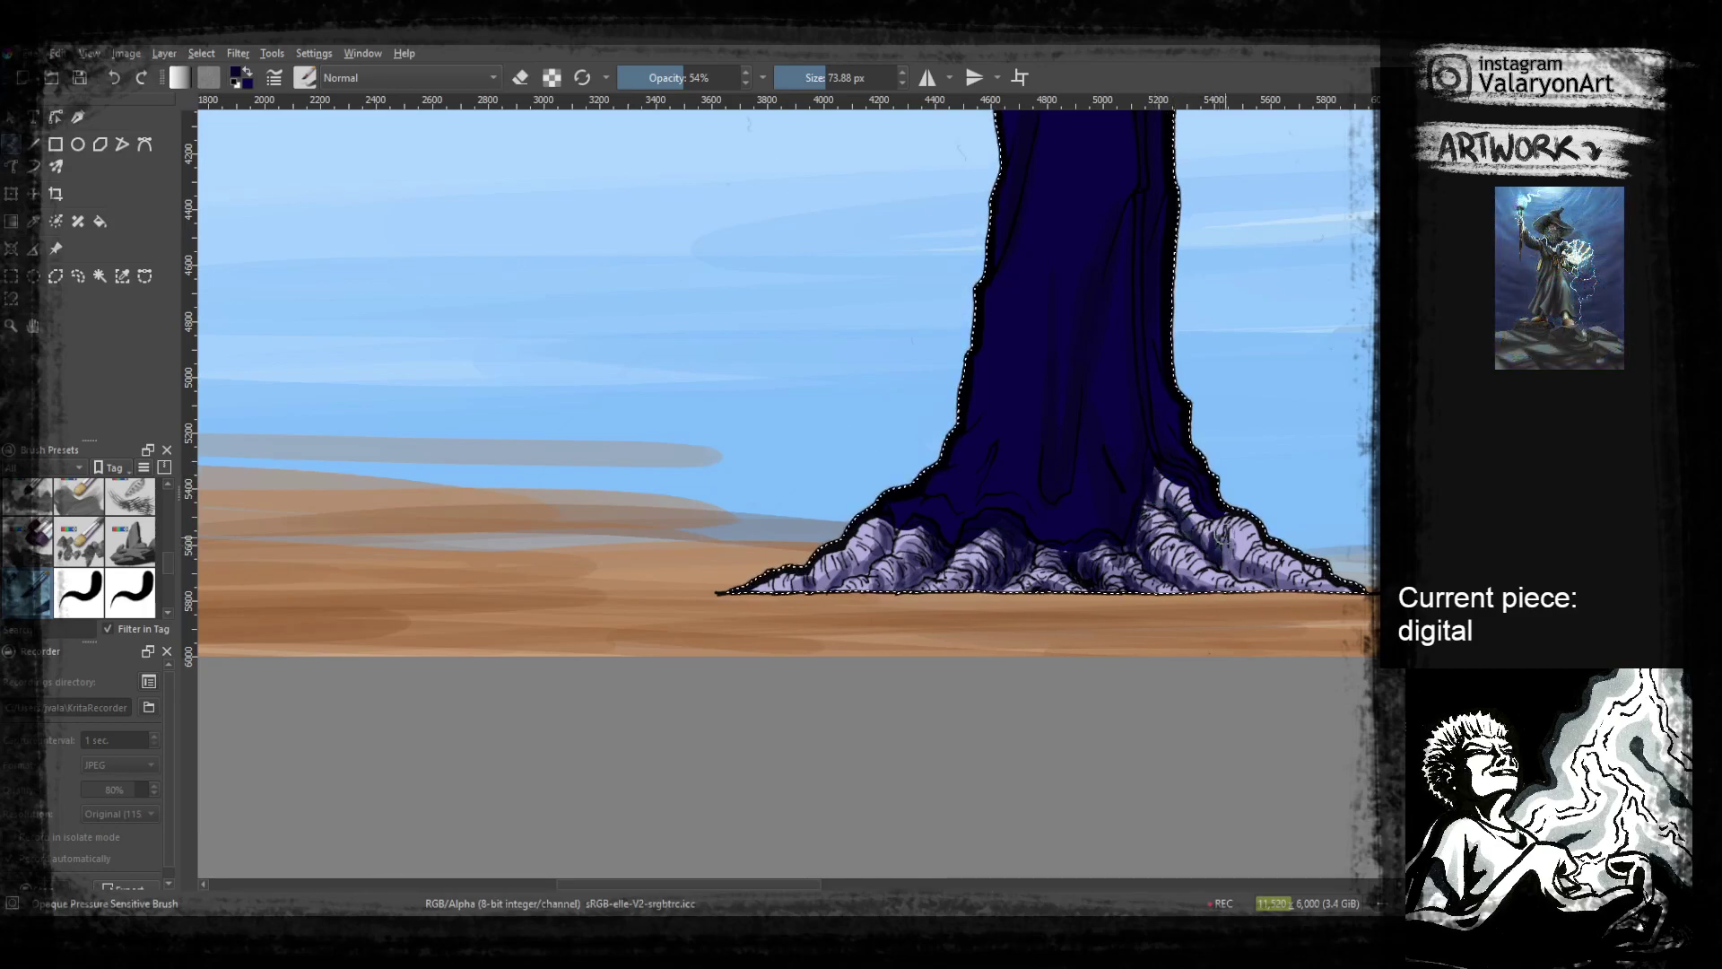
Adjust the navy brush colour and deepen the shadows on the ragged cloth and robe folds, using 45% opacity
{"action": "left_click_drag", "start_coordinate": [1142, 463], "coordinate": [1053, 857]}
{"action": "right_click", "coordinate": [1018, 588]}
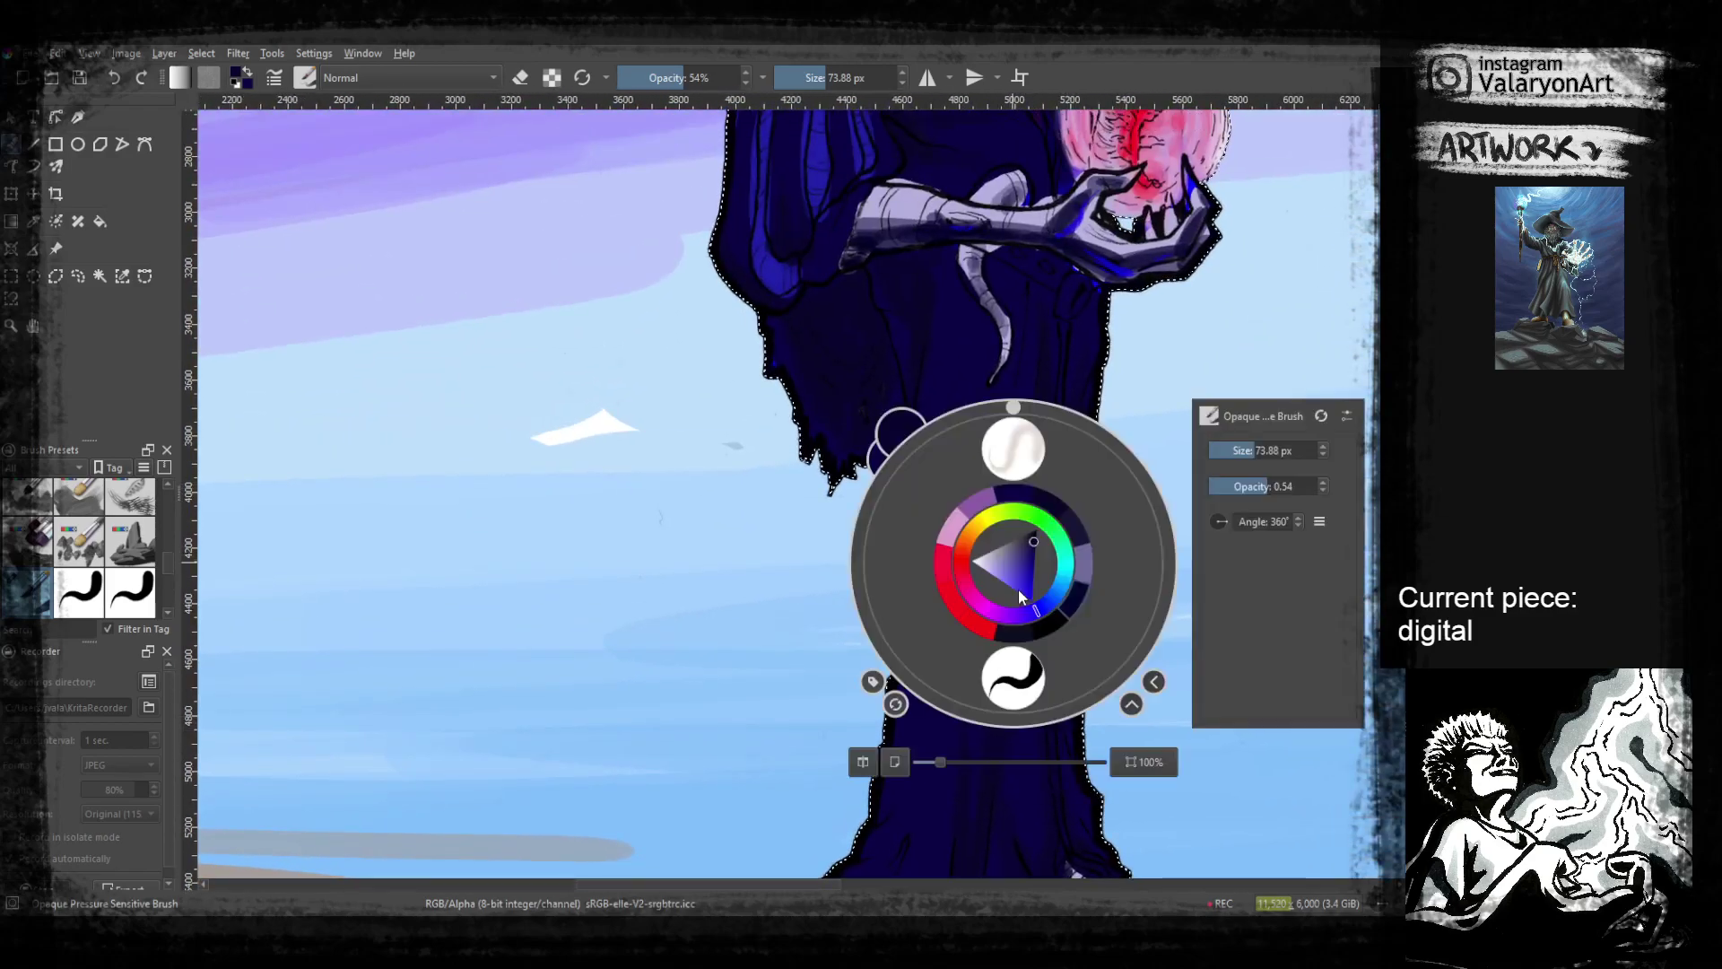
{"action": "left_click", "coordinate": [885, 351]}
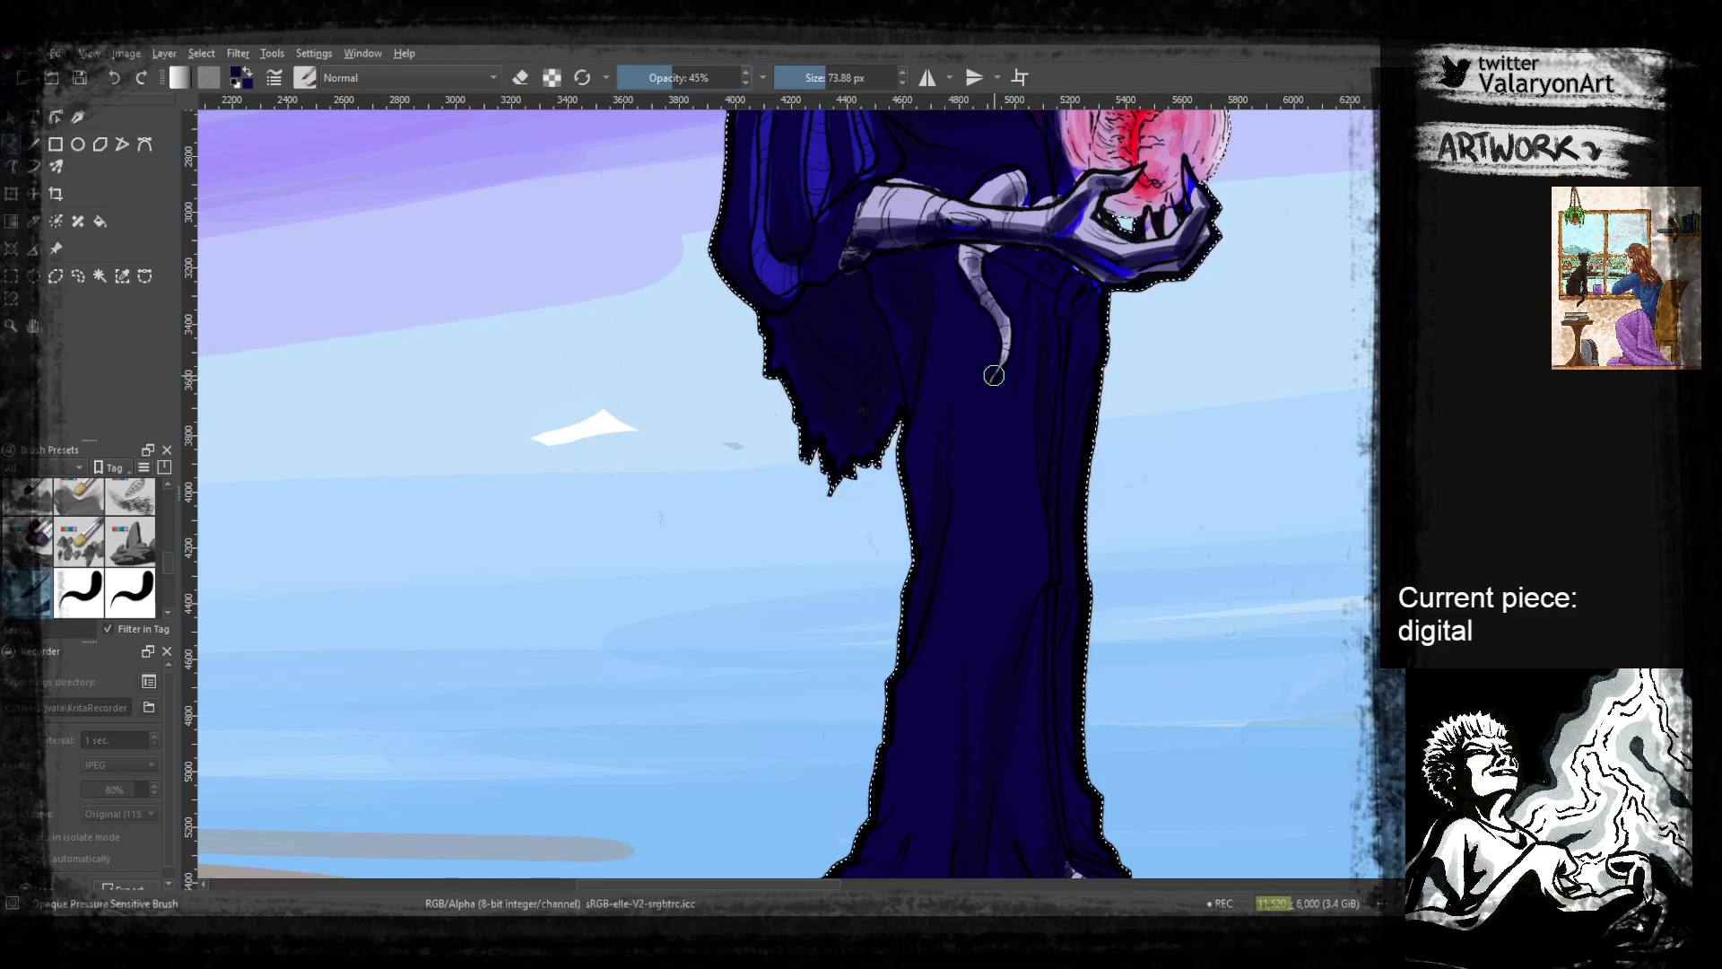
Set the brush to 38% opacity and 89.66 px, and shade the folds of the lower robe
{"action": "scroll", "coordinate": [1030, 556], "scroll_direction": "up", "scroll_amount": 1}
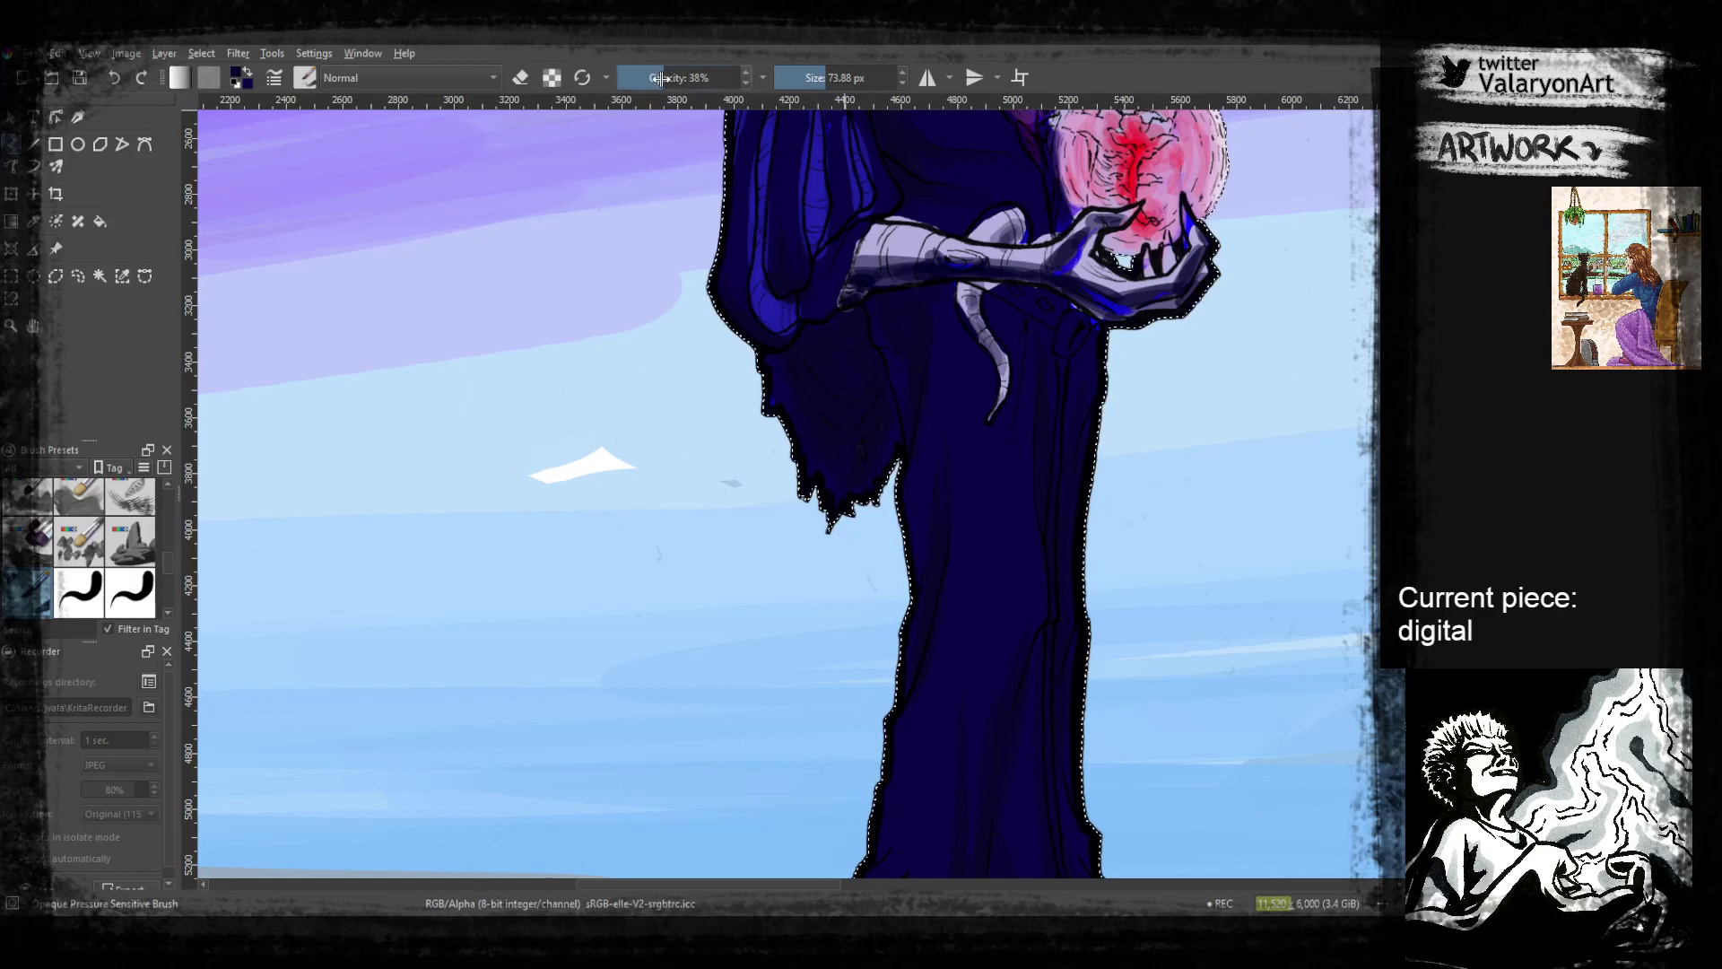
{"action": "left_click", "coordinate": [829, 79]}
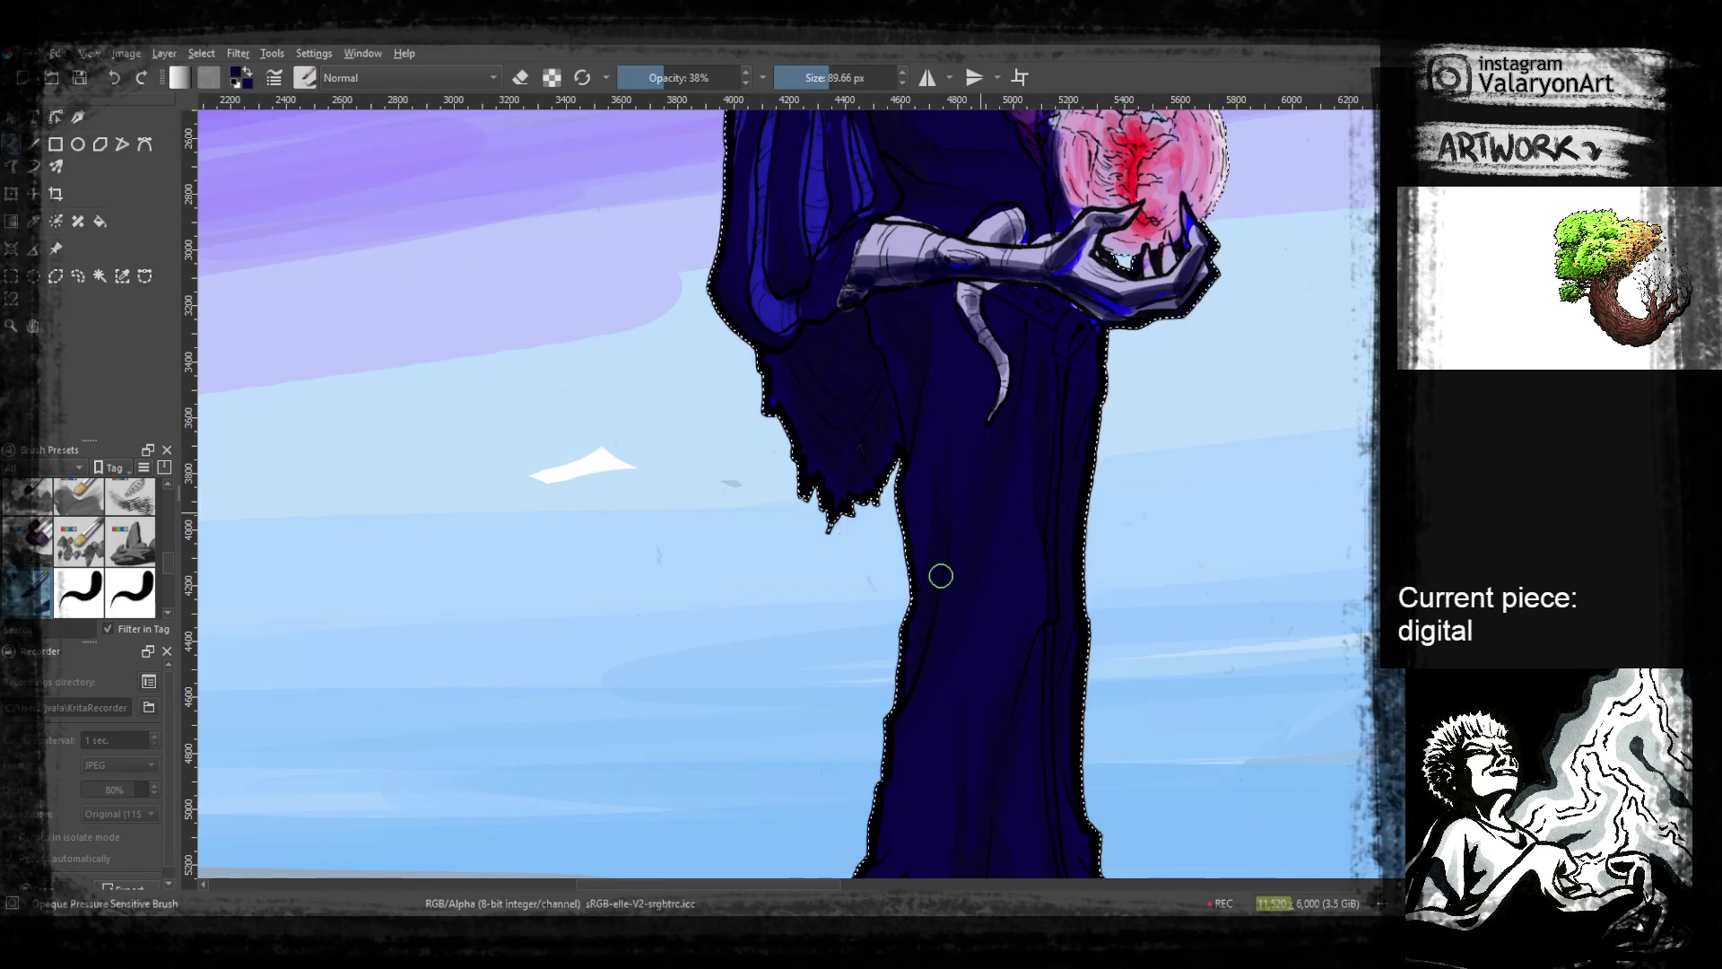
{"action": "left_click_drag", "start_coordinate": [961, 297], "coordinate": [943, 584]}
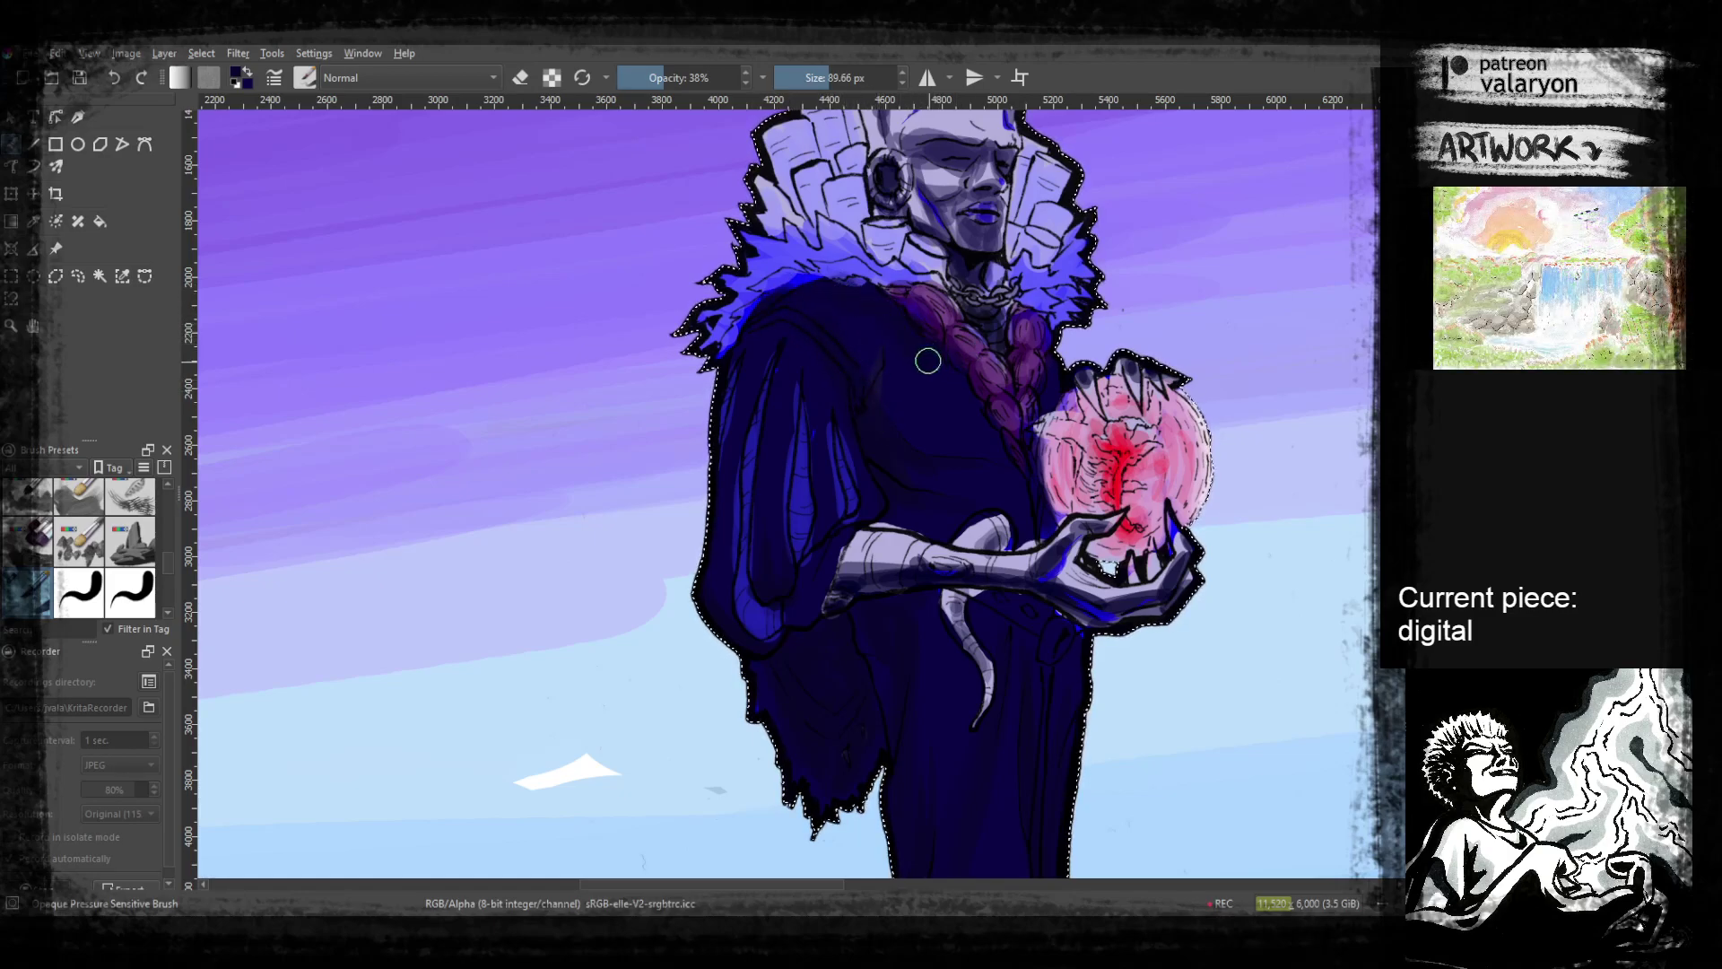
{"action": "left_click_drag", "start_coordinate": [951, 383], "coordinate": [904, 359]}
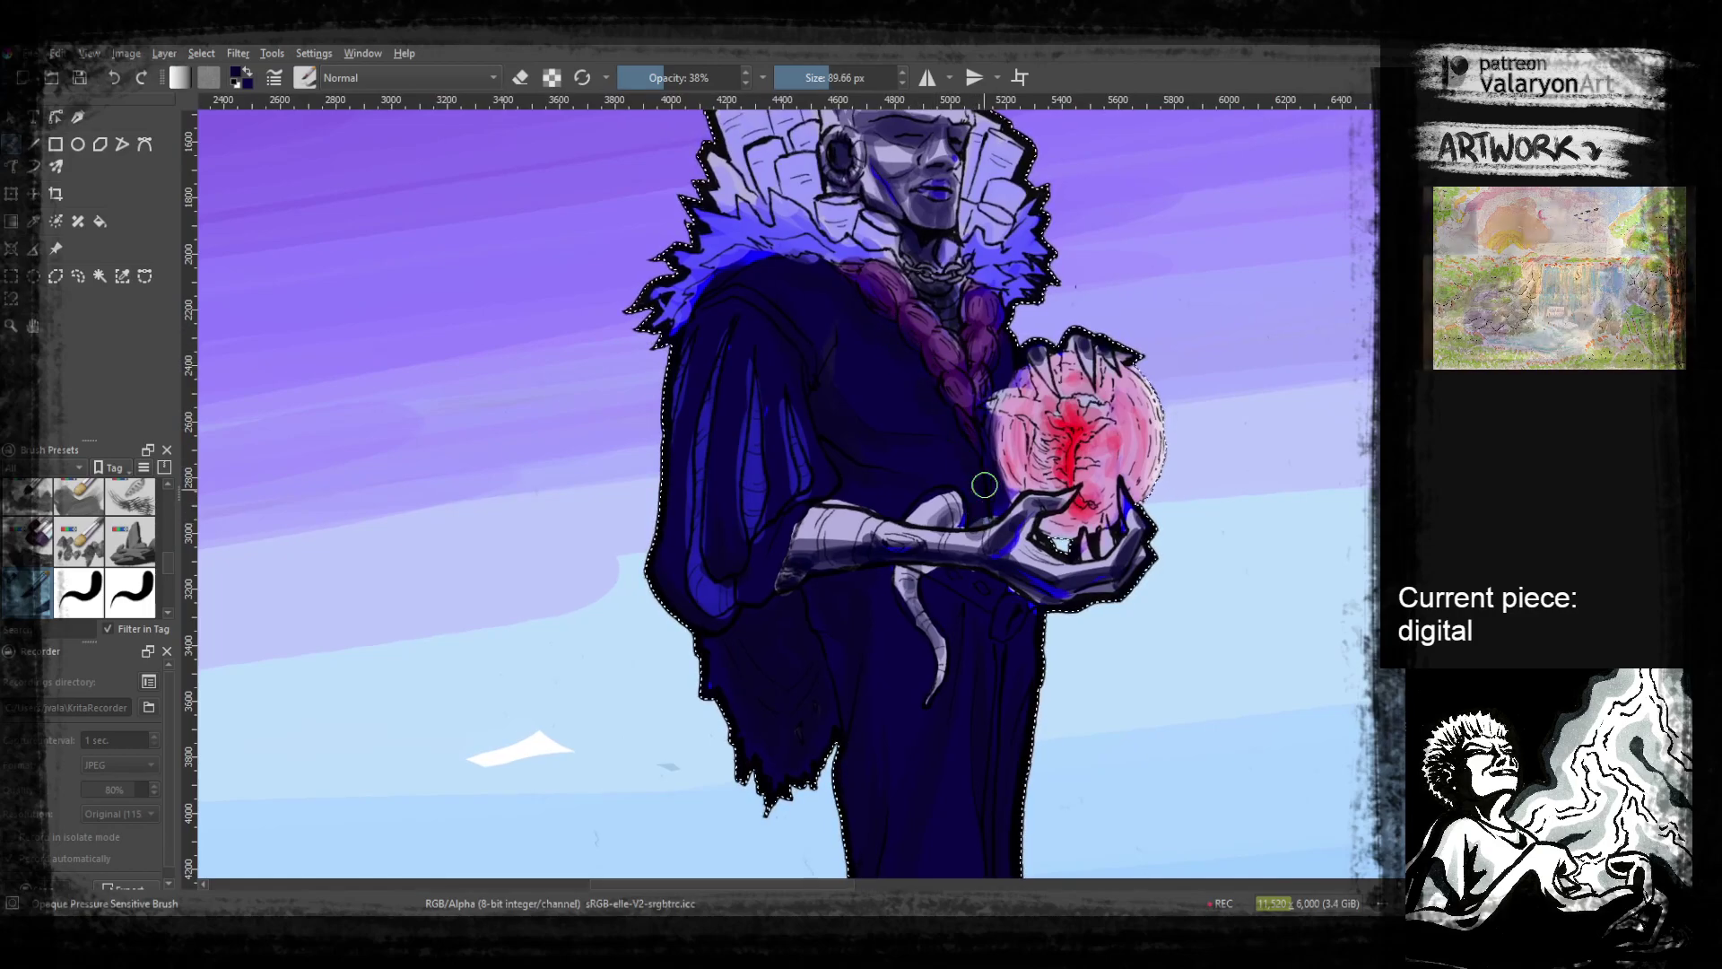
Set the brush opacity to 66%, sample red from the orb and paint its reflected light beneath the figure's chin
{"action": "left_click_drag", "start_coordinate": [985, 486], "coordinate": [1003, 586]}
{"action": "left_click_drag", "start_coordinate": [1058, 320], "coordinate": [1078, 514]}
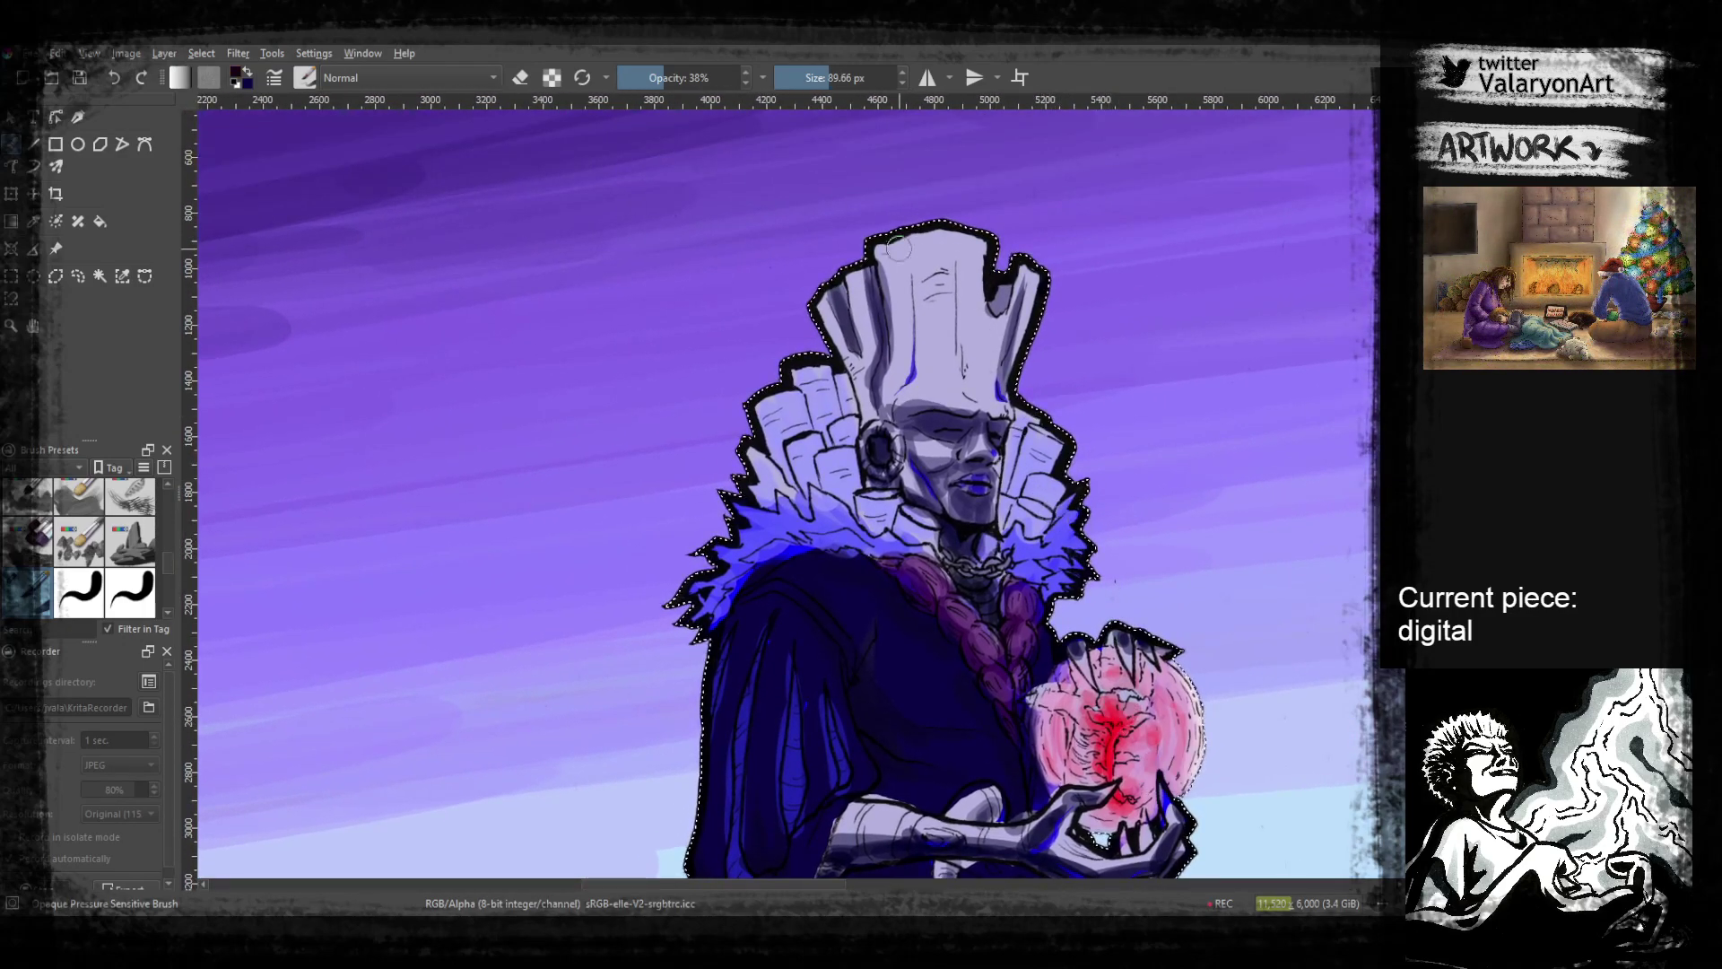
{"action": "left_click", "coordinate": [704, 78]}
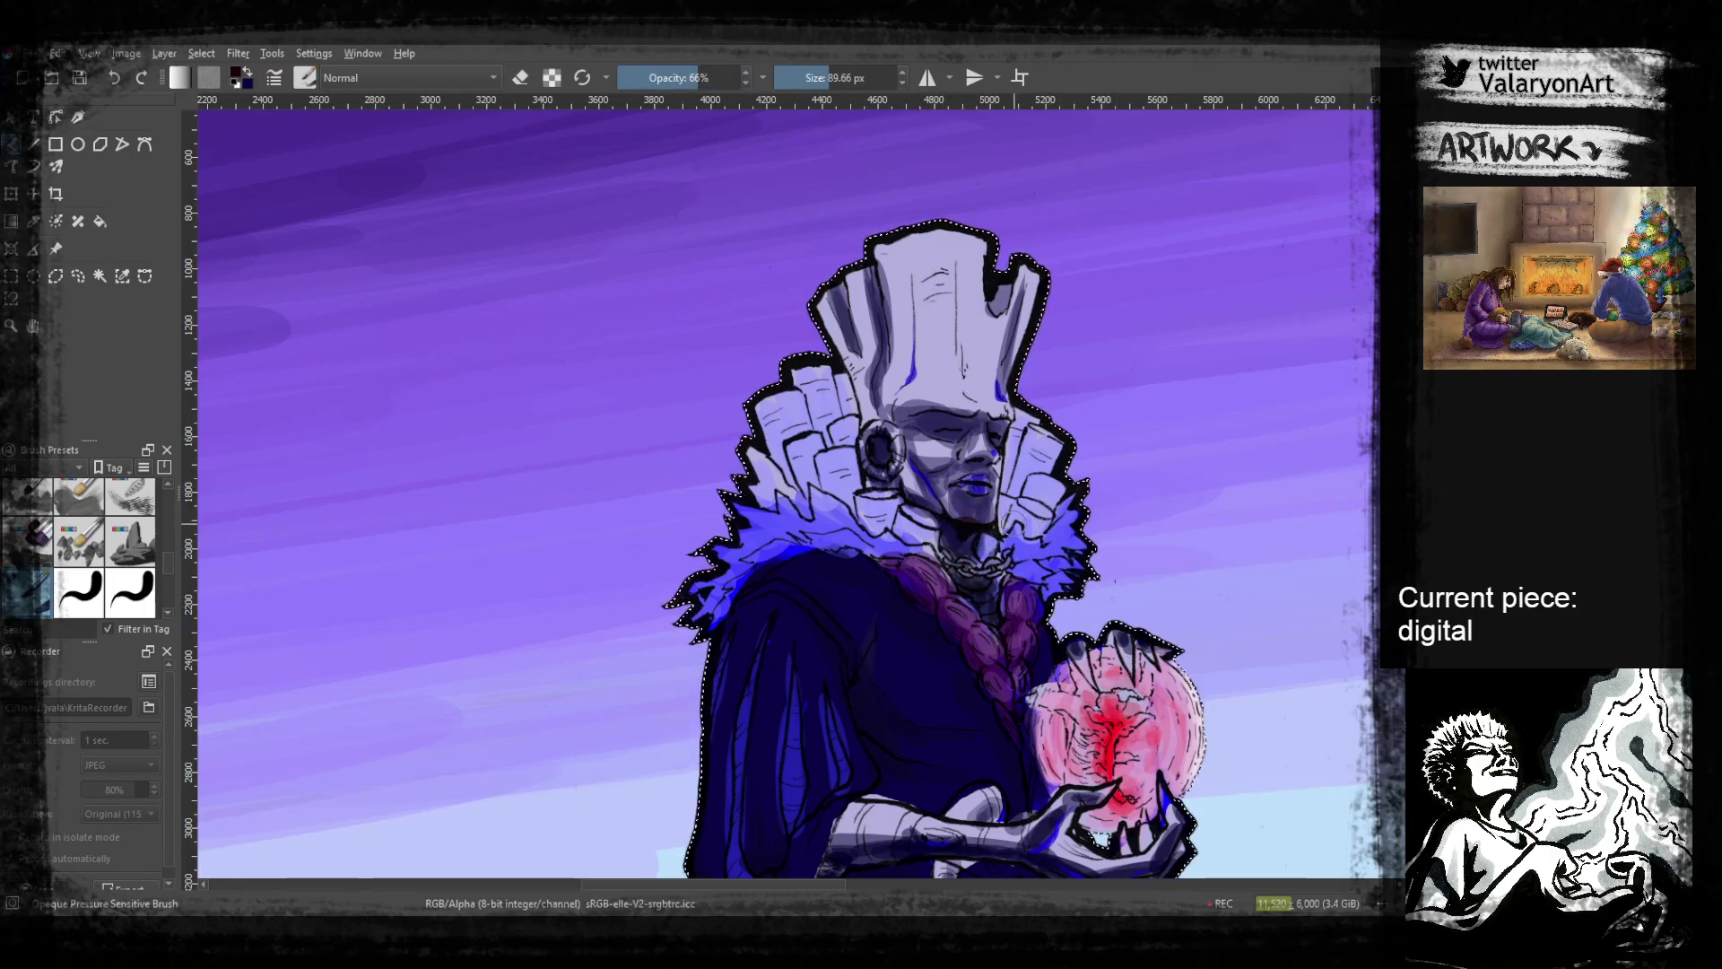
{"action": "left_click", "coordinate": [1110, 741], "text": "ctrl"}
{"action": "left_click_drag", "start_coordinate": [962, 518], "coordinate": [970, 519]}
{"action": "left_click", "coordinate": [969, 518]}
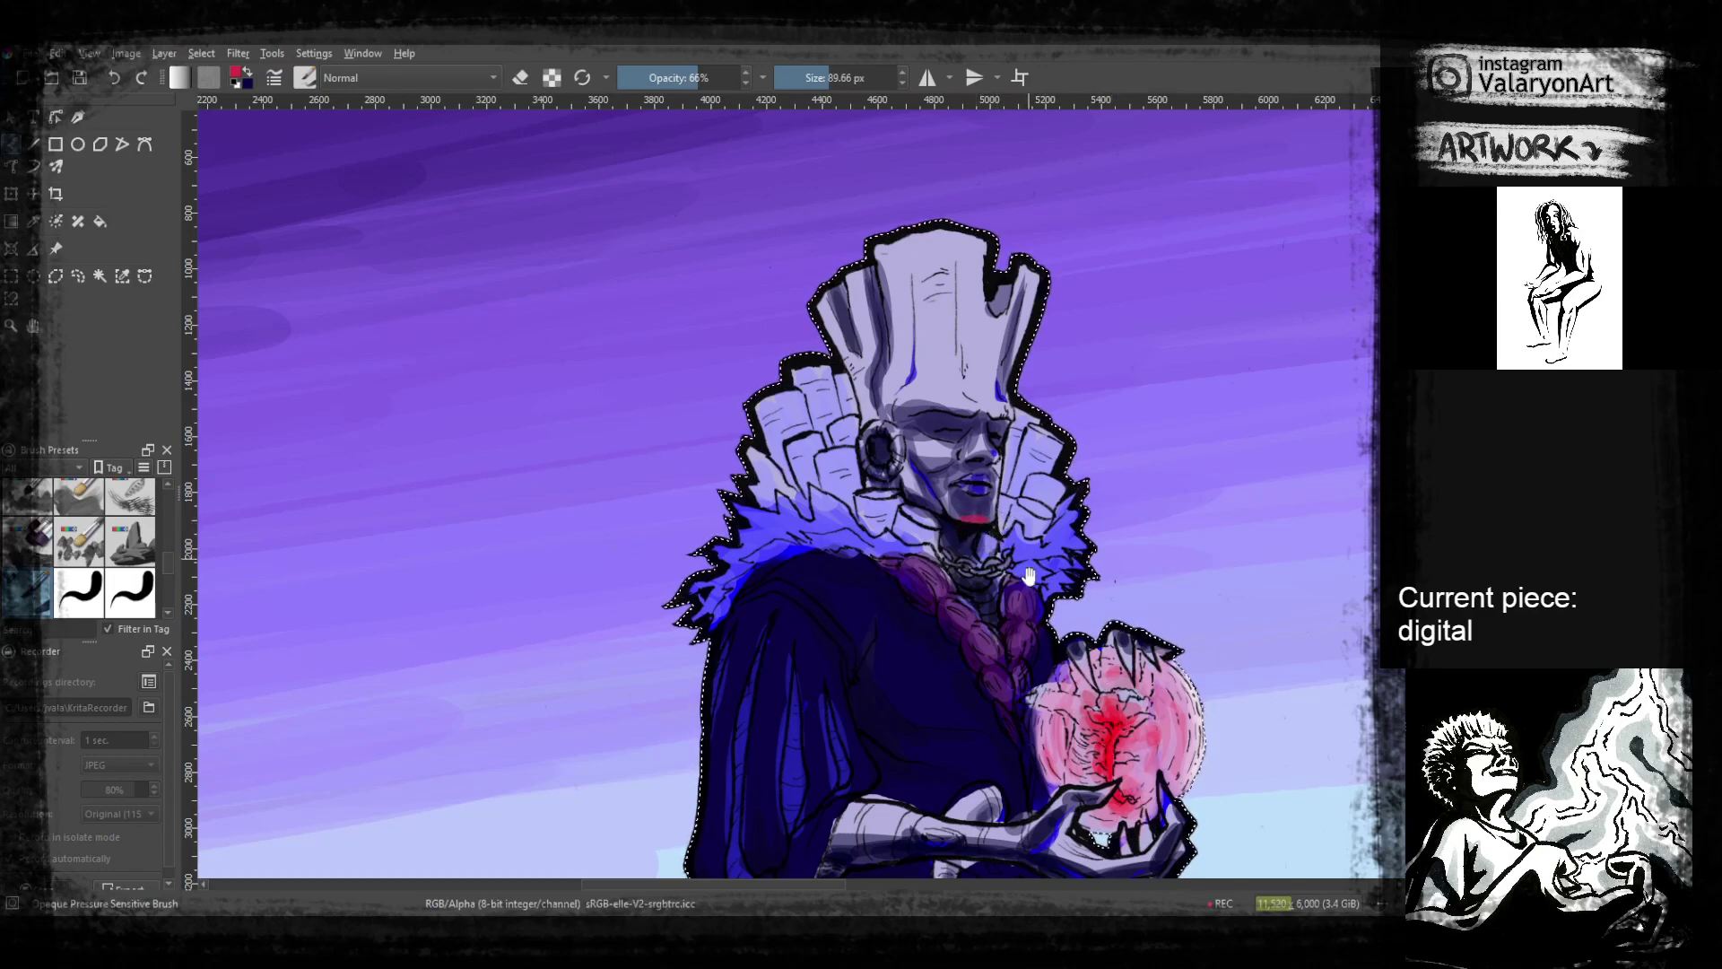
Paint red reflected light on the braided neck cord, the hand, the forearm and the collar
{"action": "scroll", "coordinate": [973, 538], "scroll_direction": "down", "scroll_amount": 2}
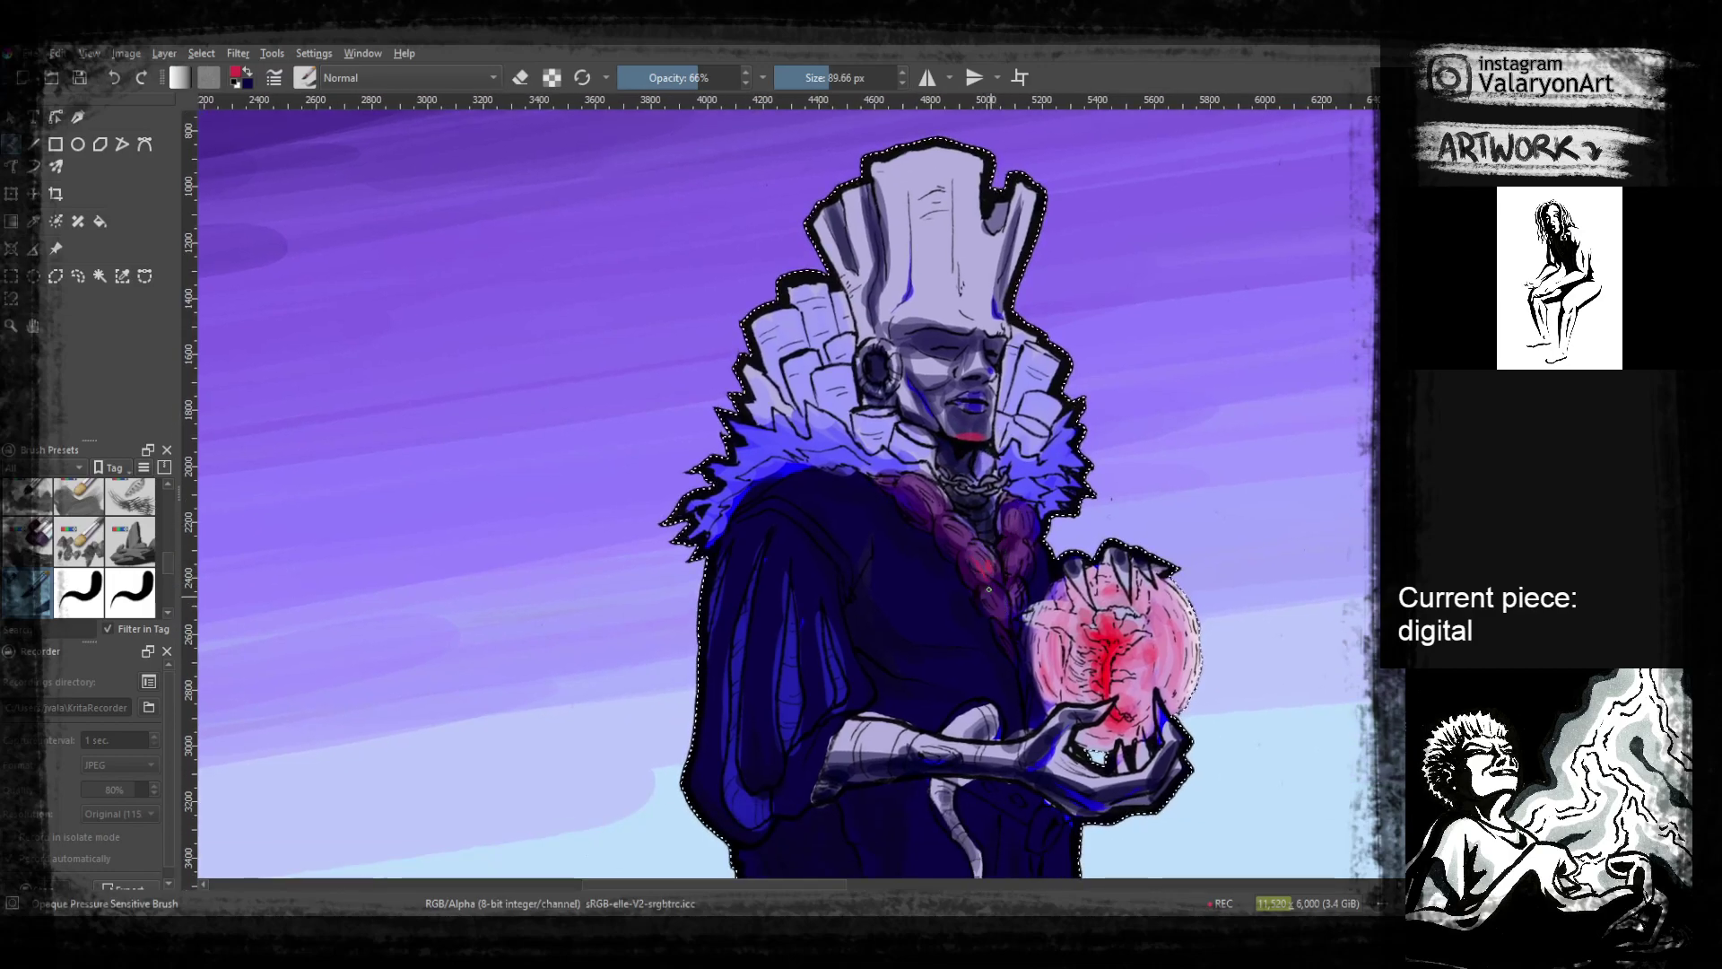
{"action": "scroll", "coordinate": [967, 558], "scroll_direction": "down", "scroll_amount": 3}
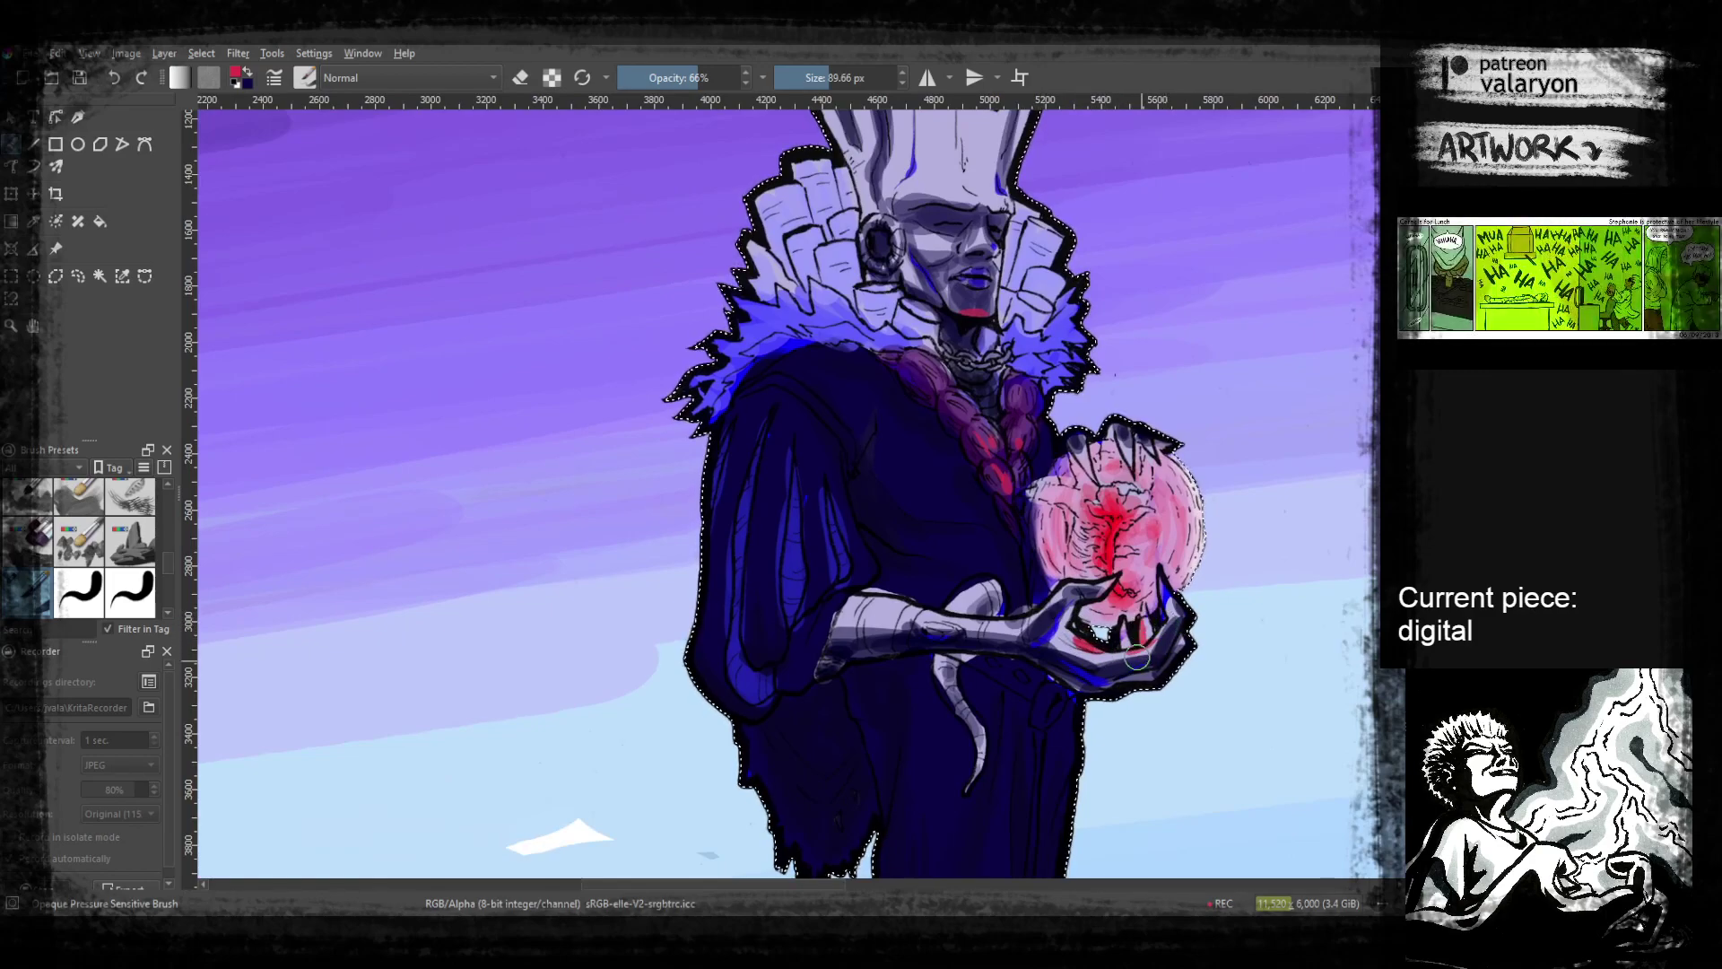
{"action": "mouse_move", "coordinate": [992, 599]}
{"action": "left_mouse_down"}
{"action": "mouse_move", "coordinate": [1002, 610]}
{"action": "mouse_move", "coordinate": [902, 614]}
{"action": "left_mouse_up"}
{"action": "left_click_drag", "start_coordinate": [928, 612], "coordinate": [917, 617]}
{"action": "mouse_move", "coordinate": [954, 388]}
{"action": "left_mouse_down"}
{"action": "mouse_move", "coordinate": [918, 492]}
{"action": "mouse_move", "coordinate": [934, 511]}
{"action": "left_mouse_up"}
{"action": "mouse_move", "coordinate": [886, 437]}
{"action": "left_mouse_down"}
{"action": "mouse_move", "coordinate": [942, 431]}
{"action": "mouse_move", "coordinate": [1014, 431]}
{"action": "mouse_move", "coordinate": [1036, 466]}
{"action": "left_mouse_up"}
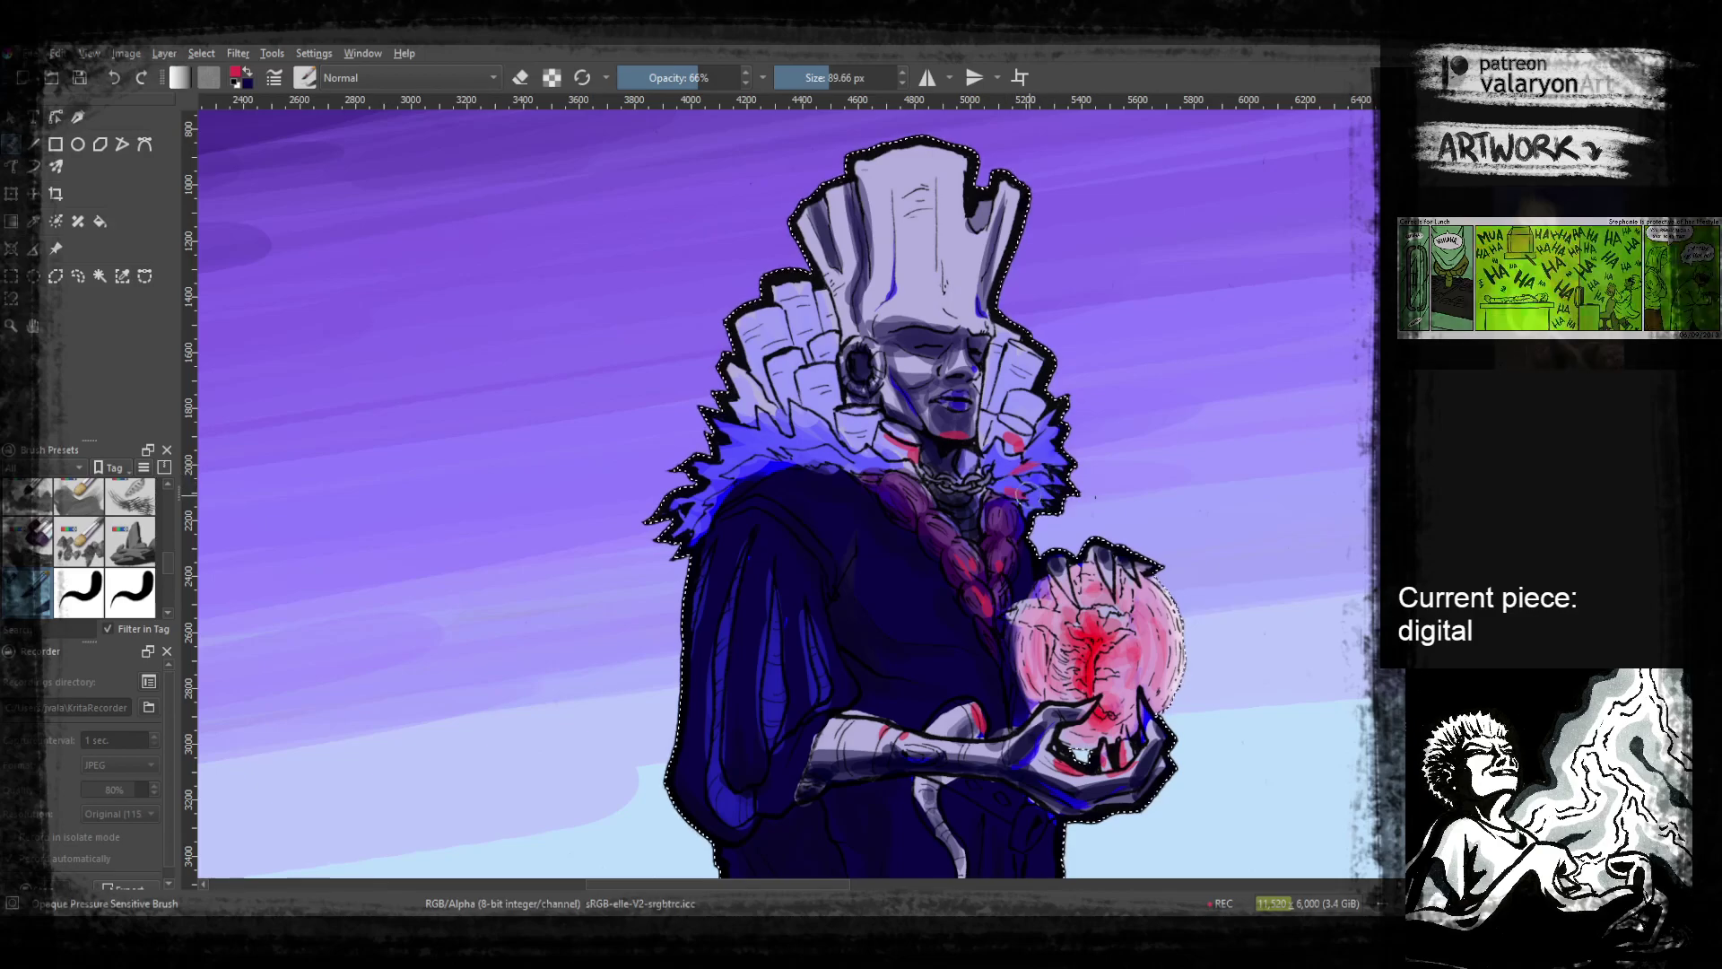
Strengthen the red glow on the cord's knots and add small red touches to the orb
{"action": "left_click_drag", "start_coordinate": [922, 507], "coordinate": [1000, 525]}
{"action": "mouse_move", "coordinate": [1084, 584]}
{"action": "left_mouse_down"}
{"action": "mouse_move", "coordinate": [1054, 511]}
{"action": "mouse_move", "coordinate": [1017, 545]}
{"action": "mouse_move", "coordinate": [1061, 514]}
{"action": "mouse_move", "coordinate": [1102, 350]}
{"action": "left_mouse_up"}
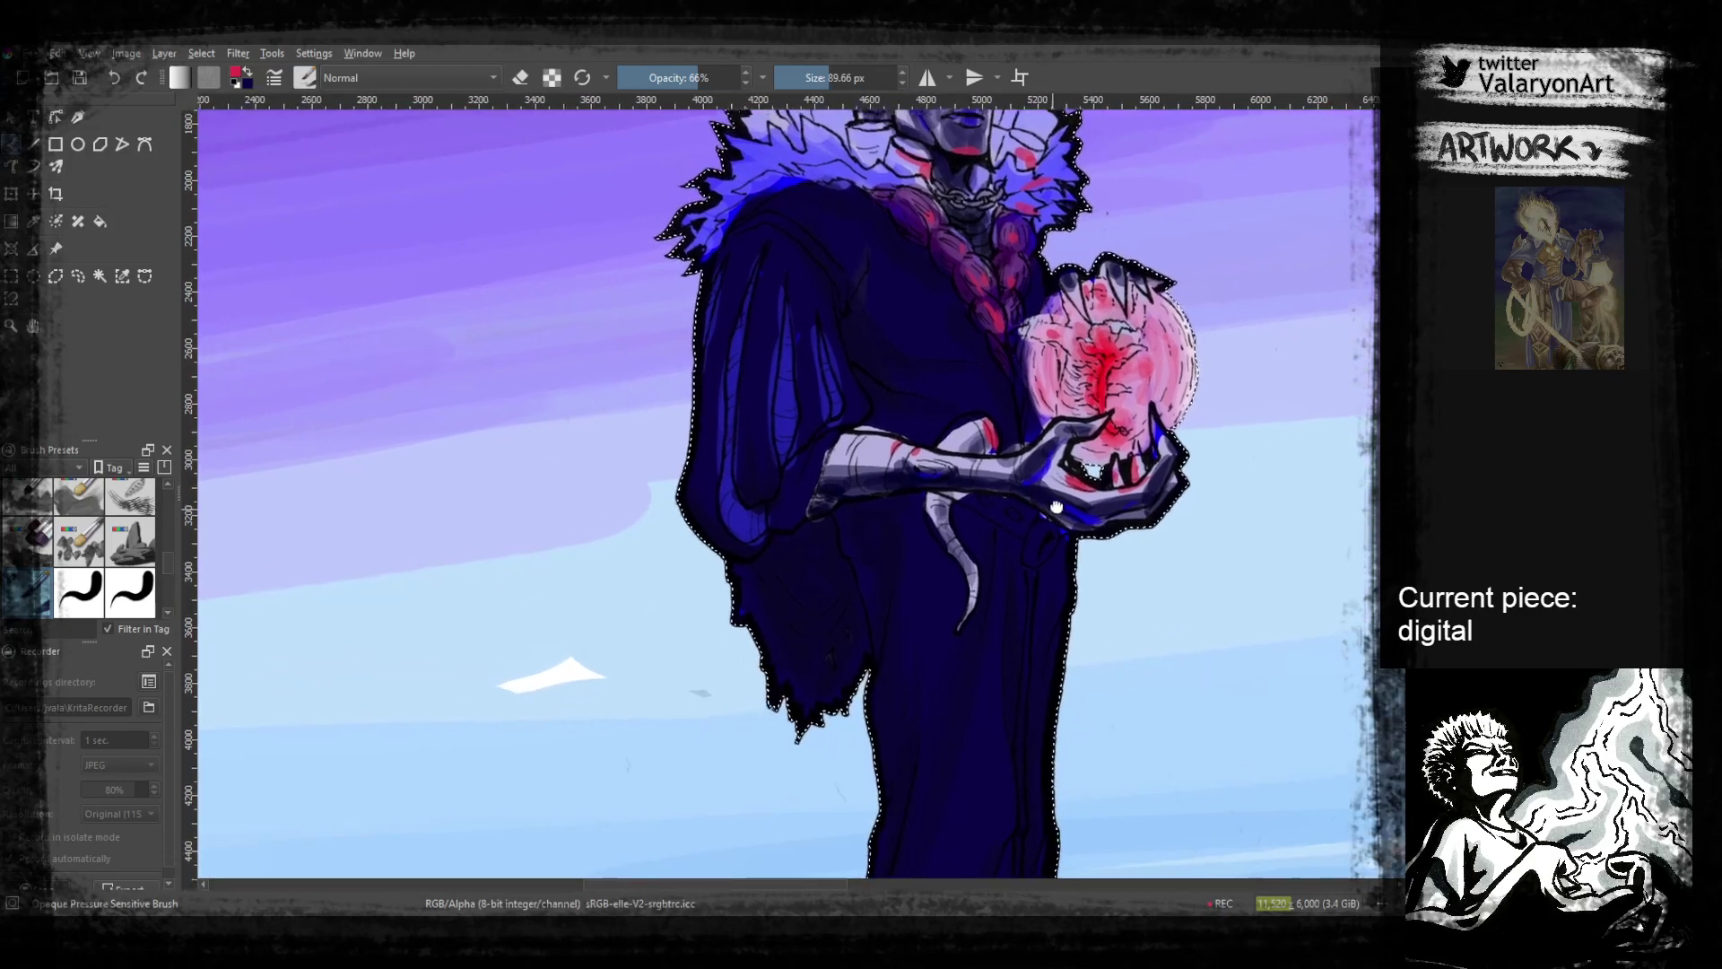
{"action": "key", "text": "ctrl"}
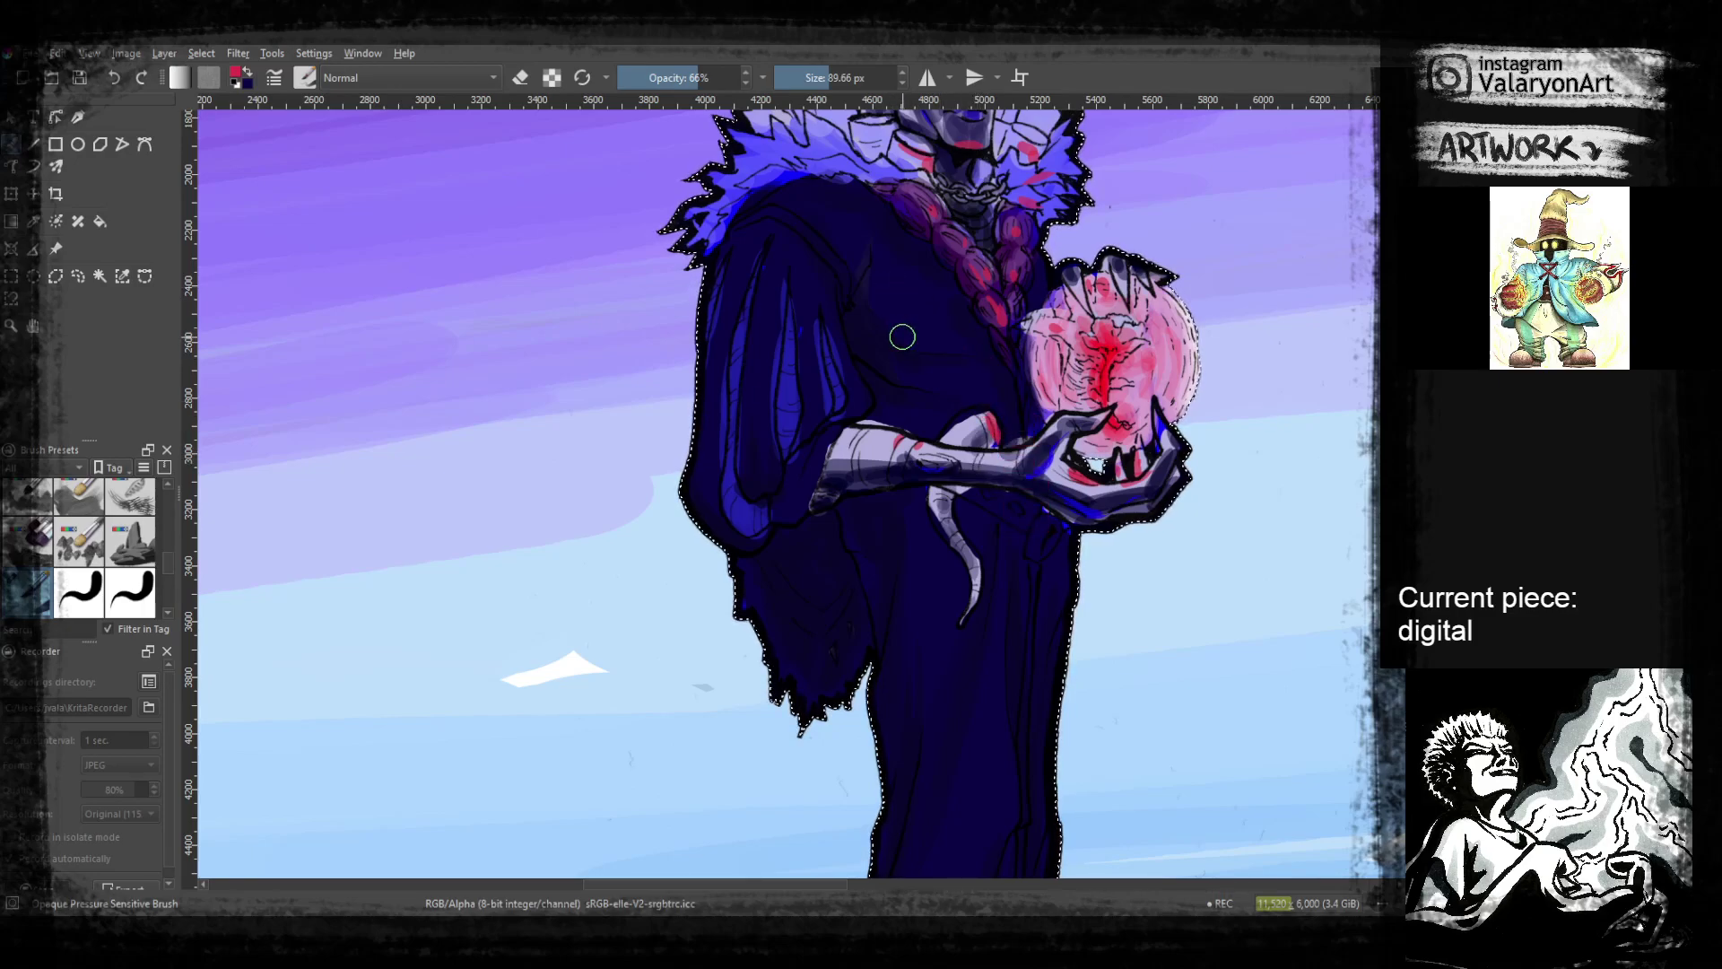
{"action": "left_click_drag", "start_coordinate": [902, 337], "coordinate": [878, 459]}
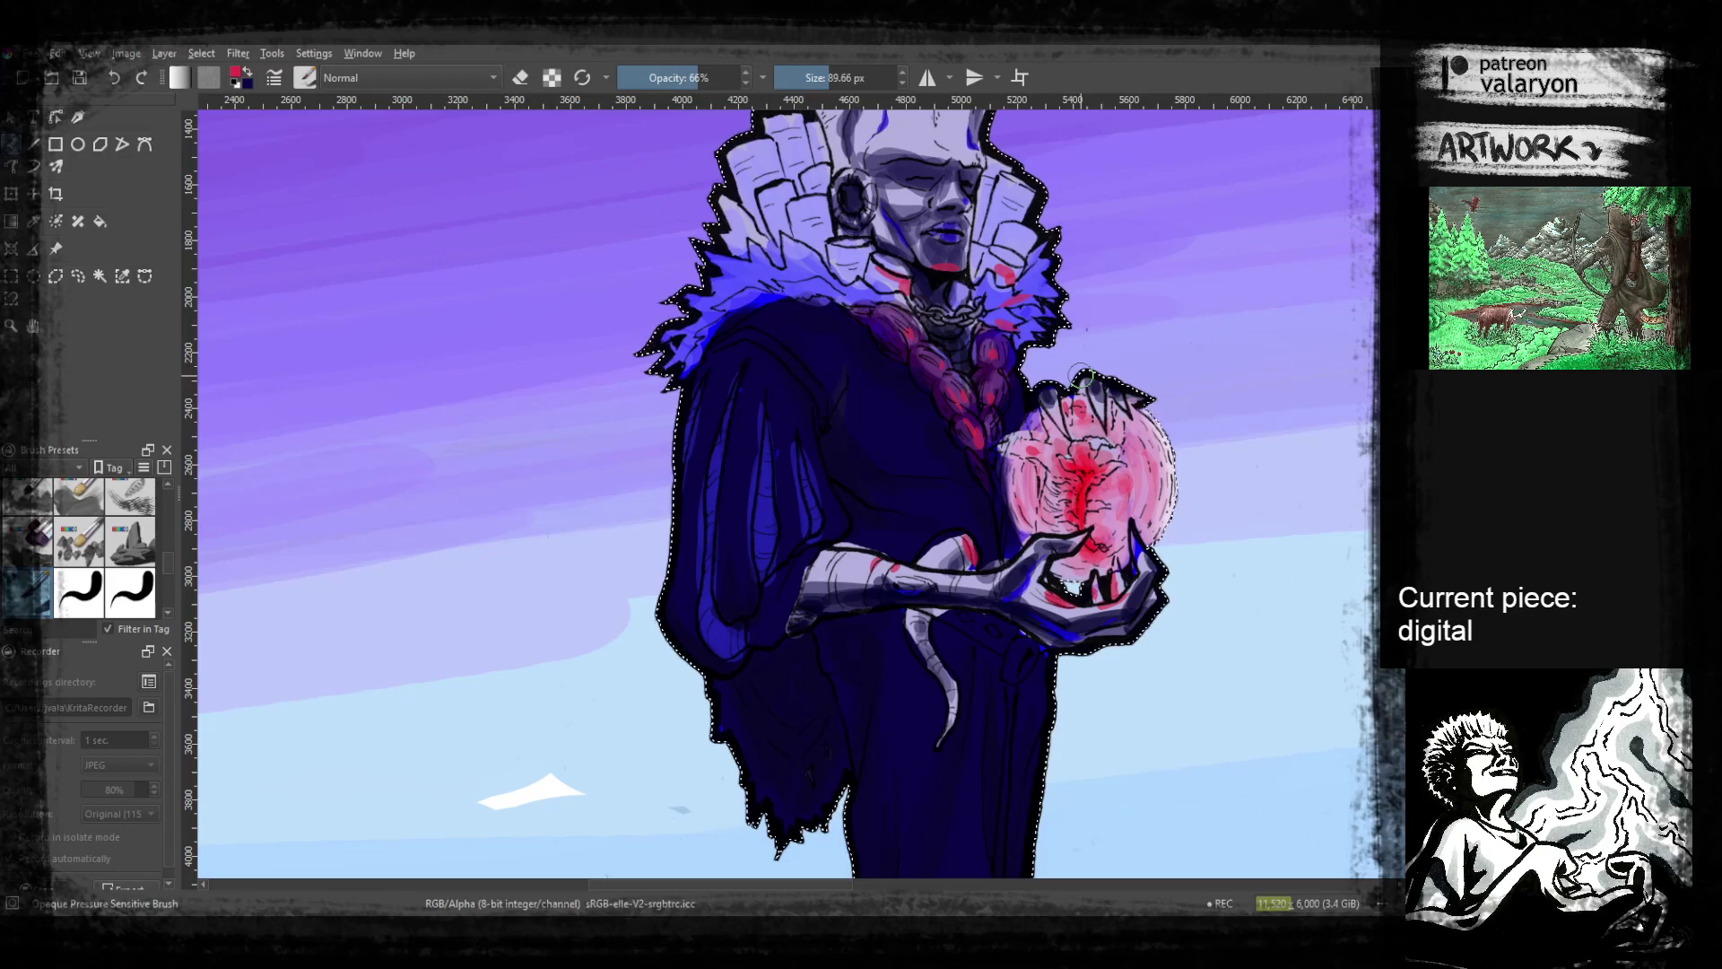
{"action": "left_click_drag", "start_coordinate": [1081, 375], "coordinate": [1005, 377]}
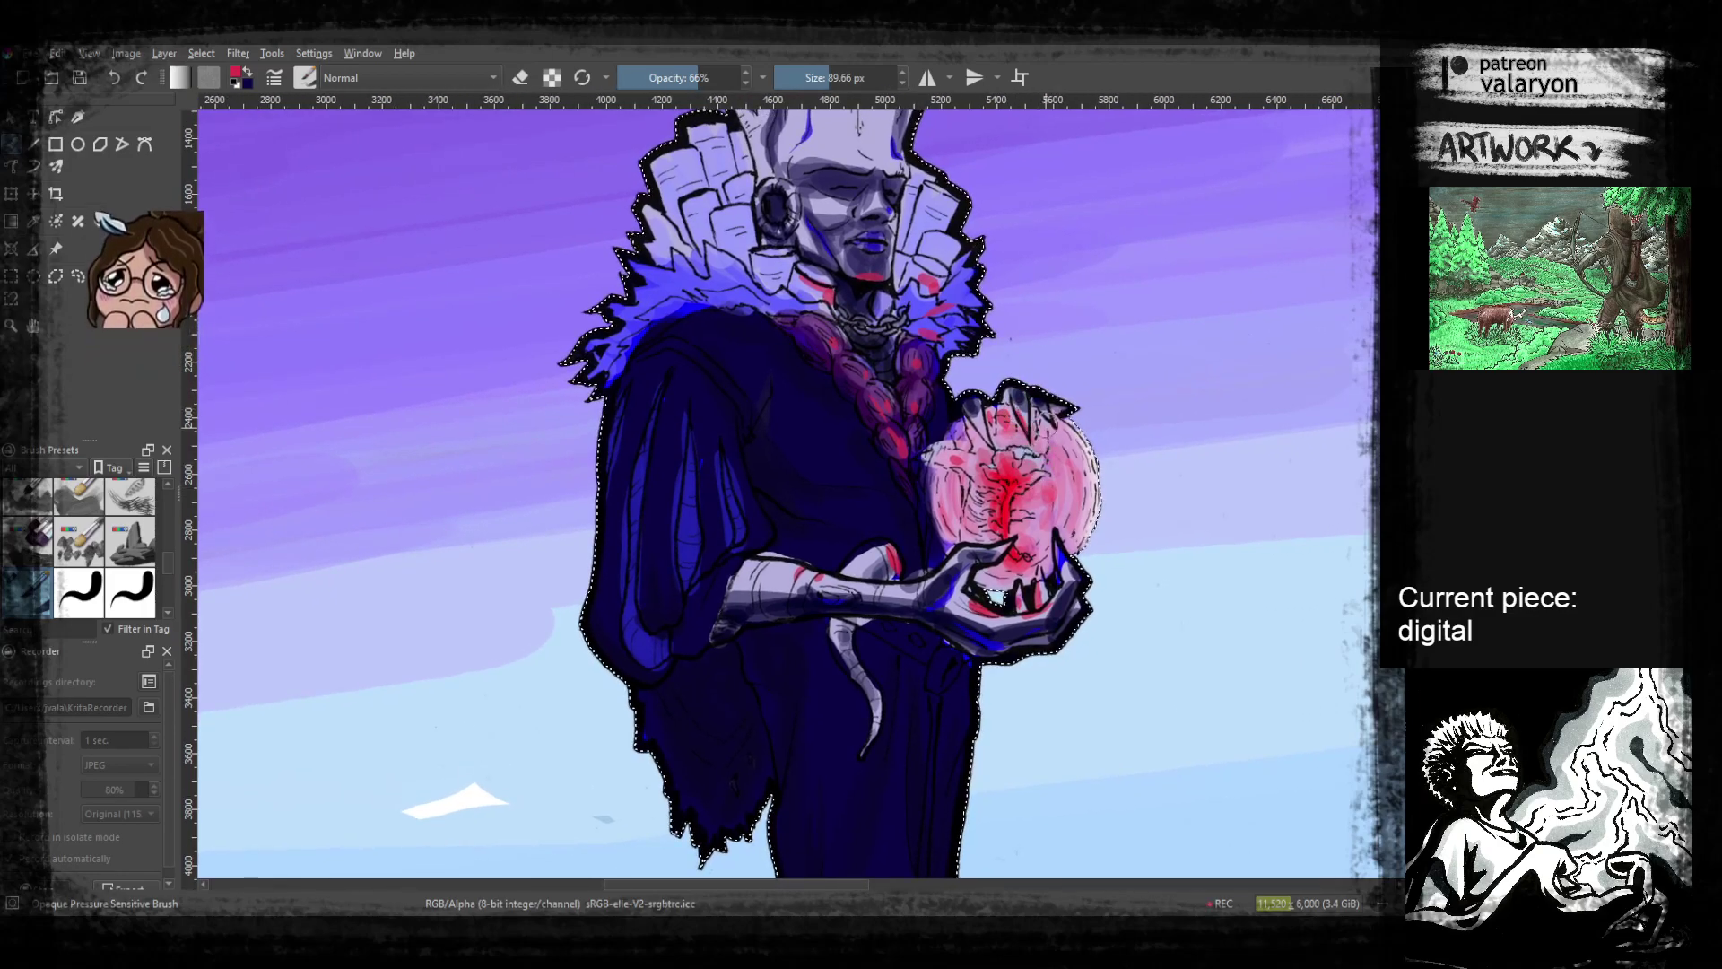
{"action": "key", "text": "ctrl"}
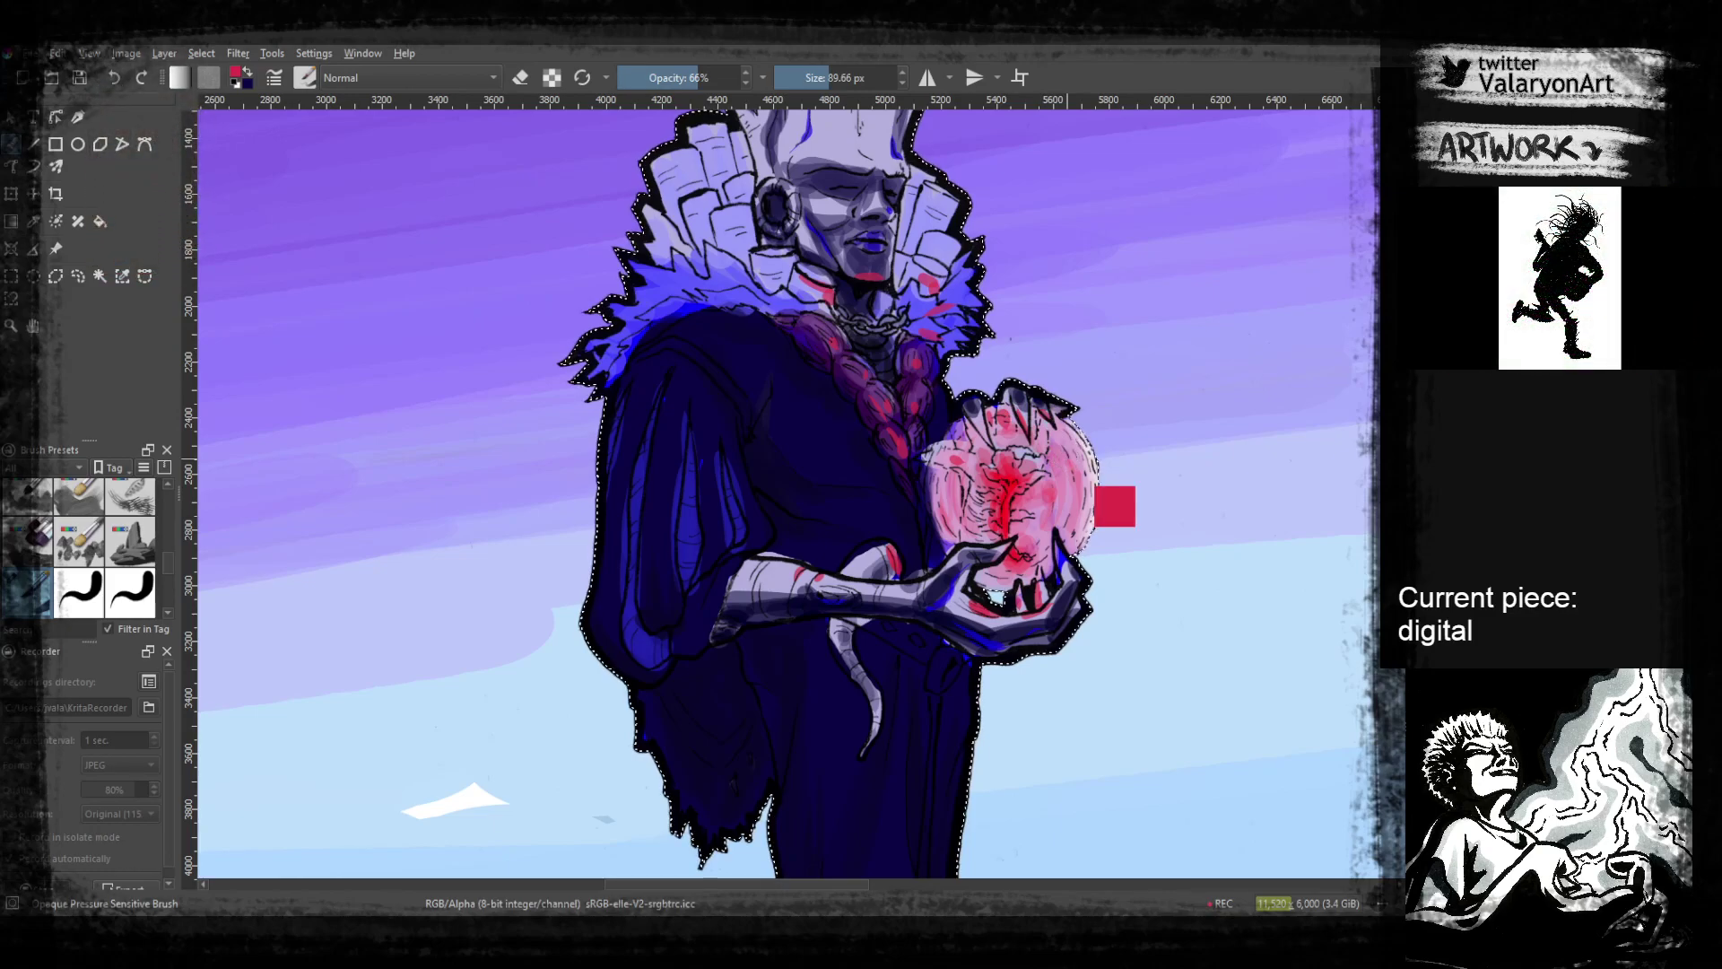
Save the painting, view it as a whole and close the document
{"action": "key", "text": "ctrl+s"}
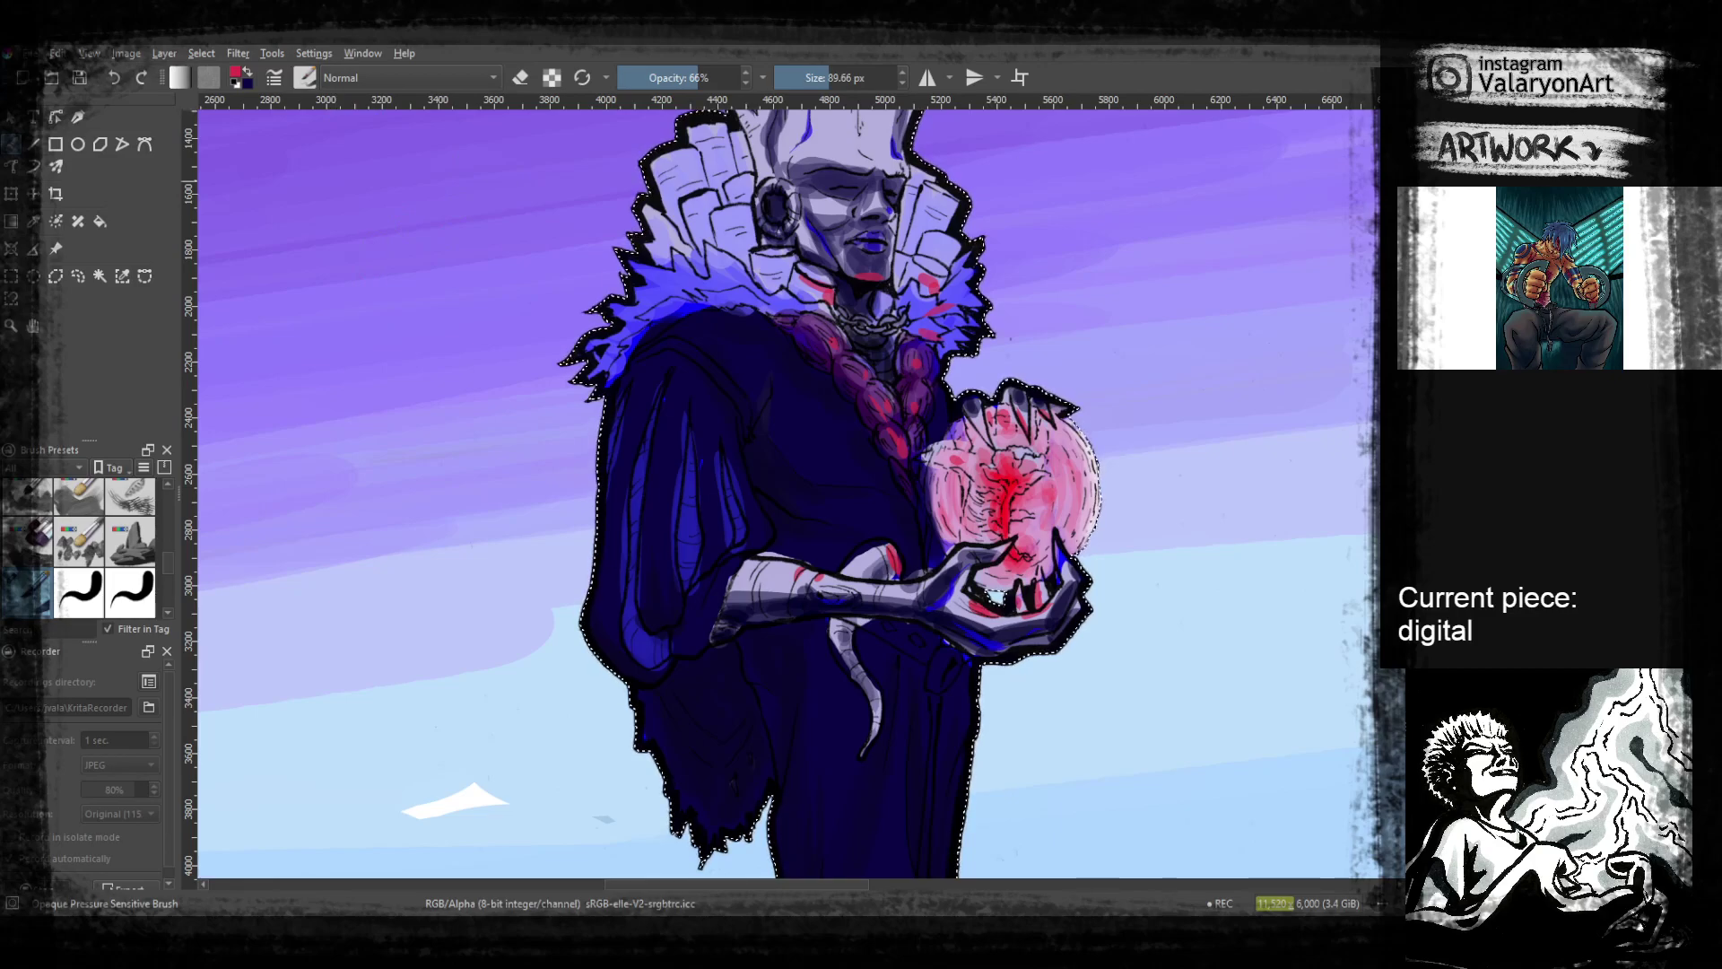
{"action": "left_click_drag", "start_coordinate": [867, 386], "coordinate": [878, 551]}
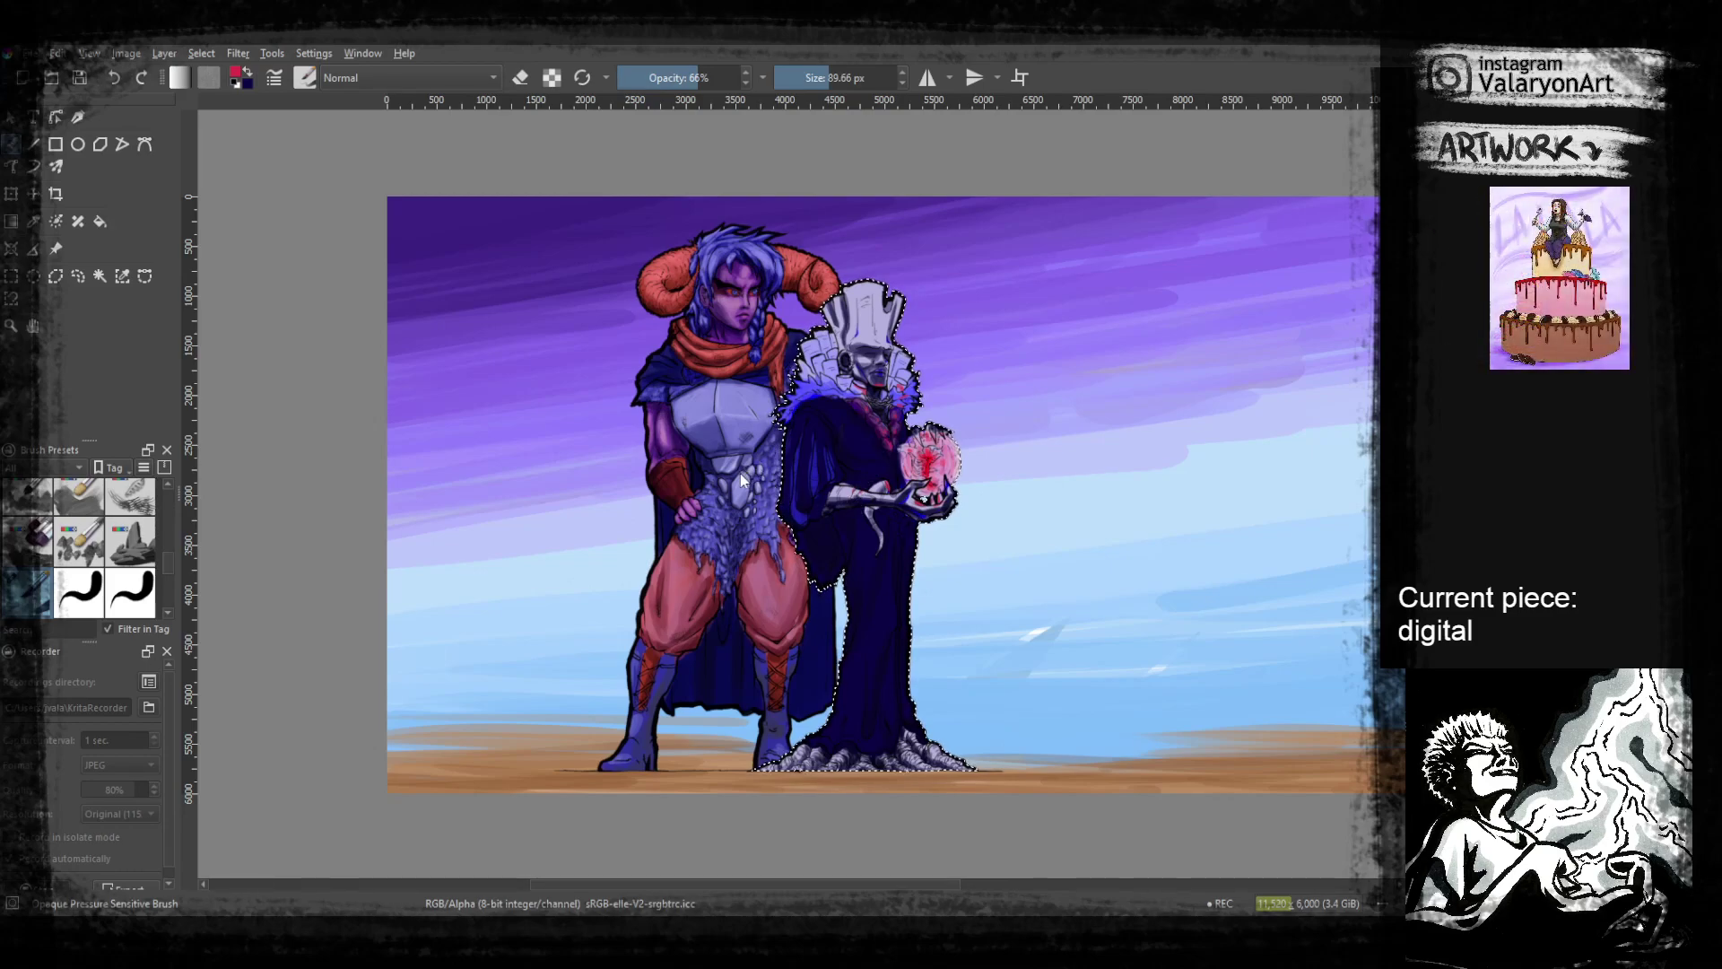
{"action": "key", "text": "ctrl+w"}
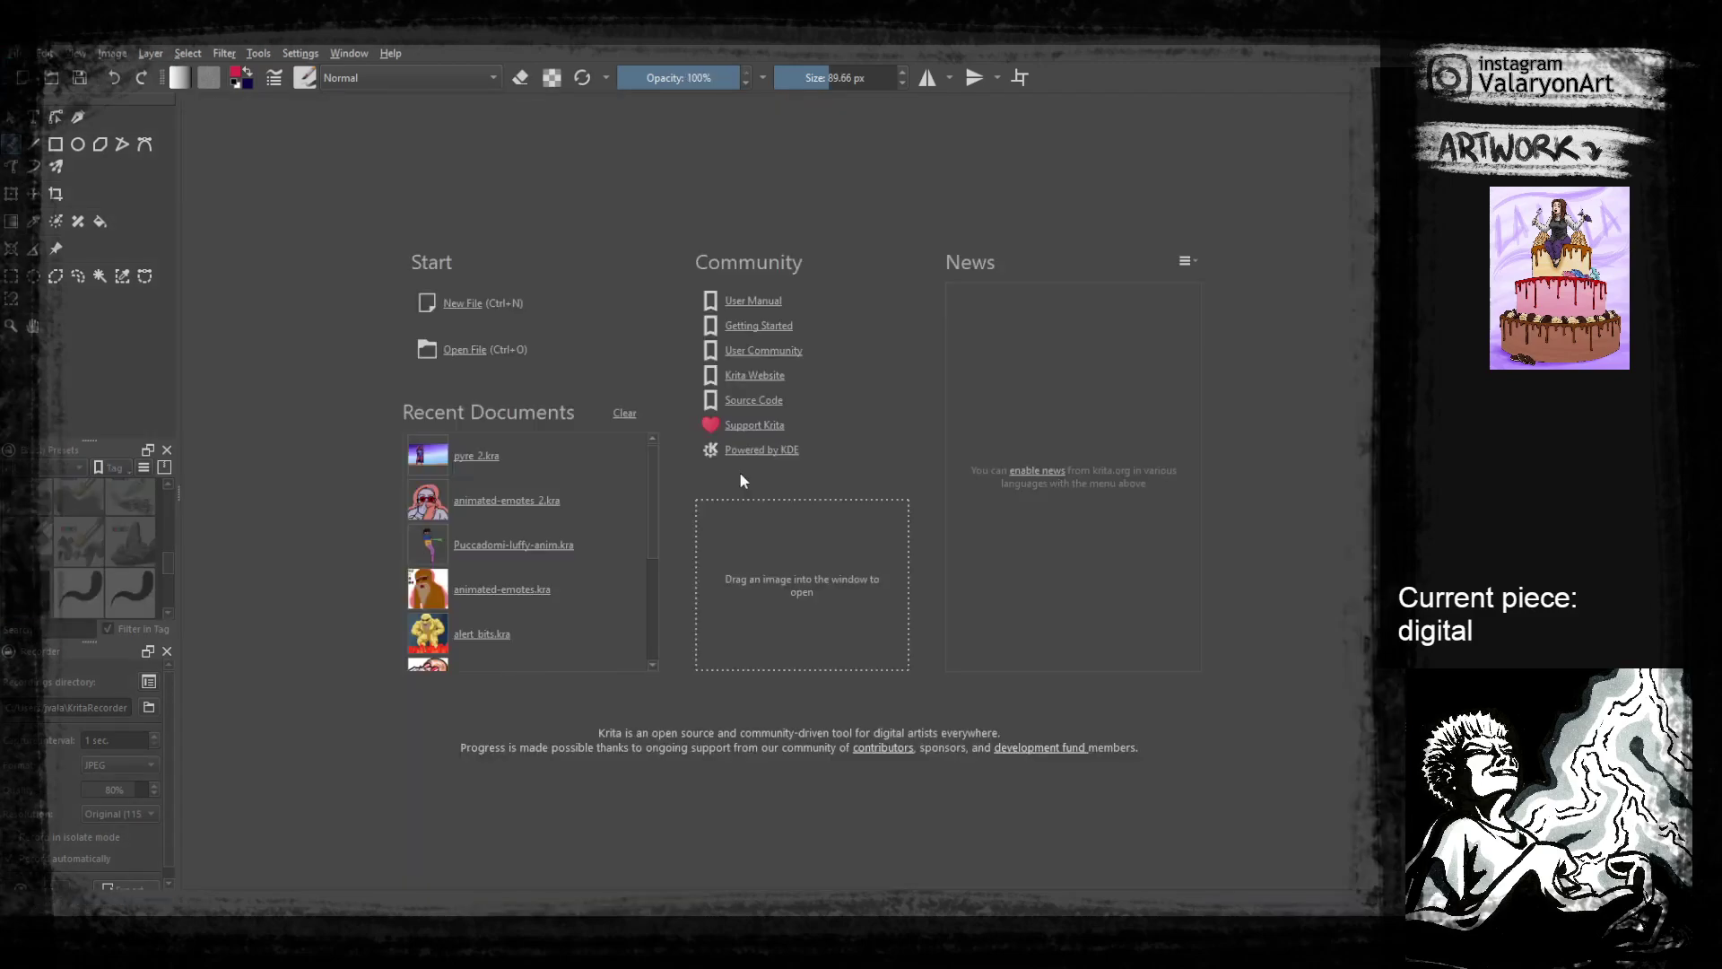
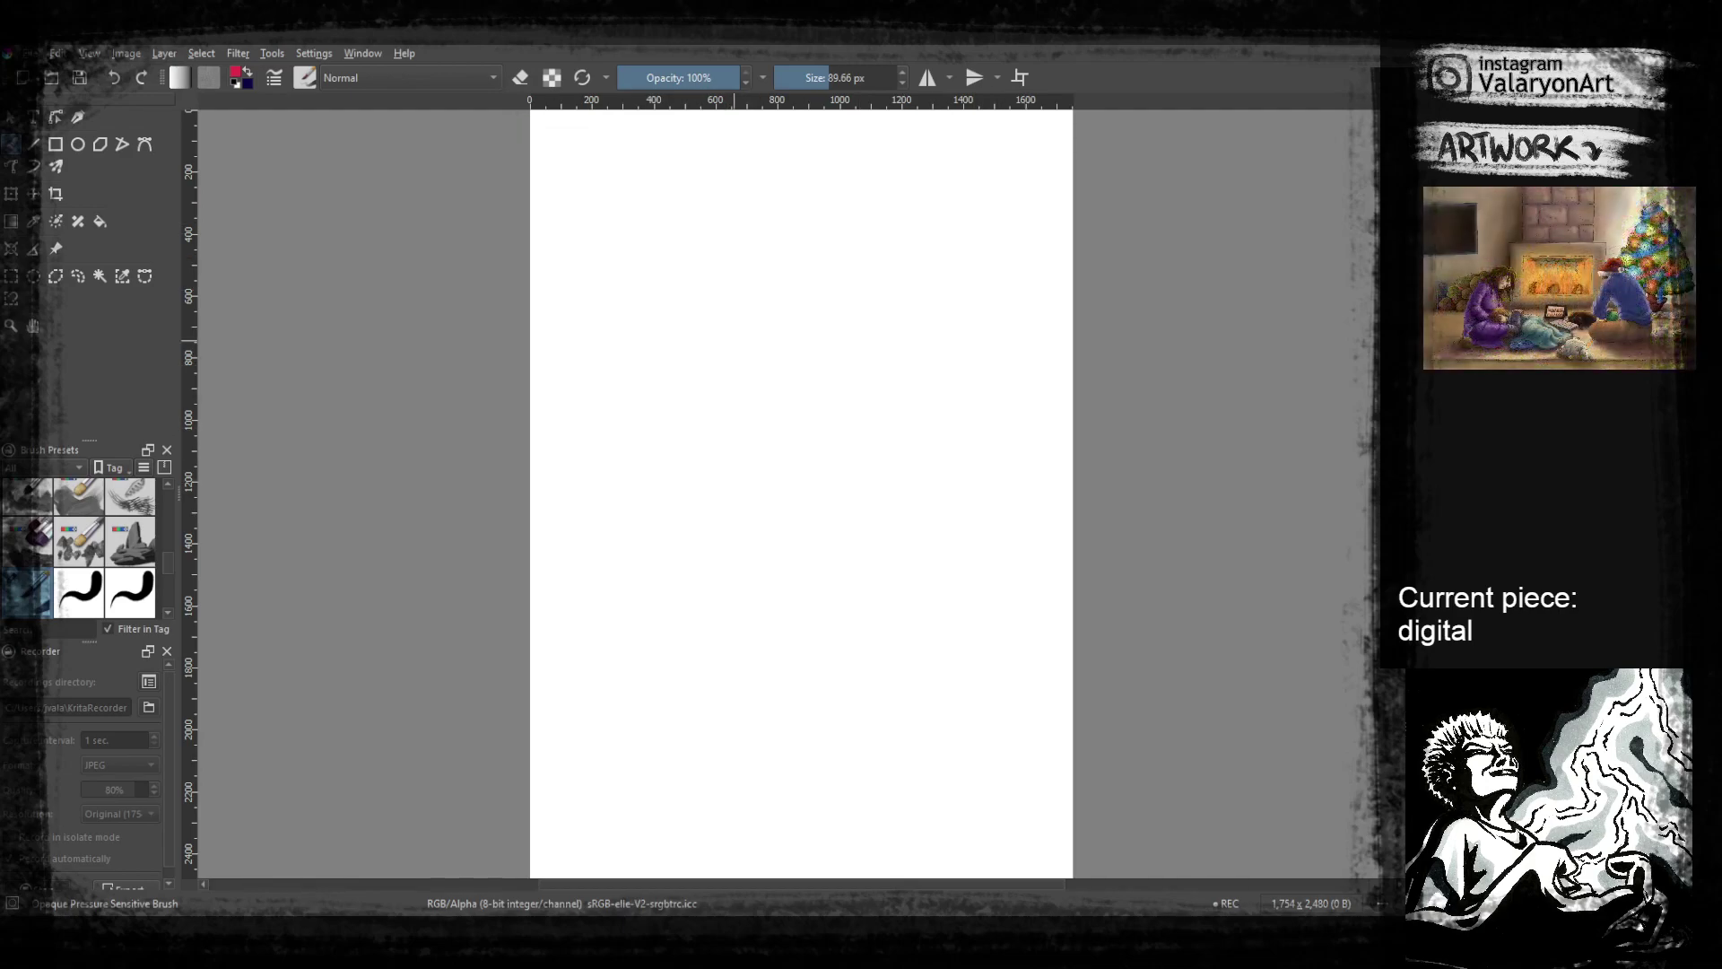
With a black 15.96 px brush, sketch two long pointed ears with tufted tips and short fur strokes between them
{"action": "right_click", "coordinate": [735, 341]}
{"action": "left_click", "coordinate": [795, 392]}
{"action": "left_click_drag", "start_coordinate": [822, 77], "coordinate": [803, 77]}
{"action": "mouse_move", "coordinate": [895, 544]}
{"action": "left_mouse_down"}
{"action": "mouse_move", "coordinate": [957, 565]}
{"action": "mouse_move", "coordinate": [948, 548]}
{"action": "left_mouse_up"}
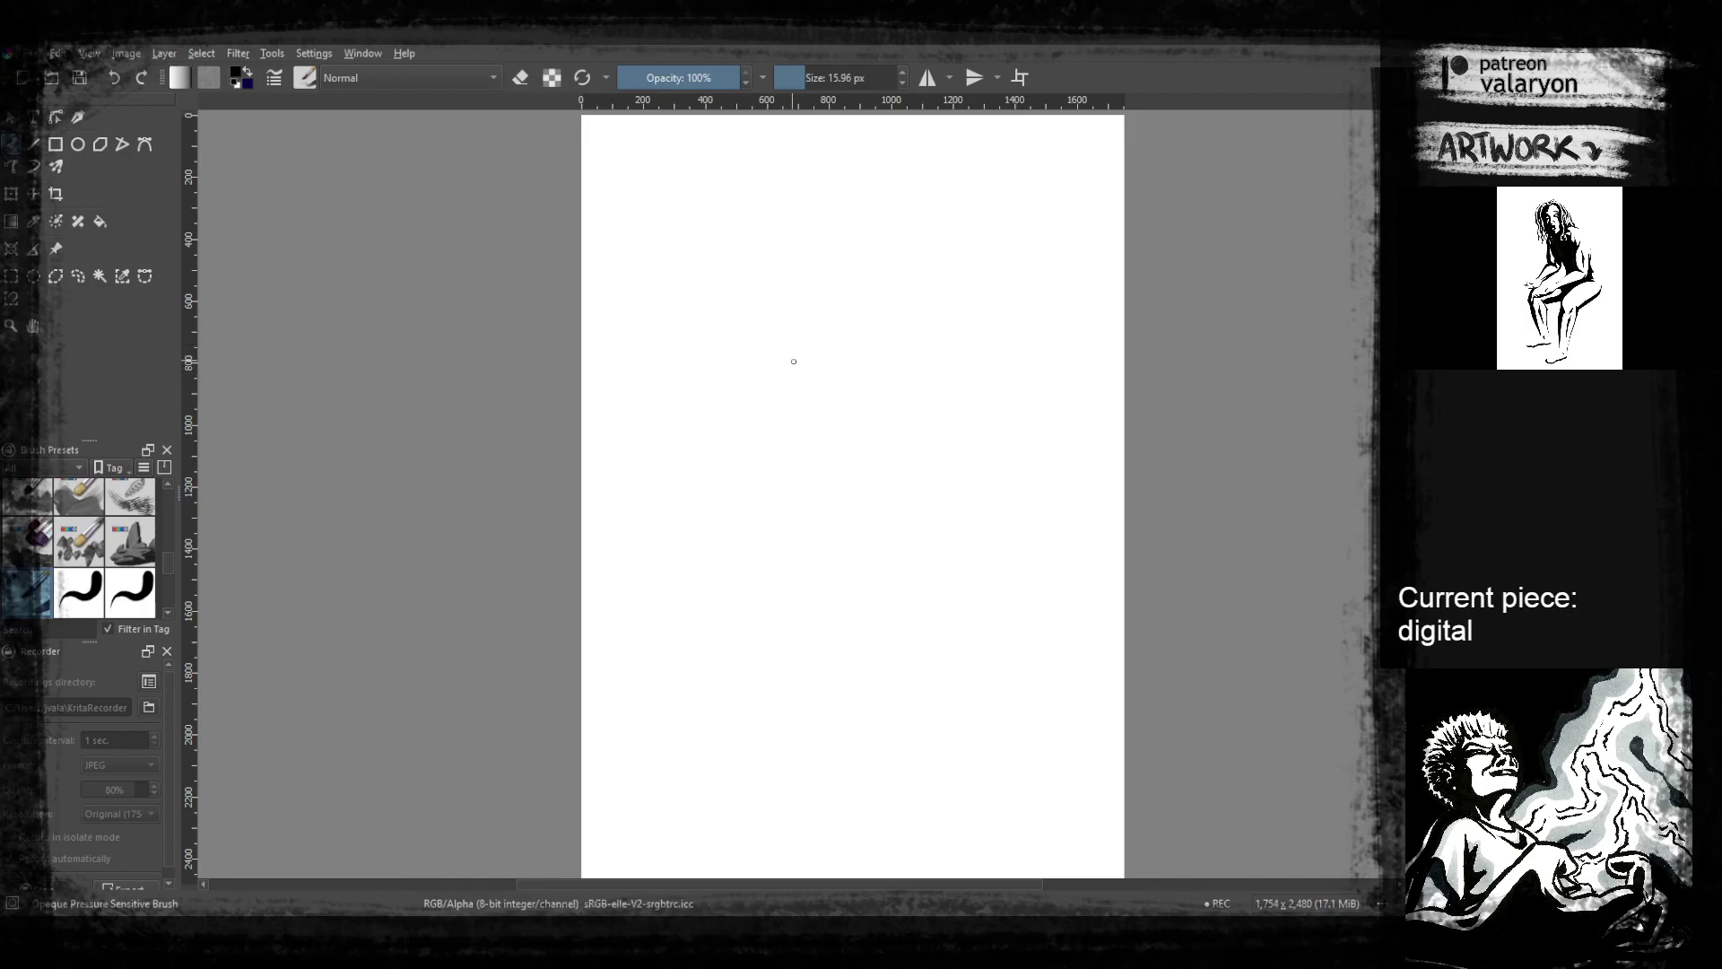
{"action": "left_click_drag", "start_coordinate": [802, 245], "coordinate": [792, 255]}
{"action": "left_click_drag", "start_coordinate": [784, 230], "coordinate": [789, 382]}
{"action": "mouse_move", "coordinate": [784, 265]}
{"action": "left_mouse_down"}
{"action": "mouse_move", "coordinate": [869, 398]}
{"action": "mouse_move", "coordinate": [789, 383]}
{"action": "mouse_move", "coordinate": [863, 369]}
{"action": "left_mouse_up"}
{"action": "mouse_move", "coordinate": [876, 363]}
{"action": "left_mouse_down"}
{"action": "mouse_move", "coordinate": [884, 383]}
{"action": "mouse_move", "coordinate": [913, 382]}
{"action": "left_mouse_up"}
{"action": "mouse_move", "coordinate": [916, 391]}
{"action": "left_mouse_down"}
{"action": "mouse_move", "coordinate": [955, 432]}
{"action": "mouse_move", "coordinate": [958, 389]}
{"action": "left_mouse_up"}
{"action": "left_click_drag", "start_coordinate": [927, 404], "coordinate": [980, 398]}
{"action": "mouse_move", "coordinate": [931, 406]}
{"action": "left_mouse_down"}
{"action": "mouse_move", "coordinate": [1072, 345]}
{"action": "mouse_move", "coordinate": [1076, 322]}
{"action": "mouse_move", "coordinate": [1088, 341]}
{"action": "mouse_move", "coordinate": [964, 485]}
{"action": "mouse_move", "coordinate": [997, 484]}
{"action": "mouse_move", "coordinate": [968, 510]}
{"action": "left_mouse_up"}
{"action": "mouse_move", "coordinate": [989, 511]}
{"action": "left_mouse_down"}
{"action": "mouse_move", "coordinate": [990, 558]}
{"action": "mouse_move", "coordinate": [942, 601]}
{"action": "left_mouse_up"}
Outline the creature's cheeks and chin with jagged fur strokes to complete the spiky head shape
{"action": "mouse_move", "coordinate": [789, 348]}
{"action": "left_mouse_down"}
{"action": "mouse_move", "coordinate": [774, 386]}
{"action": "mouse_move", "coordinate": [781, 313]}
{"action": "mouse_move", "coordinate": [773, 401]}
{"action": "left_mouse_up"}
{"action": "mouse_move", "coordinate": [768, 383]}
{"action": "left_mouse_down"}
{"action": "mouse_move", "coordinate": [739, 371]}
{"action": "mouse_move", "coordinate": [716, 437]}
{"action": "mouse_move", "coordinate": [731, 468]}
{"action": "left_mouse_up"}
{"action": "mouse_move", "coordinate": [737, 476]}
{"action": "left_mouse_down"}
{"action": "mouse_move", "coordinate": [721, 493]}
{"action": "mouse_move", "coordinate": [750, 531]}
{"action": "left_mouse_up"}
{"action": "left_click_drag", "start_coordinate": [761, 534], "coordinate": [764, 600]}
{"action": "mouse_move", "coordinate": [764, 600]}
{"action": "left_mouse_down"}
{"action": "mouse_move", "coordinate": [837, 595]}
{"action": "mouse_move", "coordinate": [843, 645]}
{"action": "left_mouse_up"}
{"action": "mouse_move", "coordinate": [855, 619]}
{"action": "left_mouse_down"}
{"action": "mouse_move", "coordinate": [846, 642]}
{"action": "mouse_move", "coordinate": [878, 619]}
{"action": "left_mouse_up"}
{"action": "left_click_drag", "start_coordinate": [901, 608], "coordinate": [938, 640]}
{"action": "mouse_move", "coordinate": [924, 603]}
{"action": "left_mouse_down"}
{"action": "mouse_move", "coordinate": [971, 583]}
{"action": "mouse_move", "coordinate": [1022, 467]}
{"action": "left_mouse_up"}
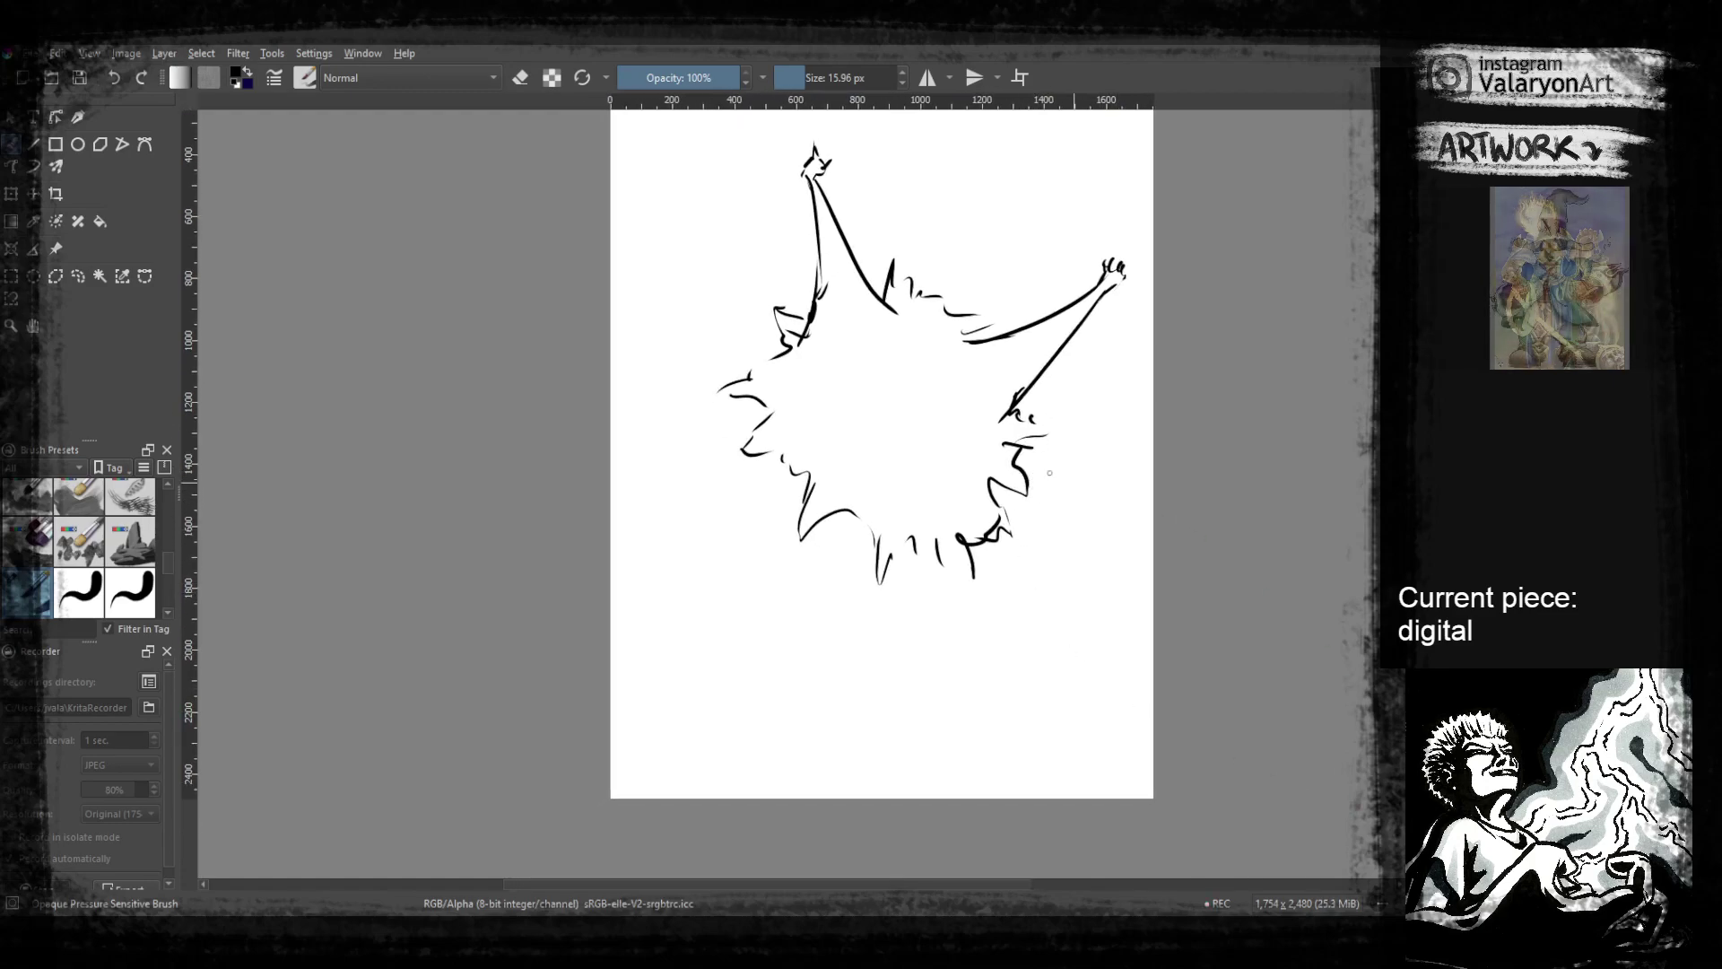
Move the whole head sketch up towards the upper edge of the page and return to the brush
{"action": "scroll", "coordinate": [796, 587], "scroll_direction": "up", "scroll_amount": 3}
{"action": "key", "text": "t"}
{"action": "left_click_drag", "start_coordinate": [961, 569], "coordinate": [946, 477]}
{"action": "key", "text": "b"}
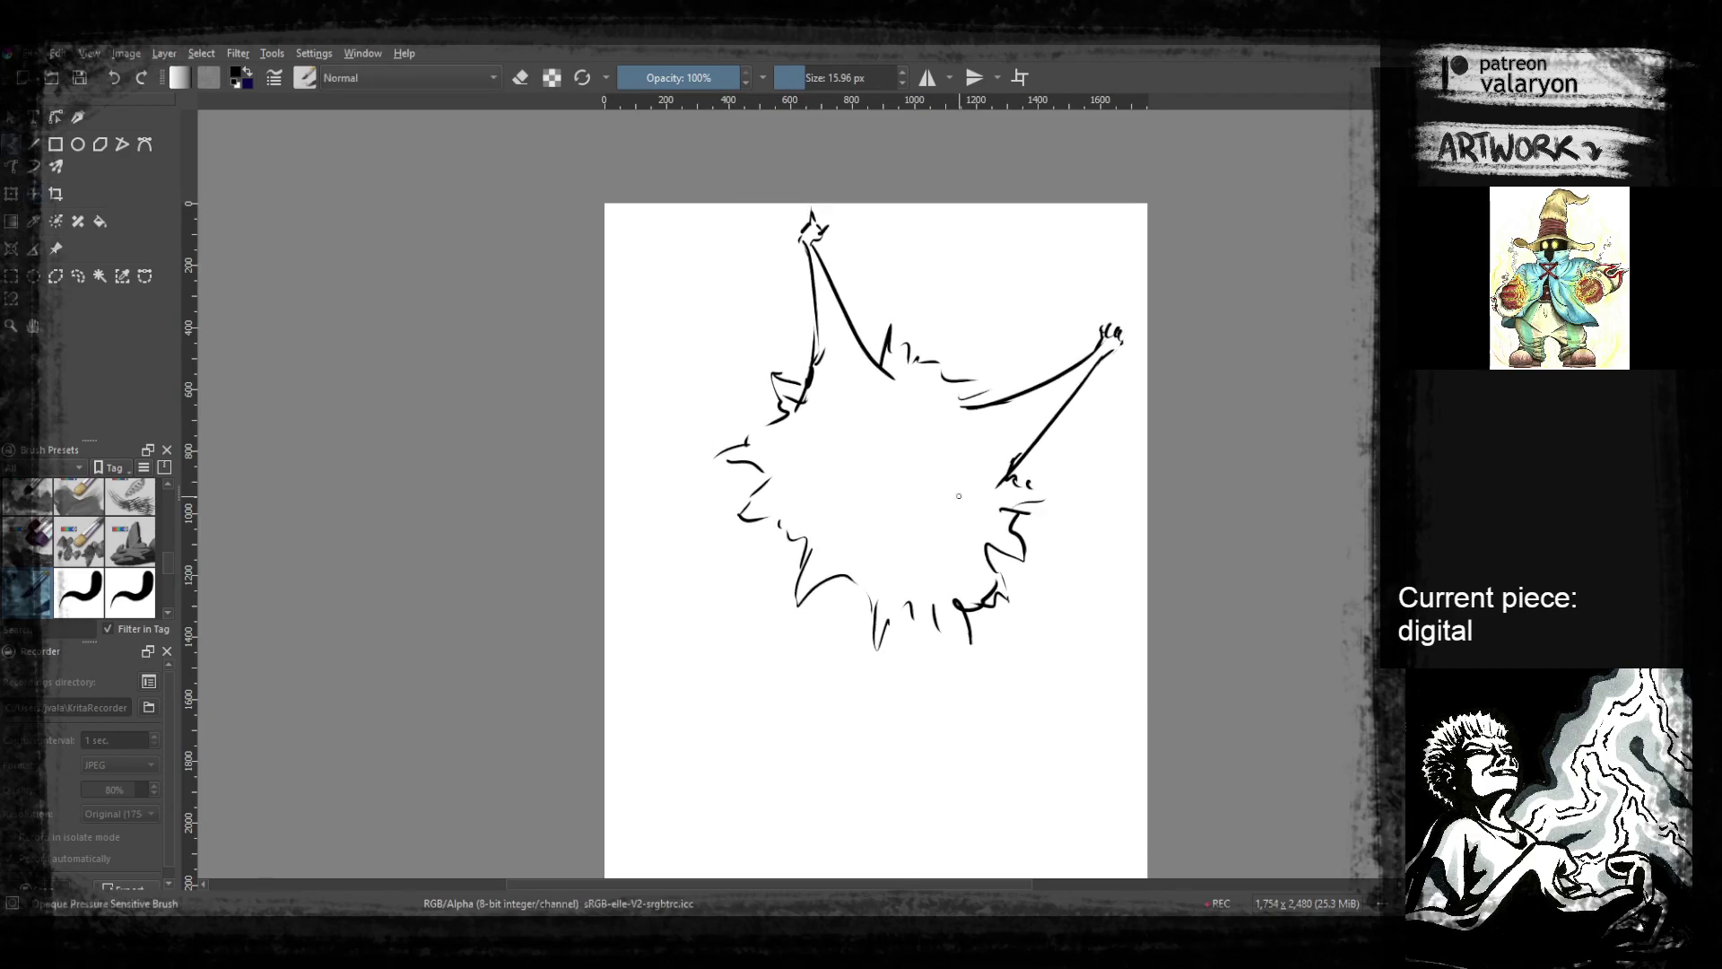
Draw the inner ear lines inside both long pointed ears
{"action": "left_click_drag", "start_coordinate": [1001, 476], "coordinate": [1030, 436]}
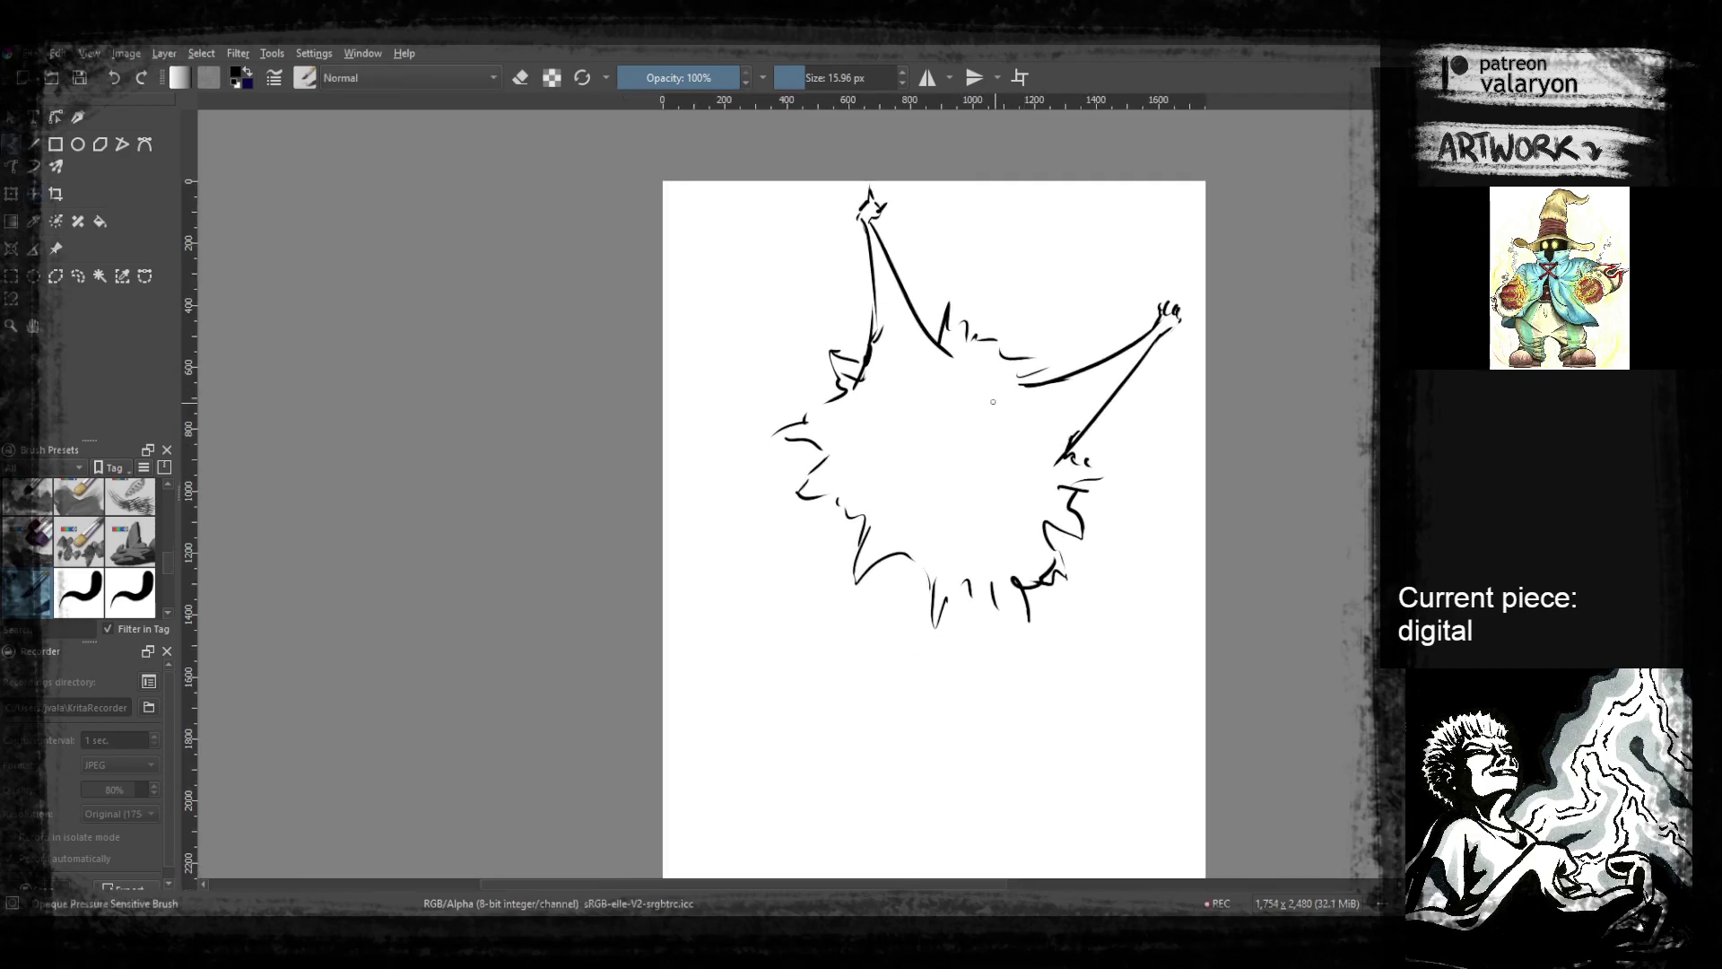
{"action": "left_click_drag", "start_coordinate": [954, 368], "coordinate": [976, 381]}
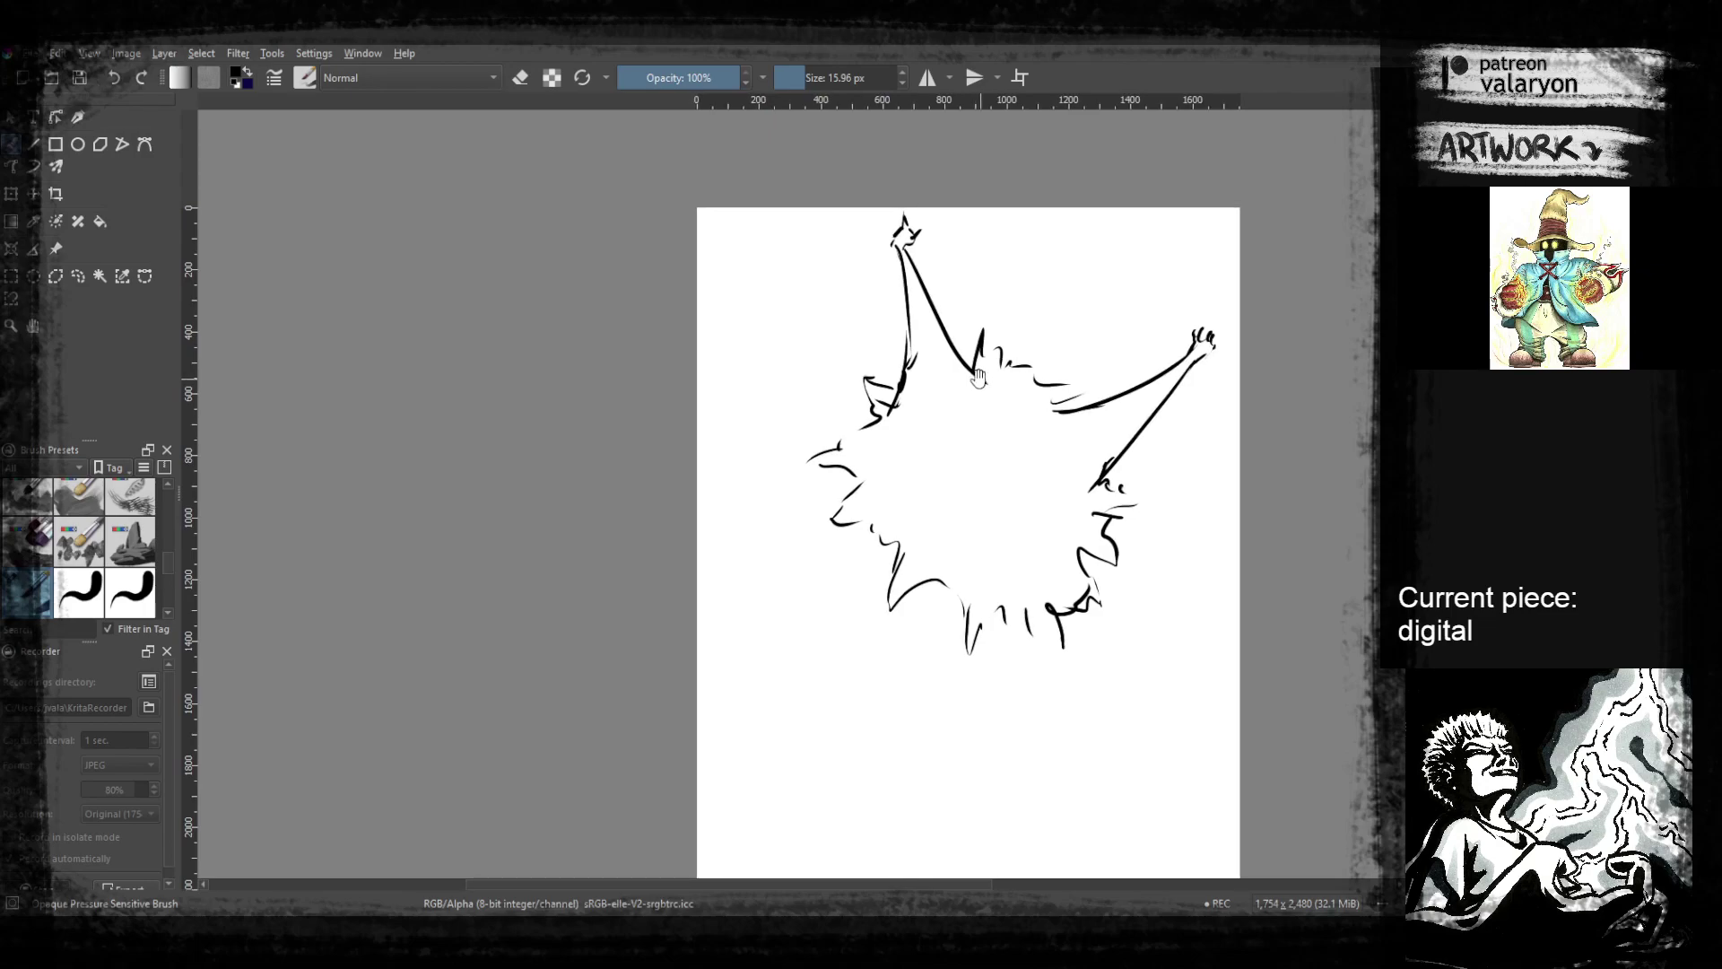
{"action": "mouse_move", "coordinate": [909, 267]}
{"action": "left_mouse_down"}
{"action": "mouse_move", "coordinate": [947, 389]}
{"action": "mouse_move", "coordinate": [915, 416]}
{"action": "left_mouse_up"}
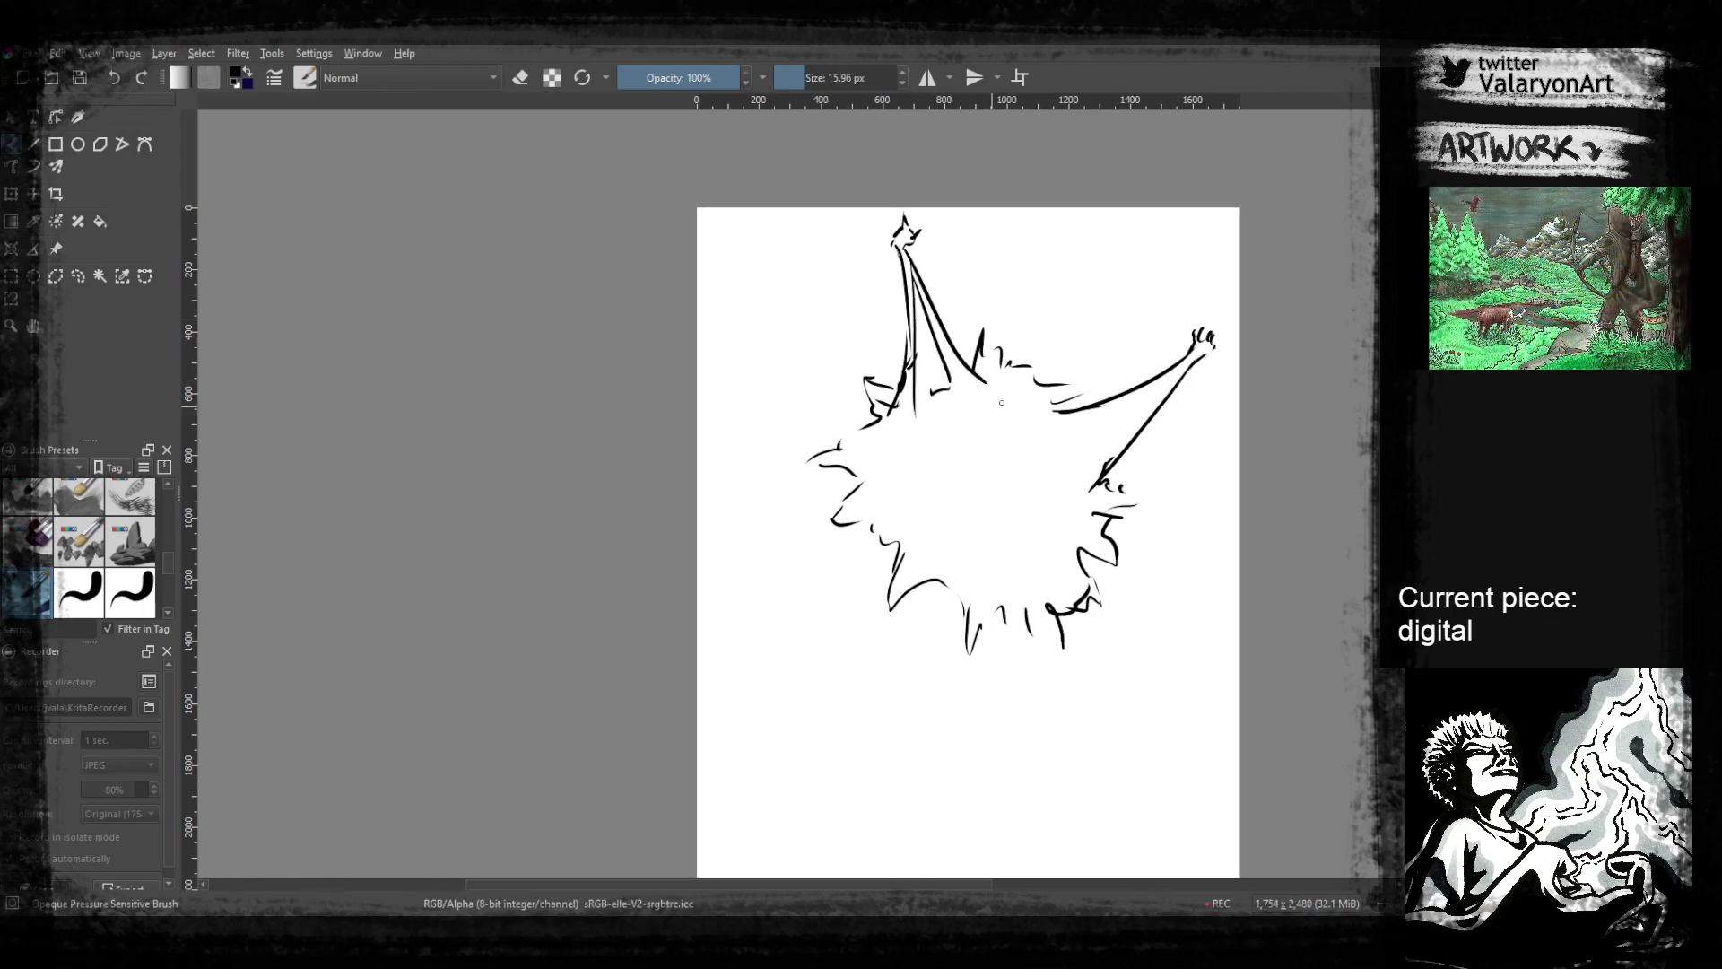
{"action": "left_click_drag", "start_coordinate": [1076, 439], "coordinate": [1151, 389]}
{"action": "left_click_drag", "start_coordinate": [1084, 437], "coordinate": [1197, 372]}
{"action": "left_click_drag", "start_coordinate": [1039, 544], "coordinate": [1089, 503]}
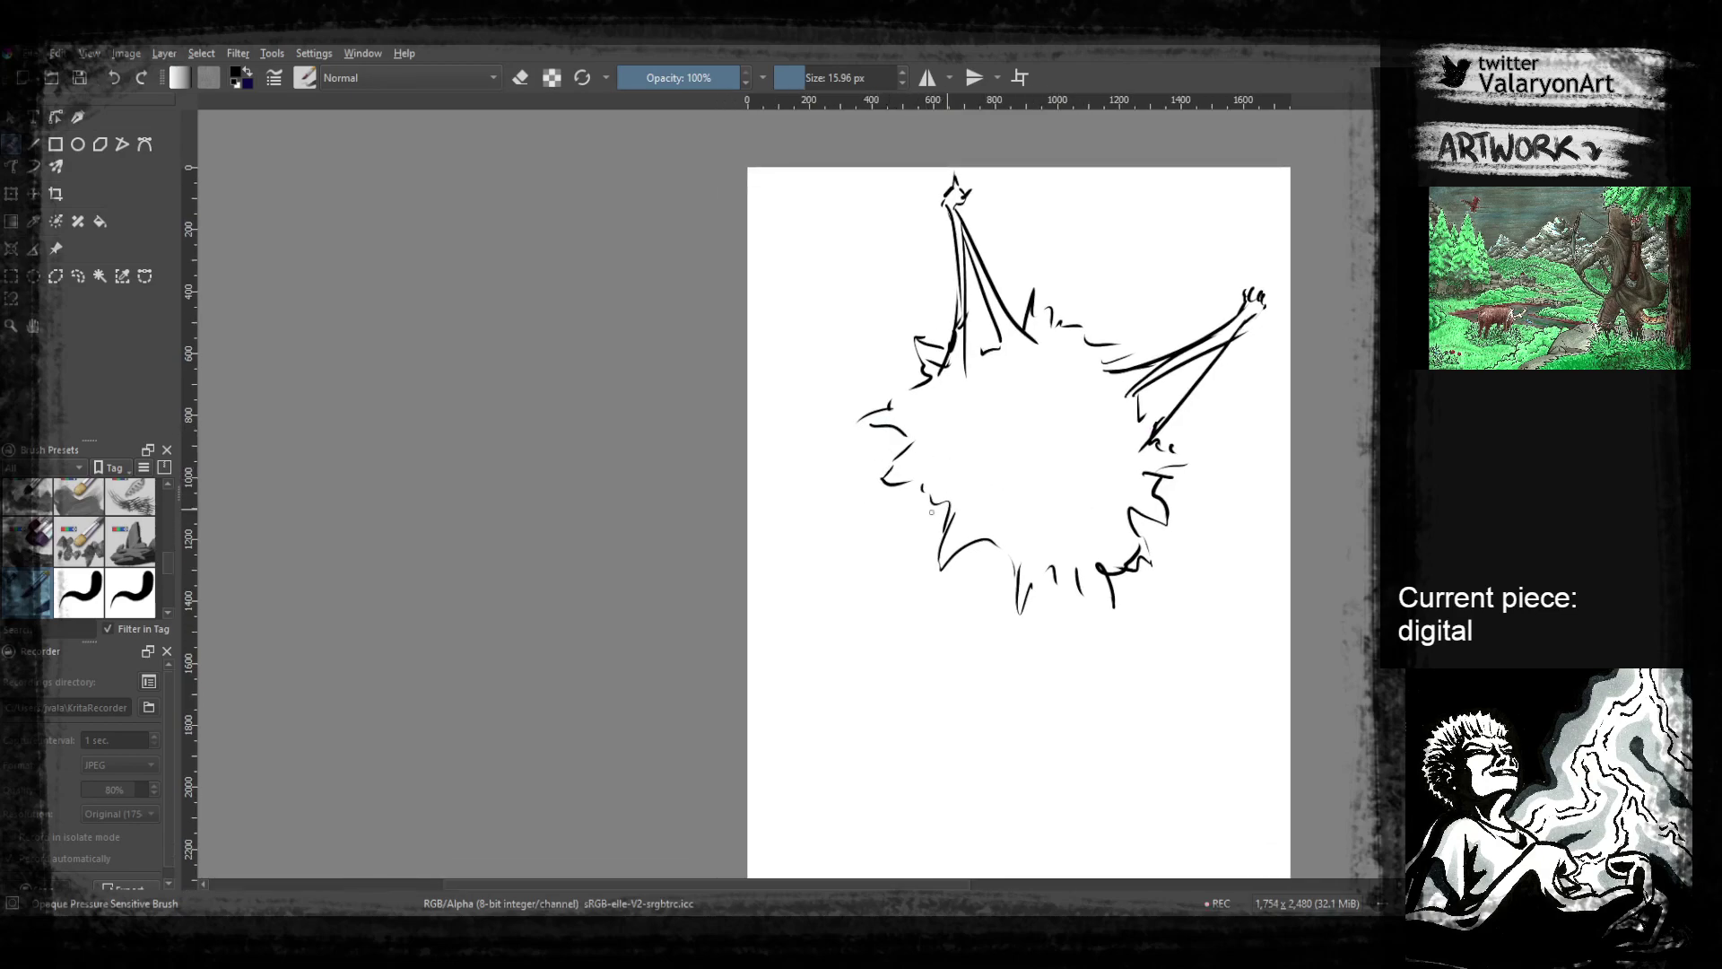
Sketch two more long spikes with knobbed tips, one from the left cheek and one from the lower right of the head
{"action": "mouse_move", "coordinate": [909, 446]}
{"action": "left_mouse_down"}
{"action": "mouse_move", "coordinate": [858, 460]}
{"action": "mouse_move", "coordinate": [772, 542]}
{"action": "mouse_move", "coordinate": [938, 487]}
{"action": "left_mouse_up"}
{"action": "left_click_drag", "start_coordinate": [815, 512], "coordinate": [912, 449]}
{"action": "left_click_drag", "start_coordinate": [1193, 560], "coordinate": [1137, 499]}
{"action": "left_click_drag", "start_coordinate": [1075, 451], "coordinate": [1106, 609]}
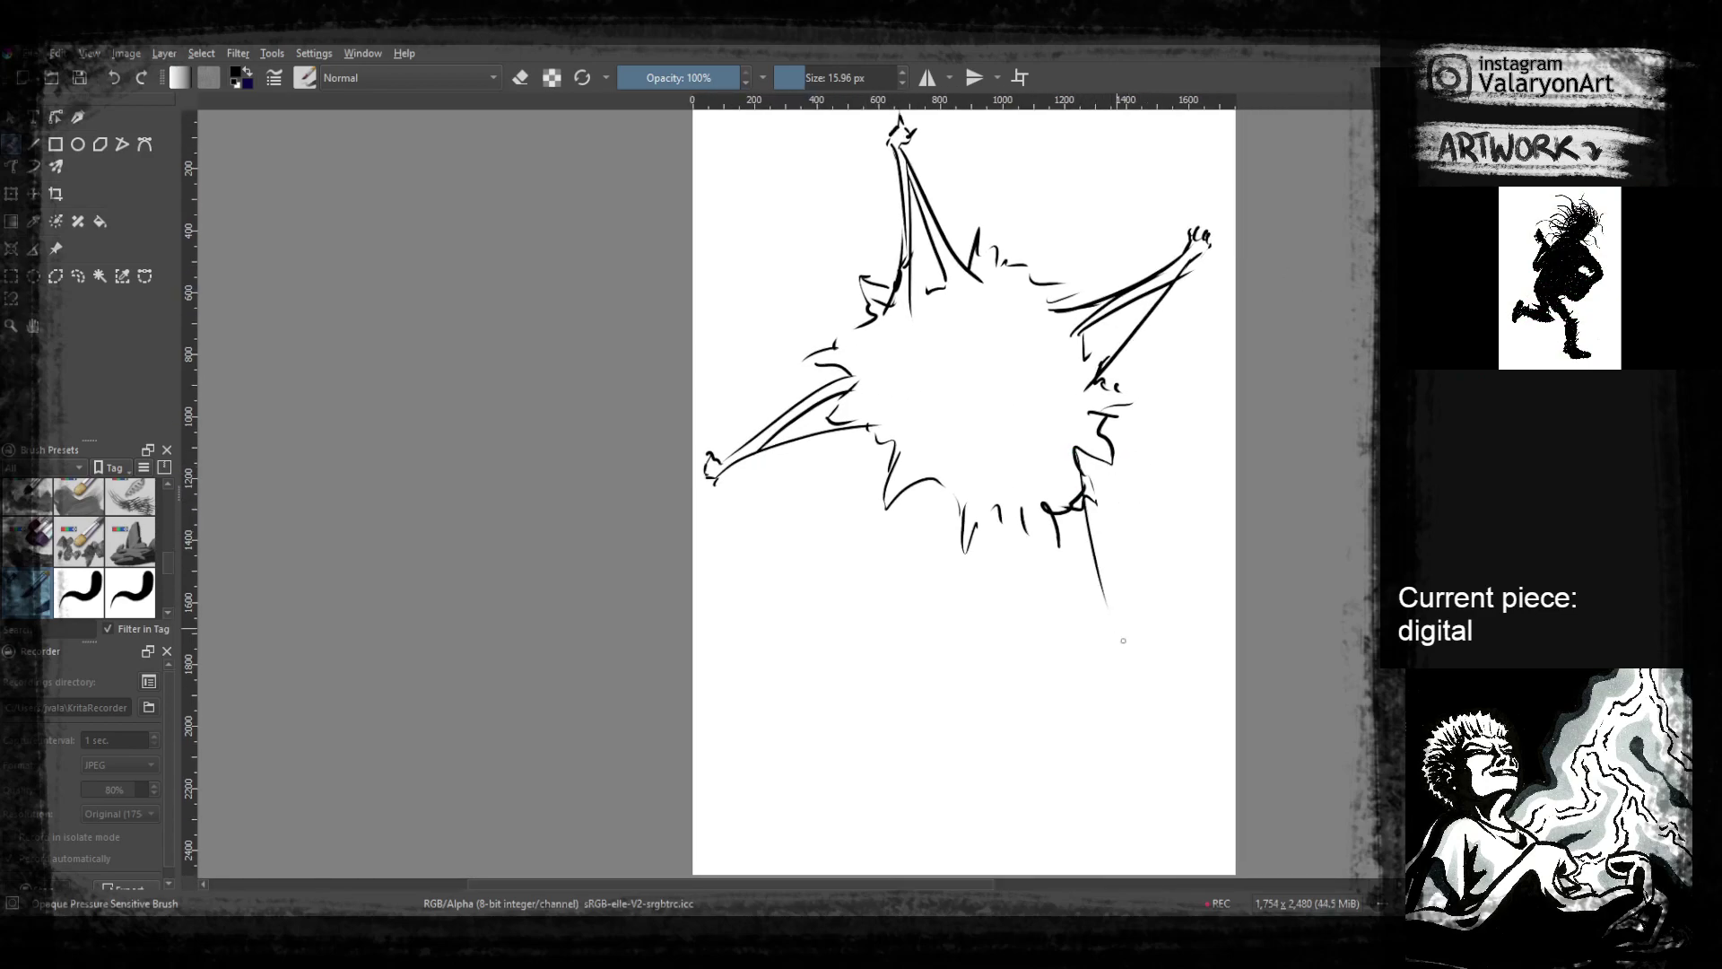
{"action": "left_click_drag", "start_coordinate": [1014, 536], "coordinate": [1118, 638]}
{"action": "mouse_move", "coordinate": [1063, 510]}
{"action": "left_mouse_down"}
{"action": "mouse_move", "coordinate": [1124, 633]}
{"action": "mouse_move", "coordinate": [1114, 644]}
{"action": "left_mouse_up"}
{"action": "left_click_drag", "start_coordinate": [1010, 556], "coordinate": [1050, 539]}
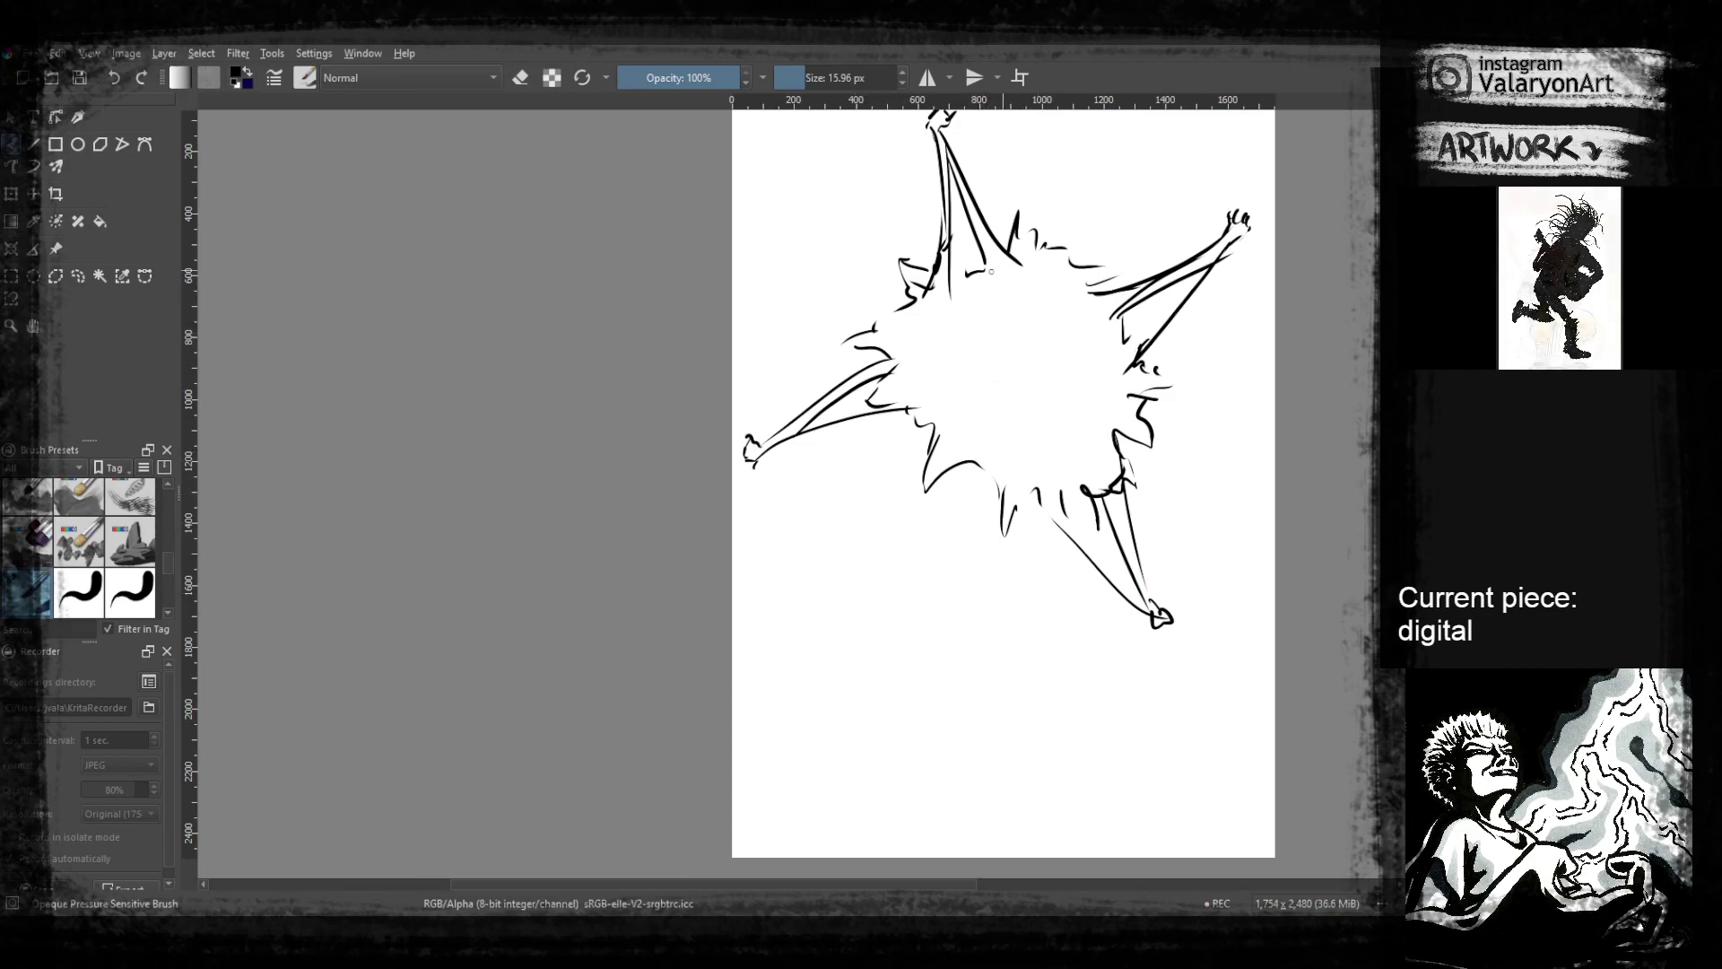
Draw two half-lidded eyes and a small nose between them on the tilted face
{"action": "mouse_move", "coordinate": [980, 308]}
{"action": "left_mouse_down"}
{"action": "mouse_move", "coordinate": [1015, 344]}
{"action": "mouse_move", "coordinate": [959, 327]}
{"action": "mouse_move", "coordinate": [958, 347]}
{"action": "mouse_move", "coordinate": [997, 306]}
{"action": "left_mouse_up"}
{"action": "mouse_move", "coordinate": [981, 305]}
{"action": "left_mouse_down"}
{"action": "mouse_move", "coordinate": [1012, 339]}
{"action": "mouse_move", "coordinate": [1007, 362]}
{"action": "mouse_move", "coordinate": [1116, 375]}
{"action": "left_mouse_up"}
{"action": "mouse_move", "coordinate": [1071, 352]}
{"action": "left_mouse_down"}
{"action": "mouse_move", "coordinate": [1105, 400]}
{"action": "mouse_move", "coordinate": [1085, 388]}
{"action": "mouse_move", "coordinate": [1102, 407]}
{"action": "mouse_move", "coordinate": [1046, 431]}
{"action": "mouse_move", "coordinate": [1112, 361]}
{"action": "left_mouse_up"}
{"action": "left_click_drag", "start_coordinate": [1026, 324], "coordinate": [1028, 374]}
{"action": "left_click_drag", "start_coordinate": [1025, 326], "coordinate": [1034, 338]}
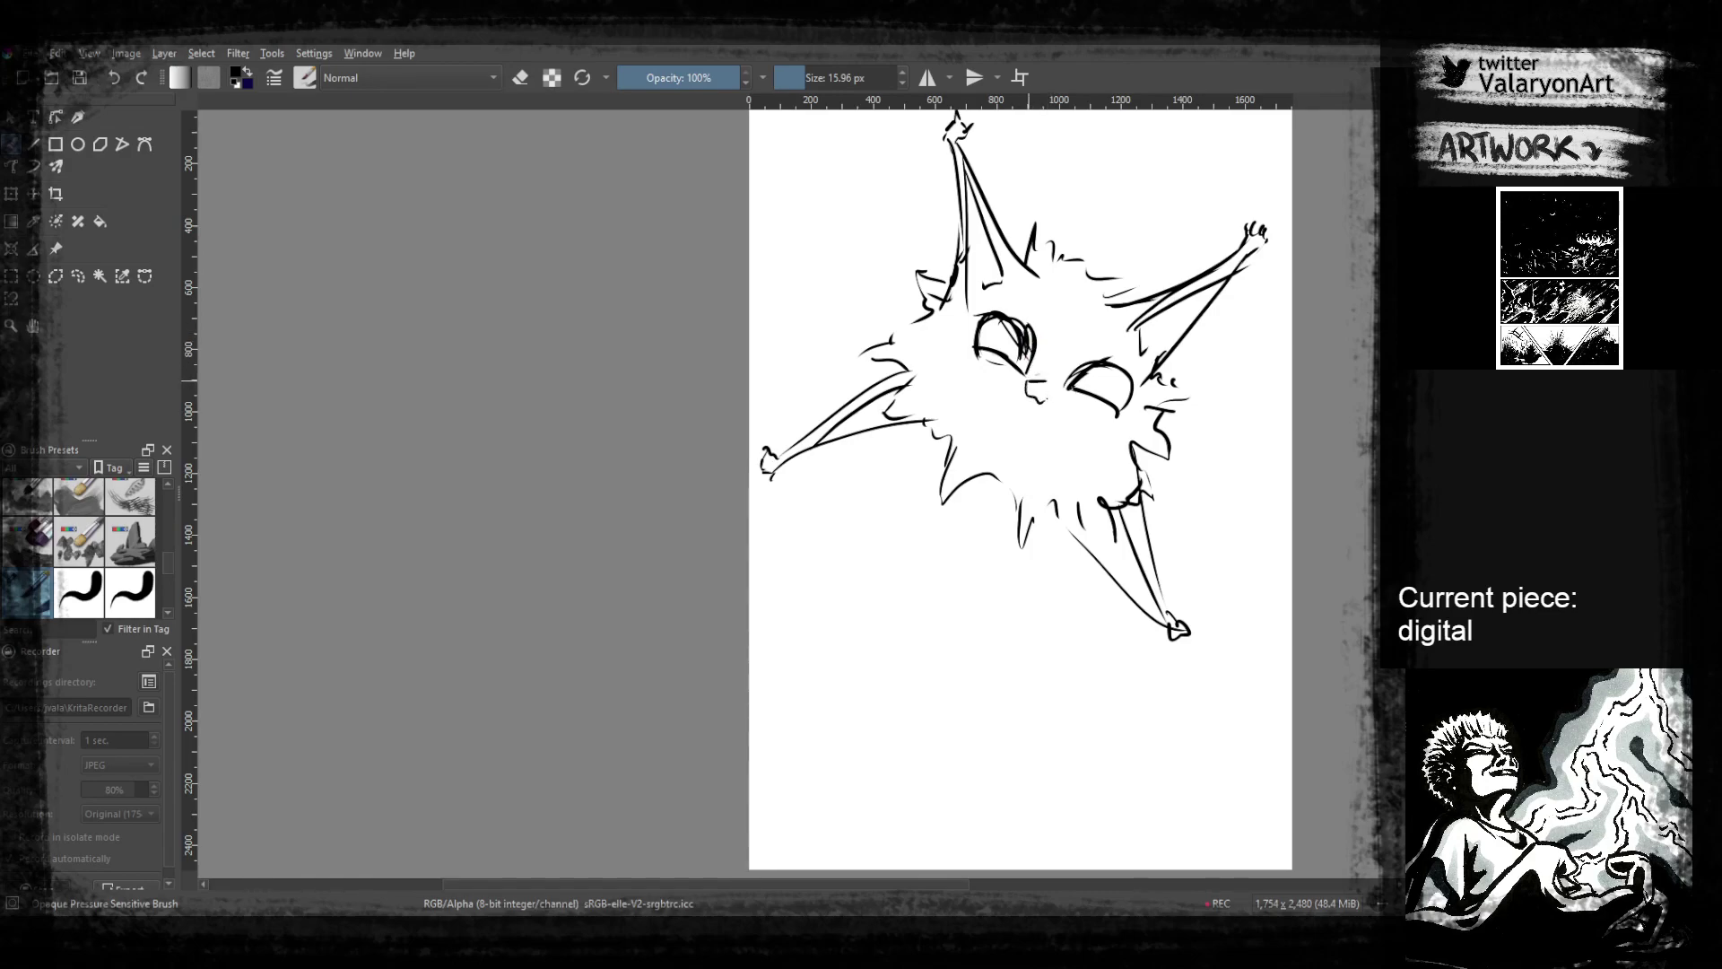
Sketch the open mouth with its tongue and draw the rounded muzzle beneath the nose
{"action": "mouse_move", "coordinate": [1027, 390]}
{"action": "left_mouse_down"}
{"action": "mouse_move", "coordinate": [1008, 473]}
{"action": "mouse_move", "coordinate": [944, 540]}
{"action": "left_mouse_up"}
{"action": "mouse_move", "coordinate": [928, 541]}
{"action": "left_mouse_down"}
{"action": "mouse_move", "coordinate": [957, 536]}
{"action": "mouse_move", "coordinate": [949, 600]}
{"action": "mouse_move", "coordinate": [987, 626]}
{"action": "left_mouse_up"}
{"action": "mouse_move", "coordinate": [964, 546]}
{"action": "left_mouse_down"}
{"action": "mouse_move", "coordinate": [1003, 549]}
{"action": "mouse_move", "coordinate": [994, 574]}
{"action": "mouse_move", "coordinate": [941, 579]}
{"action": "mouse_move", "coordinate": [942, 559]}
{"action": "mouse_move", "coordinate": [1010, 567]}
{"action": "left_mouse_up"}
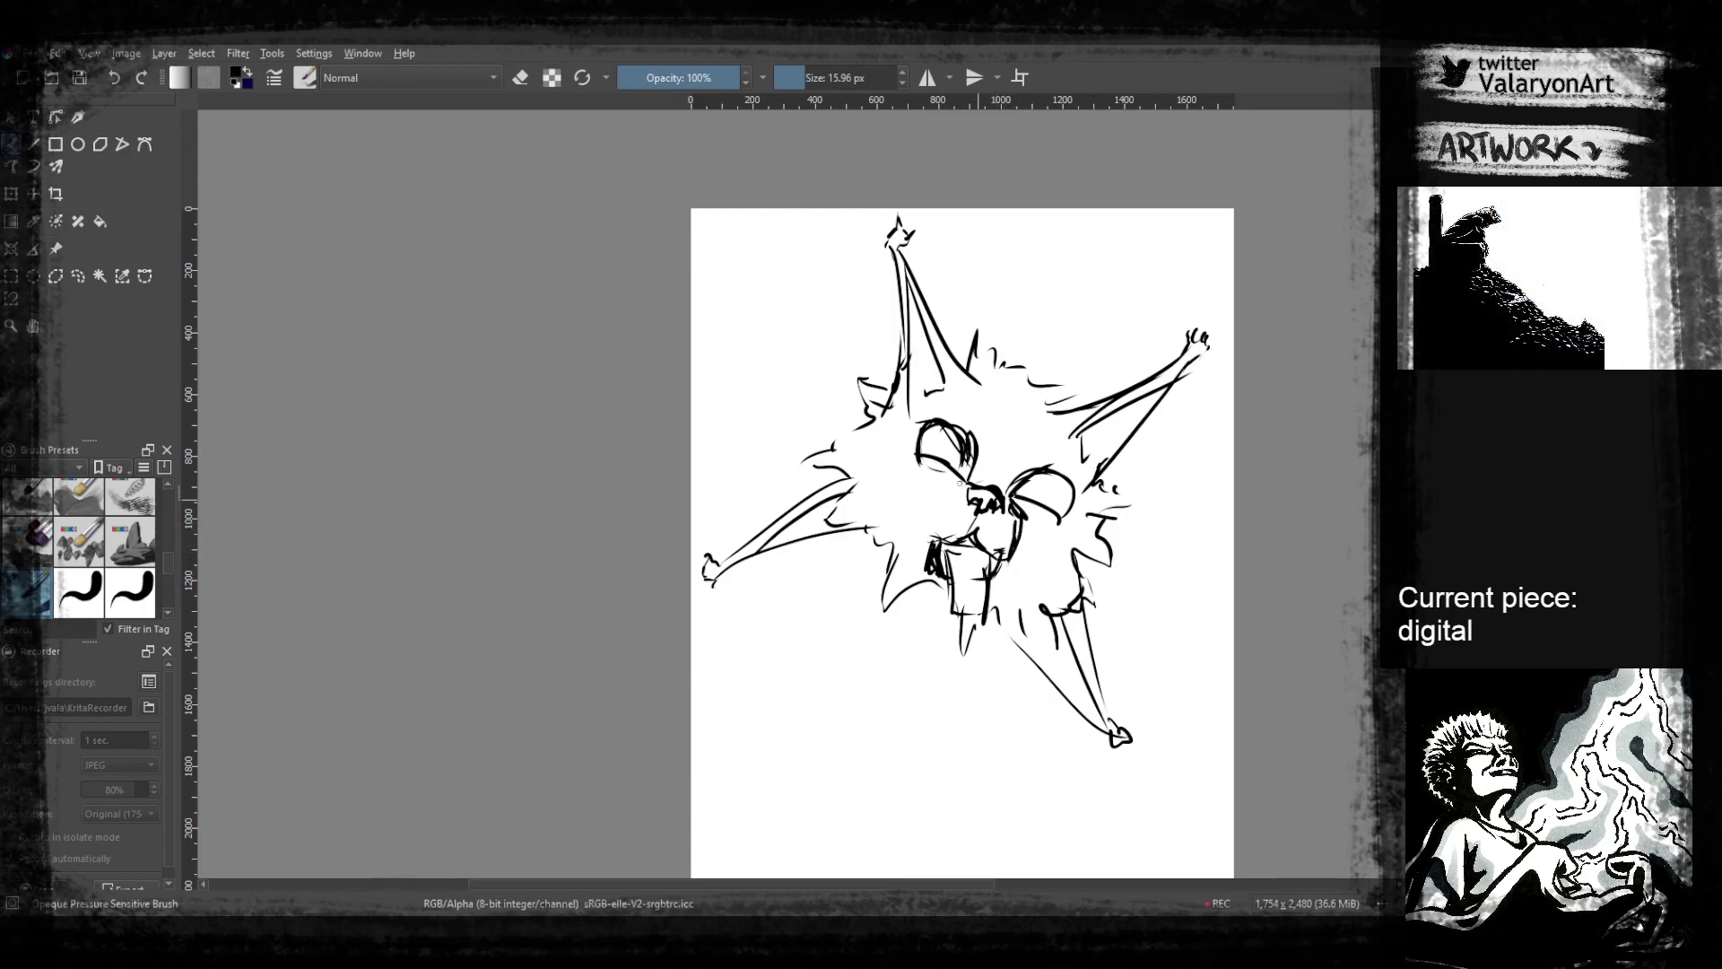
{"action": "mouse_move", "coordinate": [924, 531]}
{"action": "left_mouse_down"}
{"action": "mouse_move", "coordinate": [967, 489]}
{"action": "mouse_move", "coordinate": [930, 486]}
{"action": "mouse_move", "coordinate": [902, 545]}
{"action": "left_mouse_up"}
{"action": "mouse_move", "coordinate": [1018, 521]}
{"action": "left_mouse_down"}
{"action": "mouse_move", "coordinate": [1030, 568]}
{"action": "mouse_move", "coordinate": [1005, 567]}
{"action": "left_mouse_up"}
{"action": "mouse_move", "coordinate": [987, 502]}
{"action": "left_mouse_down"}
{"action": "mouse_move", "coordinate": [988, 560]}
{"action": "mouse_move", "coordinate": [928, 491]}
{"action": "mouse_move", "coordinate": [891, 562]}
{"action": "mouse_move", "coordinate": [924, 540]}
{"action": "left_mouse_up"}
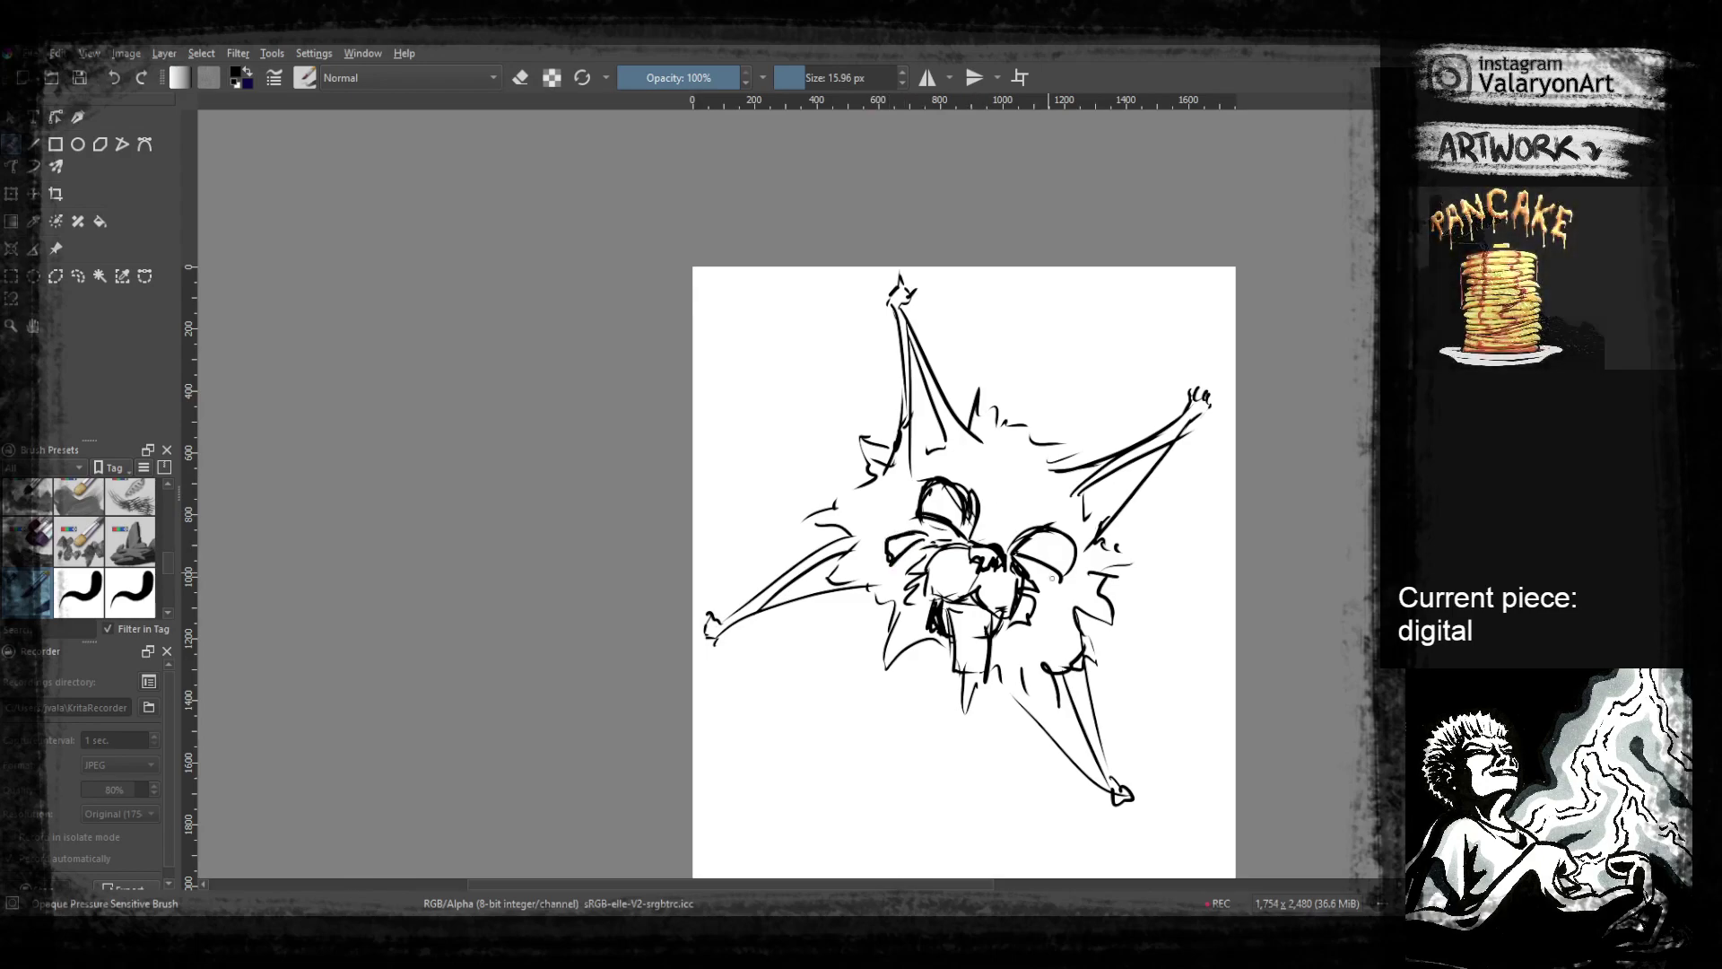
Add small extra eye shapes beside the muzzle, a third eye on the forehead and pupils in the main eyes
{"action": "left_click_drag", "start_coordinate": [1059, 571], "coordinate": [1048, 616]}
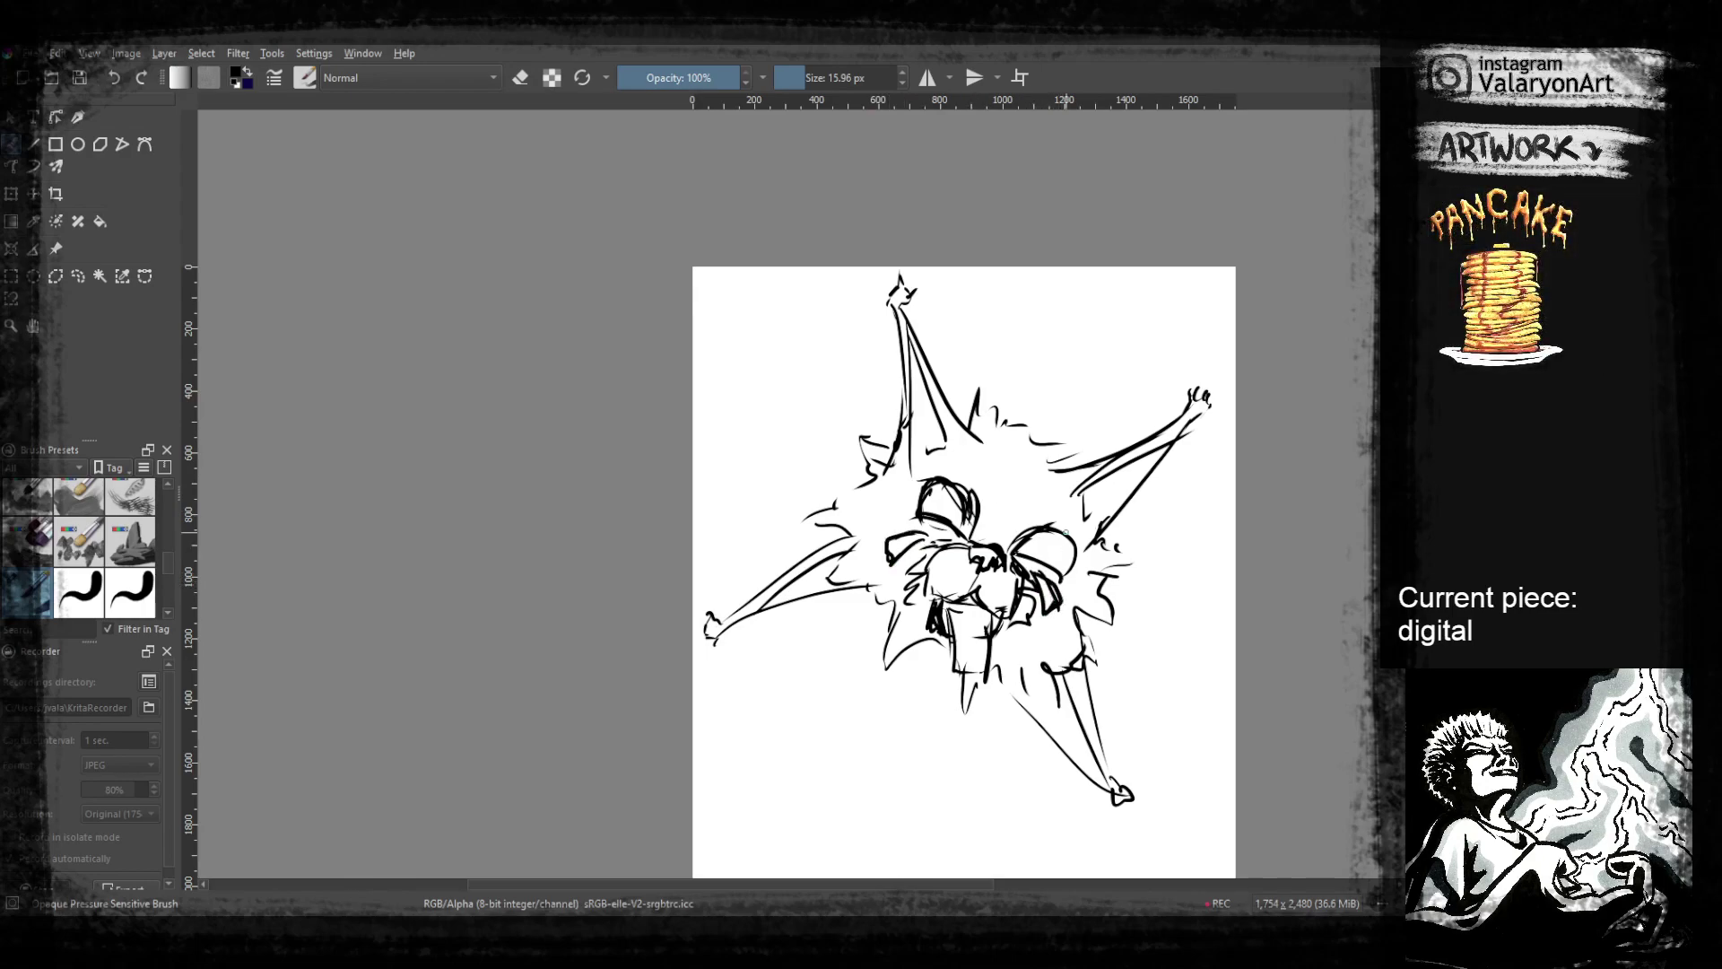
{"action": "mouse_move", "coordinate": [1002, 493]}
{"action": "left_mouse_down"}
{"action": "mouse_move", "coordinate": [999, 512]}
{"action": "mouse_move", "coordinate": [1032, 468]}
{"action": "mouse_move", "coordinate": [1008, 504]}
{"action": "mouse_move", "coordinate": [1022, 496]}
{"action": "left_mouse_up"}
{"action": "mouse_move", "coordinate": [1031, 553]}
{"action": "left_mouse_down"}
{"action": "mouse_move", "coordinate": [1058, 542]}
{"action": "mouse_move", "coordinate": [1050, 558]}
{"action": "left_mouse_up"}
{"action": "left_click_drag", "start_coordinate": [964, 700], "coordinate": [1024, 526]}
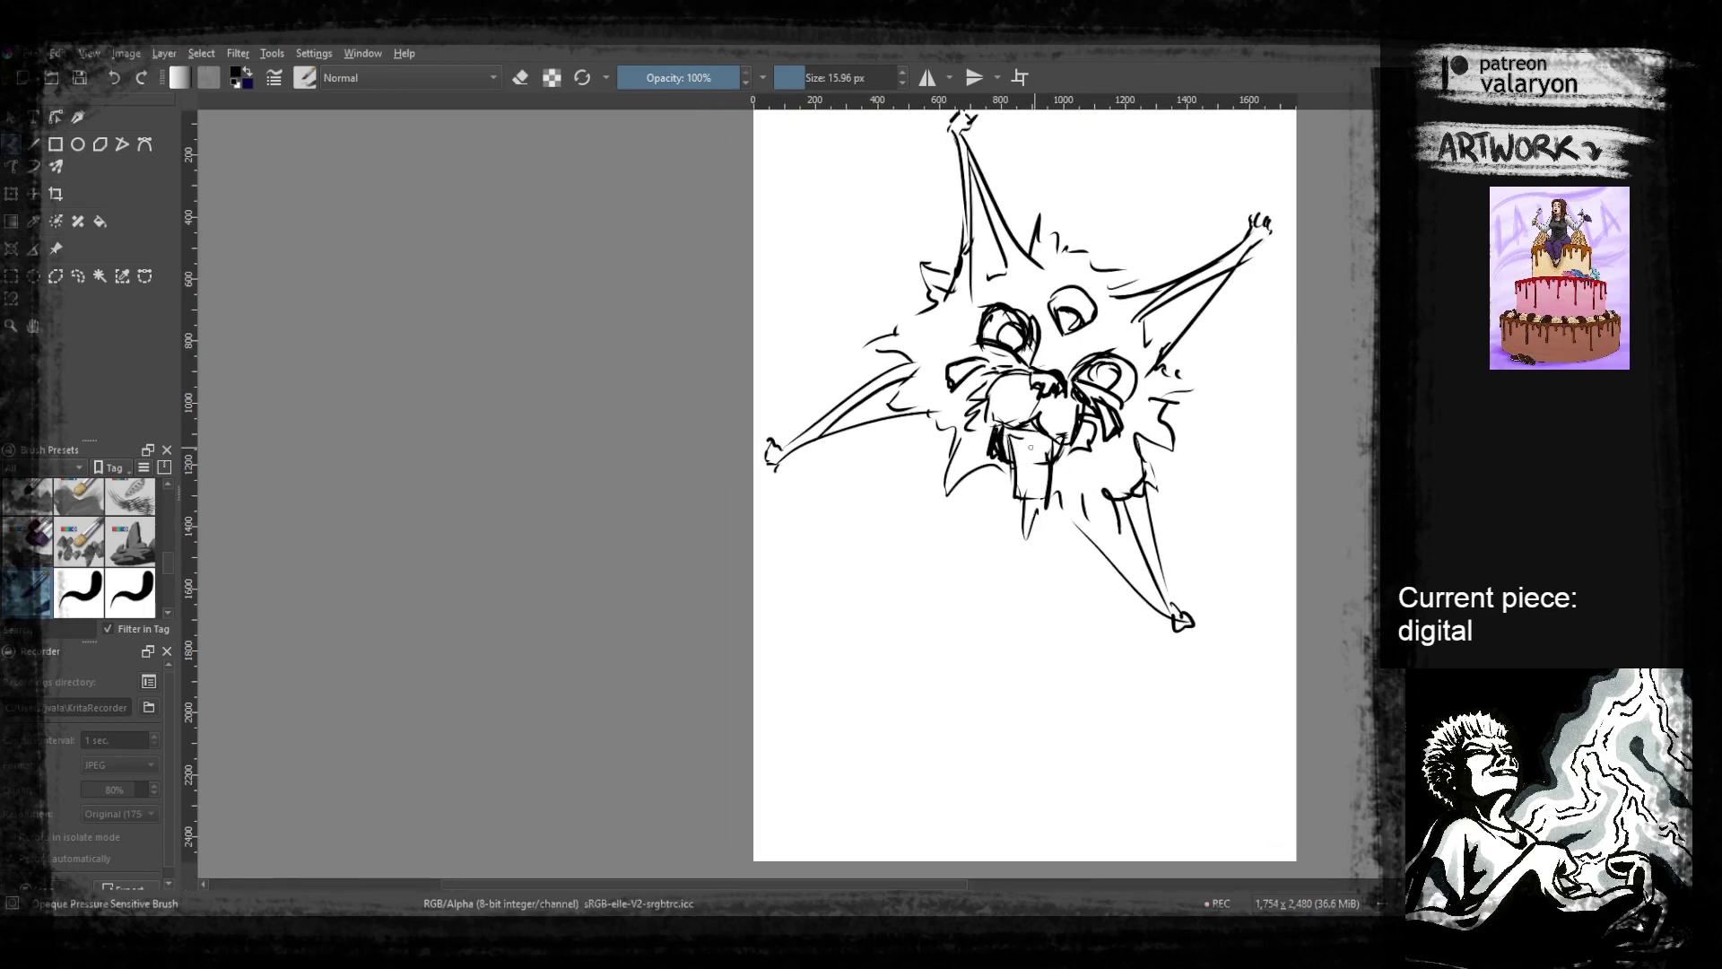
Extend the tongue into a long curved, pointed shape hanging below the chin
{"action": "mouse_move", "coordinate": [1012, 450]}
{"action": "left_mouse_down"}
{"action": "mouse_move", "coordinate": [1013, 561]}
{"action": "mouse_move", "coordinate": [1032, 536]}
{"action": "left_mouse_up"}
{"action": "mouse_move", "coordinate": [1031, 531]}
{"action": "left_mouse_down"}
{"action": "mouse_move", "coordinate": [1009, 572]}
{"action": "mouse_move", "coordinate": [1022, 589]}
{"action": "left_mouse_up"}
{"action": "left_click_drag", "start_coordinate": [1017, 572], "coordinate": [1055, 489]}
{"action": "mouse_move", "coordinate": [1050, 491]}
{"action": "left_mouse_down"}
{"action": "mouse_move", "coordinate": [1048, 529]}
{"action": "mouse_move", "coordinate": [1055, 467]}
{"action": "mouse_move", "coordinate": [1055, 494]}
{"action": "left_mouse_up"}
{"action": "mouse_move", "coordinate": [1058, 492]}
{"action": "left_mouse_down"}
{"action": "mouse_move", "coordinate": [1058, 476]}
{"action": "mouse_move", "coordinate": [1059, 493]}
{"action": "left_mouse_up"}
{"action": "left_click_drag", "start_coordinate": [1058, 424], "coordinate": [1040, 527]}
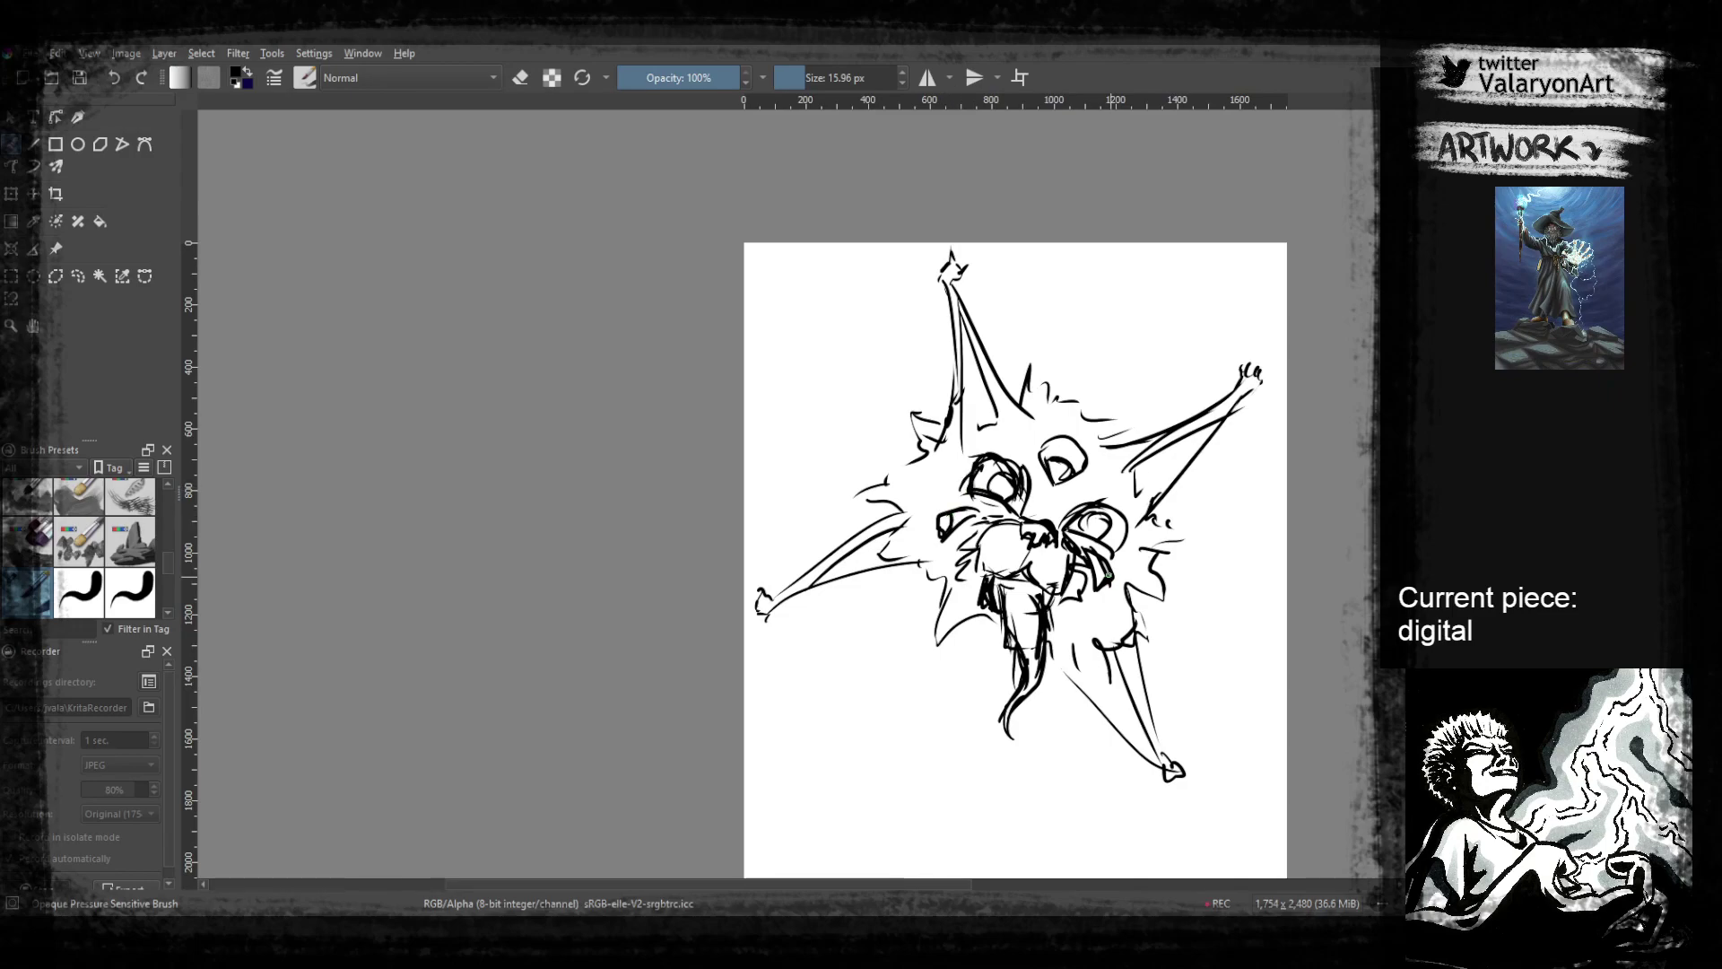
Sketch the left front leg down from the cheek, ending in a rounded paw with toes
{"action": "left_click_drag", "start_coordinate": [1108, 579], "coordinate": [1179, 421]}
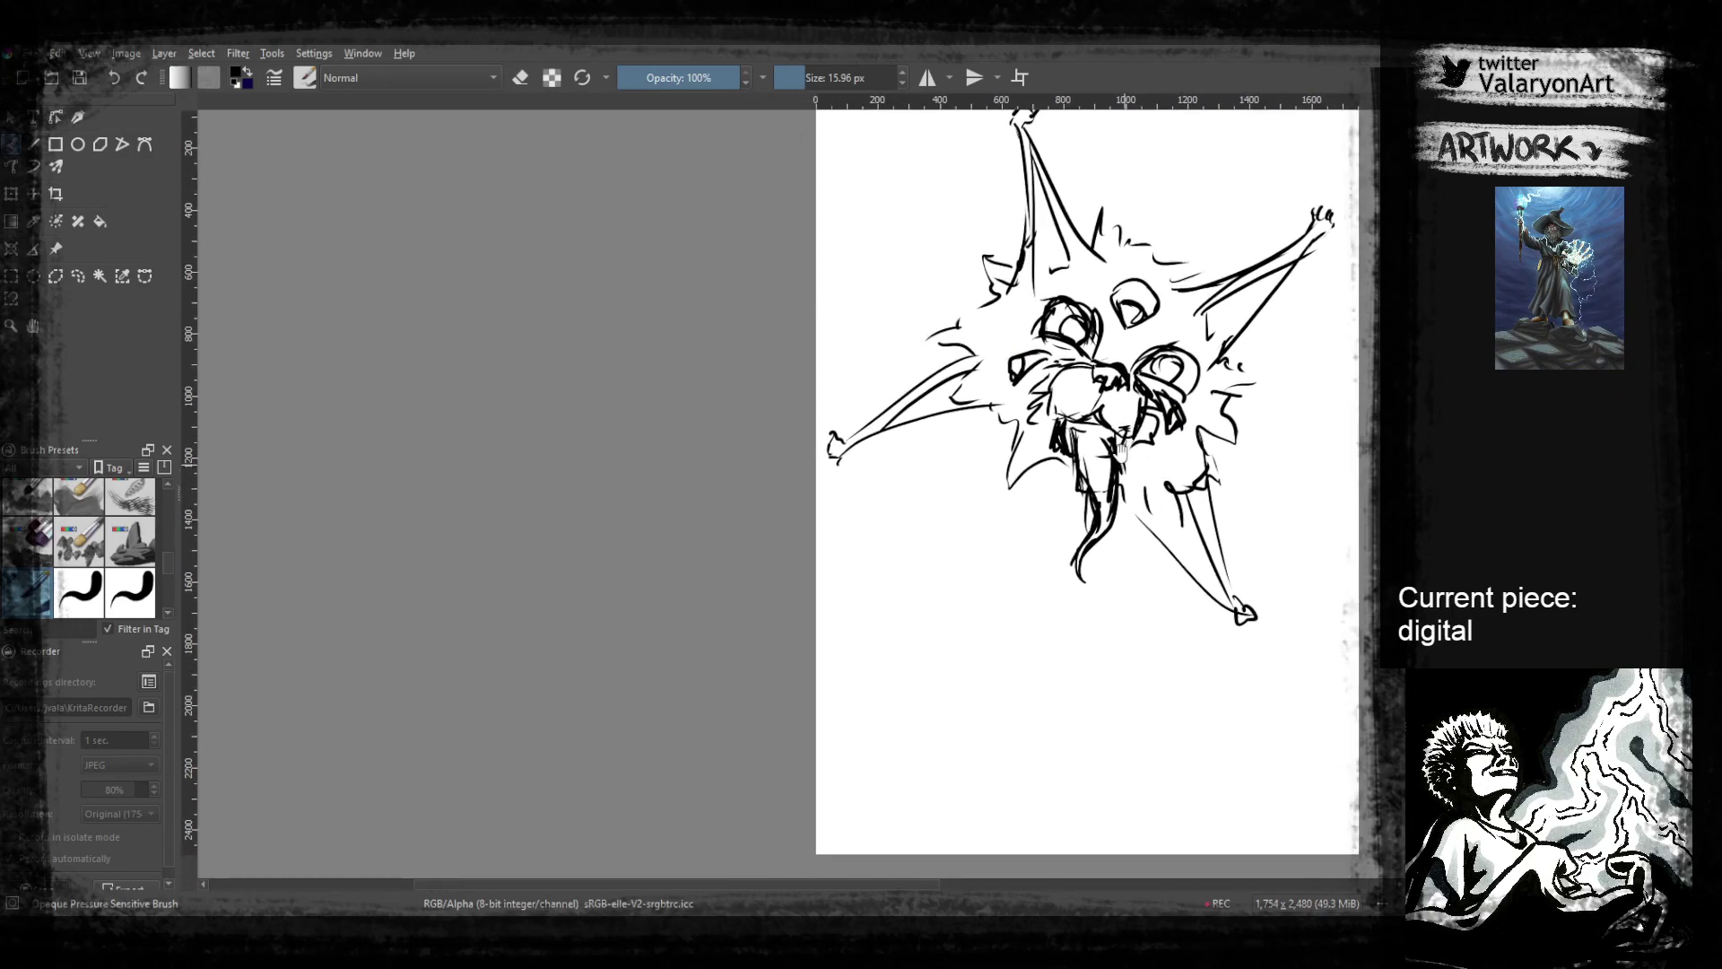
{"action": "left_click_drag", "start_coordinate": [999, 431], "coordinate": [967, 496]}
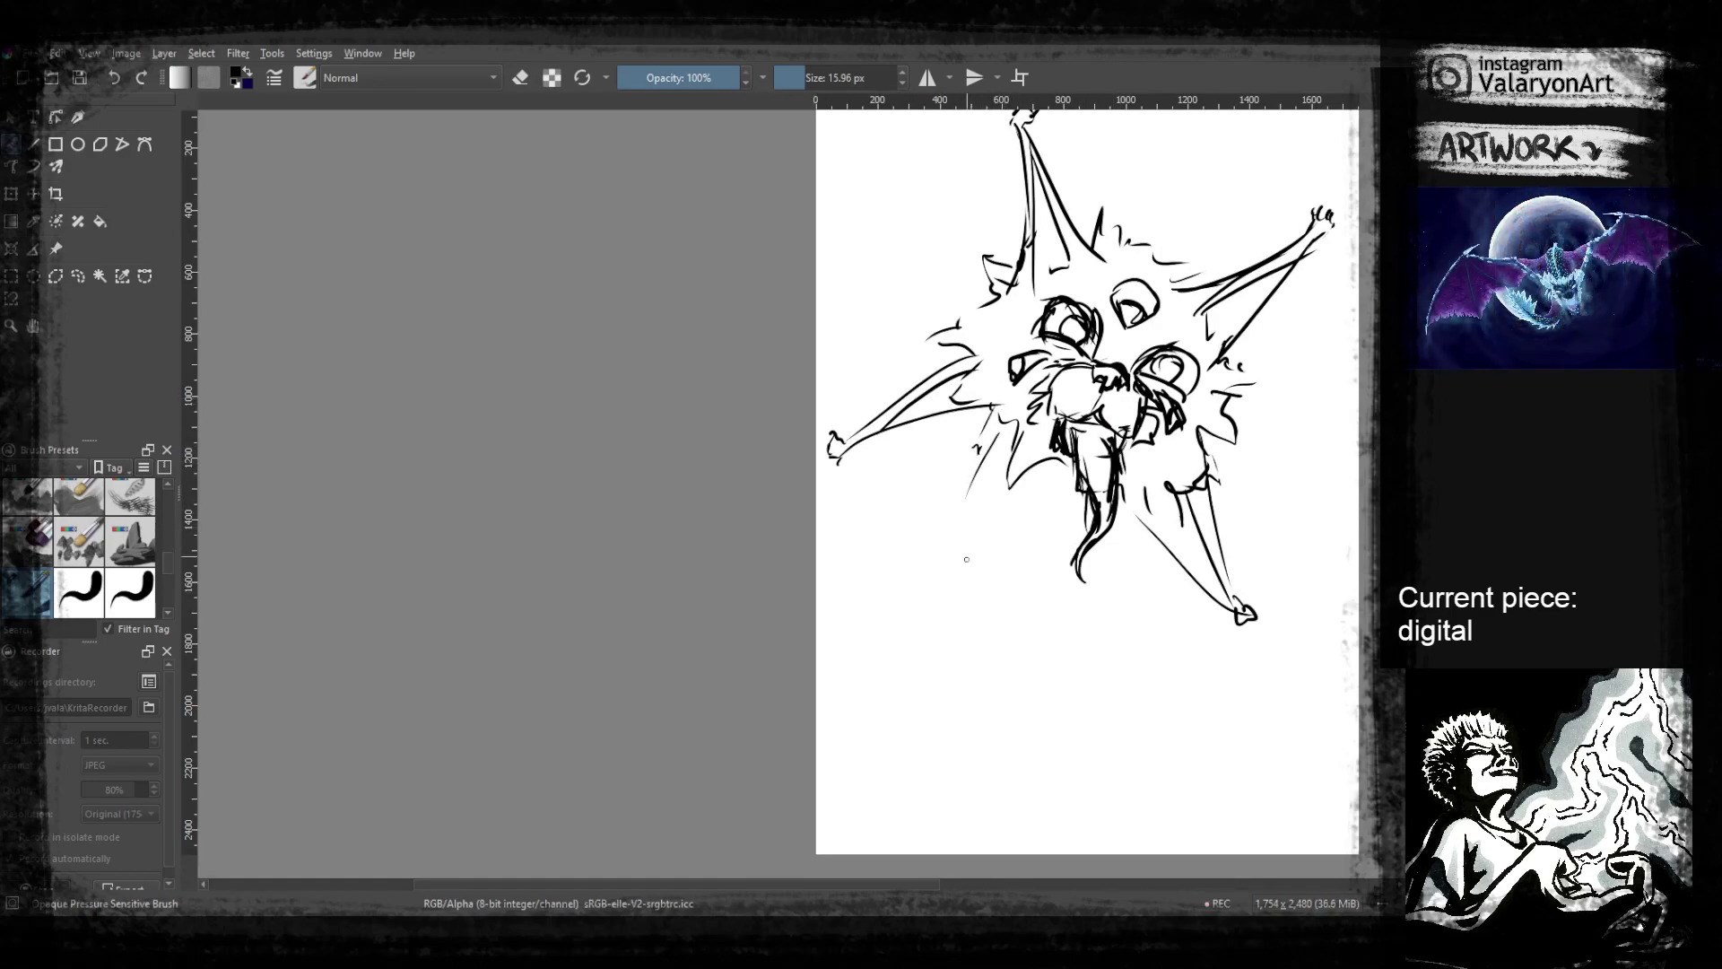
{"action": "left_click_drag", "start_coordinate": [978, 455], "coordinate": [967, 551]}
{"action": "mouse_move", "coordinate": [980, 466]}
{"action": "left_mouse_down"}
{"action": "mouse_move", "coordinate": [969, 583]}
{"action": "mouse_move", "coordinate": [884, 704]}
{"action": "left_mouse_up"}
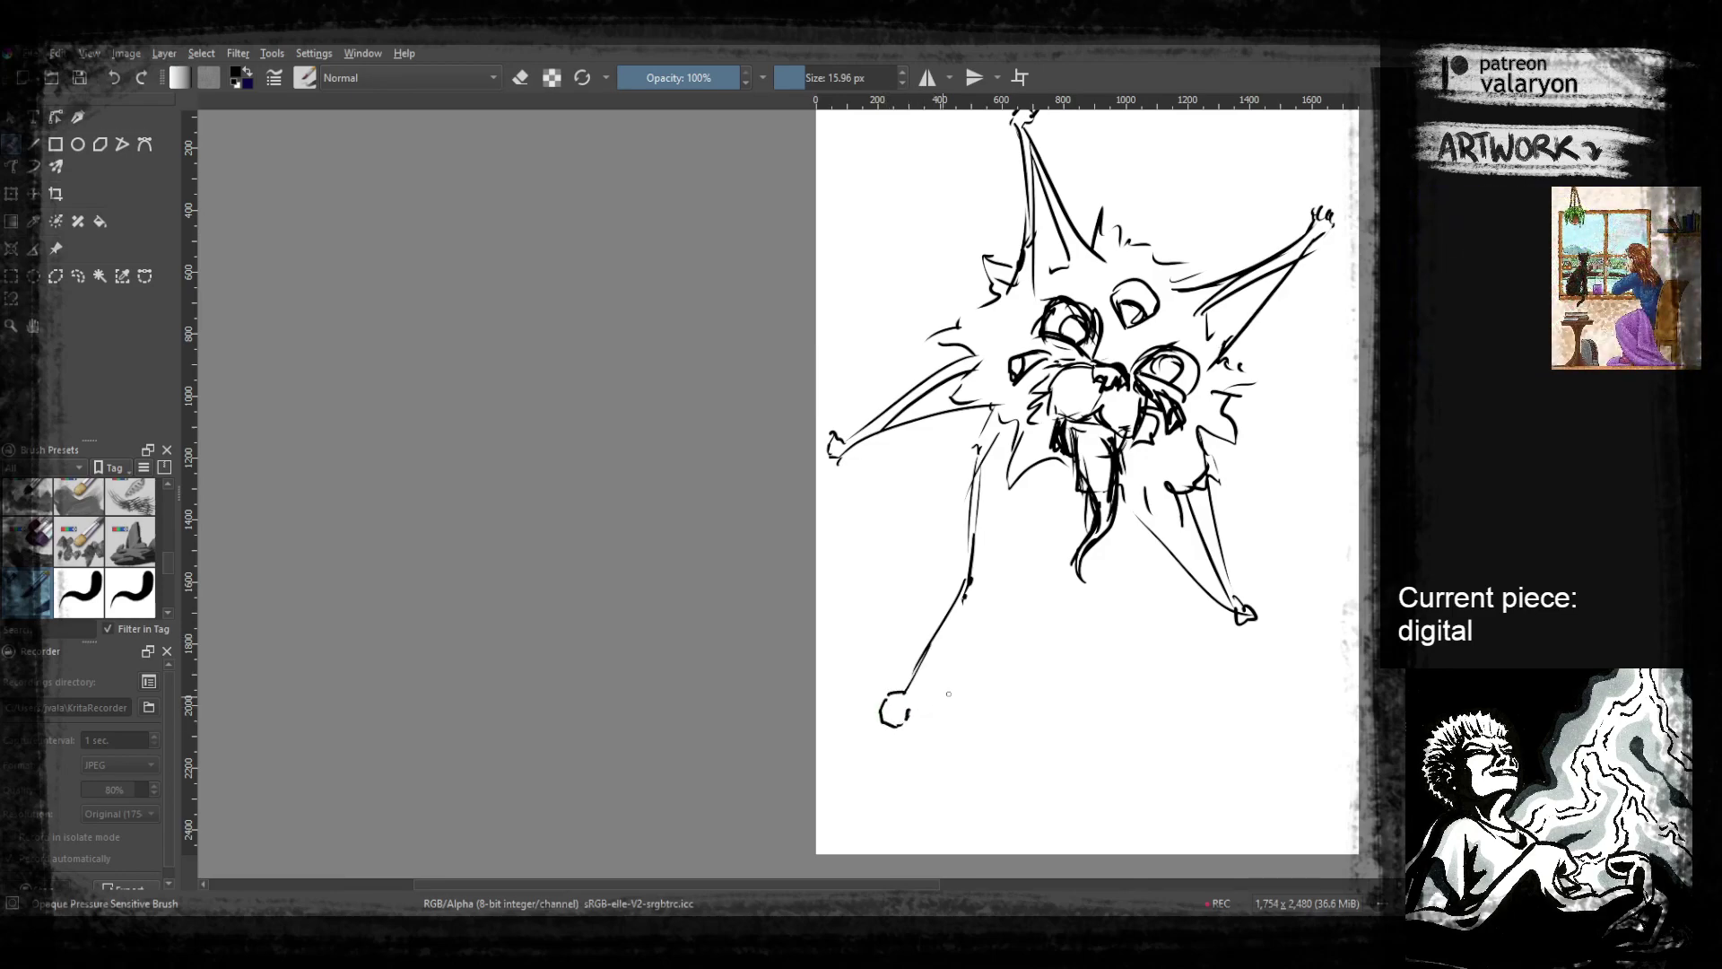
{"action": "left_click_drag", "start_coordinate": [909, 696], "coordinate": [933, 721]}
Draw the second front leg branching to the right and give it a paw with toes
{"action": "mouse_move", "coordinate": [990, 601]}
{"action": "left_mouse_down"}
{"action": "mouse_move", "coordinate": [1024, 686]}
{"action": "mouse_move", "coordinate": [1019, 724]}
{"action": "left_mouse_up"}
{"action": "left_click_drag", "start_coordinate": [1036, 706], "coordinate": [1044, 719]}
{"action": "left_click_drag", "start_coordinate": [1044, 696], "coordinate": [1051, 723]}
{"action": "left_click_drag", "start_coordinate": [1054, 692], "coordinate": [1072, 723]}
{"action": "mouse_move", "coordinate": [933, 690]}
{"action": "left_mouse_down"}
{"action": "mouse_move", "coordinate": [983, 622]}
{"action": "mouse_move", "coordinate": [1023, 686]}
{"action": "mouse_move", "coordinate": [1035, 636]}
{"action": "mouse_move", "coordinate": [1007, 579]}
{"action": "left_mouse_up"}
Sketch a rounded chest behind the tongue, add body strokes to its right and darken the lines around the muzzle
{"action": "left_click_drag", "start_coordinate": [1017, 590], "coordinate": [1020, 539]}
{"action": "mouse_move", "coordinate": [1013, 587]}
{"action": "left_mouse_down"}
{"action": "mouse_move", "coordinate": [1004, 498]}
{"action": "mouse_move", "coordinate": [1032, 543]}
{"action": "mouse_move", "coordinate": [1112, 560]}
{"action": "mouse_move", "coordinate": [1166, 534]}
{"action": "mouse_move", "coordinate": [1127, 481]}
{"action": "mouse_move", "coordinate": [1102, 537]}
{"action": "left_mouse_up"}
{"action": "mouse_move", "coordinate": [1000, 369]}
{"action": "left_mouse_down"}
{"action": "mouse_move", "coordinate": [1068, 406]}
{"action": "mouse_move", "coordinate": [1030, 417]}
{"action": "mouse_move", "coordinate": [1053, 407]}
{"action": "left_mouse_up"}
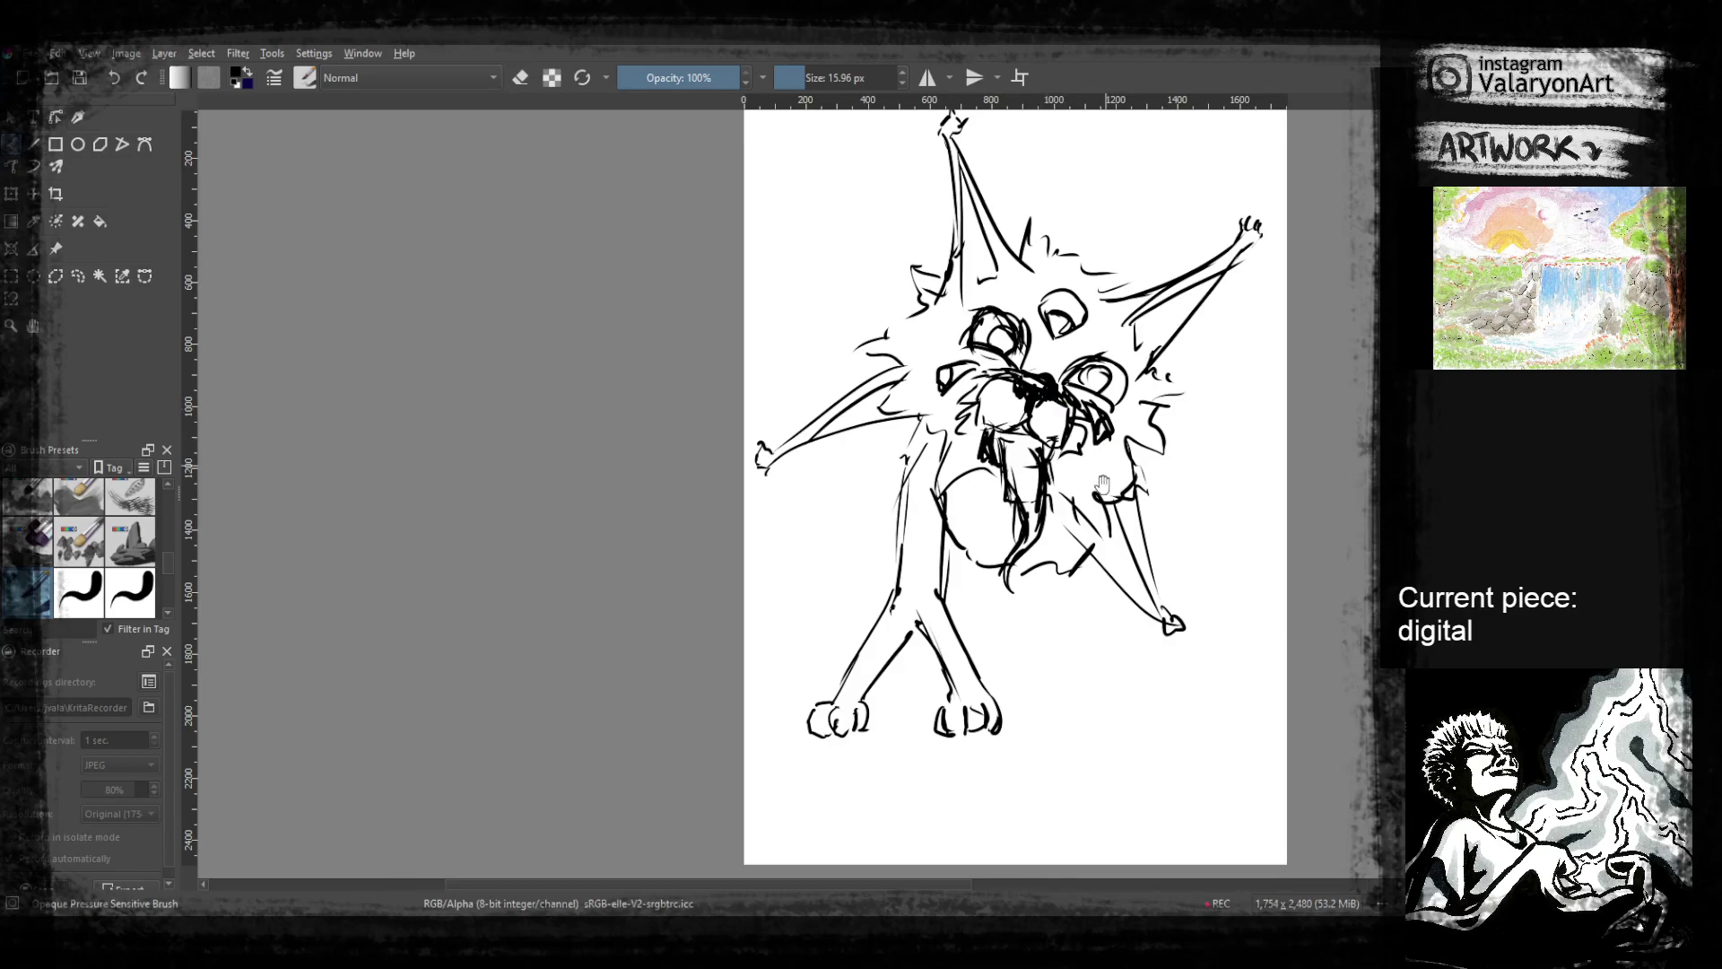
{"action": "left_click_drag", "start_coordinate": [1103, 472], "coordinate": [1051, 409]}
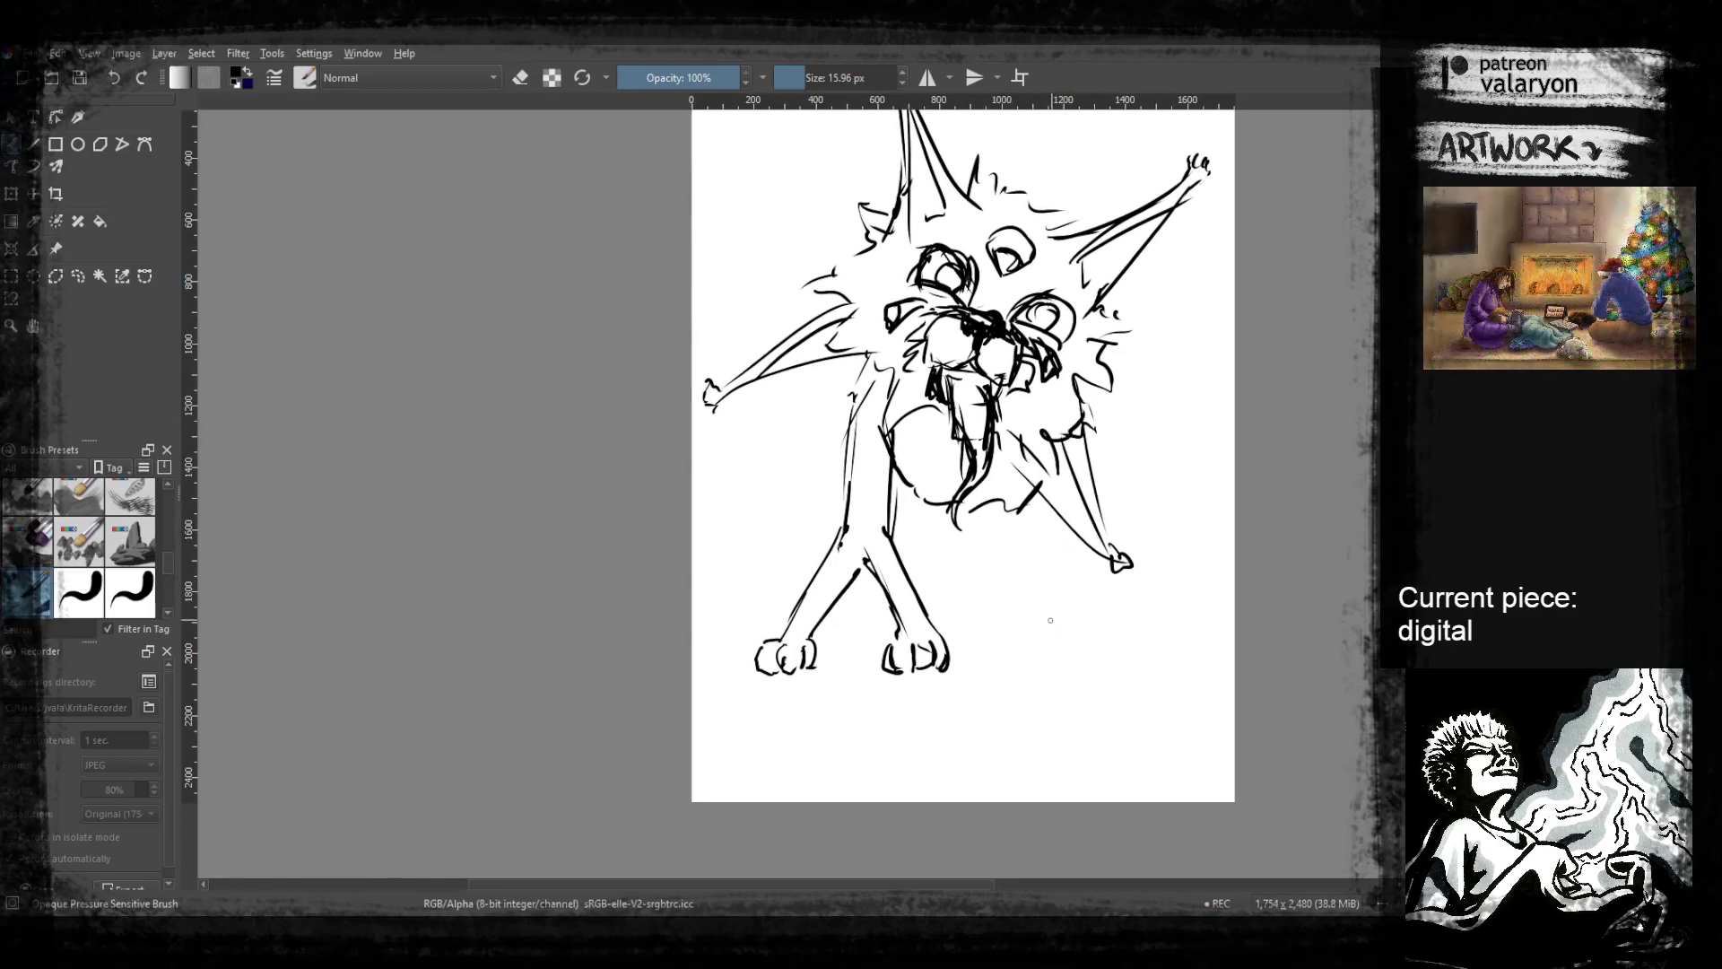
Sketch the creature's two right-hand legs in a narrow inverted V, each ending in a rounded paw with toes
{"action": "mouse_move", "coordinate": [1116, 481]}
{"action": "left_mouse_down"}
{"action": "mouse_move", "coordinate": [1133, 526]}
{"action": "mouse_move", "coordinate": [1104, 584]}
{"action": "left_mouse_up"}
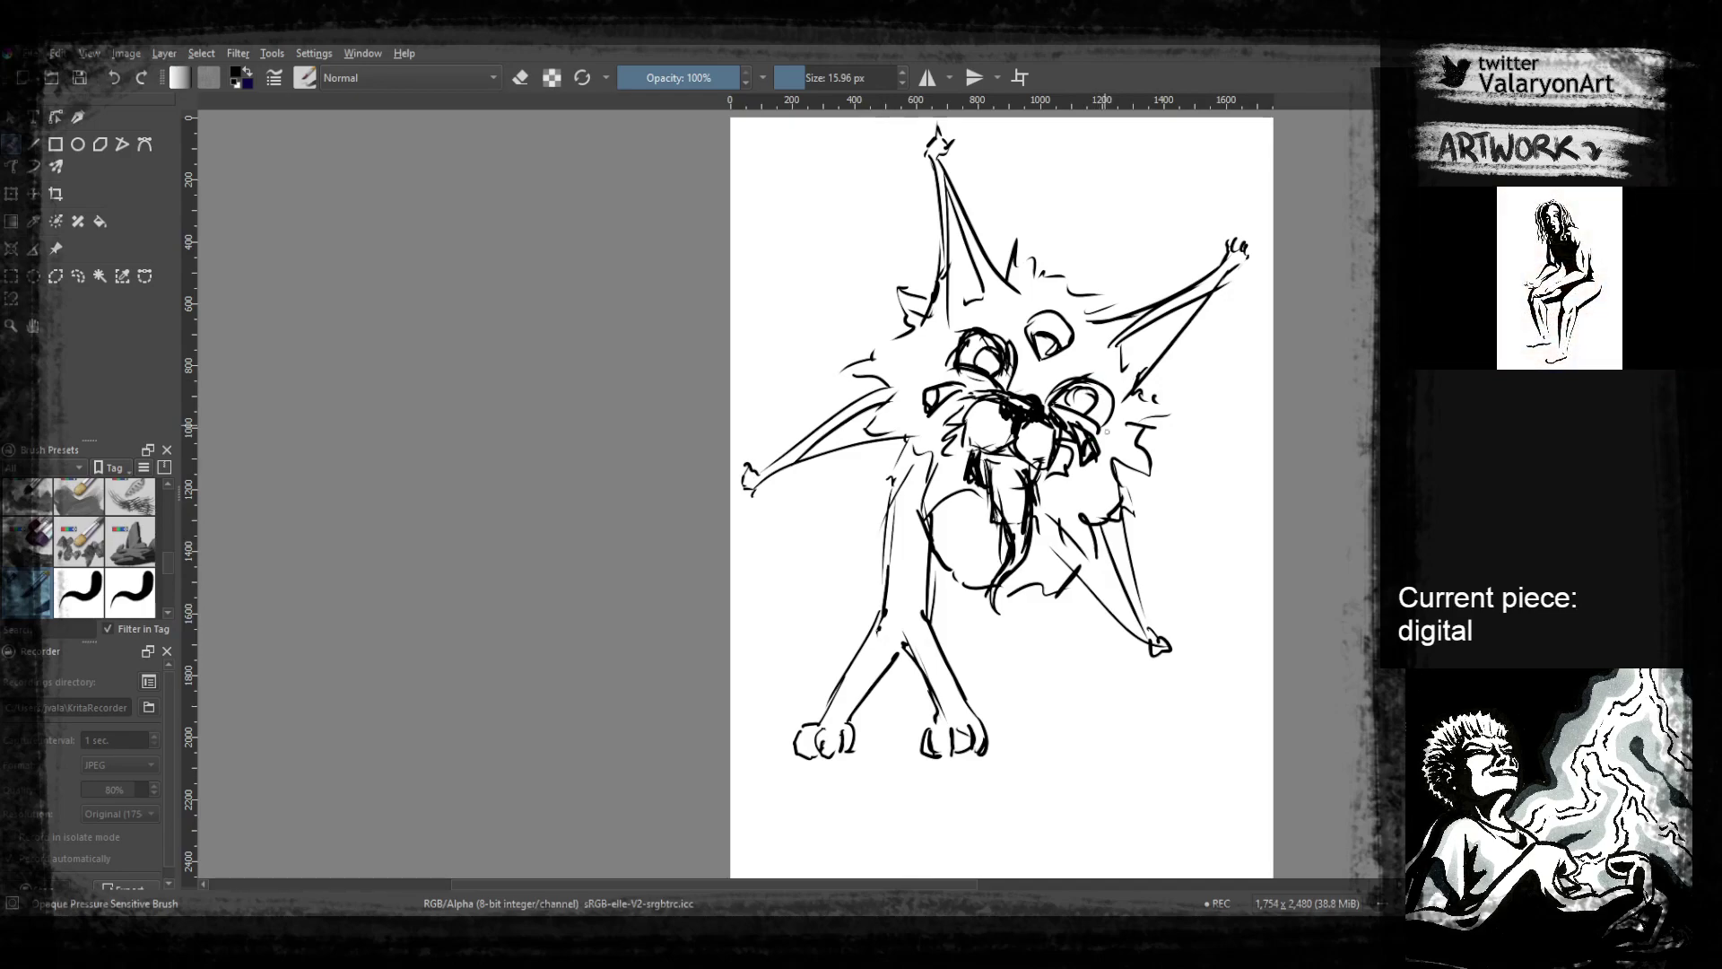
{"action": "left_click_drag", "start_coordinate": [1132, 512], "coordinate": [1151, 461]}
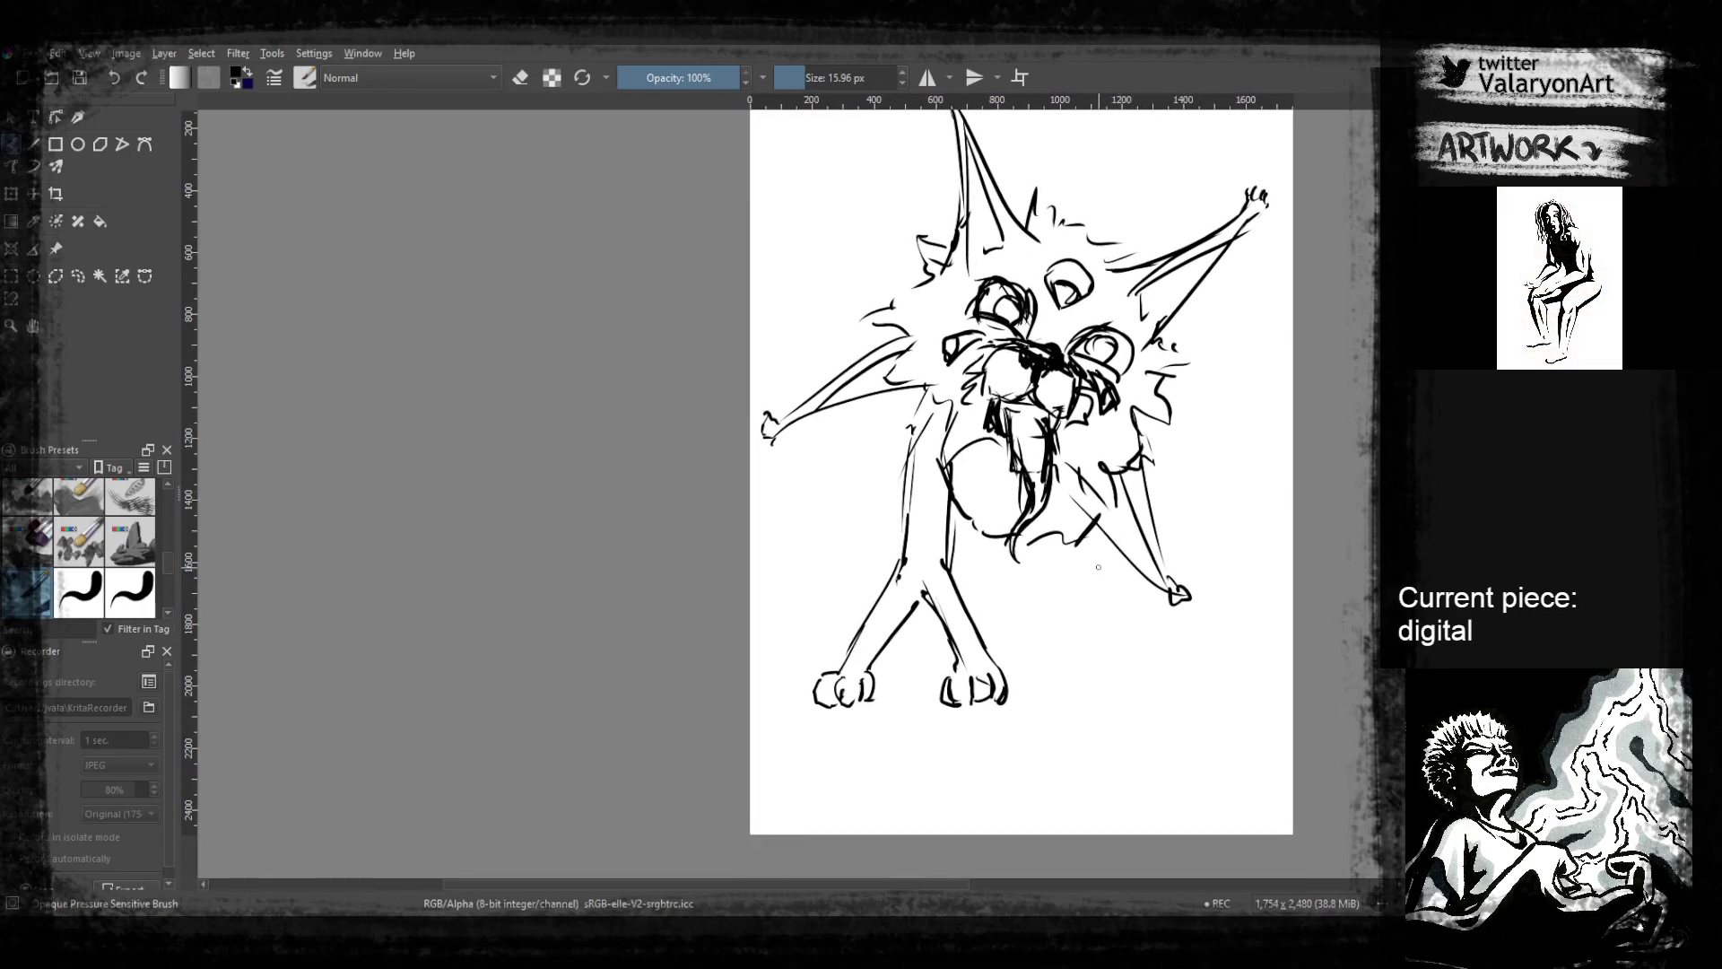
{"action": "mouse_move", "coordinate": [1087, 544]}
{"action": "left_mouse_down"}
{"action": "mouse_move", "coordinate": [1110, 502]}
{"action": "mouse_move", "coordinate": [1074, 592]}
{"action": "mouse_move", "coordinate": [1148, 594]}
{"action": "mouse_move", "coordinate": [1149, 461]}
{"action": "mouse_move", "coordinate": [1172, 465]}
{"action": "mouse_move", "coordinate": [1211, 565]}
{"action": "mouse_move", "coordinate": [1211, 595]}
{"action": "mouse_move", "coordinate": [1188, 599]}
{"action": "left_mouse_up"}
{"action": "scroll", "coordinate": [1105, 577], "scroll_direction": "down", "scroll_amount": 1}
{"action": "mouse_move", "coordinate": [1193, 599]}
{"action": "left_mouse_down"}
{"action": "mouse_move", "coordinate": [1180, 579]}
{"action": "mouse_move", "coordinate": [1157, 596]}
{"action": "mouse_move", "coordinate": [1171, 569]}
{"action": "mouse_move", "coordinate": [1145, 484]}
{"action": "left_mouse_up"}
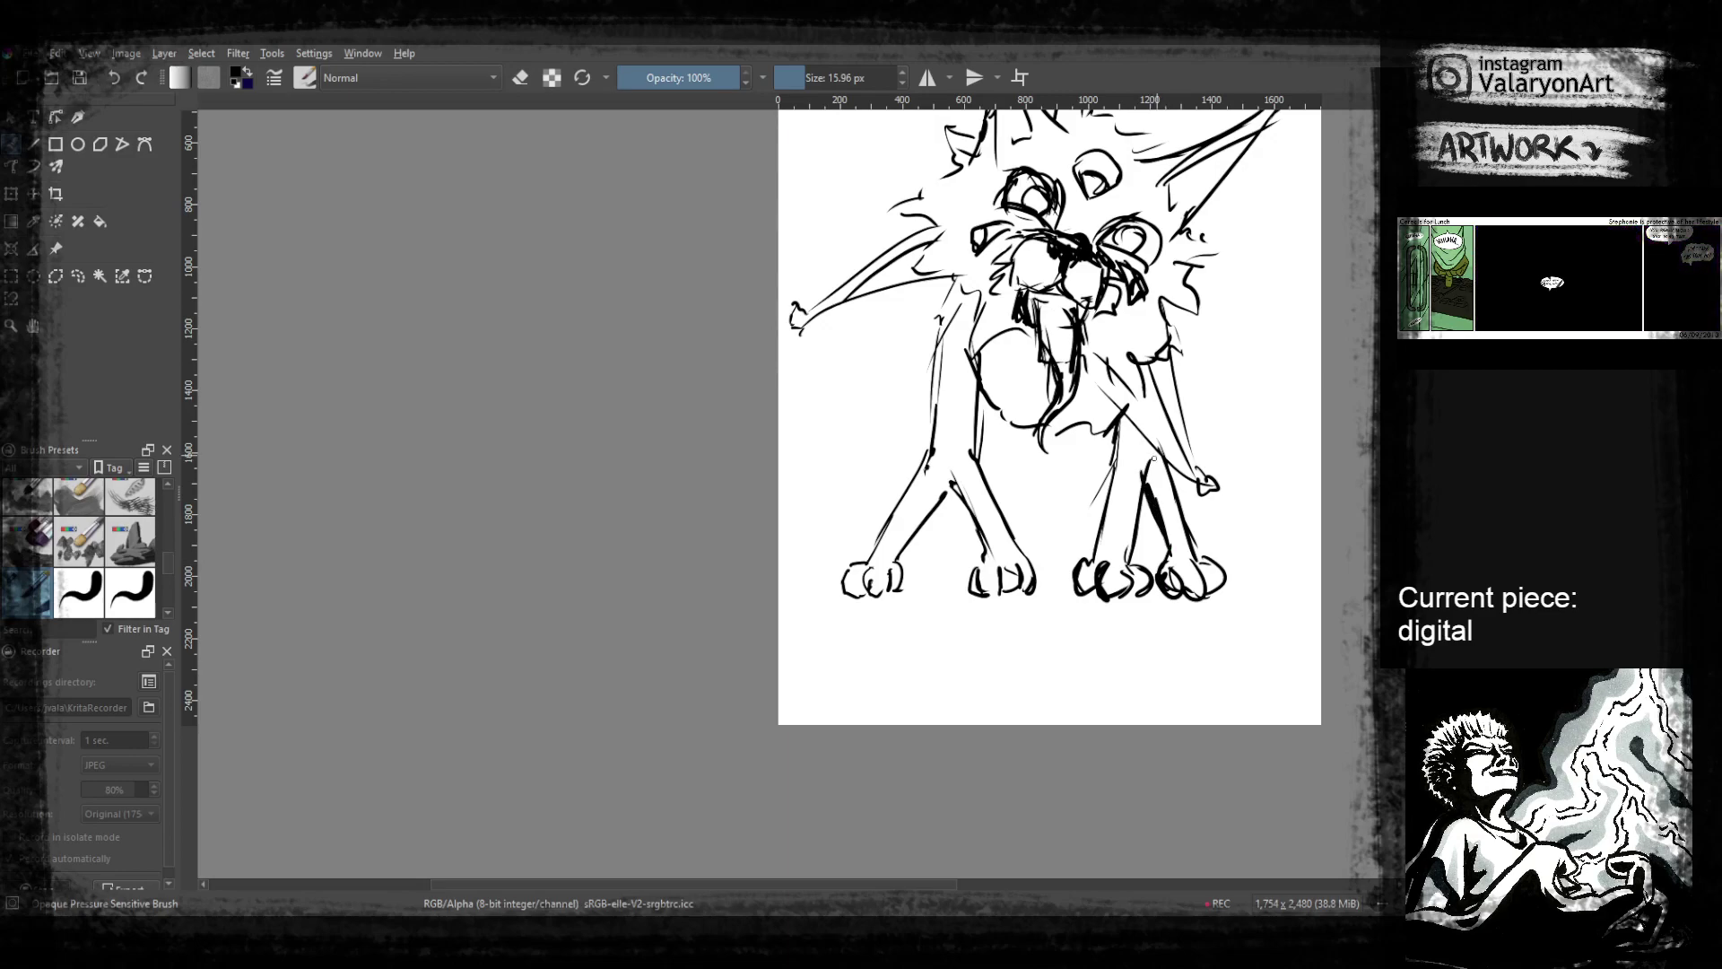
Add short body strokes inside the left and right leg pairs and reinforce the edge of the lower-right spike
{"action": "left_click_drag", "start_coordinate": [1064, 412], "coordinate": [1111, 483]}
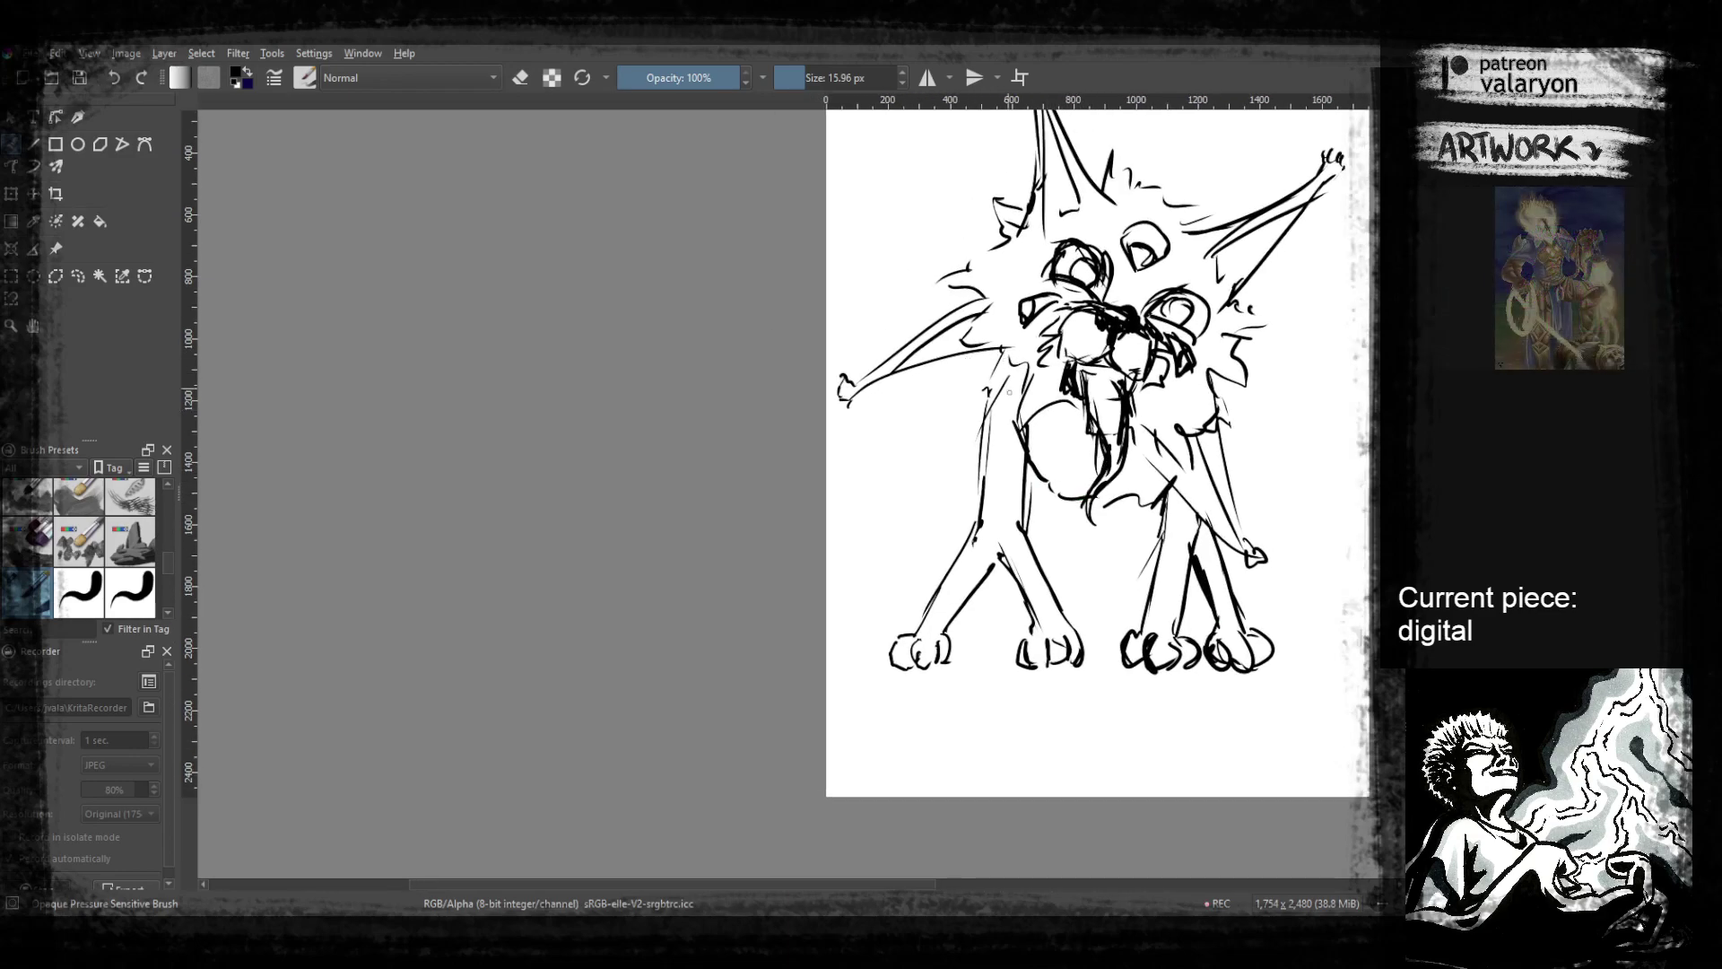
{"action": "mouse_move", "coordinate": [1071, 583]}
{"action": "left_mouse_down"}
{"action": "mouse_move", "coordinate": [1050, 492]}
{"action": "mouse_move", "coordinate": [1057, 534]}
{"action": "left_mouse_up"}
{"action": "left_click_drag", "start_coordinate": [1153, 509], "coordinate": [1130, 583]}
{"action": "left_click_drag", "start_coordinate": [1151, 536], "coordinate": [1132, 581]}
{"action": "left_click_drag", "start_coordinate": [1229, 491], "coordinate": [1263, 553]}
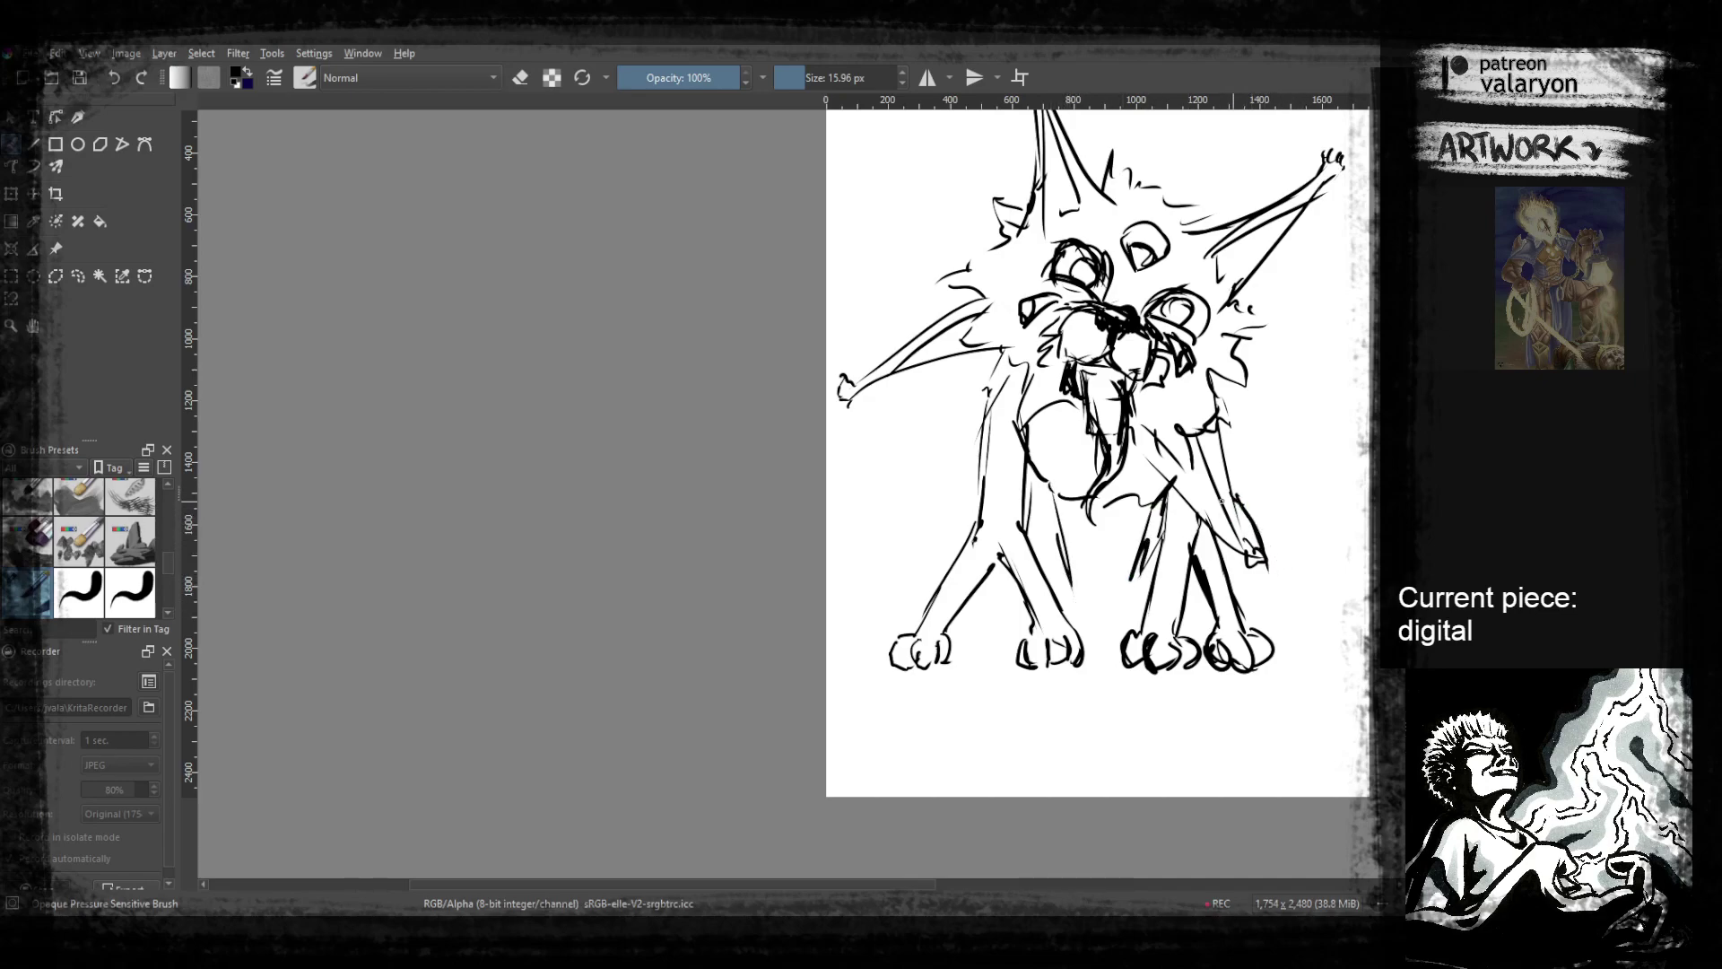
{"action": "left_click_drag", "start_coordinate": [1242, 482], "coordinate": [1254, 558]}
Sketch the hind legs behind the front legs on both sides of the creature
{"action": "mouse_move", "coordinate": [1260, 489]}
{"action": "left_mouse_down"}
{"action": "mouse_move", "coordinate": [1311, 663]}
{"action": "mouse_move", "coordinate": [1286, 663]}
{"action": "left_mouse_up"}
{"action": "mouse_move", "coordinate": [1306, 636]}
{"action": "left_mouse_down"}
{"action": "mouse_move", "coordinate": [1325, 660]}
{"action": "mouse_move", "coordinate": [1316, 644]}
{"action": "mouse_move", "coordinate": [1275, 665]}
{"action": "mouse_move", "coordinate": [1241, 558]}
{"action": "left_mouse_up"}
{"action": "mouse_move", "coordinate": [1209, 600]}
{"action": "left_mouse_down"}
{"action": "mouse_move", "coordinate": [1183, 630]}
{"action": "mouse_move", "coordinate": [1083, 652]}
{"action": "mouse_move", "coordinate": [983, 607]}
{"action": "mouse_move", "coordinate": [933, 551]}
{"action": "left_mouse_up"}
{"action": "mouse_move", "coordinate": [943, 563]}
{"action": "left_mouse_down"}
{"action": "mouse_move", "coordinate": [928, 557]}
{"action": "mouse_move", "coordinate": [885, 627]}
{"action": "left_mouse_up"}
{"action": "left_click_drag", "start_coordinate": [901, 565], "coordinate": [872, 658]}
Scale the whole creature down and reposition it on the page so the hind legs fit
{"action": "key", "text": "ctrl+t"}
{"action": "left_click_drag", "start_coordinate": [966, 250], "coordinate": [942, 364]}
{"action": "left_click_drag", "start_coordinate": [810, 147], "coordinate": [856, 202]}
{"action": "key", "text": "b"}
{"action": "mouse_move", "coordinate": [1182, 735]}
{"action": "left_mouse_down"}
{"action": "mouse_move", "coordinate": [1280, 584]}
{"action": "mouse_move", "coordinate": [1206, 656]}
{"action": "left_mouse_up"}
{"action": "key", "text": "t"}
{"action": "left_click_drag", "start_coordinate": [1222, 481], "coordinate": [1227, 504]}
{"action": "left_click_drag", "start_coordinate": [1227, 504], "coordinate": [1212, 532]}
{"action": "key", "text": "b"}
{"action": "left_click_drag", "start_coordinate": [979, 695], "coordinate": [1063, 612]}
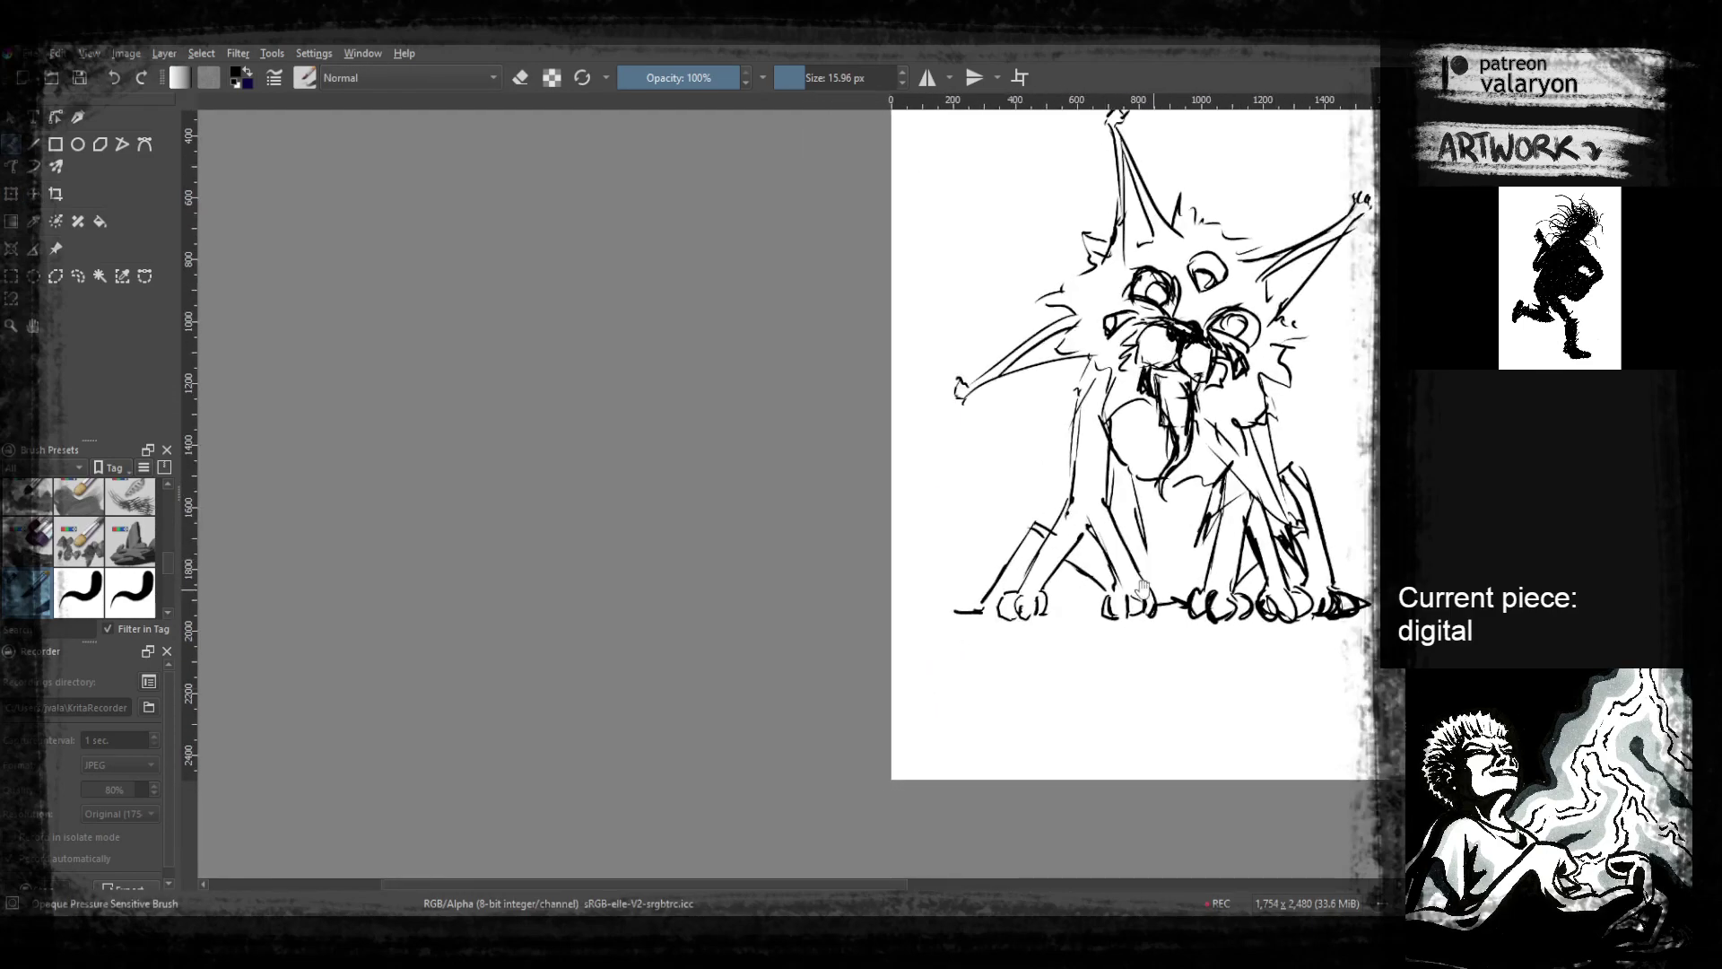
Draw the belly lines between the front legs, round out the left thigh with a shaded foot and strengthen the right hind leg
{"action": "mouse_move", "coordinate": [1139, 474]}
{"action": "left_mouse_down"}
{"action": "mouse_move", "coordinate": [1130, 520]}
{"action": "mouse_move", "coordinate": [1162, 554]}
{"action": "left_mouse_up"}
{"action": "left_click_drag", "start_coordinate": [1225, 482], "coordinate": [1208, 535]}
{"action": "mouse_move", "coordinate": [1029, 483]}
{"action": "left_mouse_down"}
{"action": "mouse_move", "coordinate": [963, 588]}
{"action": "mouse_move", "coordinate": [924, 612]}
{"action": "mouse_move", "coordinate": [971, 614]}
{"action": "mouse_move", "coordinate": [975, 582]}
{"action": "left_mouse_up"}
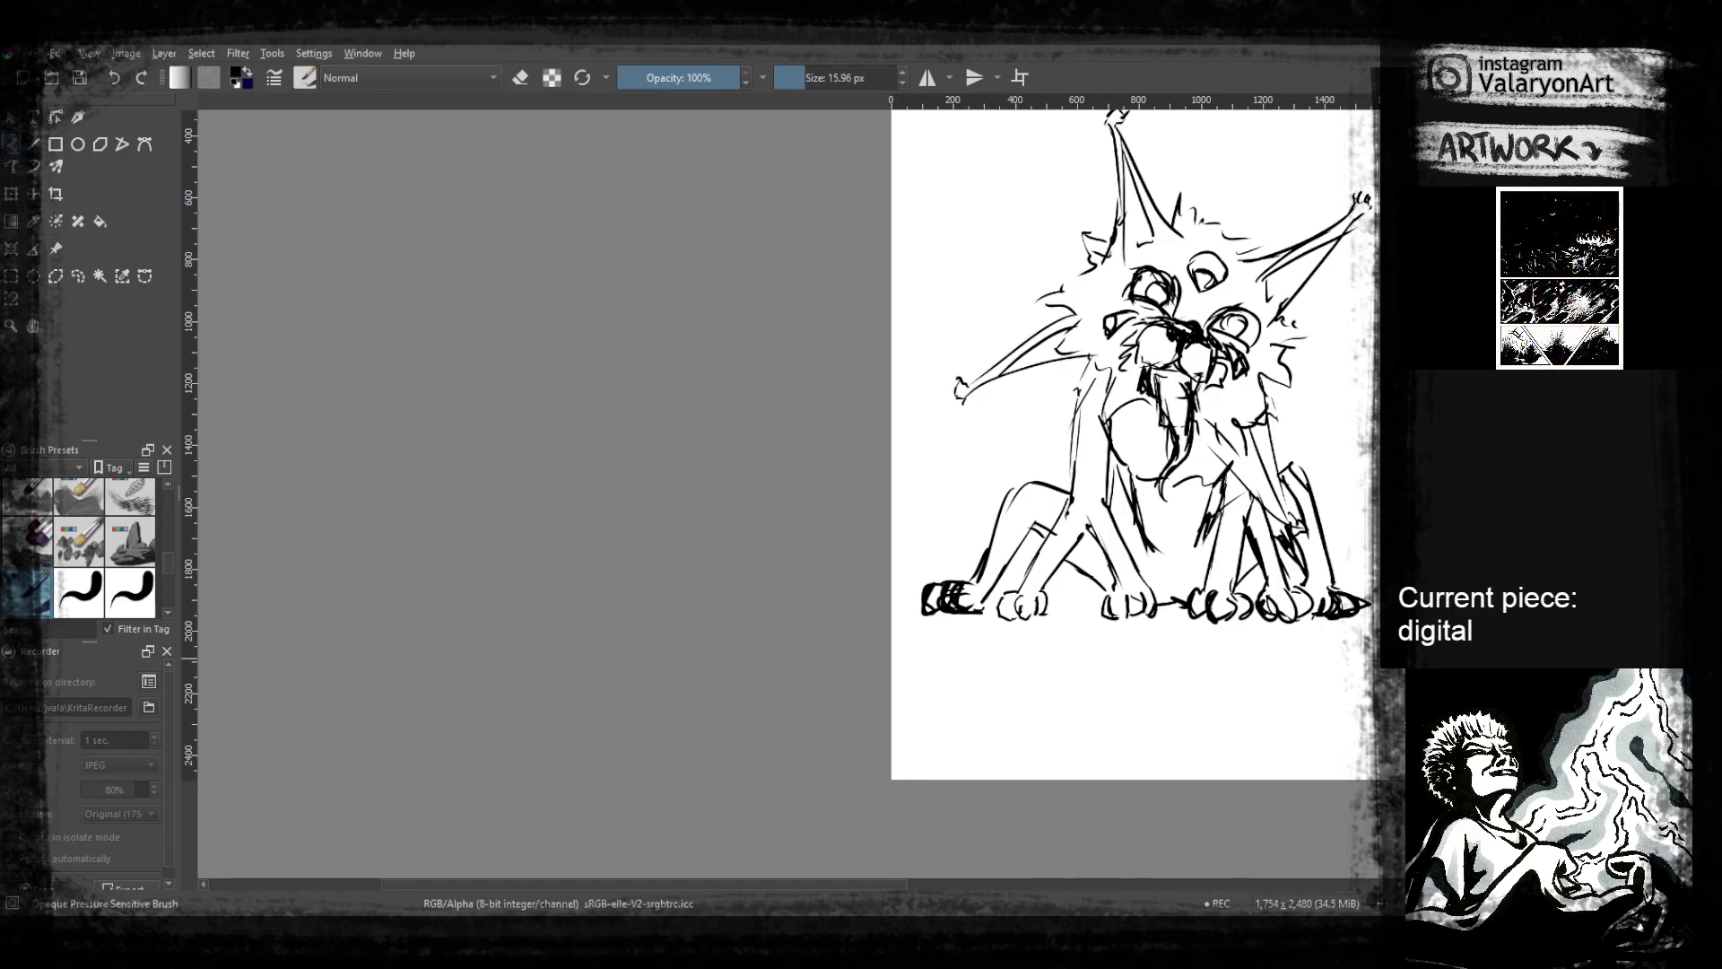
{"action": "left_click_drag", "start_coordinate": [1323, 382], "coordinate": [1136, 543]}
{"action": "left_click_drag", "start_coordinate": [1141, 647], "coordinate": [1184, 763]}
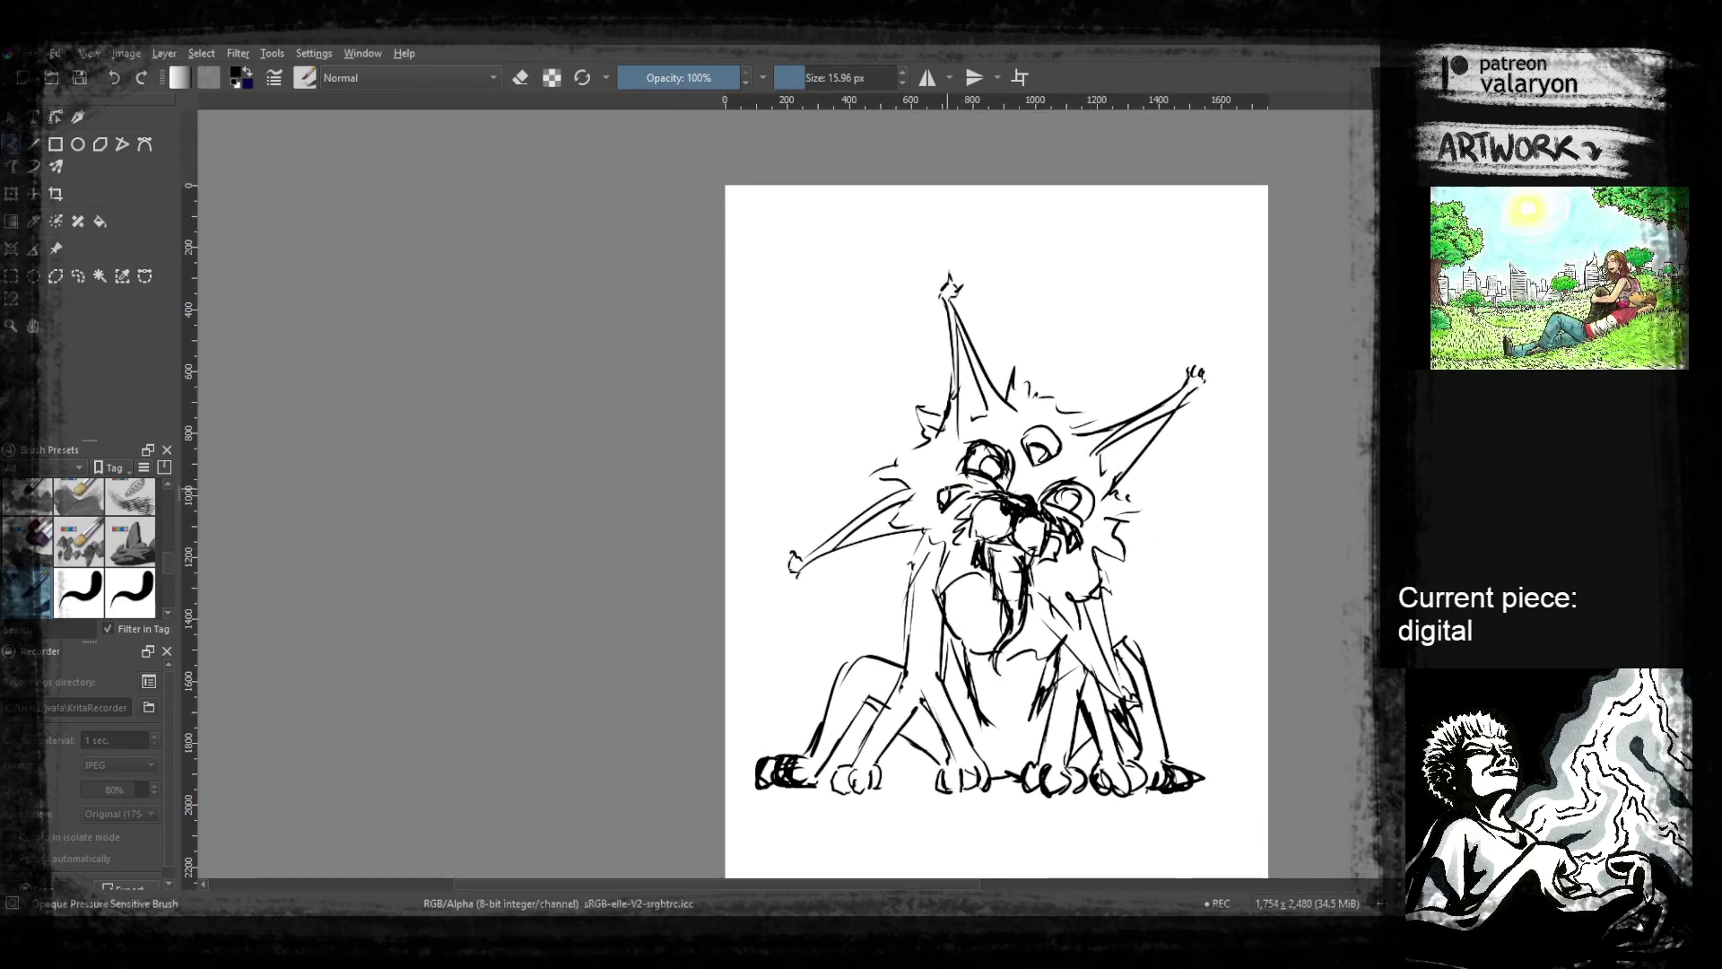
Add spiky fur tufts on top of the head, beside the right ear and on both cheeks
{"action": "mouse_move", "coordinate": [977, 481]}
{"action": "left_mouse_down"}
{"action": "mouse_move", "coordinate": [989, 508]}
{"action": "mouse_move", "coordinate": [1015, 489]}
{"action": "left_mouse_up"}
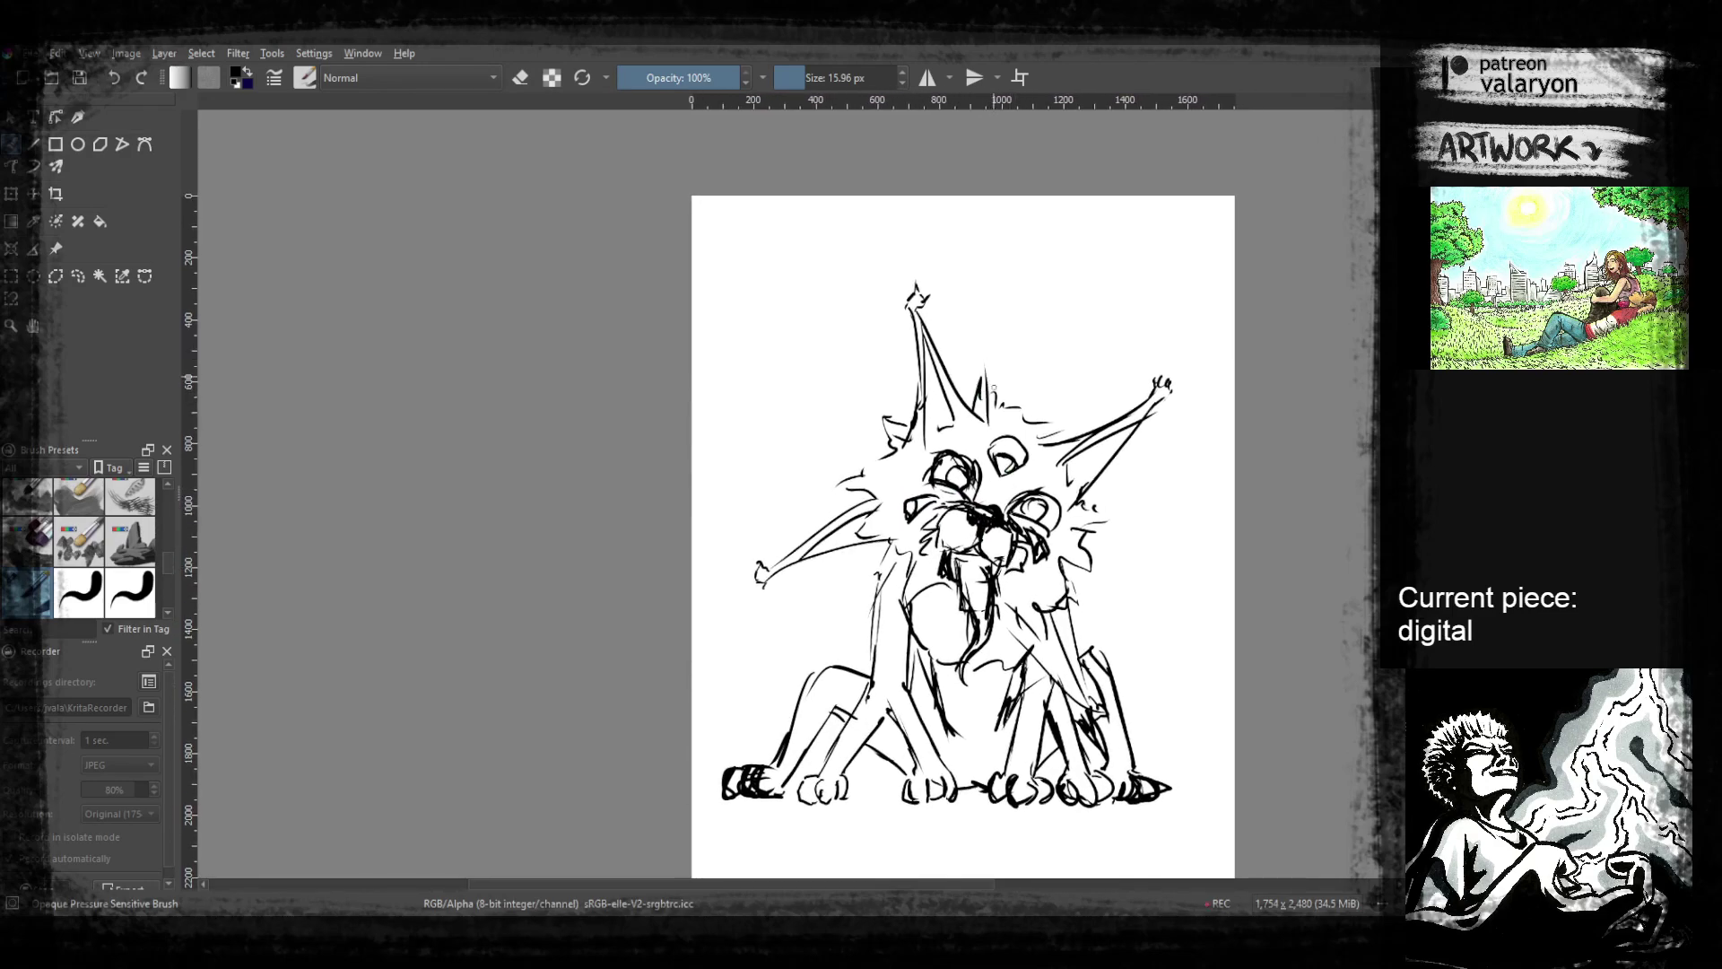
{"action": "mouse_move", "coordinate": [1063, 413]}
{"action": "left_mouse_down"}
{"action": "mouse_move", "coordinate": [1037, 445]}
{"action": "mouse_move", "coordinate": [1056, 422]}
{"action": "left_mouse_up"}
{"action": "left_click_drag", "start_coordinate": [1075, 421], "coordinate": [1053, 443]}
{"action": "mouse_move", "coordinate": [1076, 509]}
{"action": "left_mouse_down"}
{"action": "mouse_move", "coordinate": [1116, 529]}
{"action": "mouse_move", "coordinate": [1123, 558]}
{"action": "left_mouse_up"}
{"action": "left_click_drag", "start_coordinate": [933, 439], "coordinate": [854, 444]}
{"action": "left_click_drag", "start_coordinate": [910, 459], "coordinate": [863, 465]}
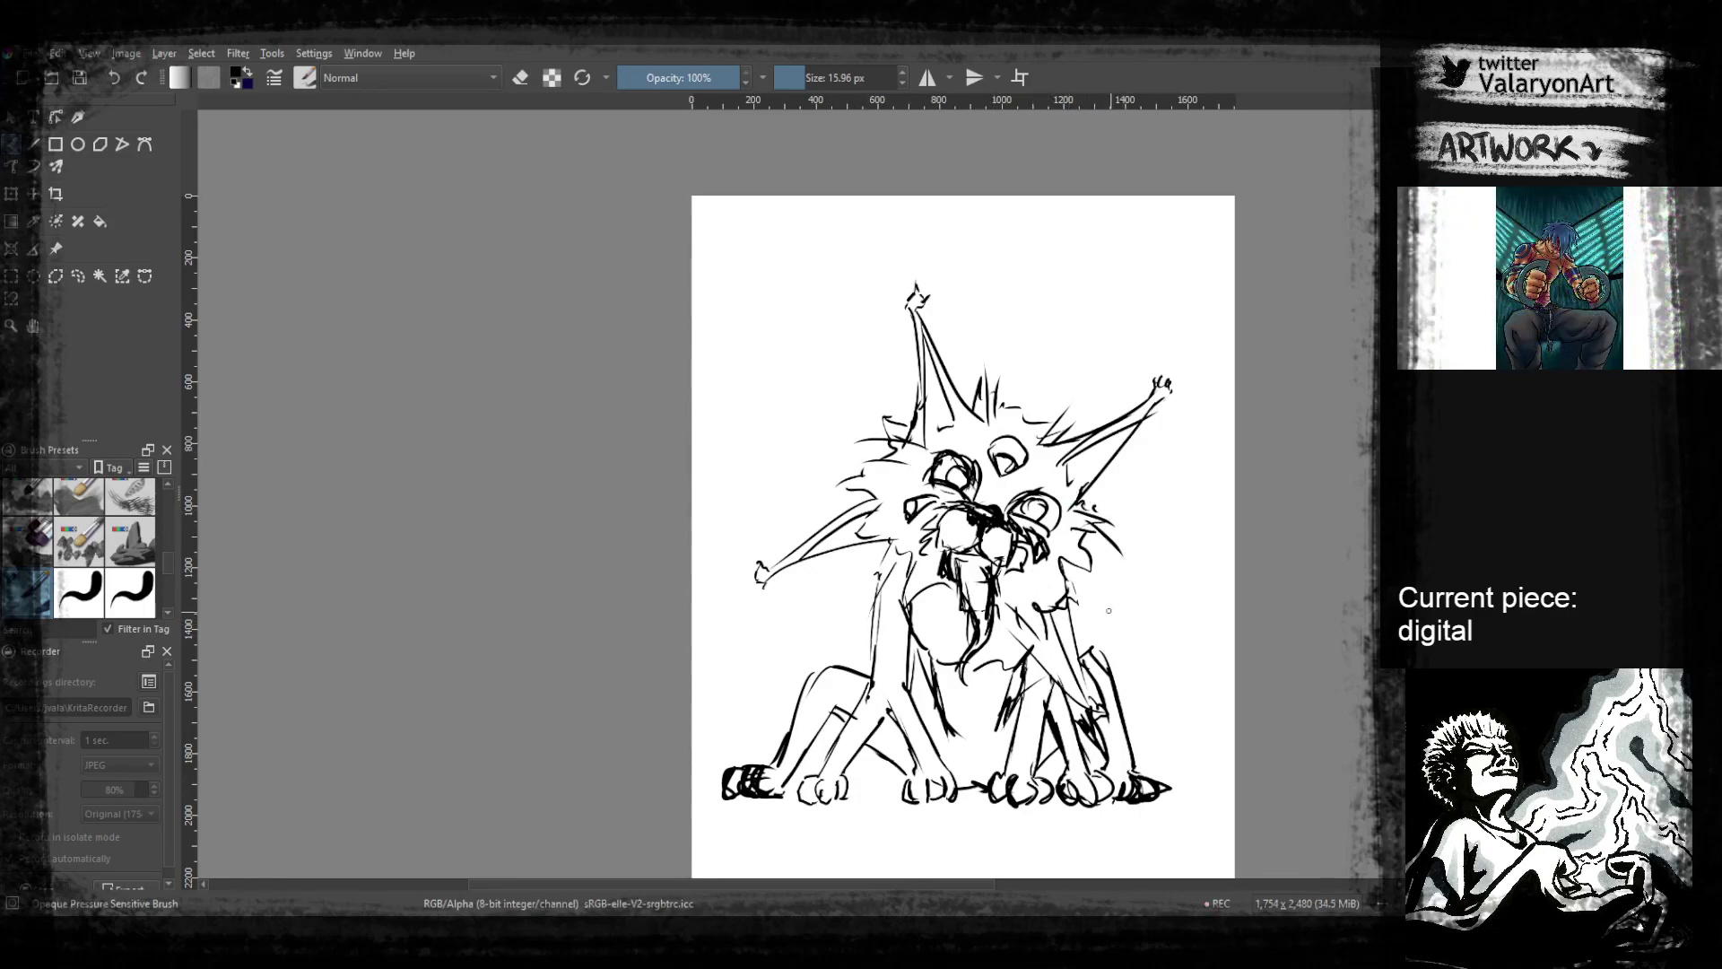
Draw zigzag fur on the chest below the right cheek and extra fur strokes under the left cheek
{"action": "left_click_drag", "start_coordinate": [1045, 621], "coordinate": [1017, 646]}
{"action": "left_click_drag", "start_coordinate": [868, 519], "coordinate": [853, 542]}
{"action": "left_click_drag", "start_coordinate": [908, 529], "coordinate": [859, 550]}
{"action": "left_click_drag", "start_coordinate": [1112, 790], "coordinate": [1175, 681]}
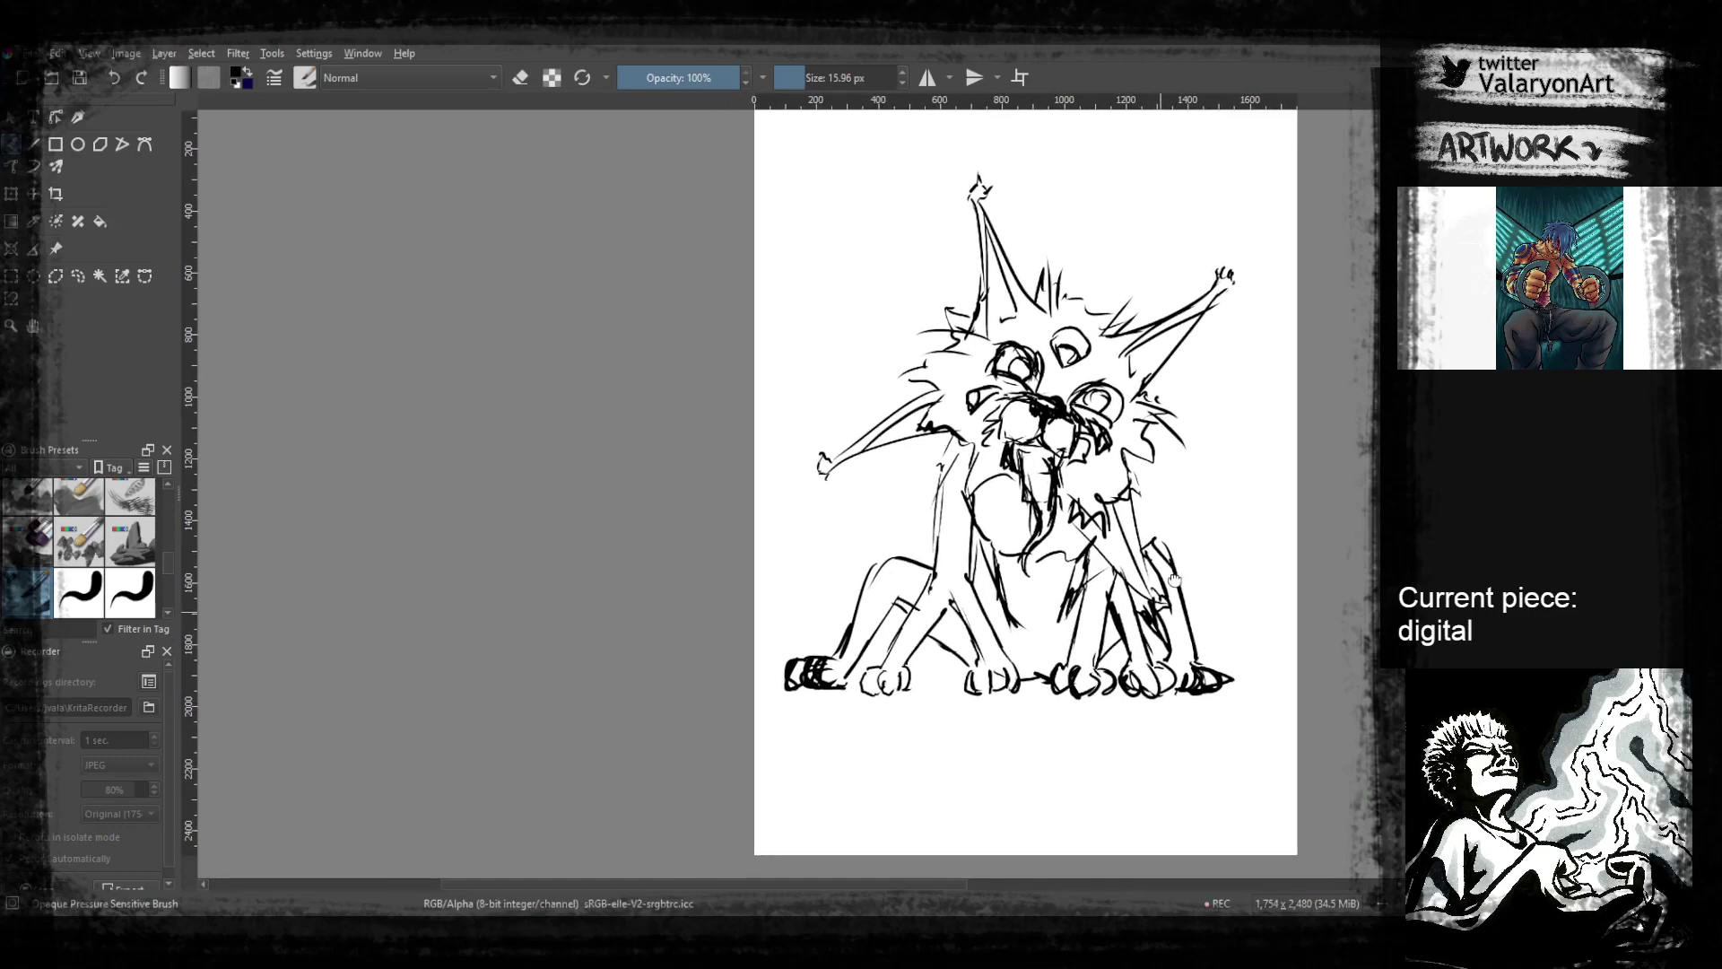
{"action": "left_click_drag", "start_coordinate": [1103, 433], "coordinate": [1112, 489]}
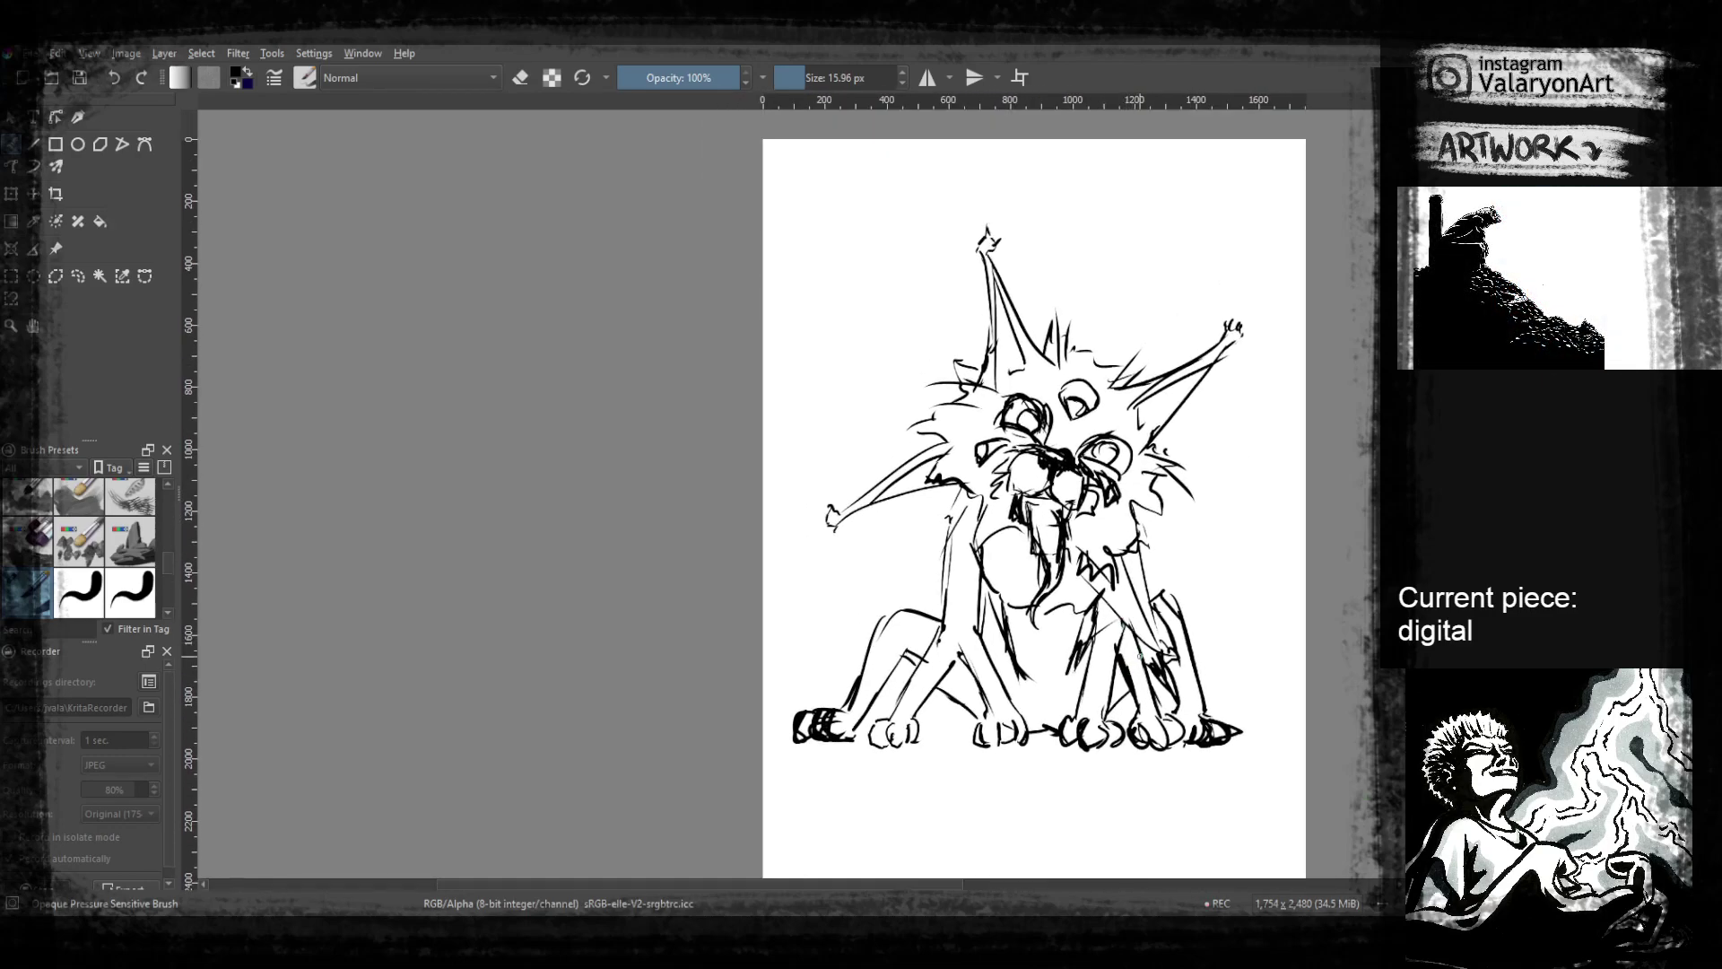
{"action": "left_click_drag", "start_coordinate": [1054, 402], "coordinate": [1076, 455]}
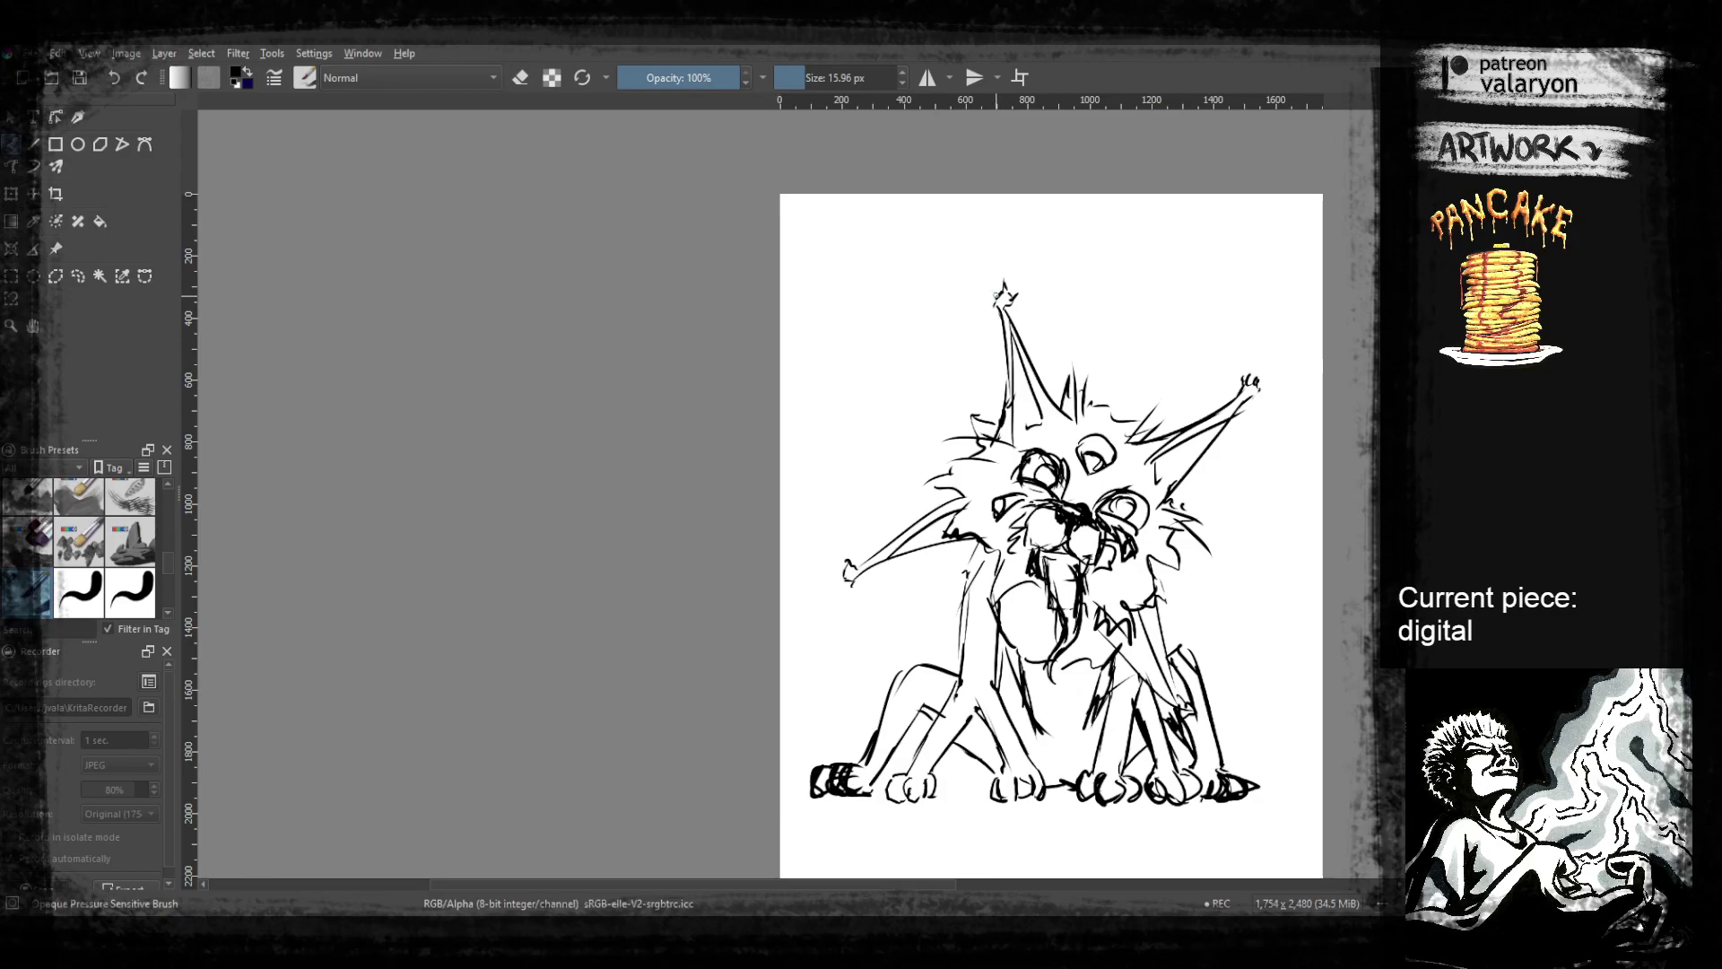
Add a thin, ball-tipped strand to each upper ear tip, redrawing the left one curved inward and erasing its first version
{"action": "left_click_drag", "start_coordinate": [998, 297], "coordinate": [971, 221]}
{"action": "left_click_drag", "start_coordinate": [1255, 384], "coordinate": [1297, 317]}
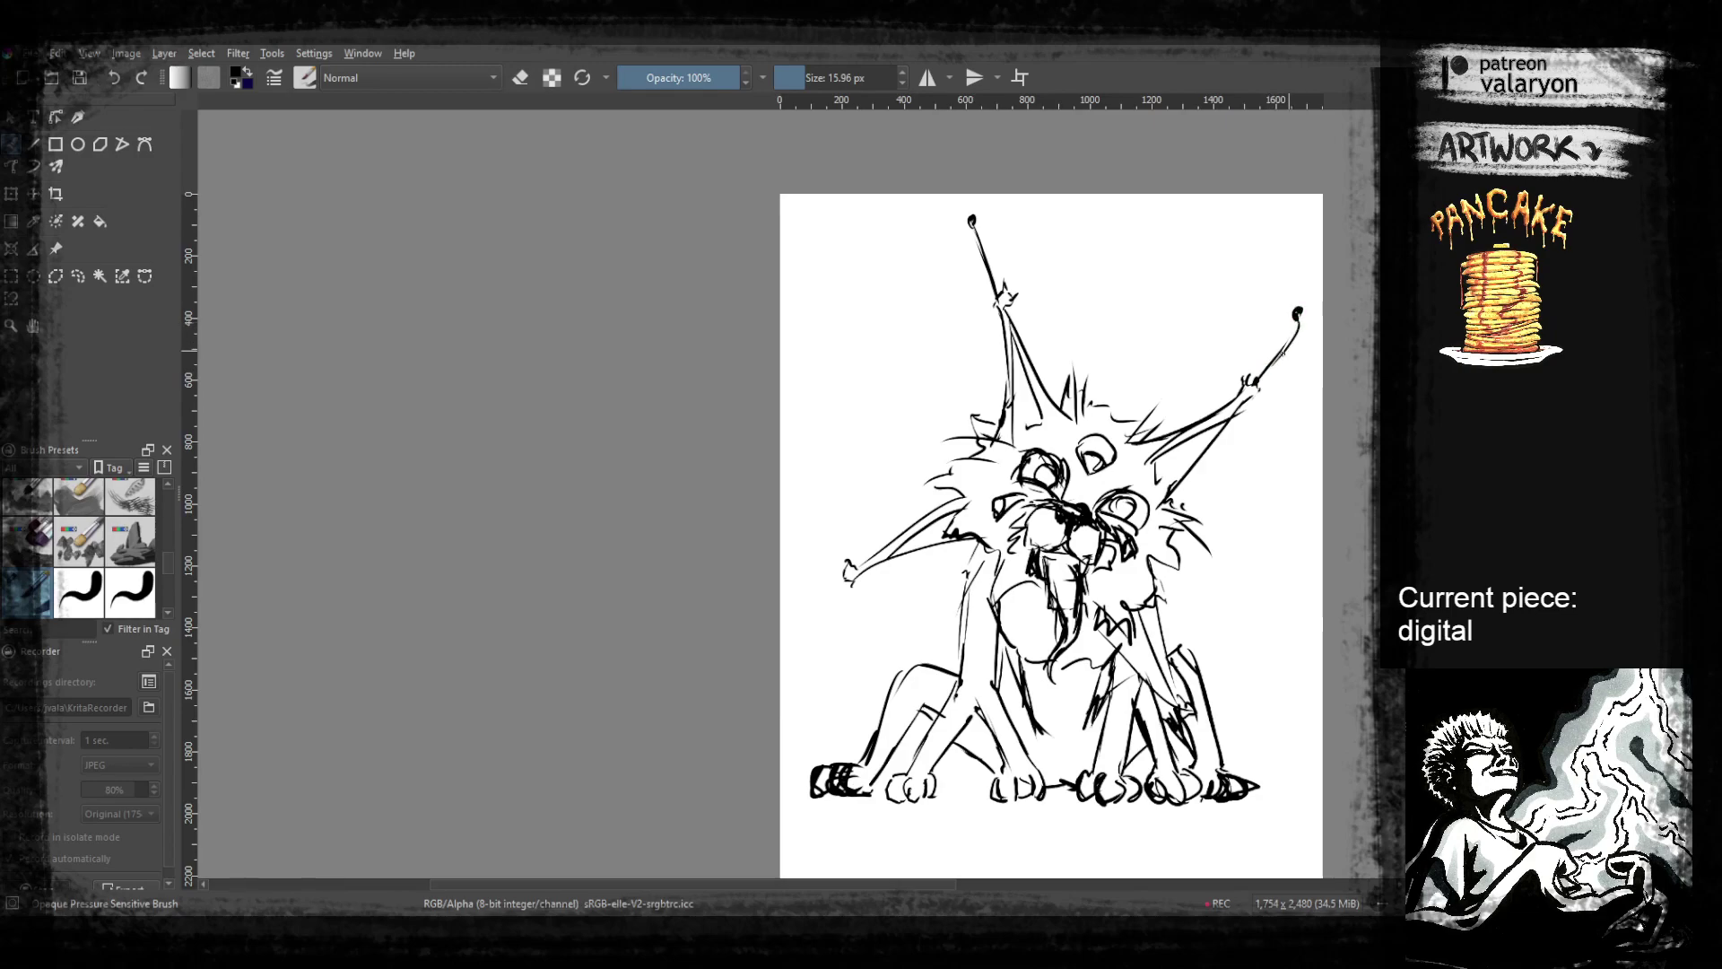
{"action": "left_click_drag", "start_coordinate": [1002, 294], "coordinate": [1032, 221]}
{"action": "key", "text": "e"}
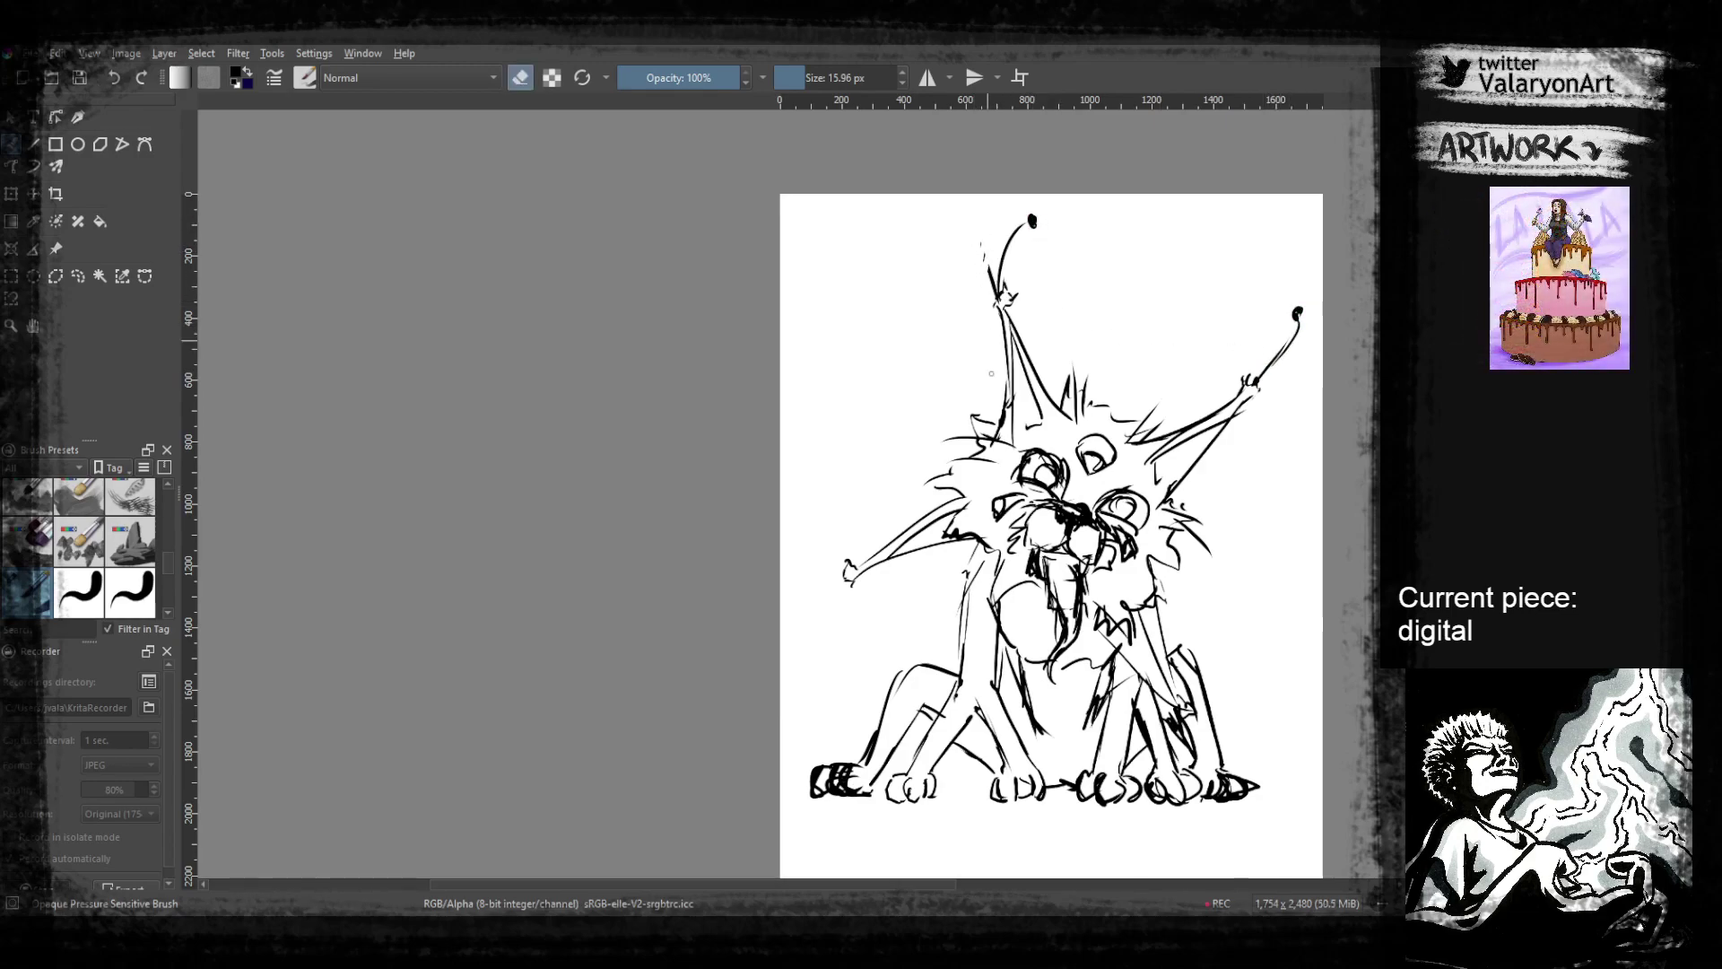
{"action": "scroll", "coordinate": [1238, 428], "scroll_direction": "down", "scroll_amount": 2}
{"action": "key", "text": "e"}
Fade the sketch to grey as an inking guide and set the brush size to 20.30 px
{"action": "left_click_drag", "start_coordinate": [1226, 448], "coordinate": [1246, 415]}
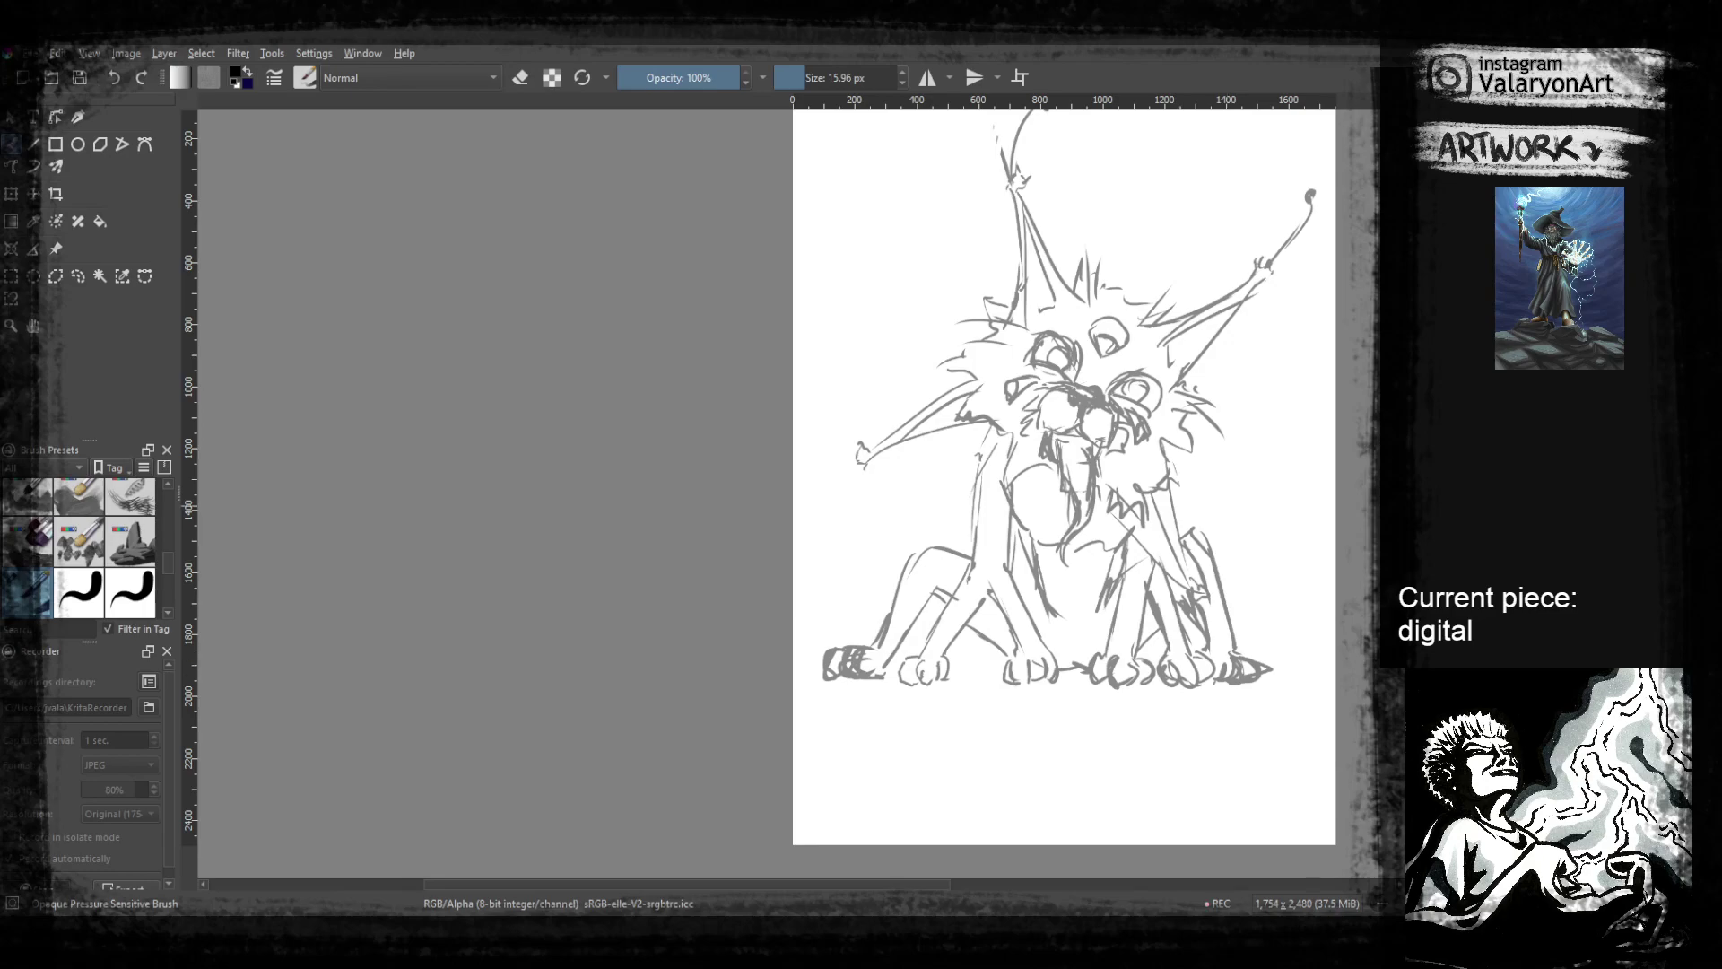
{"action": "left_click_drag", "start_coordinate": [1167, 450], "coordinate": [1051, 504]}
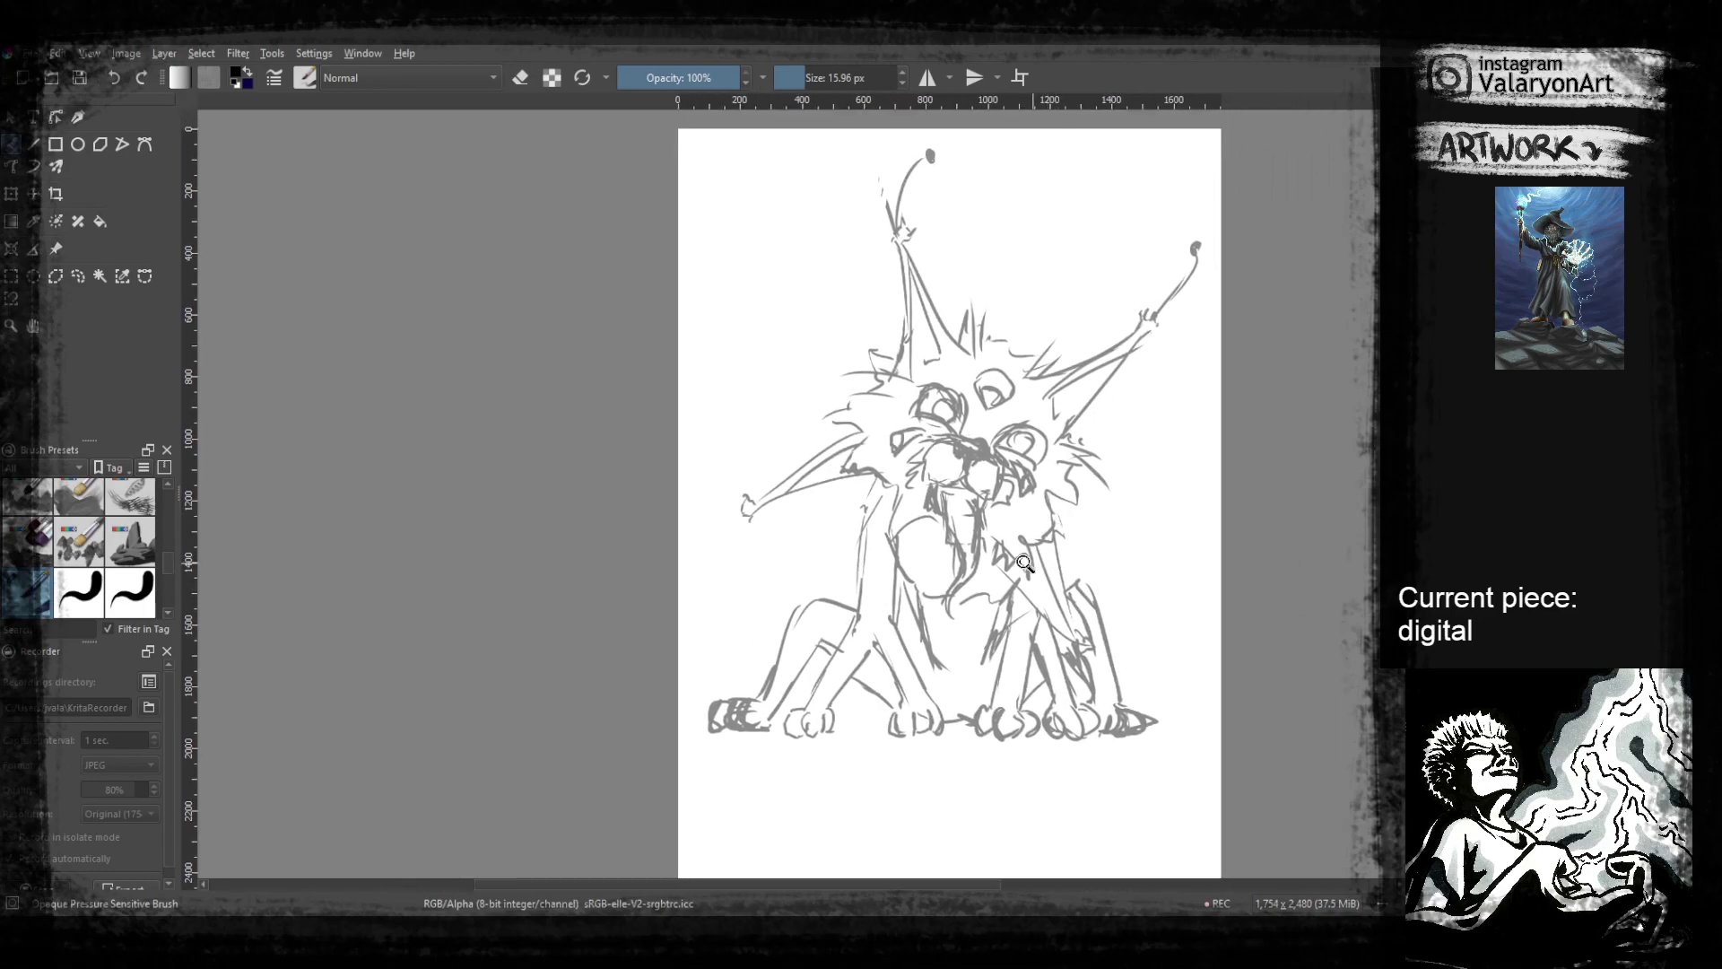
{"action": "scroll", "coordinate": [1033, 570], "scroll_direction": "up", "scroll_amount": 1}
{"action": "left_click_drag", "start_coordinate": [1039, 577], "coordinate": [1044, 509]}
{"action": "left_click", "coordinate": [817, 78]}
{"action": "mouse_move", "coordinate": [864, 588]}
{"action": "left_mouse_down"}
{"action": "mouse_move", "coordinate": [886, 519]}
{"action": "mouse_move", "coordinate": [858, 523]}
{"action": "left_mouse_up"}
{"action": "left_click_drag", "start_coordinate": [901, 596], "coordinate": [980, 571]}
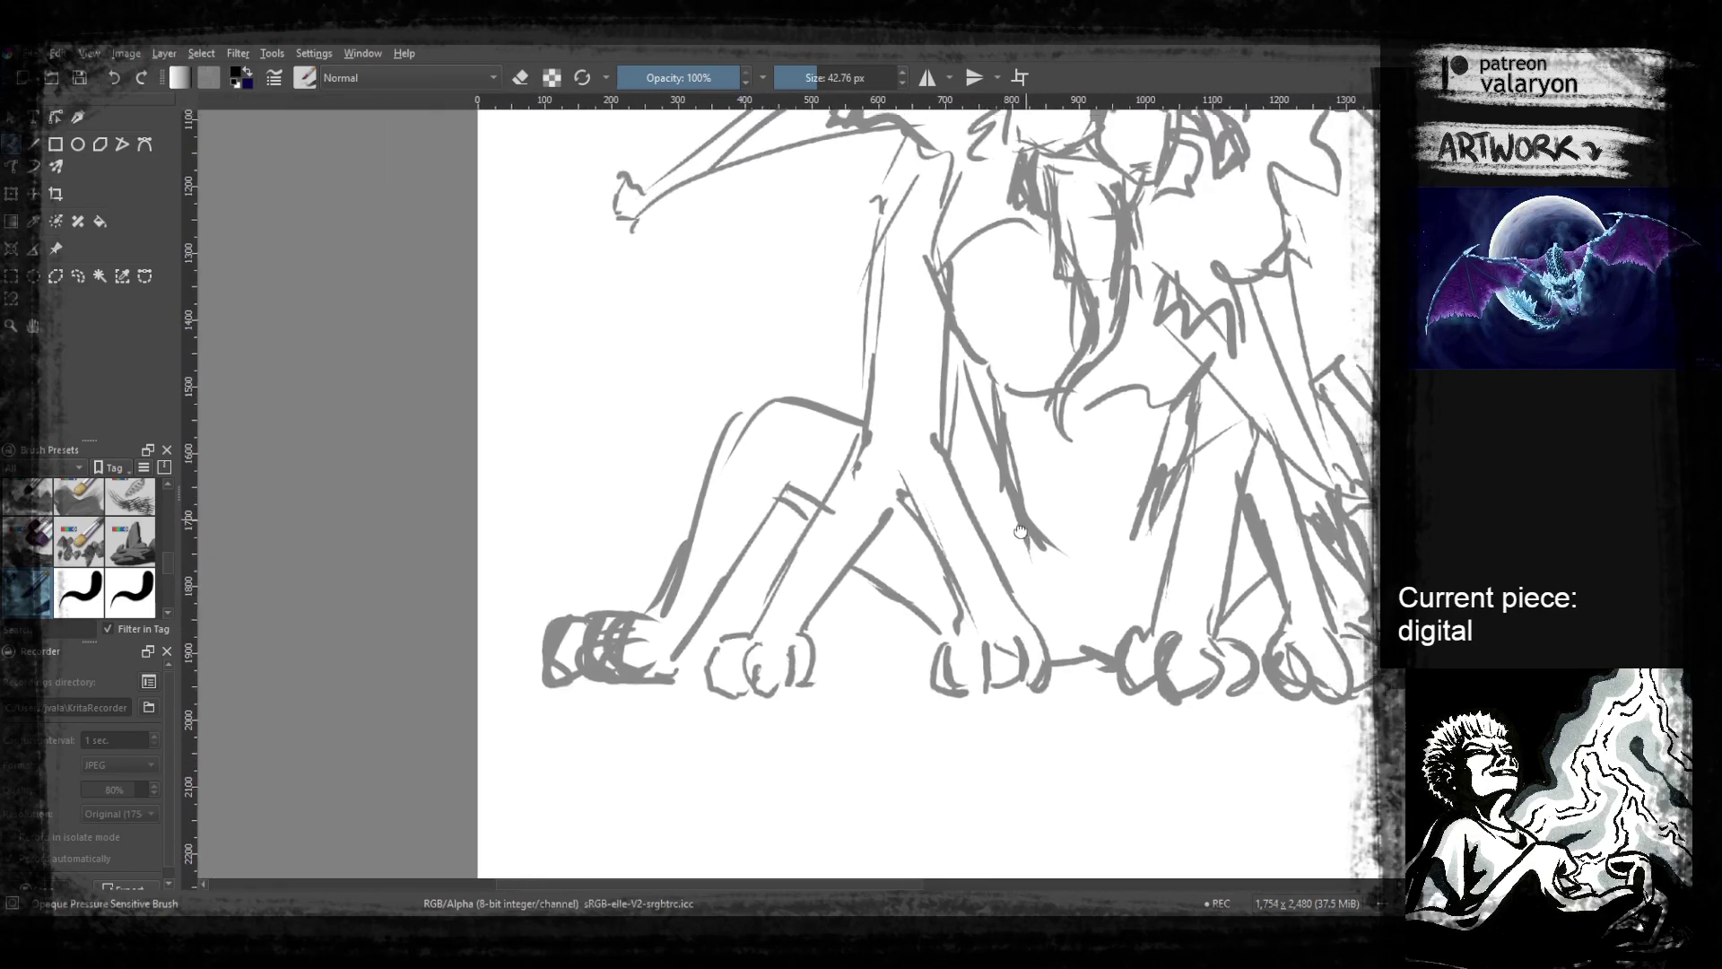
{"action": "left_click_drag", "start_coordinate": [960, 400], "coordinate": [888, 468]}
{"action": "key", "text": "bracketleft"}
{"action": "key", "text": "bracketleft"}
{"action": "left_click_drag", "start_coordinate": [889, 560], "coordinate": [878, 484]}
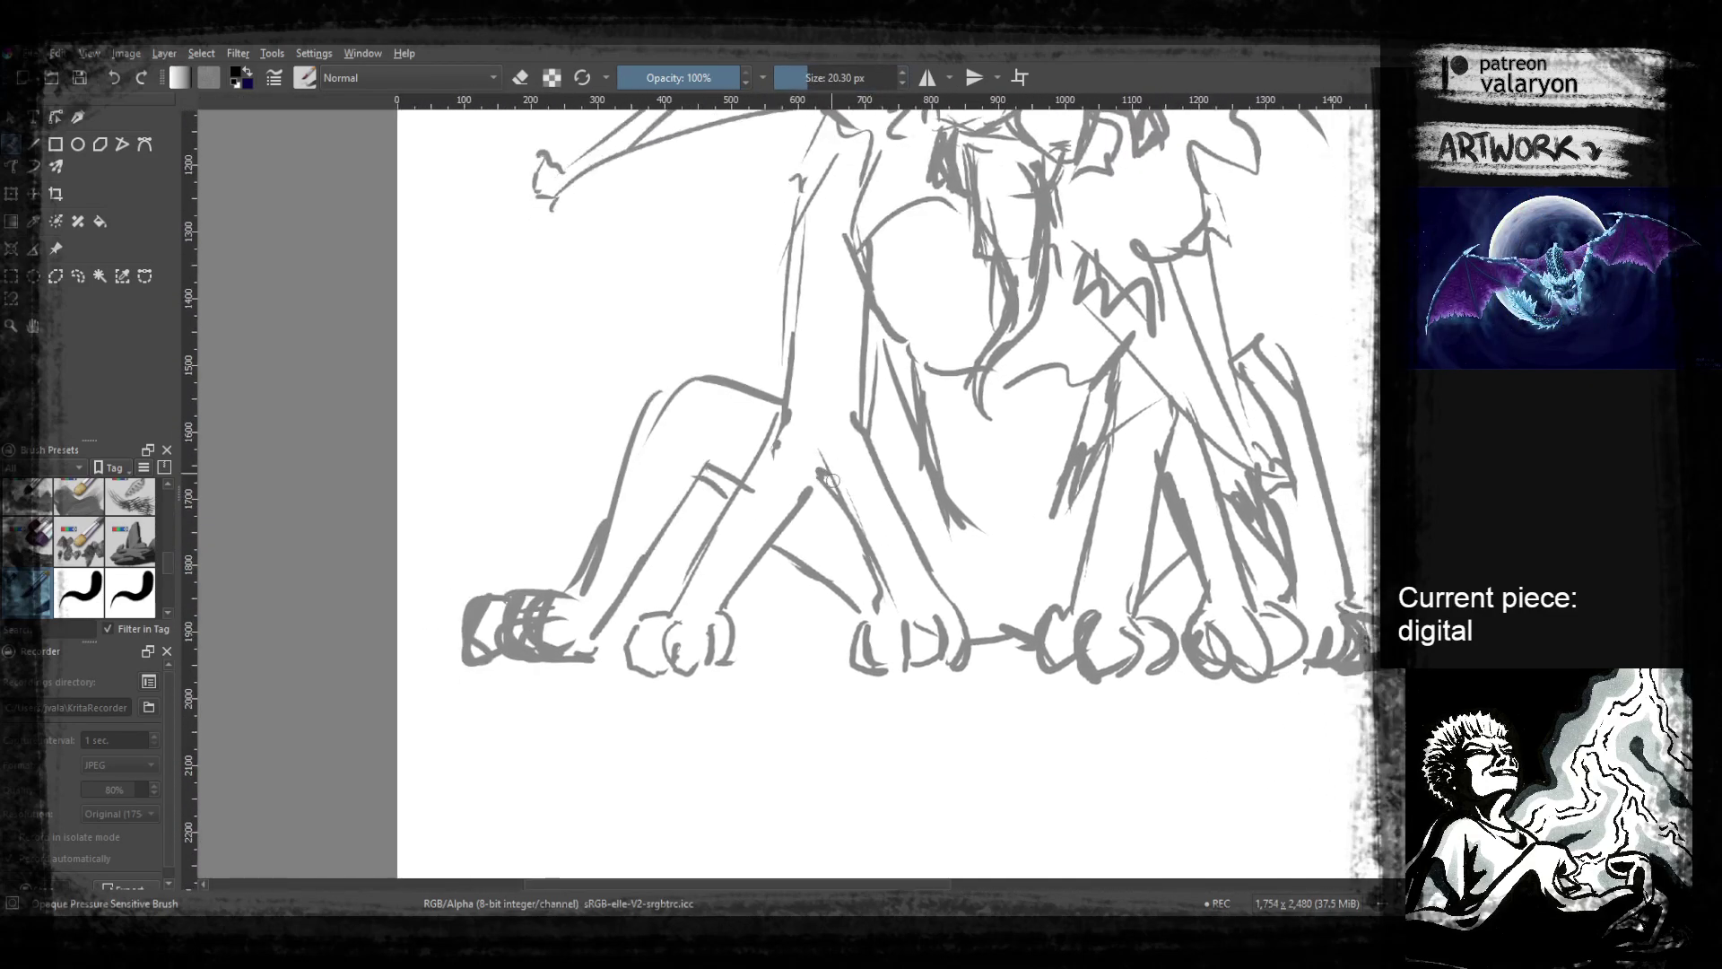
Start inking the left foreleg's fork in black, following the inner edges down to the paws
{"action": "left_click_drag", "start_coordinate": [795, 437], "coordinate": [860, 548]}
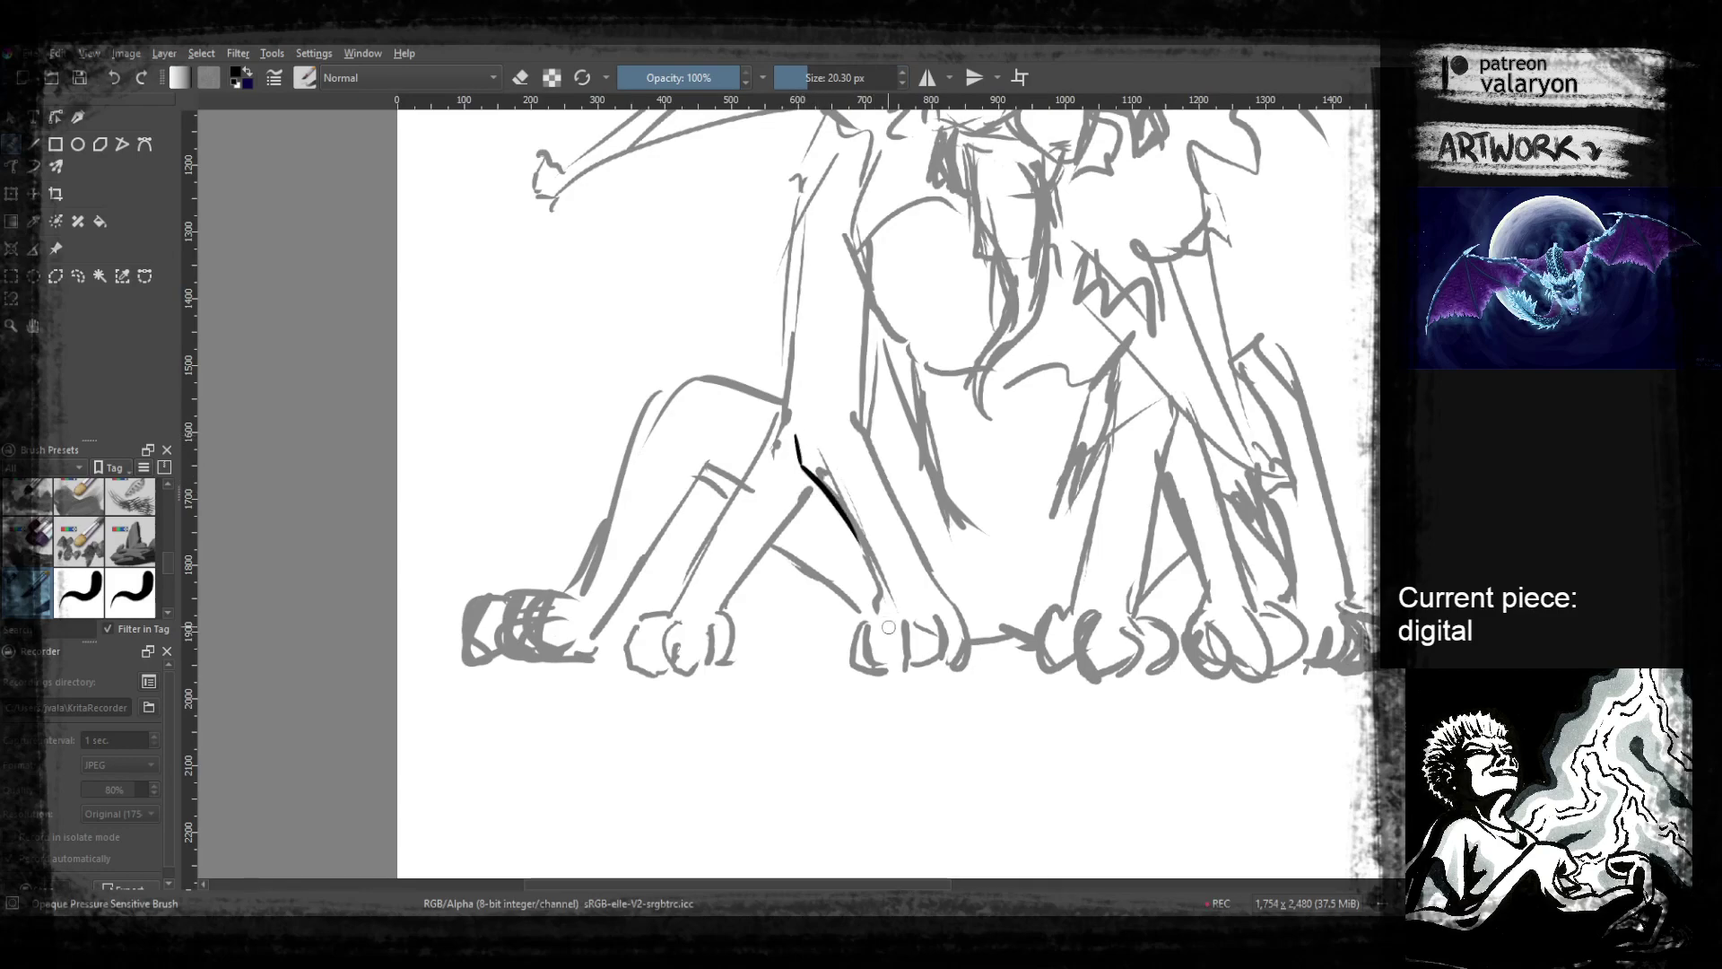
{"action": "left_click_drag", "start_coordinate": [886, 624], "coordinate": [866, 589]}
{"action": "mouse_move", "coordinate": [826, 485]}
{"action": "left_mouse_down"}
{"action": "mouse_move", "coordinate": [858, 563]}
{"action": "mouse_move", "coordinate": [819, 574]}
{"action": "mouse_move", "coordinate": [805, 628]}
{"action": "mouse_move", "coordinate": [829, 637]}
{"action": "left_mouse_up"}
{"action": "mouse_move", "coordinate": [828, 636]}
{"action": "left_mouse_down"}
{"action": "mouse_move", "coordinate": [813, 612]}
{"action": "mouse_move", "coordinate": [836, 643]}
{"action": "mouse_move", "coordinate": [825, 584]}
{"action": "mouse_move", "coordinate": [895, 597]}
{"action": "mouse_move", "coordinate": [874, 621]}
{"action": "left_mouse_up"}
{"action": "mouse_move", "coordinate": [883, 556]}
{"action": "left_mouse_down"}
{"action": "mouse_move", "coordinate": [879, 597]}
{"action": "mouse_move", "coordinate": [827, 630]}
{"action": "mouse_move", "coordinate": [817, 587]}
{"action": "mouse_move", "coordinate": [821, 615]}
{"action": "mouse_move", "coordinate": [828, 582]}
{"action": "mouse_move", "coordinate": [904, 543]}
{"action": "mouse_move", "coordinate": [897, 598]}
{"action": "mouse_move", "coordinate": [927, 575]}
{"action": "mouse_move", "coordinate": [897, 516]}
{"action": "mouse_move", "coordinate": [896, 579]}
{"action": "mouse_move", "coordinate": [879, 572]}
{"action": "left_mouse_up"}
Ink ragged fur outlines and paws on both branches of the left foreleg
{"action": "key", "text": "e"}
{"action": "key", "text": "e"}
{"action": "mouse_move", "coordinate": [803, 512]}
{"action": "left_mouse_down"}
{"action": "mouse_move", "coordinate": [810, 548]}
{"action": "mouse_move", "coordinate": [799, 515]}
{"action": "mouse_move", "coordinate": [823, 491]}
{"action": "mouse_move", "coordinate": [893, 593]}
{"action": "left_mouse_up"}
{"action": "mouse_move", "coordinate": [835, 485]}
{"action": "left_mouse_down"}
{"action": "mouse_move", "coordinate": [850, 535]}
{"action": "mouse_move", "coordinate": [794, 543]}
{"action": "mouse_move", "coordinate": [794, 570]}
{"action": "mouse_move", "coordinate": [816, 503]}
{"action": "mouse_move", "coordinate": [819, 545]}
{"action": "mouse_move", "coordinate": [816, 466]}
{"action": "mouse_move", "coordinate": [826, 527]}
{"action": "mouse_move", "coordinate": [854, 463]}
{"action": "mouse_move", "coordinate": [872, 503]}
{"action": "mouse_move", "coordinate": [798, 591]}
{"action": "mouse_move", "coordinate": [817, 559]}
{"action": "mouse_move", "coordinate": [809, 597]}
{"action": "left_mouse_up"}
{"action": "mouse_move", "coordinate": [815, 585]}
{"action": "left_mouse_down"}
{"action": "mouse_move", "coordinate": [834, 592]}
{"action": "mouse_move", "coordinate": [815, 612]}
{"action": "mouse_move", "coordinate": [857, 539]}
{"action": "mouse_move", "coordinate": [841, 572]}
{"action": "mouse_move", "coordinate": [856, 618]}
{"action": "mouse_move", "coordinate": [799, 631]}
{"action": "mouse_move", "coordinate": [778, 613]}
{"action": "mouse_move", "coordinate": [795, 610]}
{"action": "mouse_move", "coordinate": [812, 622]}
{"action": "mouse_move", "coordinate": [778, 626]}
{"action": "mouse_move", "coordinate": [807, 602]}
{"action": "mouse_move", "coordinate": [756, 637]}
{"action": "mouse_move", "coordinate": [809, 649]}
{"action": "mouse_move", "coordinate": [814, 619]}
{"action": "mouse_move", "coordinate": [787, 653]}
{"action": "mouse_move", "coordinate": [837, 659]}
{"action": "left_mouse_up"}
{"action": "mouse_move", "coordinate": [867, 554]}
{"action": "left_mouse_down"}
{"action": "mouse_move", "coordinate": [818, 638]}
{"action": "mouse_move", "coordinate": [882, 507]}
{"action": "mouse_move", "coordinate": [870, 543]}
{"action": "mouse_move", "coordinate": [893, 531]}
{"action": "mouse_move", "coordinate": [914, 607]}
{"action": "left_mouse_up"}
{"action": "mouse_move", "coordinate": [917, 599]}
{"action": "left_mouse_down"}
{"action": "mouse_move", "coordinate": [940, 576]}
{"action": "mouse_move", "coordinate": [924, 622]}
{"action": "left_mouse_up"}
{"action": "mouse_move", "coordinate": [1011, 467]}
{"action": "left_mouse_down"}
{"action": "mouse_move", "coordinate": [883, 622]}
{"action": "mouse_move", "coordinate": [805, 645]}
{"action": "left_mouse_up"}
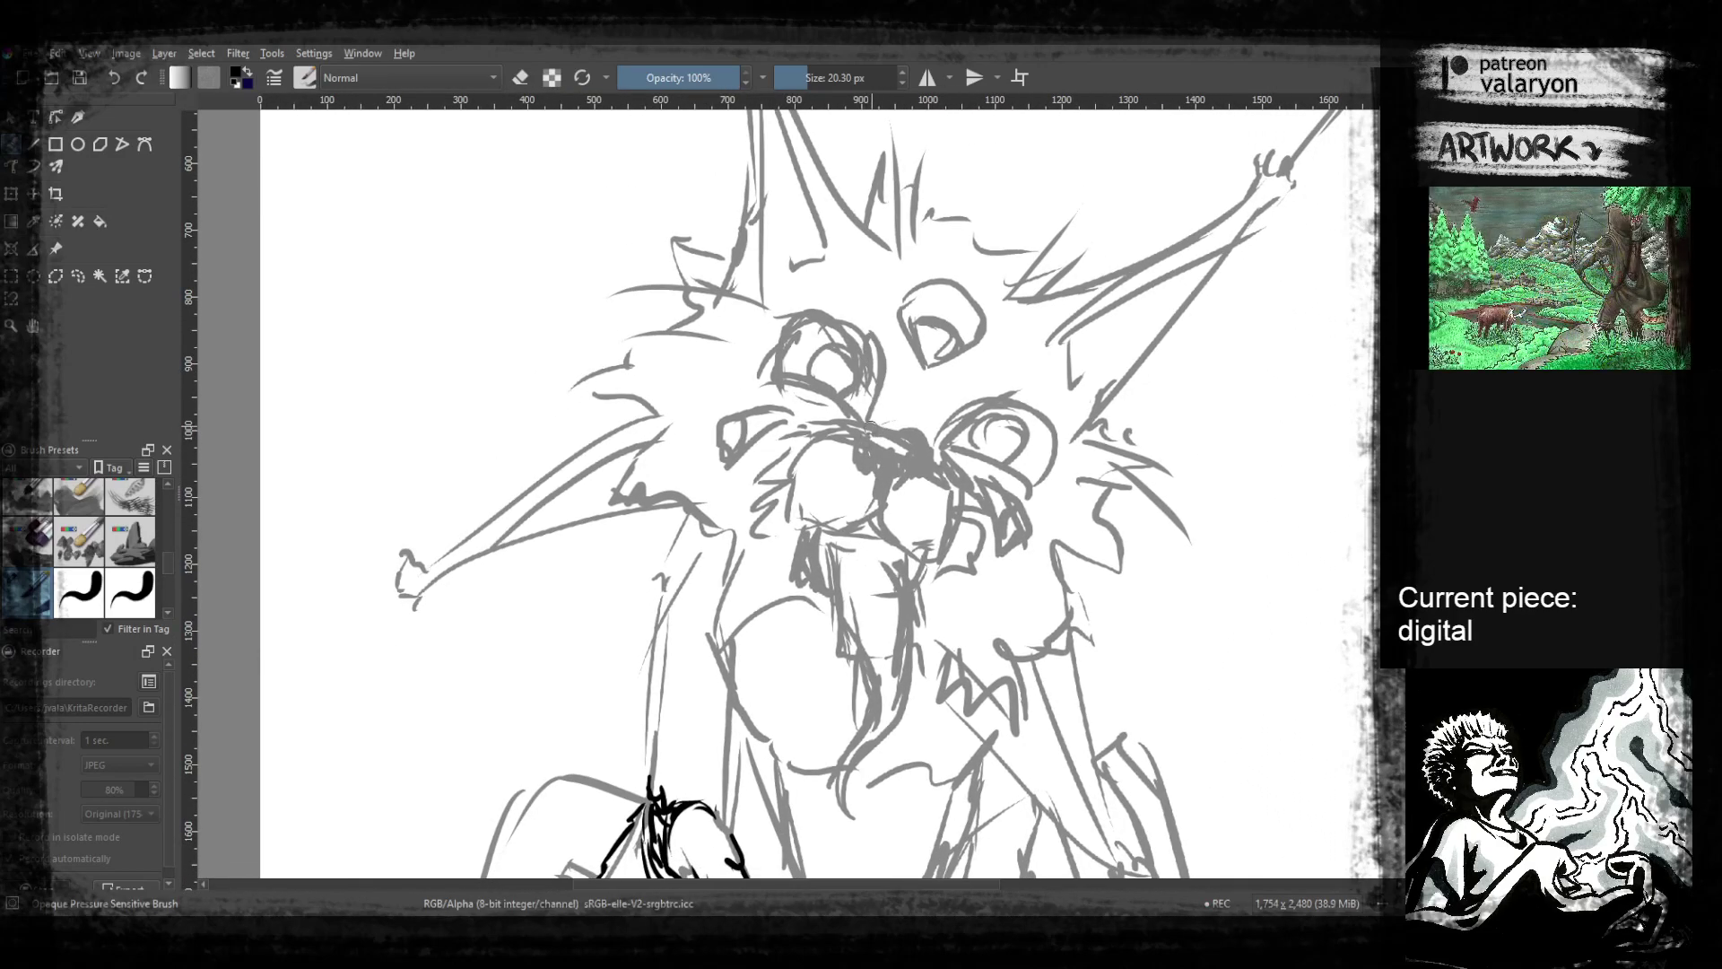
Ink the snout as a solid black rounded shape, leaving two white oval nostrils
{"action": "left_click_drag", "start_coordinate": [912, 478], "coordinate": [882, 478]}
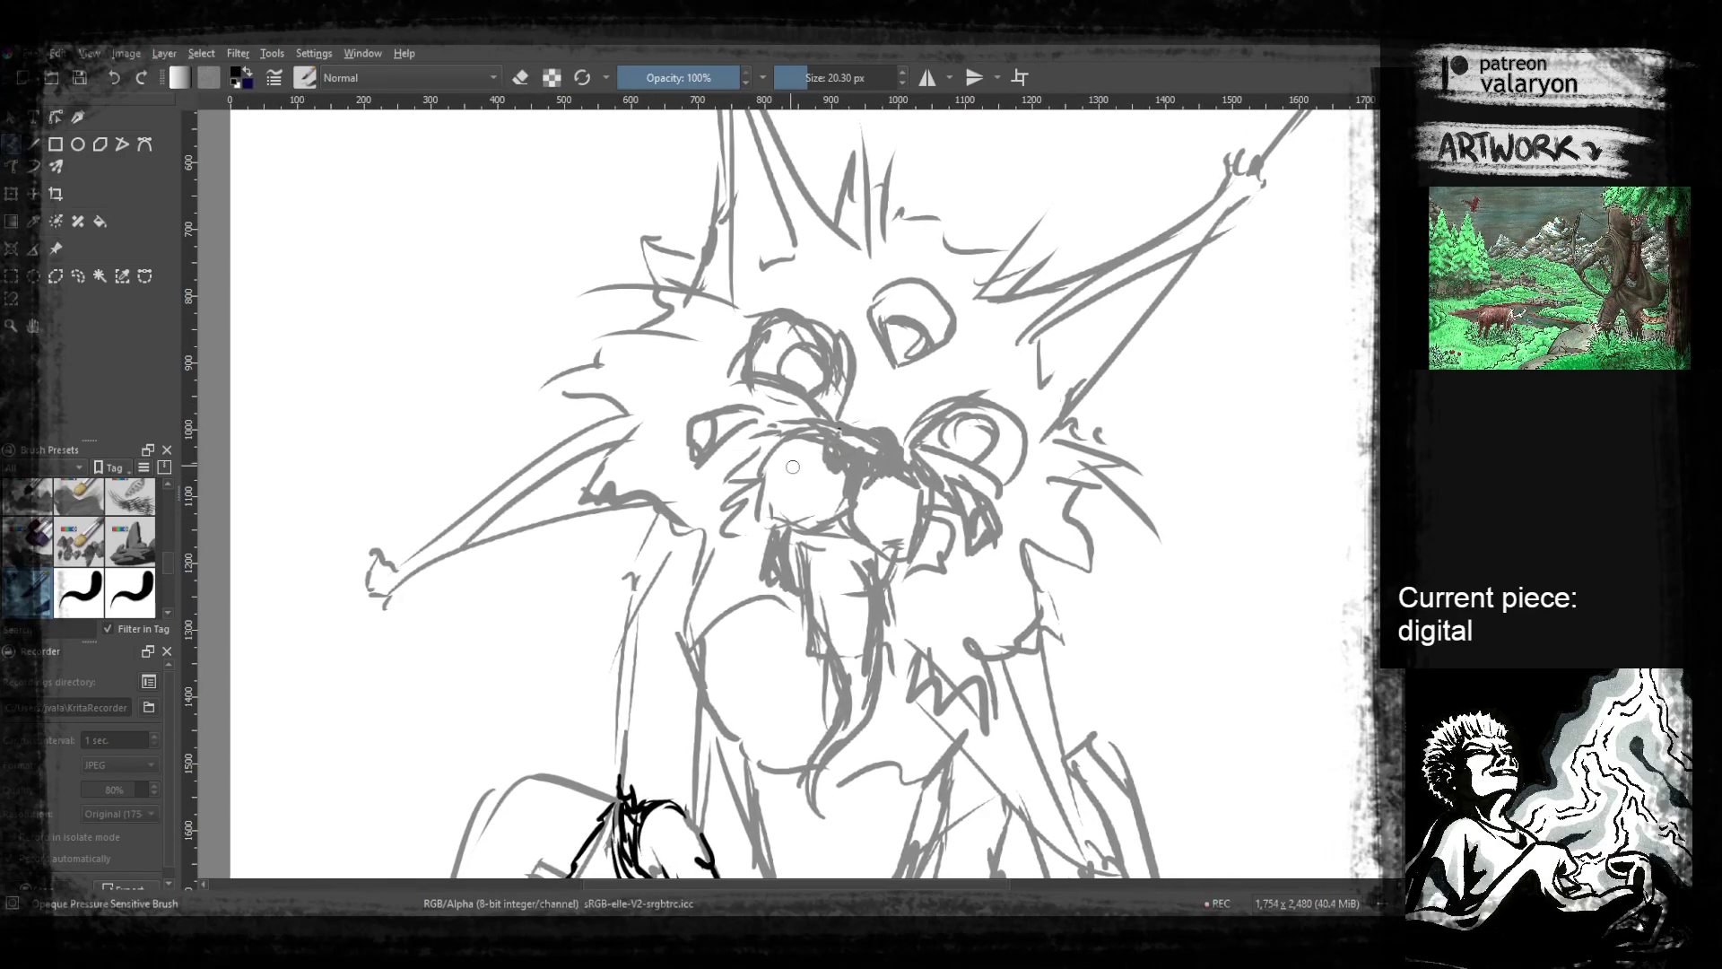
{"action": "mouse_move", "coordinate": [774, 503]}
{"action": "left_mouse_down"}
{"action": "mouse_move", "coordinate": [782, 520]}
{"action": "mouse_move", "coordinate": [770, 464]}
{"action": "mouse_move", "coordinate": [826, 430]}
{"action": "mouse_move", "coordinate": [904, 470]}
{"action": "mouse_move", "coordinate": [893, 543]}
{"action": "mouse_move", "coordinate": [883, 481]}
{"action": "mouse_move", "coordinate": [849, 462]}
{"action": "mouse_move", "coordinate": [838, 525]}
{"action": "mouse_move", "coordinate": [811, 527]}
{"action": "mouse_move", "coordinate": [815, 456]}
{"action": "mouse_move", "coordinate": [781, 443]}
{"action": "mouse_move", "coordinate": [753, 510]}
{"action": "mouse_move", "coordinate": [758, 453]}
{"action": "mouse_move", "coordinate": [835, 440]}
{"action": "mouse_move", "coordinate": [818, 449]}
{"action": "mouse_move", "coordinate": [827, 519]}
{"action": "mouse_move", "coordinate": [814, 447]}
{"action": "mouse_move", "coordinate": [843, 477]}
{"action": "mouse_move", "coordinate": [865, 453]}
{"action": "mouse_move", "coordinate": [902, 490]}
{"action": "mouse_move", "coordinate": [896, 536]}
{"action": "mouse_move", "coordinate": [843, 522]}
{"action": "left_mouse_up"}
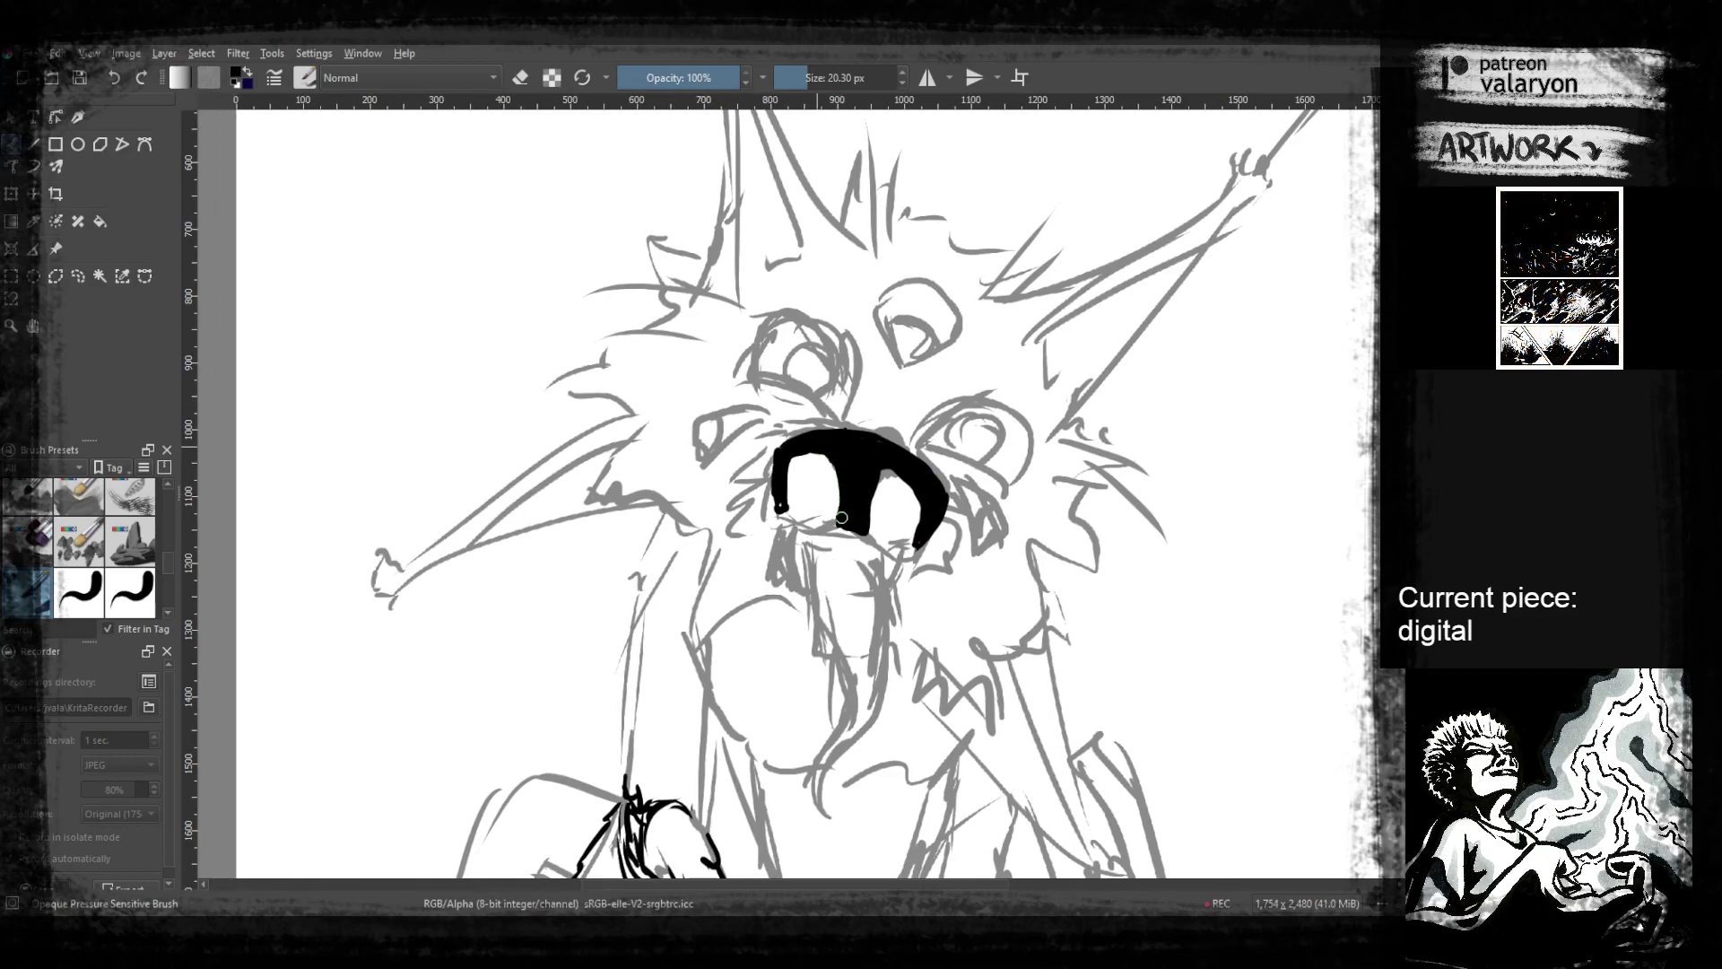
{"action": "left_click_drag", "start_coordinate": [869, 518], "coordinate": [900, 465]}
{"action": "left_click_drag", "start_coordinate": [795, 500], "coordinate": [821, 506]}
{"action": "left_click_drag", "start_coordinate": [840, 441], "coordinate": [811, 453]}
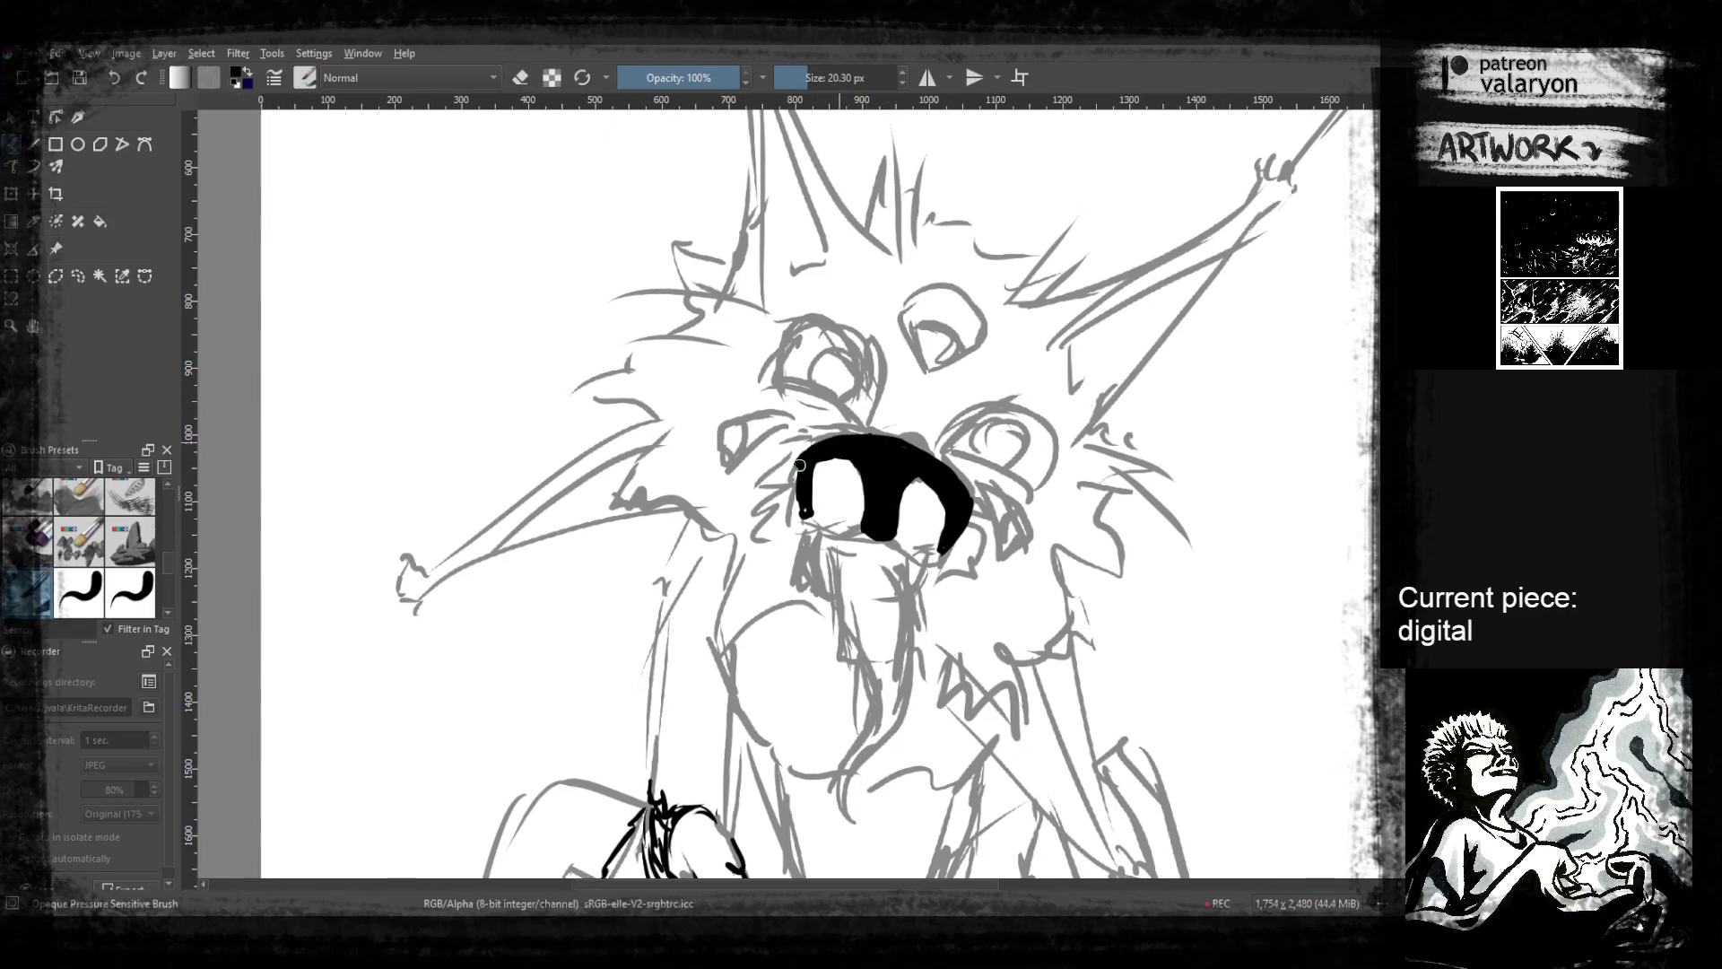
{"action": "scroll", "coordinate": [801, 464], "scroll_direction": "down", "scroll_amount": 5}
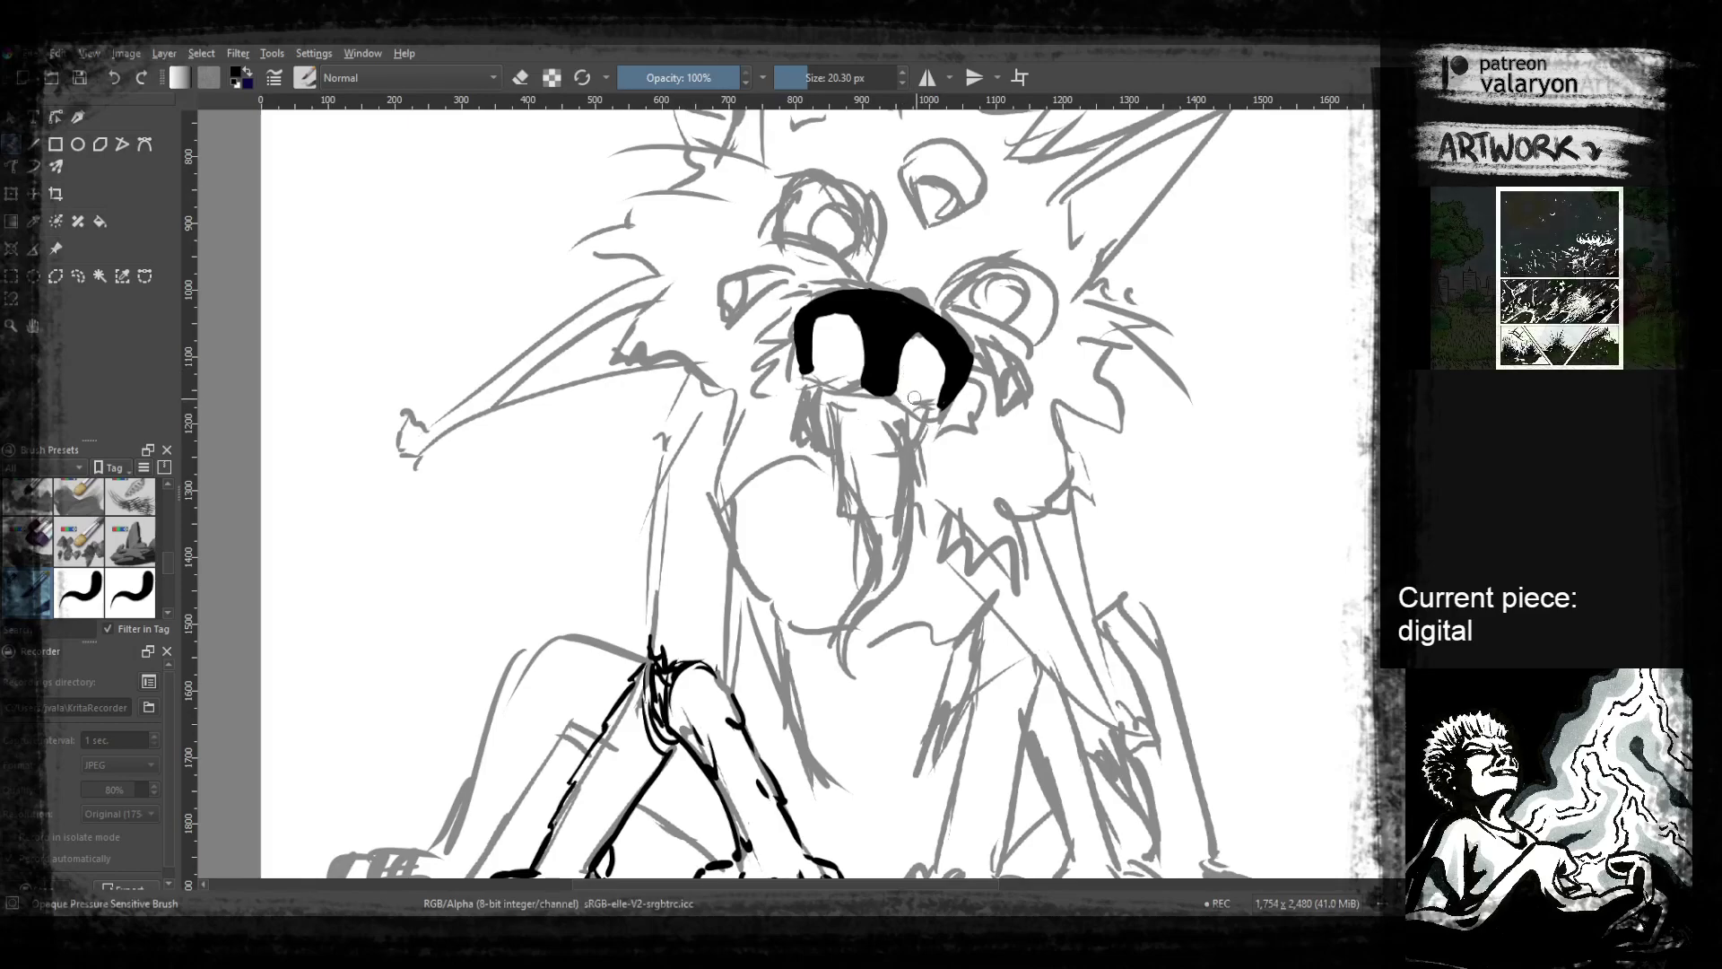
Ink the mouth below the snout and the long curved tongue tapering to a point
{"action": "mouse_move", "coordinate": [896, 400]}
{"action": "left_mouse_down"}
{"action": "mouse_move", "coordinate": [940, 410]}
{"action": "mouse_move", "coordinate": [803, 386]}
{"action": "mouse_move", "coordinate": [824, 430]}
{"action": "mouse_move", "coordinate": [911, 436]}
{"action": "mouse_move", "coordinate": [853, 403]}
{"action": "mouse_move", "coordinate": [888, 403]}
{"action": "mouse_move", "coordinate": [922, 498]}
{"action": "mouse_move", "coordinate": [872, 621]}
{"action": "mouse_move", "coordinate": [863, 441]}
{"action": "mouse_move", "coordinate": [837, 422]}
{"action": "mouse_move", "coordinate": [842, 475]}
{"action": "mouse_move", "coordinate": [870, 483]}
{"action": "left_mouse_up"}
{"action": "scroll", "coordinate": [861, 425], "scroll_direction": "down", "scroll_amount": 1}
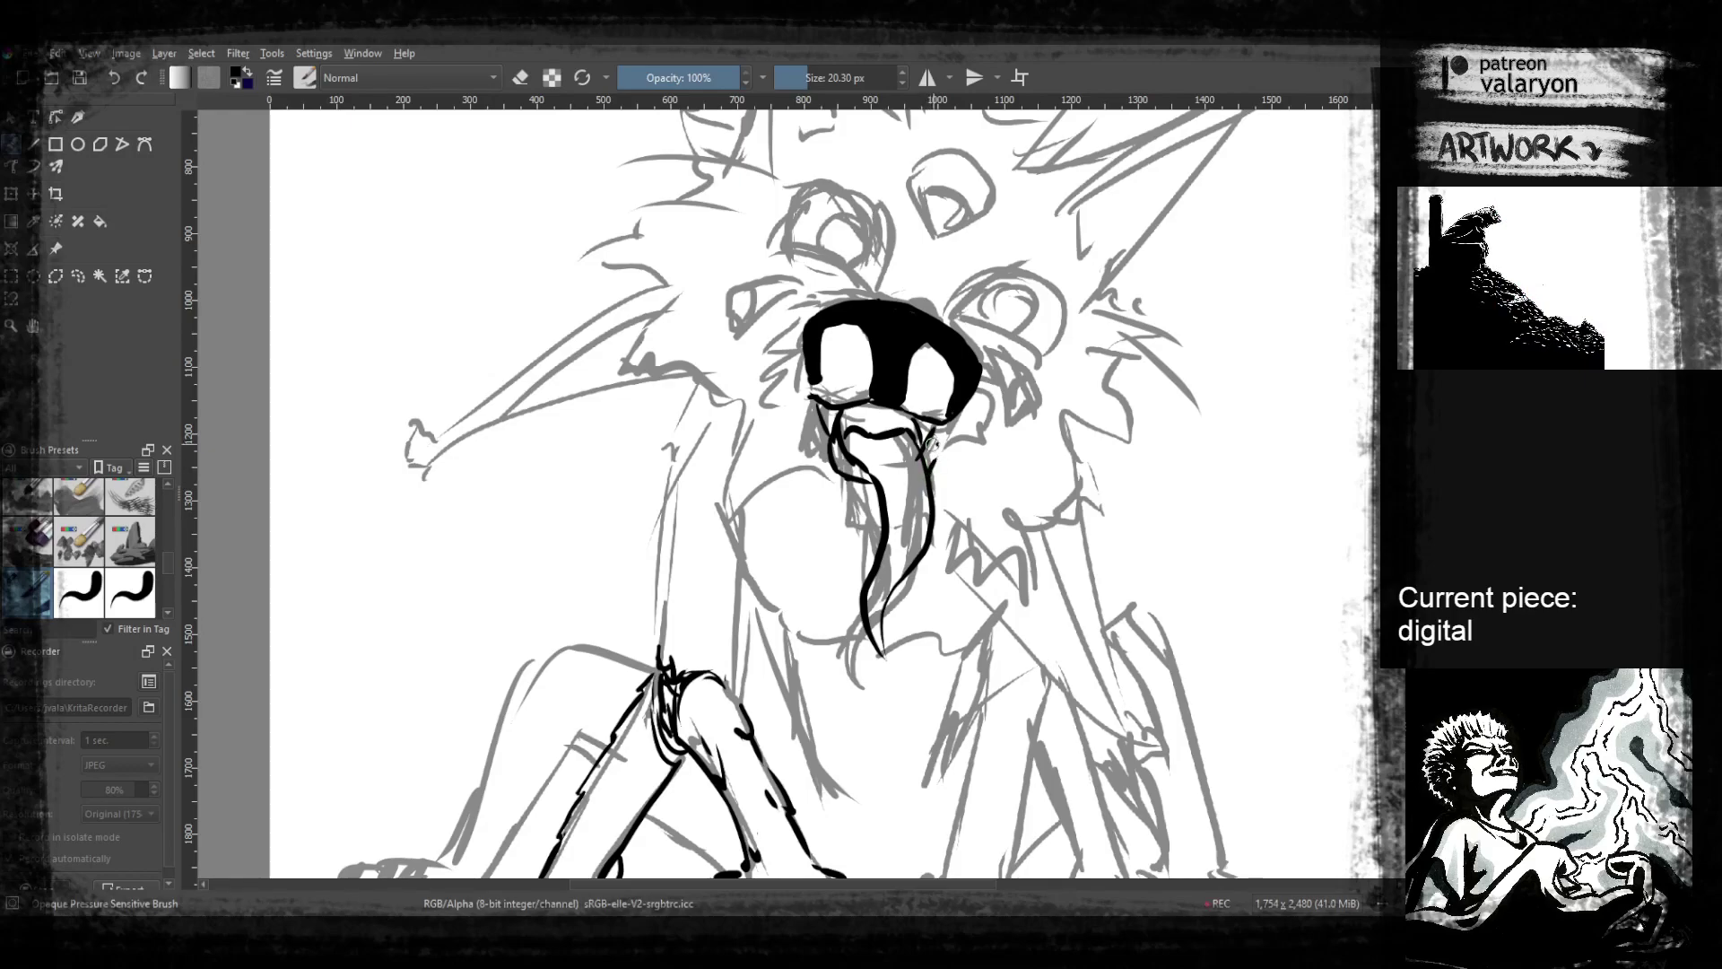
{"action": "mouse_move", "coordinate": [936, 436]}
{"action": "left_mouse_down"}
{"action": "mouse_move", "coordinate": [928, 458]}
{"action": "mouse_move", "coordinate": [961, 503]}
{"action": "left_mouse_up"}
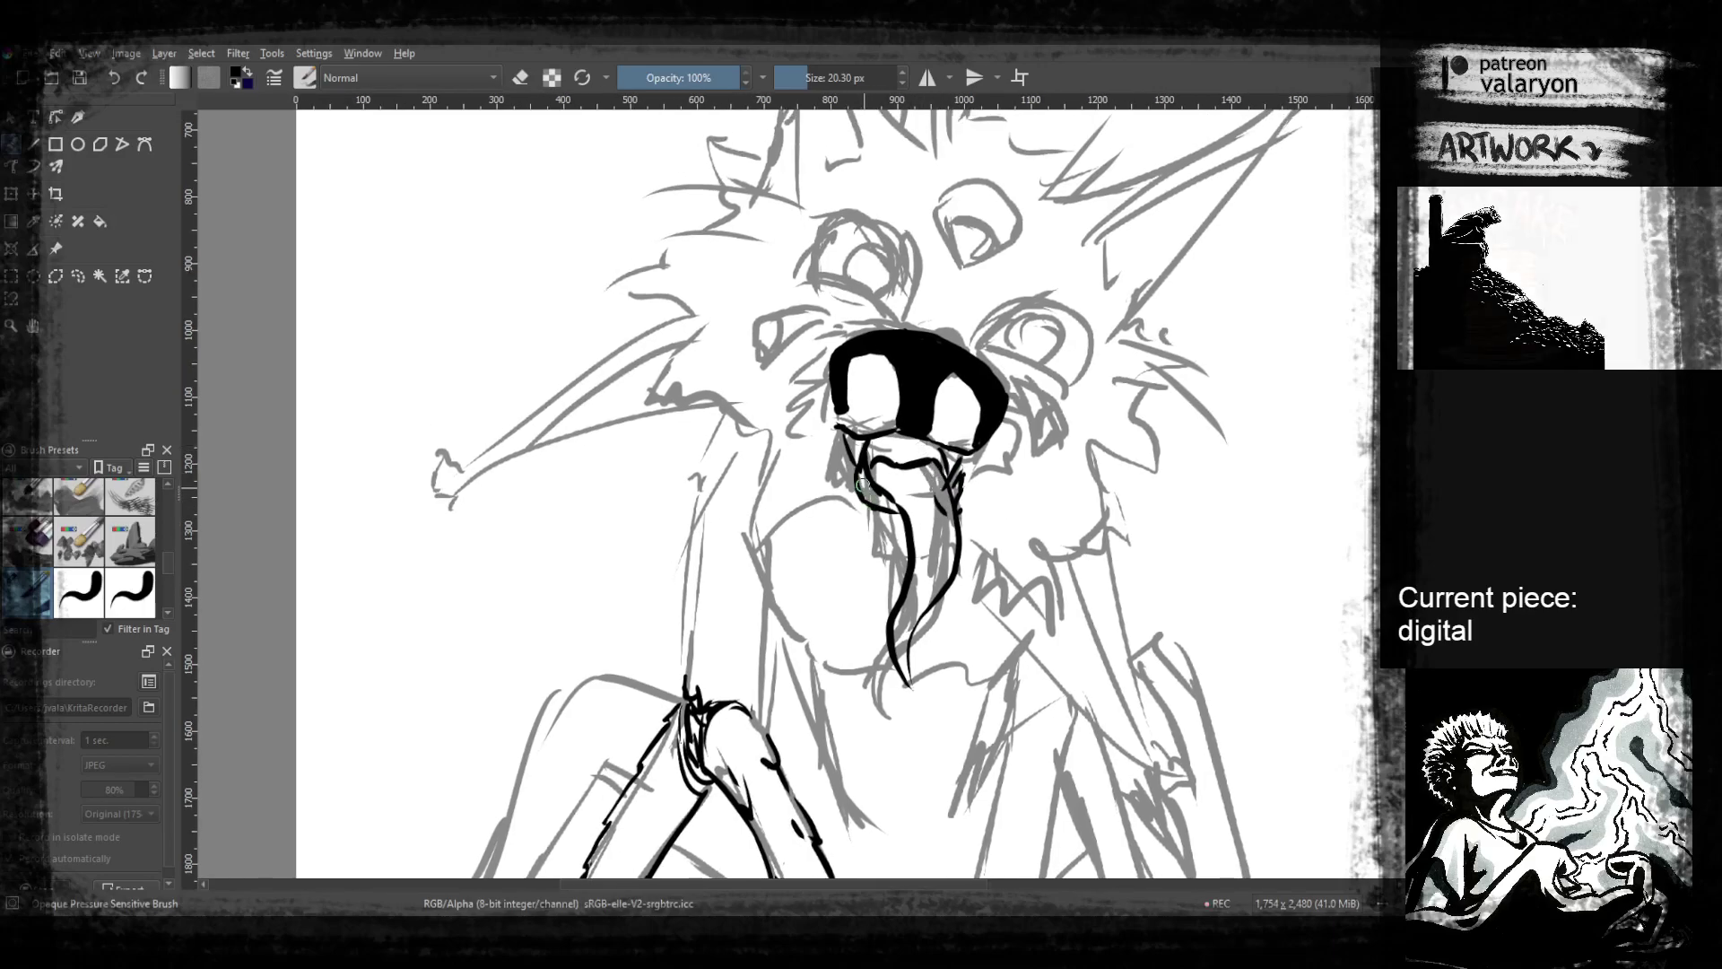
Draw curved black strokes inside both white nostril ovals
{"action": "left_click_drag", "start_coordinate": [863, 395], "coordinate": [865, 476]}
{"action": "scroll", "coordinate": [978, 461], "scroll_direction": "down", "scroll_amount": 1}
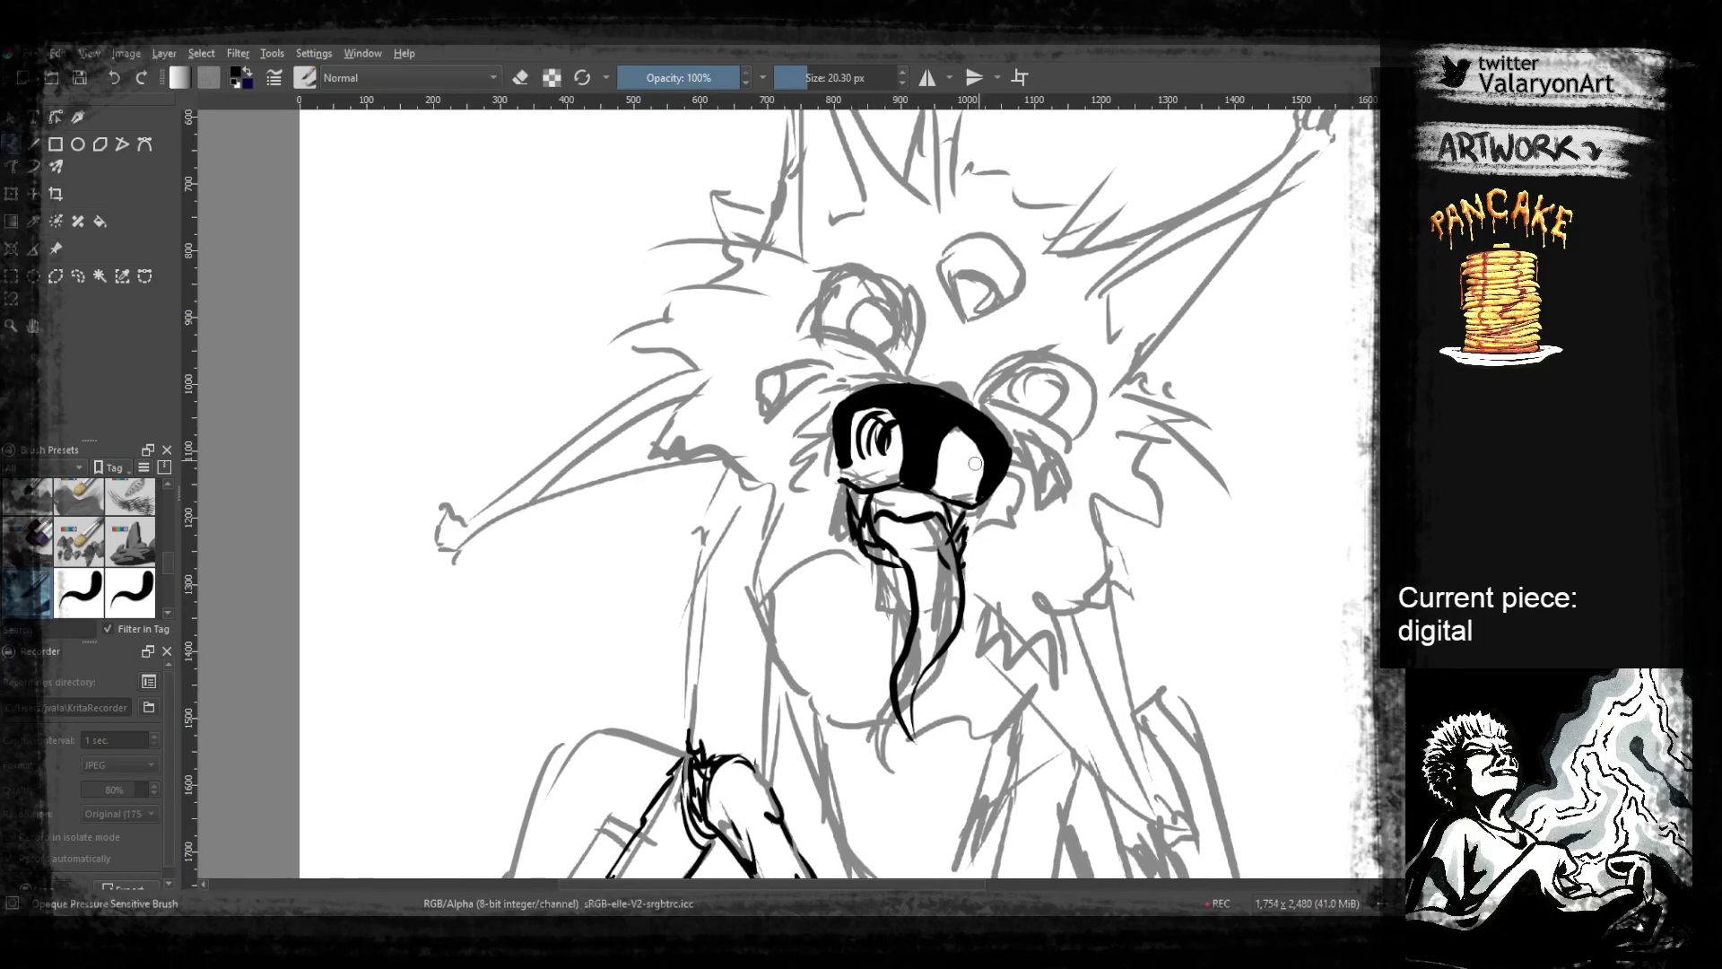
{"action": "left_click_drag", "start_coordinate": [960, 432], "coordinate": [956, 474]}
{"action": "left_click_drag", "start_coordinate": [950, 435], "coordinate": [948, 465]}
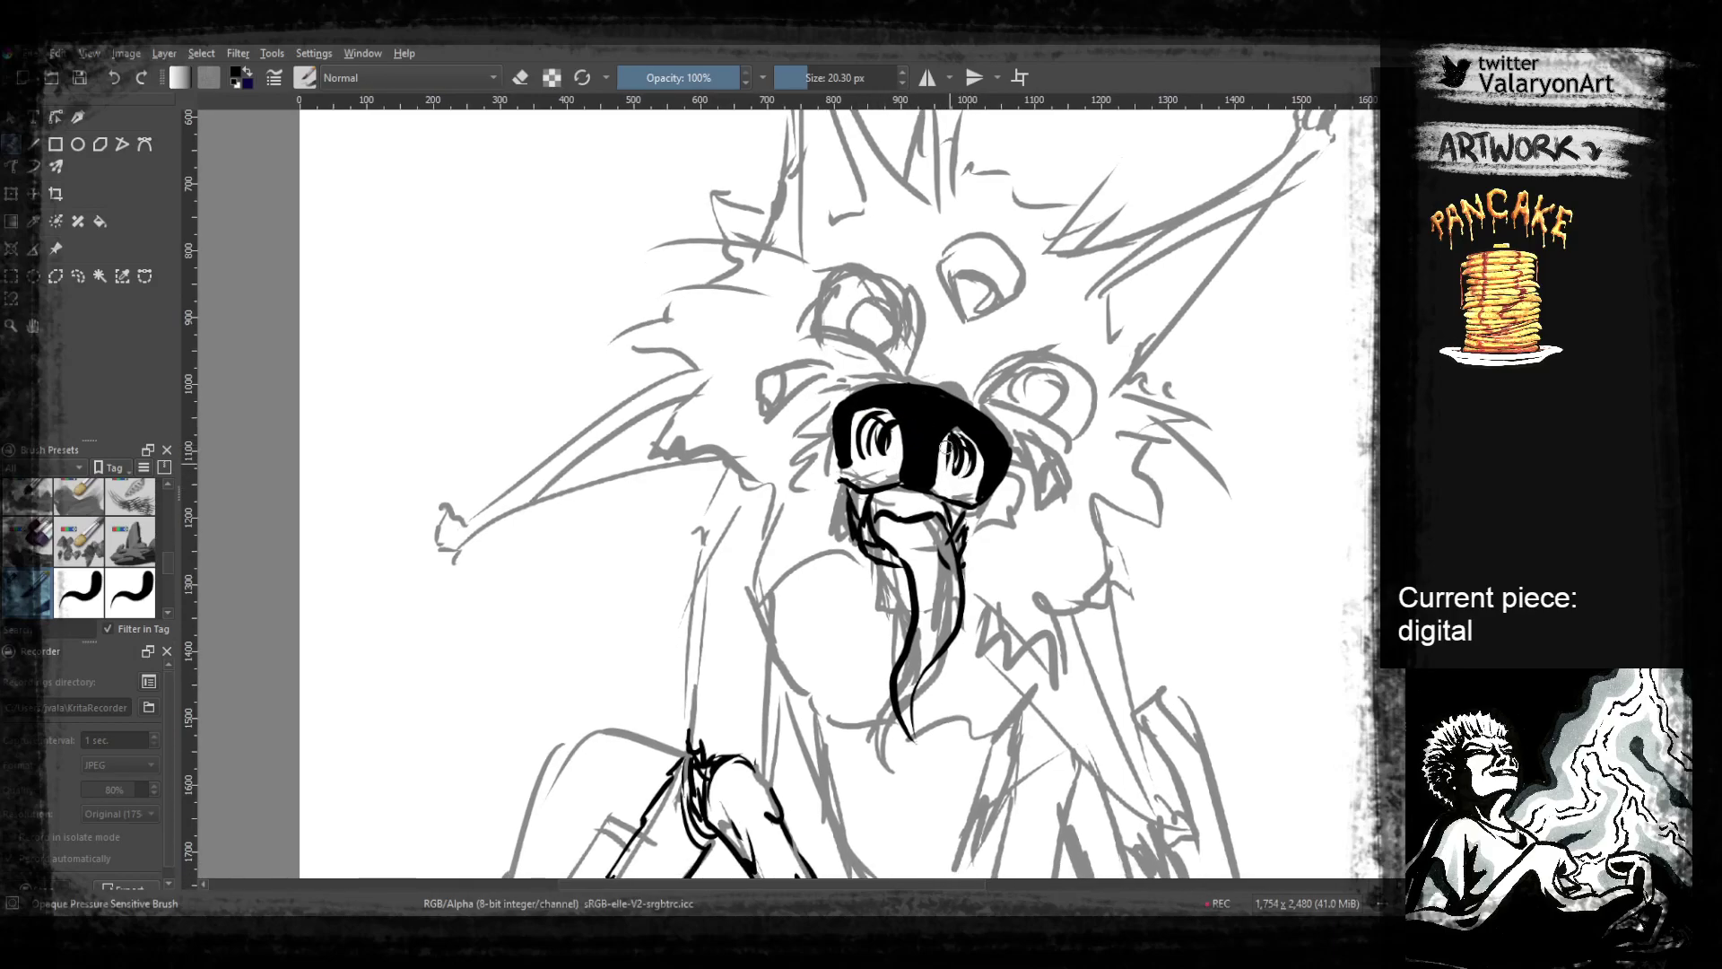
Erase a highlight out of the black bridge of the snout and darken the insides of the nostrils
{"action": "mouse_move", "coordinate": [924, 433]}
{"action": "left_mouse_down"}
{"action": "mouse_move", "coordinate": [958, 424]}
{"action": "mouse_move", "coordinate": [917, 534]}
{"action": "mouse_move", "coordinate": [898, 466]}
{"action": "mouse_move", "coordinate": [935, 496]}
{"action": "mouse_move", "coordinate": [960, 481]}
{"action": "mouse_move", "coordinate": [995, 498]}
{"action": "mouse_move", "coordinate": [990, 555]}
{"action": "mouse_move", "coordinate": [992, 513]}
{"action": "mouse_move", "coordinate": [940, 494]}
{"action": "left_mouse_up"}
{"action": "key", "text": "e"}
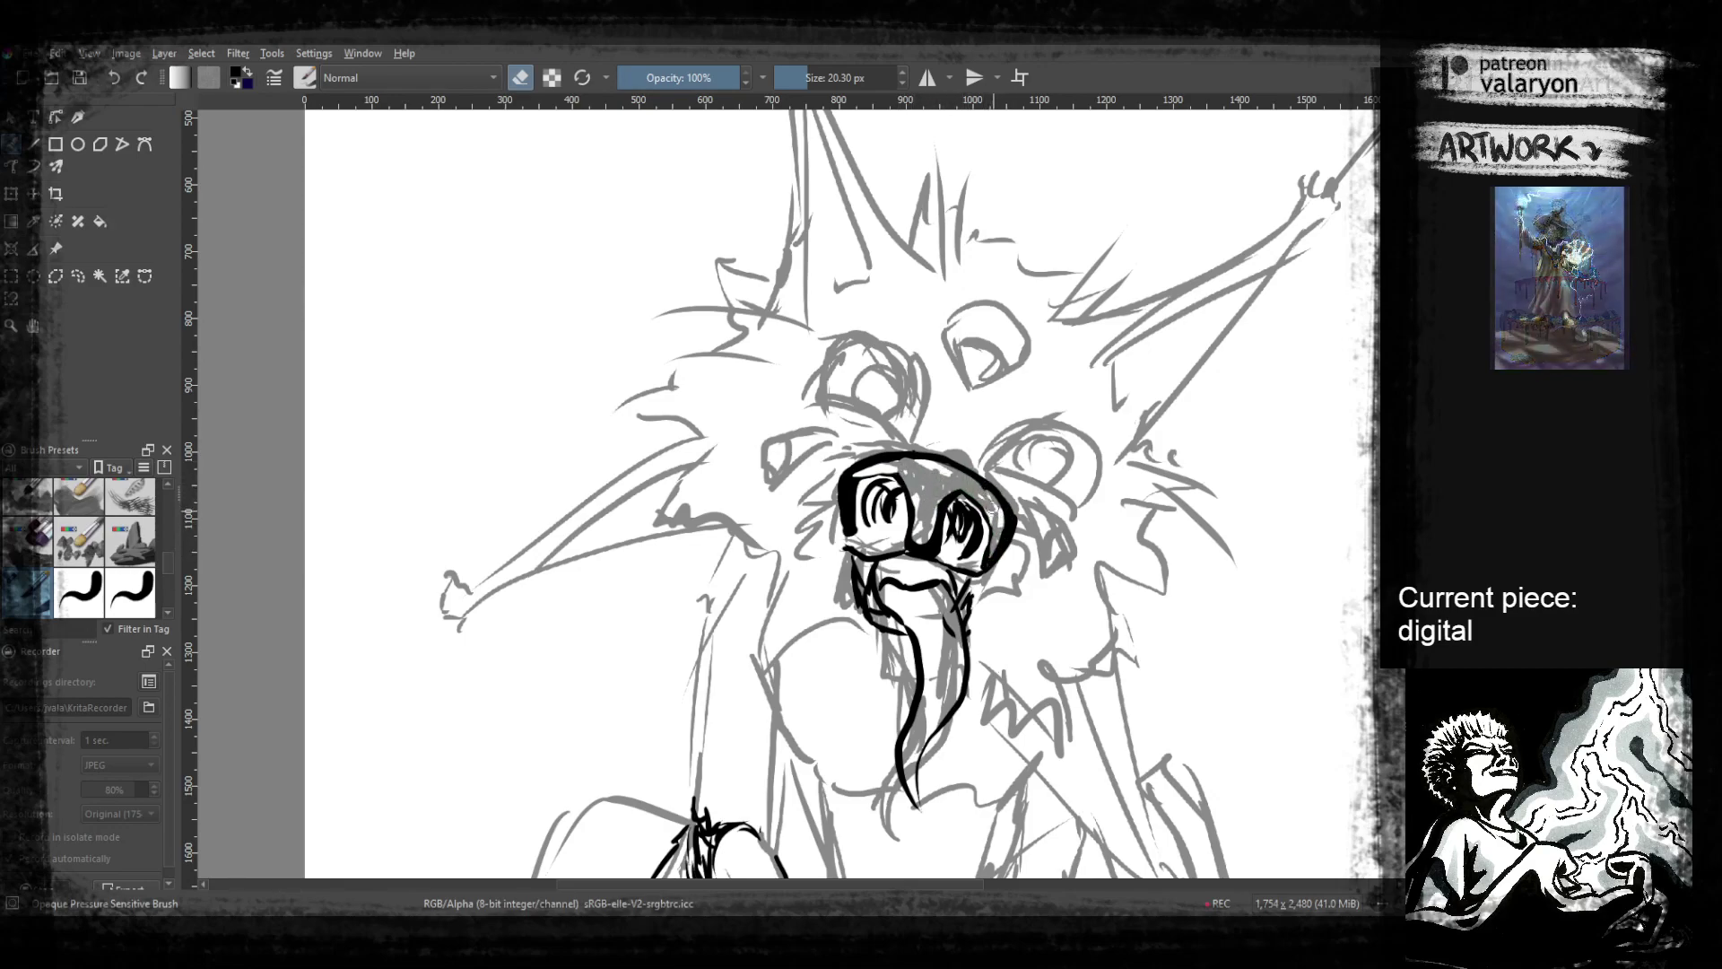
{"action": "key", "text": "e"}
{"action": "left_click_drag", "start_coordinate": [954, 511], "coordinate": [919, 519]}
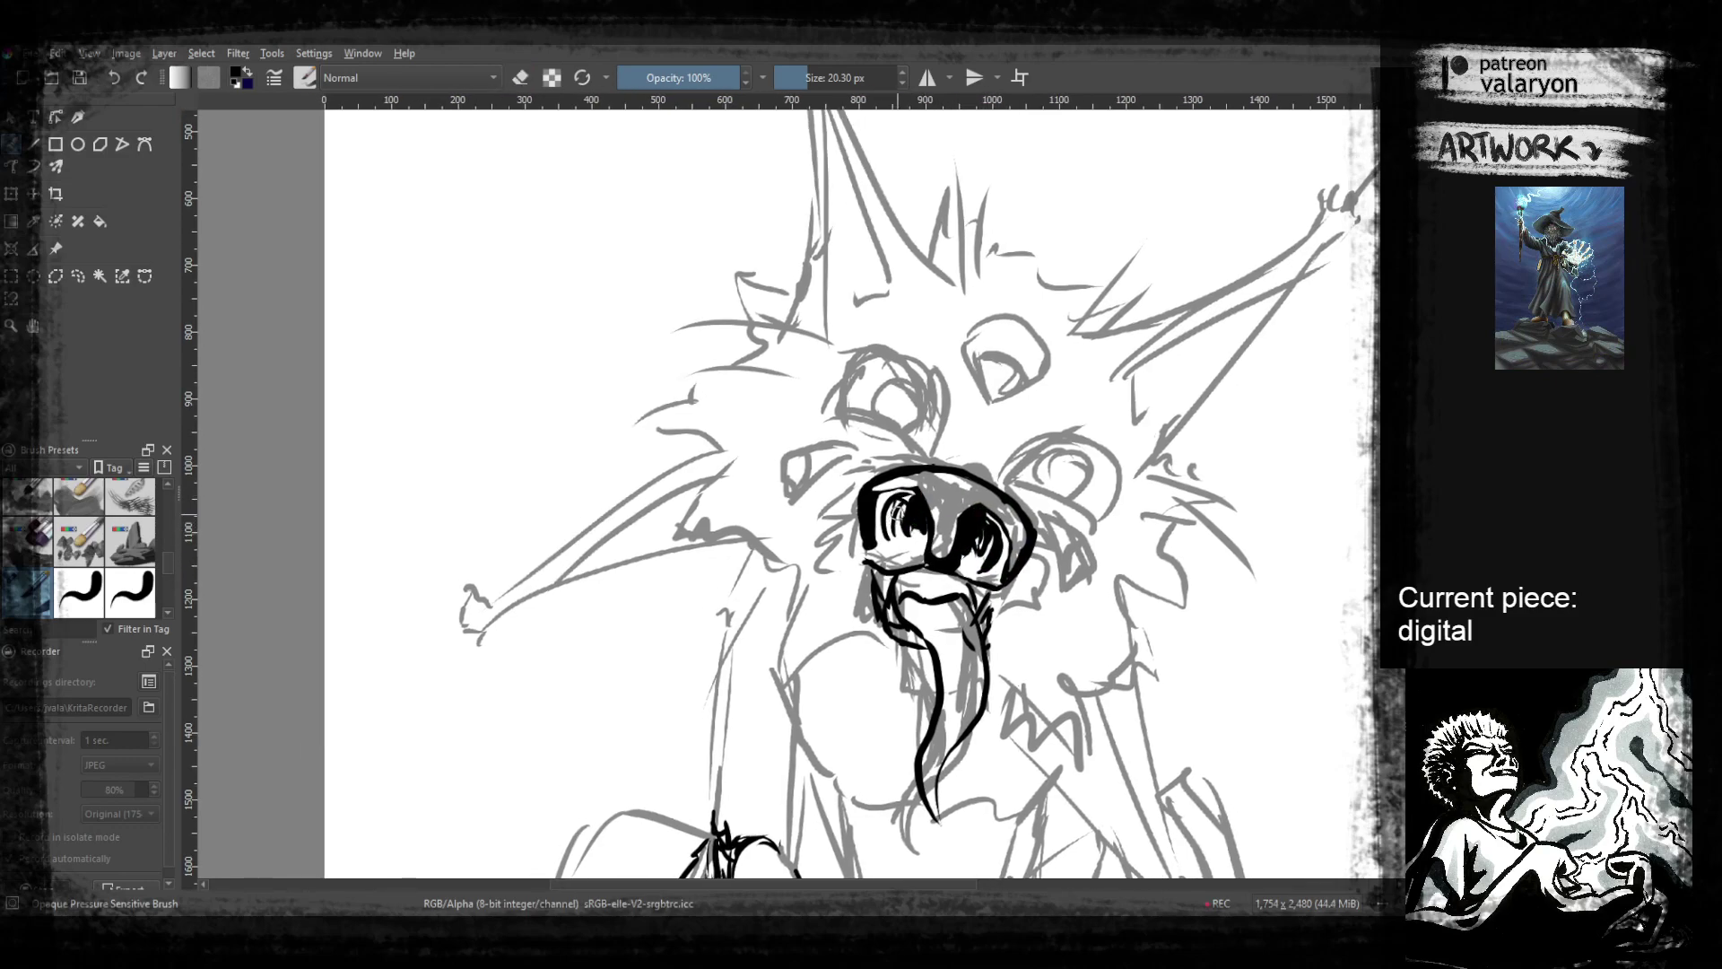
{"action": "key", "text": "e"}
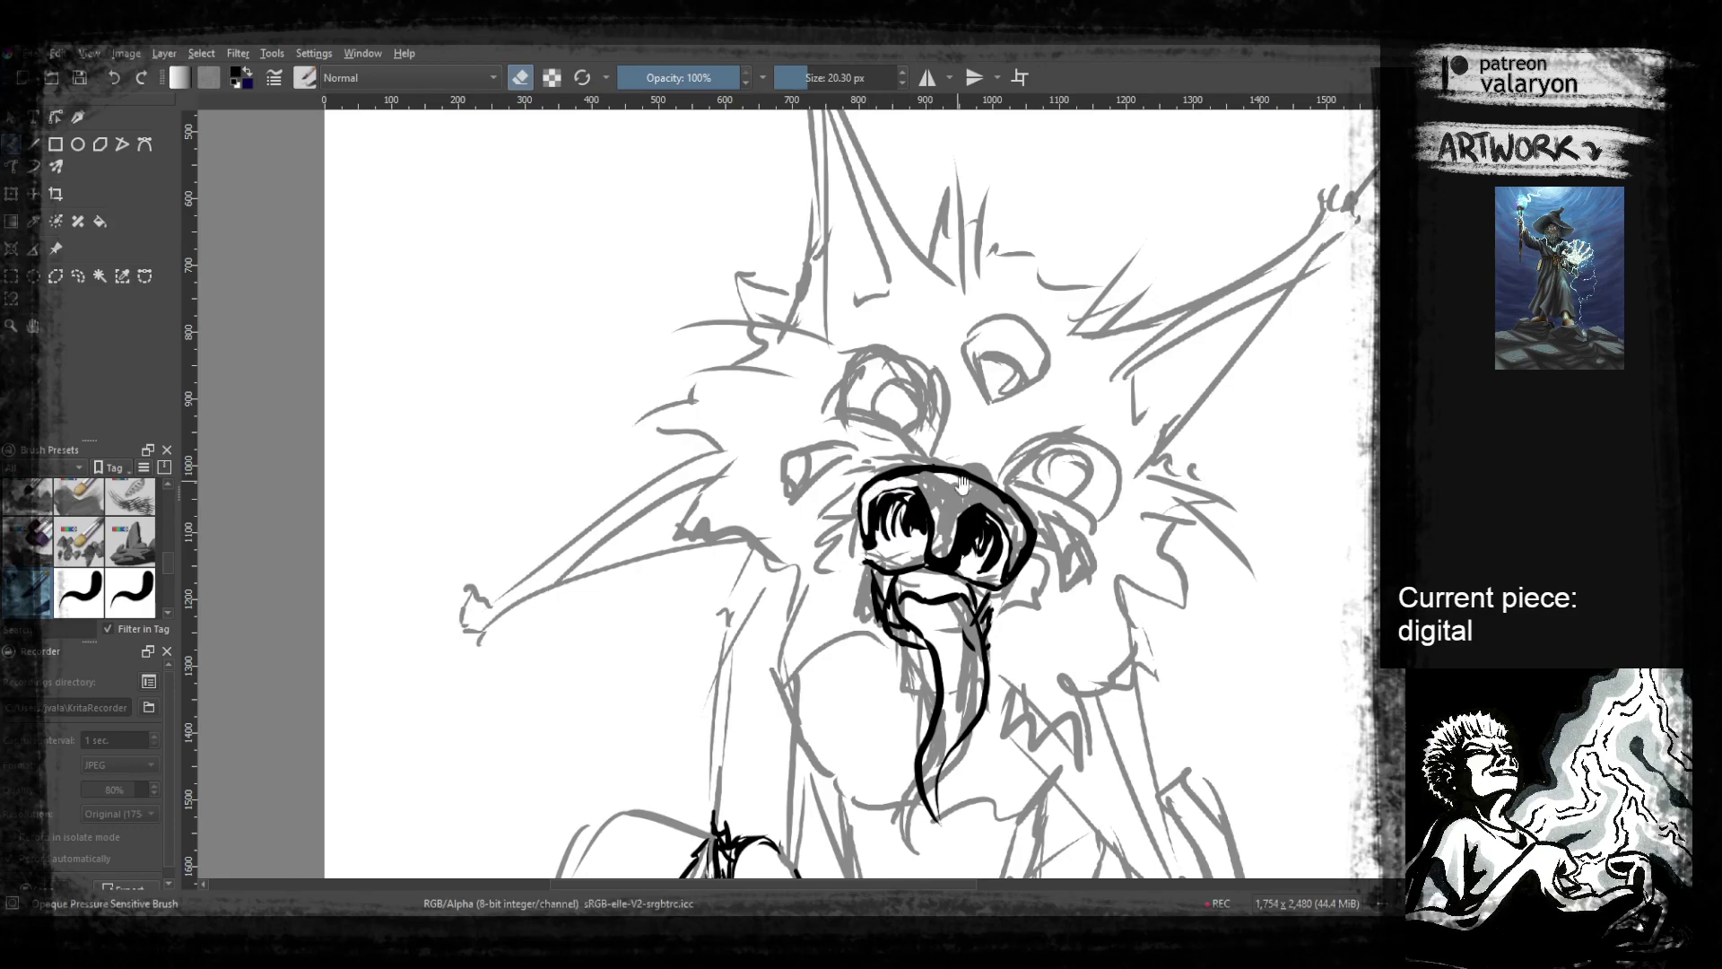
{"action": "scroll", "coordinate": [869, 498], "scroll_direction": "down", "scroll_amount": 3}
{"action": "key", "text": "e"}
Ink short jagged fur strokes along the left side and top of the snout and below the left eye
{"action": "left_click_drag", "start_coordinate": [899, 335], "coordinate": [951, 370]}
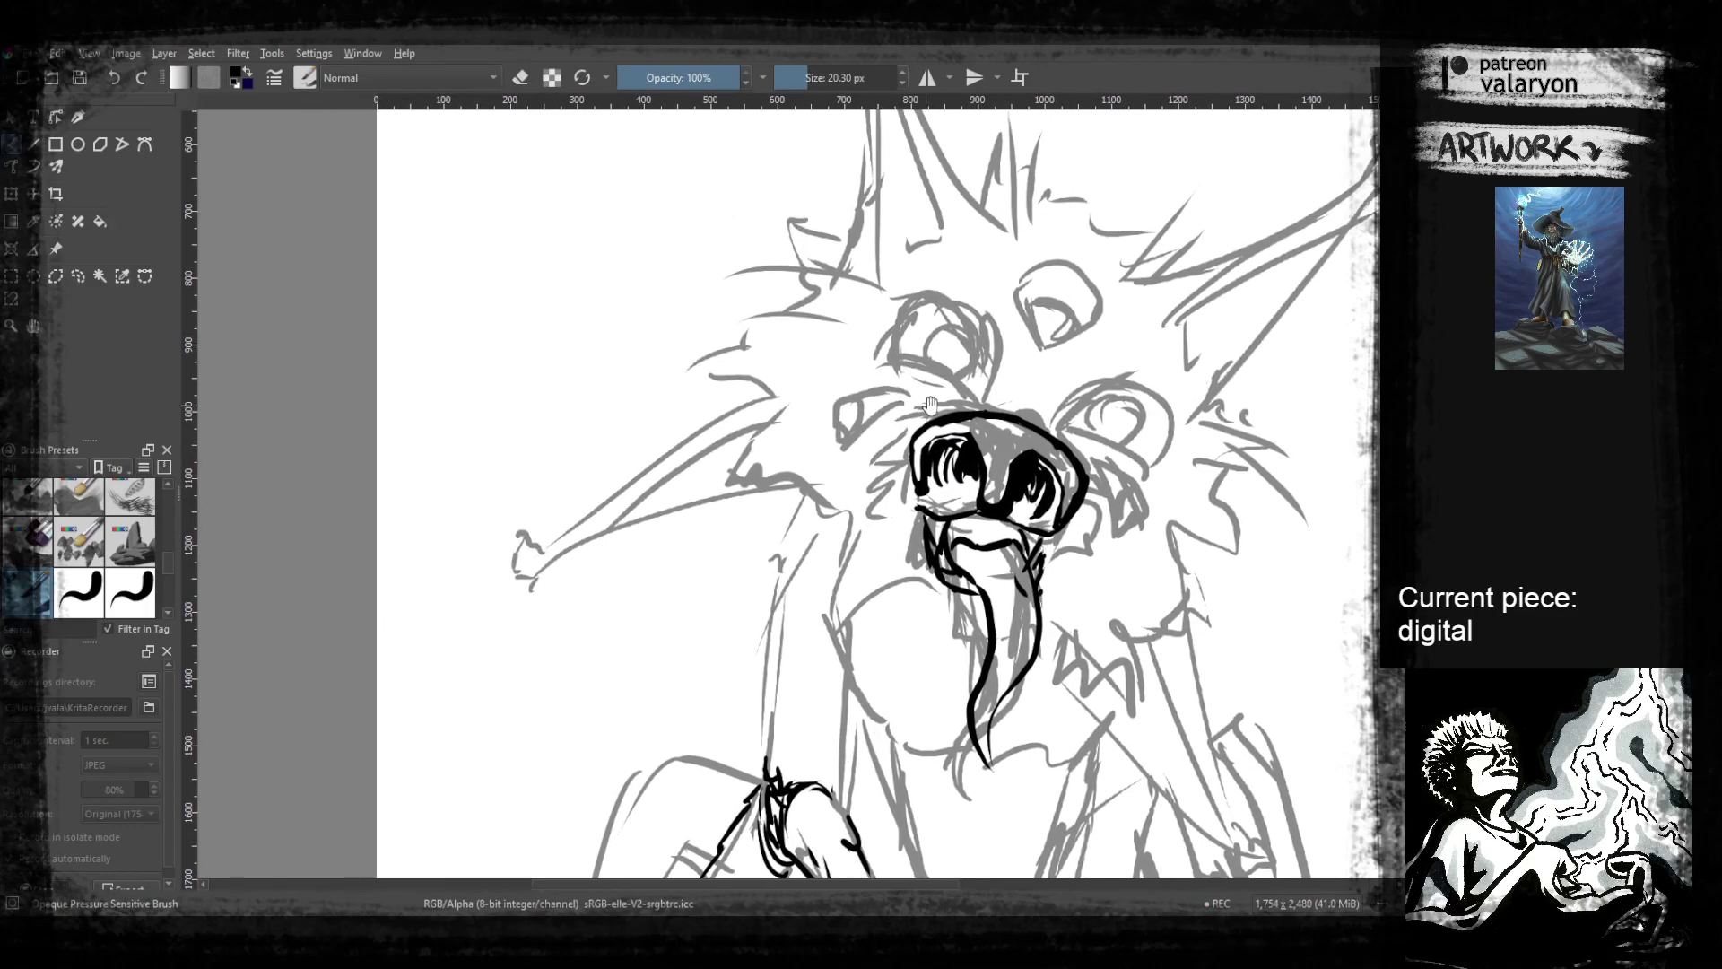
{"action": "mouse_move", "coordinate": [926, 565]}
{"action": "left_mouse_down"}
{"action": "mouse_move", "coordinate": [918, 534]}
{"action": "mouse_move", "coordinate": [859, 523]}
{"action": "left_mouse_up"}
{"action": "mouse_move", "coordinate": [866, 516]}
{"action": "left_mouse_down"}
{"action": "mouse_move", "coordinate": [877, 532]}
{"action": "mouse_move", "coordinate": [845, 517]}
{"action": "left_mouse_up"}
{"action": "mouse_move", "coordinate": [884, 508]}
{"action": "left_mouse_down"}
{"action": "mouse_move", "coordinate": [844, 520]}
{"action": "mouse_move", "coordinate": [854, 492]}
{"action": "left_mouse_up"}
{"action": "left_click_drag", "start_coordinate": [877, 486], "coordinate": [830, 494]}
{"action": "mouse_move", "coordinate": [870, 482]}
{"action": "left_mouse_down"}
{"action": "mouse_move", "coordinate": [830, 495]}
{"action": "mouse_move", "coordinate": [861, 480]}
{"action": "left_mouse_up"}
{"action": "mouse_move", "coordinate": [868, 479]}
{"action": "left_mouse_down"}
{"action": "mouse_move", "coordinate": [851, 471]}
{"action": "mouse_move", "coordinate": [868, 439]}
{"action": "left_mouse_up"}
{"action": "left_click_drag", "start_coordinate": [883, 433], "coordinate": [877, 455]}
{"action": "mouse_move", "coordinate": [883, 450]}
{"action": "left_mouse_down"}
{"action": "mouse_move", "coordinate": [867, 449]}
{"action": "mouse_move", "coordinate": [924, 462]}
{"action": "mouse_move", "coordinate": [906, 460]}
{"action": "mouse_move", "coordinate": [913, 490]}
{"action": "left_mouse_up"}
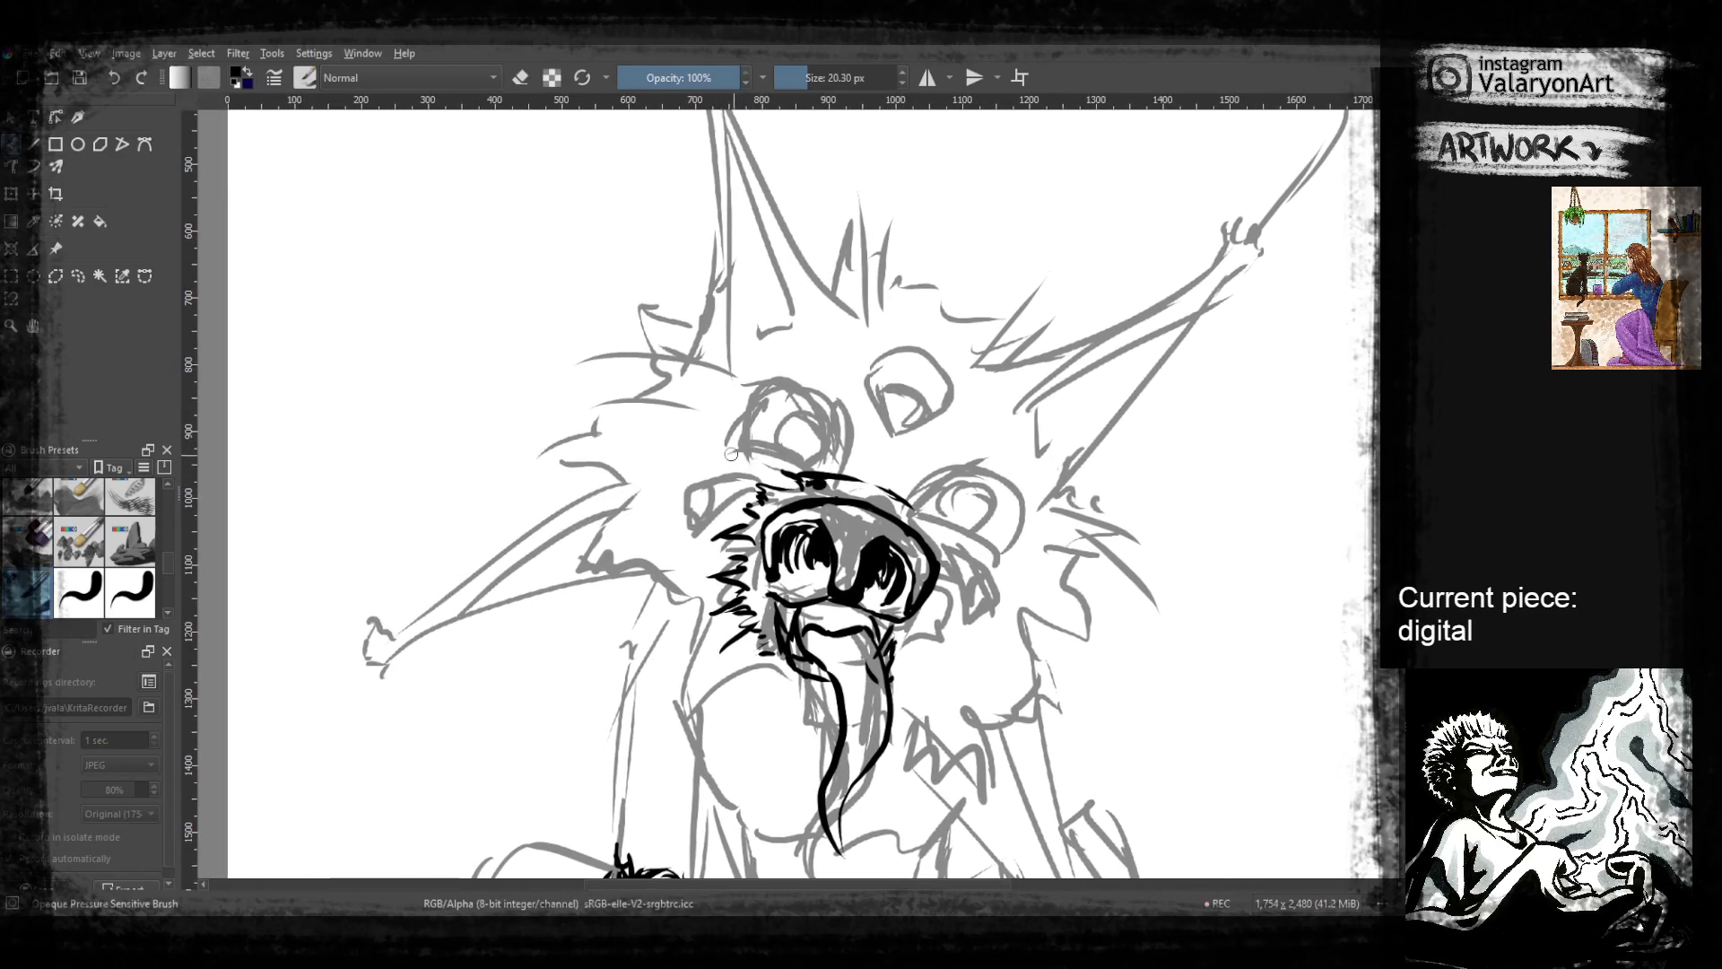
{"action": "left_click_drag", "start_coordinate": [728, 441], "coordinate": [712, 443]}
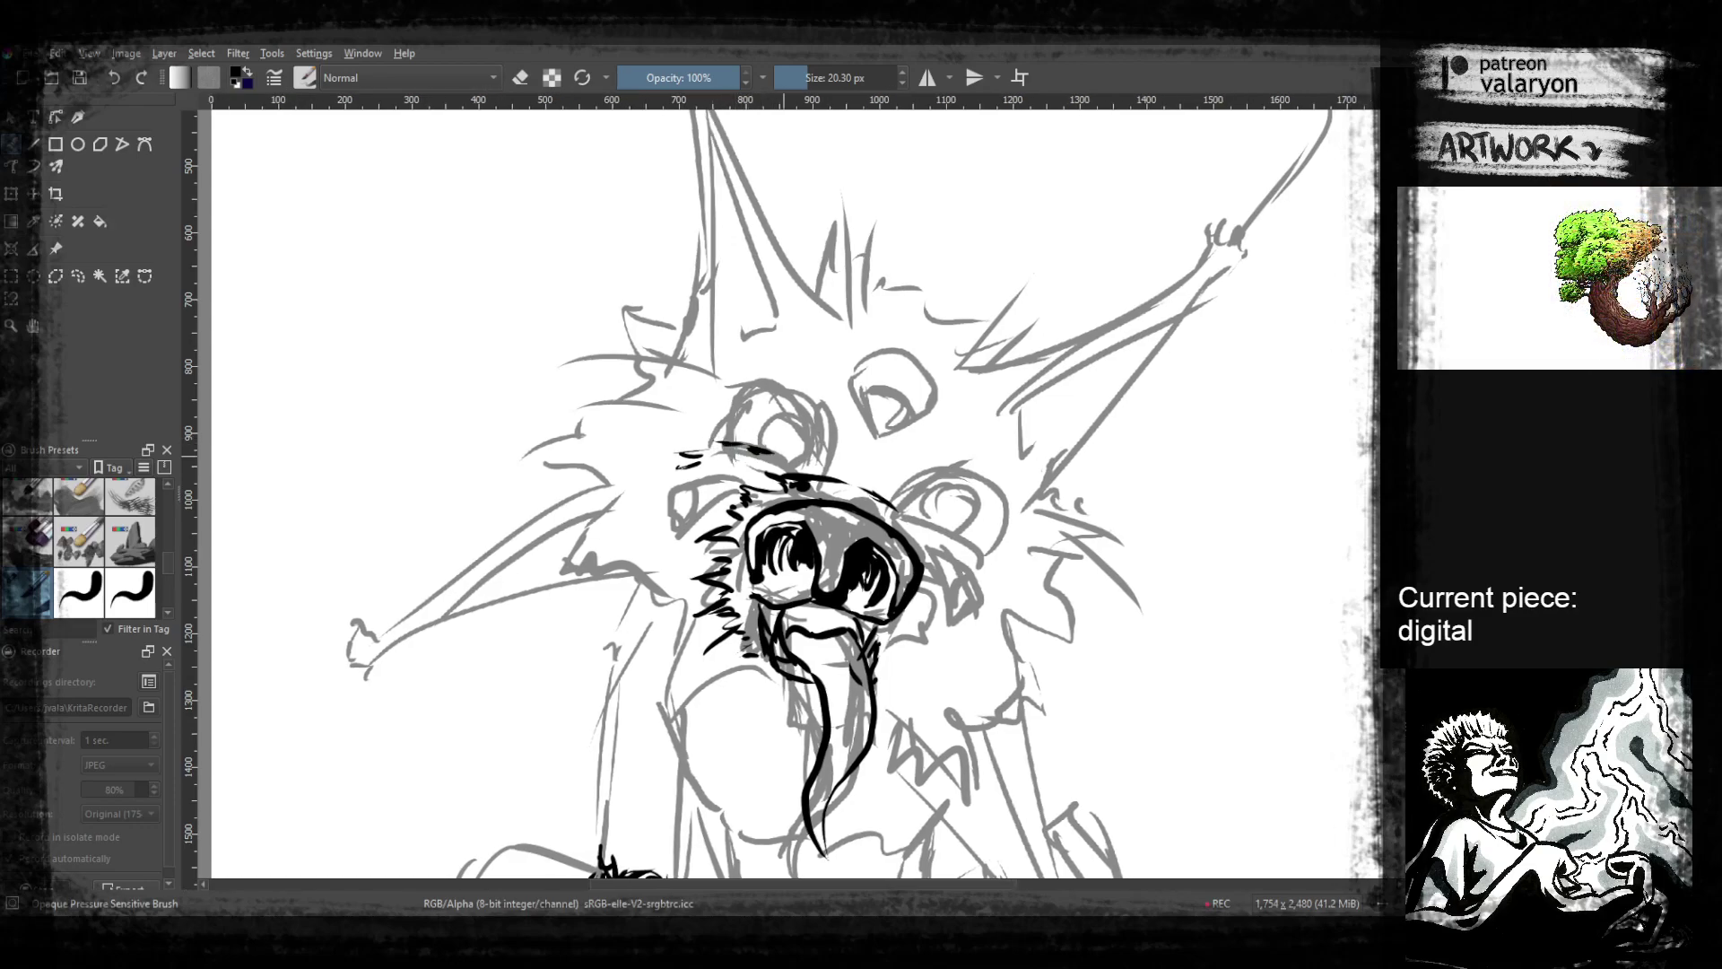
Ink the left eye with its pupil and the curved upper outline of the right eye
{"action": "mouse_move", "coordinate": [735, 421]}
{"action": "left_mouse_down"}
{"action": "mouse_move", "coordinate": [748, 470]}
{"action": "mouse_move", "coordinate": [738, 422]}
{"action": "mouse_move", "coordinate": [815, 436]}
{"action": "mouse_move", "coordinate": [840, 481]}
{"action": "mouse_move", "coordinate": [803, 449]}
{"action": "mouse_move", "coordinate": [812, 462]}
{"action": "left_mouse_up"}
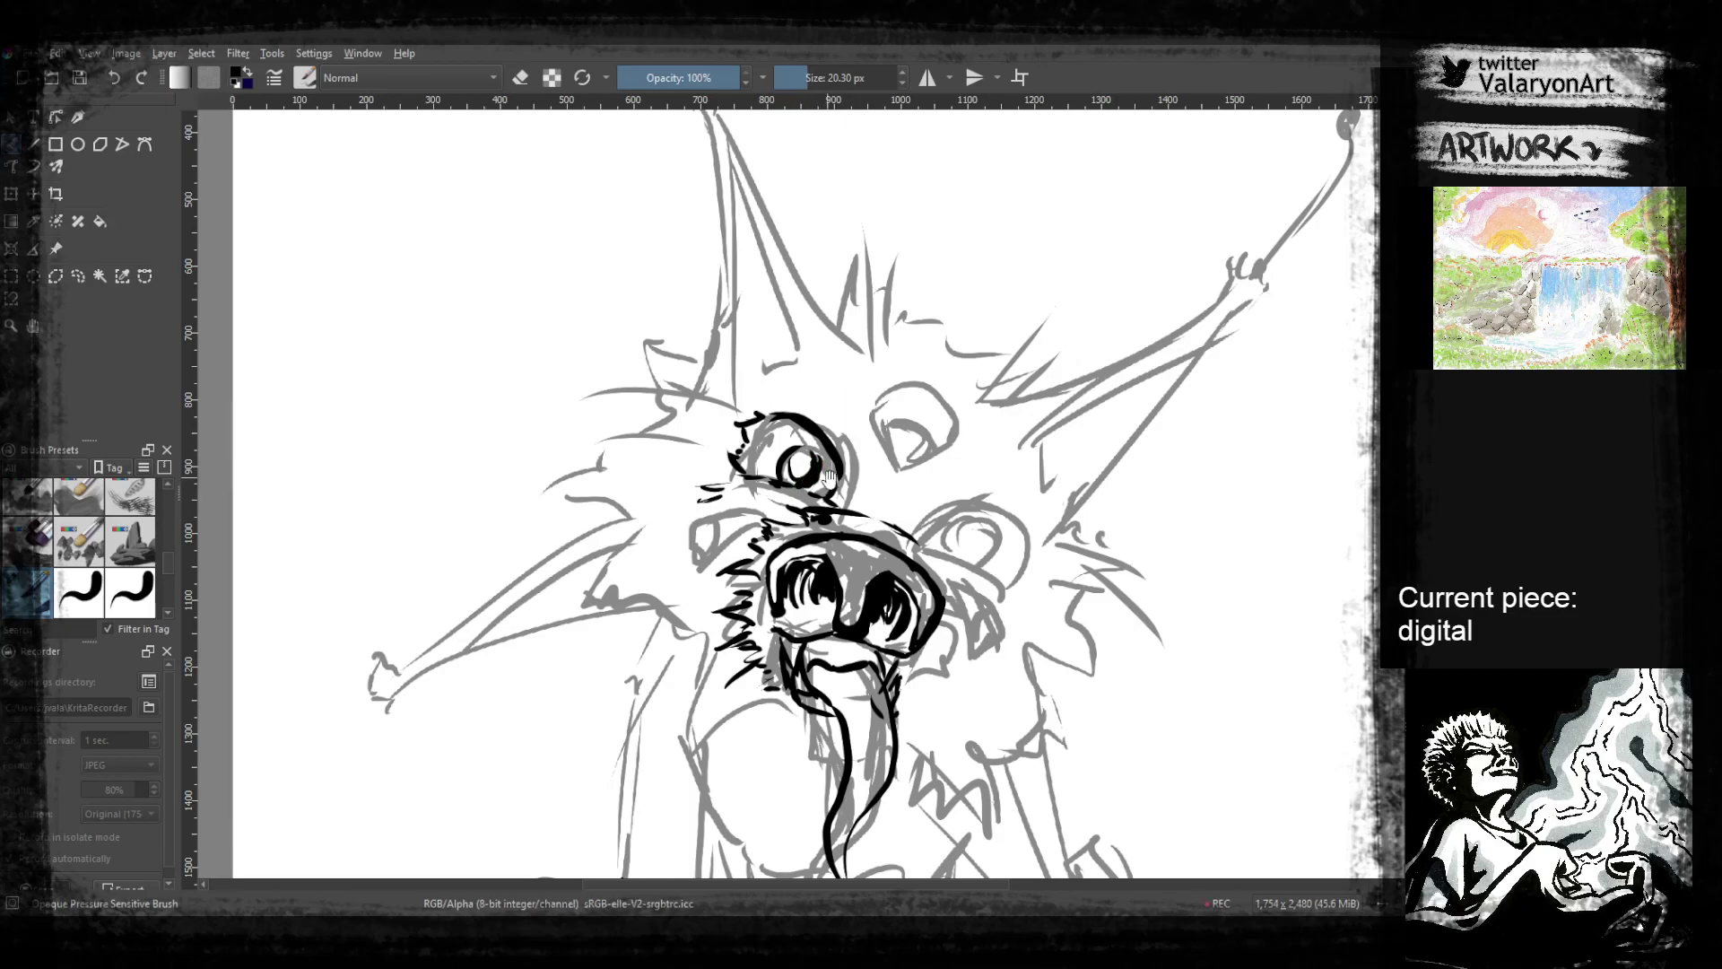
{"action": "mouse_move", "coordinate": [932, 509]}
{"action": "left_mouse_down"}
{"action": "mouse_move", "coordinate": [895, 422]}
{"action": "mouse_move", "coordinate": [875, 422]}
{"action": "mouse_move", "coordinate": [948, 444]}
{"action": "left_mouse_up"}
{"action": "key", "text": "ctrl+z"}
{"action": "key", "text": "ctrl+z"}
{"action": "left_click_drag", "start_coordinate": [826, 464], "coordinate": [942, 437]}
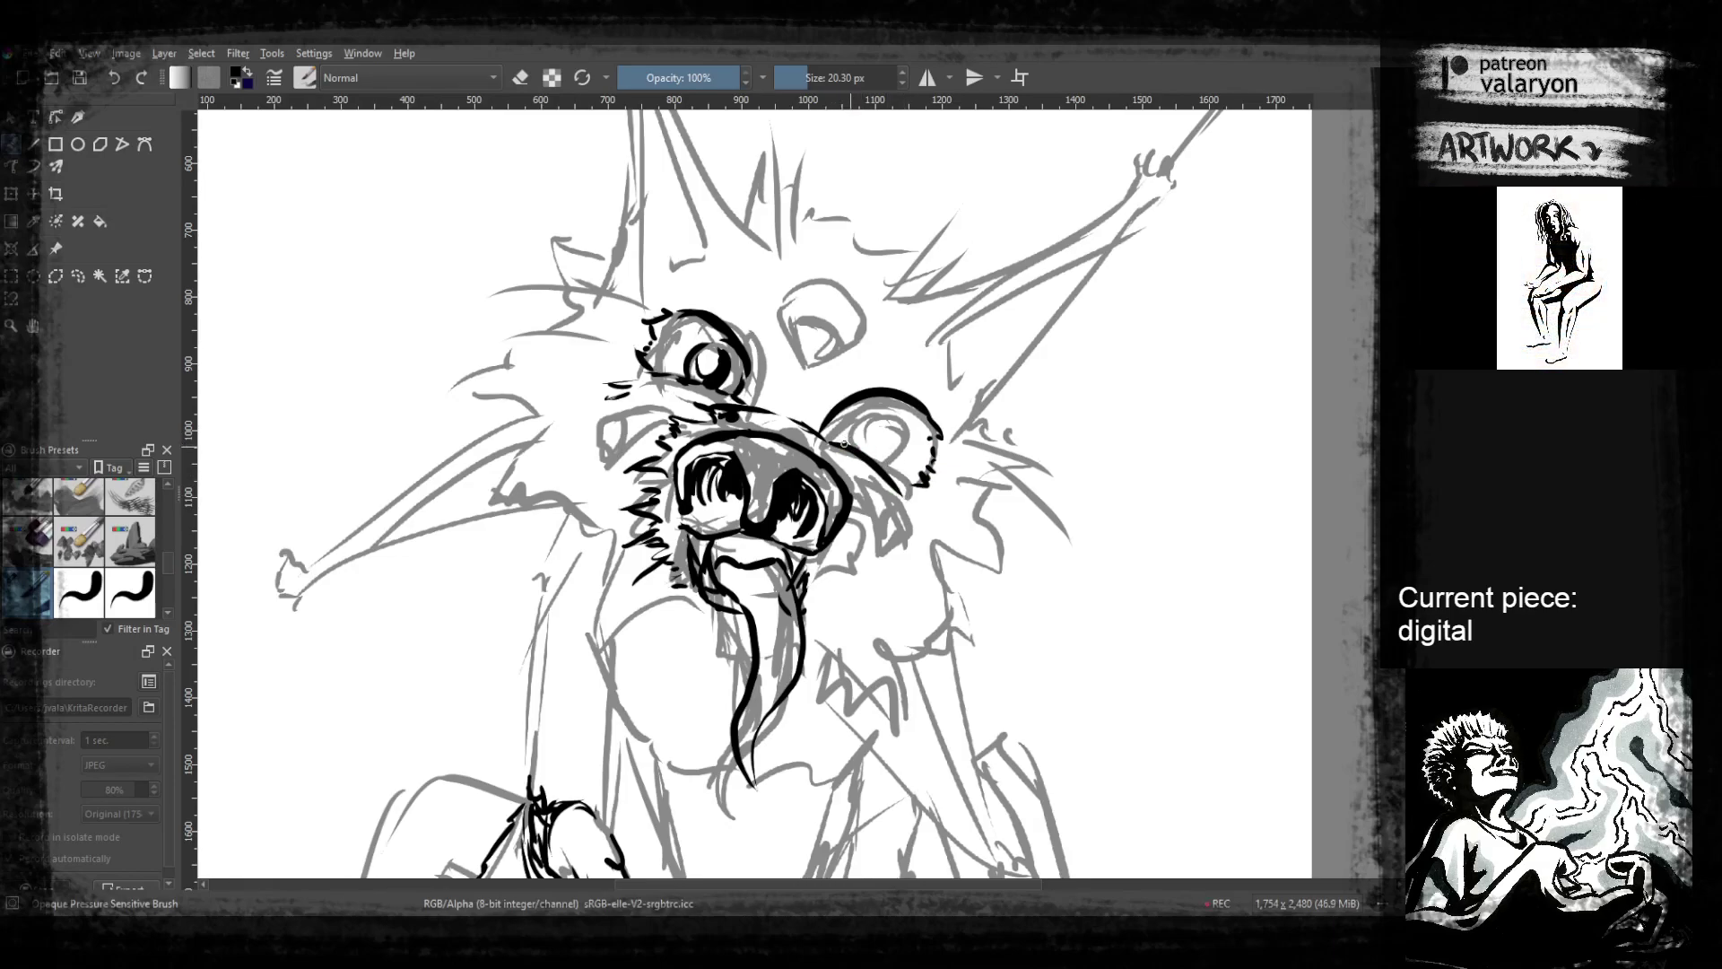
Ink the right eye's iris and dark pupil and erase a small highlight out of it
{"action": "mouse_move", "coordinate": [859, 399]}
{"action": "left_mouse_down"}
{"action": "mouse_move", "coordinate": [874, 453]}
{"action": "mouse_move", "coordinate": [857, 432]}
{"action": "mouse_move", "coordinate": [861, 450]}
{"action": "mouse_move", "coordinate": [890, 424]}
{"action": "mouse_move", "coordinate": [848, 416]}
{"action": "mouse_move", "coordinate": [858, 403]}
{"action": "mouse_move", "coordinate": [857, 439]}
{"action": "left_mouse_up"}
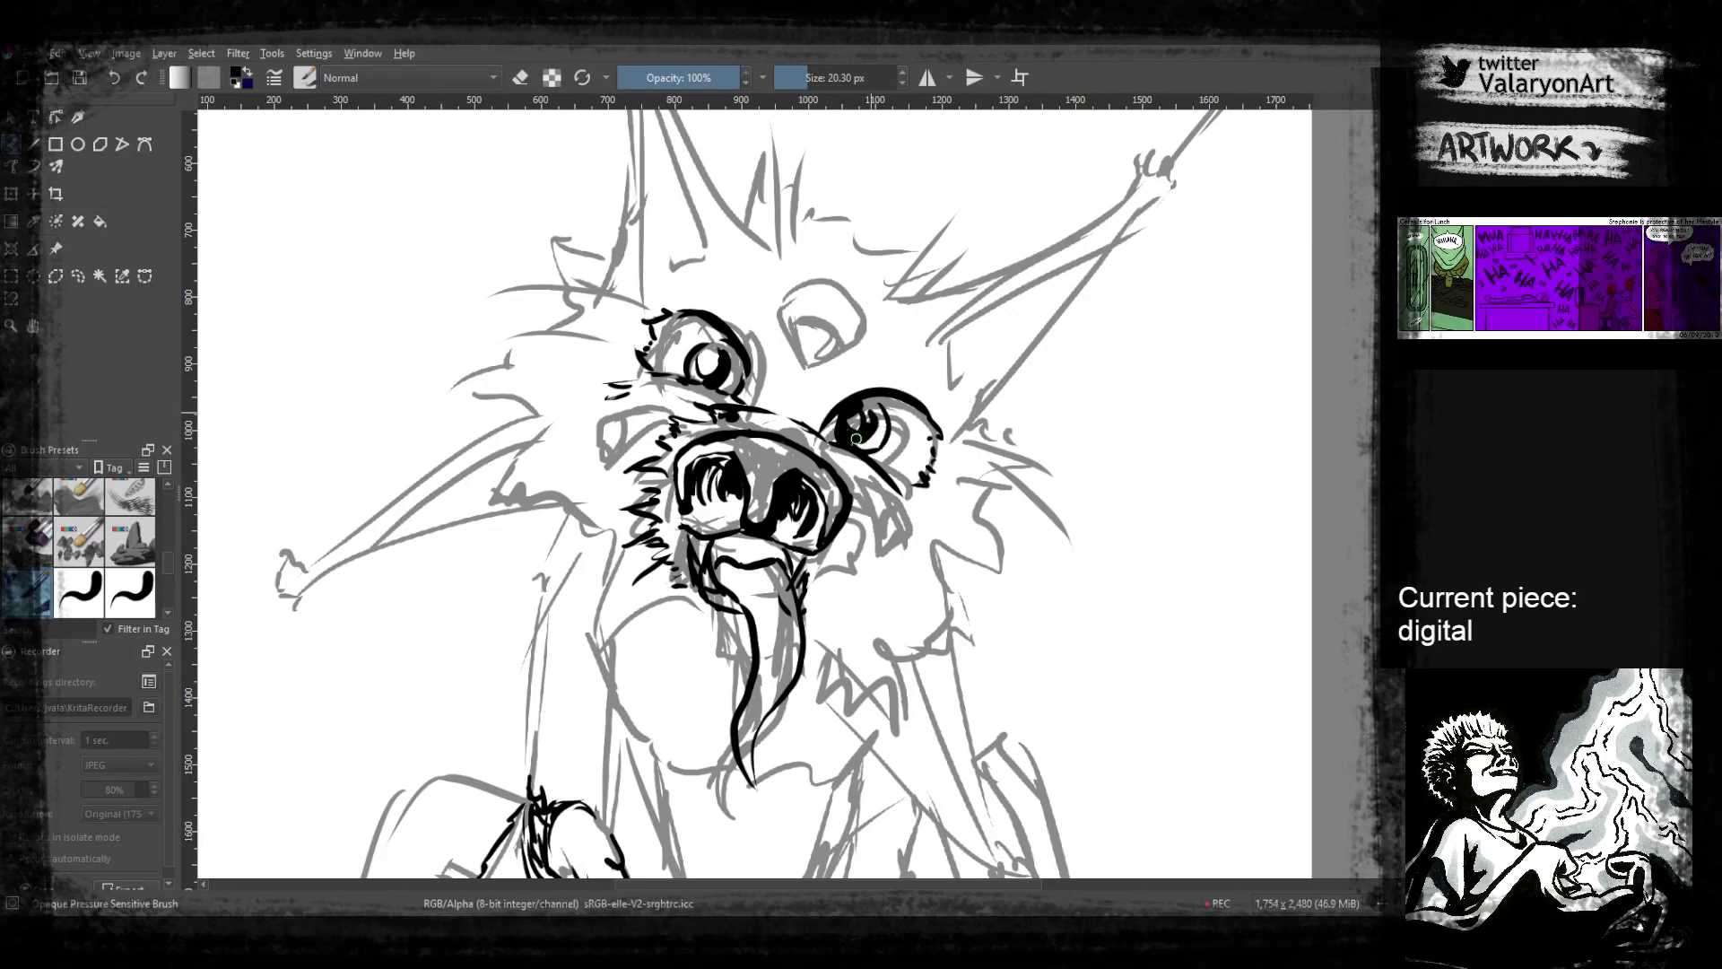
{"action": "key", "text": "e"}
{"action": "left_click_drag", "start_coordinate": [844, 436], "coordinate": [883, 468]}
{"action": "key", "text": "e"}
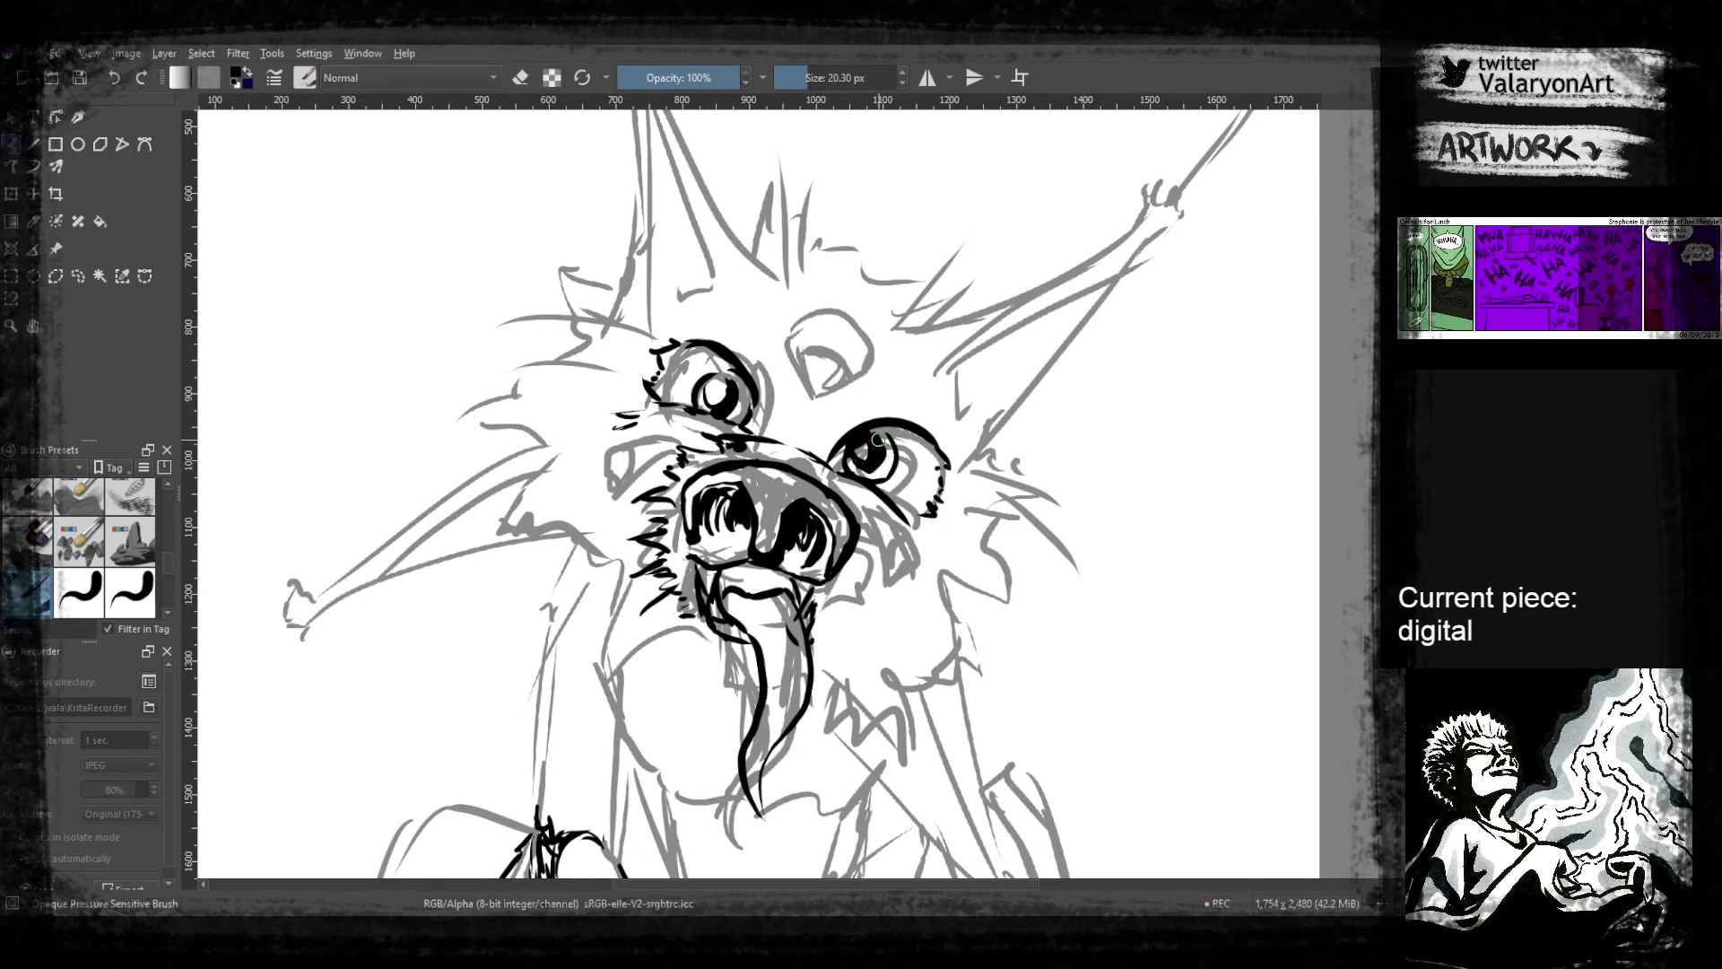
{"action": "key", "text": "e"}
{"action": "key", "text": "e"}
Ink the third eye on the forehead with pointed, creased corners and a dark pupil
{"action": "mouse_move", "coordinate": [935, 449]}
{"action": "left_mouse_down"}
{"action": "mouse_move", "coordinate": [938, 430]}
{"action": "mouse_move", "coordinate": [986, 489]}
{"action": "mouse_move", "coordinate": [1014, 575]}
{"action": "left_mouse_up"}
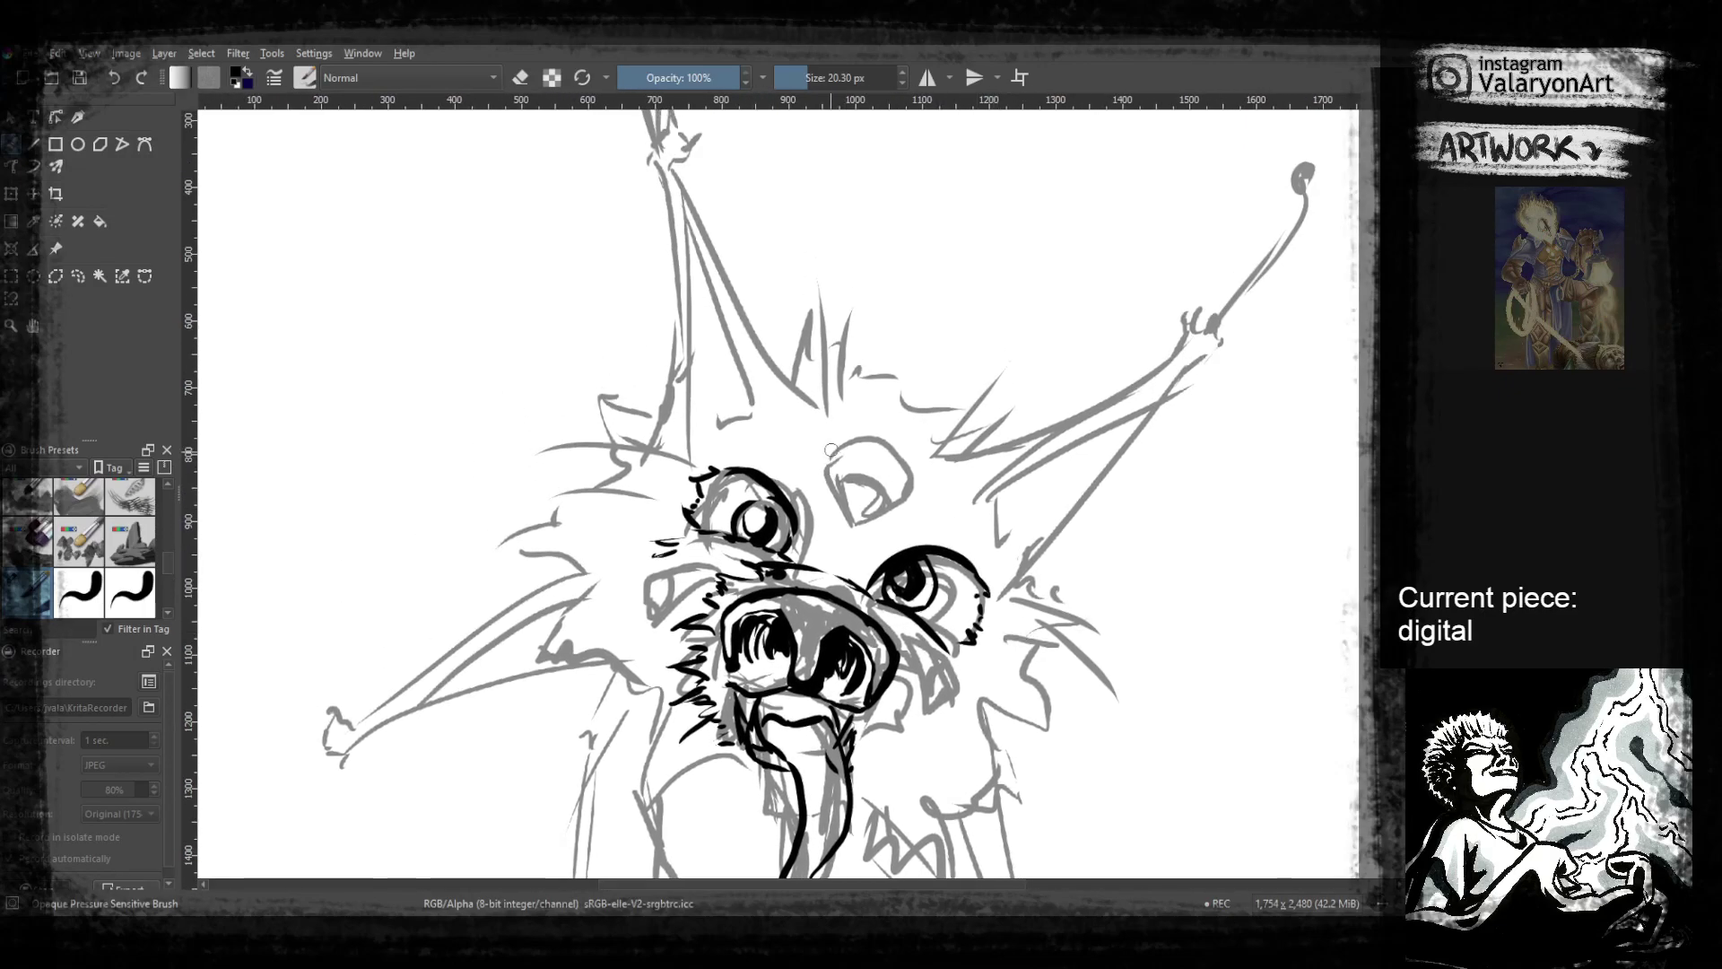
{"action": "left_click_drag", "start_coordinate": [822, 454], "coordinate": [843, 518]}
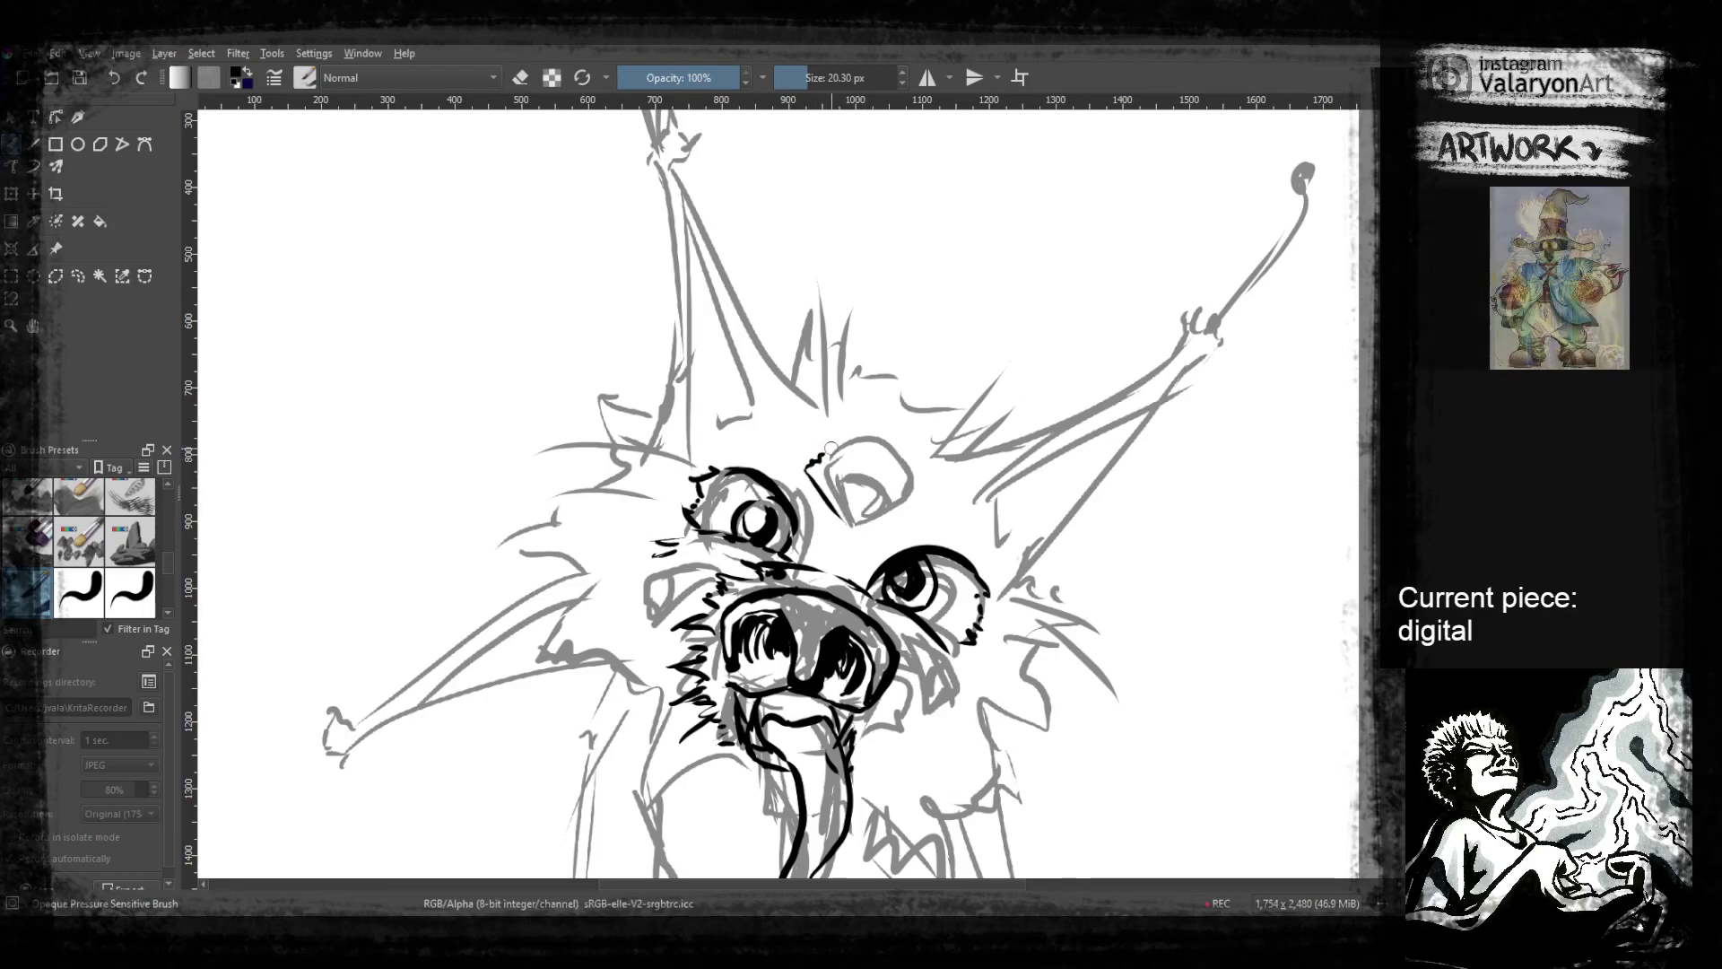
{"action": "mouse_move", "coordinate": [825, 458]}
{"action": "left_mouse_down"}
{"action": "mouse_move", "coordinate": [832, 504]}
{"action": "mouse_move", "coordinate": [903, 492]}
{"action": "mouse_move", "coordinate": [876, 511]}
{"action": "mouse_move", "coordinate": [909, 480]}
{"action": "mouse_move", "coordinate": [855, 524]}
{"action": "mouse_move", "coordinate": [927, 480]}
{"action": "left_mouse_up"}
{"action": "mouse_move", "coordinate": [858, 527]}
{"action": "left_mouse_down"}
{"action": "mouse_move", "coordinate": [929, 494]}
{"action": "mouse_move", "coordinate": [892, 491]}
{"action": "mouse_move", "coordinate": [856, 456]}
{"action": "mouse_move", "coordinate": [893, 482]}
{"action": "left_mouse_up"}
{"action": "scroll", "coordinate": [850, 480], "scroll_direction": "up", "scroll_amount": 1}
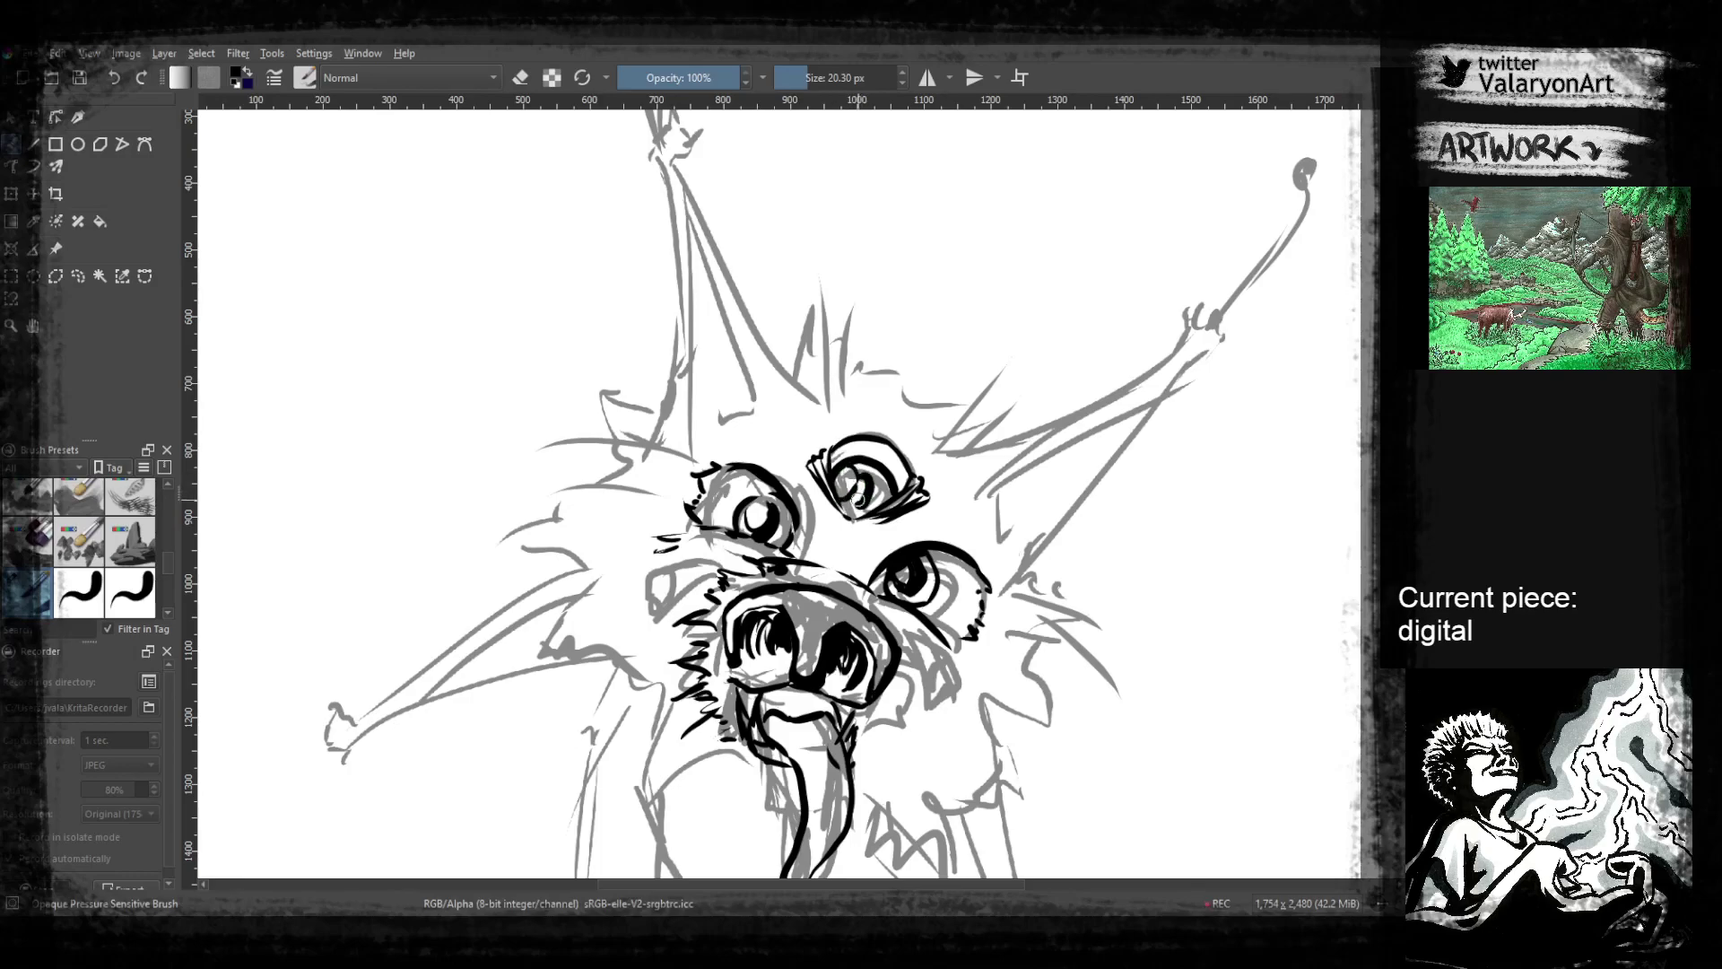
{"action": "mouse_move", "coordinate": [856, 476]}
{"action": "left_mouse_down"}
{"action": "mouse_move", "coordinate": [875, 502]}
{"action": "mouse_move", "coordinate": [863, 477]}
{"action": "mouse_move", "coordinate": [934, 434]}
{"action": "left_mouse_up"}
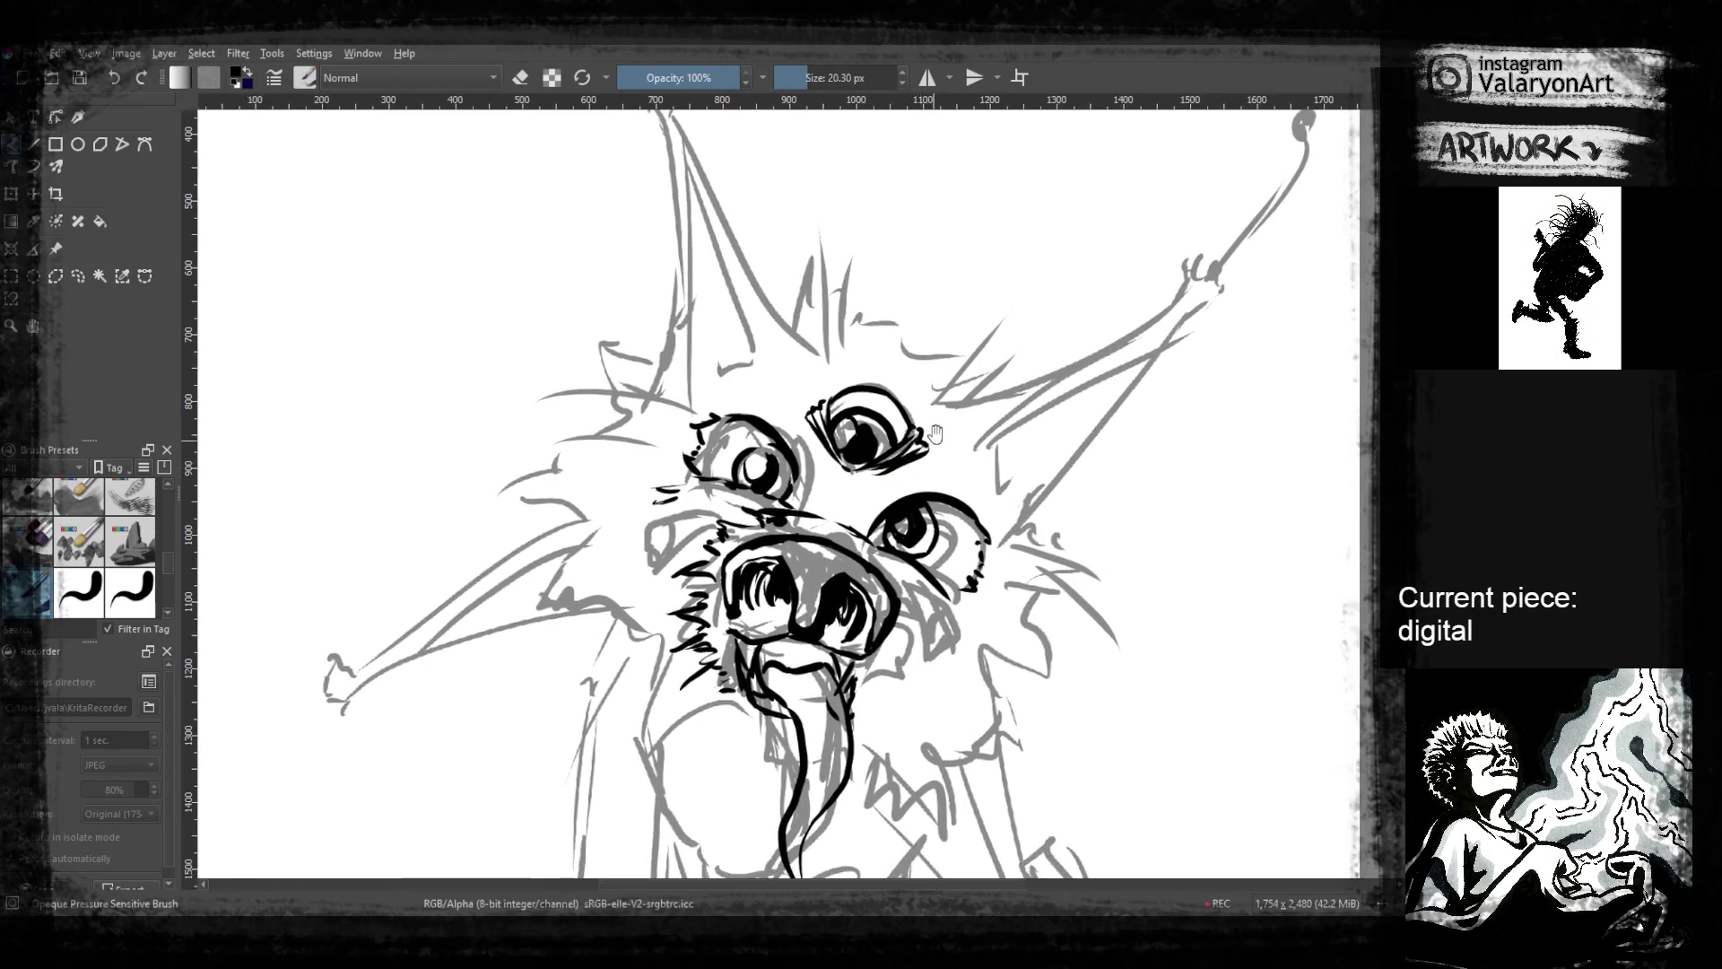
Ink jagged black fur spikes across the top of the head between the upper ears
{"action": "mouse_move", "coordinate": [861, 325]}
{"action": "left_mouse_down"}
{"action": "mouse_move", "coordinate": [857, 388]}
{"action": "mouse_move", "coordinate": [889, 444]}
{"action": "mouse_move", "coordinate": [910, 439]}
{"action": "mouse_move", "coordinate": [850, 463]}
{"action": "mouse_move", "coordinate": [844, 418]}
{"action": "left_mouse_up"}
{"action": "mouse_move", "coordinate": [886, 512]}
{"action": "left_mouse_down"}
{"action": "mouse_move", "coordinate": [864, 398]}
{"action": "mouse_move", "coordinate": [883, 437]}
{"action": "left_mouse_up"}
{"action": "mouse_move", "coordinate": [889, 450]}
{"action": "left_mouse_down"}
{"action": "mouse_move", "coordinate": [888, 413]}
{"action": "mouse_move", "coordinate": [919, 426]}
{"action": "mouse_move", "coordinate": [923, 408]}
{"action": "mouse_move", "coordinate": [933, 443]}
{"action": "left_mouse_up"}
{"action": "left_click_drag", "start_coordinate": [943, 452], "coordinate": [947, 382]}
{"action": "mouse_move", "coordinate": [947, 382]}
{"action": "left_mouse_down"}
{"action": "mouse_move", "coordinate": [956, 423]}
{"action": "mouse_move", "coordinate": [979, 357]}
{"action": "left_mouse_up"}
{"action": "mouse_move", "coordinate": [982, 355]}
{"action": "left_mouse_down"}
{"action": "mouse_move", "coordinate": [985, 416]}
{"action": "mouse_move", "coordinate": [1008, 370]}
{"action": "mouse_move", "coordinate": [1046, 386]}
{"action": "mouse_move", "coordinate": [1039, 408]}
{"action": "left_mouse_up"}
Ink the upper and lower edges of the upper right ear and the small tuft near its tip
{"action": "mouse_move", "coordinate": [1025, 406]}
{"action": "left_mouse_down"}
{"action": "mouse_move", "coordinate": [1005, 439]}
{"action": "mouse_move", "coordinate": [1032, 431]}
{"action": "left_mouse_up"}
{"action": "mouse_move", "coordinate": [1028, 434]}
{"action": "left_mouse_down"}
{"action": "mouse_move", "coordinate": [1061, 422]}
{"action": "mouse_move", "coordinate": [1037, 454]}
{"action": "mouse_move", "coordinate": [1161, 379]}
{"action": "mouse_move", "coordinate": [1131, 407]}
{"action": "mouse_move", "coordinate": [1153, 397]}
{"action": "mouse_move", "coordinate": [1175, 365]}
{"action": "left_mouse_up"}
{"action": "left_click_drag", "start_coordinate": [1125, 457], "coordinate": [1176, 390]}
{"action": "left_click_drag", "start_coordinate": [1216, 335], "coordinate": [1092, 538]}
{"action": "mouse_move", "coordinate": [1095, 547]}
{"action": "left_mouse_down"}
{"action": "mouse_move", "coordinate": [1136, 445]}
{"action": "mouse_move", "coordinate": [1176, 417]}
{"action": "left_mouse_up"}
Ink pointed fur spikes and long tapering whiskers on the right cheek below the ear, redrawing the strokes that miss
{"action": "mouse_move", "coordinate": [1177, 417]}
{"action": "left_mouse_down"}
{"action": "mouse_move", "coordinate": [1132, 453]}
{"action": "mouse_move", "coordinate": [1155, 460]}
{"action": "left_mouse_up"}
{"action": "mouse_move", "coordinate": [1169, 476]}
{"action": "left_mouse_down"}
{"action": "mouse_move", "coordinate": [1195, 487]}
{"action": "mouse_move", "coordinate": [1131, 473]}
{"action": "left_mouse_up"}
{"action": "left_click_drag", "start_coordinate": [1169, 493], "coordinate": [1132, 469]}
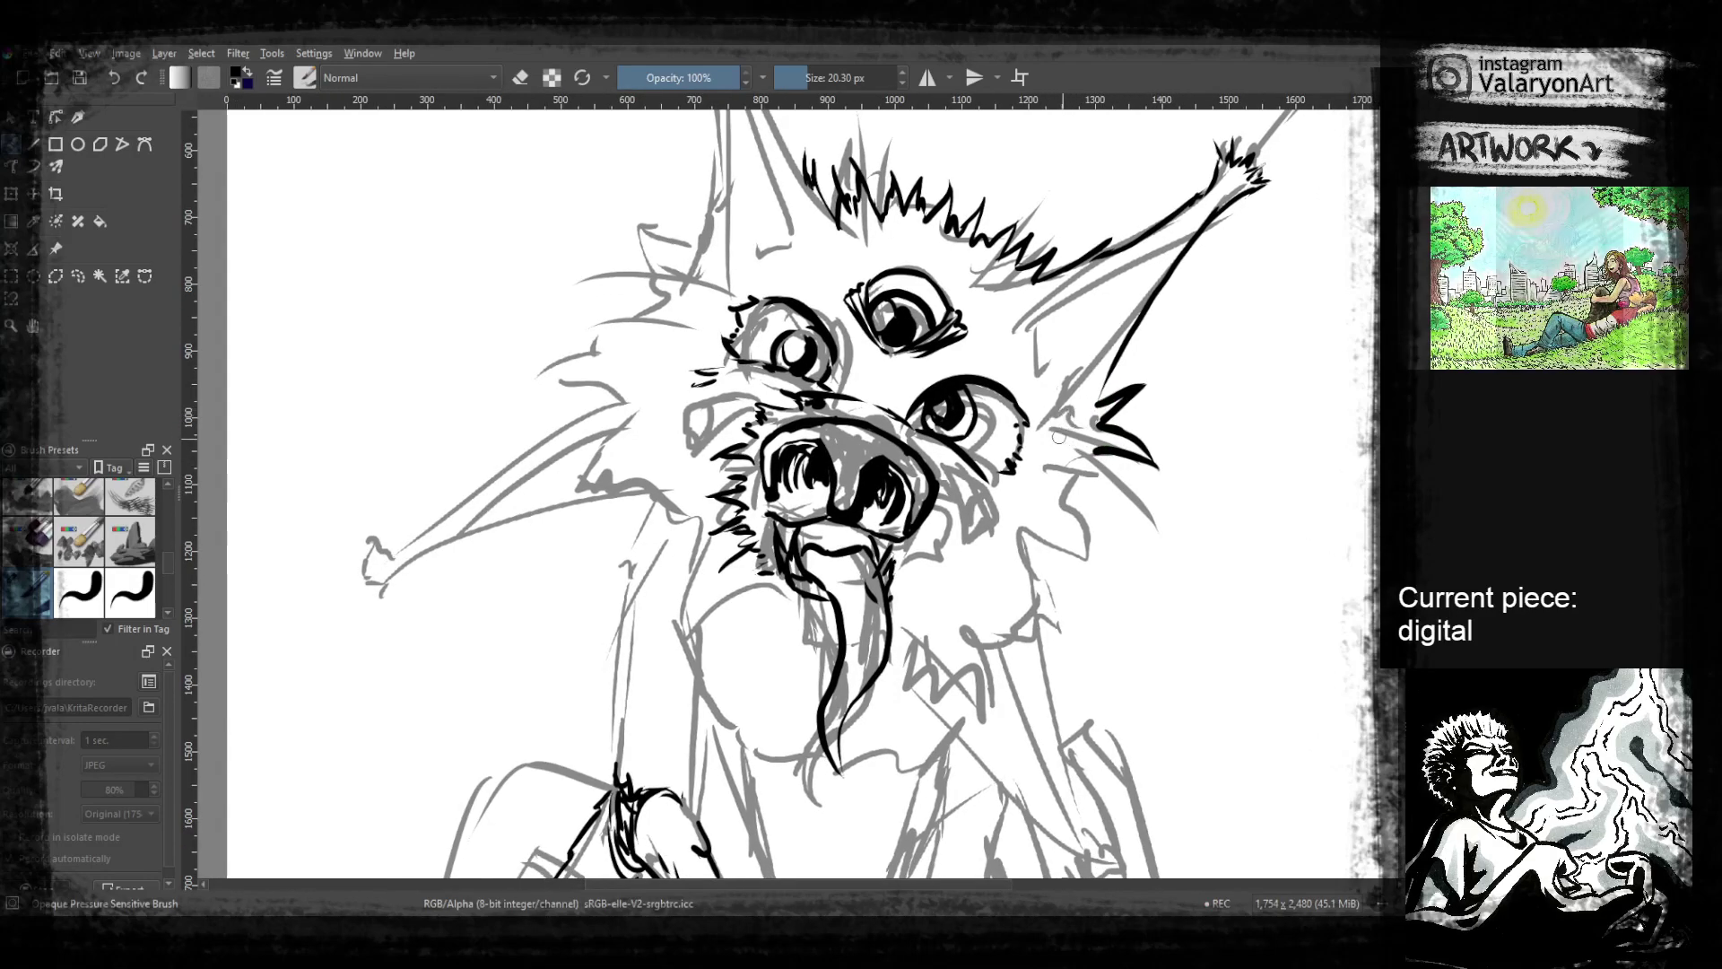
{"action": "mouse_move", "coordinate": [1048, 428]}
{"action": "left_mouse_down"}
{"action": "mouse_move", "coordinate": [1186, 502]}
{"action": "mouse_move", "coordinate": [1097, 473]}
{"action": "mouse_move", "coordinate": [1186, 607]}
{"action": "left_mouse_up"}
{"action": "key", "text": "ctrl+z"}
{"action": "key", "text": "ctrl+z"}
{"action": "left_click_drag", "start_coordinate": [1036, 428], "coordinate": [1233, 541]}
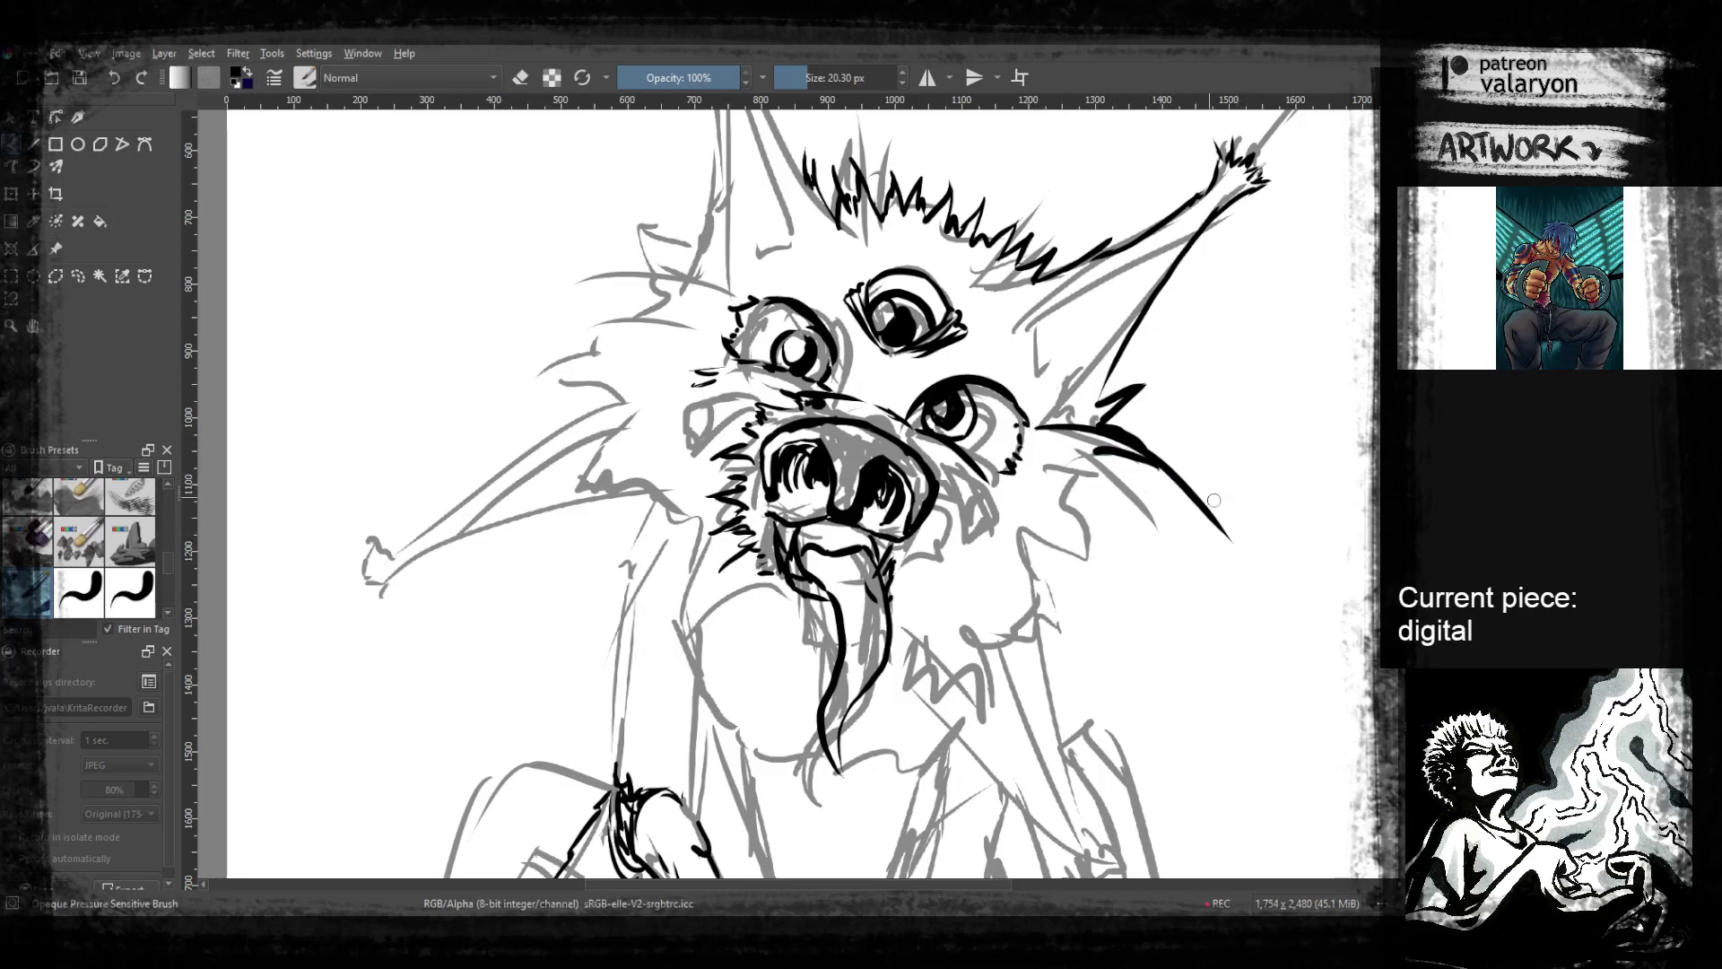
{"action": "key", "text": "ctrl+z"}
{"action": "left_click_drag", "start_coordinate": [1049, 430], "coordinate": [1202, 538]}
{"action": "key", "text": "ctrl+z"}
{"action": "left_click_drag", "start_coordinate": [1063, 440], "coordinate": [1246, 502]}
{"action": "mouse_move", "coordinate": [1047, 463]}
{"action": "left_mouse_down"}
{"action": "mouse_move", "coordinate": [1135, 504]}
{"action": "mouse_move", "coordinate": [1166, 545]}
{"action": "left_mouse_up"}
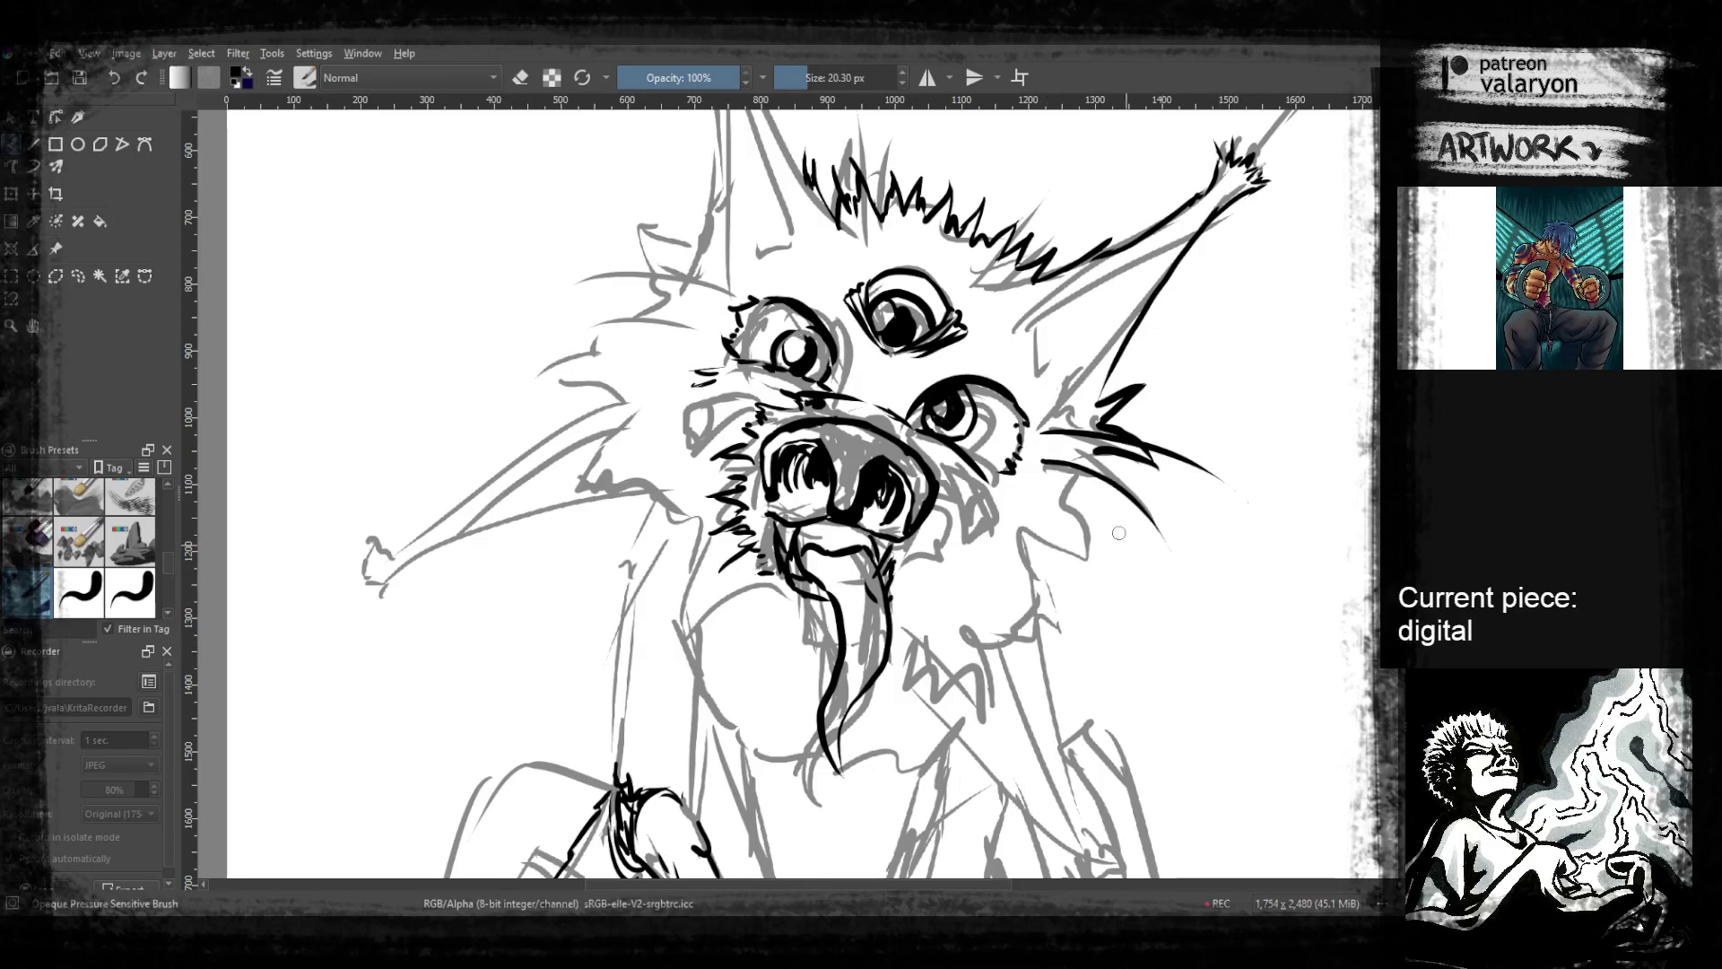
Ink jagged fur down the right cheek and short fur strokes along the right side of the snout
{"action": "mouse_move", "coordinate": [1105, 487]}
{"action": "left_mouse_down"}
{"action": "mouse_move", "coordinate": [1050, 535]}
{"action": "mouse_move", "coordinate": [1070, 494]}
{"action": "mouse_move", "coordinate": [1051, 461]}
{"action": "mouse_move", "coordinate": [1073, 509]}
{"action": "mouse_move", "coordinate": [1063, 546]}
{"action": "left_mouse_up"}
{"action": "left_click_drag", "start_coordinate": [1071, 538], "coordinate": [1082, 551]}
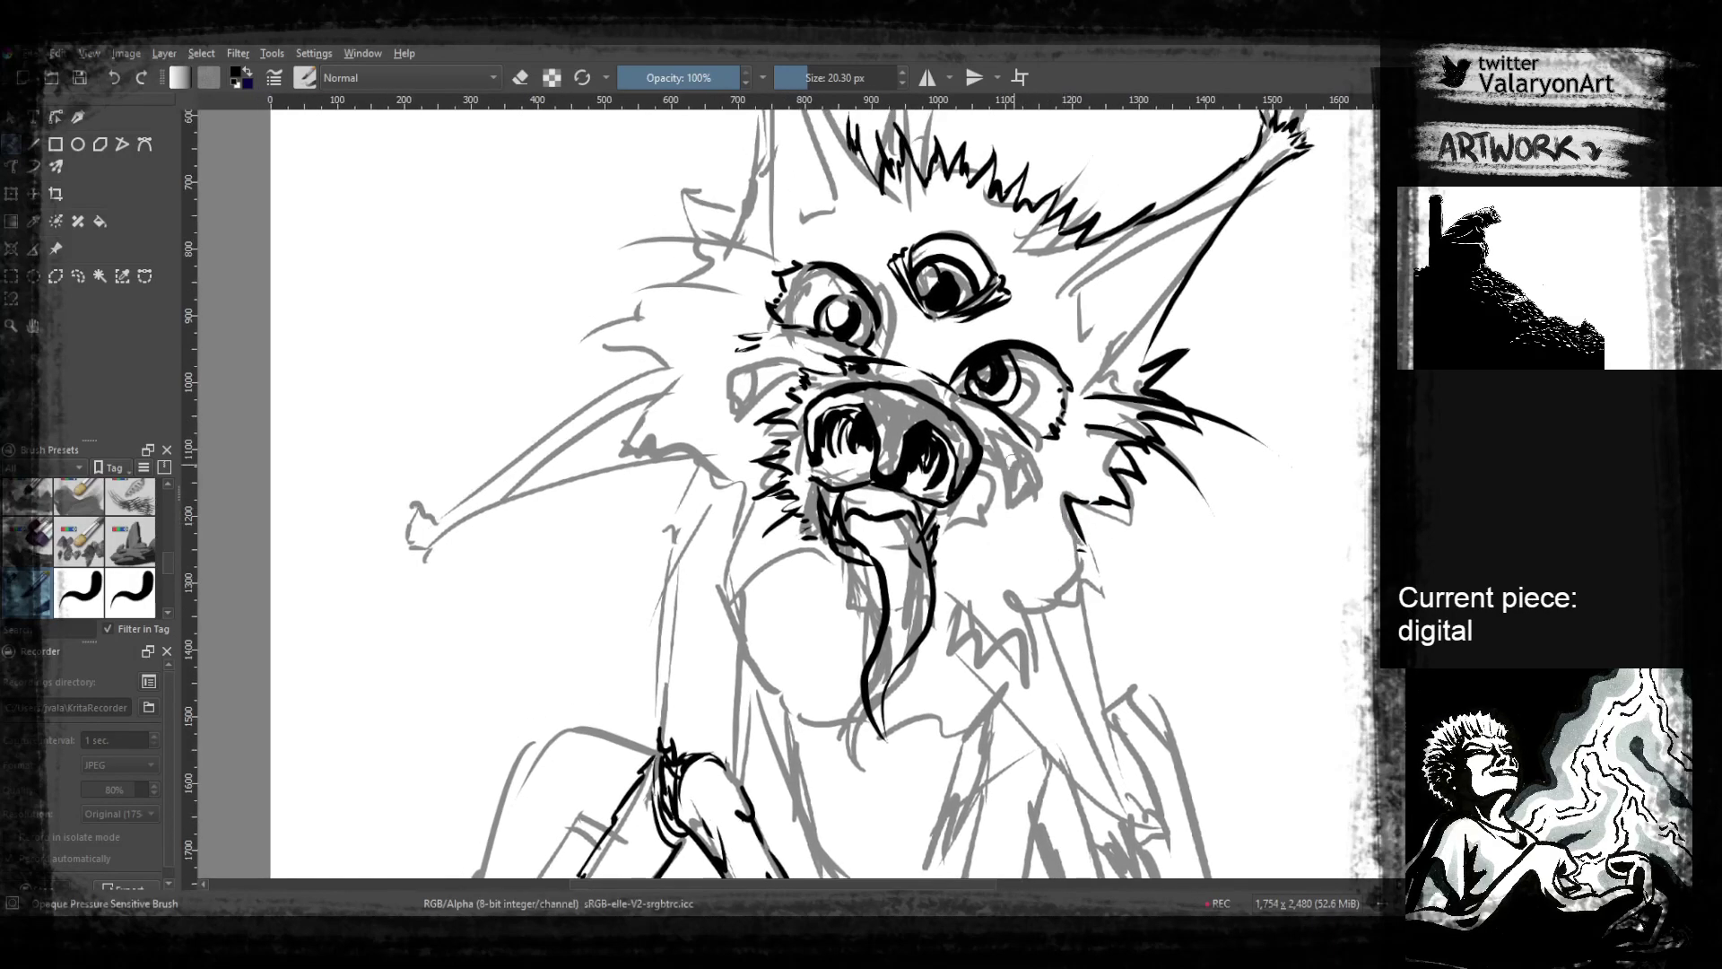
{"action": "left_click_drag", "start_coordinate": [1027, 484], "coordinate": [1022, 451]}
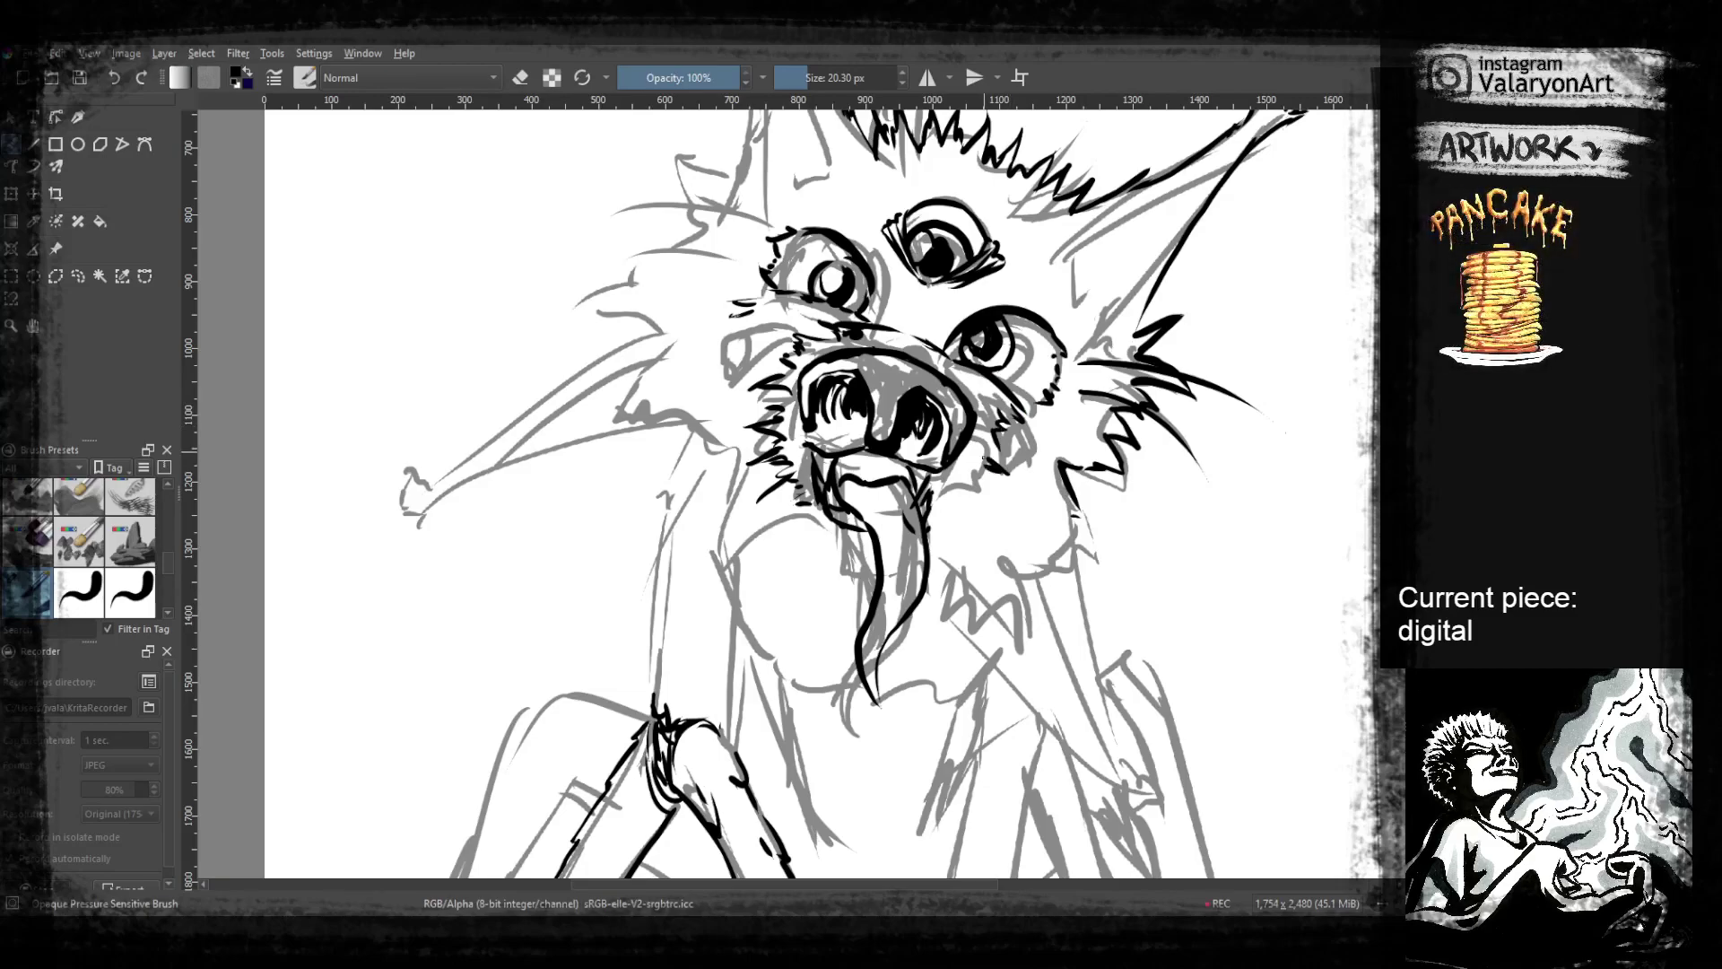
{"action": "mouse_move", "coordinate": [1020, 457]}
{"action": "left_mouse_down"}
{"action": "mouse_move", "coordinate": [994, 390]}
{"action": "mouse_move", "coordinate": [1018, 490]}
{"action": "left_mouse_up"}
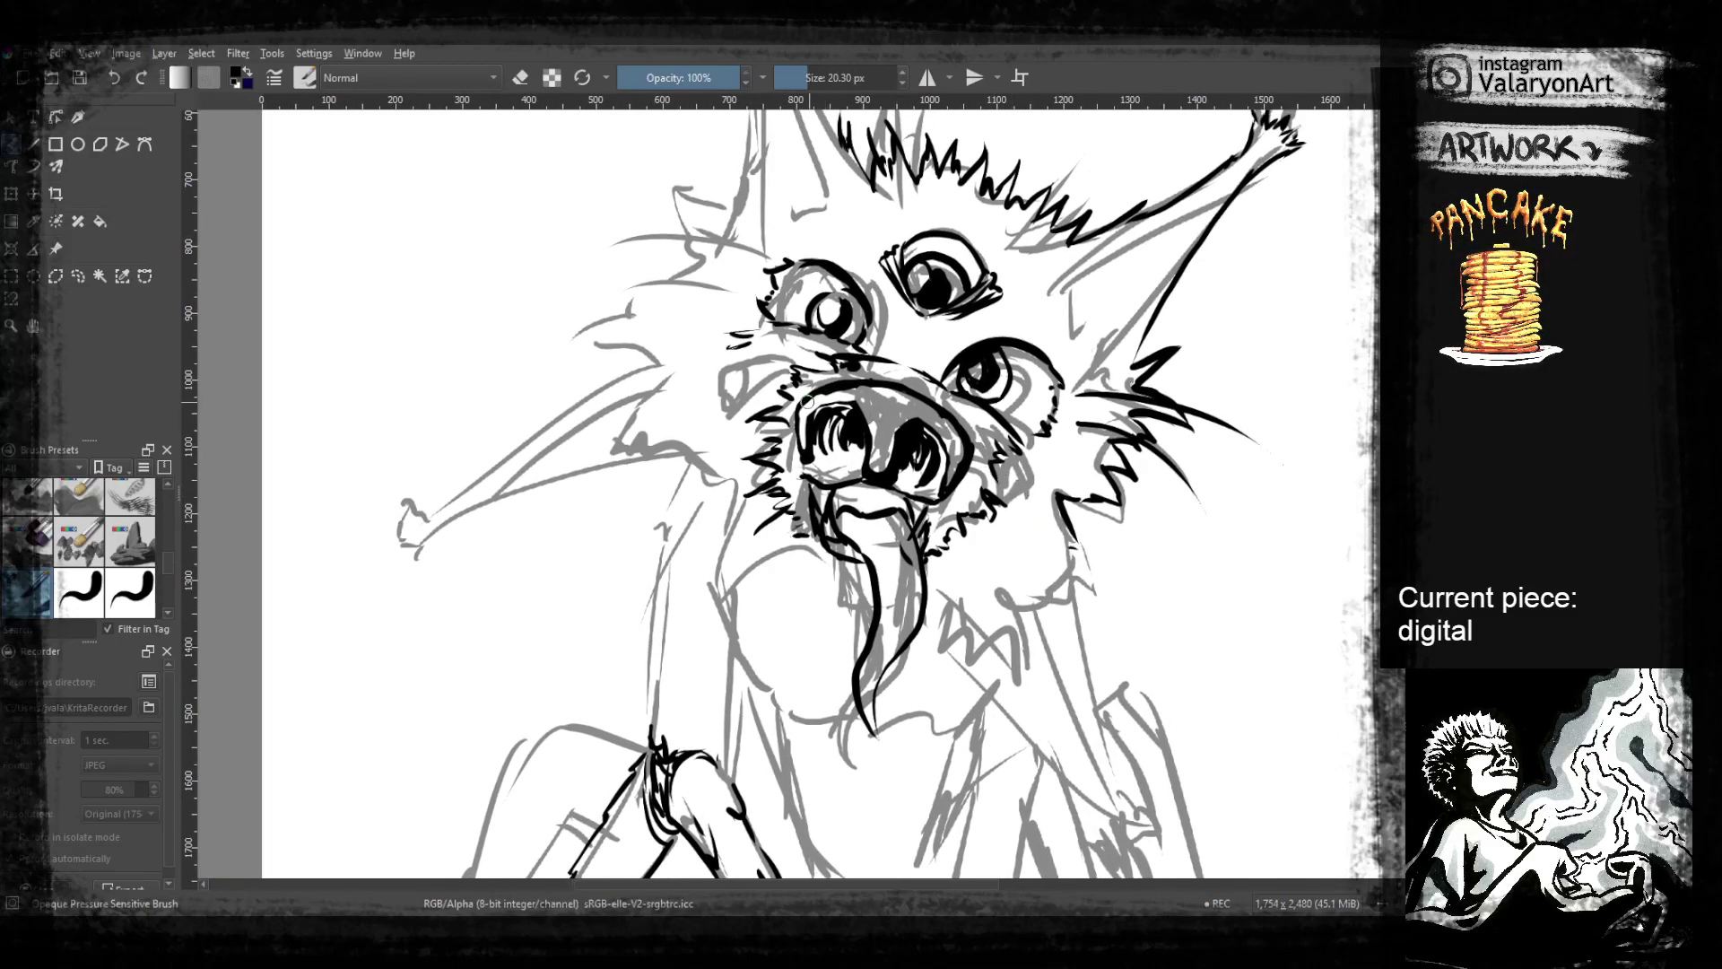
Darken the upper rim of the snout
{"action": "left_click_drag", "start_coordinate": [806, 392], "coordinate": [868, 377]}
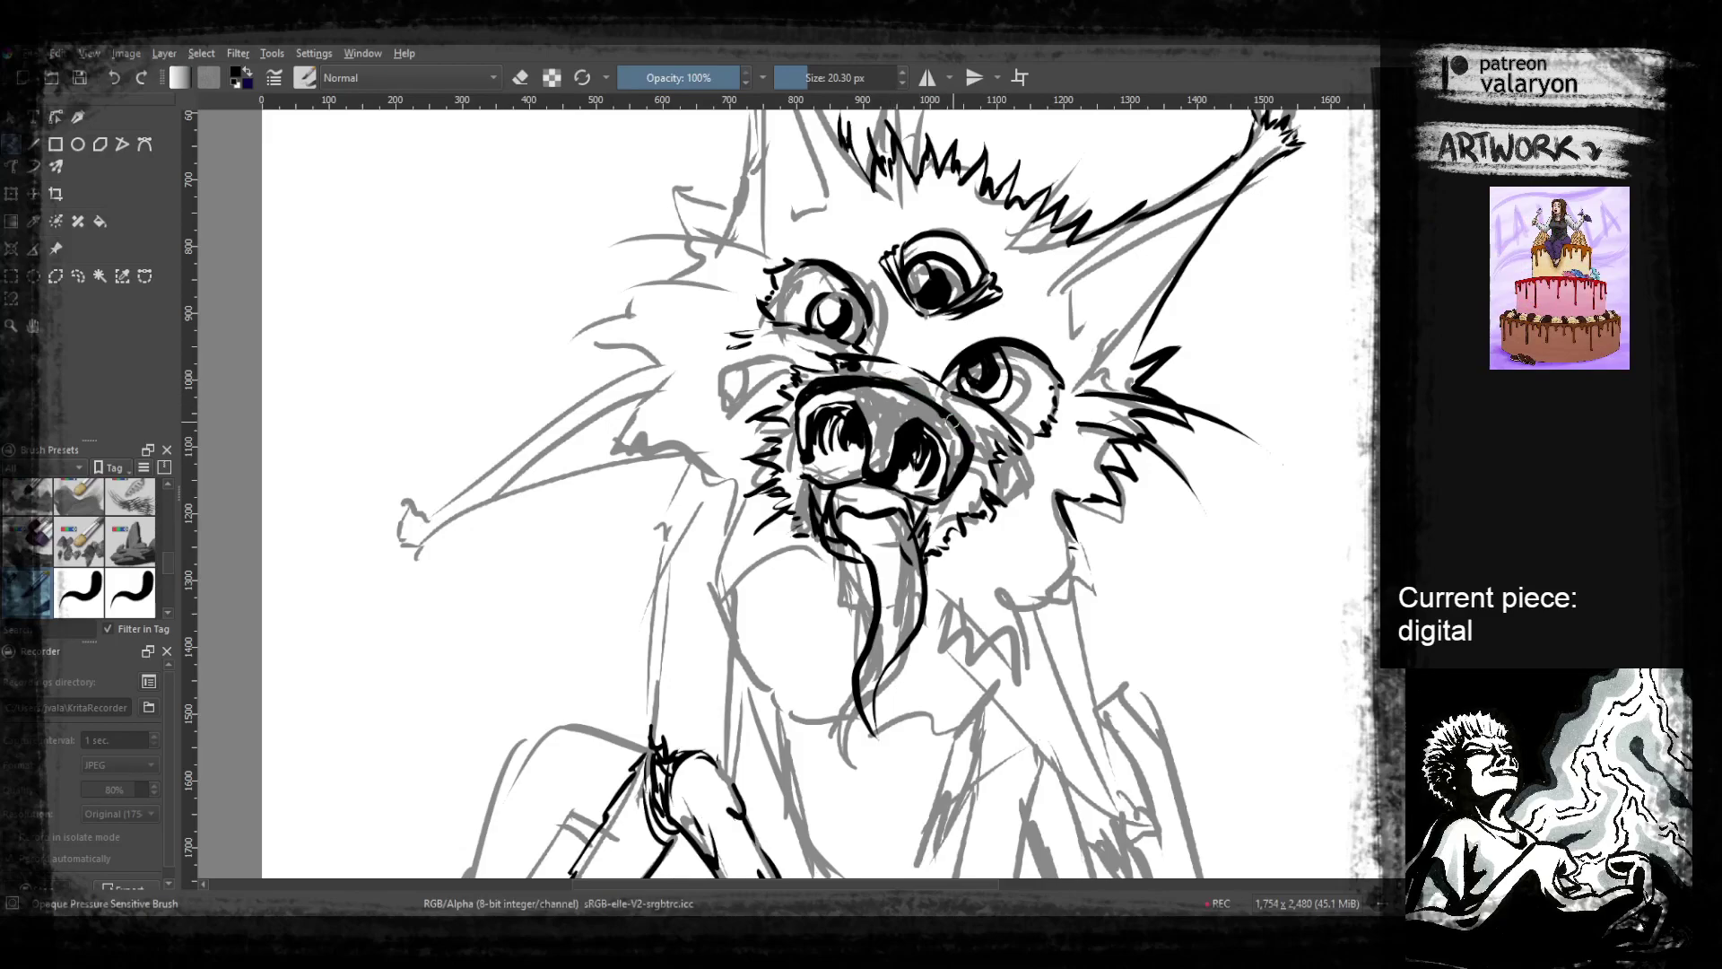
{"action": "key", "text": "e"}
{"action": "key", "text": "e"}
{"action": "mouse_move", "coordinate": [971, 478]}
{"action": "left_mouse_down"}
{"action": "mouse_move", "coordinate": [978, 442]}
{"action": "mouse_move", "coordinate": [926, 441]}
{"action": "mouse_move", "coordinate": [980, 542]}
{"action": "left_mouse_up"}
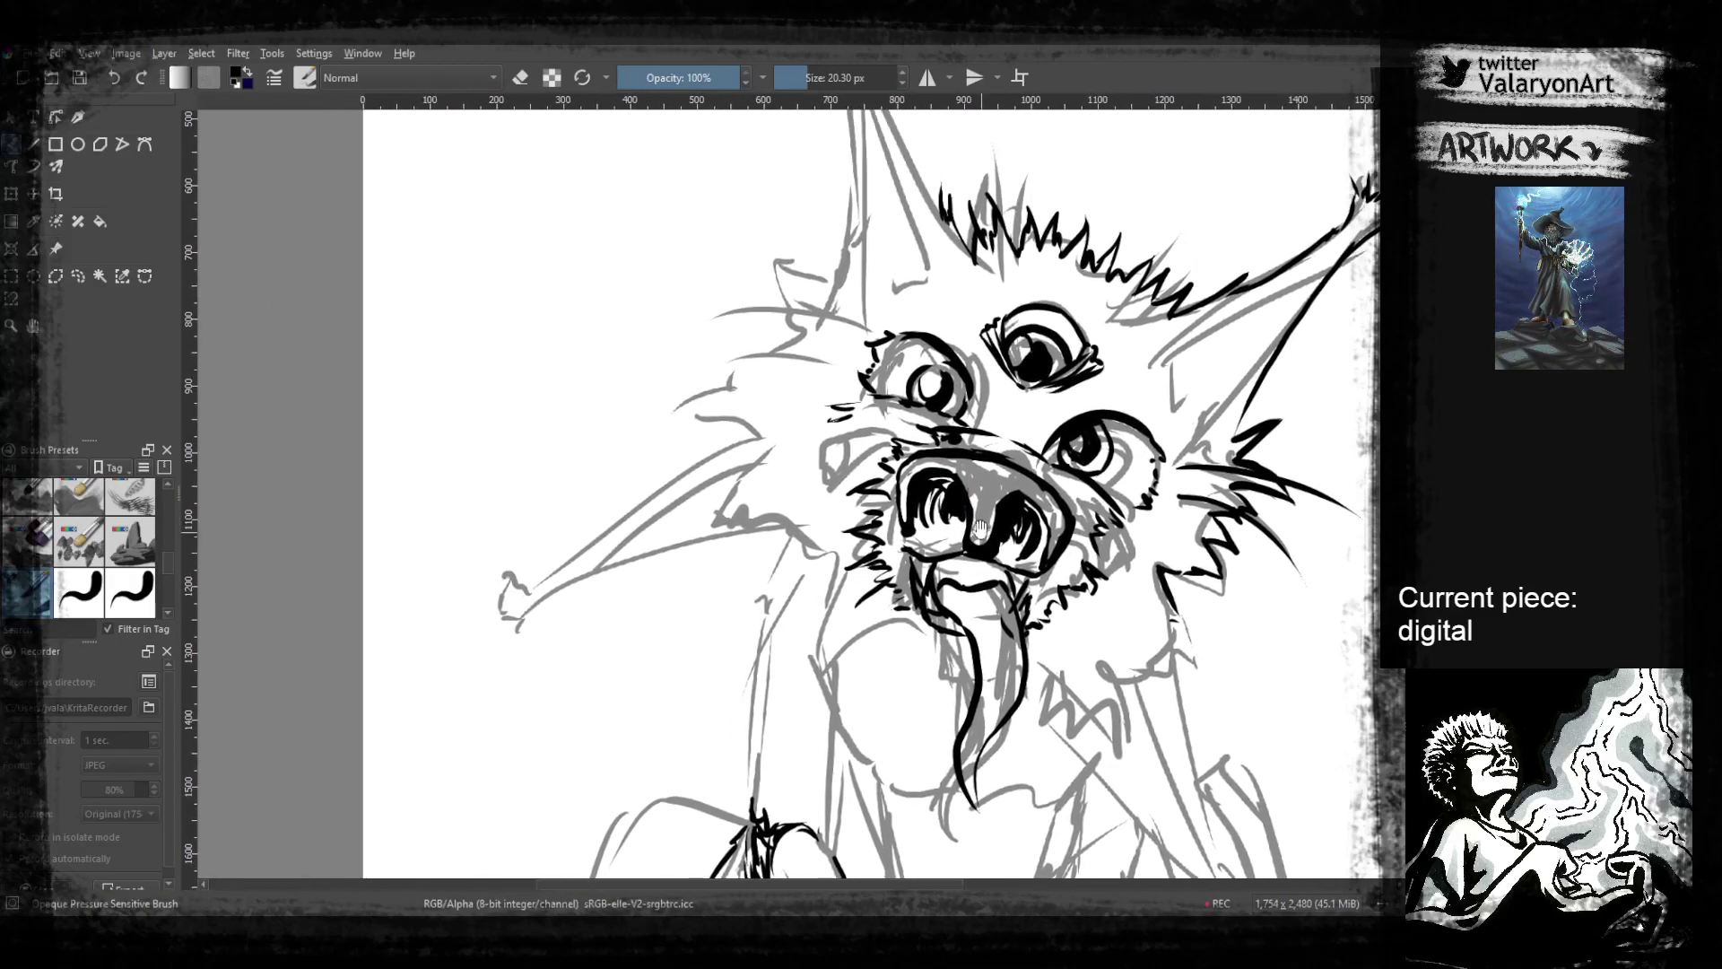
Ink the small dark eye beside the snout, below the right eye
{"action": "left_click_drag", "start_coordinate": [1125, 527], "coordinate": [1121, 477]}
{"action": "key", "text": "e"}
{"action": "key", "text": "e"}
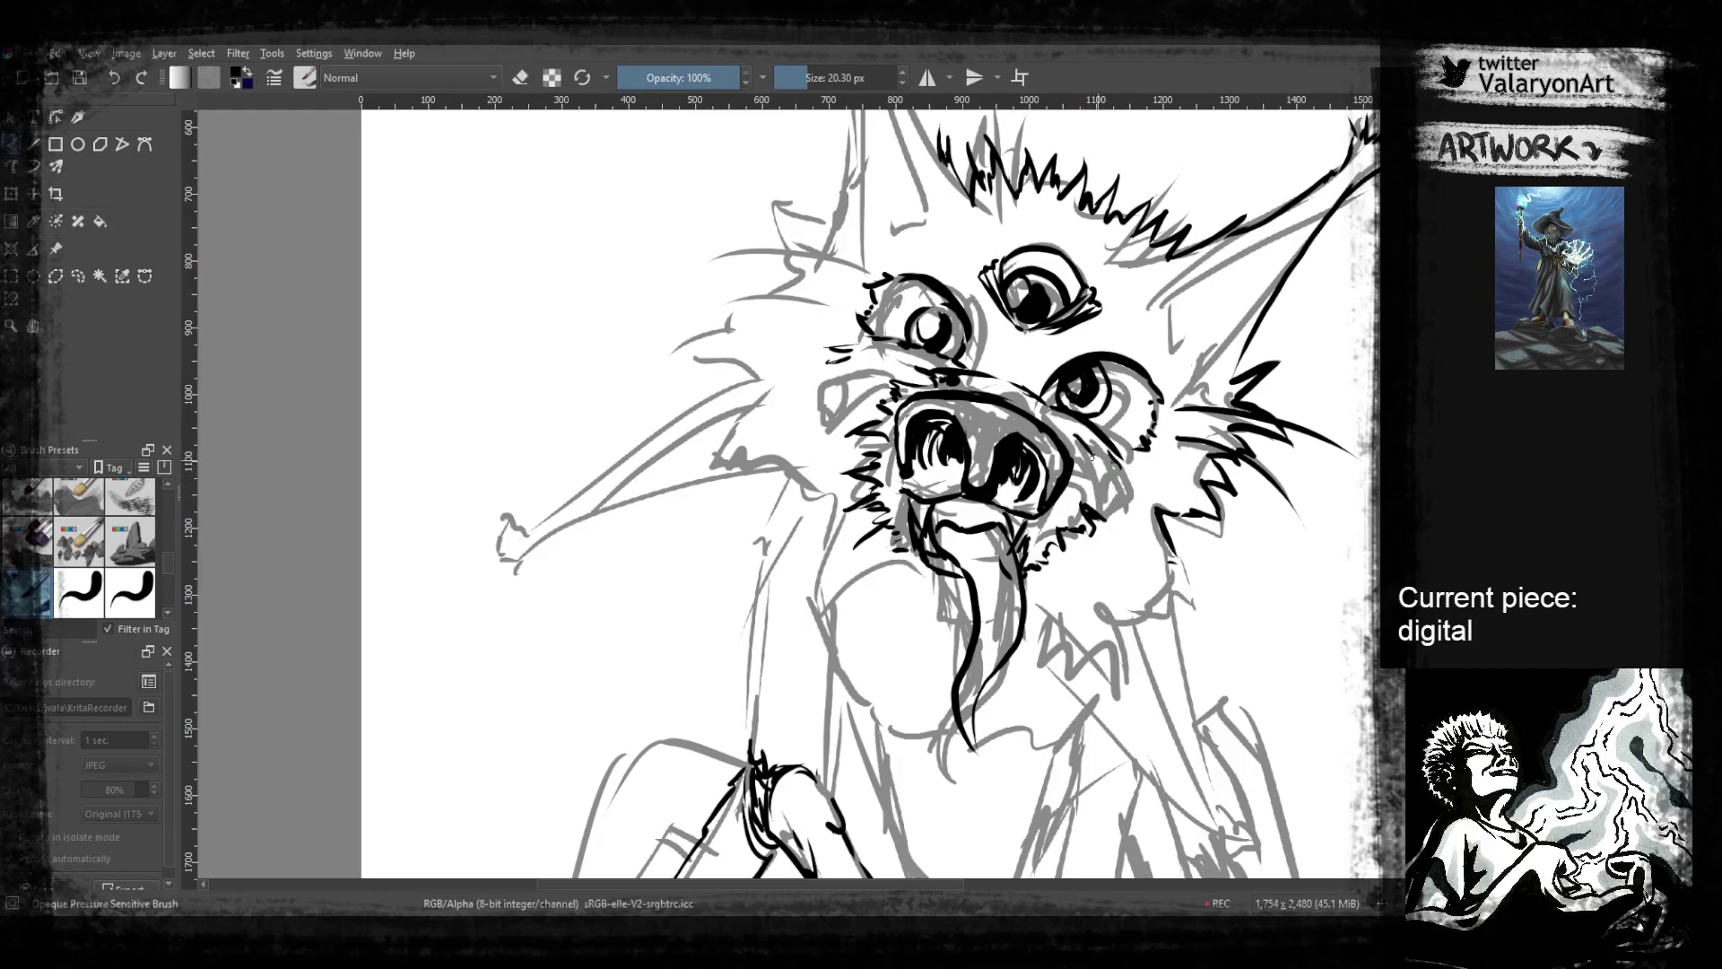
{"action": "mouse_move", "coordinate": [1086, 438]}
{"action": "left_mouse_down"}
{"action": "mouse_move", "coordinate": [1123, 437]}
{"action": "mouse_move", "coordinate": [1119, 509]}
{"action": "left_mouse_up"}
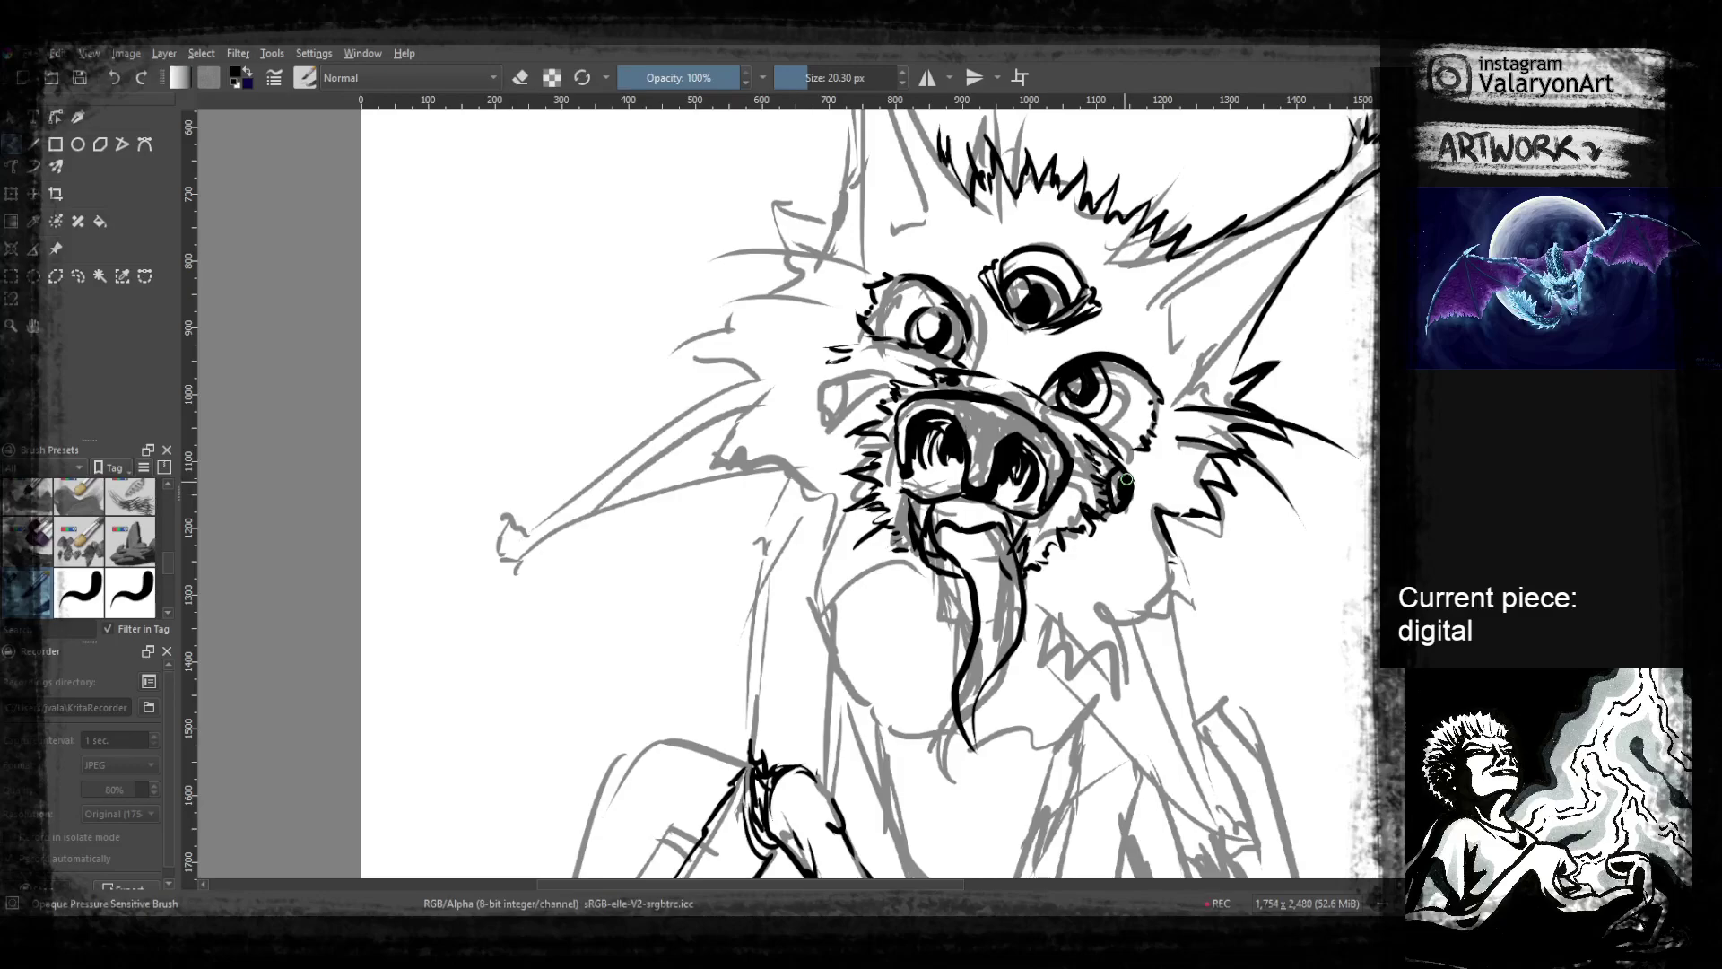
{"action": "mouse_move", "coordinate": [1123, 484]}
{"action": "left_mouse_down"}
{"action": "mouse_move", "coordinate": [1196, 533]}
{"action": "mouse_move", "coordinate": [1151, 461]}
{"action": "left_mouse_up"}
{"action": "key", "text": "e"}
{"action": "key", "text": "e"}
Ink the small eye left of the snout with a lid line and dark pupil, and erase a highlight out of it
{"action": "left_click_drag", "start_coordinate": [855, 389], "coordinate": [1013, 454]}
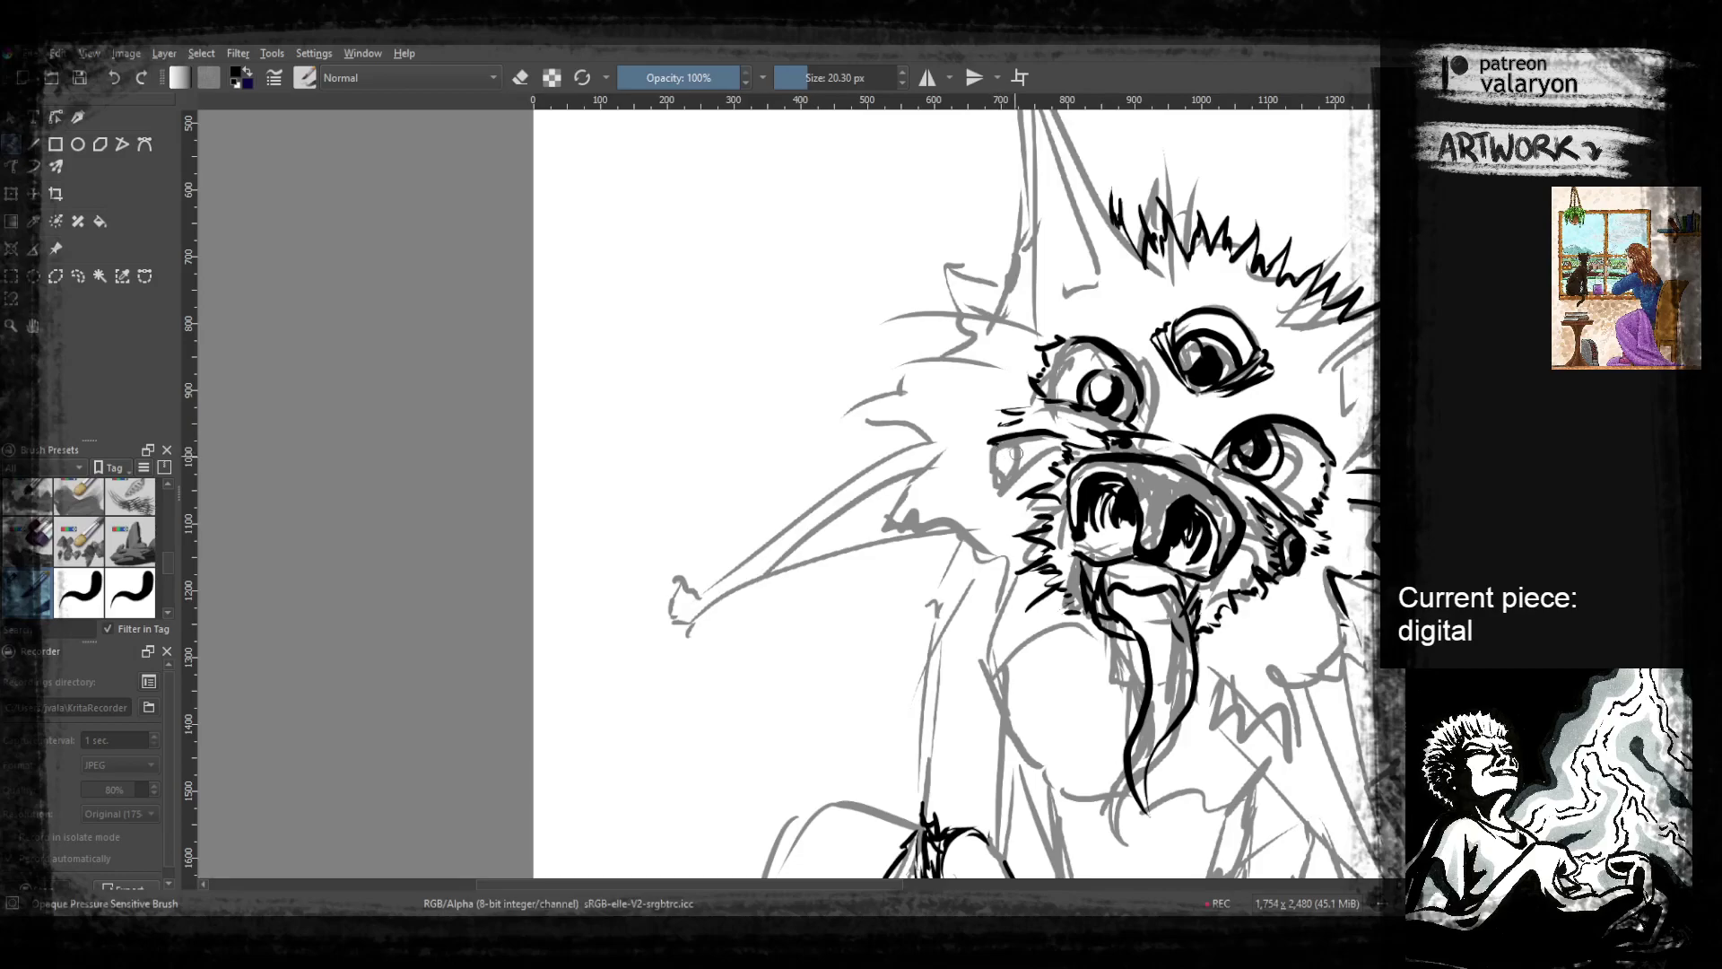
{"action": "left_click_drag", "start_coordinate": [1013, 446], "coordinate": [999, 601]}
{"action": "key", "text": "ctrl+z"}
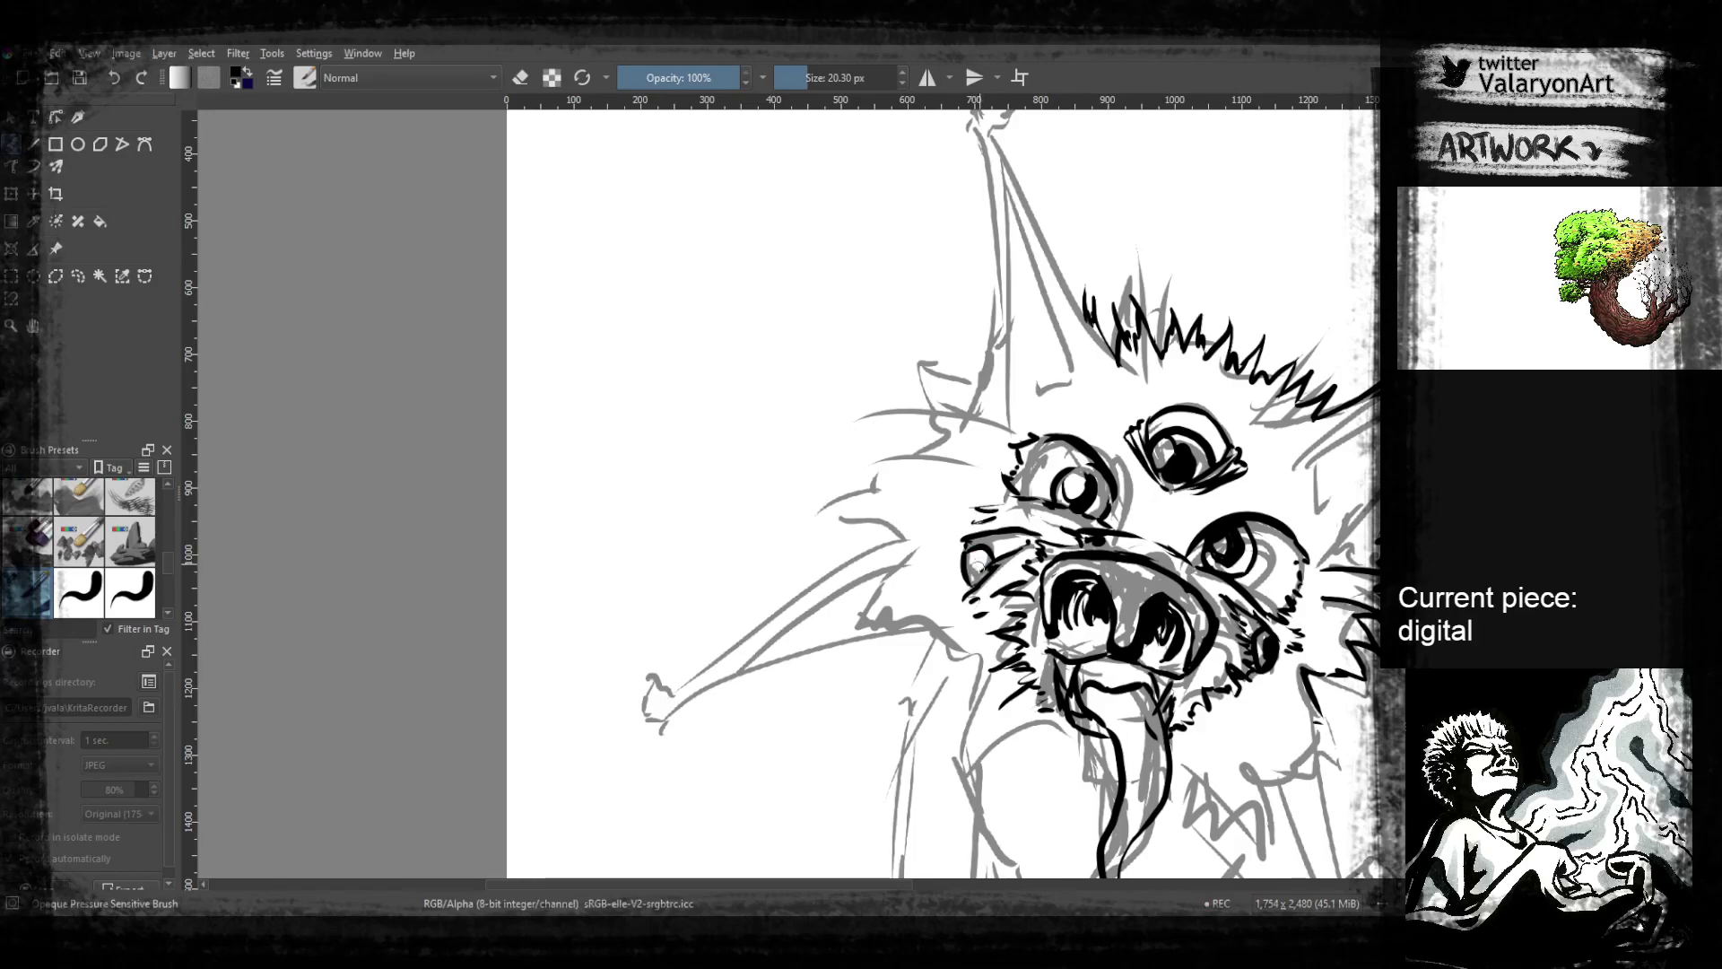
{"action": "key", "text": "e"}
{"action": "key", "text": "e"}
{"action": "left_click_drag", "start_coordinate": [979, 579], "coordinate": [992, 581]}
{"action": "key", "text": "e"}
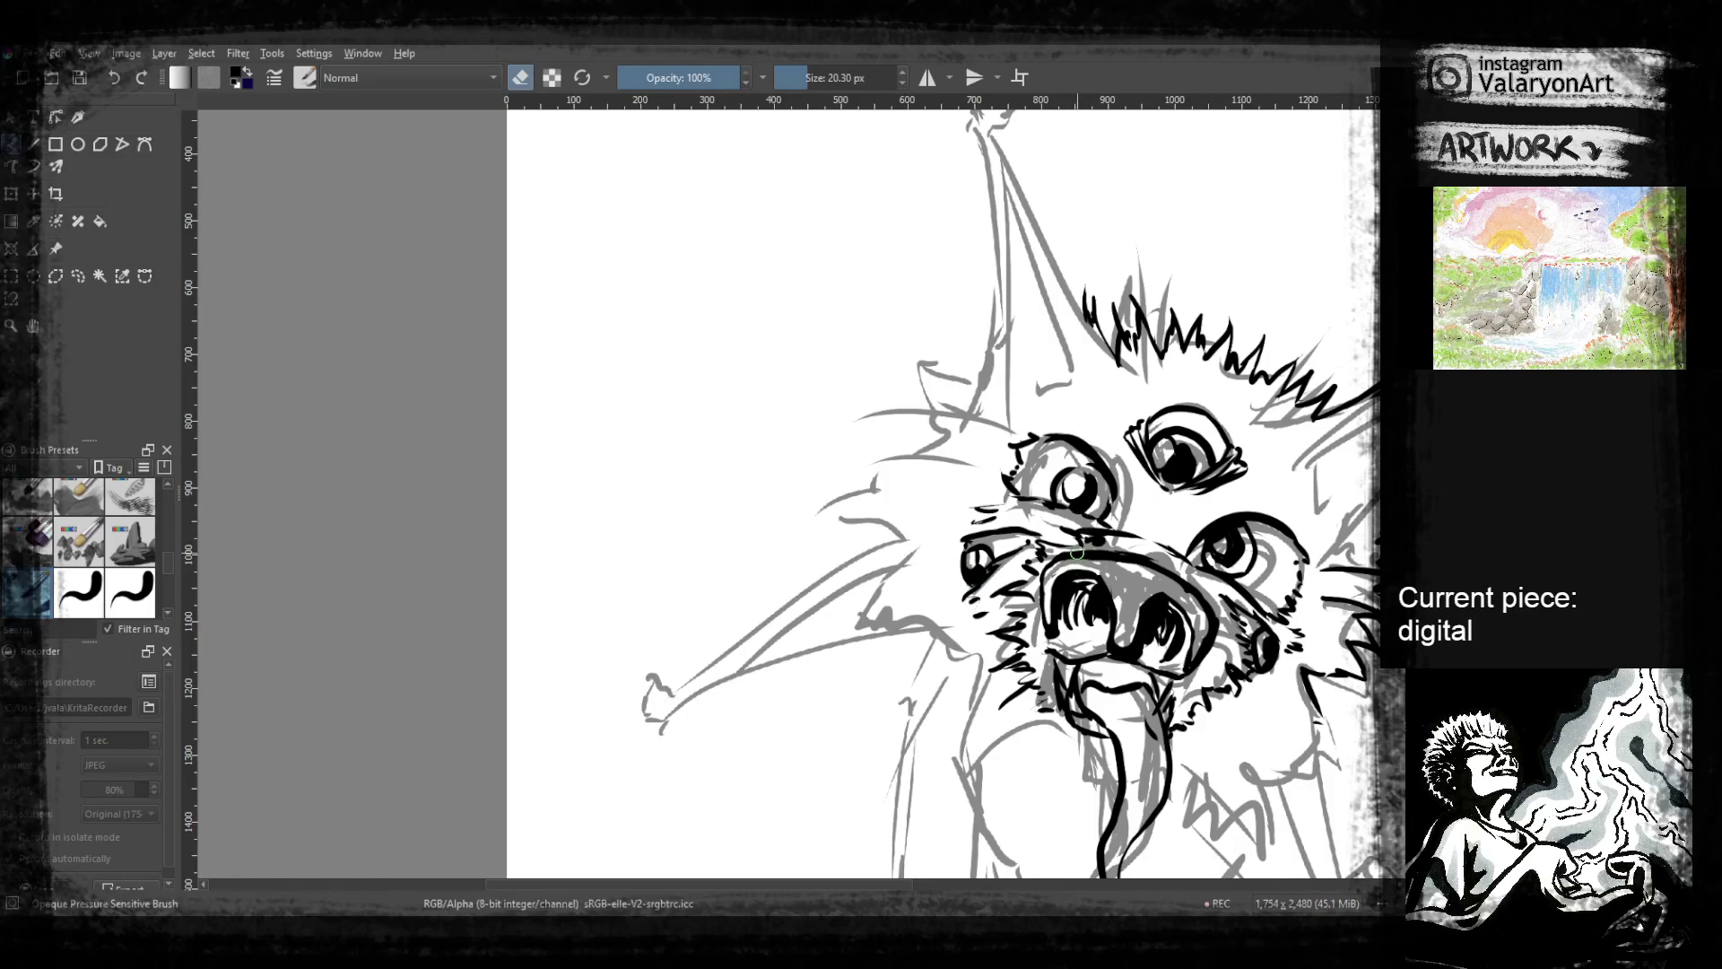
{"action": "left_click_drag", "start_coordinate": [1059, 367], "coordinate": [1074, 511]}
{"action": "key", "text": "e"}
Ink both edges of the upper left ear, the tuft at its tip and the fur at its base
{"action": "mouse_move", "coordinate": [1112, 448]}
{"action": "left_mouse_down"}
{"action": "mouse_move", "coordinate": [1081, 538]}
{"action": "mouse_move", "coordinate": [1023, 414]}
{"action": "left_mouse_up"}
{"action": "mouse_move", "coordinate": [1051, 495]}
{"action": "left_mouse_down"}
{"action": "mouse_move", "coordinate": [1006, 349]}
{"action": "mouse_move", "coordinate": [985, 336]}
{"action": "mouse_move", "coordinate": [972, 376]}
{"action": "left_mouse_up"}
{"action": "mouse_move", "coordinate": [982, 425]}
{"action": "left_mouse_down"}
{"action": "mouse_move", "coordinate": [972, 350]}
{"action": "mouse_move", "coordinate": [987, 462]}
{"action": "left_mouse_up"}
{"action": "mouse_move", "coordinate": [990, 484]}
{"action": "left_mouse_down"}
{"action": "mouse_move", "coordinate": [992, 384]}
{"action": "mouse_move", "coordinate": [973, 483]}
{"action": "mouse_move", "coordinate": [1009, 421]}
{"action": "left_mouse_up"}
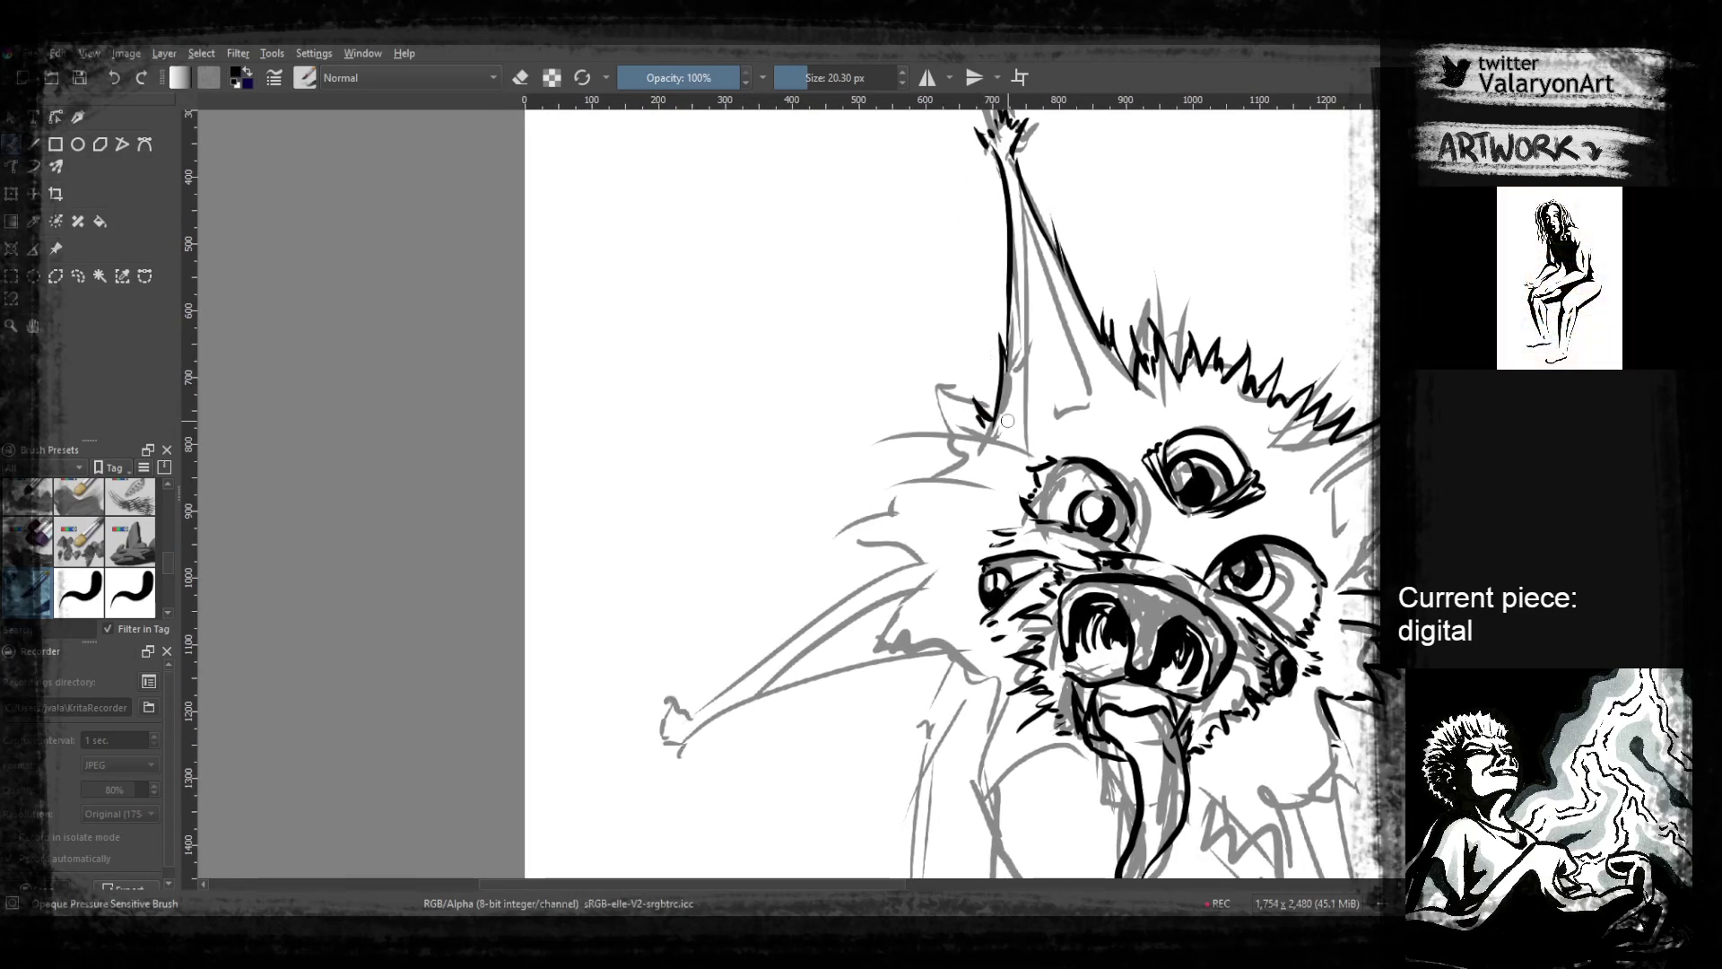
Ink long whiskers and jagged fur on the left side of the head and outline the lower left ear
{"action": "left_click_drag", "start_coordinate": [872, 391], "coordinate": [1027, 453]}
{"action": "left_click_drag", "start_coordinate": [879, 437], "coordinate": [993, 477]}
{"action": "key", "text": "ctrl+z"}
{"action": "mouse_move", "coordinate": [880, 441]}
{"action": "left_mouse_down"}
{"action": "mouse_move", "coordinate": [1020, 474]}
{"action": "mouse_move", "coordinate": [994, 373]}
{"action": "mouse_move", "coordinate": [971, 424]}
{"action": "left_mouse_up"}
{"action": "mouse_move", "coordinate": [968, 426]}
{"action": "left_mouse_down"}
{"action": "mouse_move", "coordinate": [1004, 413]}
{"action": "mouse_move", "coordinate": [1005, 466]}
{"action": "mouse_move", "coordinate": [1037, 422]}
{"action": "mouse_move", "coordinate": [1068, 416]}
{"action": "mouse_move", "coordinate": [931, 491]}
{"action": "mouse_move", "coordinate": [832, 579]}
{"action": "mouse_move", "coordinate": [841, 630]}
{"action": "mouse_move", "coordinate": [858, 602]}
{"action": "mouse_move", "coordinate": [1047, 520]}
{"action": "mouse_move", "coordinate": [1031, 531]}
{"action": "mouse_move", "coordinate": [1039, 511]}
{"action": "left_mouse_up"}
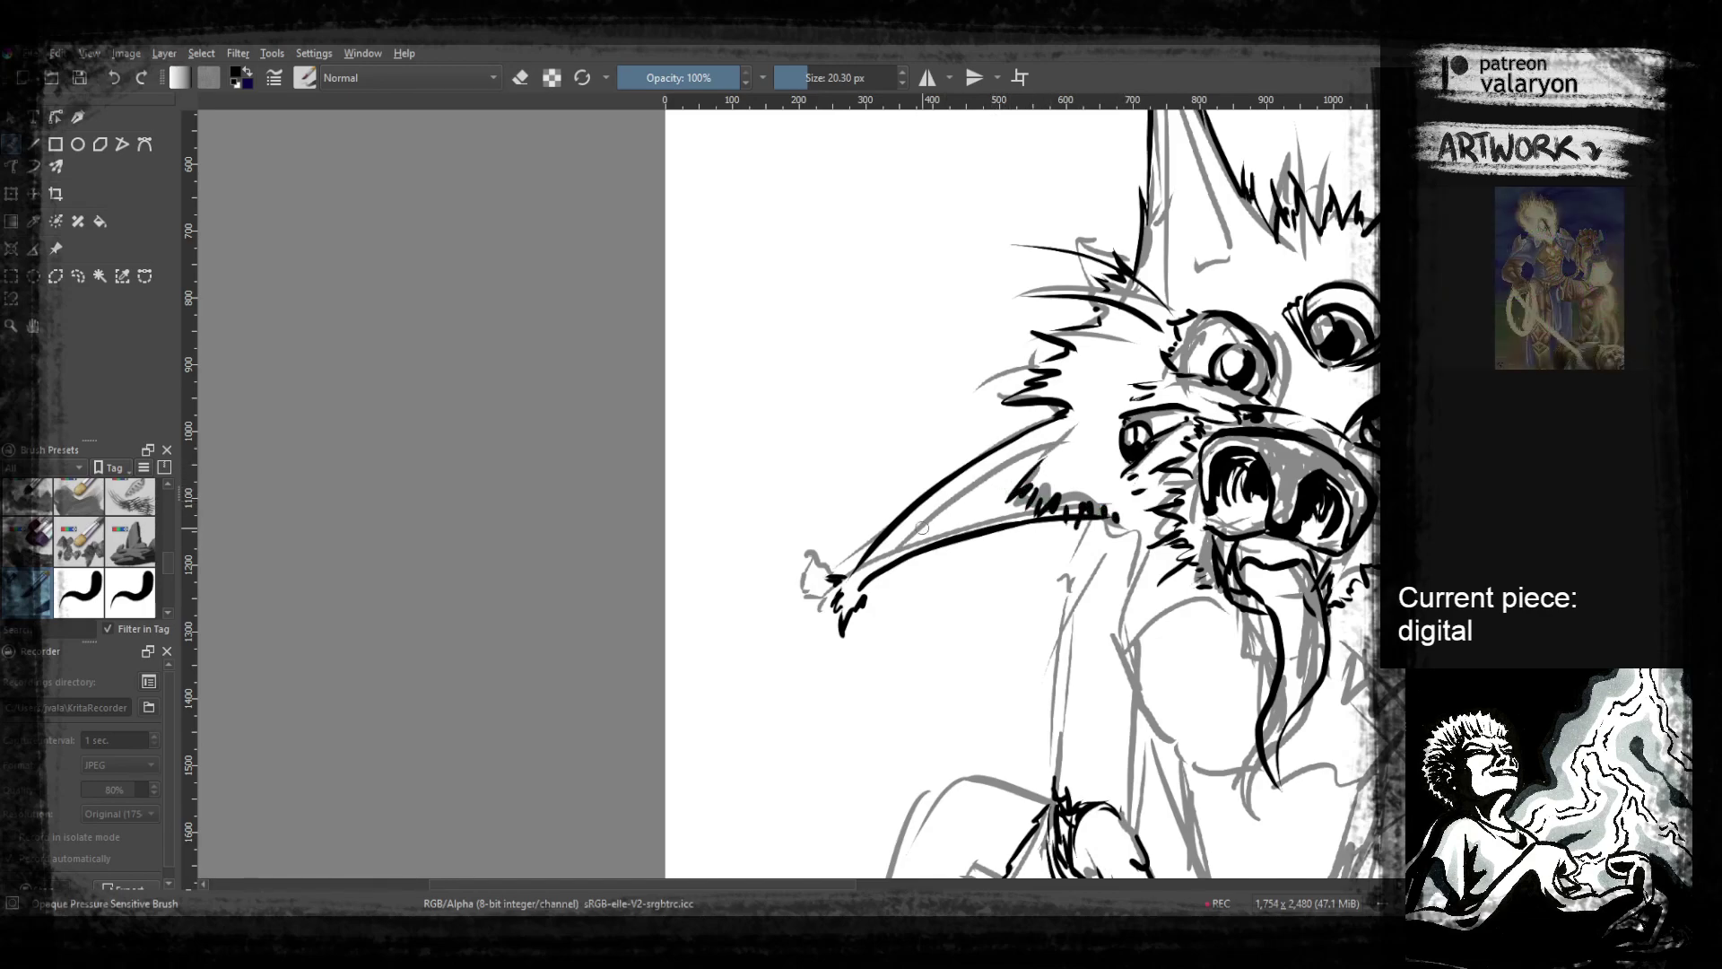
Add short black fur marks around the ears
{"action": "mouse_move", "coordinate": [930, 533]}
{"action": "left_mouse_down"}
{"action": "mouse_move", "coordinate": [1034, 460]}
{"action": "mouse_move", "coordinate": [927, 619]}
{"action": "mouse_move", "coordinate": [919, 700]}
{"action": "left_mouse_up"}
{"action": "mouse_move", "coordinate": [974, 335]}
{"action": "left_mouse_down"}
{"action": "mouse_move", "coordinate": [1032, 496]}
{"action": "mouse_move", "coordinate": [985, 549]}
{"action": "mouse_move", "coordinate": [998, 520]}
{"action": "left_mouse_up"}
{"action": "left_click_drag", "start_coordinate": [1000, 466], "coordinate": [1032, 507]}
{"action": "left_click_drag", "start_coordinate": [1029, 486], "coordinate": [1085, 519]}
{"action": "left_click_drag", "start_coordinate": [1274, 529], "coordinate": [981, 420]}
{"action": "mouse_move", "coordinate": [1139, 401]}
{"action": "left_mouse_down"}
{"action": "mouse_move", "coordinate": [1012, 488]}
{"action": "mouse_move", "coordinate": [1058, 485]}
{"action": "mouse_move", "coordinate": [1055, 565]}
{"action": "mouse_move", "coordinate": [1026, 579]}
{"action": "left_mouse_up"}
Ink both long edges of the drooping lower right ear and the ragged tuft at its tip
{"action": "mouse_move", "coordinate": [1027, 748]}
{"action": "left_mouse_down"}
{"action": "mouse_move", "coordinate": [1092, 489]}
{"action": "mouse_move", "coordinate": [1078, 435]}
{"action": "mouse_move", "coordinate": [1098, 544]}
{"action": "left_mouse_up"}
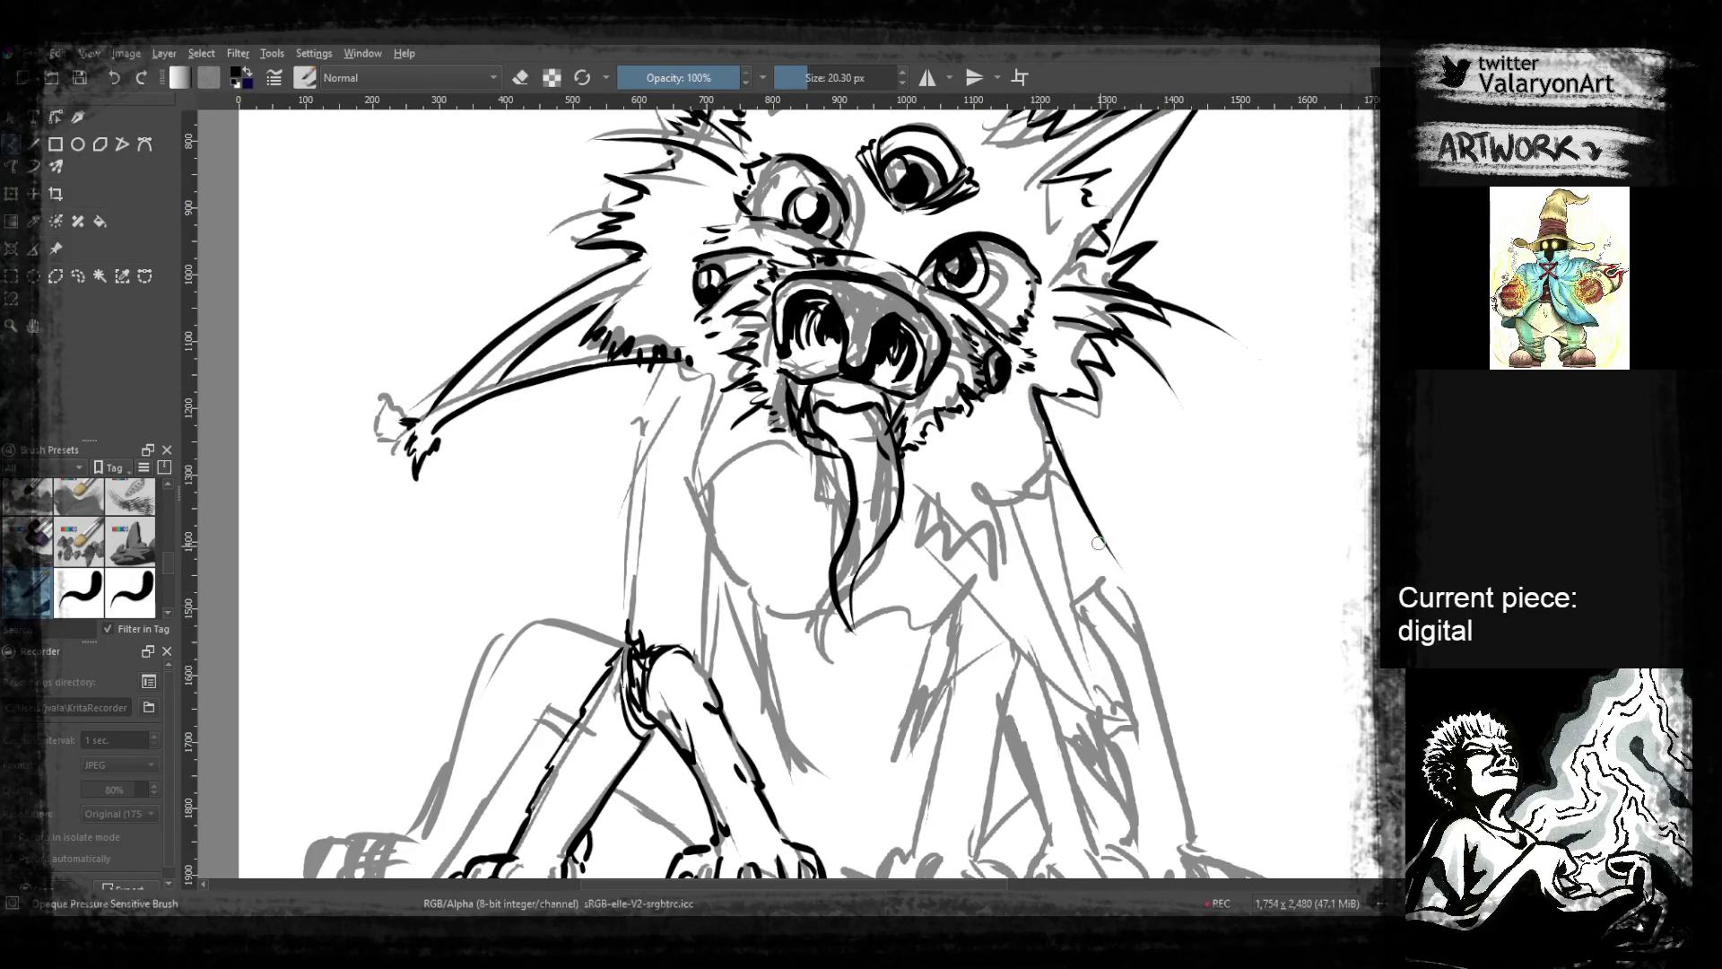
{"action": "key", "text": "ctrl+z"}
{"action": "left_click_drag", "start_coordinate": [1041, 414], "coordinate": [1123, 614]}
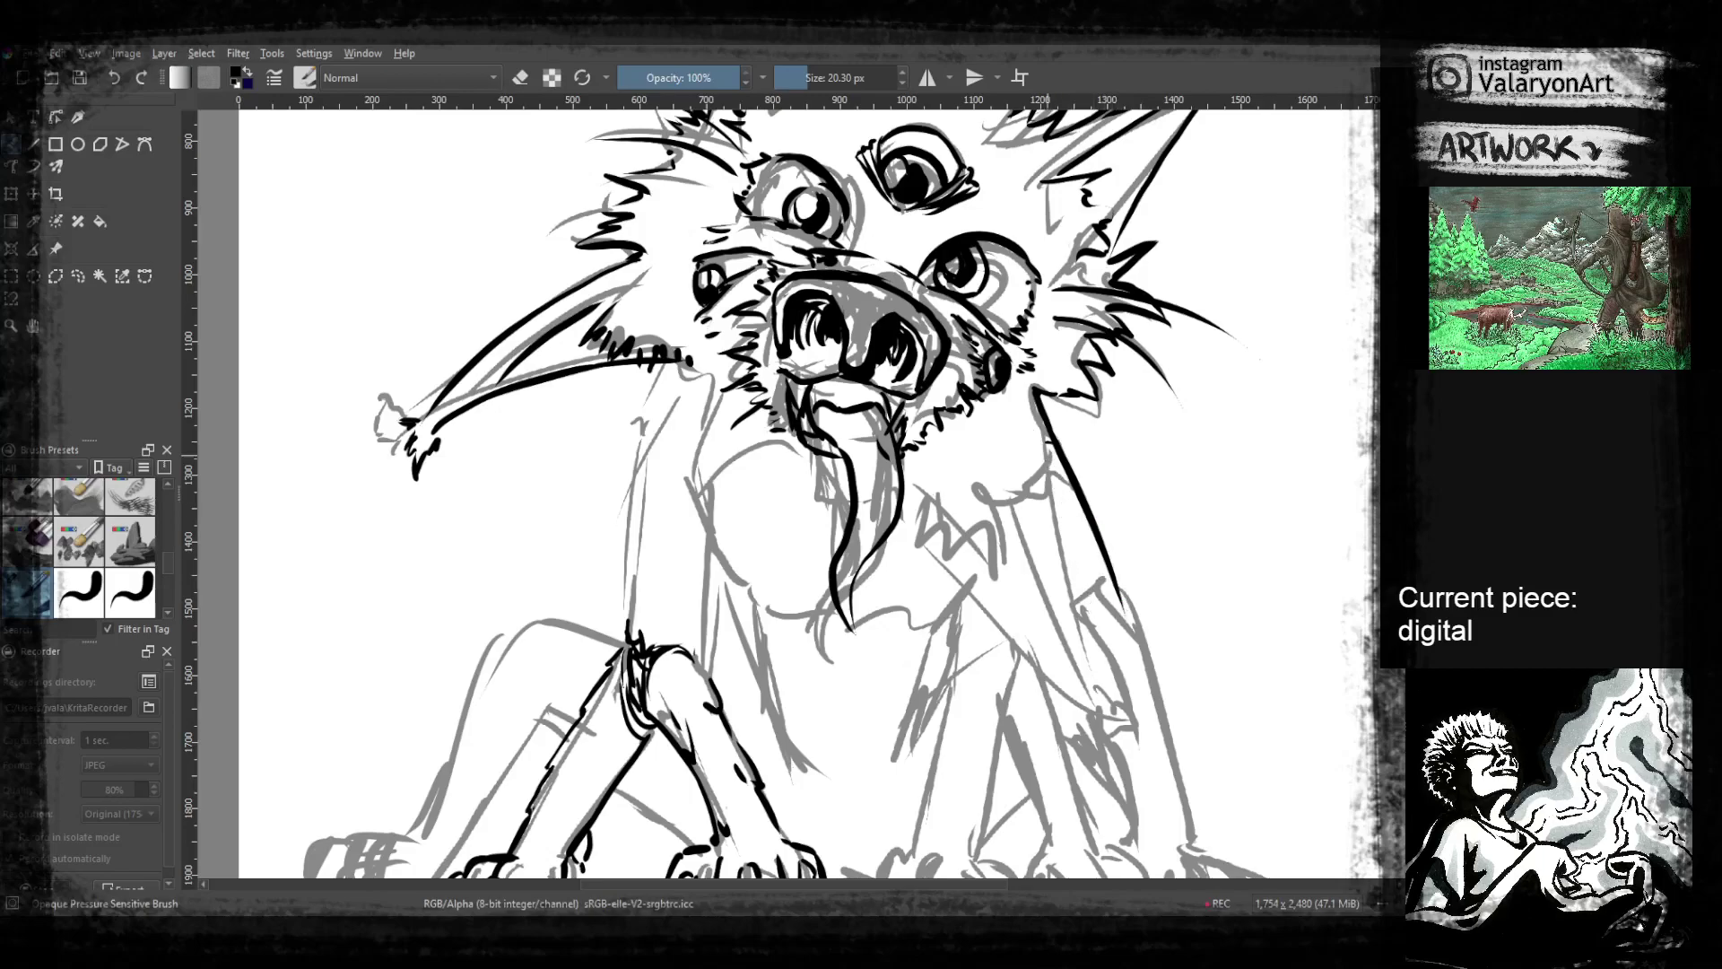
{"action": "mouse_move", "coordinate": [1015, 446]}
{"action": "left_mouse_down"}
{"action": "mouse_move", "coordinate": [1130, 672]}
{"action": "mouse_move", "coordinate": [1118, 601]}
{"action": "mouse_move", "coordinate": [1129, 636]}
{"action": "left_mouse_up"}
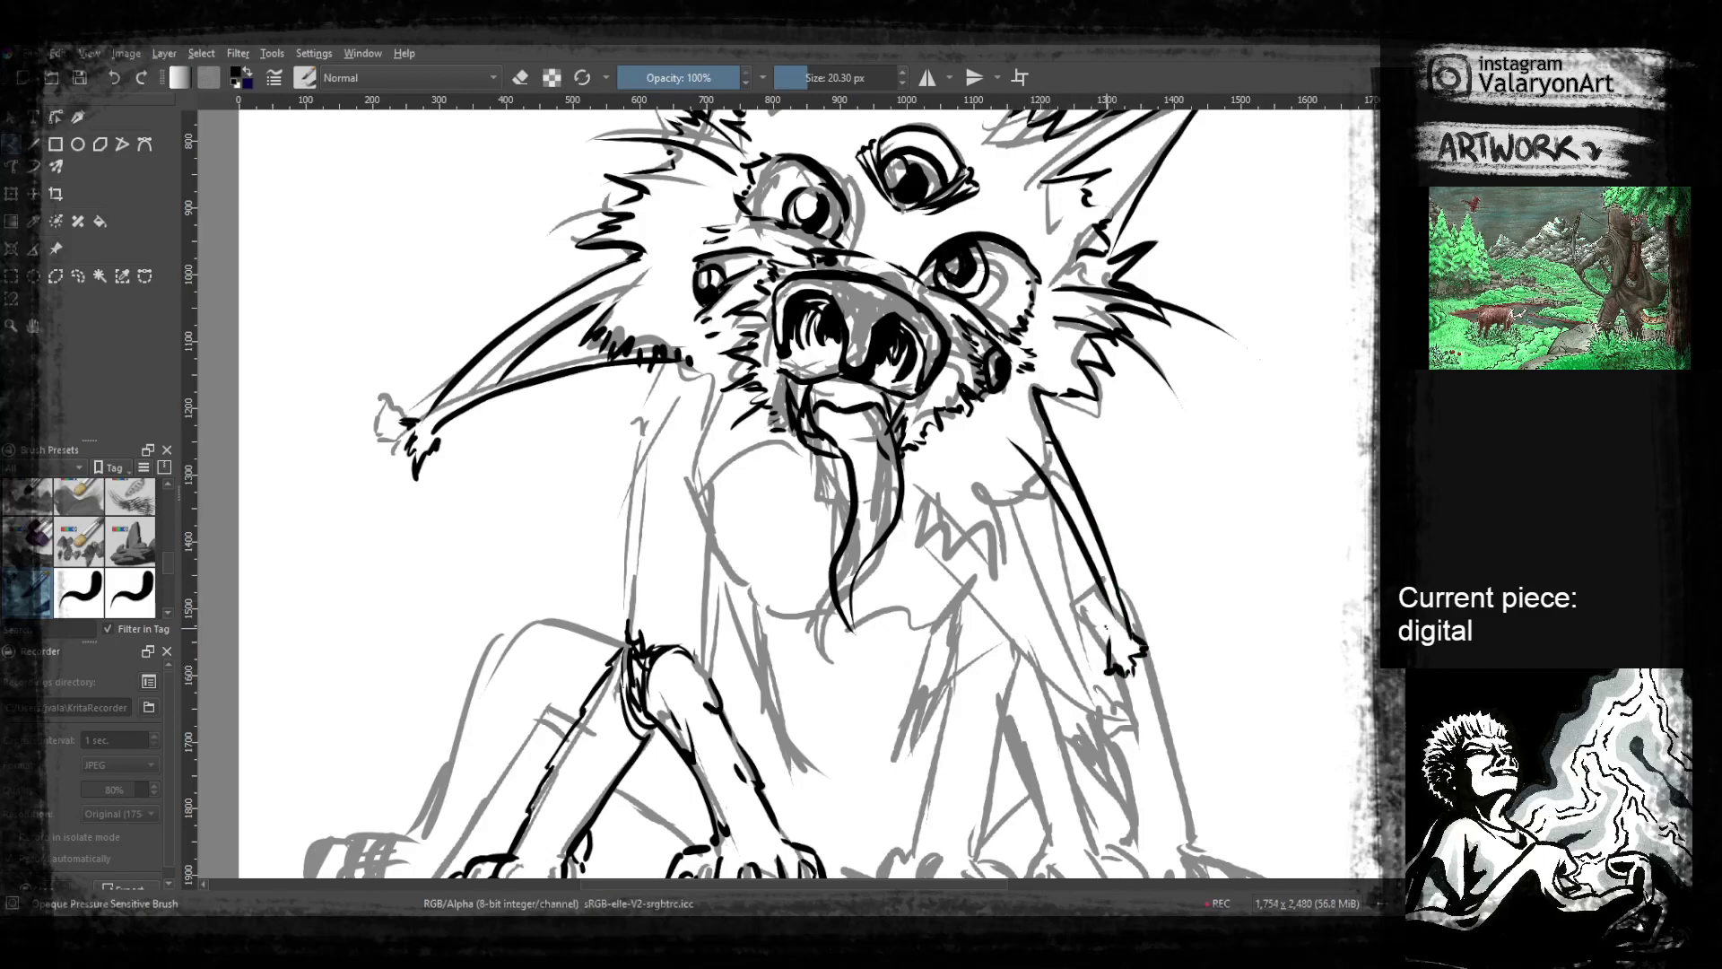
{"action": "mouse_move", "coordinate": [1099, 619]}
{"action": "left_mouse_down"}
{"action": "mouse_move", "coordinate": [976, 491]}
{"action": "mouse_move", "coordinate": [1017, 461]}
{"action": "mouse_move", "coordinate": [952, 487]}
{"action": "left_mouse_up"}
Ink fur strokes below both cheeks and a row of long fur spikes left of the tongue
{"action": "mouse_move", "coordinate": [951, 477]}
{"action": "left_mouse_down"}
{"action": "mouse_move", "coordinate": [928, 471]}
{"action": "mouse_move", "coordinate": [1043, 599]}
{"action": "mouse_move", "coordinate": [1102, 482]}
{"action": "mouse_move", "coordinate": [1064, 467]}
{"action": "mouse_move", "coordinate": [1102, 467]}
{"action": "left_mouse_up"}
{"action": "left_click_drag", "start_coordinate": [910, 388], "coordinate": [937, 334]}
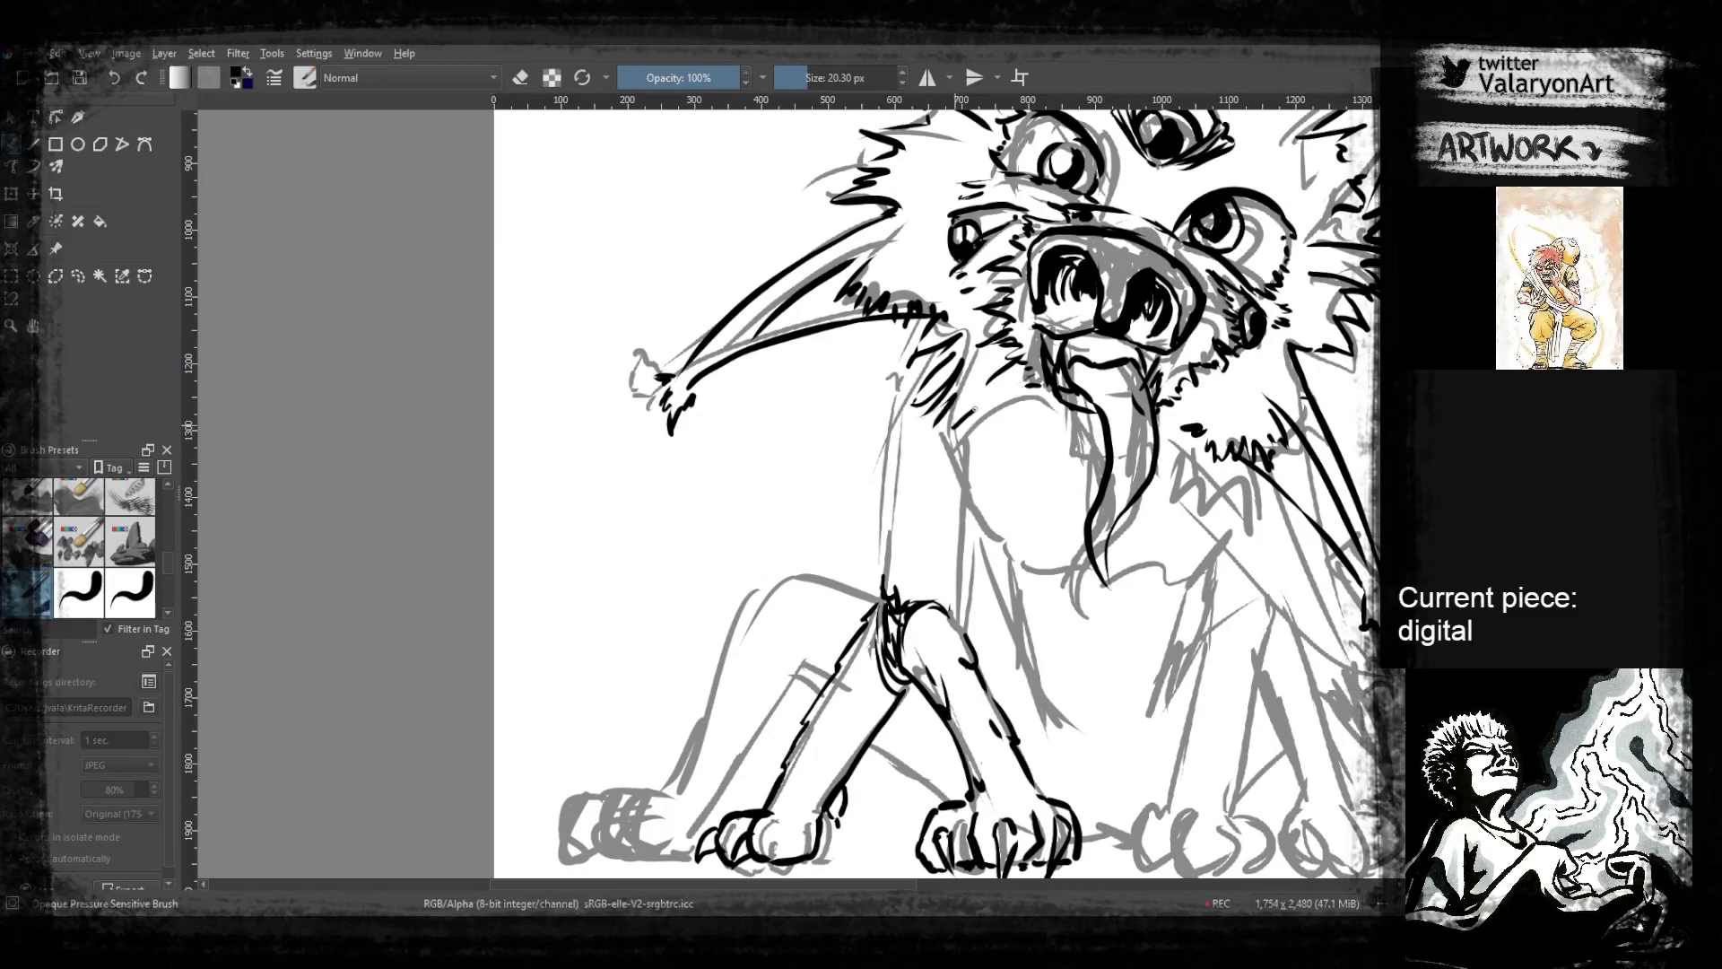
{"action": "mouse_move", "coordinate": [1005, 416]}
{"action": "left_mouse_down"}
{"action": "mouse_move", "coordinate": [1014, 400]}
{"action": "mouse_move", "coordinate": [1039, 445]}
{"action": "mouse_move", "coordinate": [1052, 427]}
{"action": "left_mouse_up"}
{"action": "mouse_move", "coordinate": [1082, 497]}
{"action": "left_mouse_down"}
{"action": "mouse_move", "coordinate": [1069, 429]}
{"action": "mouse_move", "coordinate": [1100, 426]}
{"action": "mouse_move", "coordinate": [1116, 474]}
{"action": "left_mouse_up"}
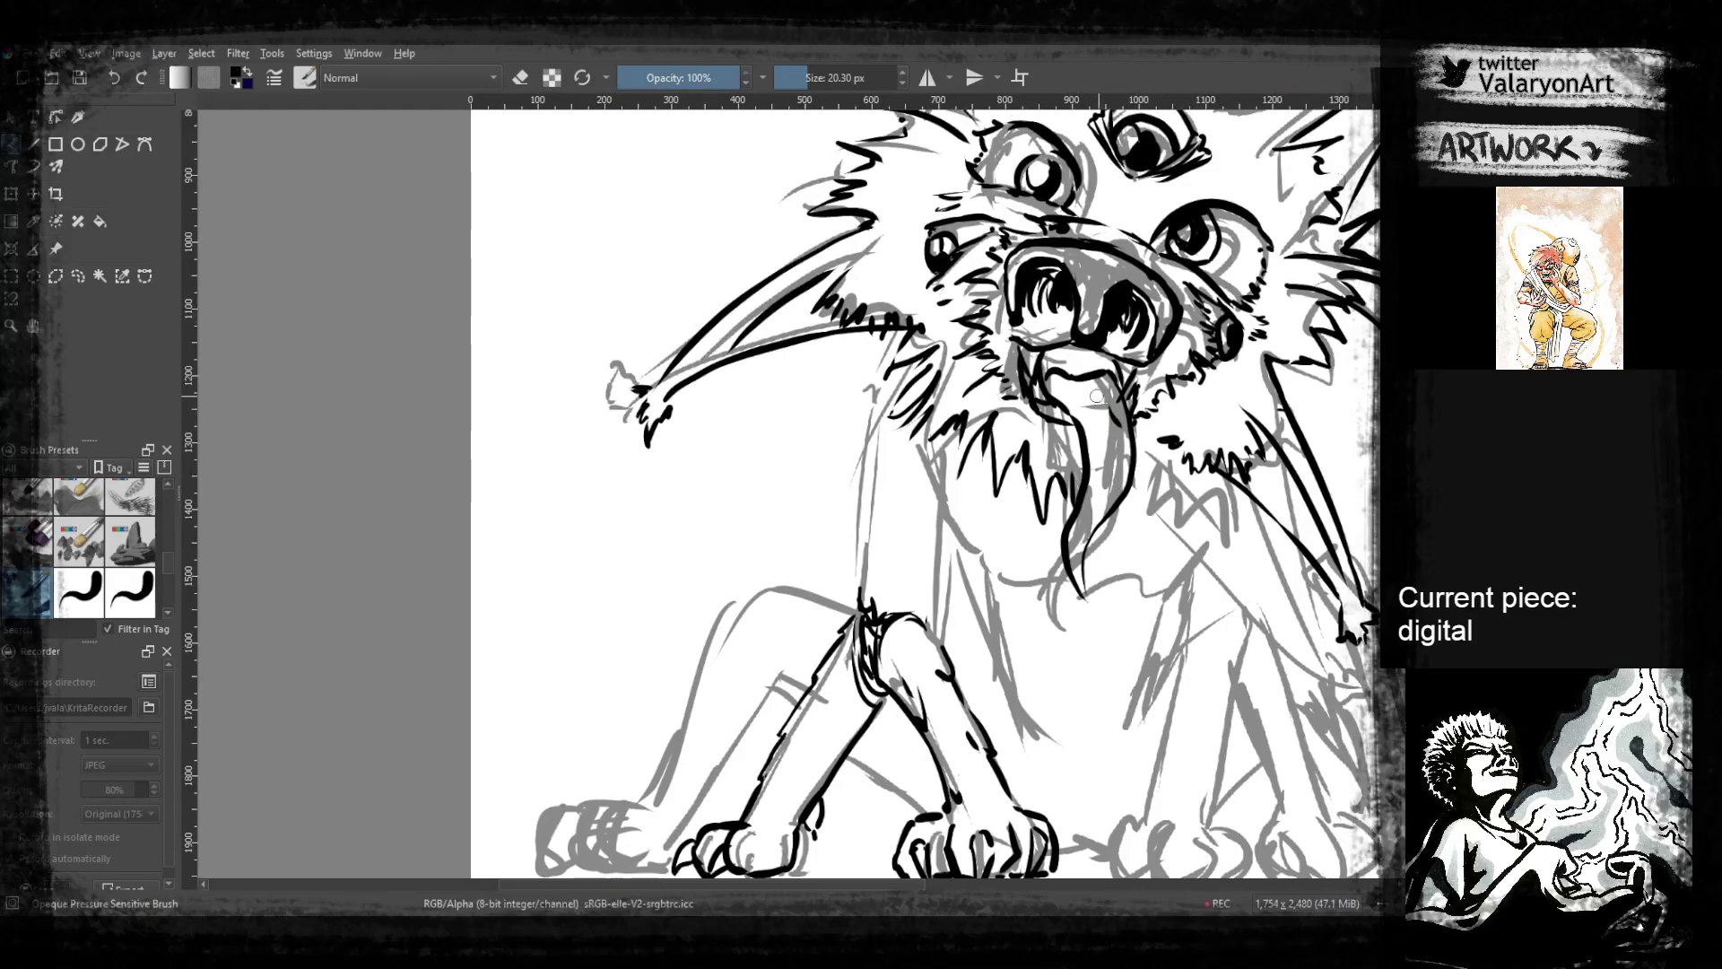
Darken the mouth above the tongue and ink long fur spikes right of the tongue
{"action": "left_click_drag", "start_coordinate": [1079, 376], "coordinate": [1097, 412]}
{"action": "left_click_drag", "start_coordinate": [1053, 357], "coordinate": [1070, 361]}
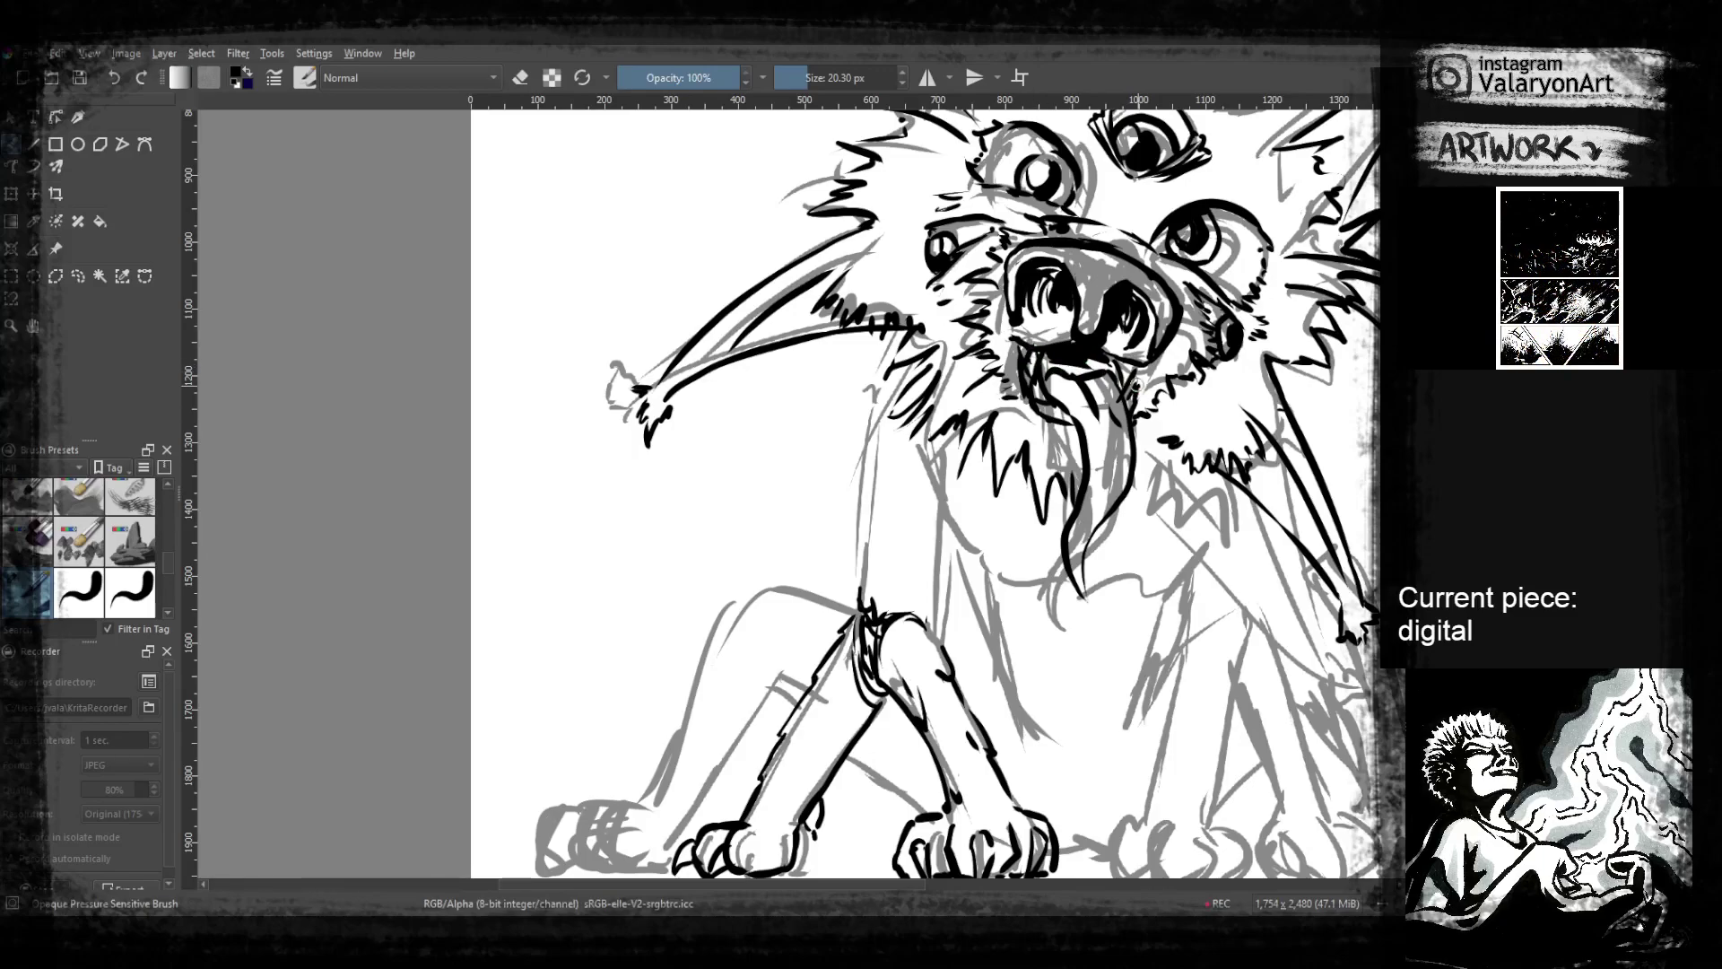
{"action": "mouse_move", "coordinate": [1146, 433]}
{"action": "left_mouse_down"}
{"action": "mouse_move", "coordinate": [1147, 342]}
{"action": "mouse_move", "coordinate": [1132, 434]}
{"action": "left_mouse_up"}
{"action": "mouse_move", "coordinate": [1150, 428]}
{"action": "left_mouse_down"}
{"action": "mouse_move", "coordinate": [1164, 393]}
{"action": "mouse_move", "coordinate": [1211, 373]}
{"action": "left_mouse_up"}
{"action": "mouse_move", "coordinate": [1212, 635]}
{"action": "left_mouse_down"}
{"action": "mouse_move", "coordinate": [1211, 472]}
{"action": "mouse_move", "coordinate": [1120, 542]}
{"action": "mouse_move", "coordinate": [1357, 553]}
{"action": "left_mouse_up"}
Ink the far left leg with a pointed knee, from the thigh line down its outer edge to the paw
{"action": "left_click_drag", "start_coordinate": [982, 429], "coordinate": [888, 389]}
{"action": "key", "text": "ctrl+z"}
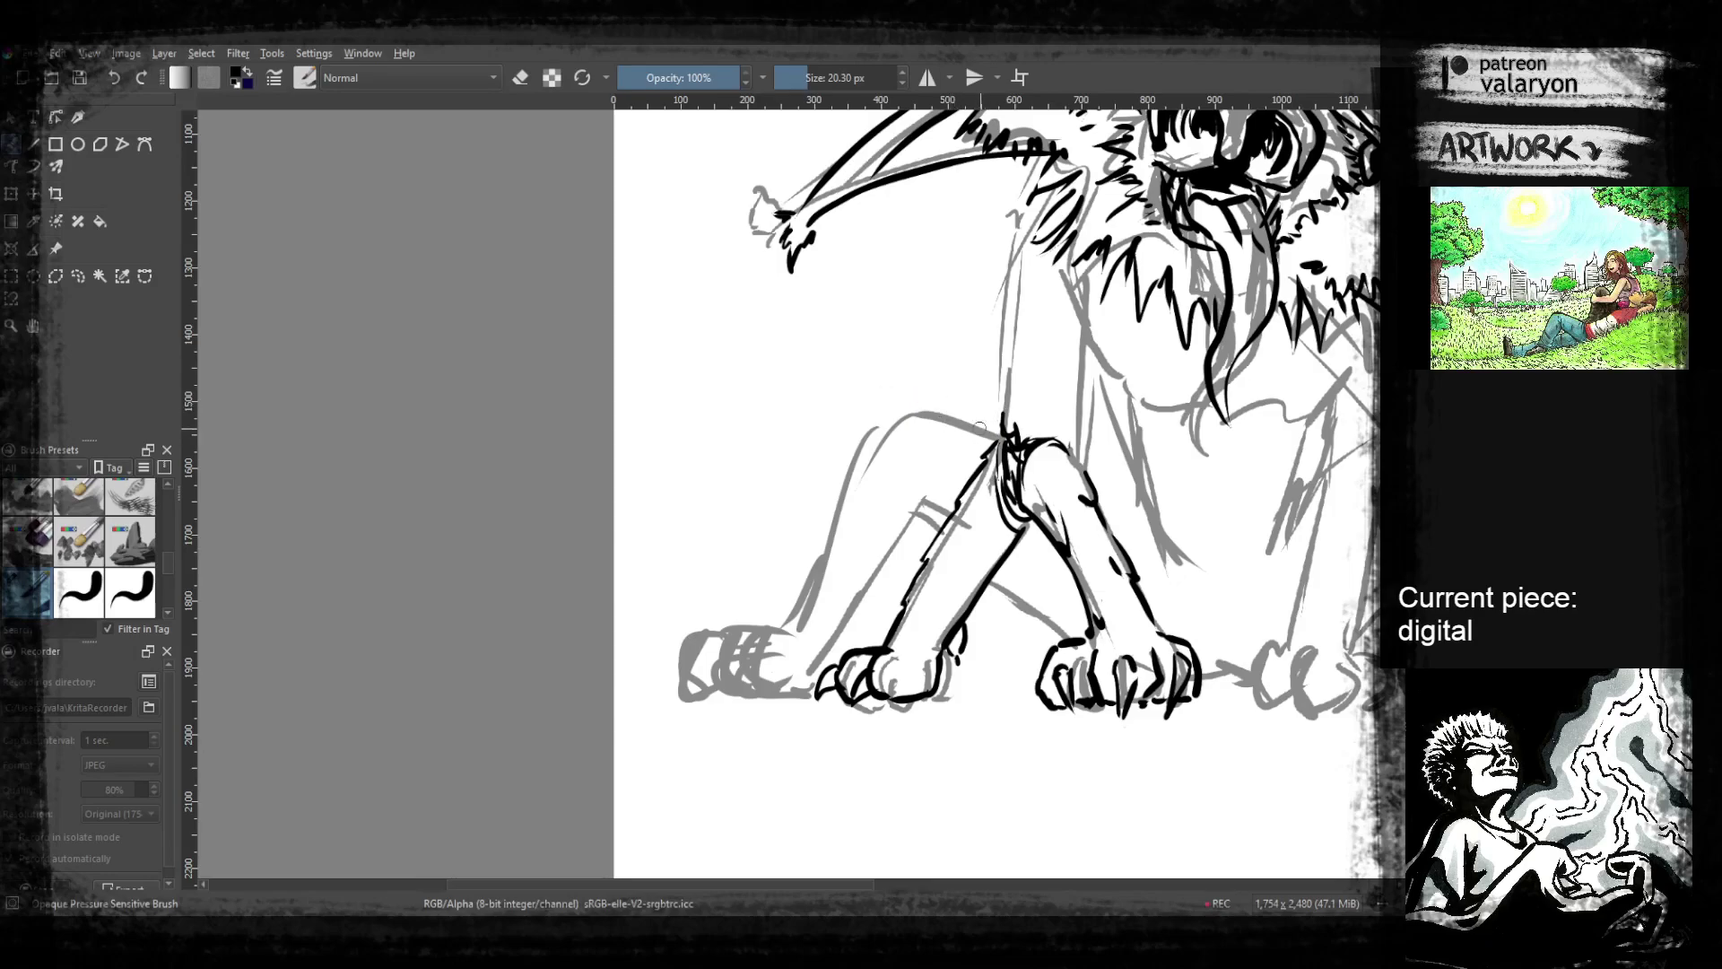
{"action": "mouse_move", "coordinate": [997, 435]}
{"action": "left_mouse_down"}
{"action": "mouse_move", "coordinate": [887, 370]}
{"action": "mouse_move", "coordinate": [835, 562]}
{"action": "mouse_move", "coordinate": [850, 506]}
{"action": "left_mouse_up"}
{"action": "left_click_drag", "start_coordinate": [852, 437], "coordinate": [816, 565]}
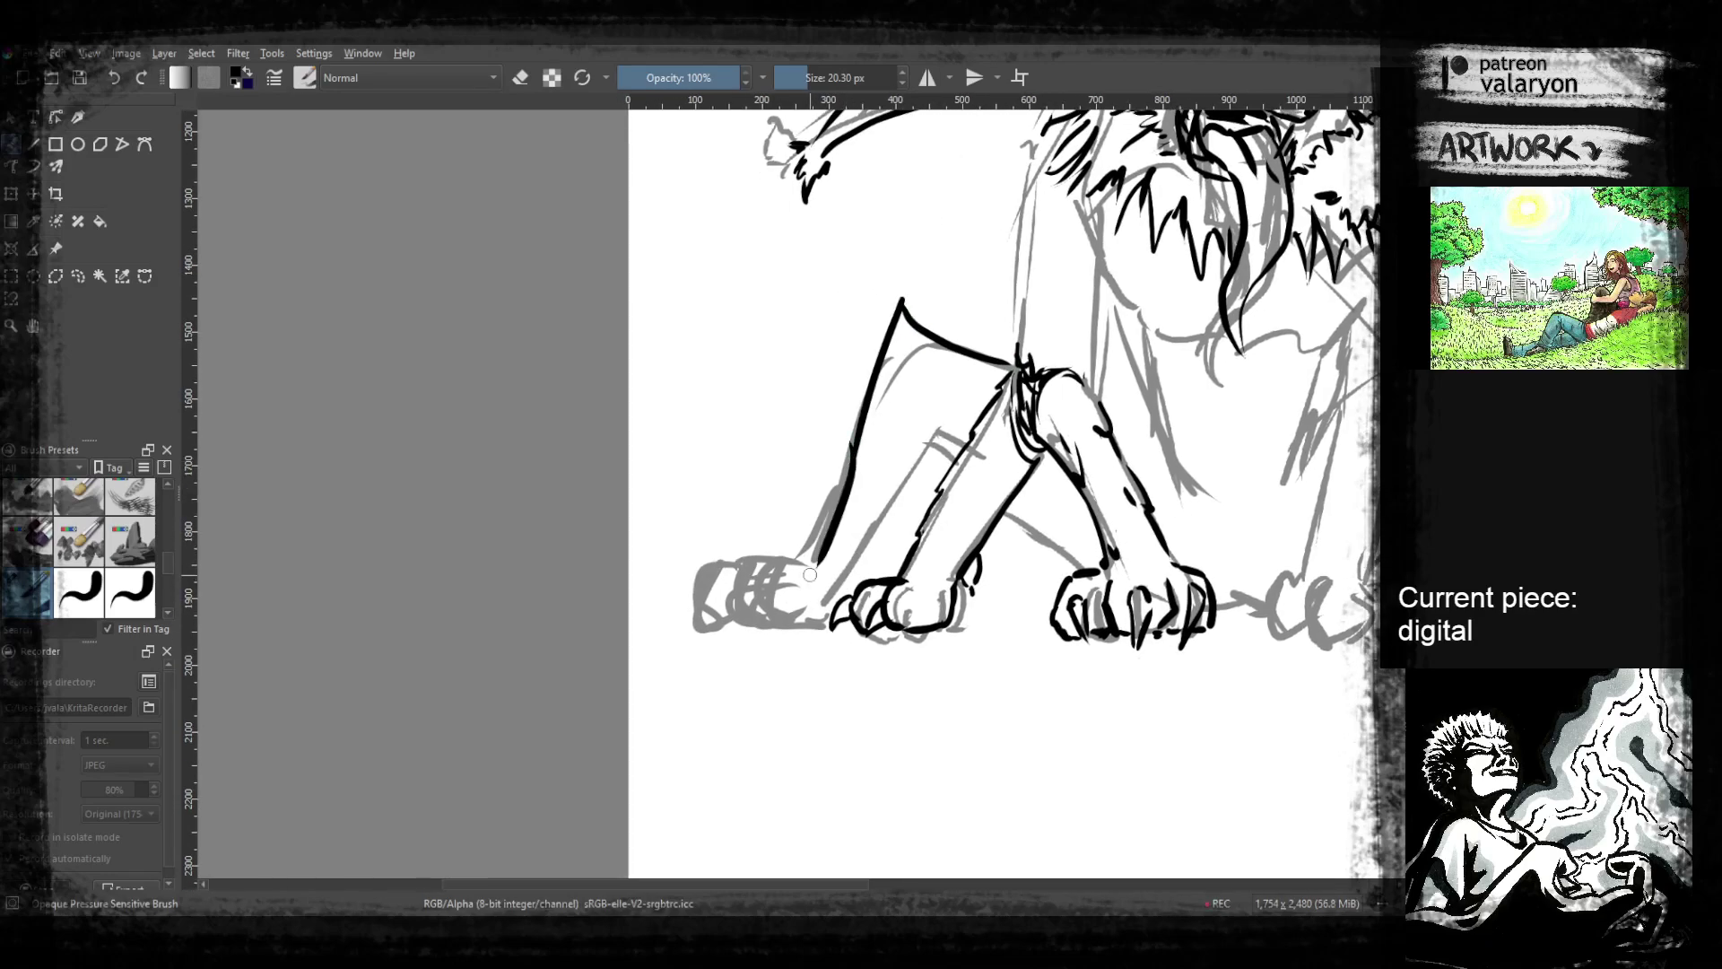
{"action": "key", "text": "ctrl+z"}
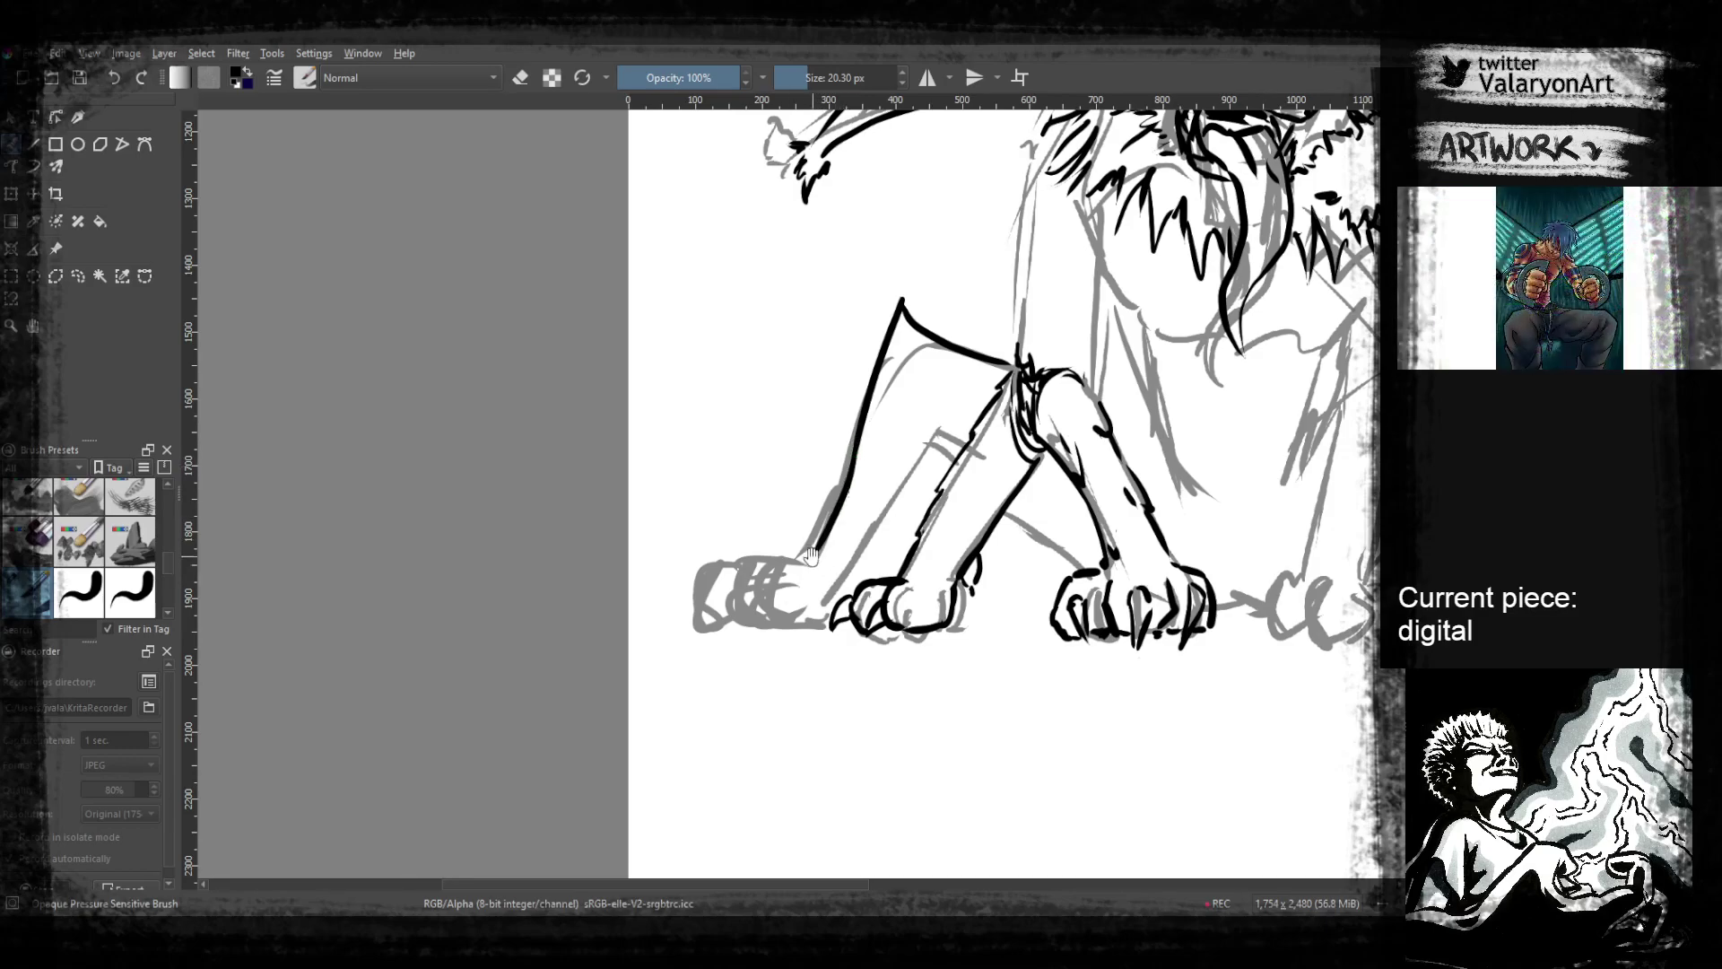
Ink the far left paw with its toes and claws and the inner edge of that leg
{"action": "mouse_move", "coordinate": [807, 563]}
{"action": "left_mouse_down"}
{"action": "mouse_move", "coordinate": [785, 545]}
{"action": "mouse_move", "coordinate": [745, 591]}
{"action": "mouse_move", "coordinate": [748, 620]}
{"action": "mouse_move", "coordinate": [767, 596]}
{"action": "left_mouse_up"}
{"action": "left_click_drag", "start_coordinate": [767, 592], "coordinate": [798, 606]}
{"action": "mouse_move", "coordinate": [795, 571]}
{"action": "left_mouse_down"}
{"action": "mouse_move", "coordinate": [755, 592]}
{"action": "mouse_move", "coordinate": [759, 639]}
{"action": "mouse_move", "coordinate": [770, 596]}
{"action": "mouse_move", "coordinate": [738, 575]}
{"action": "mouse_move", "coordinate": [721, 616]}
{"action": "mouse_move", "coordinate": [806, 624]}
{"action": "left_mouse_up"}
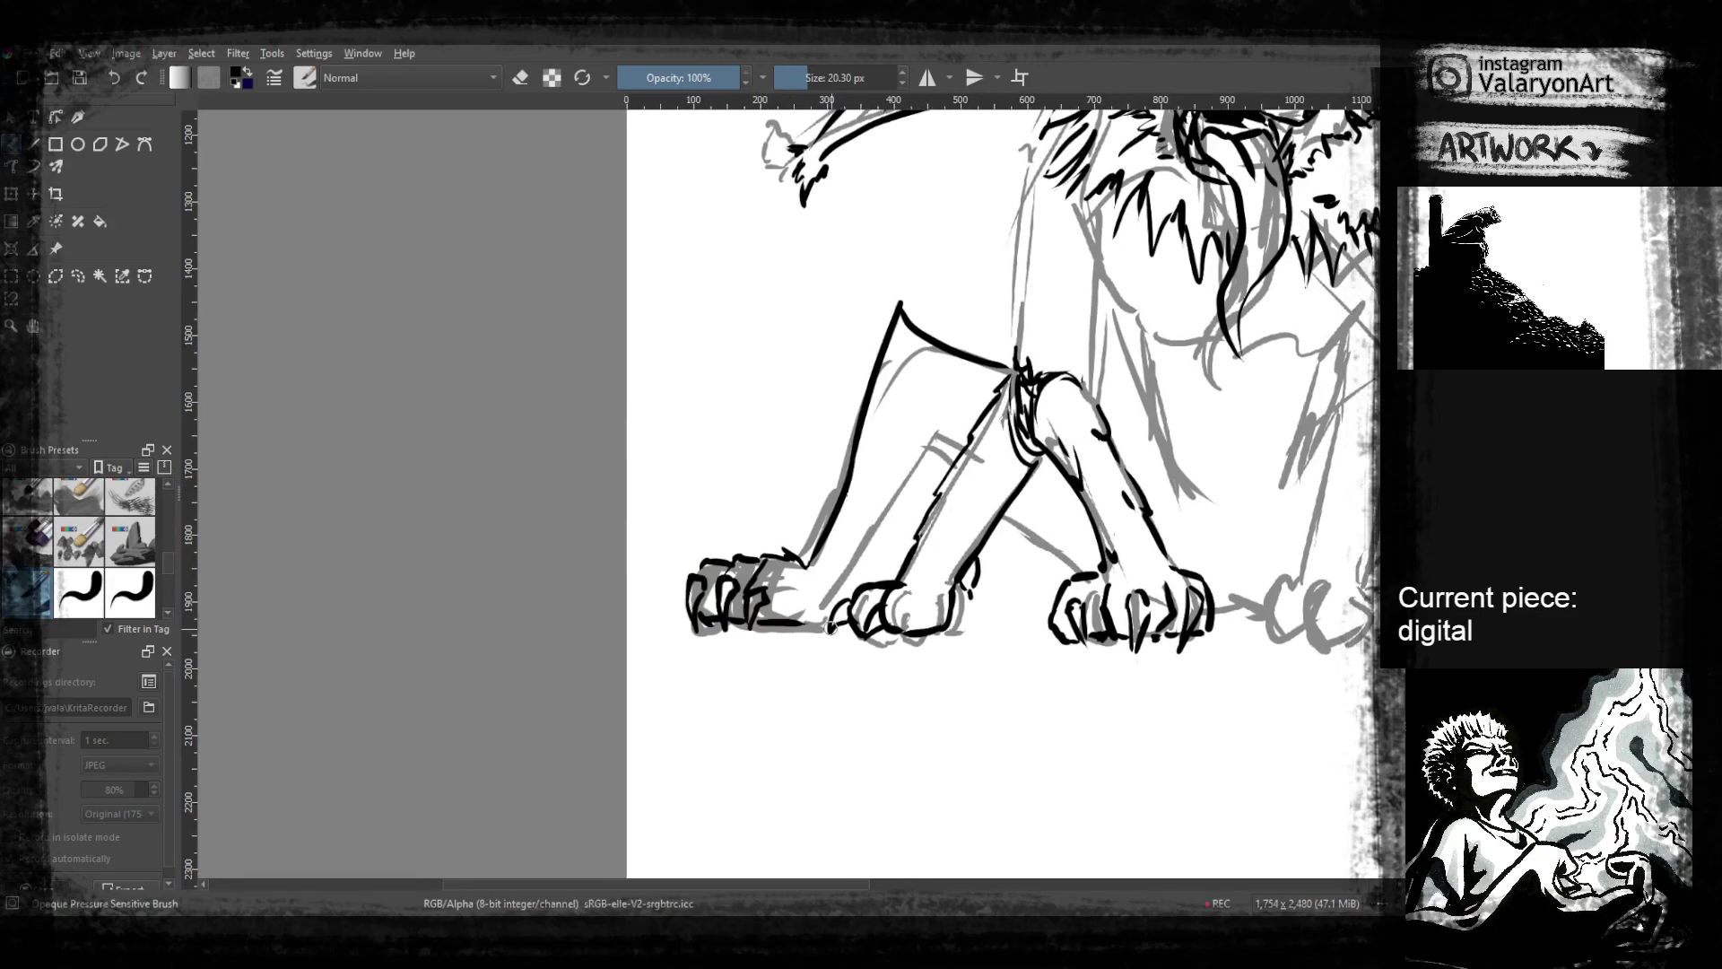
{"action": "left_click_drag", "start_coordinate": [865, 560], "coordinate": [827, 613]}
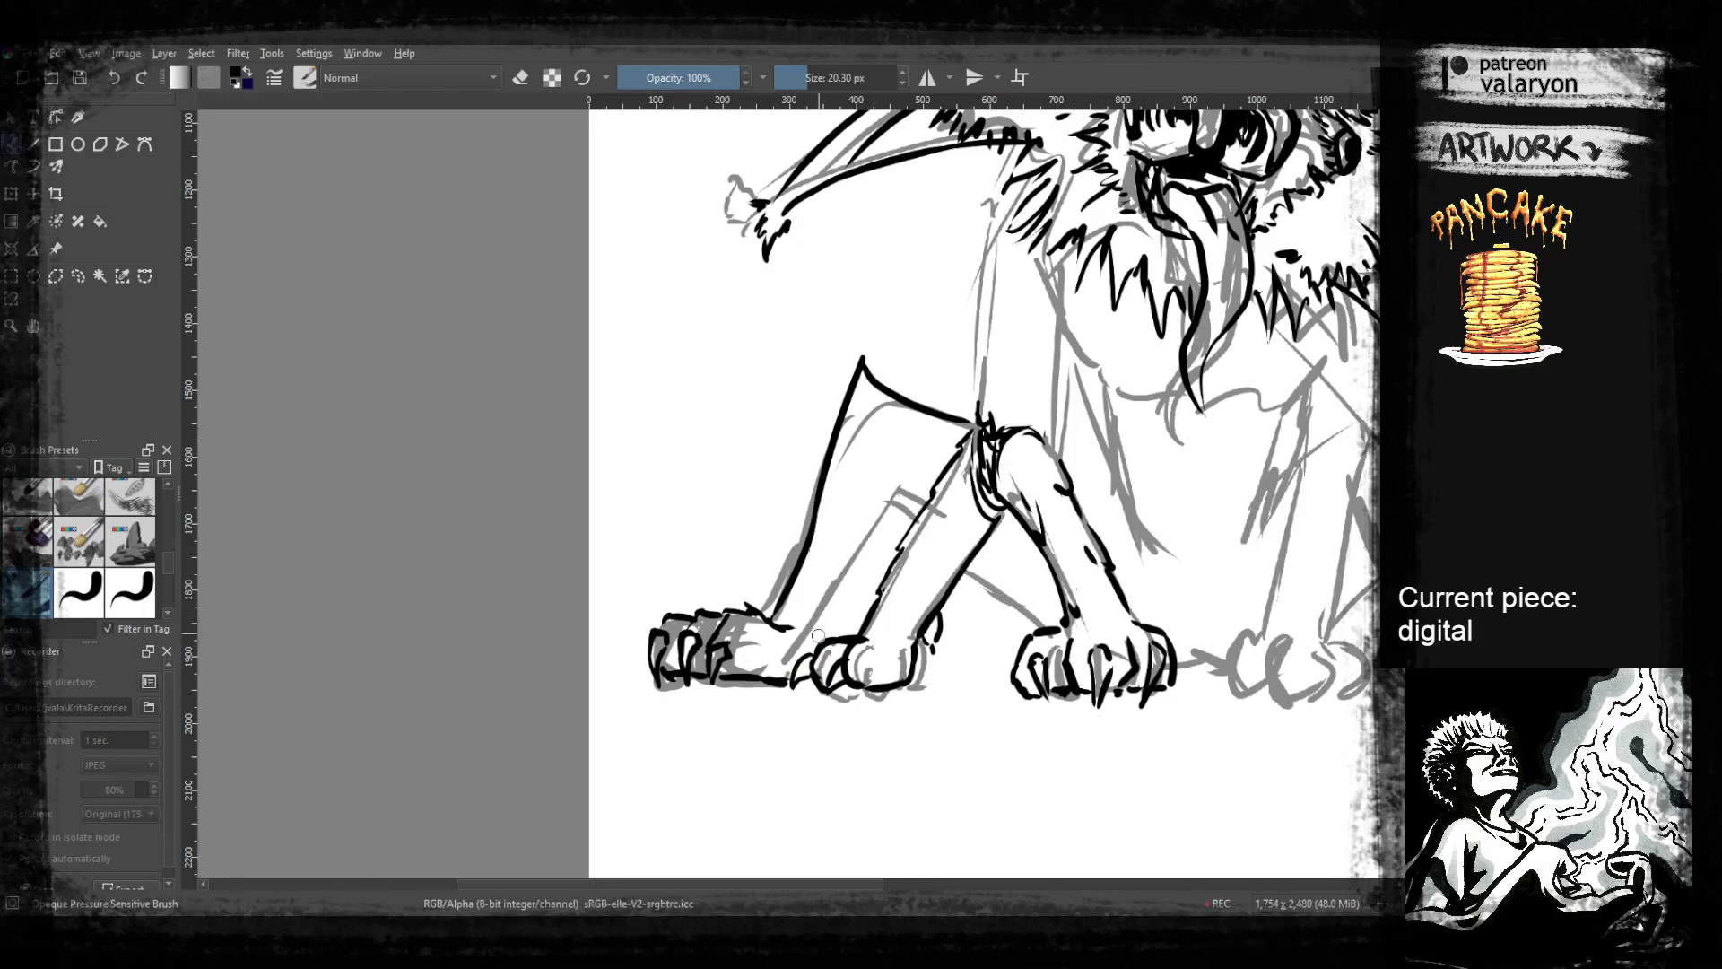
{"action": "left_click_drag", "start_coordinate": [829, 619], "coordinate": [872, 506]}
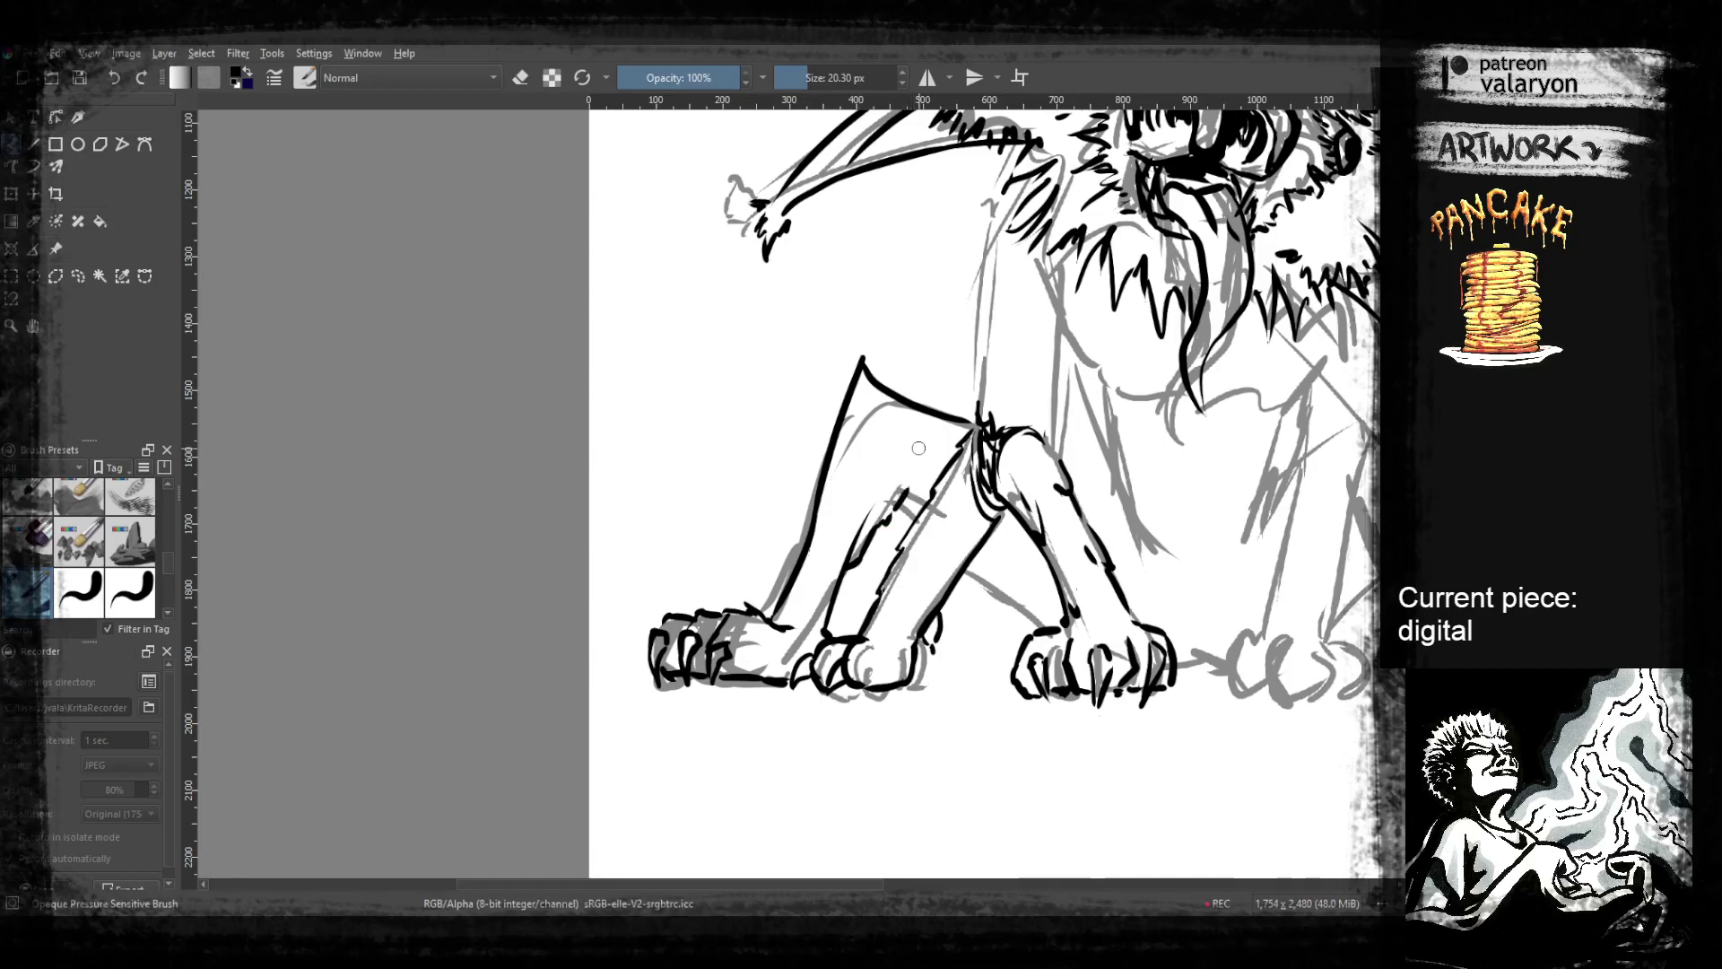
Ink the line crossing behind the left legs and the outer edge of the upper body above the knee
{"action": "left_click_drag", "start_coordinate": [1017, 617], "coordinate": [979, 570]}
{"action": "left_click_drag", "start_coordinate": [932, 516], "coordinate": [997, 586]}
{"action": "left_click_drag", "start_coordinate": [1107, 592], "coordinate": [968, 568]}
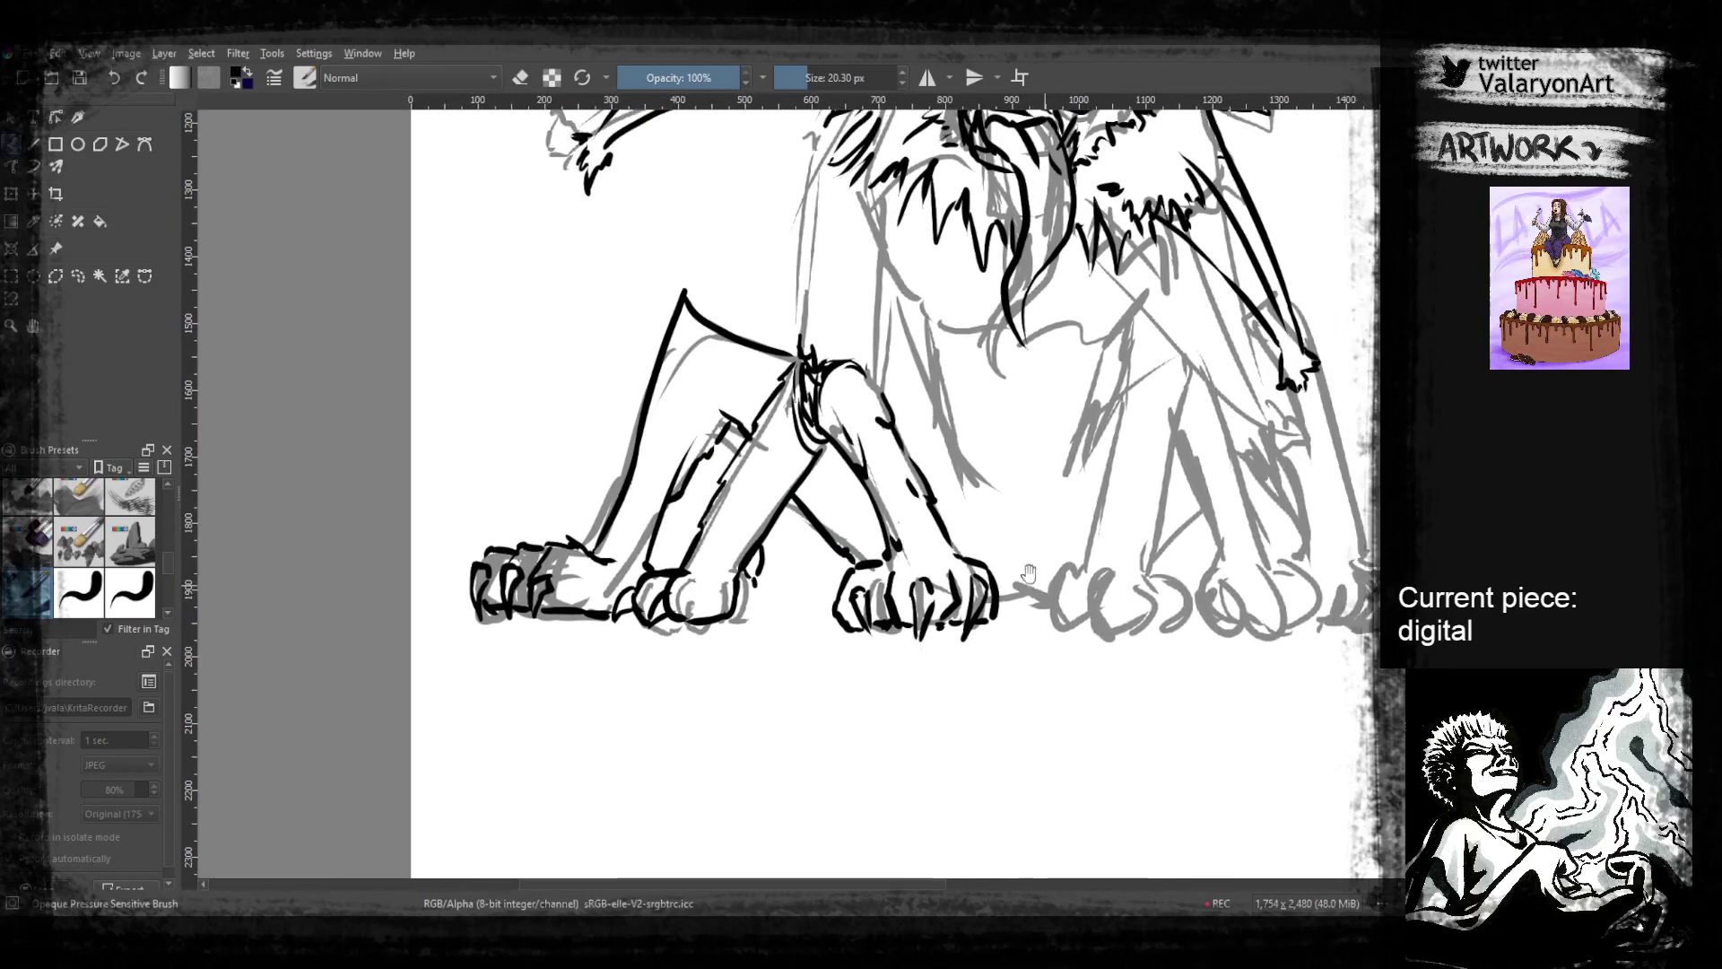
{"action": "mouse_move", "coordinate": [909, 277]}
{"action": "left_mouse_down"}
{"action": "mouse_move", "coordinate": [920, 382]}
{"action": "mouse_move", "coordinate": [897, 522]}
{"action": "mouse_move", "coordinate": [836, 487]}
{"action": "mouse_move", "coordinate": [837, 391]}
{"action": "mouse_move", "coordinate": [876, 395]}
{"action": "left_mouse_up"}
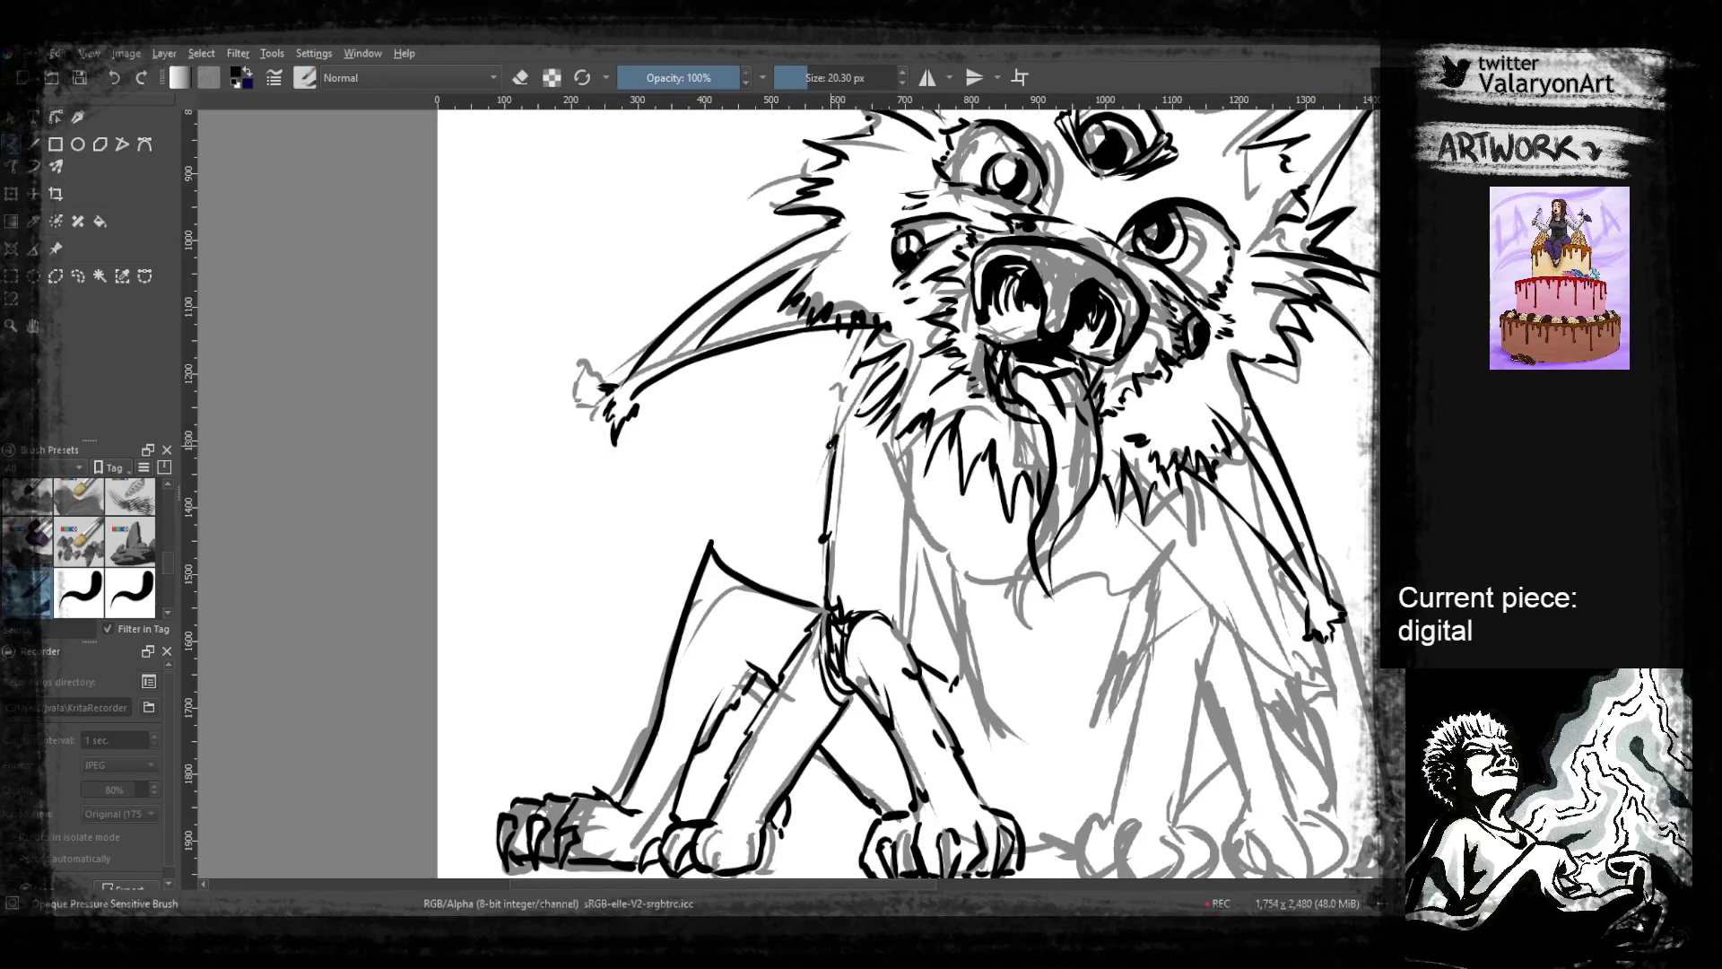
Draw curved black strokes across the chest beneath the fur spikes and ink the inner edge of the left upper limb
{"action": "left_click_drag", "start_coordinate": [989, 471], "coordinate": [896, 415]}
{"action": "mouse_move", "coordinate": [872, 402]}
{"action": "left_mouse_down"}
{"action": "mouse_move", "coordinate": [946, 489]}
{"action": "mouse_move", "coordinate": [944, 442]}
{"action": "left_mouse_up"}
{"action": "mouse_move", "coordinate": [1013, 481]}
{"action": "left_mouse_down"}
{"action": "mouse_move", "coordinate": [919, 475]}
{"action": "mouse_move", "coordinate": [920, 437]}
{"action": "left_mouse_up"}
{"action": "mouse_move", "coordinate": [972, 406]}
{"action": "left_mouse_down"}
{"action": "mouse_move", "coordinate": [916, 412]}
{"action": "mouse_move", "coordinate": [933, 440]}
{"action": "left_mouse_up"}
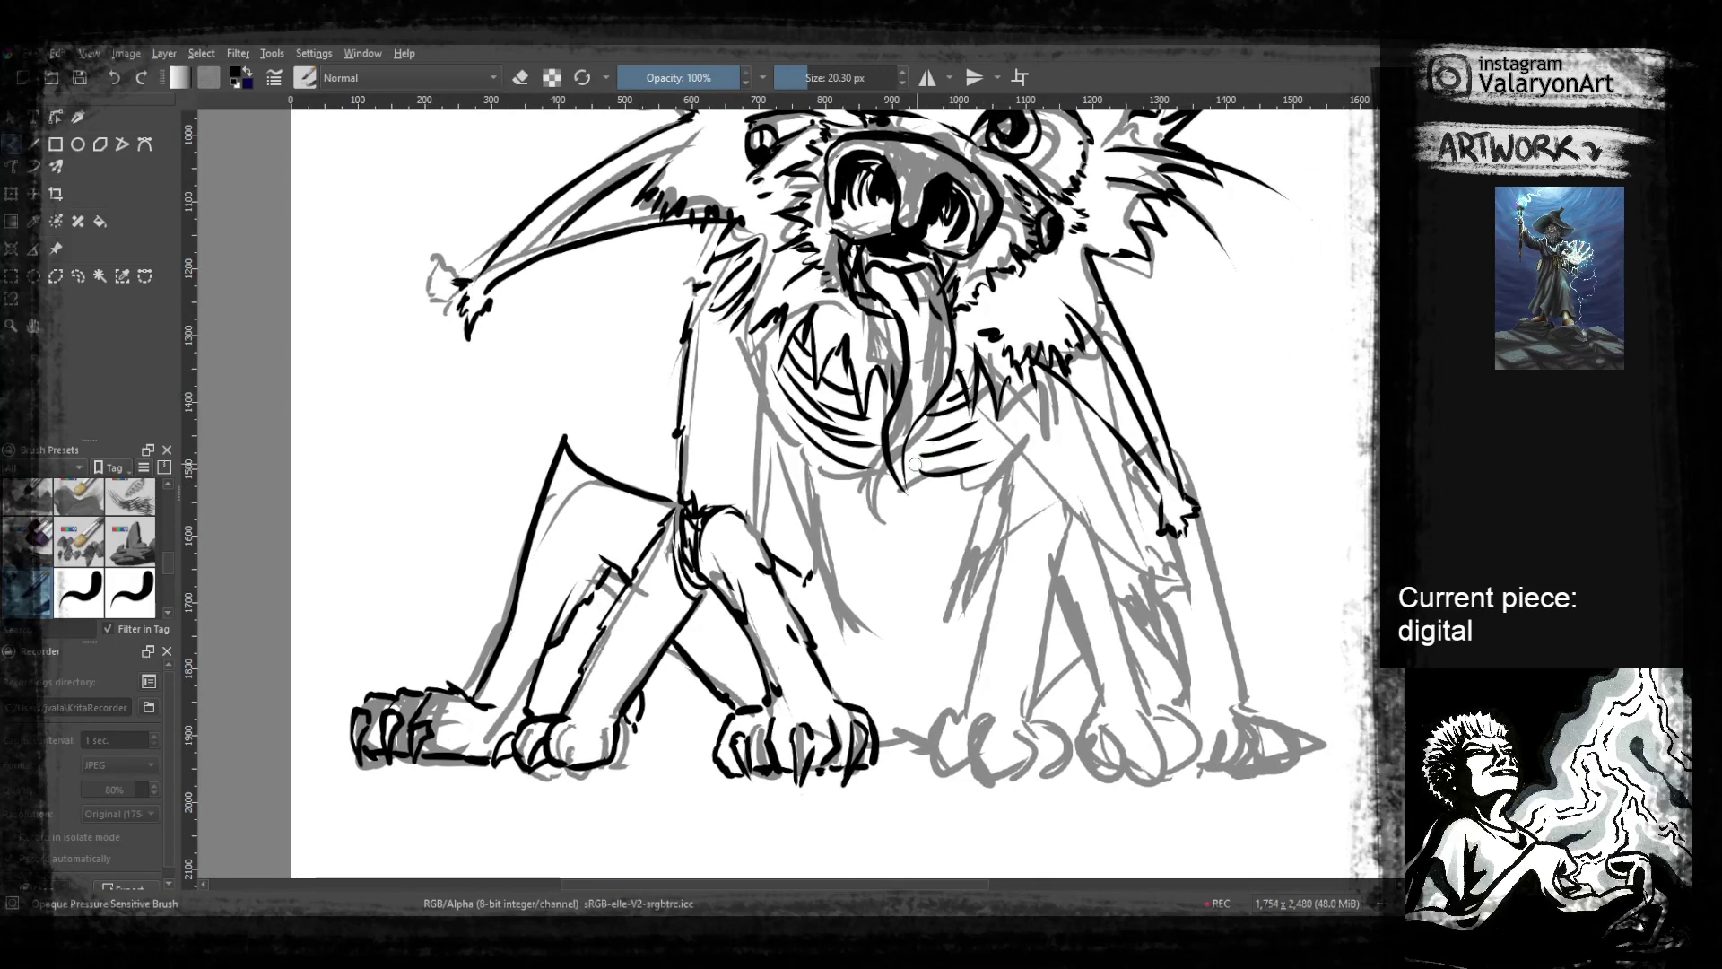
{"action": "left_click_drag", "start_coordinate": [806, 387], "coordinate": [867, 452]}
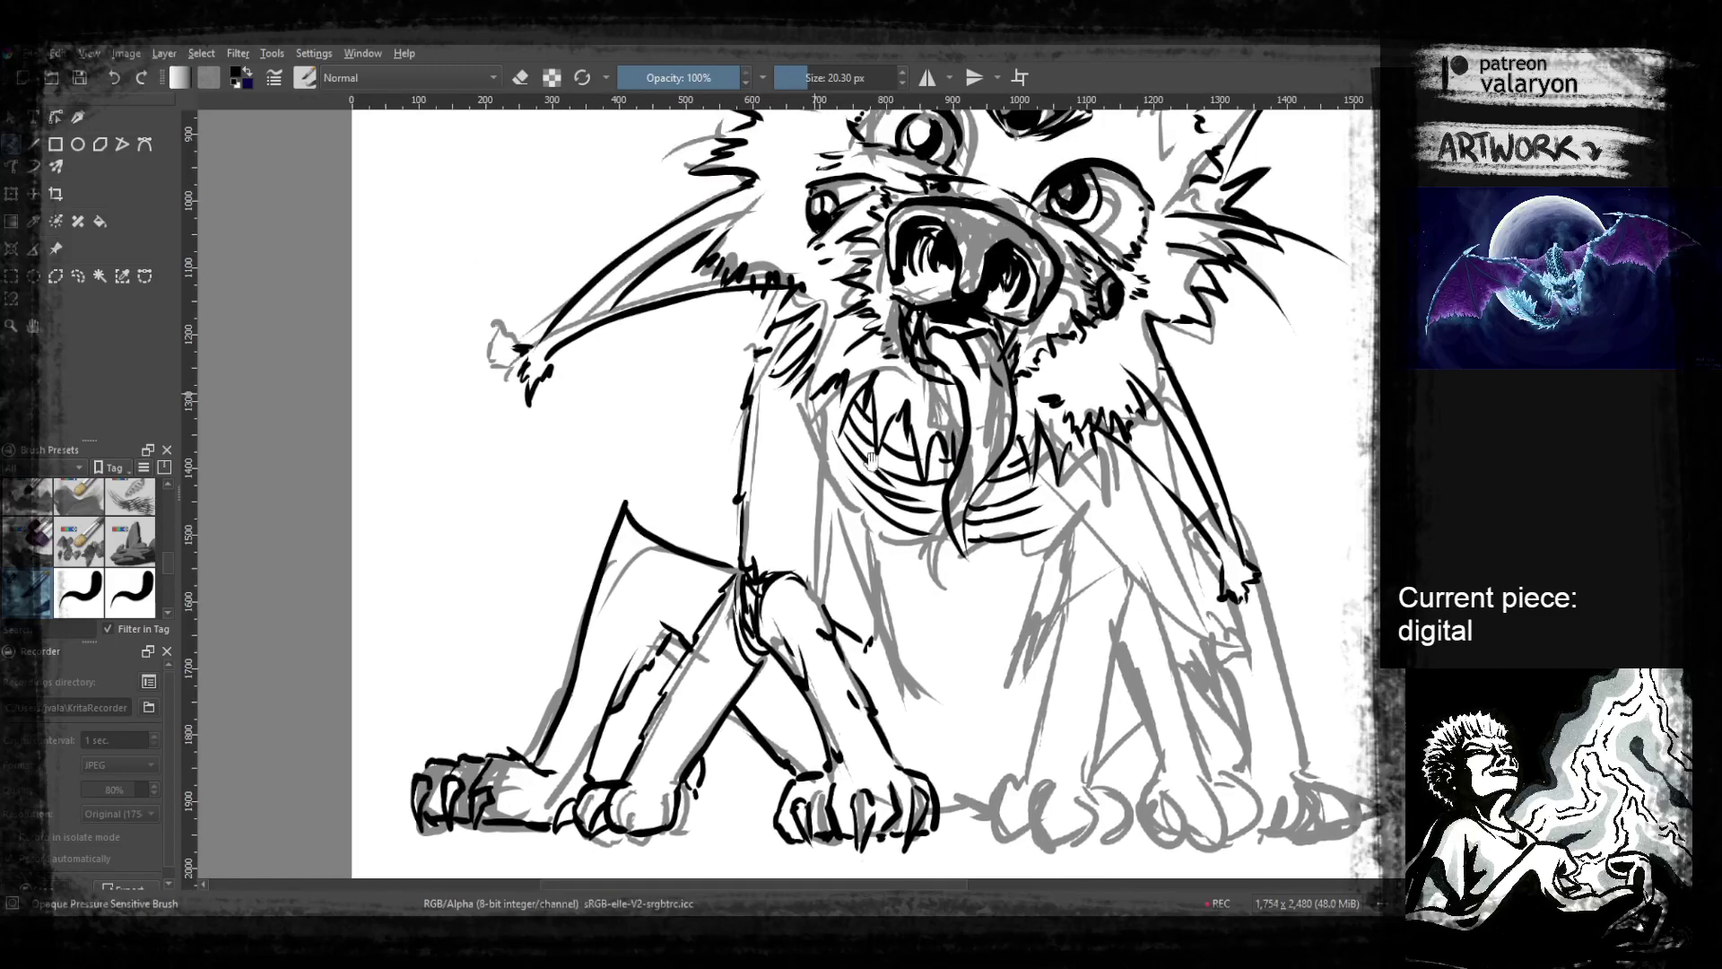
{"action": "left_click_drag", "start_coordinate": [816, 591], "coordinate": [827, 464]}
{"action": "mouse_move", "coordinate": [777, 379]}
{"action": "left_mouse_down"}
{"action": "mouse_move", "coordinate": [830, 416]}
{"action": "mouse_move", "coordinate": [781, 445]}
{"action": "mouse_move", "coordinate": [753, 423]}
{"action": "mouse_move", "coordinate": [745, 356]}
{"action": "left_mouse_up"}
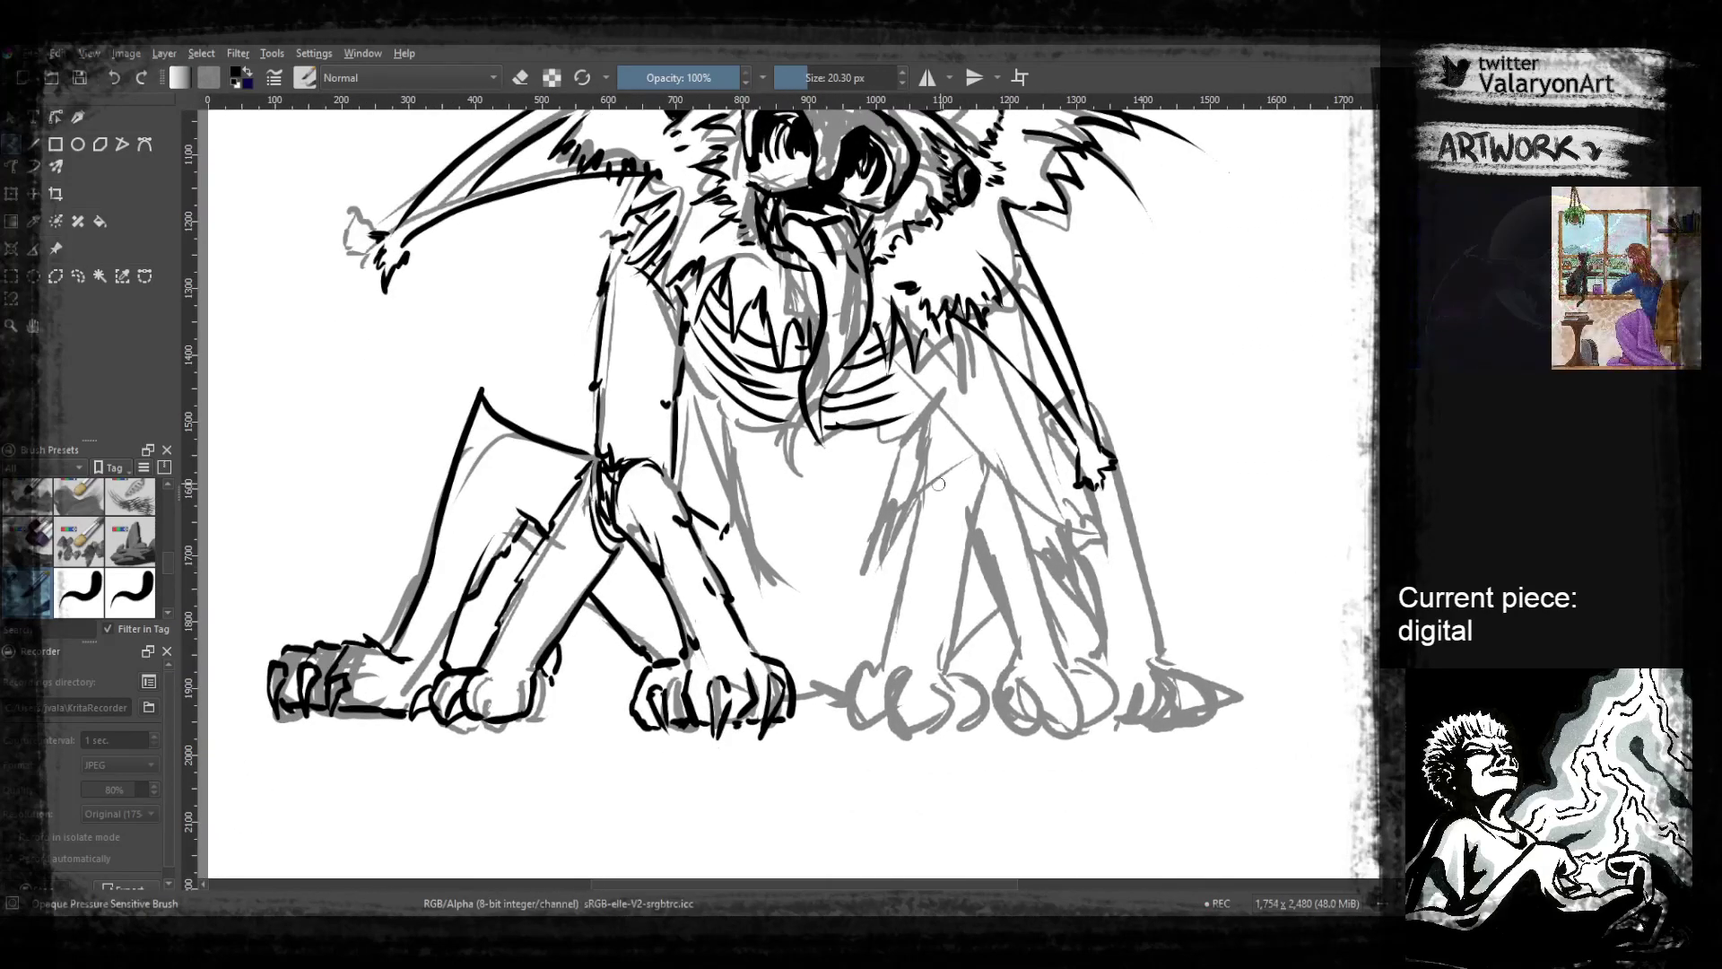
Ink the clawed paw, lower leg and knee of the creature's inner foreleg on the right half of the sketch
{"action": "mouse_move", "coordinate": [921, 490]}
{"action": "left_mouse_down"}
{"action": "mouse_move", "coordinate": [894, 628]}
{"action": "mouse_move", "coordinate": [850, 670]}
{"action": "mouse_move", "coordinate": [856, 725]}
{"action": "mouse_move", "coordinate": [898, 635]}
{"action": "mouse_move", "coordinate": [902, 688]}
{"action": "left_mouse_up"}
{"action": "mouse_move", "coordinate": [901, 688]}
{"action": "left_mouse_down"}
{"action": "mouse_move", "coordinate": [905, 649]}
{"action": "mouse_move", "coordinate": [885, 664]}
{"action": "mouse_move", "coordinate": [912, 676]}
{"action": "left_mouse_up"}
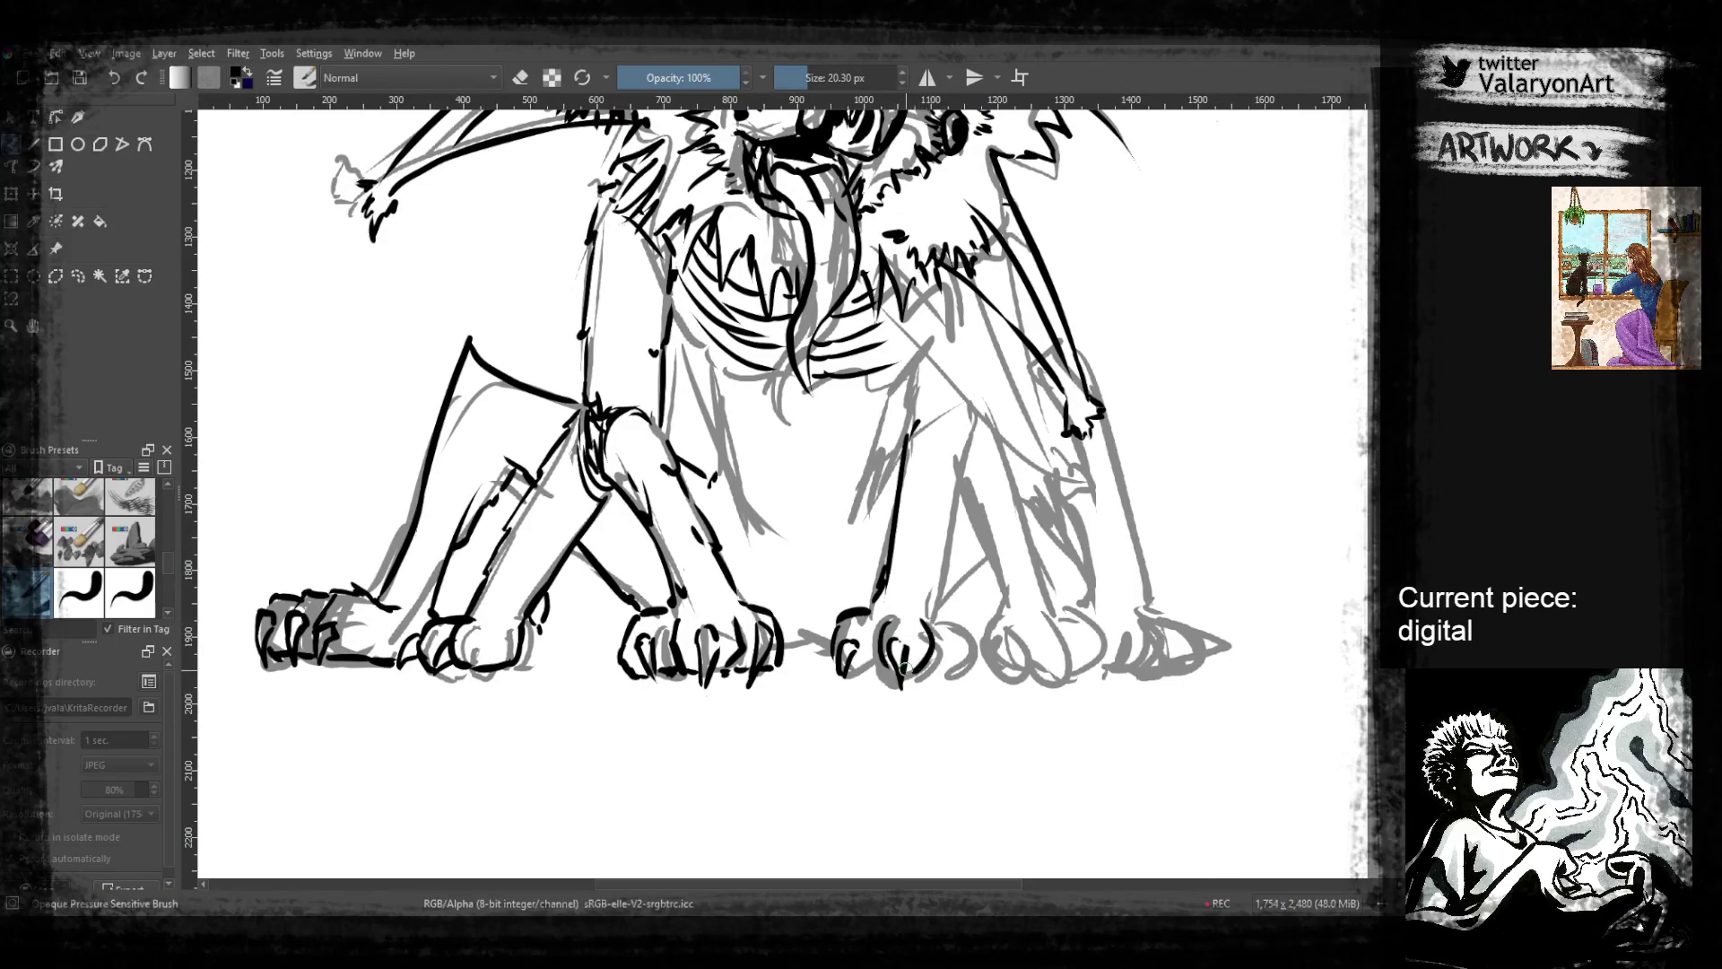
{"action": "mouse_move", "coordinate": [936, 617]}
{"action": "left_mouse_down"}
{"action": "mouse_move", "coordinate": [966, 645]}
{"action": "mouse_move", "coordinate": [958, 660]}
{"action": "left_mouse_up"}
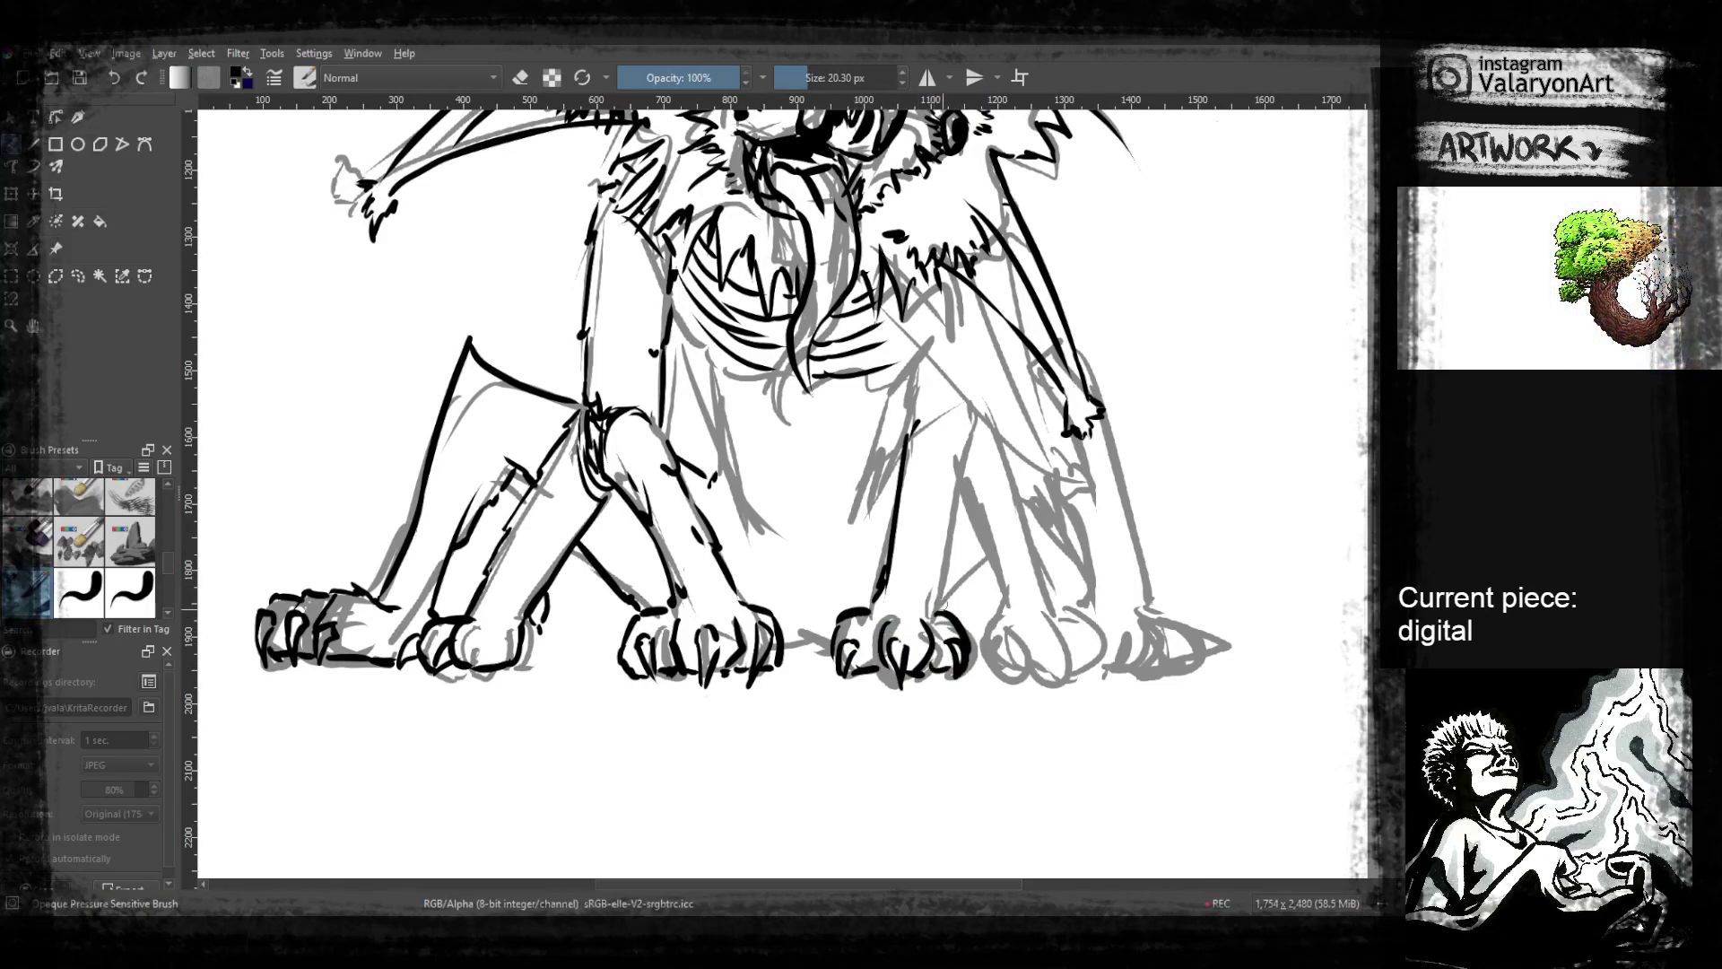
{"action": "mouse_move", "coordinate": [933, 603]}
{"action": "left_mouse_down"}
{"action": "mouse_move", "coordinate": [971, 459]}
{"action": "mouse_move", "coordinate": [947, 538]}
{"action": "left_mouse_up"}
{"action": "left_click_drag", "start_coordinate": [995, 463], "coordinate": [953, 394]}
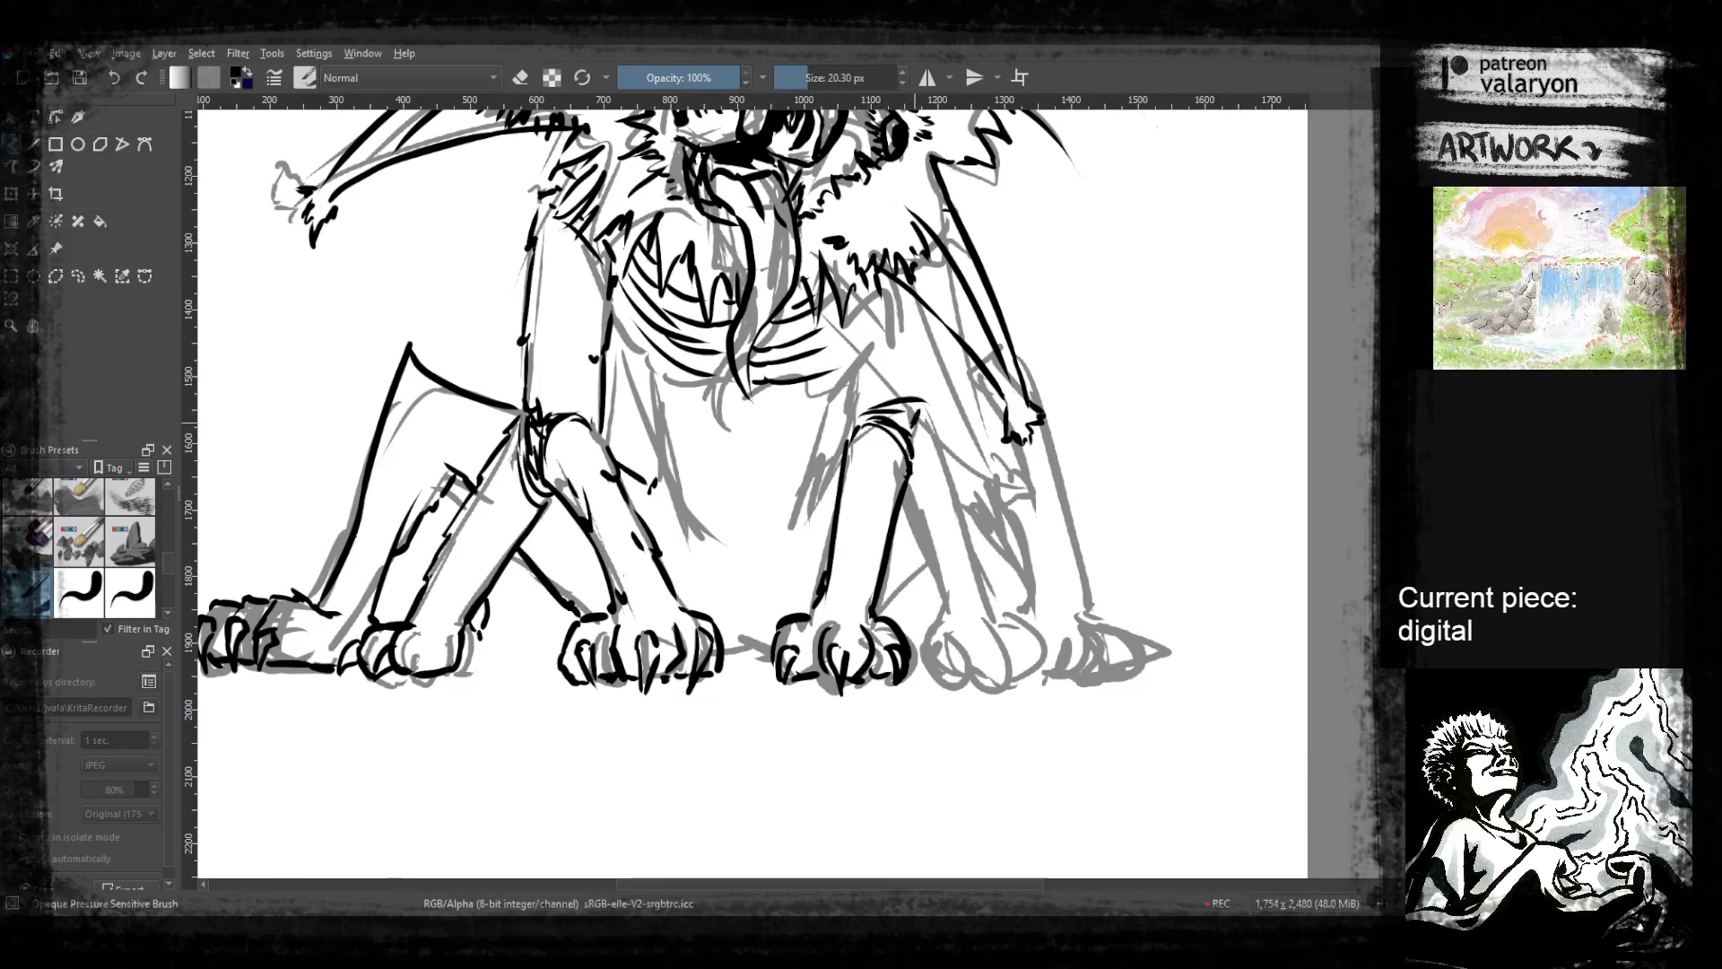
Ink the outline and clawed paw of the neighbouring leg, just outside the finished right foreleg
{"action": "left_click_drag", "start_coordinate": [974, 424], "coordinate": [969, 350]}
{"action": "mouse_move", "coordinate": [991, 511]}
{"action": "left_mouse_down"}
{"action": "mouse_move", "coordinate": [985, 457]}
{"action": "mouse_move", "coordinate": [1014, 476]}
{"action": "mouse_move", "coordinate": [1019, 529]}
{"action": "left_mouse_up"}
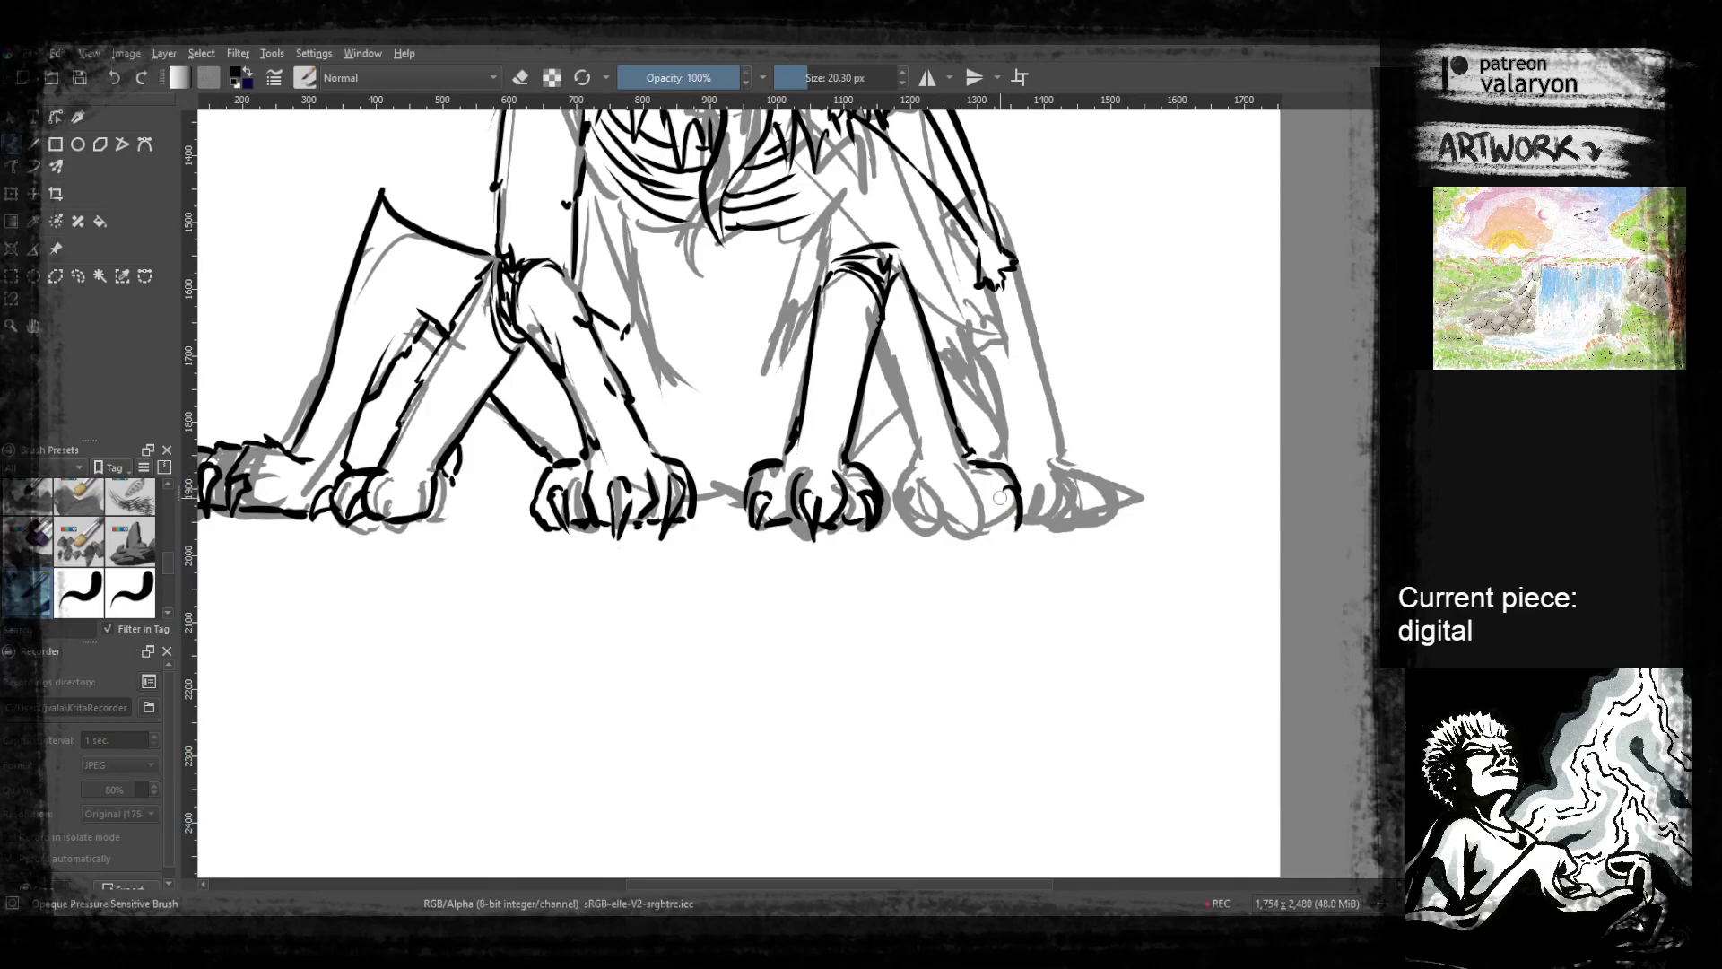
{"action": "mouse_move", "coordinate": [959, 466]}
{"action": "left_mouse_down"}
{"action": "mouse_move", "coordinate": [985, 481]}
{"action": "mouse_move", "coordinate": [979, 524]}
{"action": "left_mouse_up"}
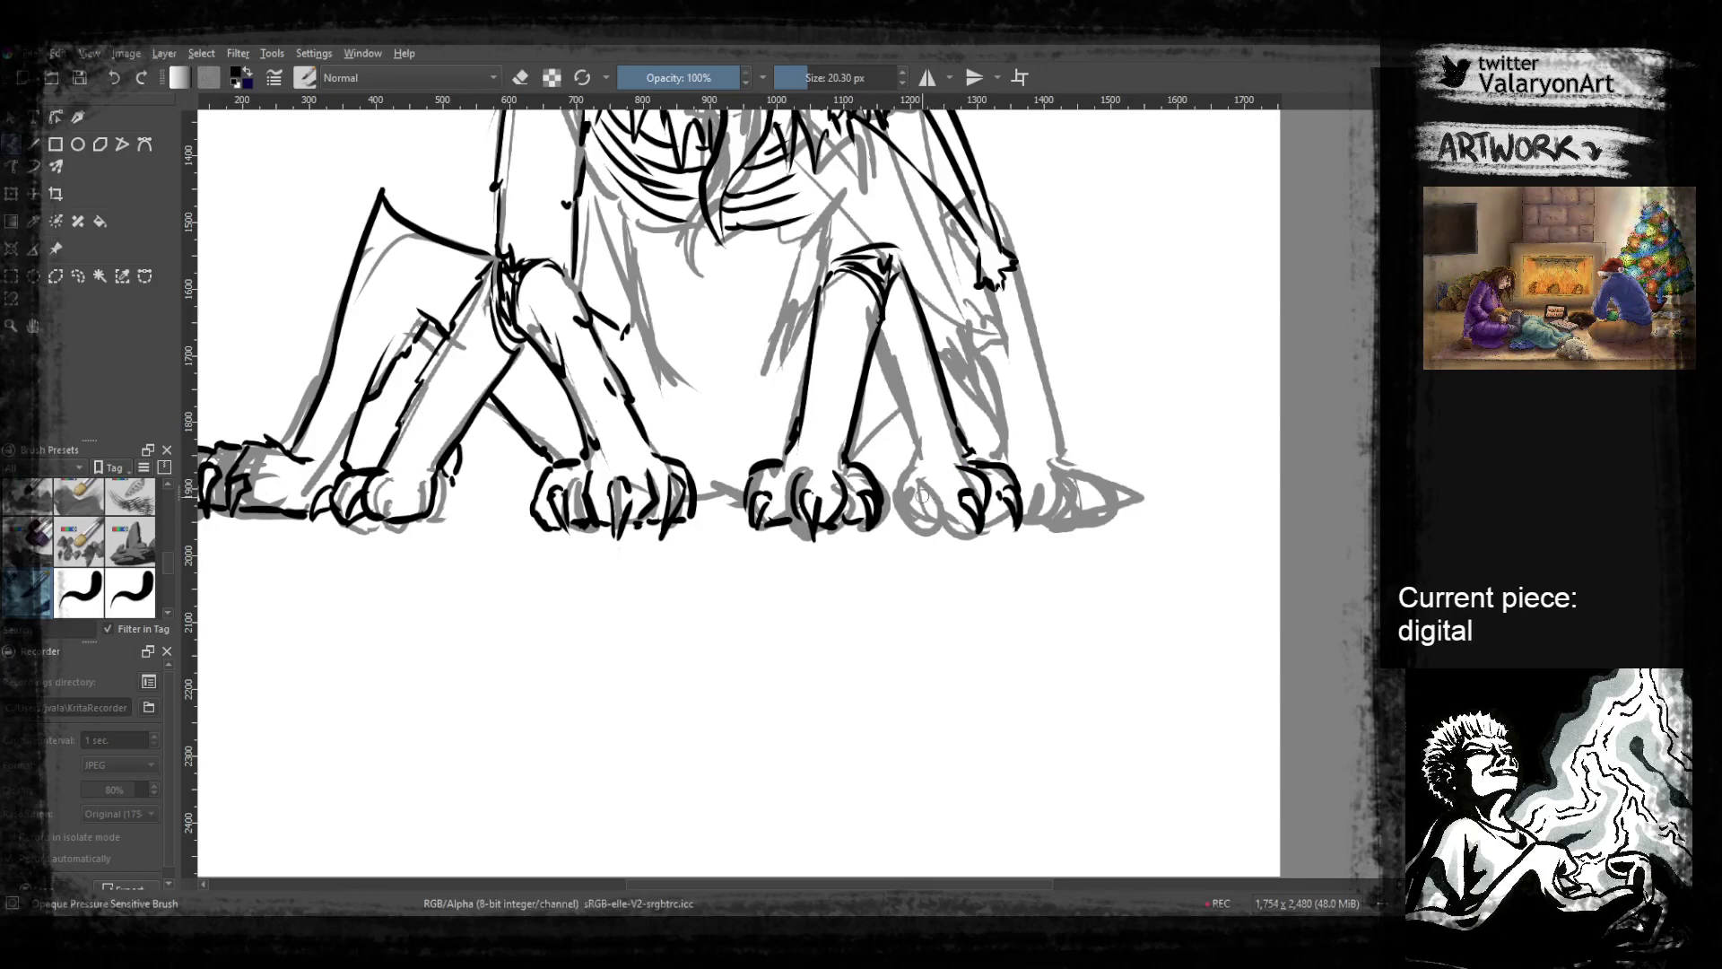
{"action": "mouse_move", "coordinate": [920, 524]}
{"action": "left_mouse_down"}
{"action": "mouse_move", "coordinate": [895, 495]}
{"action": "mouse_move", "coordinate": [904, 473]}
{"action": "mouse_move", "coordinate": [933, 471]}
{"action": "mouse_move", "coordinate": [975, 512]}
{"action": "mouse_move", "coordinate": [945, 462]}
{"action": "mouse_move", "coordinate": [950, 502]}
{"action": "left_mouse_up"}
Ink the remaining edges of the crossed right legs and the upper foreleg running up to the fur collar
{"action": "left_click_drag", "start_coordinate": [898, 398], "coordinate": [935, 518]}
{"action": "mouse_move", "coordinate": [913, 295]}
{"action": "left_mouse_down"}
{"action": "mouse_move", "coordinate": [845, 282]}
{"action": "mouse_move", "coordinate": [845, 425]}
{"action": "mouse_move", "coordinate": [882, 536]}
{"action": "mouse_move", "coordinate": [809, 495]}
{"action": "left_mouse_up"}
{"action": "left_click_drag", "start_coordinate": [891, 570], "coordinate": [865, 438]}
{"action": "left_click_drag", "start_coordinate": [941, 500], "coordinate": [896, 427]}
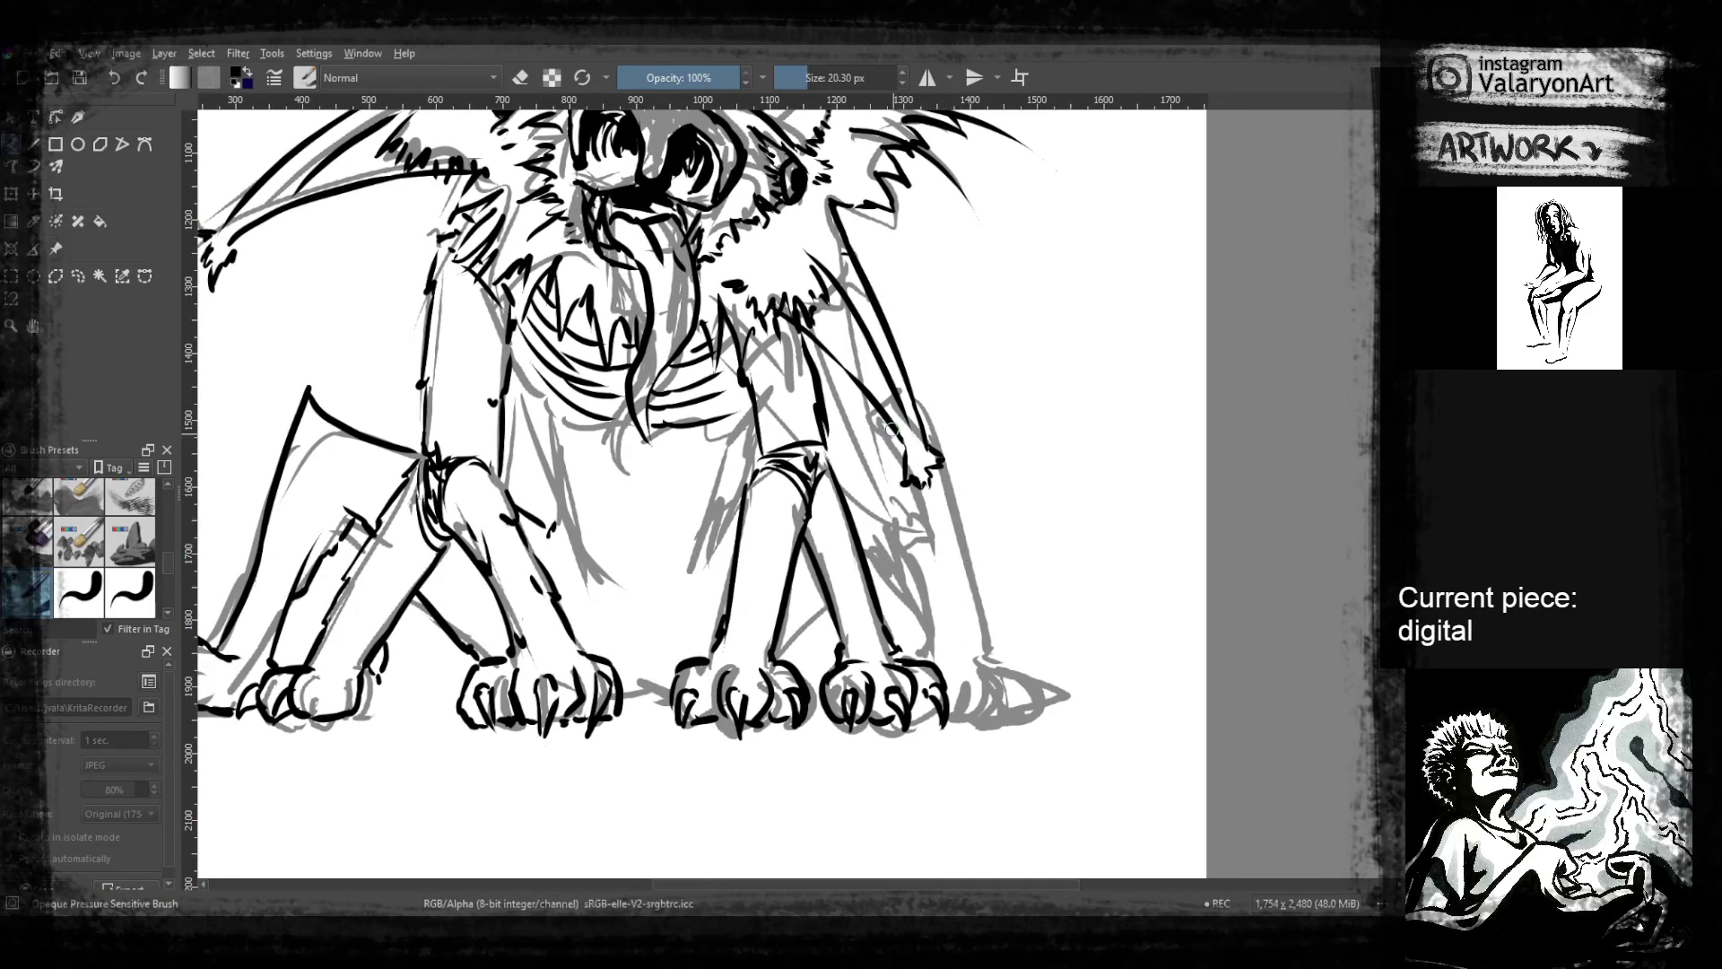
Ink the outermost right hind leg and its clawed paw over the grey sketch
{"action": "left_click_drag", "start_coordinate": [931, 425], "coordinate": [942, 418]}
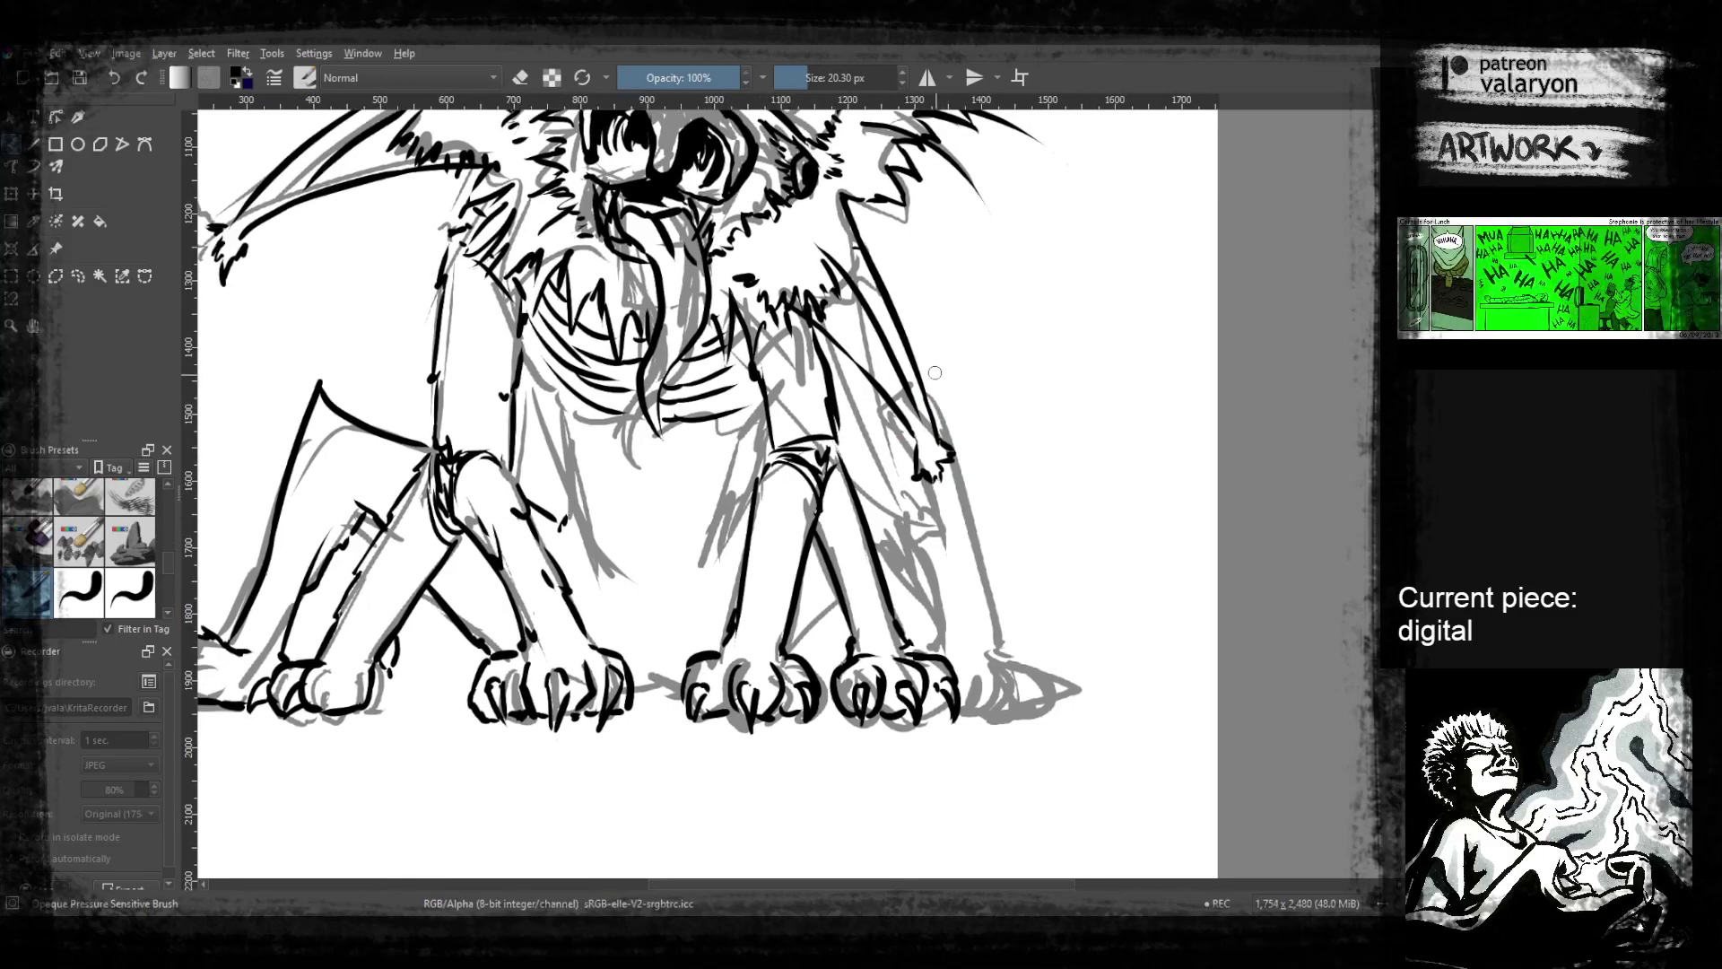
{"action": "left_click_drag", "start_coordinate": [922, 346], "coordinate": [954, 450]}
{"action": "mouse_move", "coordinate": [977, 630]}
{"action": "left_mouse_down"}
{"action": "mouse_move", "coordinate": [975, 579]}
{"action": "mouse_move", "coordinate": [939, 533]}
{"action": "mouse_move", "coordinate": [994, 552]}
{"action": "mouse_move", "coordinate": [1014, 610]}
{"action": "mouse_move", "coordinate": [1003, 570]}
{"action": "mouse_move", "coordinate": [984, 612]}
{"action": "mouse_move", "coordinate": [940, 614]}
{"action": "left_mouse_up"}
{"action": "mouse_move", "coordinate": [930, 553]}
{"action": "left_mouse_down"}
{"action": "mouse_move", "coordinate": [950, 581]}
{"action": "mouse_move", "coordinate": [934, 611]}
{"action": "left_mouse_up"}
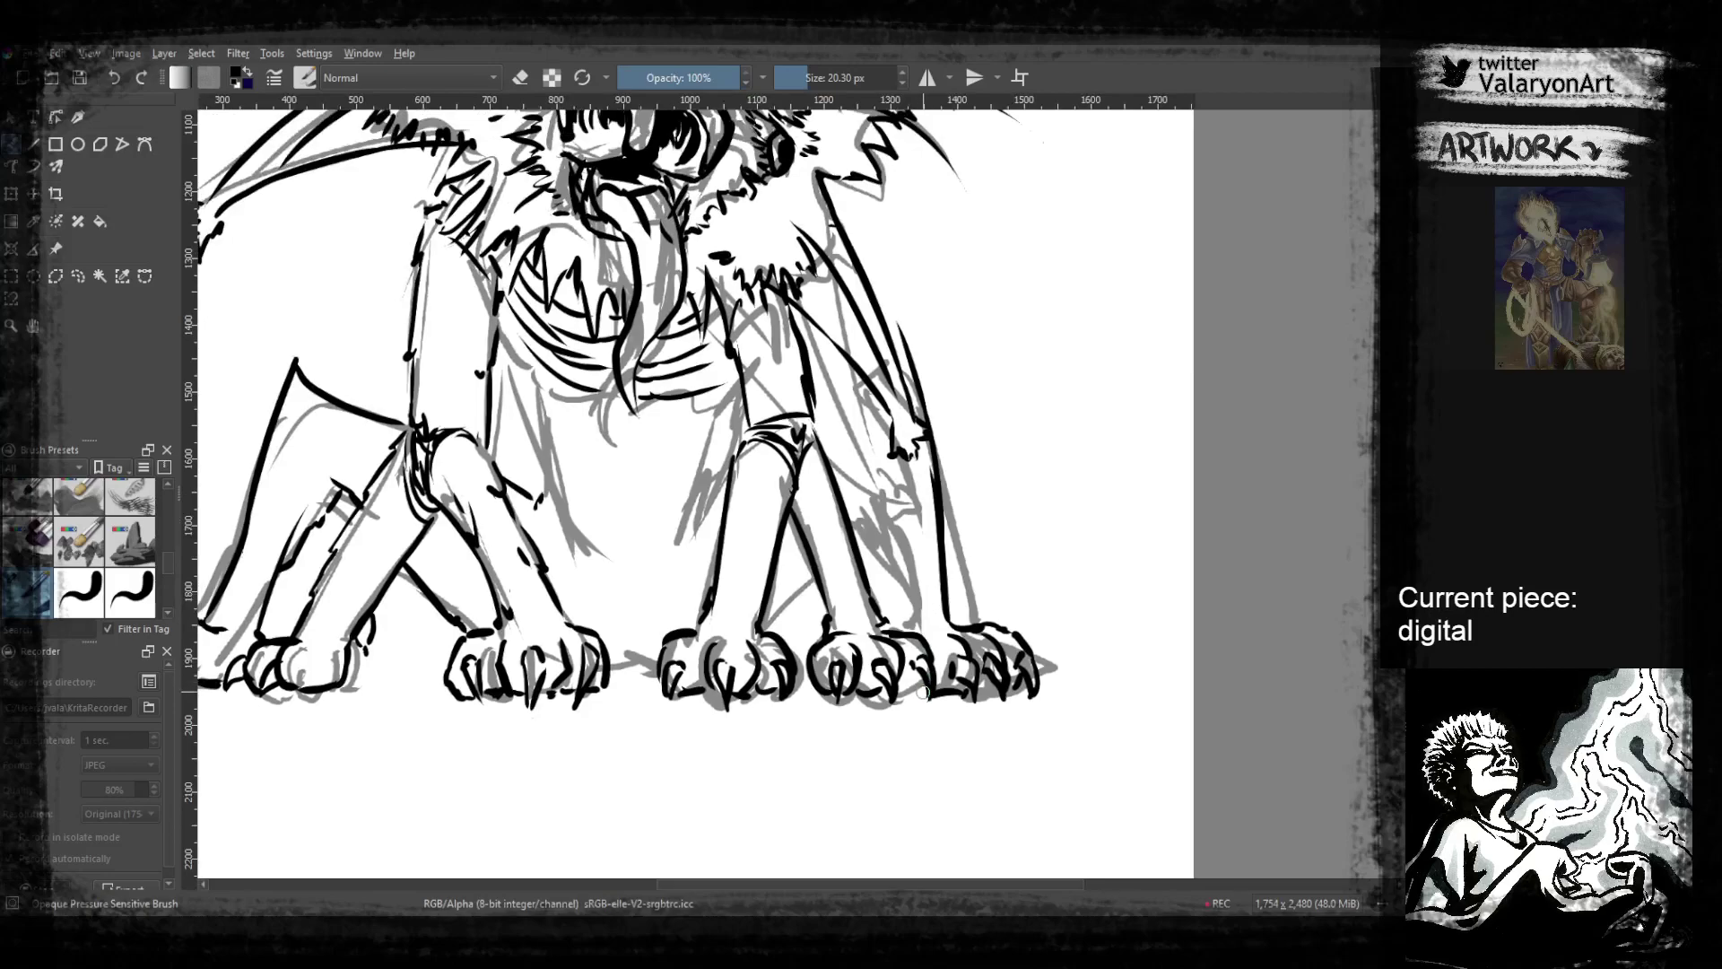
{"action": "mouse_move", "coordinate": [901, 688]}
{"action": "left_mouse_down"}
{"action": "mouse_move", "coordinate": [958, 718]}
{"action": "mouse_move", "coordinate": [923, 689]}
{"action": "left_mouse_up"}
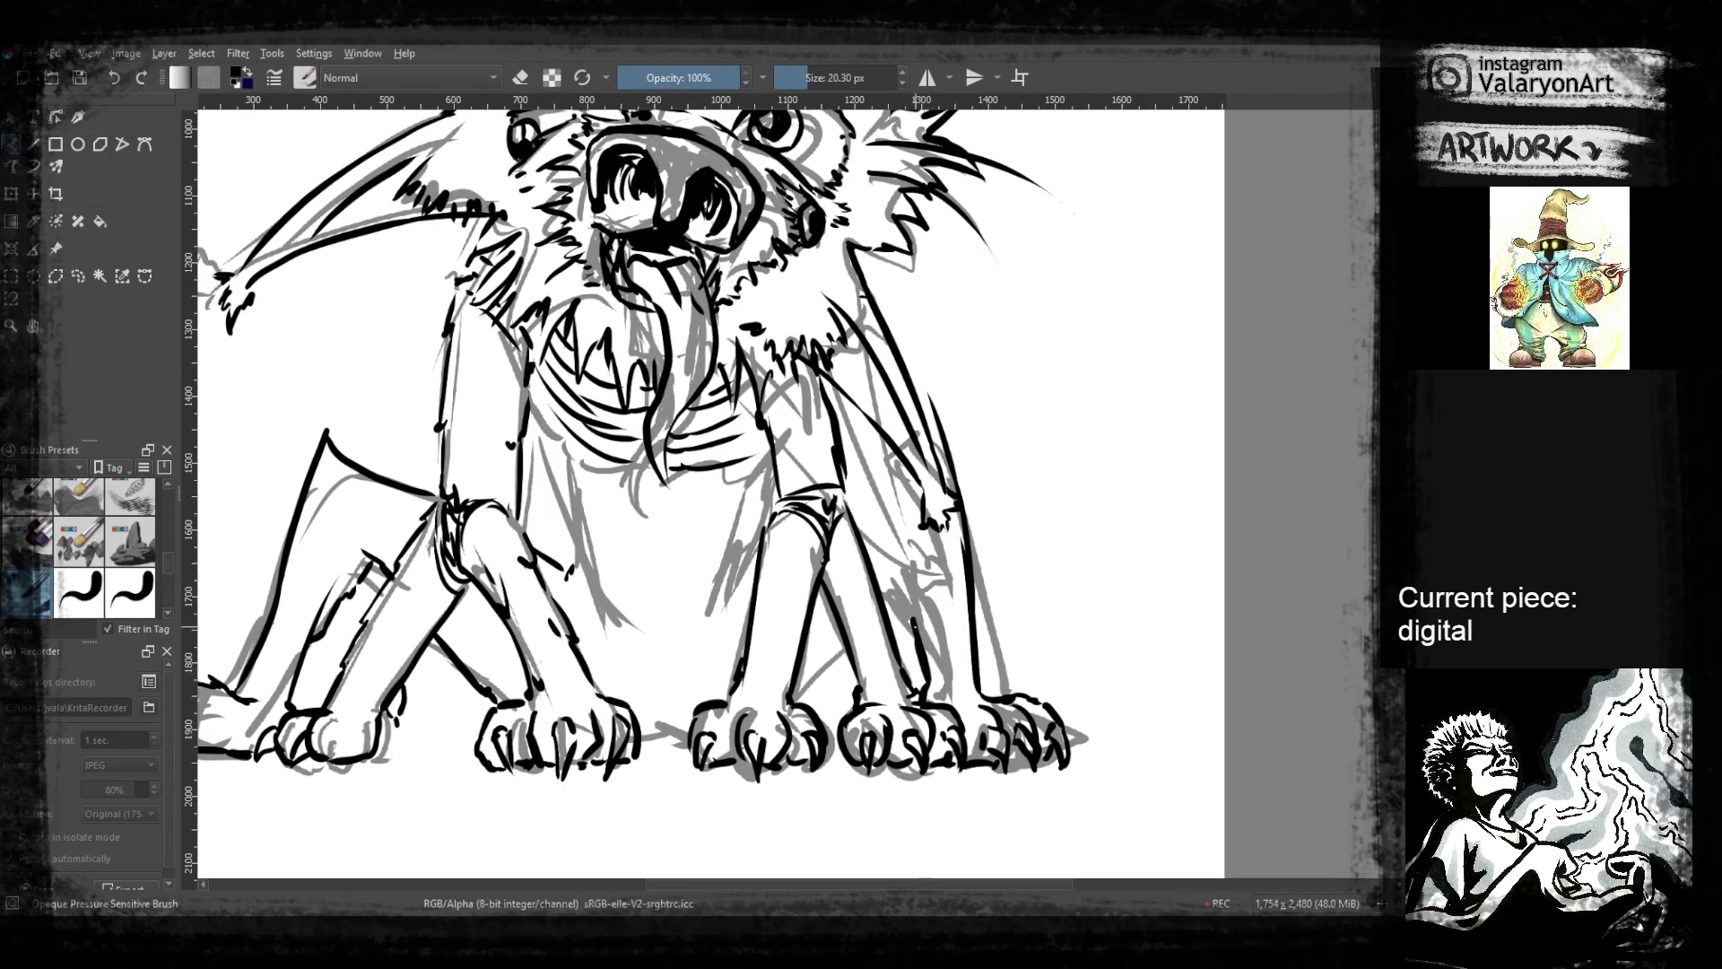
Ink the short lines behind the right legs and the line joining the two inner front paws
{"action": "left_click_drag", "start_coordinate": [915, 525], "coordinate": [923, 597]}
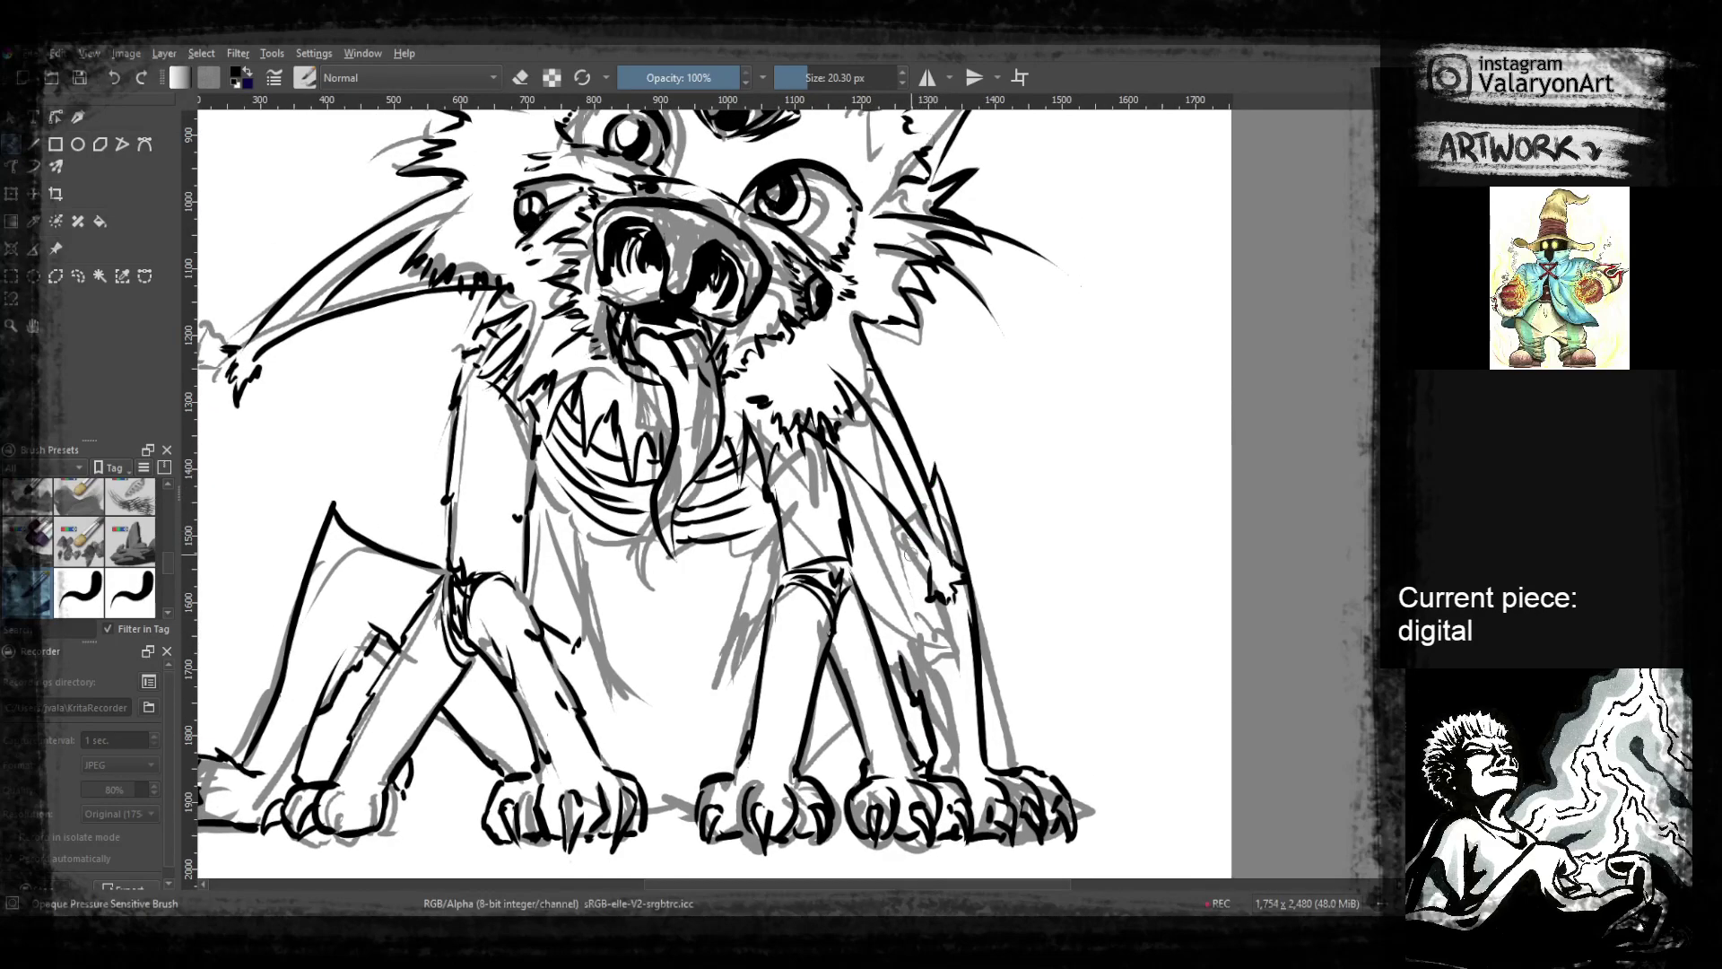
{"action": "left_click_drag", "start_coordinate": [900, 525], "coordinate": [949, 478]}
{"action": "mouse_move", "coordinate": [950, 622]}
{"action": "left_mouse_down"}
{"action": "mouse_move", "coordinate": [968, 592]}
{"action": "mouse_move", "coordinate": [882, 687]}
{"action": "left_mouse_up"}
{"action": "mouse_move", "coordinate": [768, 727]}
{"action": "left_mouse_down"}
{"action": "mouse_move", "coordinate": [724, 728]}
{"action": "mouse_move", "coordinate": [792, 793]}
{"action": "left_mouse_up"}
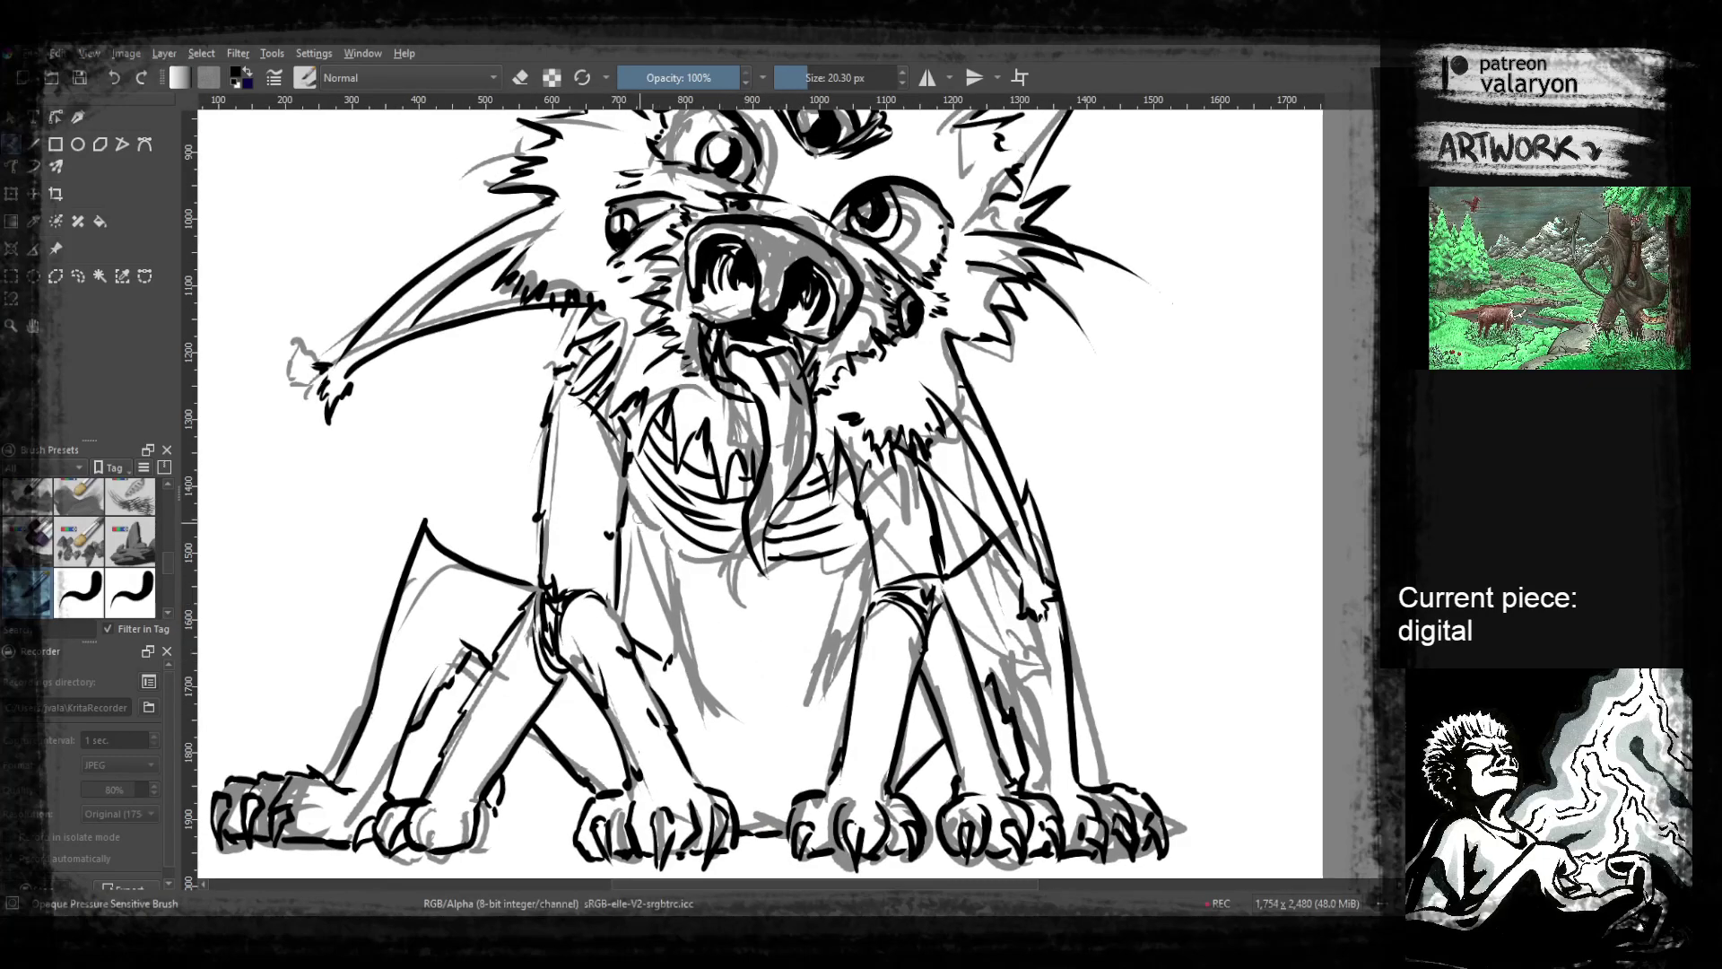
Ink the jagged sides of the torso between the forelegs and hide the grey sketch layer
{"action": "mouse_move", "coordinate": [628, 484]}
{"action": "left_mouse_down"}
{"action": "mouse_move", "coordinate": [686, 578]}
{"action": "mouse_move", "coordinate": [654, 610]}
{"action": "mouse_move", "coordinate": [696, 620]}
{"action": "left_mouse_up"}
{"action": "left_click_drag", "start_coordinate": [754, 688], "coordinate": [741, 638]}
{"action": "left_click", "coordinate": [1399, 475]}
{"action": "mouse_move", "coordinate": [844, 532]}
{"action": "left_mouse_down"}
{"action": "mouse_move", "coordinate": [852, 444]}
{"action": "mouse_move", "coordinate": [809, 514]}
{"action": "left_mouse_up"}
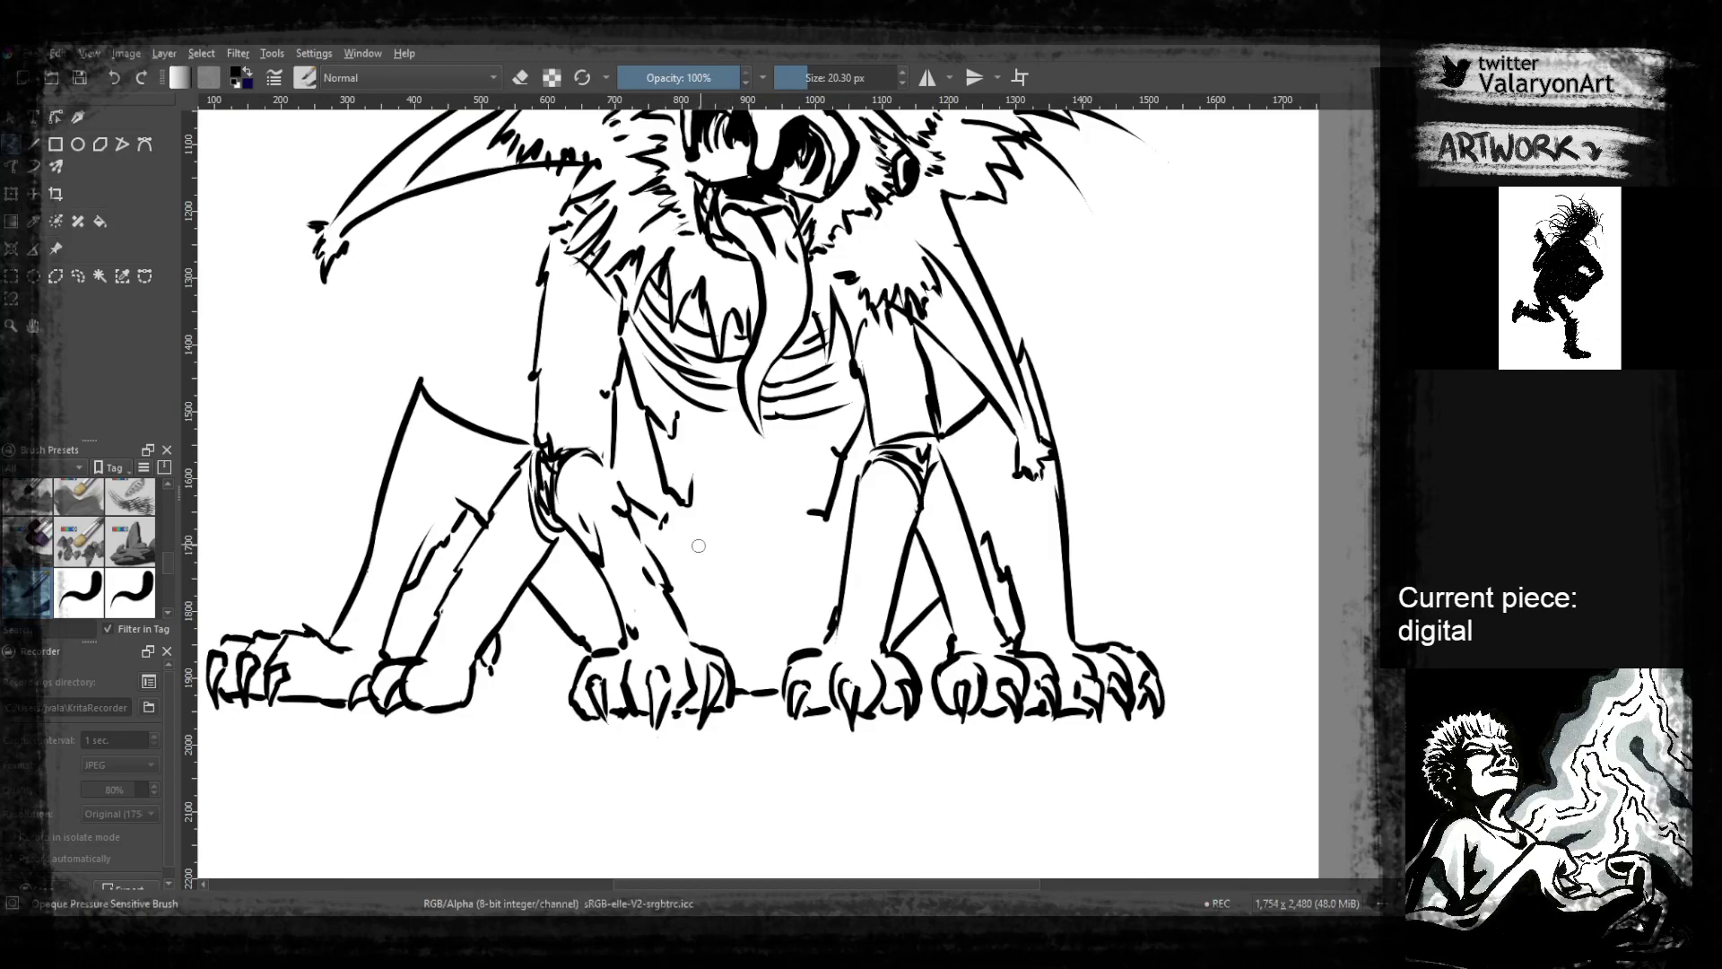
Ink the lower belly contour with curved skin folds and add small fur marks across the torso
{"action": "mouse_move", "coordinate": [668, 518]}
{"action": "left_mouse_down"}
{"action": "mouse_move", "coordinate": [718, 614]}
{"action": "mouse_move", "coordinate": [694, 559]}
{"action": "mouse_move", "coordinate": [730, 612]}
{"action": "left_mouse_up"}
{"action": "left_click_drag", "start_coordinate": [818, 536], "coordinate": [794, 617]}
{"action": "mouse_move", "coordinate": [681, 538]}
{"action": "left_mouse_down"}
{"action": "mouse_move", "coordinate": [713, 668]}
{"action": "mouse_move", "coordinate": [722, 650]}
{"action": "left_mouse_up"}
{"action": "mouse_move", "coordinate": [704, 574]}
{"action": "left_mouse_down"}
{"action": "mouse_move", "coordinate": [743, 682]}
{"action": "mouse_move", "coordinate": [759, 585]}
{"action": "mouse_move", "coordinate": [788, 593]}
{"action": "mouse_move", "coordinate": [796, 622]}
{"action": "mouse_move", "coordinate": [788, 578]}
{"action": "mouse_move", "coordinate": [804, 678]}
{"action": "left_mouse_up"}
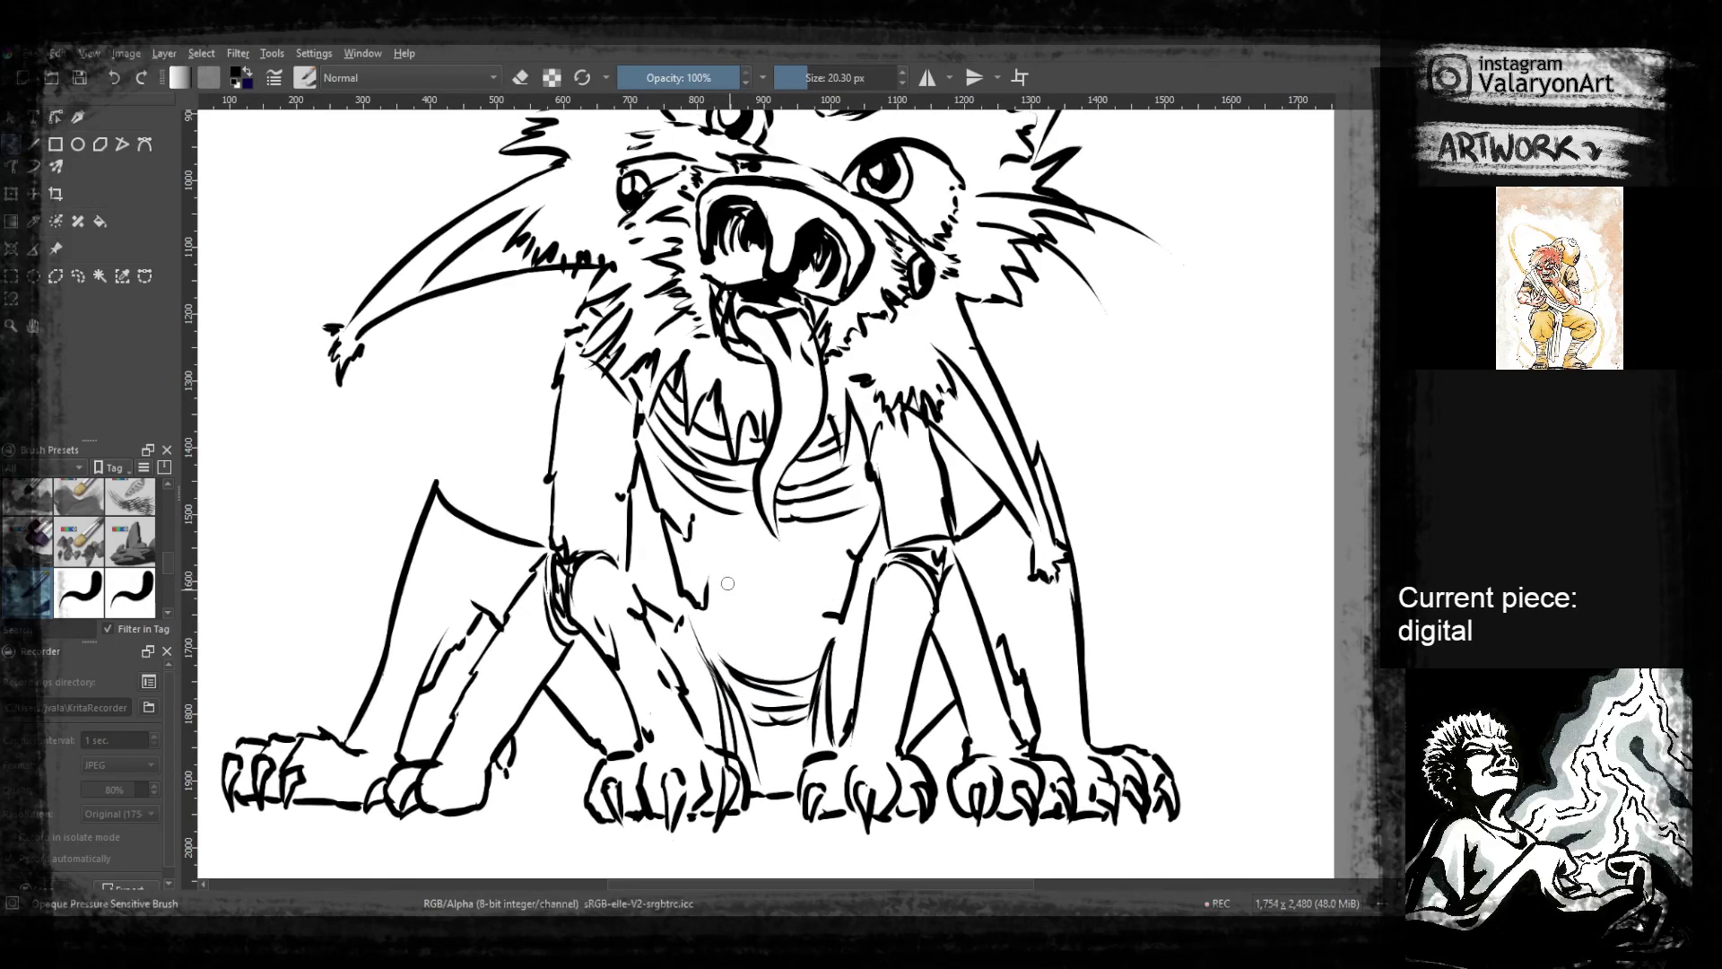
{"action": "left_click_drag", "start_coordinate": [715, 549], "coordinate": [741, 577]}
{"action": "mouse_move", "coordinate": [832, 543]}
{"action": "left_mouse_down"}
{"action": "mouse_move", "coordinate": [772, 639]}
{"action": "mouse_move", "coordinate": [795, 633]}
{"action": "left_mouse_up"}
Erase the upper outline of the left hind thigh and redraw it as a heavier tapered curve
{"action": "mouse_move", "coordinate": [473, 615]}
{"action": "left_mouse_down"}
{"action": "mouse_move", "coordinate": [564, 641]}
{"action": "mouse_move", "coordinate": [612, 521]}
{"action": "left_mouse_up"}
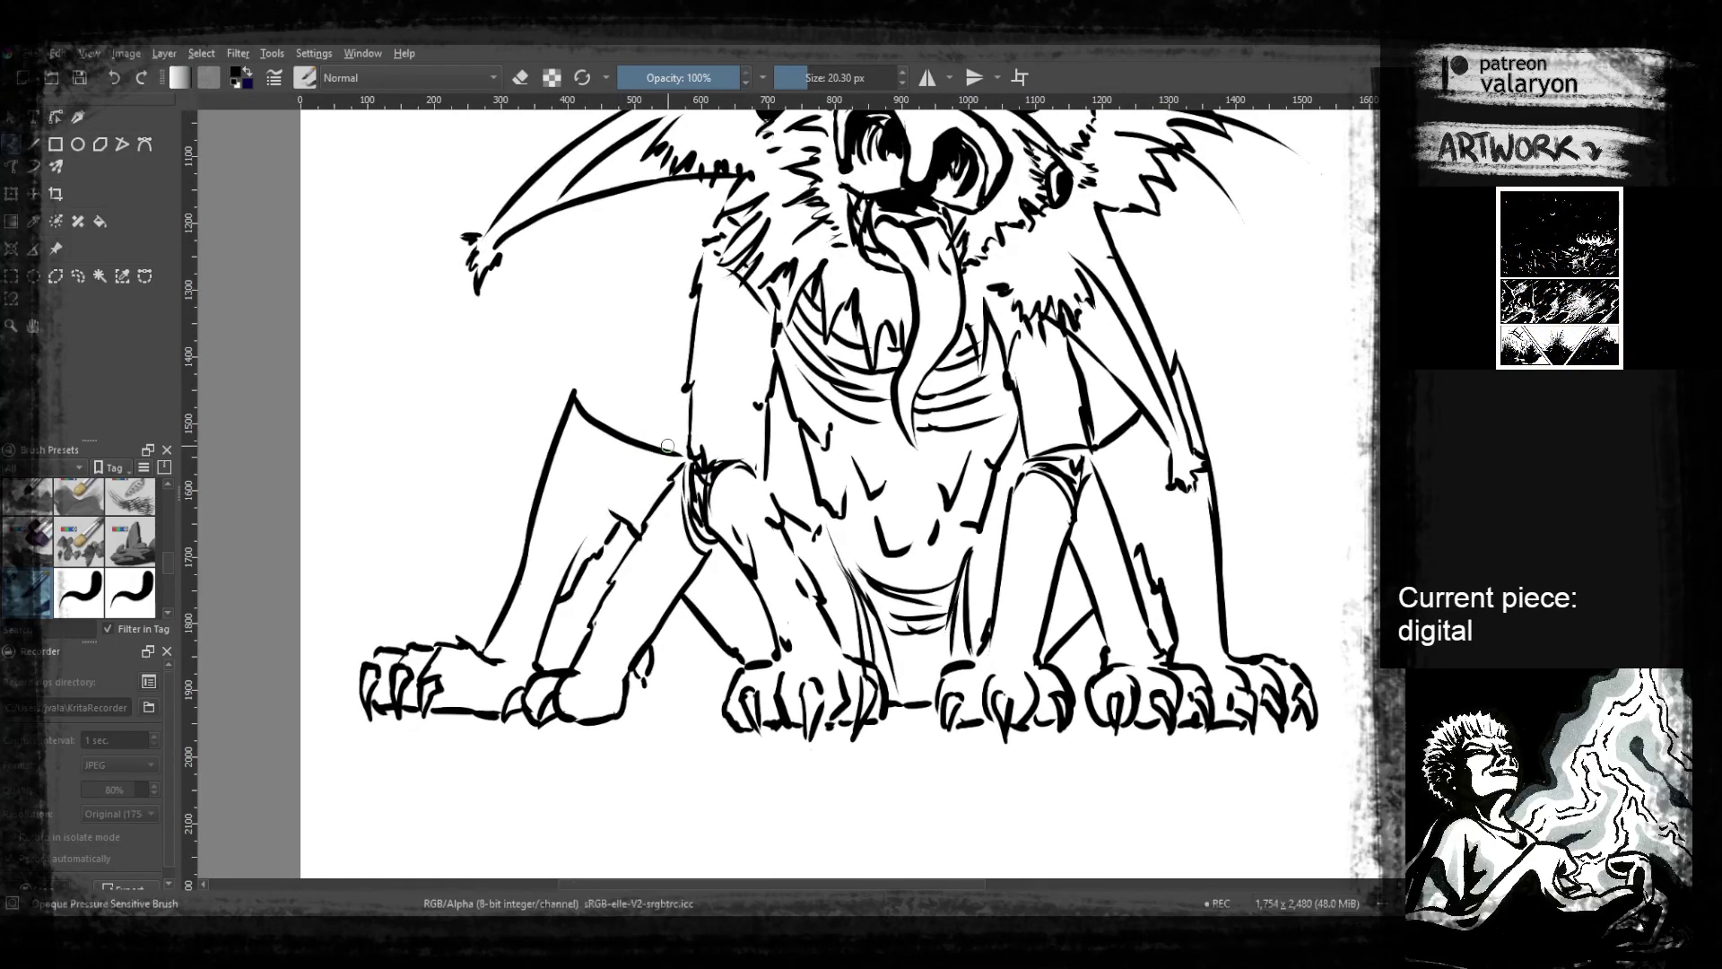
{"action": "key", "text": "e"}
{"action": "mouse_move", "coordinate": [578, 406]}
{"action": "left_mouse_down"}
{"action": "mouse_move", "coordinate": [599, 435]}
{"action": "mouse_move", "coordinate": [674, 451]}
{"action": "left_mouse_up"}
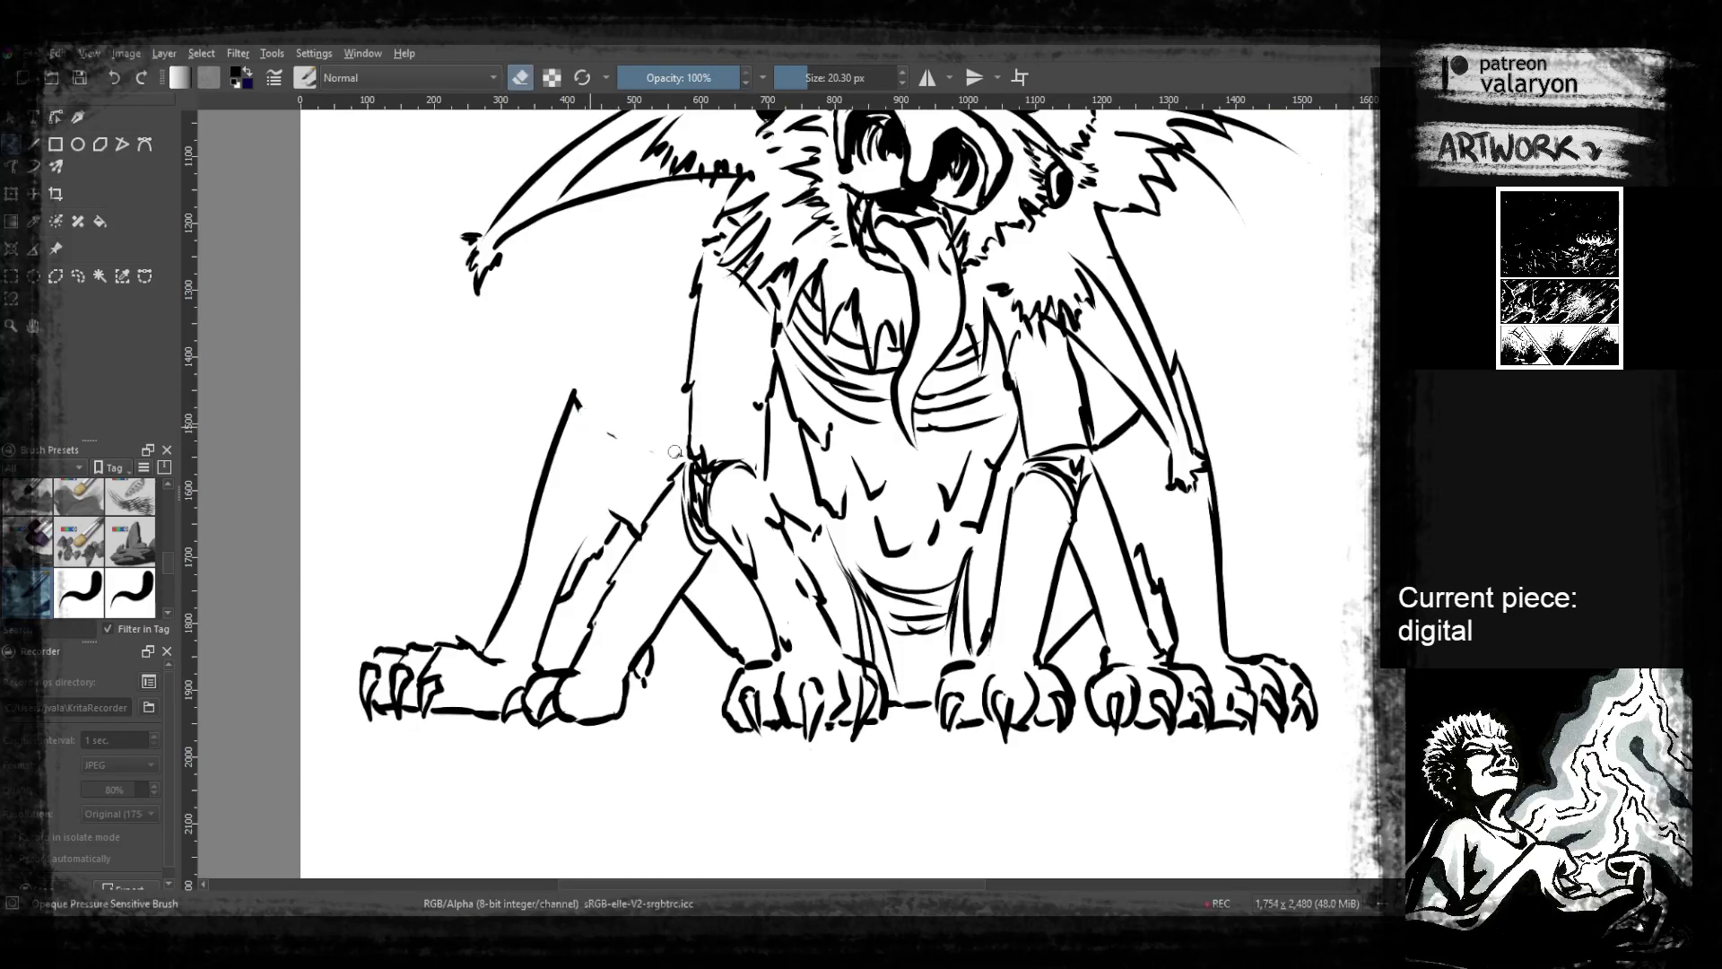
{"action": "mouse_move", "coordinate": [580, 399]}
{"action": "left_mouse_down"}
{"action": "mouse_move", "coordinate": [584, 415]}
{"action": "mouse_move", "coordinate": [606, 313]}
{"action": "mouse_move", "coordinate": [647, 428]}
{"action": "mouse_move", "coordinate": [686, 450]}
{"action": "mouse_move", "coordinate": [505, 550]}
{"action": "left_mouse_up"}
{"action": "key", "text": "e"}
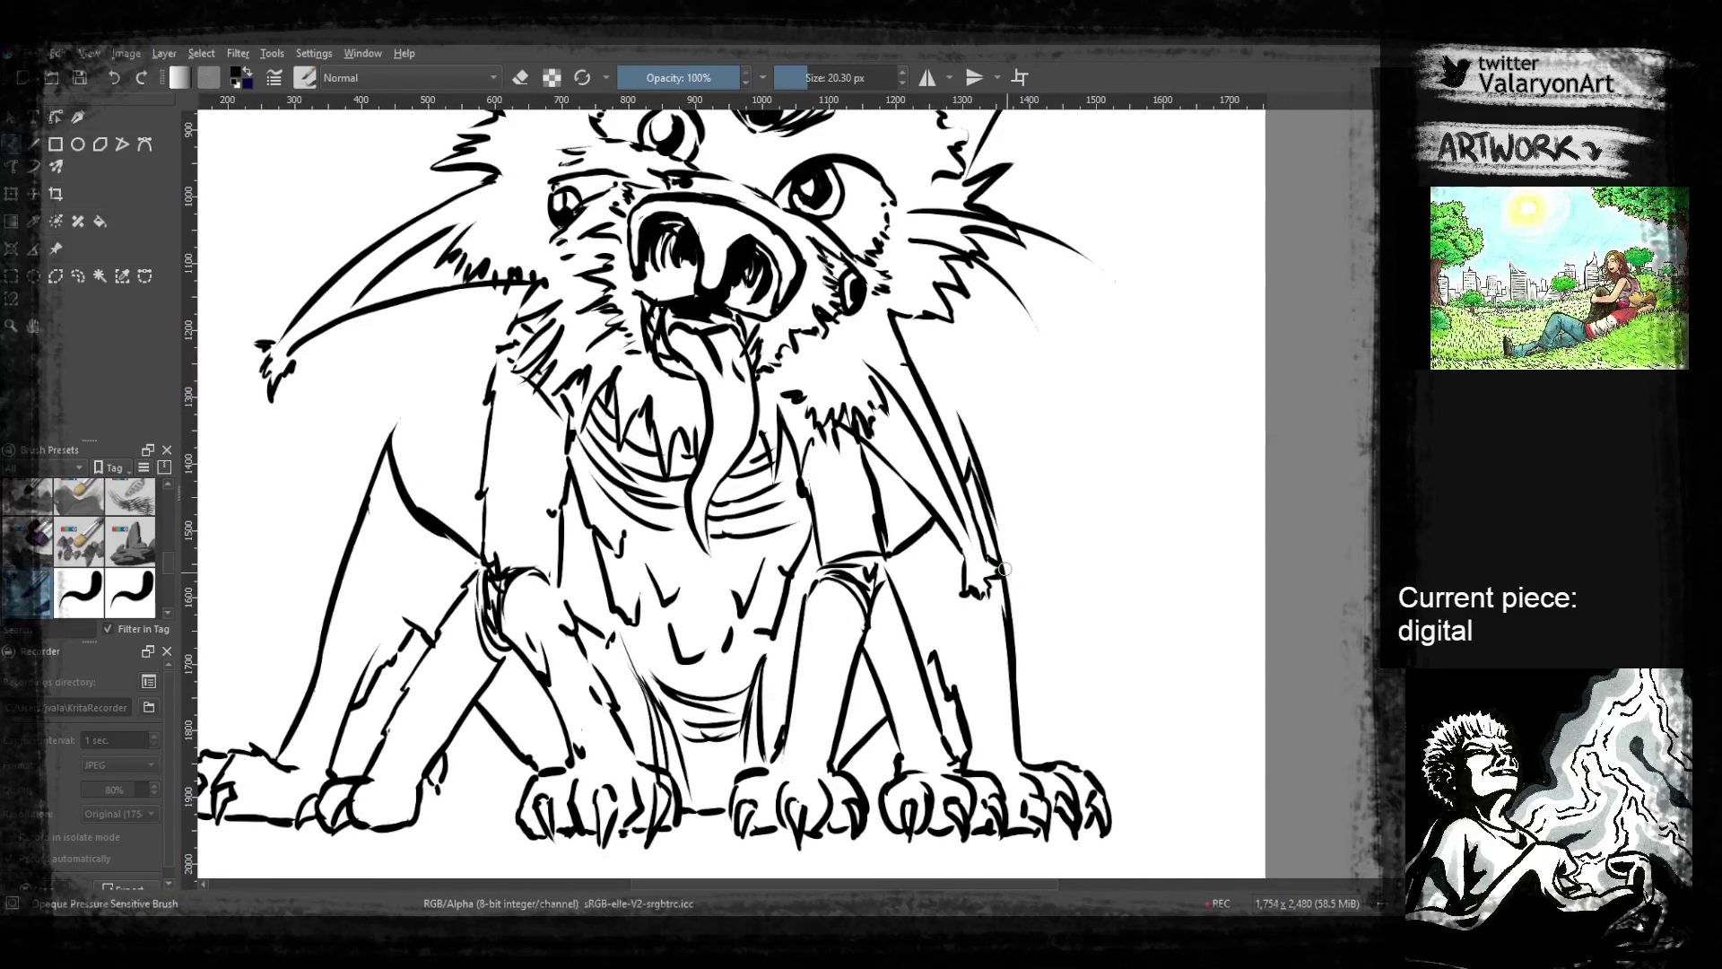
Strengthen the upper outline of the outermost right hind leg beside the drooping ear
{"action": "left_click_drag", "start_coordinate": [992, 538], "coordinate": [1071, 652]}
{"action": "mouse_move", "coordinate": [1028, 460]}
{"action": "left_mouse_down"}
{"action": "mouse_move", "coordinate": [1031, 515]}
{"action": "mouse_move", "coordinate": [1171, 459]}
{"action": "left_mouse_up"}
{"action": "key", "text": "e"}
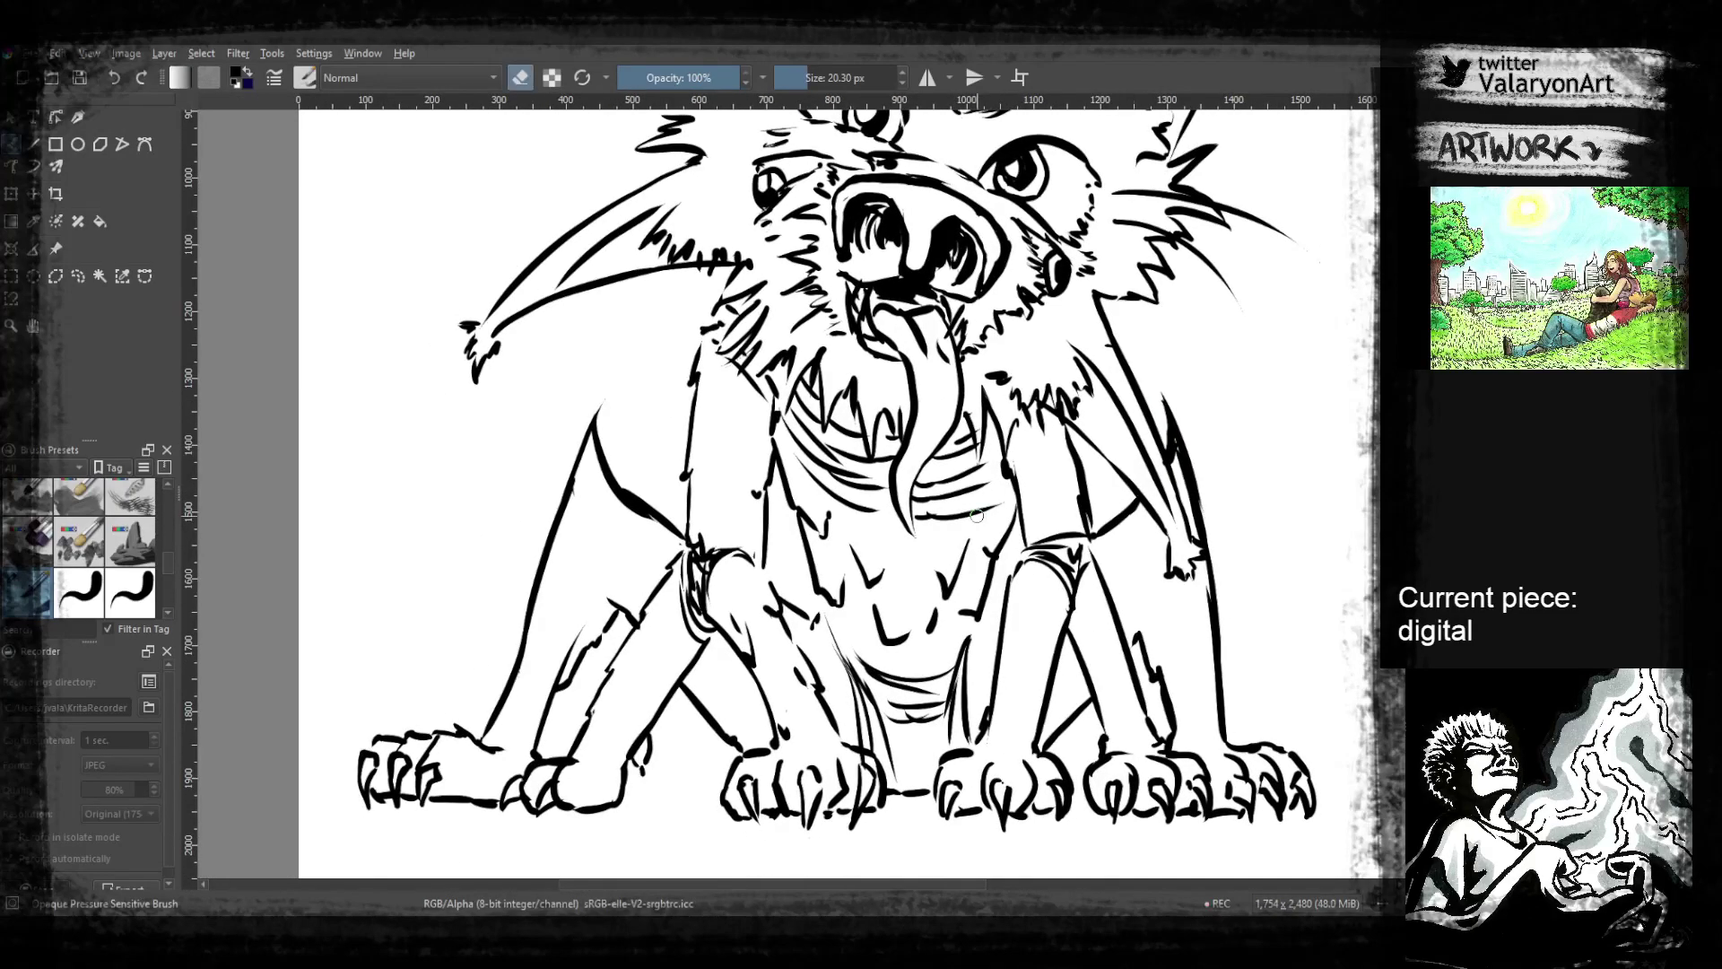
Add short fur marks along the upper and lower parts of the creature's legs
{"action": "key", "text": "e"}
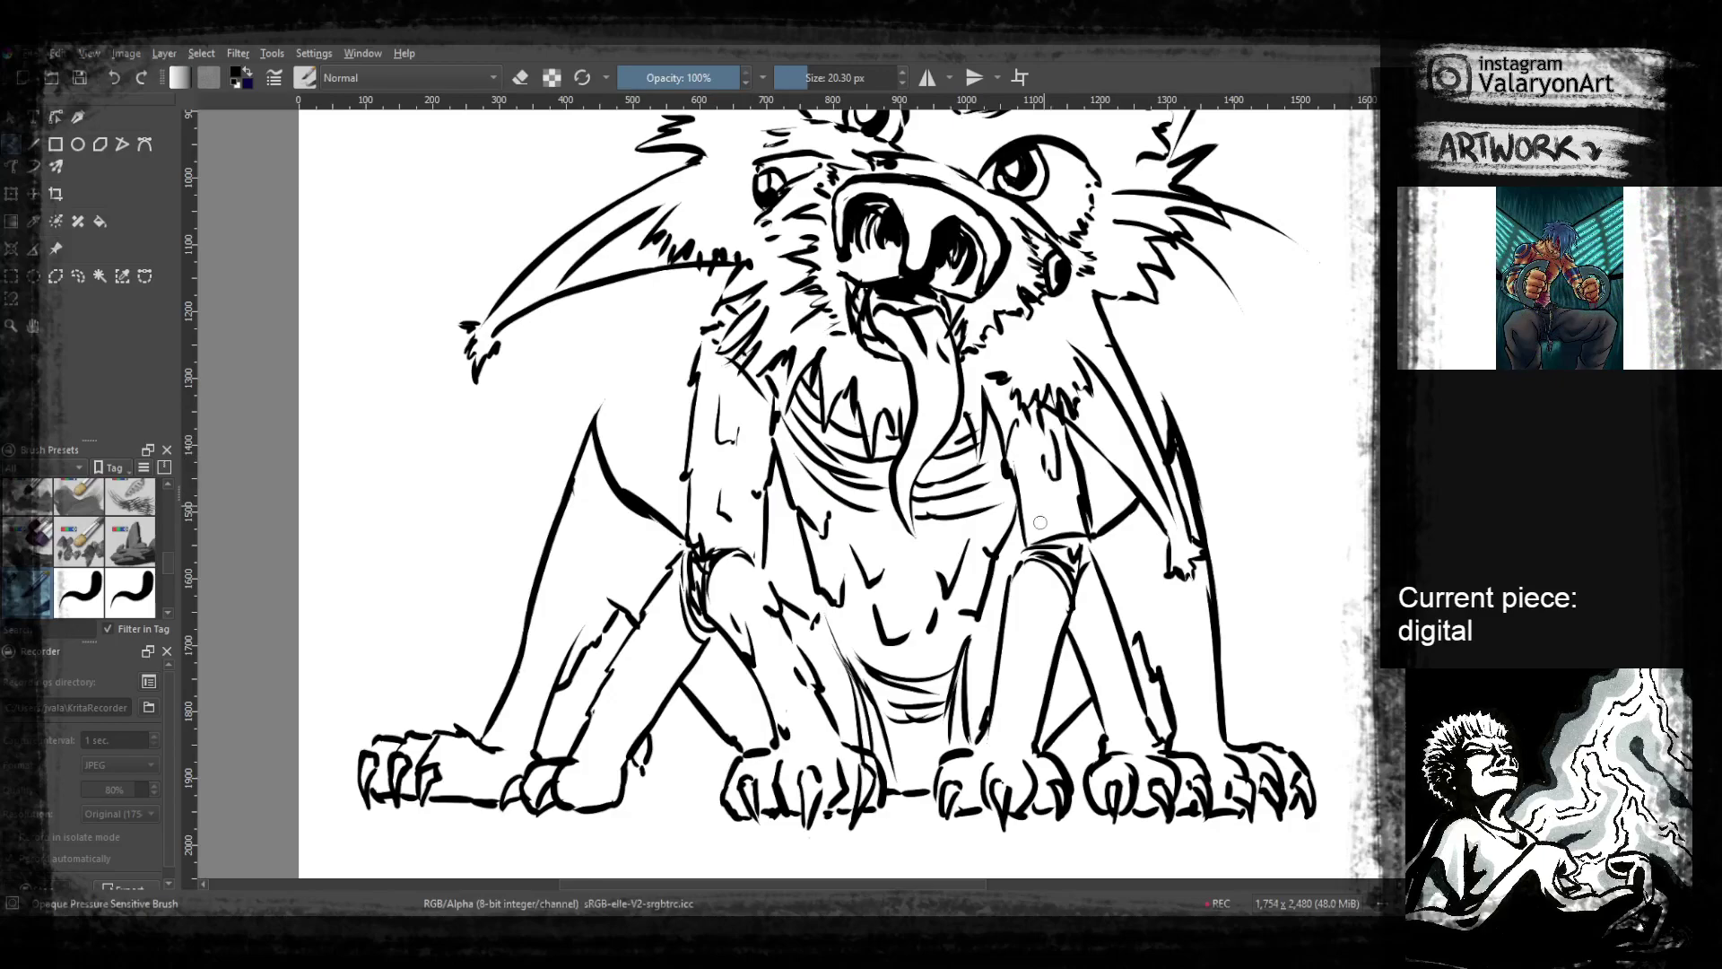
{"action": "scroll", "coordinate": [1044, 534], "scroll_direction": "down", "scroll_amount": 3}
{"action": "mouse_move", "coordinate": [1076, 508]}
{"action": "left_mouse_down"}
{"action": "mouse_move", "coordinate": [1041, 607]}
{"action": "mouse_move", "coordinate": [1132, 556]}
{"action": "mouse_move", "coordinate": [1130, 514]}
{"action": "mouse_move", "coordinate": [1130, 539]}
{"action": "mouse_move", "coordinate": [1112, 541]}
{"action": "mouse_move", "coordinate": [1133, 611]}
{"action": "left_mouse_up"}
{"action": "left_click_drag", "start_coordinate": [1148, 578], "coordinate": [1156, 619]}
{"action": "mouse_move", "coordinate": [631, 608]}
{"action": "left_mouse_down"}
{"action": "mouse_move", "coordinate": [733, 623]}
{"action": "mouse_move", "coordinate": [723, 632]}
{"action": "left_mouse_up"}
{"action": "mouse_move", "coordinate": [803, 544]}
{"action": "left_mouse_down"}
{"action": "mouse_move", "coordinate": [727, 671]}
{"action": "mouse_move", "coordinate": [615, 638]}
{"action": "left_mouse_up"}
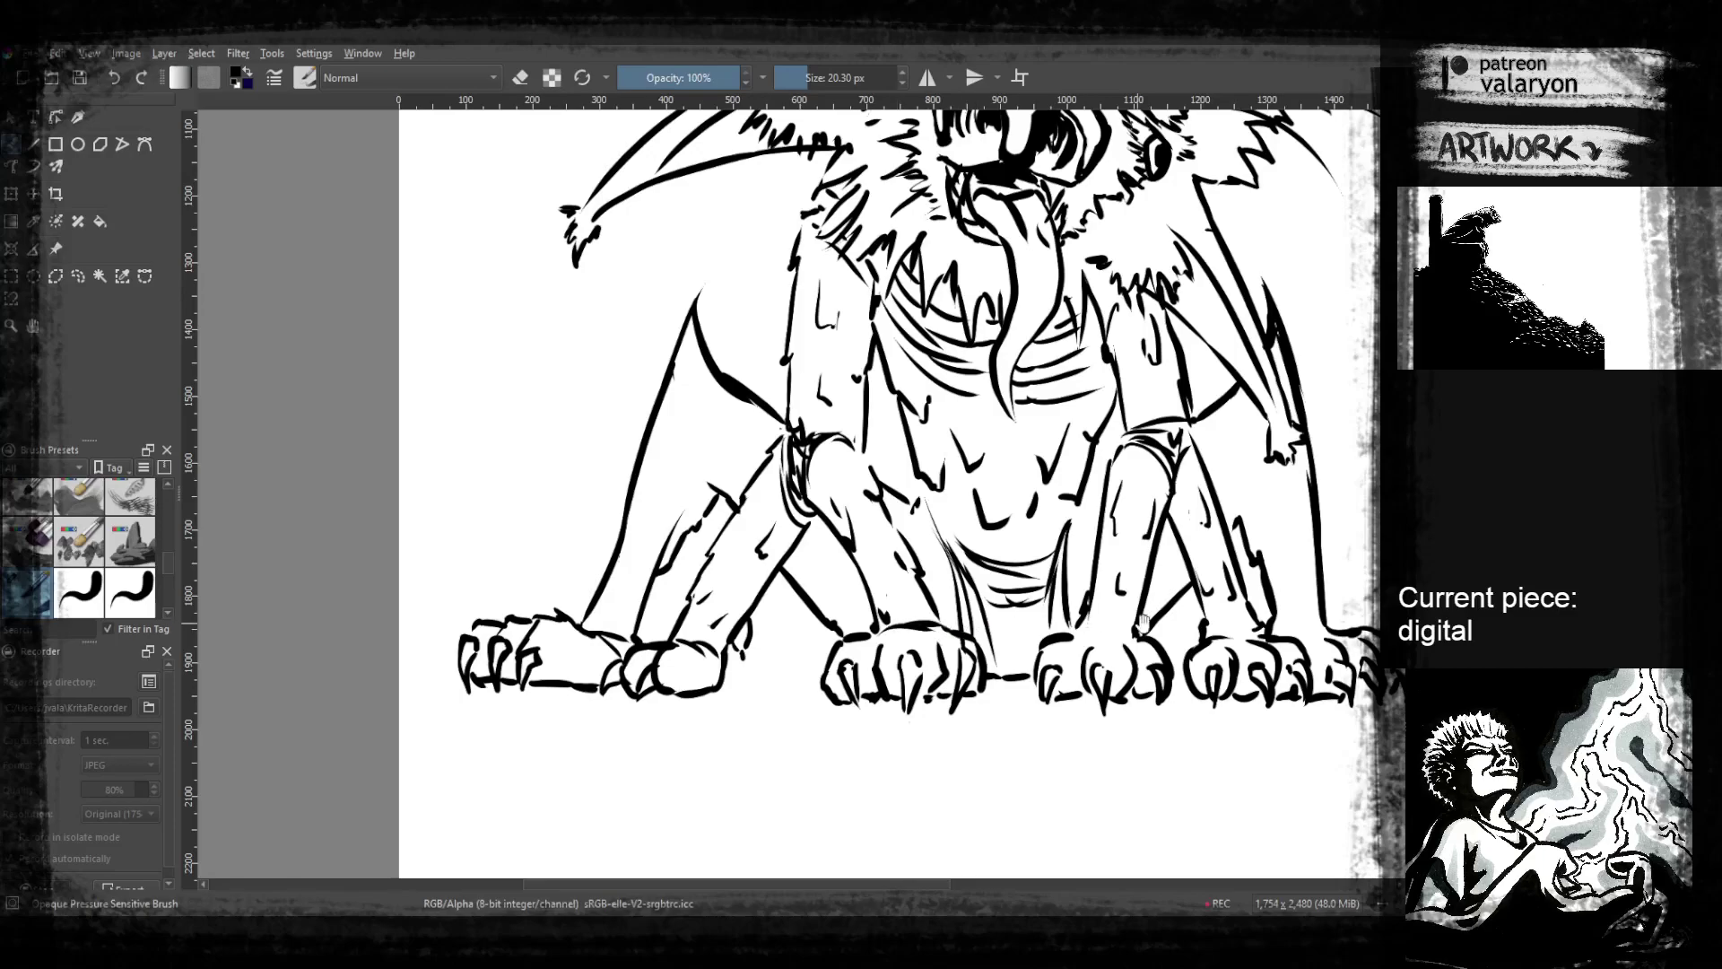
{"action": "left_click_drag", "start_coordinate": [1121, 619], "coordinate": [1008, 619]}
{"action": "mouse_move", "coordinate": [1139, 633]}
{"action": "left_mouse_down"}
{"action": "mouse_move", "coordinate": [1069, 646]}
{"action": "mouse_move", "coordinate": [1167, 715]}
{"action": "left_mouse_up"}
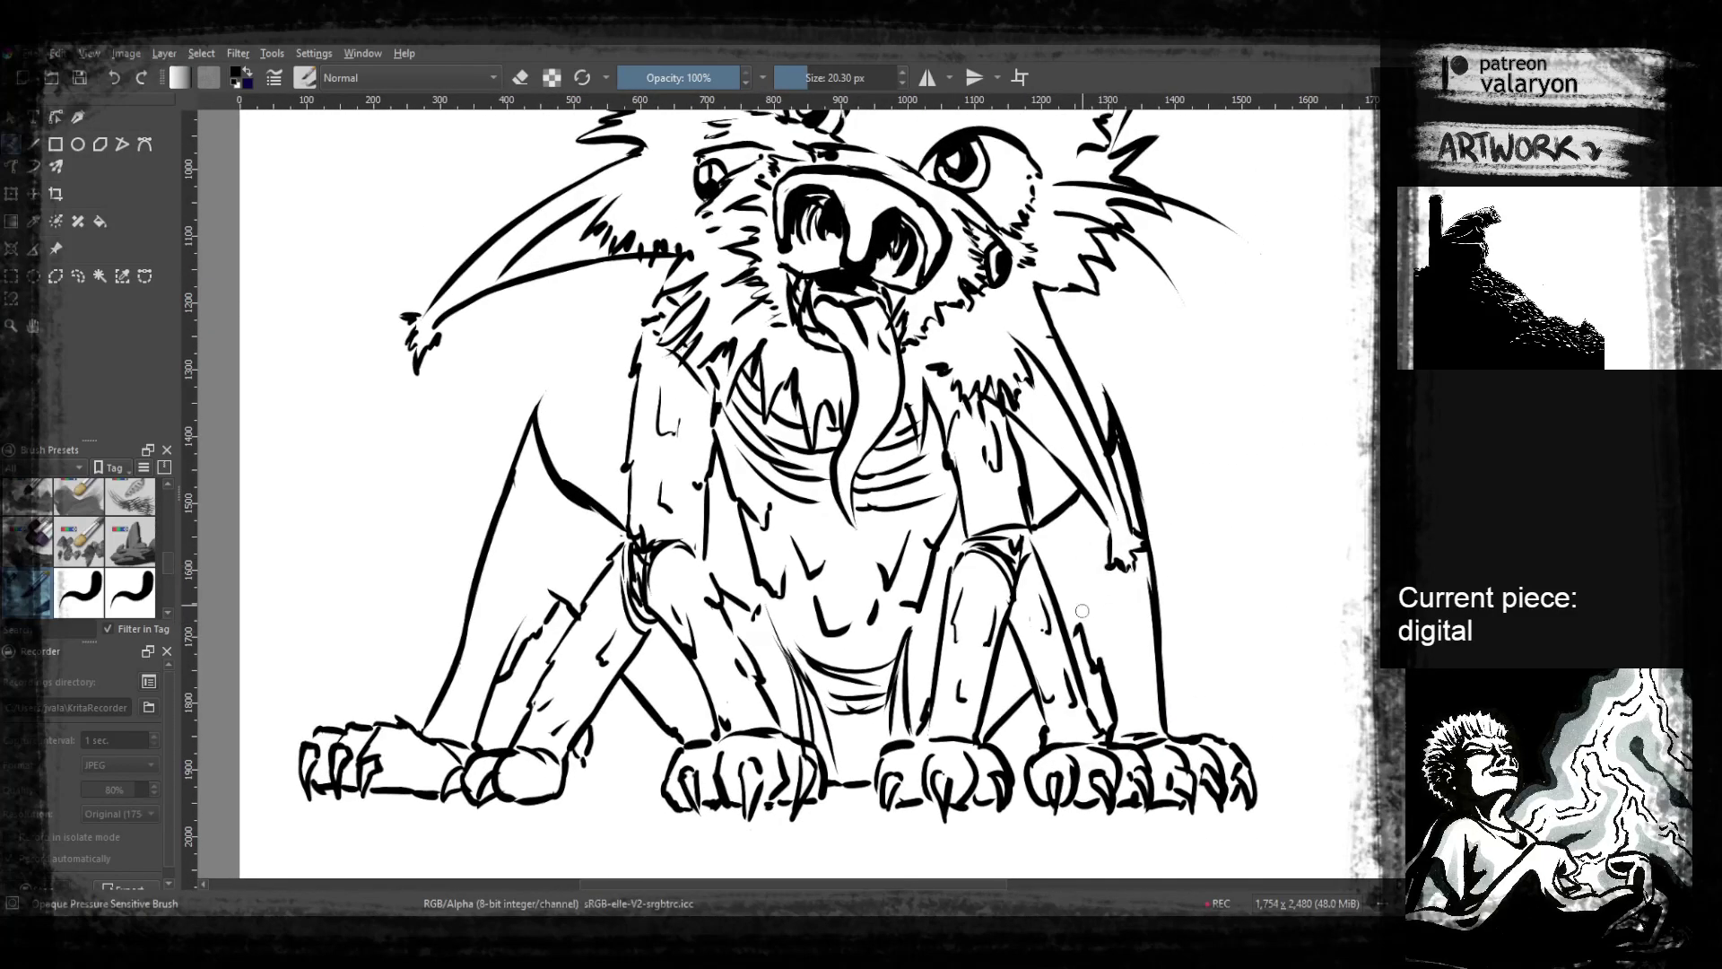
Add curved contour lines inside the left and right hind thighs
{"action": "left_click_drag", "start_coordinate": [1086, 527], "coordinate": [1072, 638]}
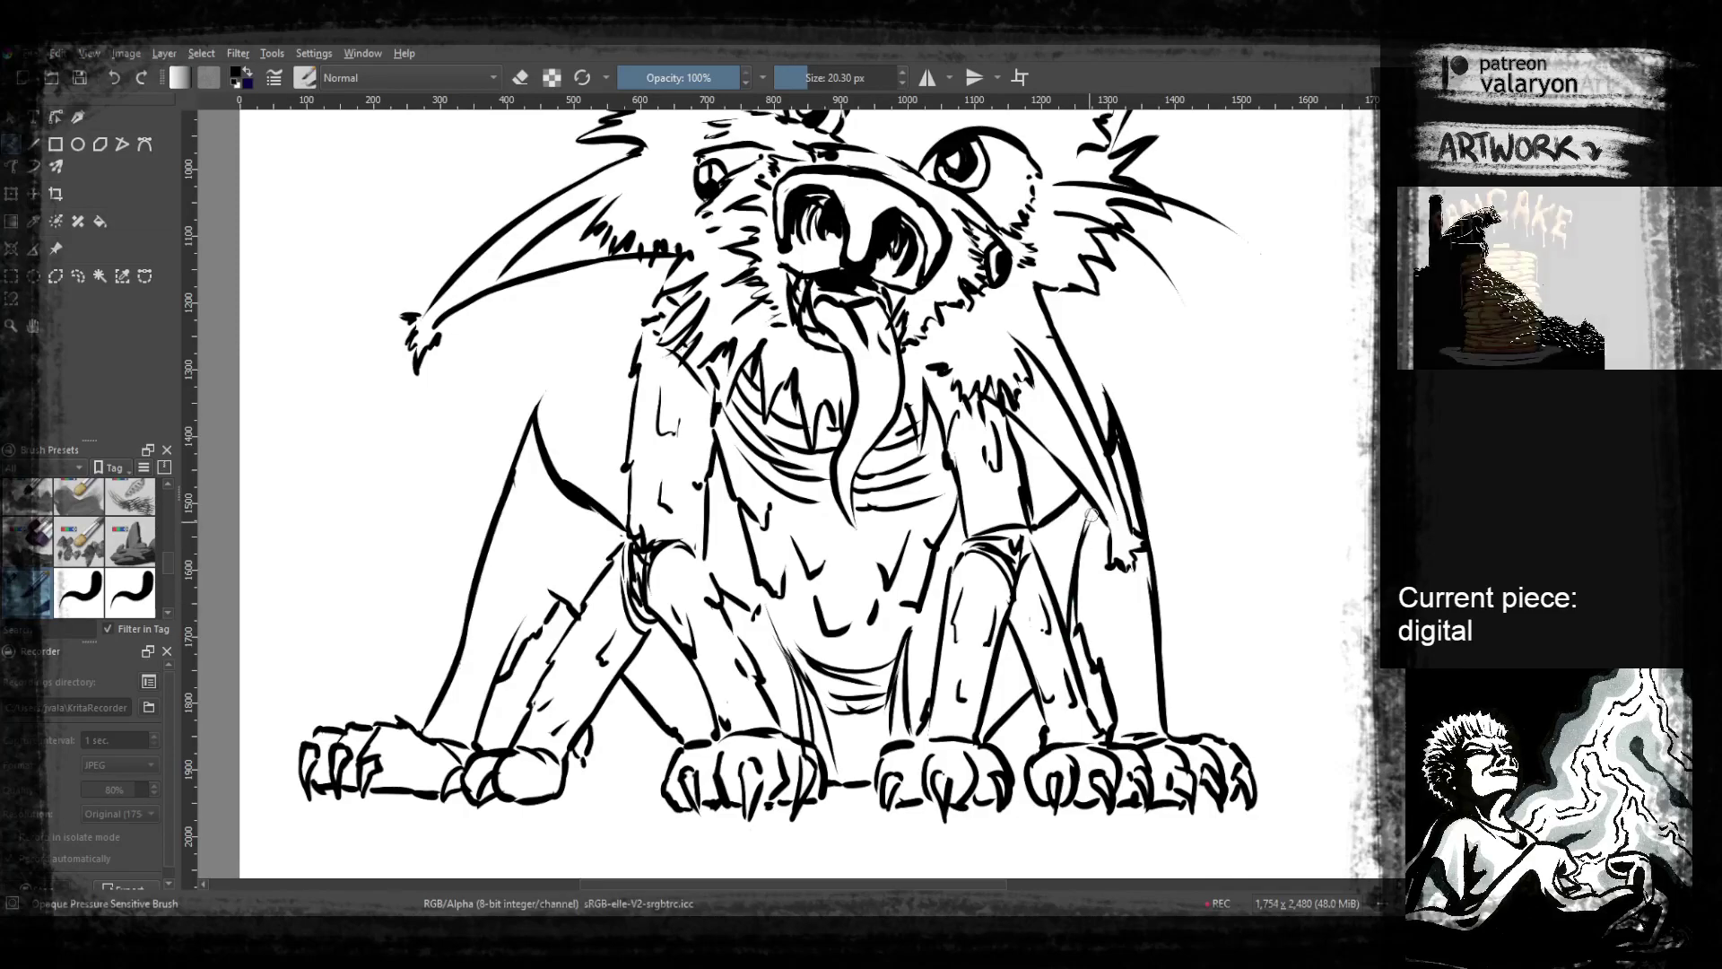
{"action": "left_click_drag", "start_coordinate": [811, 557], "coordinate": [959, 558]}
{"action": "left_click_drag", "start_coordinate": [687, 485], "coordinate": [711, 599]}
{"action": "left_click_drag", "start_coordinate": [711, 503], "coordinate": [716, 596]}
{"action": "mouse_move", "coordinate": [774, 373]}
{"action": "left_mouse_down"}
{"action": "mouse_move", "coordinate": [767, 574]}
{"action": "mouse_move", "coordinate": [623, 680]}
{"action": "left_mouse_up"}
{"action": "mouse_move", "coordinate": [1102, 635]}
{"action": "left_mouse_down"}
{"action": "mouse_move", "coordinate": [1071, 551]}
{"action": "mouse_move", "coordinate": [1073, 475]}
{"action": "mouse_move", "coordinate": [1051, 585]}
{"action": "left_mouse_up"}
{"action": "mouse_move", "coordinate": [1009, 705]}
{"action": "left_mouse_down"}
{"action": "mouse_move", "coordinate": [1034, 593]}
{"action": "mouse_move", "coordinate": [1091, 510]}
{"action": "left_mouse_up"}
{"action": "scroll", "coordinate": [1090, 509], "scroll_direction": "right", "scroll_amount": 1}
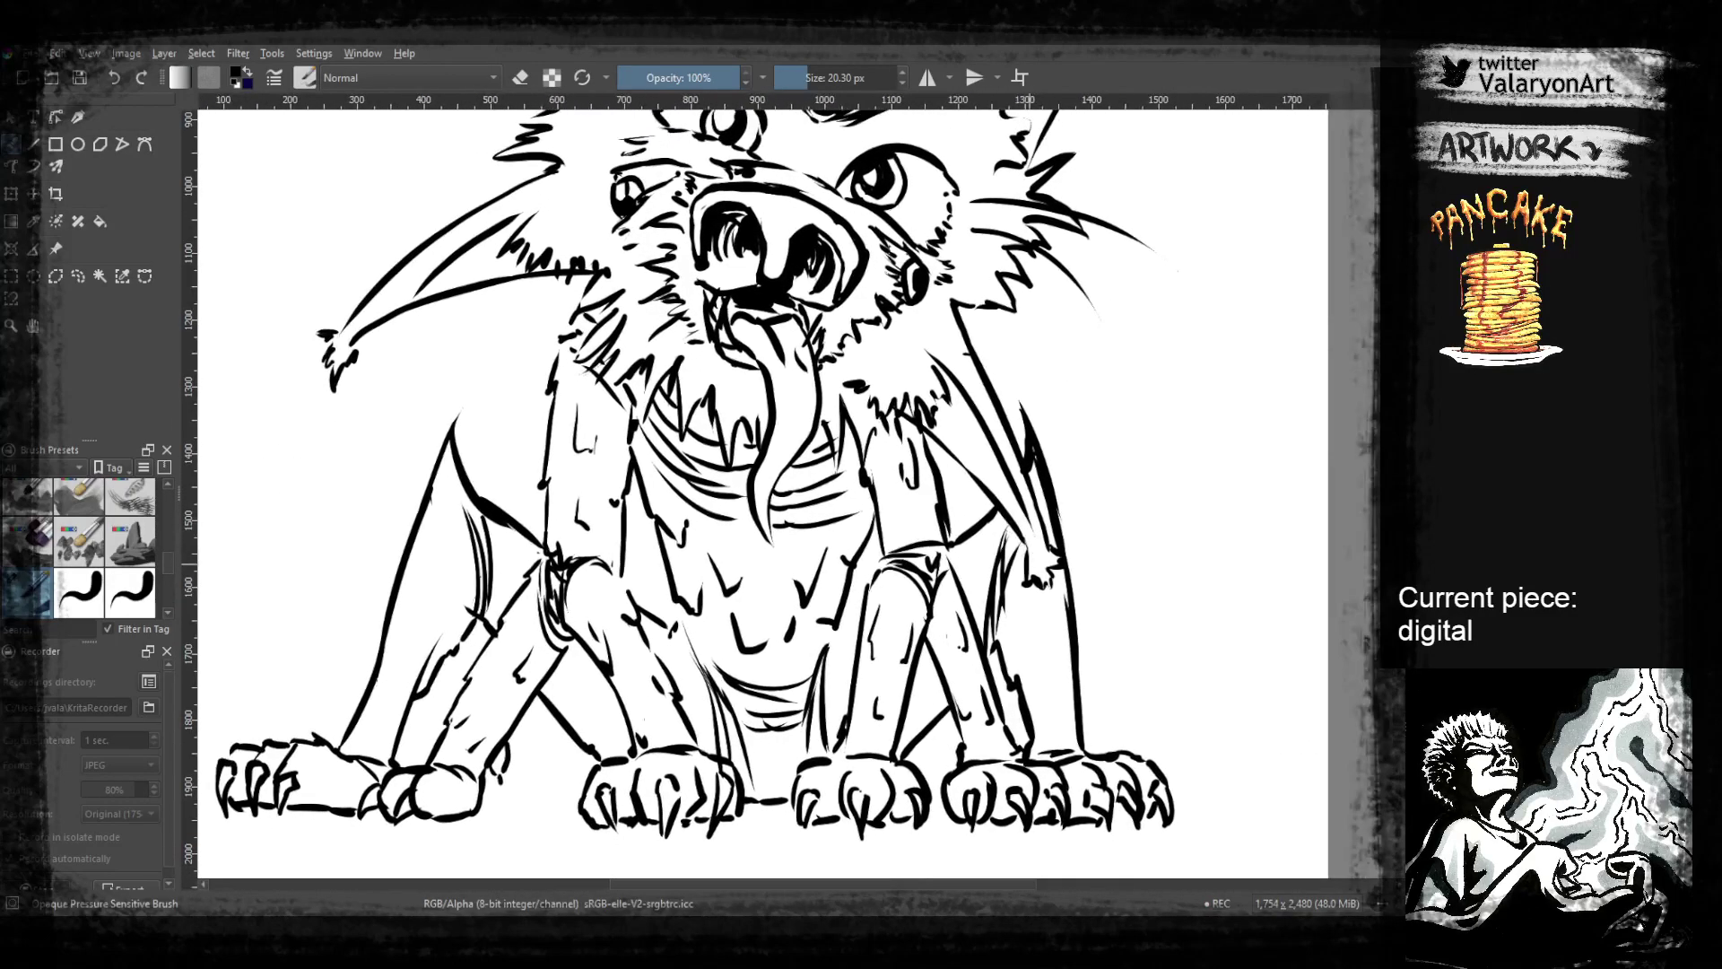
Draw a curved tail rising behind the right hind leg and start a spiky fur tuft at its end
{"action": "scroll", "coordinate": [1090, 510], "scroll_direction": "down", "scroll_amount": 4}
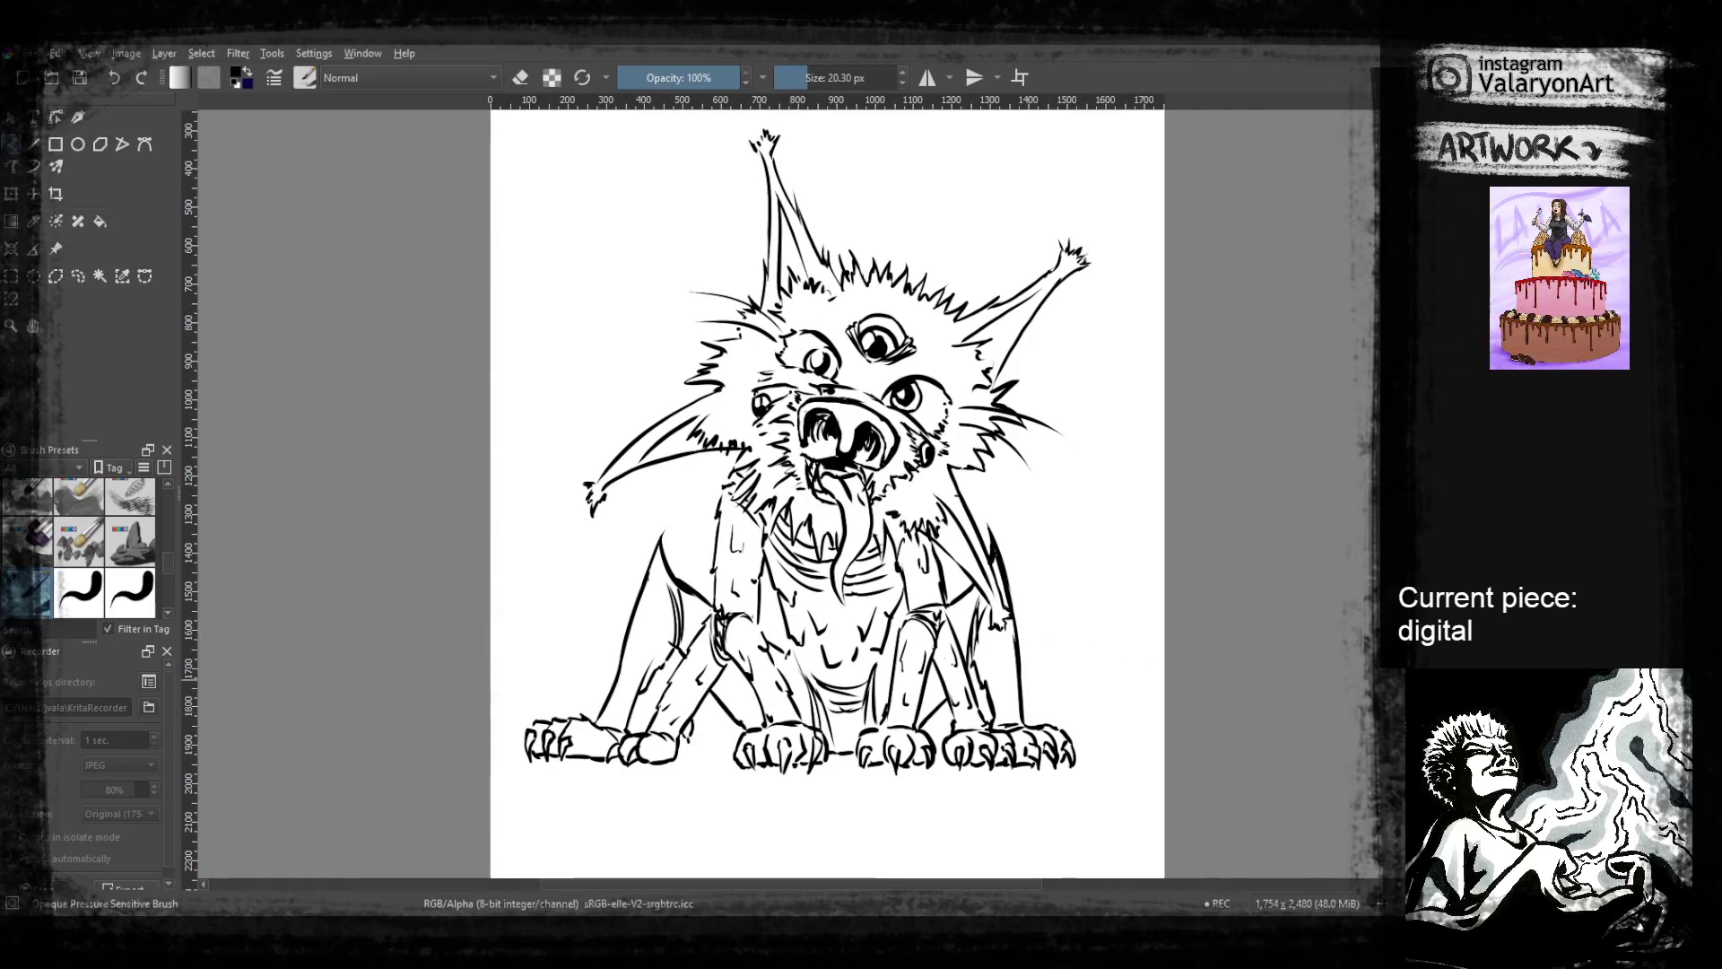
{"action": "scroll", "coordinate": [1048, 609], "scroll_direction": "down", "scroll_amount": 1}
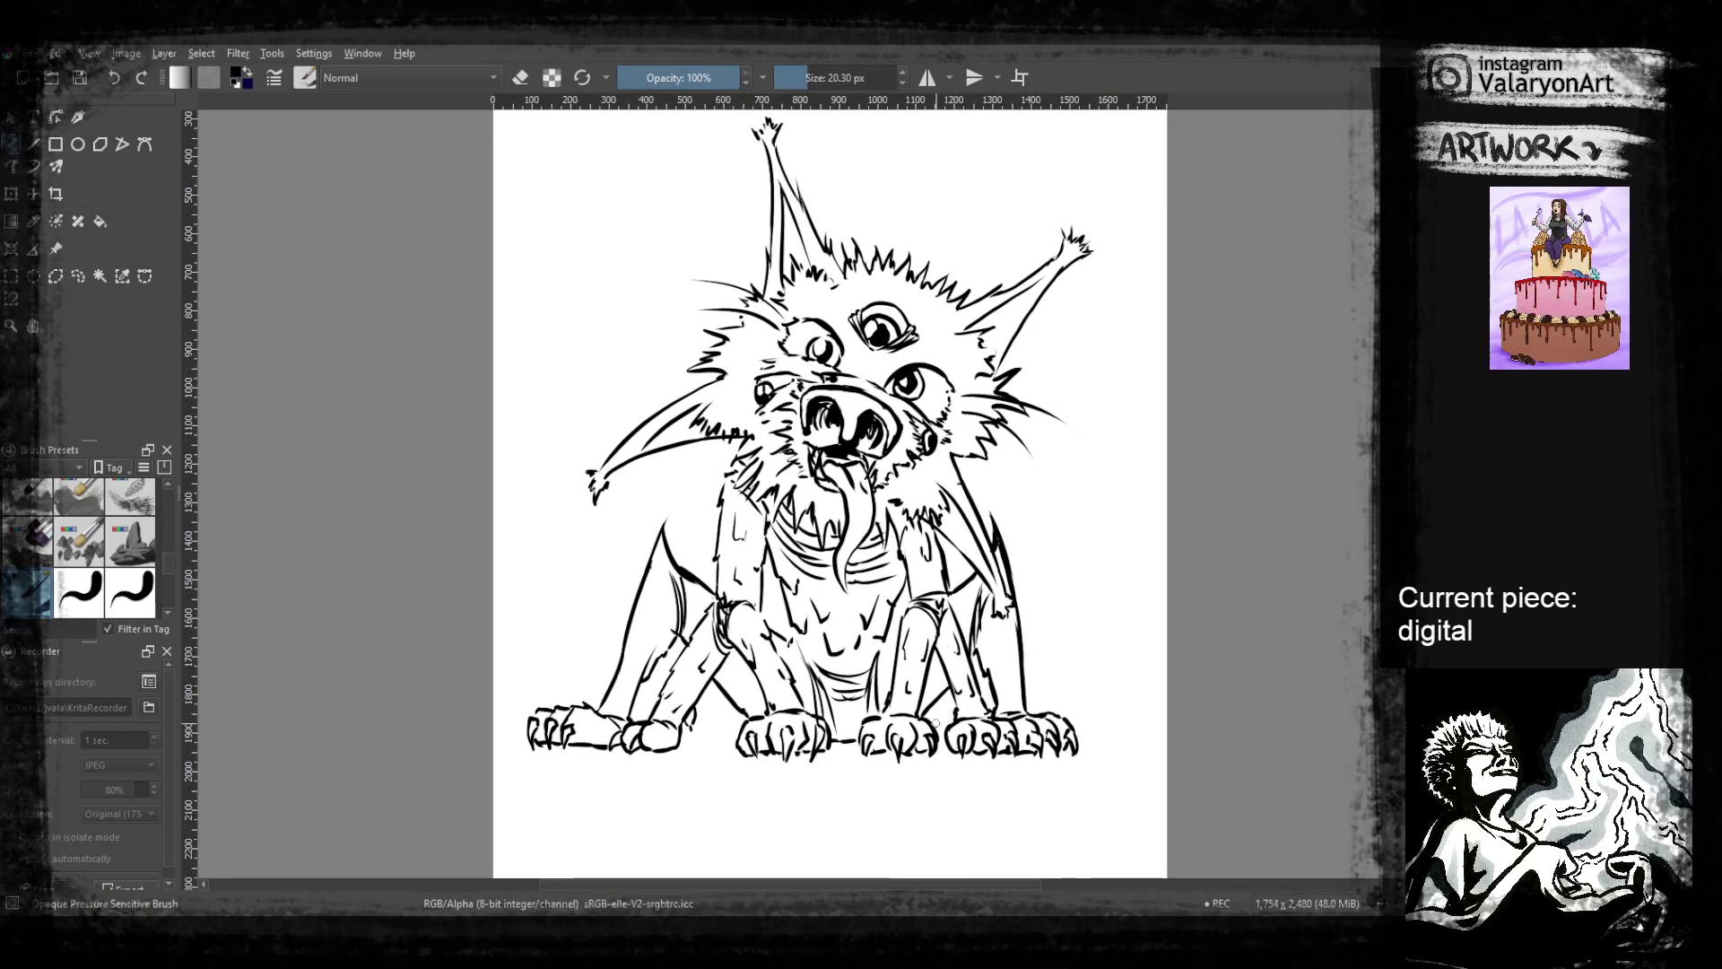
{"action": "left_click_drag", "start_coordinate": [1023, 673], "coordinate": [1059, 561]}
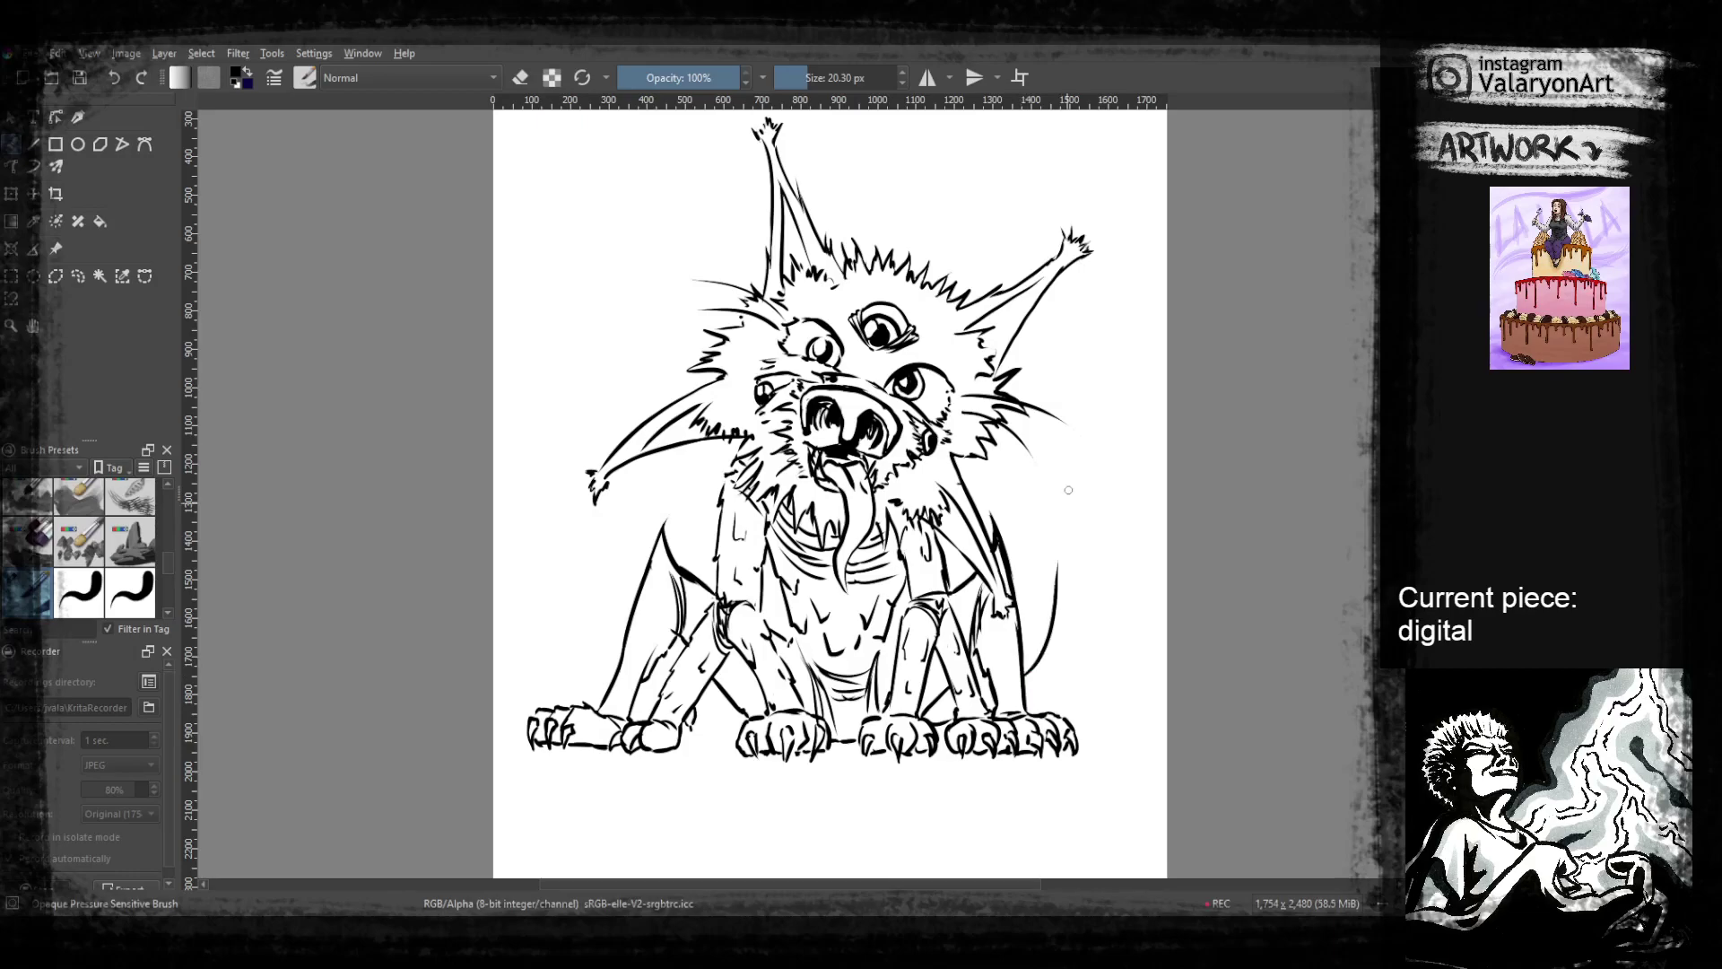
{"action": "key", "text": "ctrl+z"}
{"action": "left_click_drag", "start_coordinate": [1025, 673], "coordinate": [1064, 580]}
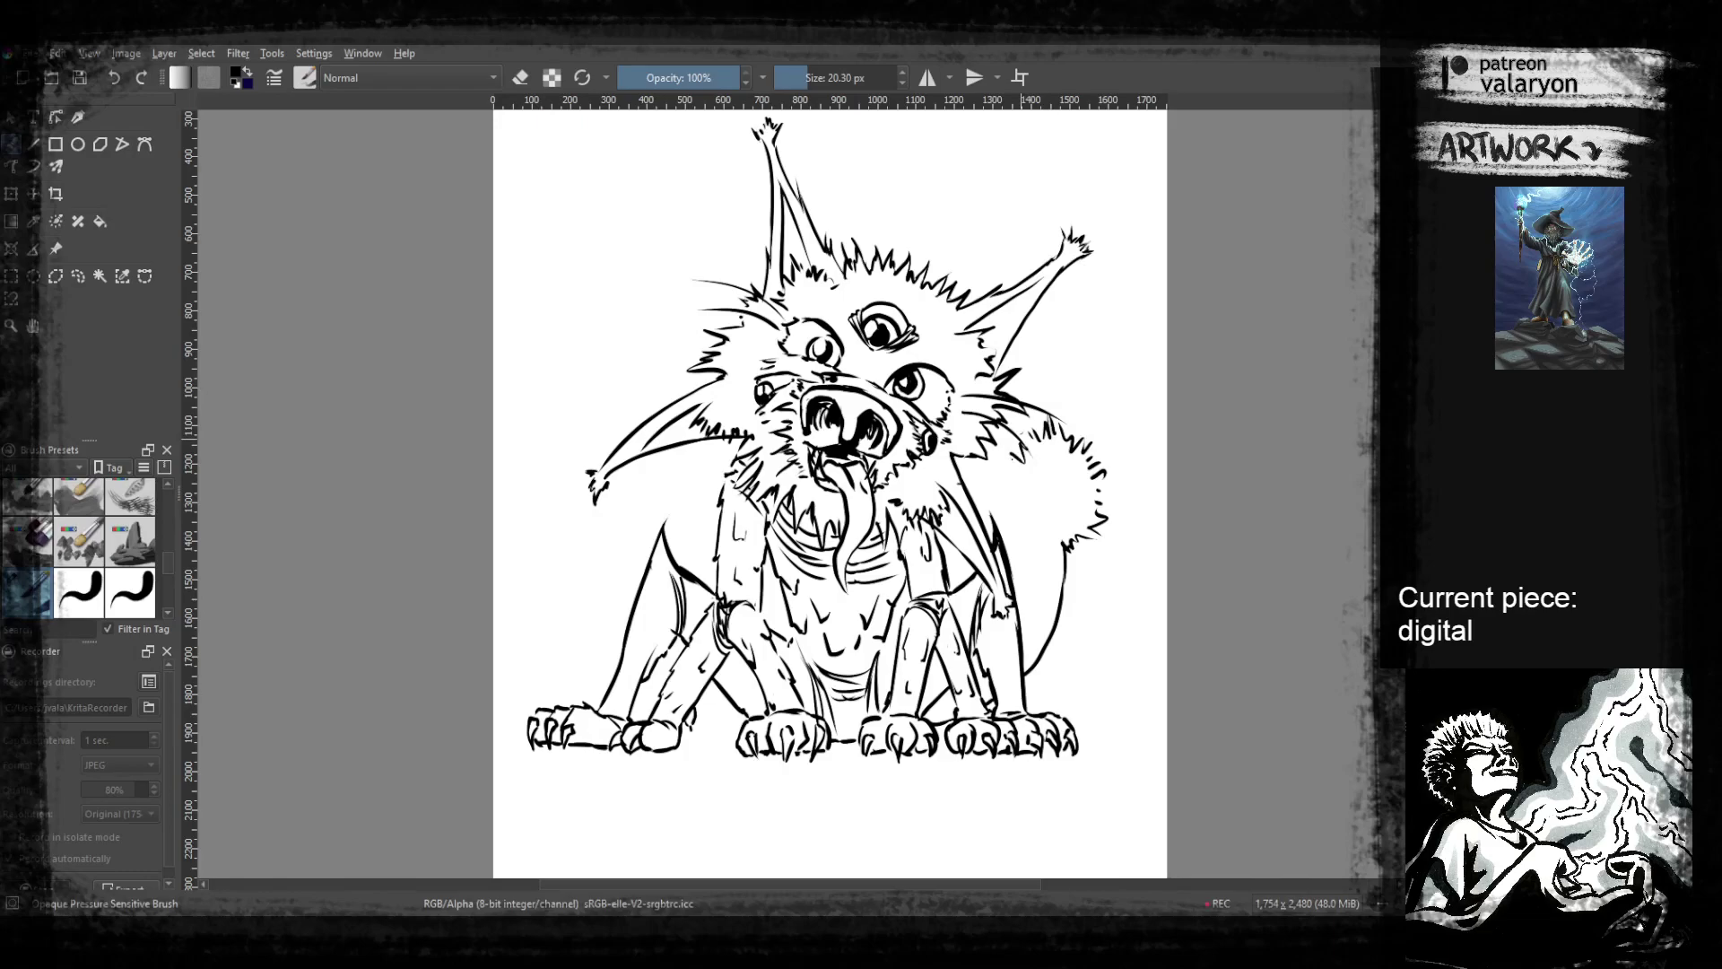
Complete the round furry tail tuft with inner fur marks and draw the second edge of the tail
{"action": "mouse_move", "coordinate": [1004, 539]}
{"action": "left_mouse_down"}
{"action": "mouse_move", "coordinate": [1049, 545]}
{"action": "mouse_move", "coordinate": [1033, 620]}
{"action": "left_mouse_up"}
{"action": "key", "text": "ctrl+z"}
{"action": "key", "text": "ctrl+z"}
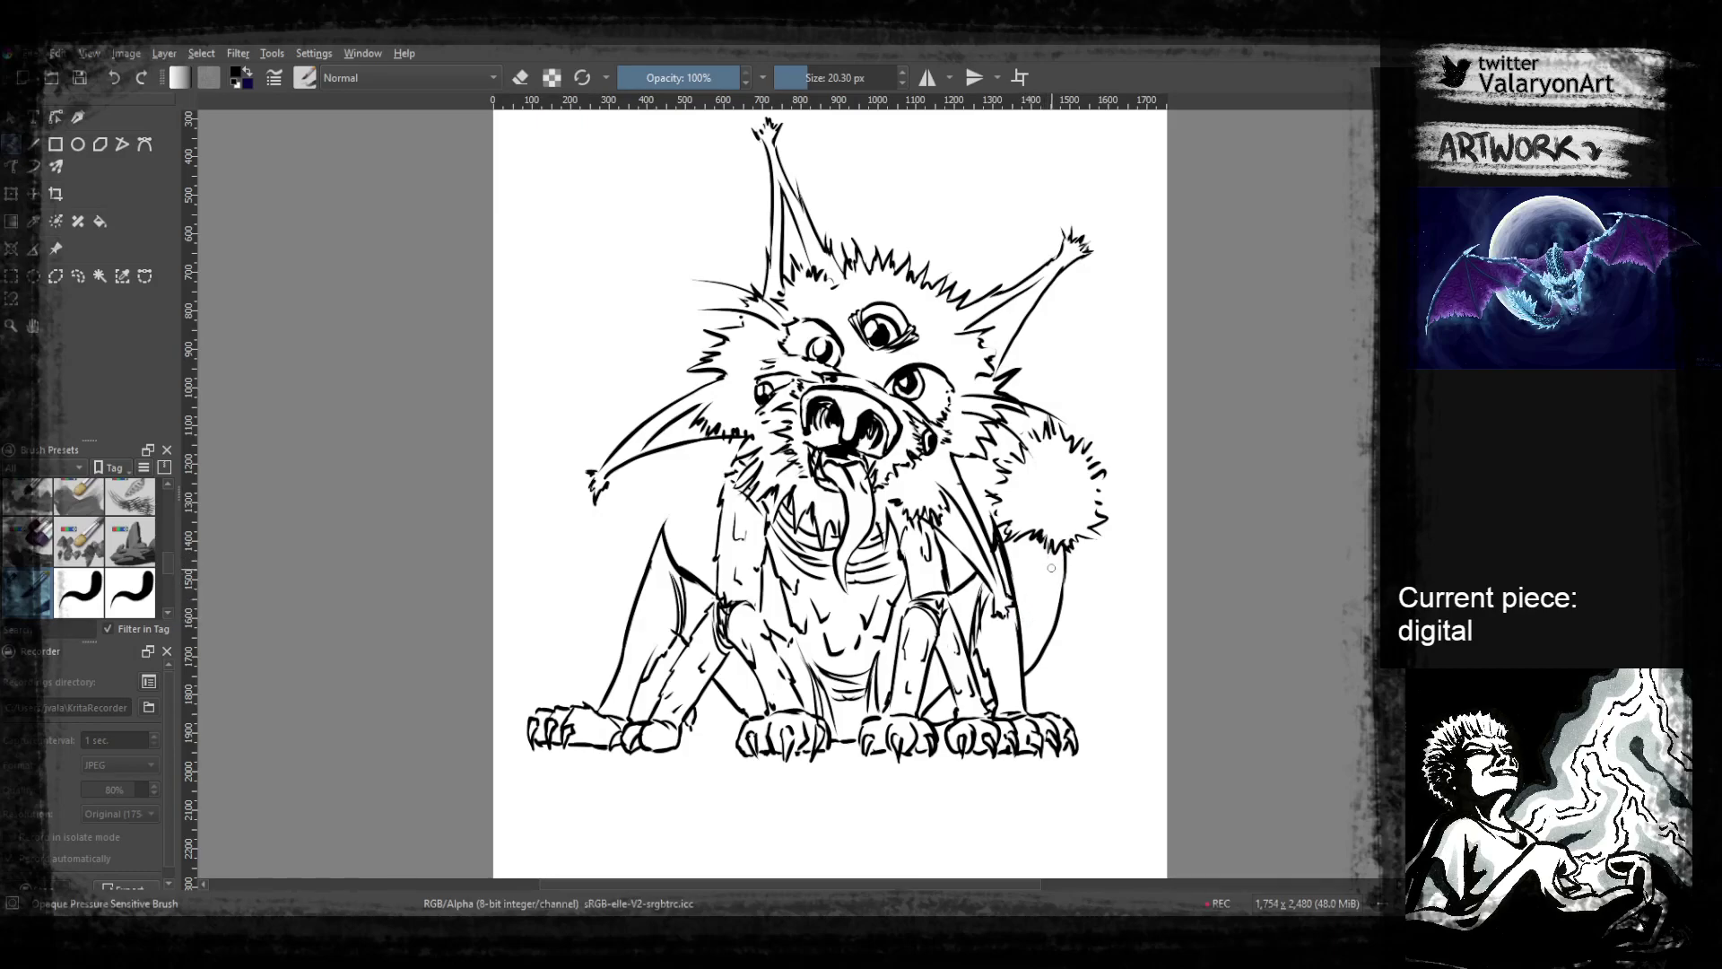
{"action": "mouse_move", "coordinate": [1052, 548]}
{"action": "left_mouse_down"}
{"action": "mouse_move", "coordinate": [1027, 623]}
{"action": "mouse_move", "coordinate": [1061, 640]}
{"action": "mouse_move", "coordinate": [1054, 661]}
{"action": "left_mouse_up"}
{"action": "left_click_drag", "start_coordinate": [1011, 574], "coordinate": [1061, 548]}
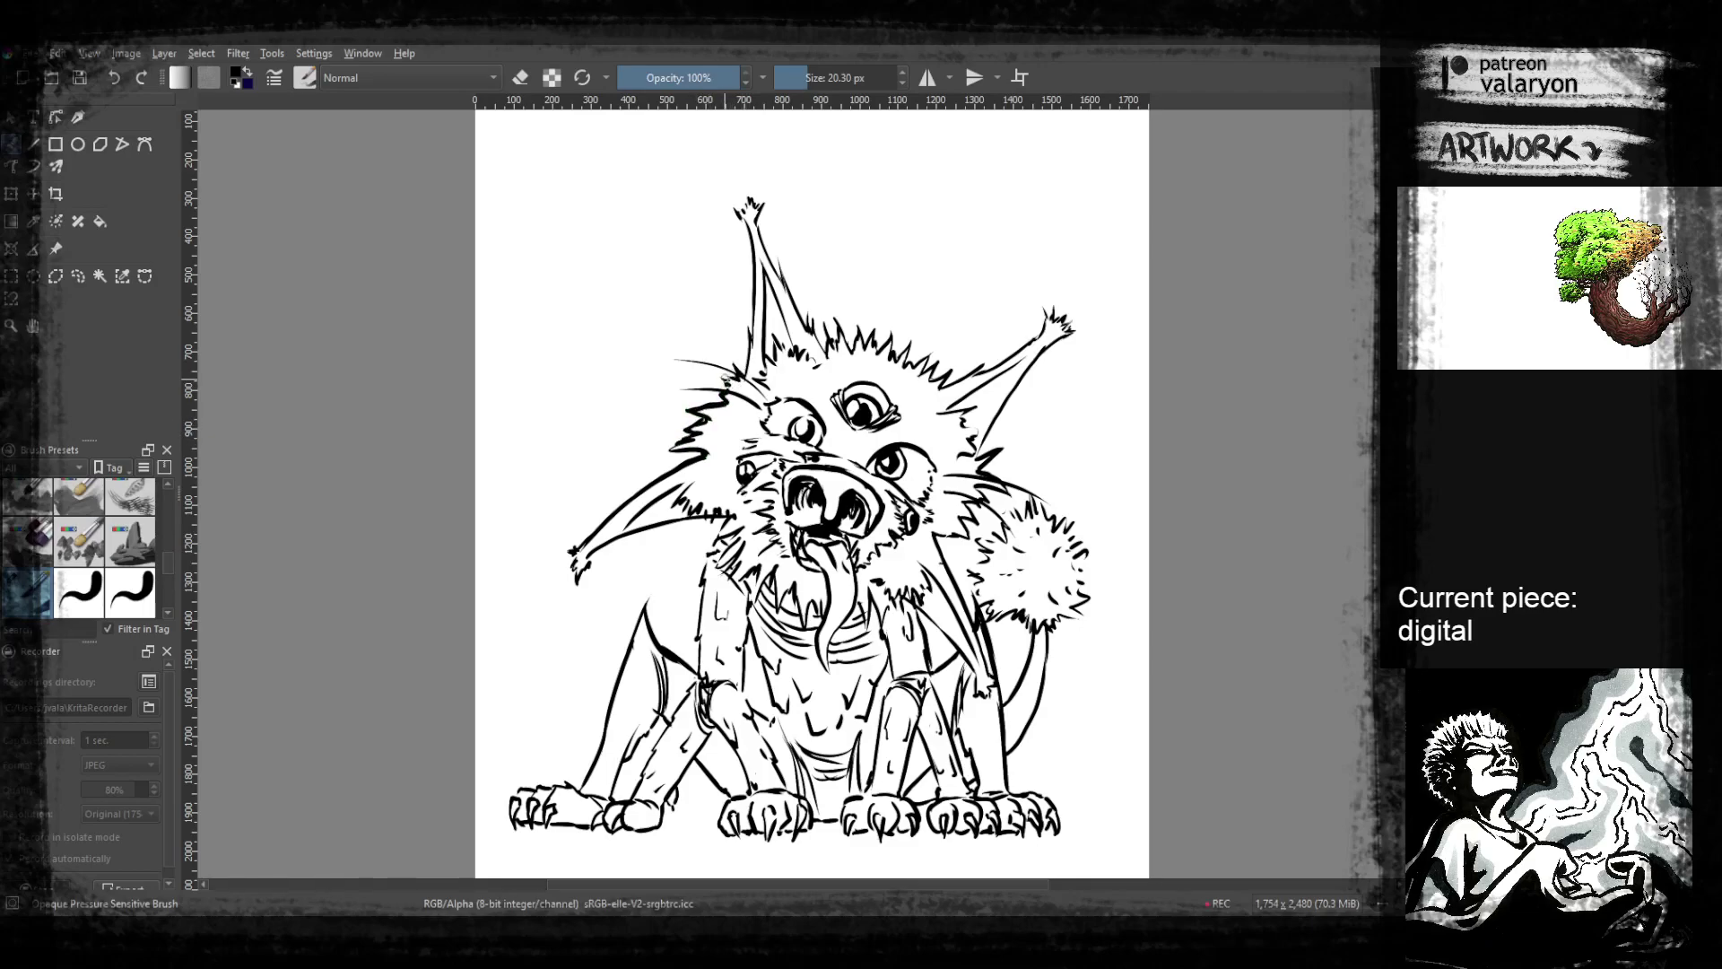
Thicken the upright ear's outlines and draw thin curved antennae from the tips of both upper ears
{"action": "left_click_drag", "start_coordinate": [745, 349], "coordinate": [749, 226]}
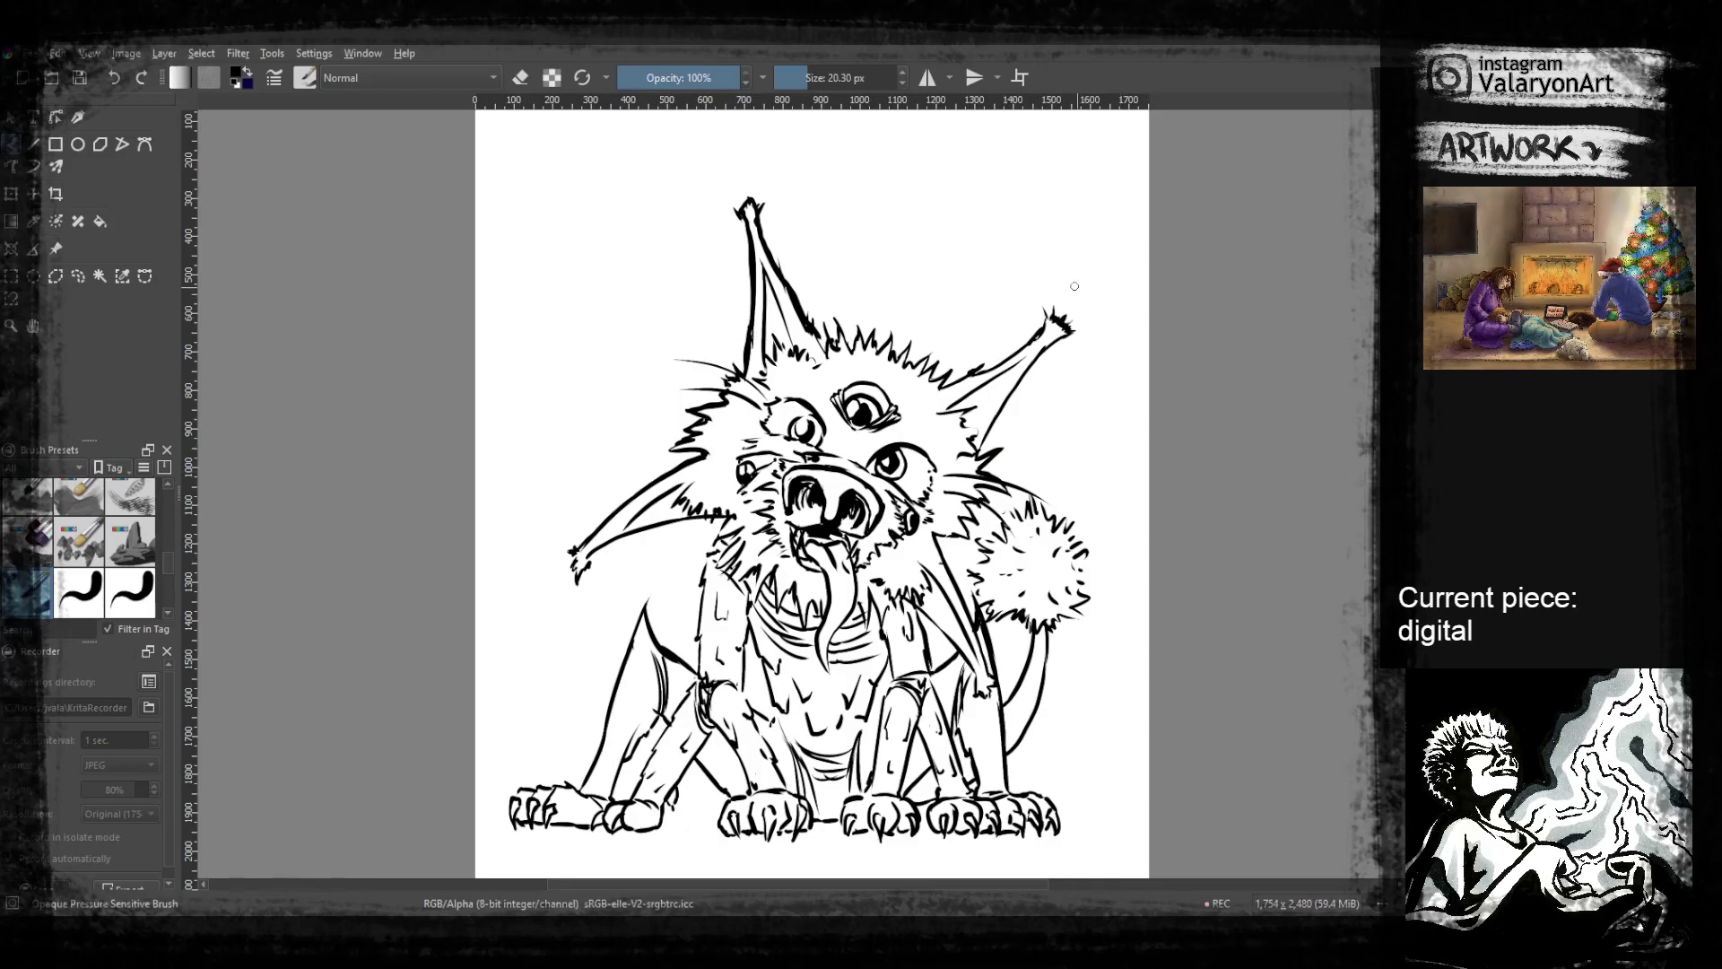
{"action": "left_click_drag", "start_coordinate": [1067, 313], "coordinate": [1081, 233]}
{"action": "mouse_move", "coordinate": [811, 210]}
{"action": "left_mouse_down"}
{"action": "mouse_move", "coordinate": [858, 304]}
{"action": "mouse_move", "coordinate": [838, 231]}
{"action": "left_mouse_up"}
{"action": "left_click_drag", "start_coordinate": [1039, 438], "coordinate": [1071, 309]}
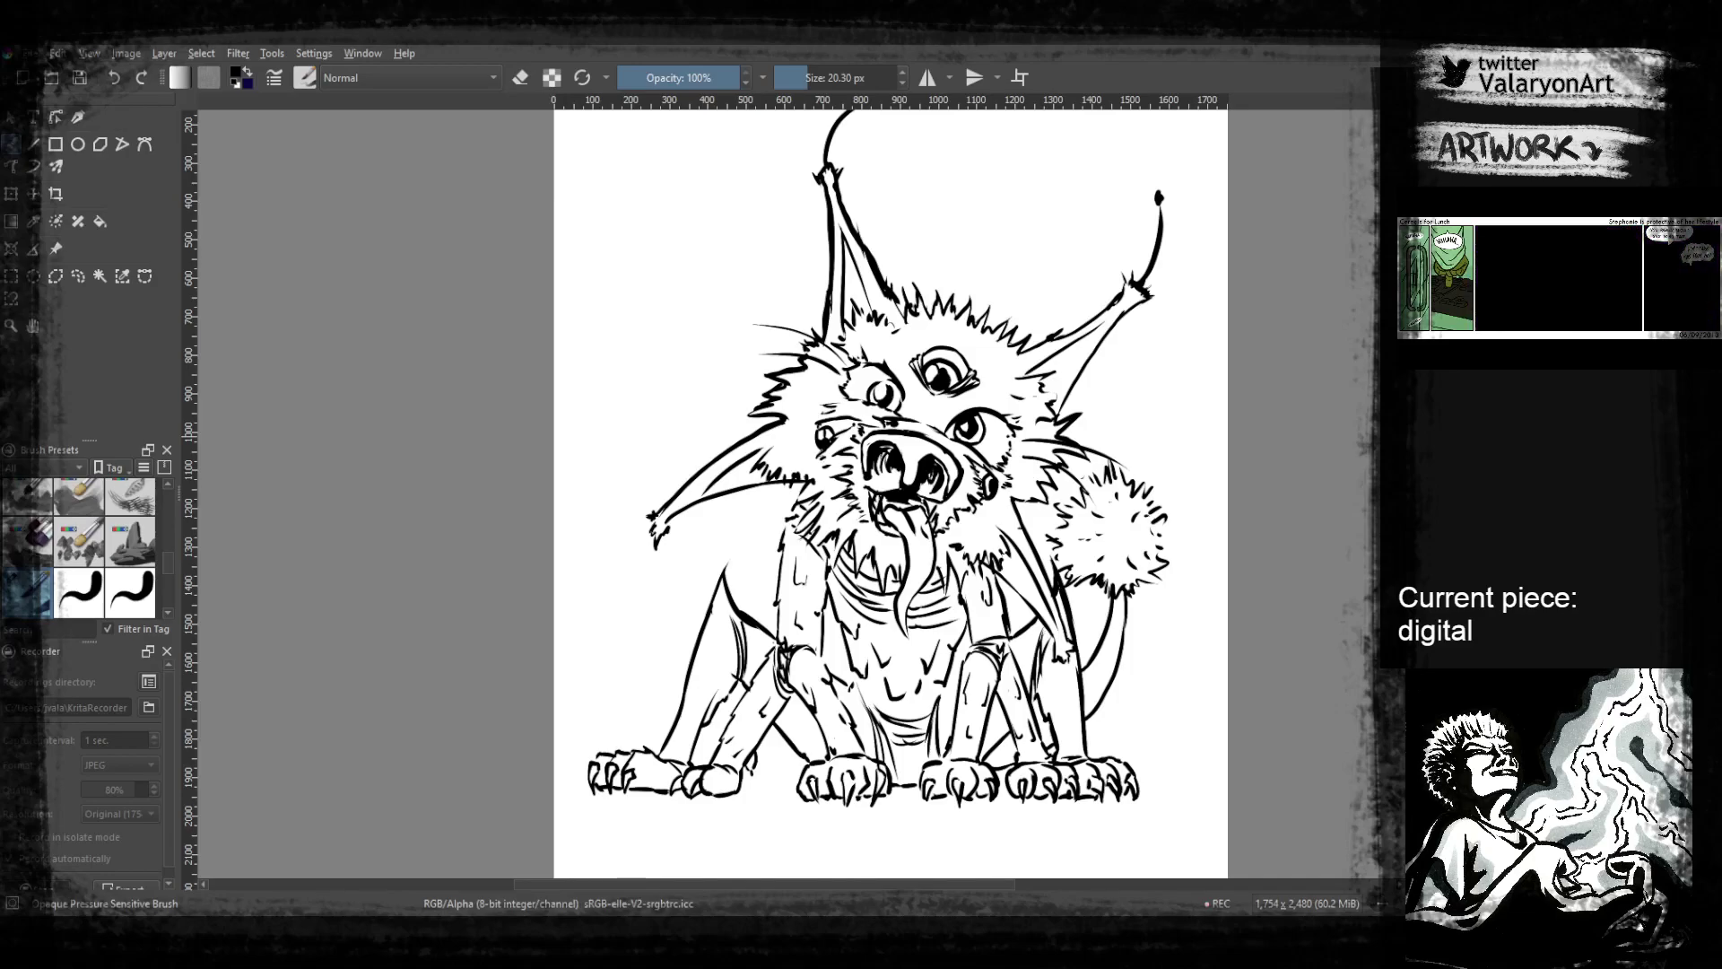
Thicken the spiky outline of the tail tuft and the fur beside the head
{"action": "left_click_drag", "start_coordinate": [1159, 581], "coordinate": [1176, 478]}
{"action": "mouse_move", "coordinate": [1172, 391]}
{"action": "left_mouse_down"}
{"action": "mouse_move", "coordinate": [1184, 442]}
{"action": "mouse_move", "coordinate": [1168, 480]}
{"action": "mouse_move", "coordinate": [1069, 464]}
{"action": "left_mouse_up"}
{"action": "left_click_drag", "start_coordinate": [1081, 429], "coordinate": [1068, 435]}
{"action": "left_click_drag", "start_coordinate": [1087, 410], "coordinate": [1072, 424]}
Look over the inked creature from its tail tuft and paws up to its head and antennae
{"action": "mouse_move", "coordinate": [1148, 539]}
{"action": "left_mouse_down"}
{"action": "mouse_move", "coordinate": [1174, 427]}
{"action": "mouse_move", "coordinate": [1167, 327]}
{"action": "left_mouse_up"}
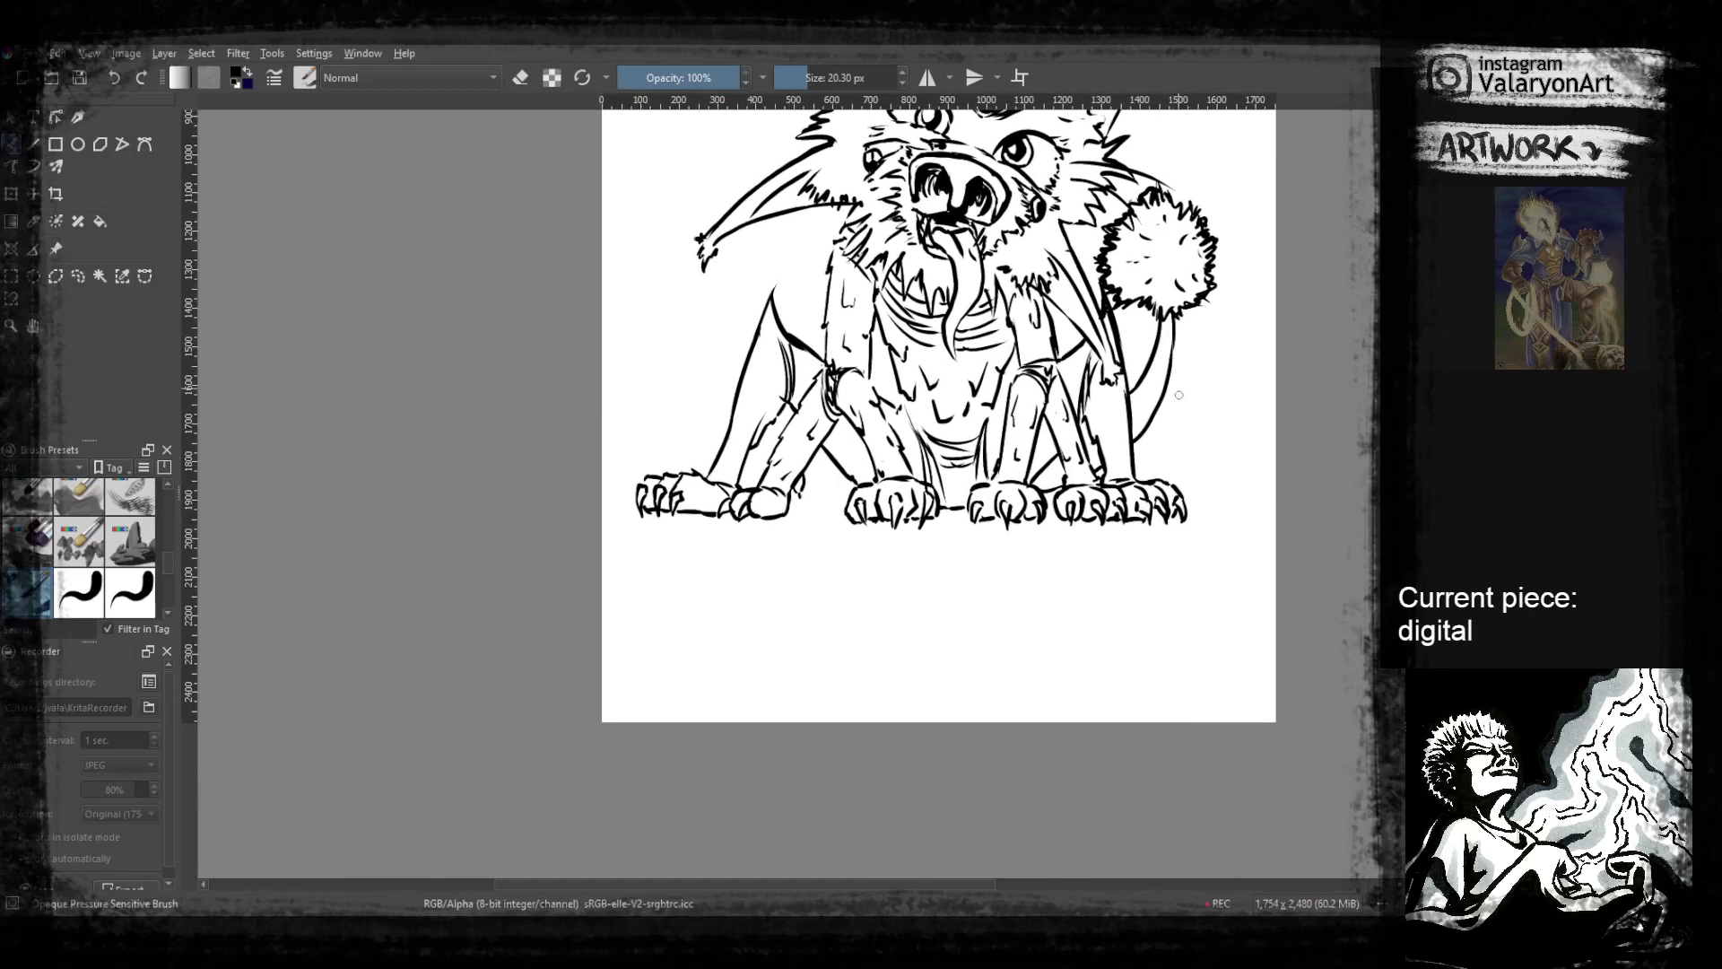
{"action": "left_click_drag", "start_coordinate": [1032, 519], "coordinate": [1114, 522]}
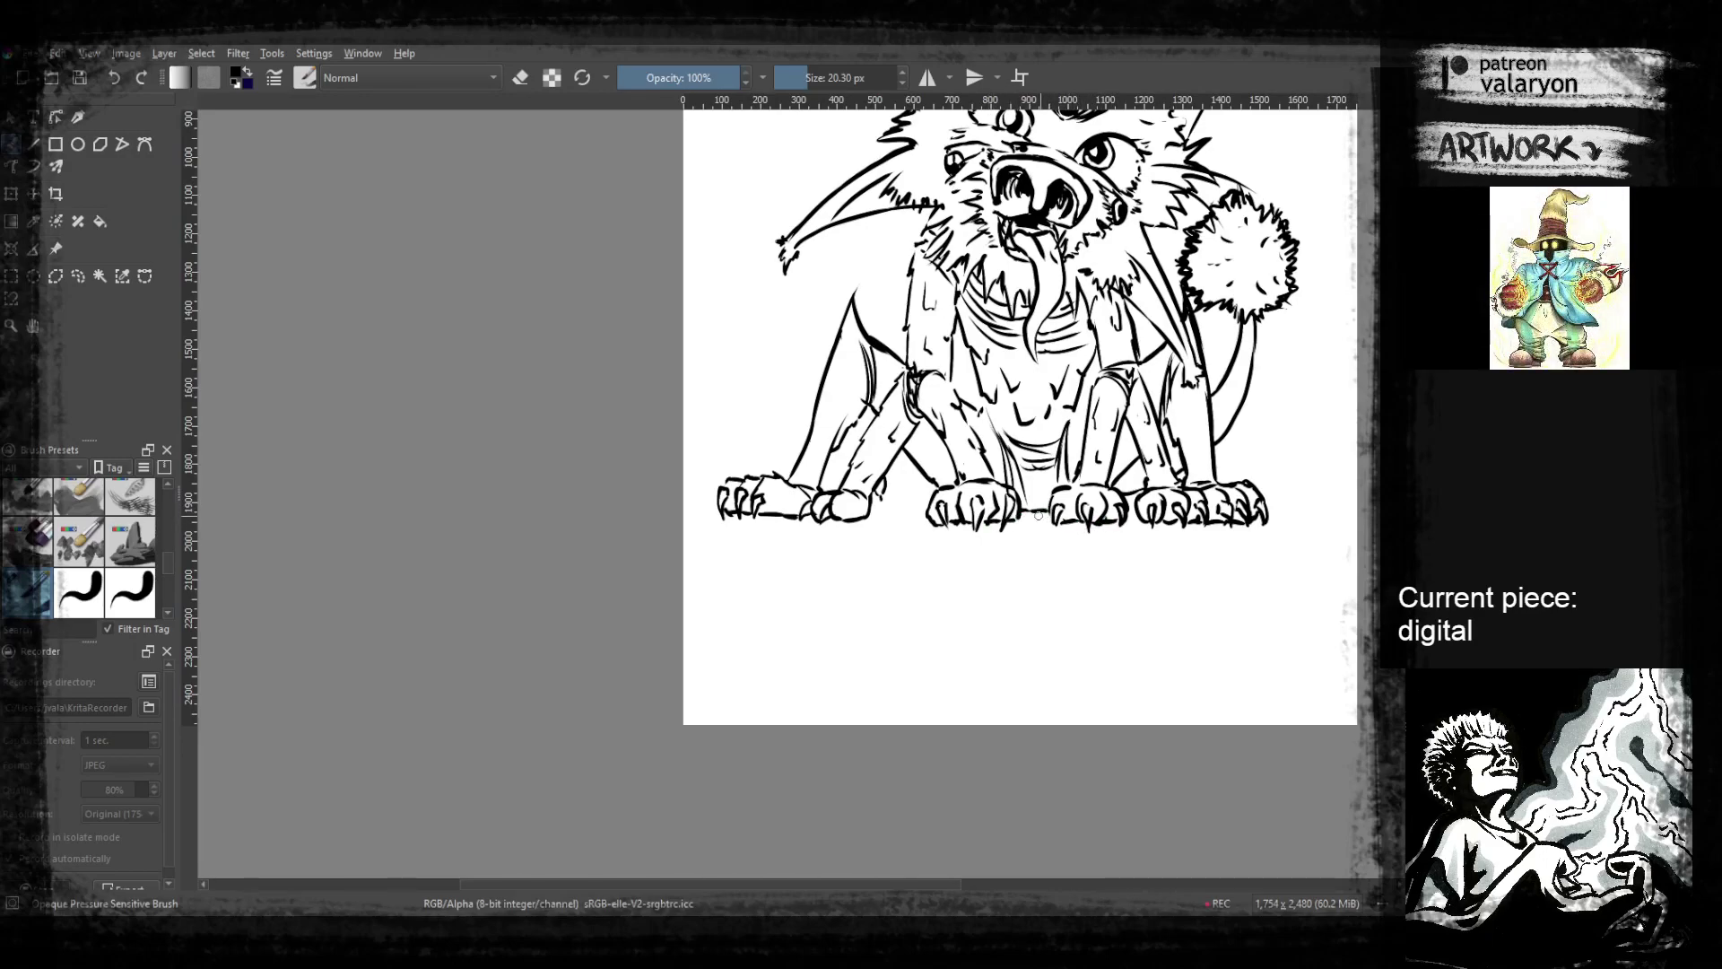
{"action": "left_click_drag", "start_coordinate": [981, 411], "coordinate": [1004, 474]}
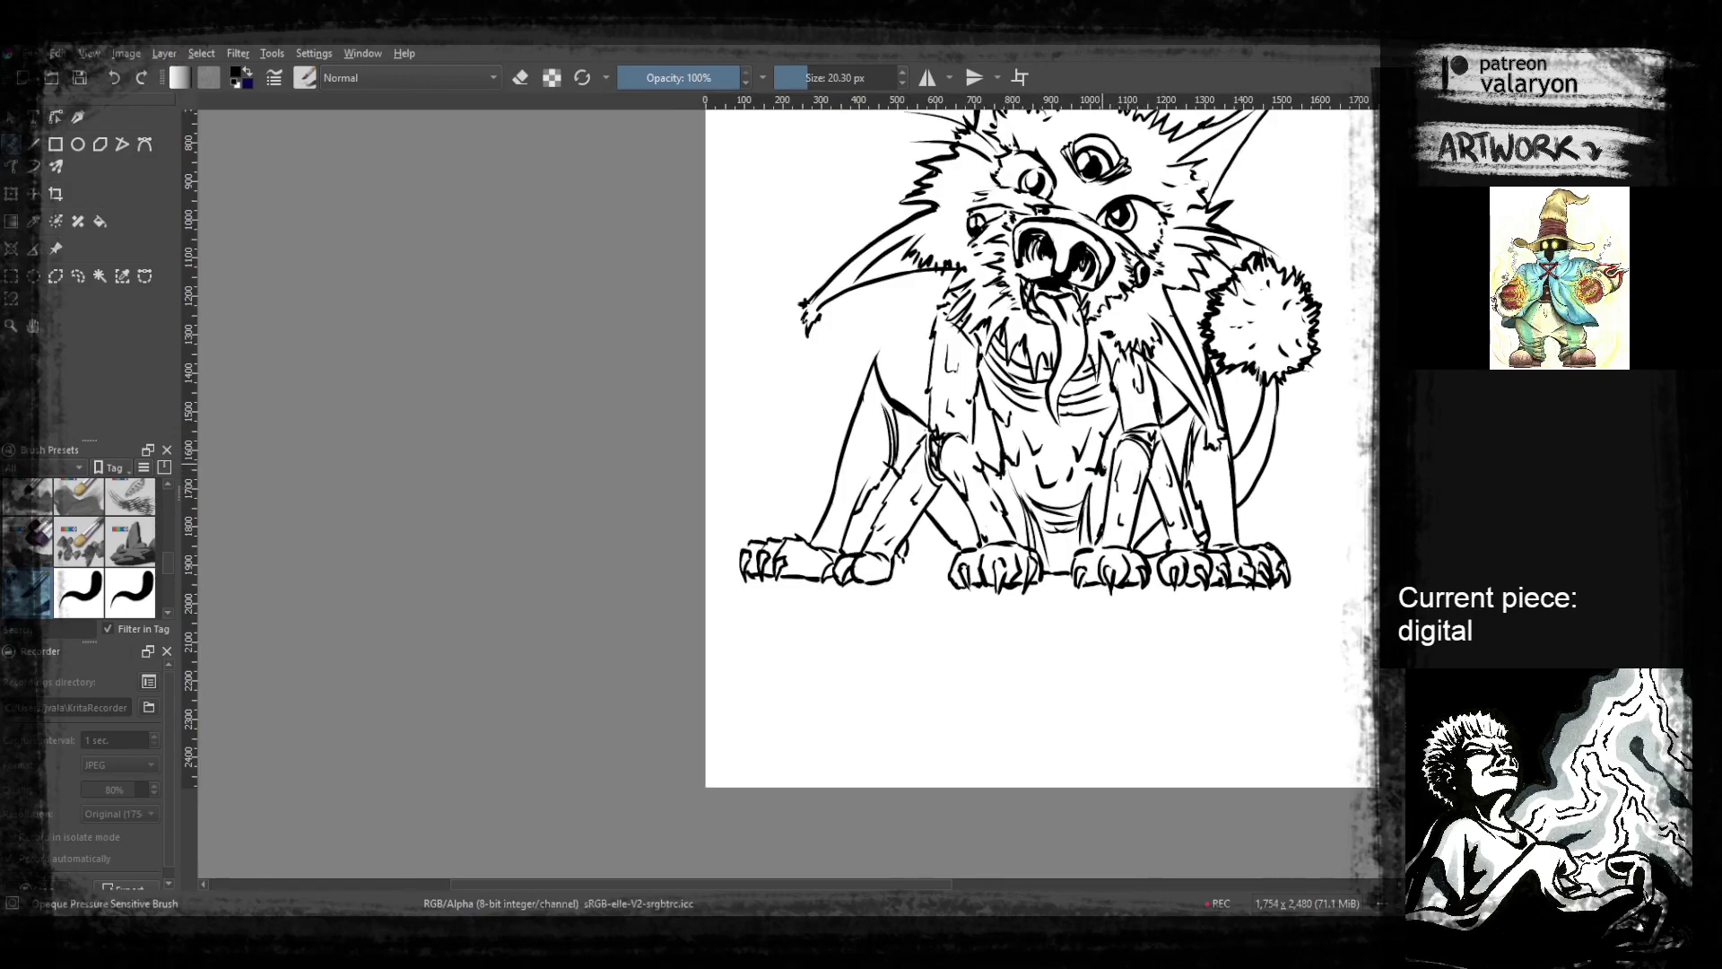
{"action": "scroll", "coordinate": [1128, 449], "scroll_direction": "up", "scroll_amount": 1}
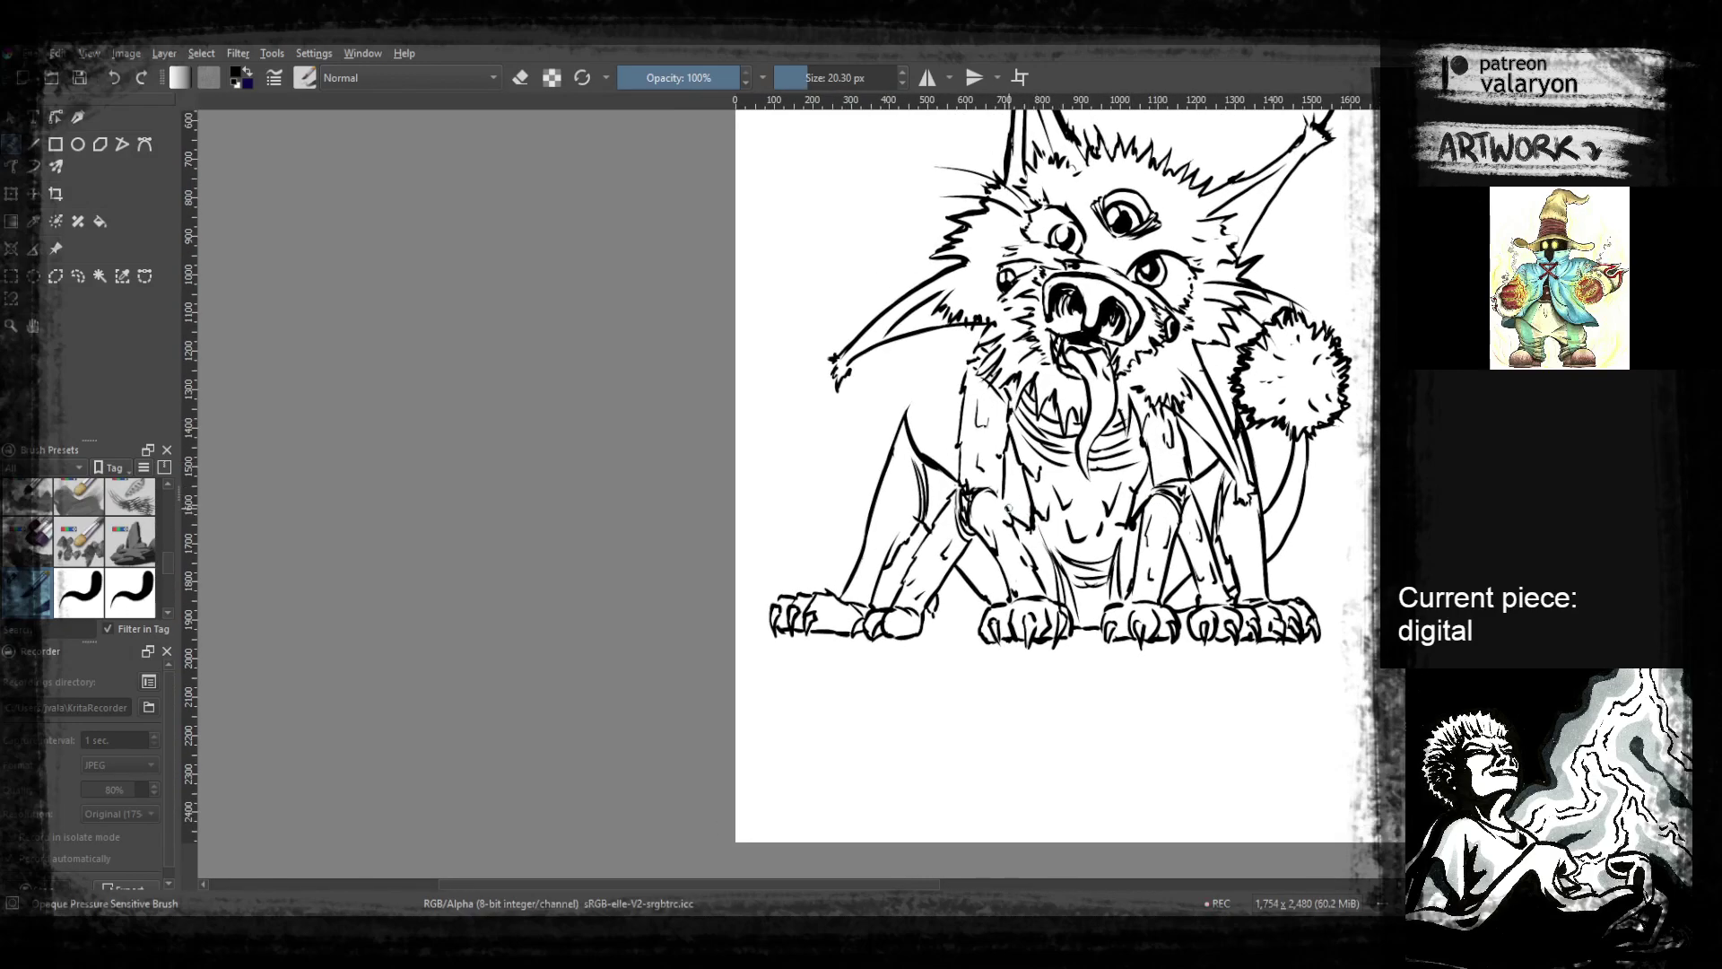
{"action": "left_click_drag", "start_coordinate": [1009, 481], "coordinate": [1078, 437]}
{"action": "left_click_drag", "start_coordinate": [1034, 481], "coordinate": [1049, 499]}
{"action": "left_click_drag", "start_coordinate": [1041, 491], "coordinate": [1068, 492]}
{"action": "left_click_drag", "start_coordinate": [1066, 433], "coordinate": [1079, 453]}
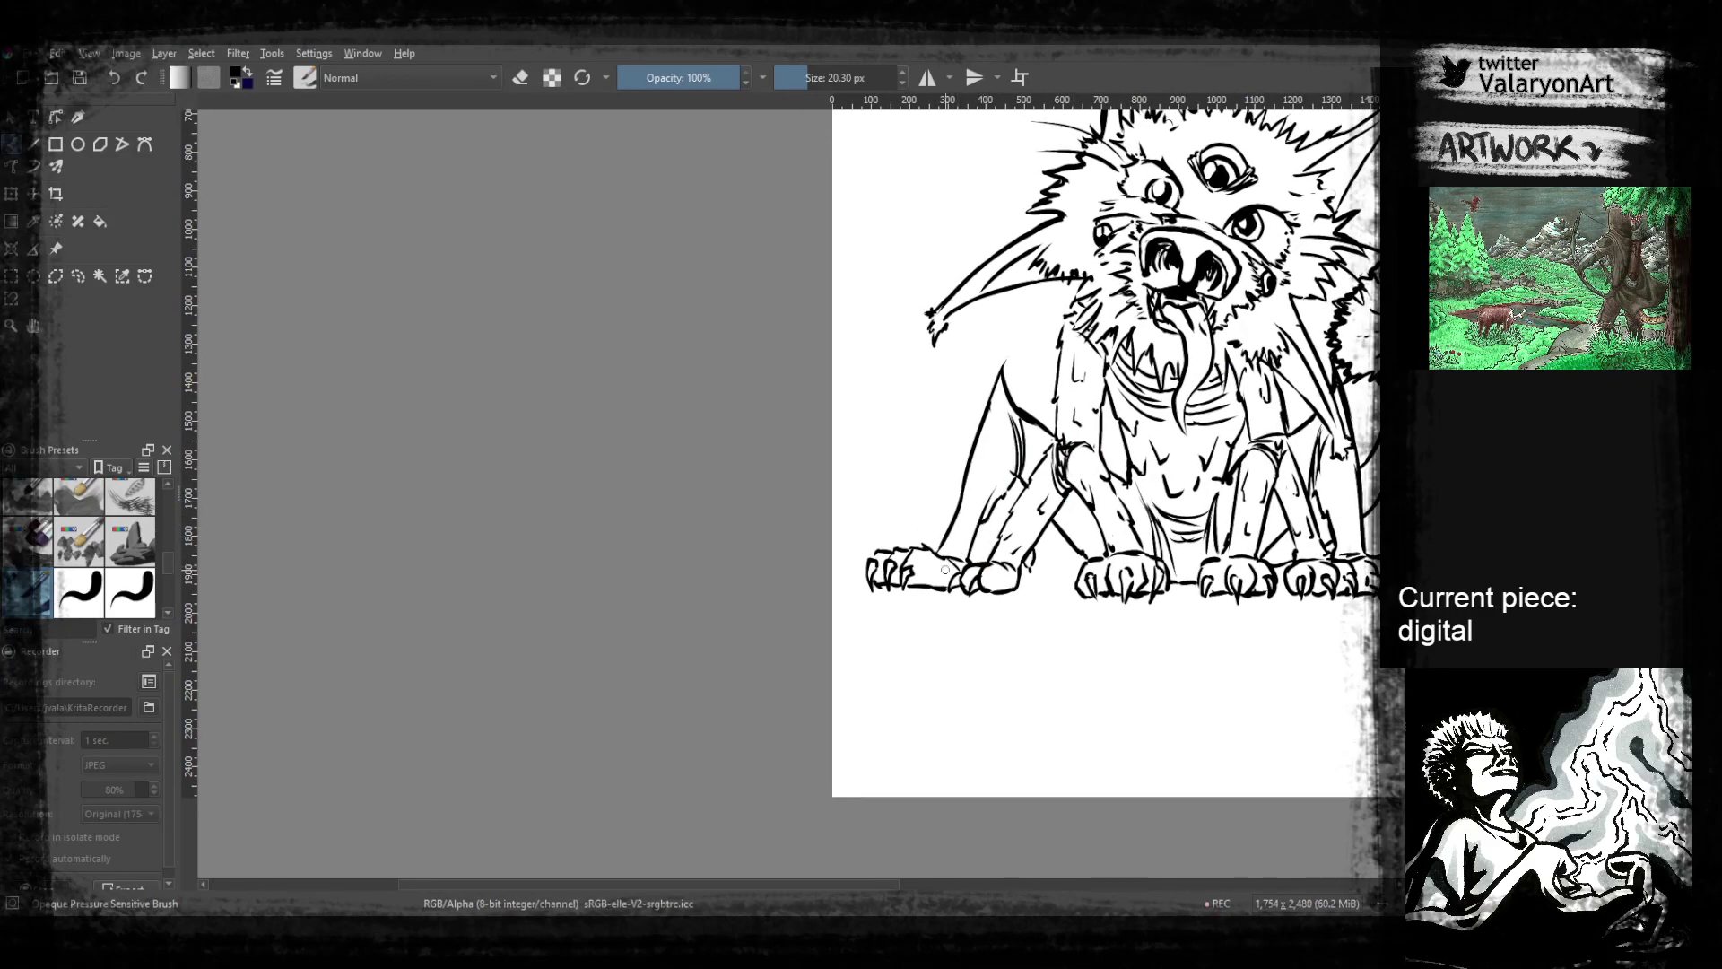
{"action": "left_click_drag", "start_coordinate": [1022, 417], "coordinate": [1003, 530]}
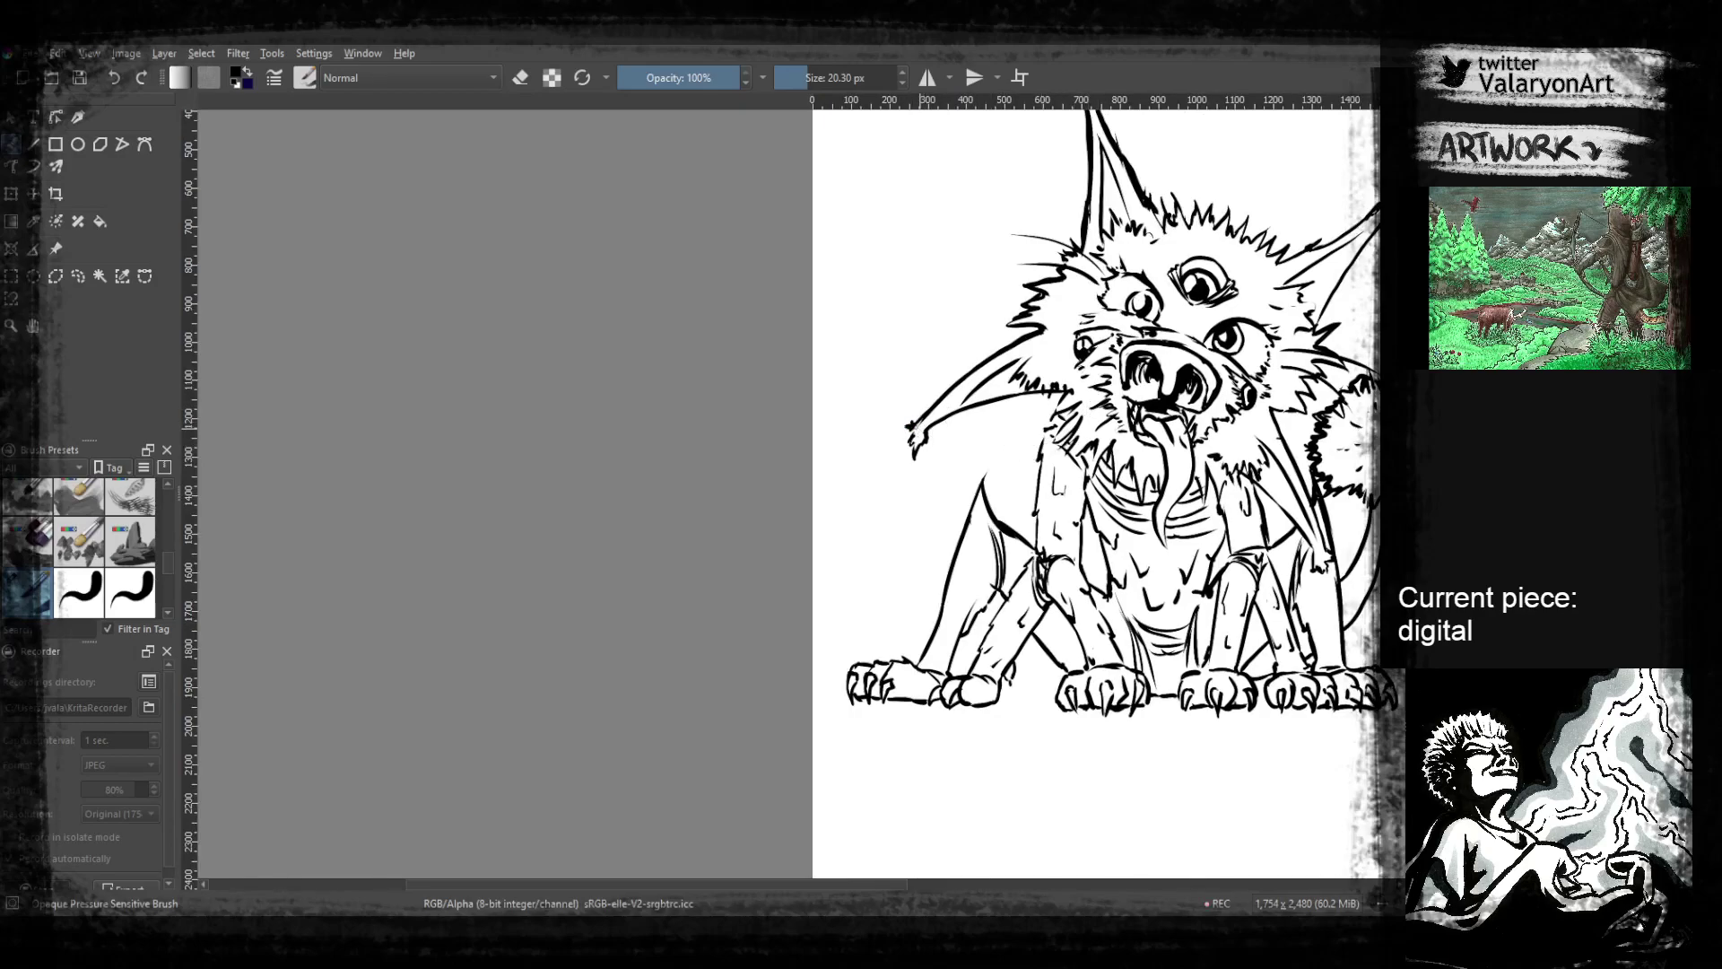
{"action": "mouse_move", "coordinate": [1059, 325]}
{"action": "left_mouse_down"}
{"action": "mouse_move", "coordinate": [1025, 374]}
{"action": "mouse_move", "coordinate": [1026, 426]}
{"action": "mouse_move", "coordinate": [987, 382]}
{"action": "mouse_move", "coordinate": [925, 413]}
{"action": "left_mouse_up"}
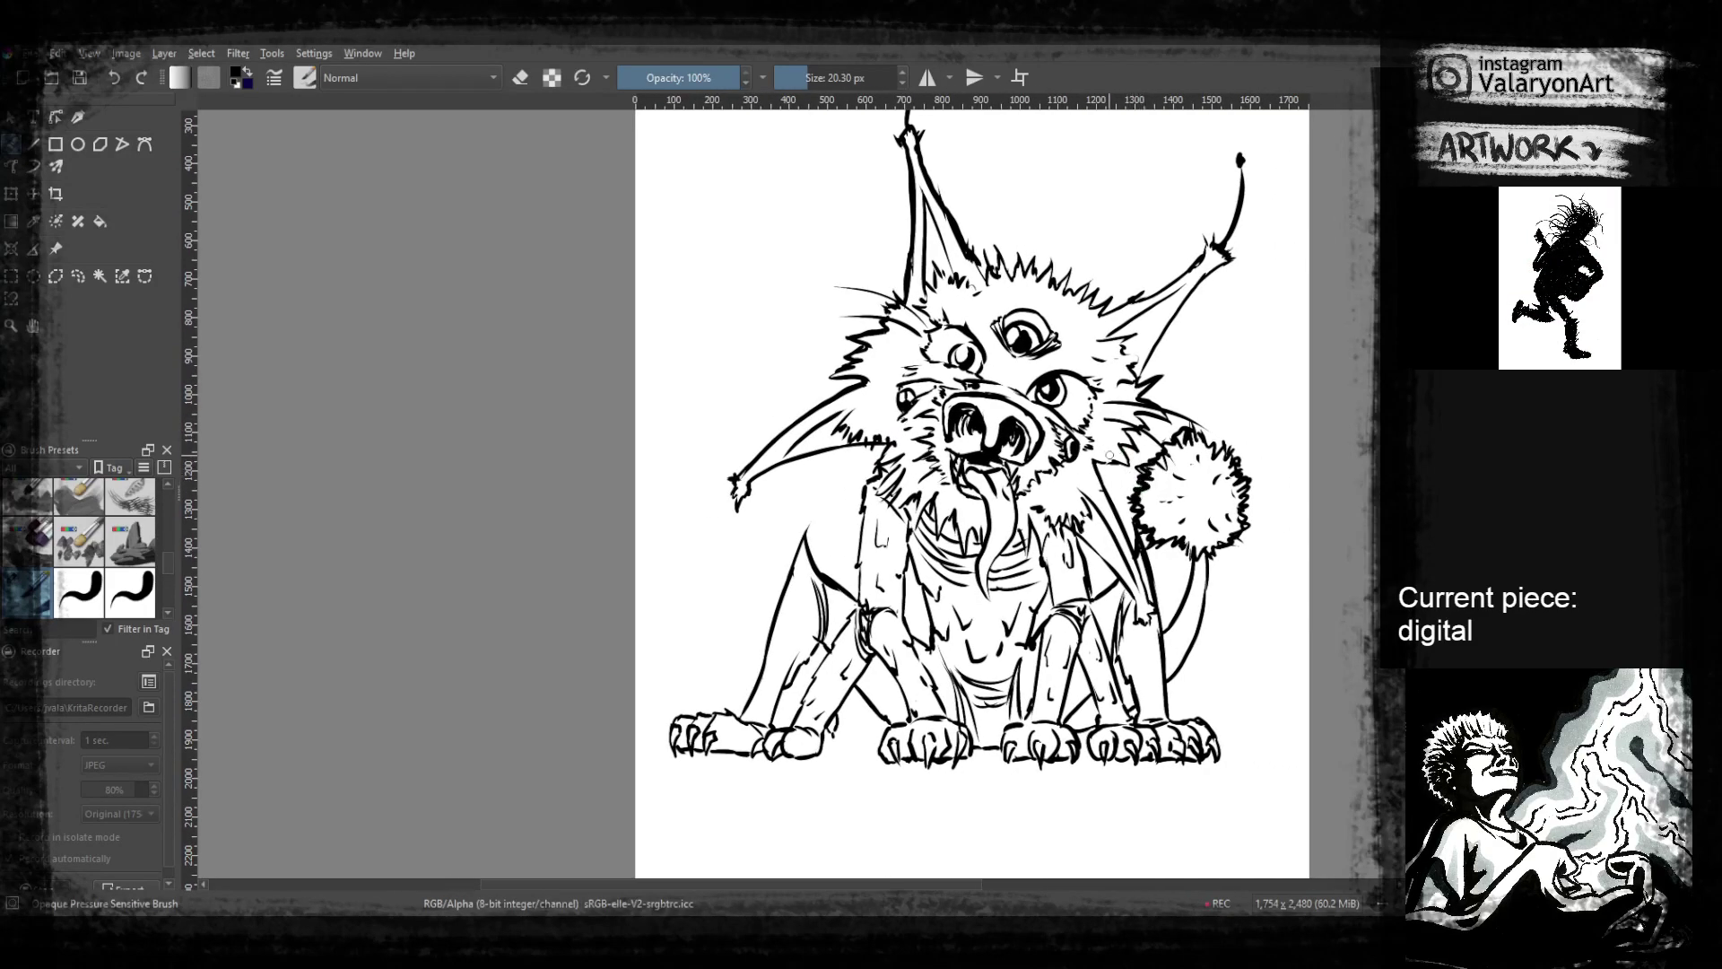
{"action": "left_click_drag", "start_coordinate": [1112, 531], "coordinate": [1101, 557]}
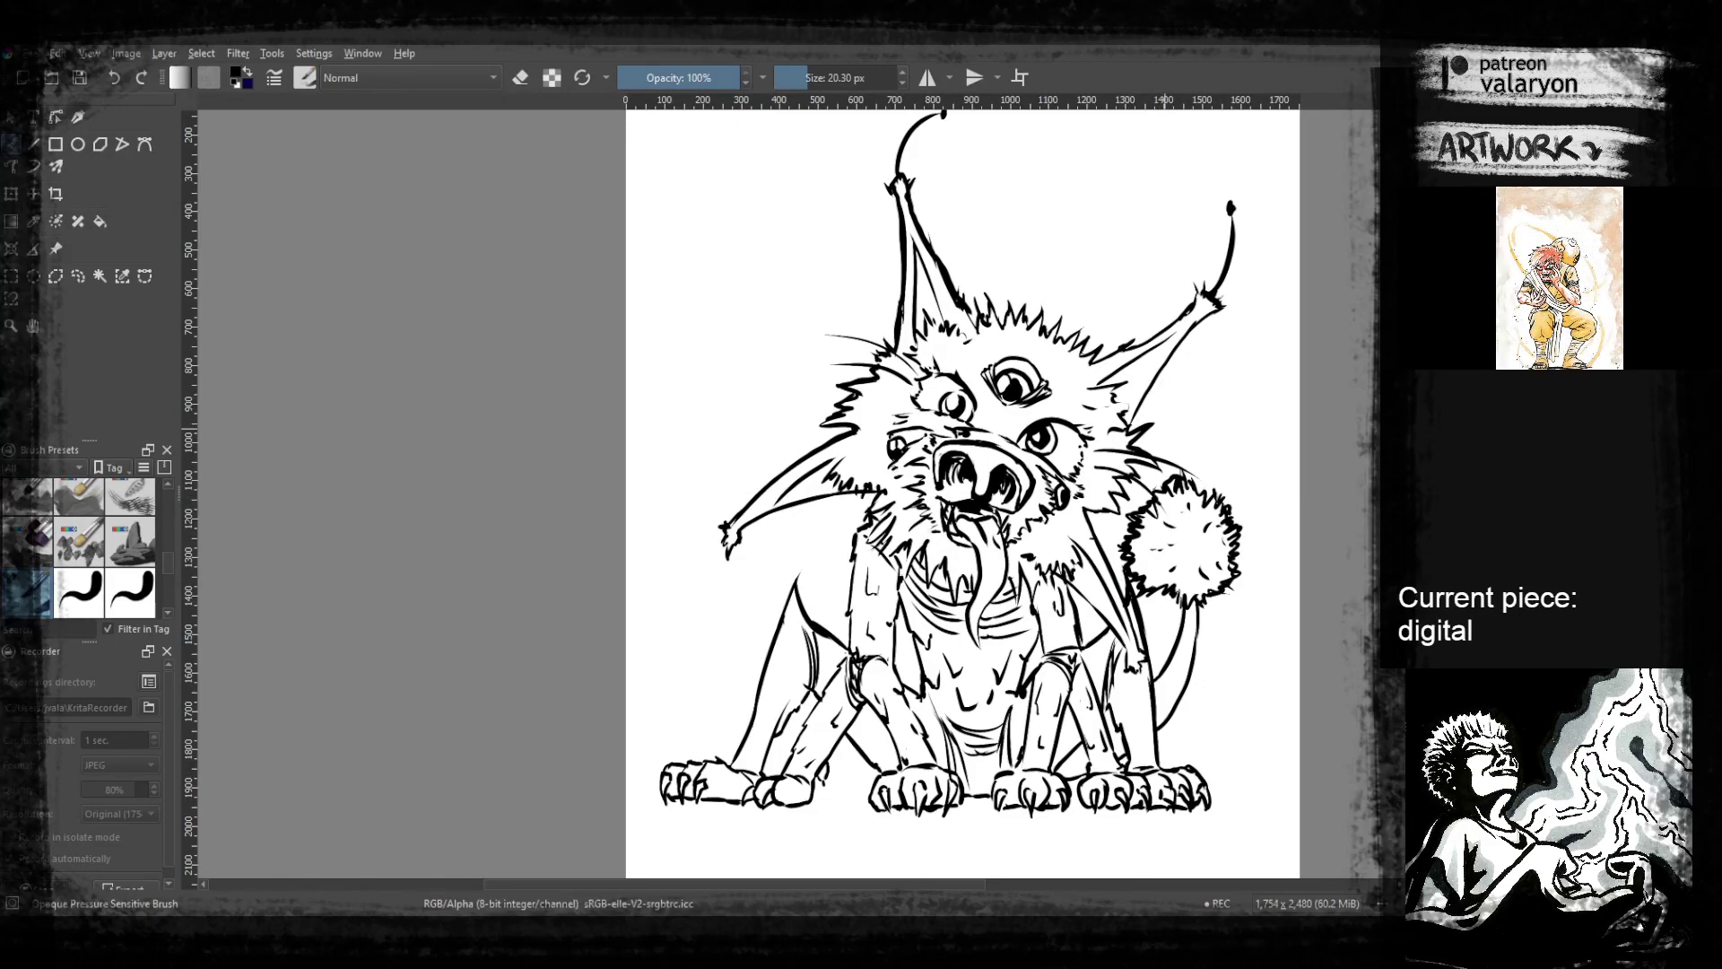
Choose a tan brown painting colour for the Fill tool and try filling the creature's head with it
{"action": "key", "text": "f"}
{"action": "right_click", "coordinate": [922, 430]}
{"action": "left_click", "coordinate": [806, 398]}
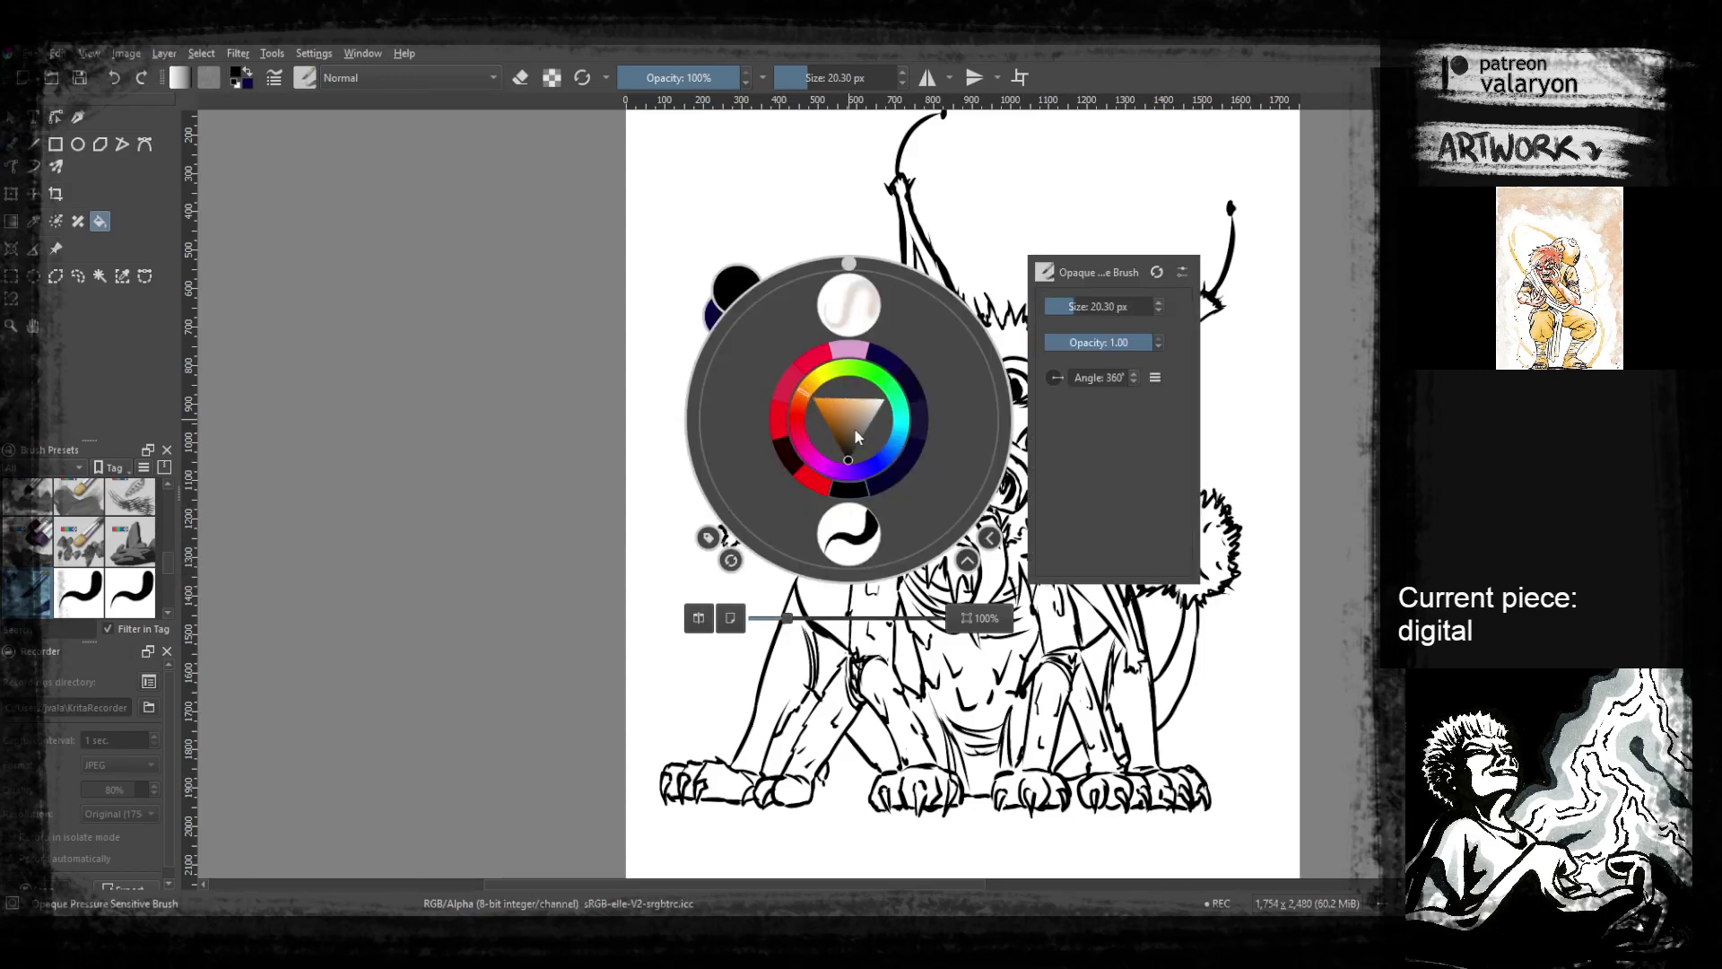
{"action": "left_click", "coordinate": [831, 431]}
{"action": "left_click", "coordinate": [853, 423]}
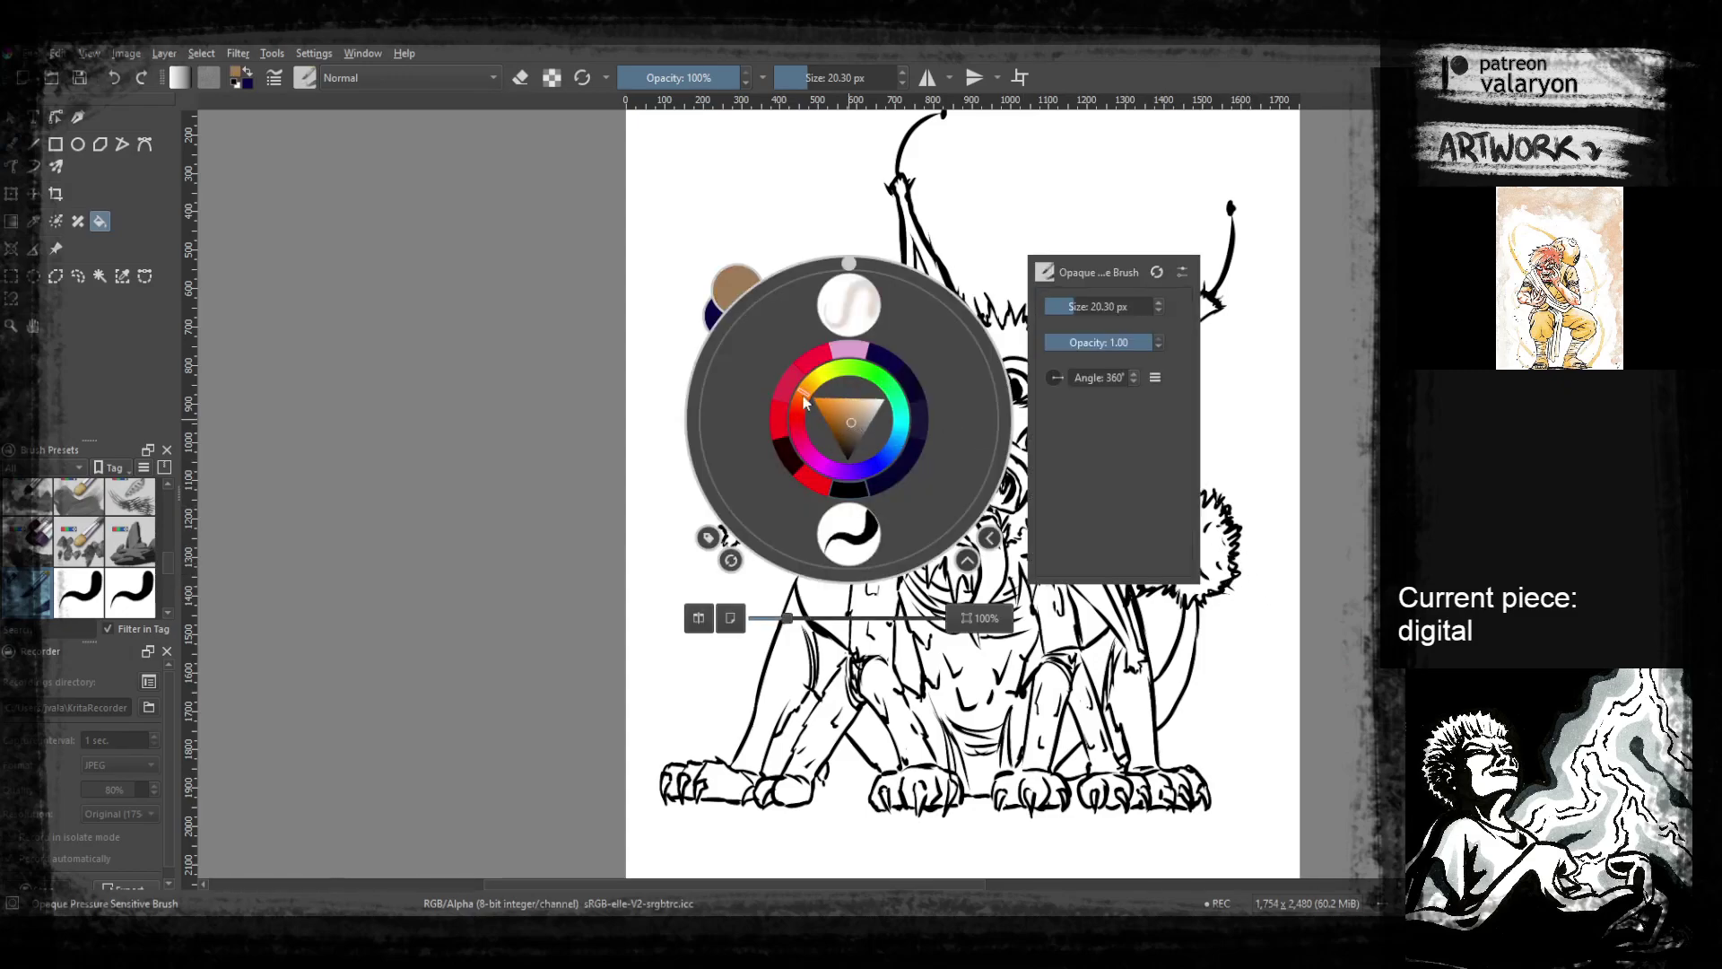
{"action": "left_click", "coordinate": [850, 413]}
{"action": "left_click", "coordinate": [847, 411]}
{"action": "left_click", "coordinate": [844, 416]}
{"action": "left_click", "coordinate": [635, 402]}
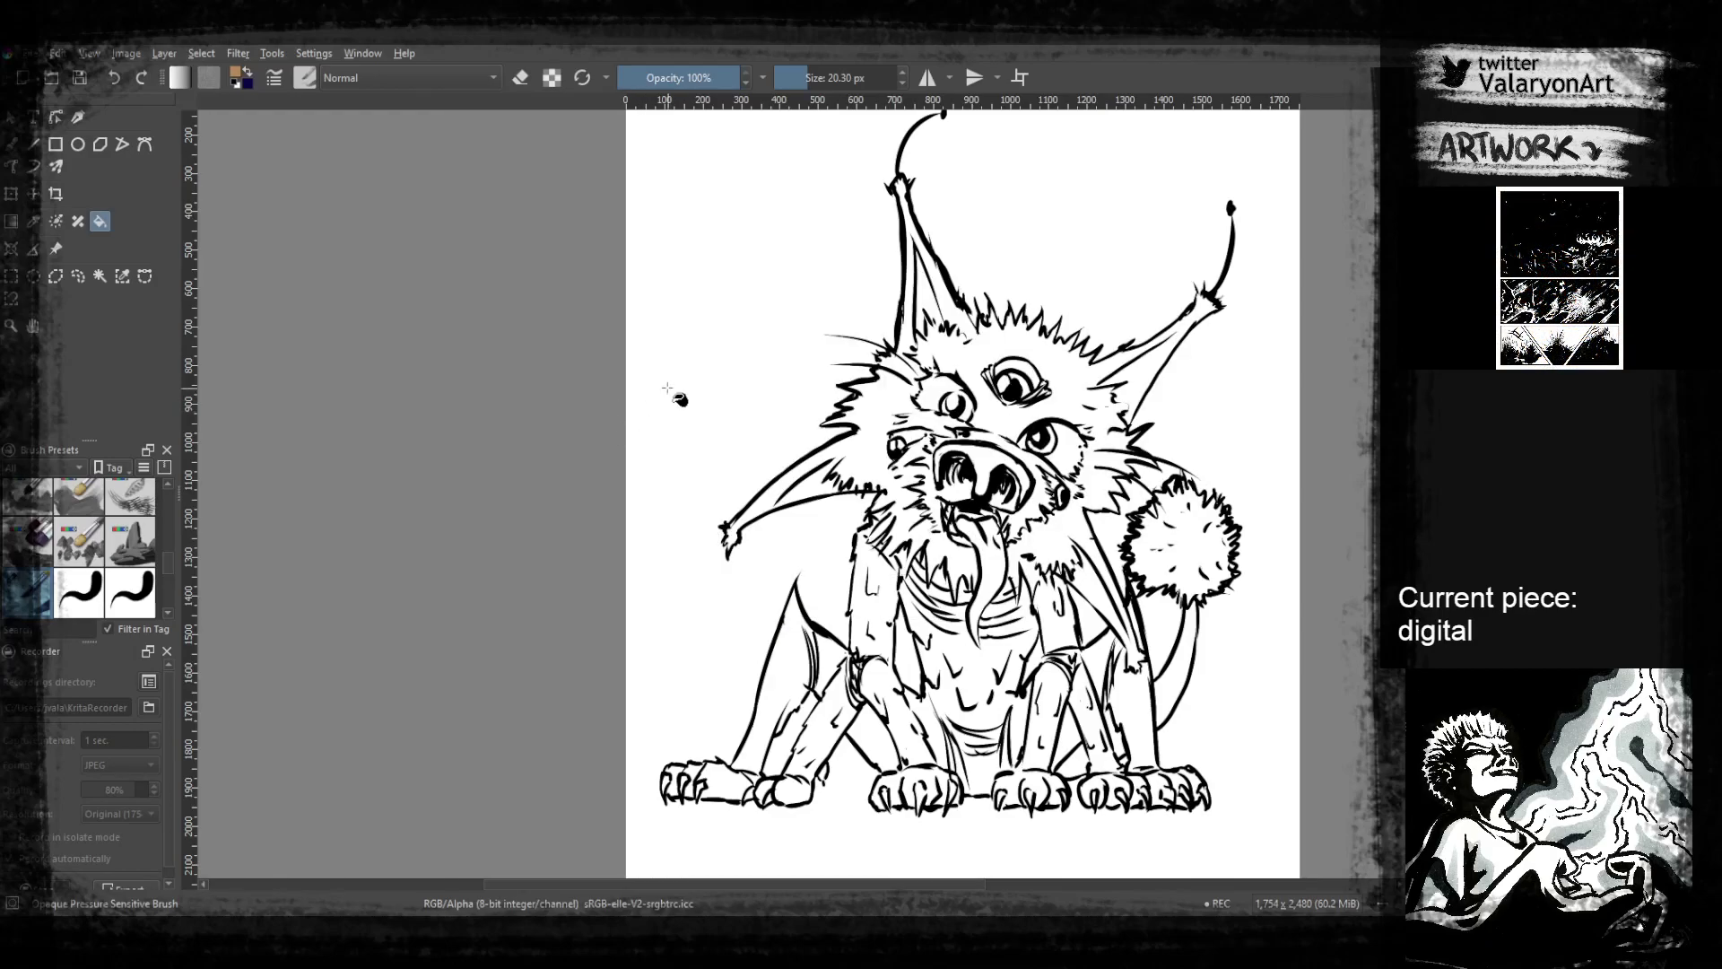
{"action": "left_click", "coordinate": [986, 354]}
{"action": "key", "text": "ctrl+z"}
Switch the colour to black and try filling the creature's chest and front leg
{"action": "key", "text": "b"}
{"action": "right_click", "coordinate": [1171, 421]}
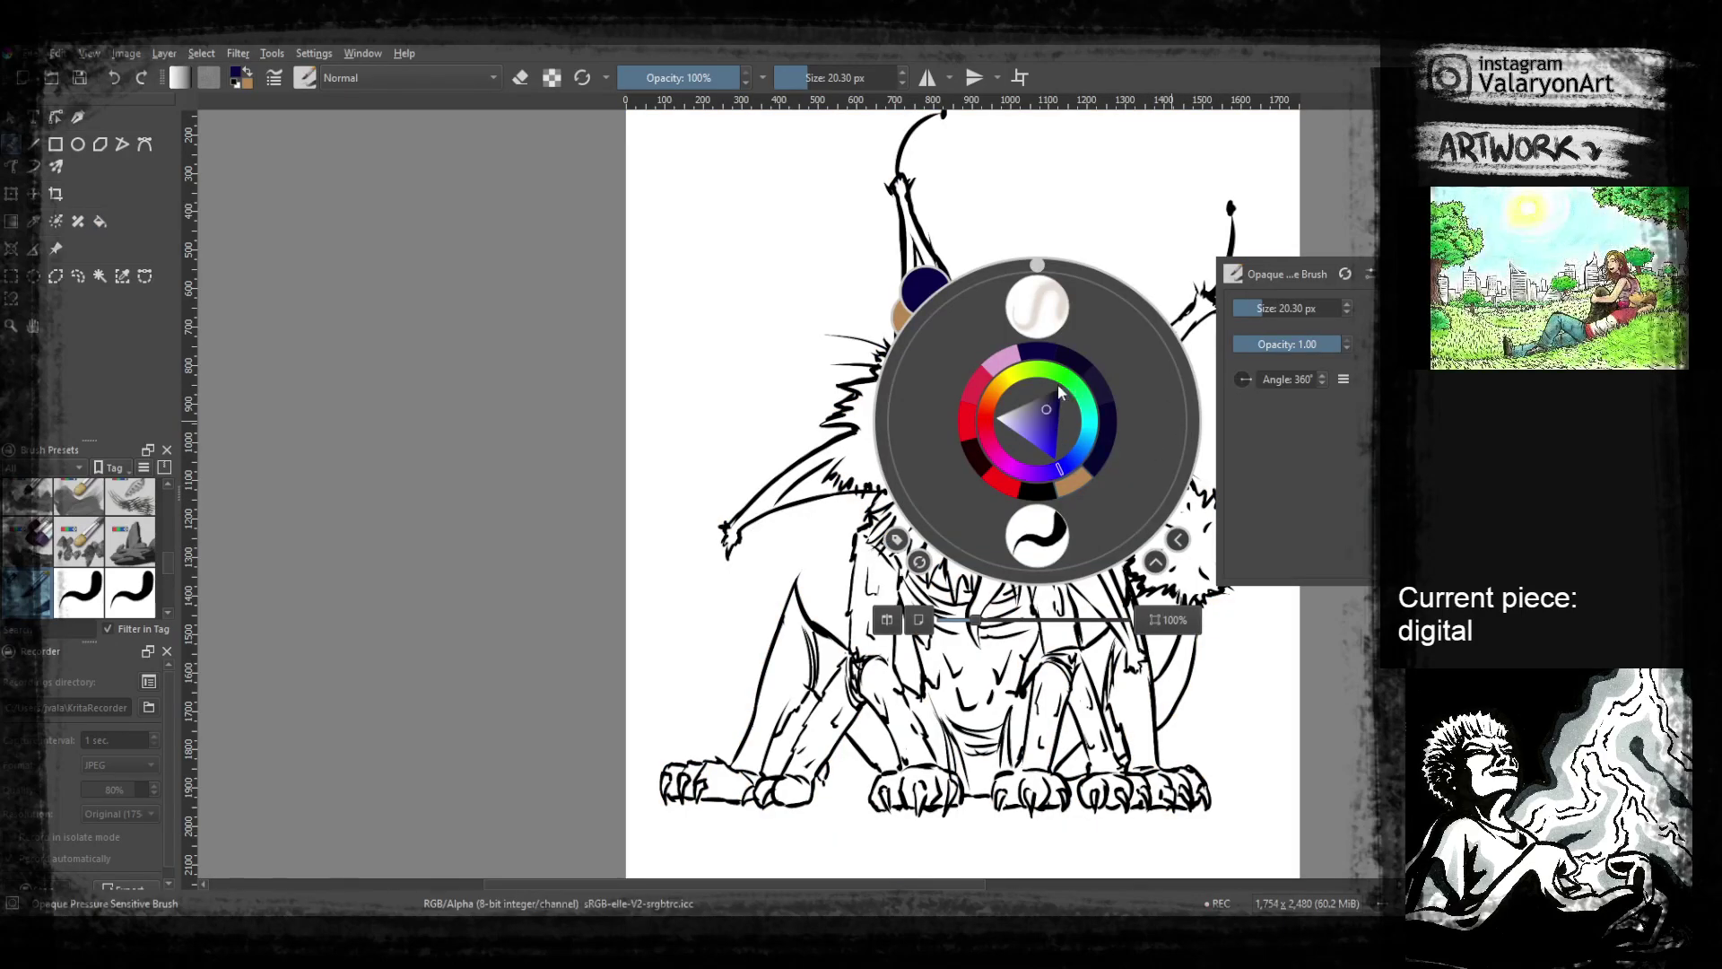
{"action": "left_click", "coordinate": [1052, 391]}
{"action": "left_click", "coordinate": [1155, 209]}
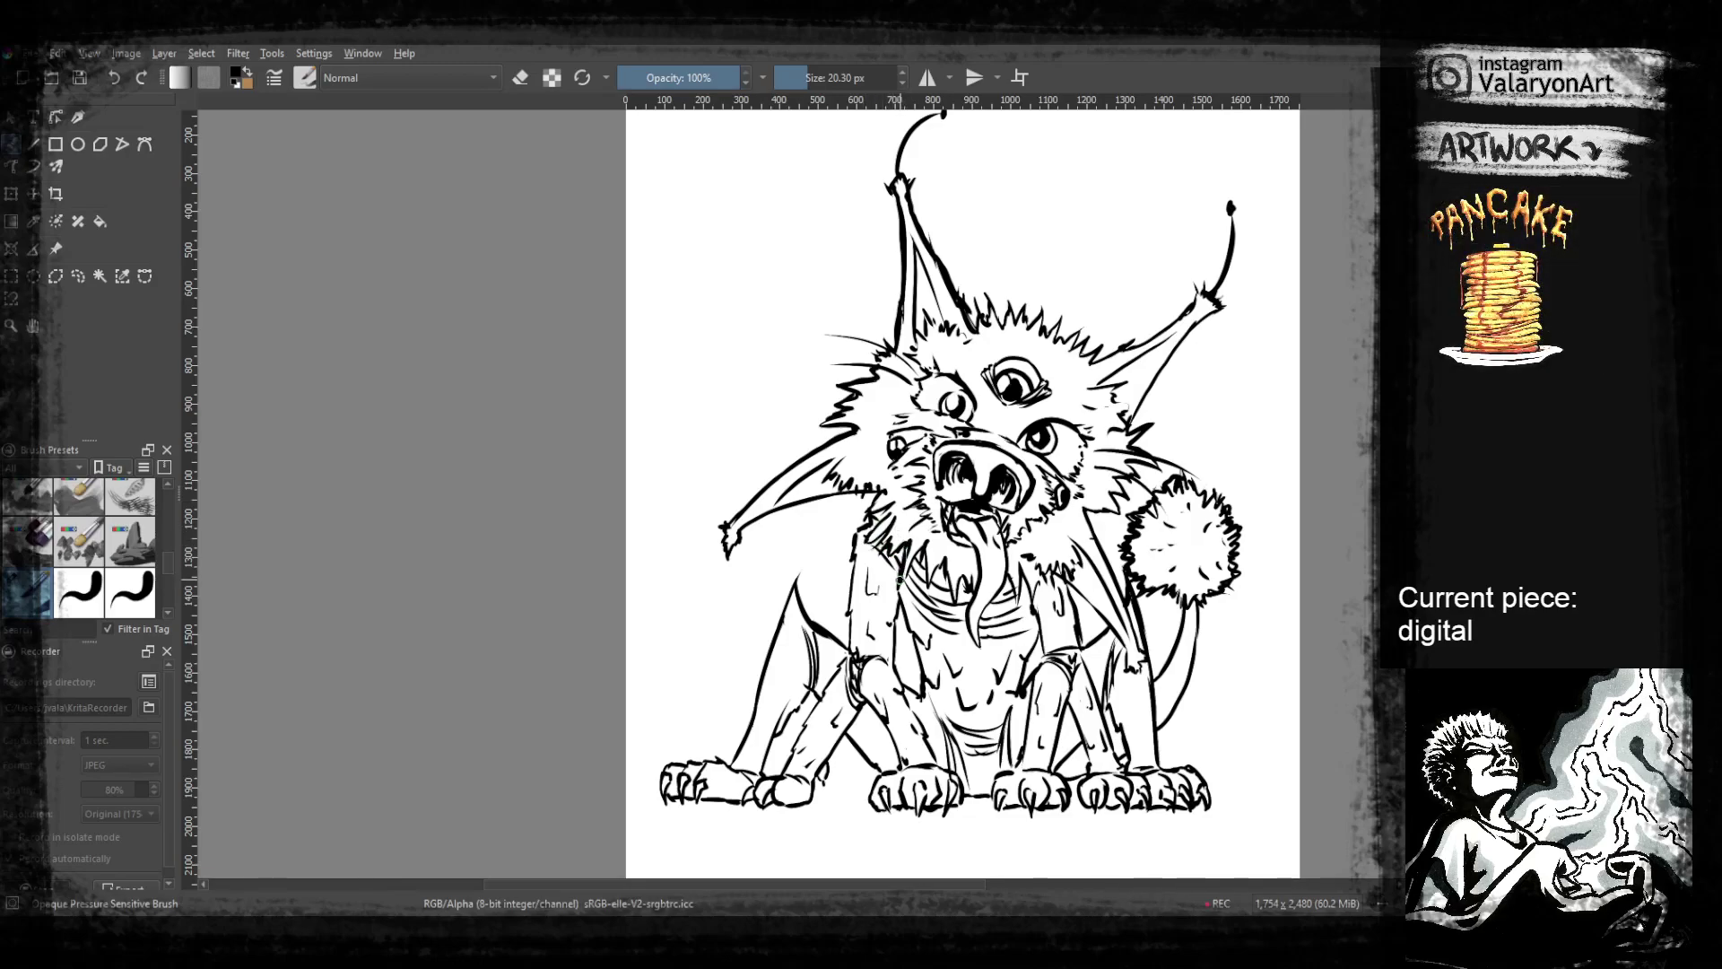
{"action": "key", "text": "f"}
{"action": "left_click", "coordinate": [927, 565]}
{"action": "key", "text": "ctrl+z"}
{"action": "left_click", "coordinate": [888, 725]}
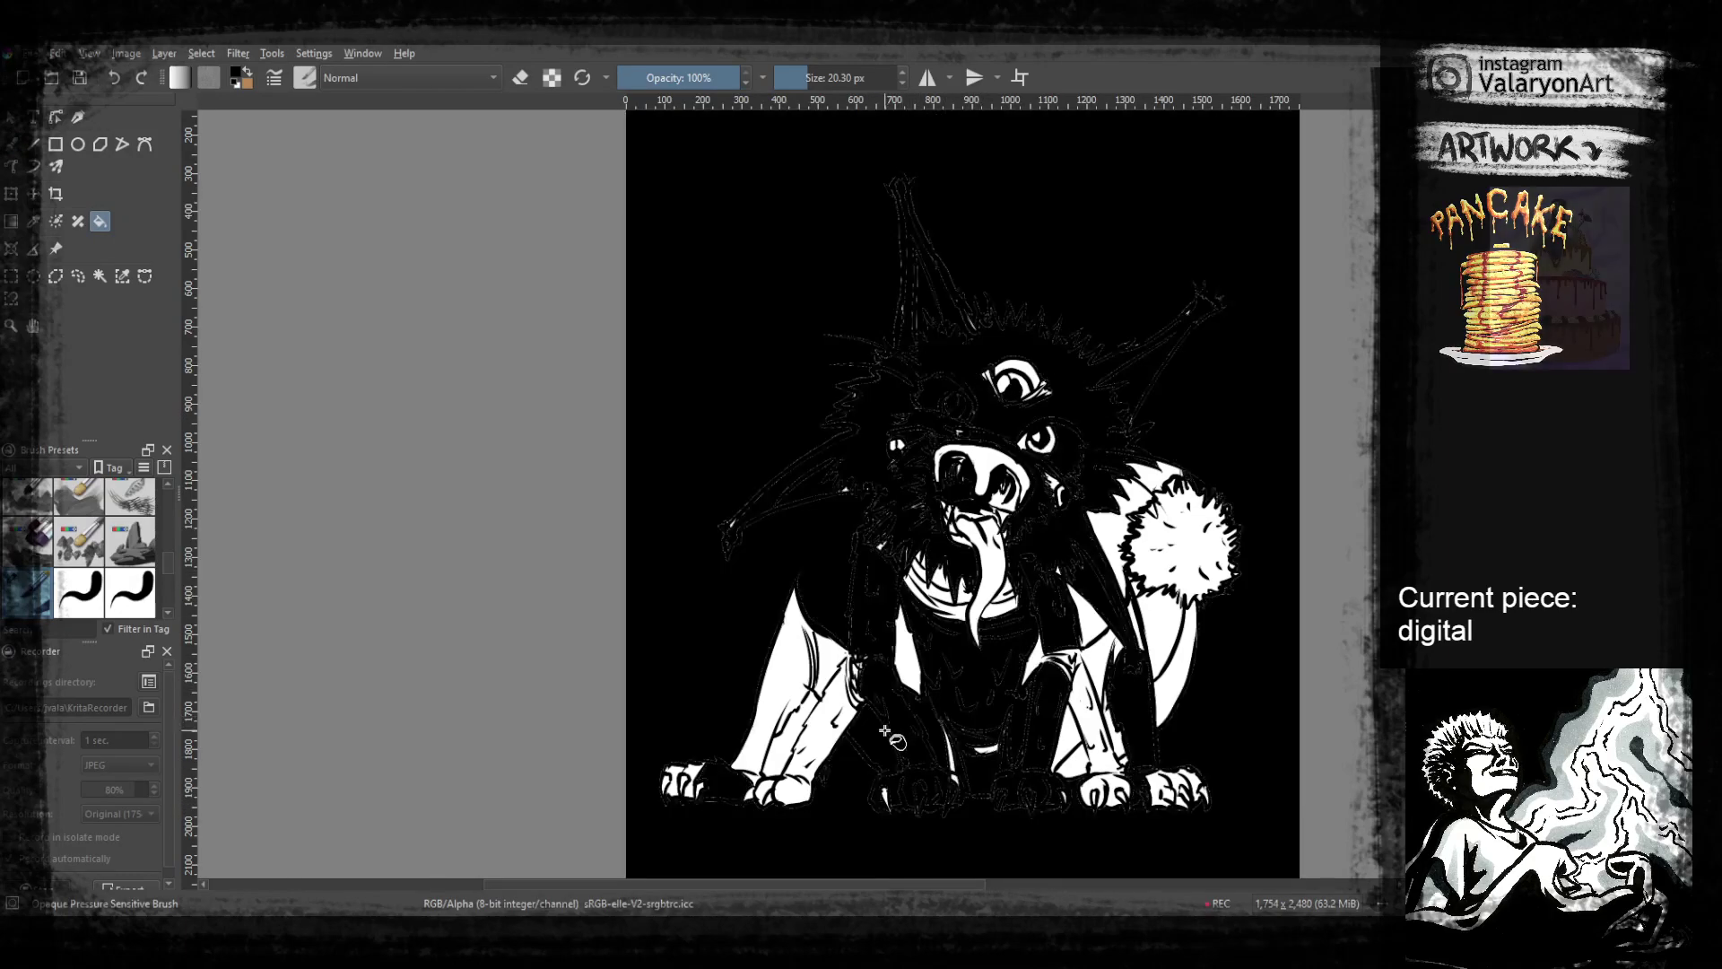
{"action": "key", "text": "ctrl+z"}
{"action": "key", "text": "b"}
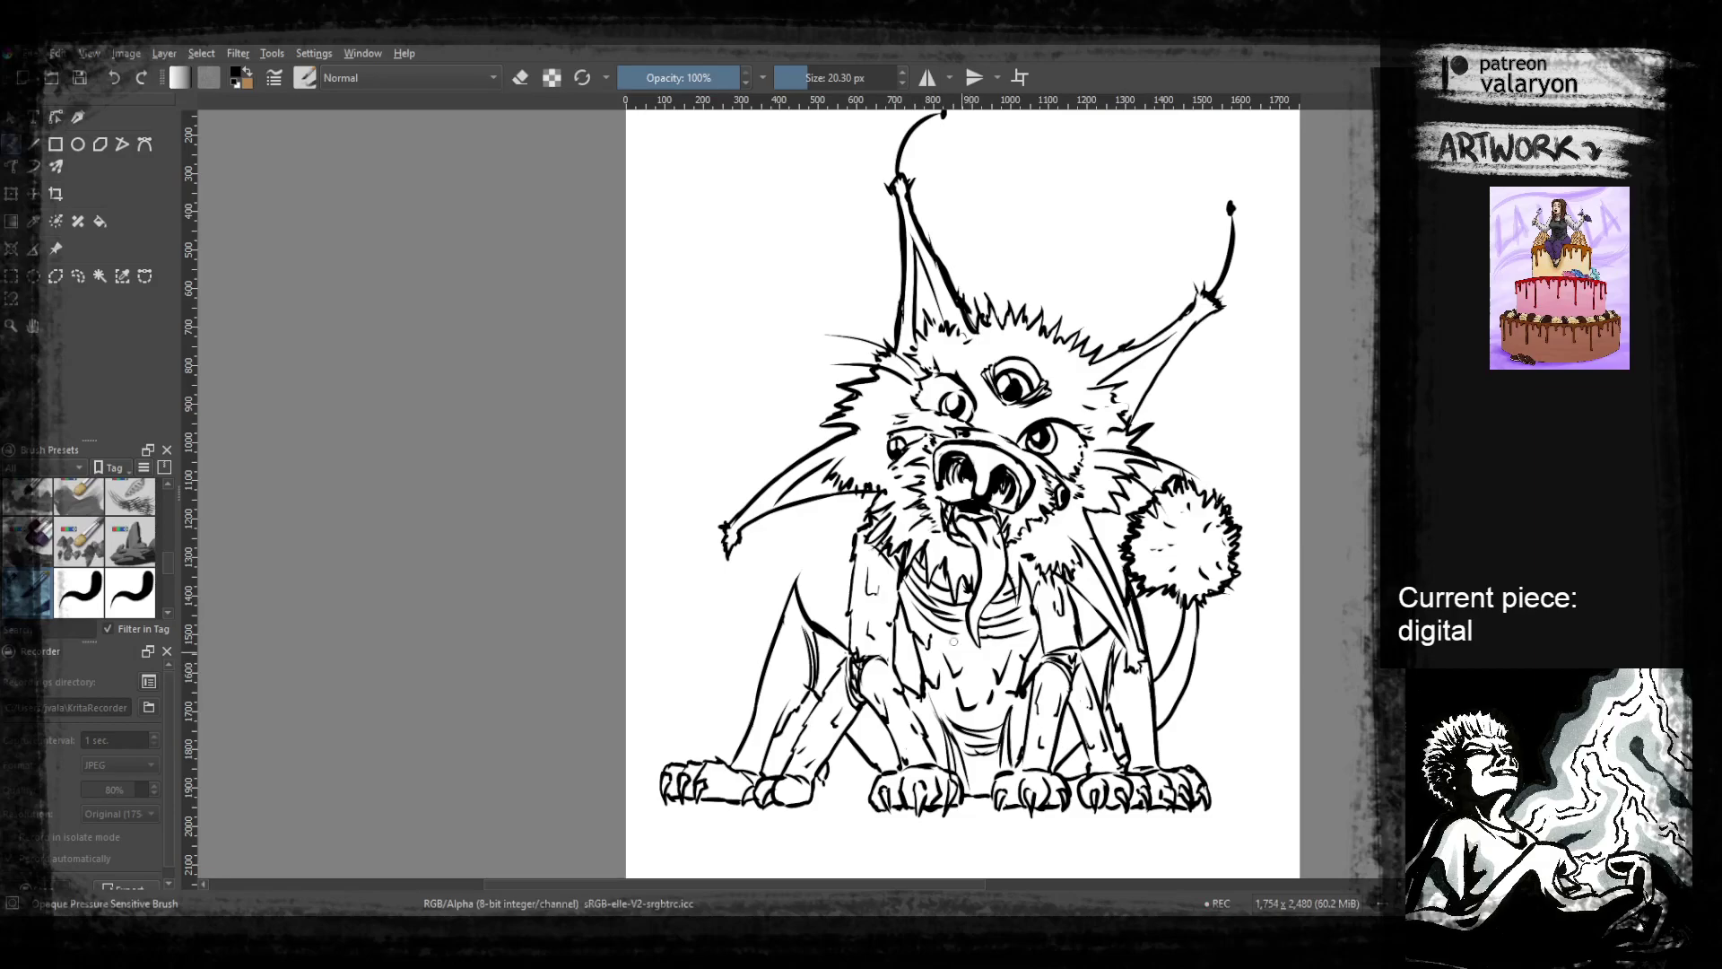
Try enclosing the drooping left ear with a curved black line and filling the area inside the outline
{"action": "mouse_move", "coordinate": [858, 535]}
{"action": "left_mouse_down"}
{"action": "mouse_move", "coordinate": [693, 567]}
{"action": "mouse_move", "coordinate": [749, 429]}
{"action": "mouse_move", "coordinate": [841, 378]}
{"action": "left_mouse_up"}
{"action": "key", "text": "f"}
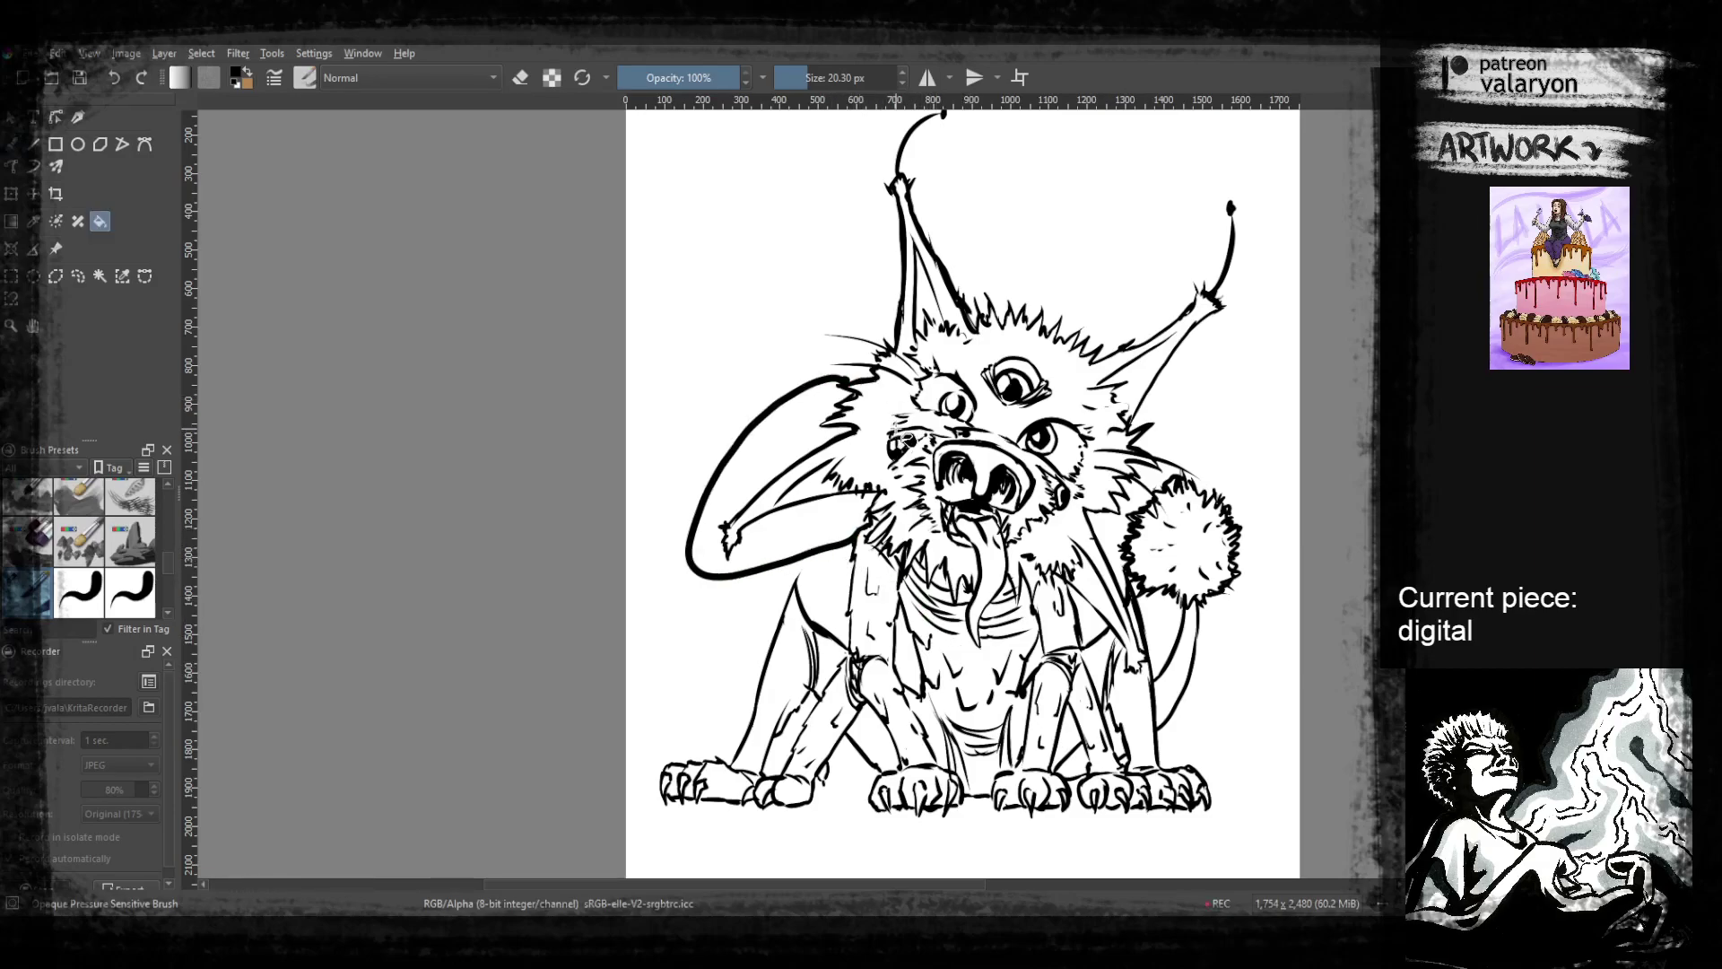
{"action": "left_click", "coordinate": [886, 535]}
{"action": "key", "text": "ctrl+z"}
{"action": "key", "text": "b"}
Try closing off the upright ear with a tall black loop and filling the face
{"action": "mouse_move", "coordinate": [886, 404]}
{"action": "left_mouse_down"}
{"action": "mouse_move", "coordinate": [867, 525]}
{"action": "mouse_move", "coordinate": [798, 579]}
{"action": "mouse_move", "coordinate": [752, 501]}
{"action": "mouse_move", "coordinate": [815, 312]}
{"action": "mouse_move", "coordinate": [923, 225]}
{"action": "mouse_move", "coordinate": [987, 327]}
{"action": "mouse_move", "coordinate": [999, 438]}
{"action": "left_mouse_up"}
{"action": "key", "text": "f"}
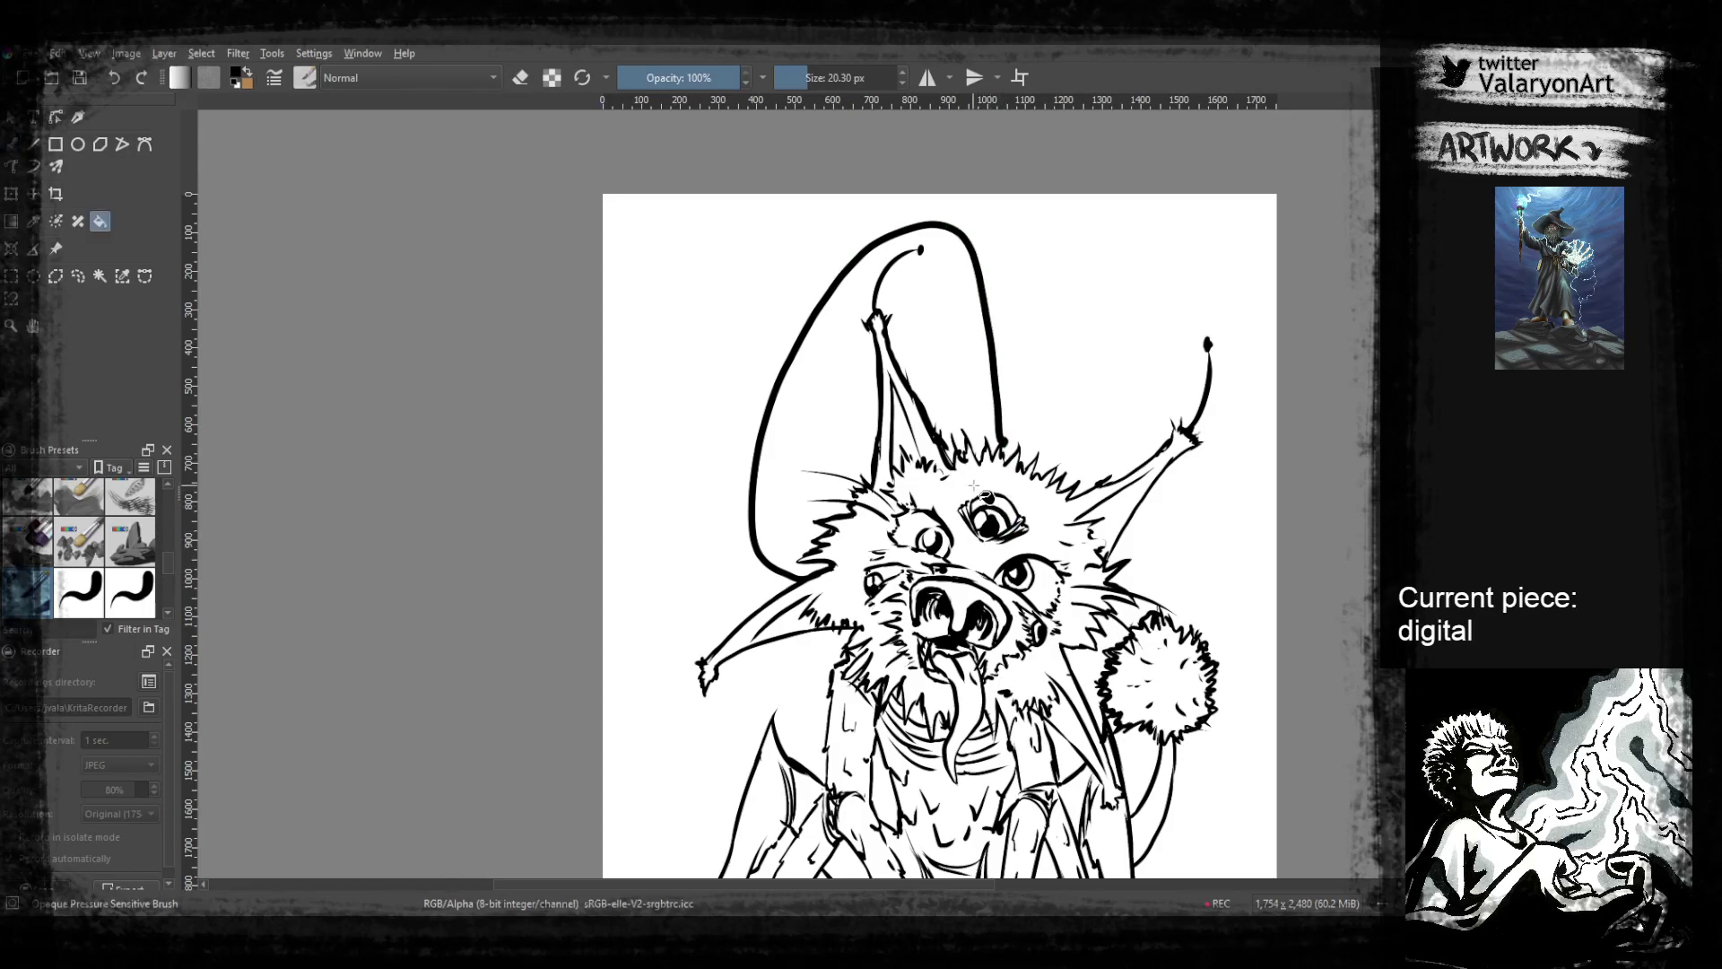
{"action": "left_click", "coordinate": [981, 631]}
{"action": "key", "text": "ctrl+z"}
{"action": "key", "text": "ctrl+z"}
{"action": "key", "text": "b"}
Try looping a black line around the upper right ear and filling the head
{"action": "left_click_drag", "start_coordinate": [1189, 554], "coordinate": [1164, 504]}
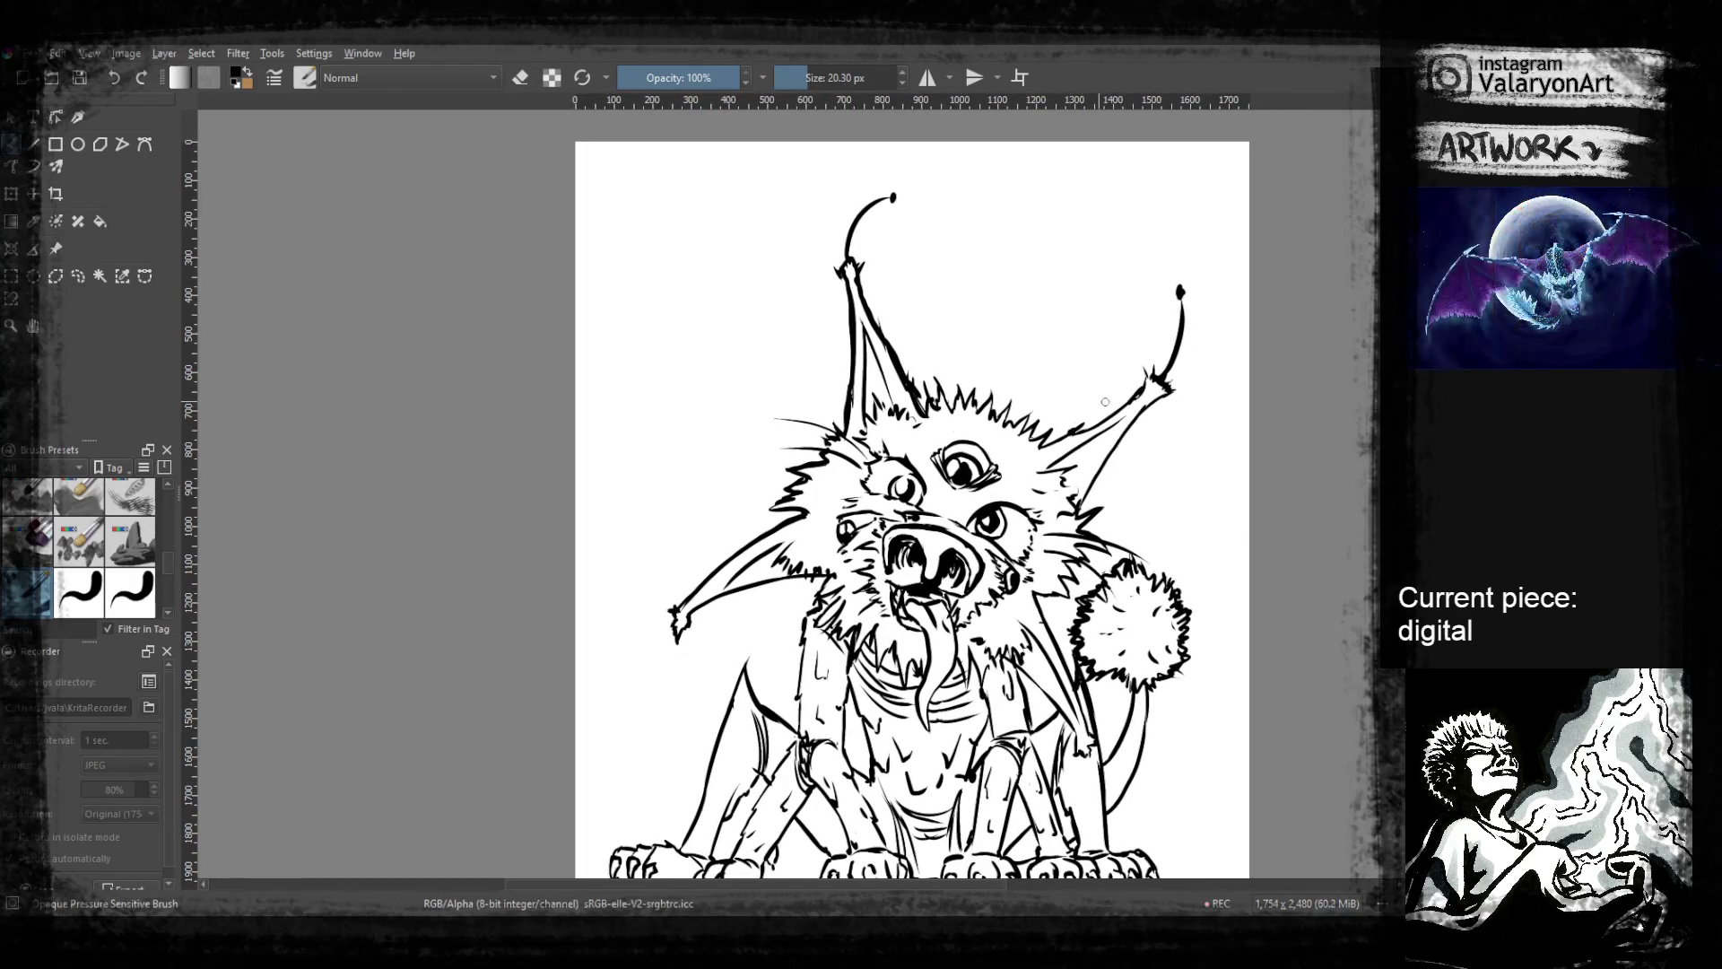
{"action": "mouse_move", "coordinate": [1022, 423]}
{"action": "left_mouse_down"}
{"action": "mouse_move", "coordinate": [1058, 345]}
{"action": "mouse_move", "coordinate": [1202, 415]}
{"action": "mouse_move", "coordinate": [1119, 549]}
{"action": "left_mouse_up"}
{"action": "key", "text": "f"}
{"action": "left_click", "coordinate": [1039, 549]}
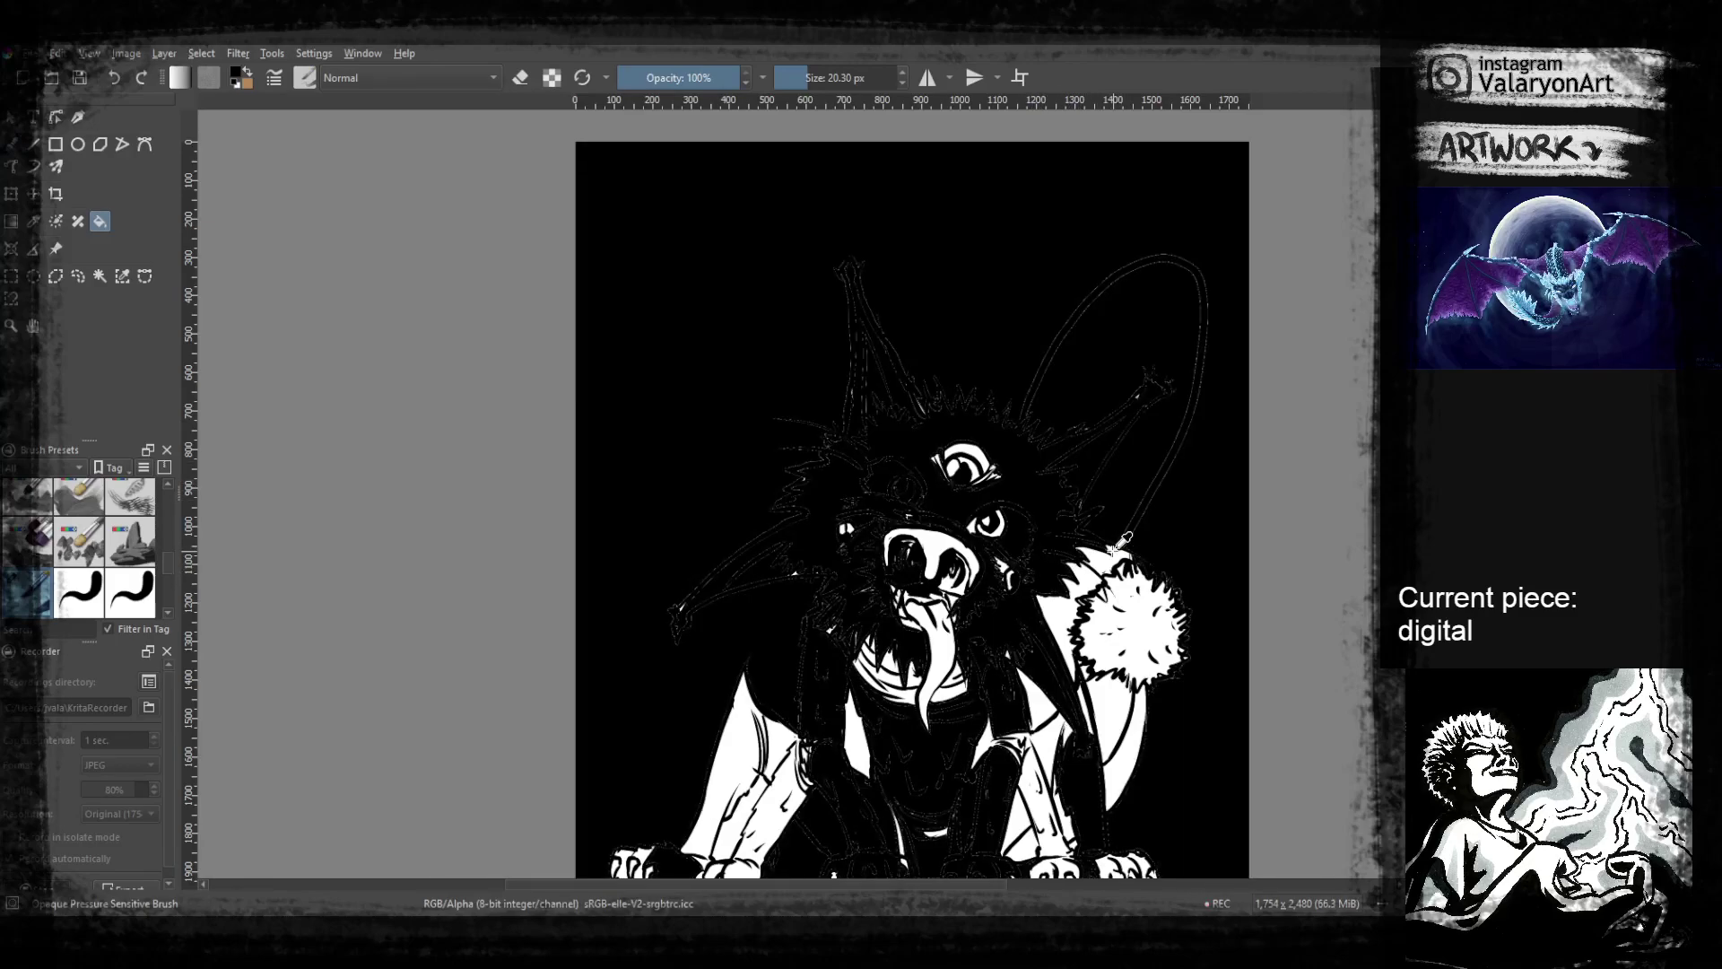
{"action": "key", "text": "ctrl+z"}
{"action": "key", "text": "ctrl+z"}
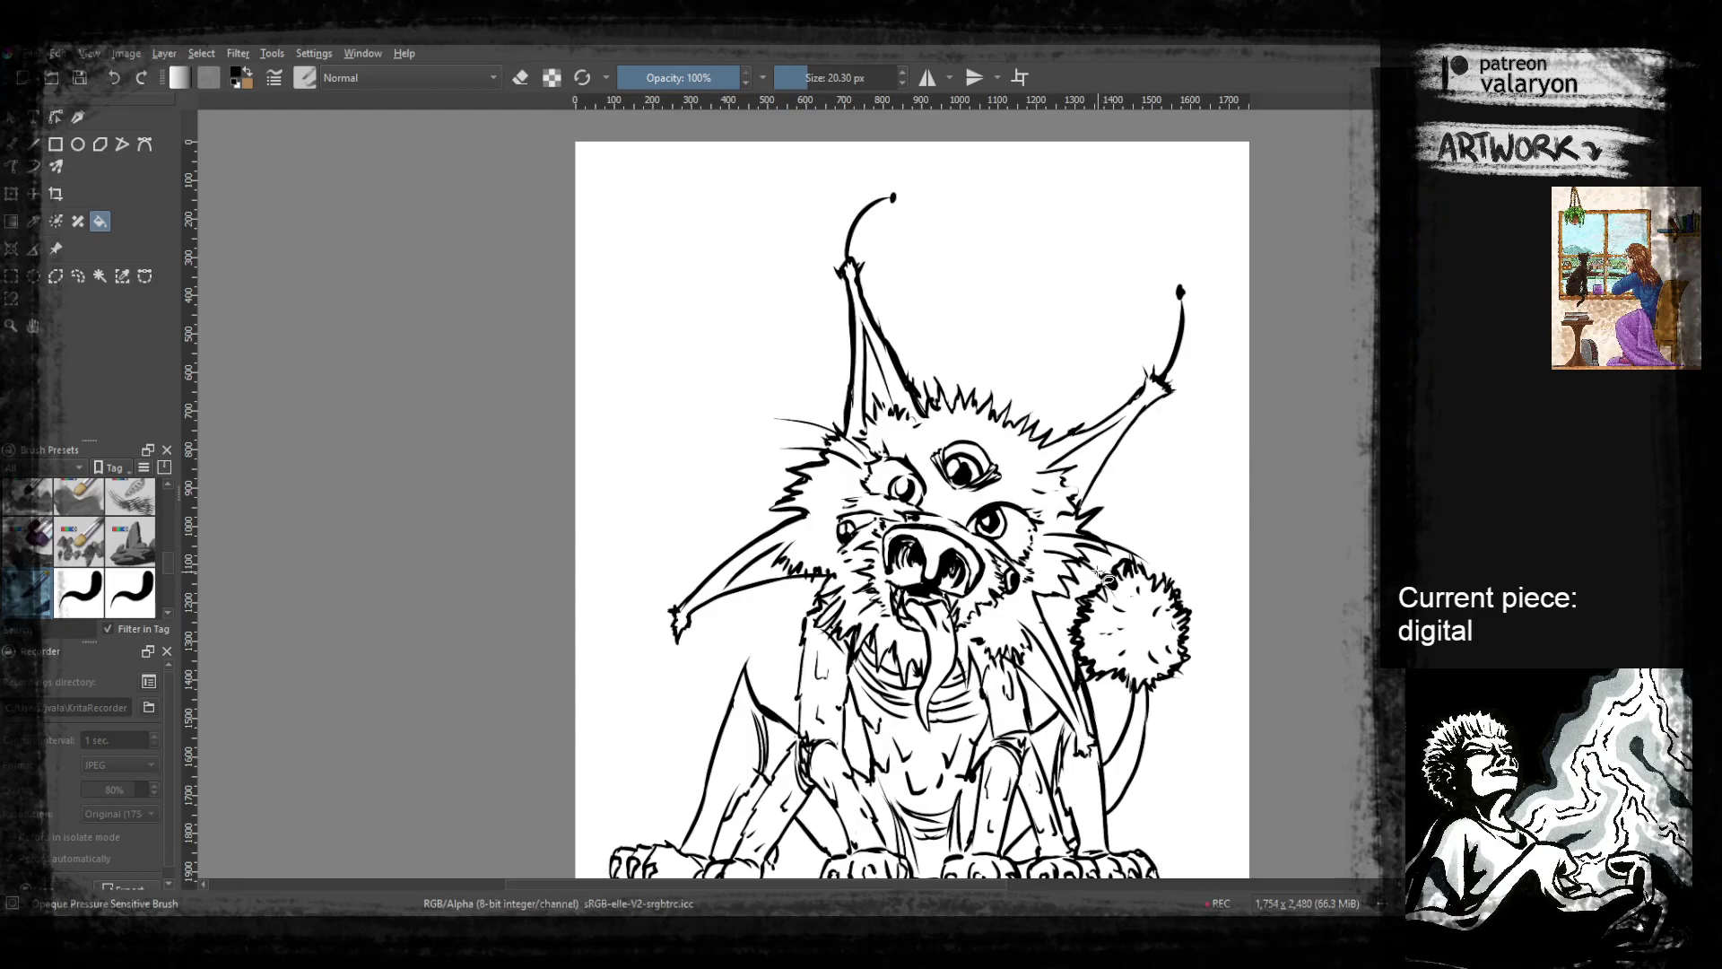
Check the head's outline up close for gaps and try a black fill beside the upper right ear
{"action": "left_click_drag", "start_coordinate": [1068, 589], "coordinate": [1076, 507]}
{"action": "key", "text": "b"}
{"action": "left_click_drag", "start_coordinate": [841, 552], "coordinate": [897, 492]}
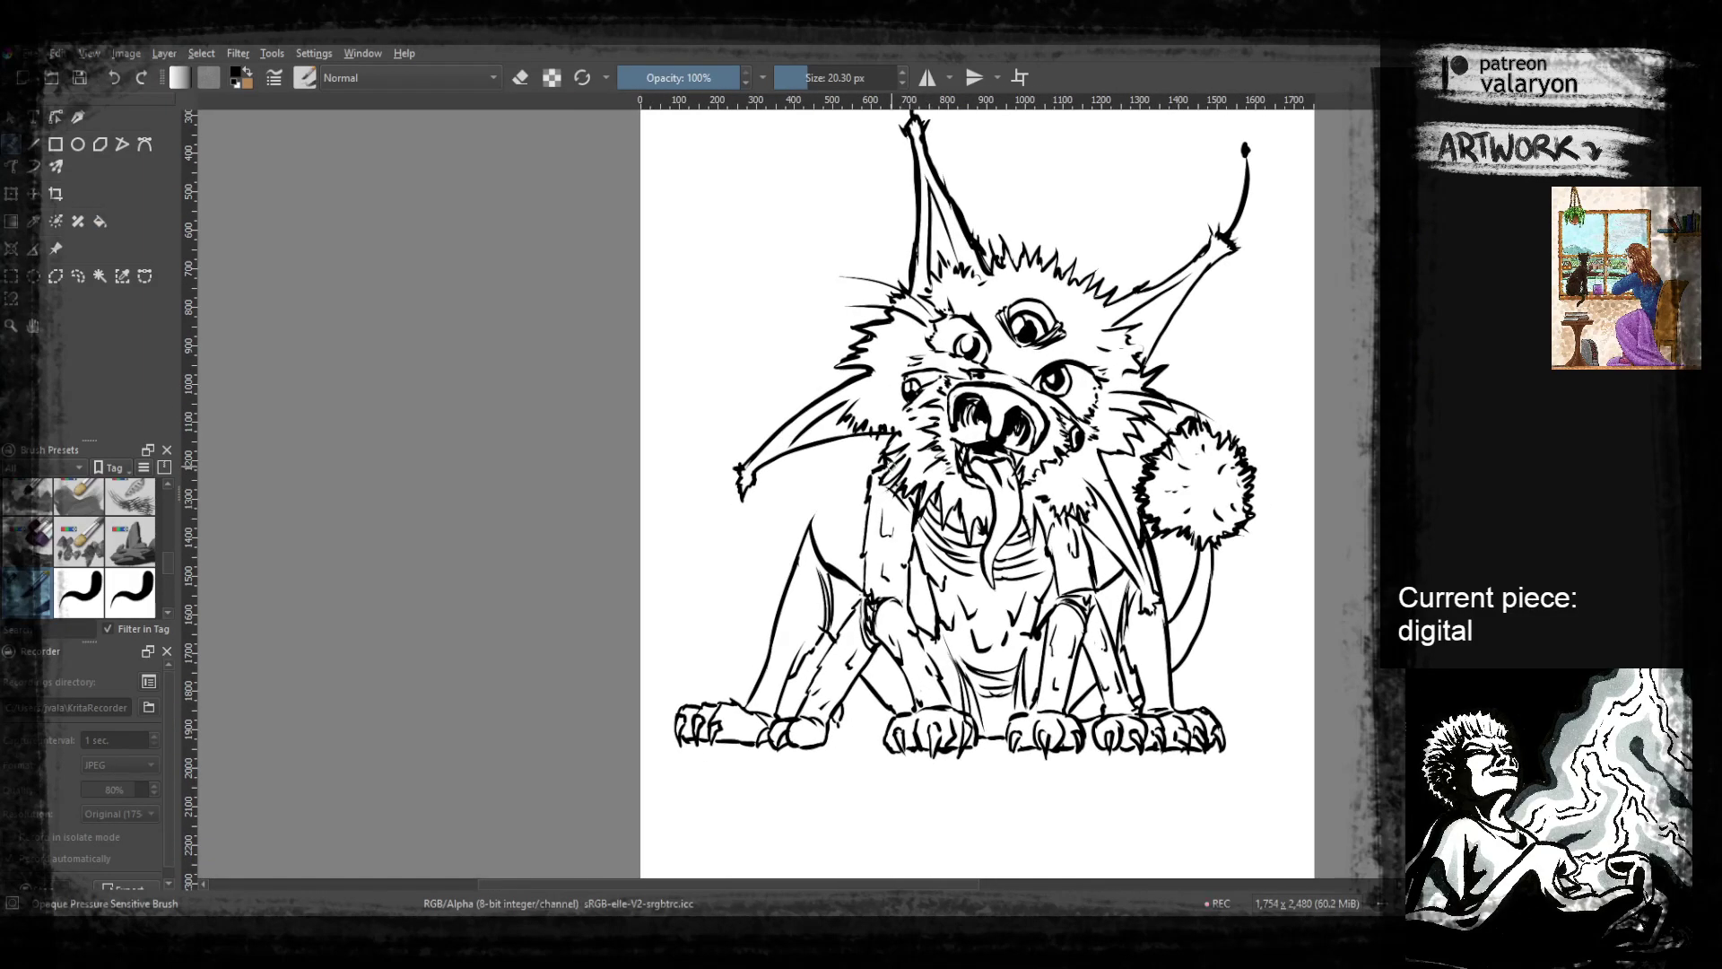
{"action": "scroll", "coordinate": [894, 471], "scroll_direction": "up", "scroll_amount": 4}
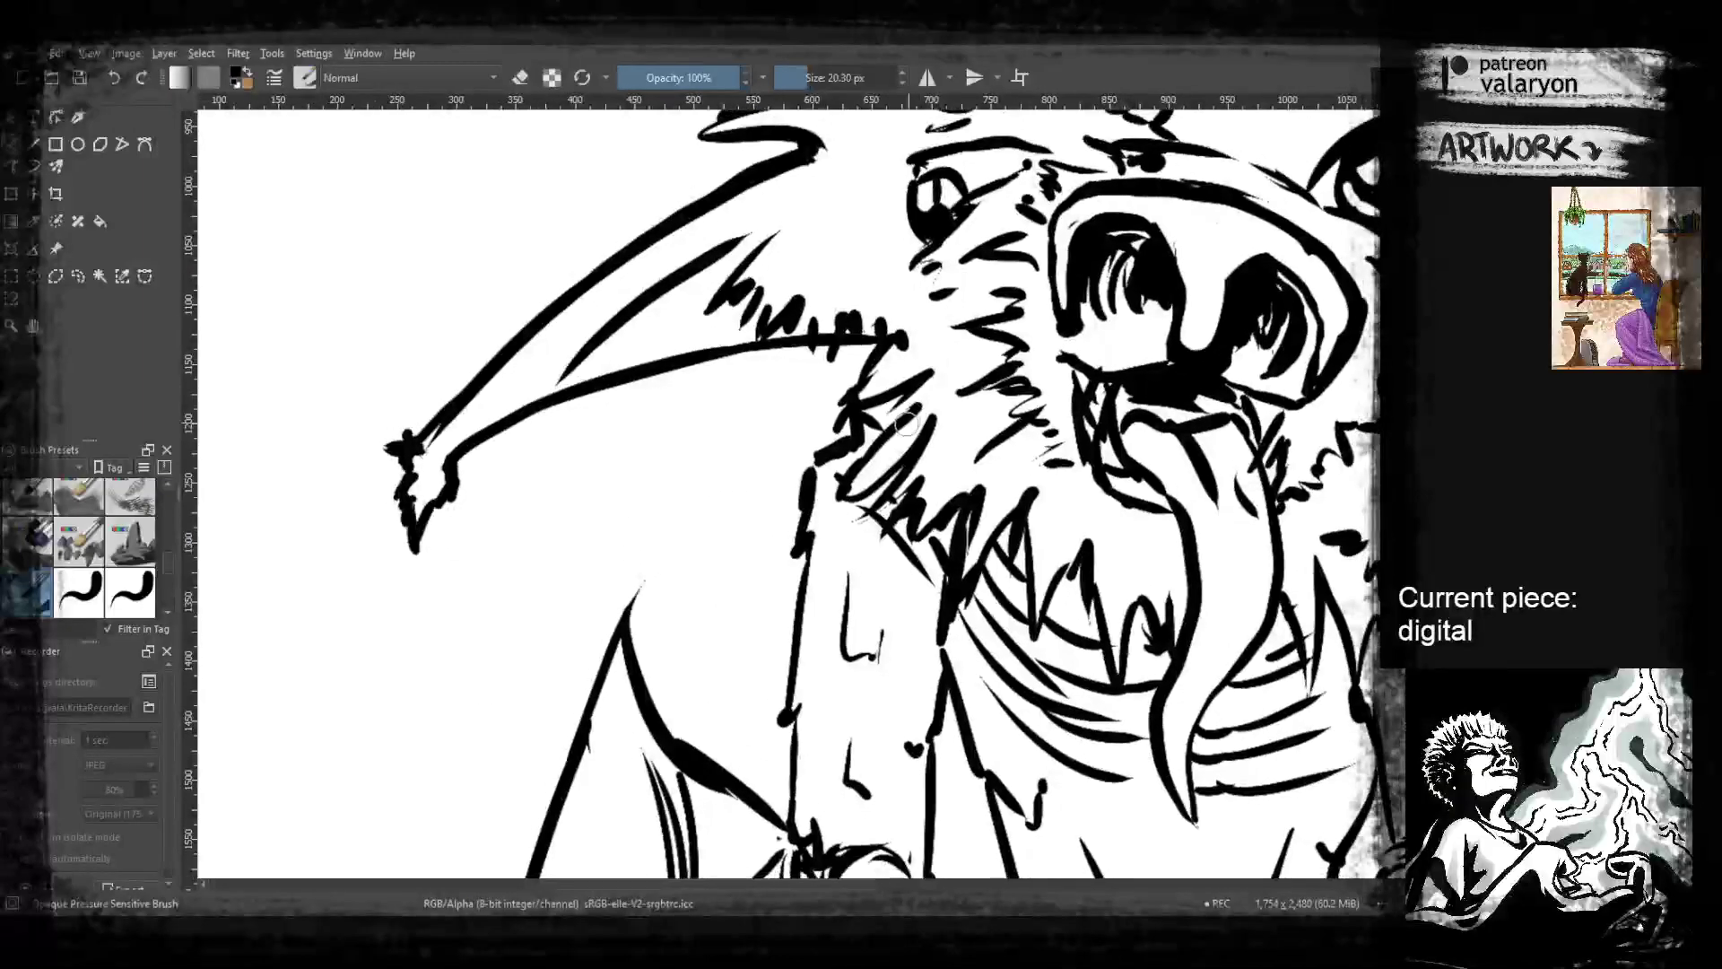
{"action": "mouse_move", "coordinate": [895, 455]}
{"action": "left_mouse_down"}
{"action": "mouse_move", "coordinate": [978, 527]}
{"action": "mouse_move", "coordinate": [970, 742]}
{"action": "left_mouse_up"}
{"action": "left_click_drag", "start_coordinate": [958, 378], "coordinate": [918, 589]}
{"action": "left_click_drag", "start_coordinate": [950, 426], "coordinate": [821, 595]}
{"action": "mouse_move", "coordinate": [1186, 592]}
{"action": "left_mouse_down"}
{"action": "mouse_move", "coordinate": [1145, 556]}
{"action": "mouse_move", "coordinate": [762, 547]}
{"action": "left_mouse_up"}
{"action": "key", "text": "f"}
{"action": "left_click", "coordinate": [1157, 580]}
{"action": "key", "text": "ctrl+z"}
{"action": "key", "text": "b"}
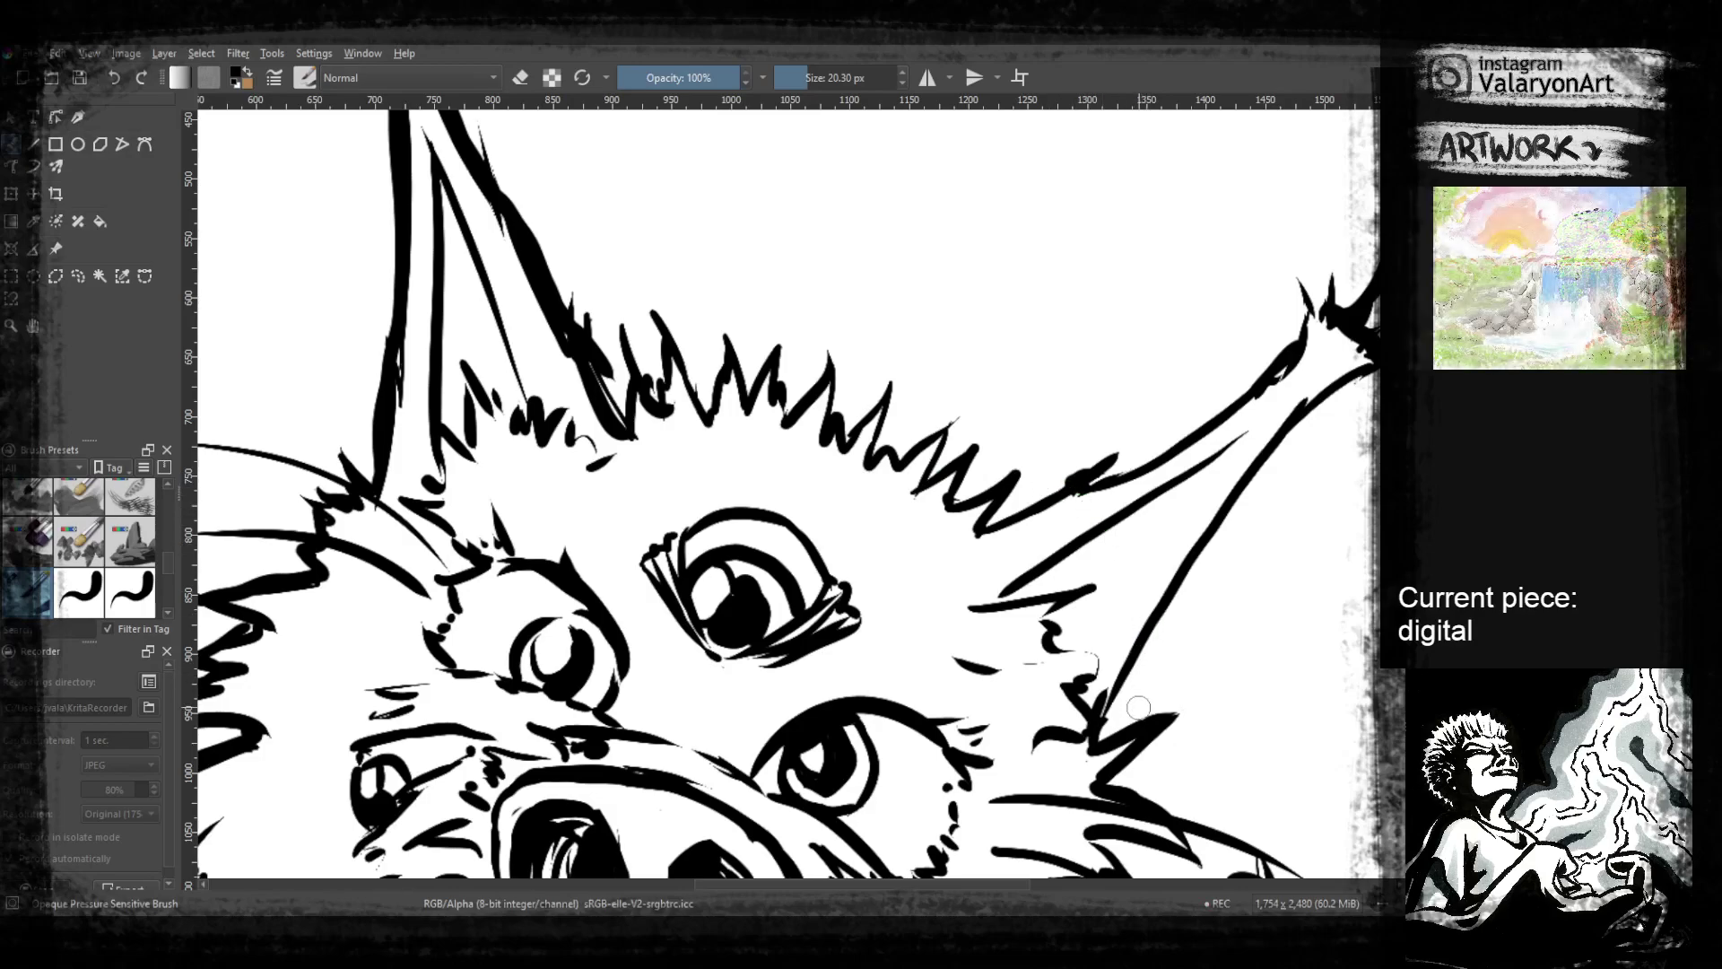
Enlarge the brush to about 507 px and block in the creature's head and ears with flat tan brown
{"action": "mouse_move", "coordinate": [1141, 741]}
{"action": "left_mouse_down"}
{"action": "mouse_move", "coordinate": [1146, 574]}
{"action": "mouse_move", "coordinate": [1219, 553]}
{"action": "mouse_move", "coordinate": [1272, 568]}
{"action": "mouse_move", "coordinate": [1270, 627]}
{"action": "left_mouse_up"}
{"action": "scroll", "coordinate": [1270, 626], "scroll_direction": "down", "scroll_amount": 2}
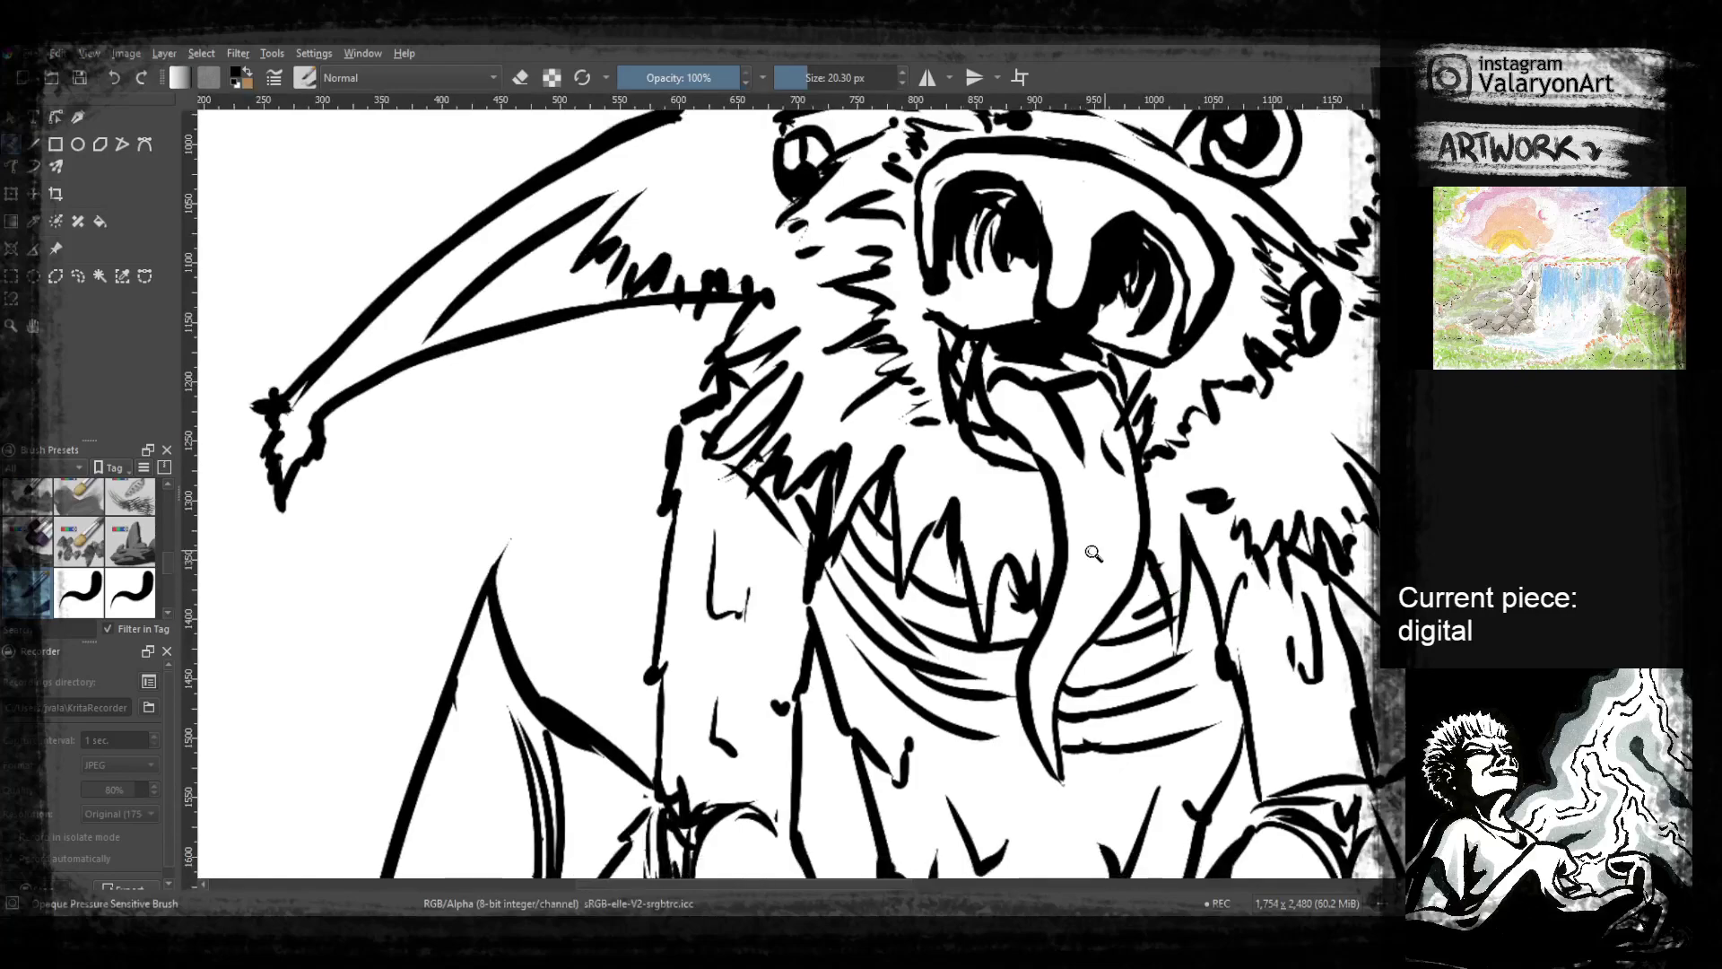
{"action": "scroll", "coordinate": [1166, 592], "scroll_direction": "down", "scroll_amount": 2}
{"action": "left_click_drag", "start_coordinate": [1103, 653], "coordinate": [1059, 593]}
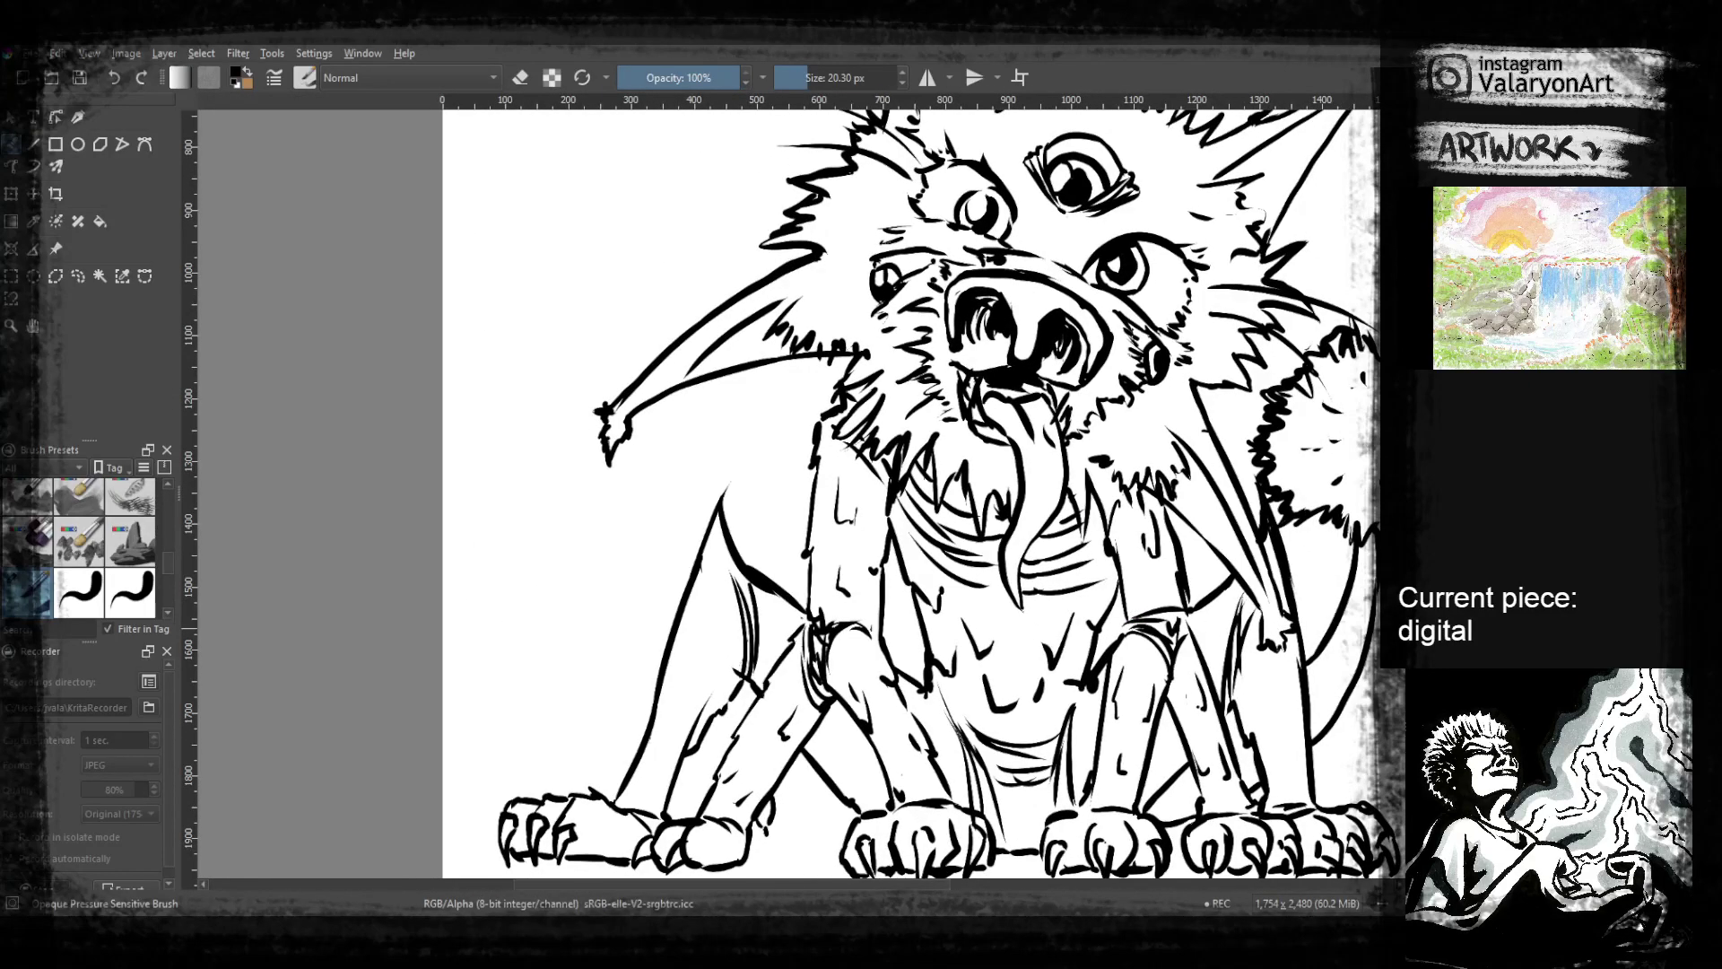
{"action": "left_click_drag", "start_coordinate": [979, 243], "coordinate": [1008, 439]}
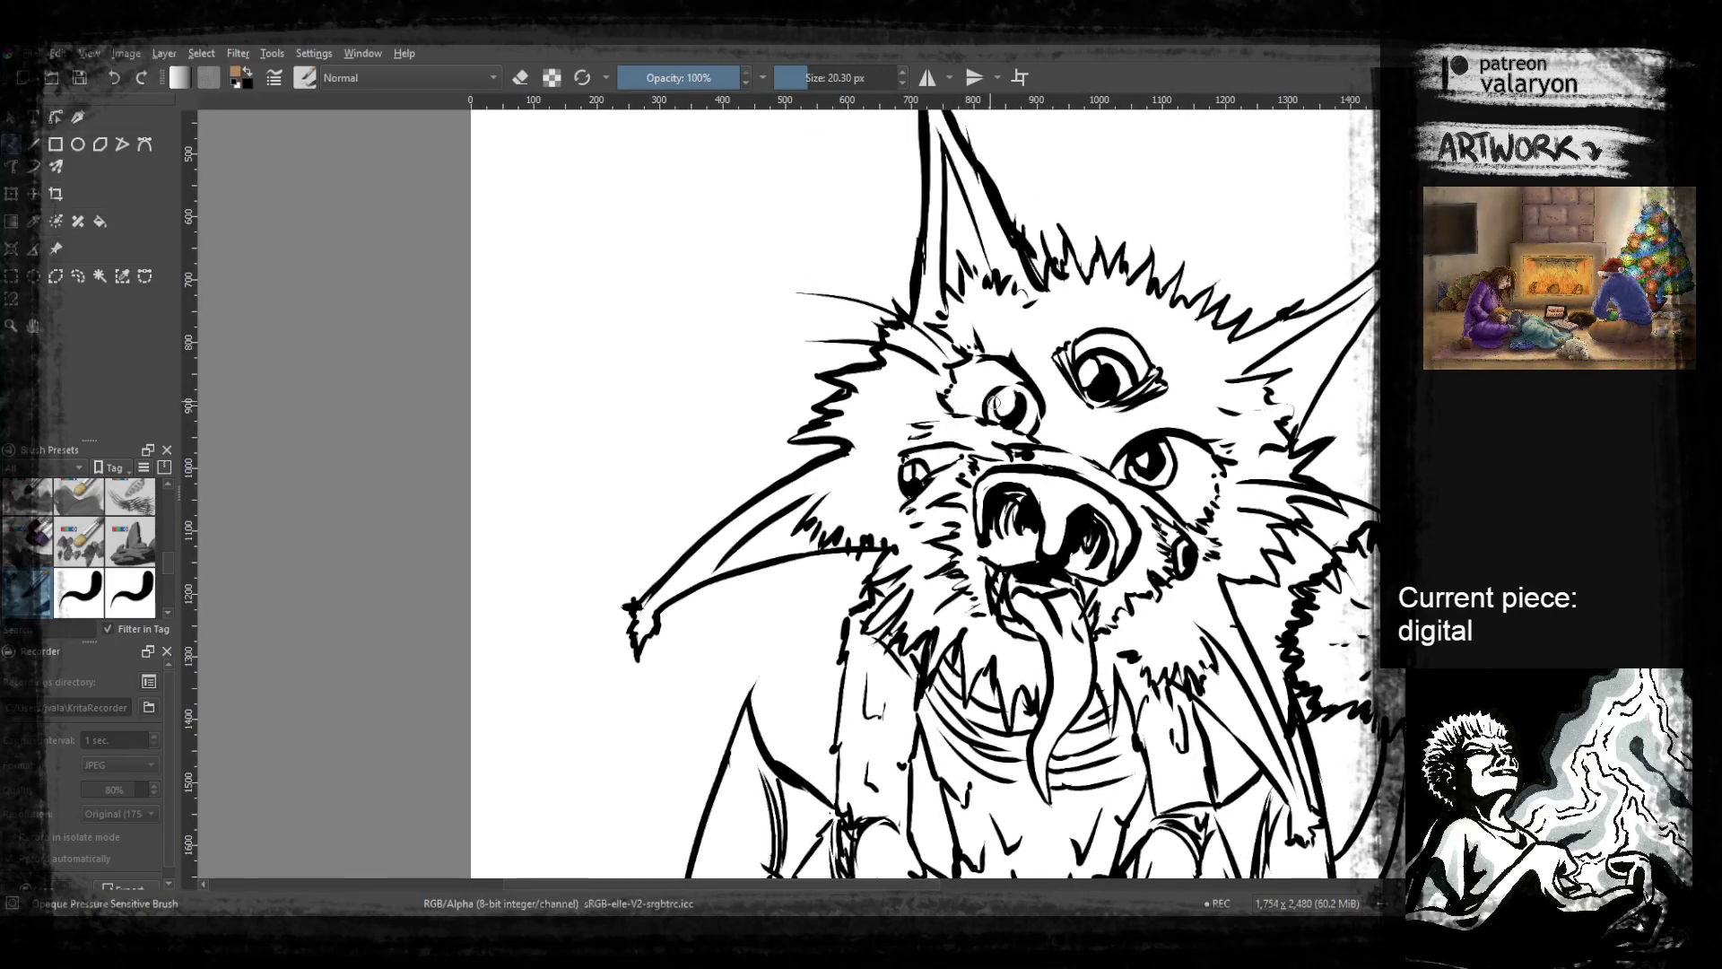
{"action": "left_click", "coordinate": [870, 78]}
{"action": "mouse_move", "coordinate": [1006, 468]}
{"action": "left_mouse_down"}
{"action": "mouse_move", "coordinate": [1031, 484]}
{"action": "mouse_move", "coordinate": [1043, 584]}
{"action": "left_mouse_up"}
{"action": "mouse_move", "coordinate": [668, 606]}
{"action": "left_mouse_down"}
{"action": "mouse_move", "coordinate": [914, 478]}
{"action": "mouse_move", "coordinate": [632, 612]}
{"action": "mouse_move", "coordinate": [815, 513]}
{"action": "left_mouse_up"}
{"action": "left_click_drag", "start_coordinate": [950, 416], "coordinate": [906, 625]}
{"action": "left_click_drag", "start_coordinate": [891, 345], "coordinate": [913, 549]}
{"action": "left_click_drag", "start_coordinate": [971, 460], "coordinate": [997, 498]}
{"action": "left_click_drag", "start_coordinate": [1197, 548], "coordinate": [1106, 542]}
{"action": "left_click_drag", "start_coordinate": [991, 509], "coordinate": [1072, 574]}
{"action": "left_click_drag", "start_coordinate": [1247, 470], "coordinate": [1153, 638]}
{"action": "left_click_drag", "start_coordinate": [1156, 743], "coordinate": [1213, 514]}
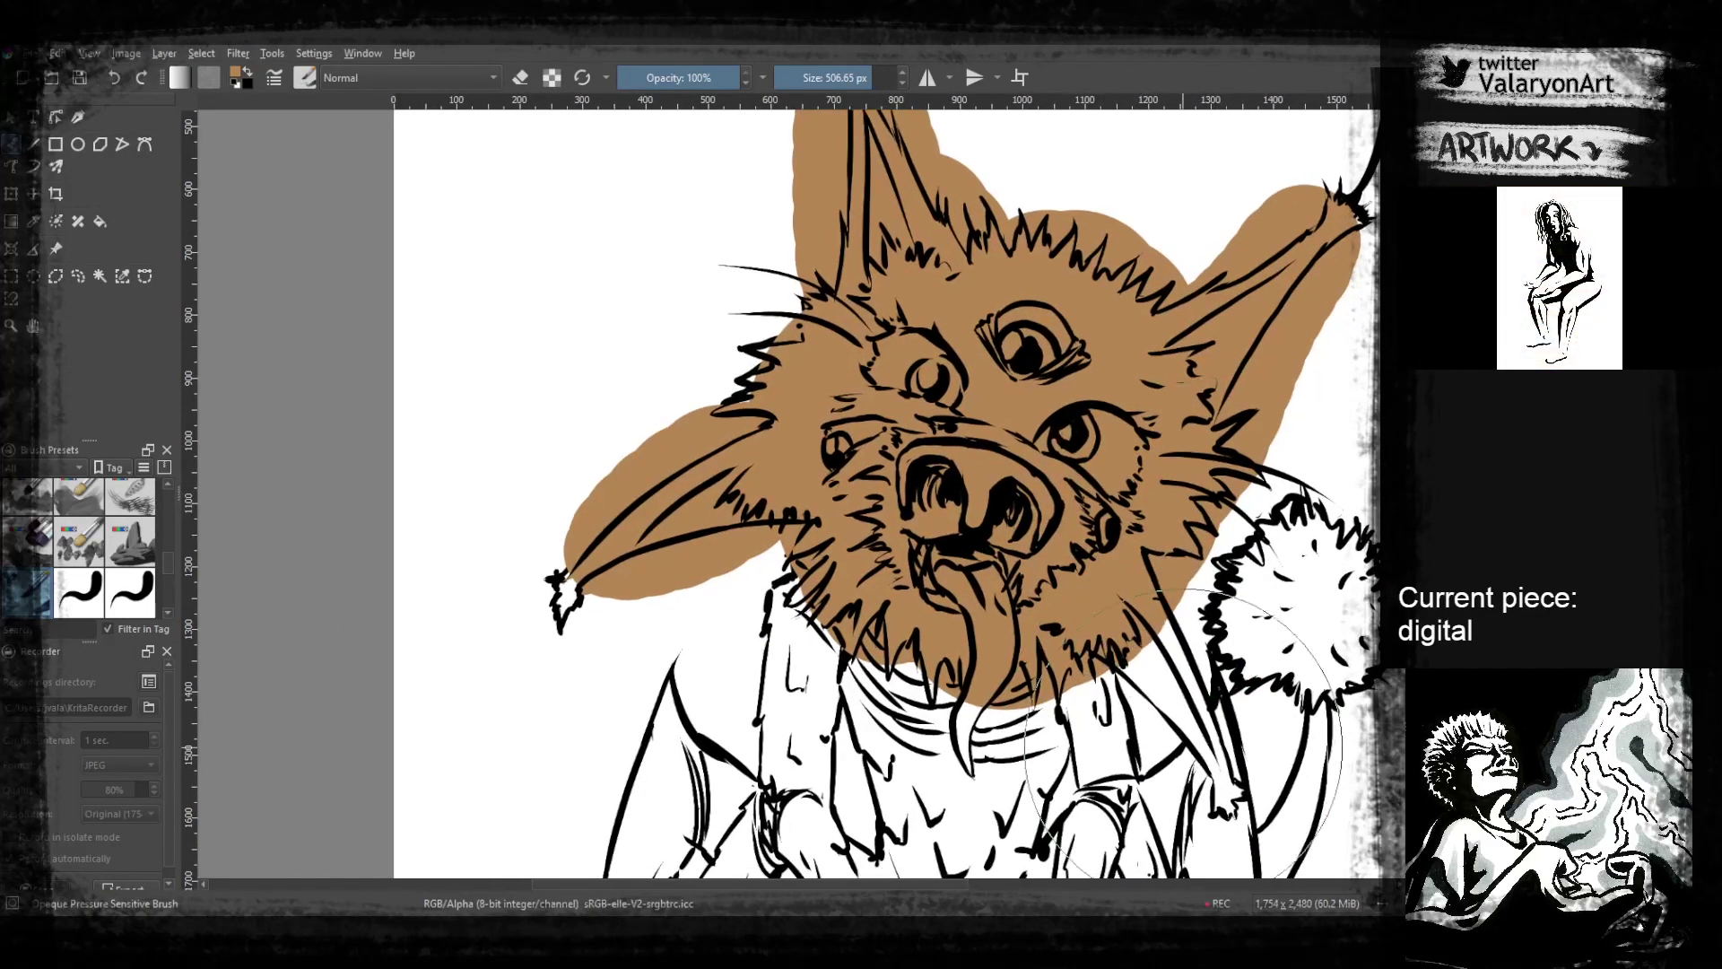
Reduce the brush to about 122 px, then colour the tail tuft and drooping right ear tan brown, erasing the overspill
{"action": "left_click_drag", "start_coordinate": [1182, 703], "coordinate": [1091, 560]}
{"action": "left_click", "coordinate": [835, 78]}
{"action": "left_click_drag", "start_coordinate": [1236, 797], "coordinate": [1238, 679]}
{"action": "key", "text": "e"}
{"action": "mouse_move", "coordinate": [1087, 617]}
{"action": "left_mouse_down"}
{"action": "mouse_move", "coordinate": [1196, 705]}
{"action": "mouse_move", "coordinate": [1118, 611]}
{"action": "left_mouse_up"}
{"action": "mouse_move", "coordinate": [1215, 498]}
{"action": "left_mouse_down"}
{"action": "mouse_move", "coordinate": [1279, 709]}
{"action": "mouse_move", "coordinate": [1295, 840]}
{"action": "left_mouse_up"}
{"action": "mouse_move", "coordinate": [1222, 619]}
{"action": "left_mouse_down"}
{"action": "mouse_move", "coordinate": [1243, 637]}
{"action": "mouse_move", "coordinate": [1169, 632]}
{"action": "left_mouse_up"}
{"action": "key", "text": "e"}
{"action": "mouse_move", "coordinate": [1216, 664]}
{"action": "left_mouse_down"}
{"action": "mouse_move", "coordinate": [1269, 604]}
{"action": "mouse_move", "coordinate": [1229, 625]}
{"action": "mouse_move", "coordinate": [1298, 668]}
{"action": "mouse_move", "coordinate": [1242, 572]}
{"action": "mouse_move", "coordinate": [1205, 629]}
{"action": "mouse_move", "coordinate": [1140, 612]}
{"action": "mouse_move", "coordinate": [1229, 516]}
{"action": "mouse_move", "coordinate": [1175, 503]}
{"action": "mouse_move", "coordinate": [1311, 330]}
{"action": "mouse_move", "coordinate": [1234, 461]}
{"action": "left_mouse_up"}
Erase the tan overspill outside the fur outlines around the head, ears and neck, and clear the tongue
{"action": "key", "text": "e"}
{"action": "mouse_move", "coordinate": [1125, 436]}
{"action": "left_mouse_down"}
{"action": "mouse_move", "coordinate": [1237, 344]}
{"action": "mouse_move", "coordinate": [1138, 454]}
{"action": "mouse_move", "coordinate": [1112, 512]}
{"action": "mouse_move", "coordinate": [1086, 476]}
{"action": "mouse_move", "coordinate": [978, 431]}
{"action": "mouse_move", "coordinate": [814, 269]}
{"action": "mouse_move", "coordinate": [754, 502]}
{"action": "left_mouse_up"}
{"action": "left_click_drag", "start_coordinate": [738, 336], "coordinate": [737, 307]}
{"action": "mouse_move", "coordinate": [757, 454]}
{"action": "left_mouse_down"}
{"action": "mouse_move", "coordinate": [834, 252]}
{"action": "mouse_move", "coordinate": [574, 565]}
{"action": "left_mouse_up"}
{"action": "left_click_drag", "start_coordinate": [752, 399], "coordinate": [687, 449]}
{"action": "mouse_move", "coordinate": [730, 563]}
{"action": "left_mouse_down"}
{"action": "mouse_move", "coordinate": [757, 520]}
{"action": "mouse_move", "coordinate": [788, 522]}
{"action": "mouse_move", "coordinate": [646, 561]}
{"action": "left_mouse_up"}
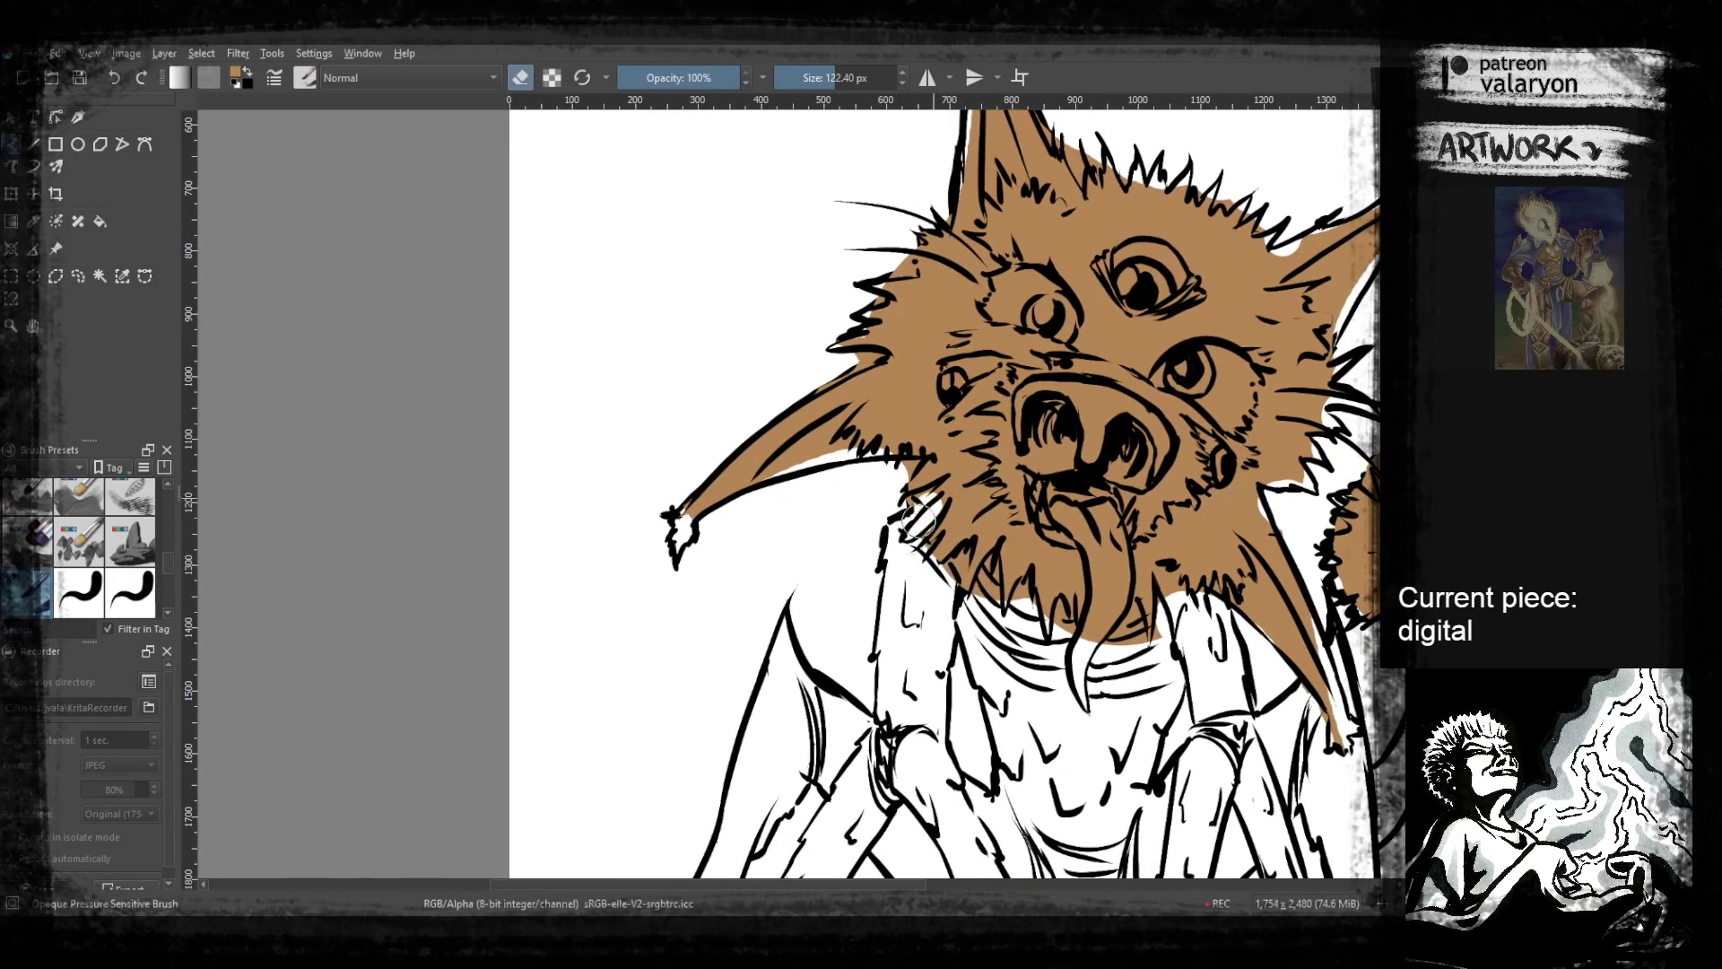
{"action": "left_click_drag", "start_coordinate": [967, 578], "coordinate": [979, 599]}
{"action": "mouse_move", "coordinate": [1069, 676]}
{"action": "left_mouse_down"}
{"action": "mouse_move", "coordinate": [1062, 598]}
{"action": "mouse_move", "coordinate": [1014, 549]}
{"action": "mouse_move", "coordinate": [1007, 513]}
{"action": "mouse_move", "coordinate": [1069, 495]}
{"action": "left_mouse_up"}
{"action": "mouse_move", "coordinate": [1030, 389]}
{"action": "left_mouse_down"}
{"action": "mouse_move", "coordinate": [1051, 437]}
{"action": "mouse_move", "coordinate": [1029, 521]}
{"action": "mouse_move", "coordinate": [1041, 584]}
{"action": "mouse_move", "coordinate": [1065, 468]}
{"action": "left_mouse_up"}
{"action": "mouse_move", "coordinate": [1306, 190]}
{"action": "left_mouse_down"}
{"action": "mouse_move", "coordinate": [1158, 548]}
{"action": "mouse_move", "coordinate": [1198, 341]}
{"action": "mouse_move", "coordinate": [1255, 274]}
{"action": "left_mouse_up"}
Paint the inner ears and the tufted ear tips pale beige with the 122.40 px brush
{"action": "key", "text": "e"}
{"action": "mouse_move", "coordinate": [1059, 403]}
{"action": "left_mouse_down"}
{"action": "mouse_move", "coordinate": [1134, 460]}
{"action": "mouse_move", "coordinate": [1056, 435]}
{"action": "left_mouse_up"}
{"action": "right_click", "coordinate": [1099, 489]}
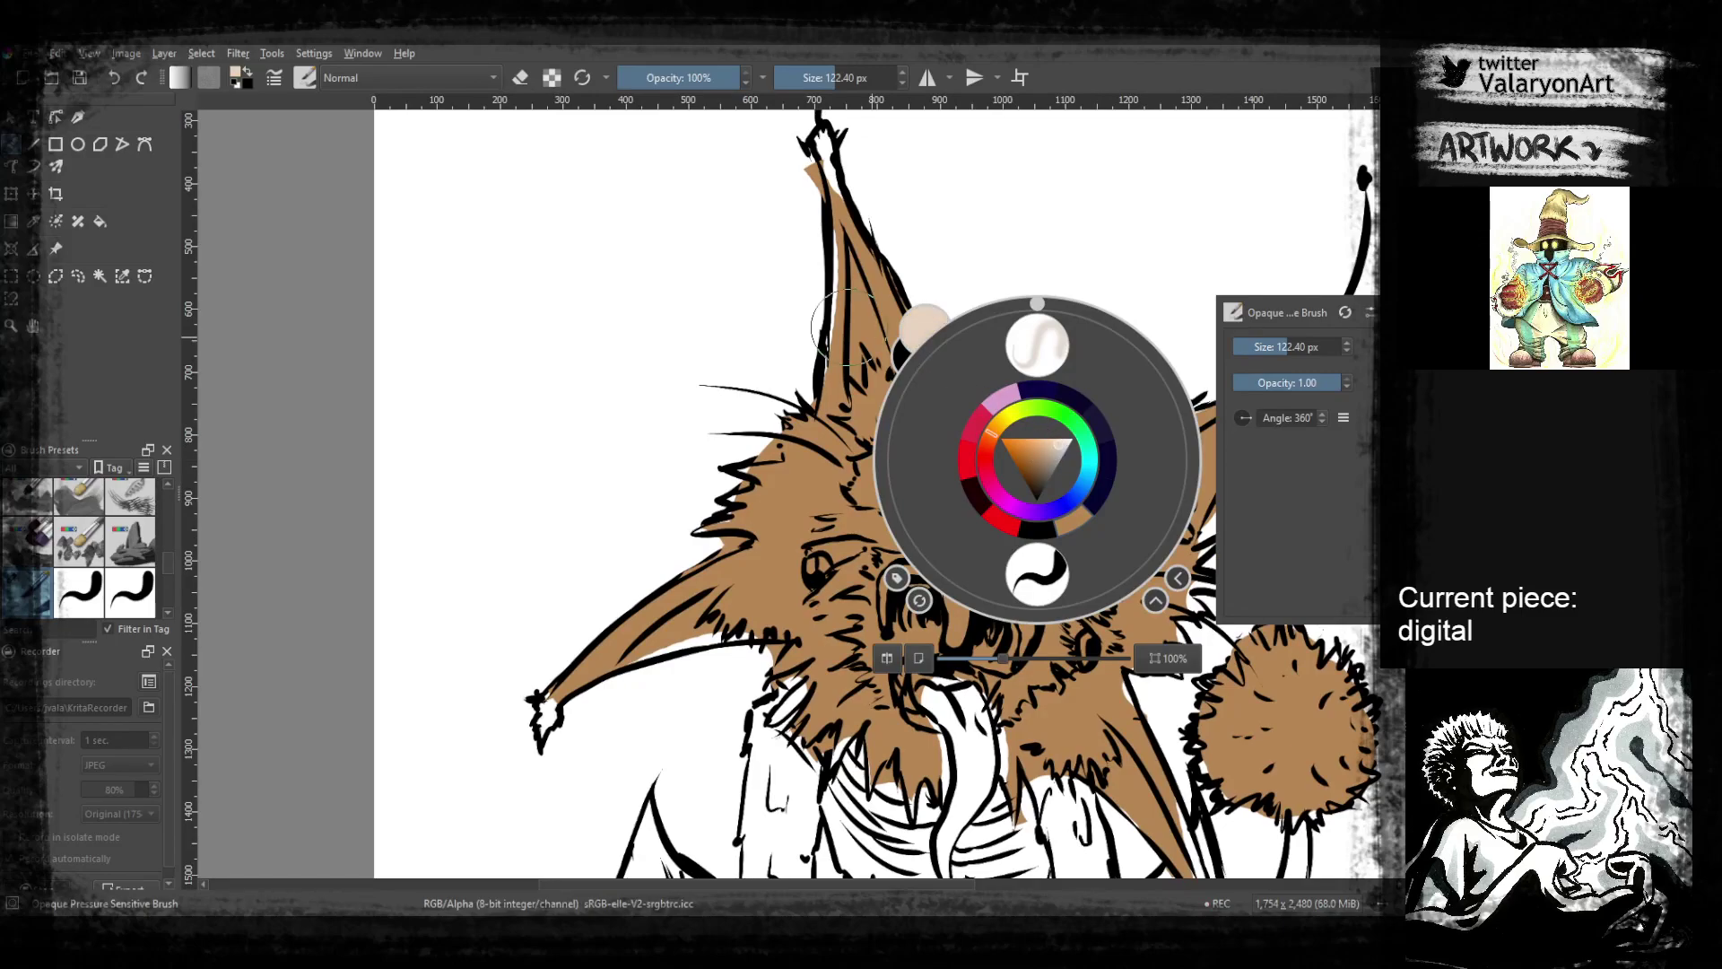
{"action": "right_click", "coordinate": [1056, 435]}
{"action": "left_click_drag", "start_coordinate": [858, 267], "coordinate": [869, 399]}
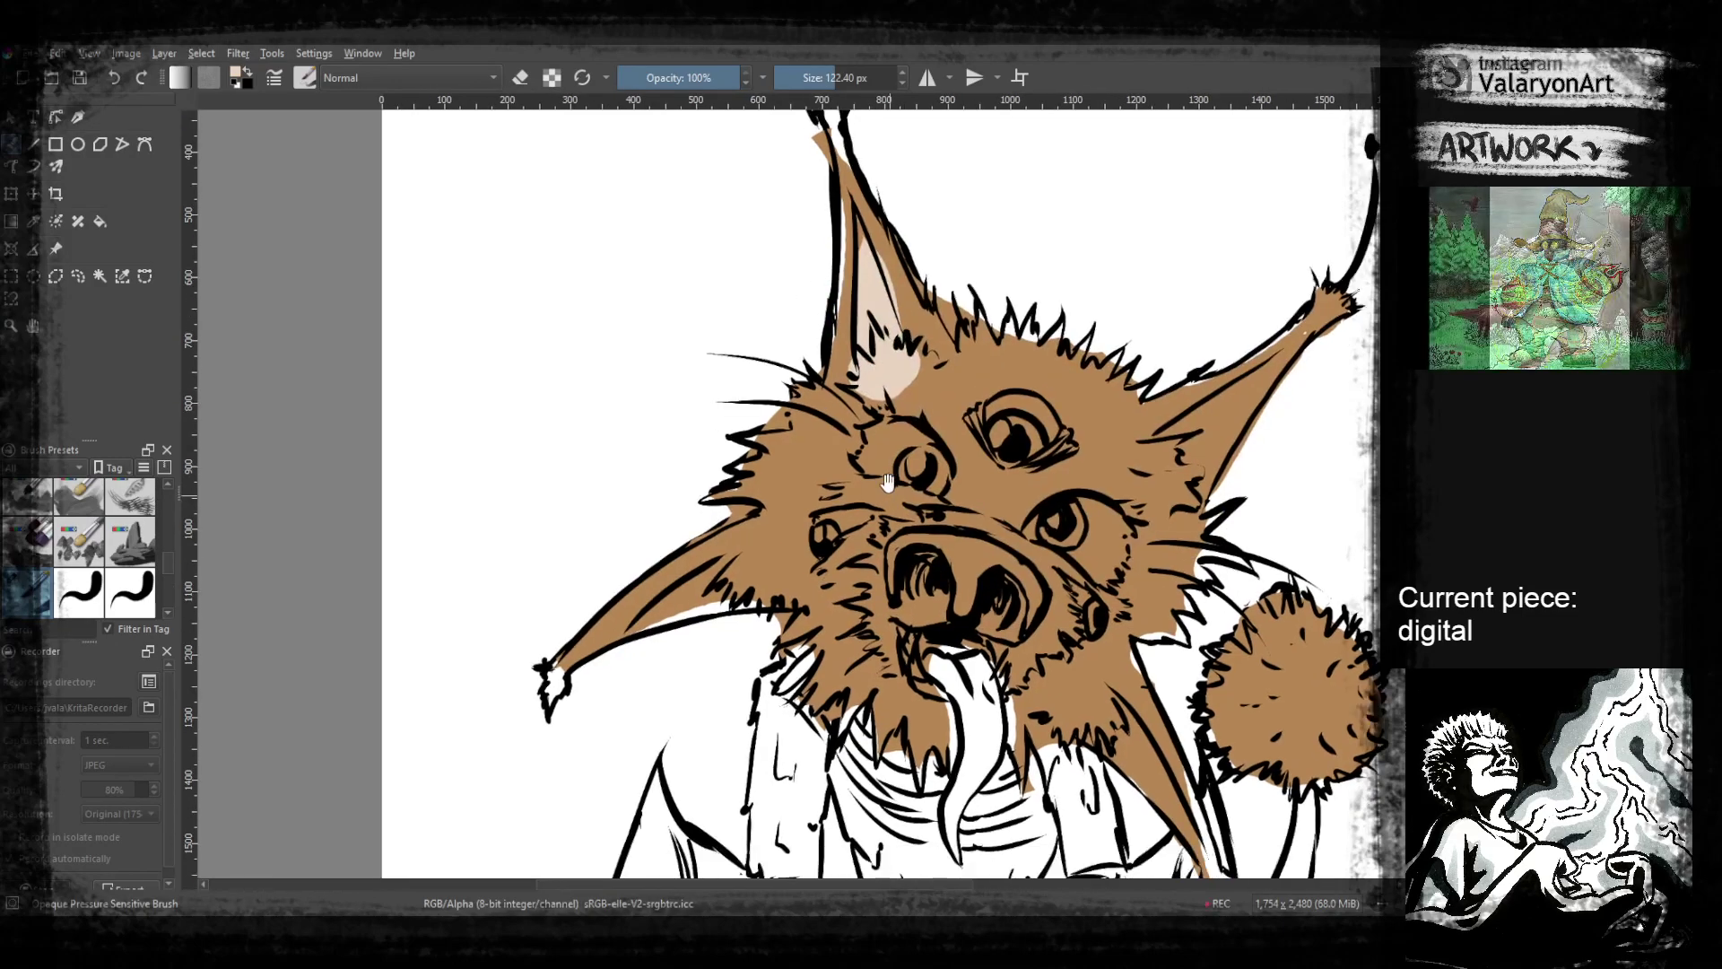
{"action": "left_click_drag", "start_coordinate": [640, 631], "coordinate": [739, 579]}
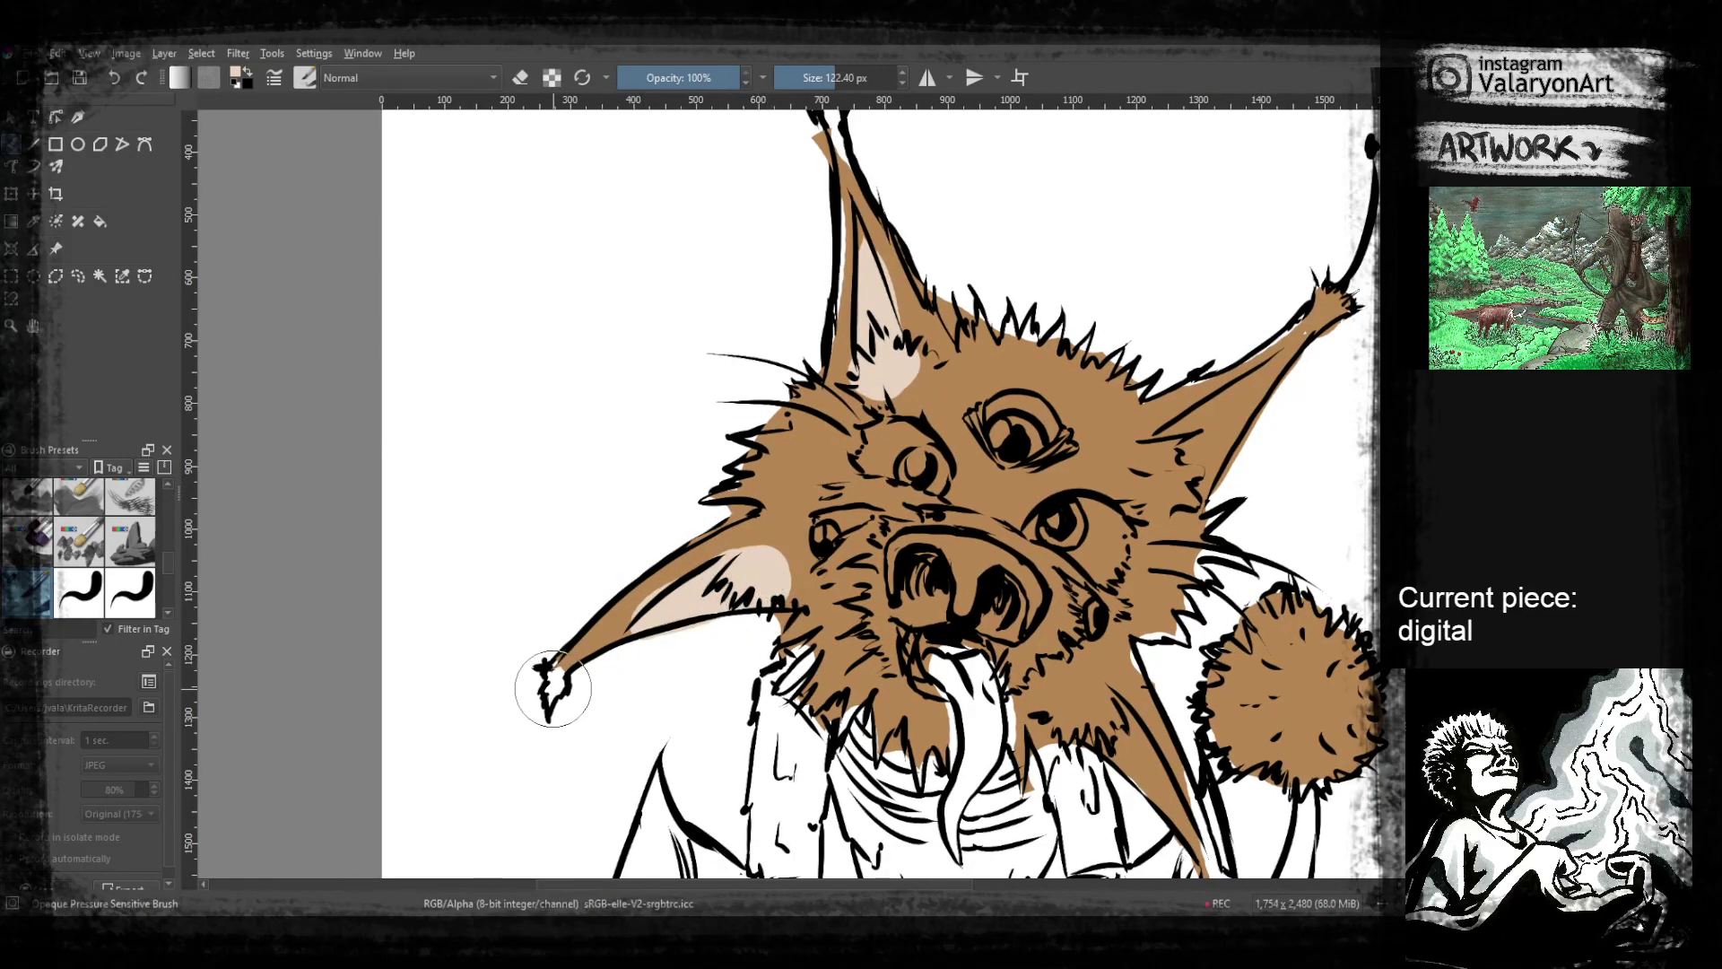
{"action": "left_click_drag", "start_coordinate": [755, 400], "coordinate": [798, 538]}
{"action": "left_click_drag", "start_coordinate": [876, 235], "coordinate": [883, 292]}
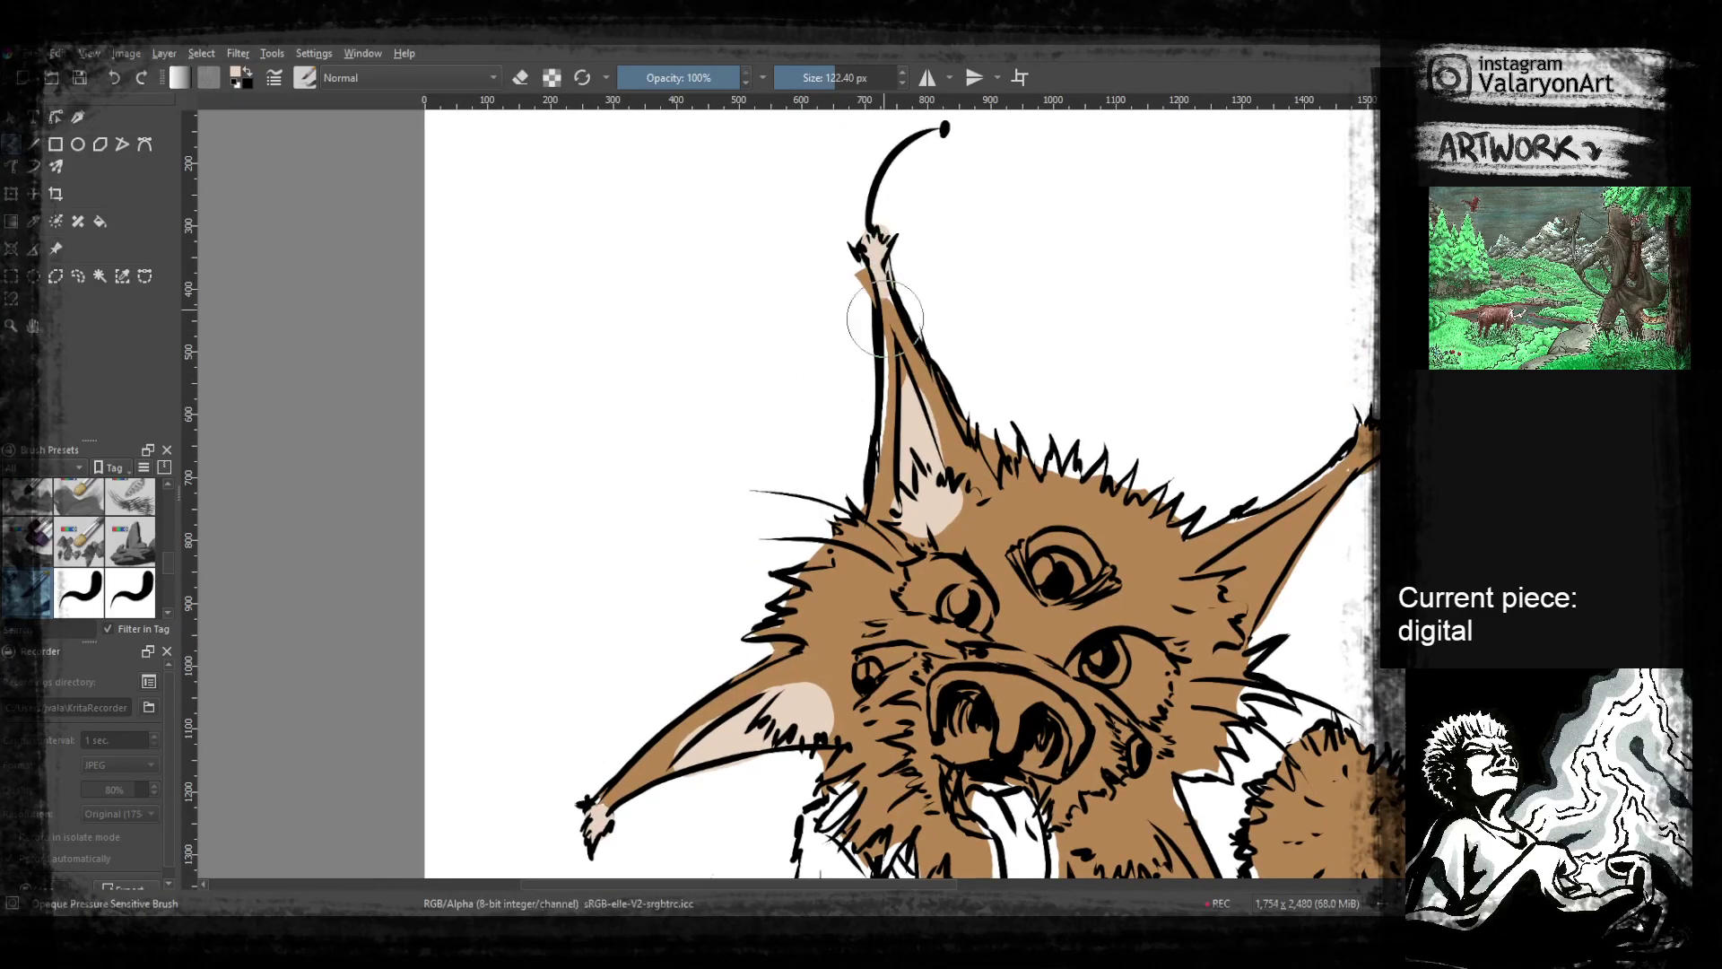
{"action": "mouse_move", "coordinate": [1242, 576]}
{"action": "left_mouse_down"}
{"action": "mouse_move", "coordinate": [1054, 551]}
{"action": "mouse_move", "coordinate": [1018, 592]}
{"action": "mouse_move", "coordinate": [1148, 444]}
{"action": "left_mouse_up"}
{"action": "scroll", "coordinate": [1107, 604], "scroll_direction": "down", "scroll_amount": 5}
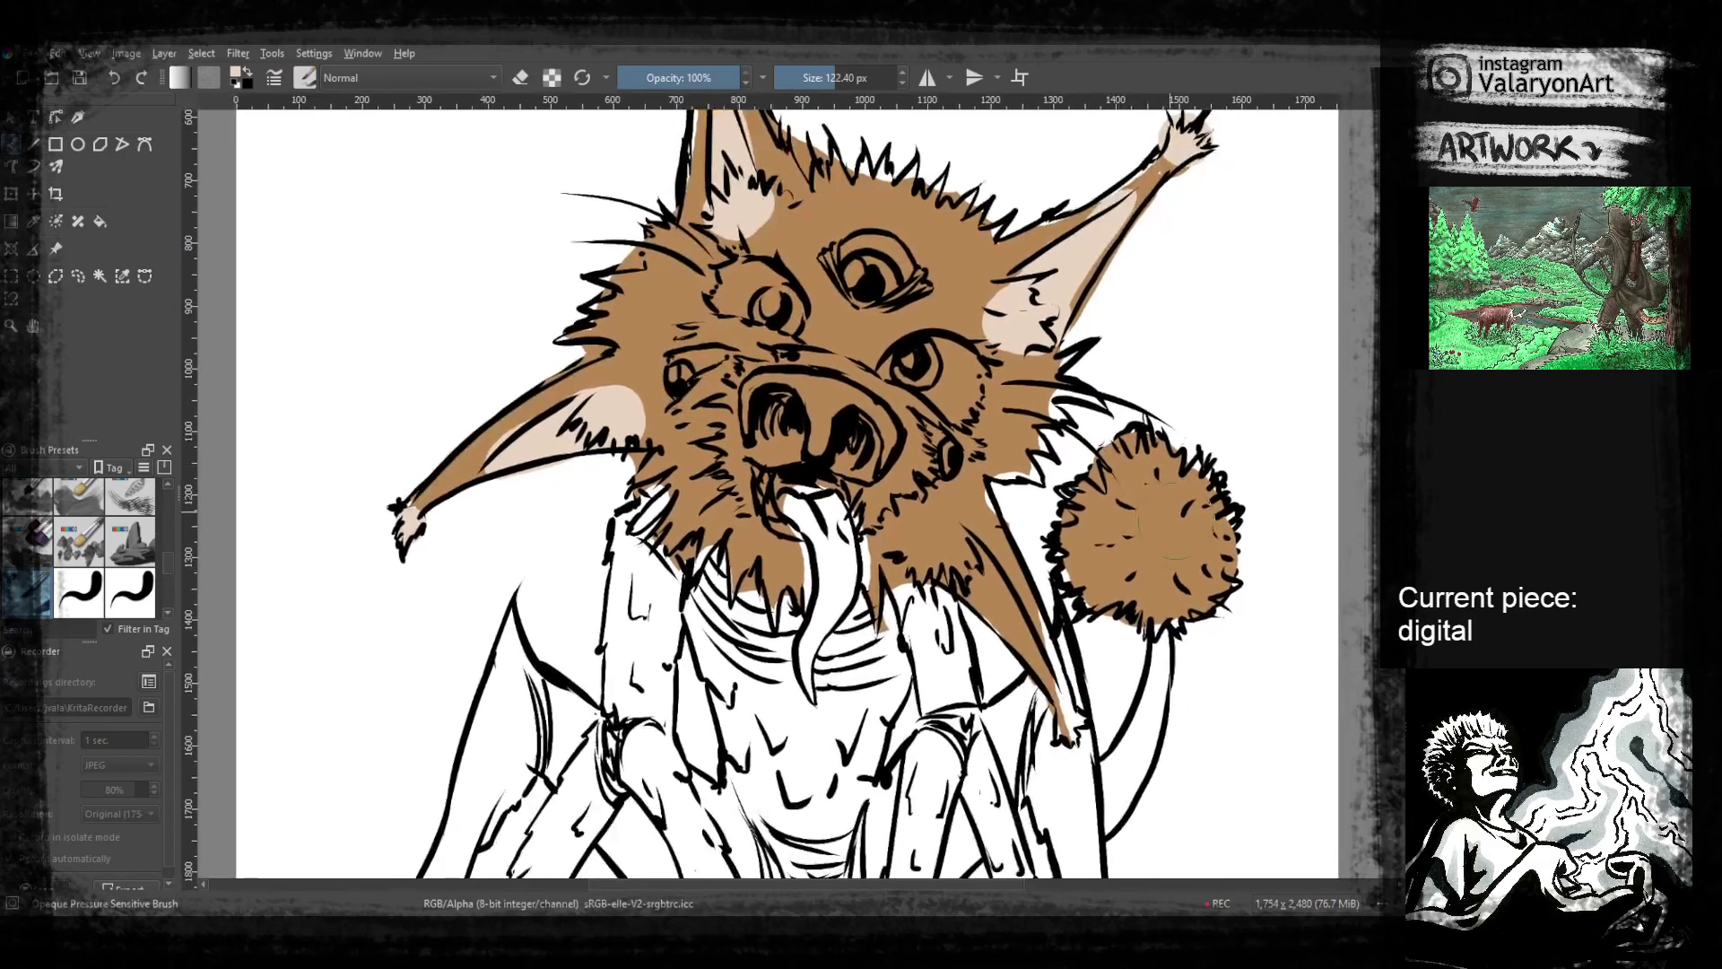
Paint a pale beige centre on the tail tuft and add short tan fur strokes over it with a 12.30 px brush
{"action": "mouse_move", "coordinate": [1157, 520]}
{"action": "left_mouse_down"}
{"action": "mouse_move", "coordinate": [1138, 547]}
{"action": "mouse_move", "coordinate": [1283, 462]}
{"action": "mouse_move", "coordinate": [1227, 459]}
{"action": "left_mouse_up"}
{"action": "left_click", "coordinate": [1177, 472], "text": "ctrl"}
{"action": "left_click", "coordinate": [1210, 470]}
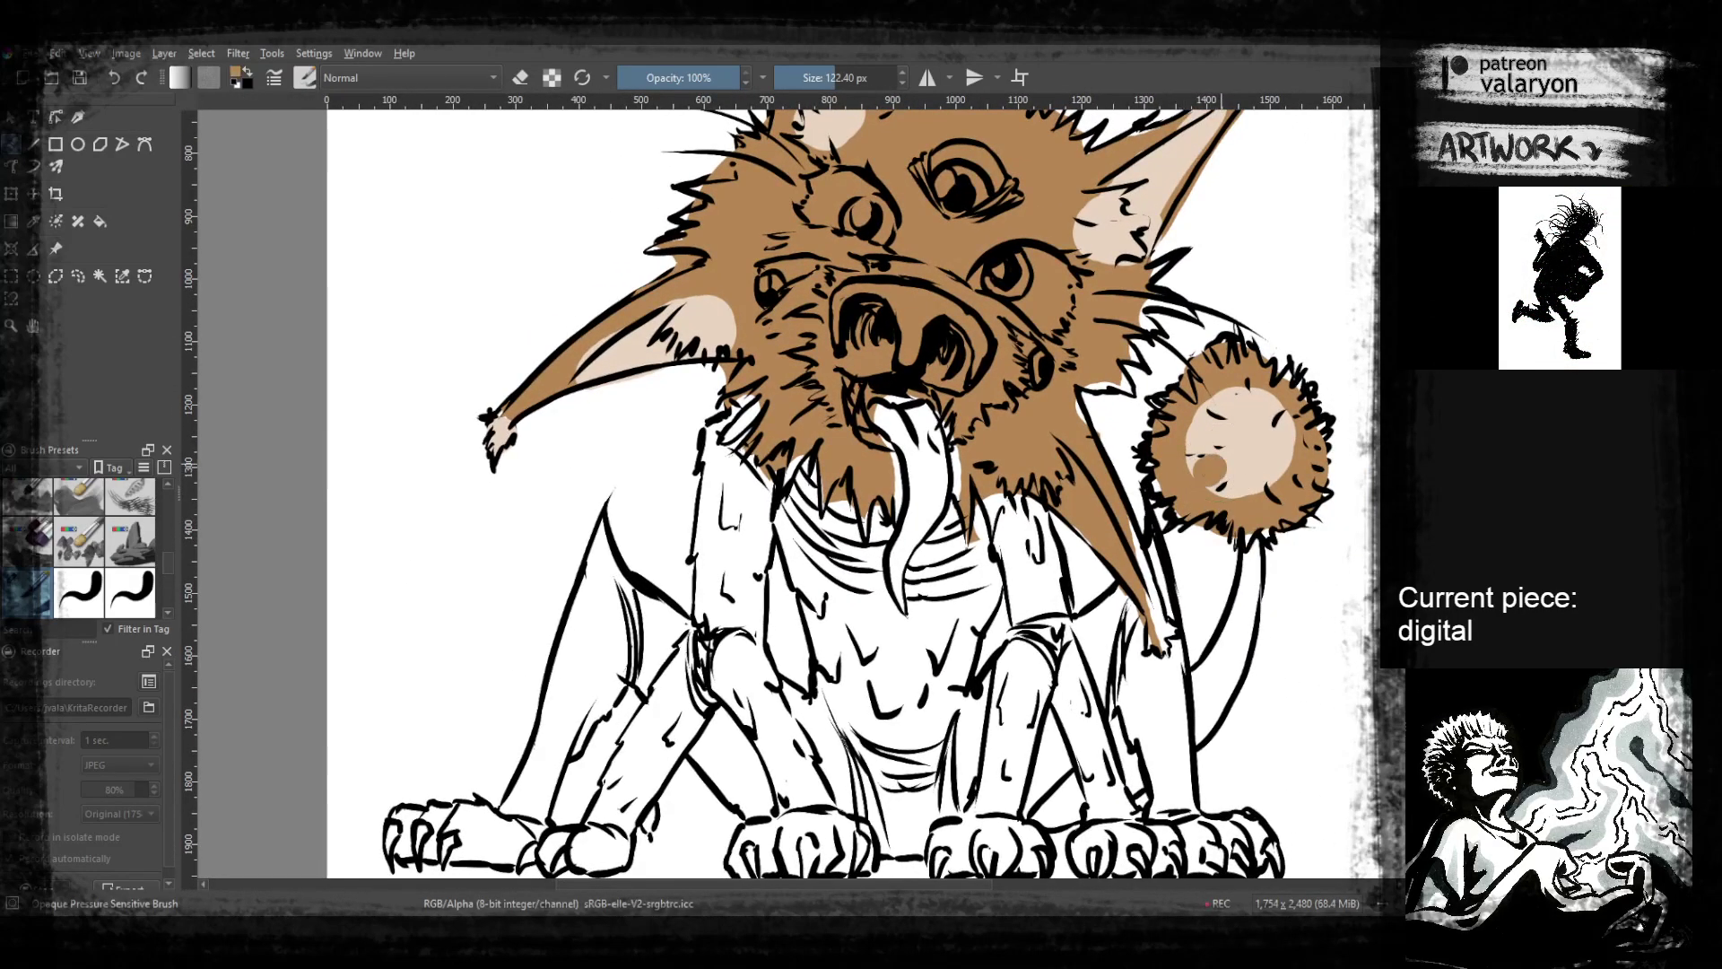
{"action": "key", "text": "ctrl+z"}
{"action": "left_click_drag", "start_coordinate": [835, 78], "coordinate": [801, 79]}
{"action": "left_click_drag", "start_coordinate": [1230, 462], "coordinate": [1218, 453]}
{"action": "mouse_move", "coordinate": [1195, 434]}
{"action": "left_mouse_down"}
{"action": "mouse_move", "coordinate": [1214, 443]}
{"action": "mouse_move", "coordinate": [1218, 428]}
{"action": "left_mouse_up"}
{"action": "left_click_drag", "start_coordinate": [1223, 400], "coordinate": [1245, 448]}
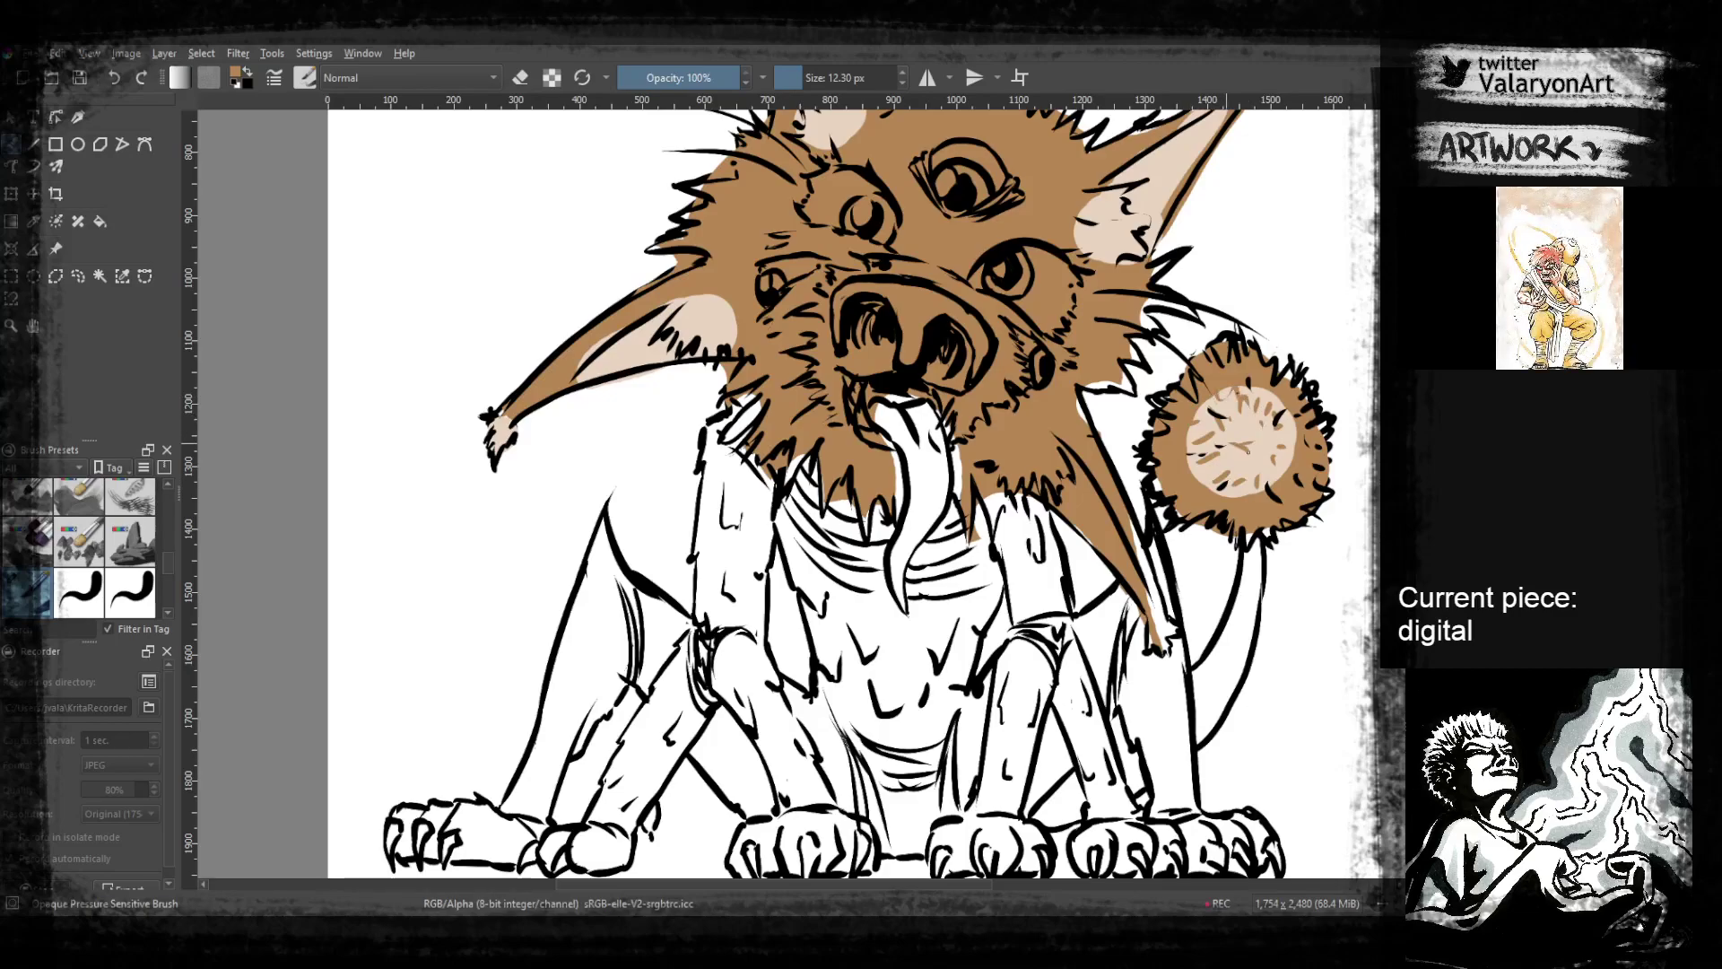
Set the brush colour to a muted grey-green for the creature's body
{"action": "left_click_drag", "start_coordinate": [1119, 542], "coordinate": [1247, 495]}
{"action": "left_click", "coordinate": [1147, 540], "text": "ctrl"}
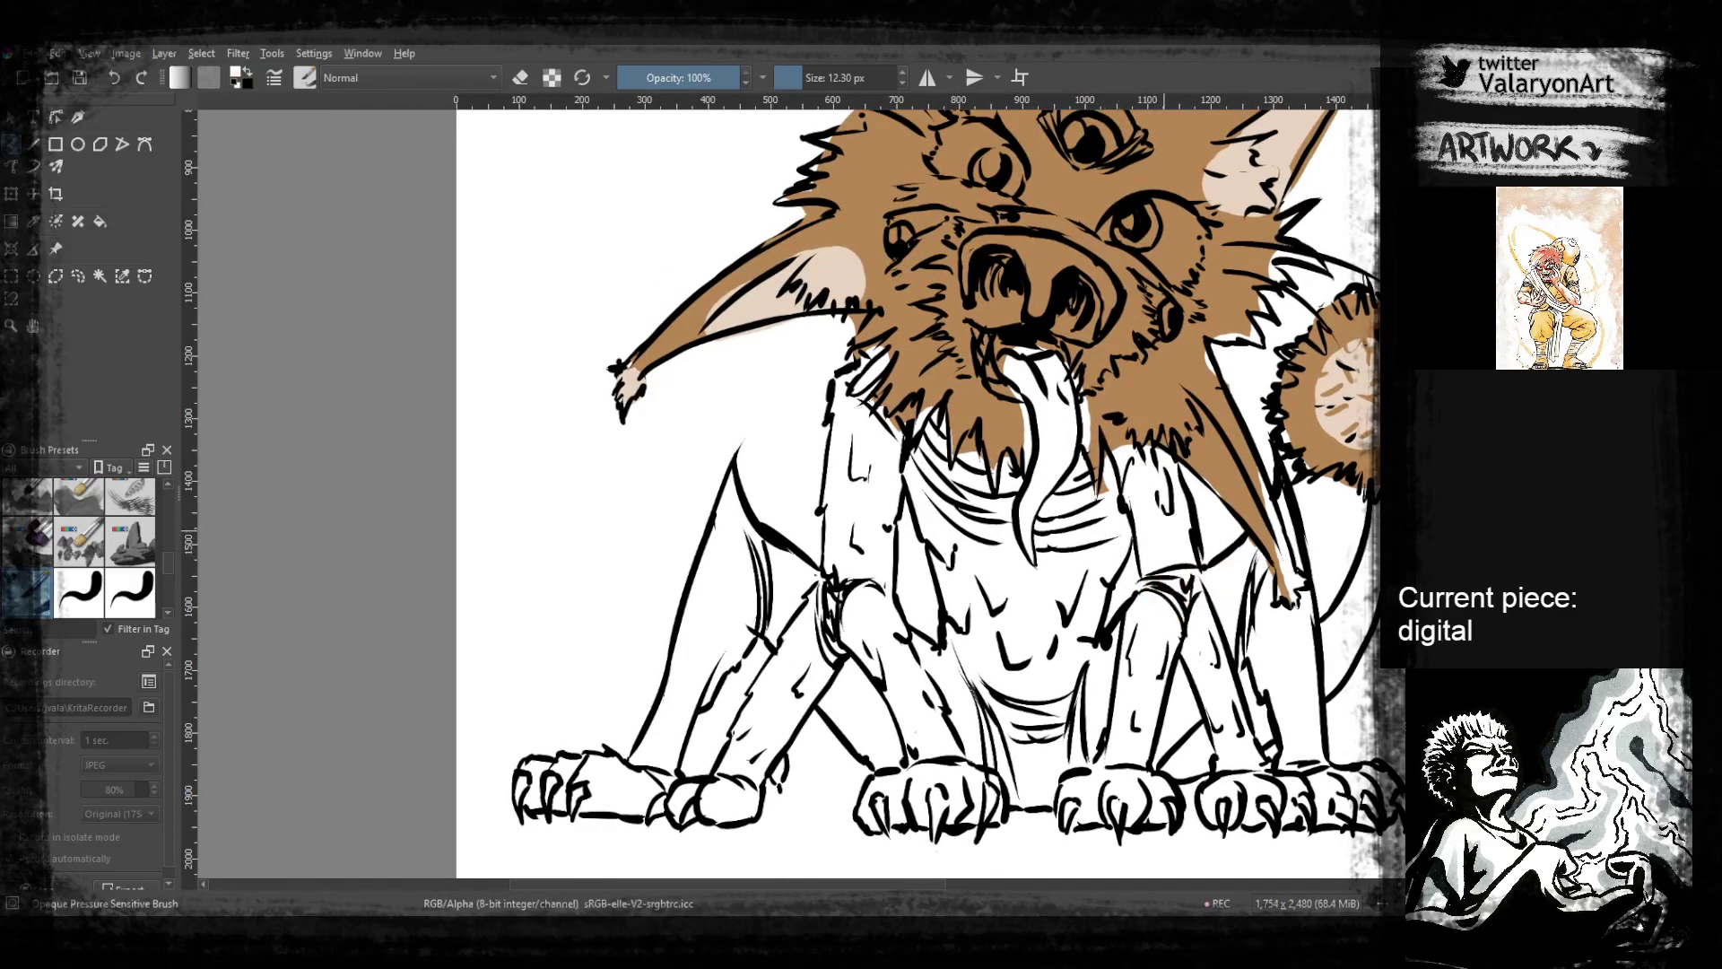
{"action": "right_click", "coordinate": [1166, 529]}
{"action": "left_click_drag", "start_coordinate": [1082, 562], "coordinate": [1065, 574]}
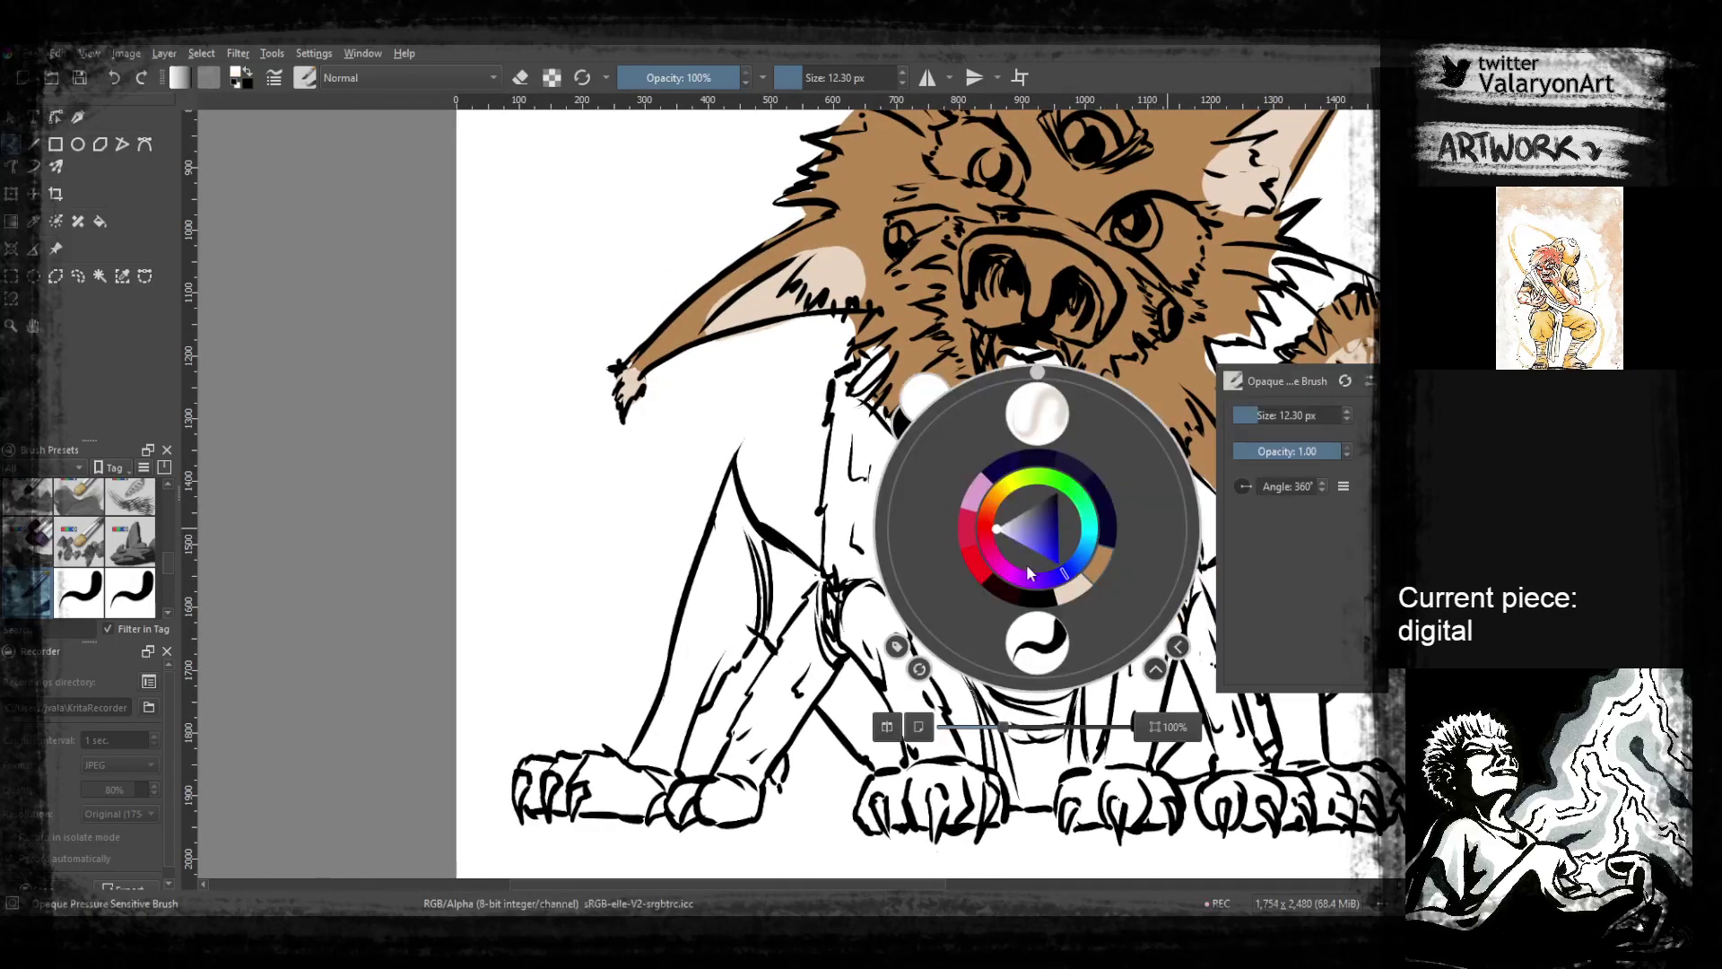
{"action": "left_click_drag", "start_coordinate": [995, 513], "coordinate": [997, 538]}
{"action": "left_click", "coordinate": [1029, 535]}
{"action": "left_click", "coordinate": [1048, 530]}
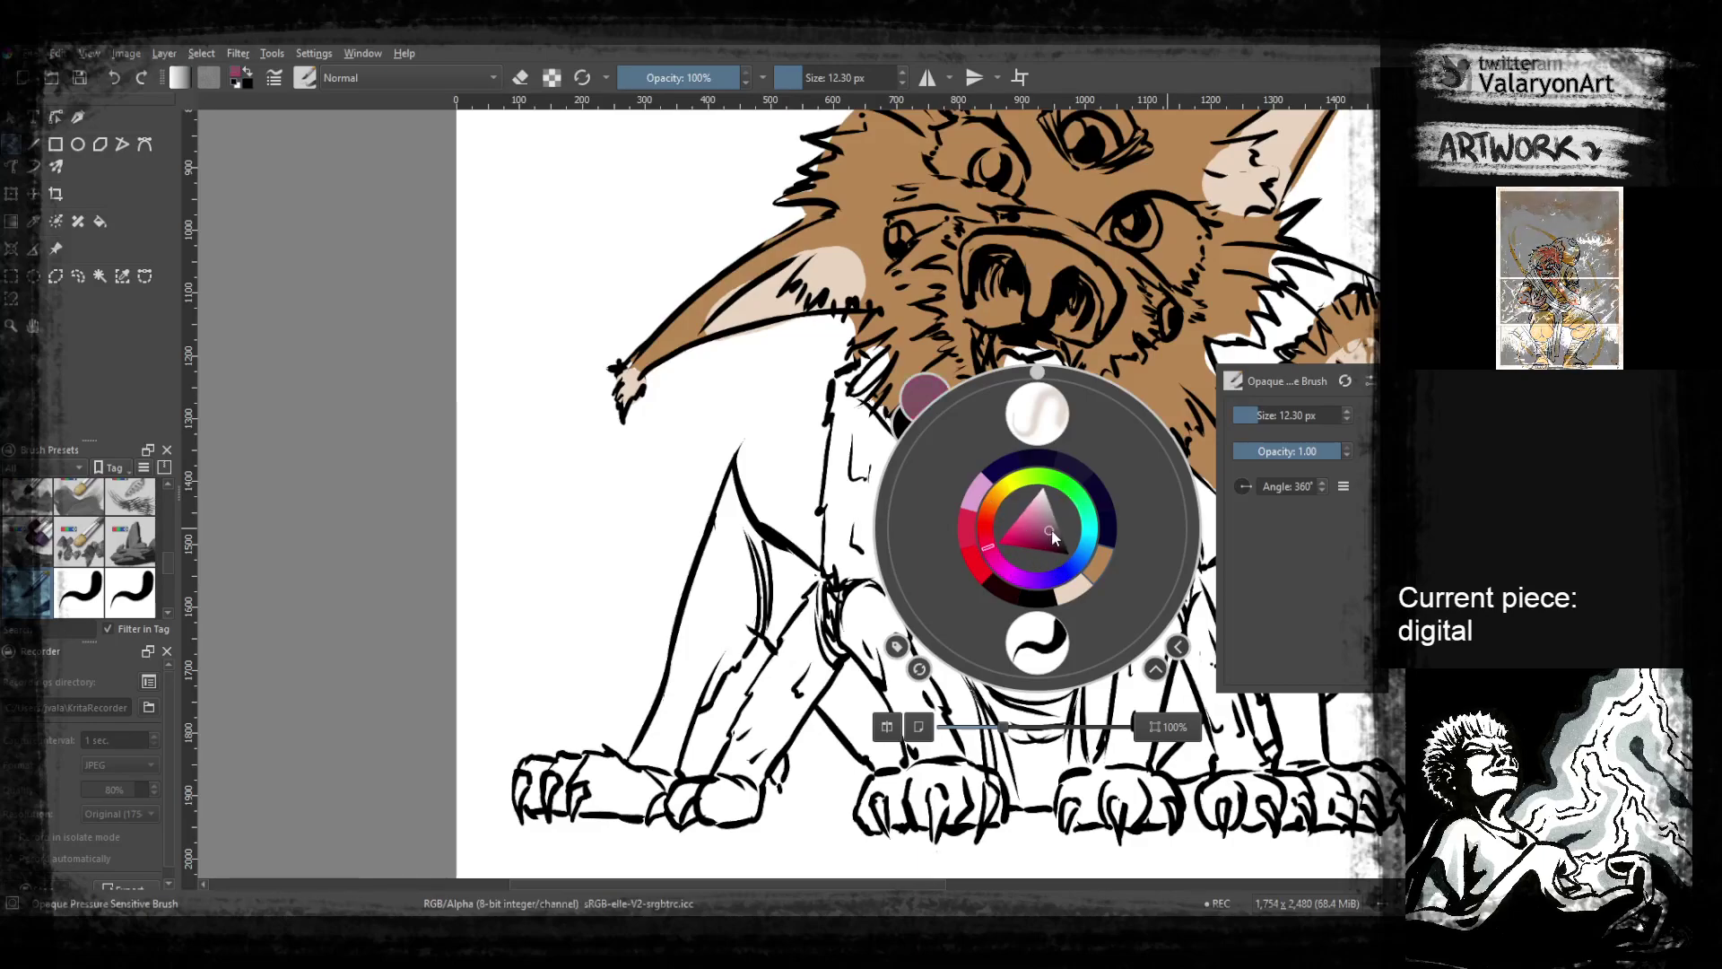
{"action": "left_click_drag", "start_coordinate": [1034, 587], "coordinate": [1058, 578]}
{"action": "mouse_move", "coordinate": [1079, 511]}
{"action": "left_mouse_down"}
{"action": "mouse_move", "coordinate": [1090, 524]}
{"action": "mouse_move", "coordinate": [1086, 511]}
{"action": "left_mouse_up"}
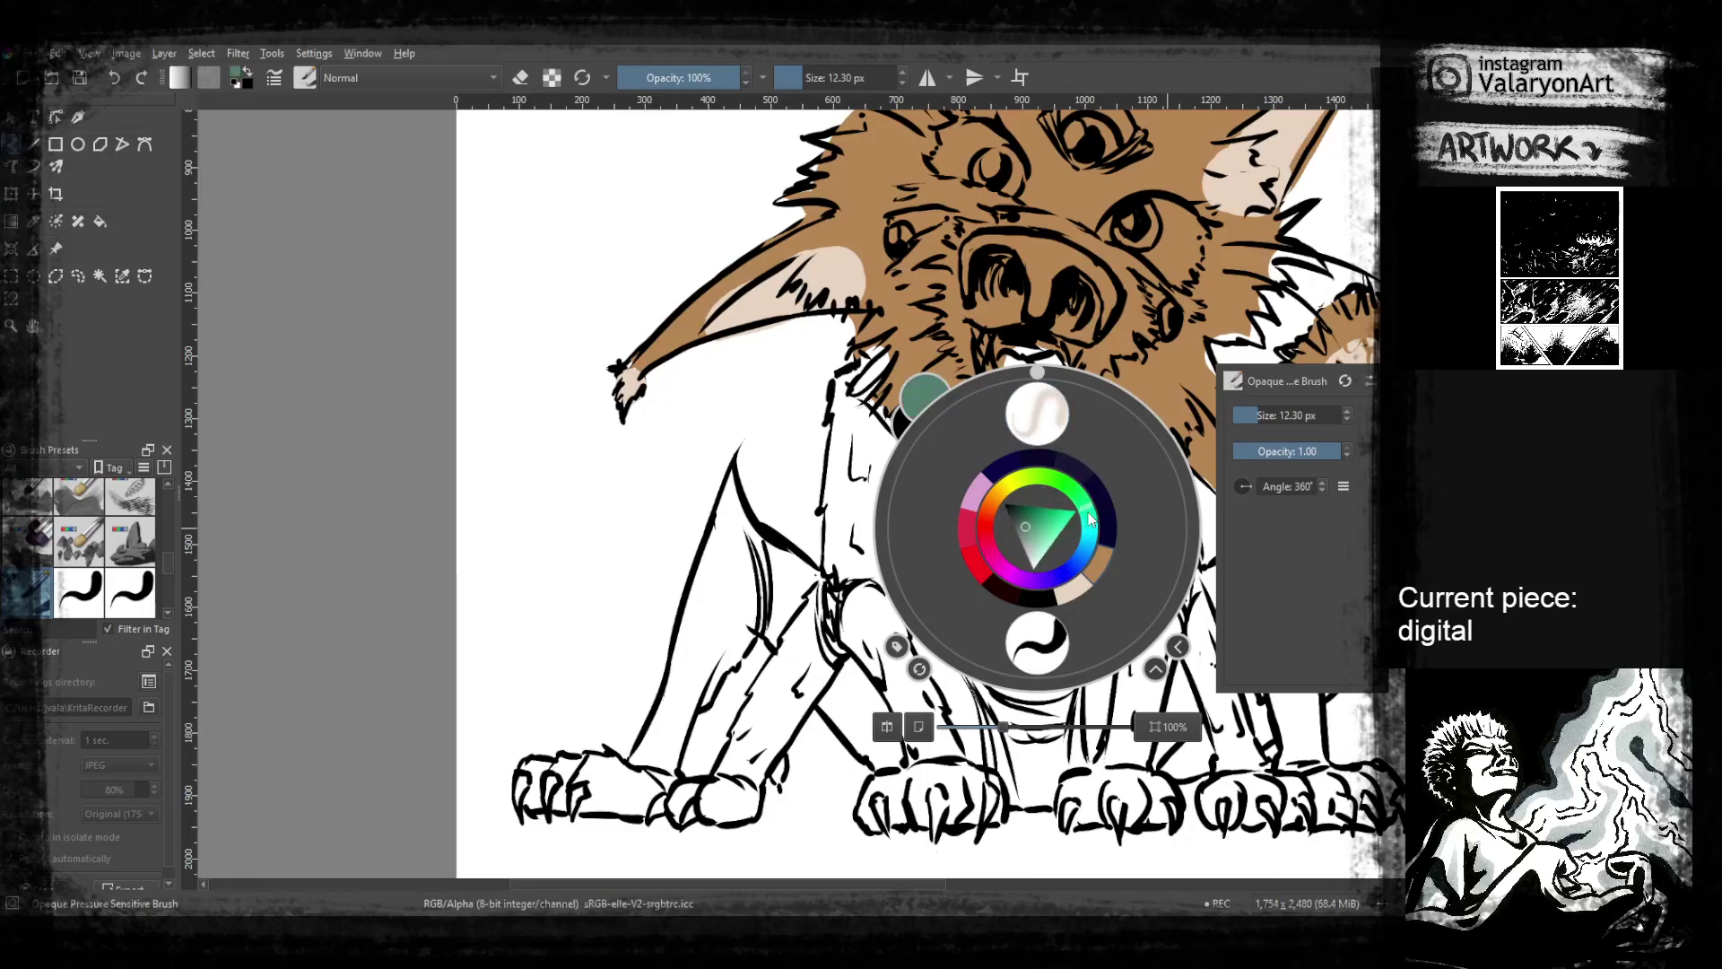
{"action": "left_click", "coordinate": [836, 448]}
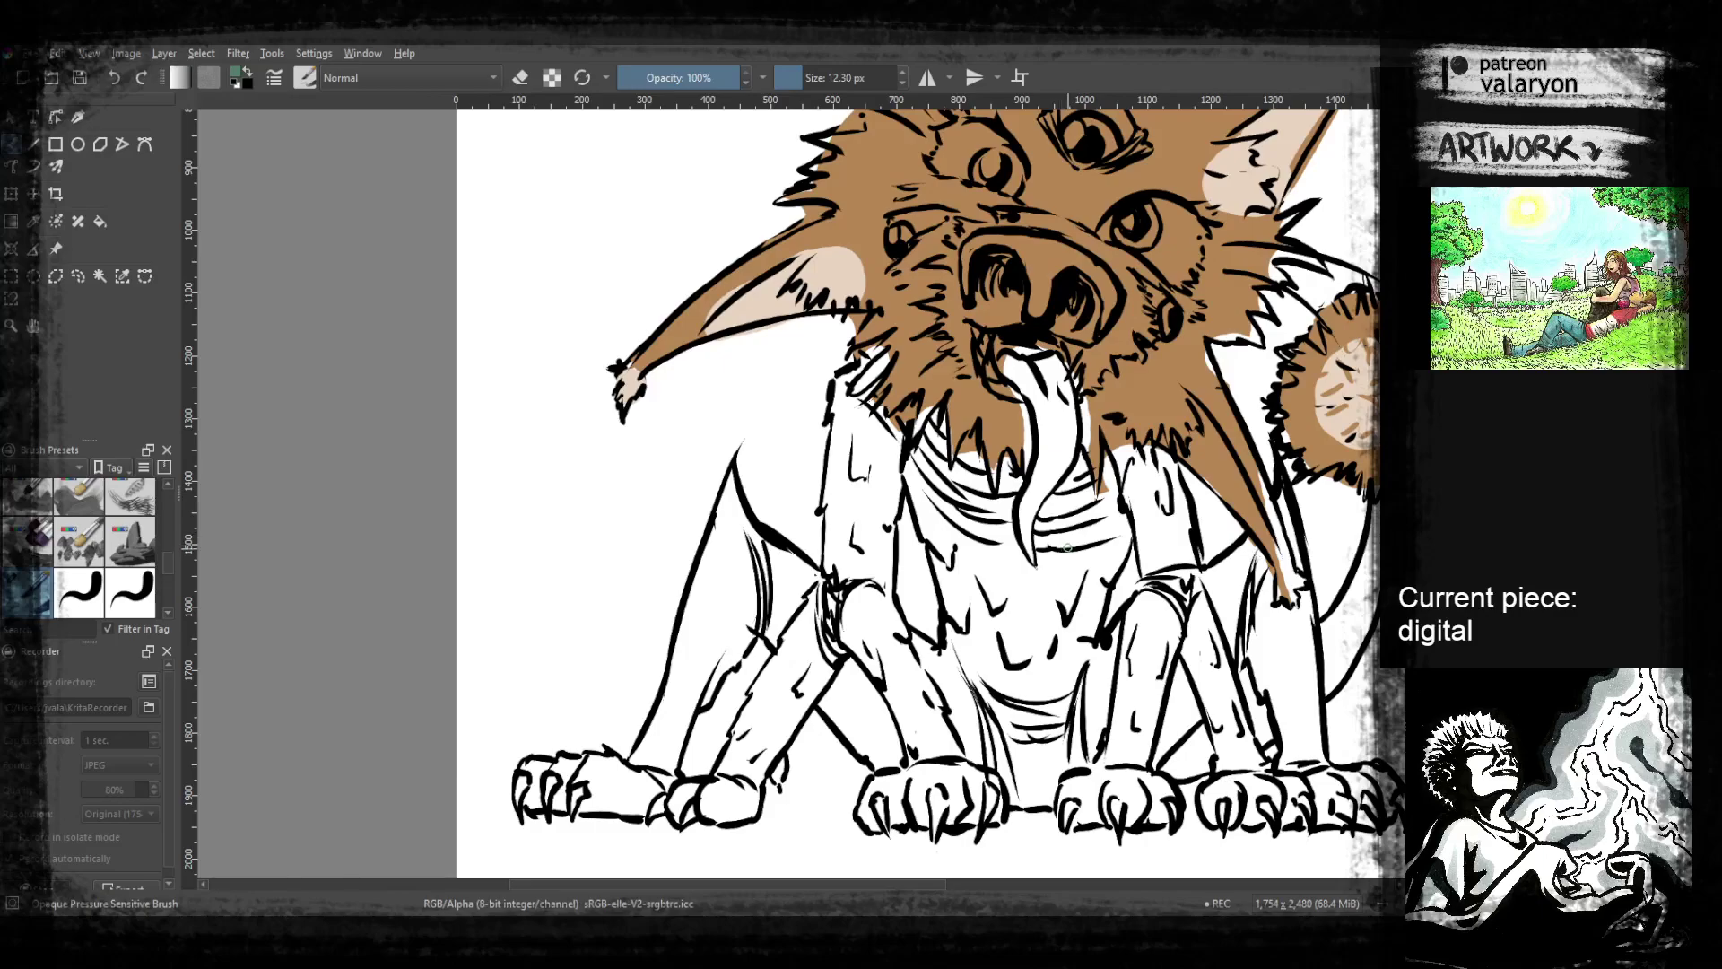
Enlarge the brush to 77.63 px and fill the torso, upper left arm, right-hand legs and tail with the muted green
{"action": "left_click_drag", "start_coordinate": [1033, 366], "coordinate": [958, 426]}
{"action": "left_click", "coordinate": [826, 80]}
{"action": "left_click_drag", "start_coordinate": [818, 512], "coordinate": [842, 404]}
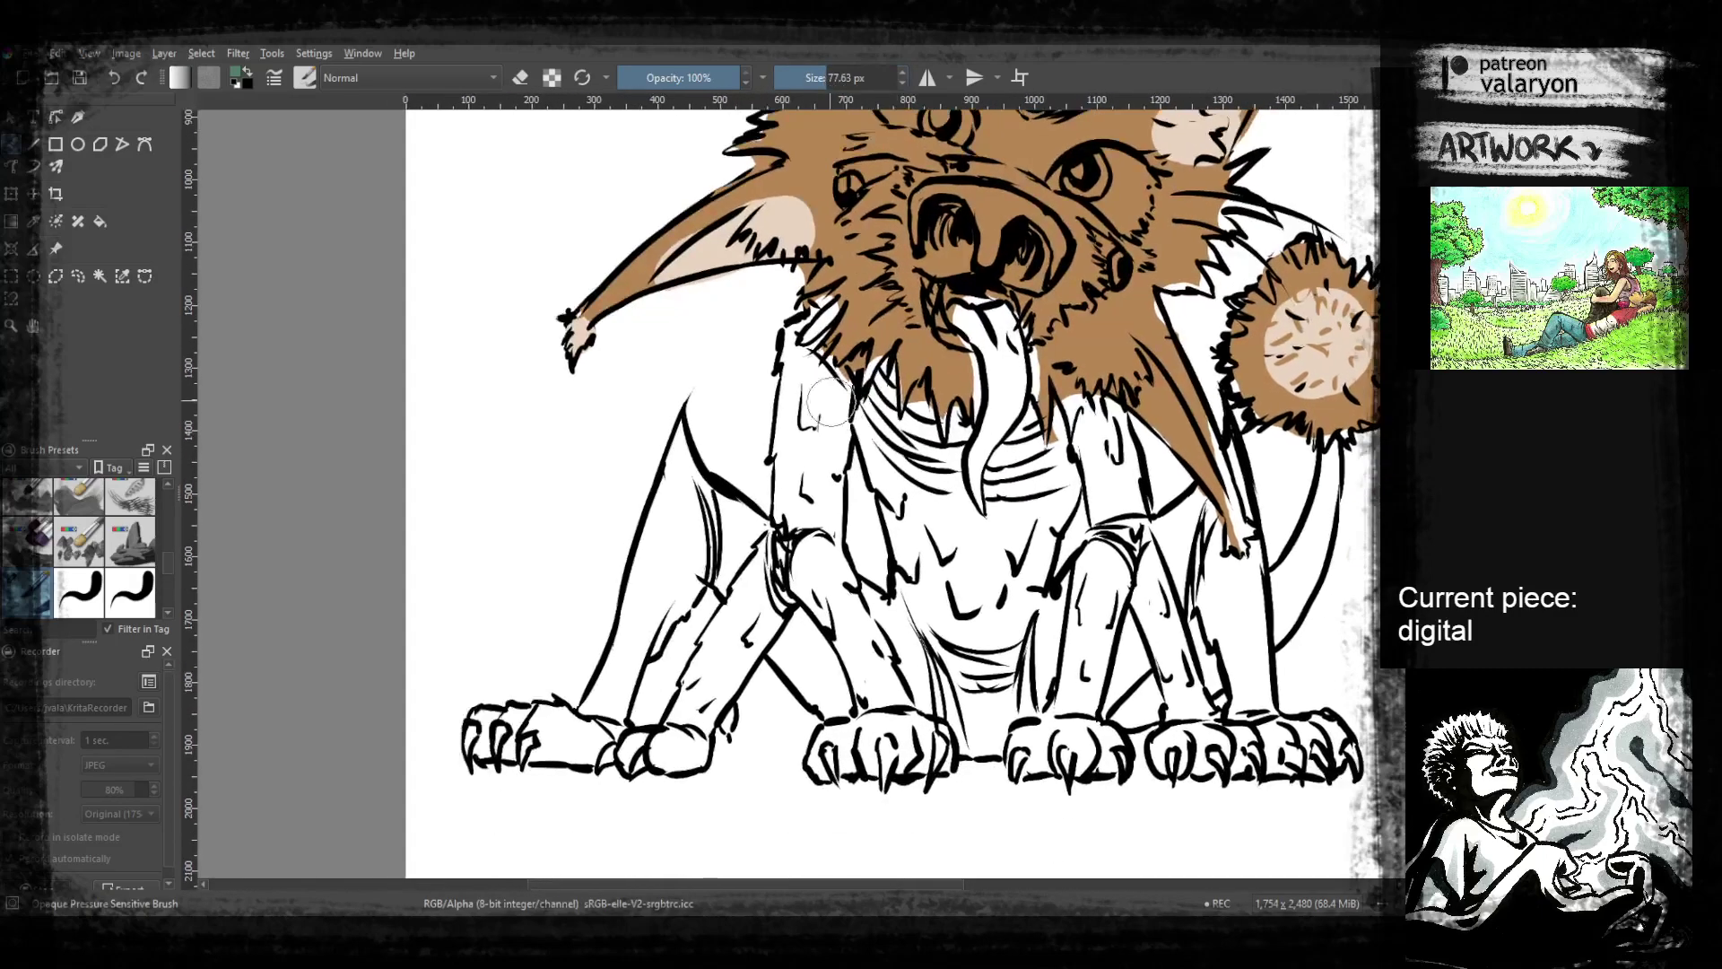
{"action": "mouse_move", "coordinate": [796, 345]}
{"action": "left_mouse_down"}
{"action": "mouse_move", "coordinate": [802, 479]}
{"action": "mouse_move", "coordinate": [821, 434]}
{"action": "mouse_move", "coordinate": [819, 331]}
{"action": "mouse_move", "coordinate": [801, 331]}
{"action": "mouse_move", "coordinate": [816, 313]}
{"action": "mouse_move", "coordinate": [868, 398]}
{"action": "mouse_move", "coordinate": [867, 370]}
{"action": "mouse_move", "coordinate": [956, 549]}
{"action": "mouse_move", "coordinate": [931, 389]}
{"action": "mouse_move", "coordinate": [932, 429]}
{"action": "mouse_move", "coordinate": [968, 403]}
{"action": "mouse_move", "coordinate": [1045, 488]}
{"action": "mouse_move", "coordinate": [1030, 429]}
{"action": "mouse_move", "coordinate": [1025, 515]}
{"action": "mouse_move", "coordinate": [1081, 400]}
{"action": "mouse_move", "coordinate": [1003, 632]}
{"action": "mouse_move", "coordinate": [938, 667]}
{"action": "mouse_move", "coordinate": [976, 685]}
{"action": "mouse_move", "coordinate": [1034, 614]}
{"action": "mouse_move", "coordinate": [1077, 628]}
{"action": "left_mouse_up"}
{"action": "mouse_move", "coordinate": [1112, 440]}
{"action": "left_mouse_down"}
{"action": "mouse_move", "coordinate": [1121, 534]}
{"action": "mouse_move", "coordinate": [1113, 426]}
{"action": "mouse_move", "coordinate": [1099, 601]}
{"action": "mouse_move", "coordinate": [1067, 708]}
{"action": "mouse_move", "coordinate": [1125, 583]}
{"action": "mouse_move", "coordinate": [1115, 678]}
{"action": "mouse_move", "coordinate": [1153, 601]}
{"action": "mouse_move", "coordinate": [1197, 583]}
{"action": "mouse_move", "coordinate": [1129, 592]}
{"action": "mouse_move", "coordinate": [1126, 608]}
{"action": "mouse_move", "coordinate": [1143, 533]}
{"action": "mouse_move", "coordinate": [1202, 492]}
{"action": "mouse_move", "coordinate": [1220, 601]}
{"action": "left_mouse_up"}
{"action": "mouse_move", "coordinate": [1296, 354]}
{"action": "left_mouse_down"}
{"action": "mouse_move", "coordinate": [1269, 502]}
{"action": "mouse_move", "coordinate": [1242, 556]}
{"action": "mouse_move", "coordinate": [1166, 619]}
{"action": "mouse_move", "coordinate": [1255, 659]}
{"action": "mouse_move", "coordinate": [1310, 646]}
{"action": "mouse_move", "coordinate": [1192, 664]}
{"action": "mouse_move", "coordinate": [1067, 627]}
{"action": "mouse_move", "coordinate": [1005, 664]}
{"action": "mouse_move", "coordinate": [1013, 642]}
{"action": "left_mouse_up"}
{"action": "mouse_move", "coordinate": [1018, 444]}
{"action": "left_mouse_down"}
{"action": "mouse_move", "coordinate": [1067, 460]}
{"action": "mouse_move", "coordinate": [1074, 531]}
{"action": "mouse_move", "coordinate": [1103, 475]}
{"action": "left_mouse_up"}
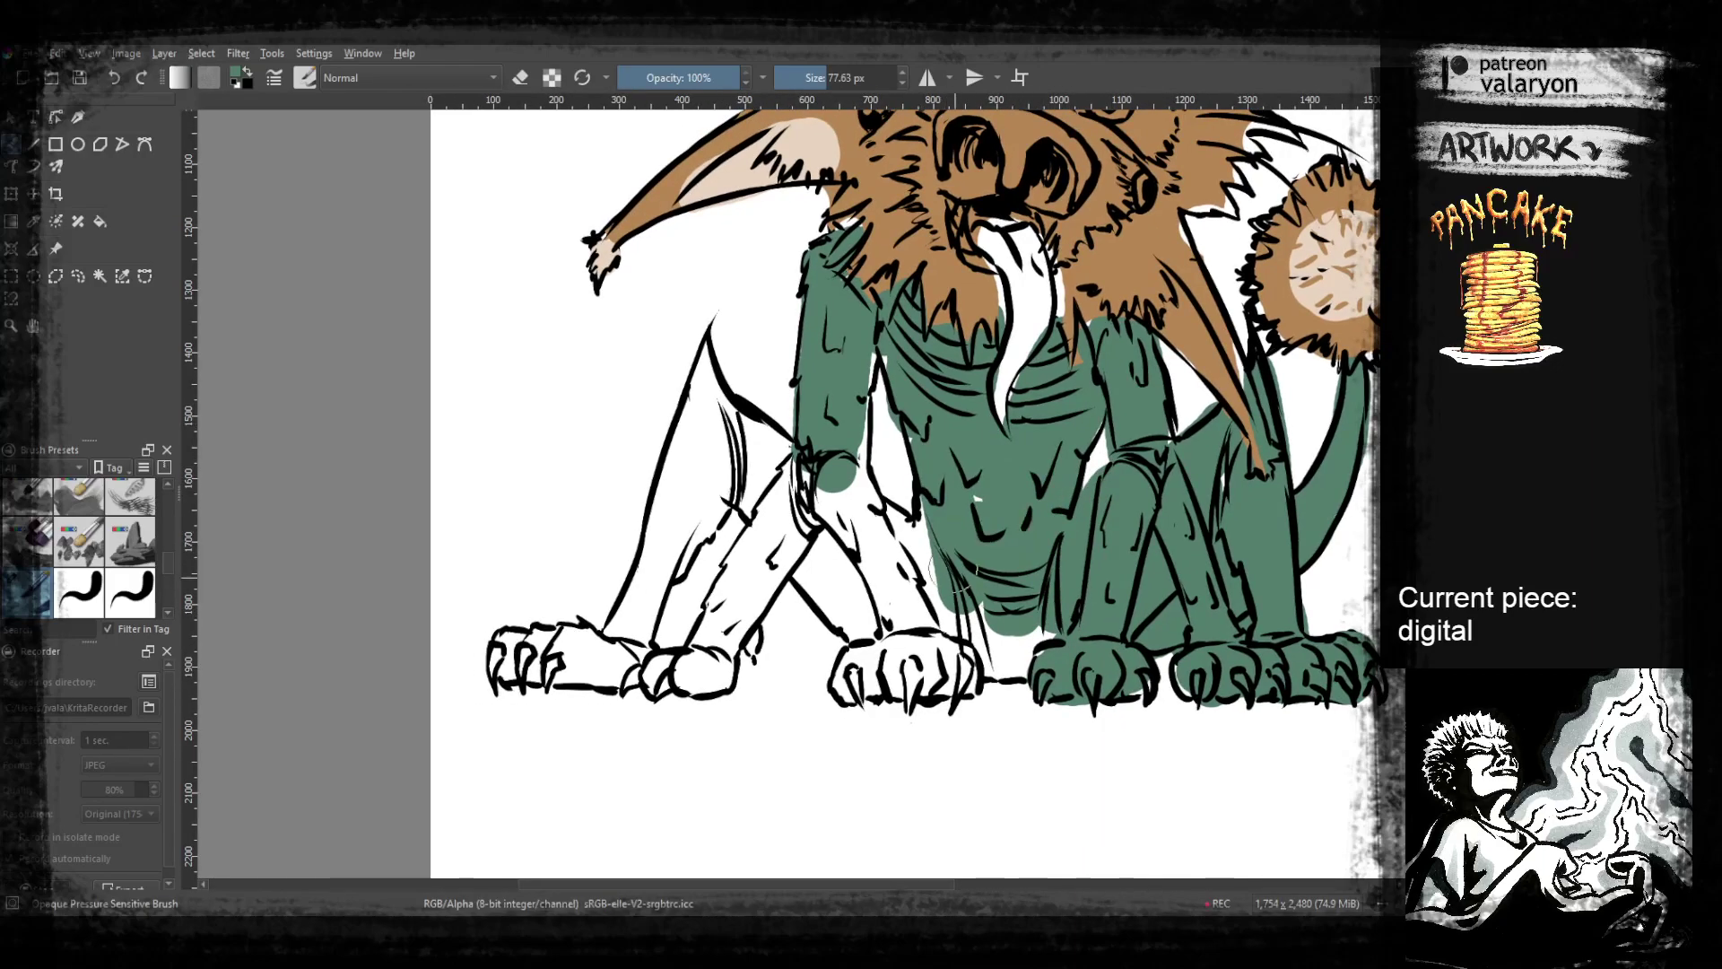
Fill the left-hand front legs, their paws and the lower belly with the same muted green
{"action": "left_click_drag", "start_coordinate": [859, 457], "coordinate": [897, 583]}
{"action": "left_click_drag", "start_coordinate": [866, 422], "coordinate": [915, 619]}
{"action": "left_click_drag", "start_coordinate": [709, 413], "coordinate": [861, 596]}
{"action": "mouse_move", "coordinate": [861, 619]}
{"action": "left_mouse_down"}
{"action": "mouse_move", "coordinate": [760, 512]}
{"action": "mouse_move", "coordinate": [852, 628]}
{"action": "left_mouse_up"}
{"action": "left_click_drag", "start_coordinate": [746, 428], "coordinate": [780, 453]}
{"action": "left_click_drag", "start_coordinate": [919, 565], "coordinate": [943, 614]}
{"action": "mouse_move", "coordinate": [897, 668]}
{"action": "left_mouse_down"}
{"action": "mouse_move", "coordinate": [859, 681]}
{"action": "mouse_move", "coordinate": [929, 668]}
{"action": "mouse_move", "coordinate": [934, 683]}
{"action": "left_mouse_up"}
{"action": "mouse_move", "coordinate": [905, 533]}
{"action": "left_mouse_down"}
{"action": "mouse_move", "coordinate": [924, 583]}
{"action": "mouse_move", "coordinate": [997, 659]}
{"action": "left_mouse_up"}
{"action": "left_click_drag", "start_coordinate": [997, 659], "coordinate": [1157, 576]}
{"action": "mouse_move", "coordinate": [780, 619]}
{"action": "left_mouse_down"}
{"action": "mouse_move", "coordinate": [852, 653]}
{"action": "mouse_move", "coordinate": [881, 489]}
{"action": "mouse_move", "coordinate": [866, 620]}
{"action": "mouse_move", "coordinate": [888, 649]}
{"action": "left_mouse_up"}
Fill the remaining white gaps in the left hind leg with muted green, up to its pointed knee
{"action": "mouse_move", "coordinate": [632, 709]}
{"action": "left_mouse_down"}
{"action": "mouse_move", "coordinate": [785, 638]}
{"action": "mouse_move", "coordinate": [763, 684]}
{"action": "mouse_move", "coordinate": [829, 492]}
{"action": "left_mouse_up"}
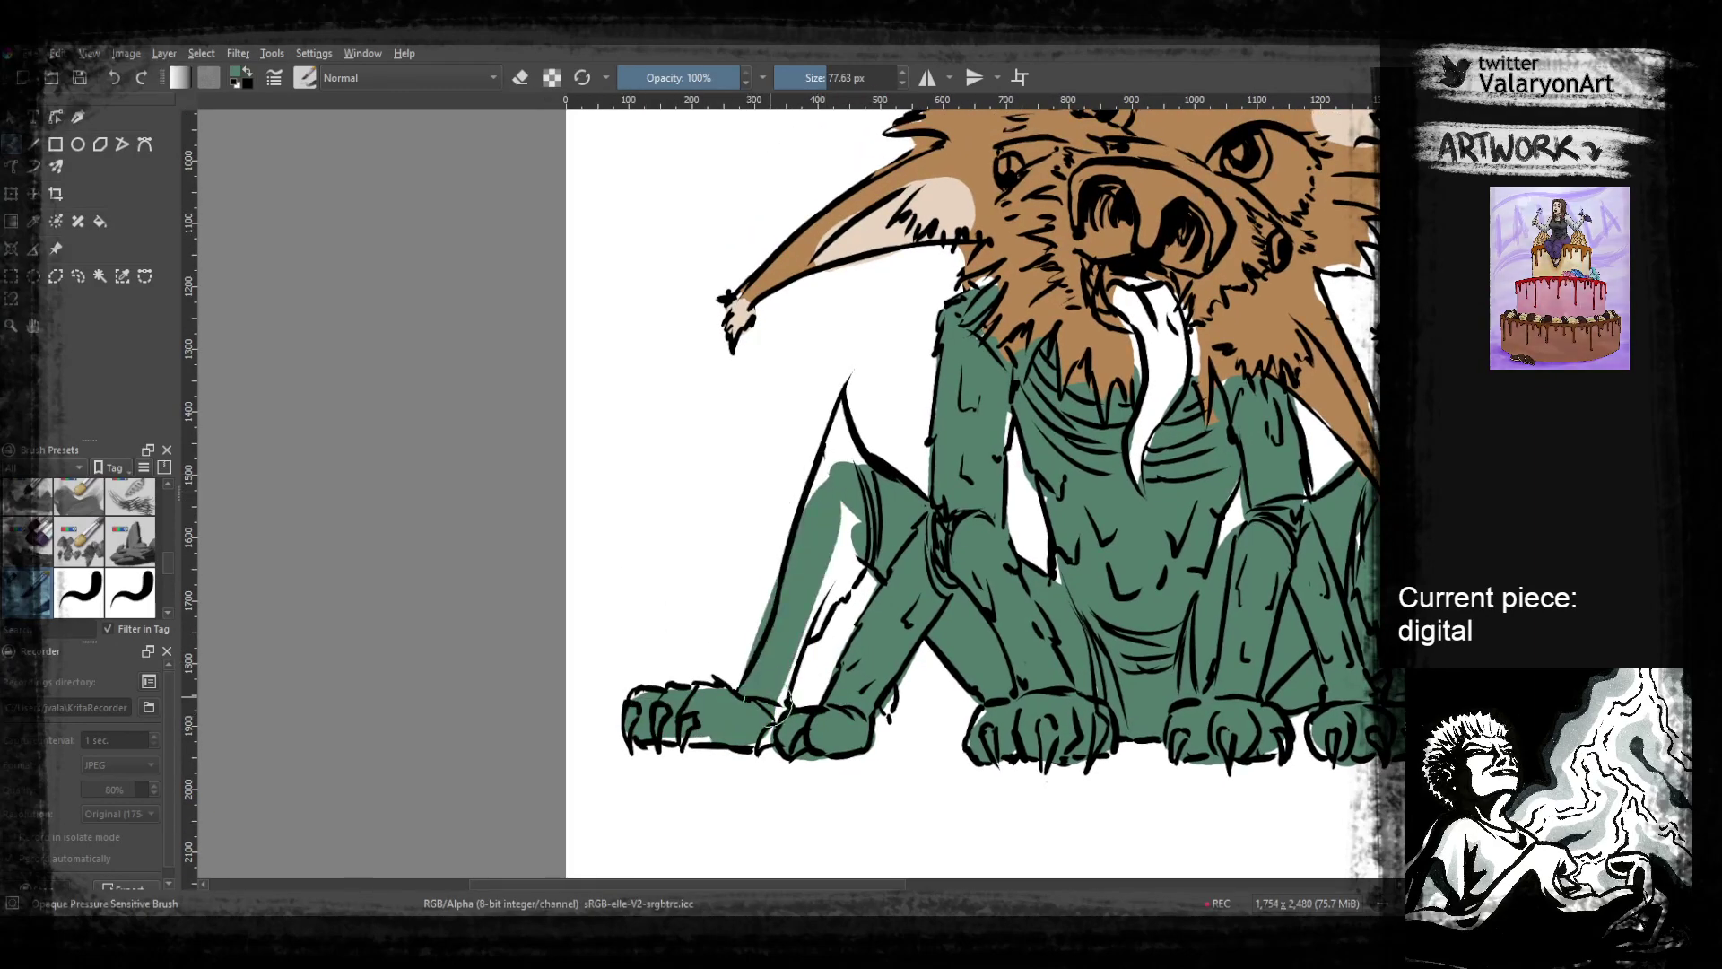
{"action": "left_click_drag", "start_coordinate": [807, 637], "coordinate": [789, 708]}
{"action": "left_click_drag", "start_coordinate": [834, 606], "coordinate": [844, 525]}
{"action": "left_click_drag", "start_coordinate": [842, 455], "coordinate": [843, 431]}
{"action": "left_click_drag", "start_coordinate": [939, 520], "coordinate": [798, 627]}
Switch the brush colour to muted purple and colour the hanging tongue
{"action": "right_click", "coordinate": [1031, 459]}
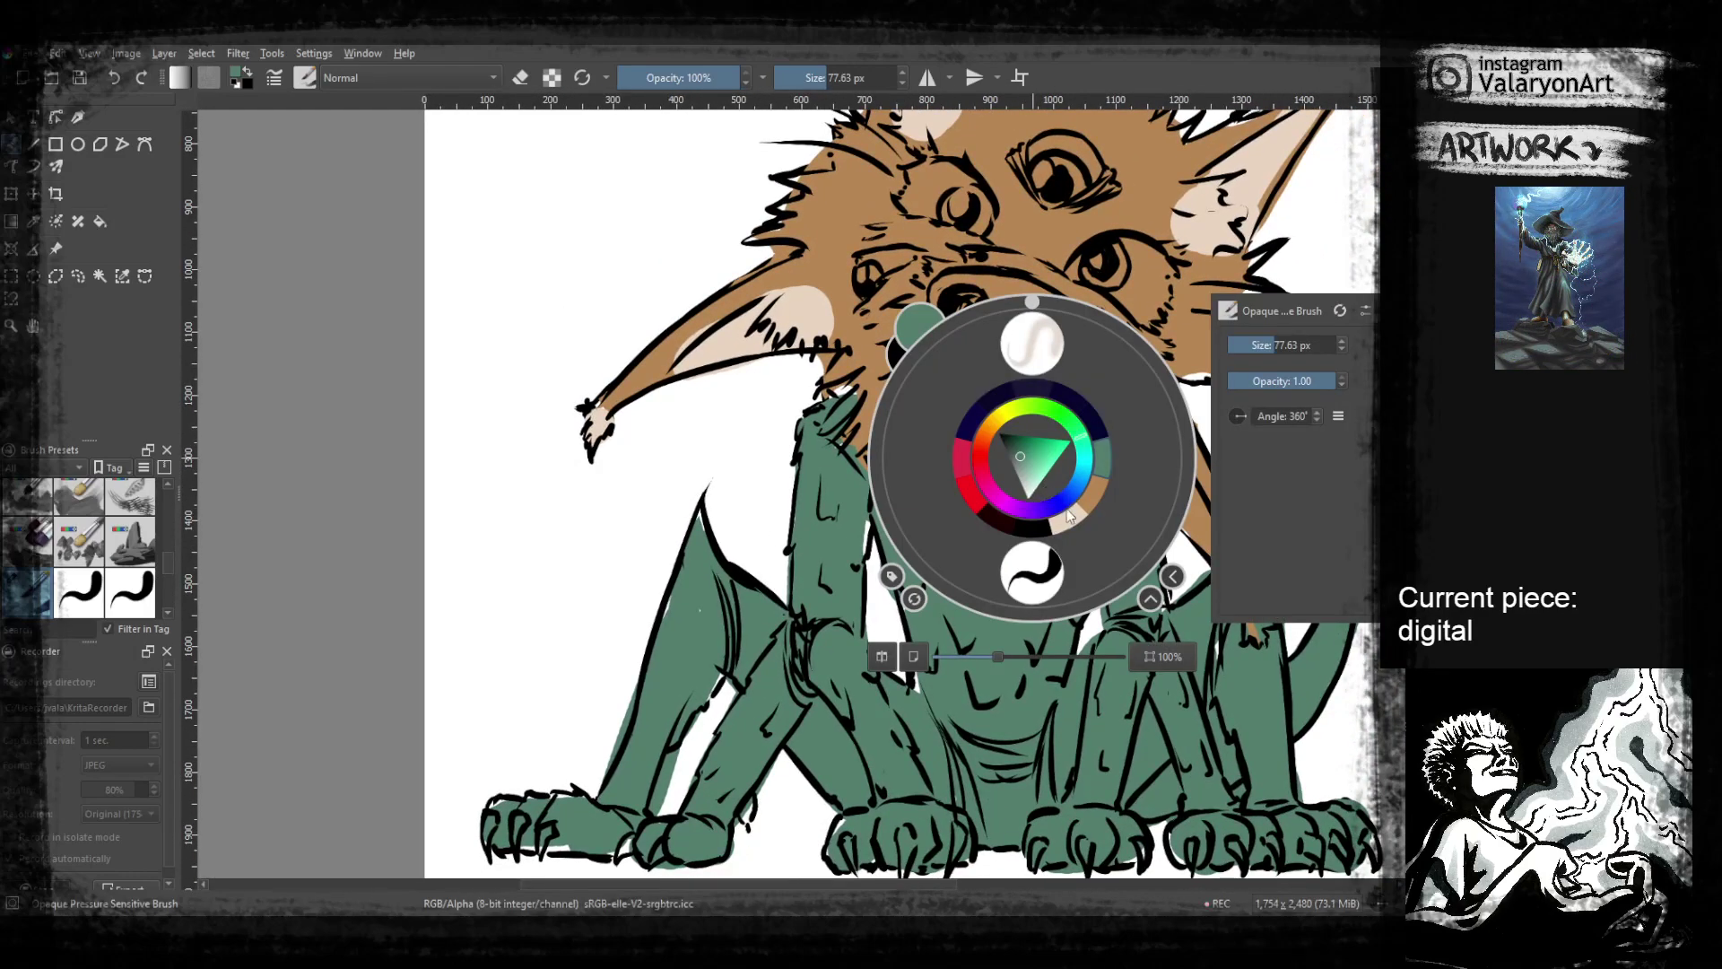
{"action": "left_click", "coordinate": [1004, 501]}
{"action": "left_click", "coordinate": [756, 507]}
{"action": "mouse_move", "coordinate": [996, 582]}
{"action": "left_mouse_down"}
{"action": "mouse_move", "coordinate": [1025, 444]}
{"action": "mouse_move", "coordinate": [976, 401]}
{"action": "mouse_move", "coordinate": [1018, 430]}
{"action": "left_mouse_up"}
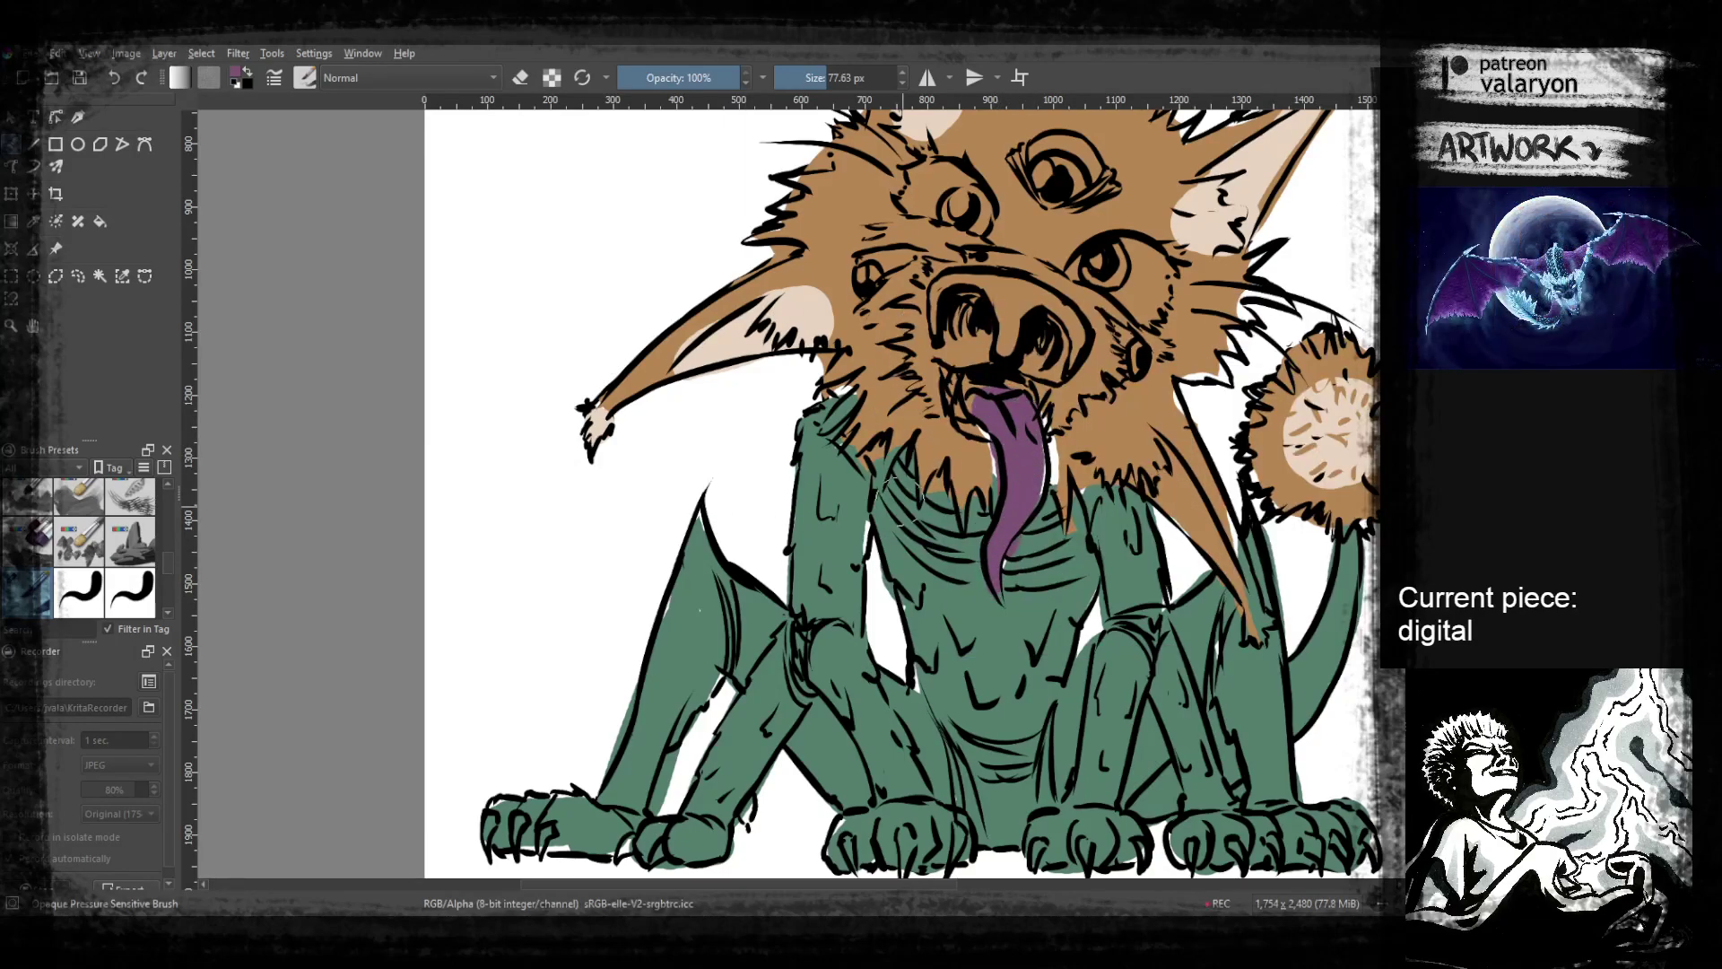
Paint purple over the neck and shoulder folds and the creased elbow and knee joints
{"action": "mouse_move", "coordinate": [832, 418]}
{"action": "left_mouse_down"}
{"action": "mouse_move", "coordinate": [922, 519]}
{"action": "mouse_move", "coordinate": [1005, 578]}
{"action": "left_mouse_up"}
{"action": "mouse_move", "coordinate": [933, 494]}
{"action": "left_mouse_down"}
{"action": "mouse_move", "coordinate": [1014, 530]}
{"action": "mouse_move", "coordinate": [1040, 518]}
{"action": "mouse_move", "coordinate": [1032, 565]}
{"action": "mouse_move", "coordinate": [1083, 555]}
{"action": "mouse_move", "coordinate": [1088, 534]}
{"action": "left_mouse_up"}
{"action": "mouse_move", "coordinate": [1146, 608]}
{"action": "left_mouse_down"}
{"action": "mouse_move", "coordinate": [1157, 564]}
{"action": "mouse_move", "coordinate": [1158, 581]}
{"action": "left_mouse_up"}
{"action": "left_click_drag", "start_coordinate": [819, 615], "coordinate": [814, 633]}
{"action": "left_click_drag", "start_coordinate": [815, 633], "coordinate": [854, 608]}
{"action": "left_click_drag", "start_coordinate": [775, 514], "coordinate": [780, 596]}
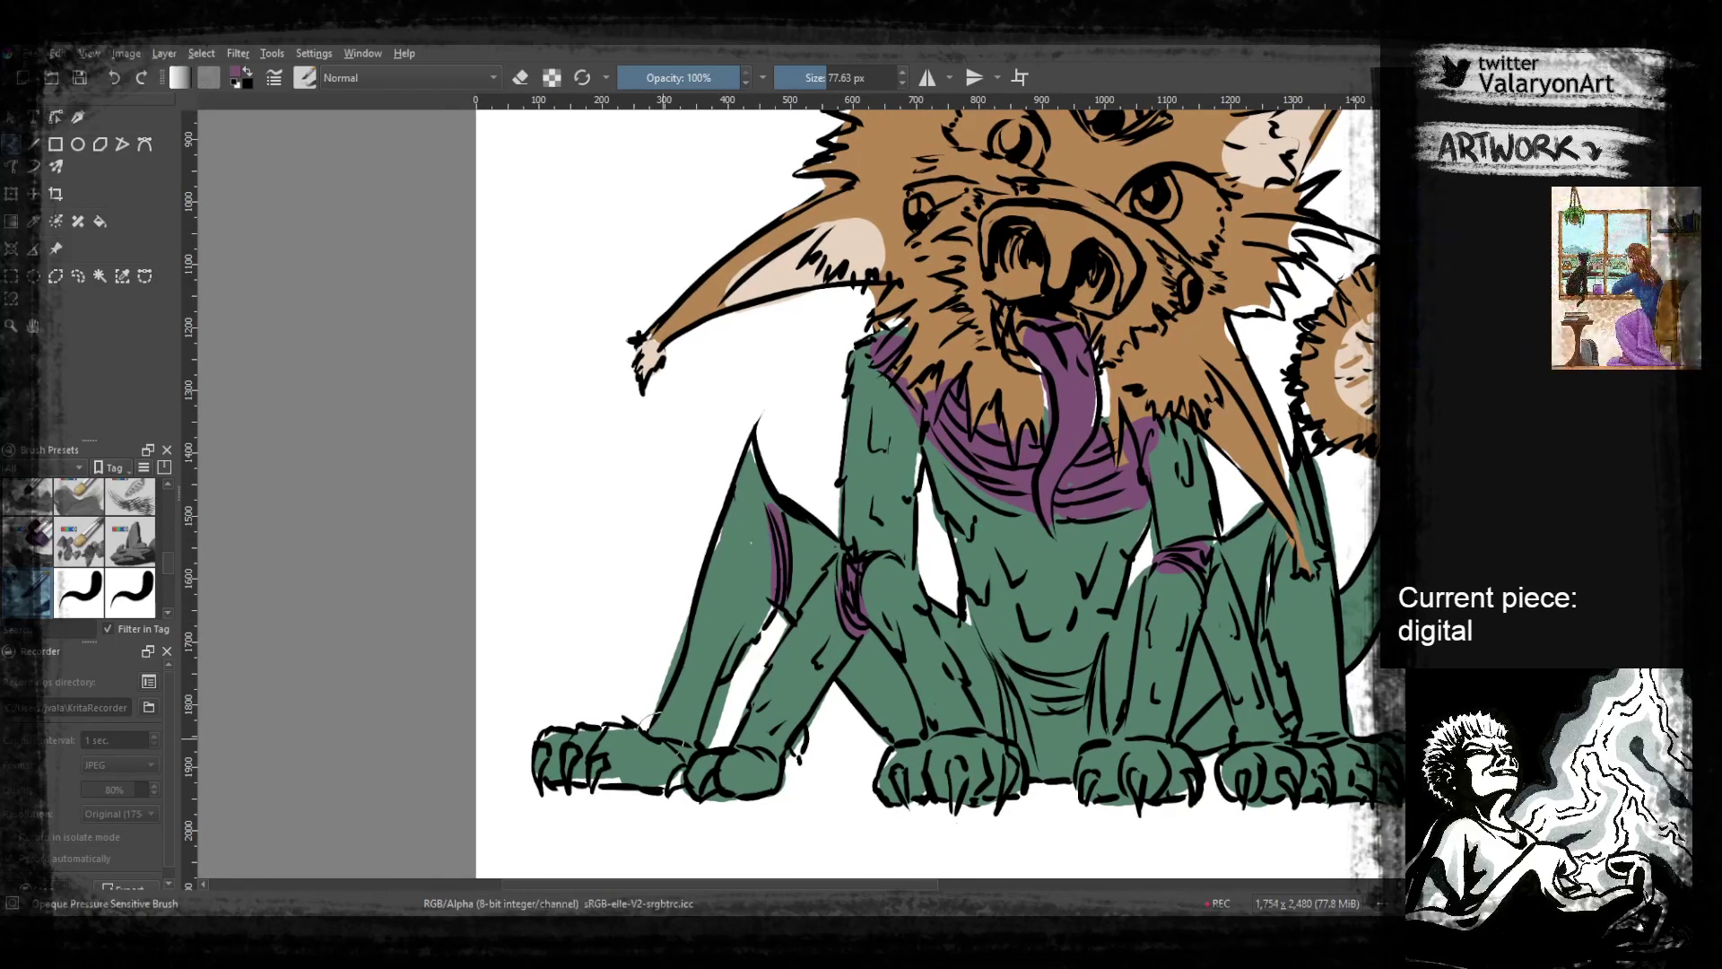
Paint the lower belly folds, the ankle creases and the right hind knee fold purple
{"action": "left_click_drag", "start_coordinate": [994, 652], "coordinate": [1022, 741]}
{"action": "mouse_move", "coordinate": [1013, 682]}
{"action": "left_mouse_down"}
{"action": "mouse_move", "coordinate": [1068, 696]}
{"action": "mouse_move", "coordinate": [1083, 674]}
{"action": "left_mouse_up"}
{"action": "left_click_drag", "start_coordinate": [1276, 698], "coordinate": [1219, 688]}
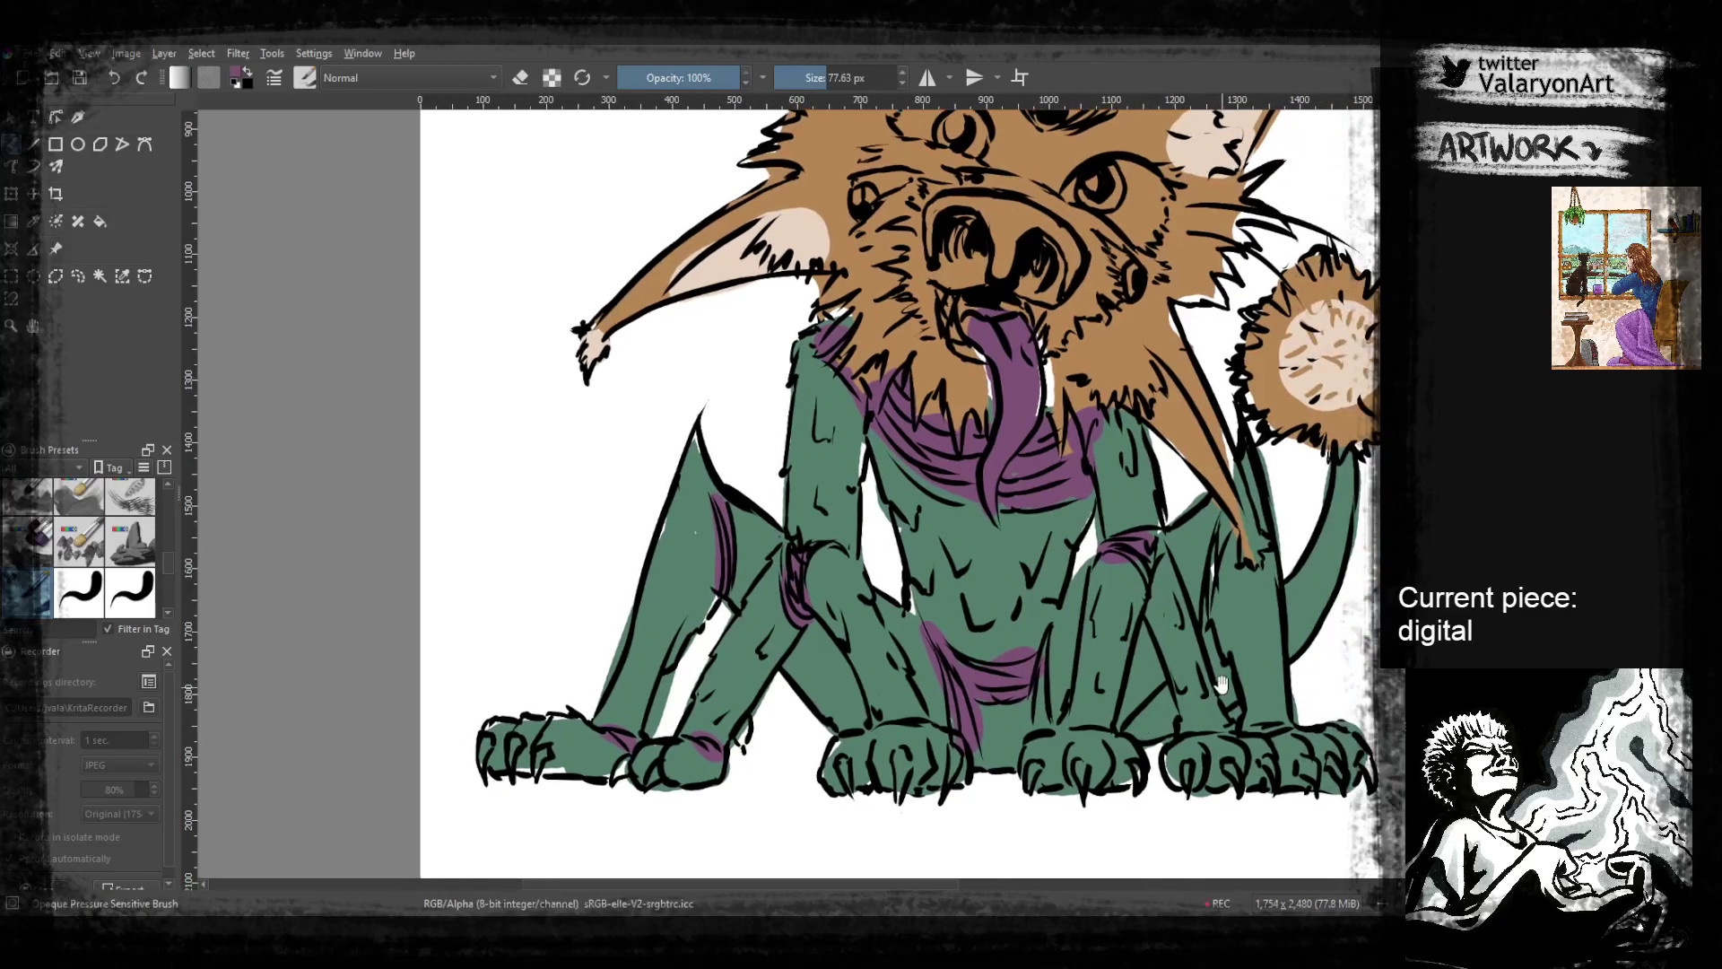
{"action": "mouse_move", "coordinate": [1035, 728]}
{"action": "left_mouse_down"}
{"action": "mouse_move", "coordinate": [983, 747]}
{"action": "mouse_move", "coordinate": [1031, 738]}
{"action": "mouse_move", "coordinate": [1005, 755]}
{"action": "left_mouse_up"}
{"action": "left_click_drag", "start_coordinate": [1135, 709], "coordinate": [1026, 783]}
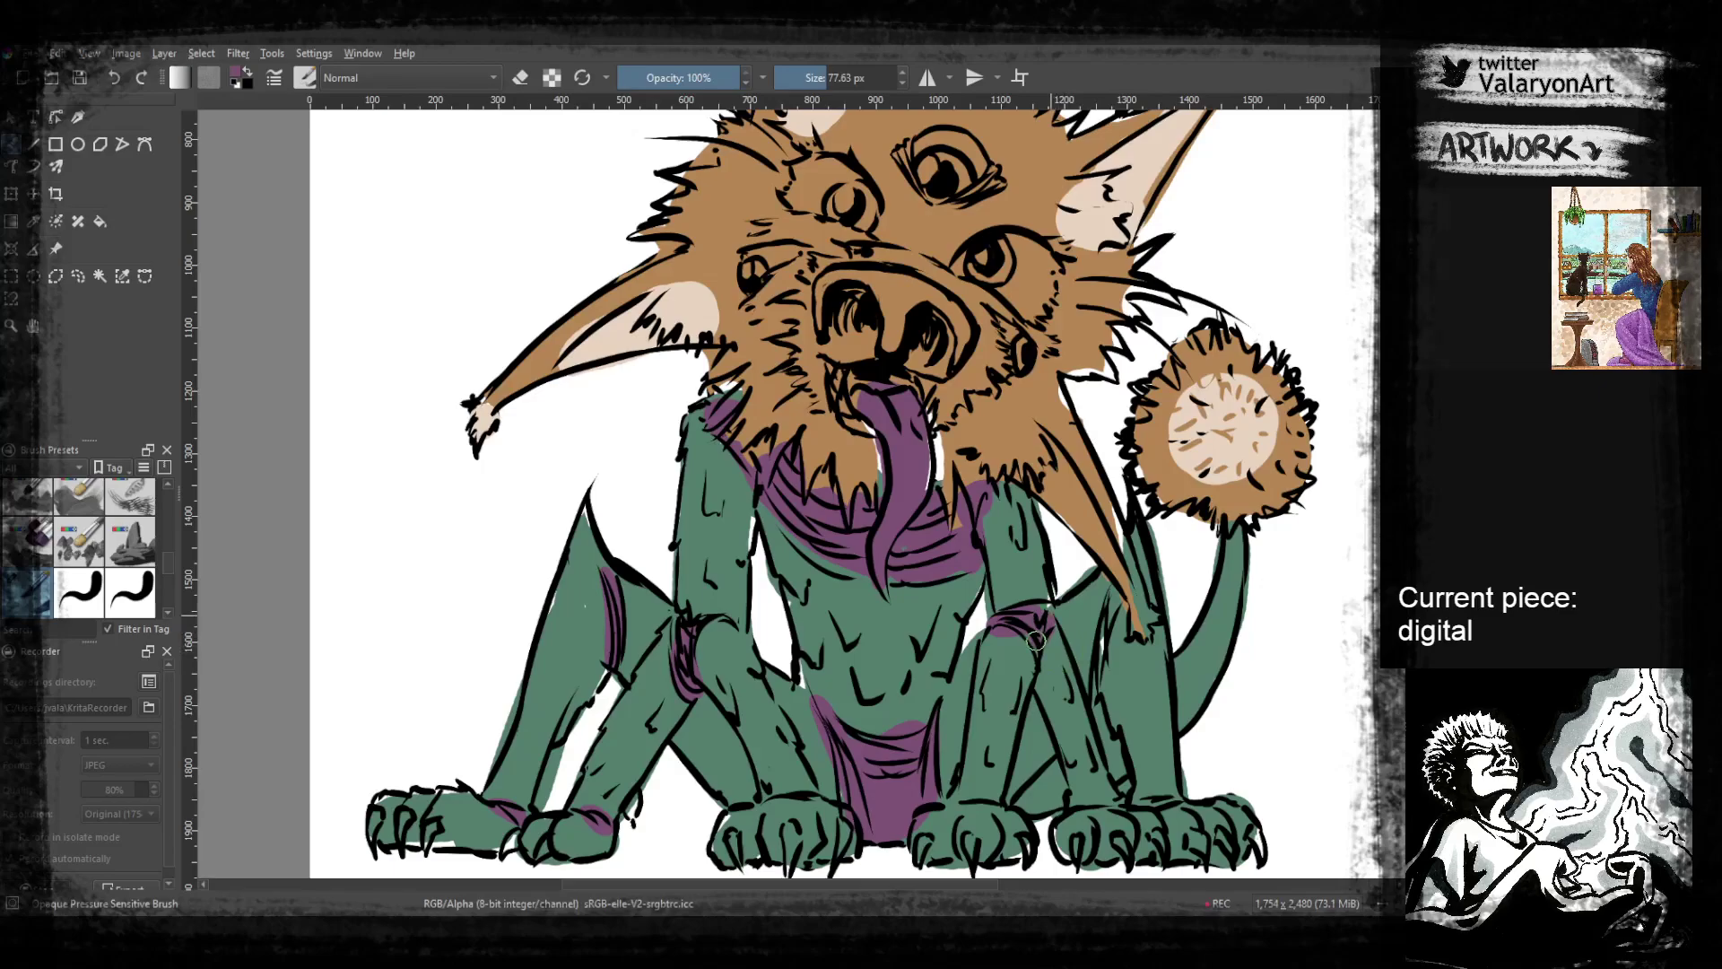
{"action": "mouse_move", "coordinate": [1102, 584]}
{"action": "left_mouse_down"}
{"action": "mouse_move", "coordinate": [1094, 679]}
{"action": "mouse_move", "coordinate": [1131, 563]}
{"action": "left_mouse_up"}
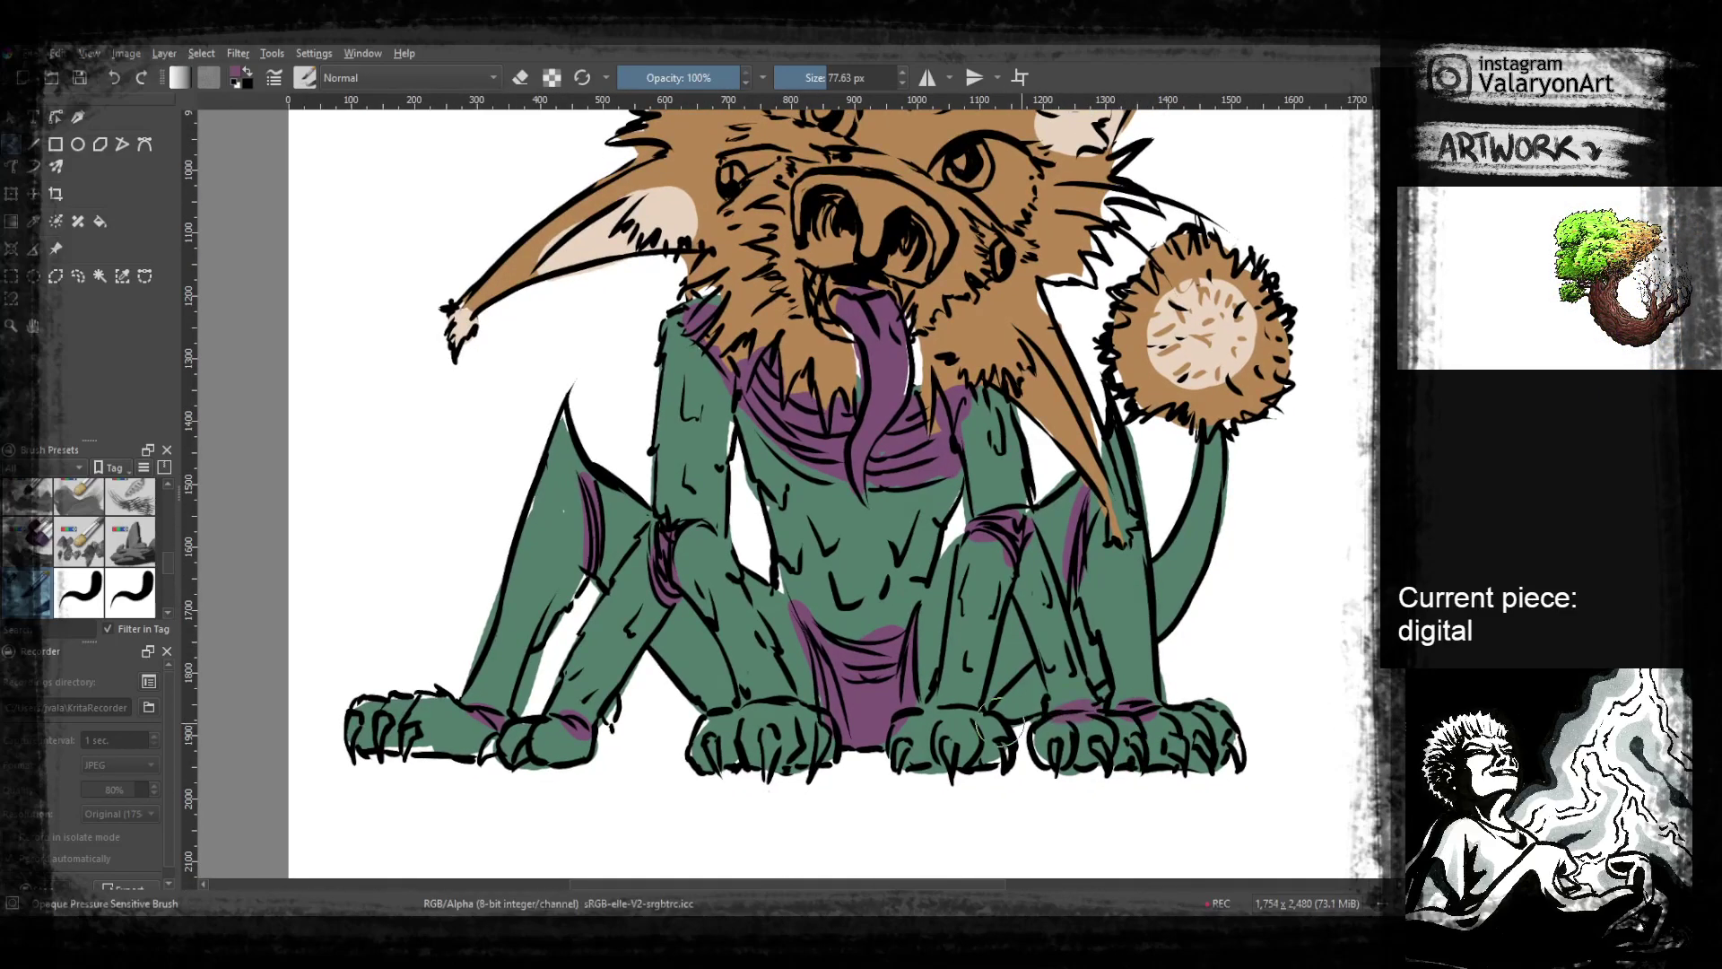
{"action": "left_click_drag", "start_coordinate": [941, 707], "coordinate": [976, 709]}
{"action": "left_click_drag", "start_coordinate": [997, 697], "coordinate": [1019, 805]}
{"action": "left_click_drag", "start_coordinate": [993, 565], "coordinate": [1013, 720]}
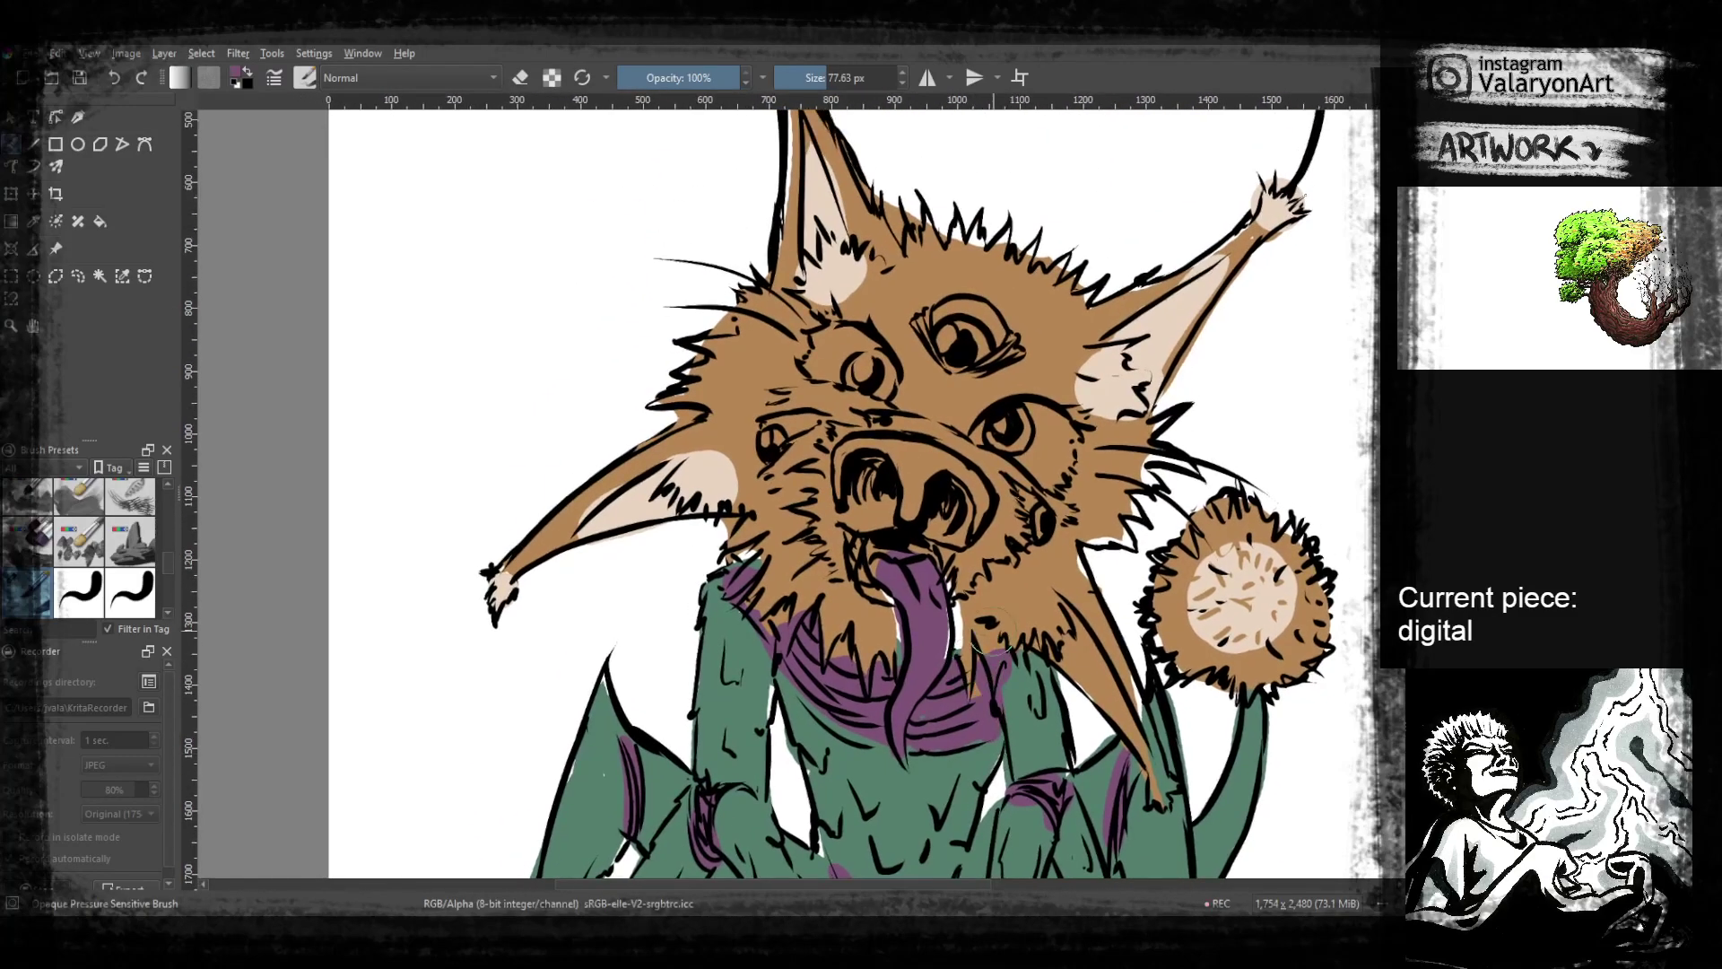
Choose a very pale cyan and paint the eyeballs of all five eyes with it
{"action": "left_click", "coordinate": [1018, 592], "text": "ctrl"}
{"action": "left_click_drag", "start_coordinate": [925, 526], "coordinate": [943, 586]}
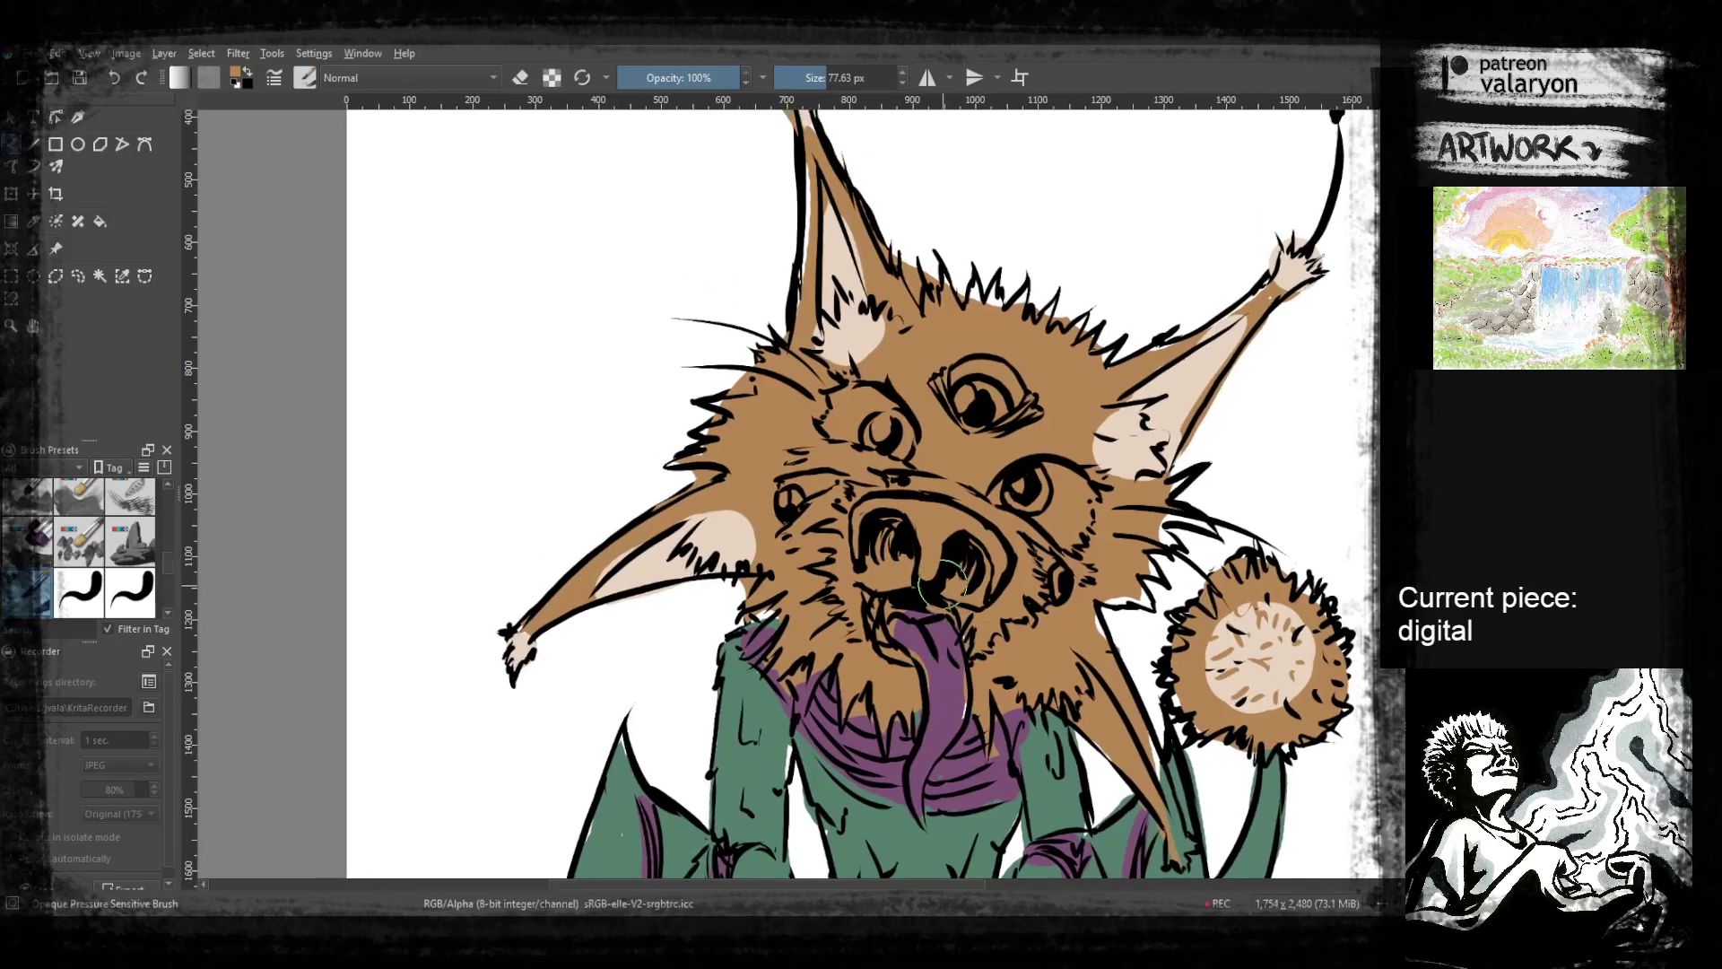
{"action": "right_click", "coordinate": [876, 418]}
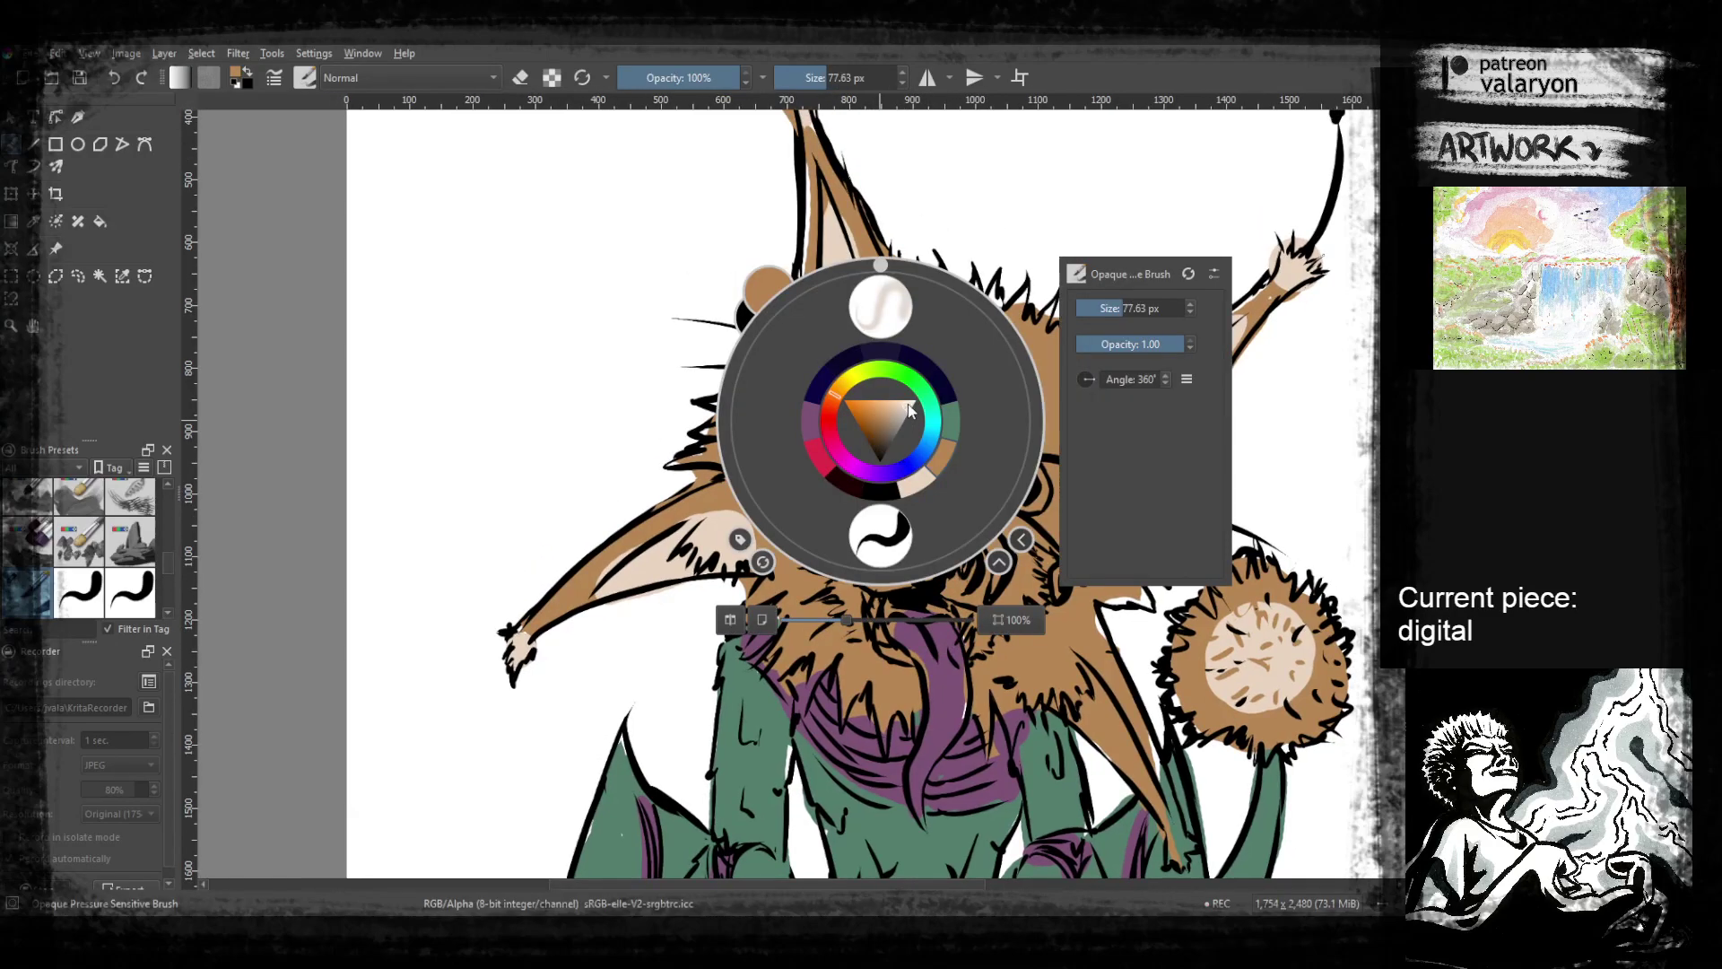
{"action": "left_click", "coordinate": [913, 410]}
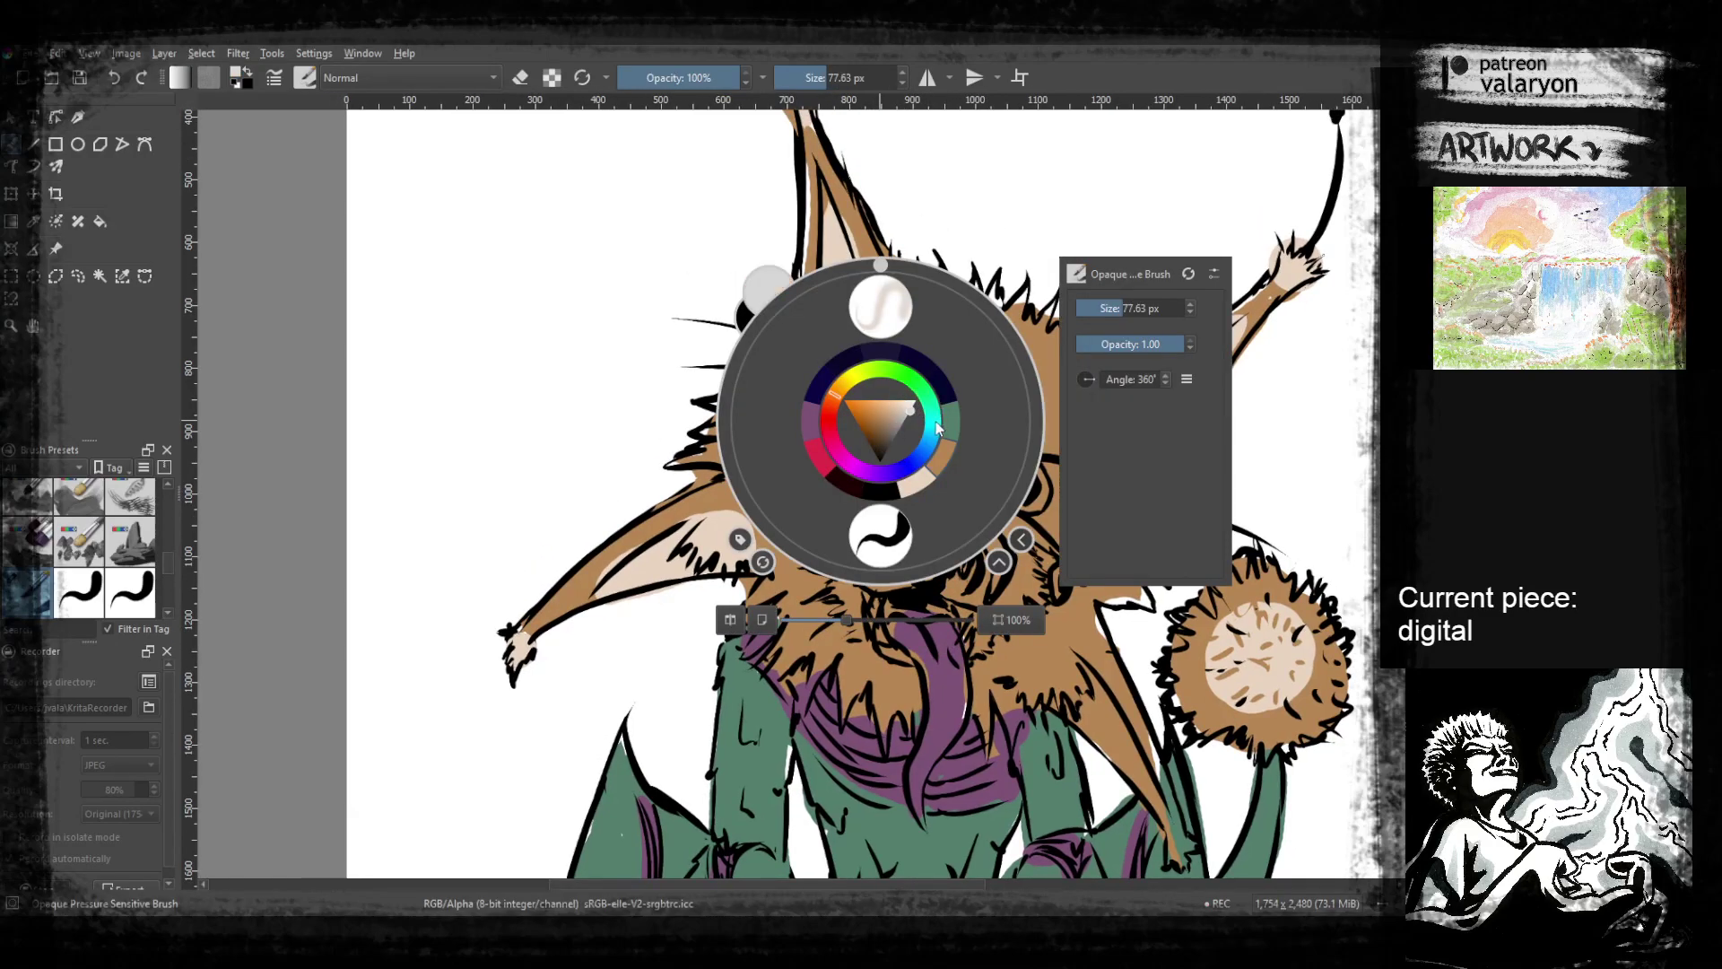
{"action": "left_click", "coordinate": [939, 430]}
{"action": "mouse_move", "coordinate": [891, 447]}
{"action": "left_mouse_down"}
{"action": "mouse_move", "coordinate": [879, 459]}
{"action": "mouse_move", "coordinate": [841, 425]}
{"action": "mouse_move", "coordinate": [882, 405]}
{"action": "mouse_move", "coordinate": [903, 448]}
{"action": "left_mouse_up"}
{"action": "left_click", "coordinate": [655, 451]}
{"action": "mouse_move", "coordinate": [995, 475]}
{"action": "left_mouse_down"}
{"action": "mouse_move", "coordinate": [1055, 498]}
{"action": "mouse_move", "coordinate": [1029, 489]}
{"action": "mouse_move", "coordinate": [1065, 512]}
{"action": "mouse_move", "coordinate": [1033, 506]}
{"action": "mouse_move", "coordinate": [1067, 538]}
{"action": "left_mouse_up"}
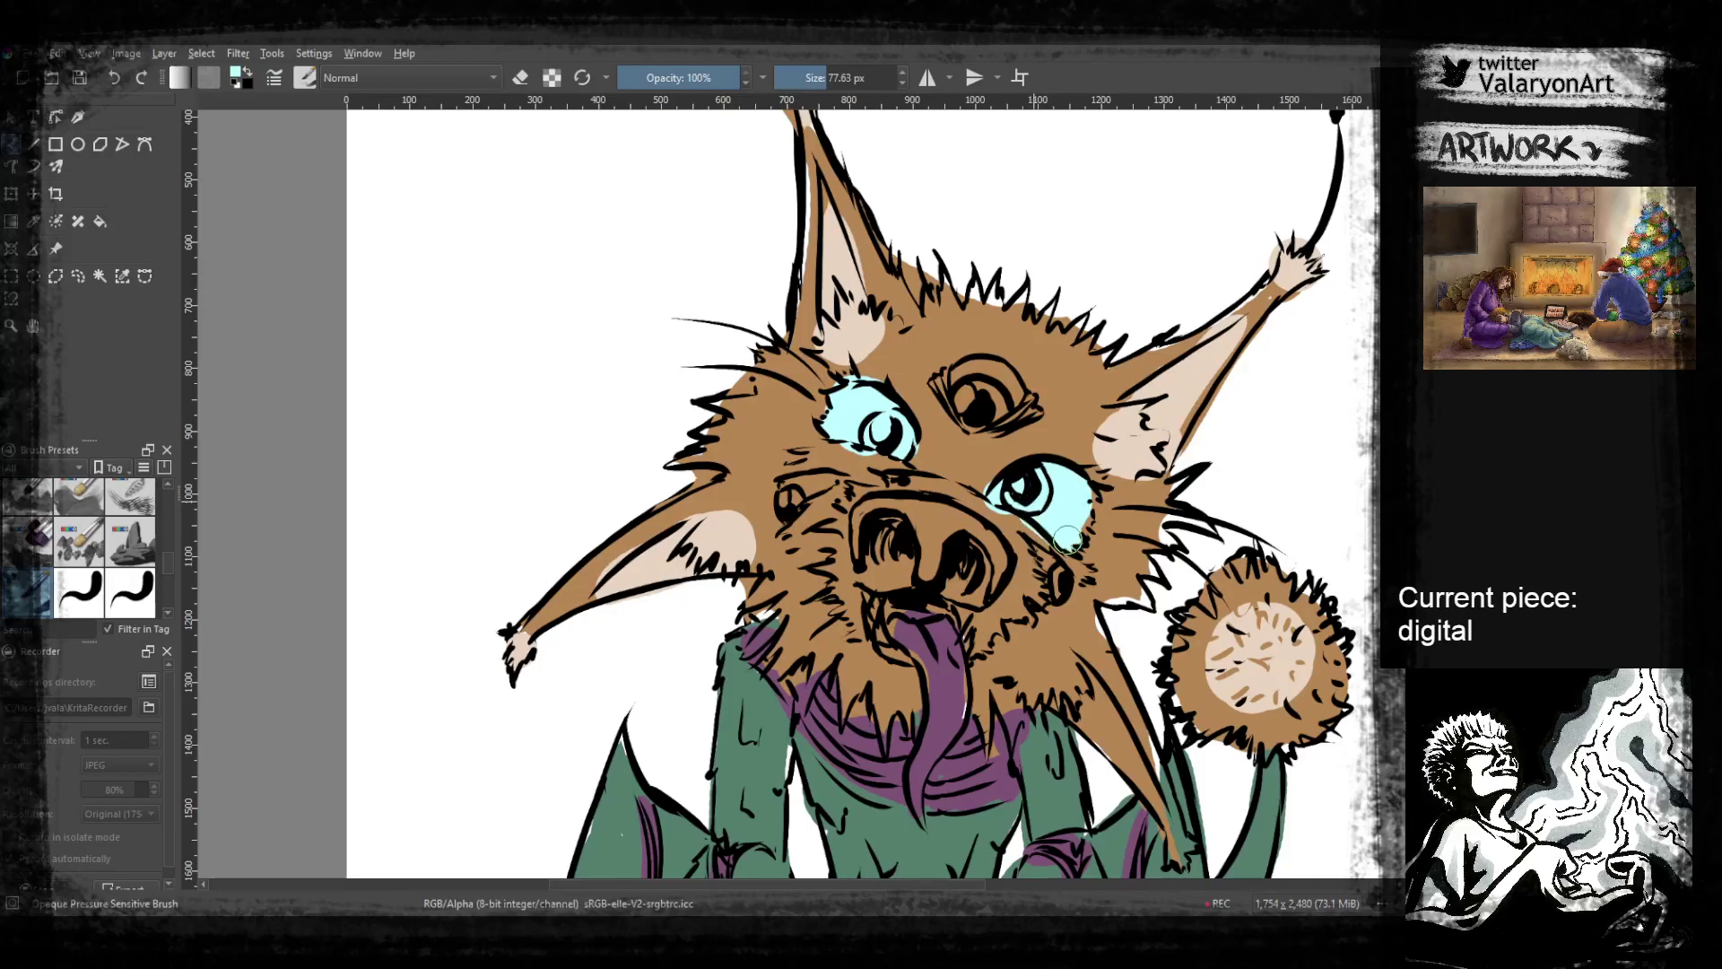
{"action": "mouse_move", "coordinate": [971, 405]}
{"action": "left_mouse_down"}
{"action": "mouse_move", "coordinate": [955, 385]}
{"action": "mouse_move", "coordinate": [992, 396]}
{"action": "left_mouse_up"}
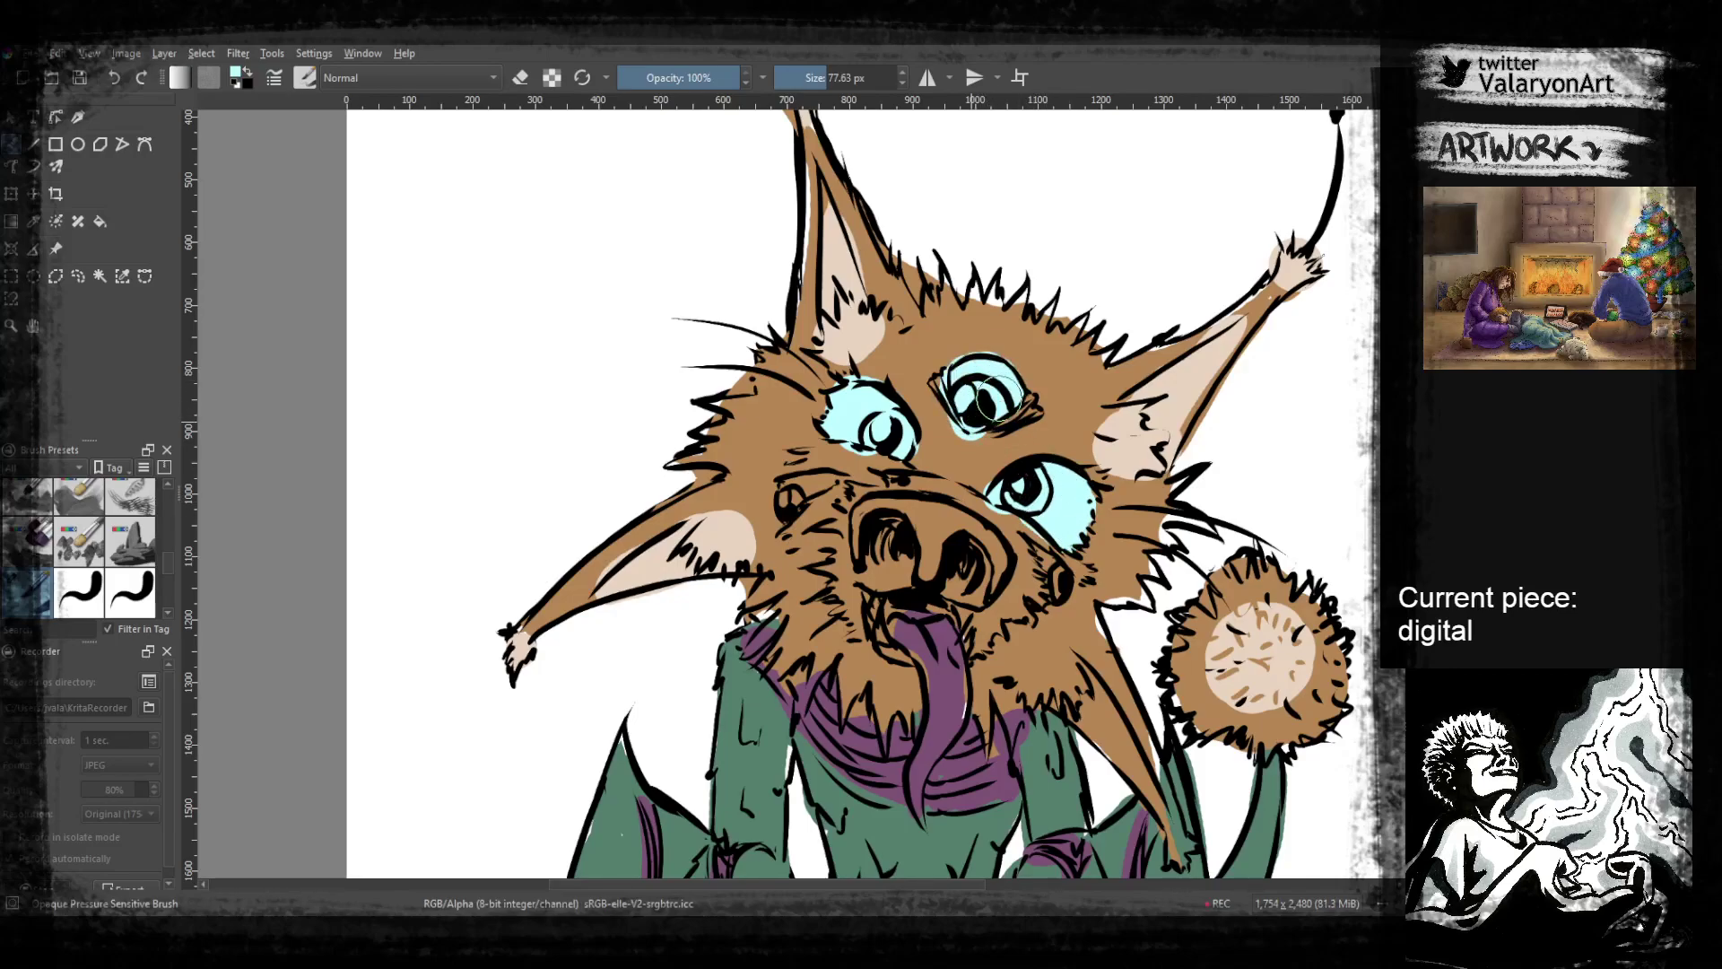
{"action": "left_click_drag", "start_coordinate": [833, 486], "coordinate": [791, 493]}
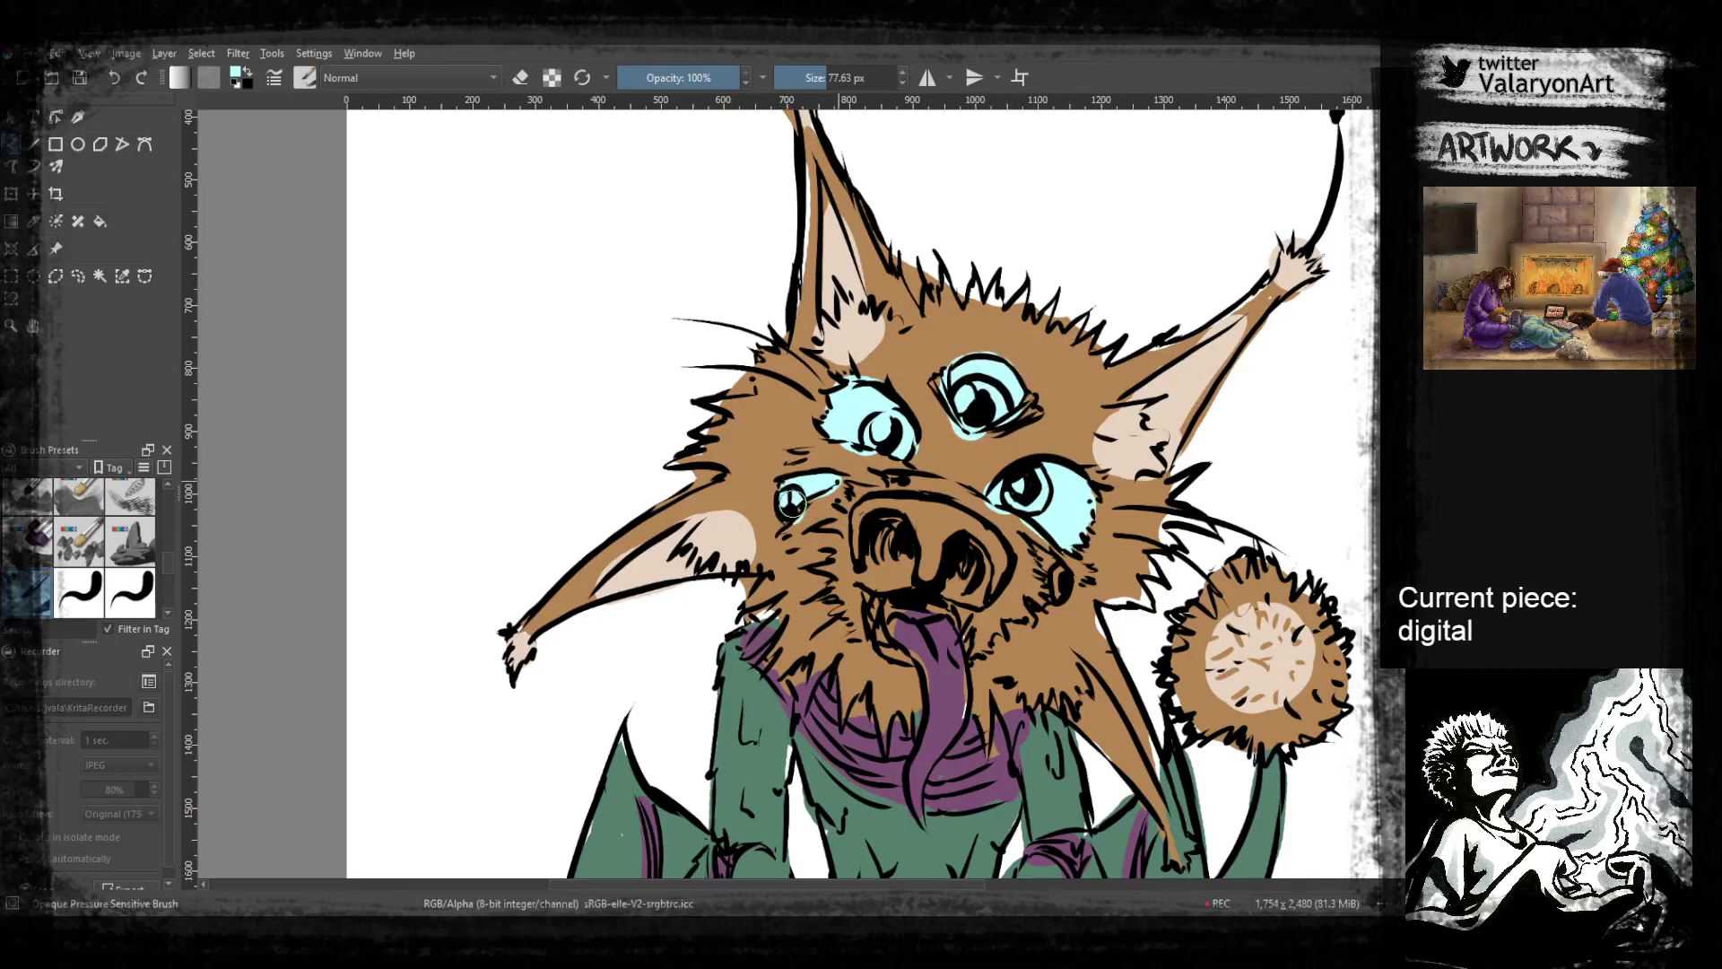
{"action": "scroll", "coordinate": [897, 520], "scroll_direction": "down", "scroll_amount": 1}
{"action": "mouse_move", "coordinate": [1040, 511]}
{"action": "left_mouse_down"}
{"action": "mouse_move", "coordinate": [1059, 560]}
{"action": "mouse_move", "coordinate": [1047, 472]}
{"action": "left_mouse_up"}
{"action": "right_click", "coordinate": [964, 422]}
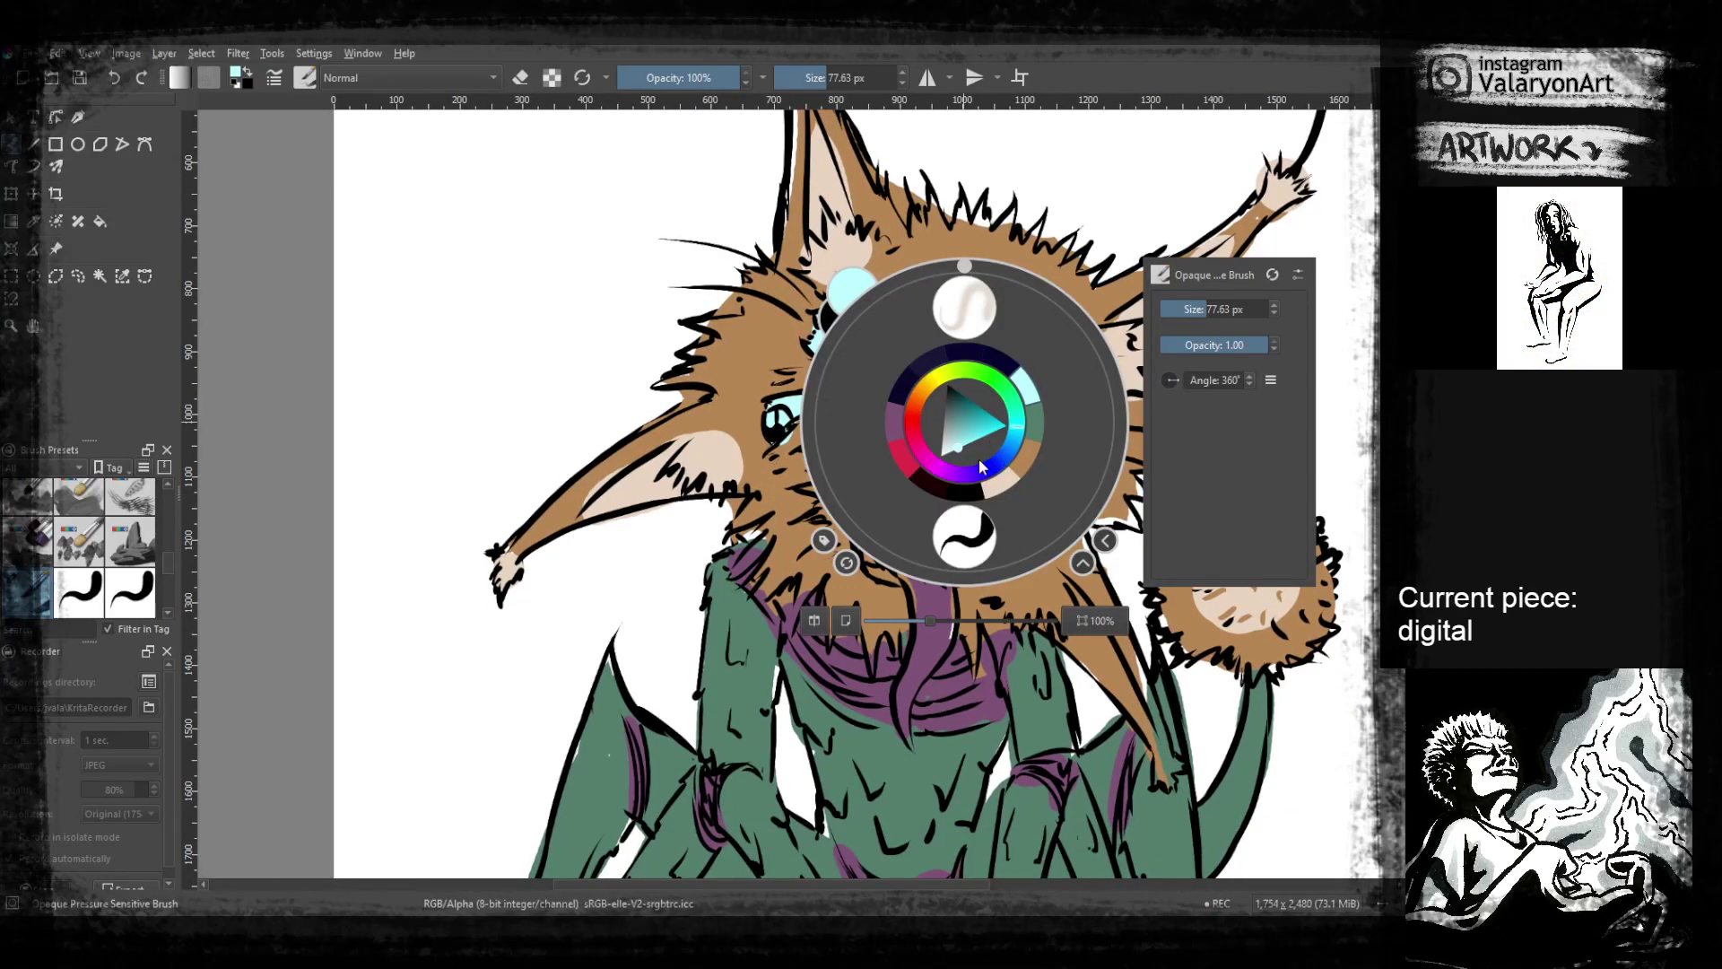
{"action": "left_click", "coordinate": [979, 381]}
{"action": "mouse_move", "coordinate": [966, 415]}
{"action": "left_mouse_down"}
{"action": "mouse_move", "coordinate": [938, 434]}
{"action": "mouse_move", "coordinate": [958, 429]}
{"action": "left_mouse_up"}
{"action": "right_click", "coordinate": [959, 425]}
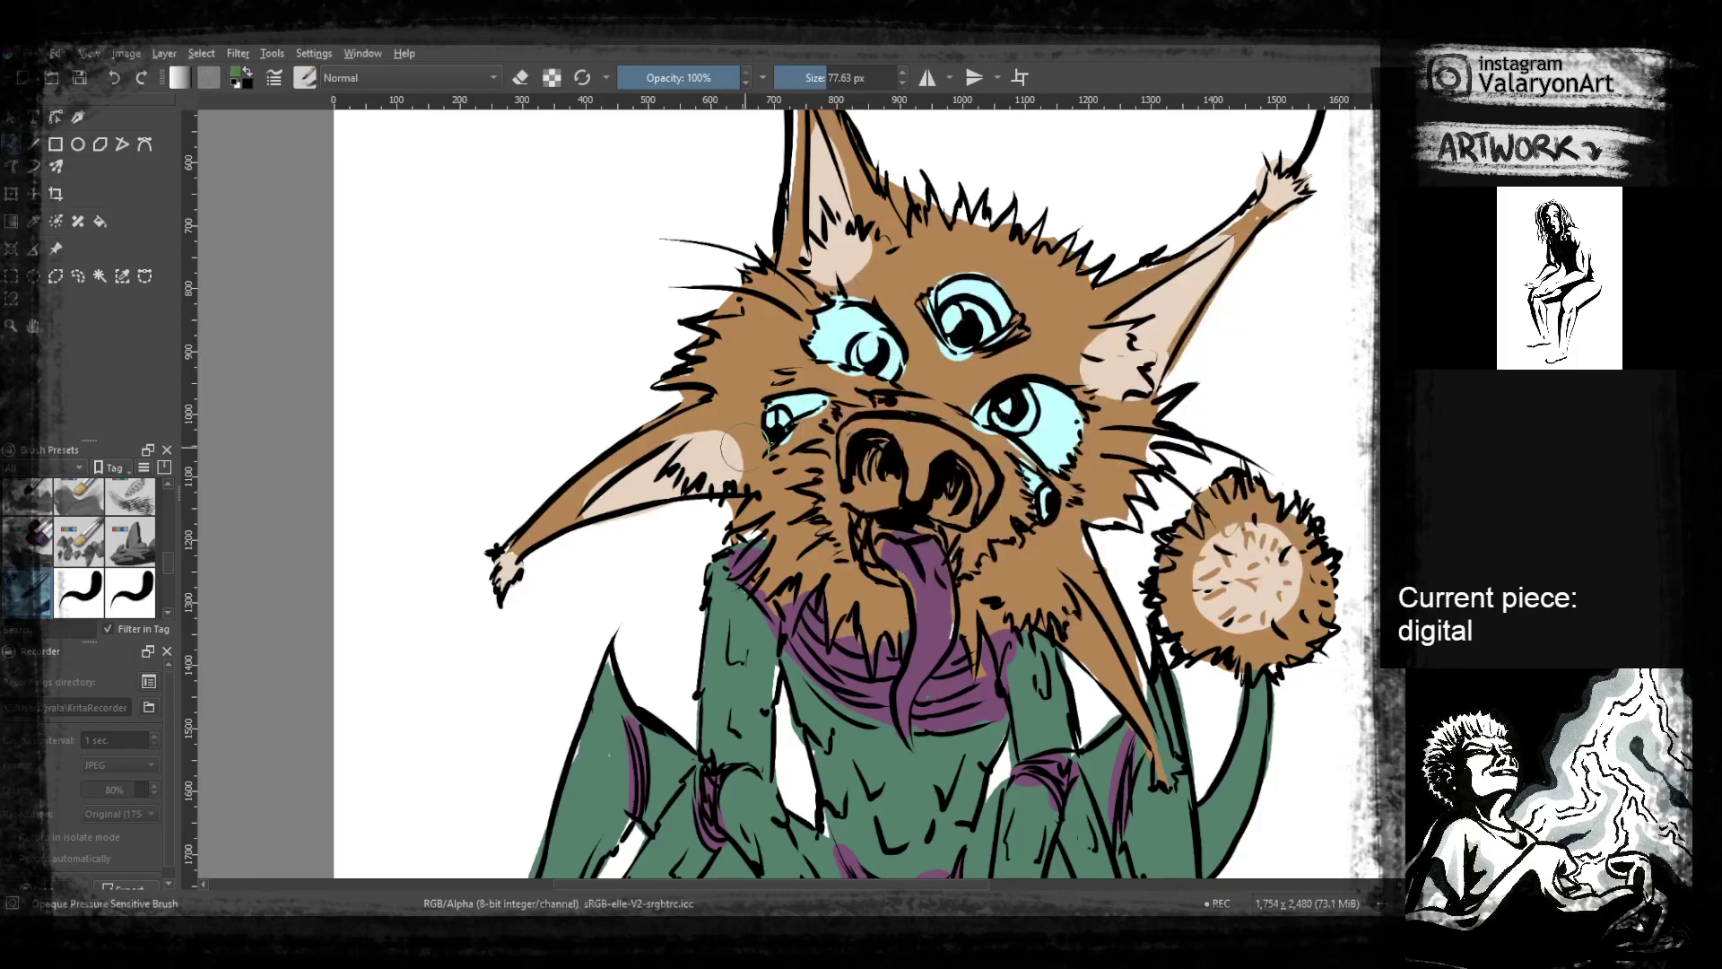
{"action": "right_click", "coordinate": [948, 453]}
{"action": "left_click", "coordinate": [979, 493]}
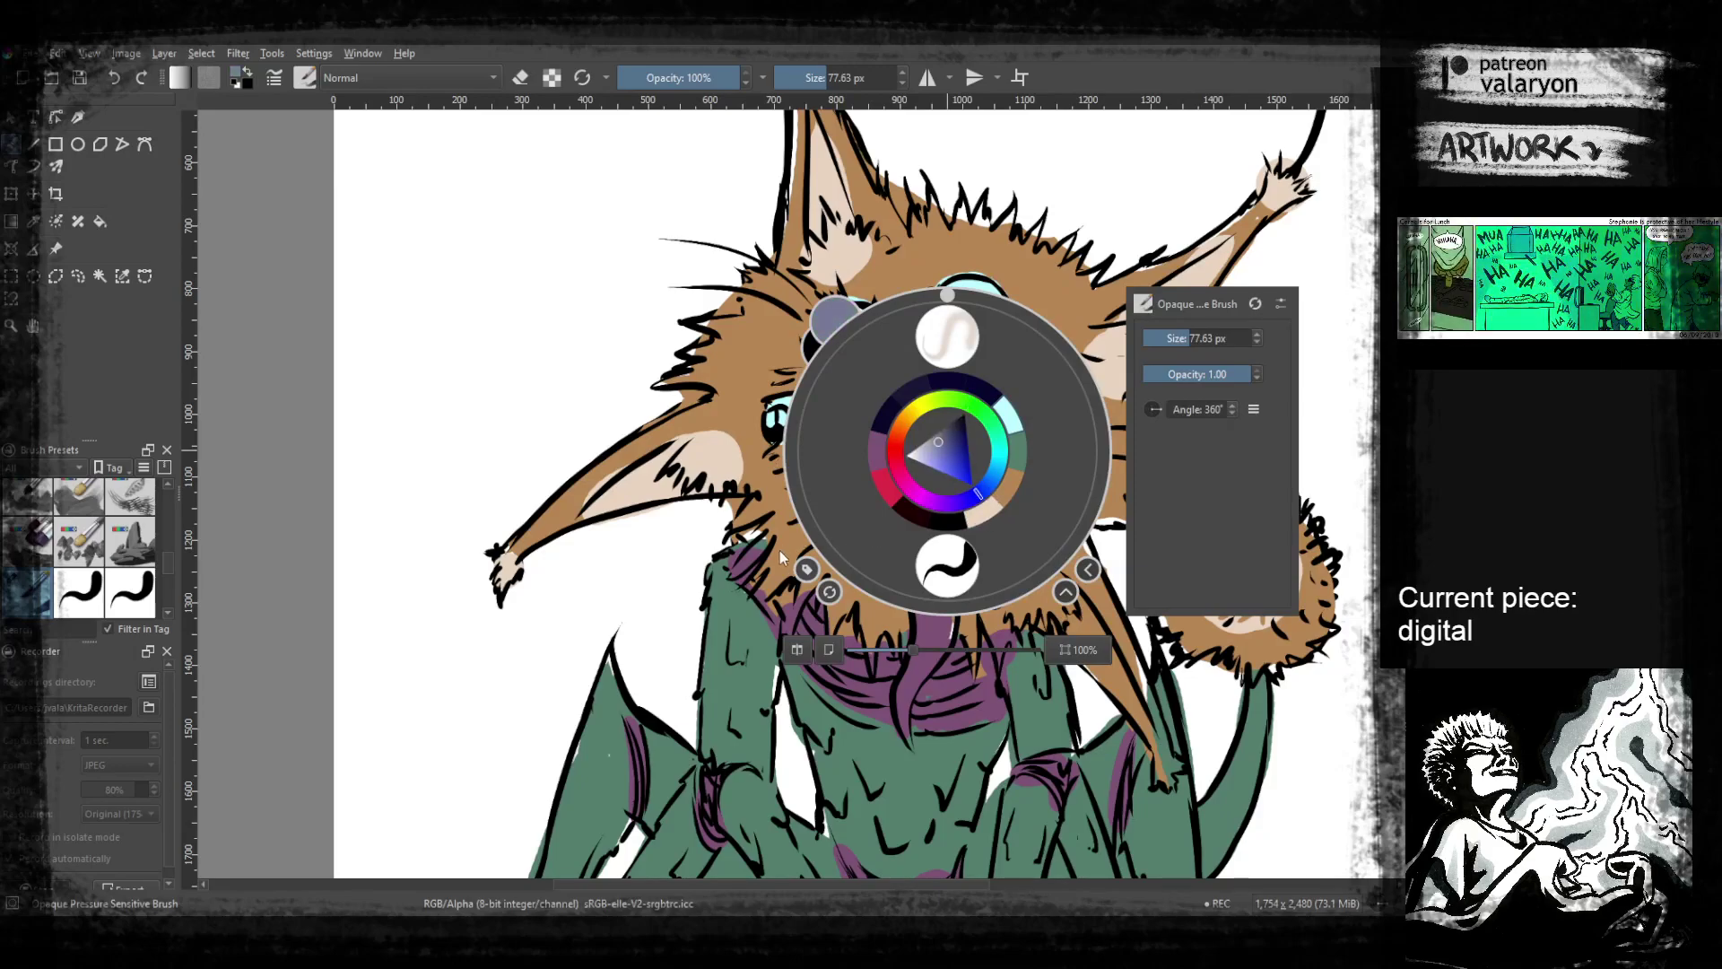
{"action": "right_click", "coordinate": [949, 524]}
Colour the nose with the sampled purple and the teeth with the eyes' pale cyan
{"action": "left_click", "coordinate": [971, 678], "text": "ctrl"}
{"action": "mouse_move", "coordinate": [849, 468]}
{"action": "left_mouse_down"}
{"action": "mouse_move", "coordinate": [847, 439]}
{"action": "mouse_move", "coordinate": [897, 427]}
{"action": "mouse_move", "coordinate": [923, 441]}
{"action": "mouse_move", "coordinate": [854, 439]}
{"action": "mouse_move", "coordinate": [902, 444]}
{"action": "mouse_move", "coordinate": [866, 468]}
{"action": "mouse_move", "coordinate": [919, 471]}
{"action": "mouse_move", "coordinate": [924, 422]}
{"action": "mouse_move", "coordinate": [987, 489]}
{"action": "mouse_move", "coordinate": [879, 545]}
{"action": "left_mouse_up"}
{"action": "key", "text": "ctrl+z"}
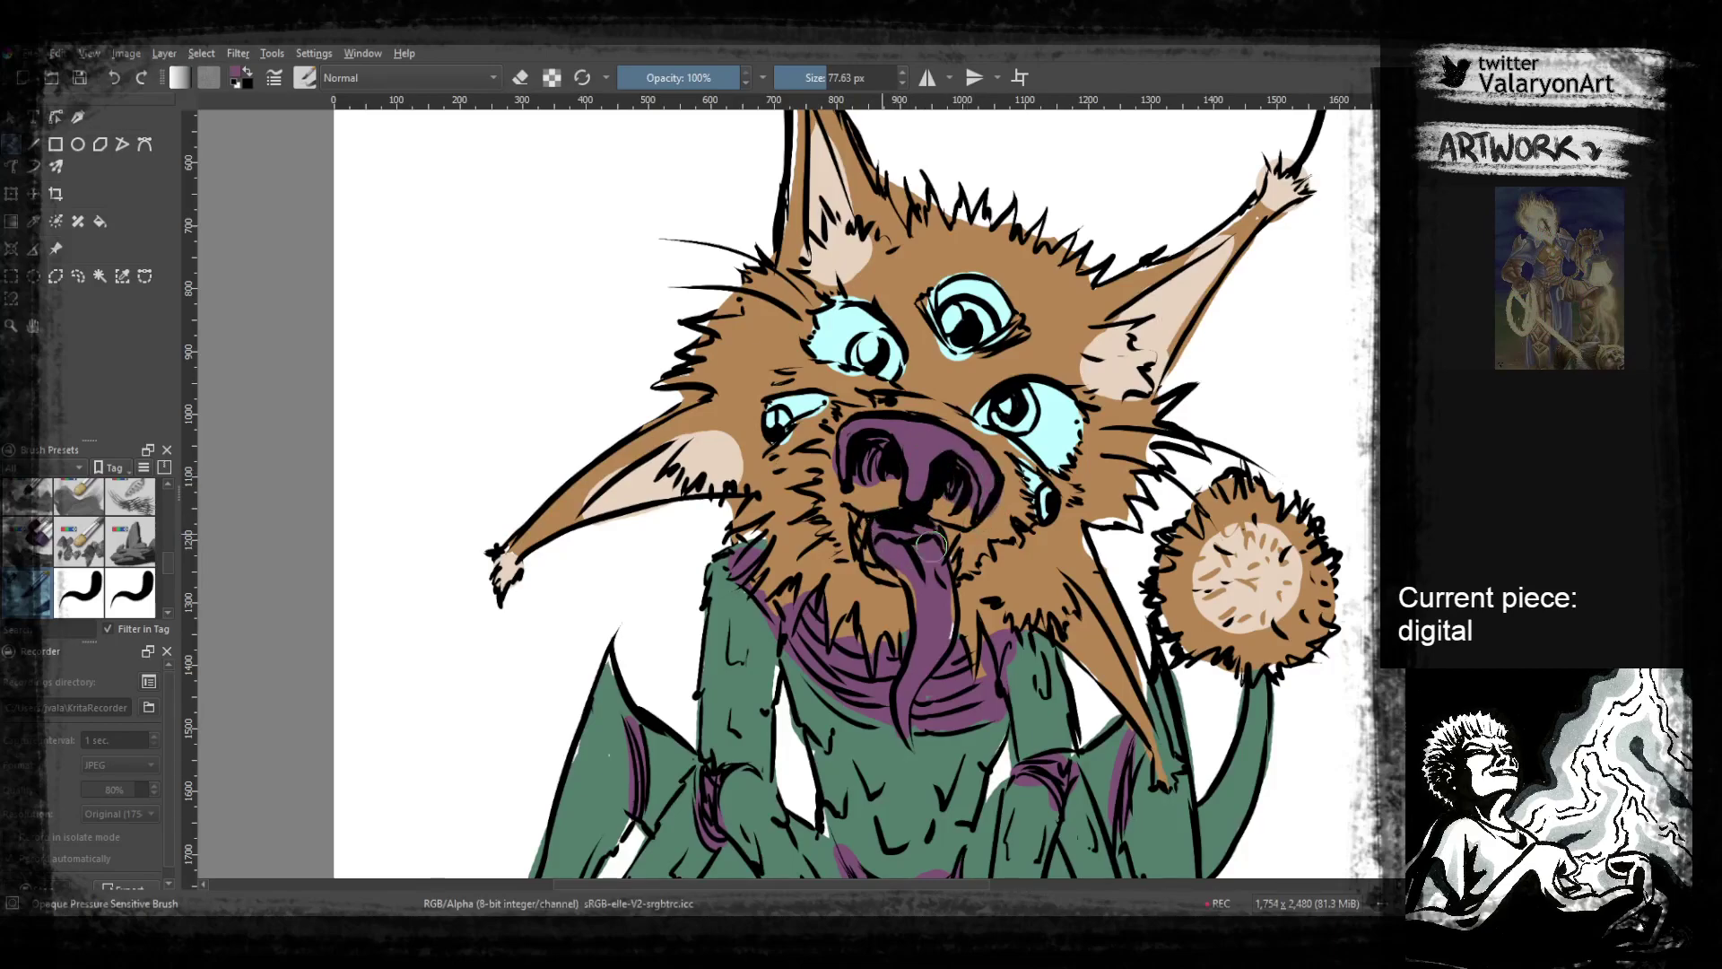
{"action": "right_click", "coordinate": [901, 459]}
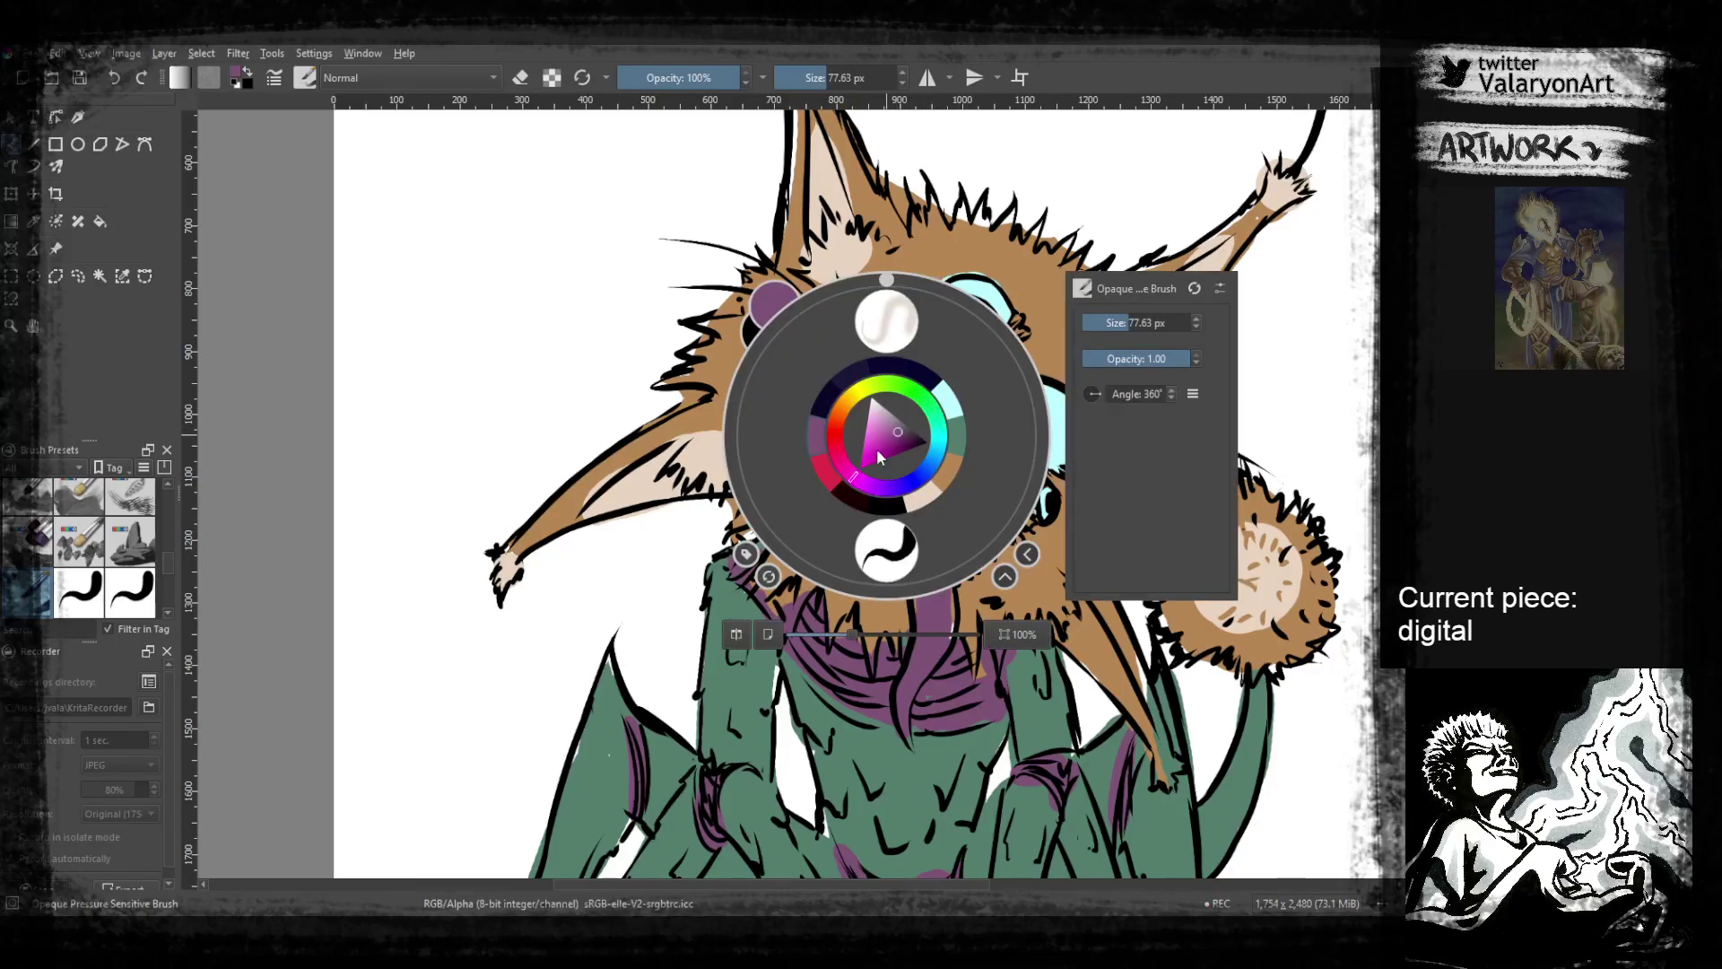
{"action": "left_click", "coordinate": [946, 399]}
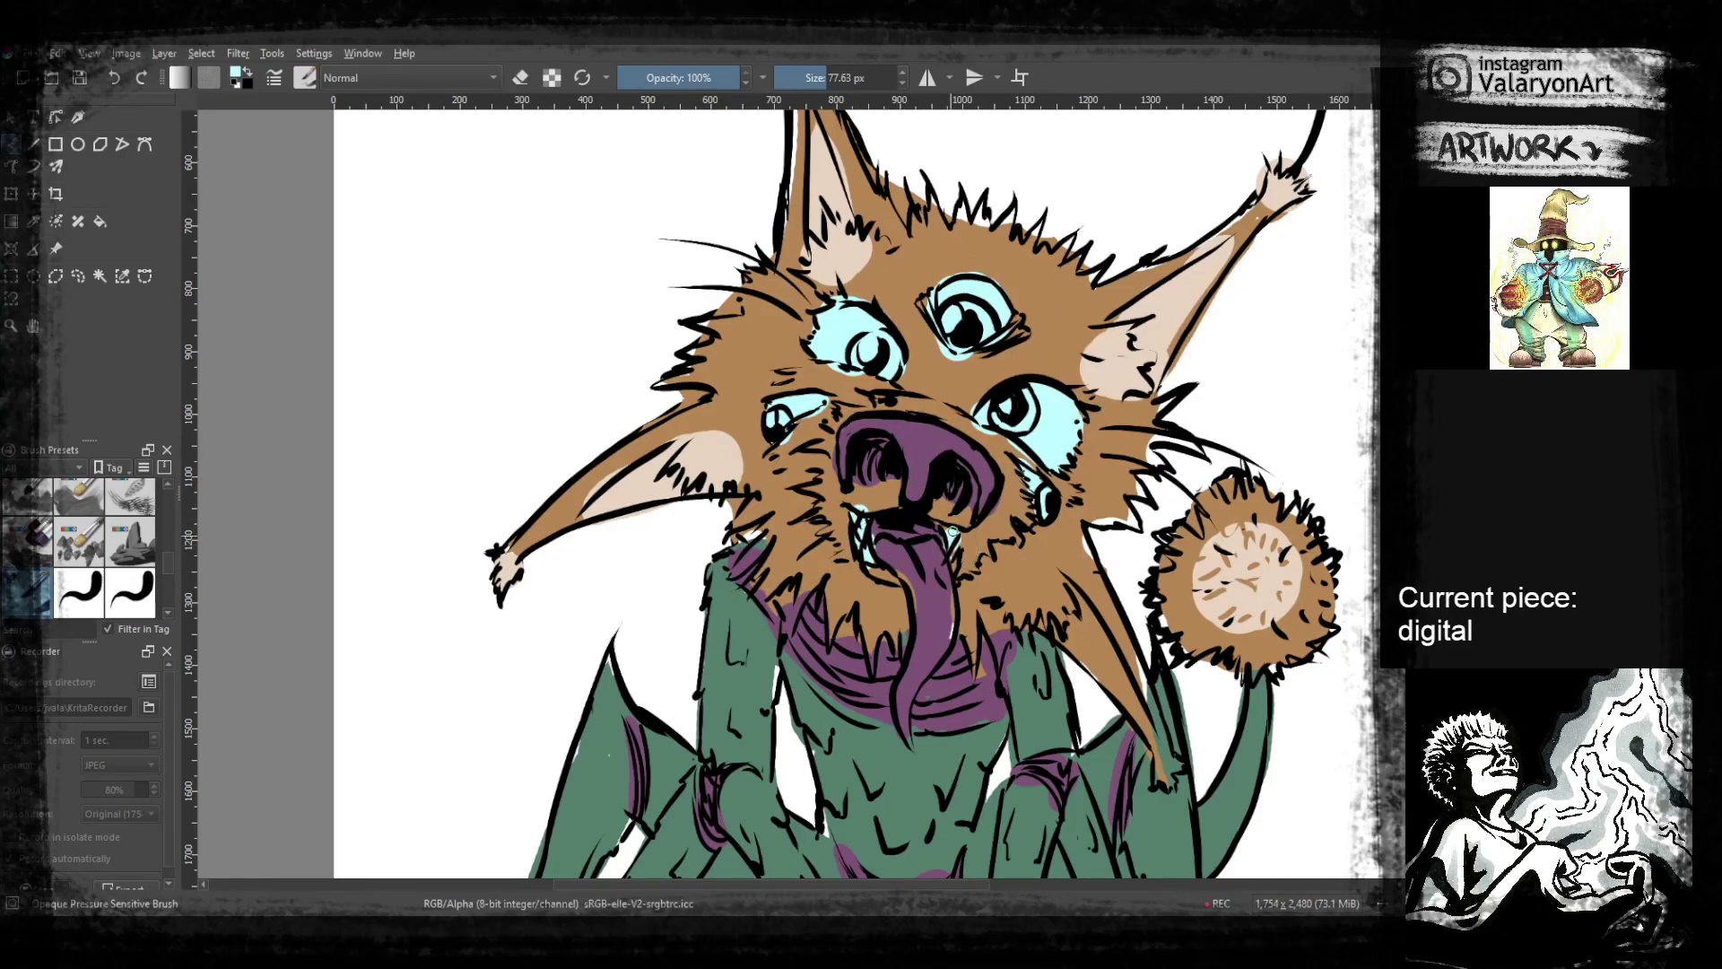
Choose a saturated teal and paint the irises of the eyes
{"action": "scroll", "coordinate": [964, 456], "scroll_direction": "up", "scroll_amount": 1}
{"action": "right_click", "coordinate": [911, 452]}
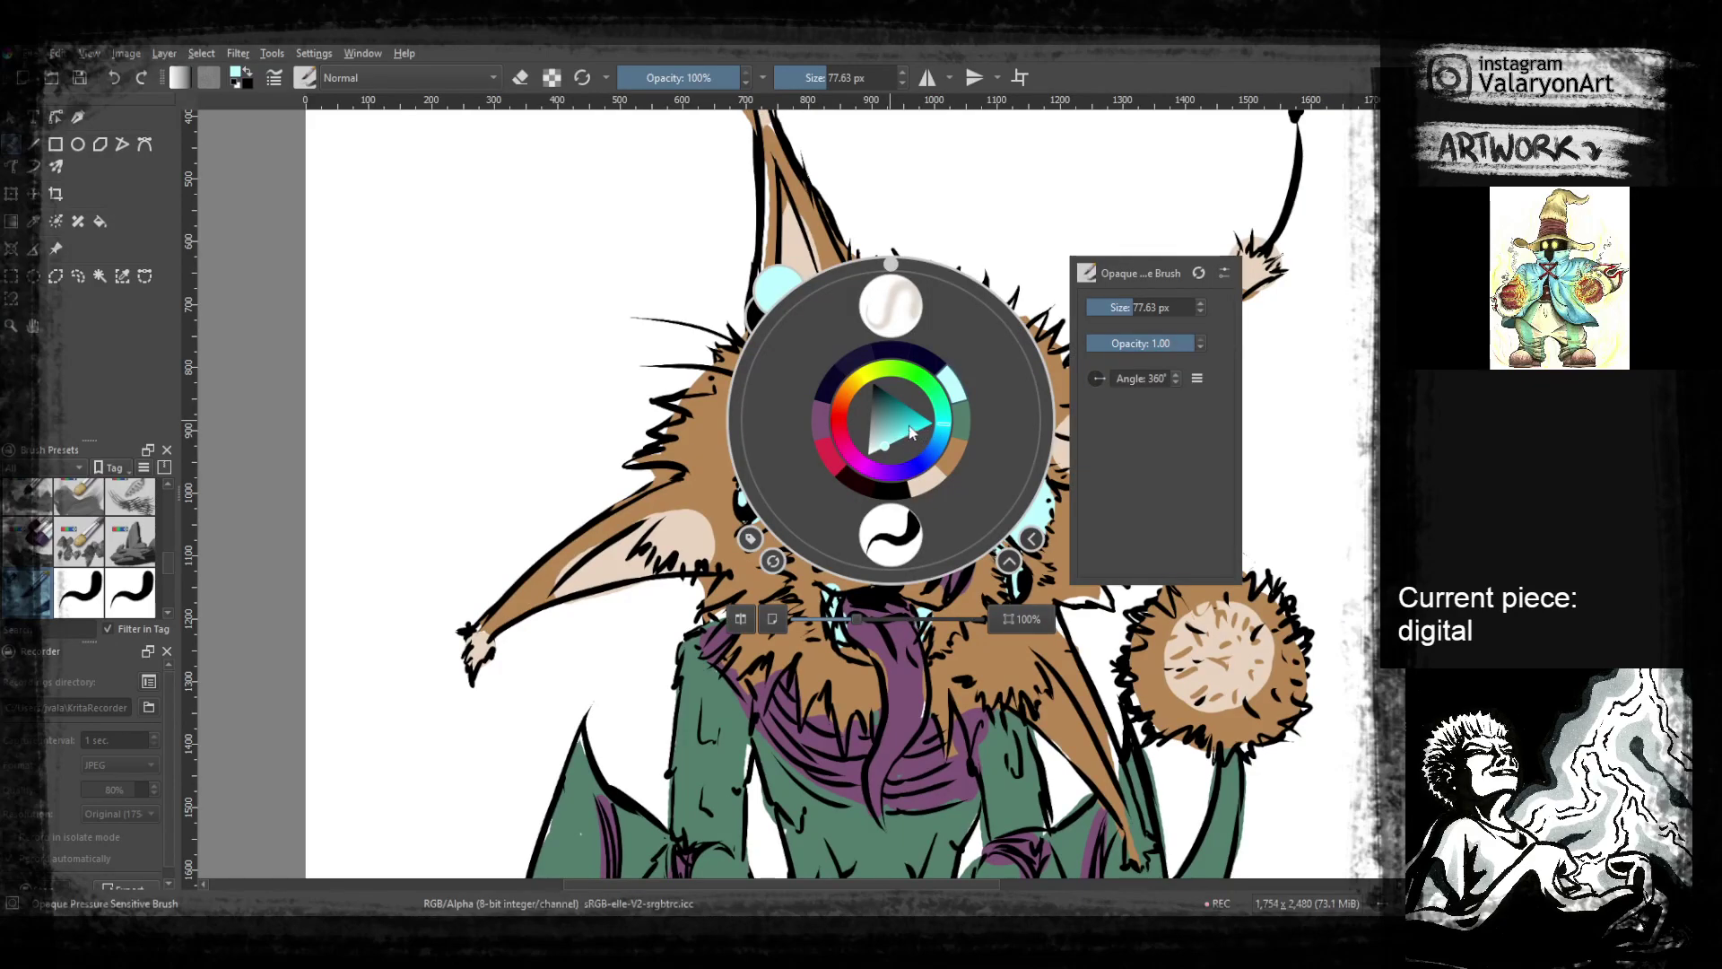
{"action": "left_click_drag", "start_coordinate": [954, 432], "coordinate": [913, 413]}
{"action": "left_click", "coordinate": [951, 218]}
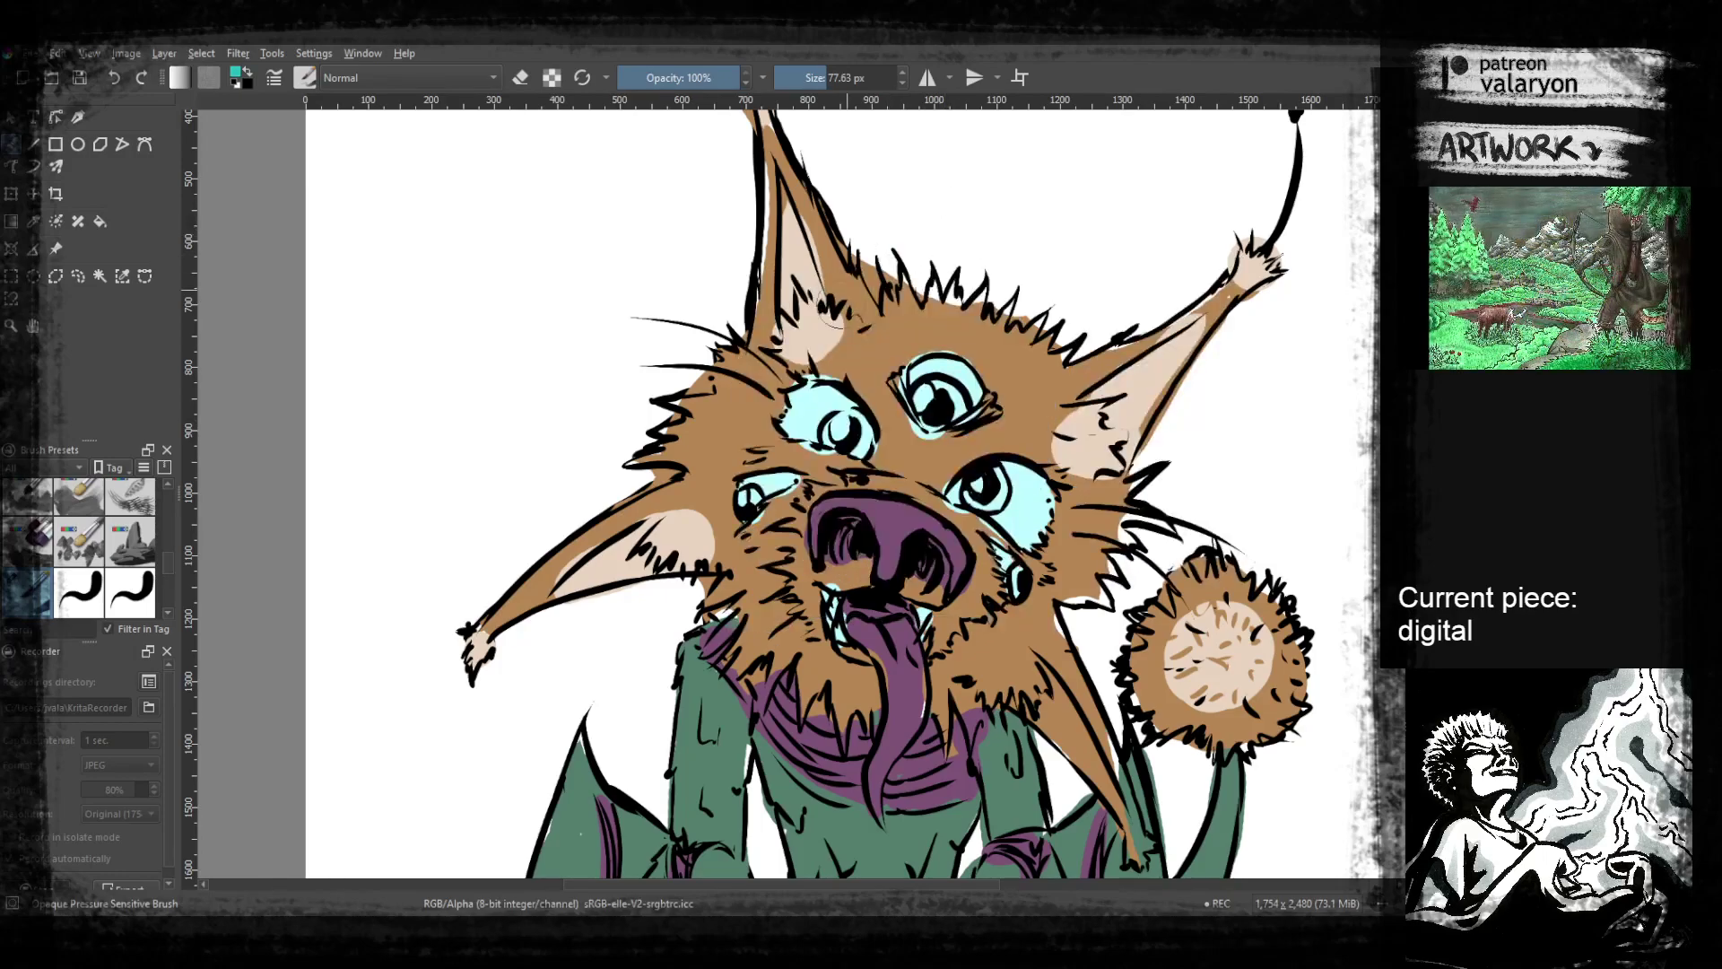
{"action": "key", "text": "e"}
{"action": "key", "text": "e"}
{"action": "mouse_move", "coordinate": [845, 429]}
{"action": "left_mouse_down"}
{"action": "mouse_move", "coordinate": [861, 448]}
{"action": "mouse_move", "coordinate": [938, 386]}
{"action": "left_mouse_up"}
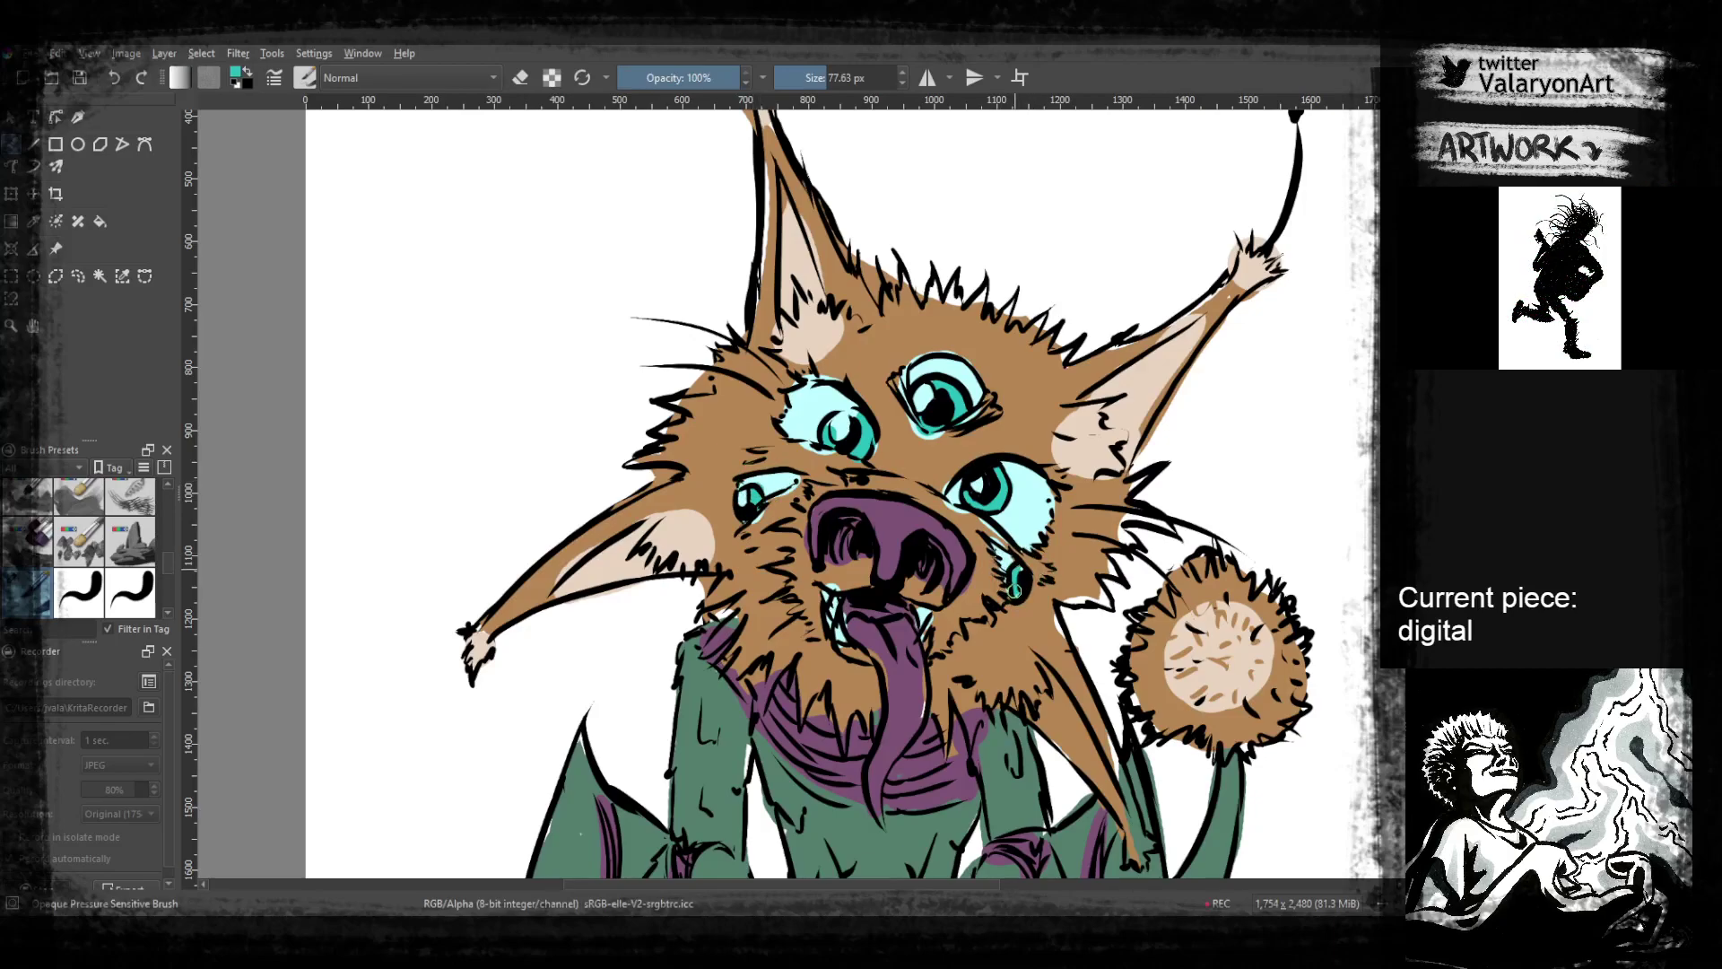
{"action": "key", "text": "ctrl+z"}
Switch the brush colour to white and paint the highlights inside the eyes
{"action": "right_click", "coordinate": [844, 435]}
{"action": "left_click_drag", "start_coordinate": [842, 461], "coordinate": [695, 516]}
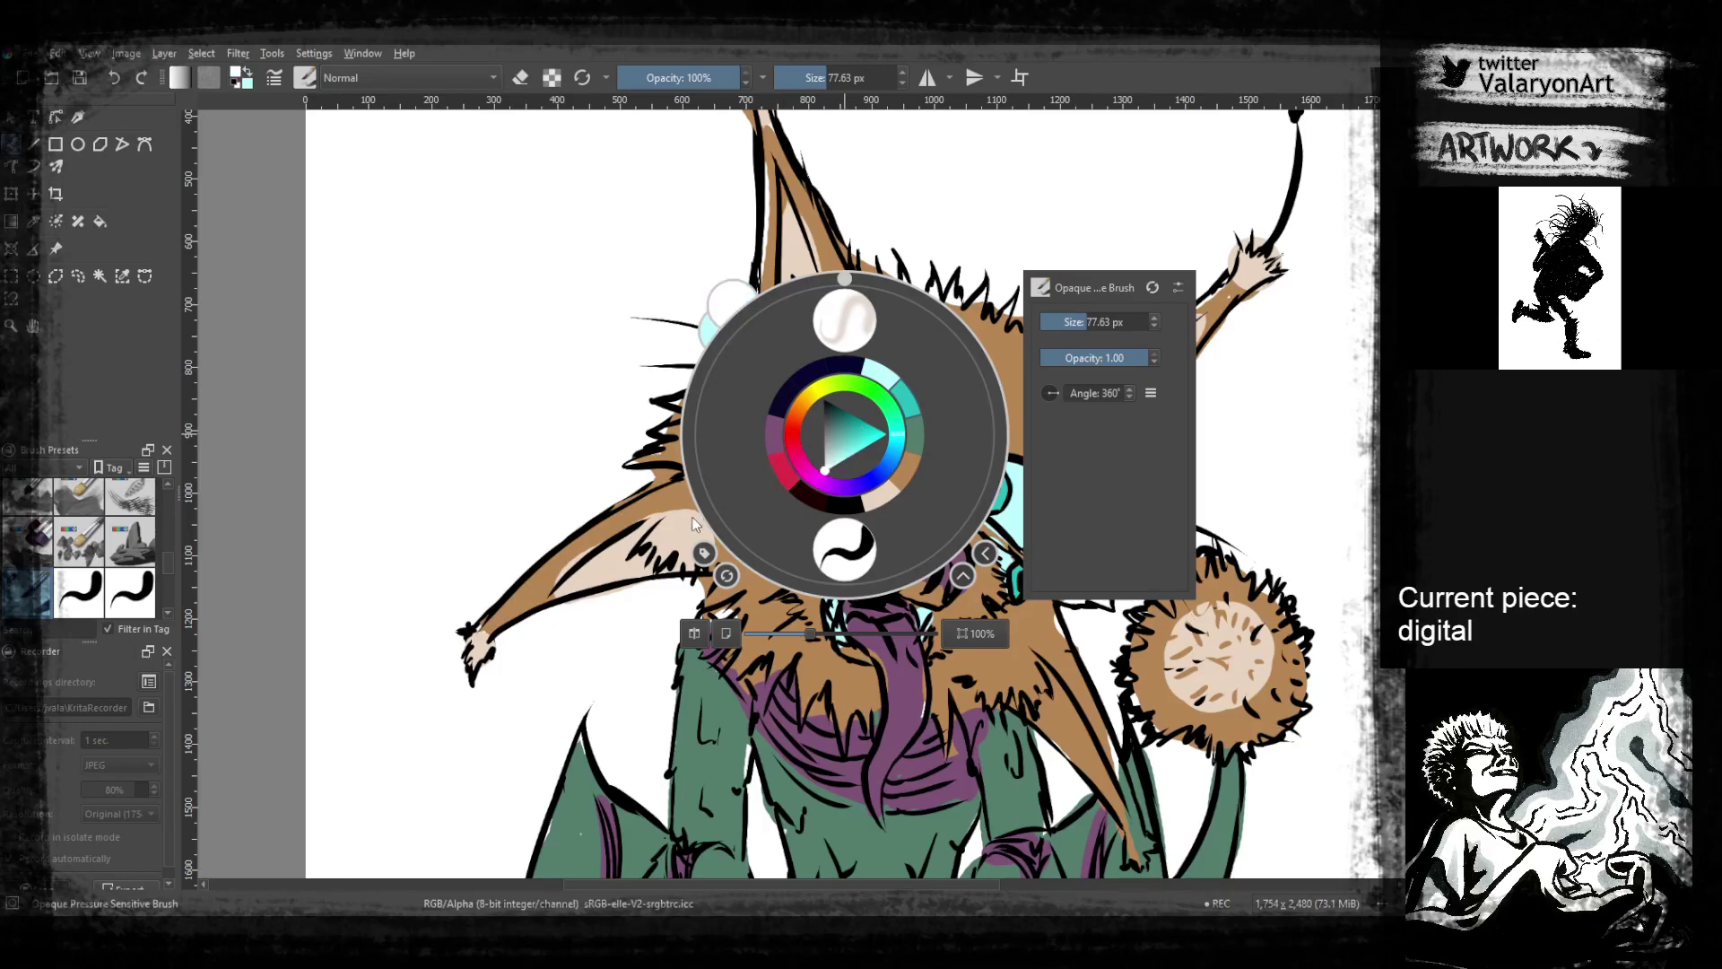
{"action": "left_click", "coordinate": [632, 490]}
{"action": "left_click", "coordinate": [839, 429]}
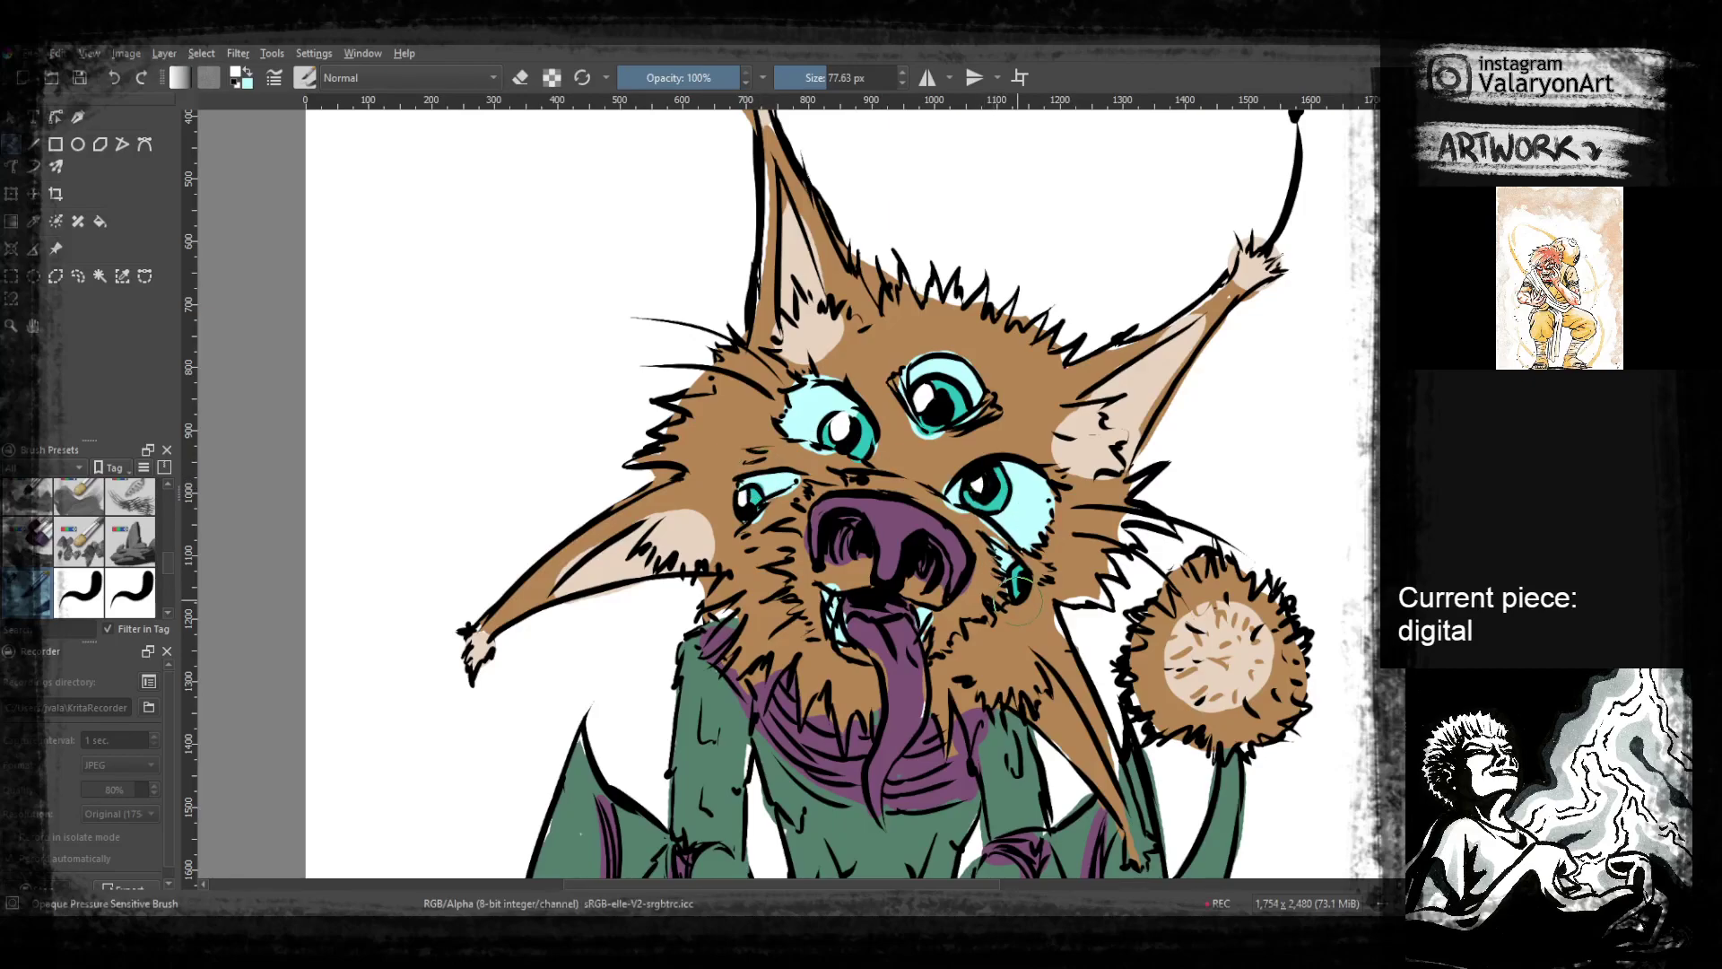
Sample the nose's purple to tint the creases beside the top eye, and reselect the fur's tan
{"action": "left_click_drag", "start_coordinate": [899, 581], "coordinate": [957, 555]}
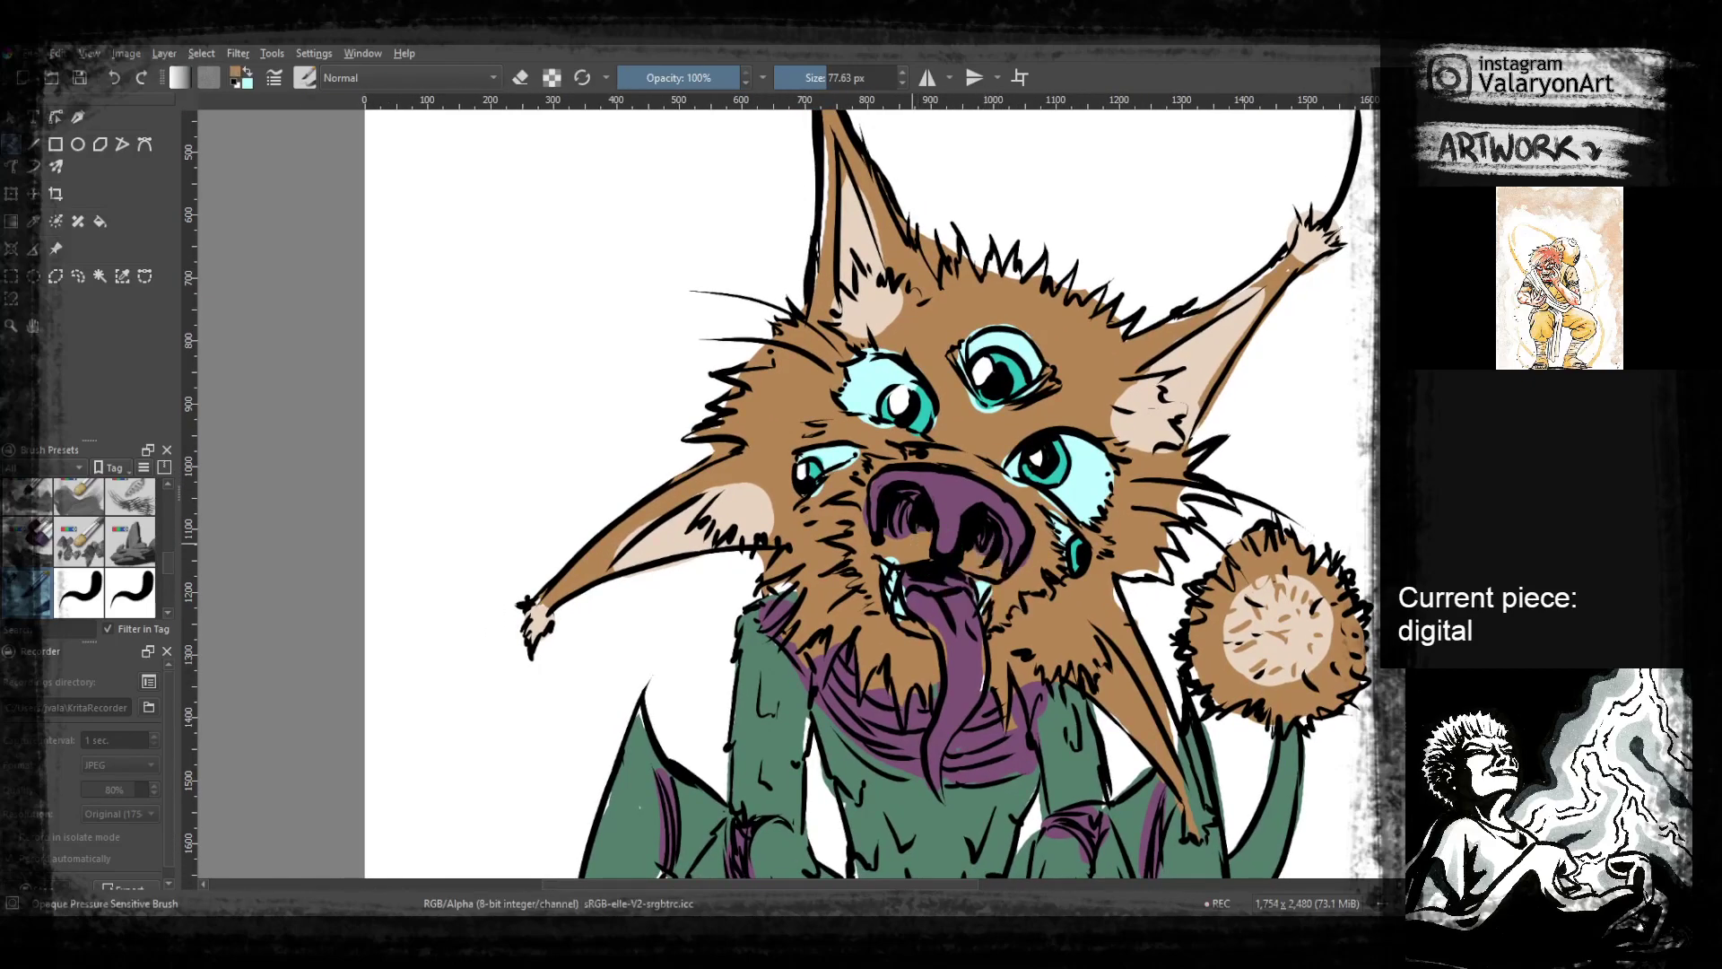
{"action": "mouse_move", "coordinate": [1003, 500]}
{"action": "left_mouse_down"}
{"action": "mouse_move", "coordinate": [965, 549]}
{"action": "mouse_move", "coordinate": [997, 540]}
{"action": "mouse_move", "coordinate": [998, 600]}
{"action": "left_mouse_up"}
{"action": "scroll", "coordinate": [1001, 538], "scroll_direction": "down", "scroll_amount": 2}
{"action": "left_click", "coordinate": [948, 617], "text": "ctrl"}
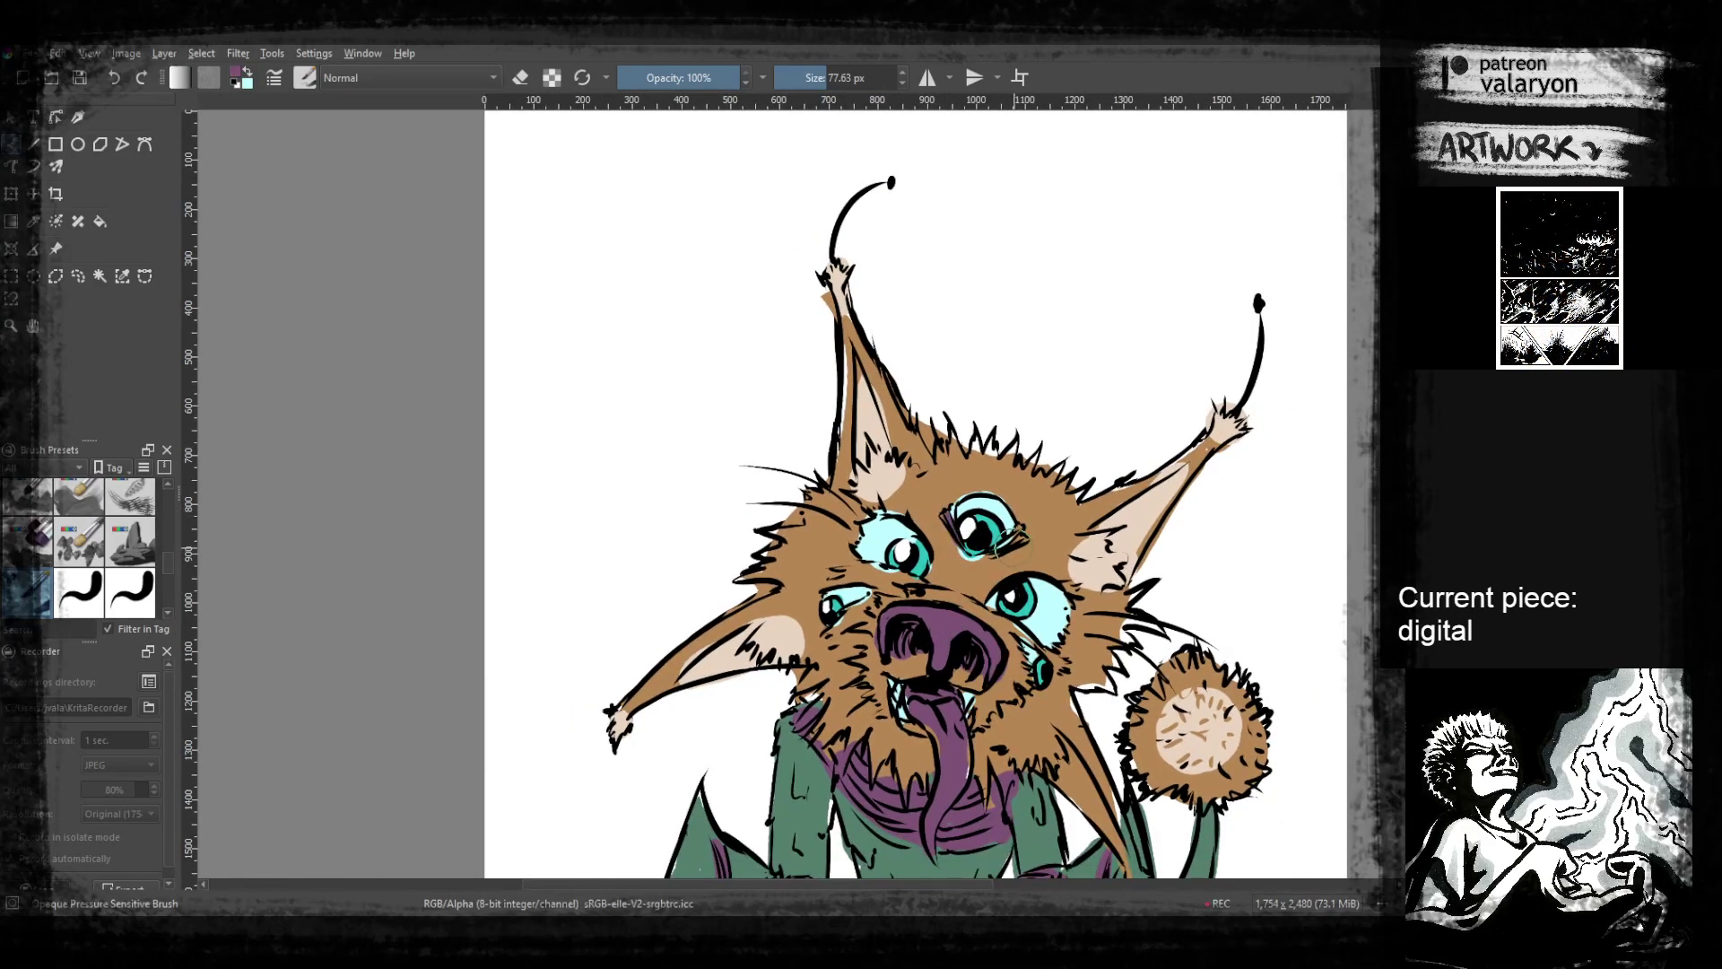
{"action": "left_click_drag", "start_coordinate": [1019, 534], "coordinate": [1025, 529]}
{"action": "left_click", "coordinate": [979, 574], "text": "ctrl"}
{"action": "scroll", "coordinate": [969, 538], "scroll_direction": "down", "scroll_amount": 3}
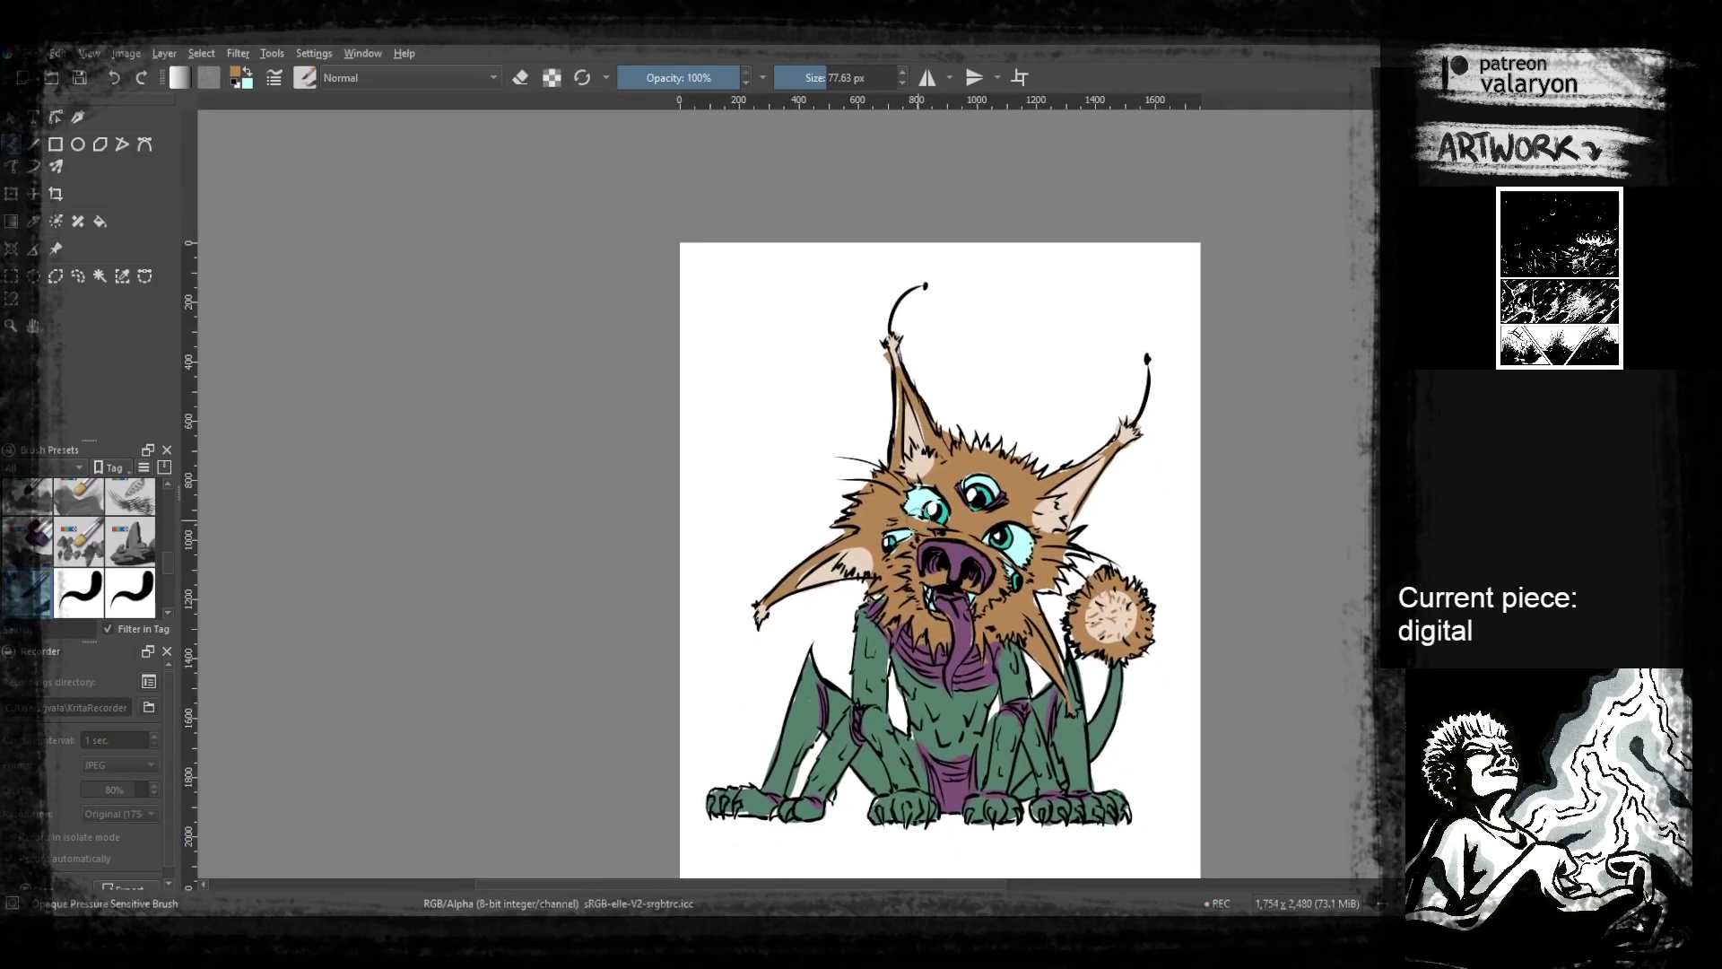
Paint the inside of the drooping ear beside the tail tuft with the beige inner-ear colour
{"action": "scroll", "coordinate": [974, 549], "scroll_direction": "up", "scroll_amount": 4}
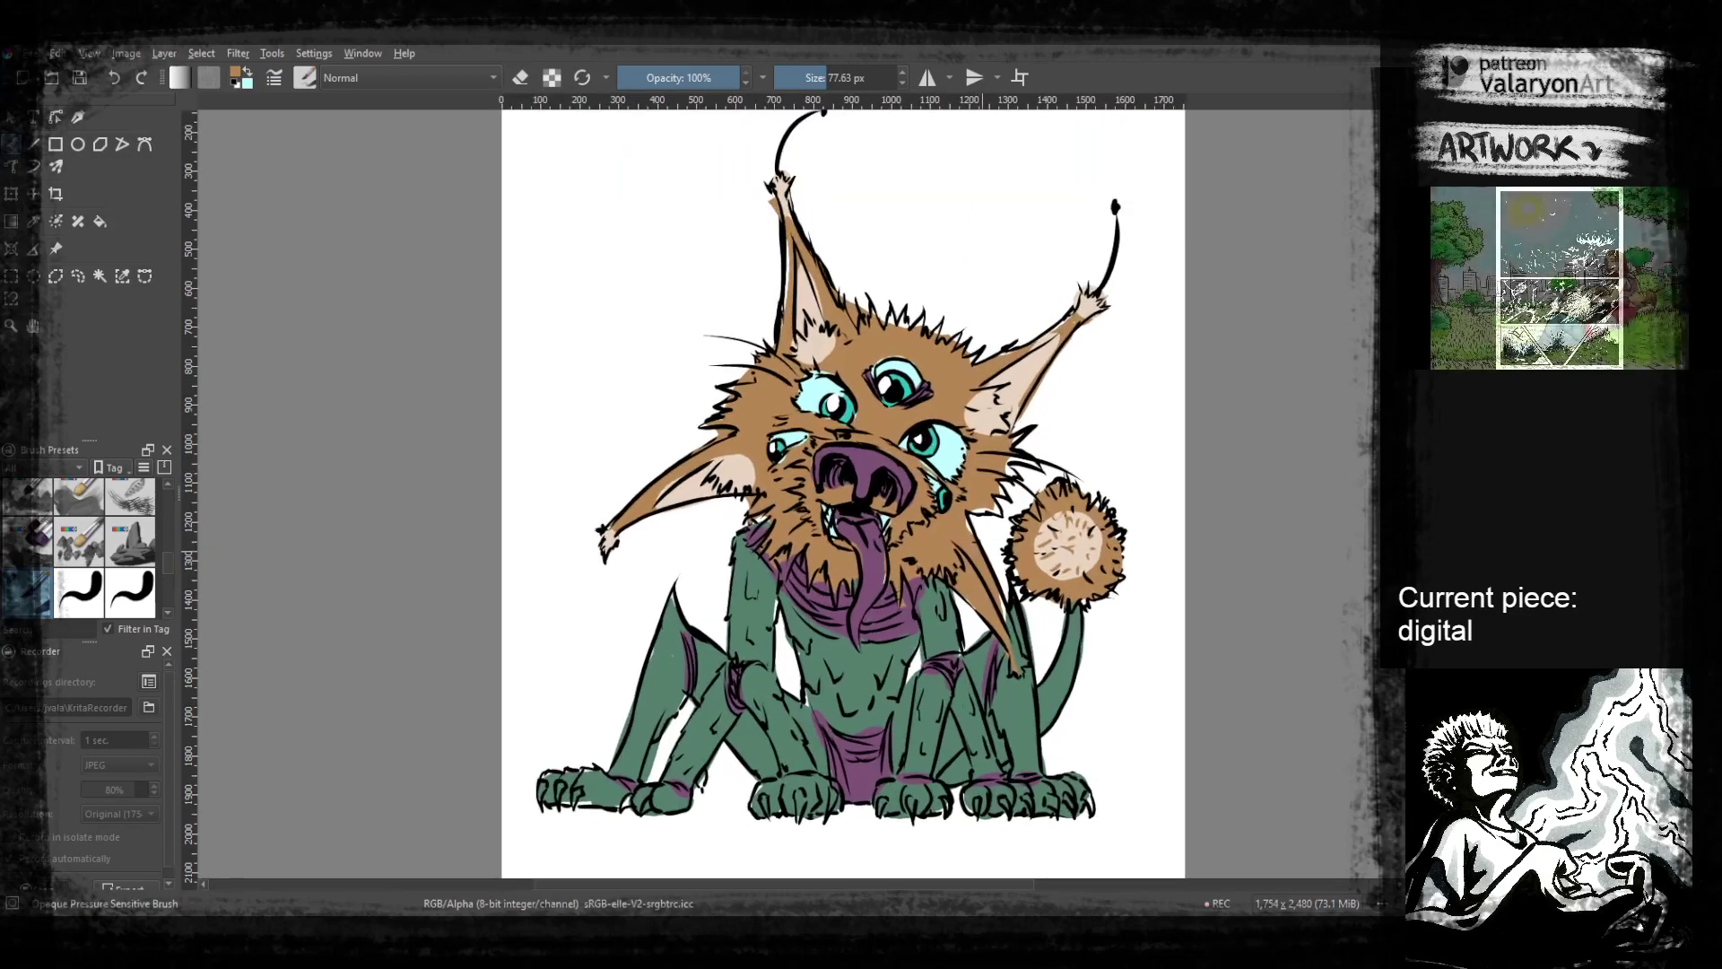
{"action": "scroll", "coordinate": [1017, 477], "scroll_direction": "down", "scroll_amount": 3}
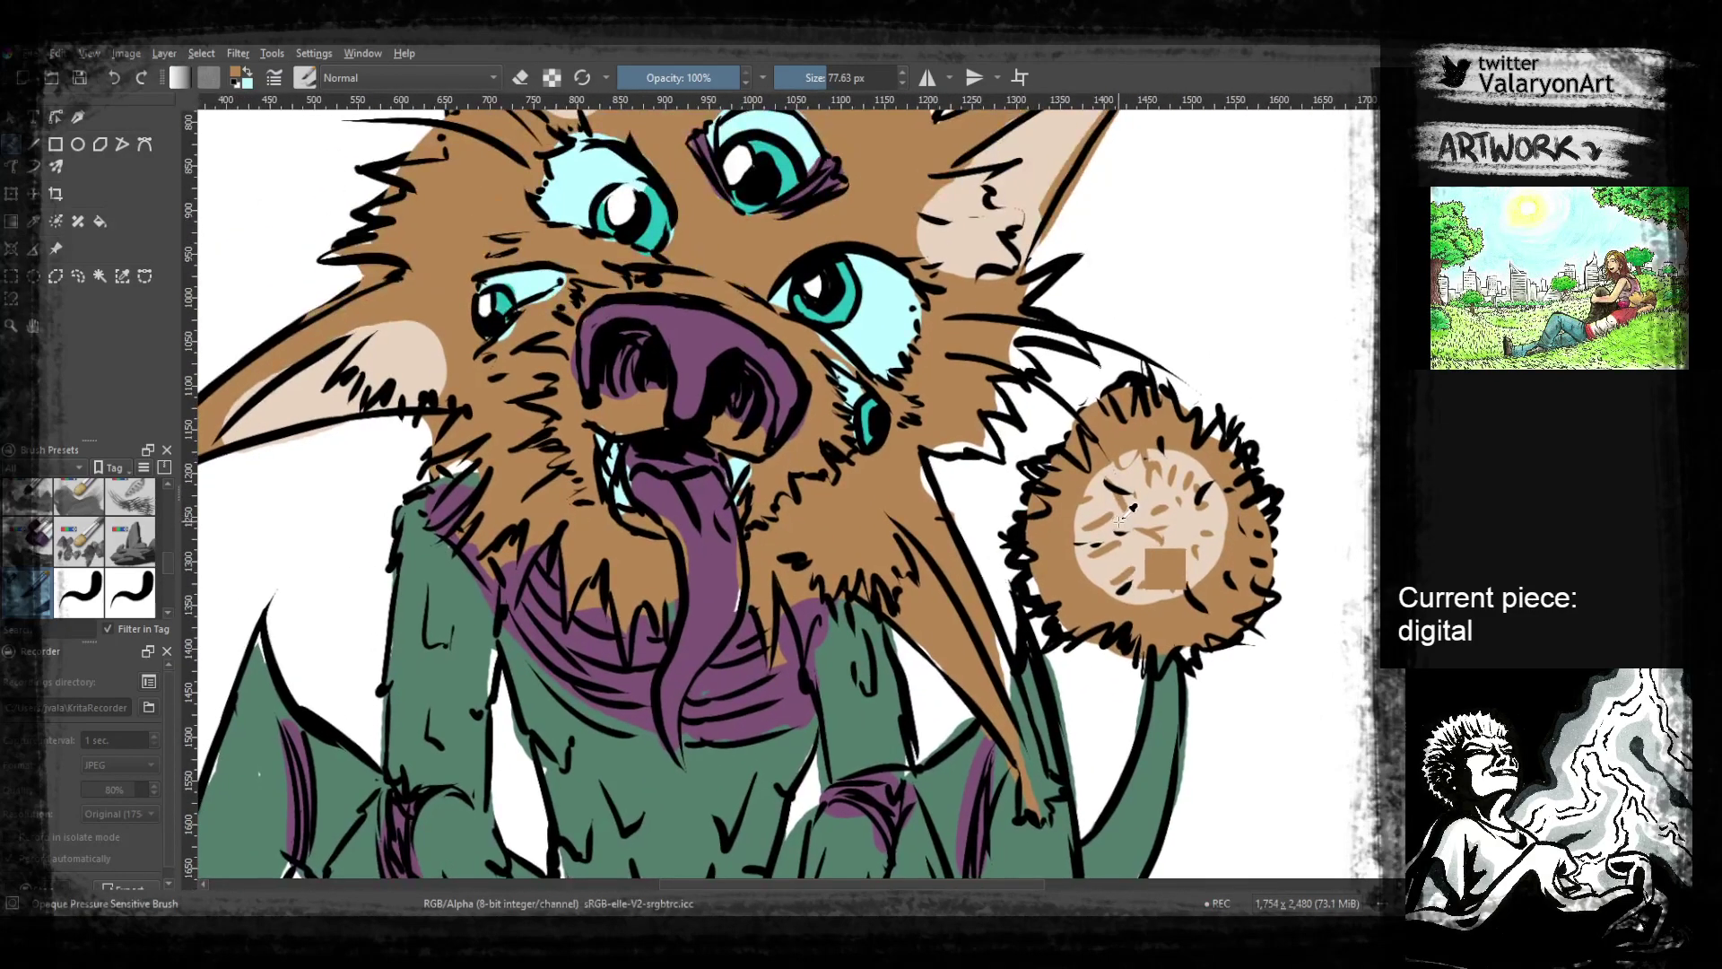
{"action": "scroll", "coordinate": [958, 536], "scroll_direction": "up", "scroll_amount": 3}
{"action": "mouse_move", "coordinate": [822, 513]}
{"action": "left_mouse_down"}
{"action": "mouse_move", "coordinate": [865, 502]}
{"action": "mouse_move", "coordinate": [910, 531]}
{"action": "left_mouse_up"}
{"action": "mouse_move", "coordinate": [1019, 702]}
{"action": "left_mouse_down"}
{"action": "mouse_move", "coordinate": [870, 521]}
{"action": "mouse_move", "coordinate": [964, 578]}
{"action": "left_mouse_up"}
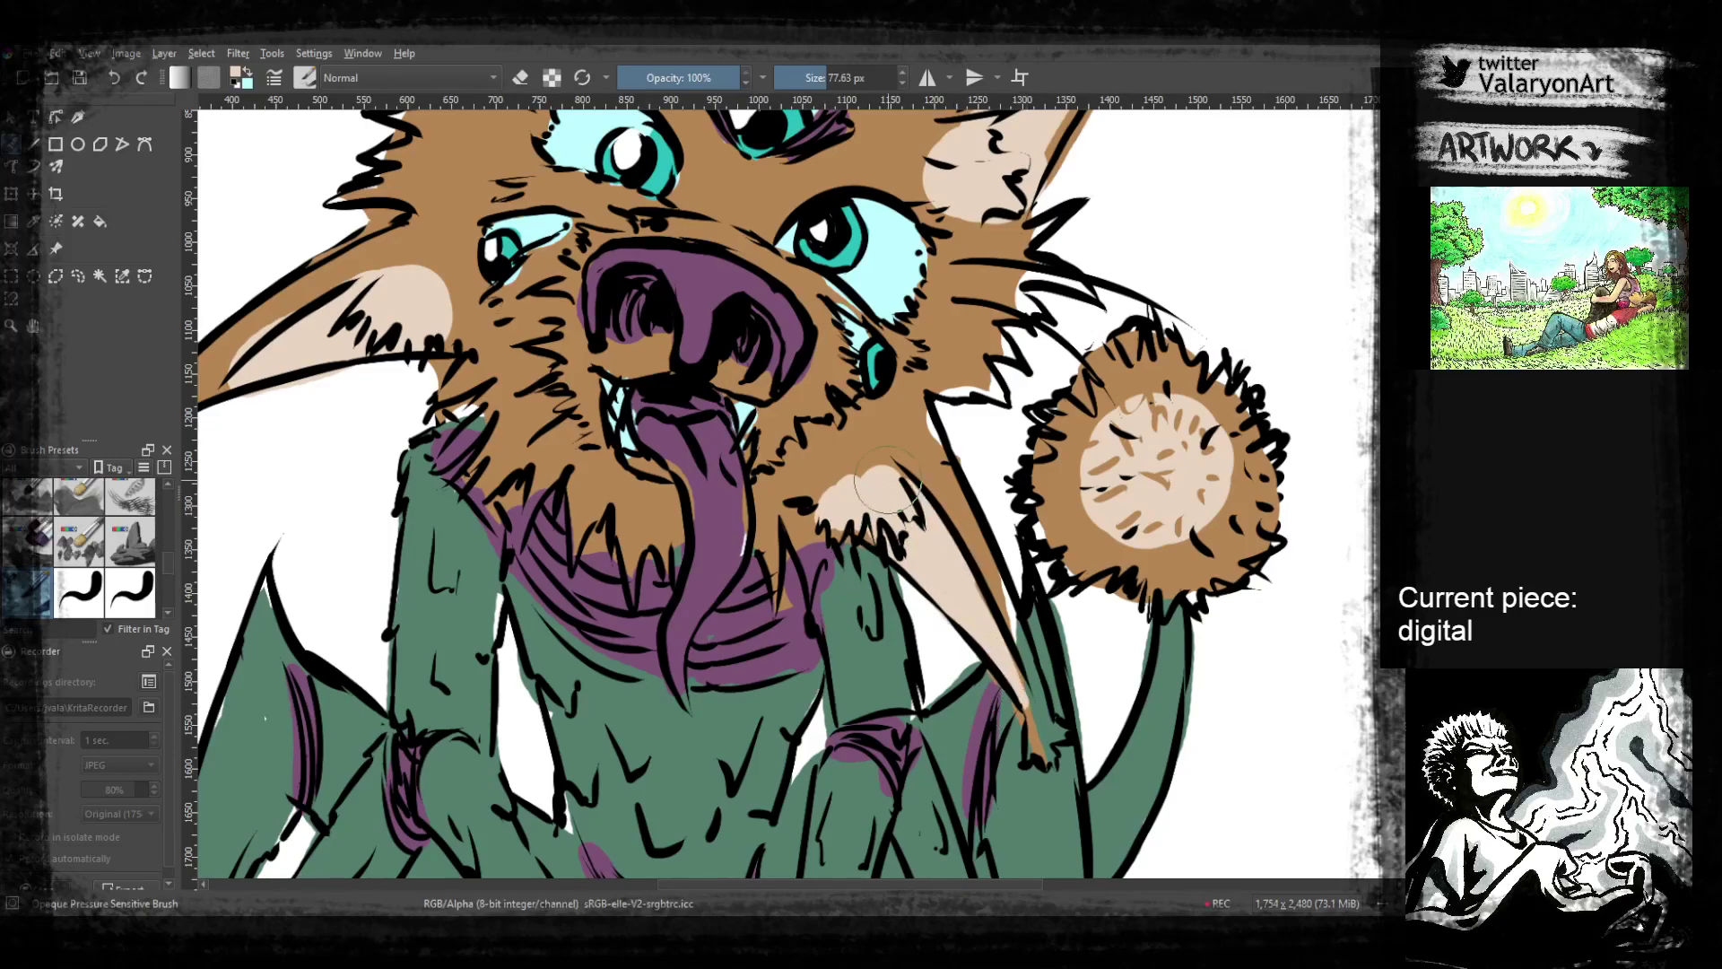
{"action": "left_click_drag", "start_coordinate": [1035, 748], "coordinate": [999, 638]}
Clean up the other drooping ear's lower edge with sampled fur tan and inner-ear beige, keeping the colour inside the line art
{"action": "left_click_drag", "start_coordinate": [576, 287], "coordinate": [1031, 572]}
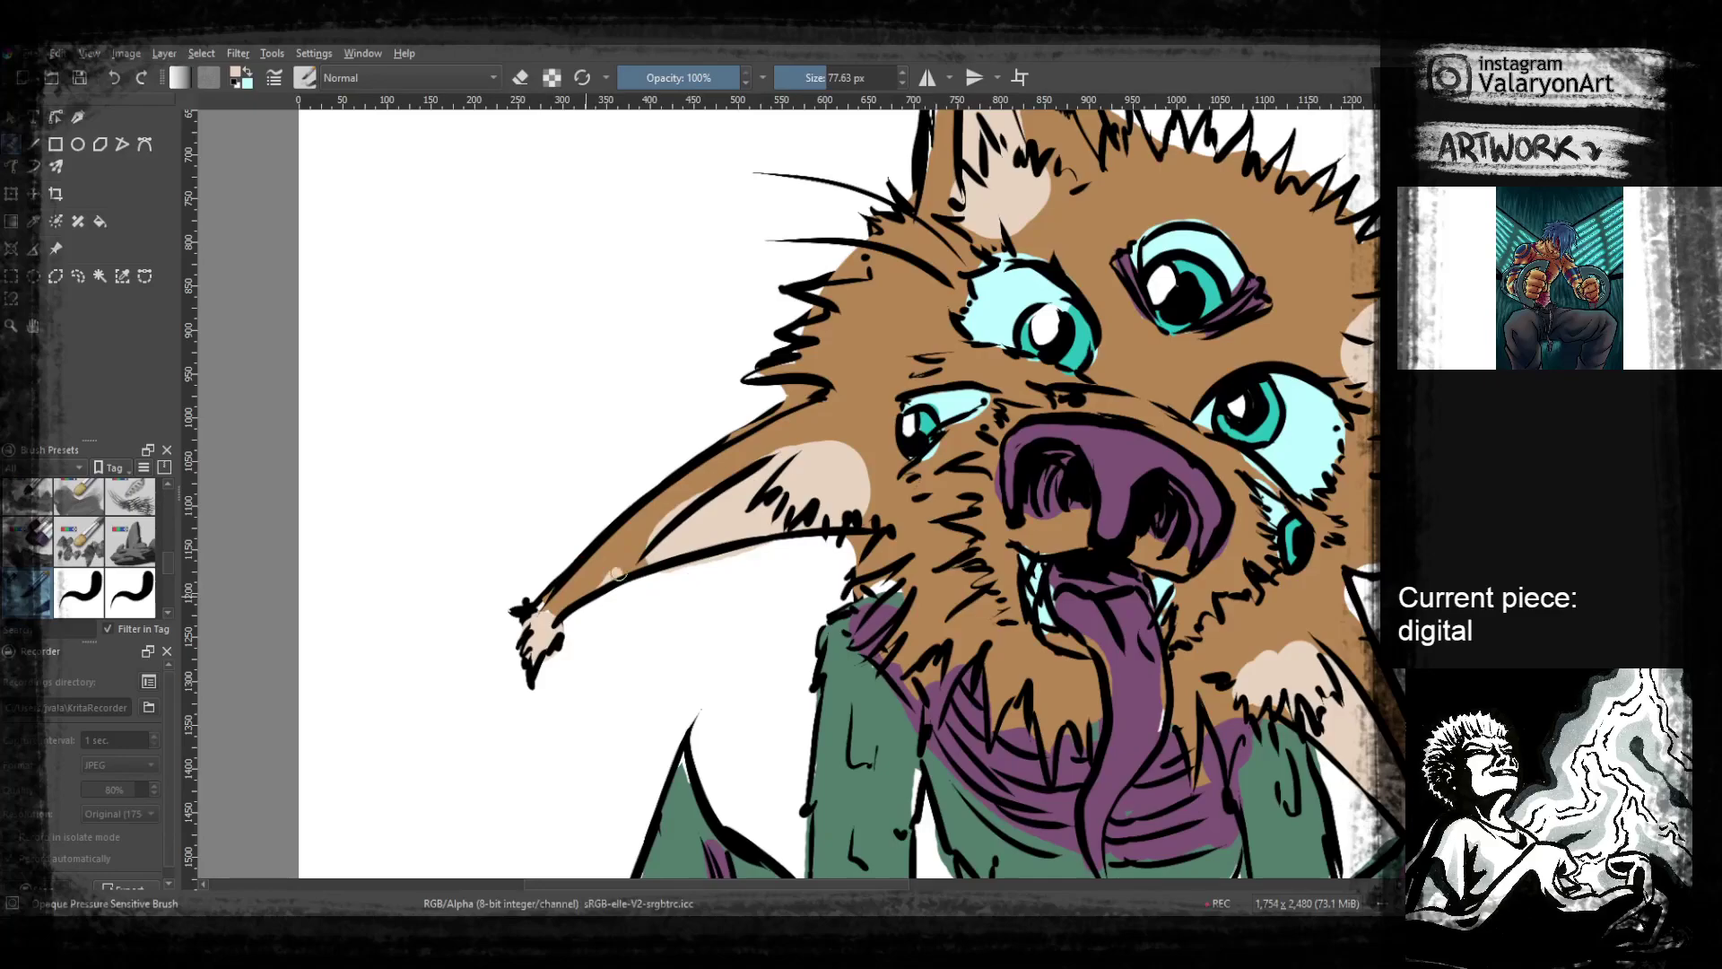
{"action": "left_click", "coordinate": [803, 416], "text": "ctrl"}
{"action": "left_click_drag", "start_coordinate": [603, 578], "coordinate": [791, 459]}
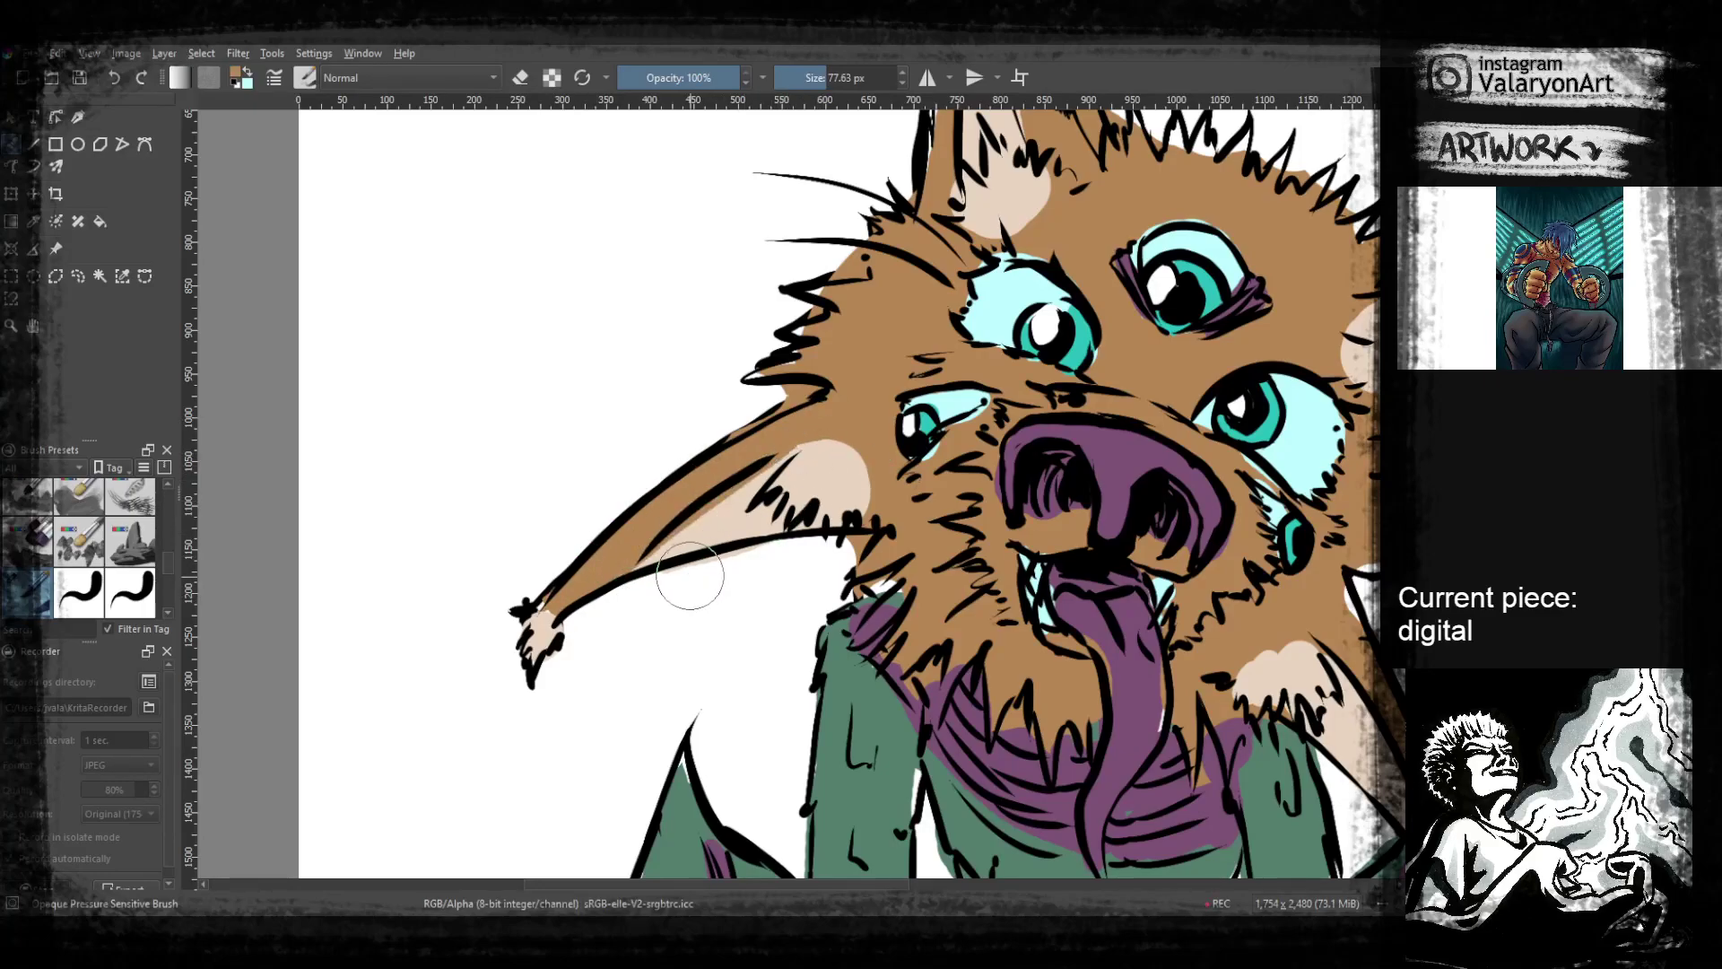
{"action": "key", "text": "e"}
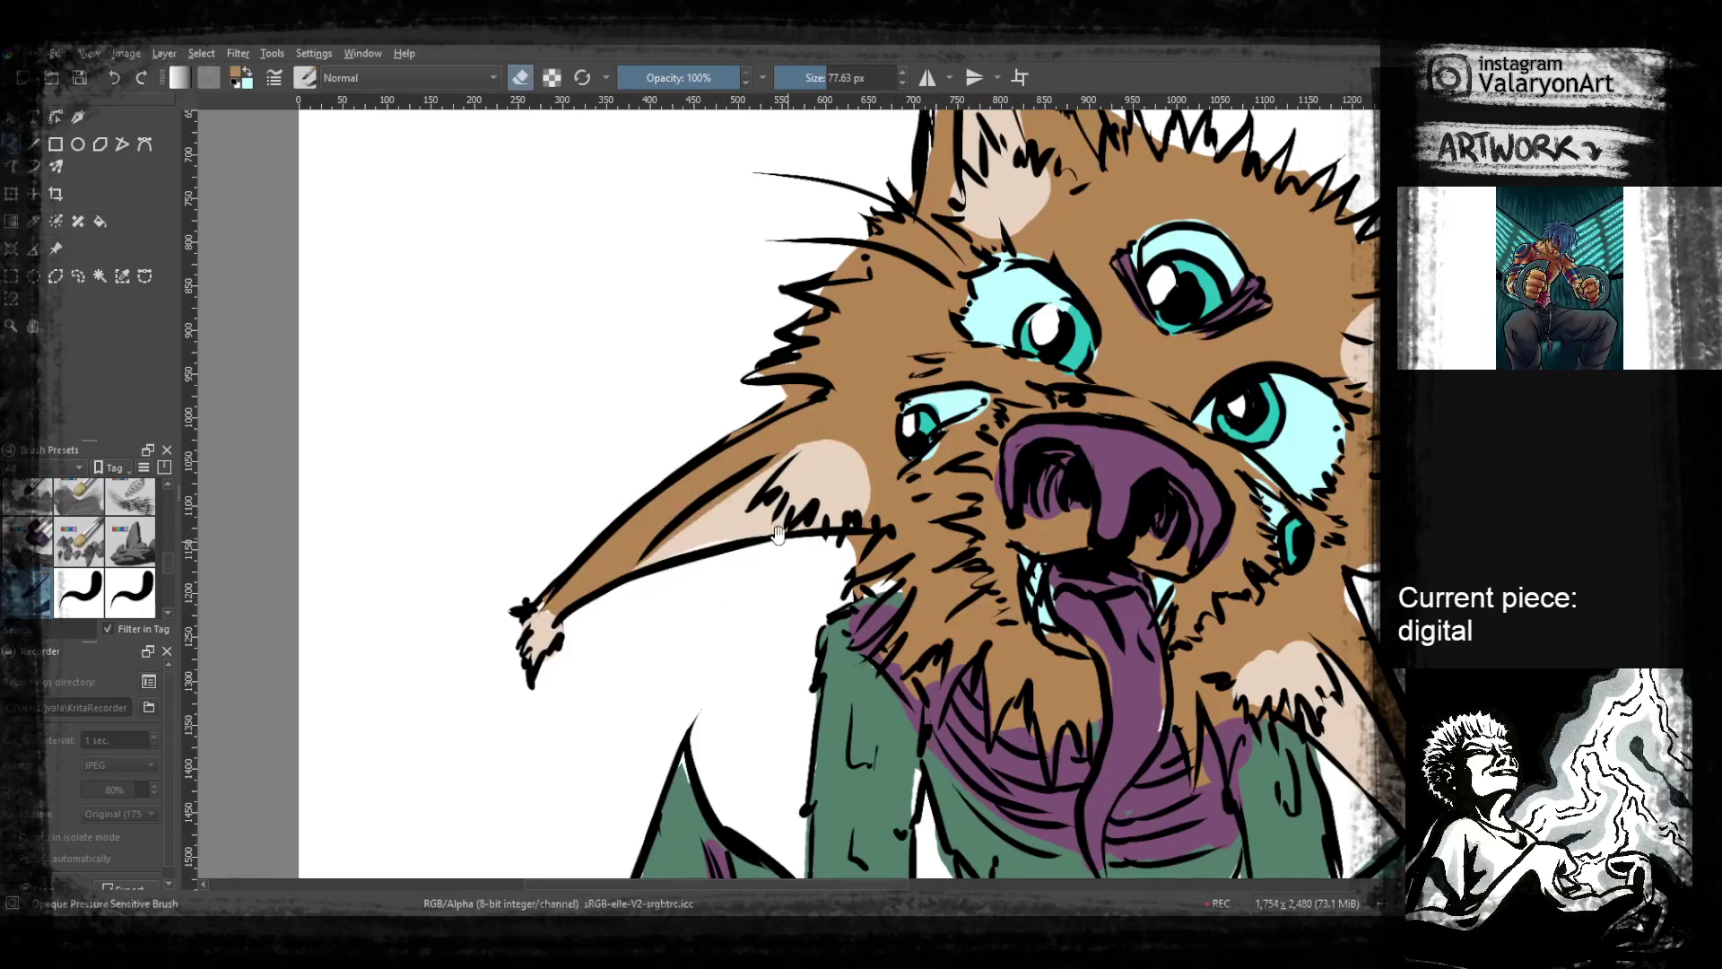
{"action": "key", "text": "e"}
{"action": "mouse_move", "coordinate": [673, 552]}
{"action": "left_mouse_down"}
{"action": "mouse_move", "coordinate": [748, 528]}
{"action": "mouse_move", "coordinate": [629, 572]}
{"action": "left_mouse_up"}
{"action": "left_click", "coordinate": [736, 512], "text": "ctrl"}
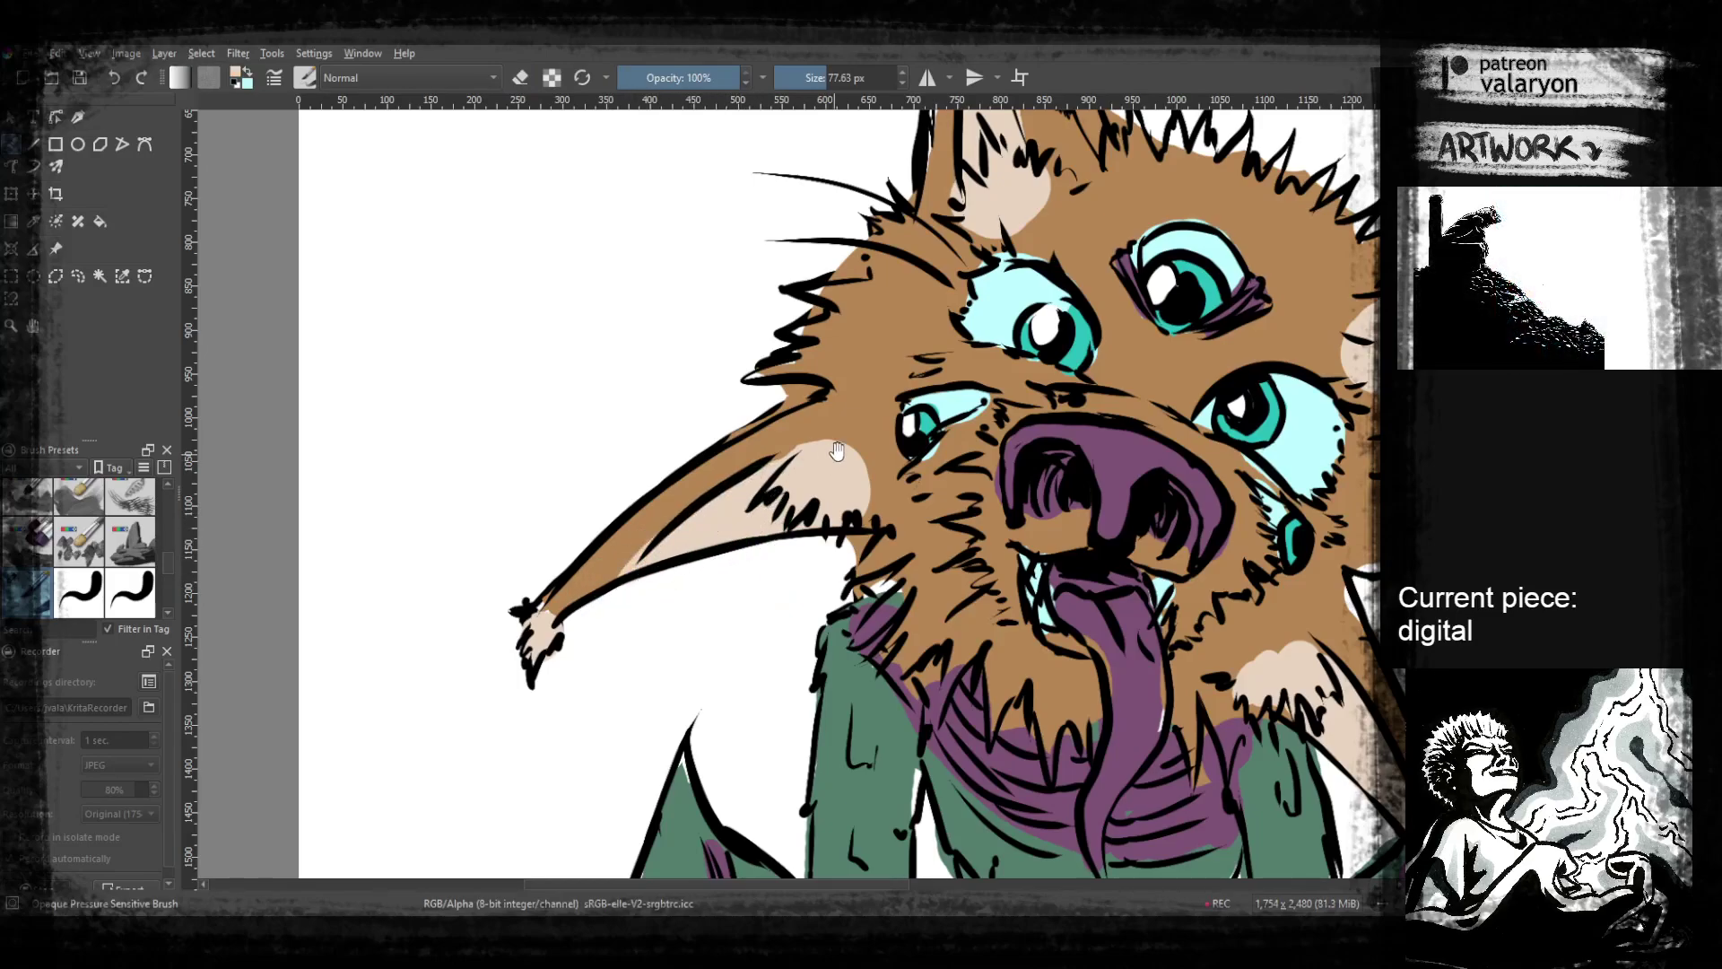
Touch up the tan of the tall upright ear and erase the colour spilling past its outline
{"action": "left_click_drag", "start_coordinate": [836, 454], "coordinate": [663, 806]}
{"action": "left_click_drag", "start_coordinate": [717, 334], "coordinate": [728, 457]}
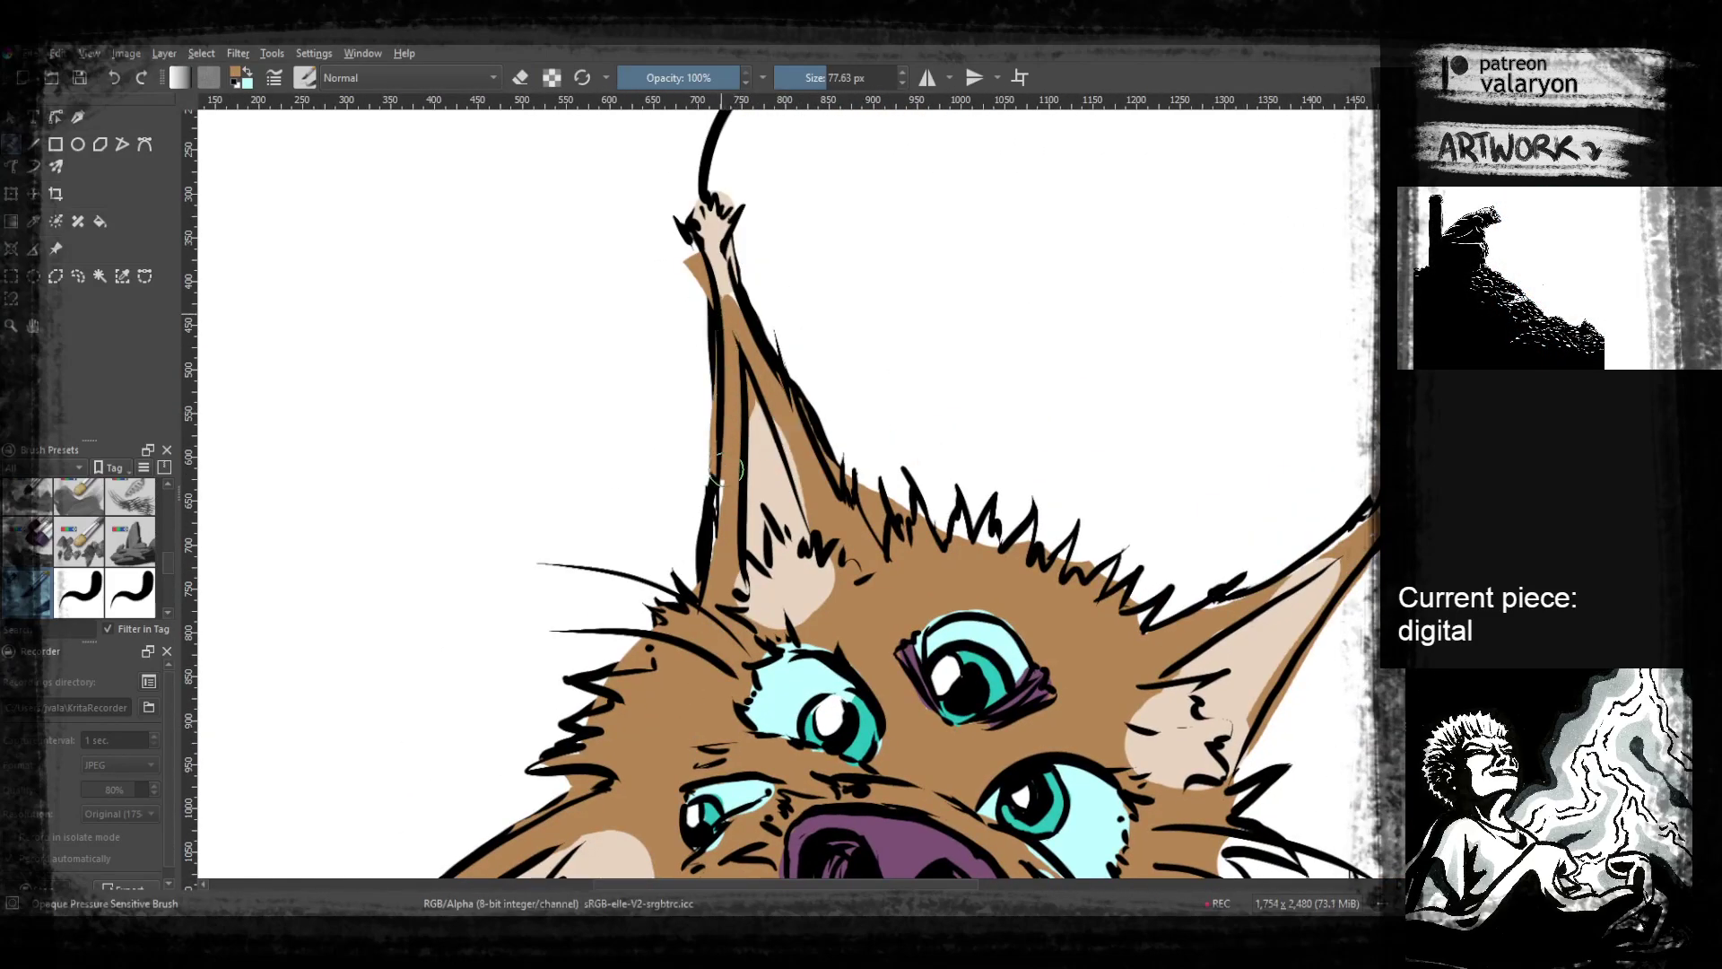
{"action": "key", "text": "e"}
{"action": "left_click_drag", "start_coordinate": [753, 254], "coordinate": [755, 381]}
{"action": "left_click_drag", "start_coordinate": [846, 530], "coordinate": [963, 536]}
Clean up the tan along the spiky fur on top of the head, erasing spill beyond the line art
{"action": "scroll", "coordinate": [965, 536], "scroll_direction": "down", "scroll_amount": 4}
{"action": "left_click_drag", "start_coordinate": [1053, 639], "coordinate": [1024, 558]}
{"action": "scroll", "coordinate": [994, 557], "scroll_direction": "up", "scroll_amount": 5}
{"action": "key", "text": "e"}
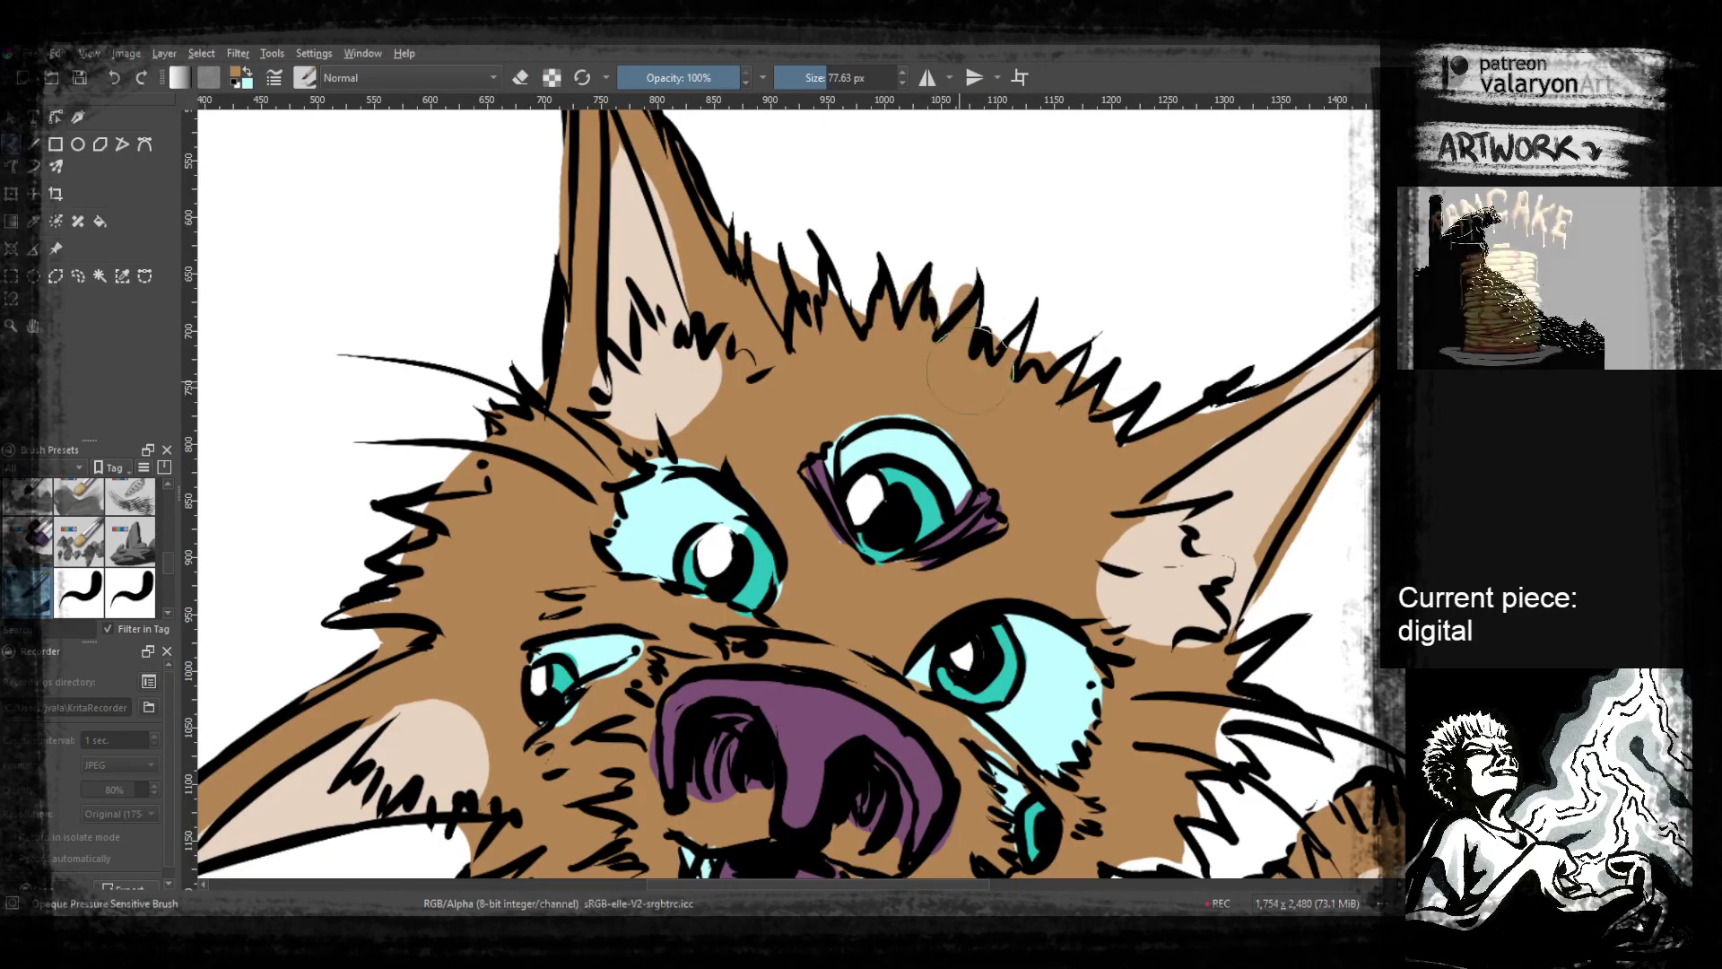
{"action": "key", "text": "e"}
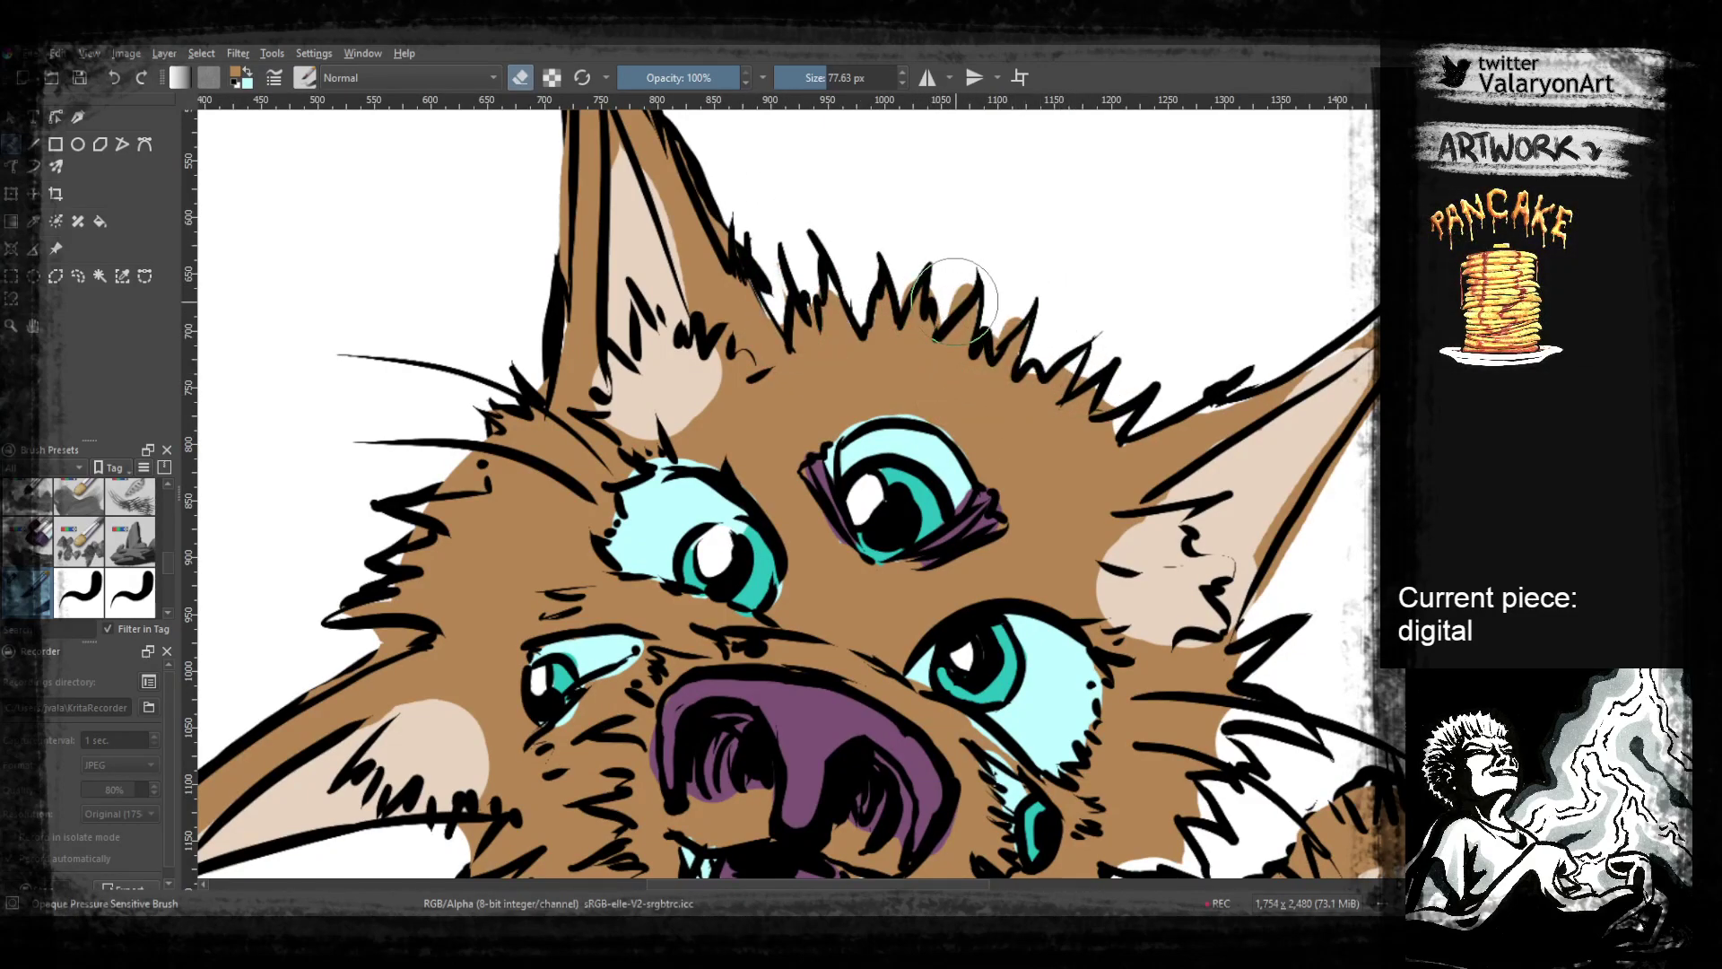
{"action": "left_click_drag", "start_coordinate": [1090, 446], "coordinate": [1095, 574]}
{"action": "scroll", "coordinate": [1096, 574], "scroll_direction": "down", "scroll_amount": 3}
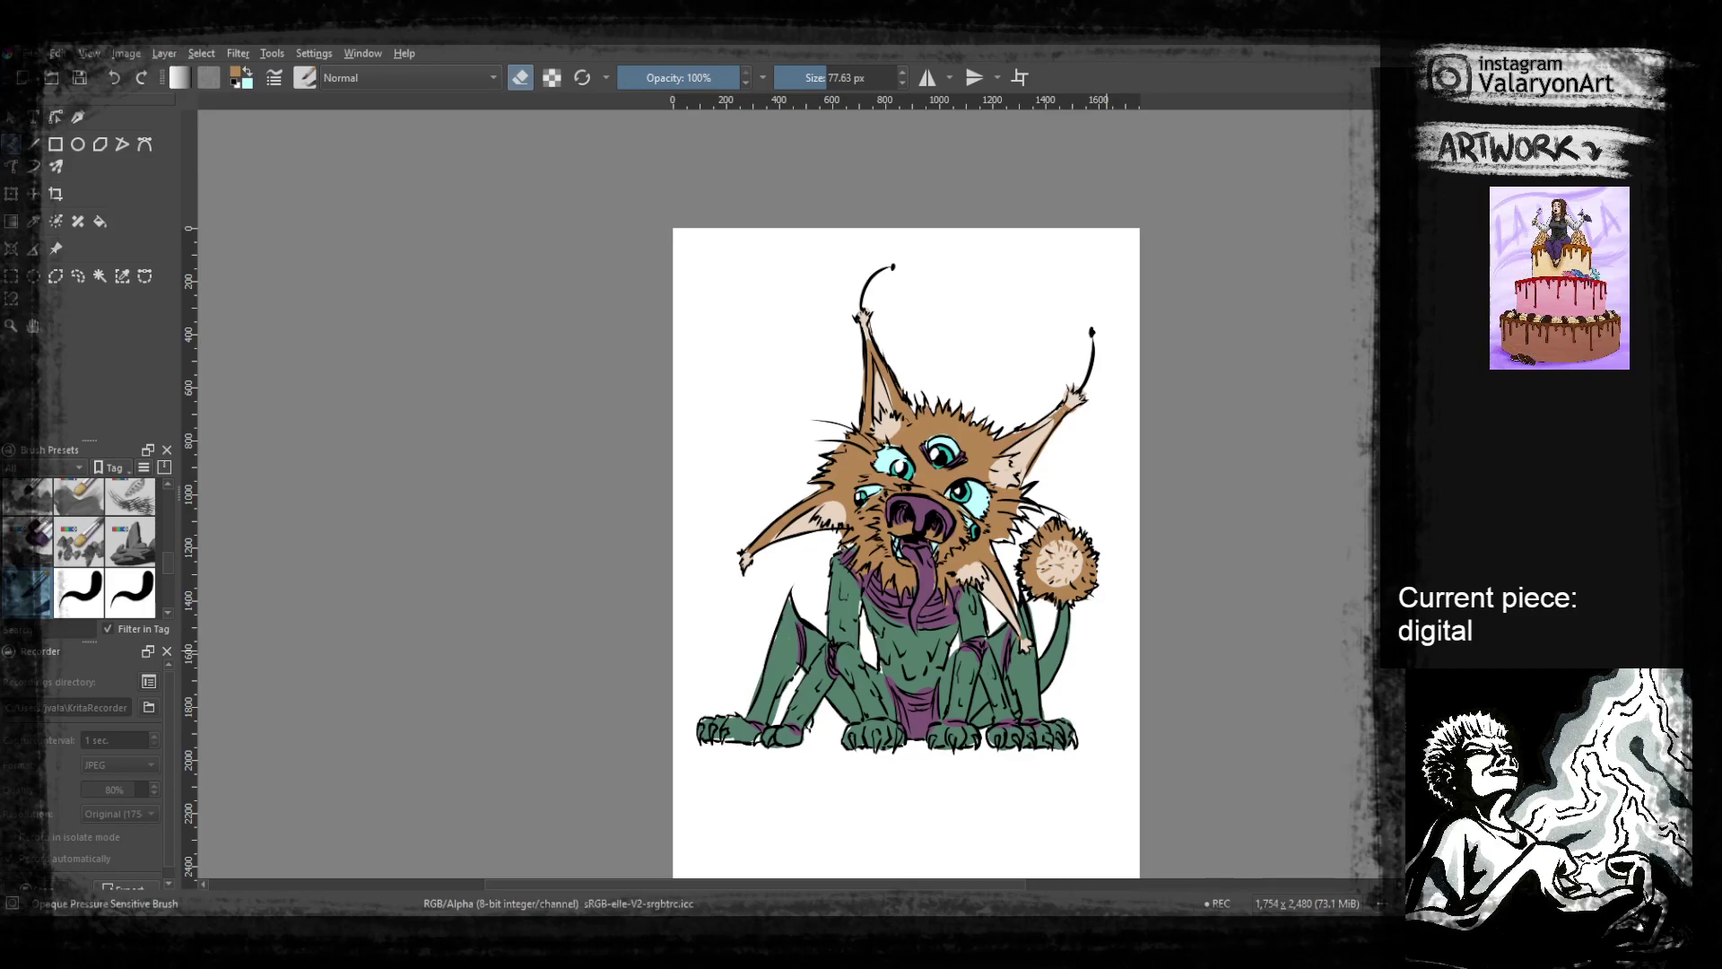
Paint tan fur strokes inward over the beige centre of the tail tuft to break up its round edge
{"action": "mouse_move", "coordinate": [1092, 627]}
{"action": "left_mouse_down"}
{"action": "mouse_move", "coordinate": [1096, 439]}
{"action": "mouse_move", "coordinate": [1082, 682]}
{"action": "left_mouse_up"}
{"action": "key", "text": "e"}
{"action": "left_click_drag", "start_coordinate": [1018, 605], "coordinate": [1049, 574]}
{"action": "key", "text": "ctrl+z"}
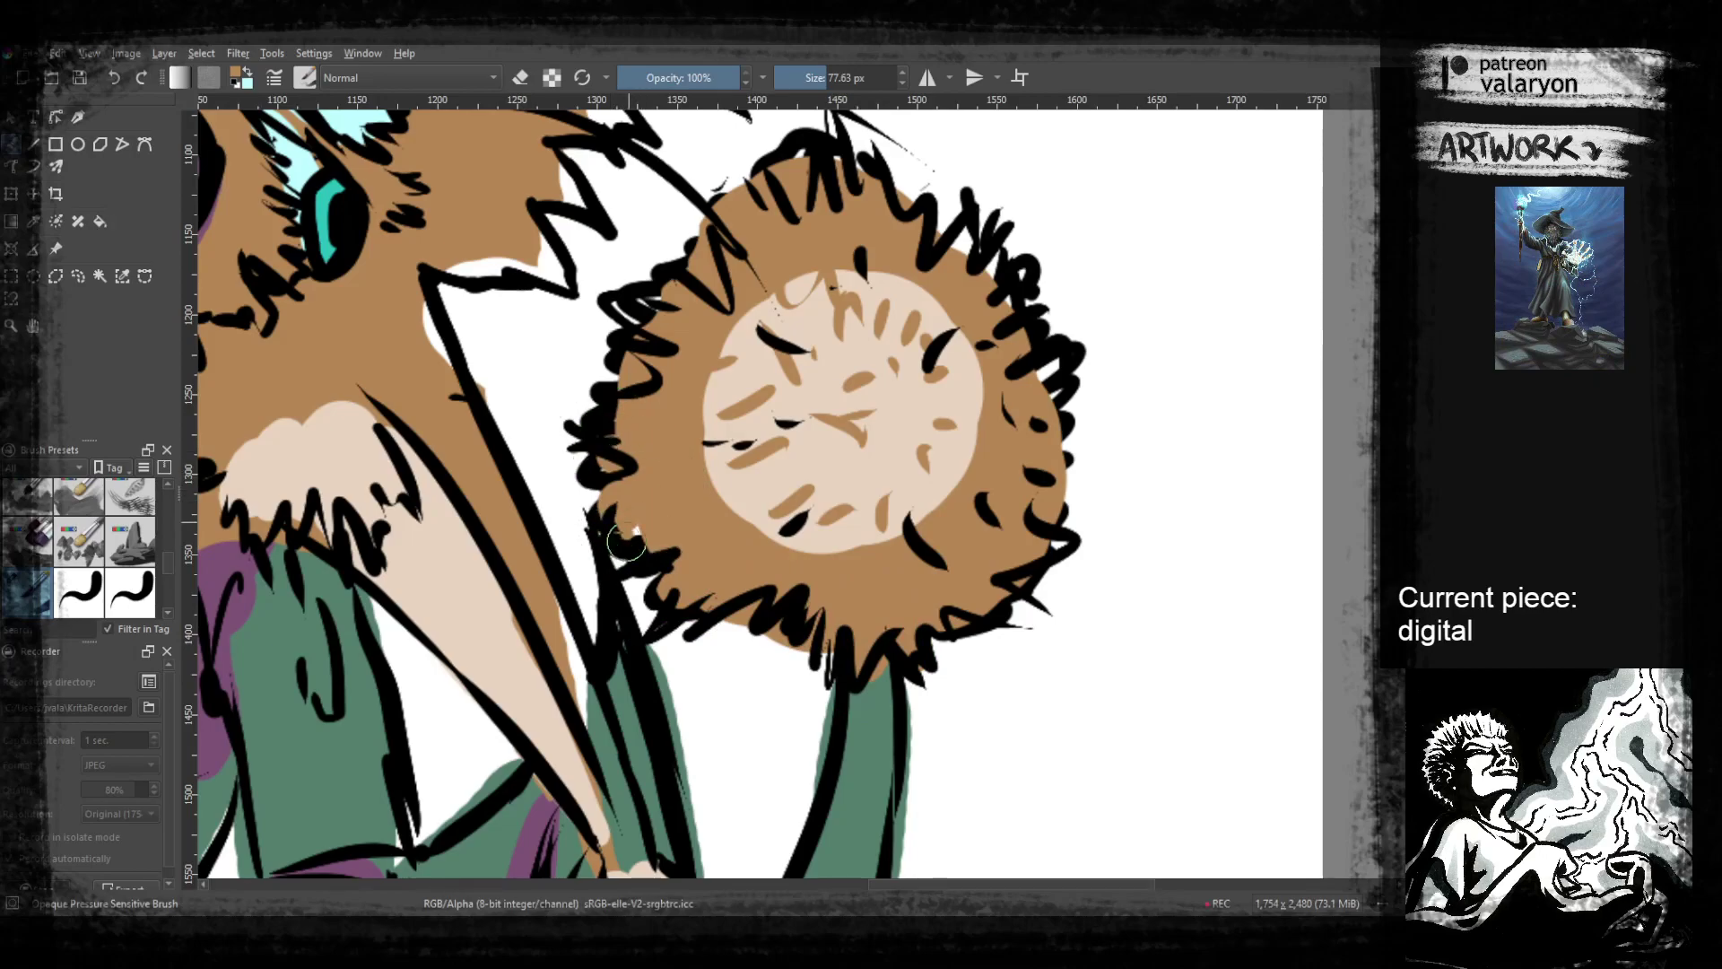
{"action": "left_click_drag", "start_coordinate": [837, 520], "coordinate": [861, 588]}
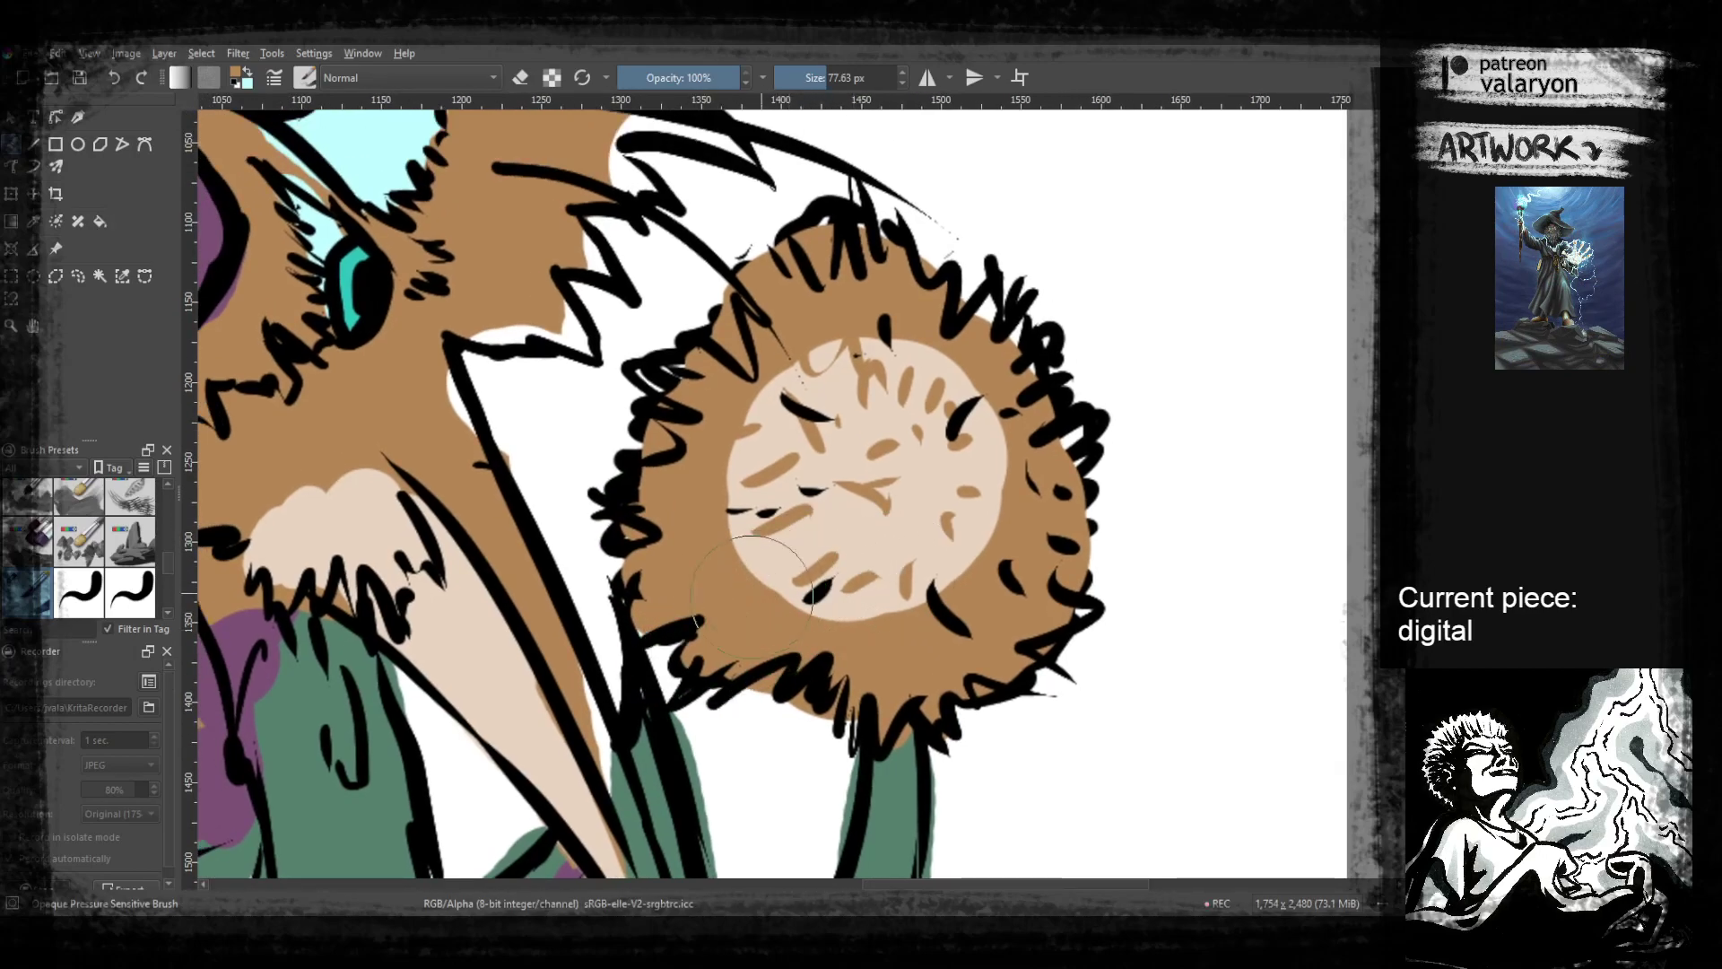
{"action": "mouse_move", "coordinate": [741, 591]}
{"action": "left_mouse_down"}
{"action": "mouse_move", "coordinate": [779, 569]}
{"action": "mouse_move", "coordinate": [776, 626]}
{"action": "mouse_move", "coordinate": [832, 640]}
{"action": "mouse_move", "coordinate": [863, 635]}
{"action": "mouse_move", "coordinate": [929, 550]}
{"action": "mouse_move", "coordinate": [1019, 554]}
{"action": "mouse_move", "coordinate": [991, 425]}
{"action": "mouse_move", "coordinate": [942, 359]}
{"action": "left_mouse_up"}
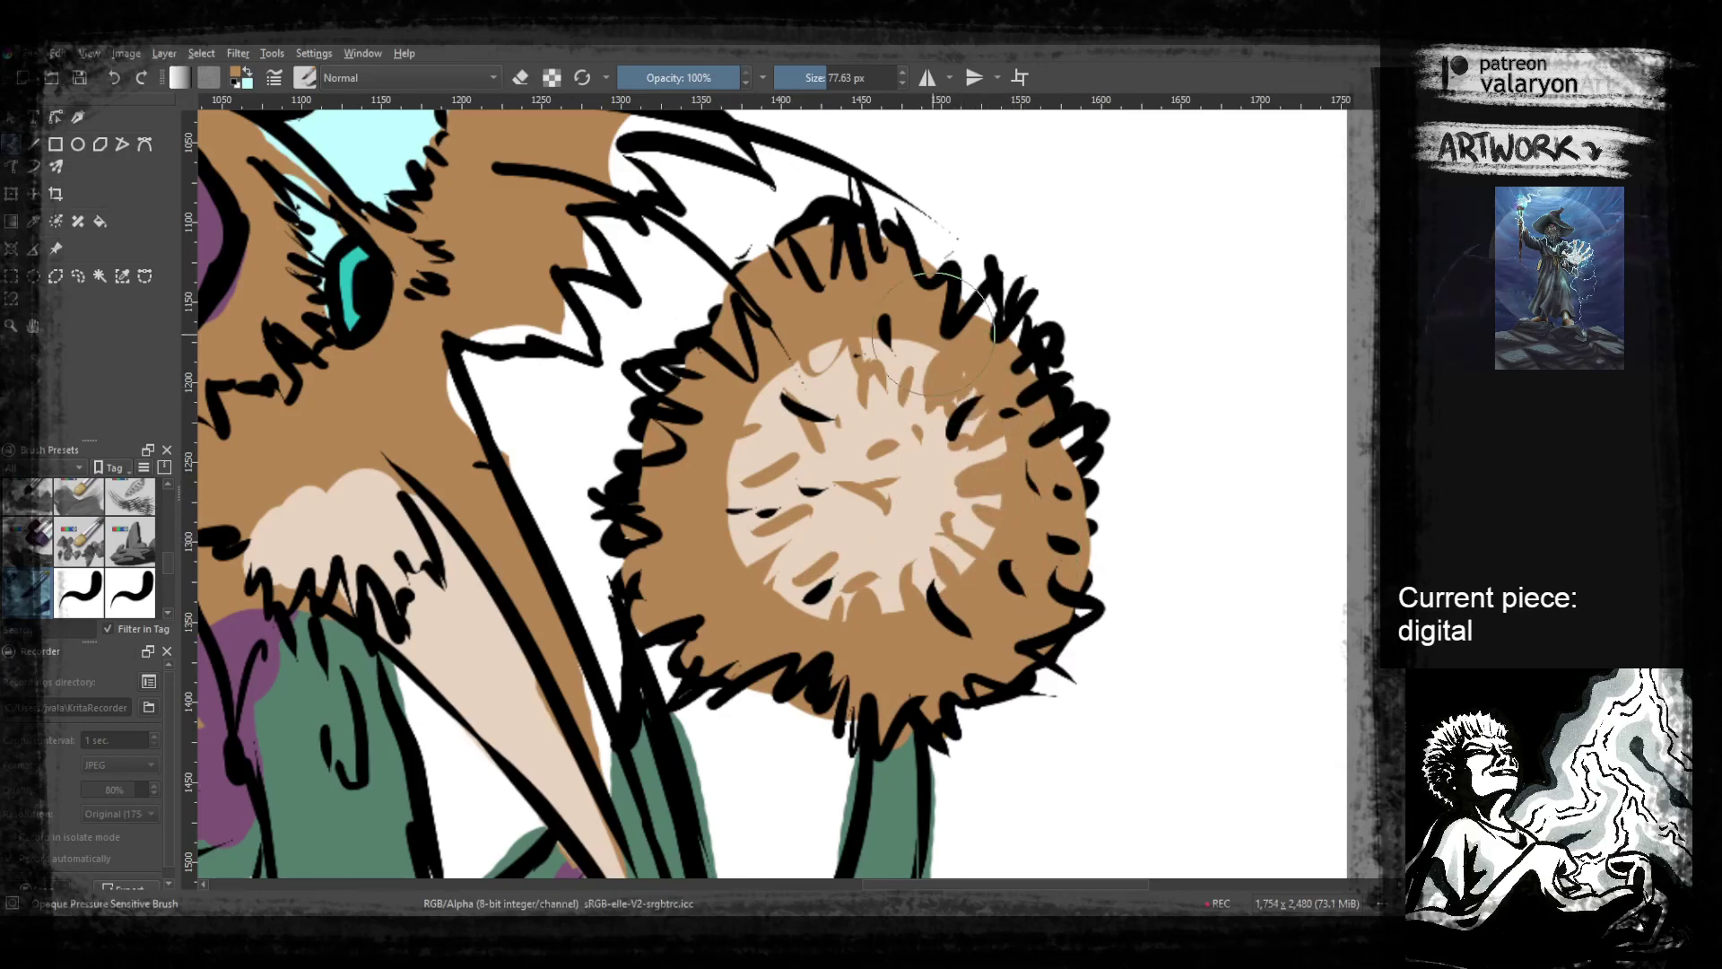
{"action": "mouse_move", "coordinate": [875, 417]}
{"action": "left_mouse_down"}
{"action": "mouse_move", "coordinate": [852, 377]}
{"action": "mouse_move", "coordinate": [772, 458]}
{"action": "mouse_move", "coordinate": [740, 525]}
{"action": "left_mouse_up"}
{"action": "left_click_drag", "start_coordinate": [997, 493], "coordinate": [998, 619]}
{"action": "left_click_drag", "start_coordinate": [929, 544], "coordinate": [1020, 571]}
{"action": "scroll", "coordinate": [1020, 571], "scroll_direction": "down", "scroll_amount": 1}
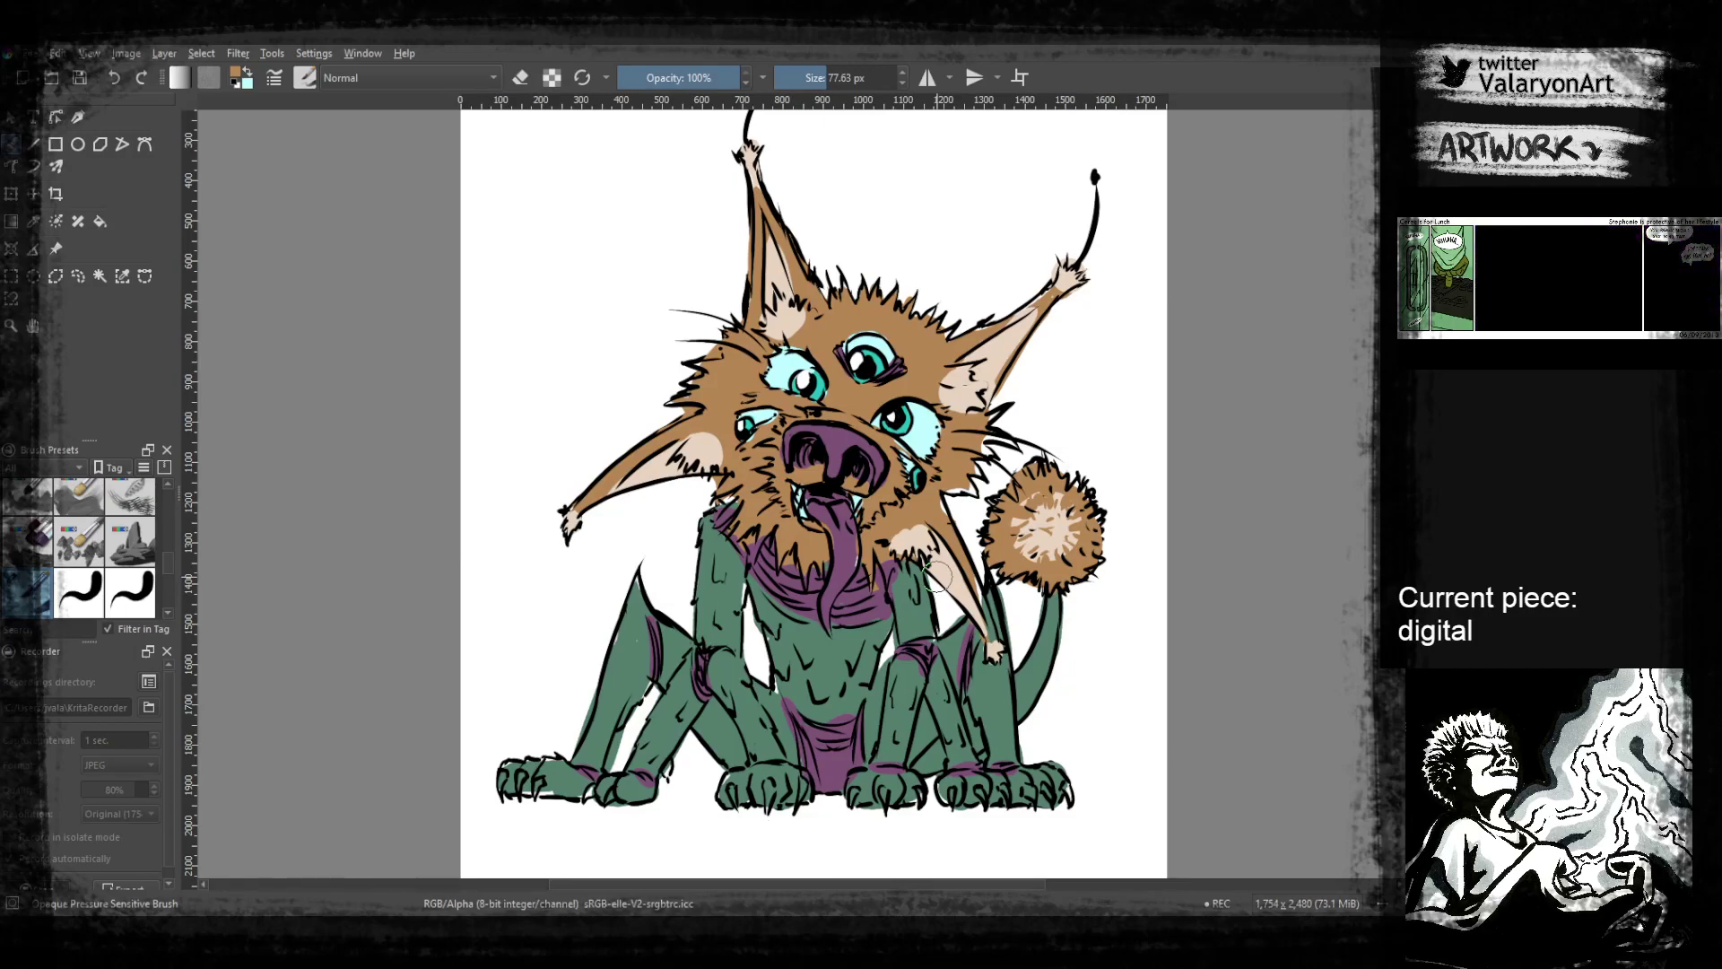
Sample white, set the brush size to 17.33 px, and paint highlights on the nose and tongue
{"action": "left_click", "coordinate": [1006, 229], "text": "ctrl"}
{"action": "scroll", "coordinate": [901, 571], "scroll_direction": "up", "scroll_amount": 4}
{"action": "left_click_drag", "start_coordinate": [897, 571], "coordinate": [929, 732]}
{"action": "left_click", "coordinate": [805, 78]}
{"action": "mouse_move", "coordinate": [793, 436]}
{"action": "left_mouse_down"}
{"action": "mouse_move", "coordinate": [844, 473]}
{"action": "mouse_move", "coordinate": [771, 466]}
{"action": "left_mouse_up"}
{"action": "mouse_move", "coordinate": [876, 603]}
{"action": "left_mouse_down"}
{"action": "mouse_move", "coordinate": [882, 561]}
{"action": "mouse_move", "coordinate": [862, 602]}
{"action": "left_mouse_up"}
{"action": "scroll", "coordinate": [874, 556], "scroll_direction": "down", "scroll_amount": 2}
{"action": "scroll", "coordinate": [843, 578], "scroll_direction": "down", "scroll_amount": 1}
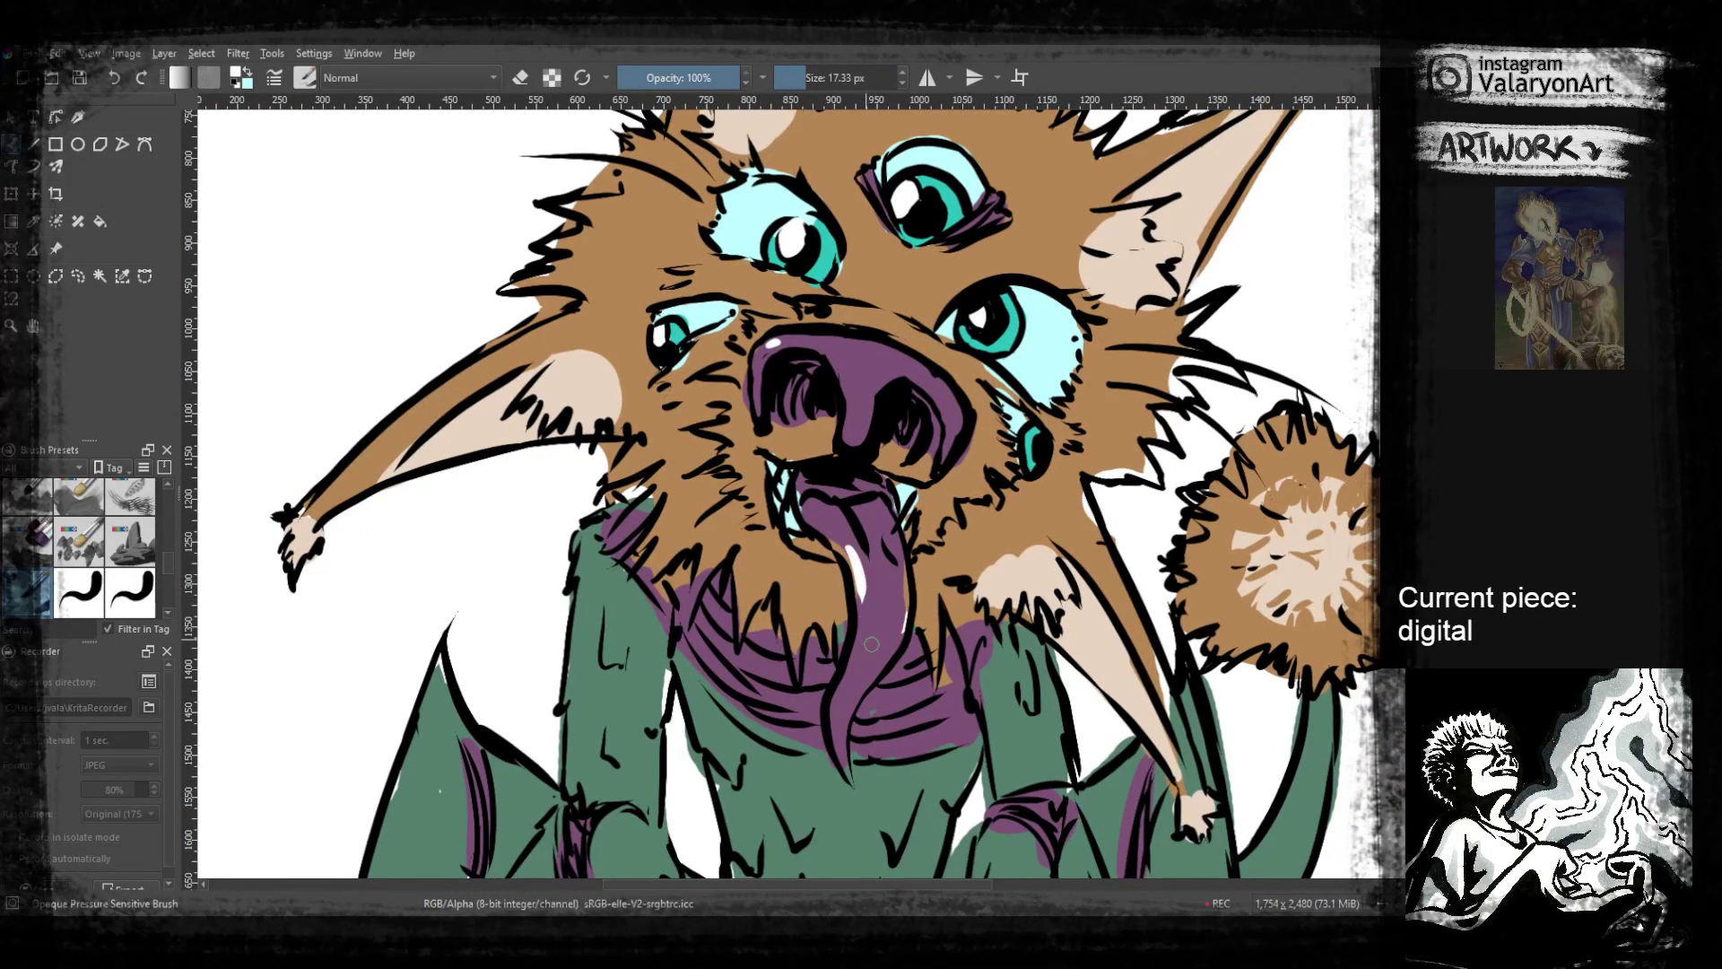
Paint short white highlights along the green legs on the side away from the tail
{"action": "left_click_drag", "start_coordinate": [897, 721], "coordinate": [923, 546]}
{"action": "left_click_drag", "start_coordinate": [894, 624], "coordinate": [1088, 517]}
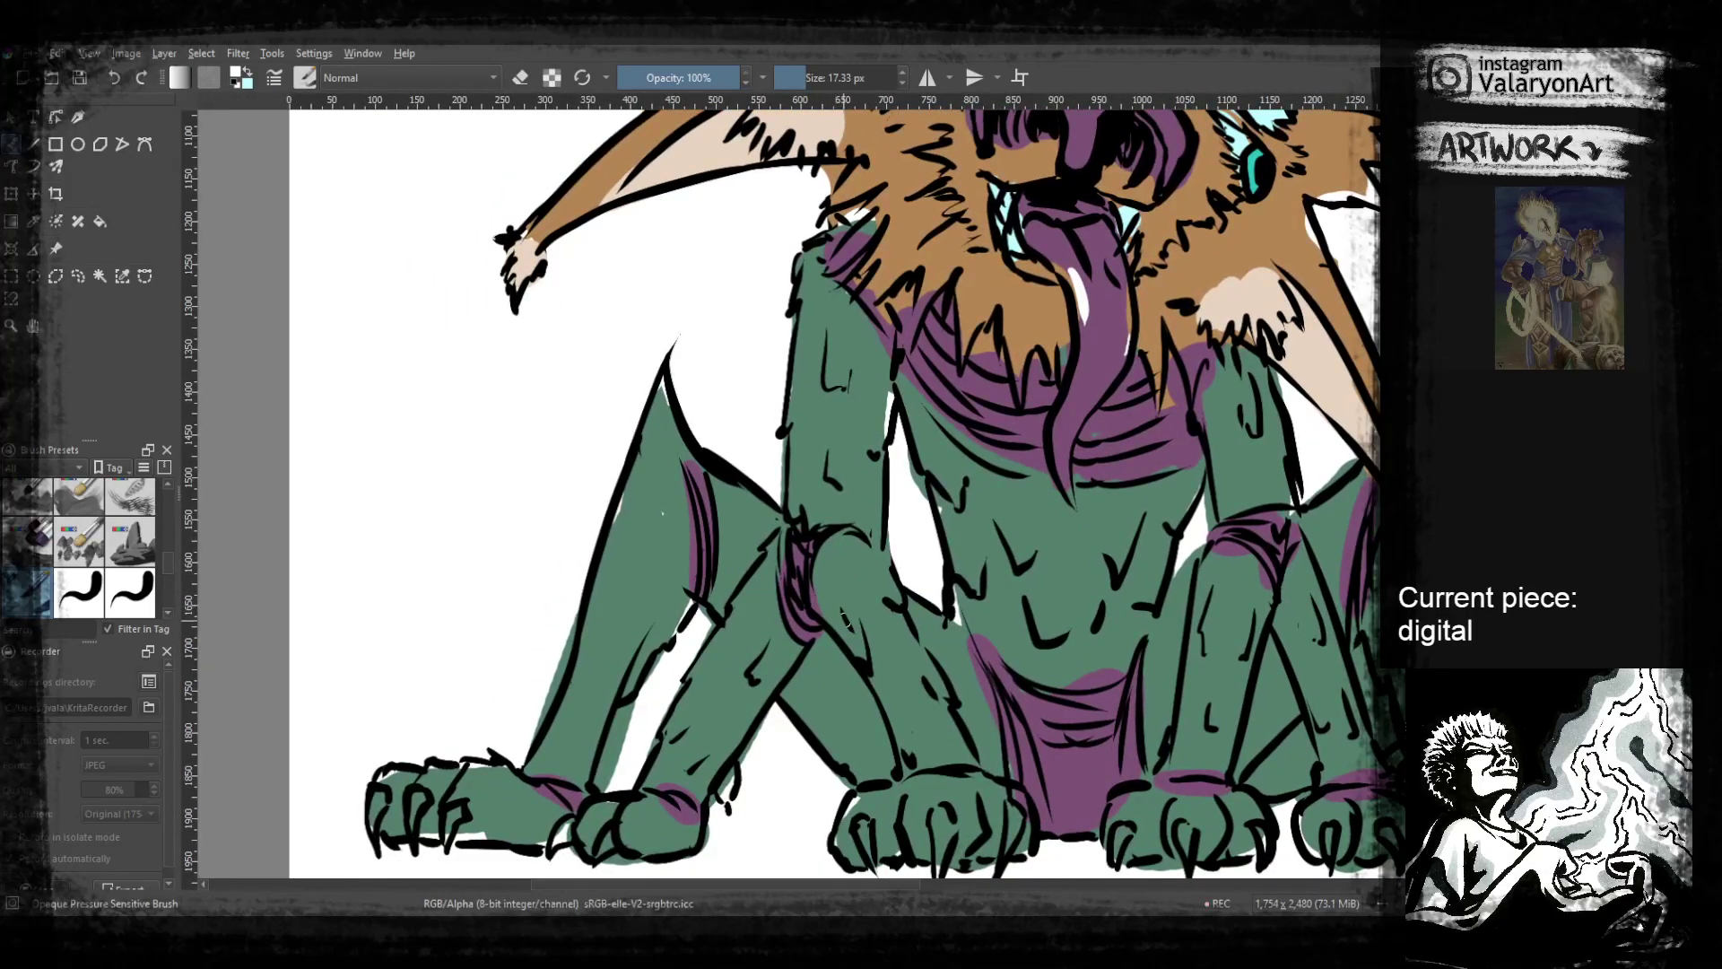
{"action": "left_click_drag", "start_coordinate": [900, 673], "coordinate": [887, 701]}
{"action": "scroll", "coordinate": [930, 686], "scroll_direction": "up", "scroll_amount": 1}
{"action": "scroll", "coordinate": [905, 610], "scroll_direction": "left", "scroll_amount": 1}
{"action": "mouse_move", "coordinate": [848, 477]}
{"action": "left_mouse_down"}
{"action": "mouse_move", "coordinate": [850, 538]}
{"action": "mouse_move", "coordinate": [881, 508]}
{"action": "left_mouse_up"}
{"action": "left_click_drag", "start_coordinate": [881, 382], "coordinate": [879, 414]}
{"action": "mouse_move", "coordinate": [845, 470]}
{"action": "left_mouse_down"}
{"action": "mouse_move", "coordinate": [838, 574]}
{"action": "mouse_move", "coordinate": [928, 425]}
{"action": "left_mouse_up"}
{"action": "left_click_drag", "start_coordinate": [730, 635], "coordinate": [752, 560]}
{"action": "left_click_drag", "start_coordinate": [712, 675], "coordinate": [731, 626]}
{"action": "left_click_drag", "start_coordinate": [760, 509], "coordinate": [779, 441]}
Add white highlights to the green legs on the tail side and to the tail, undoing a stray stroke
{"action": "left_click_drag", "start_coordinate": [1080, 579], "coordinate": [893, 607]}
{"action": "left_click_drag", "start_coordinate": [1177, 536], "coordinate": [977, 571]}
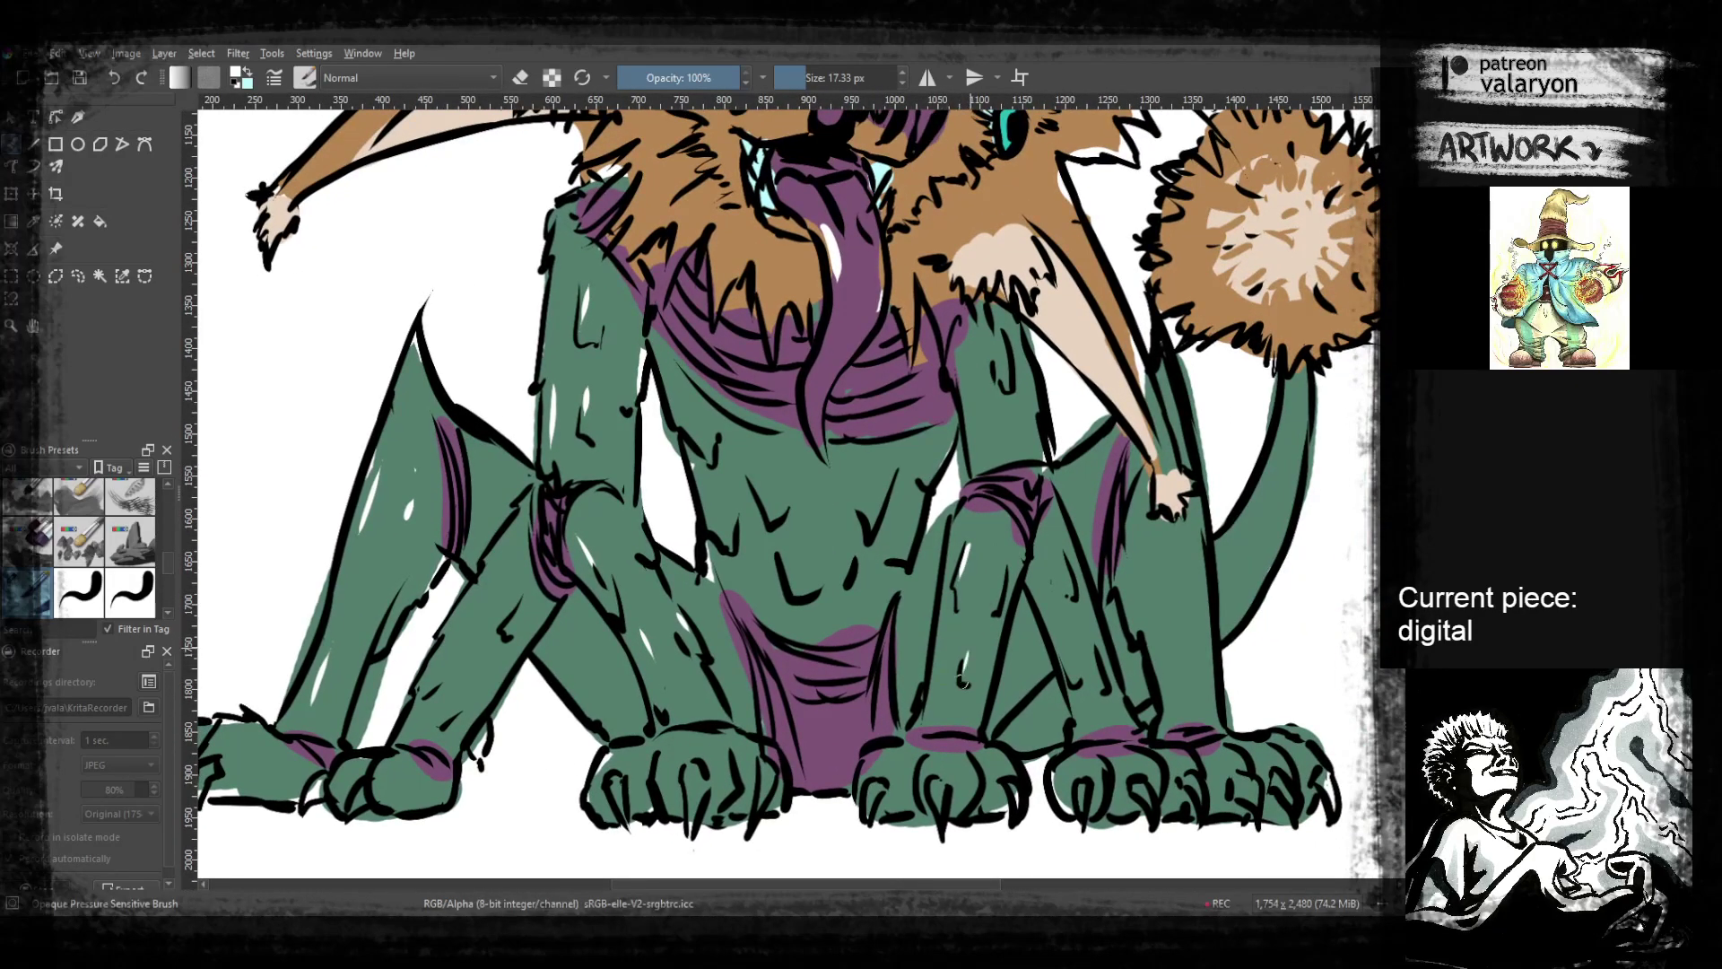
{"action": "left_click_drag", "start_coordinate": [1090, 593], "coordinate": [955, 673]}
{"action": "mouse_move", "coordinate": [1025, 499]}
{"action": "left_mouse_down"}
{"action": "mouse_move", "coordinate": [1045, 585]}
{"action": "mouse_move", "coordinate": [966, 550]}
{"action": "mouse_move", "coordinate": [984, 510]}
{"action": "left_mouse_up"}
{"action": "left_click_drag", "start_coordinate": [969, 626], "coordinate": [976, 663]}
{"action": "left_click_drag", "start_coordinate": [989, 547], "coordinate": [994, 593]}
{"action": "left_click_drag", "start_coordinate": [1118, 495], "coordinate": [1074, 581]}
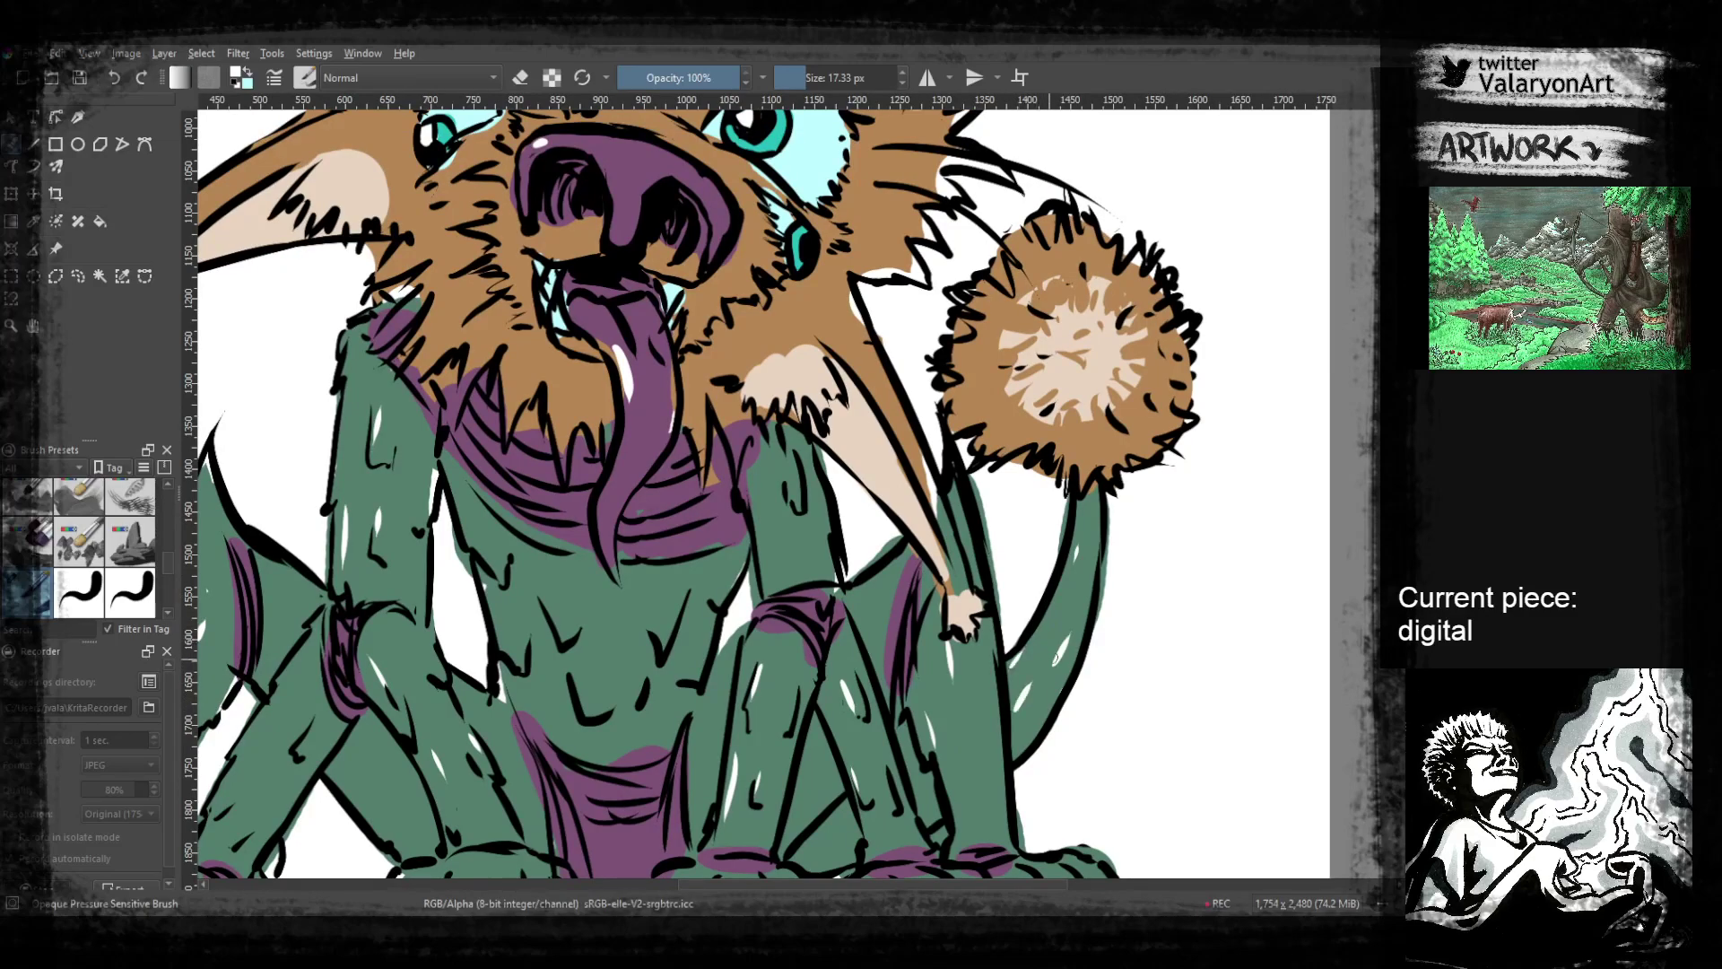
{"action": "key", "text": "ctrl+z"}
{"action": "mouse_move", "coordinate": [1061, 659]}
{"action": "left_mouse_down"}
{"action": "mouse_move", "coordinate": [1112, 598]}
{"action": "mouse_move", "coordinate": [1215, 575]}
{"action": "mouse_move", "coordinate": [1292, 605]}
{"action": "left_mouse_up"}
Tidy the border between the purple patch at the hips and the green belly with sampled purple and green
{"action": "key", "text": "e"}
{"action": "left_click", "coordinate": [993, 651], "text": "ctrl"}
{"action": "left_click_drag", "start_coordinate": [779, 635], "coordinate": [819, 659]}
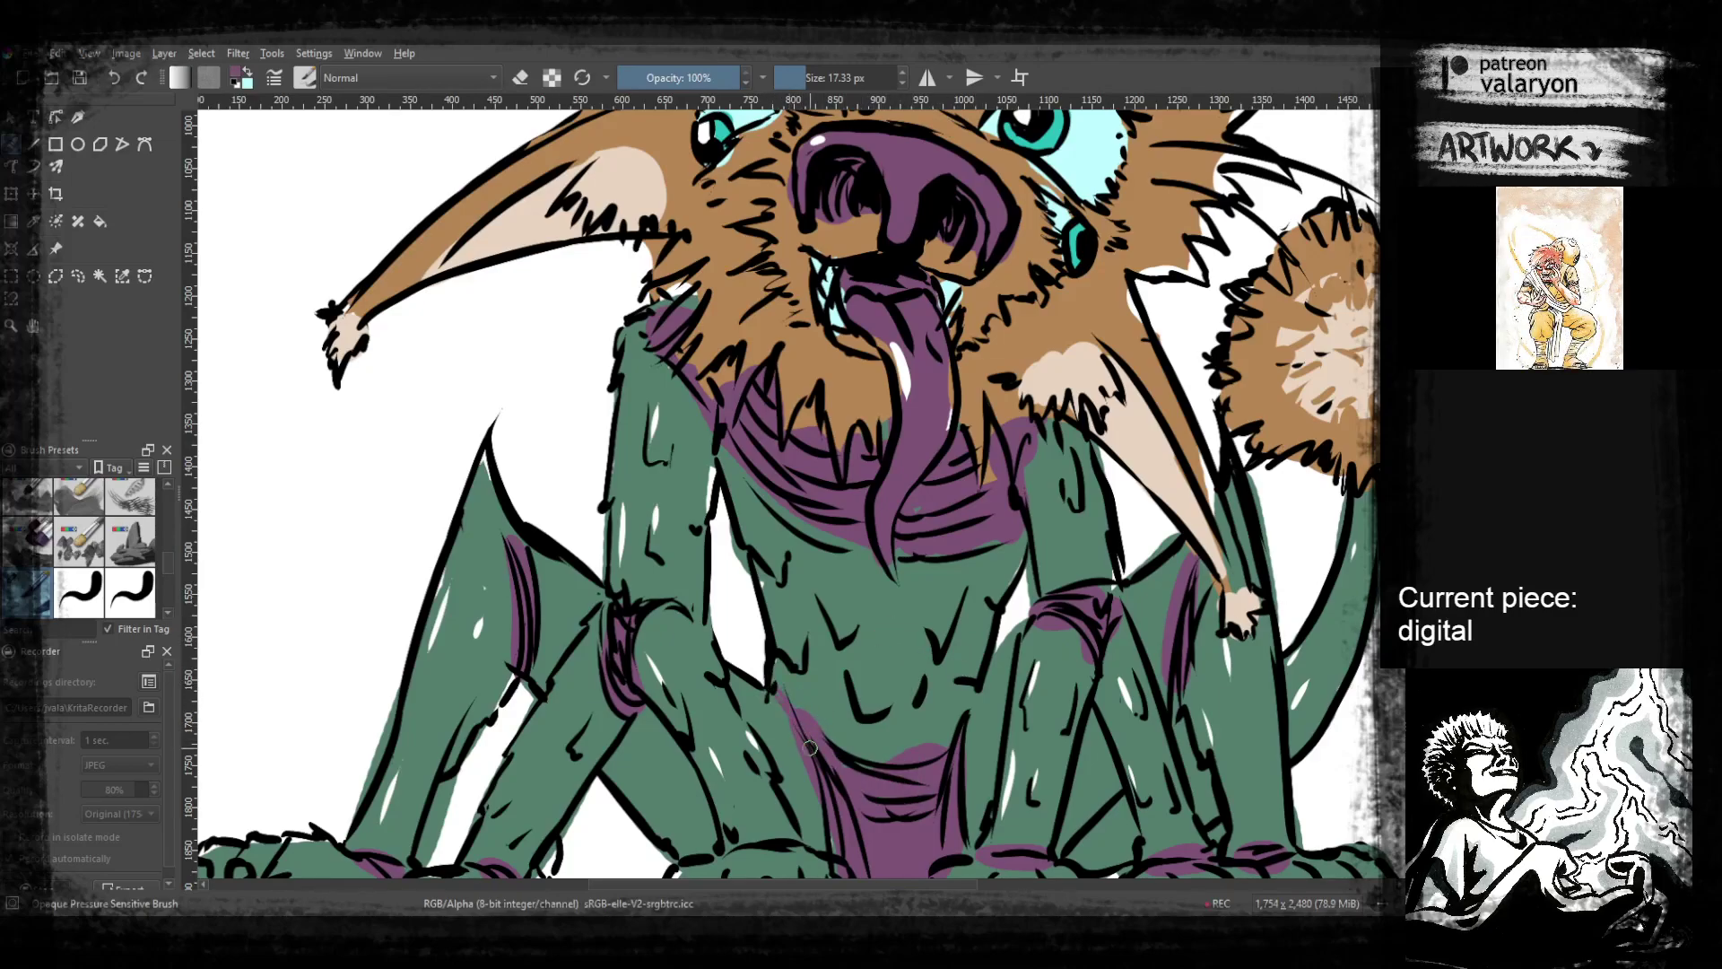
{"action": "left_click_drag", "start_coordinate": [937, 755], "coordinate": [886, 750]}
{"action": "left_click_drag", "start_coordinate": [1003, 727], "coordinate": [984, 682]}
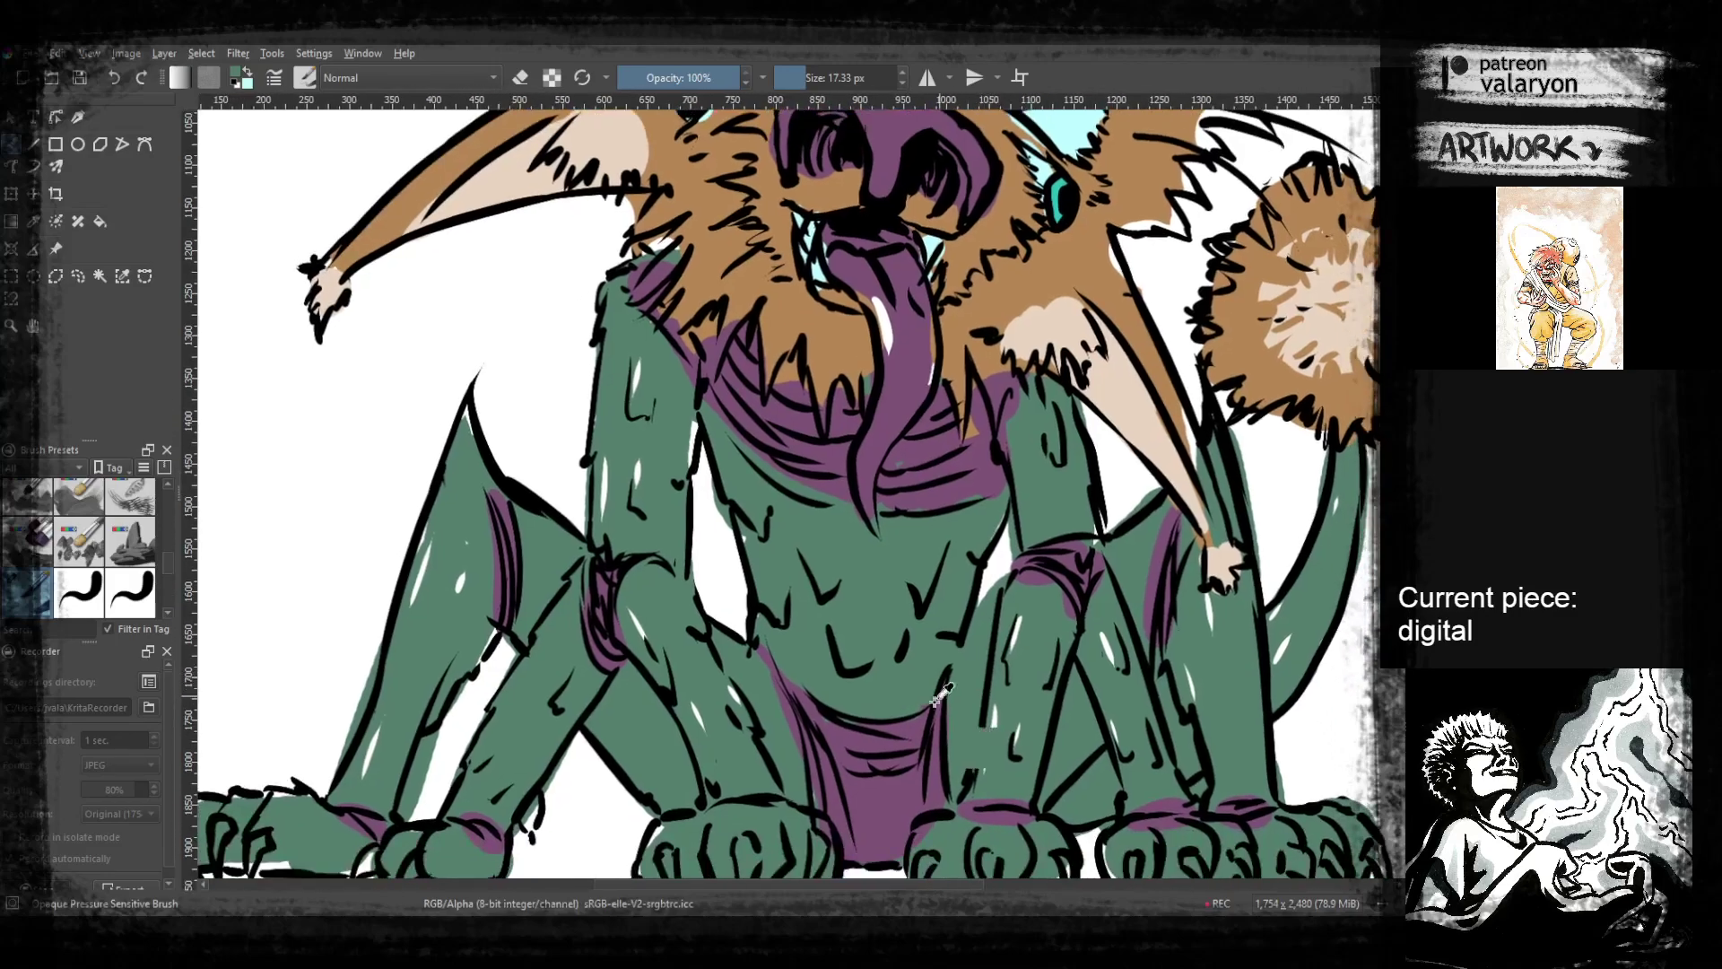
{"action": "left_click_drag", "start_coordinate": [946, 527], "coordinate": [968, 701]}
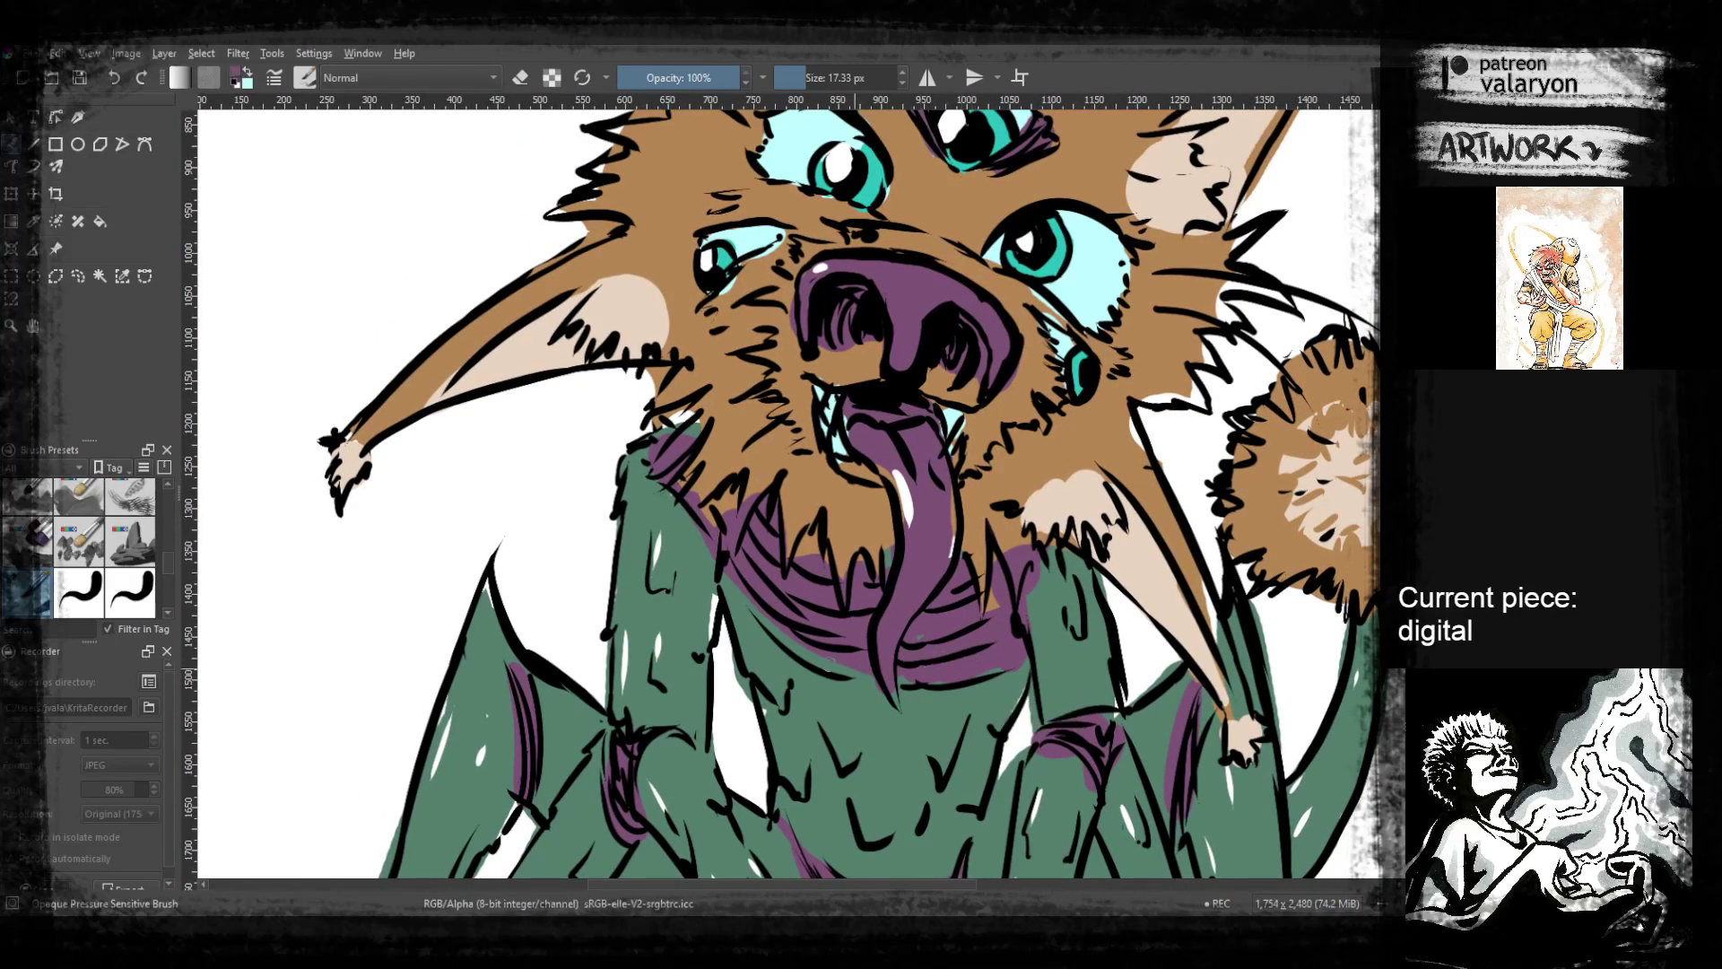
Touch up the purple neck folds beside the tongue and select the fur's tan for the chin tufts
{"action": "left_click_drag", "start_coordinate": [841, 669], "coordinate": [880, 673]}
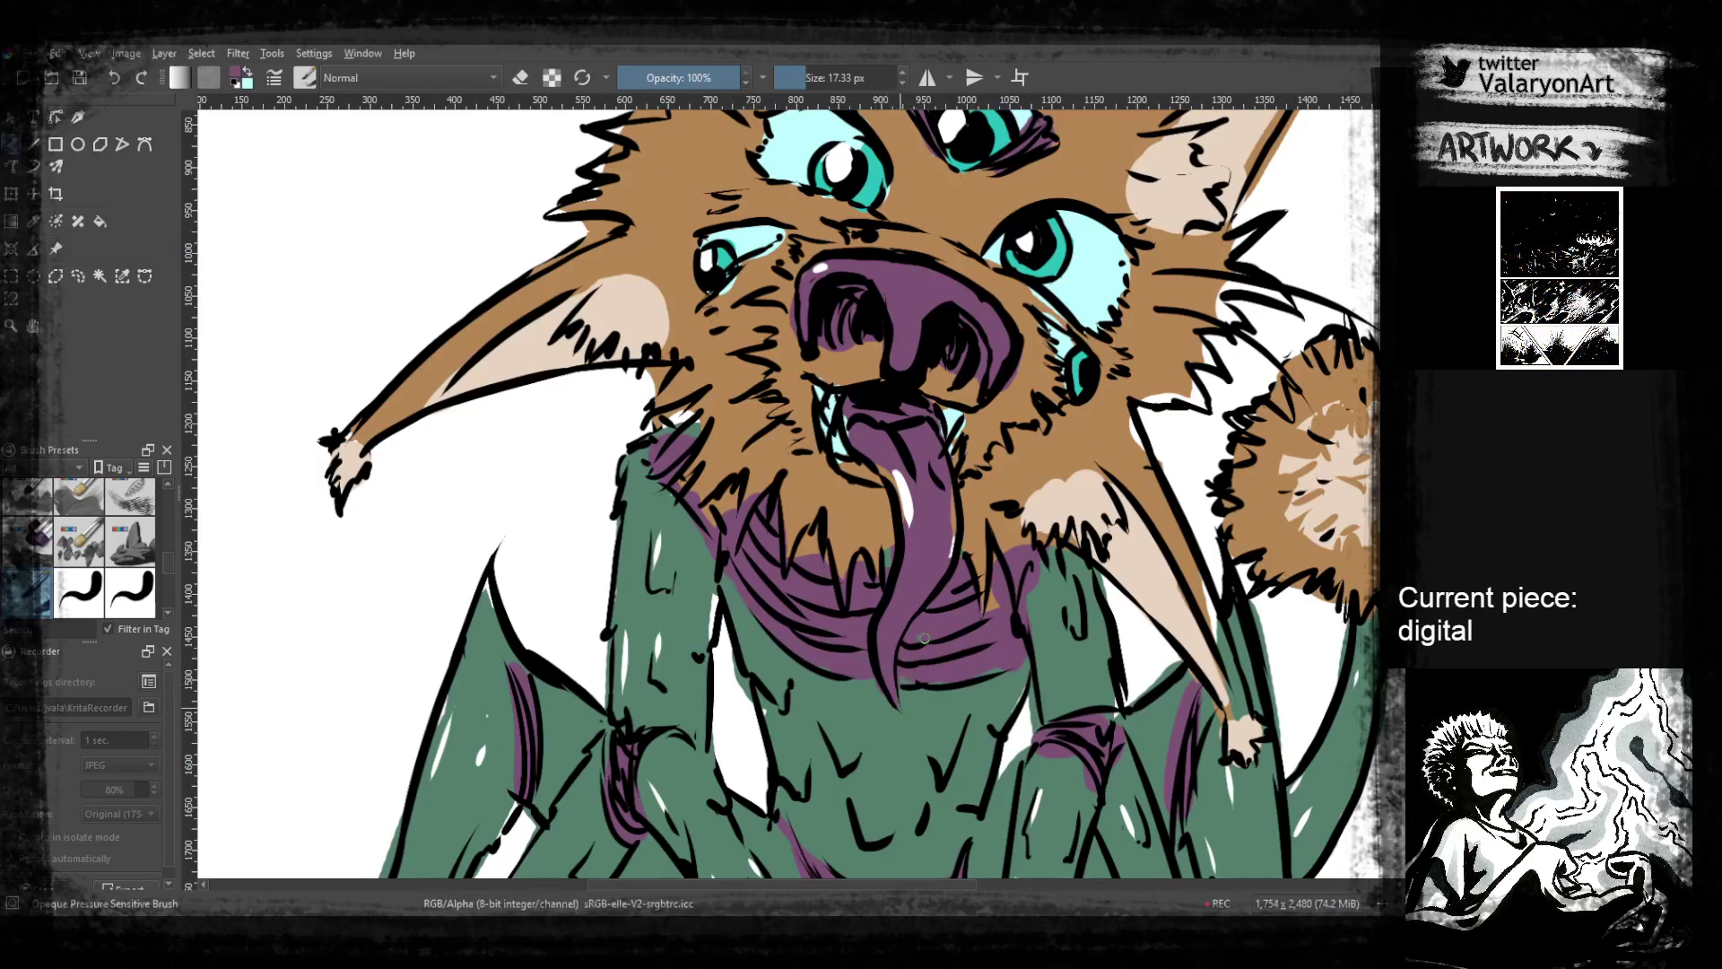
{"action": "mouse_move", "coordinate": [1019, 623]}
{"action": "left_mouse_down"}
{"action": "mouse_move", "coordinate": [991, 674]}
{"action": "mouse_move", "coordinate": [1014, 688]}
{"action": "left_mouse_up"}
{"action": "key", "text": "e"}
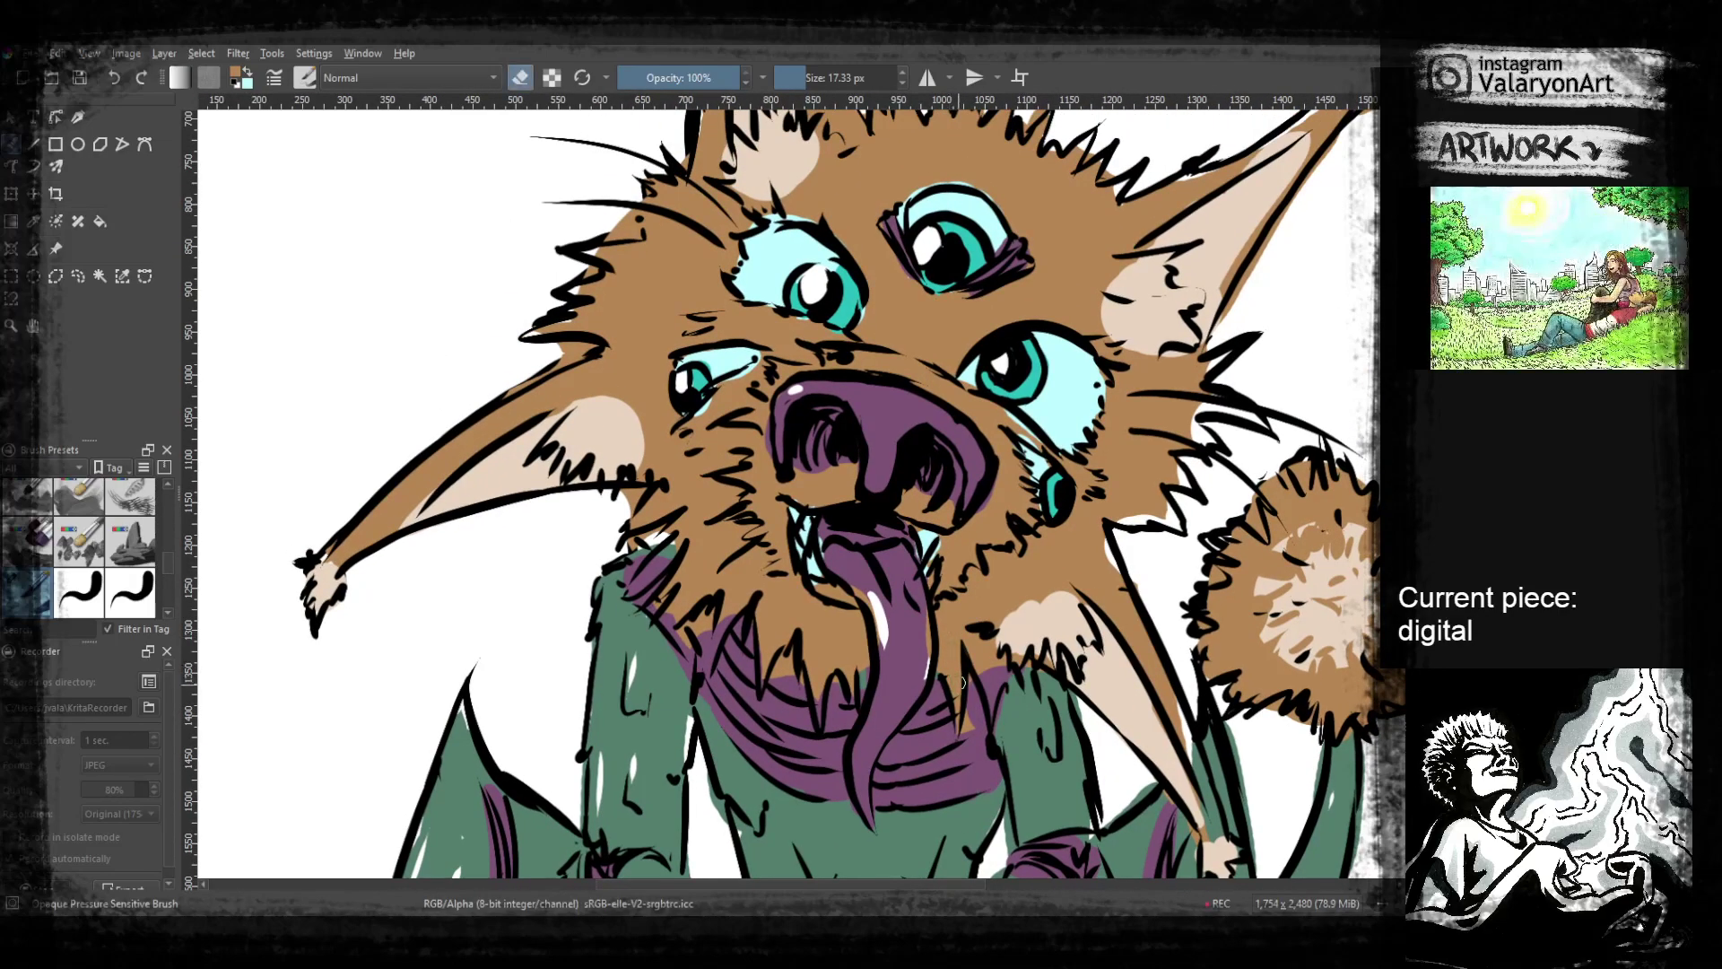
{"action": "key", "text": "e"}
{"action": "key", "text": "e"}
{"action": "key", "text": "e"}
Clean up the colour along the chin fur and neck, and sample the neck's purple
{"action": "left_click_drag", "start_coordinate": [867, 626], "coordinate": [912, 750]}
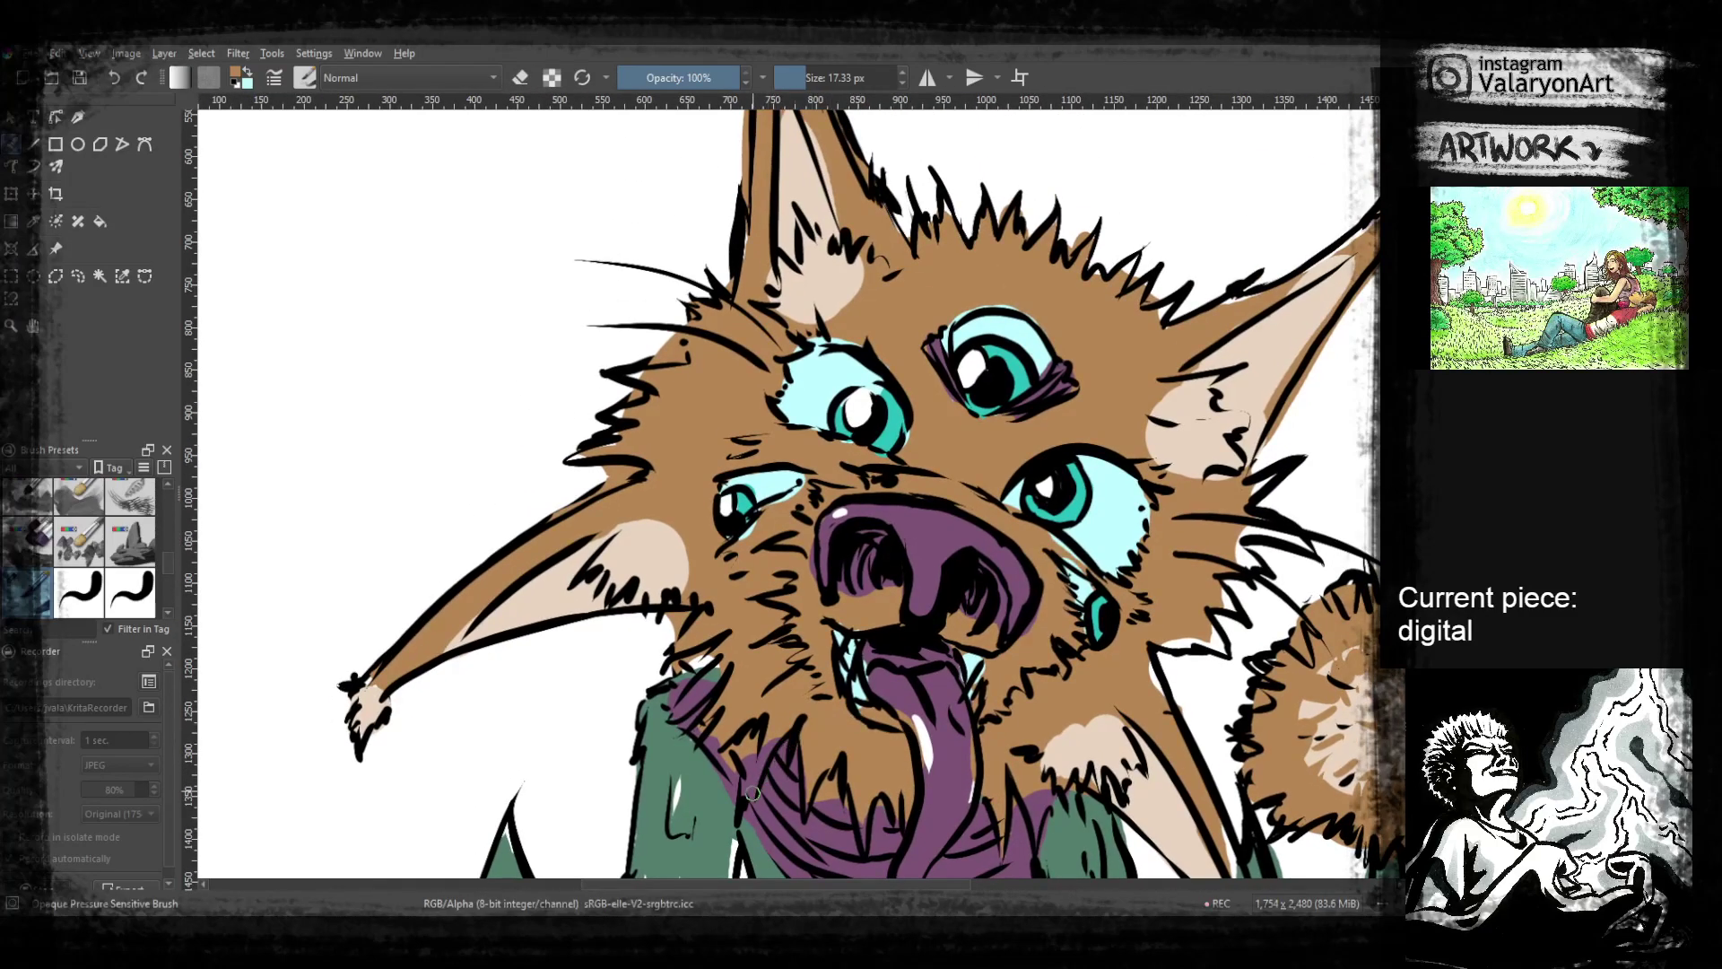
{"action": "key", "text": "e"}
{"action": "left_click_drag", "start_coordinate": [844, 812], "coordinate": [912, 879]}
{"action": "left_click", "coordinate": [768, 759], "text": "ctrl"}
{"action": "key", "text": "e"}
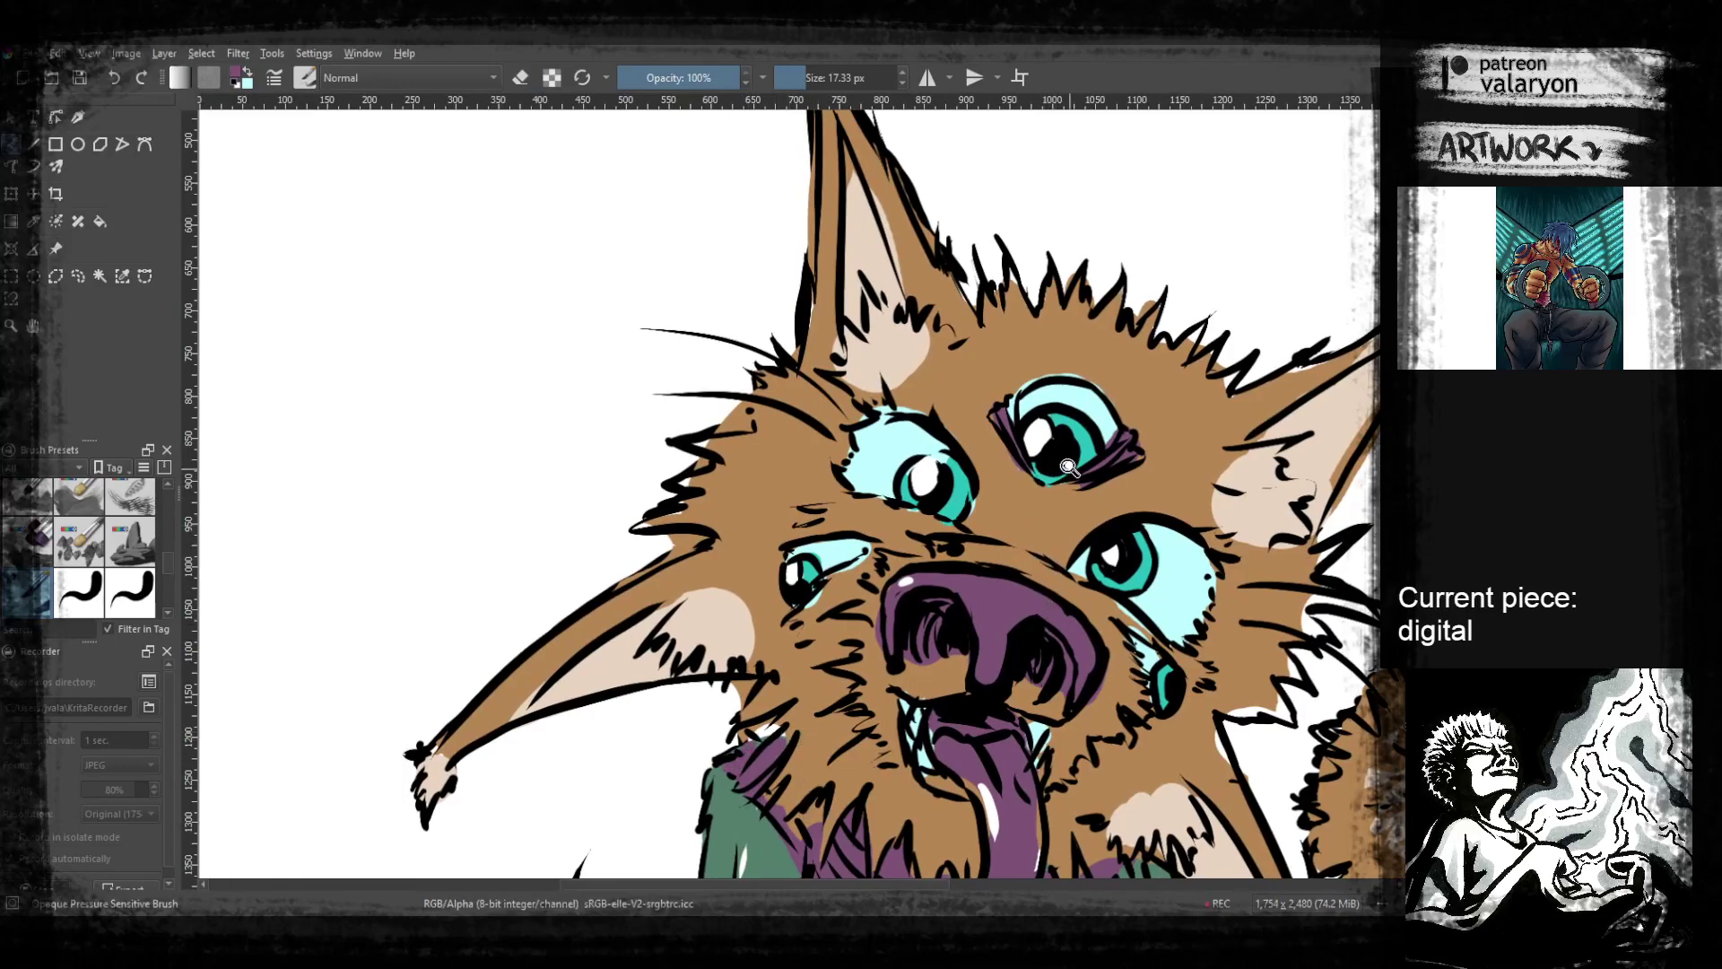
Sample the fur's tan and touch up the fur around the eyes, undoing one stray stroke
{"action": "left_click", "coordinate": [836, 588], "text": "ctrl"}
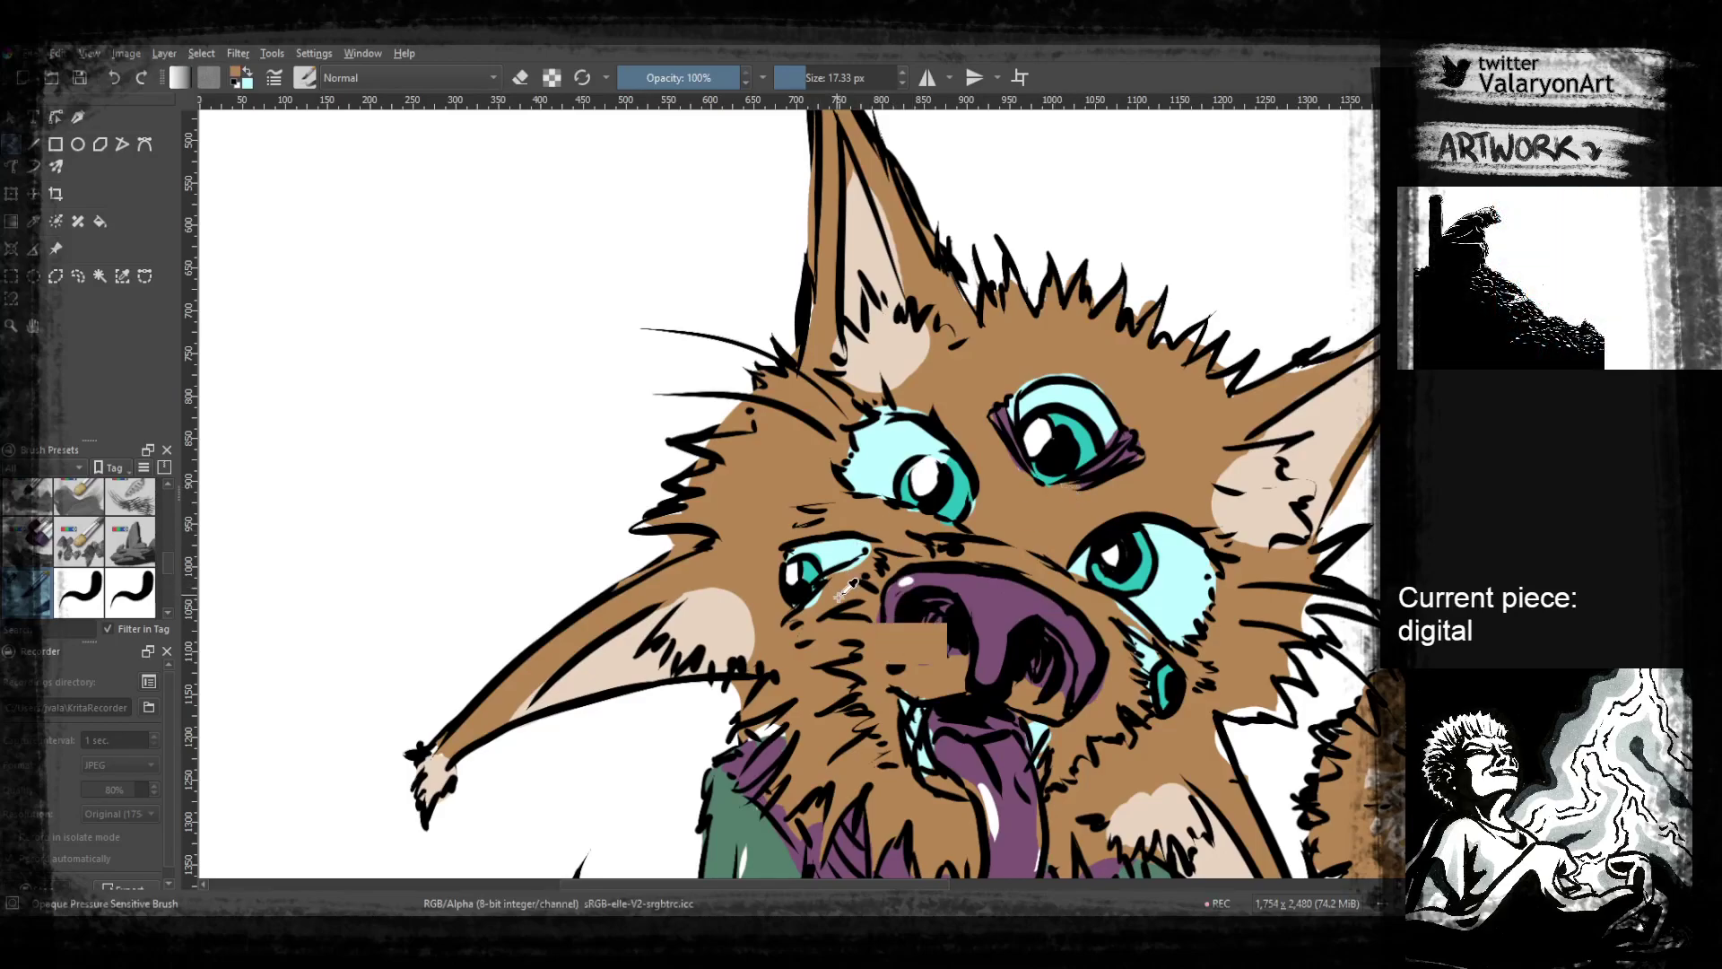
{"action": "mouse_move", "coordinate": [954, 530]}
{"action": "left_mouse_down"}
{"action": "mouse_move", "coordinate": [900, 557]}
{"action": "mouse_move", "coordinate": [908, 605]}
{"action": "left_mouse_up"}
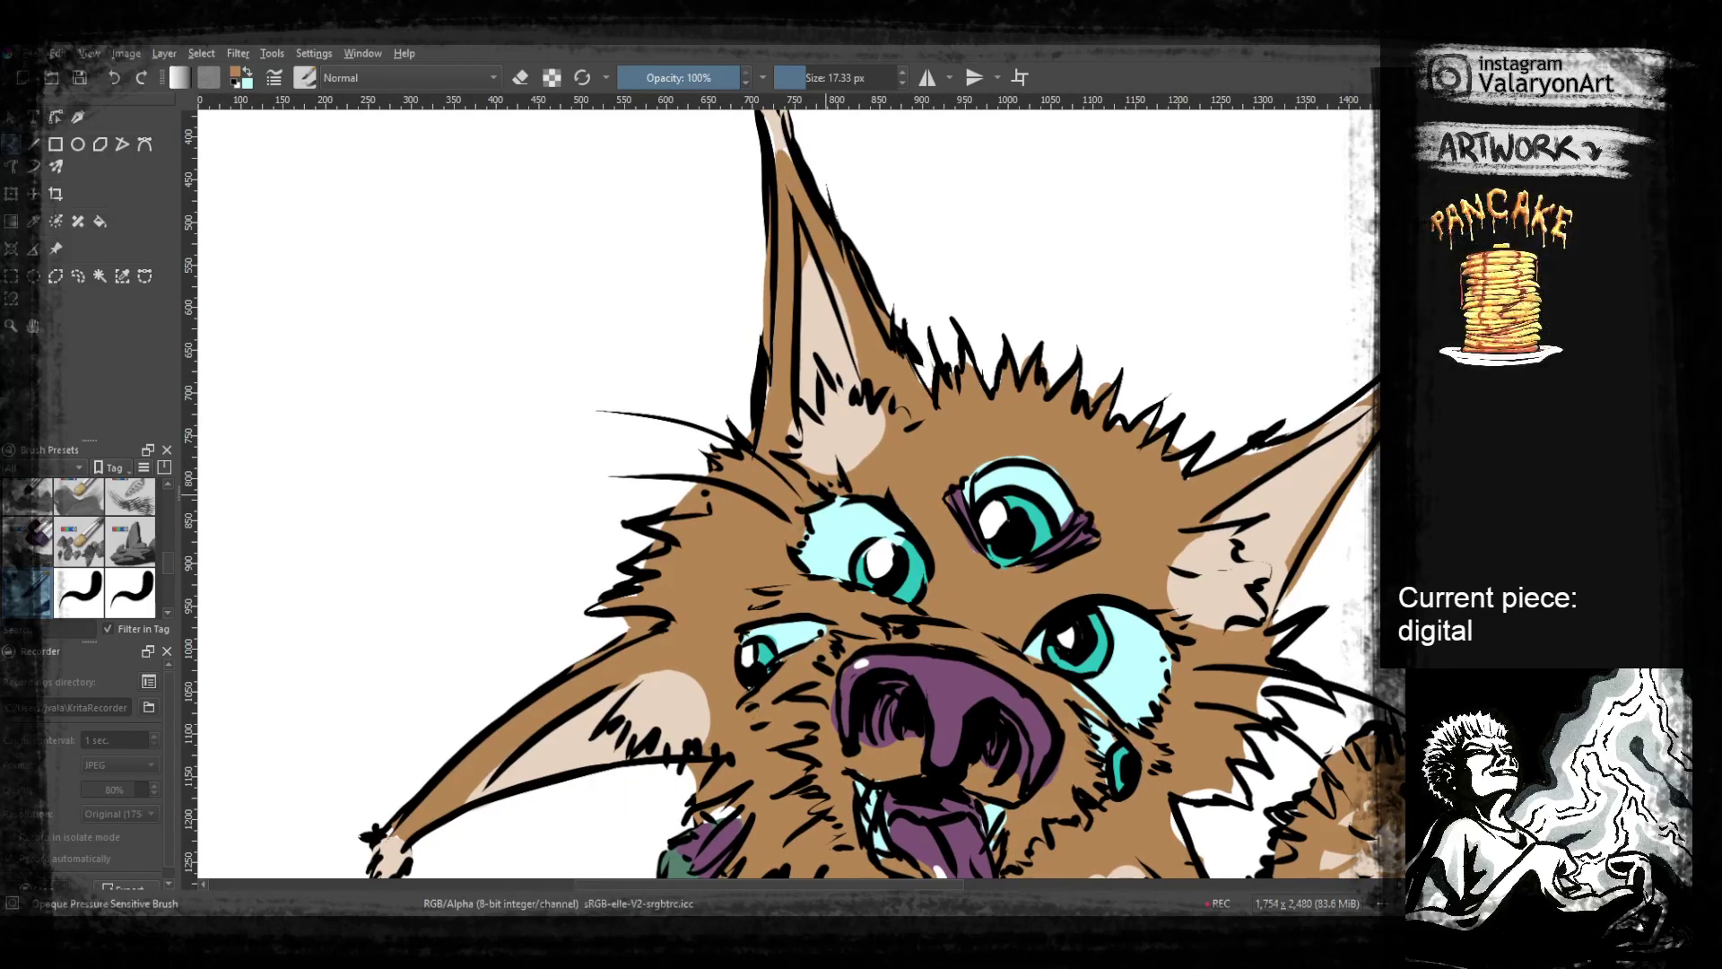
{"action": "left_click_drag", "start_coordinate": [1013, 514], "coordinate": [928, 530]}
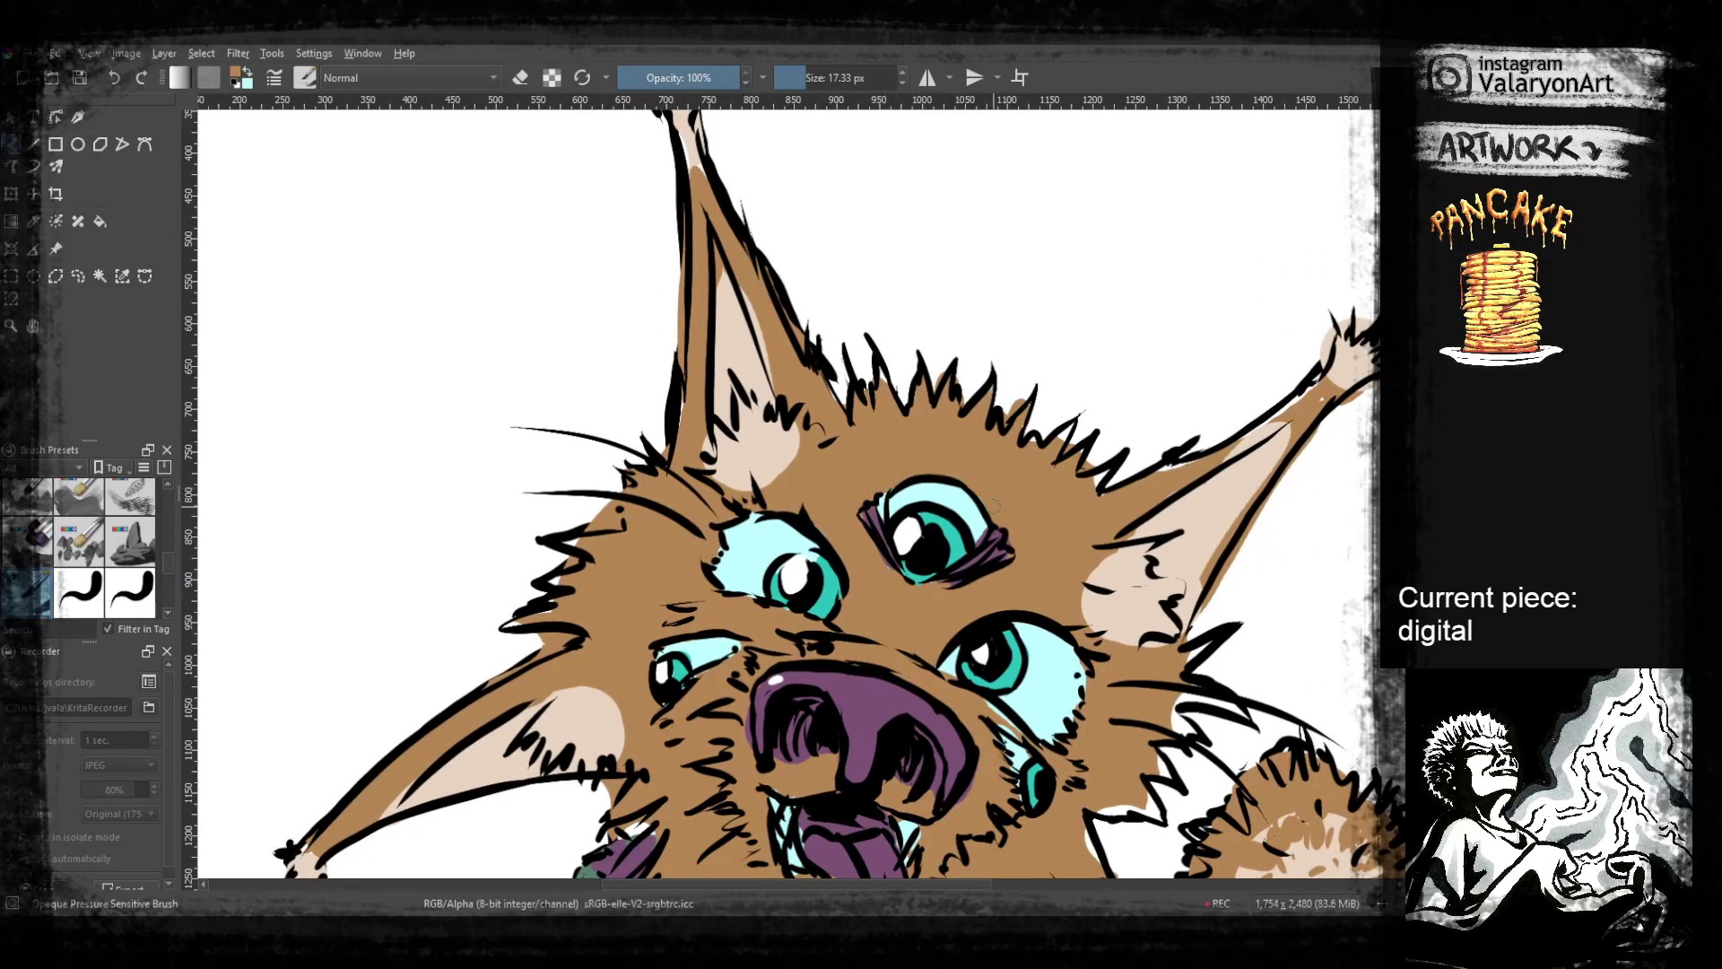
{"action": "left_click_drag", "start_coordinate": [991, 503], "coordinate": [940, 455]}
{"action": "key", "text": "ctrl+z"}
{"action": "left_click_drag", "start_coordinate": [959, 681], "coordinate": [948, 639]}
Refine the edges of the upper eyes with sampled pale cyan, crease purple and fur tan
{"action": "left_click", "coordinate": [978, 593], "text": "ctrl"}
{"action": "left_click_drag", "start_coordinate": [964, 534], "coordinate": [982, 585]}
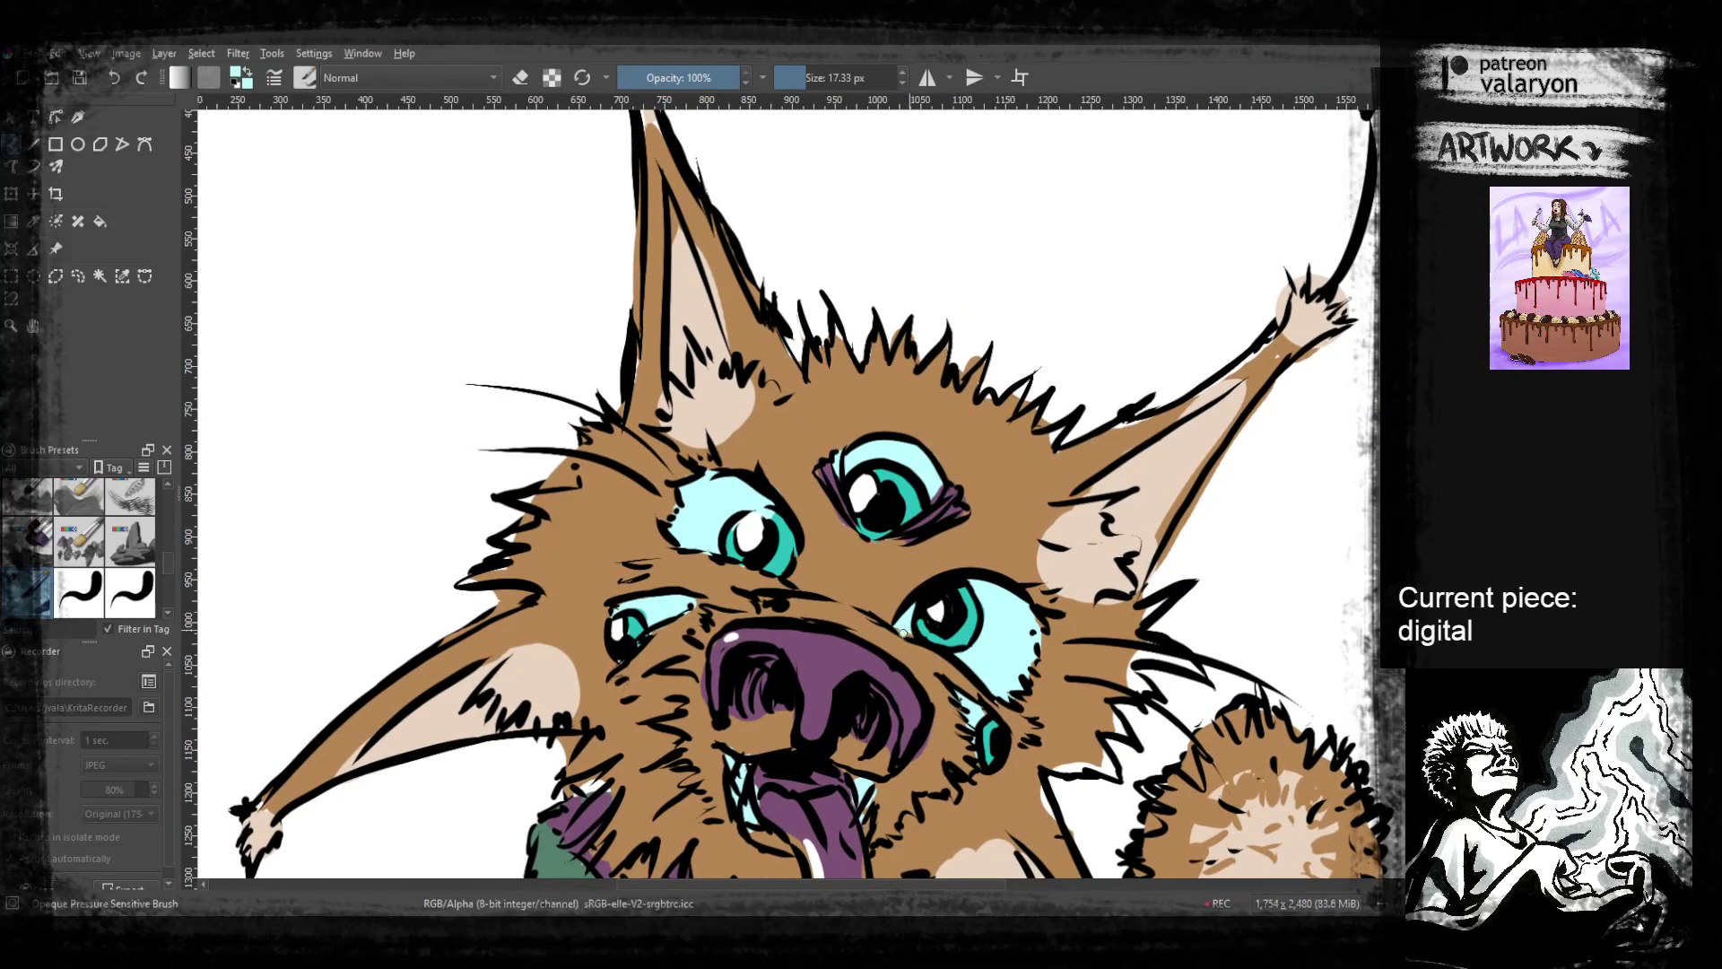
{"action": "left_click_drag", "start_coordinate": [916, 520], "coordinate": [942, 614]}
{"action": "left_click", "coordinate": [856, 570], "text": "ctrl"}
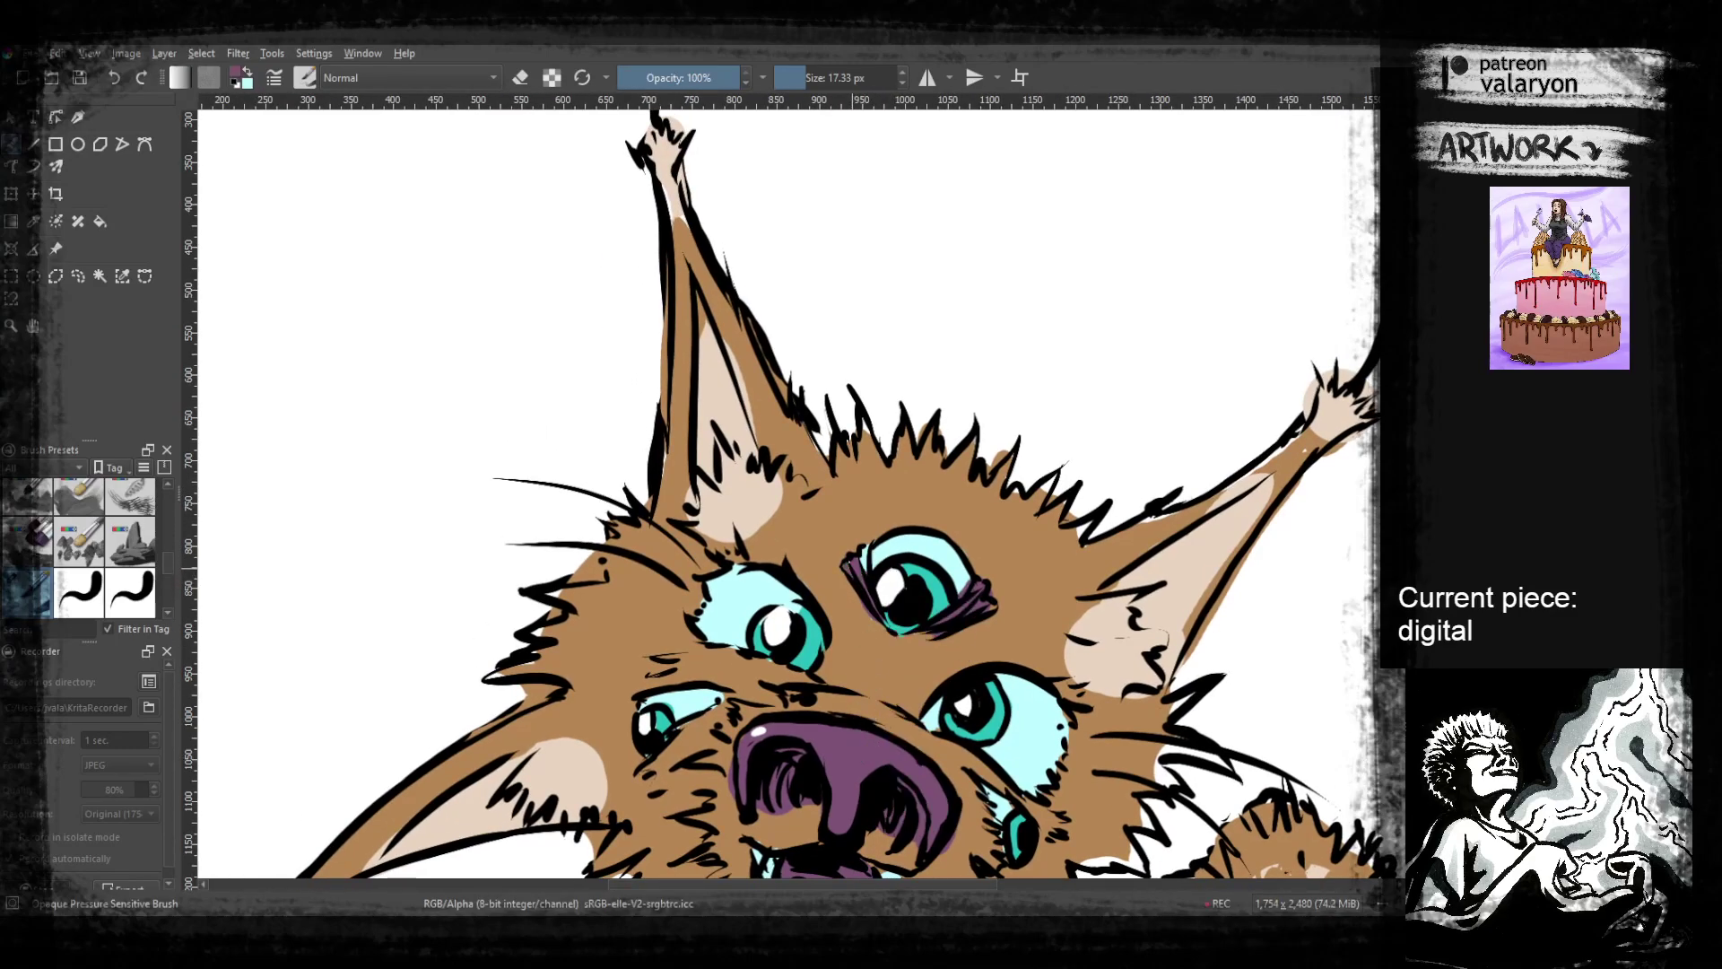
{"action": "left_click", "coordinate": [887, 560], "text": "ctrl"}
{"action": "left_click_drag", "start_coordinate": [722, 596], "coordinate": [792, 552]}
{"action": "left_click", "coordinate": [729, 630], "text": "ctrl"}
{"action": "left_click_drag", "start_coordinate": [744, 659], "coordinate": [771, 512]}
Sample the fur's tan, clean up the cheek fur over the neck folds with the eraser, and sample the purple
{"action": "left_click", "coordinate": [732, 652], "text": "ctrl"}
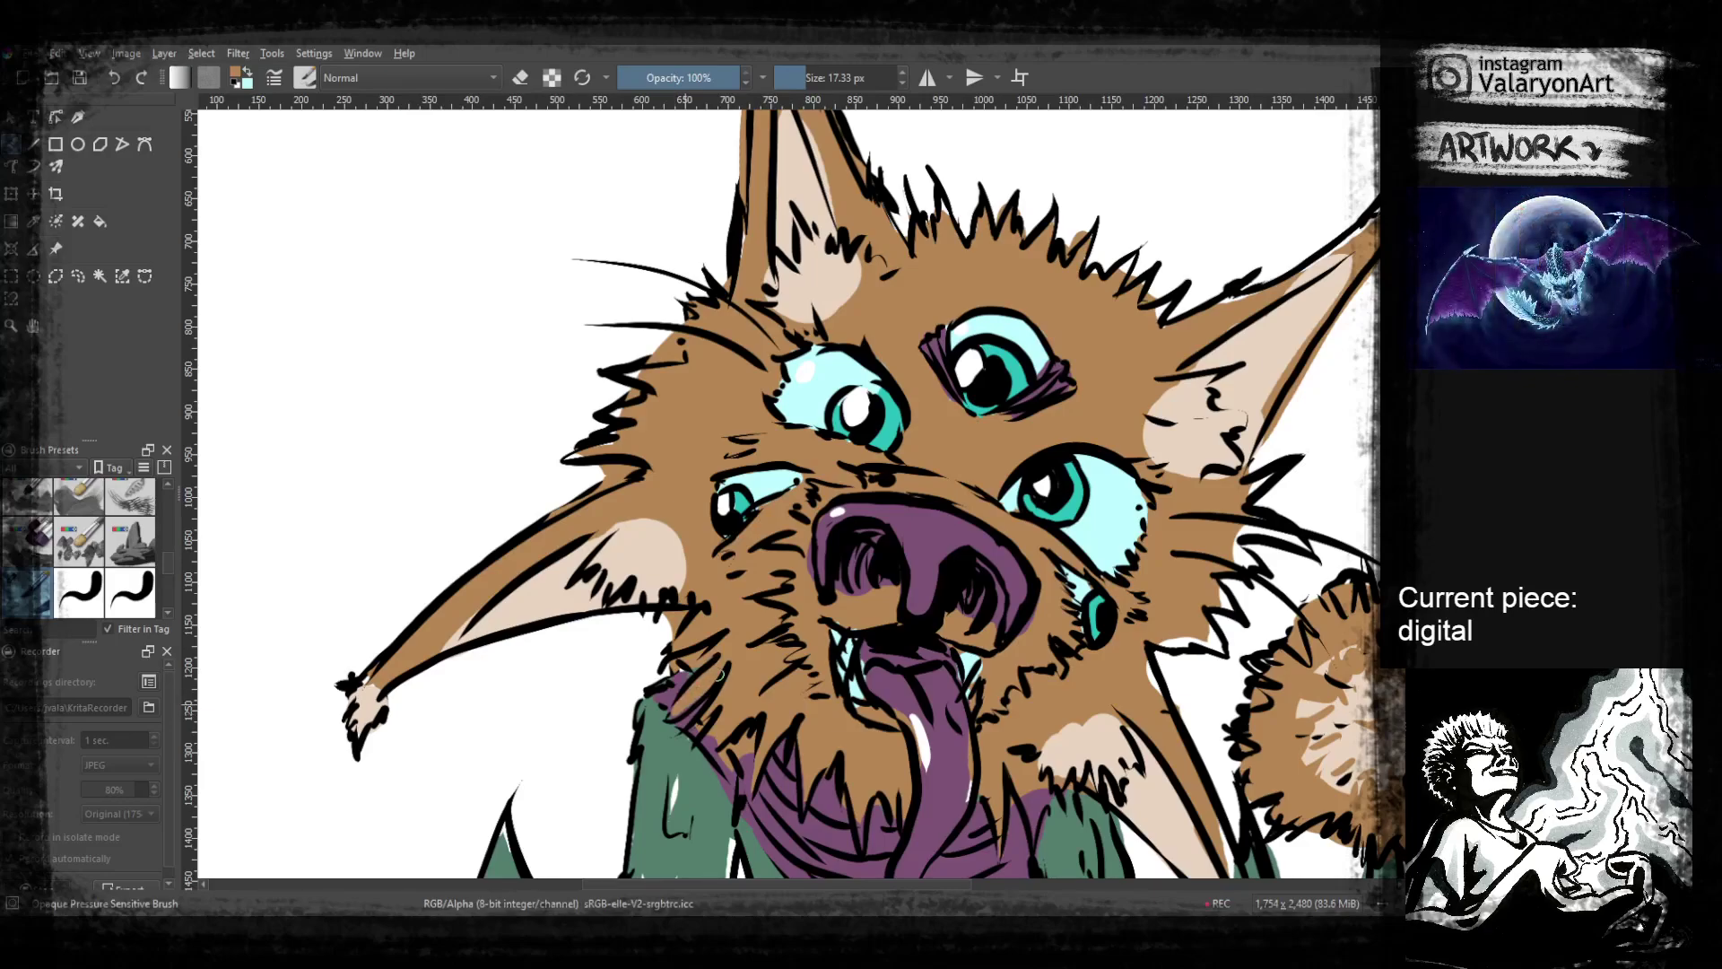
{"action": "left_click_drag", "start_coordinate": [741, 633], "coordinate": [755, 600]}
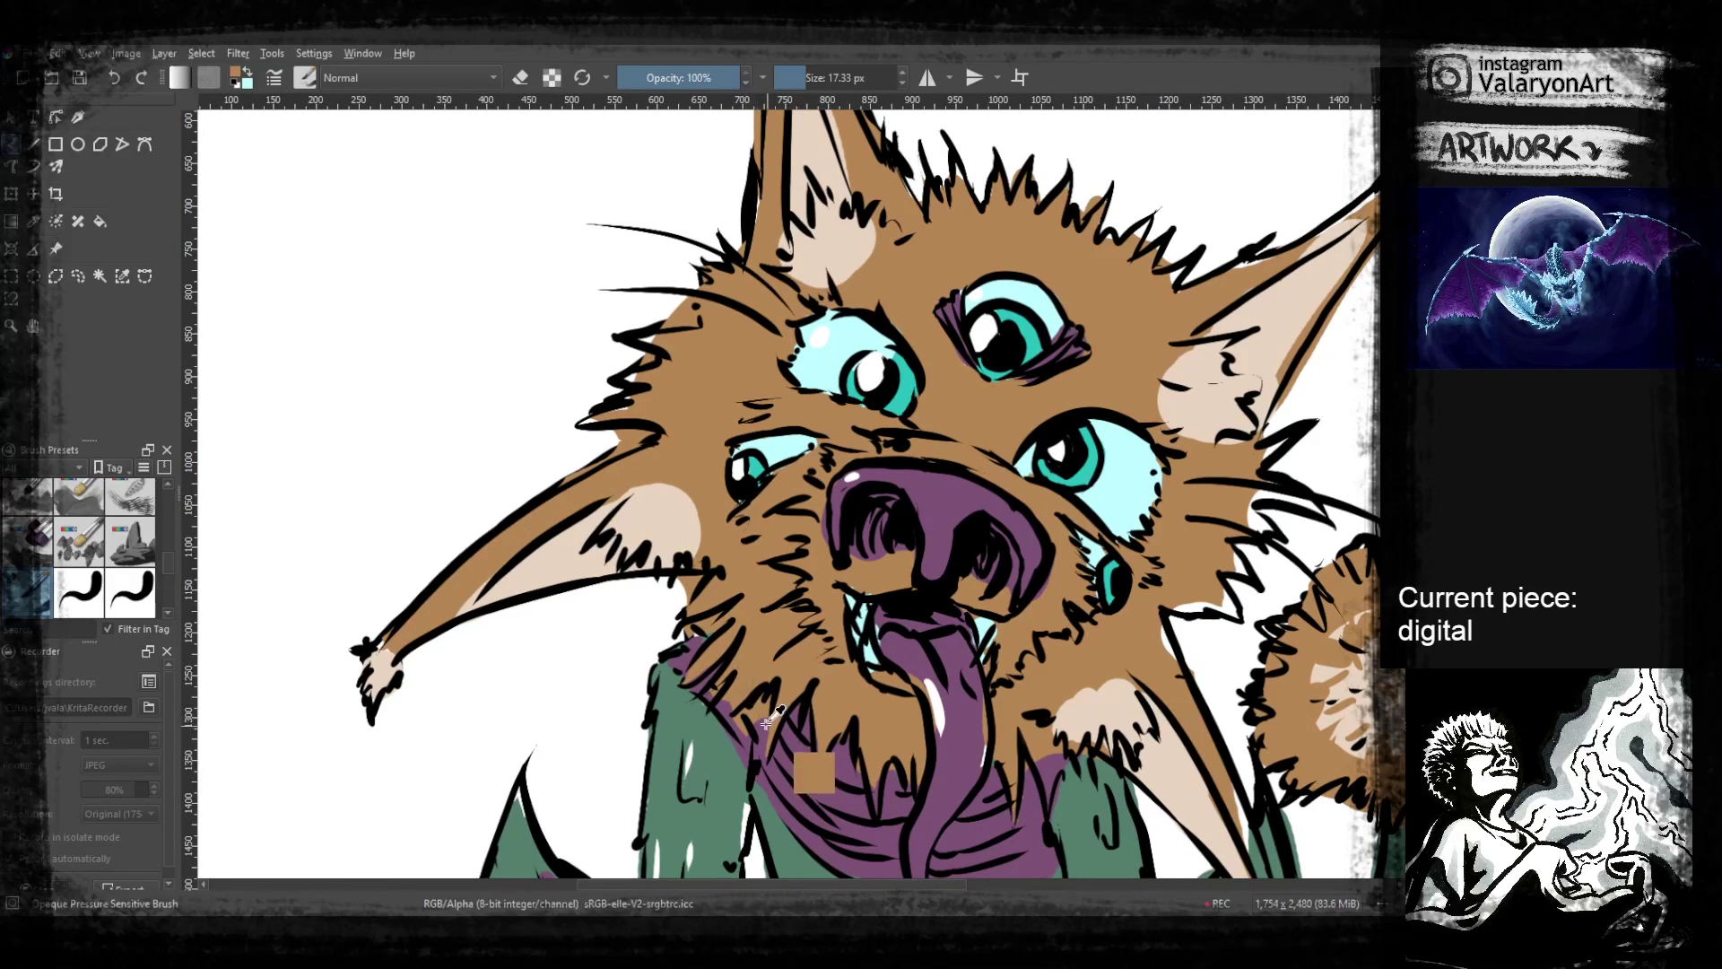
{"action": "key", "text": "e"}
{"action": "left_click_drag", "start_coordinate": [766, 698], "coordinate": [745, 720]}
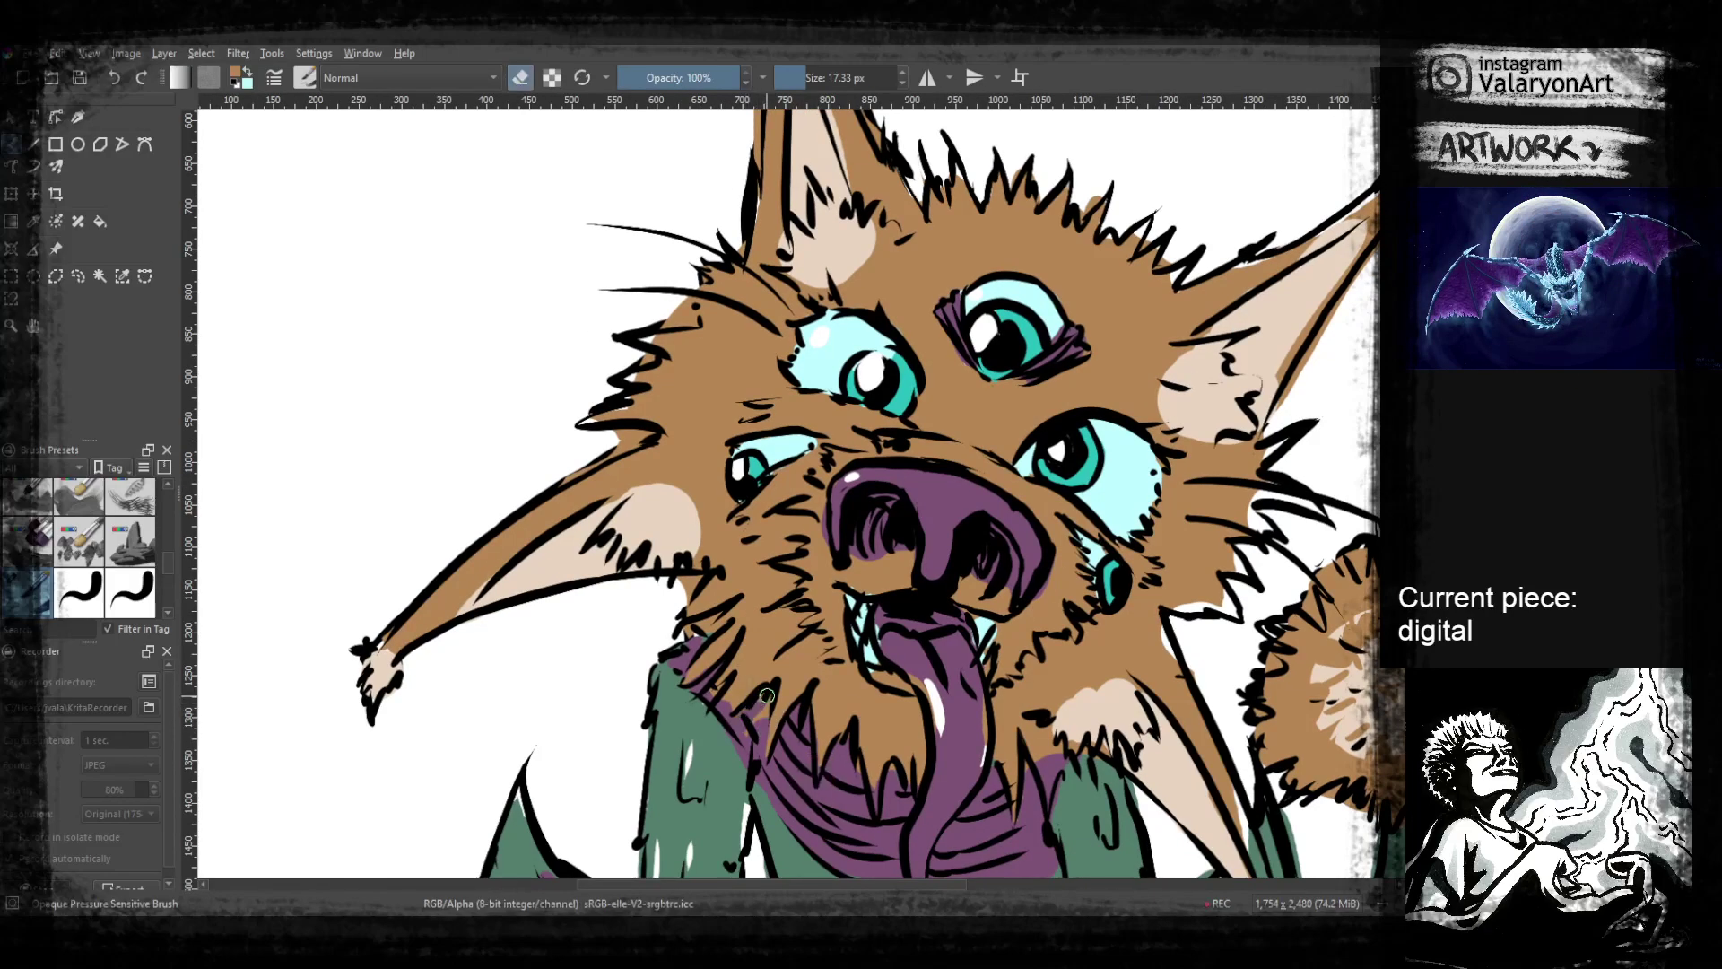
{"action": "mouse_move", "coordinate": [990, 700]}
{"action": "left_mouse_down"}
{"action": "mouse_move", "coordinate": [974, 652]}
{"action": "mouse_move", "coordinate": [834, 571]}
{"action": "mouse_move", "coordinate": [838, 665]}
{"action": "left_mouse_up"}
{"action": "left_click", "coordinate": [818, 615], "text": "ctrl"}
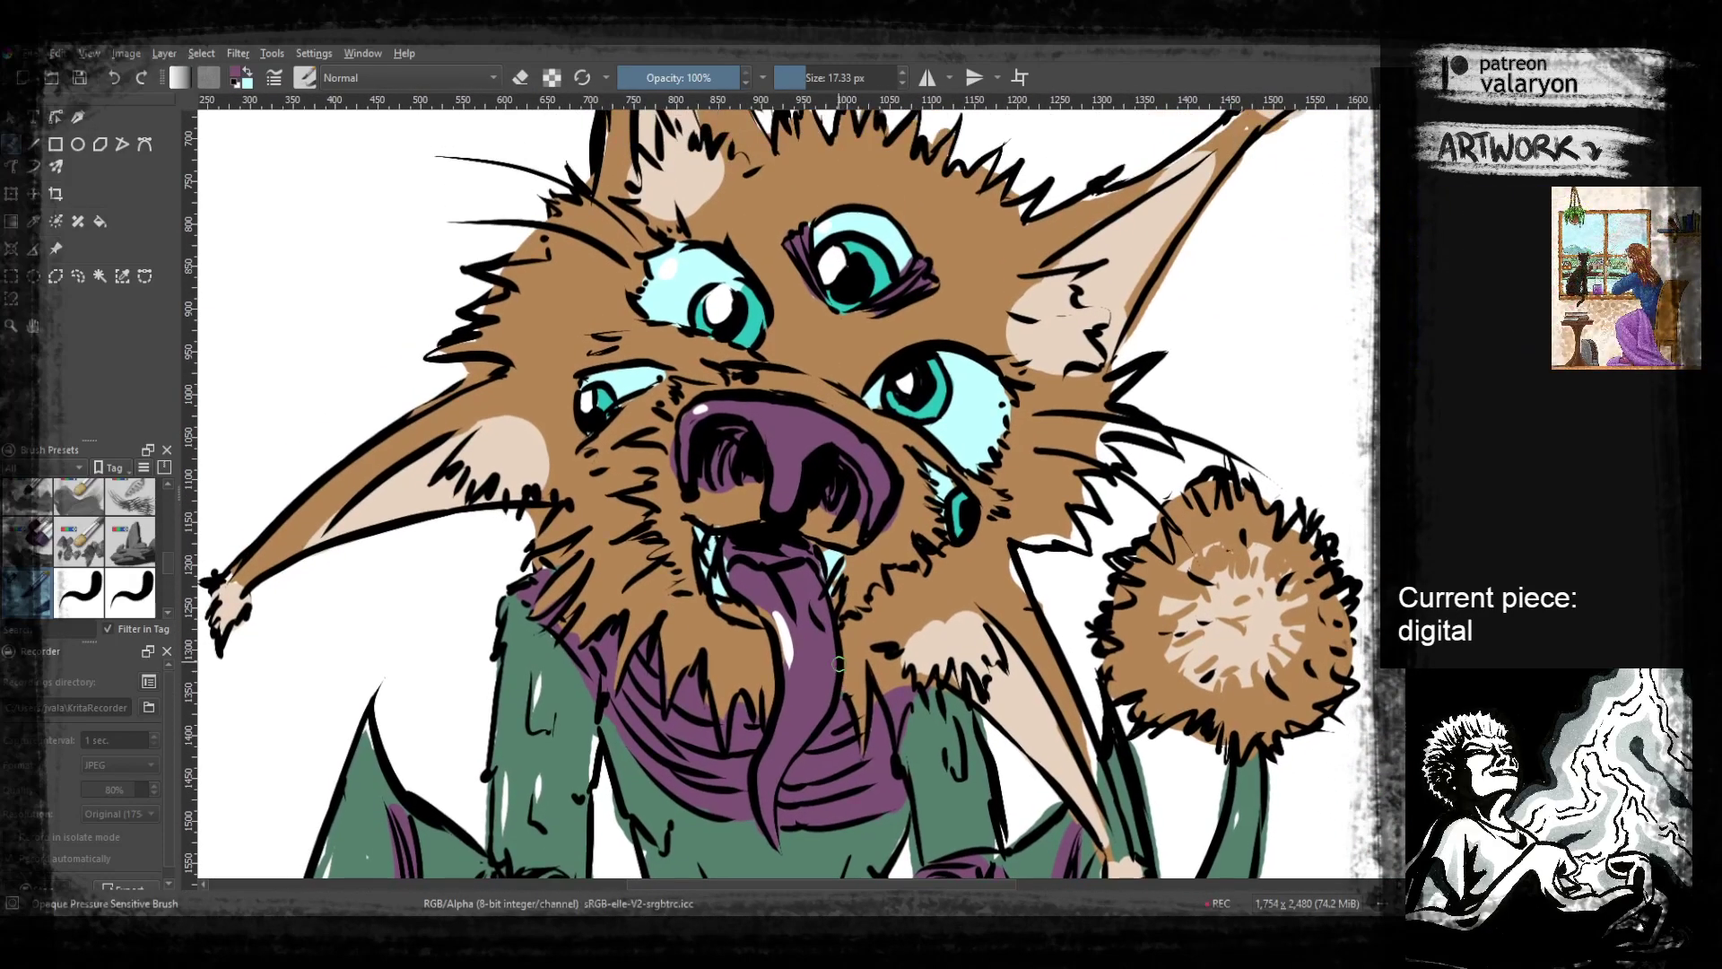
Touch up the colour inside the mouth beside the tongue and sample the teeth's white
{"action": "left_click_drag", "start_coordinate": [737, 600], "coordinate": [745, 645]}
{"action": "left_click", "coordinate": [736, 562], "text": "ctrl"}
{"action": "left_click_drag", "start_coordinate": [977, 466], "coordinate": [816, 531]}
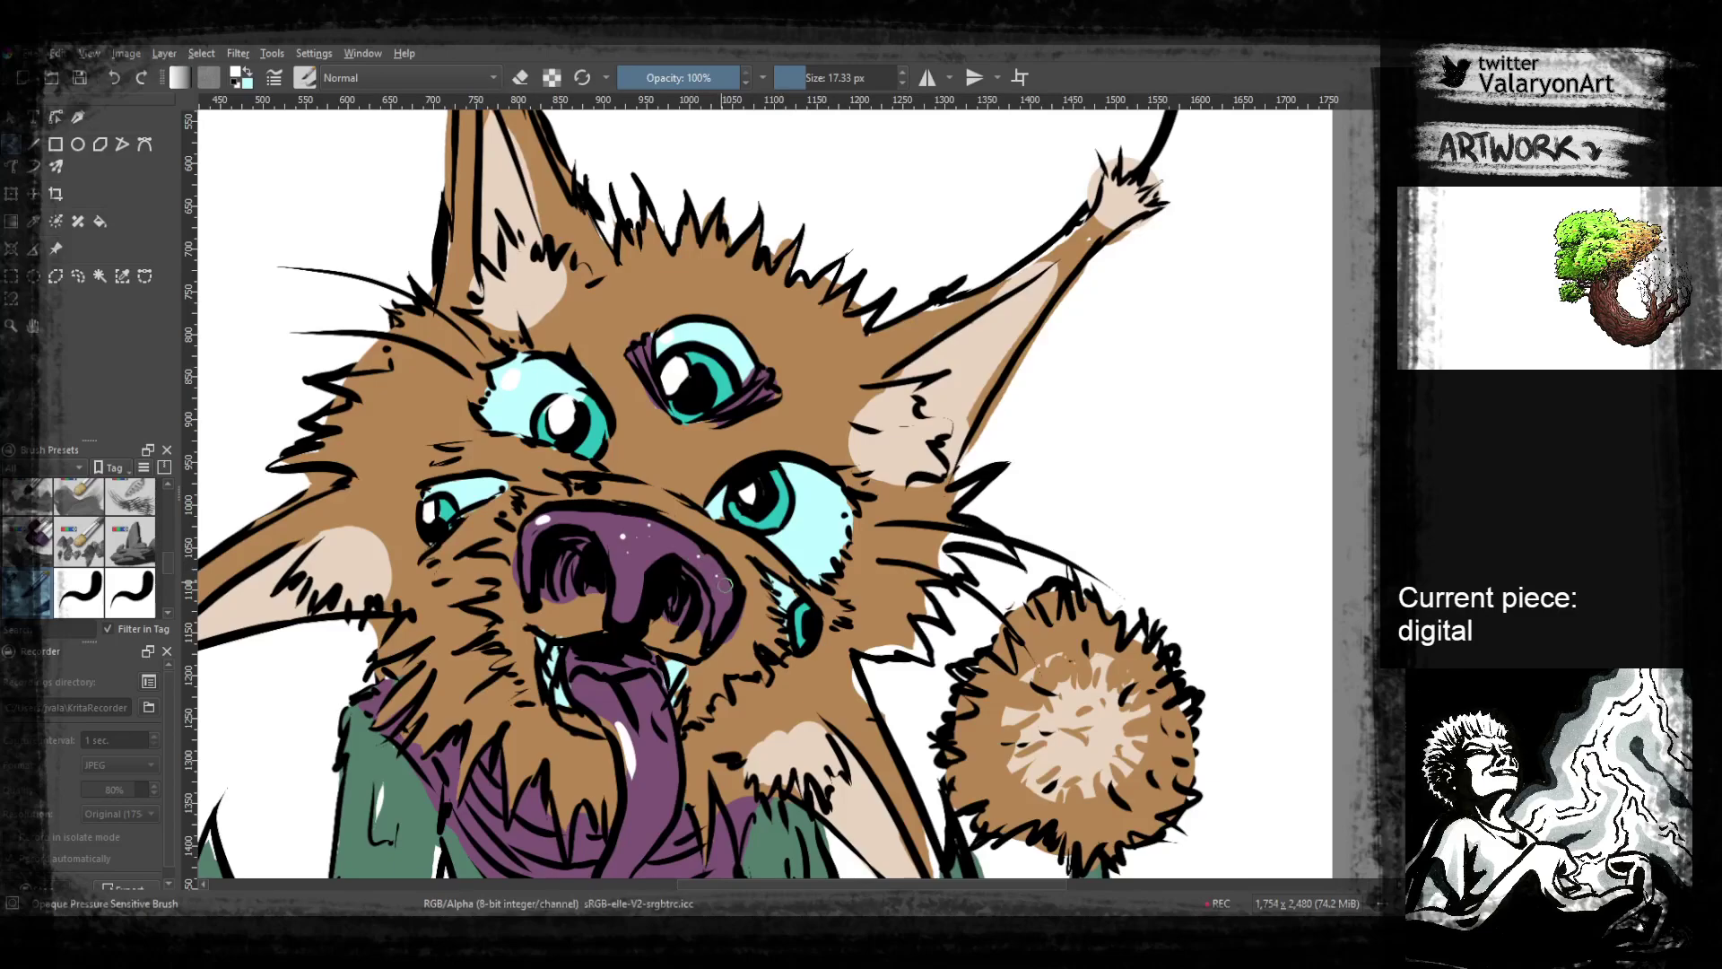
Save the creature drawing, remove its white background to leave transparency, and save it again
{"action": "scroll", "coordinate": [900, 570], "scroll_direction": "down", "scroll_amount": 3}
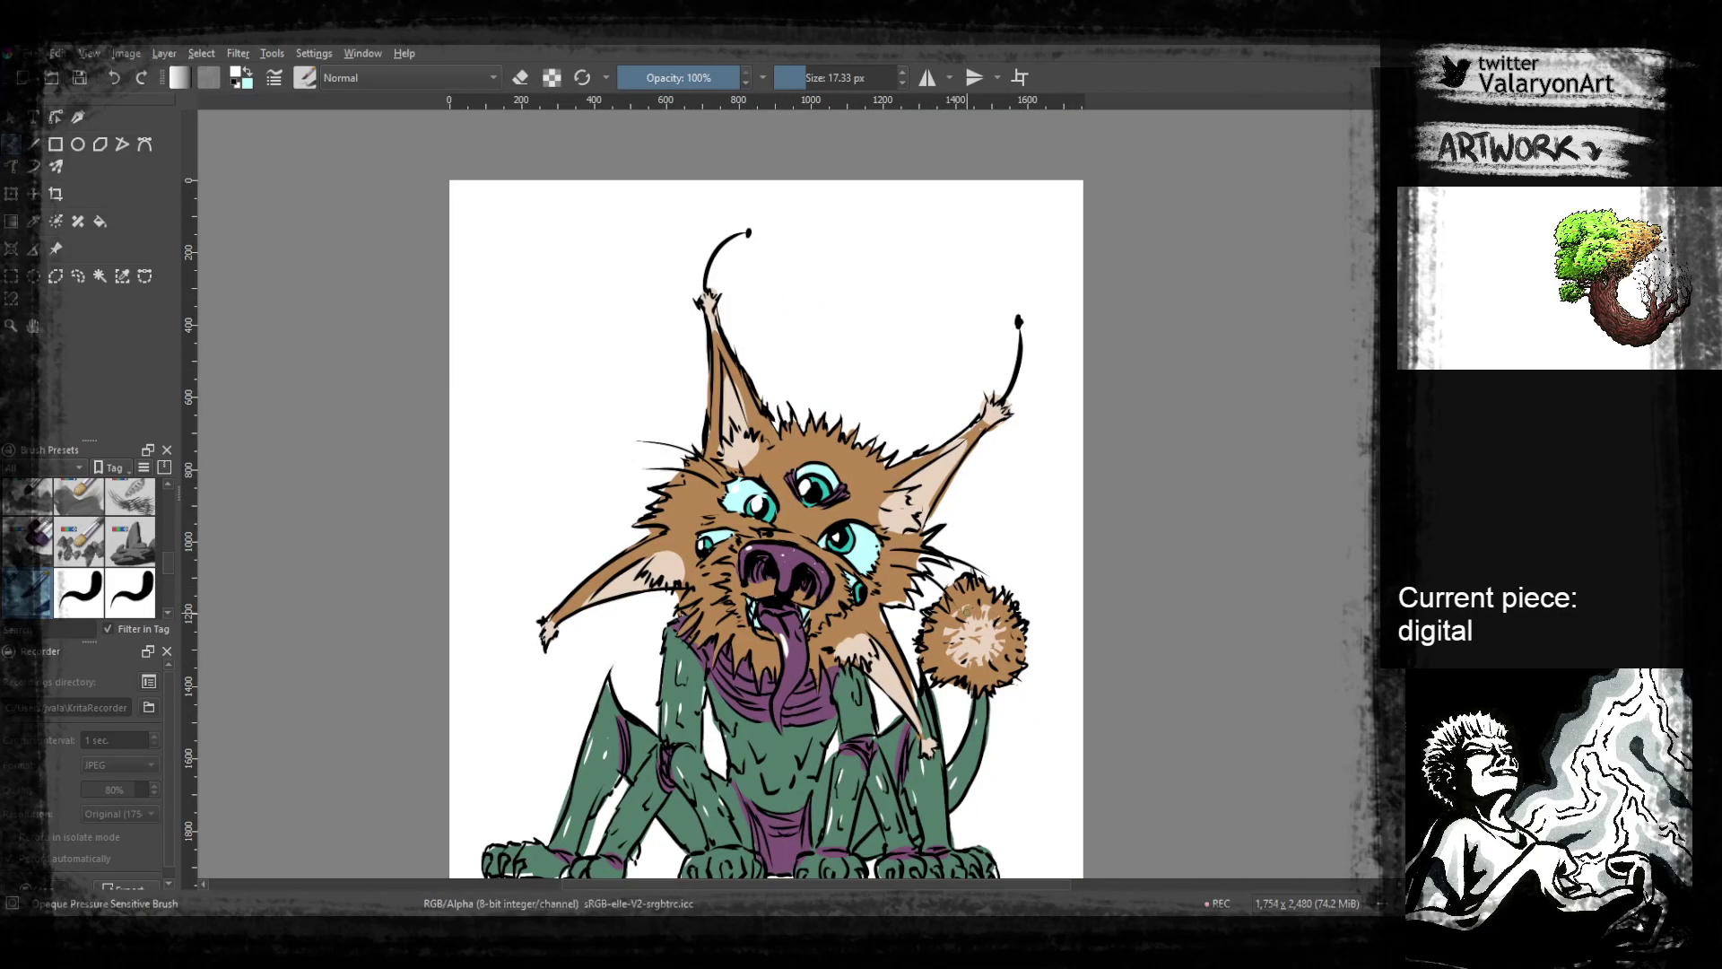
{"action": "left_click_drag", "start_coordinate": [793, 575], "coordinate": [824, 514]}
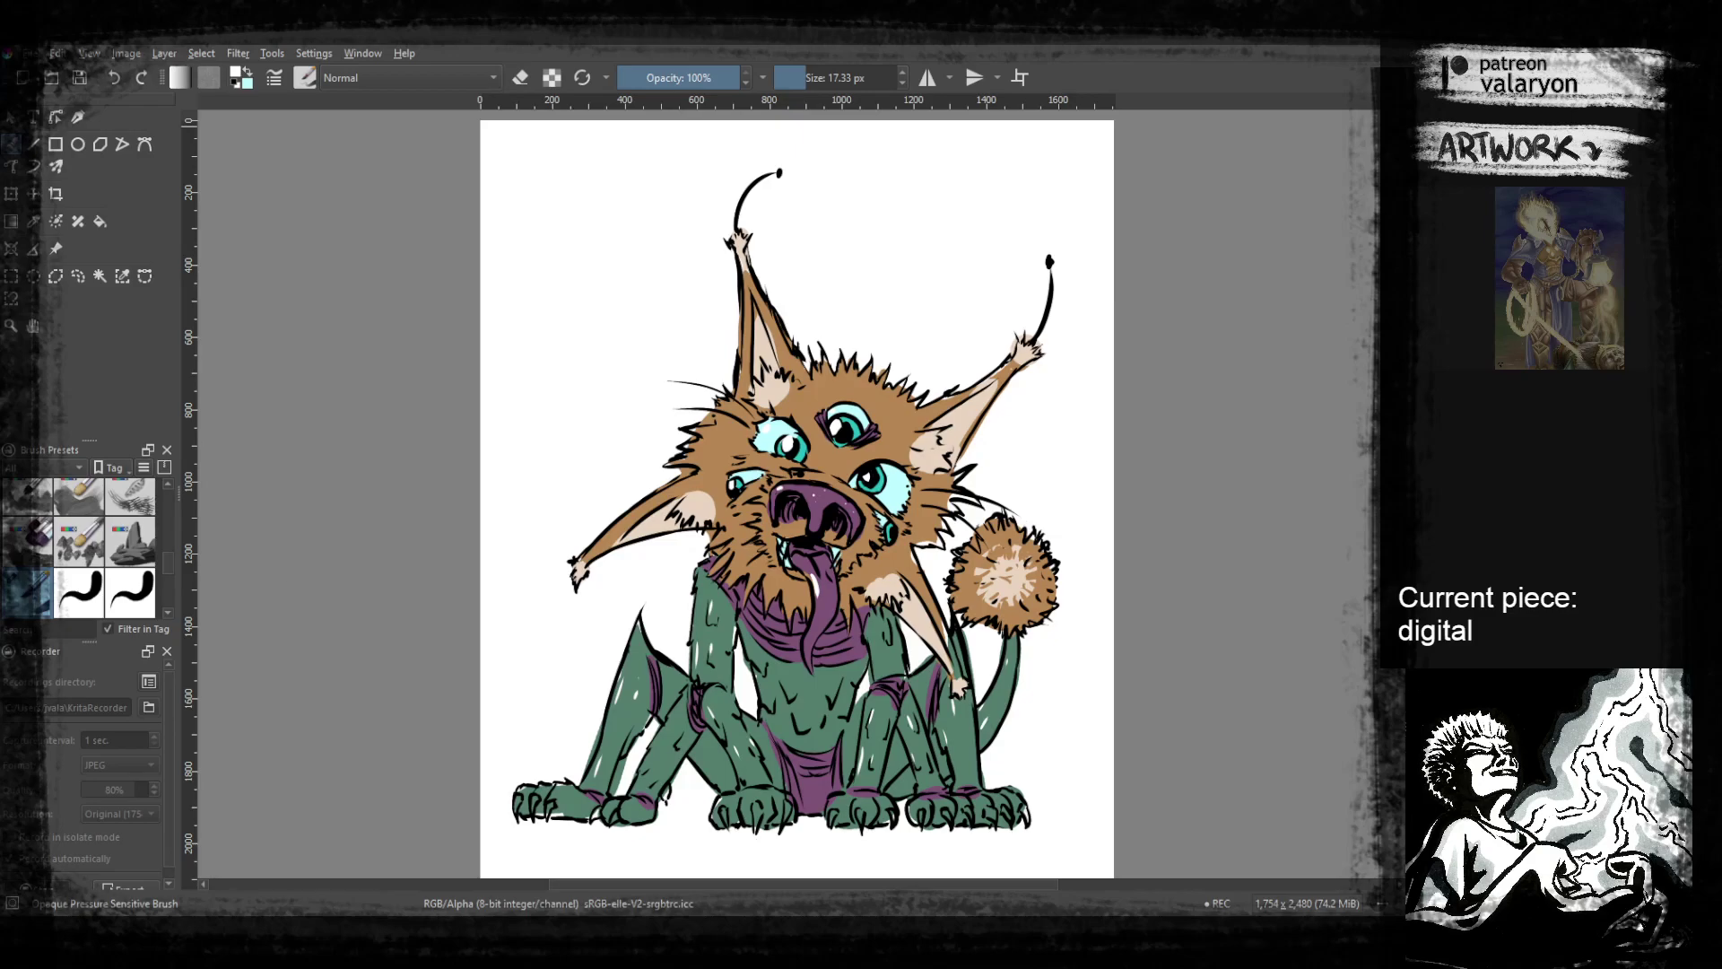
{"action": "key", "text": "ctrl+s"}
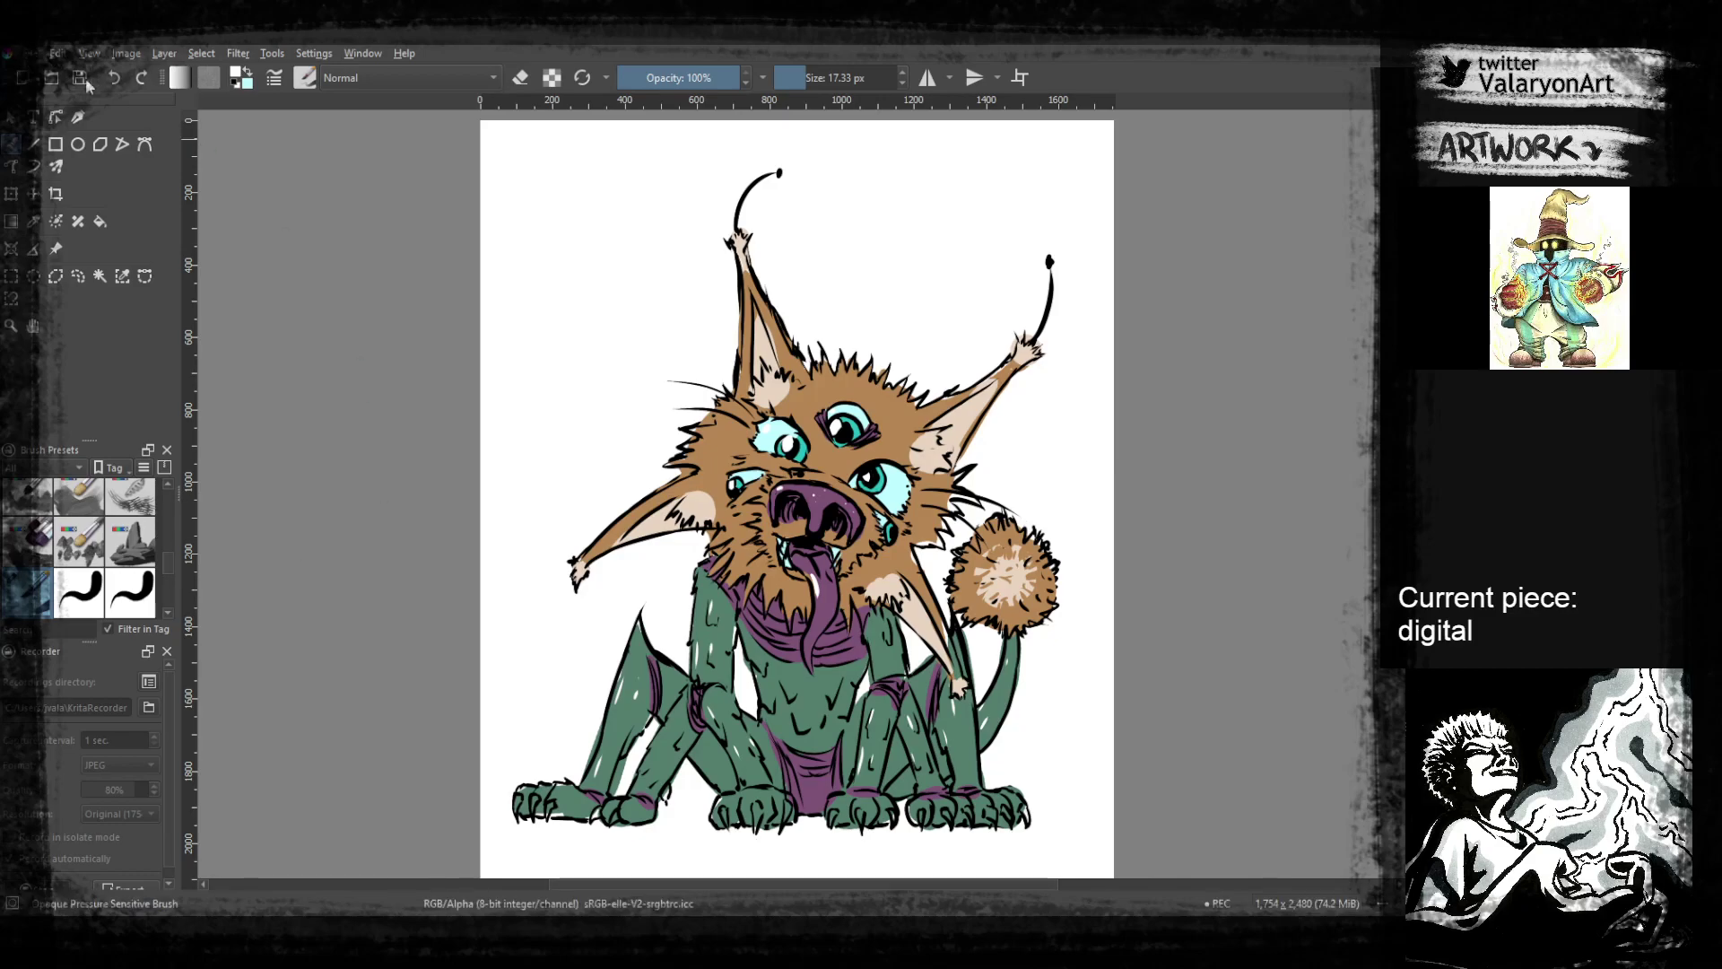
{"action": "key", "text": "Delete"}
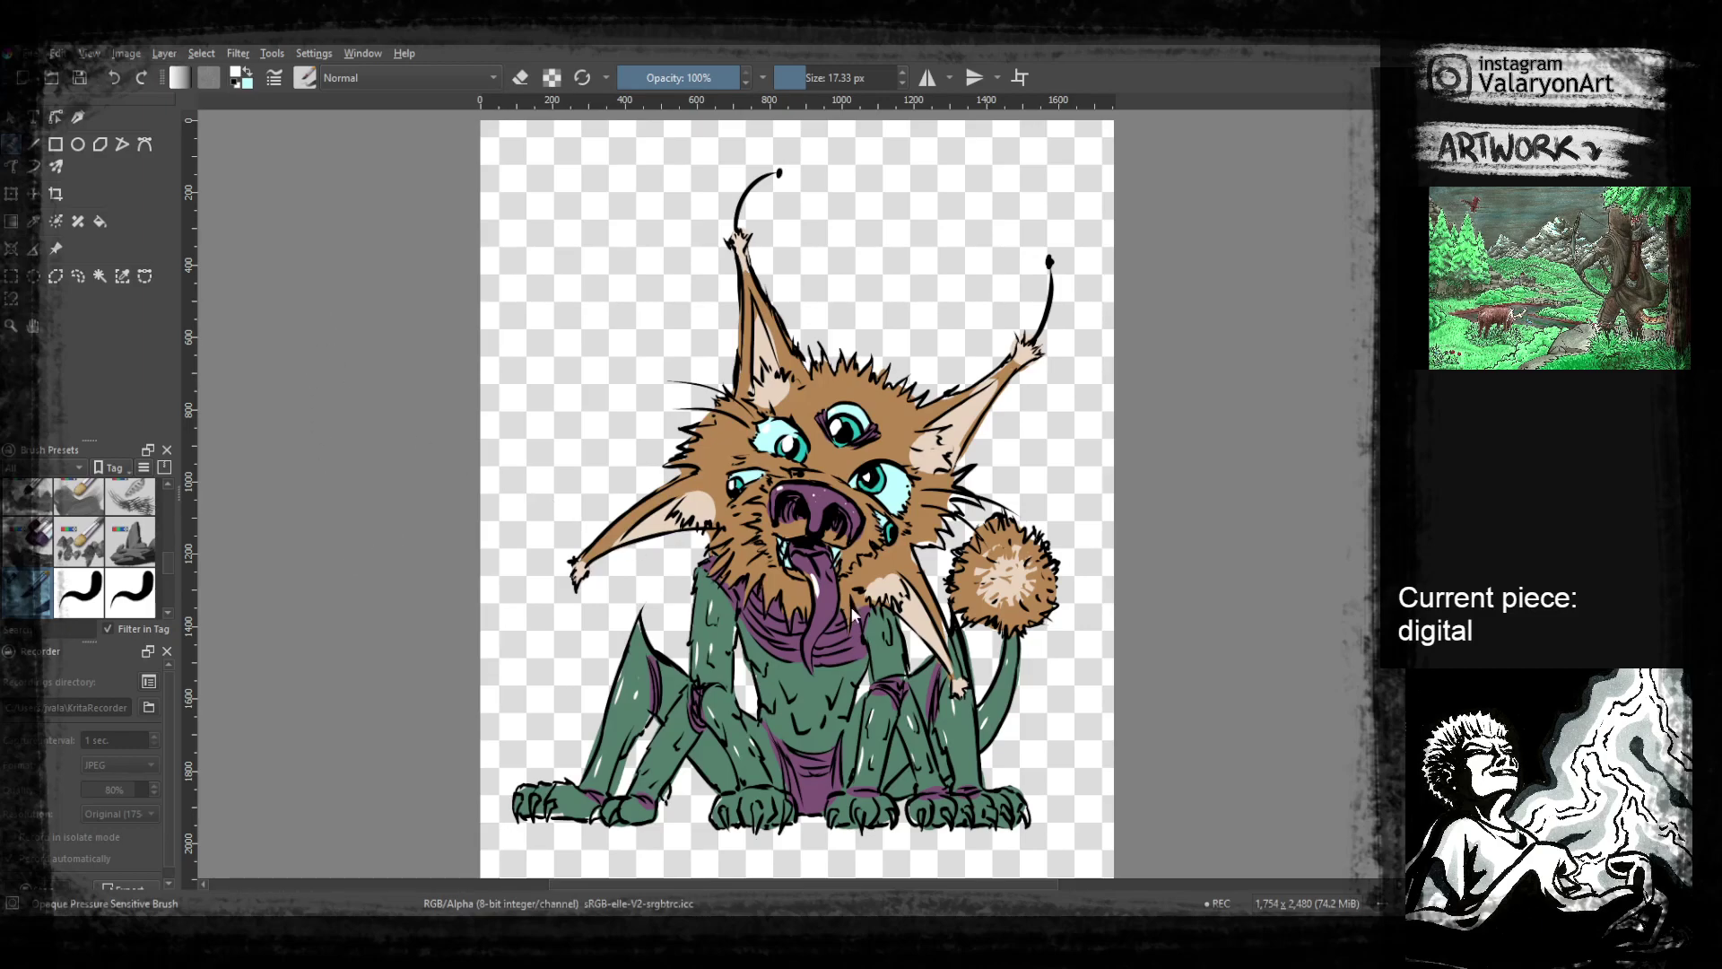
{"action": "key", "text": "ctrl+s"}
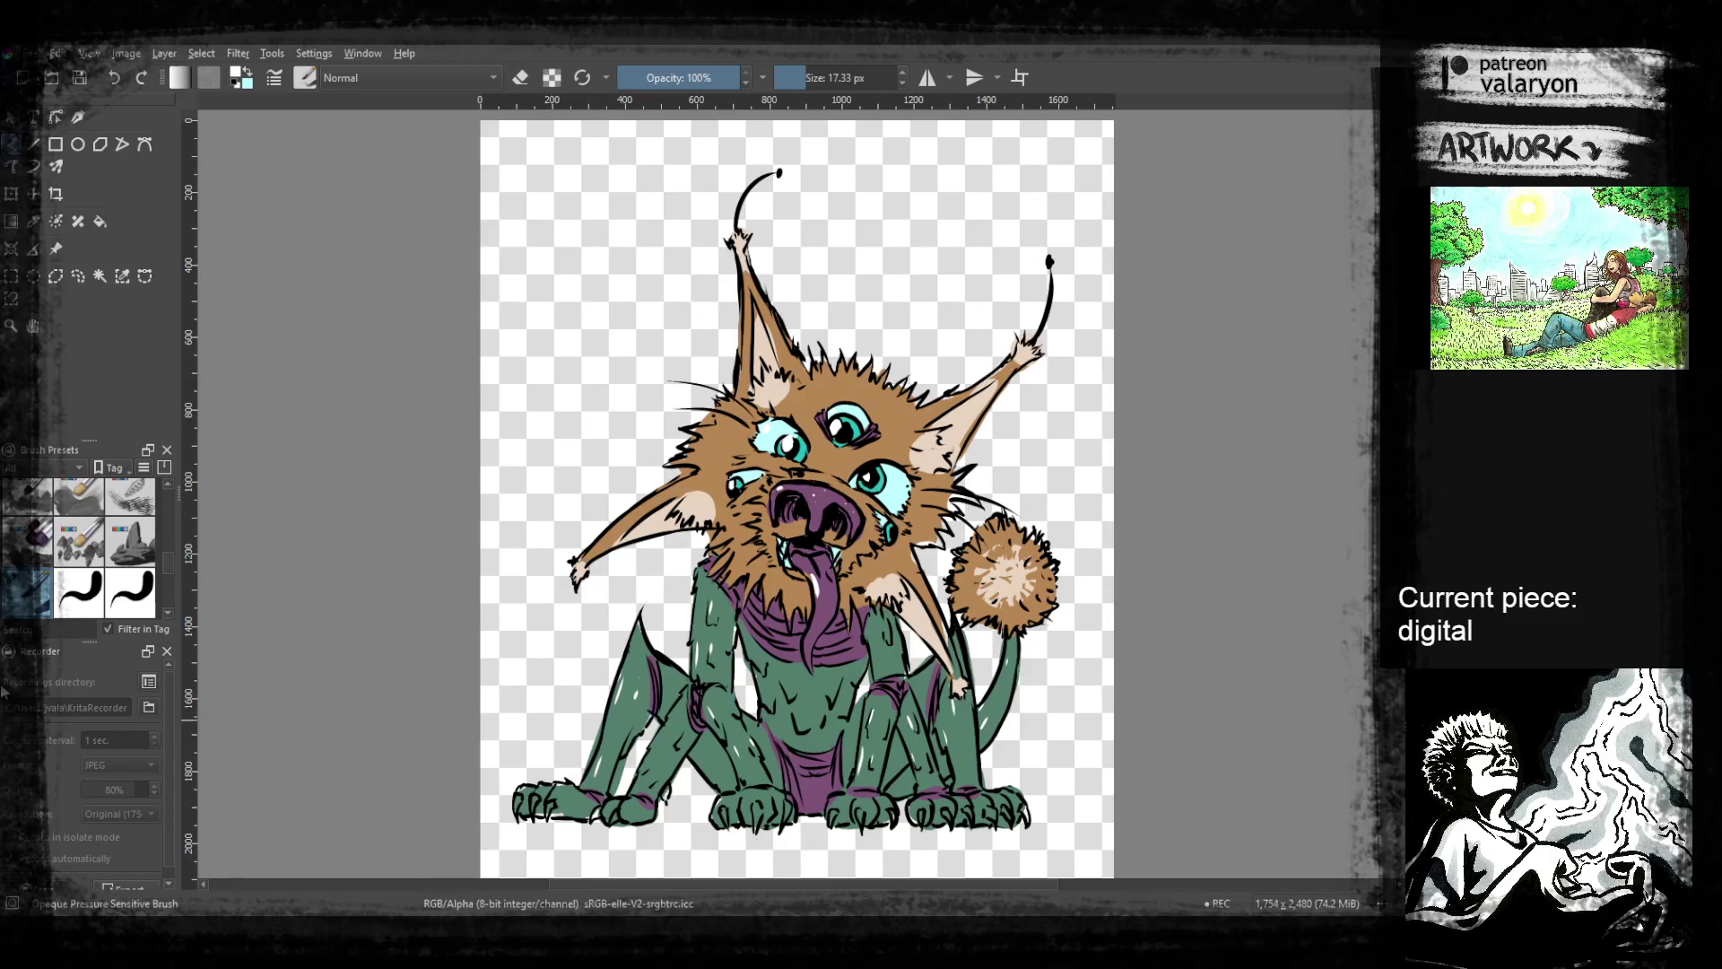
Close the creature drawing and open the recent document pyre 2.kra
{"action": "scroll", "coordinate": [122, 808], "scroll_direction": "down", "scroll_amount": 1}
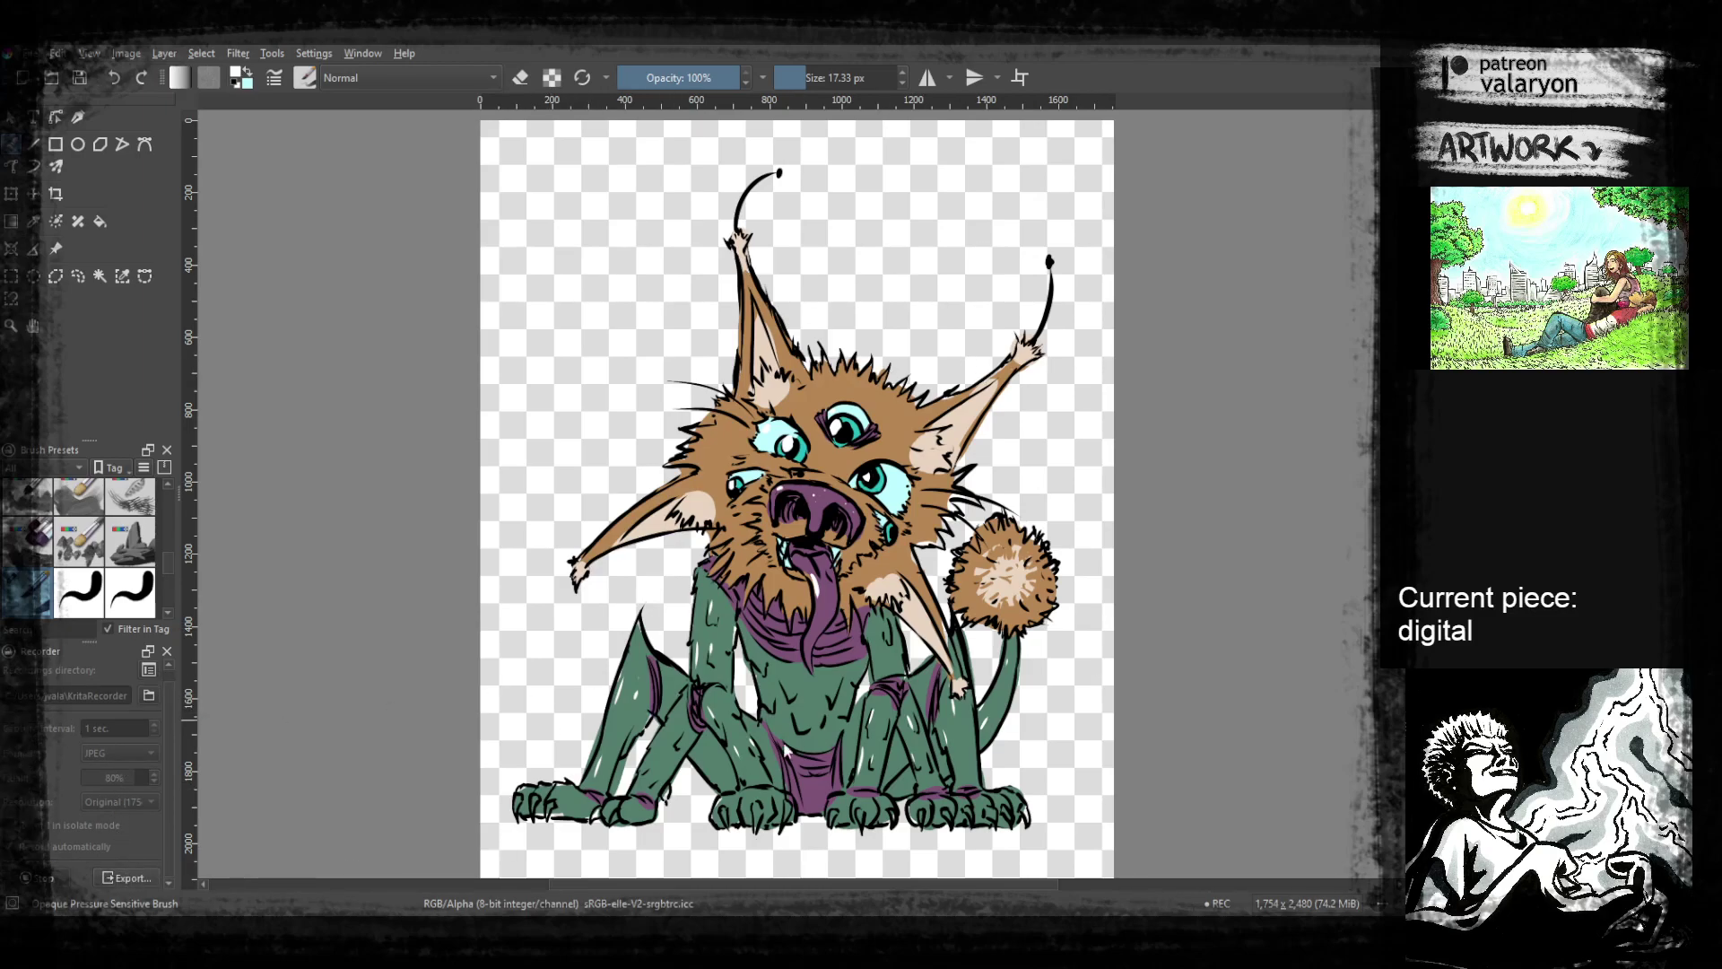
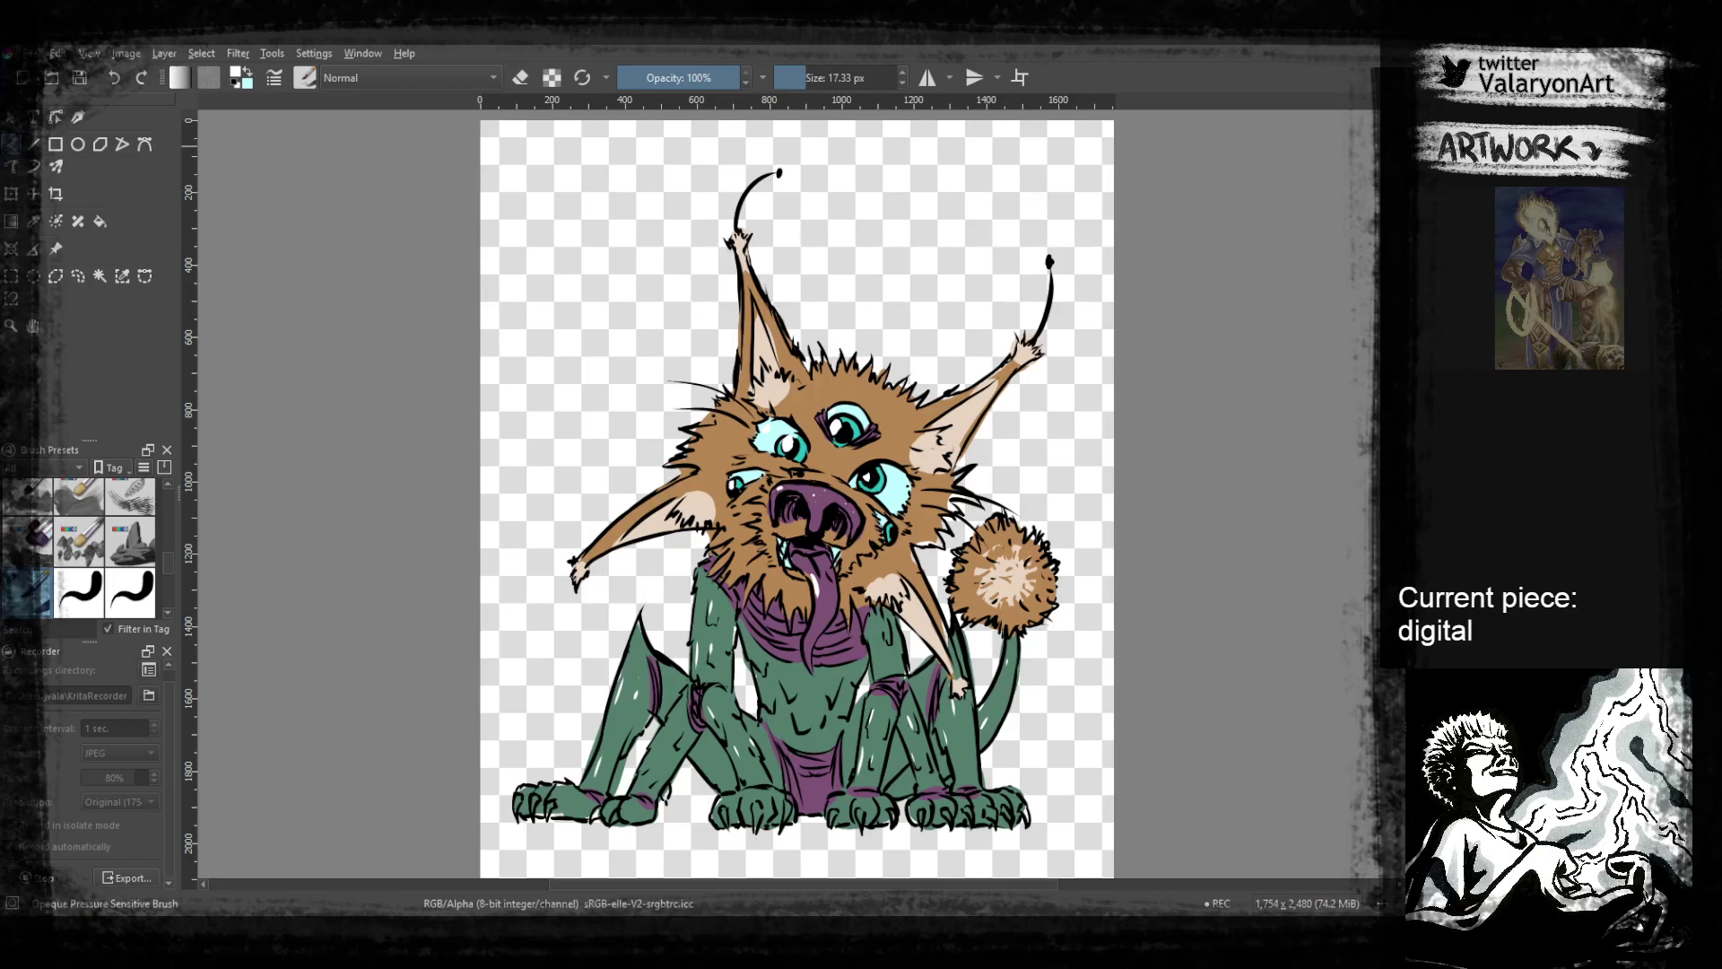
{"action": "key", "text": "ctrl+w"}
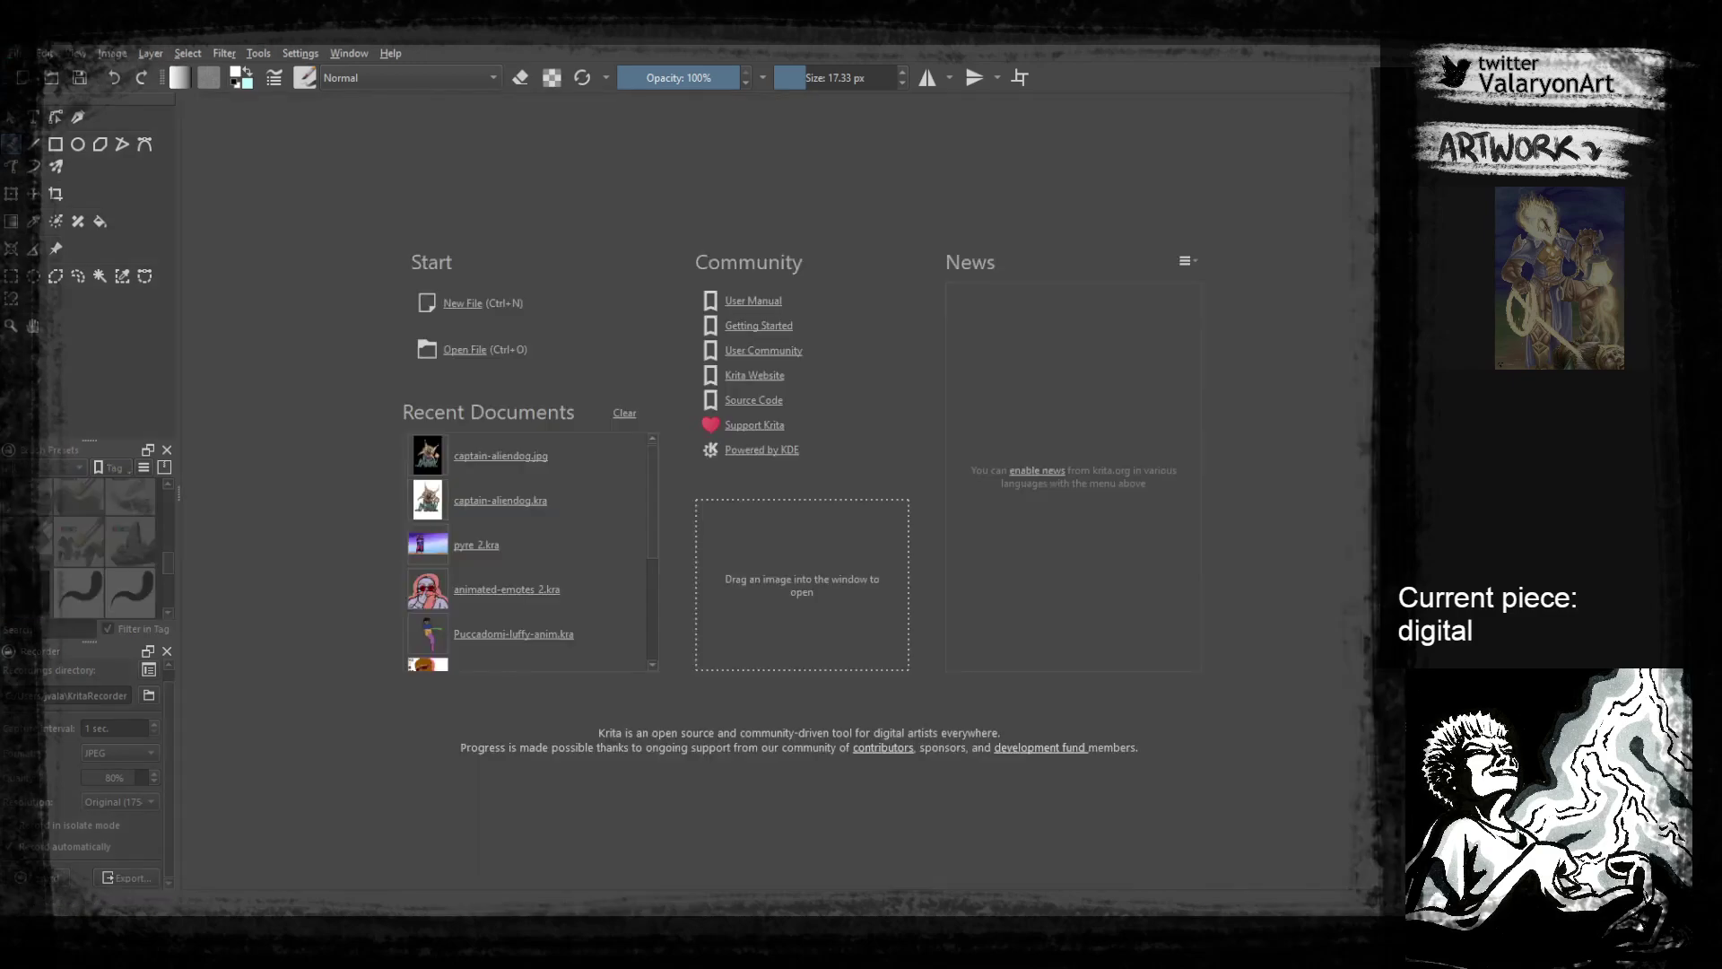
{"action": "left_click", "coordinate": [481, 547]}
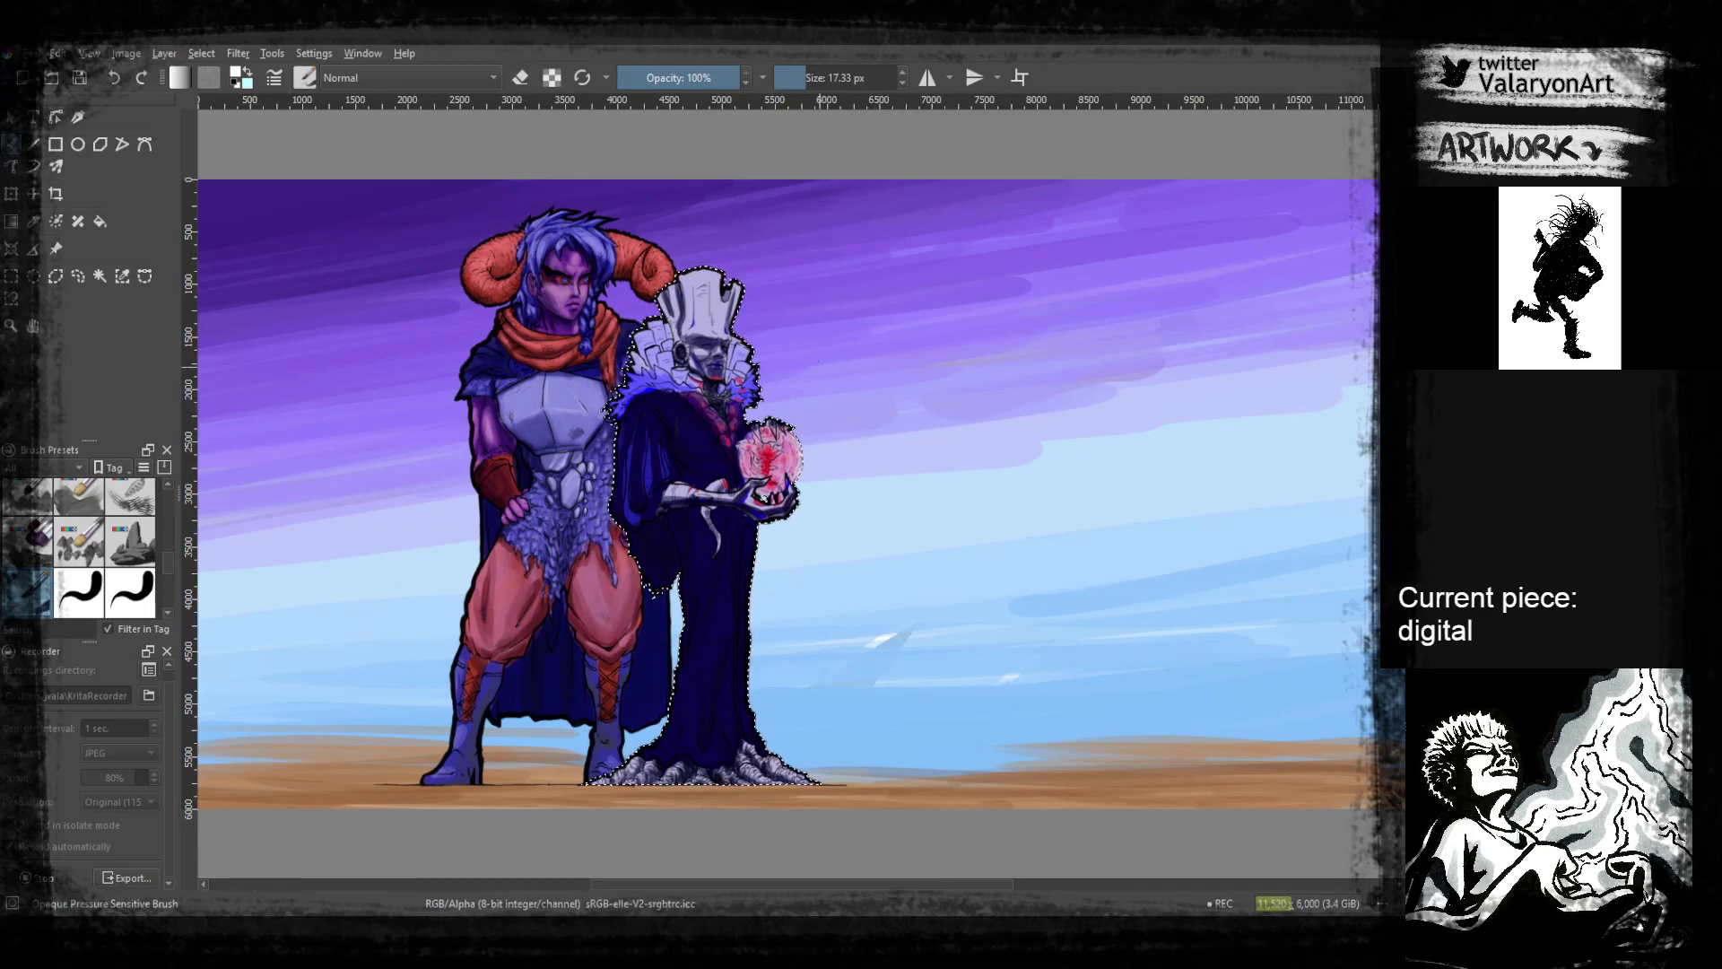
Examine the horned warrior and the robed figure with the red orb, comparing how far each is painted
{"action": "scroll", "coordinate": [777, 467], "scroll_direction": "up", "scroll_amount": 3}
{"action": "left_click_drag", "start_coordinate": [655, 525], "coordinate": [954, 463]}
{"action": "scroll", "coordinate": [965, 529], "scroll_direction": "up", "scroll_amount": 2}
{"action": "scroll", "coordinate": [953, 463], "scroll_direction": "down", "scroll_amount": 2}
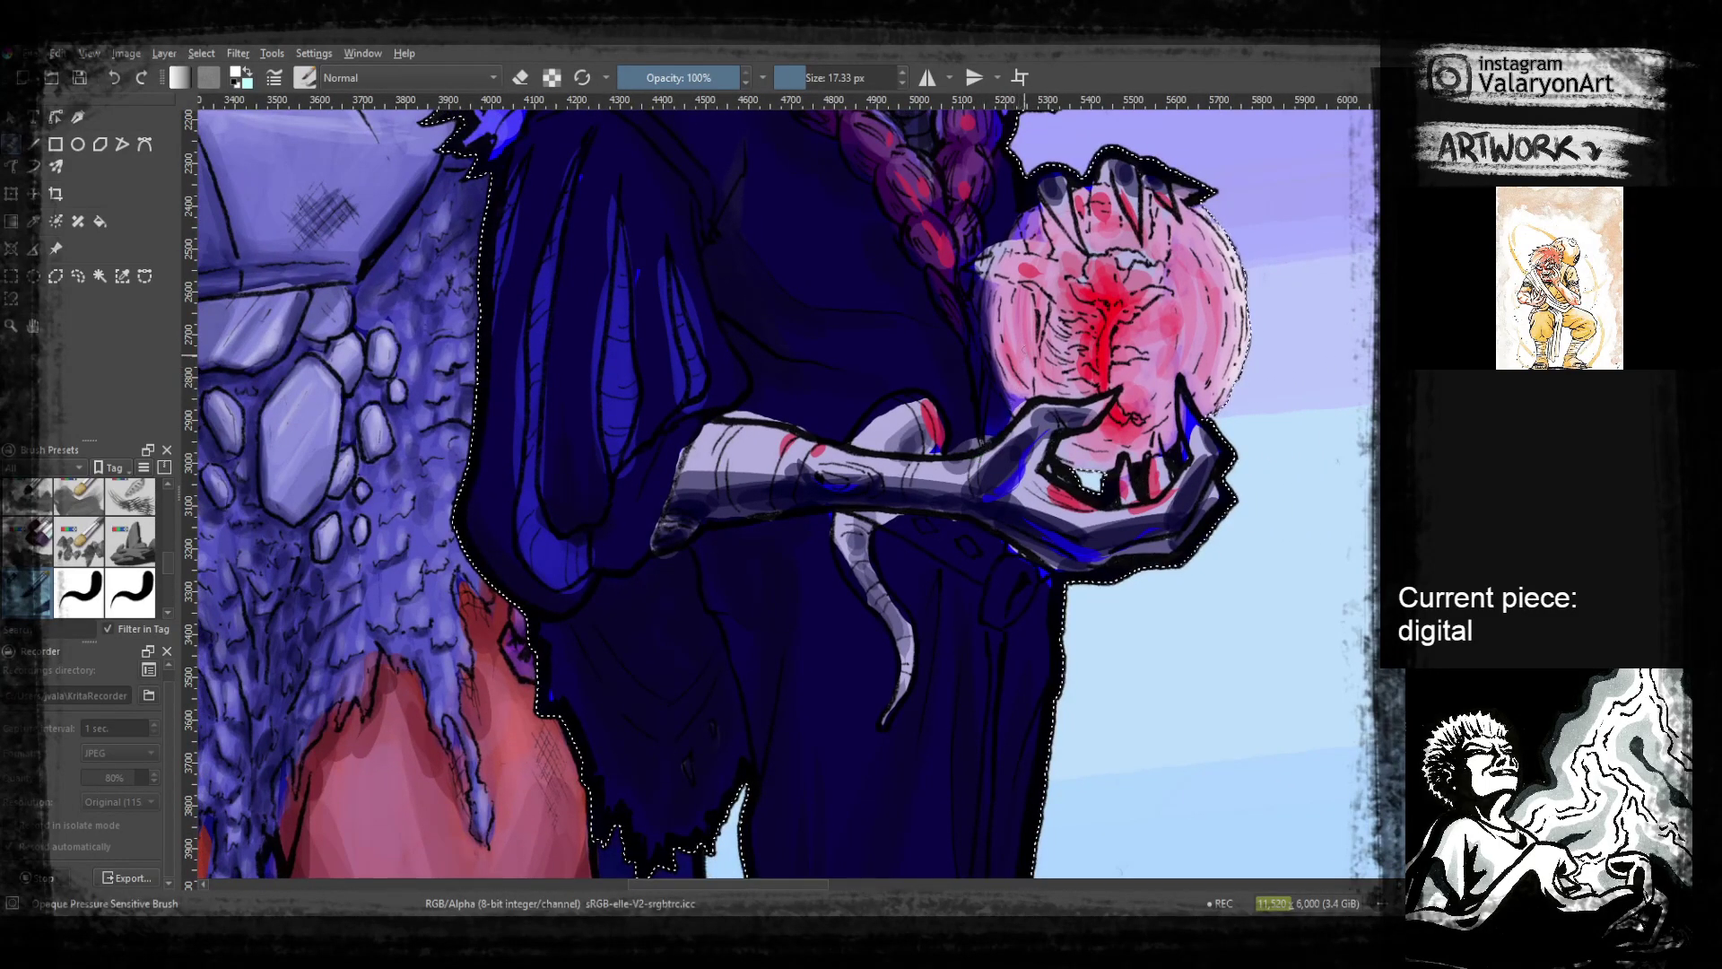
{"action": "scroll", "coordinate": [1010, 375], "scroll_direction": "down", "scroll_amount": 3}
{"action": "left_click_drag", "start_coordinate": [1011, 375], "coordinate": [1195, 720]}
{"action": "left_click_drag", "start_coordinate": [958, 480], "coordinate": [992, 328]}
{"action": "scroll", "coordinate": [991, 330], "scroll_direction": "up", "scroll_amount": 3}
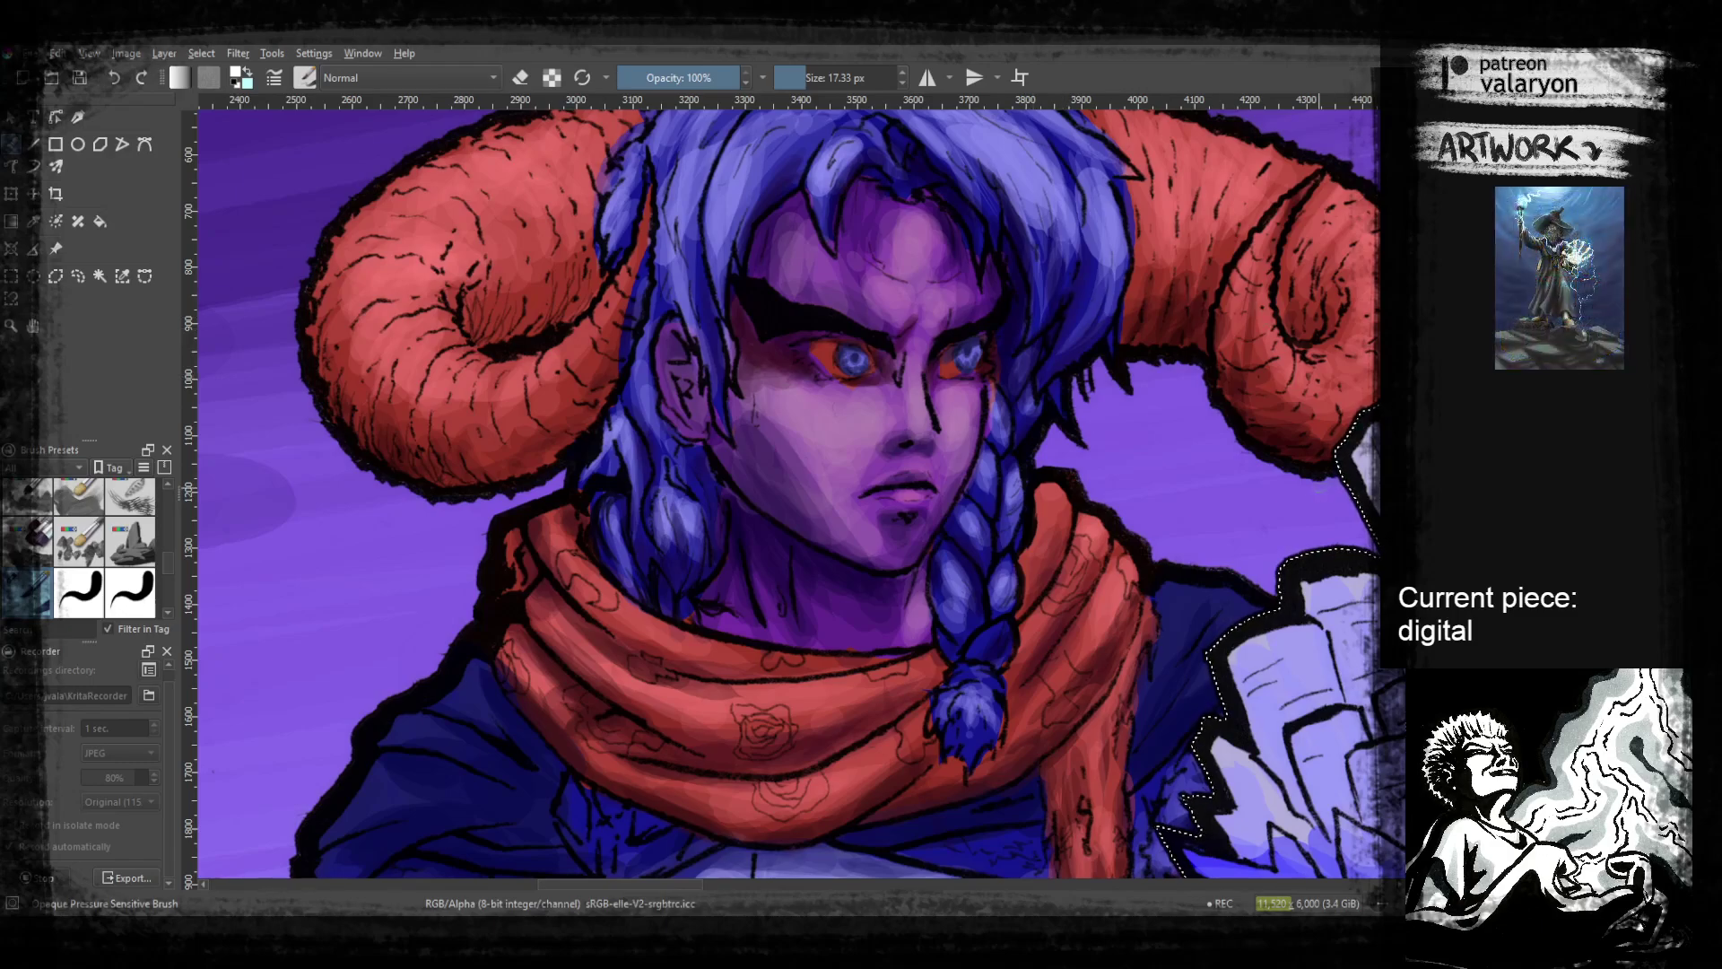
{"action": "scroll", "coordinate": [1208, 468], "scroll_direction": "down", "scroll_amount": 5}
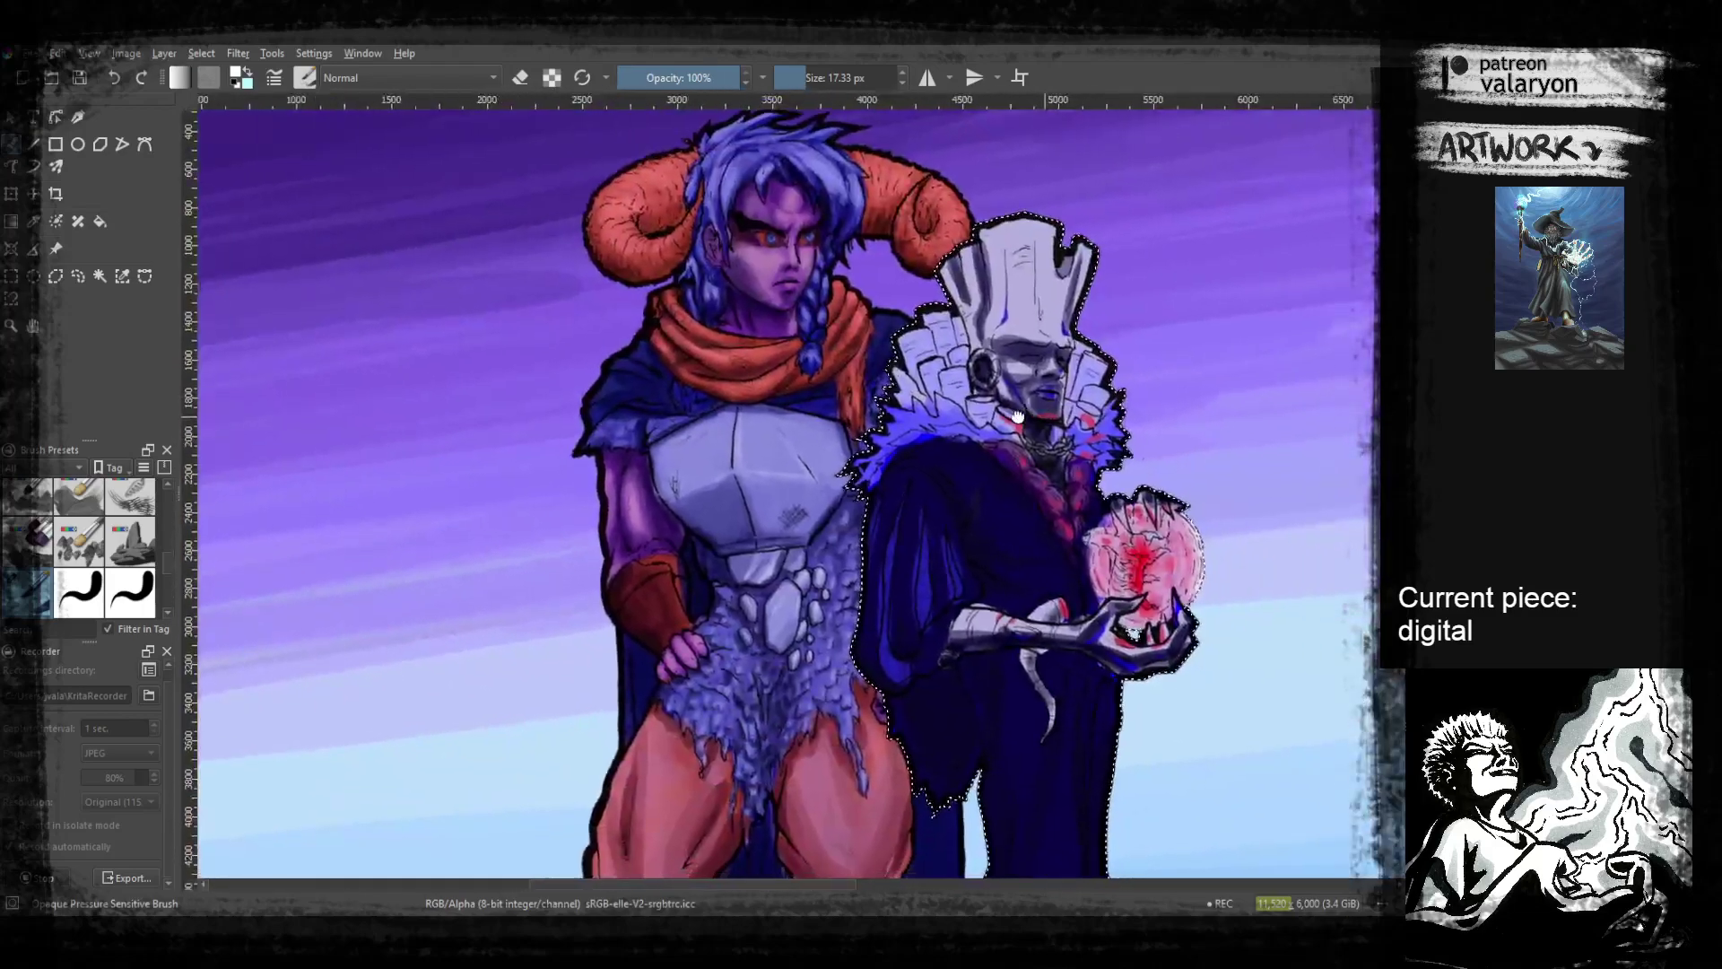
{"action": "left_click_drag", "start_coordinate": [1018, 417], "coordinate": [1011, 419]}
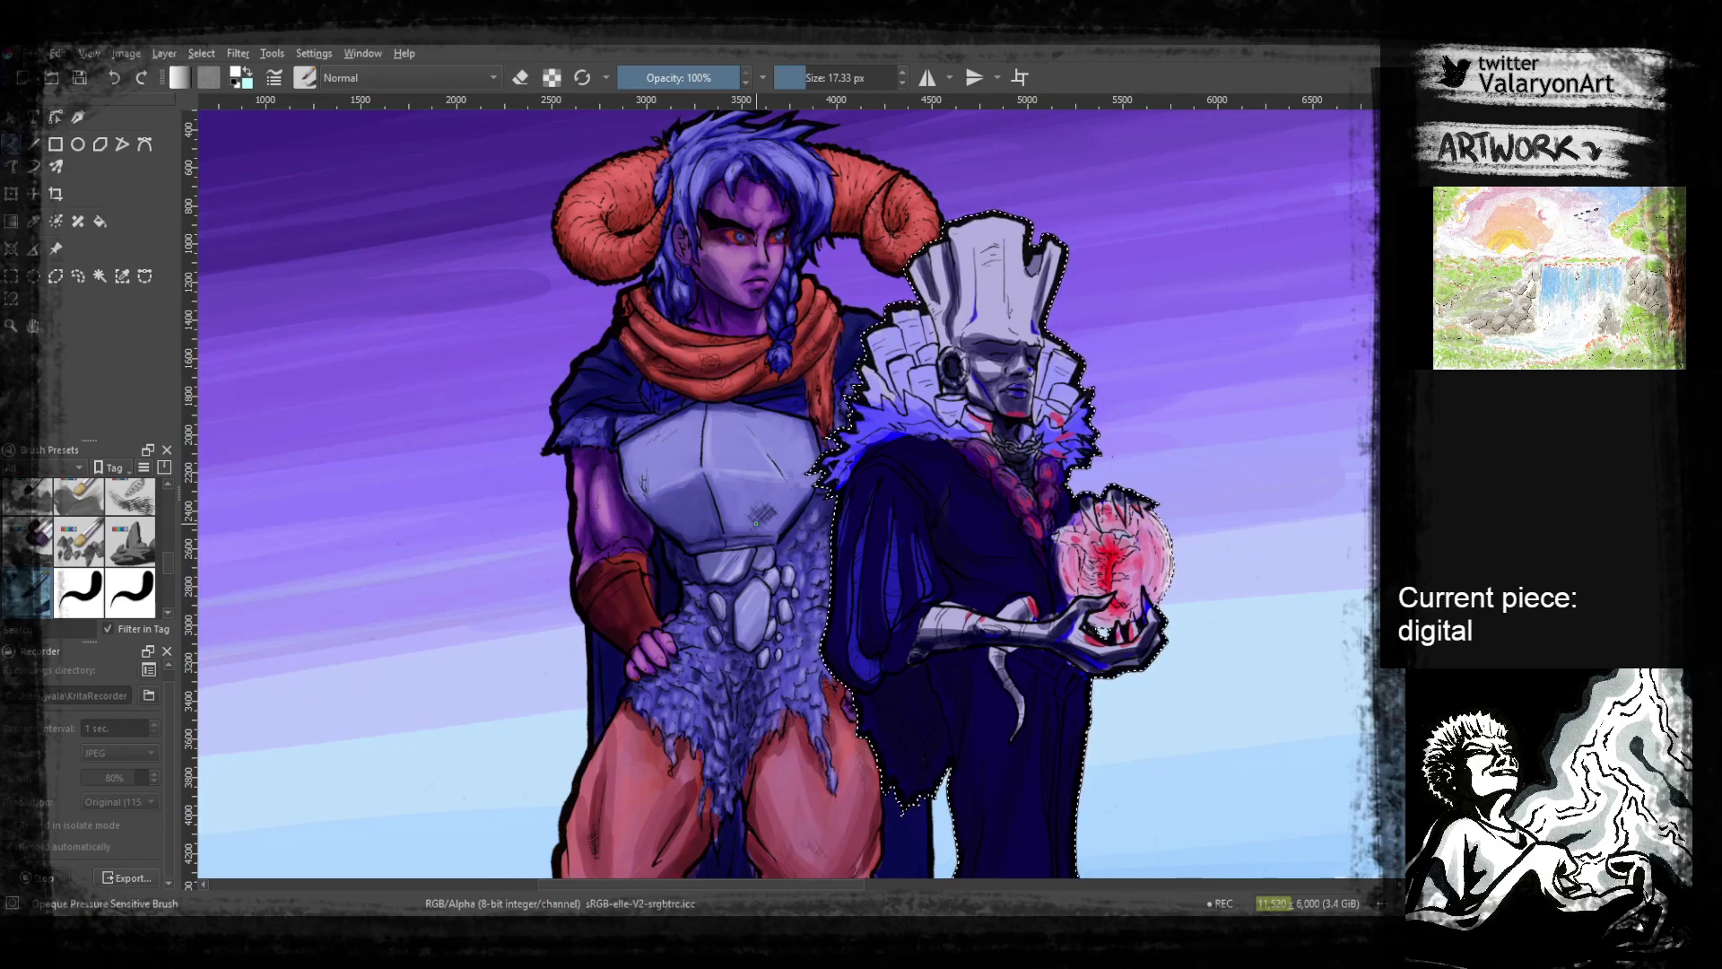
{"action": "left_click_drag", "start_coordinate": [756, 522], "coordinate": [765, 528]}
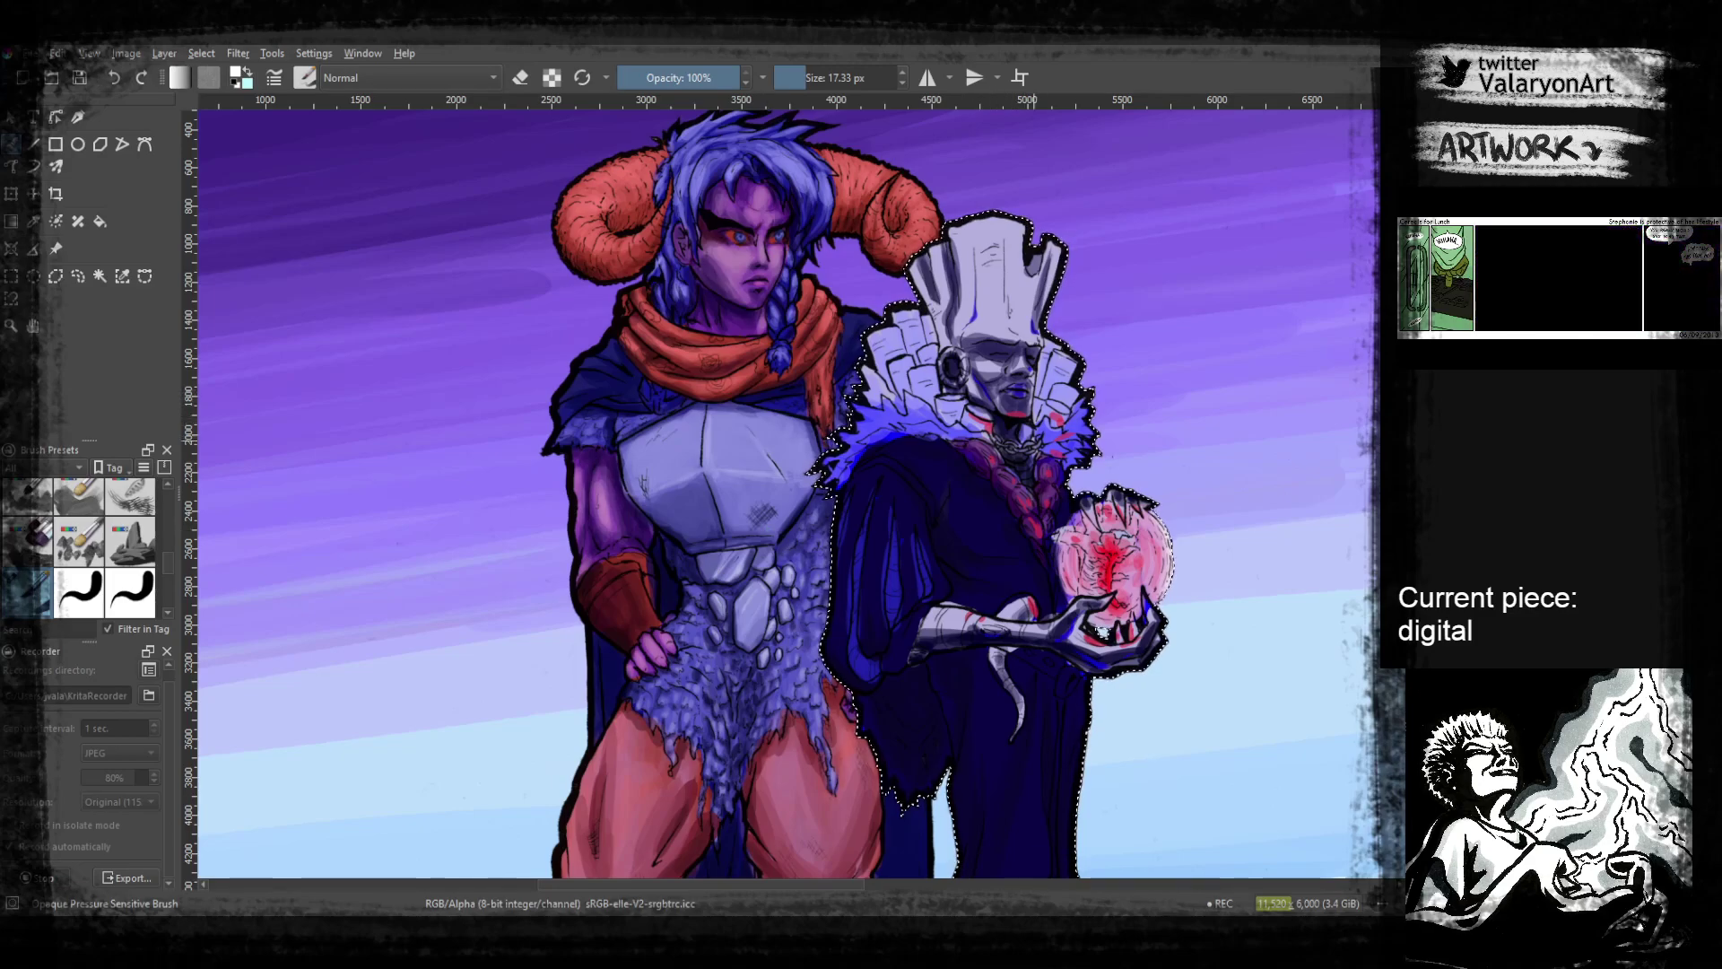
Try a darker blue-violet based on the colour of the robed figure's pale collar
{"action": "left_click", "coordinate": [1054, 431]}
{"action": "left_click_drag", "start_coordinate": [1054, 431], "coordinate": [1057, 543]}
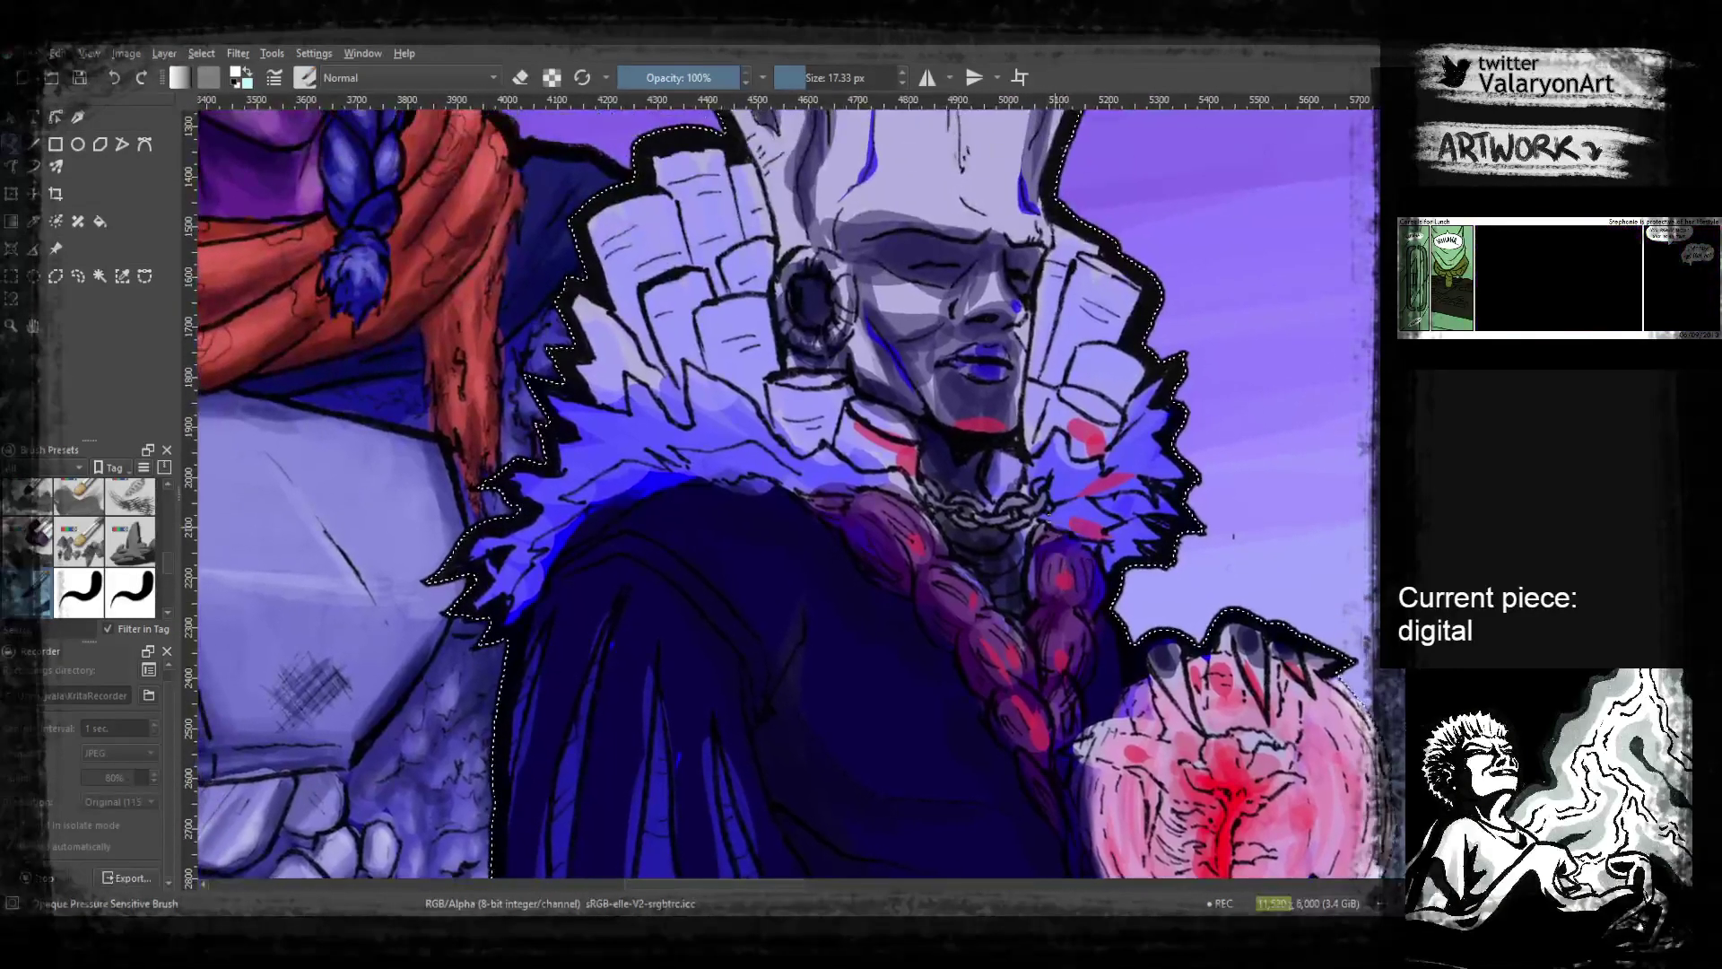
{"action": "right_click", "coordinate": [776, 410]}
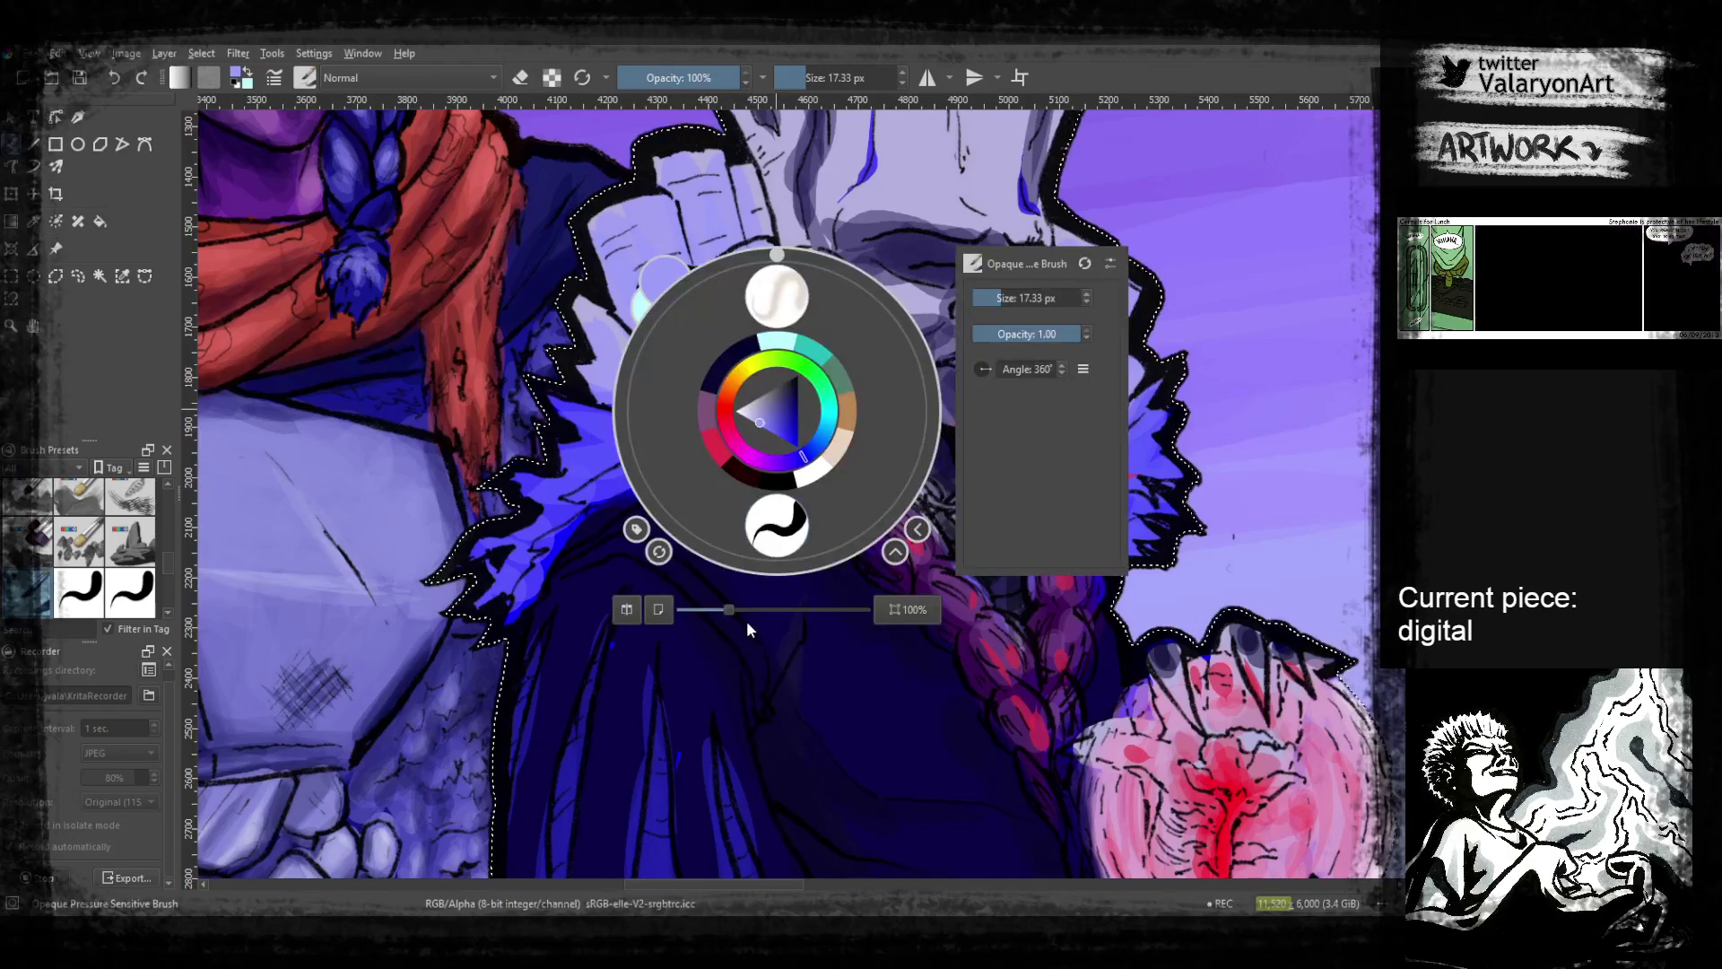
{"action": "right_click", "coordinate": [894, 340]}
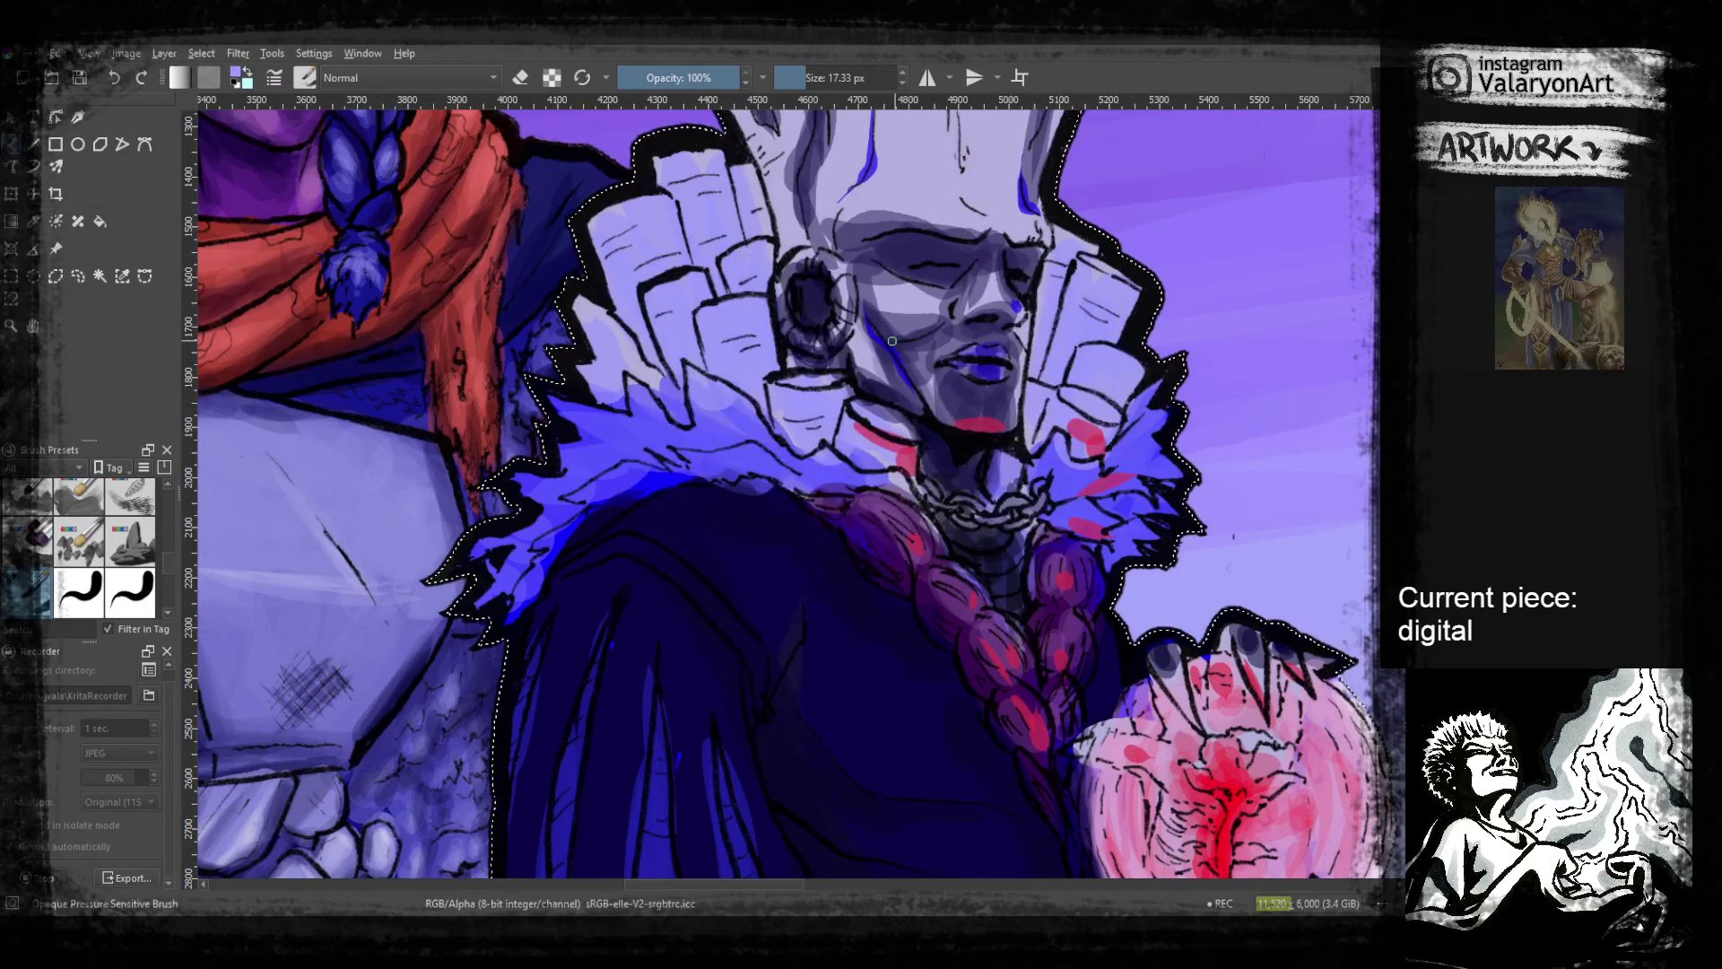
{"action": "right_click", "coordinate": [752, 377]}
{"action": "left_click", "coordinate": [745, 400]}
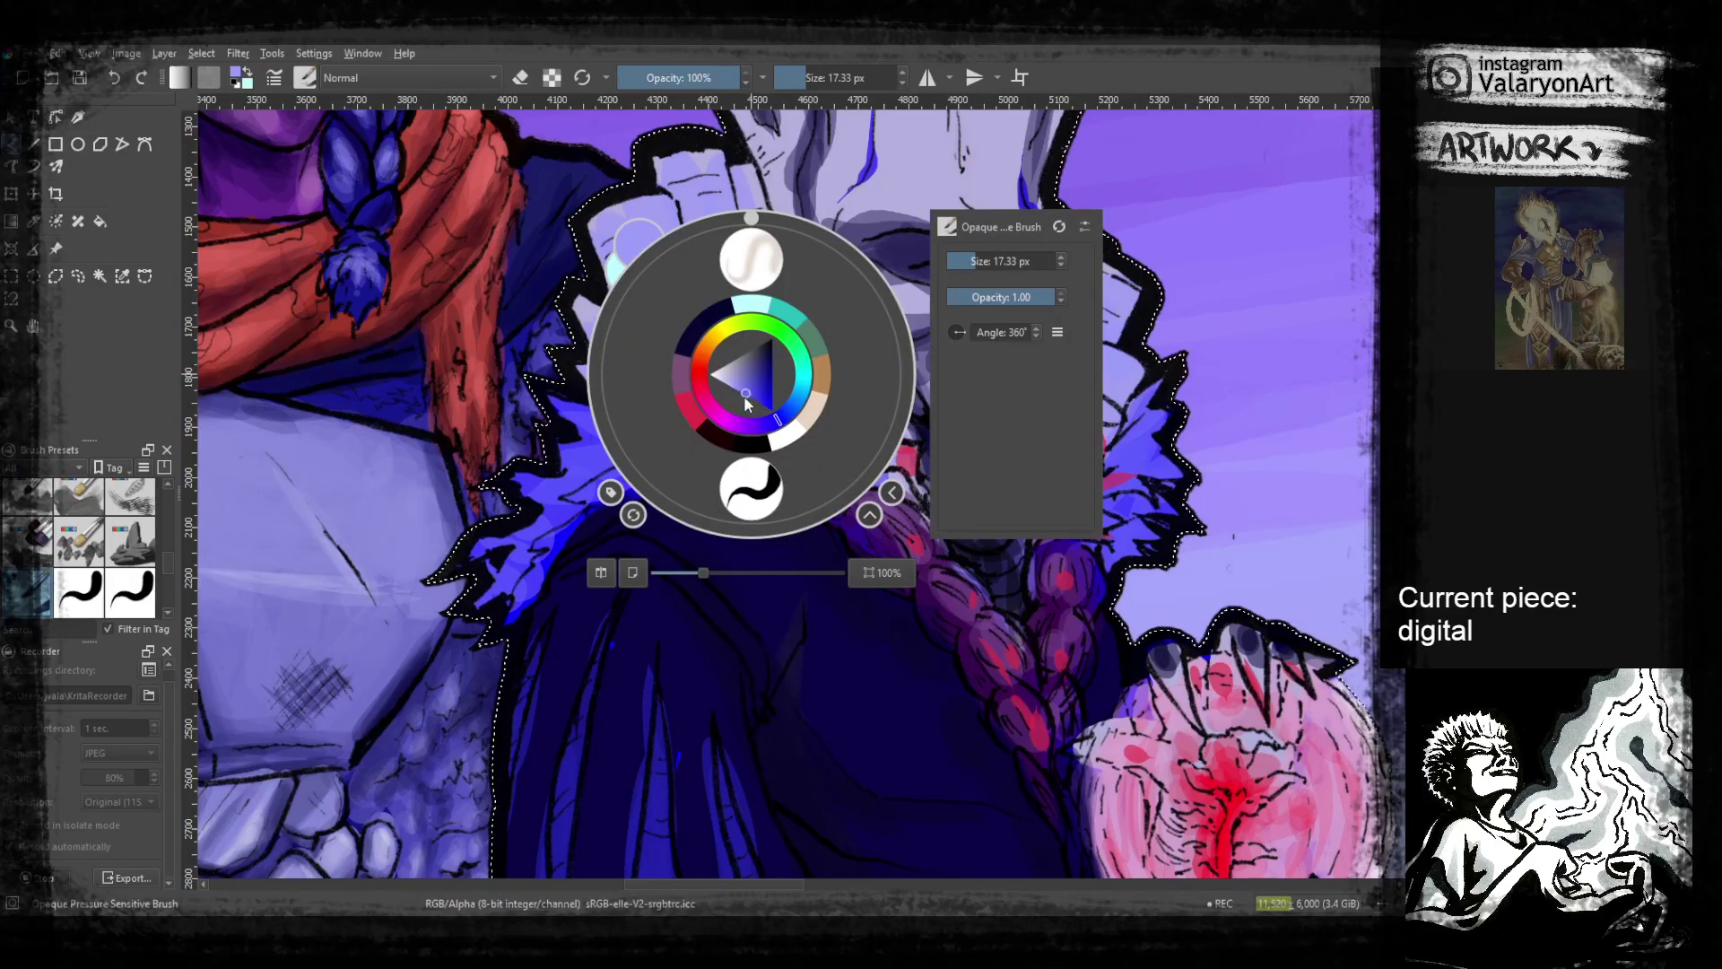
{"action": "right_click", "coordinate": [1118, 177]}
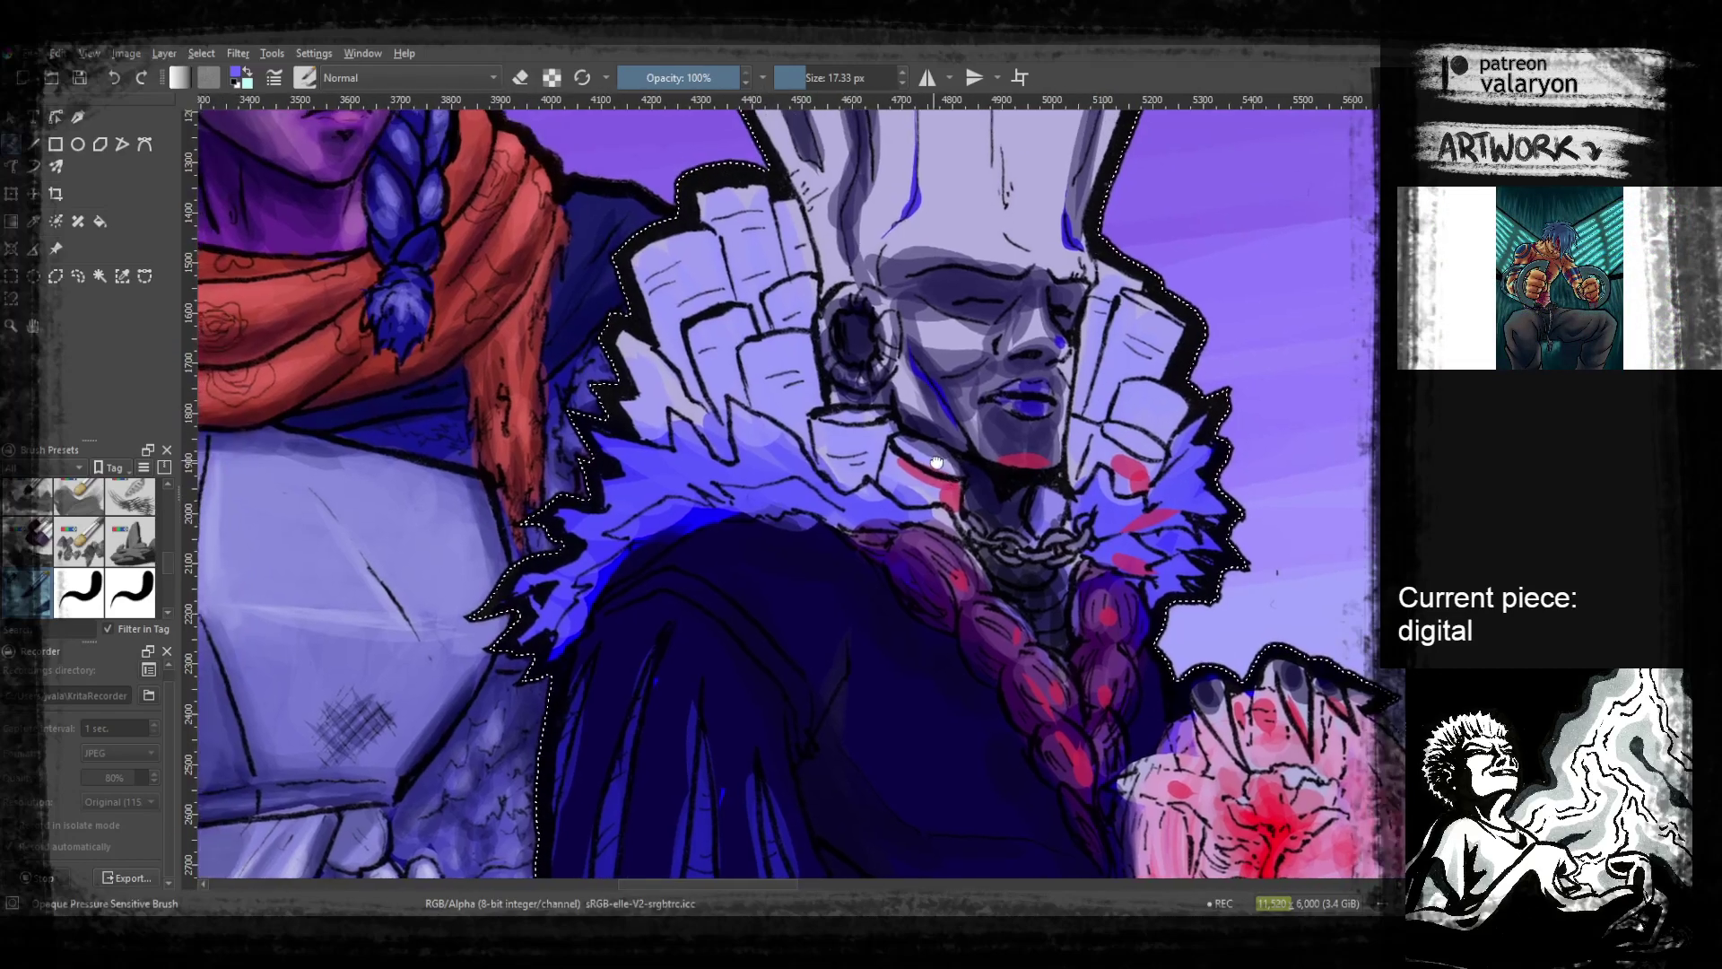
Try shading the collar's pale tubes on both sides of the head with navy at 30% opacity and 102.86 px
{"action": "left_click_drag", "start_coordinate": [953, 327], "coordinate": [1109, 452]}
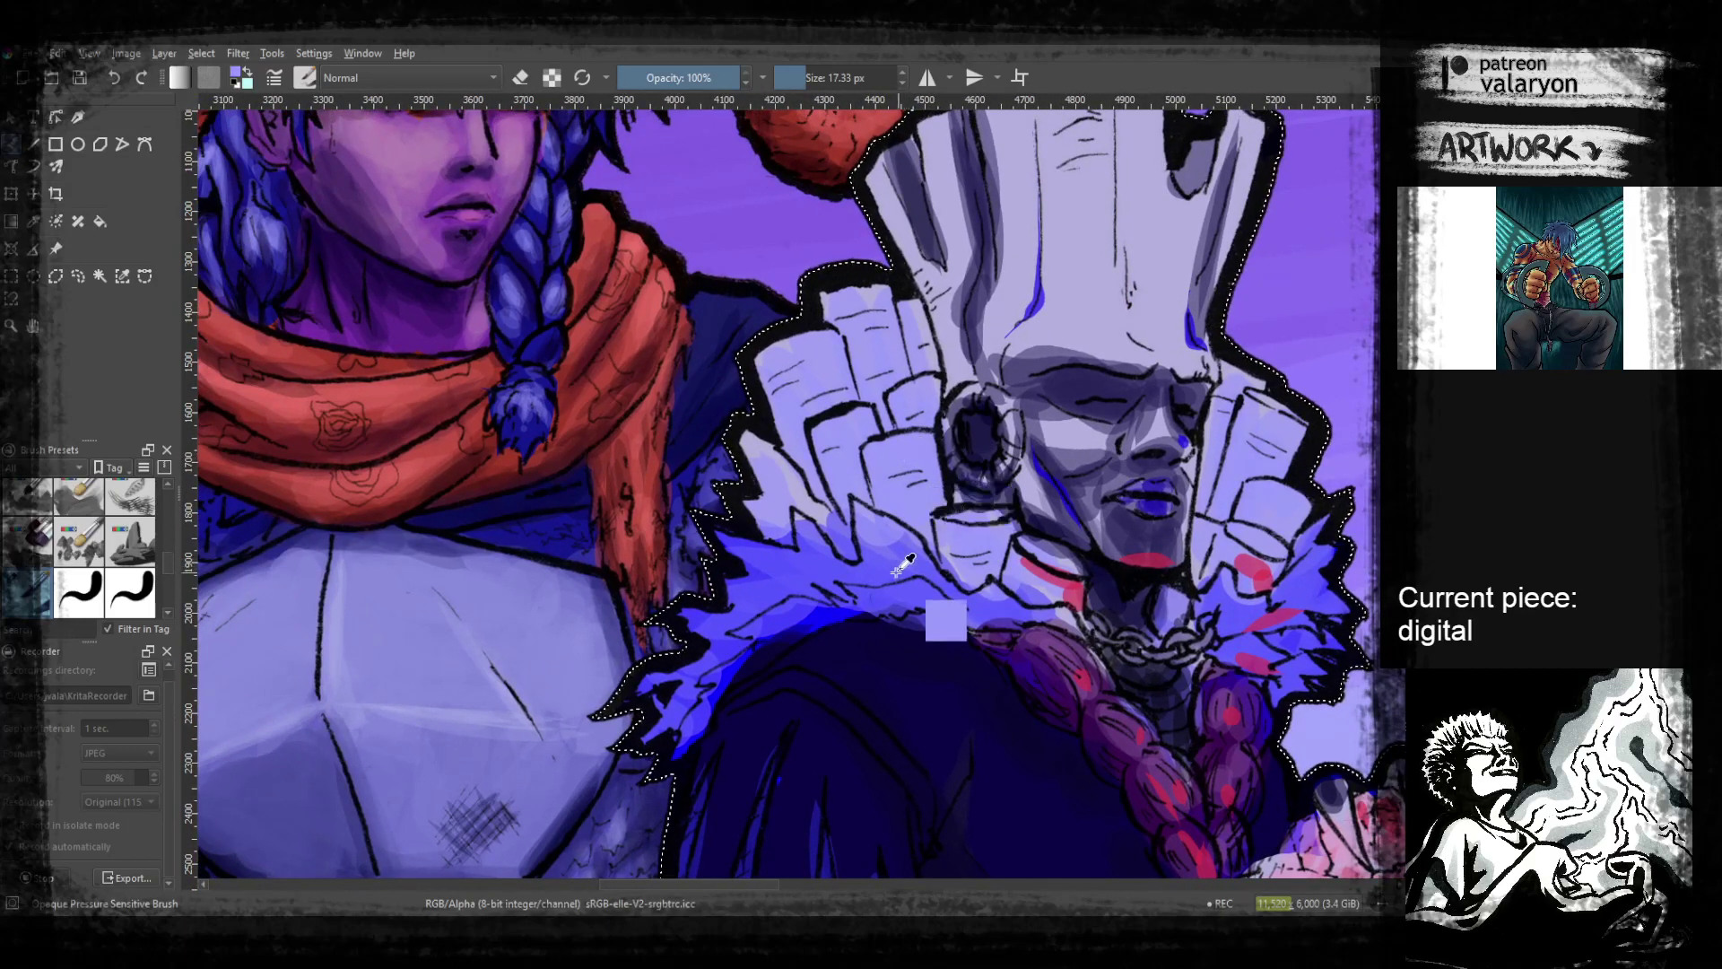
{"action": "left_click", "coordinate": [654, 80]}
{"action": "left_click", "coordinate": [816, 82]}
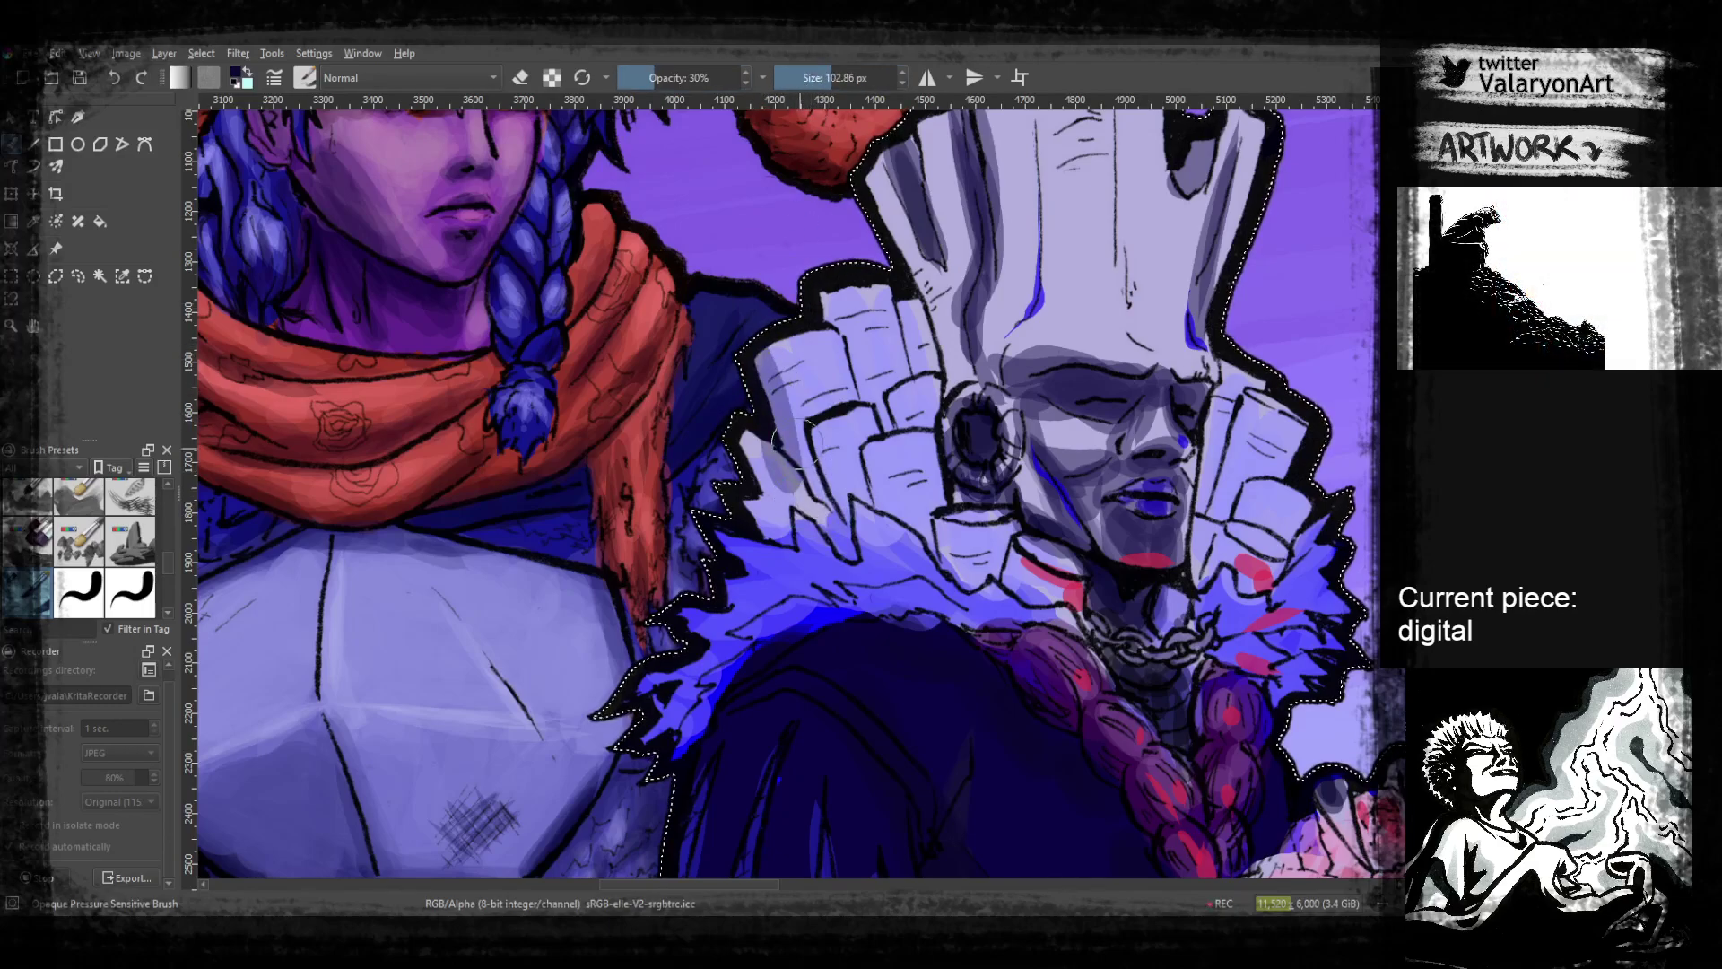
{"action": "left_click_drag", "start_coordinate": [797, 442], "coordinate": [810, 483]}
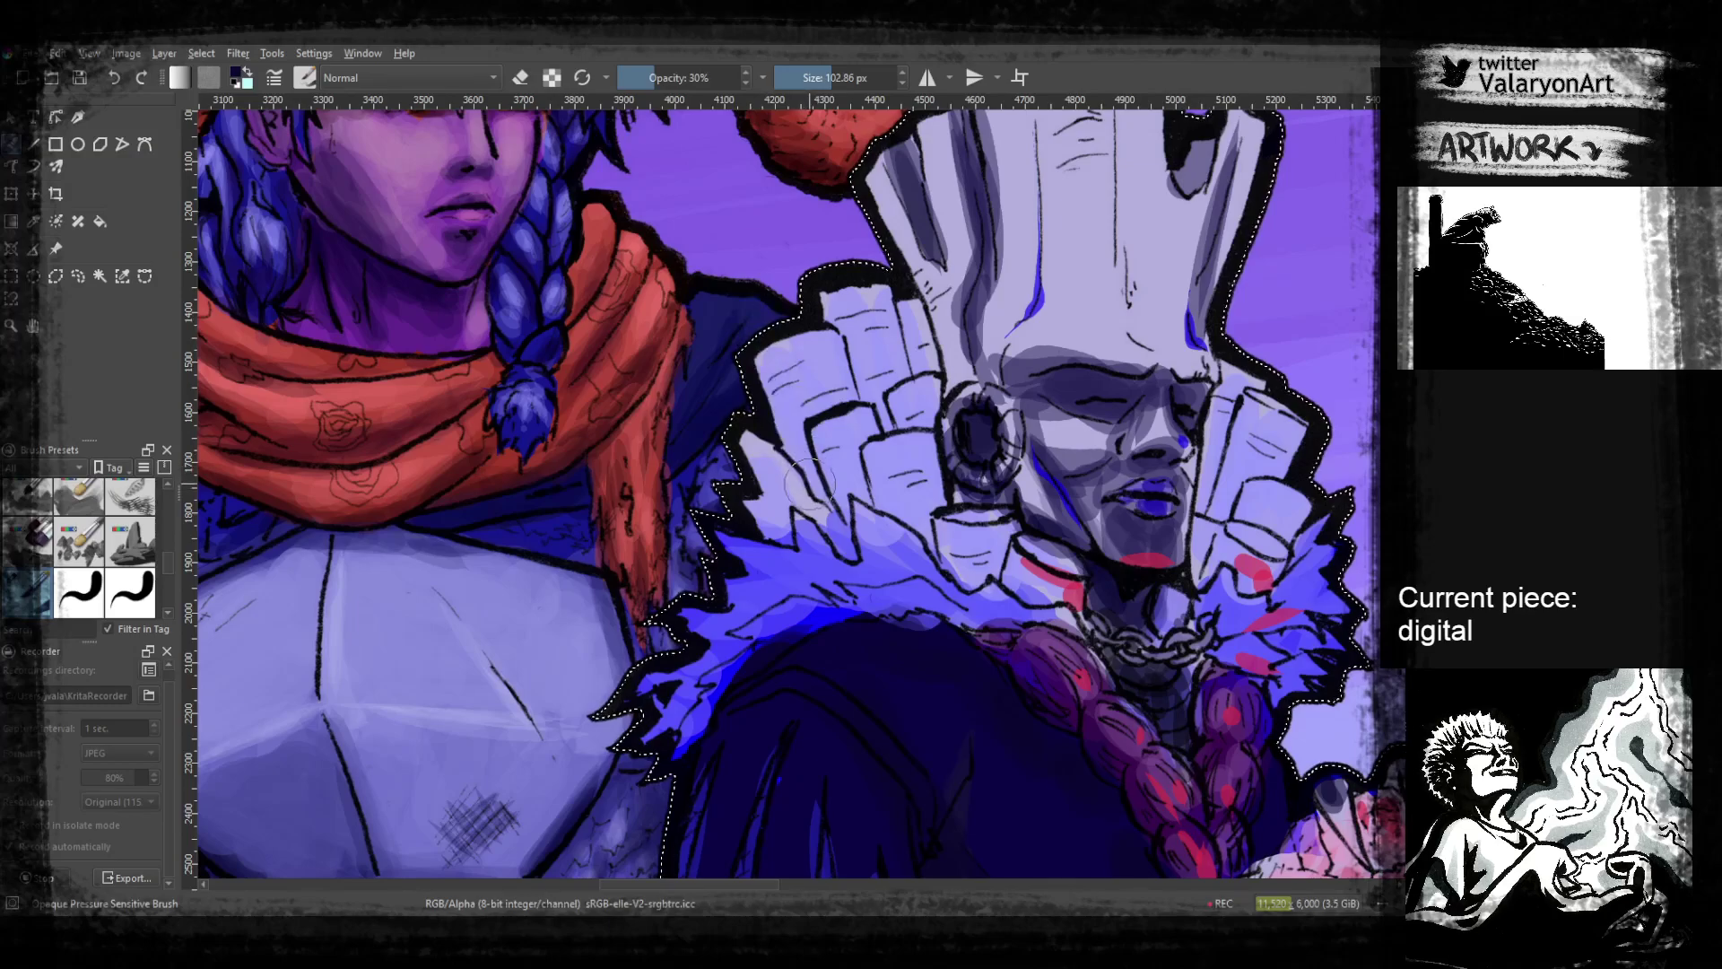
{"action": "left_click_drag", "start_coordinate": [847, 500], "coordinate": [821, 438]}
{"action": "mouse_move", "coordinate": [903, 517]}
{"action": "left_mouse_down"}
{"action": "mouse_move", "coordinate": [851, 341]}
{"action": "mouse_move", "coordinate": [823, 301]}
{"action": "mouse_move", "coordinate": [902, 428]}
{"action": "left_mouse_up"}
{"action": "mouse_move", "coordinate": [1227, 525]}
{"action": "left_mouse_down"}
{"action": "mouse_move", "coordinate": [1047, 523]}
{"action": "mouse_move", "coordinate": [1013, 547]}
{"action": "left_mouse_up"}
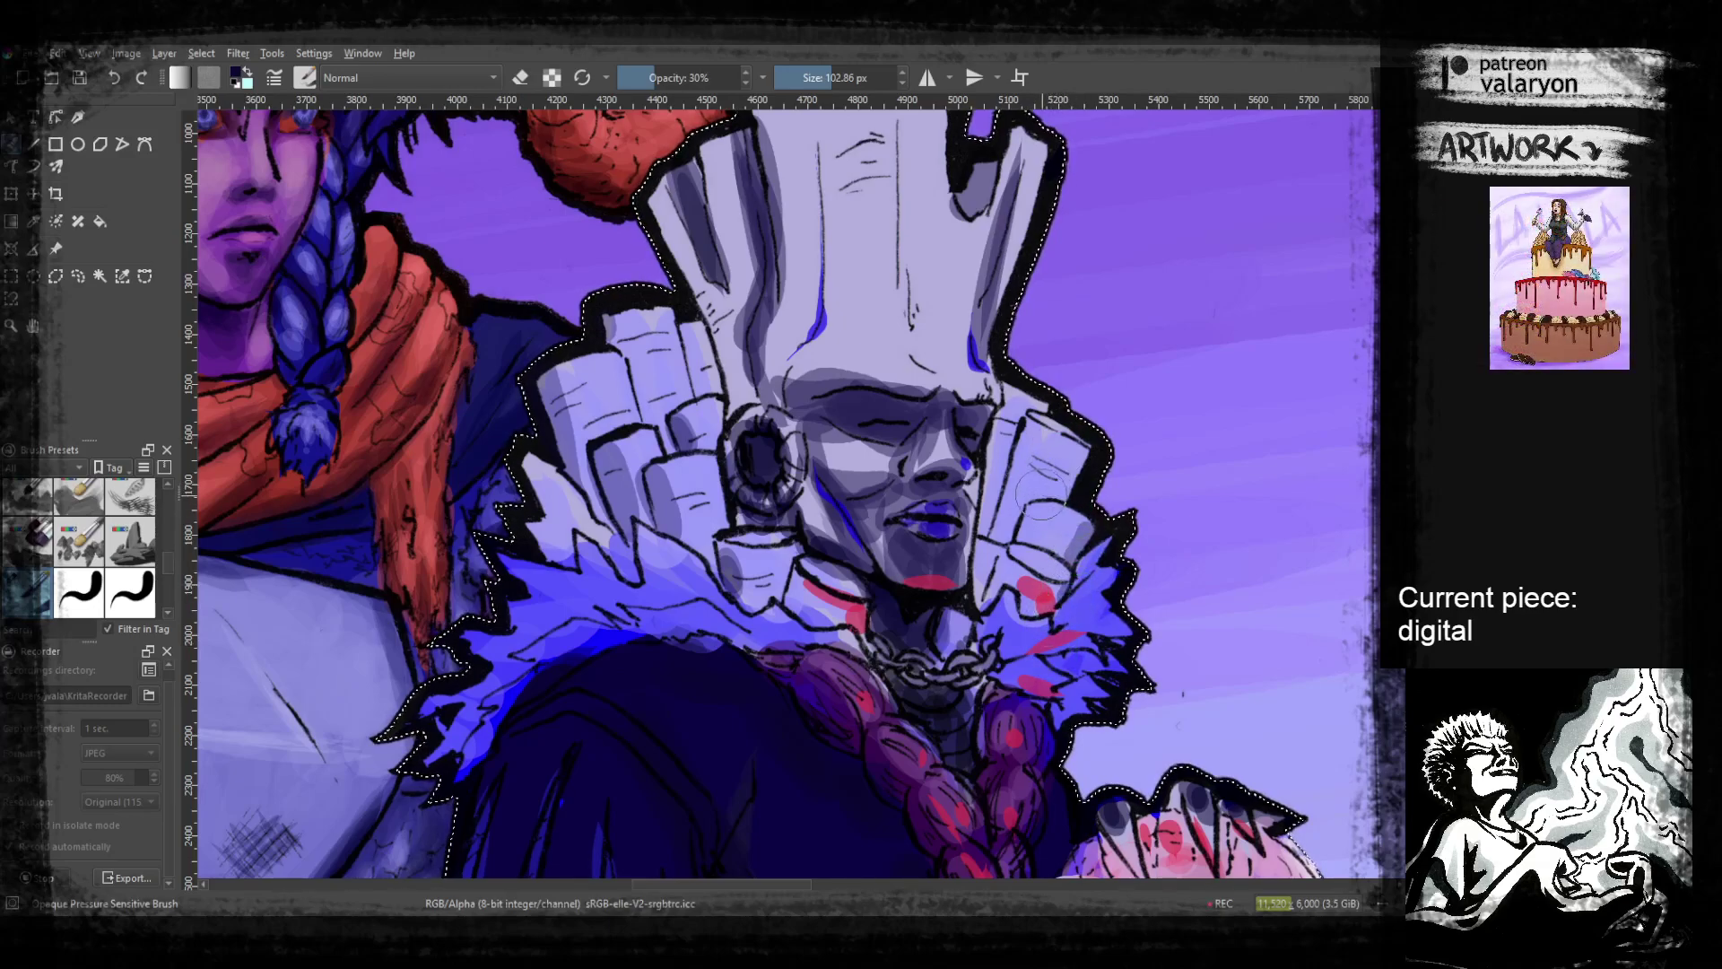
{"action": "mouse_move", "coordinate": [1002, 441]}
{"action": "left_mouse_down"}
{"action": "mouse_move", "coordinate": [987, 531]}
{"action": "mouse_move", "coordinate": [998, 514]}
{"action": "mouse_move", "coordinate": [1004, 536]}
{"action": "mouse_move", "coordinate": [980, 595]}
{"action": "left_mouse_up"}
{"action": "left_click_drag", "start_coordinate": [991, 454], "coordinate": [988, 509]}
Try a shading stroke on the tall crown with a shade based on its sampled lavender, and undo it
{"action": "left_click_drag", "start_coordinate": [941, 290], "coordinate": [984, 449]}
{"action": "left_click", "coordinate": [932, 399], "text": "ctrl"}
{"action": "right_click", "coordinate": [919, 392]}
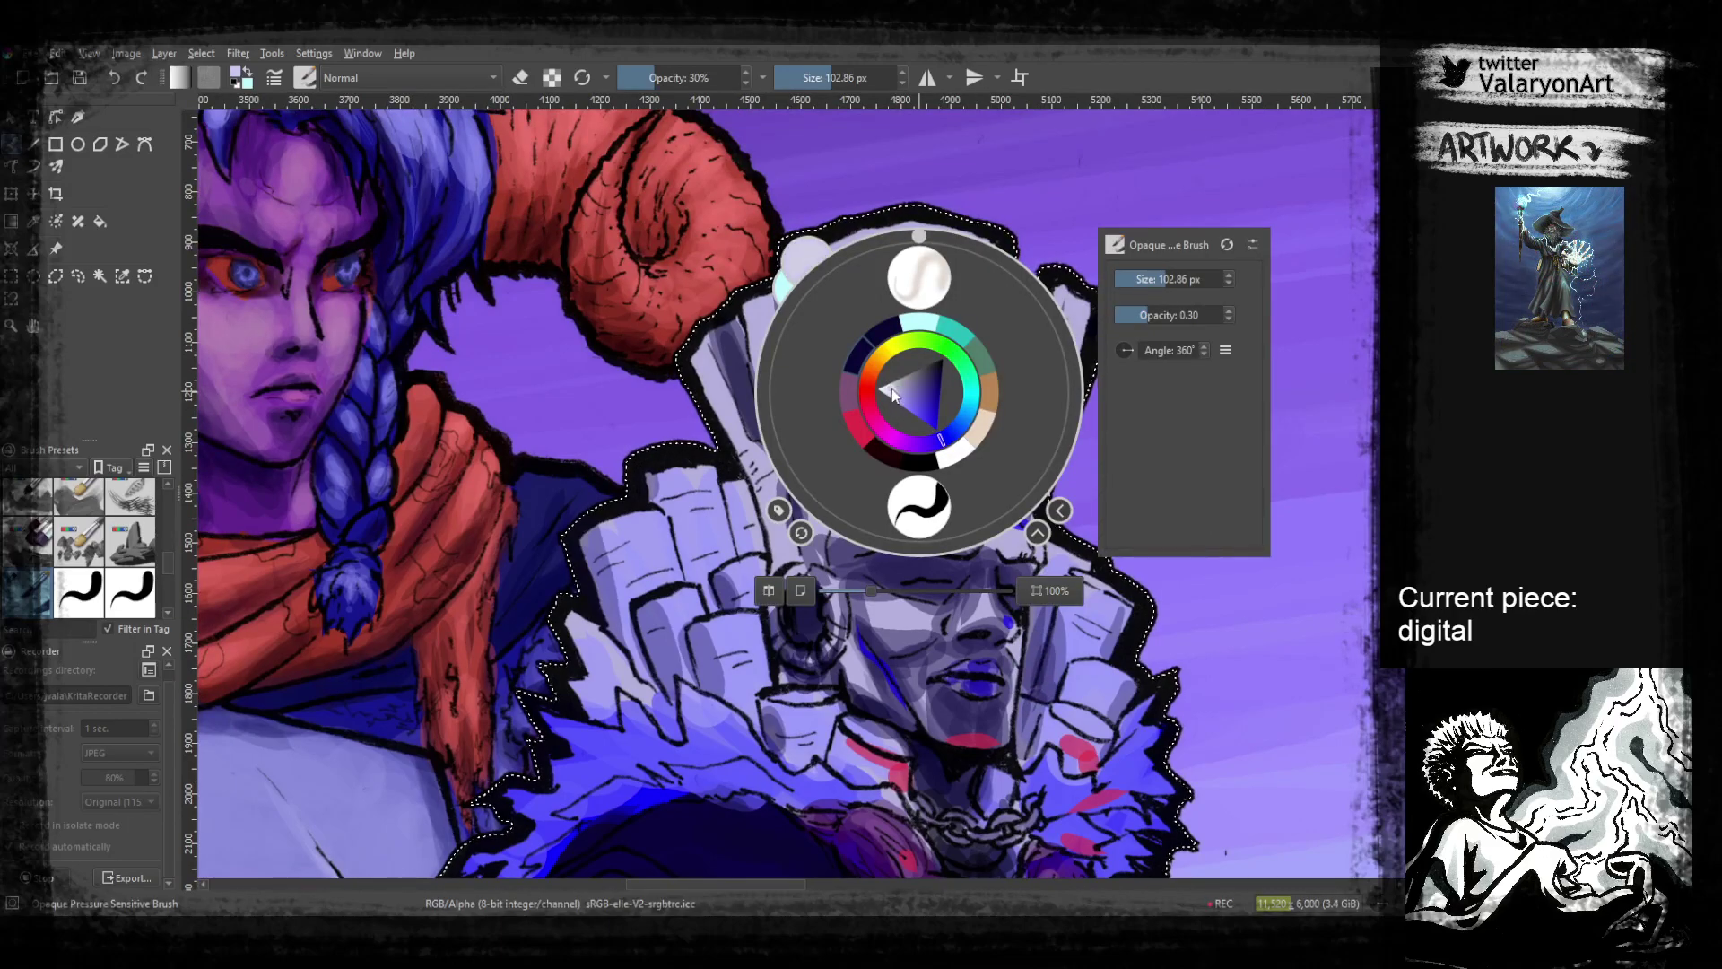
{"action": "left_click", "coordinate": [683, 467]}
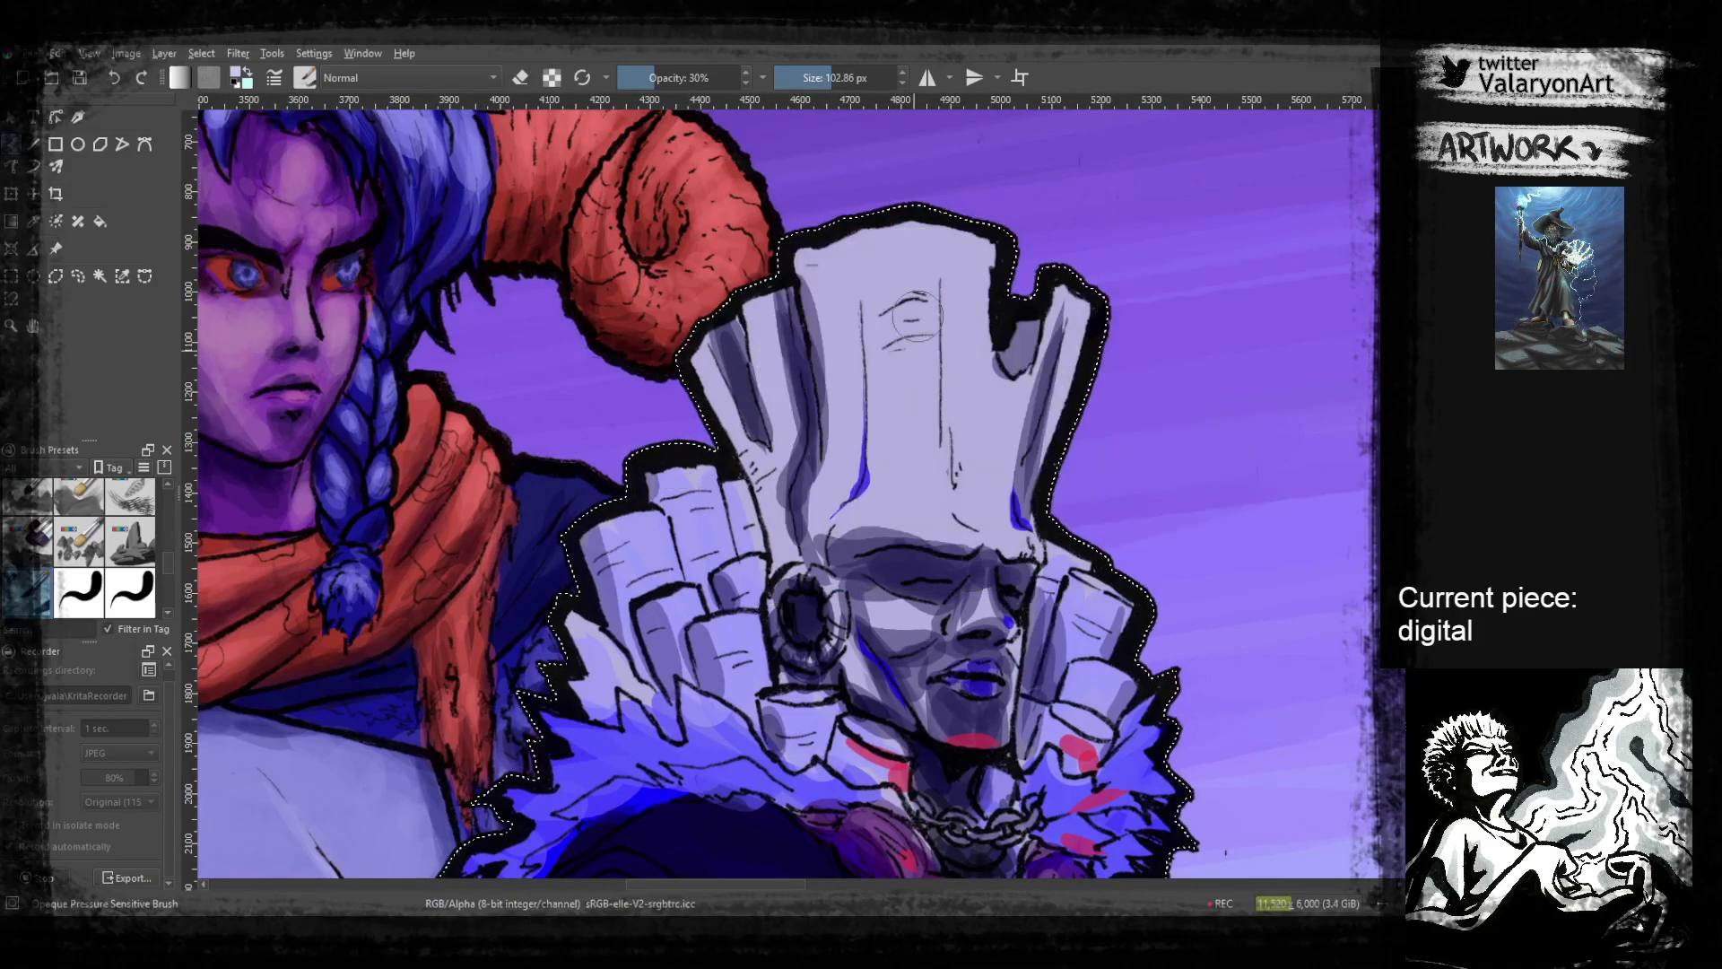
{"action": "right_click", "coordinate": [910, 393]}
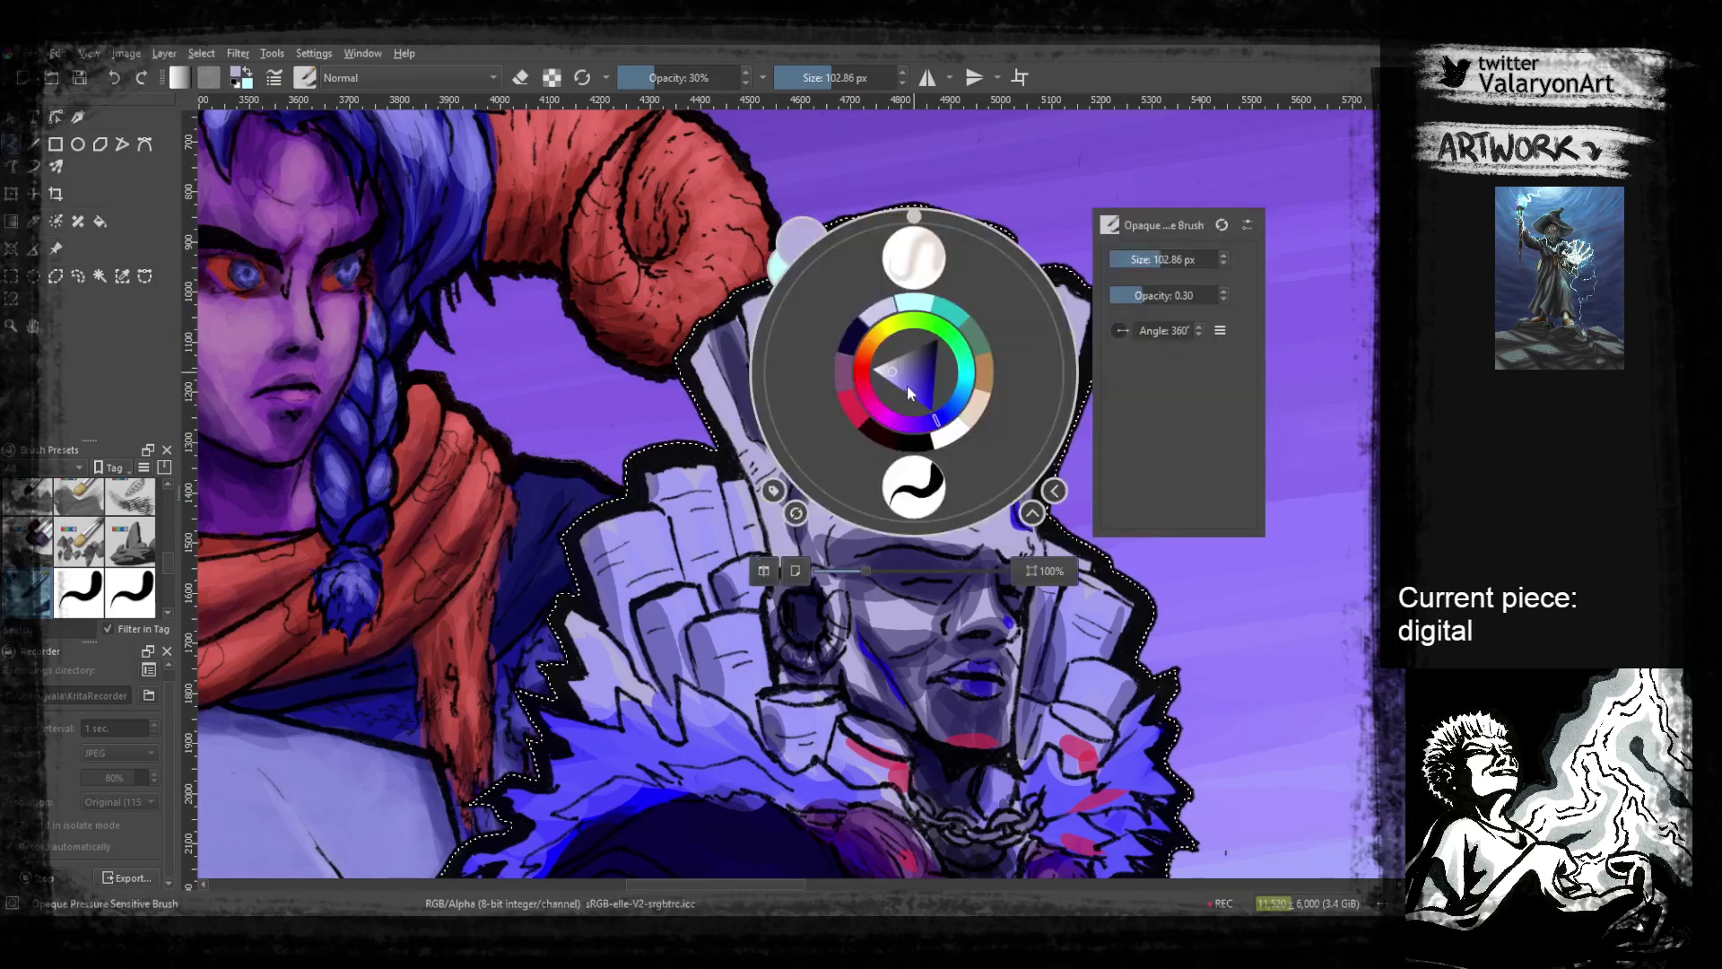
{"action": "left_click", "coordinate": [745, 388]}
{"action": "left_click_drag", "start_coordinate": [907, 279], "coordinate": [915, 448]}
{"action": "key", "text": "ctrl+z"}
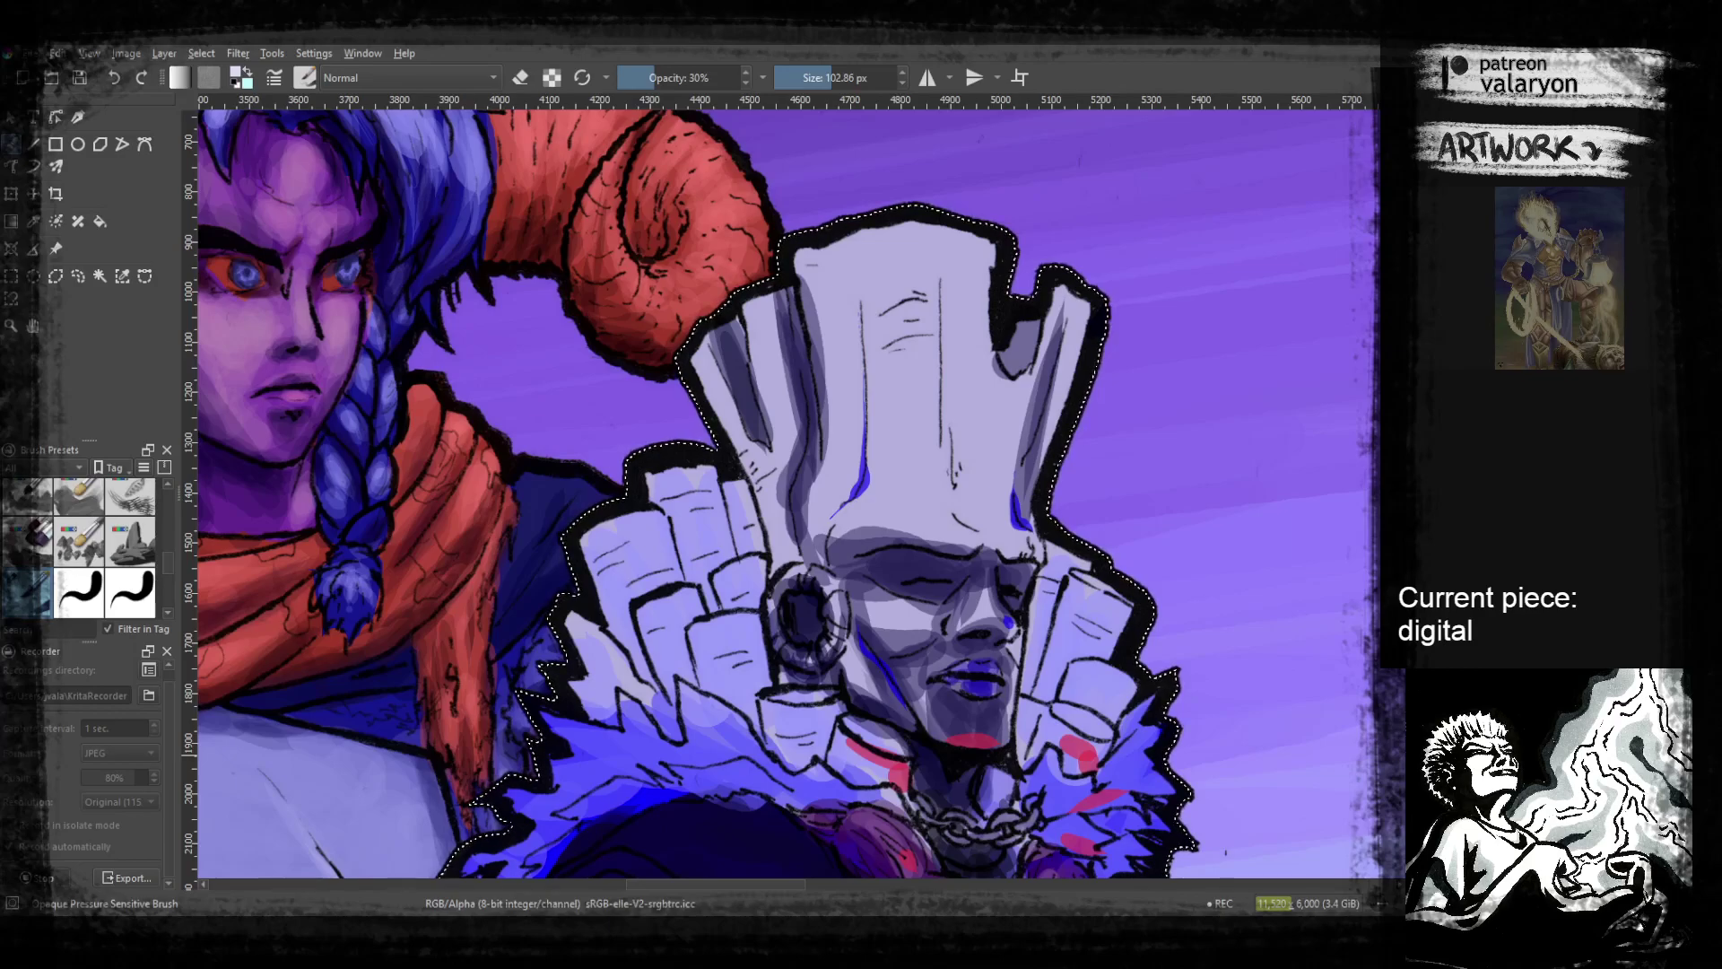
Shade the collar's pale tubes around the head with dark navy at 25% opacity and a 66.73 px brush
{"action": "mouse_move", "coordinate": [1079, 666]}
{"action": "left_mouse_down"}
{"action": "mouse_move", "coordinate": [1166, 621]}
{"action": "mouse_move", "coordinate": [1186, 631]}
{"action": "left_mouse_up"}
{"action": "left_click_drag", "start_coordinate": [824, 78], "coordinate": [818, 79]}
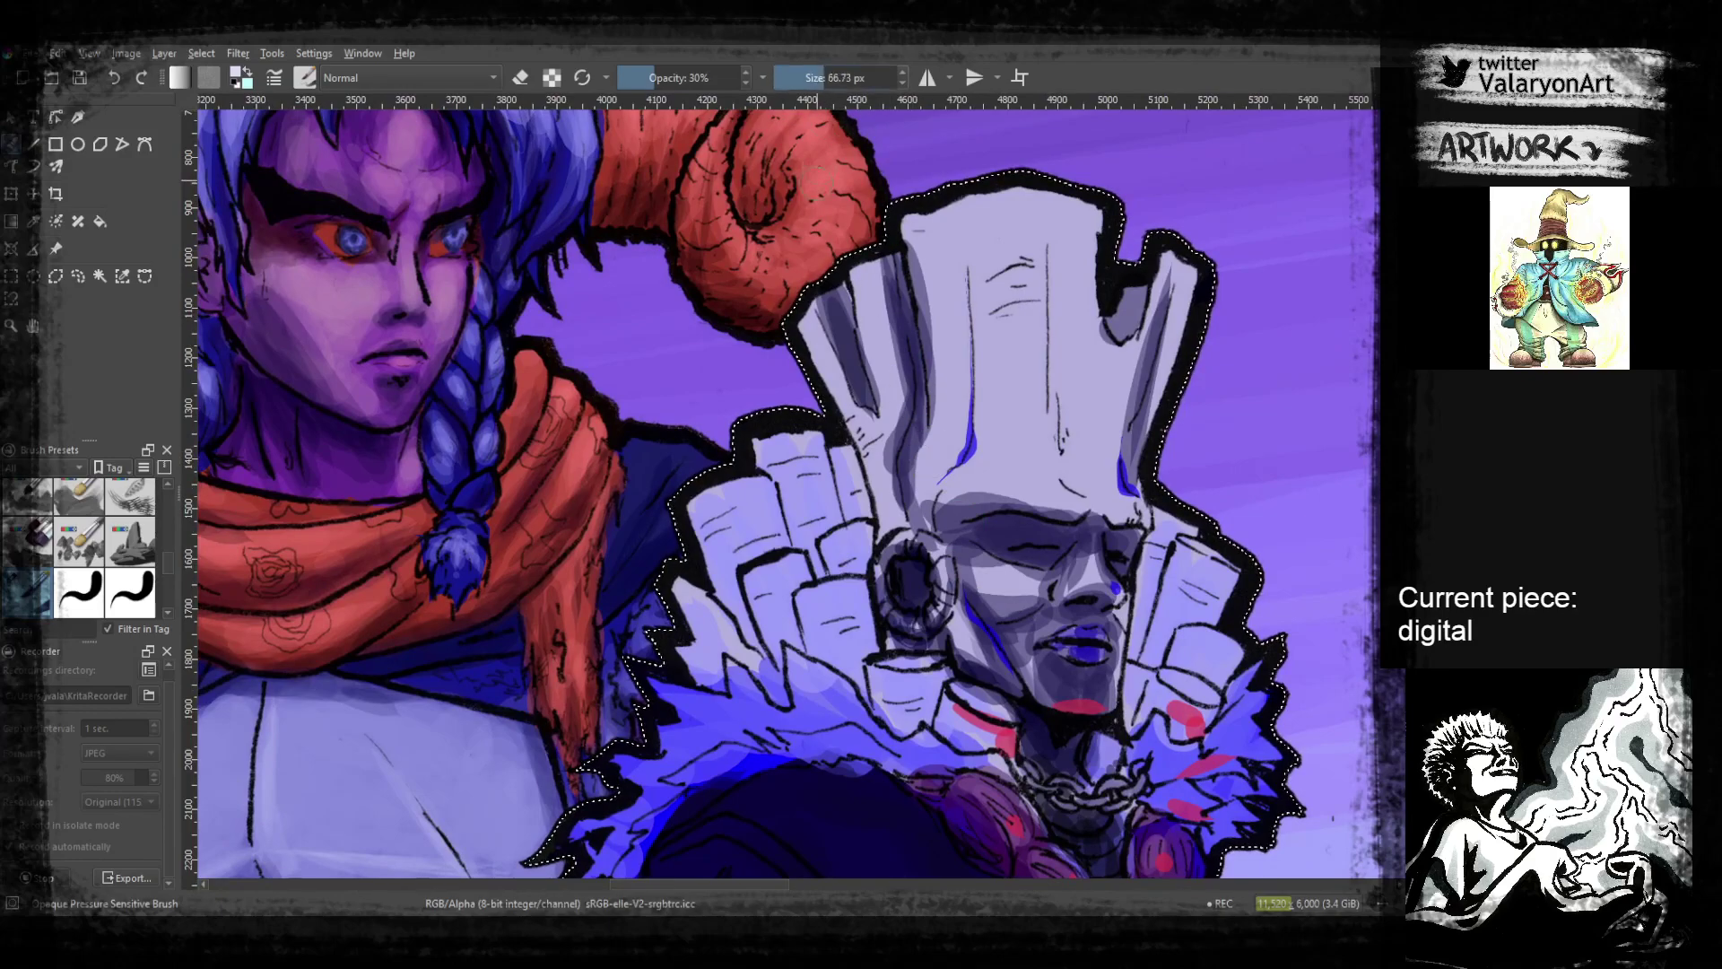
{"action": "key", "text": "ctrl"}
{"action": "left_click_drag", "start_coordinate": [811, 785], "coordinate": [812, 787]}
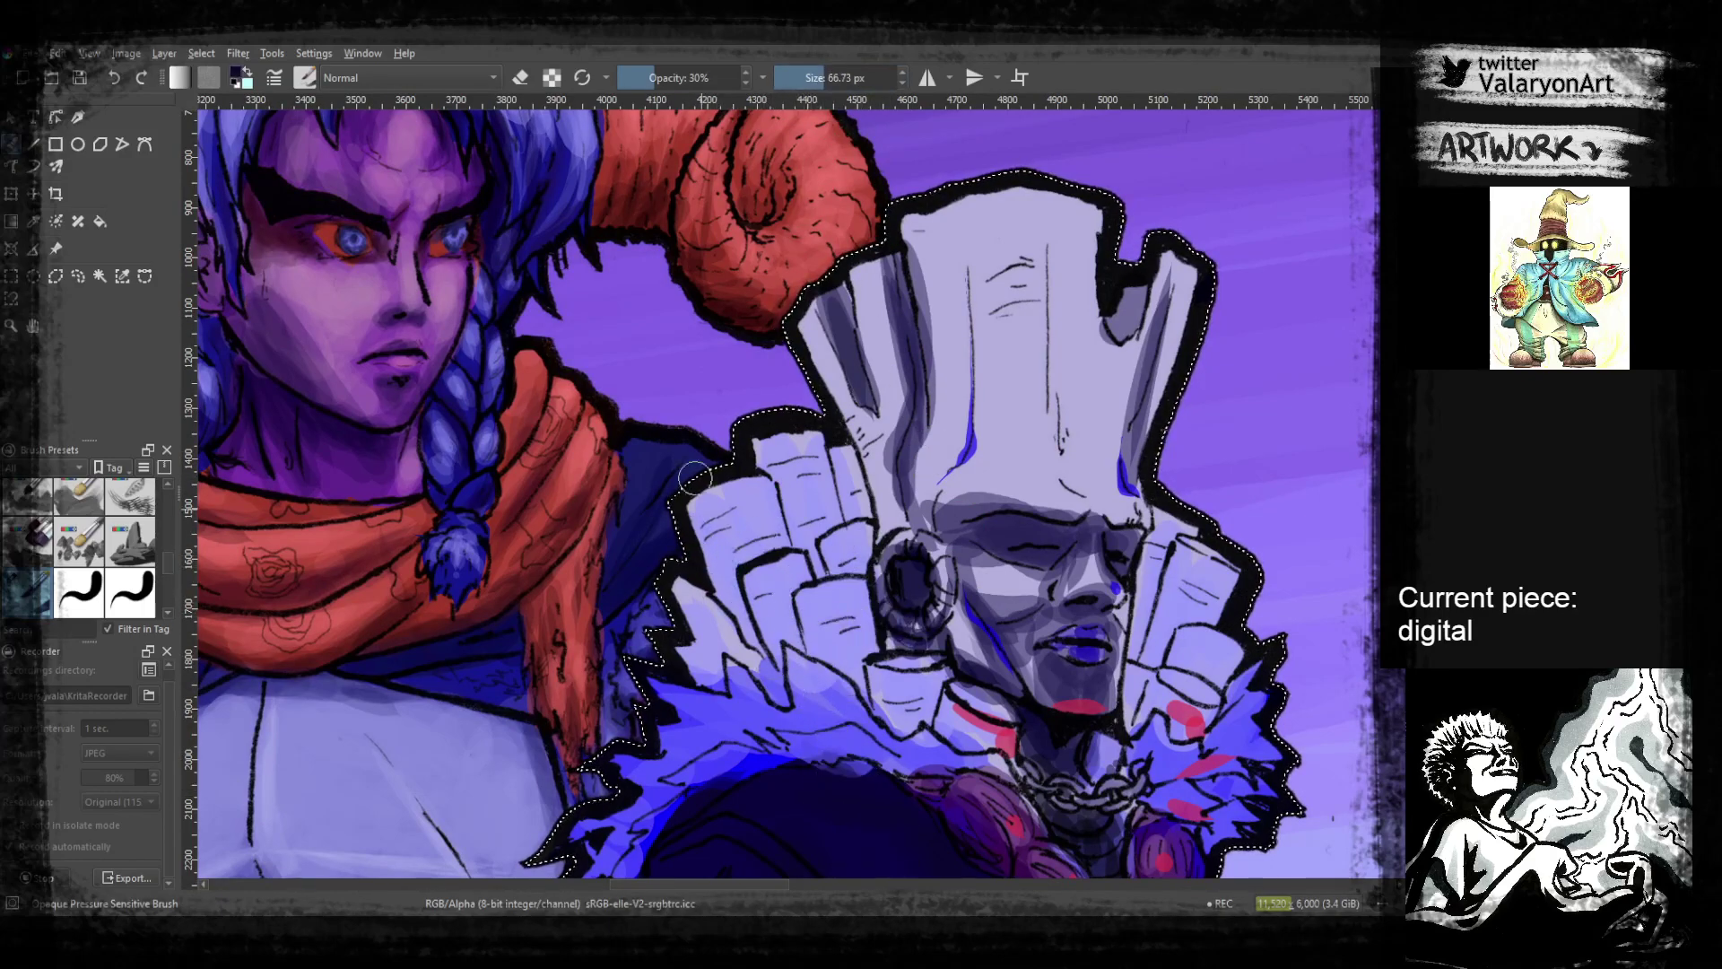
{"action": "left_click", "coordinate": [648, 79]}
{"action": "key", "text": "ctrl"}
{"action": "left_click_drag", "start_coordinate": [715, 594], "coordinate": [751, 648]}
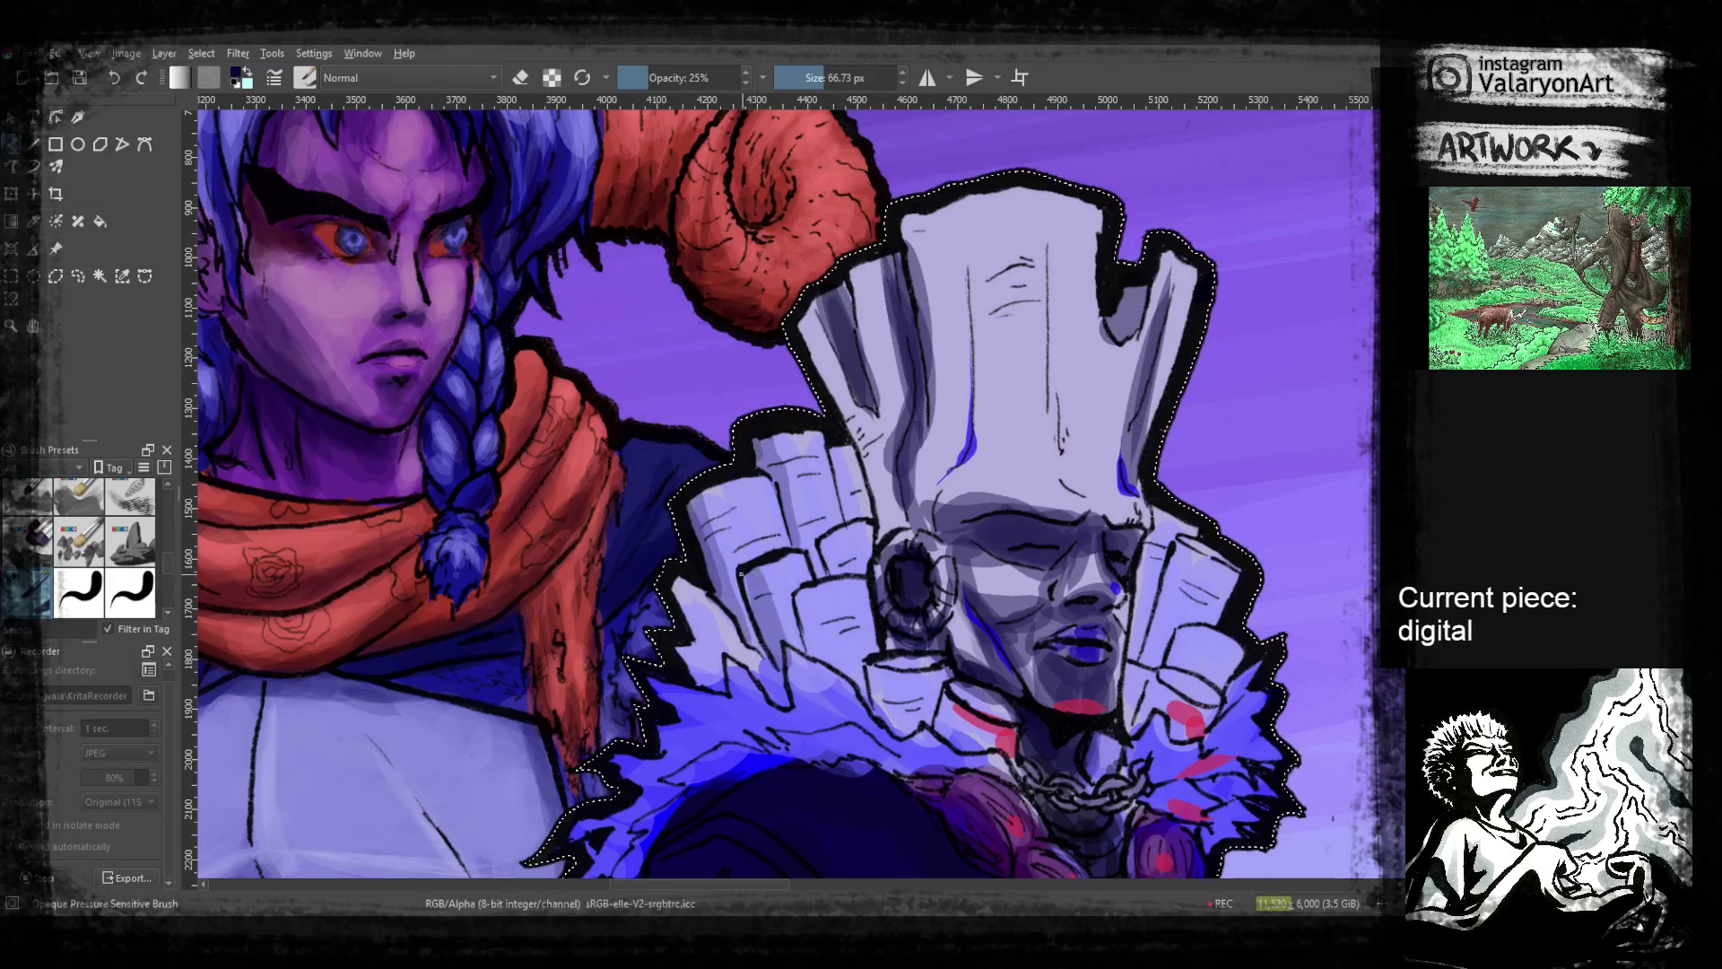
{"action": "left_click_drag", "start_coordinate": [821, 631], "coordinate": [793, 578]}
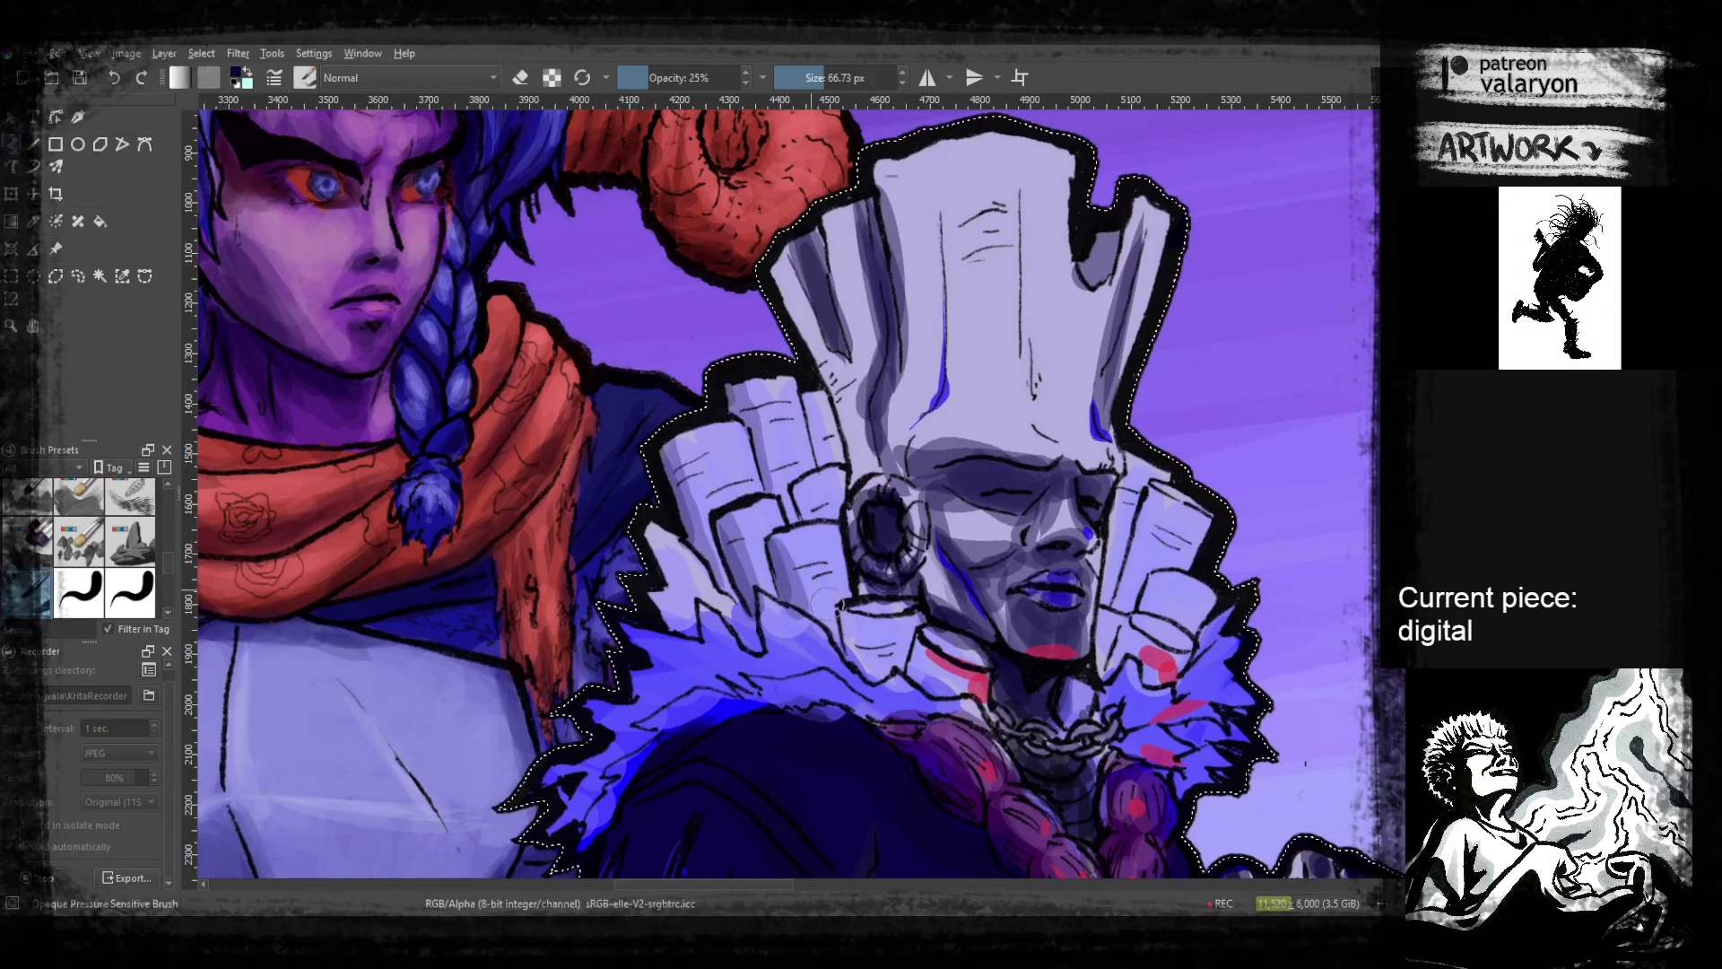
{"action": "left_click_drag", "start_coordinate": [859, 638], "coordinate": [835, 579]}
{"action": "mouse_move", "coordinate": [905, 628]}
{"action": "left_mouse_down"}
{"action": "mouse_move", "coordinate": [867, 590]}
{"action": "mouse_move", "coordinate": [886, 646]}
{"action": "left_mouse_up"}
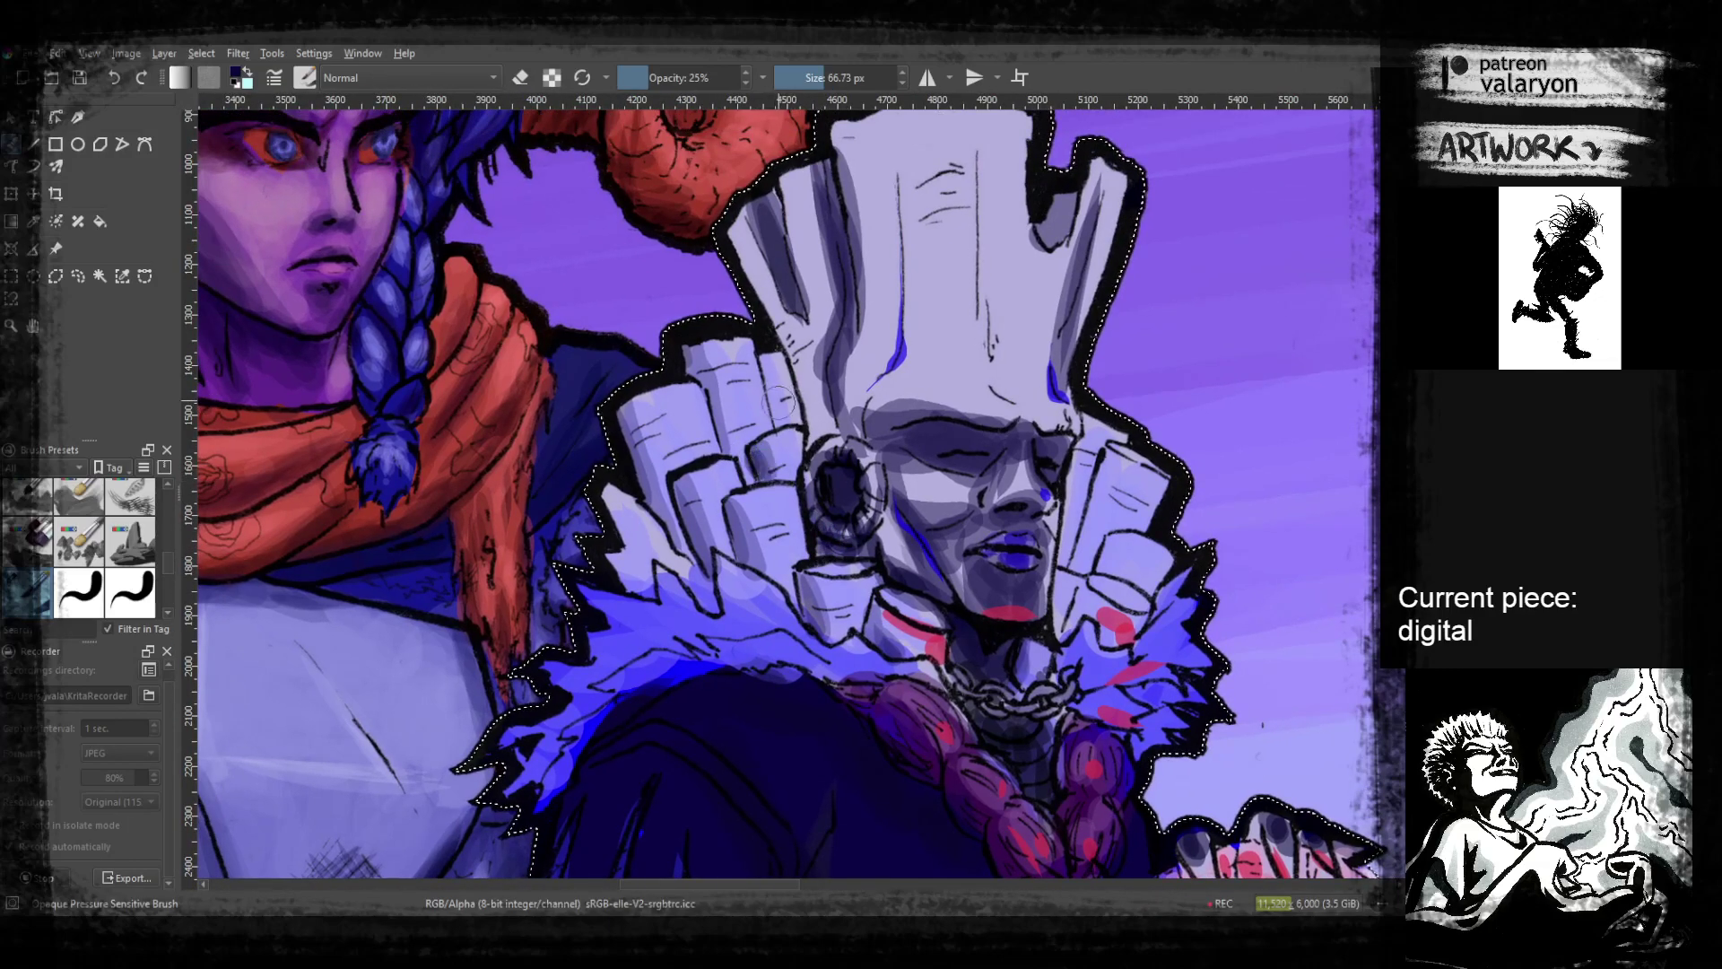
{"action": "left_click_drag", "start_coordinate": [1004, 458], "coordinate": [792, 411]}
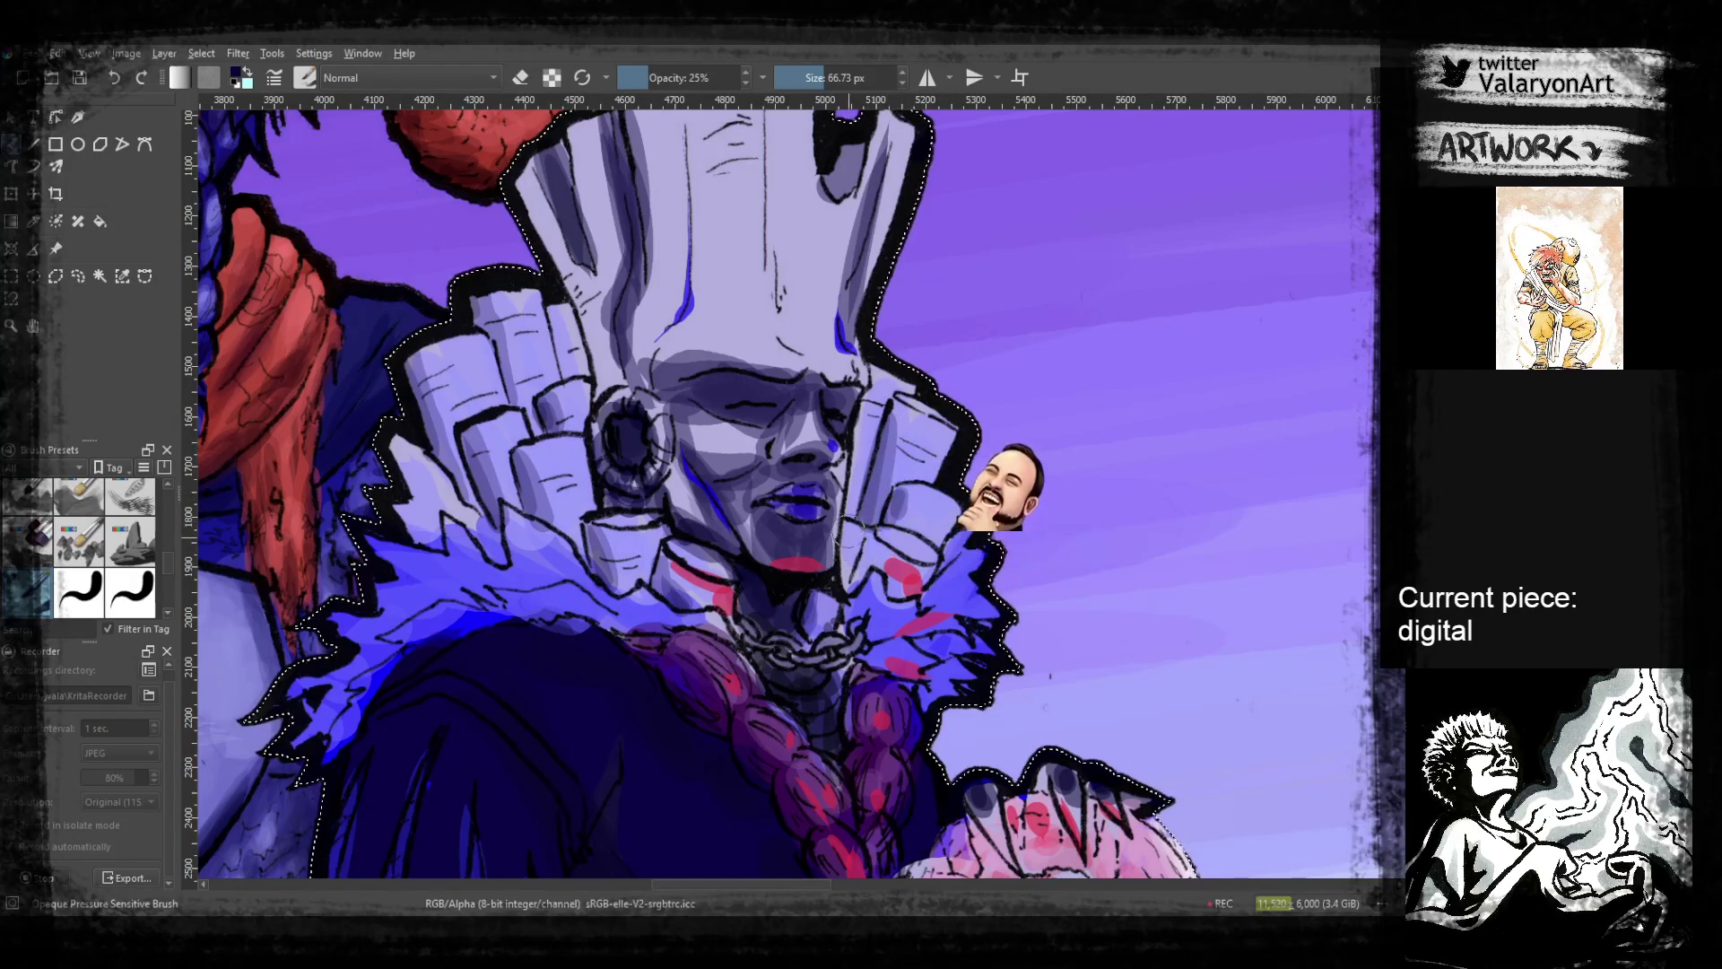
Paint two translucent red glow patches on the robe's chest with the orb's sampled red at 19% opacity
{"action": "mouse_move", "coordinate": [820, 601]}
{"action": "left_mouse_down"}
{"action": "mouse_move", "coordinate": [799, 662]}
{"action": "mouse_move", "coordinate": [817, 634]}
{"action": "mouse_move", "coordinate": [819, 709]}
{"action": "mouse_move", "coordinate": [888, 514]}
{"action": "mouse_move", "coordinate": [886, 446]}
{"action": "mouse_move", "coordinate": [1034, 378]}
{"action": "mouse_move", "coordinate": [1015, 333]}
{"action": "left_mouse_up"}
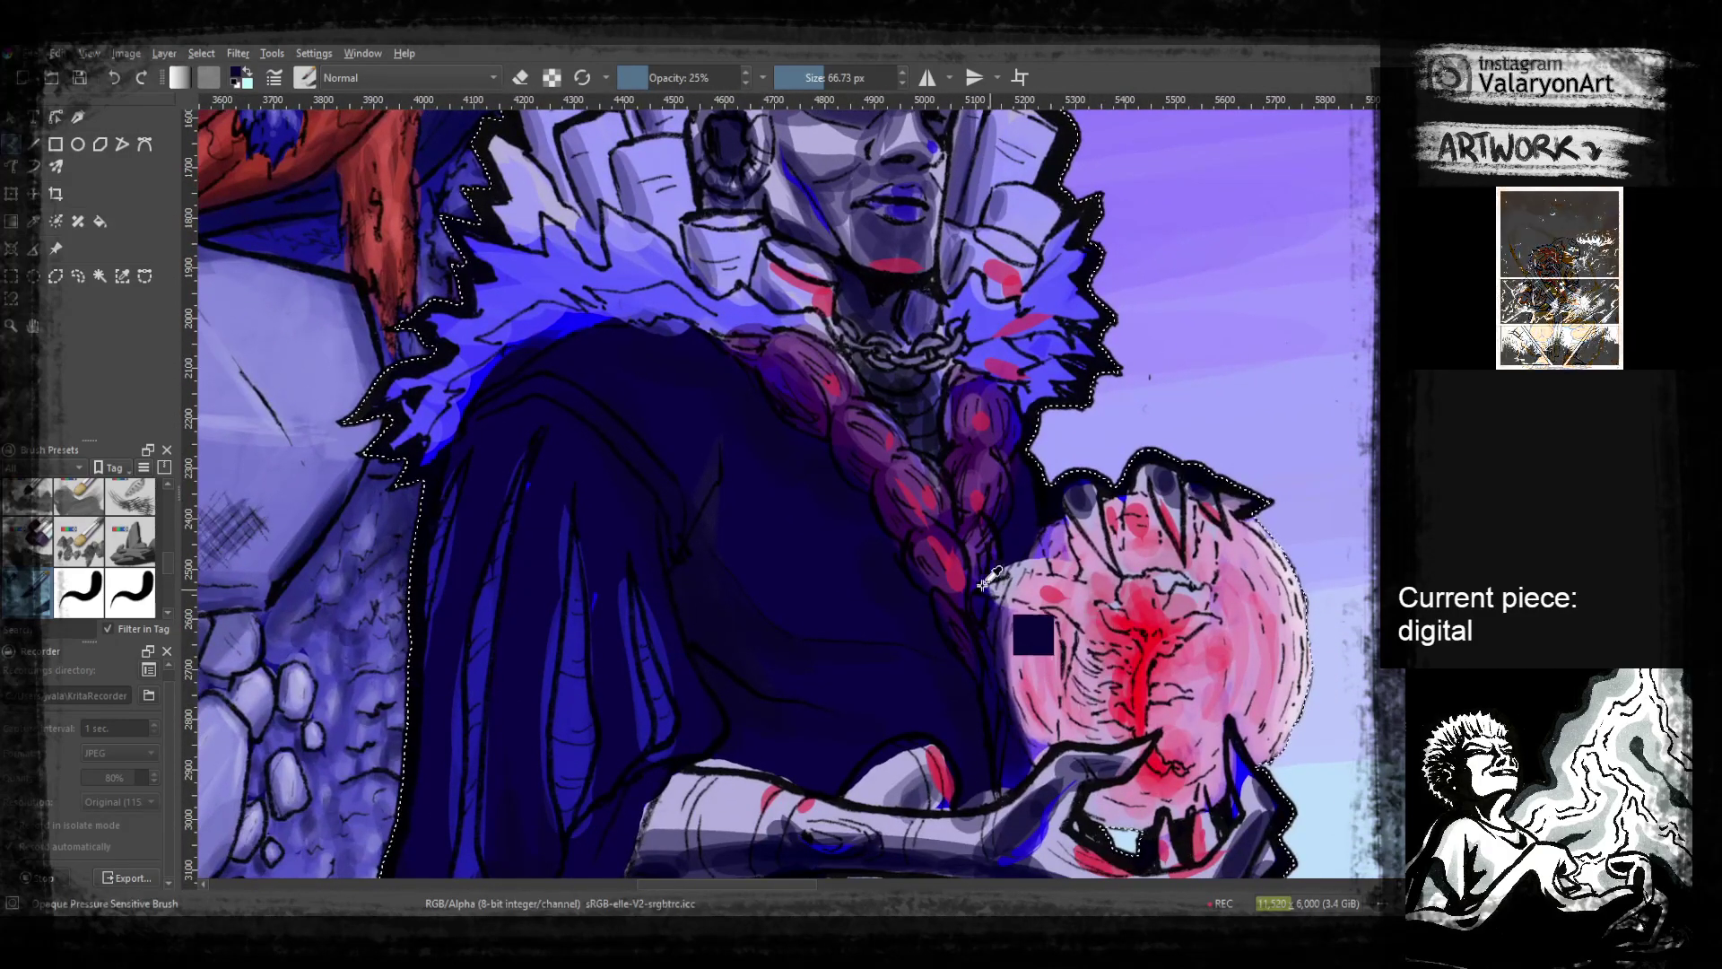
{"action": "left_click", "coordinate": [1141, 708], "text": "ctrl"}
{"action": "left_click", "coordinate": [1144, 696], "text": "ctrl"}
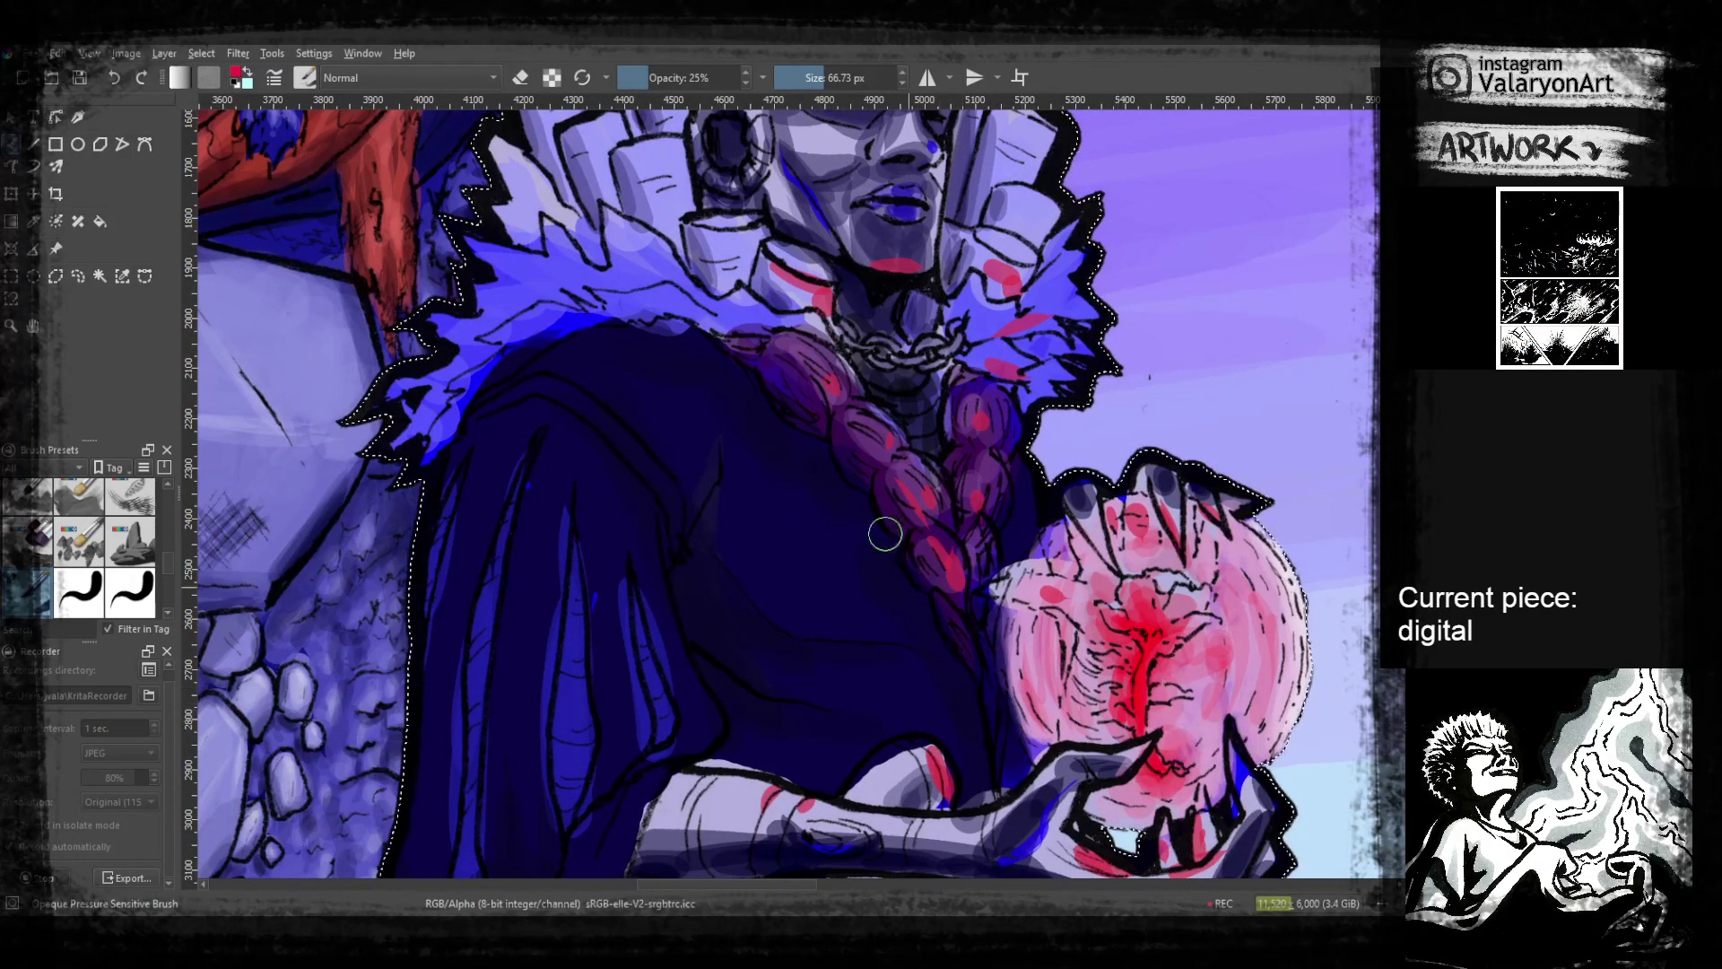
{"action": "left_click", "coordinate": [641, 79]}
{"action": "left_click_drag", "start_coordinate": [763, 381], "coordinate": [728, 306]}
{"action": "left_click_drag", "start_coordinate": [830, 615], "coordinate": [903, 649]}
{"action": "key", "text": "ctrl+z"}
{"action": "left_click_drag", "start_coordinate": [814, 606], "coordinate": [900, 644]}
{"action": "mouse_move", "coordinate": [823, 527]}
{"action": "left_mouse_down"}
{"action": "mouse_move", "coordinate": [849, 584]}
{"action": "mouse_move", "coordinate": [838, 607]}
{"action": "mouse_move", "coordinate": [899, 623]}
{"action": "mouse_move", "coordinate": [821, 569]}
{"action": "mouse_move", "coordinate": [893, 619]}
{"action": "left_mouse_up"}
{"action": "key", "text": "ctrl+z"}
{"action": "left_click_drag", "start_coordinate": [870, 734], "coordinate": [826, 599]}
{"action": "left_click_drag", "start_coordinate": [967, 793], "coordinate": [928, 613]}
Colour the belt under the forearm with the sleeve's sampled blue, and paint its studs pale lavender at 45% opacity
{"action": "key", "text": "ctrl"}
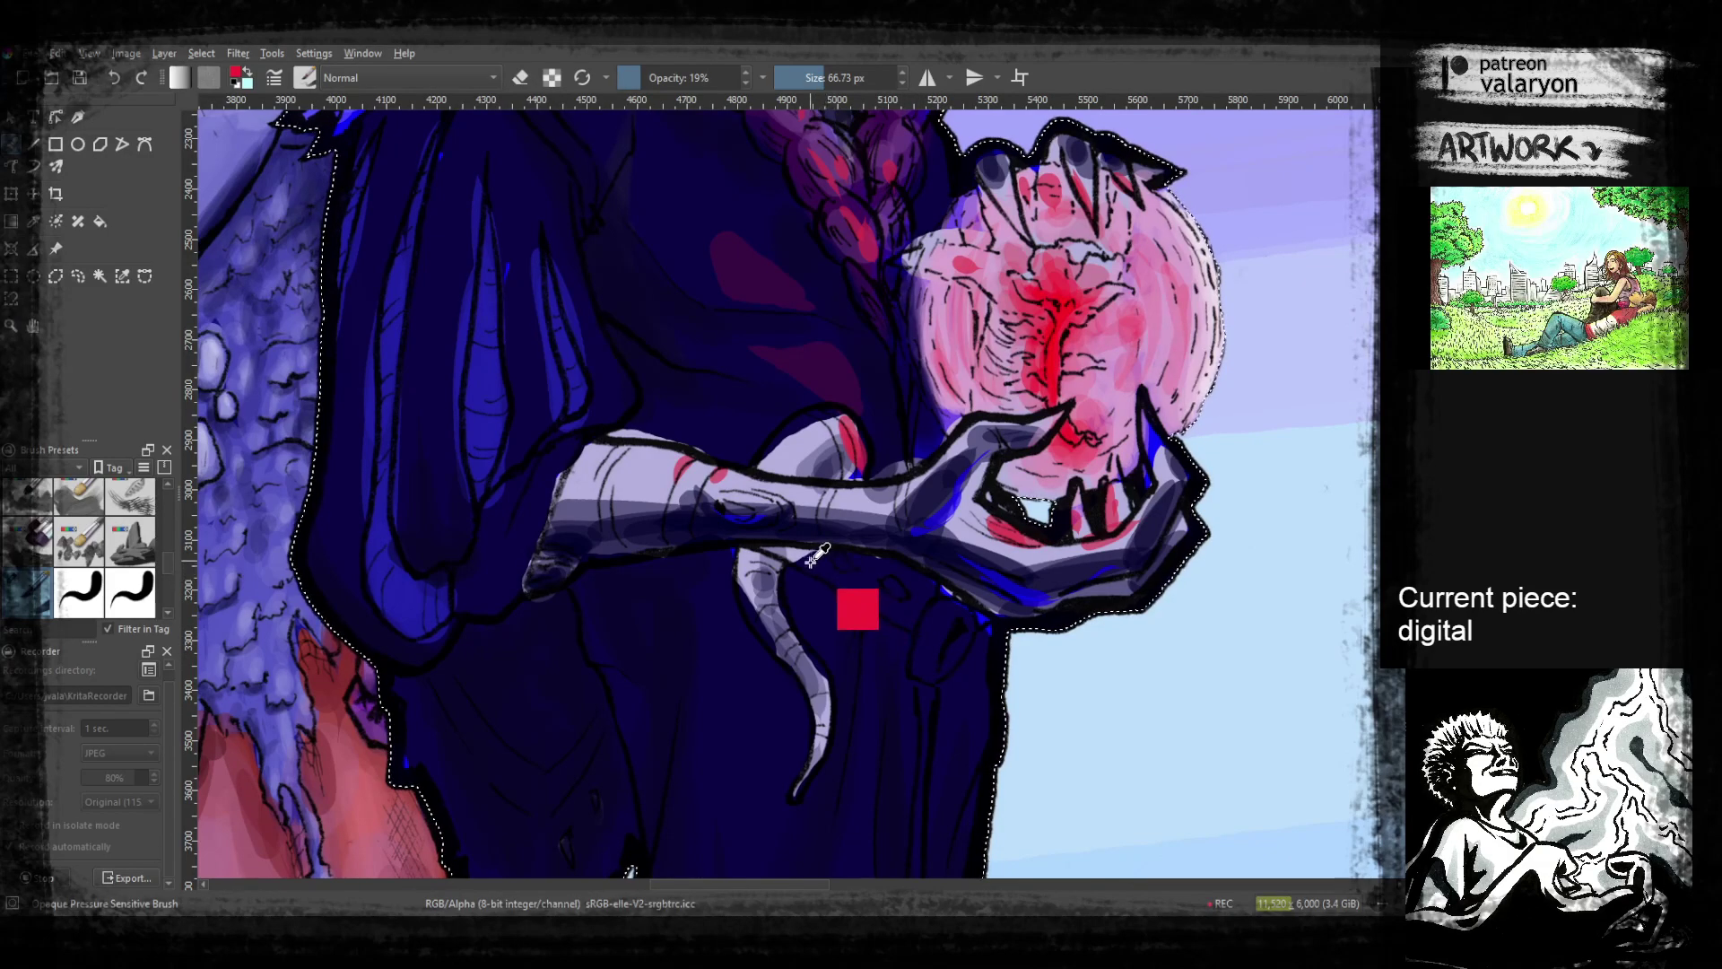
{"action": "left_click", "coordinate": [492, 420], "text": "ctrl"}
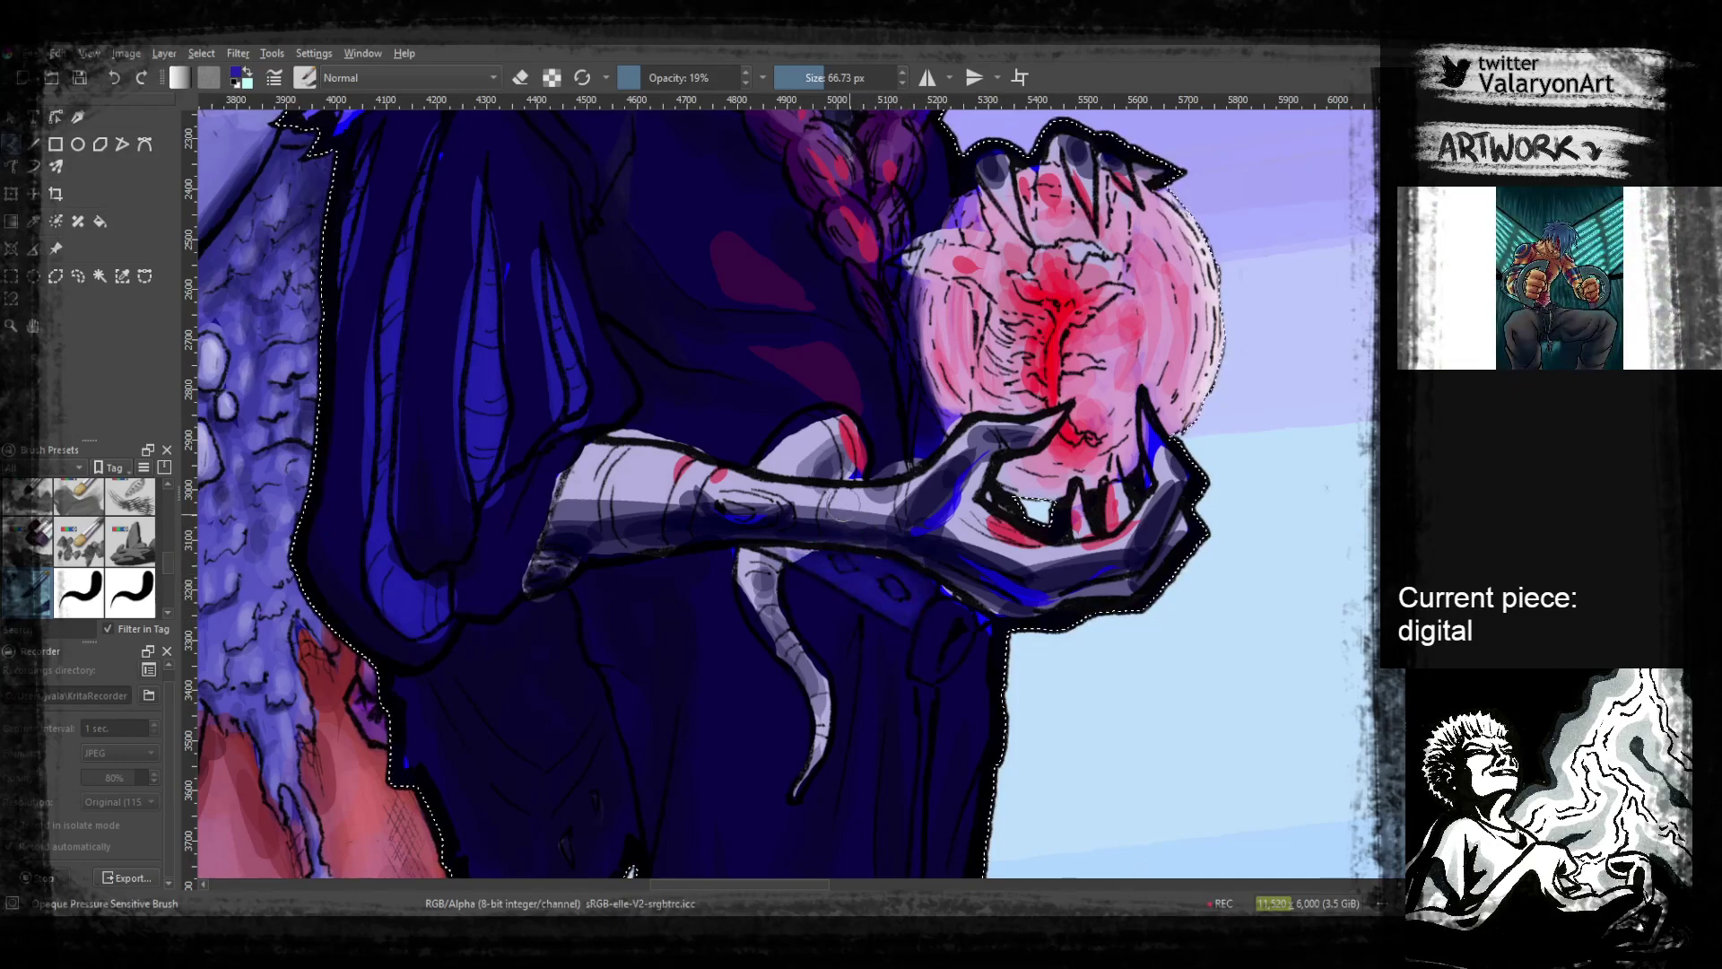
{"action": "left_click", "coordinate": [673, 80]}
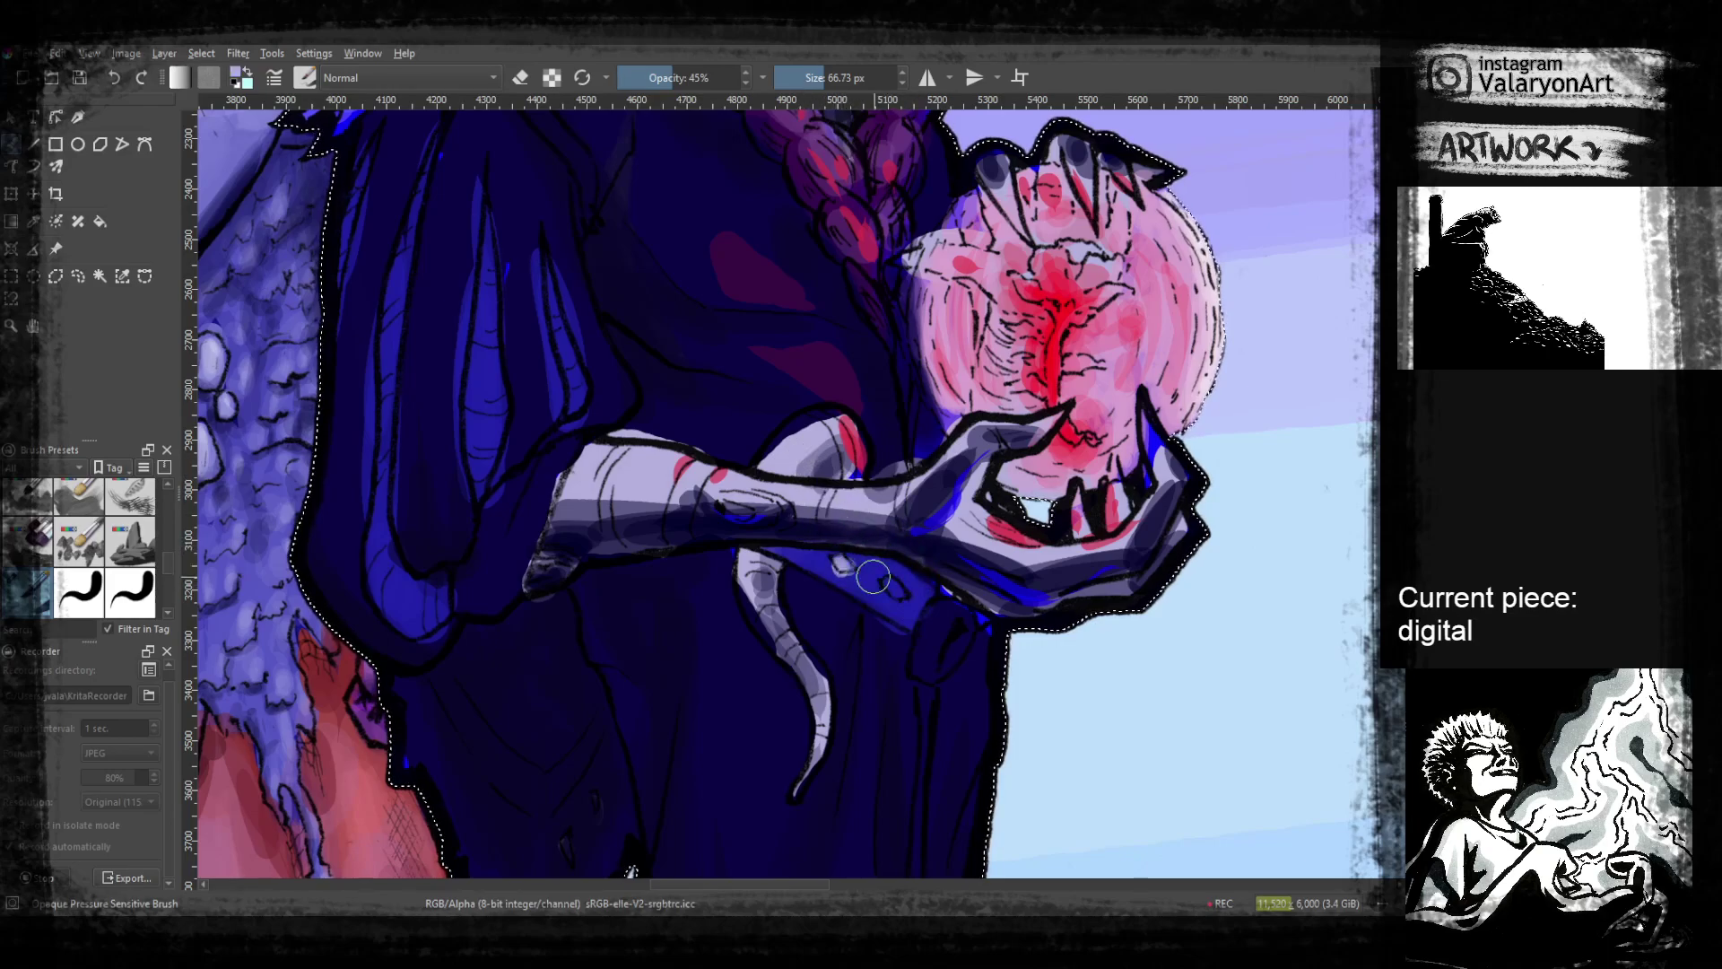
{"action": "left_click_drag", "start_coordinate": [996, 693], "coordinate": [949, 679]}
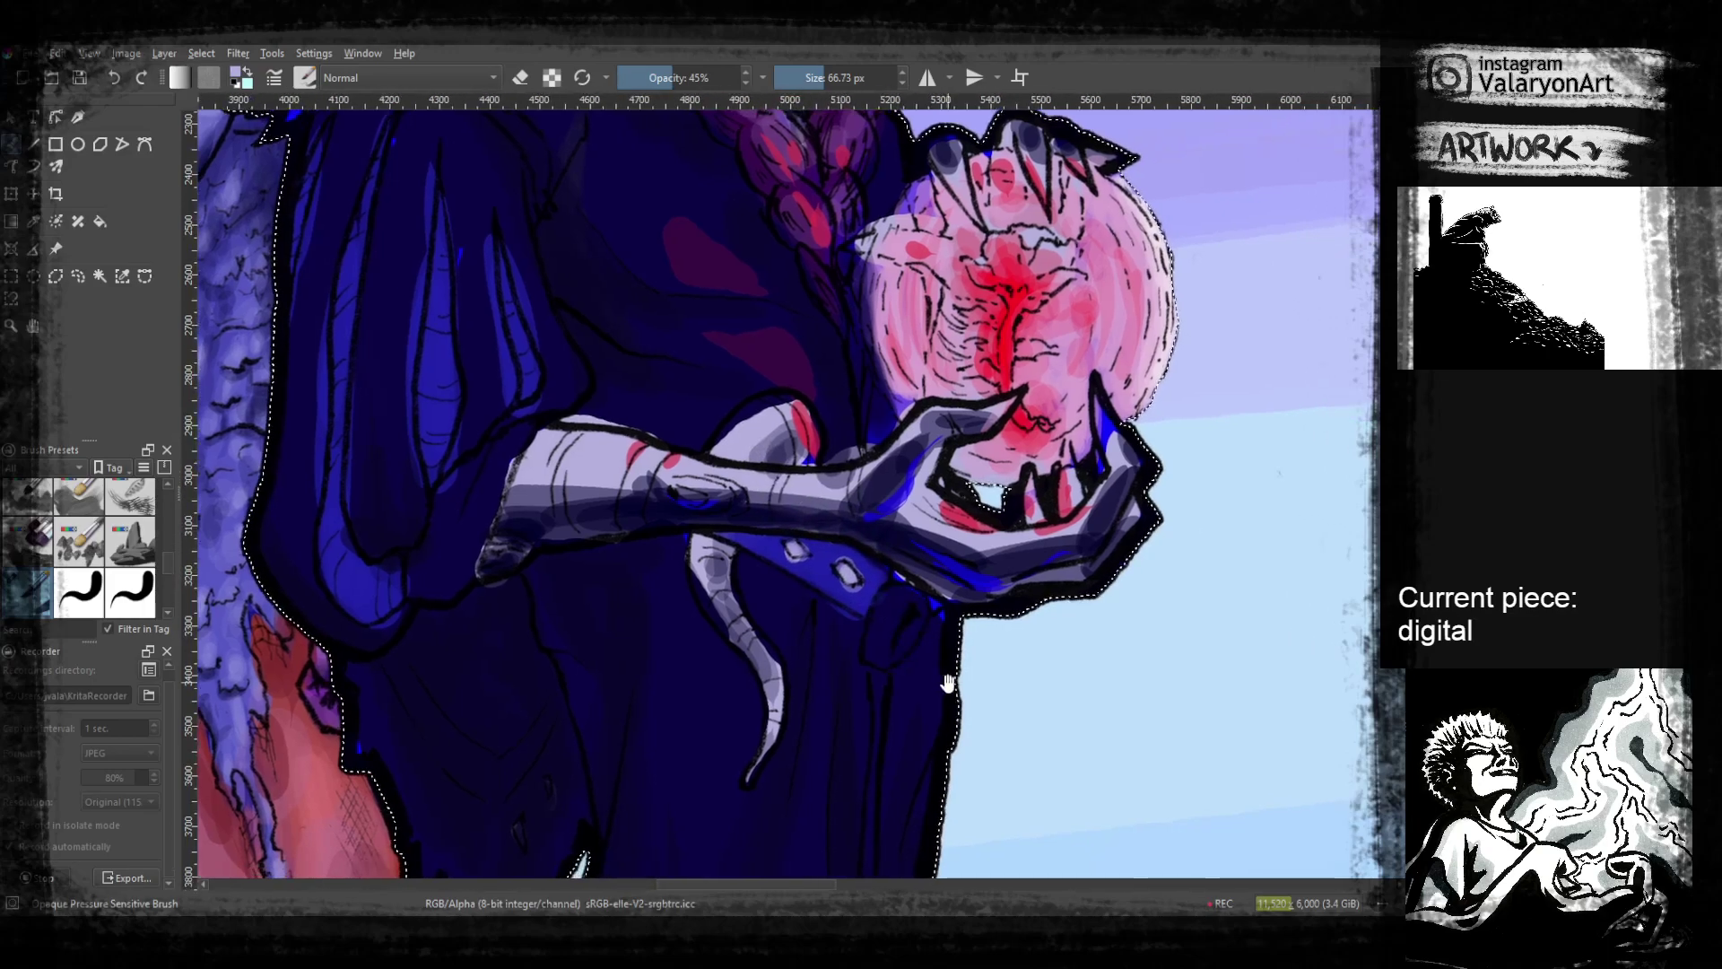
Paint the rounded end of the belt magenta, based on the orb's red, and shade it with a darker purple at 45% opacity
{"action": "left_click", "coordinate": [1006, 331], "text": "ctrl"}
{"action": "right_click", "coordinate": [997, 376]}
{"action": "left_click_drag", "start_coordinate": [990, 415], "coordinate": [973, 402]}
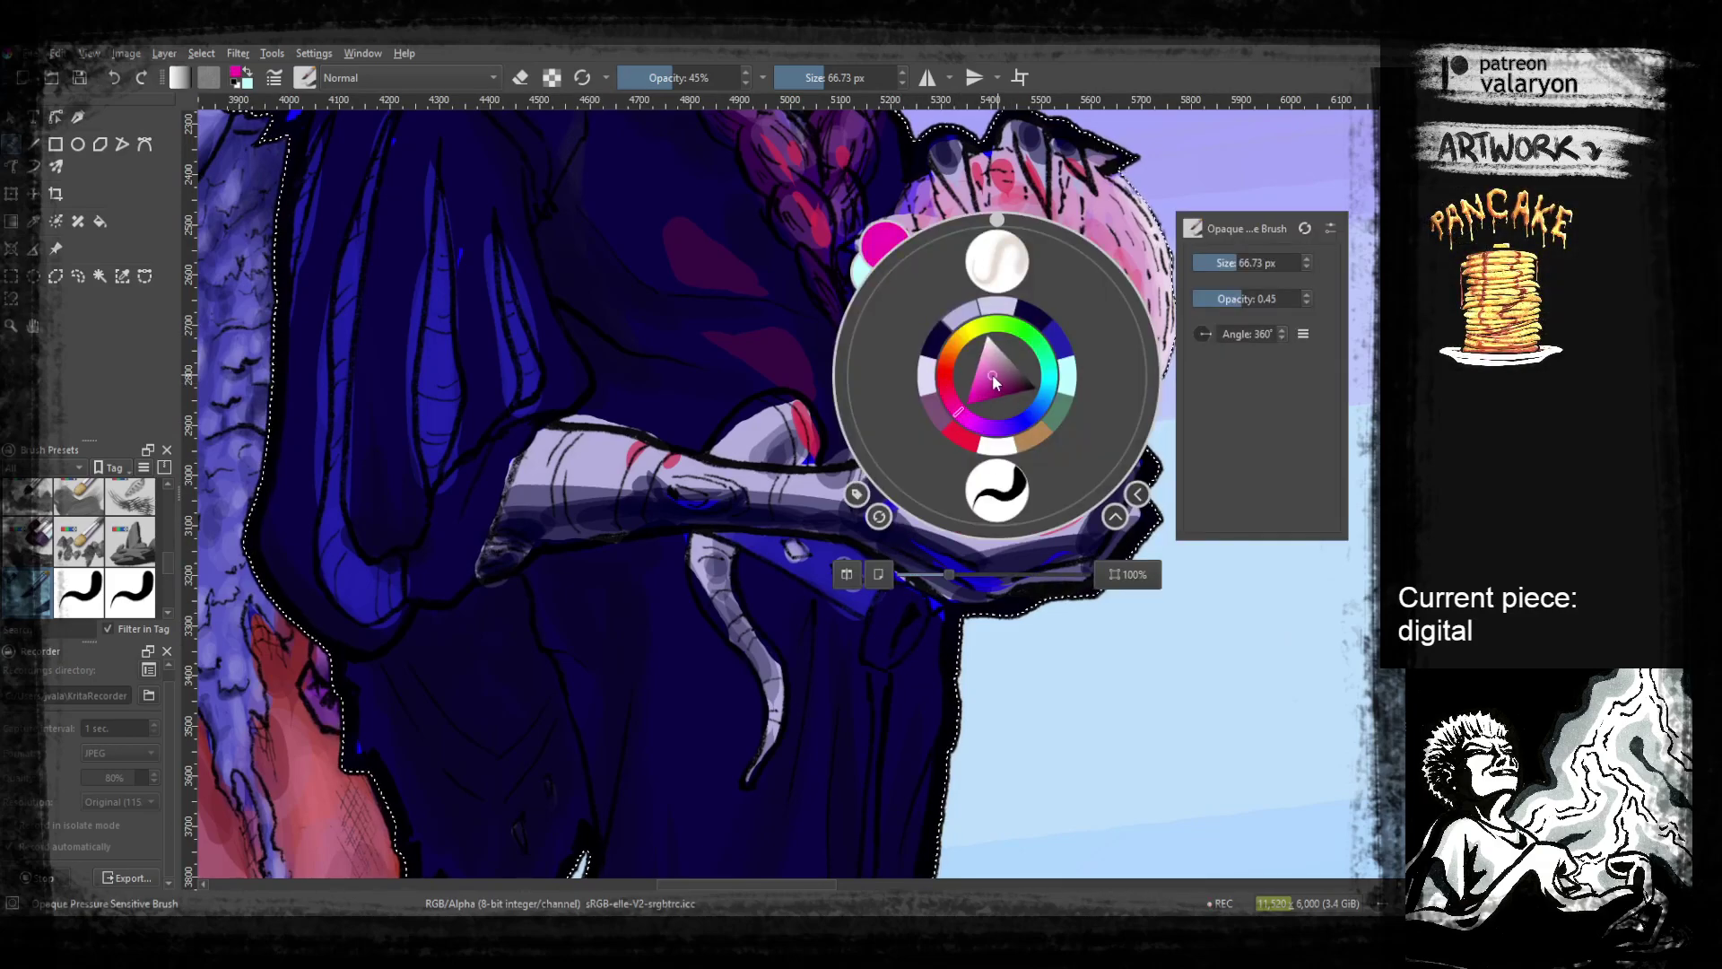
{"action": "mouse_move", "coordinate": [886, 665]}
{"action": "left_mouse_down"}
{"action": "mouse_move", "coordinate": [915, 507]}
{"action": "mouse_move", "coordinate": [899, 533]}
{"action": "mouse_move", "coordinate": [925, 537]}
{"action": "left_mouse_up"}
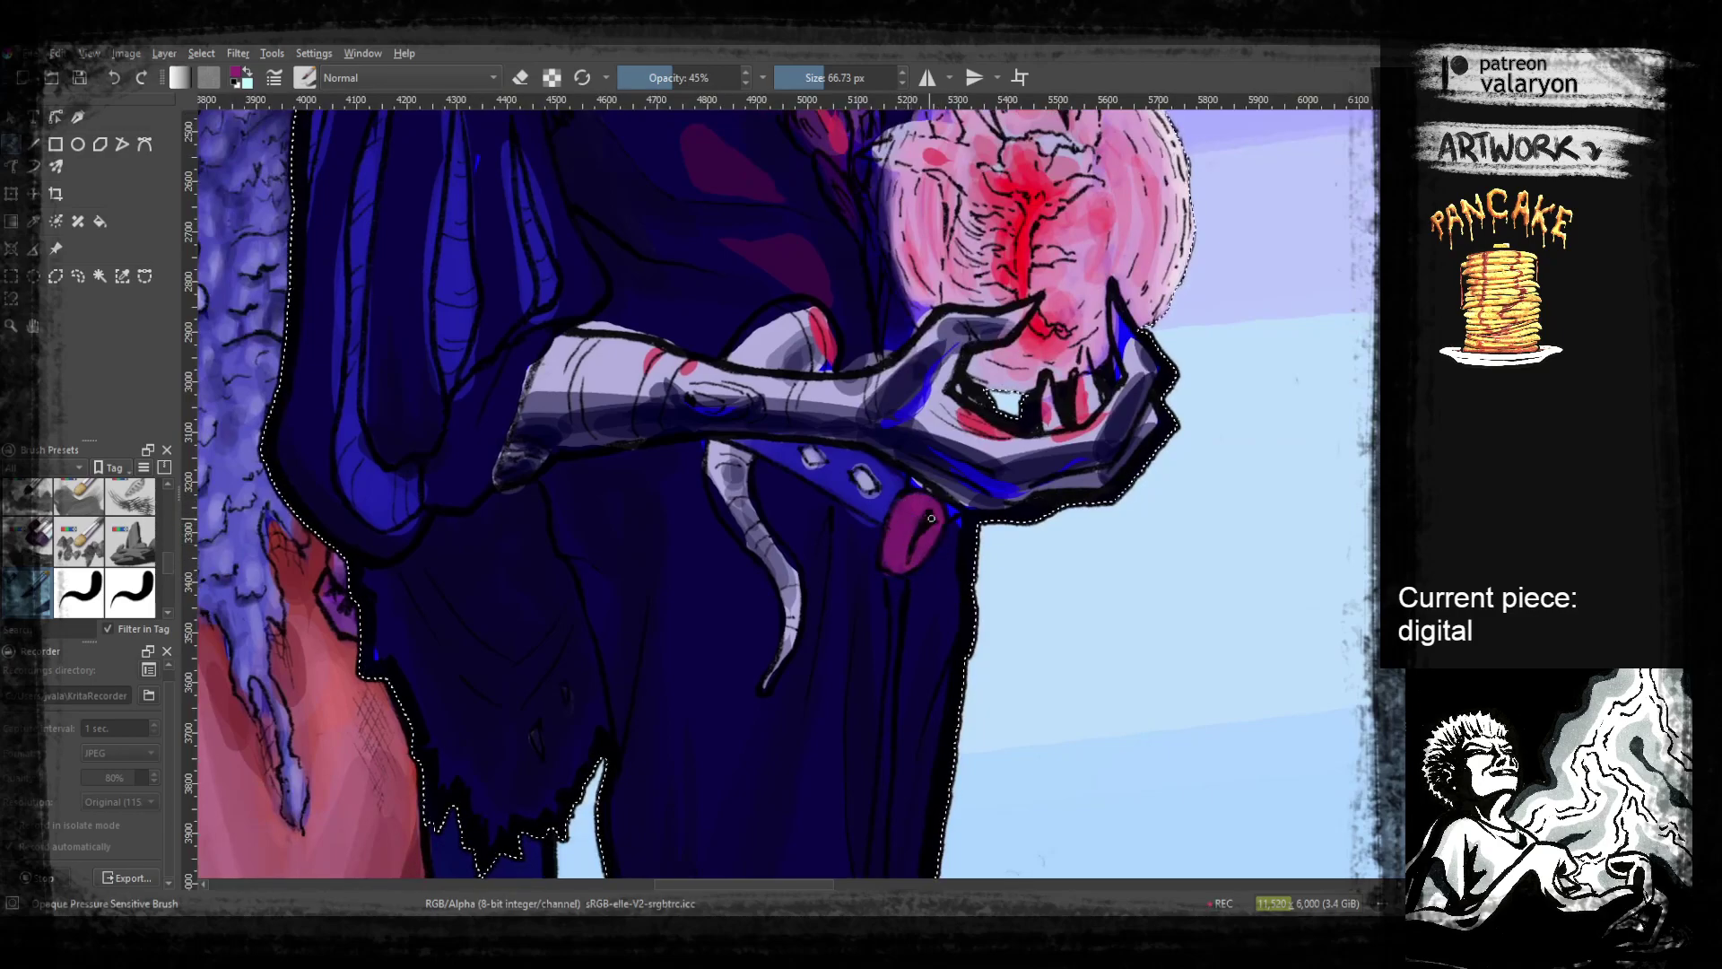
{"action": "right_click", "coordinate": [897, 550]}
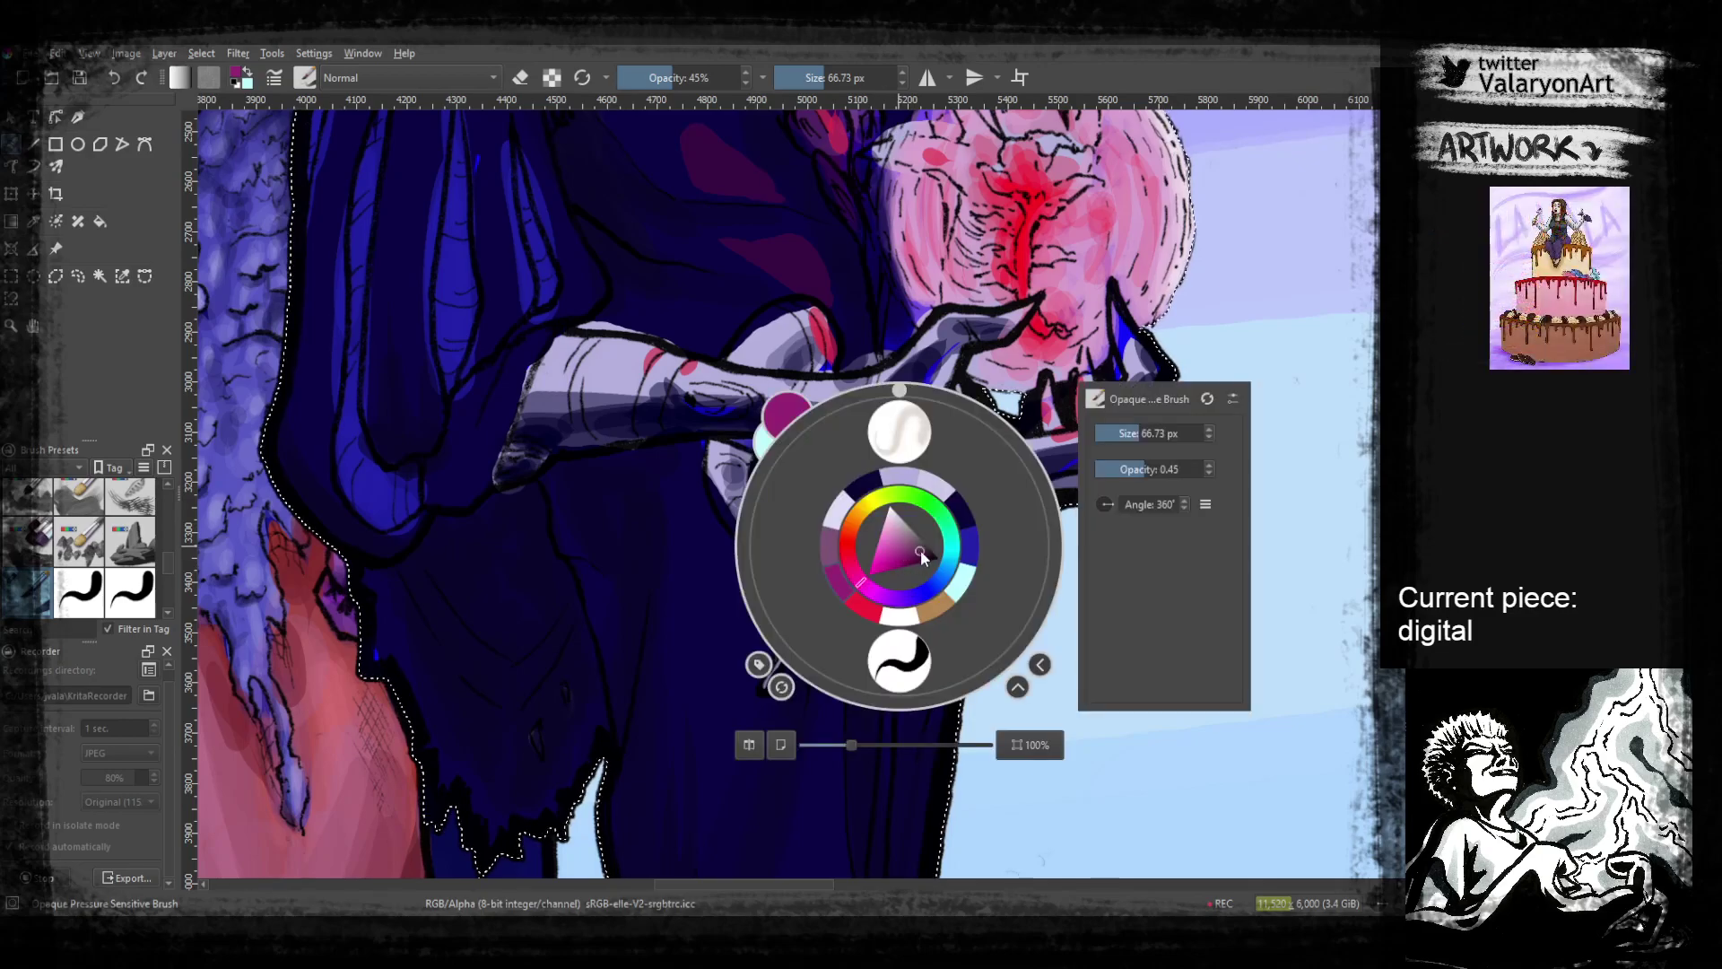
{"action": "left_click", "coordinate": [815, 563]}
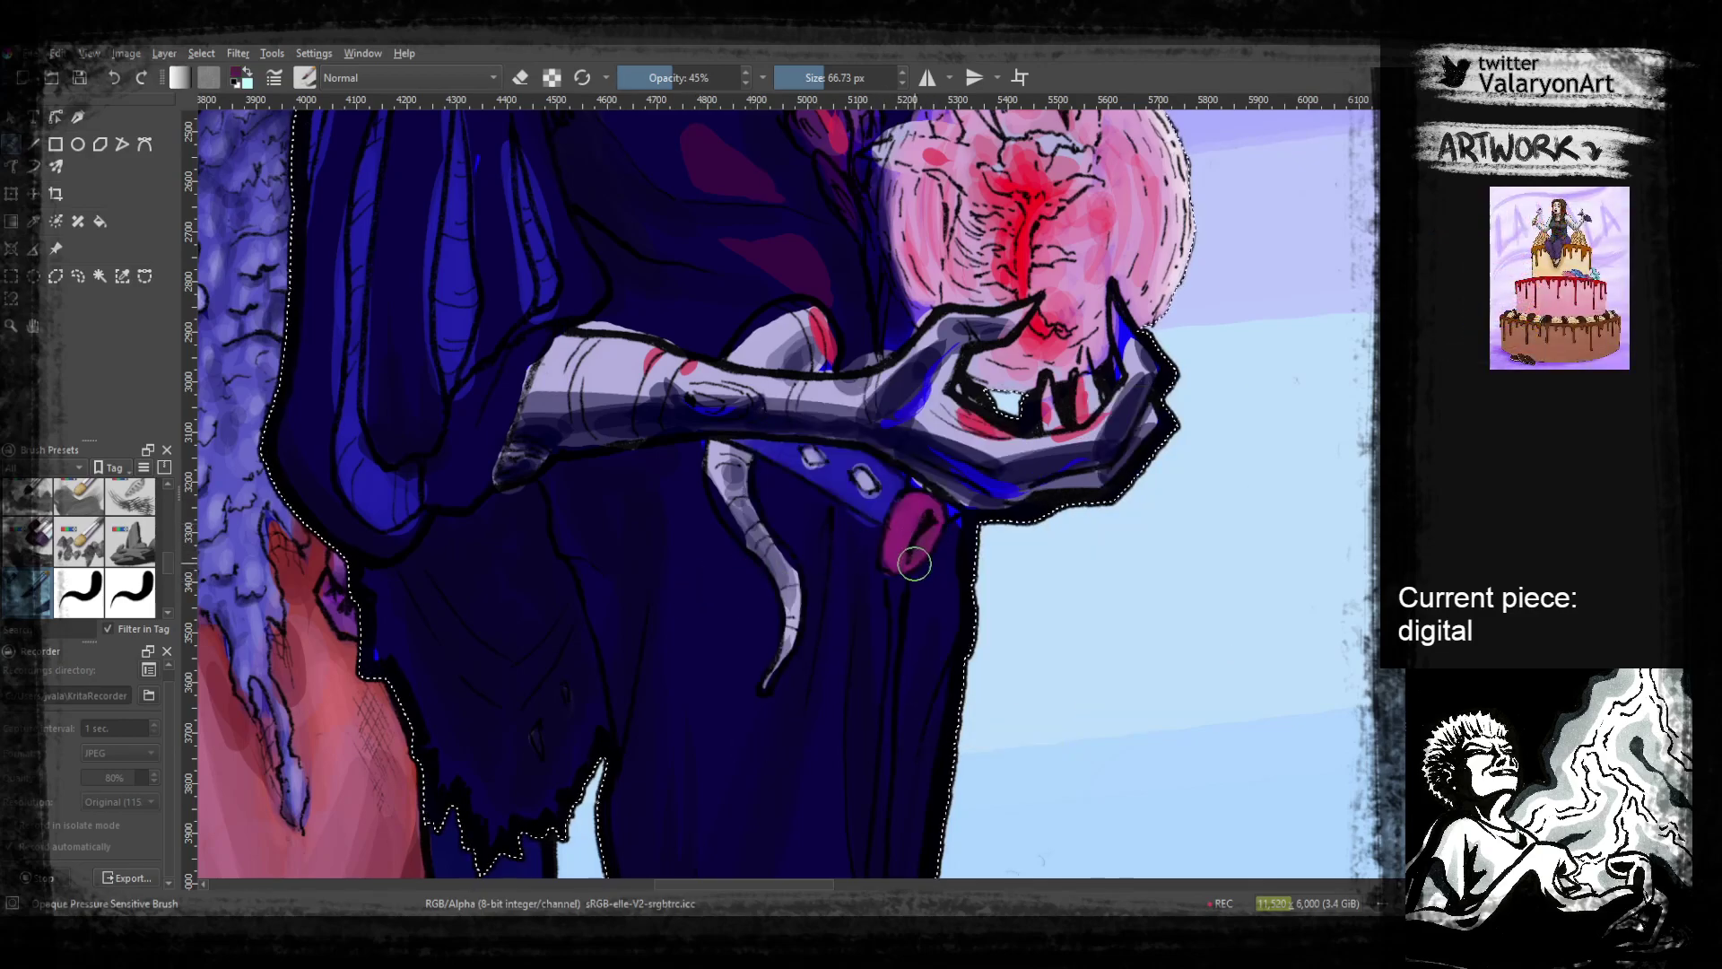
{"action": "mouse_move", "coordinate": [892, 561]}
{"action": "left_mouse_down"}
{"action": "mouse_move", "coordinate": [920, 549]}
{"action": "mouse_move", "coordinate": [918, 627]}
{"action": "left_mouse_up"}
Deepen the belt with sampled navy, and add glow accents to the belt and forearm in the orb's red at 34% opacity
{"action": "left_click", "coordinate": [824, 543], "text": "ctrl"}
{"action": "left_click", "coordinate": [818, 655], "text": "ctrl"}
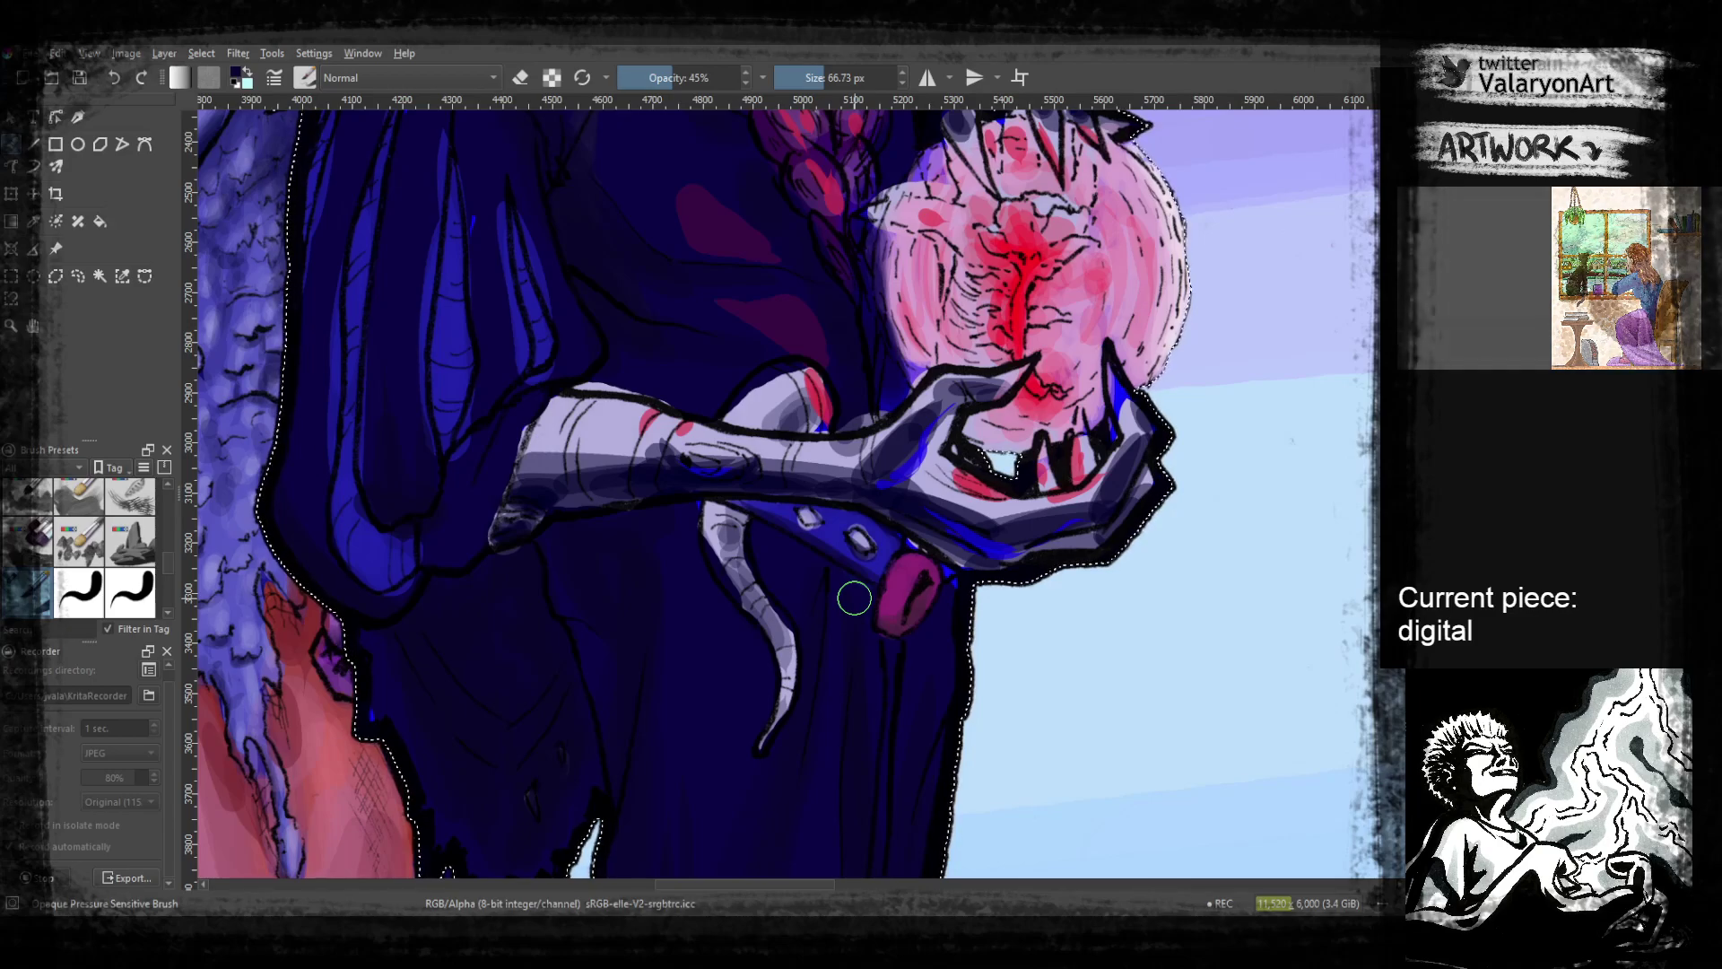
{"action": "left_click_drag", "start_coordinate": [1077, 523], "coordinate": [1202, 610]}
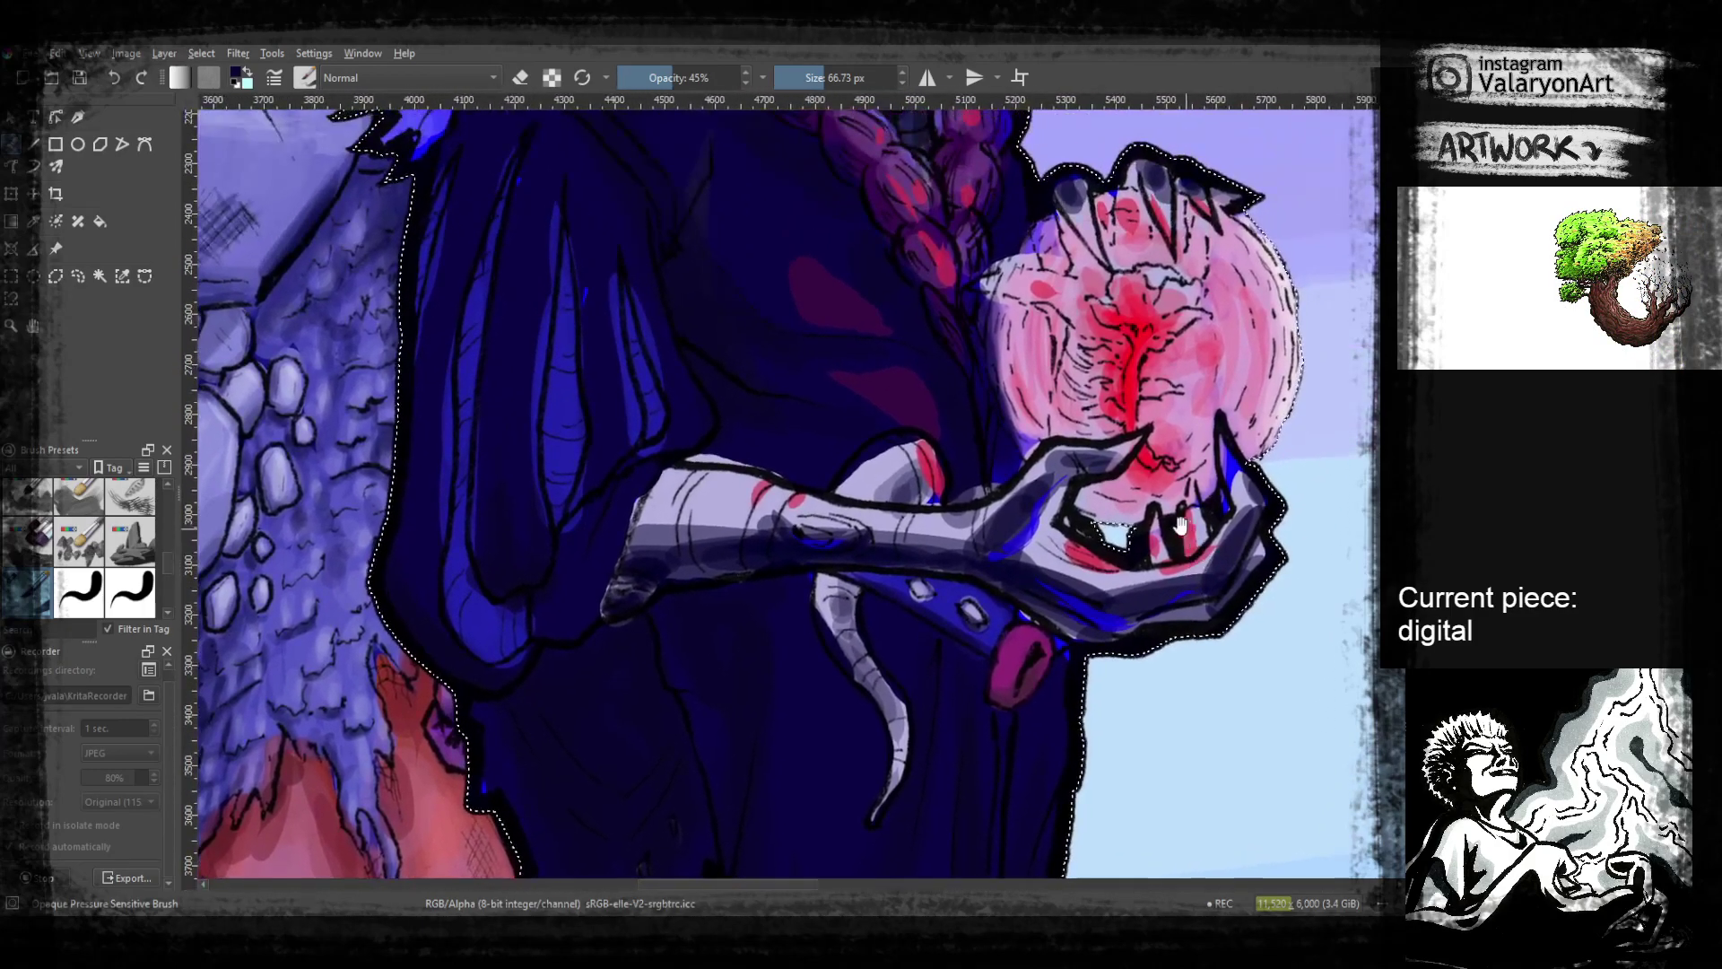
{"action": "left_click", "coordinate": [1133, 395], "text": "ctrl"}
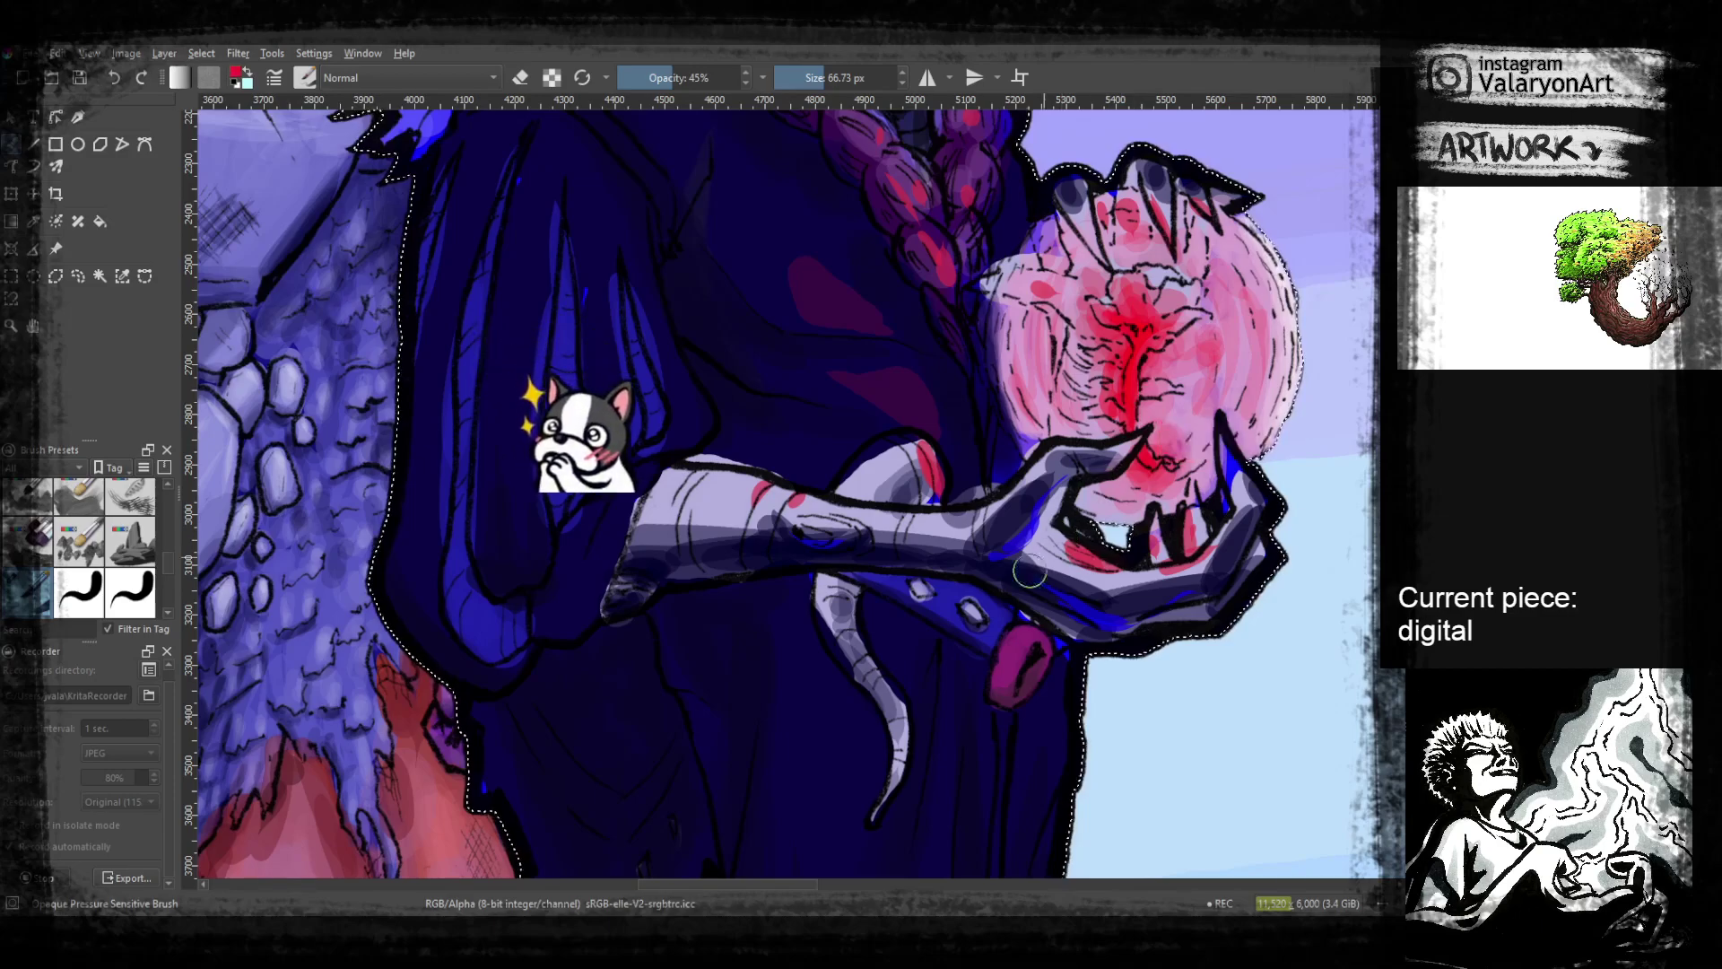
{"action": "left_click", "coordinate": [659, 78]}
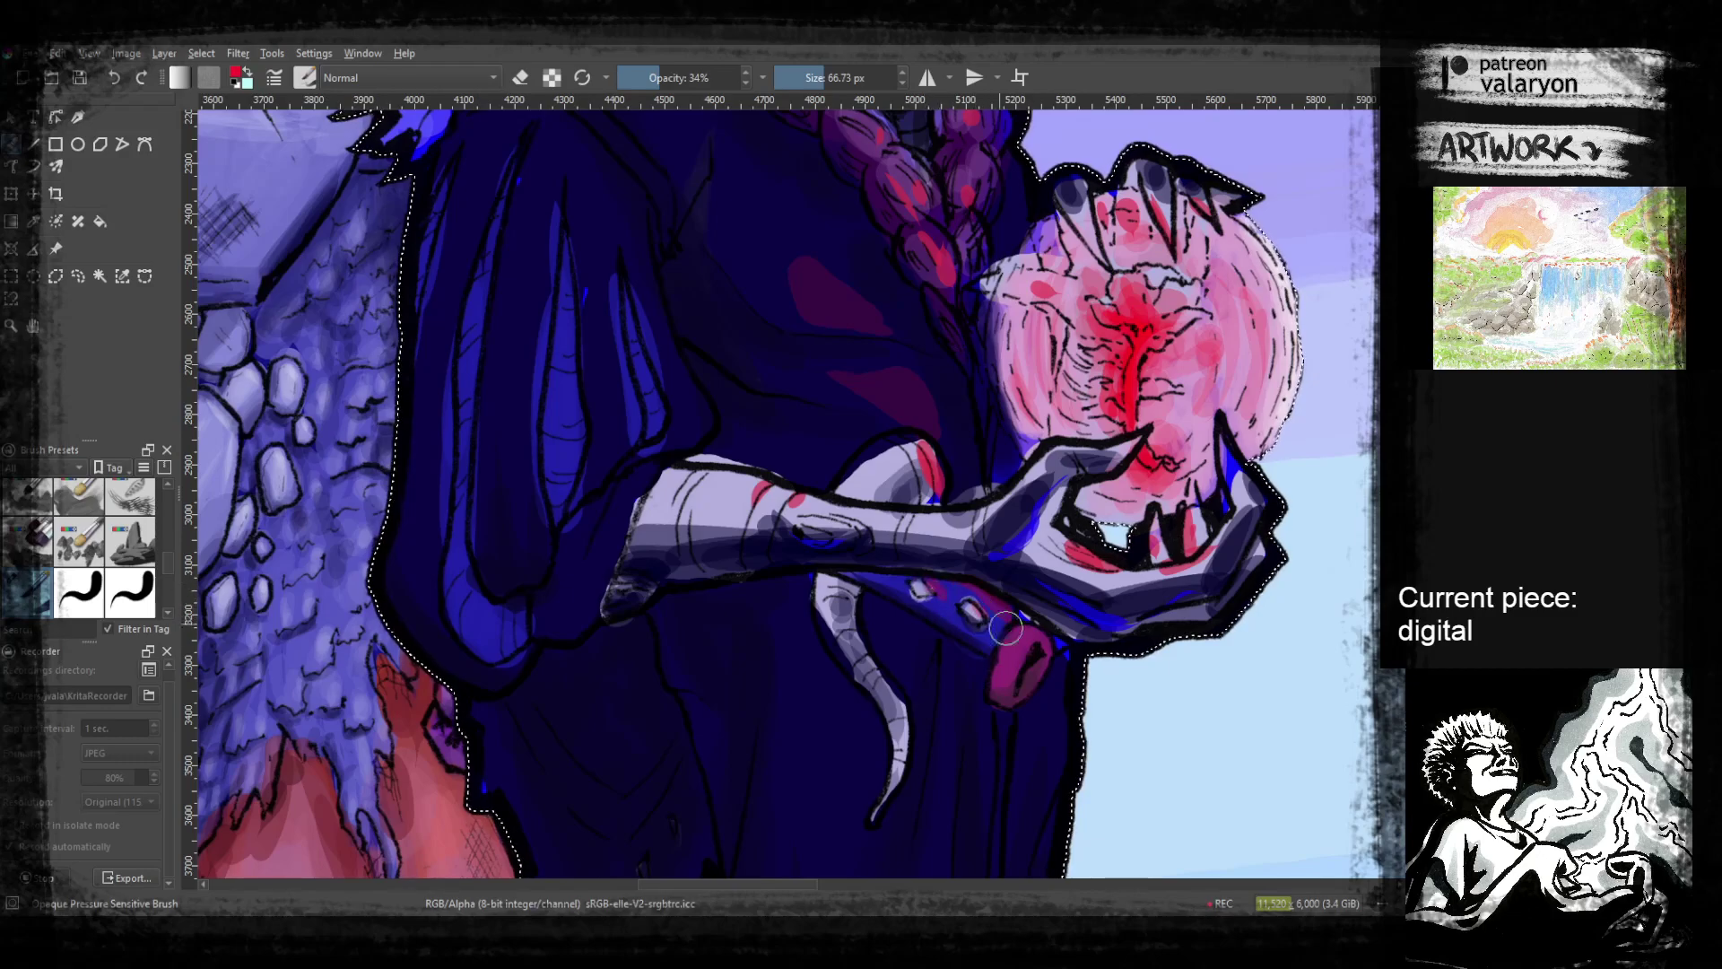
{"action": "mouse_move", "coordinate": [962, 600]}
{"action": "left_mouse_down"}
{"action": "mouse_move", "coordinate": [1005, 635]}
{"action": "mouse_move", "coordinate": [1019, 556]}
{"action": "left_mouse_up"}
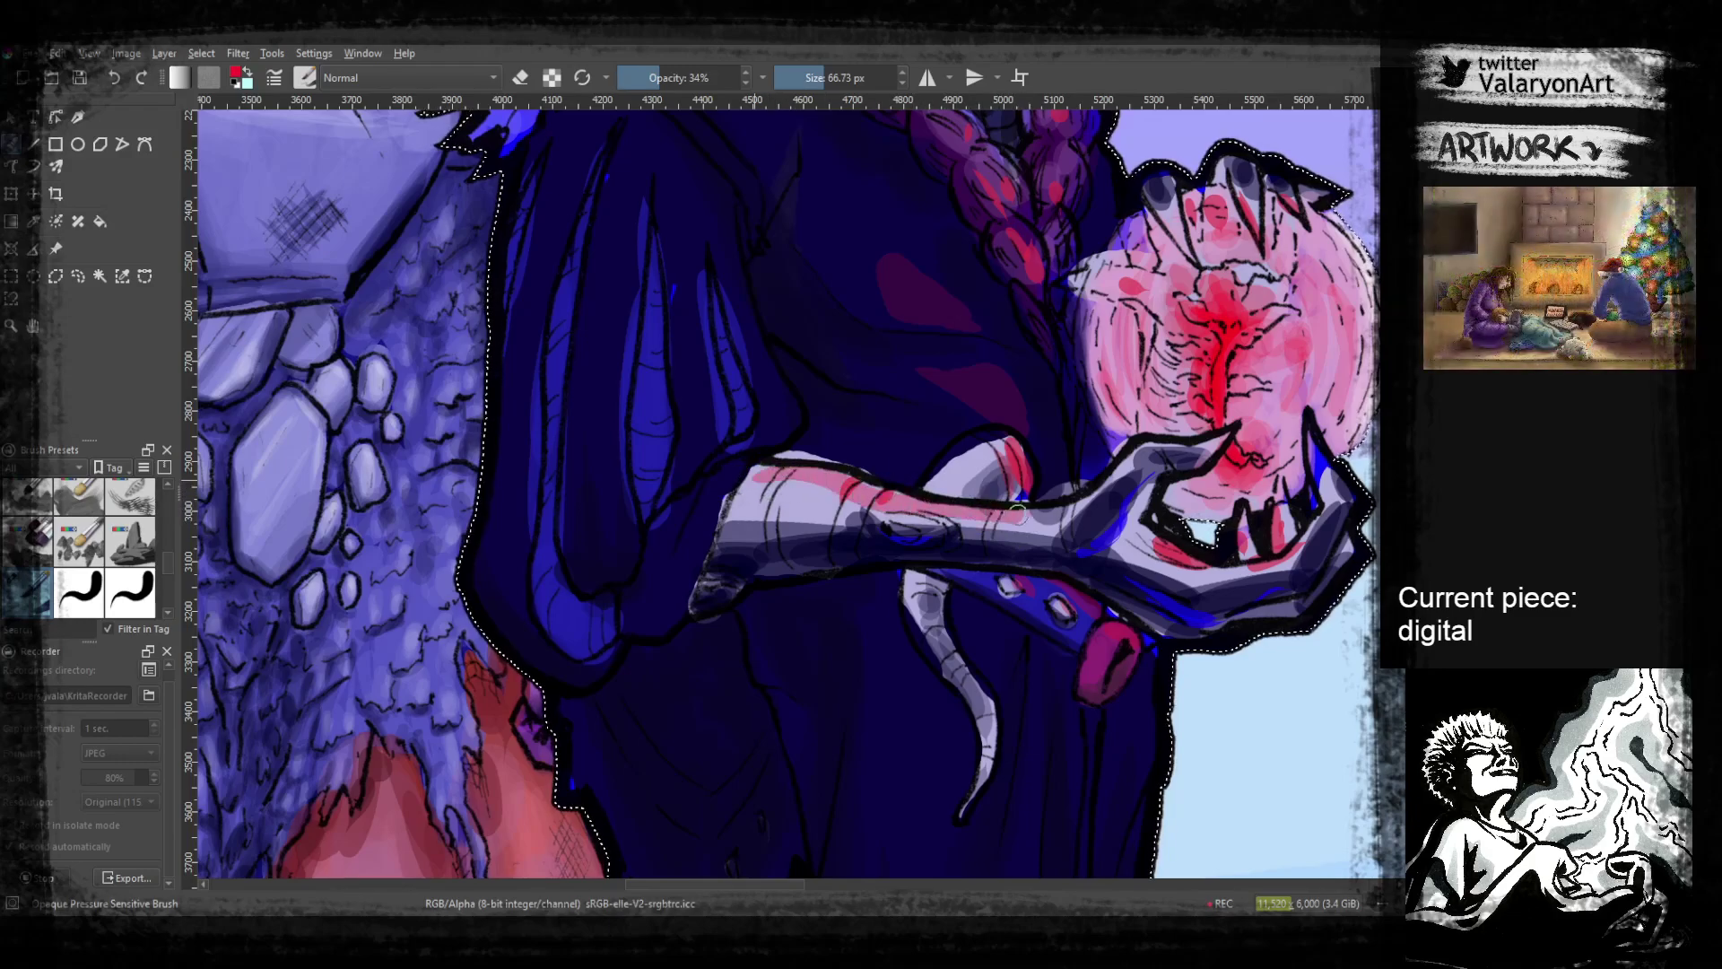
{"action": "mouse_move", "coordinate": [1183, 568]}
{"action": "left_mouse_down"}
{"action": "mouse_move", "coordinate": [1135, 538]}
{"action": "mouse_move", "coordinate": [1204, 624]}
{"action": "left_mouse_up"}
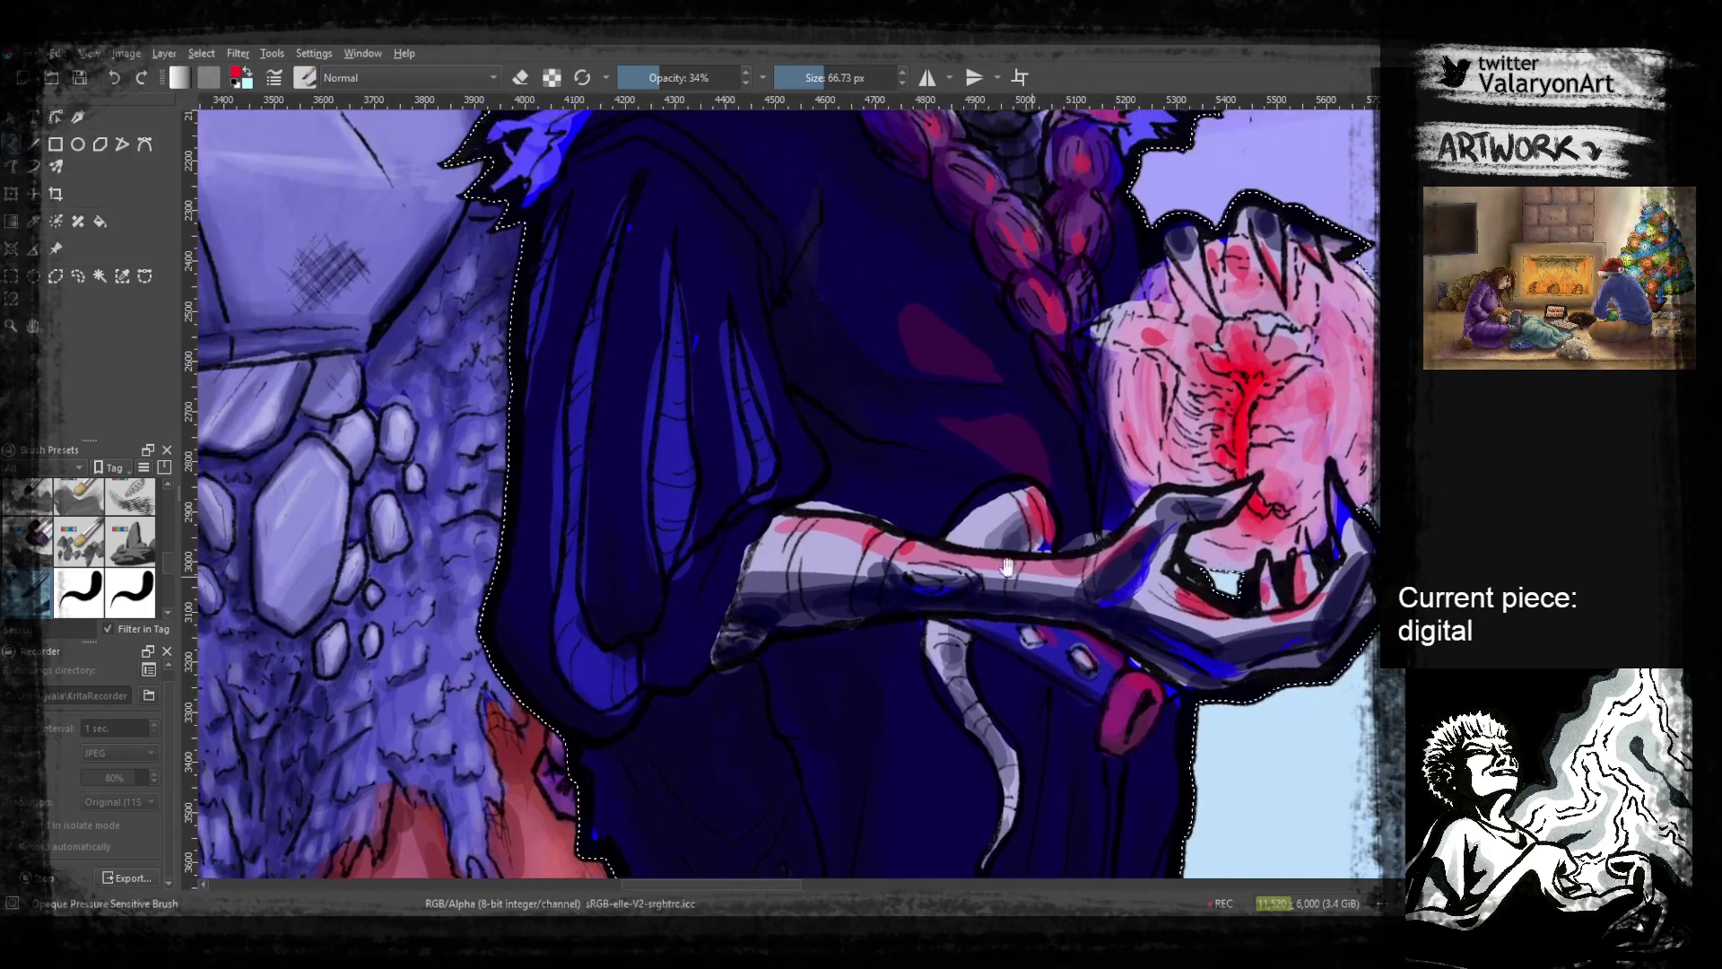
Shade the wide sleeve's folds and the ragged cloth beneath it with a darker navy at 34% opacity
{"action": "left_click_drag", "start_coordinate": [818, 507], "coordinate": [923, 553]}
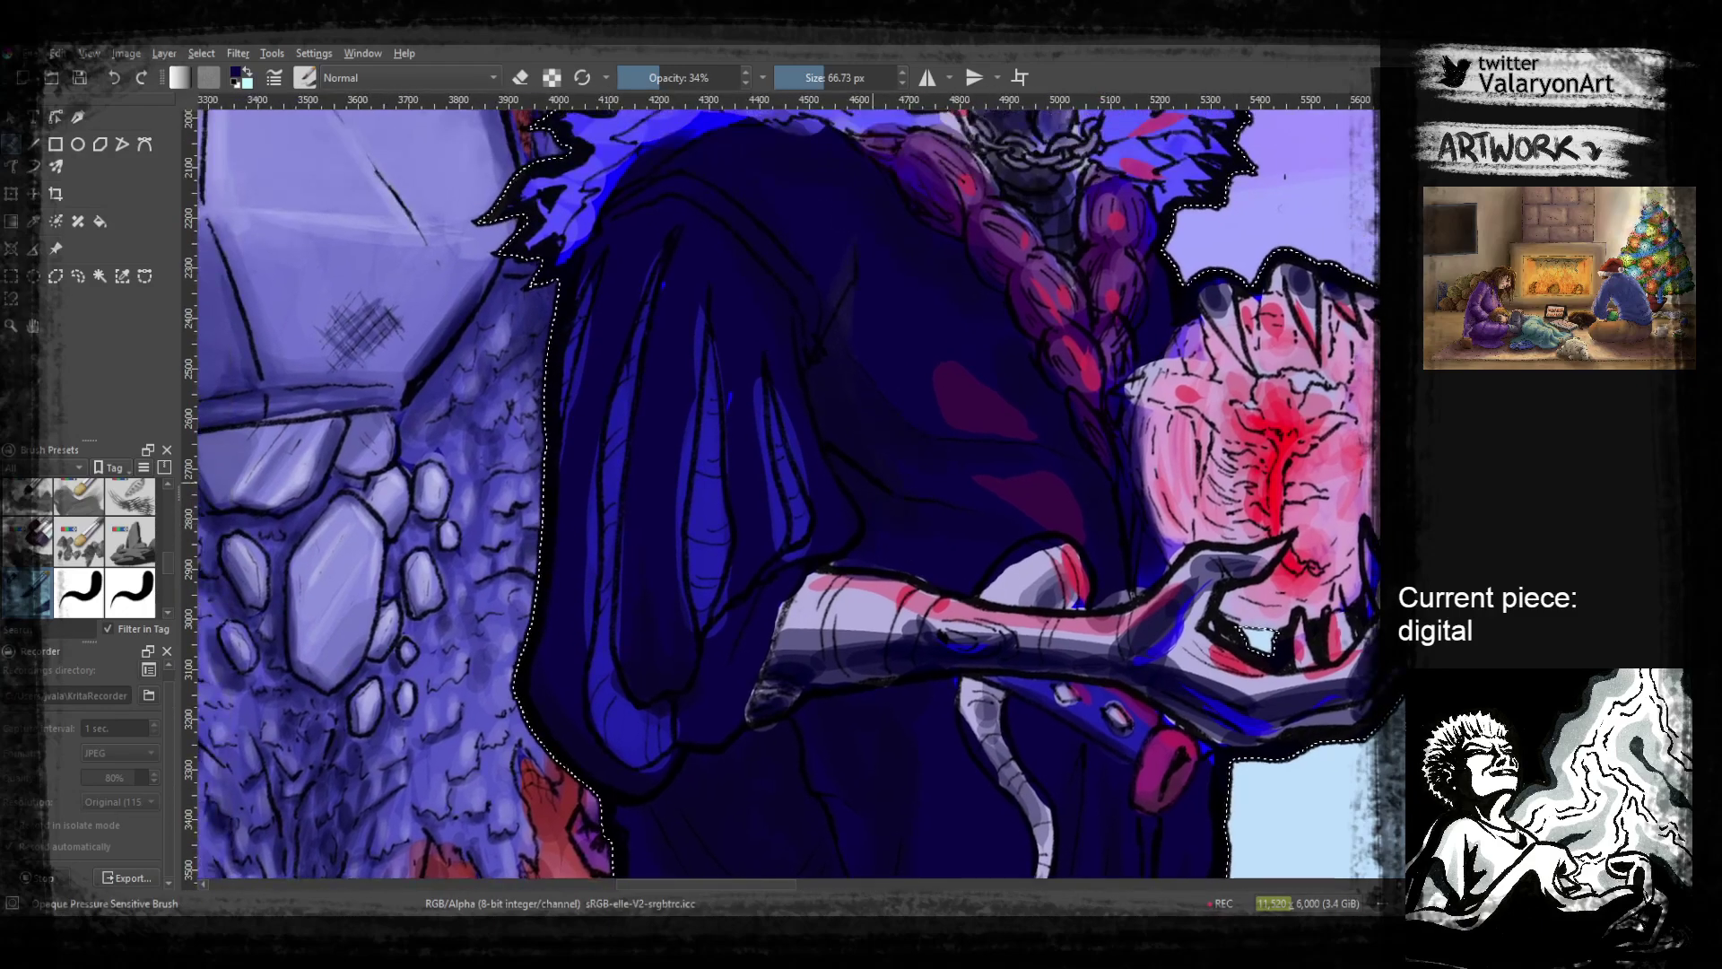
{"action": "right_click", "coordinate": [840, 377]}
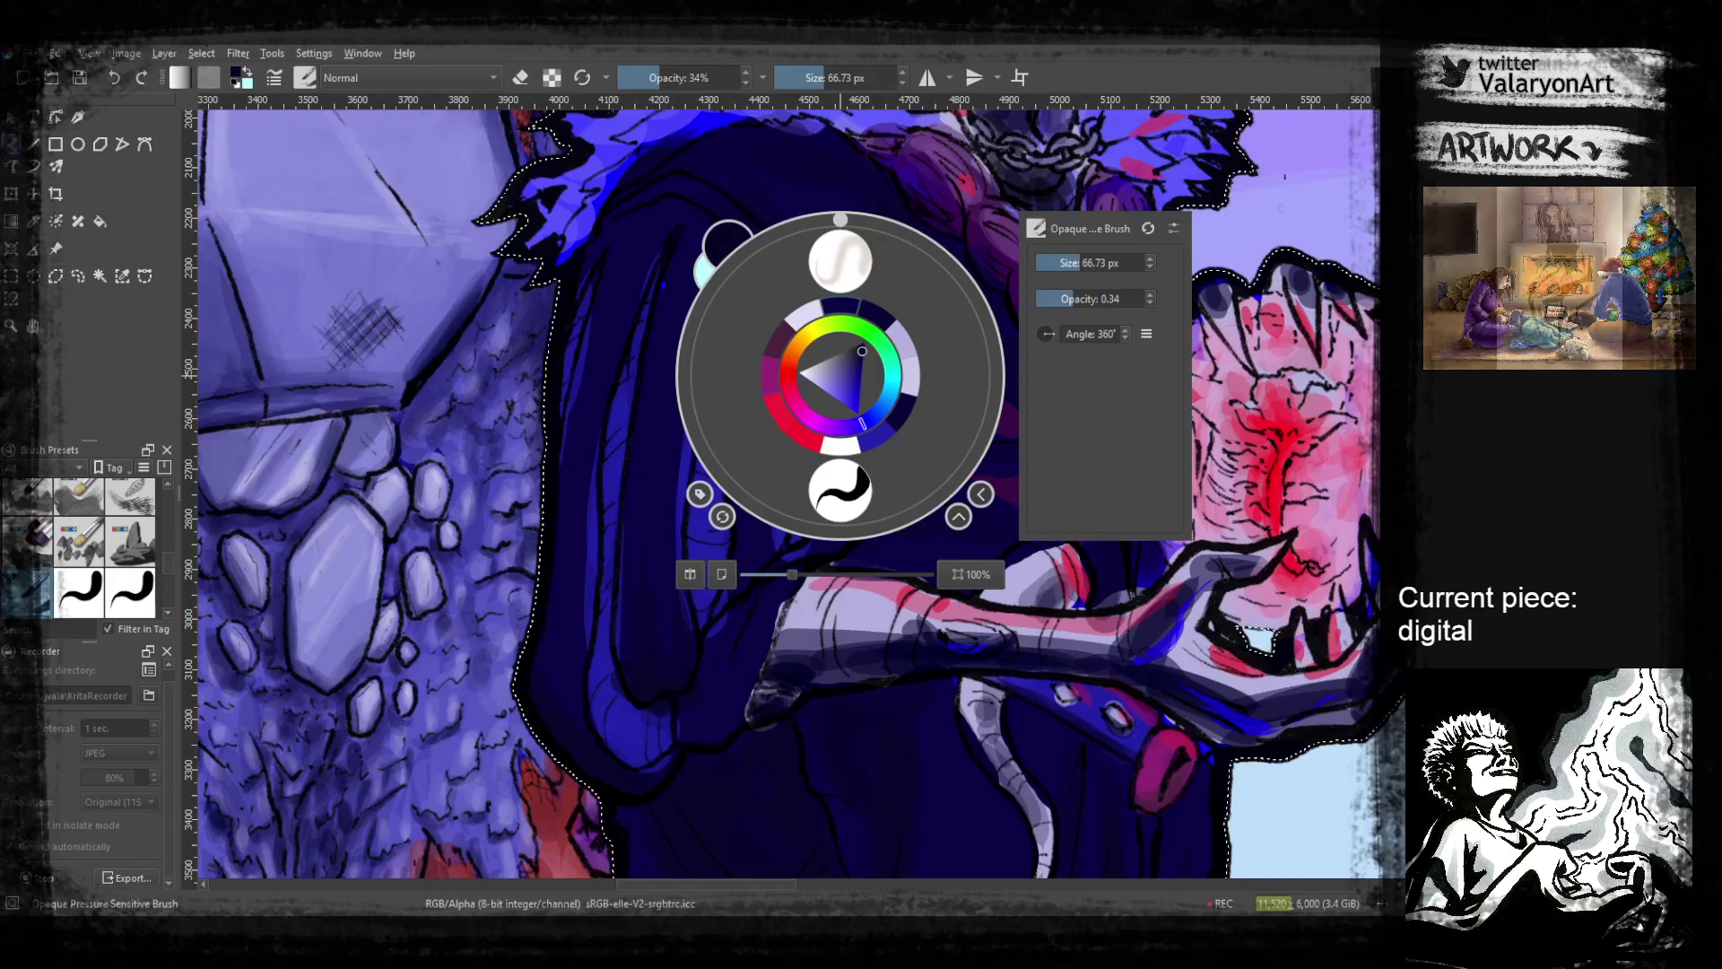
{"action": "right_click", "coordinate": [738, 350]}
{"action": "left_click_drag", "start_coordinate": [654, 572], "coordinate": [786, 526]}
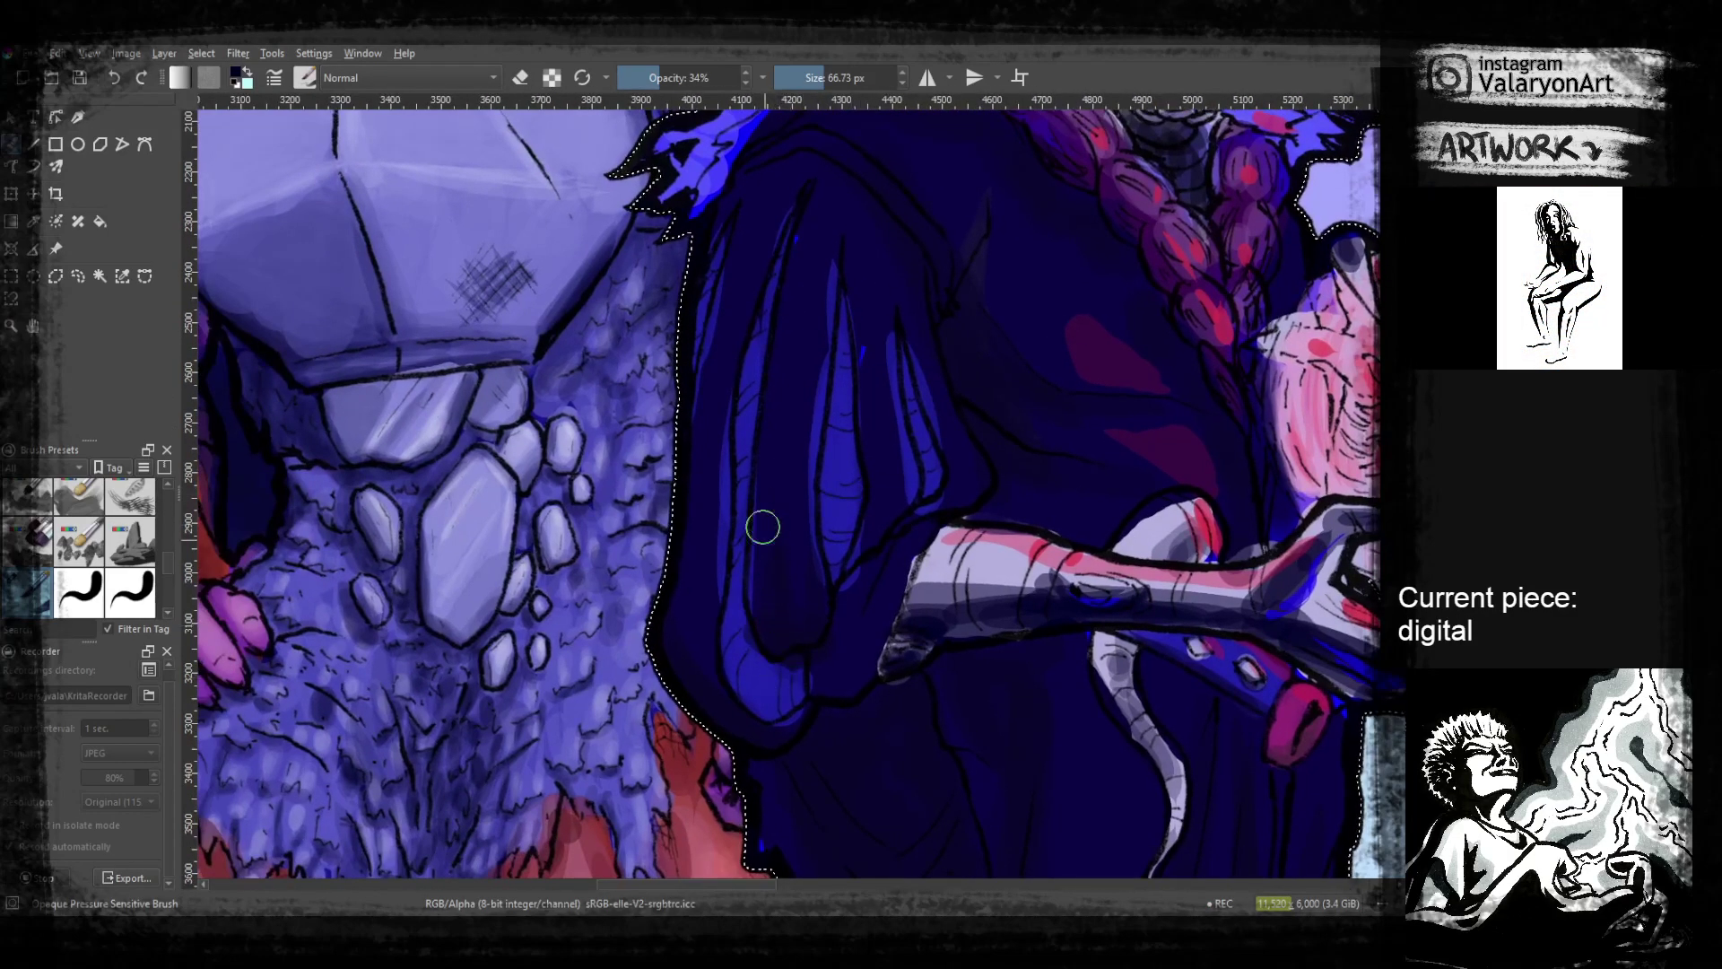
{"action": "left_click_drag", "start_coordinate": [879, 688], "coordinate": [888, 561]}
{"action": "scroll", "coordinate": [915, 583], "scroll_direction": "down", "scroll_amount": 2}
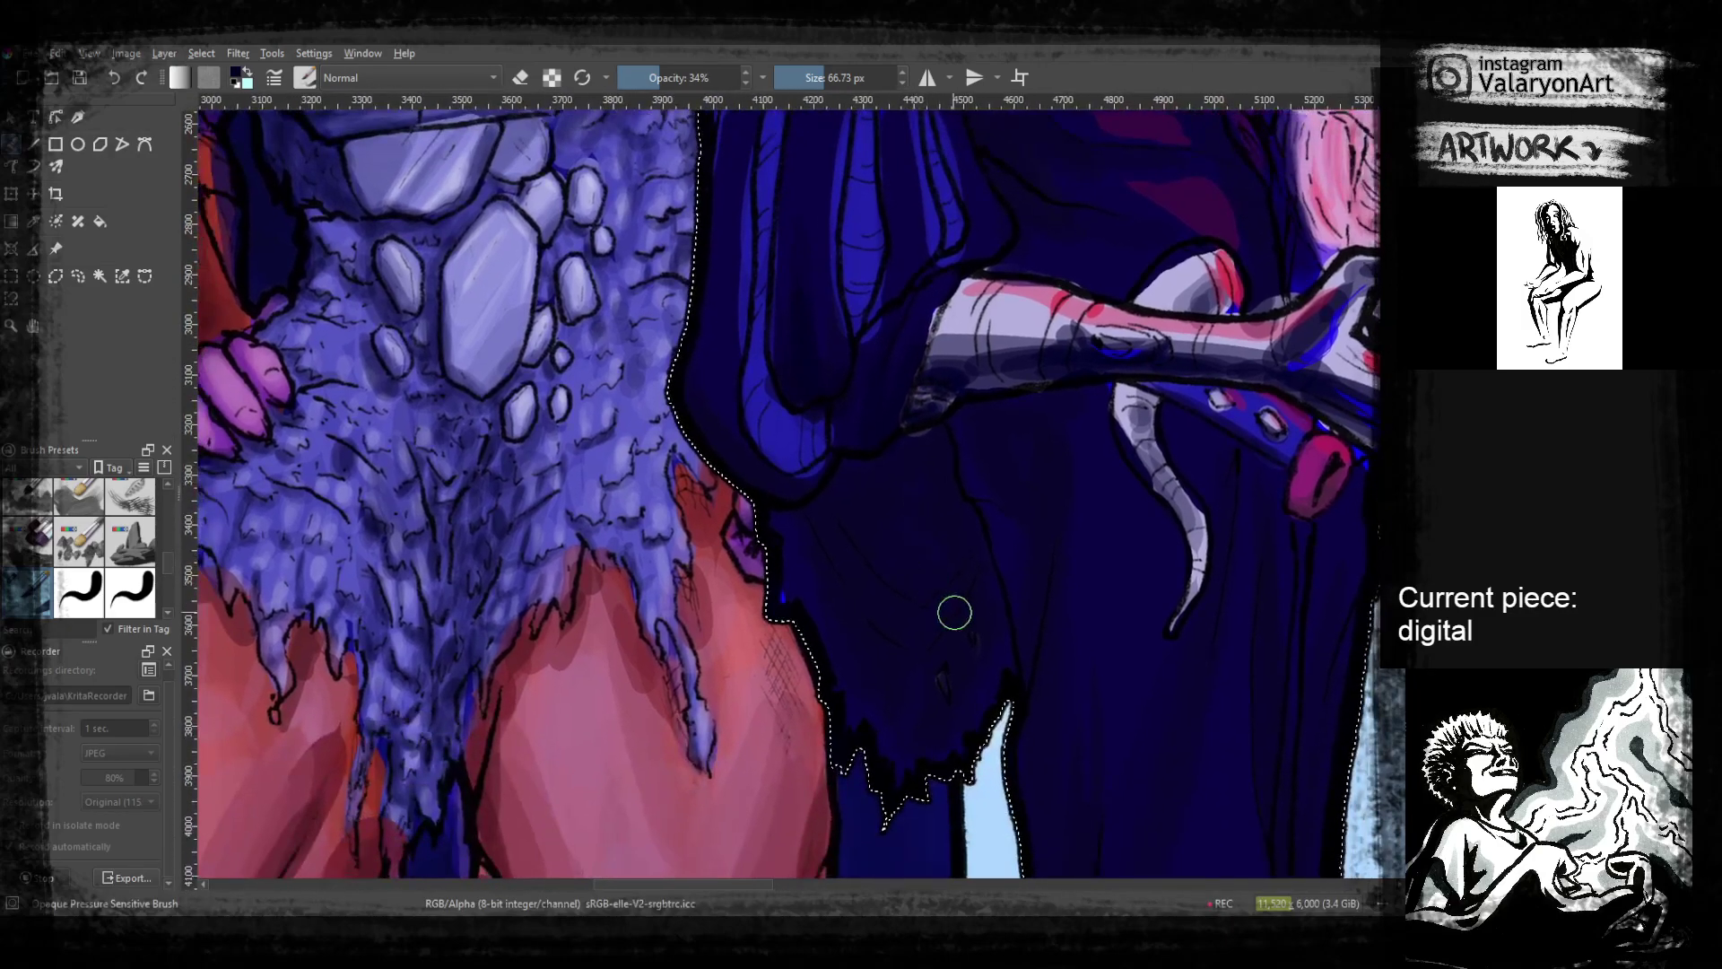
Darken the robe below the forearm at 52% opacity and 102.86 px, and add a sampled dark purple near the shoulder
{"action": "left_click", "coordinate": [681, 78]}
{"action": "left_click", "coordinate": [831, 81]}
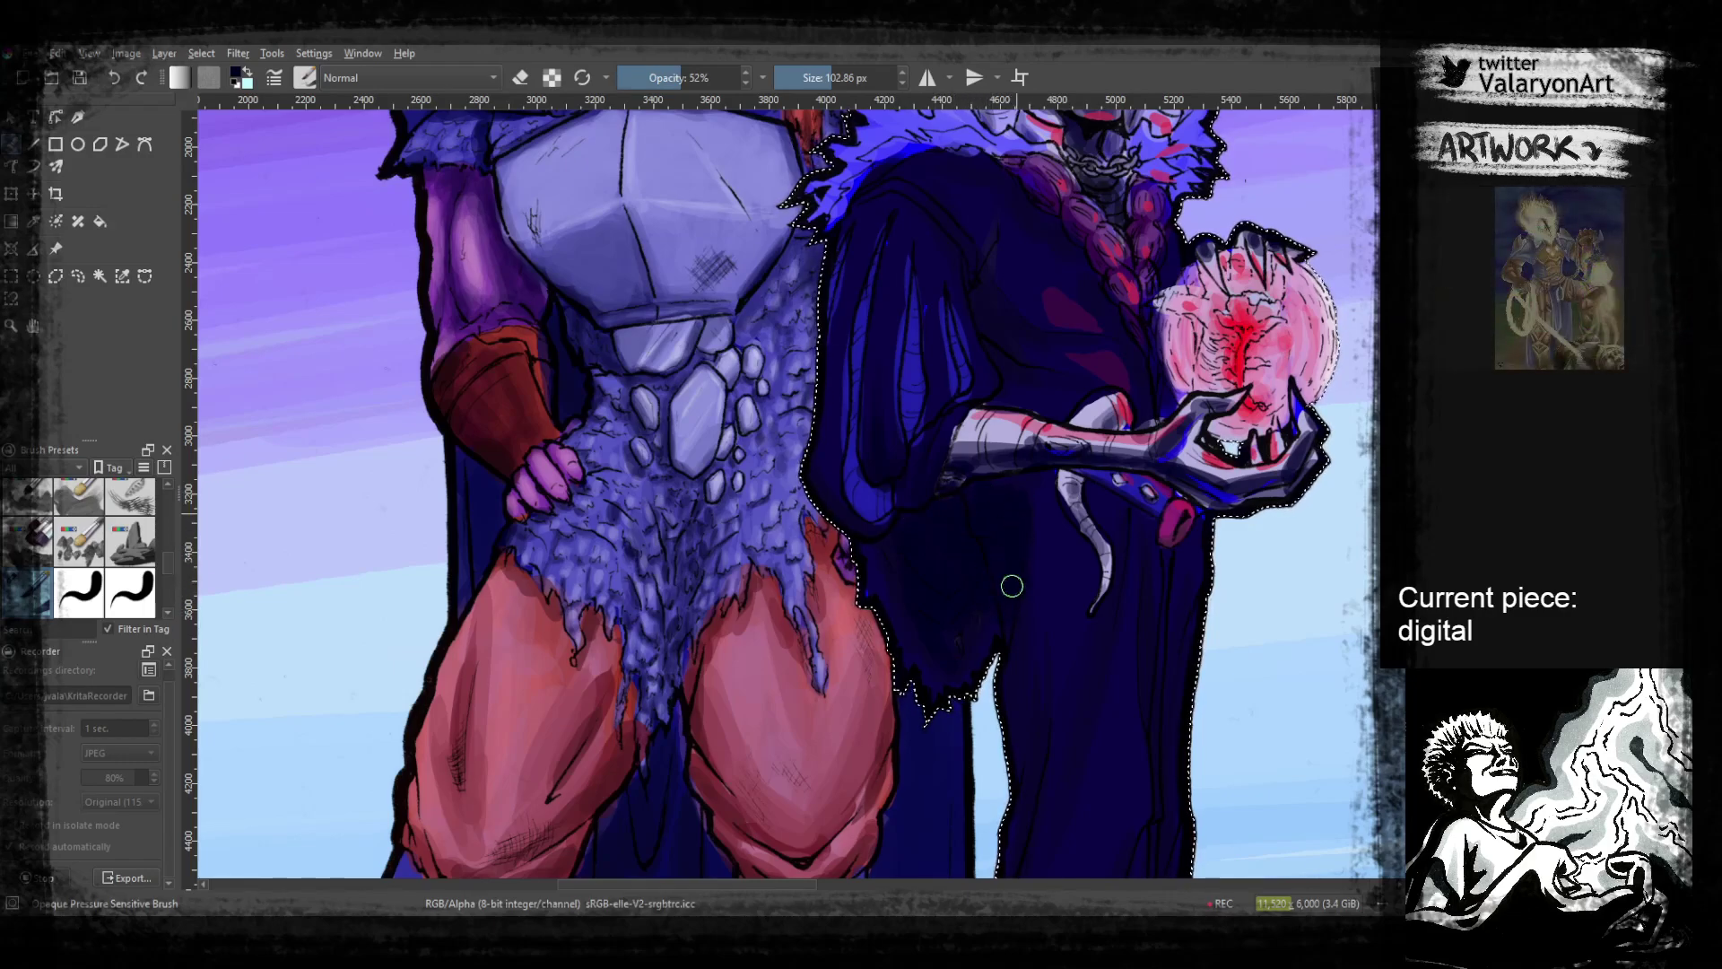
{"action": "left_click_drag", "start_coordinate": [1024, 509], "coordinate": [977, 646]}
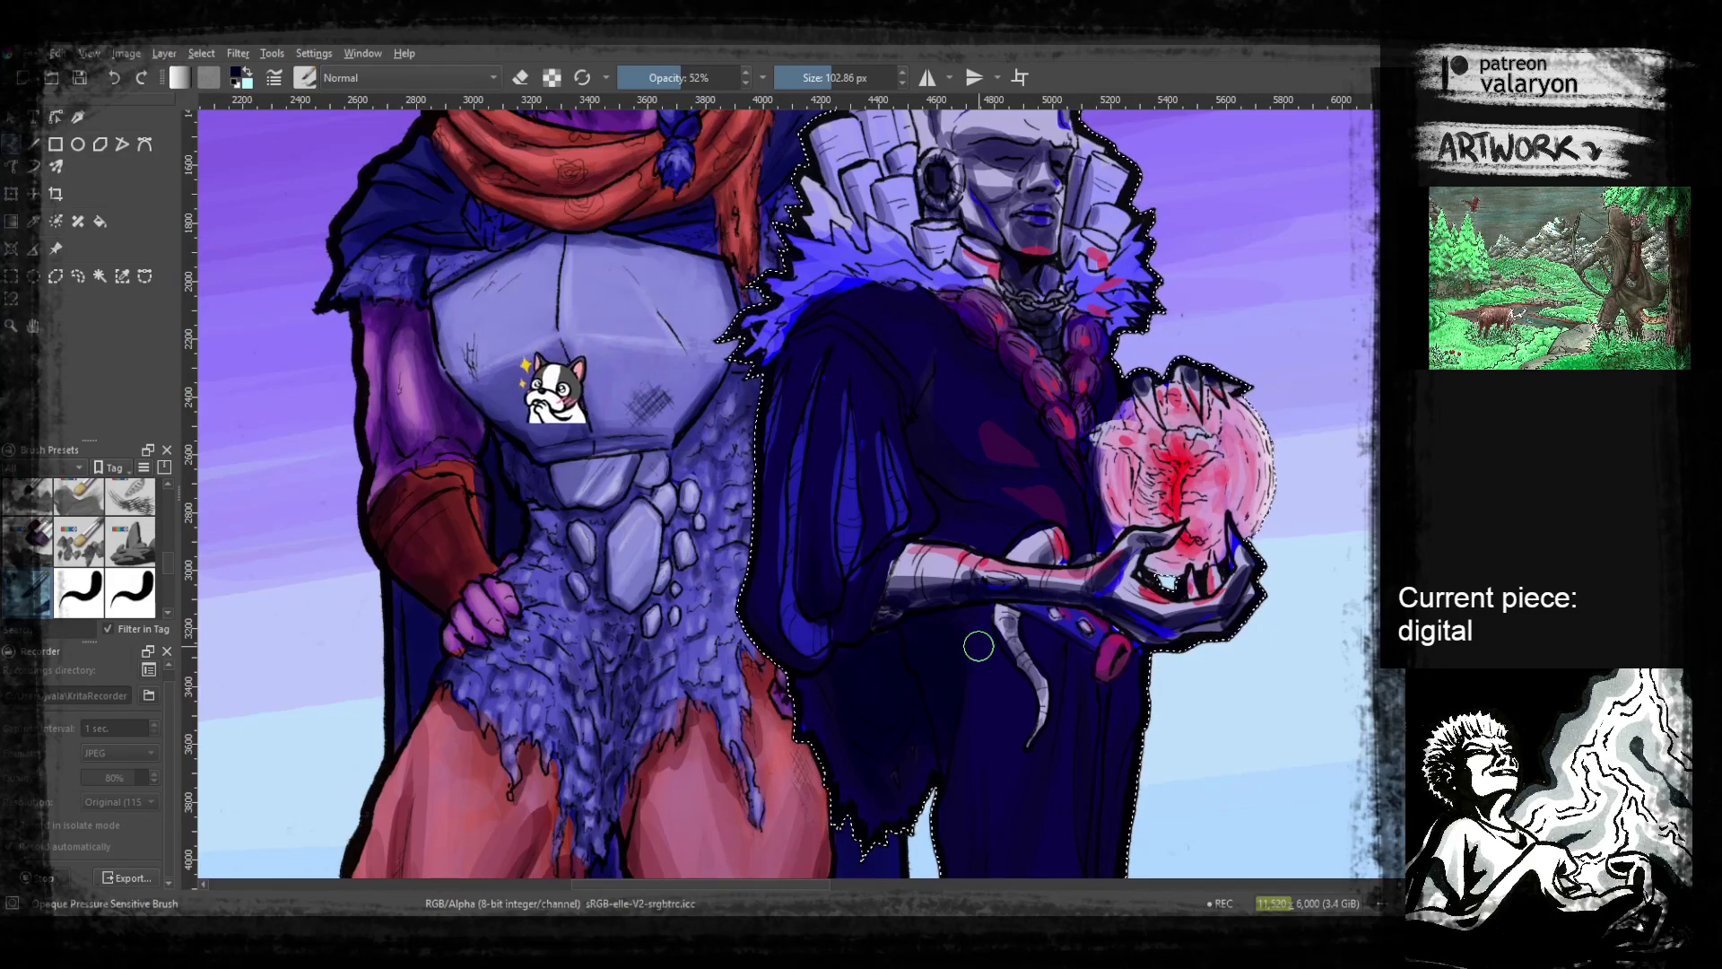
{"action": "left_click", "coordinate": [1019, 458], "text": "ctrl"}
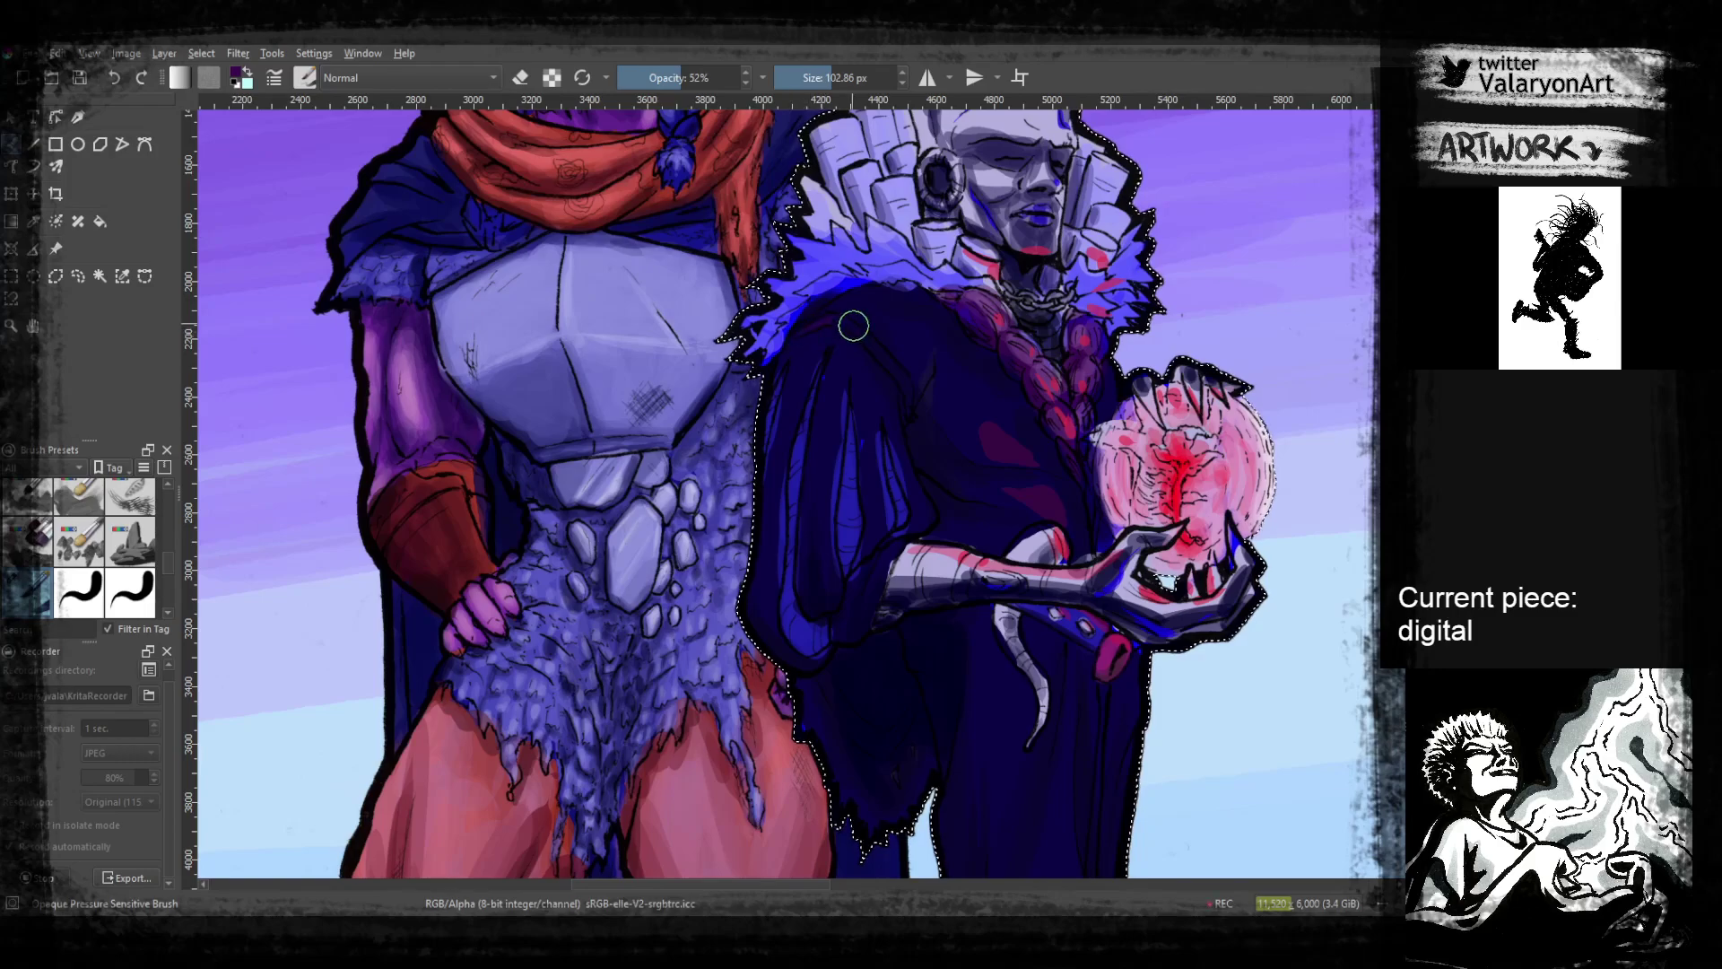
Shade the robe's long skirt with dark navy at 52% opacity, from the waist down to the root-like feet
{"action": "left_click_drag", "start_coordinate": [955, 541], "coordinate": [967, 330]}
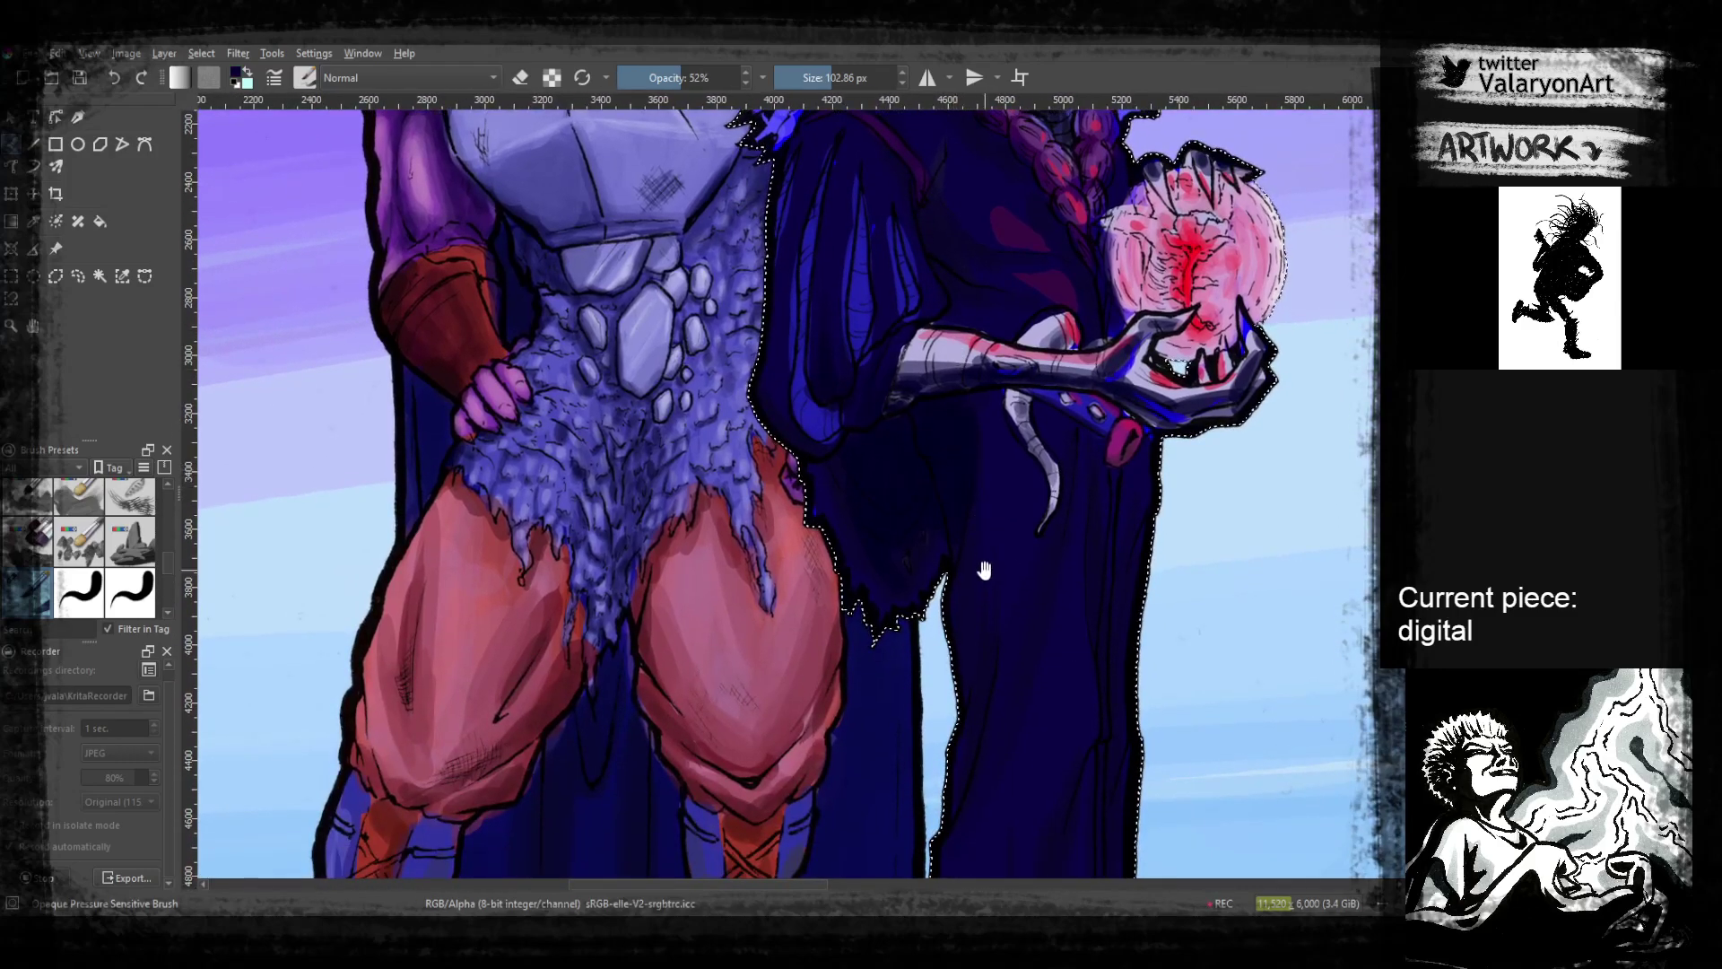
{"action": "left_click_drag", "start_coordinate": [983, 564], "coordinate": [966, 460]}
{"action": "left_click_drag", "start_coordinate": [1030, 569], "coordinate": [1028, 507]}
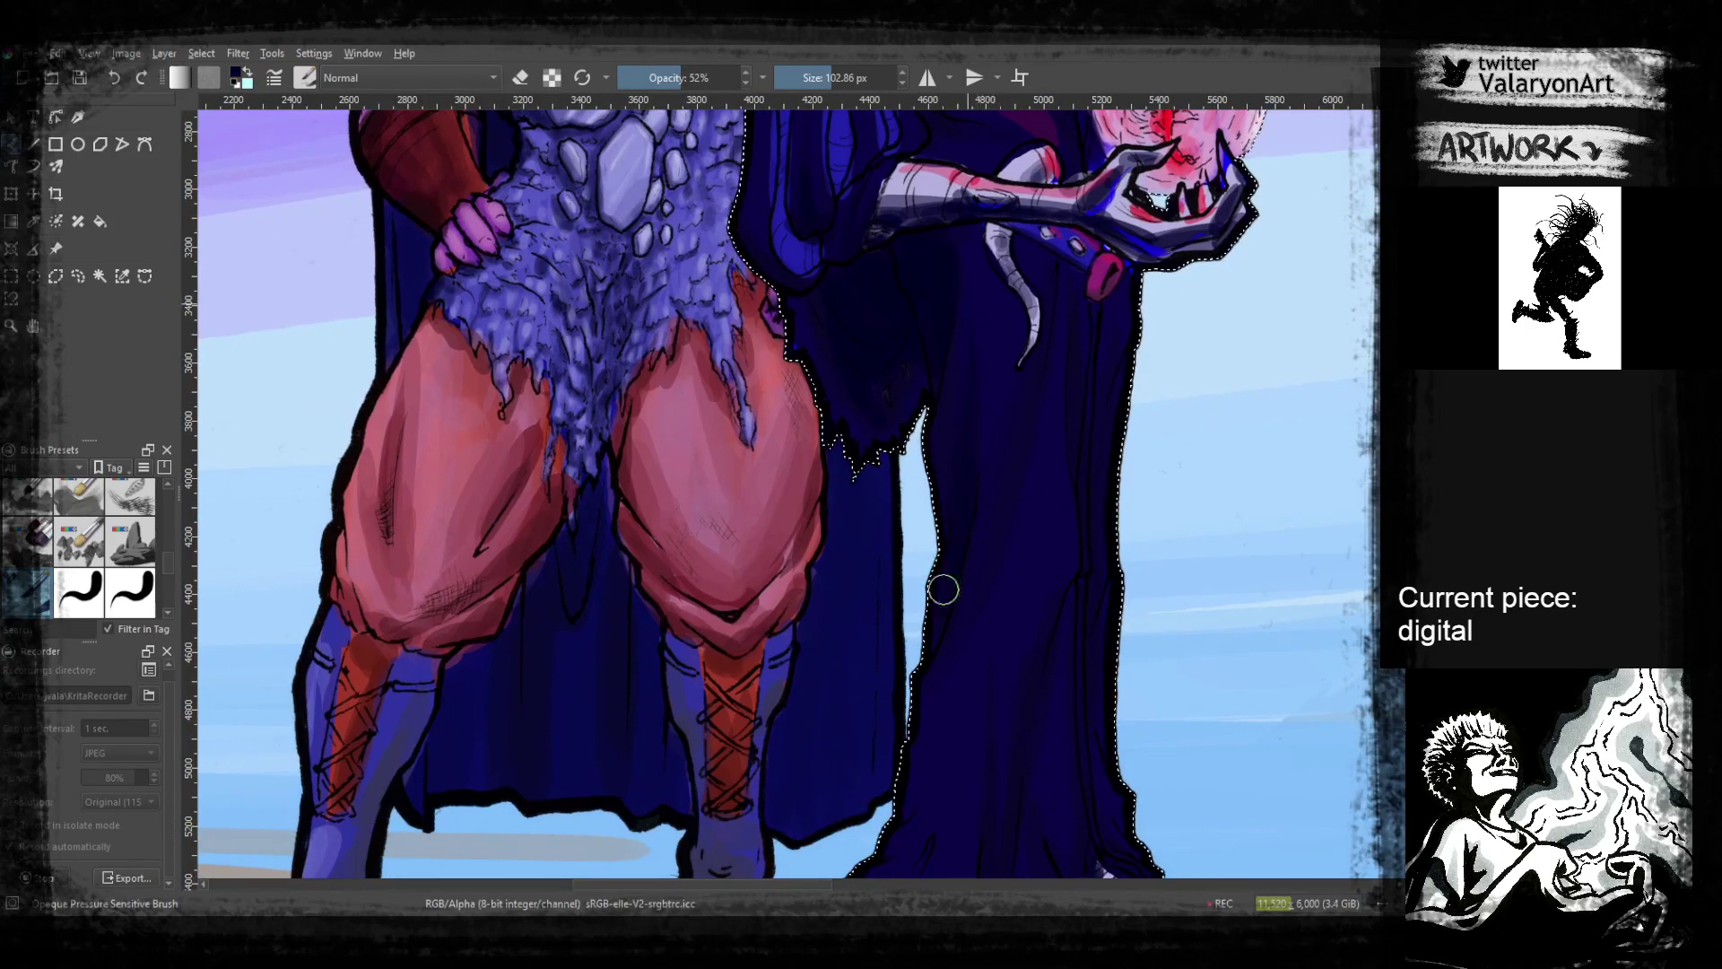
{"action": "left_click_drag", "start_coordinate": [1027, 624], "coordinate": [1026, 439]}
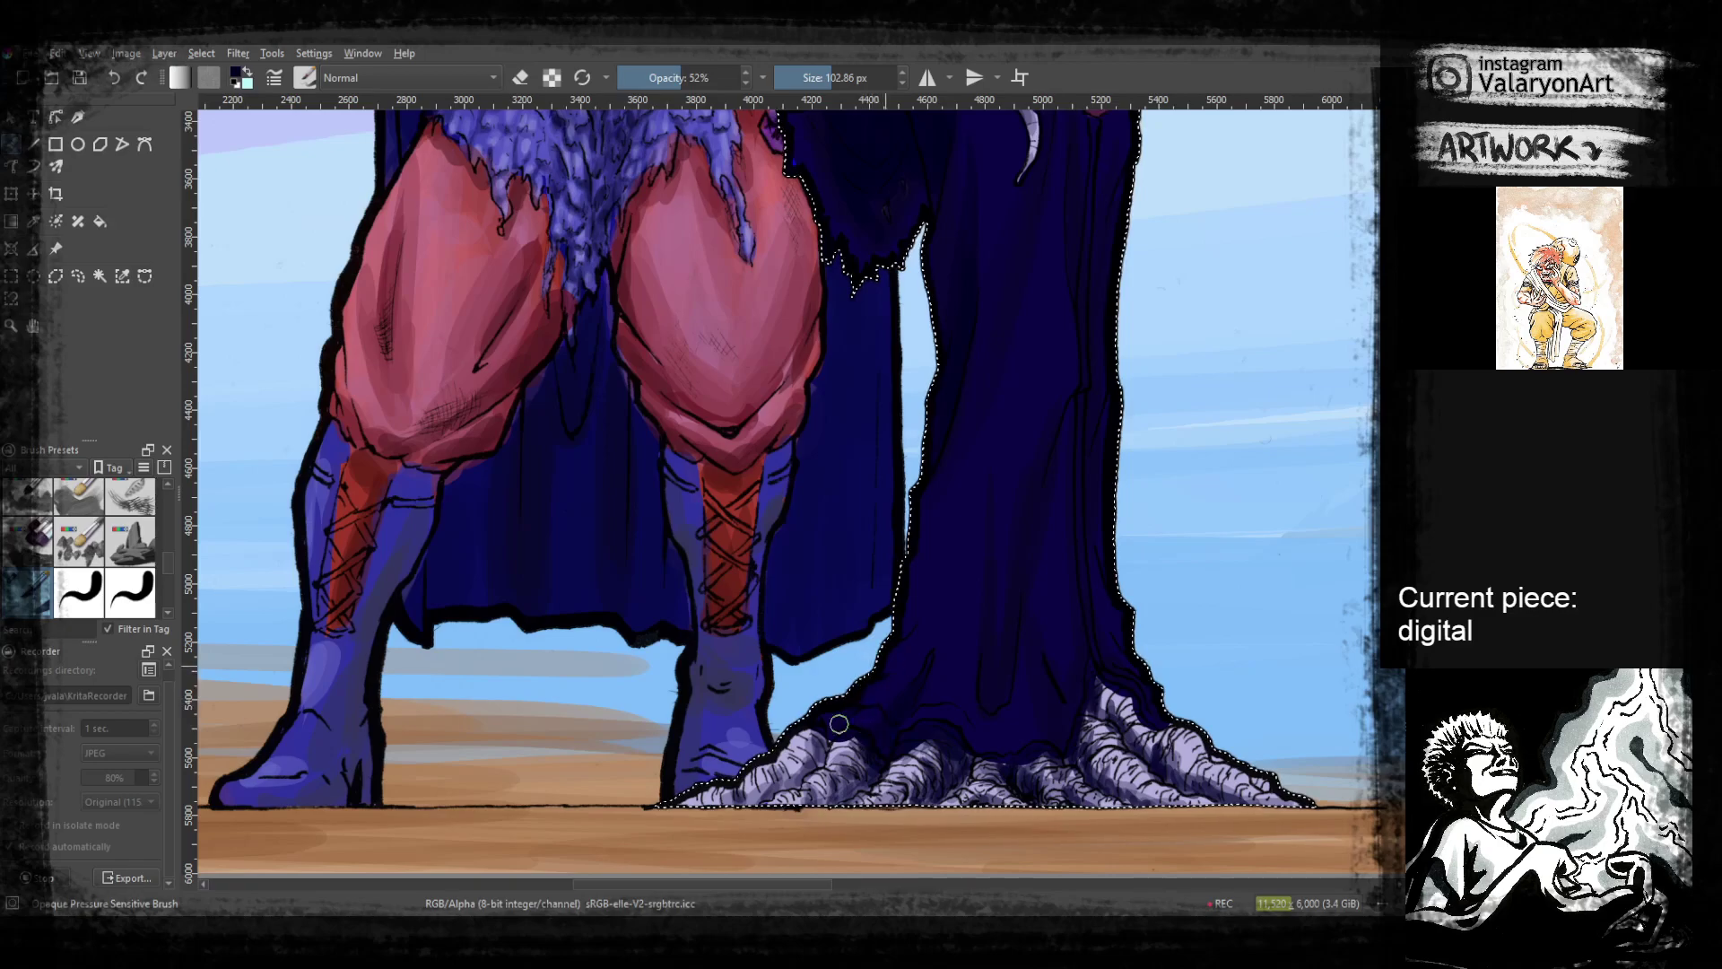
{"action": "left_click_drag", "start_coordinate": [967, 736], "coordinate": [892, 691]}
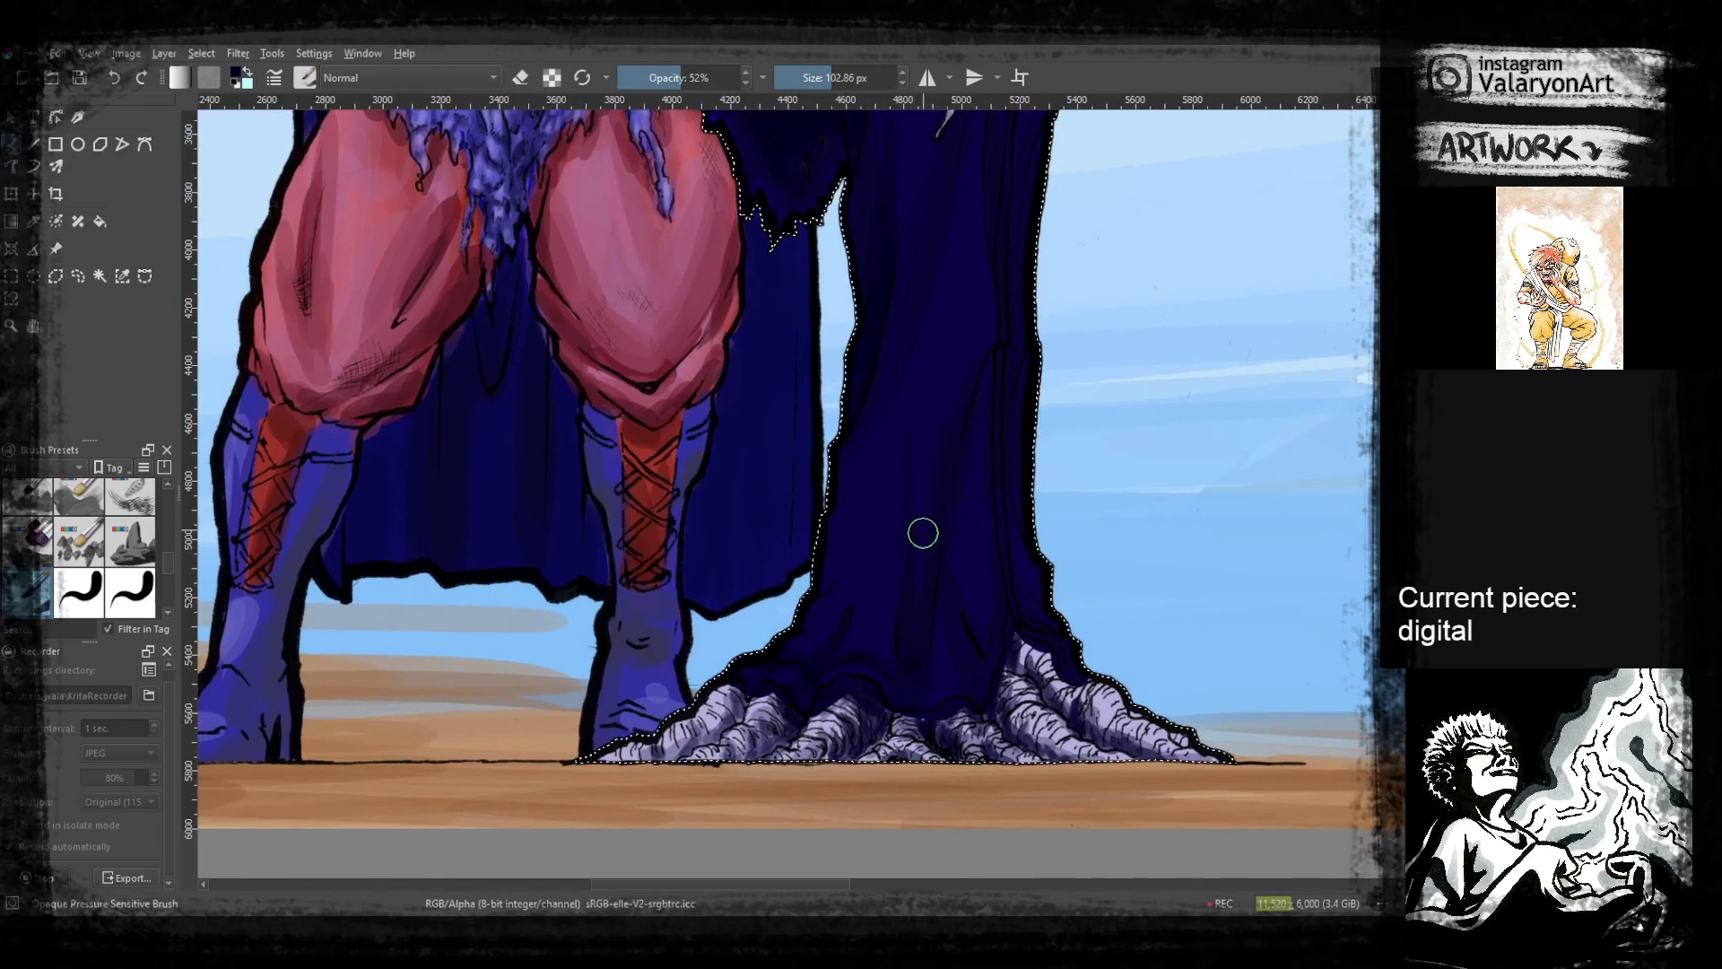
Lower the brush opacity to 31% and soften the shading along the folds of the robe's skirt
{"action": "left_click", "coordinate": [659, 78]}
{"action": "left_click_drag", "start_coordinate": [659, 79], "coordinate": [655, 81]}
{"action": "left_click_drag", "start_coordinate": [776, 335], "coordinate": [798, 484]}
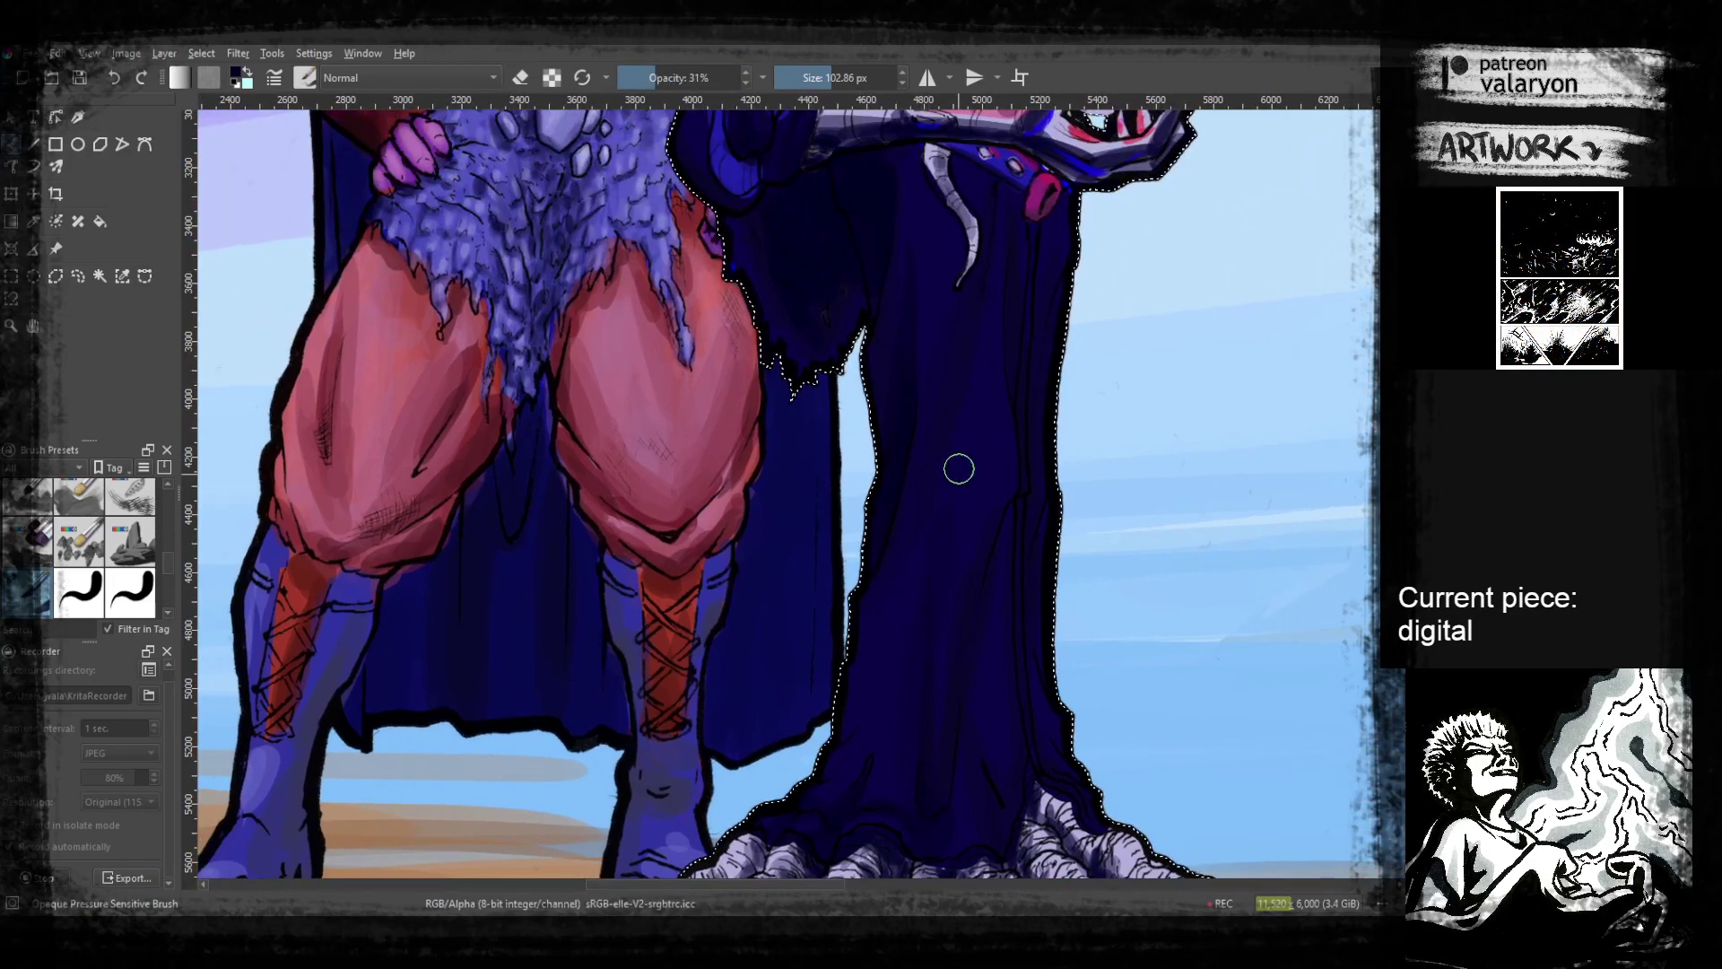
{"action": "left_click_drag", "start_coordinate": [1018, 412], "coordinate": [987, 530]}
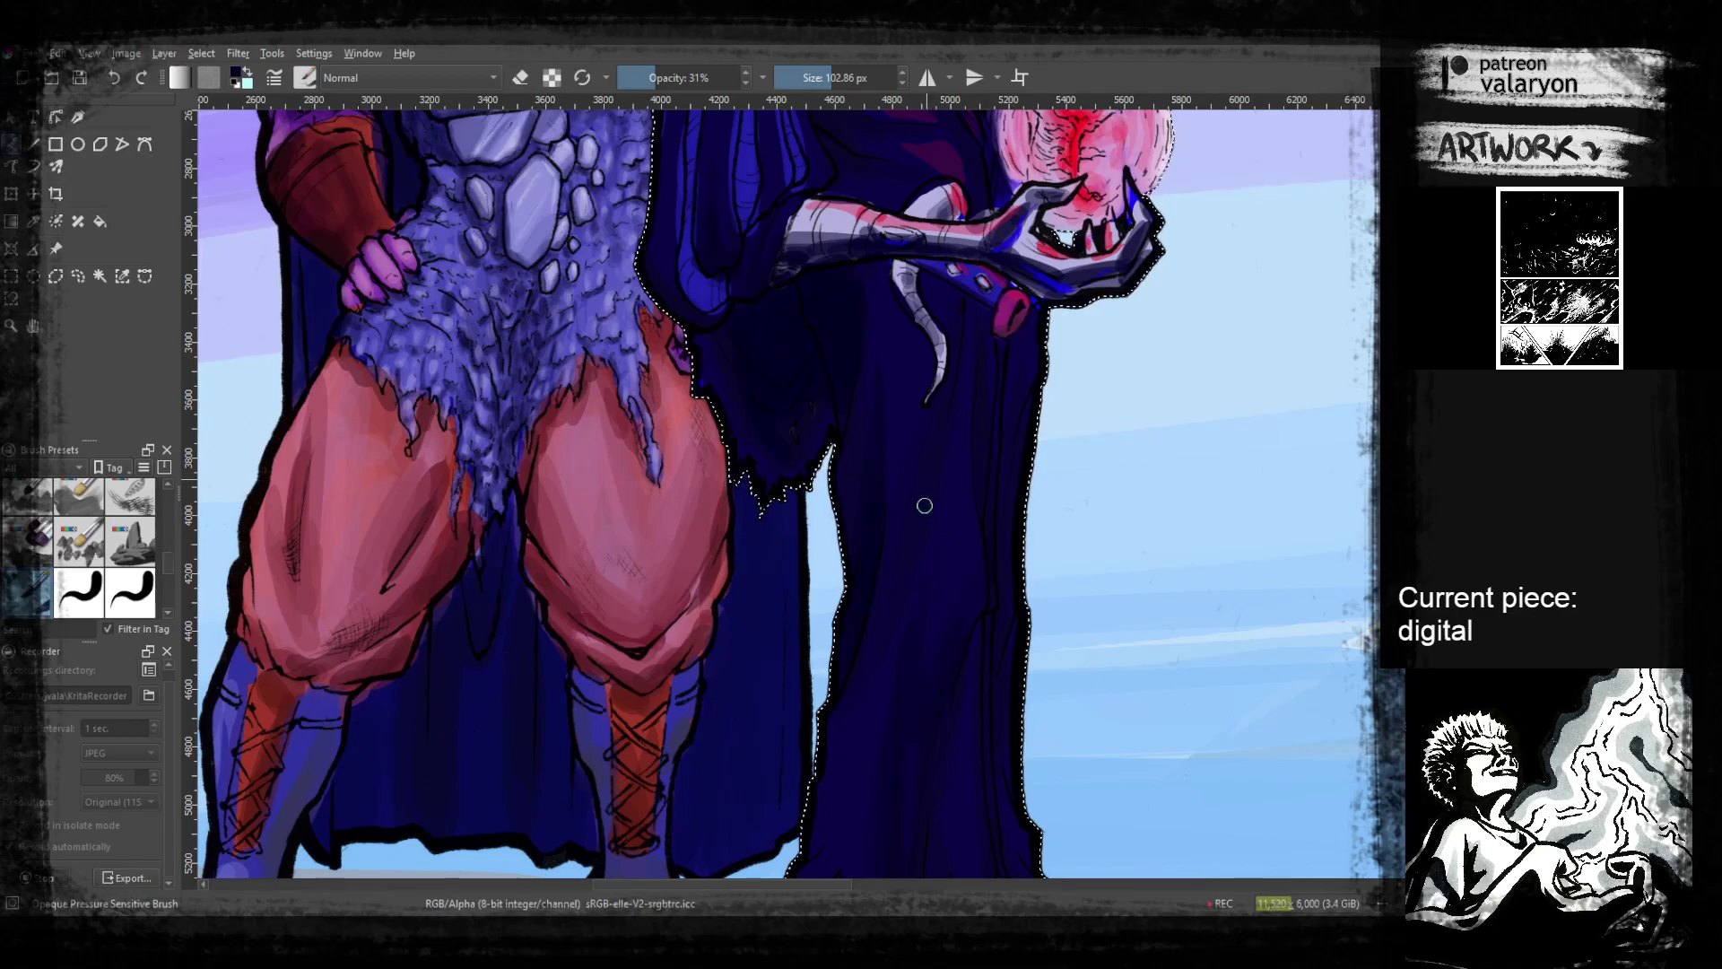
Deepen the shading in the folds of the robe's lower skirt, down to the root-like feet, at 31% opacity
{"action": "left_click_drag", "start_coordinate": [899, 723], "coordinate": [912, 592]}
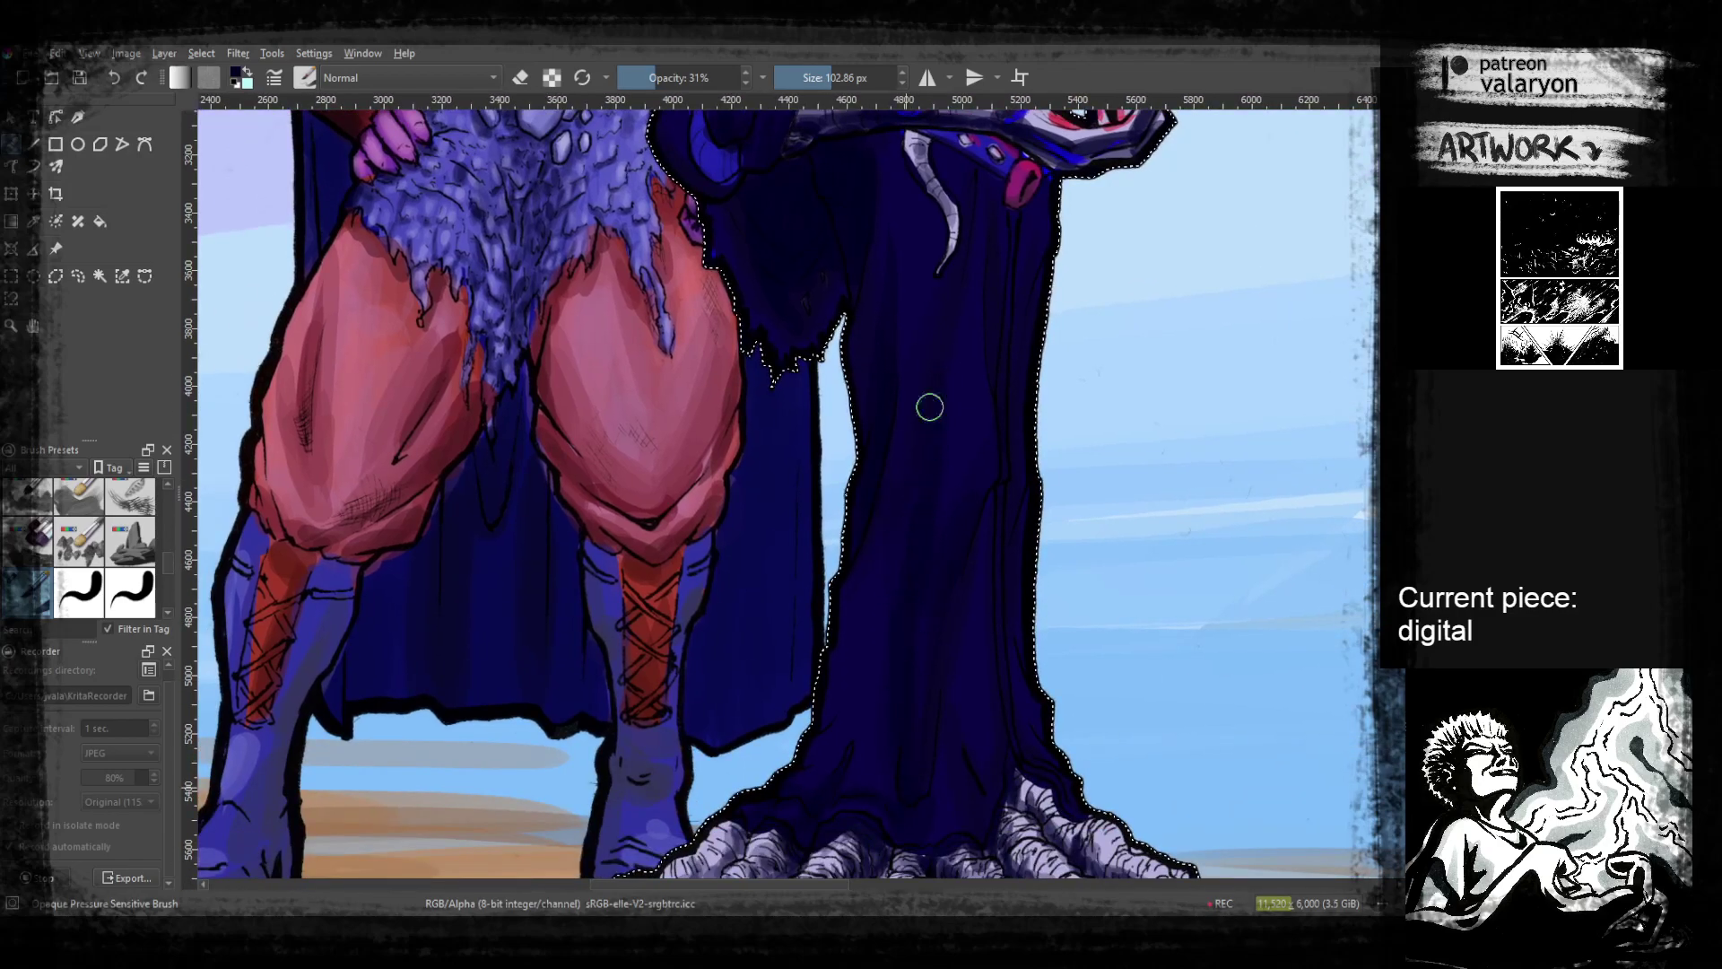
{"action": "left_click_drag", "start_coordinate": [904, 718], "coordinate": [938, 621]}
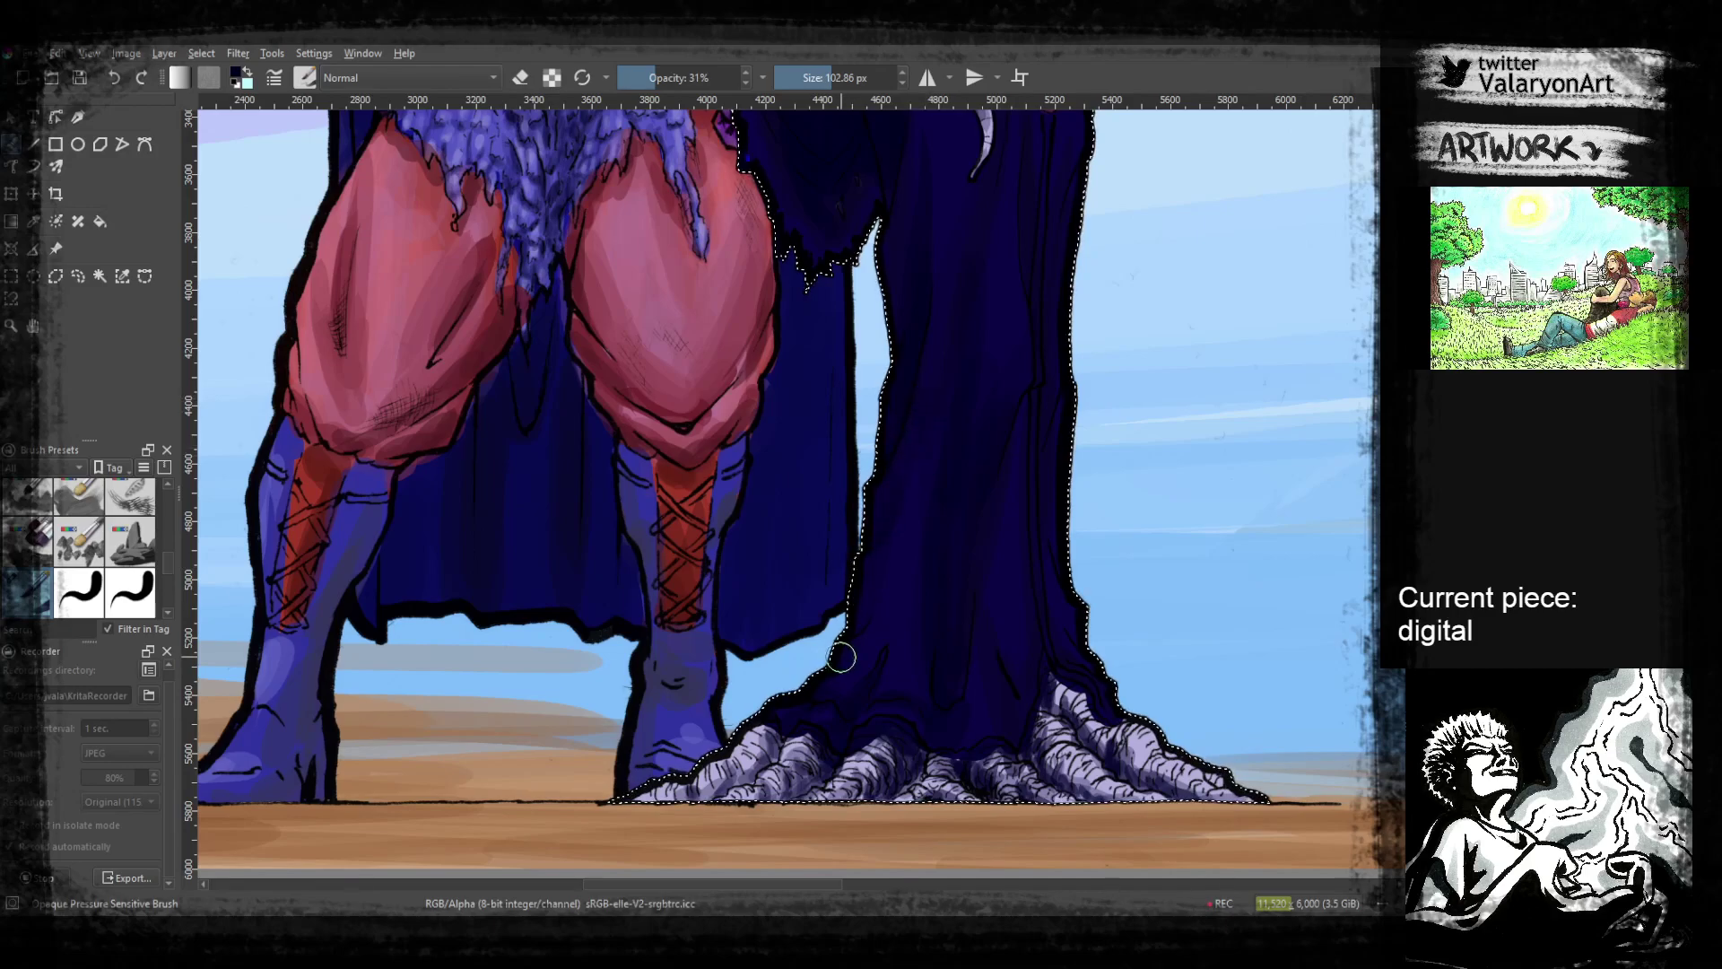
{"action": "scroll", "coordinate": [960, 603], "scroll_direction": "right", "scroll_amount": 2}
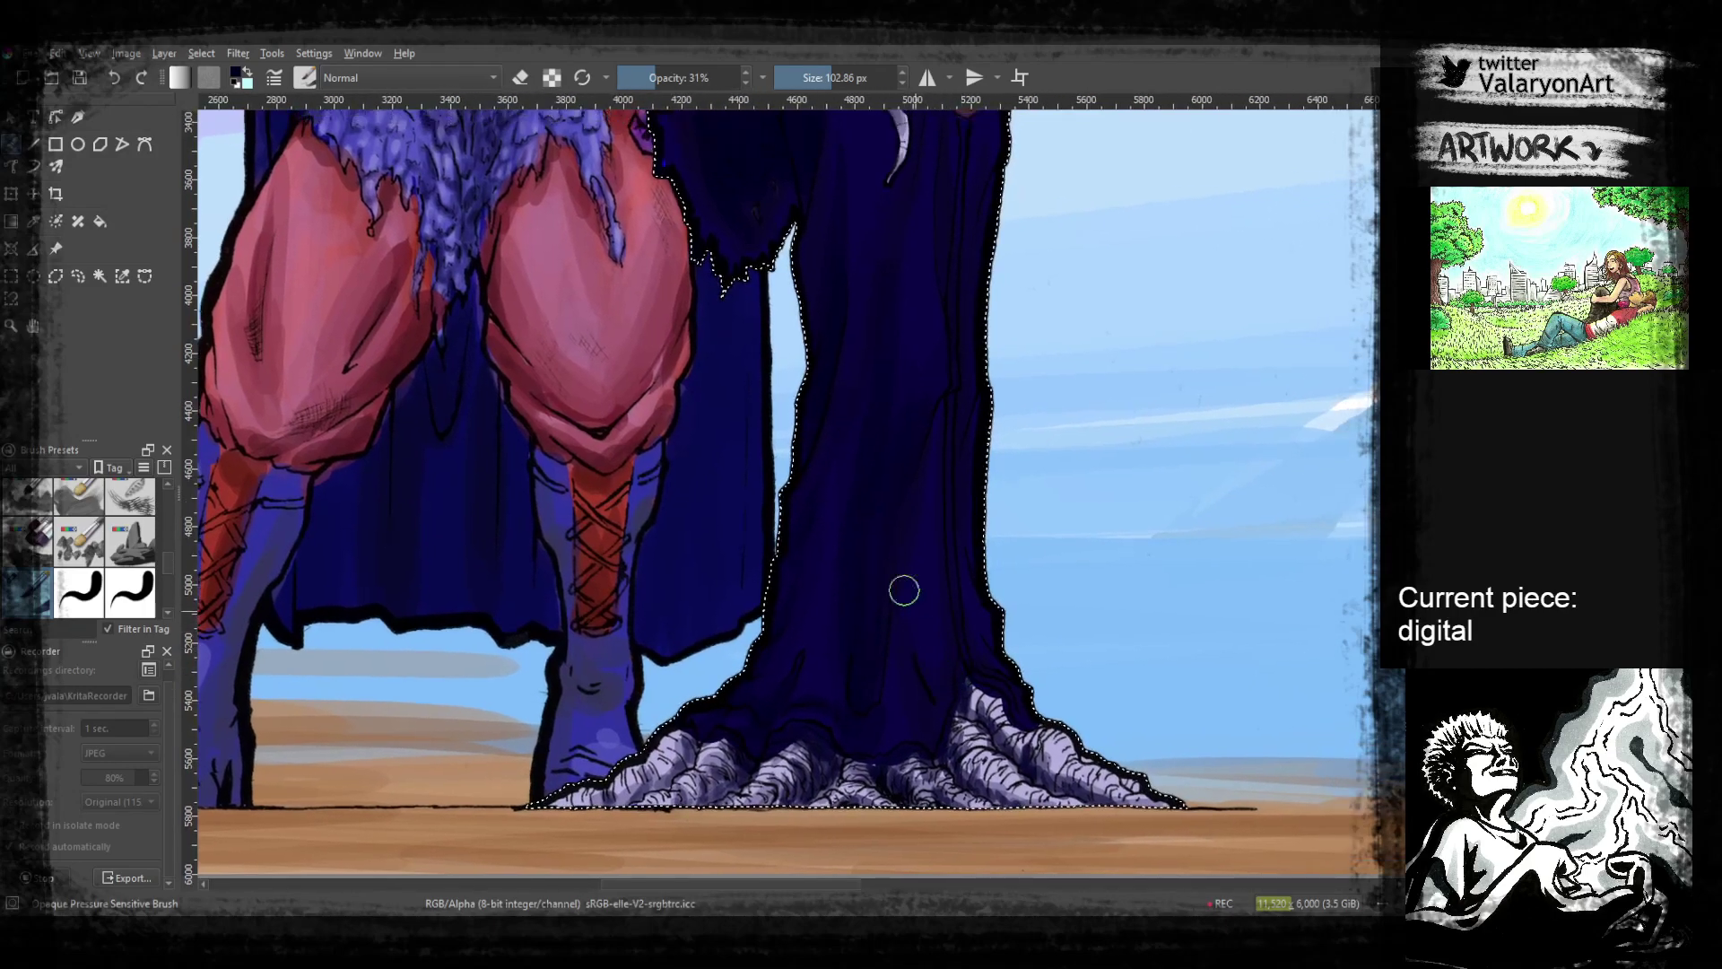
{"action": "scroll", "coordinate": [957, 577], "scroll_direction": "up", "scroll_amount": 3}
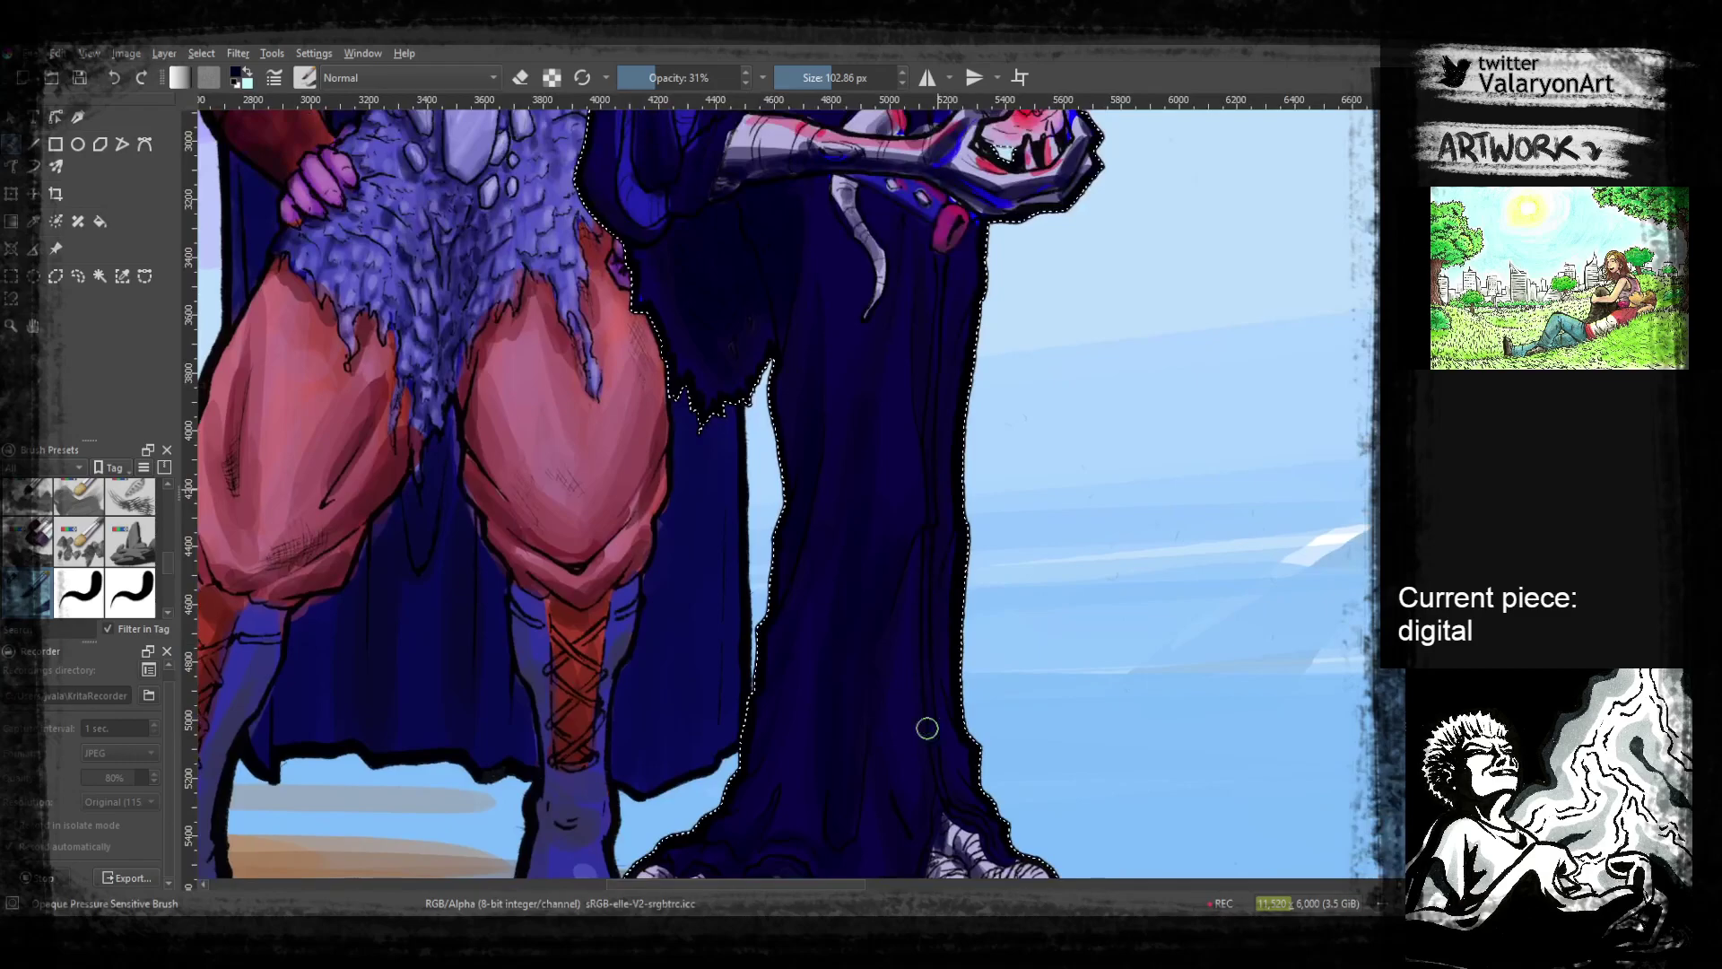
Sample the dark purple of the robe's shoulder trim and paint a matching trim down the front of the skirt
{"action": "scroll", "coordinate": [925, 702], "scroll_direction": "up", "scroll_amount": 5}
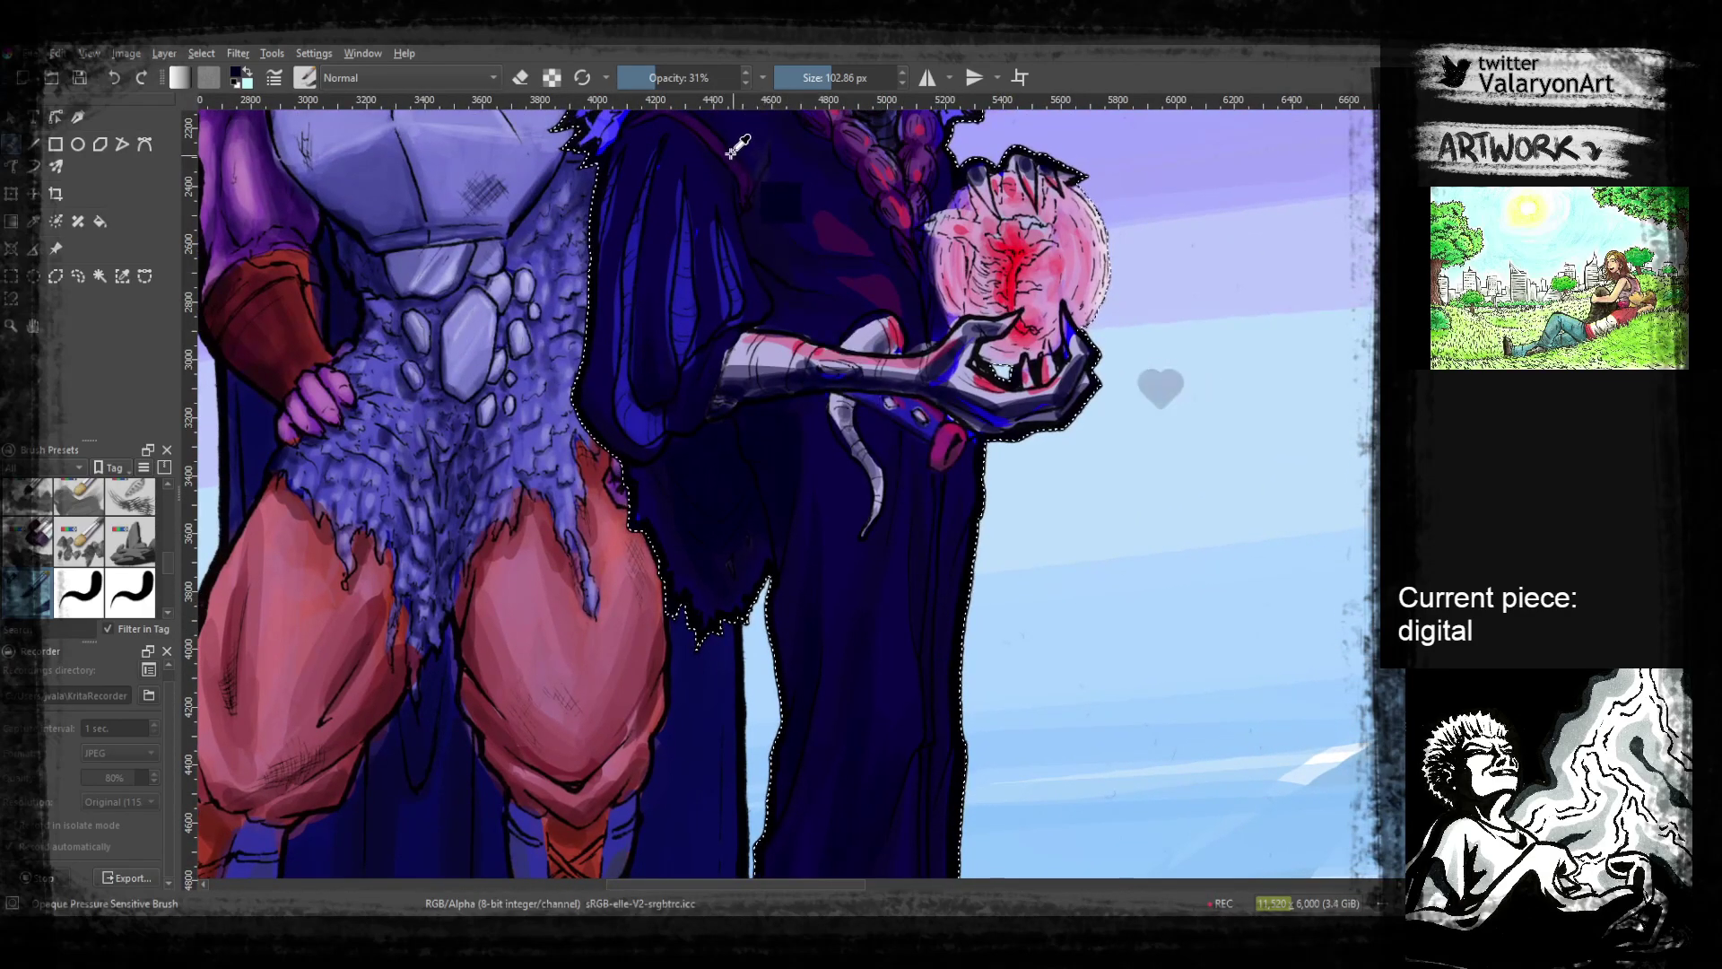
{"action": "scroll", "coordinate": [941, 511], "scroll_direction": "down", "scroll_amount": 3}
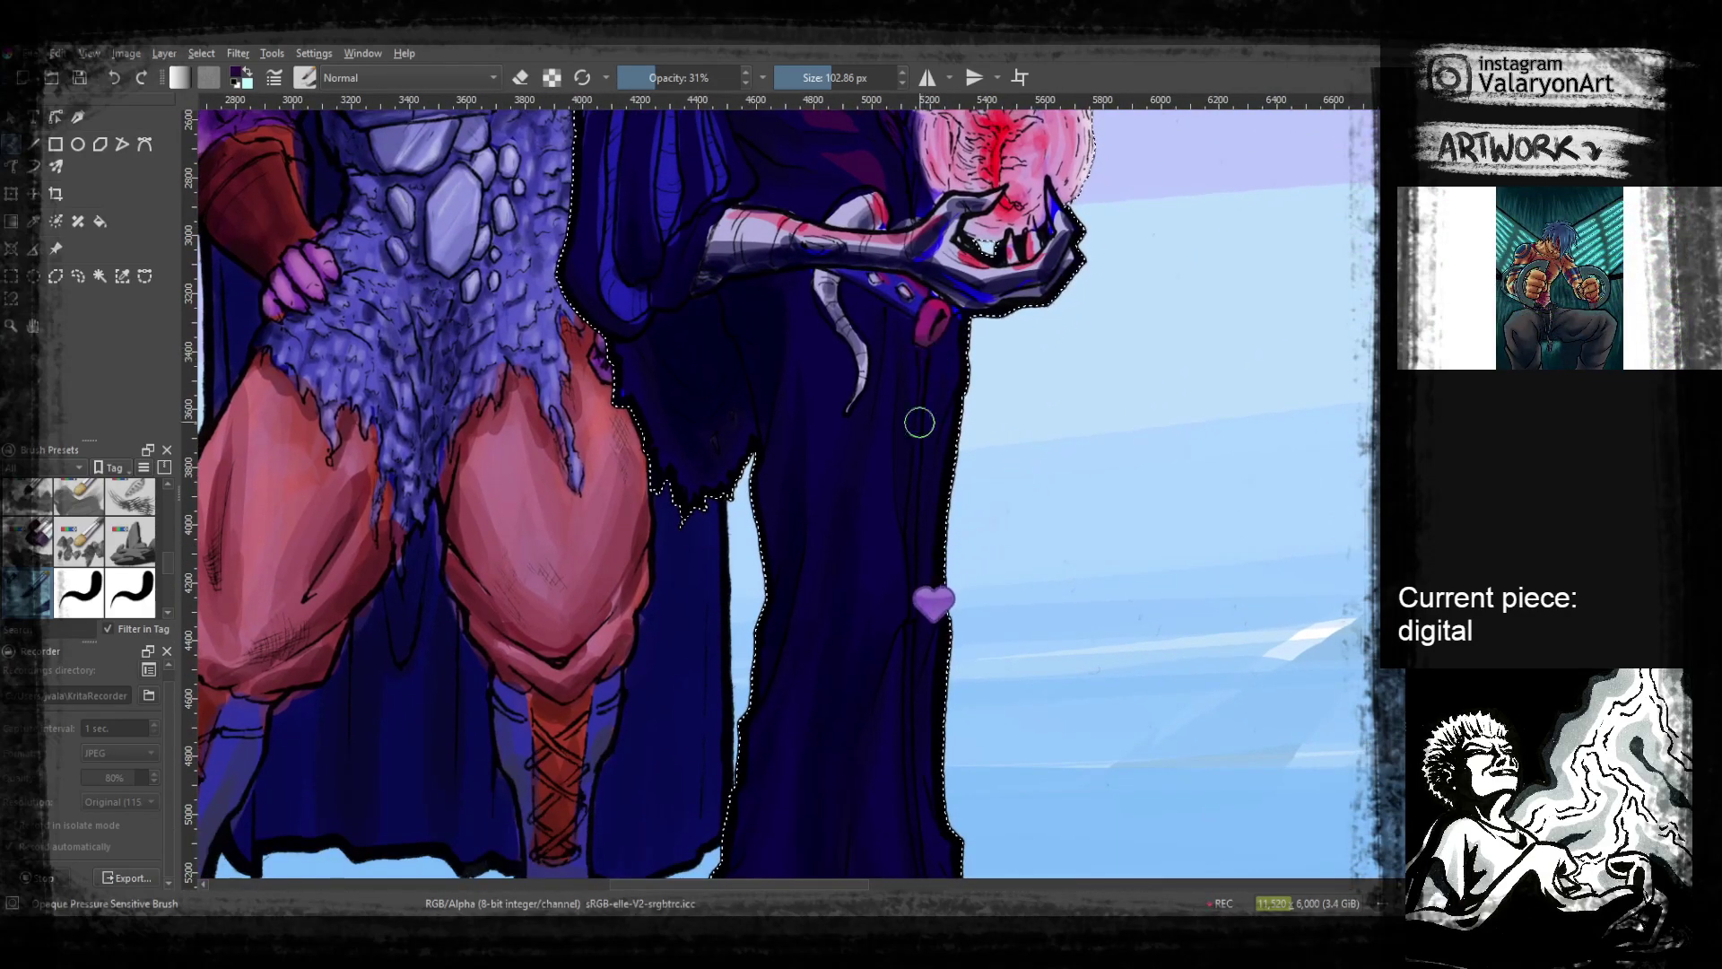
{"action": "scroll", "coordinate": [918, 434], "scroll_direction": "down", "scroll_amount": 3}
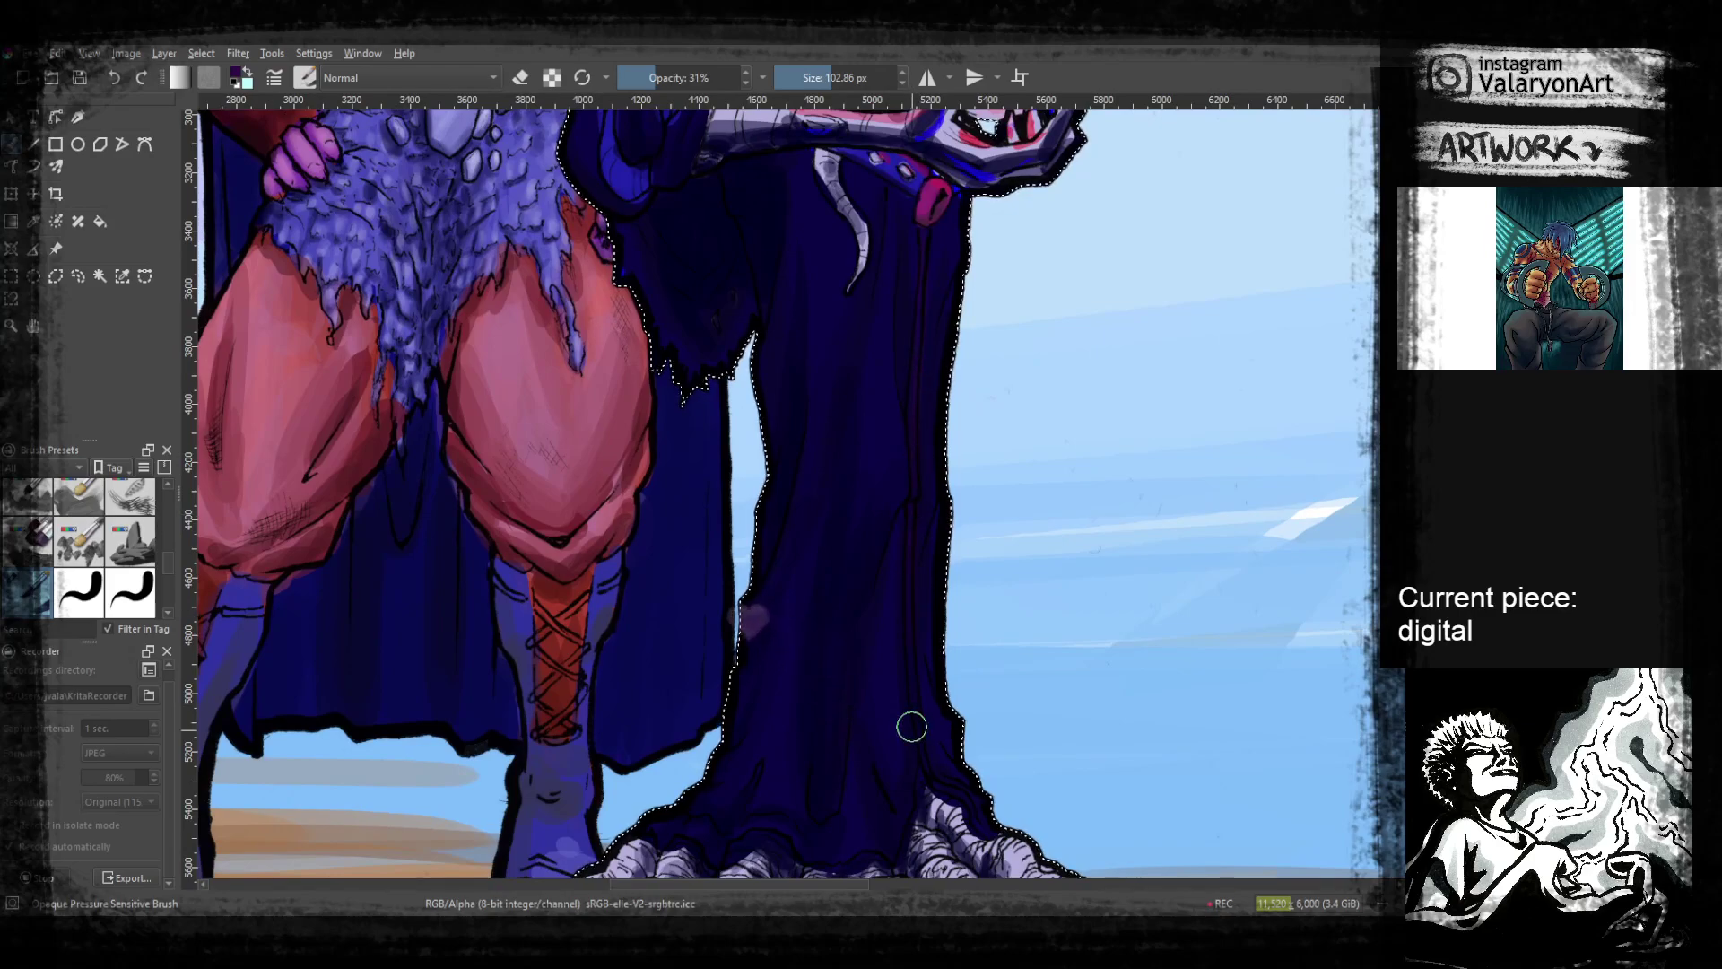
{"action": "scroll", "coordinate": [1001, 532], "scroll_direction": "up", "scroll_amount": 3}
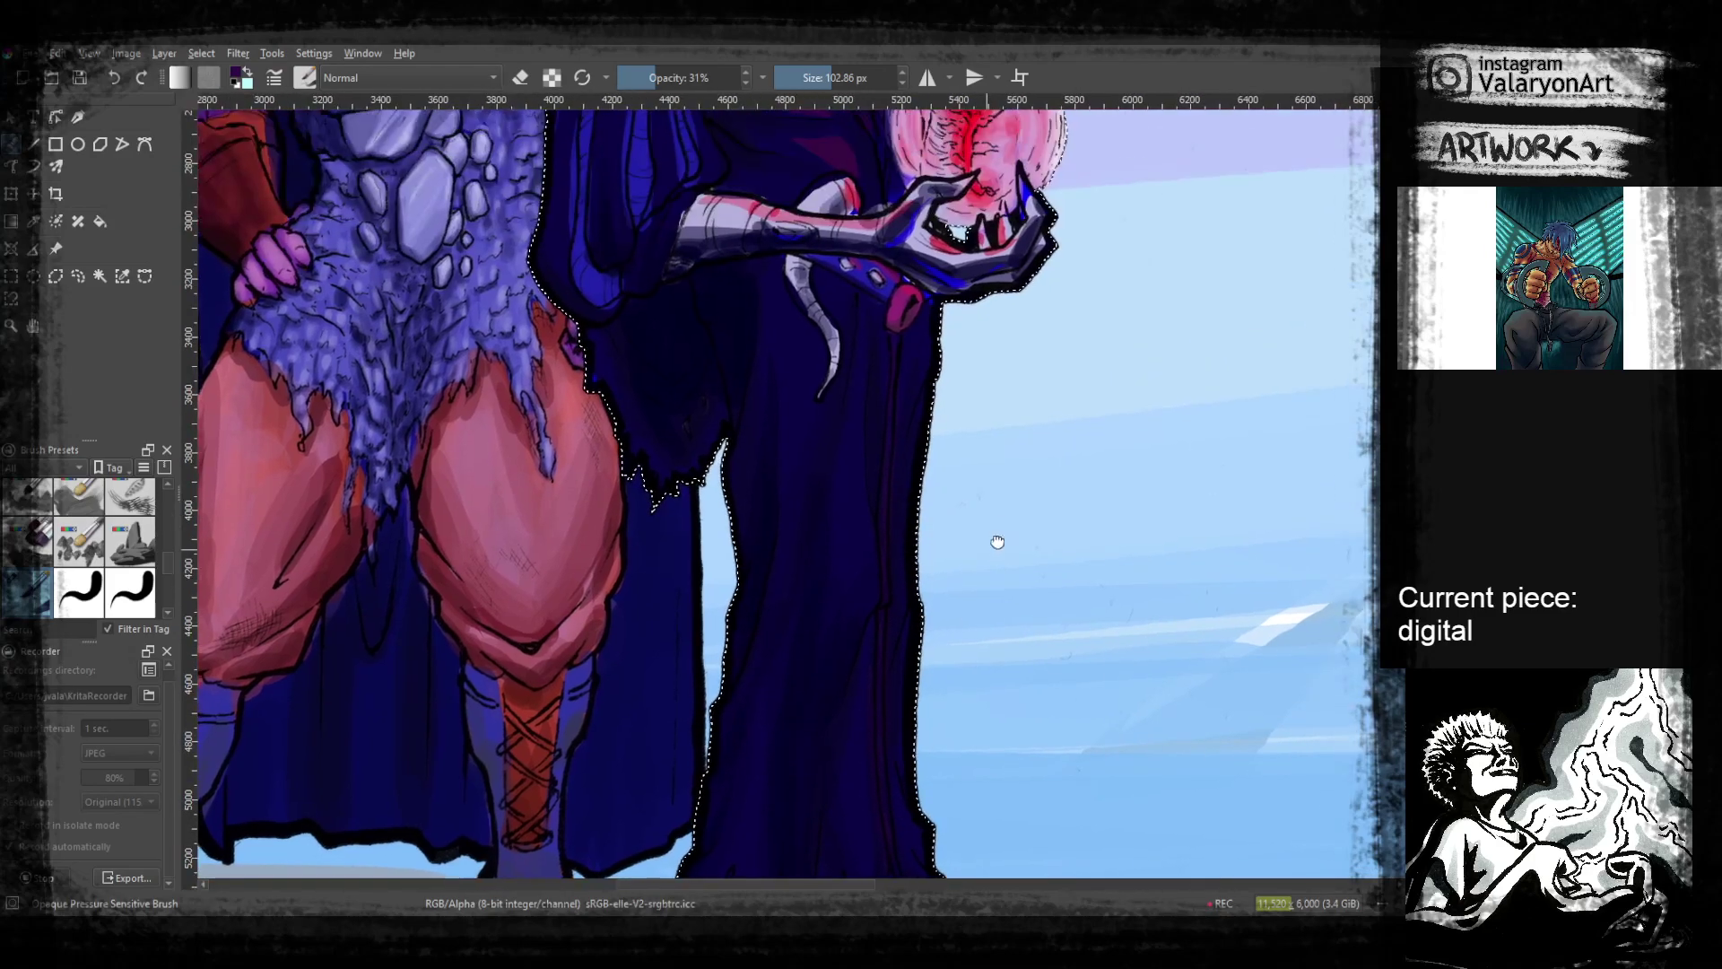
Choose pale lavender tones, sampled beside the ear, and lighten the bone-like tubes of the collar at 31% opacity
{"action": "scroll", "coordinate": [1002, 532], "scroll_direction": "up", "scroll_amount": 12}
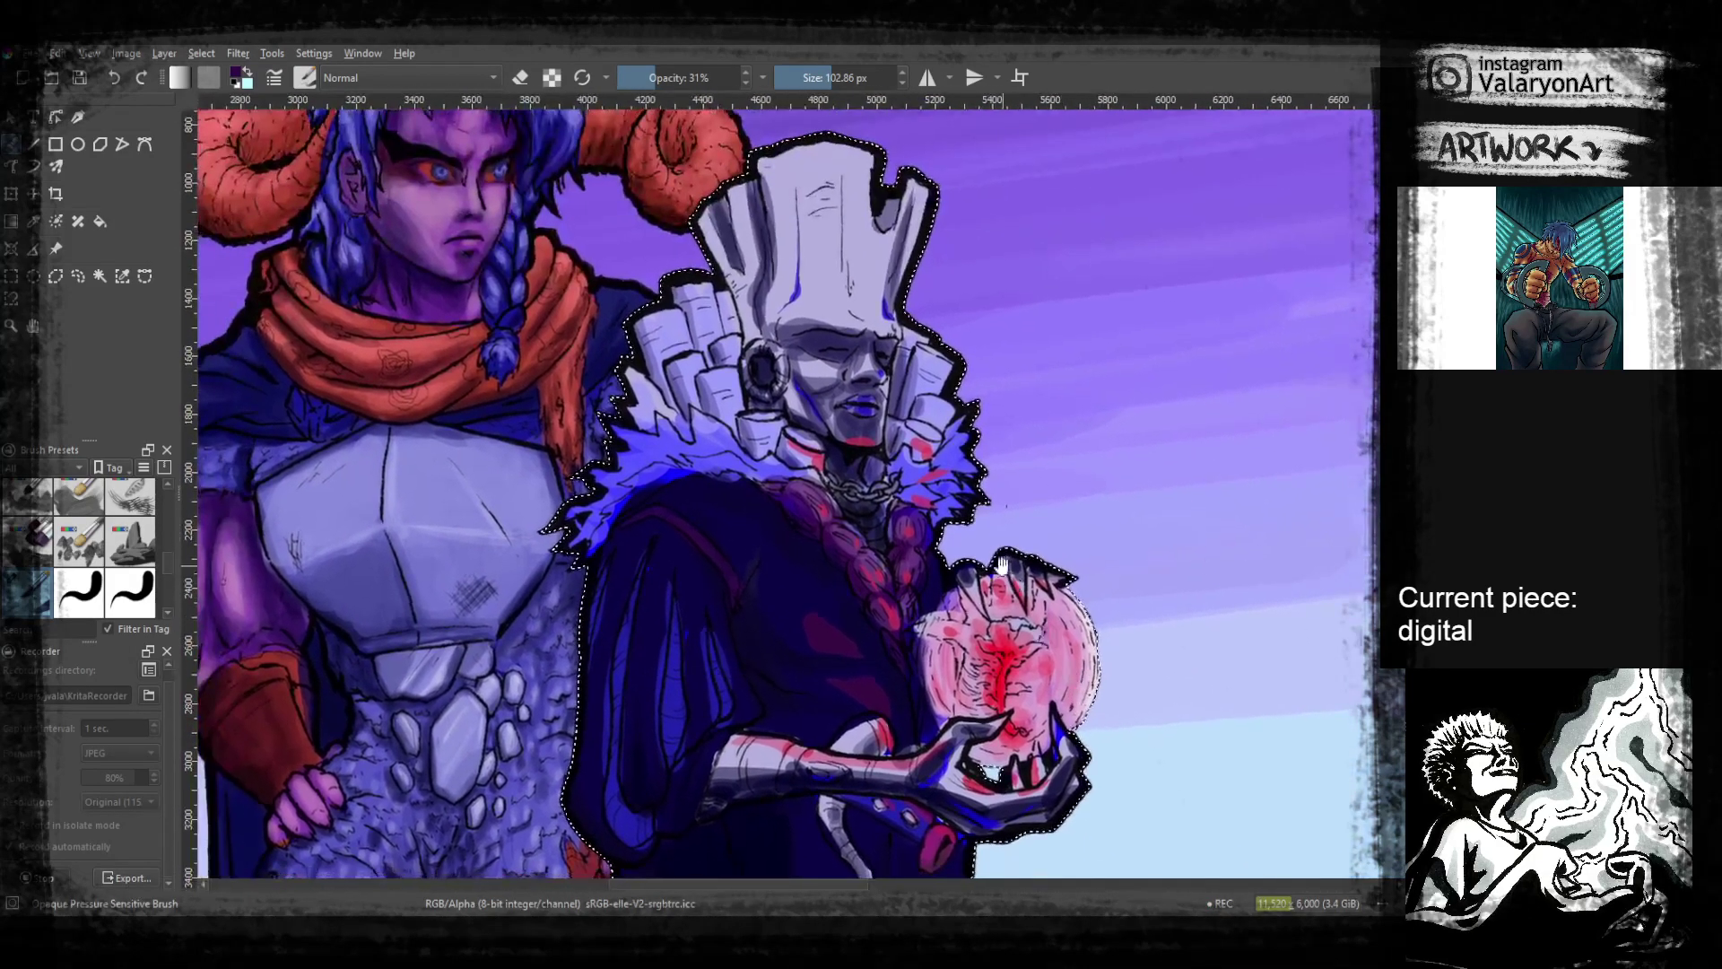
{"action": "left_click_drag", "start_coordinate": [1002, 556], "coordinate": [1101, 772]}
{"action": "right_click", "coordinate": [922, 448]}
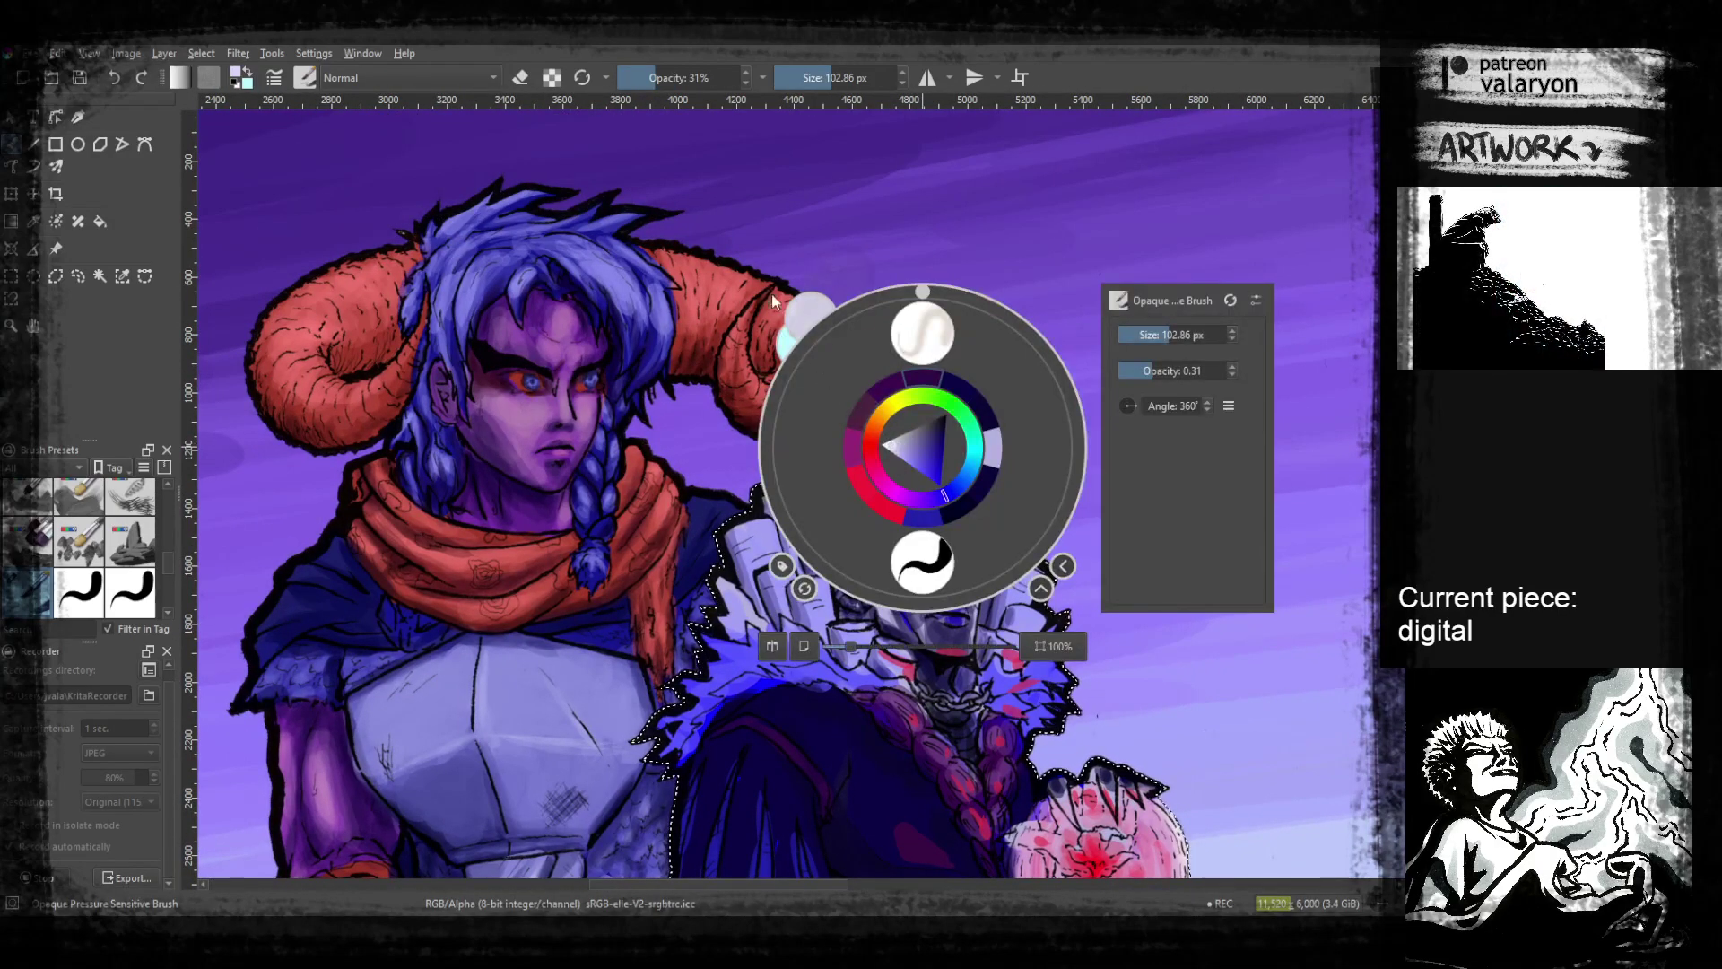
{"action": "right_click", "coordinate": [895, 307]}
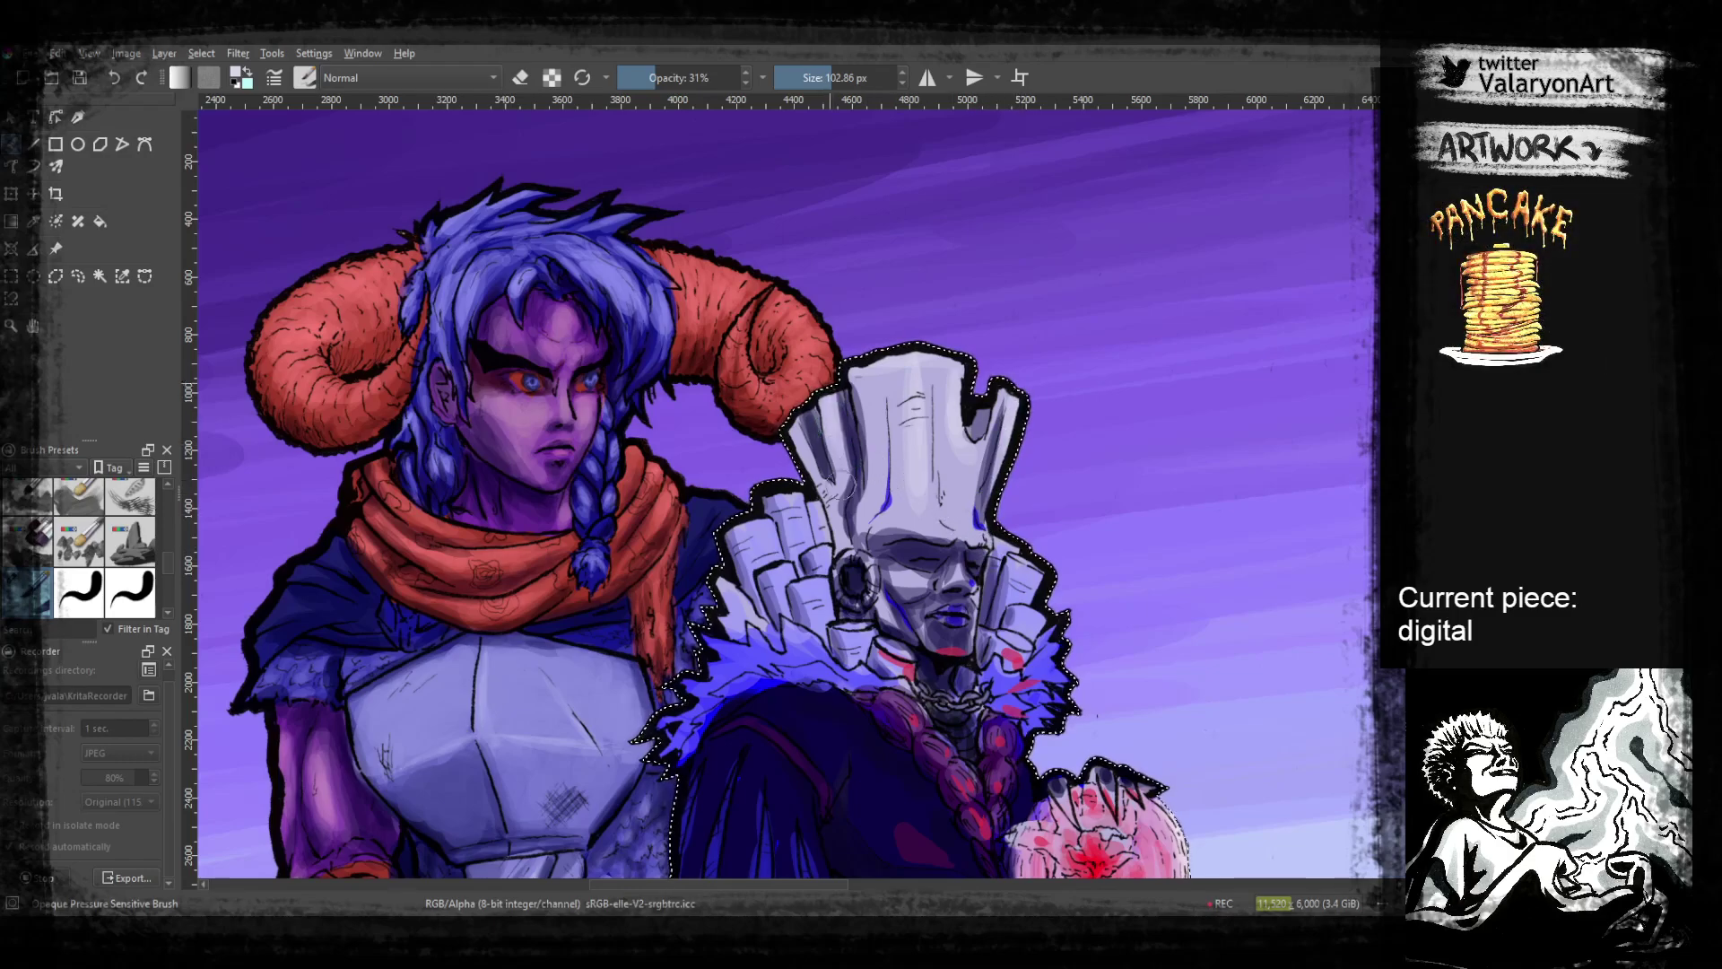
{"action": "left_click_drag", "start_coordinate": [835, 591], "coordinate": [877, 529]}
{"action": "left_click", "coordinate": [862, 529], "text": "ctrl"}
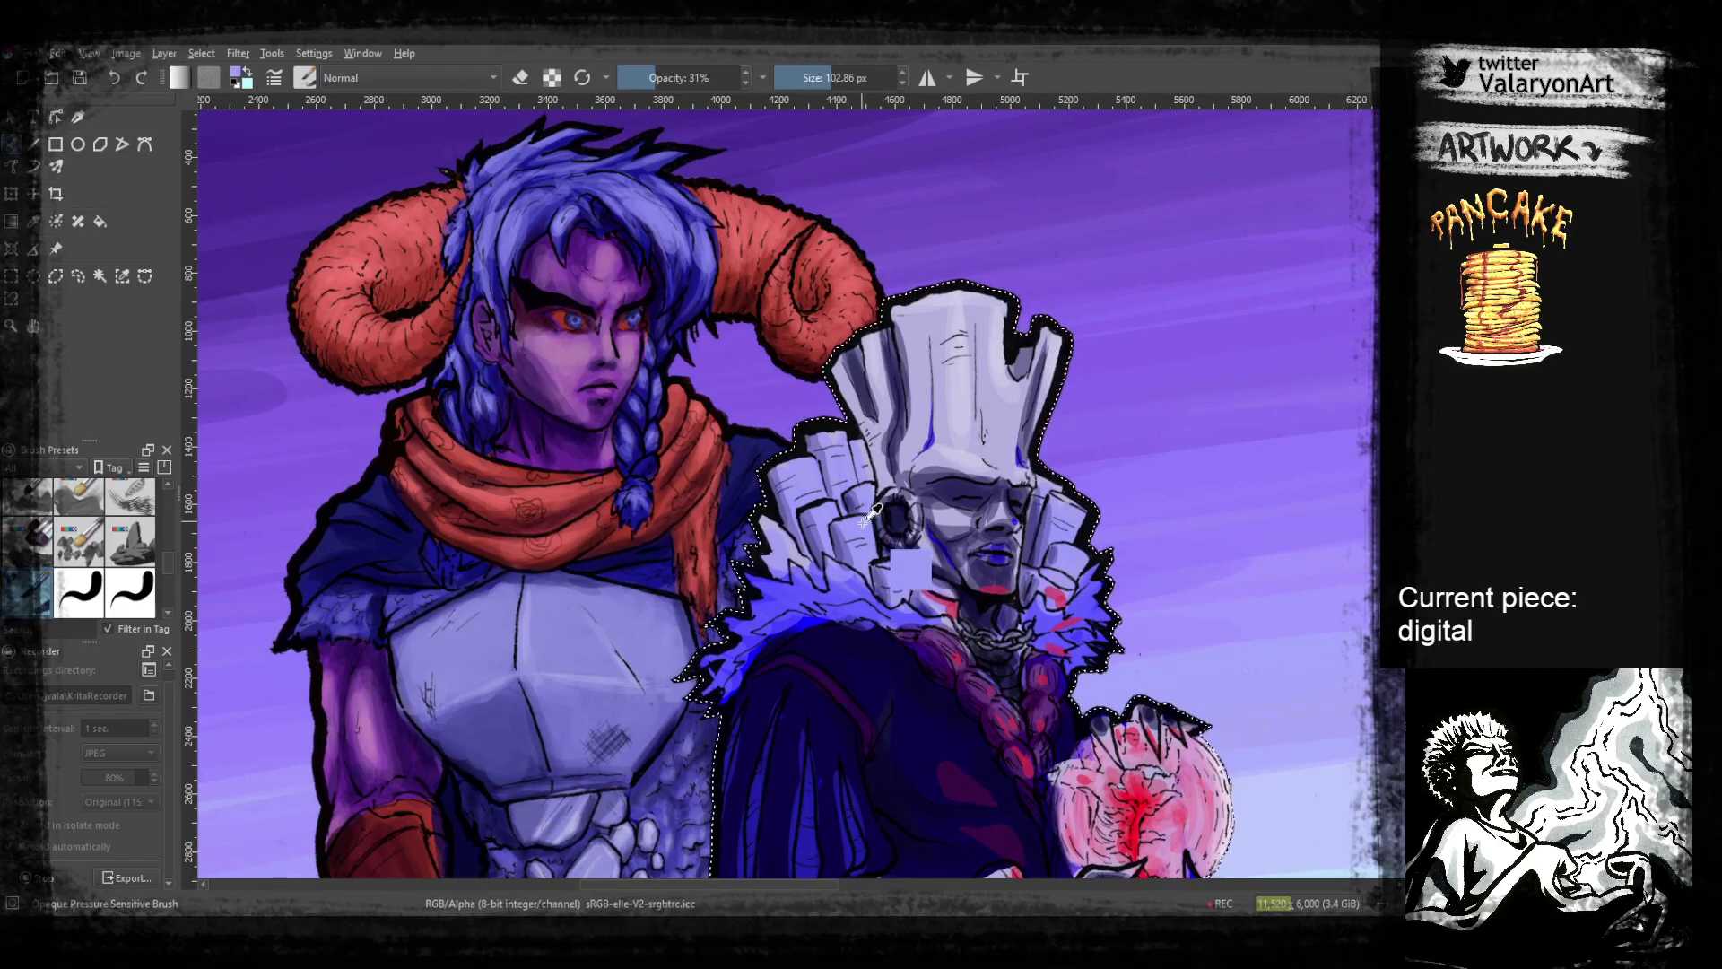
{"action": "right_click", "coordinate": [863, 524]}
{"action": "left_click", "coordinate": [835, 532]}
{"action": "left_click", "coordinate": [644, 570]}
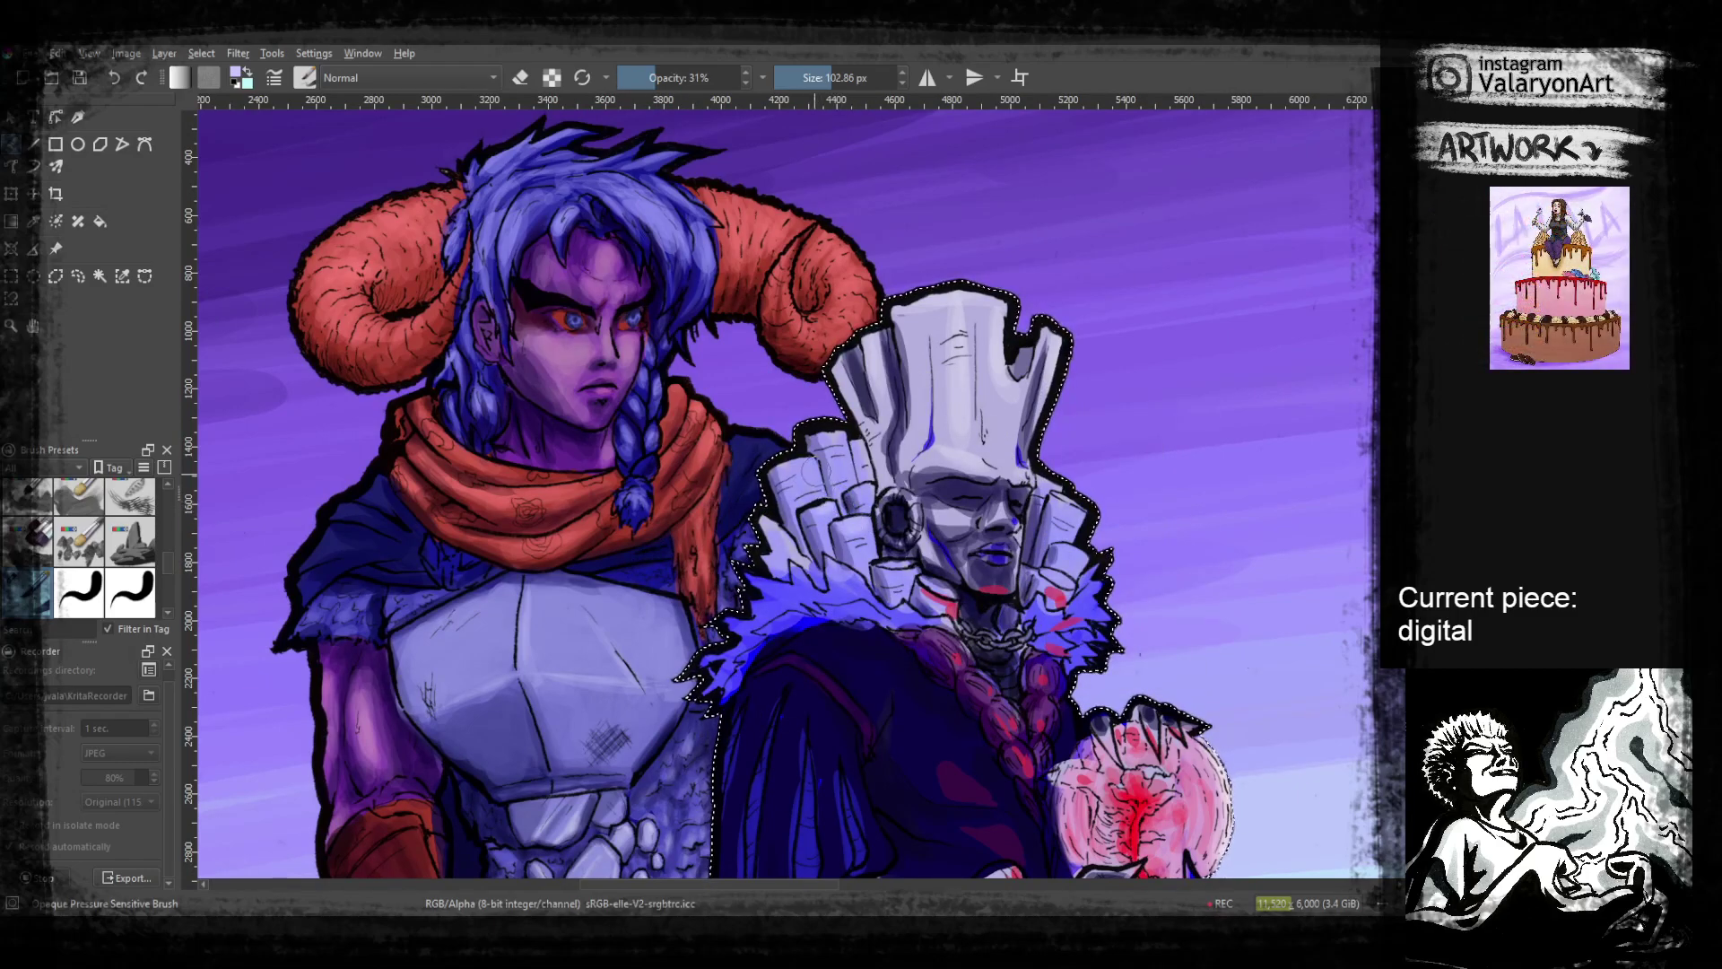
{"action": "right_click", "coordinate": [858, 529]}
{"action": "left_click", "coordinate": [643, 559]}
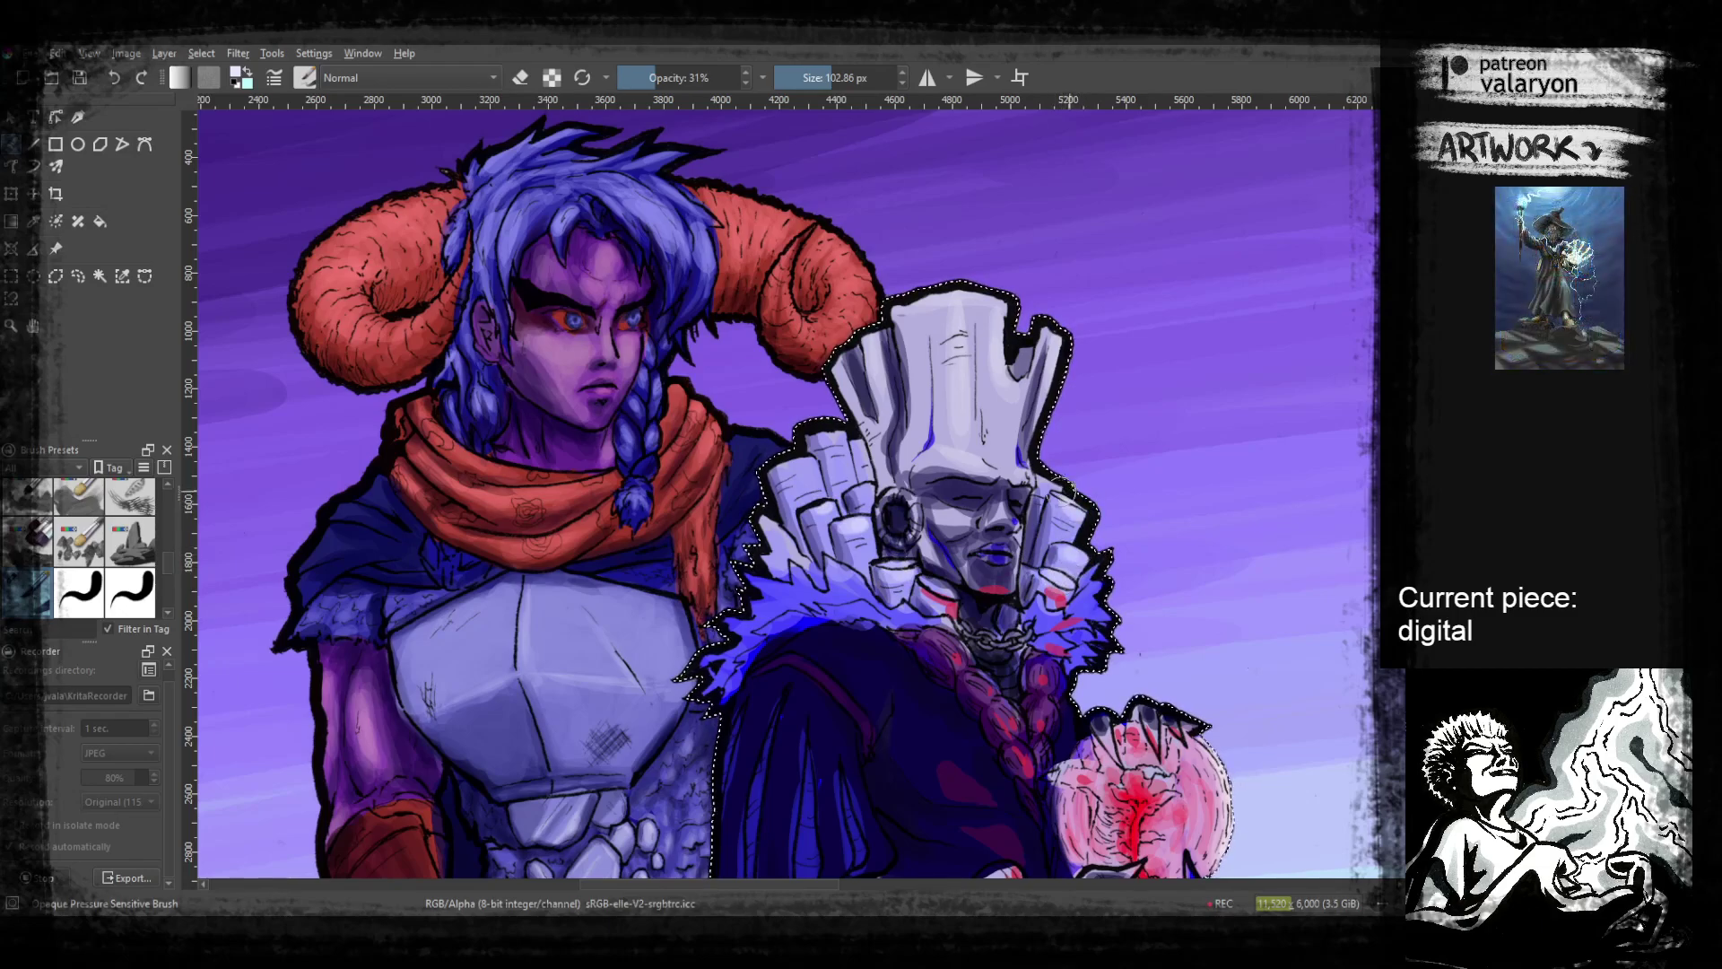
Sample the fur collar's color, shift it to a lighter lavender, and highlight the fur spikes with the opacity lowered to 20%
{"action": "left_click_drag", "start_coordinate": [908, 610], "coordinate": [932, 511]}
{"action": "left_click", "coordinate": [870, 481], "text": "ctrl"}
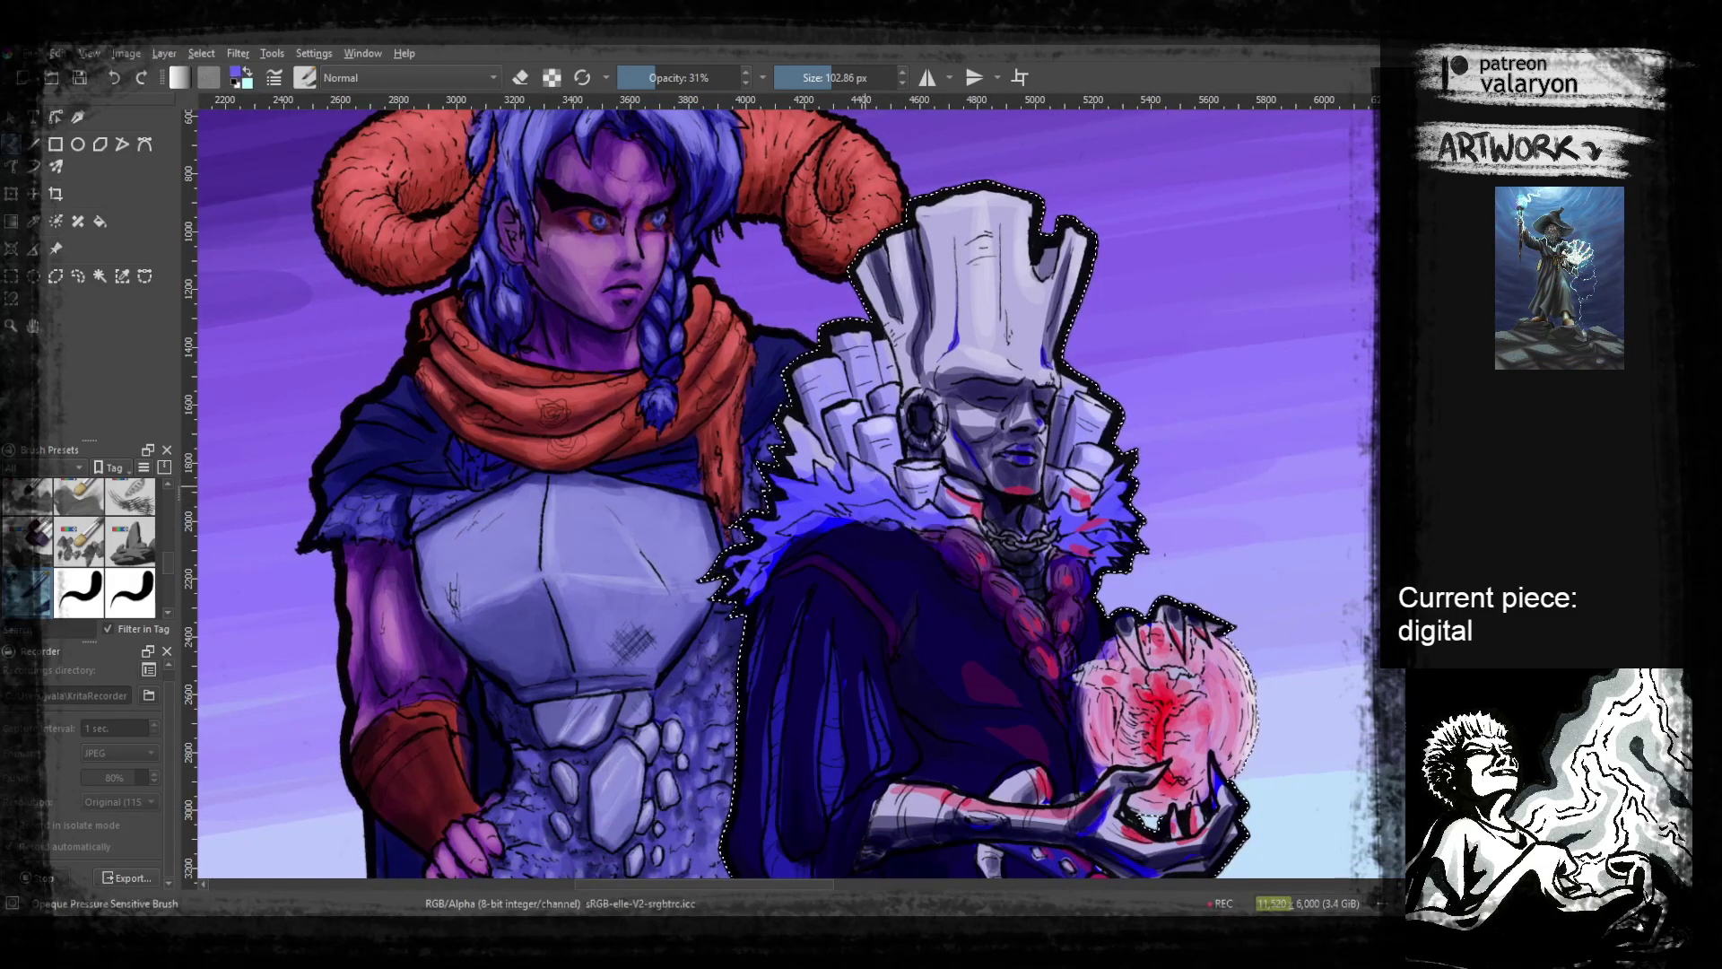
{"action": "right_click", "coordinate": [872, 476]}
{"action": "right_click", "coordinate": [797, 478]}
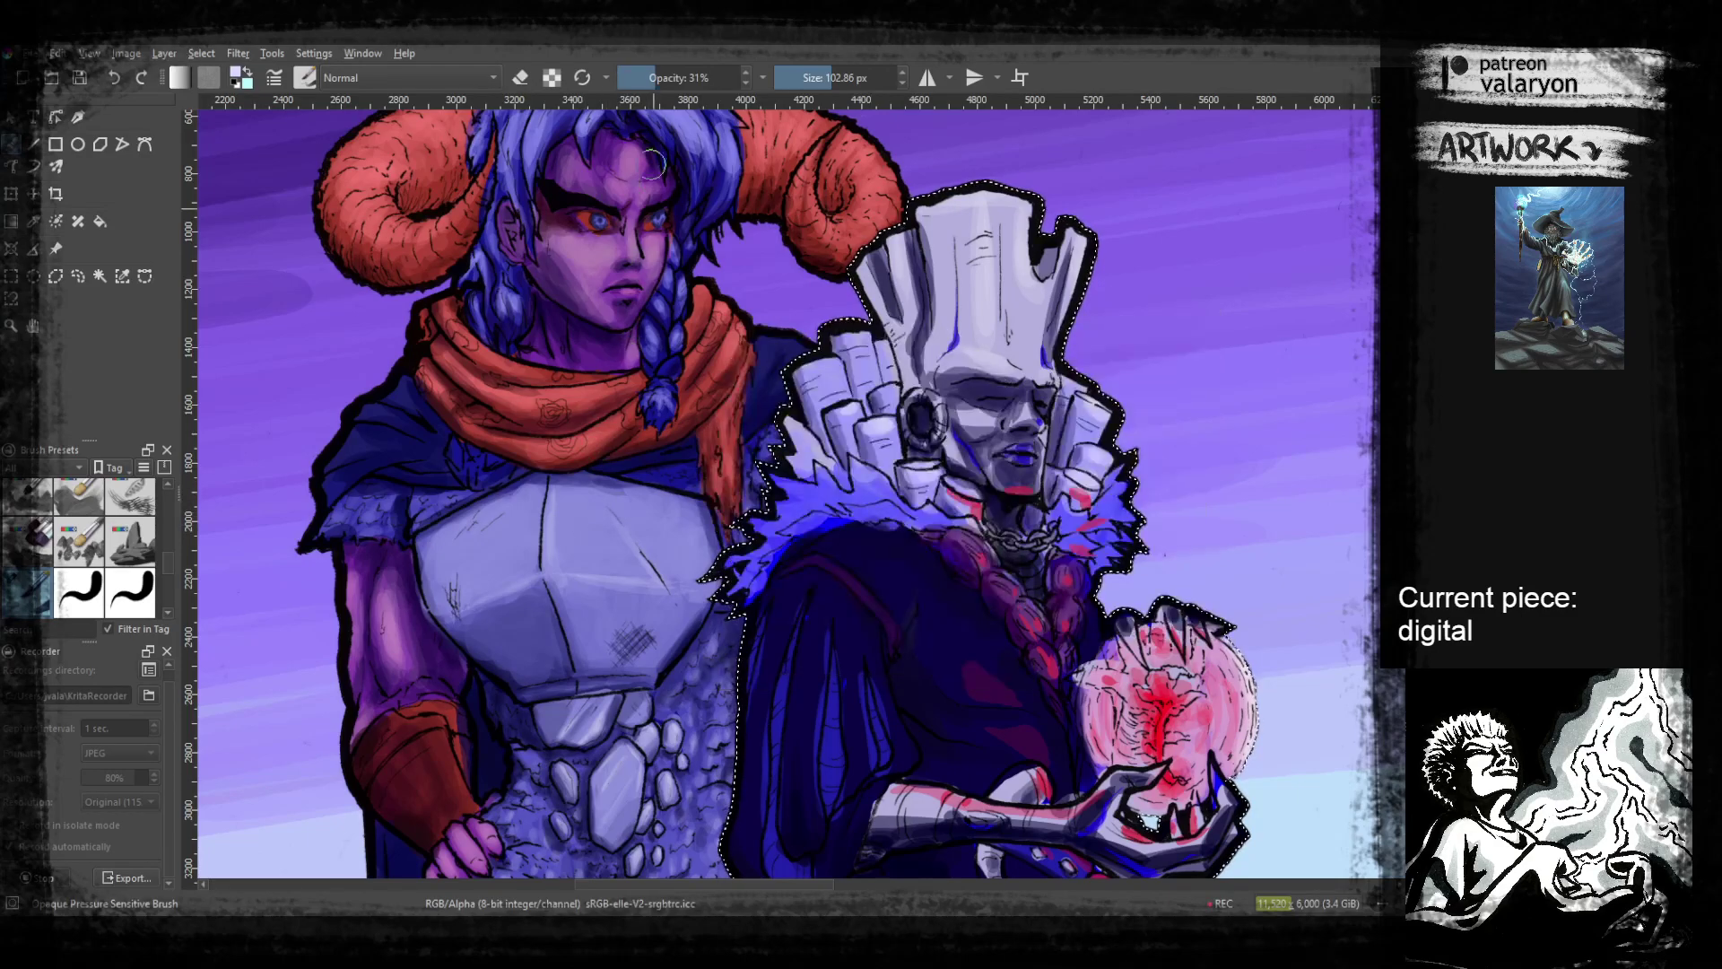
{"action": "mouse_move", "coordinate": [826, 468]}
{"action": "left_mouse_down"}
{"action": "mouse_move", "coordinate": [842, 497]}
{"action": "mouse_move", "coordinate": [784, 511]}
{"action": "left_mouse_up"}
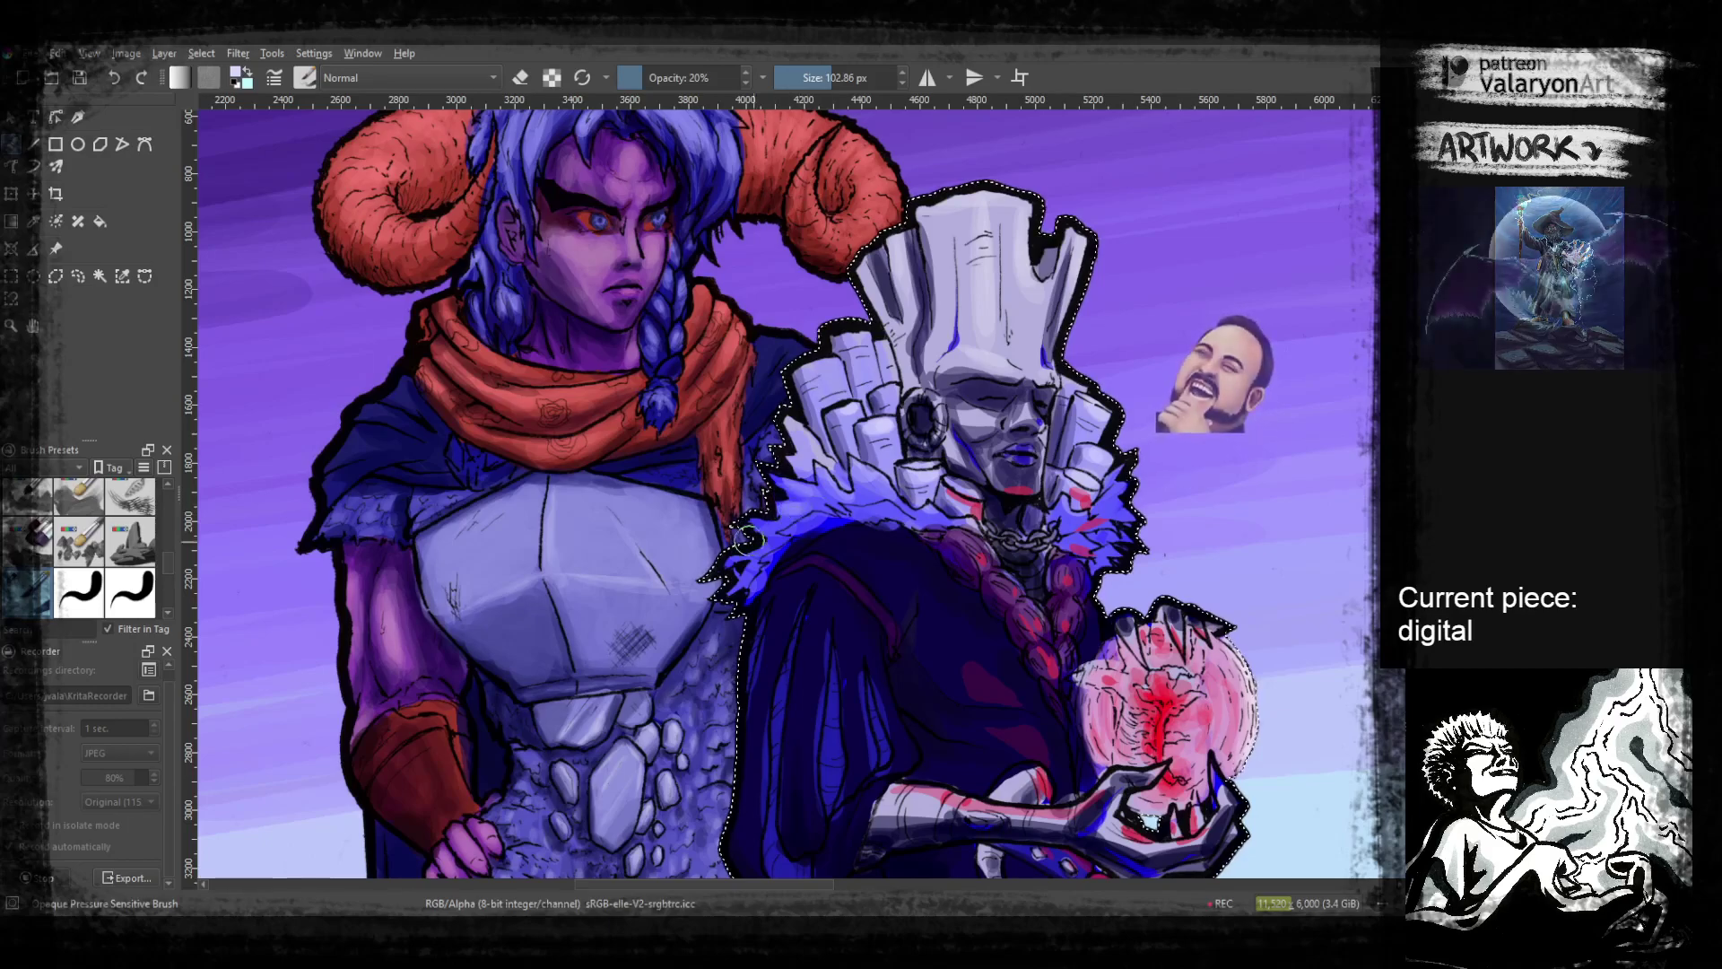
Try a pale lavender highlight on the robe's chest at 20% and 9% opacity
{"action": "left_click_drag", "start_coordinate": [1120, 522], "coordinate": [1123, 364]}
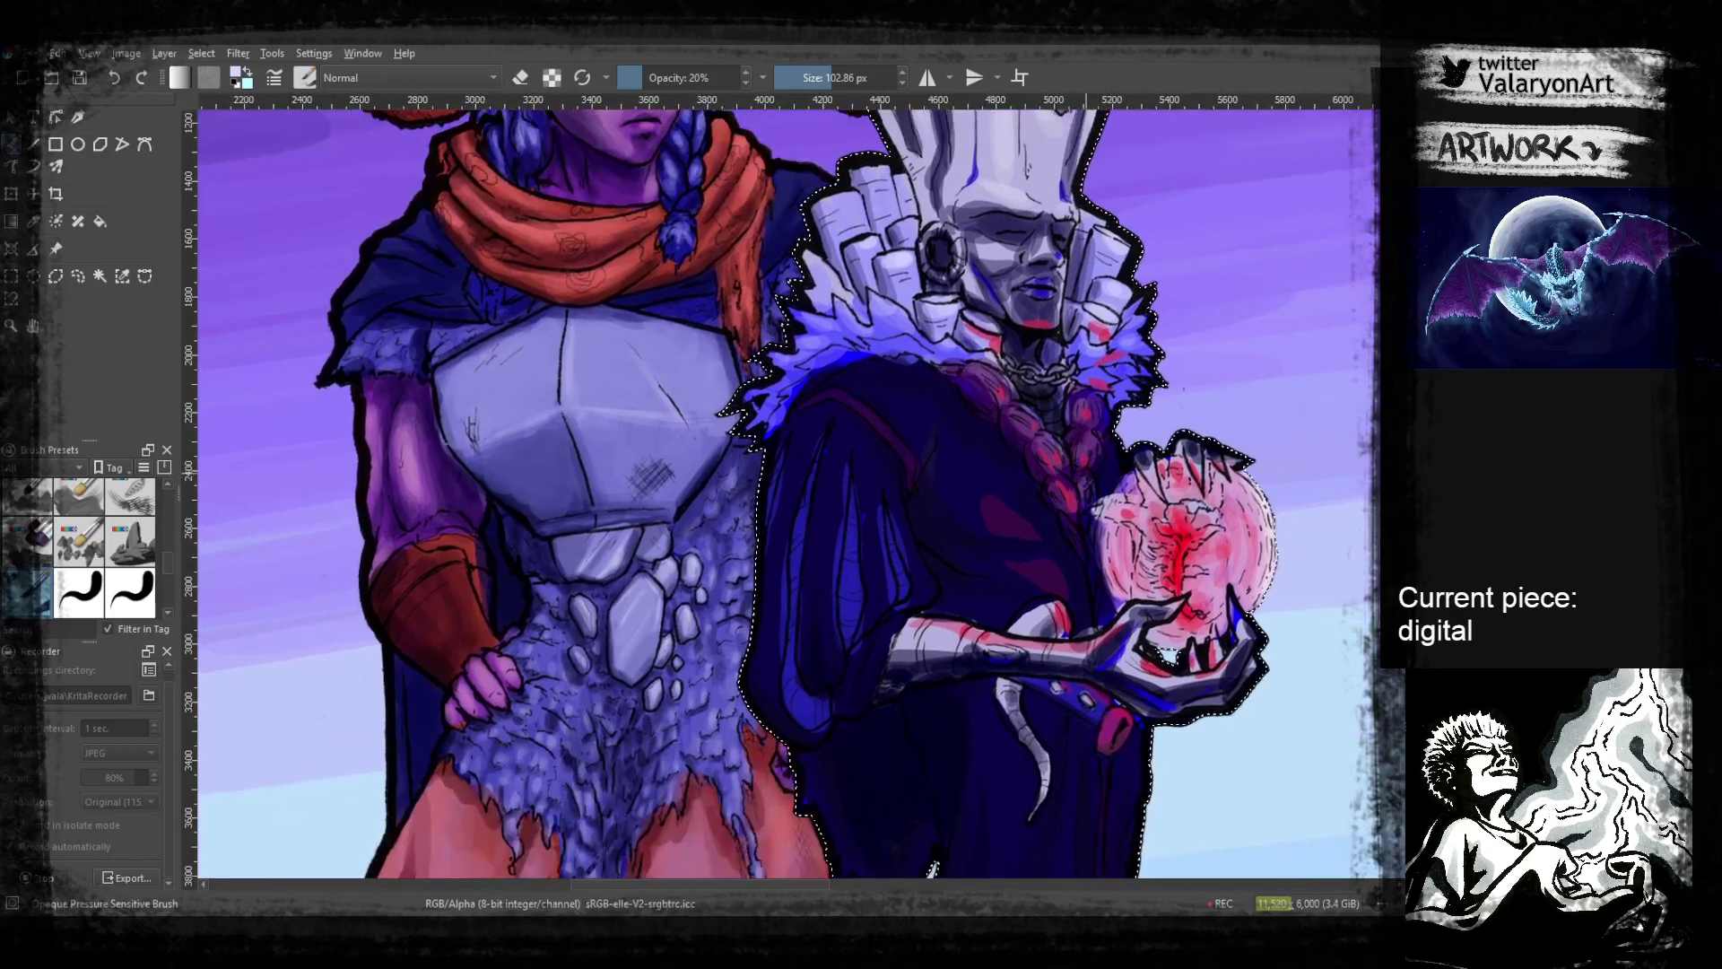
{"action": "scroll", "coordinate": [1084, 465], "scroll_direction": "down", "scroll_amount": 3}
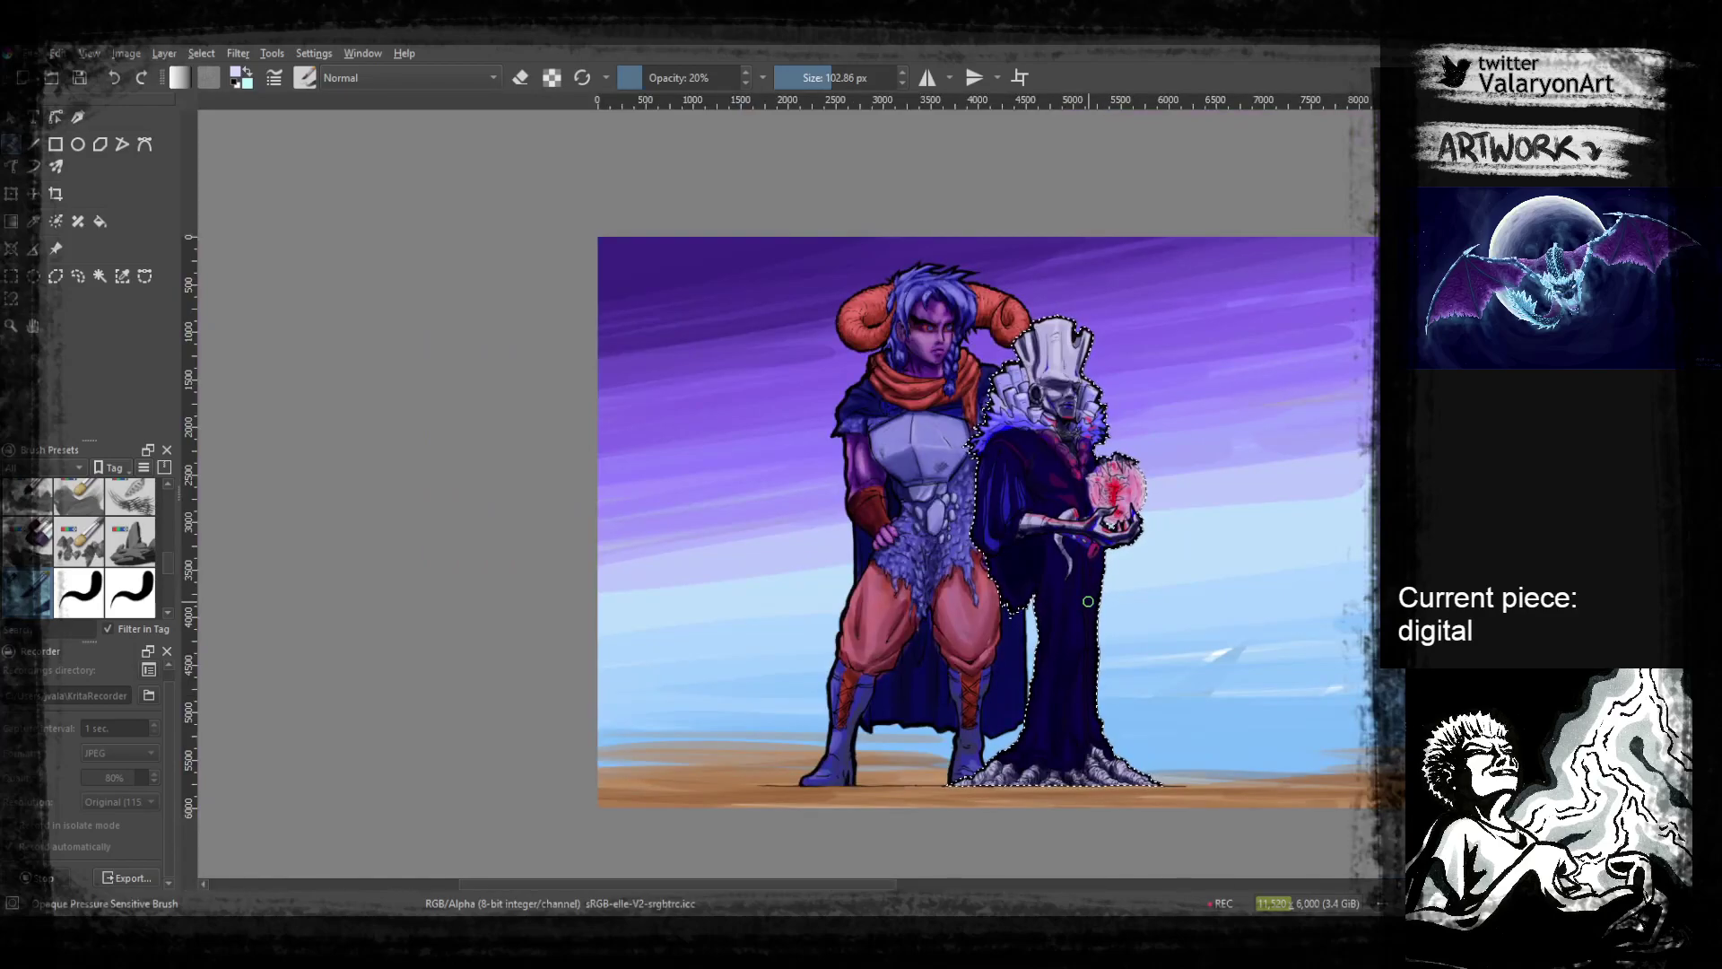
{"action": "scroll", "coordinate": [1088, 601], "scroll_direction": "up", "scroll_amount": 5}
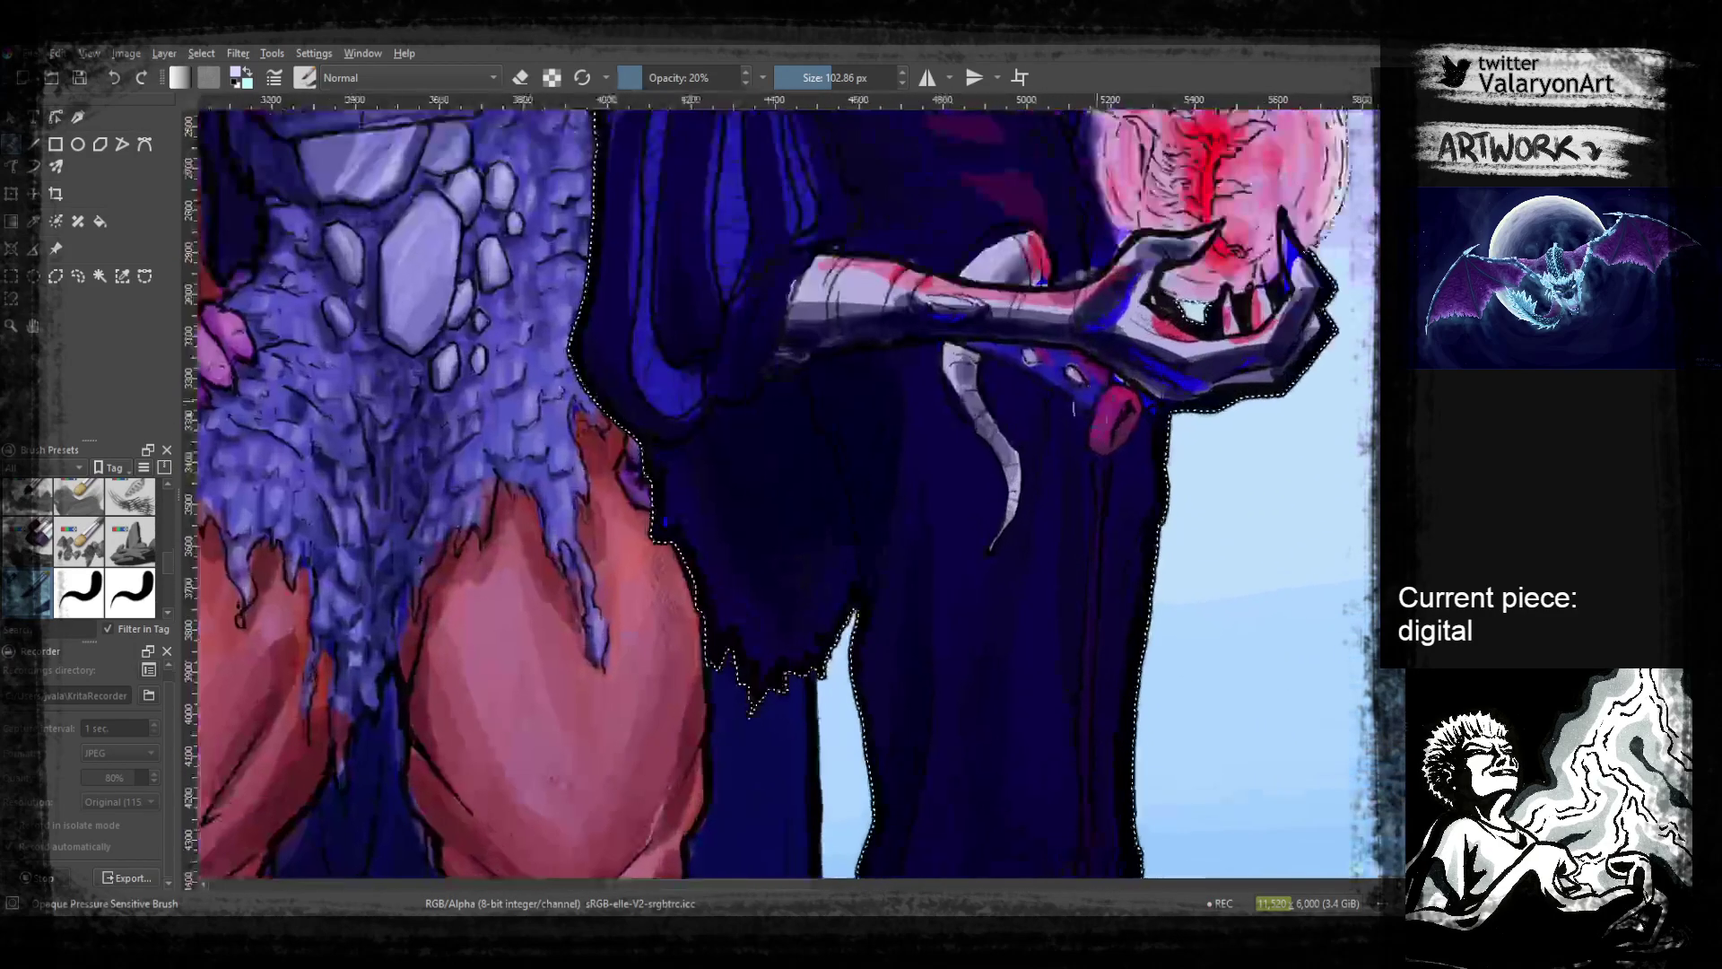
{"action": "left_click_drag", "start_coordinate": [947, 121], "coordinate": [956, 433]}
{"action": "left_click_drag", "start_coordinate": [898, 359], "coordinate": [931, 500]}
{"action": "left_click_drag", "start_coordinate": [852, 398], "coordinate": [873, 454]}
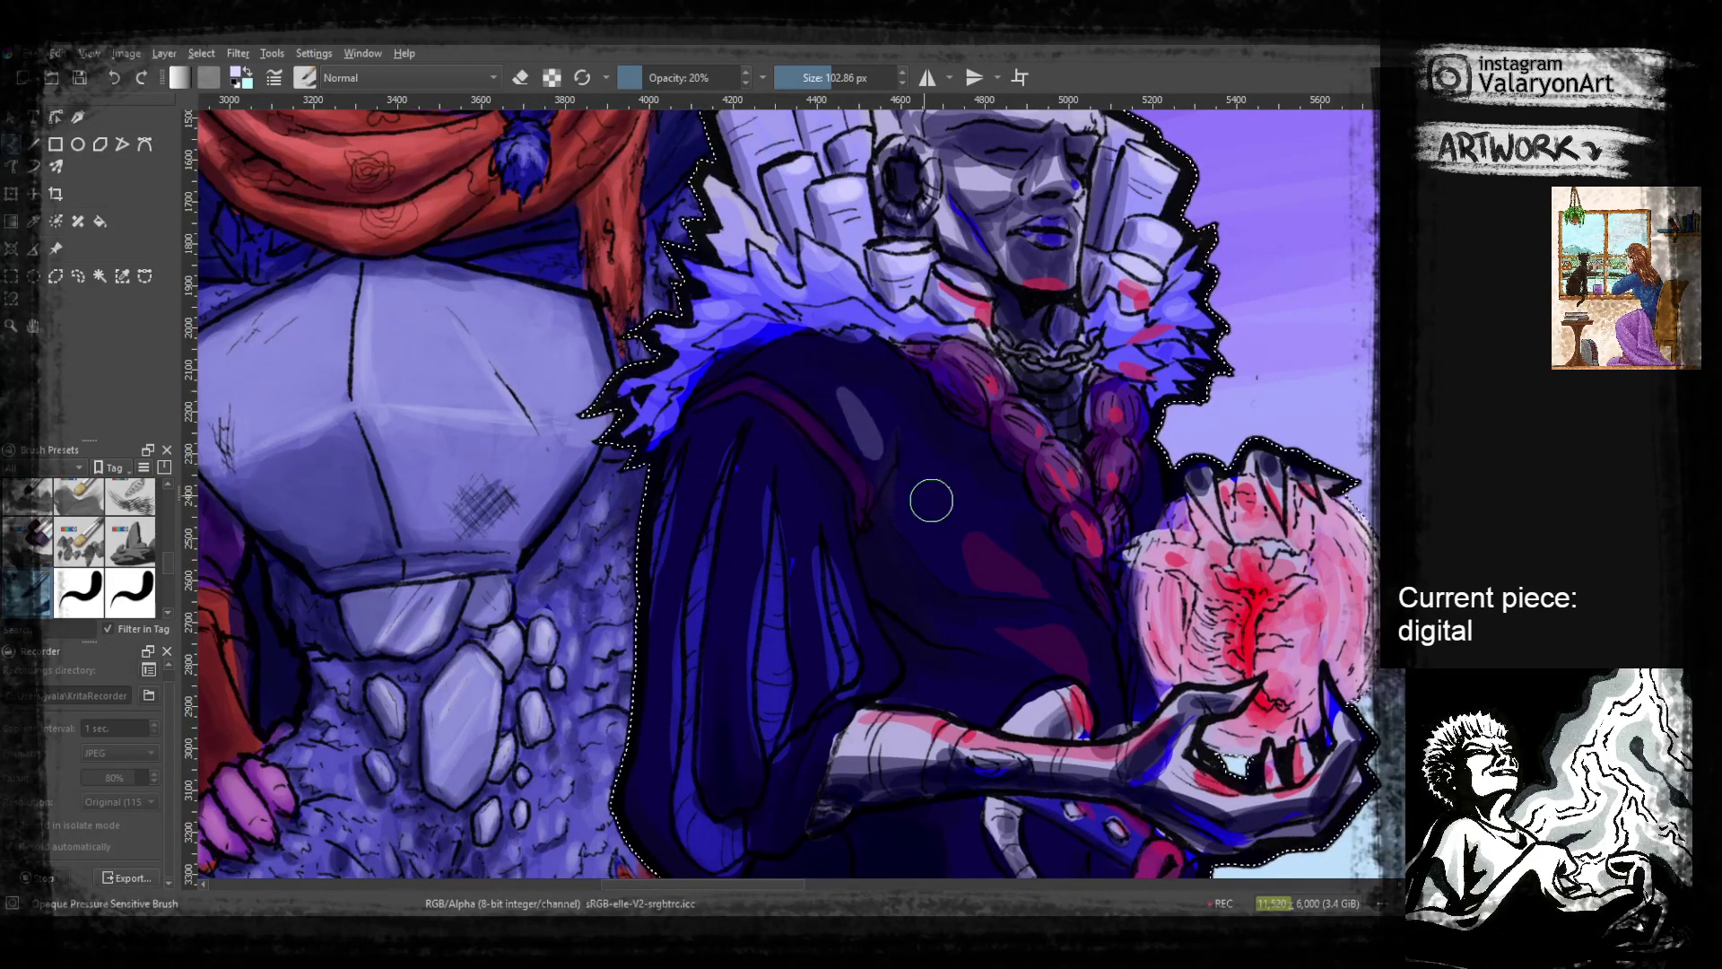
{"action": "key", "text": "ctrl+z"}
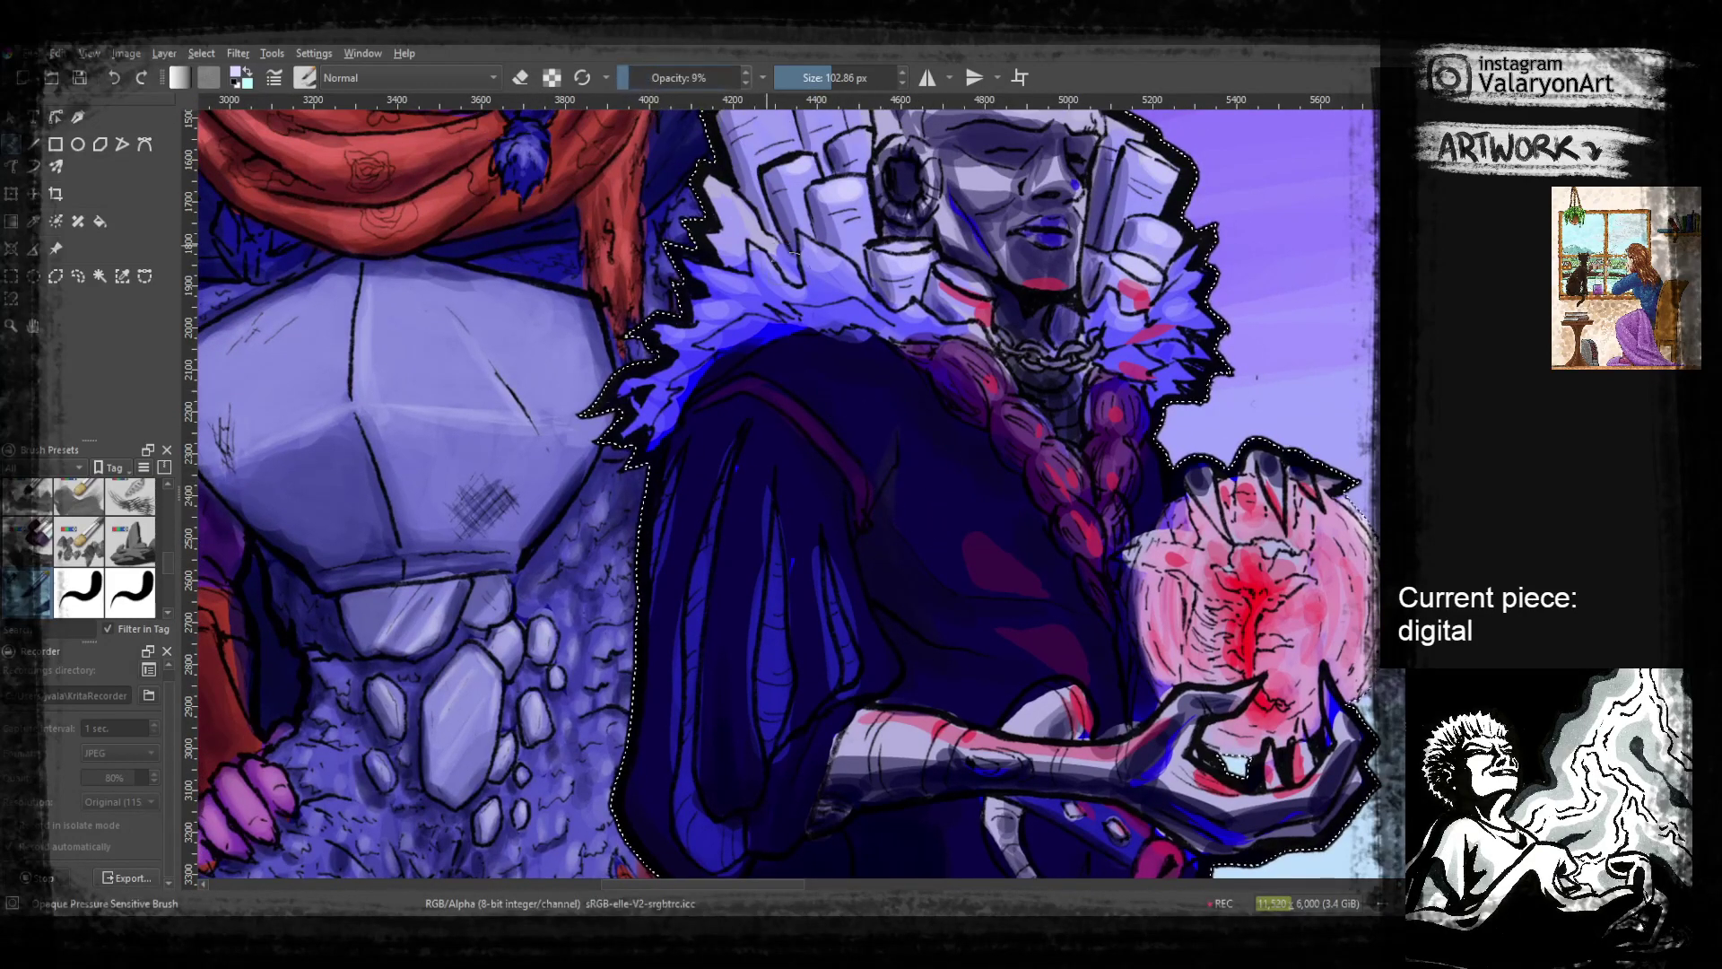
{"action": "left_click_drag", "start_coordinate": [835, 394], "coordinate": [878, 449]}
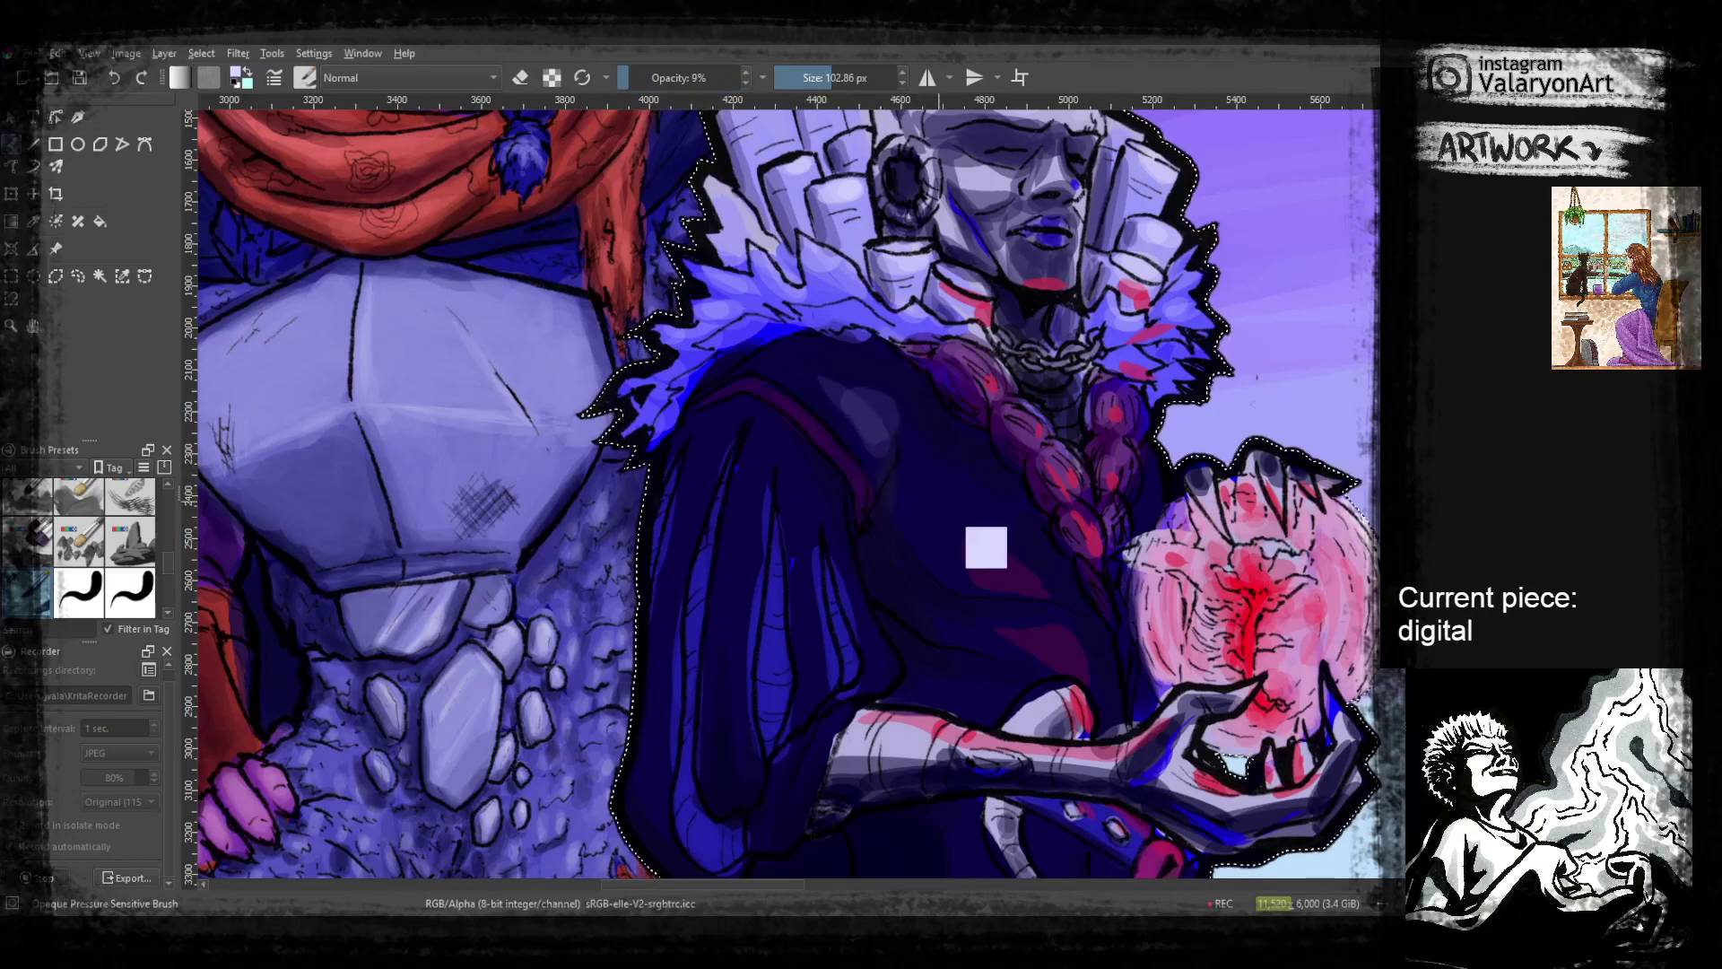
Pick a saturated blue, lower the opacity to 7%, and paint soft highlights over the robe's shoulder, chest and belly folds
{"action": "right_click", "coordinate": [886, 459]}
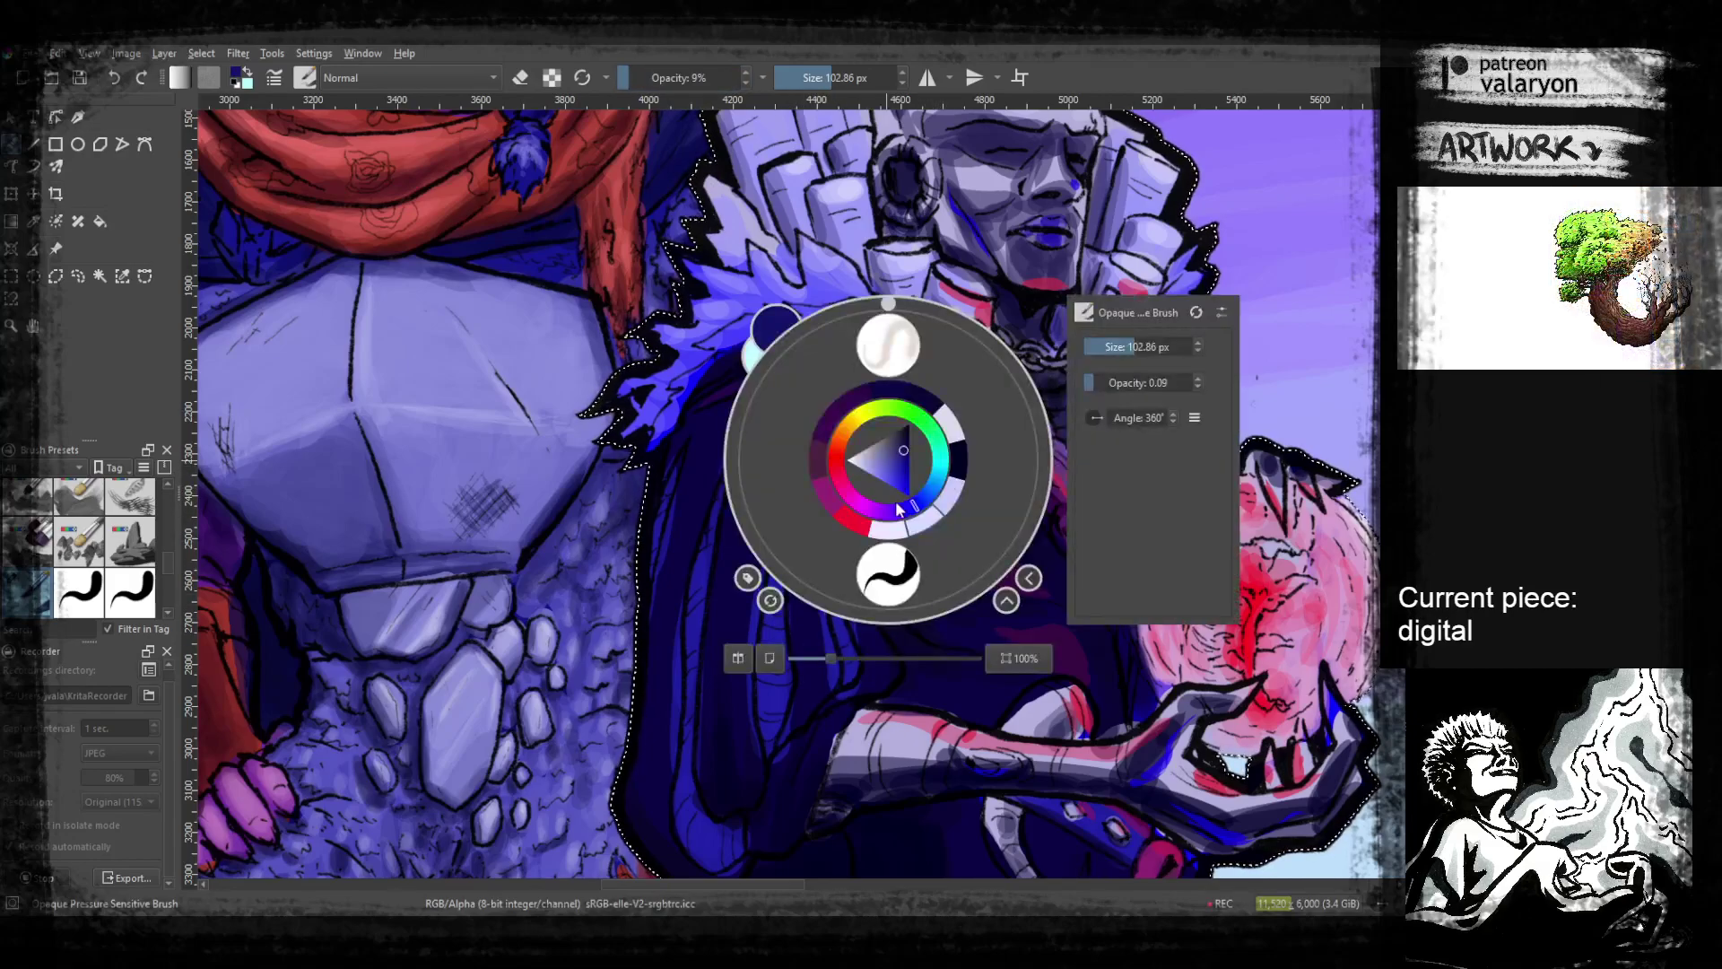
{"action": "left_click_drag", "start_coordinate": [870, 469], "coordinate": [882, 486]}
{"action": "right_click", "coordinate": [821, 527]}
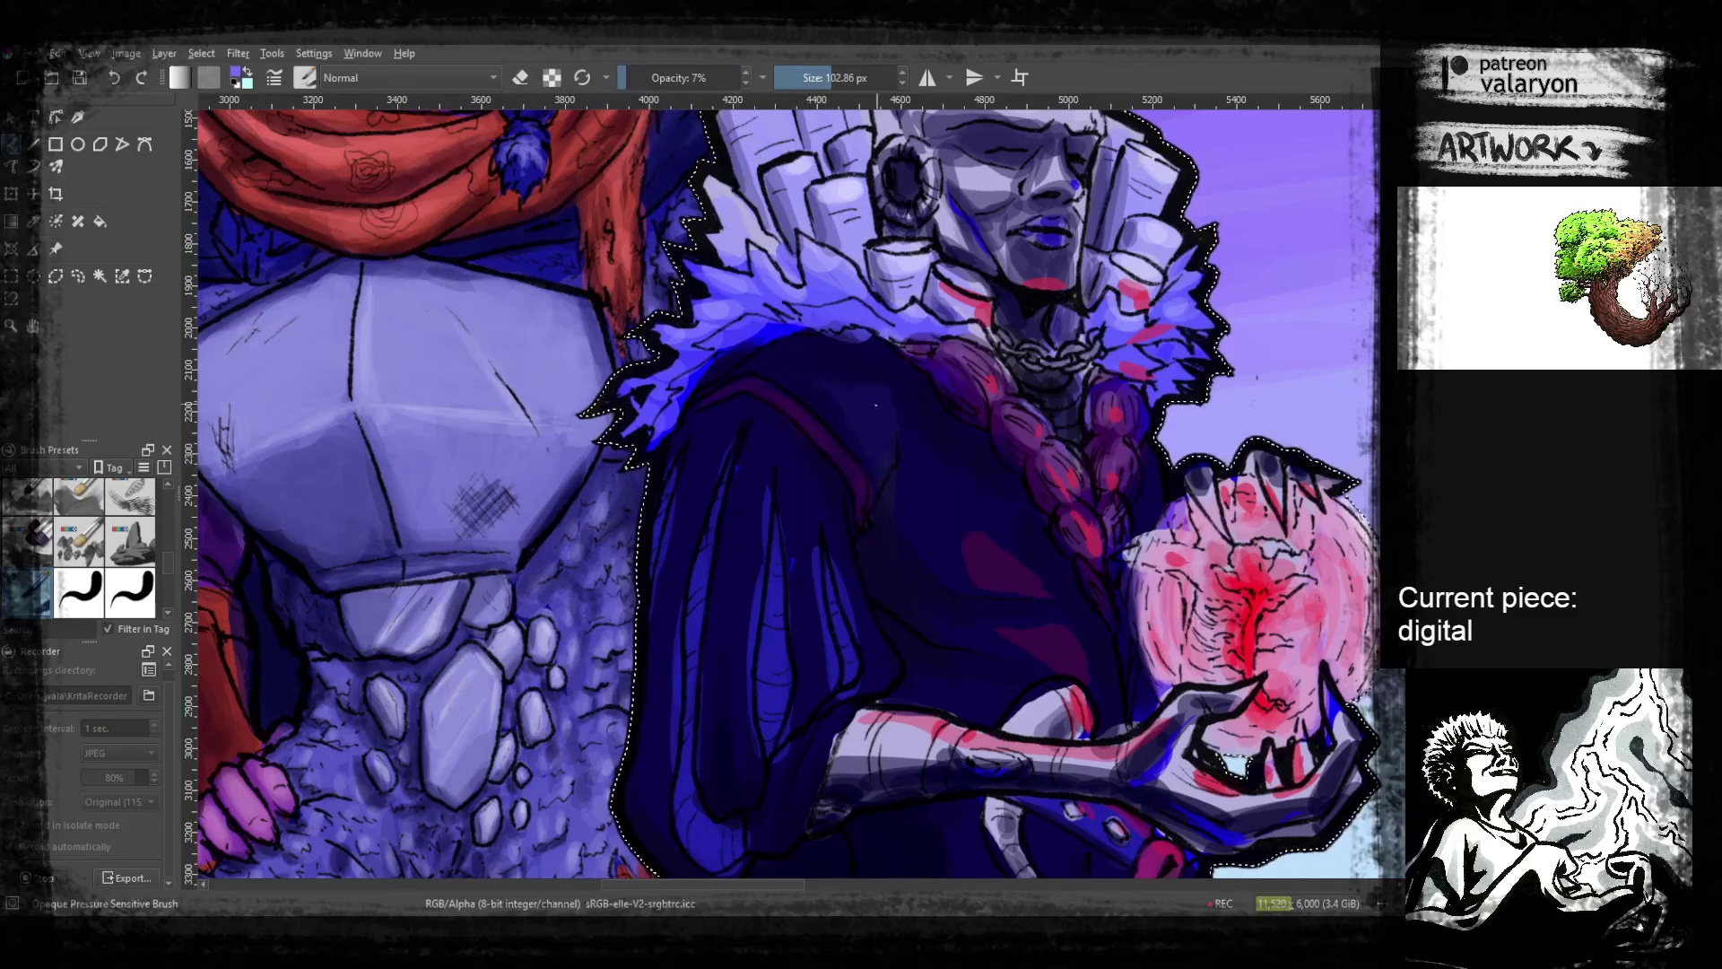
{"action": "left_click_drag", "start_coordinate": [977, 594], "coordinate": [950, 476]}
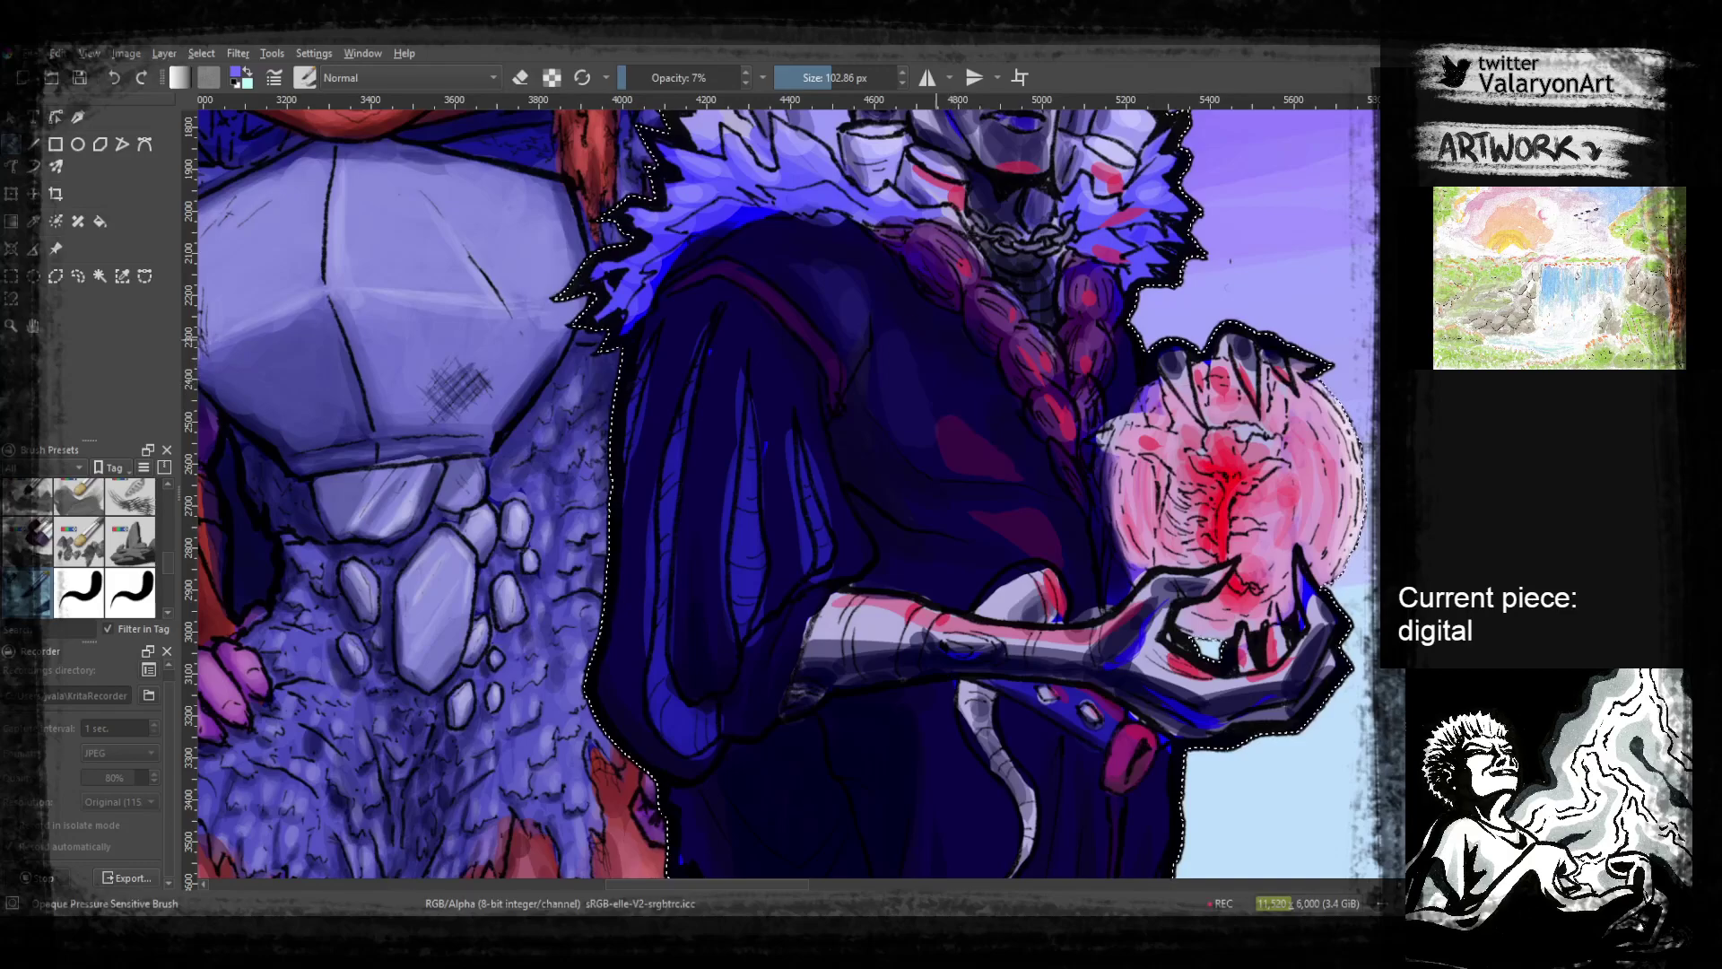
{"action": "mouse_move", "coordinate": [900, 376]}
{"action": "left_mouse_down"}
{"action": "mouse_move", "coordinate": [912, 423]}
{"action": "mouse_move", "coordinate": [889, 342]}
{"action": "mouse_move", "coordinate": [933, 424]}
{"action": "mouse_move", "coordinate": [959, 395]}
{"action": "mouse_move", "coordinate": [965, 408]}
{"action": "mouse_move", "coordinate": [930, 377]}
{"action": "mouse_move", "coordinate": [1018, 458]}
{"action": "left_mouse_up"}
{"action": "mouse_move", "coordinate": [1110, 393]}
{"action": "left_mouse_down"}
{"action": "mouse_move", "coordinate": [1080, 346]}
{"action": "mouse_move", "coordinate": [1062, 446]}
{"action": "left_mouse_up"}
{"action": "mouse_move", "coordinate": [977, 531]}
{"action": "left_mouse_down"}
{"action": "mouse_move", "coordinate": [1007, 443]}
{"action": "mouse_move", "coordinate": [919, 482]}
{"action": "mouse_move", "coordinate": [978, 464]}
{"action": "left_mouse_up"}
Add soft blue highlights along the skirt's vertical folds below the belt at 7% opacity
{"action": "scroll", "coordinate": [1017, 483], "scroll_direction": "down", "scroll_amount": 1}
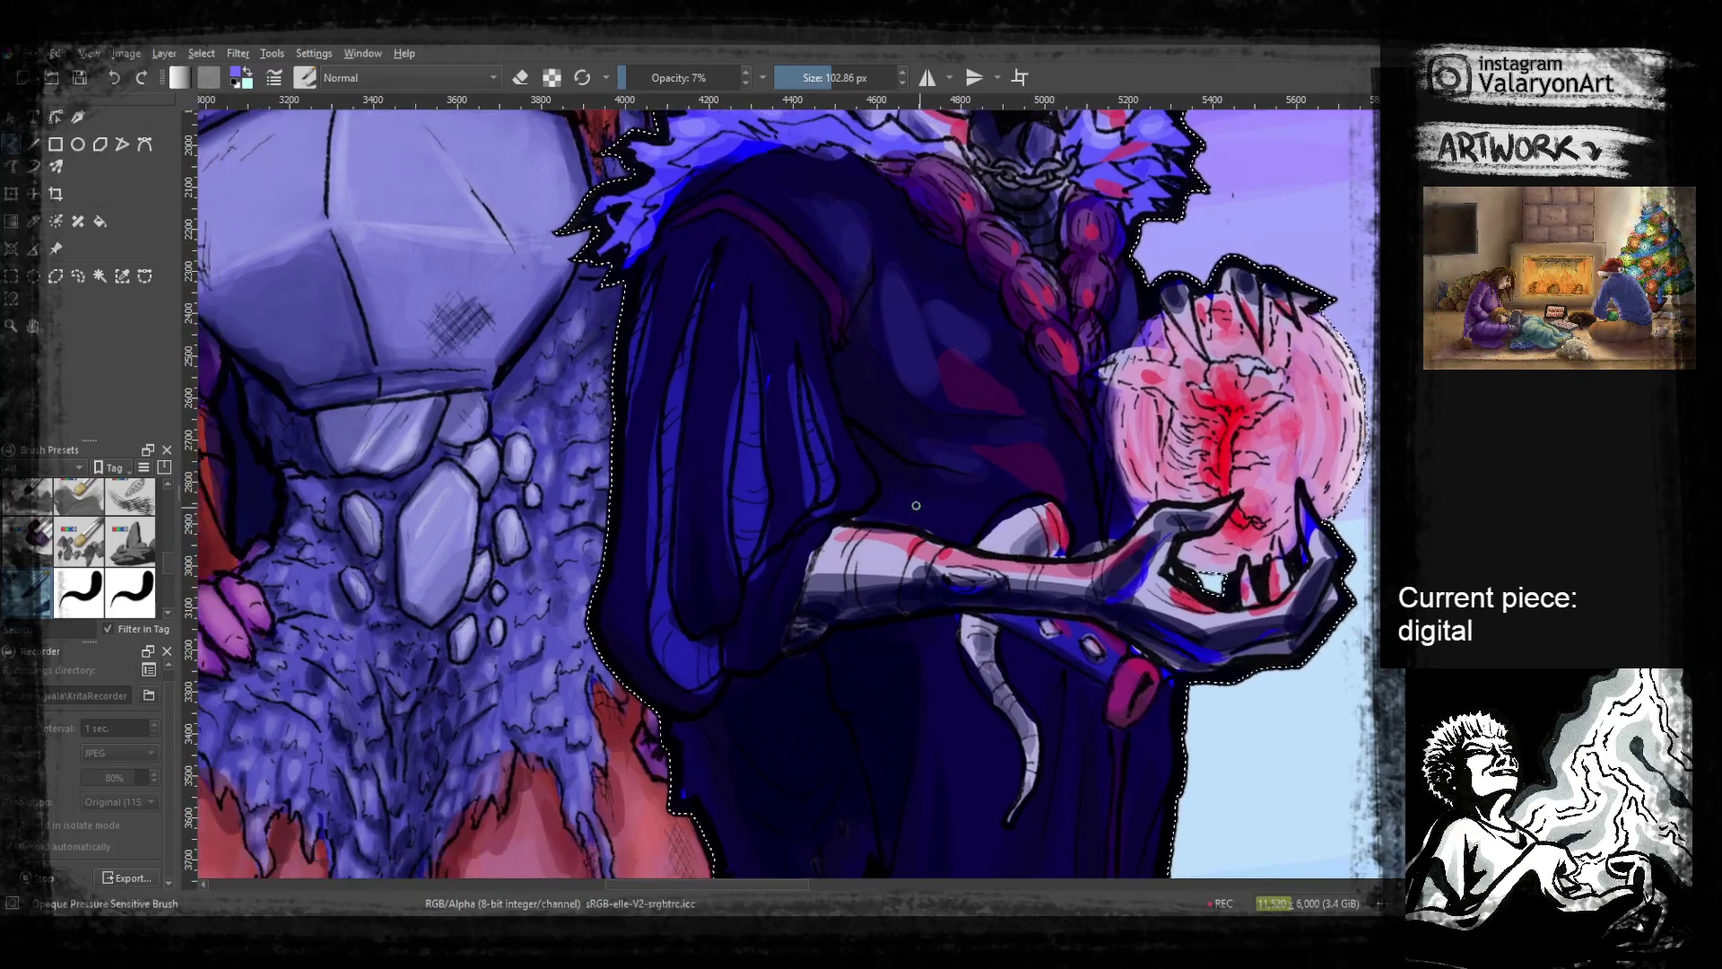
{"action": "scroll", "coordinate": [1022, 520], "scroll_direction": "down", "scroll_amount": 4}
{"action": "scroll", "coordinate": [1023, 531], "scroll_direction": "down", "scroll_amount": 1}
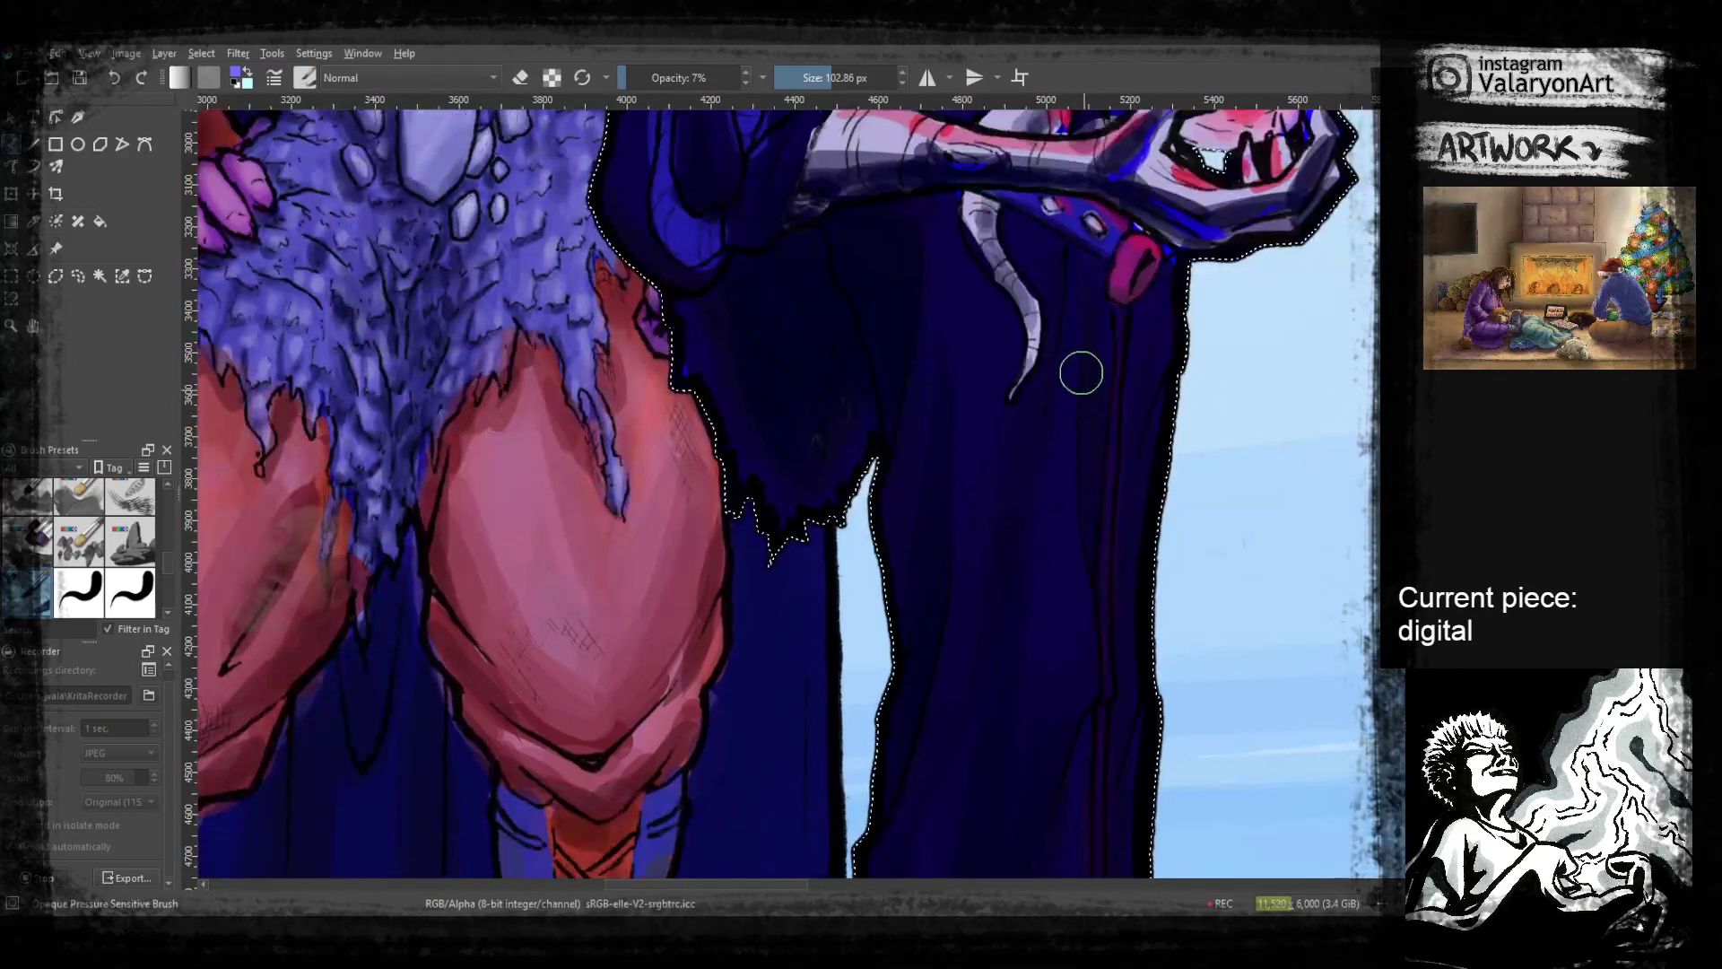
{"action": "left_click_drag", "start_coordinate": [1069, 373], "coordinate": [1026, 500]}
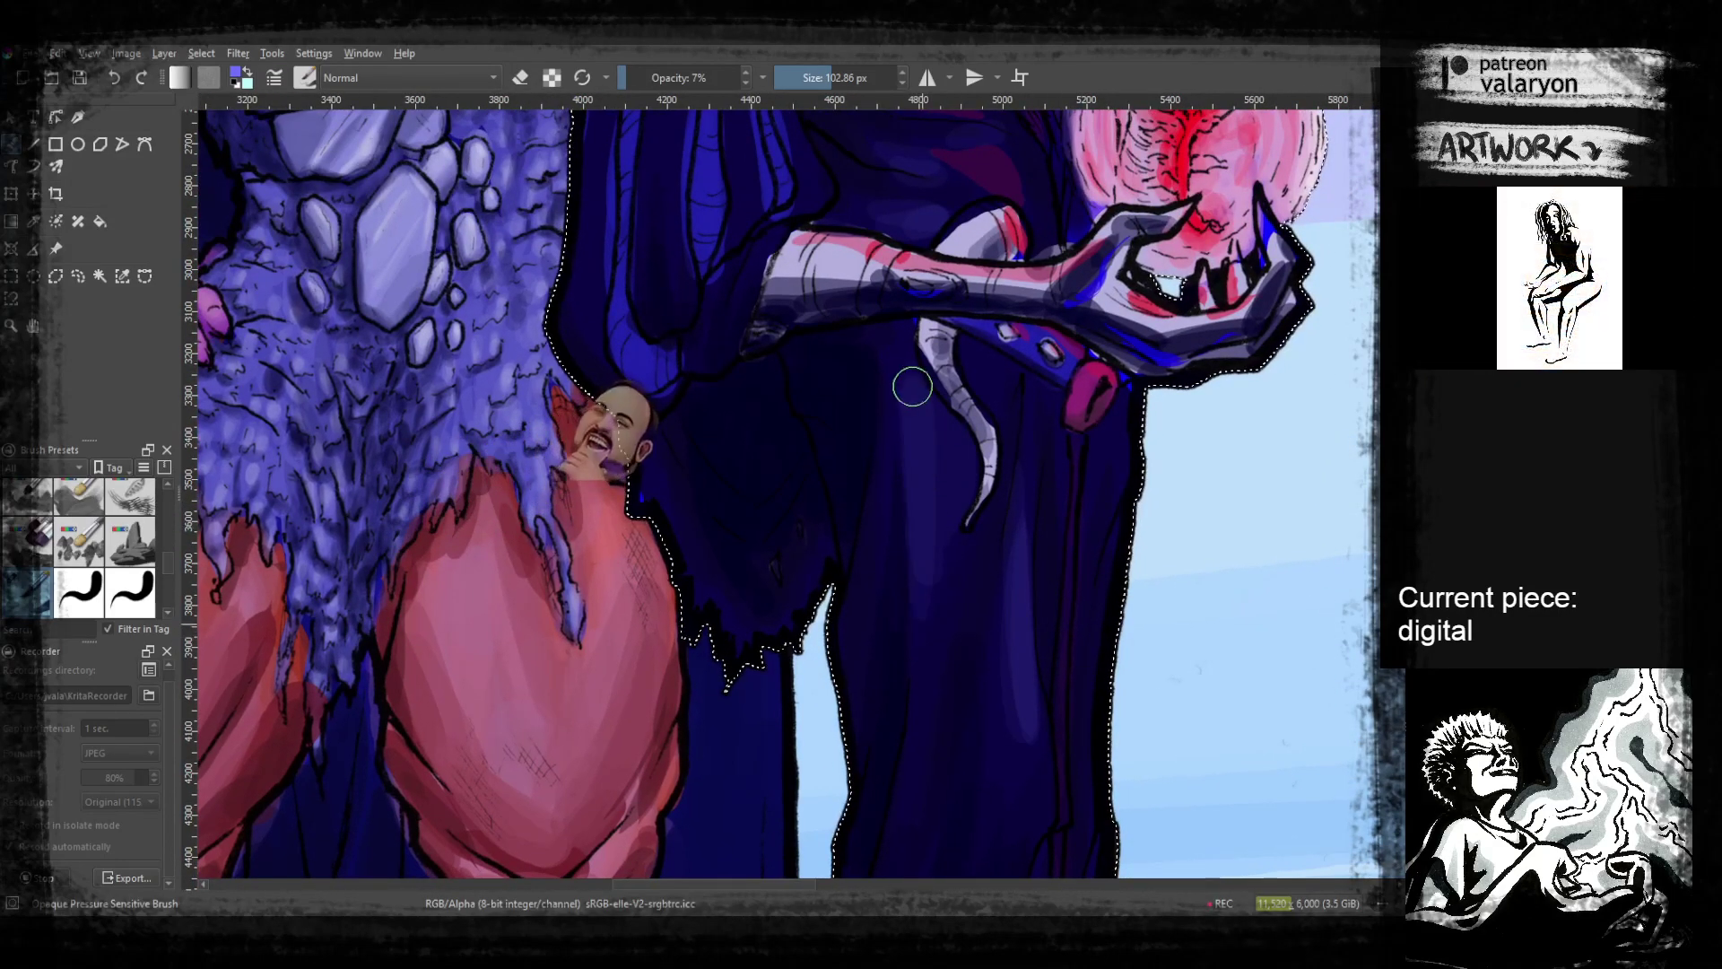
{"action": "left_click_drag", "start_coordinate": [941, 461], "coordinate": [896, 721]}
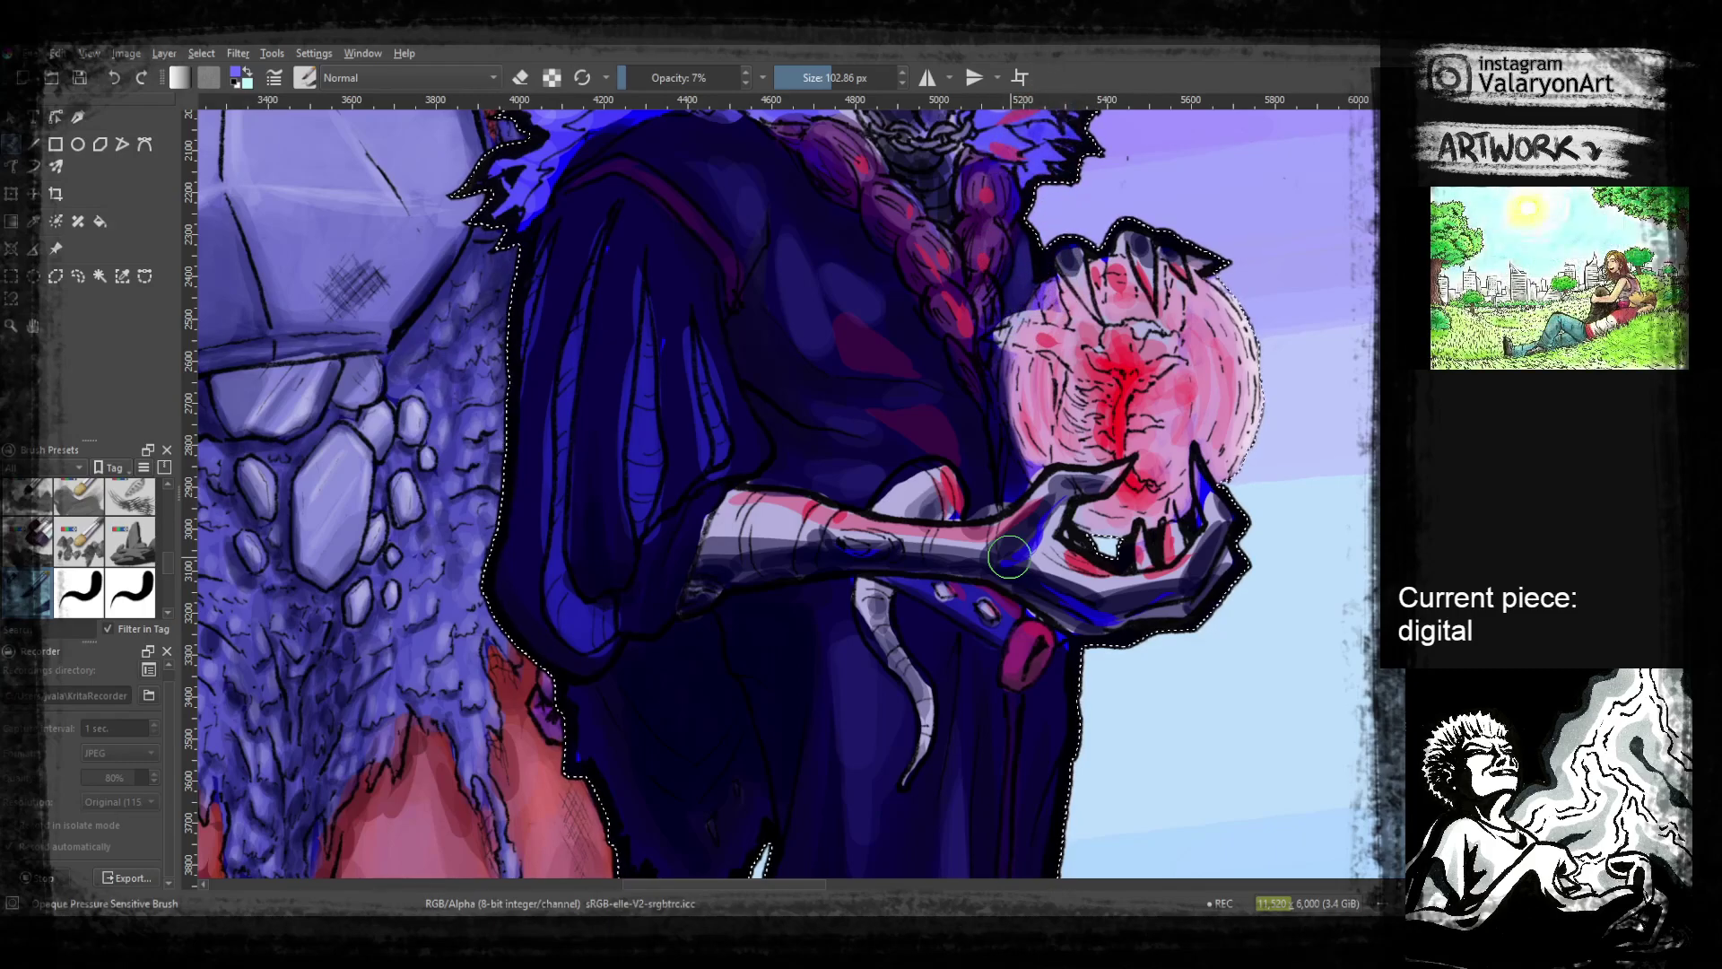
Choose a near-white color and brush faint highlights onto the glowing orb at 7% opacity
{"action": "key", "text": "ctrl"}
{"action": "mouse_move", "coordinate": [1255, 338]}
{"action": "left_mouse_down"}
{"action": "mouse_move", "coordinate": [1154, 352]}
{"action": "mouse_move", "coordinate": [1162, 331]}
{"action": "mouse_move", "coordinate": [952, 480]}
{"action": "mouse_move", "coordinate": [1287, 324]}
{"action": "mouse_move", "coordinate": [1246, 319]}
{"action": "left_mouse_up"}
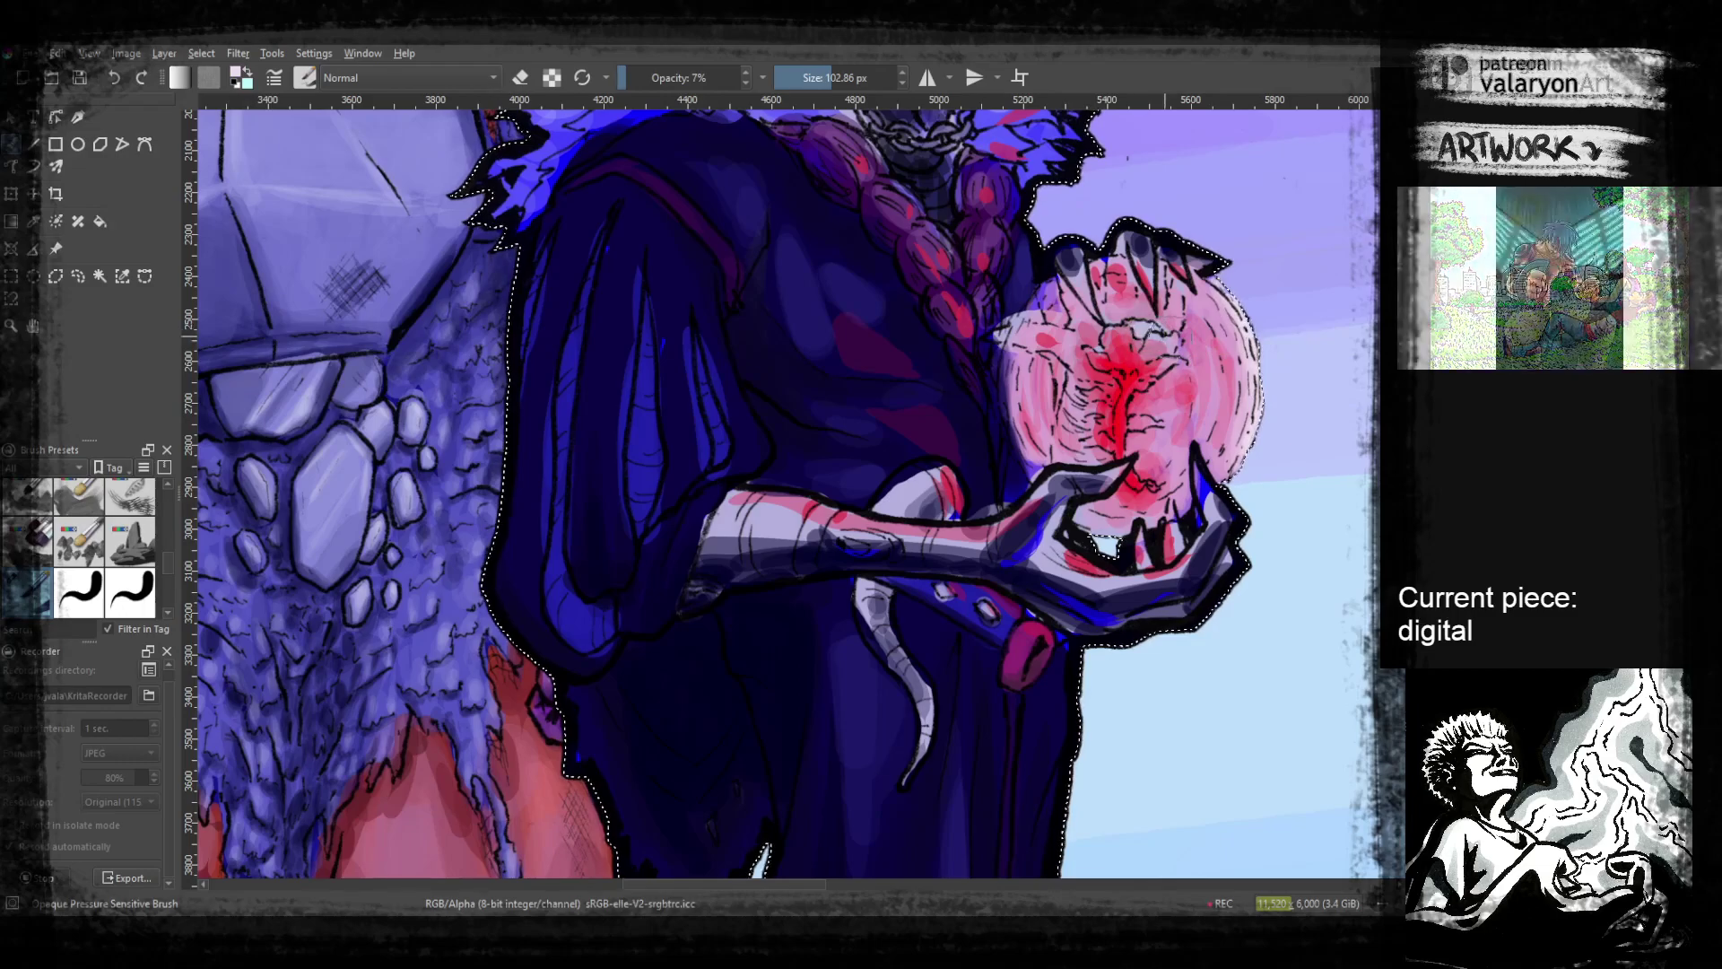
{"action": "right_click", "coordinate": [1037, 343]}
{"action": "left_click_drag", "start_coordinate": [1013, 319], "coordinate": [953, 306]}
{"action": "left_click", "coordinate": [797, 328]}
{"action": "mouse_move", "coordinate": [1137, 341]}
{"action": "left_mouse_down"}
{"action": "mouse_move", "coordinate": [1141, 366]}
{"action": "mouse_move", "coordinate": [1146, 330]}
{"action": "mouse_move", "coordinate": [1164, 337]}
{"action": "mouse_move", "coordinate": [1099, 366]}
{"action": "mouse_move", "coordinate": [1119, 335]}
{"action": "mouse_move", "coordinate": [1158, 347]}
{"action": "left_mouse_up"}
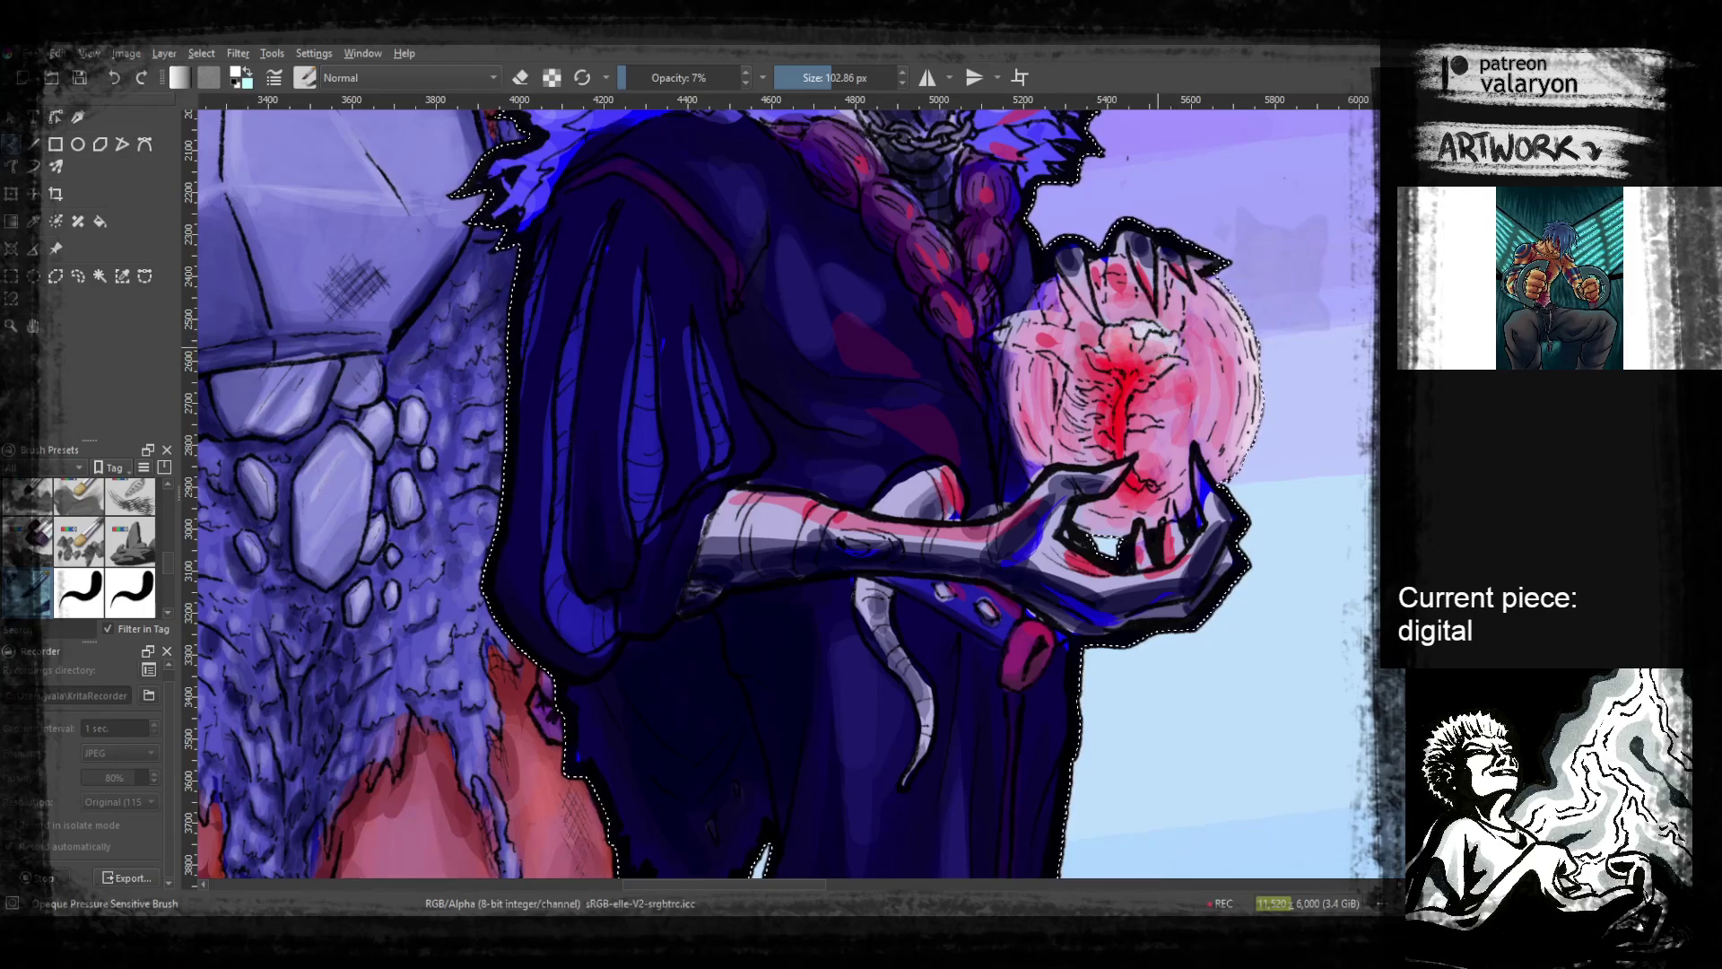
Sample the orb's red, raise the opacity to 28%, and brush more red onto the vein pattern at the orb's center
{"action": "left_click", "coordinate": [1124, 416], "text": "ctrl"}
{"action": "left_click", "coordinate": [652, 78]}
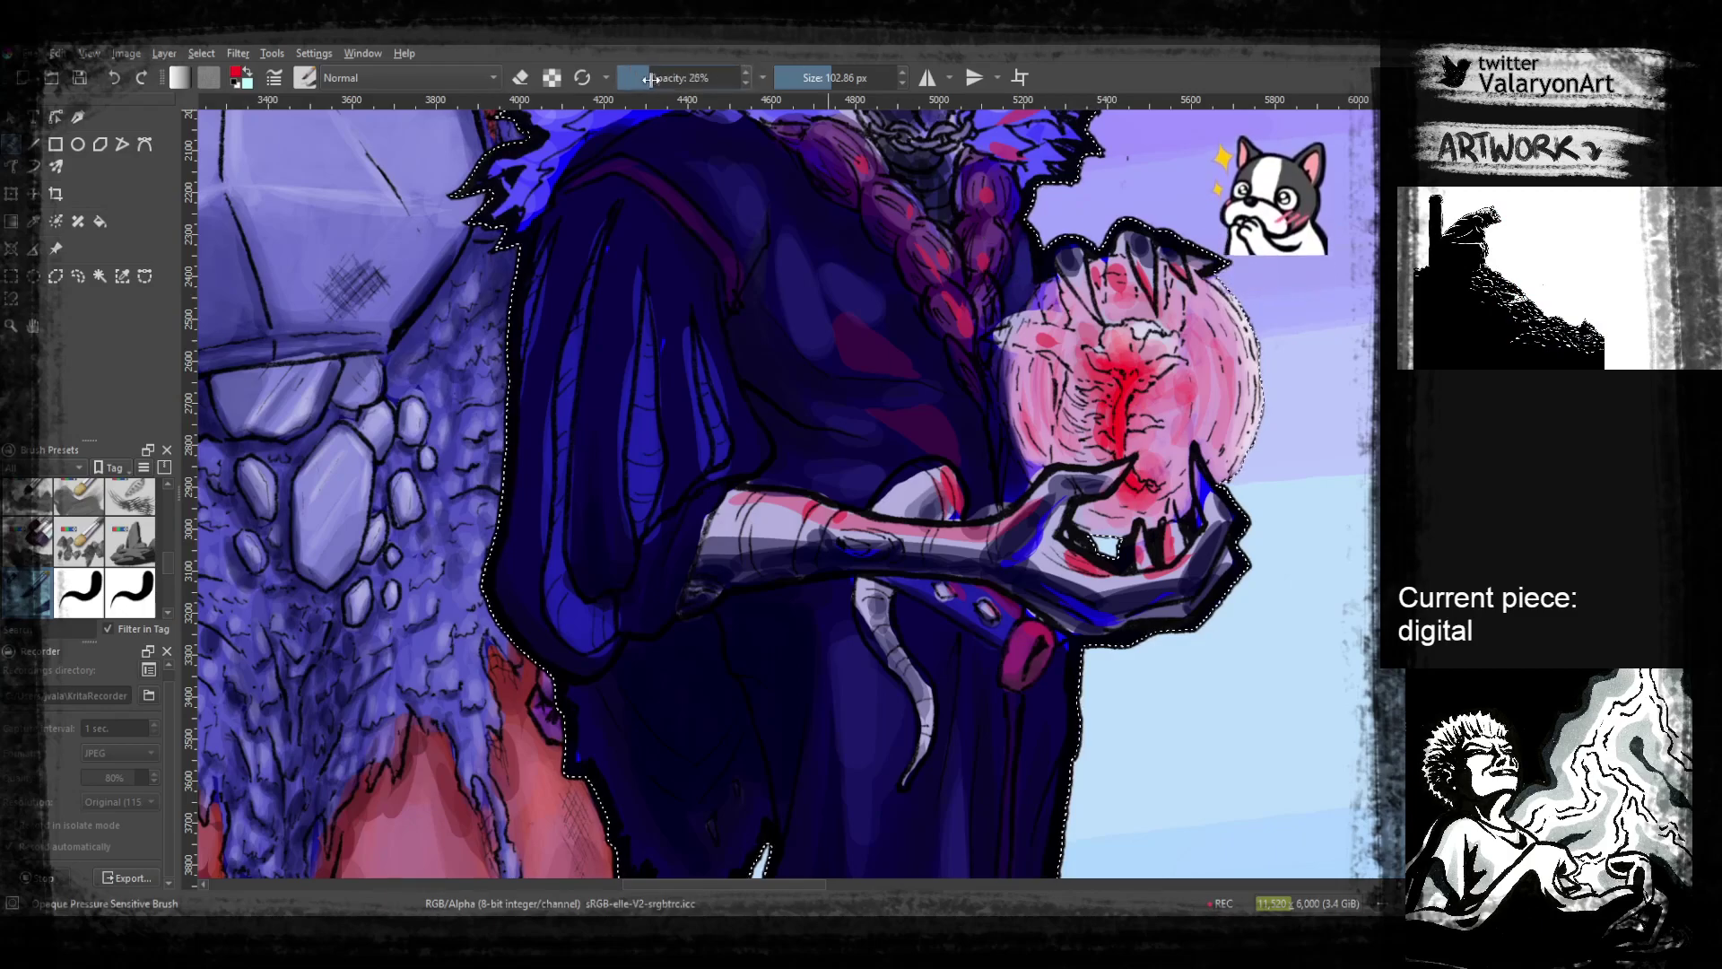
{"action": "left_click_drag", "start_coordinate": [1125, 409], "coordinate": [1119, 450]}
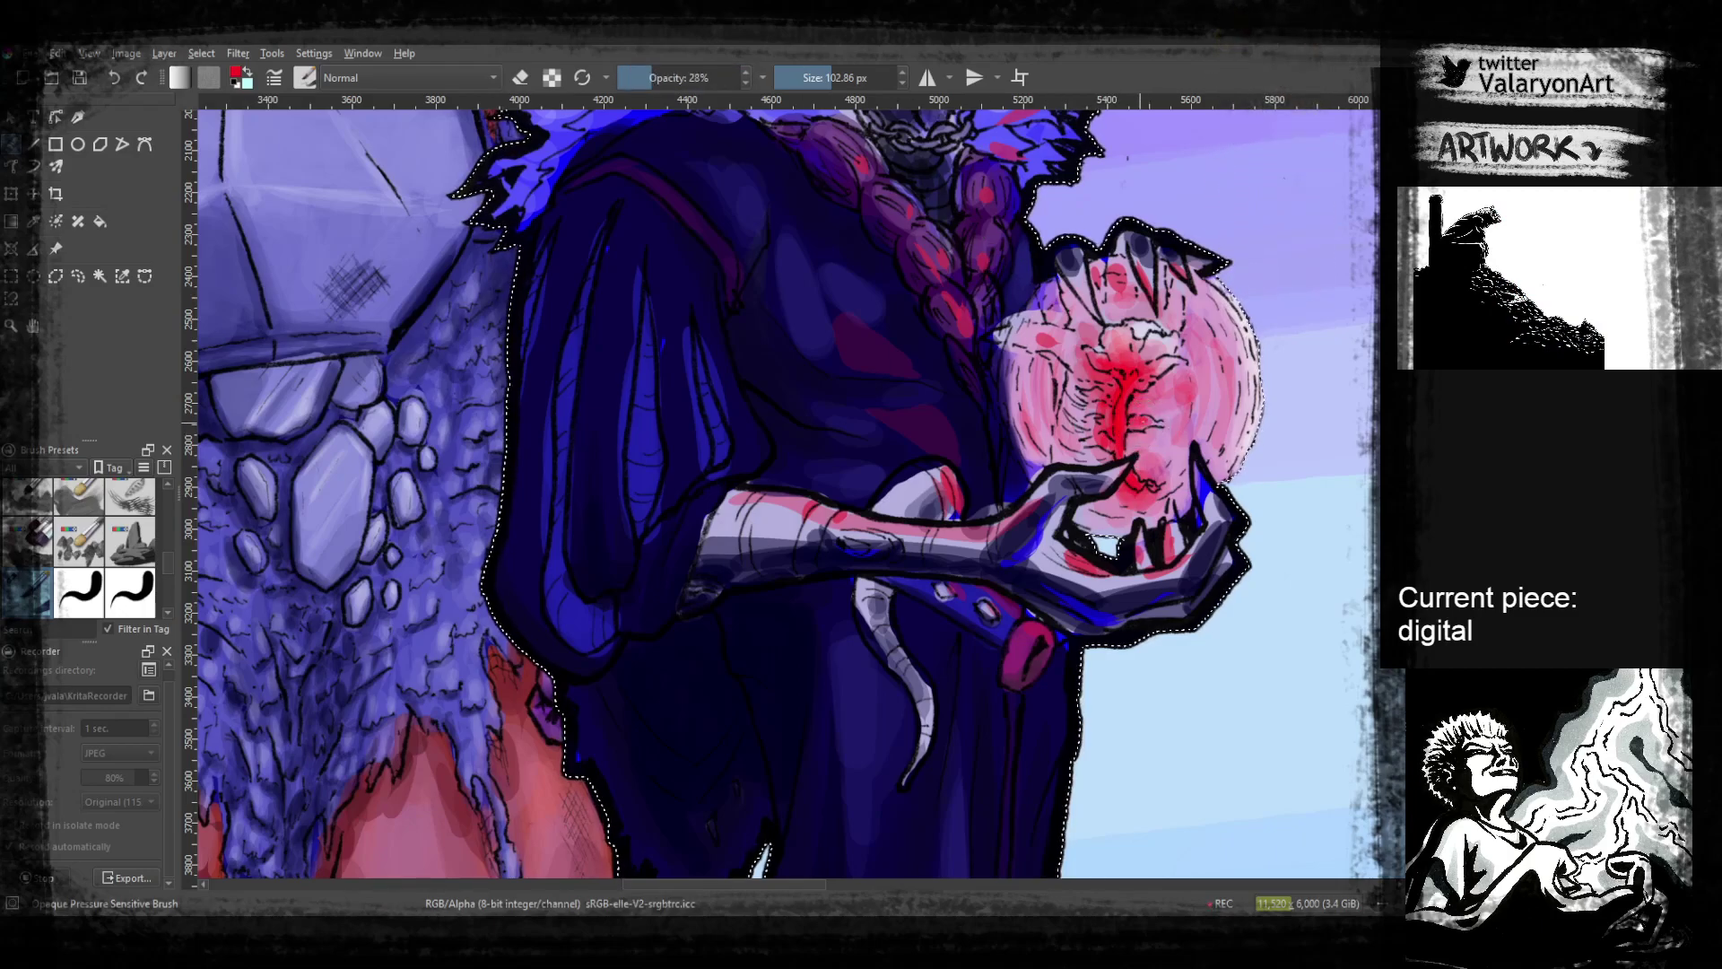
{"action": "left_click_drag", "start_coordinate": [1108, 408], "coordinate": [1106, 389]}
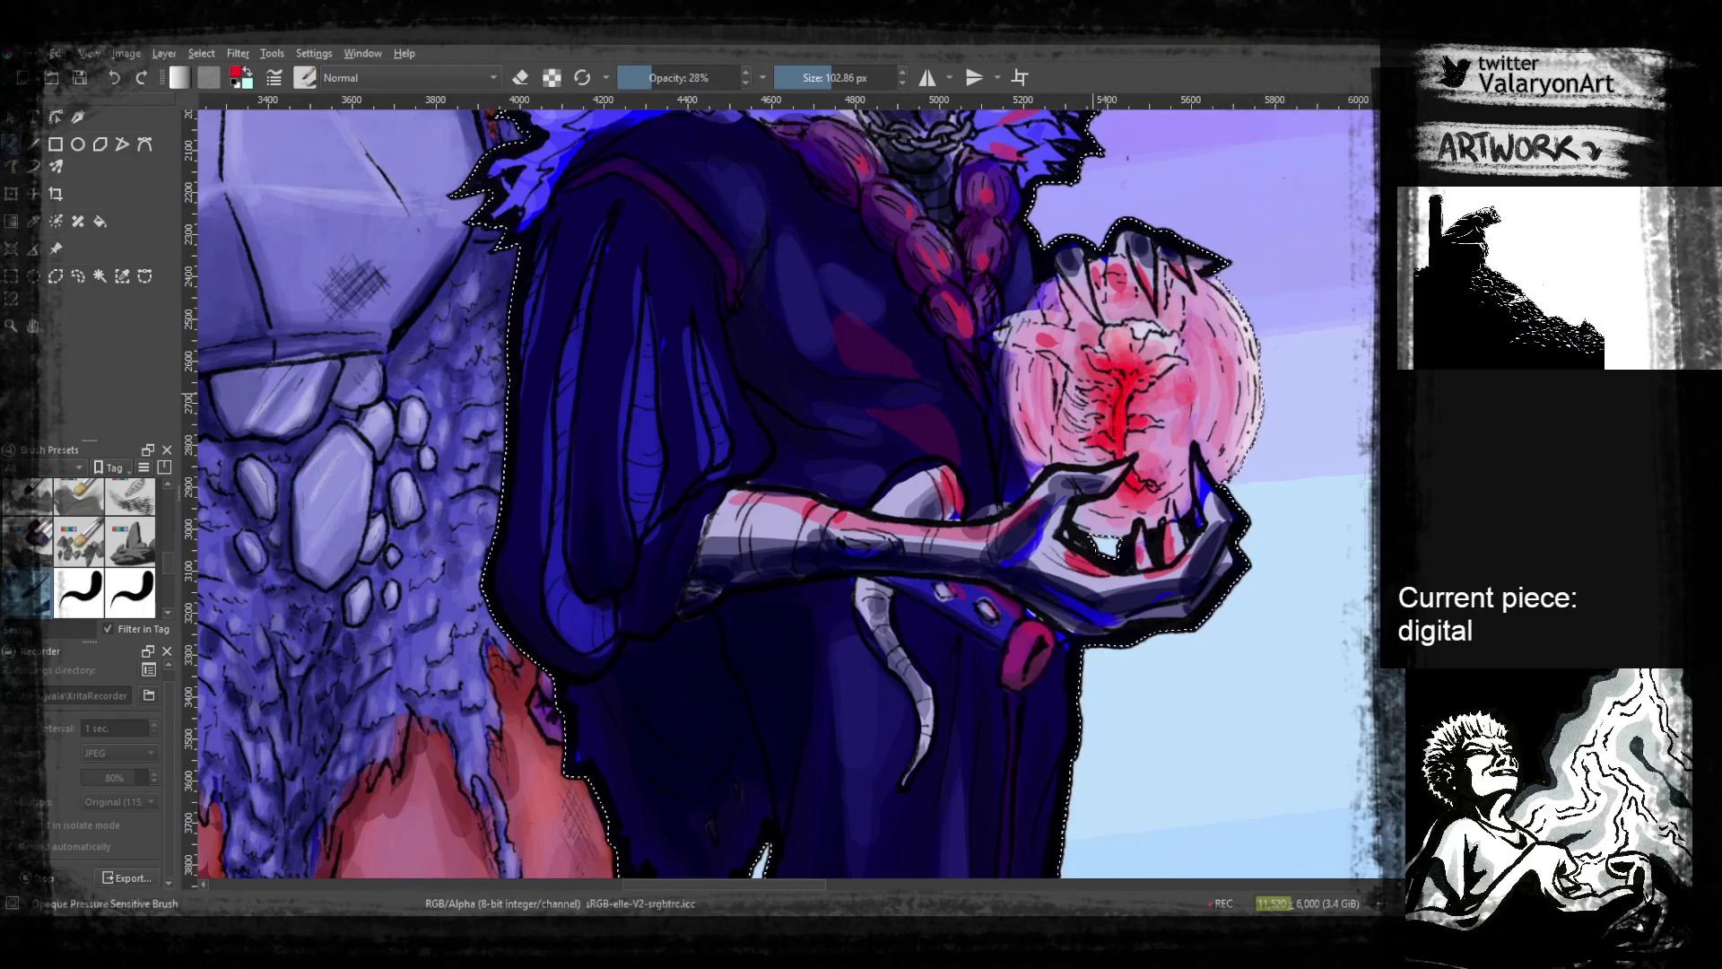
Choose a bright pink and add soft touches around the orb's red center at 28% opacity
{"action": "left_click", "coordinate": [1151, 334], "text": "ctrl"}
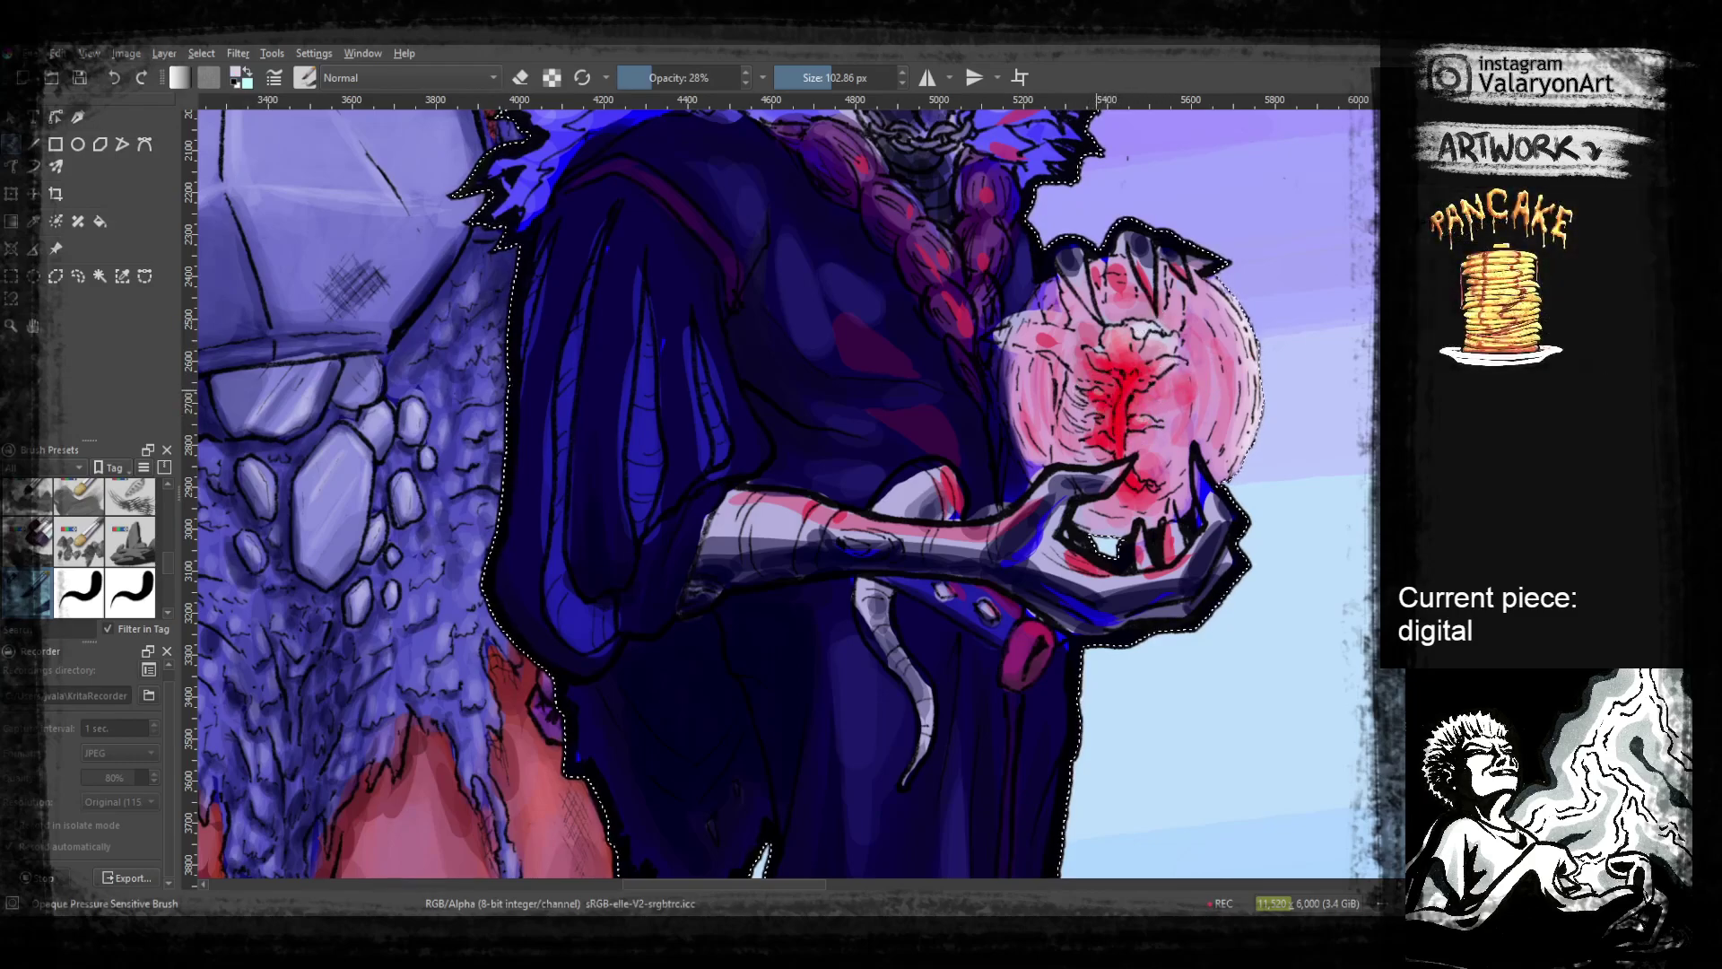
{"action": "right_click", "coordinate": [1119, 405]}
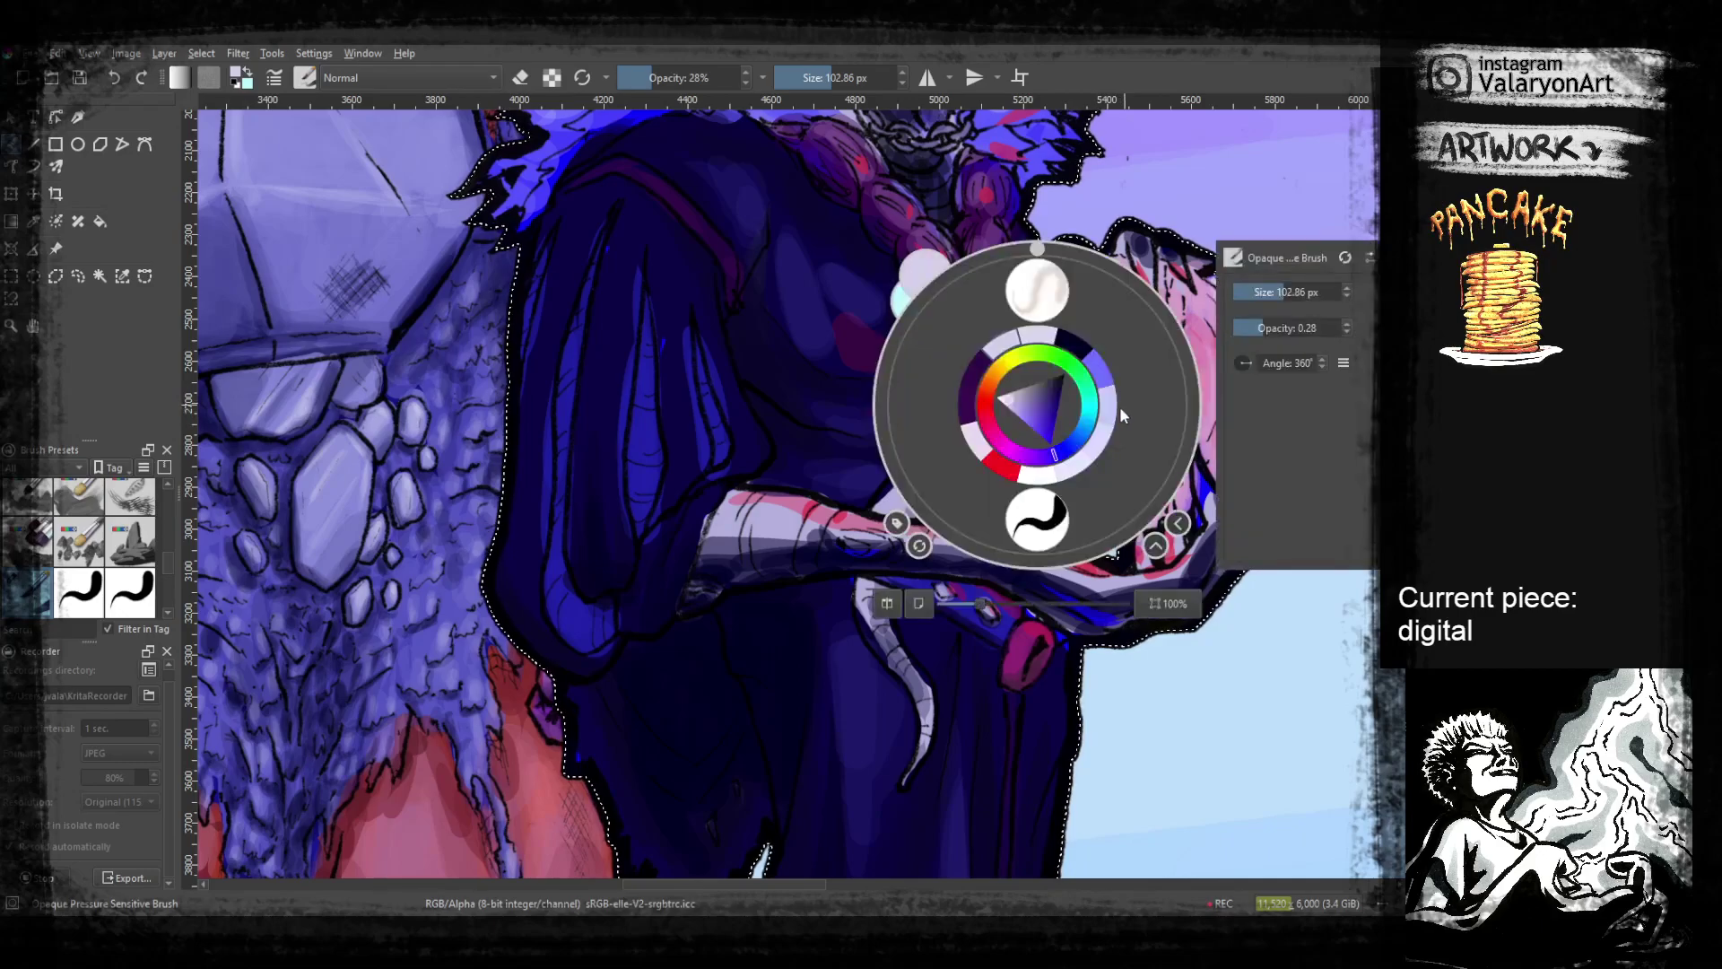
{"action": "left_click", "coordinate": [1001, 443]}
{"action": "left_click", "coordinate": [1017, 402]}
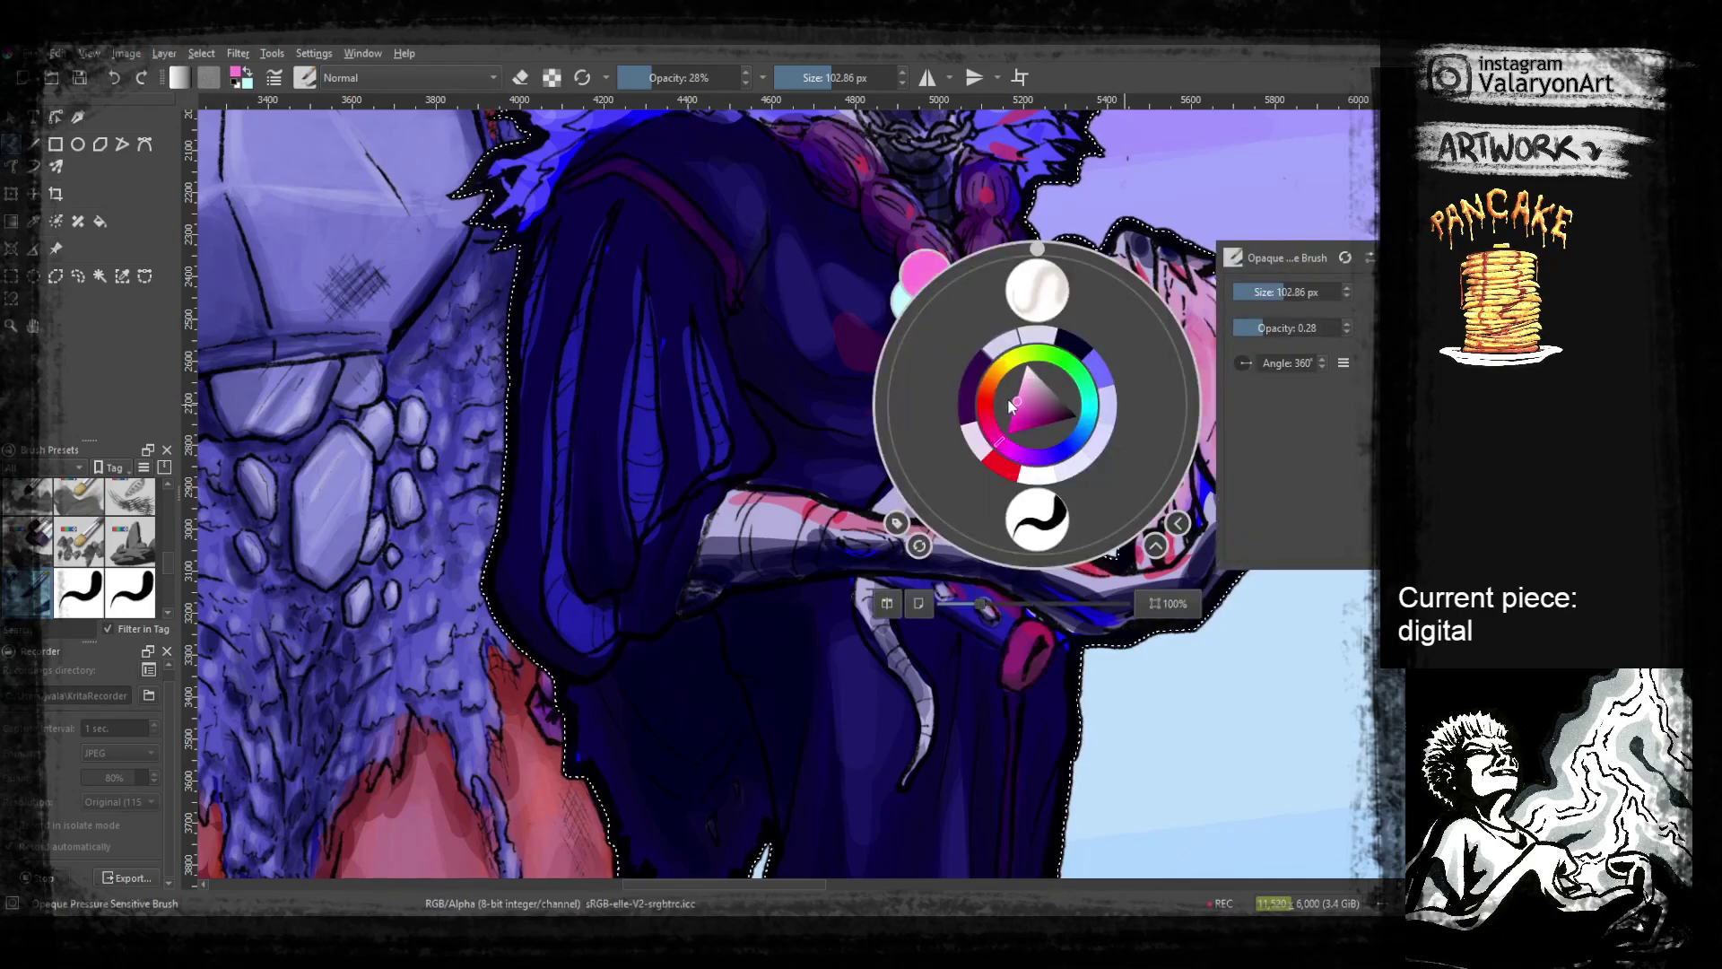
{"action": "left_click", "coordinate": [858, 415]}
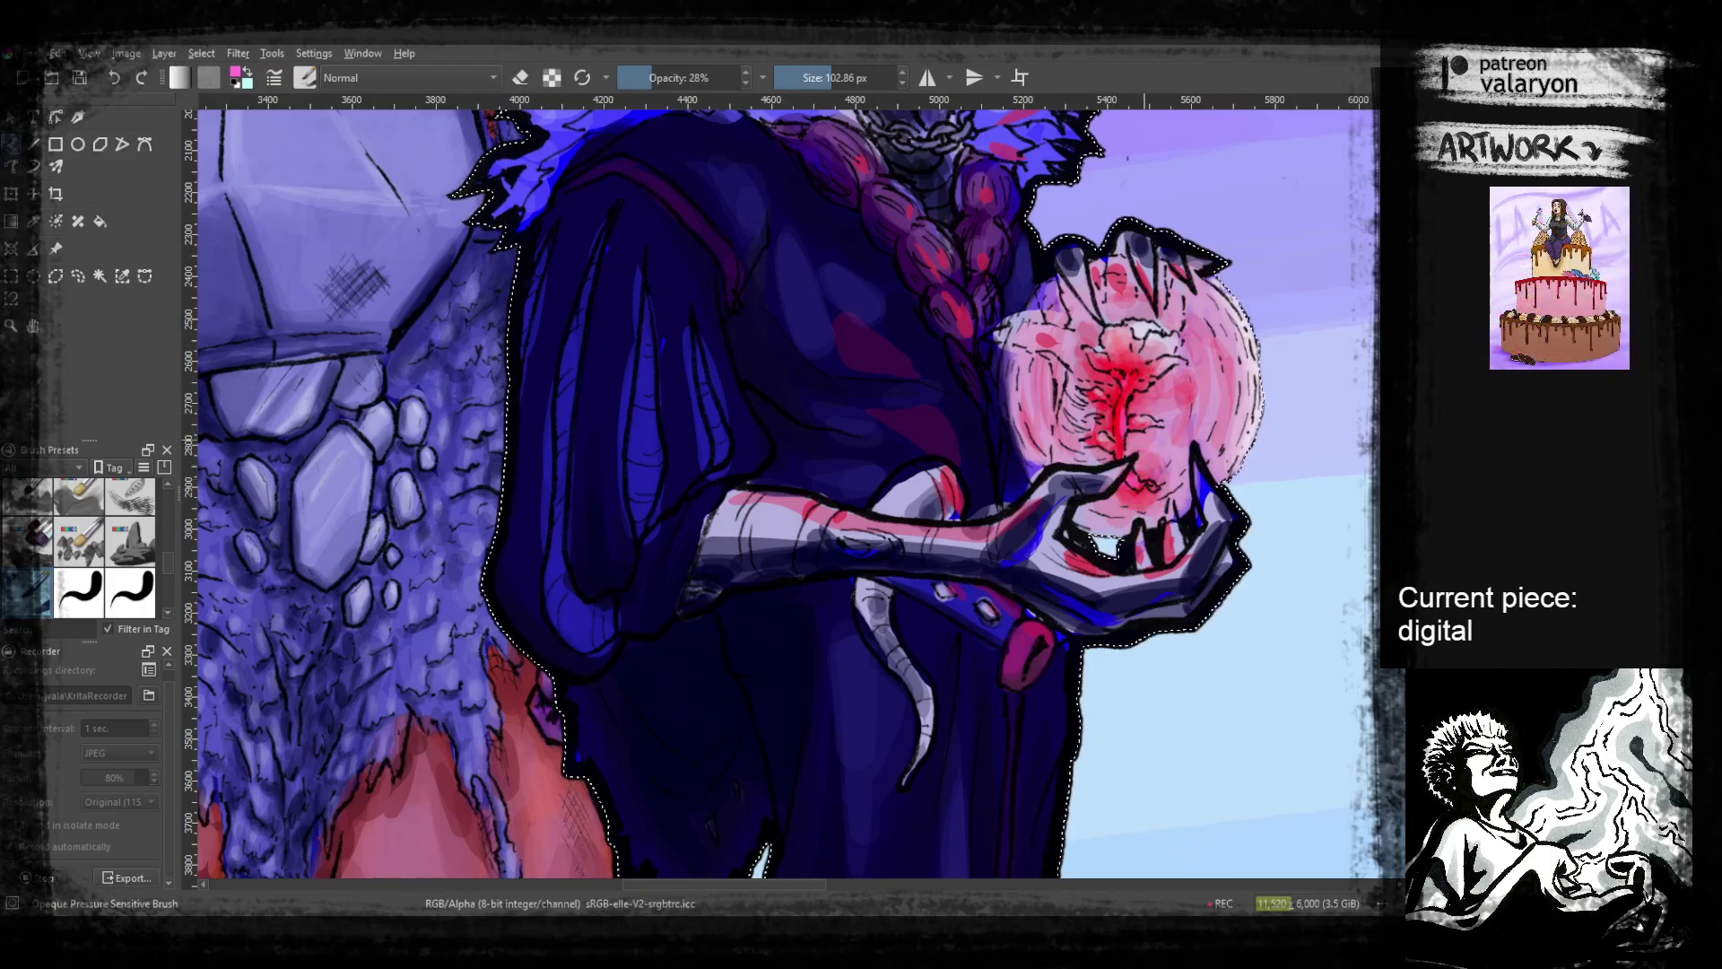
Examine the two standing figures from head to feet against the whole composition
{"action": "scroll", "coordinate": [1139, 385], "scroll_direction": "down", "scroll_amount": 2}
{"action": "scroll", "coordinate": [1137, 388], "scroll_direction": "down", "scroll_amount": 1}
{"action": "left_click_drag", "start_coordinate": [1093, 479], "coordinate": [1110, 384]}
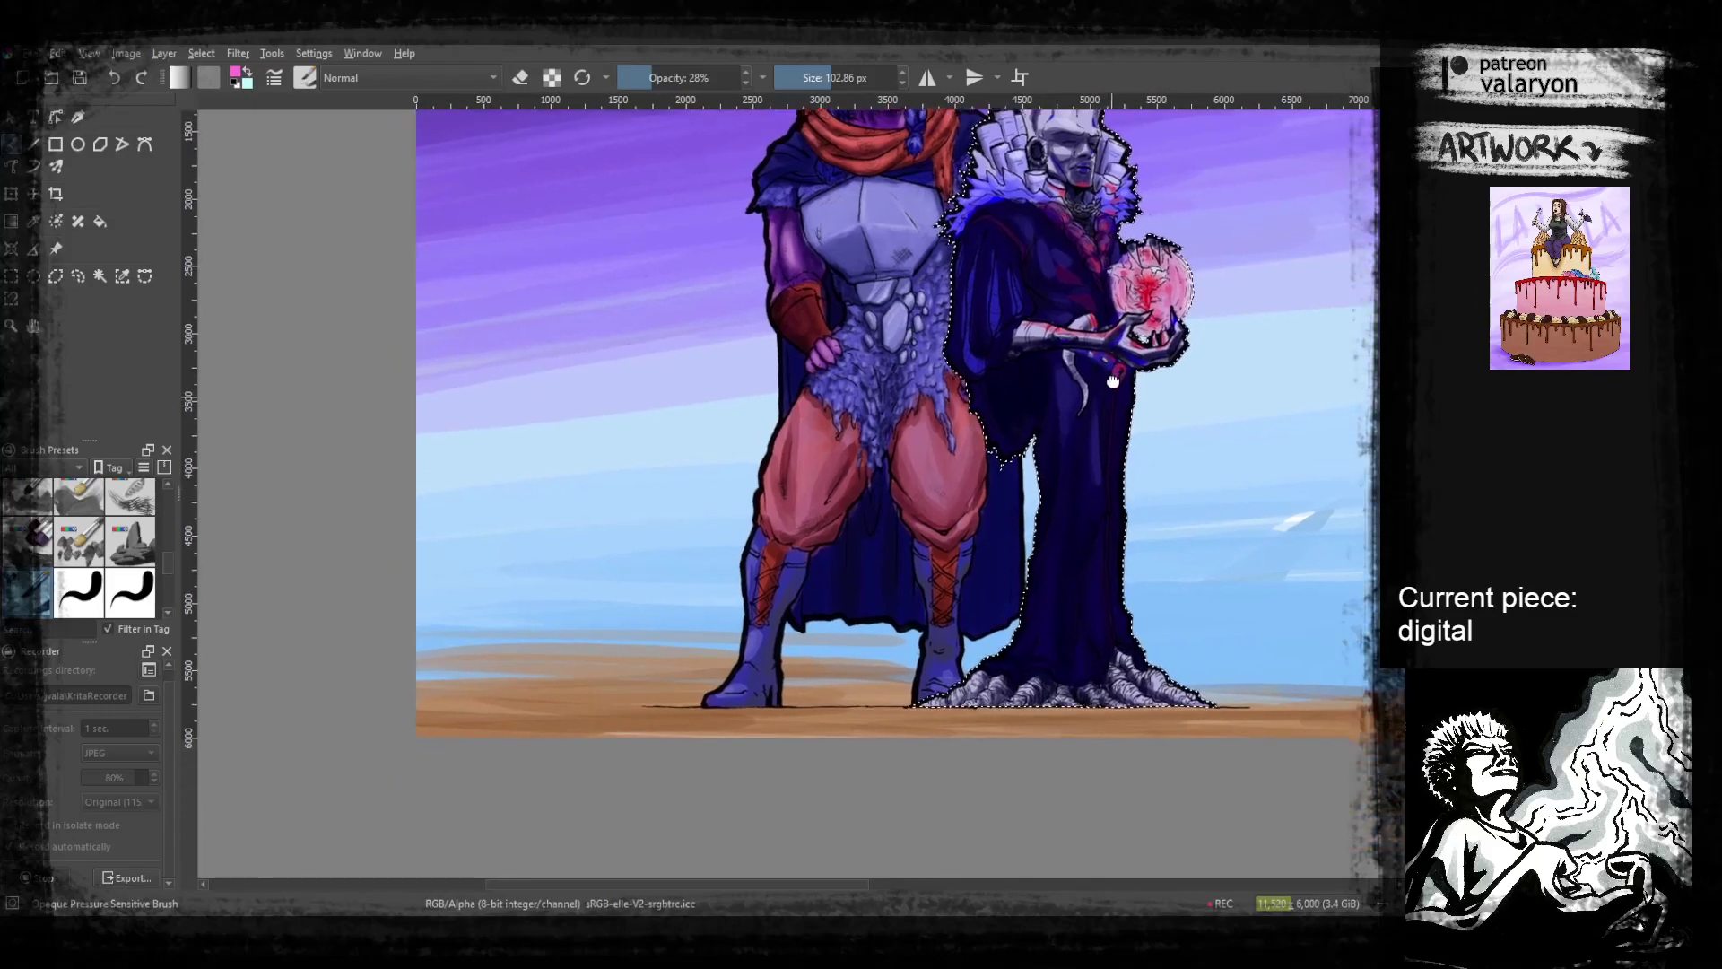
{"action": "scroll", "coordinate": [1110, 384], "scroll_direction": "up", "scroll_amount": 2}
{"action": "scroll", "coordinate": [1112, 398], "scroll_direction": "down", "scroll_amount": 3}
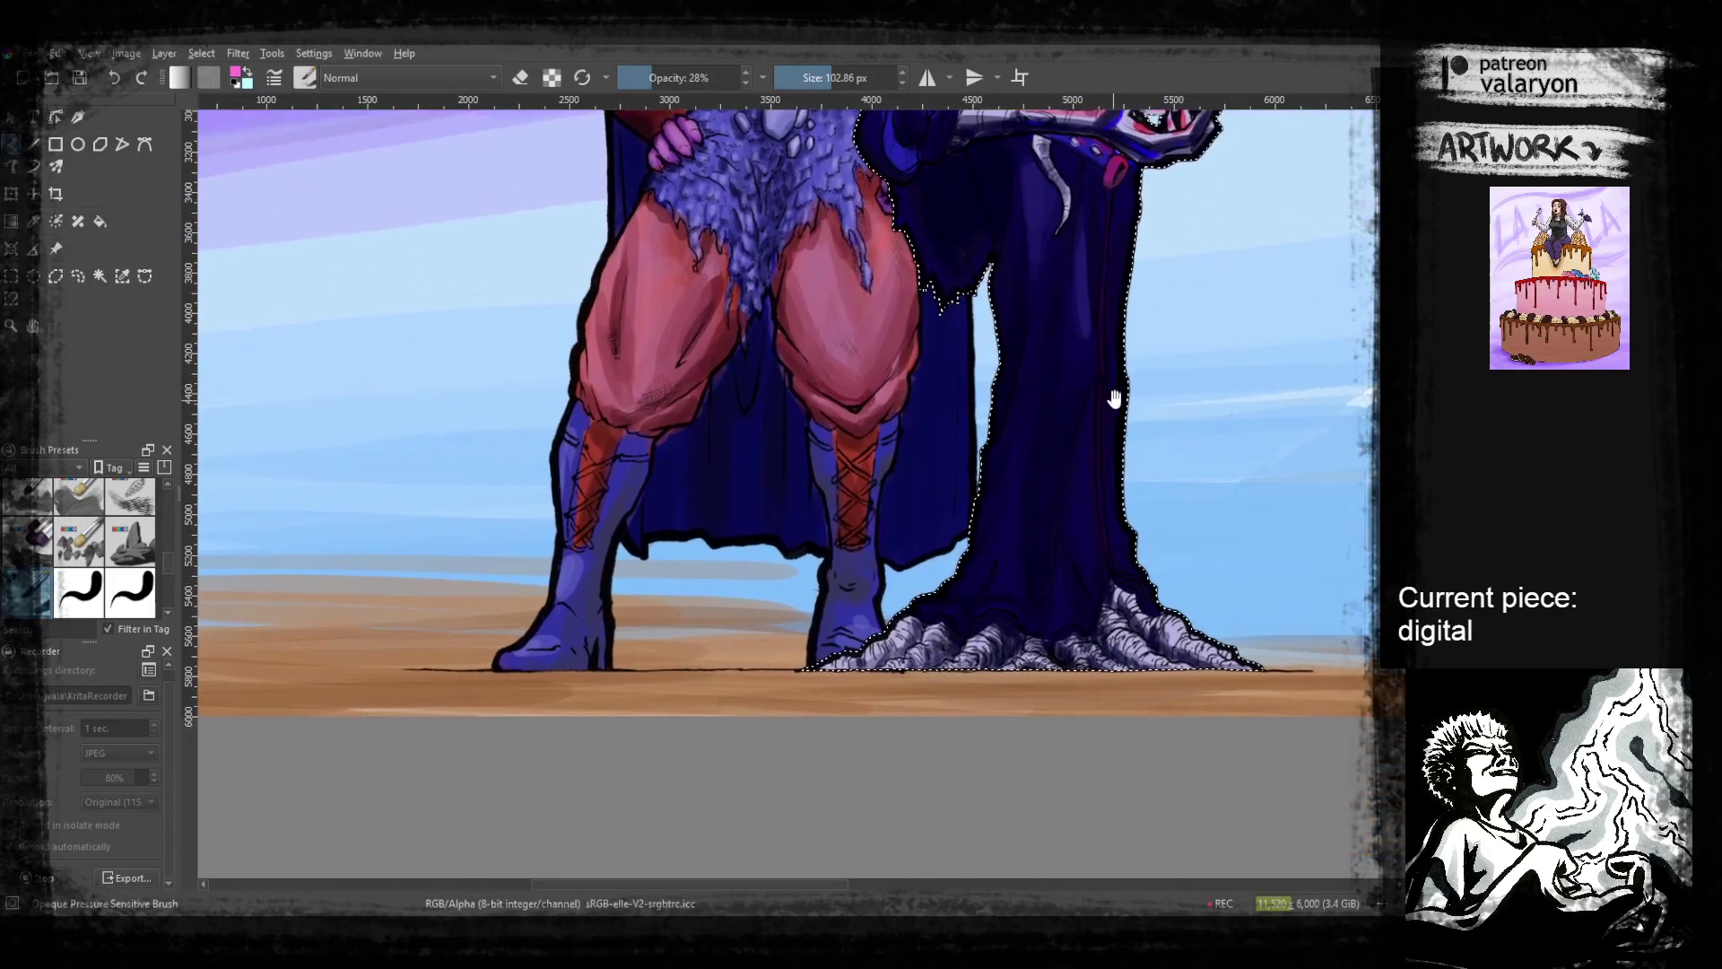
{"action": "scroll", "coordinate": [1113, 398], "scroll_direction": "up", "scroll_amount": 6}
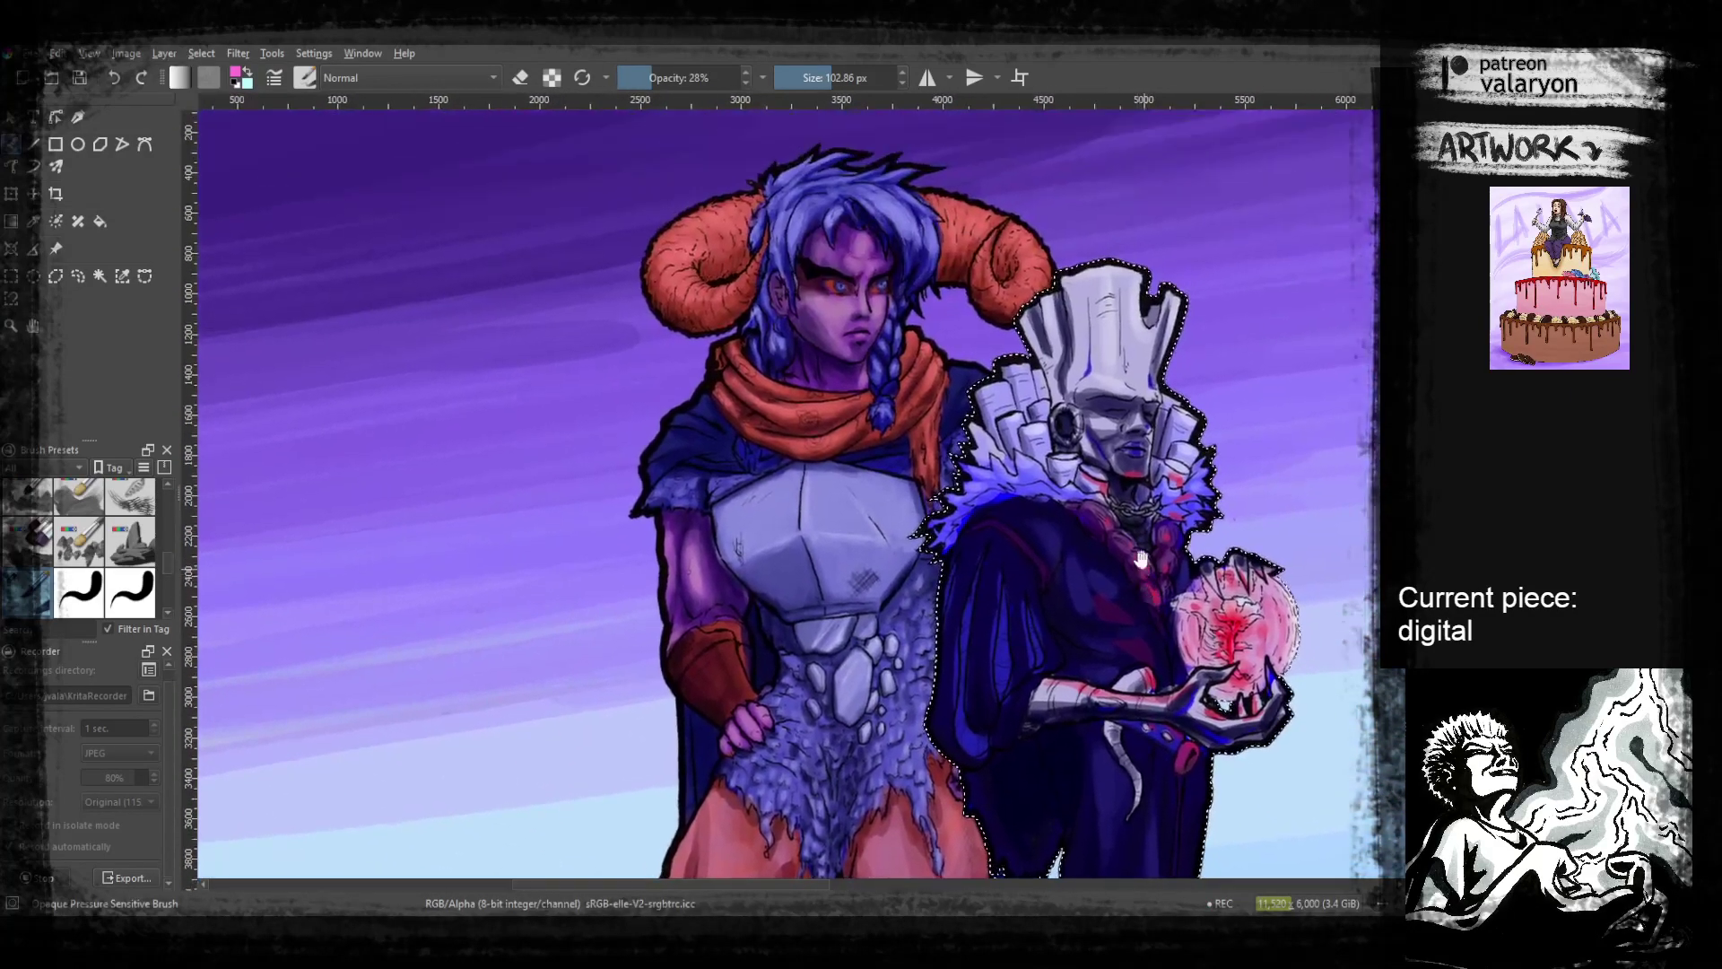
{"action": "left_click_drag", "start_coordinate": [1142, 567], "coordinate": [1214, 474]}
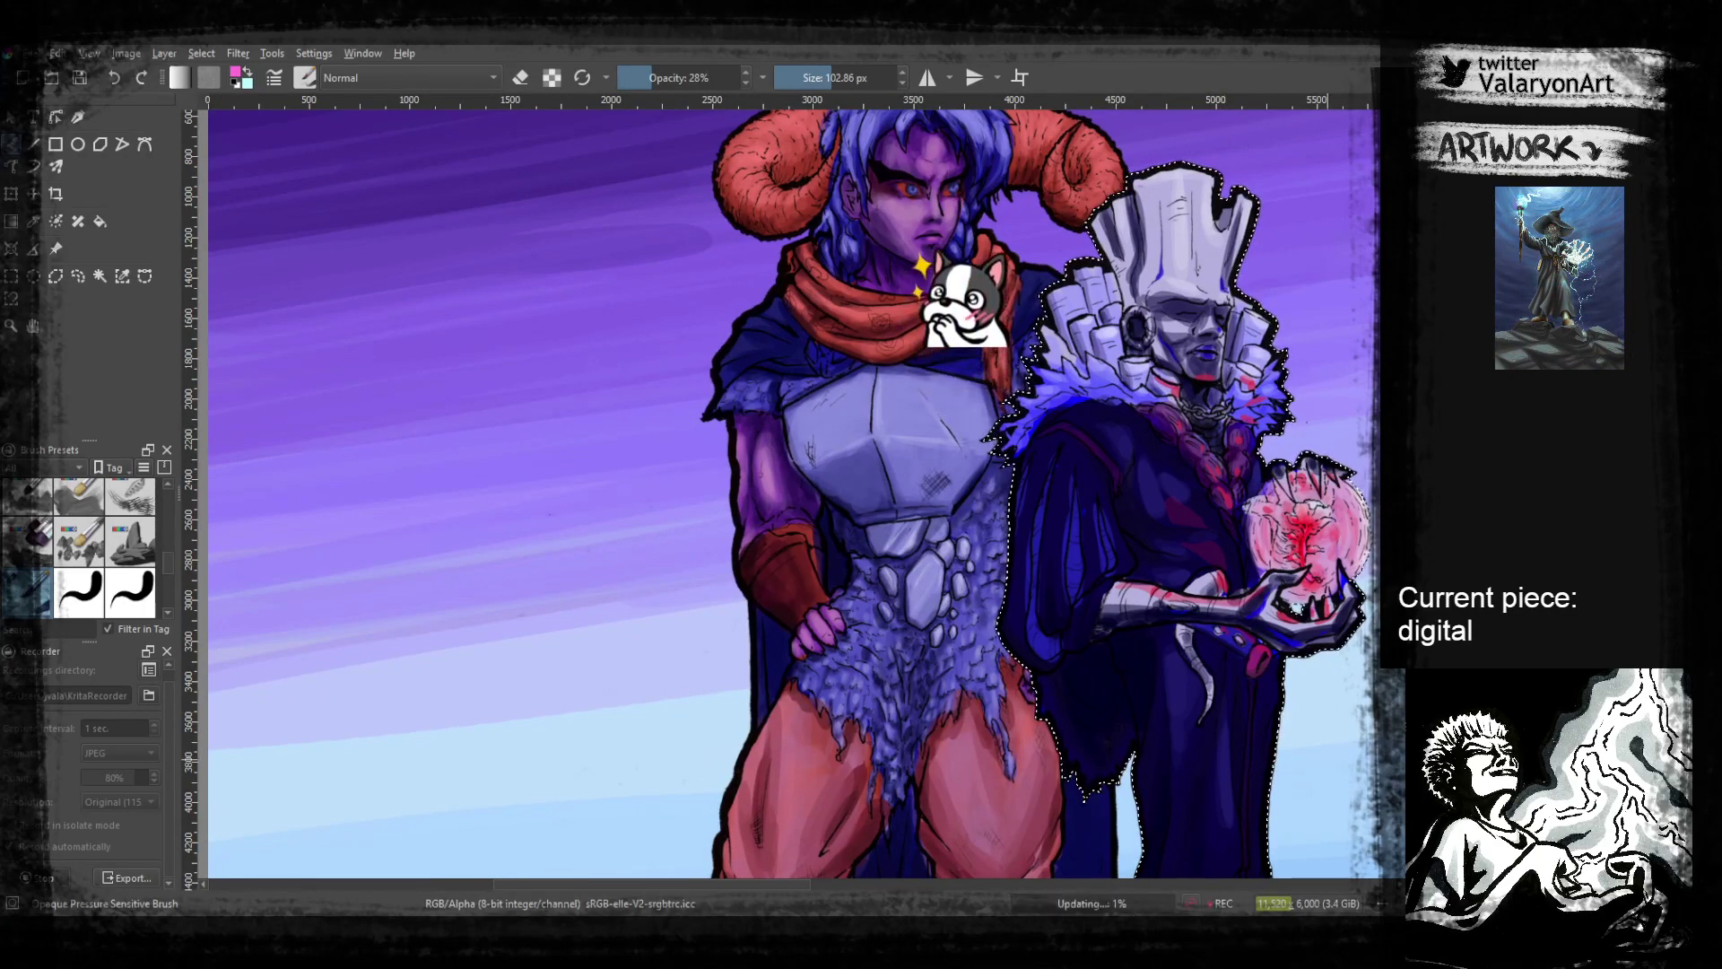
{"action": "left_click_drag", "start_coordinate": [1022, 689], "coordinate": [1244, 497]}
{"action": "left_click_drag", "start_coordinate": [1036, 617], "coordinate": [1214, 482]}
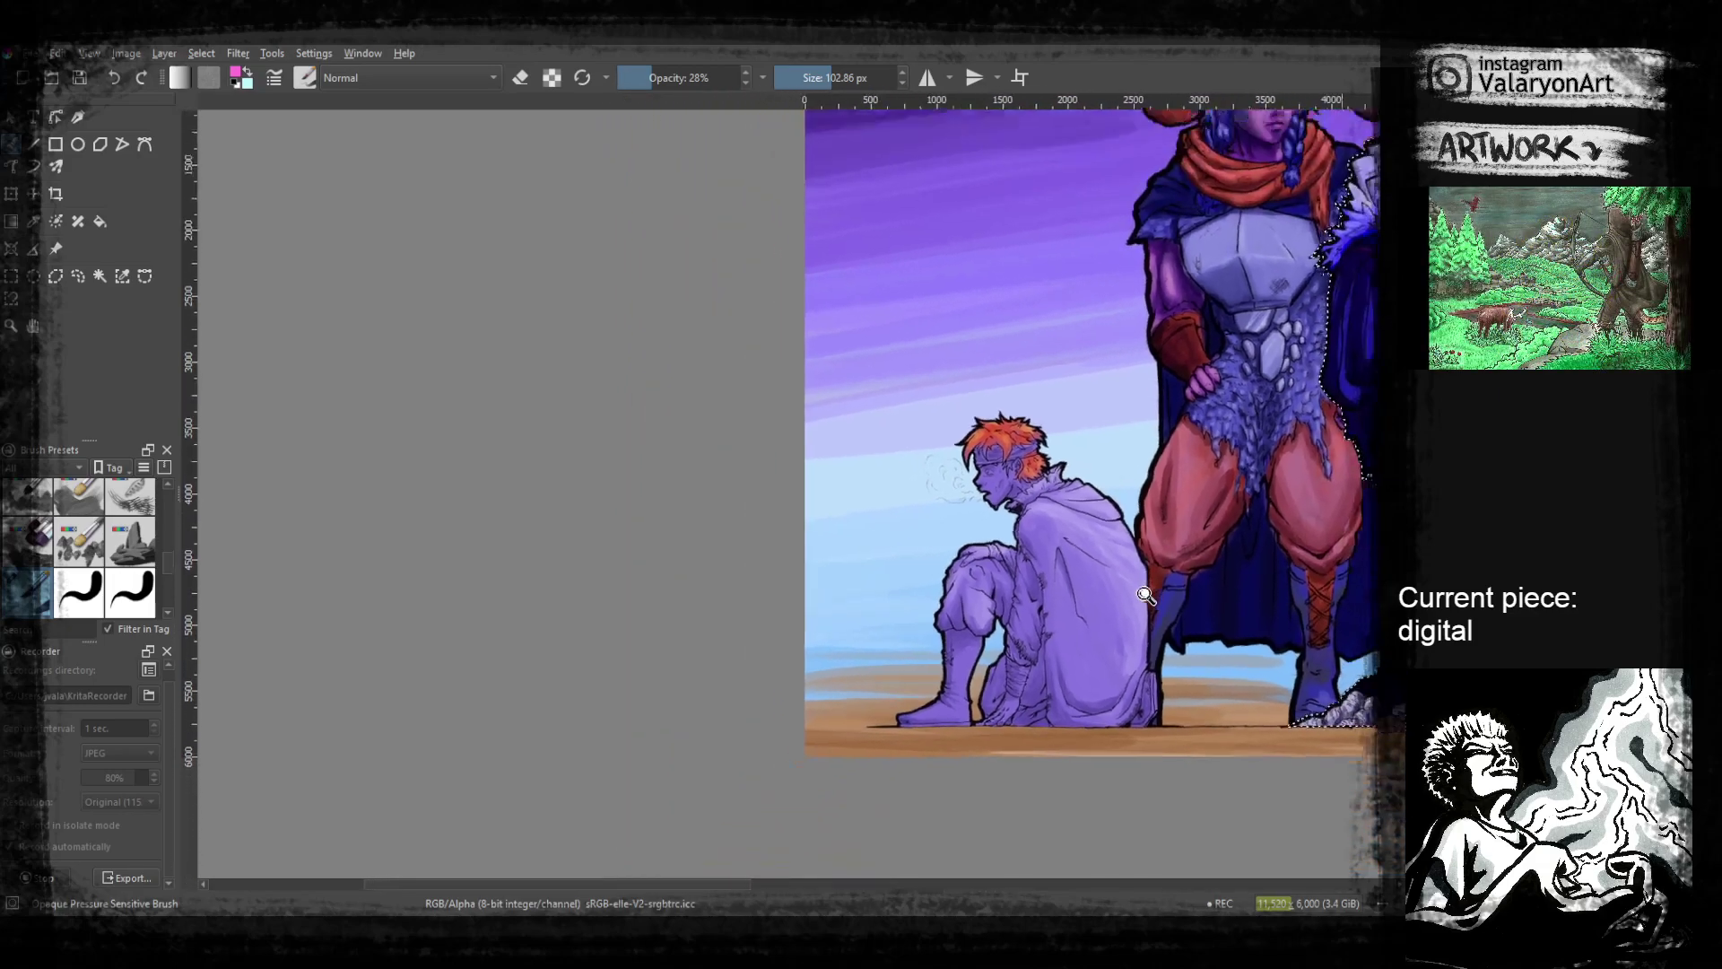
Pick a saturated red and raise the brush opacity to 100% for flat color on the seated figure
{"action": "scroll", "coordinate": [1144, 568], "scroll_direction": "down", "scroll_amount": 2}
{"action": "scroll", "coordinate": [1148, 570], "scroll_direction": "up", "scroll_amount": 4}
{"action": "left_click_drag", "start_coordinate": [1150, 571], "coordinate": [1300, 615]}
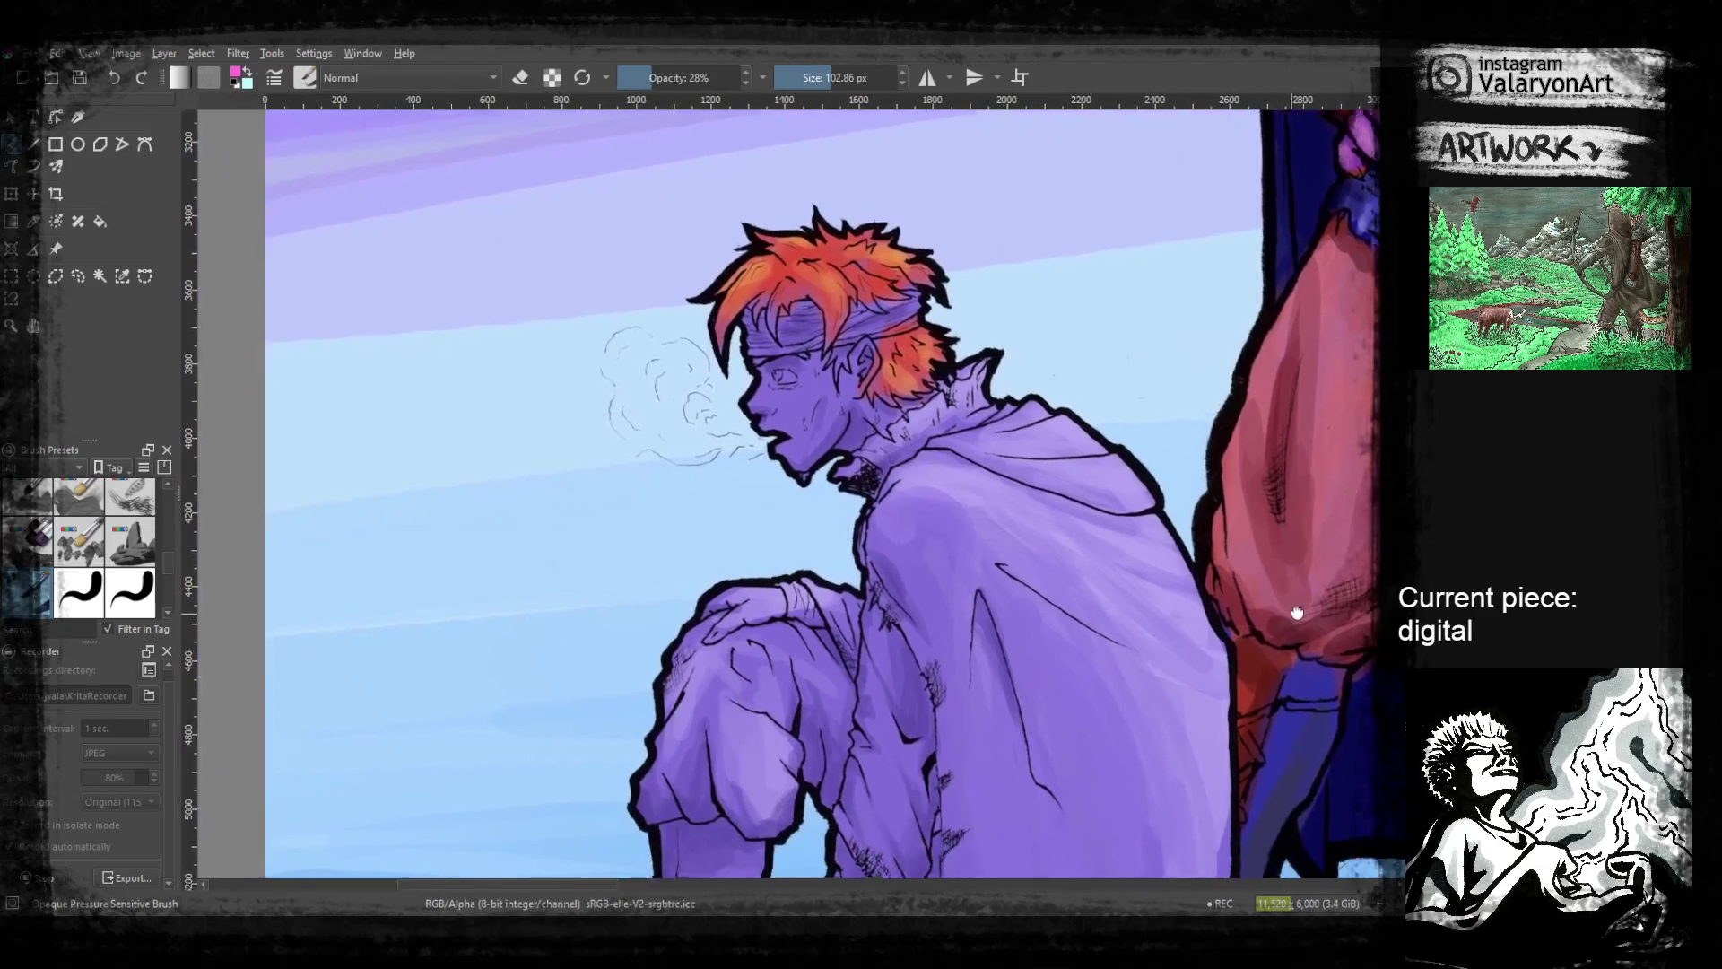
{"action": "right_click", "coordinate": [1089, 578]}
{"action": "left_click_drag", "start_coordinate": [988, 581], "coordinate": [983, 575]}
{"action": "left_click", "coordinate": [997, 575]}
{"action": "left_click", "coordinate": [838, 653]}
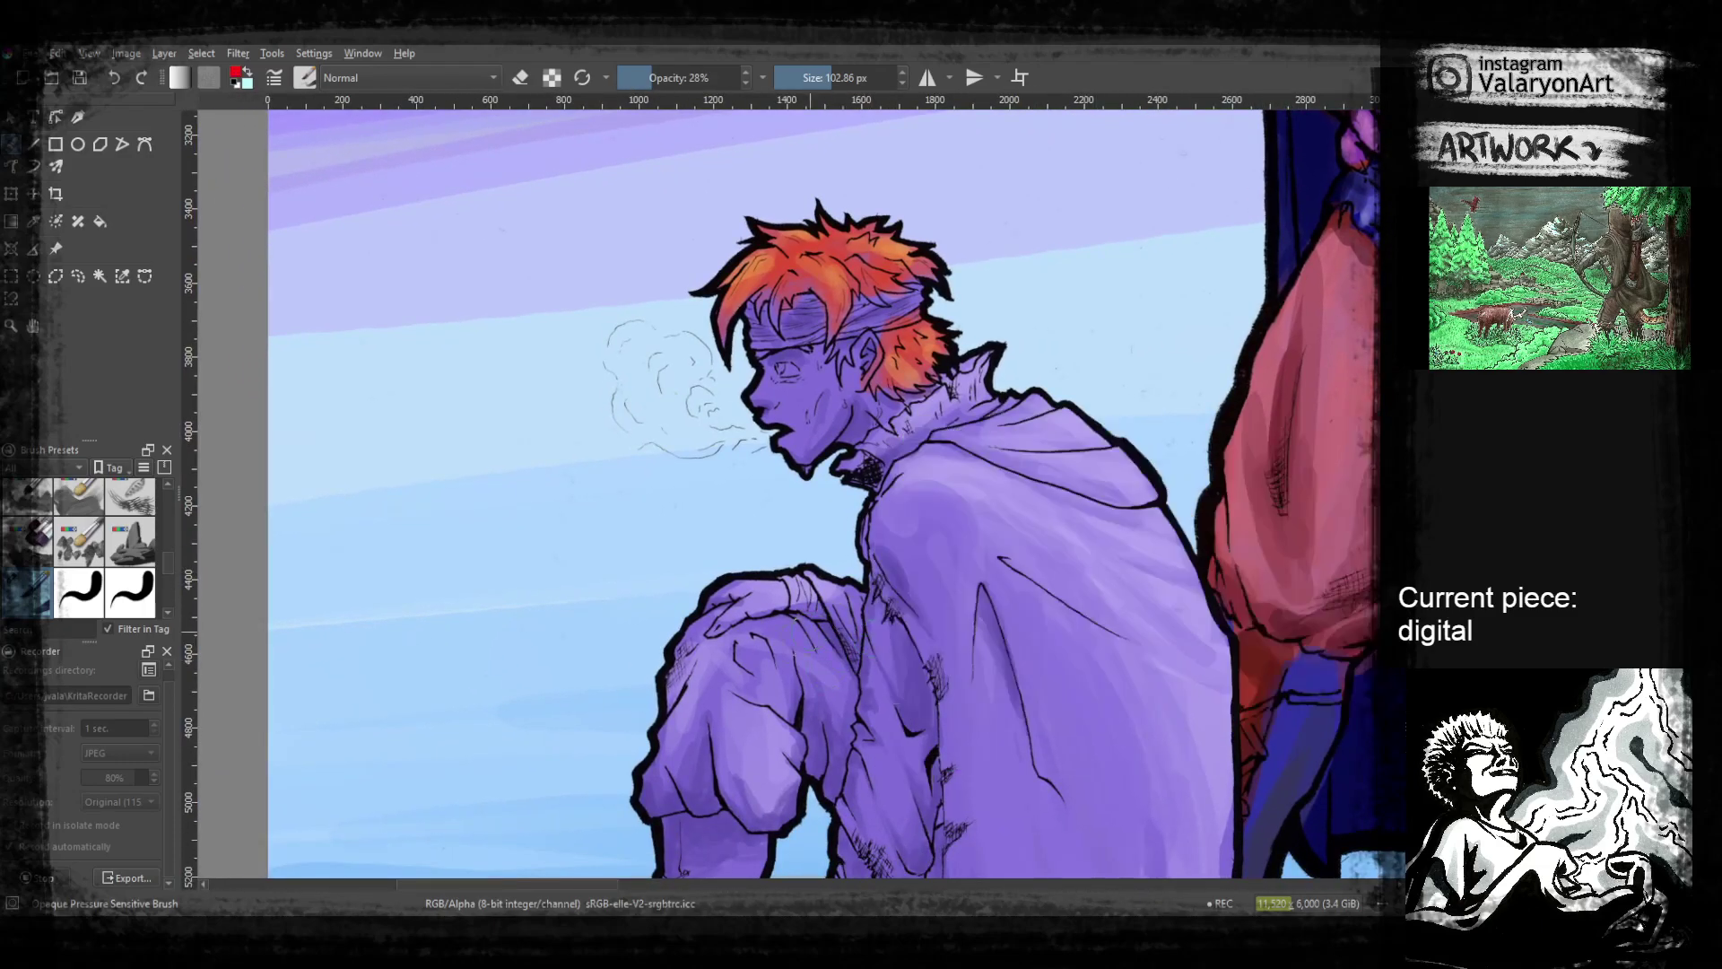
{"action": "left_click_drag", "start_coordinate": [682, 77], "coordinate": [749, 78]}
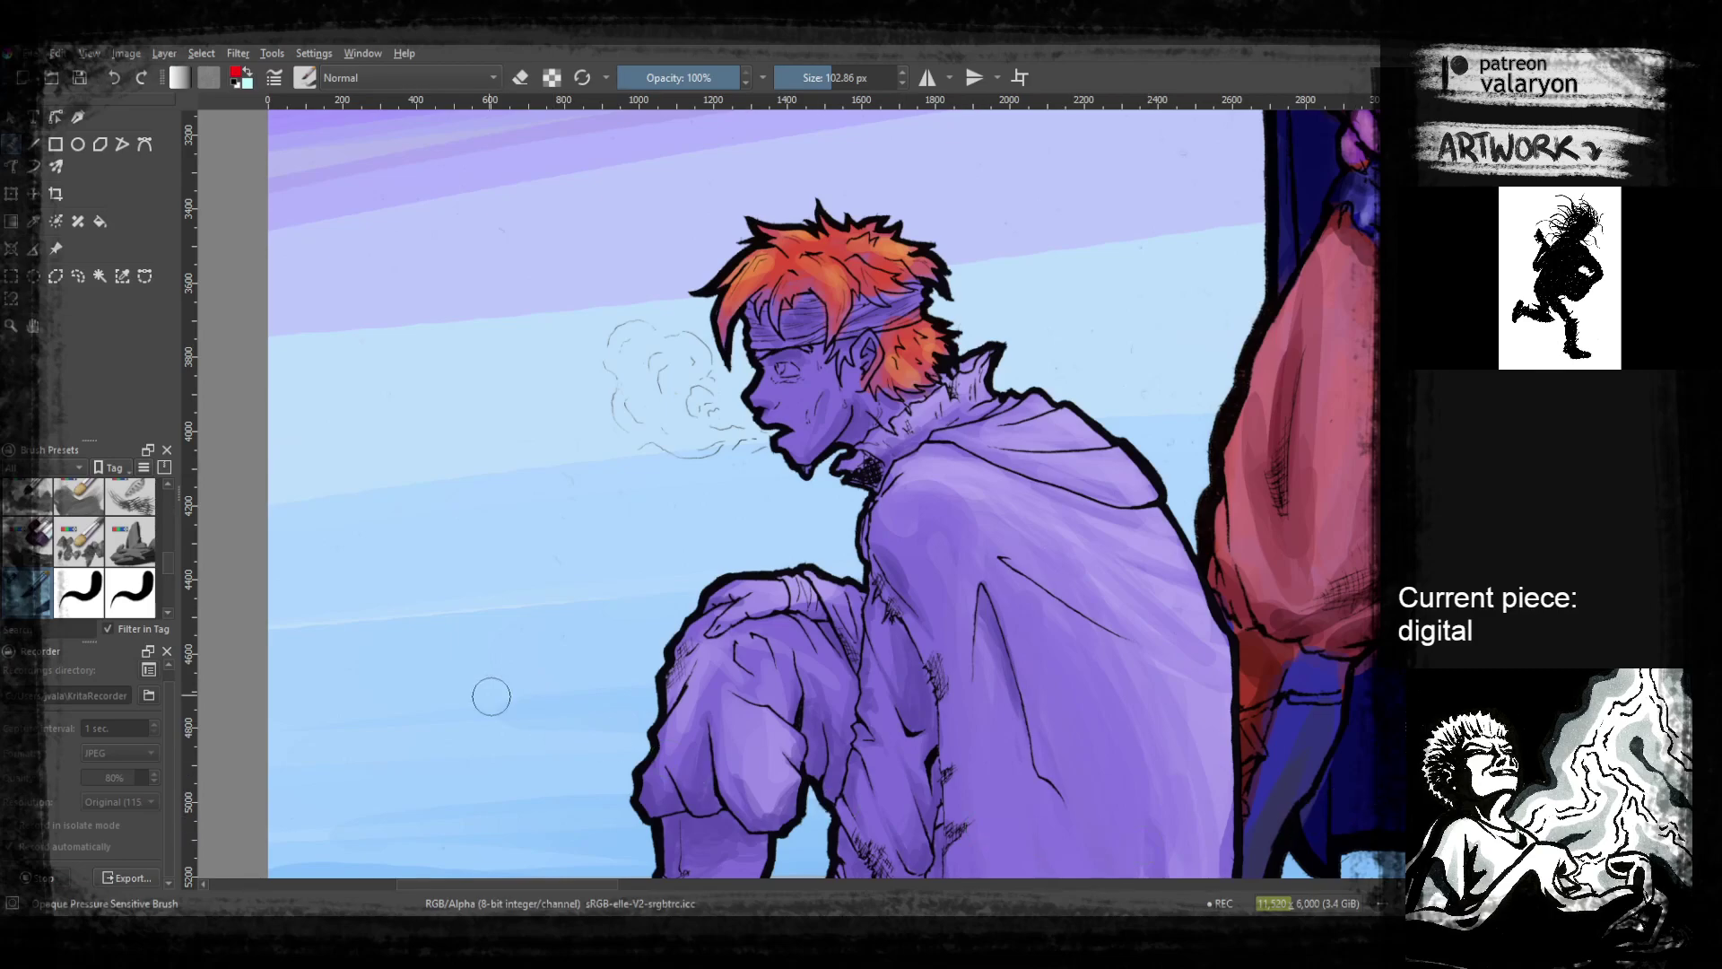
Select the seated figure's whole silhouette with the contiguous selection tool
{"action": "left_click", "coordinate": [99, 277]}
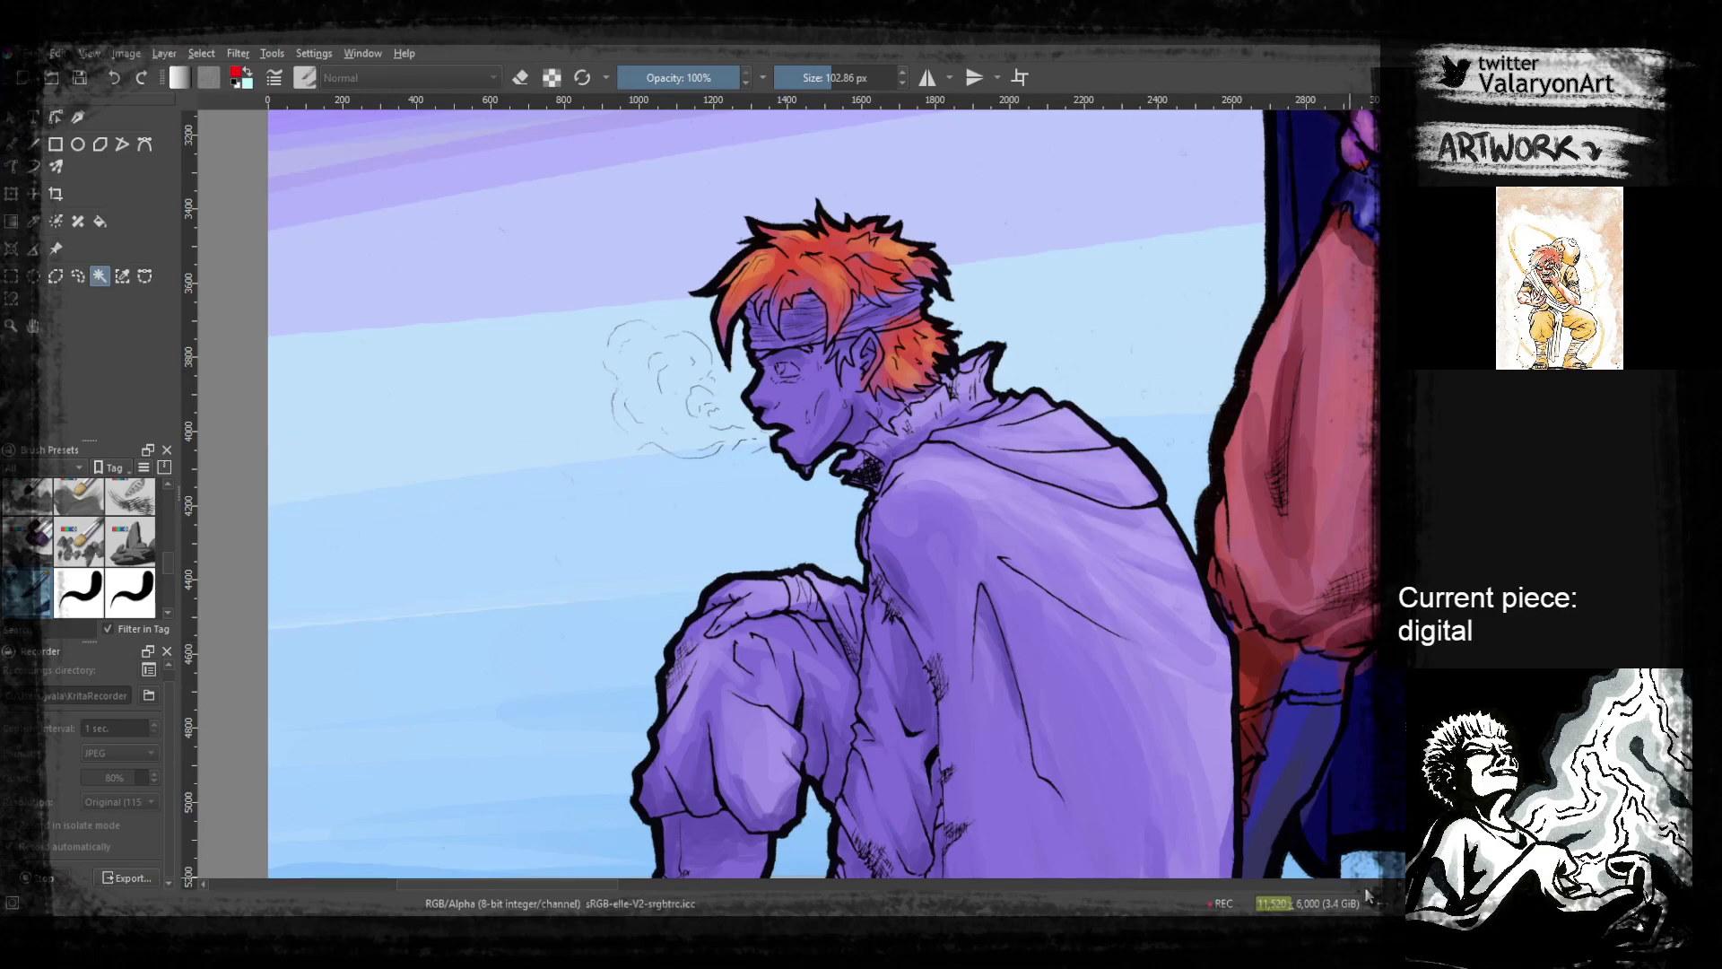
{"action": "left_click", "coordinate": [1088, 715]}
{"action": "left_click_drag", "start_coordinate": [1100, 696], "coordinate": [1064, 712]}
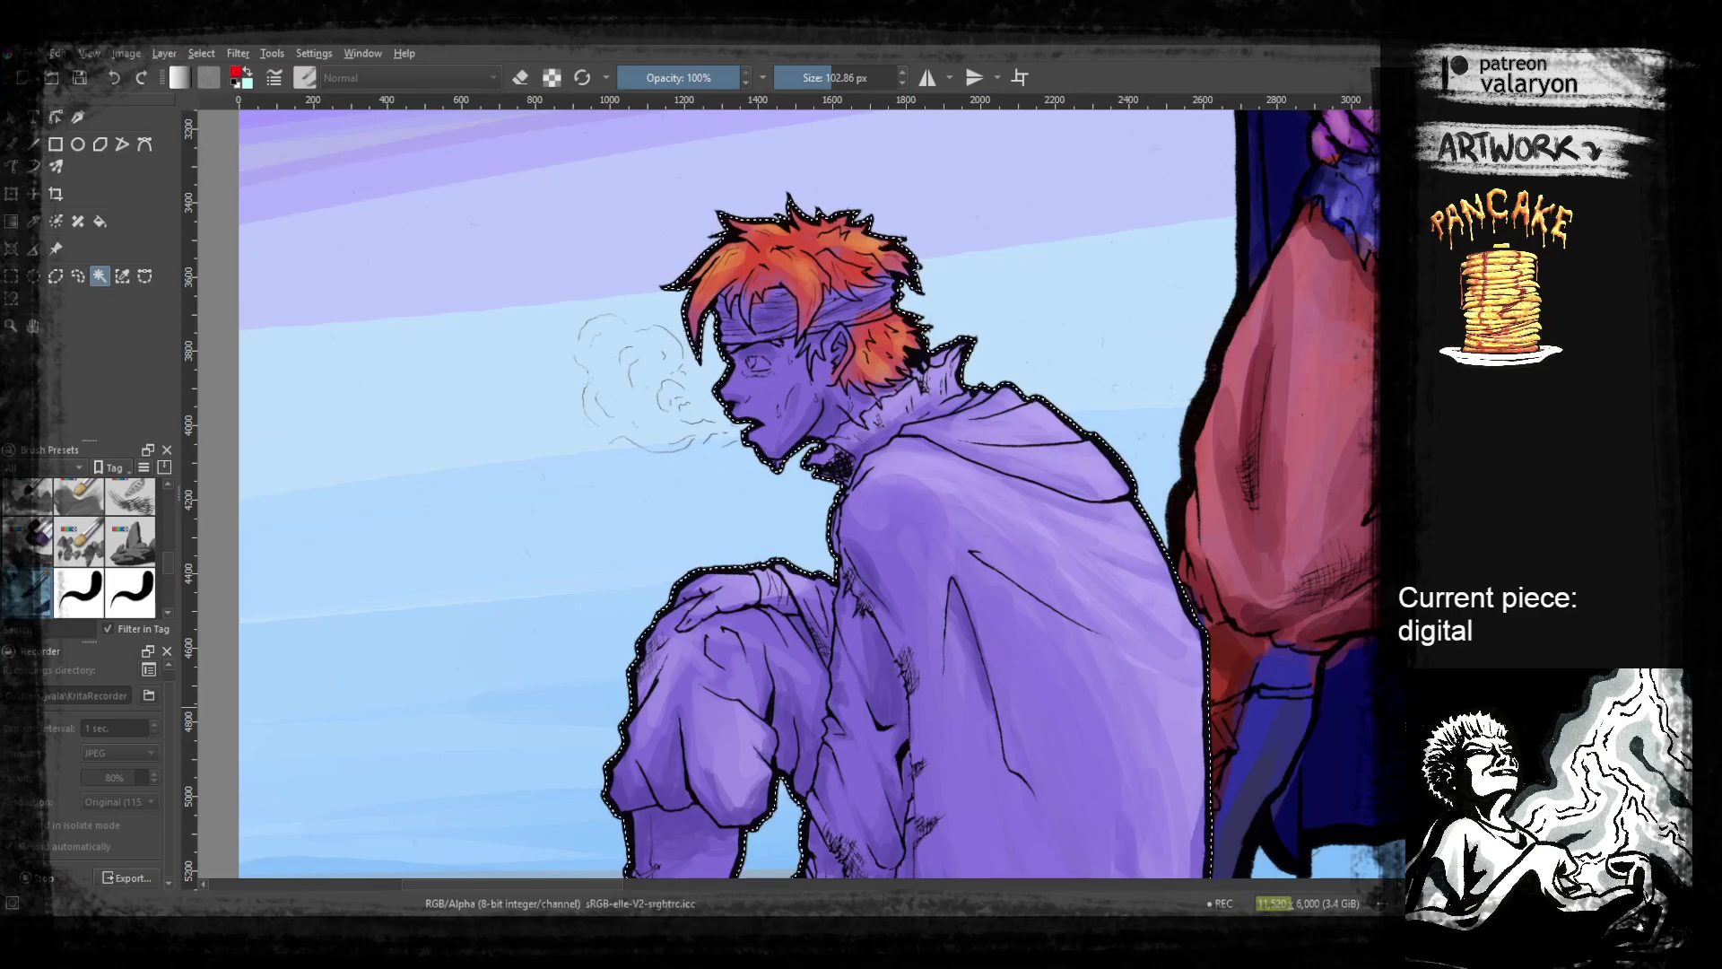
Fill the seated figure's cloak and collar with solid red, enlarging the brush to 302.56 px
{"action": "key", "text": "b"}
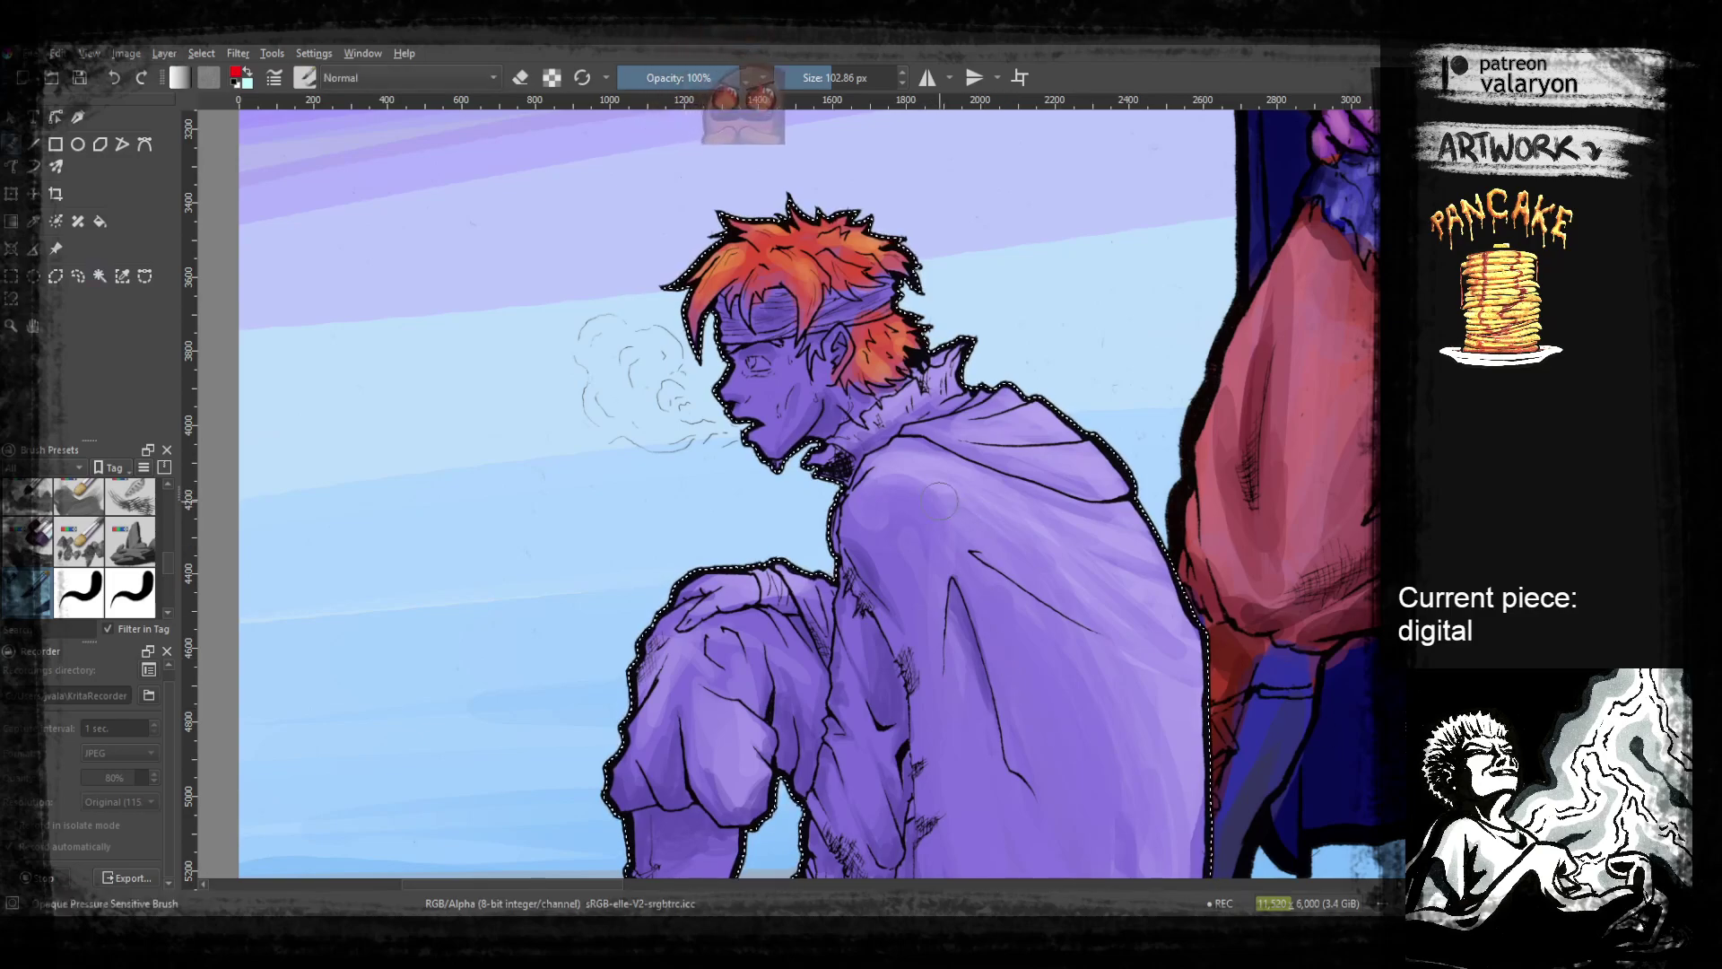
{"action": "mouse_move", "coordinate": [896, 479]}
{"action": "left_mouse_down"}
{"action": "mouse_move", "coordinate": [861, 507]}
{"action": "mouse_move", "coordinate": [873, 570]}
{"action": "mouse_move", "coordinate": [948, 702]}
{"action": "mouse_move", "coordinate": [927, 551]}
{"action": "left_mouse_up"}
{"action": "mouse_move", "coordinate": [883, 433]}
{"action": "left_mouse_down"}
{"action": "mouse_move", "coordinate": [951, 749]}
{"action": "mouse_move", "coordinate": [918, 625]}
{"action": "left_mouse_up"}
{"action": "left_click_drag", "start_coordinate": [927, 360], "coordinate": [944, 396]}
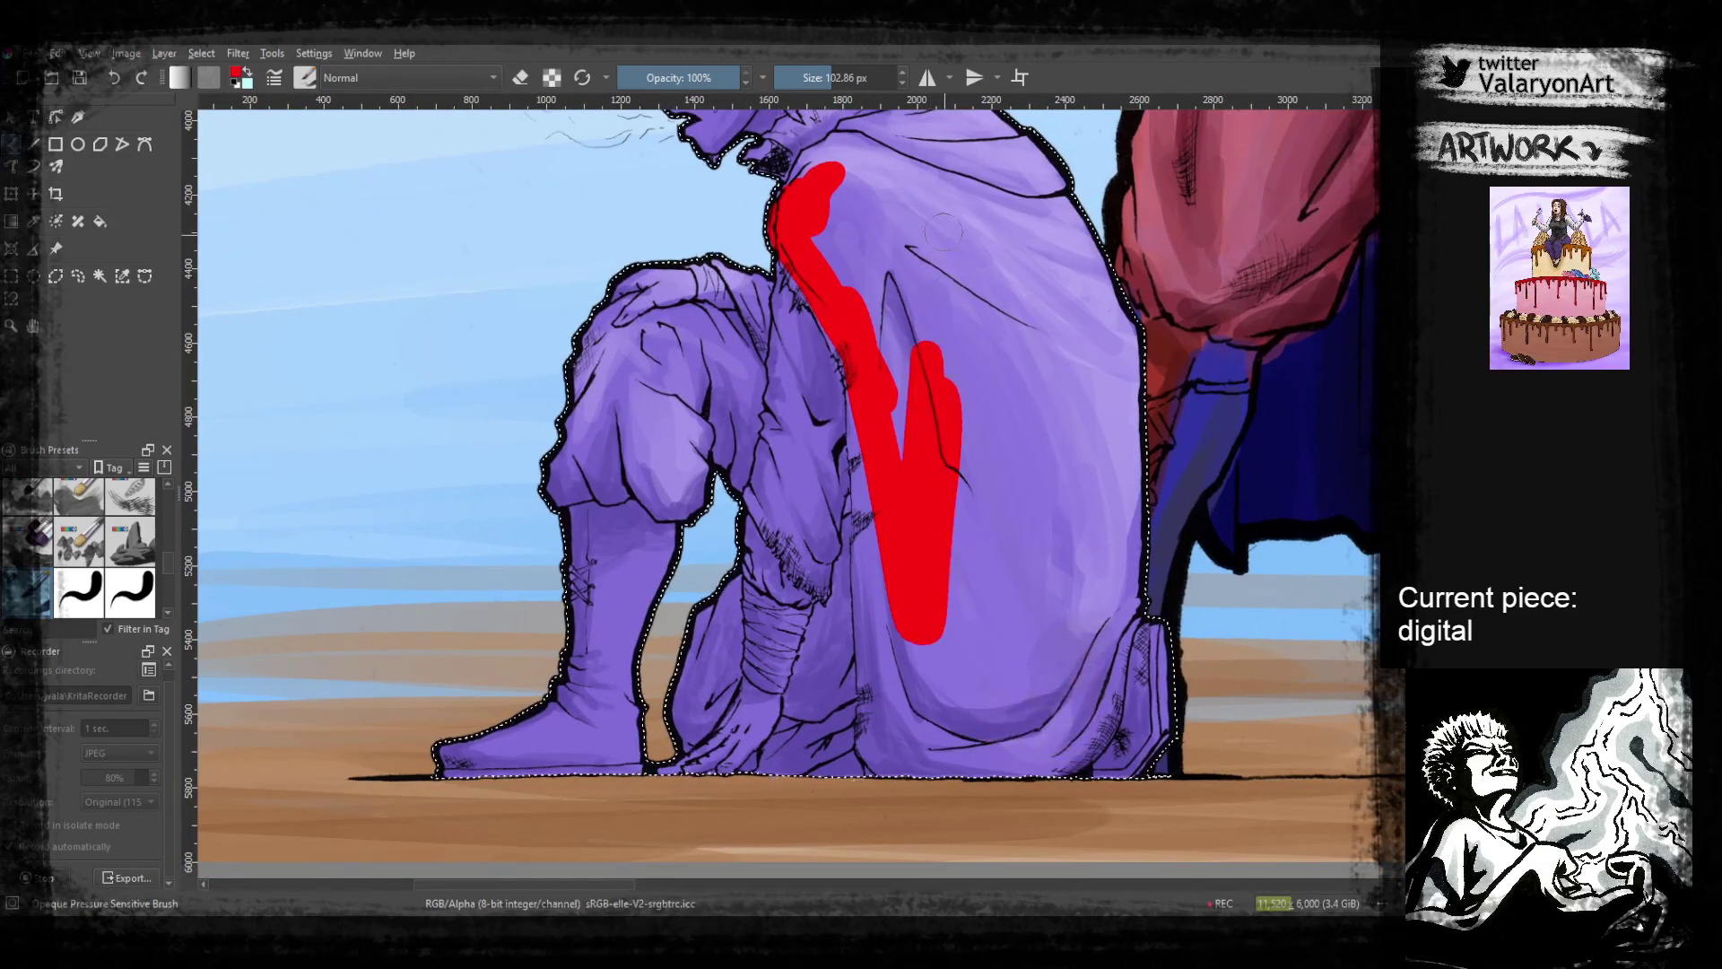
{"action": "left_click", "coordinate": [856, 78]}
{"action": "mouse_move", "coordinate": [939, 244]}
{"action": "left_mouse_down"}
{"action": "mouse_move", "coordinate": [1050, 535]}
{"action": "mouse_move", "coordinate": [1109, 344]}
{"action": "mouse_move", "coordinate": [1064, 692]}
{"action": "mouse_move", "coordinate": [1026, 723]}
{"action": "mouse_move", "coordinate": [908, 714]}
{"action": "mouse_move", "coordinate": [921, 489]}
{"action": "mouse_move", "coordinate": [899, 337]}
{"action": "left_mouse_up"}
{"action": "left_click_drag", "start_coordinate": [903, 336], "coordinate": [917, 488]}
{"action": "mouse_move", "coordinate": [908, 467]}
{"action": "left_mouse_down"}
{"action": "mouse_move", "coordinate": [868, 400]}
{"action": "mouse_move", "coordinate": [911, 281]}
{"action": "mouse_move", "coordinate": [974, 269]}
{"action": "left_mouse_up"}
{"action": "mouse_move", "coordinate": [977, 275]}
{"action": "left_mouse_down"}
{"action": "mouse_move", "coordinate": [932, 377]}
{"action": "mouse_move", "coordinate": [1010, 382]}
{"action": "left_mouse_up"}
{"action": "left_click_drag", "start_coordinate": [1046, 496], "coordinate": [1069, 573]}
{"action": "mouse_move", "coordinate": [751, 488]}
{"action": "left_mouse_down"}
{"action": "mouse_move", "coordinate": [821, 491]}
{"action": "mouse_move", "coordinate": [880, 394]}
{"action": "left_mouse_up"}
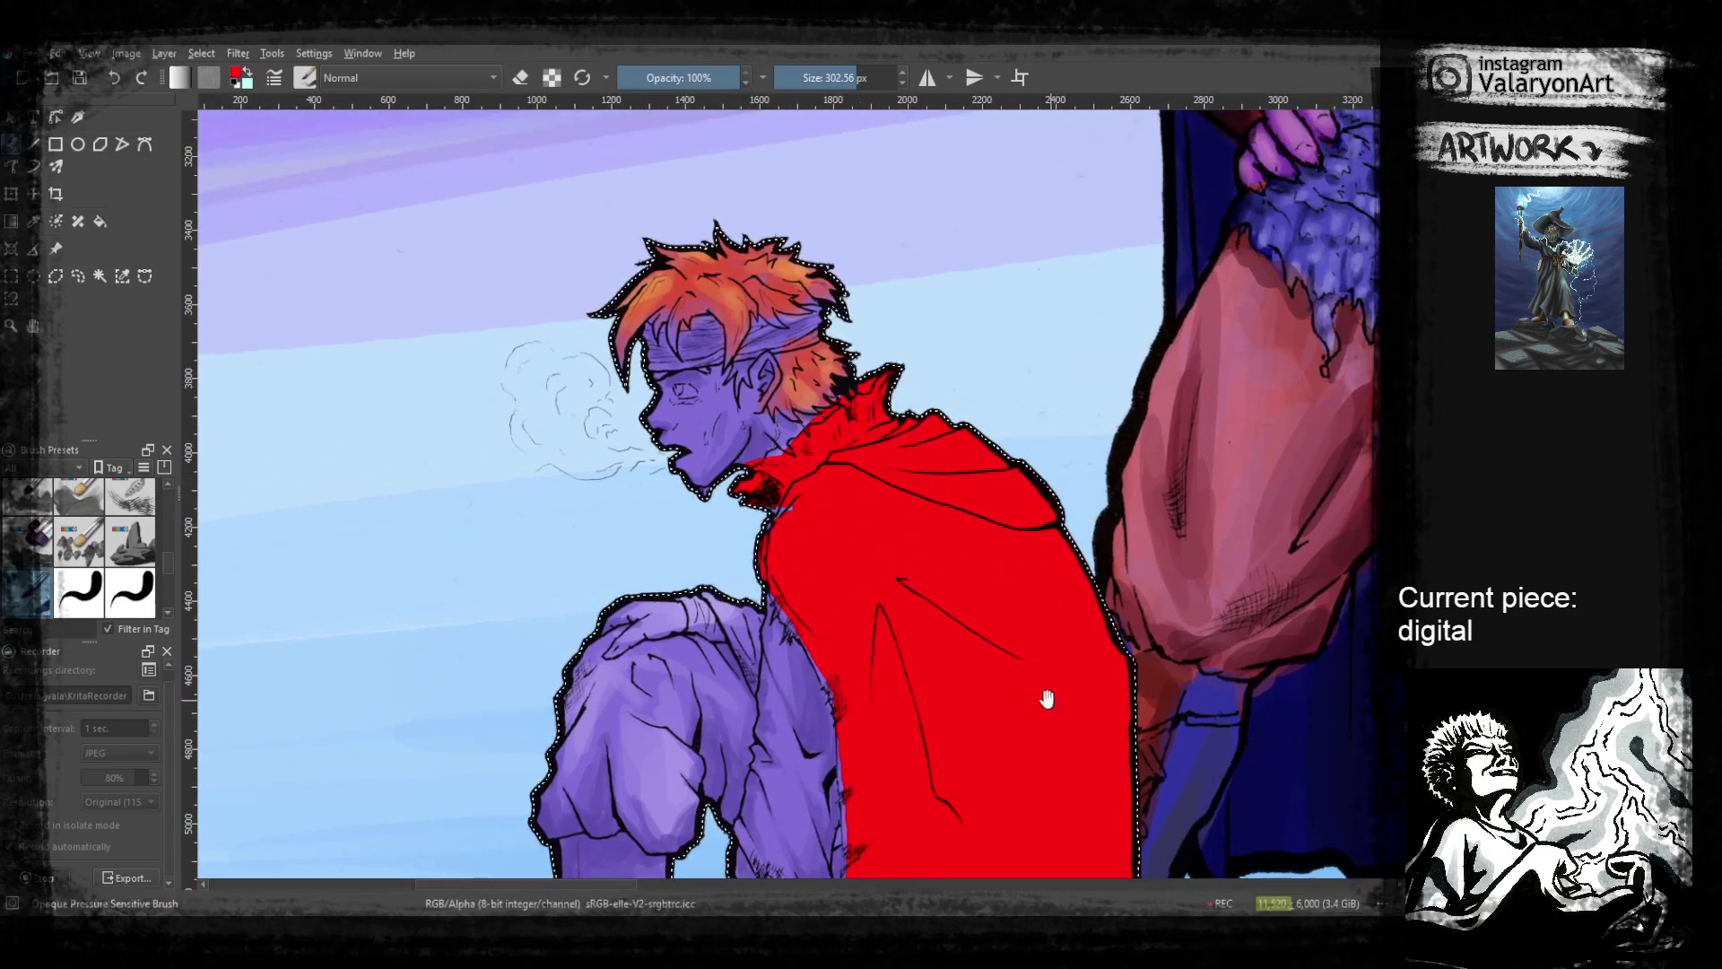
Paint solid red over the seated figure's upper sleeve beside the raised knee
{"action": "left_click_drag", "start_coordinate": [1039, 682], "coordinate": [1052, 587]}
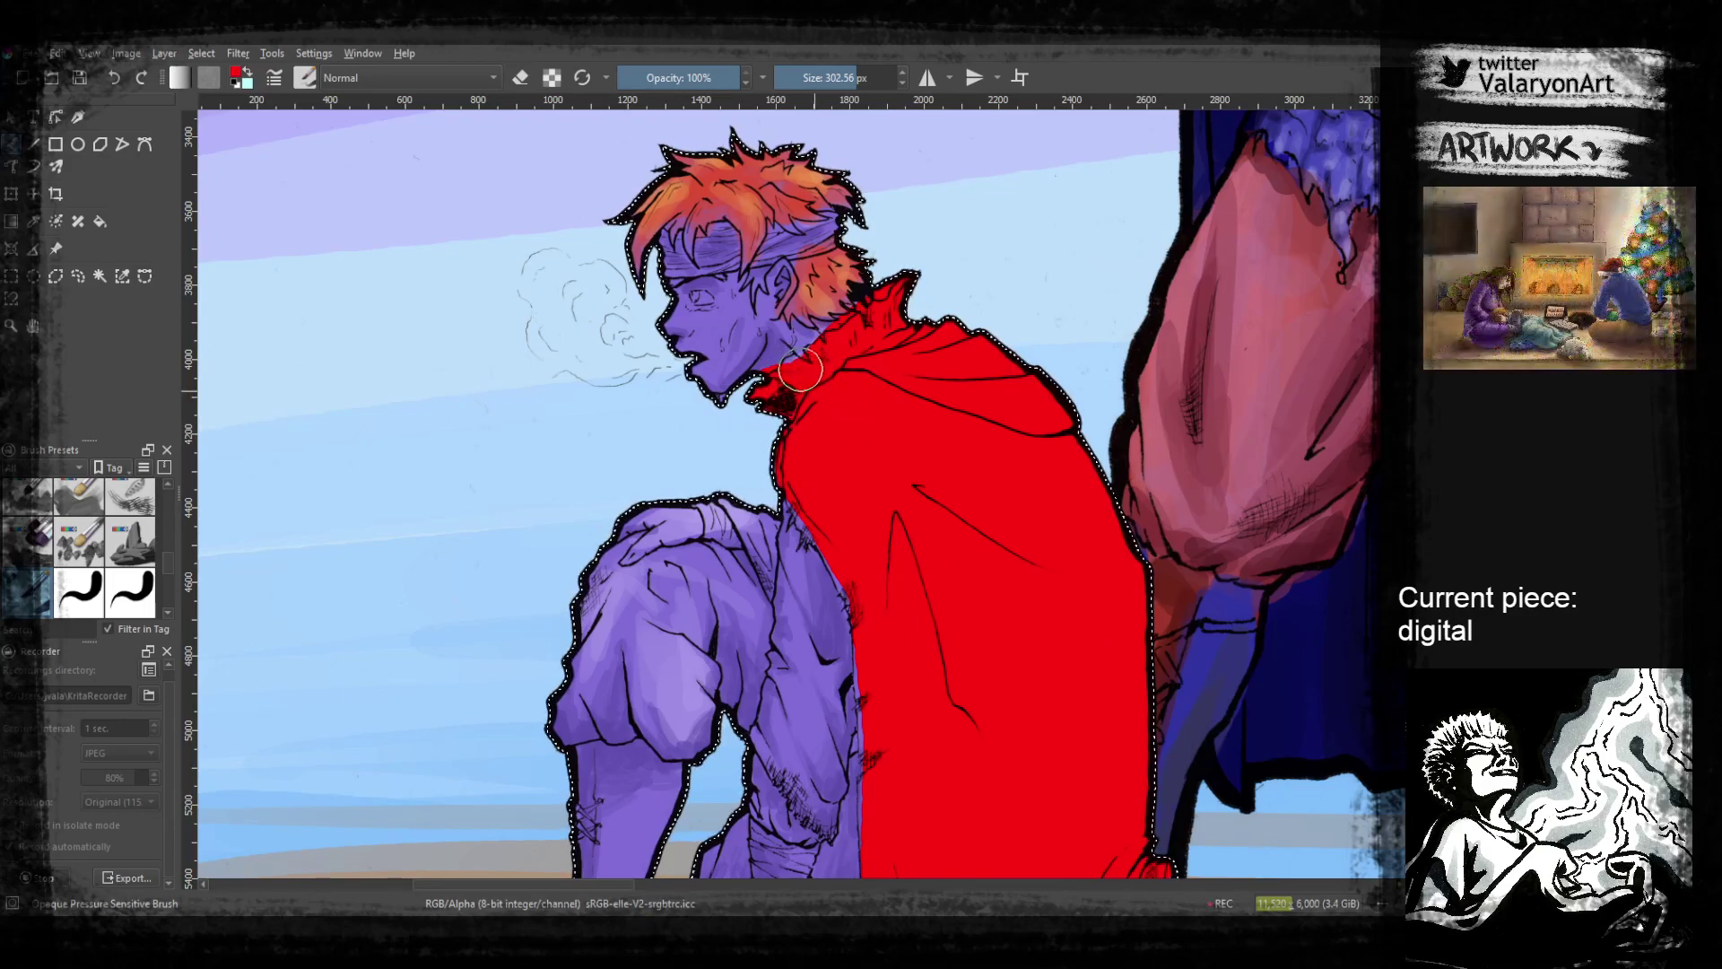
{"action": "mouse_move", "coordinate": [883, 572]}
{"action": "left_mouse_down"}
{"action": "mouse_move", "coordinate": [901, 537]}
{"action": "mouse_move", "coordinate": [876, 523]}
{"action": "mouse_move", "coordinate": [876, 541]}
{"action": "left_mouse_up"}
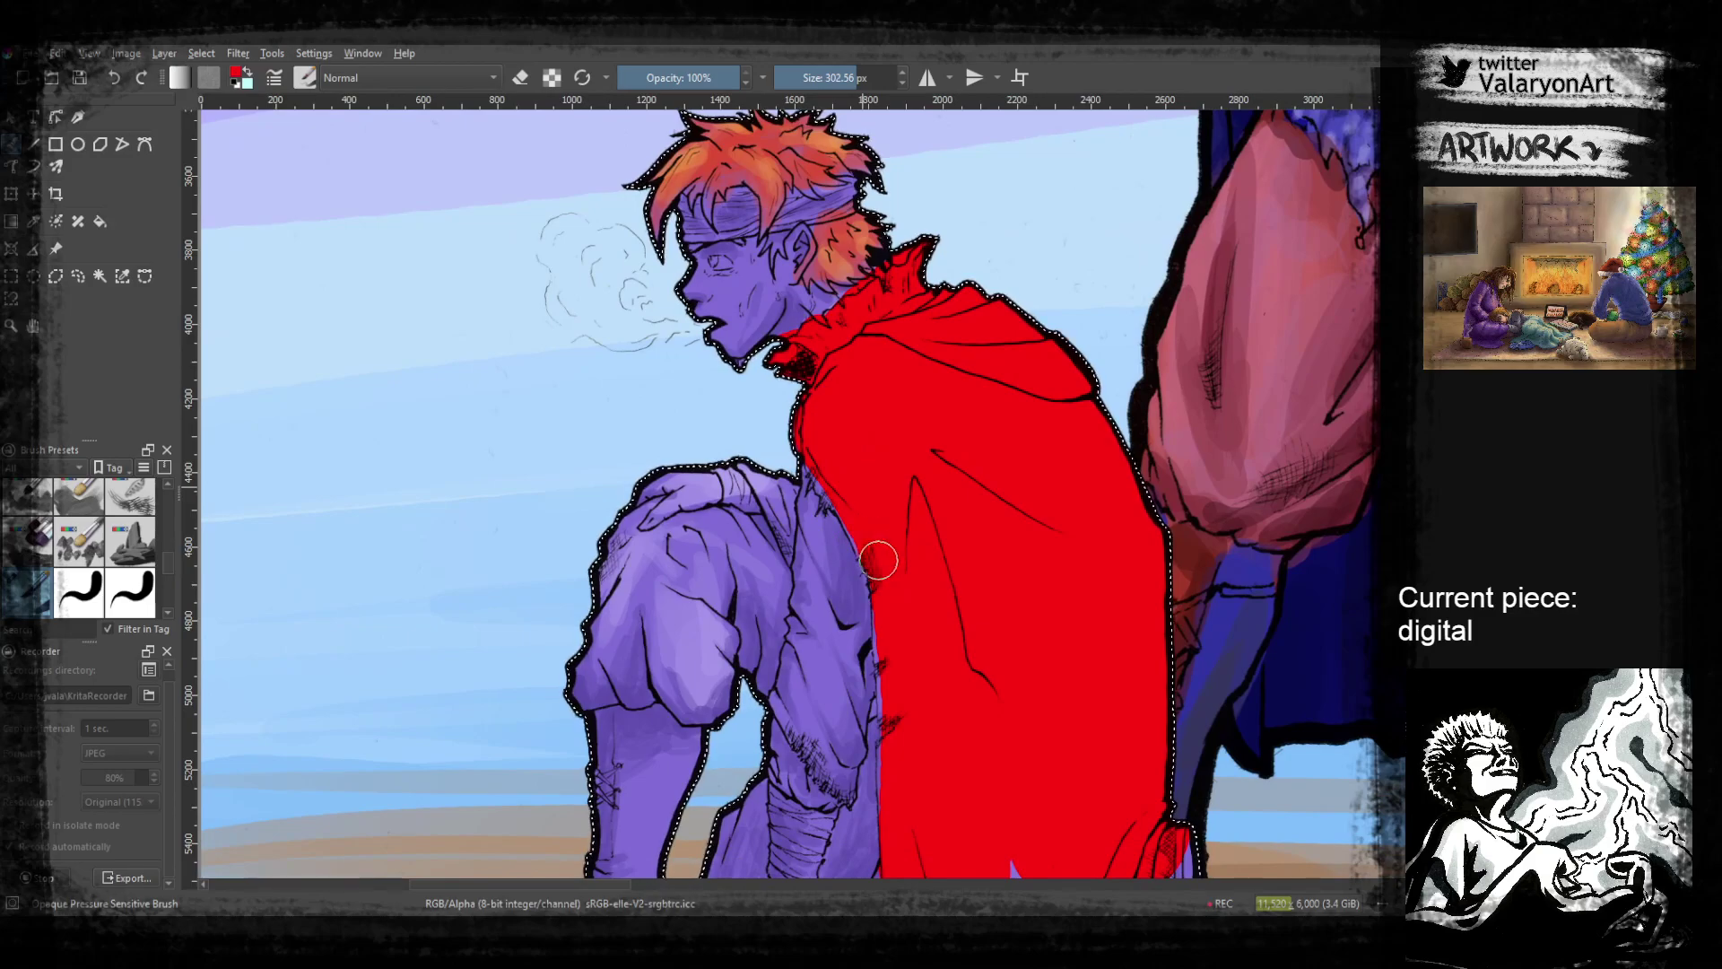
{"action": "left_click_drag", "start_coordinate": [837, 483], "coordinate": [989, 494]}
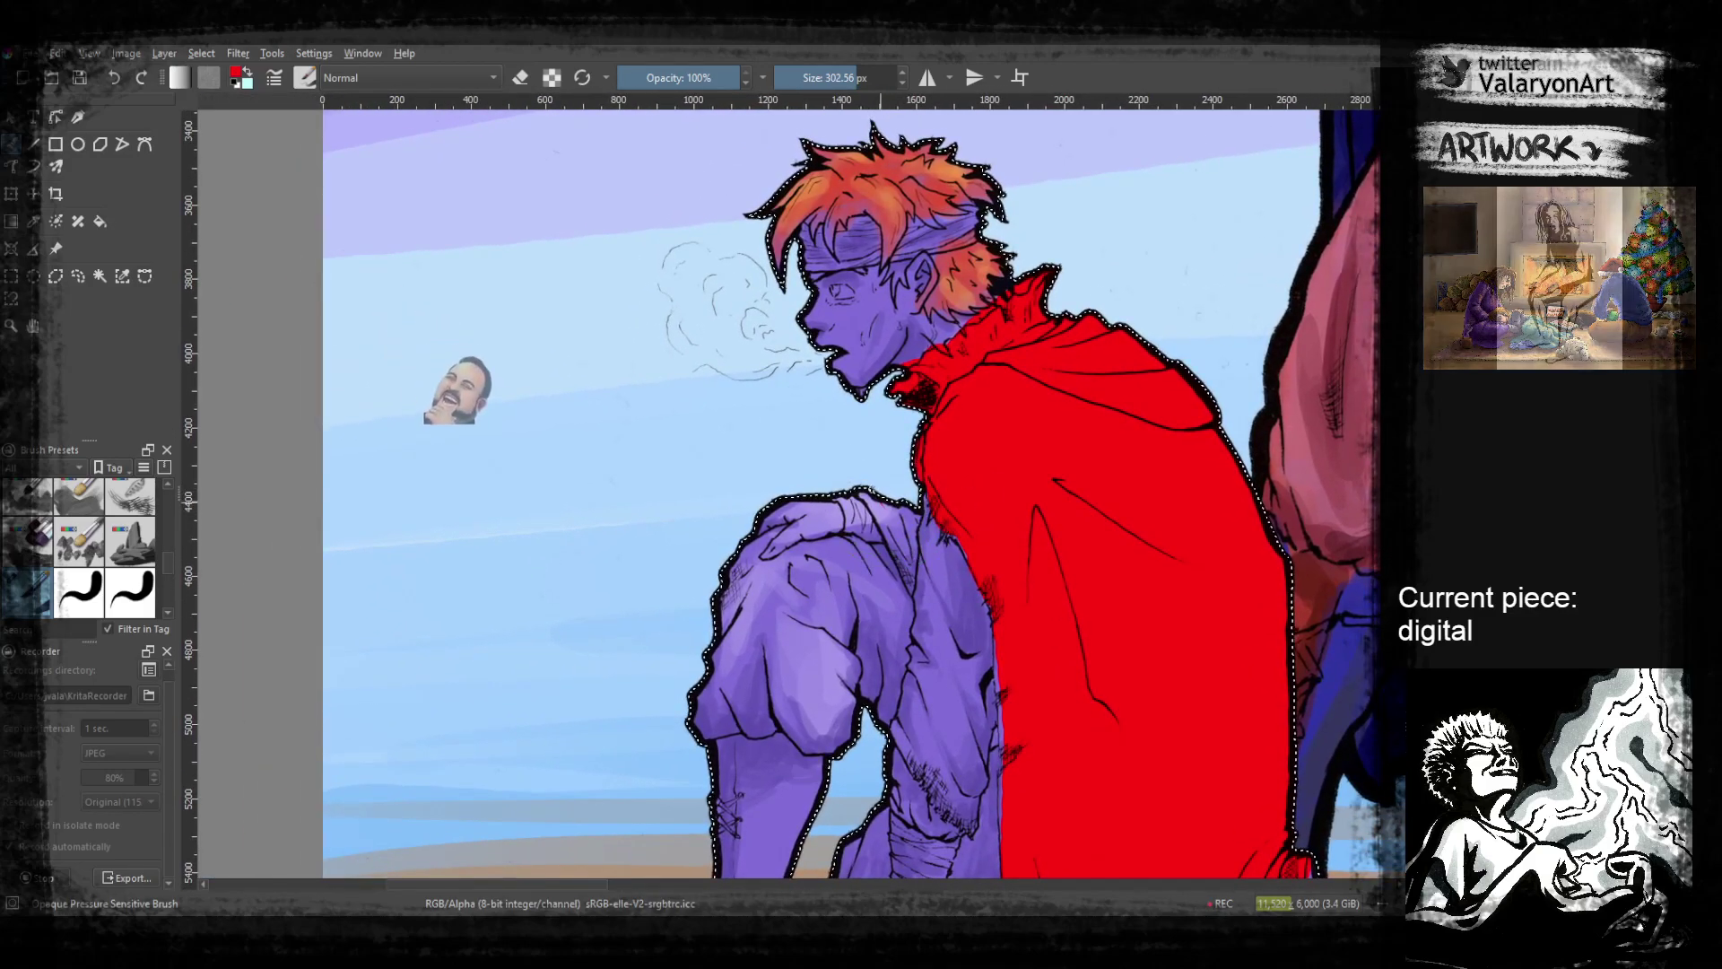
{"action": "mouse_move", "coordinate": [914, 574]}
{"action": "left_mouse_down"}
{"action": "mouse_move", "coordinate": [896, 543]}
{"action": "mouse_move", "coordinate": [916, 594]}
{"action": "mouse_move", "coordinate": [917, 505]}
{"action": "left_mouse_up"}
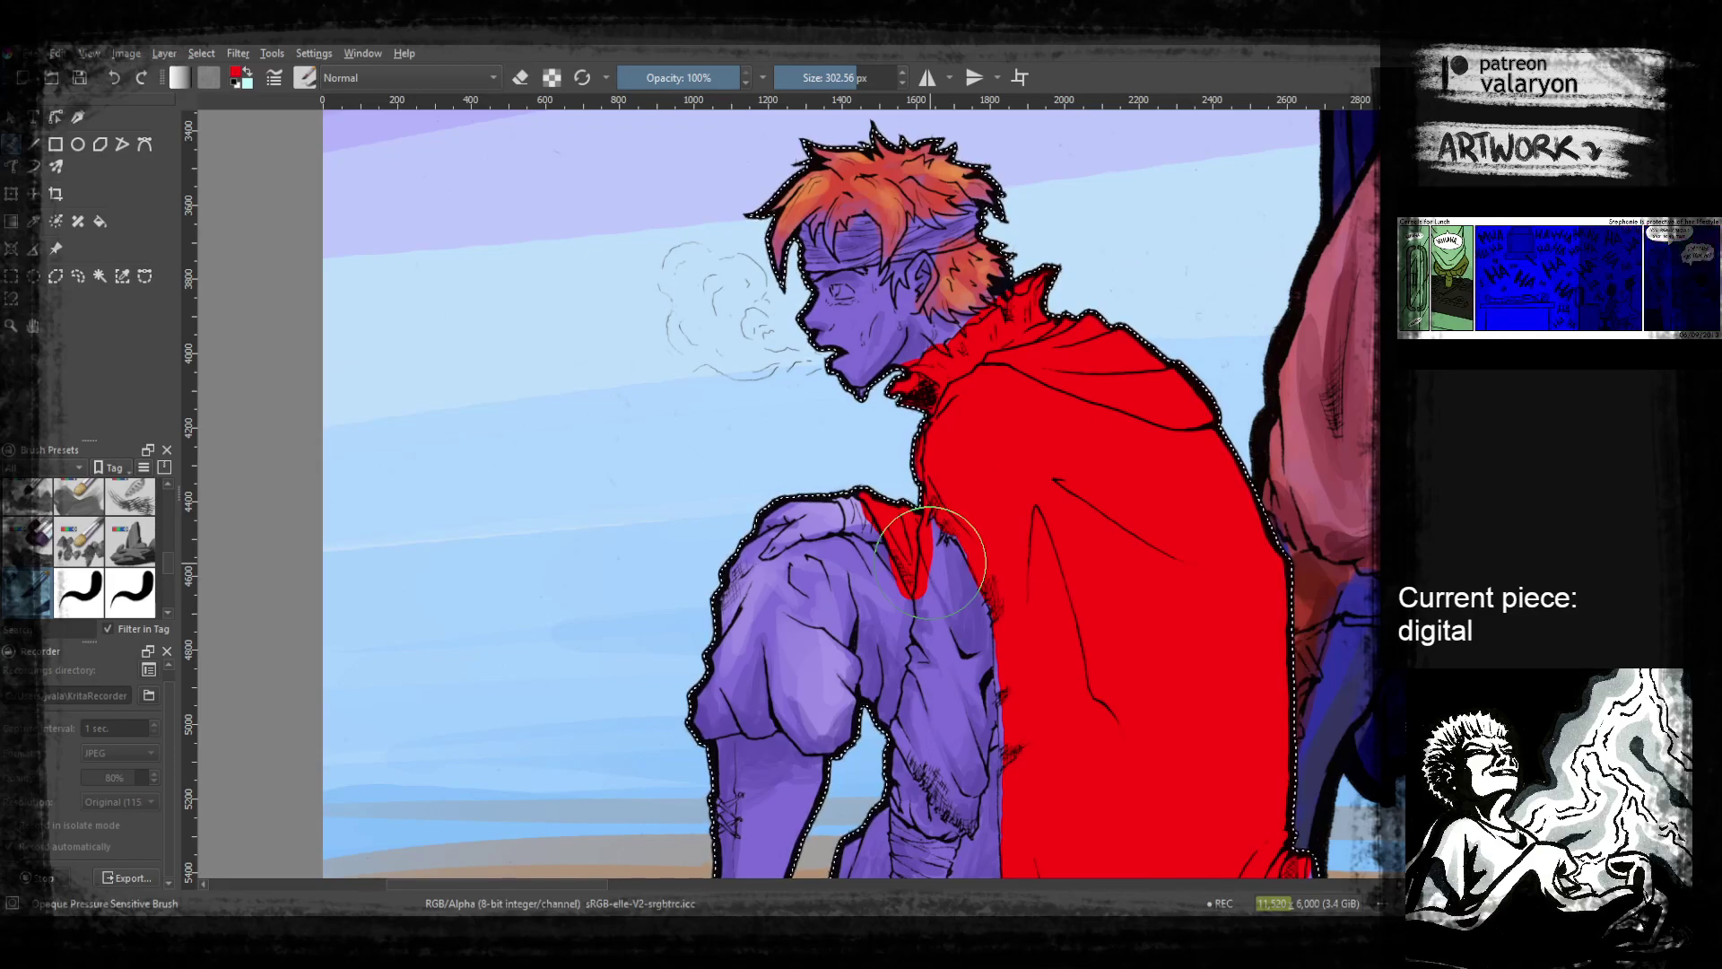
Cover the seated figure's face, headband and hair with solid red
{"action": "mouse_move", "coordinate": [963, 338]}
{"action": "left_mouse_down"}
{"action": "mouse_move", "coordinate": [930, 518]}
{"action": "mouse_move", "coordinate": [847, 542]}
{"action": "left_mouse_up"}
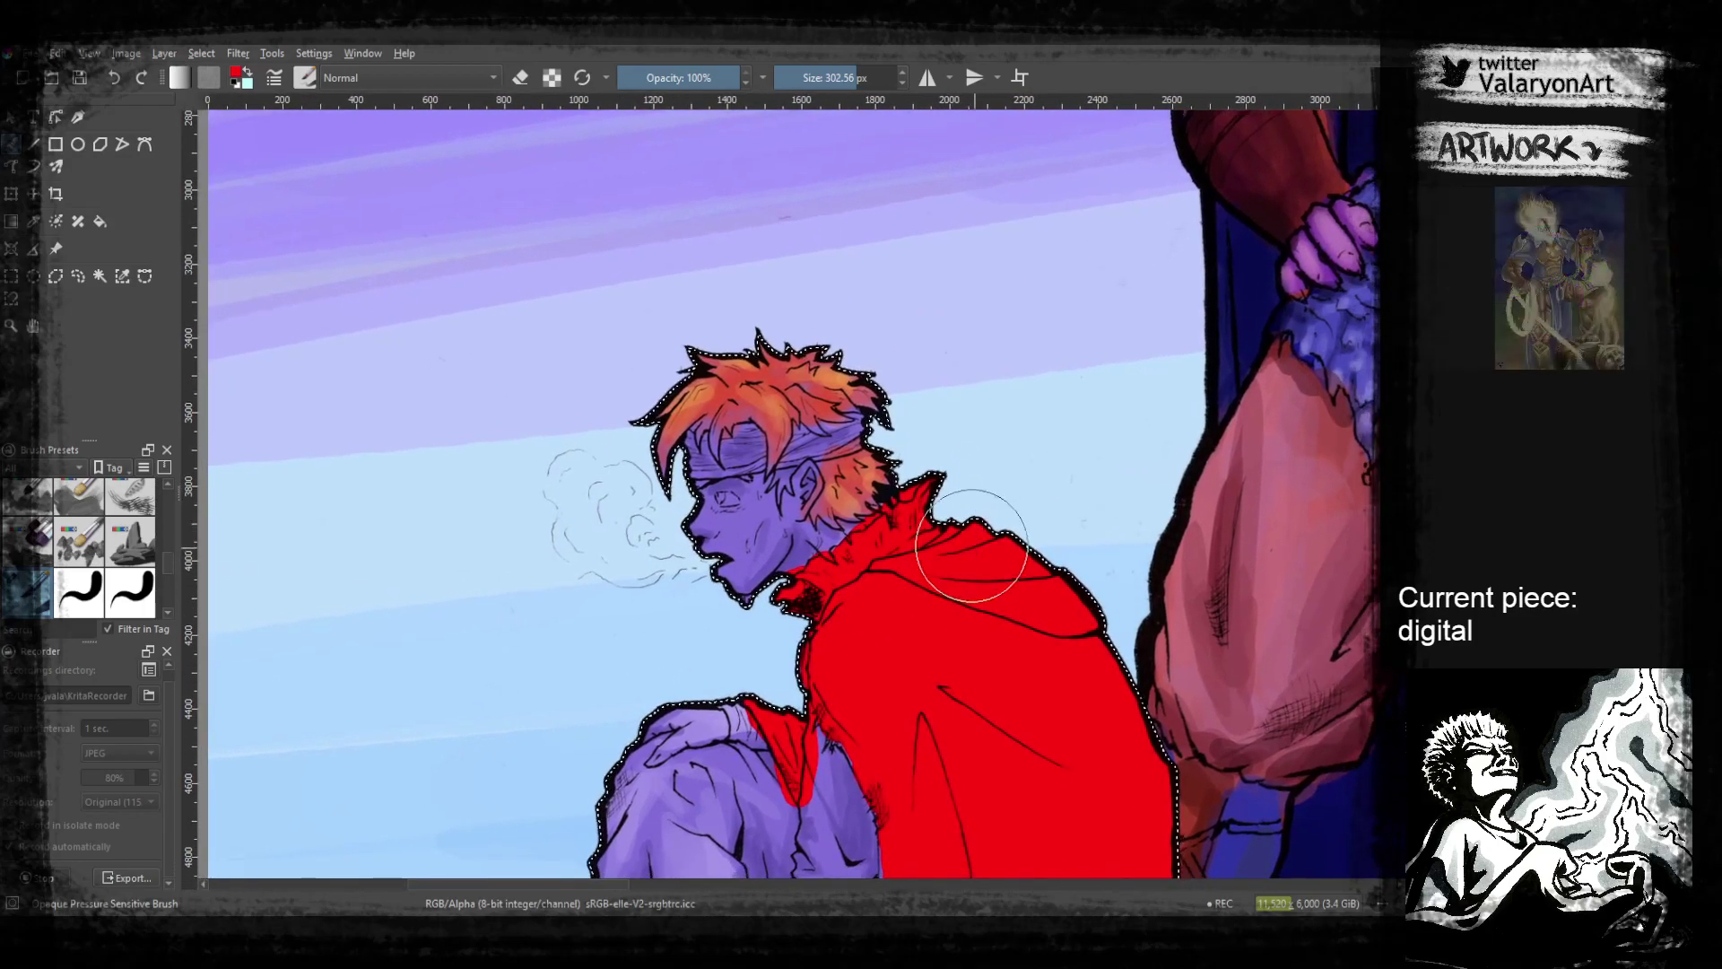
{"action": "mouse_move", "coordinate": [722, 531]}
{"action": "left_mouse_down"}
{"action": "mouse_move", "coordinate": [809, 480]}
{"action": "mouse_move", "coordinate": [769, 532]}
{"action": "mouse_move", "coordinate": [805, 486]}
{"action": "mouse_move", "coordinate": [817, 538]}
{"action": "mouse_move", "coordinate": [786, 563]}
{"action": "left_mouse_up"}
{"action": "left_click_drag", "start_coordinate": [801, 484], "coordinate": [638, 500]}
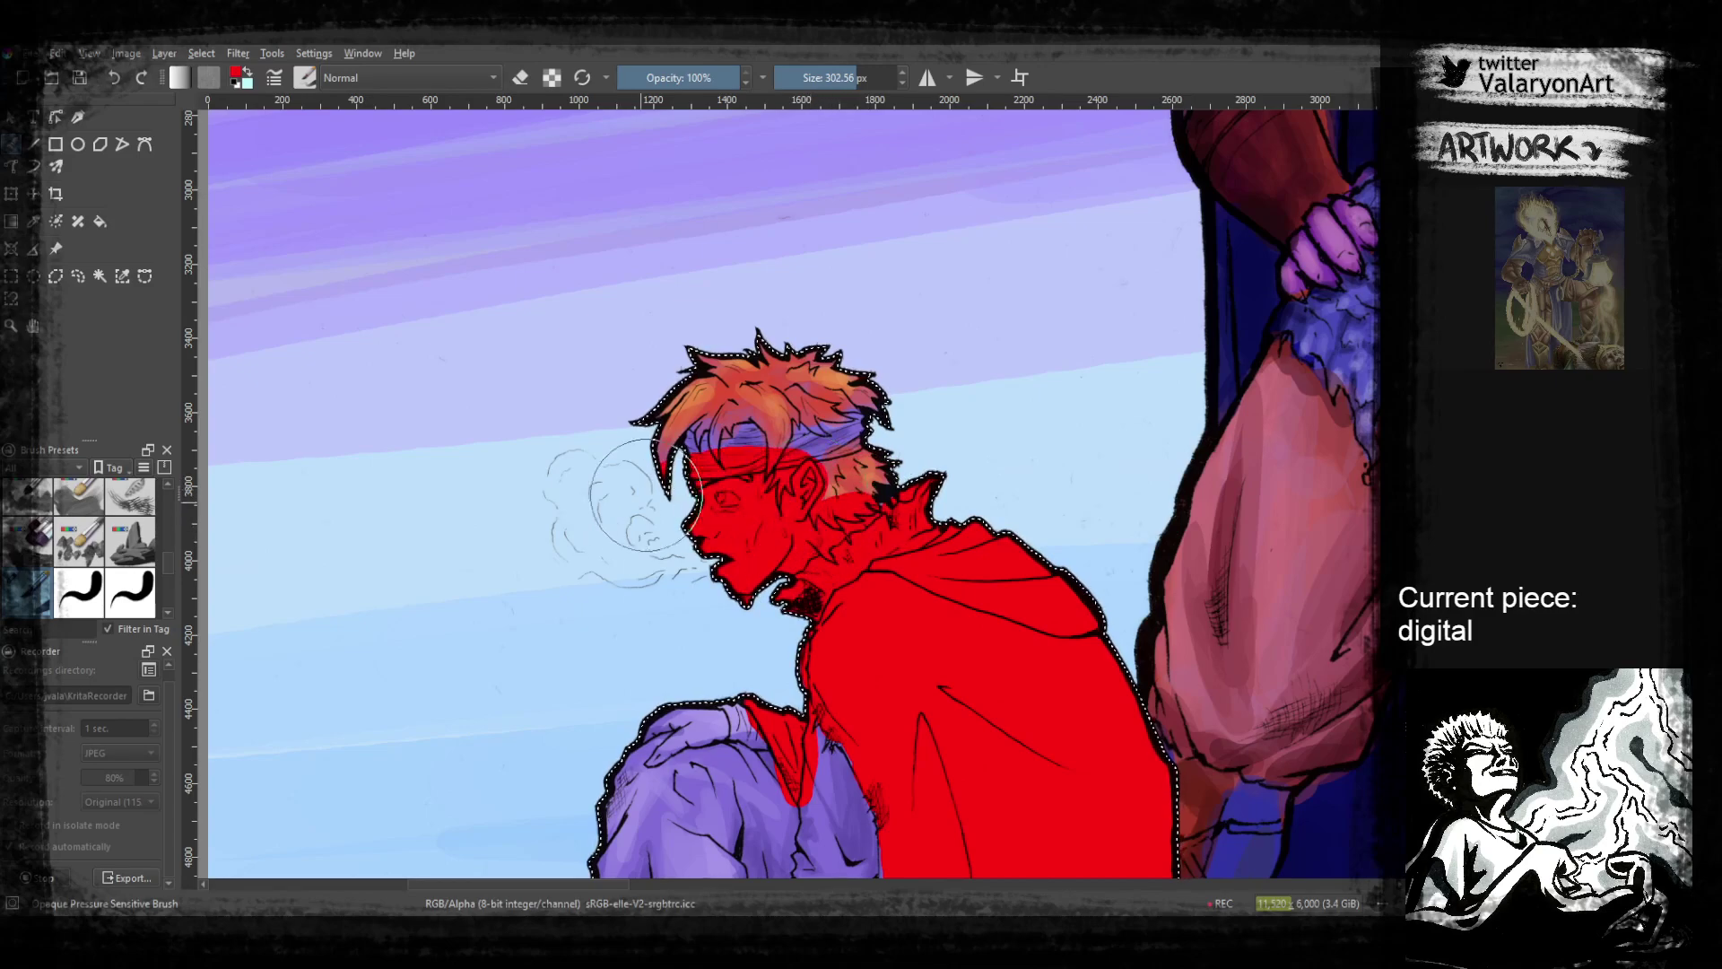
{"action": "left_click_drag", "start_coordinate": [792, 370], "coordinate": [855, 408]}
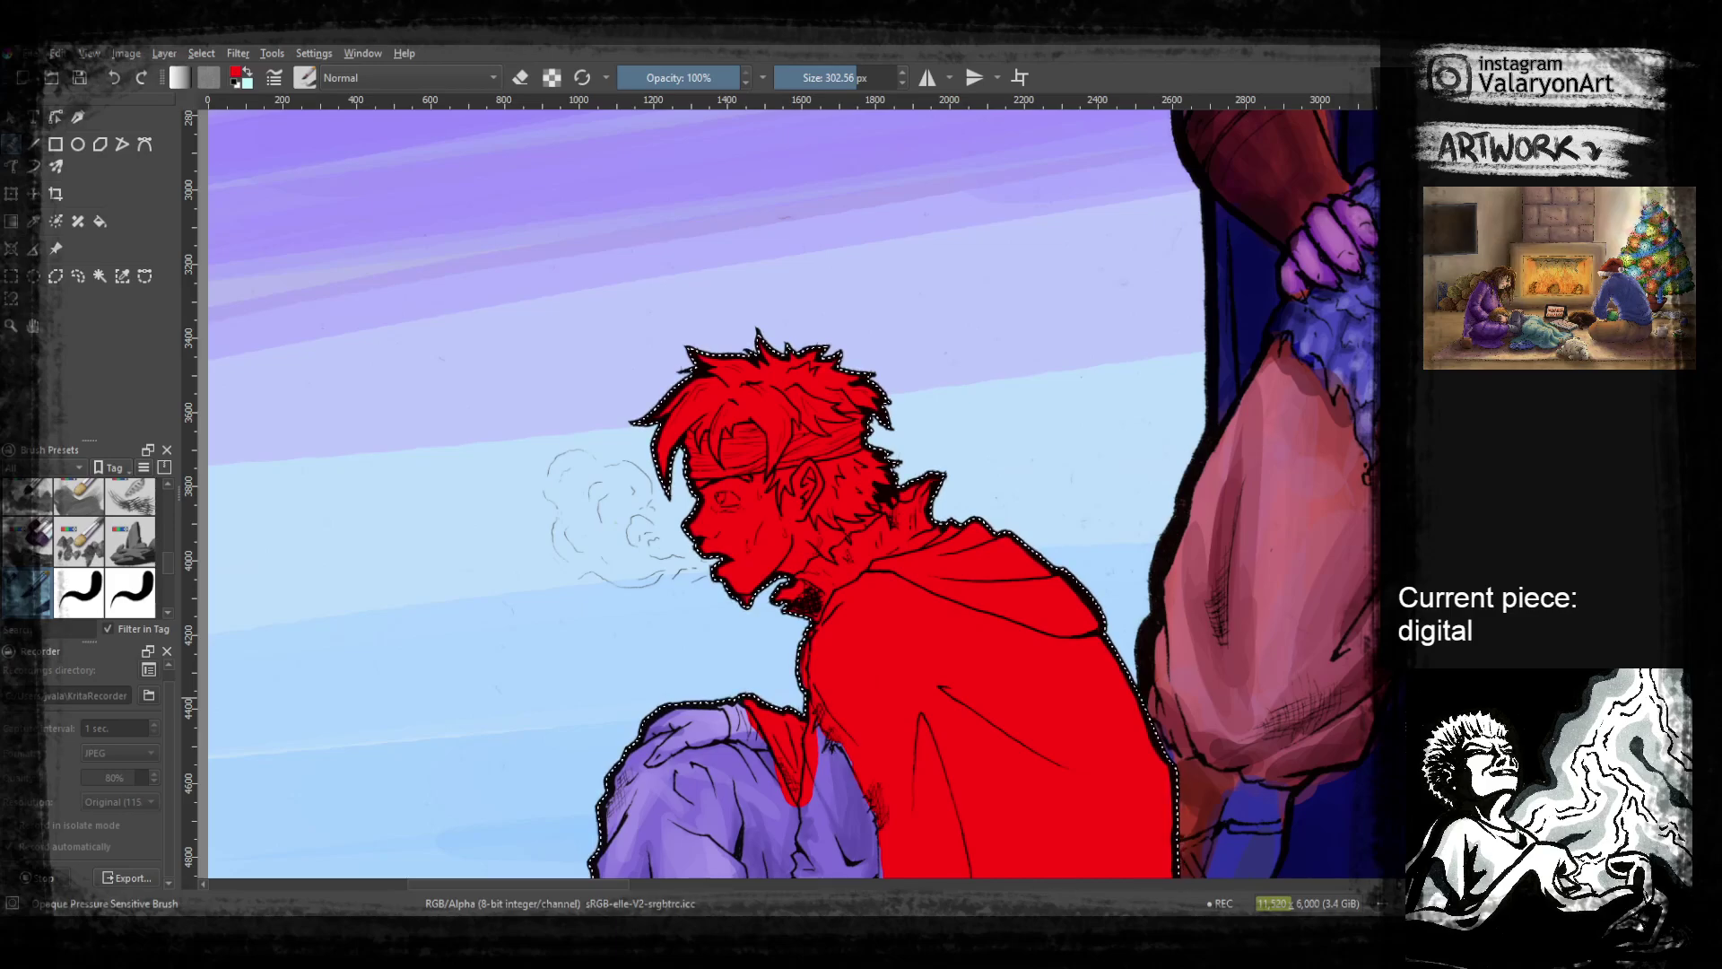
Switch to pure blue, reduce the brush size to 85.52 px, and paint the seated figure's headband solid blue
{"action": "left_click_drag", "start_coordinate": [818, 554], "coordinate": [955, 601]}
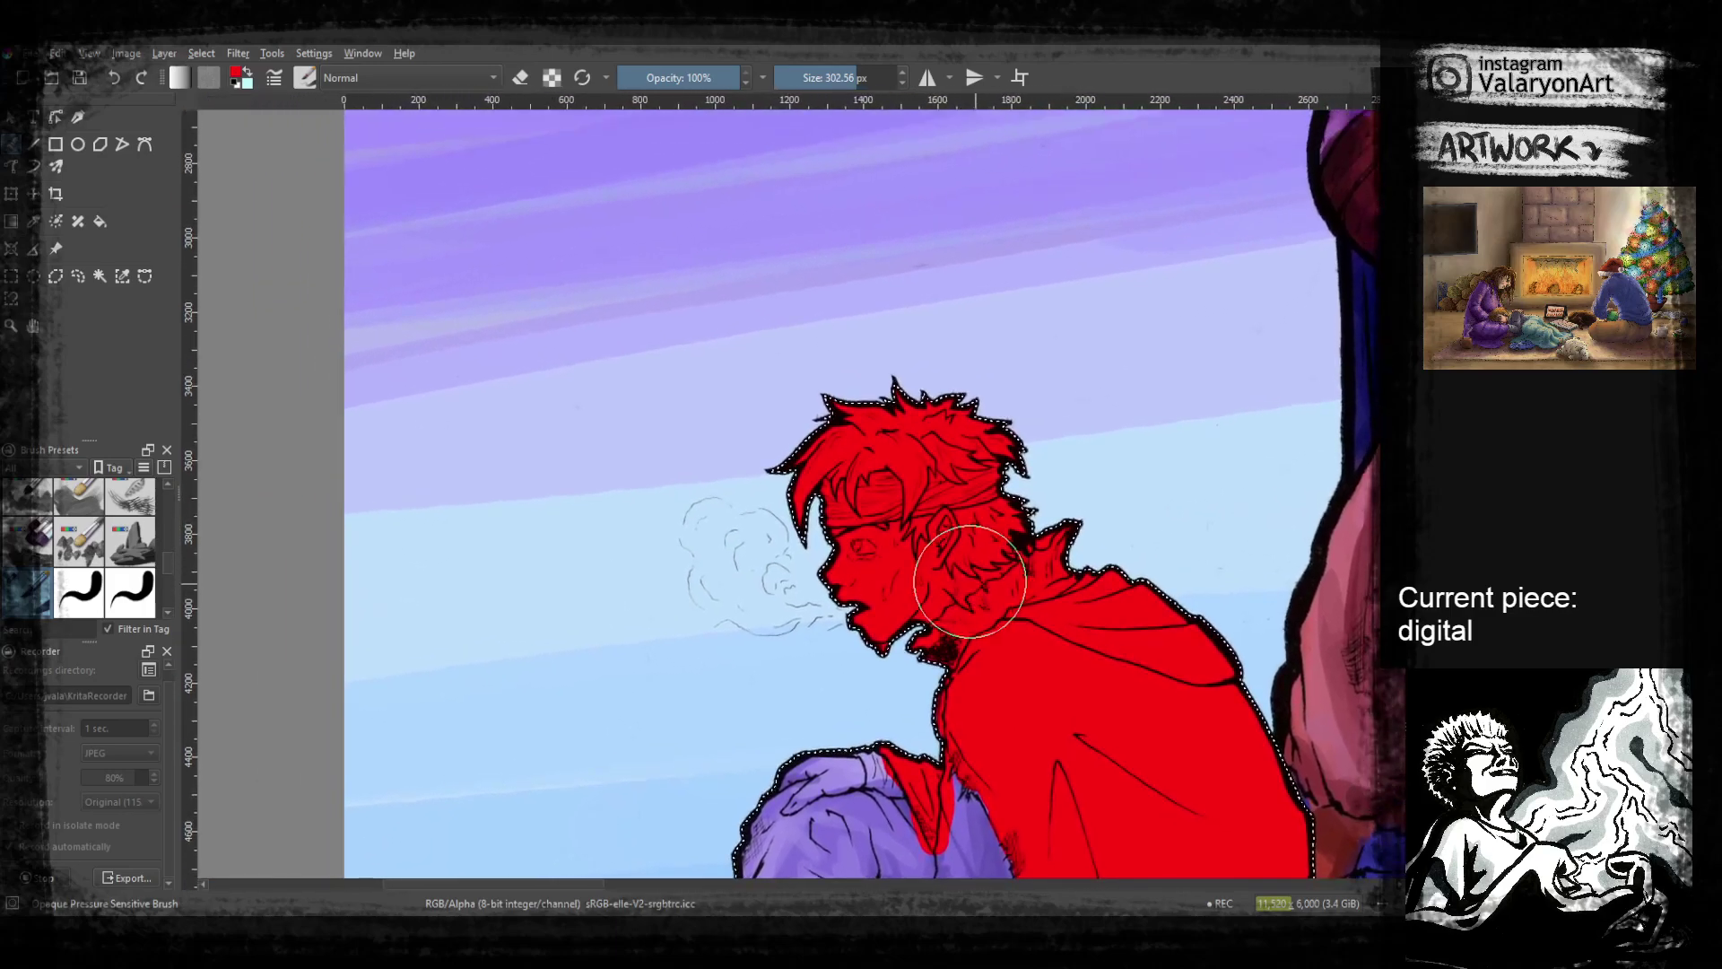
{"action": "scroll", "coordinate": [894, 574], "scroll_direction": "up", "scroll_amount": 4}
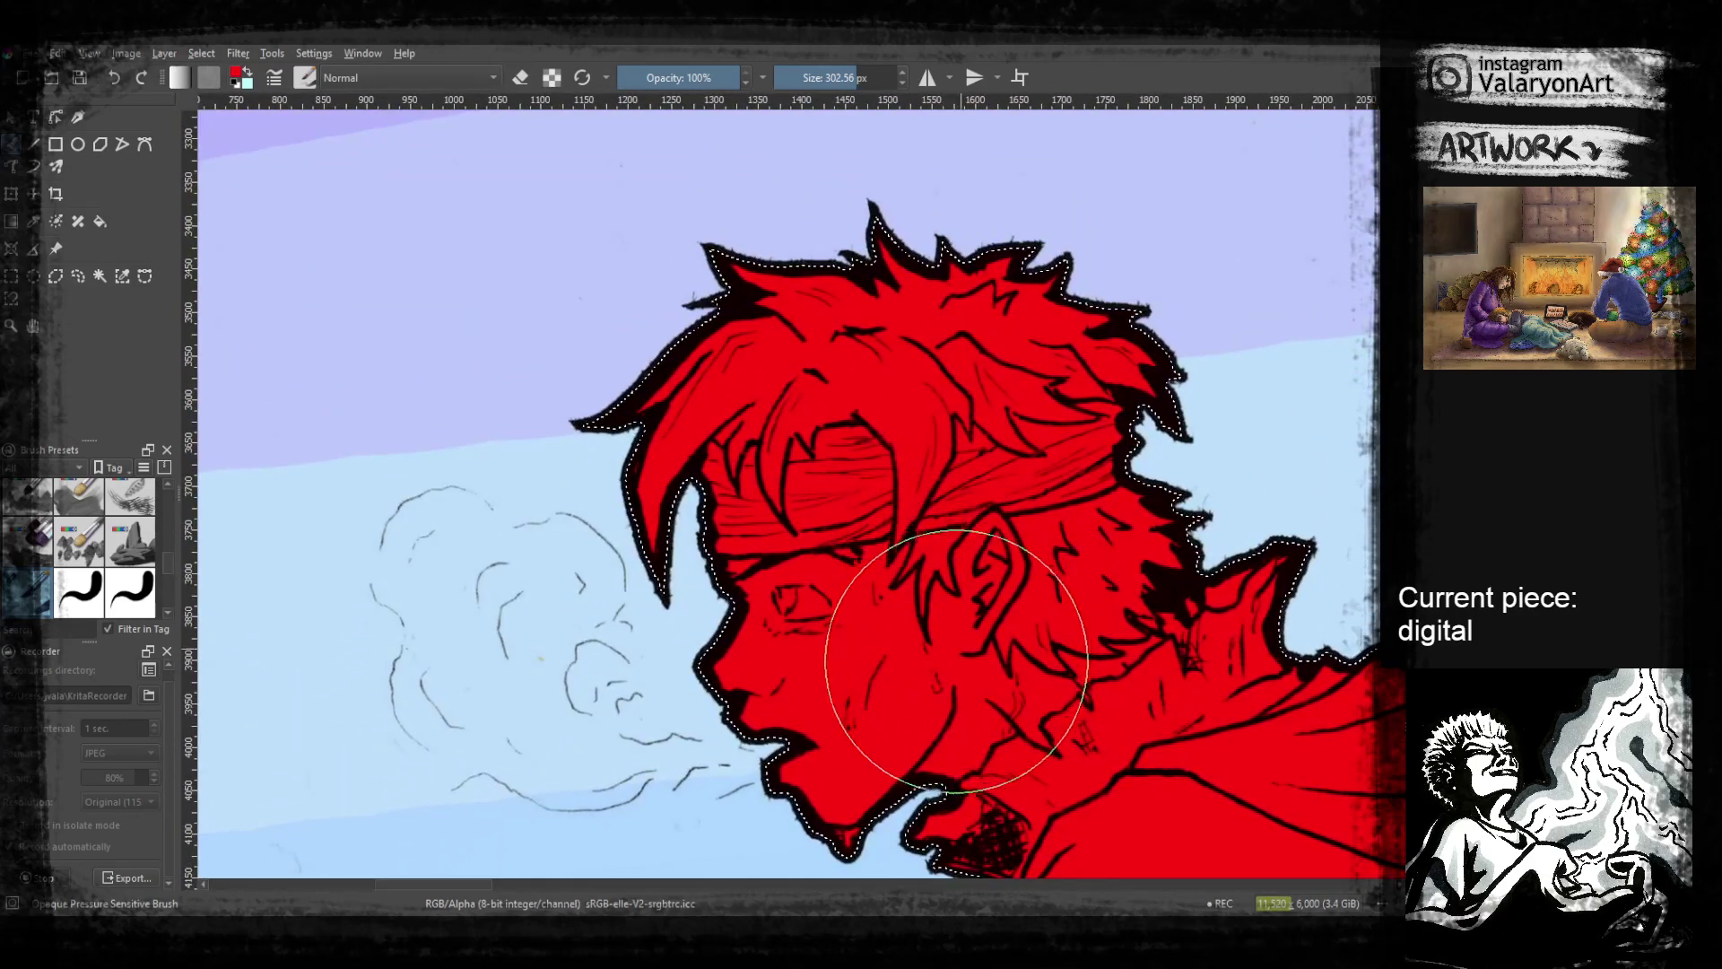
{"action": "key", "text": "x"}
{"action": "right_click", "coordinate": [1037, 500]}
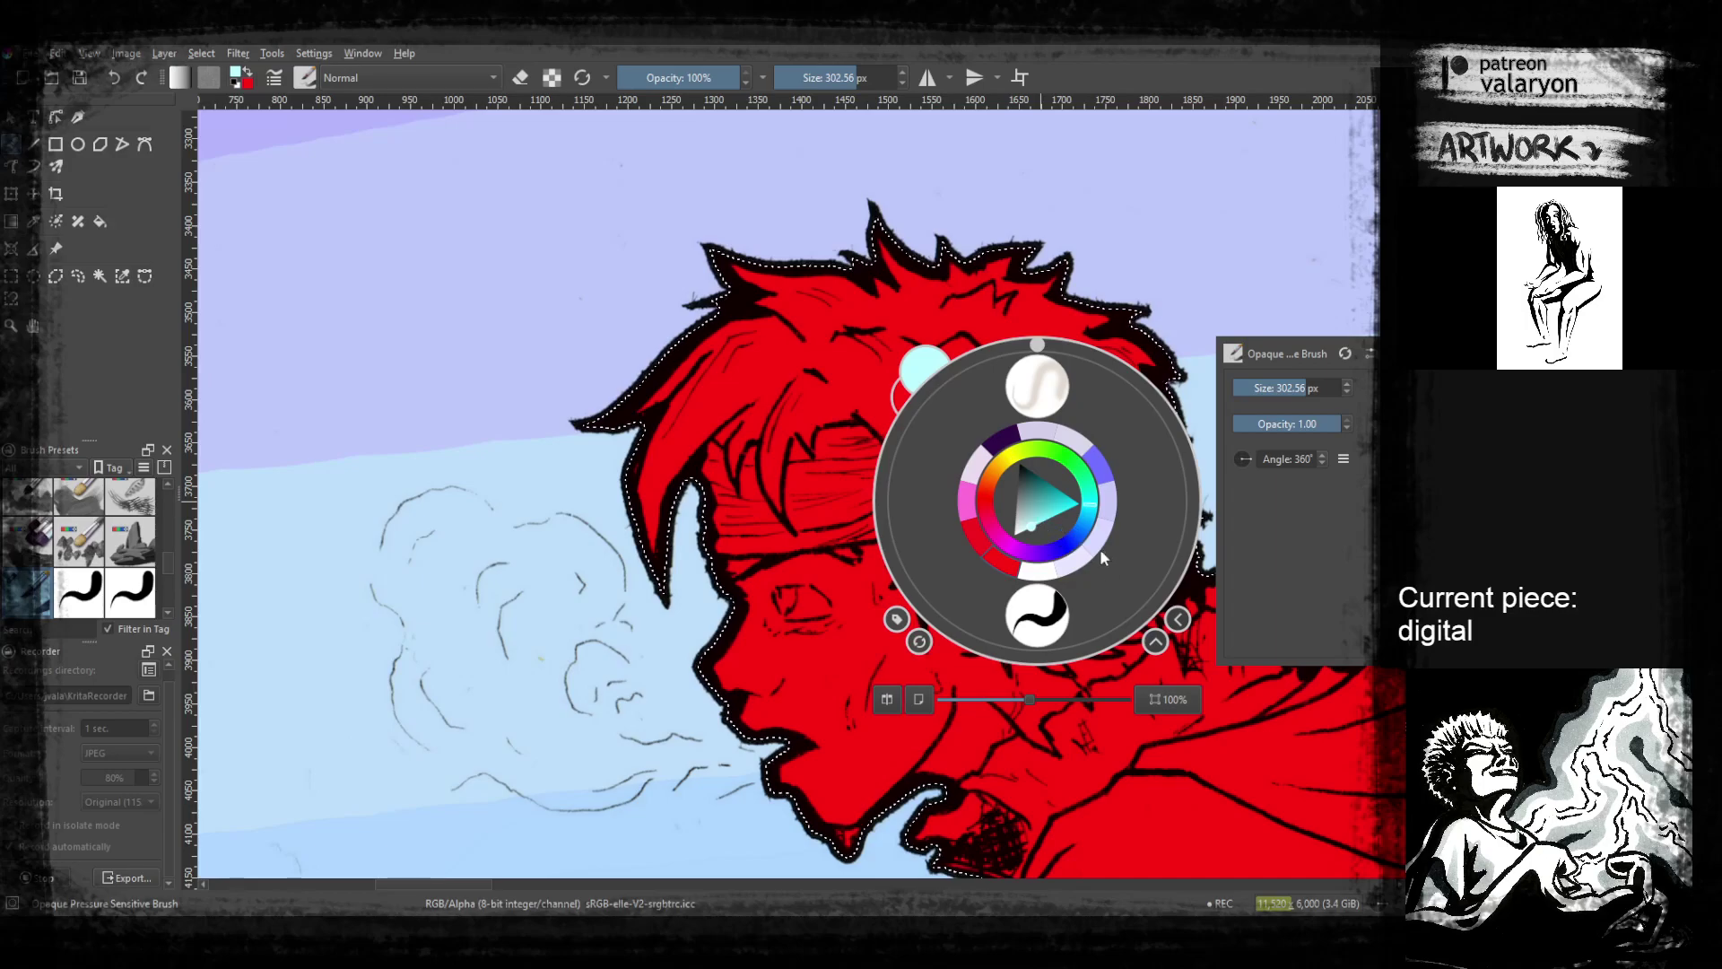
{"action": "left_click", "coordinate": [1075, 549]}
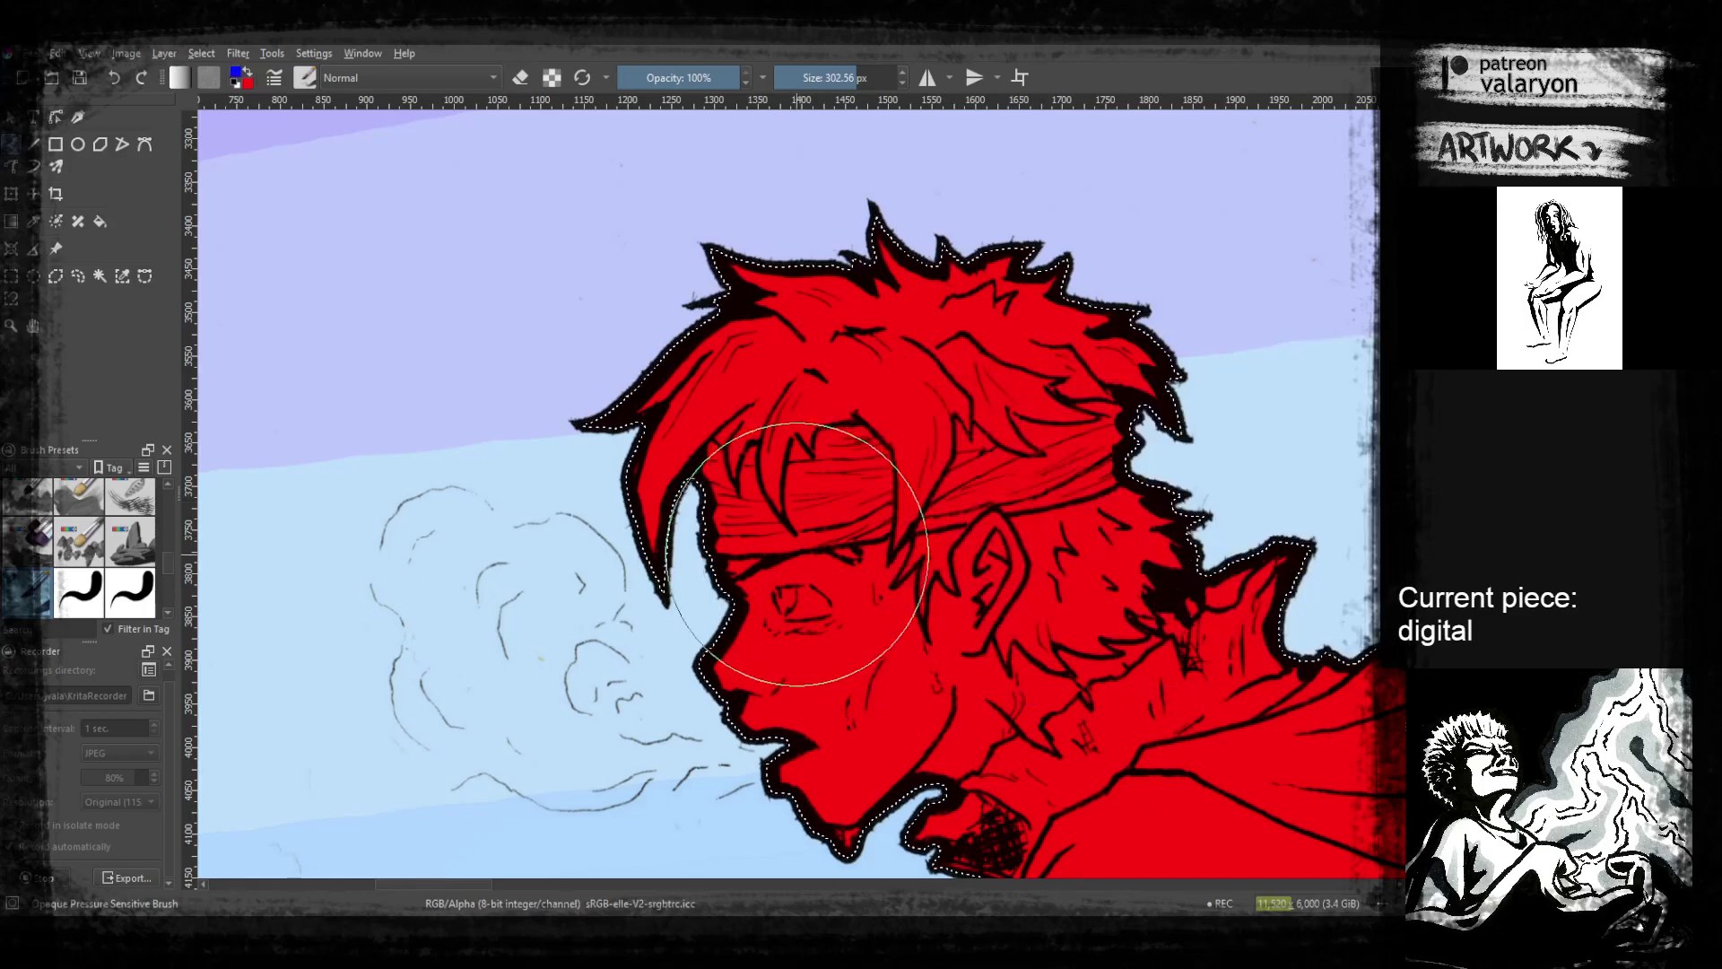
{"action": "left_click", "coordinate": [827, 81]}
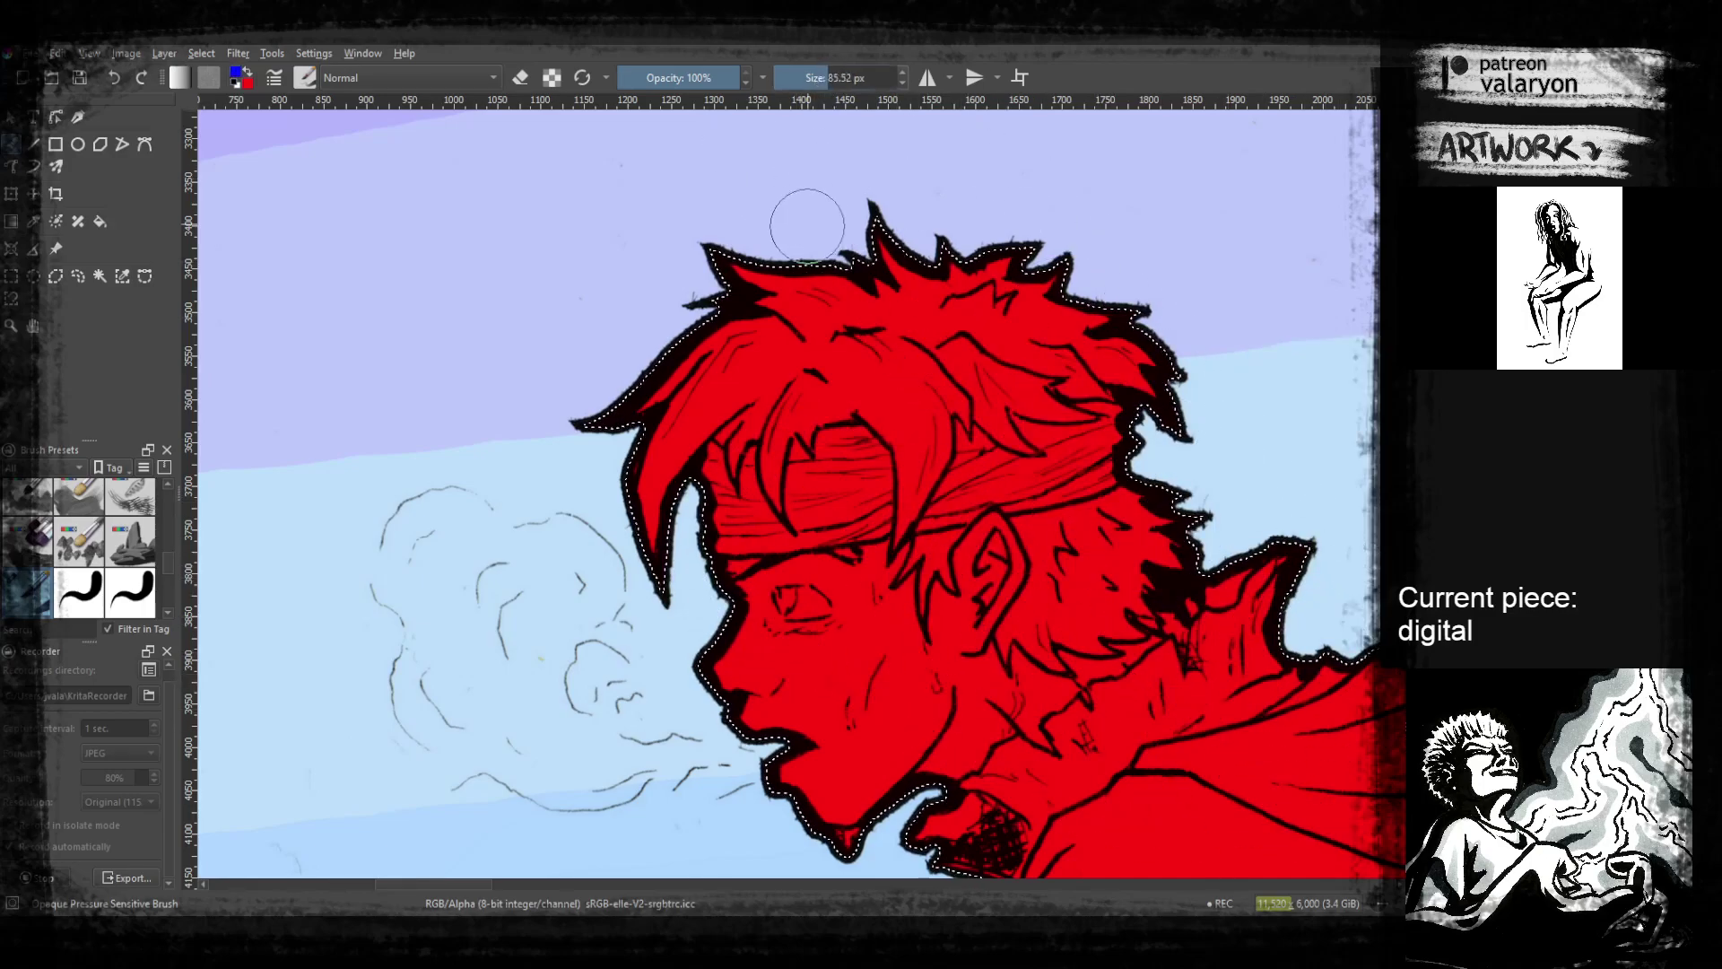
{"action": "left_click_drag", "start_coordinate": [713, 451], "coordinate": [731, 541]}
{"action": "mouse_move", "coordinate": [756, 480]}
{"action": "left_mouse_down"}
{"action": "mouse_move", "coordinate": [767, 462]}
{"action": "mouse_move", "coordinate": [745, 466]}
{"action": "mouse_move", "coordinate": [750, 489]}
{"action": "mouse_move", "coordinate": [803, 511]}
{"action": "mouse_move", "coordinate": [830, 498]}
{"action": "mouse_move", "coordinate": [846, 438]}
{"action": "left_mouse_up"}
Examine the horned figure's face, hair and scarf, and return to the seated figure's head
{"action": "left_click_drag", "start_coordinate": [1085, 373], "coordinate": [760, 716]}
{"action": "left_click_drag", "start_coordinate": [1157, 358], "coordinate": [817, 655]}
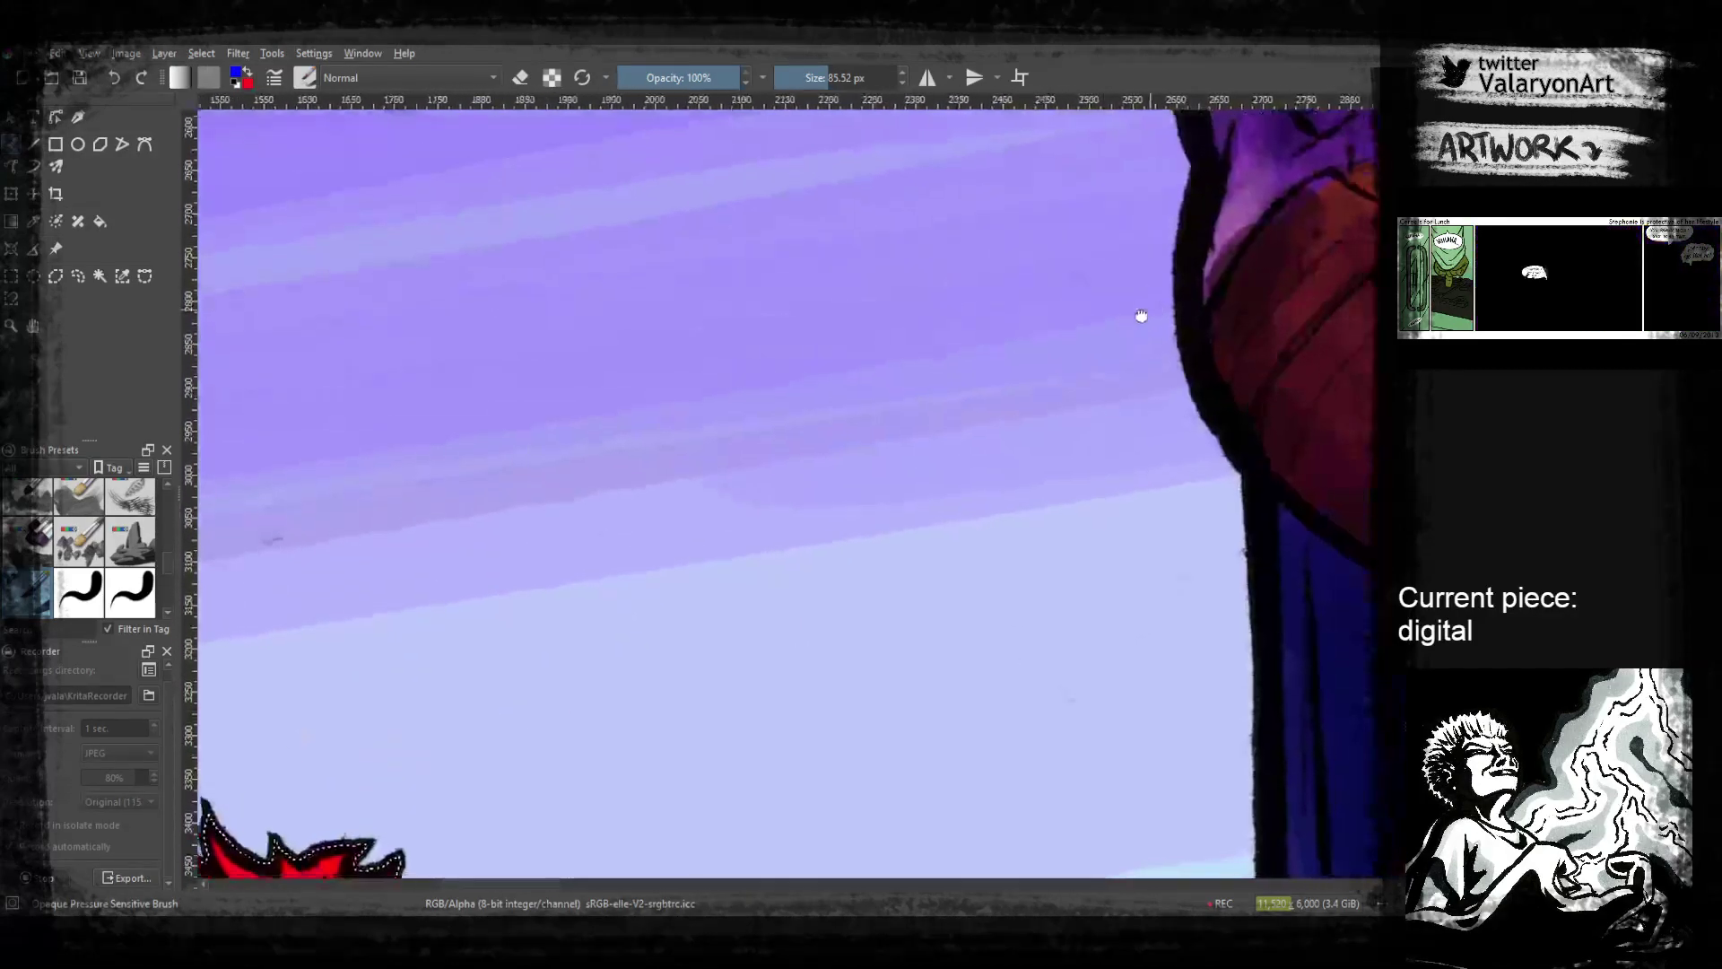
{"action": "left_click_drag", "start_coordinate": [1166, 296], "coordinate": [802, 597]}
{"action": "left_click_drag", "start_coordinate": [1056, 302], "coordinate": [987, 708]}
{"action": "left_click_drag", "start_coordinate": [1093, 336], "coordinate": [967, 720]}
{"action": "left_click_drag", "start_coordinate": [1063, 395], "coordinate": [984, 608]}
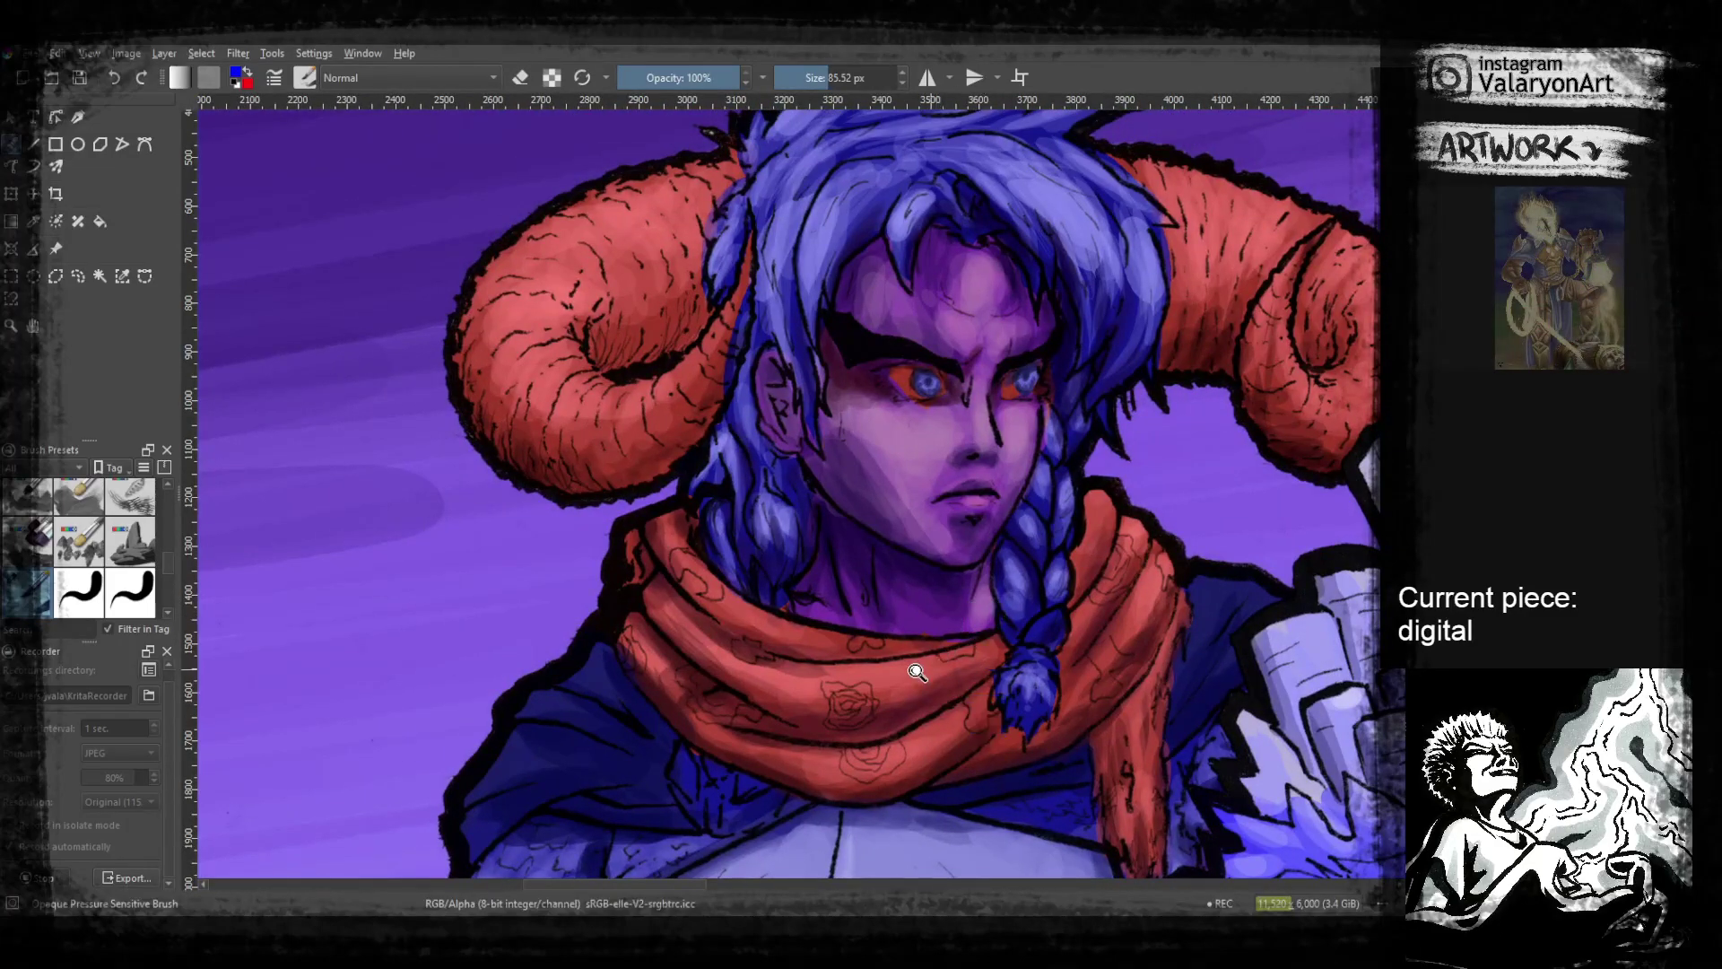
{"action": "left_click_drag", "start_coordinate": [935, 514], "coordinate": [924, 664]}
{"action": "left_click_drag", "start_coordinate": [895, 730], "coordinate": [1026, 358]}
{"action": "mouse_move", "coordinate": [764, 678]}
{"action": "left_mouse_down"}
{"action": "mouse_move", "coordinate": [742, 436]}
{"action": "mouse_move", "coordinate": [895, 743]}
{"action": "left_mouse_up"}
{"action": "left_click_drag", "start_coordinate": [858, 505], "coordinate": [915, 699]}
{"action": "mouse_move", "coordinate": [834, 426]}
{"action": "left_mouse_down"}
{"action": "mouse_move", "coordinate": [921, 479]}
{"action": "mouse_move", "coordinate": [984, 445]}
{"action": "mouse_move", "coordinate": [1007, 407]}
{"action": "mouse_move", "coordinate": [995, 474]}
{"action": "mouse_move", "coordinate": [877, 512]}
{"action": "mouse_move", "coordinate": [911, 493]}
{"action": "mouse_move", "coordinate": [853, 422]}
{"action": "mouse_move", "coordinate": [708, 534]}
{"action": "mouse_move", "coordinate": [650, 553]}
{"action": "mouse_move", "coordinate": [577, 511]}
{"action": "left_mouse_up"}
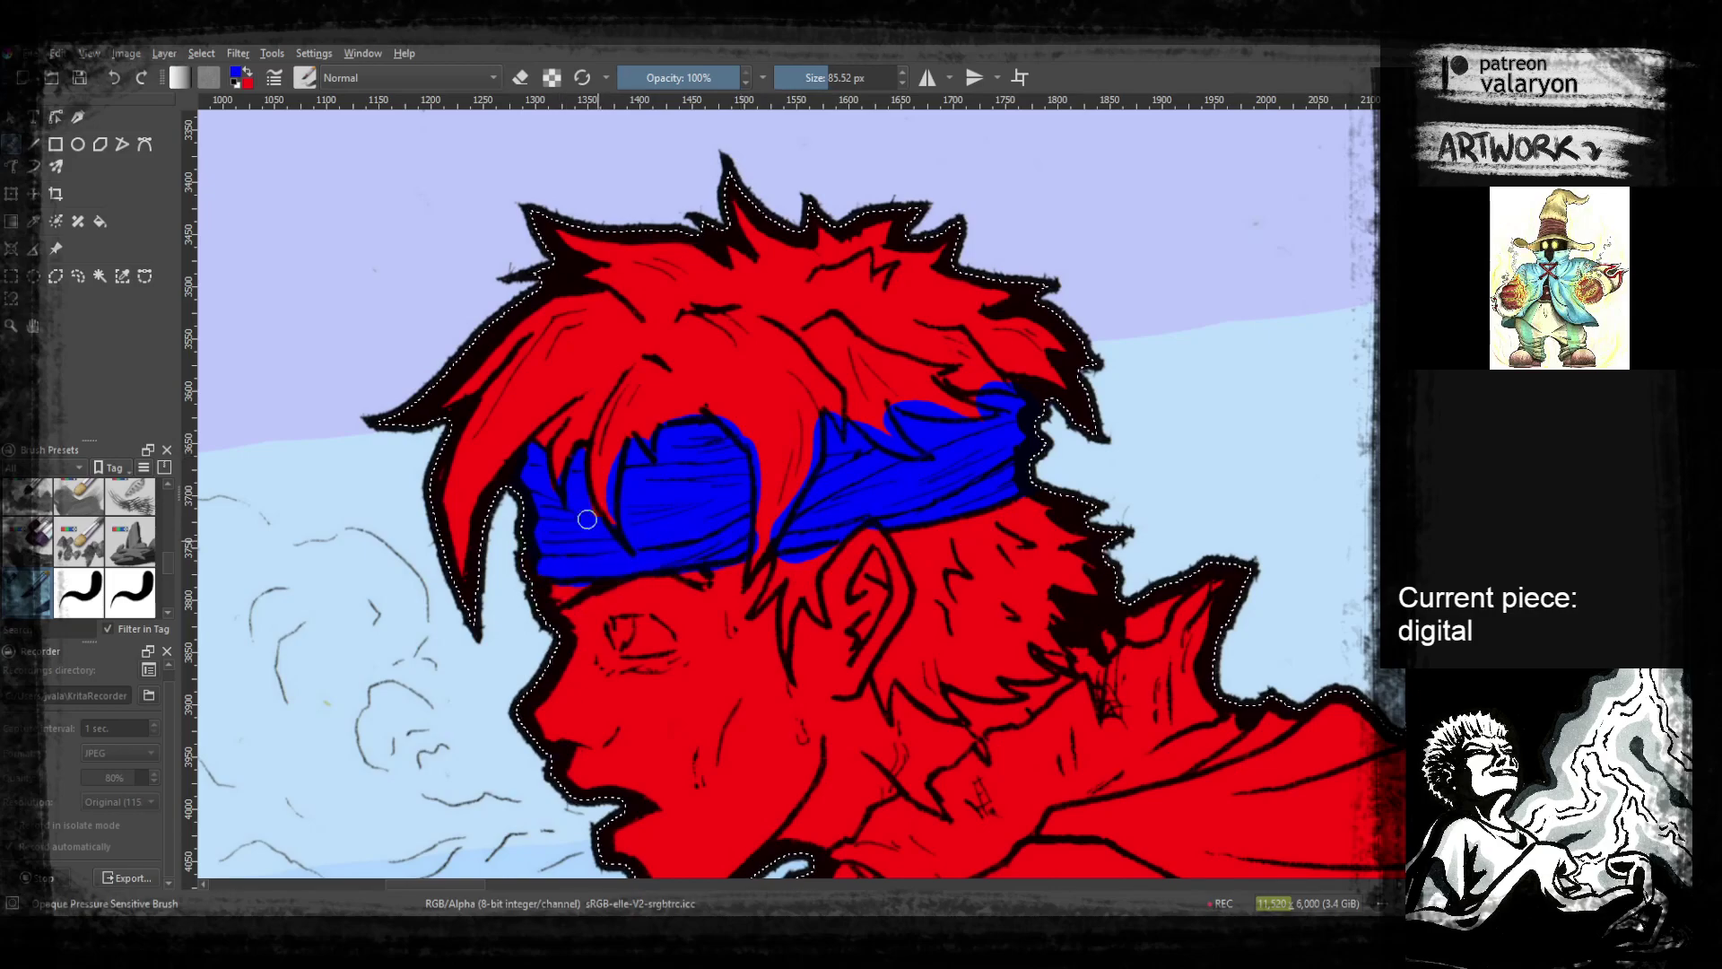
Switch back to red and clean up the hair strands where they overlap the seated figure's blue headband
{"action": "left_click_drag", "start_coordinate": [700, 552], "coordinate": [825, 457]}
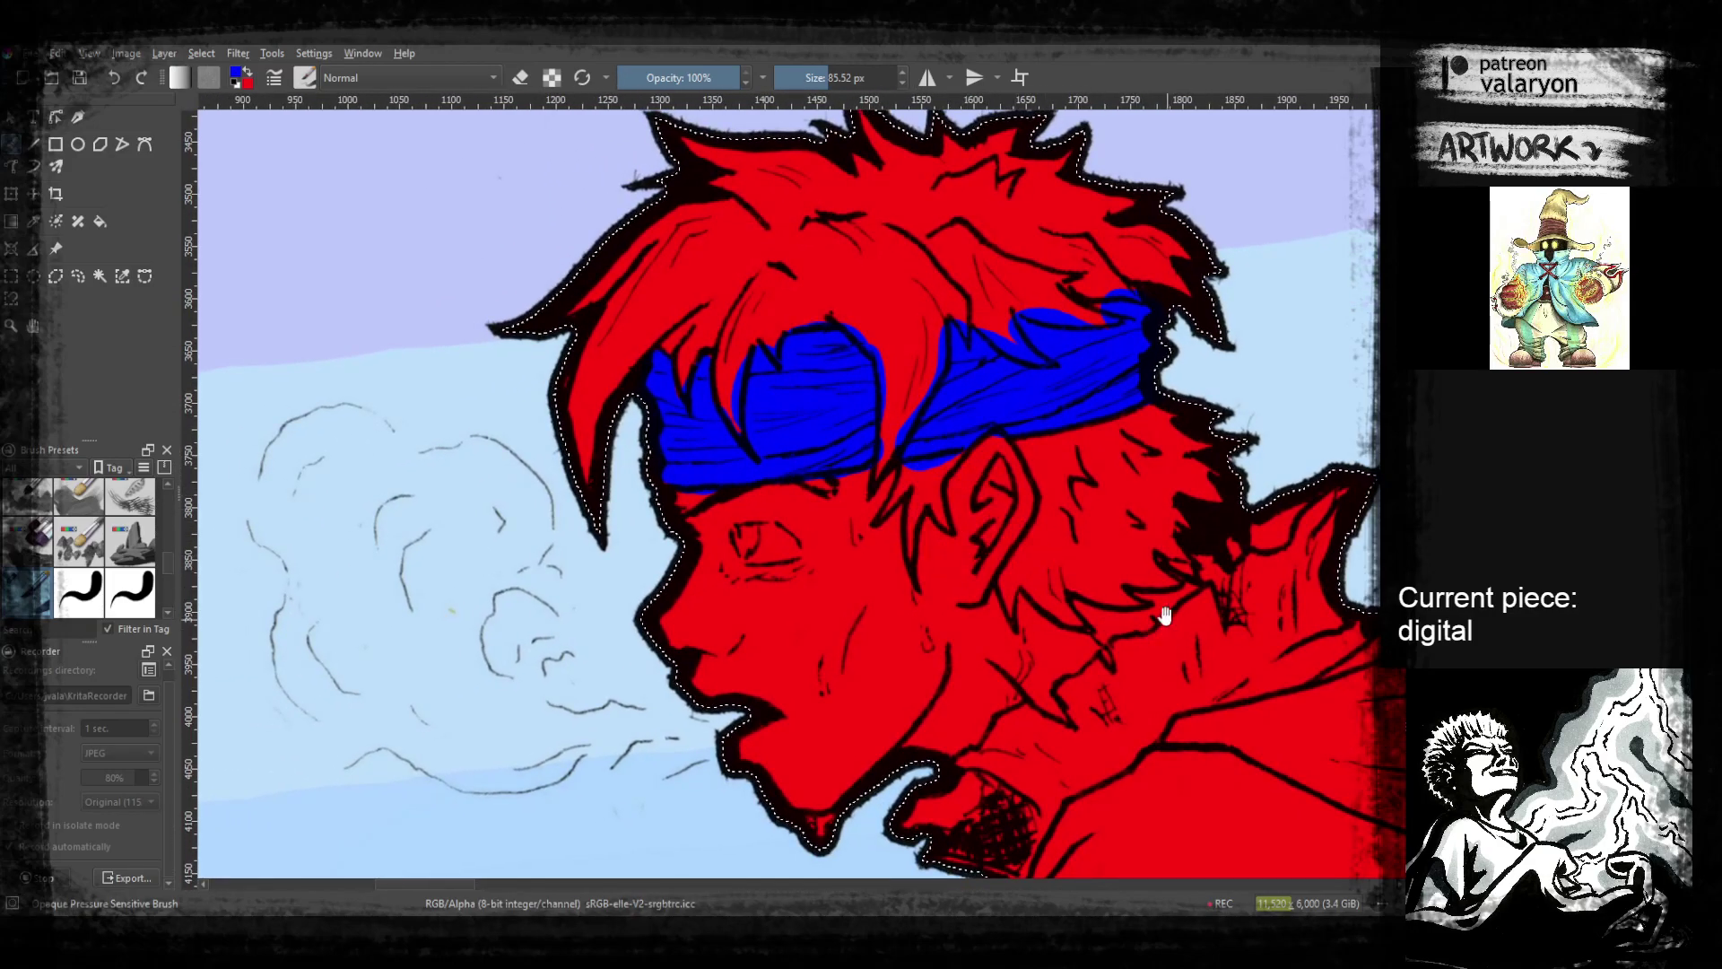
{"action": "key", "text": "x"}
{"action": "left_click_drag", "start_coordinate": [890, 452], "coordinate": [936, 348]}
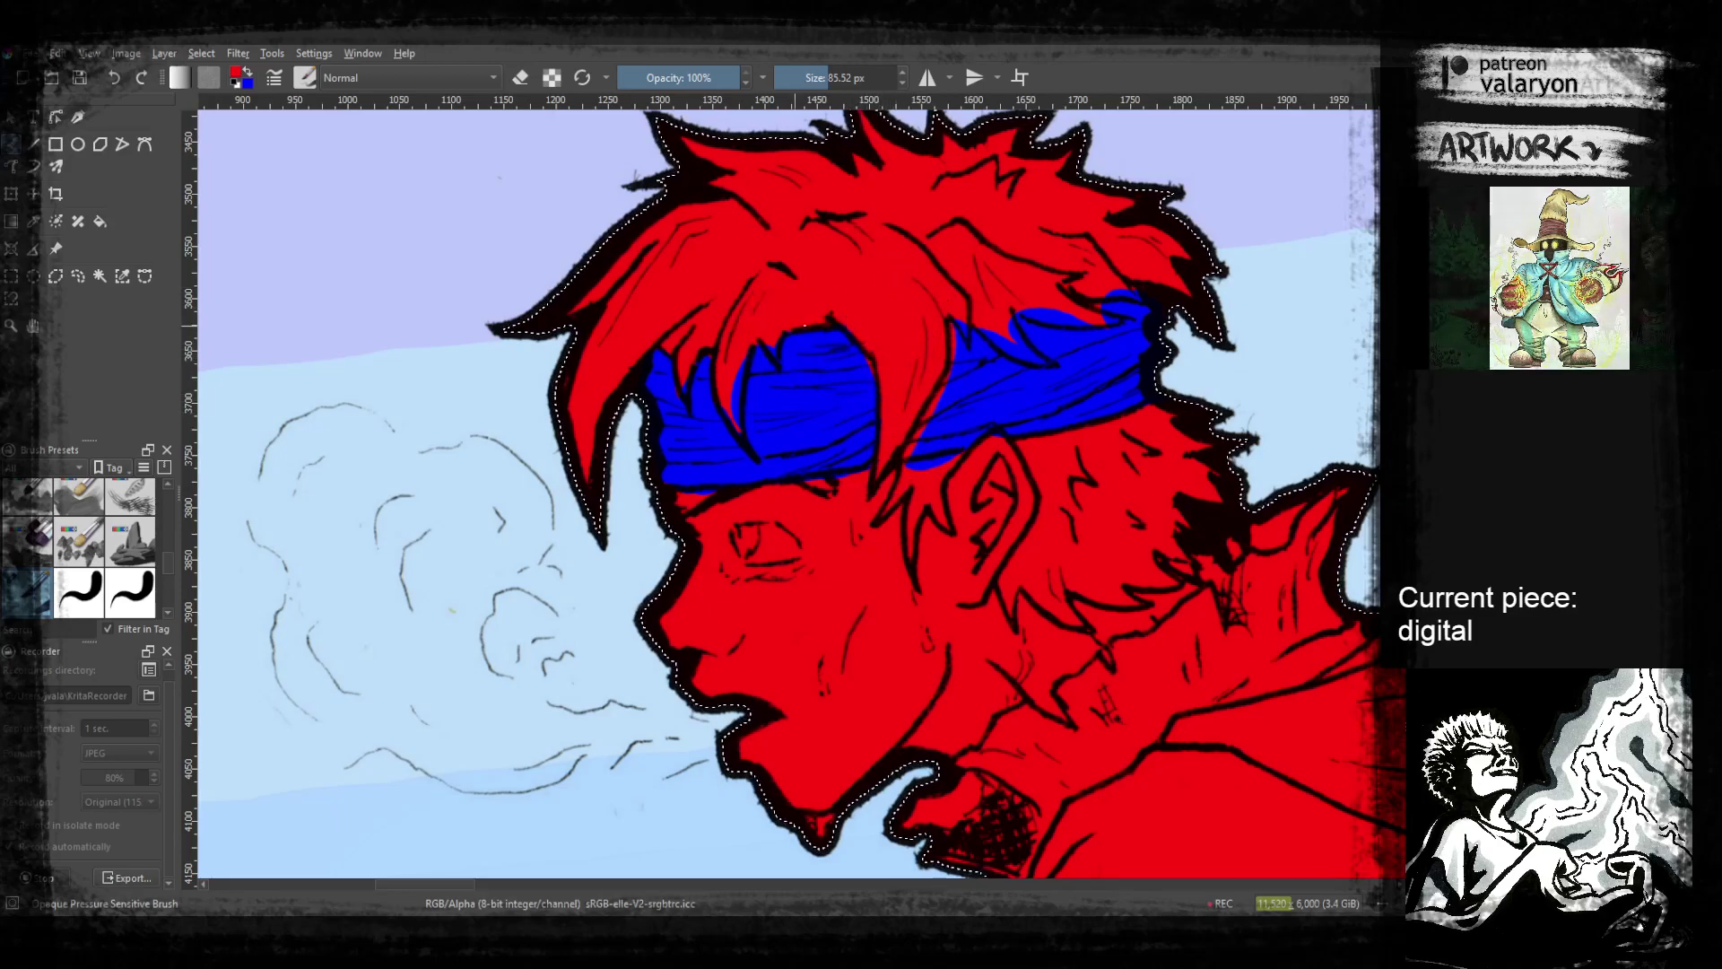
{"action": "left_click_drag", "start_coordinate": [774, 361], "coordinate": [773, 339]}
{"action": "left_click_drag", "start_coordinate": [737, 421], "coordinate": [743, 370]}
Paint the seated figure's hand on the raised knee and its pointed cuff solid red
{"action": "left_click_drag", "start_coordinate": [847, 457], "coordinate": [883, 539]}
{"action": "mouse_move", "coordinate": [947, 637]}
{"action": "left_mouse_down"}
{"action": "mouse_move", "coordinate": [961, 526]}
{"action": "mouse_move", "coordinate": [988, 488]}
{"action": "left_mouse_up"}
{"action": "left_click_drag", "start_coordinate": [1117, 604], "coordinate": [1092, 354]}
{"action": "left_click_drag", "start_coordinate": [1064, 565], "coordinate": [1108, 378]}
{"action": "left_click_drag", "start_coordinate": [974, 693], "coordinate": [1031, 523]}
{"action": "left_click_drag", "start_coordinate": [875, 548], "coordinate": [997, 503]}
{"action": "mouse_move", "coordinate": [982, 408]}
{"action": "left_mouse_down"}
{"action": "mouse_move", "coordinate": [1112, 502]}
{"action": "mouse_move", "coordinate": [986, 476]}
{"action": "mouse_move", "coordinate": [870, 504]}
{"action": "mouse_move", "coordinate": [779, 573]}
{"action": "mouse_move", "coordinate": [929, 444]}
{"action": "mouse_move", "coordinate": [764, 482]}
{"action": "mouse_move", "coordinate": [845, 437]}
{"action": "mouse_move", "coordinate": [1017, 434]}
{"action": "left_mouse_up"}
{"action": "mouse_move", "coordinate": [981, 538]}
{"action": "left_mouse_down"}
{"action": "mouse_move", "coordinate": [996, 412]}
{"action": "mouse_move", "coordinate": [1042, 353]}
{"action": "left_mouse_up"}
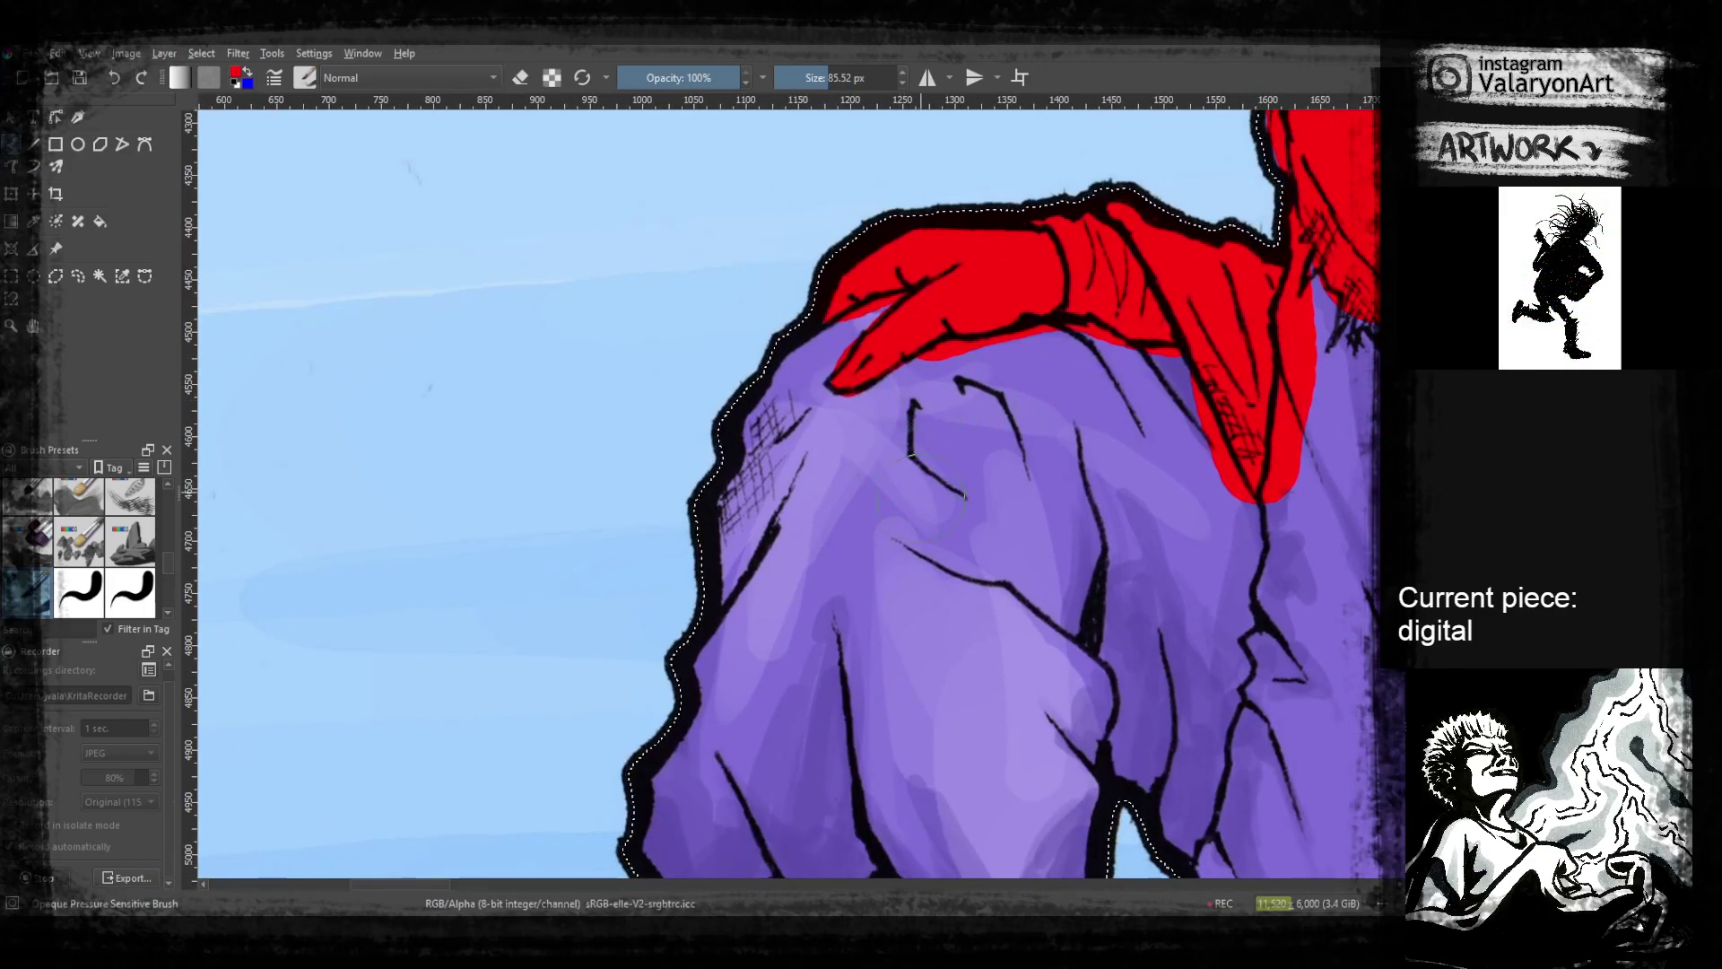
Cover the upper trouser of the raised knee and the top of the neighbouring sleeve with solid red
{"action": "mouse_move", "coordinate": [913, 420]}
{"action": "left_mouse_down"}
{"action": "mouse_move", "coordinate": [807, 359]}
{"action": "mouse_move", "coordinate": [718, 481]}
{"action": "mouse_move", "coordinate": [731, 684]}
{"action": "mouse_move", "coordinate": [982, 435]}
{"action": "mouse_move", "coordinate": [1068, 458]}
{"action": "left_mouse_up"}
{"action": "left_click_drag", "start_coordinate": [1099, 541], "coordinate": [913, 567]}
{"action": "mouse_move", "coordinate": [961, 369]}
{"action": "left_mouse_down"}
{"action": "mouse_move", "coordinate": [977, 469]}
{"action": "mouse_move", "coordinate": [1007, 516]}
{"action": "left_mouse_up"}
{"action": "right_click", "coordinate": [1003, 530]}
{"action": "left_click", "coordinate": [750, 584]}
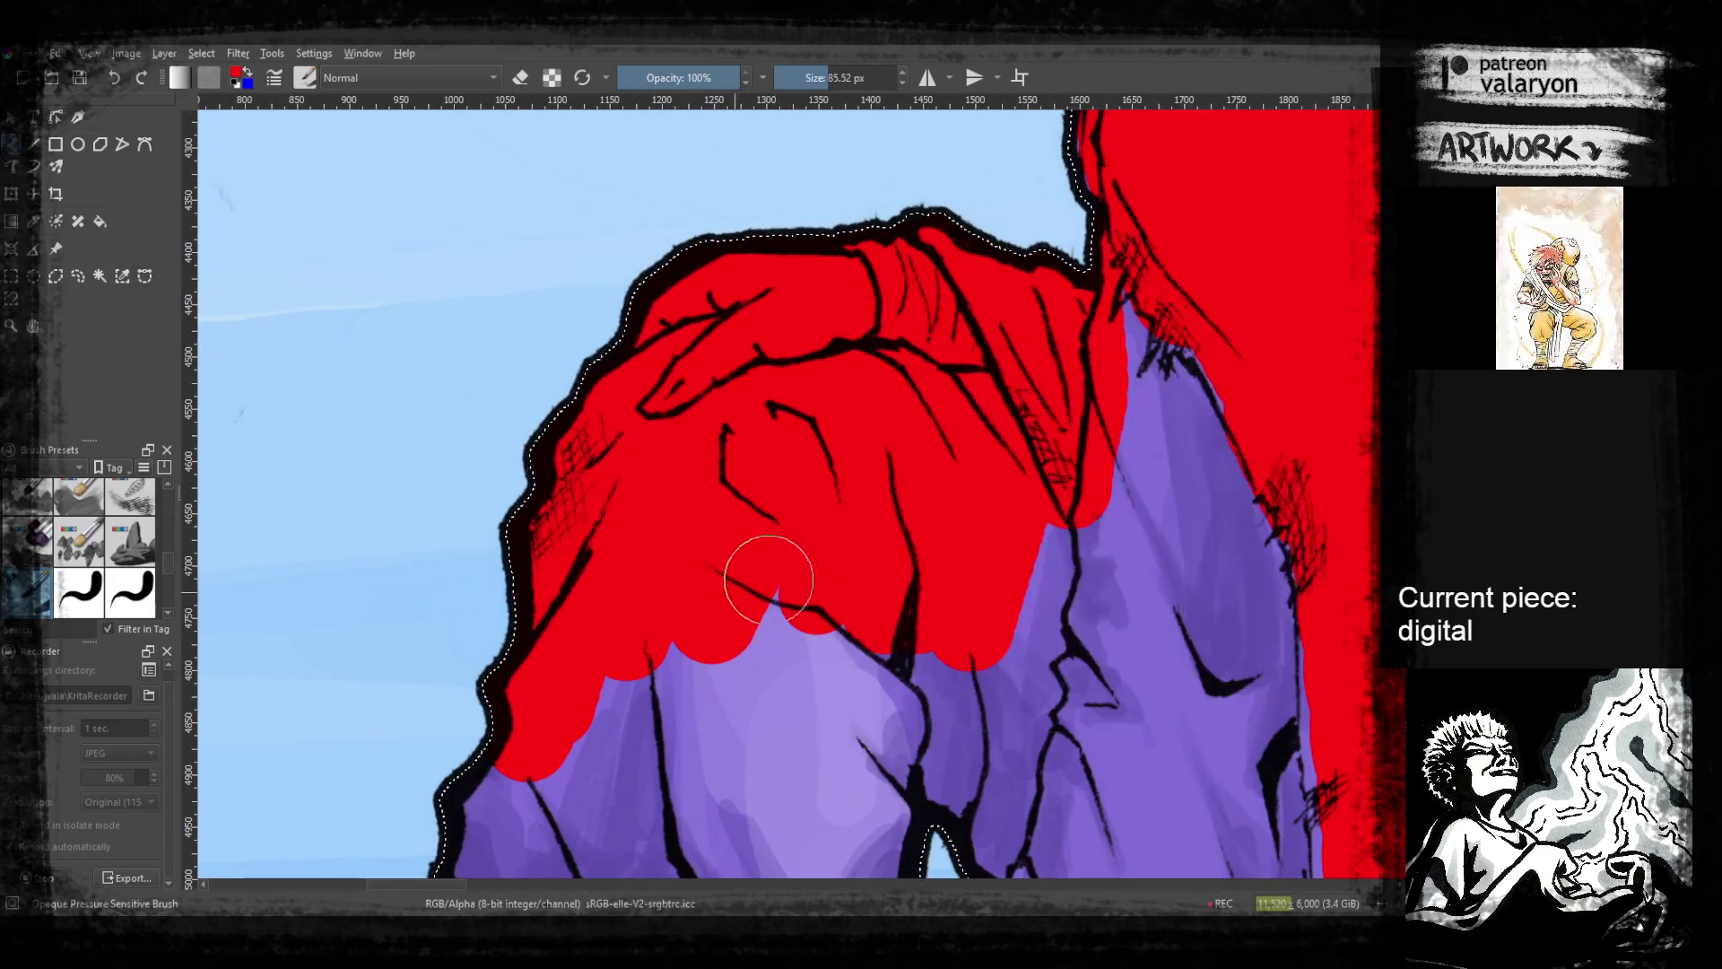
{"action": "left_click_drag", "start_coordinate": [1110, 521], "coordinate": [911, 525]}
{"action": "mouse_move", "coordinate": [922, 346]}
{"action": "left_mouse_down"}
{"action": "mouse_move", "coordinate": [864, 607]}
{"action": "mouse_move", "coordinate": [907, 577]}
{"action": "mouse_move", "coordinate": [967, 585]}
{"action": "left_mouse_up"}
{"action": "left_click_drag", "start_coordinate": [963, 619], "coordinate": [982, 396]}
{"action": "left_click_drag", "start_coordinate": [883, 356], "coordinate": [818, 630]}
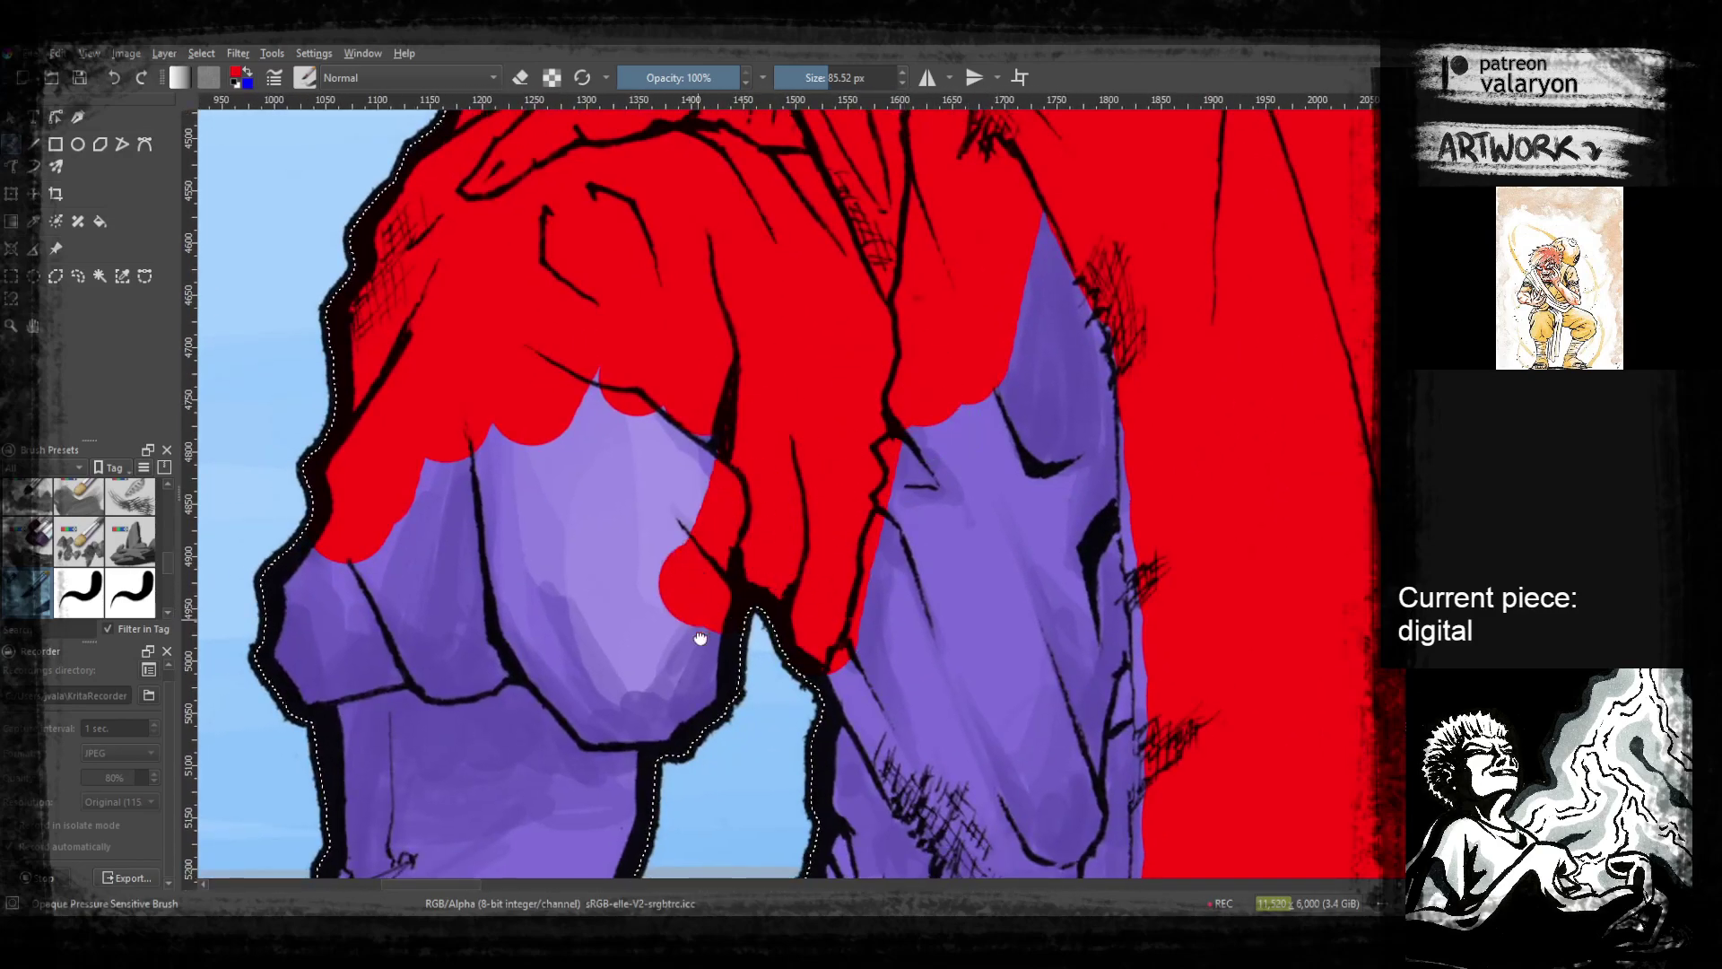
Fill the lower folds of the raised knee's trouser and the hand resting on the ground with solid red
{"action": "left_click_drag", "start_coordinate": [698, 625], "coordinate": [818, 461]}
{"action": "left_click_drag", "start_coordinate": [617, 480], "coordinate": [667, 490]}
{"action": "mouse_move", "coordinate": [457, 429]}
{"action": "left_mouse_down"}
{"action": "mouse_move", "coordinate": [436, 538]}
{"action": "mouse_move", "coordinate": [588, 500]}
{"action": "mouse_move", "coordinate": [636, 519]}
{"action": "mouse_move", "coordinate": [549, 296]}
{"action": "mouse_move", "coordinate": [692, 374]}
{"action": "mouse_move", "coordinate": [769, 488]}
{"action": "mouse_move", "coordinate": [789, 209]}
{"action": "left_mouse_up"}
{"action": "left_click_drag", "start_coordinate": [877, 545], "coordinate": [762, 359]}
{"action": "left_click_drag", "start_coordinate": [1057, 483], "coordinate": [1031, 357]}
{"action": "left_click_drag", "start_coordinate": [1008, 516], "coordinate": [1059, 350]}
{"action": "mouse_move", "coordinate": [1003, 522]}
{"action": "left_mouse_down"}
{"action": "mouse_move", "coordinate": [1026, 469]}
{"action": "mouse_move", "coordinate": [1082, 426]}
{"action": "left_mouse_up"}
{"action": "mouse_move", "coordinate": [853, 690]}
{"action": "left_mouse_down"}
{"action": "mouse_move", "coordinate": [958, 515]}
{"action": "mouse_move", "coordinate": [883, 658]}
{"action": "mouse_move", "coordinate": [994, 522]}
{"action": "mouse_move", "coordinate": [1046, 532]}
{"action": "mouse_move", "coordinate": [958, 663]}
{"action": "mouse_move", "coordinate": [994, 525]}
{"action": "mouse_move", "coordinate": [1047, 550]}
{"action": "mouse_move", "coordinate": [954, 741]}
{"action": "mouse_move", "coordinate": [975, 711]}
{"action": "left_mouse_up"}
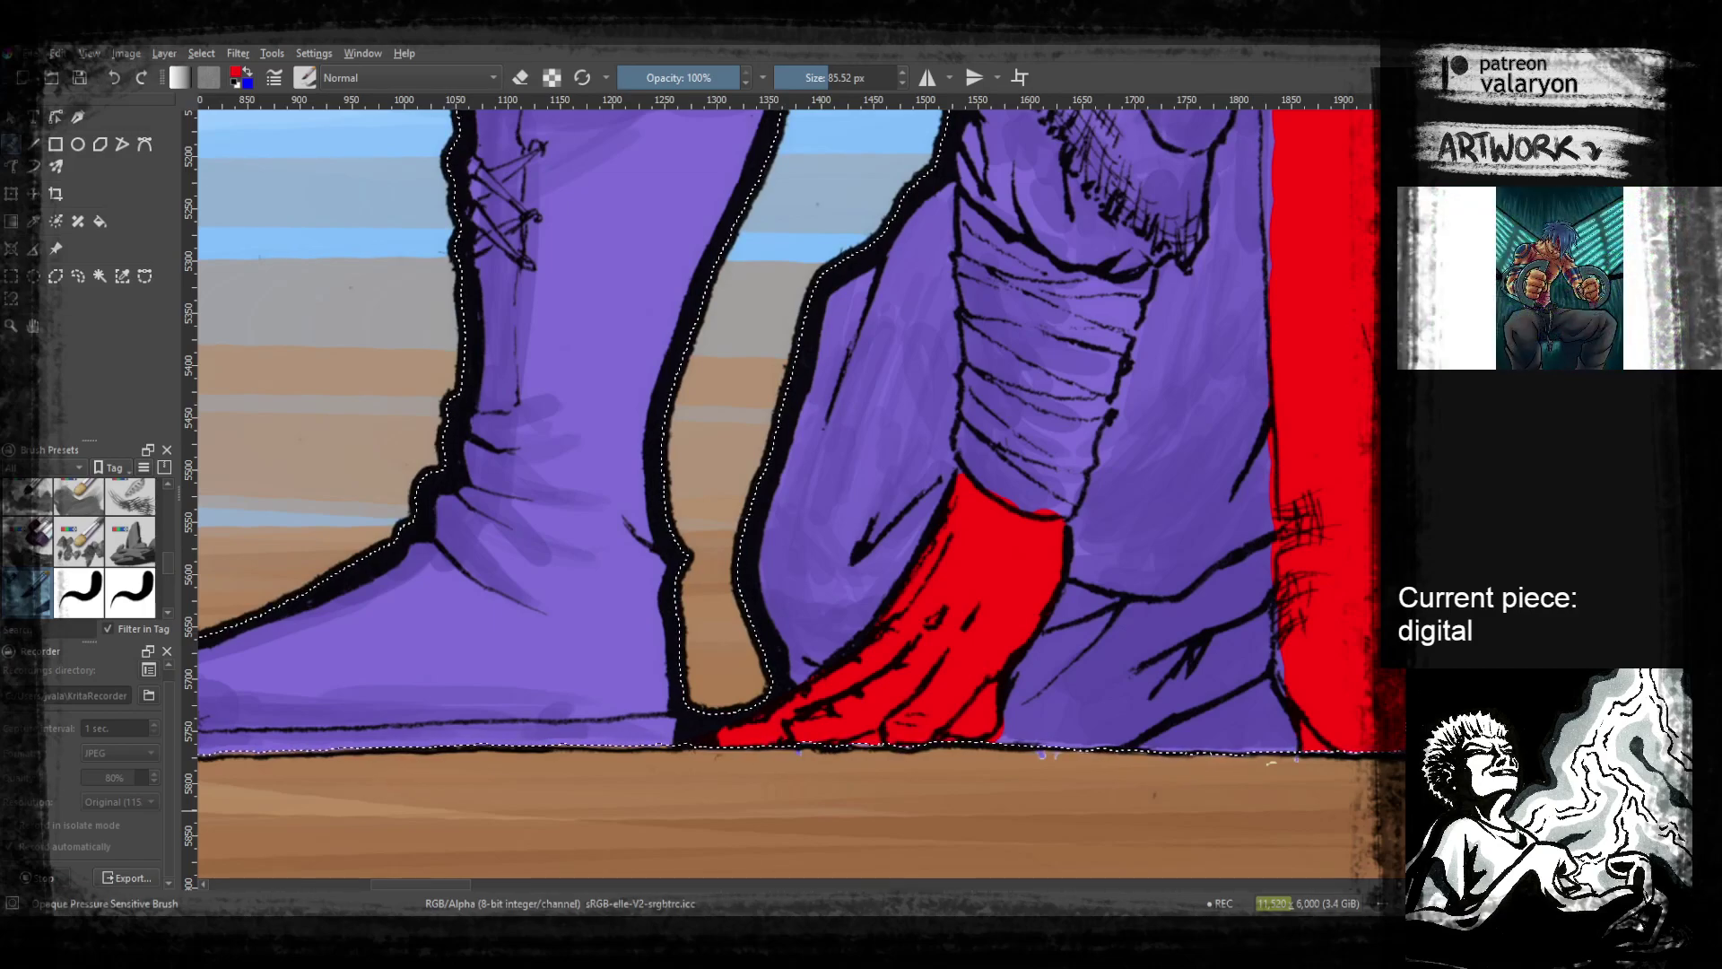
Paint the hanging sleeve between the raised knee and the robe solid red down towards its frayed cuff
{"action": "left_click_drag", "start_coordinate": [1113, 194], "coordinate": [1017, 684]}
{"action": "left_click_drag", "start_coordinate": [938, 455], "coordinate": [932, 691]}
{"action": "left_click_drag", "start_coordinate": [1056, 560], "coordinate": [1015, 691]}
{"action": "left_click_drag", "start_coordinate": [1050, 583], "coordinate": [1026, 345]}
{"action": "left_click_drag", "start_coordinate": [977, 588], "coordinate": [1011, 412]}
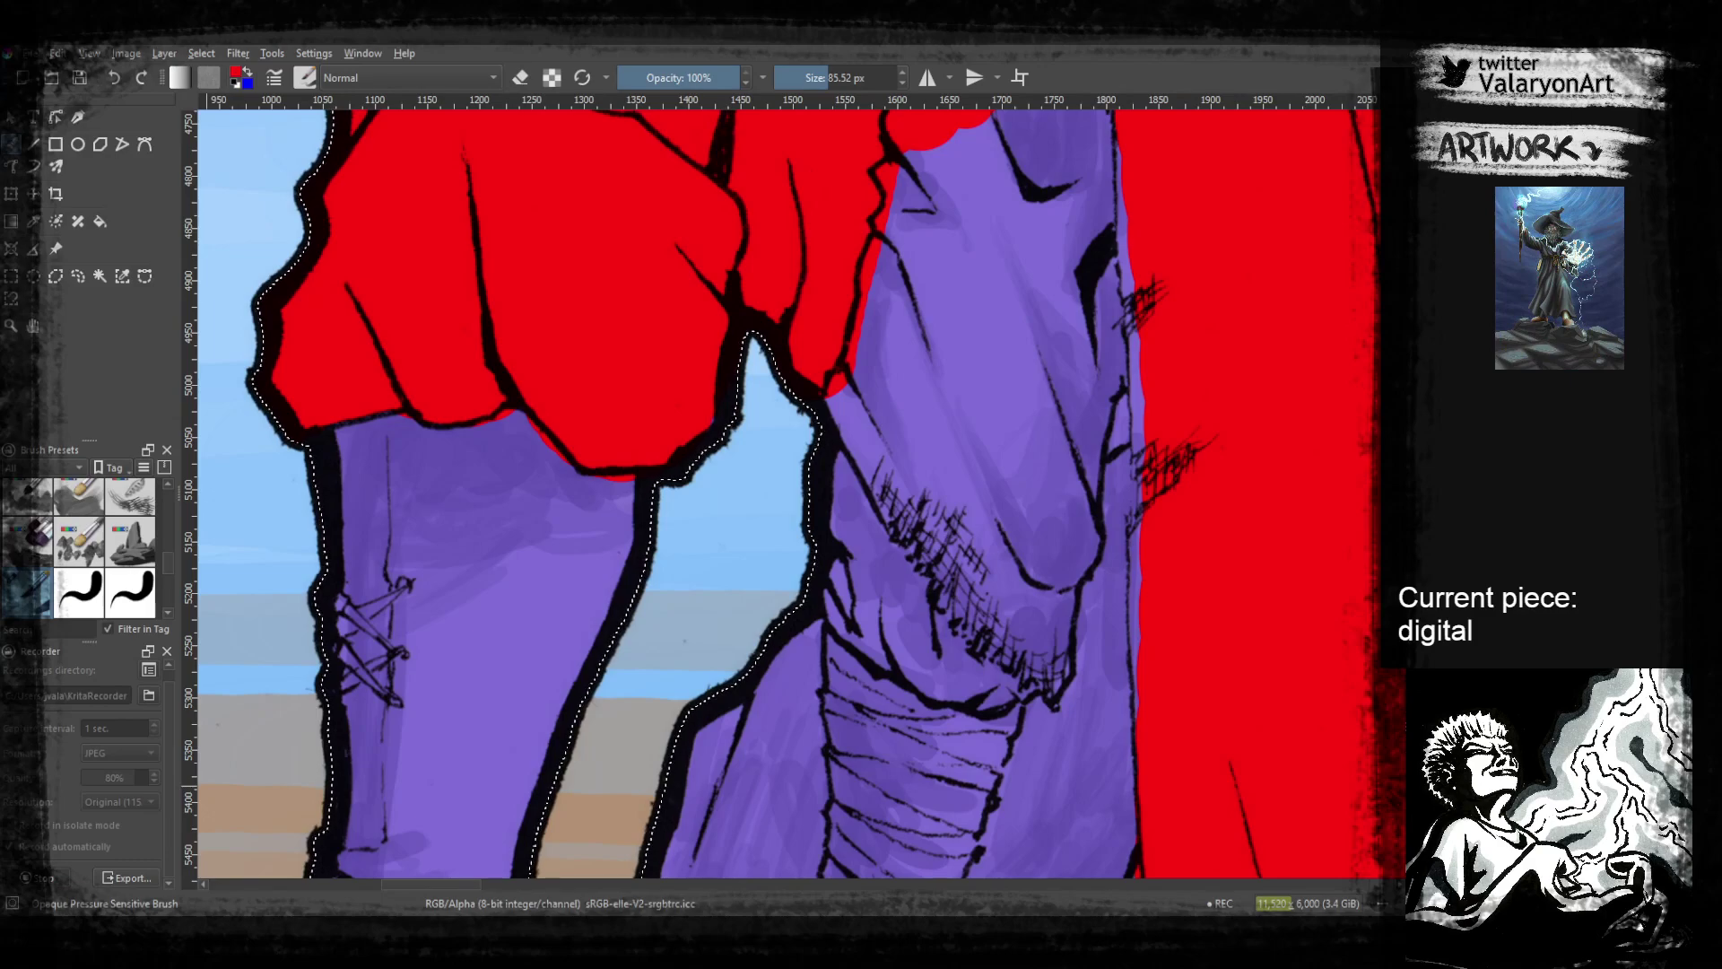
{"action": "mouse_move", "coordinate": [1052, 287]}
{"action": "left_mouse_down"}
{"action": "mouse_move", "coordinate": [987, 465]}
{"action": "mouse_move", "coordinate": [966, 648]}
{"action": "left_mouse_up"}
{"action": "mouse_move", "coordinate": [936, 293]}
{"action": "left_mouse_down"}
{"action": "mouse_move", "coordinate": [954, 483]}
{"action": "mouse_move", "coordinate": [1009, 517]}
{"action": "mouse_move", "coordinate": [1007, 281]}
{"action": "left_mouse_up"}
{"action": "mouse_move", "coordinate": [1016, 289]}
{"action": "left_mouse_down"}
{"action": "mouse_move", "coordinate": [979, 628]}
{"action": "mouse_move", "coordinate": [977, 575]}
{"action": "left_mouse_up"}
{"action": "mouse_move", "coordinate": [843, 150]}
{"action": "left_mouse_down"}
{"action": "mouse_move", "coordinate": [768, 431]}
{"action": "mouse_move", "coordinate": [801, 433]}
{"action": "mouse_move", "coordinate": [910, 193]}
{"action": "mouse_move", "coordinate": [869, 610]}
{"action": "mouse_move", "coordinate": [948, 245]}
{"action": "left_mouse_up"}
{"action": "left_click_drag", "start_coordinate": [935, 385], "coordinate": [930, 297]}
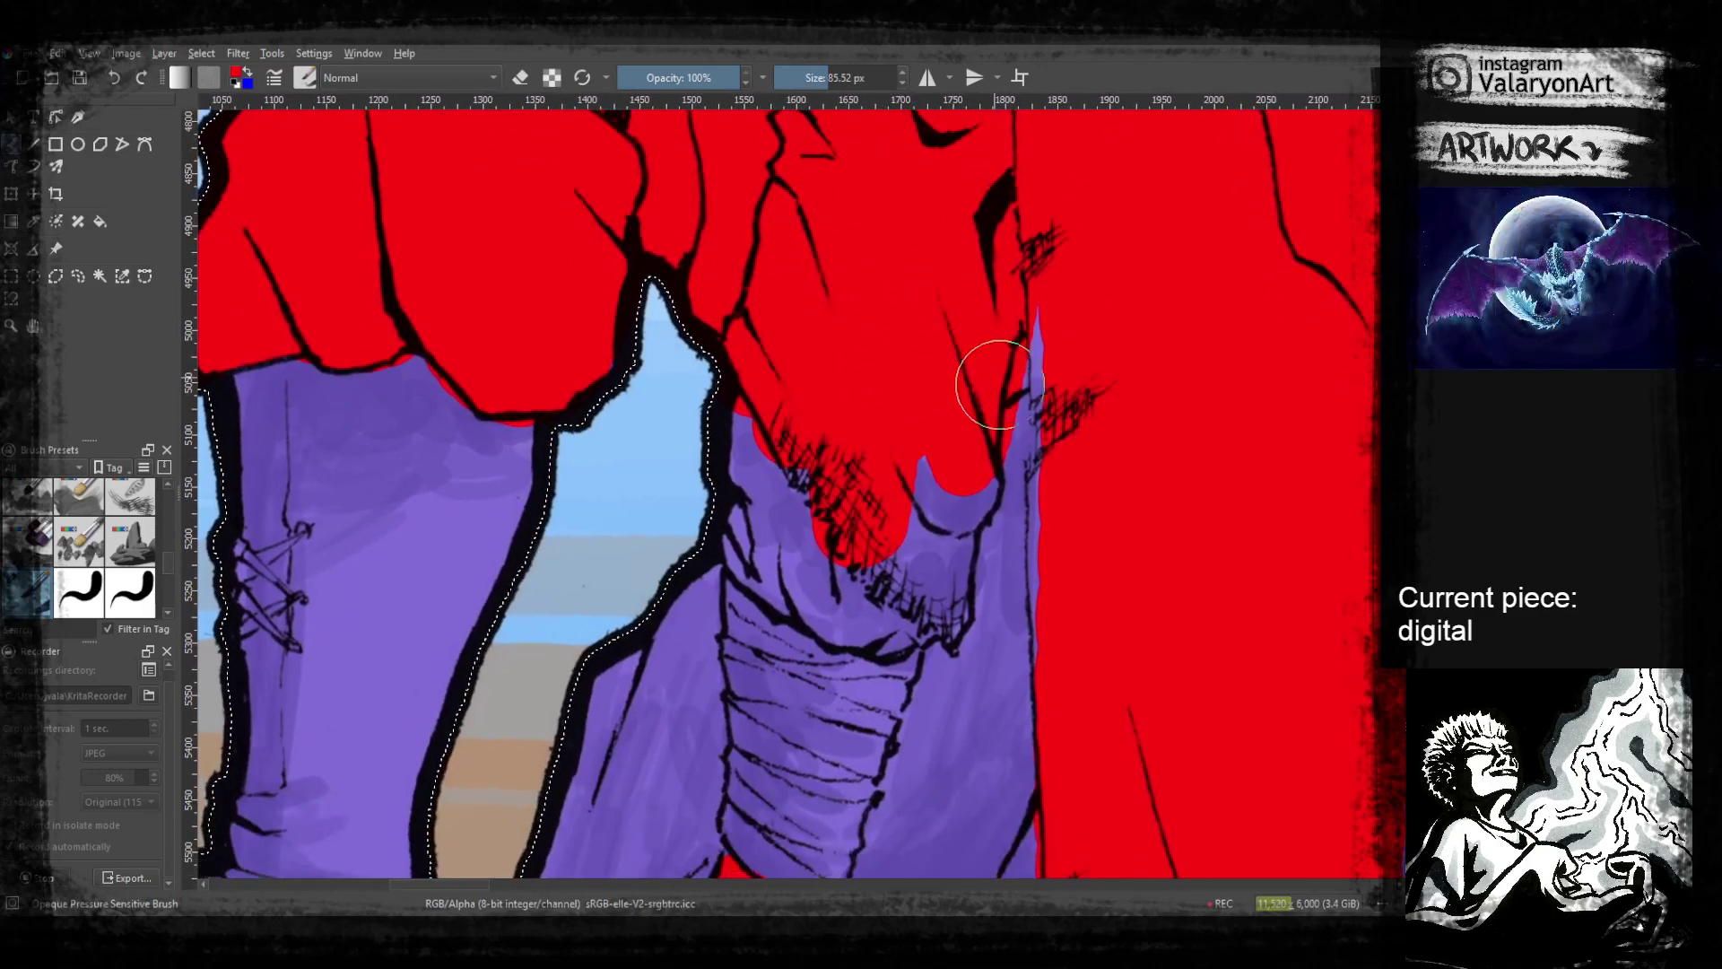
Continue the solid red over the edge of the frayed cuff and onto the wrapped wrist
{"action": "left_click_drag", "start_coordinate": [1007, 425], "coordinate": [1023, 450]}
{"action": "left_click_drag", "start_coordinate": [850, 465], "coordinate": [859, 374]}
{"action": "left_click_drag", "start_coordinate": [788, 324], "coordinate": [829, 633]}
{"action": "mouse_move", "coordinate": [833, 621]}
{"action": "left_mouse_down"}
{"action": "mouse_move", "coordinate": [825, 448]}
{"action": "mouse_move", "coordinate": [775, 476]}
{"action": "mouse_move", "coordinate": [760, 566]}
{"action": "left_mouse_up"}
{"action": "mouse_move", "coordinate": [769, 582]}
{"action": "left_mouse_down"}
{"action": "mouse_move", "coordinate": [873, 687]}
{"action": "mouse_move", "coordinate": [910, 554]}
{"action": "left_mouse_up"}
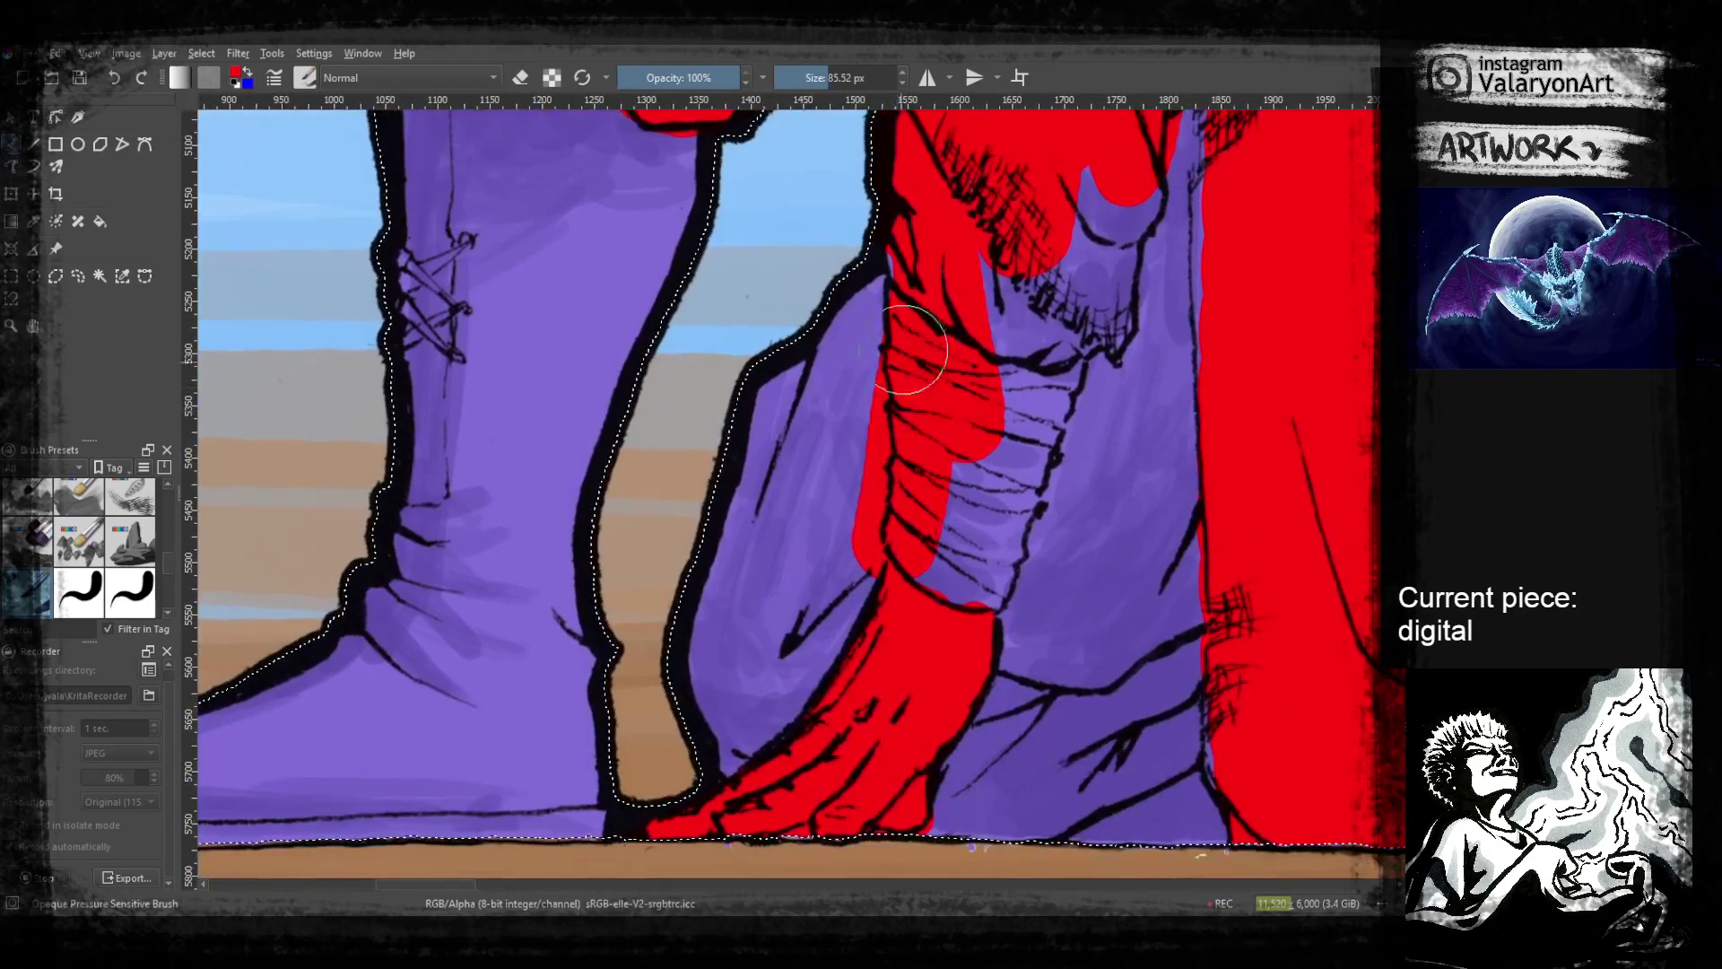
Cover the cloth folds on both sides of the wrapped wrist and ground hand with solid red
{"action": "scroll", "coordinate": [901, 366], "scroll_direction": "down", "scroll_amount": 1}
{"action": "mouse_move", "coordinate": [922, 308]}
{"action": "left_mouse_down"}
{"action": "mouse_move", "coordinate": [836, 400]}
{"action": "mouse_move", "coordinate": [900, 274]}
{"action": "mouse_move", "coordinate": [828, 347]}
{"action": "mouse_move", "coordinate": [740, 582]}
{"action": "mouse_move", "coordinate": [762, 710]}
{"action": "mouse_move", "coordinate": [926, 444]}
{"action": "mouse_move", "coordinate": [771, 782]}
{"action": "mouse_move", "coordinate": [817, 790]}
{"action": "mouse_move", "coordinate": [1112, 476]}
{"action": "mouse_move", "coordinate": [969, 783]}
{"action": "mouse_move", "coordinate": [1112, 698]}
{"action": "mouse_move", "coordinate": [1166, 704]}
{"action": "left_mouse_up"}
{"action": "scroll", "coordinate": [1020, 723], "scroll_direction": "right", "scroll_amount": 3}
{"action": "scroll", "coordinate": [1020, 723], "scroll_direction": "up", "scroll_amount": 1}
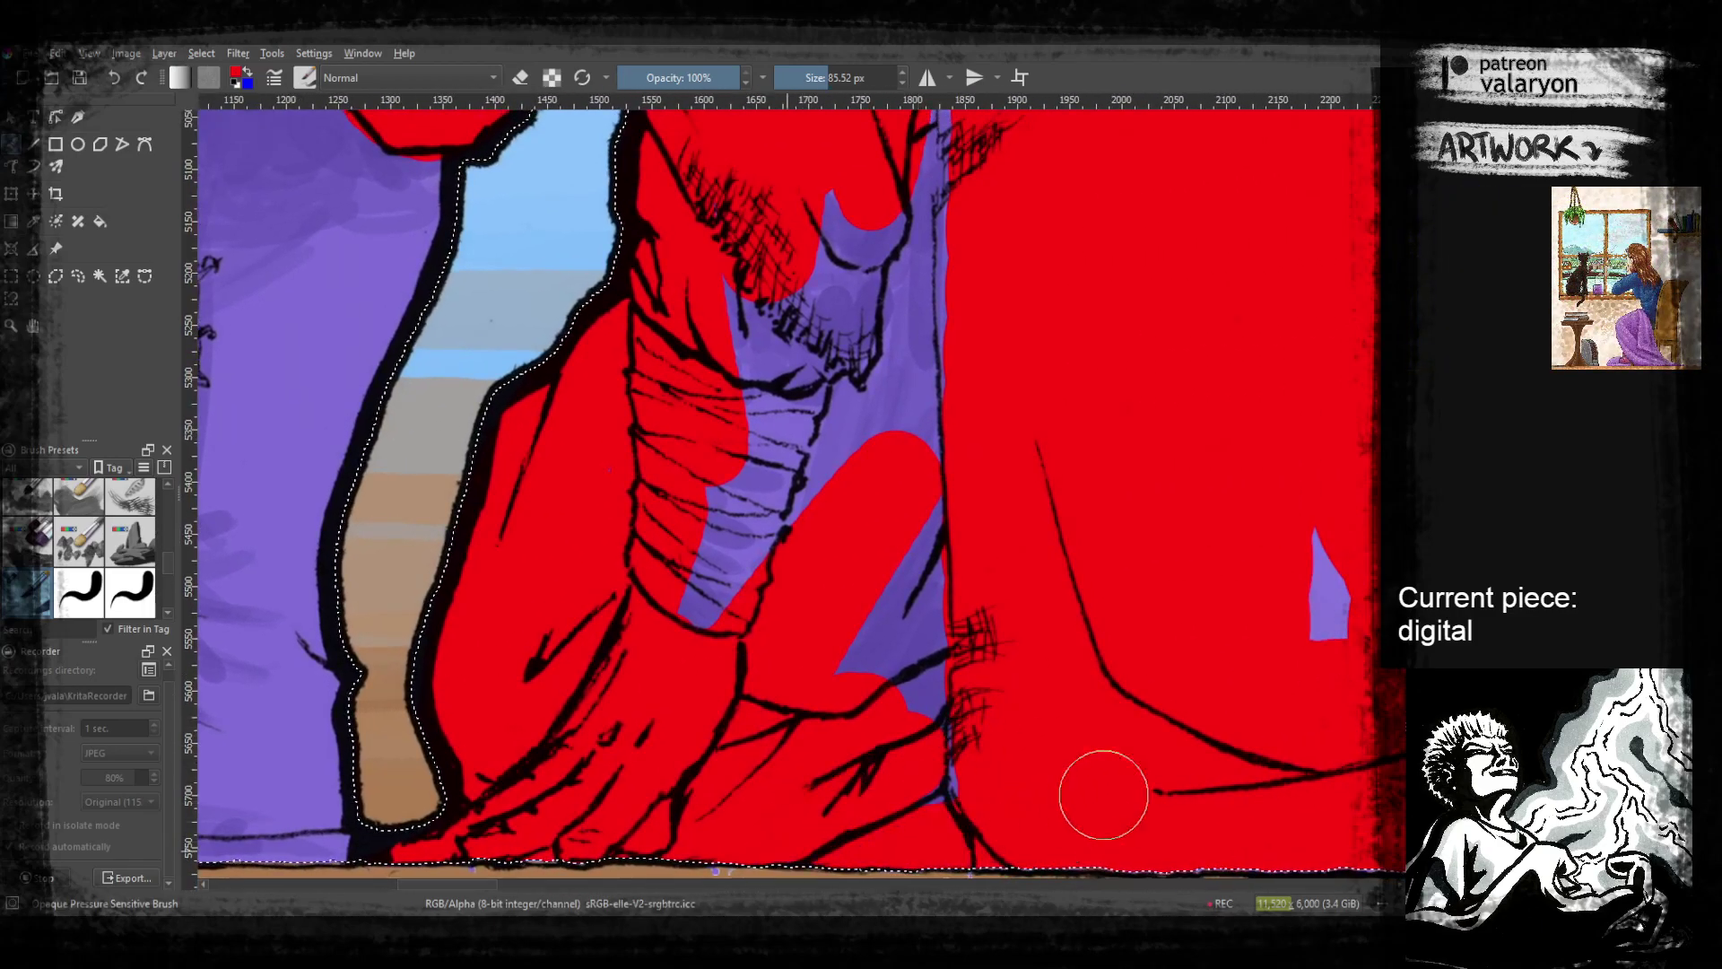
Fill the remaining purple gaps in the robe, frayed cuff and wrist wrapping with solid red
{"action": "left_click_drag", "start_coordinate": [1323, 628], "coordinate": [1322, 554]}
{"action": "mouse_move", "coordinate": [924, 691]}
{"action": "left_mouse_down"}
{"action": "mouse_move", "coordinate": [1007, 549]}
{"action": "mouse_move", "coordinate": [940, 389]}
{"action": "mouse_move", "coordinate": [768, 288]}
{"action": "mouse_move", "coordinate": [933, 153]}
{"action": "mouse_move", "coordinate": [951, 198]}
{"action": "mouse_move", "coordinate": [900, 396]}
{"action": "mouse_move", "coordinate": [912, 465]}
{"action": "left_mouse_up"}
{"action": "left_click_drag", "start_coordinate": [888, 391], "coordinate": [893, 439]}
{"action": "left_click_drag", "start_coordinate": [917, 394], "coordinate": [951, 628]}
{"action": "left_click_drag", "start_coordinate": [904, 386], "coordinate": [933, 660]}
{"action": "left_click_drag", "start_coordinate": [929, 288], "coordinate": [892, 654]}
{"action": "left_click_drag", "start_coordinate": [951, 265], "coordinate": [892, 610]}
{"action": "mouse_move", "coordinate": [908, 448]}
{"action": "left_mouse_down"}
{"action": "mouse_move", "coordinate": [908, 557]}
{"action": "mouse_move", "coordinate": [951, 618]}
{"action": "left_mouse_up"}
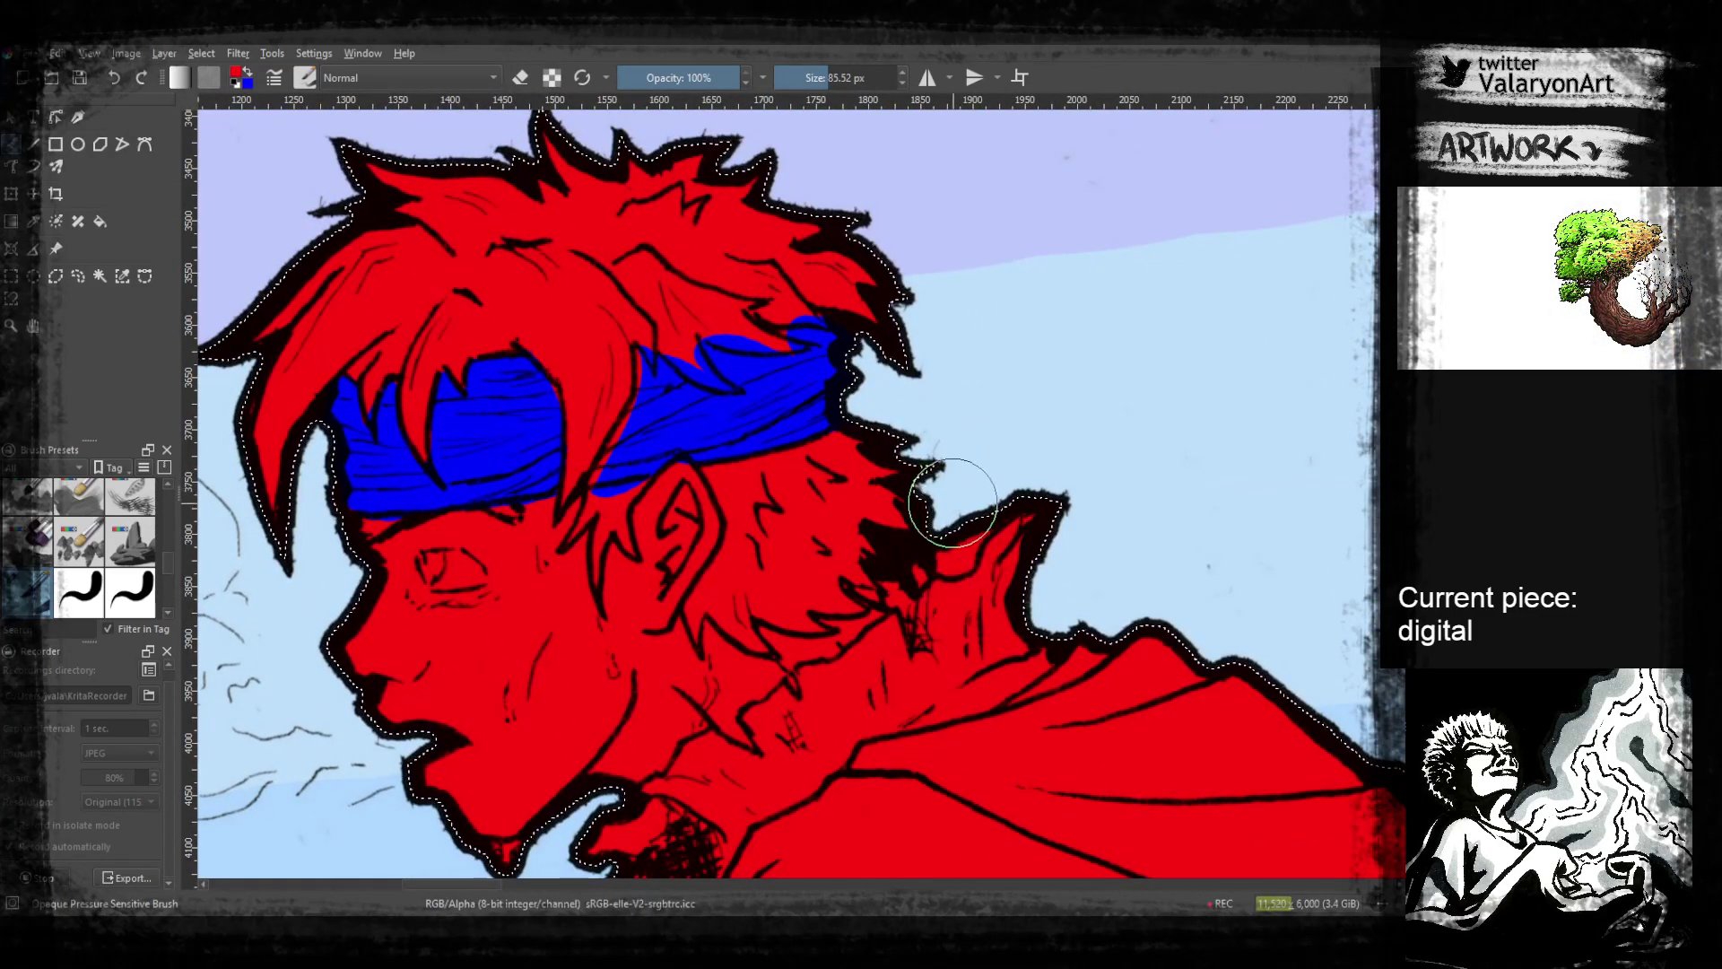
Retouch the red hair edges around the headband and reduce the brush size to 60.07 px
{"action": "left_click_drag", "start_coordinate": [952, 502], "coordinate": [1132, 487]}
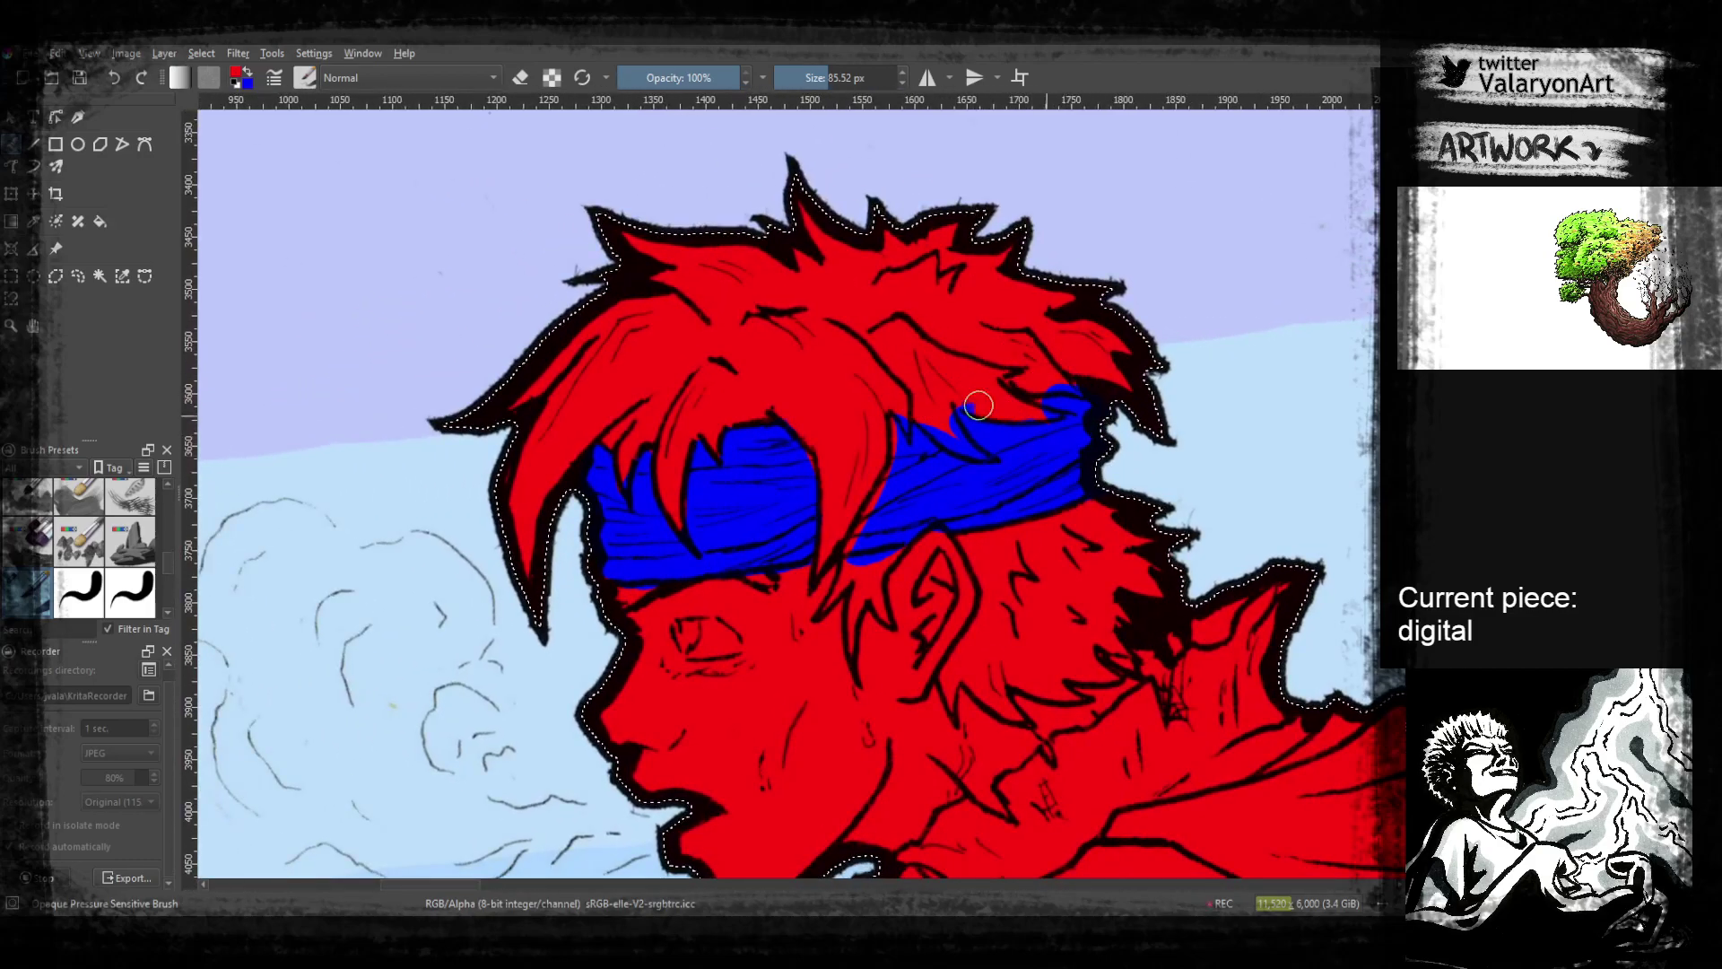
{"action": "left_click_drag", "start_coordinate": [975, 453], "coordinate": [940, 415]}
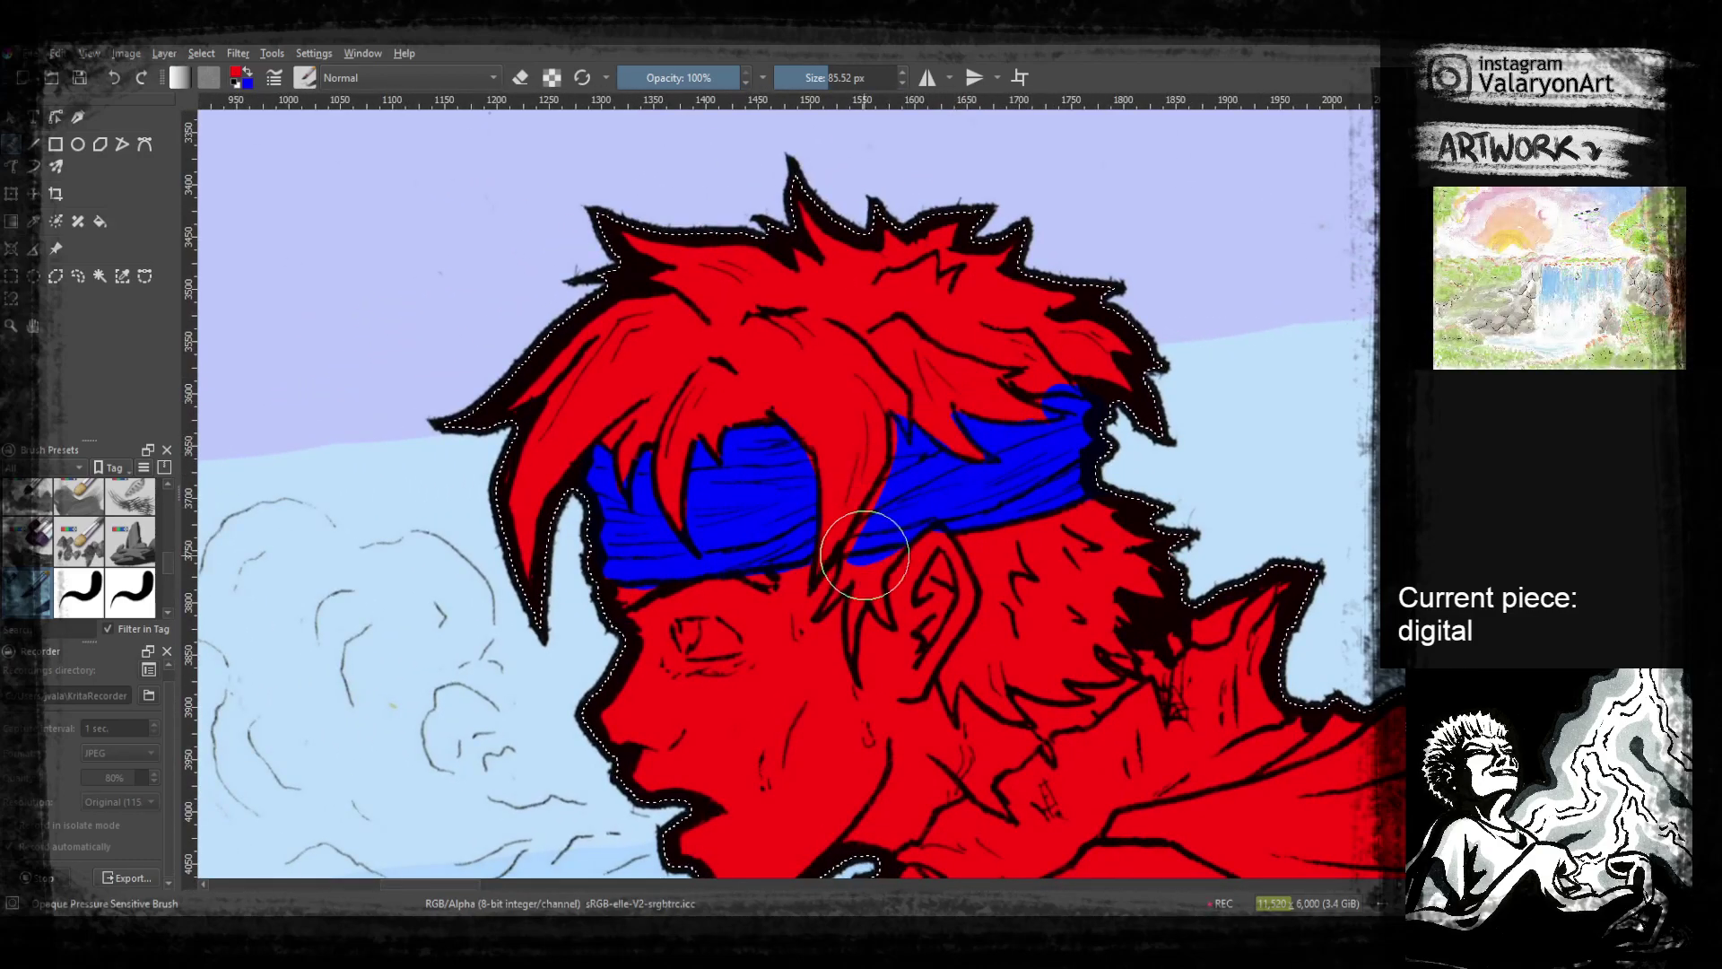
{"action": "left_click_drag", "start_coordinate": [846, 564], "coordinate": [901, 555]}
{"action": "key", "text": "x"}
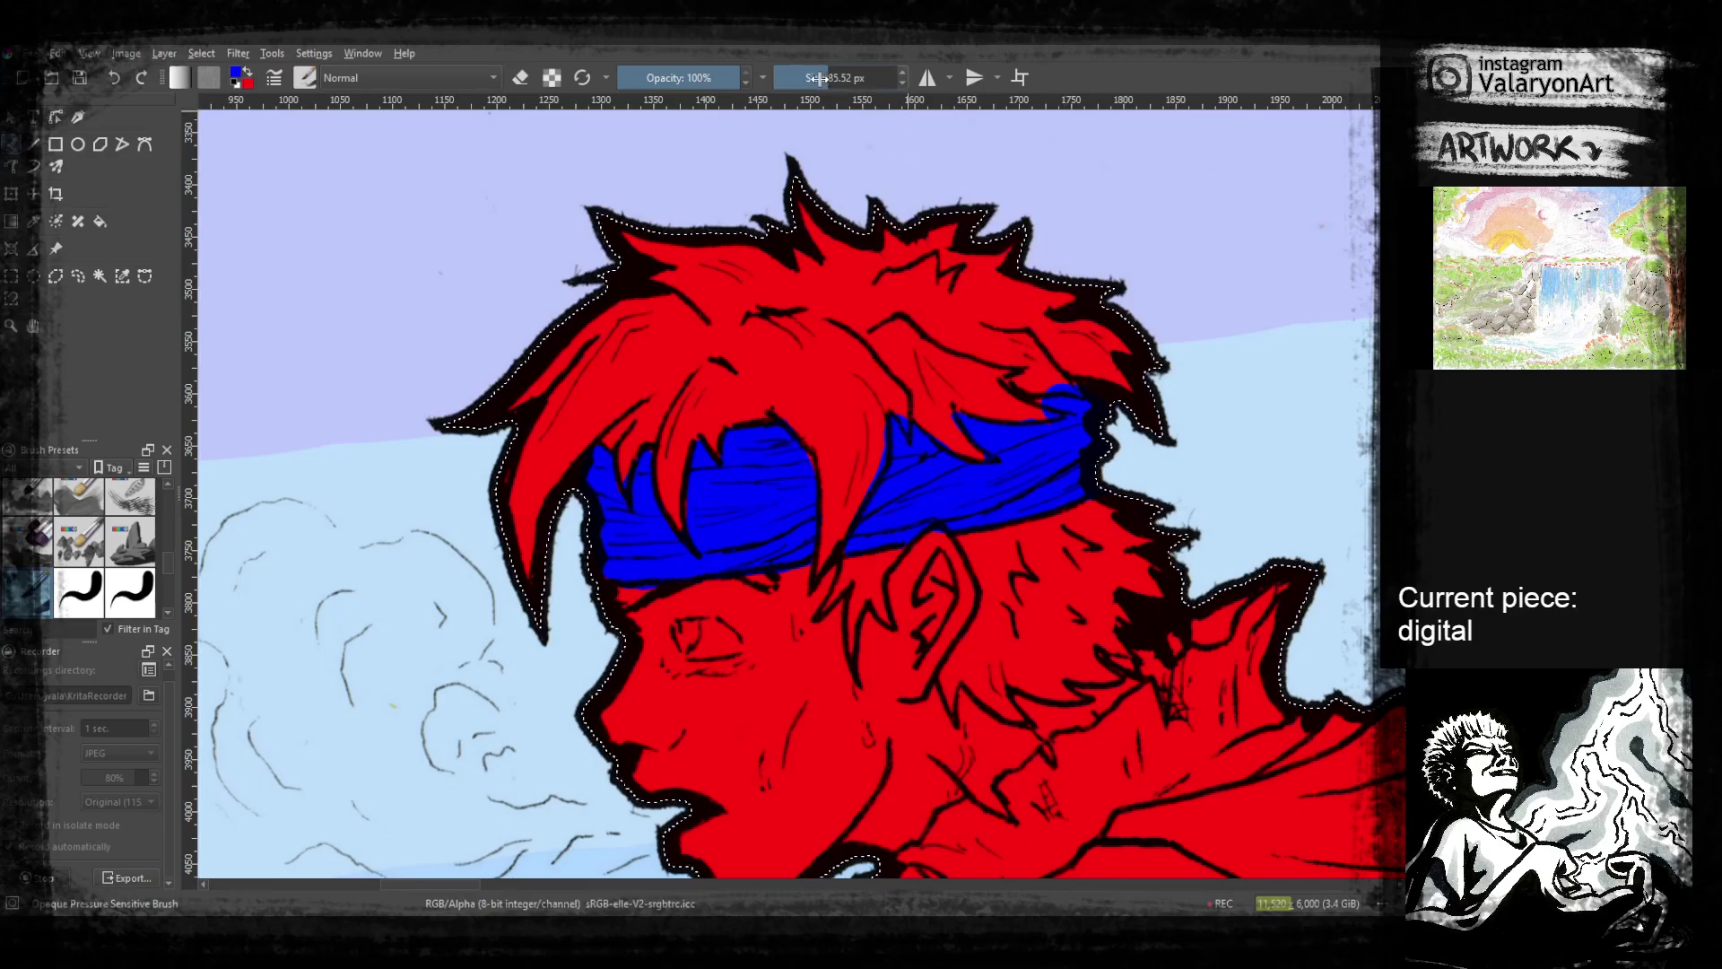
{"action": "key", "text": "x"}
{"action": "left_click_drag", "start_coordinate": [1069, 396], "coordinate": [1042, 383]}
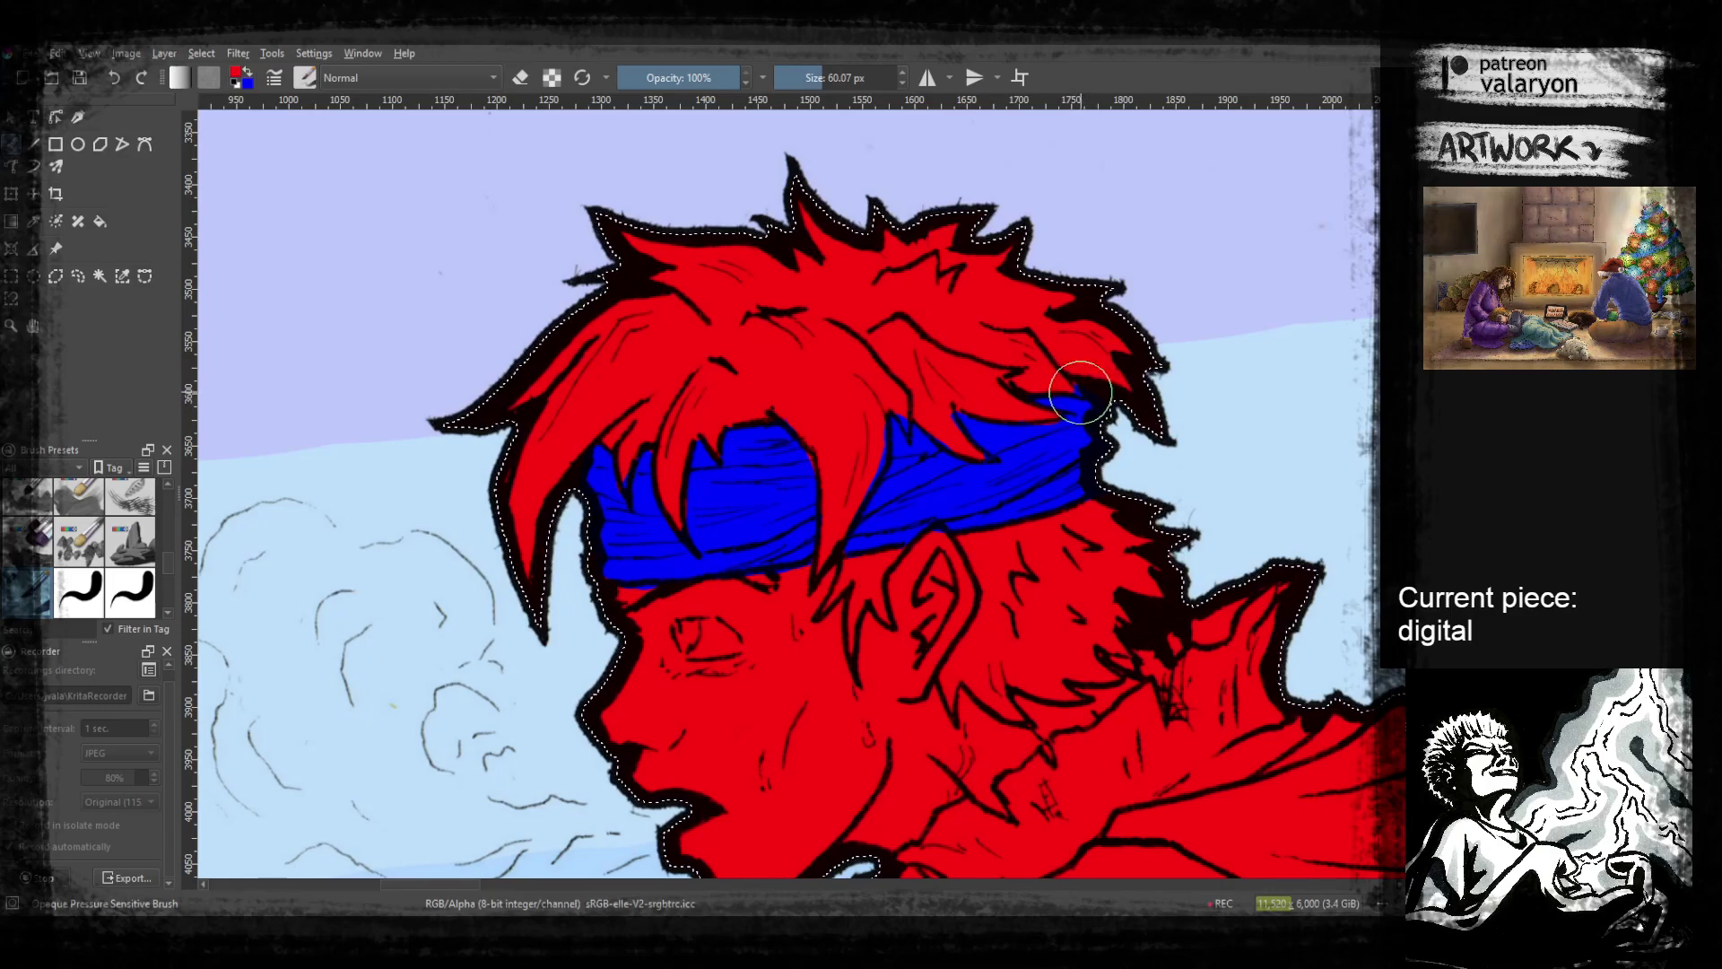
{"action": "left_click_drag", "start_coordinate": [1056, 413], "coordinate": [1093, 415]}
Switch to blue and paint the seated figure's rear boot at the robe's lower edge solid blue
{"action": "left_click_drag", "start_coordinate": [1012, 486], "coordinate": [1073, 453]}
{"action": "left_click_drag", "start_coordinate": [1017, 570], "coordinate": [1073, 484]}
{"action": "left_click_drag", "start_coordinate": [1096, 569], "coordinate": [979, 444]}
{"action": "left_click_drag", "start_coordinate": [1131, 470], "coordinate": [1088, 714]}
{"action": "left_click_drag", "start_coordinate": [1211, 600], "coordinate": [1074, 499]}
{"action": "left_click_drag", "start_coordinate": [1126, 625], "coordinate": [1116, 449]}
{"action": "left_click_drag", "start_coordinate": [1136, 479], "coordinate": [1049, 476]}
{"action": "key", "text": "x"}
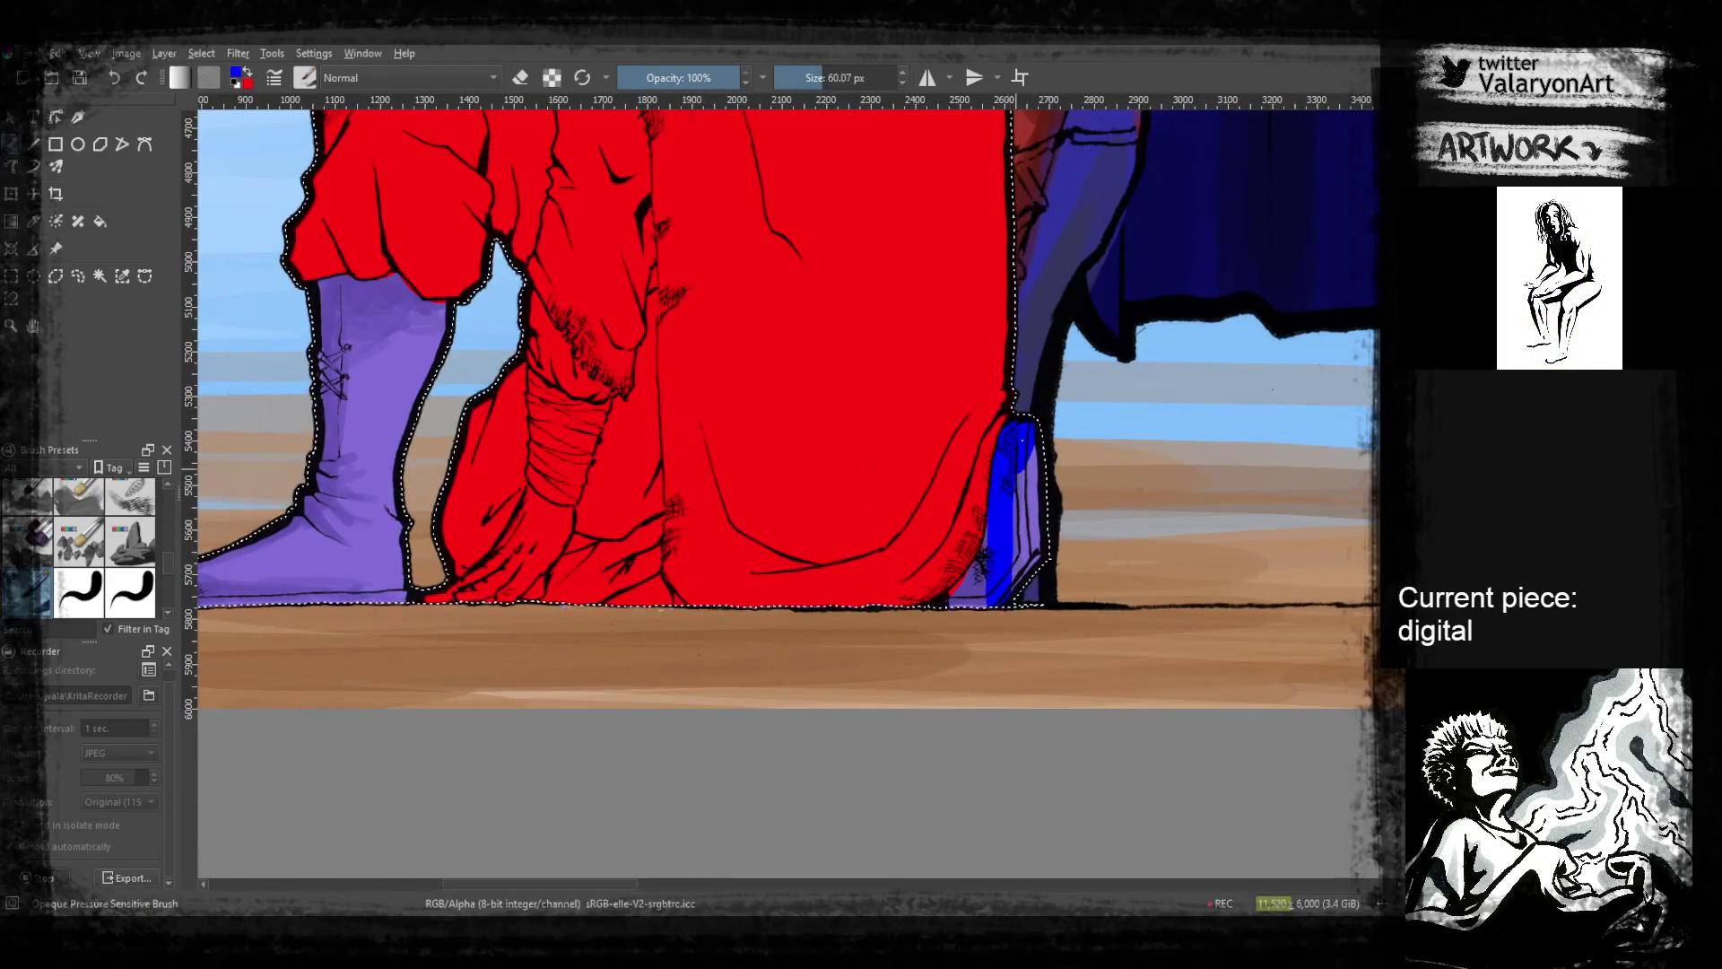
{"action": "left_click_drag", "start_coordinate": [1031, 551], "coordinate": [1070, 528]}
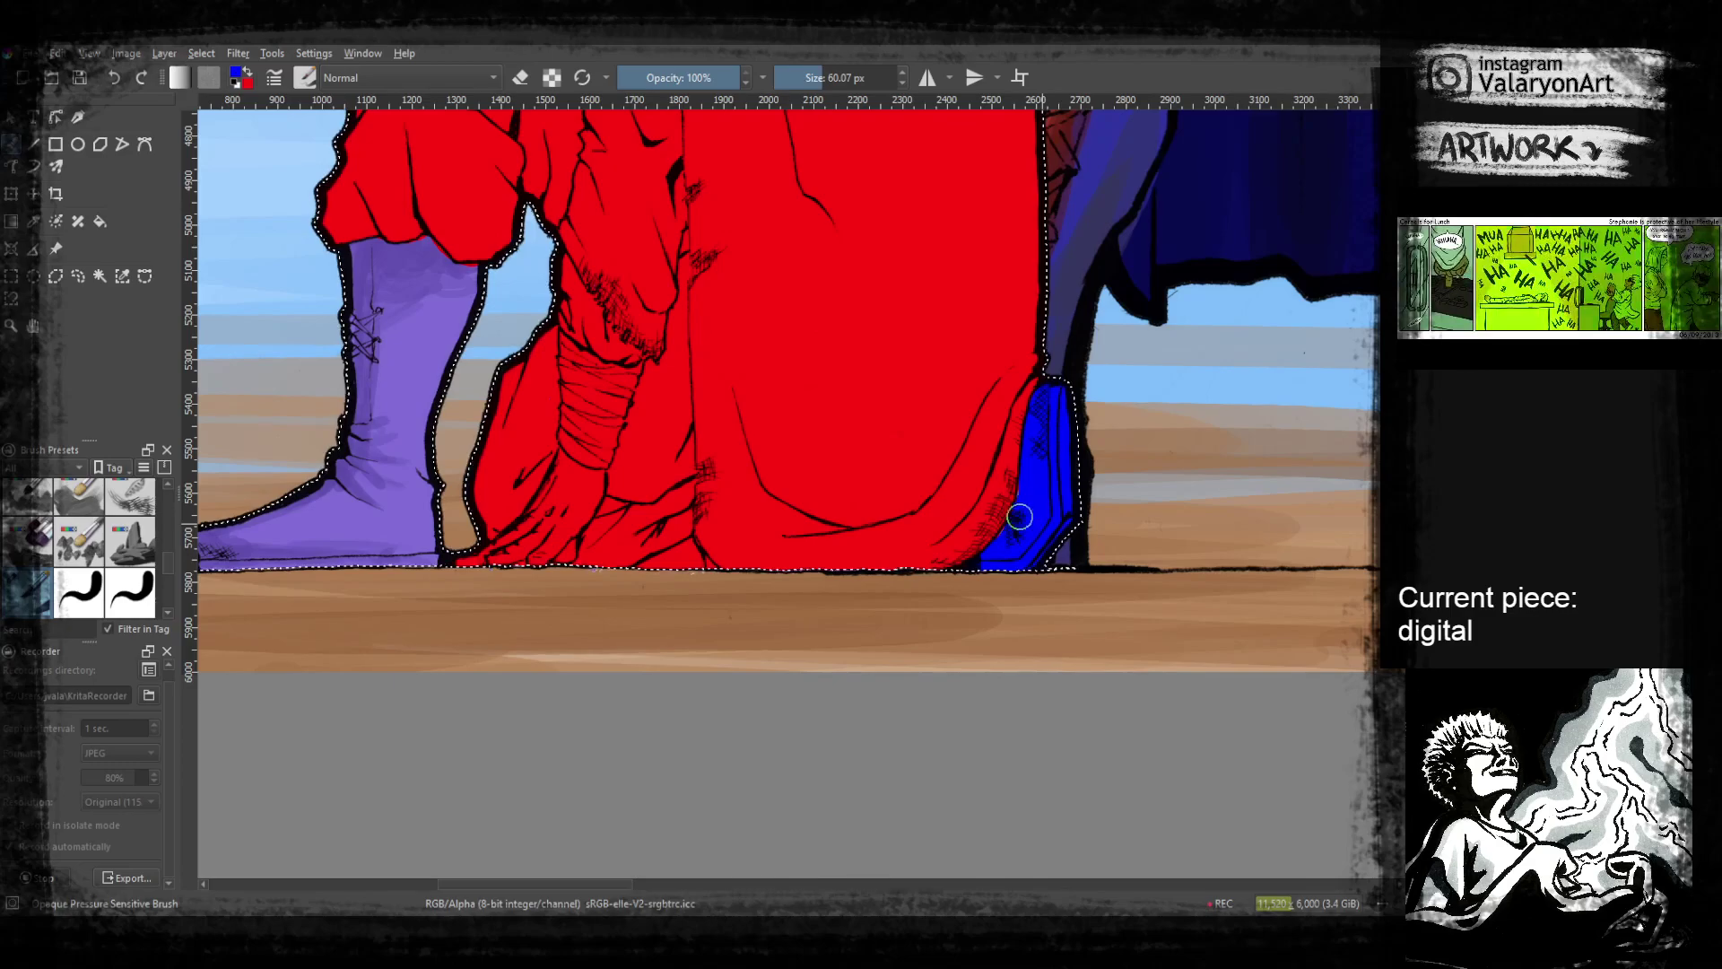
Examine the robed figure's clawed hands and glowing orb, and return to the seated figure's front boot
{"action": "left_click_drag", "start_coordinate": [1027, 511], "coordinate": [730, 739]}
{"action": "left_click_drag", "start_coordinate": [1156, 309], "coordinate": [783, 622]}
{"action": "left_click_drag", "start_coordinate": [1120, 263], "coordinate": [715, 719]}
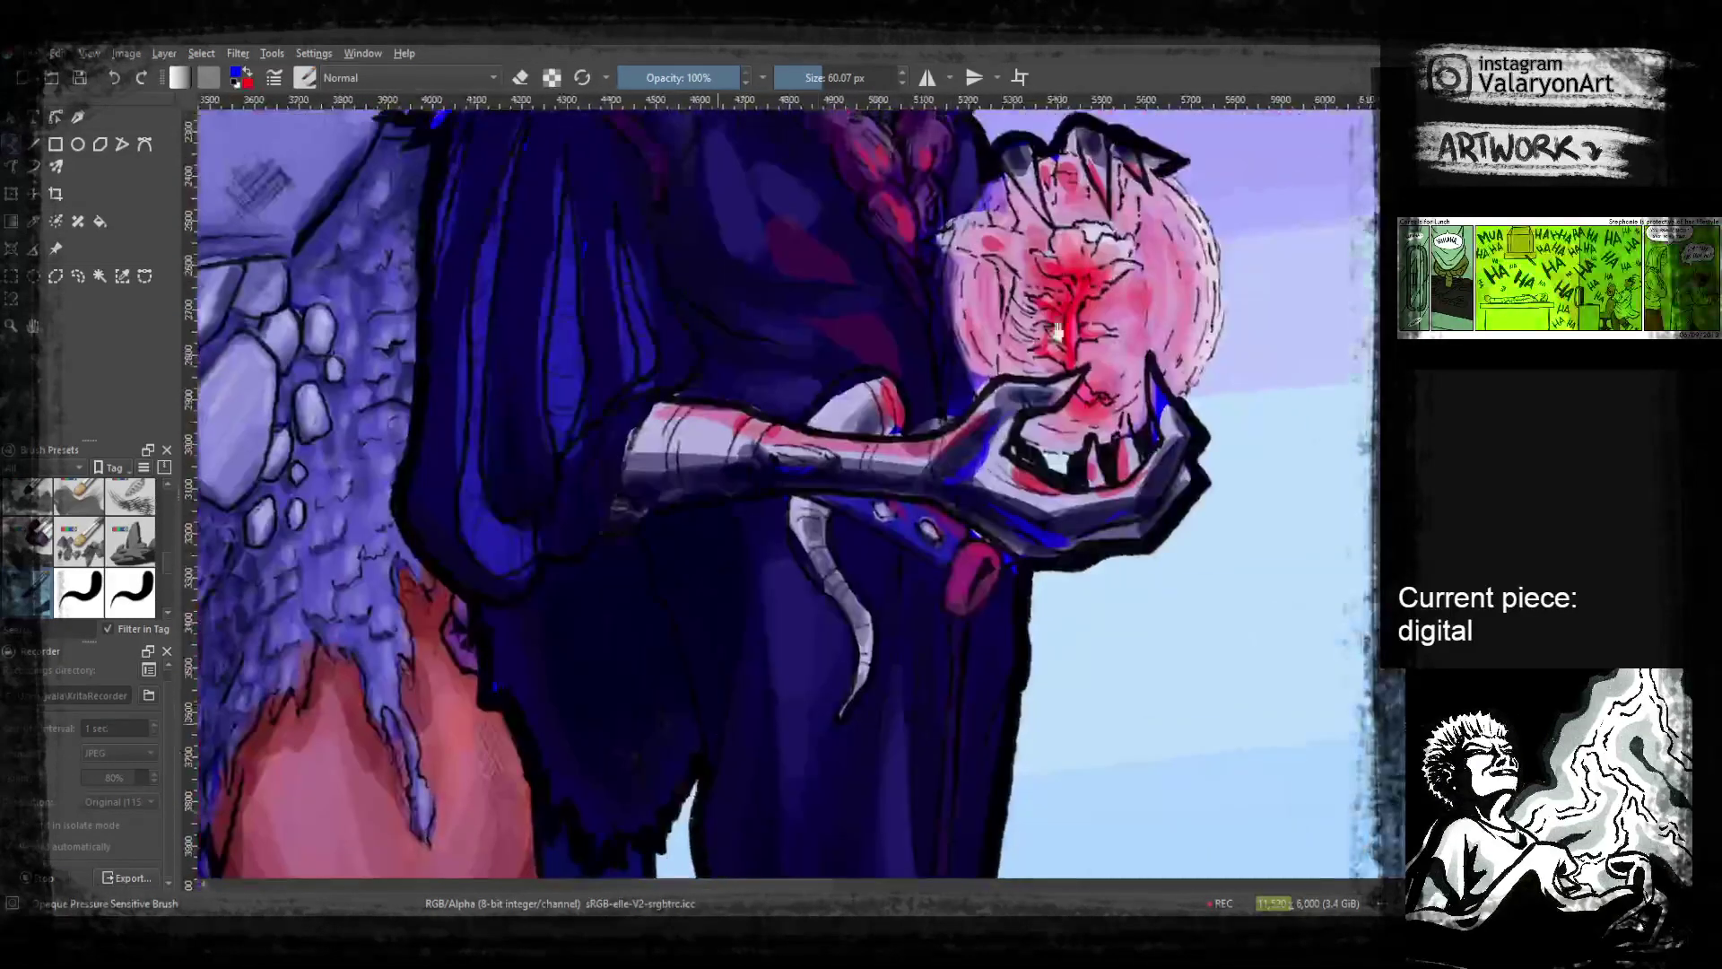
{"action": "left_click_drag", "start_coordinate": [897, 314], "coordinate": [736, 718]}
{"action": "mouse_move", "coordinate": [936, 495]}
{"action": "left_mouse_down"}
{"action": "mouse_move", "coordinate": [1085, 550]}
{"action": "mouse_move", "coordinate": [1149, 661]}
{"action": "mouse_move", "coordinate": [1169, 375]}
{"action": "mouse_move", "coordinate": [1256, 206]}
{"action": "left_mouse_up"}
{"action": "left_click_drag", "start_coordinate": [906, 530], "coordinate": [1345, 224]}
{"action": "mouse_move", "coordinate": [870, 592]}
{"action": "left_mouse_down"}
{"action": "mouse_move", "coordinate": [1181, 331]}
{"action": "mouse_move", "coordinate": [1346, 224]}
{"action": "left_mouse_up"}
{"action": "left_click_drag", "start_coordinate": [953, 550], "coordinate": [1284, 259]}
Paint the seated figure's front boot solid blue from the toe up to the trouser hem
{"action": "left_click_drag", "start_coordinate": [812, 594], "coordinate": [900, 586]}
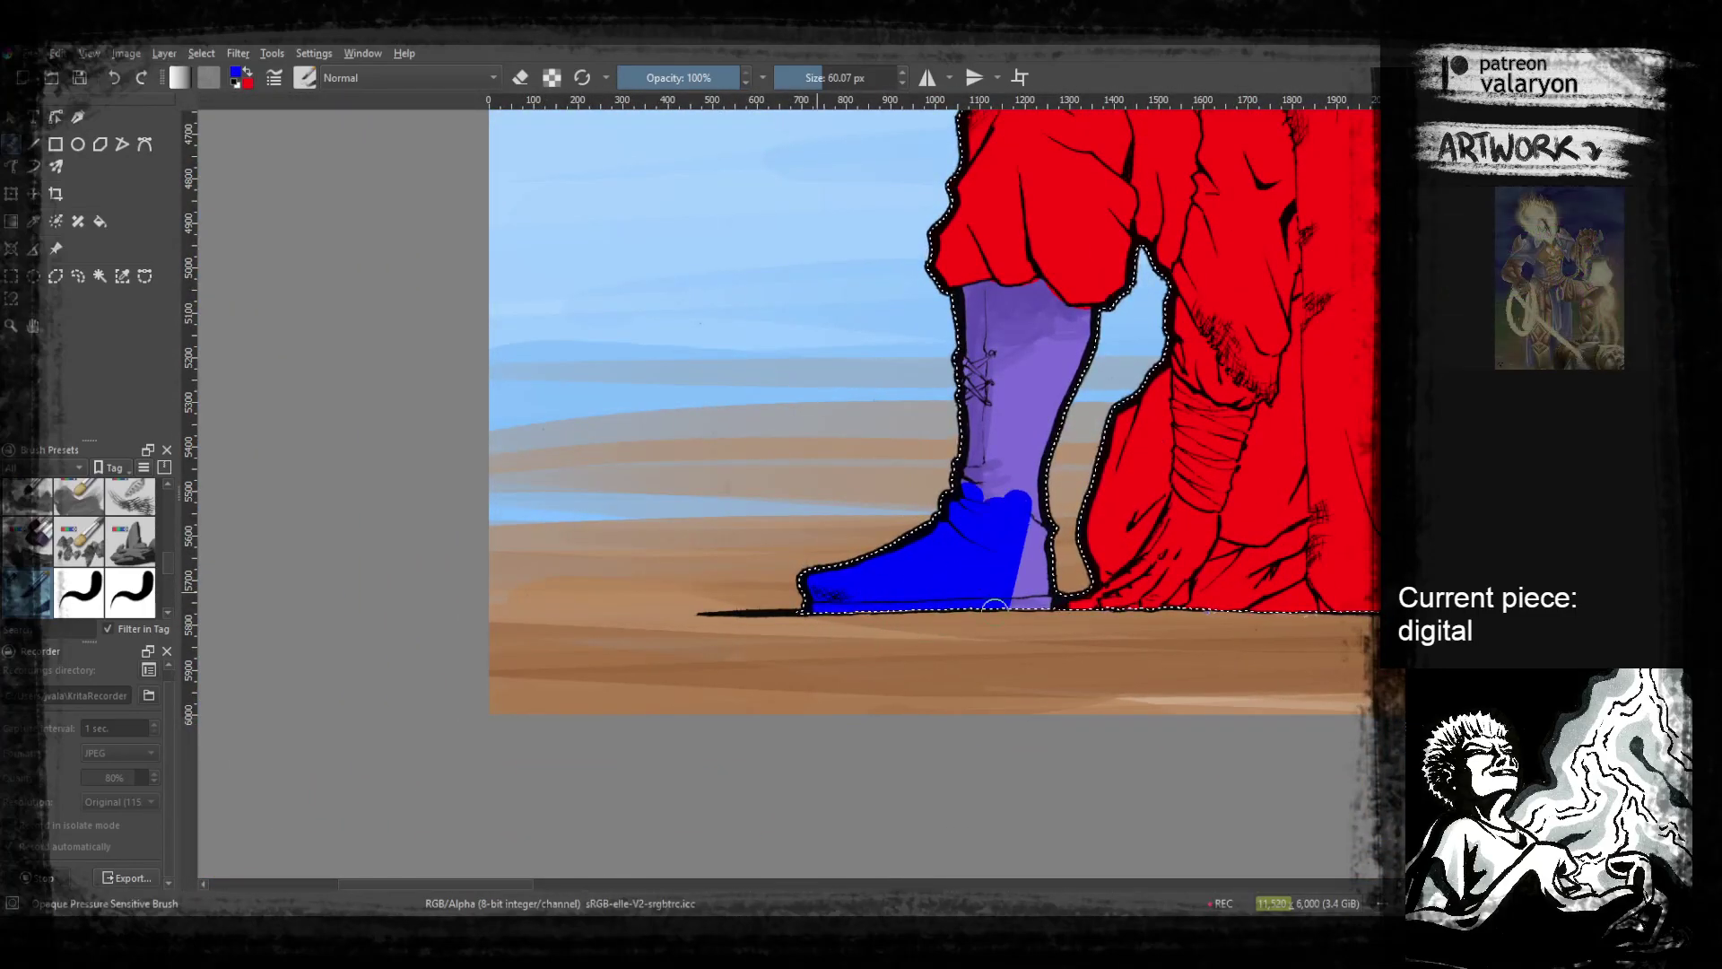
{"action": "scroll", "coordinate": [1046, 560], "scroll_direction": "up", "scroll_amount": 3}
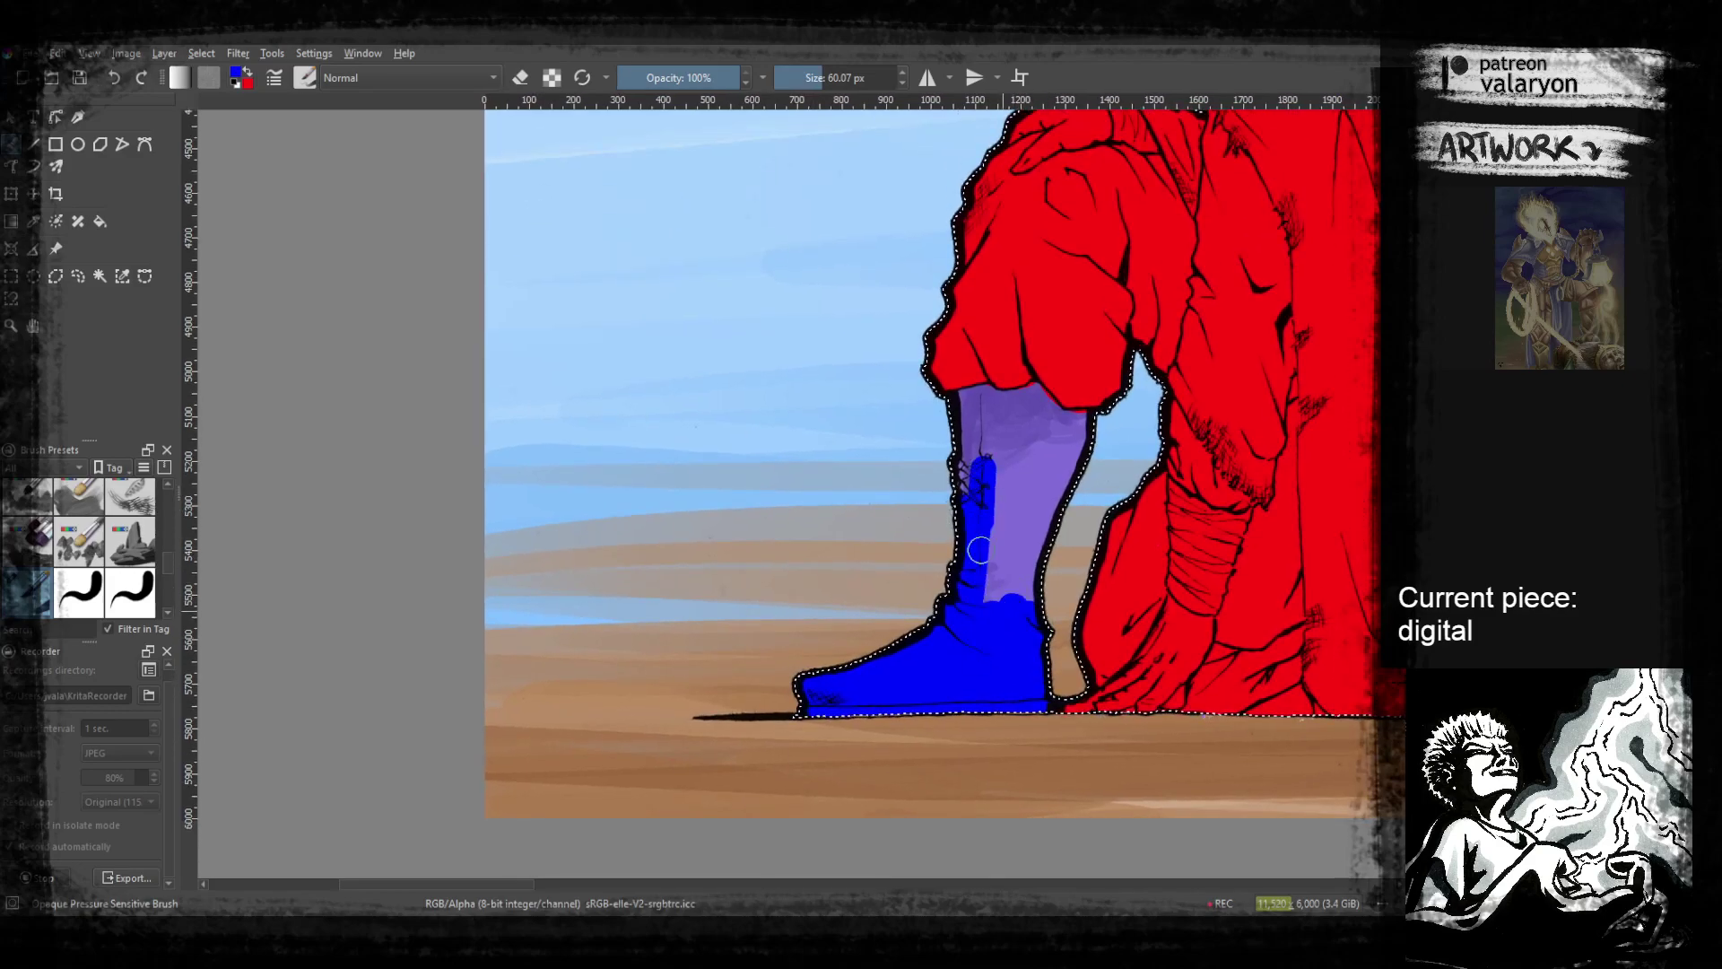
{"action": "left_click_drag", "start_coordinate": [1022, 561], "coordinate": [1015, 611]}
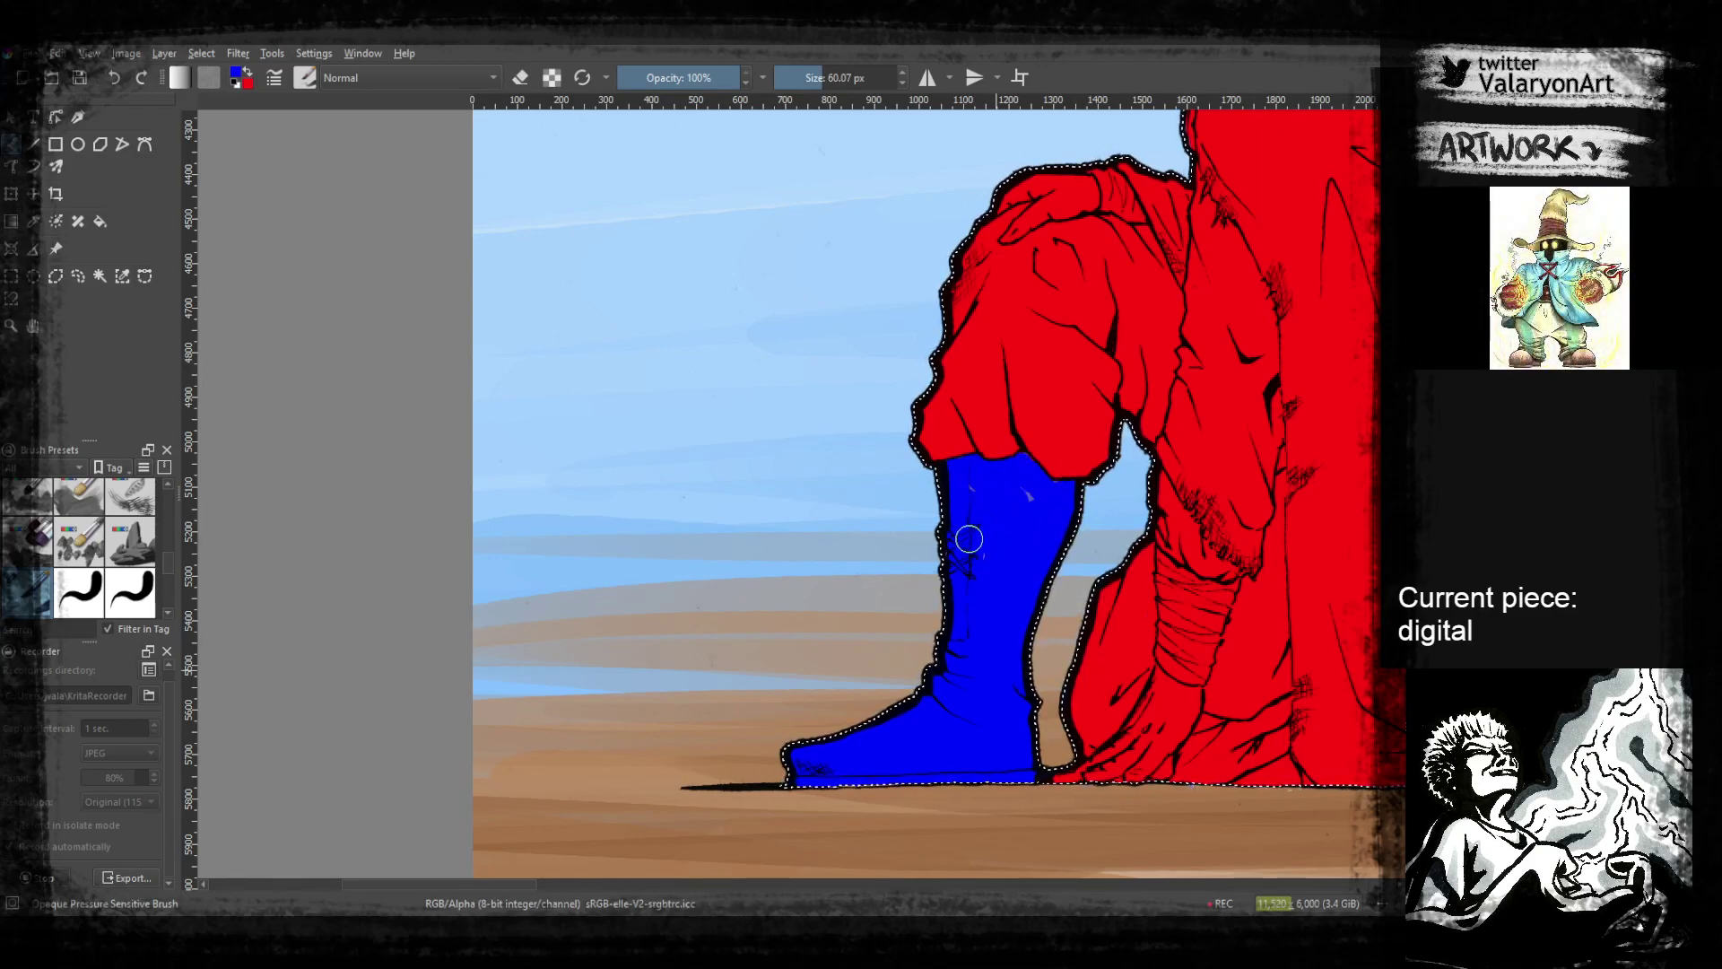
{"action": "left_click_drag", "start_coordinate": [1041, 476], "coordinate": [969, 607]}
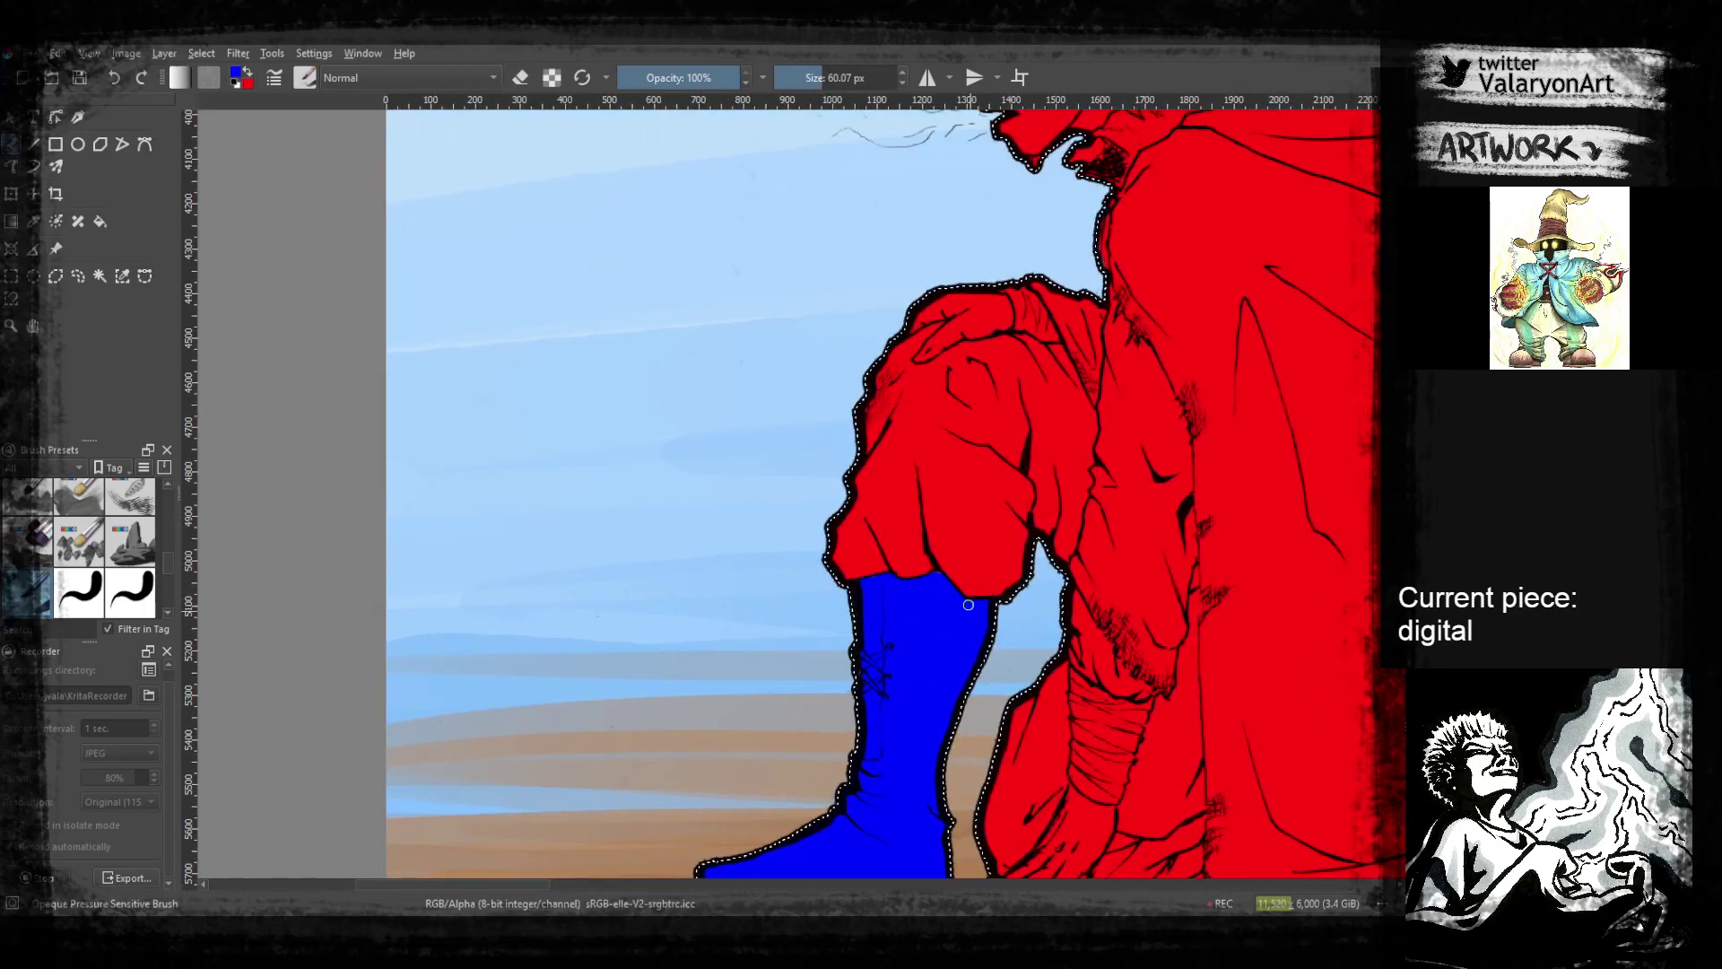
Switch to red and retouch the hair and face edges bordering the headband
{"action": "left_click_drag", "start_coordinate": [1070, 566], "coordinate": [996, 653]}
{"action": "left_click_drag", "start_coordinate": [1112, 372], "coordinate": [1026, 584]}
{"action": "left_click_drag", "start_coordinate": [1076, 398], "coordinate": [1022, 595]}
{"action": "mouse_move", "coordinate": [922, 633]}
{"action": "left_mouse_down"}
{"action": "mouse_move", "coordinate": [972, 445]}
{"action": "mouse_move", "coordinate": [1115, 461]}
{"action": "mouse_move", "coordinate": [1088, 454]}
{"action": "mouse_move", "coordinate": [1098, 578]}
{"action": "mouse_move", "coordinate": [1061, 619]}
{"action": "left_mouse_up"}
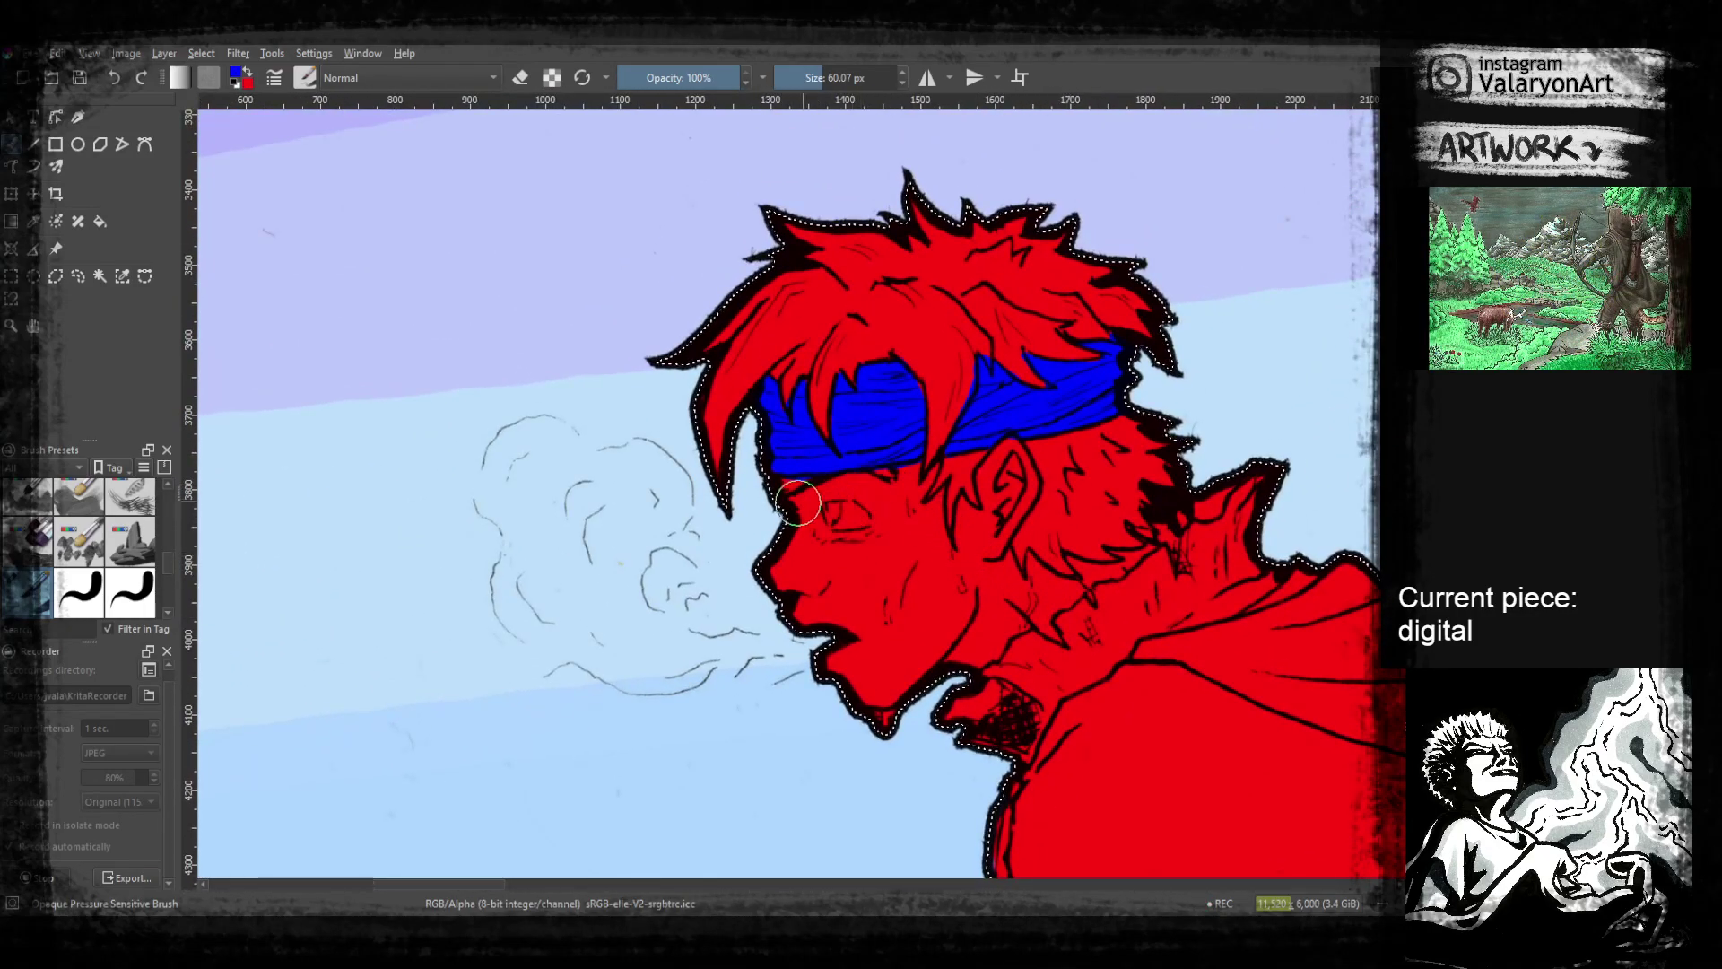
{"action": "key", "text": "x"}
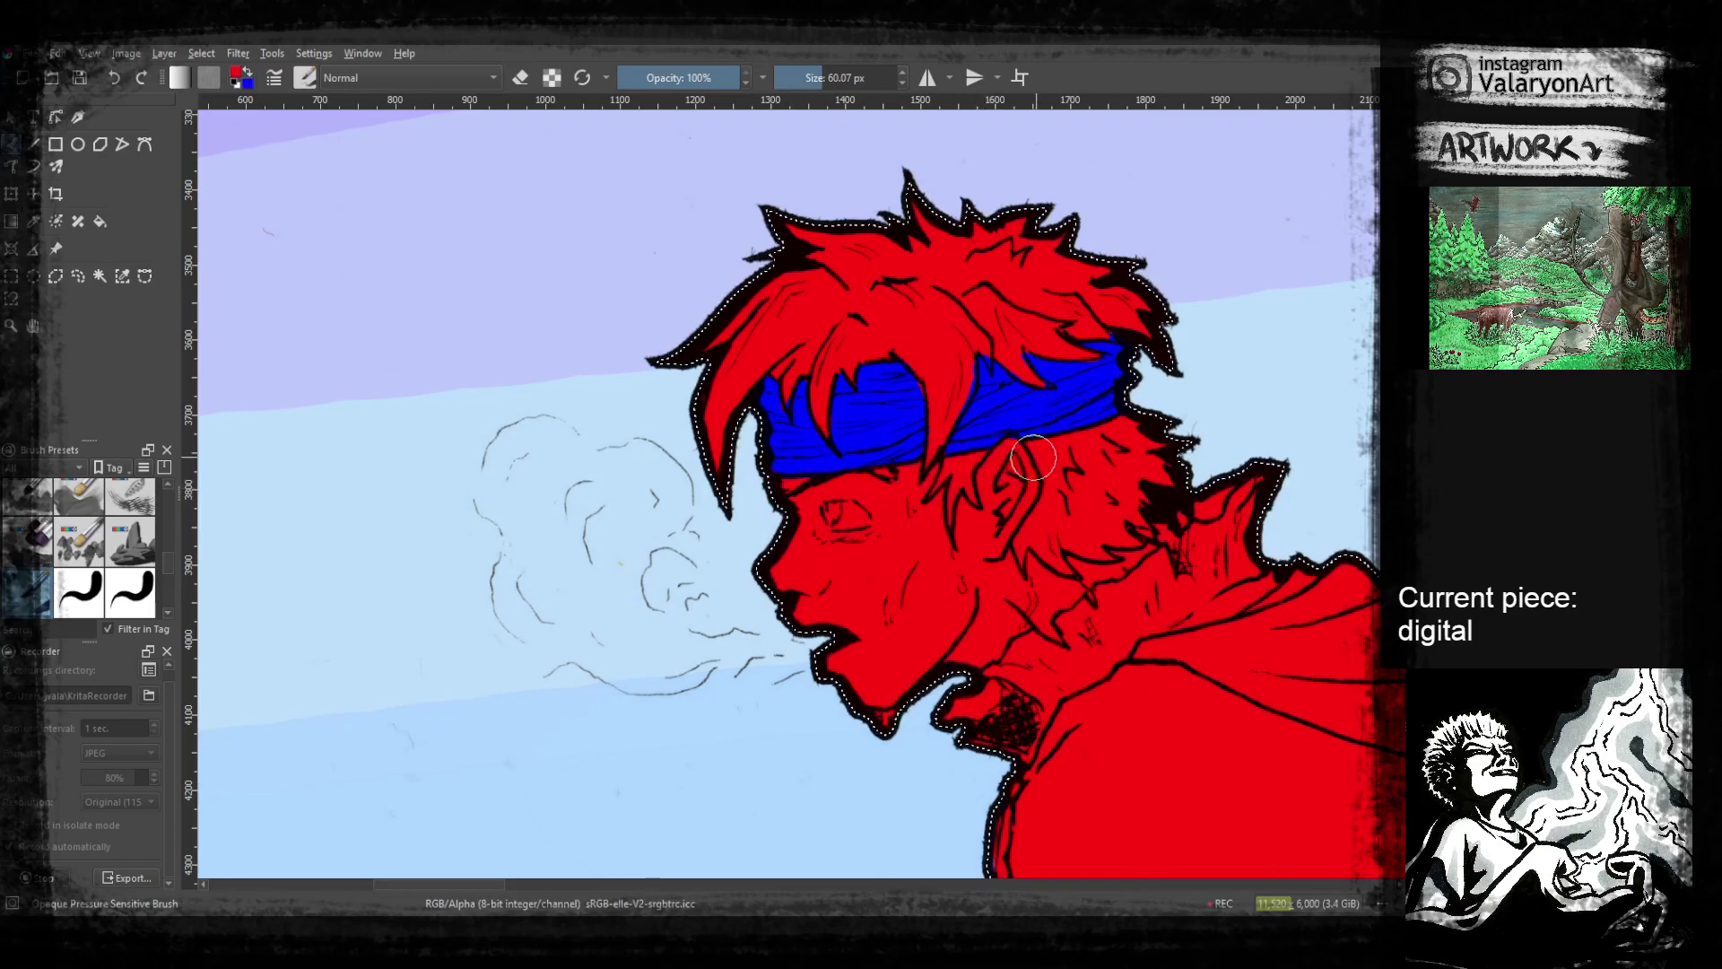
{"action": "left_click_drag", "start_coordinate": [1058, 430], "coordinate": [984, 539]}
{"action": "left_click_drag", "start_coordinate": [868, 543], "coordinate": [892, 504]}
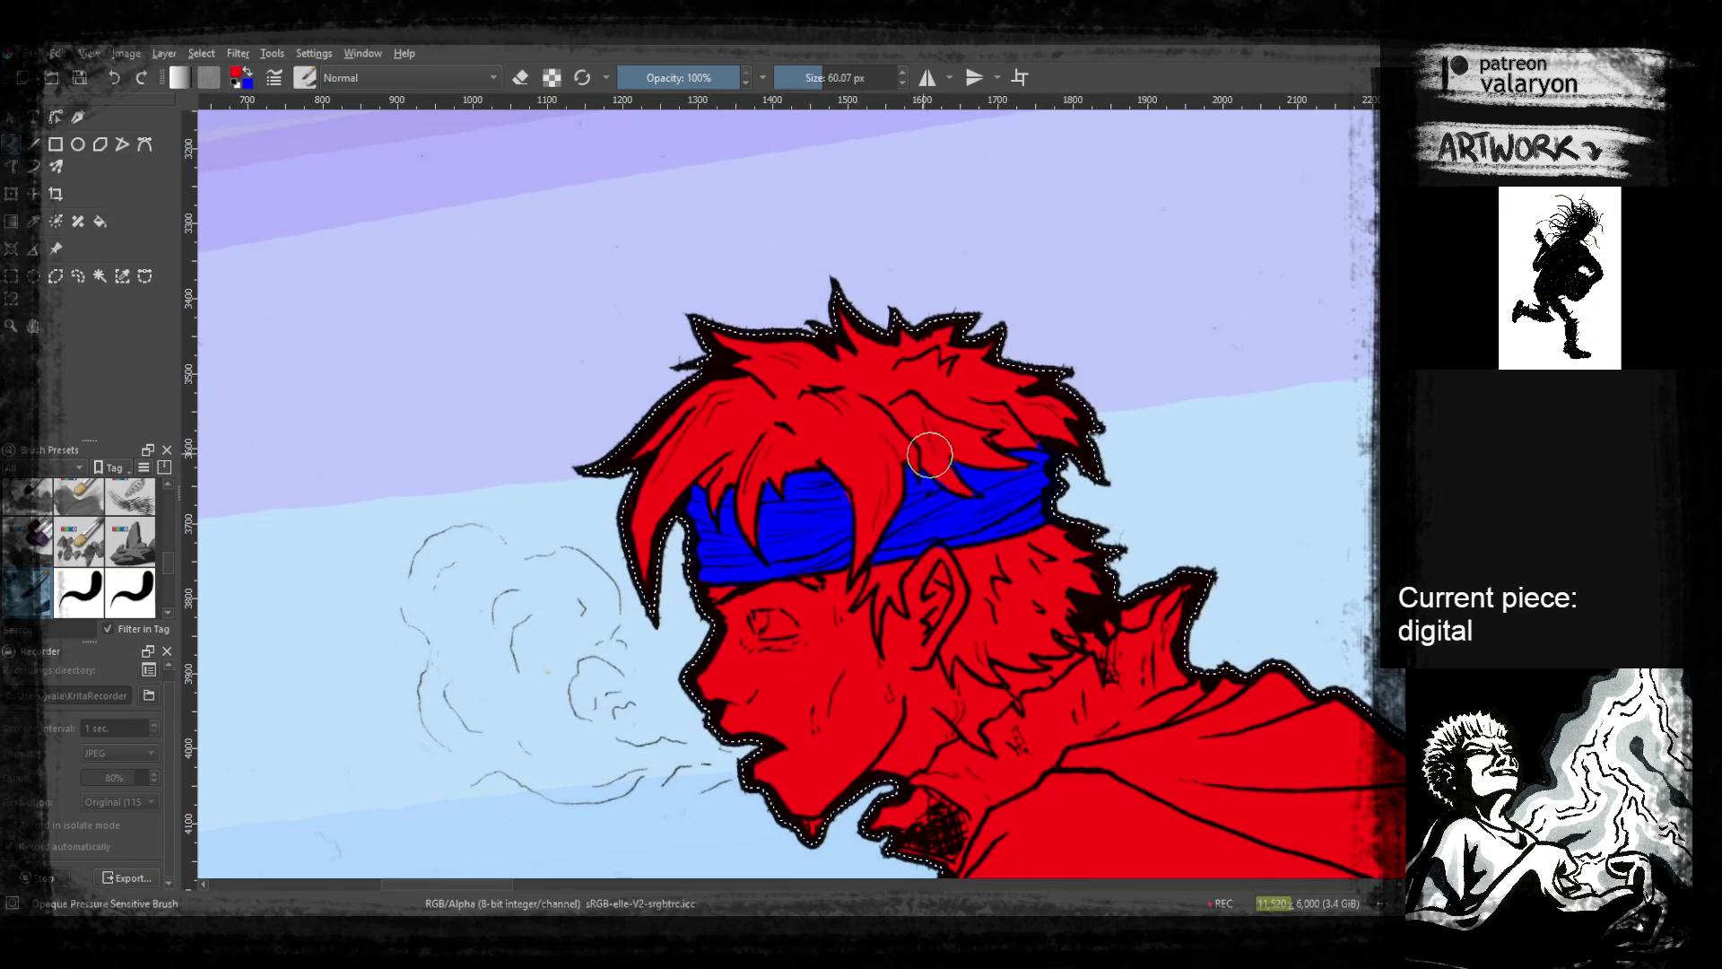
{"action": "left_click_drag", "start_coordinate": [957, 479], "coordinate": [976, 493]}
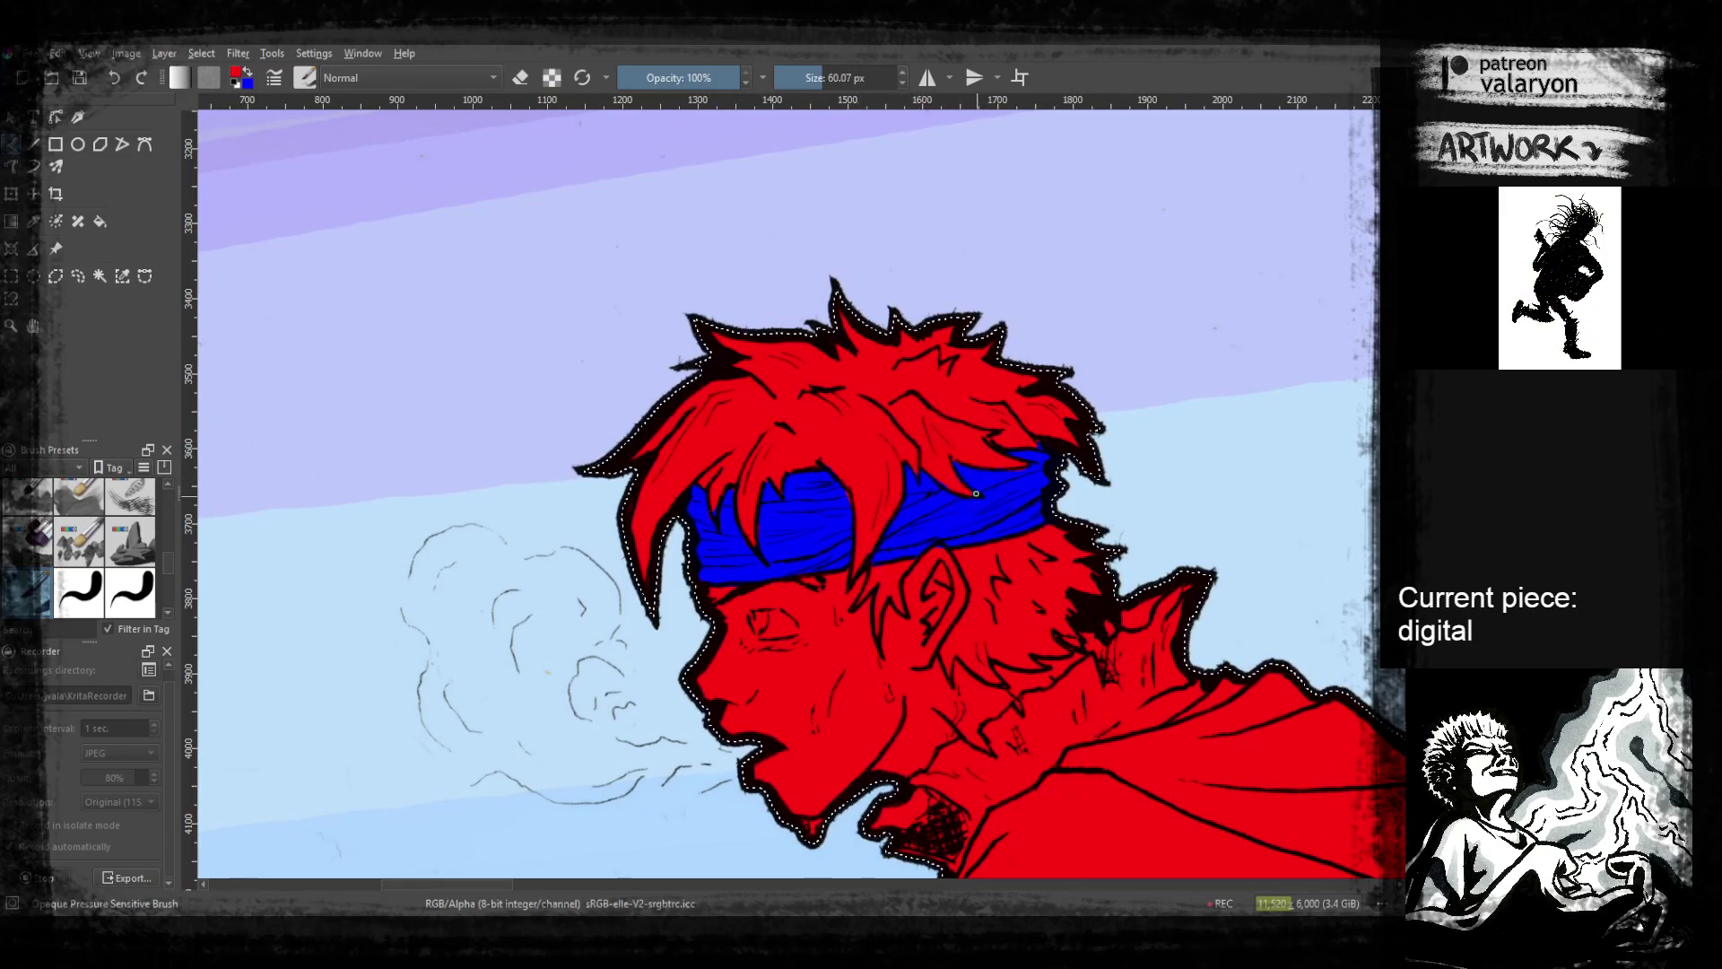
Refine the boundary between headband and hair strands, alternating between blue and red
{"action": "key", "text": "x"}
{"action": "left_click_drag", "start_coordinate": [843, 492], "coordinate": [848, 503]}
{"action": "mouse_move", "coordinate": [983, 487]}
{"action": "left_mouse_down"}
{"action": "mouse_move", "coordinate": [942, 507]}
{"action": "mouse_move", "coordinate": [964, 488]}
{"action": "left_mouse_up"}
{"action": "key", "text": "x"}
{"action": "left_click_drag", "start_coordinate": [816, 553], "coordinate": [998, 515]}
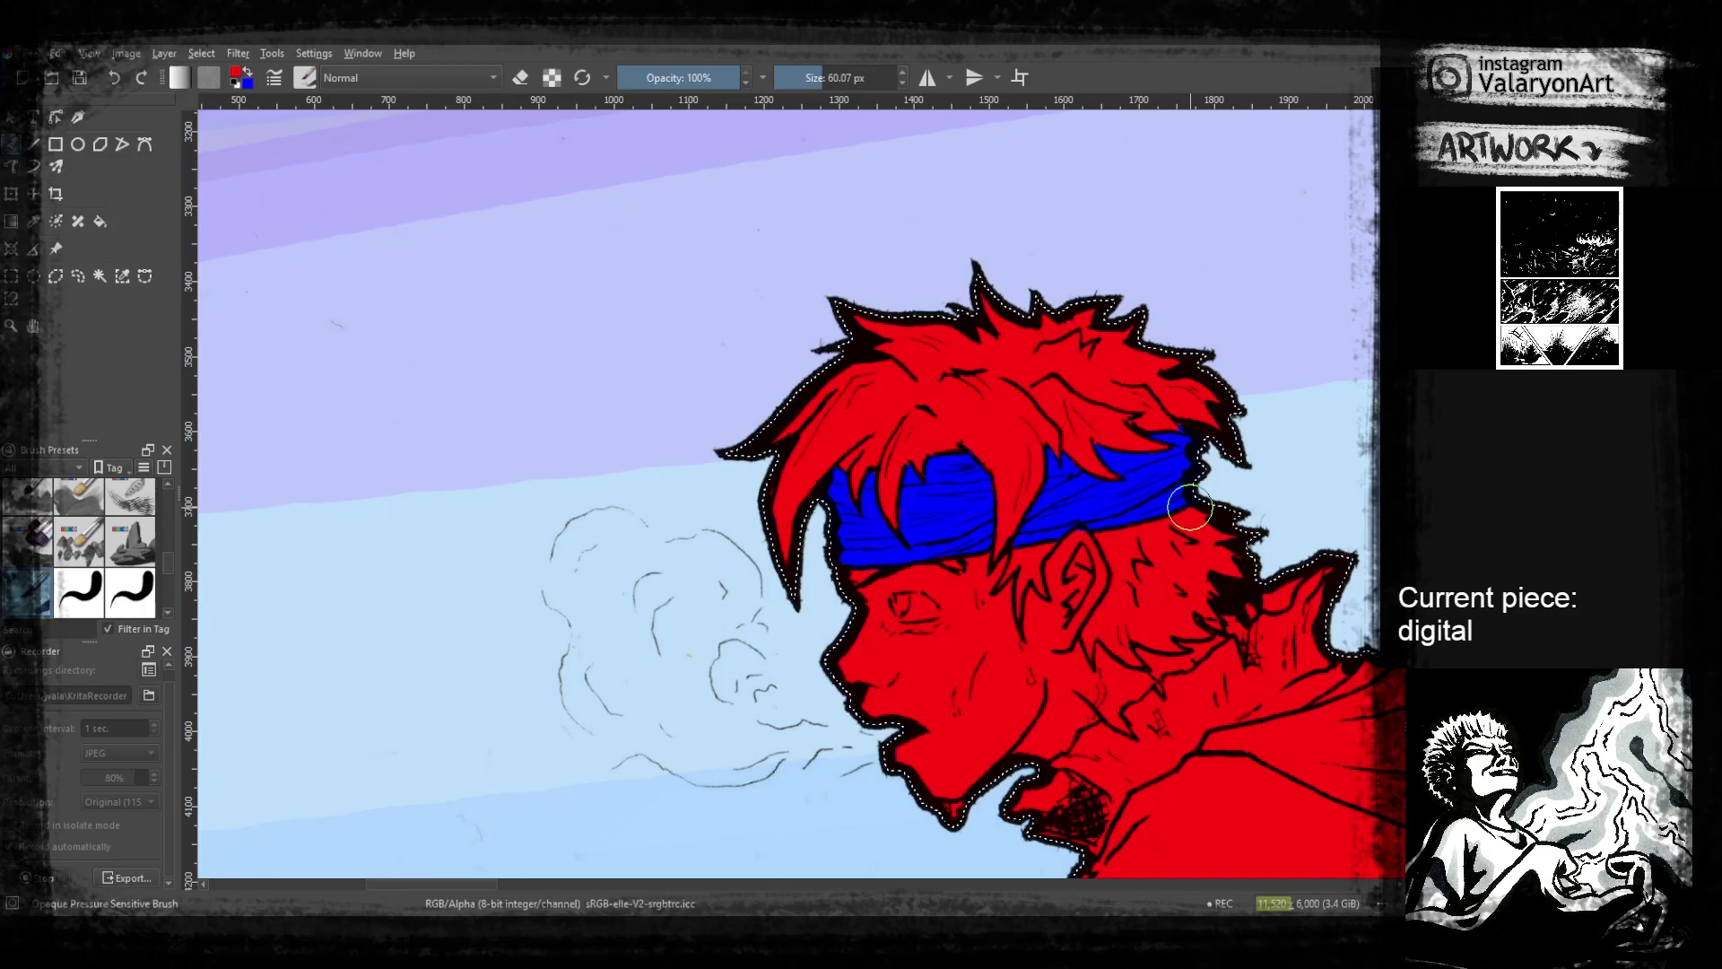
{"action": "left_click_drag", "start_coordinate": [1033, 545], "coordinate": [1037, 490]}
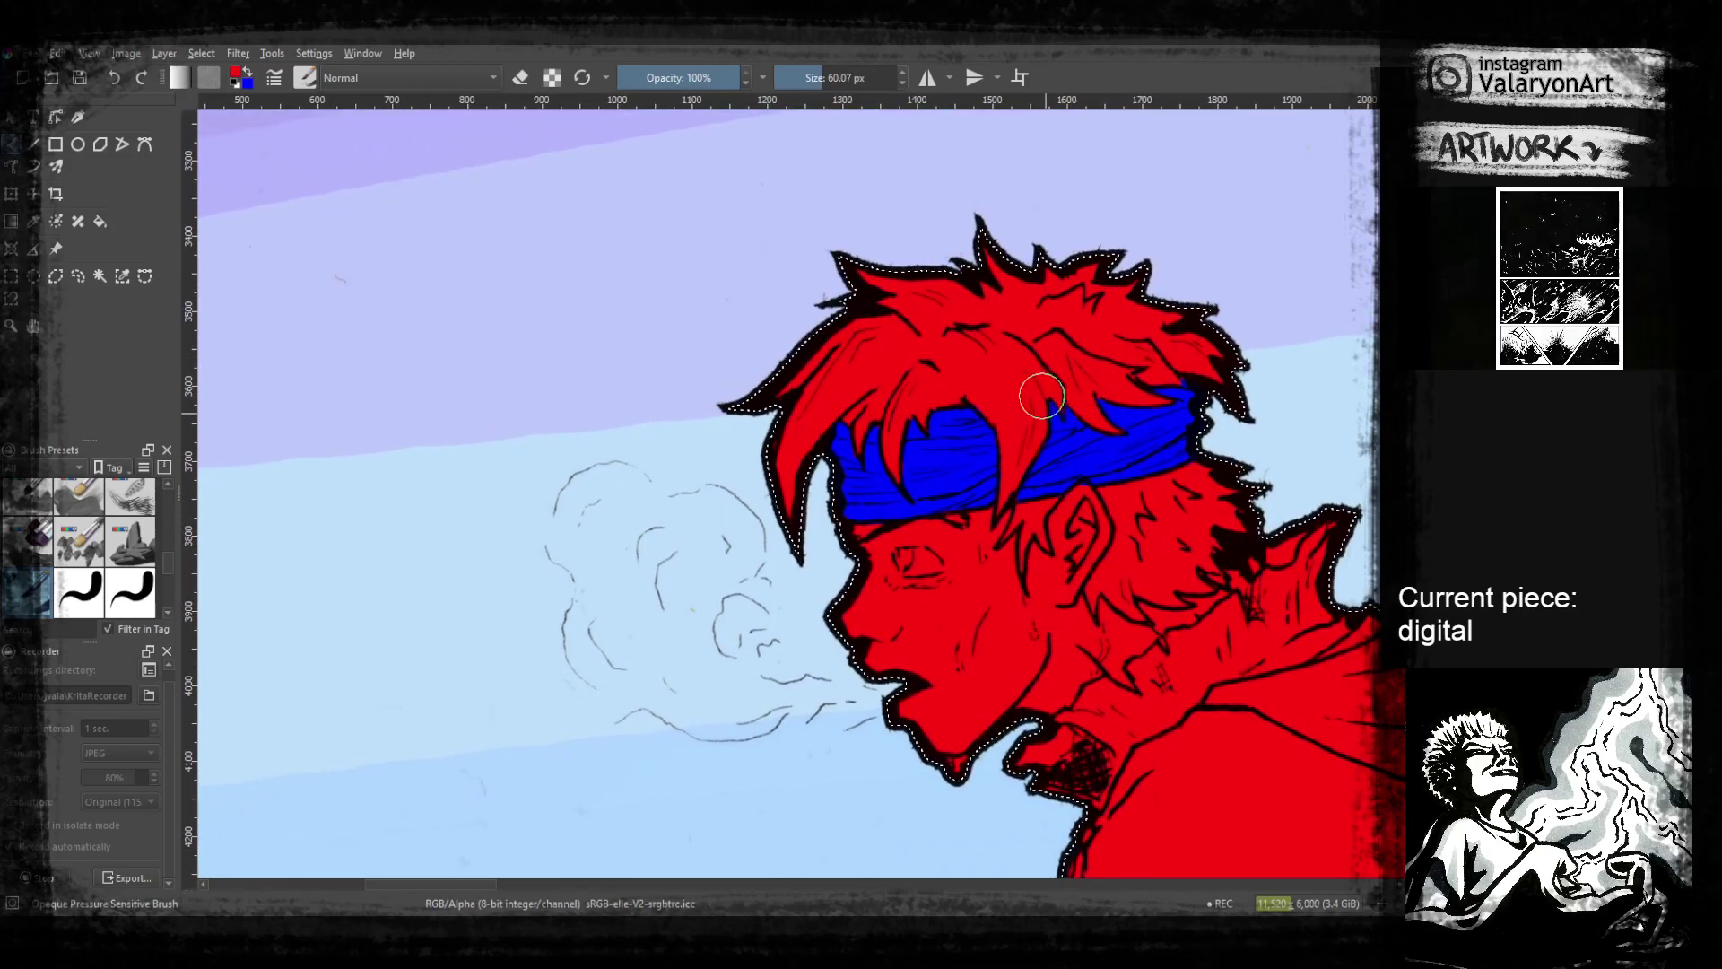
{"action": "scroll", "coordinate": [1023, 457], "scroll_direction": "up", "scroll_amount": 1}
Pick a lighter red, set the opacity to 27% and brush first highlights onto the seated figure's front hair
{"action": "right_click", "coordinate": [1012, 435]}
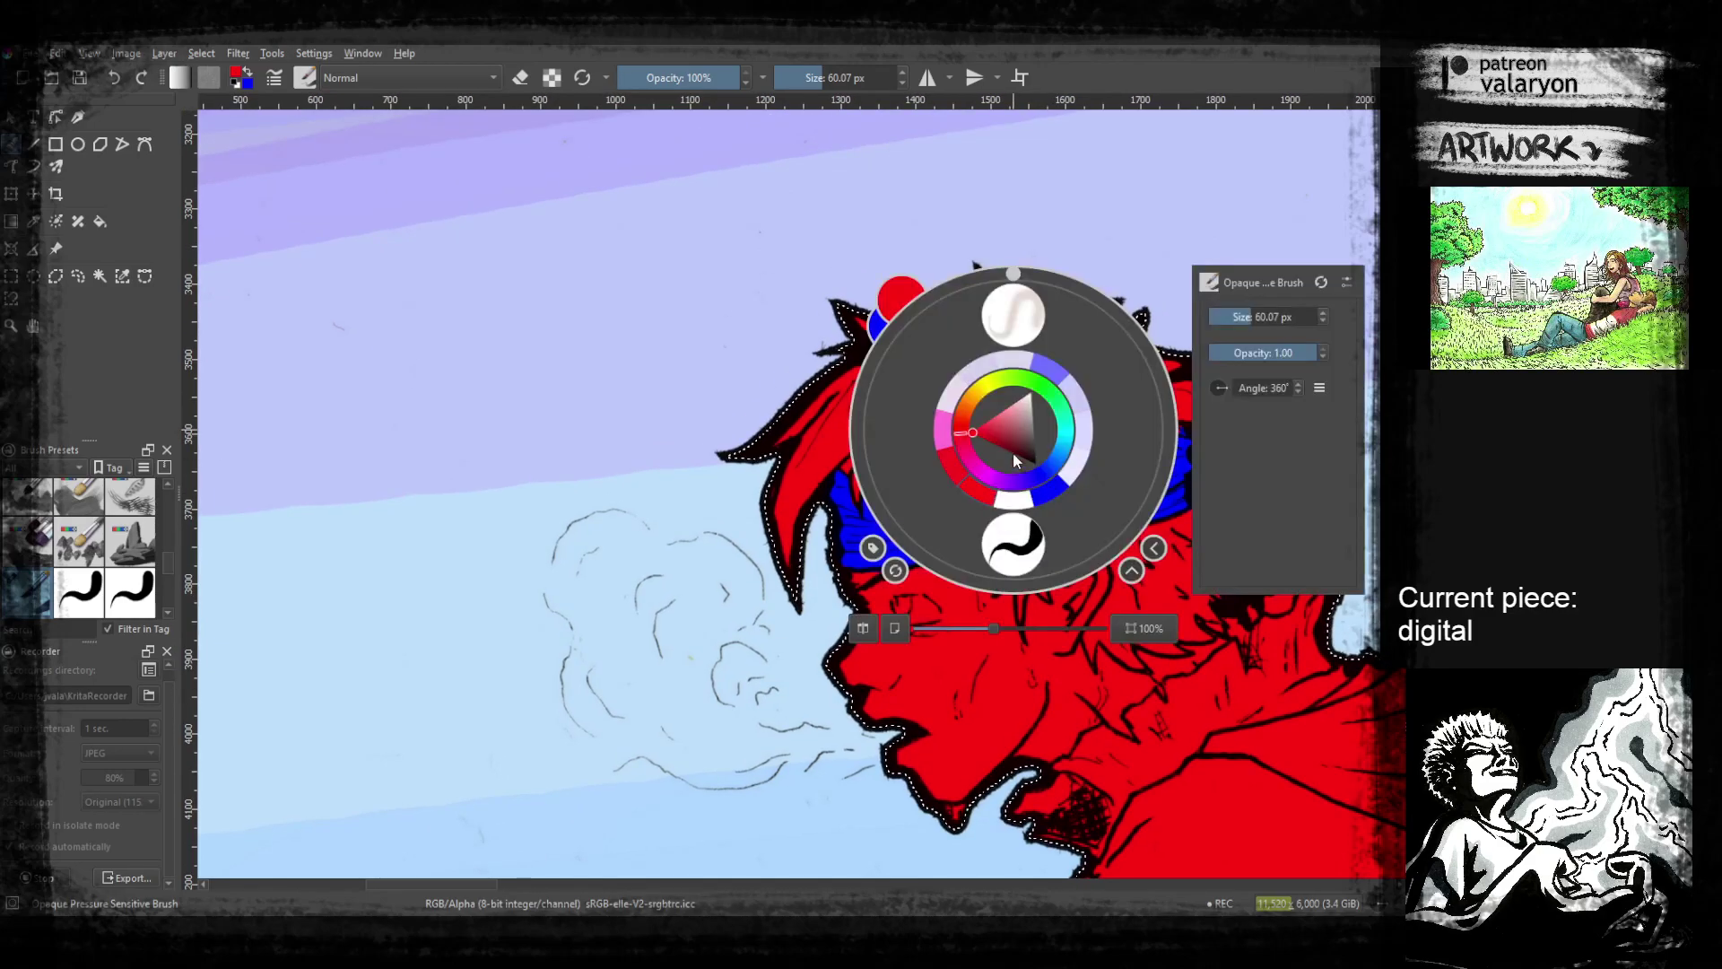
{"action": "left_click", "coordinate": [995, 417]}
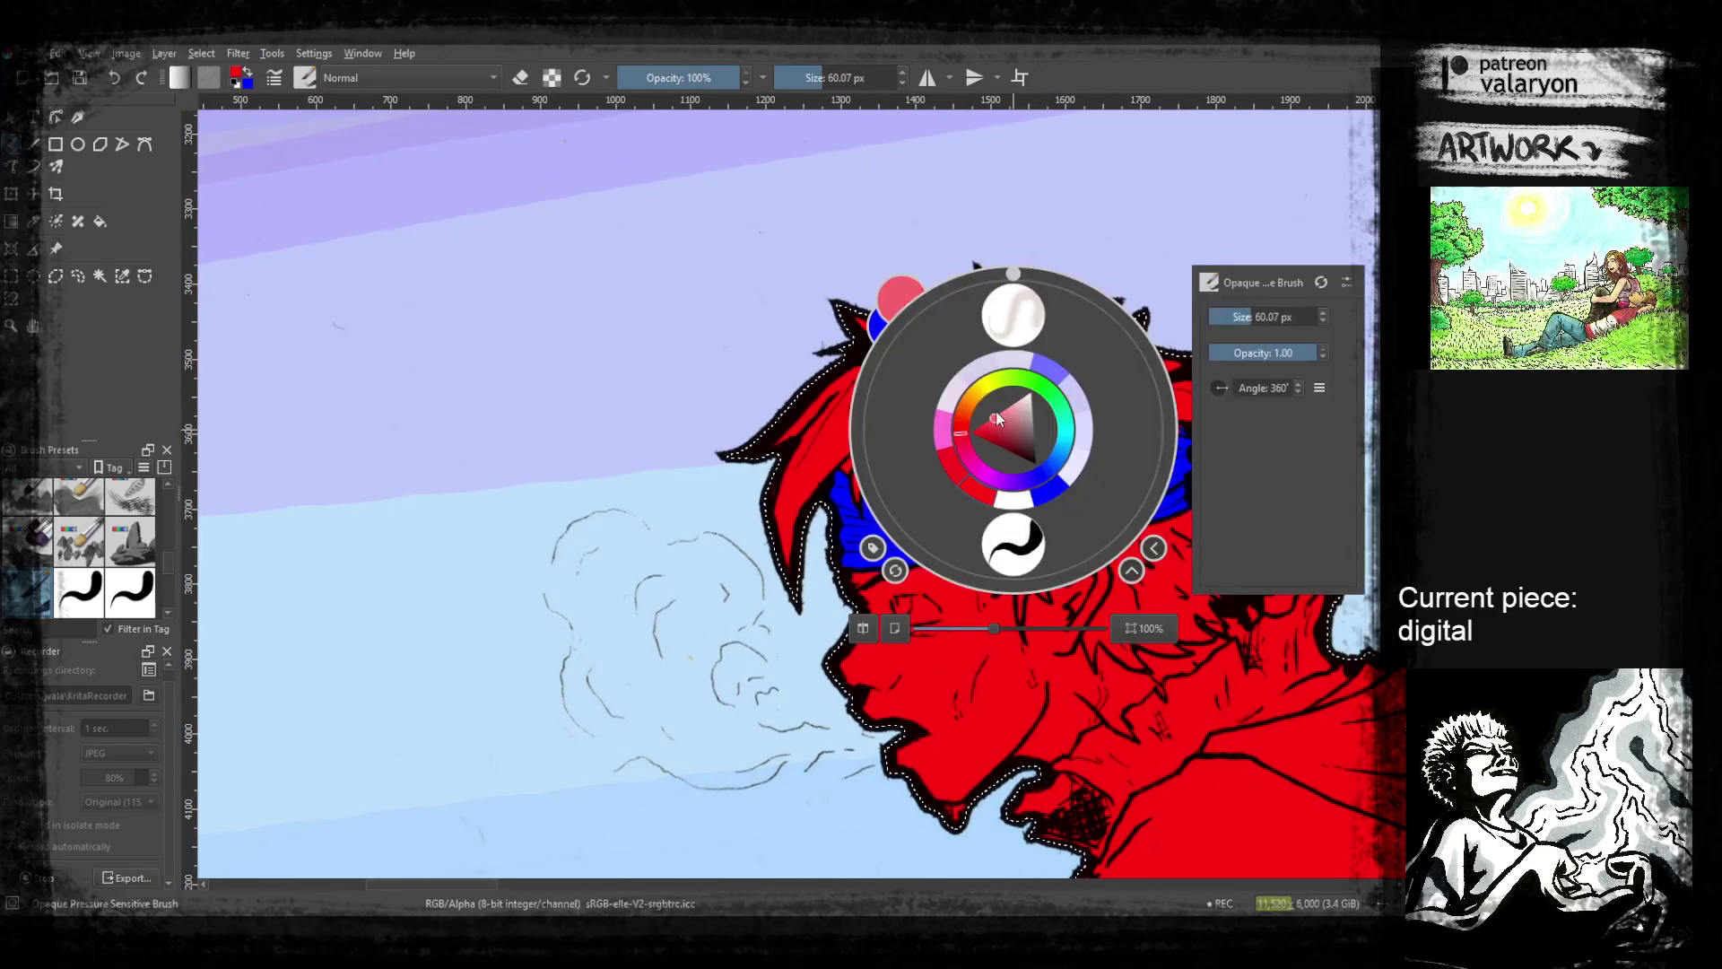
{"action": "left_click", "coordinate": [838, 404]}
{"action": "left_click", "coordinate": [650, 78]}
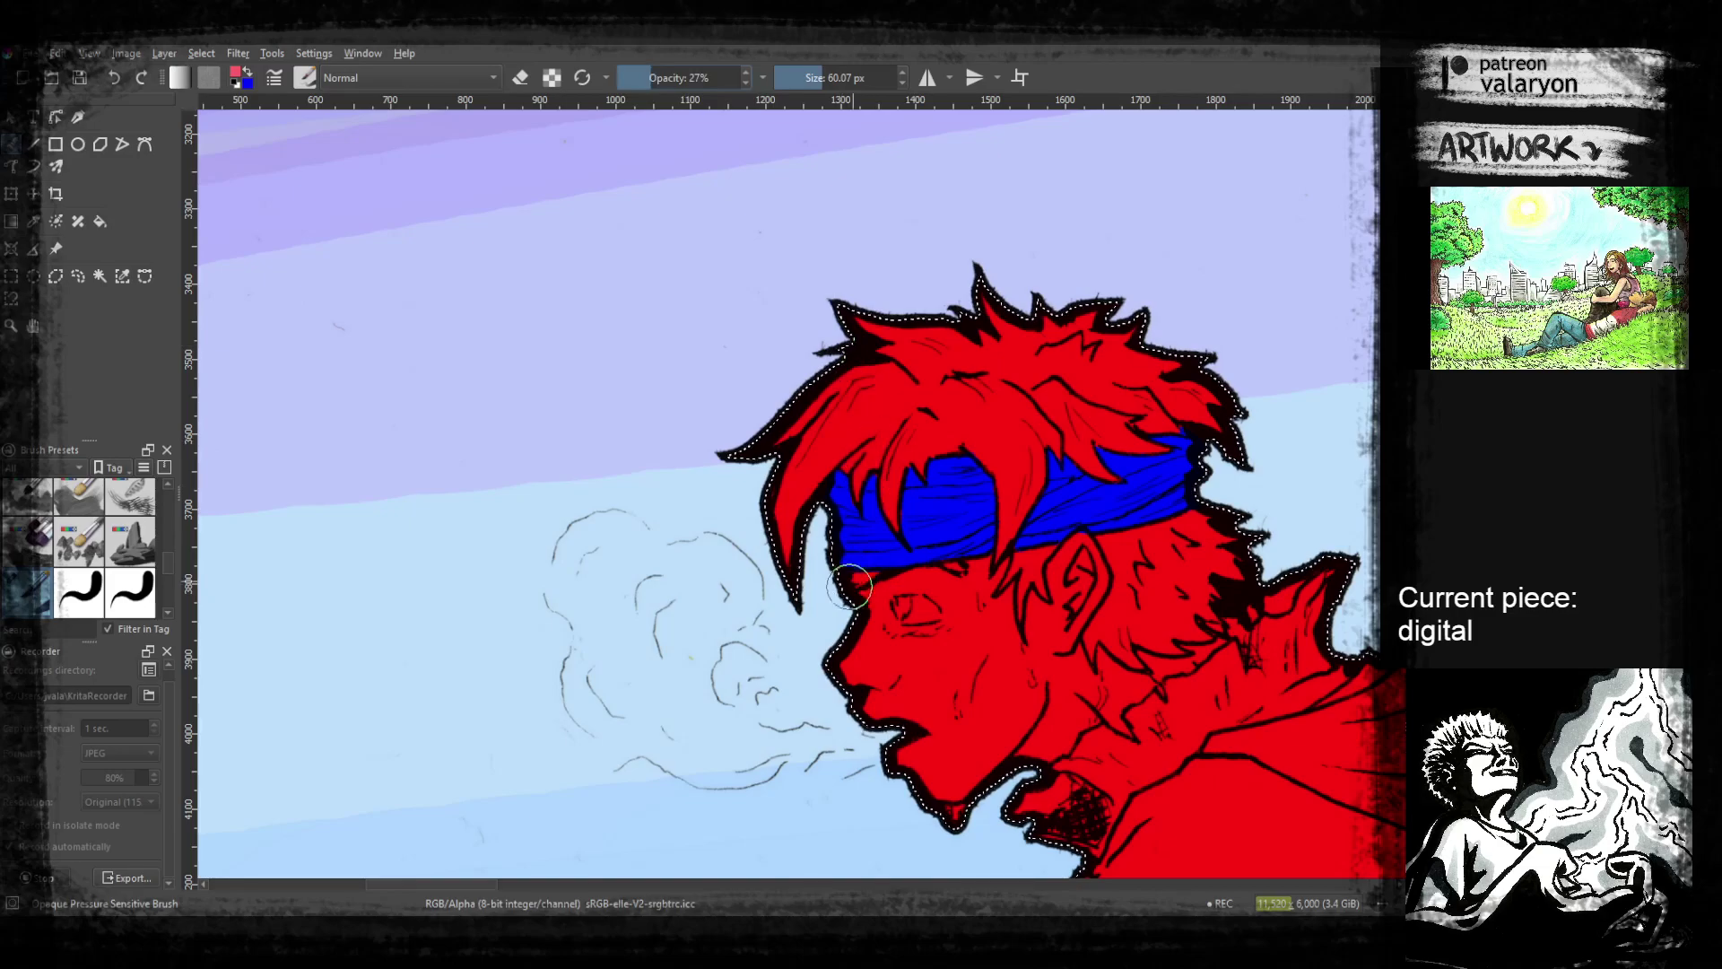
{"action": "mouse_move", "coordinate": [786, 508]}
{"action": "left_mouse_down"}
{"action": "mouse_move", "coordinate": [862, 388]}
{"action": "mouse_move", "coordinate": [939, 412]}
{"action": "mouse_move", "coordinate": [911, 480]}
{"action": "left_mouse_up"}
Pick a paler pink, set the opacity to 24% and build up highlights on the front strands and crown
{"action": "right_click", "coordinate": [900, 285]}
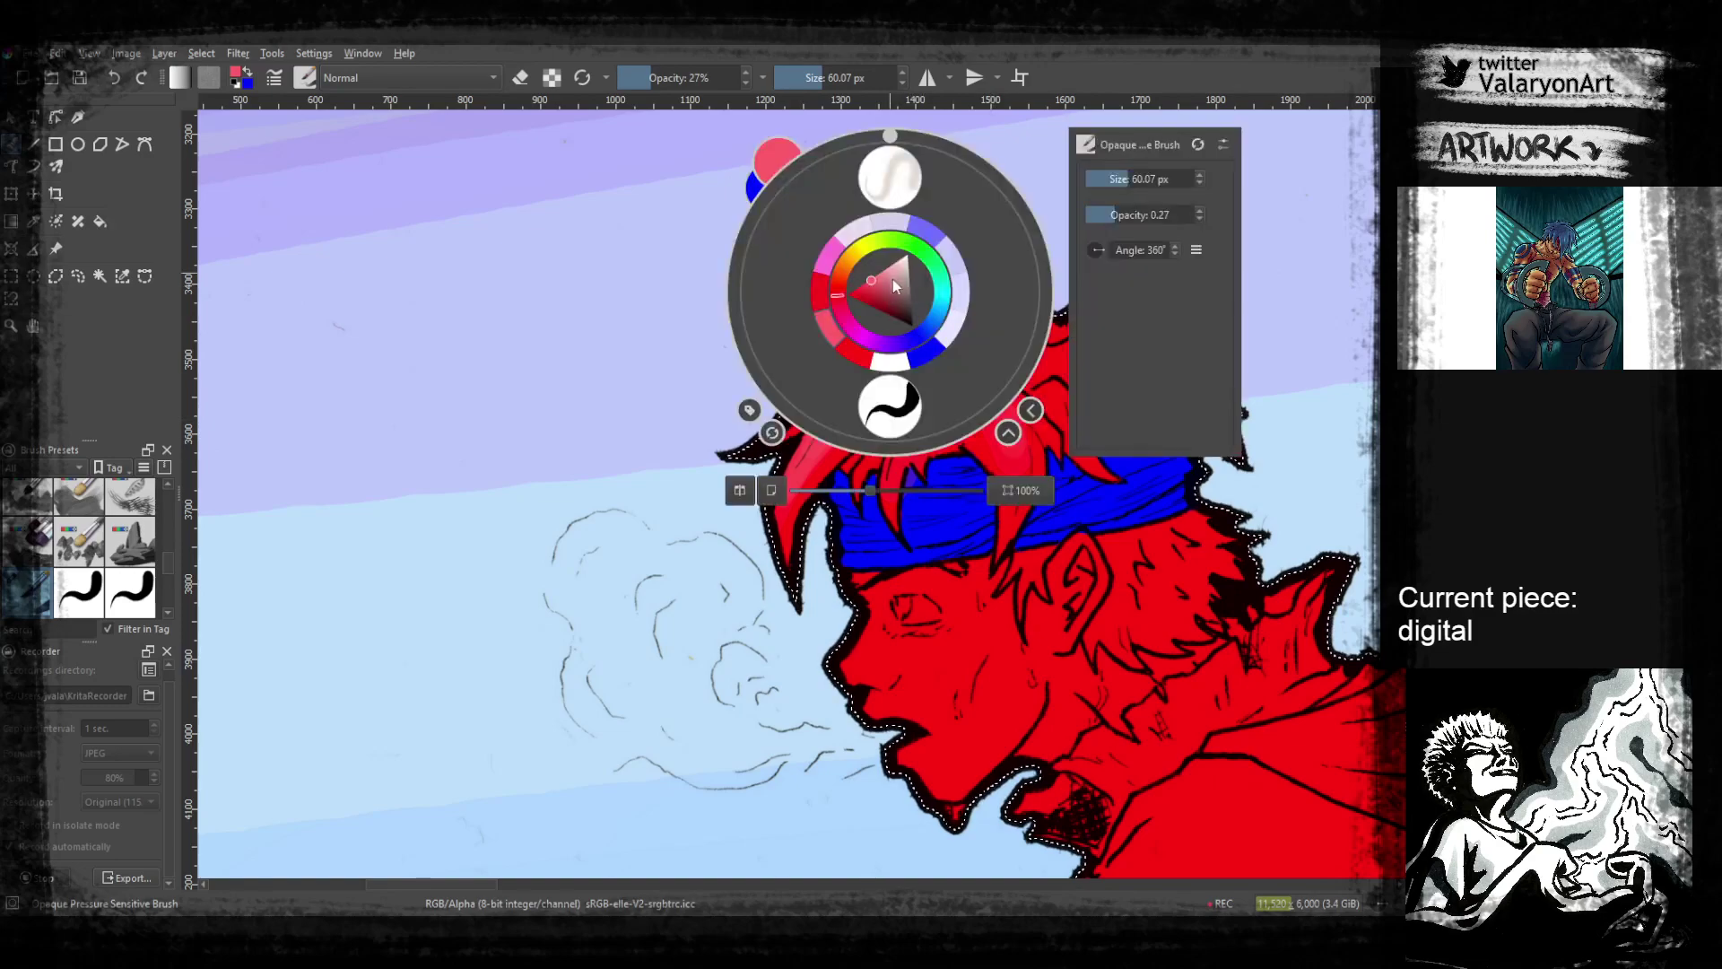
{"action": "left_click", "coordinate": [667, 333]}
{"action": "left_click", "coordinate": [647, 78]}
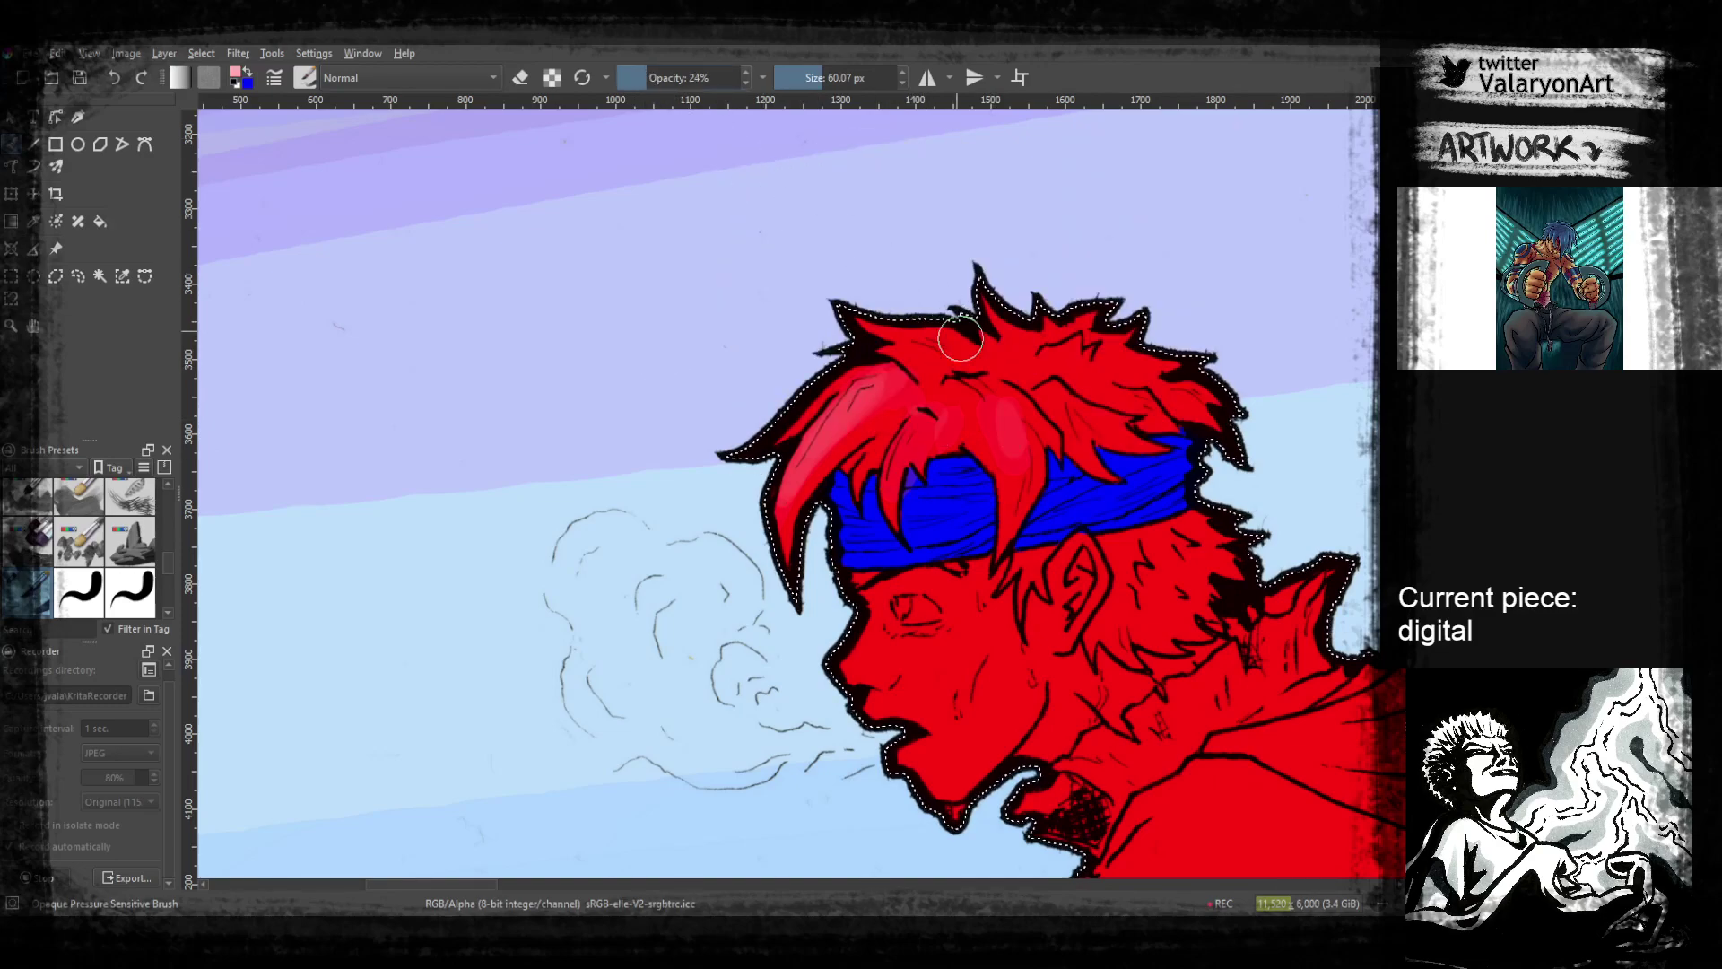
{"action": "mouse_move", "coordinate": [780, 492]}
{"action": "left_mouse_down"}
{"action": "mouse_move", "coordinate": [881, 376]}
{"action": "mouse_move", "coordinate": [1018, 460]}
{"action": "mouse_move", "coordinate": [995, 551]}
{"action": "mouse_move", "coordinate": [1022, 433]}
{"action": "mouse_move", "coordinate": [1005, 504]}
{"action": "left_mouse_up"}
{"action": "mouse_move", "coordinate": [861, 399]}
{"action": "left_mouse_down"}
{"action": "mouse_move", "coordinate": [956, 424]}
{"action": "mouse_move", "coordinate": [895, 391]}
{"action": "left_mouse_up"}
{"action": "mouse_move", "coordinate": [1040, 414]}
{"action": "left_mouse_down"}
{"action": "mouse_move", "coordinate": [980, 390]}
{"action": "mouse_move", "coordinate": [1014, 402]}
{"action": "mouse_move", "coordinate": [993, 396]}
{"action": "left_mouse_up"}
{"action": "left_click_drag", "start_coordinate": [1006, 407], "coordinate": [991, 418]}
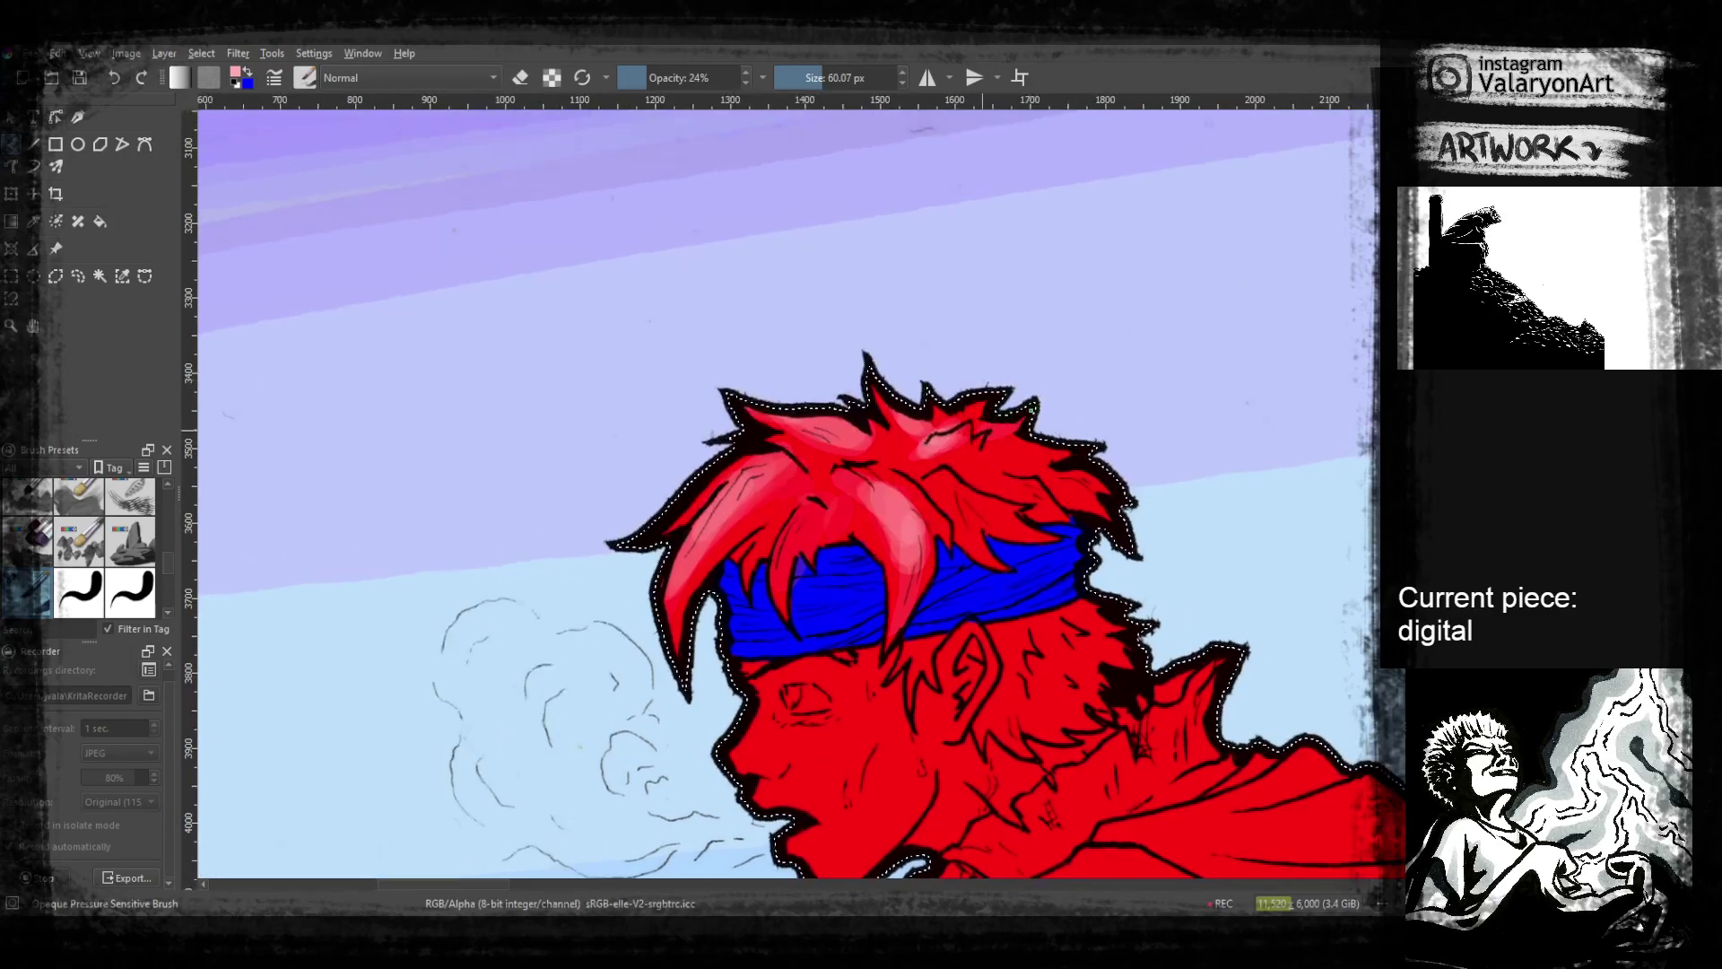
Extend the translucent pink highlights across the rest of the crown and the hair behind the ear
{"action": "left_click_drag", "start_coordinate": [935, 469], "coordinate": [1024, 533]}
{"action": "left_click_drag", "start_coordinate": [791, 528], "coordinate": [780, 574]}
{"action": "mouse_move", "coordinate": [789, 508]}
{"action": "left_mouse_down"}
{"action": "mouse_move", "coordinate": [753, 549]}
{"action": "mouse_move", "coordinate": [695, 558]}
{"action": "left_mouse_up"}
{"action": "mouse_move", "coordinate": [942, 480]}
{"action": "left_mouse_down"}
{"action": "mouse_move", "coordinate": [895, 419]}
{"action": "mouse_move", "coordinate": [875, 479]}
{"action": "mouse_move", "coordinate": [957, 485]}
{"action": "mouse_move", "coordinate": [848, 508]}
{"action": "mouse_move", "coordinate": [1044, 475]}
{"action": "mouse_move", "coordinate": [1084, 489]}
{"action": "mouse_move", "coordinate": [1045, 481]}
{"action": "mouse_move", "coordinate": [1033, 456]}
{"action": "mouse_move", "coordinate": [1071, 477]}
{"action": "left_mouse_up"}
{"action": "mouse_move", "coordinate": [1122, 652]}
{"action": "left_mouse_down"}
{"action": "mouse_move", "coordinate": [1042, 601]}
{"action": "mouse_move", "coordinate": [893, 690]}
{"action": "mouse_move", "coordinate": [960, 628]}
{"action": "mouse_move", "coordinate": [978, 659]}
{"action": "mouse_move", "coordinate": [942, 574]}
{"action": "mouse_move", "coordinate": [991, 619]}
{"action": "mouse_move", "coordinate": [933, 686]}
{"action": "mouse_move", "coordinate": [897, 650]}
{"action": "left_mouse_up"}
{"action": "mouse_move", "coordinate": [845, 588]}
{"action": "left_mouse_down"}
{"action": "mouse_move", "coordinate": [837, 628]}
{"action": "mouse_move", "coordinate": [844, 589]}
{"action": "mouse_move", "coordinate": [820, 621]}
{"action": "mouse_move", "coordinate": [841, 525]}
{"action": "mouse_move", "coordinate": [797, 460]}
{"action": "mouse_move", "coordinate": [817, 519]}
{"action": "mouse_move", "coordinate": [778, 469]}
{"action": "mouse_move", "coordinate": [836, 464]}
{"action": "mouse_move", "coordinate": [729, 399]}
{"action": "left_mouse_up"}
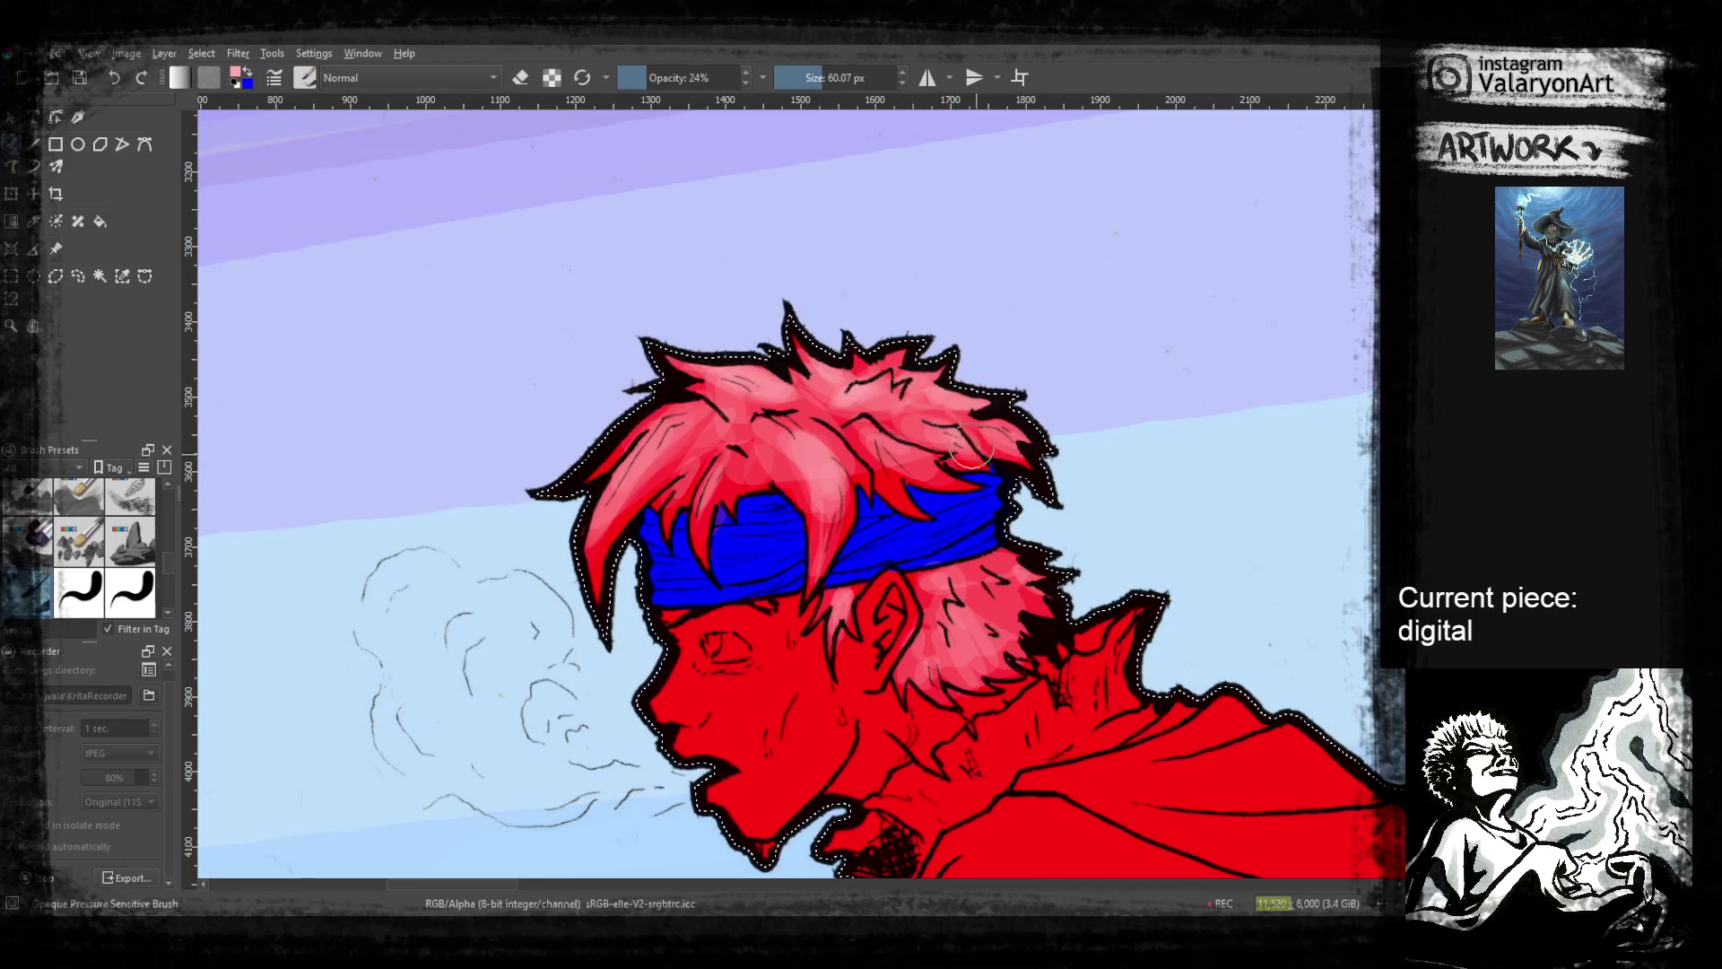
Extend the translucent pink highlights over the hair behind the ear and the front strands of the fringe
{"action": "left_click_drag", "start_coordinate": [1042, 500], "coordinate": [1026, 433]}
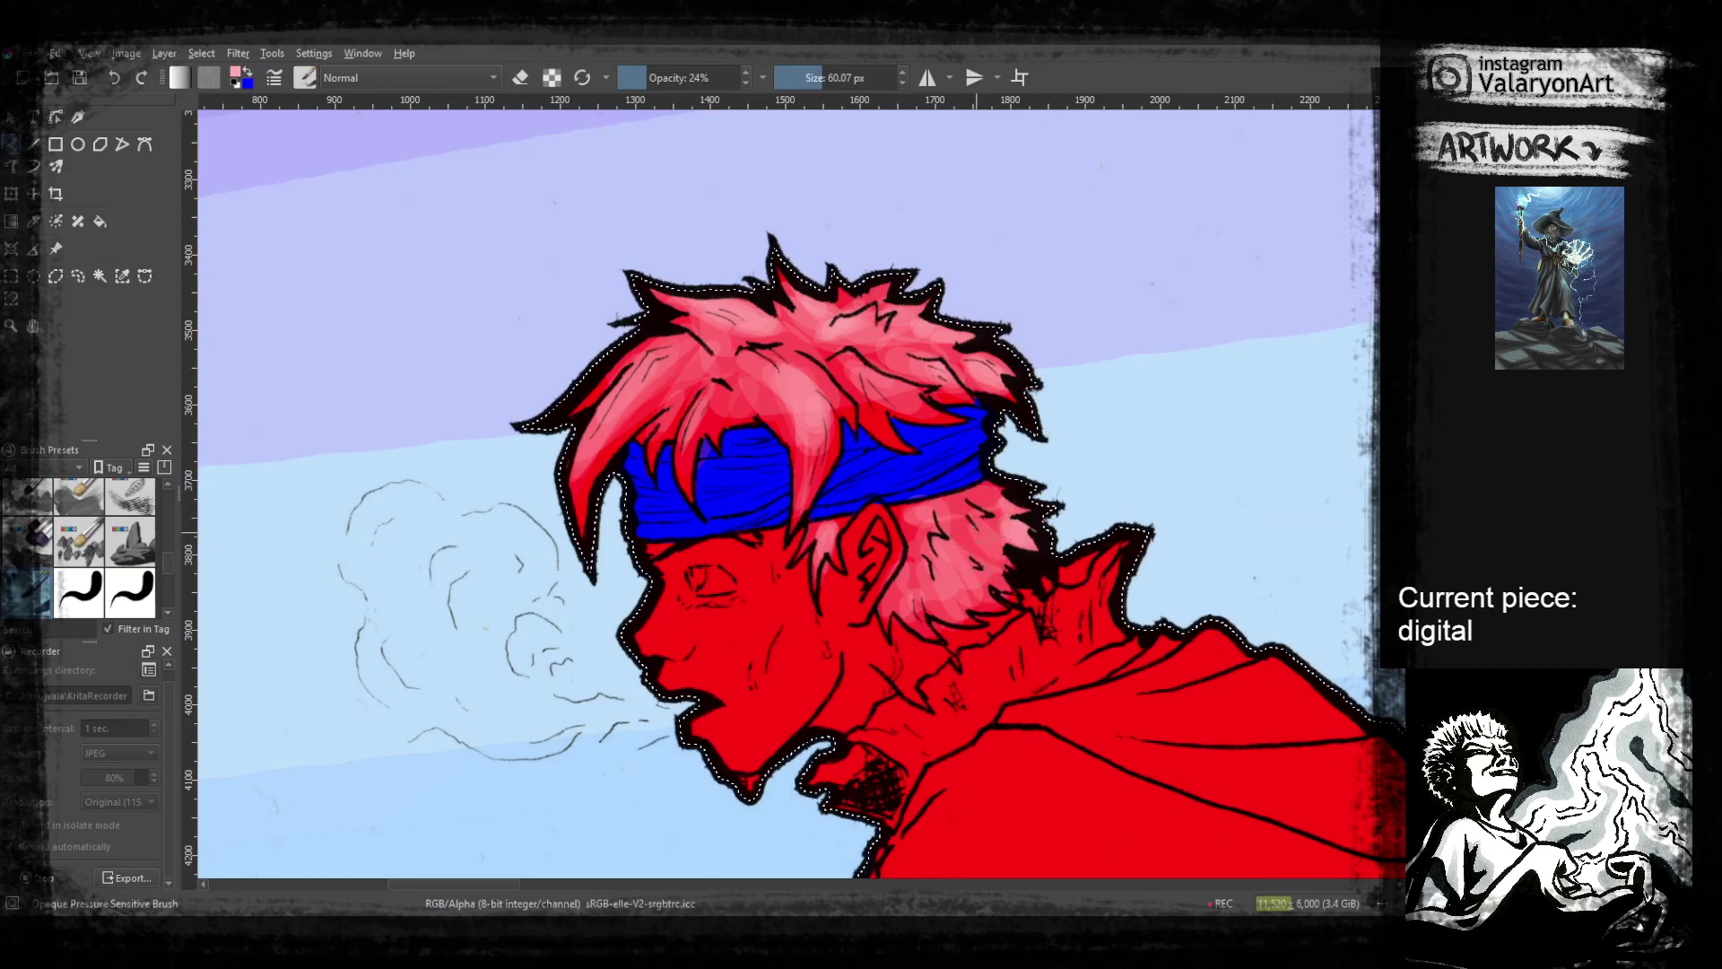
{"action": "mouse_move", "coordinate": [970, 595]}
{"action": "left_mouse_down"}
{"action": "mouse_move", "coordinate": [935, 577]}
{"action": "mouse_move", "coordinate": [968, 549]}
{"action": "left_mouse_up"}
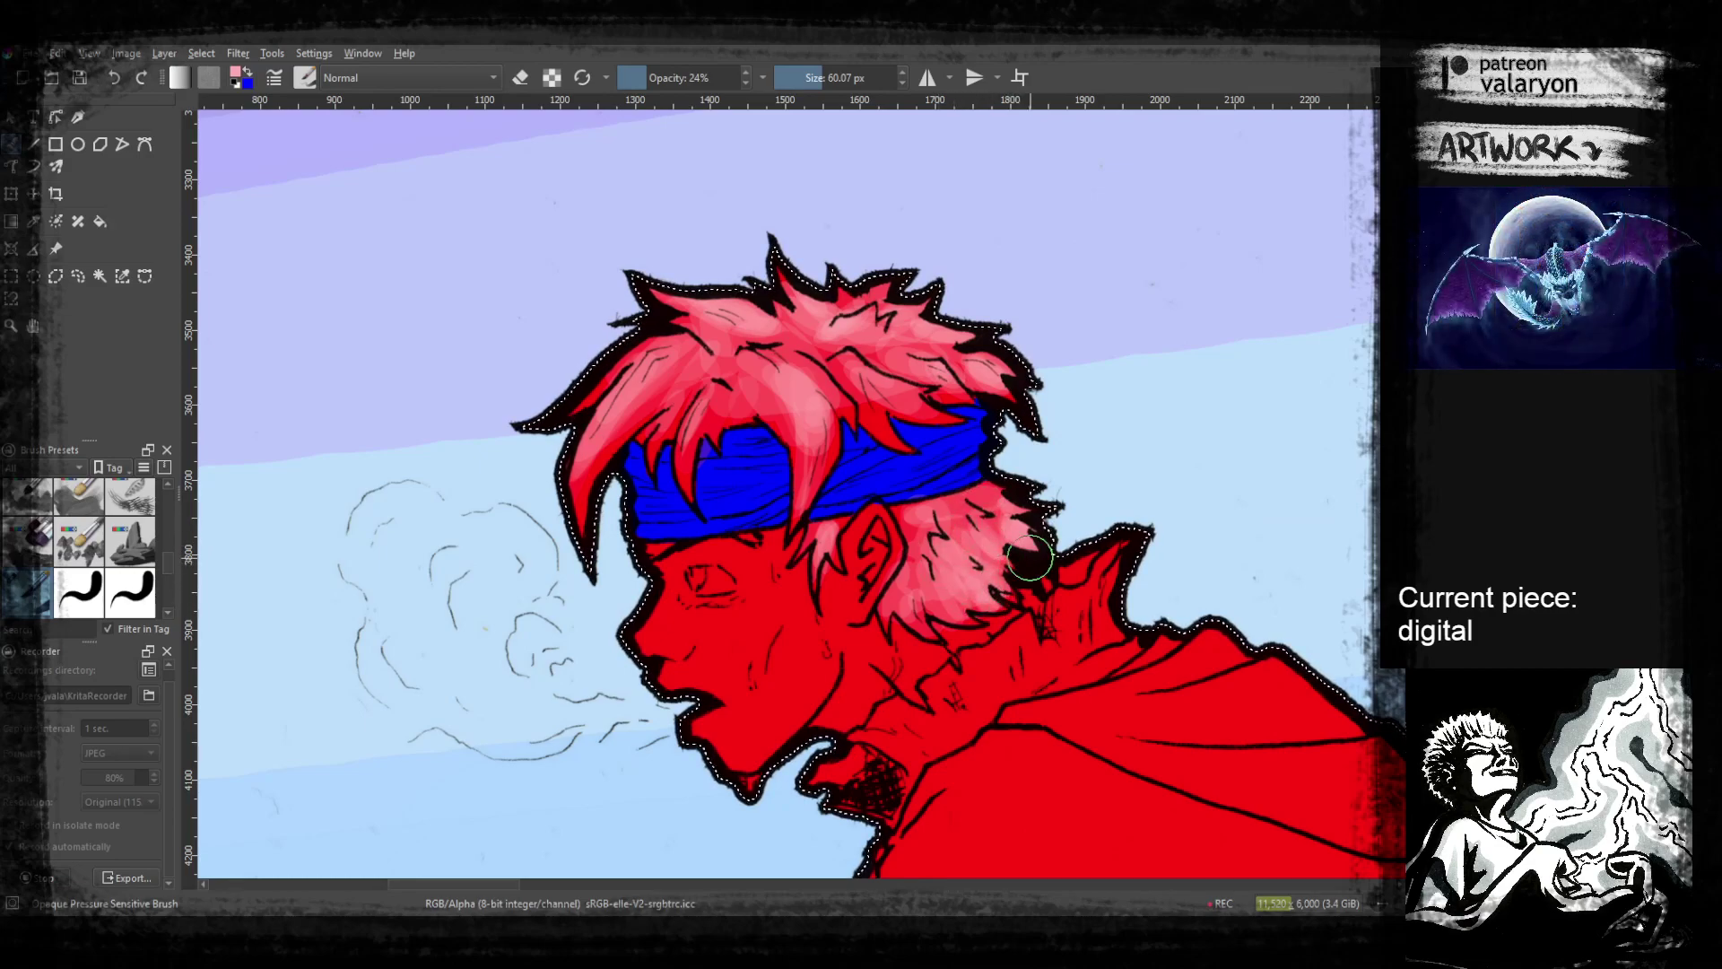
{"action": "mouse_move", "coordinate": [596, 401]}
{"action": "left_mouse_down"}
{"action": "mouse_move", "coordinate": [673, 341]}
{"action": "mouse_move", "coordinate": [674, 307]}
{"action": "left_mouse_up"}
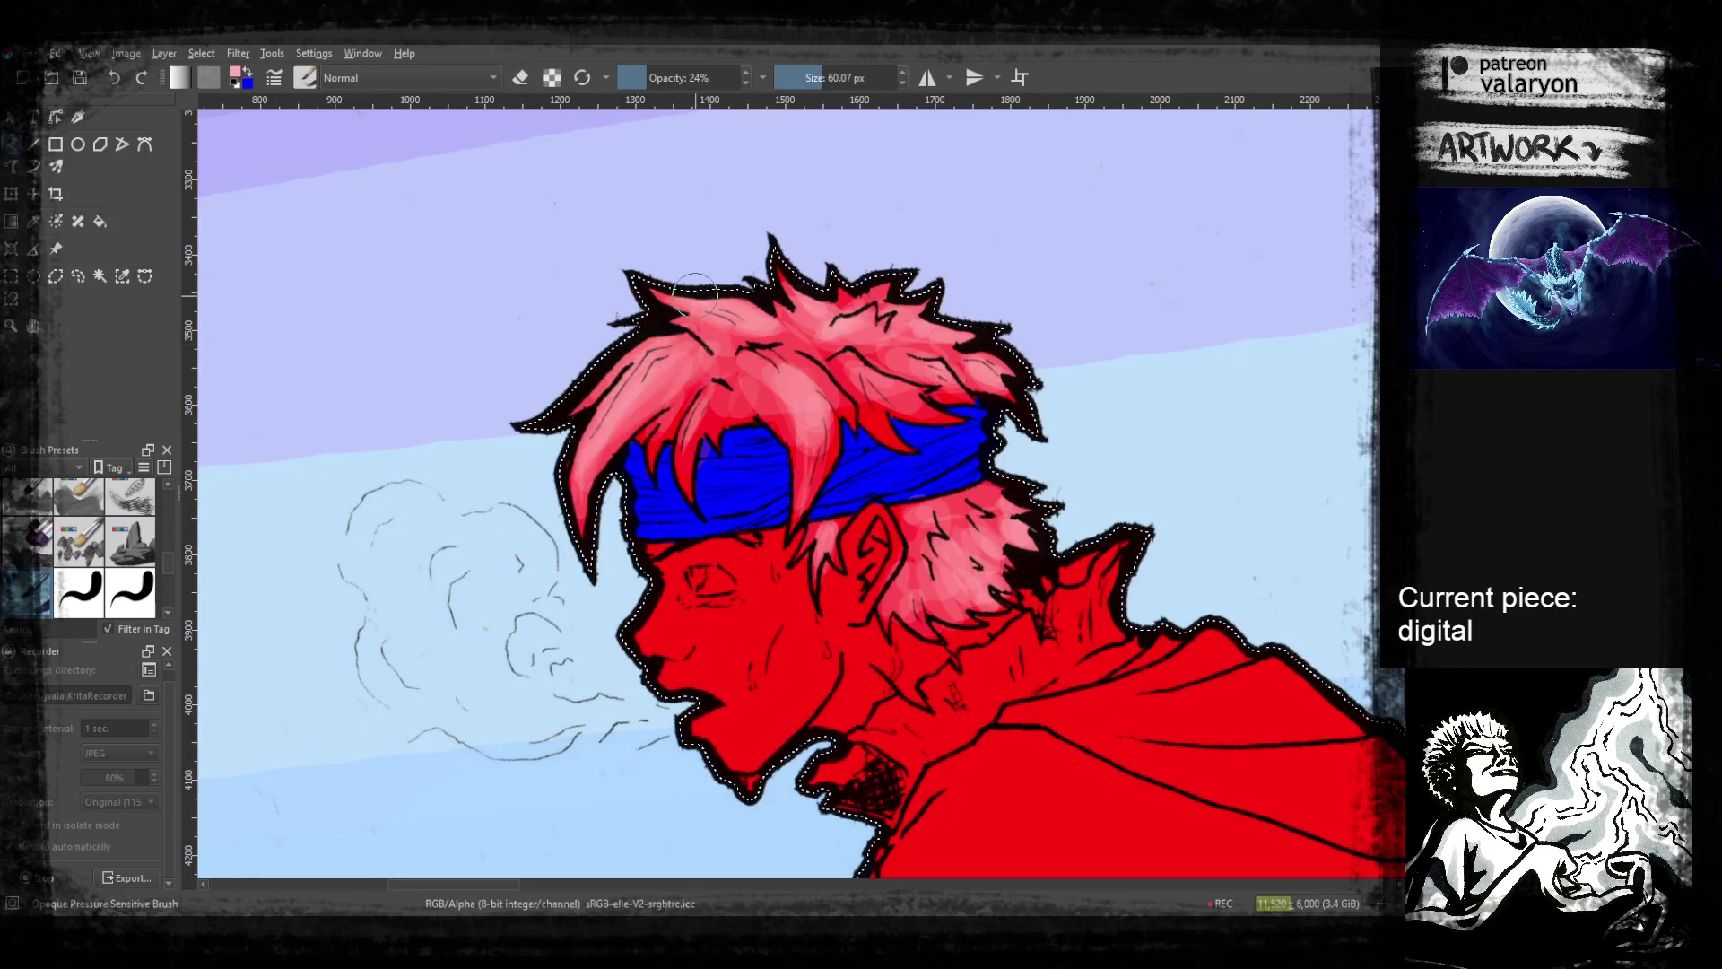
{"action": "left_click_drag", "start_coordinate": [811, 421], "coordinate": [874, 421]}
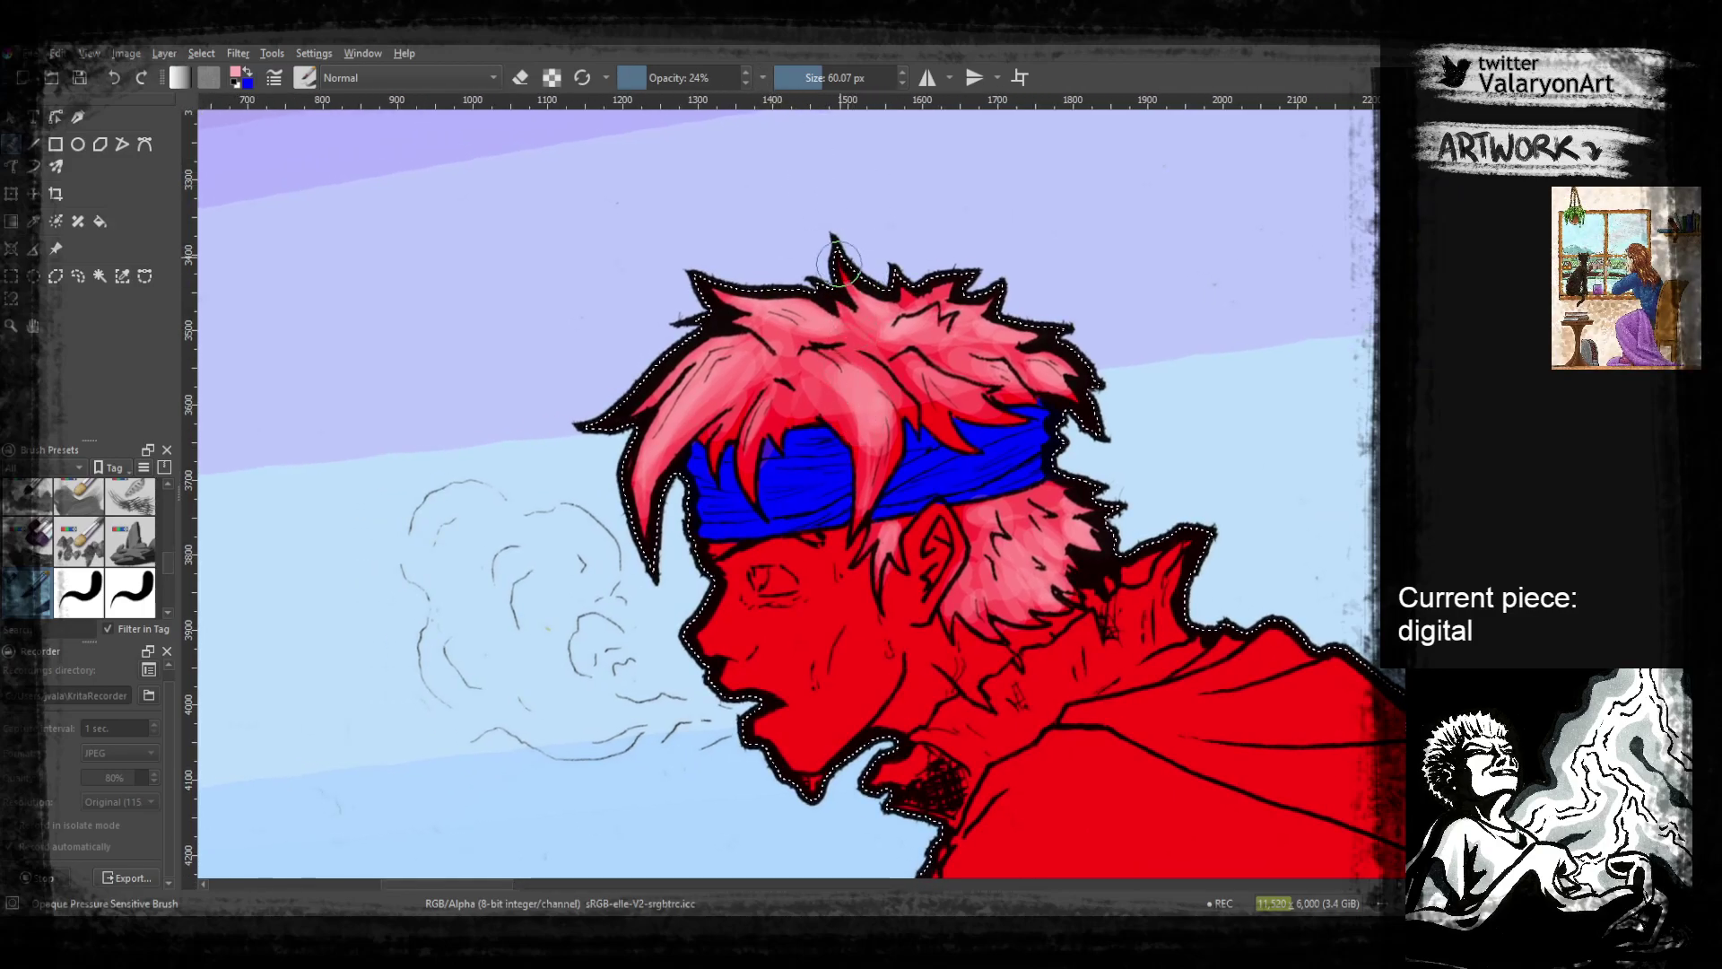
Adjust the pink to a slightly paler tint and brush more highlights over the fringe and crown
{"action": "right_click", "coordinate": [805, 329]}
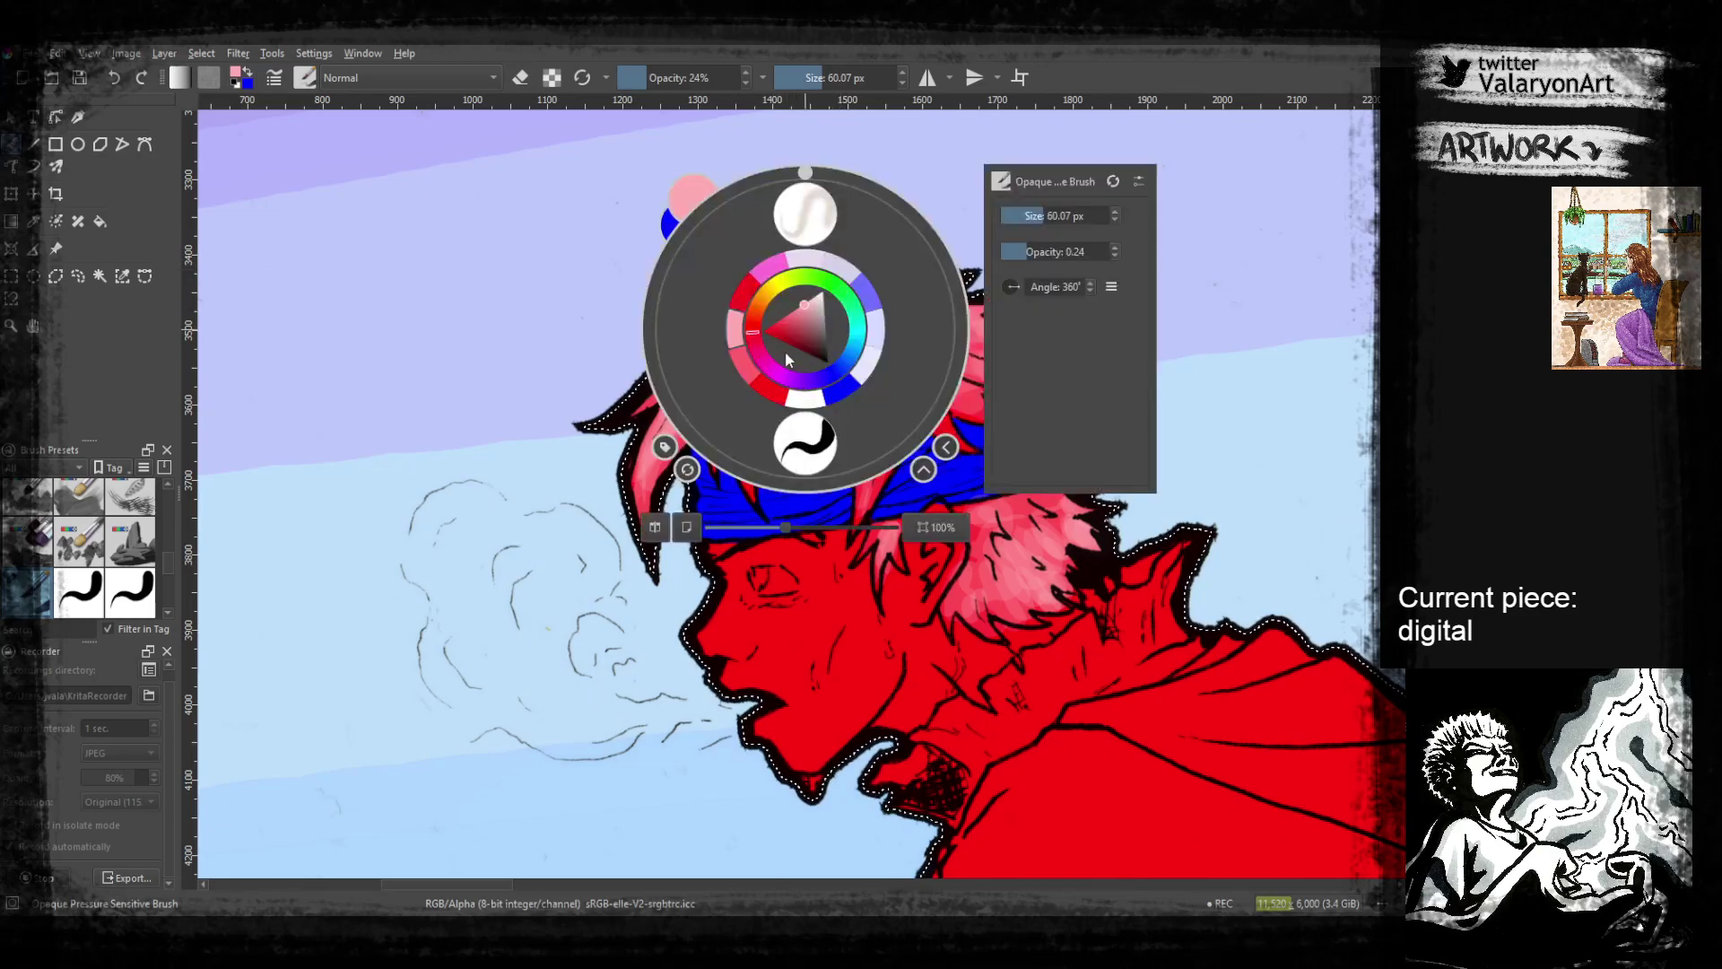
{"action": "left_click", "coordinate": [753, 327]}
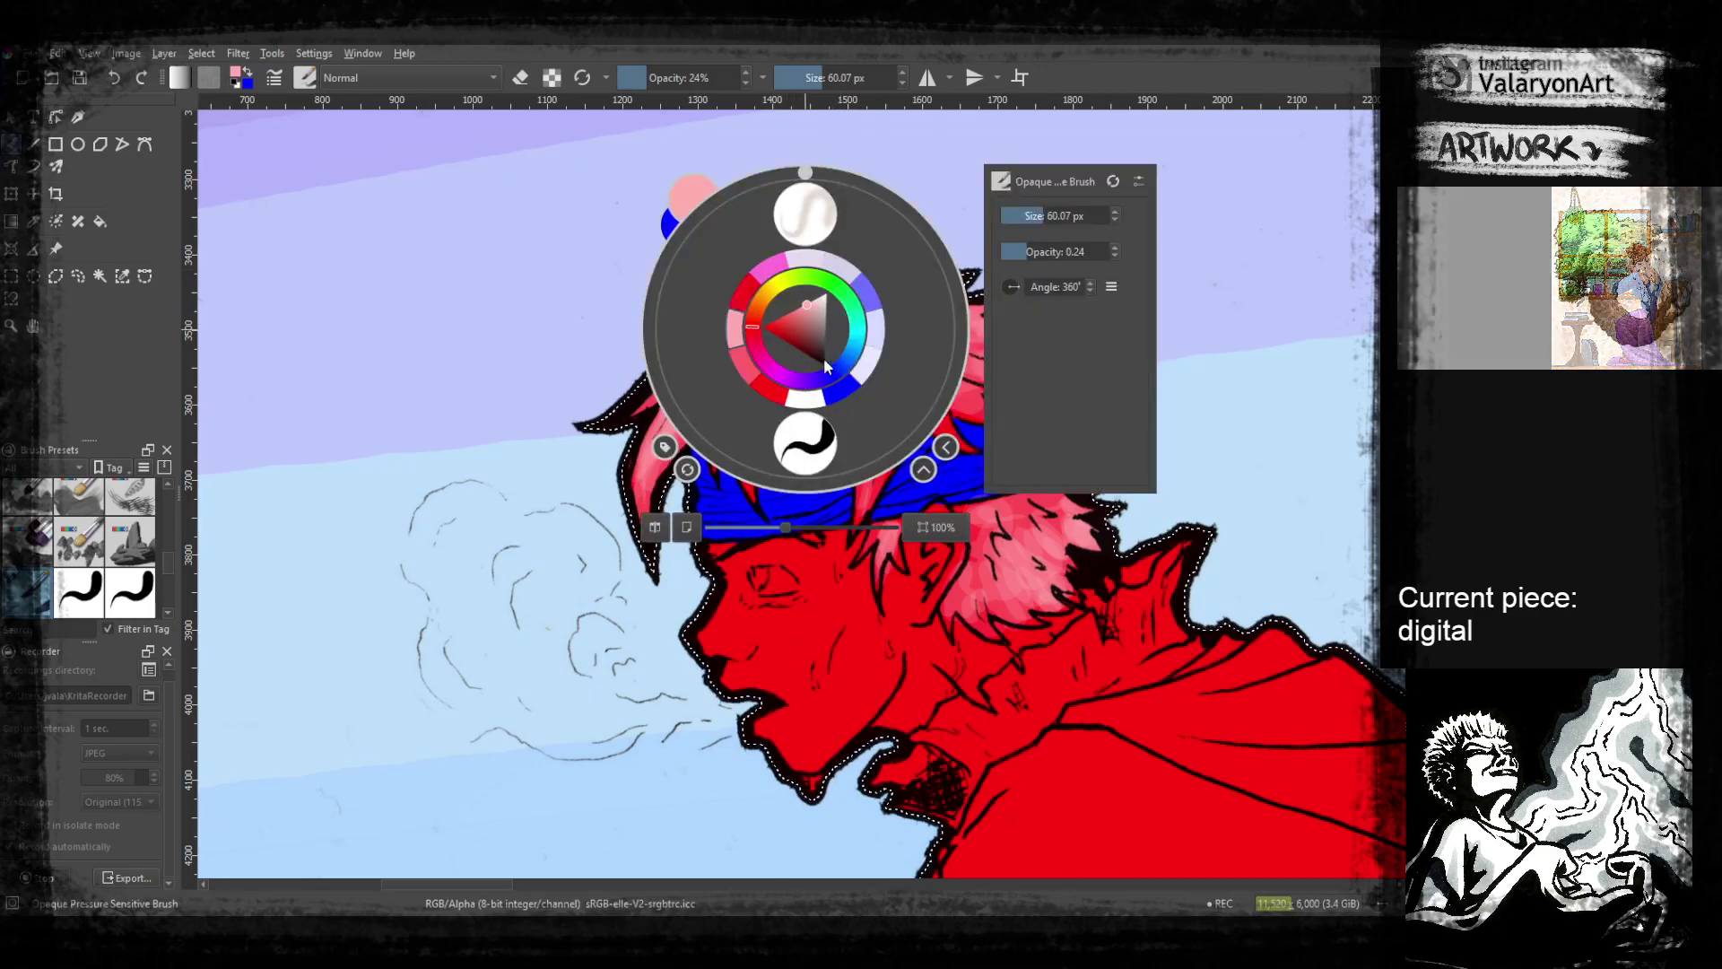
{"action": "left_click", "coordinate": [550, 338]}
{"action": "mouse_move", "coordinate": [639, 485]}
{"action": "left_mouse_down"}
{"action": "mouse_move", "coordinate": [751, 358]}
{"action": "mouse_move", "coordinate": [818, 334]}
{"action": "mouse_move", "coordinate": [877, 414]}
{"action": "left_mouse_up"}
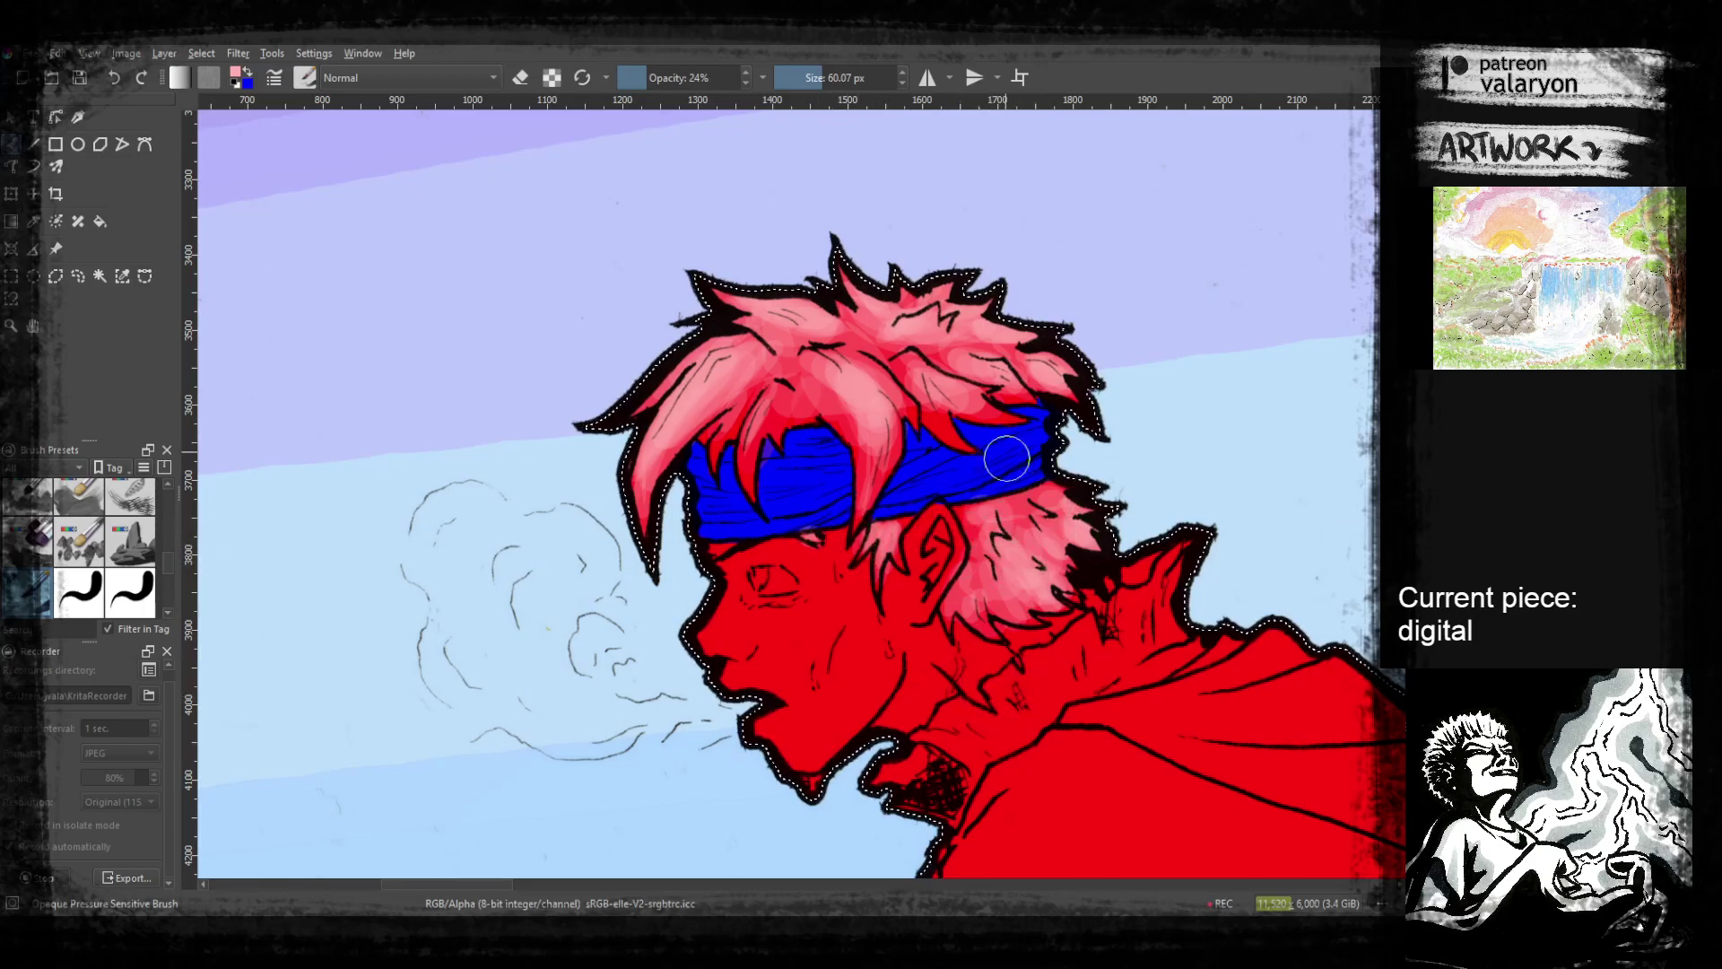
Pick a dark red, set the brush to 21.90 px and 41% opacity, and shade the hair strands above the headband
{"action": "right_click", "coordinate": [888, 352]}
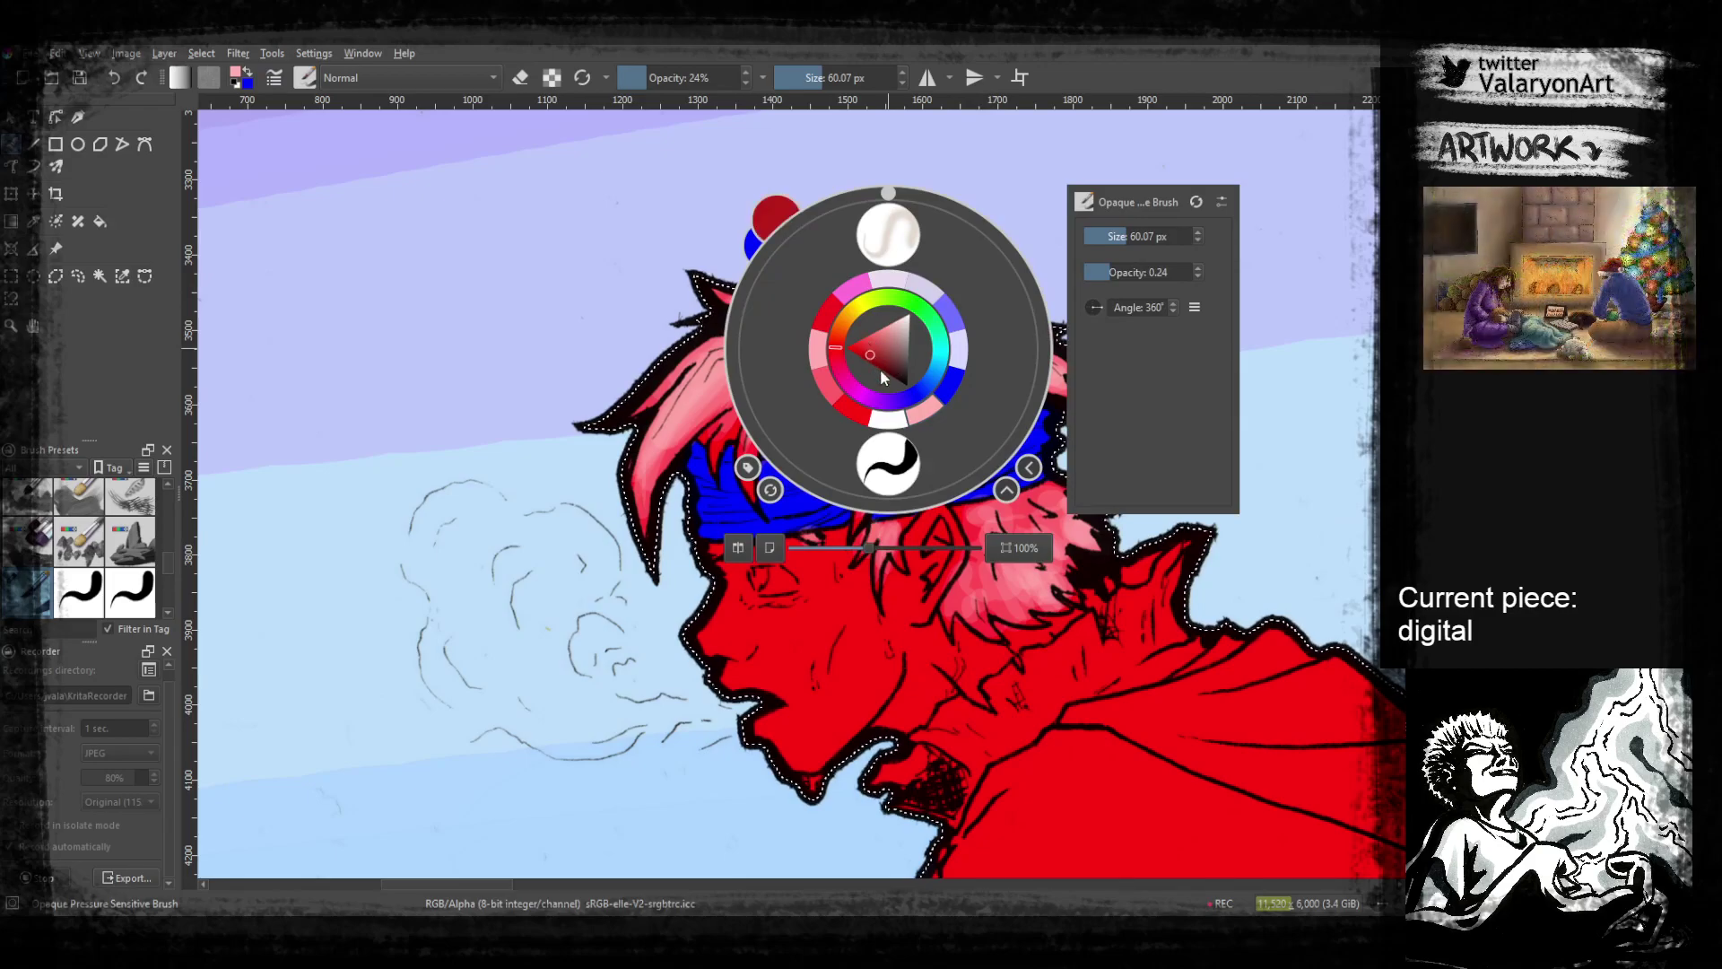
{"action": "right_click", "coordinate": [871, 356]}
{"action": "left_click", "coordinate": [808, 78]}
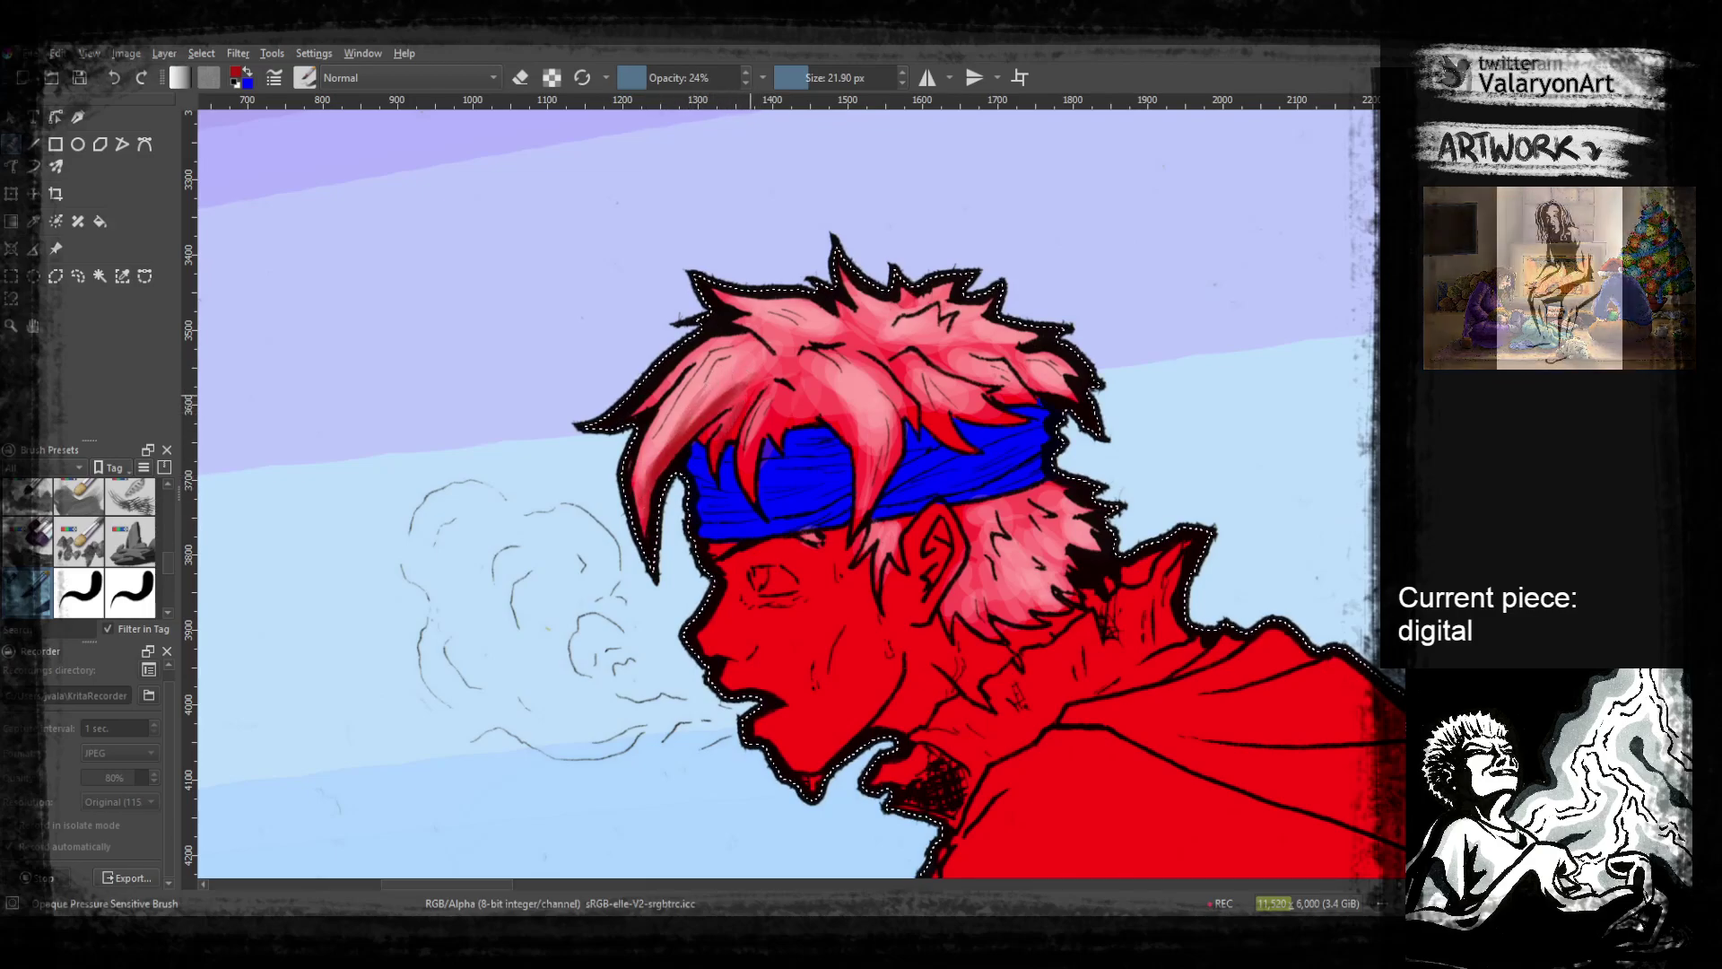
{"action": "left_click", "coordinate": [668, 78]}
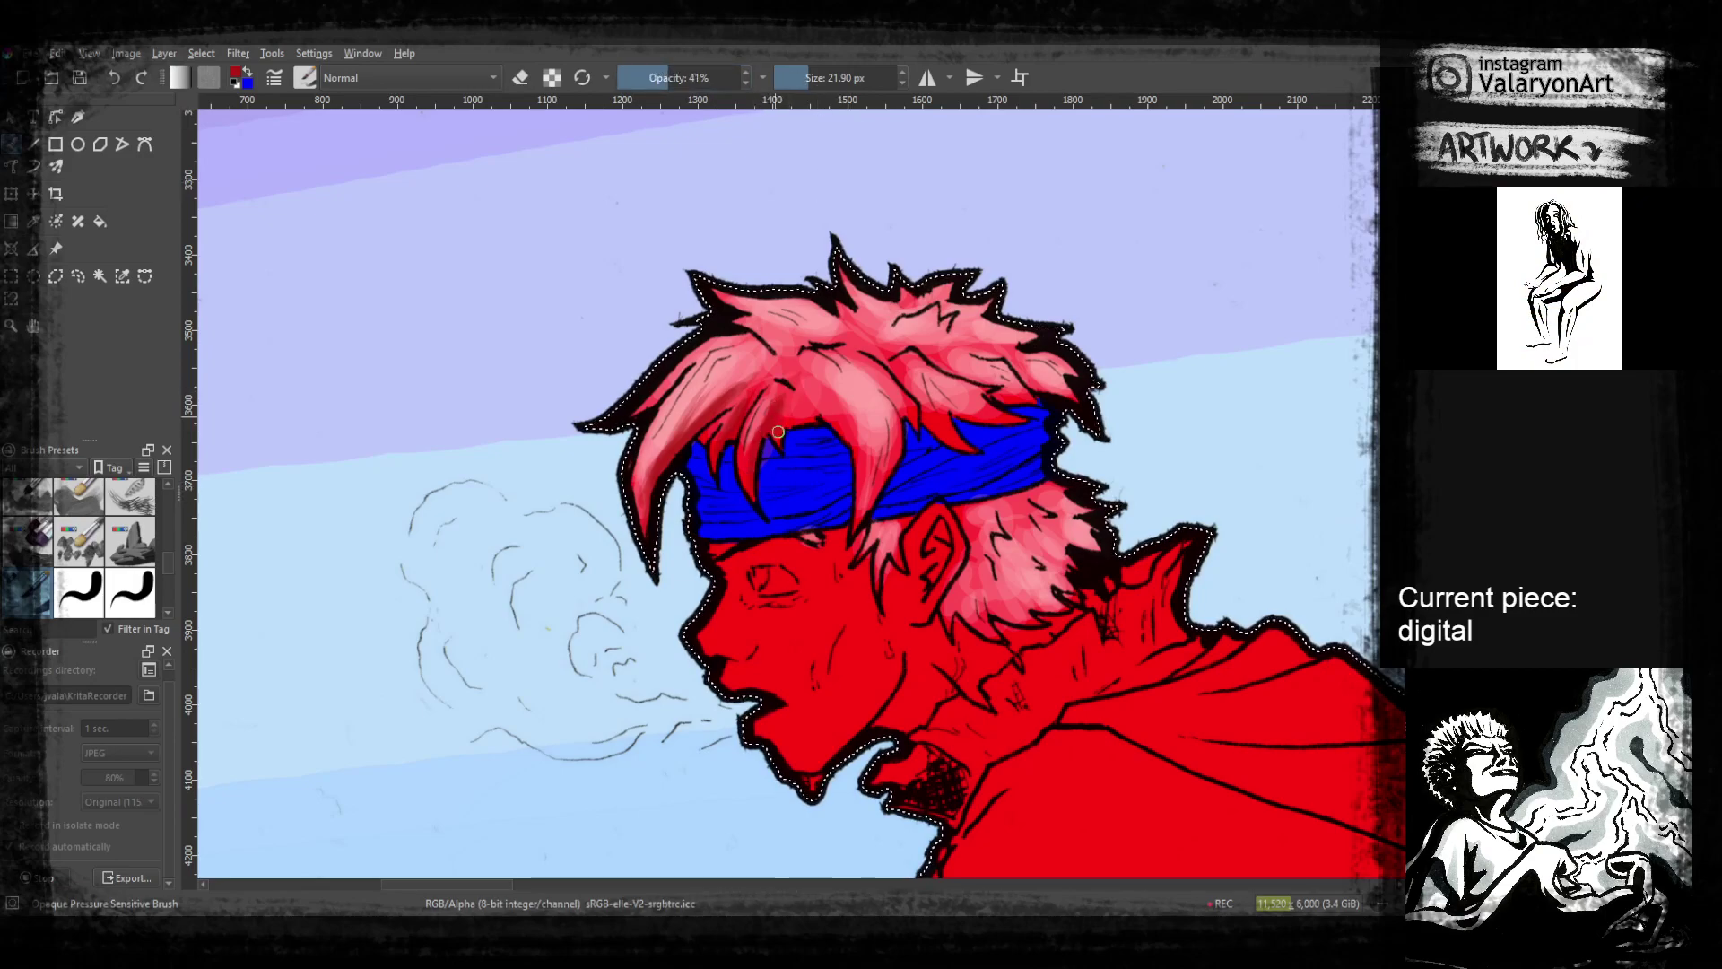
{"action": "left_click_drag", "start_coordinate": [789, 427], "coordinate": [818, 400]}
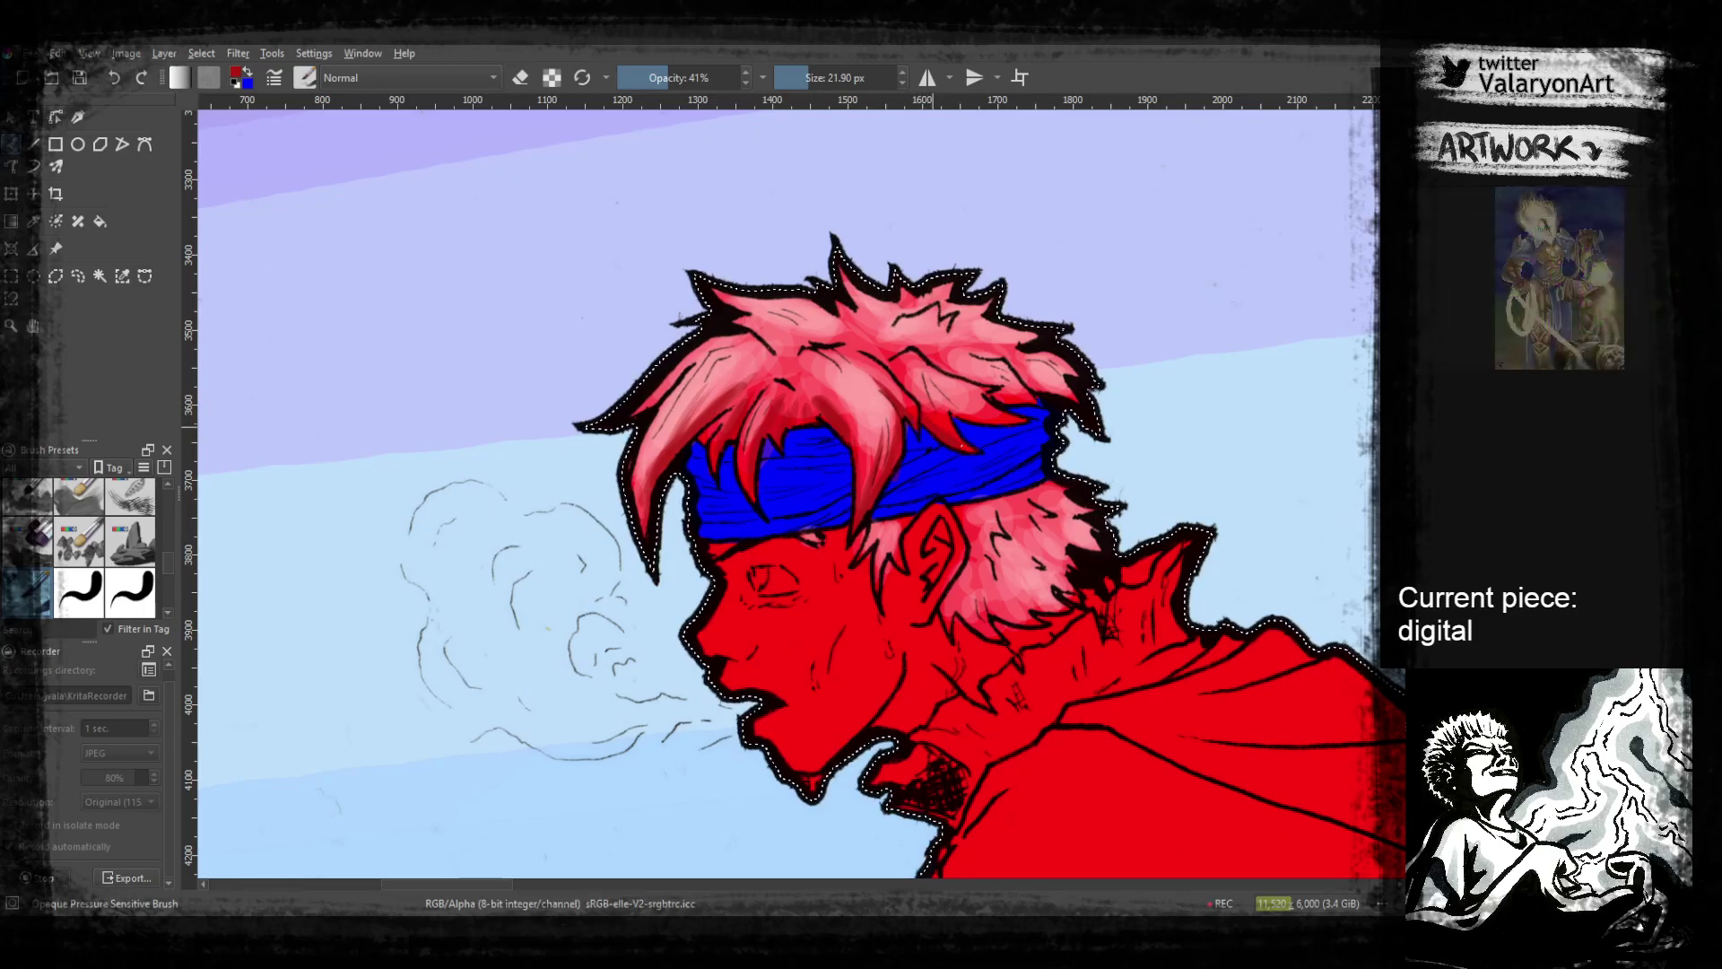
{"action": "left_click_drag", "start_coordinate": [952, 409], "coordinate": [987, 417]}
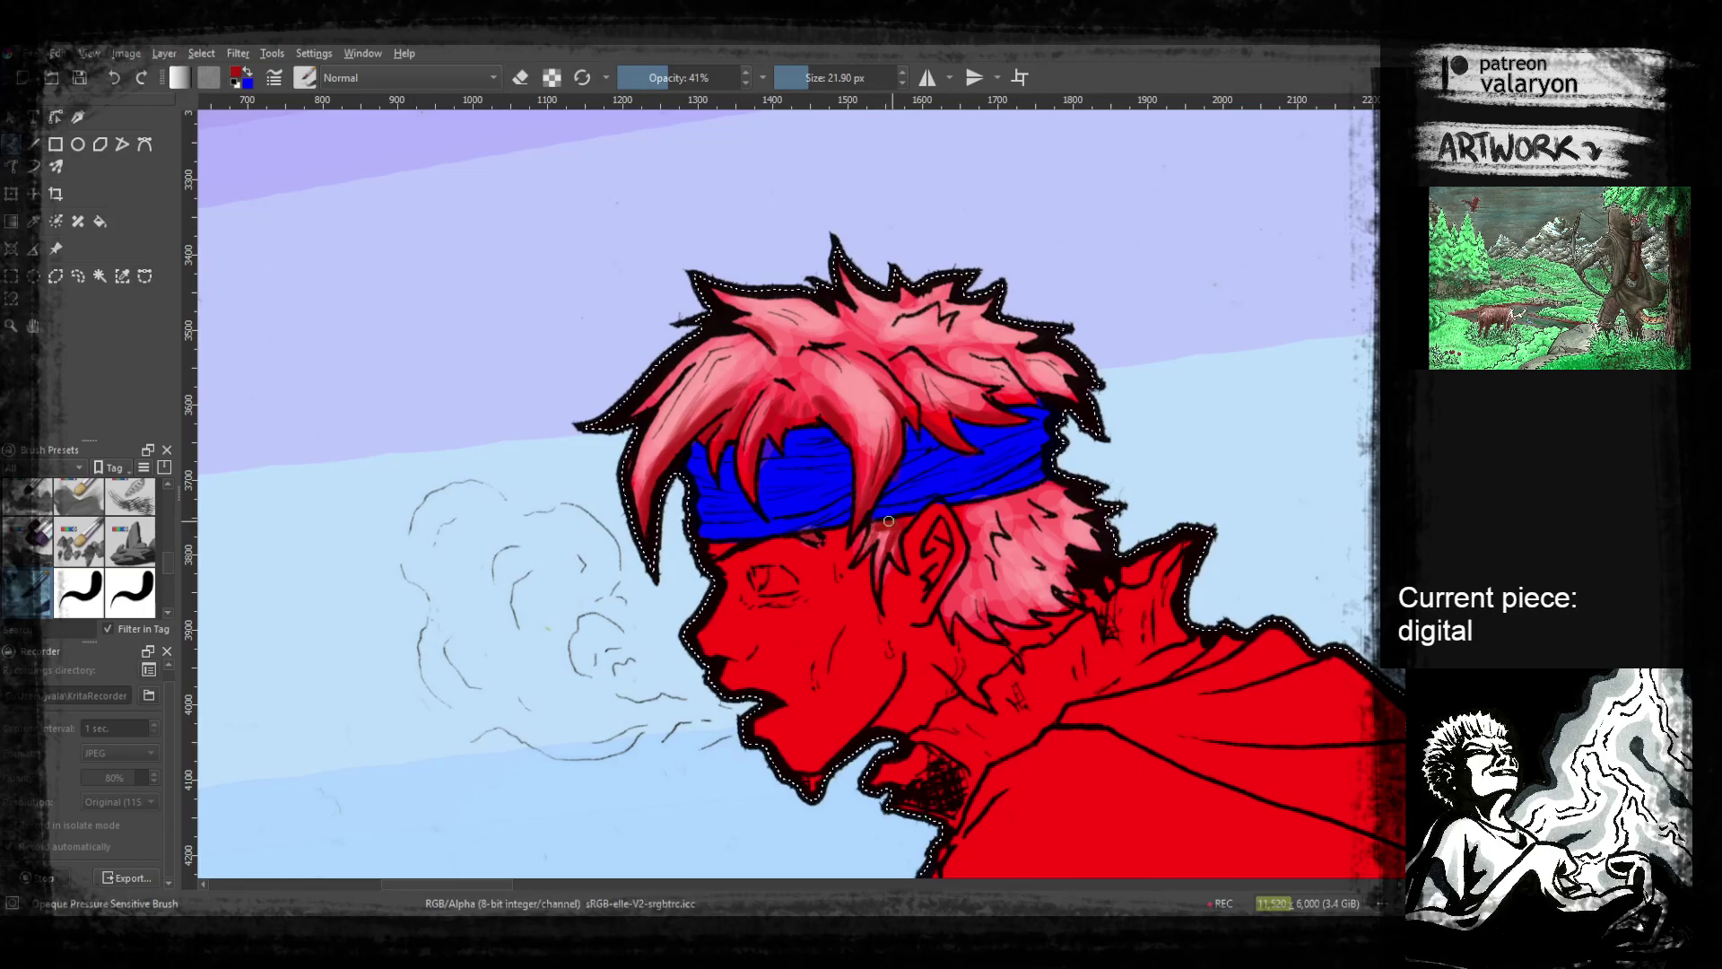
Pick a darker red and brush shadows into the crown, the strands beside the ear and the hair behind it
{"action": "right_click", "coordinate": [917, 533]}
{"action": "left_click", "coordinate": [913, 546]}
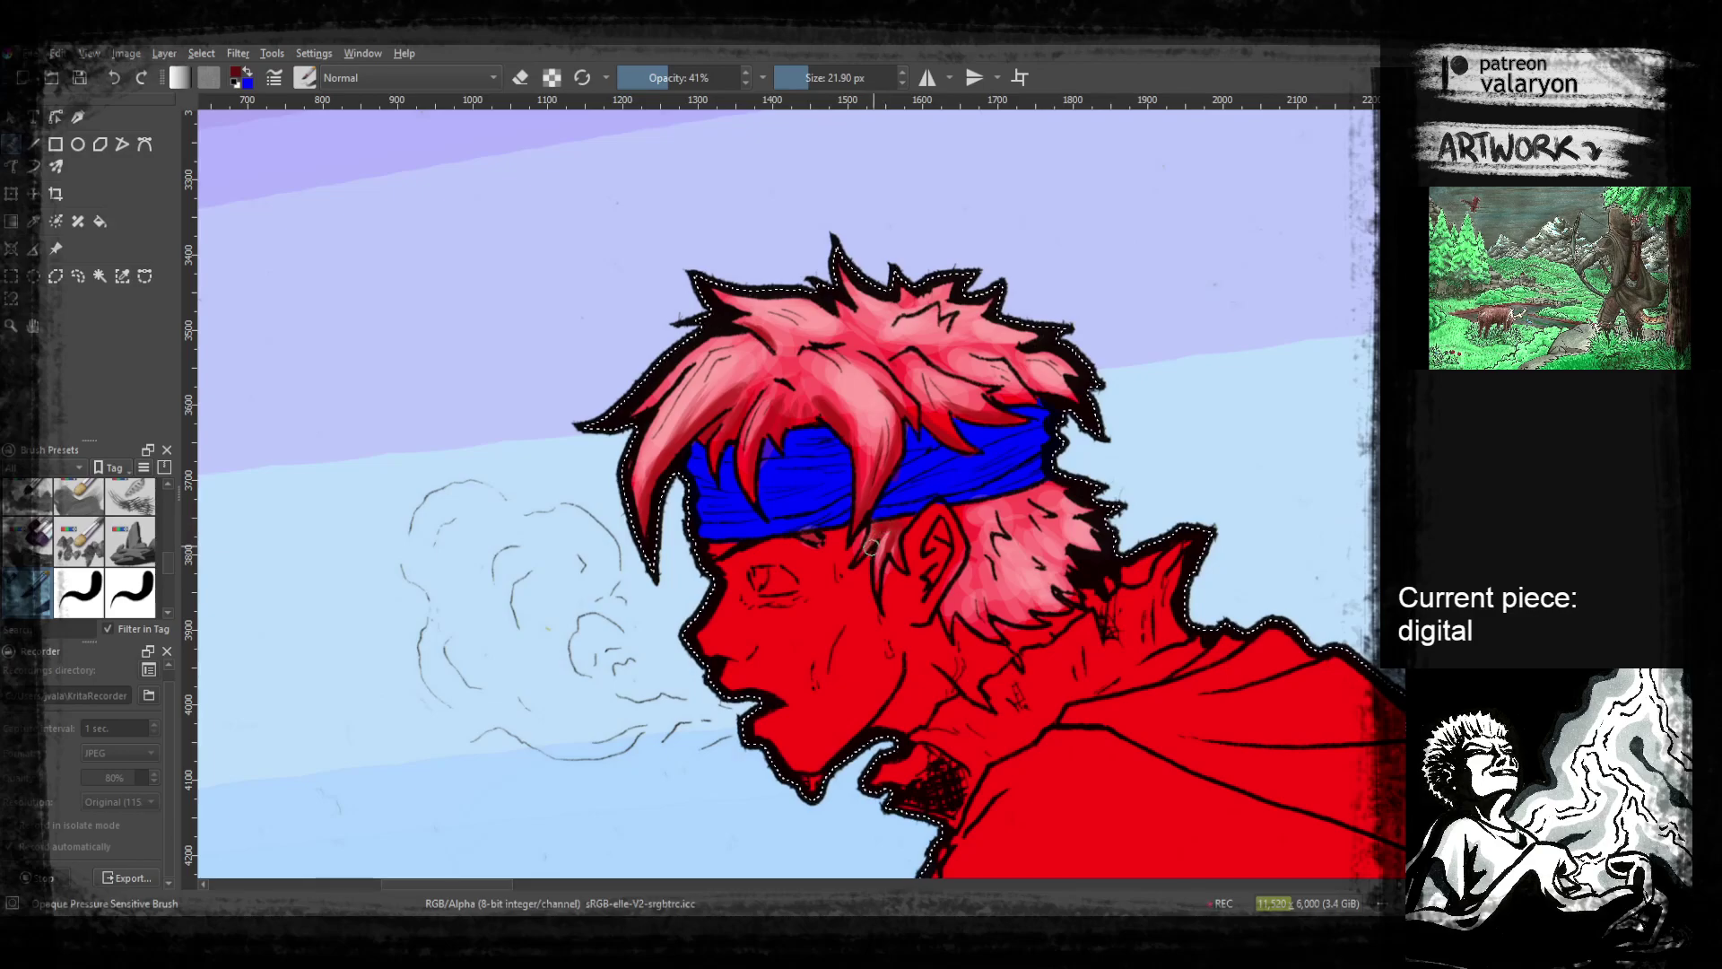
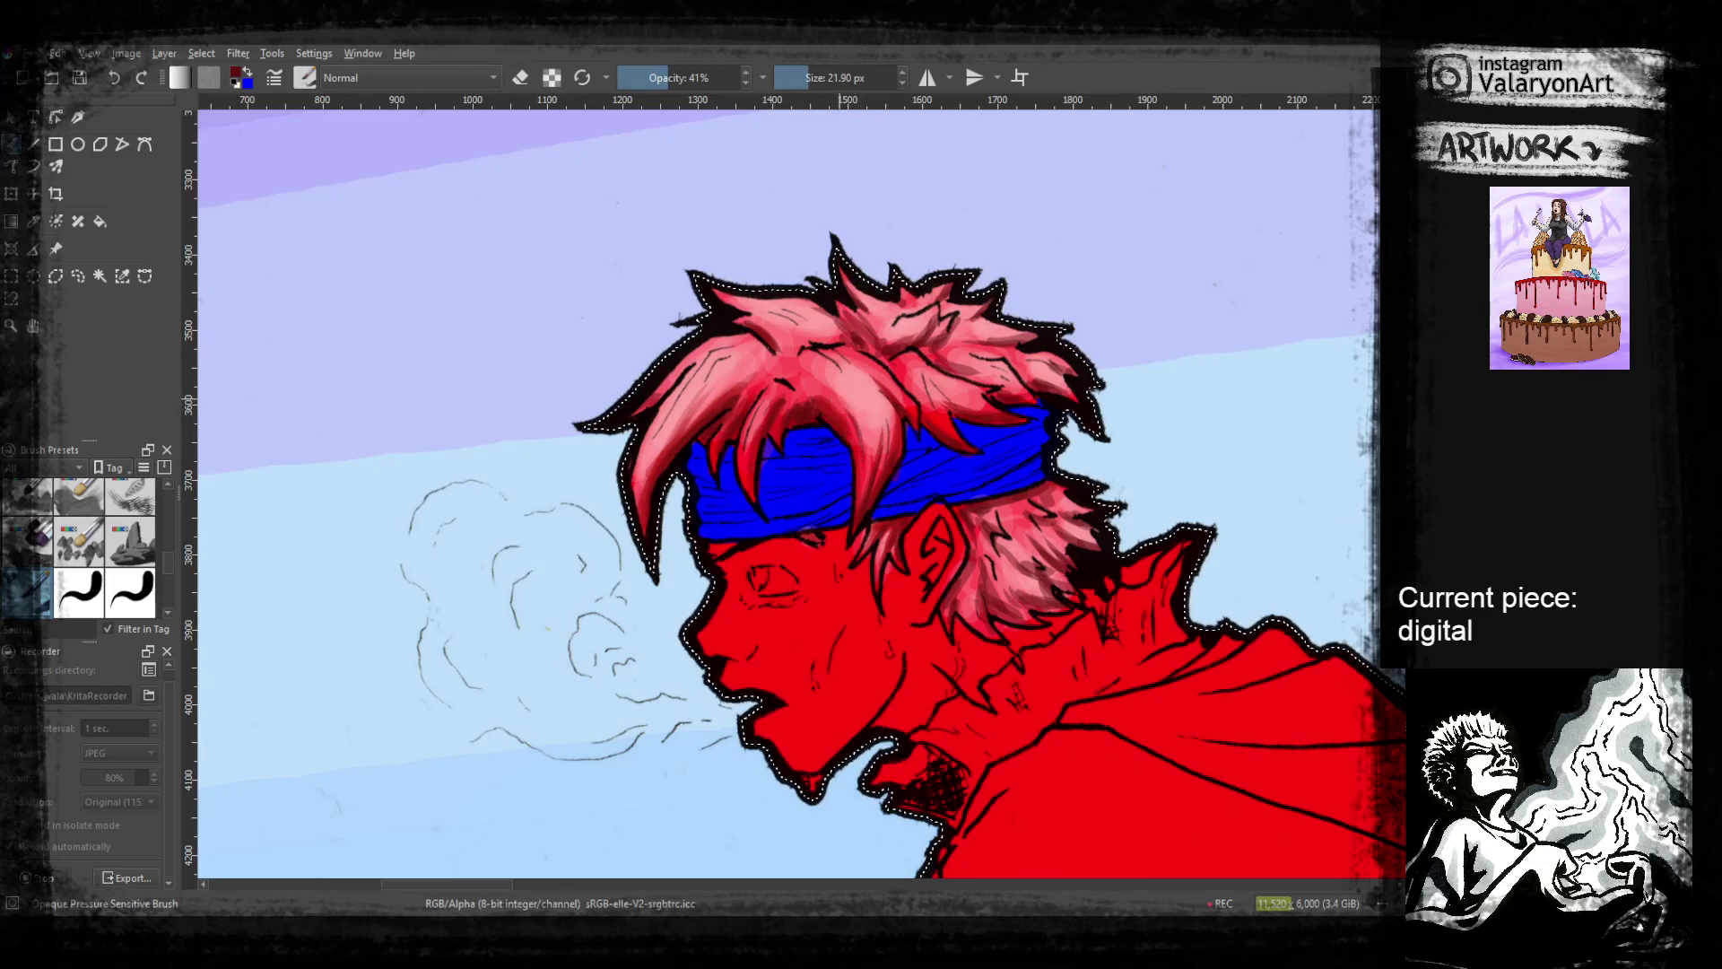
{"action": "left_click_drag", "start_coordinate": [929, 605], "coordinate": [1017, 556]}
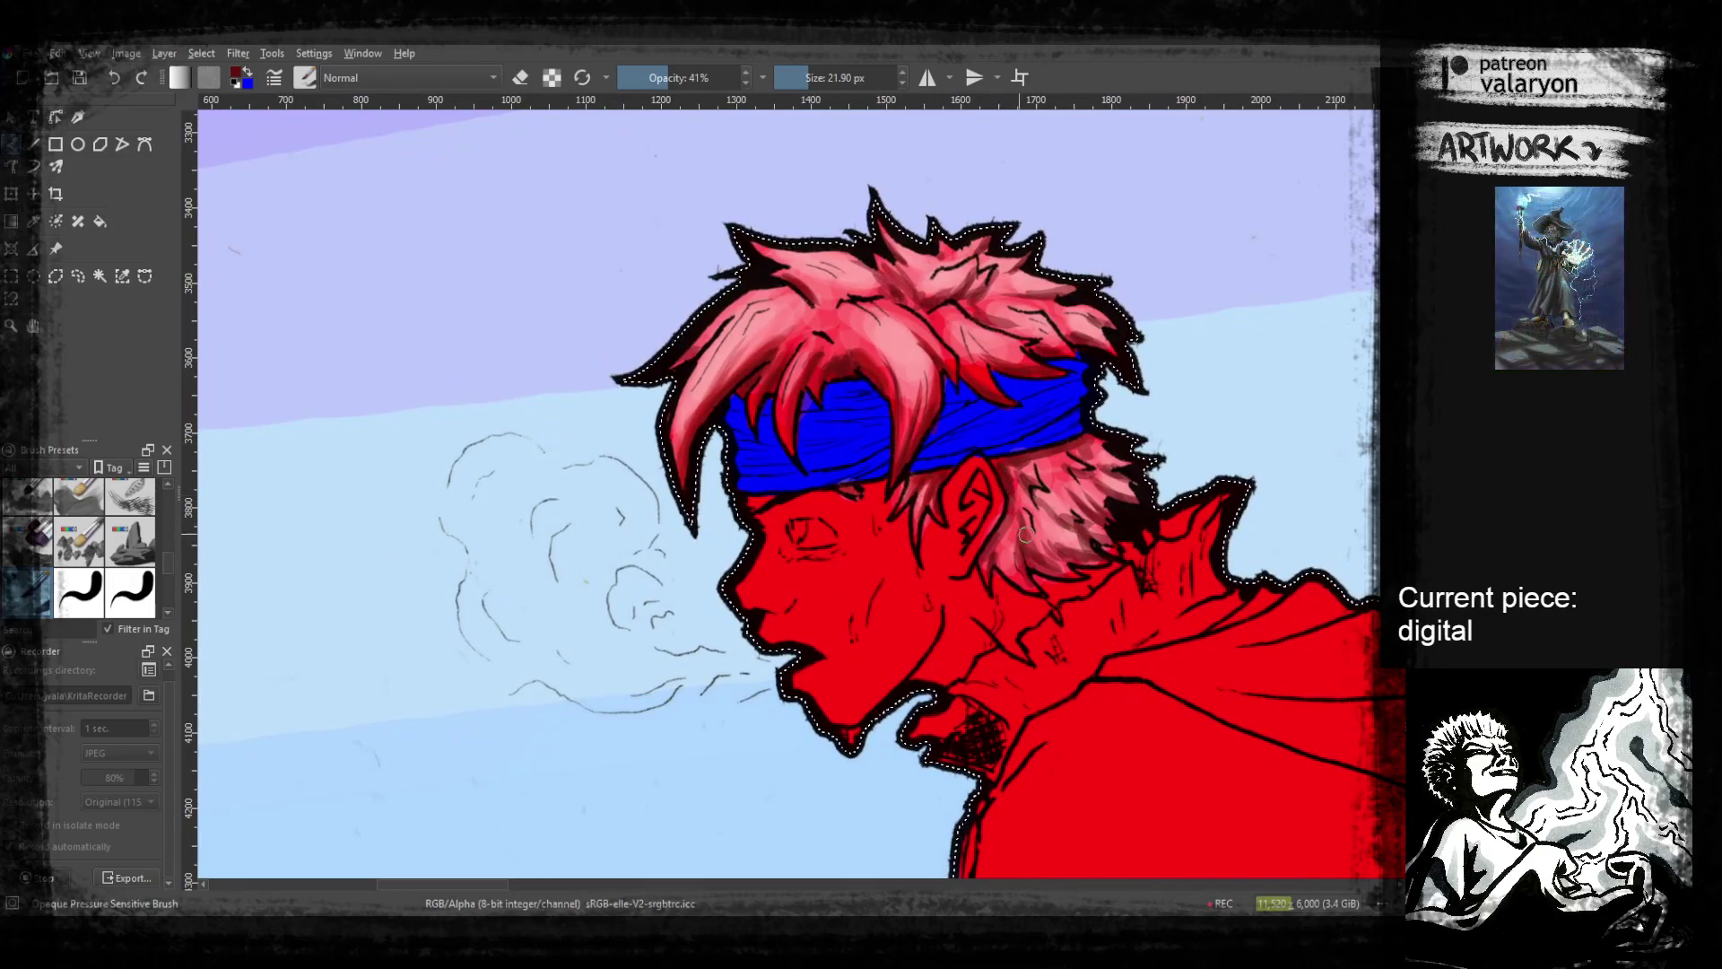
Sample a light pink from the hair and block in the face with a 56.91 px brush at 75% opacity
{"action": "left_click", "coordinate": [926, 387], "text": "ctrl"}
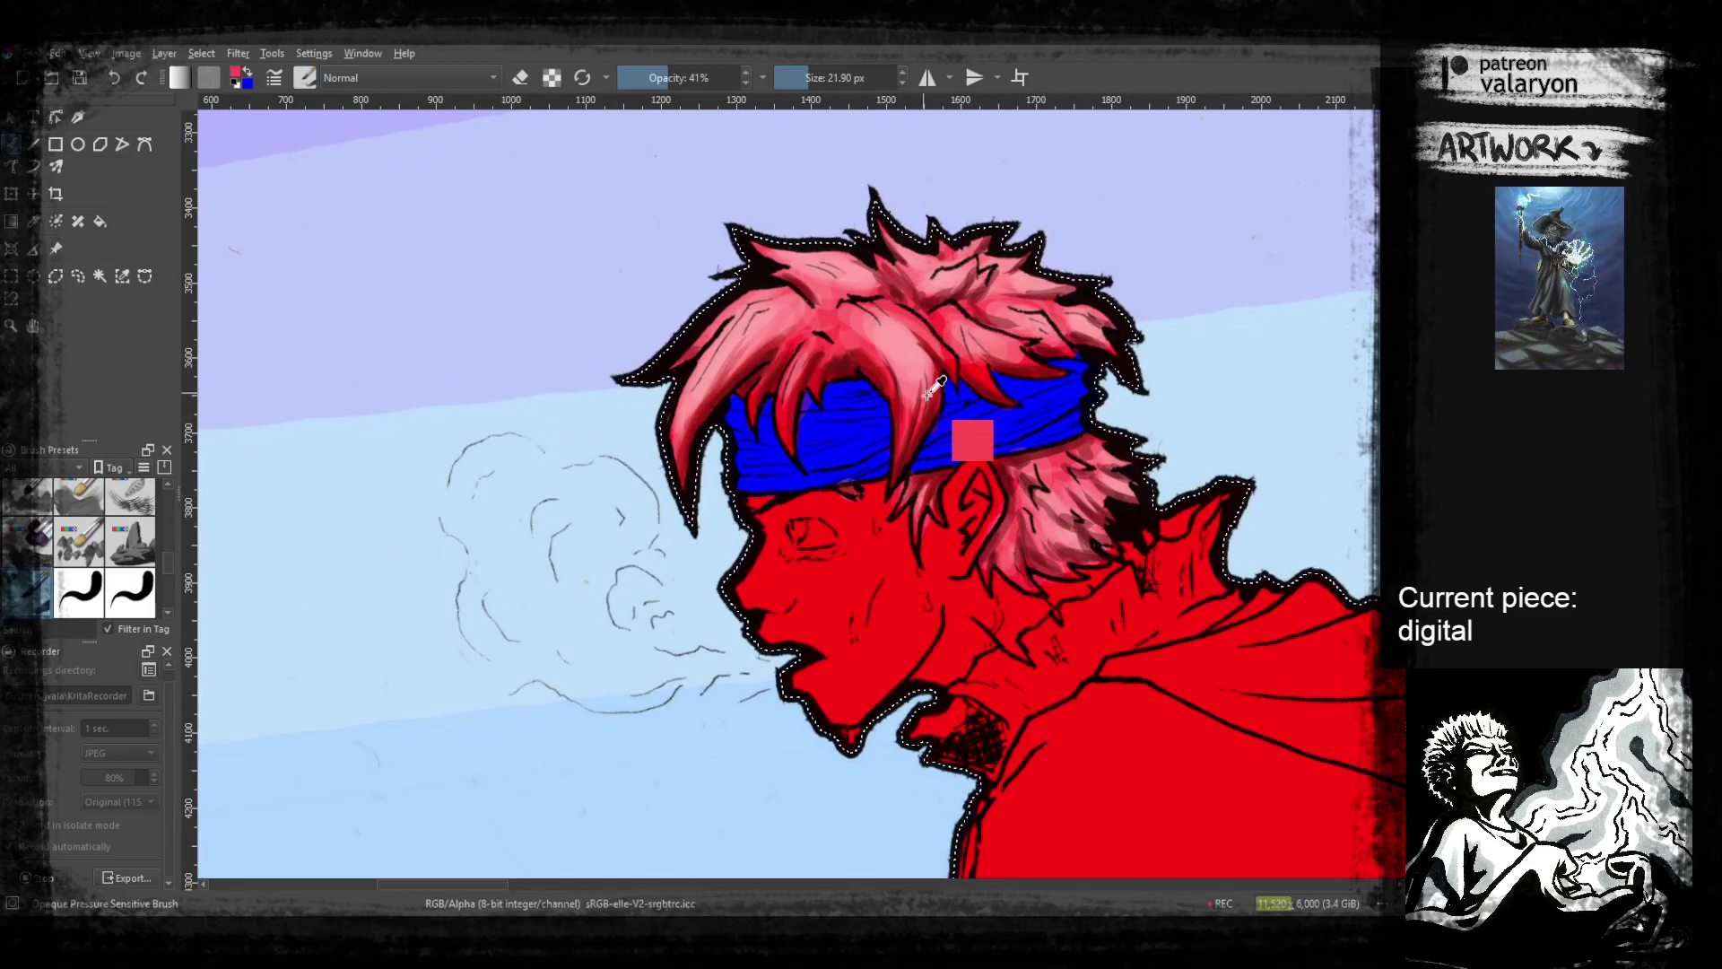
{"action": "left_click", "coordinate": [919, 377], "text": "ctrl"}
{"action": "left_click_drag", "start_coordinate": [830, 506], "coordinate": [891, 380]}
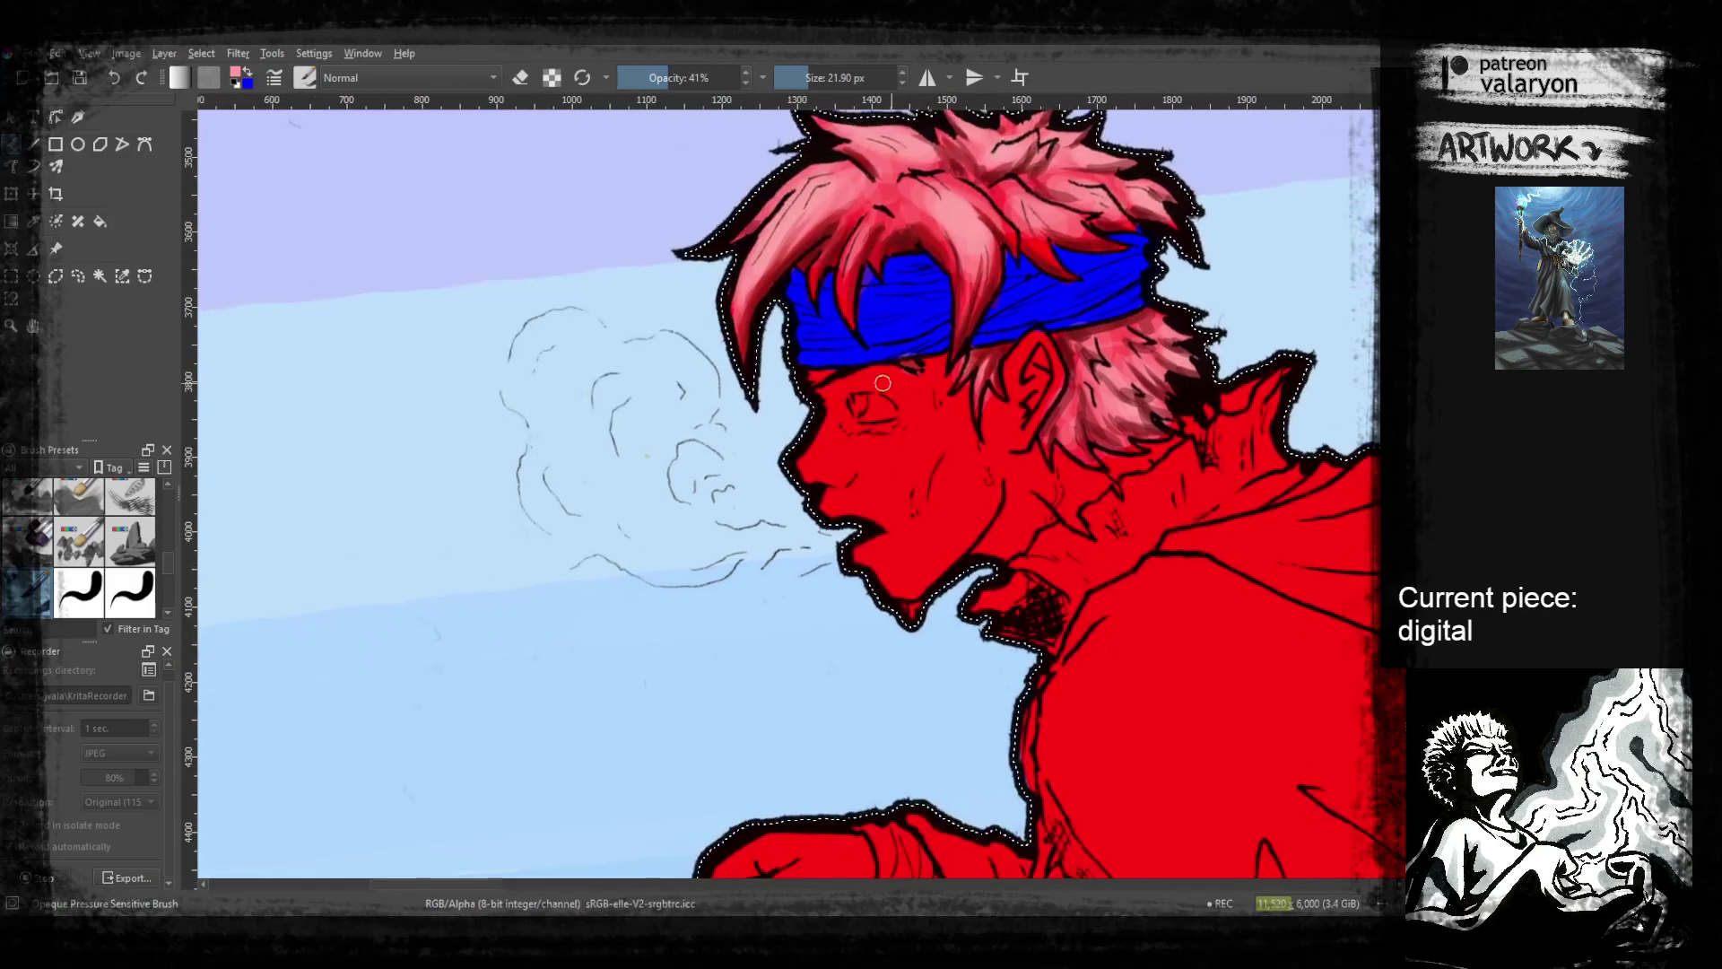
{"action": "left_click", "coordinate": [708, 79]}
{"action": "left_click", "coordinate": [822, 79]}
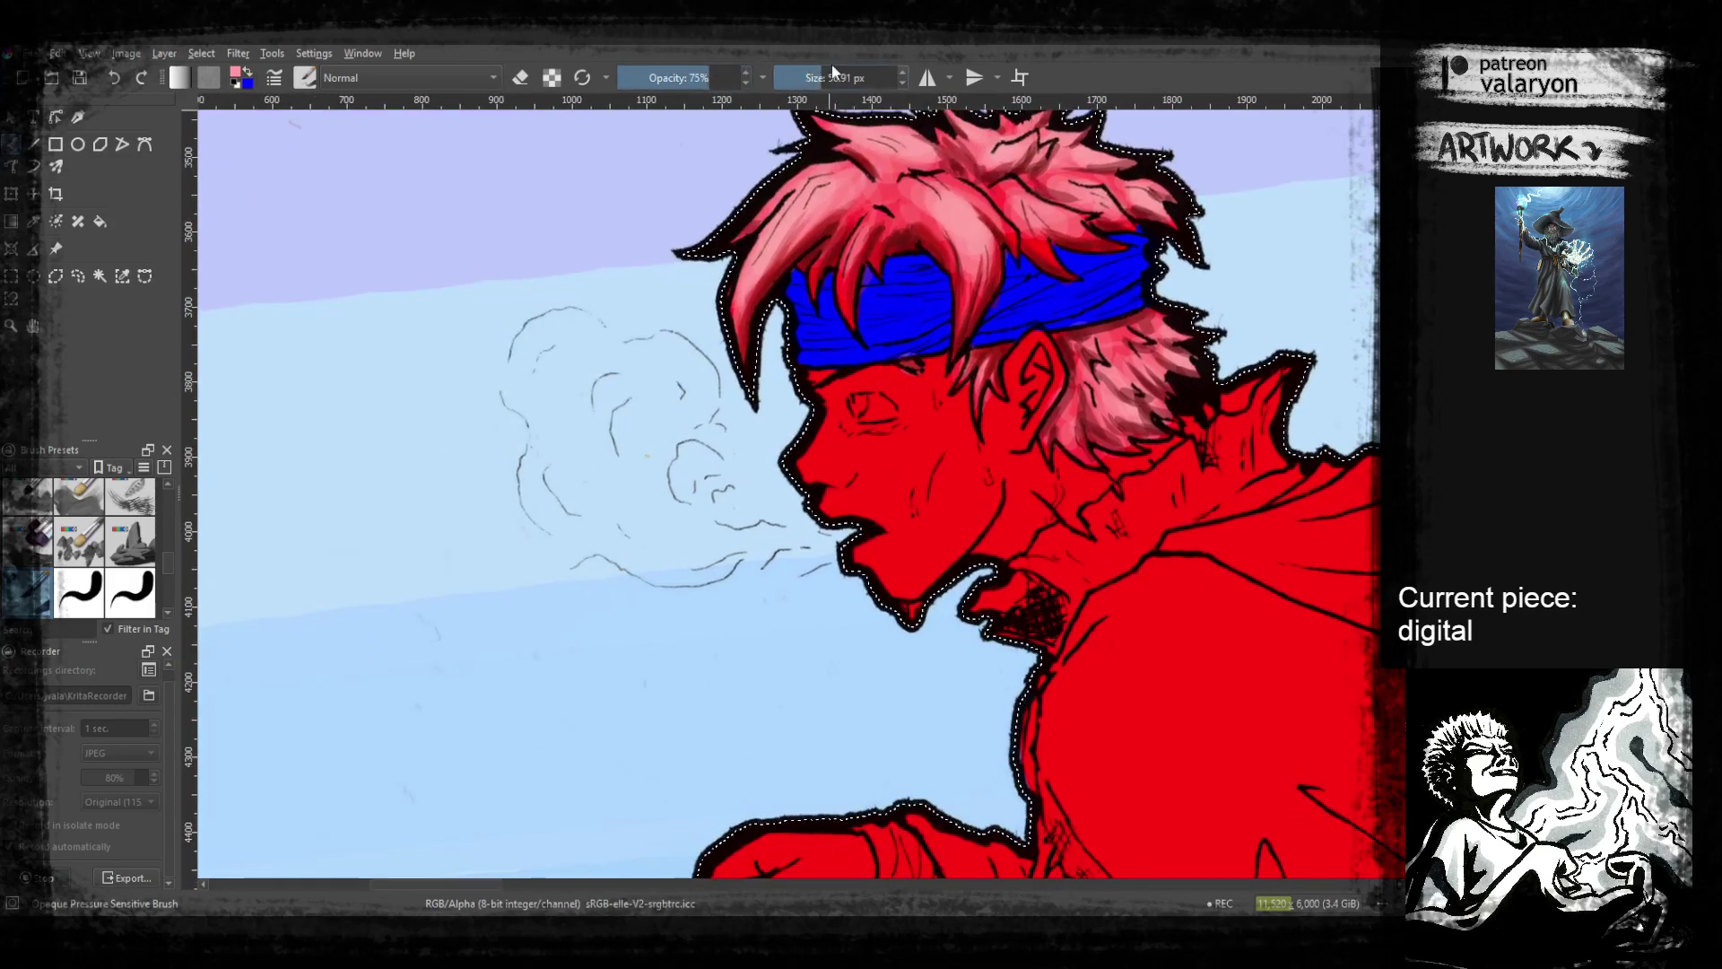
{"action": "mouse_move", "coordinate": [834, 393]}
{"action": "left_mouse_down"}
{"action": "mouse_move", "coordinate": [890, 383]}
{"action": "mouse_move", "coordinate": [827, 424]}
{"action": "mouse_move", "coordinate": [814, 459]}
{"action": "mouse_move", "coordinate": [863, 422]}
{"action": "mouse_move", "coordinate": [883, 444]}
{"action": "mouse_move", "coordinate": [887, 507]}
{"action": "mouse_move", "coordinate": [823, 496]}
{"action": "mouse_move", "coordinate": [854, 571]}
{"action": "mouse_move", "coordinate": [909, 527]}
{"action": "mouse_move", "coordinate": [938, 556]}
{"action": "left_mouse_up"}
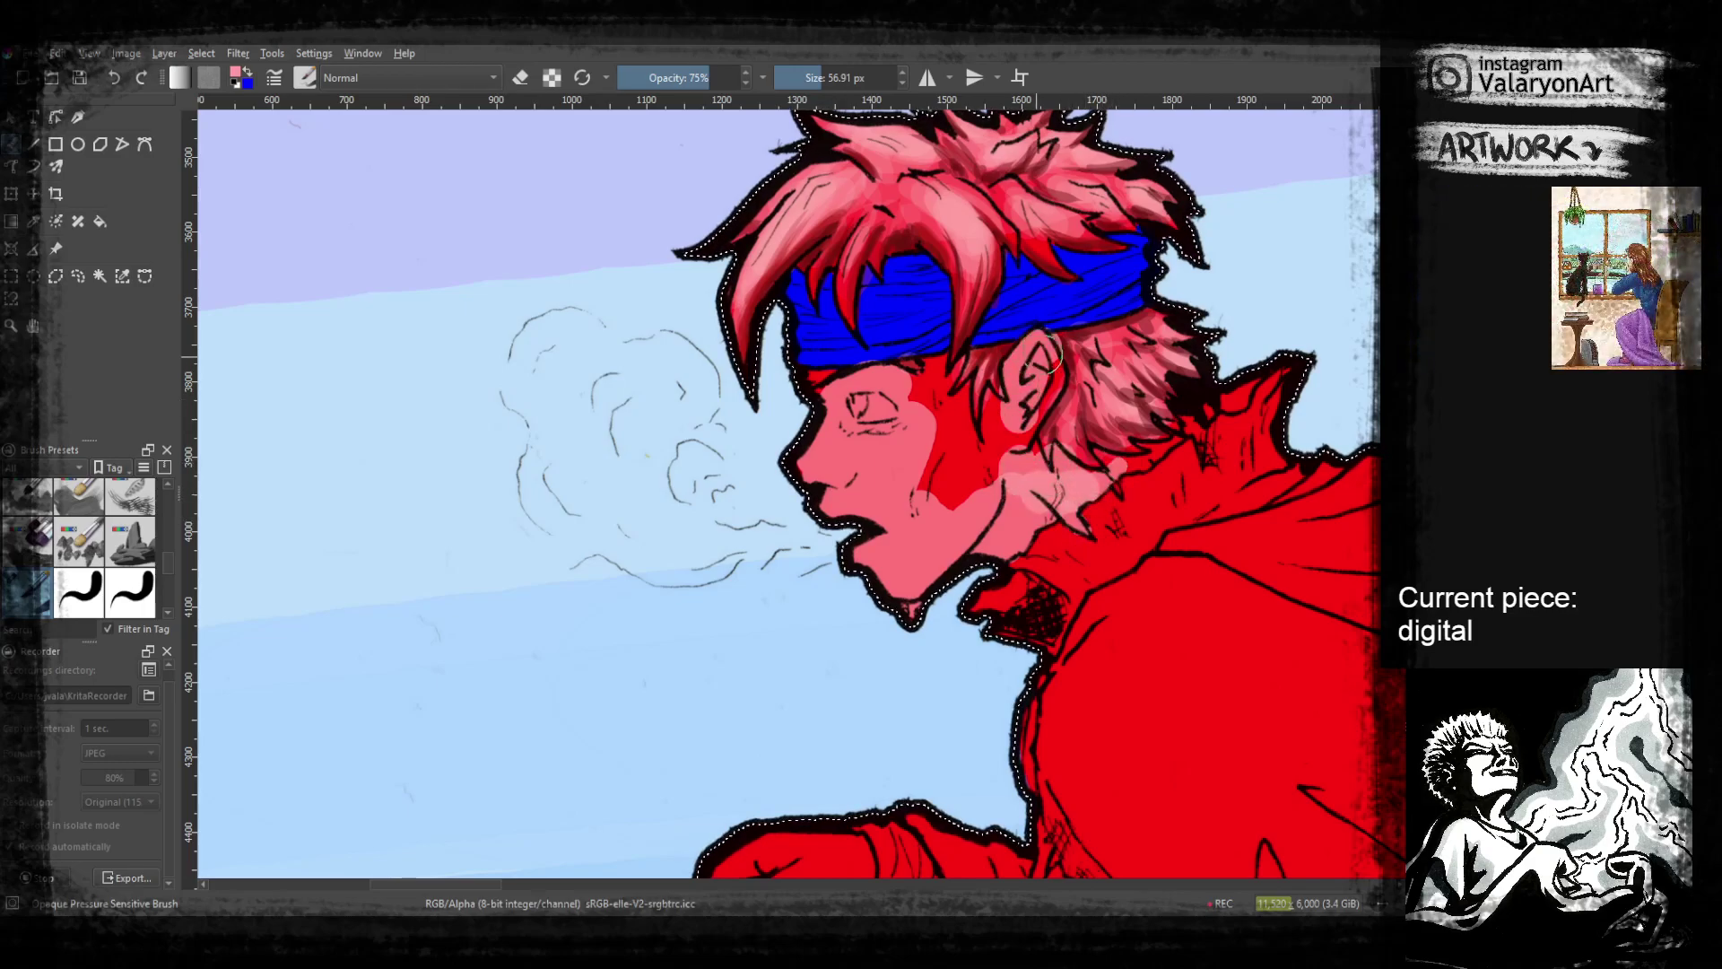
Fill the remaining red areas of the ear, cheek, temple and forehead with the light pink skin tone
{"action": "left_click_drag", "start_coordinate": [1047, 350], "coordinate": [996, 460]}
{"action": "mouse_move", "coordinate": [988, 390]}
{"action": "left_mouse_down"}
{"action": "mouse_move", "coordinate": [988, 452]}
{"action": "mouse_move", "coordinate": [952, 398]}
{"action": "mouse_move", "coordinate": [939, 470]}
{"action": "mouse_move", "coordinate": [969, 492]}
{"action": "left_mouse_up"}
{"action": "mouse_move", "coordinate": [936, 383]}
{"action": "left_mouse_down"}
{"action": "mouse_move", "coordinate": [912, 412]}
{"action": "mouse_move", "coordinate": [940, 409]}
{"action": "mouse_move", "coordinate": [966, 436]}
{"action": "left_mouse_up"}
{"action": "key", "text": "ctrl+z"}
{"action": "key", "text": "ctrl+z"}
{"action": "mouse_move", "coordinate": [933, 362]}
{"action": "left_mouse_down"}
{"action": "mouse_move", "coordinate": [918, 393]}
{"action": "mouse_move", "coordinate": [935, 420]}
{"action": "left_mouse_up"}
{"action": "mouse_move", "coordinate": [836, 373]}
{"action": "left_mouse_down"}
{"action": "mouse_move", "coordinate": [840, 424]}
{"action": "mouse_move", "coordinate": [921, 378]}
{"action": "mouse_move", "coordinate": [849, 441]}
{"action": "mouse_move", "coordinate": [862, 457]}
{"action": "mouse_move", "coordinate": [927, 444]}
{"action": "mouse_move", "coordinate": [904, 477]}
{"action": "left_mouse_up"}
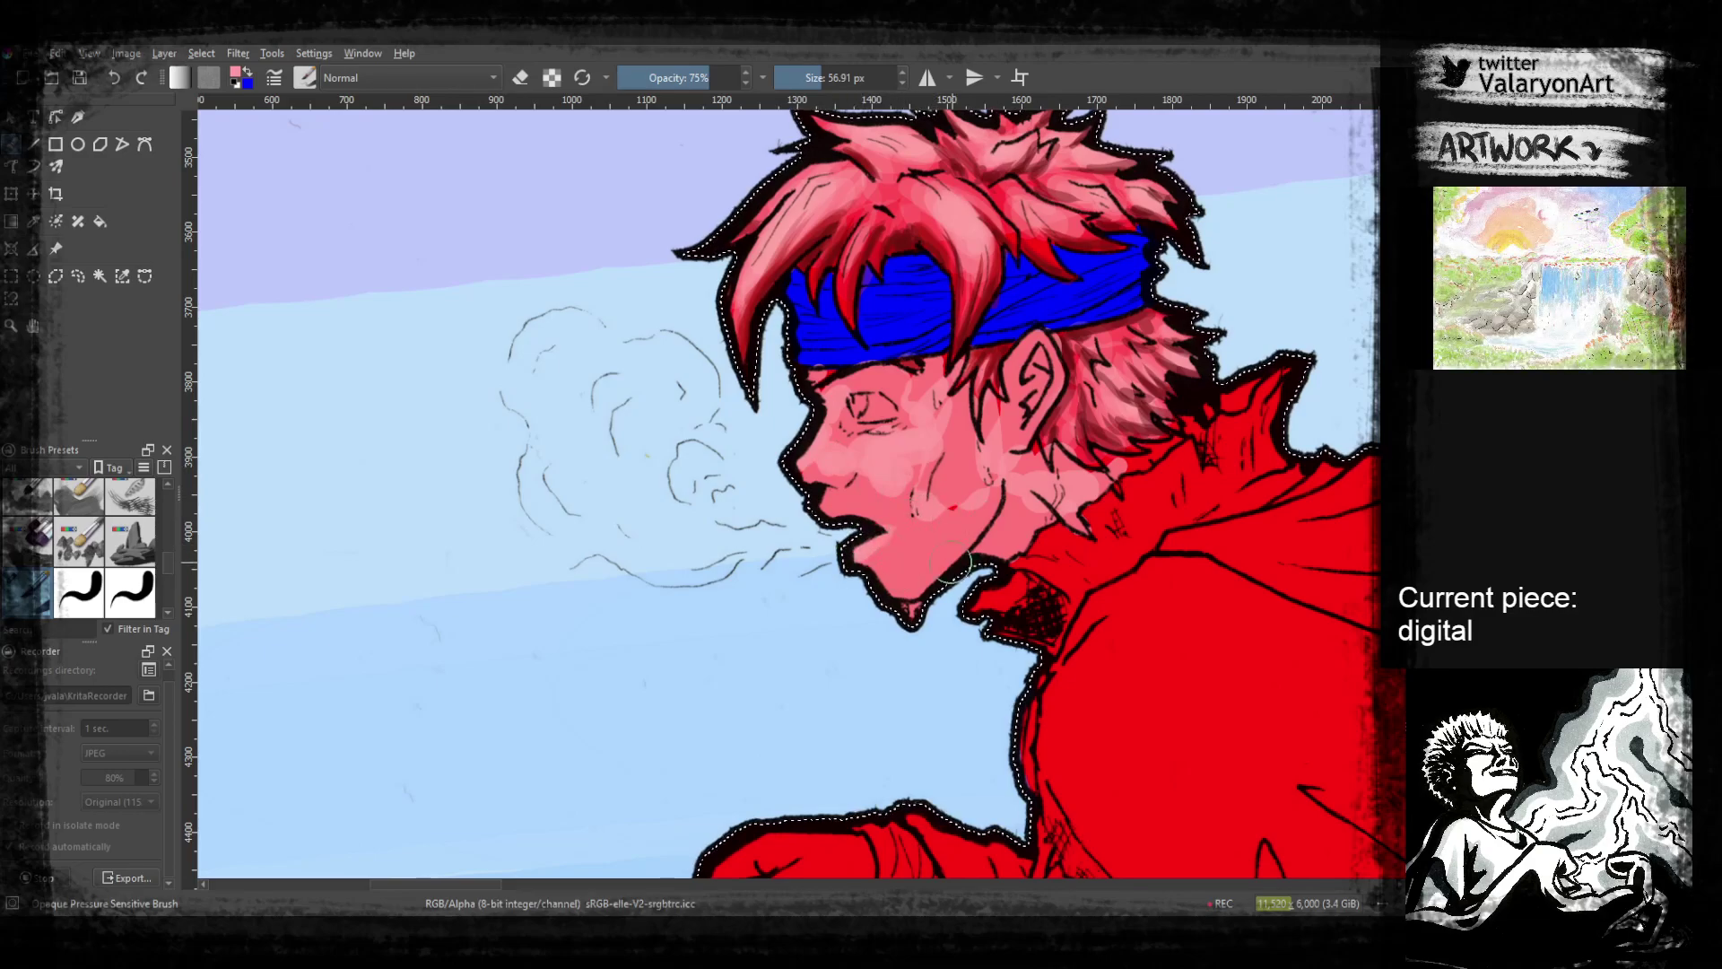
Lower the brush opacity to 41% and paint red shading strokes along the cheek and jaw
{"action": "right_click", "coordinate": [967, 482]}
{"action": "left_click", "coordinate": [978, 460]}
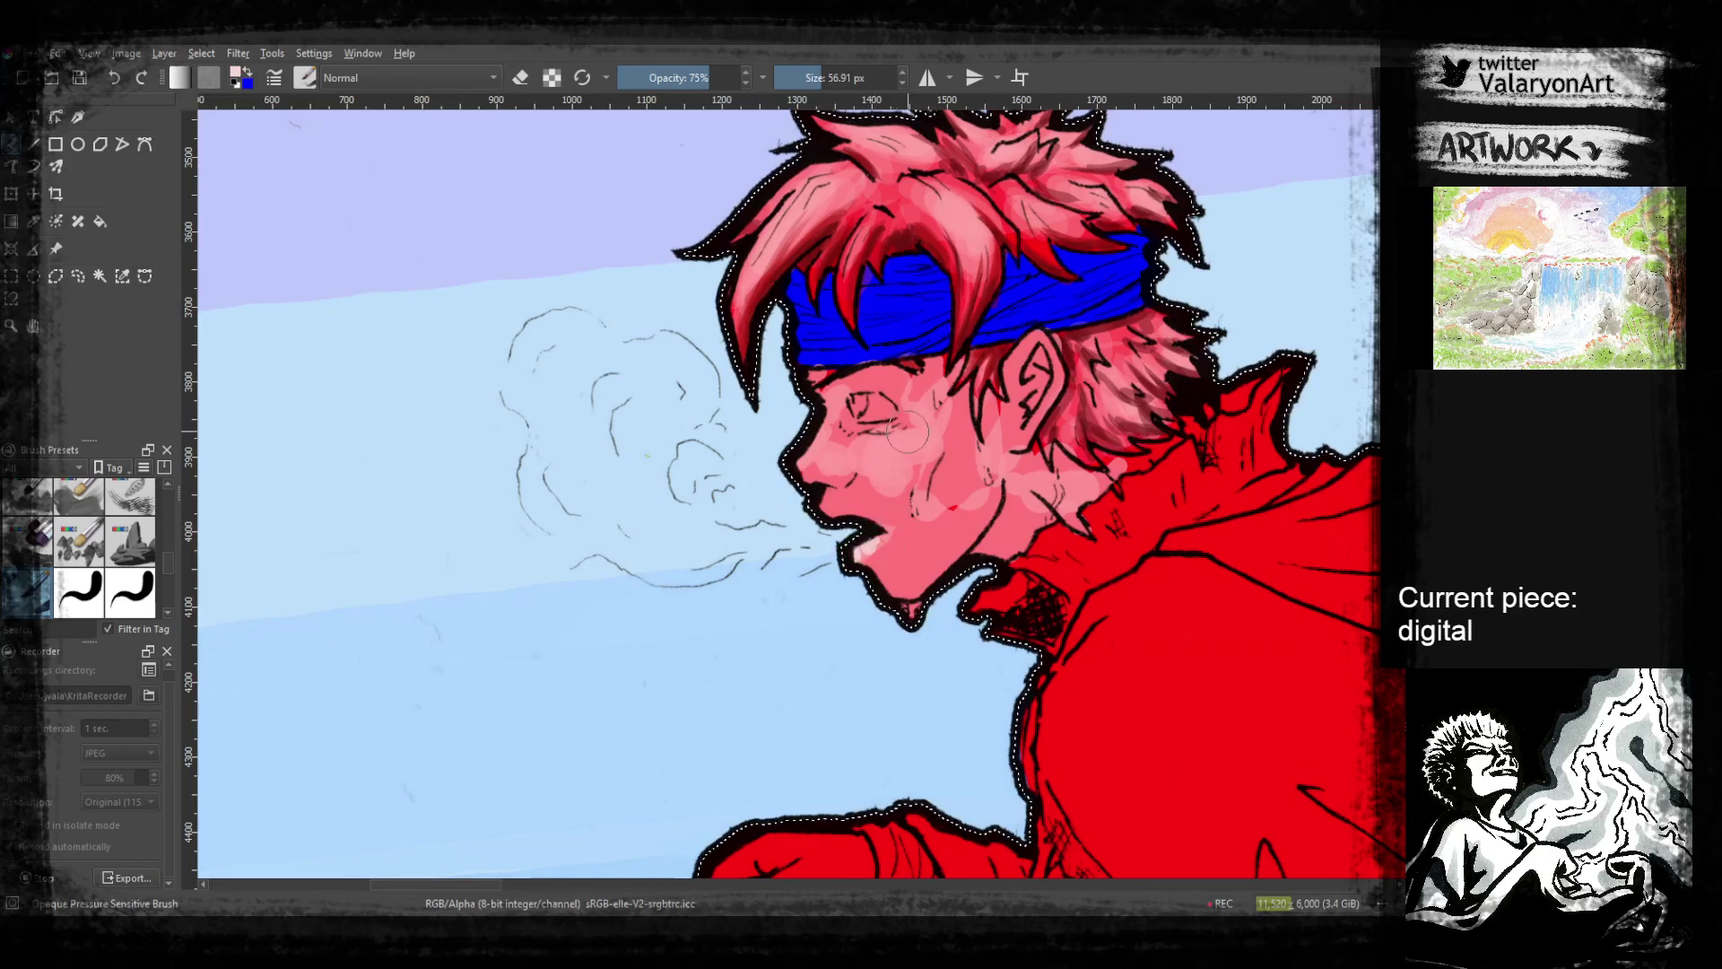
{"action": "left_click", "coordinate": [668, 78]}
{"action": "right_click", "coordinate": [901, 536]}
{"action": "left_click", "coordinate": [889, 524]}
{"action": "right_click", "coordinate": [932, 538]}
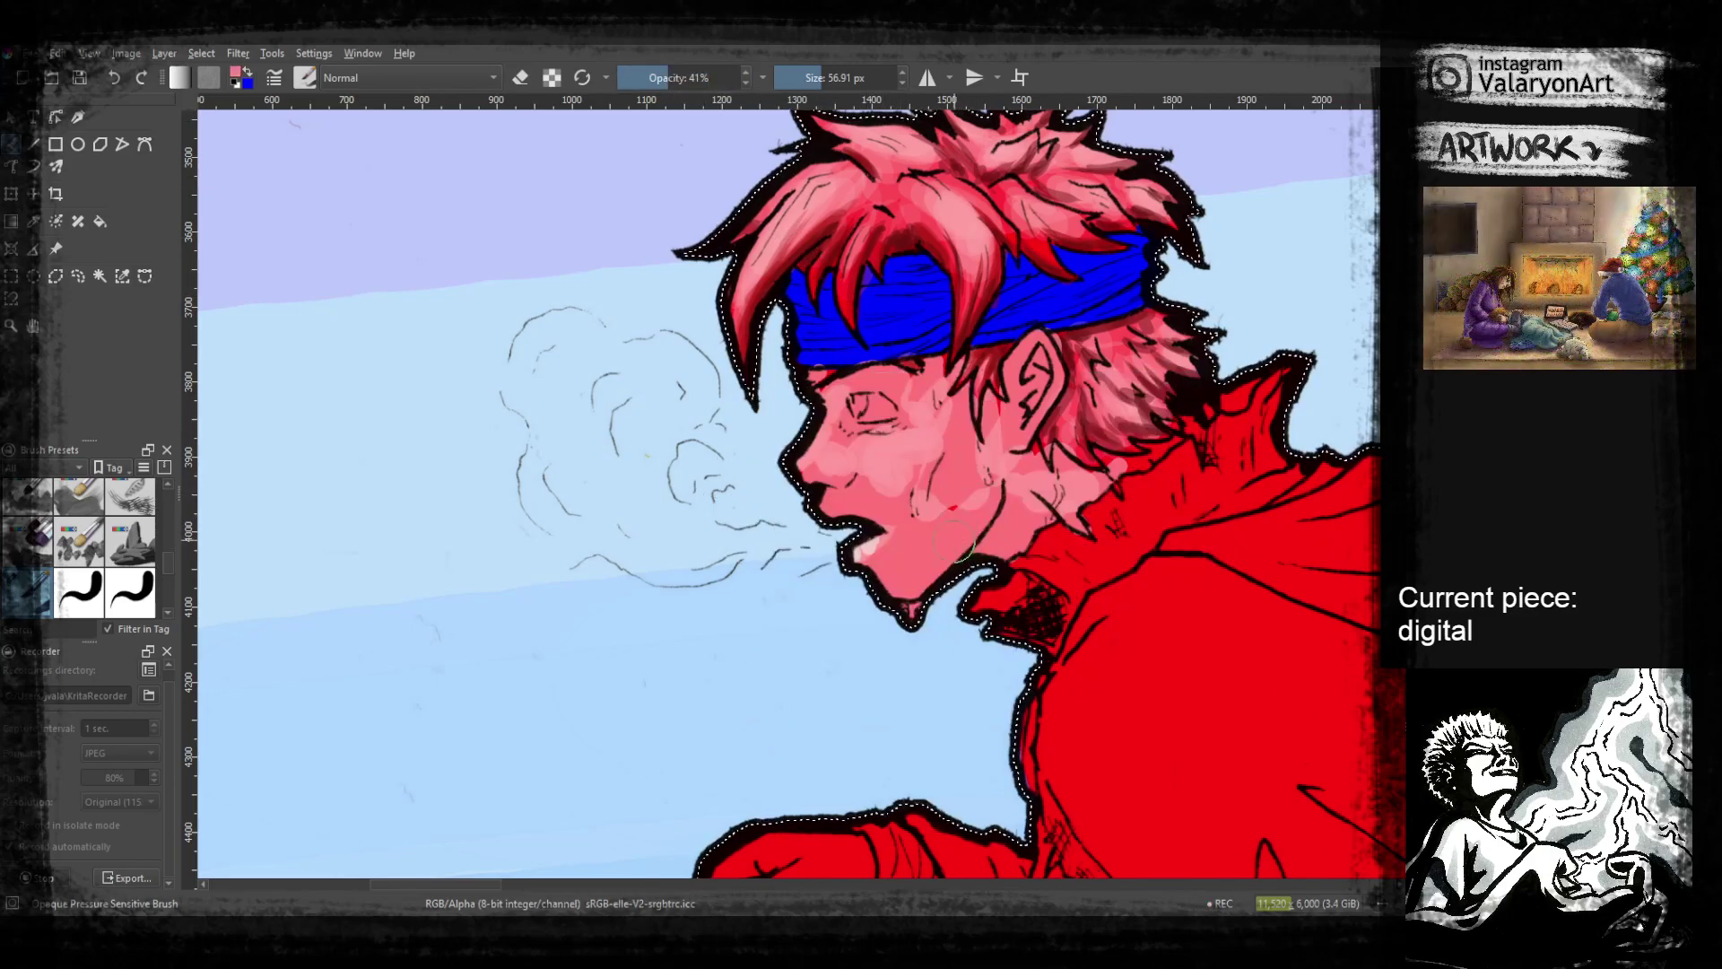
{"action": "mouse_move", "coordinate": [940, 450]}
{"action": "left_mouse_down"}
{"action": "mouse_move", "coordinate": [929, 553]}
{"action": "mouse_move", "coordinate": [945, 450]}
{"action": "left_mouse_up"}
{"action": "left_click_drag", "start_coordinate": [953, 577], "coordinate": [993, 443]}
{"action": "left_click_drag", "start_coordinate": [983, 542], "coordinate": [1021, 535]}
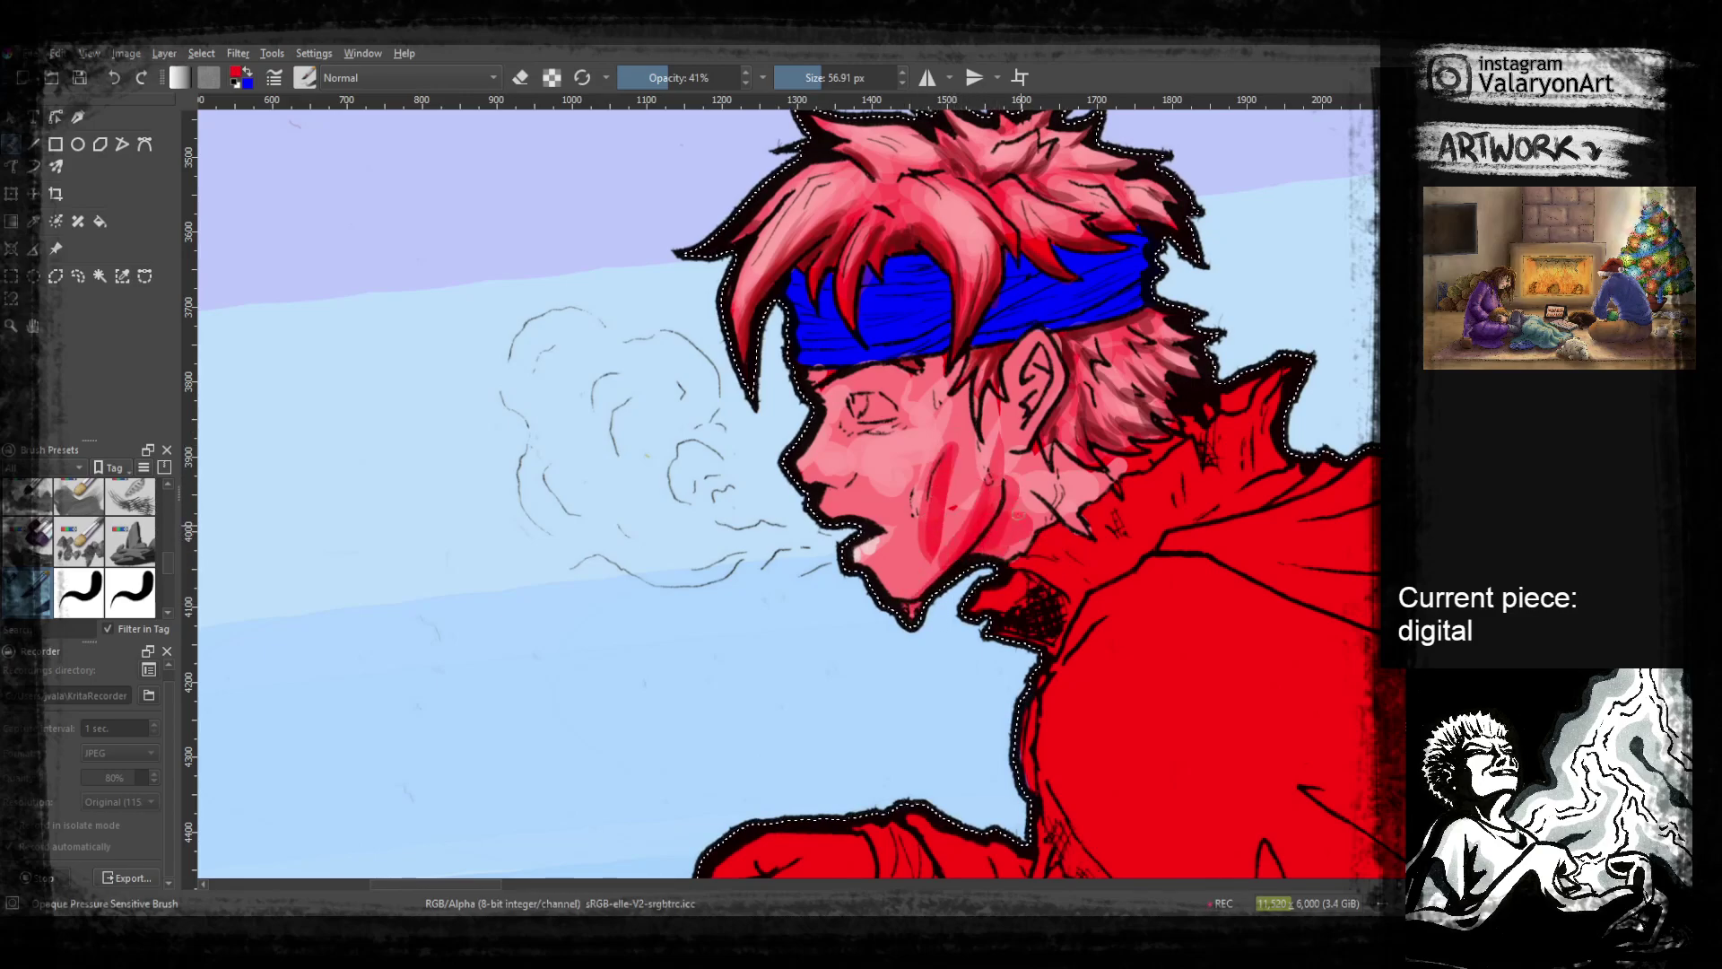
Choose a dark red and deepen the shadows on the cheek, jaw and area below the ear
{"action": "right_click", "coordinate": [1011, 387]}
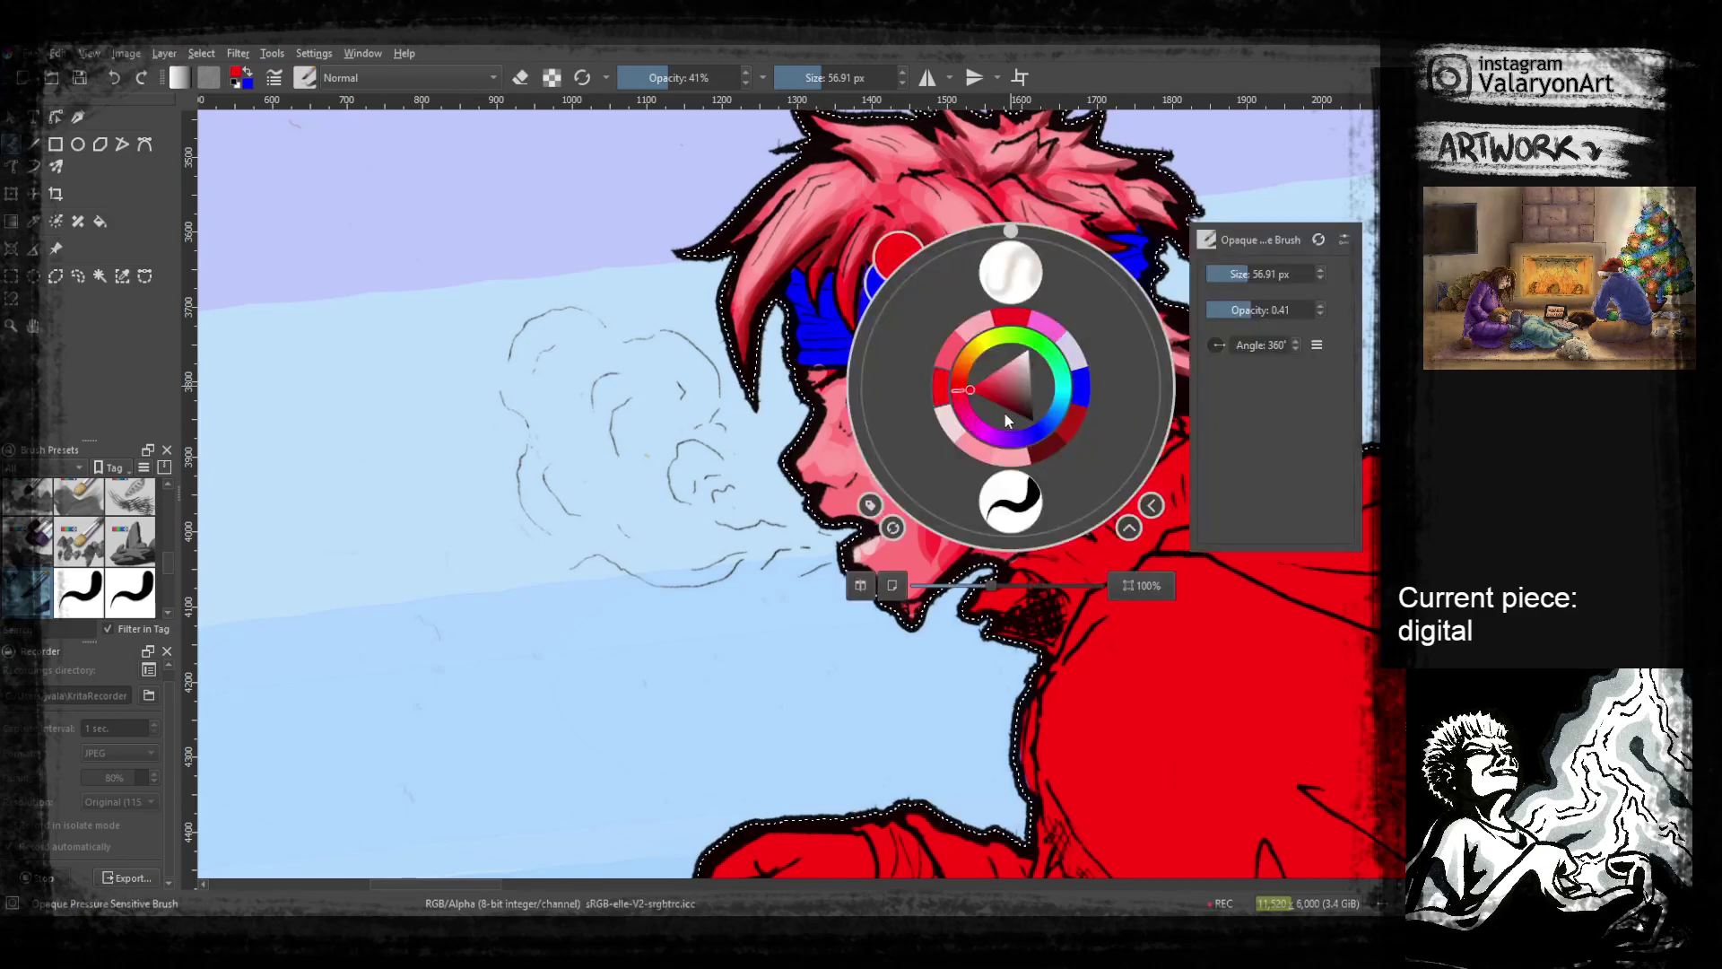
{"action": "left_click", "coordinate": [1015, 414]}
{"action": "right_click", "coordinate": [1015, 413]}
{"action": "mouse_move", "coordinate": [993, 477]}
{"action": "left_mouse_down"}
{"action": "mouse_move", "coordinate": [982, 532]}
{"action": "mouse_move", "coordinate": [940, 578]}
{"action": "left_mouse_up"}
{"action": "mouse_move", "coordinate": [958, 443]}
{"action": "left_mouse_down"}
{"action": "mouse_move", "coordinate": [935, 566]}
{"action": "mouse_move", "coordinate": [998, 437]}
{"action": "left_mouse_up"}
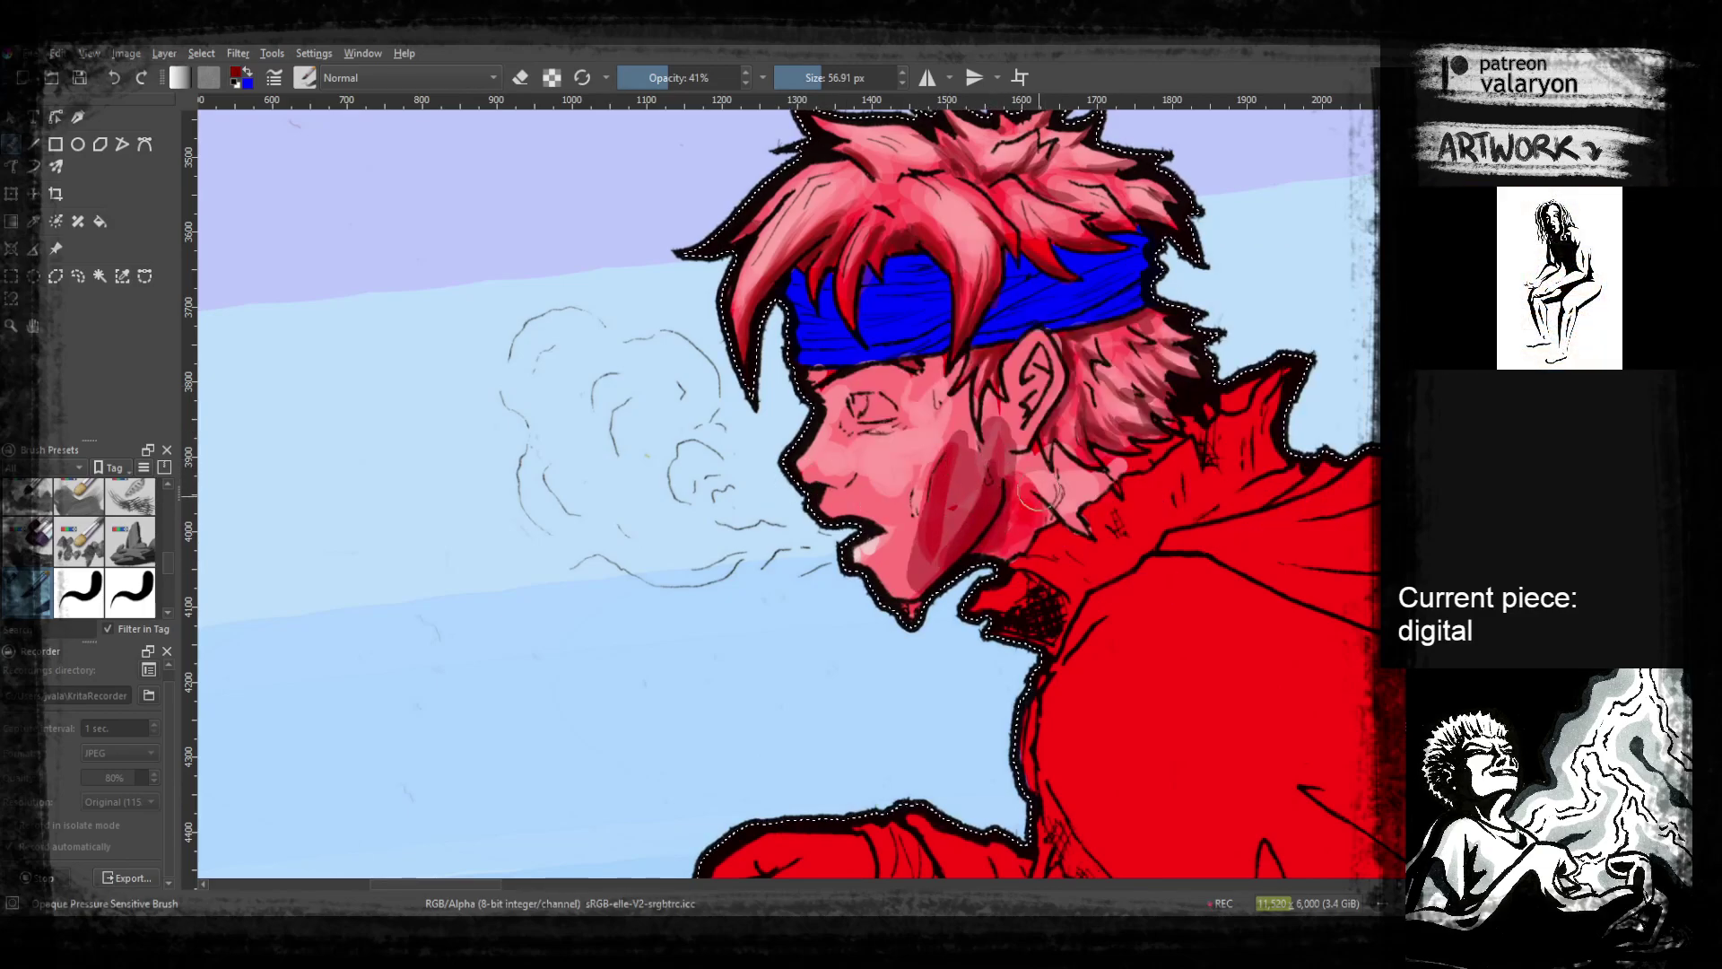
Shade the eye socket, underside of the nose and lips with the dark red
{"action": "mouse_move", "coordinate": [834, 394]}
{"action": "left_mouse_down"}
{"action": "mouse_move", "coordinate": [906, 387]}
{"action": "mouse_move", "coordinate": [858, 392]}
{"action": "left_mouse_up"}
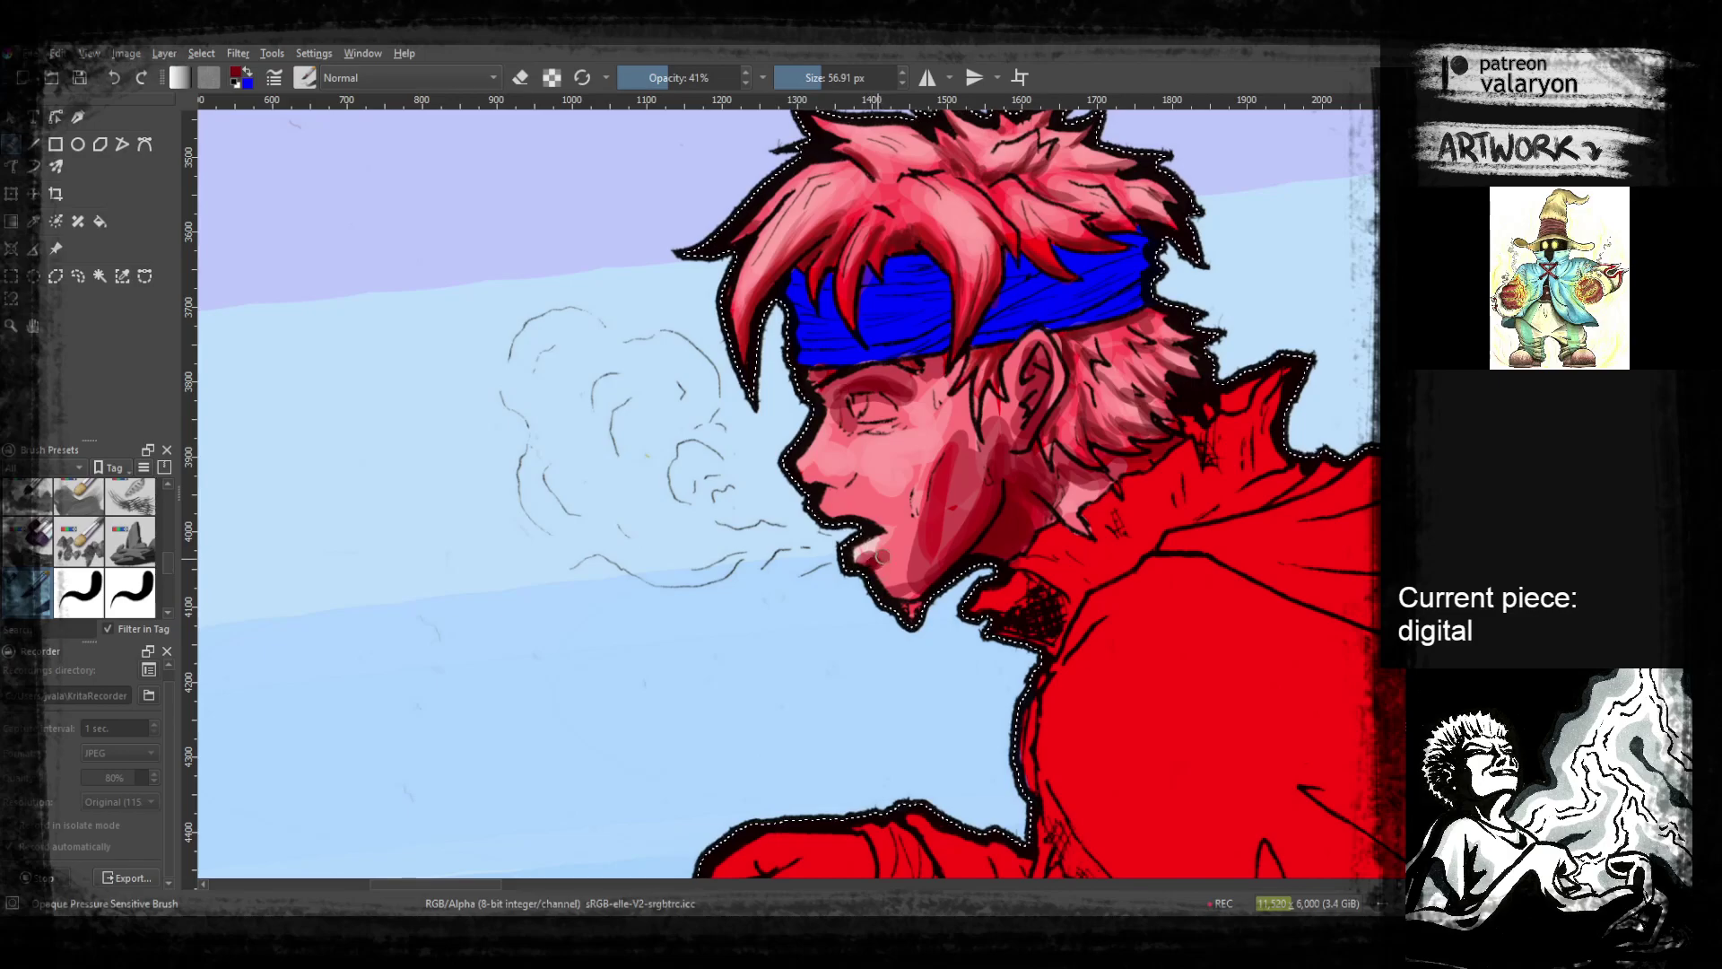
{"action": "mouse_move", "coordinate": [806, 475]}
{"action": "left_mouse_down"}
{"action": "mouse_move", "coordinate": [813, 499]}
{"action": "mouse_move", "coordinate": [848, 483]}
{"action": "mouse_move", "coordinate": [832, 499]}
{"action": "mouse_move", "coordinate": [848, 515]}
{"action": "mouse_move", "coordinate": [828, 506]}
{"action": "mouse_move", "coordinate": [857, 517]}
{"action": "left_mouse_up"}
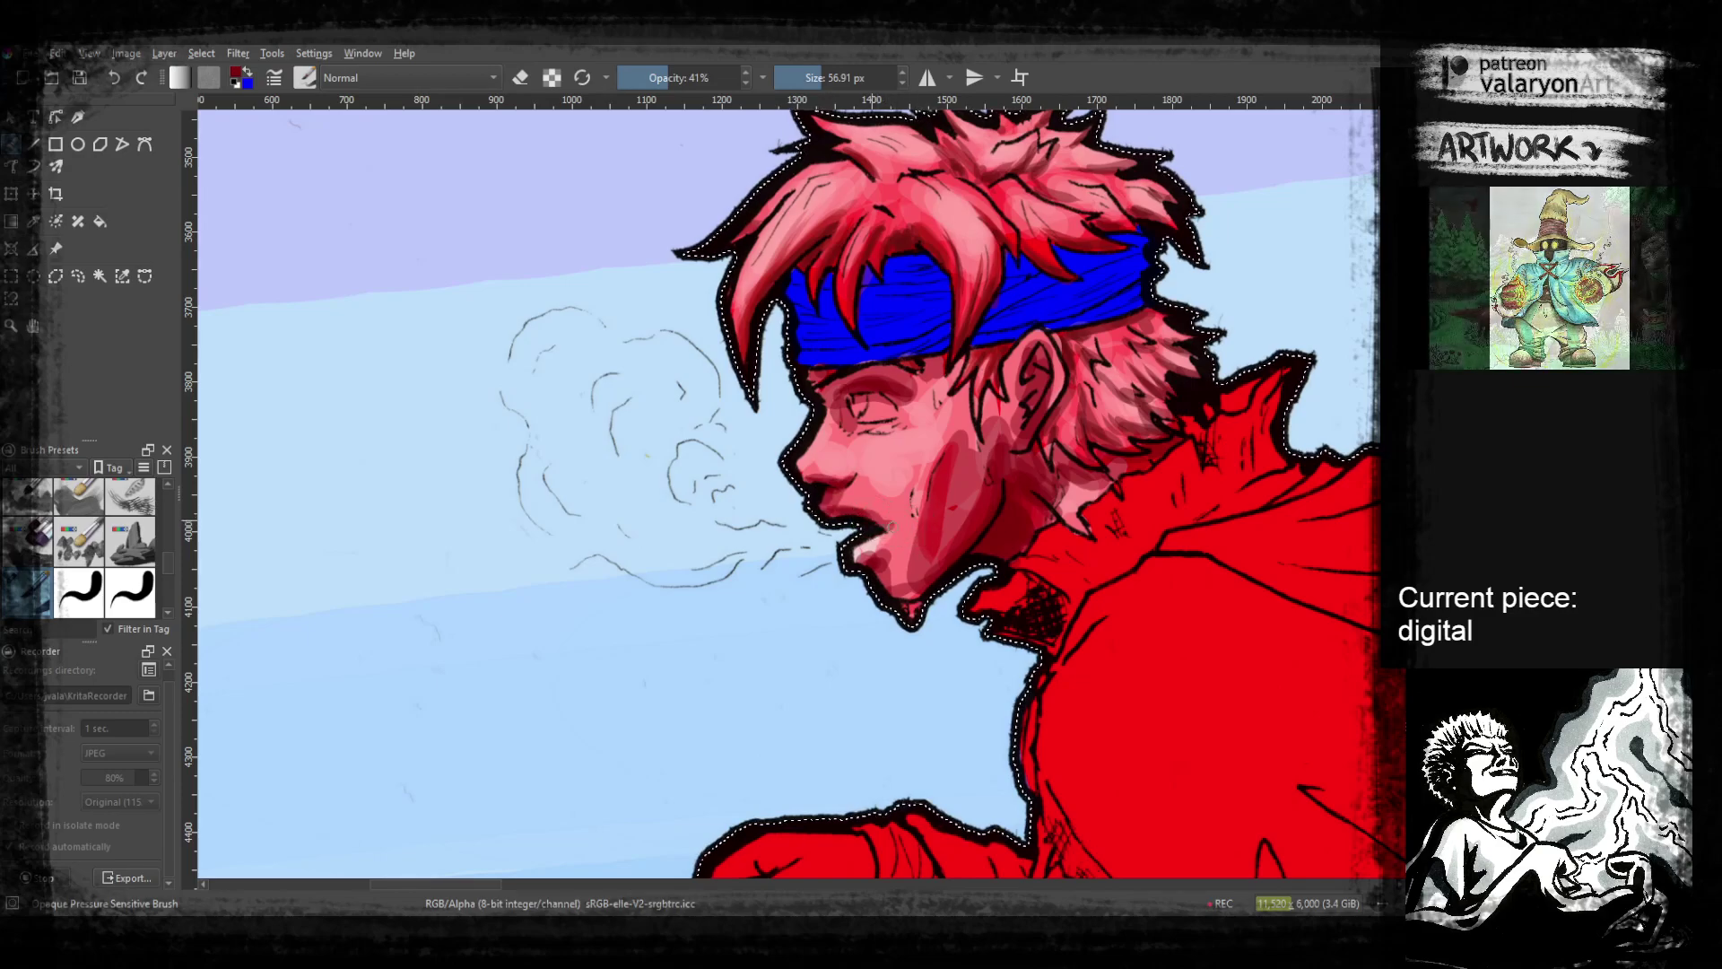
{"action": "left_click_drag", "start_coordinate": [875, 437], "coordinate": [891, 515]}
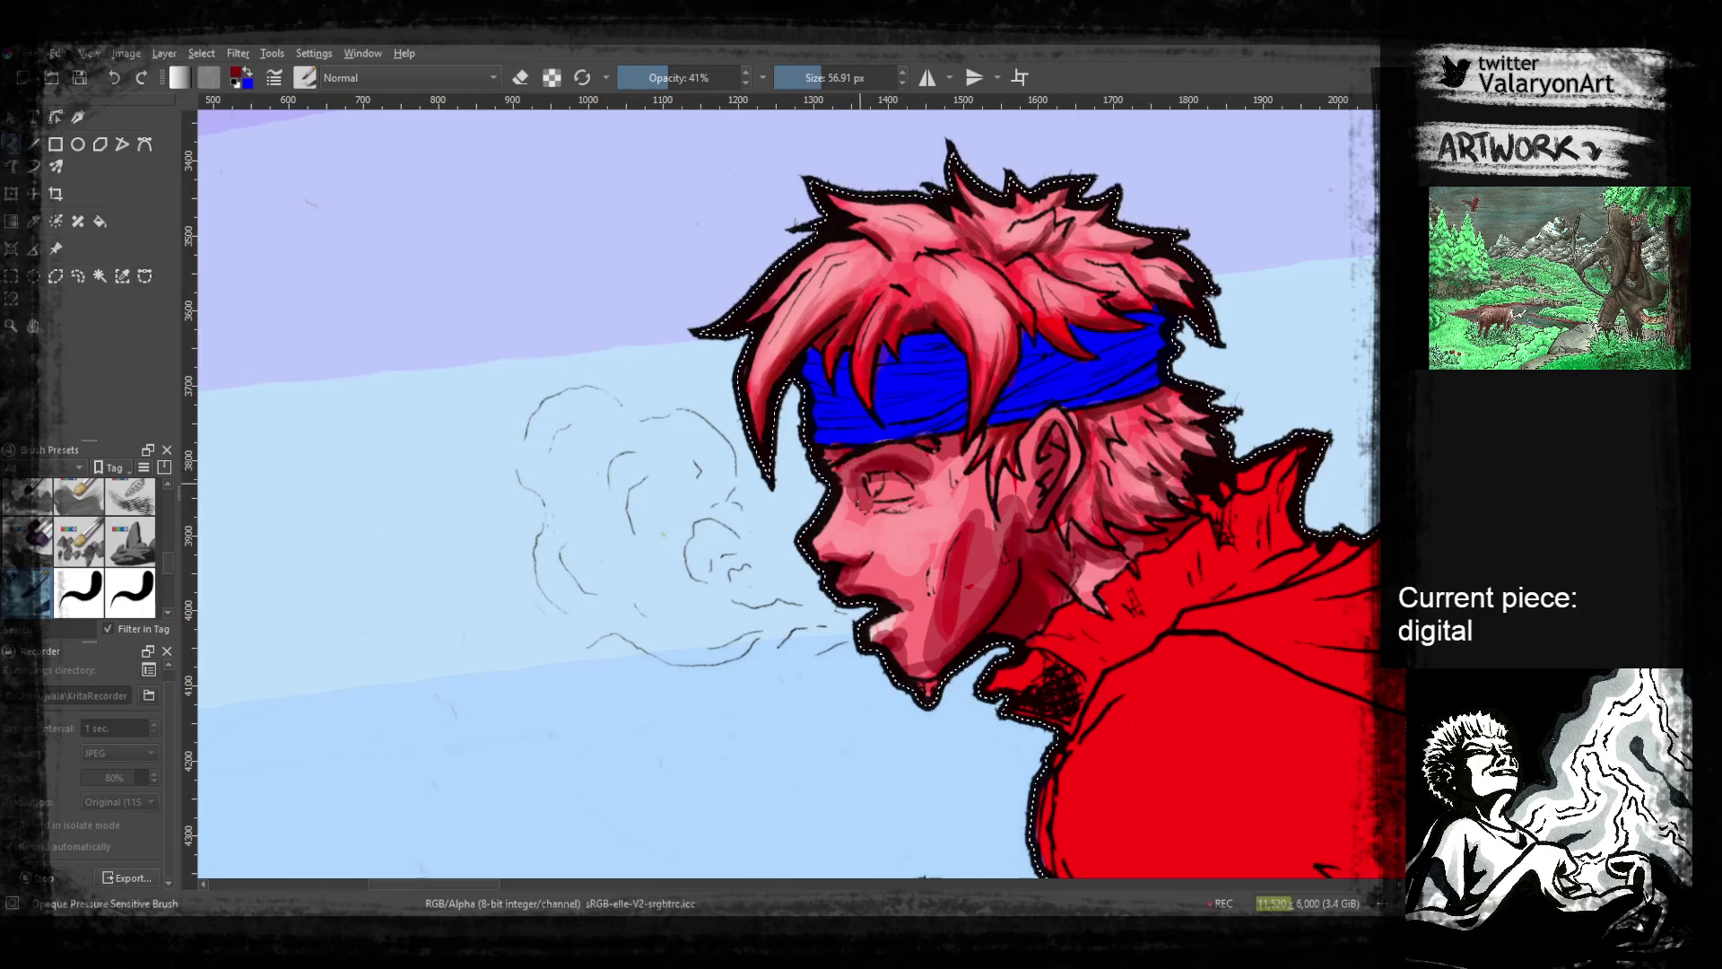
Choose a pale greyish pink and paint the white of the eye
{"action": "right_click", "coordinate": [894, 489]}
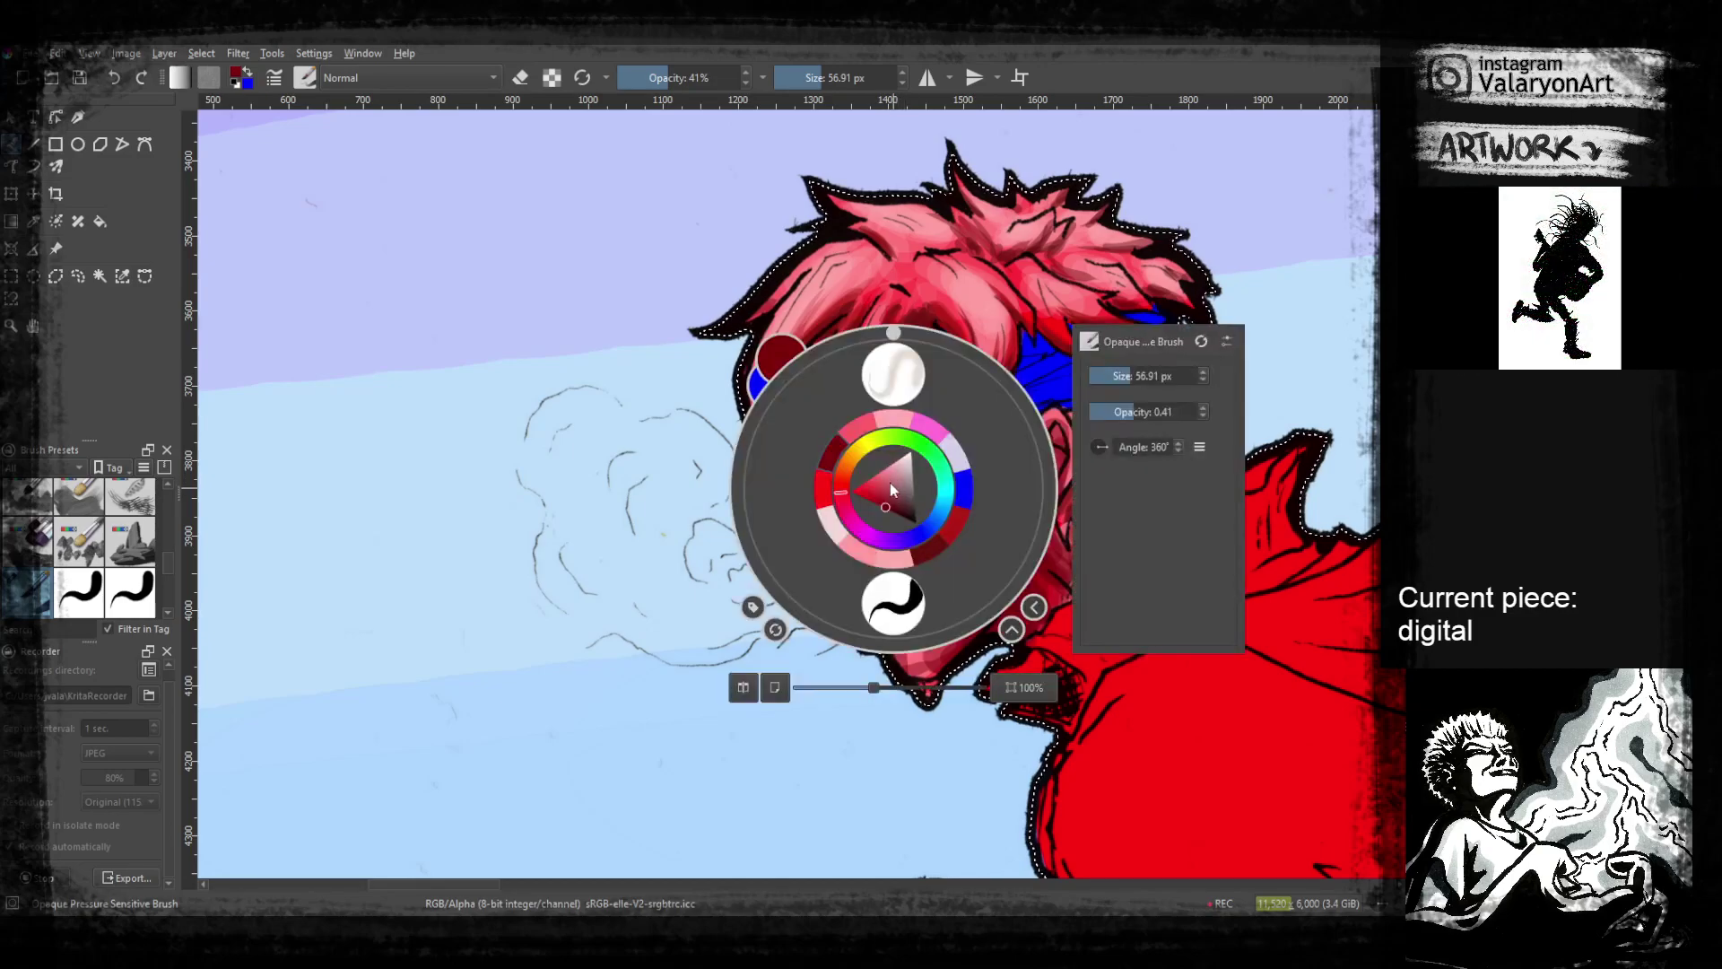
{"action": "left_click_drag", "start_coordinate": [892, 489], "coordinate": [890, 439]}
{"action": "left_click", "coordinate": [752, 294]}
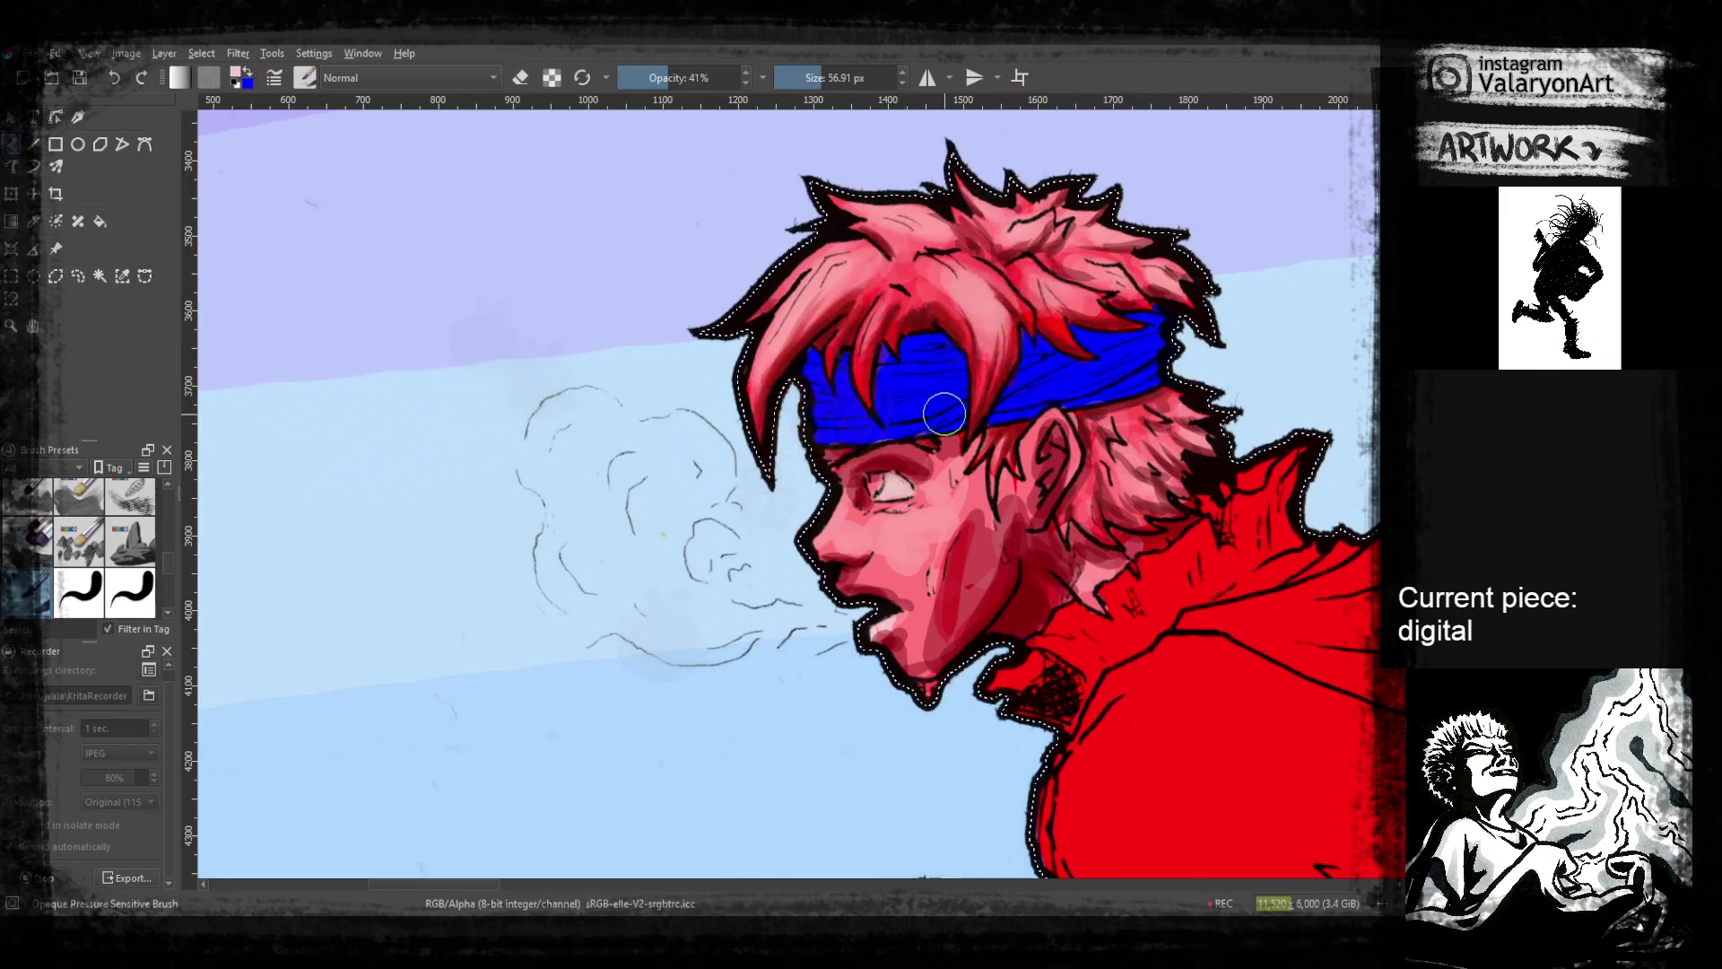
Choose a blue-violet and paint the iris of the eye
{"action": "right_click", "coordinate": [855, 391]}
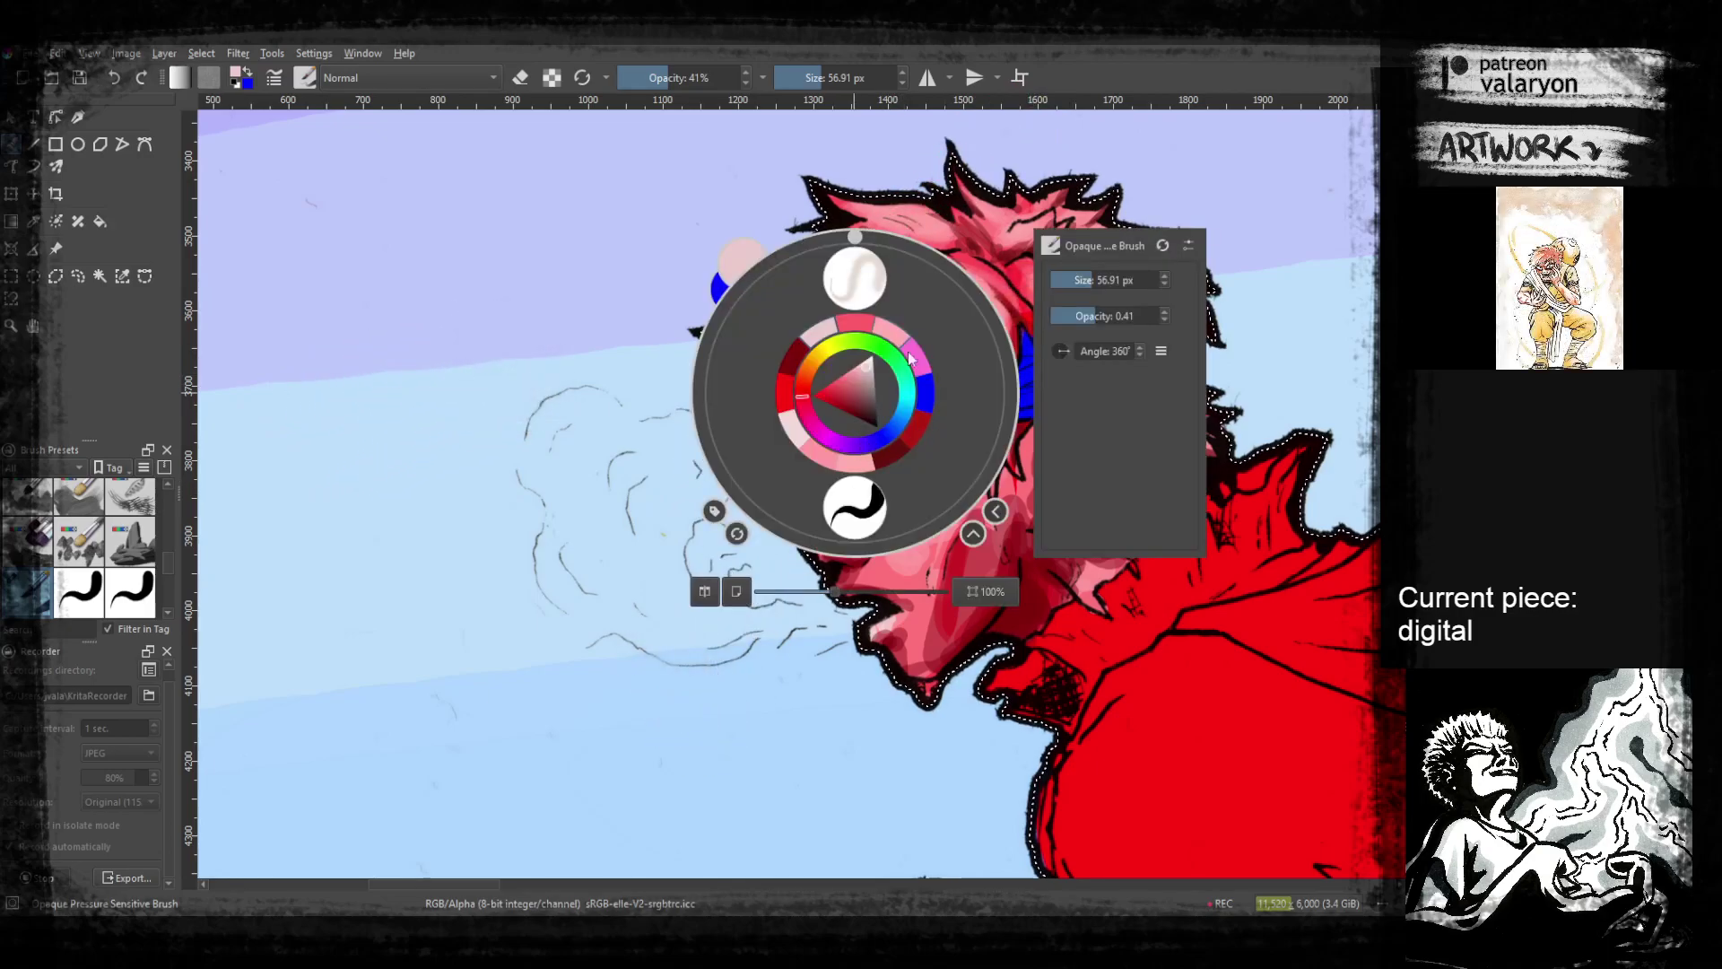
{"action": "left_click", "coordinate": [884, 444]}
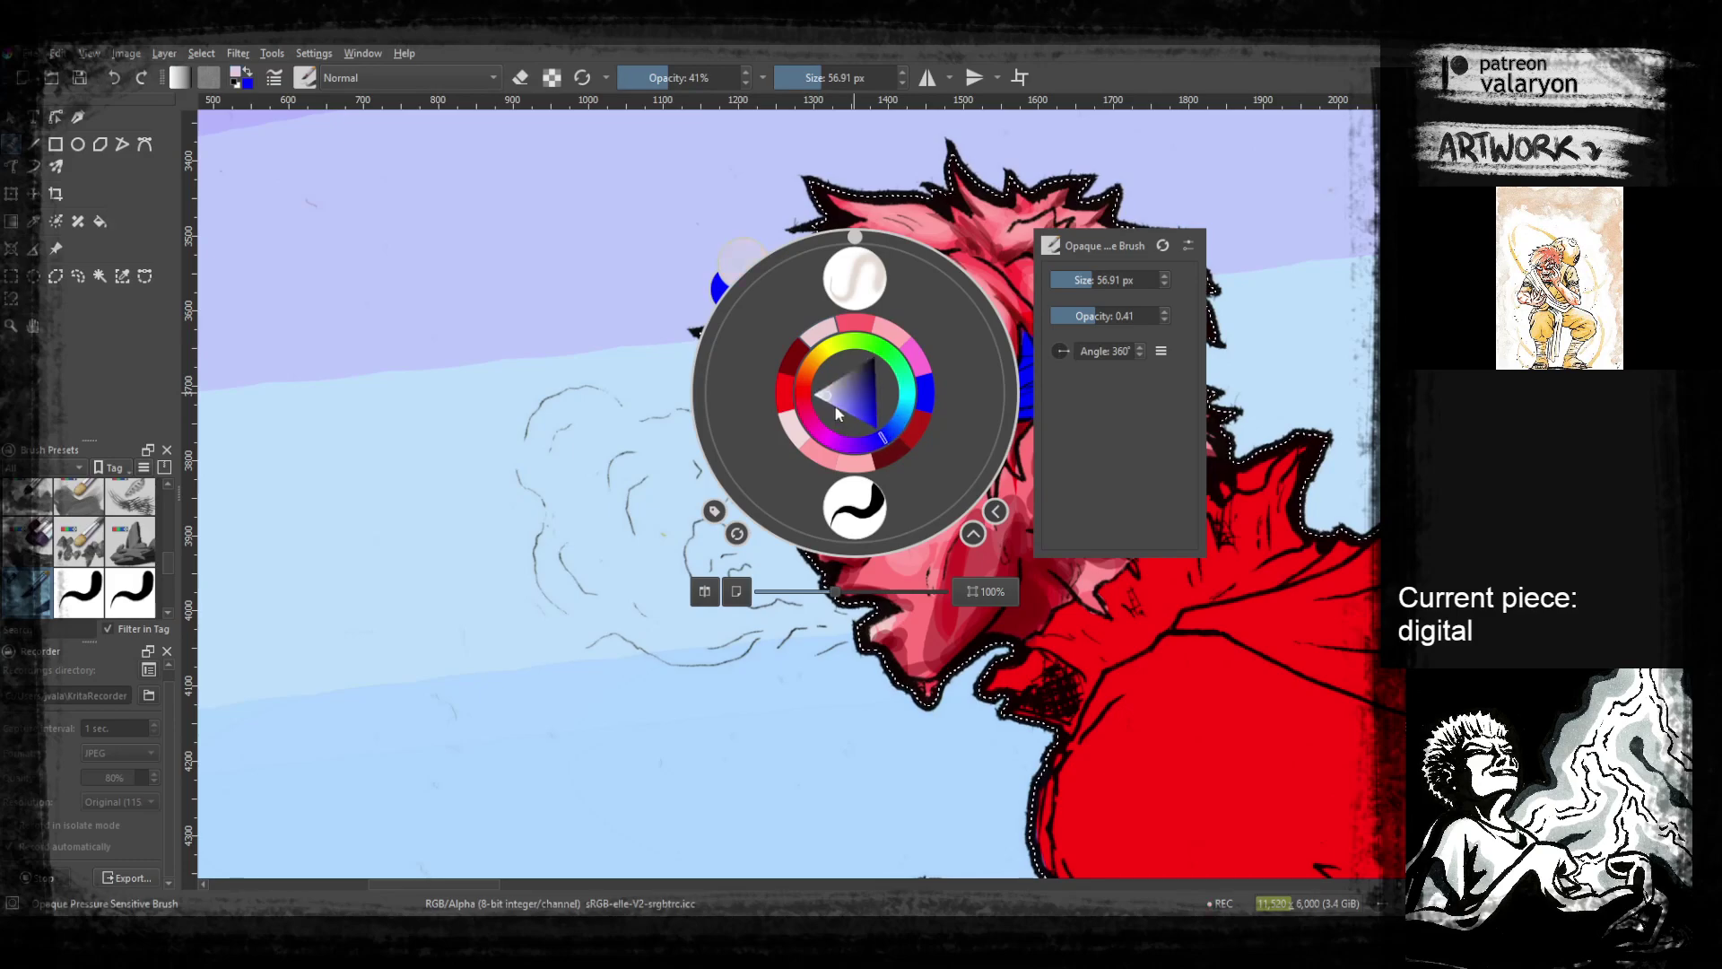
{"action": "left_click", "coordinate": [856, 417]}
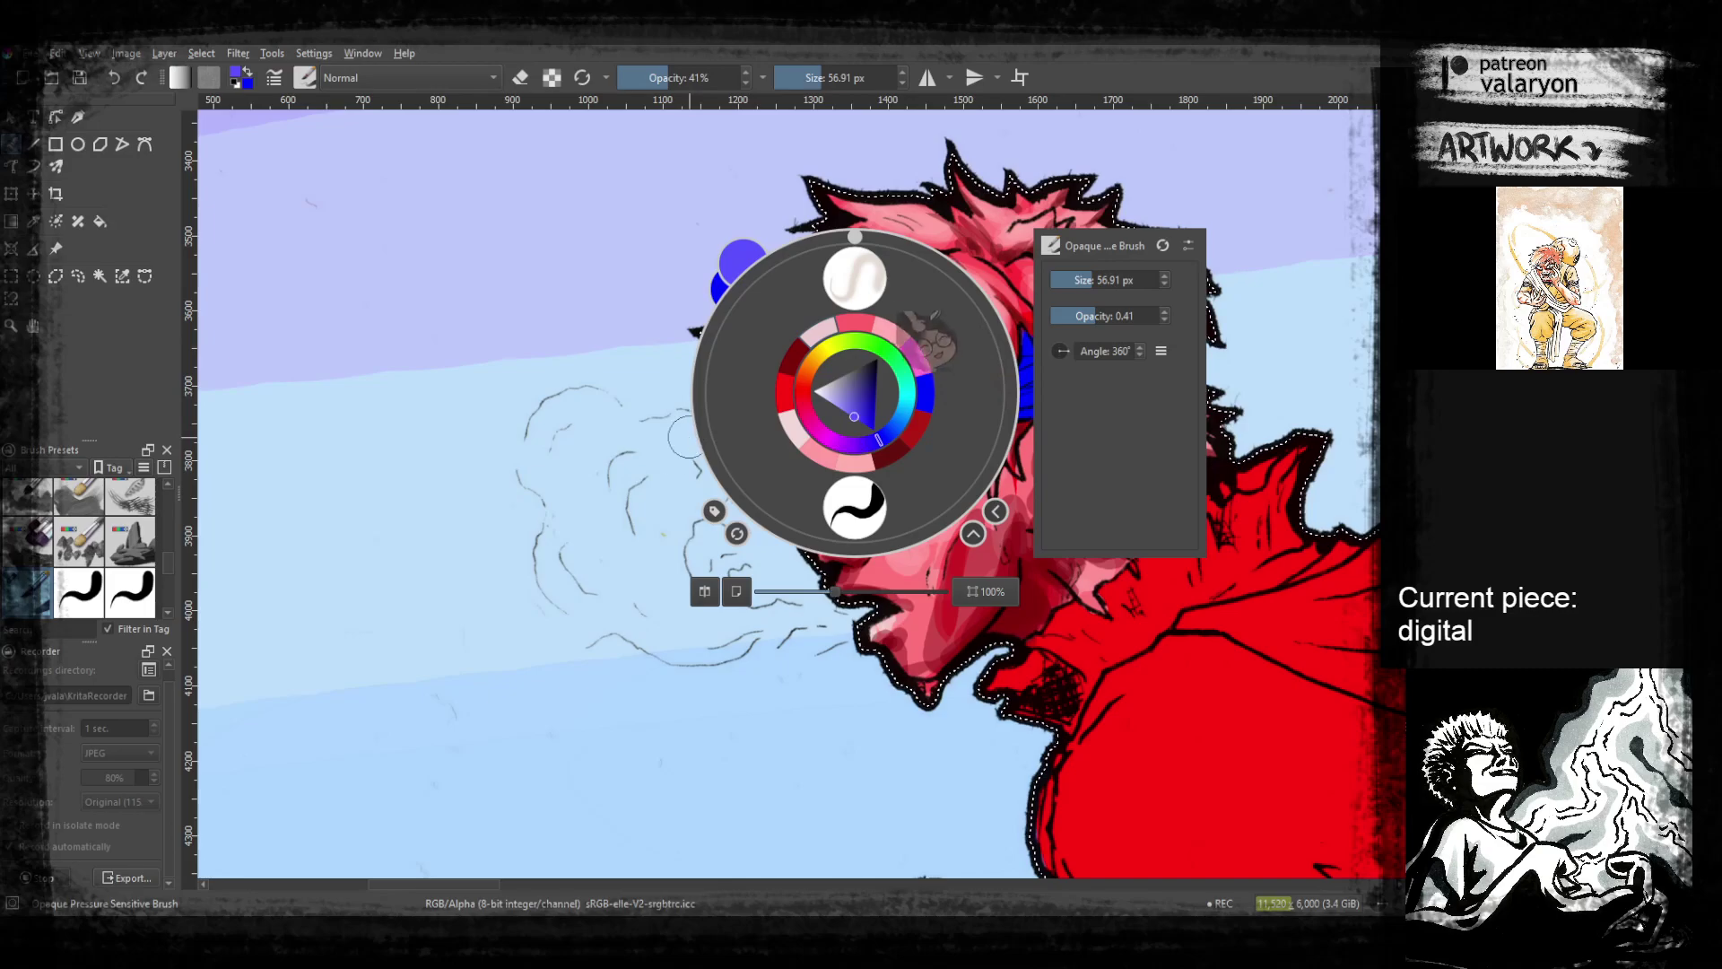
{"action": "right_click", "coordinate": [802, 426]}
{"action": "left_click_drag", "start_coordinate": [878, 485], "coordinate": [876, 493]}
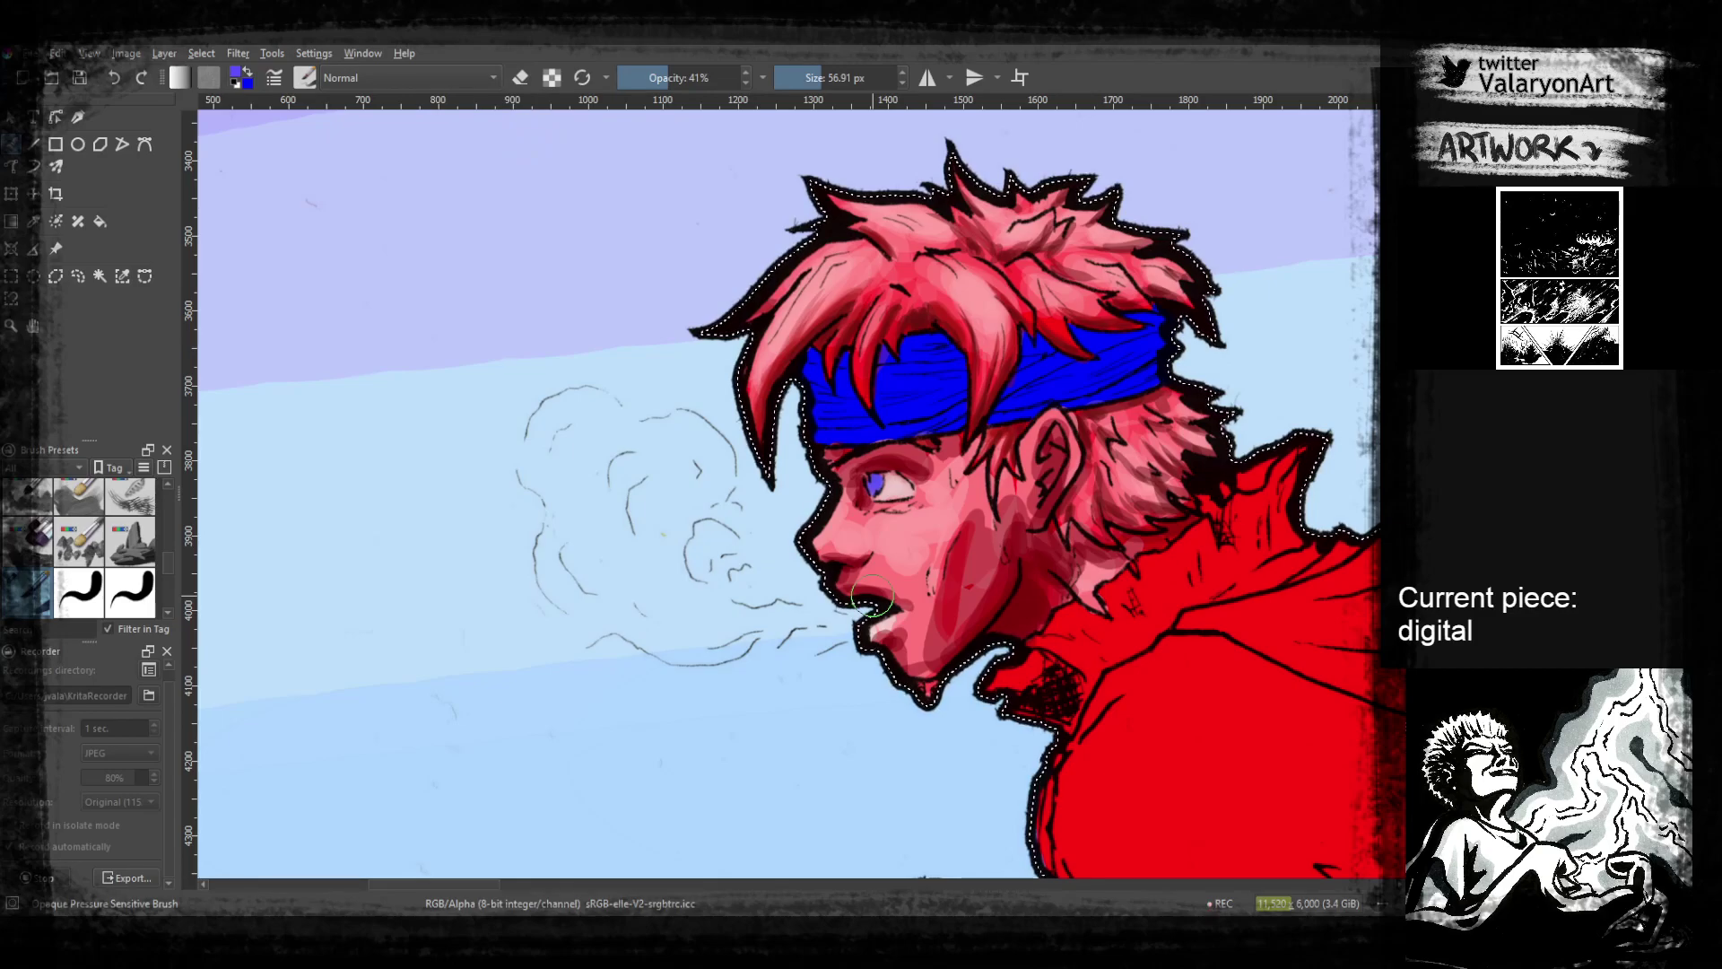
Choose a darker blue and shade the iris with a 21.90 px brush
{"action": "right_click", "coordinate": [889, 463]}
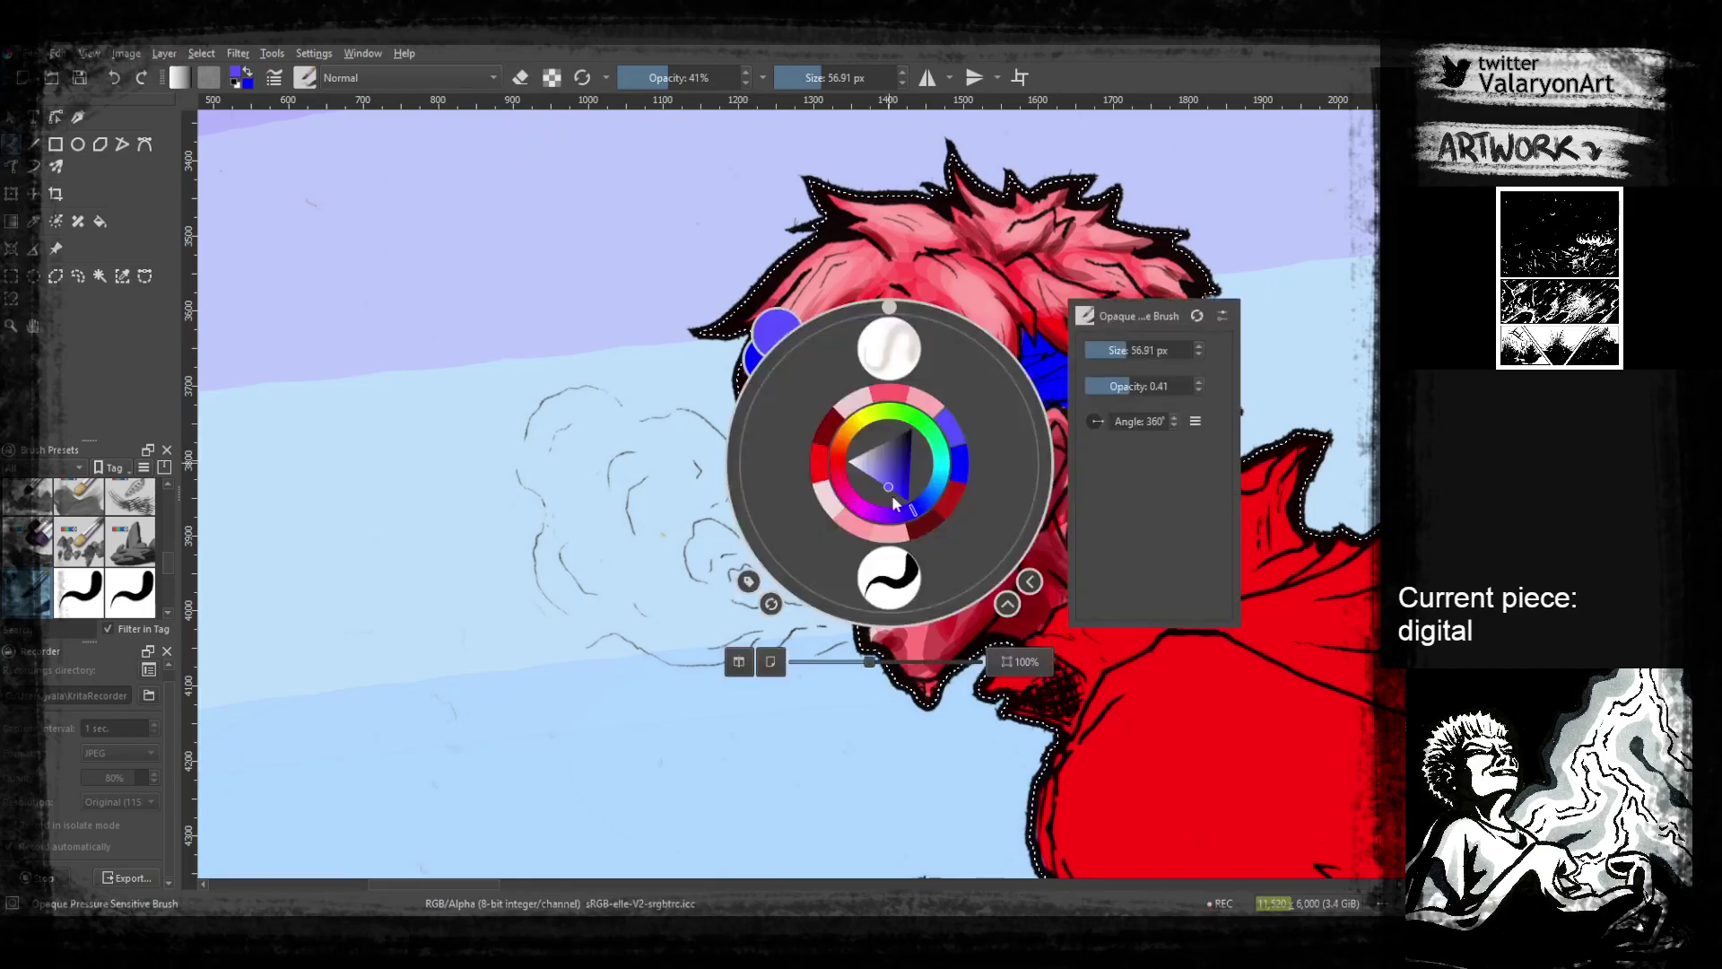
{"action": "right_click", "coordinate": [901, 455]}
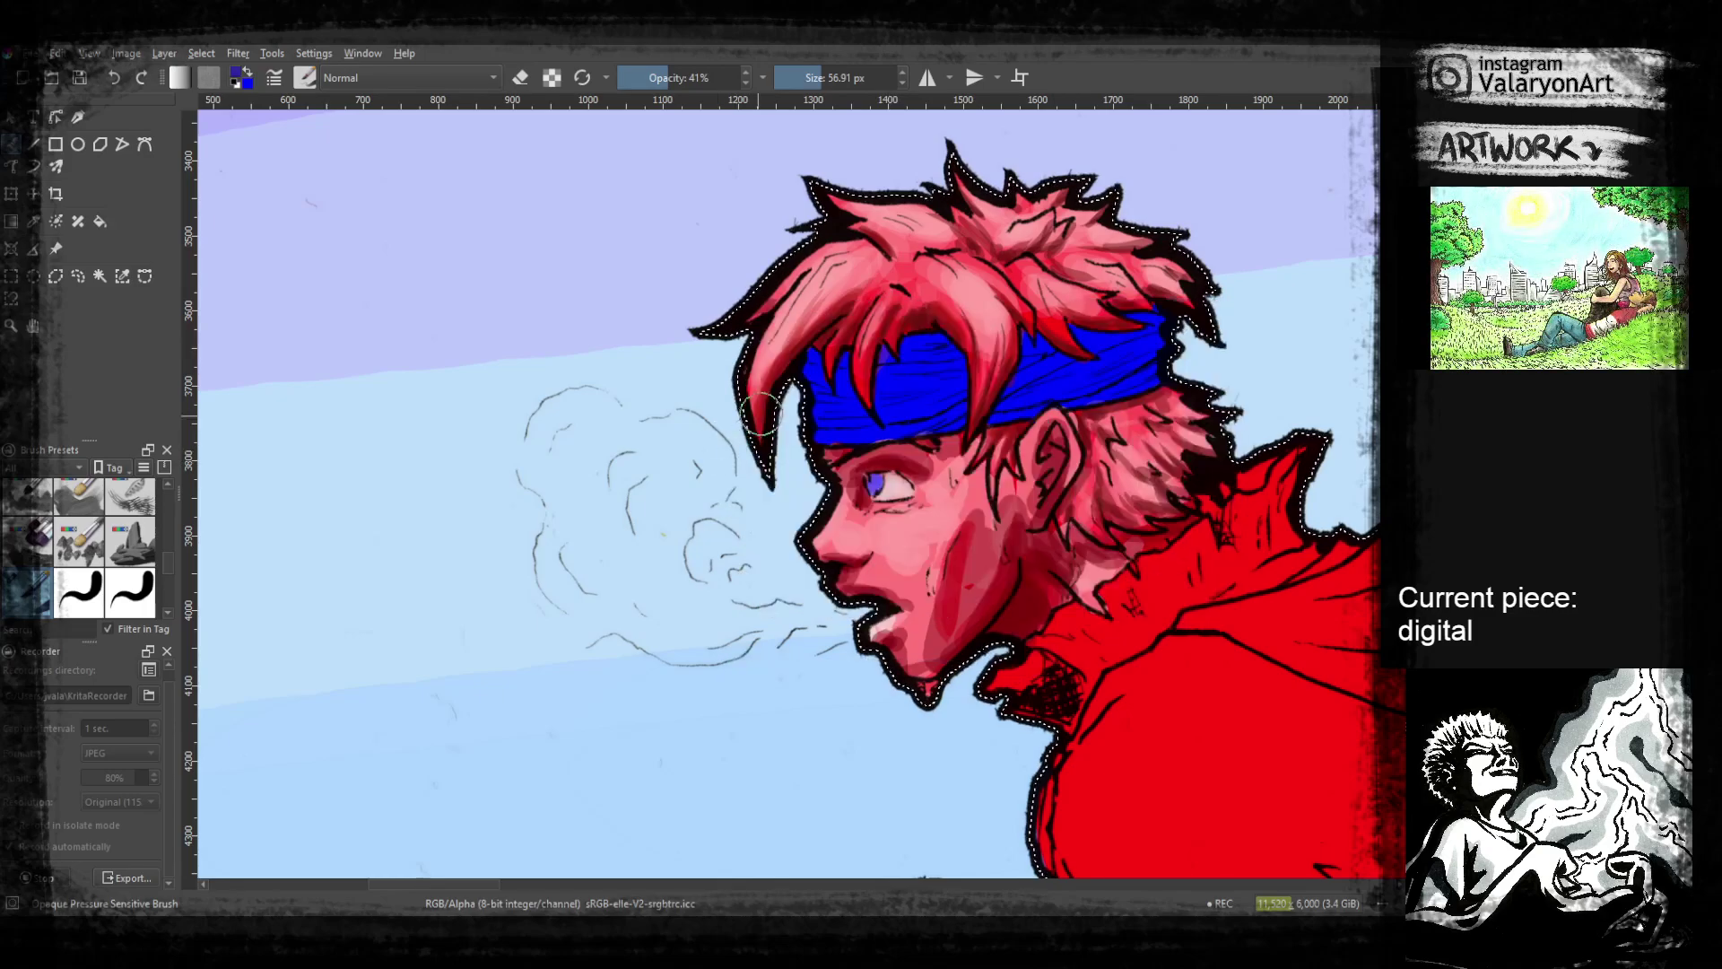
{"action": "scroll", "coordinate": [915, 475], "scroll_direction": "up", "scroll_amount": 3}
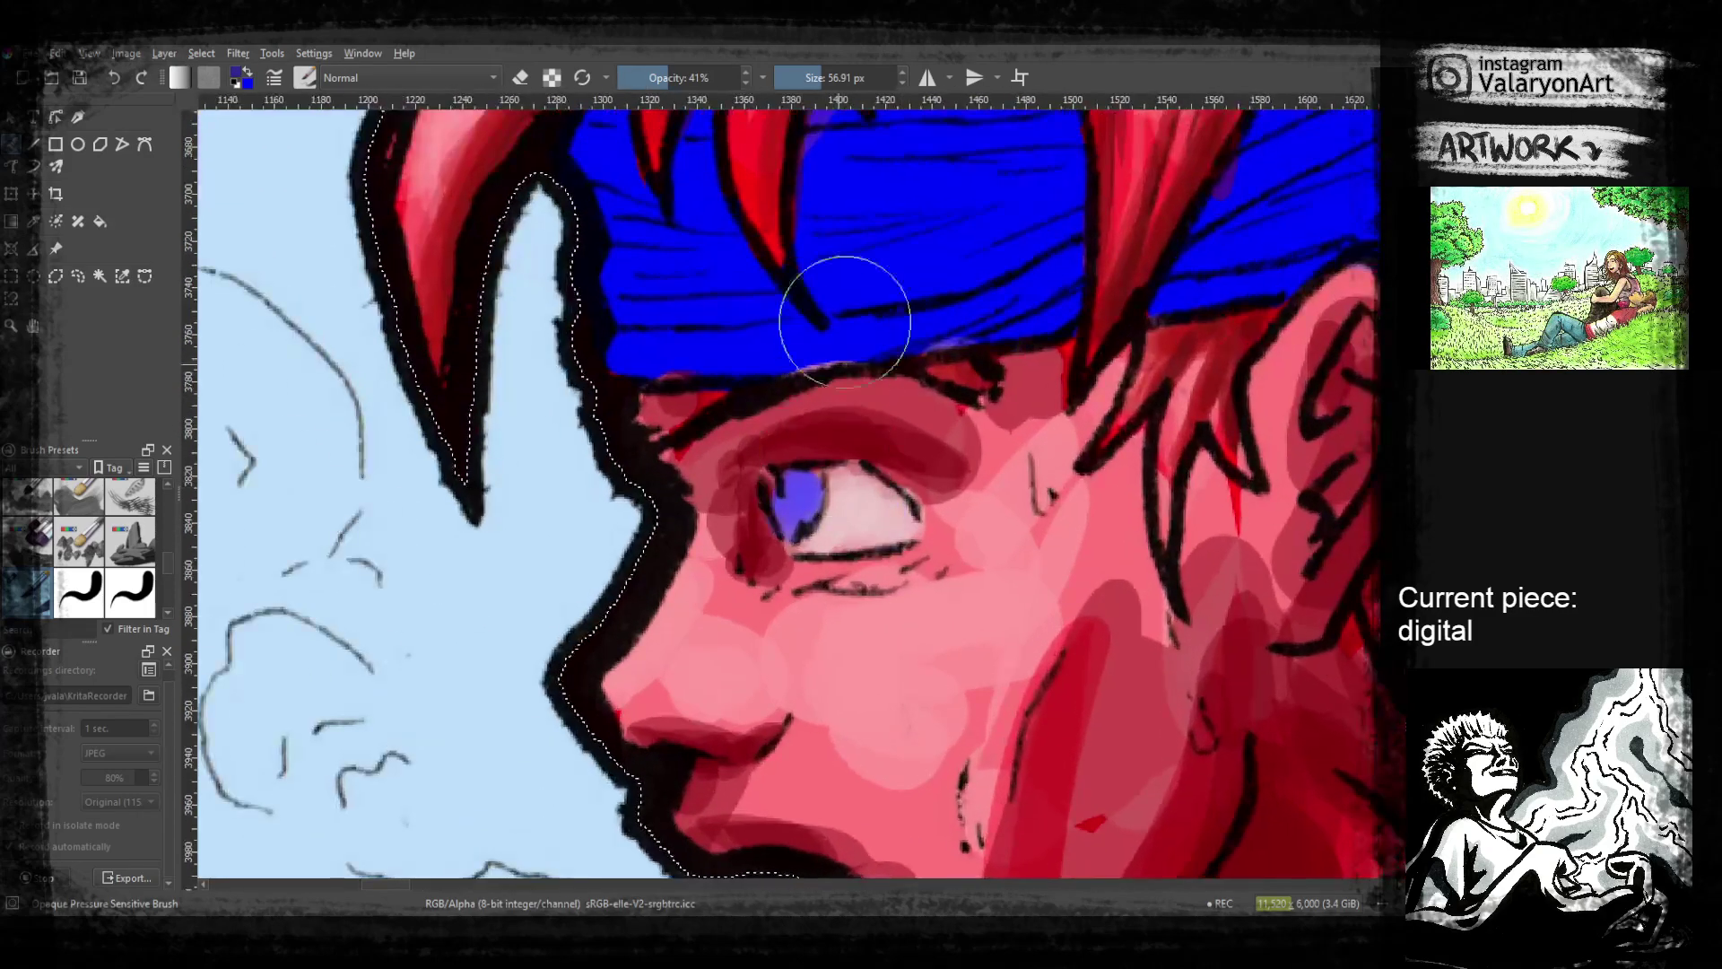
{"action": "left_click", "coordinate": [809, 83]}
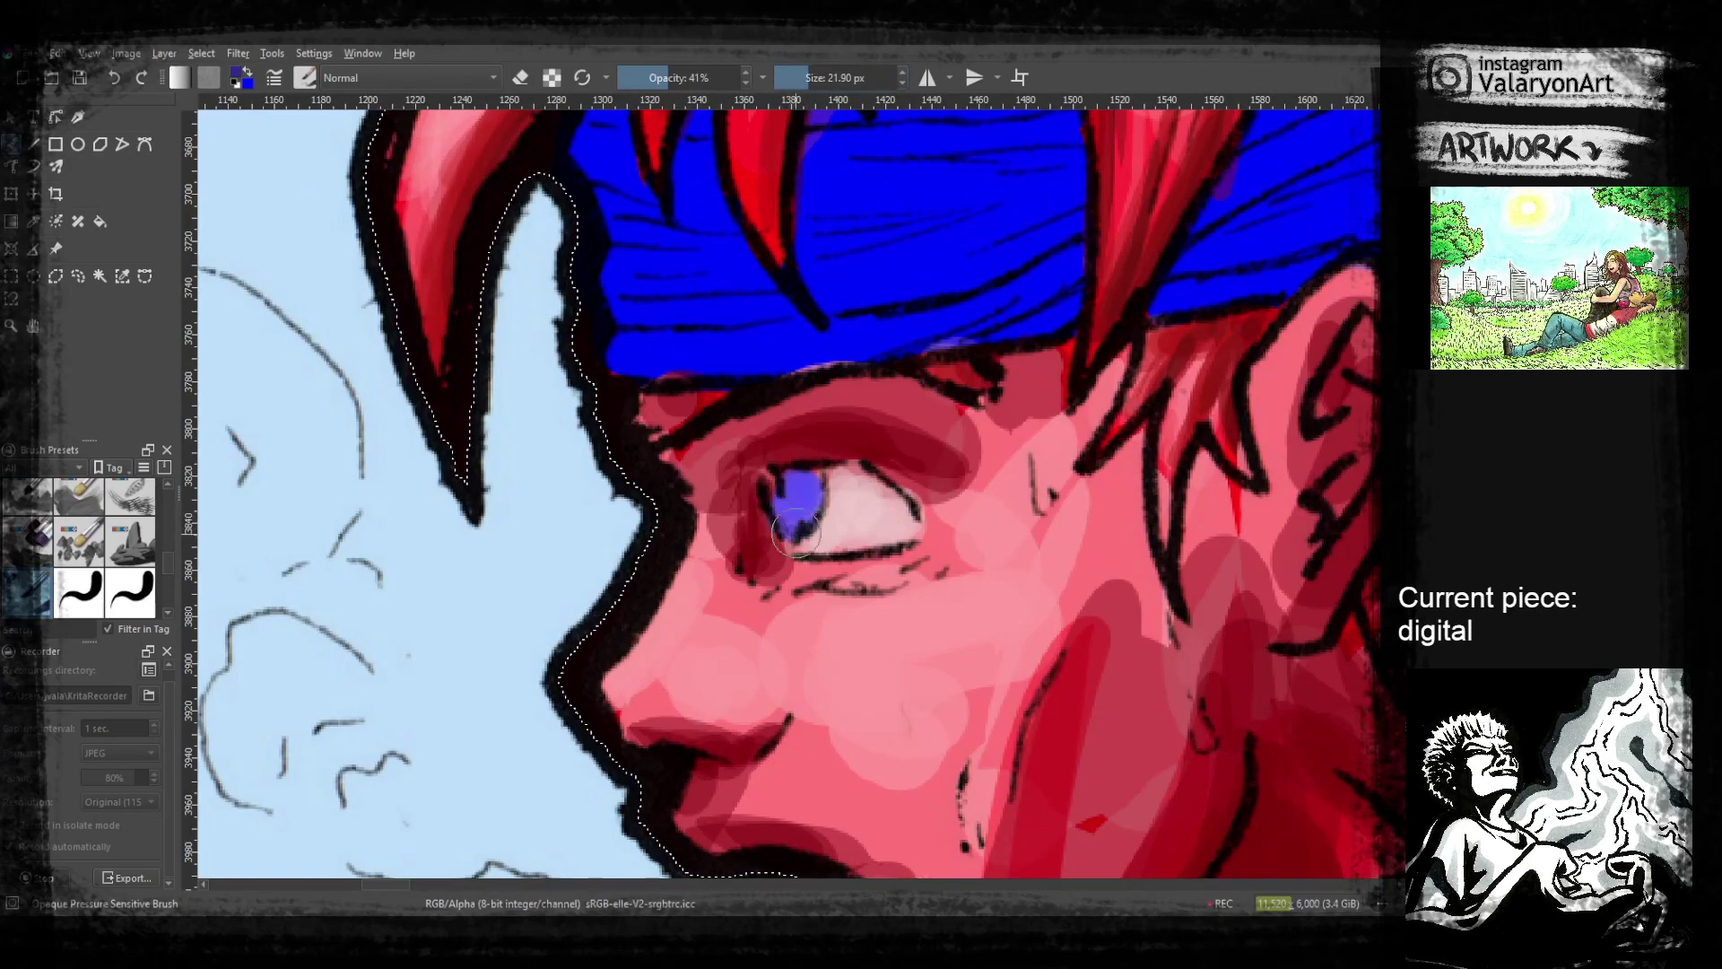
{"action": "mouse_move", "coordinate": [779, 480]}
{"action": "left_mouse_down"}
{"action": "mouse_move", "coordinate": [811, 479]}
{"action": "mouse_move", "coordinate": [807, 495]}
{"action": "left_mouse_up"}
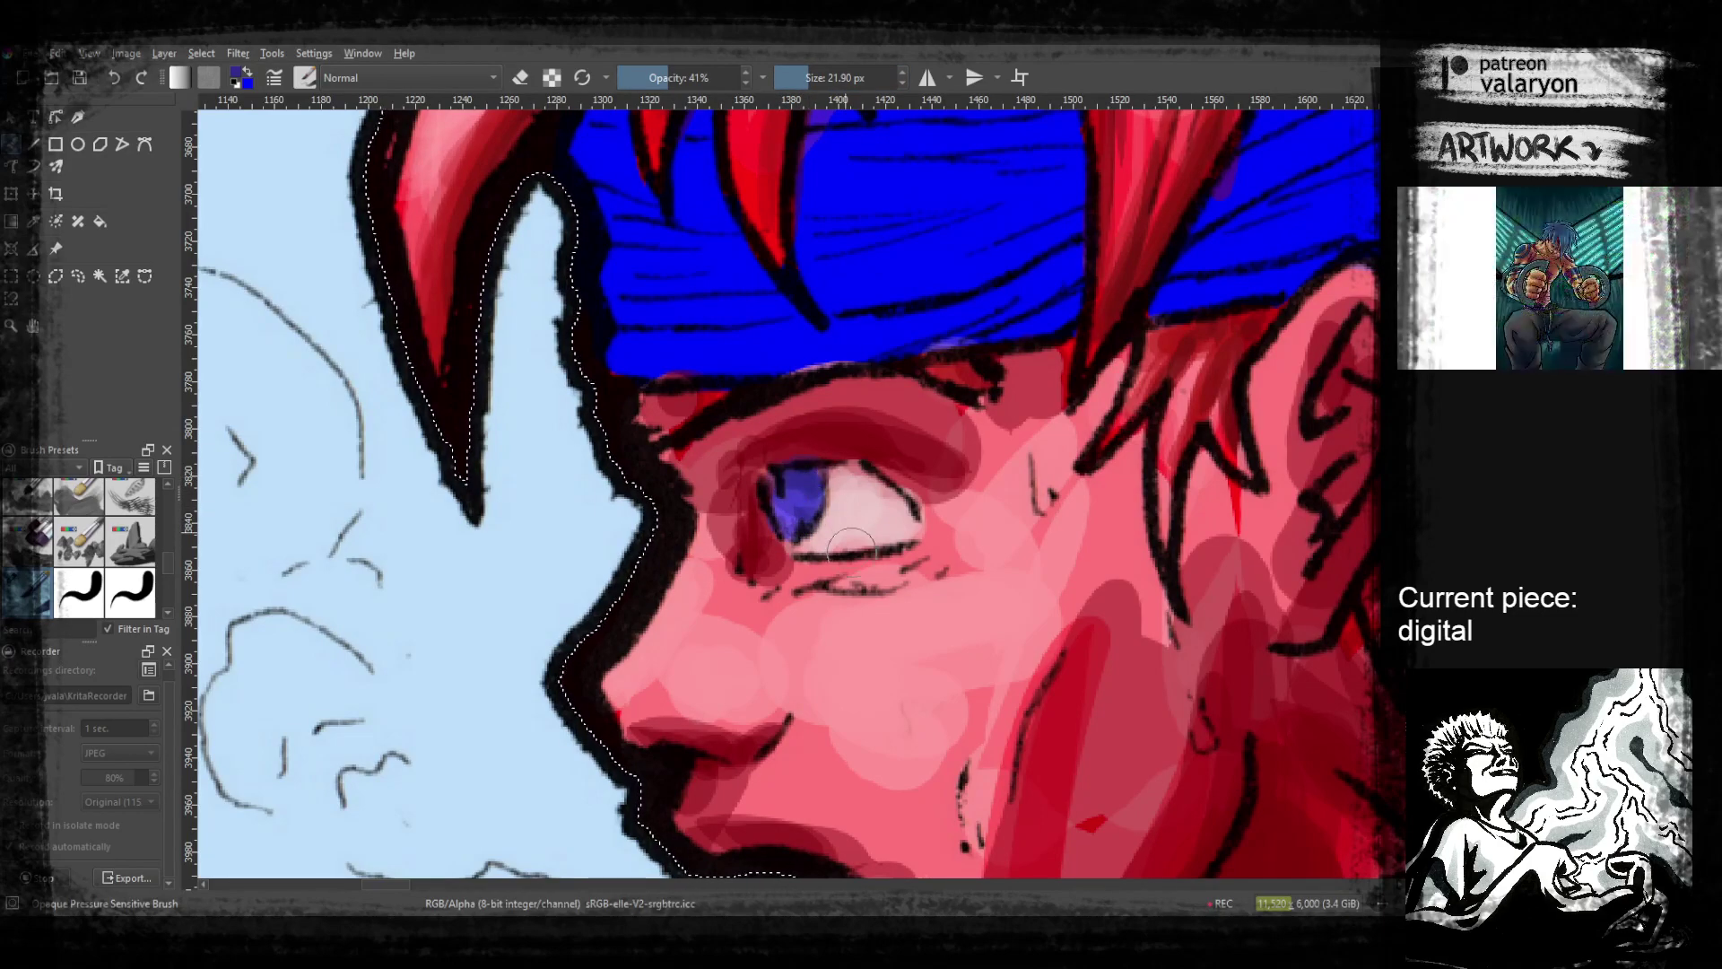
Sample the eye white, darken it to a muted brownish red, and shade the eye white and lower lid at 29% opacity
{"action": "right_click", "coordinate": [853, 480]}
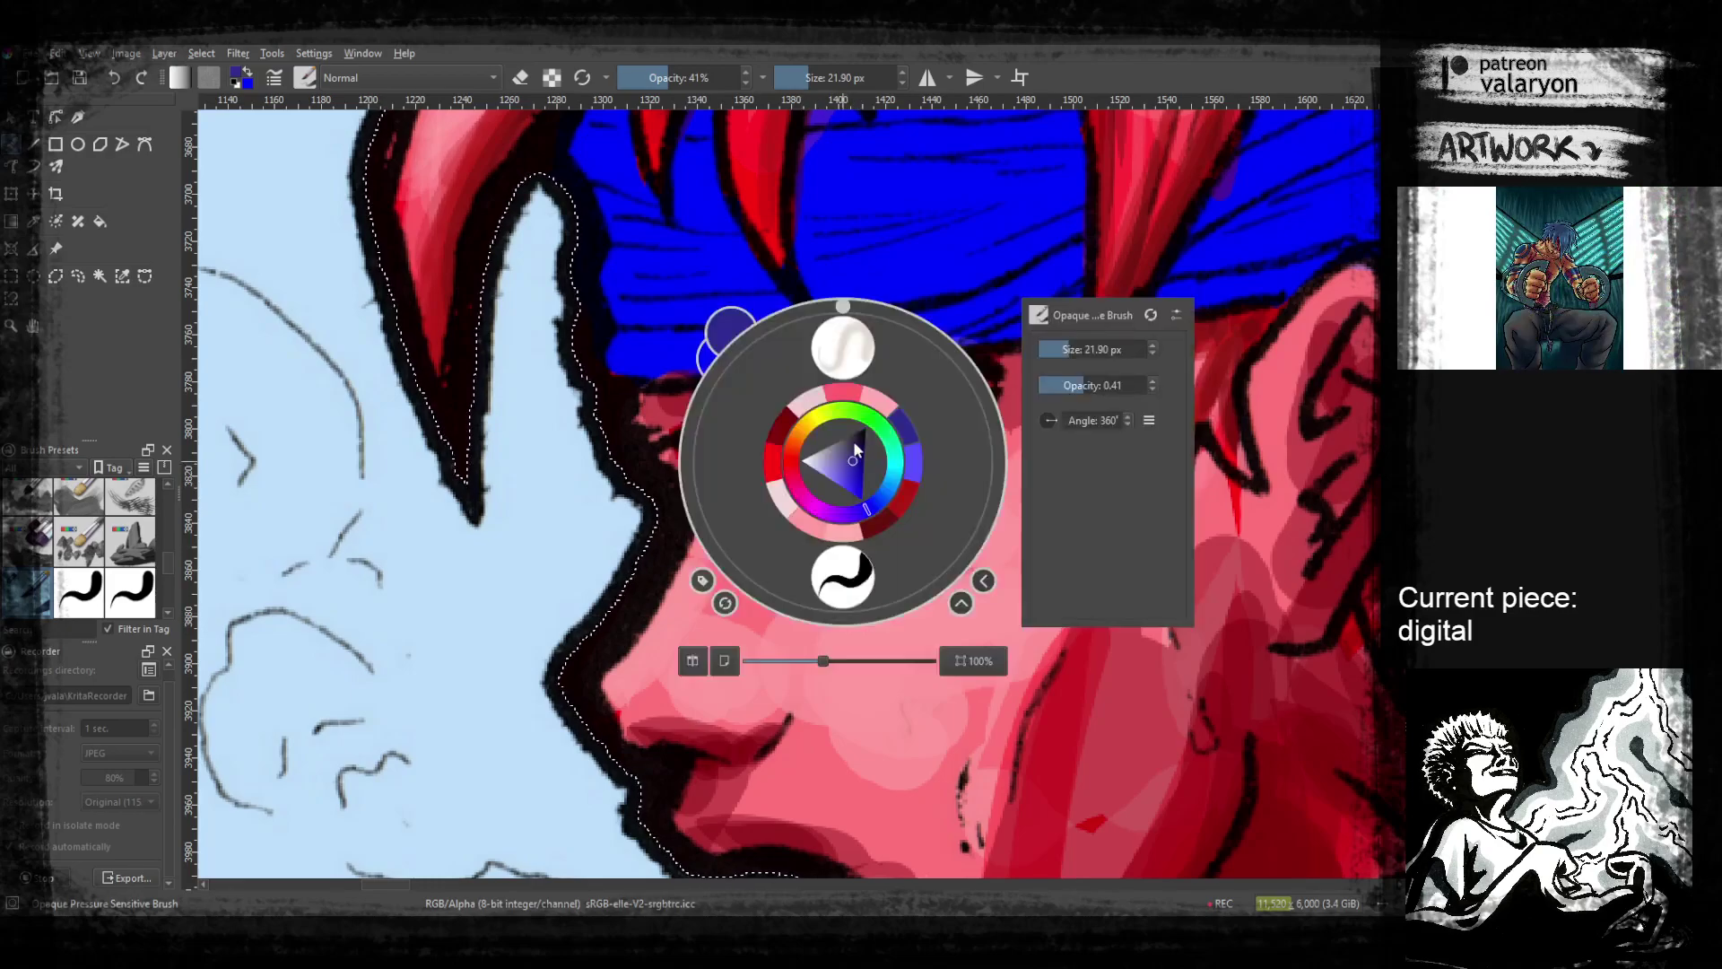
{"action": "left_click", "coordinate": [624, 477]}
{"action": "left_click", "coordinate": [867, 502], "text": "ctrl"}
{"action": "right_click", "coordinate": [833, 463]}
{"action": "left_click", "coordinate": [843, 464]}
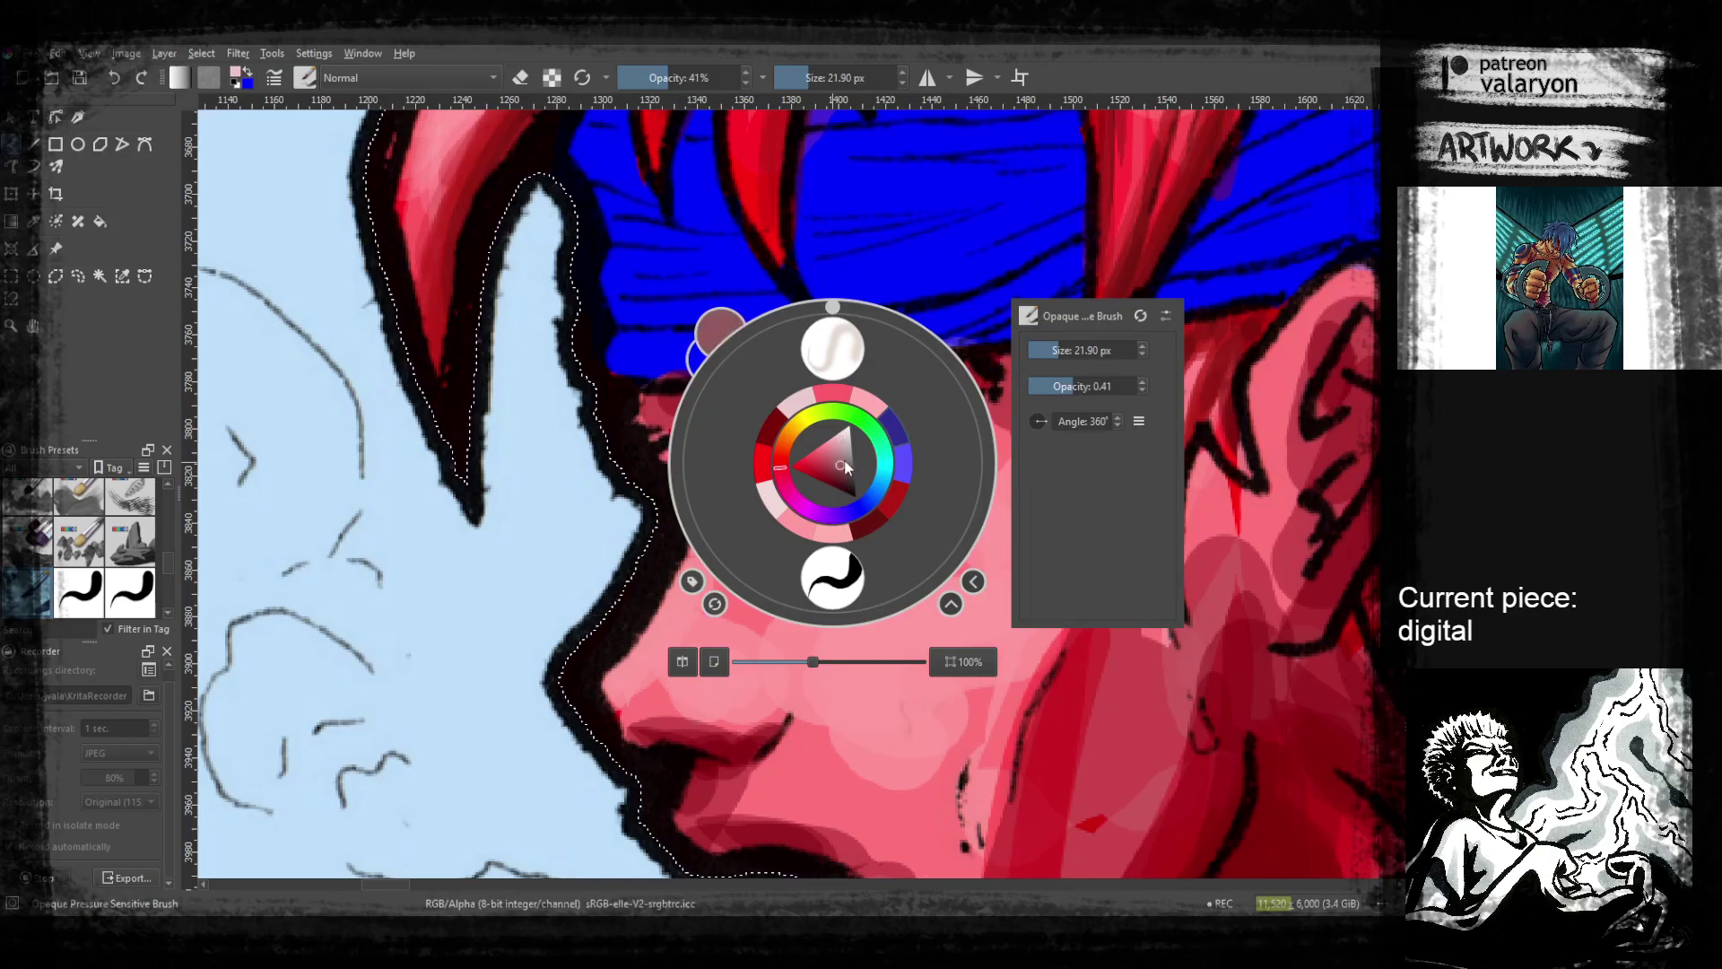
{"action": "left_click", "coordinate": [652, 539]}
{"action": "mouse_move", "coordinate": [872, 492]}
{"action": "left_mouse_down"}
{"action": "mouse_move", "coordinate": [843, 485]}
{"action": "mouse_move", "coordinate": [906, 520]}
{"action": "left_mouse_up"}
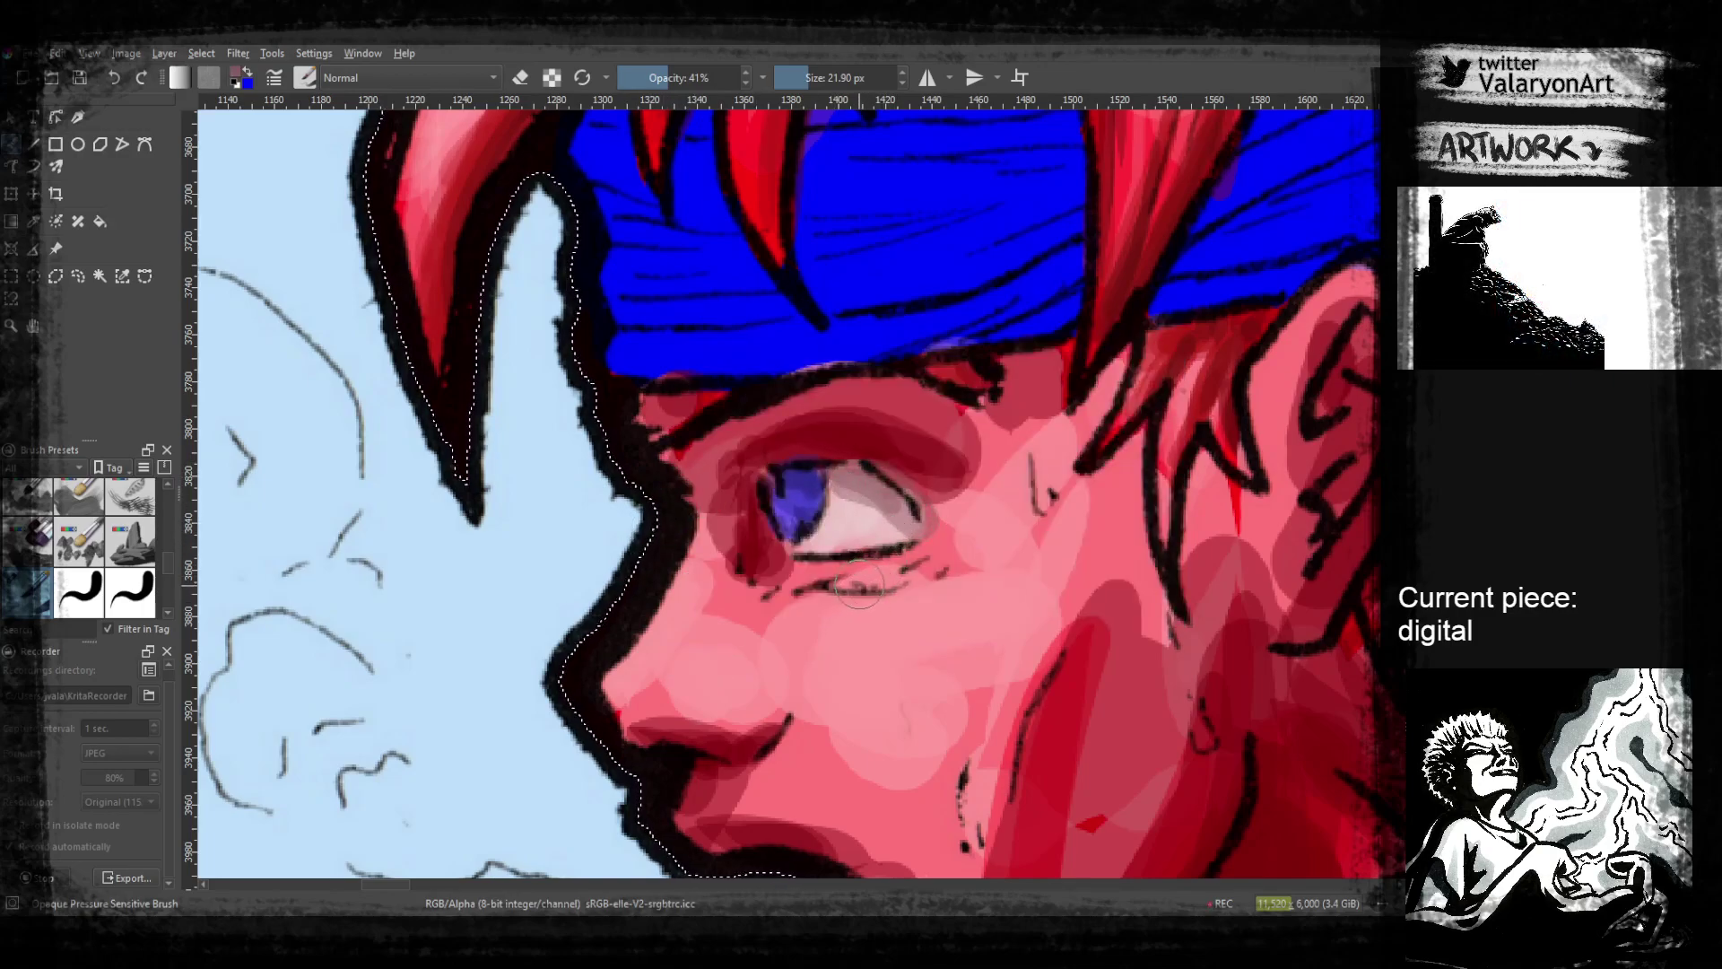
{"action": "key", "text": "ctrl+z"}
{"action": "key", "text": "ctrl+z"}
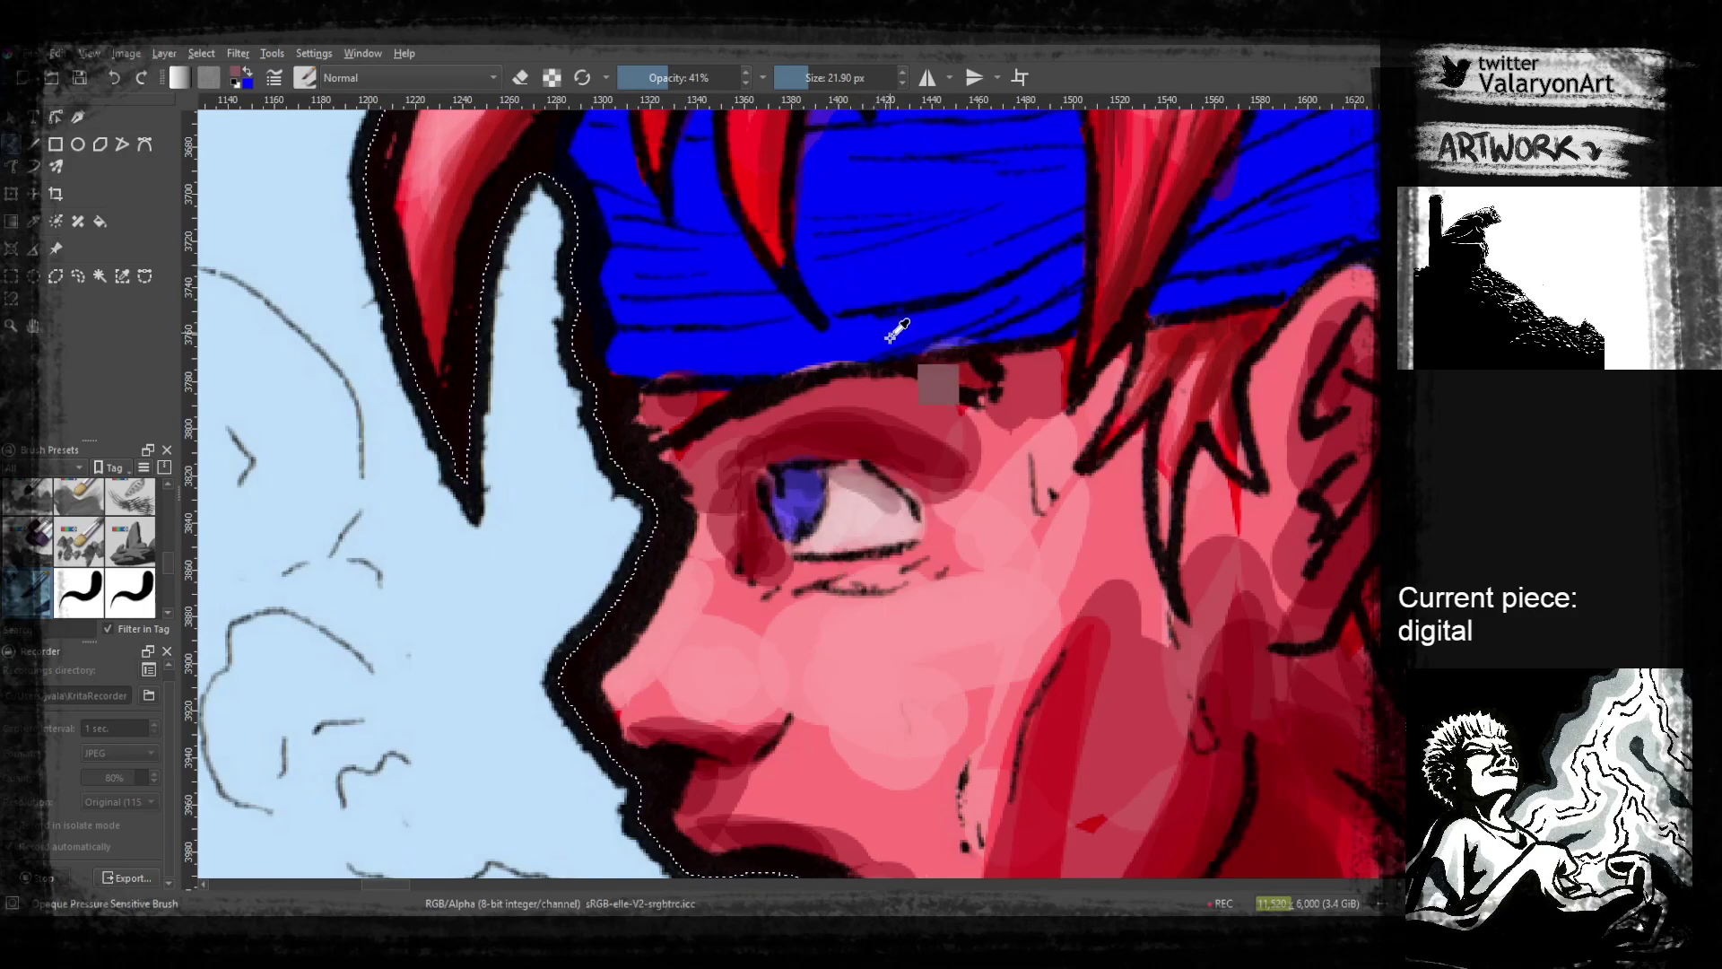
{"action": "left_click_drag", "start_coordinate": [852, 484], "coordinate": [923, 524]}
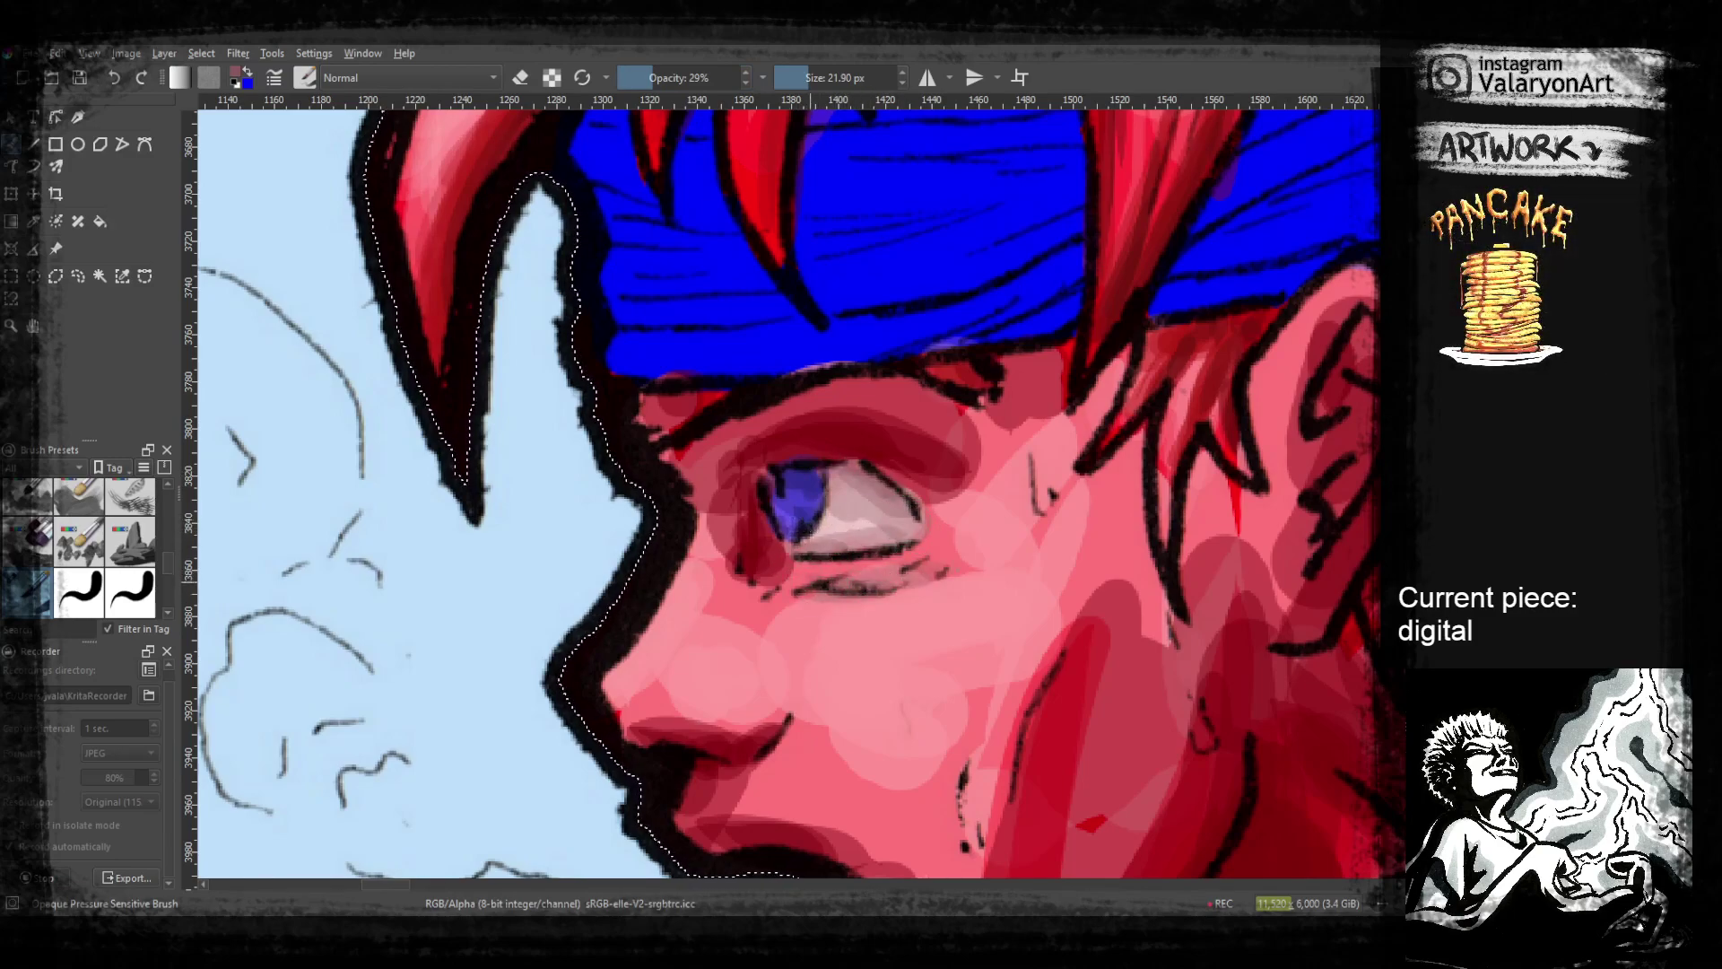
Undo the brownish stroke on the temple and blend the face's shading with softer pink and red tones
{"action": "left_click_drag", "start_coordinate": [1014, 479], "coordinate": [1015, 623]}
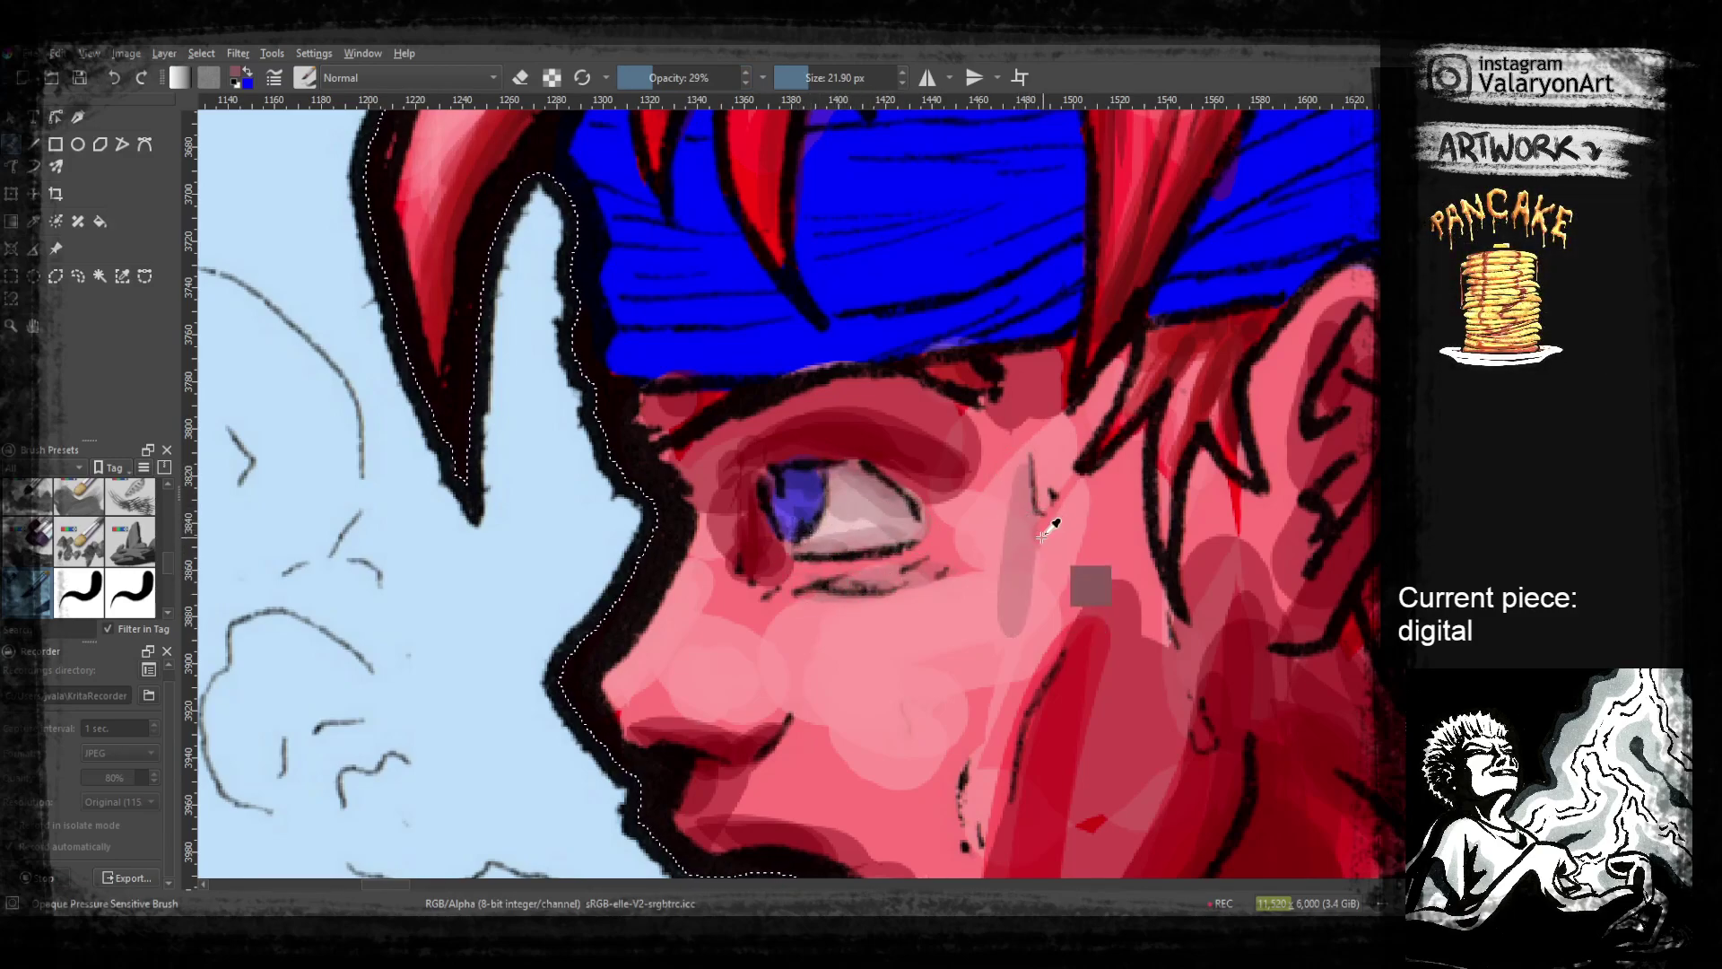
{"action": "key", "text": "ctrl+z"}
{"action": "mouse_move", "coordinate": [1056, 464]}
{"action": "left_mouse_down"}
{"action": "mouse_move", "coordinate": [1031, 547]}
{"action": "mouse_move", "coordinate": [1047, 552]}
{"action": "left_mouse_up"}
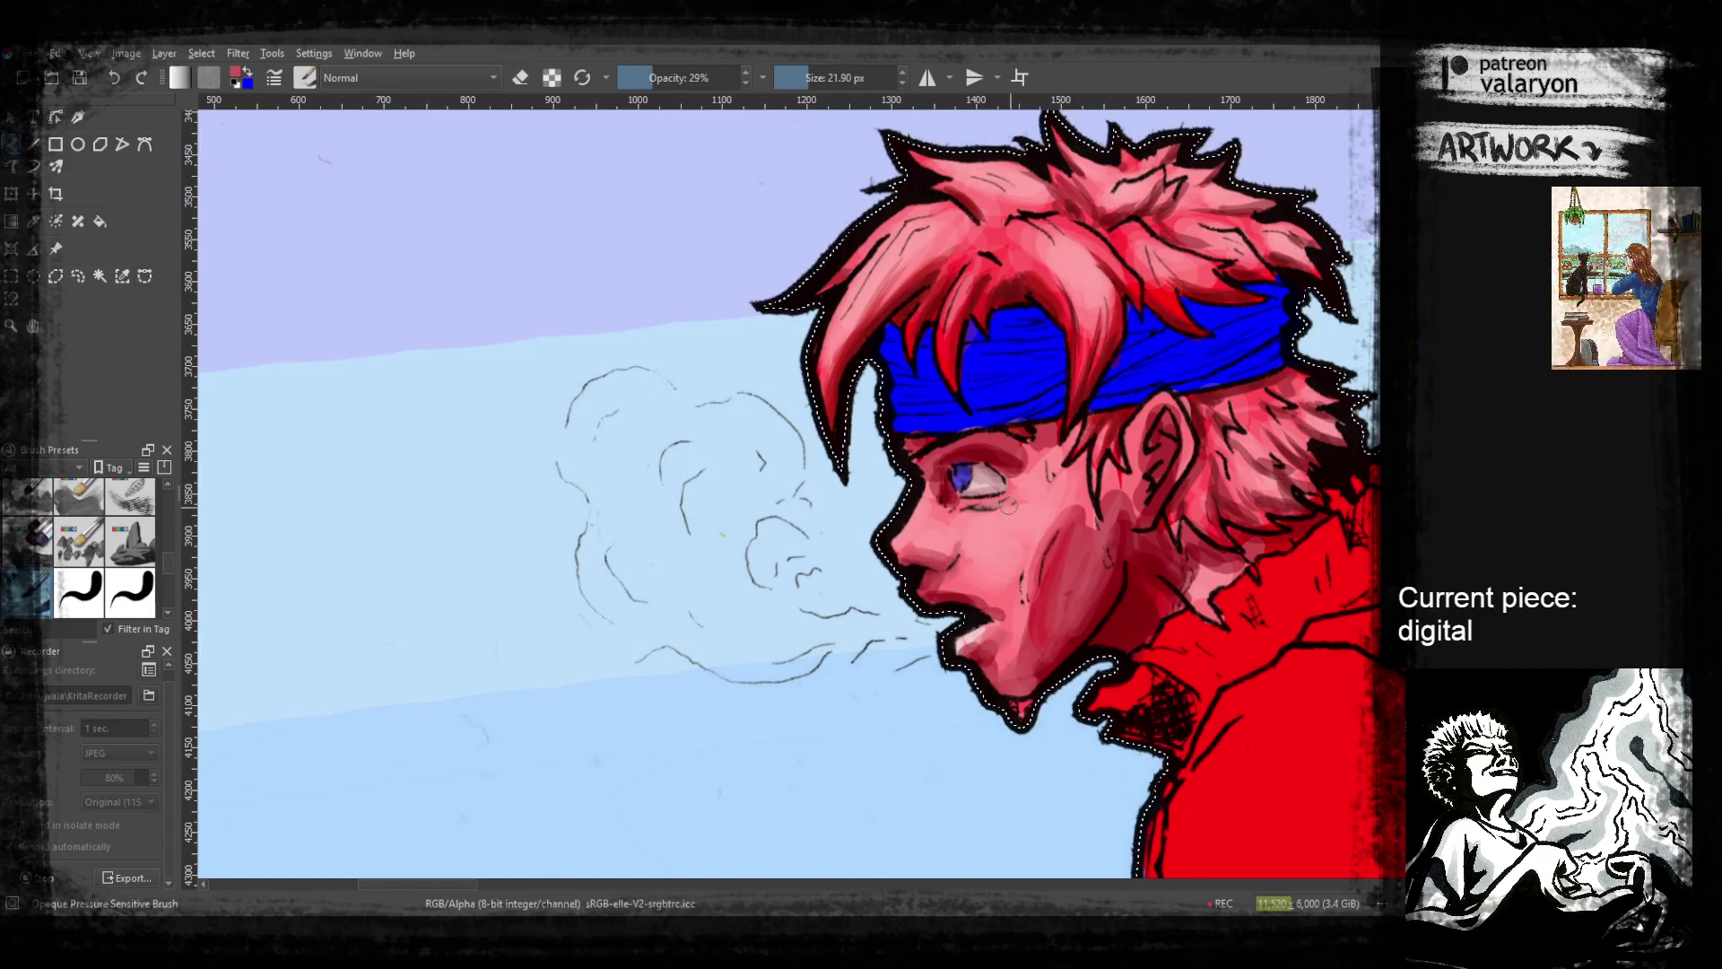
Change the brush colour to white and add small highlights to the eye and the cheek beside the nose
{"action": "left_click", "coordinate": [981, 488], "text": "ctrl"}
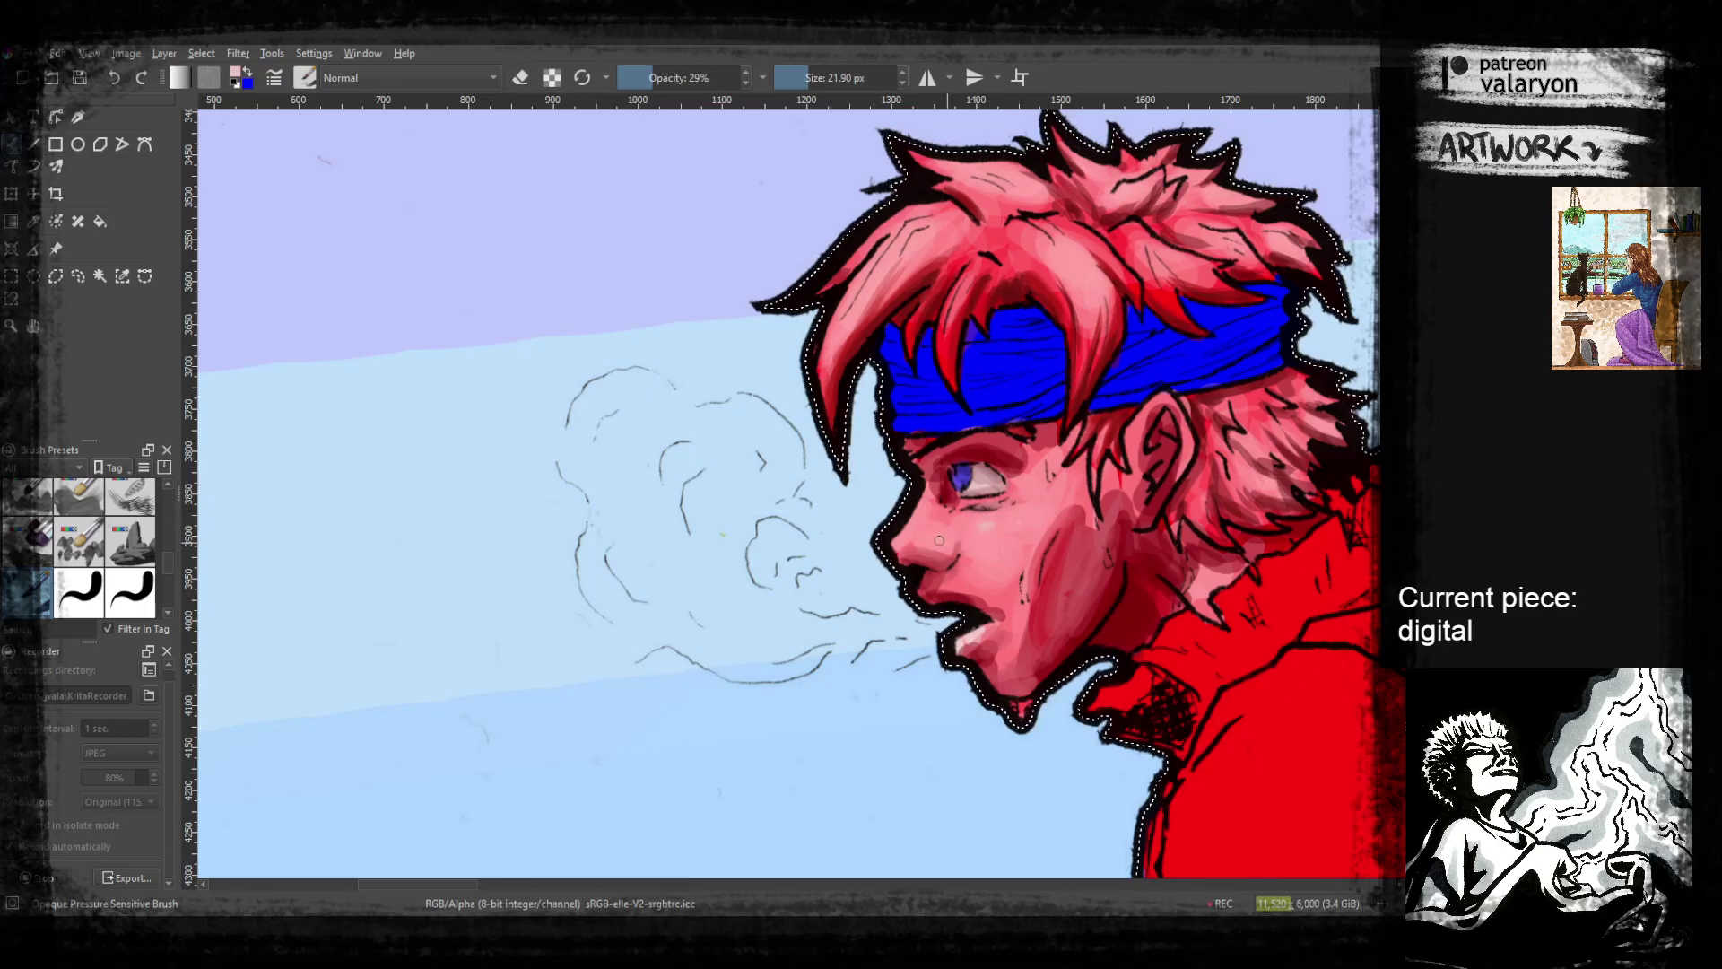
{"action": "right_click", "coordinate": [992, 516]}
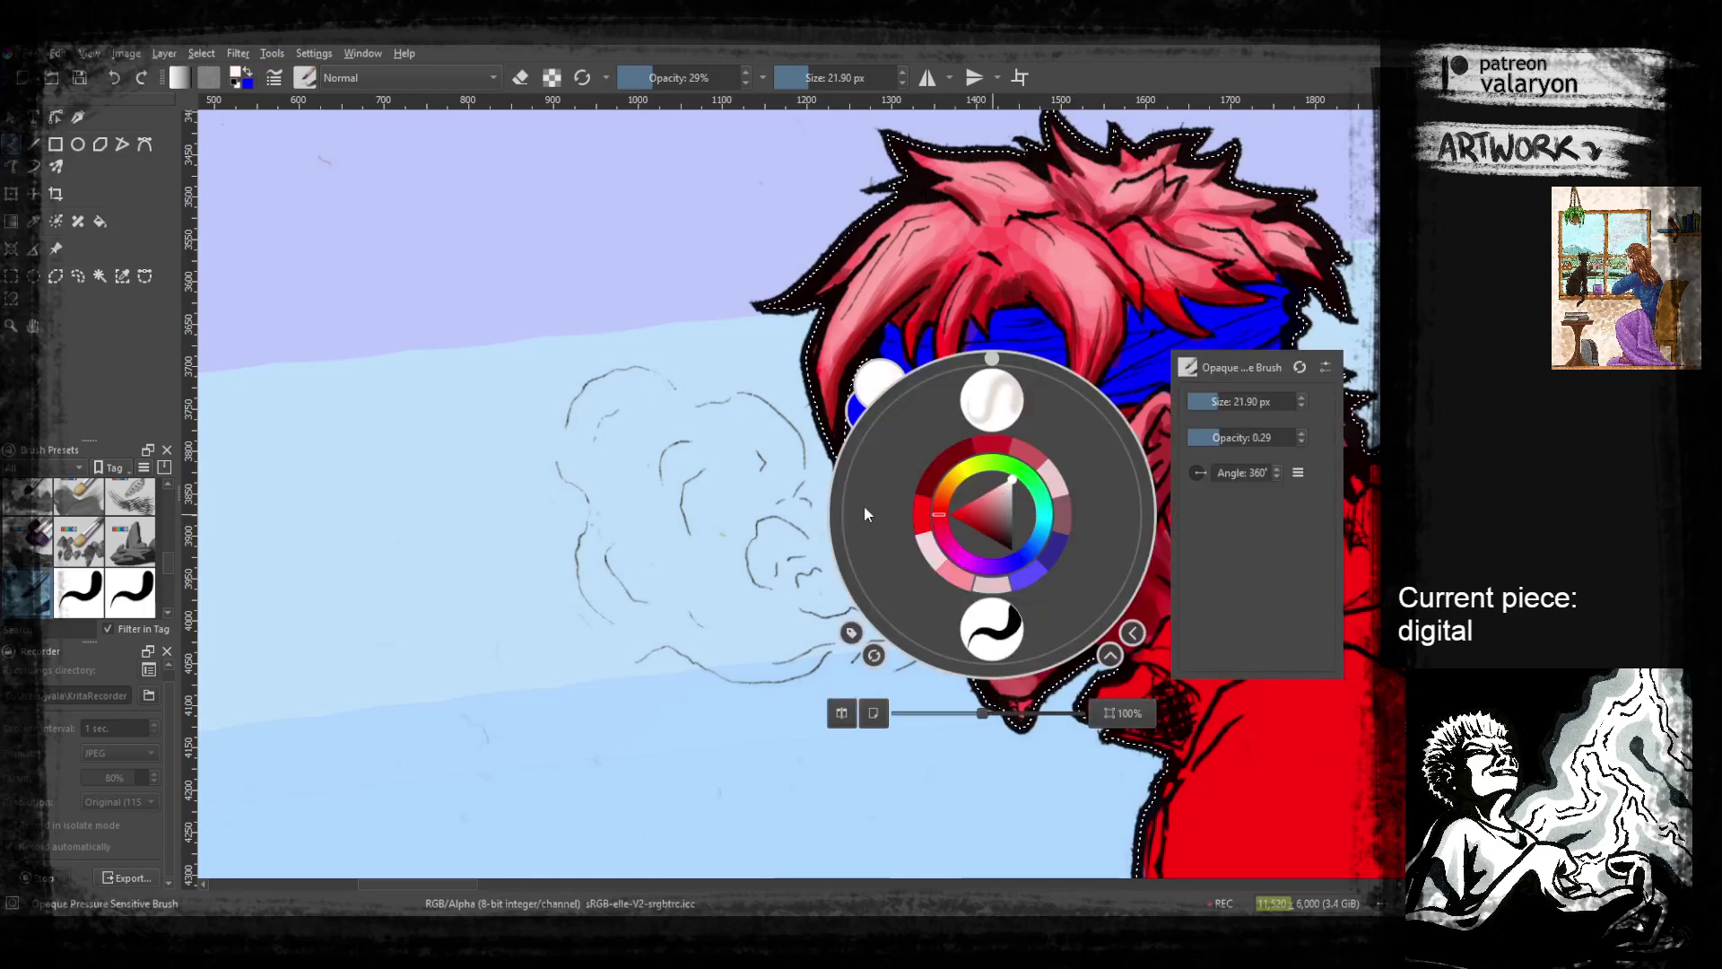
{"action": "left_click", "coordinate": [814, 512]}
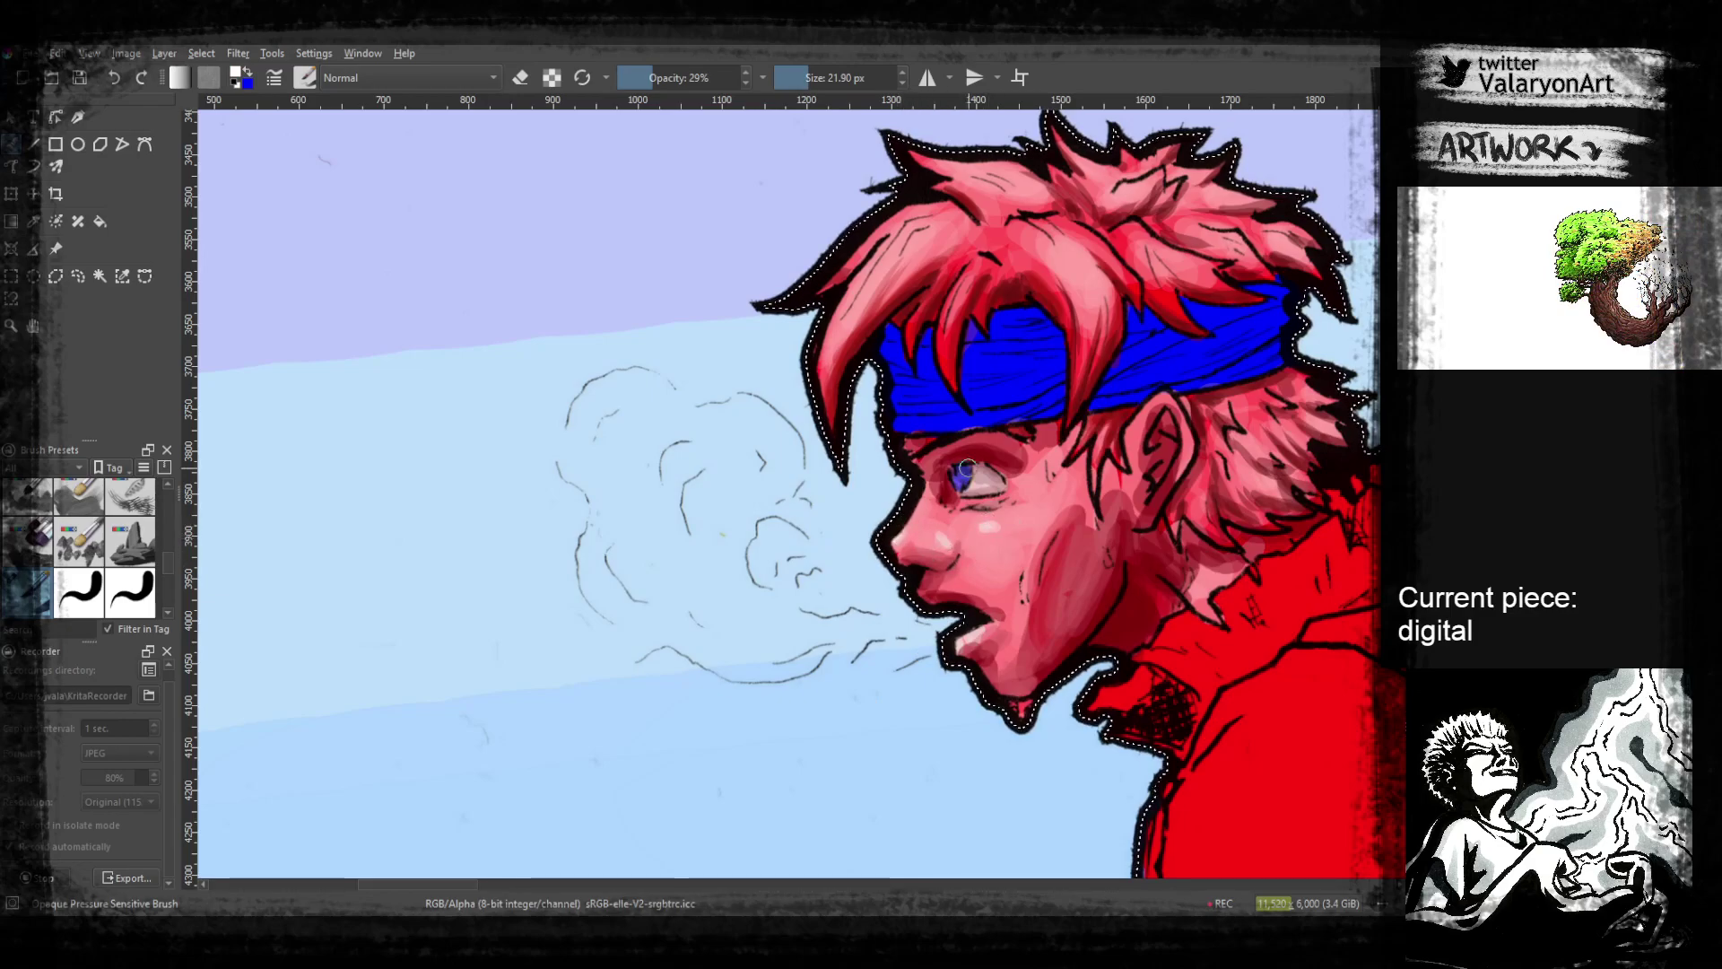
{"action": "left_click_drag", "start_coordinate": [997, 392], "coordinate": [1007, 619]}
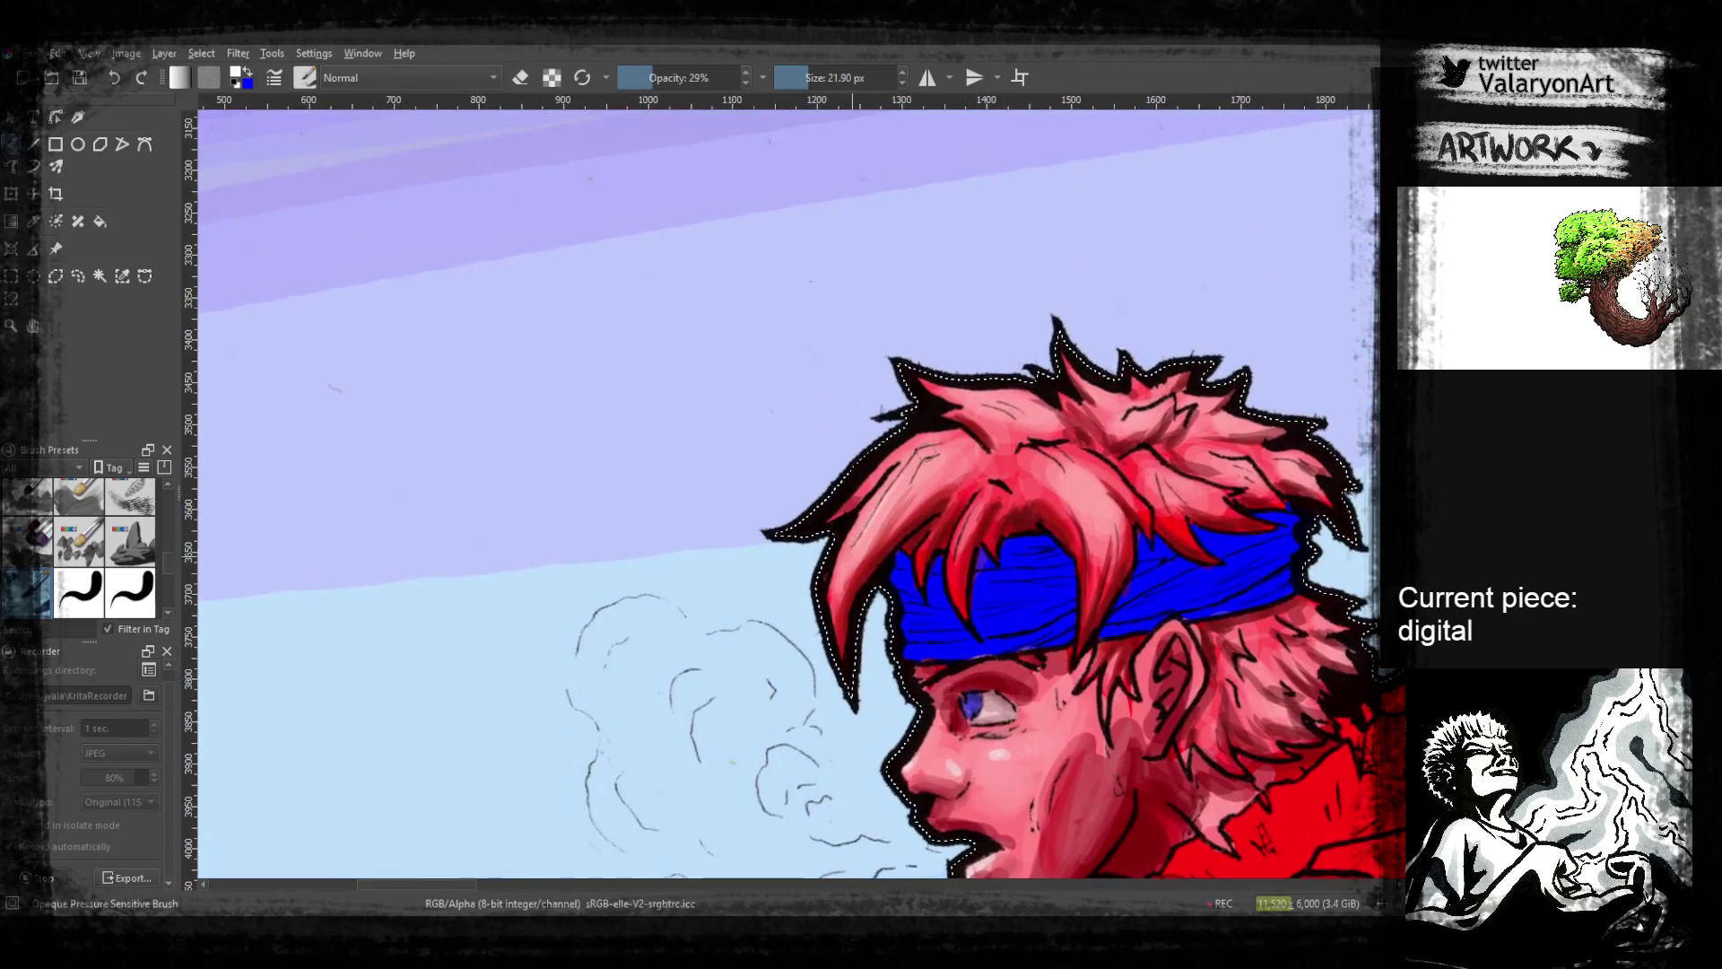
{"action": "mouse_move", "coordinate": [999, 418]}
{"action": "left_mouse_down"}
{"action": "mouse_move", "coordinate": [952, 527]}
{"action": "mouse_move", "coordinate": [919, 416]}
{"action": "left_mouse_up"}
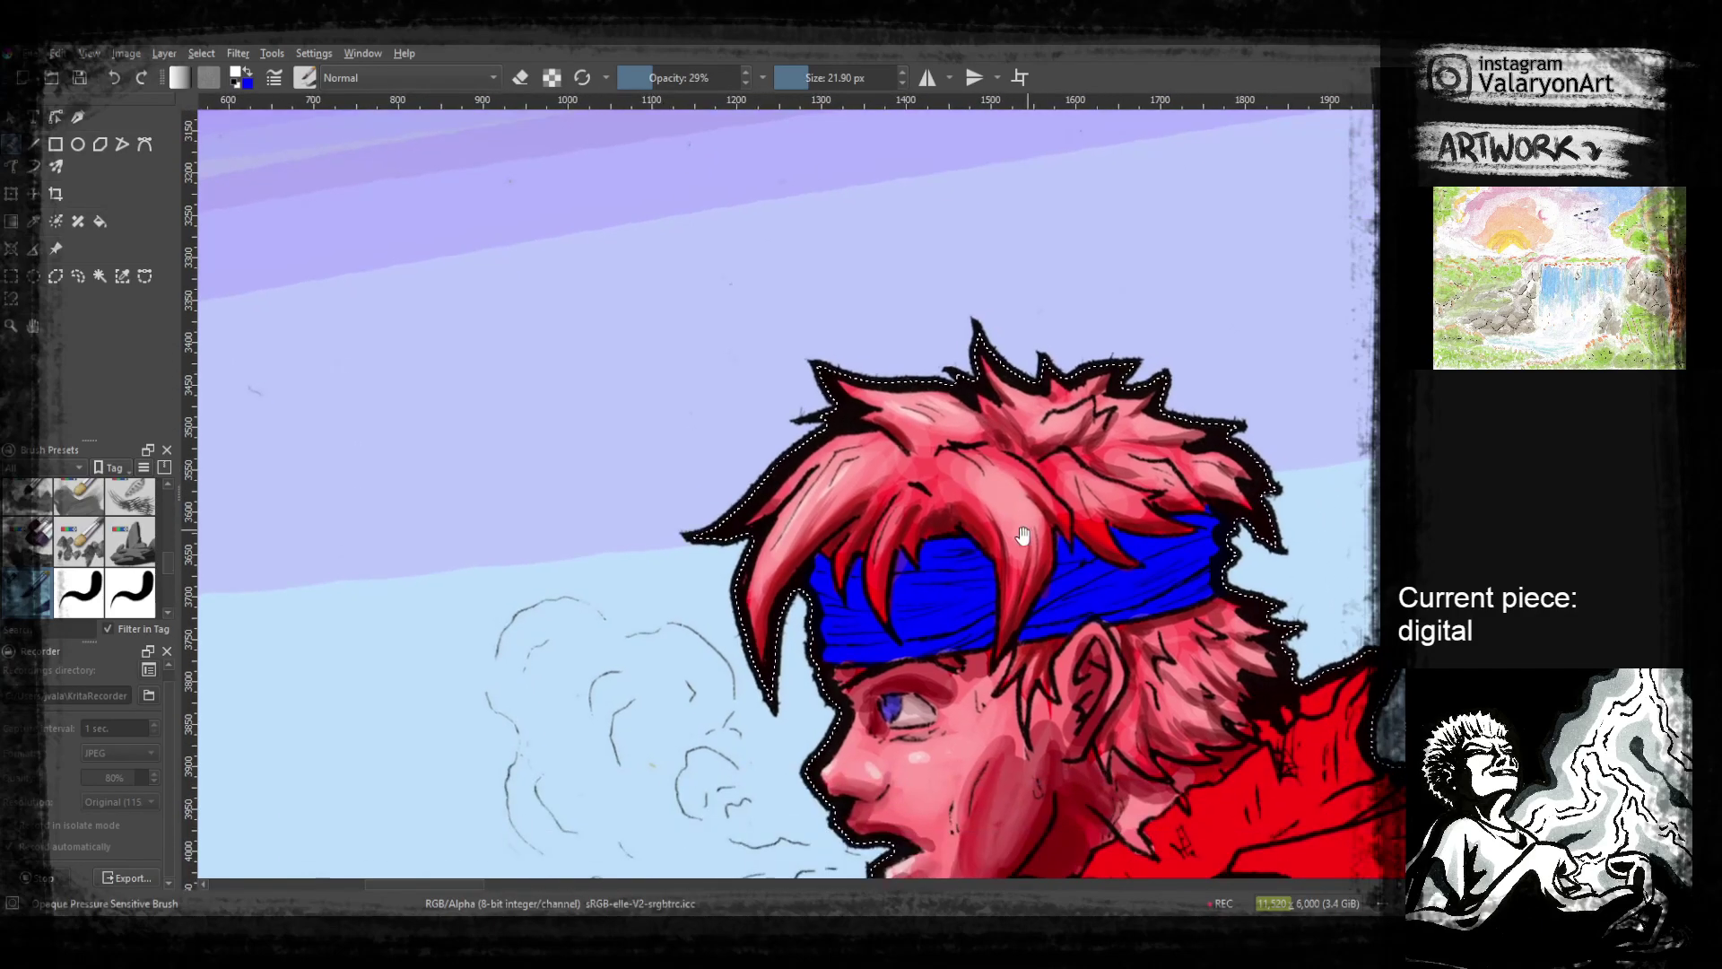
{"action": "left_click_drag", "start_coordinate": [1058, 512], "coordinate": [967, 545]}
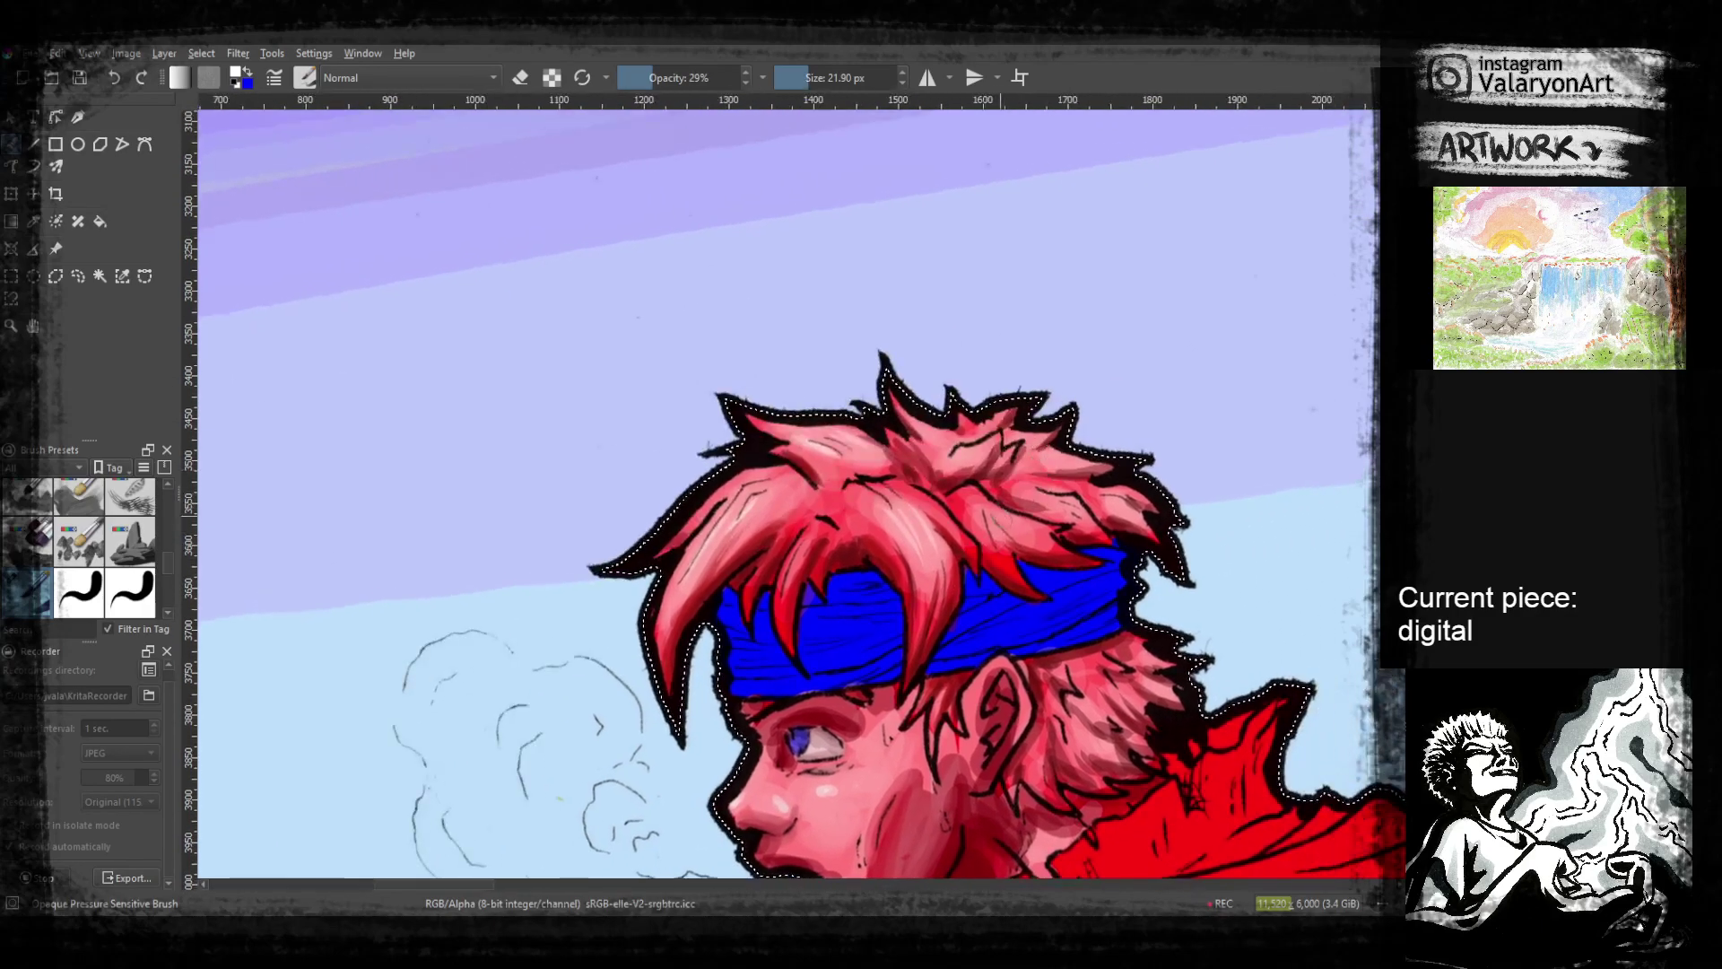
{"action": "left_click_drag", "start_coordinate": [1053, 508], "coordinate": [1065, 580]}
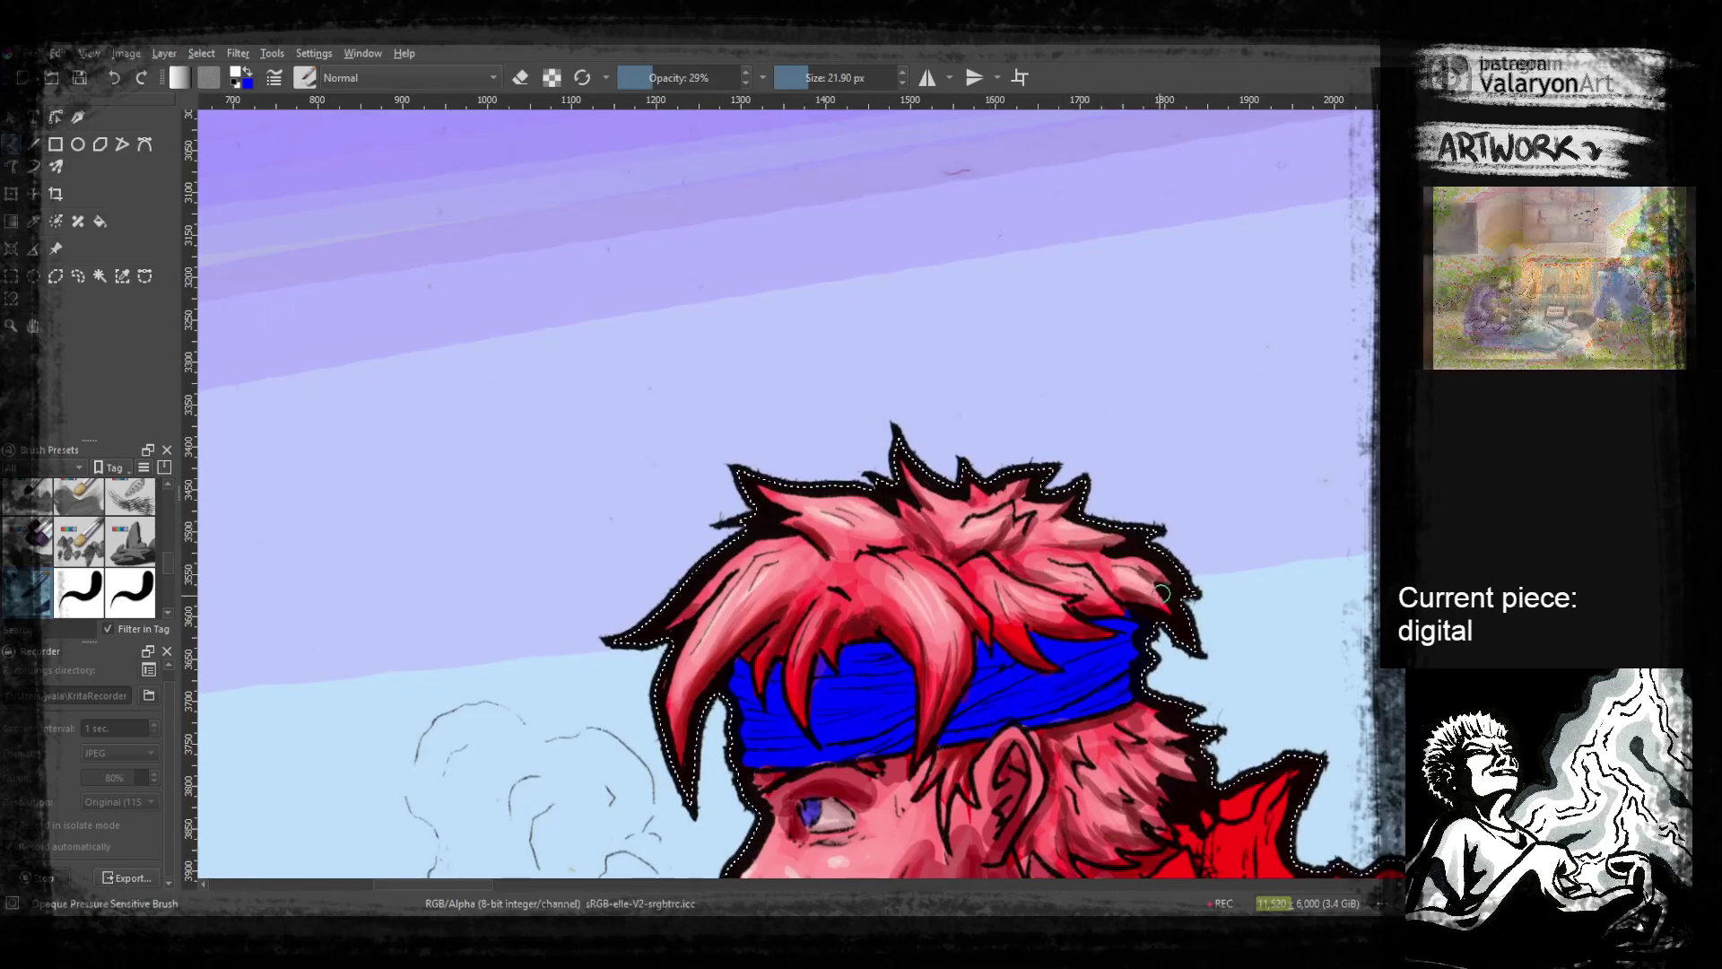
{"action": "left_click_drag", "start_coordinate": [1146, 655], "coordinate": [1104, 484]}
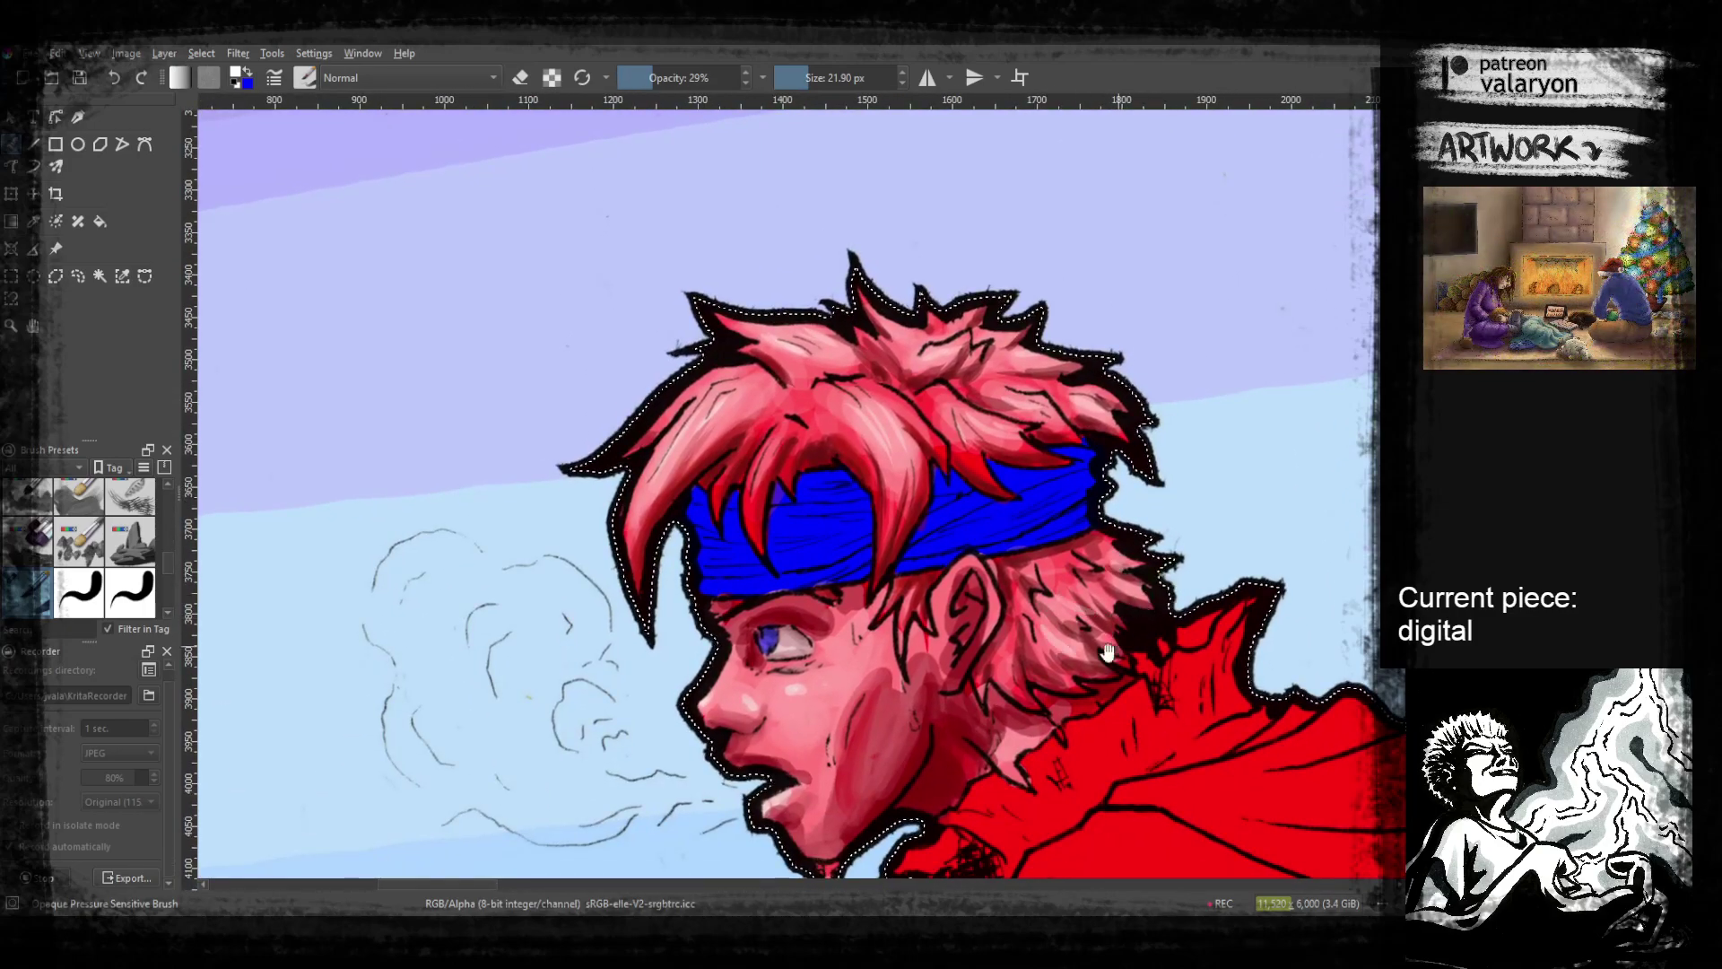
{"action": "left_click_drag", "start_coordinate": [1086, 723], "coordinate": [1128, 485]}
Sample the face's pink skin tone and fill the hand resting on the knee at 100% opacity with a 21.90 px brush
{"action": "scroll", "coordinate": [1149, 570], "scroll_direction": "down", "scroll_amount": 4}
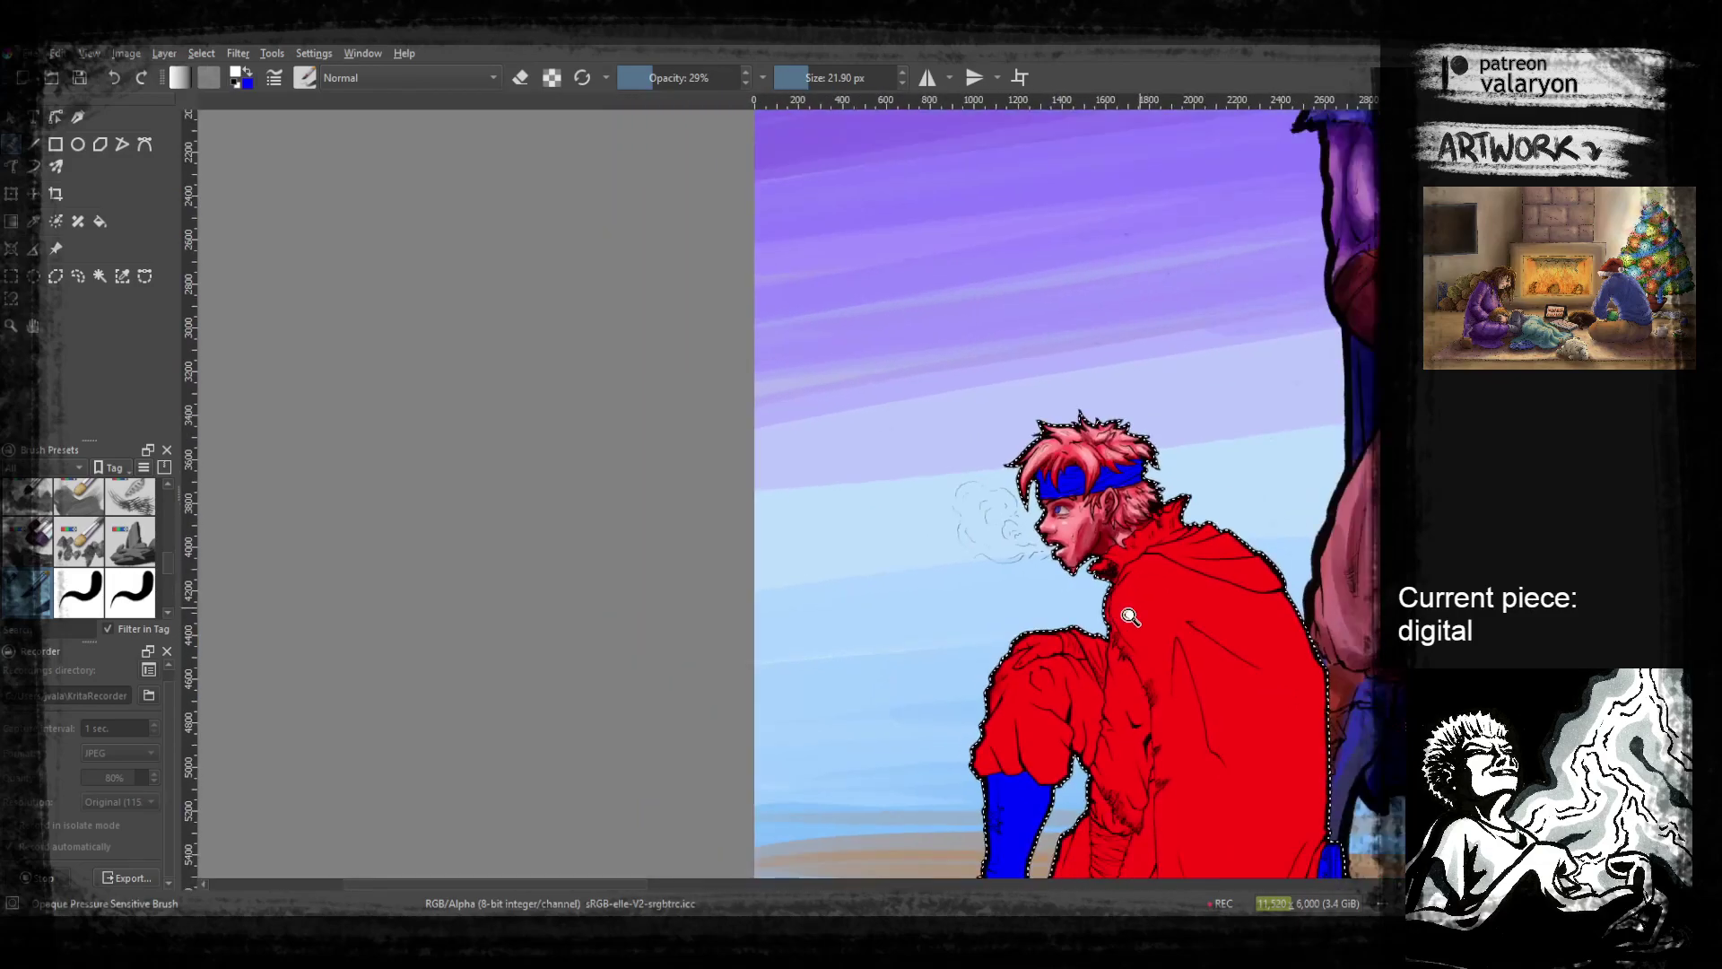
{"action": "scroll", "coordinate": [1135, 640], "scroll_direction": "up", "scroll_amount": 5}
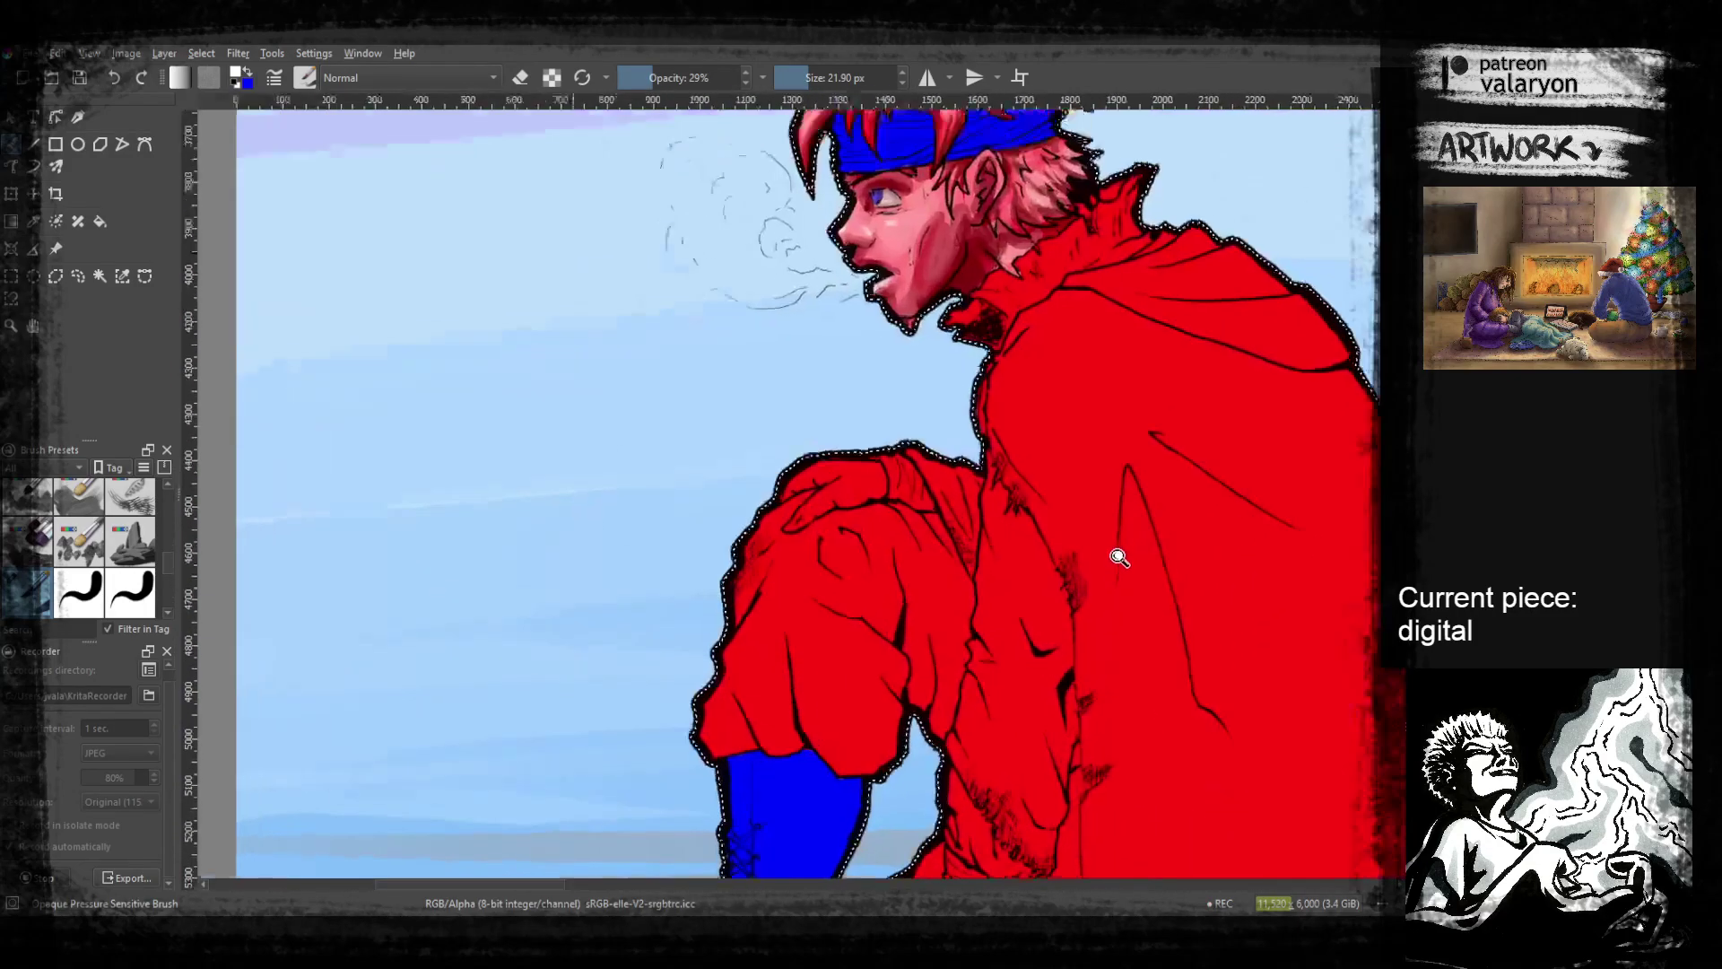
{"action": "left_click", "coordinate": [923, 203], "text": "ctrl"}
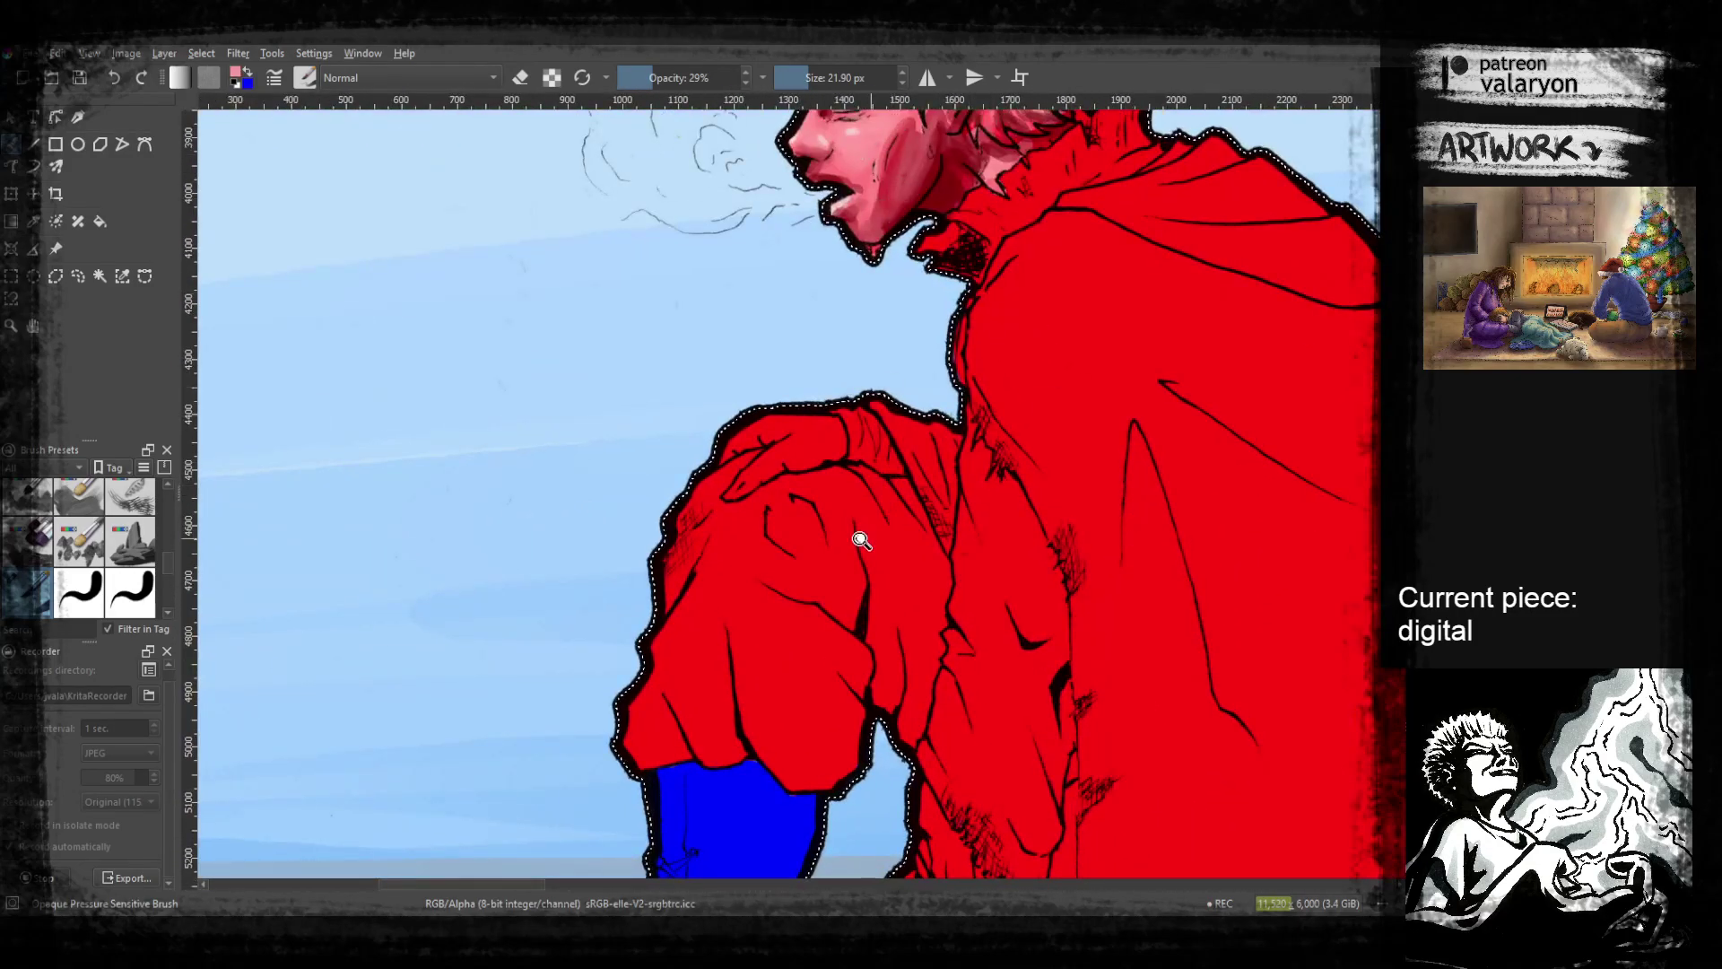
{"action": "scroll", "coordinate": [861, 538], "scroll_direction": "up", "scroll_amount": 4}
{"action": "left_click_drag", "start_coordinate": [826, 412], "coordinate": [1082, 568]}
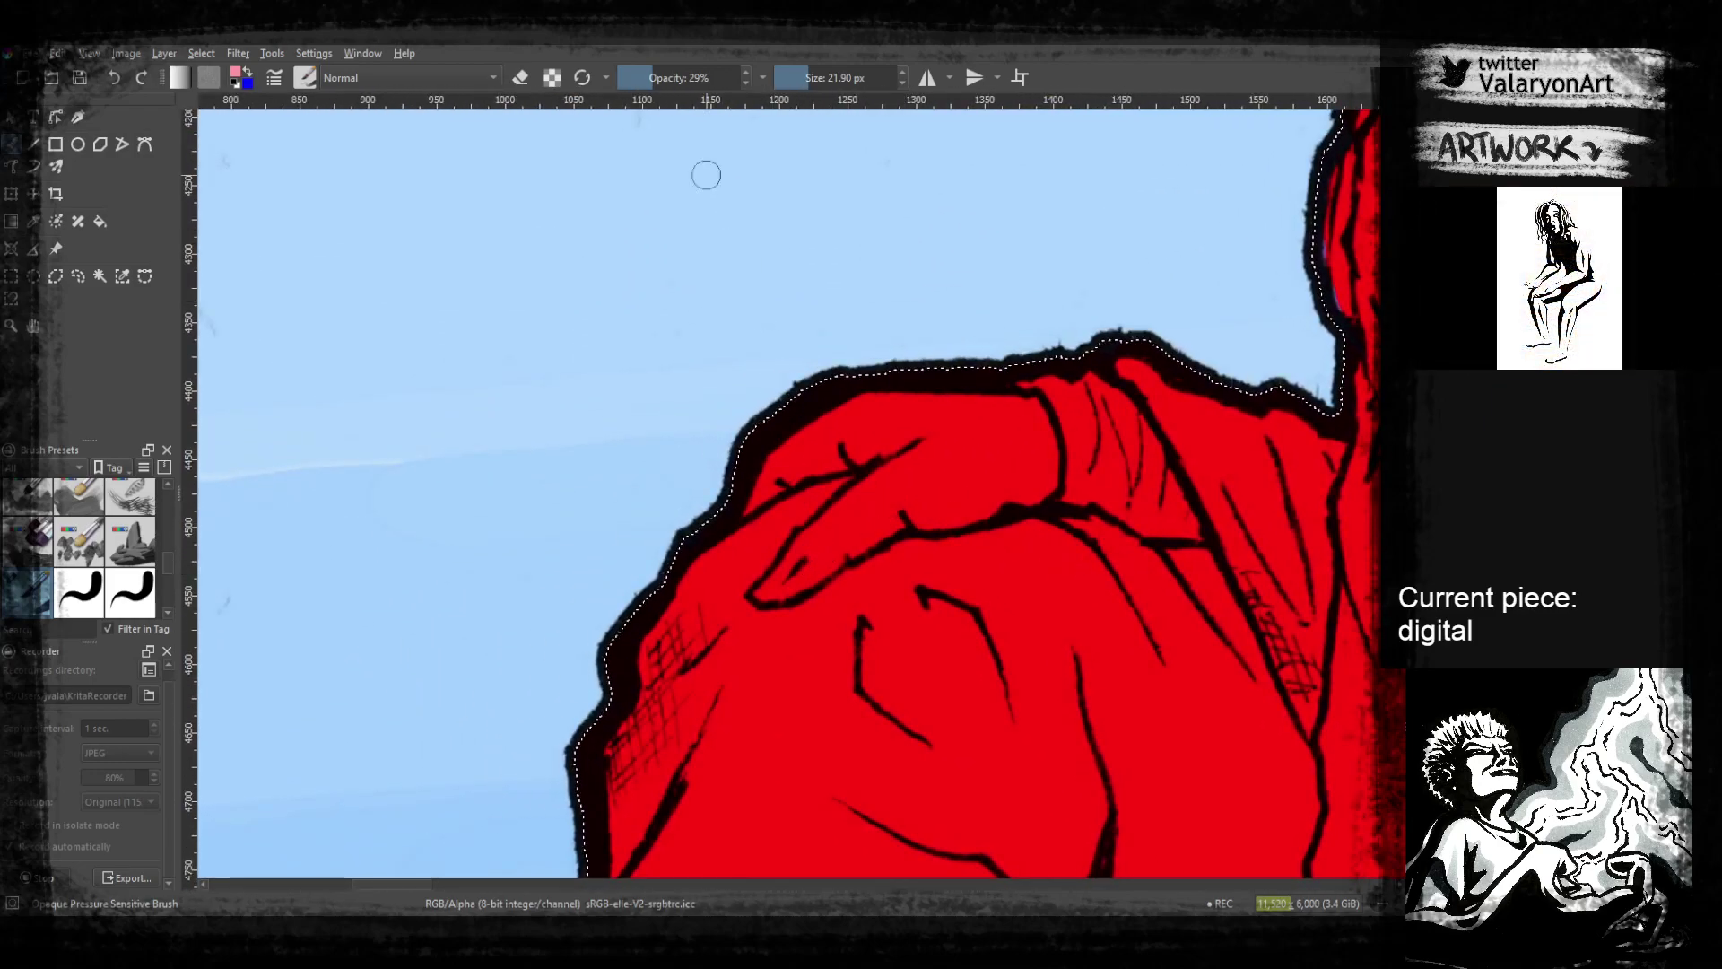
{"action": "left_click_drag", "start_coordinate": [682, 78], "coordinate": [762, 84]}
{"action": "left_click_drag", "start_coordinate": [780, 572], "coordinate": [898, 478]}
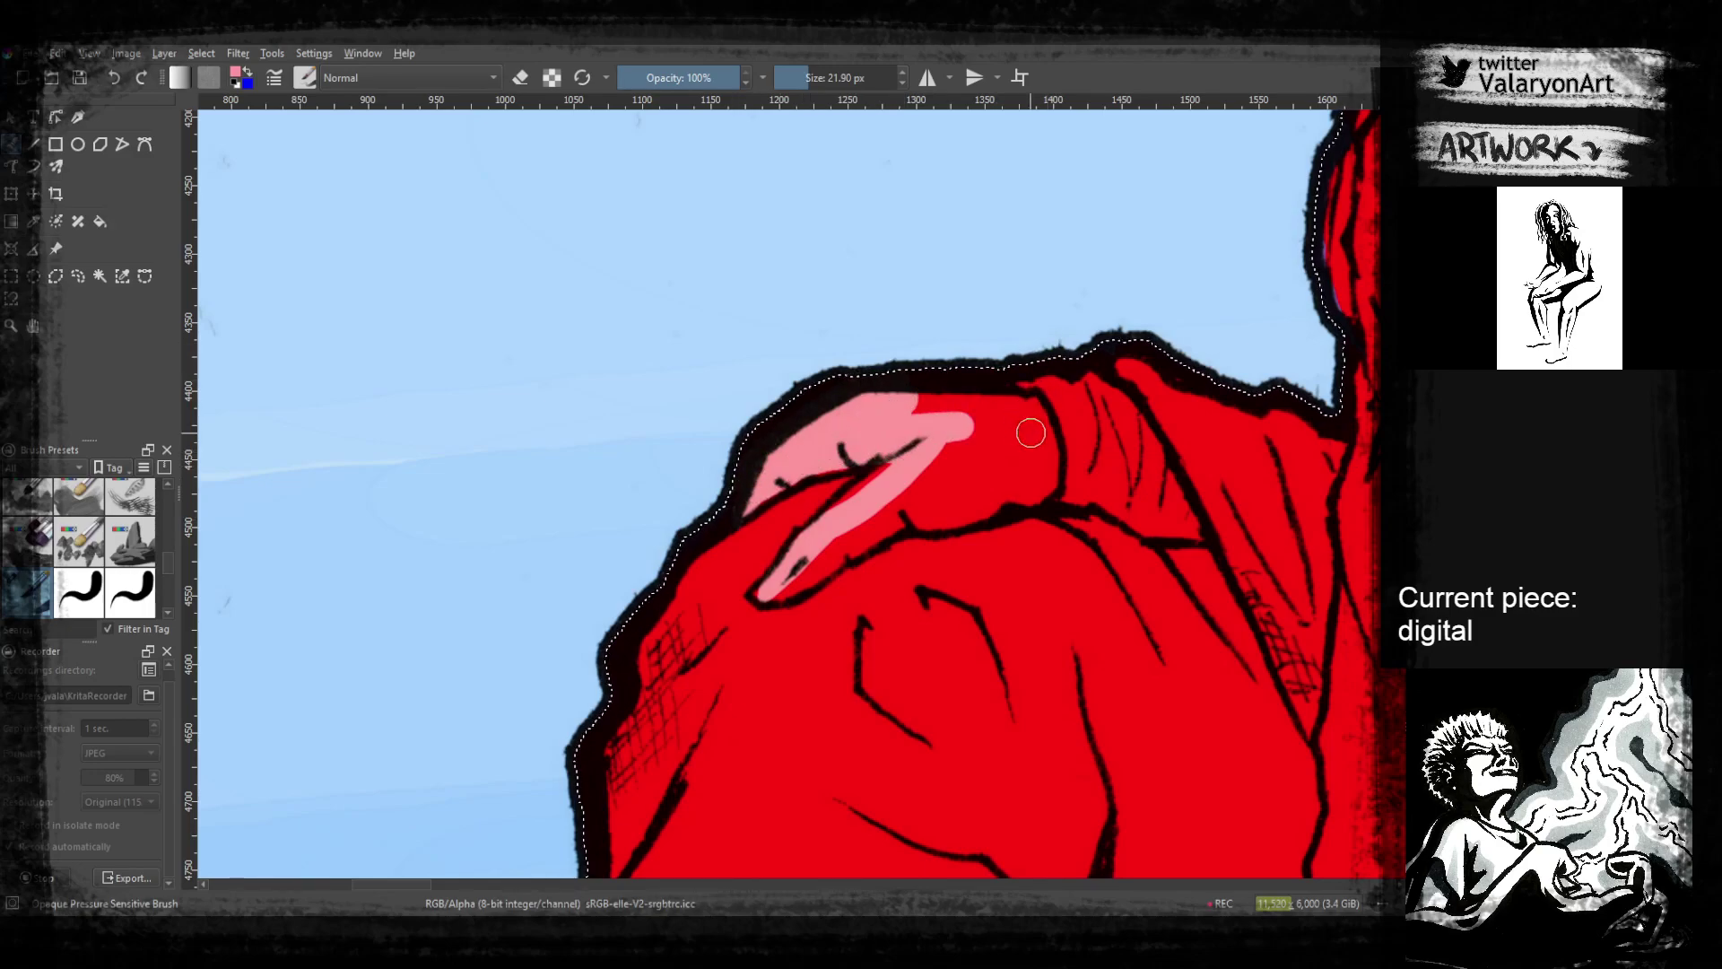
{"action": "left_click_drag", "start_coordinate": [1046, 491], "coordinate": [874, 525]}
{"action": "left_click_drag", "start_coordinate": [773, 592], "coordinate": [969, 495]}
{"action": "mouse_move", "coordinate": [827, 563]}
{"action": "left_mouse_down"}
{"action": "mouse_move", "coordinate": [946, 517]}
{"action": "mouse_move", "coordinate": [891, 490]}
{"action": "mouse_move", "coordinate": [838, 515]}
{"action": "mouse_move", "coordinate": [881, 475]}
{"action": "left_mouse_up"}
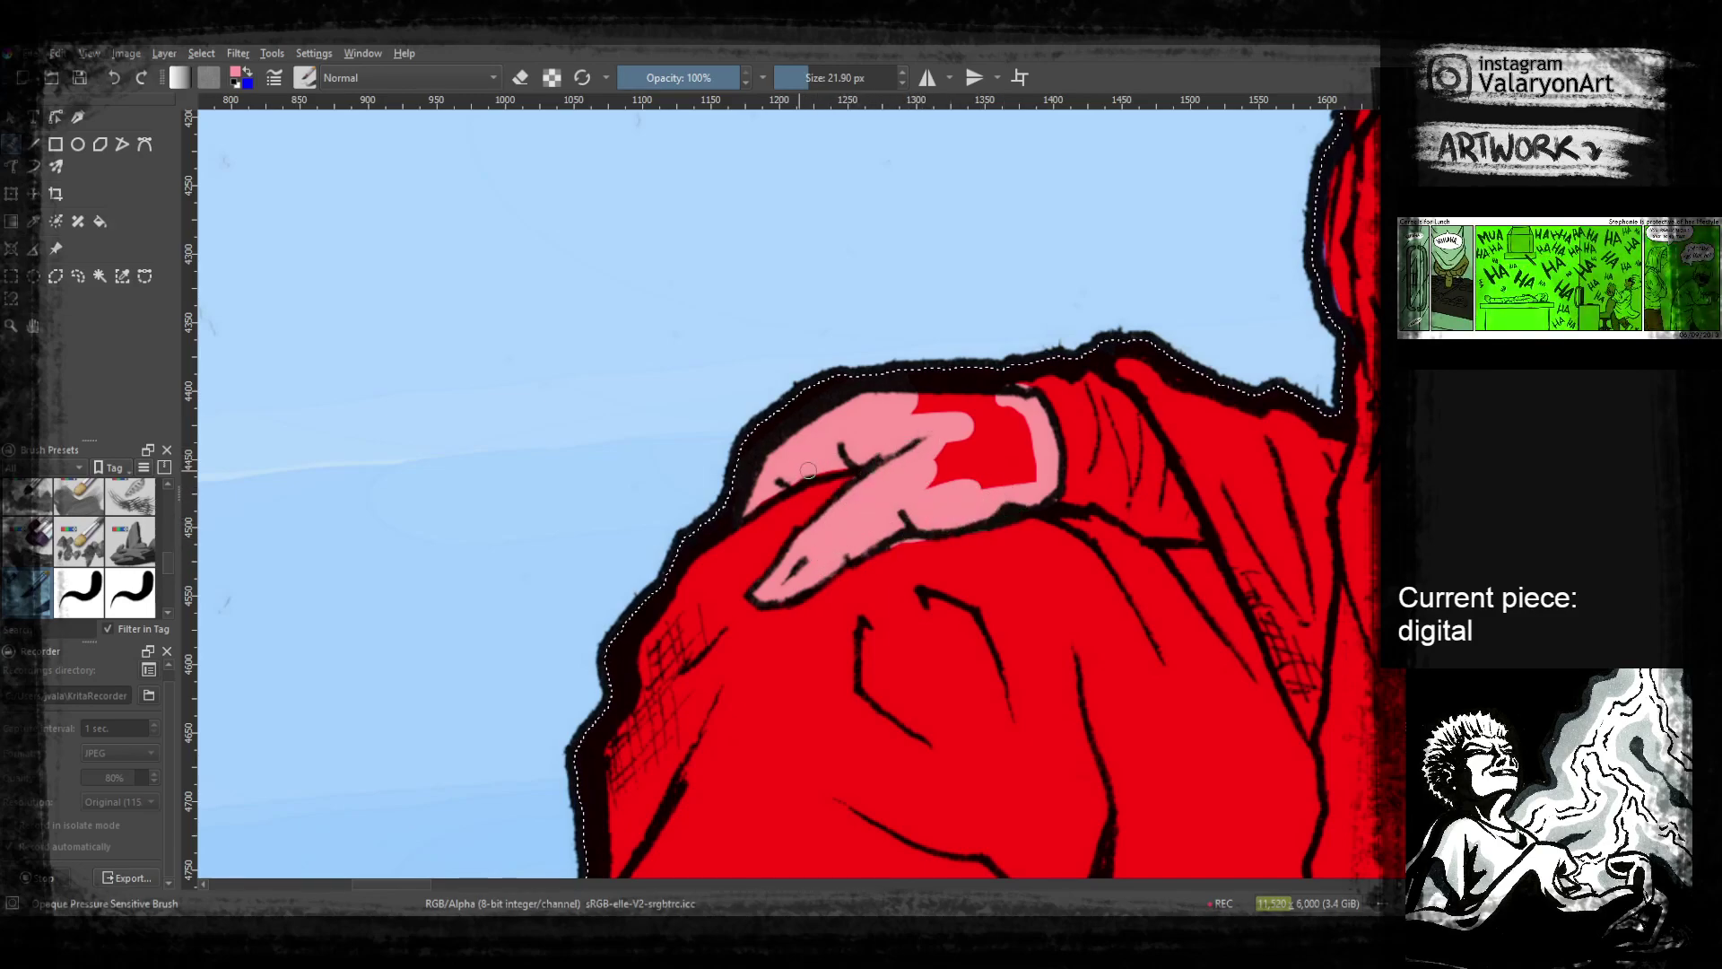
{"action": "mouse_move", "coordinate": [746, 514]}
{"action": "left_mouse_down"}
{"action": "mouse_move", "coordinate": [886, 388]}
{"action": "mouse_move", "coordinate": [927, 407]}
{"action": "mouse_move", "coordinate": [903, 465]}
{"action": "mouse_move", "coordinate": [932, 489]}
{"action": "mouse_move", "coordinate": [985, 409]}
{"action": "mouse_move", "coordinate": [1006, 465]}
{"action": "mouse_move", "coordinate": [1024, 432]}
{"action": "mouse_move", "coordinate": [995, 483]}
{"action": "mouse_move", "coordinate": [1030, 480]}
{"action": "left_mouse_up"}
Fill the hand resting on the ground with the same pink, up to the wrapped sleeve, enlarging the brush to 107.54 px
{"action": "mouse_move", "coordinate": [1192, 684]}
{"action": "left_mouse_down"}
{"action": "mouse_move", "coordinate": [972, 519]}
{"action": "mouse_move", "coordinate": [896, 285]}
{"action": "left_mouse_up"}
{"action": "left_click_drag", "start_coordinate": [956, 675], "coordinate": [1004, 359]}
{"action": "mouse_move", "coordinate": [1022, 674]}
{"action": "left_mouse_down"}
{"action": "mouse_move", "coordinate": [1072, 488]}
{"action": "mouse_move", "coordinate": [1079, 359]}
{"action": "left_mouse_up"}
{"action": "mouse_move", "coordinate": [1066, 642]}
{"action": "left_mouse_down"}
{"action": "mouse_move", "coordinate": [1068, 446]}
{"action": "mouse_move", "coordinate": [1122, 216]}
{"action": "left_mouse_up"}
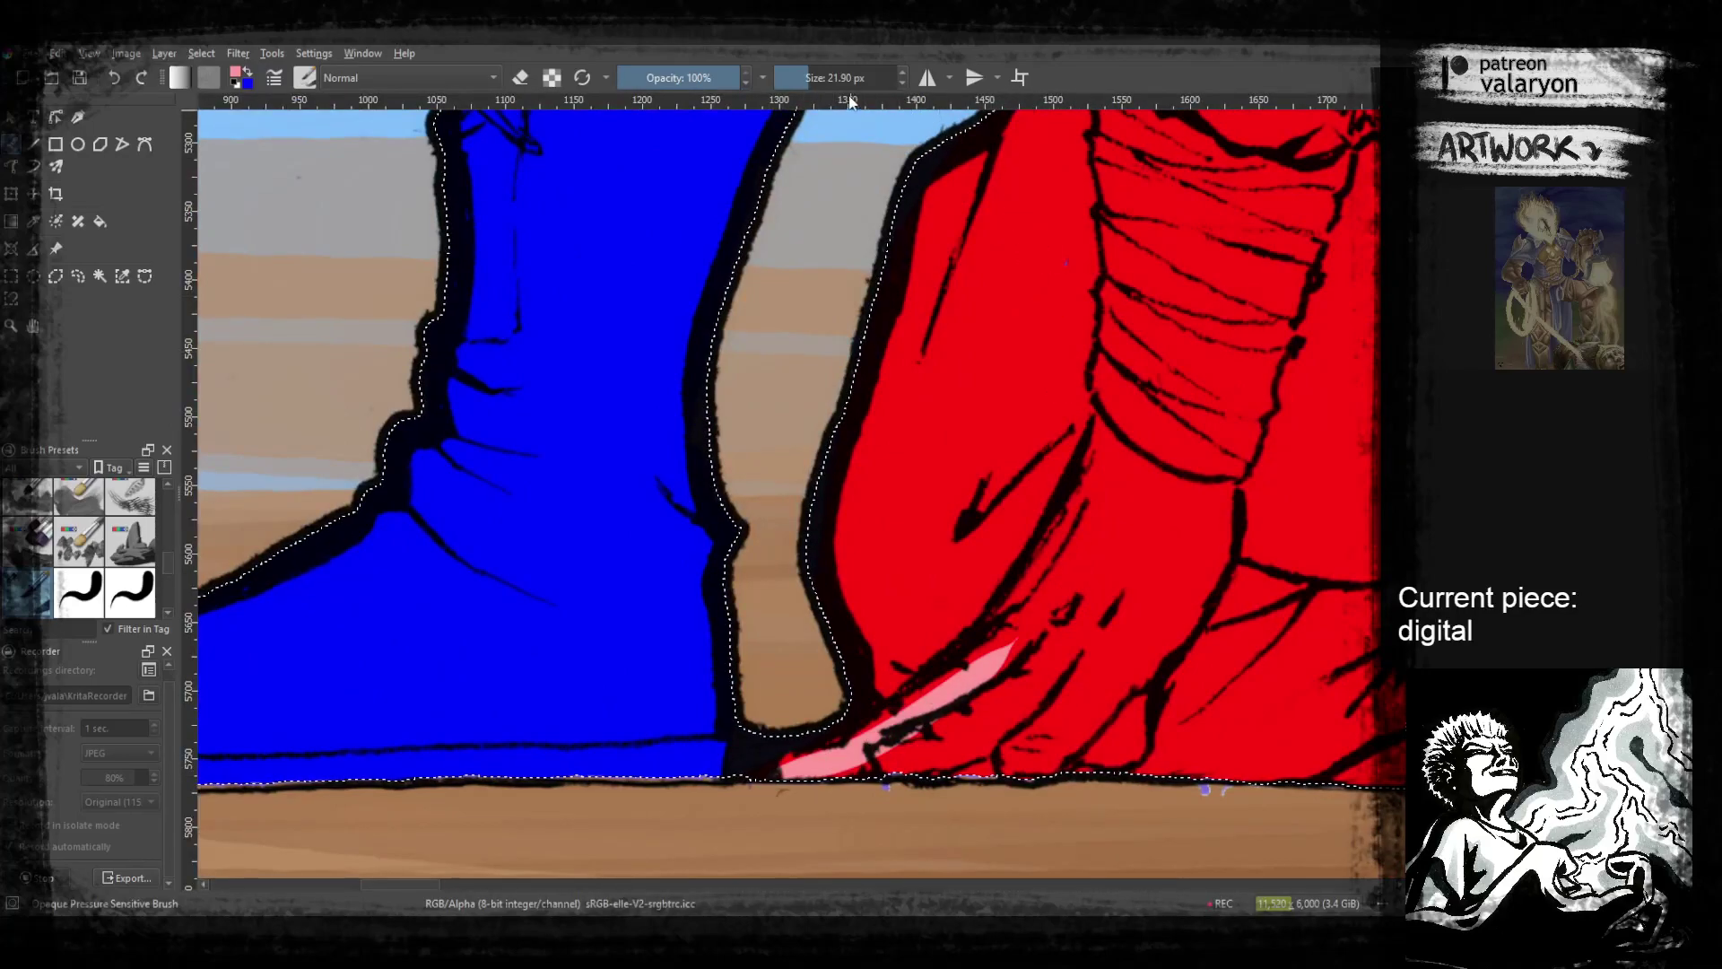
{"action": "mouse_move", "coordinate": [877, 737]}
{"action": "left_mouse_down"}
{"action": "mouse_move", "coordinate": [1000, 663]}
{"action": "mouse_move", "coordinate": [1057, 572]}
{"action": "mouse_move", "coordinate": [1009, 704]}
{"action": "left_mouse_up"}
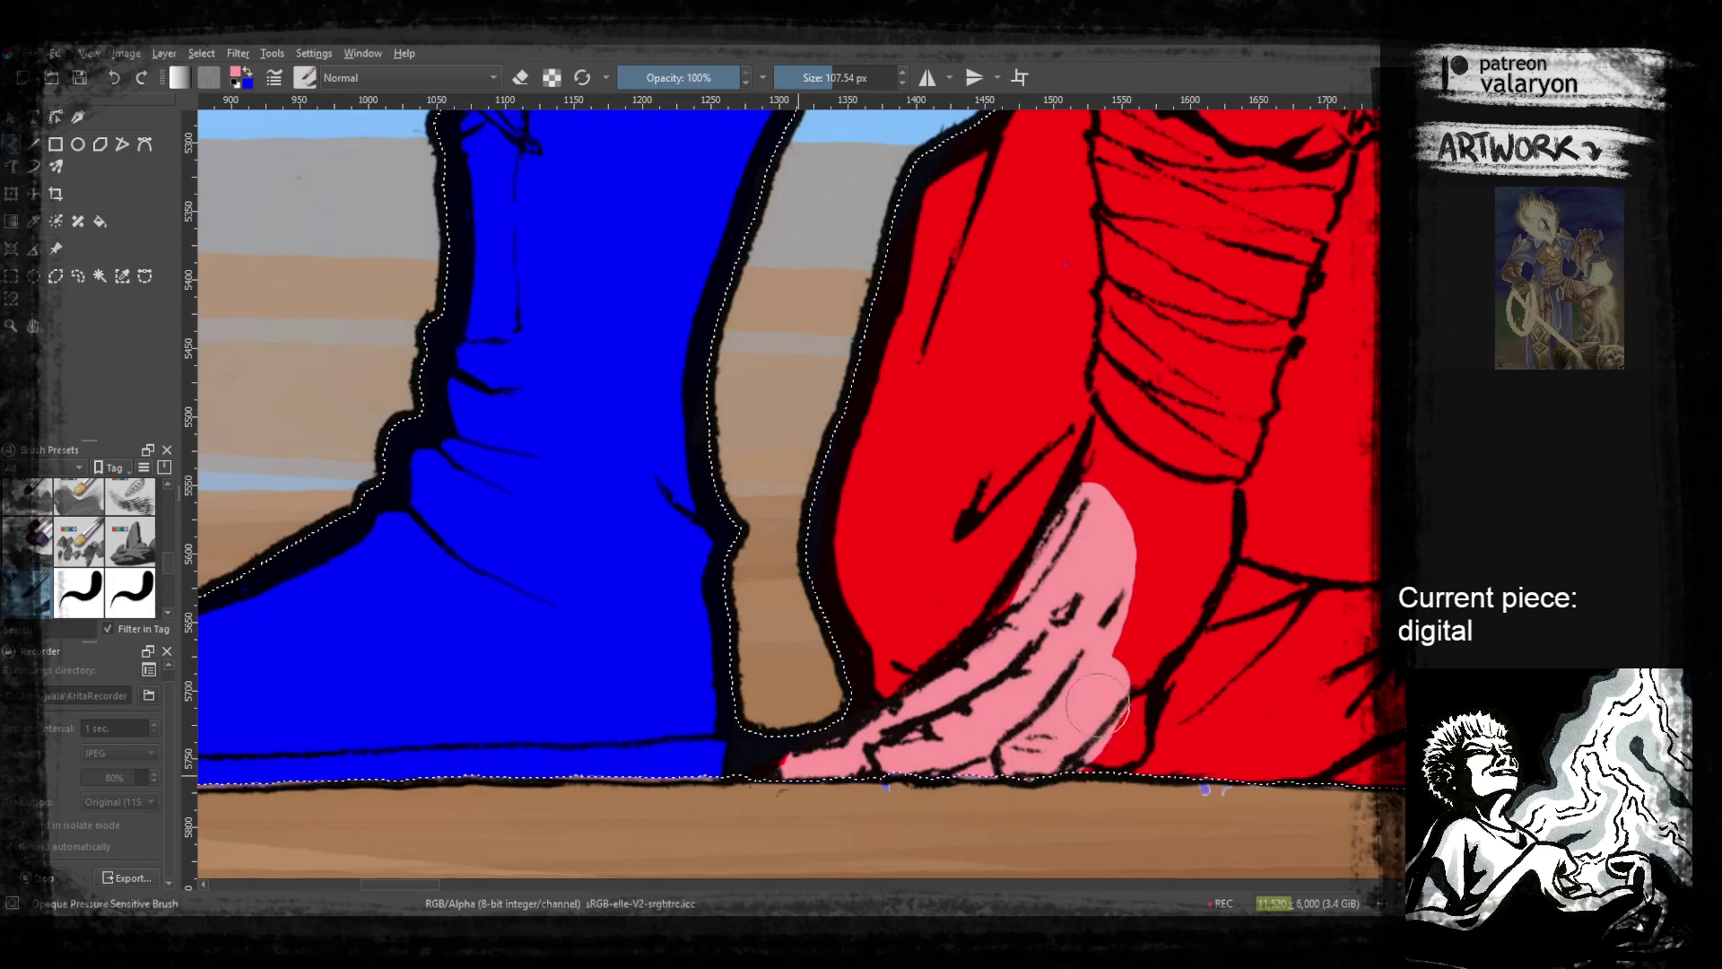
{"action": "mouse_move", "coordinate": [1121, 682]}
{"action": "left_mouse_down"}
{"action": "mouse_move", "coordinate": [1206, 505]}
{"action": "mouse_move", "coordinate": [1205, 553]}
{"action": "mouse_move", "coordinate": [1170, 612]}
{"action": "mouse_move", "coordinate": [1165, 547]}
{"action": "mouse_move", "coordinate": [1099, 420]}
{"action": "mouse_move", "coordinate": [1092, 492]}
{"action": "mouse_move", "coordinate": [1104, 434]}
{"action": "mouse_move", "coordinate": [1190, 490]}
{"action": "left_mouse_up"}
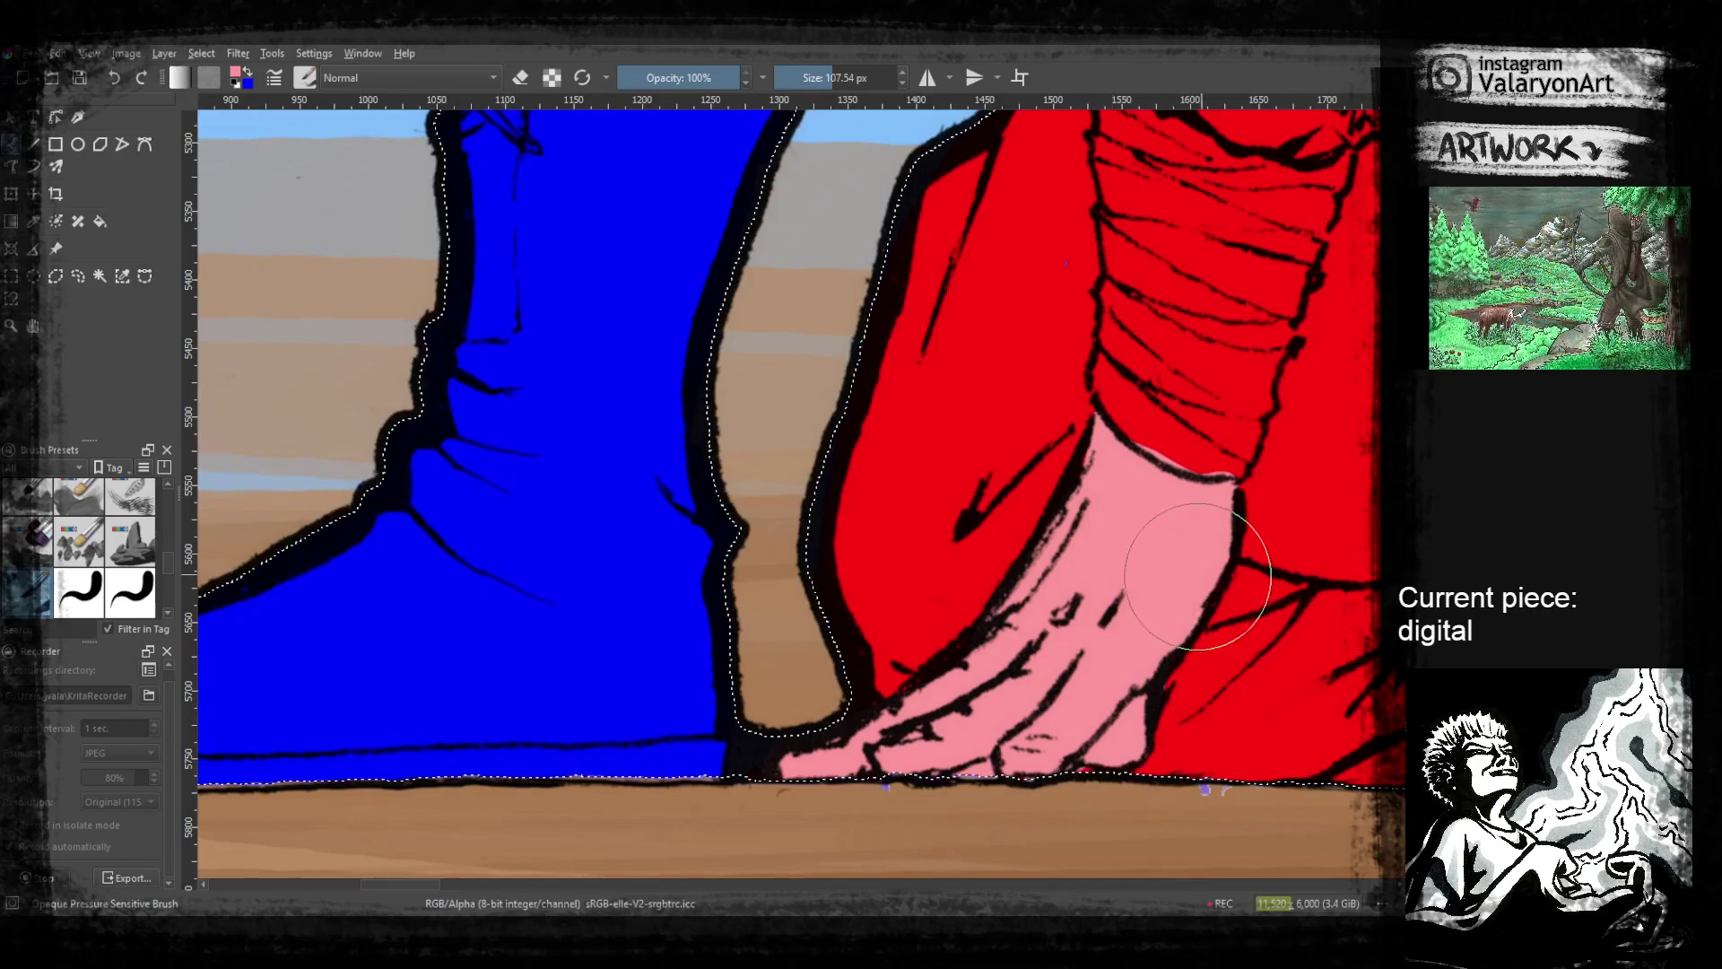
{"action": "mouse_move", "coordinate": [1177, 486]}
{"action": "left_mouse_down"}
{"action": "mouse_move", "coordinate": [1100, 781]}
{"action": "mouse_move", "coordinate": [1088, 742]}
{"action": "mouse_move", "coordinate": [1135, 742]}
{"action": "left_mouse_up"}
Undo the last edit at the lower hand and switch to the clothing's red with a 48.09 px brush
{"action": "left_click", "coordinate": [1111, 728], "text": "ctrl"}
{"action": "key", "text": "ctrl+z"}
{"action": "left_click", "coordinate": [812, 78]}
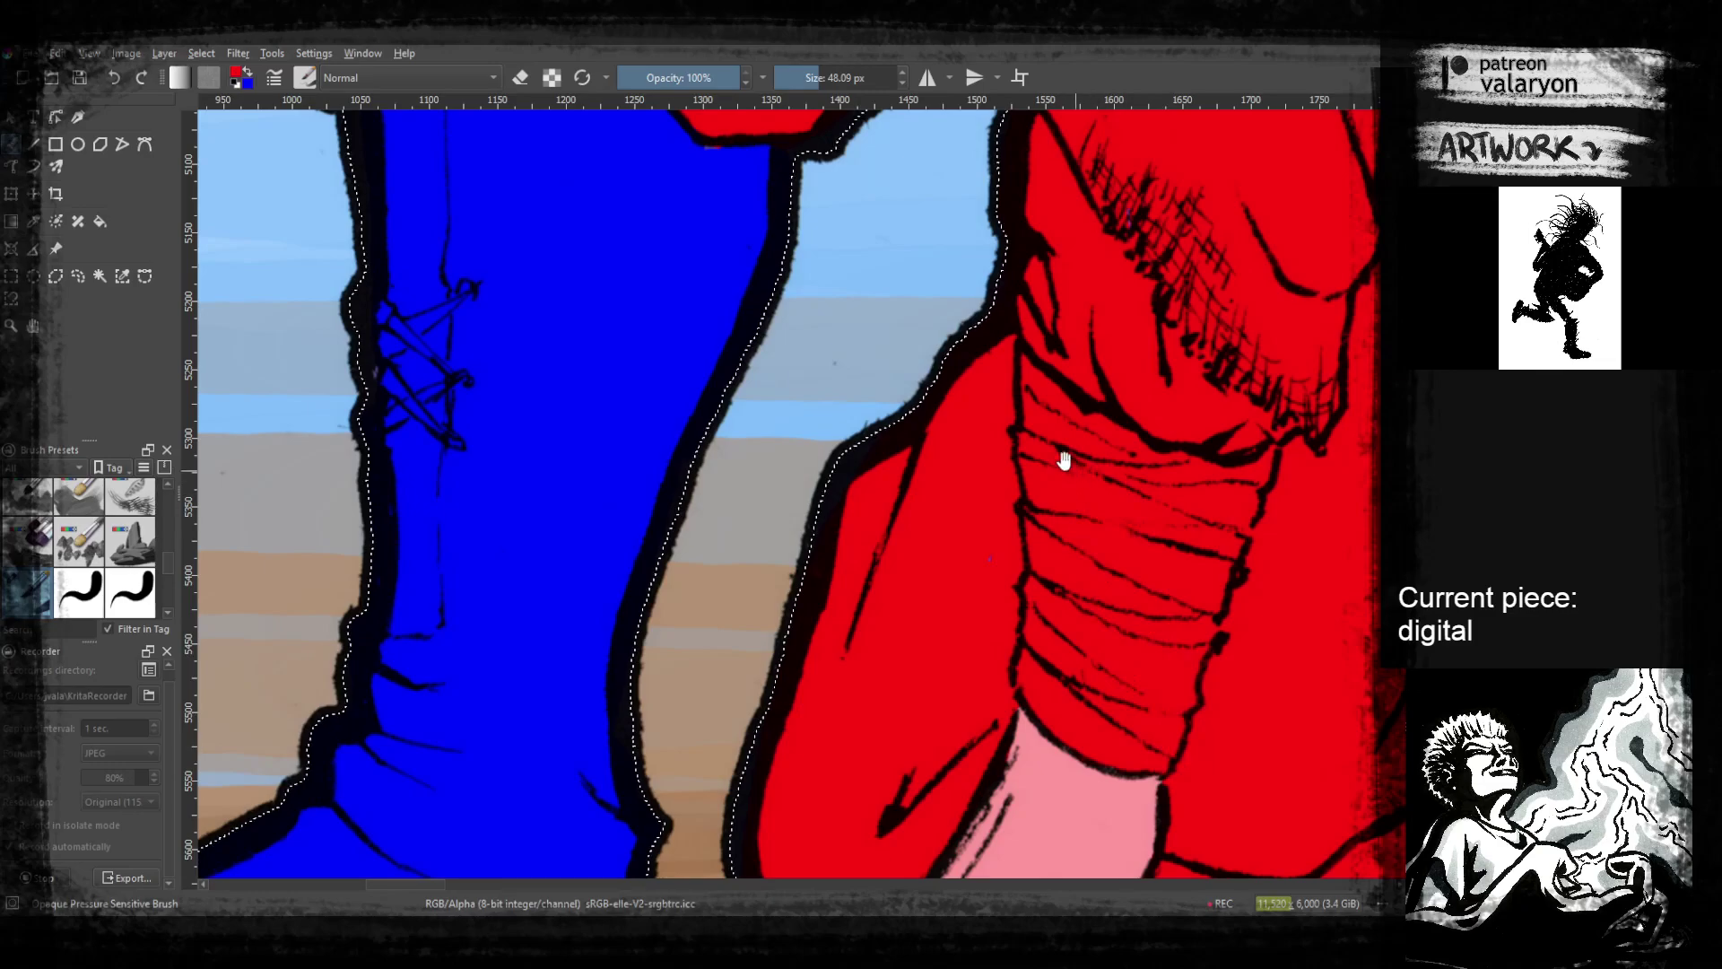
Lighten the knee hand's sampled pink and highlight its upper edge at 39% opacity with a 25.35 px brush
{"action": "left_click_drag", "start_coordinate": [889, 269], "coordinate": [935, 653]}
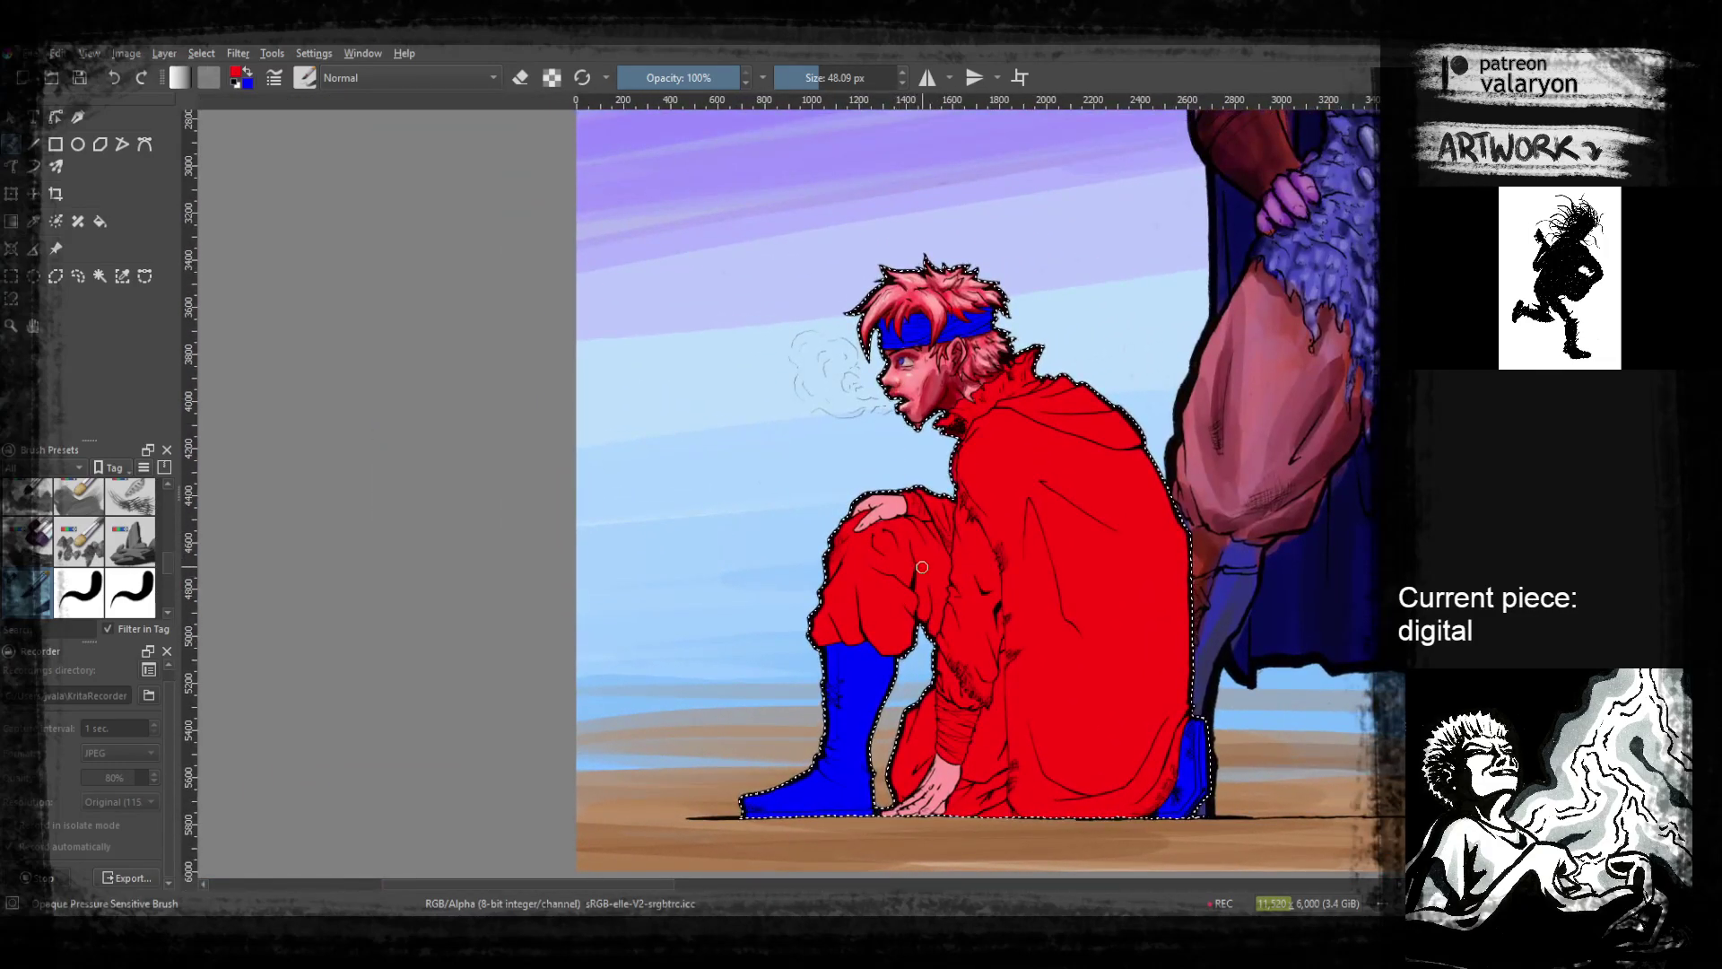
{"action": "scroll", "coordinate": [903, 576], "scroll_direction": "up", "scroll_amount": 6}
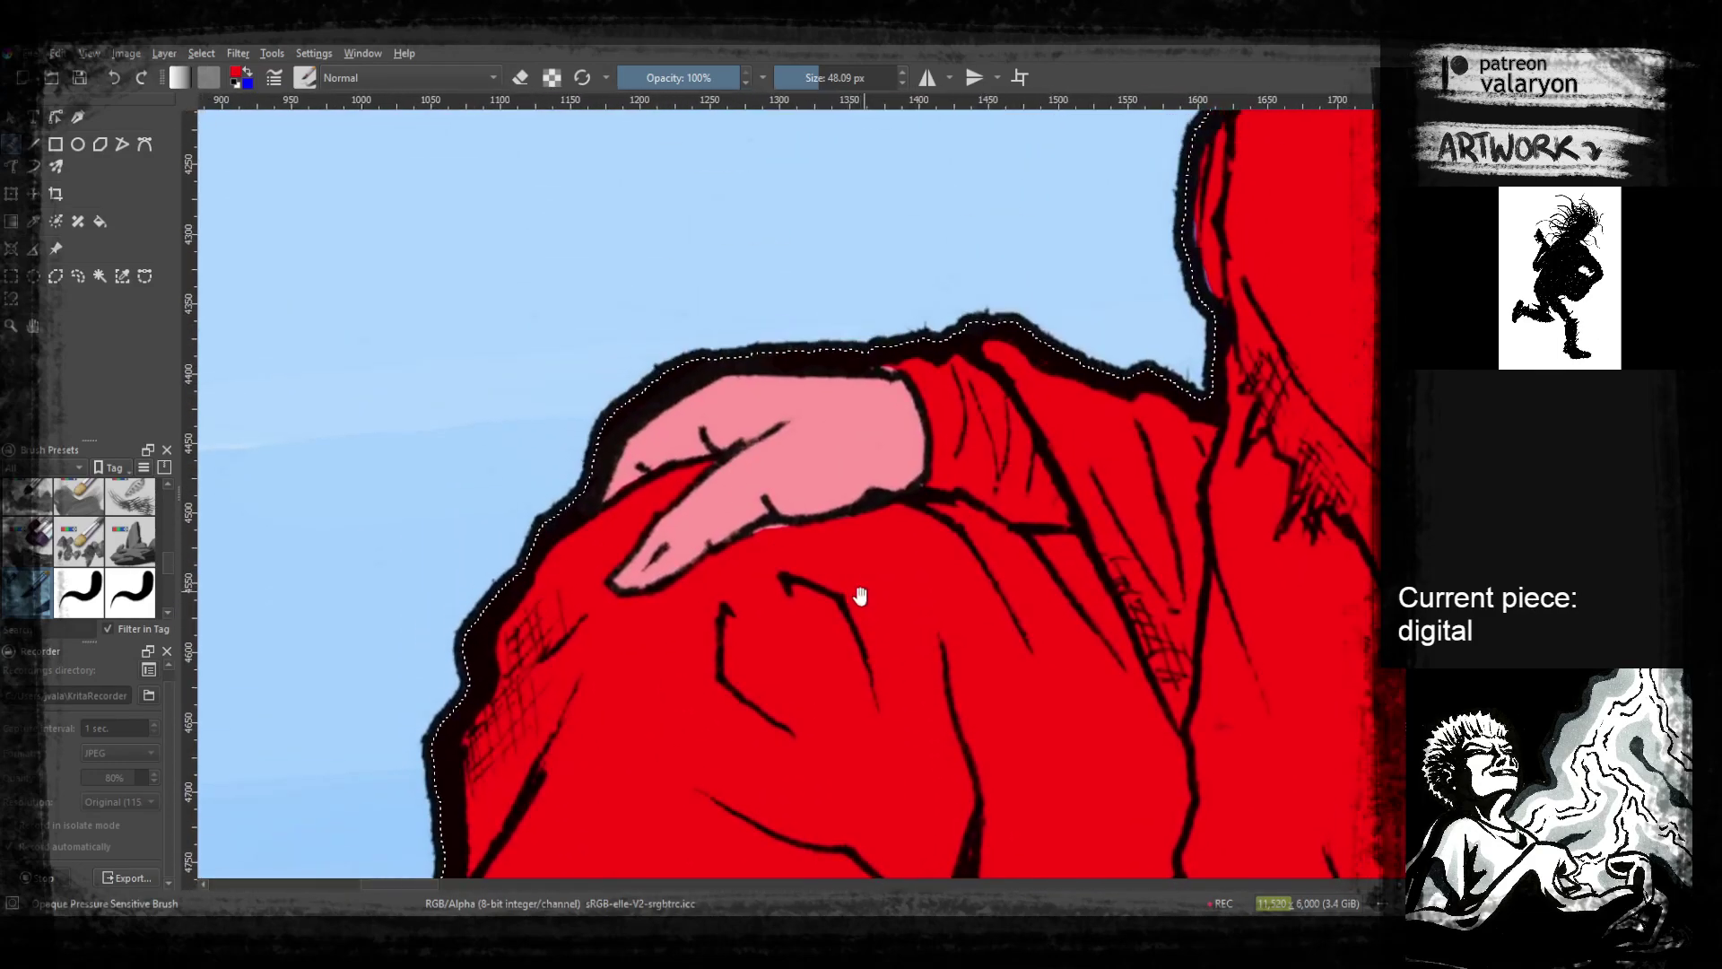
{"action": "left_click", "coordinate": [875, 480], "text": "ctrl"}
{"action": "right_click", "coordinate": [862, 426]}
{"action": "left_click", "coordinate": [861, 430]}
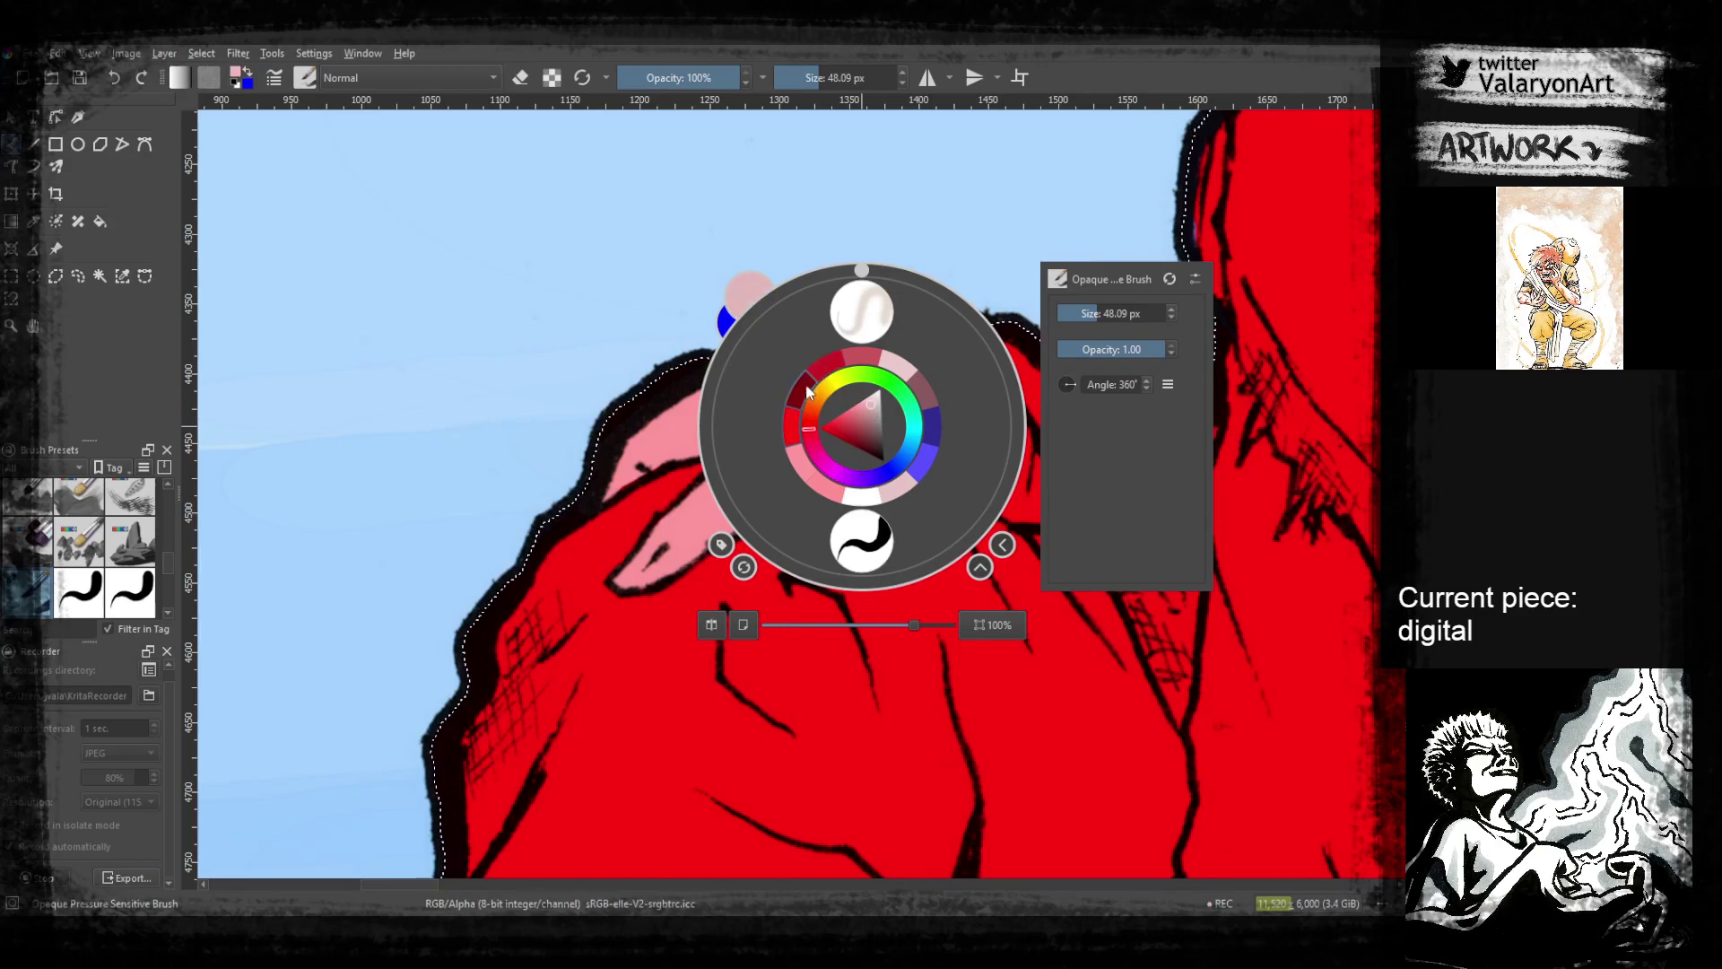
{"action": "left_click", "coordinate": [696, 322]}
{"action": "left_click", "coordinate": [666, 77]}
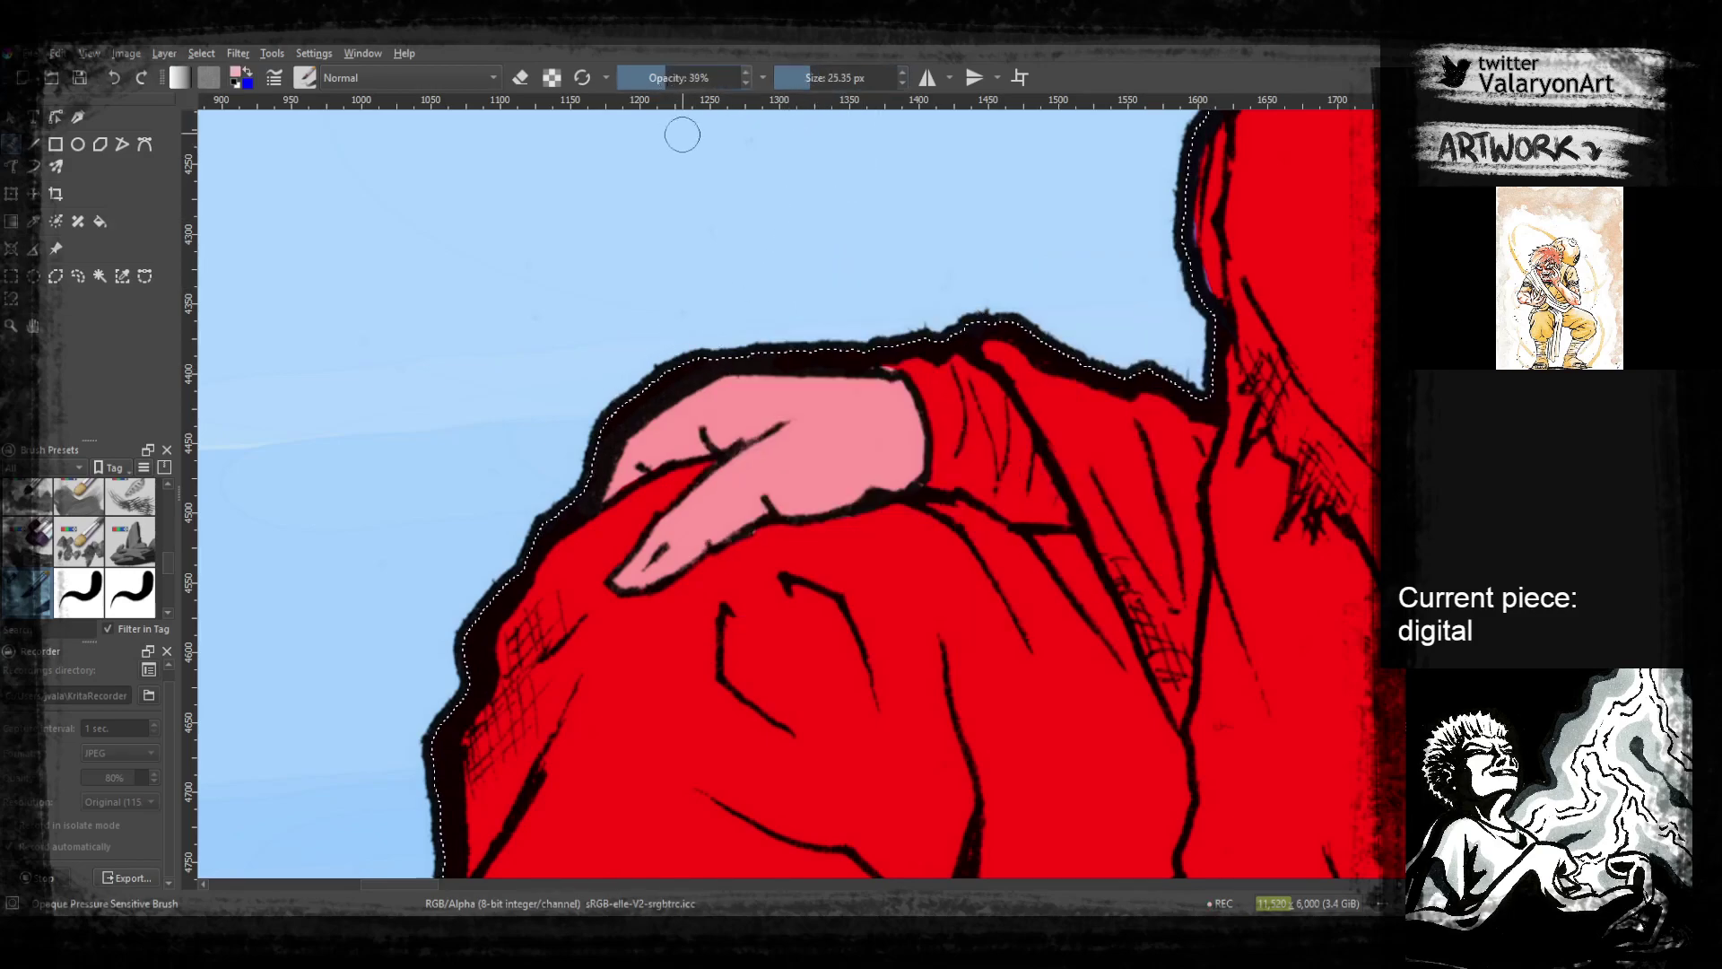
{"action": "mouse_move", "coordinate": [610, 480]}
{"action": "left_mouse_down"}
{"action": "mouse_move", "coordinate": [667, 409]}
{"action": "mouse_move", "coordinate": [768, 375]}
{"action": "left_mouse_up"}
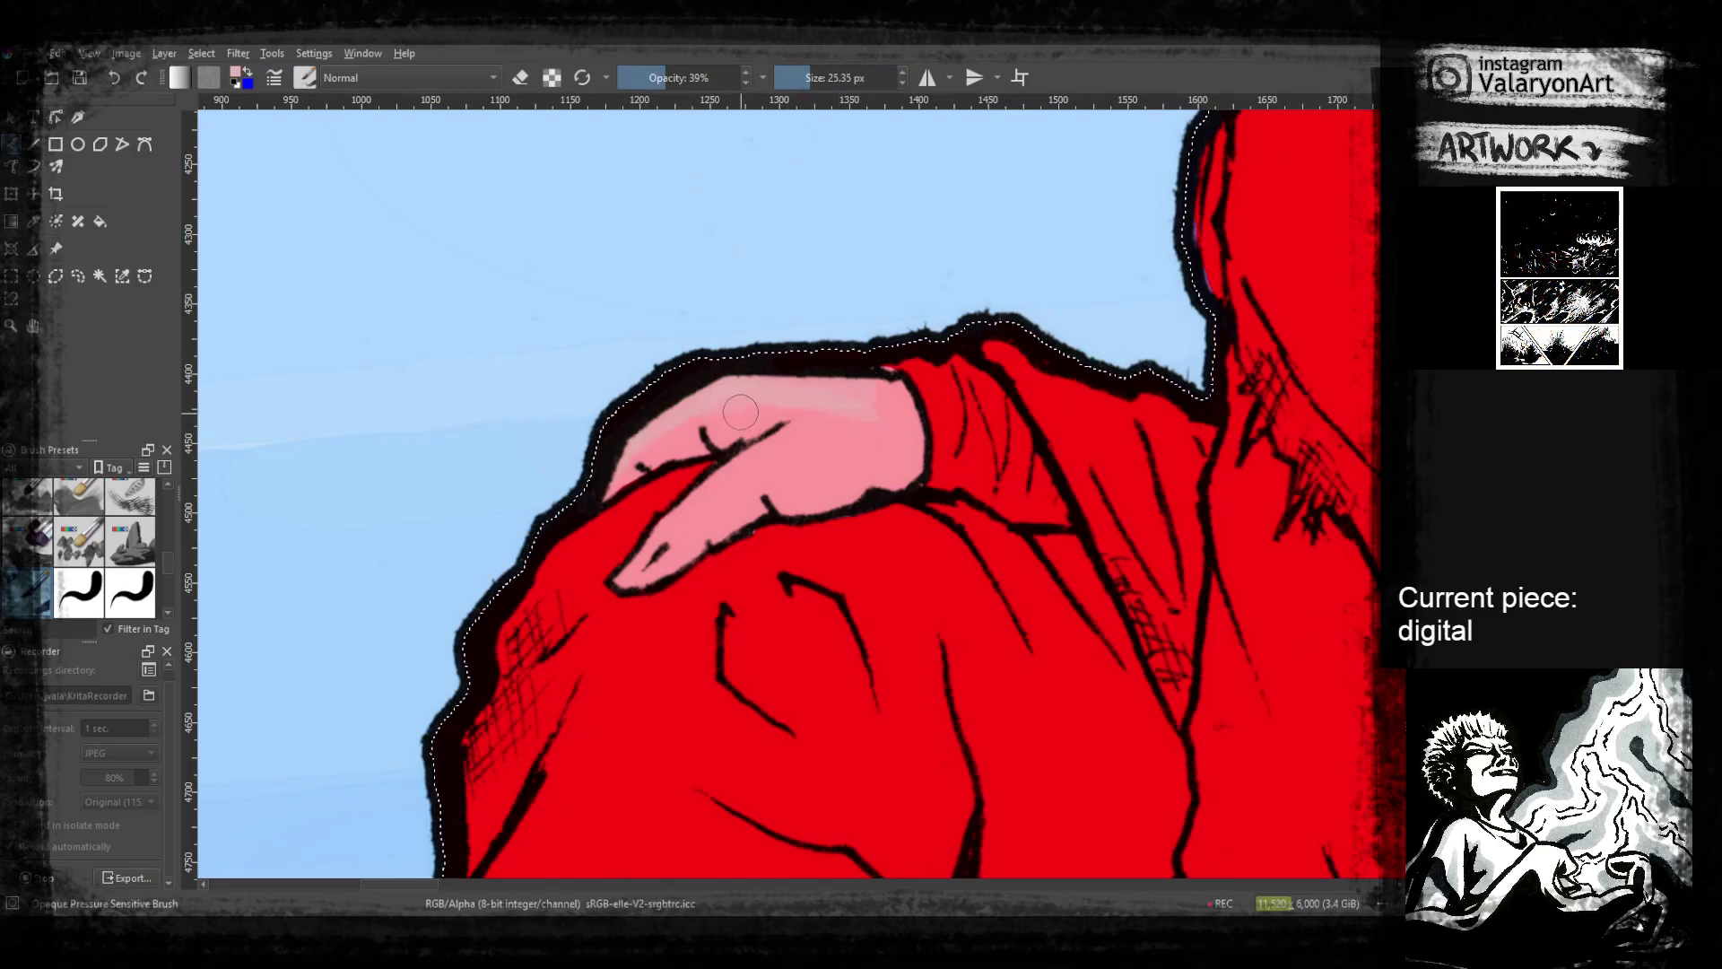
Choose a still paler pink and build up highlights along the knee hand's fingers and back
{"action": "right_click", "coordinate": [845, 399]}
{"action": "left_click", "coordinate": [848, 373]}
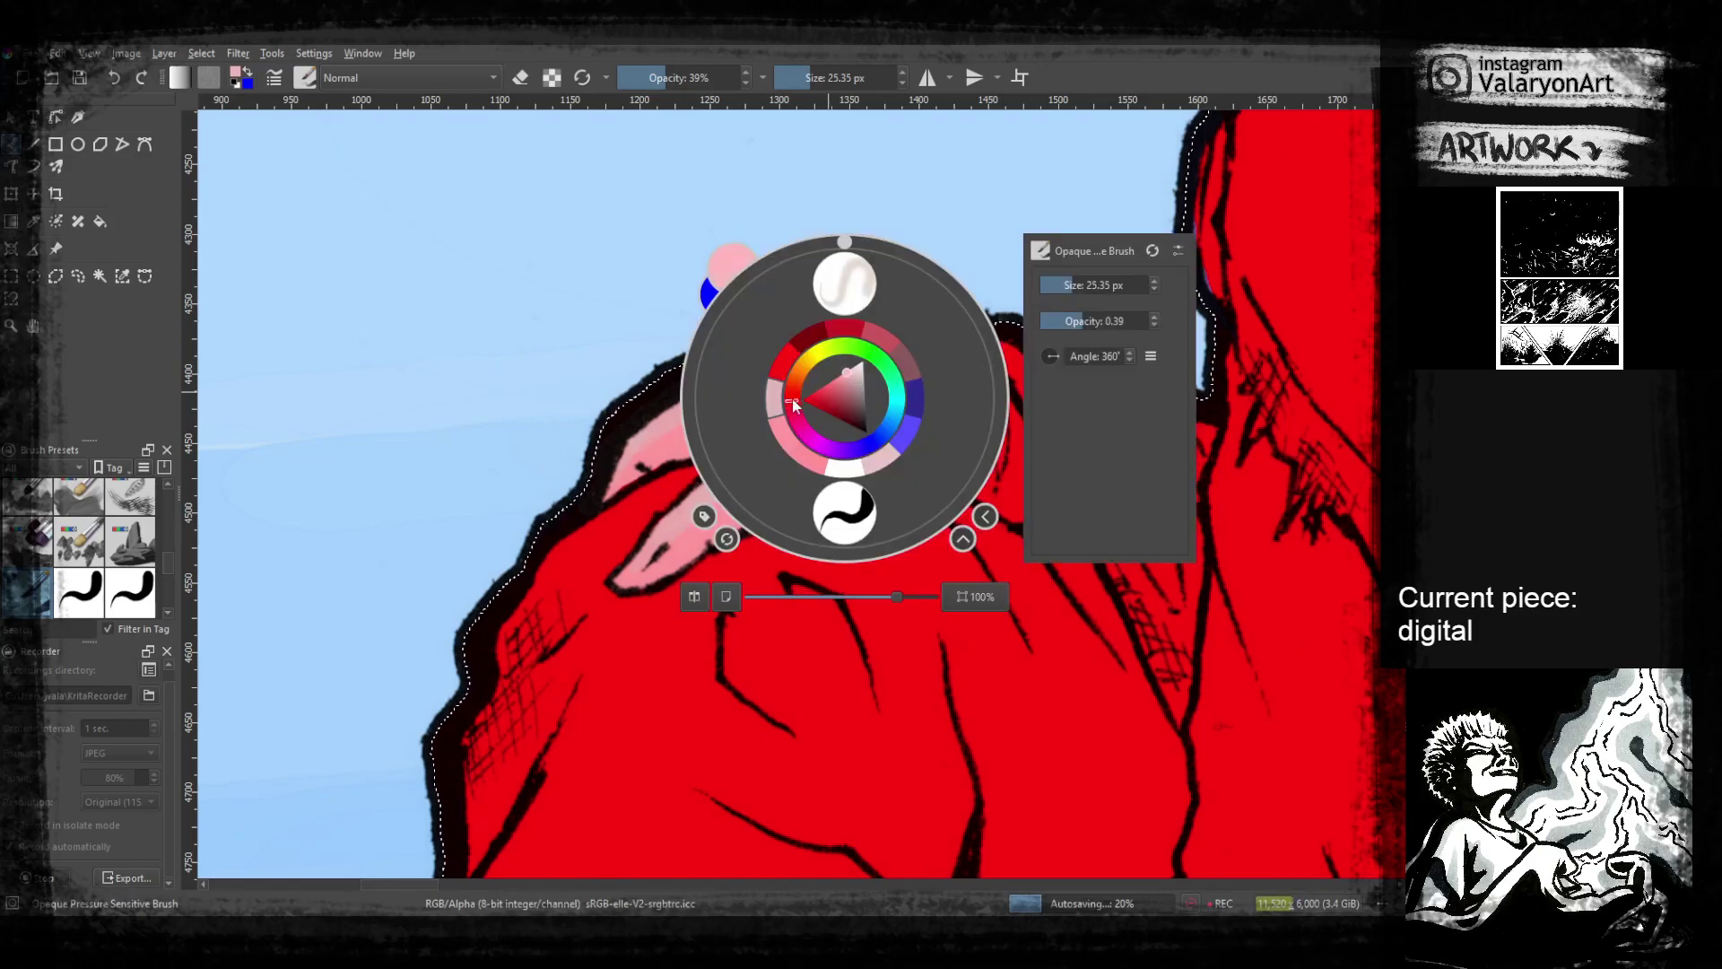
{"action": "right_click", "coordinate": [778, 382]}
{"action": "right_click", "coordinate": [772, 379]}
{"action": "left_click", "coordinate": [782, 347]}
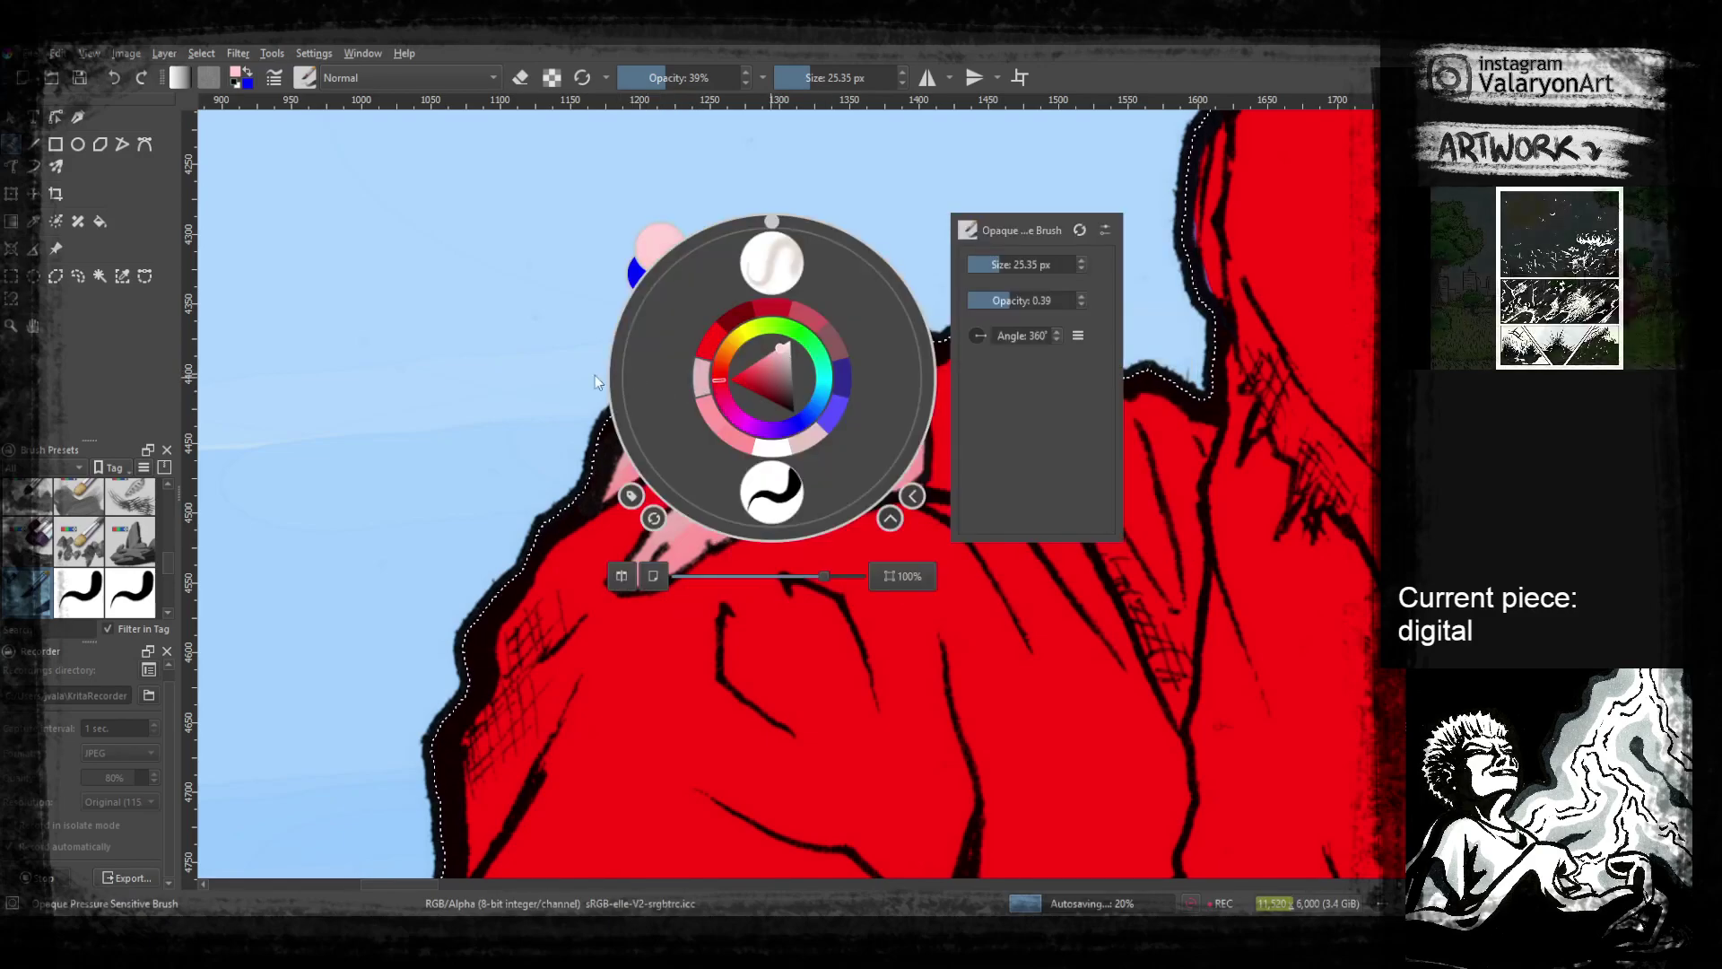
{"action": "right_click", "coordinate": [782, 350]}
{"action": "mouse_move", "coordinate": [655, 422]}
{"action": "left_mouse_down"}
{"action": "mouse_move", "coordinate": [797, 371]}
{"action": "mouse_move", "coordinate": [724, 394]}
{"action": "mouse_move", "coordinate": [830, 388]}
{"action": "left_mouse_up"}
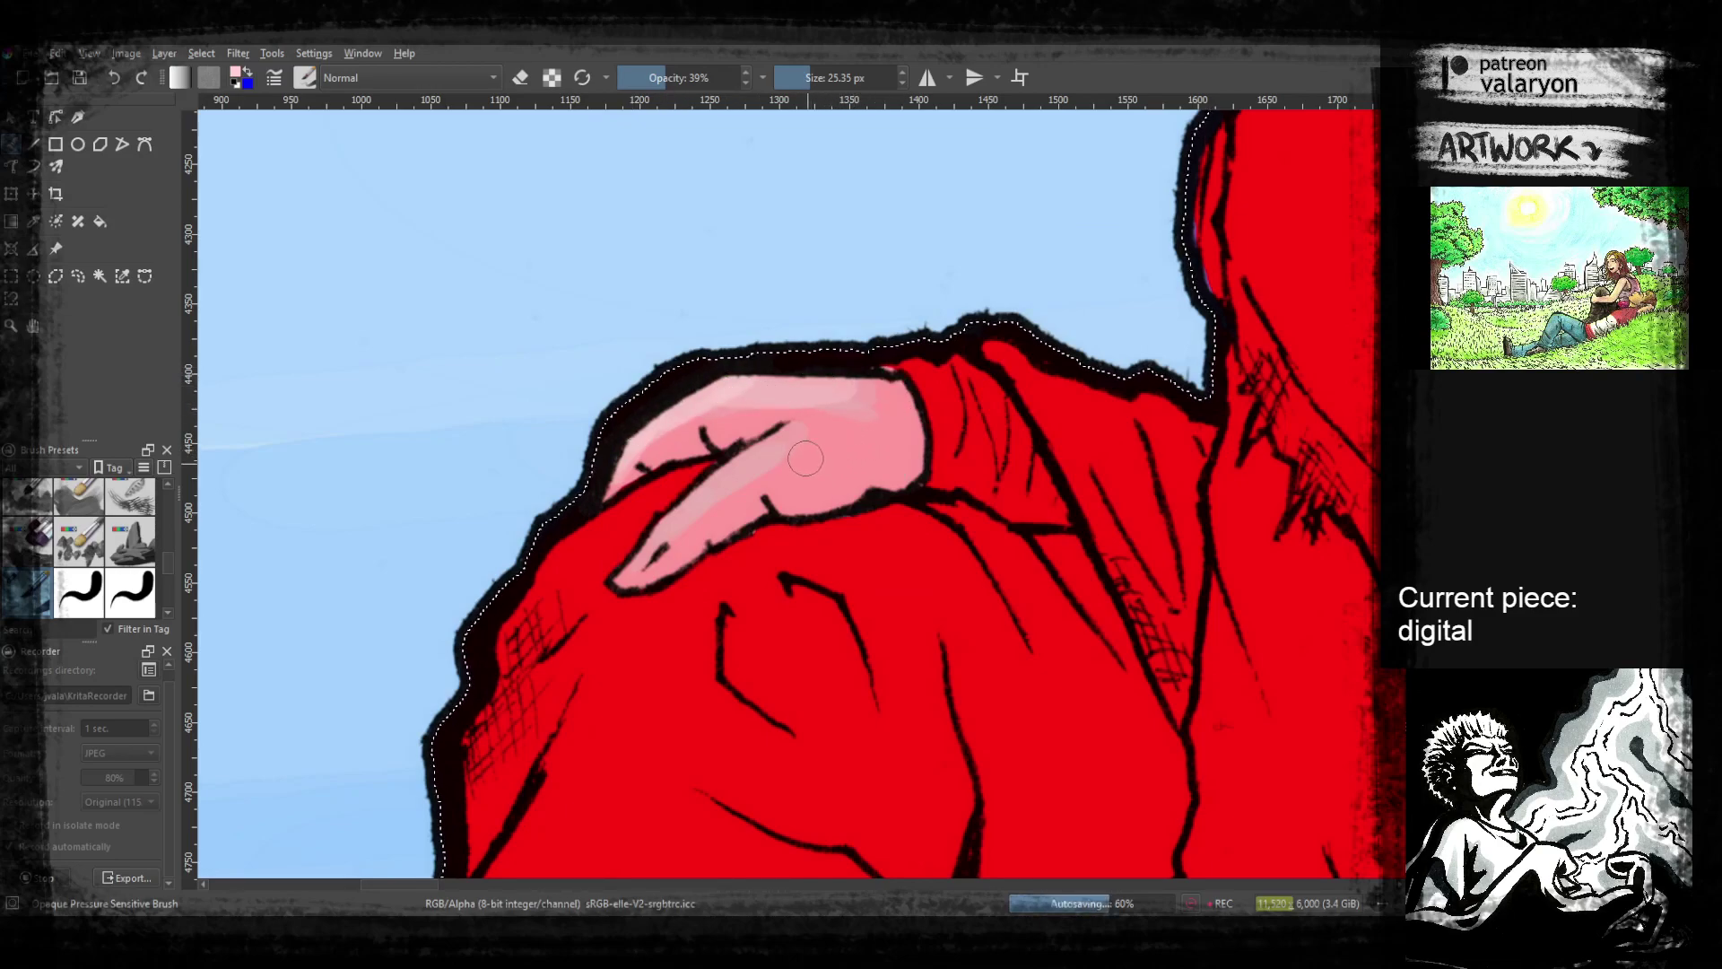
{"action": "left_click_drag", "start_coordinate": [679, 512], "coordinate": [860, 425]}
Sample pink tones from the knee hand and blend the highlights on its thumb and back
{"action": "left_click", "coordinate": [855, 437], "text": "ctrl"}
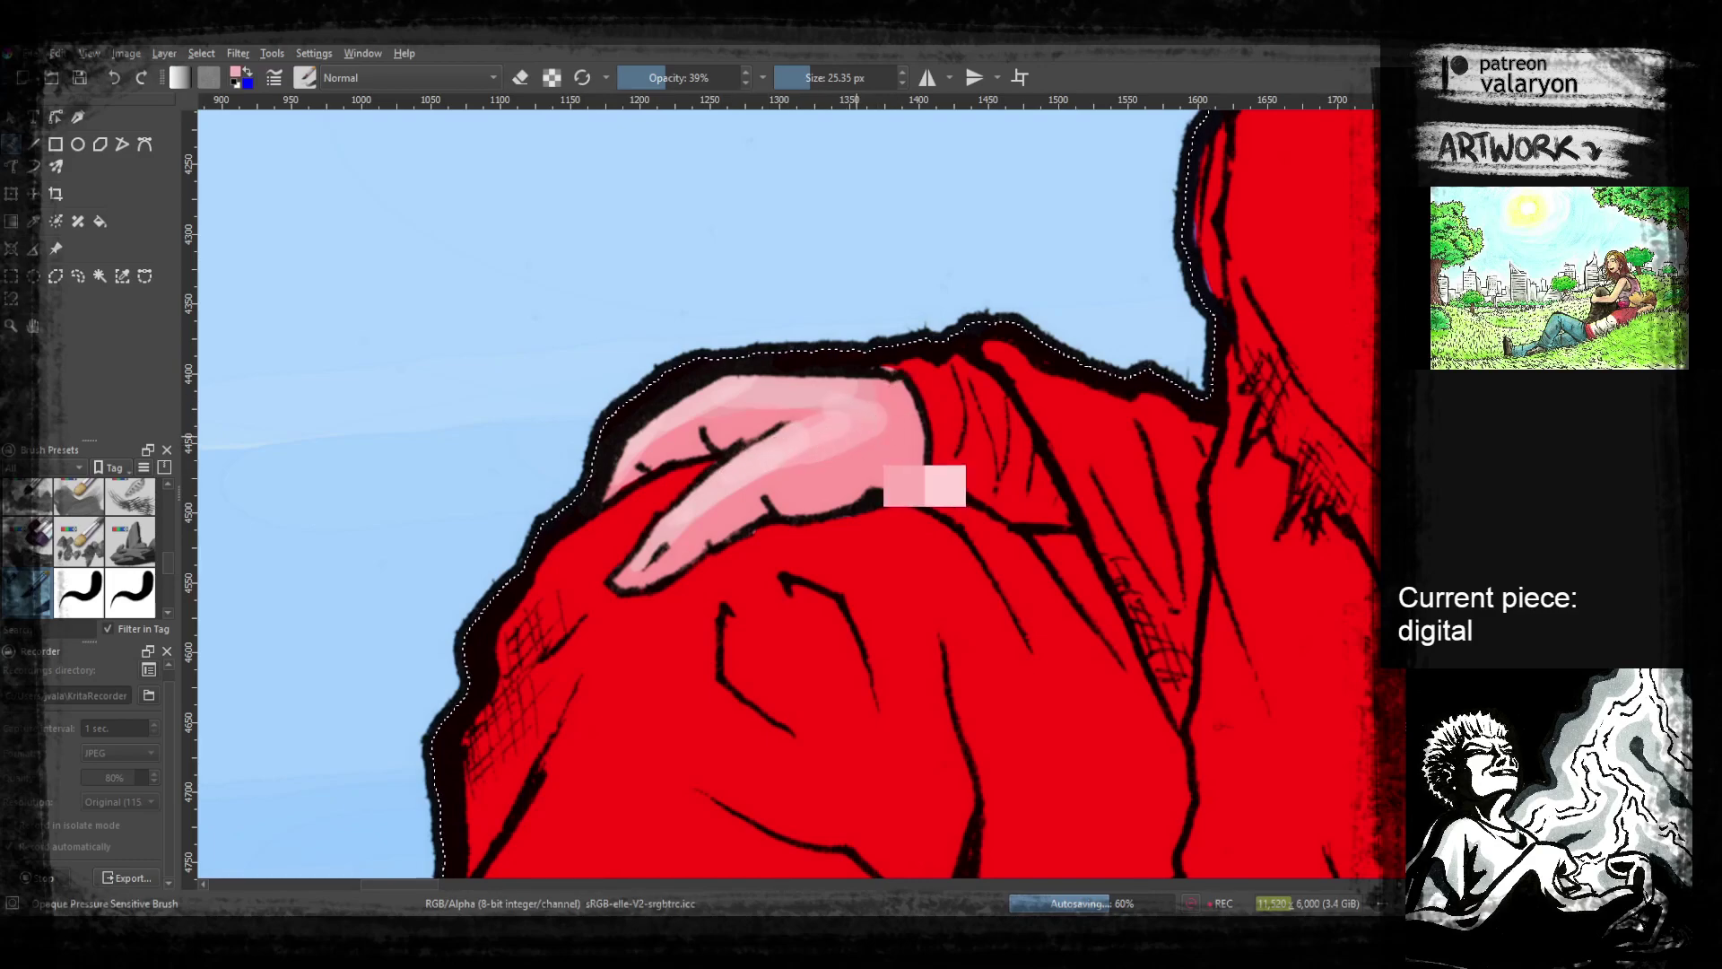
{"action": "left_click_drag", "start_coordinate": [763, 470], "coordinate": [702, 496]}
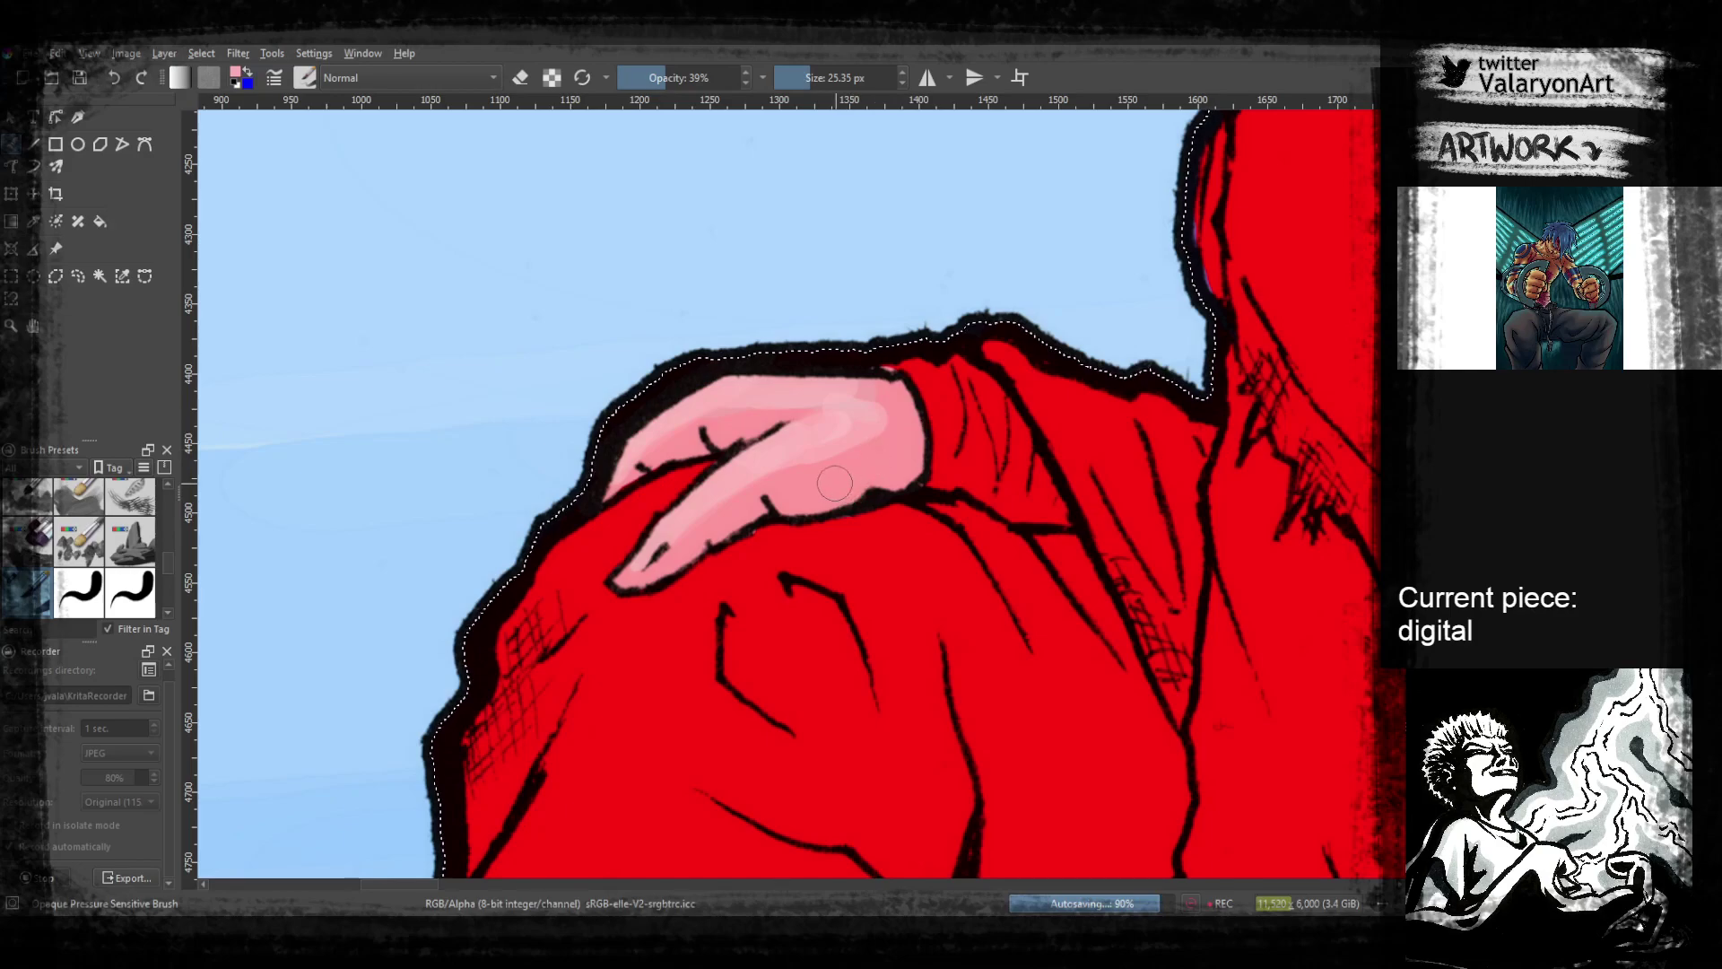
{"action": "left_click", "coordinate": [902, 423], "text": "ctrl"}
{"action": "left_click_drag", "start_coordinate": [856, 387], "coordinate": [891, 422]}
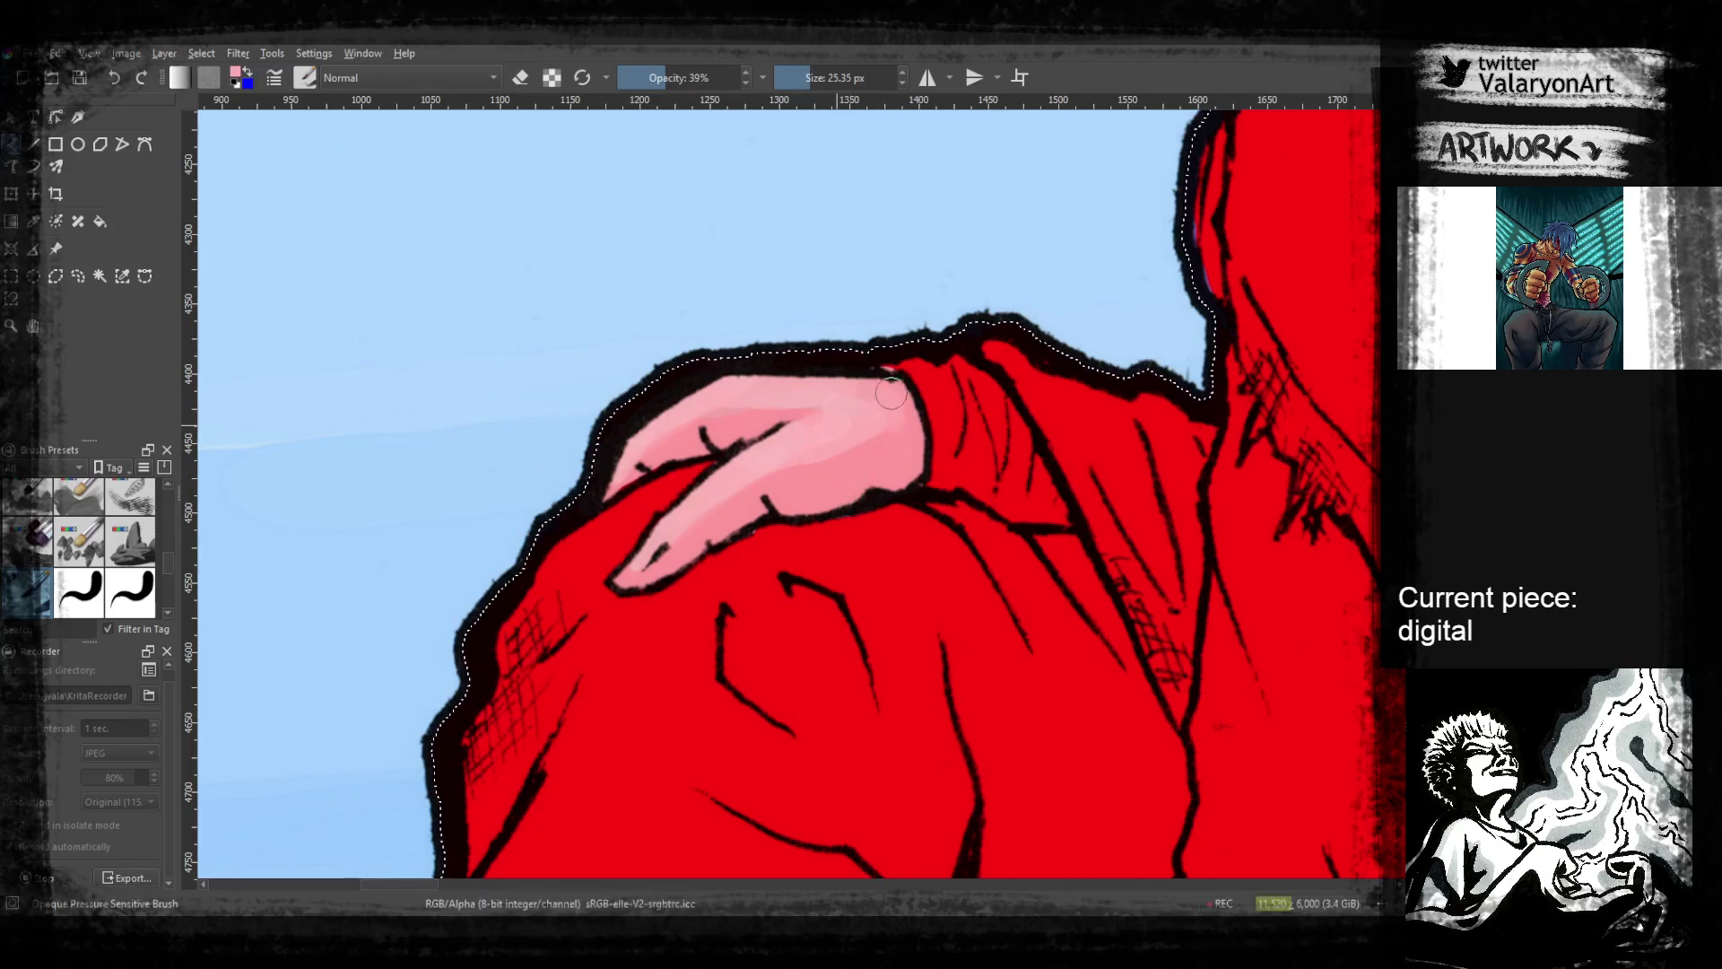
Choose a dark red and shade the underside and finger creases of the hand on the knee
{"action": "right_click", "coordinate": [858, 462]}
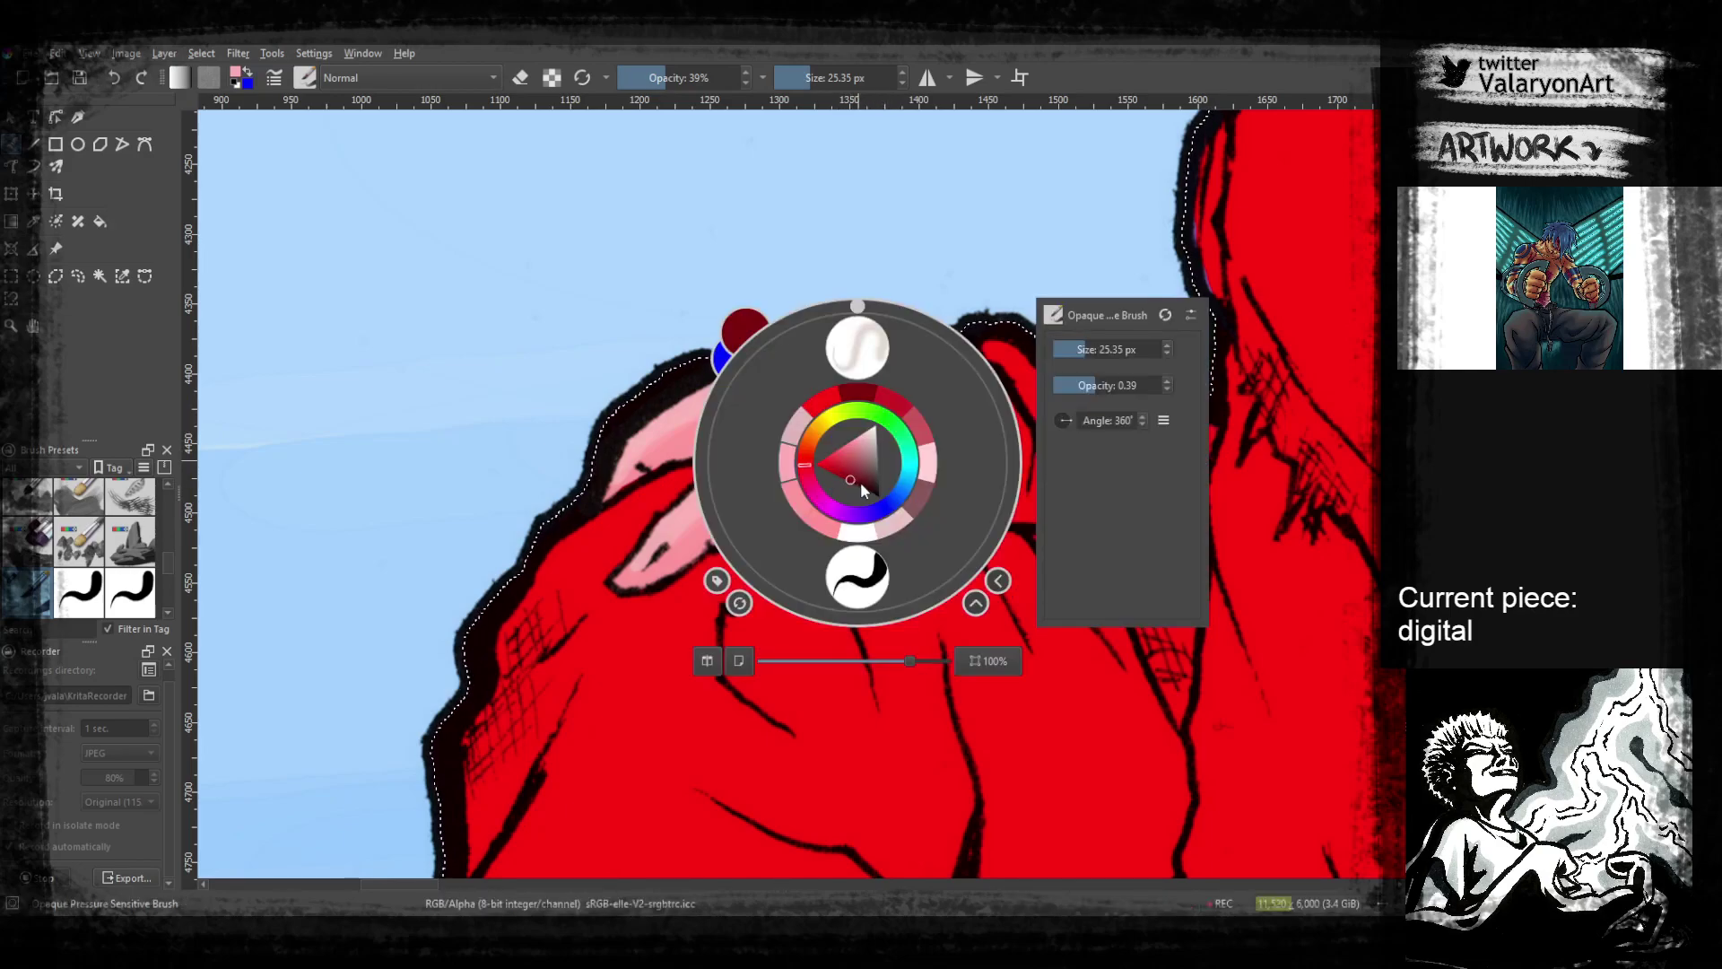
{"action": "left_click", "coordinate": [859, 482]}
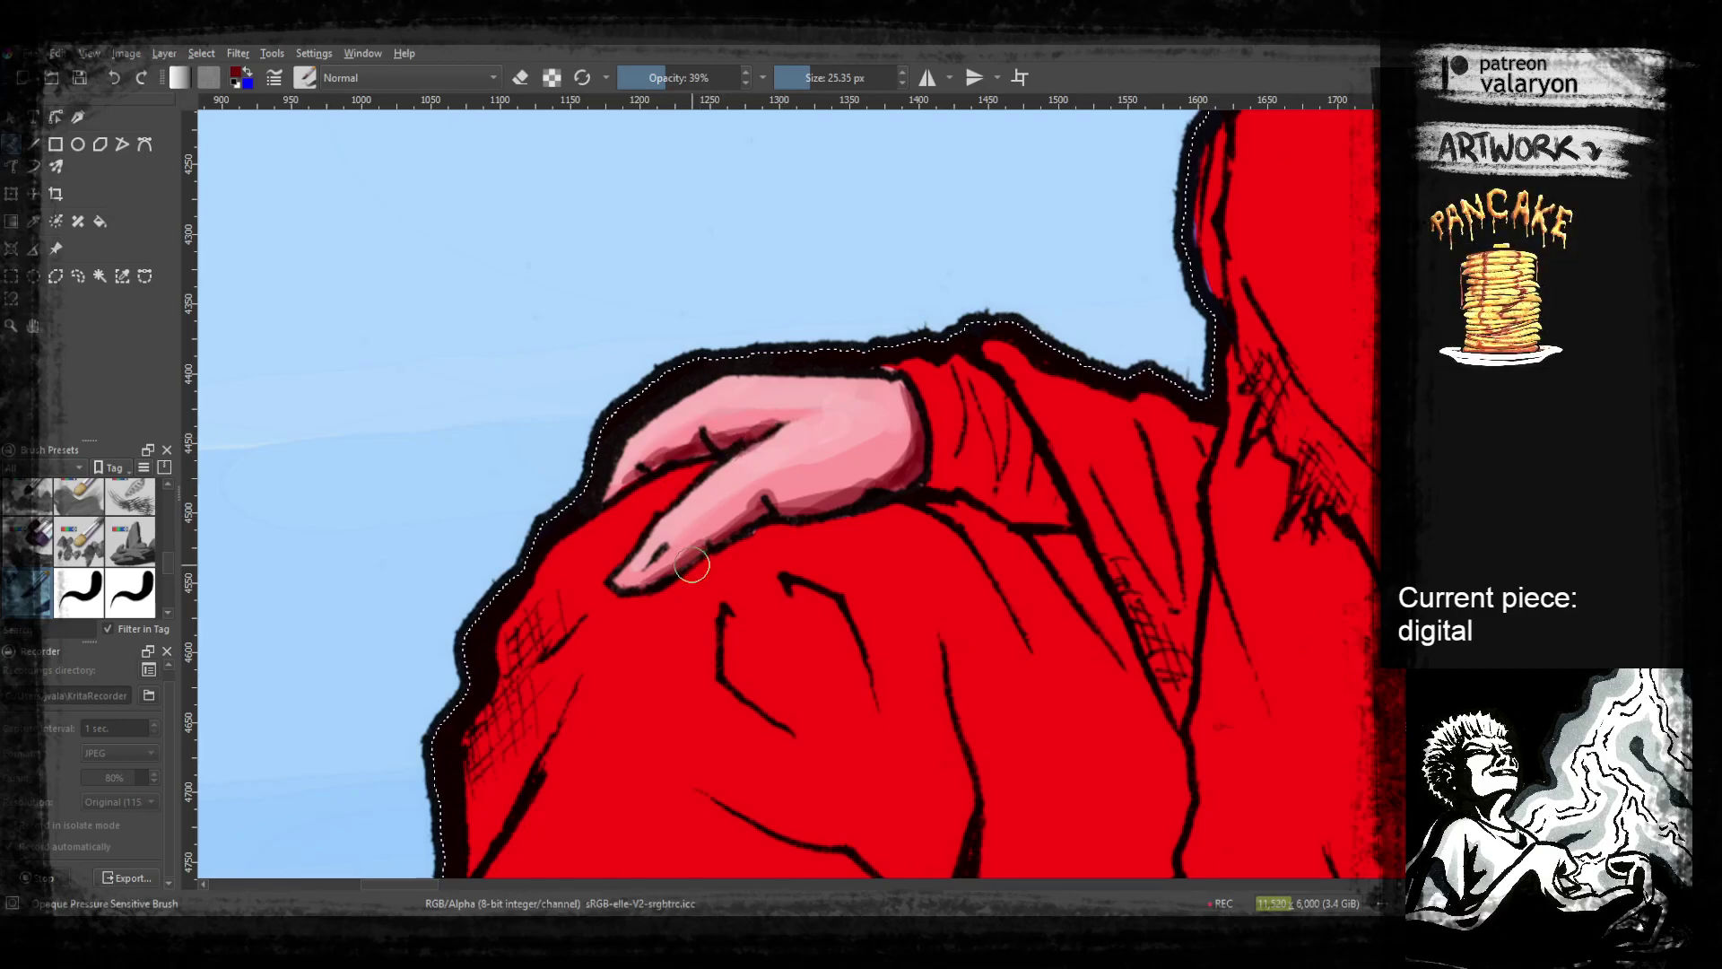
{"action": "mouse_move", "coordinate": [960, 403]}
{"action": "left_mouse_down"}
{"action": "mouse_move", "coordinate": [964, 666]}
{"action": "mouse_move", "coordinate": [938, 420]}
{"action": "left_mouse_up"}
Shade the outer edge, thumb and lower sides of the fingers on the ground hand with dark red at 39% opacity
{"action": "left_click_drag", "start_coordinate": [935, 515], "coordinate": [883, 232]}
{"action": "left_click_drag", "start_coordinate": [882, 249], "coordinate": [860, 758]}
{"action": "mouse_move", "coordinate": [869, 585]}
{"action": "left_mouse_down"}
{"action": "mouse_move", "coordinate": [906, 480]}
{"action": "mouse_move", "coordinate": [915, 523]}
{"action": "left_mouse_up"}
{"action": "left_click_drag", "start_coordinate": [967, 276], "coordinate": [836, 568]}
{"action": "mouse_move", "coordinate": [973, 357]}
{"action": "left_mouse_down"}
{"action": "mouse_move", "coordinate": [829, 622]}
{"action": "mouse_move", "coordinate": [790, 643]}
{"action": "mouse_move", "coordinate": [830, 616]}
{"action": "mouse_move", "coordinate": [825, 665]}
{"action": "left_mouse_up"}
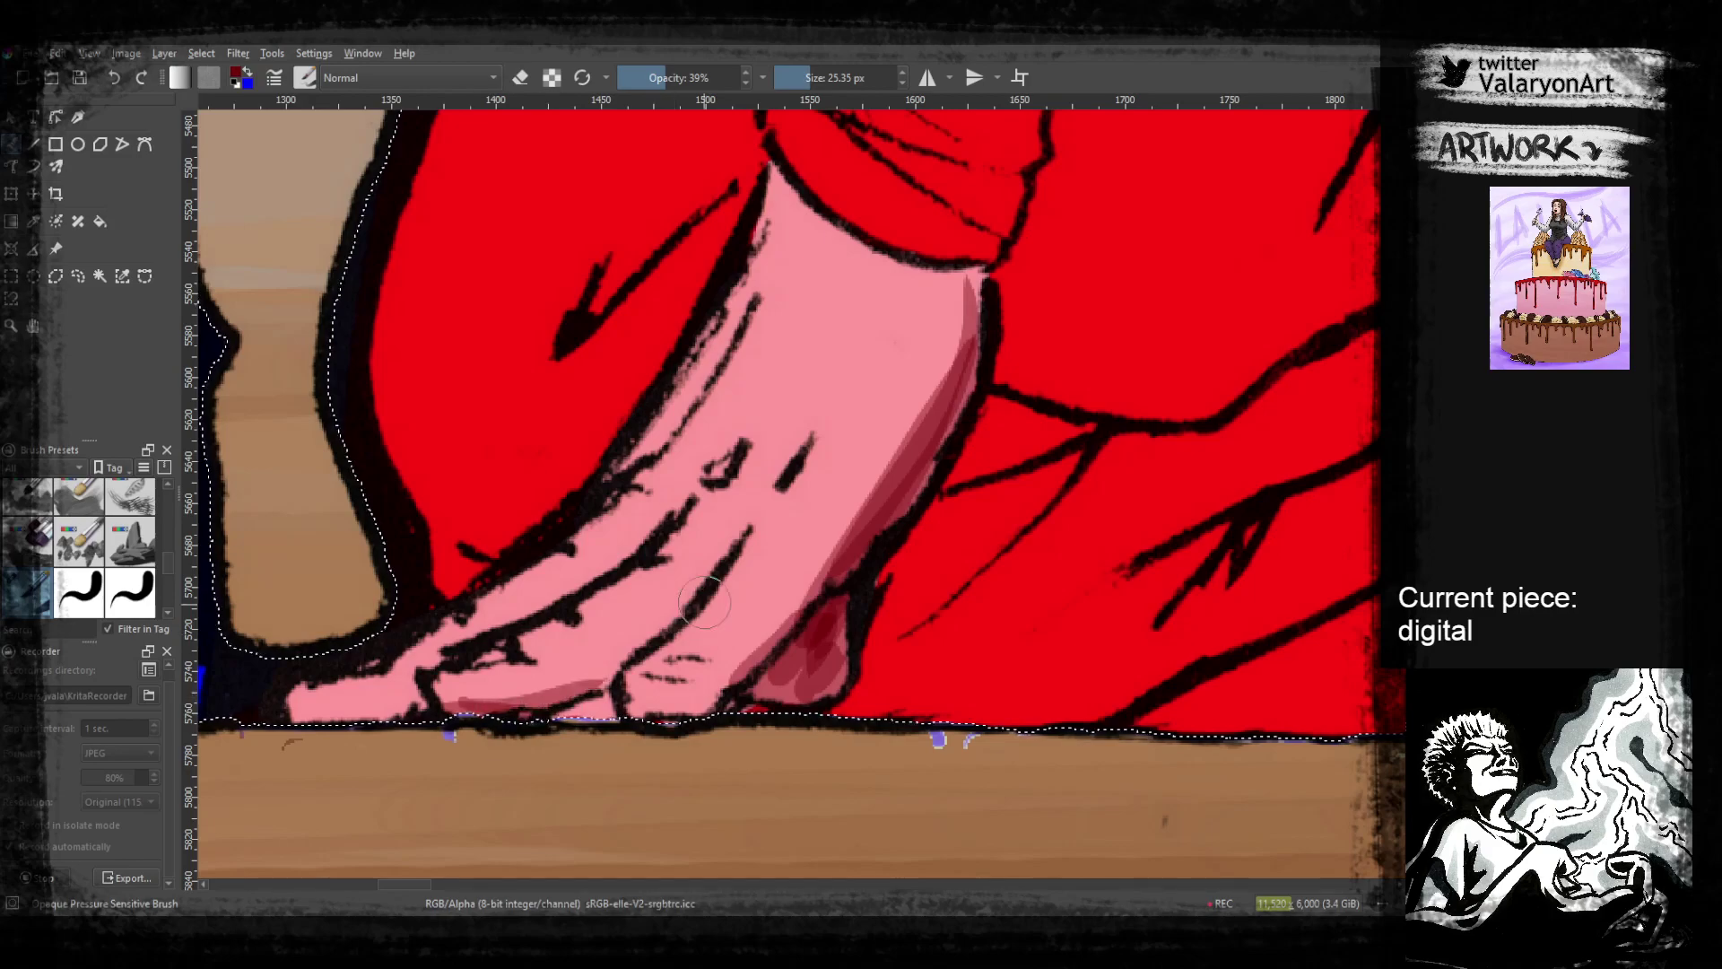
{"action": "left_click_drag", "start_coordinate": [724, 556], "coordinate": [603, 659]}
{"action": "mouse_move", "coordinate": [690, 597]}
{"action": "left_mouse_down"}
{"action": "mouse_move", "coordinate": [574, 689]}
{"action": "mouse_move", "coordinate": [597, 698]}
{"action": "left_mouse_up"}
{"action": "left_click_drag", "start_coordinate": [854, 500], "coordinate": [774, 653]}
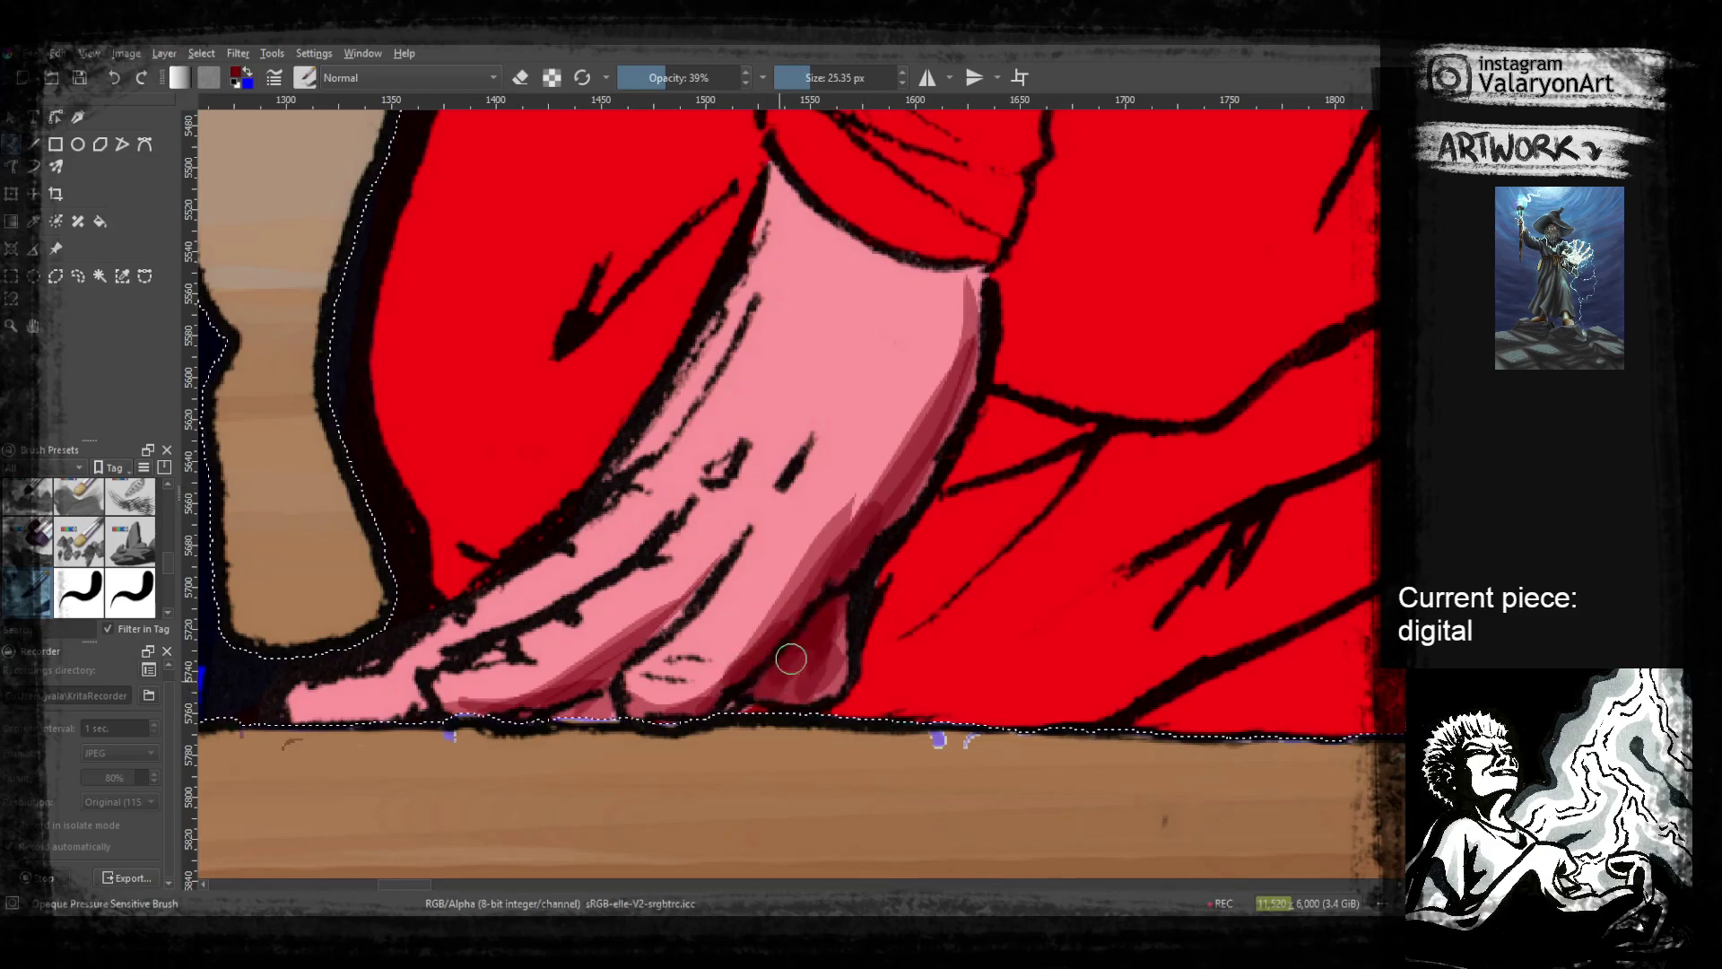
{"action": "left_click_drag", "start_coordinate": [646, 660], "coordinate": [946, 627]}
{"action": "left_click_drag", "start_coordinate": [593, 689], "coordinate": [705, 669]}
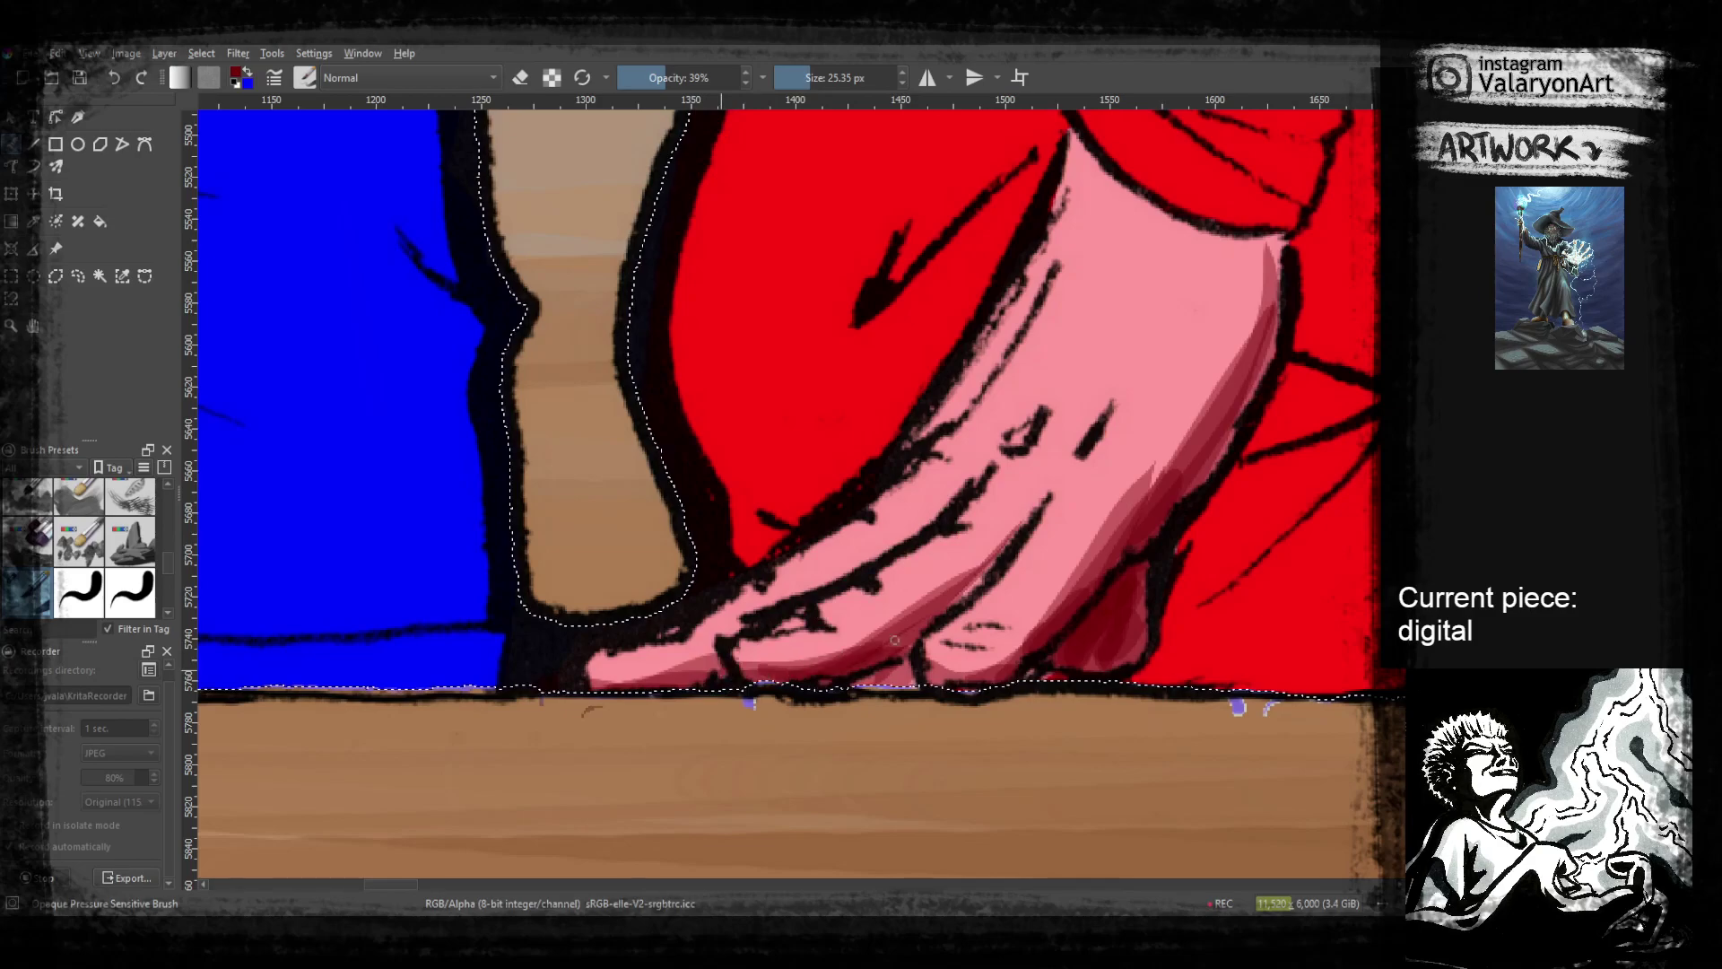
Shade the ground hand's wrist below the wrapped sleeve in dark red, and touch up the knuckles with a sampled tone
{"action": "left_click_drag", "start_coordinate": [992, 569], "coordinate": [892, 712]}
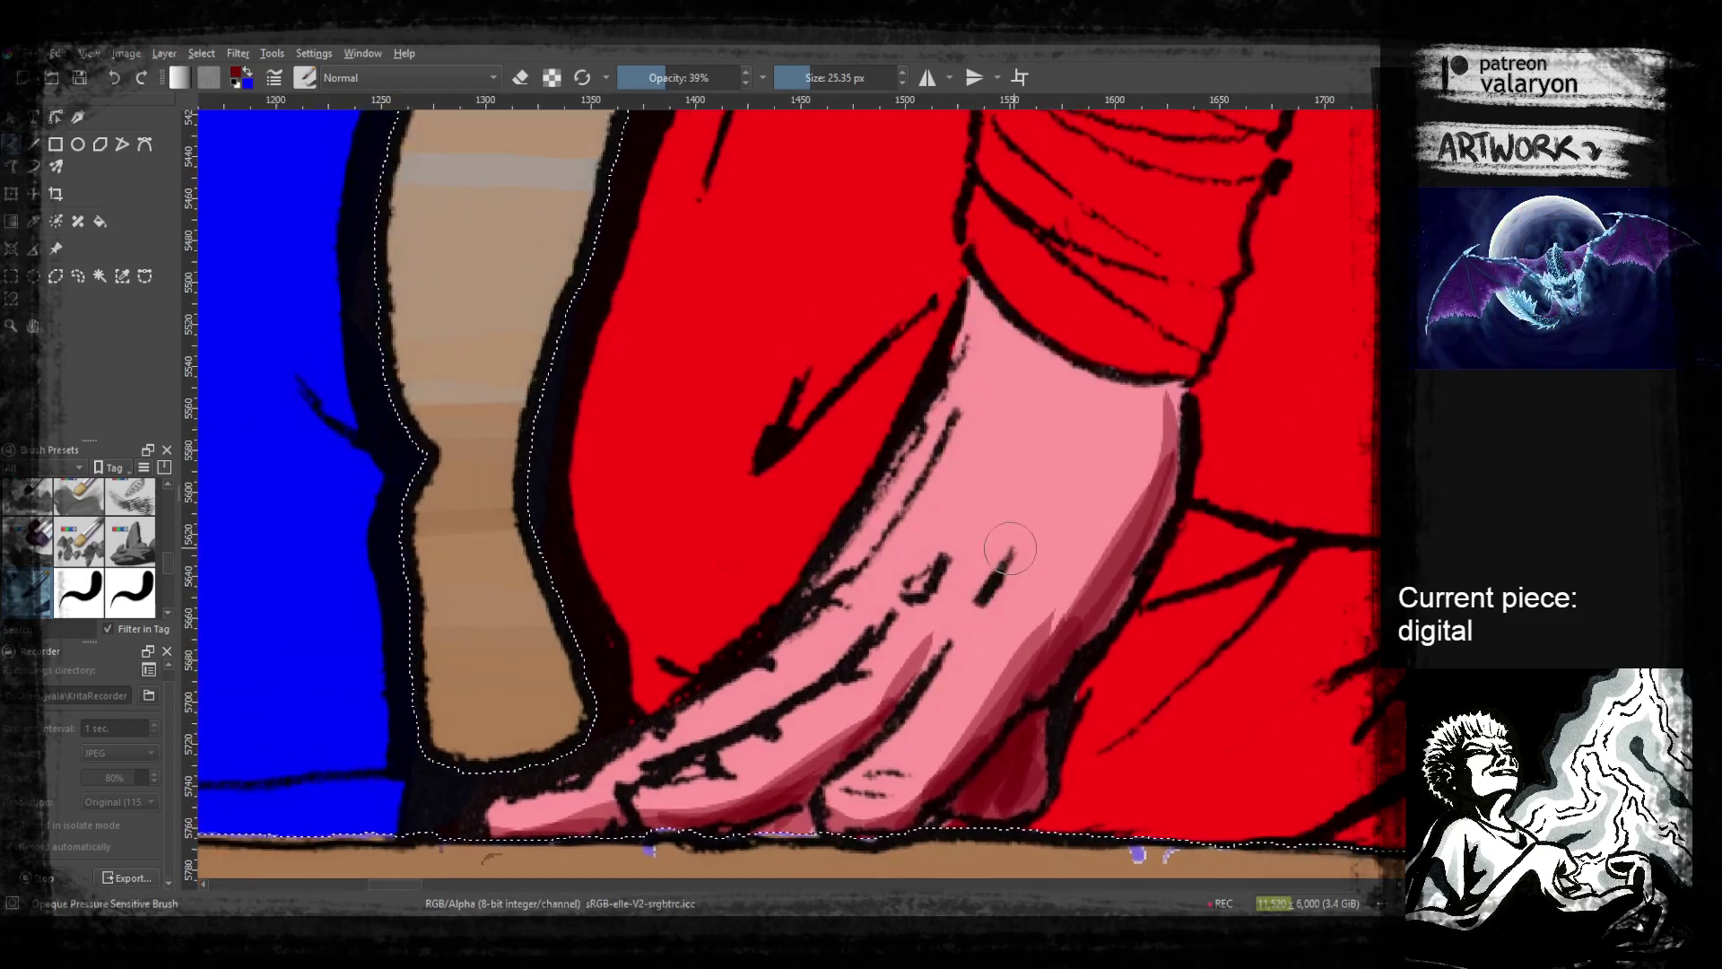
{"action": "mouse_move", "coordinate": [1024, 401]}
{"action": "left_mouse_down"}
{"action": "mouse_move", "coordinate": [977, 488]}
{"action": "mouse_move", "coordinate": [874, 602]}
{"action": "left_mouse_up"}
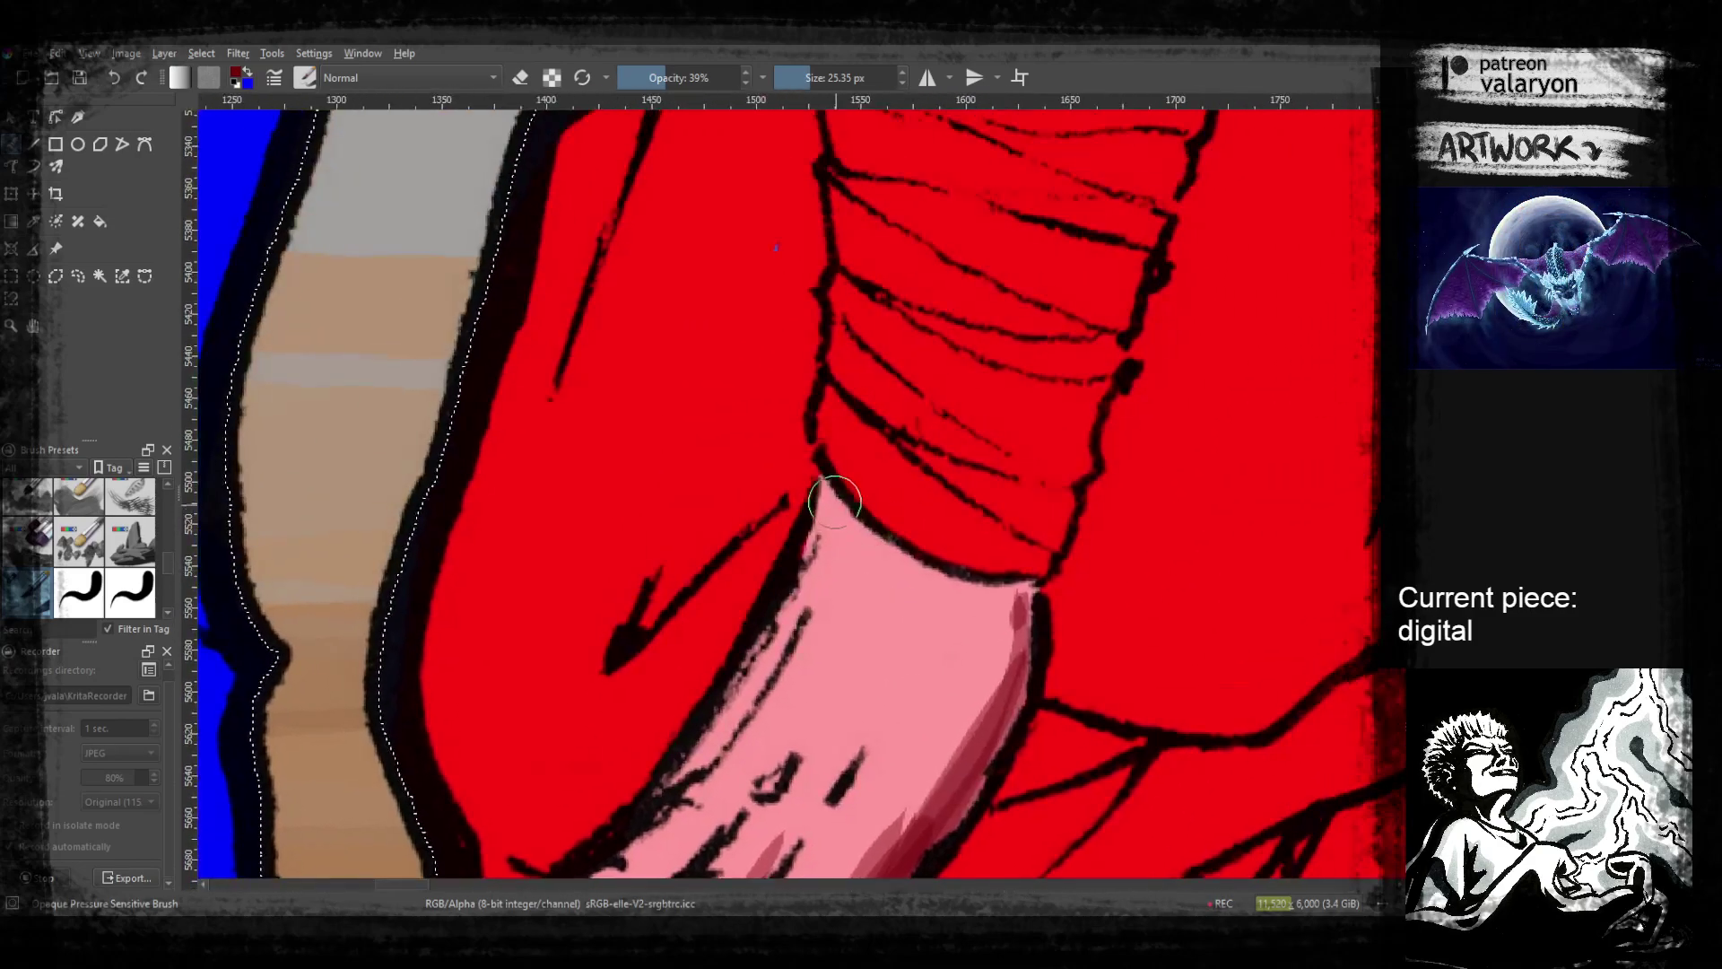
{"action": "mouse_move", "coordinate": [830, 493]}
{"action": "left_mouse_down"}
{"action": "mouse_move", "coordinate": [939, 578]}
{"action": "mouse_move", "coordinate": [859, 531]}
{"action": "mouse_move", "coordinate": [999, 575]}
{"action": "mouse_move", "coordinate": [909, 565]}
{"action": "mouse_move", "coordinate": [930, 576]}
{"action": "mouse_move", "coordinate": [1022, 586]}
{"action": "mouse_move", "coordinate": [1017, 706]}
{"action": "left_mouse_up"}
{"action": "left_click_drag", "start_coordinate": [1019, 695], "coordinate": [1041, 543]}
{"action": "mouse_move", "coordinate": [1043, 489]}
{"action": "left_mouse_down"}
{"action": "mouse_move", "coordinate": [985, 653]}
{"action": "mouse_move", "coordinate": [961, 632]}
{"action": "mouse_move", "coordinate": [939, 680]}
{"action": "left_mouse_up"}
{"action": "mouse_move", "coordinate": [1030, 480]}
{"action": "left_mouse_down"}
{"action": "mouse_move", "coordinate": [923, 758]}
{"action": "mouse_move", "coordinate": [1007, 664]}
{"action": "mouse_move", "coordinate": [980, 574]}
{"action": "mouse_move", "coordinate": [963, 588]}
{"action": "mouse_move", "coordinate": [908, 584]}
{"action": "left_mouse_up"}
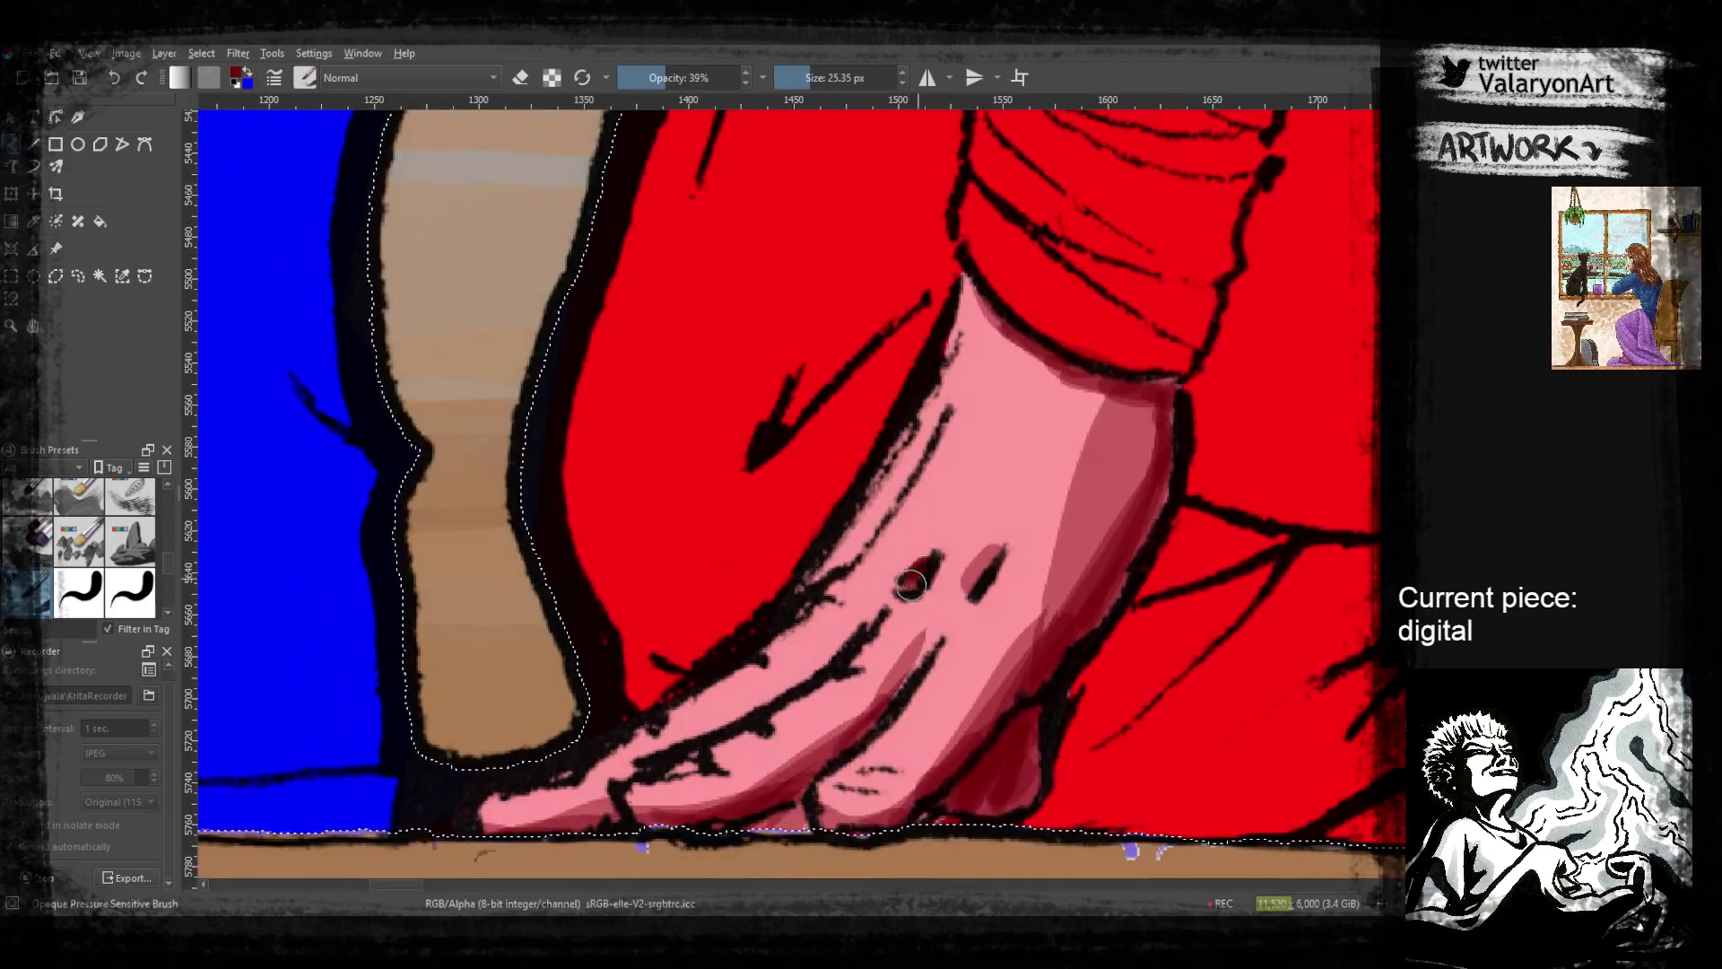
{"action": "left_click", "coordinate": [977, 577], "text": "ctrl"}
{"action": "mouse_move", "coordinate": [920, 567]}
{"action": "left_mouse_down"}
{"action": "mouse_move", "coordinate": [955, 635]}
{"action": "mouse_move", "coordinate": [961, 567]}
{"action": "left_mouse_up"}
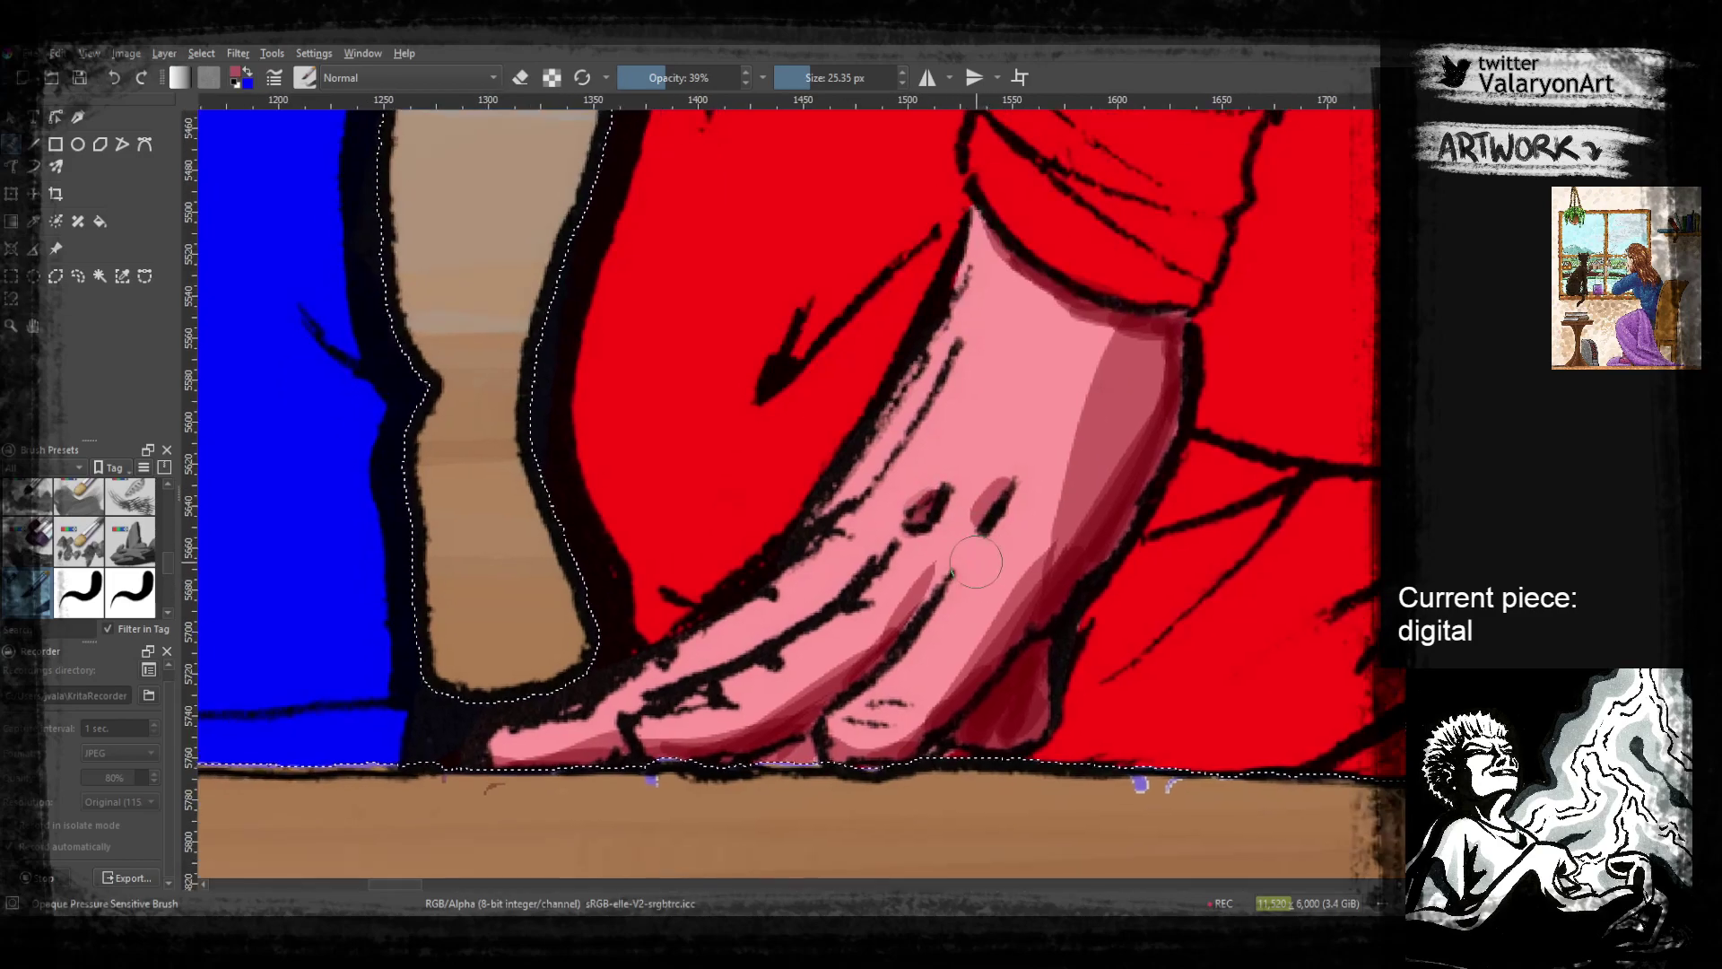
Choose a pale pink and paint highlights along the fingers, knuckles and back of the ground hand at 39% opacity
{"action": "left_click", "coordinate": [1019, 445], "text": "ctrl"}
{"action": "right_click", "coordinate": [1021, 416]}
{"action": "left_click", "coordinate": [1027, 389]}
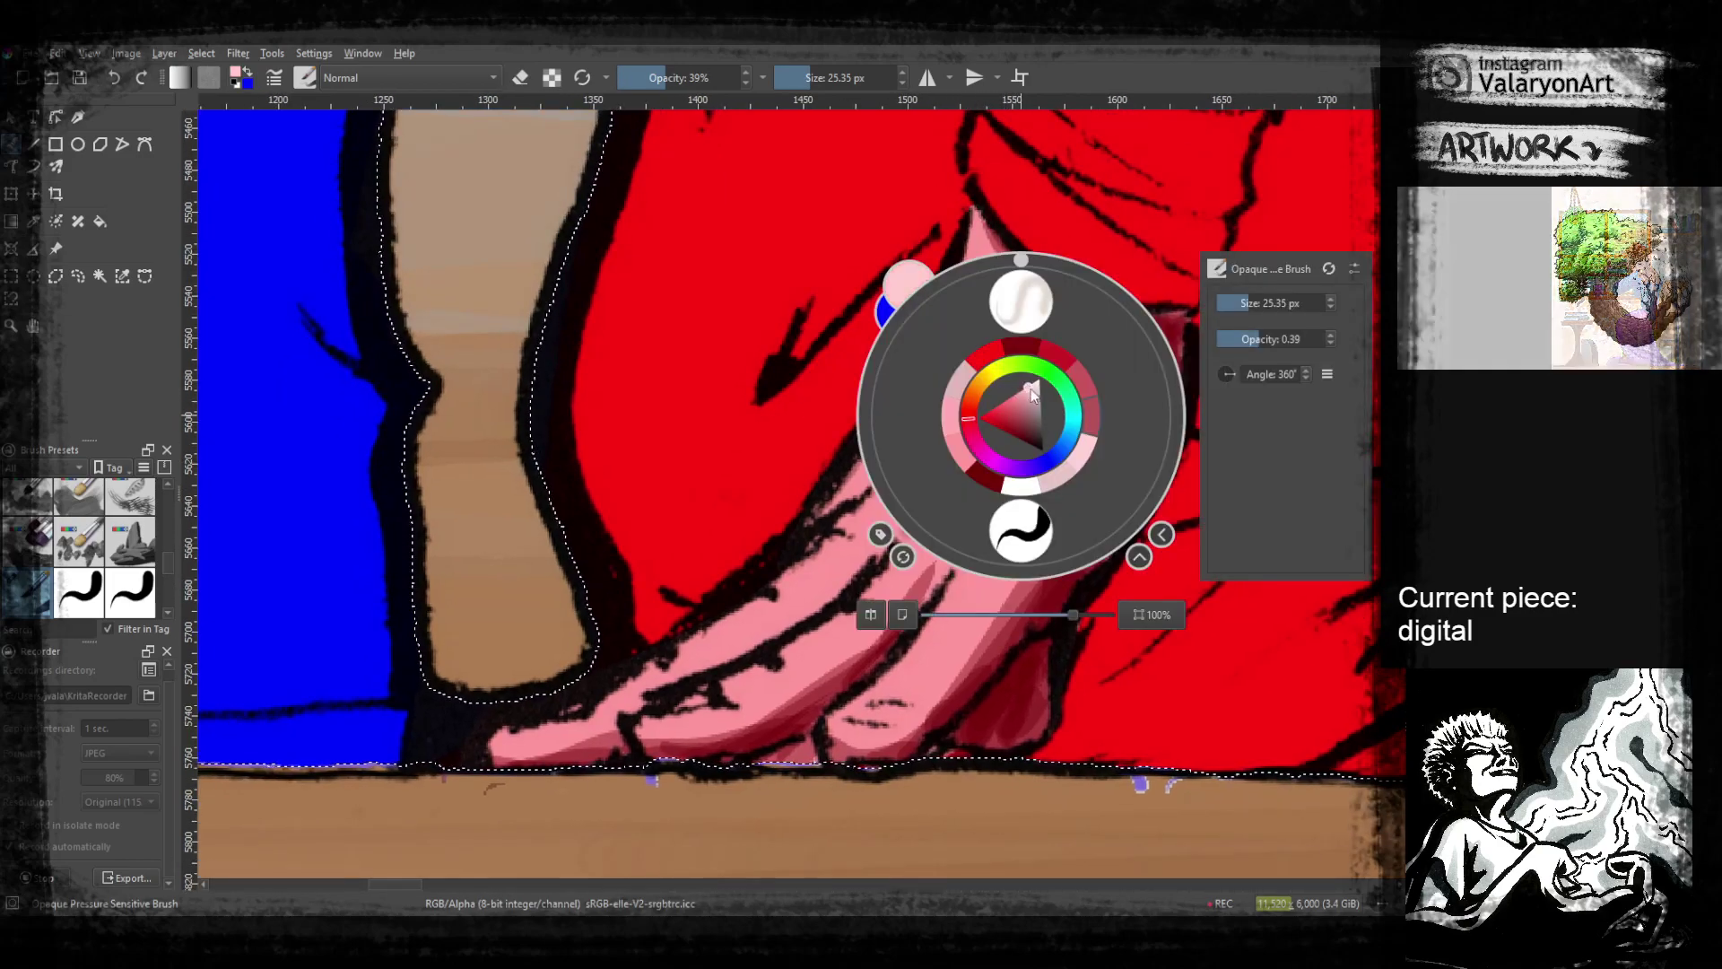
{"action": "left_click", "coordinate": [764, 437]}
{"action": "left_click_drag", "start_coordinate": [644, 727], "coordinate": [872, 614]}
{"action": "mouse_move", "coordinate": [684, 652]}
{"action": "left_mouse_down"}
{"action": "mouse_move", "coordinate": [529, 728]}
{"action": "mouse_move", "coordinate": [816, 566]}
{"action": "mouse_move", "coordinate": [890, 461]}
{"action": "left_mouse_up"}
{"action": "left_click_drag", "start_coordinate": [940, 366], "coordinate": [857, 540]}
{"action": "left_click_drag", "start_coordinate": [780, 659], "coordinate": [886, 448]}
{"action": "left_click_drag", "start_coordinate": [825, 619], "coordinate": [906, 479]}
{"action": "left_click_drag", "start_coordinate": [796, 729], "coordinate": [804, 673]}
{"action": "left_click_drag", "start_coordinate": [804, 633], "coordinate": [894, 455]}
{"action": "left_click_drag", "start_coordinate": [873, 633], "coordinate": [959, 412]}
{"action": "mouse_move", "coordinate": [860, 679]}
{"action": "left_mouse_down"}
{"action": "mouse_move", "coordinate": [911, 543]}
{"action": "mouse_move", "coordinate": [915, 588]}
{"action": "mouse_move", "coordinate": [945, 538]}
{"action": "left_mouse_up"}
{"action": "left_click_drag", "start_coordinate": [897, 579], "coordinate": [929, 570]}
{"action": "left_click_drag", "start_coordinate": [754, 641], "coordinate": [893, 539]}
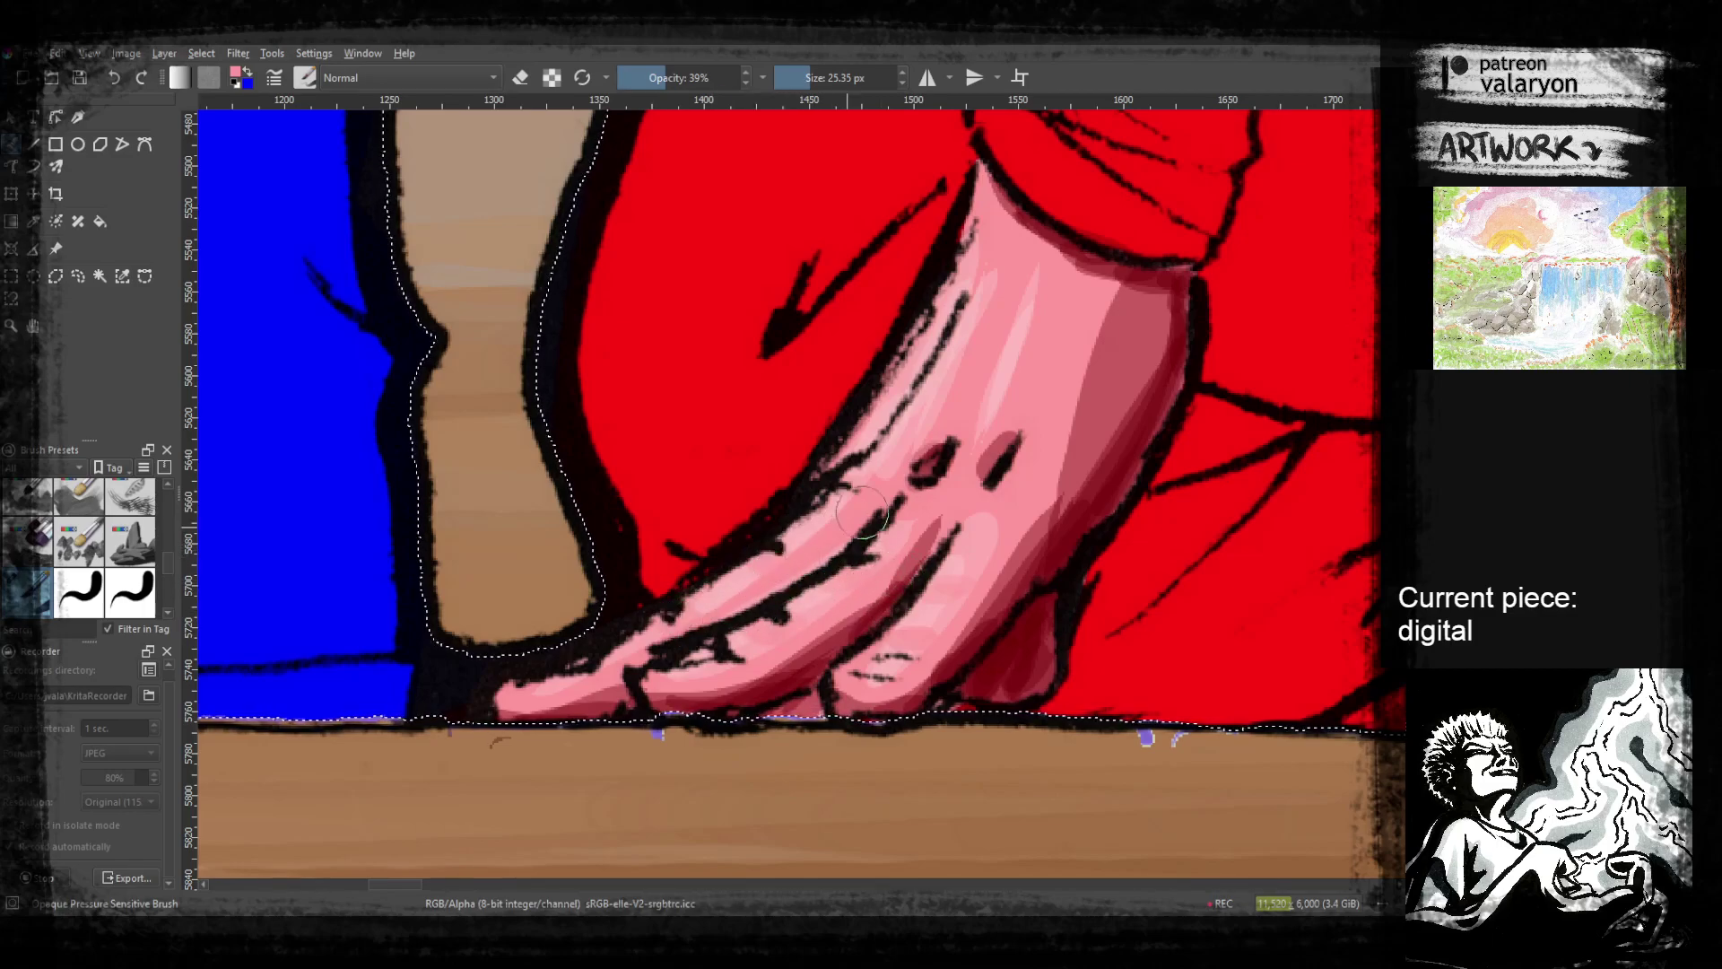
Blend the shadow transition on the ground hand's wrist, deepening its outer side with a sampled dark red
{"action": "left_click_drag", "start_coordinate": [1007, 258], "coordinate": [911, 578]}
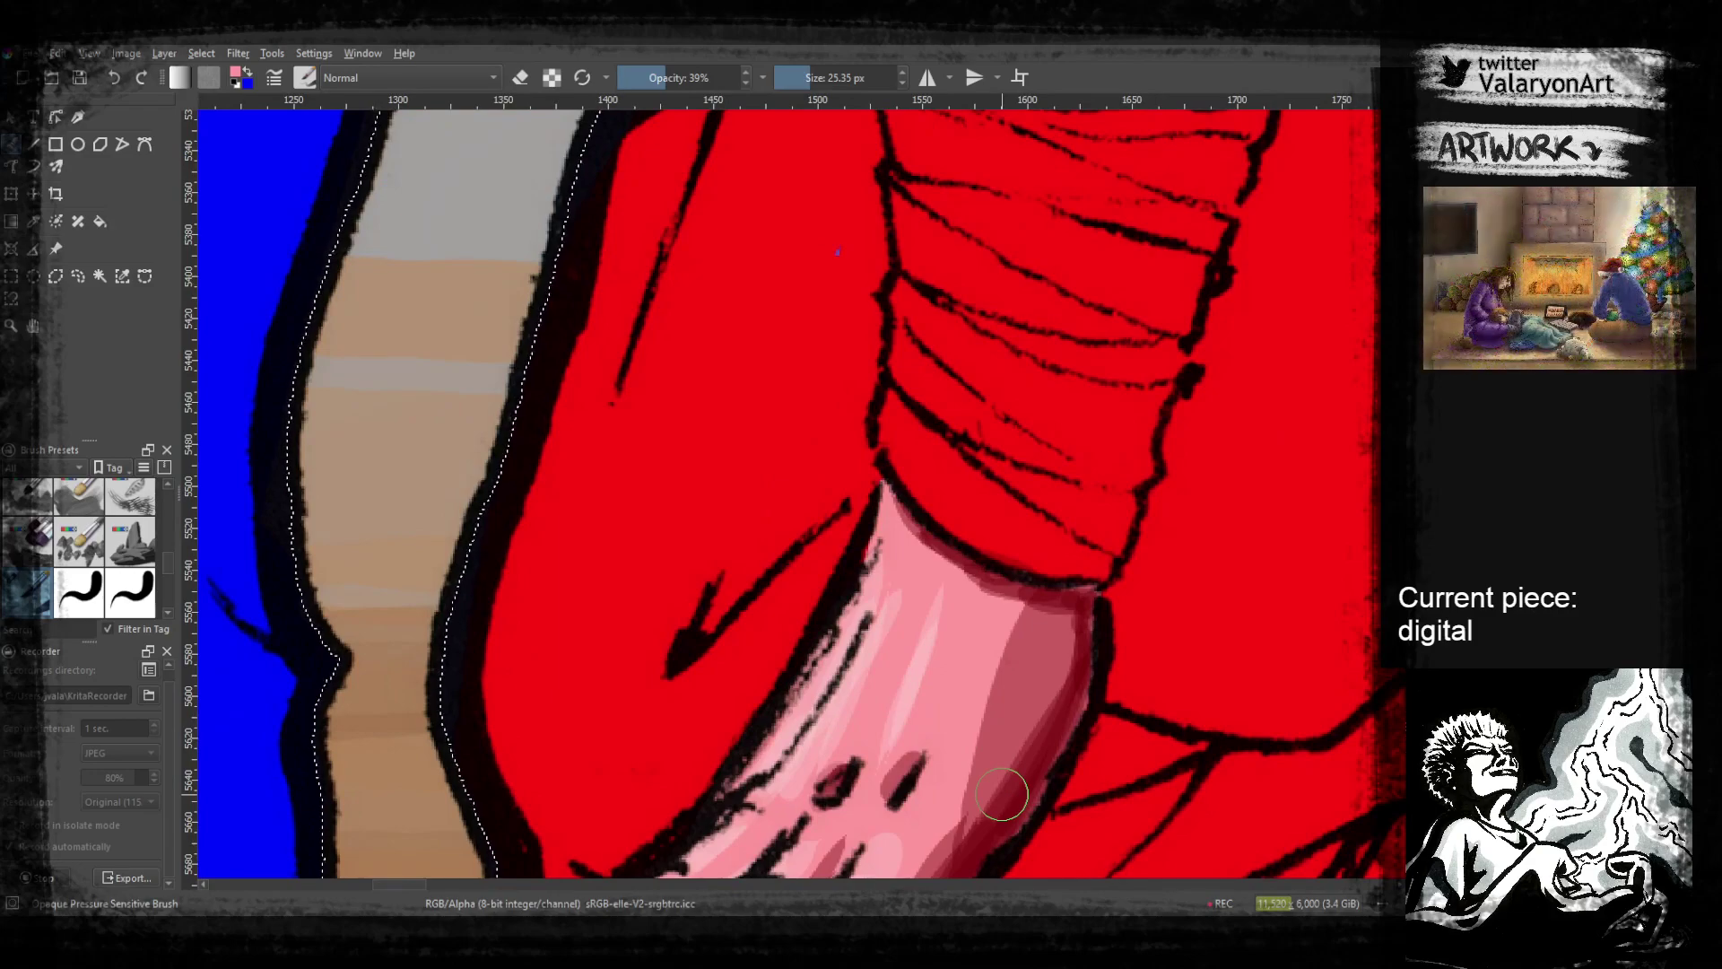
{"action": "mouse_move", "coordinate": [997, 619]}
{"action": "left_mouse_down"}
{"action": "mouse_move", "coordinate": [962, 815]}
{"action": "mouse_move", "coordinate": [1017, 577]}
{"action": "left_mouse_up"}
{"action": "left_click_drag", "start_coordinate": [897, 712], "coordinate": [953, 768]}
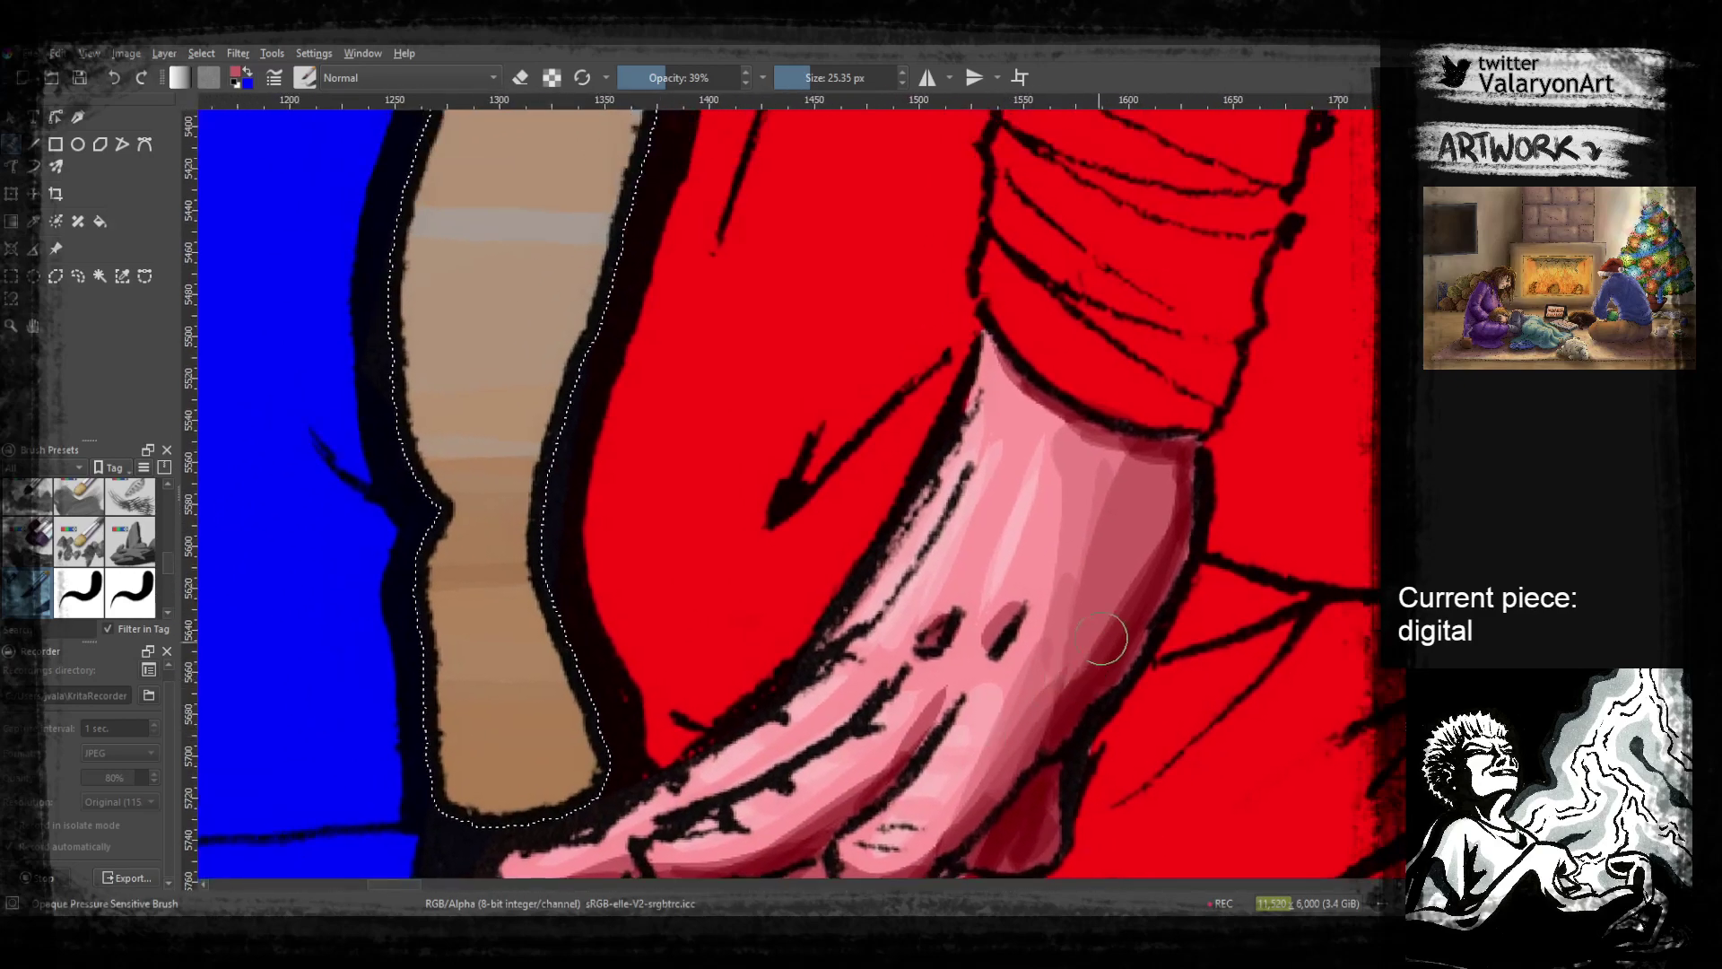
{"action": "left_click", "coordinate": [1130, 620], "text": "ctrl"}
{"action": "left_click_drag", "start_coordinate": [1150, 479], "coordinate": [1114, 629]}
{"action": "left_click_drag", "start_coordinate": [1143, 489], "coordinate": [1118, 614]}
{"action": "left_click_drag", "start_coordinate": [1136, 482], "coordinate": [1072, 673]}
{"action": "mouse_move", "coordinate": [1032, 728]}
{"action": "left_mouse_down"}
{"action": "mouse_move", "coordinate": [975, 806]}
{"action": "mouse_move", "coordinate": [1101, 627]}
{"action": "left_mouse_up"}
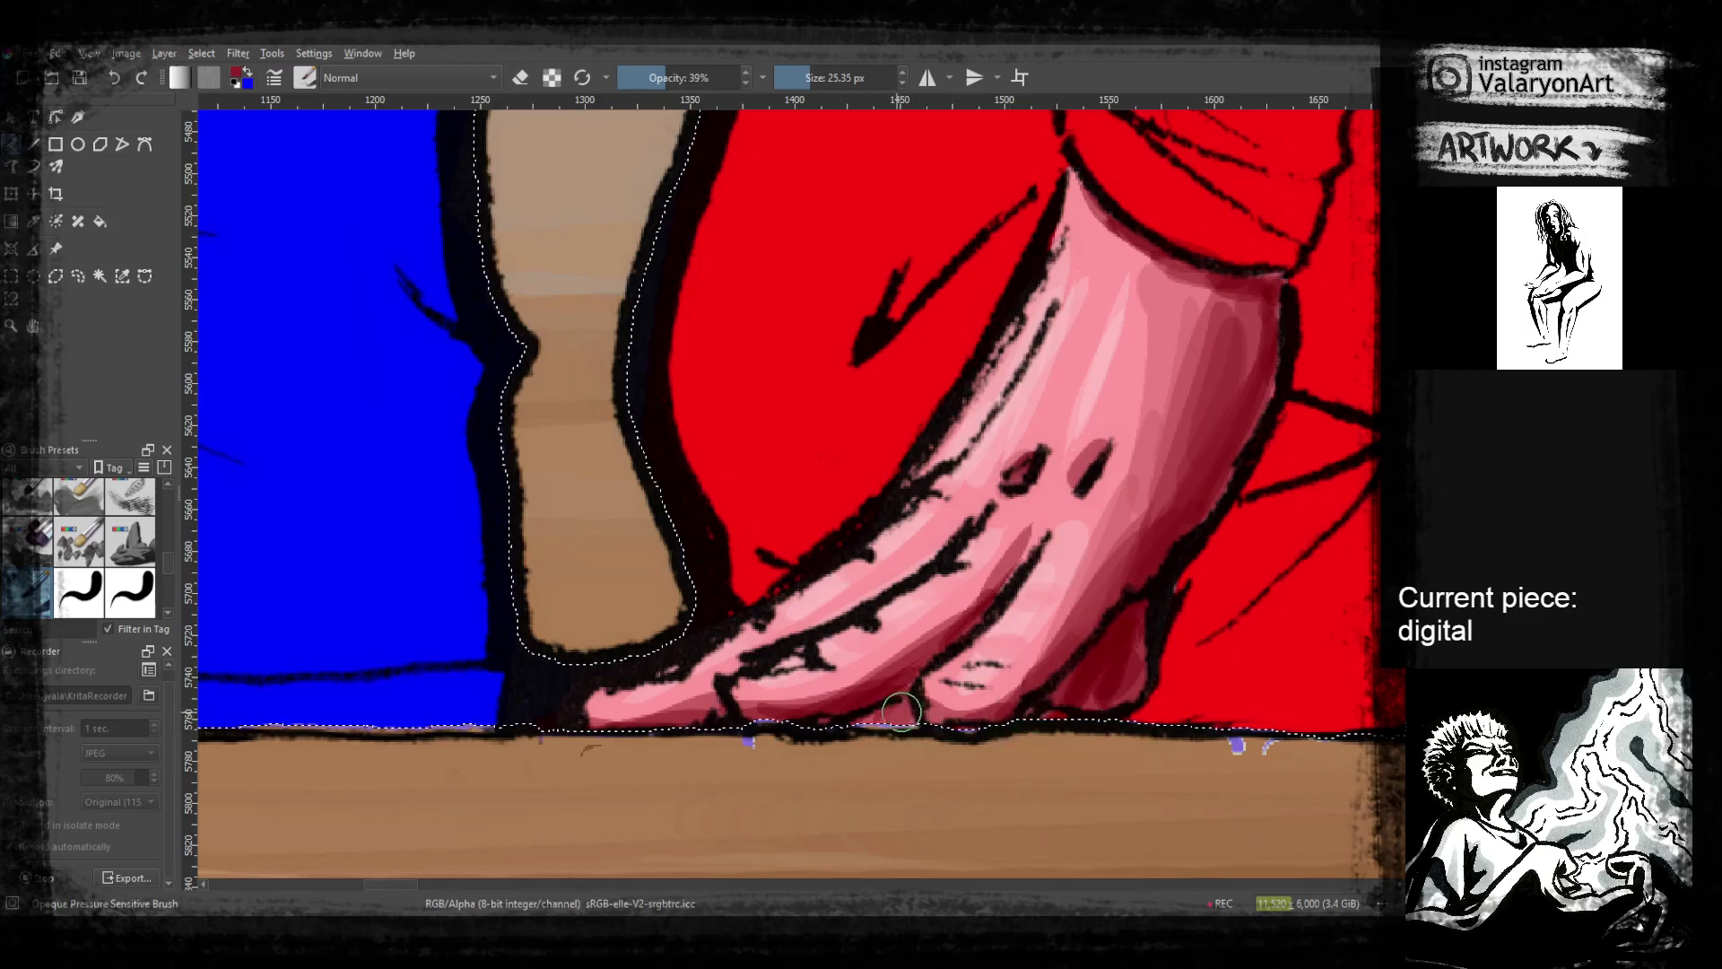
Darken the lower edges of the ground hand's fingertips and shade the wrist beneath the wrapped sleeve
{"action": "left_click_drag", "start_coordinate": [874, 687], "coordinate": [969, 730]}
{"action": "left_click_drag", "start_coordinate": [731, 756], "coordinate": [693, 758]}
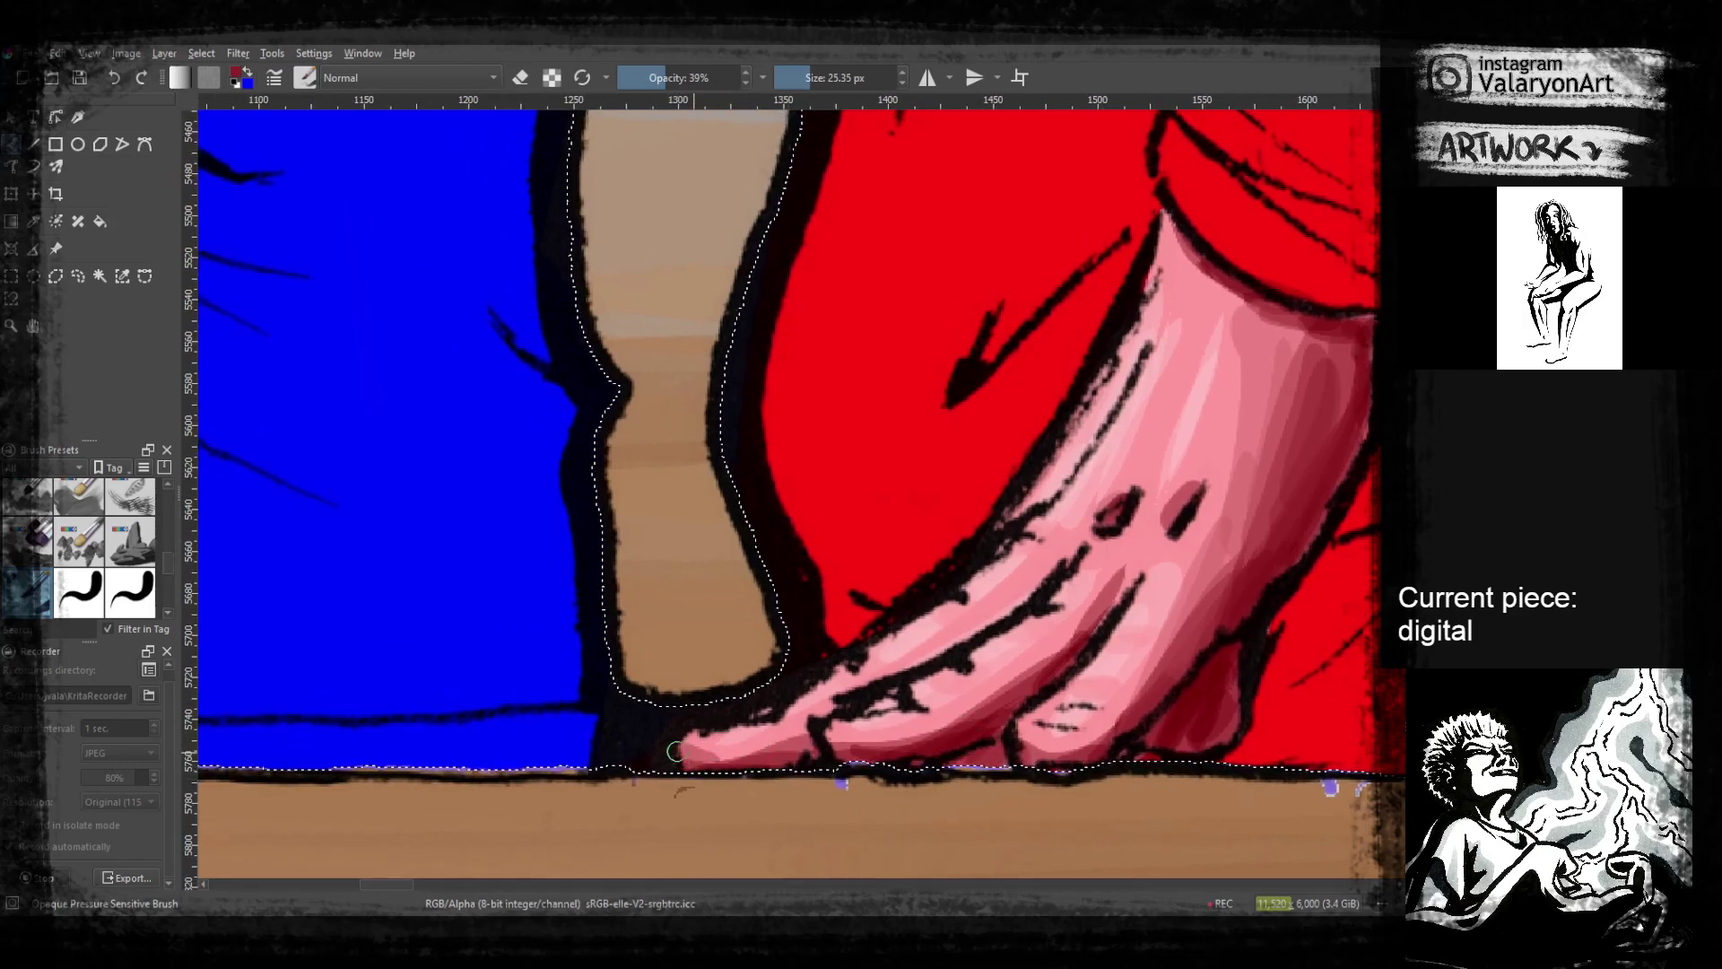
{"action": "mouse_move", "coordinate": [1183, 280]}
{"action": "left_mouse_down"}
{"action": "mouse_move", "coordinate": [991, 550]}
{"action": "mouse_move", "coordinate": [969, 726]}
{"action": "left_mouse_up"}
{"action": "mouse_move", "coordinate": [1035, 642]}
{"action": "left_mouse_down", "text": "ctrl"}
{"action": "mouse_move", "coordinate": [1046, 388]}
{"action": "mouse_move", "coordinate": [1031, 639]}
{"action": "mouse_move", "coordinate": [935, 551]}
{"action": "left_mouse_up", "text": "ctrl"}
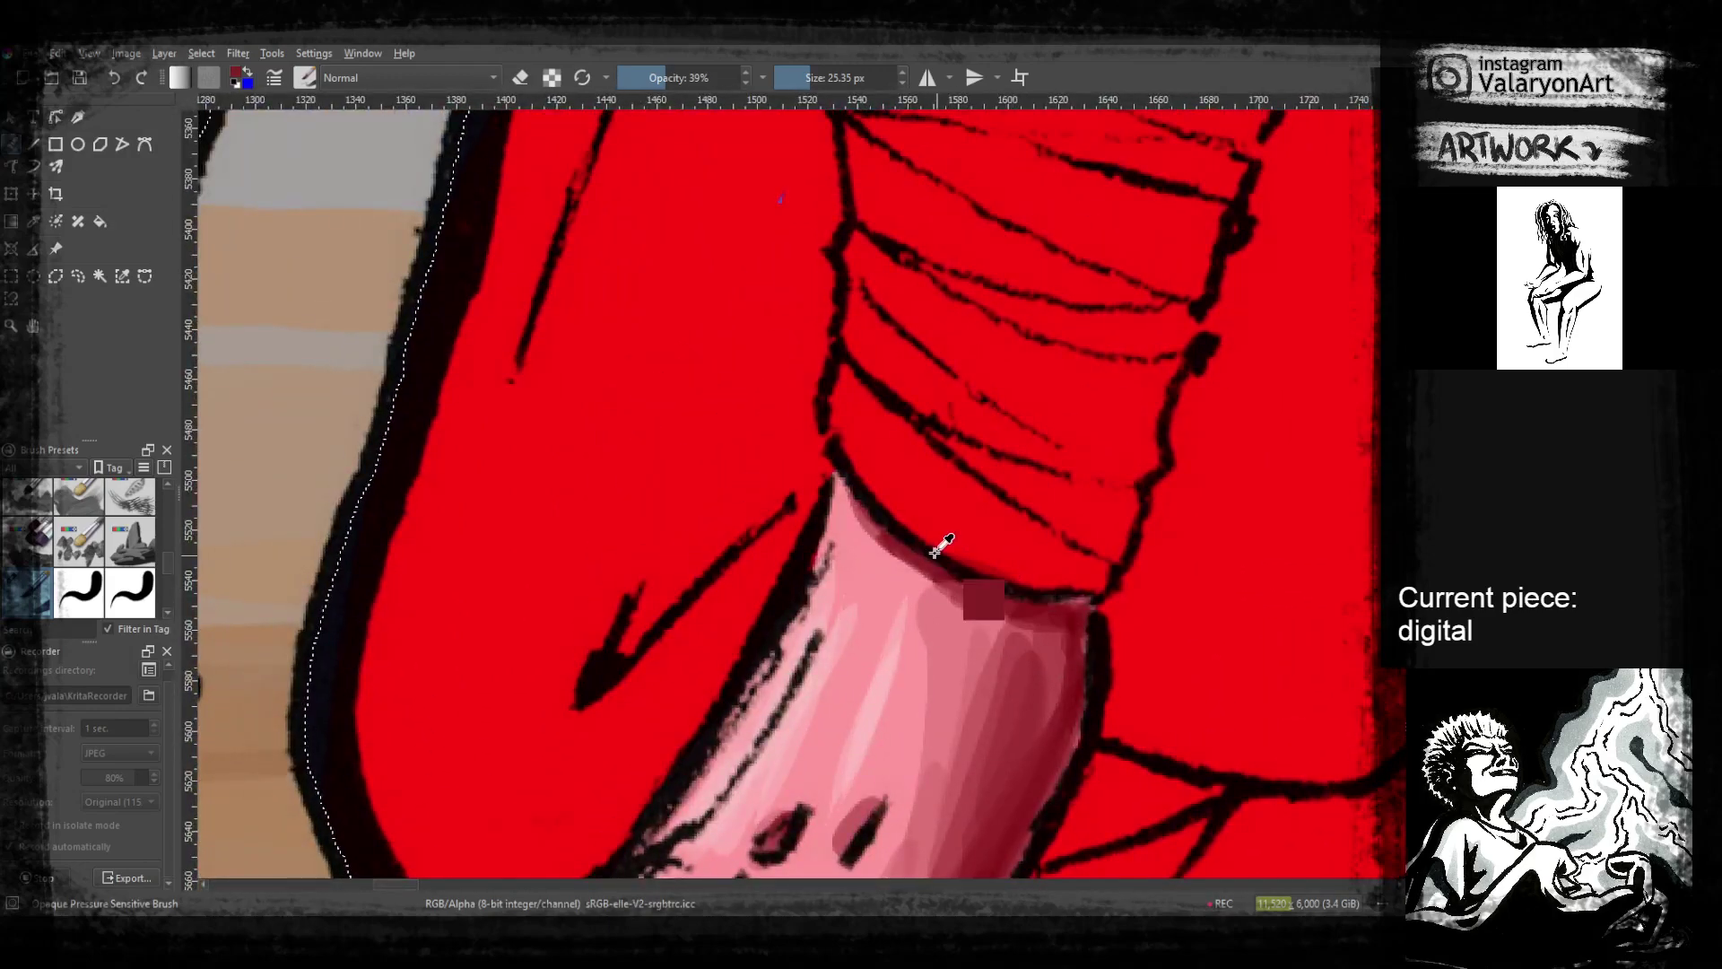
{"action": "mouse_move", "coordinate": [843, 468]}
{"action": "left_mouse_down"}
{"action": "mouse_move", "coordinate": [870, 529]}
{"action": "mouse_move", "coordinate": [1033, 658]}
{"action": "left_mouse_up"}
{"action": "left_click_drag", "start_coordinate": [977, 603], "coordinate": [1046, 642]}
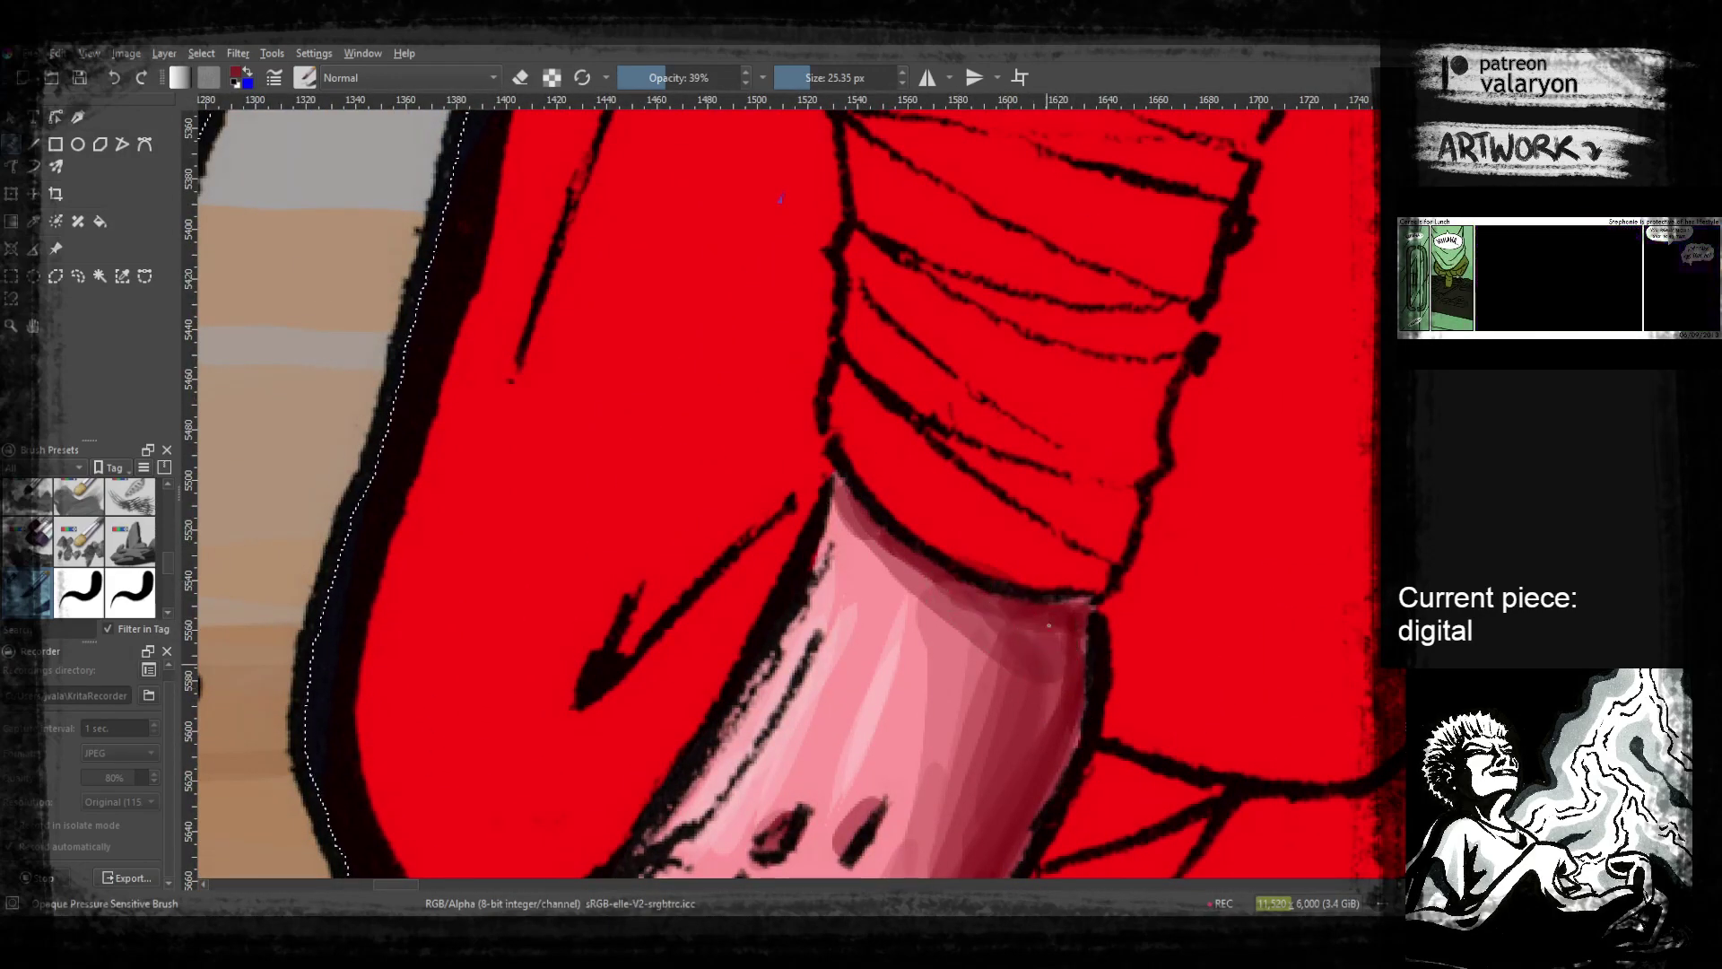
Shade the pale neck patch below the hair and behind the collar with a sampled darker tone
{"action": "left_click_drag", "start_coordinate": [1087, 544], "coordinate": [1068, 604], "text": "ctrl"}
{"action": "left_click_drag", "start_coordinate": [1057, 215], "coordinate": [869, 730]}
{"action": "left_click_drag", "start_coordinate": [879, 489], "coordinate": [895, 710]}
{"action": "left_click_drag", "start_coordinate": [959, 388], "coordinate": [925, 780]}
{"action": "scroll", "coordinate": [955, 619], "scroll_direction": "up", "scroll_amount": 5}
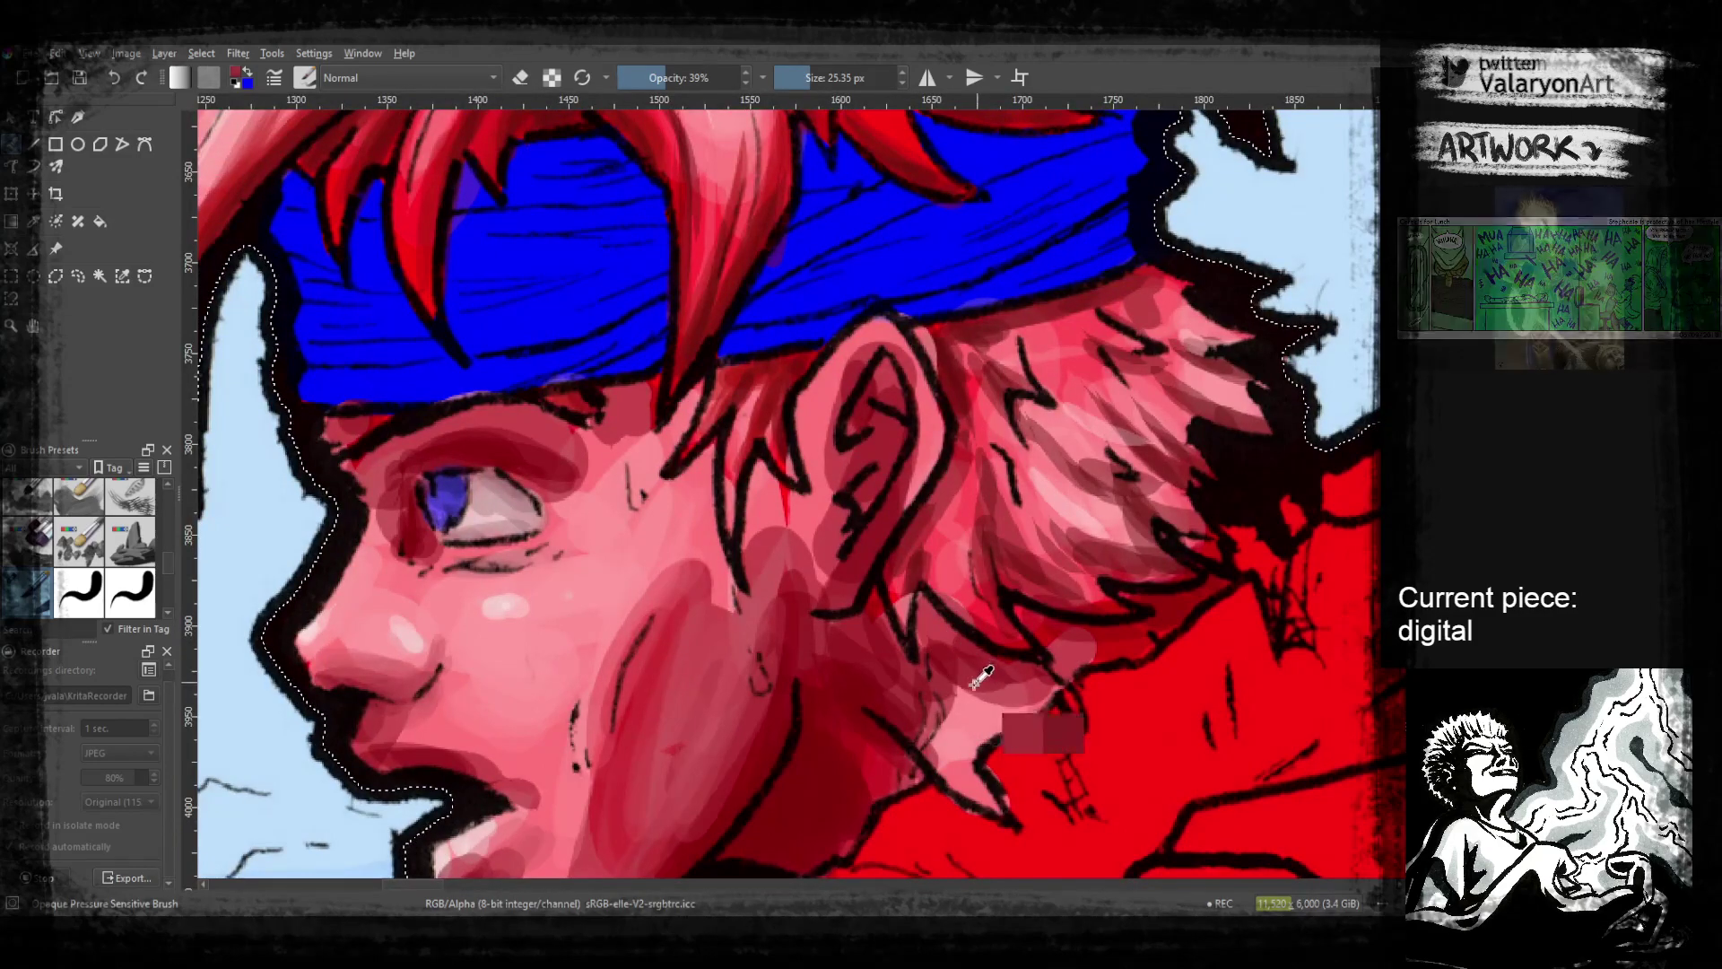
{"action": "left_click", "coordinate": [975, 685], "text": "ctrl"}
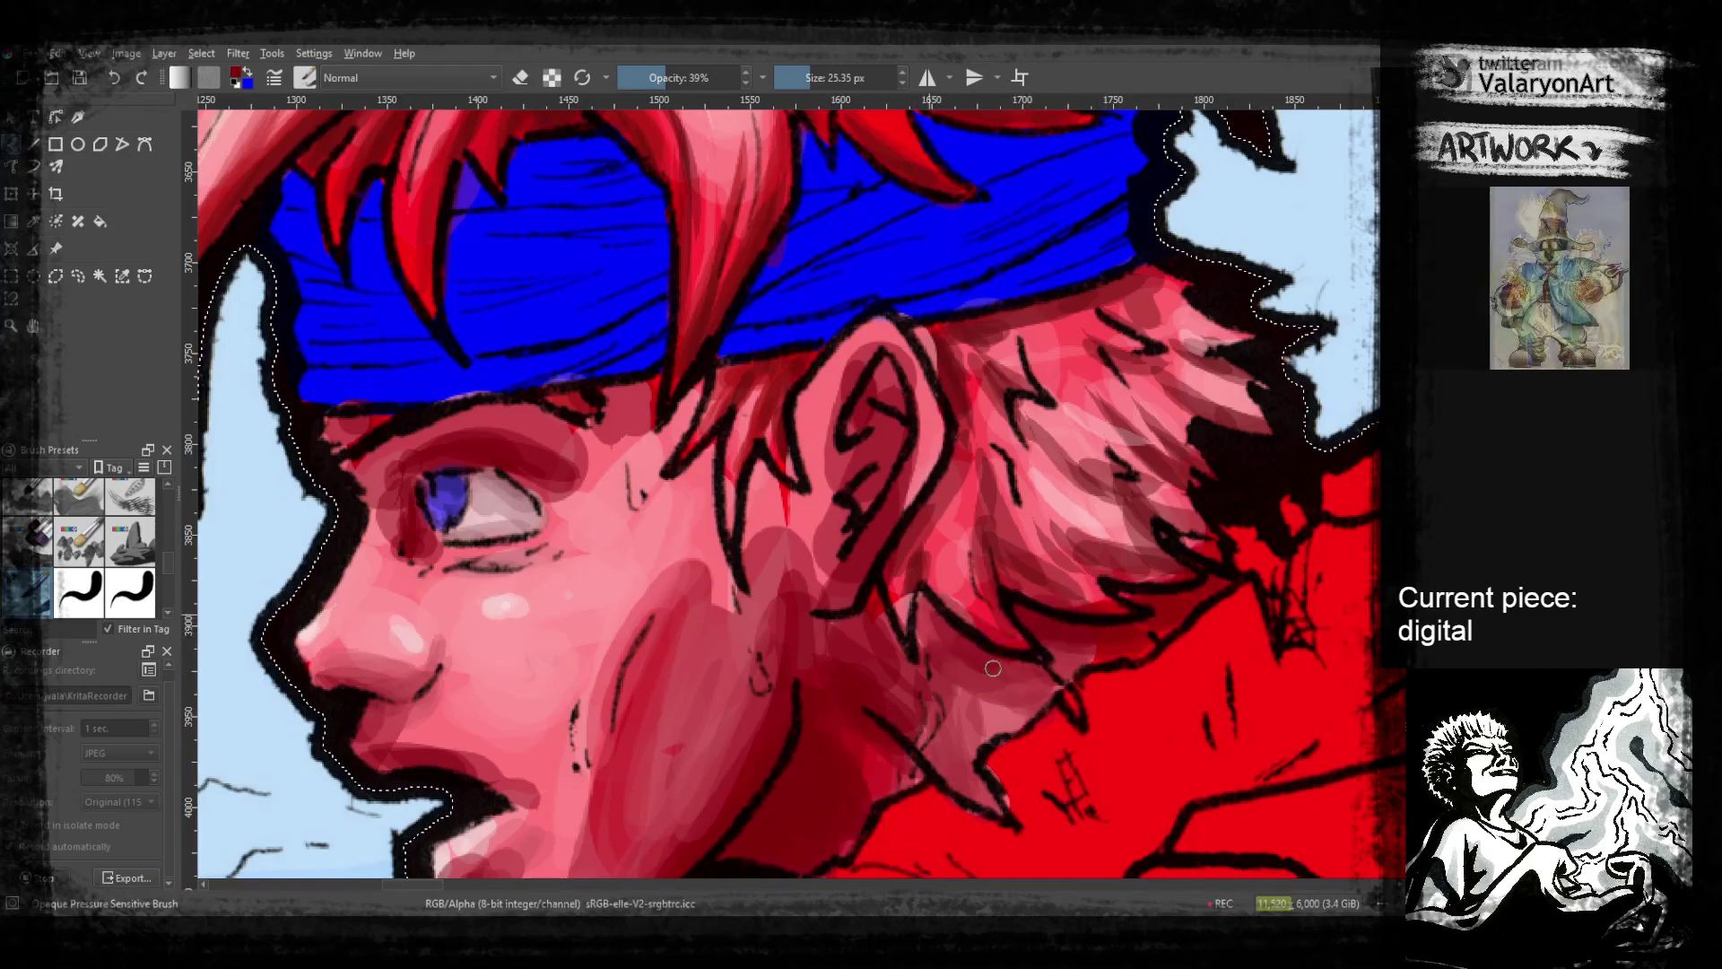
{"action": "left_click_drag", "start_coordinate": [1068, 567], "coordinate": [997, 689]}
{"action": "left_click_drag", "start_coordinate": [1050, 593], "coordinate": [1214, 405]}
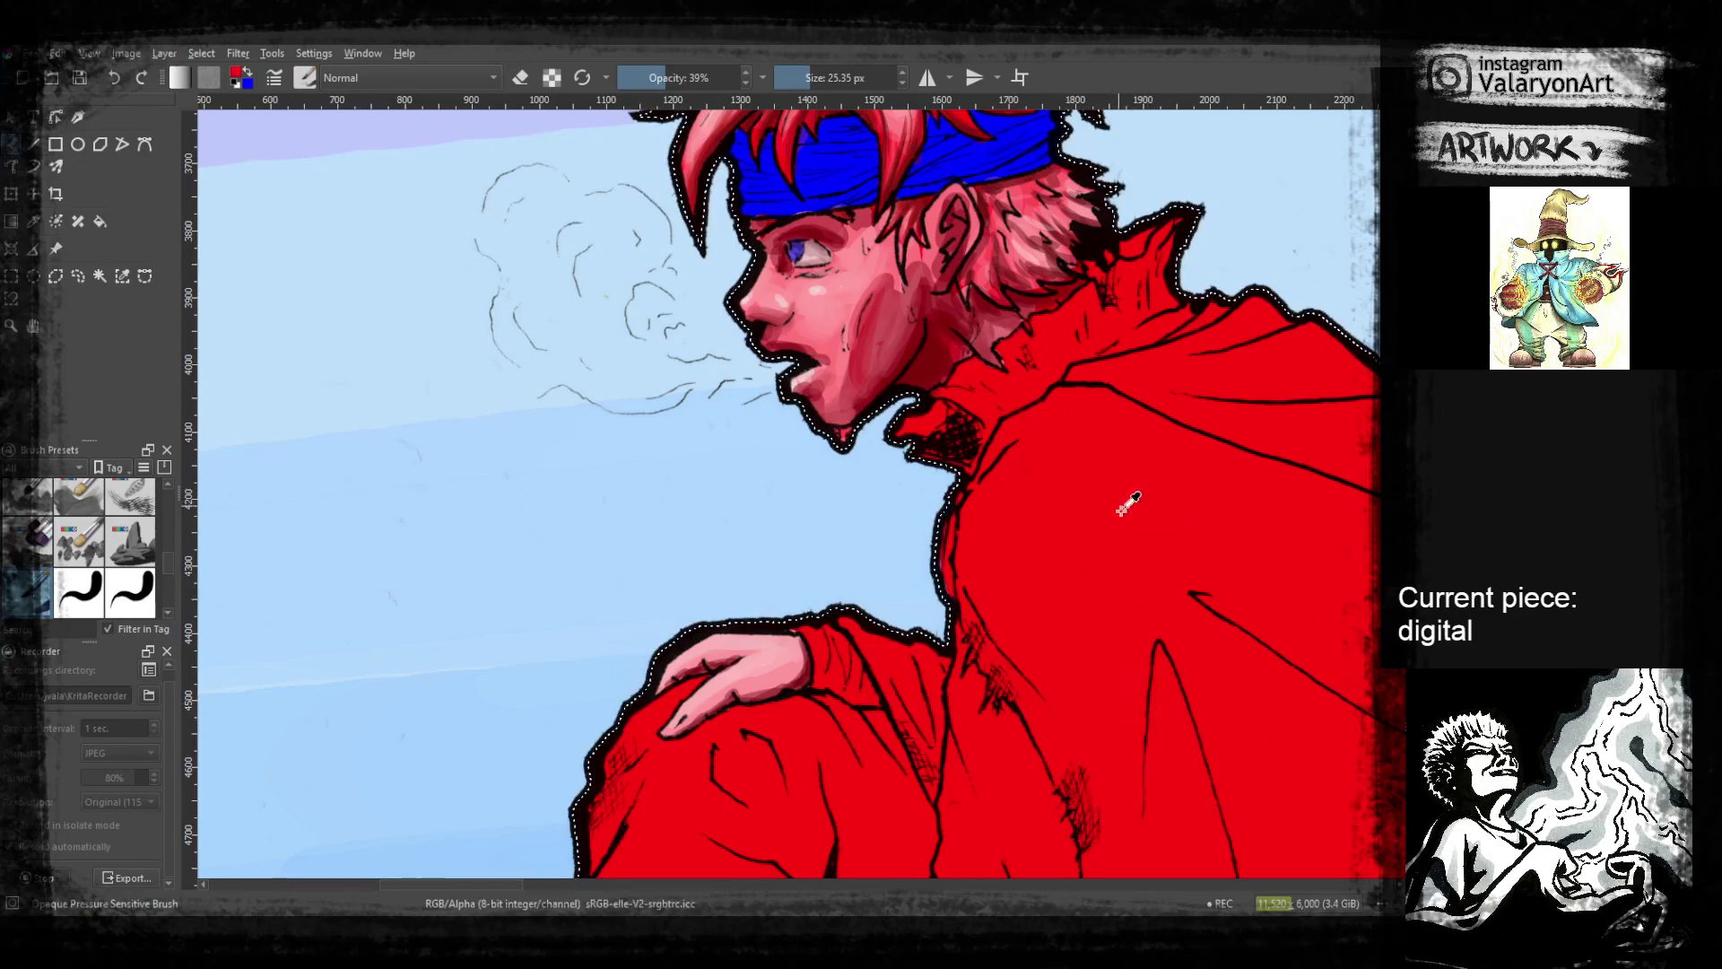
Block in the back of the cloak in dark red at 84% opacity with a brush of about 363 px
{"action": "right_click", "coordinate": [1038, 519]}
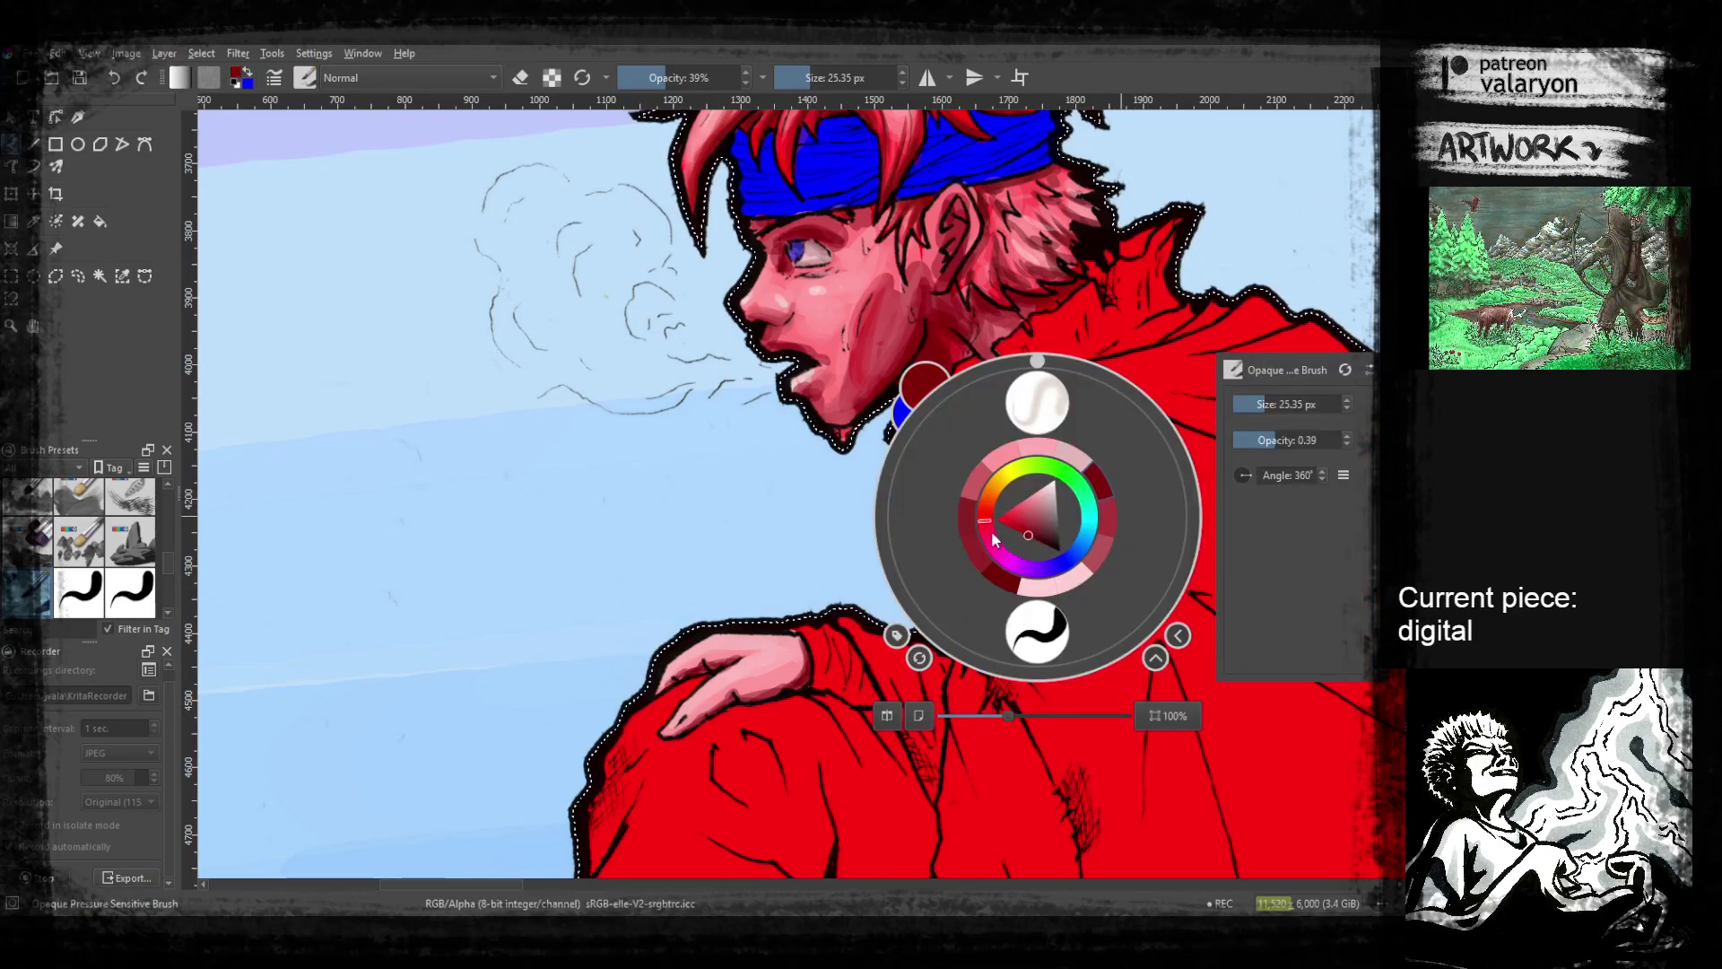
{"action": "left_click", "coordinate": [810, 655]}
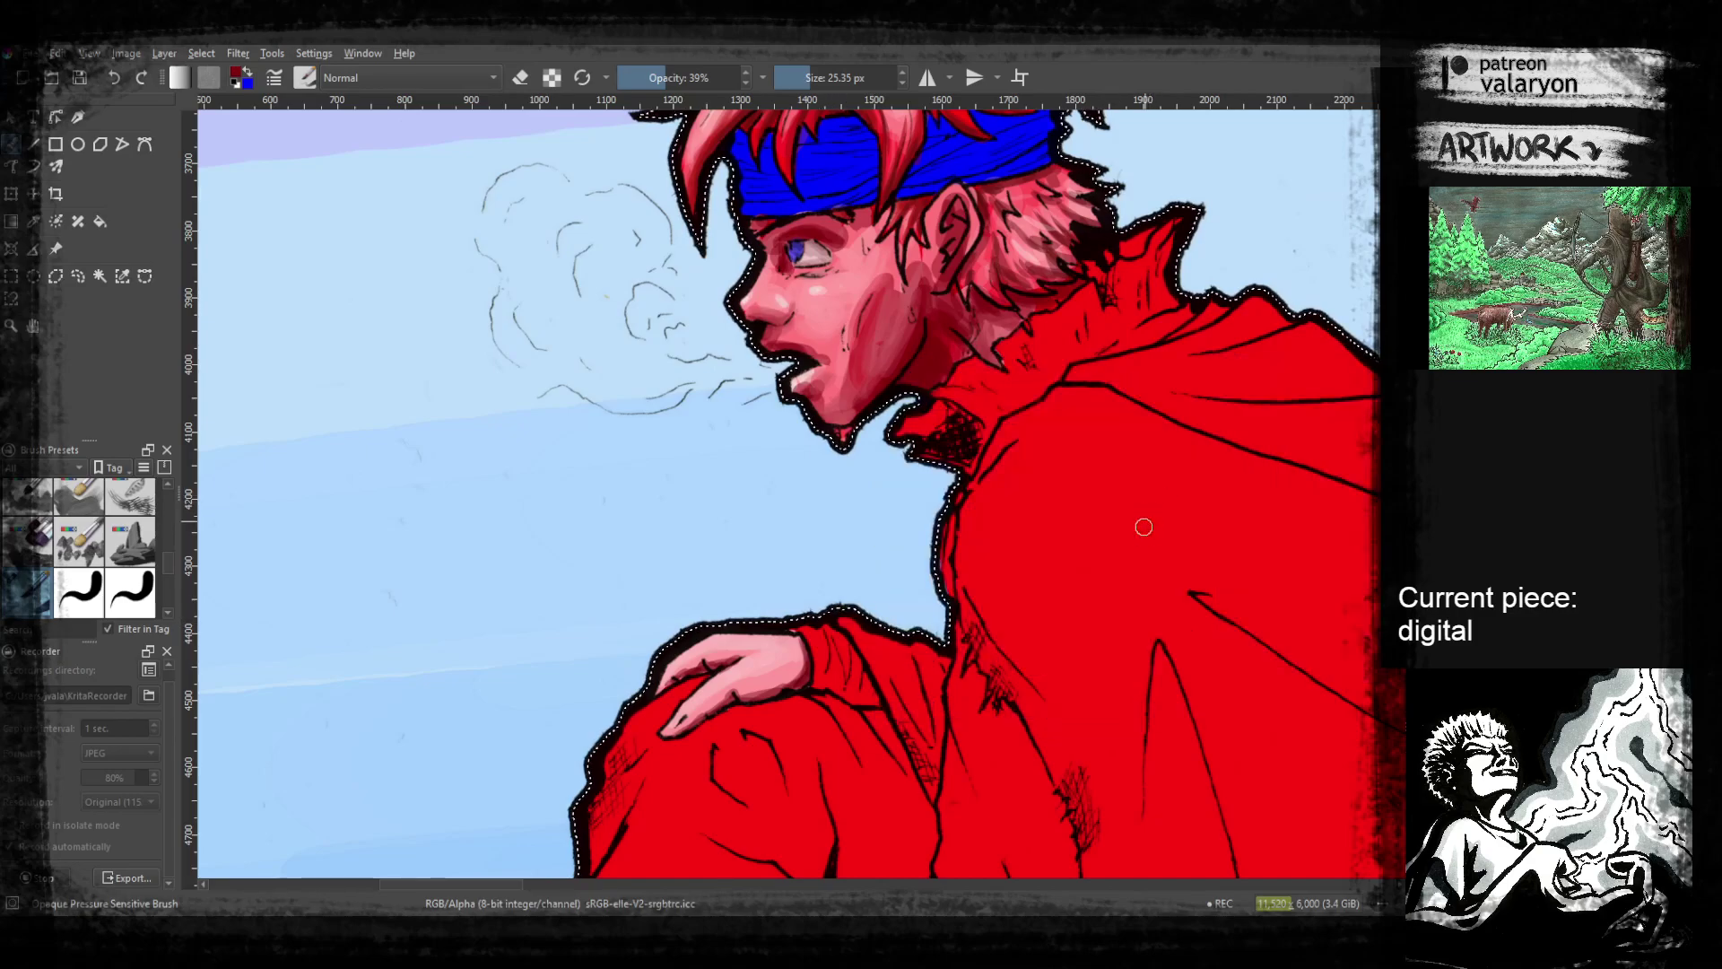
{"action": "scroll", "coordinate": [1000, 550], "scroll_direction": "down", "scroll_amount": 3}
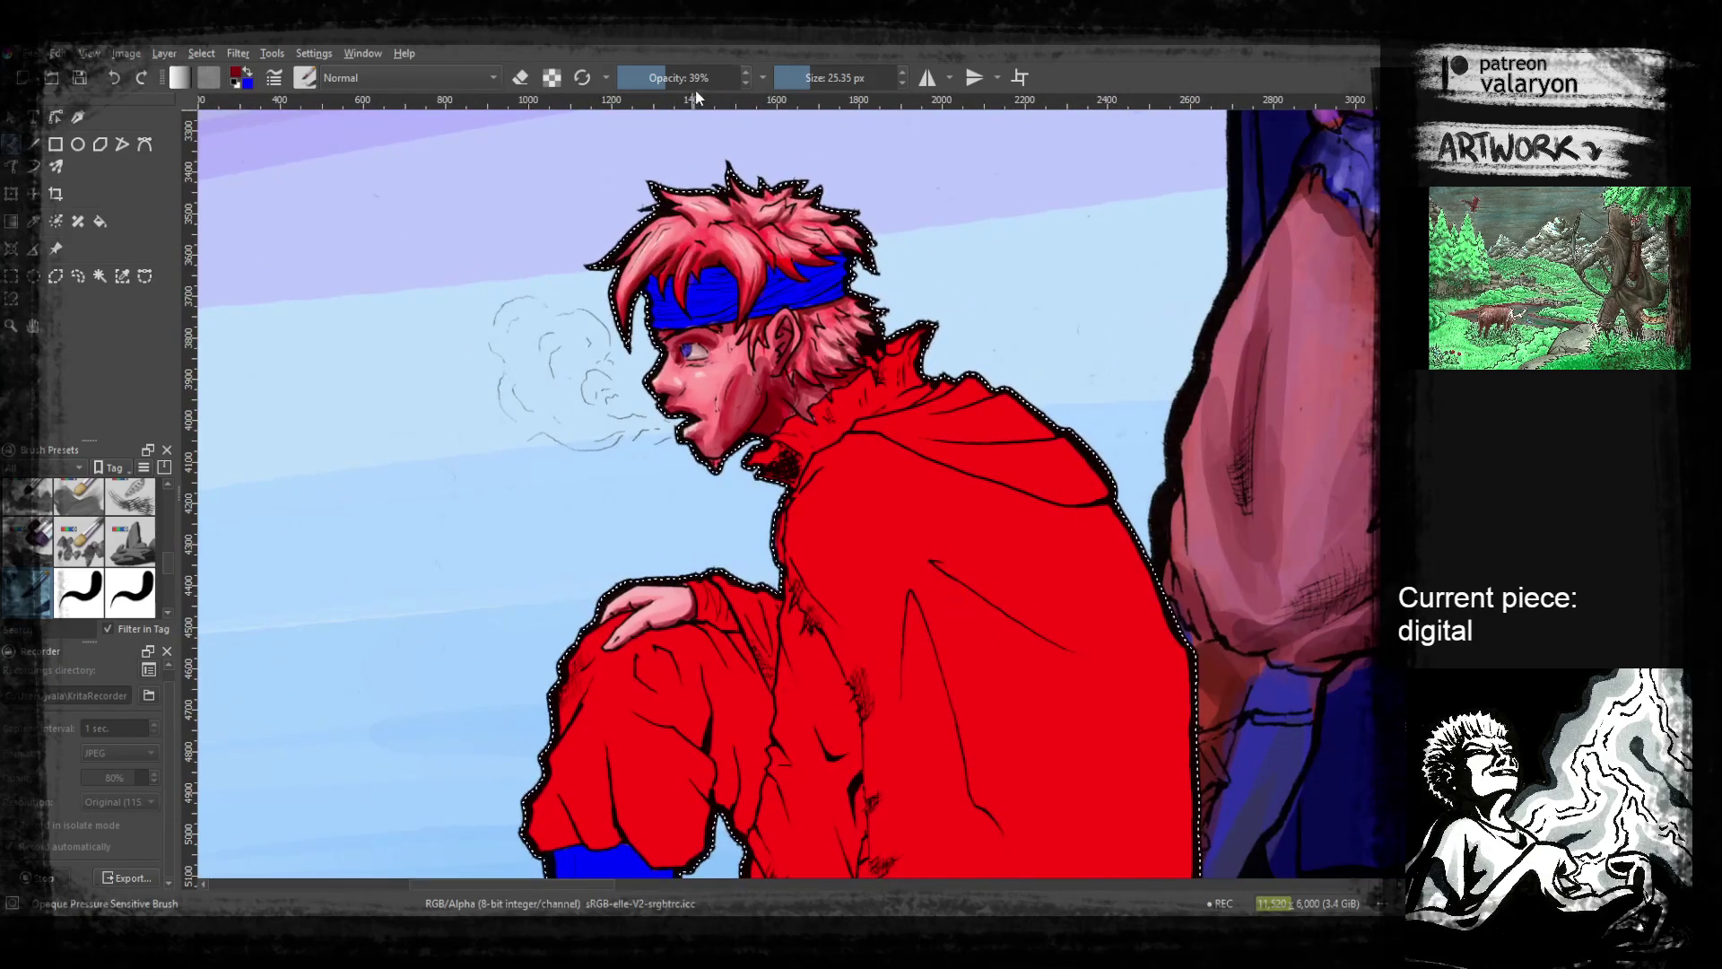
{"action": "left_click_drag", "start_coordinate": [785, 160], "coordinate": [798, 162]}
{"action": "left_click_drag", "start_coordinate": [986, 569], "coordinate": [930, 408]}
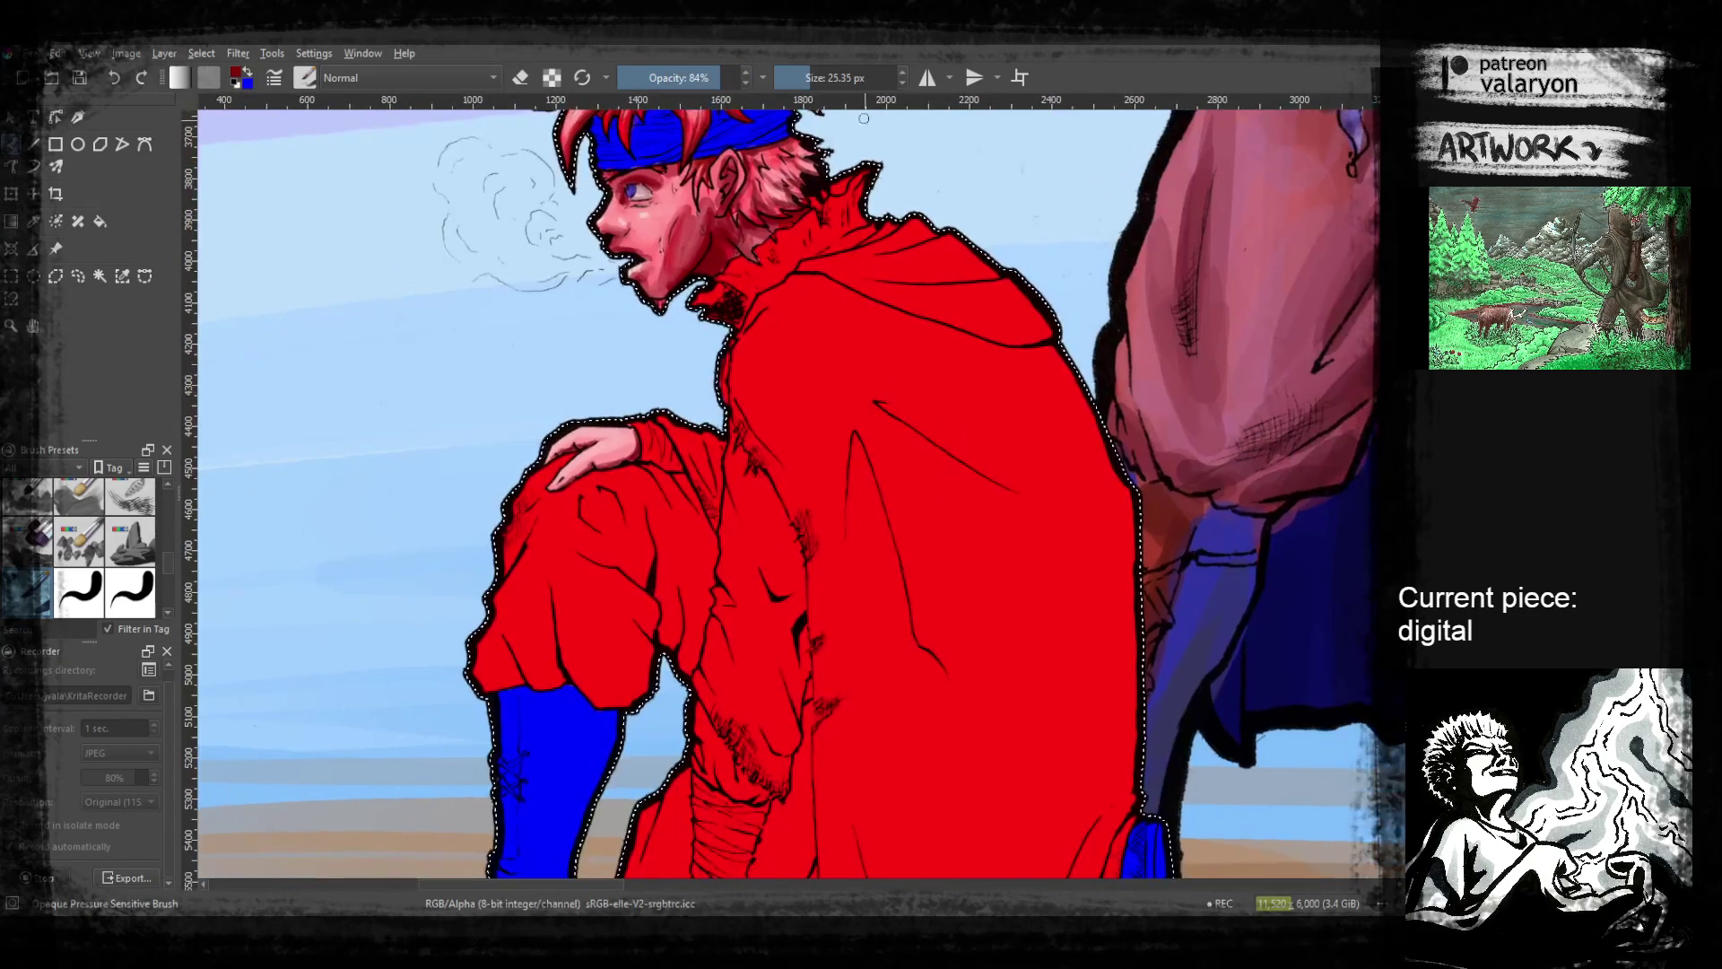
{"action": "mouse_move", "coordinate": [888, 339]}
{"action": "left_mouse_down"}
{"action": "mouse_move", "coordinate": [815, 327]}
{"action": "mouse_move", "coordinate": [961, 789]}
{"action": "mouse_move", "coordinate": [1018, 434]}
{"action": "mouse_move", "coordinate": [1023, 790]}
{"action": "mouse_move", "coordinate": [1050, 577]}
{"action": "left_mouse_up"}
{"action": "scroll", "coordinate": [1018, 775], "scroll_direction": "down", "scroll_amount": 1}
{"action": "mouse_move", "coordinate": [930, 679]}
{"action": "left_mouse_down"}
{"action": "mouse_move", "coordinate": [927, 318]}
{"action": "mouse_move", "coordinate": [990, 395]}
{"action": "mouse_move", "coordinate": [1029, 649]}
{"action": "mouse_move", "coordinate": [994, 697]}
{"action": "mouse_move", "coordinate": [1045, 675]}
{"action": "mouse_move", "coordinate": [1081, 599]}
{"action": "mouse_move", "coordinate": [1043, 698]}
{"action": "mouse_move", "coordinate": [1079, 652]}
{"action": "mouse_move", "coordinate": [1107, 706]}
{"action": "mouse_move", "coordinate": [1144, 522]}
{"action": "mouse_move", "coordinate": [1126, 588]}
{"action": "mouse_move", "coordinate": [1143, 412]}
{"action": "left_mouse_up"}
{"action": "left_click_drag", "start_coordinate": [1117, 297], "coordinate": [1083, 595]}
{"action": "mouse_move", "coordinate": [1013, 404]}
{"action": "left_mouse_down"}
{"action": "mouse_move", "coordinate": [865, 334]}
{"action": "mouse_move", "coordinate": [792, 461]}
{"action": "mouse_move", "coordinate": [888, 819]}
{"action": "left_mouse_up"}
{"action": "mouse_move", "coordinate": [913, 745]}
{"action": "left_mouse_down"}
{"action": "mouse_move", "coordinate": [927, 614]}
{"action": "mouse_move", "coordinate": [919, 682]}
{"action": "left_mouse_up"}
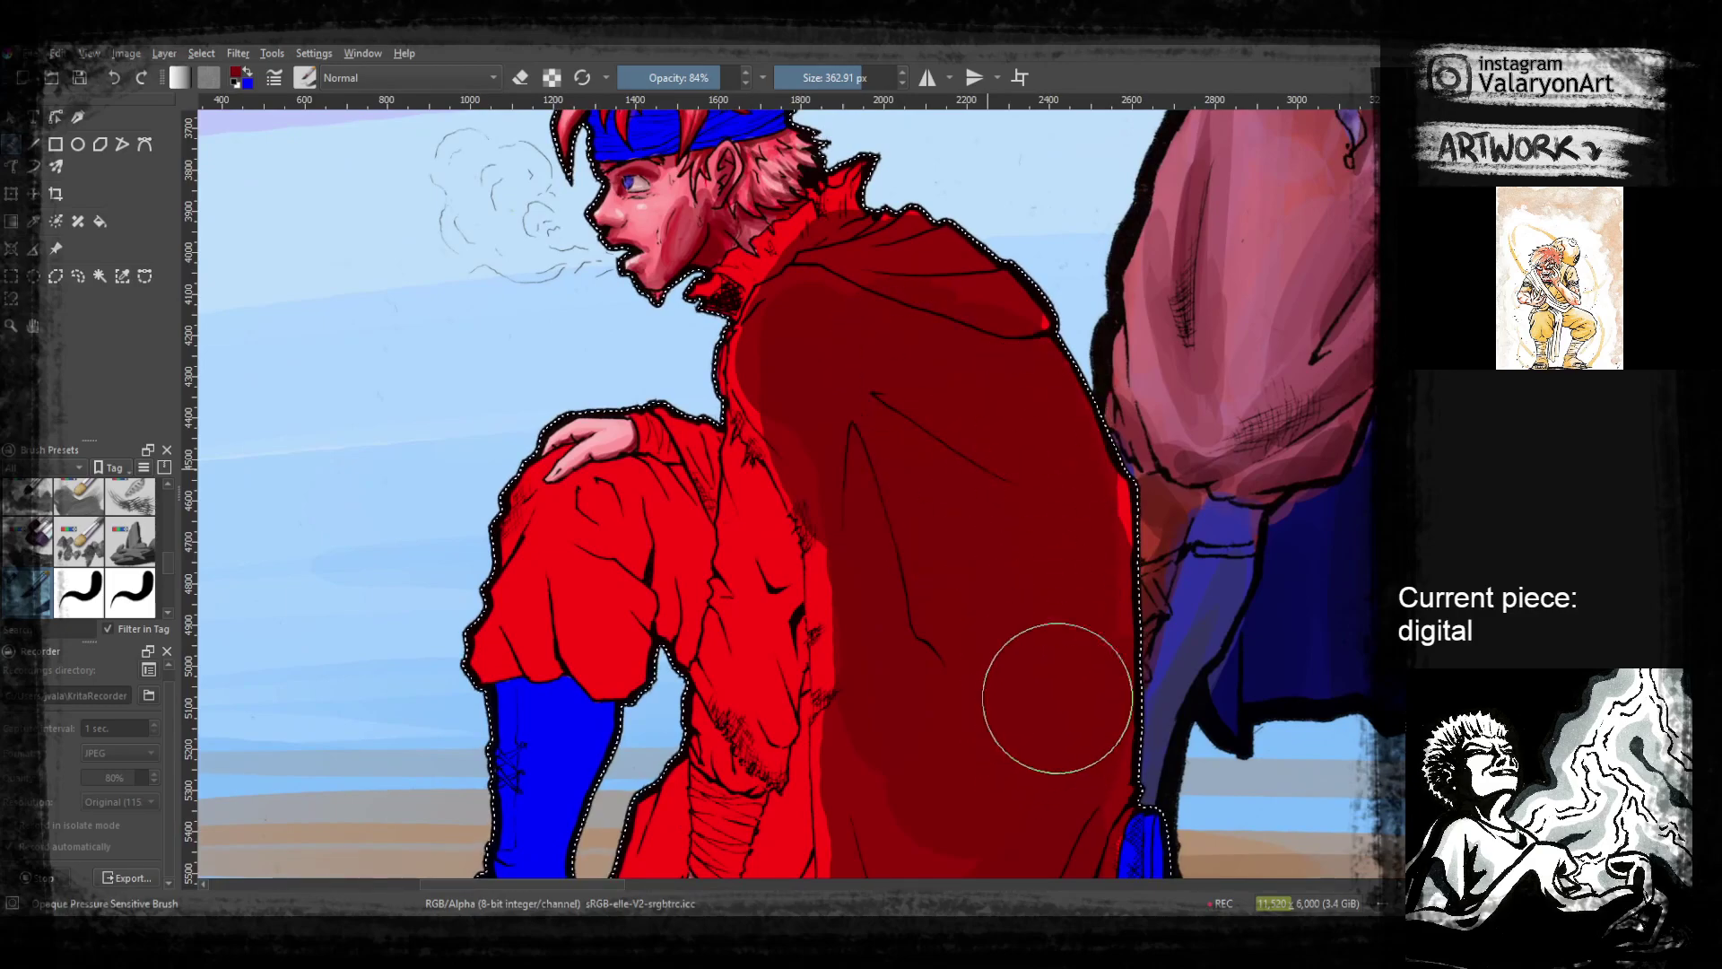
{"action": "left_click_drag", "start_coordinate": [1074, 625], "coordinate": [1088, 750]}
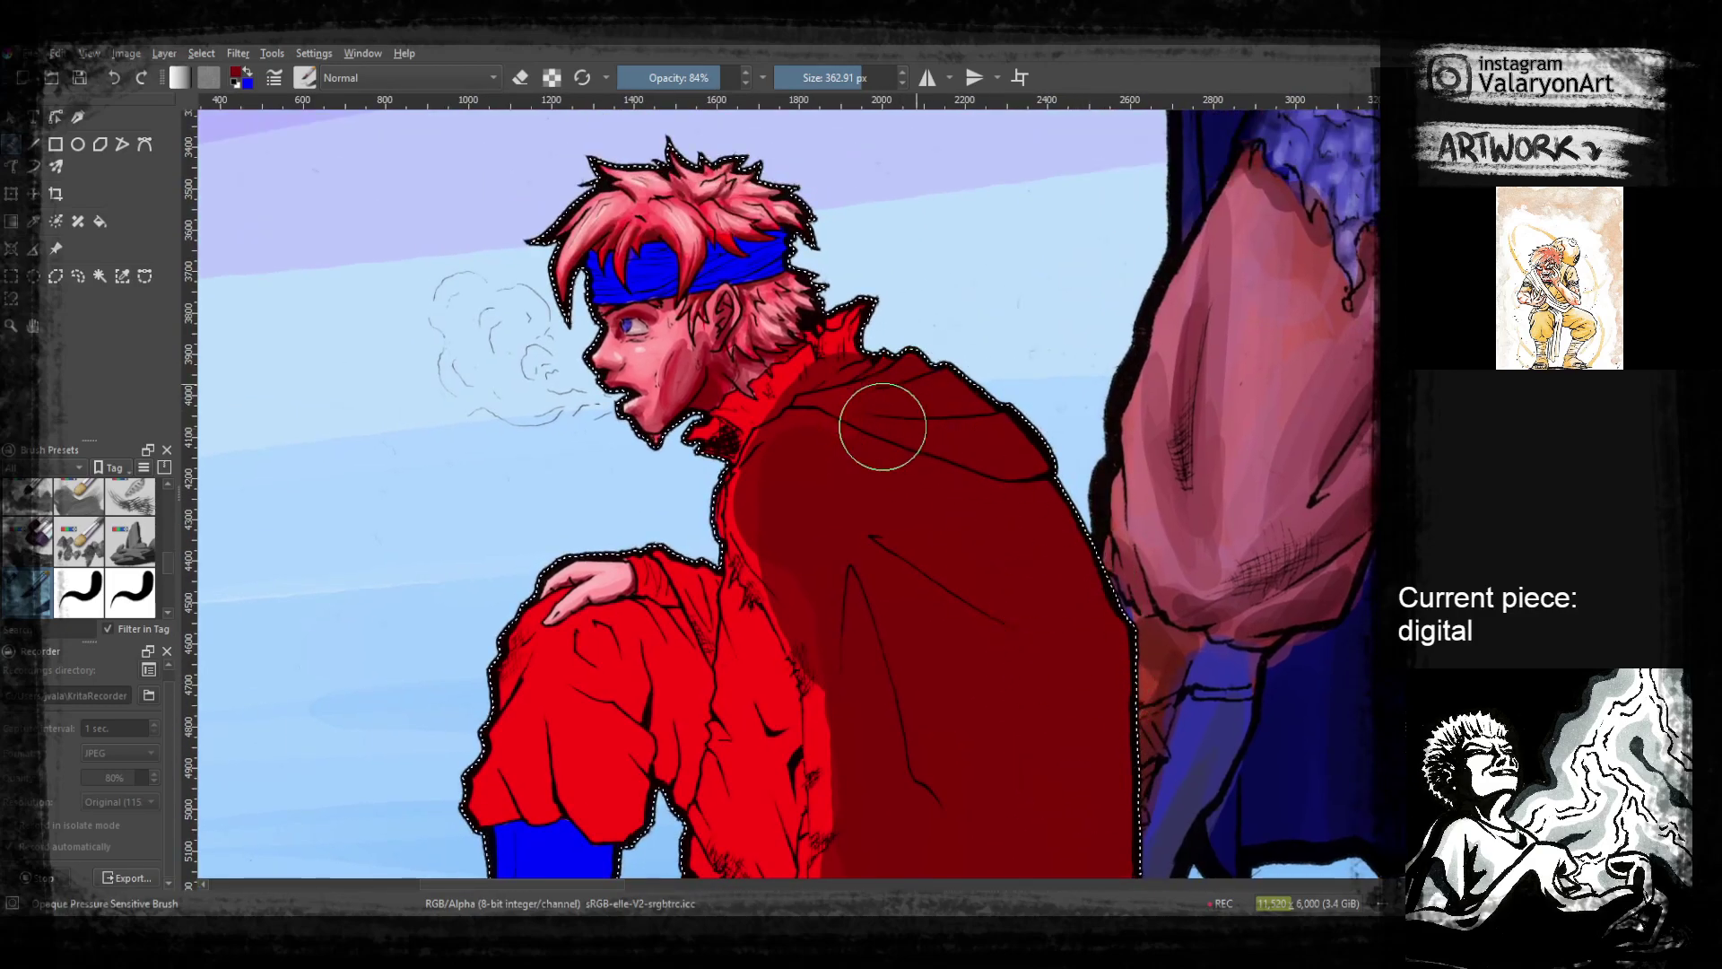
Reduce the brush to 81.51 px and fill the cloak's hood and collar with dark red
{"action": "left_click", "coordinate": [826, 78]}
{"action": "left_click_drag", "start_coordinate": [831, 491], "coordinate": [819, 388]}
{"action": "mouse_move", "coordinate": [888, 173]}
{"action": "left_mouse_down"}
{"action": "mouse_move", "coordinate": [852, 475]}
{"action": "mouse_move", "coordinate": [856, 439]}
{"action": "mouse_move", "coordinate": [834, 493]}
{"action": "mouse_move", "coordinate": [814, 476]}
{"action": "mouse_move", "coordinate": [794, 499]}
{"action": "mouse_move", "coordinate": [781, 473]}
{"action": "mouse_move", "coordinate": [824, 489]}
{"action": "mouse_move", "coordinate": [958, 417]}
{"action": "left_mouse_up"}
{"action": "mouse_move", "coordinate": [681, 619]}
{"action": "left_mouse_down"}
{"action": "mouse_move", "coordinate": [666, 582]}
{"action": "mouse_move", "coordinate": [773, 576]}
{"action": "mouse_move", "coordinate": [701, 614]}
{"action": "mouse_move", "coordinate": [776, 542]}
{"action": "mouse_move", "coordinate": [700, 544]}
{"action": "mouse_move", "coordinate": [747, 507]}
{"action": "mouse_move", "coordinate": [840, 550]}
{"action": "mouse_move", "coordinate": [791, 481]}
{"action": "mouse_move", "coordinate": [852, 493]}
{"action": "mouse_move", "coordinate": [820, 482]}
{"action": "mouse_move", "coordinate": [869, 458]}
{"action": "mouse_move", "coordinate": [827, 445]}
{"action": "mouse_move", "coordinate": [880, 449]}
{"action": "left_mouse_up"}
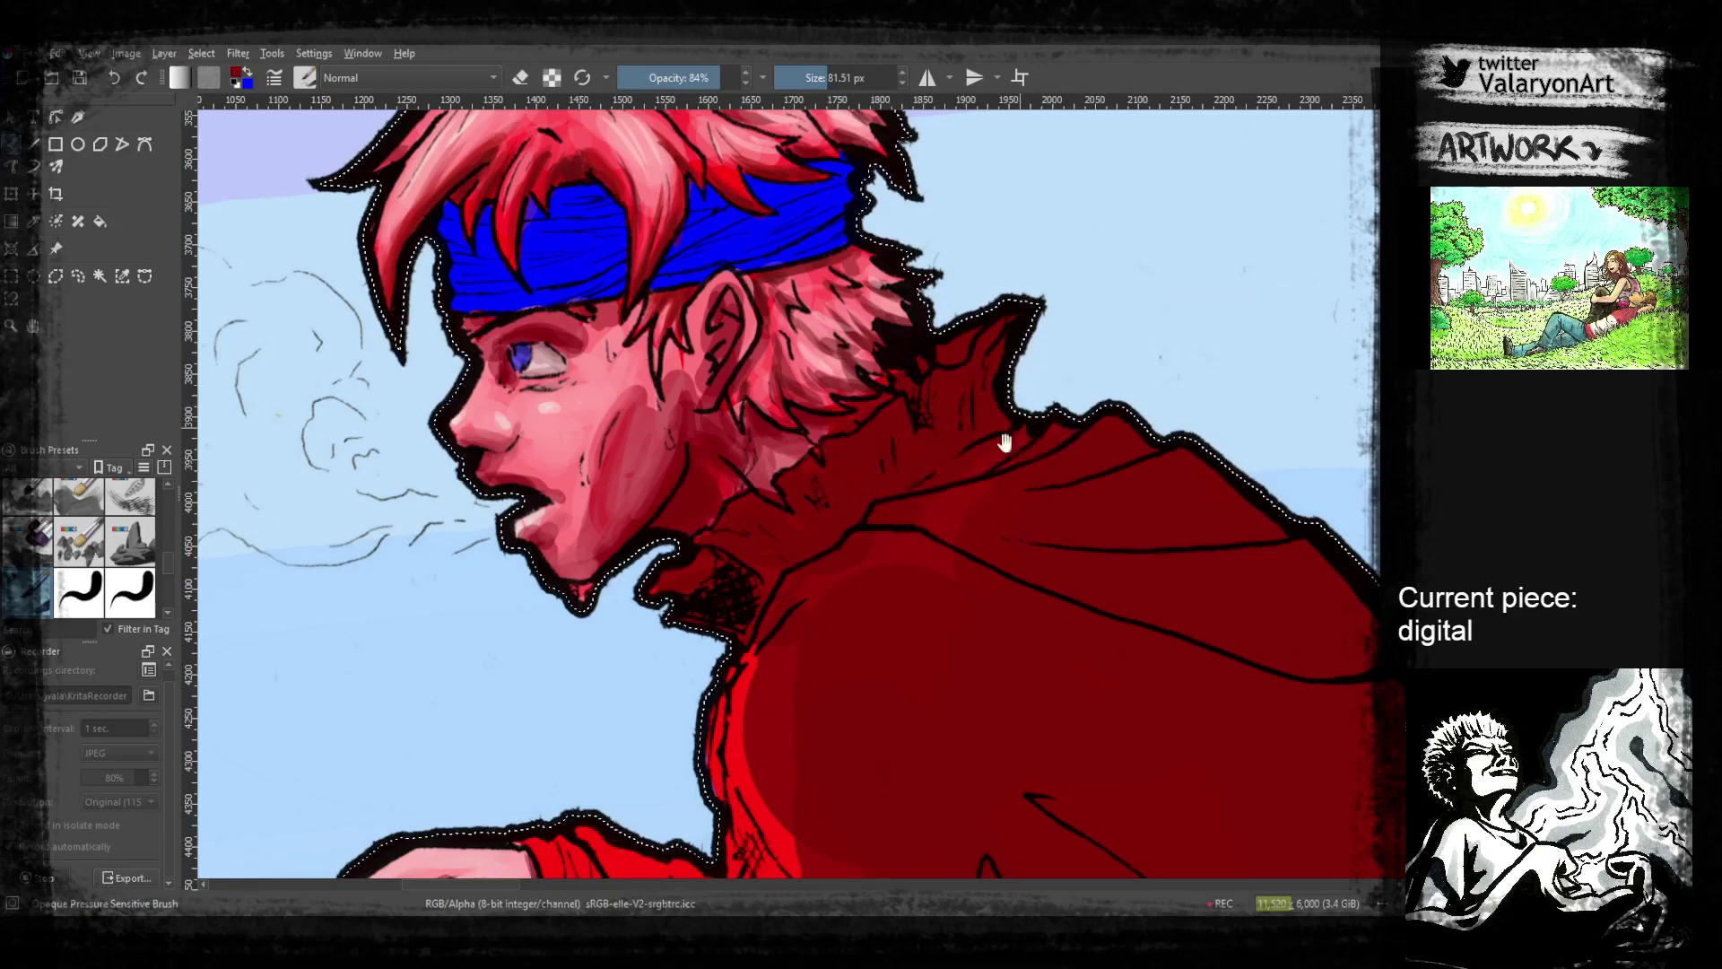
{"action": "left_click_drag", "start_coordinate": [1031, 427], "coordinate": [1114, 294]}
Fill the triangular piece of cloak between the knee sleeve and the chest with dark red
{"action": "left_click_drag", "start_coordinate": [780, 712], "coordinate": [861, 536]}
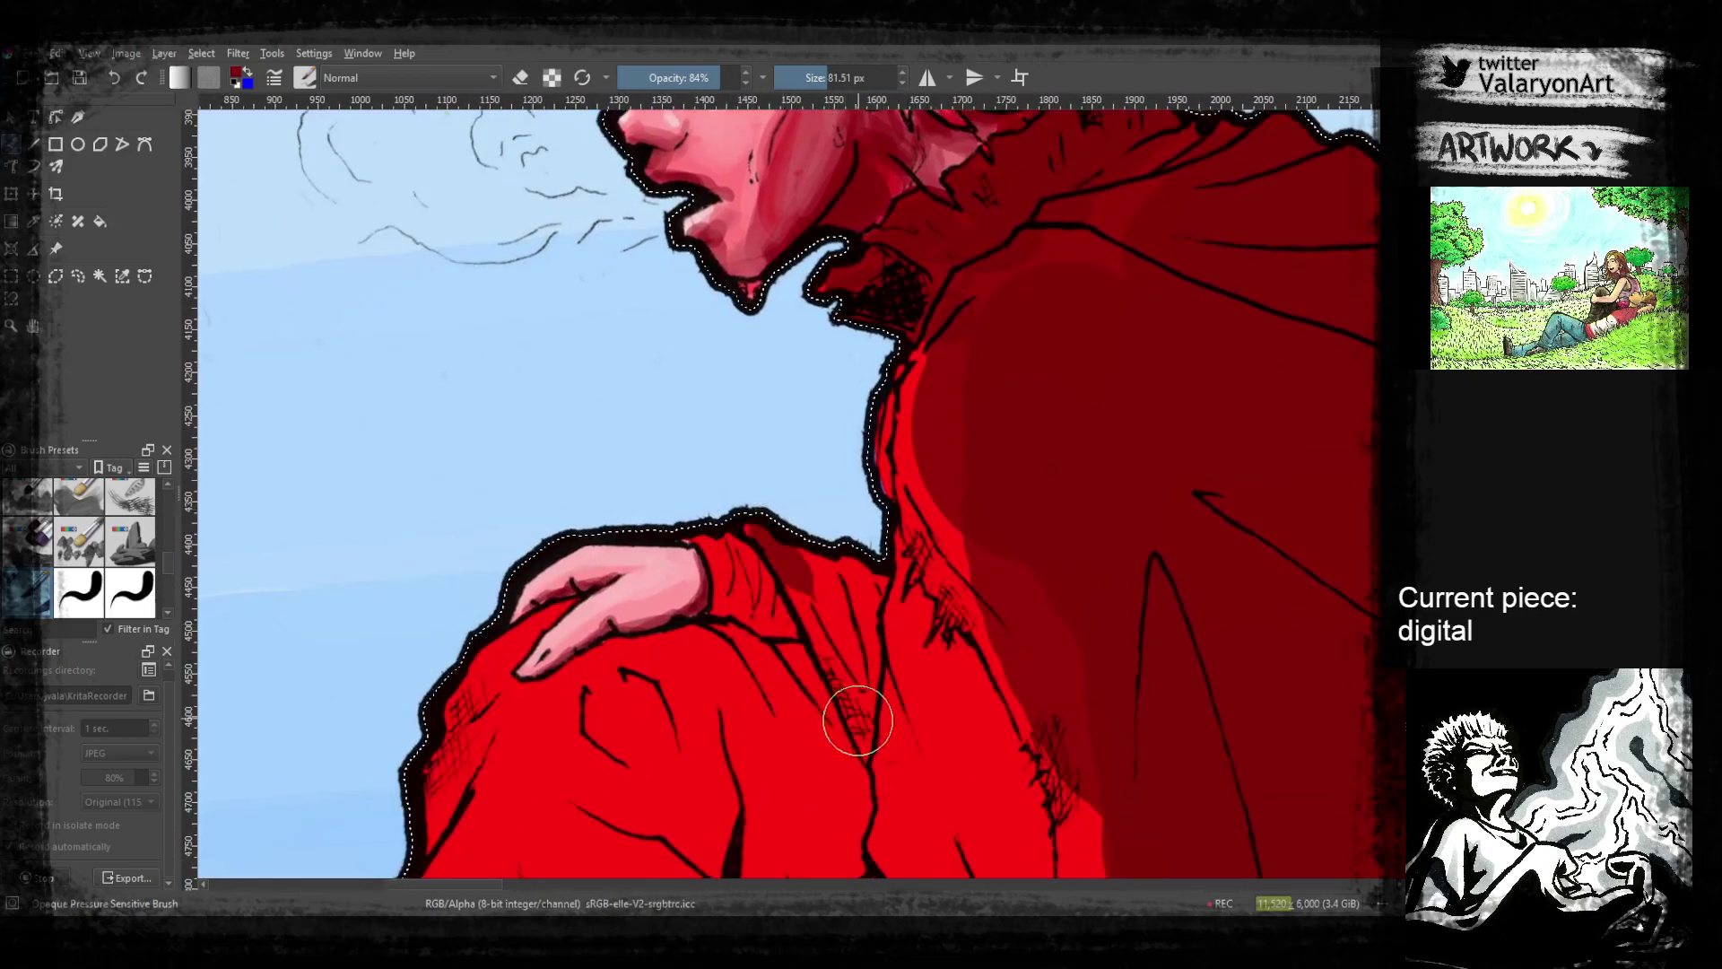
{"action": "left_click_drag", "start_coordinate": [857, 740], "coordinate": [782, 550]}
{"action": "left_click_drag", "start_coordinate": [865, 770], "coordinate": [833, 583]}
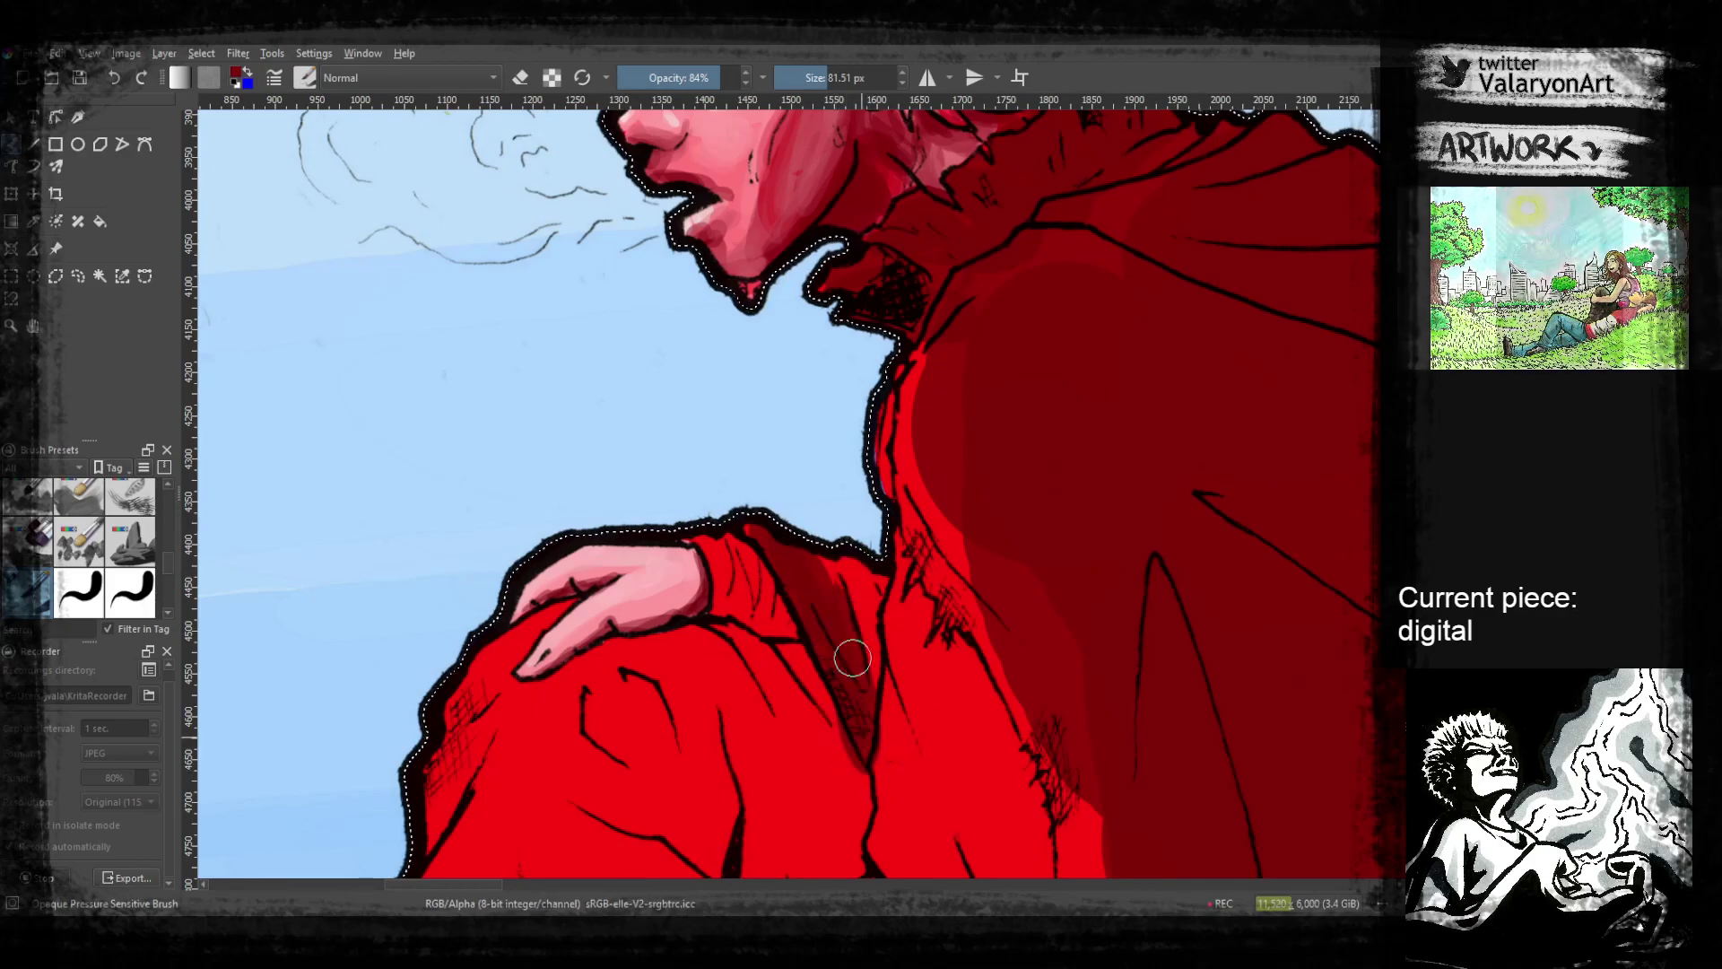
{"action": "left_click_drag", "start_coordinate": [858, 662], "coordinate": [853, 572]}
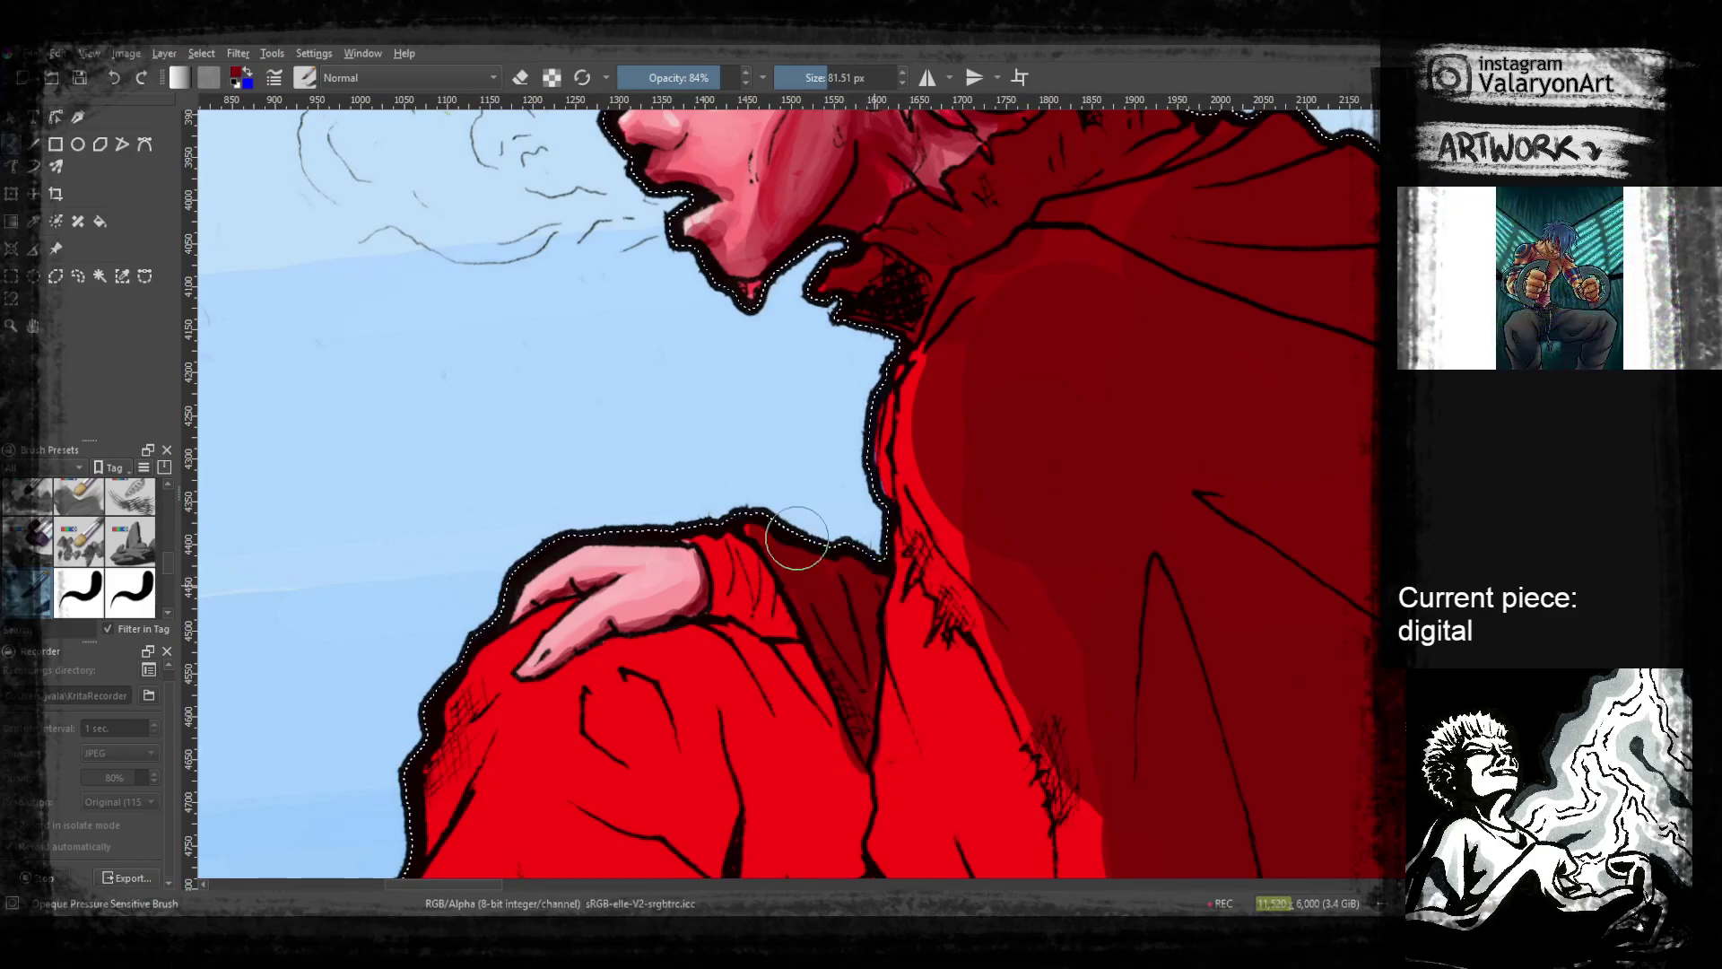
{"action": "mouse_move", "coordinate": [961, 542]}
{"action": "left_mouse_down"}
{"action": "mouse_move", "coordinate": [857, 417]}
{"action": "mouse_move", "coordinate": [941, 633]}
{"action": "mouse_move", "coordinate": [903, 538]}
{"action": "left_mouse_up"}
Extend the dark red along the cloak's frayed front edge down to the hem at the ground
{"action": "mouse_move", "coordinate": [843, 339]}
{"action": "left_mouse_down"}
{"action": "mouse_move", "coordinate": [834, 421]}
{"action": "mouse_move", "coordinate": [857, 553]}
{"action": "mouse_move", "coordinate": [897, 633]}
{"action": "left_mouse_up"}
{"action": "left_click_drag", "start_coordinate": [992, 723], "coordinate": [938, 556]}
{"action": "mouse_move", "coordinate": [884, 485]}
{"action": "left_mouse_down"}
{"action": "mouse_move", "coordinate": [928, 601]}
{"action": "mouse_move", "coordinate": [911, 482]}
{"action": "left_mouse_up"}
{"action": "mouse_move", "coordinate": [854, 344]}
{"action": "left_mouse_down"}
{"action": "mouse_move", "coordinate": [915, 469]}
{"action": "mouse_move", "coordinate": [831, 320]}
{"action": "mouse_move", "coordinate": [905, 465]}
{"action": "mouse_move", "coordinate": [908, 663]}
{"action": "left_mouse_up"}
{"action": "mouse_move", "coordinate": [918, 664]}
{"action": "left_mouse_down"}
{"action": "mouse_move", "coordinate": [911, 476]}
{"action": "mouse_move", "coordinate": [911, 628]}
{"action": "left_mouse_up"}
{"action": "left_click_drag", "start_coordinate": [920, 756], "coordinate": [910, 544]}
{"action": "mouse_move", "coordinate": [907, 484]}
{"action": "left_mouse_down"}
{"action": "mouse_move", "coordinate": [902, 564]}
{"action": "mouse_move", "coordinate": [893, 474]}
{"action": "mouse_move", "coordinate": [899, 709]}
{"action": "left_mouse_up"}
{"action": "mouse_move", "coordinate": [914, 713]}
{"action": "left_mouse_down"}
{"action": "mouse_move", "coordinate": [876, 520]}
{"action": "mouse_move", "coordinate": [884, 711]}
{"action": "mouse_move", "coordinate": [911, 773]}
{"action": "mouse_move", "coordinate": [872, 703]}
{"action": "mouse_move", "coordinate": [880, 511]}
{"action": "mouse_move", "coordinate": [980, 779]}
{"action": "mouse_move", "coordinate": [998, 778]}
{"action": "left_mouse_up"}
{"action": "left_click_drag", "start_coordinate": [1066, 742], "coordinate": [972, 715]}
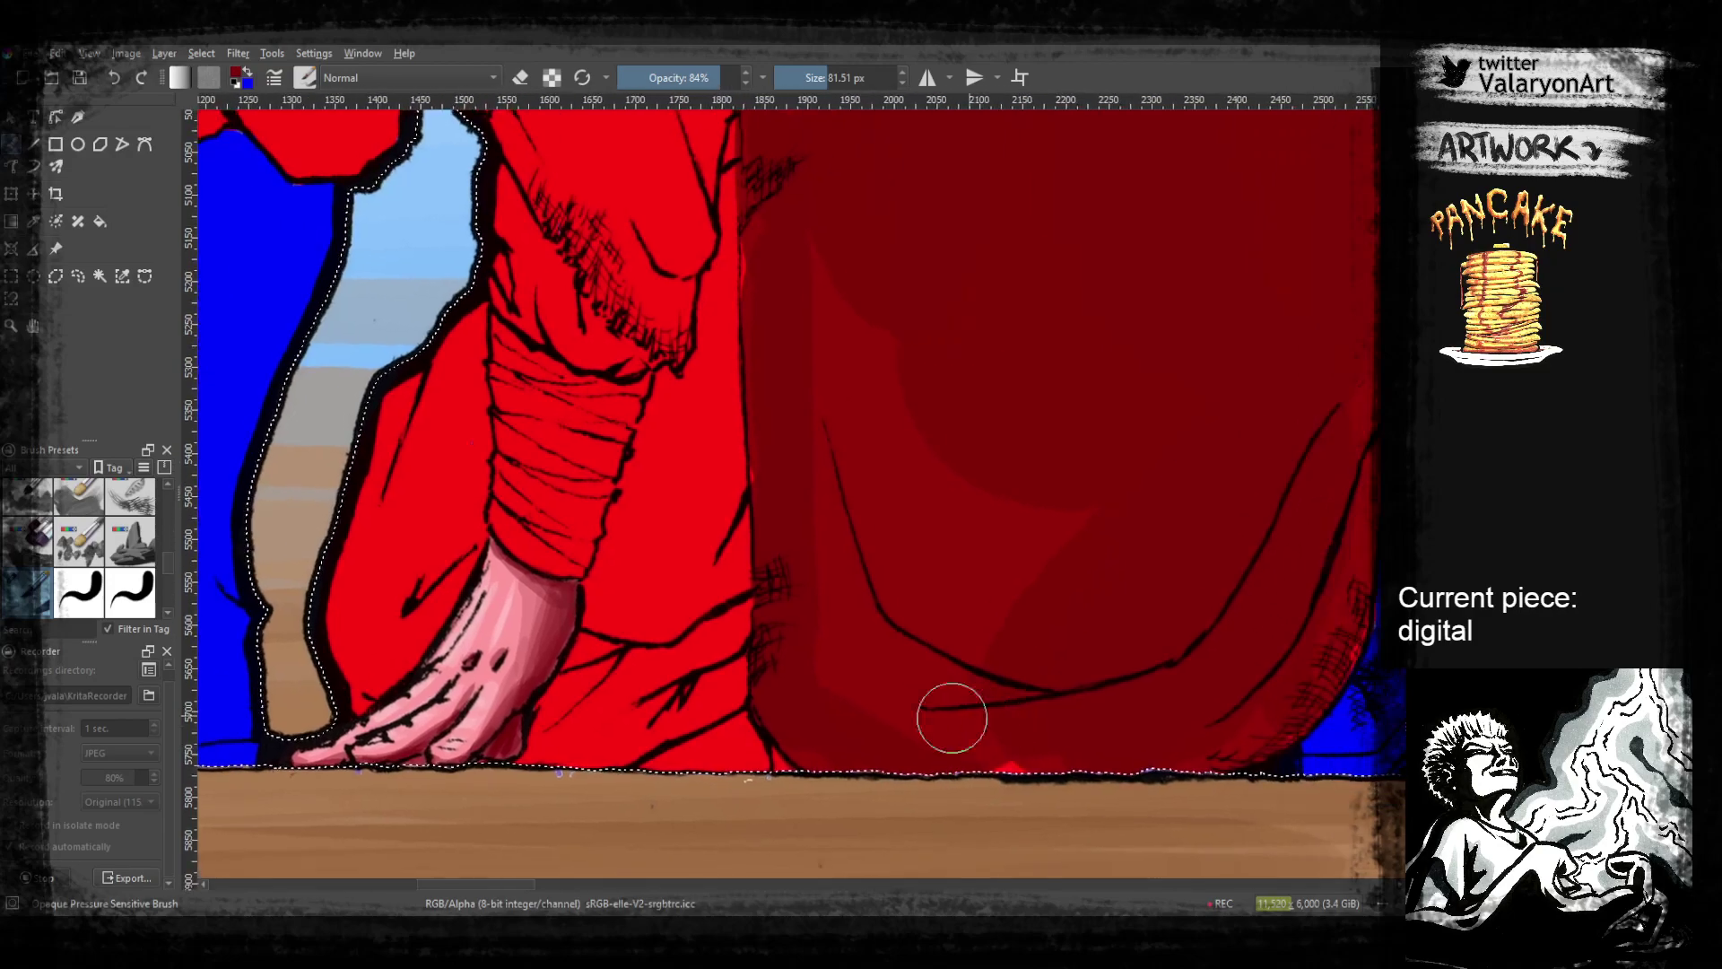
Fill the remaining bright red areas of the cloak's lower back and rear hem beside the boot with dark red
{"action": "left_click_drag", "start_coordinate": [1165, 711], "coordinate": [1053, 792]}
{"action": "mouse_move", "coordinate": [907, 604]}
{"action": "left_mouse_down"}
{"action": "mouse_move", "coordinate": [804, 658]}
{"action": "mouse_move", "coordinate": [740, 722]}
{"action": "mouse_move", "coordinate": [754, 491]}
{"action": "mouse_move", "coordinate": [713, 335]}
{"action": "mouse_move", "coordinate": [793, 343]}
{"action": "mouse_move", "coordinate": [895, 548]}
{"action": "mouse_move", "coordinate": [729, 417]}
{"action": "mouse_move", "coordinate": [672, 316]}
{"action": "mouse_move", "coordinate": [654, 357]}
{"action": "mouse_move", "coordinate": [654, 324]}
{"action": "mouse_move", "coordinate": [653, 399]}
{"action": "left_mouse_up"}
{"action": "left_click_drag", "start_coordinate": [669, 532], "coordinate": [672, 580]}
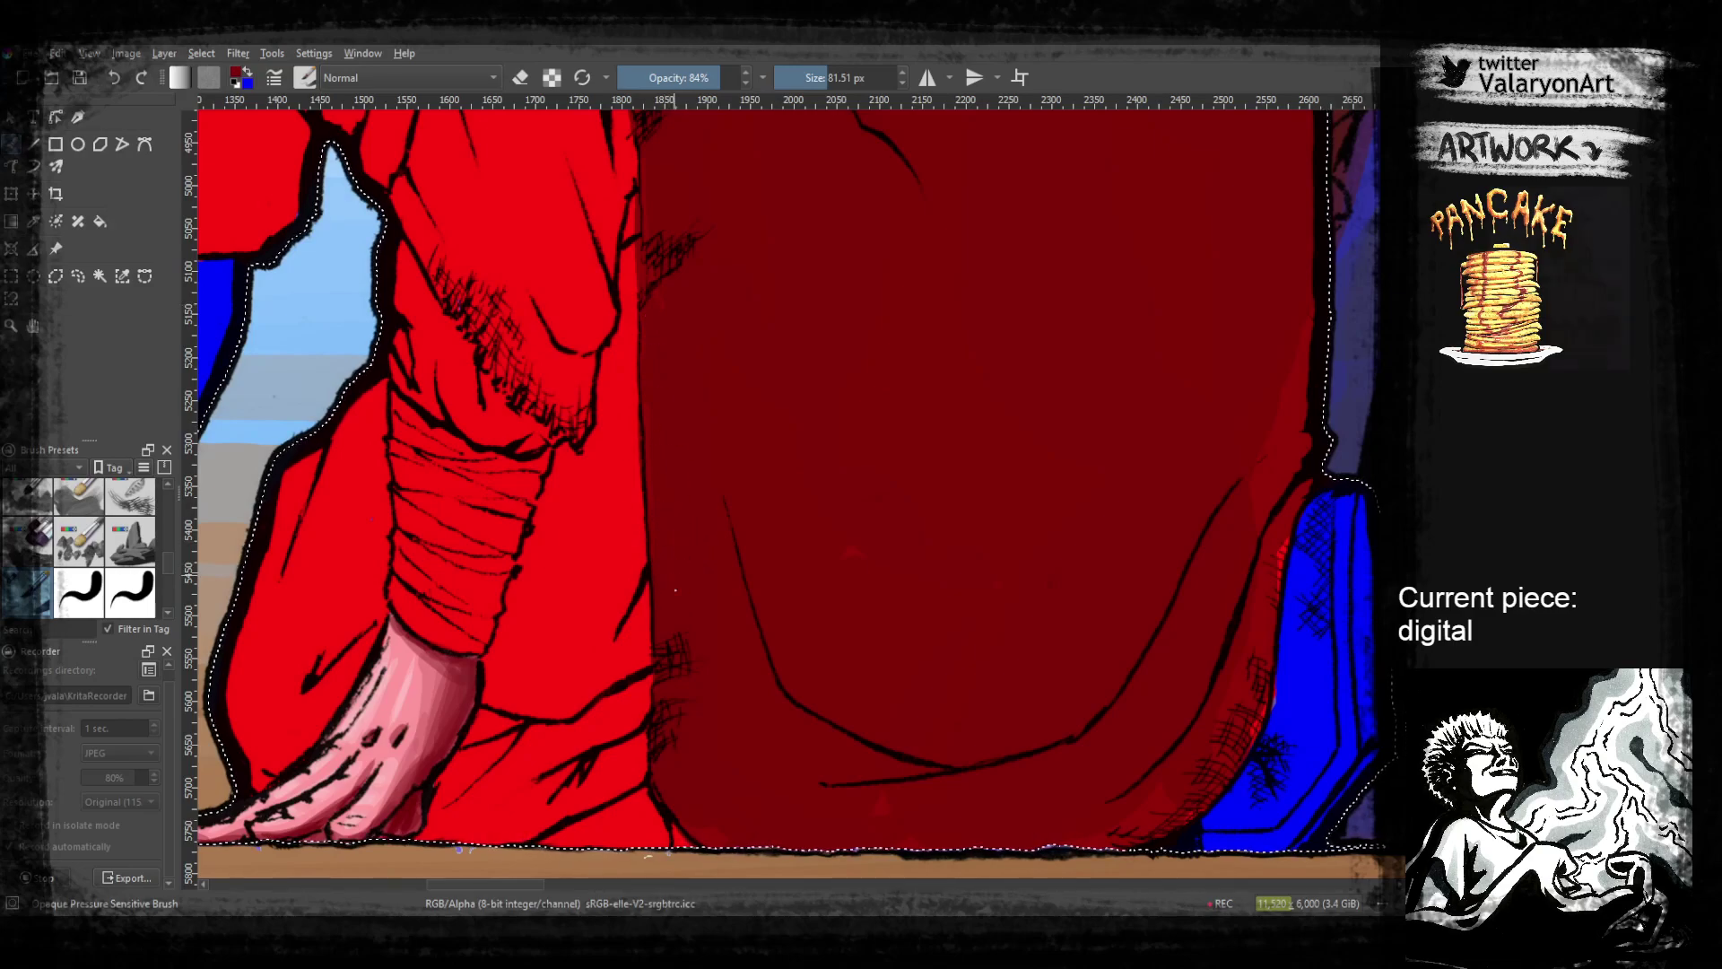
{"action": "mouse_move", "coordinate": [1137, 742]}
{"action": "left_mouse_down"}
{"action": "mouse_move", "coordinate": [1126, 718]}
{"action": "mouse_move", "coordinate": [1147, 680]}
{"action": "mouse_move", "coordinate": [1089, 788]}
{"action": "left_mouse_up"}
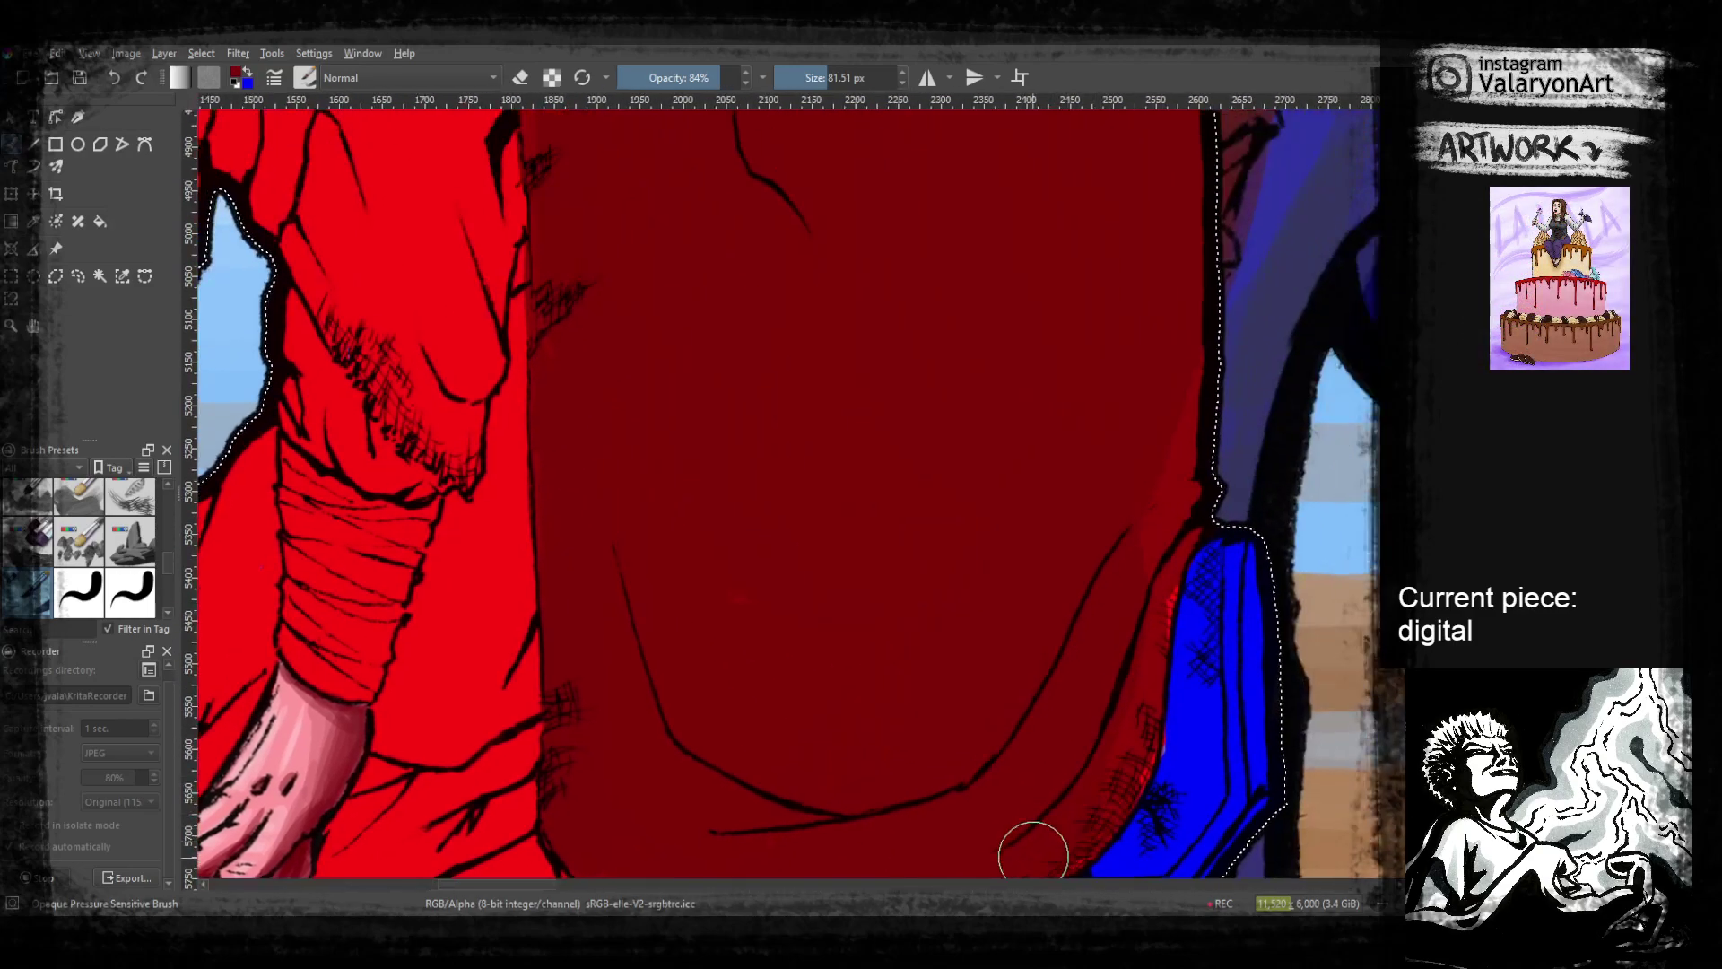
{"action": "left_click_drag", "start_coordinate": [1175, 524], "coordinate": [1098, 758]}
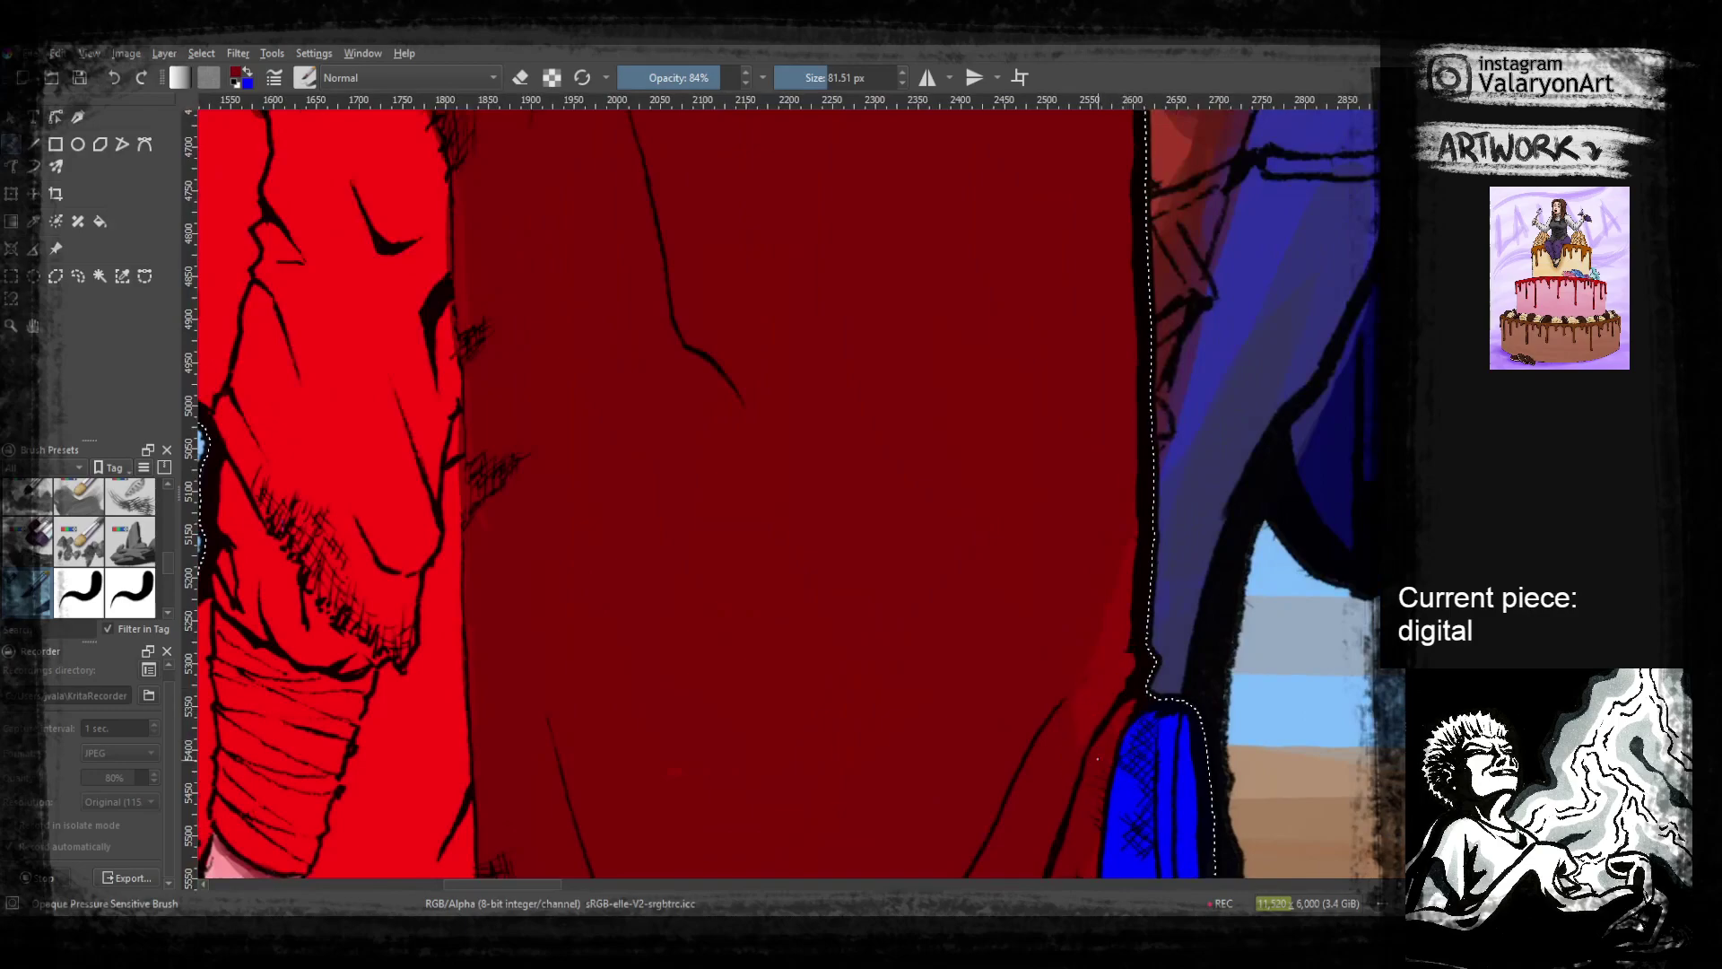
{"action": "mouse_move", "coordinate": [1092, 449]}
{"action": "left_mouse_down"}
{"action": "mouse_move", "coordinate": [938, 527]}
{"action": "mouse_move", "coordinate": [953, 584]}
{"action": "mouse_move", "coordinate": [1081, 784]}
{"action": "left_mouse_up"}
Try a pinkish-red highlight at 30% opacity along the cloak's shoulder below the hood
{"action": "left_click_drag", "start_coordinate": [993, 613], "coordinate": [1152, 744]}
{"action": "left_click_drag", "start_coordinate": [868, 648], "coordinate": [1030, 746]}
{"action": "mouse_move", "coordinate": [740, 751]}
{"action": "left_mouse_down"}
{"action": "mouse_move", "coordinate": [881, 436]}
{"action": "mouse_move", "coordinate": [977, 583]}
{"action": "left_mouse_up"}
{"action": "right_click", "coordinate": [1020, 491]}
{"action": "left_click", "coordinate": [1004, 494]}
{"action": "left_click", "coordinate": [1019, 476]}
{"action": "left_click", "coordinate": [714, 669]}
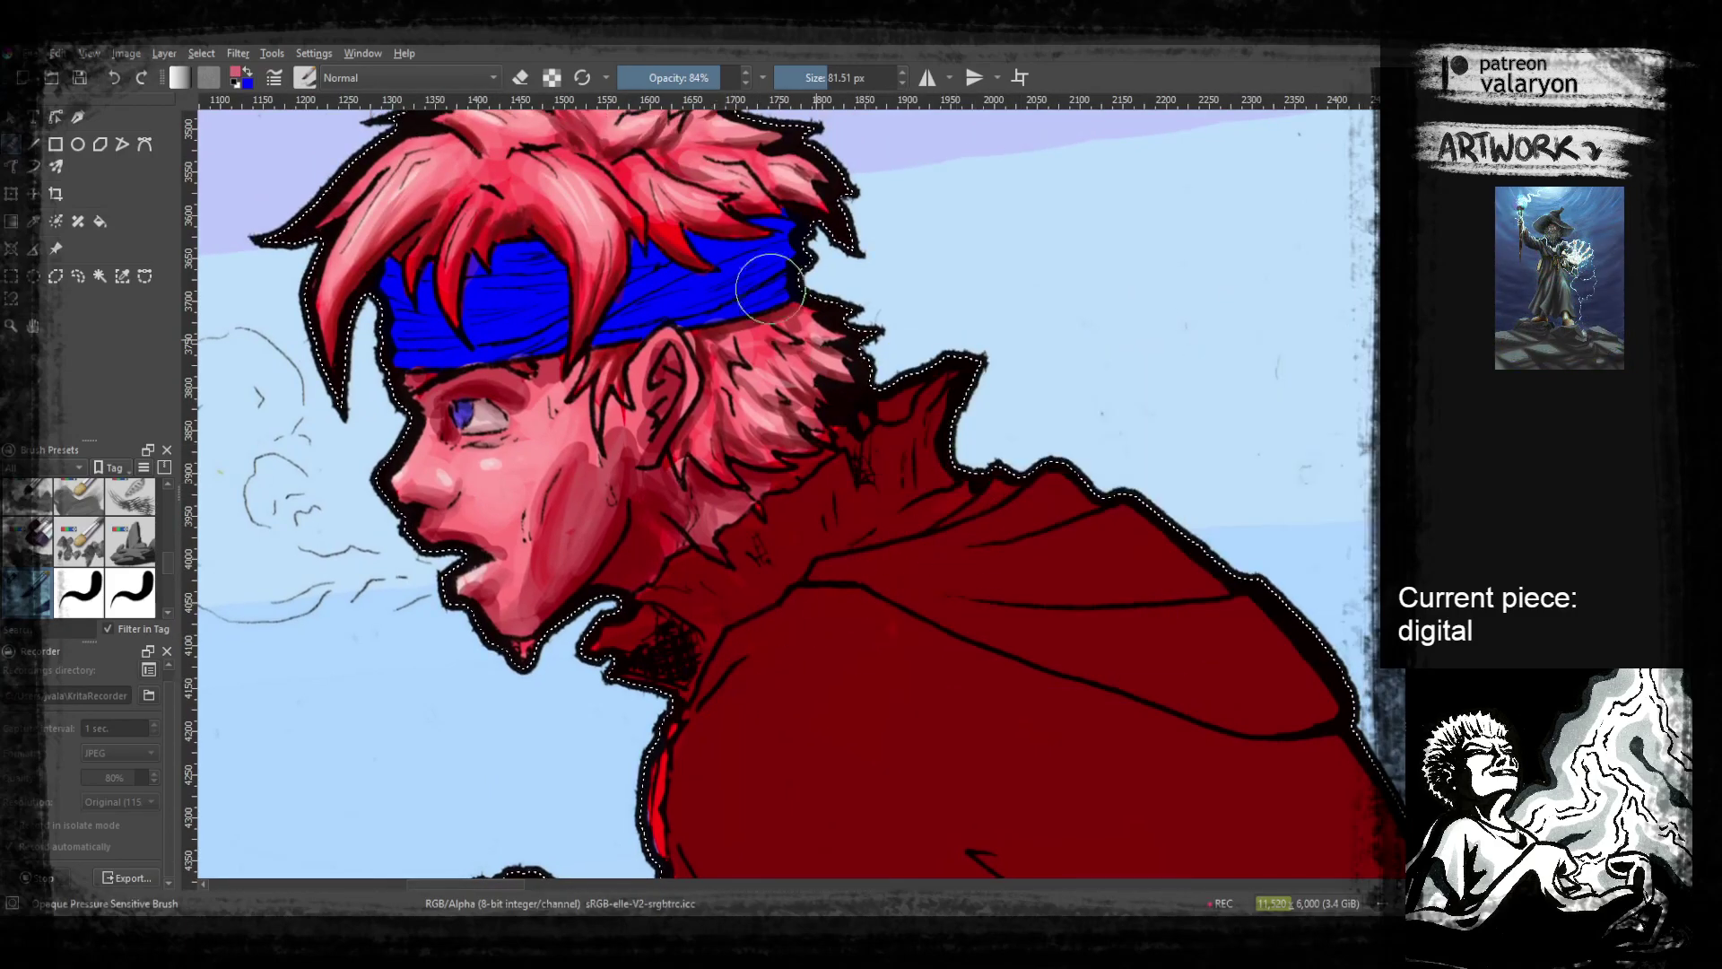
{"action": "left_click", "coordinate": [655, 78]}
{"action": "left_click_drag", "start_coordinate": [960, 634], "coordinate": [1030, 480]}
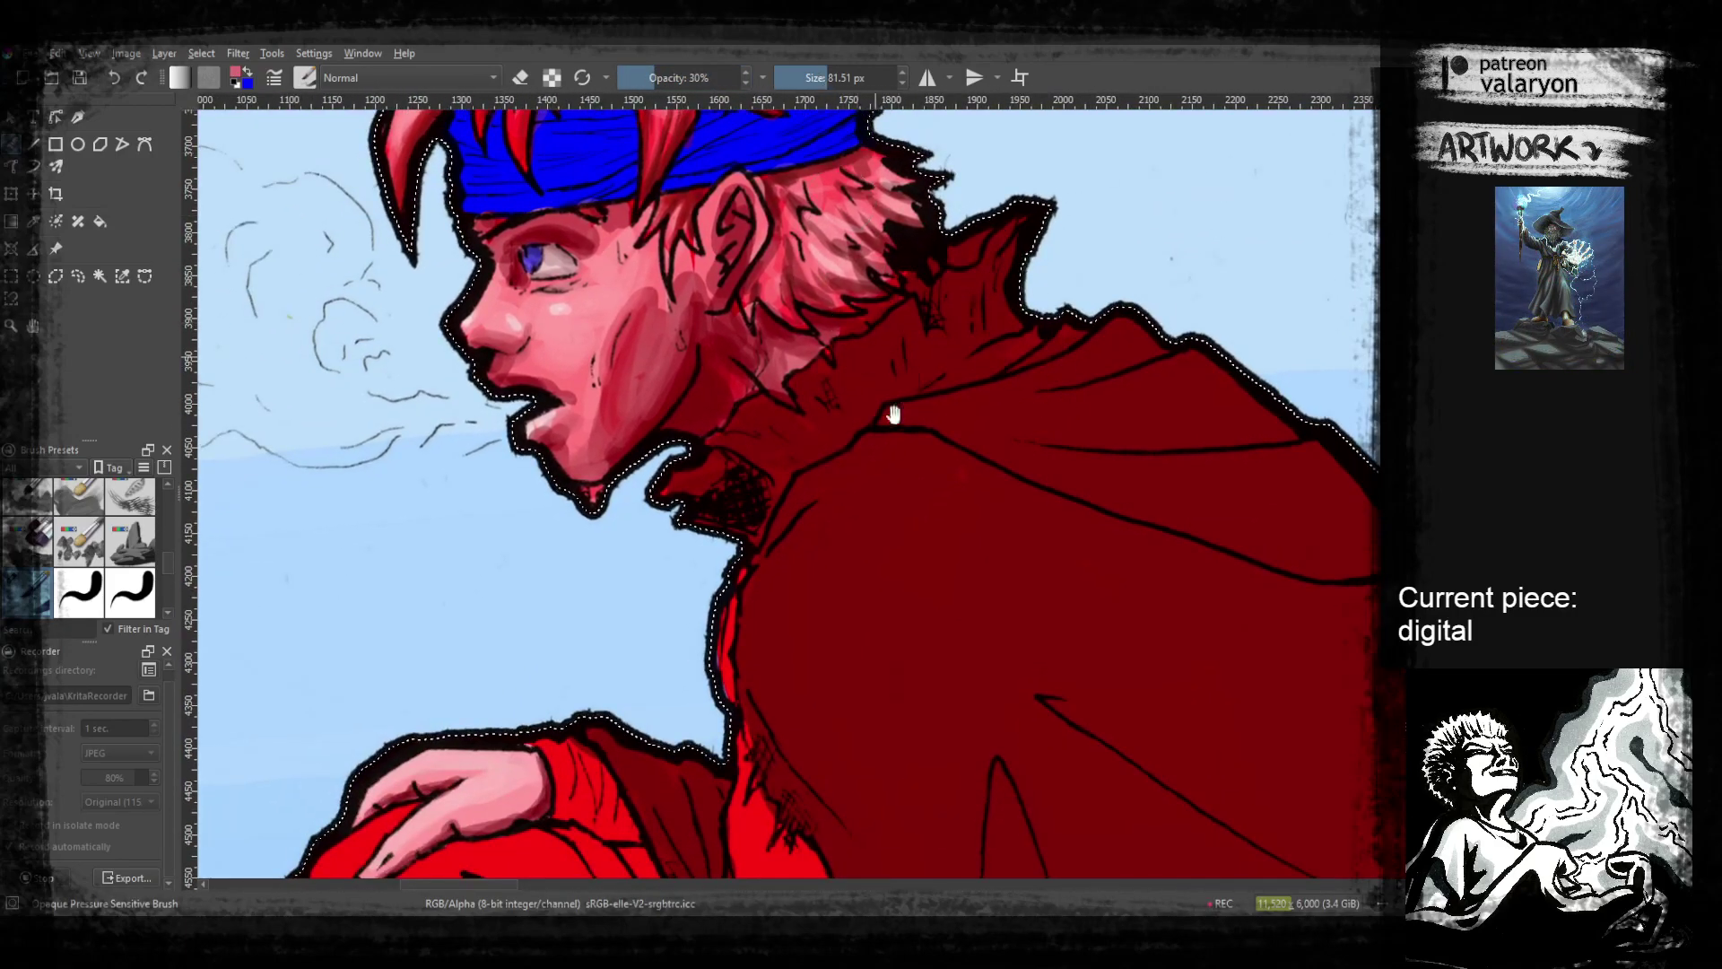
{"action": "left_click_drag", "start_coordinate": [898, 565], "coordinate": [911, 482]}
{"action": "mouse_move", "coordinate": [791, 521]}
{"action": "left_mouse_down"}
{"action": "mouse_move", "coordinate": [832, 464]}
{"action": "mouse_move", "coordinate": [1061, 470]}
{"action": "mouse_move", "coordinate": [1258, 569]}
{"action": "mouse_move", "coordinate": [811, 643]}
{"action": "left_mouse_up"}
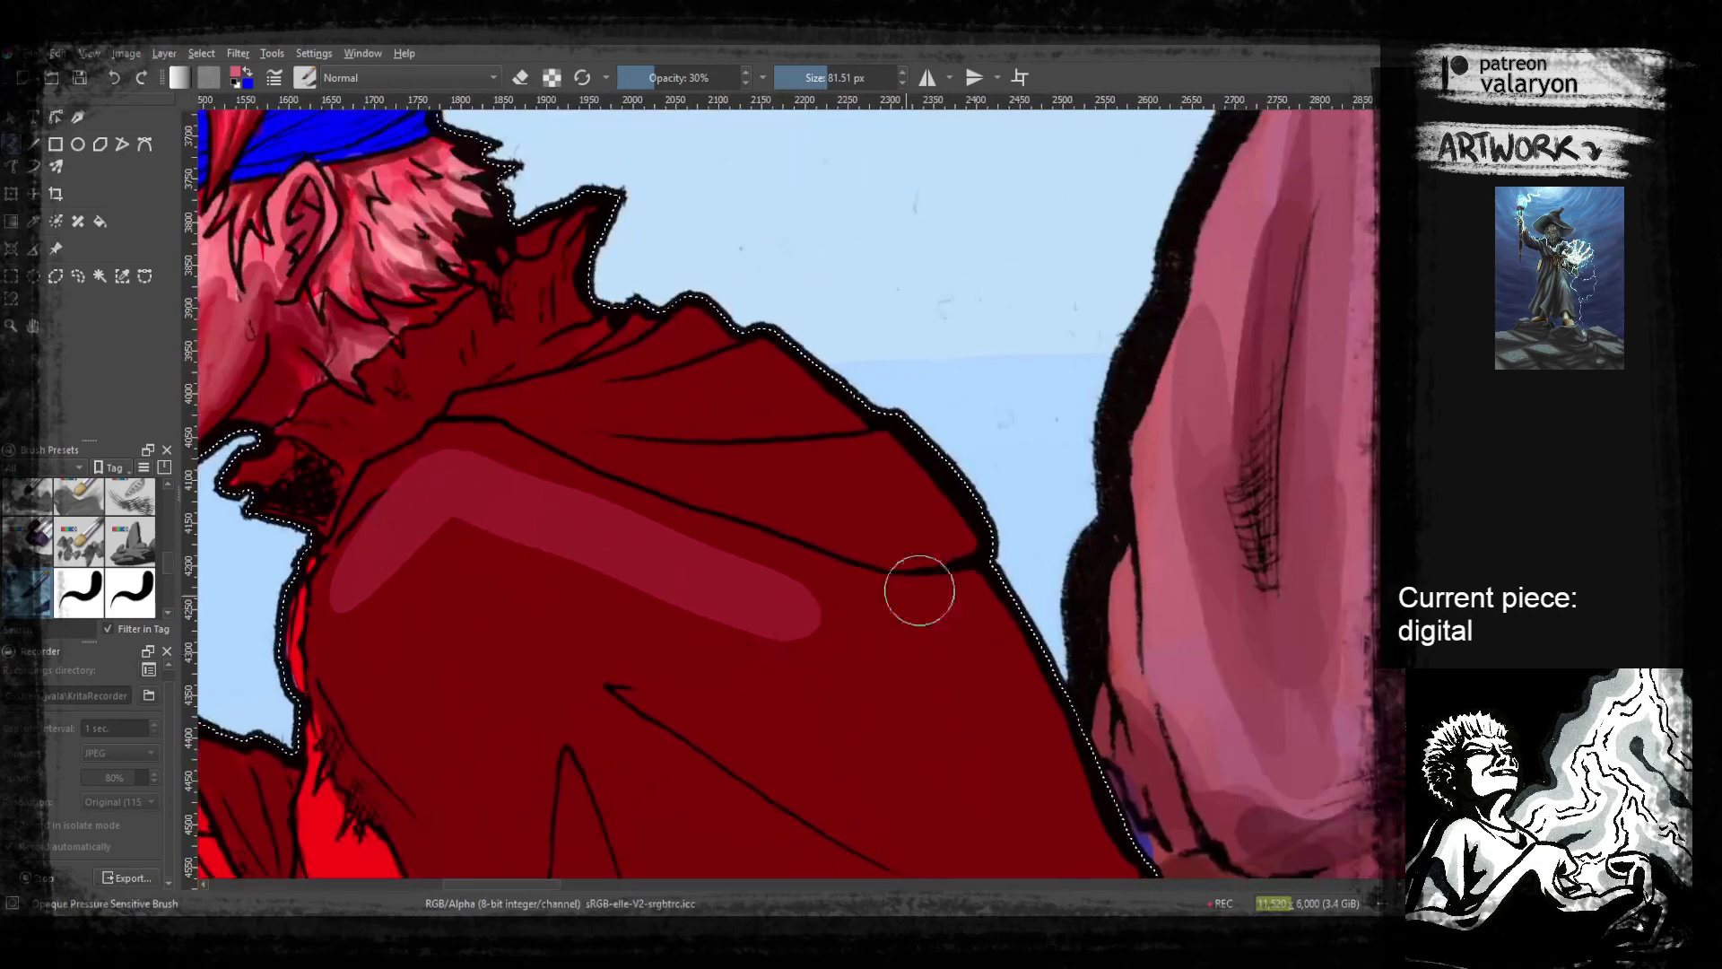
{"action": "left_click_drag", "start_coordinate": [900, 596], "coordinate": [968, 679]}
{"action": "mouse_move", "coordinate": [727, 532]}
{"action": "left_mouse_down"}
{"action": "mouse_move", "coordinate": [964, 607]}
{"action": "mouse_move", "coordinate": [716, 554]}
{"action": "mouse_move", "coordinate": [691, 588]}
{"action": "mouse_move", "coordinate": [920, 585]}
{"action": "left_mouse_up"}
{"action": "key", "text": "ctrl+z"}
{"action": "key", "text": "ctrl+z"}
{"action": "key", "text": "ctrl+z"}
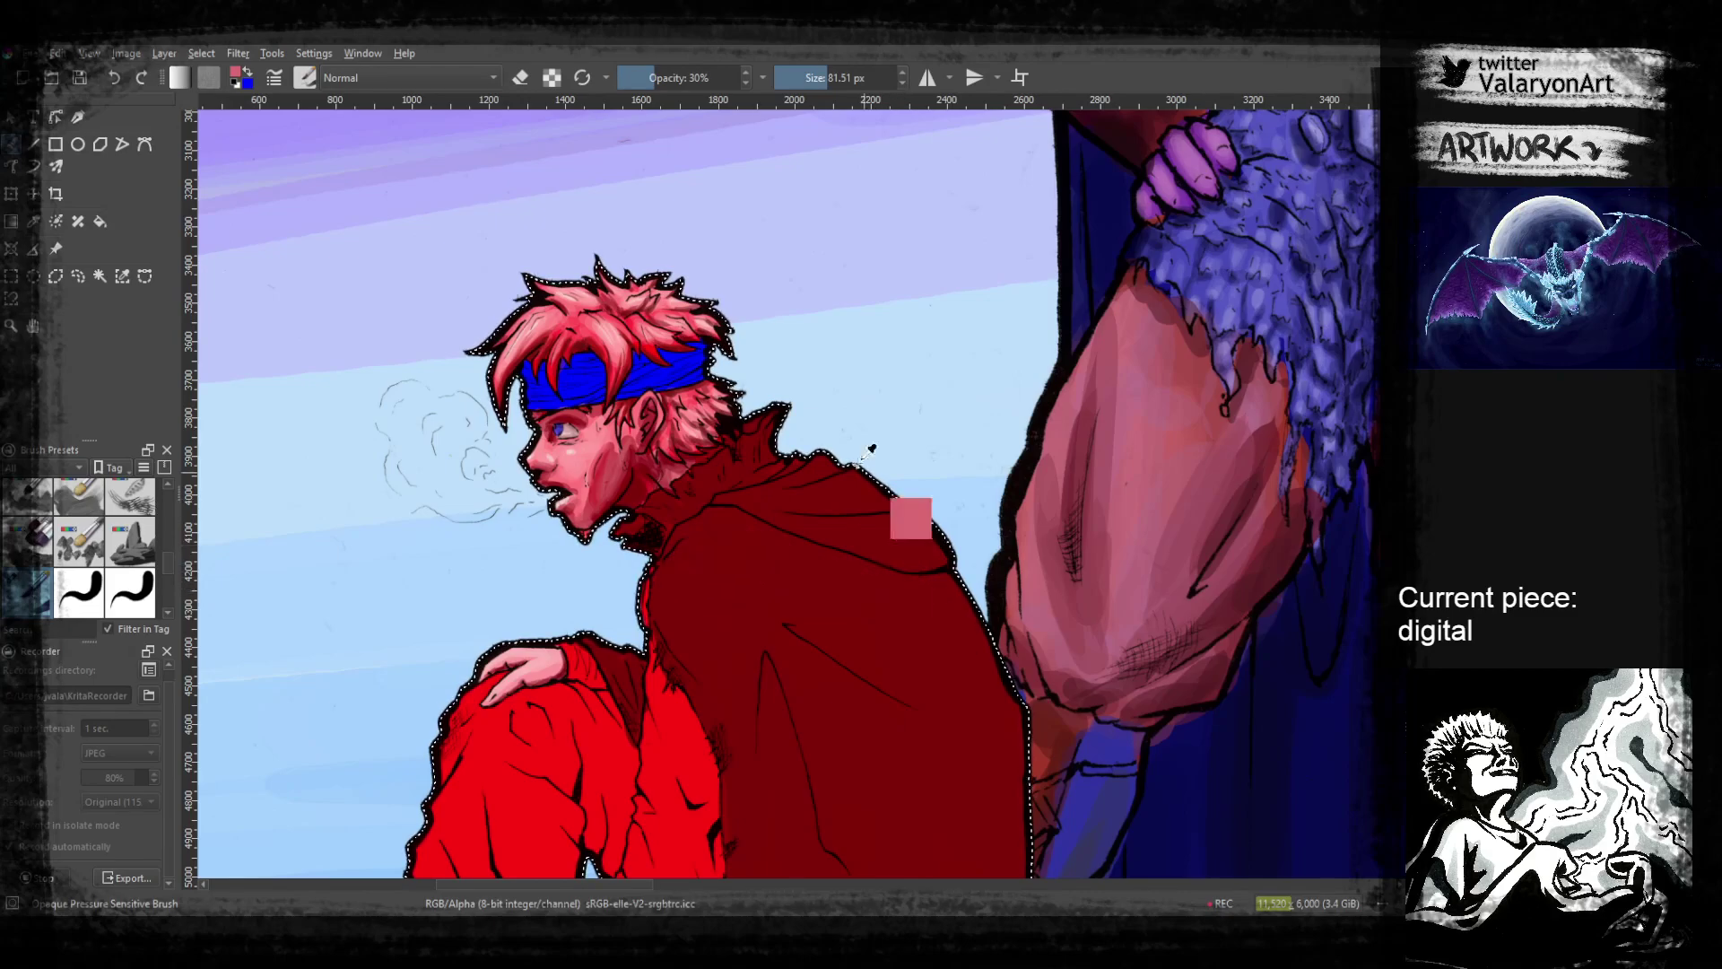
Choose a red tone and brush soft highlights onto the hood and upper back of the cloak at 15% and 27% opacity
{"action": "right_click", "coordinate": [797, 574]}
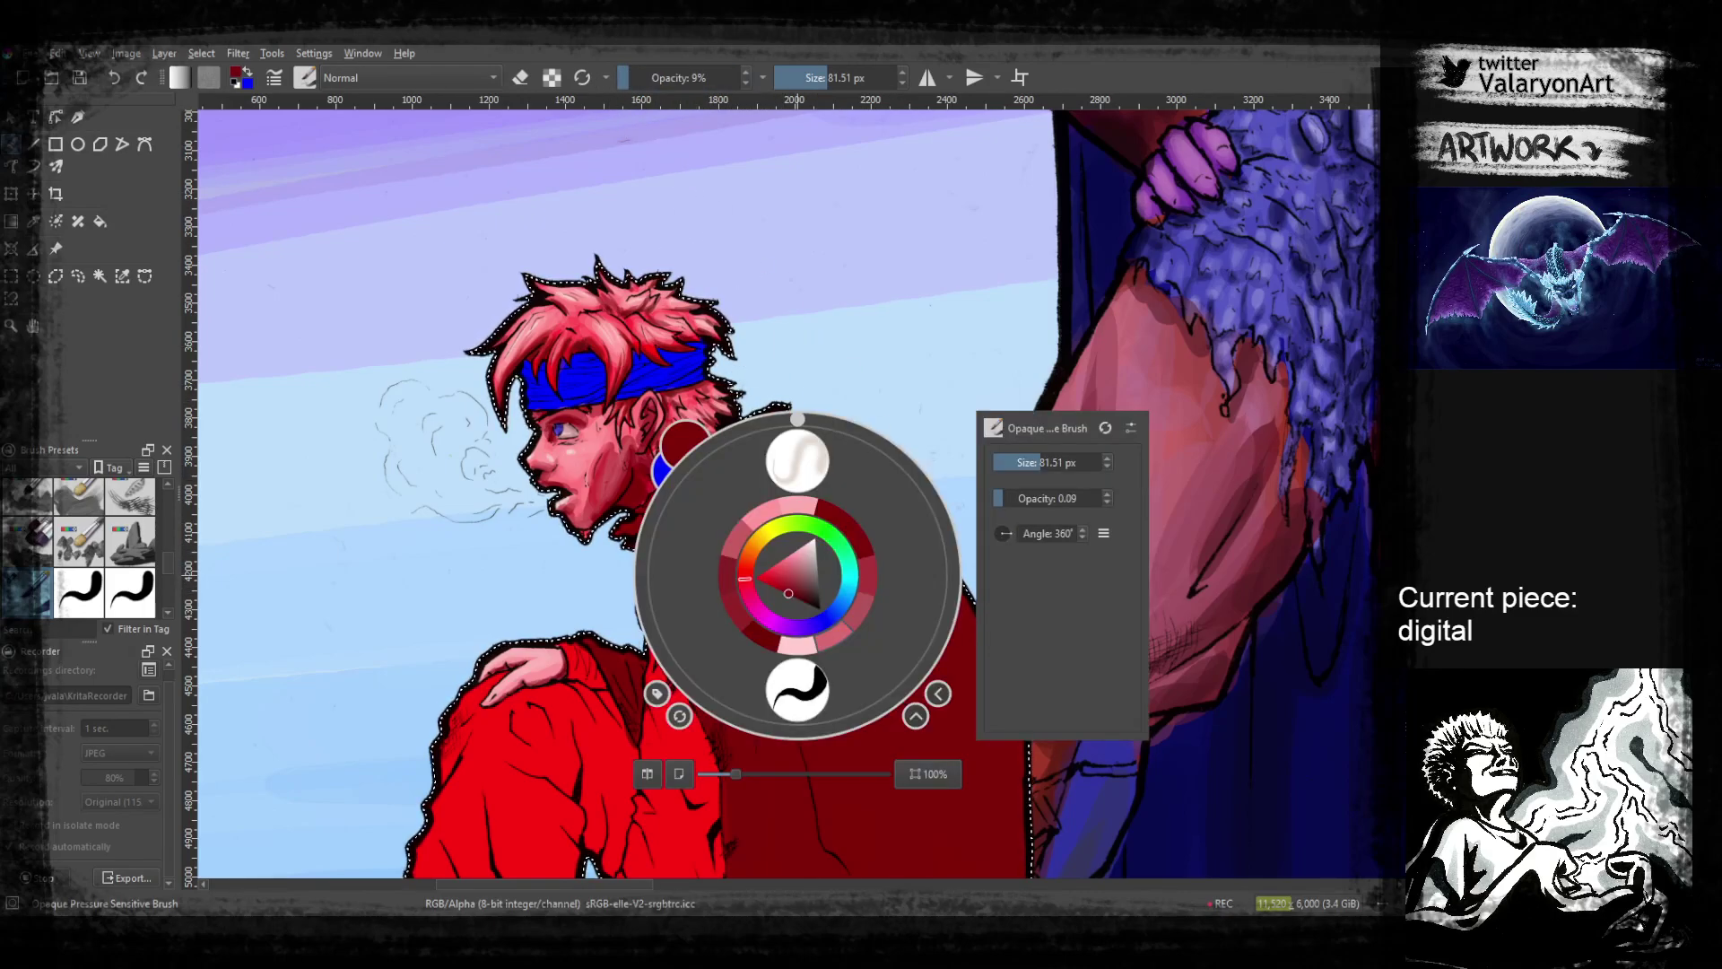
{"action": "left_click", "coordinate": [622, 565]}
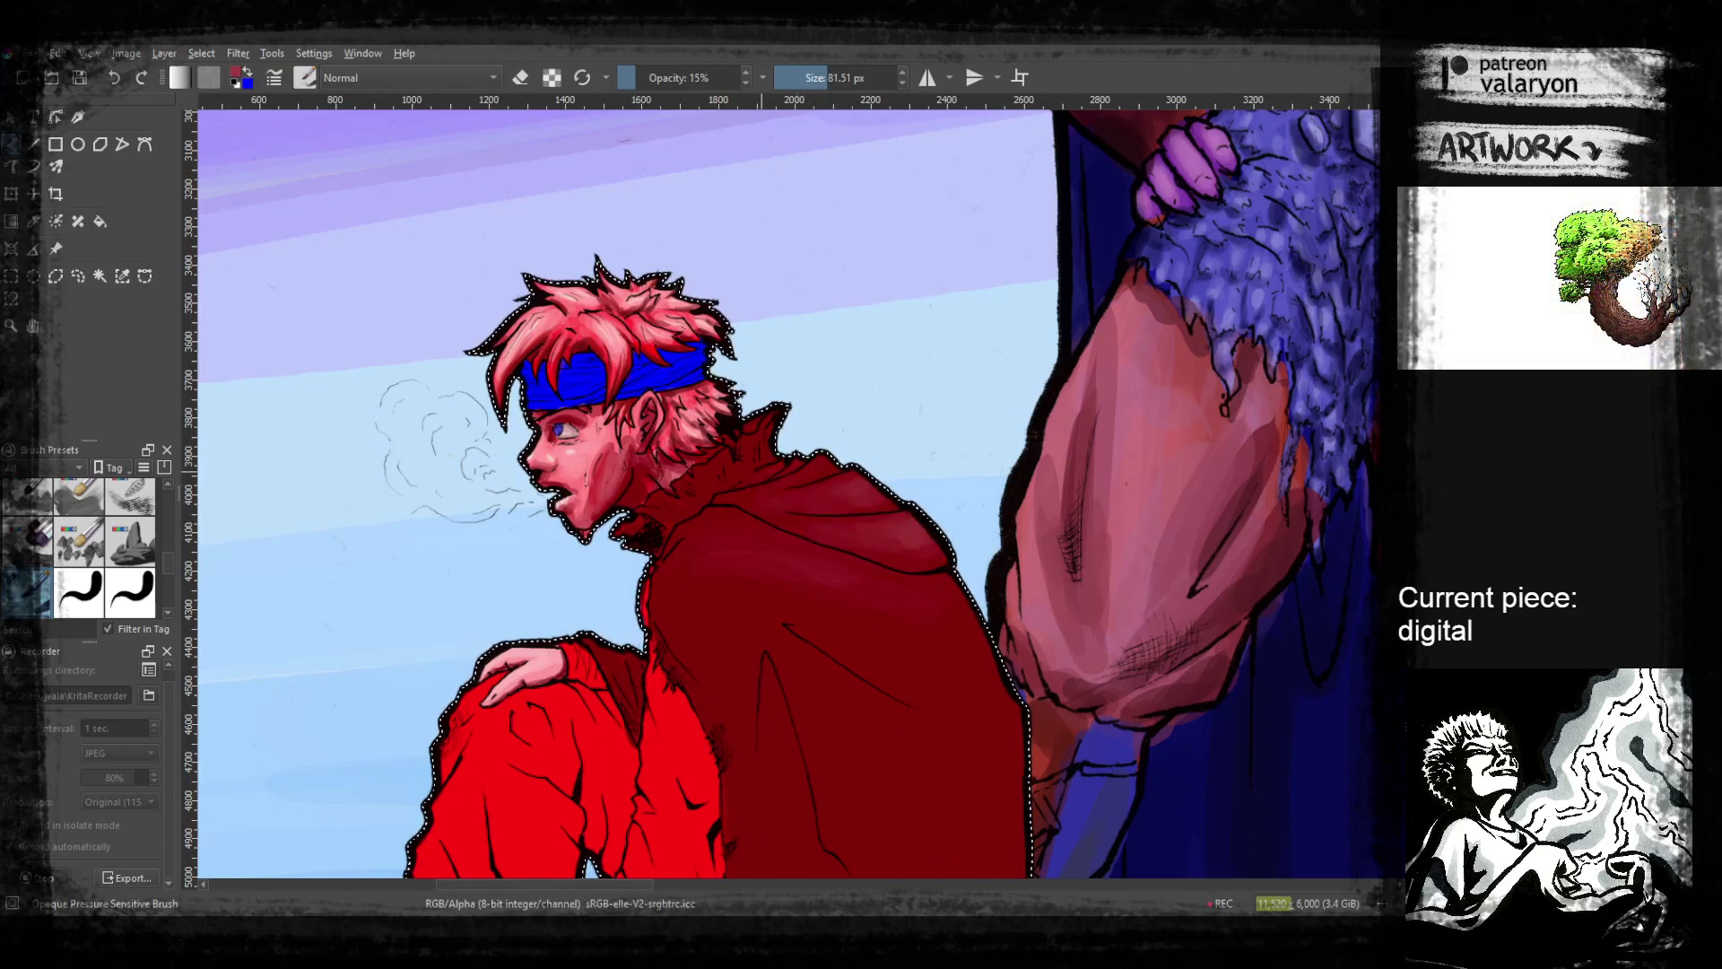
{"action": "left_click_drag", "start_coordinate": [914, 609], "coordinate": [895, 539]}
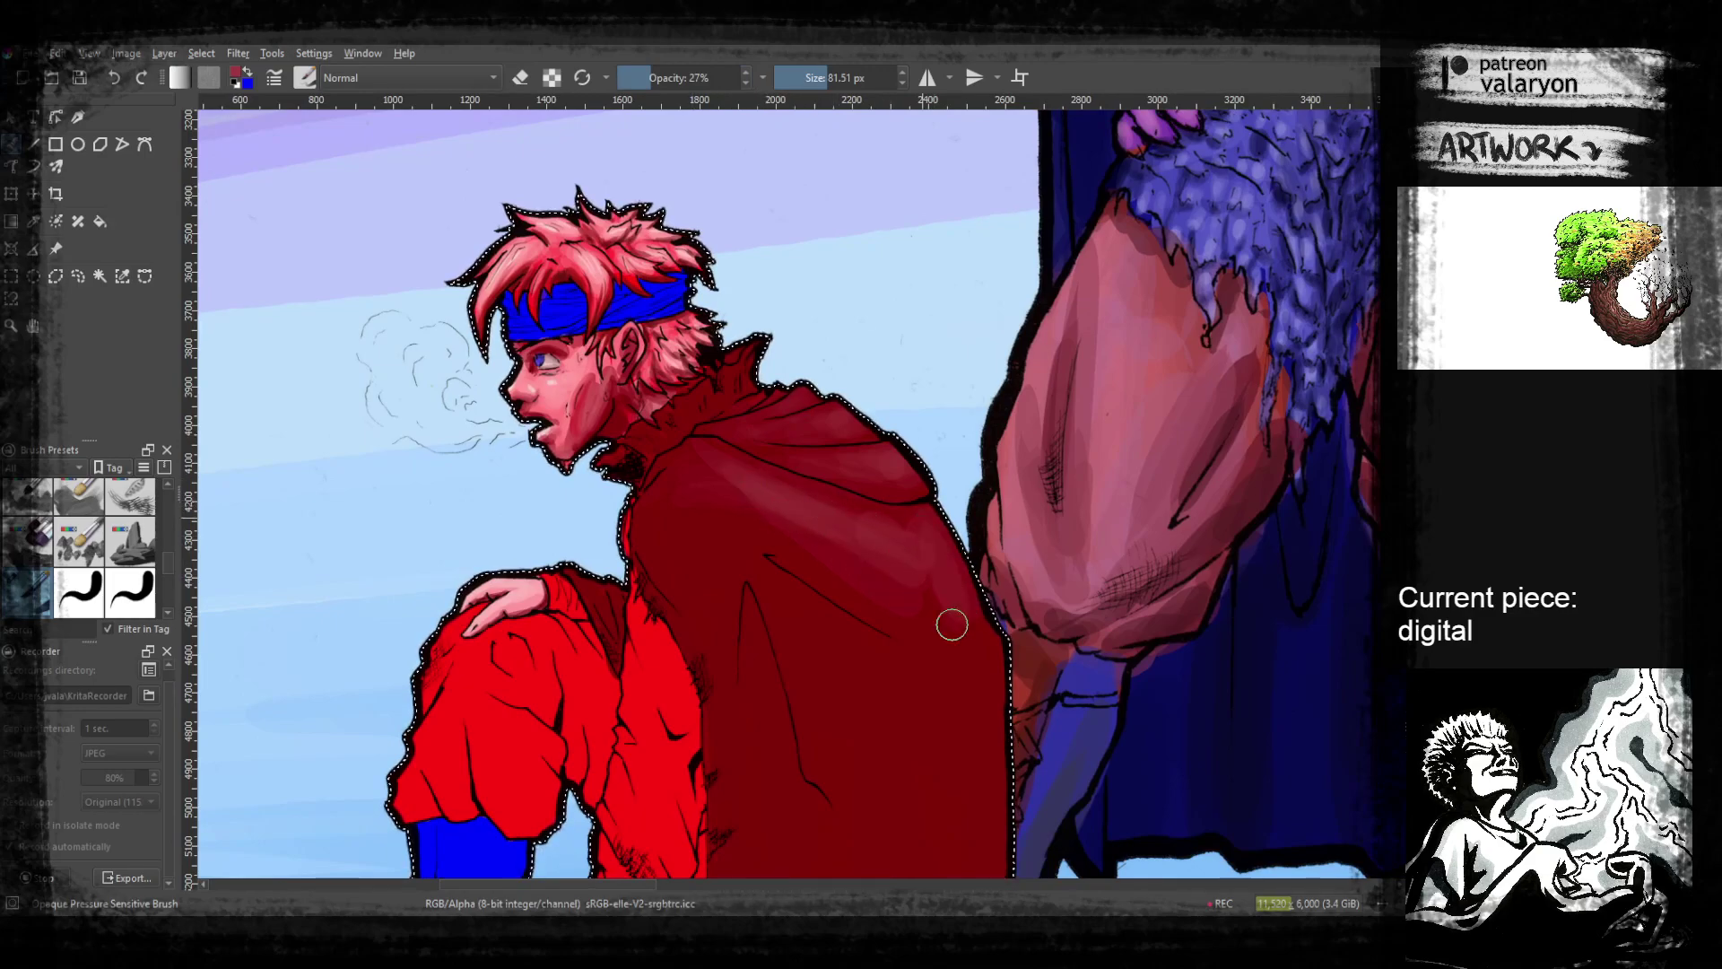
{"action": "mouse_move", "coordinate": [915, 601]}
{"action": "left_mouse_down"}
{"action": "mouse_move", "coordinate": [900, 442]}
{"action": "mouse_move", "coordinate": [948, 468]}
{"action": "left_mouse_up"}
Enlarge the brush to about 195 px and brush soft reddish highlights at 27% opacity down the cloak's back and over its shoulder
{"action": "left_click", "coordinate": [844, 78]}
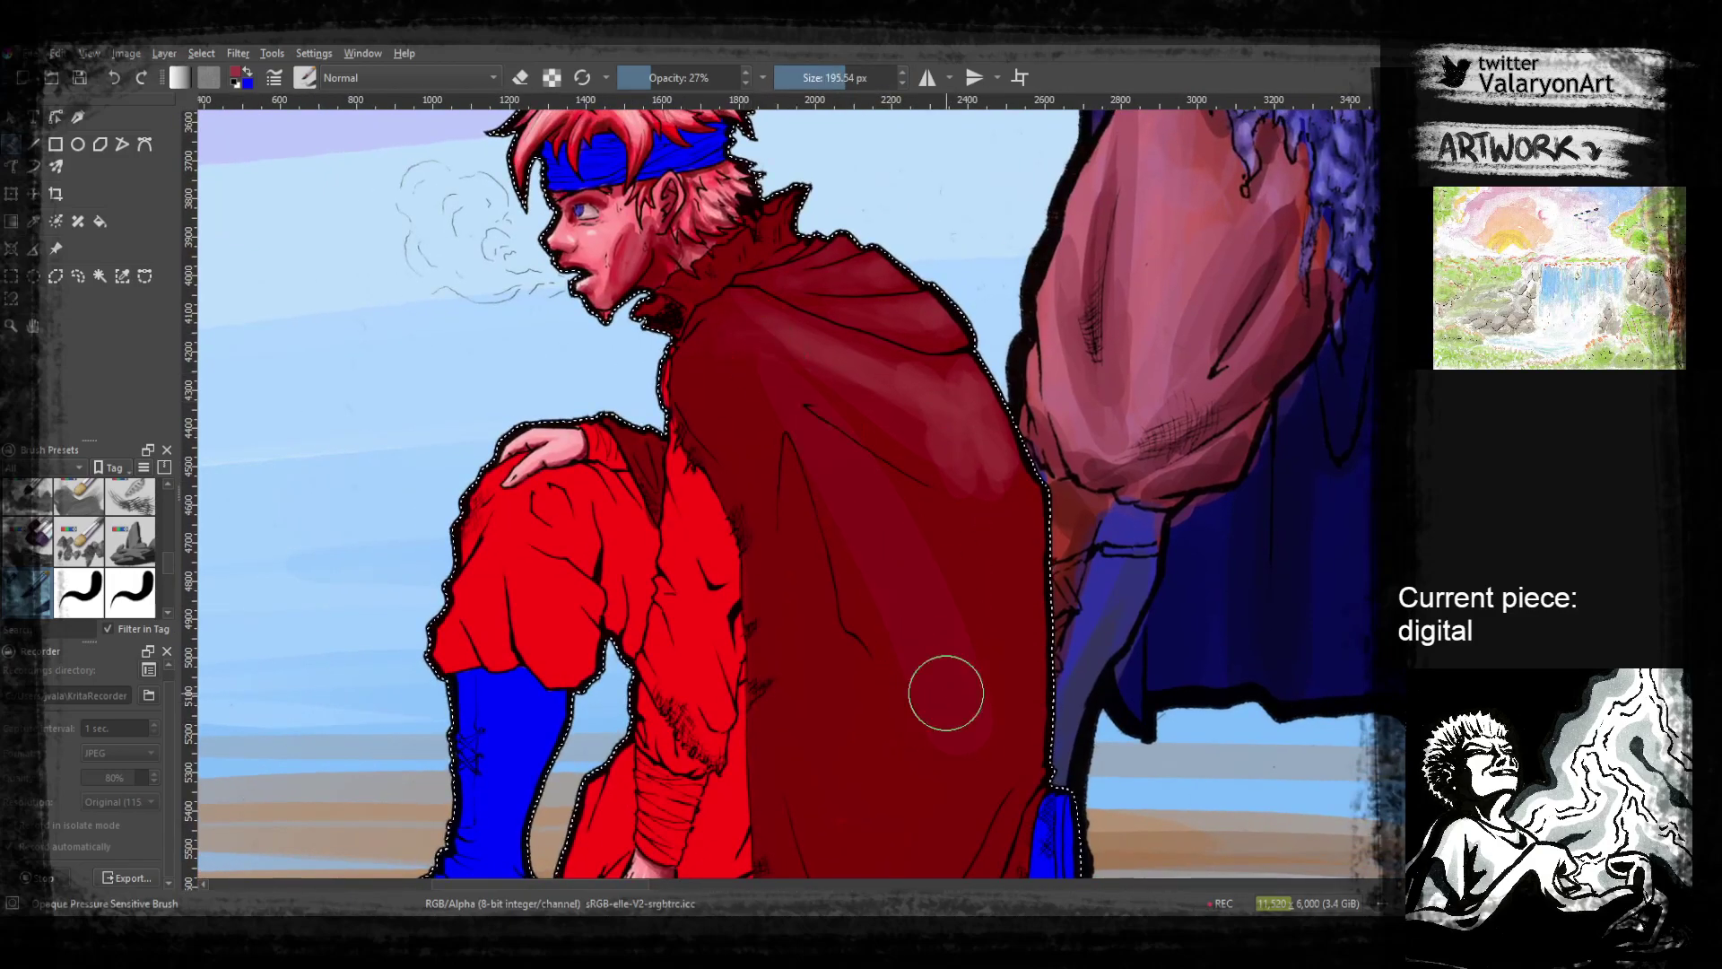
{"action": "left_click_drag", "start_coordinate": [957, 591], "coordinate": [988, 405]}
{"action": "left_click_drag", "start_coordinate": [846, 396], "coordinate": [922, 692]}
{"action": "left_click_drag", "start_coordinate": [858, 466], "coordinate": [953, 691]}
{"action": "left_click_drag", "start_coordinate": [847, 403], "coordinate": [911, 616]}
{"action": "mouse_move", "coordinate": [810, 341]}
{"action": "left_mouse_down"}
{"action": "mouse_move", "coordinate": [816, 392]}
{"action": "mouse_move", "coordinate": [798, 385]}
{"action": "left_mouse_up"}
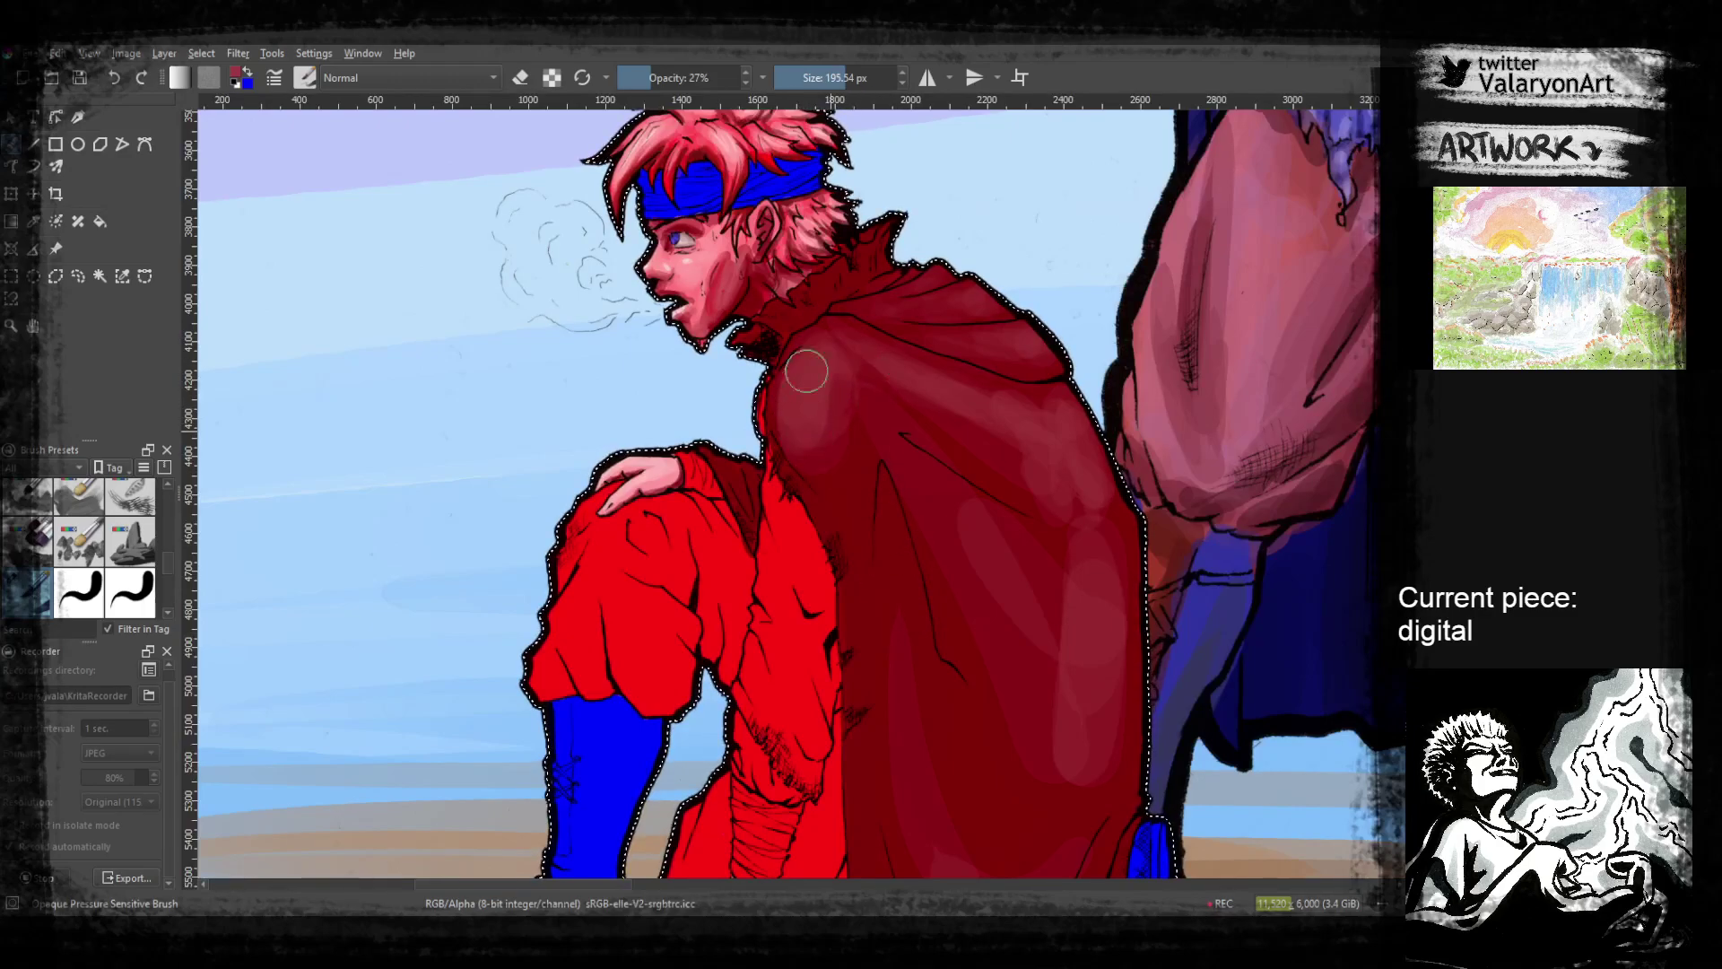
Build up the pinkish-red highlight across the cloak's shoulder and upper back below the hood
{"action": "scroll", "coordinate": [884, 401], "scroll_direction": "right", "scroll_amount": 2}
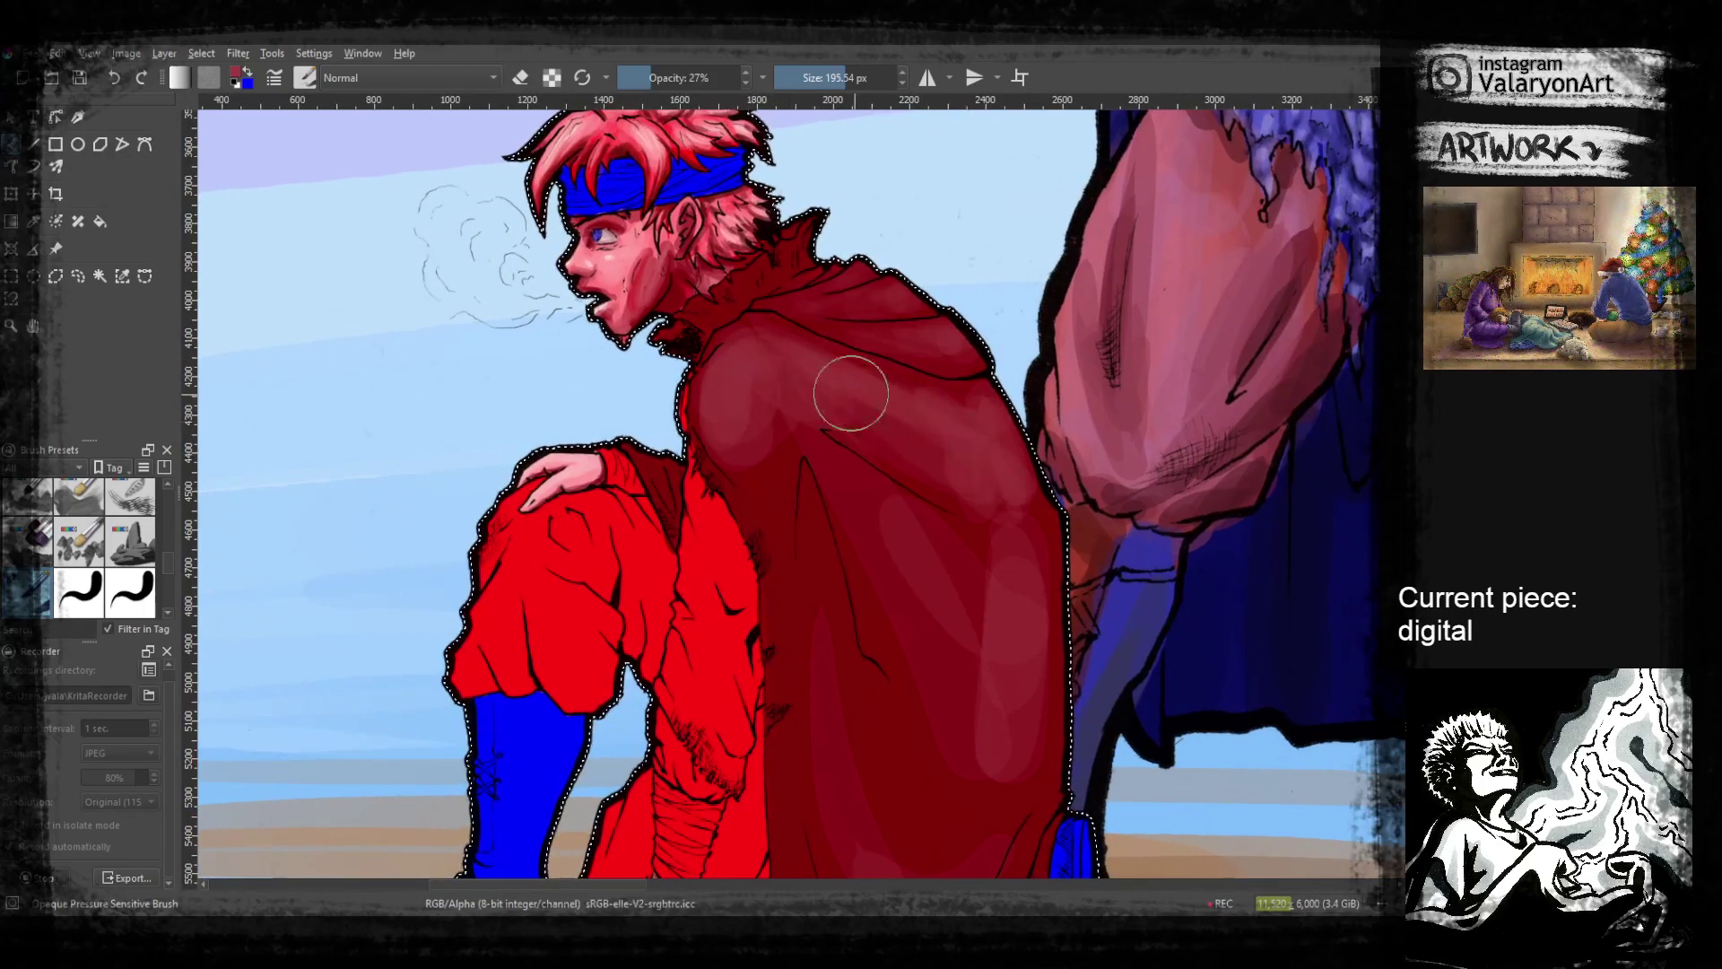
{"action": "scroll", "coordinate": [843, 358], "scroll_direction": "up", "scroll_amount": 3}
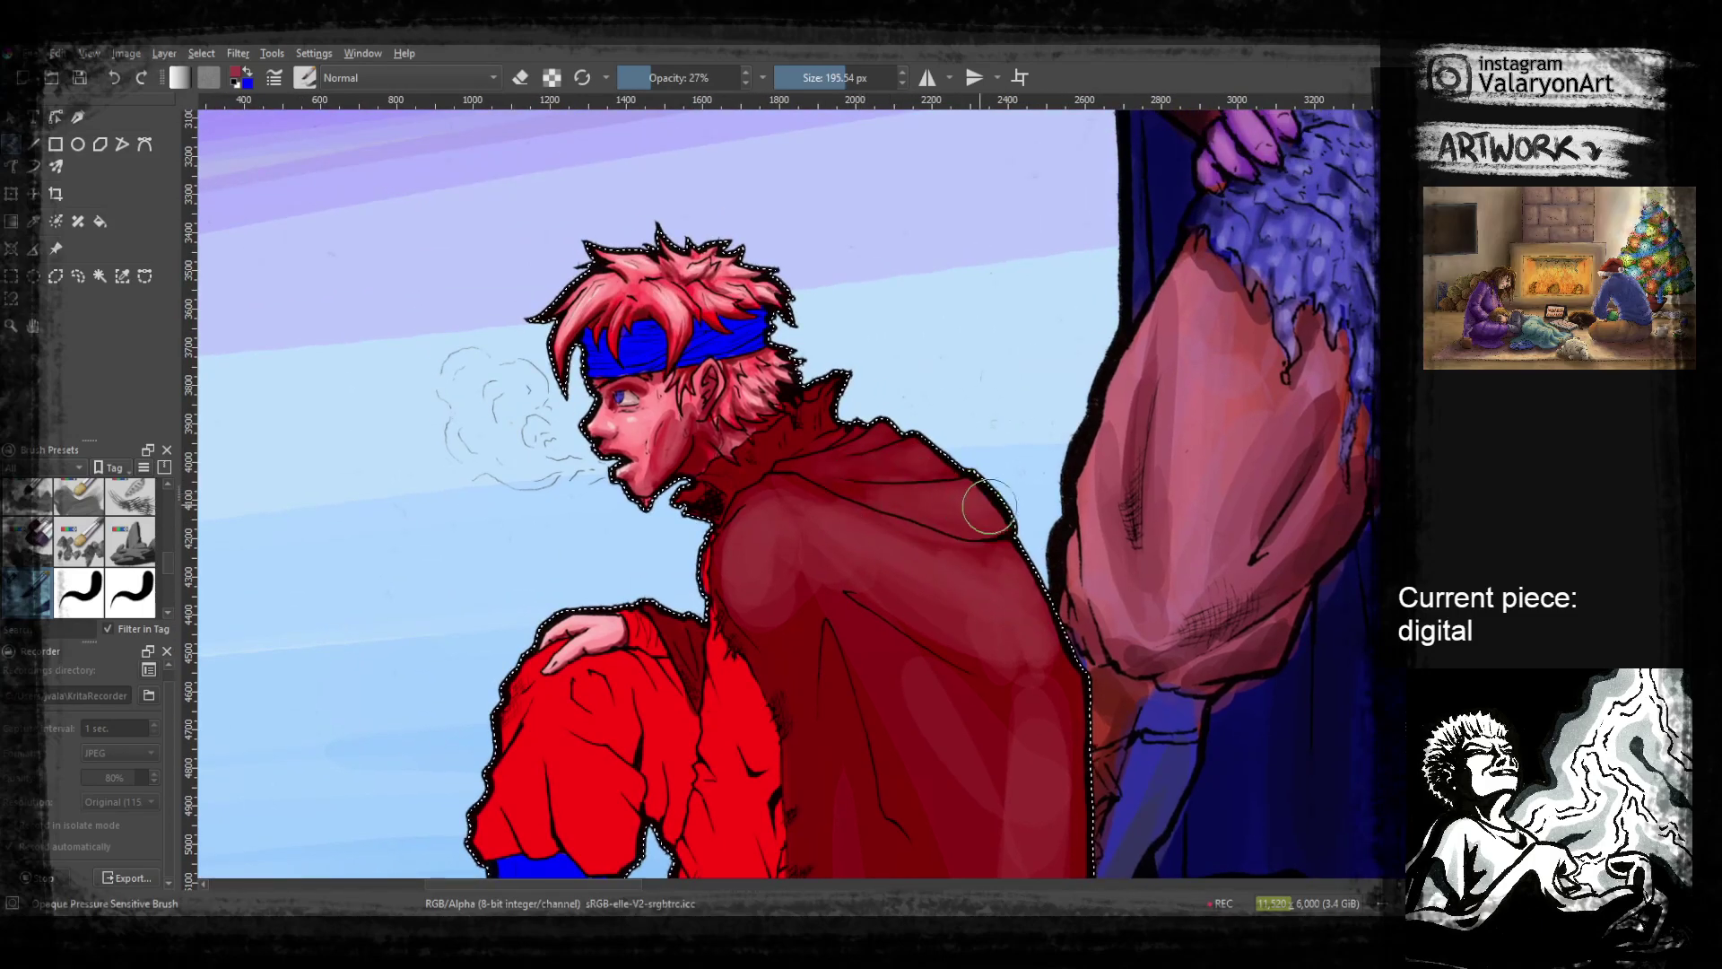
{"action": "left_click_drag", "start_coordinate": [824, 496], "coordinate": [853, 527]}
{"action": "left_click_drag", "start_coordinate": [942, 578], "coordinate": [925, 443]}
{"action": "scroll", "coordinate": [924, 453], "scroll_direction": "down", "scroll_amount": 2}
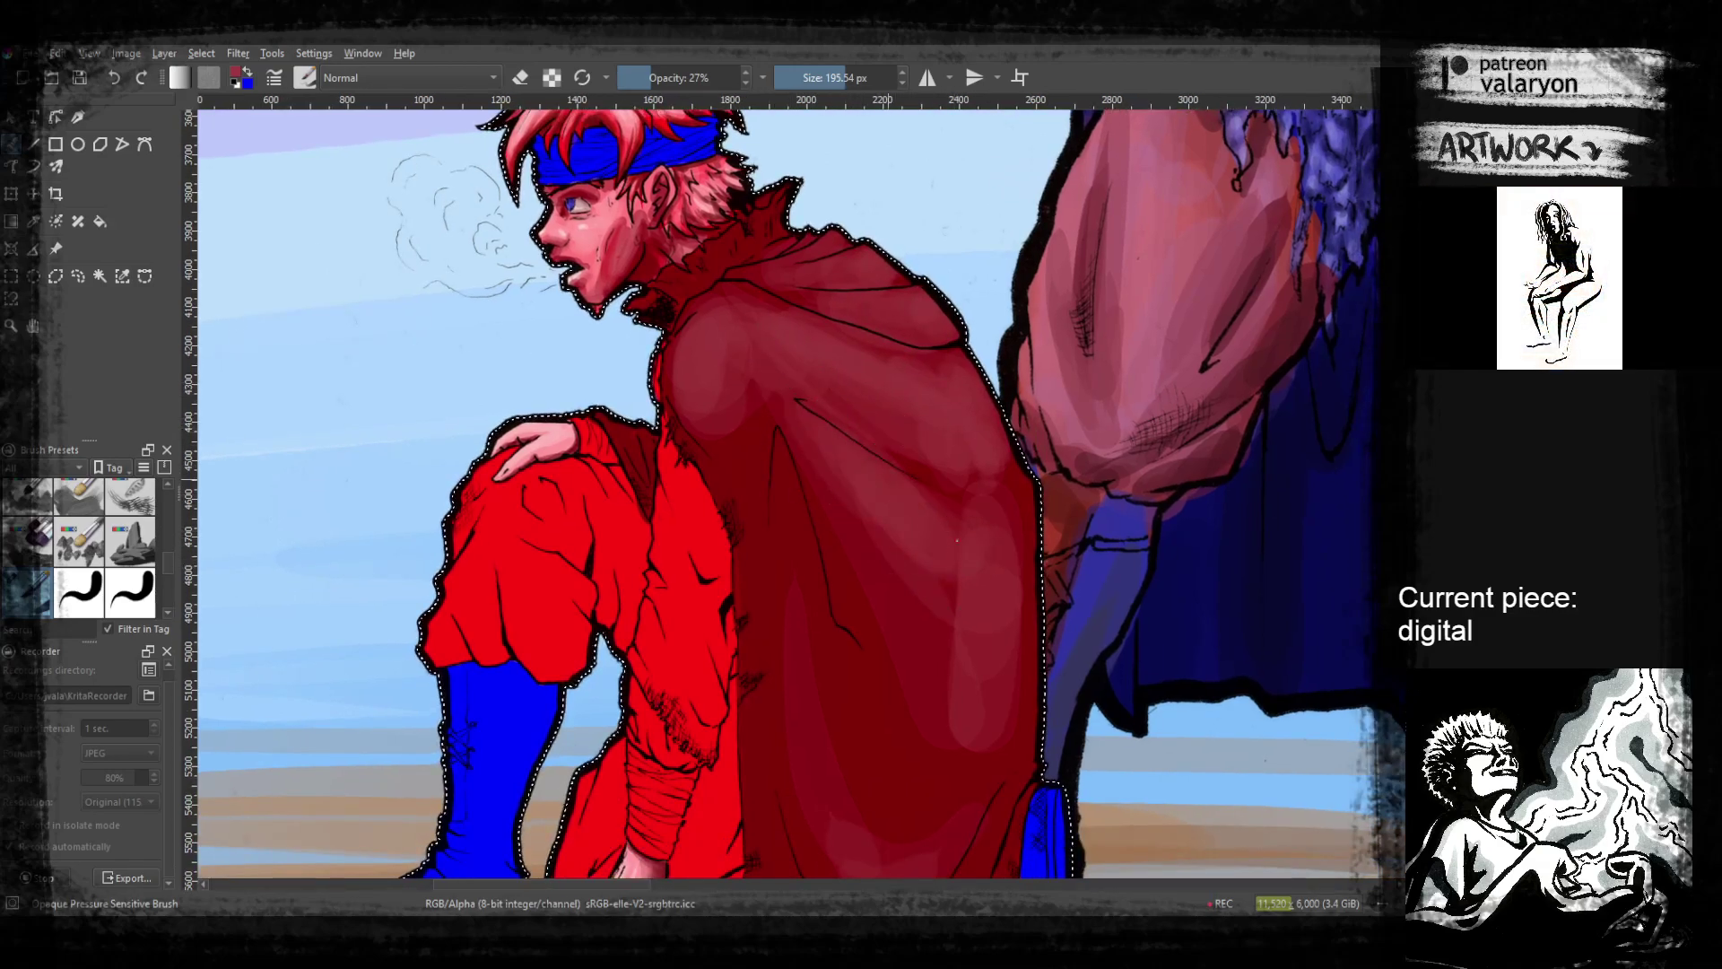
Extend the pinkish-red highlight over the cloak's lower back and around the long fold towards the hem
{"action": "scroll", "coordinate": [957, 520], "scroll_direction": "down", "scroll_amount": 3}
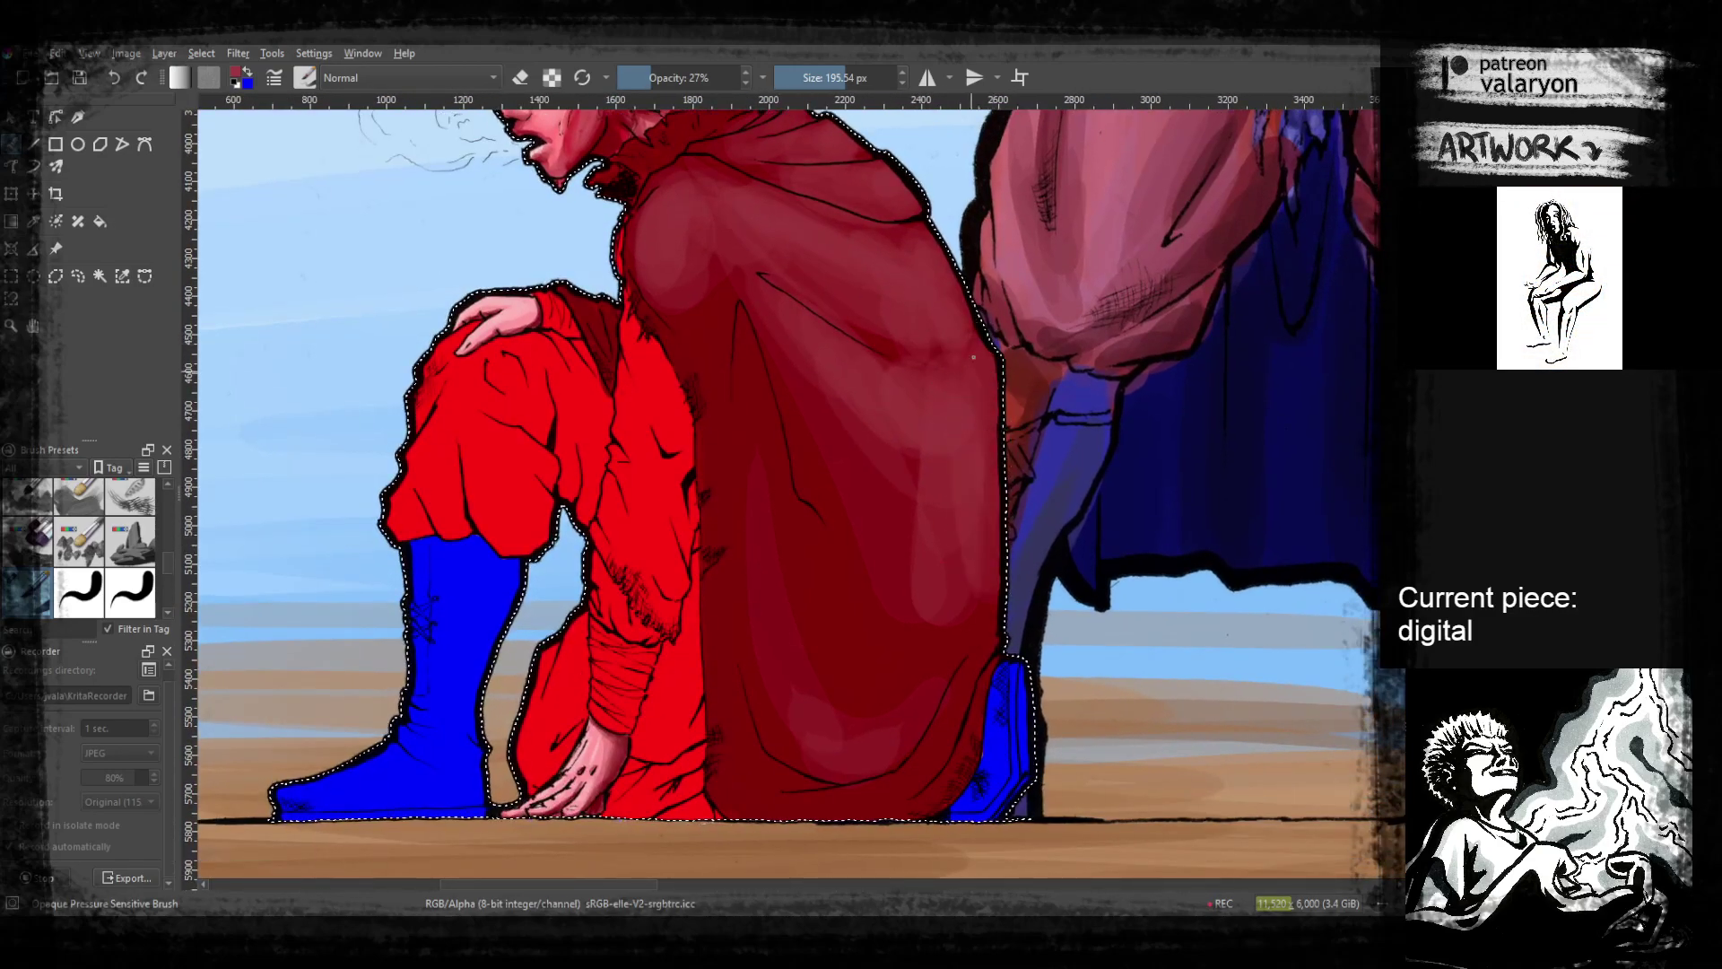
{"action": "scroll", "coordinate": [947, 538], "scroll_direction": "down", "scroll_amount": 3}
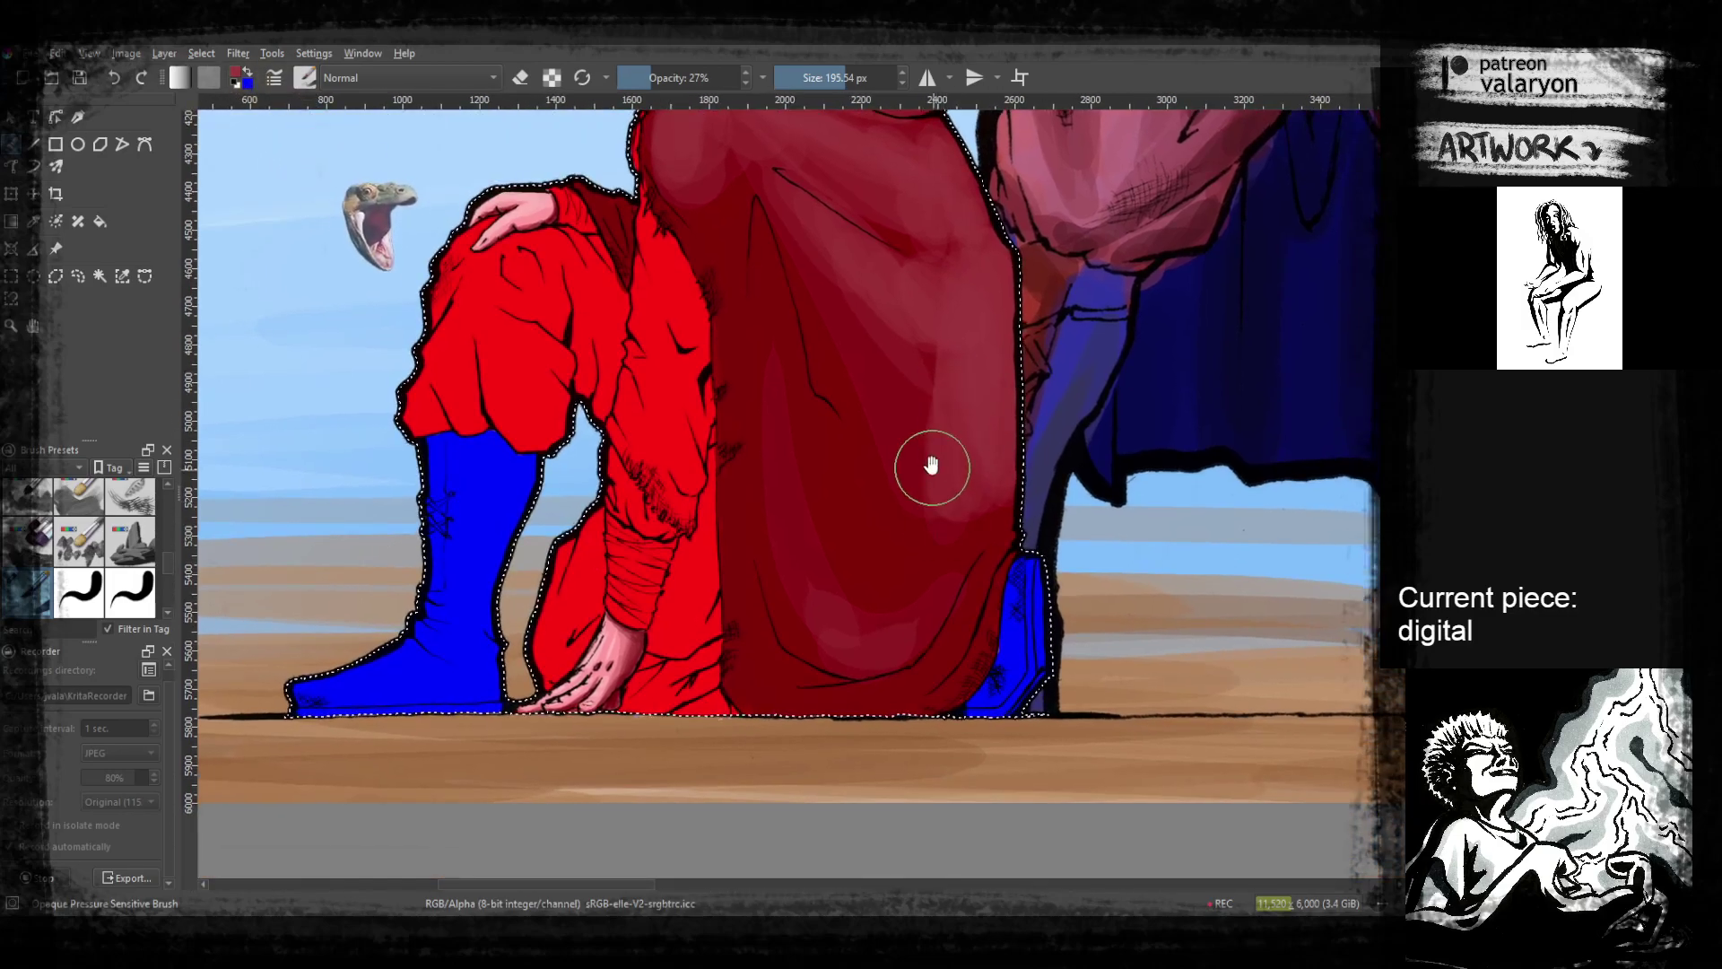
{"action": "scroll", "coordinate": [893, 319], "scroll_direction": "up", "scroll_amount": 3}
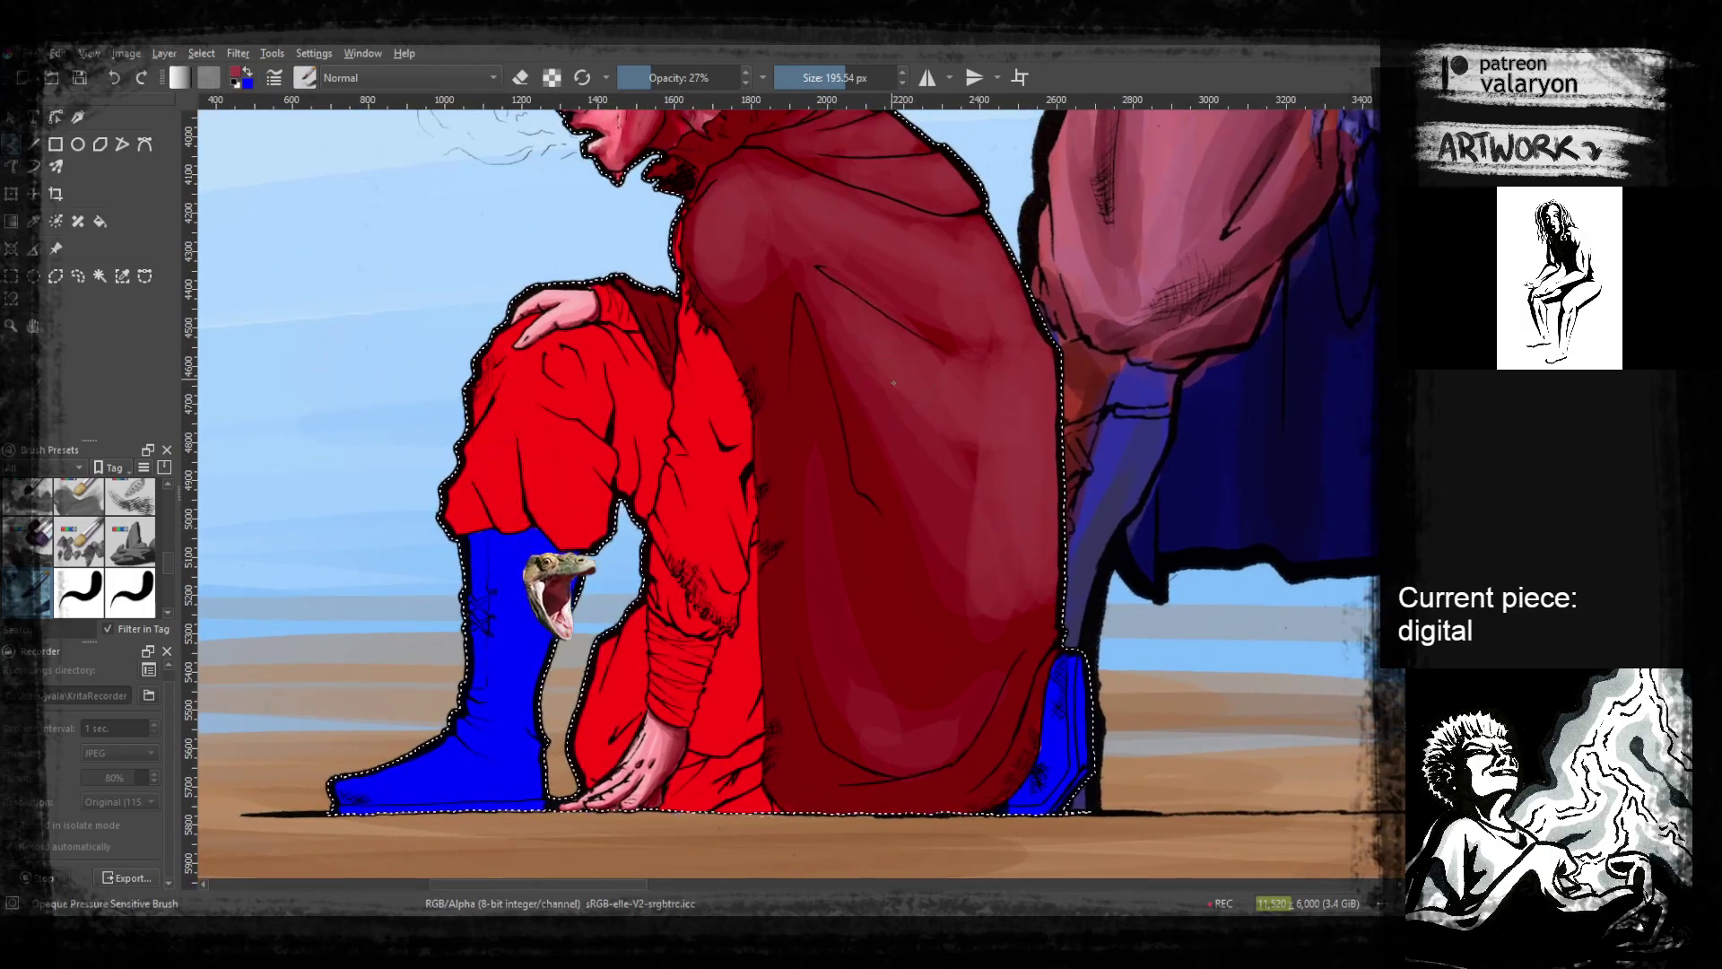
{"action": "mouse_move", "coordinate": [938, 569]}
{"action": "left_mouse_down"}
{"action": "mouse_move", "coordinate": [996, 520]}
{"action": "mouse_move", "coordinate": [1000, 478]}
{"action": "left_mouse_up"}
{"action": "left_click_drag", "start_coordinate": [854, 409], "coordinate": [960, 591]}
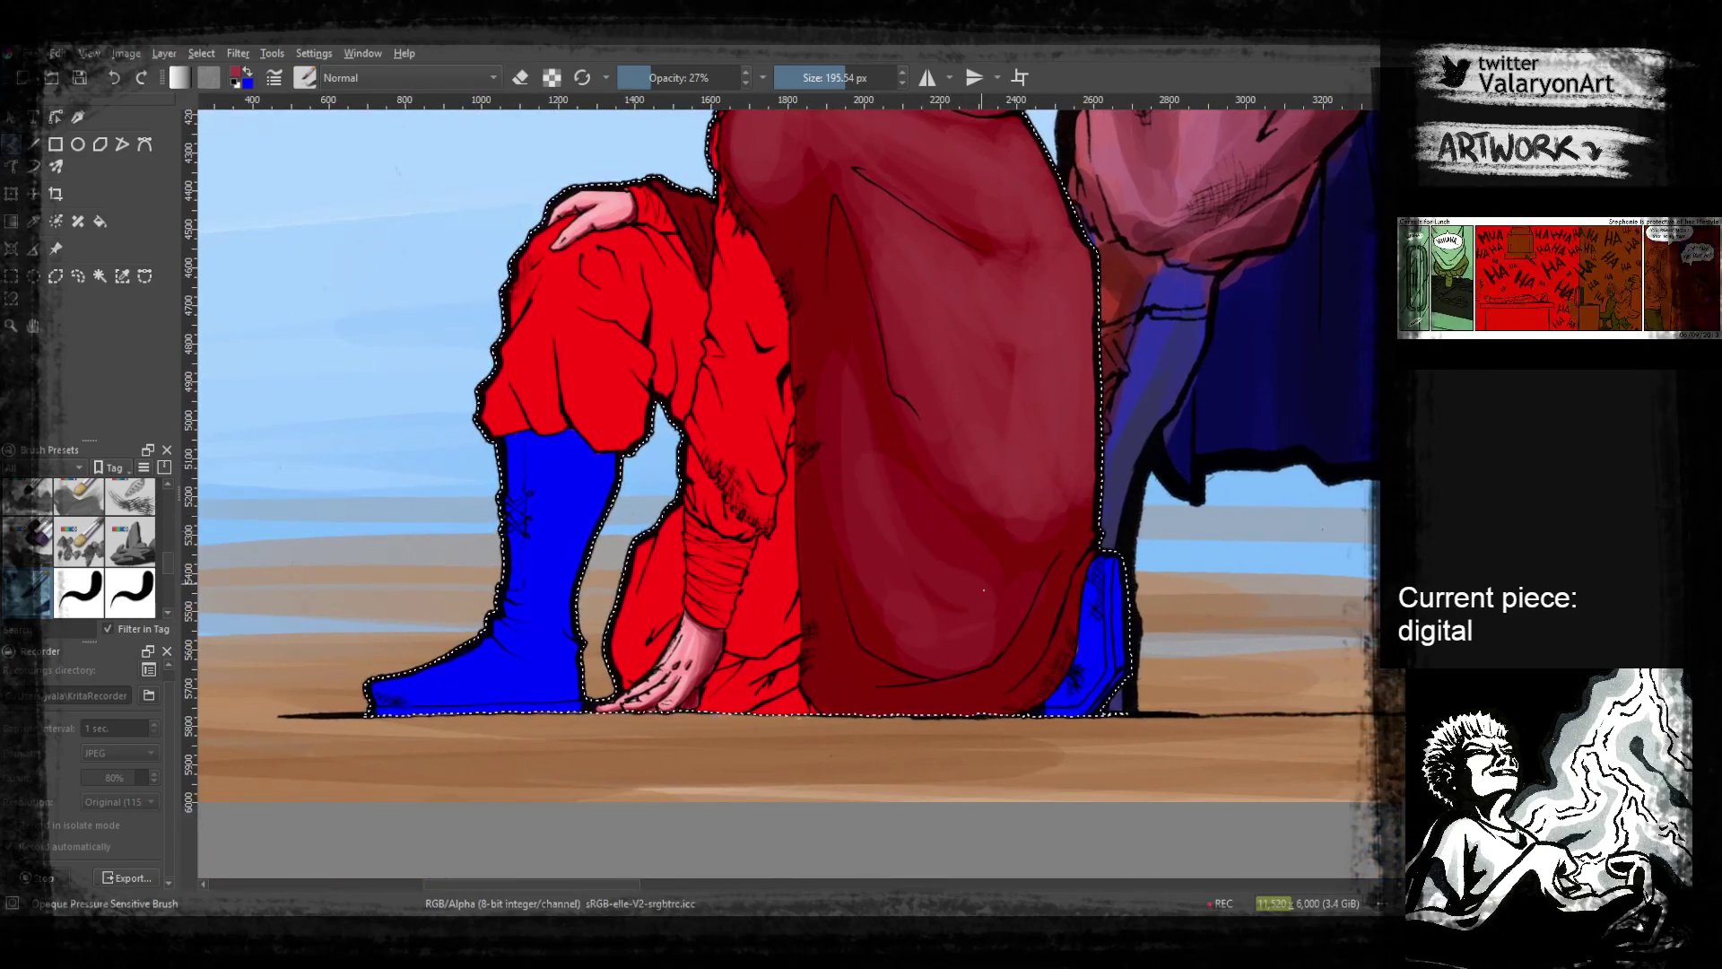
{"action": "left_click_drag", "start_coordinate": [837, 344], "coordinate": [930, 554]}
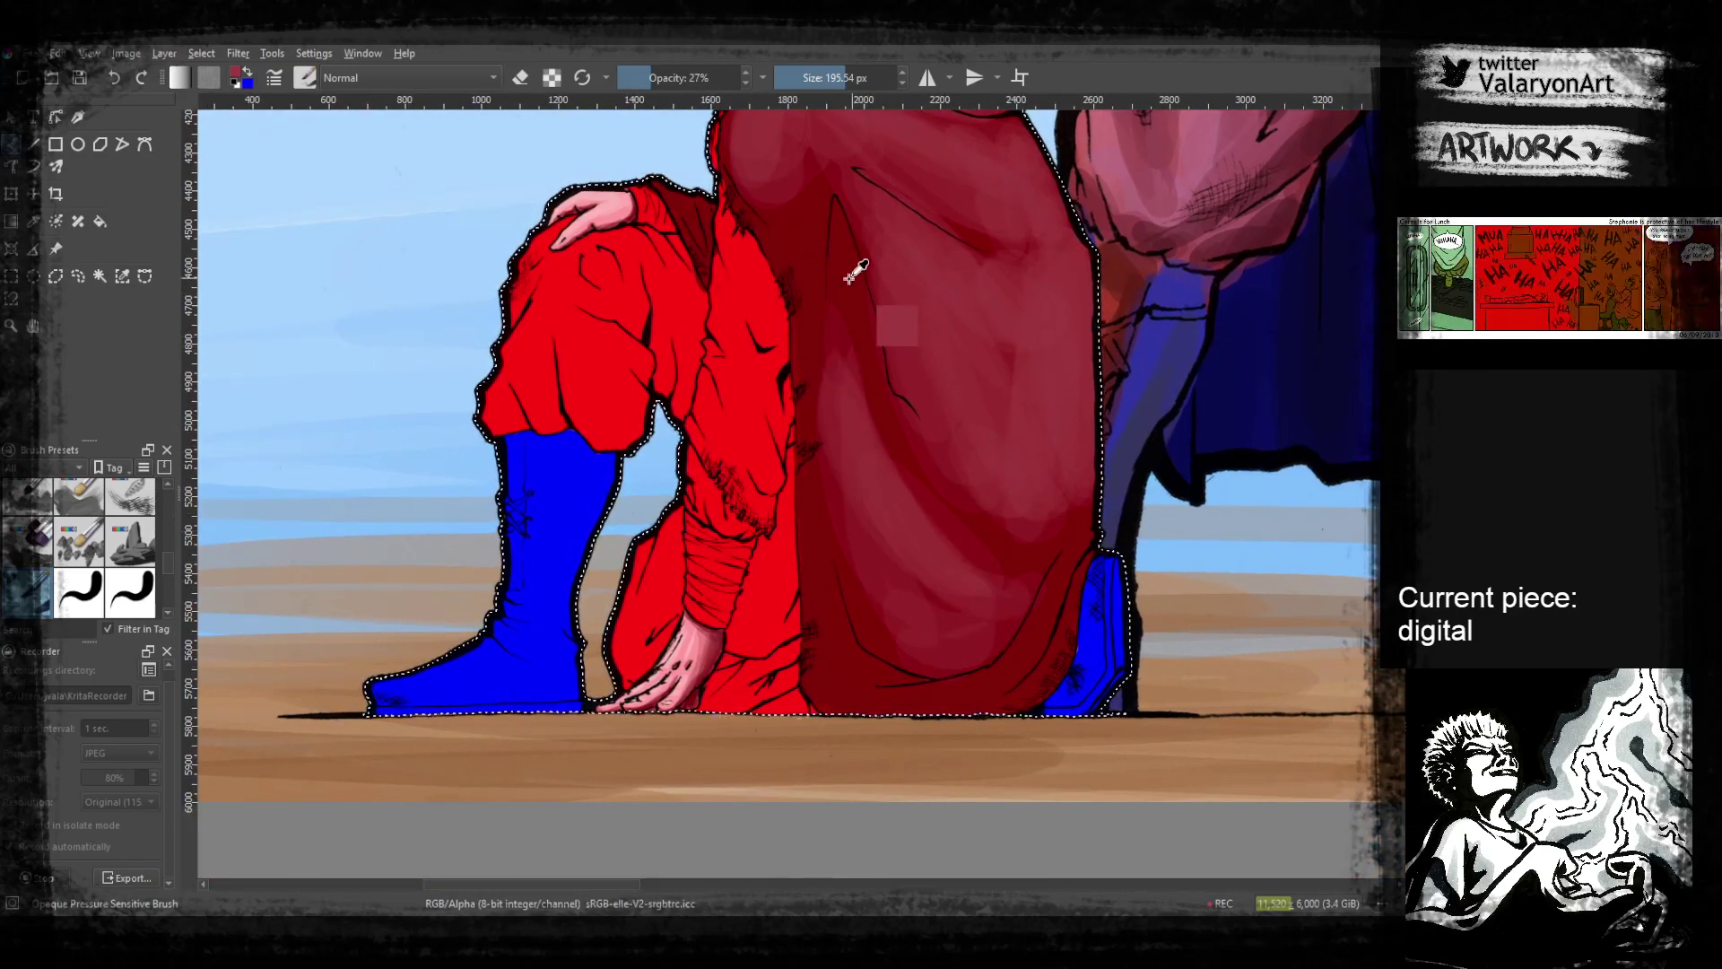
Sample a darker red from the cloak and shade the diagonal back fold and the narrow vertical fold
{"action": "left_click_drag", "start_coordinate": [840, 297], "coordinate": [1027, 664]}
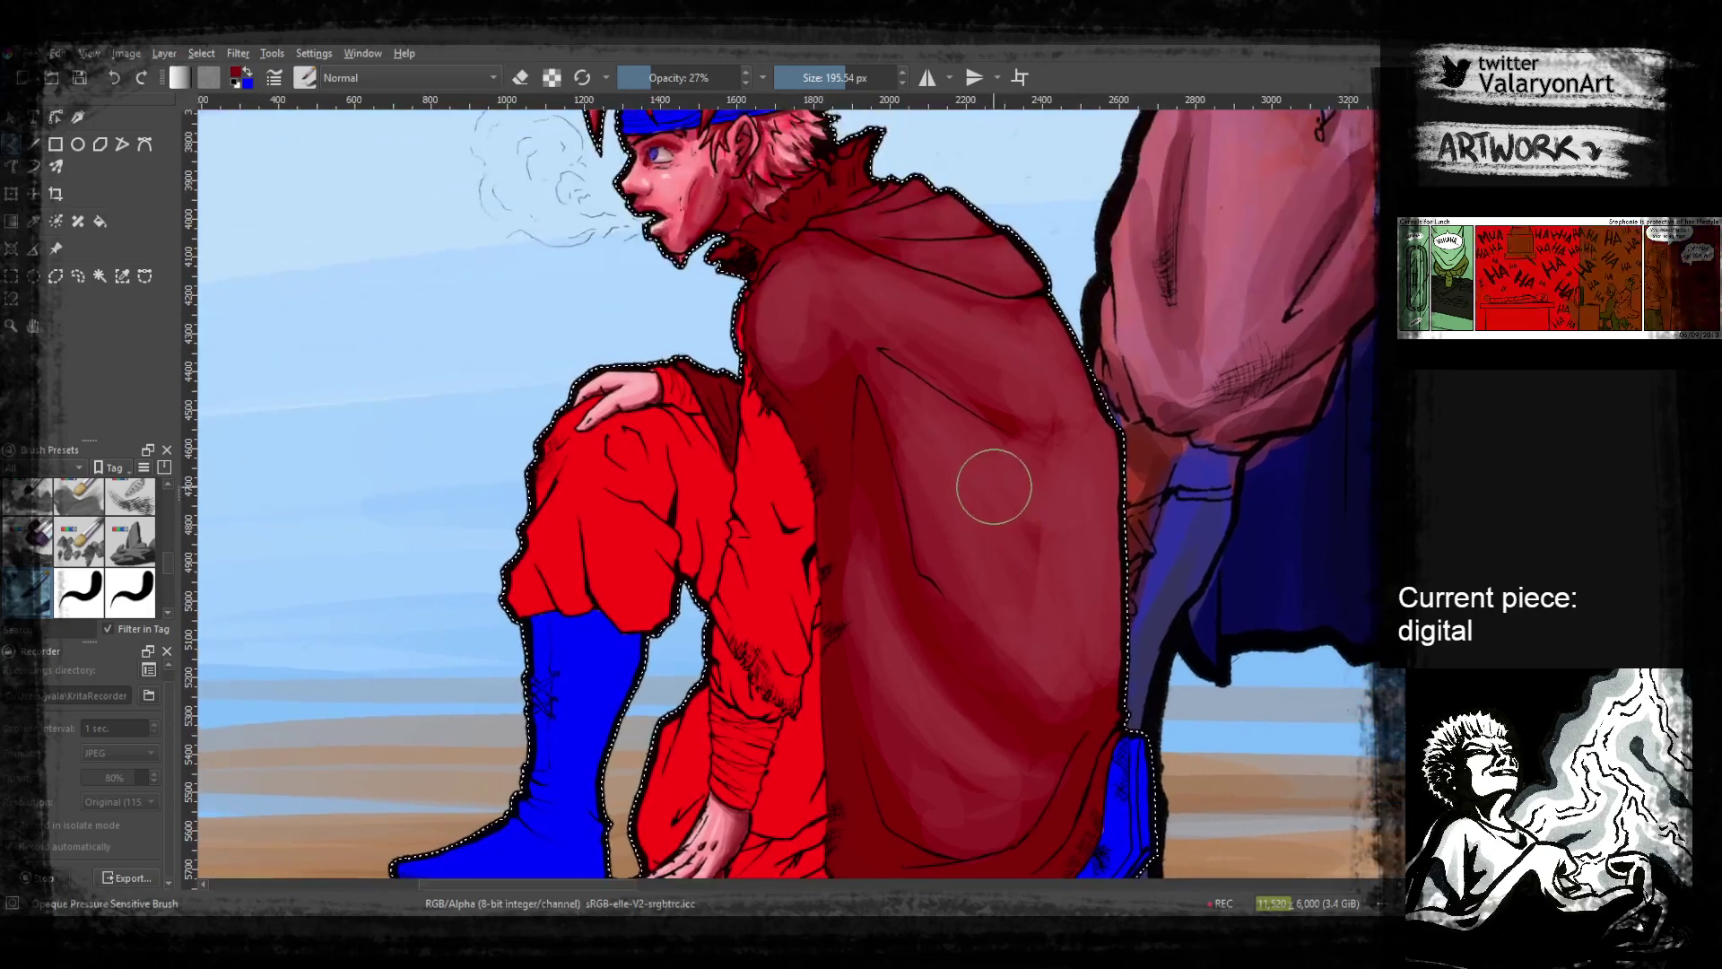
{"action": "left_click_drag", "start_coordinate": [908, 392], "coordinate": [941, 535]}
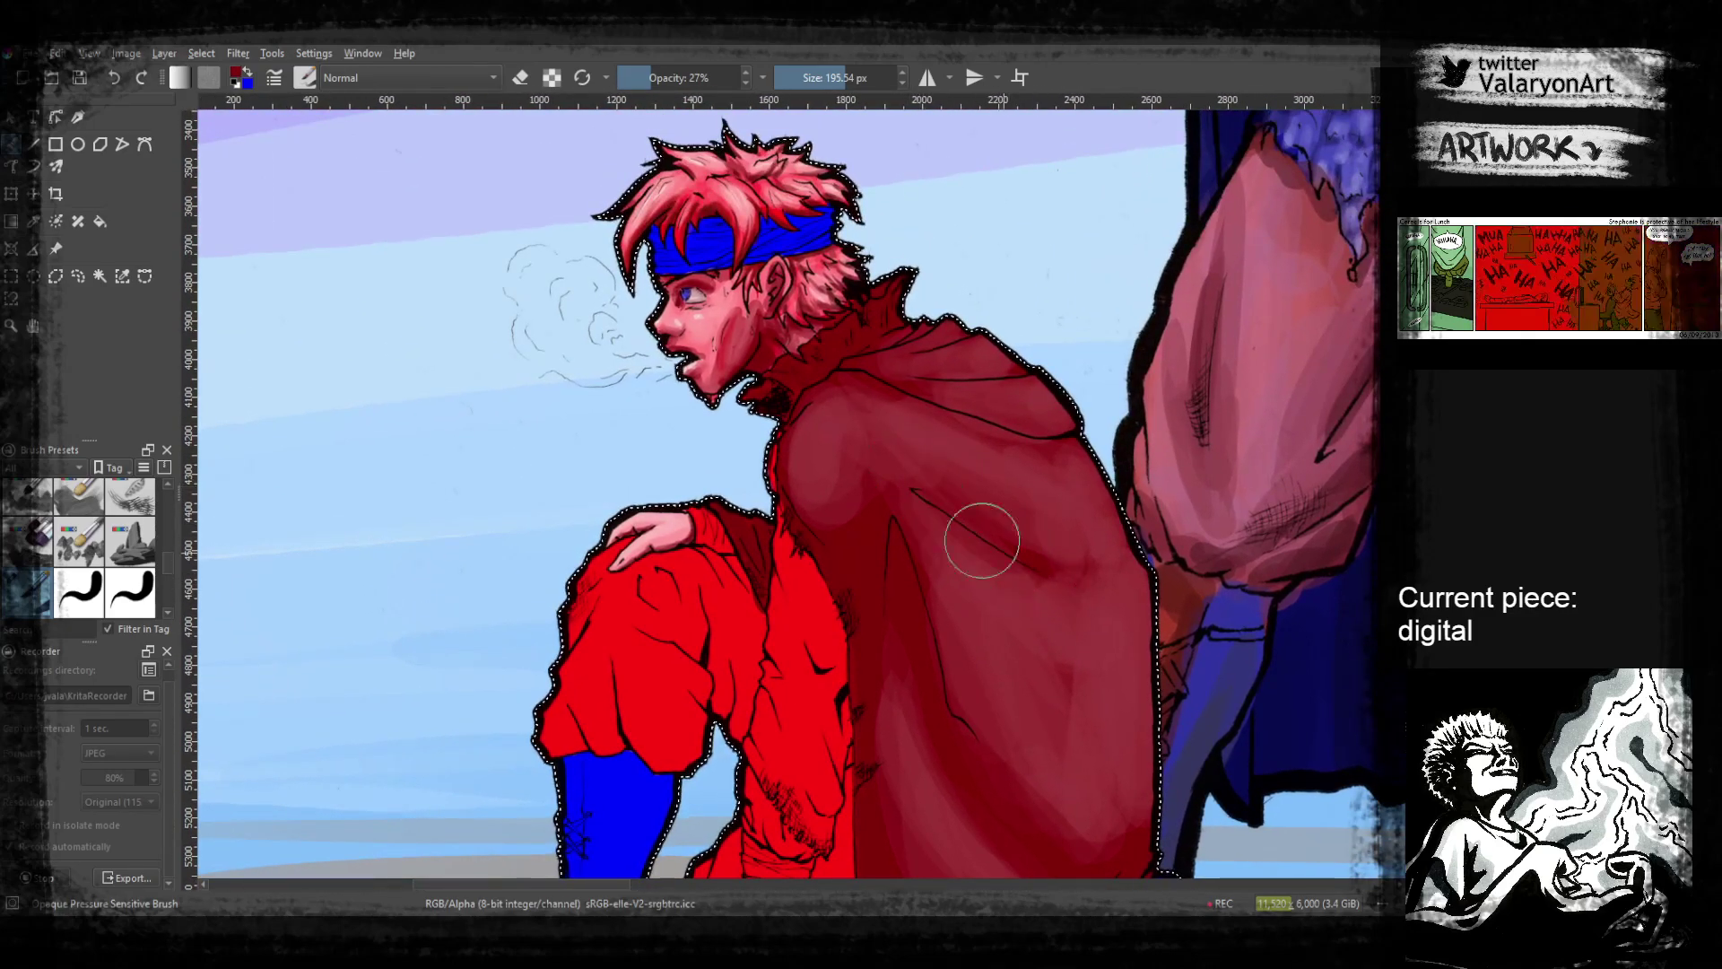
{"action": "left_click_drag", "start_coordinate": [949, 409], "coordinate": [1011, 493]}
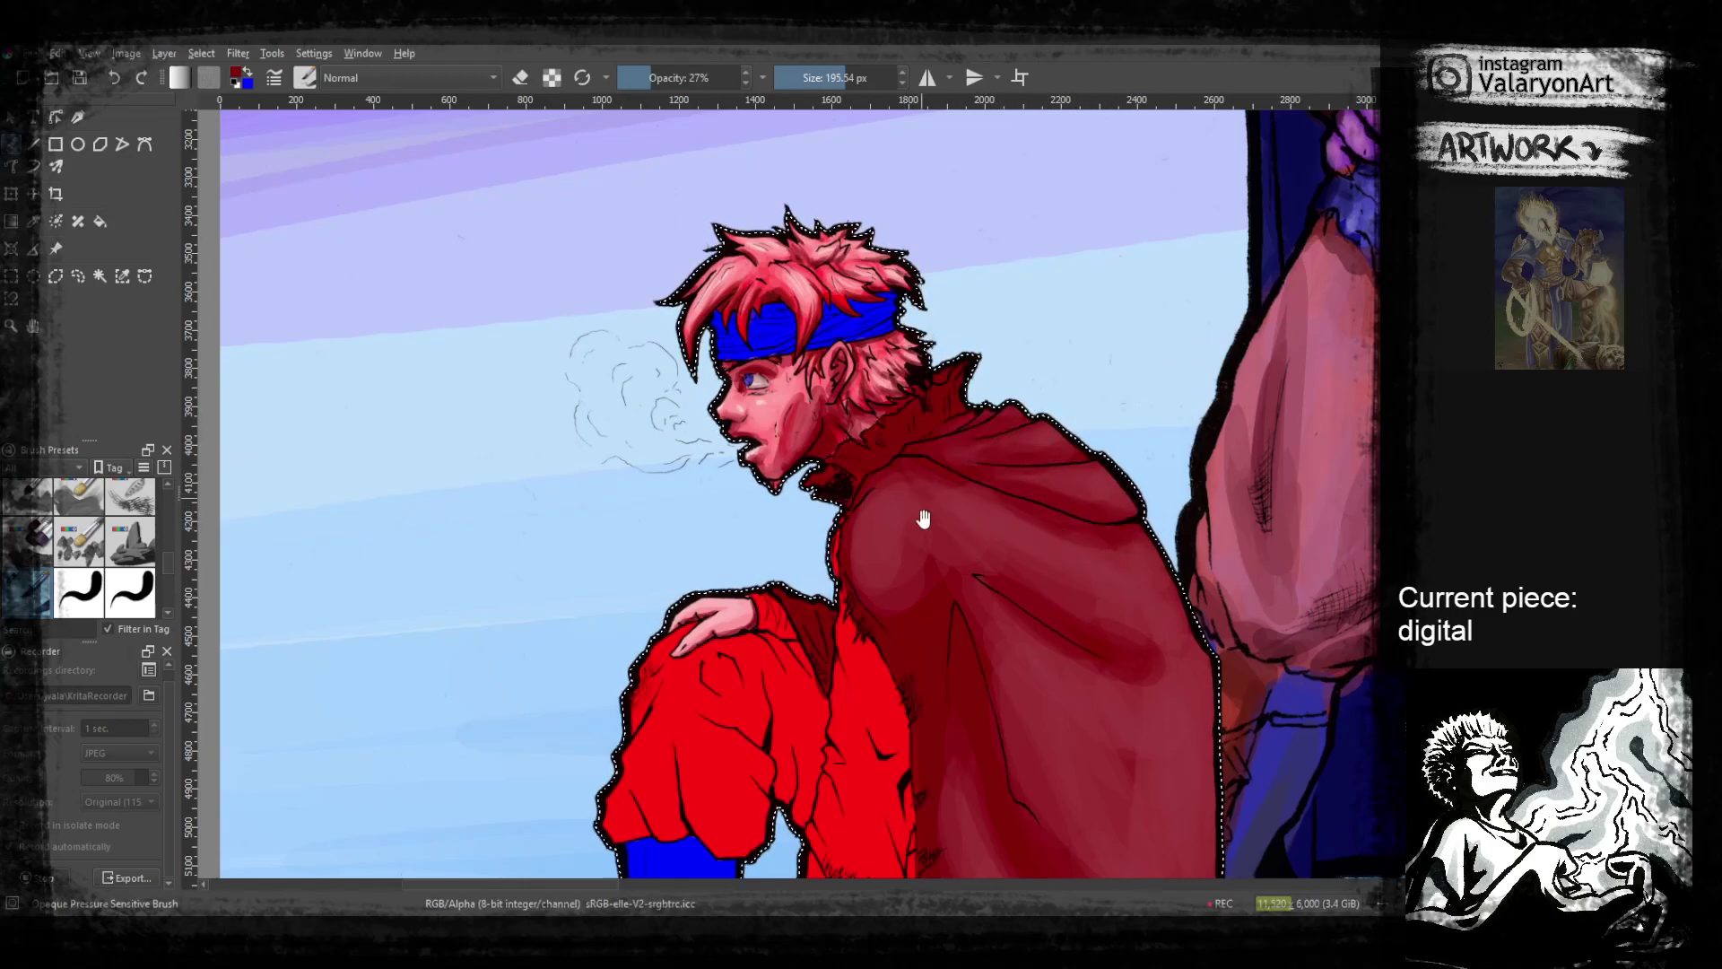
{"action": "scroll", "coordinate": [924, 501], "scroll_direction": "down", "scroll_amount": 2}
{"action": "scroll", "coordinate": [897, 511], "scroll_direction": "down", "scroll_amount": 5}
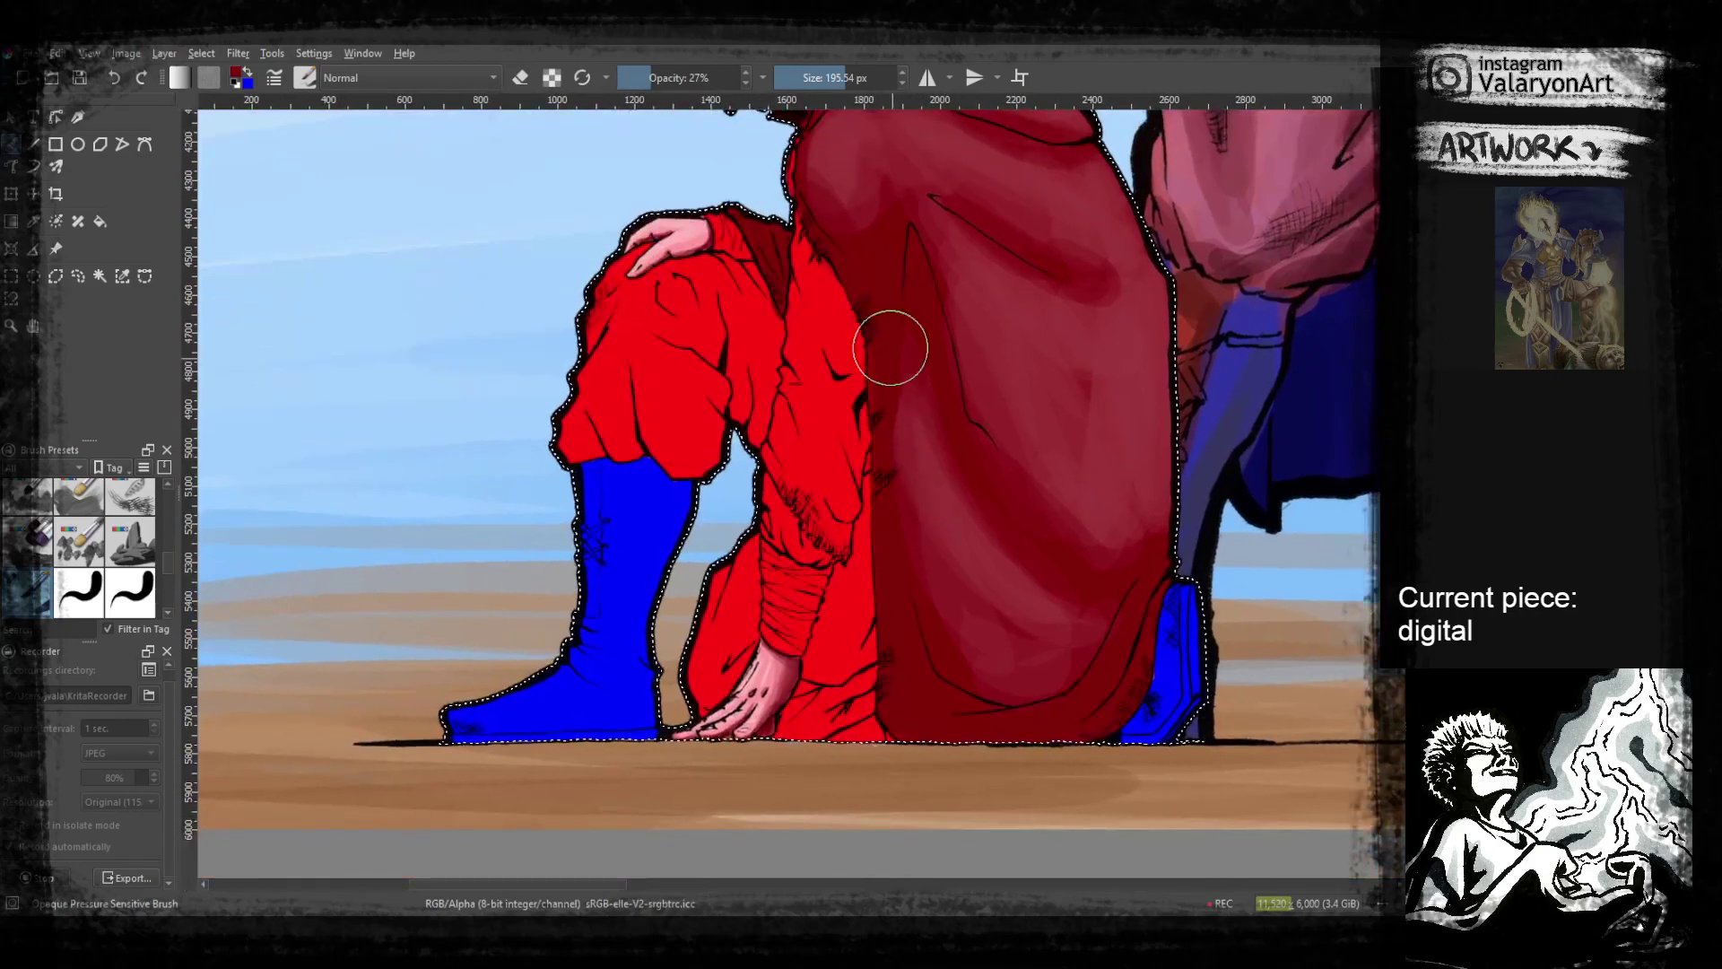
{"action": "scroll", "coordinate": [987, 457], "scroll_direction": "down", "scroll_amount": 1}
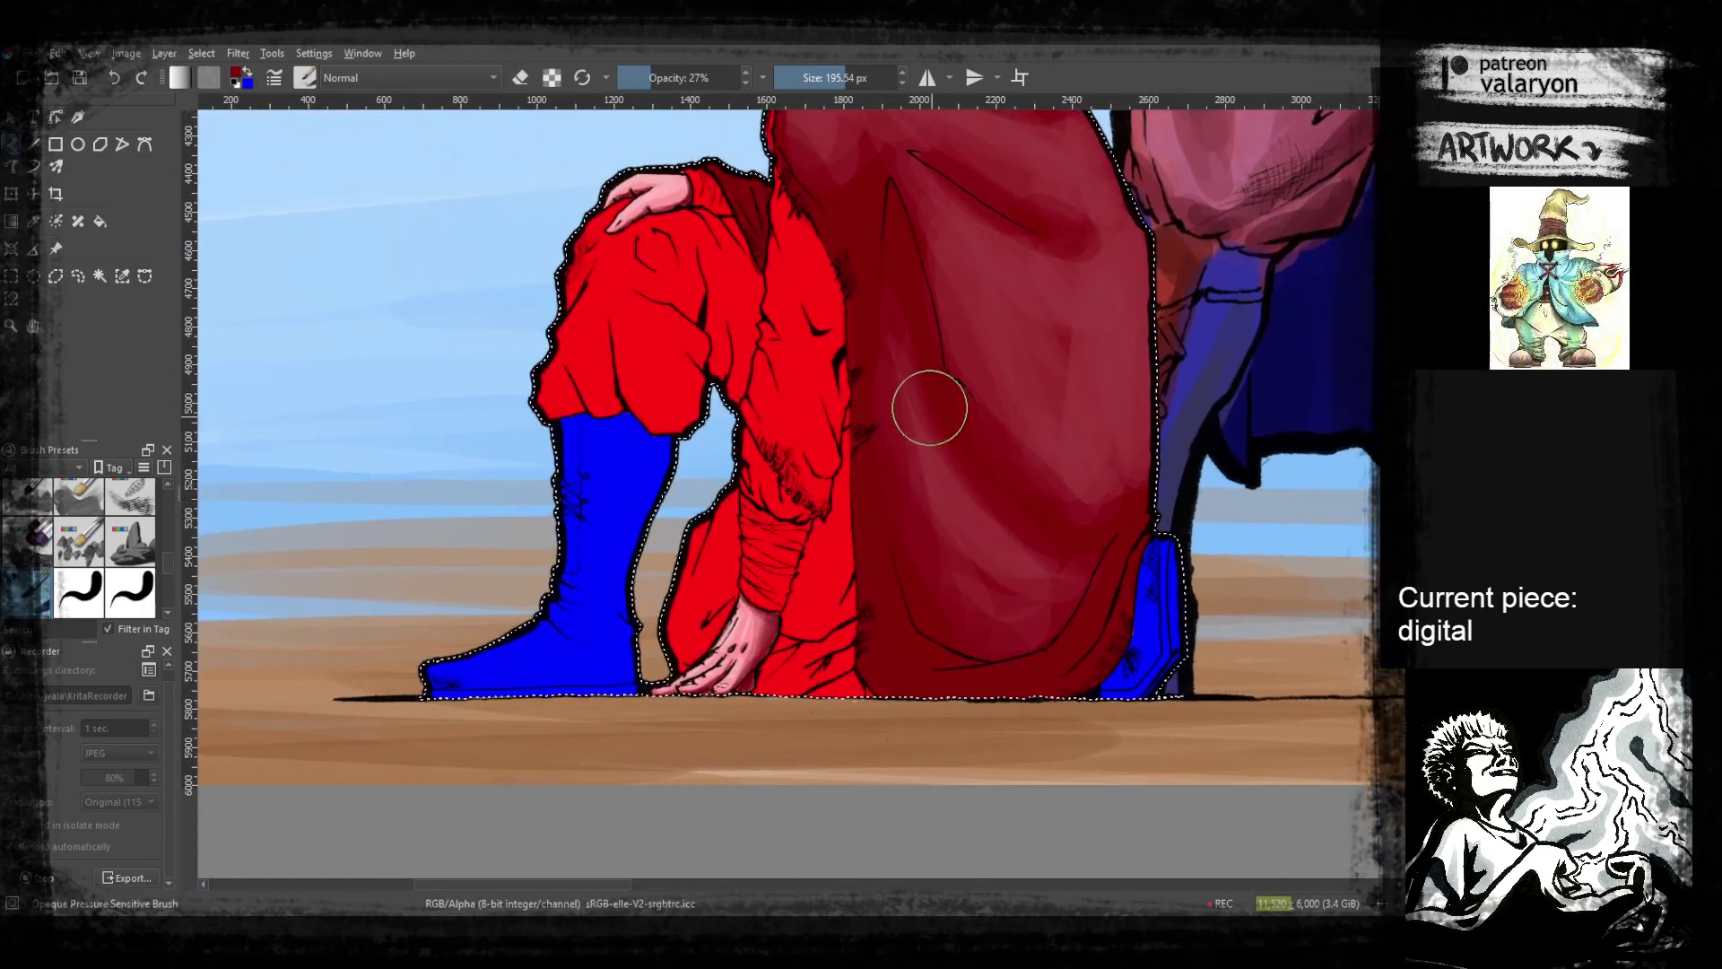
Choose a deeper dark red, set the brush to about 156 px, and shade the cloak's rear hem beside the boot
{"action": "right_click", "coordinate": [991, 505]}
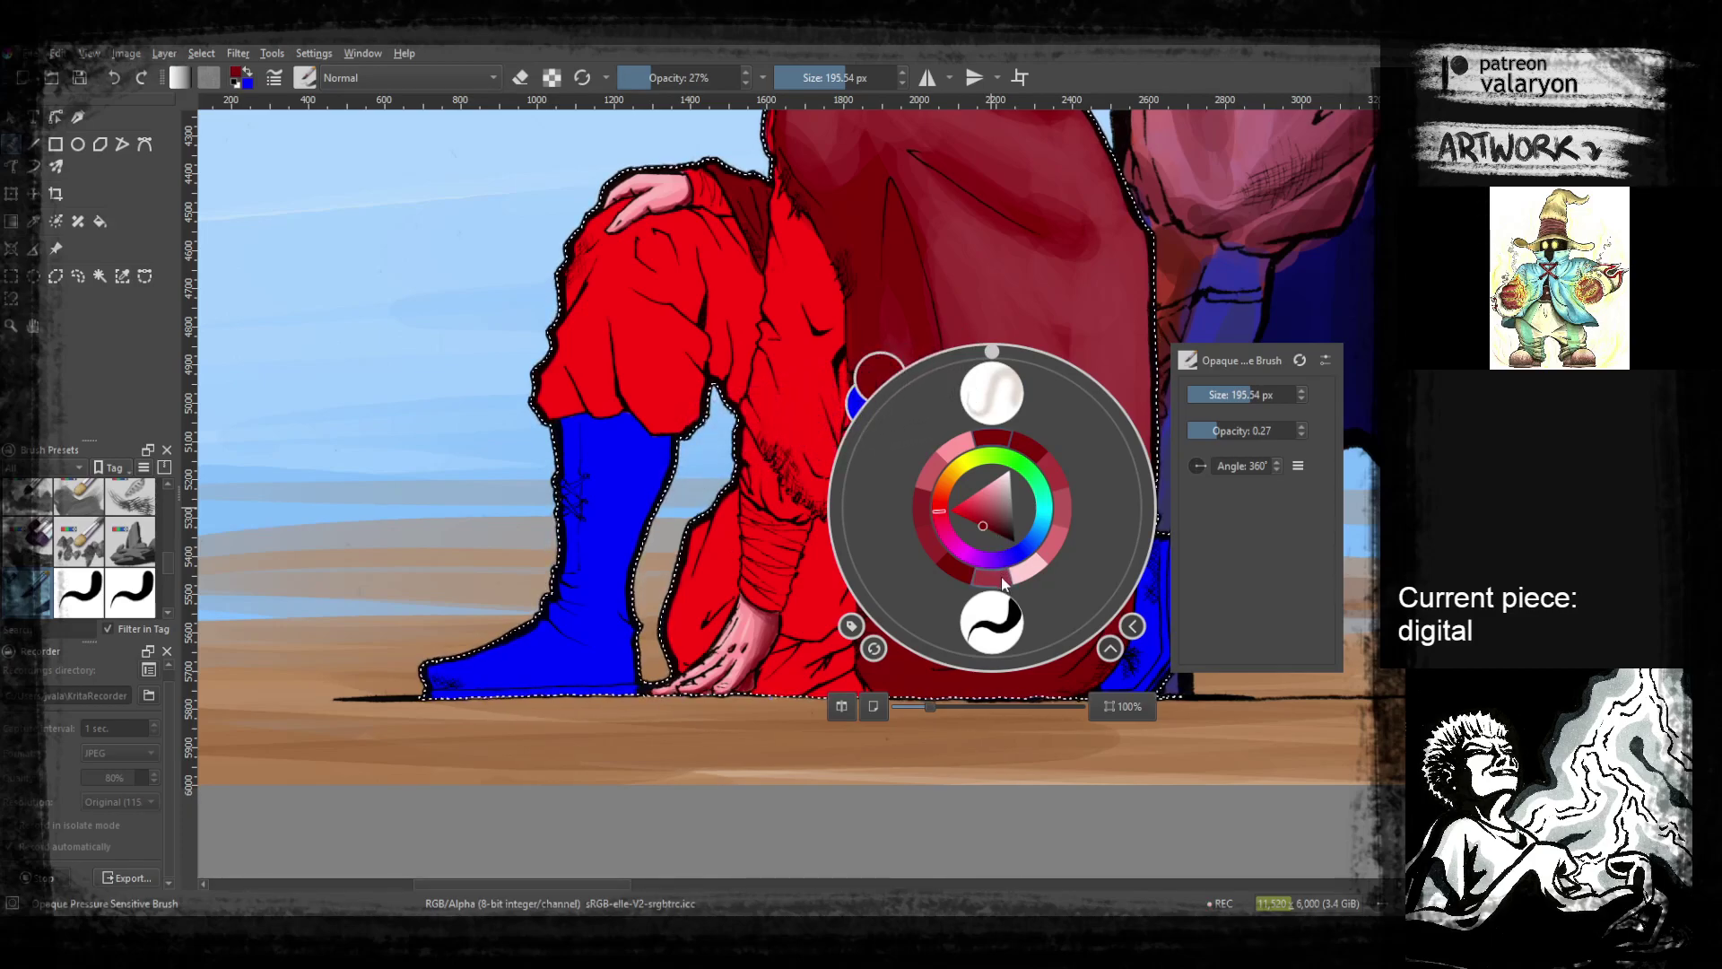
{"action": "left_click", "coordinate": [991, 531]}
{"action": "left_click", "coordinate": [725, 590]}
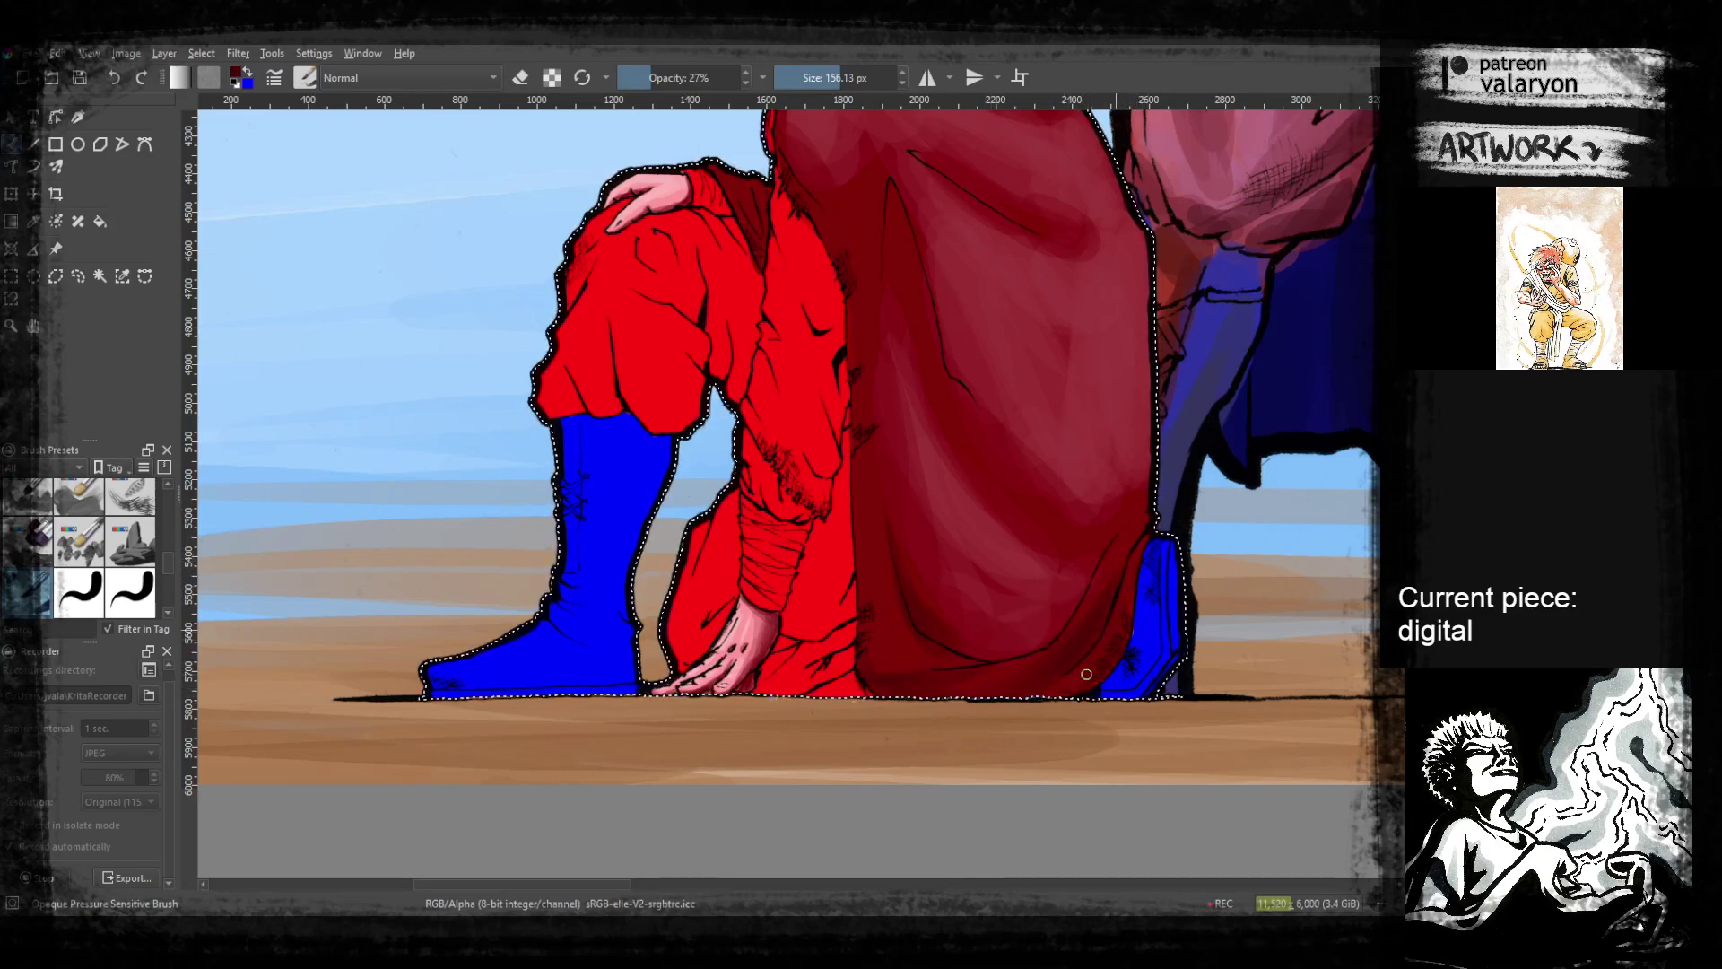
{"action": "left_click_drag", "start_coordinate": [1098, 680], "coordinate": [1101, 625]}
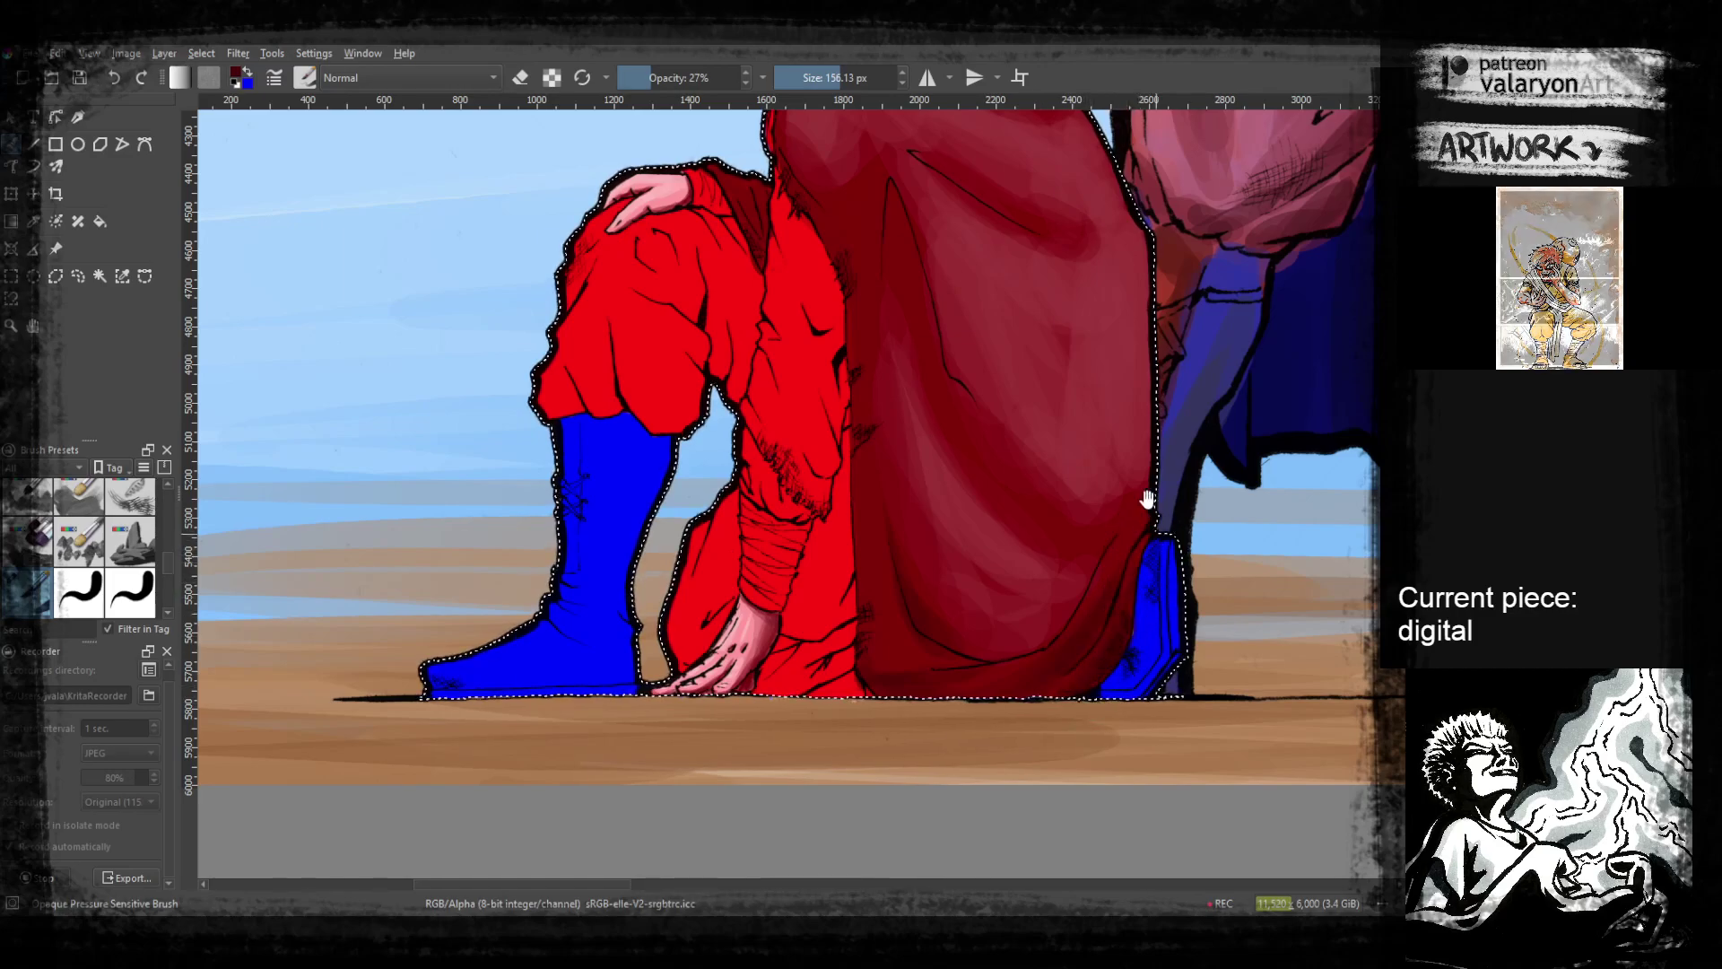
{"action": "left_click_drag", "start_coordinate": [1149, 512], "coordinate": [1122, 666]}
Brush dark red shadows along the cloak's frayed front edge and the tall vertical fold beside it
{"action": "left_click_drag", "start_coordinate": [878, 377], "coordinate": [916, 570]}
{"action": "mouse_move", "coordinate": [888, 411]}
{"action": "left_mouse_down"}
{"action": "mouse_move", "coordinate": [890, 464]}
{"action": "mouse_move", "coordinate": [864, 449]}
{"action": "mouse_move", "coordinate": [862, 364]}
{"action": "mouse_move", "coordinate": [873, 493]}
{"action": "left_mouse_up"}
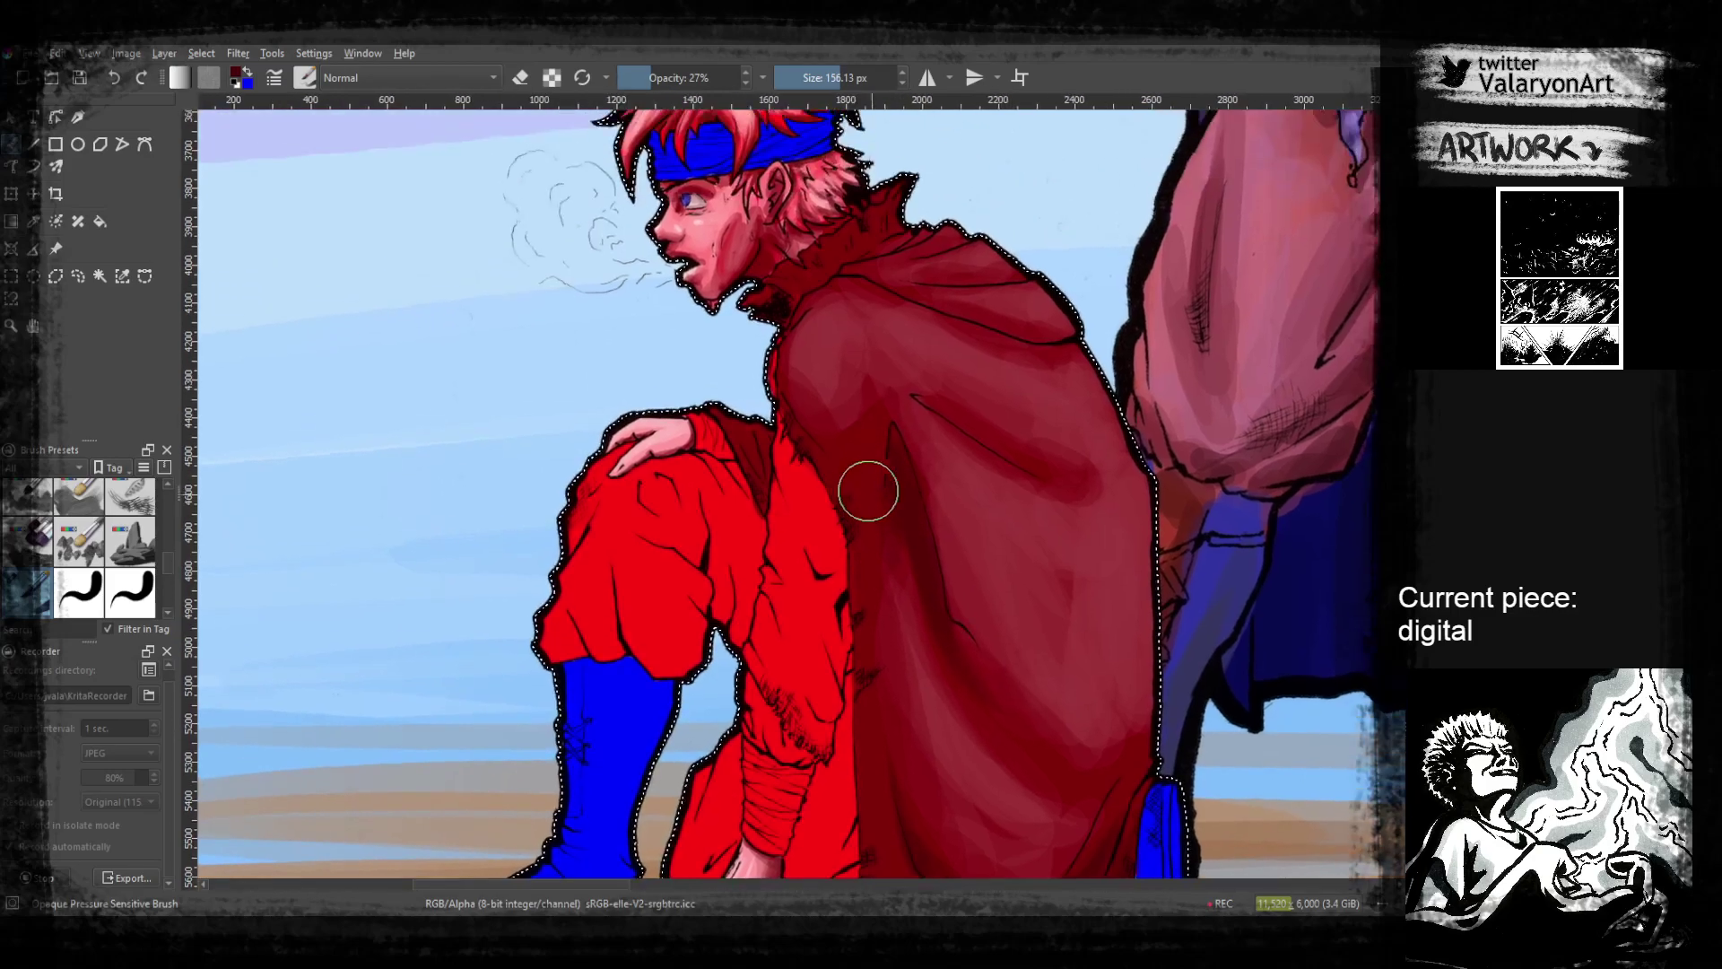
{"action": "left_click_drag", "start_coordinate": [859, 628], "coordinate": [845, 489]}
{"action": "left_click_drag", "start_coordinate": [833, 394], "coordinate": [847, 547]}
{"action": "left_click_drag", "start_coordinate": [873, 642], "coordinate": [856, 537]}
{"action": "left_click_drag", "start_coordinate": [828, 435], "coordinate": [842, 665]}
{"action": "left_click_drag", "start_coordinate": [829, 470], "coordinate": [842, 664]}
{"action": "left_click_drag", "start_coordinate": [838, 531], "coordinate": [857, 649]}
{"action": "left_click_drag", "start_coordinate": [860, 583], "coordinate": [822, 546]}
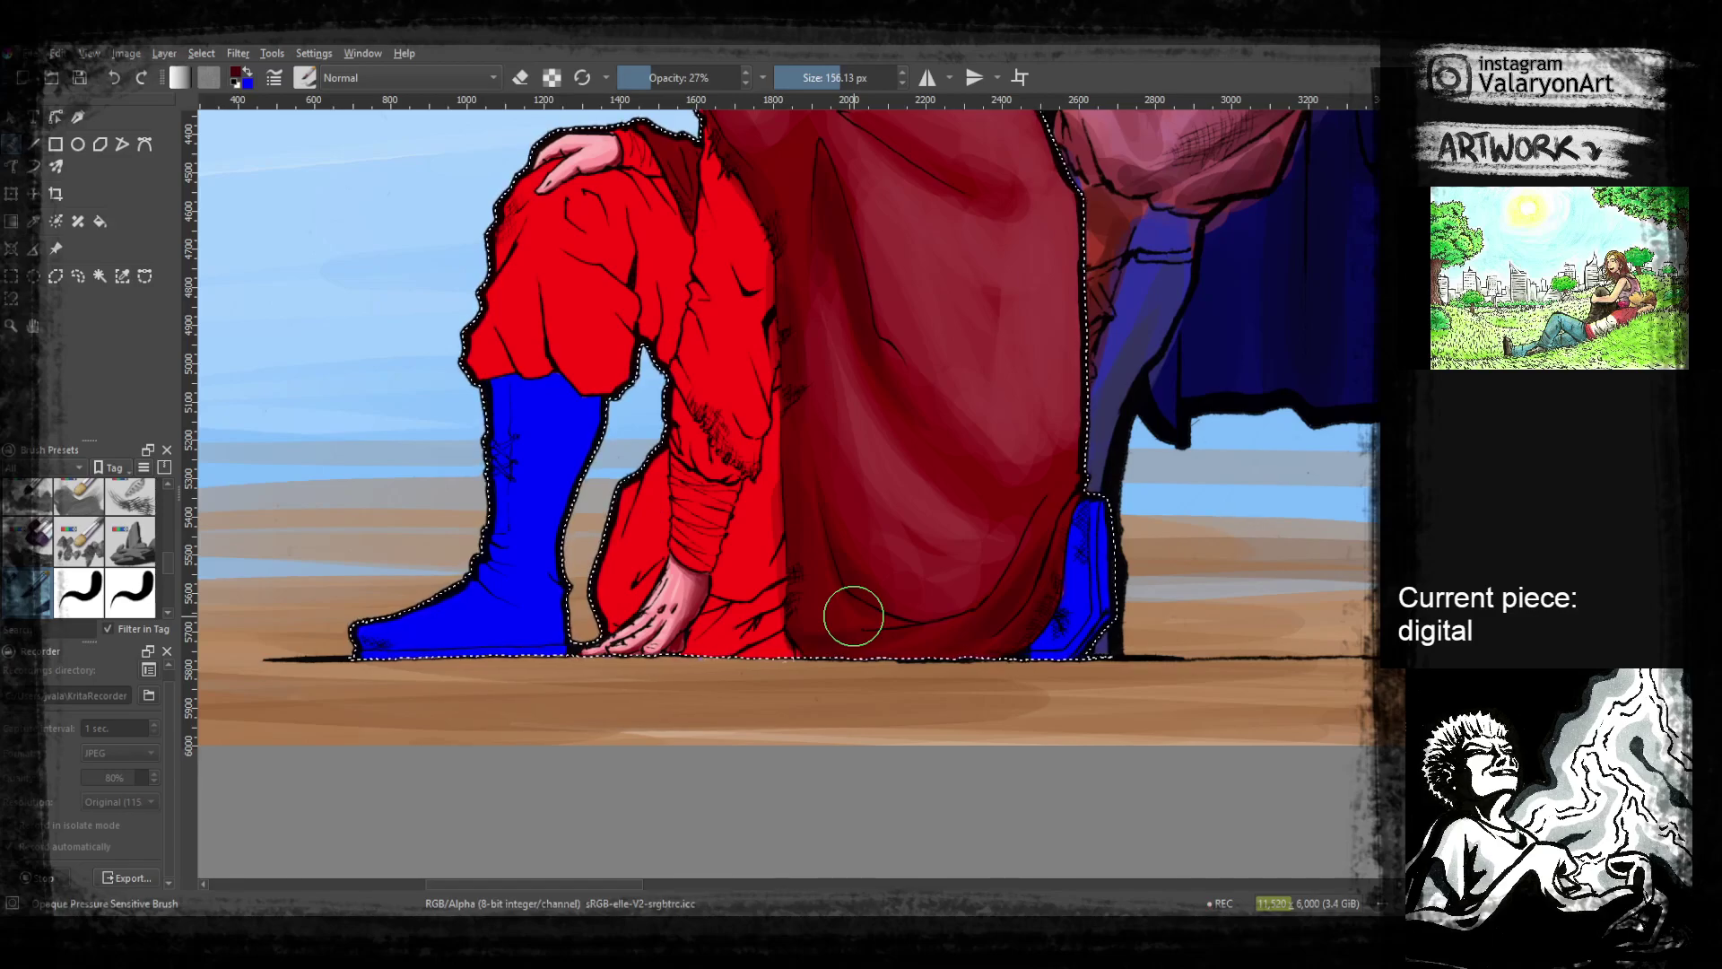
Darken the curved folds of the lower cloak and the underside of its hem with dark red
{"action": "left_click_drag", "start_coordinate": [870, 520], "coordinate": [897, 595]}
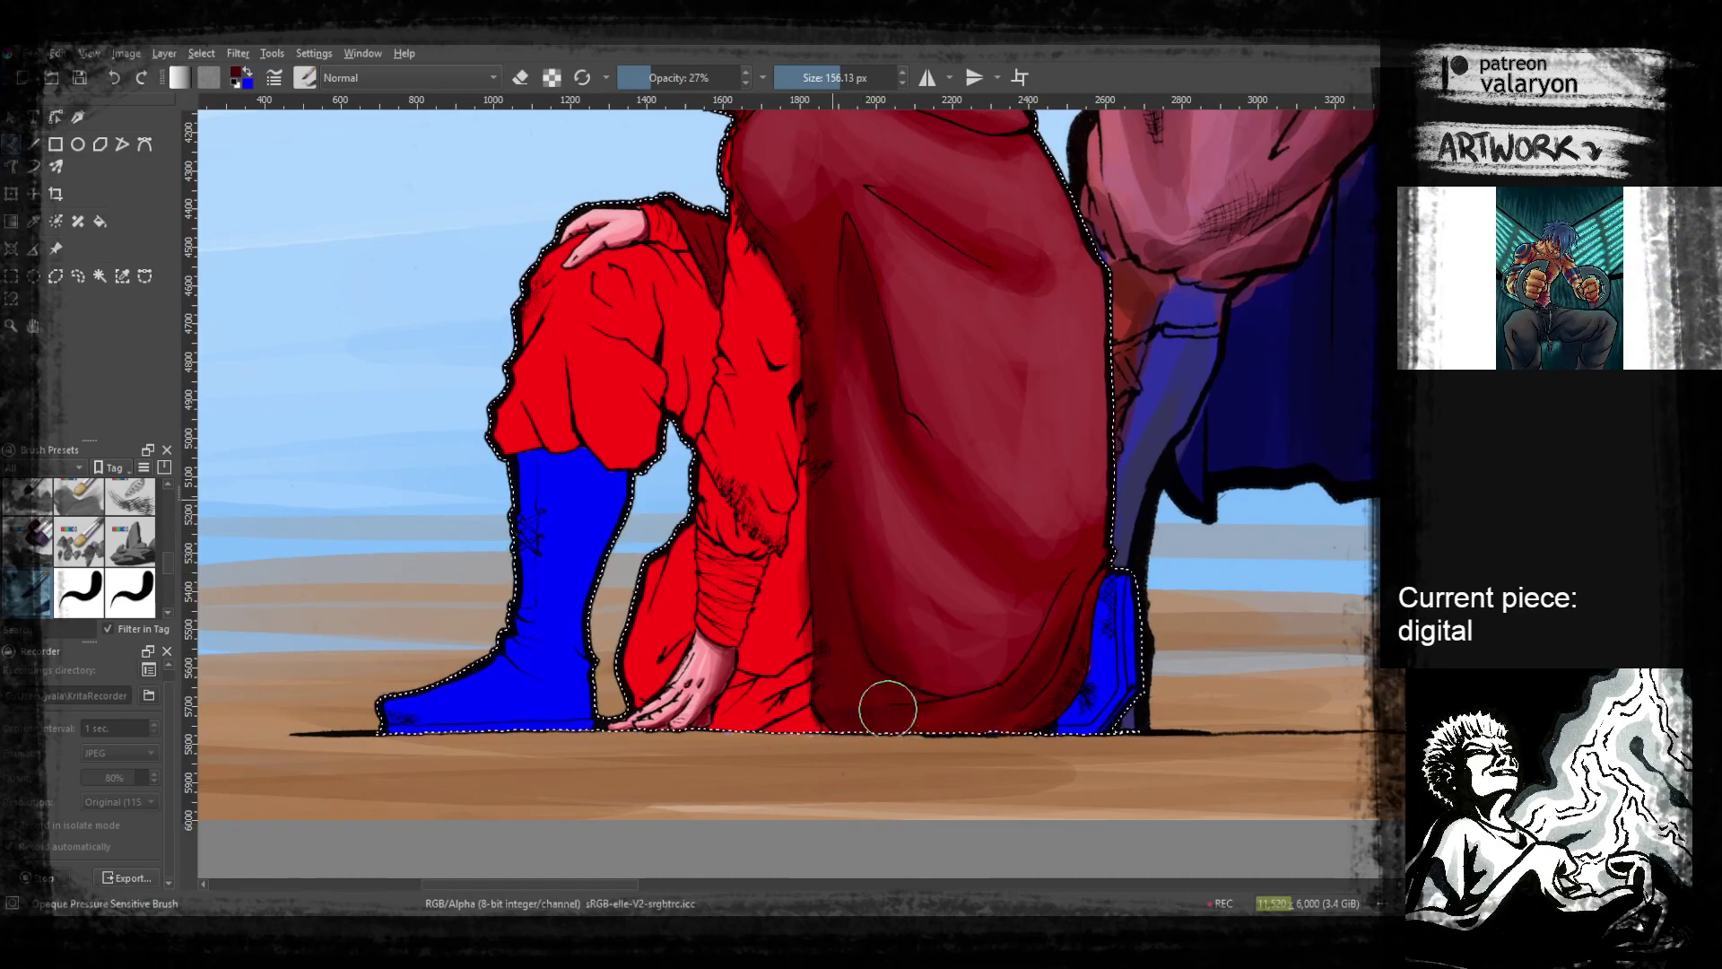
{"action": "left_click_drag", "start_coordinate": [982, 627], "coordinate": [1001, 732]}
{"action": "mouse_move", "coordinate": [877, 453]}
{"action": "left_mouse_down"}
{"action": "mouse_move", "coordinate": [904, 576]}
{"action": "mouse_move", "coordinate": [968, 676]}
{"action": "left_mouse_up"}
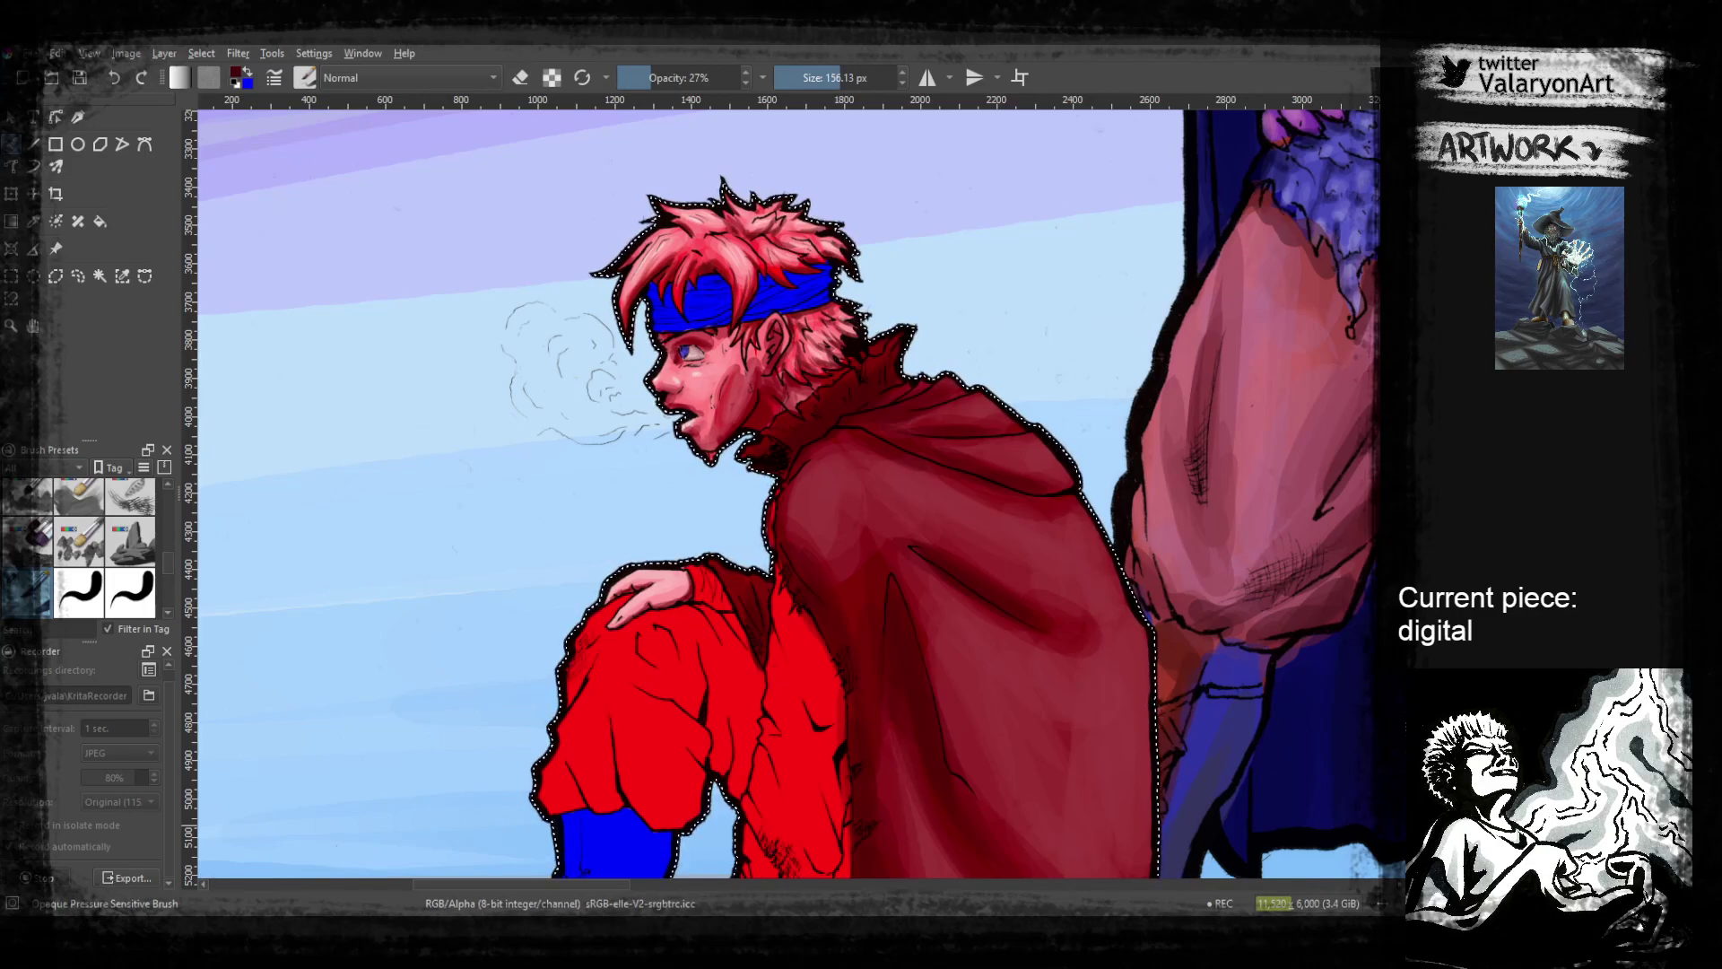
Pick a near-black red and deepen the shadows along the hem and the lower curved fold beside the boot
{"action": "scroll", "coordinate": [915, 458], "scroll_direction": "down", "scroll_amount": 5}
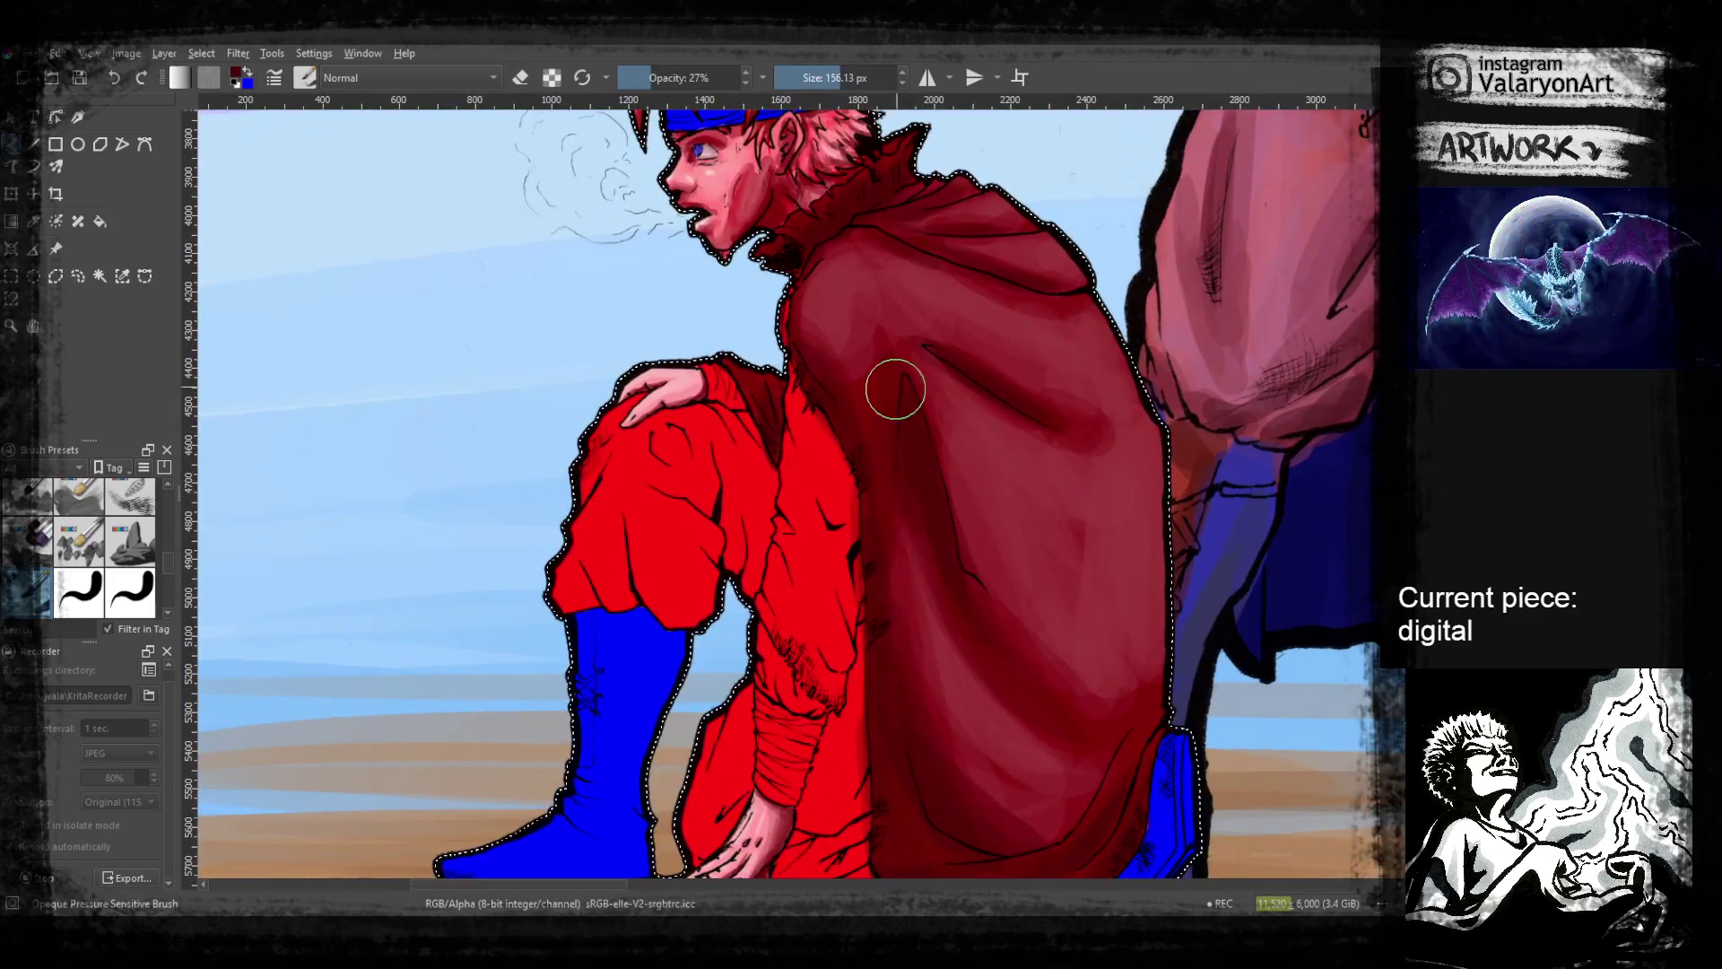
{"action": "scroll", "coordinate": [907, 688], "scroll_direction": "down", "scroll_amount": 3}
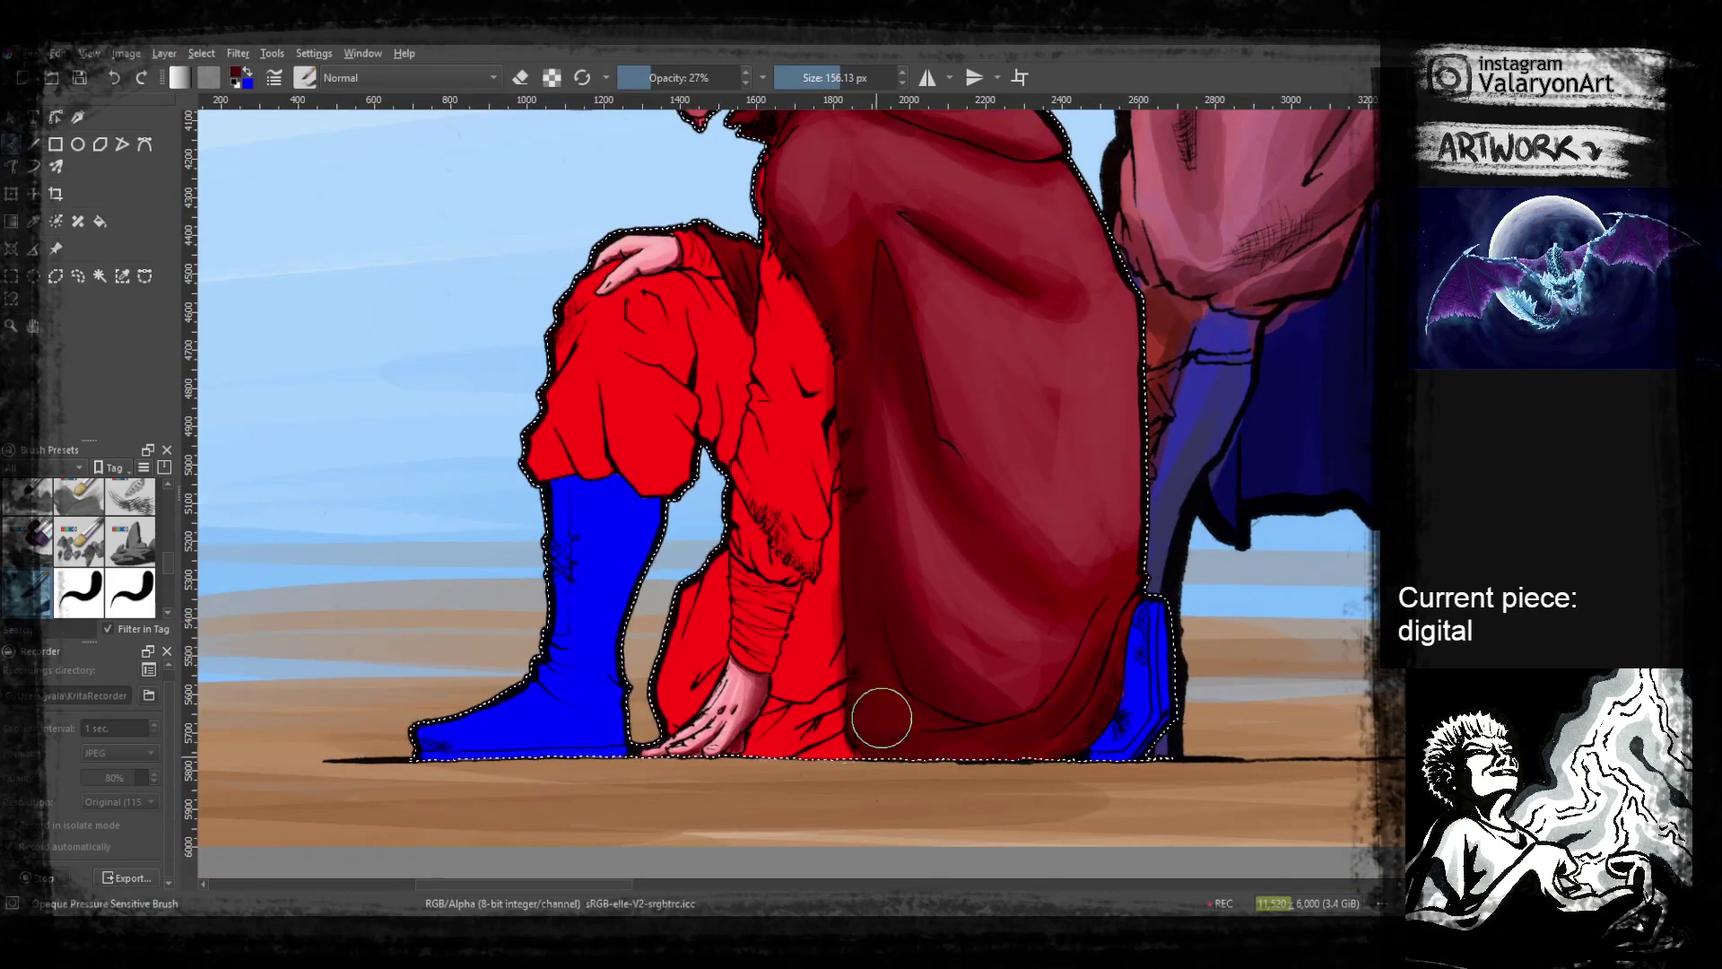
{"action": "right_click", "coordinate": [931, 641]}
{"action": "left_click", "coordinate": [738, 642]}
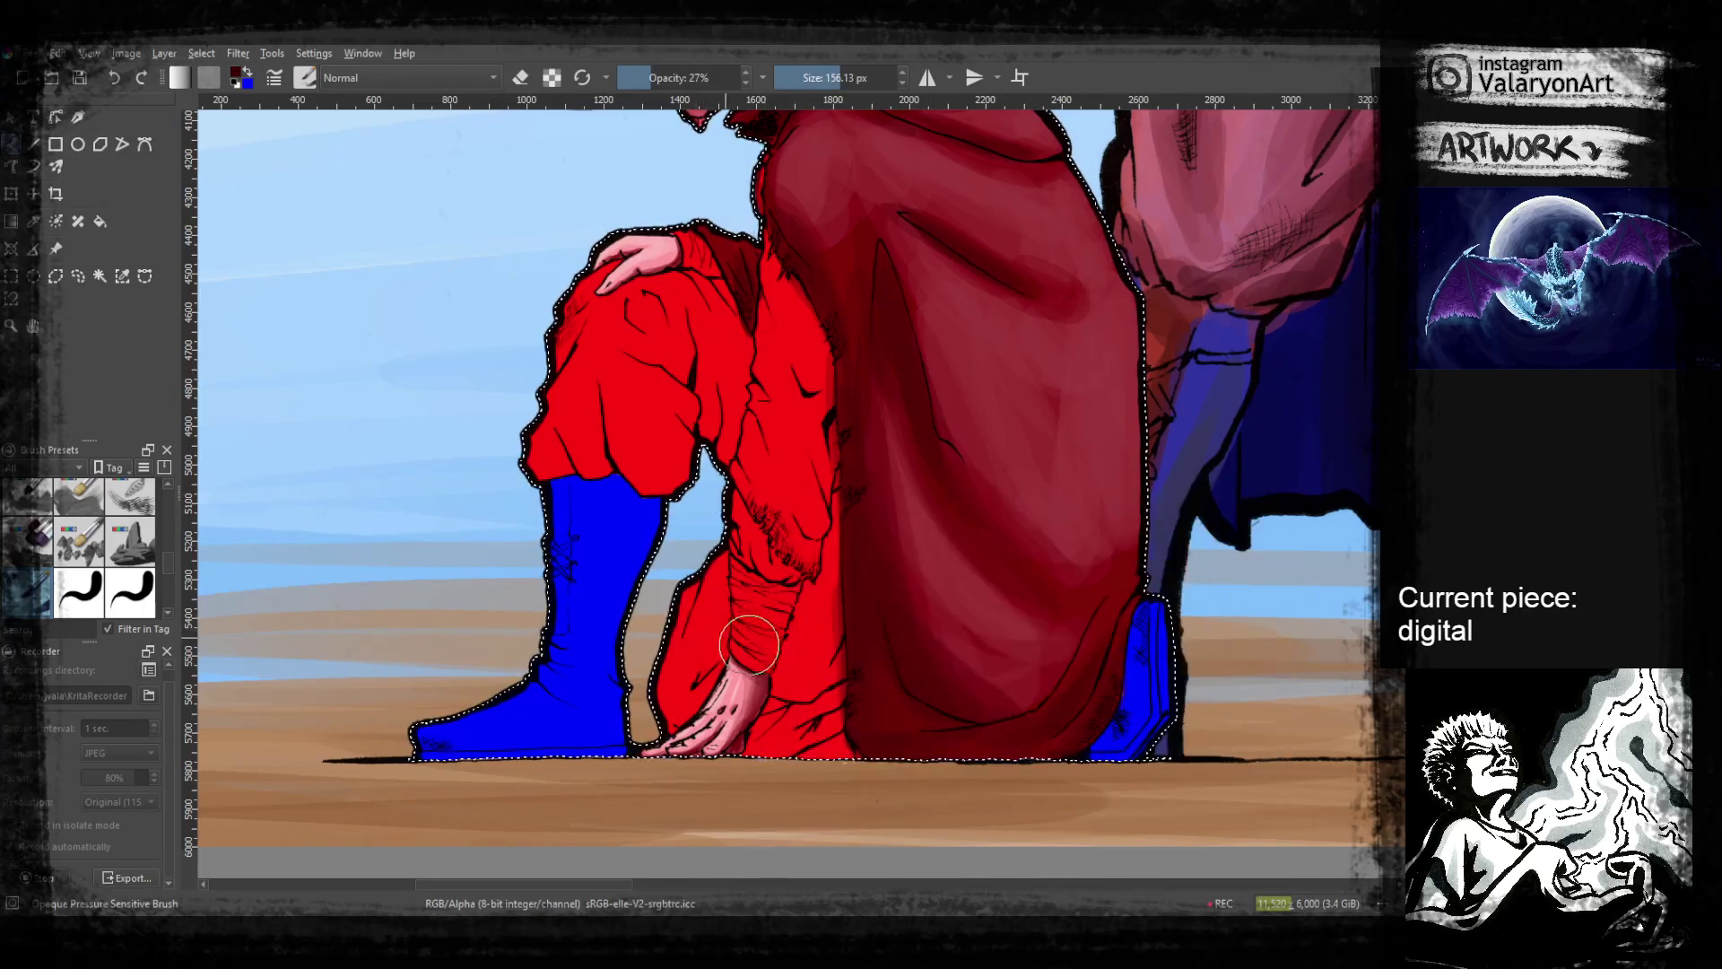
{"action": "left_click_drag", "start_coordinate": [939, 680], "coordinate": [914, 615]}
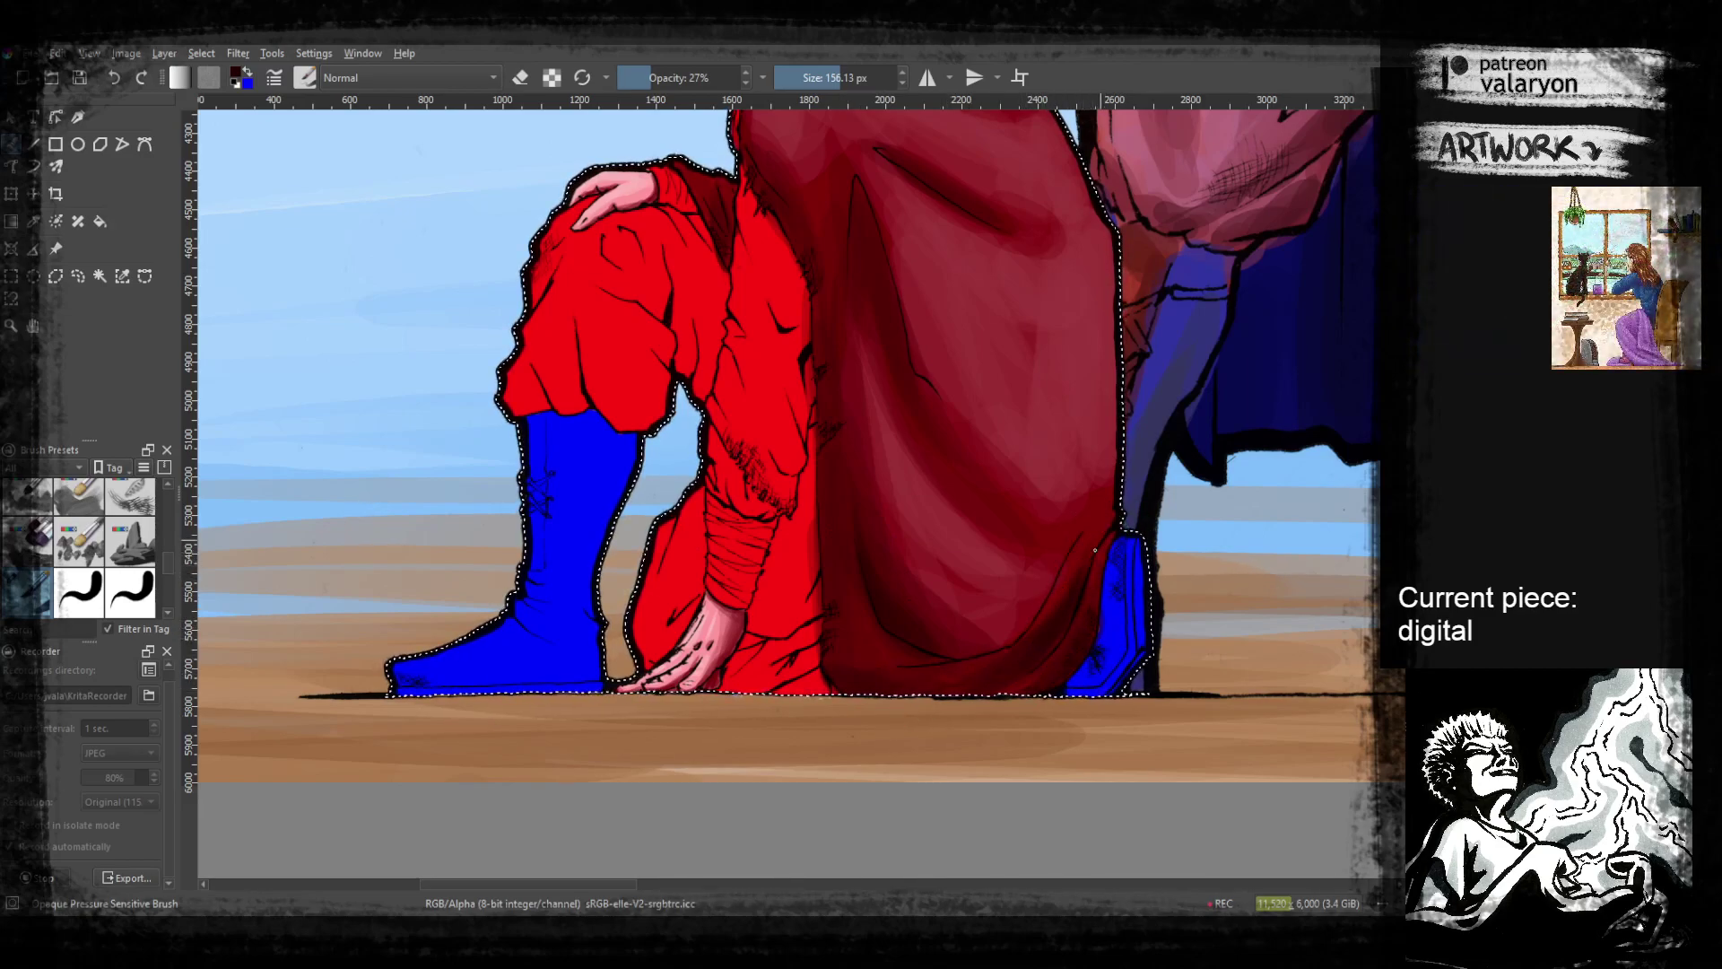
Deepen the near-black red shadows on the cloak's collar, hood folds, front edge and diagonal back fold
{"action": "scroll", "coordinate": [1081, 634], "scroll_direction": "up", "scroll_amount": 5}
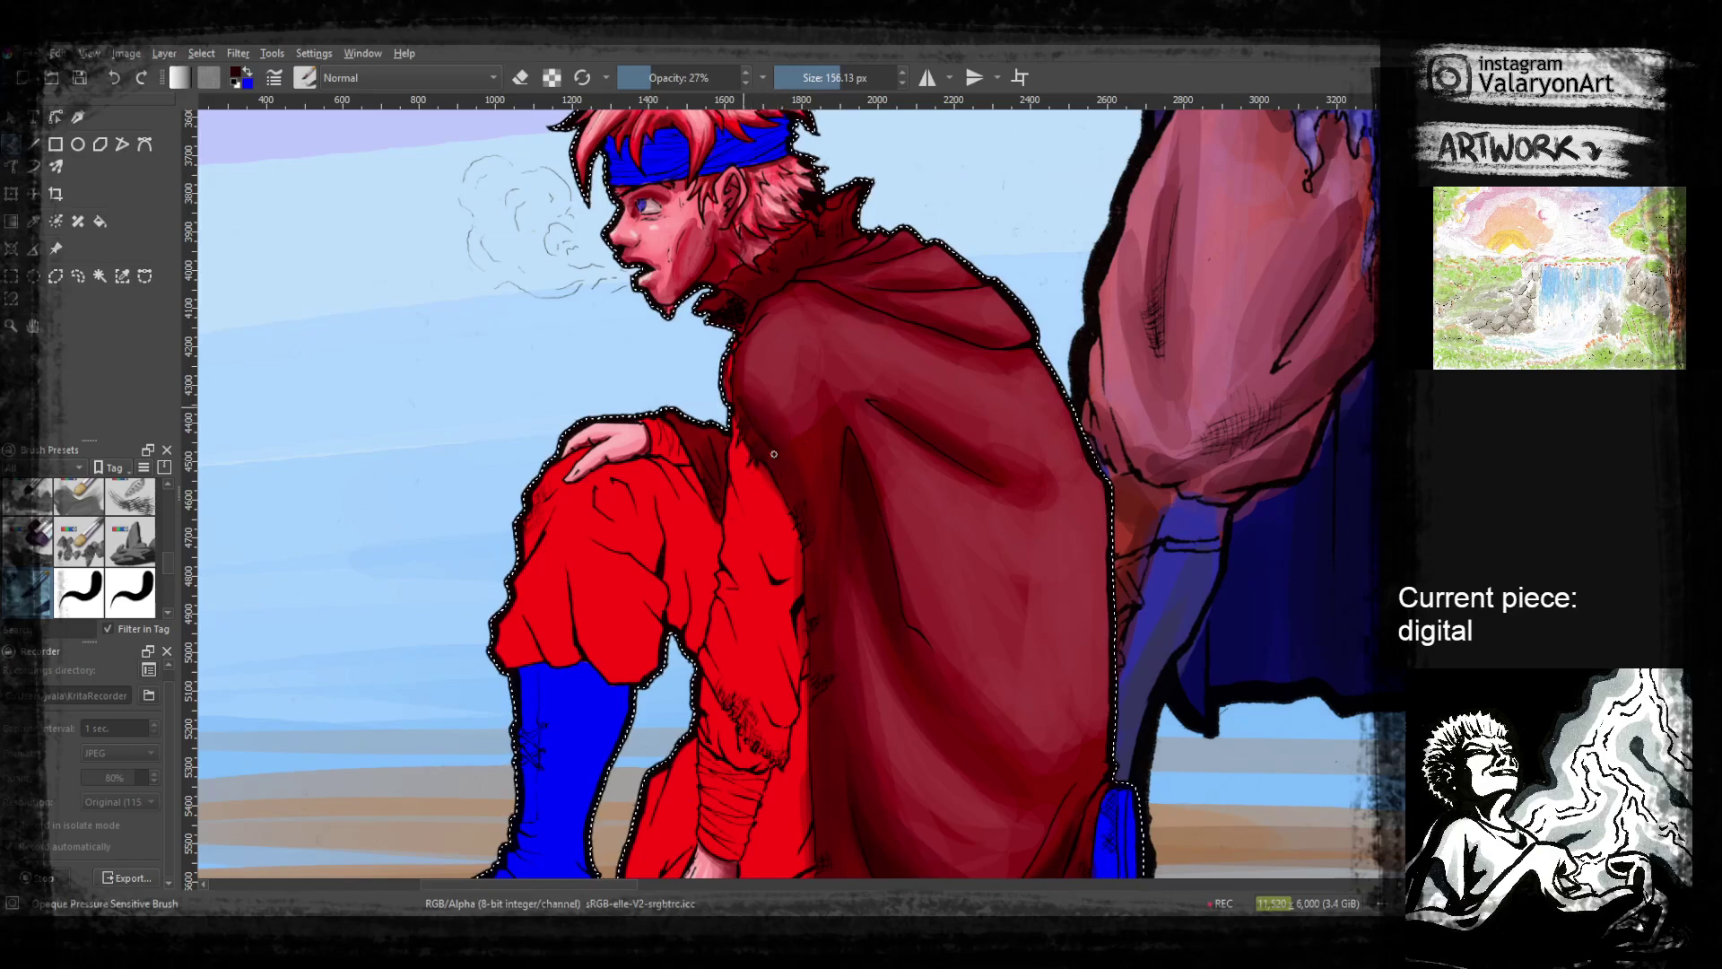
{"action": "left_click_drag", "start_coordinate": [934, 424], "coordinate": [969, 601]}
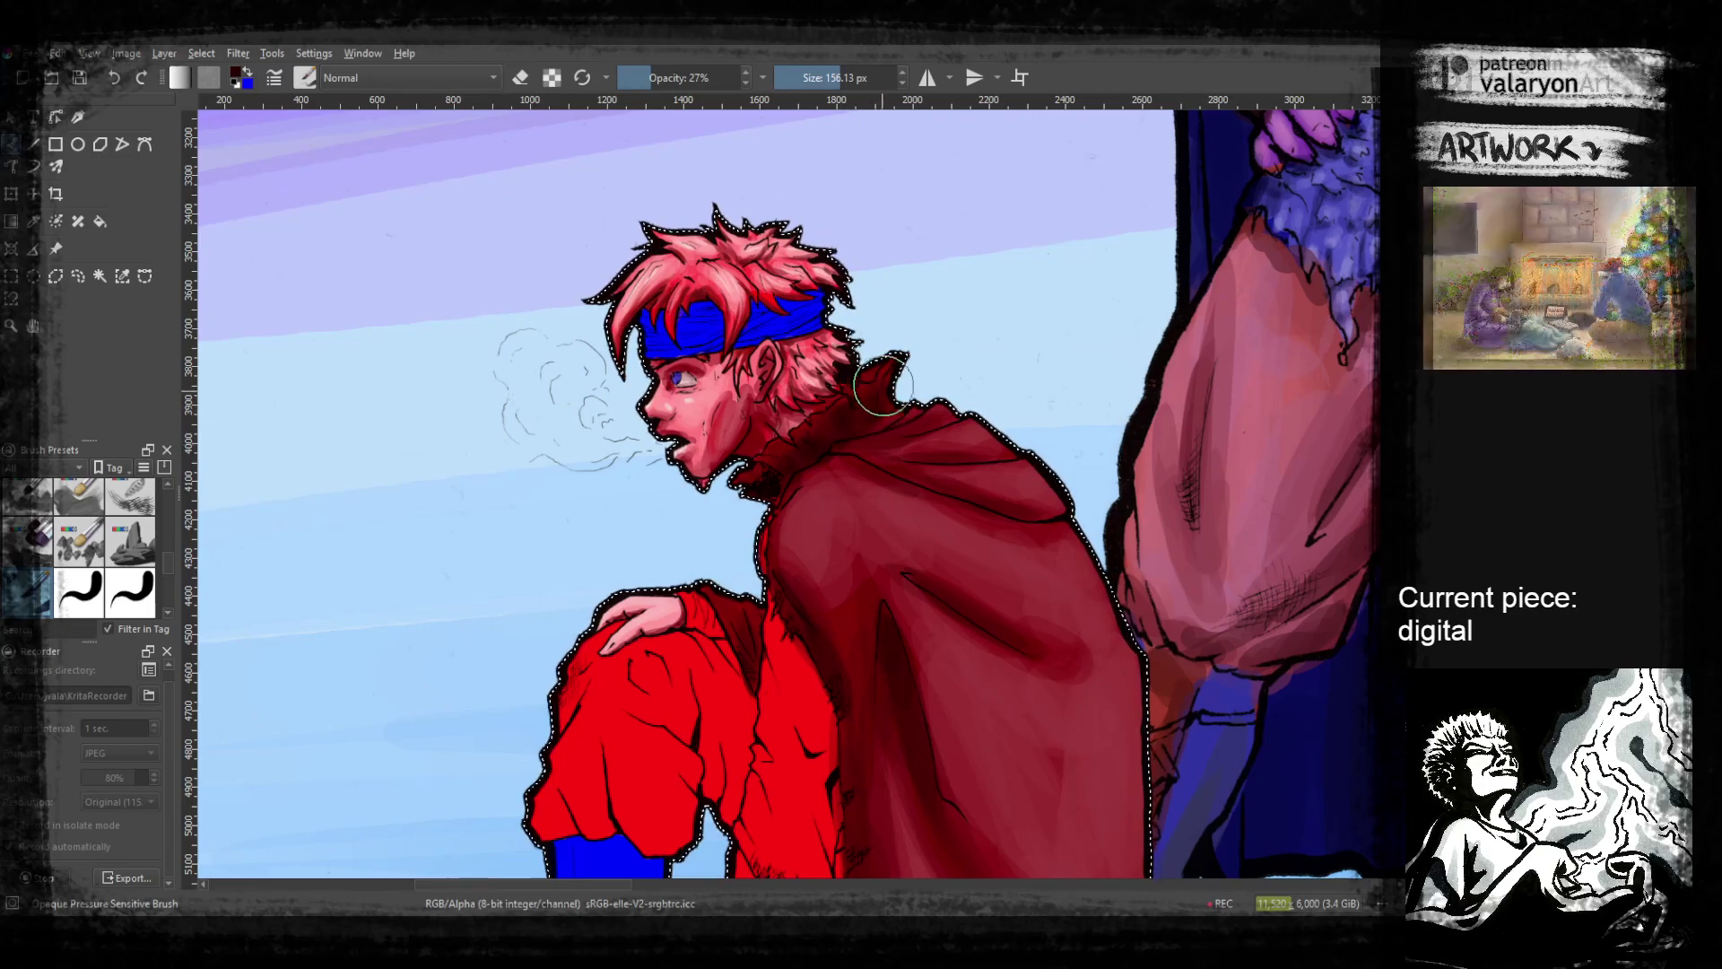
{"action": "scroll", "coordinate": [783, 595], "scroll_direction": "down", "scroll_amount": 2}
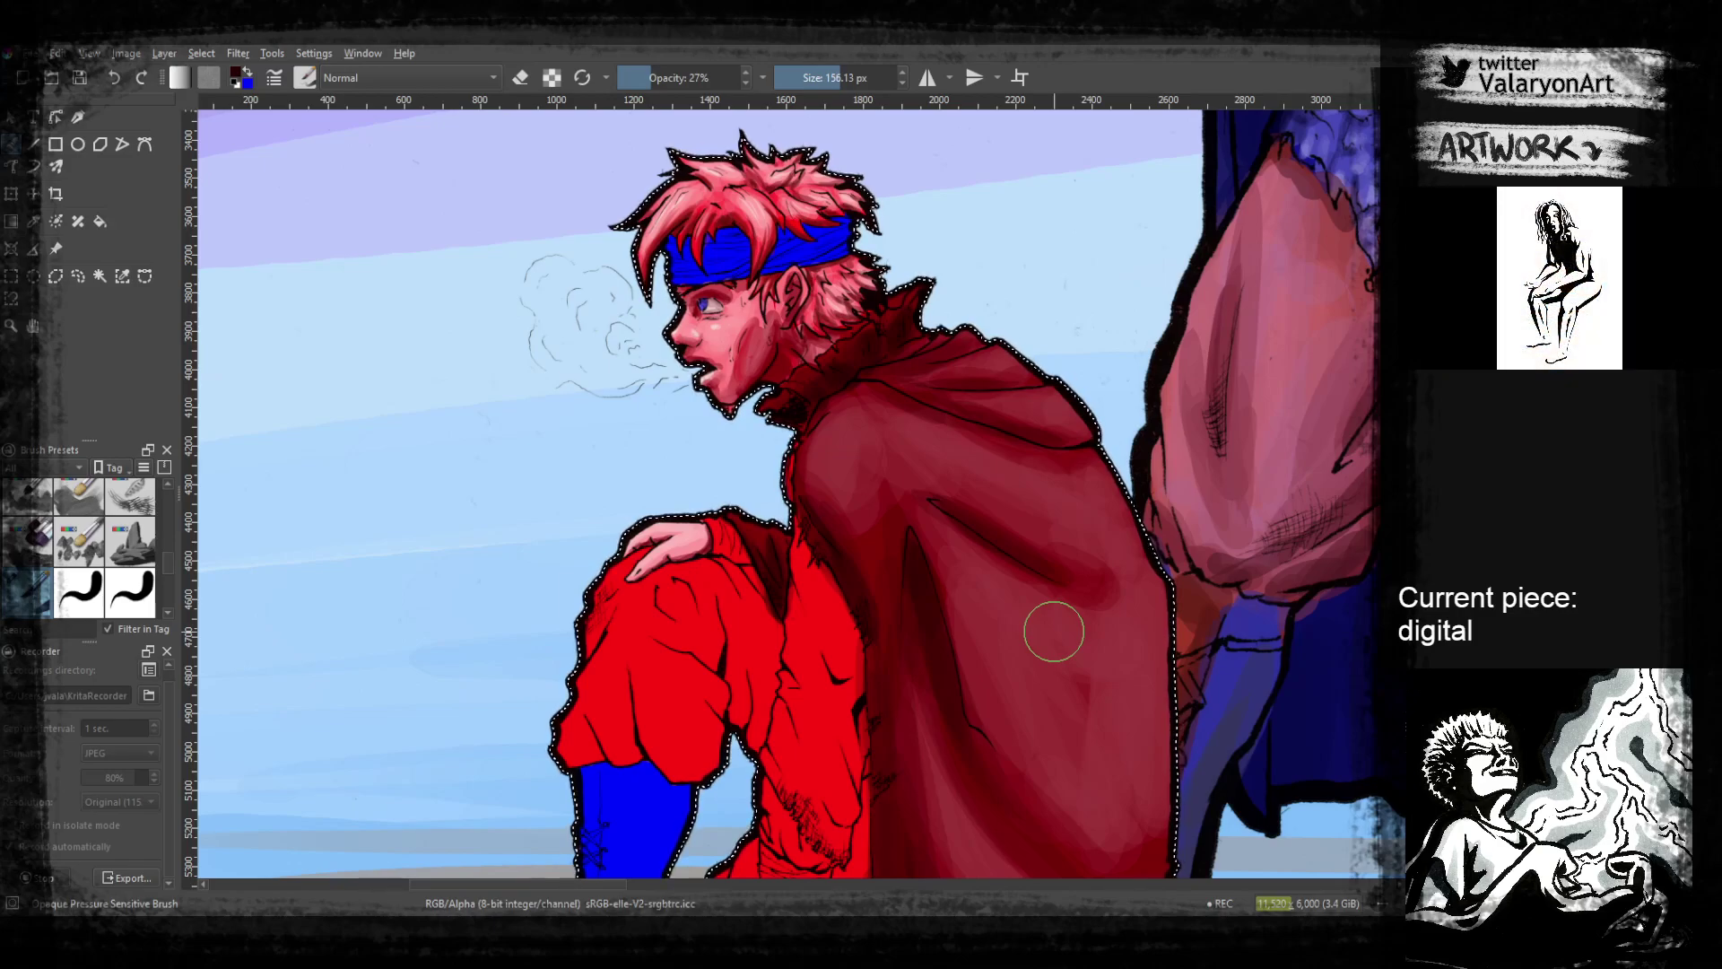
{"action": "left_click_drag", "start_coordinate": [966, 552], "coordinate": [815, 805]}
{"action": "left_click_drag", "start_coordinate": [984, 438], "coordinate": [834, 762]}
{"action": "left_click_drag", "start_coordinate": [898, 611], "coordinate": [956, 509]}
Choose a light pink and brush a highlight at 27% opacity onto the bright red upper sleeve beside the cloak's front edge
{"action": "scroll", "coordinate": [956, 508], "scroll_direction": "down", "scroll_amount": 6}
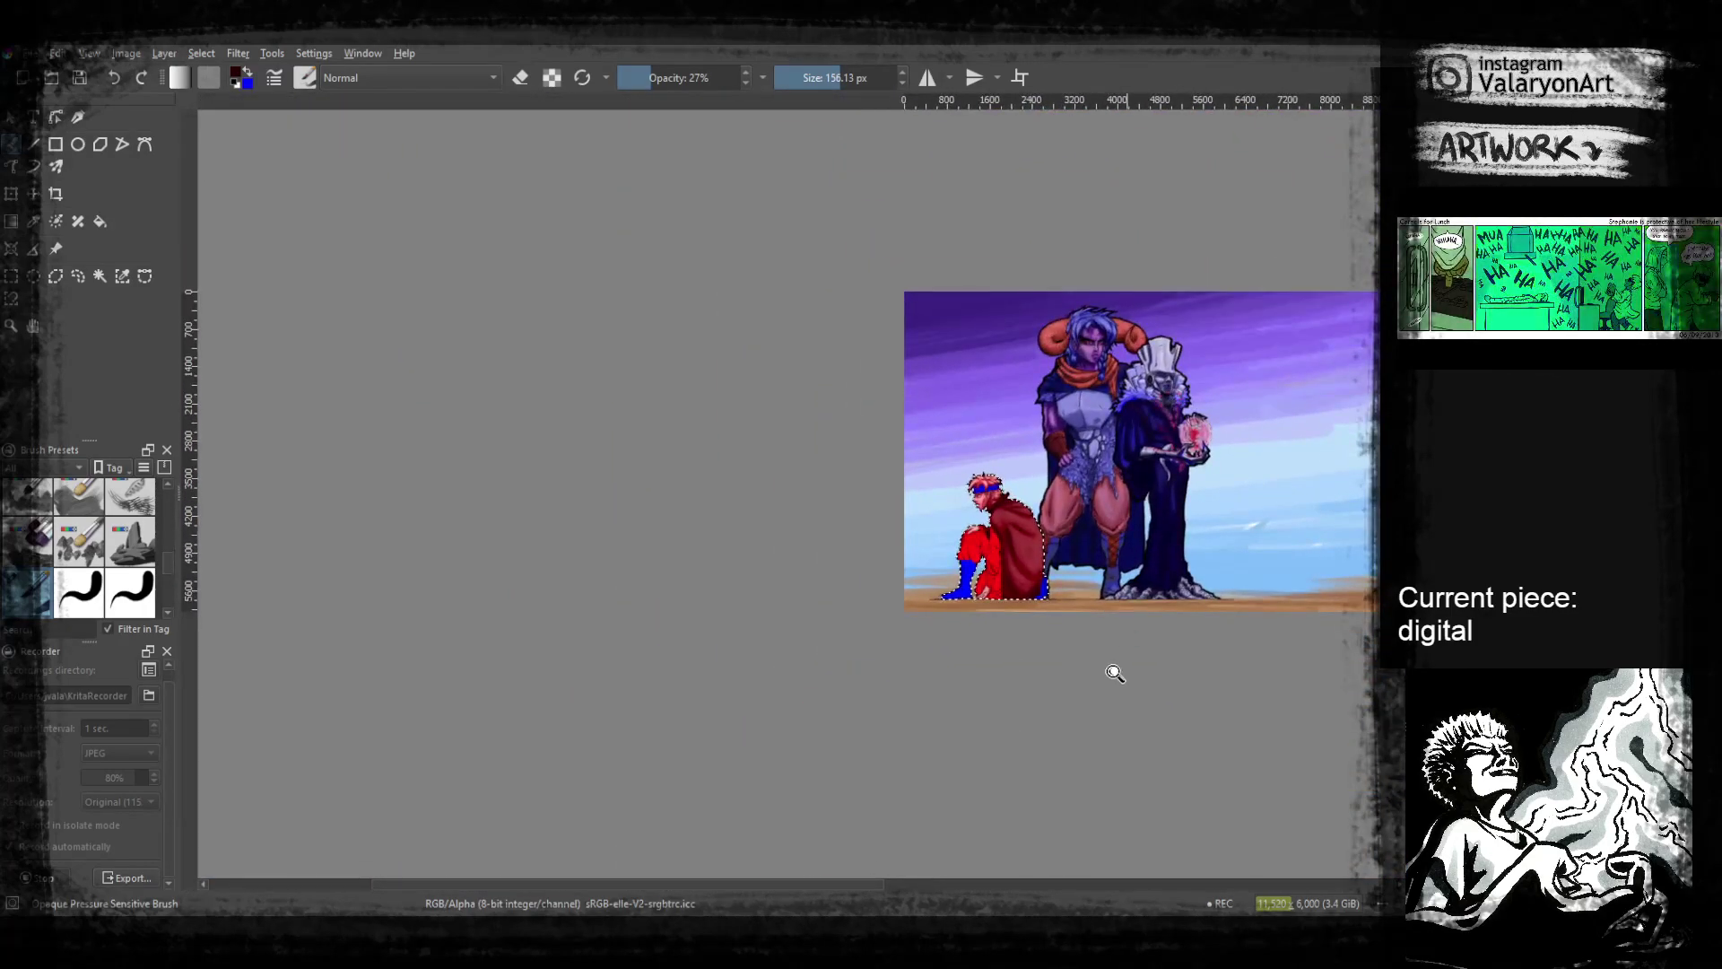
{"action": "scroll", "coordinate": [1118, 679], "scroll_direction": "up", "scroll_amount": 6}
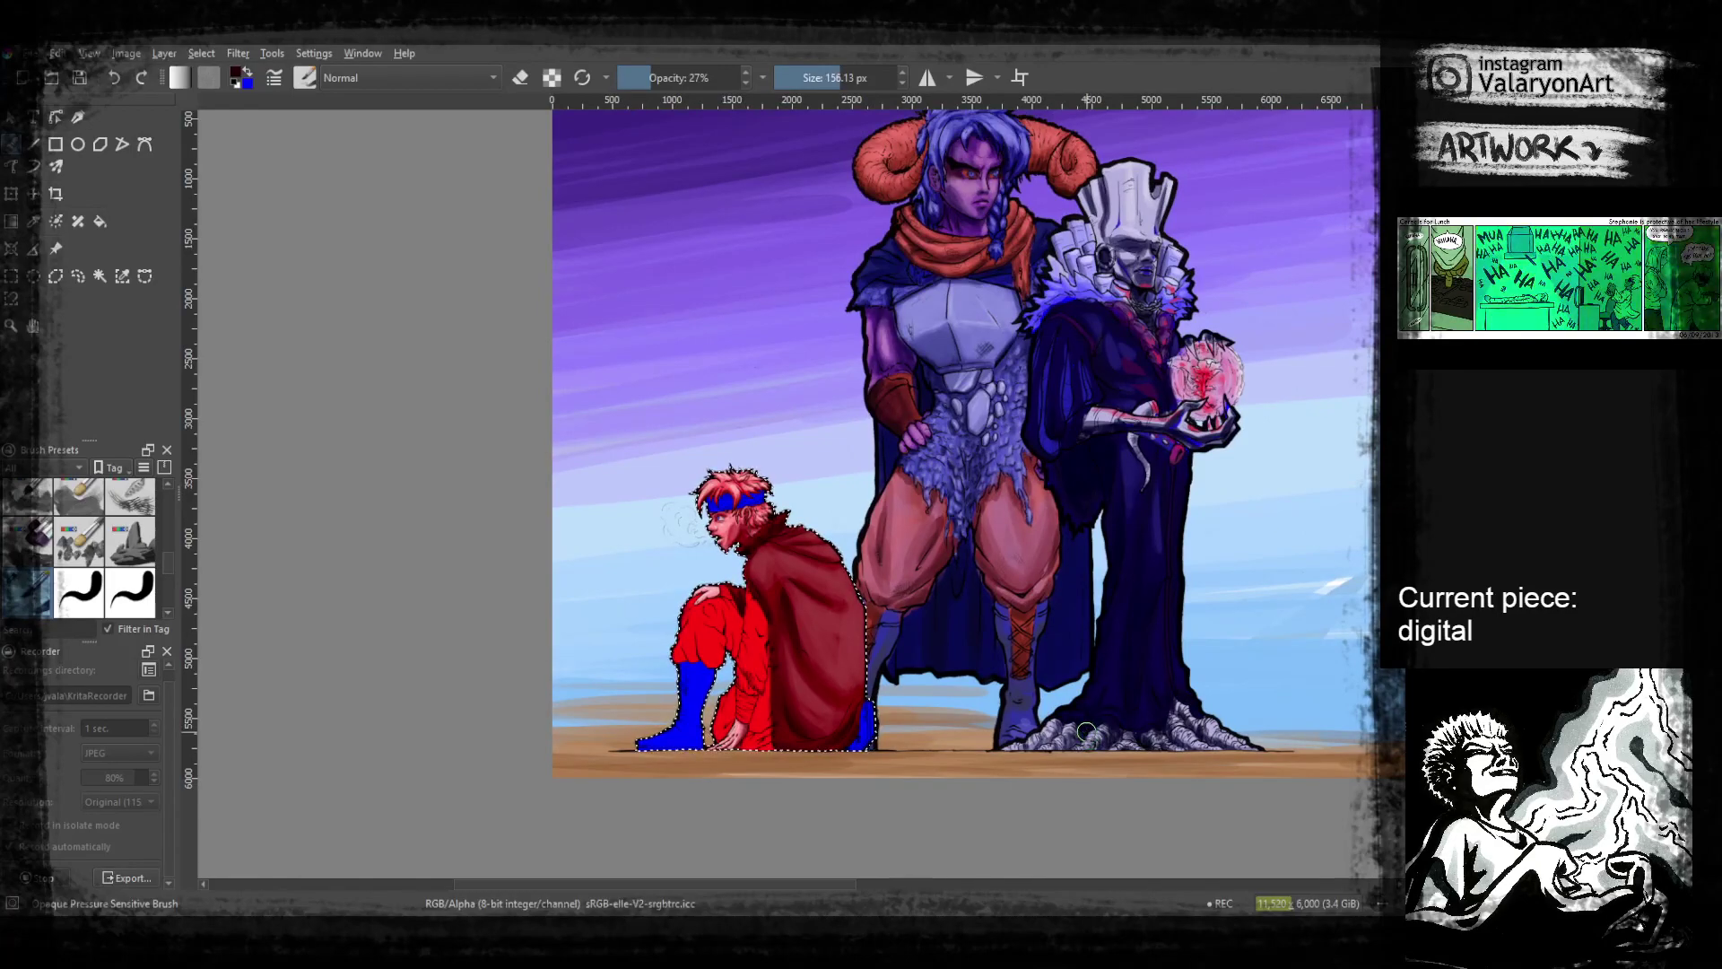
{"action": "left_click_drag", "start_coordinate": [857, 686], "coordinate": [881, 435]}
{"action": "mouse_move", "coordinate": [838, 550]}
{"action": "left_mouse_down"}
{"action": "mouse_move", "coordinate": [1026, 649]}
{"action": "mouse_move", "coordinate": [1163, 602]}
{"action": "left_mouse_up"}
{"action": "left_click_drag", "start_coordinate": [997, 557], "coordinate": [982, 665]}
{"action": "left_click_drag", "start_coordinate": [939, 677], "coordinate": [969, 695]}
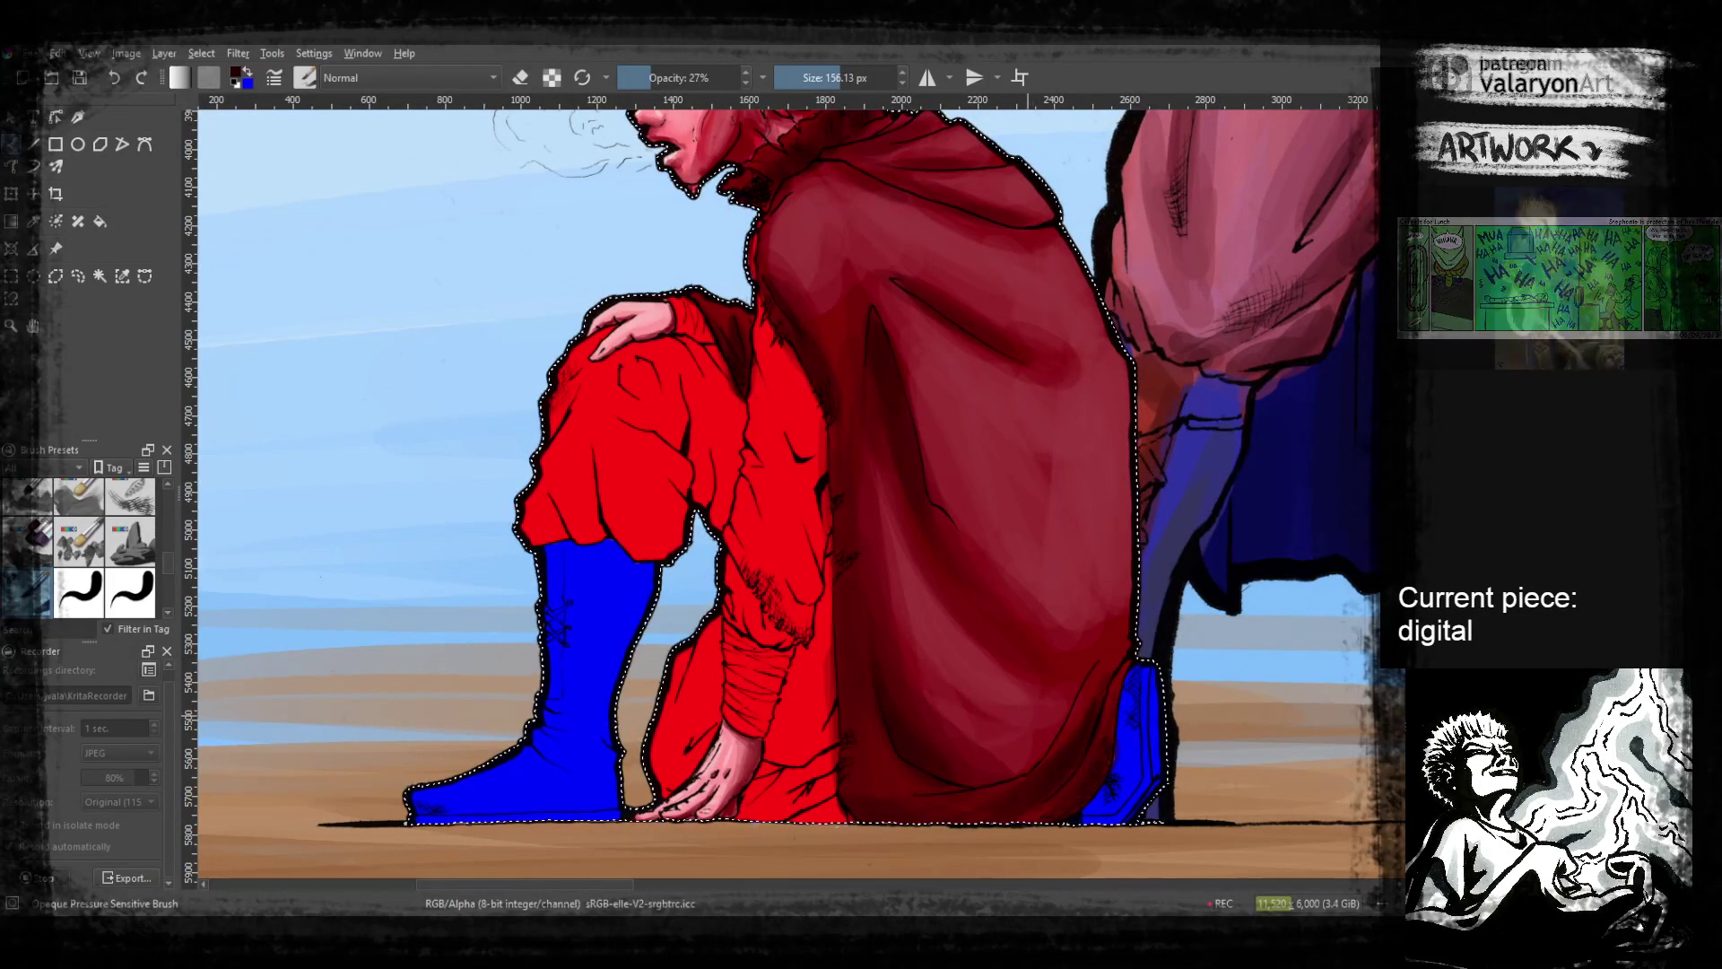
{"action": "scroll", "coordinate": [865, 711], "scroll_direction": "up", "scroll_amount": 8}
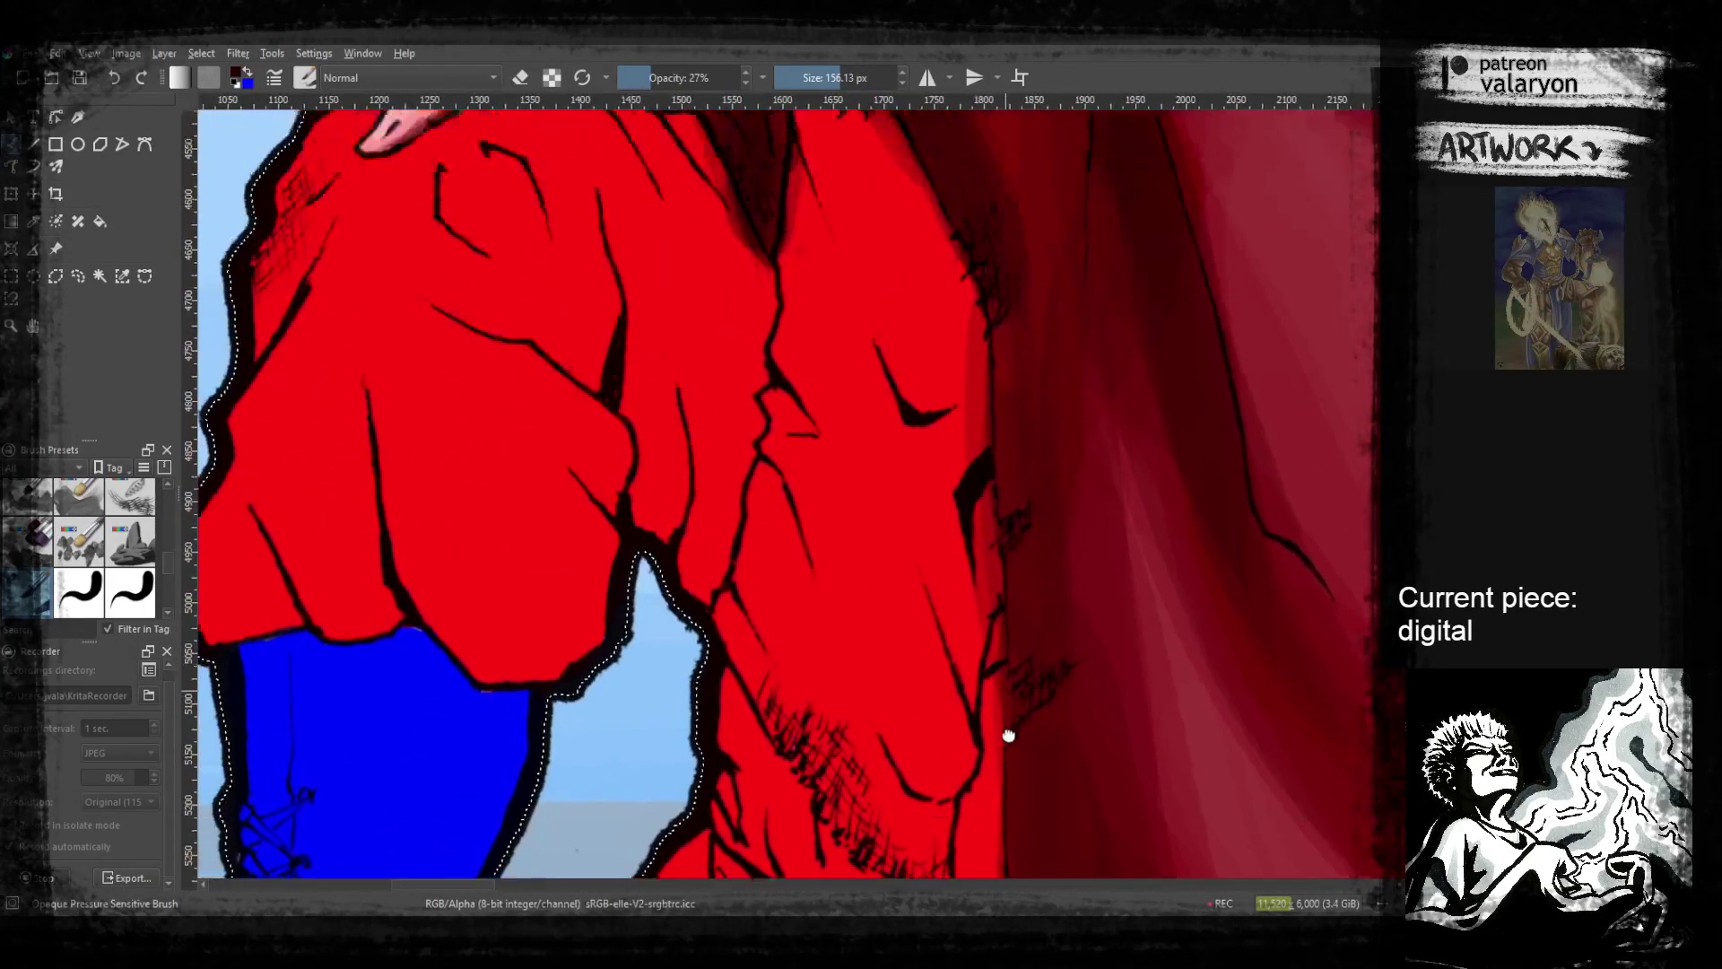
{"action": "left_click_drag", "start_coordinate": [941, 307], "coordinate": [969, 642]}
{"action": "right_click", "coordinate": [921, 502]}
{"action": "left_click", "coordinate": [875, 482]}
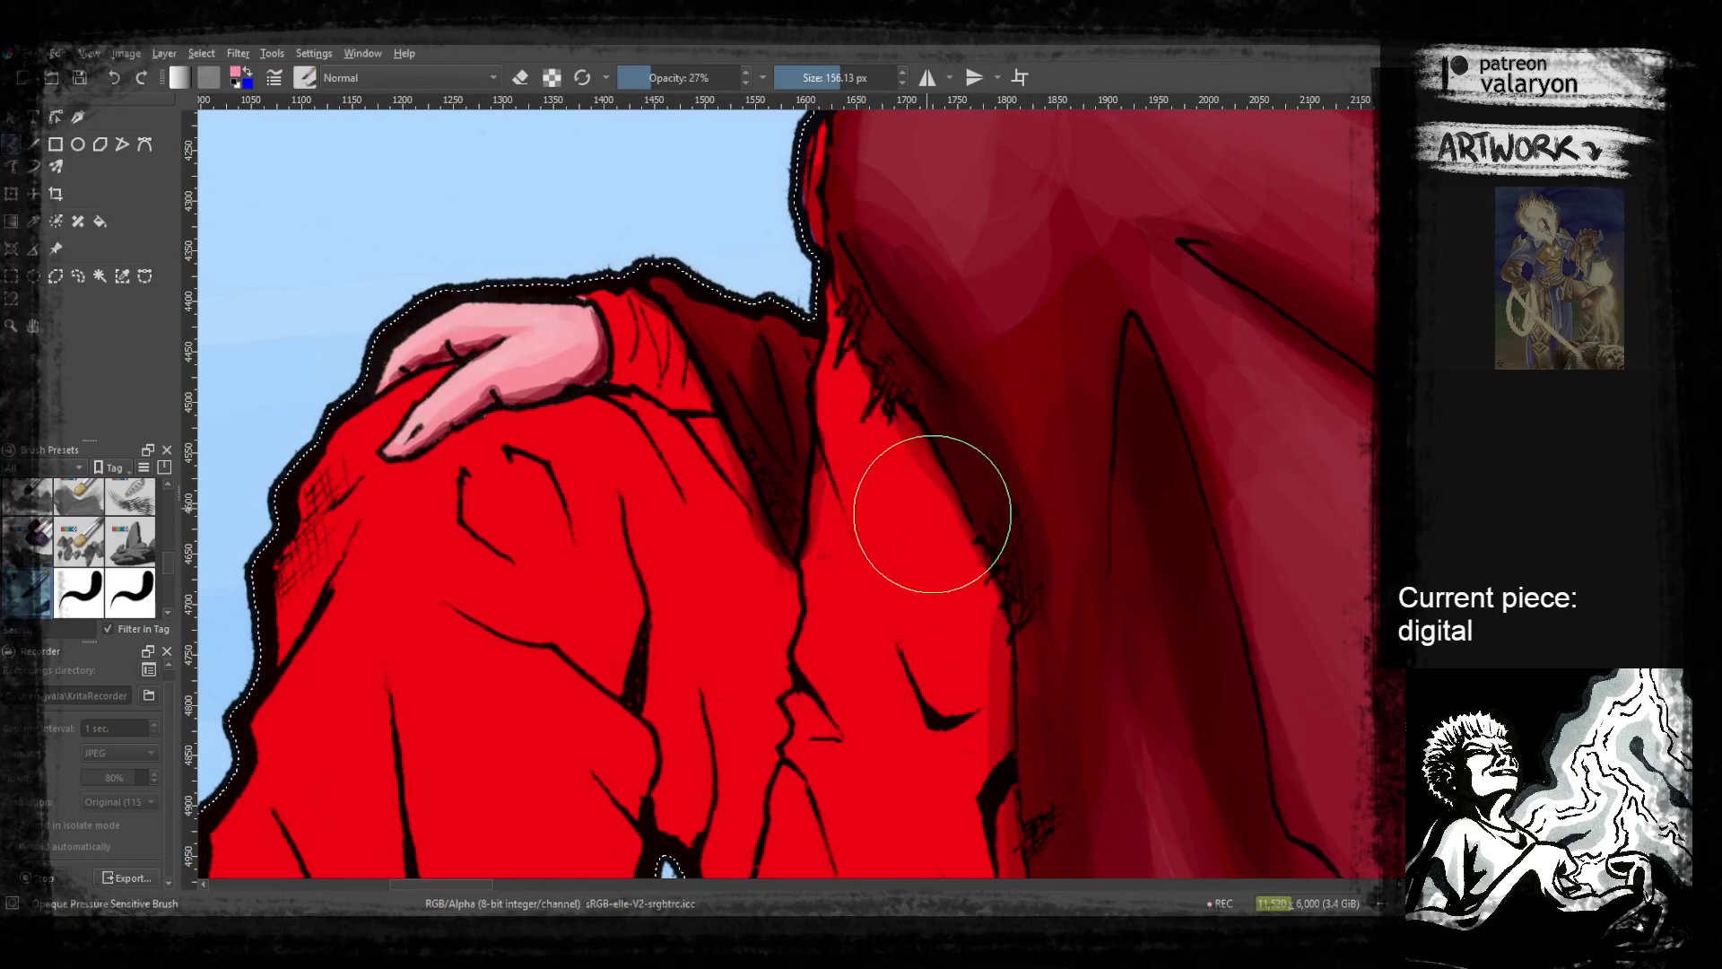
{"action": "mouse_move", "coordinate": [838, 415]}
{"action": "left_mouse_down"}
{"action": "mouse_move", "coordinate": [896, 661]}
{"action": "mouse_move", "coordinate": [864, 697]}
{"action": "mouse_move", "coordinate": [861, 744]}
{"action": "left_mouse_up"}
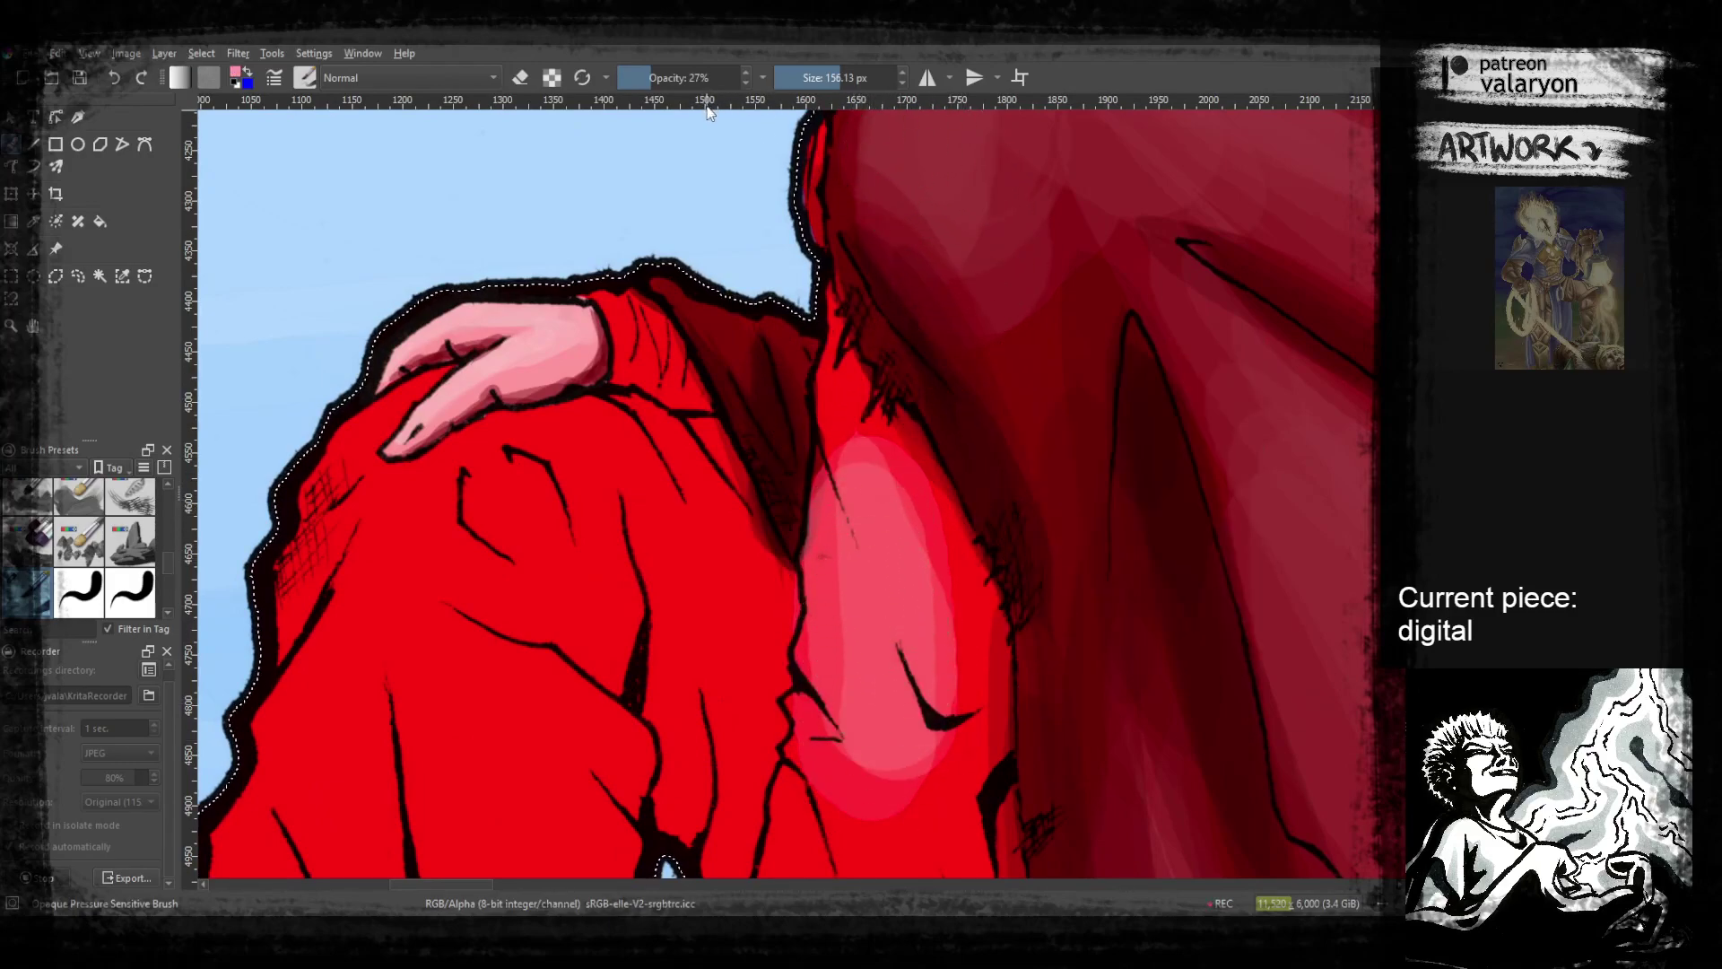
Set the brush to 57% opacity and 66.73 px, and layer light pink strokes over the upper sleeve beside the cloak
{"action": "left_click", "coordinate": [696, 79]}
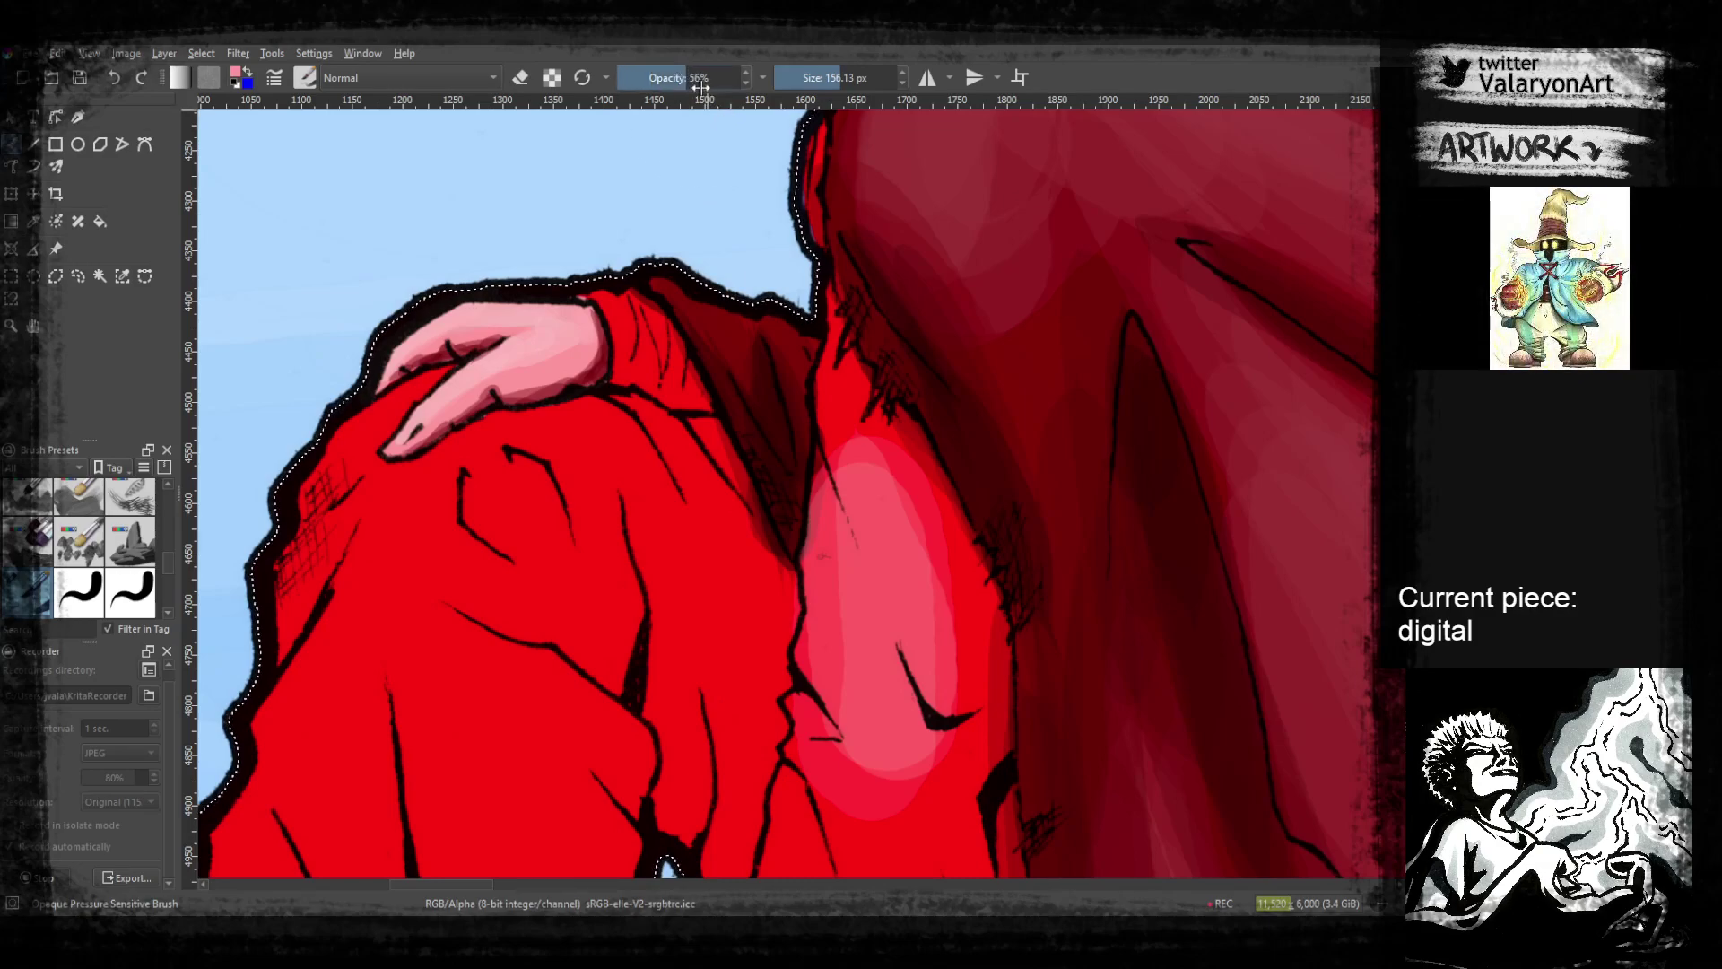
{"action": "left_click", "coordinate": [825, 79]}
{"action": "mouse_move", "coordinate": [837, 300]}
{"action": "left_mouse_down"}
{"action": "mouse_move", "coordinate": [831, 486]}
{"action": "mouse_move", "coordinate": [861, 548]}
{"action": "mouse_move", "coordinate": [893, 490]}
{"action": "mouse_move", "coordinate": [861, 371]}
{"action": "left_mouse_up"}
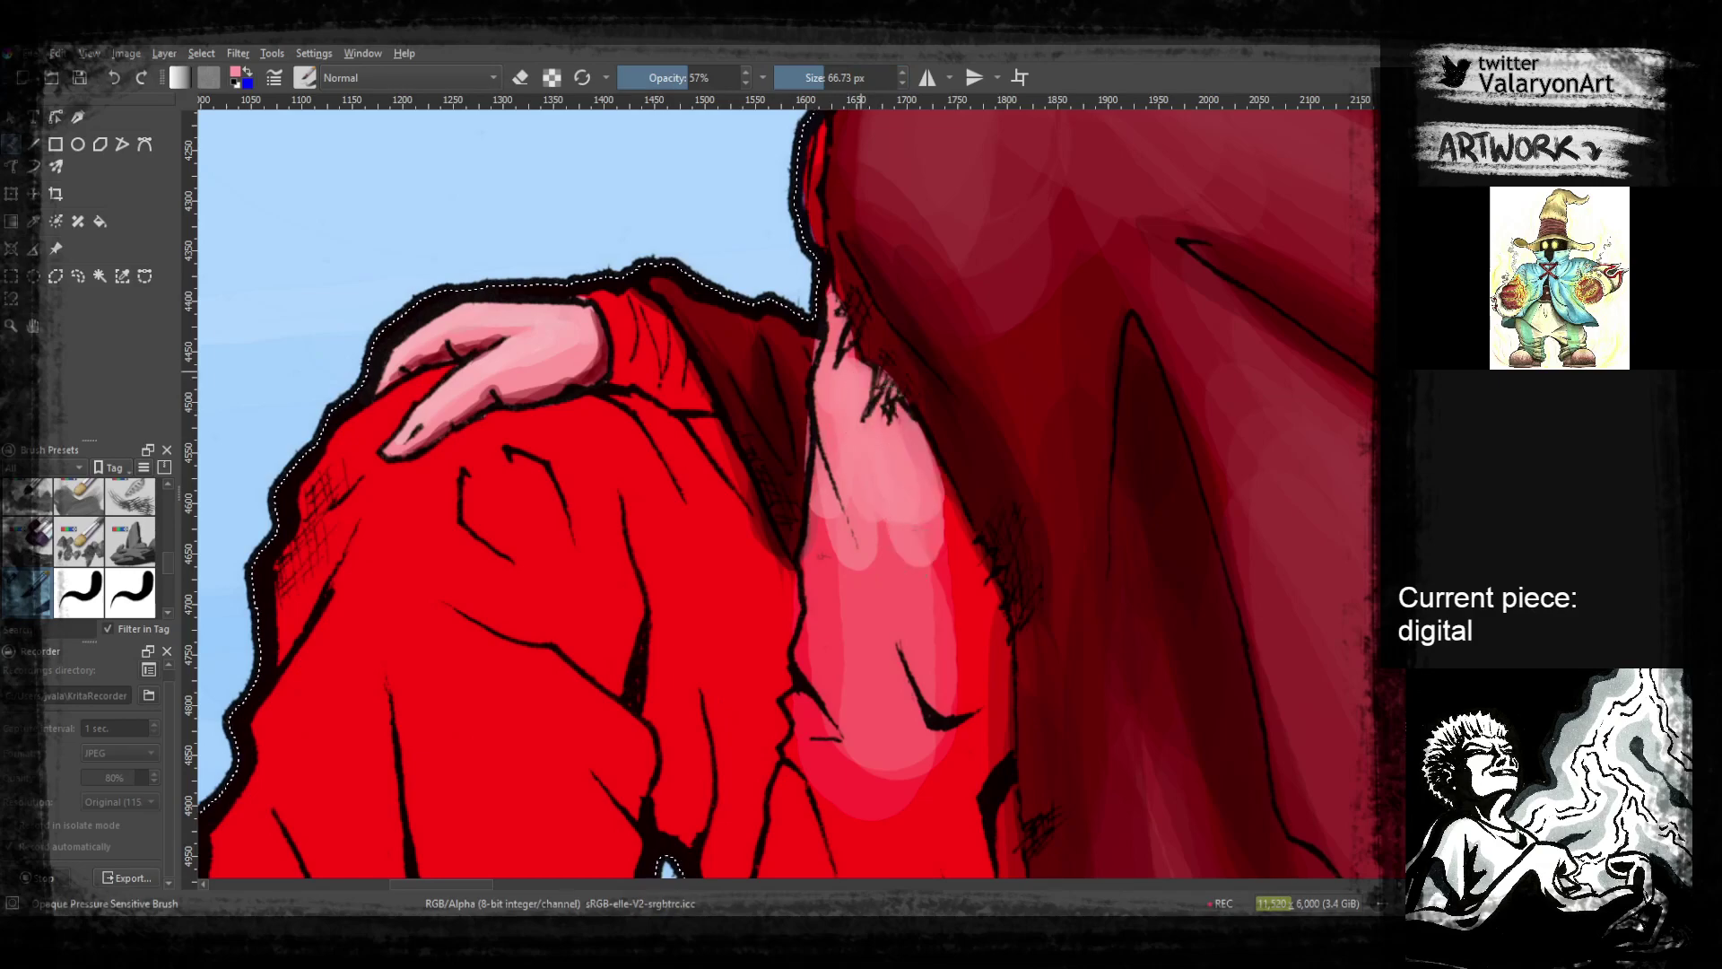
{"action": "mouse_move", "coordinate": [867, 463]}
{"action": "left_mouse_down"}
{"action": "mouse_move", "coordinate": [863, 676]}
{"action": "mouse_move", "coordinate": [830, 685]}
{"action": "left_mouse_up"}
{"action": "left_click_drag", "start_coordinate": [827, 558], "coordinate": [836, 735]}
{"action": "left_click_drag", "start_coordinate": [862, 680], "coordinate": [850, 526]}
{"action": "left_click_drag", "start_coordinate": [902, 388], "coordinate": [902, 641]}
{"action": "left_click_drag", "start_coordinate": [874, 399], "coordinate": [880, 703]}
{"action": "mouse_move", "coordinate": [917, 447]}
{"action": "left_mouse_down"}
{"action": "mouse_move", "coordinate": [935, 683]}
{"action": "mouse_move", "coordinate": [961, 640]}
{"action": "left_mouse_up"}
{"action": "mouse_move", "coordinate": [917, 346]}
{"action": "left_mouse_down"}
{"action": "mouse_move", "coordinate": [942, 484]}
{"action": "mouse_move", "coordinate": [951, 359]}
{"action": "mouse_move", "coordinate": [982, 646]}
{"action": "left_mouse_up"}
{"action": "left_click_drag", "start_coordinate": [958, 723], "coordinate": [957, 574]}
{"action": "mouse_move", "coordinate": [924, 471]}
{"action": "left_mouse_down"}
{"action": "mouse_move", "coordinate": [903, 680]}
{"action": "mouse_move", "coordinate": [766, 623]}
{"action": "left_mouse_up"}
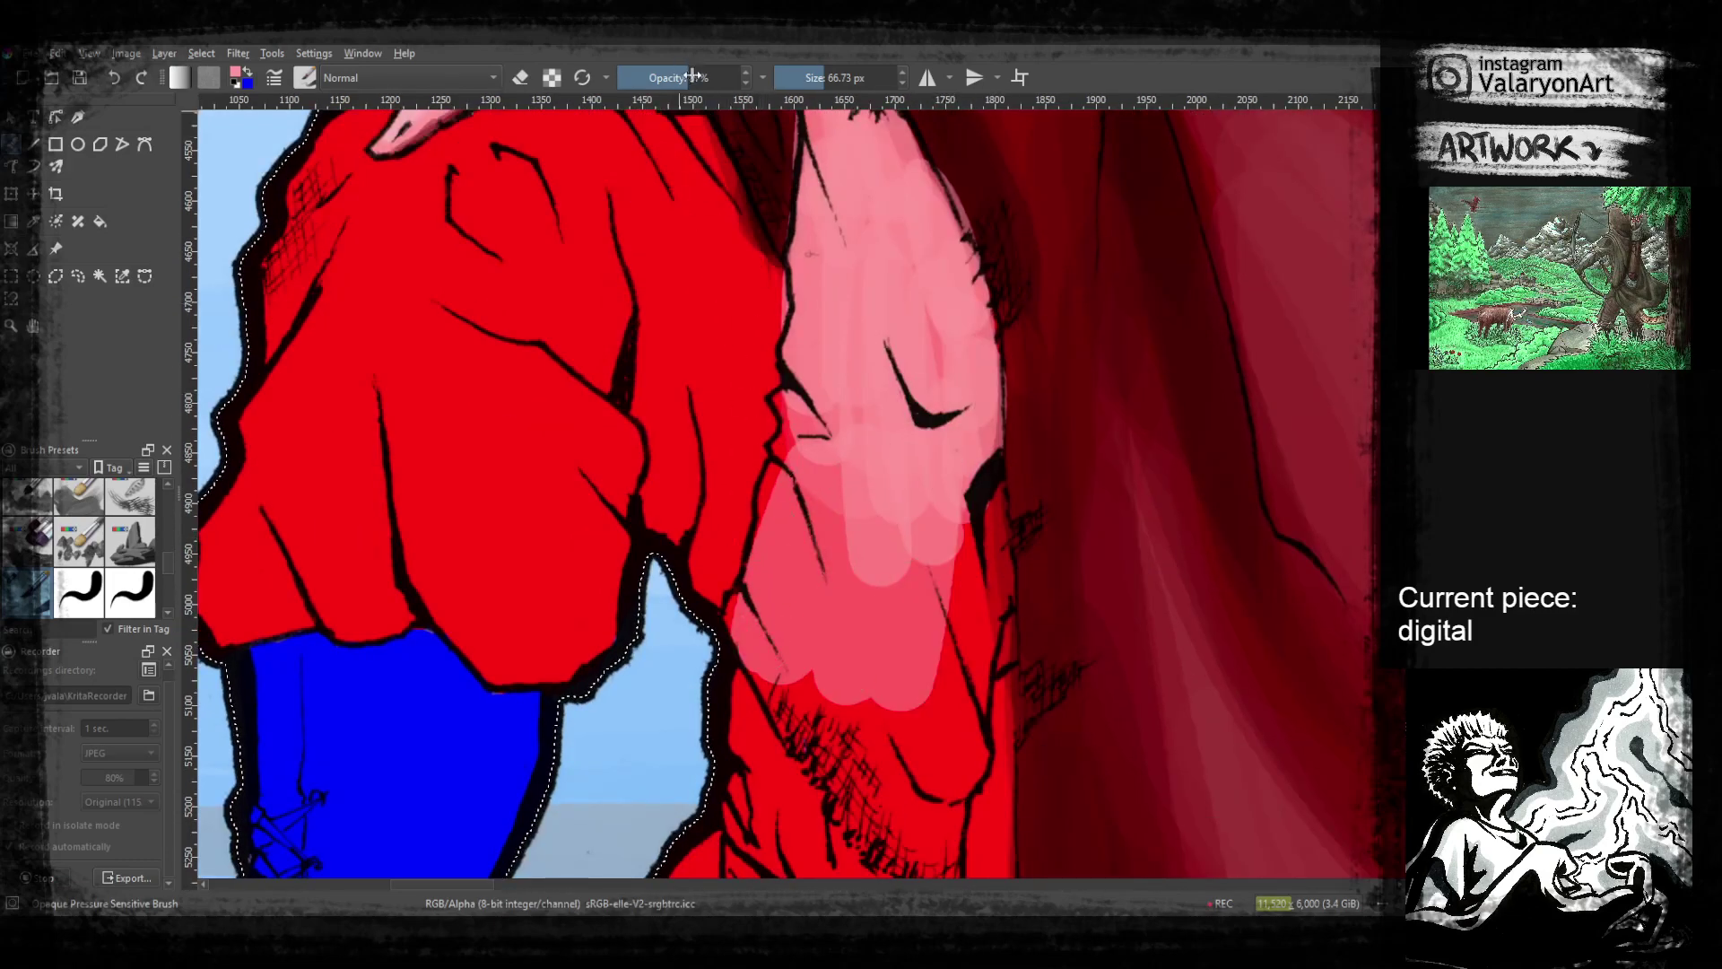
Raise the brush opacity to 100% and cover the sleeve in solid pink down to its hatched, frayed hem
{"action": "left_click_drag", "start_coordinate": [689, 72], "coordinate": [746, 76]}
{"action": "mouse_move", "coordinate": [833, 347]}
{"action": "left_mouse_down"}
{"action": "mouse_move", "coordinate": [804, 622]}
{"action": "mouse_move", "coordinate": [812, 752]}
{"action": "left_mouse_up"}
{"action": "left_click_drag", "start_coordinate": [875, 515], "coordinate": [886, 729]}
{"action": "left_click_drag", "start_coordinate": [906, 731], "coordinate": [893, 565]}
{"action": "mouse_move", "coordinate": [792, 545]}
{"action": "left_mouse_down"}
{"action": "mouse_move", "coordinate": [906, 668]}
{"action": "mouse_move", "coordinate": [879, 662]}
{"action": "left_mouse_up"}
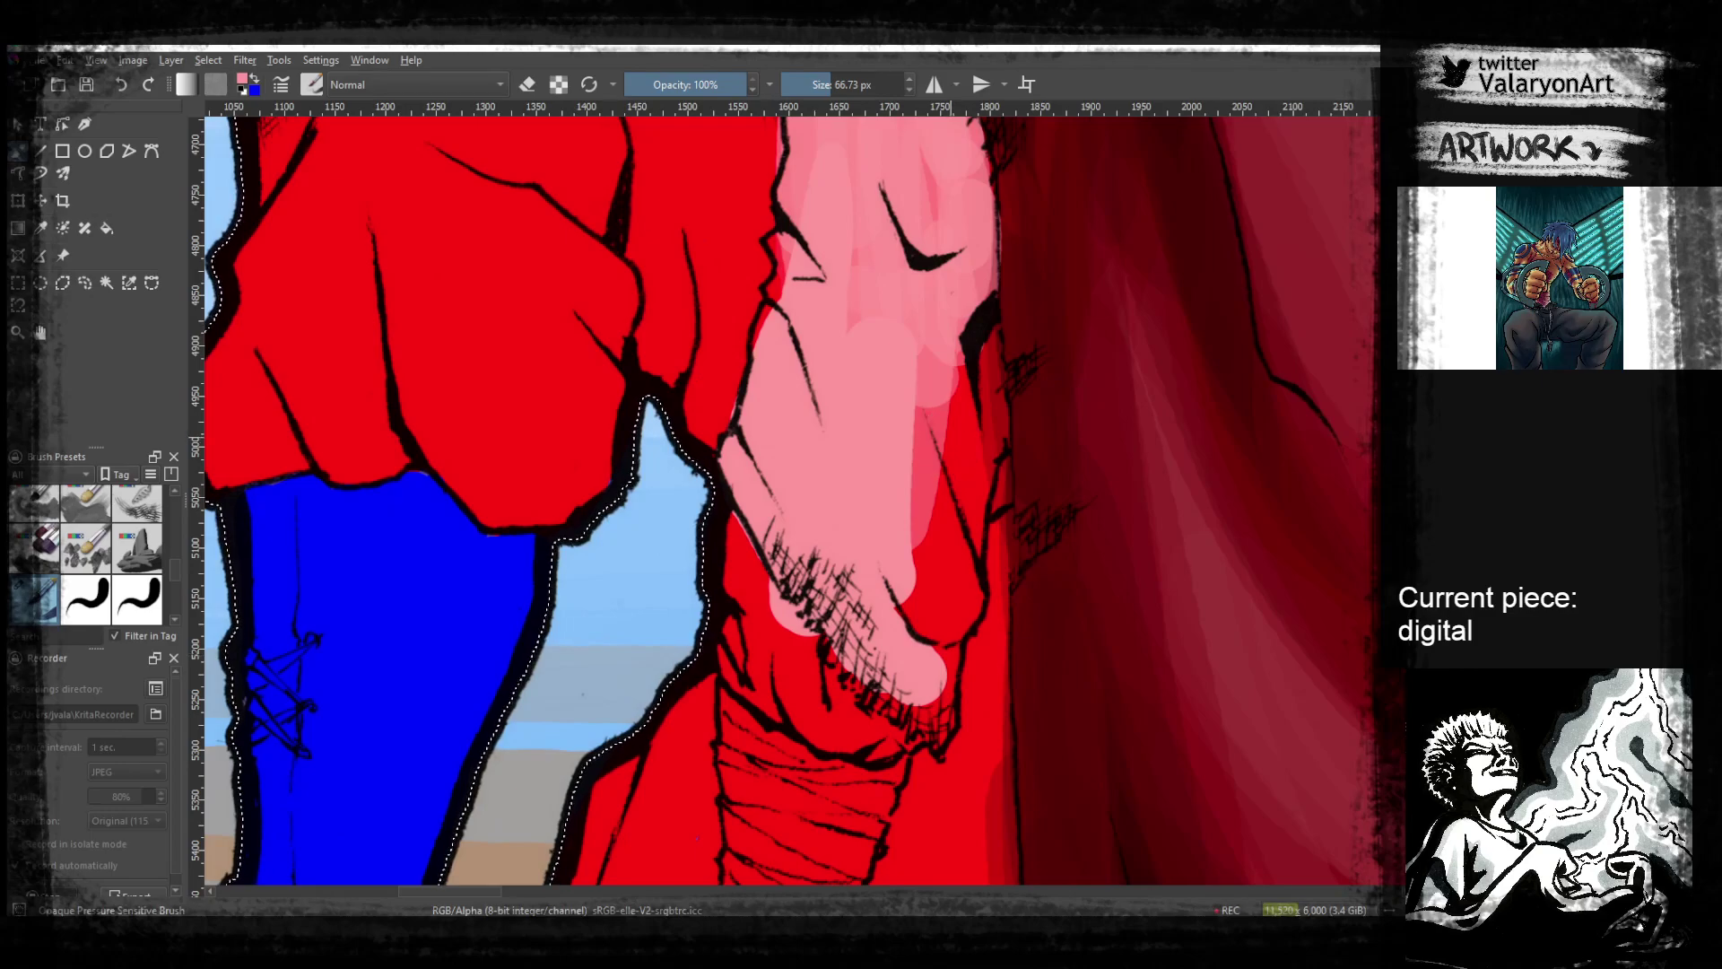
{"action": "scroll", "coordinate": [951, 441], "scroll_direction": "down", "scroll_amount": 3}
{"action": "mouse_move", "coordinate": [925, 575]}
{"action": "left_mouse_down"}
{"action": "mouse_move", "coordinate": [938, 635]}
{"action": "mouse_move", "coordinate": [940, 432]}
{"action": "mouse_move", "coordinate": [883, 296]}
{"action": "mouse_move", "coordinate": [857, 444]}
{"action": "mouse_move", "coordinate": [866, 251]}
{"action": "mouse_move", "coordinate": [891, 442]}
{"action": "mouse_move", "coordinate": [898, 318]}
{"action": "left_mouse_up"}
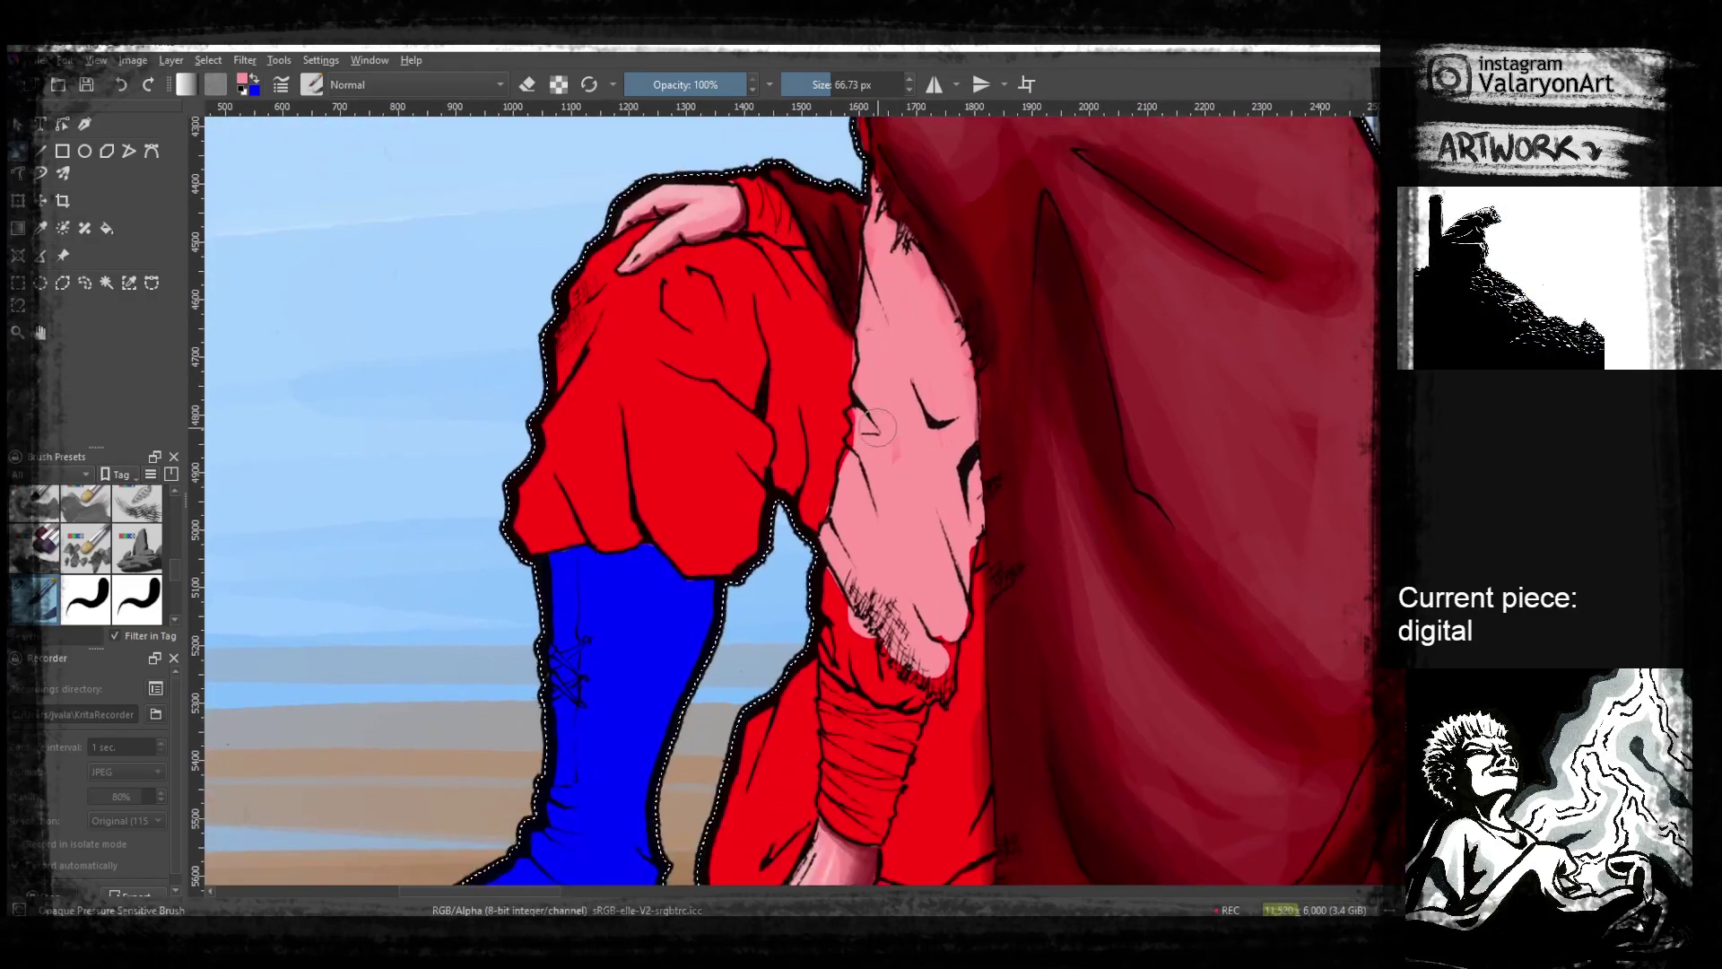
{"action": "mouse_move", "coordinate": [929, 680]}
{"action": "left_mouse_down"}
{"action": "mouse_move", "coordinate": [948, 589]}
{"action": "mouse_move", "coordinate": [963, 635]}
{"action": "left_mouse_up"}
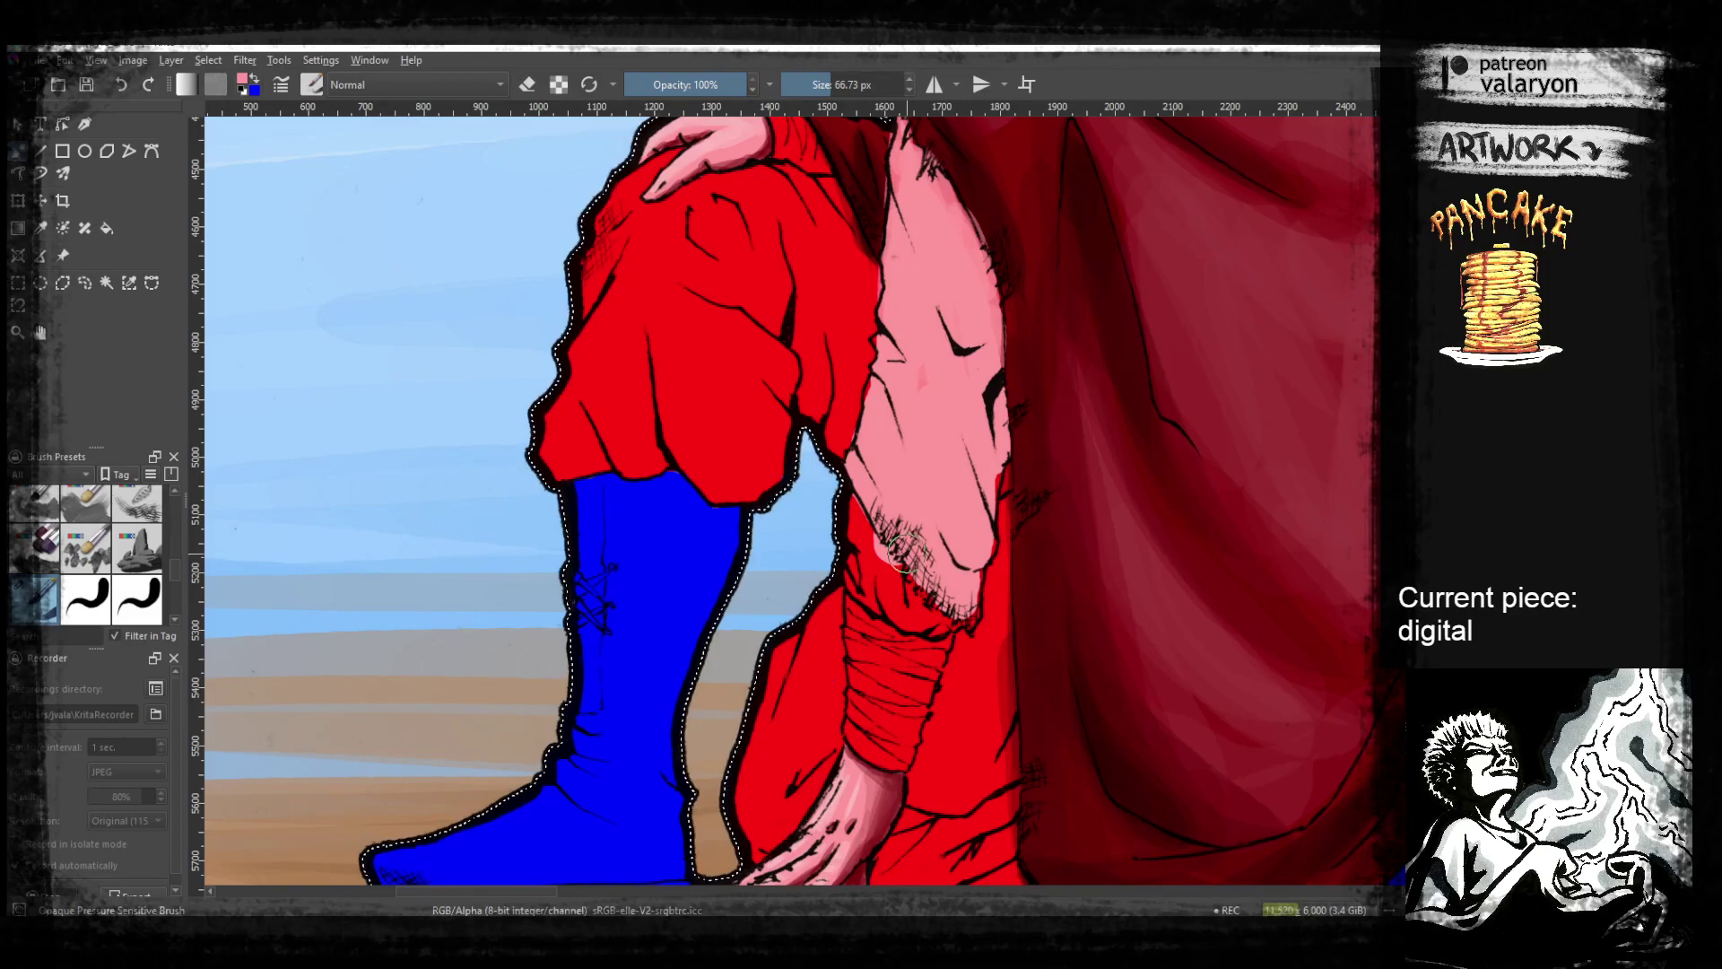
Choose a pale bluish grey and paint the wrist wraps above the hand resting on the ground
{"action": "left_click", "coordinate": [726, 583], "text": "ctrl"}
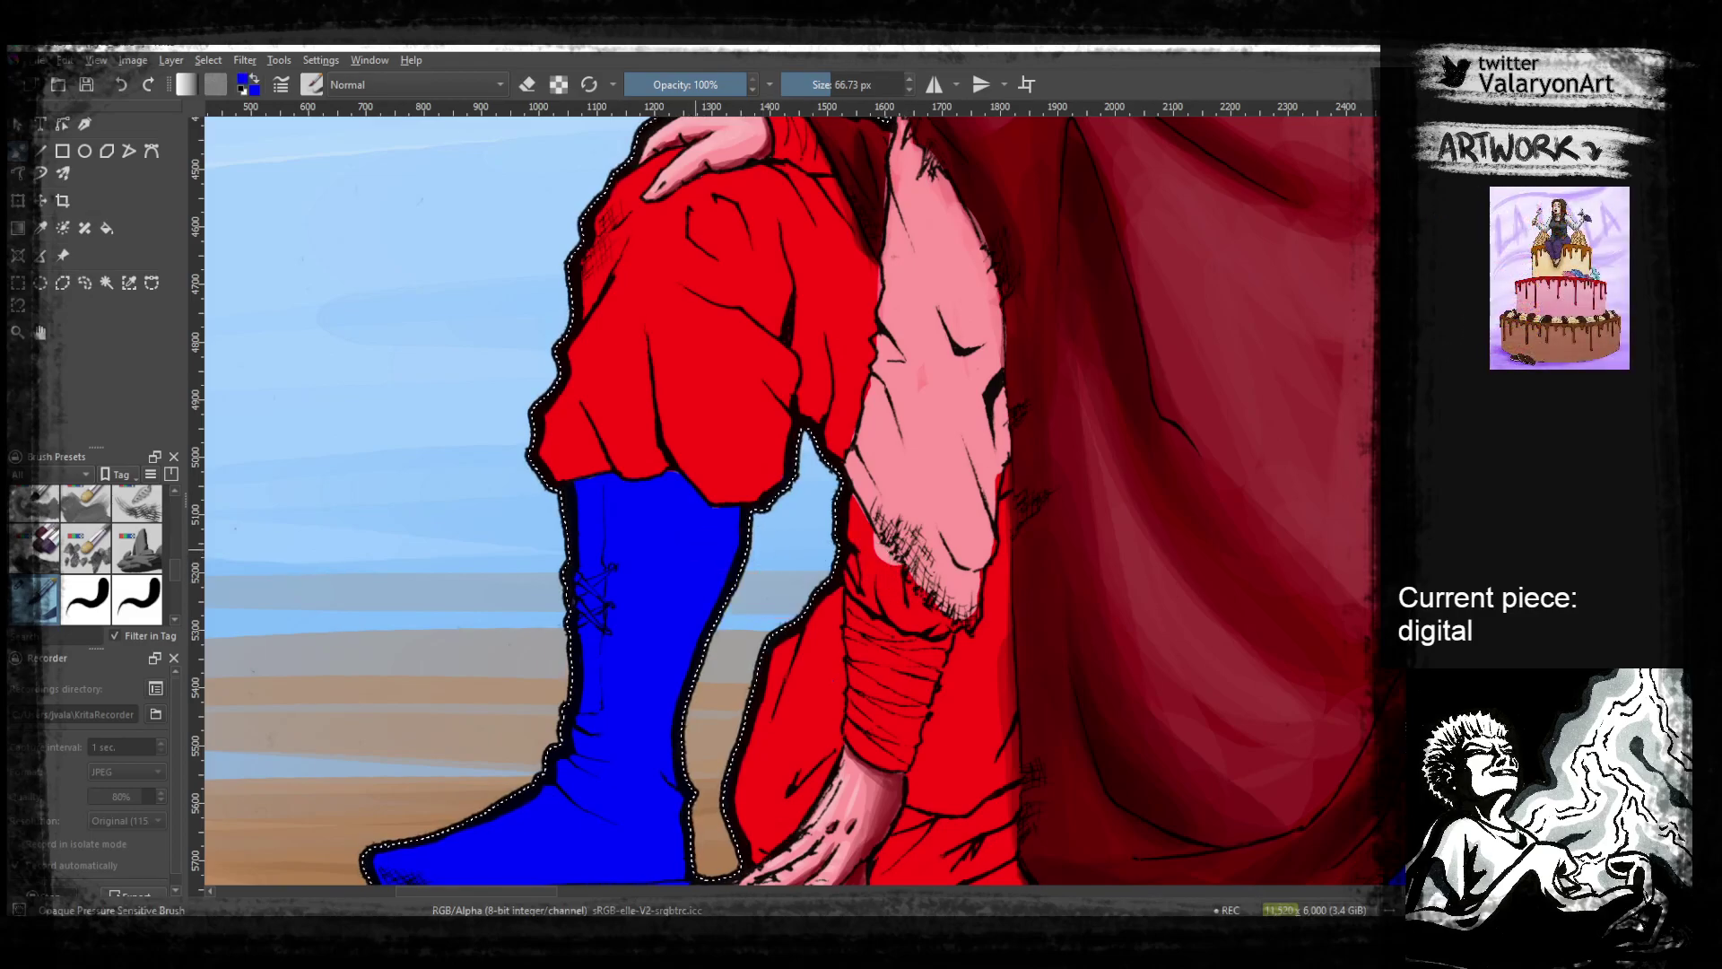
{"action": "right_click", "coordinate": [768, 538]}
{"action": "left_click_drag", "start_coordinate": [751, 553], "coordinate": [746, 548]}
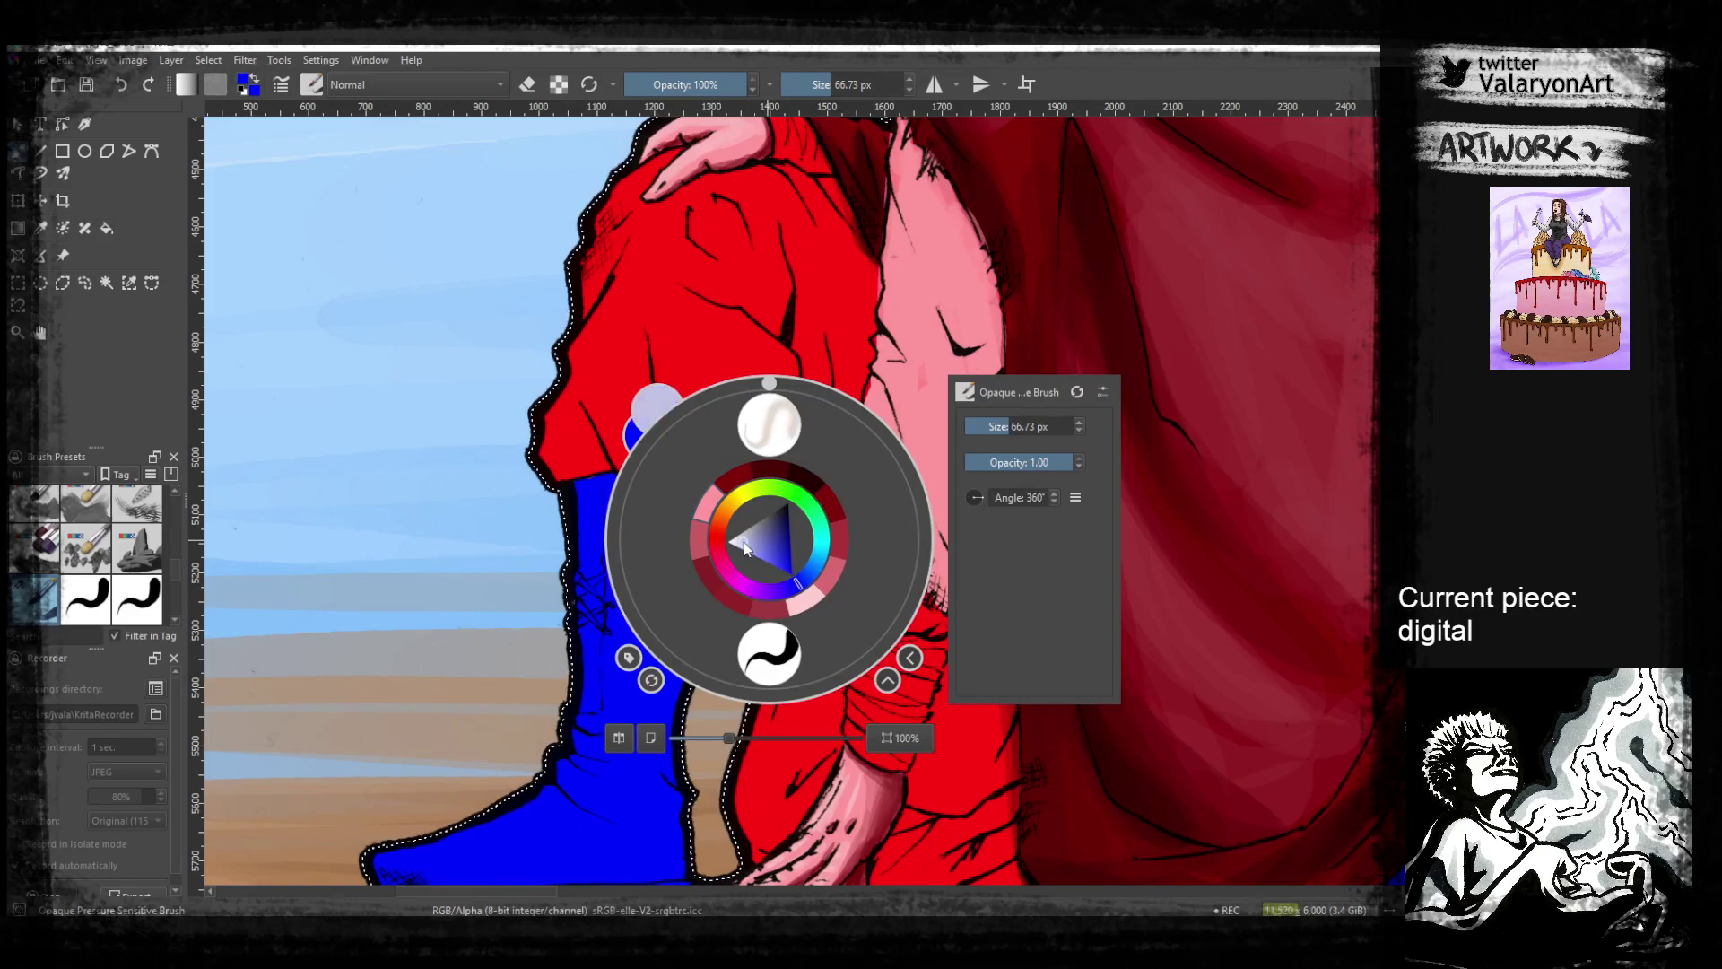
{"action": "right_click", "coordinate": [697, 590]}
{"action": "left_click_drag", "start_coordinate": [883, 696], "coordinate": [873, 600]}
{"action": "mouse_move", "coordinate": [853, 534]}
{"action": "left_mouse_down"}
{"action": "mouse_move", "coordinate": [866, 636]}
{"action": "mouse_move", "coordinate": [881, 600]}
{"action": "left_mouse_up"}
{"action": "right_click", "coordinate": [866, 623]}
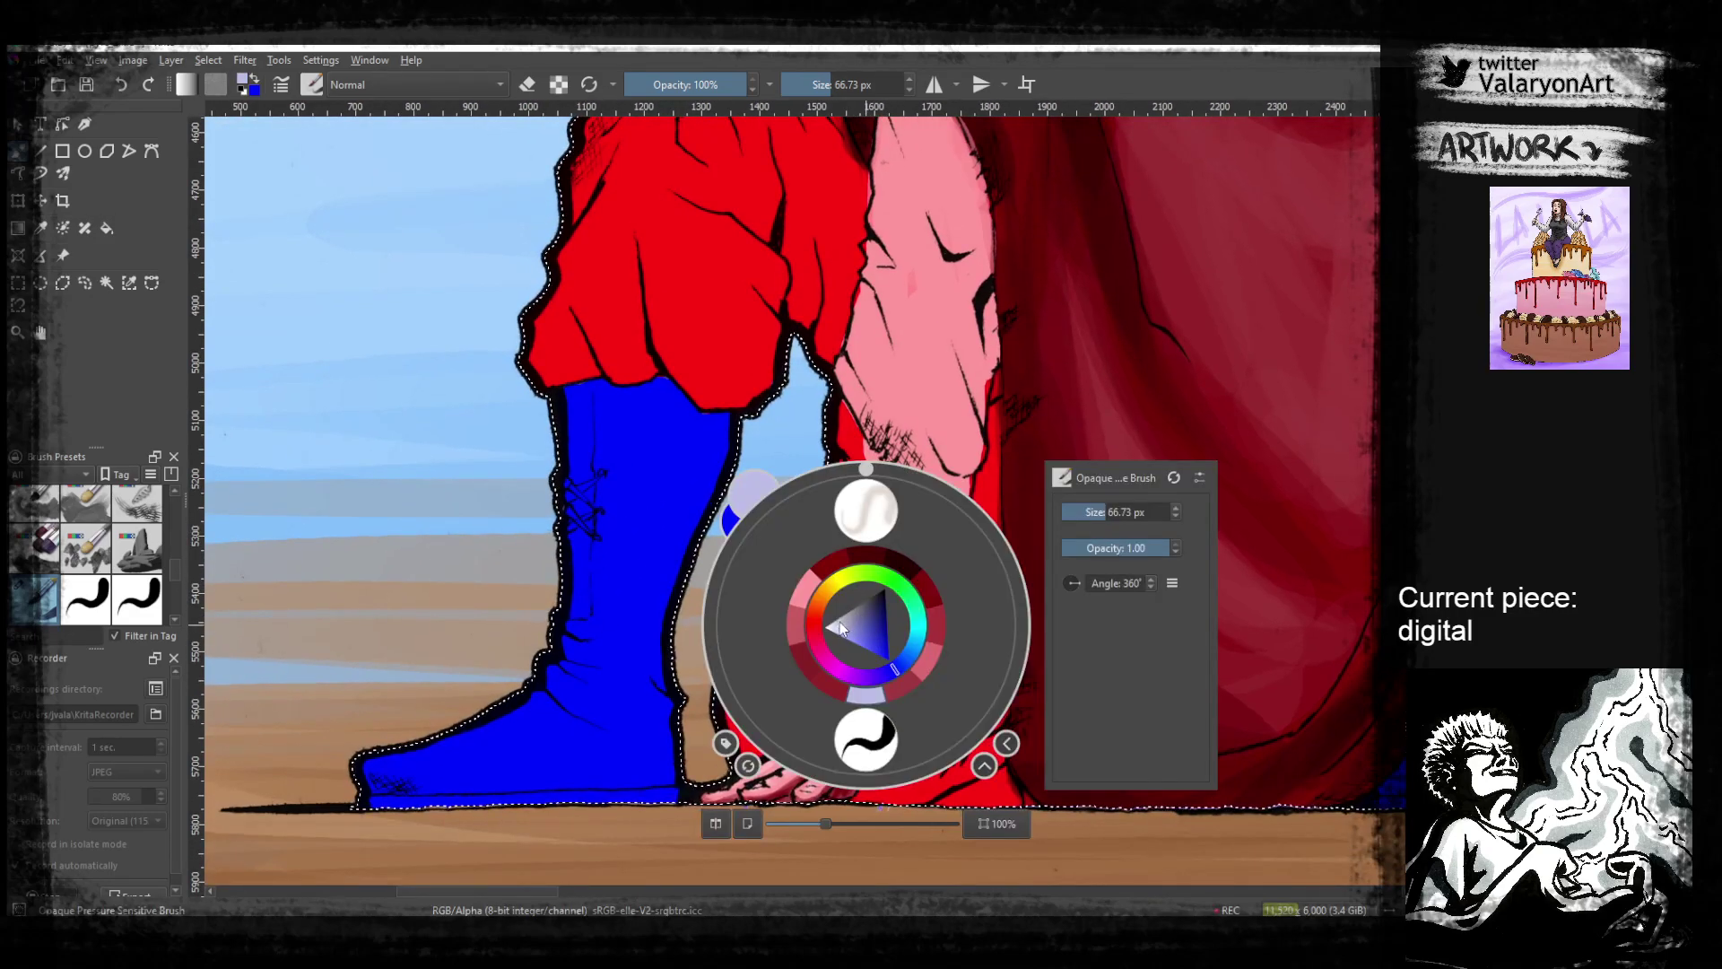
{"action": "right_click", "coordinate": [577, 600]}
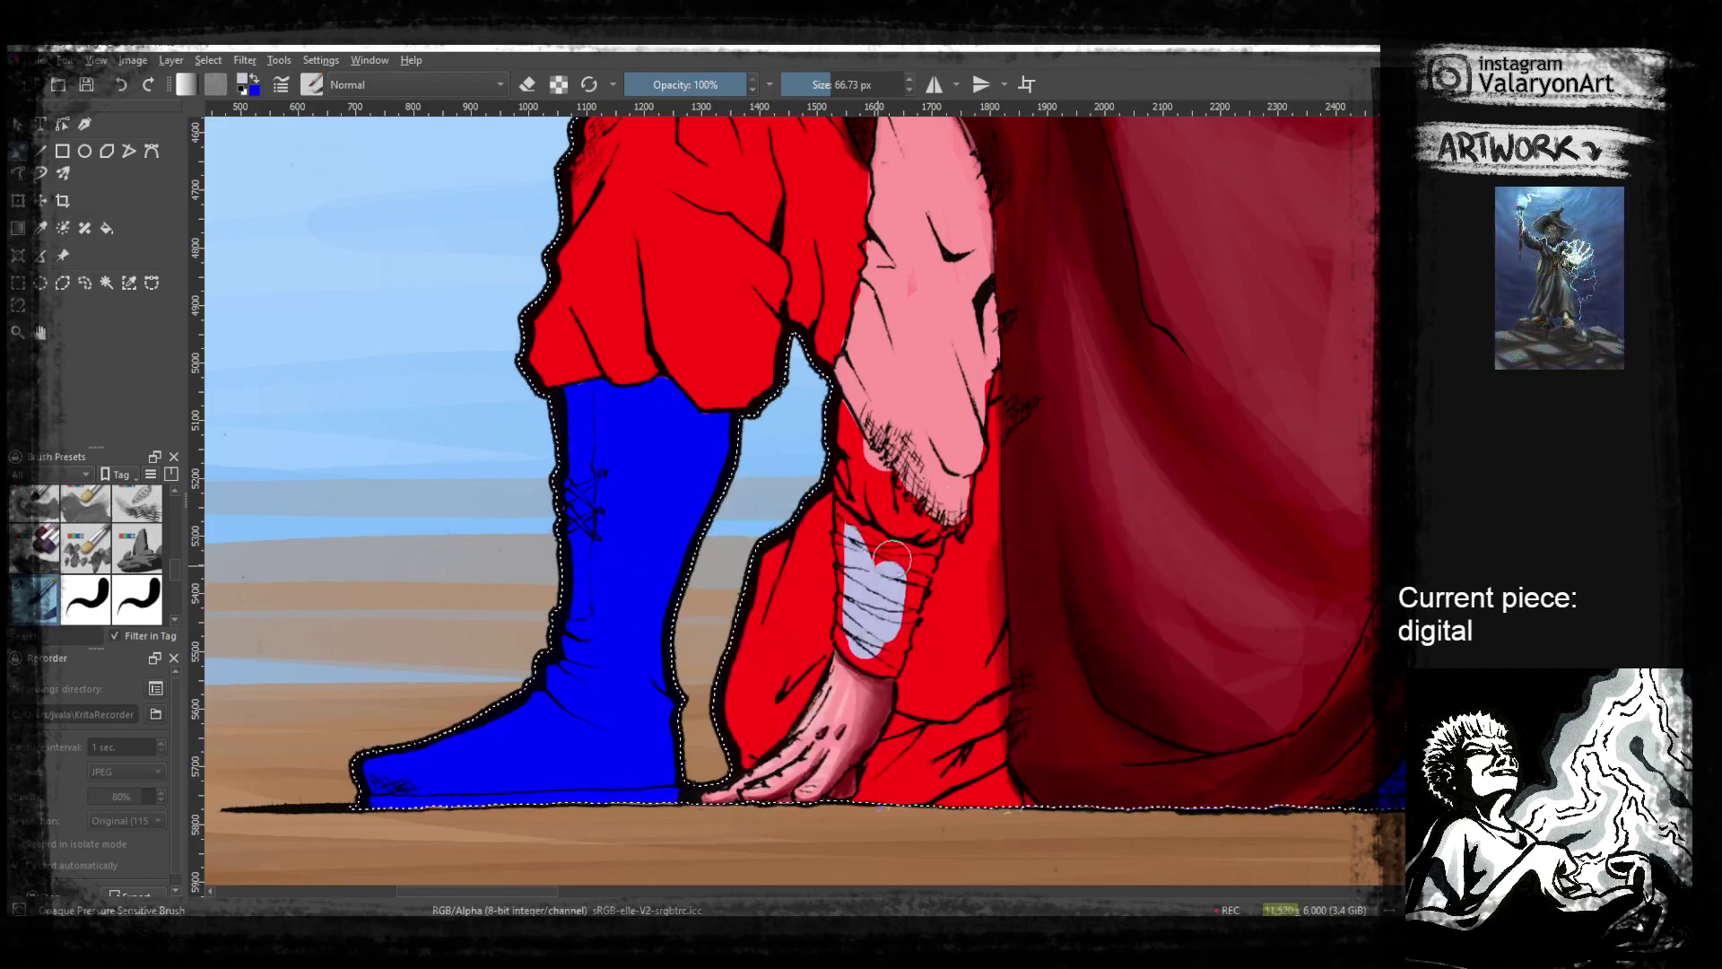
{"action": "mouse_move", "coordinate": [877, 581]}
{"action": "left_mouse_down"}
{"action": "mouse_move", "coordinate": [843, 515]}
{"action": "mouse_move", "coordinate": [861, 630]}
{"action": "mouse_move", "coordinate": [865, 553]}
{"action": "mouse_move", "coordinate": [915, 568]}
{"action": "mouse_move", "coordinate": [889, 661]}
{"action": "mouse_move", "coordinate": [859, 652]}
{"action": "mouse_move", "coordinate": [881, 664]}
{"action": "mouse_move", "coordinate": [901, 648]}
{"action": "mouse_move", "coordinate": [894, 671]}
{"action": "mouse_move", "coordinate": [921, 569]}
{"action": "mouse_move", "coordinate": [911, 603]}
{"action": "left_mouse_up"}
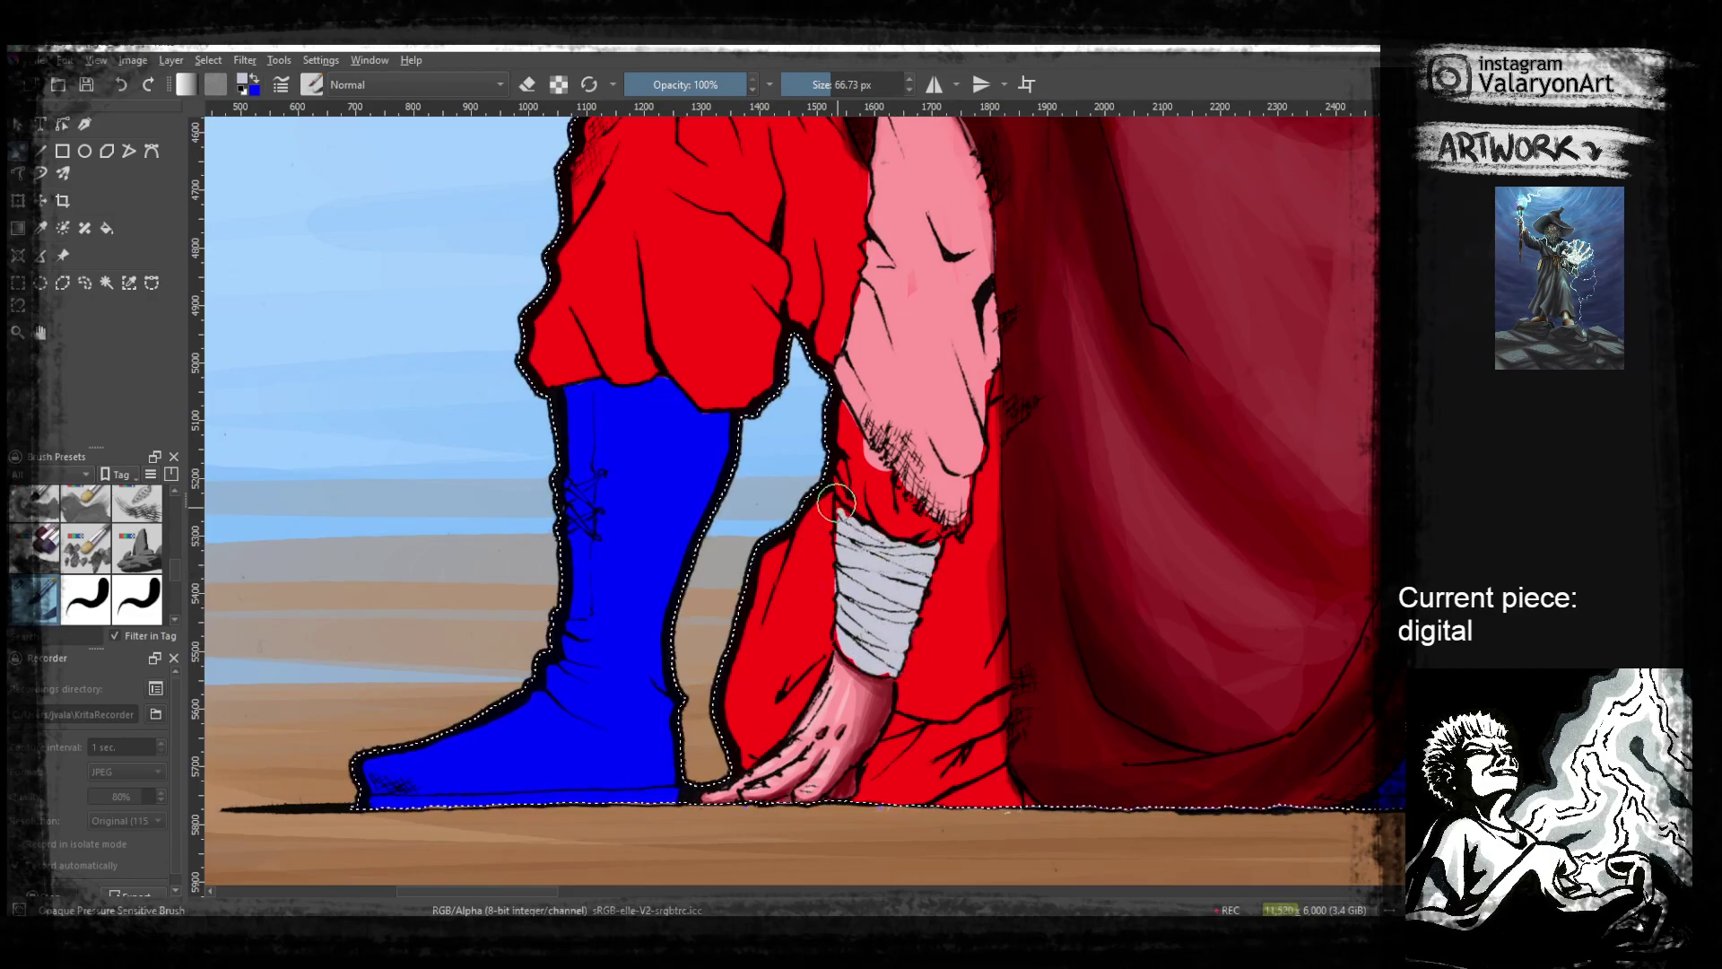
Paint the wrist wraps of the hand resting on the knee in the same pale bluish grey
{"action": "left_click_drag", "start_coordinate": [825, 377], "coordinate": [969, 776]}
{"action": "mouse_move", "coordinate": [900, 416]}
{"action": "left_mouse_down"}
{"action": "mouse_move", "coordinate": [915, 453]}
{"action": "mouse_move", "coordinate": [928, 422]}
{"action": "mouse_move", "coordinate": [935, 466]}
{"action": "mouse_move", "coordinate": [951, 449]}
{"action": "mouse_move", "coordinate": [958, 473]}
{"action": "left_mouse_up"}
{"action": "left_click_drag", "start_coordinate": [1019, 630], "coordinate": [977, 527]}
{"action": "left_click_drag", "start_coordinate": [1031, 584], "coordinate": [993, 467]}
{"action": "left_click_drag", "start_coordinate": [966, 664], "coordinate": [965, 581]}
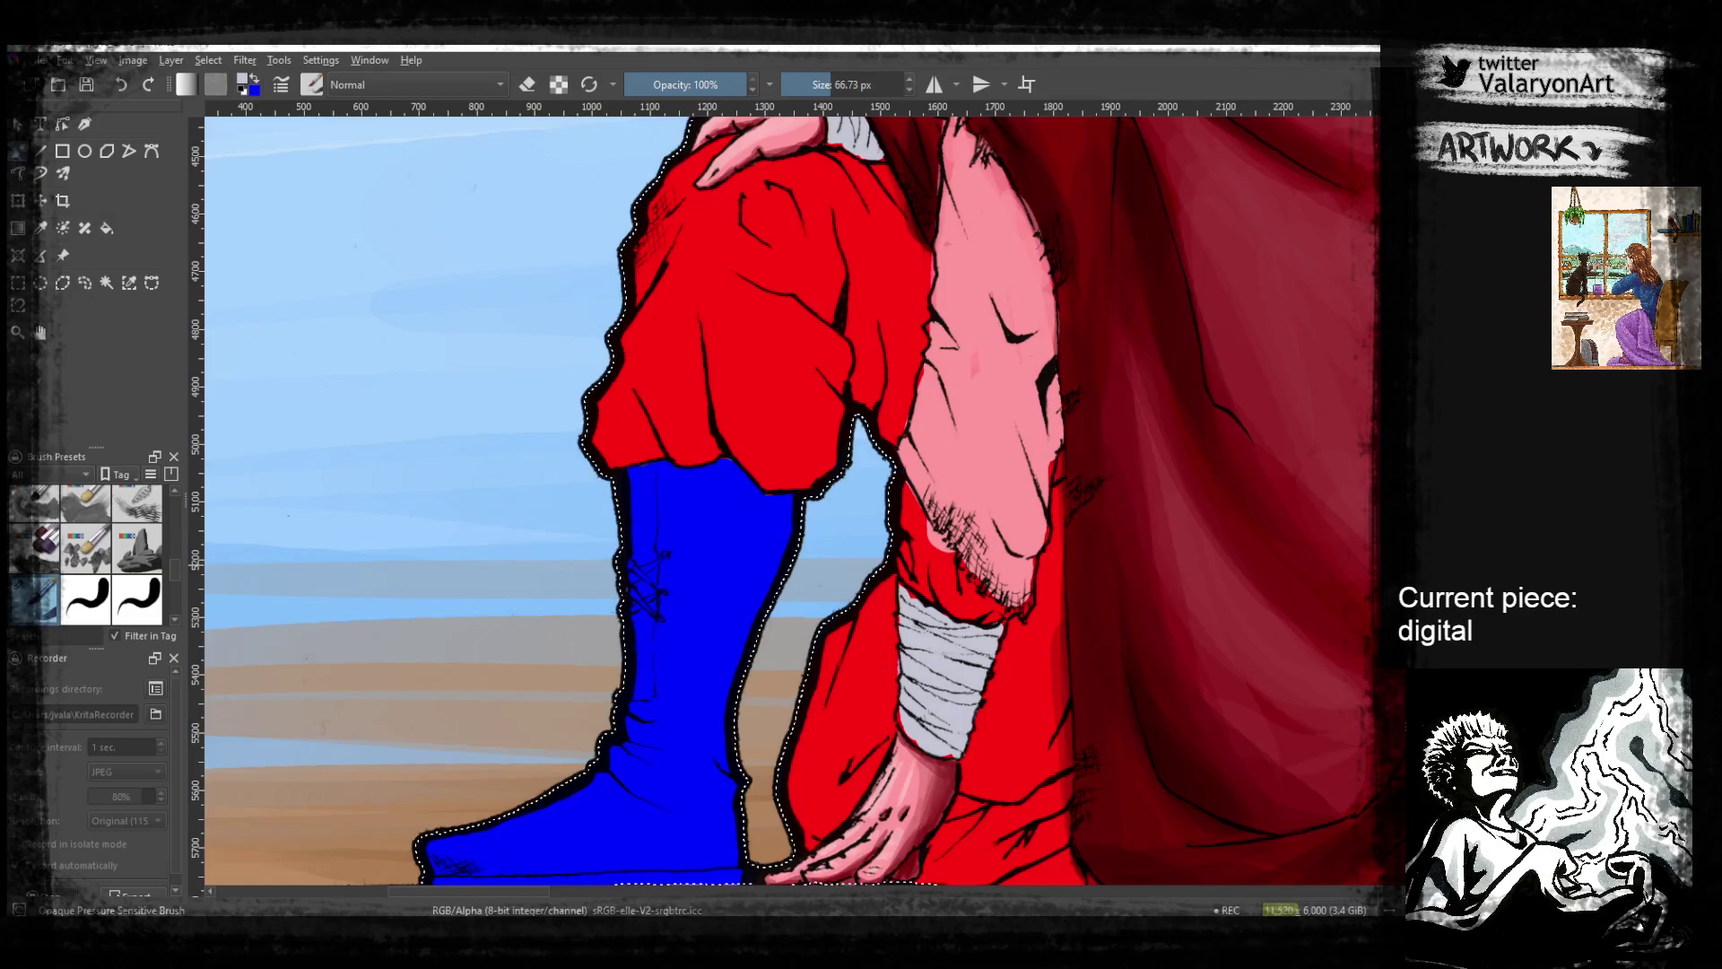
Choose a pale lavender and paint it over the raised leg's red trousers above the boot
{"action": "right_click", "coordinate": [815, 375]}
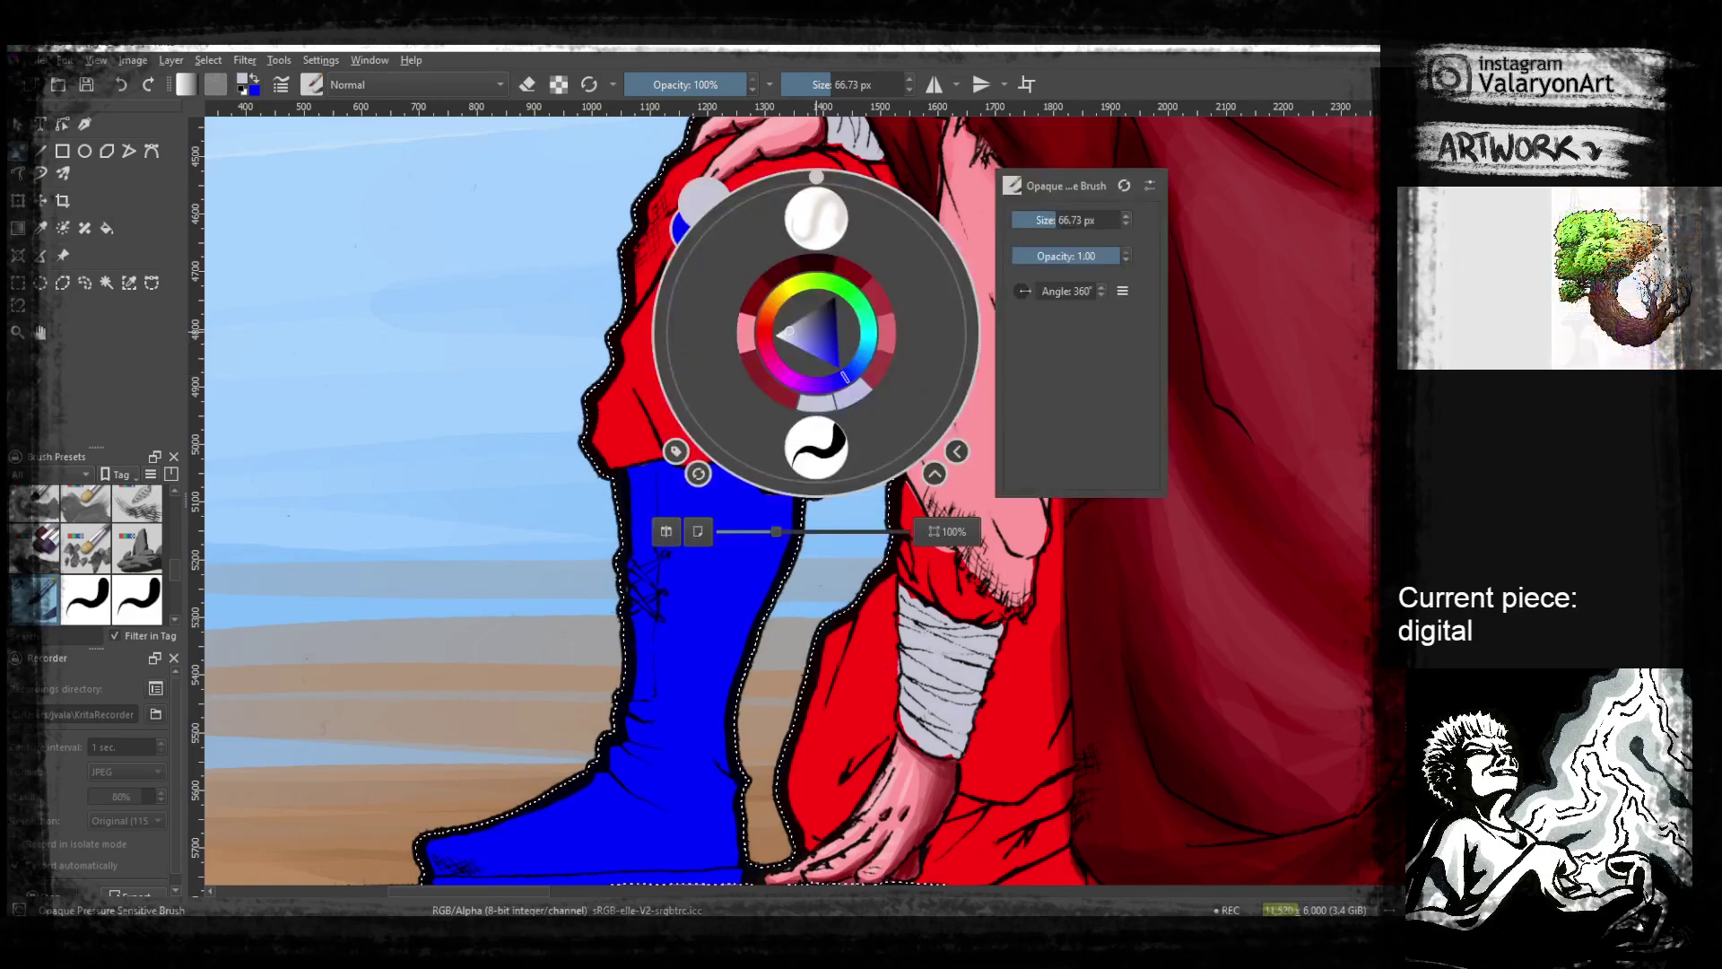
{"action": "left_click", "coordinate": [801, 383]}
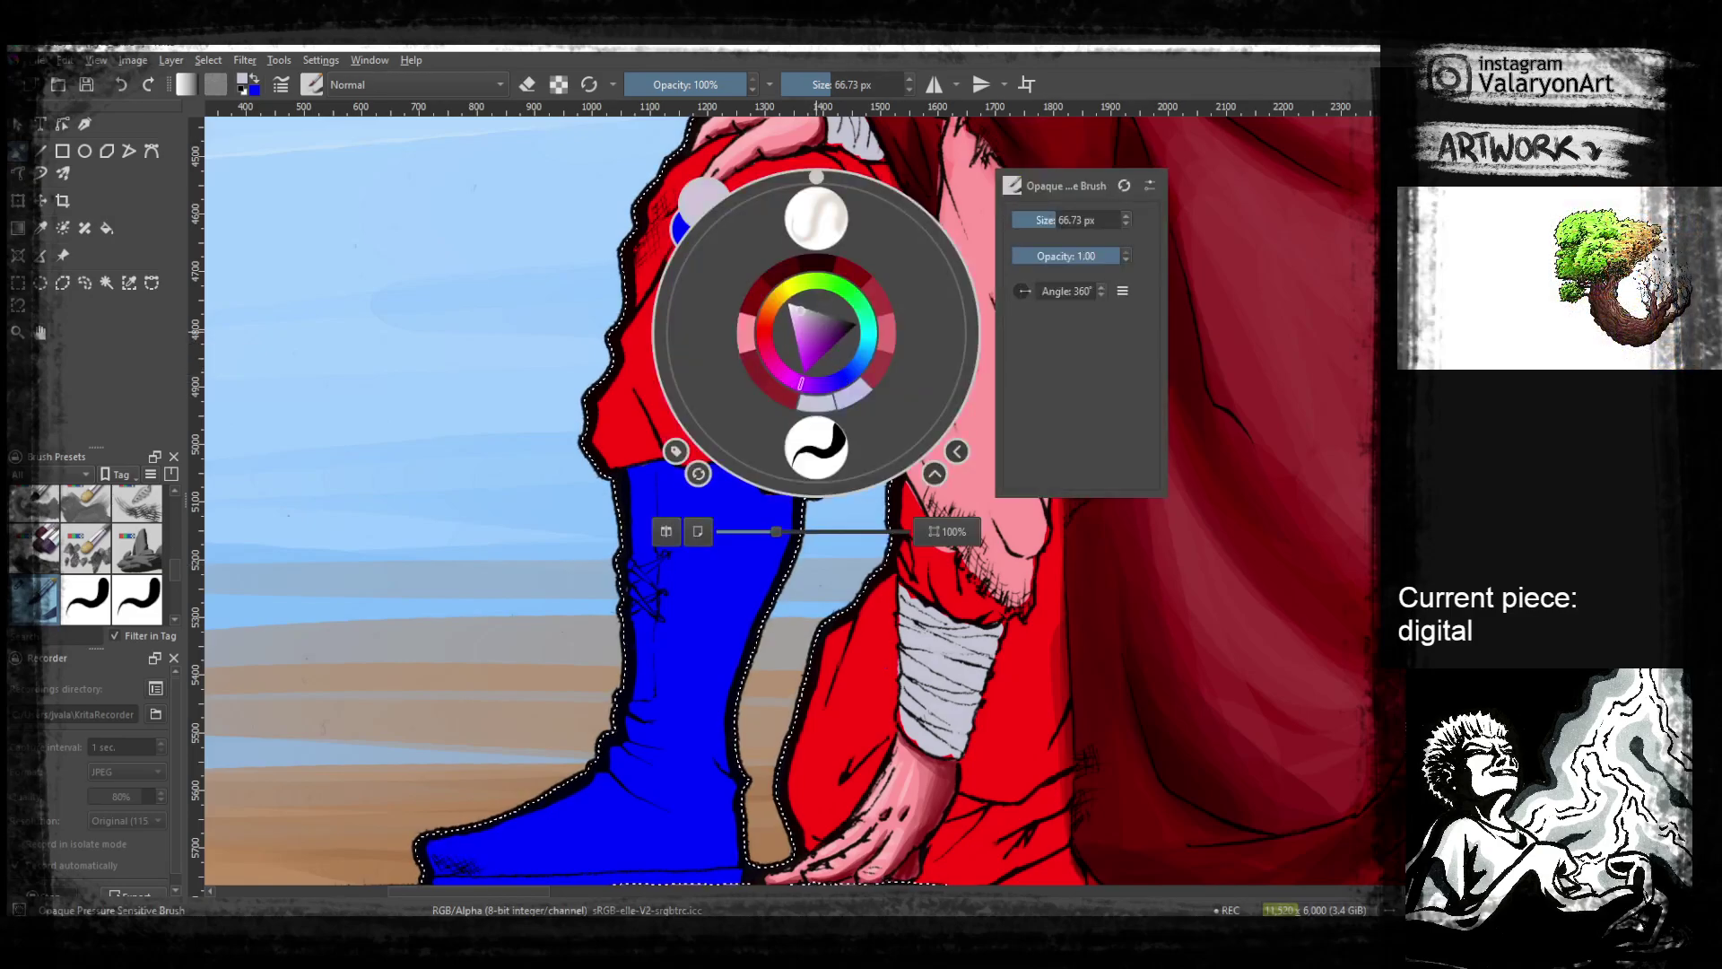
{"action": "left_click", "coordinate": [653, 426]}
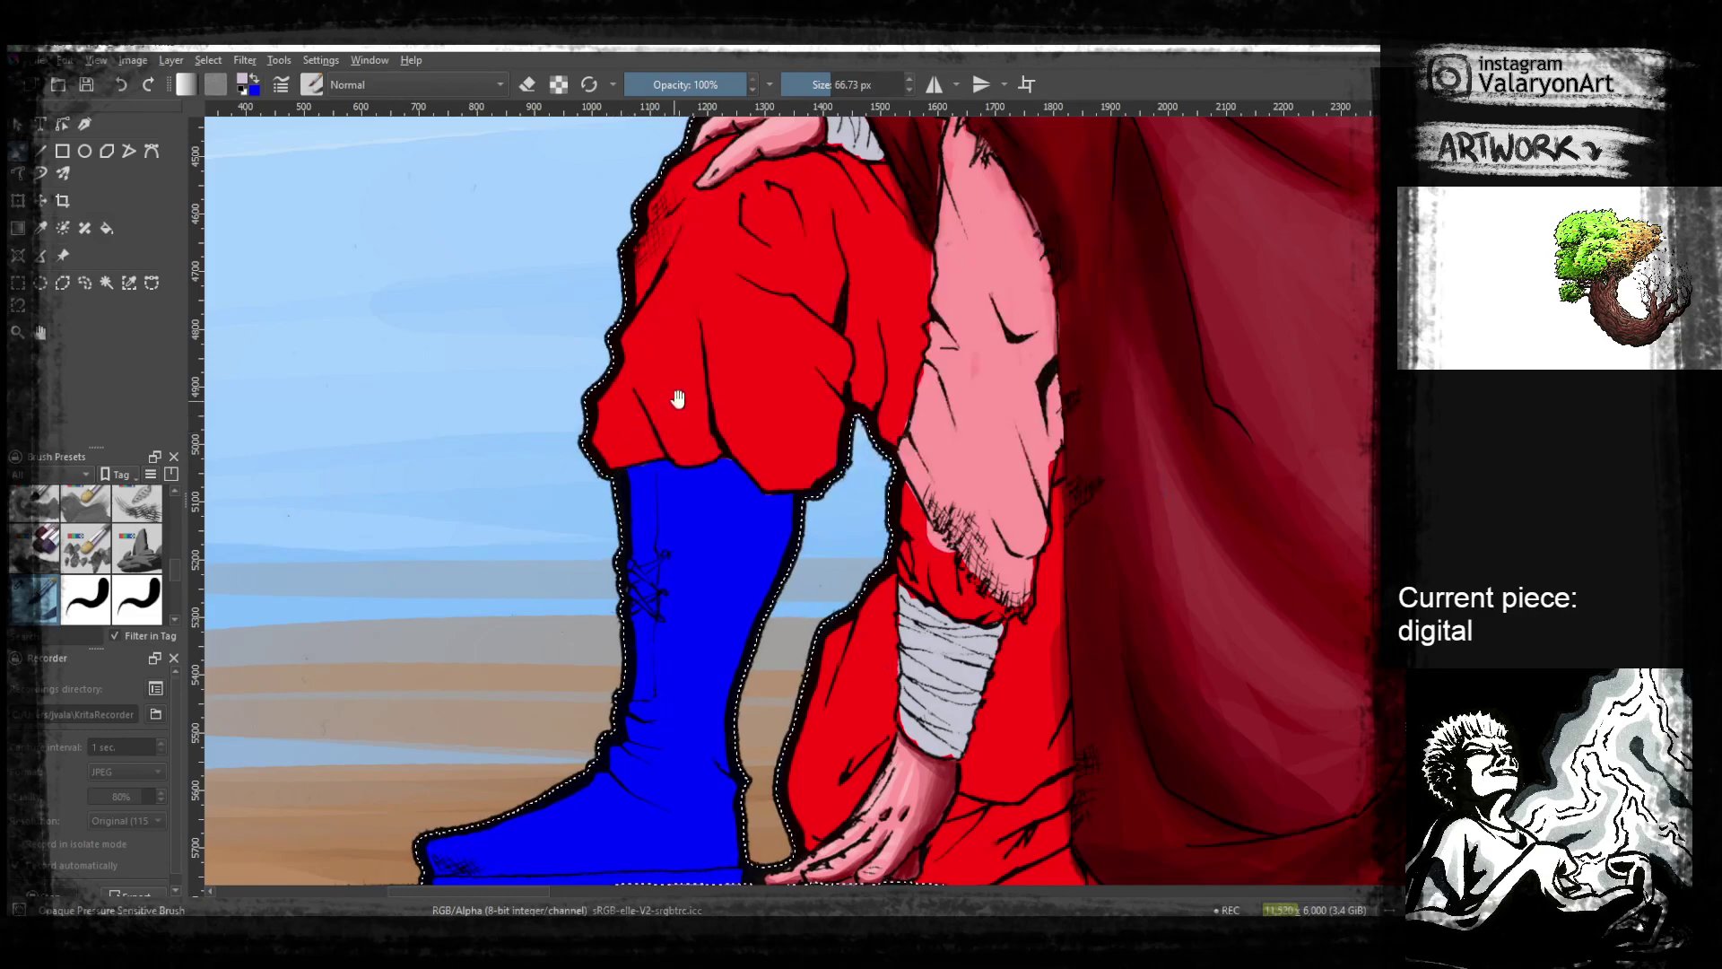
{"action": "left_click_drag", "start_coordinate": [664, 409], "coordinate": [647, 537]}
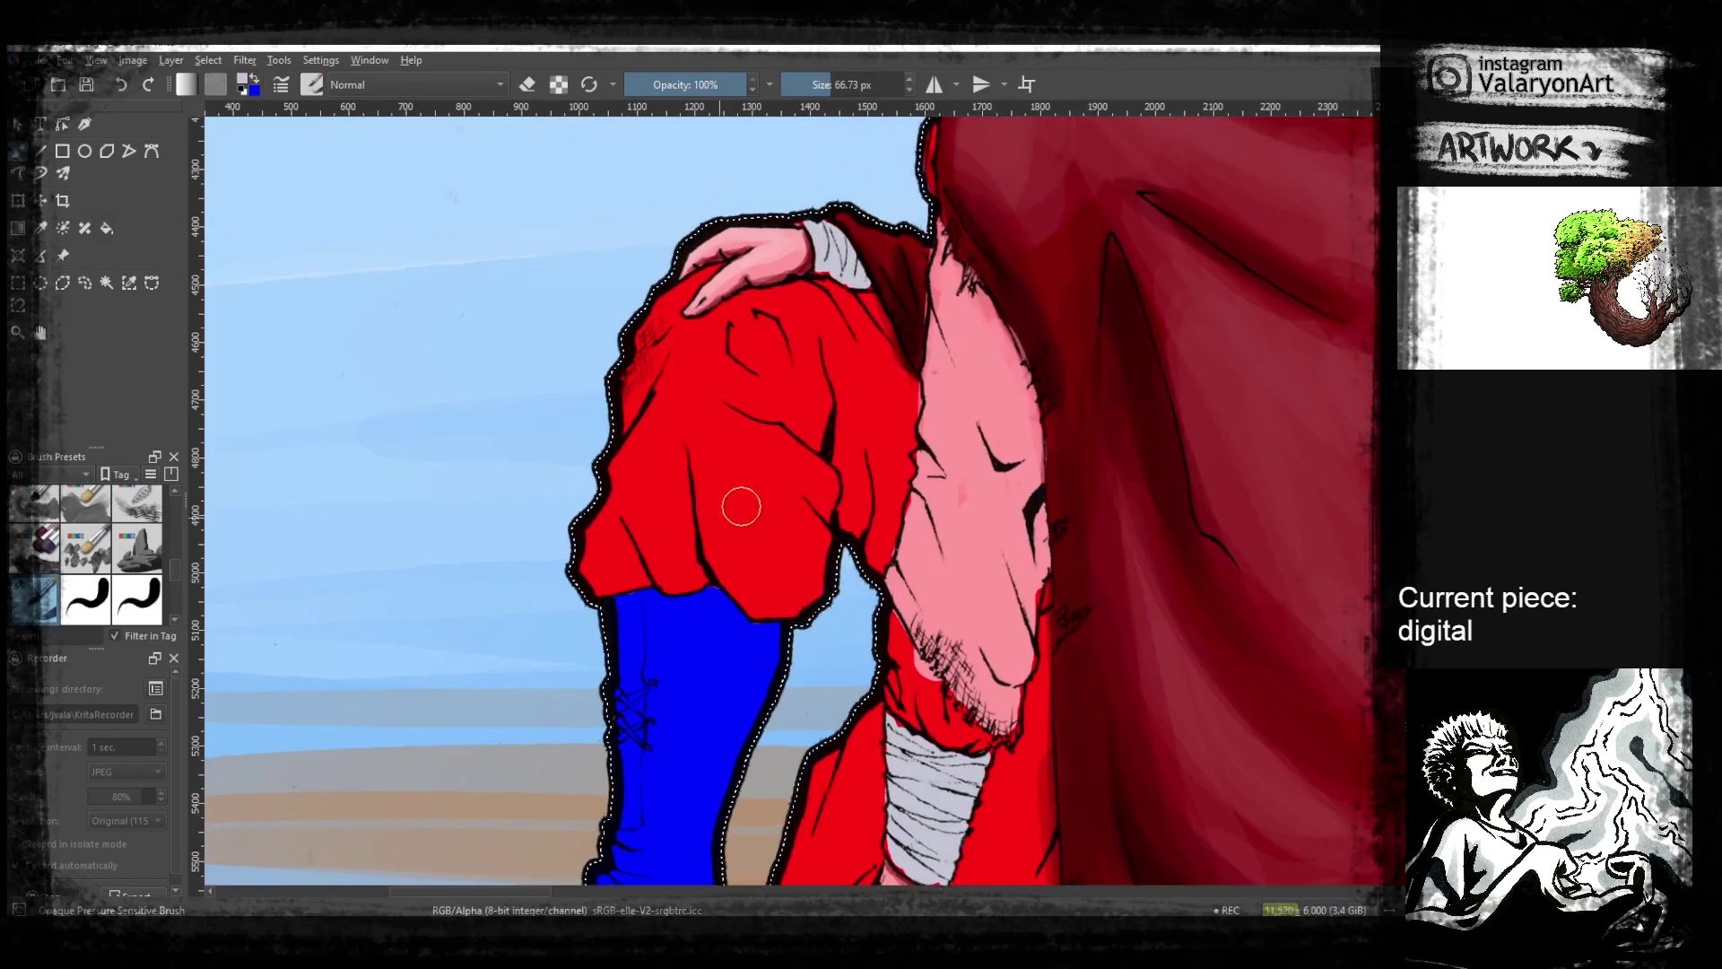
{"action": "mouse_move", "coordinate": [603, 521]}
{"action": "left_mouse_down"}
{"action": "mouse_move", "coordinate": [692, 431]}
{"action": "mouse_move", "coordinate": [630, 497]}
{"action": "mouse_move", "coordinate": [801, 449]}
{"action": "mouse_move", "coordinate": [803, 554]}
{"action": "left_mouse_up"}
{"action": "mouse_move", "coordinate": [654, 531]}
{"action": "left_mouse_down"}
{"action": "mouse_move", "coordinate": [807, 587]}
{"action": "mouse_move", "coordinate": [834, 552]}
{"action": "left_mouse_up"}
Pick a deeper, muted lavender and cover the raised leg's trousers from the lower folds up to the knee
{"action": "right_click", "coordinate": [825, 523]}
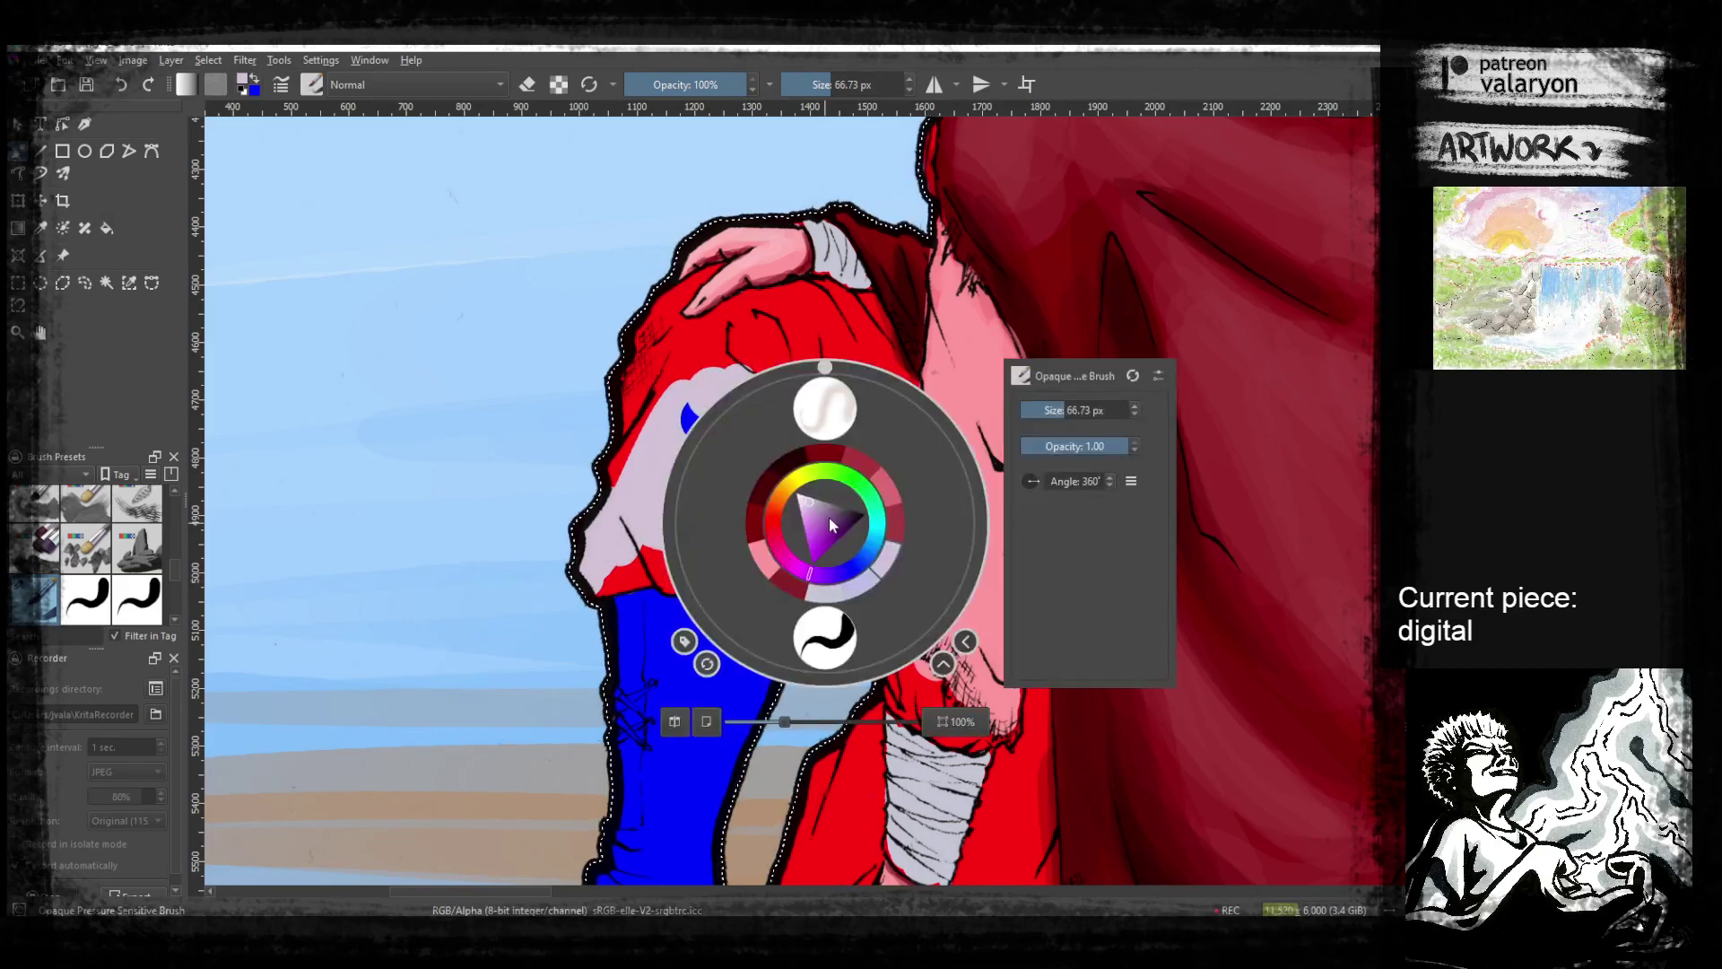
{"action": "left_click", "coordinate": [813, 506]}
{"action": "left_click", "coordinate": [628, 502]}
{"action": "left_click_drag", "start_coordinate": [625, 511], "coordinate": [611, 559]}
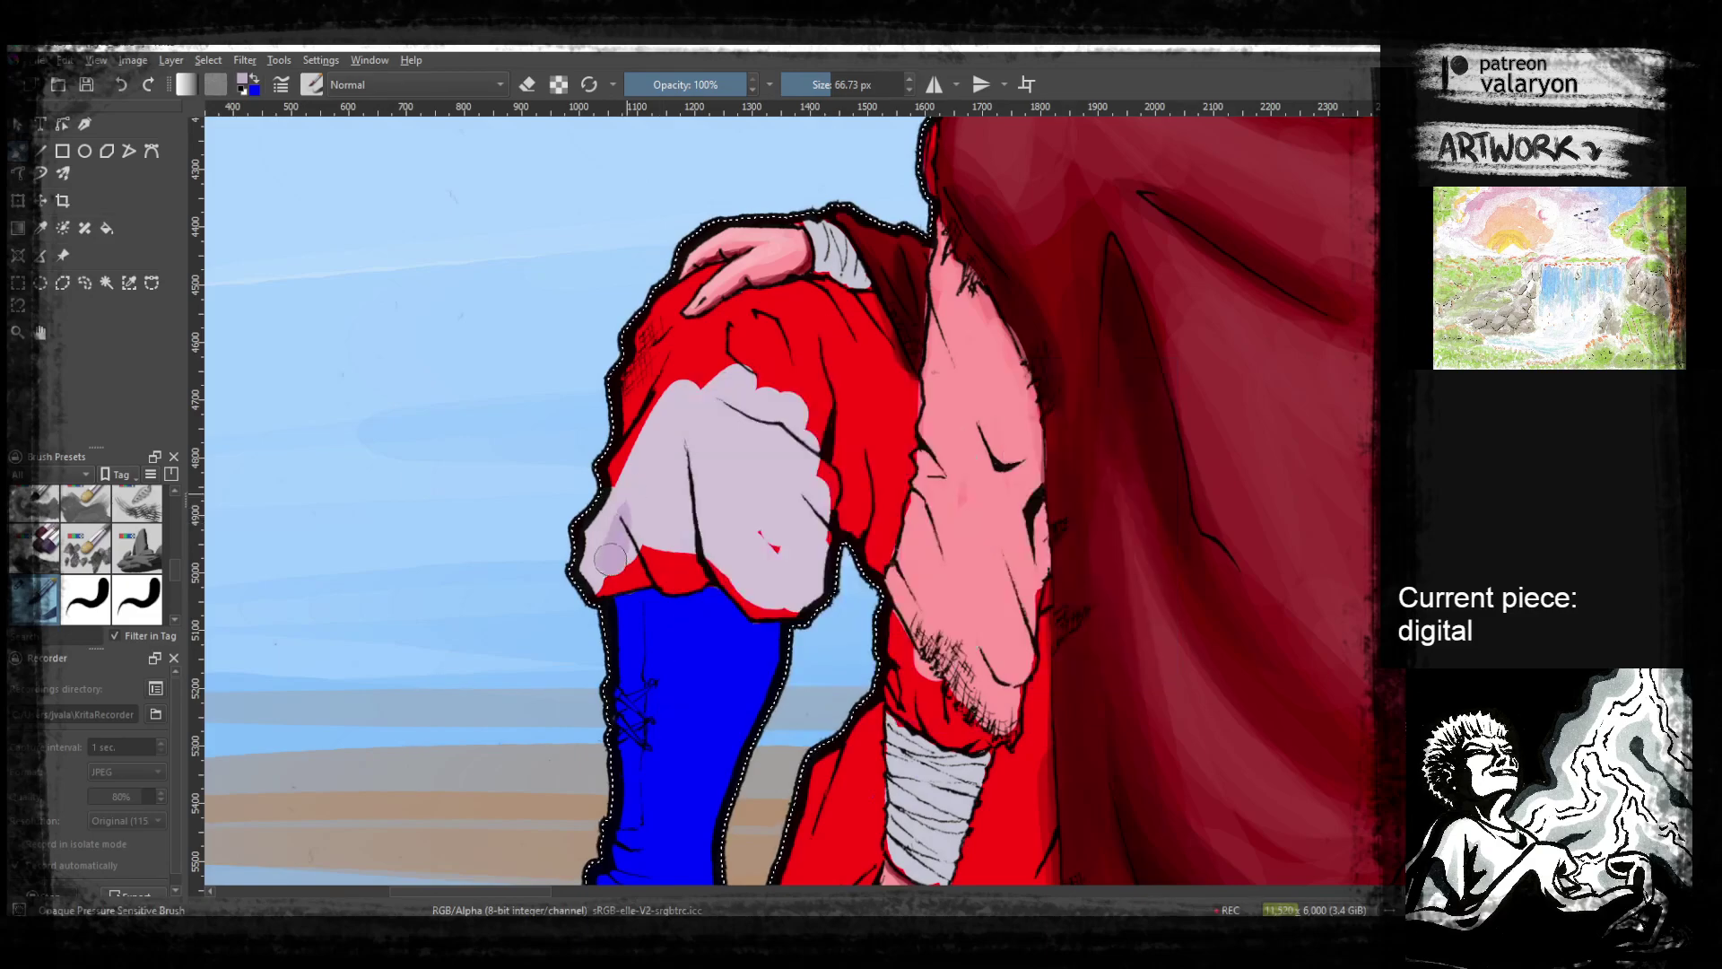
{"action": "mouse_move", "coordinate": [671, 492]}
{"action": "left_mouse_down"}
{"action": "mouse_move", "coordinate": [751, 413]}
{"action": "mouse_move", "coordinate": [779, 472]}
{"action": "mouse_move", "coordinate": [788, 567]}
{"action": "mouse_move", "coordinate": [857, 467]}
{"action": "mouse_move", "coordinate": [879, 472]}
{"action": "mouse_move", "coordinate": [878, 548]}
{"action": "mouse_move", "coordinate": [893, 374]}
{"action": "mouse_move", "coordinate": [817, 376]}
{"action": "mouse_move", "coordinate": [799, 339]}
{"action": "mouse_move", "coordinate": [821, 346]}
{"action": "mouse_move", "coordinate": [779, 408]}
{"action": "mouse_move", "coordinate": [805, 499]}
{"action": "left_mouse_up"}
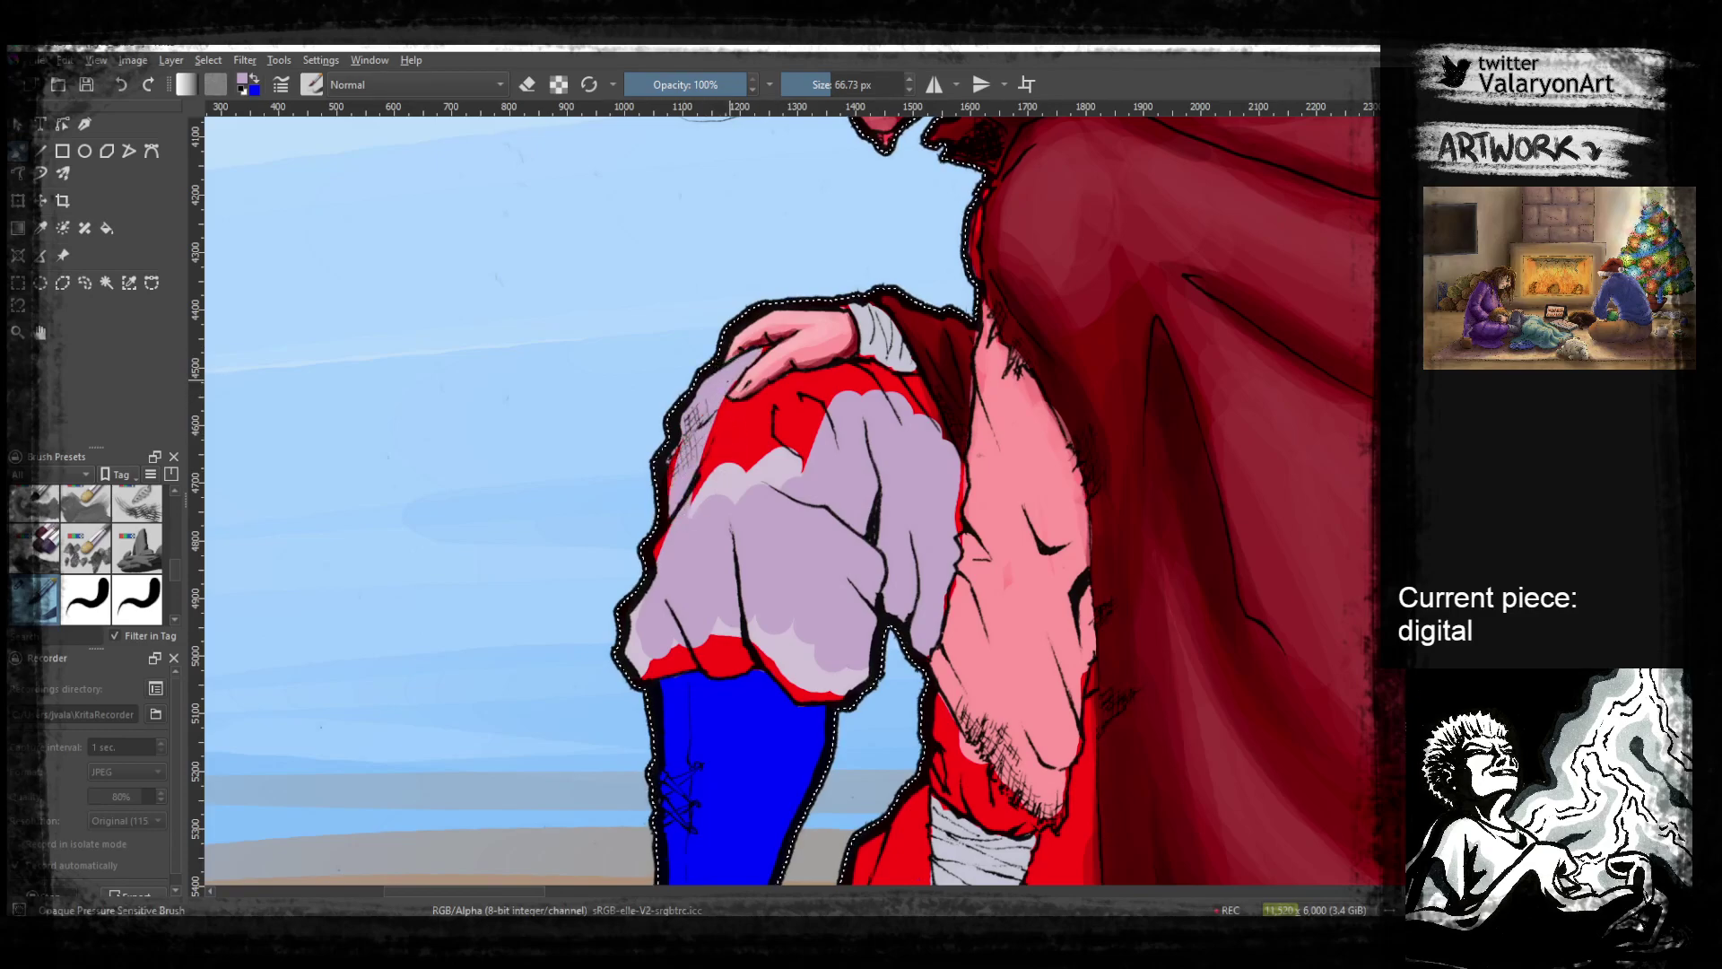
{"action": "mouse_move", "coordinate": [717, 417]}
{"action": "left_mouse_down"}
{"action": "mouse_move", "coordinate": [771, 439]}
{"action": "mouse_move", "coordinate": [729, 421]}
{"action": "left_mouse_up"}
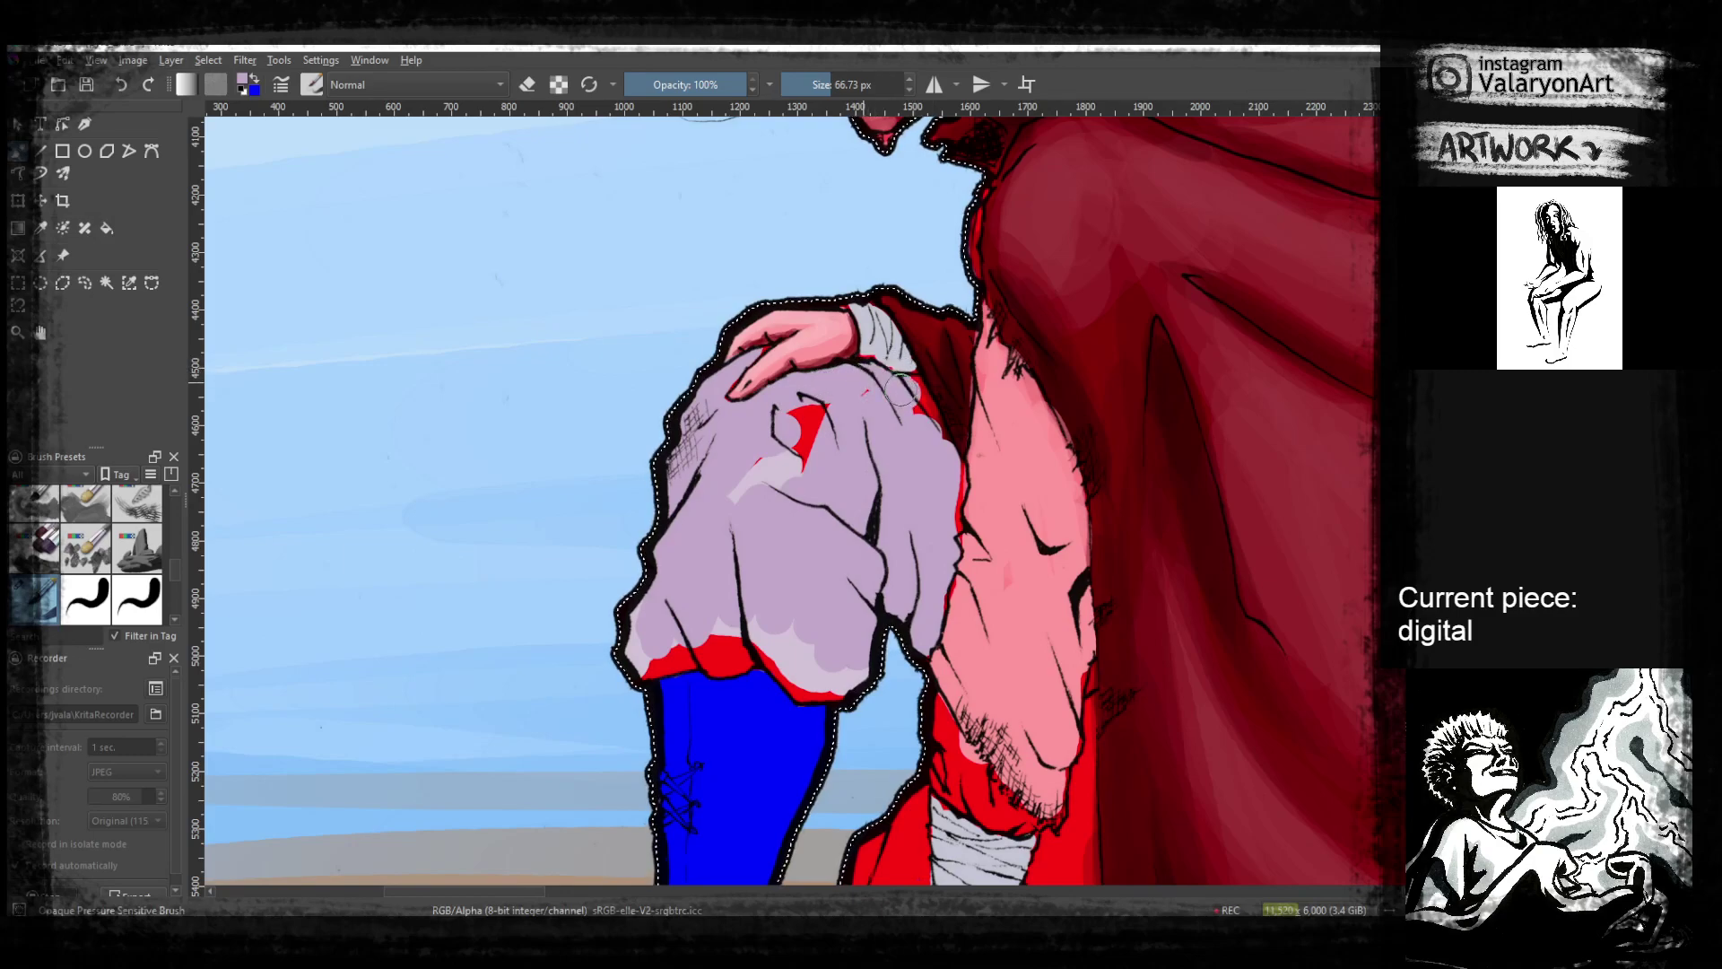
{"action": "left_click_drag", "start_coordinate": [816, 414], "coordinate": [795, 464]}
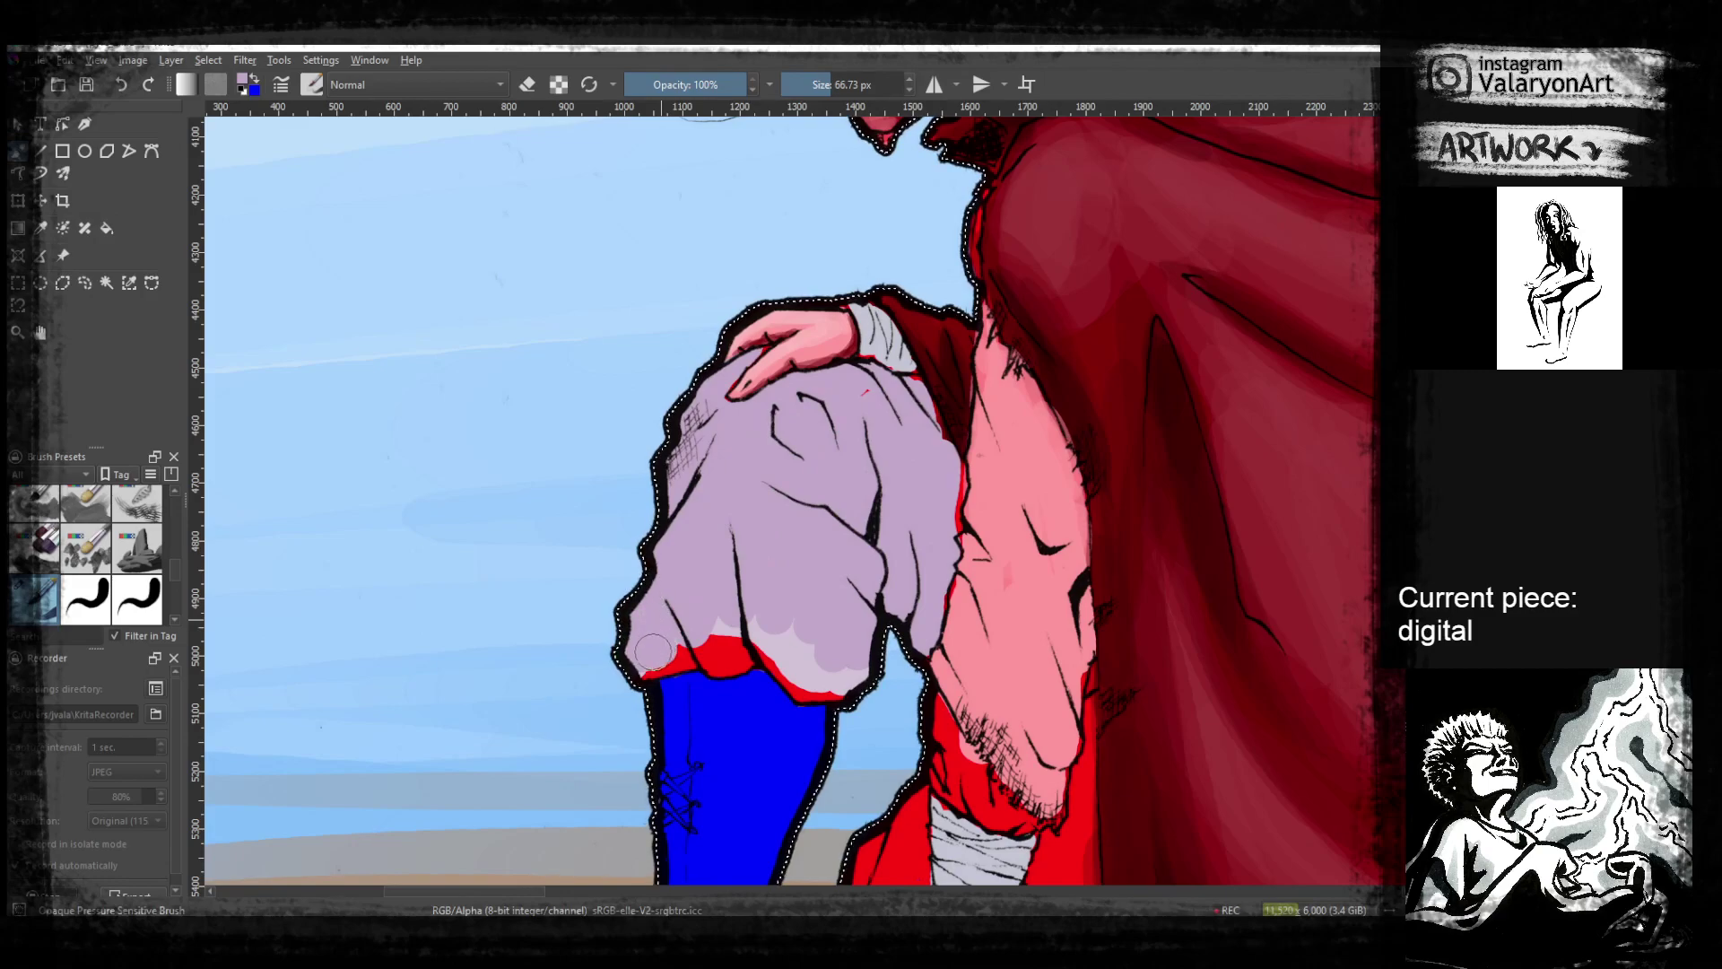
Cover the raised leg's trouser hem above the blue boot with the muted lavender
{"action": "left_click_drag", "start_coordinate": [655, 648], "coordinate": [811, 633]}
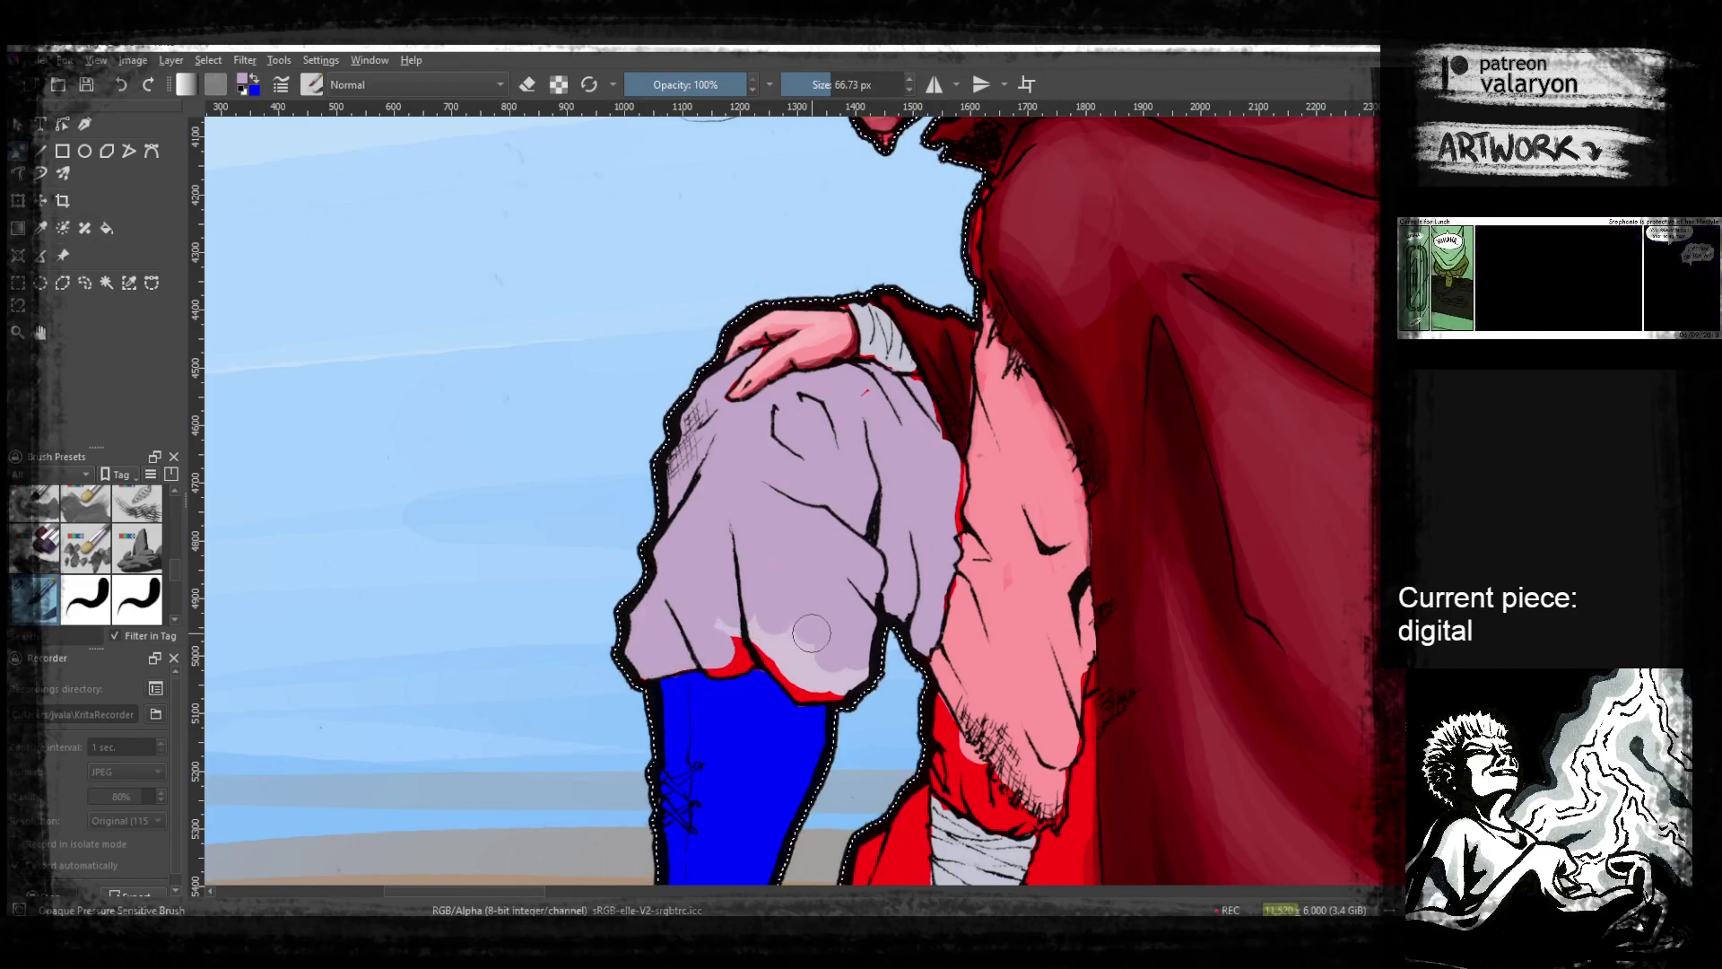
{"action": "left_click_drag", "start_coordinate": [968, 666], "coordinate": [951, 514]}
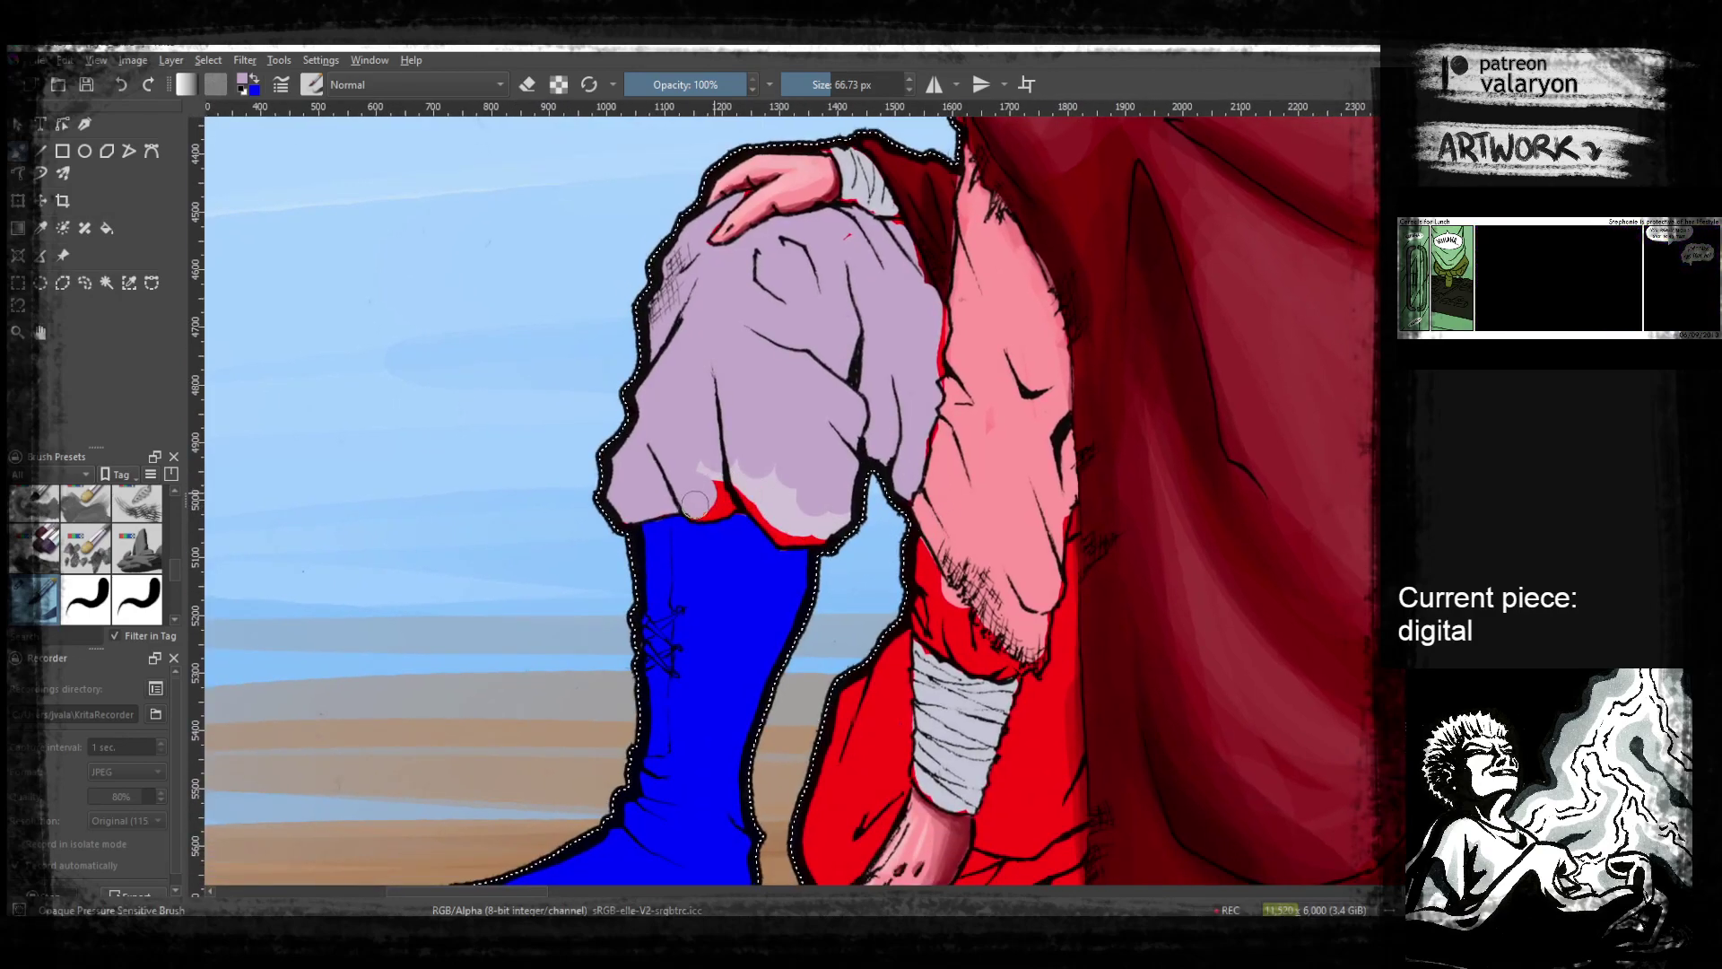
{"action": "mouse_move", "coordinate": [703, 504]}
{"action": "left_mouse_down"}
{"action": "mouse_move", "coordinate": [712, 465]}
{"action": "mouse_move", "coordinate": [702, 478]}
{"action": "mouse_move", "coordinate": [720, 501]}
{"action": "mouse_move", "coordinate": [740, 468]}
{"action": "mouse_move", "coordinate": [792, 526]}
{"action": "mouse_move", "coordinate": [781, 476]}
{"action": "mouse_move", "coordinate": [799, 531]}
{"action": "left_mouse_up"}
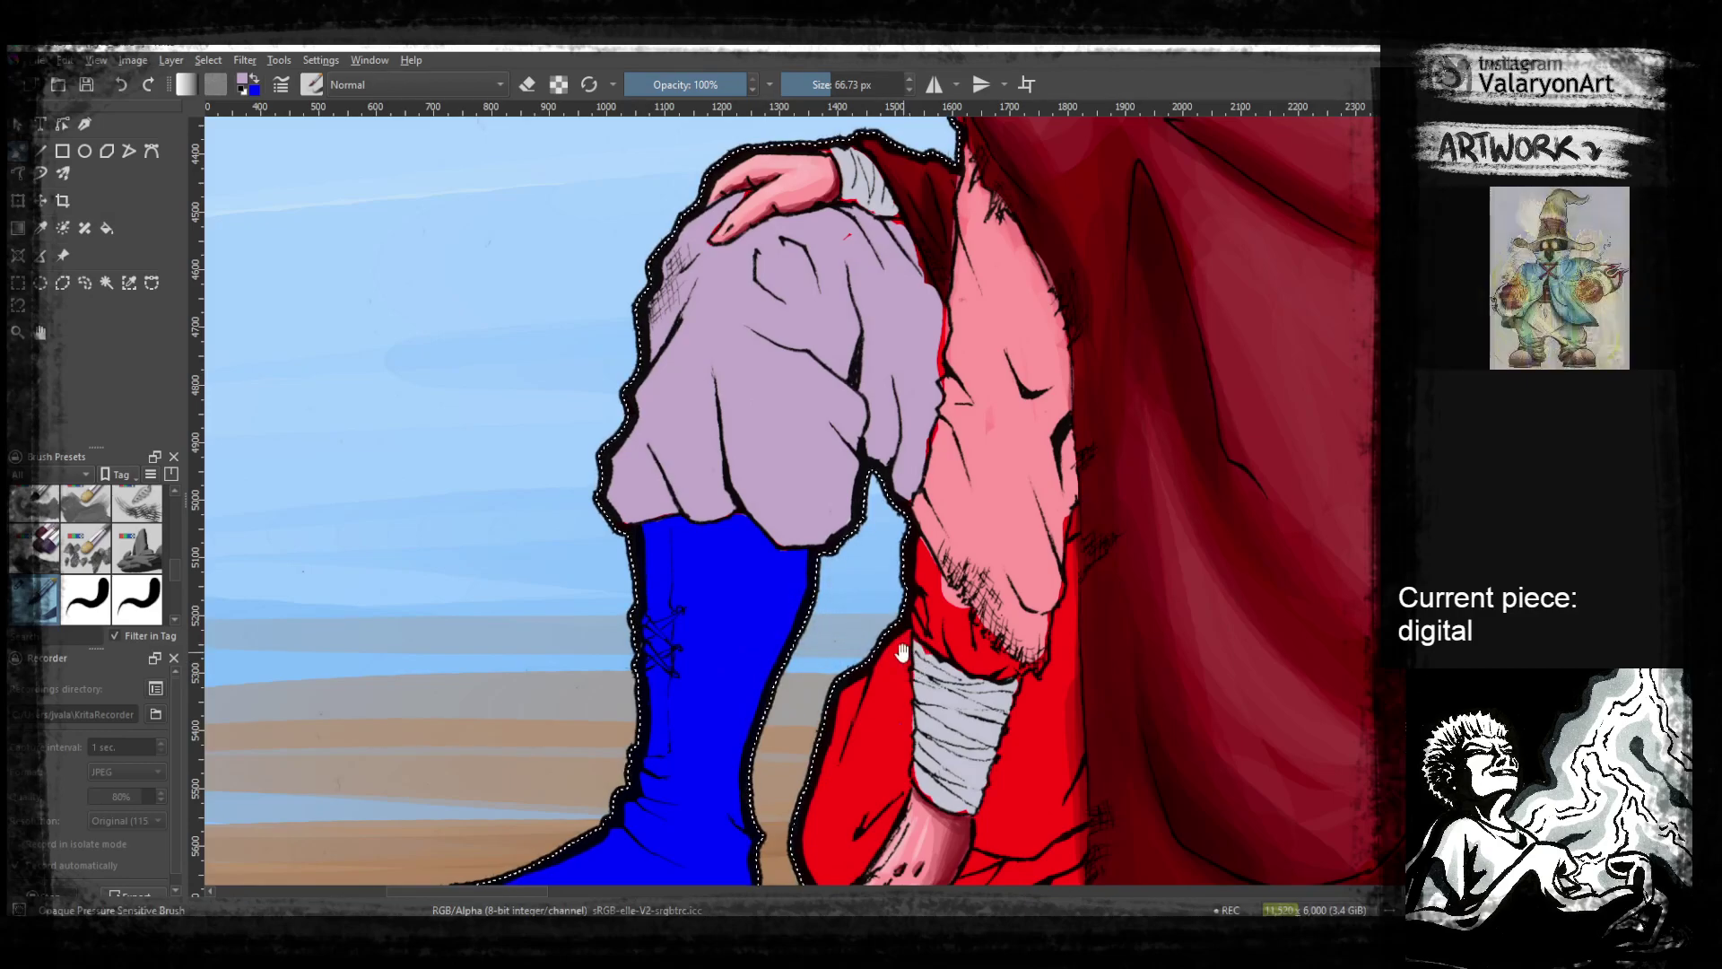
Paint the kneeling leg's trousers muted lavender between the blue boot and the wrapped wrist
{"action": "left_click_drag", "start_coordinate": [909, 652], "coordinate": [940, 503]}
{"action": "mouse_move", "coordinate": [856, 681]}
{"action": "left_mouse_down"}
{"action": "mouse_move", "coordinate": [900, 536]}
{"action": "mouse_move", "coordinate": [914, 668]}
{"action": "left_mouse_up"}
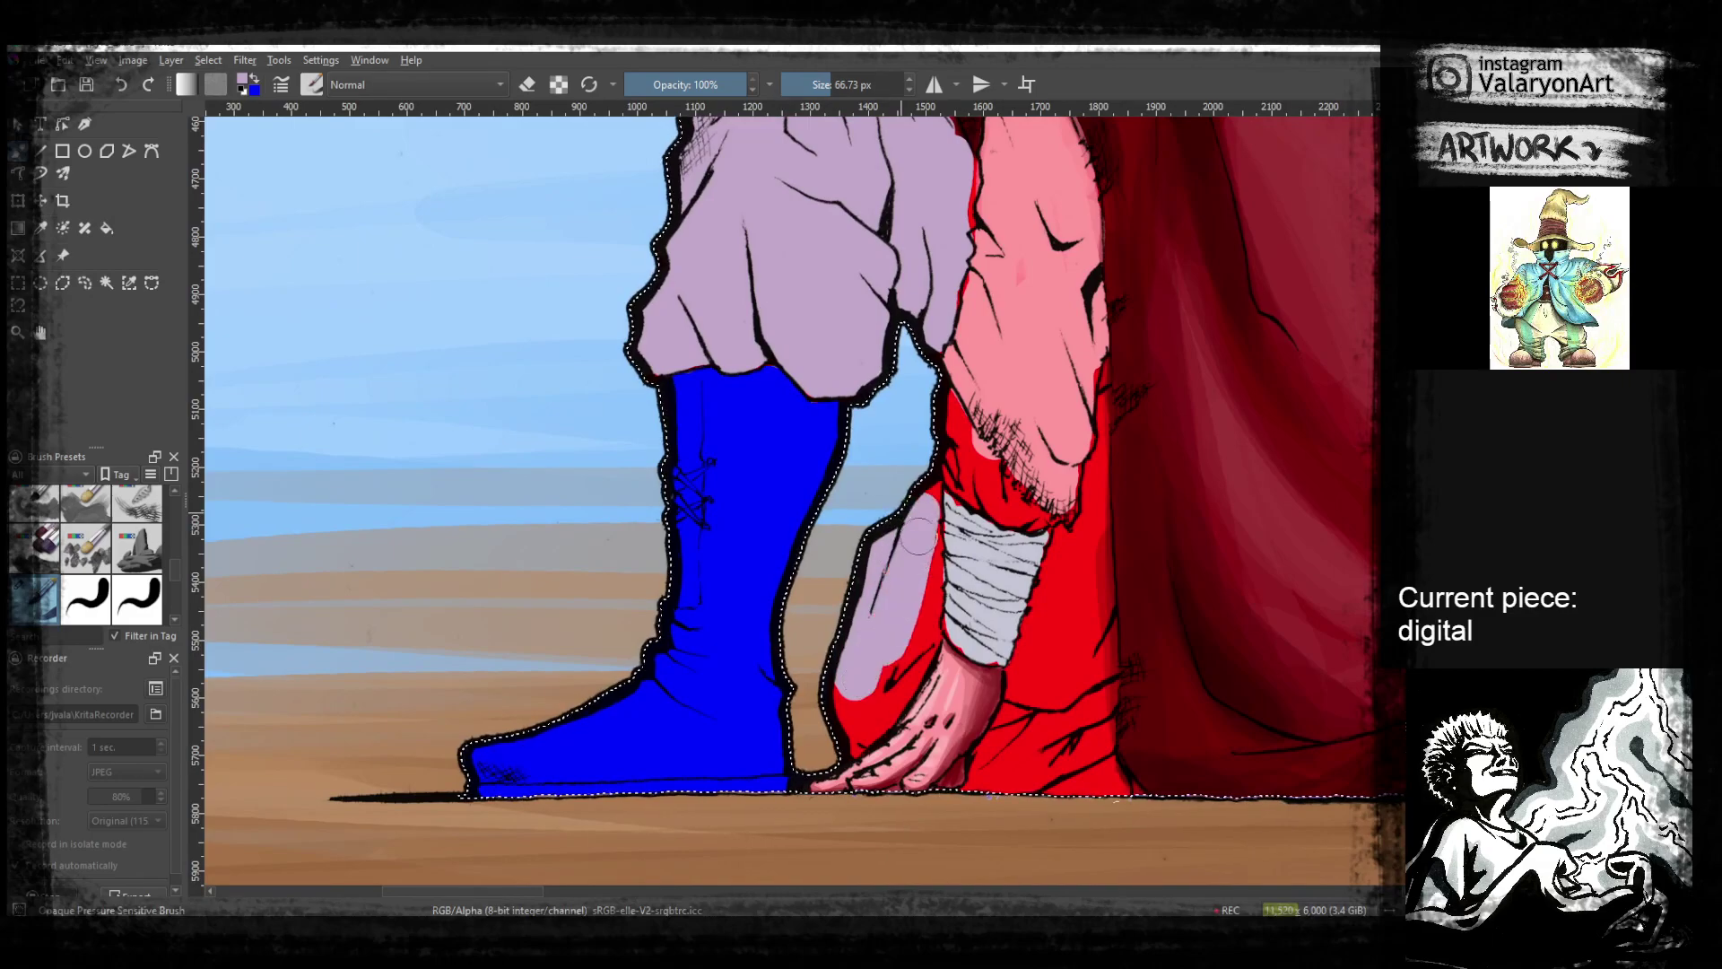
{"action": "mouse_move", "coordinate": [931, 518]}
{"action": "left_mouse_down"}
{"action": "mouse_move", "coordinate": [909, 659]}
{"action": "mouse_move", "coordinate": [845, 666]}
{"action": "mouse_move", "coordinate": [876, 658]}
{"action": "mouse_move", "coordinate": [870, 680]}
{"action": "mouse_move", "coordinate": [924, 603]}
{"action": "mouse_move", "coordinate": [904, 652]}
{"action": "left_mouse_up"}
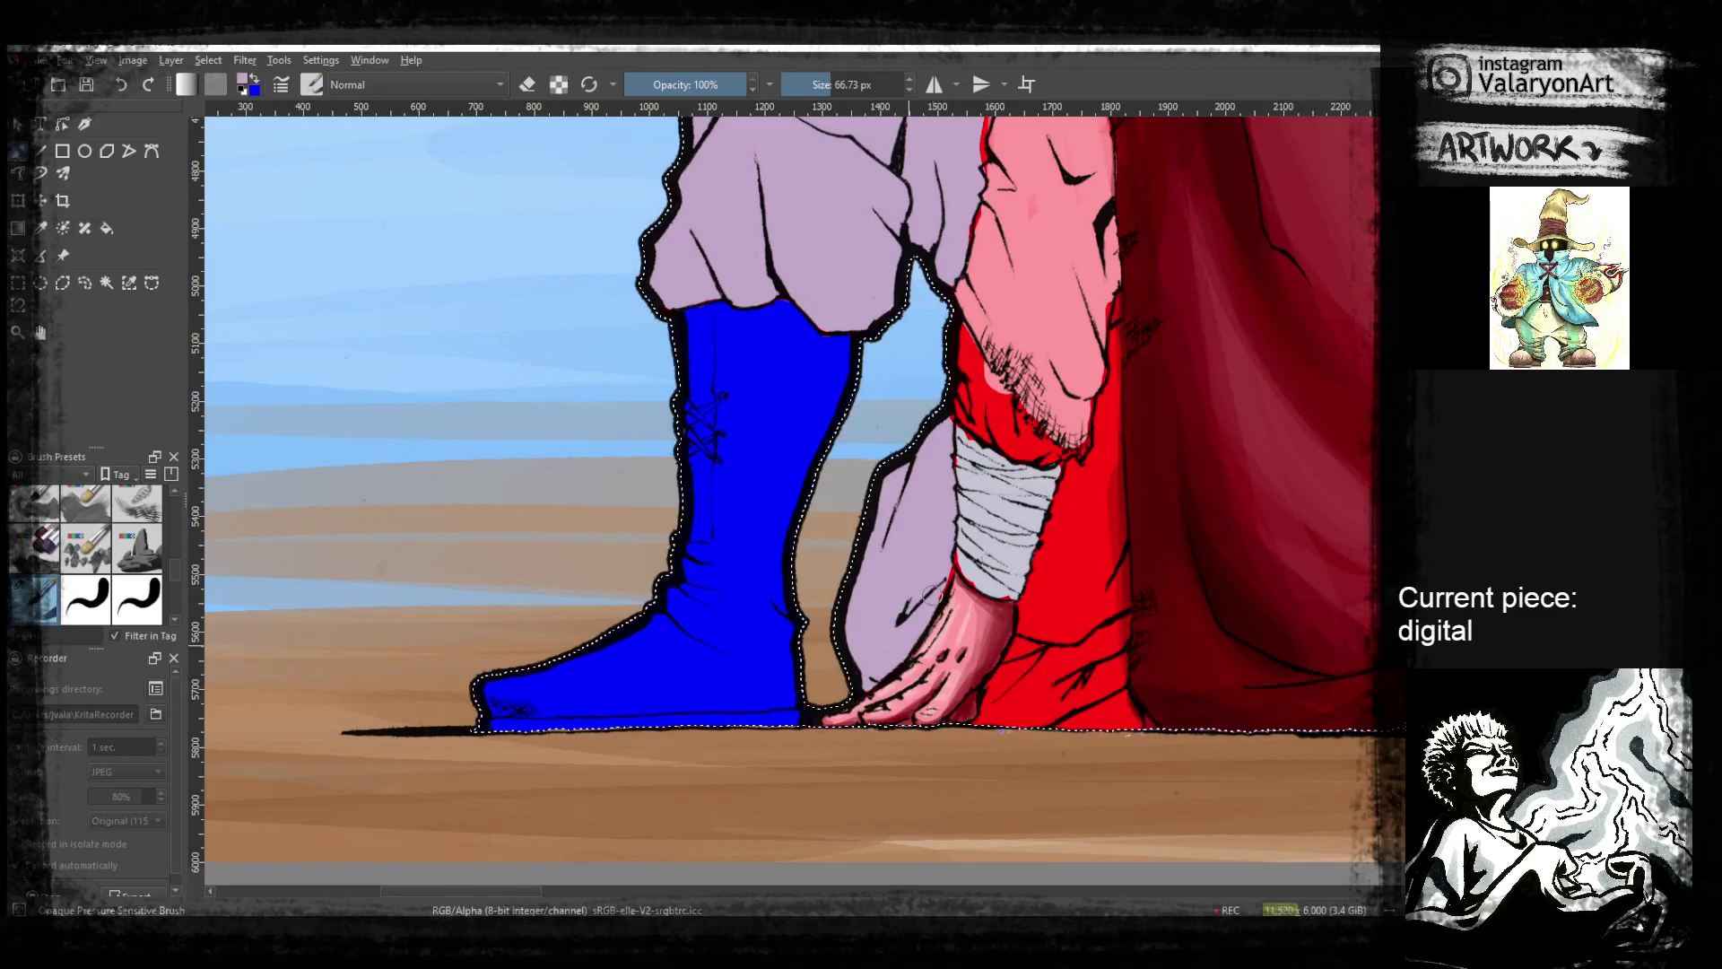
Paint the trouser area between the wrapped forearm and the cloak's front edge muted lavender
{"action": "mouse_move", "coordinate": [1101, 659]}
{"action": "left_mouse_down"}
{"action": "mouse_move", "coordinate": [1061, 682]}
{"action": "mouse_move", "coordinate": [1036, 733]}
{"action": "left_mouse_up"}
{"action": "left_click_drag", "start_coordinate": [1051, 365], "coordinate": [1012, 716]}
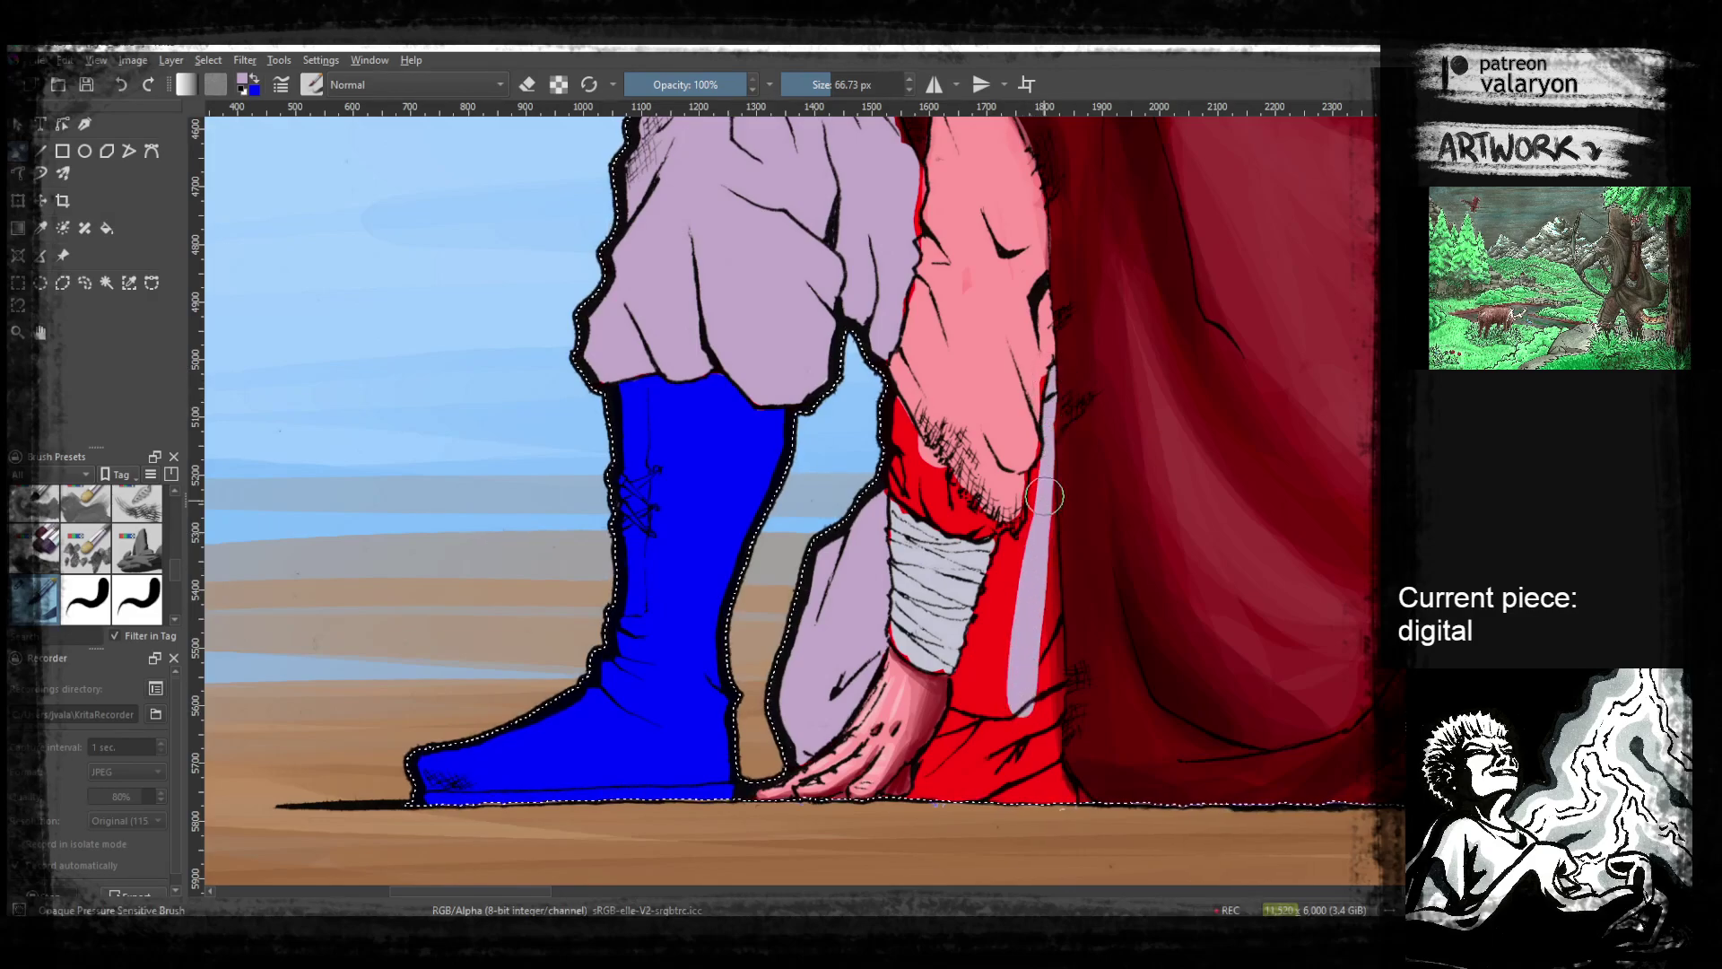
{"action": "mouse_move", "coordinate": [1049, 438]}
{"action": "left_mouse_down"}
{"action": "mouse_move", "coordinate": [968, 680]}
{"action": "mouse_move", "coordinate": [1025, 560]}
{"action": "mouse_move", "coordinate": [1010, 706]}
{"action": "left_mouse_up"}
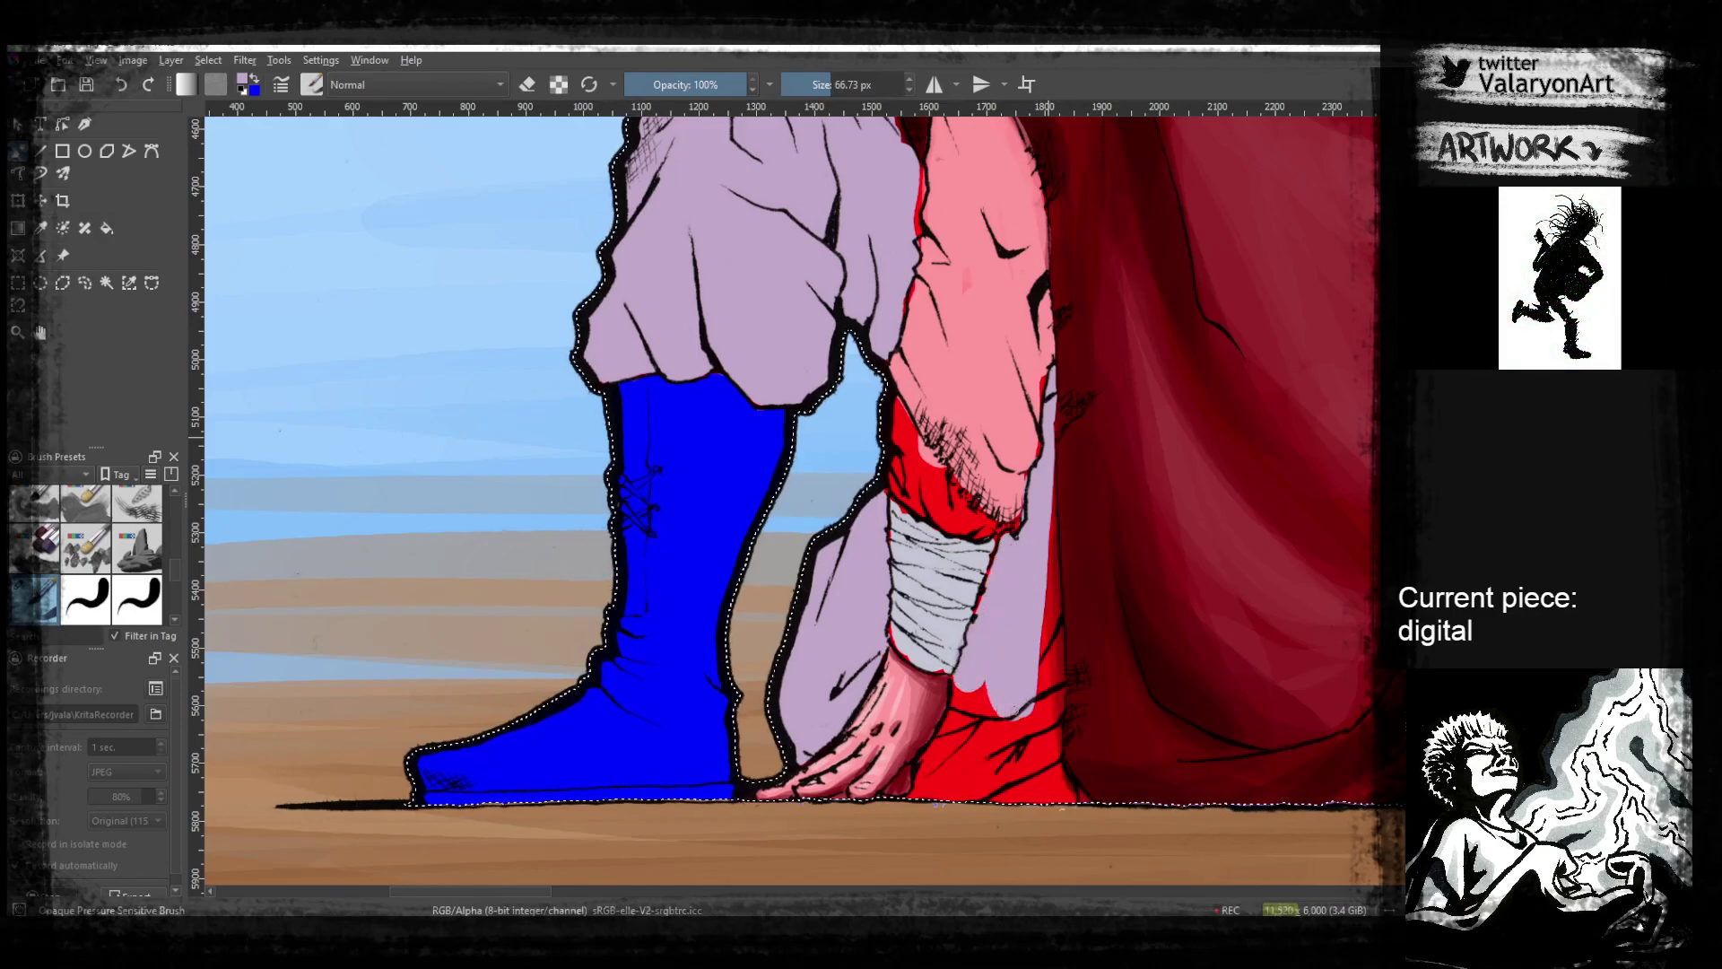
{"action": "scroll", "coordinate": [1011, 706], "scroll_direction": "down", "scroll_amount": 1}
{"action": "left_click_drag", "start_coordinate": [1046, 419], "coordinate": [1049, 667]}
{"action": "scroll", "coordinate": [1049, 668], "scroll_direction": "down", "scroll_amount": 1}
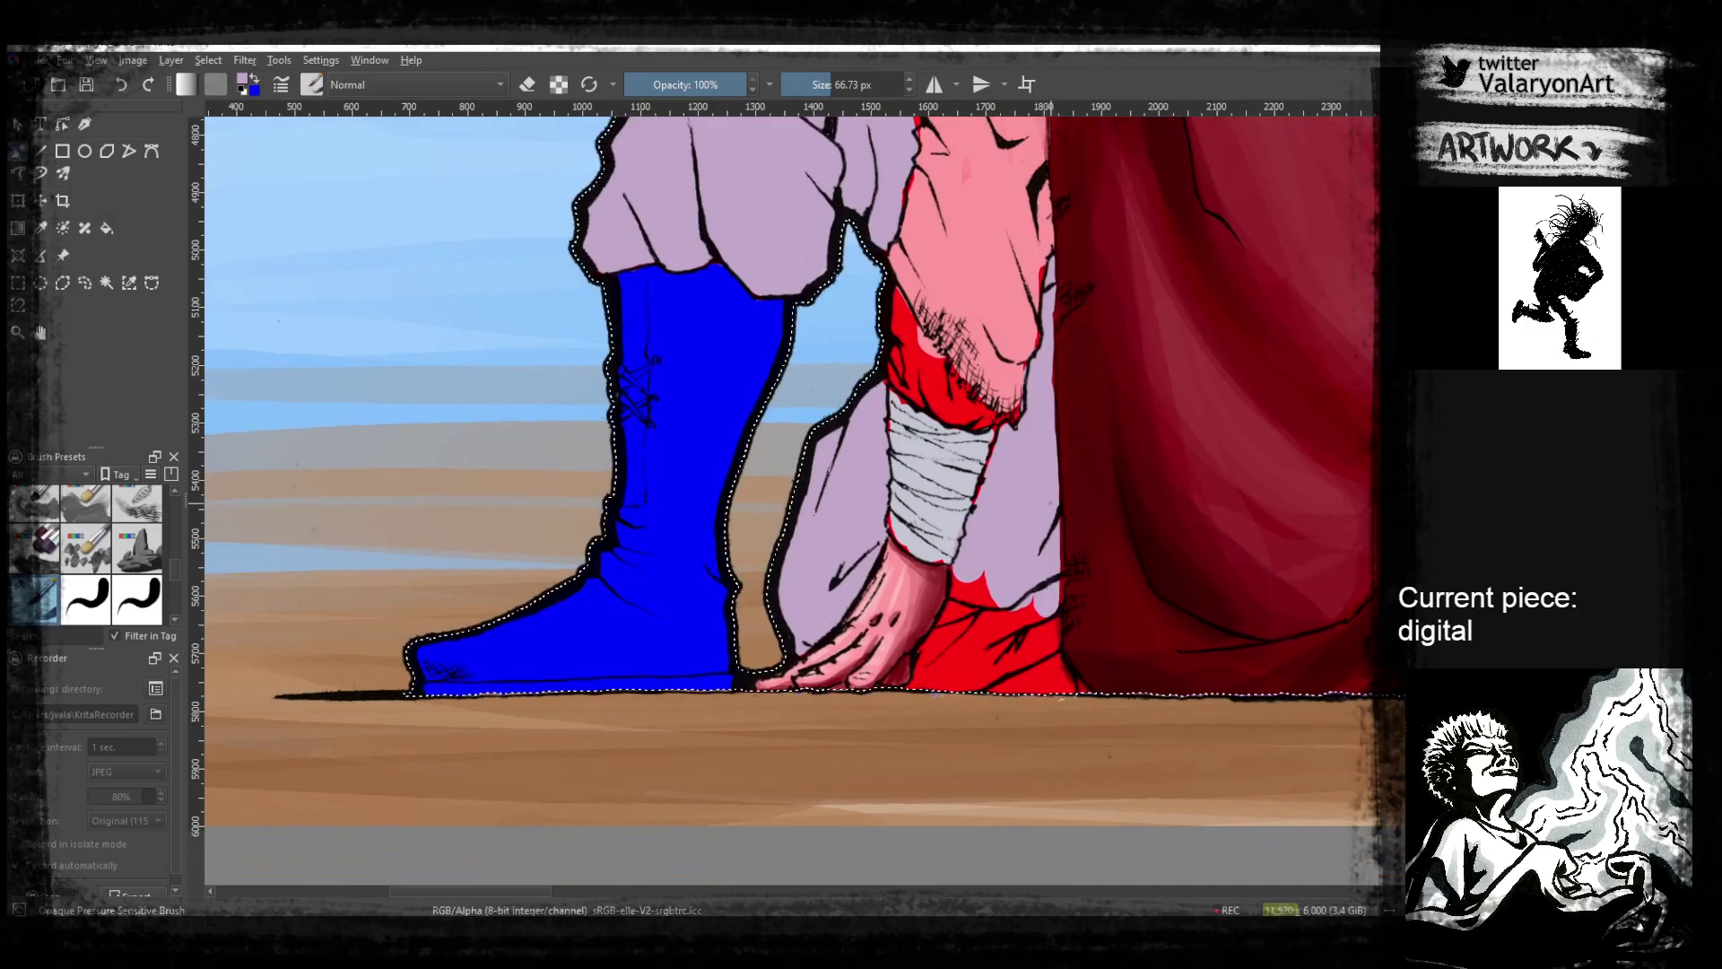
Extend the lavender over the kneeling leg's lower folds to the ground, using the eraser briefly at the cloak's lower corner
{"action": "mouse_move", "coordinate": [1058, 583]}
{"action": "left_mouse_down"}
{"action": "mouse_move", "coordinate": [1048, 635]}
{"action": "mouse_move", "coordinate": [1036, 596]}
{"action": "mouse_move", "coordinate": [994, 640]}
{"action": "mouse_move", "coordinate": [1041, 542]}
{"action": "mouse_move", "coordinate": [968, 603]}
{"action": "mouse_move", "coordinate": [982, 528]}
{"action": "mouse_move", "coordinate": [937, 636]}
{"action": "mouse_move", "coordinate": [994, 628]}
{"action": "left_mouse_up"}
{"action": "scroll", "coordinate": [993, 639], "scroll_direction": "down", "scroll_amount": 1}
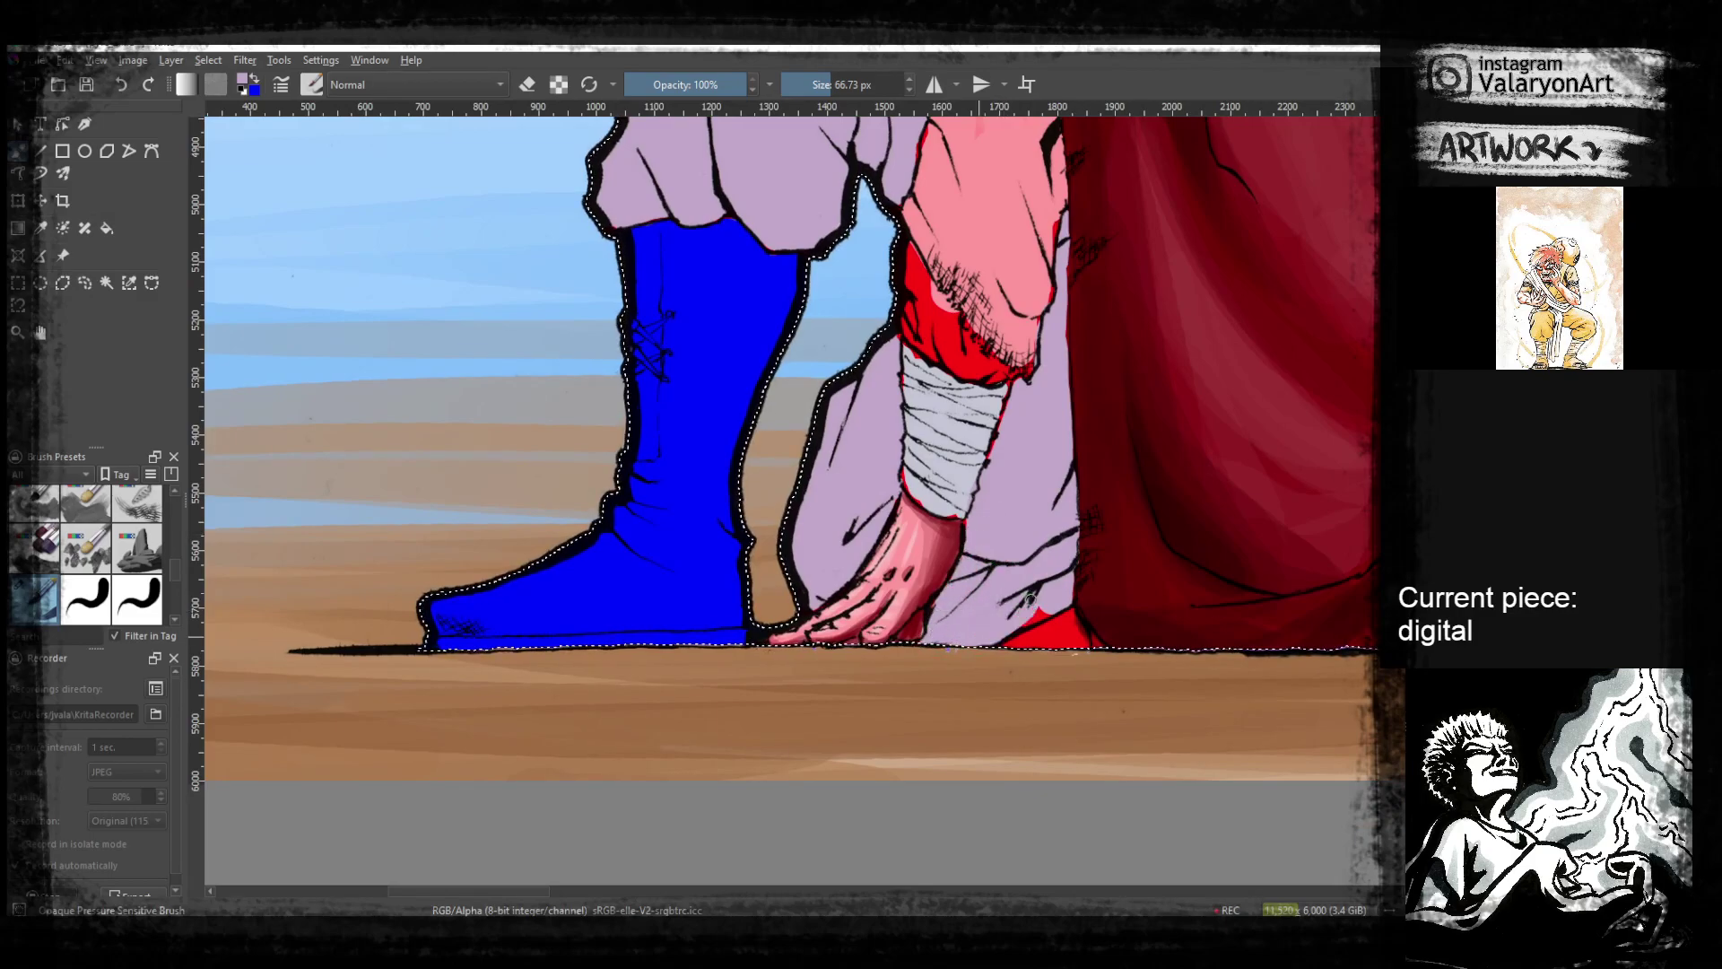
{"action": "left_click_drag", "start_coordinate": [990, 744], "coordinate": [777, 795]}
{"action": "key", "text": "e"}
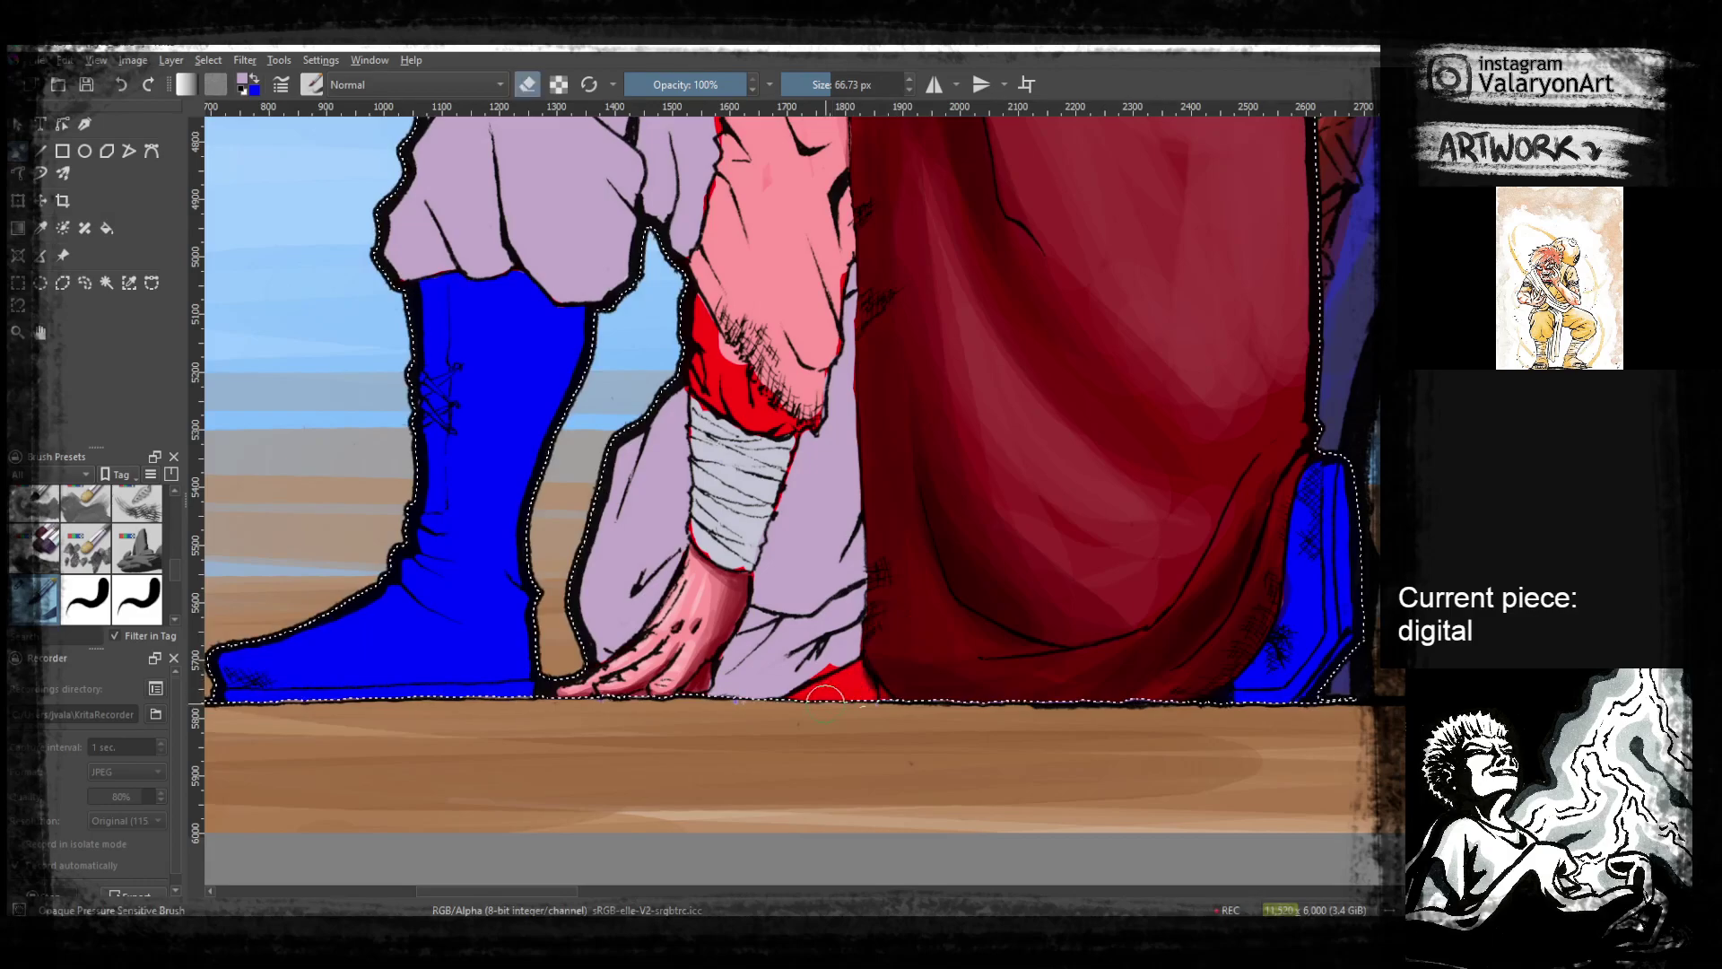
{"action": "left_click_drag", "start_coordinate": [881, 679], "coordinate": [947, 686]}
{"action": "key", "text": "e"}
{"action": "mouse_move", "coordinate": [818, 678]}
{"action": "left_mouse_down"}
{"action": "mouse_move", "coordinate": [811, 691]}
{"action": "mouse_move", "coordinate": [861, 688]}
{"action": "left_mouse_up"}
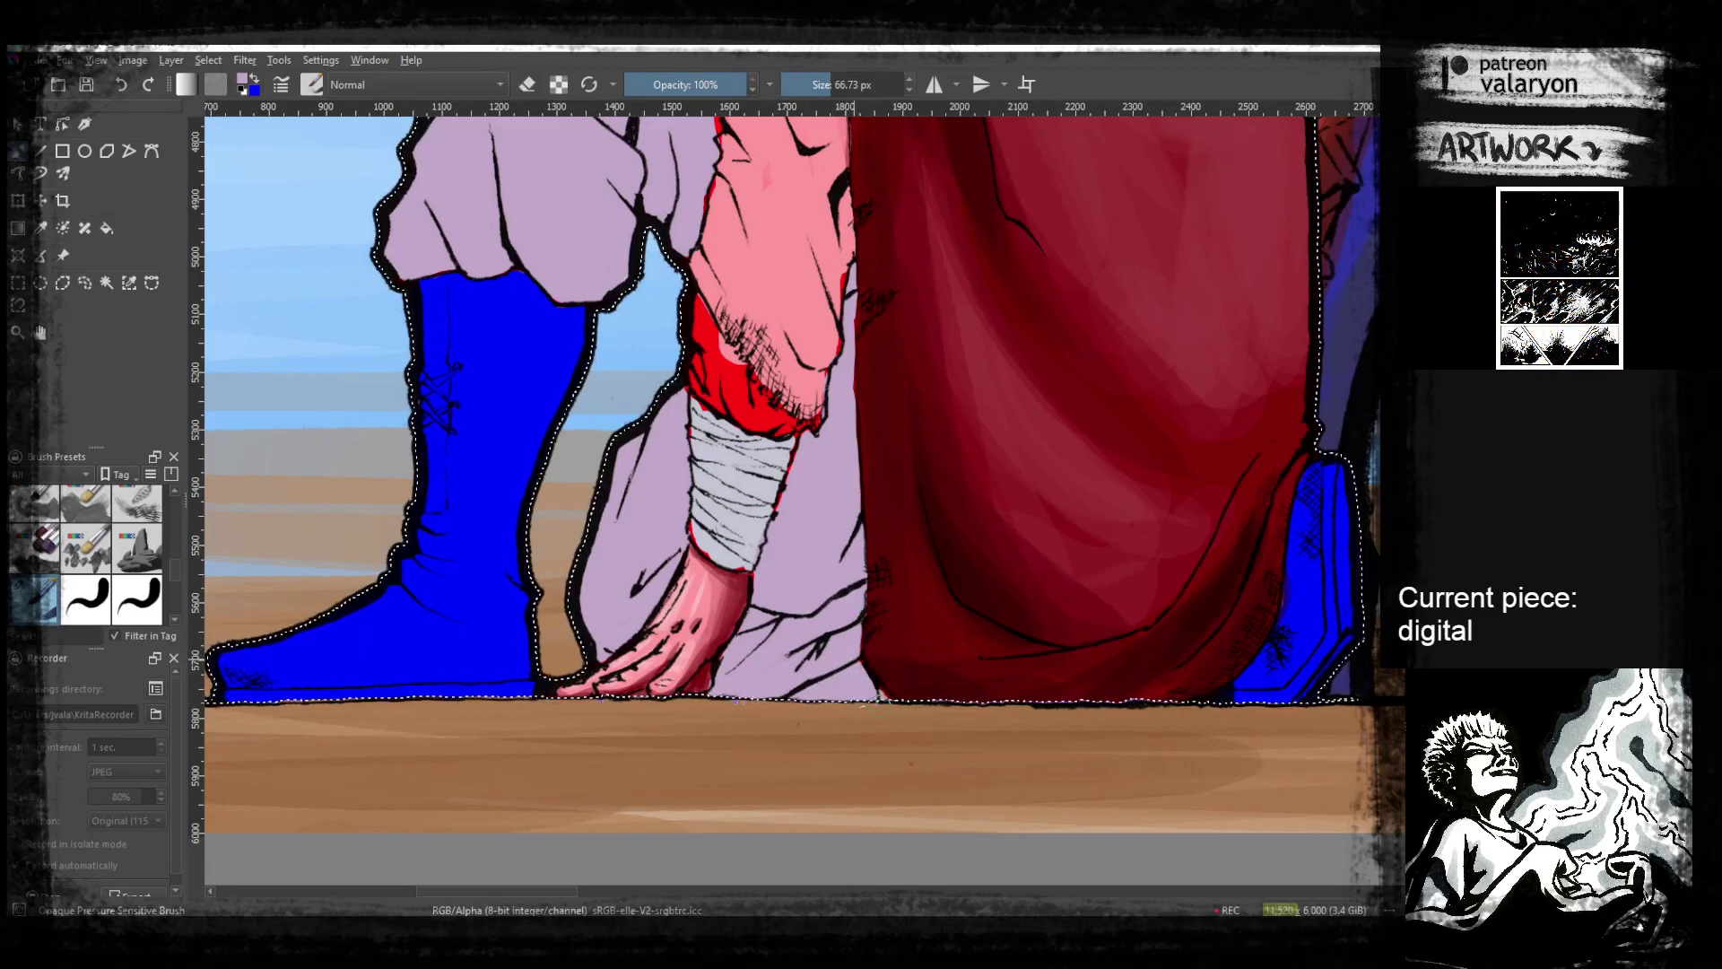
Cover the leftover red along the raised leg's trouser edge beside the pink sleeve with lavender
{"action": "left_click_drag", "start_coordinate": [864, 637], "coordinate": [883, 821]}
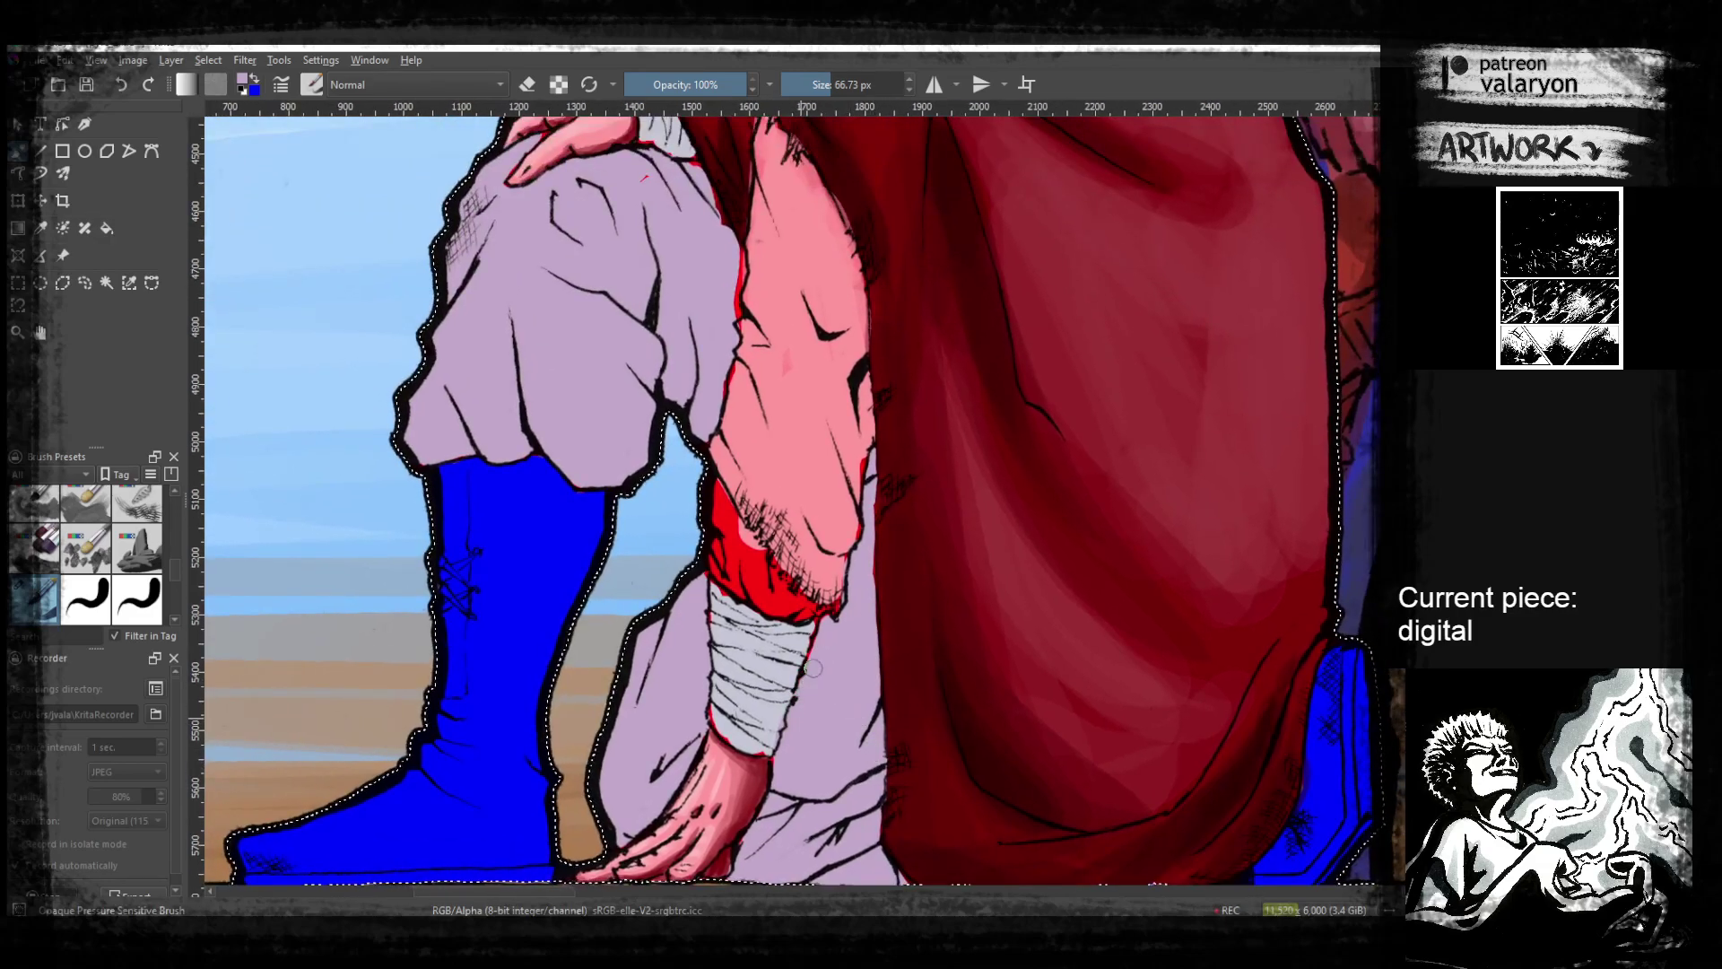
{"action": "scroll", "coordinate": [858, 687], "scroll_direction": "up", "scroll_amount": 2}
{"action": "scroll", "coordinate": [858, 687], "scroll_direction": "up", "scroll_amount": 3}
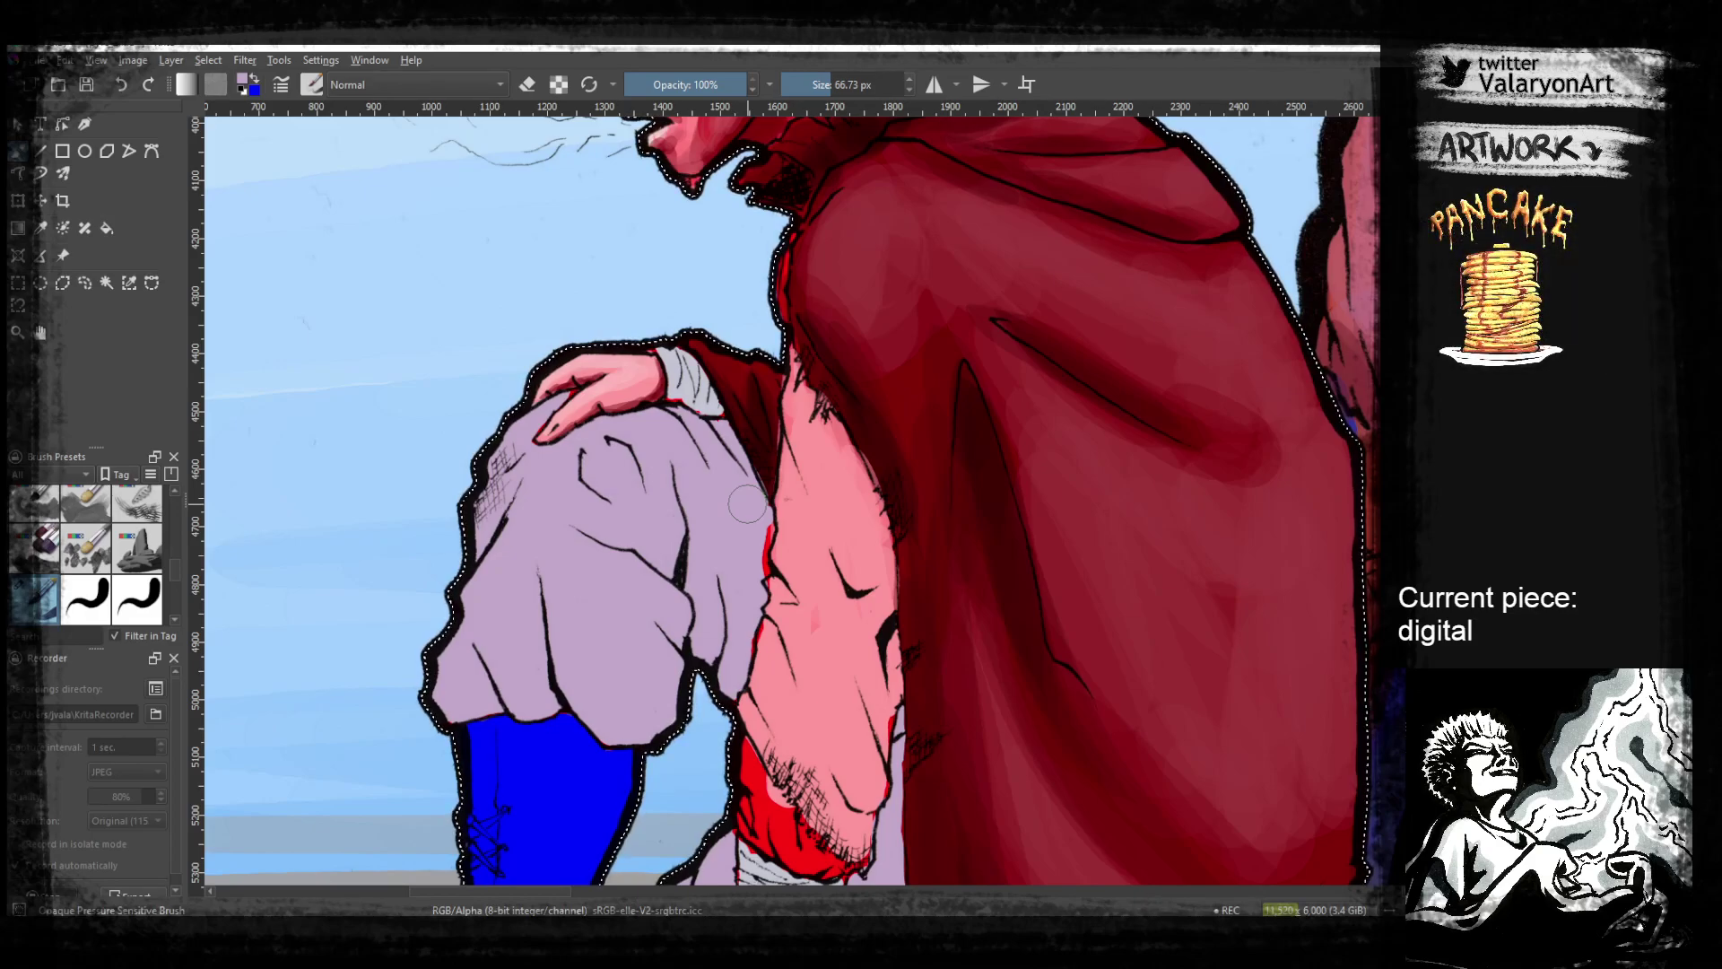
{"action": "left_click_drag", "start_coordinate": [891, 679], "coordinate": [1006, 633]}
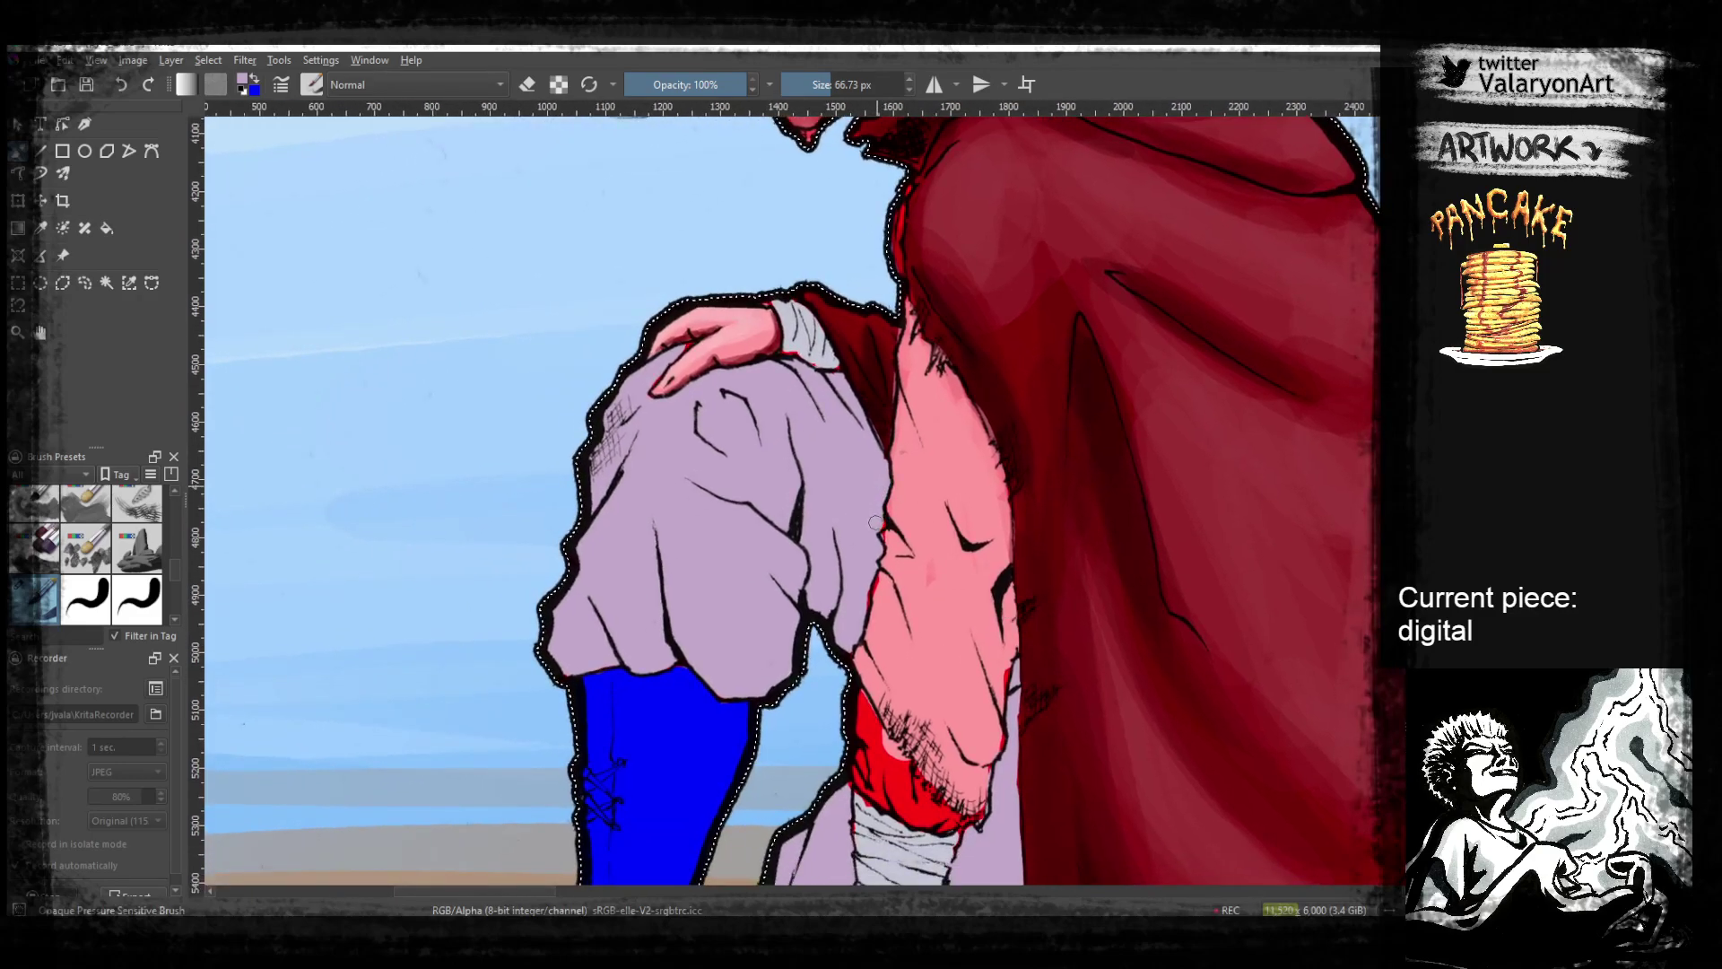
Cover the bright red band between the pink sleeve and the wrist wrap with dark maroon sampled from the other sleeve's lining
{"action": "scroll", "coordinate": [876, 502], "scroll_direction": "down", "scroll_amount": 5}
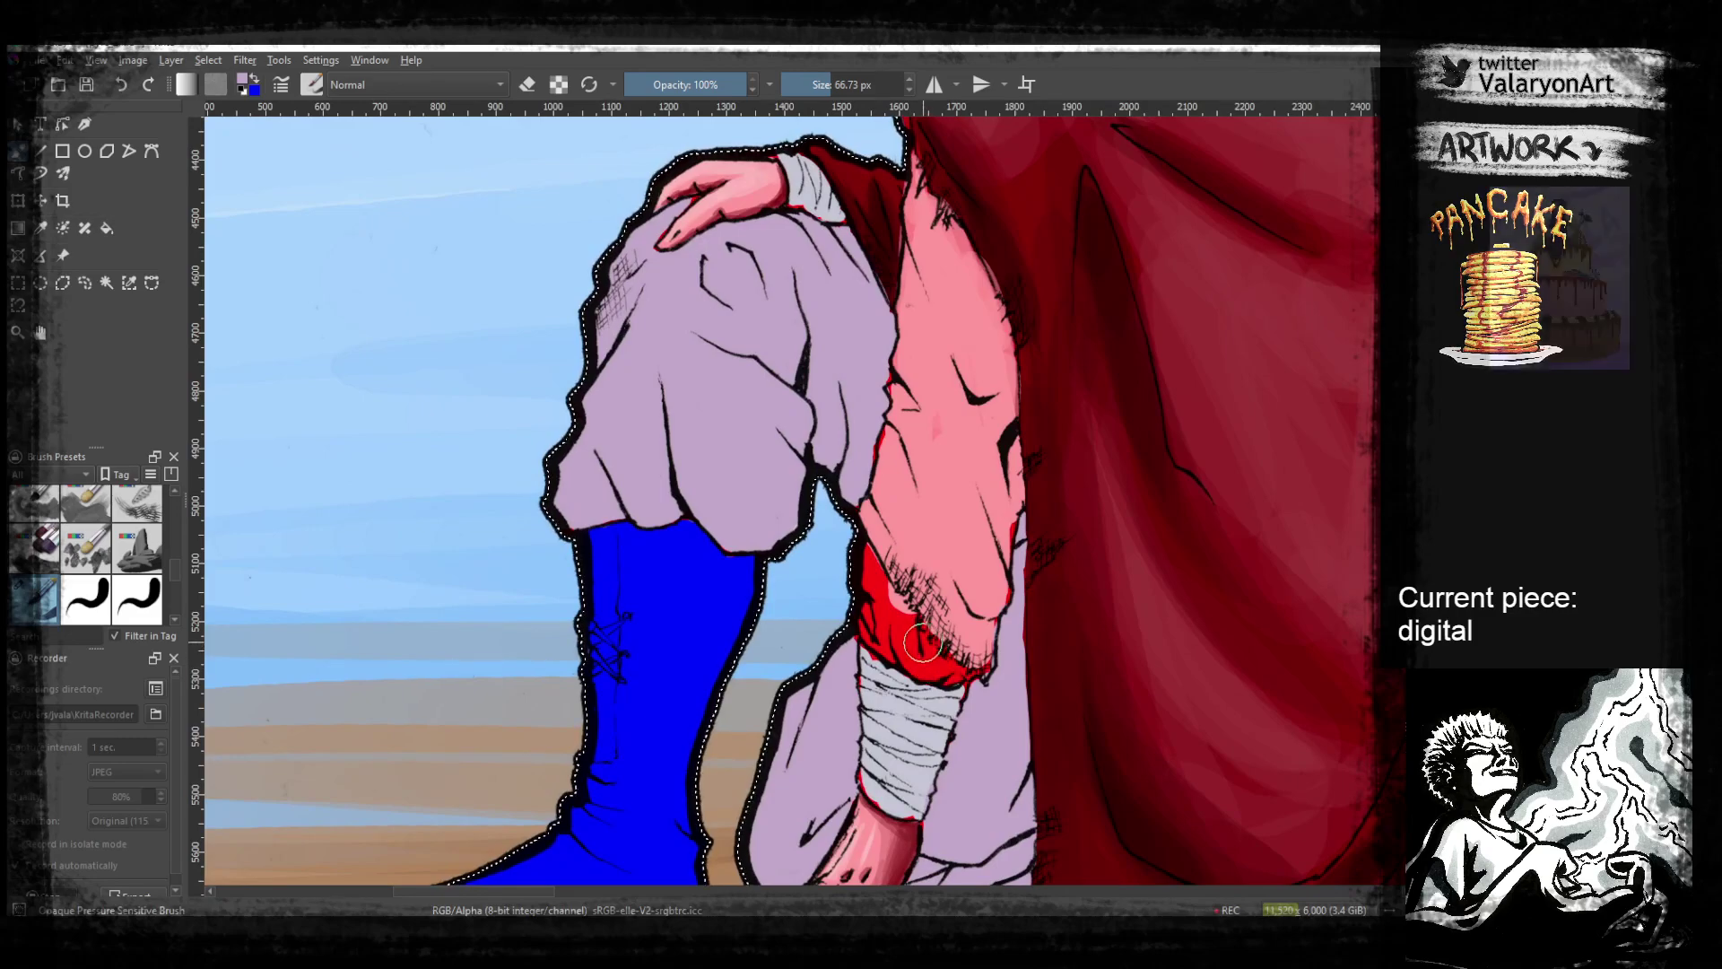
{"action": "left_click_drag", "start_coordinate": [915, 616], "coordinate": [971, 627]}
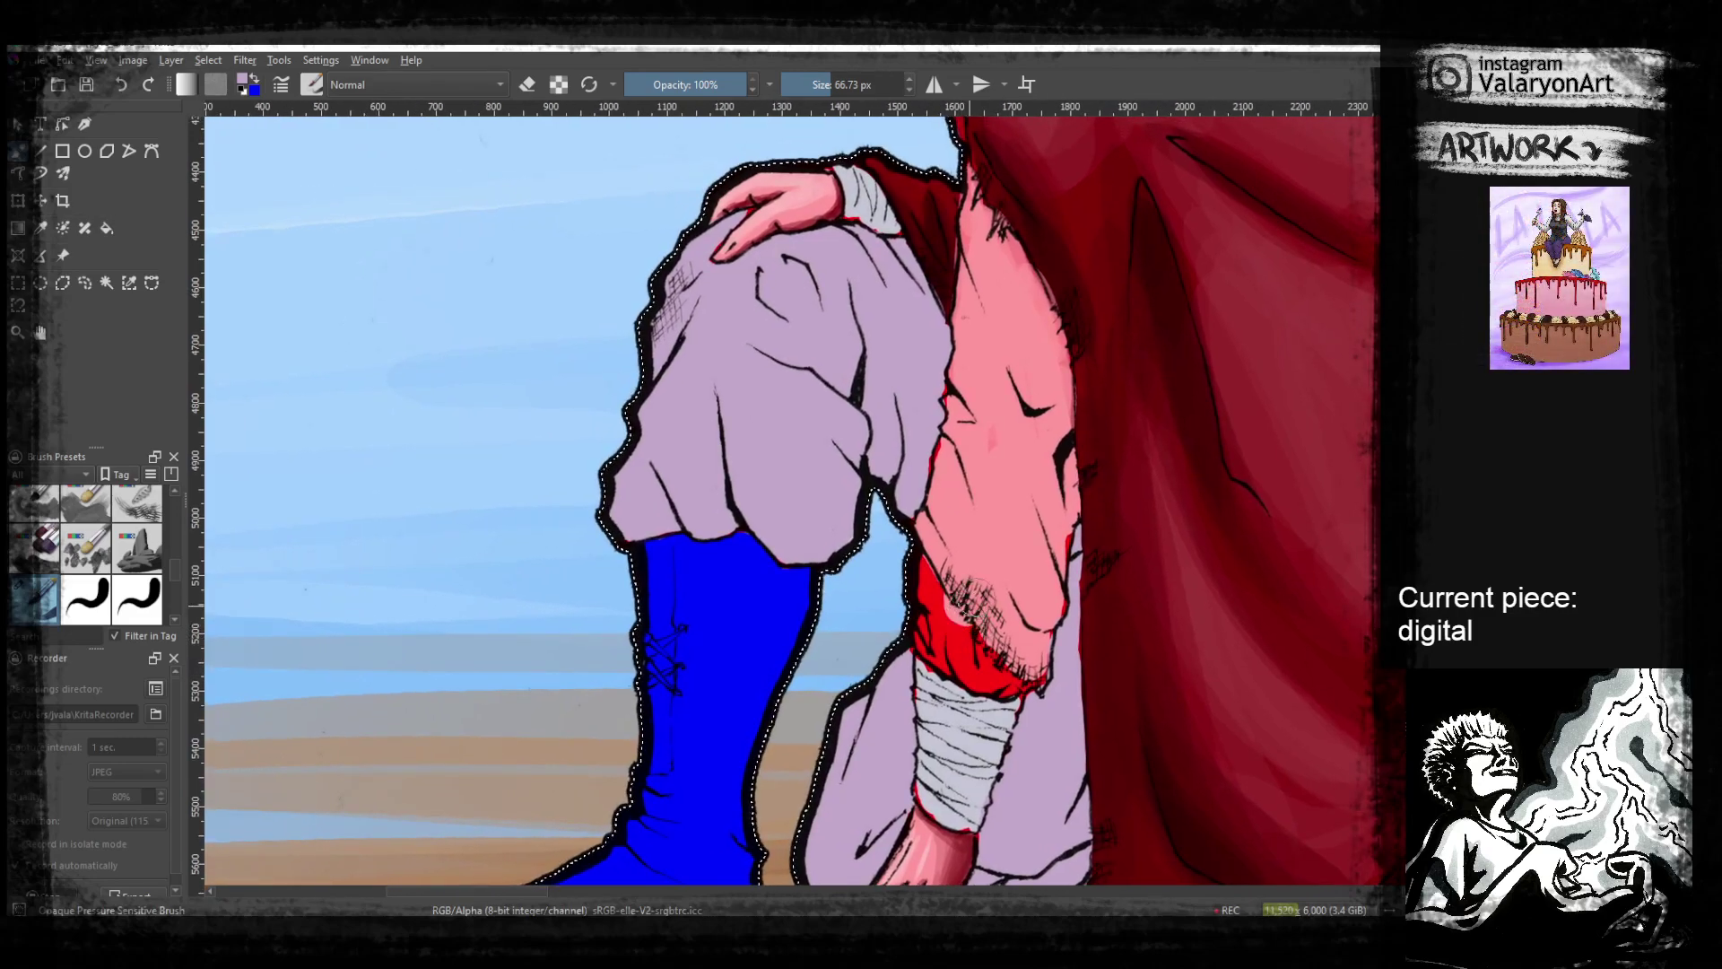
{"action": "left_click", "coordinate": [943, 269], "text": "ctrl"}
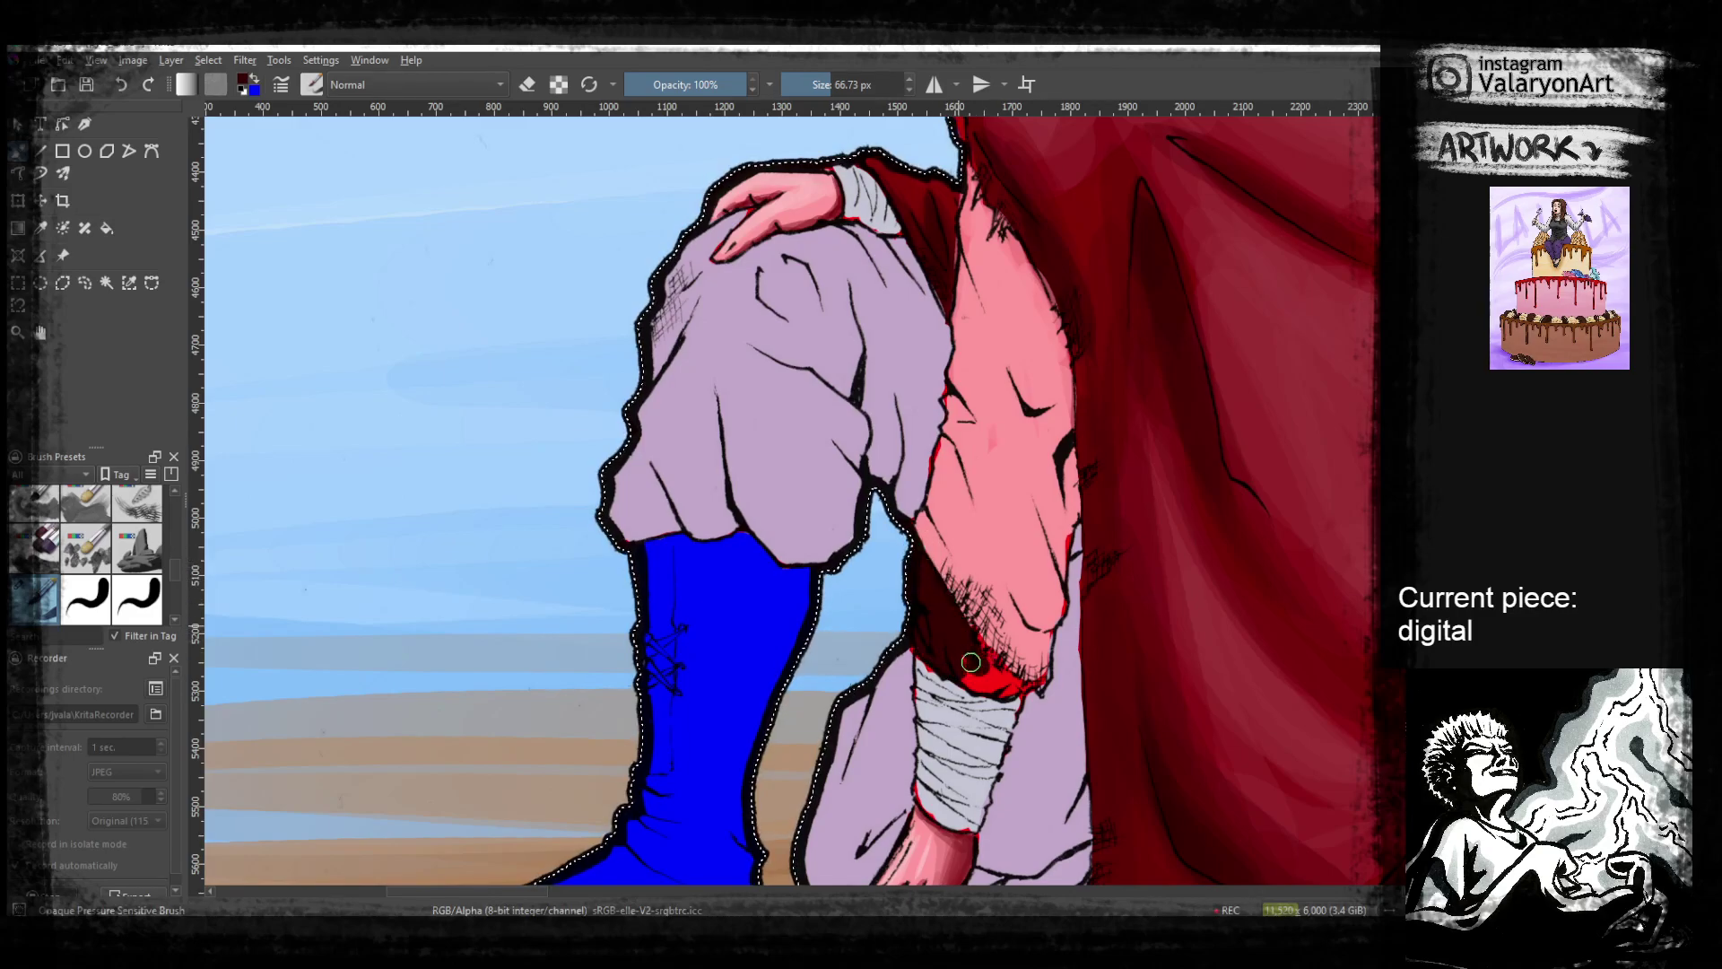
{"action": "mouse_move", "coordinate": [964, 669]}
{"action": "left_mouse_down"}
{"action": "mouse_move", "coordinate": [968, 642]}
{"action": "mouse_move", "coordinate": [1010, 686]}
{"action": "left_mouse_up"}
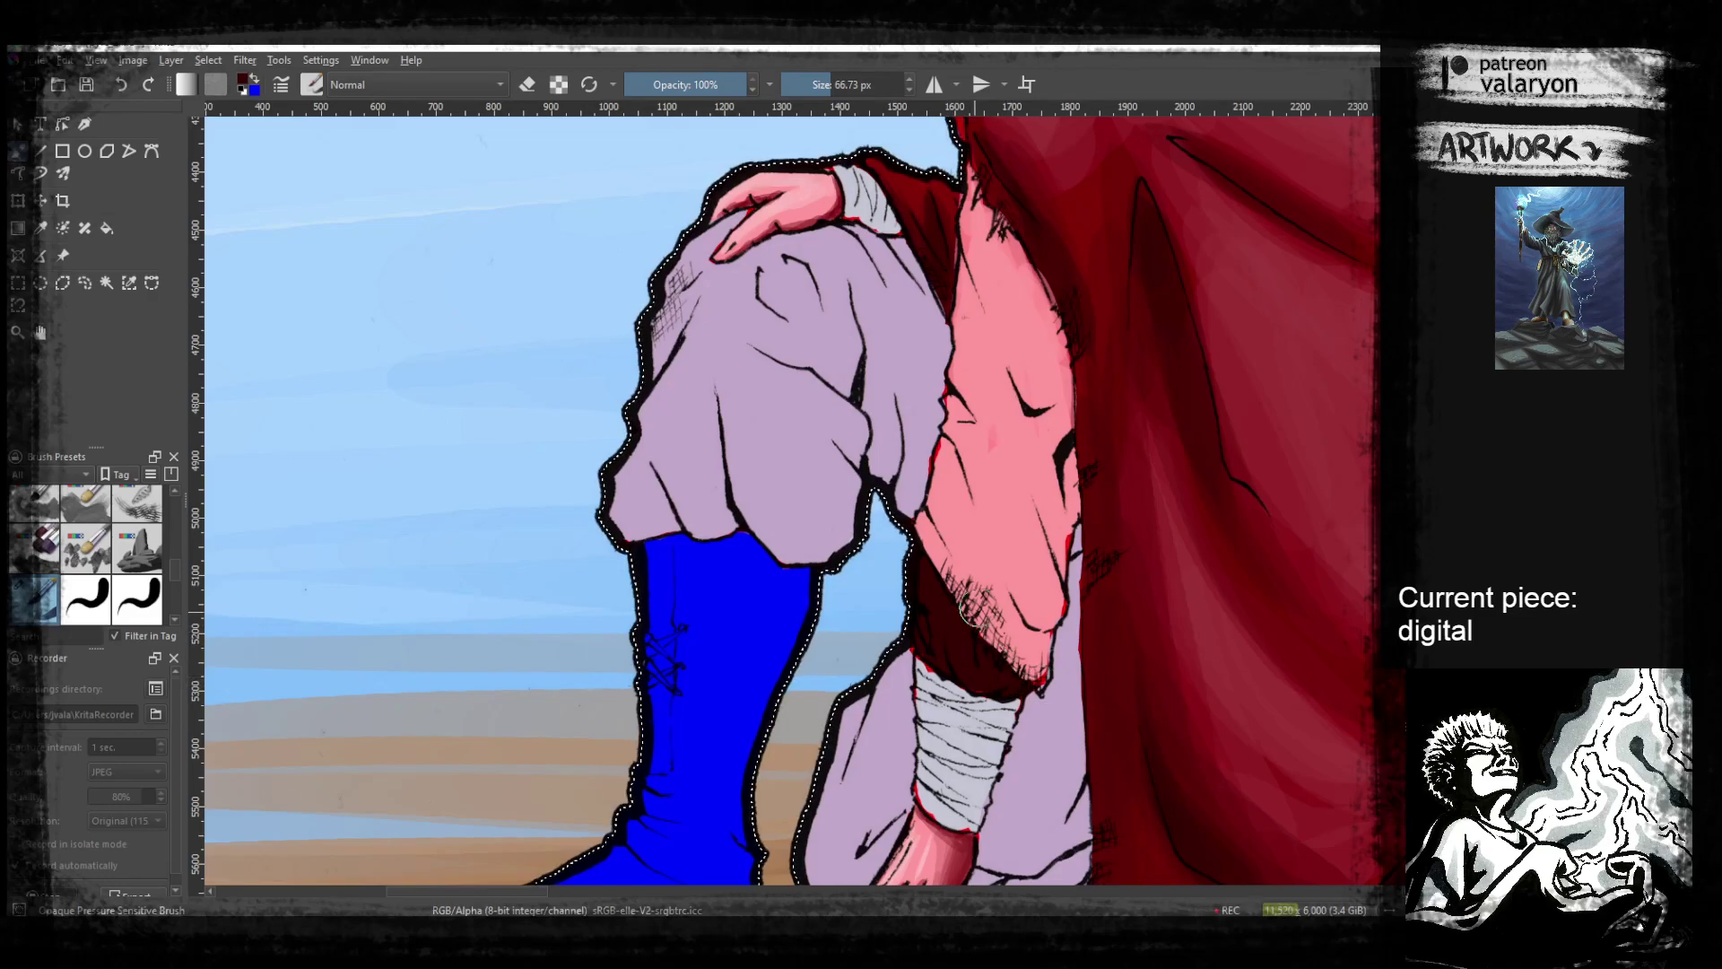
Paint the leftover red strip along the cloak's front edge below the collar in the sleeve's pink
{"action": "left_click_drag", "start_coordinate": [1015, 485], "coordinate": [860, 764]}
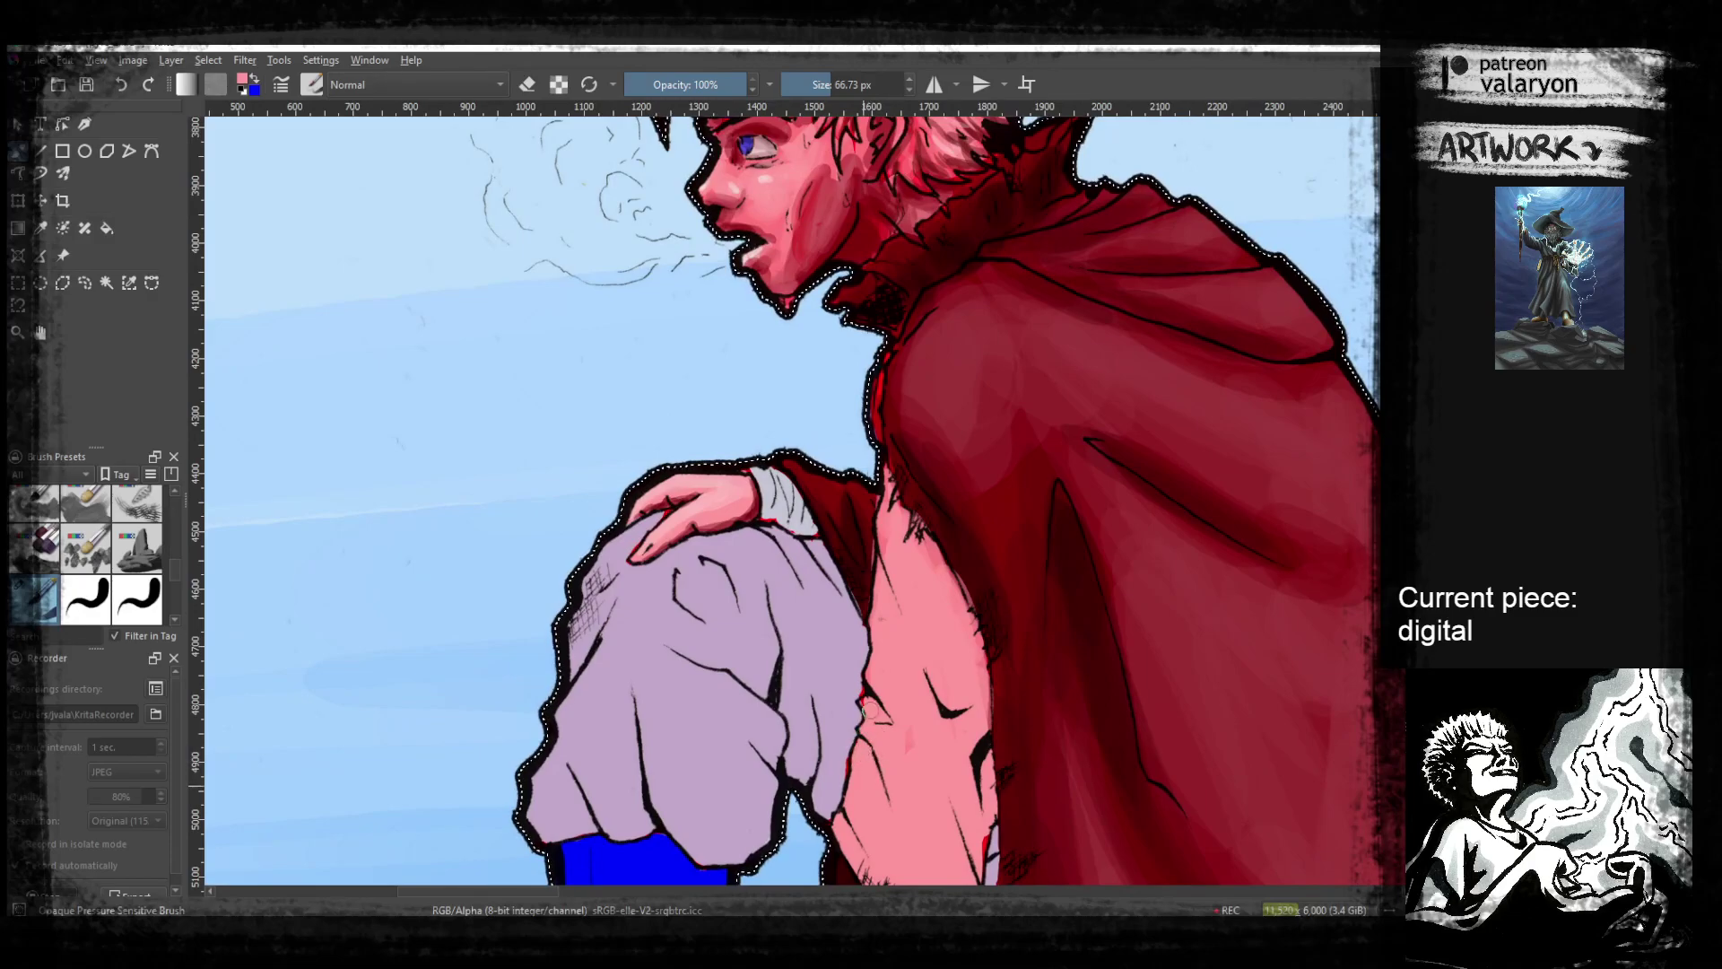
{"action": "left_click_drag", "start_coordinate": [898, 547], "coordinate": [908, 680]}
{"action": "left_click_drag", "start_coordinate": [915, 584], "coordinate": [927, 692]}
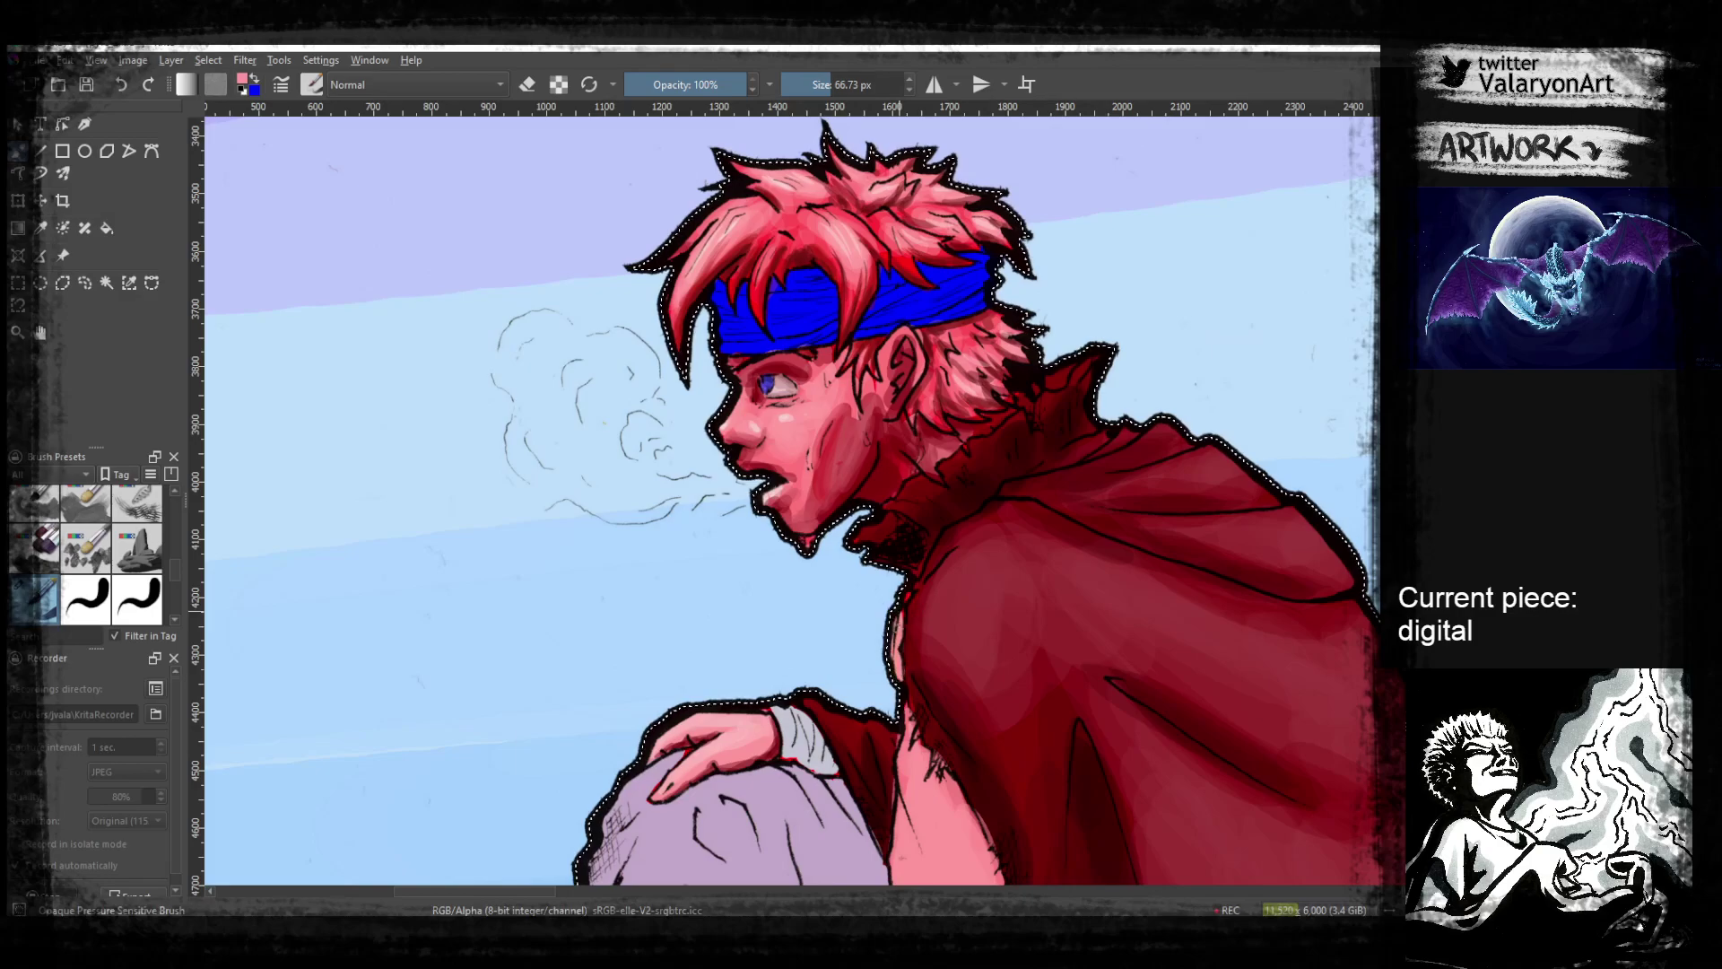
{"action": "left_click_drag", "start_coordinate": [913, 589], "coordinate": [934, 681]}
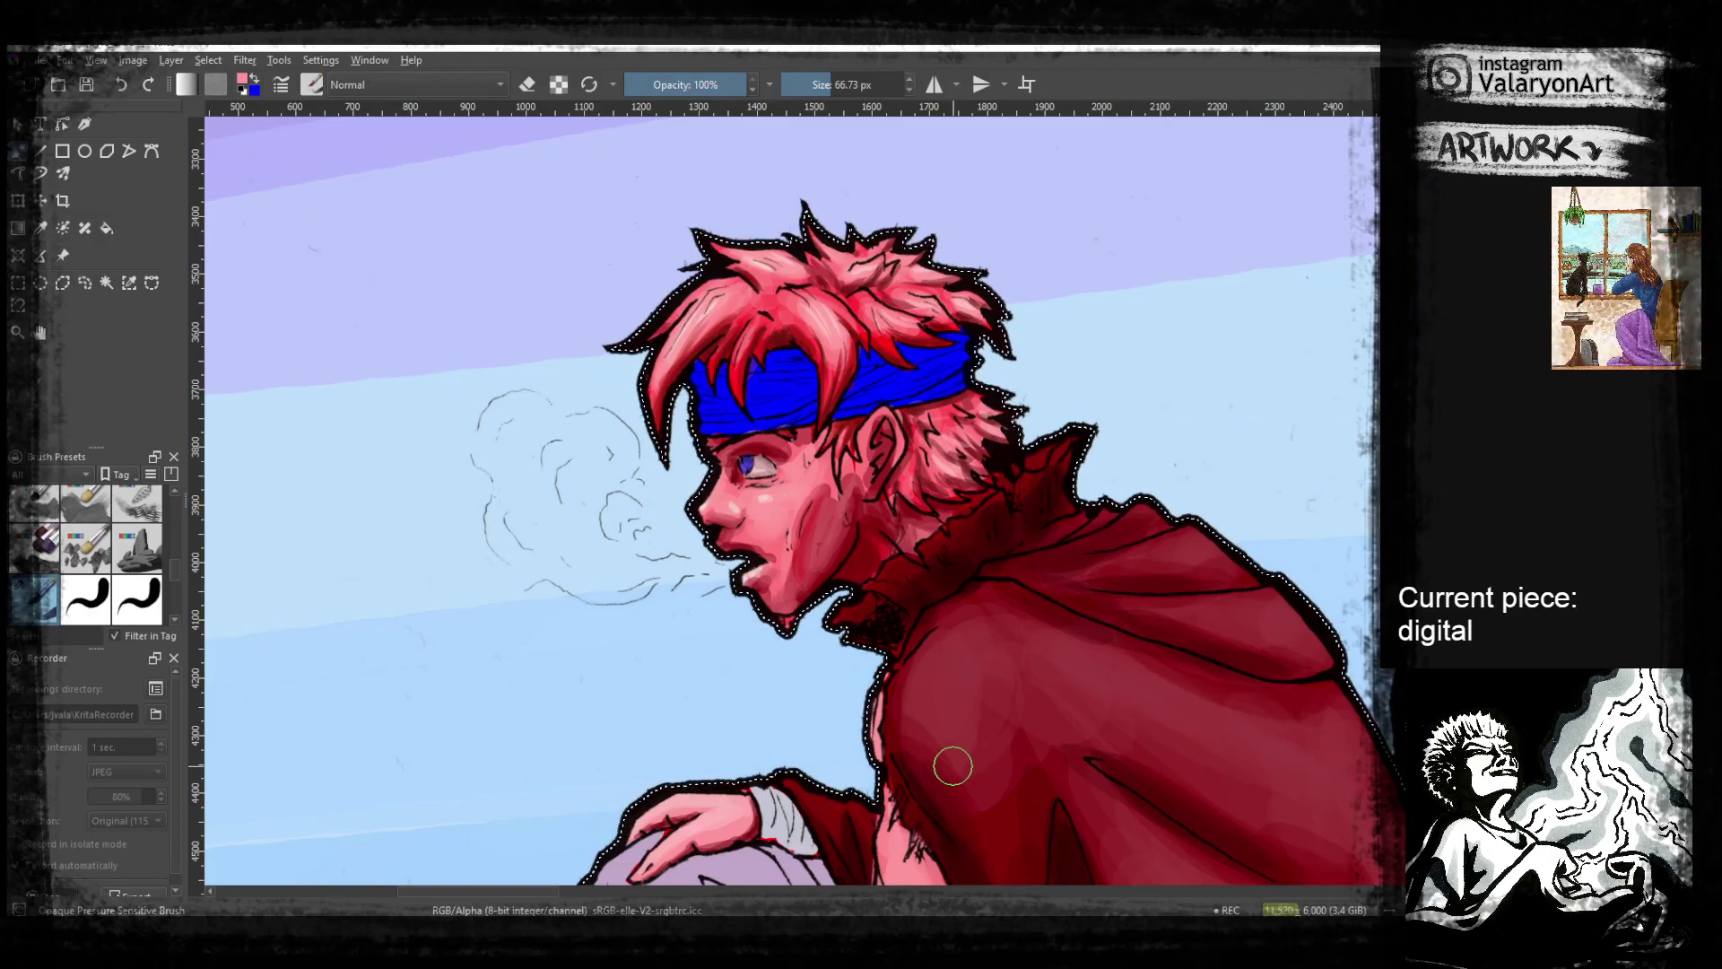
Sample the crimson shadow colour on the character's cheek and set the brush opacity to 27%
{"action": "left_click_drag", "start_coordinate": [925, 422], "coordinate": [1031, 583]}
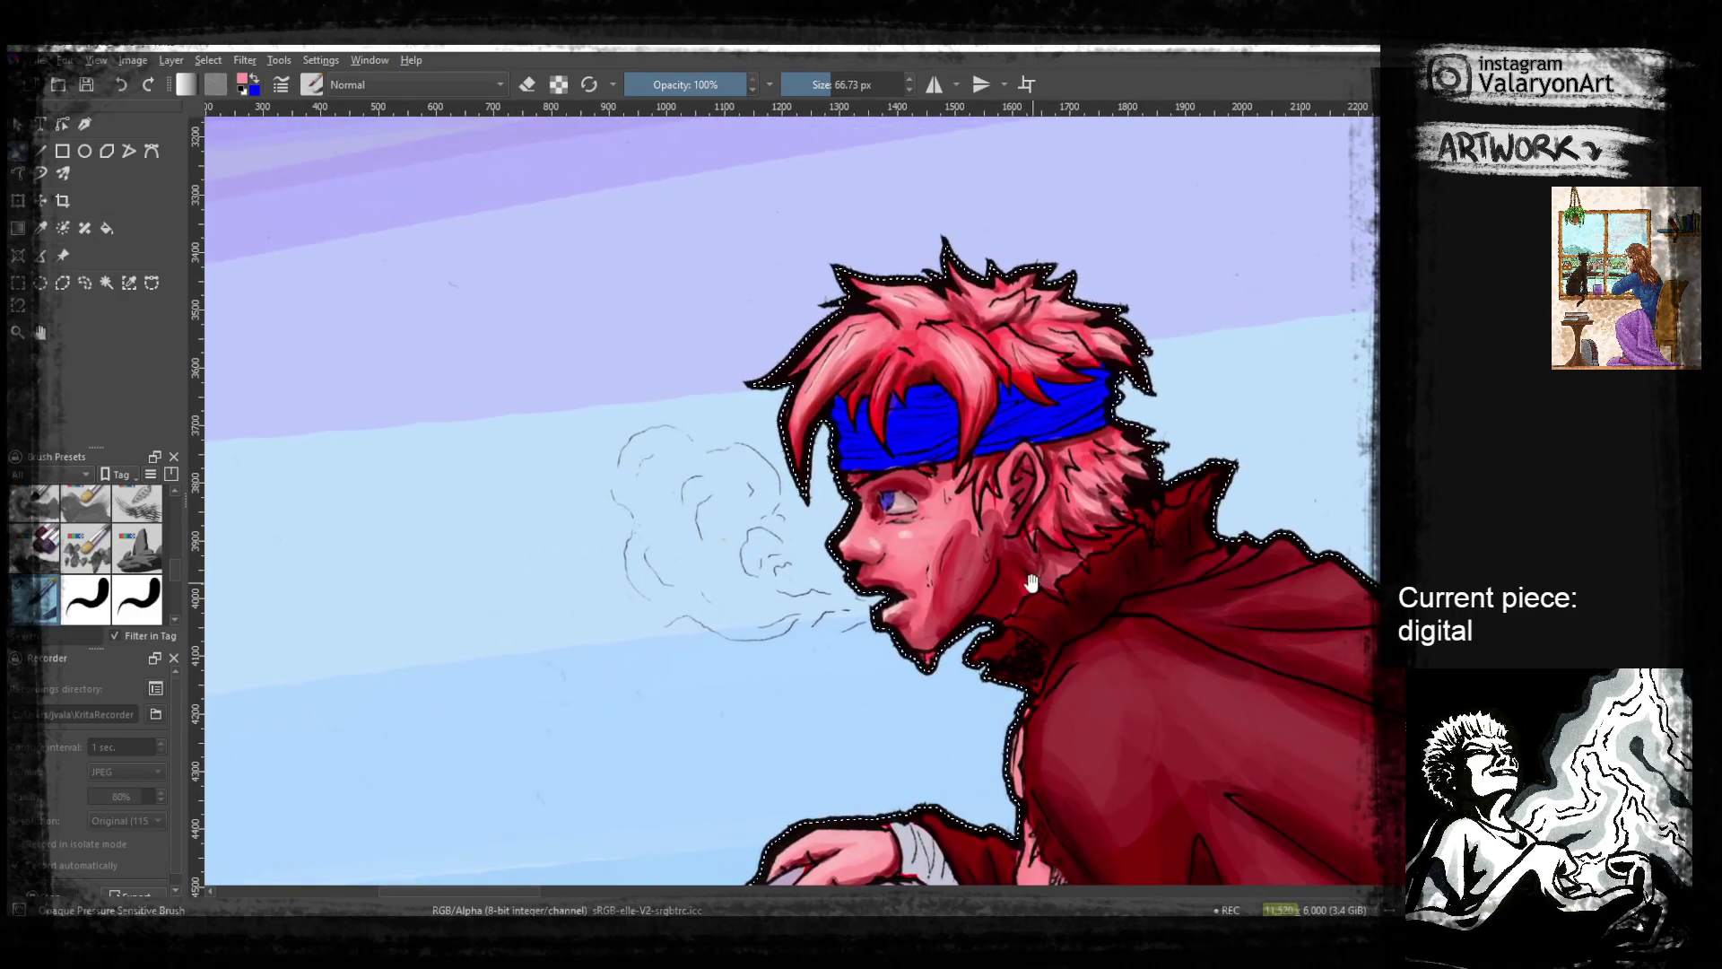
{"action": "left_click", "coordinate": [960, 563], "text": "ctrl"}
{"action": "left_click", "coordinate": [658, 84]}
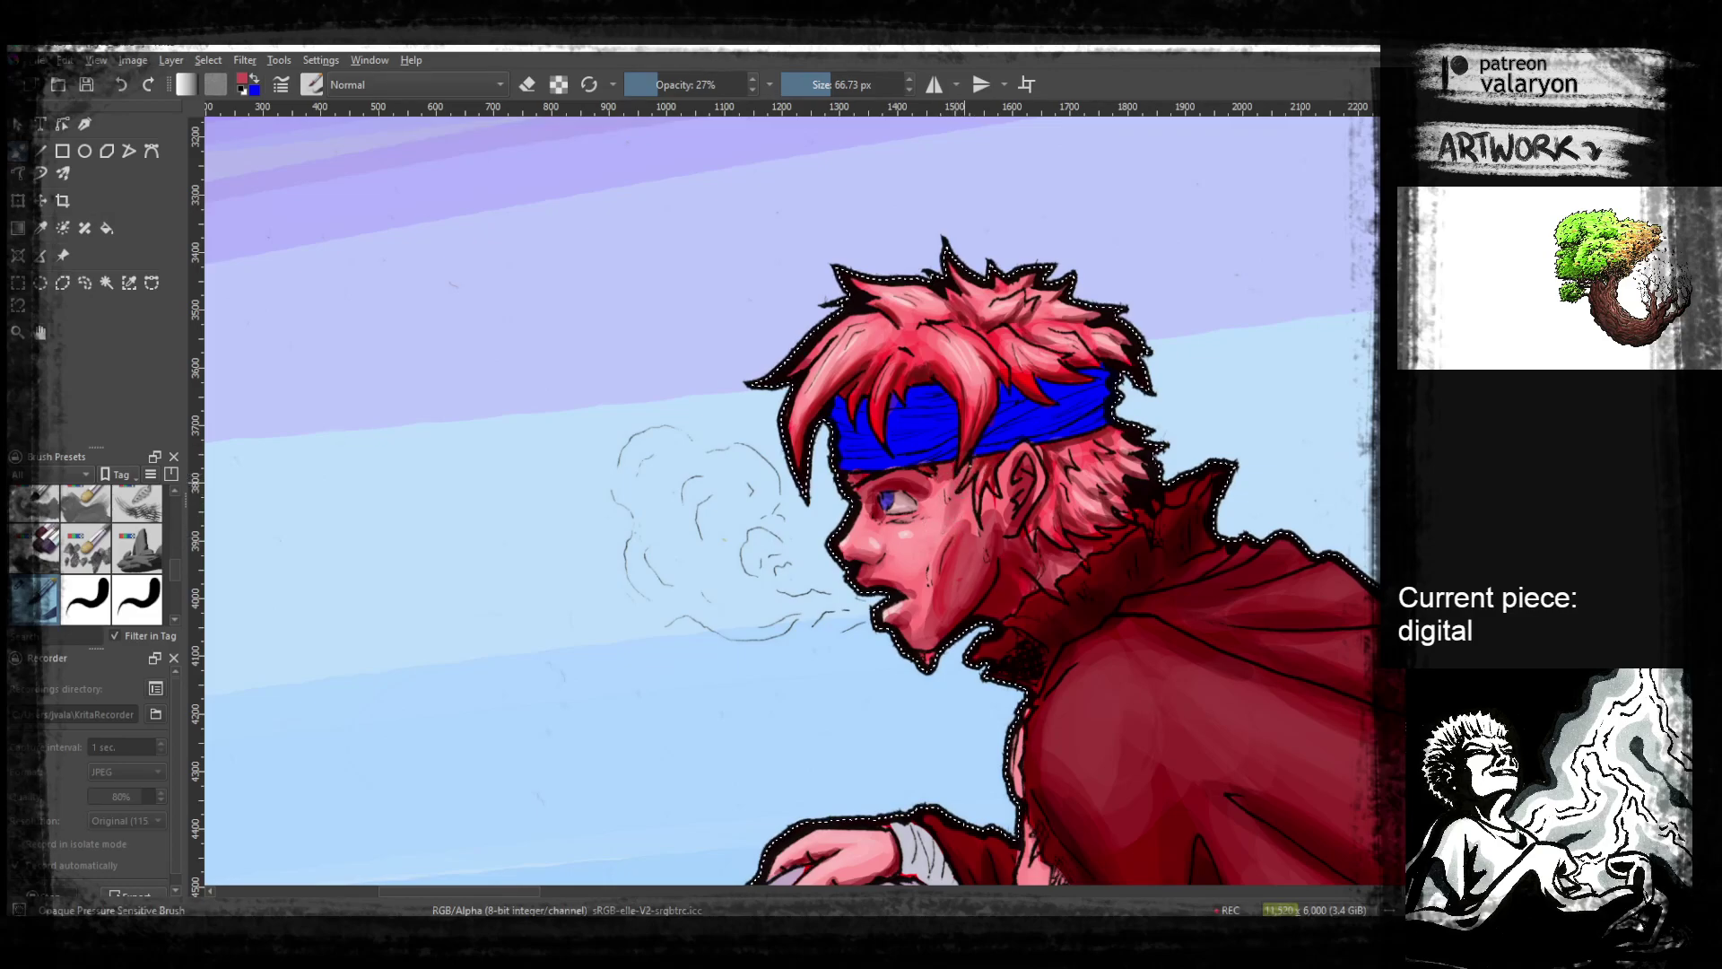
{"action": "scroll", "coordinate": [955, 537], "scroll_direction": "up", "scroll_amount": 2}
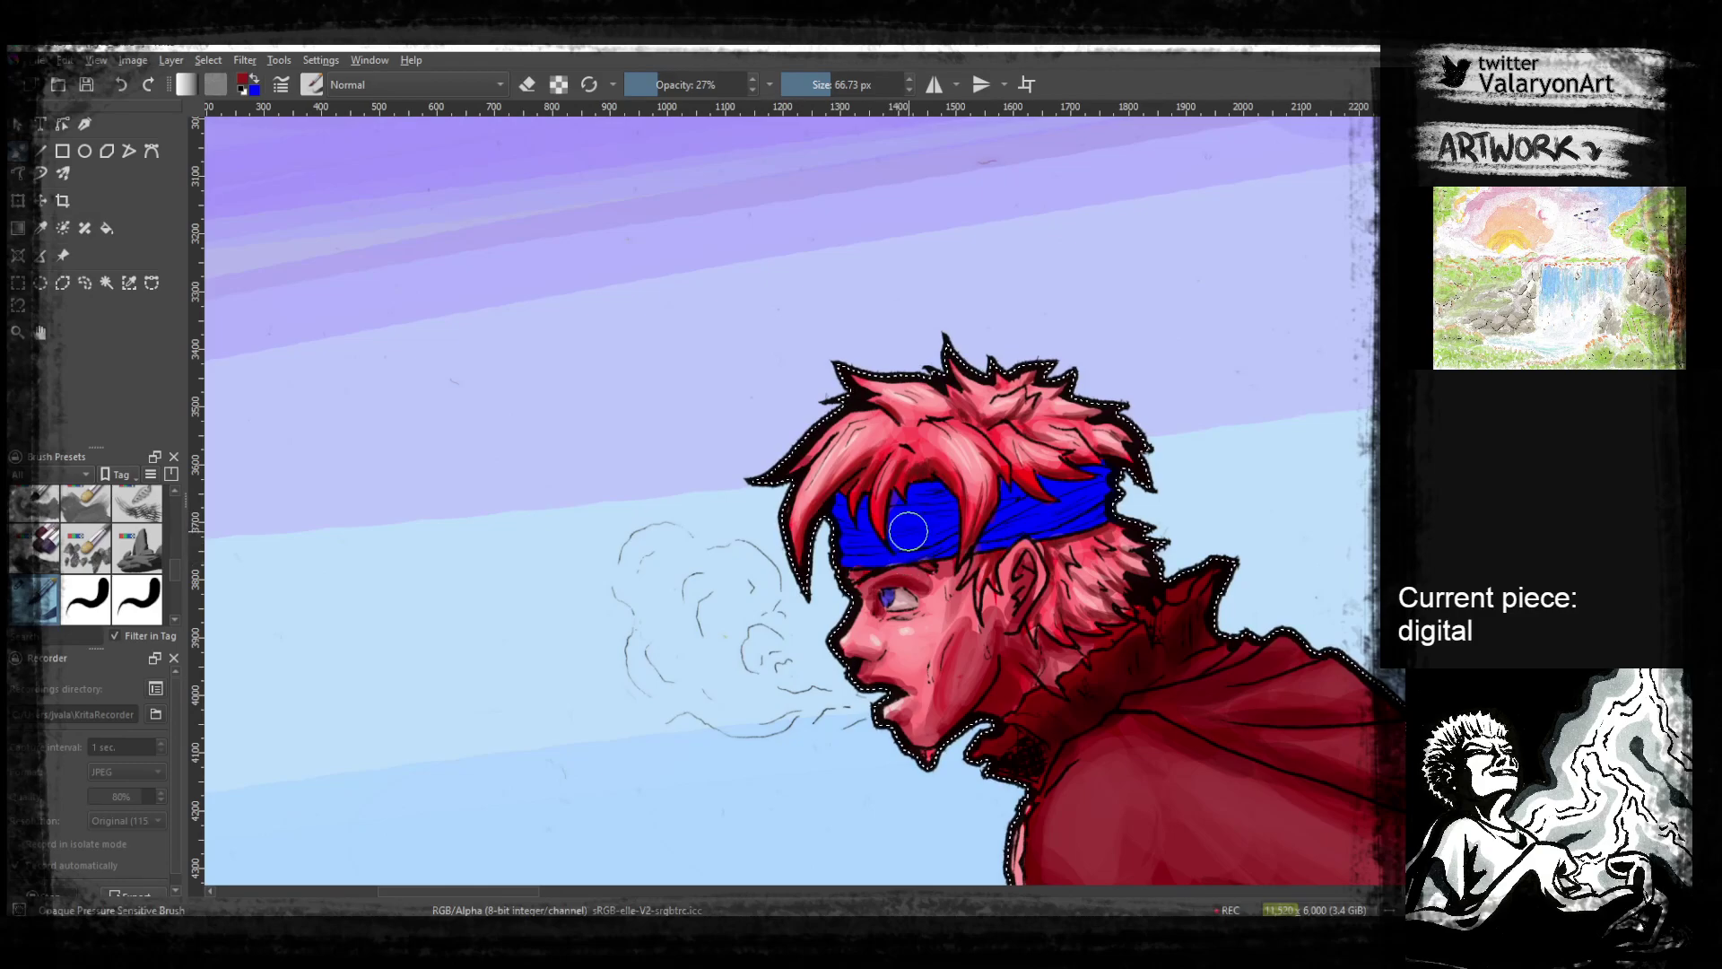
Take the headband's blue, darken it to a deep navy, and begin shading the headband at 17% opacity
{"action": "right_click", "coordinate": [909, 531]}
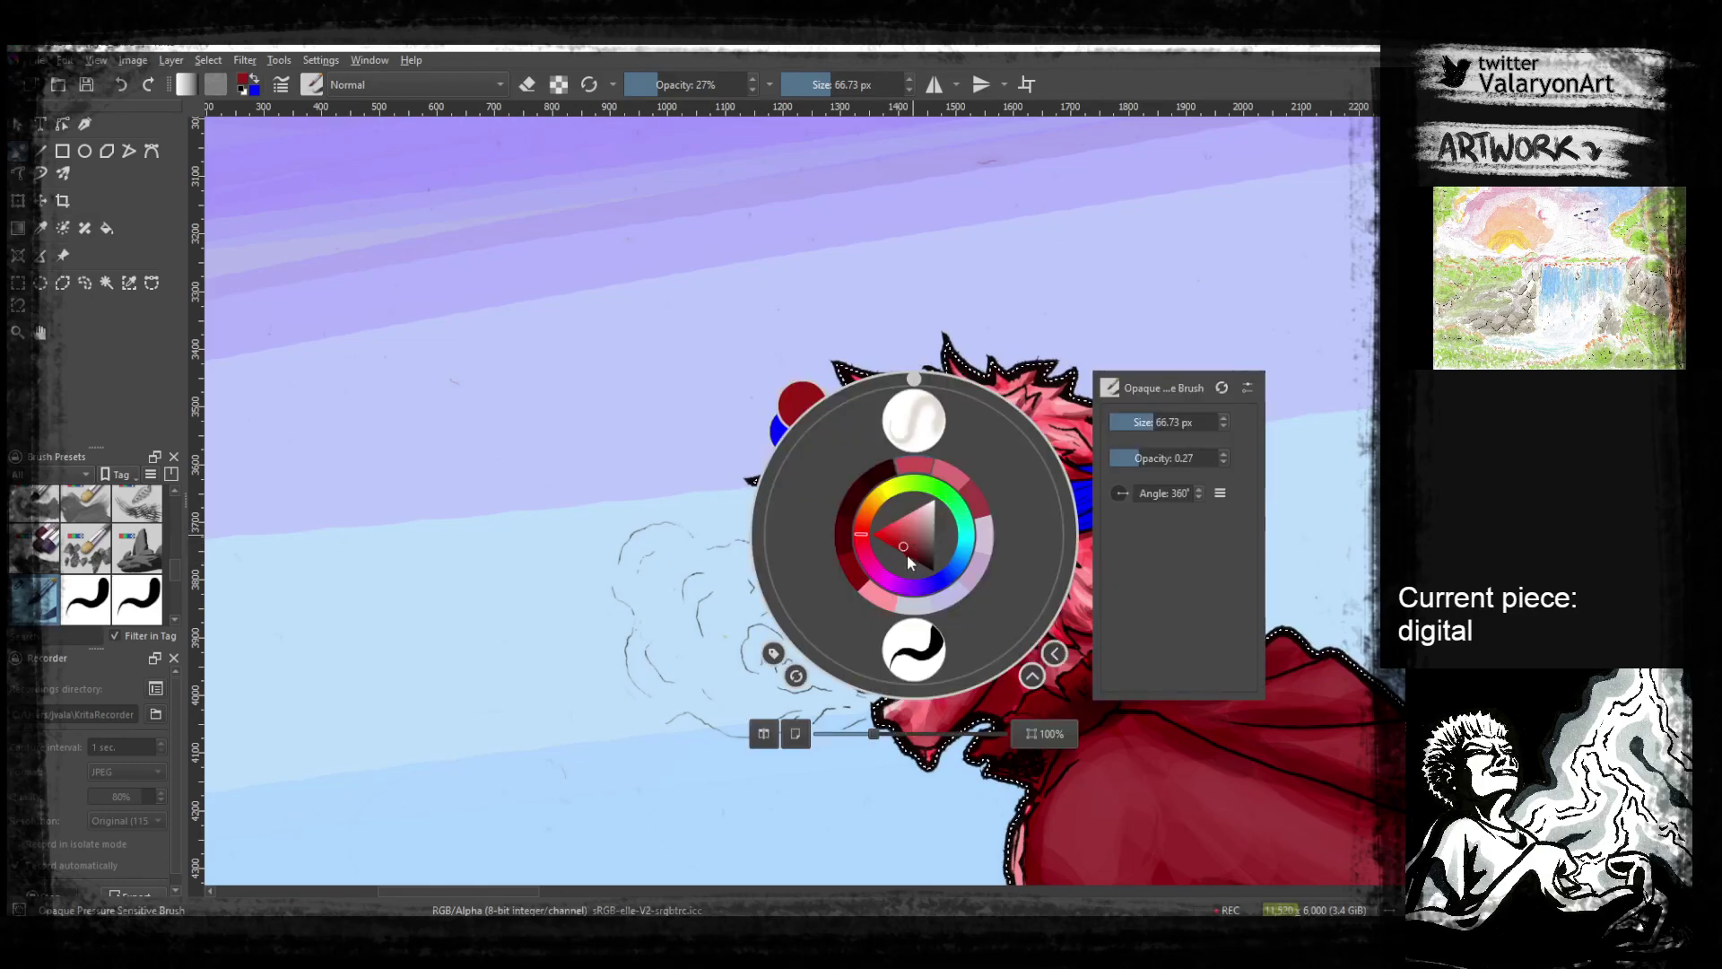
{"action": "left_click", "coordinate": [736, 542]}
{"action": "right_click", "coordinate": [934, 527]}
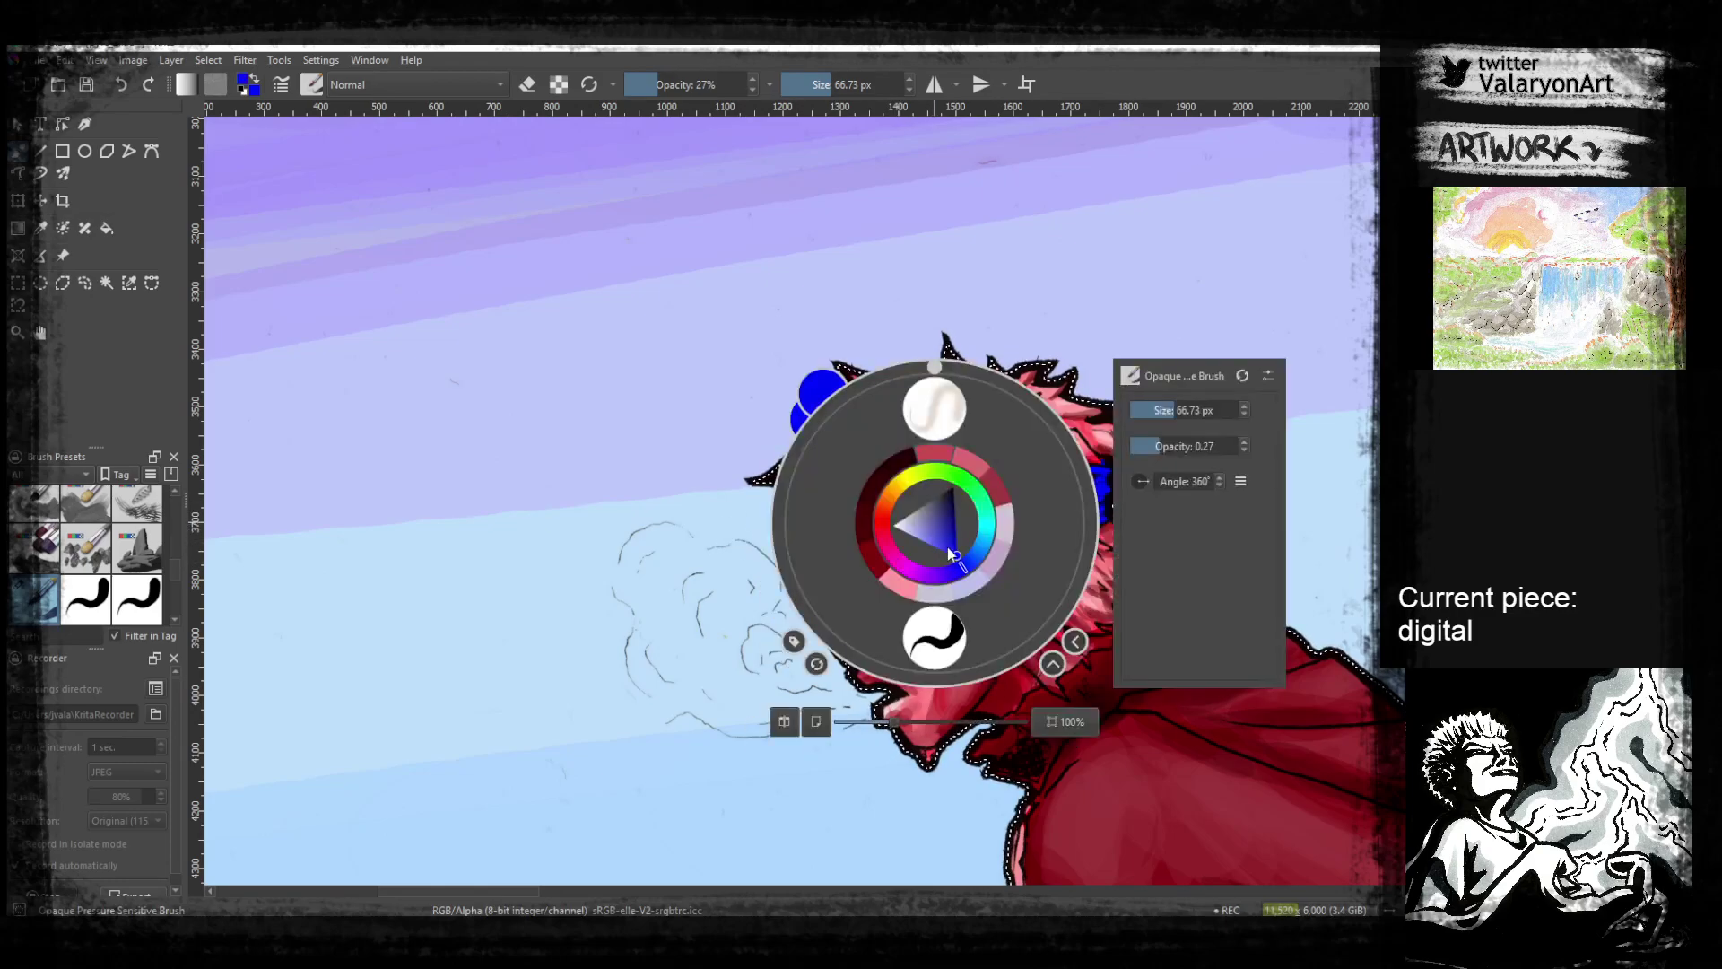
{"action": "left_click_drag", "start_coordinate": [953, 503], "coordinate": [951, 498]}
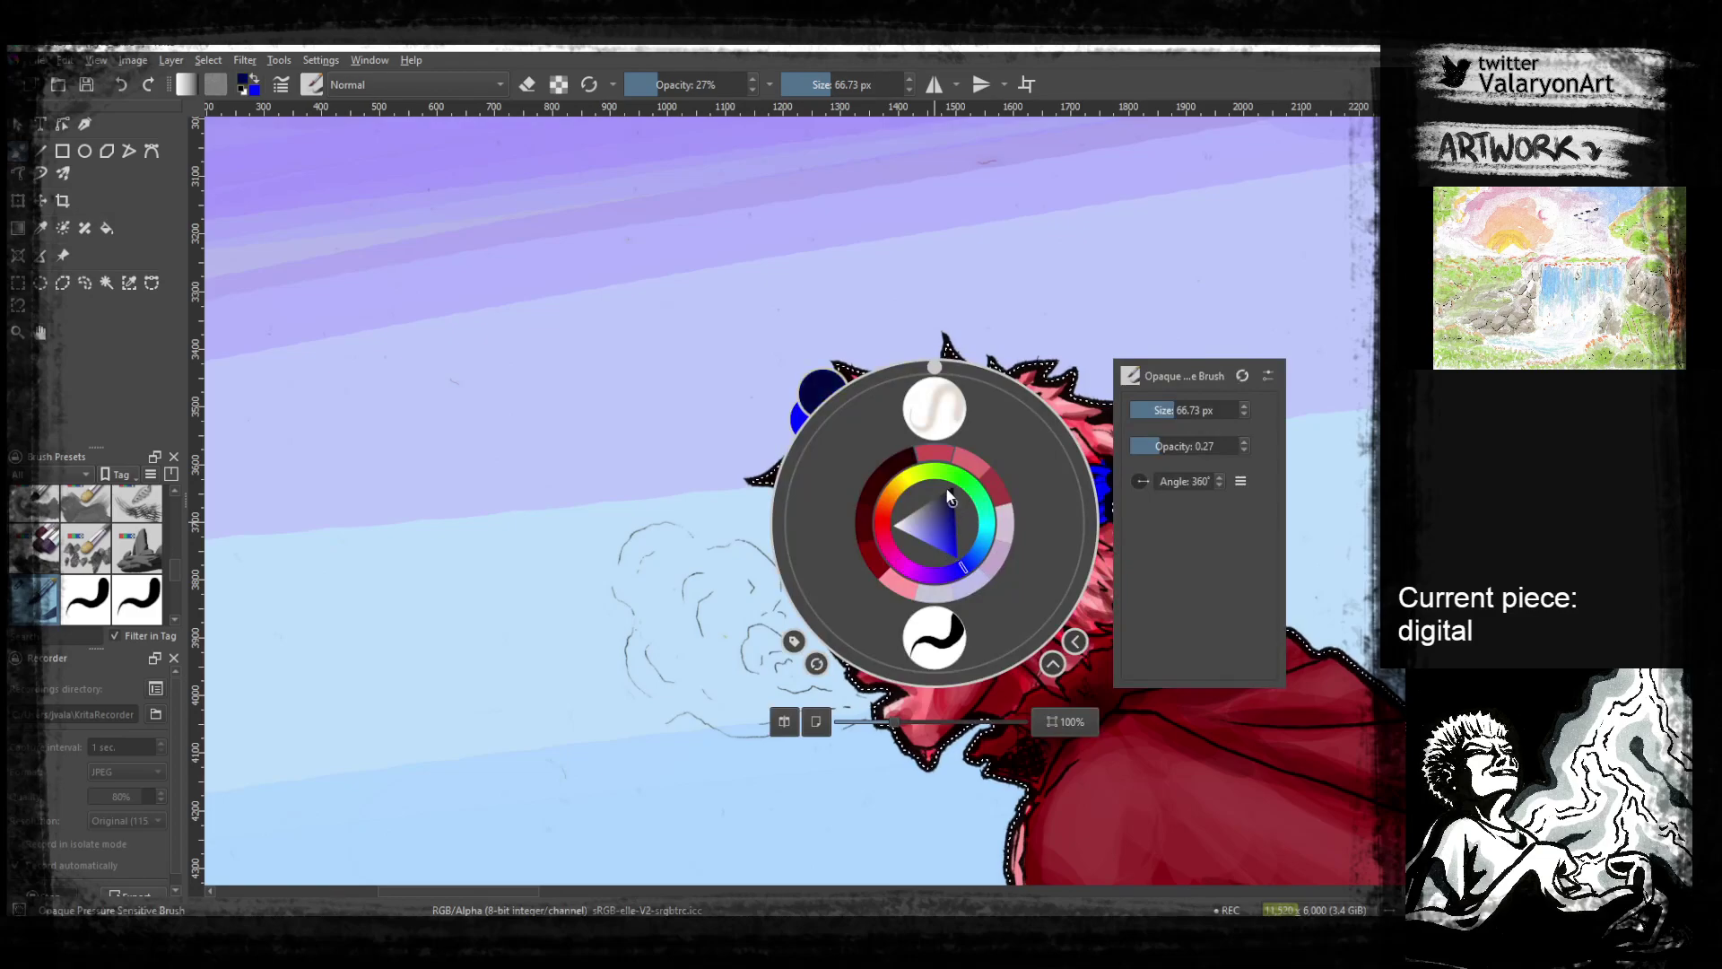
{"action": "left_click", "coordinate": [739, 534]}
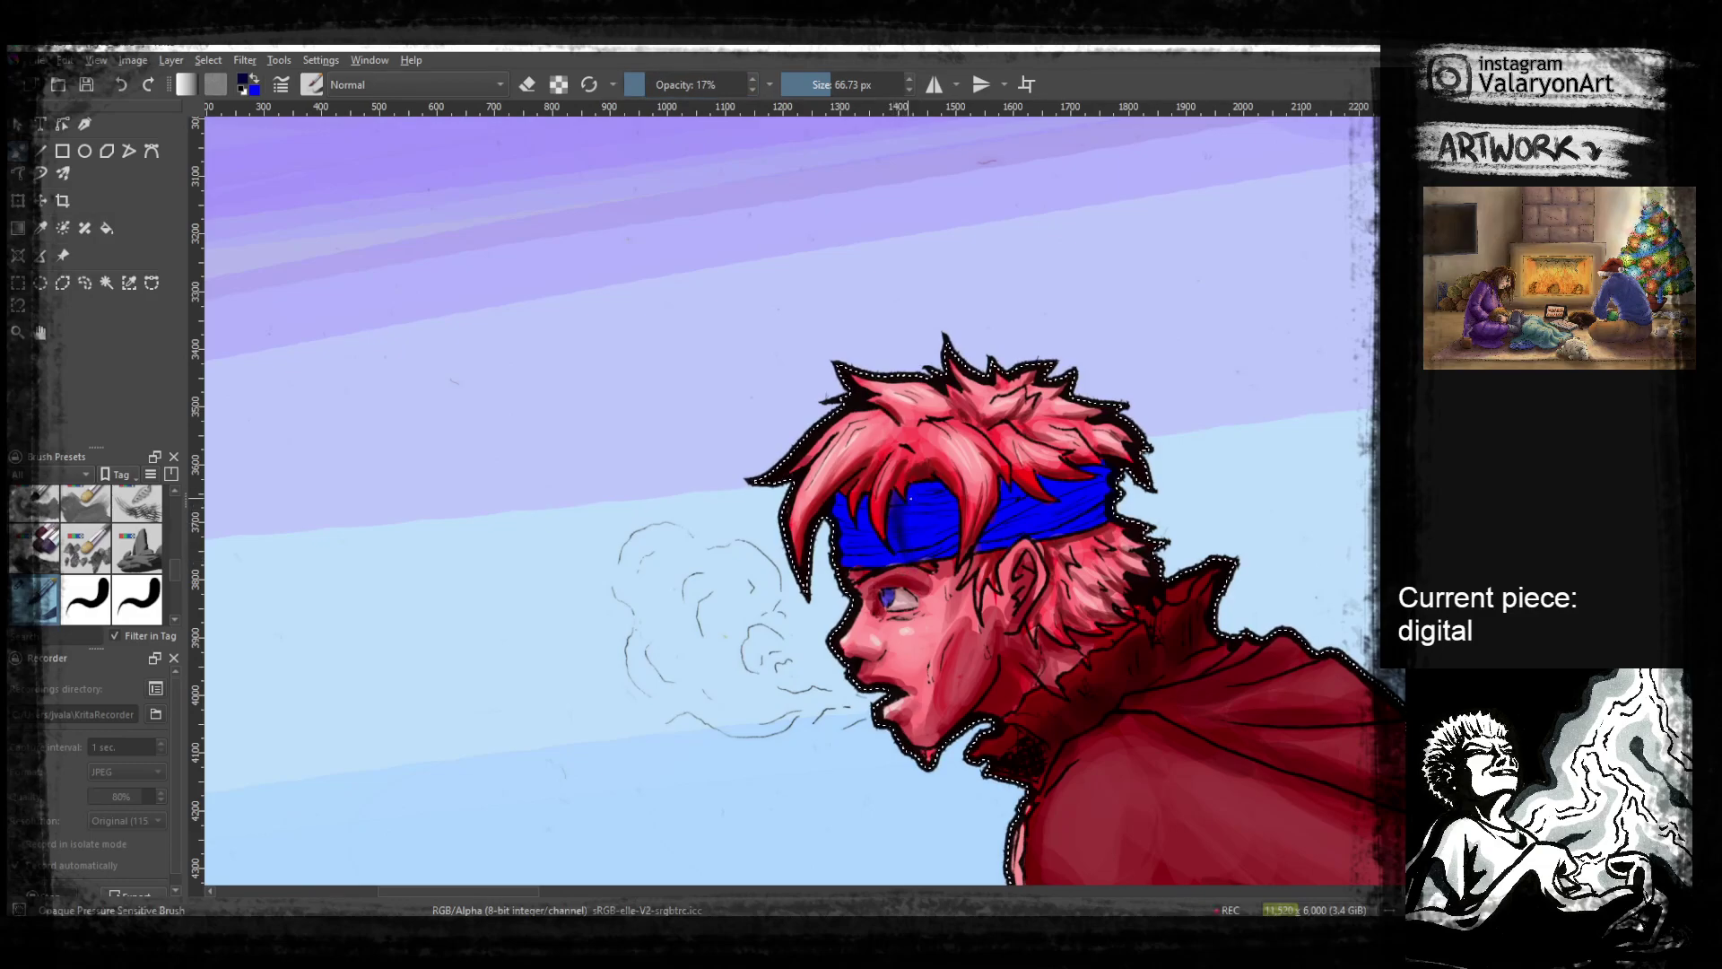
Rotate the canvas sideways and shade the blue headband's folds with translucent navy strokes
{"action": "key", "text": "4"}
{"action": "key", "text": "4"}
{"action": "key", "text": "4"}
{"action": "key", "text": "4"}
{"action": "key", "text": "4"}
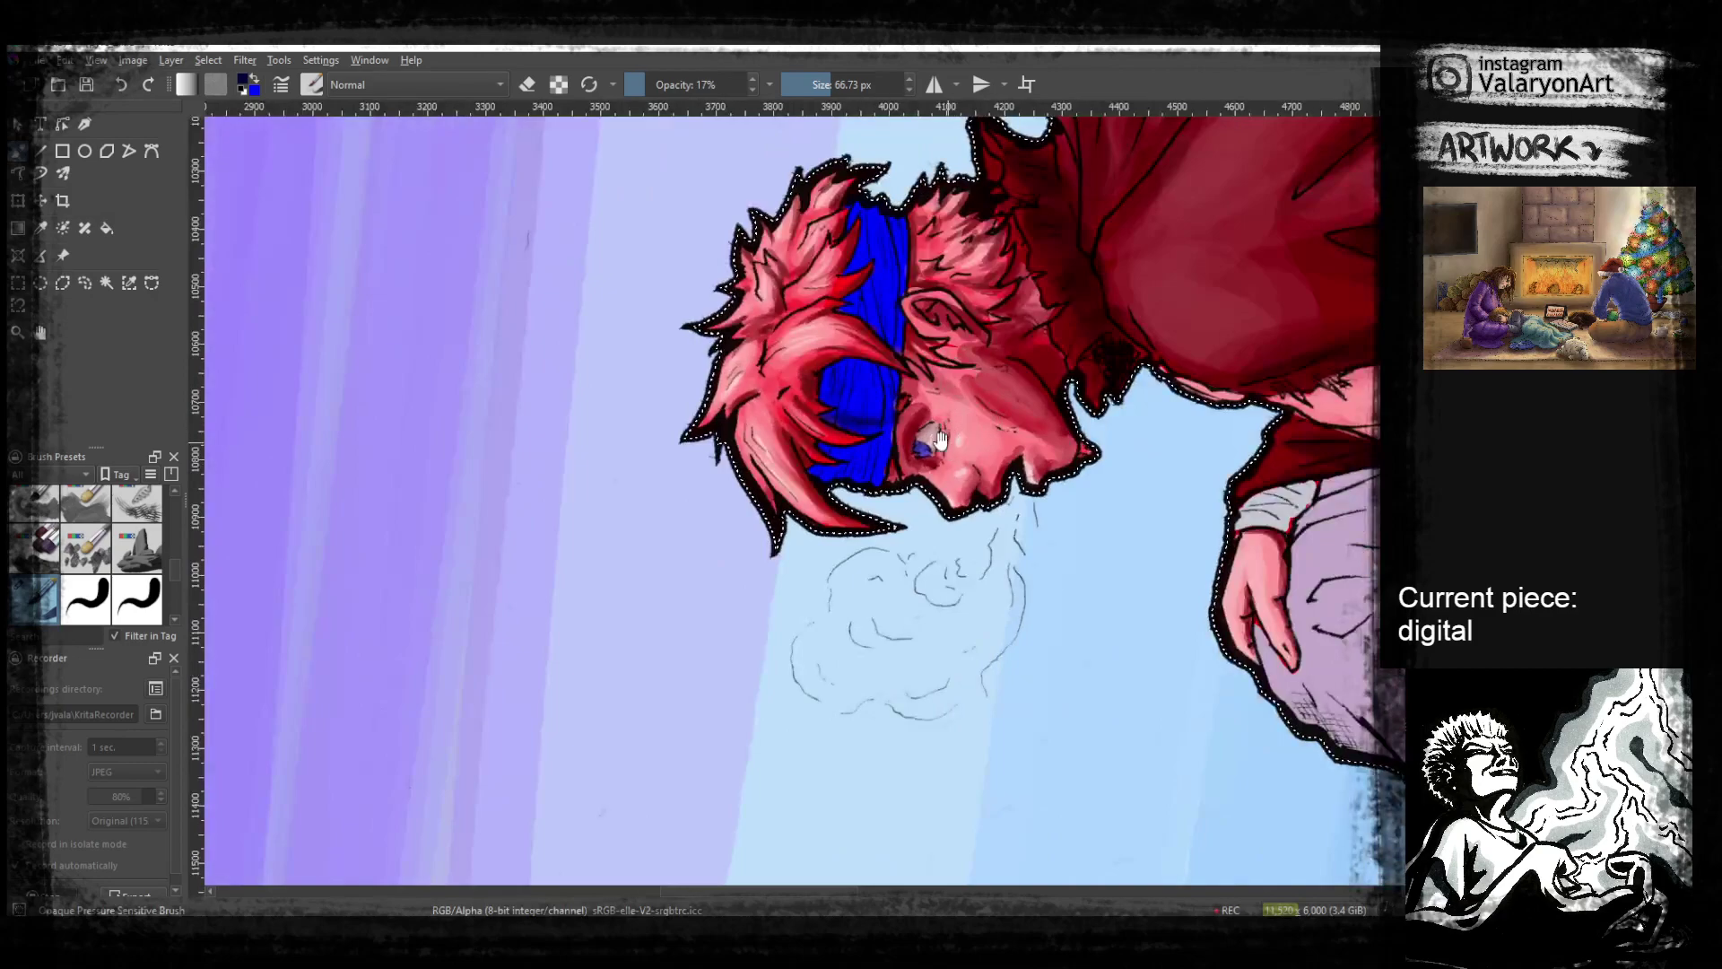
{"action": "left_click_drag", "start_coordinate": [940, 442], "coordinate": [937, 615]}
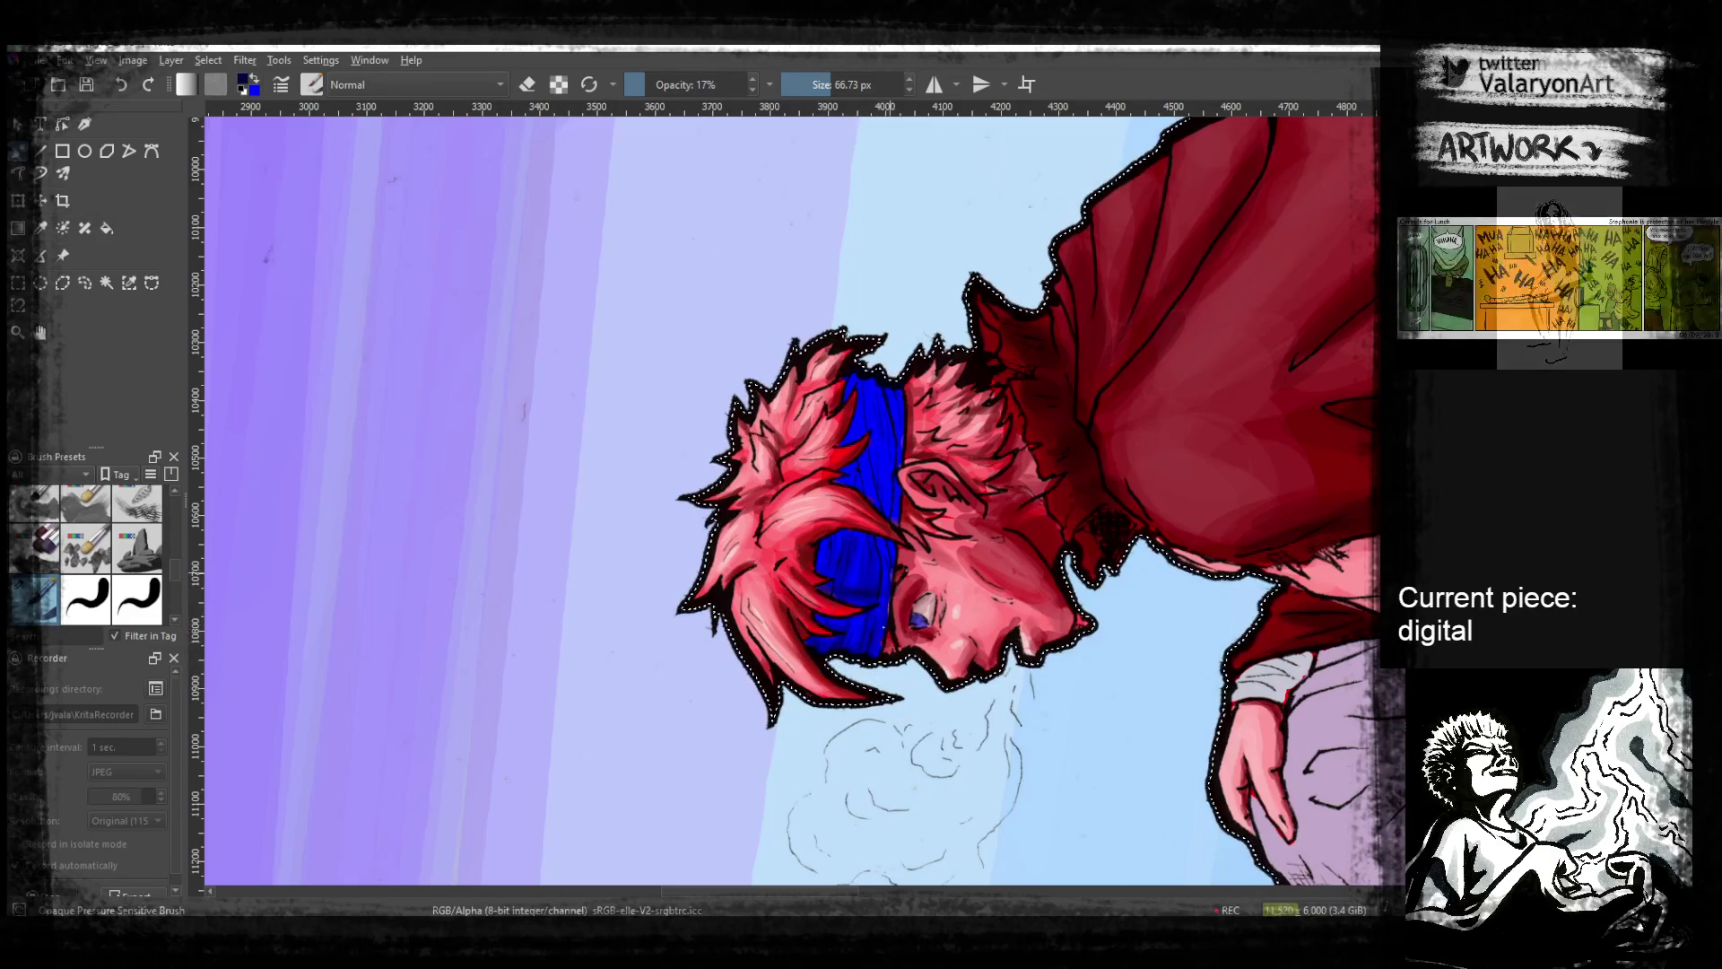
{"action": "scroll", "coordinate": [878, 633], "scroll_direction": "up", "scroll_amount": 3}
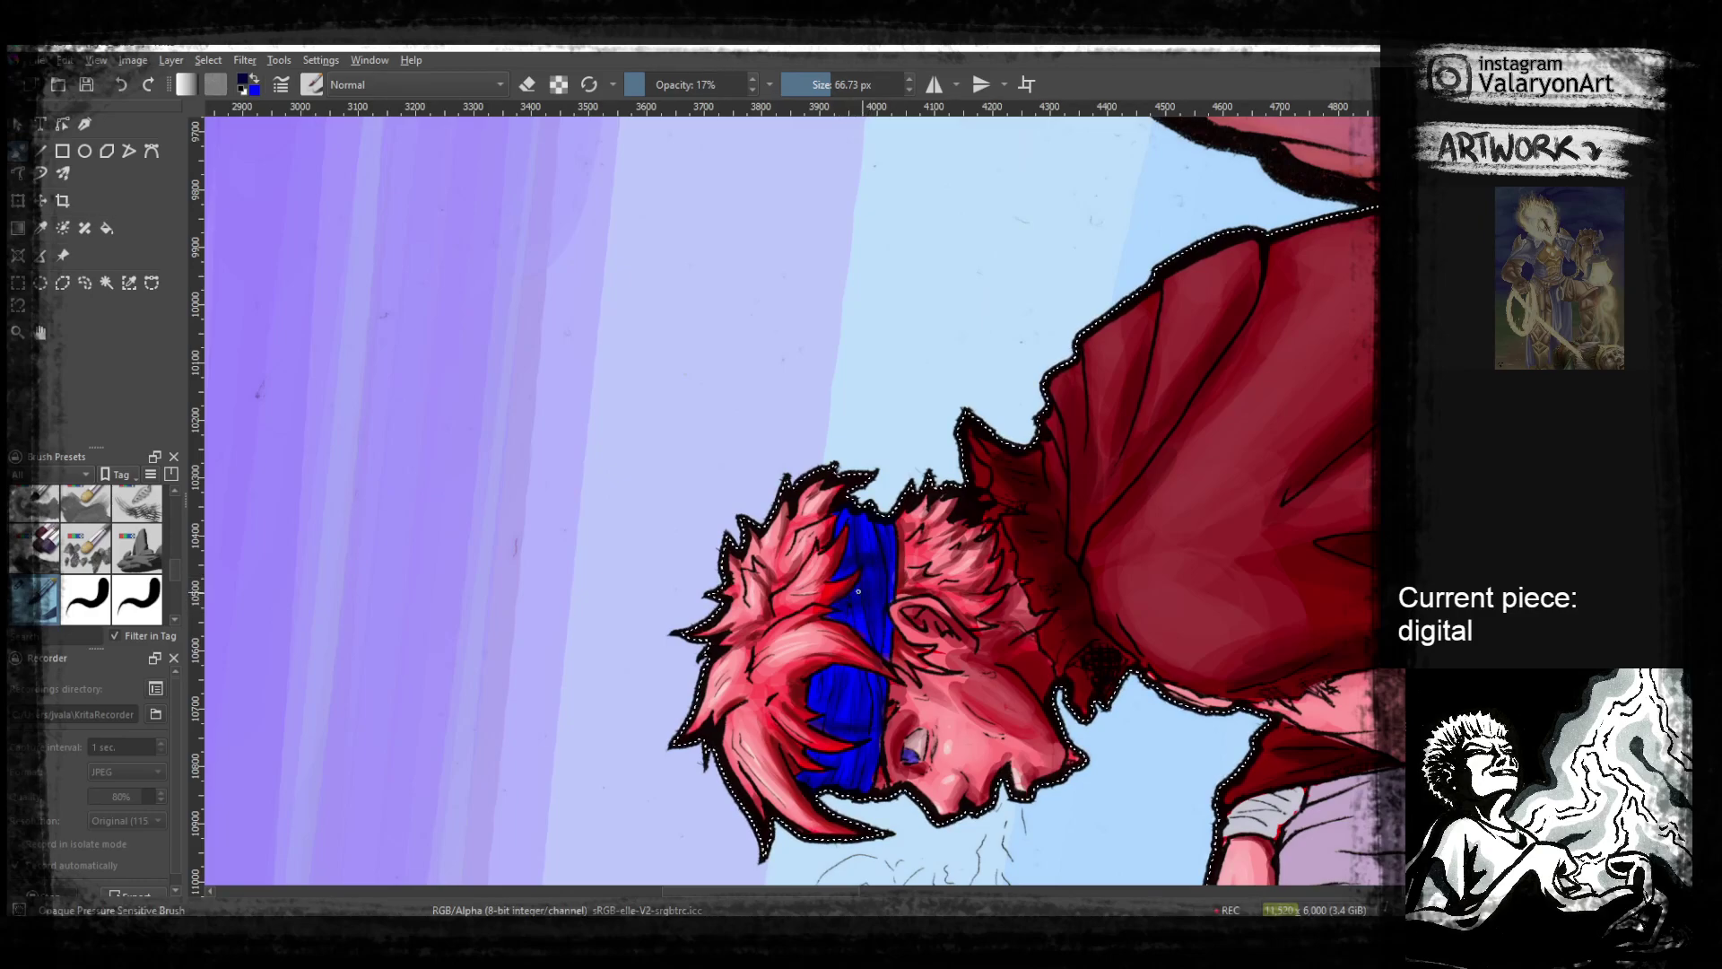
{"action": "scroll", "coordinate": [861, 682], "scroll_direction": "down", "scroll_amount": 3}
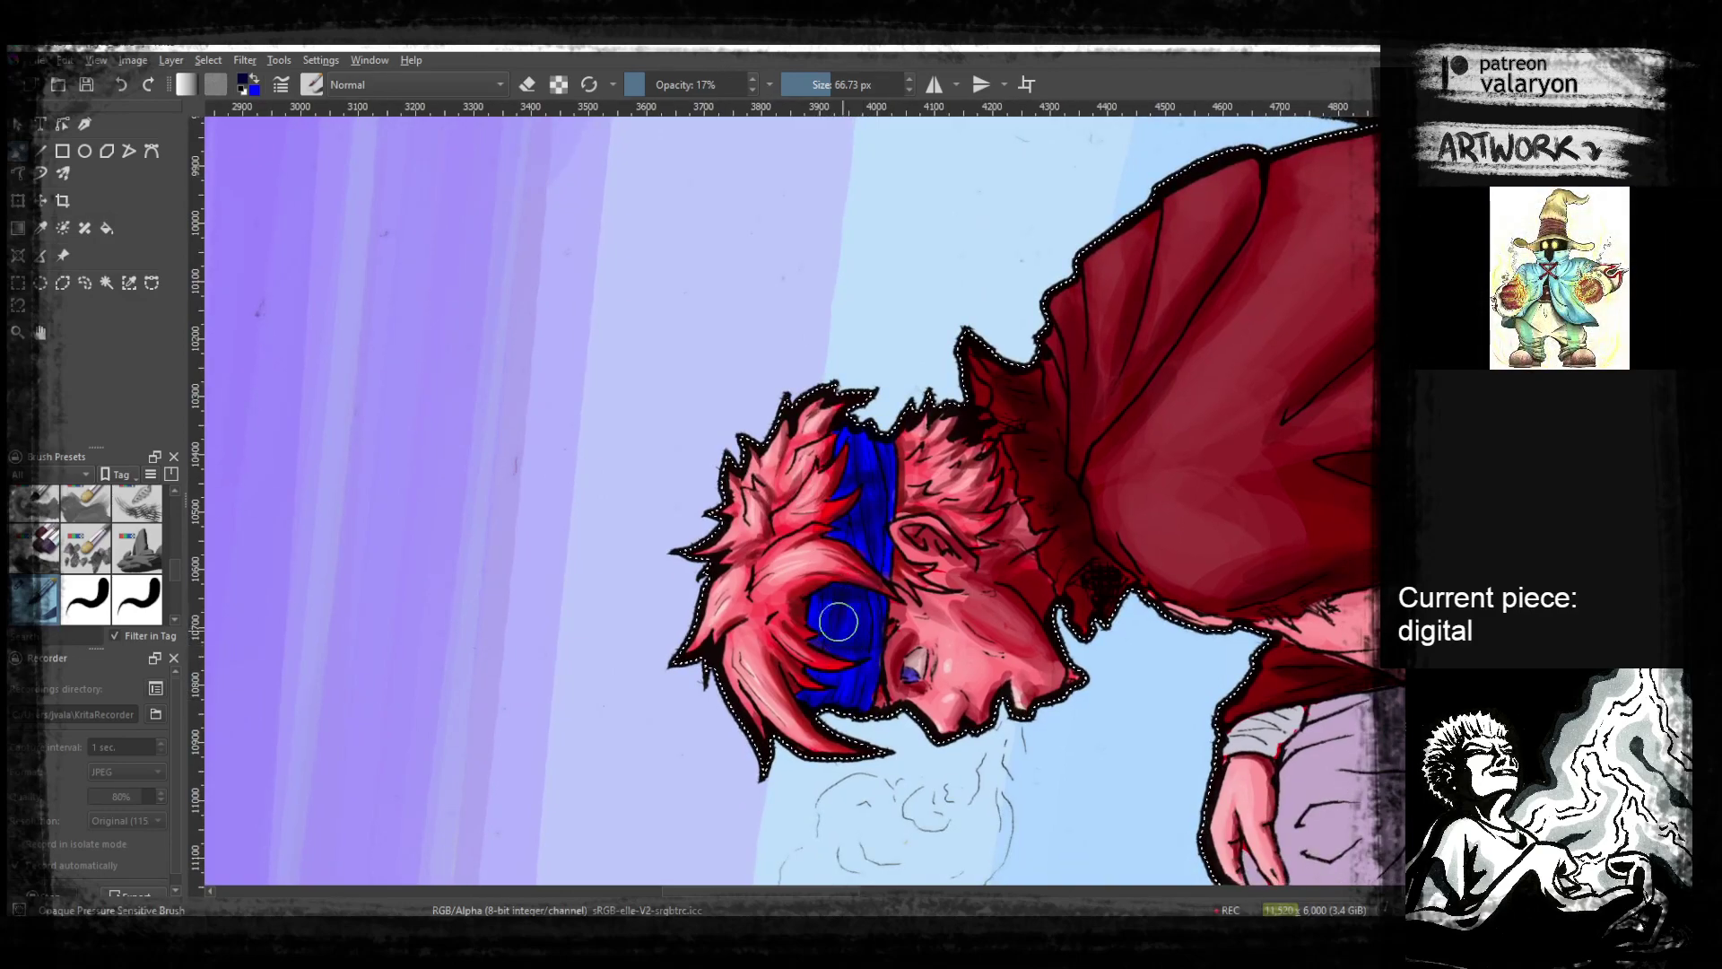
Deepen the navy shadows on the headband's forehead section and toward its end at the back of the head
{"action": "mouse_move", "coordinate": [820, 651]}
{"action": "left_mouse_down"}
{"action": "mouse_move", "coordinate": [834, 581]}
{"action": "mouse_move", "coordinate": [891, 548]}
{"action": "left_mouse_up"}
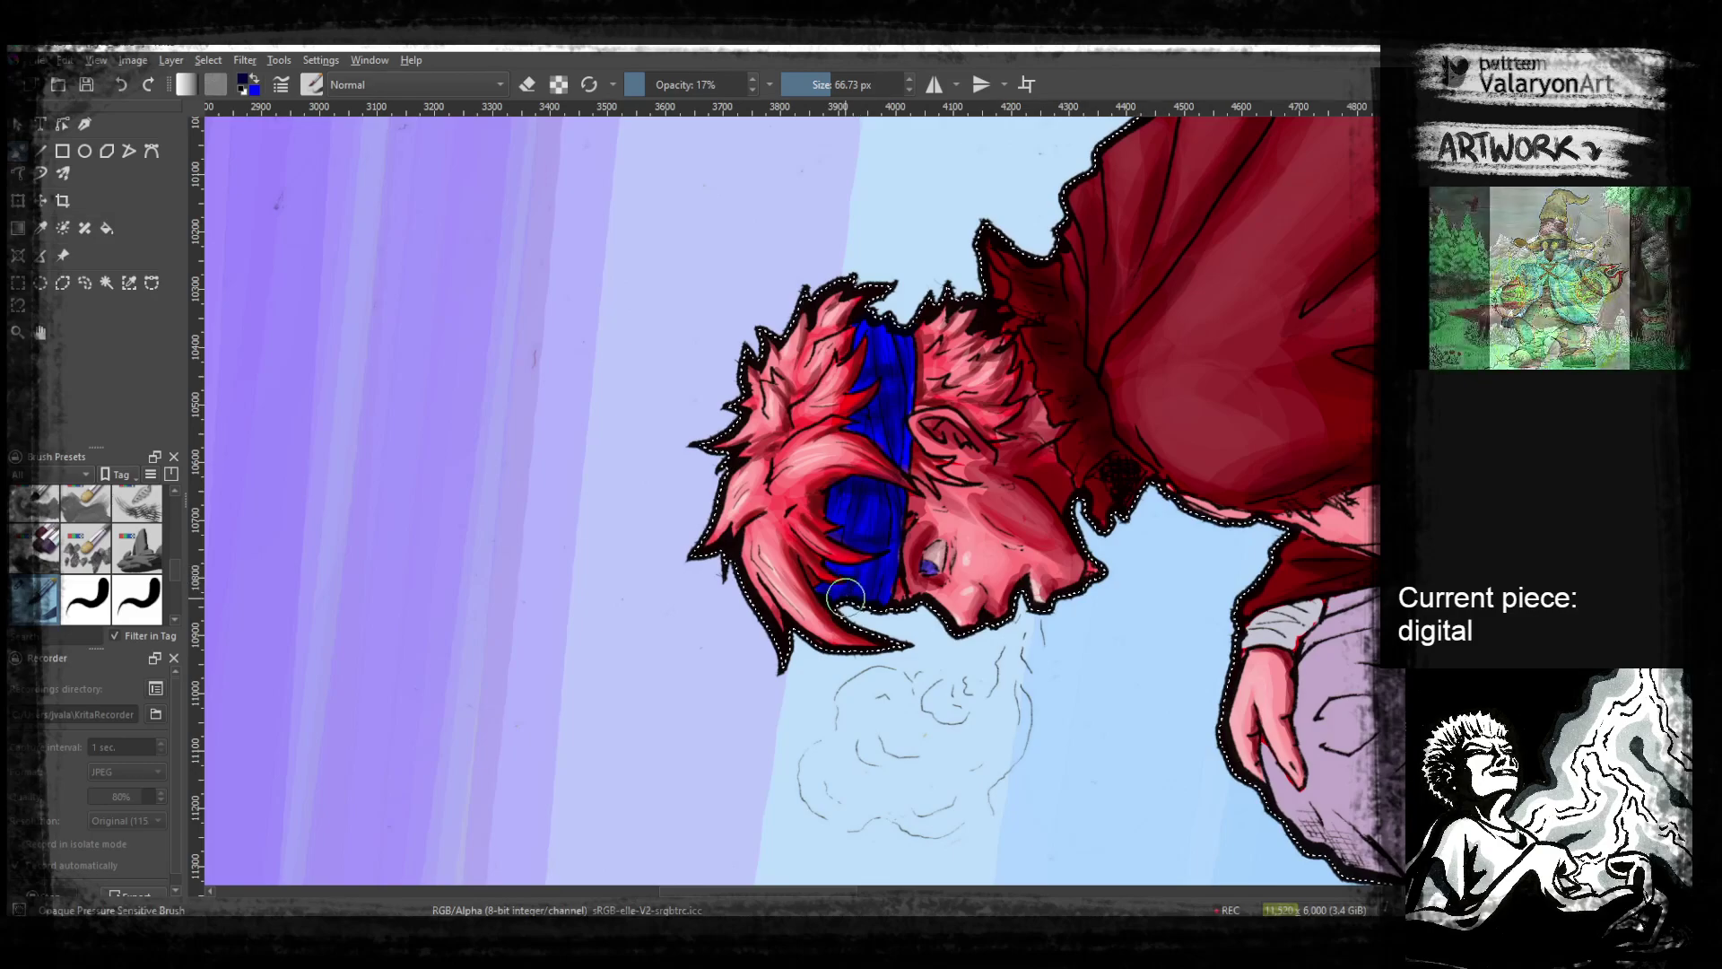
{"action": "left_click_drag", "start_coordinate": [886, 585], "coordinate": [882, 644]}
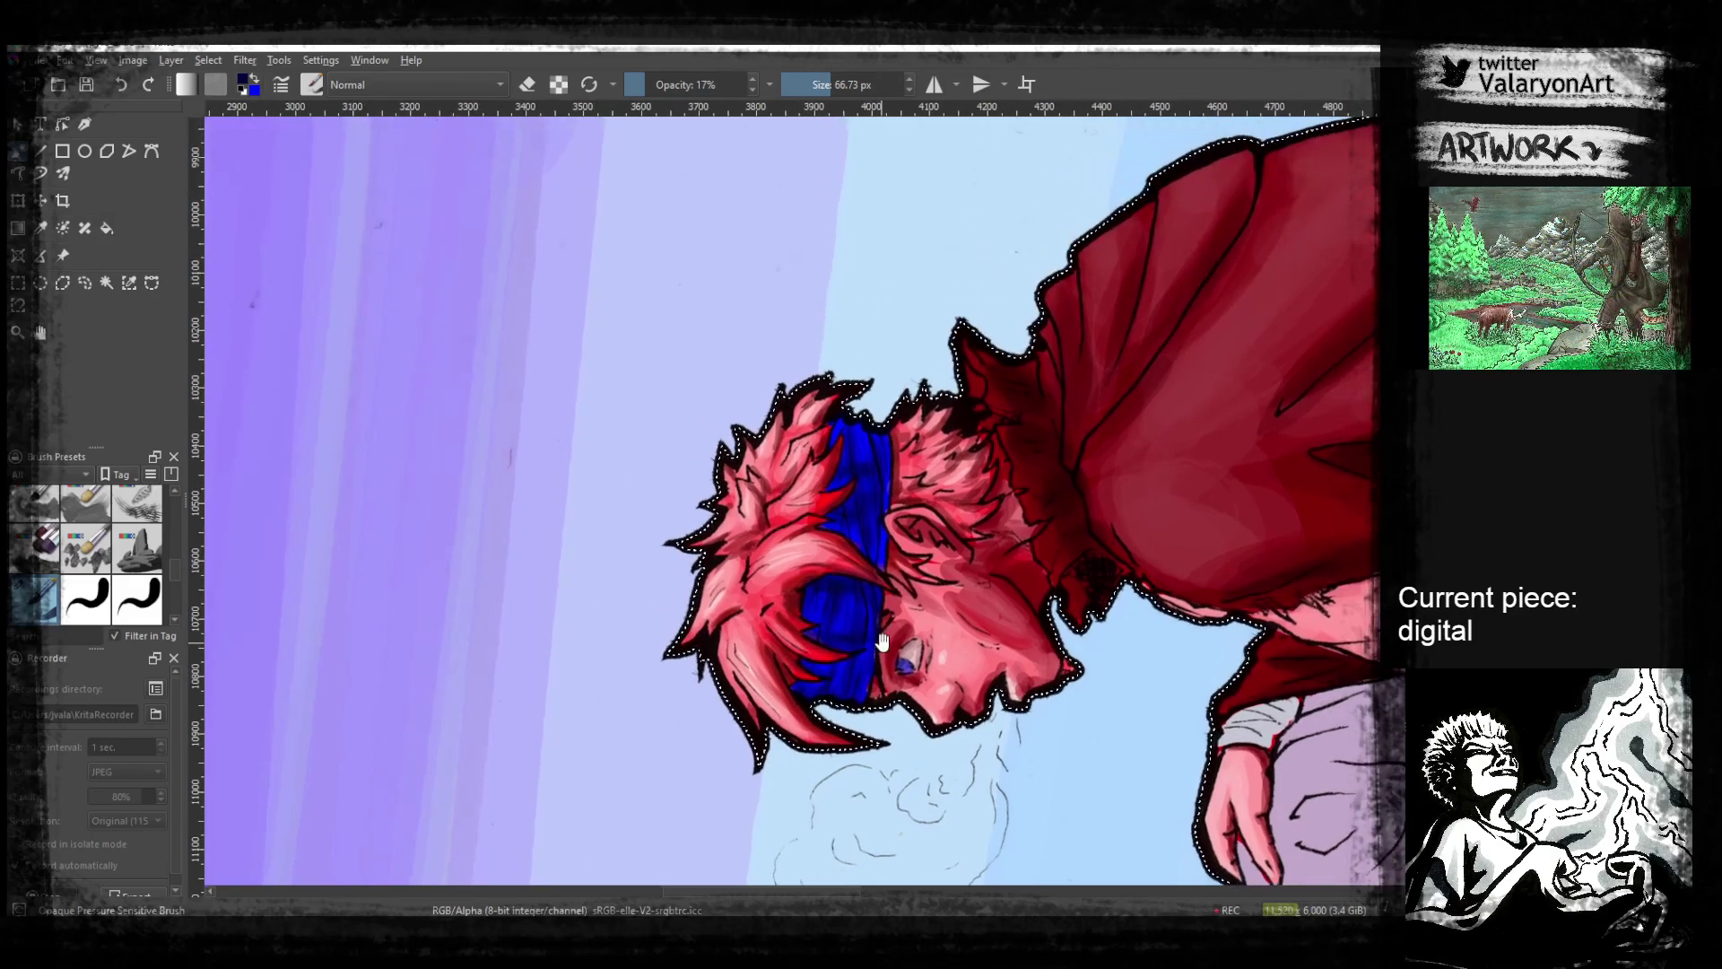
{"action": "left_click_drag", "start_coordinate": [879, 559], "coordinate": [880, 657]}
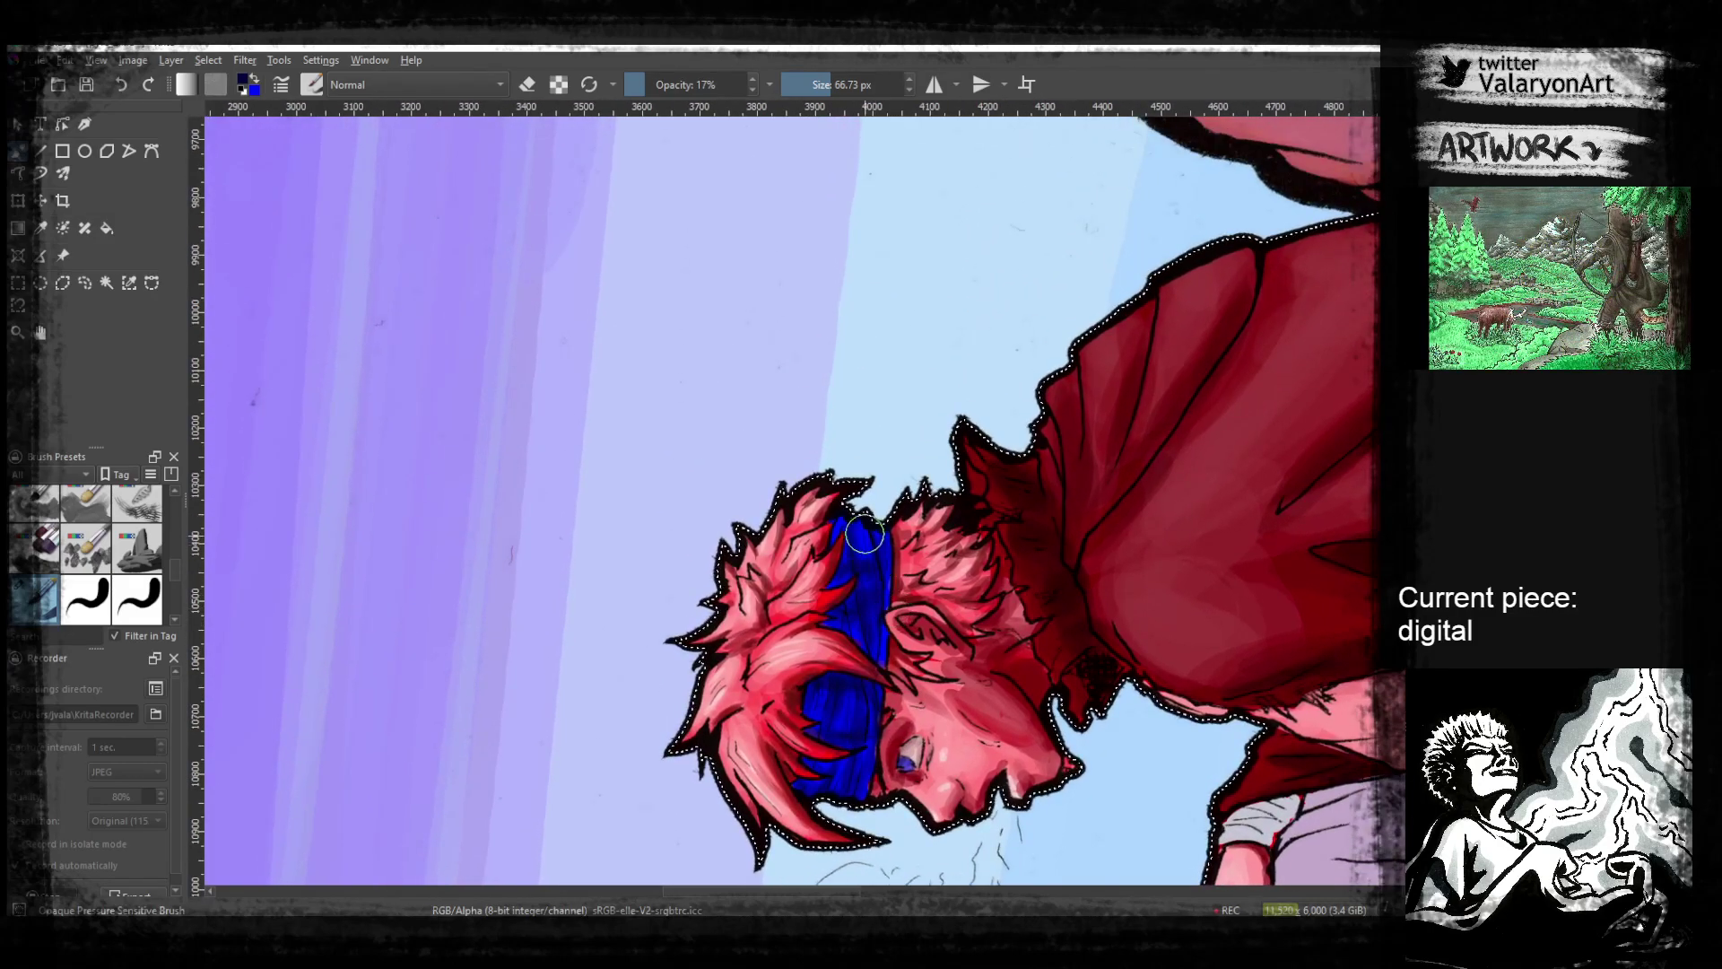
{"action": "left_click_drag", "start_coordinate": [861, 519], "coordinate": [865, 535]}
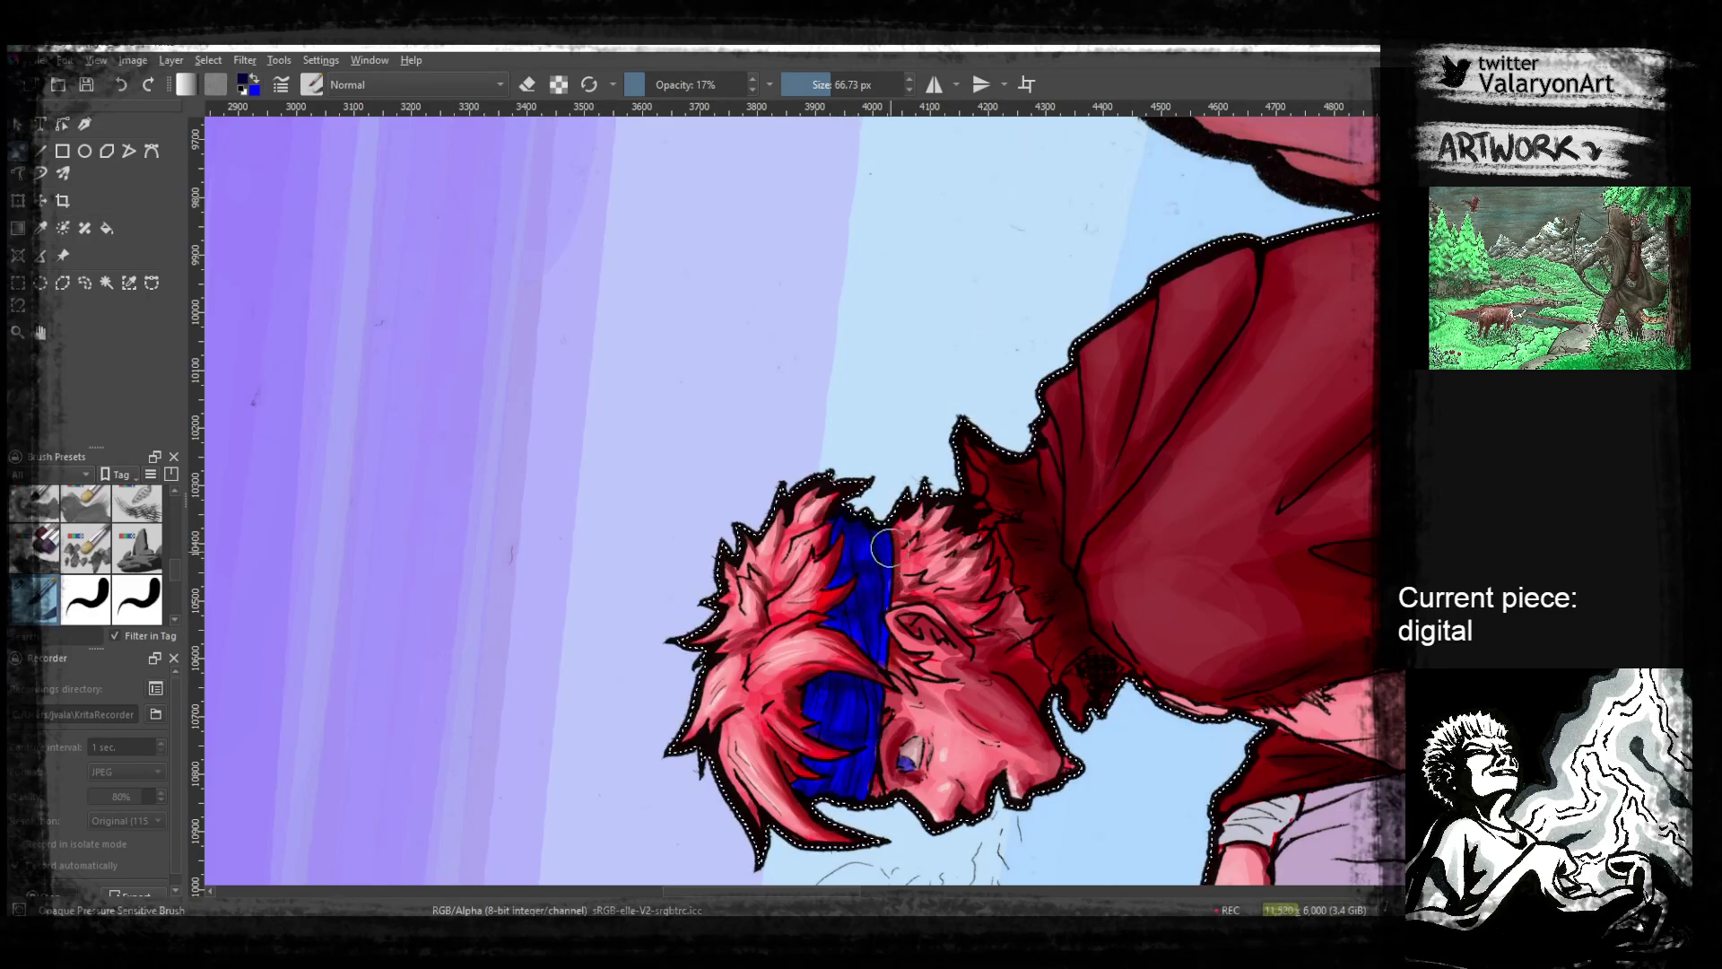
{"action": "left_click_drag", "start_coordinate": [883, 667], "coordinate": [894, 549]}
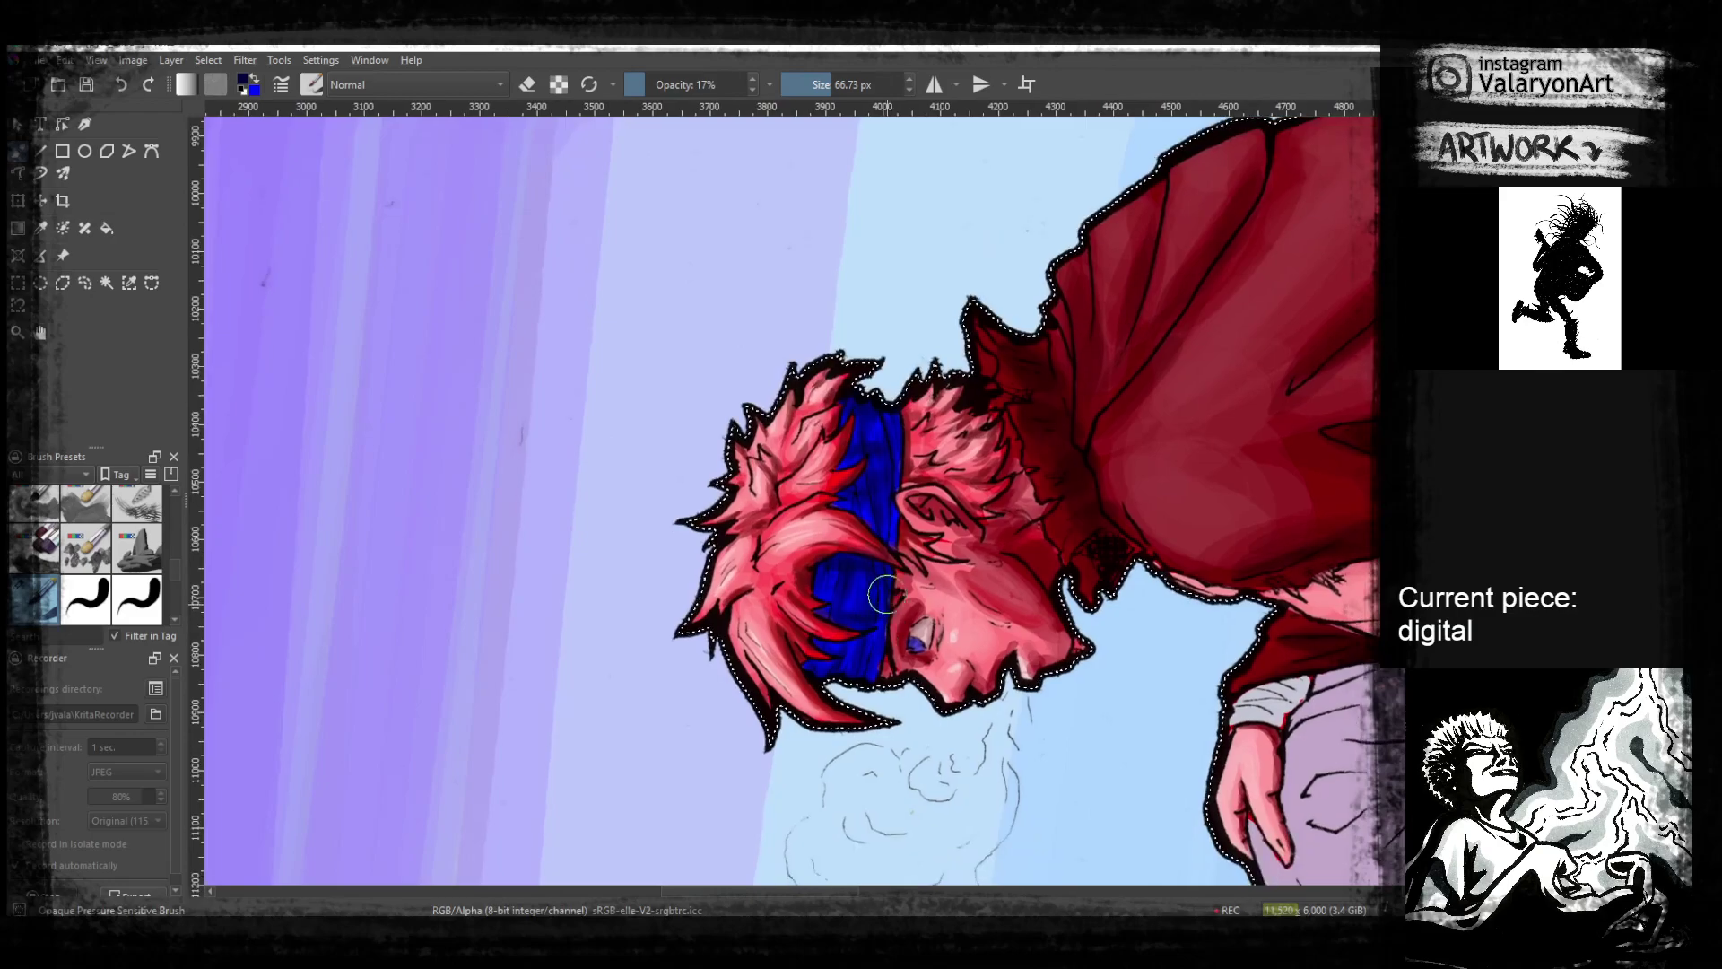
{"action": "left_click_drag", "start_coordinate": [883, 704], "coordinate": [816, 666]}
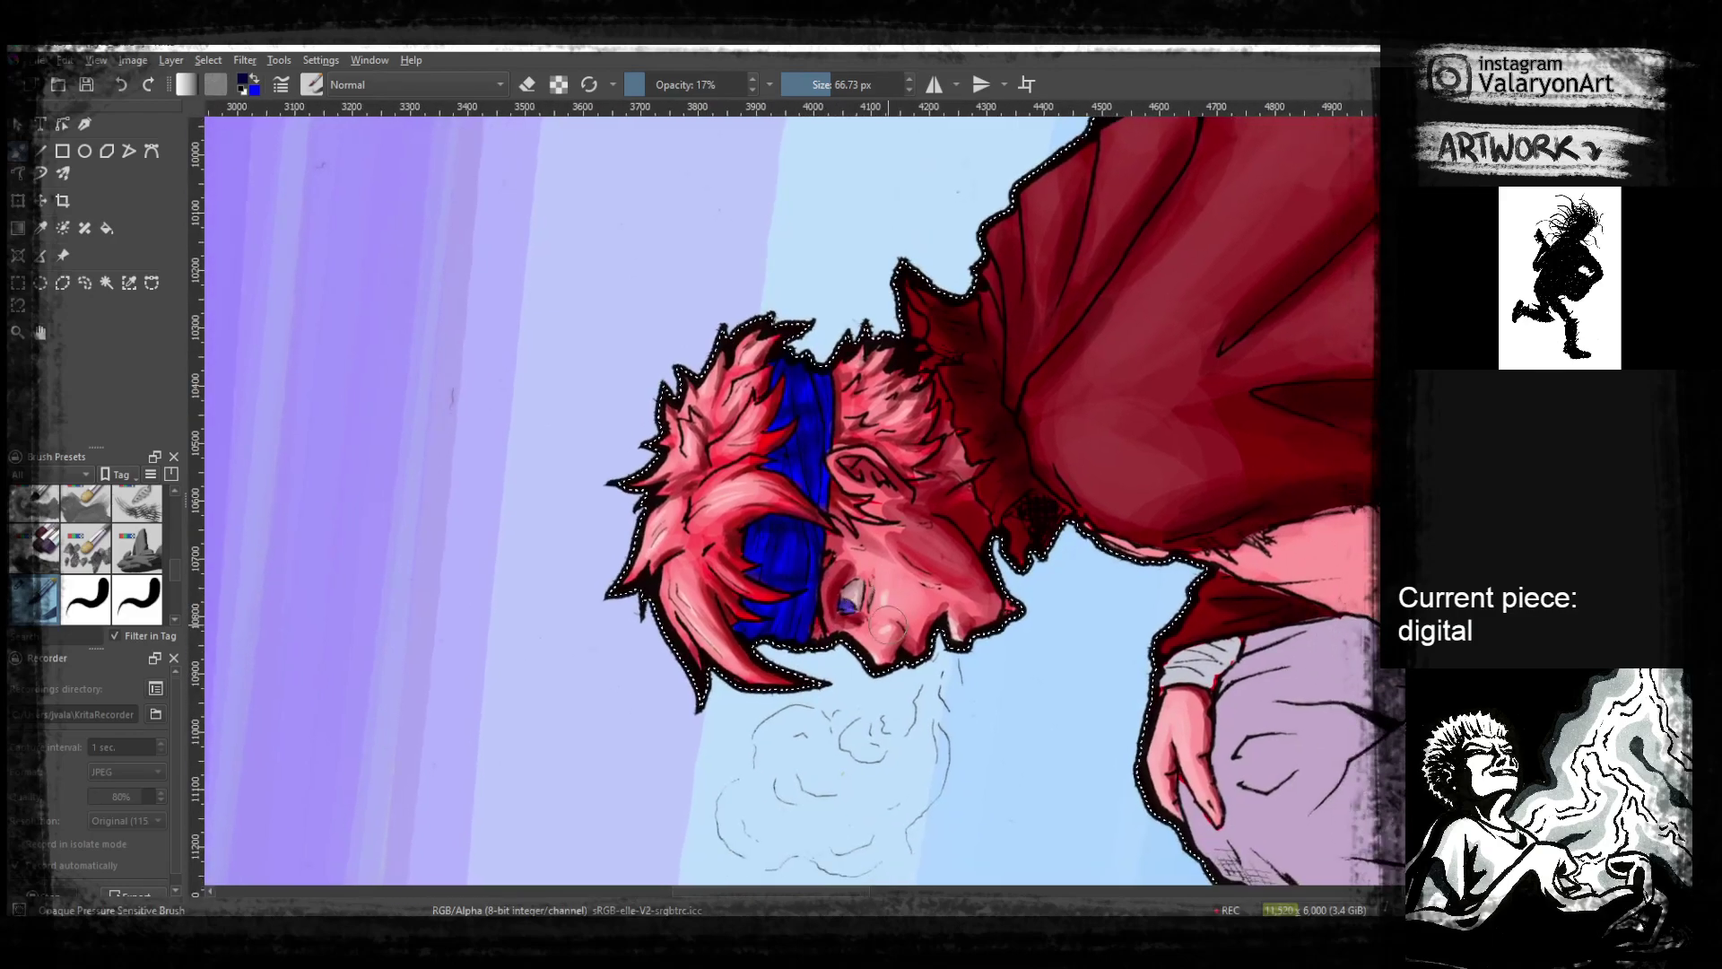
{"action": "left_click_drag", "start_coordinate": [932, 606], "coordinate": [872, 648]}
Reset the canvas rotation and choose a darker, muted pink based on the sleeve's colour at 100% opacity
{"action": "key", "text": "6"}
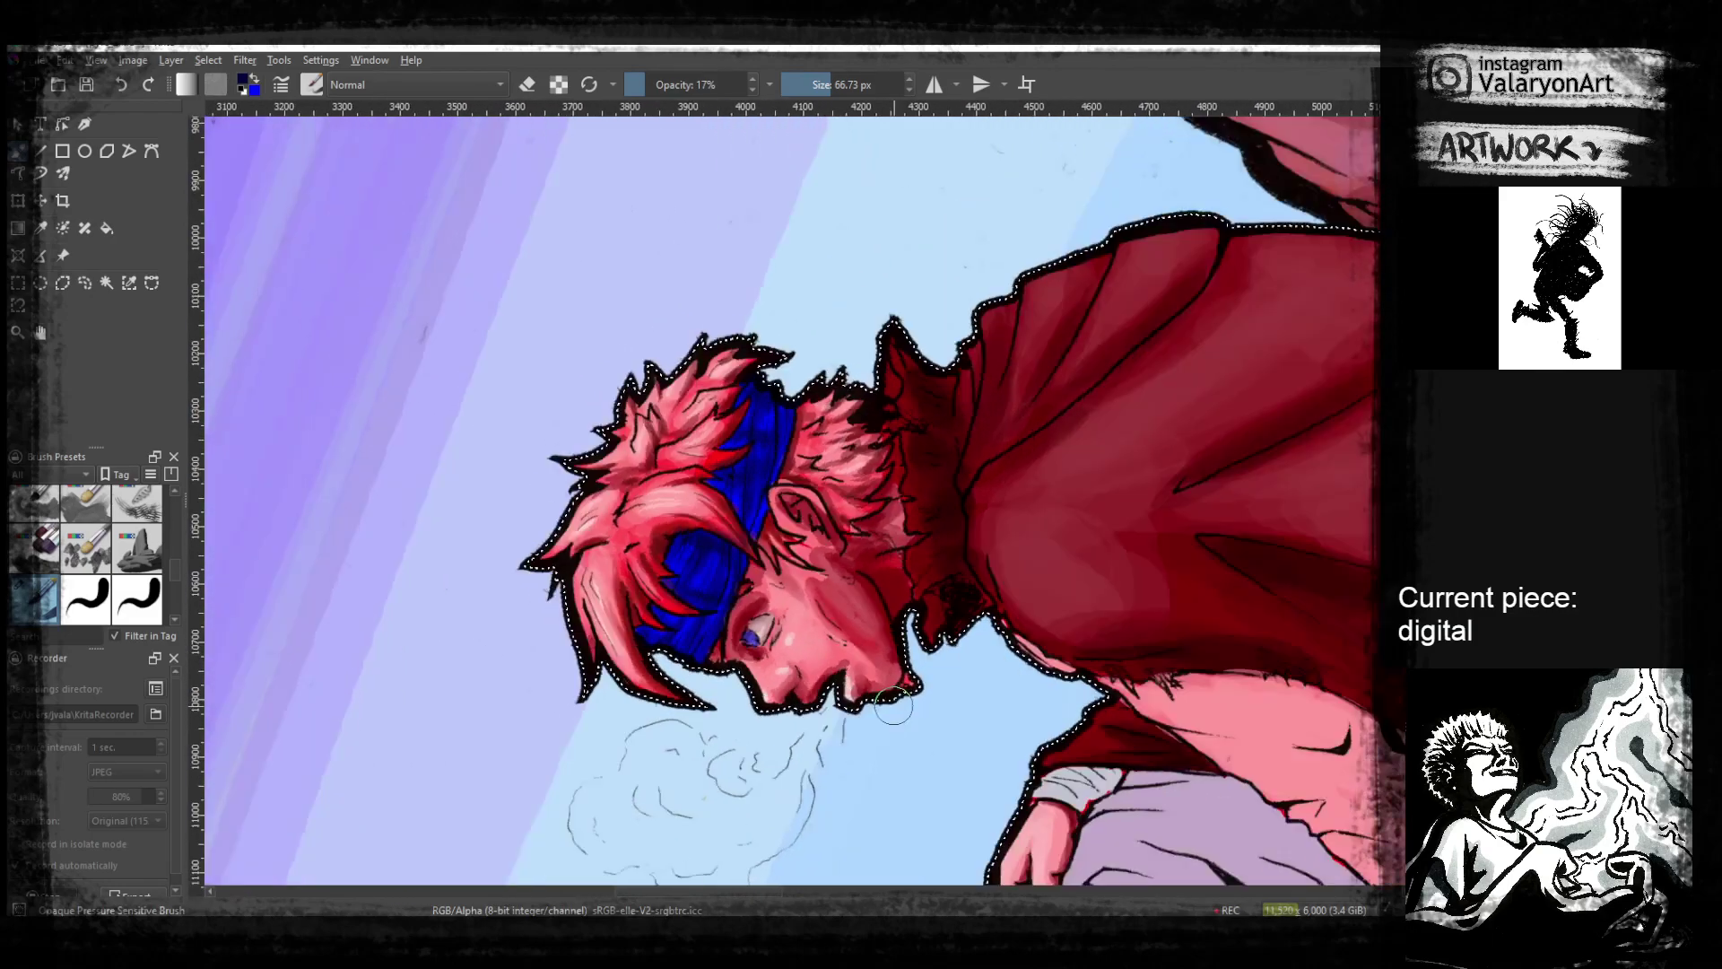
{"action": "key", "text": "5"}
{"action": "key", "text": "minus"}
{"action": "key", "text": "minus"}
{"action": "key", "text": "minus"}
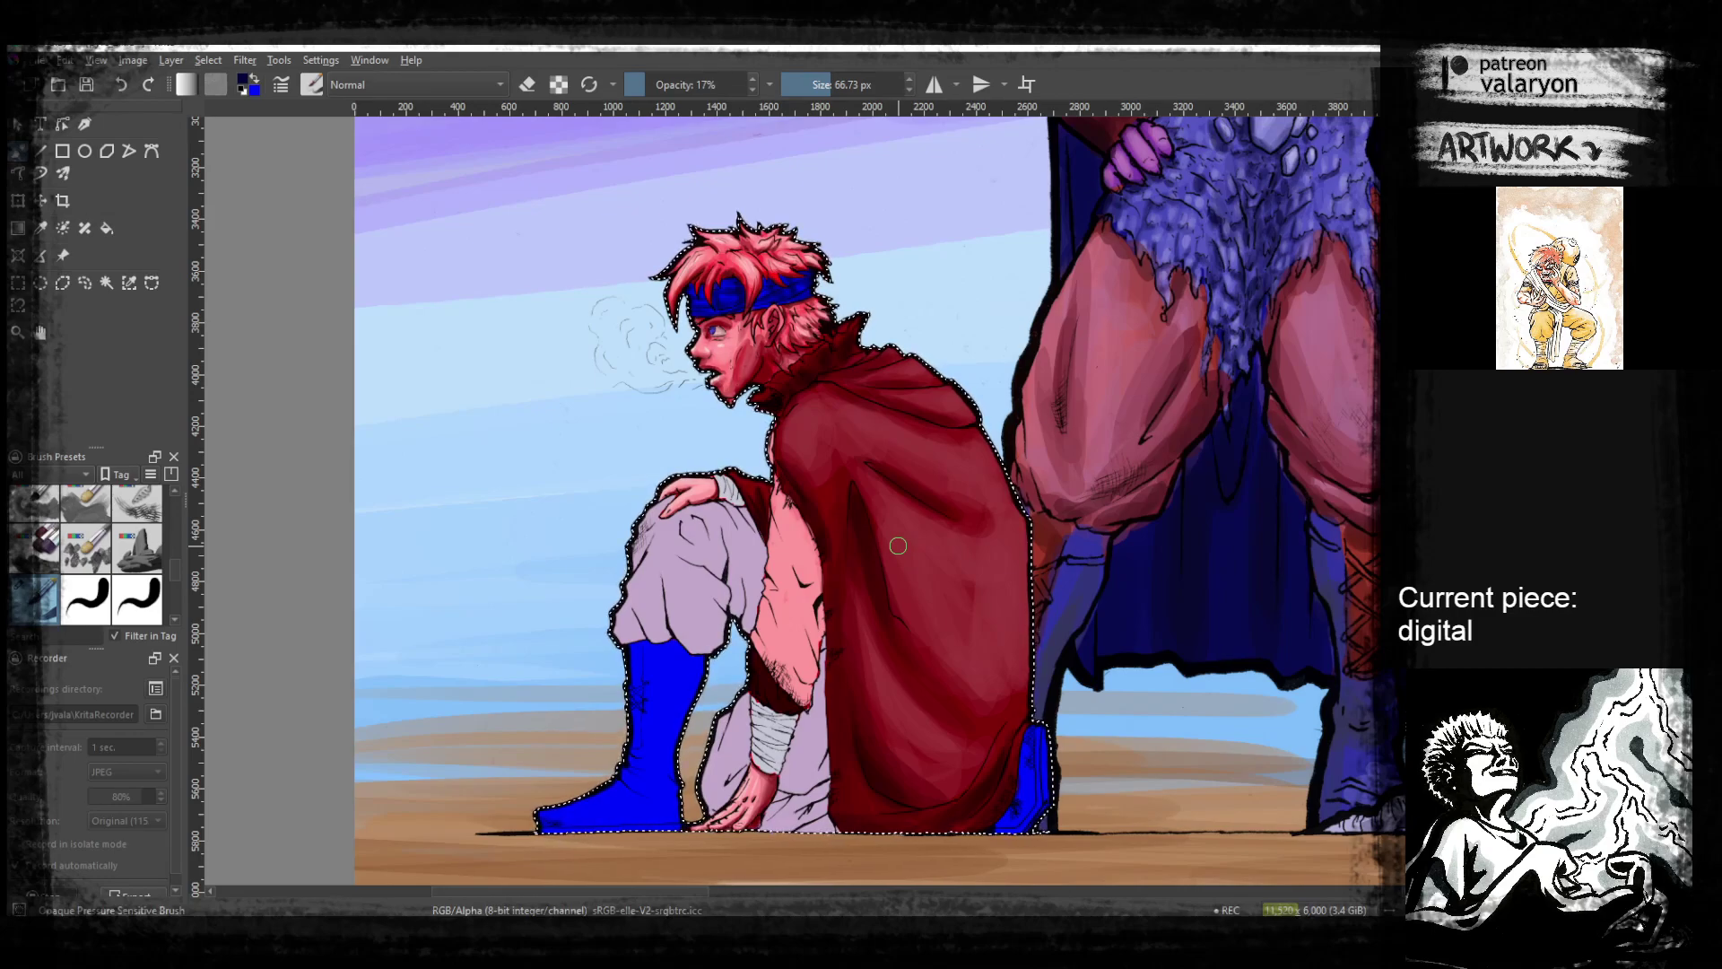
{"action": "left_click_drag", "start_coordinate": [883, 689], "coordinate": [954, 631]}
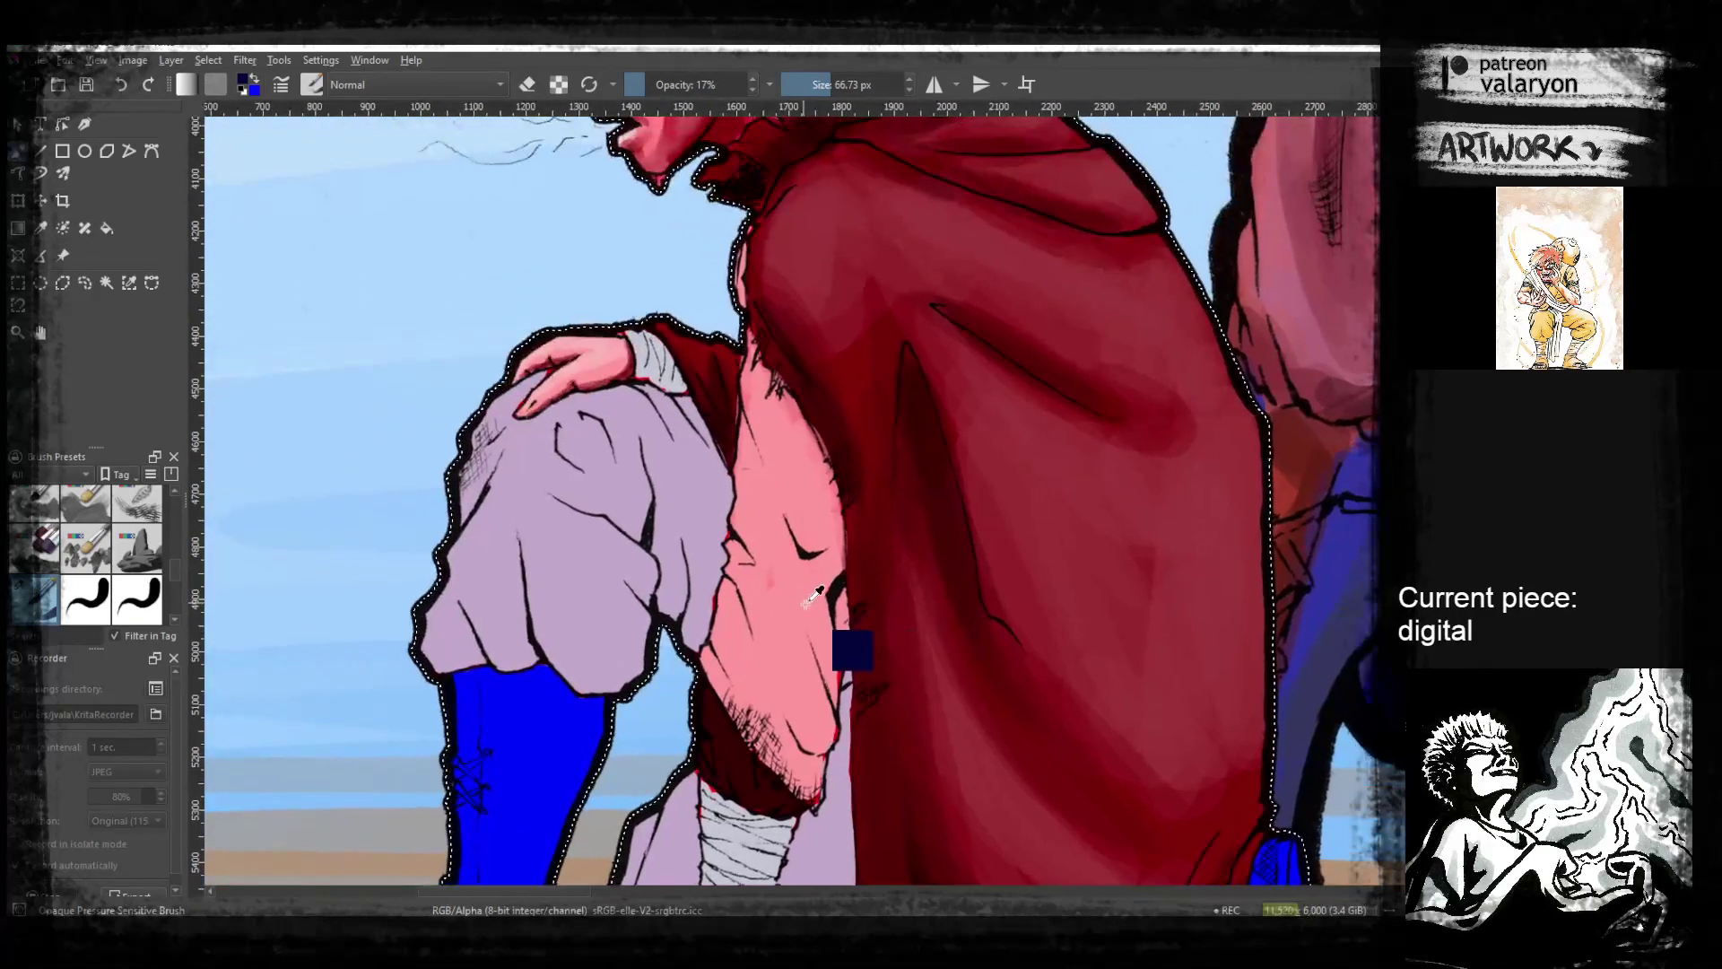
{"action": "left_click", "coordinate": [813, 586], "text": "ctrl"}
{"action": "right_click", "coordinate": [813, 586]}
{"action": "left_click", "coordinate": [808, 572]}
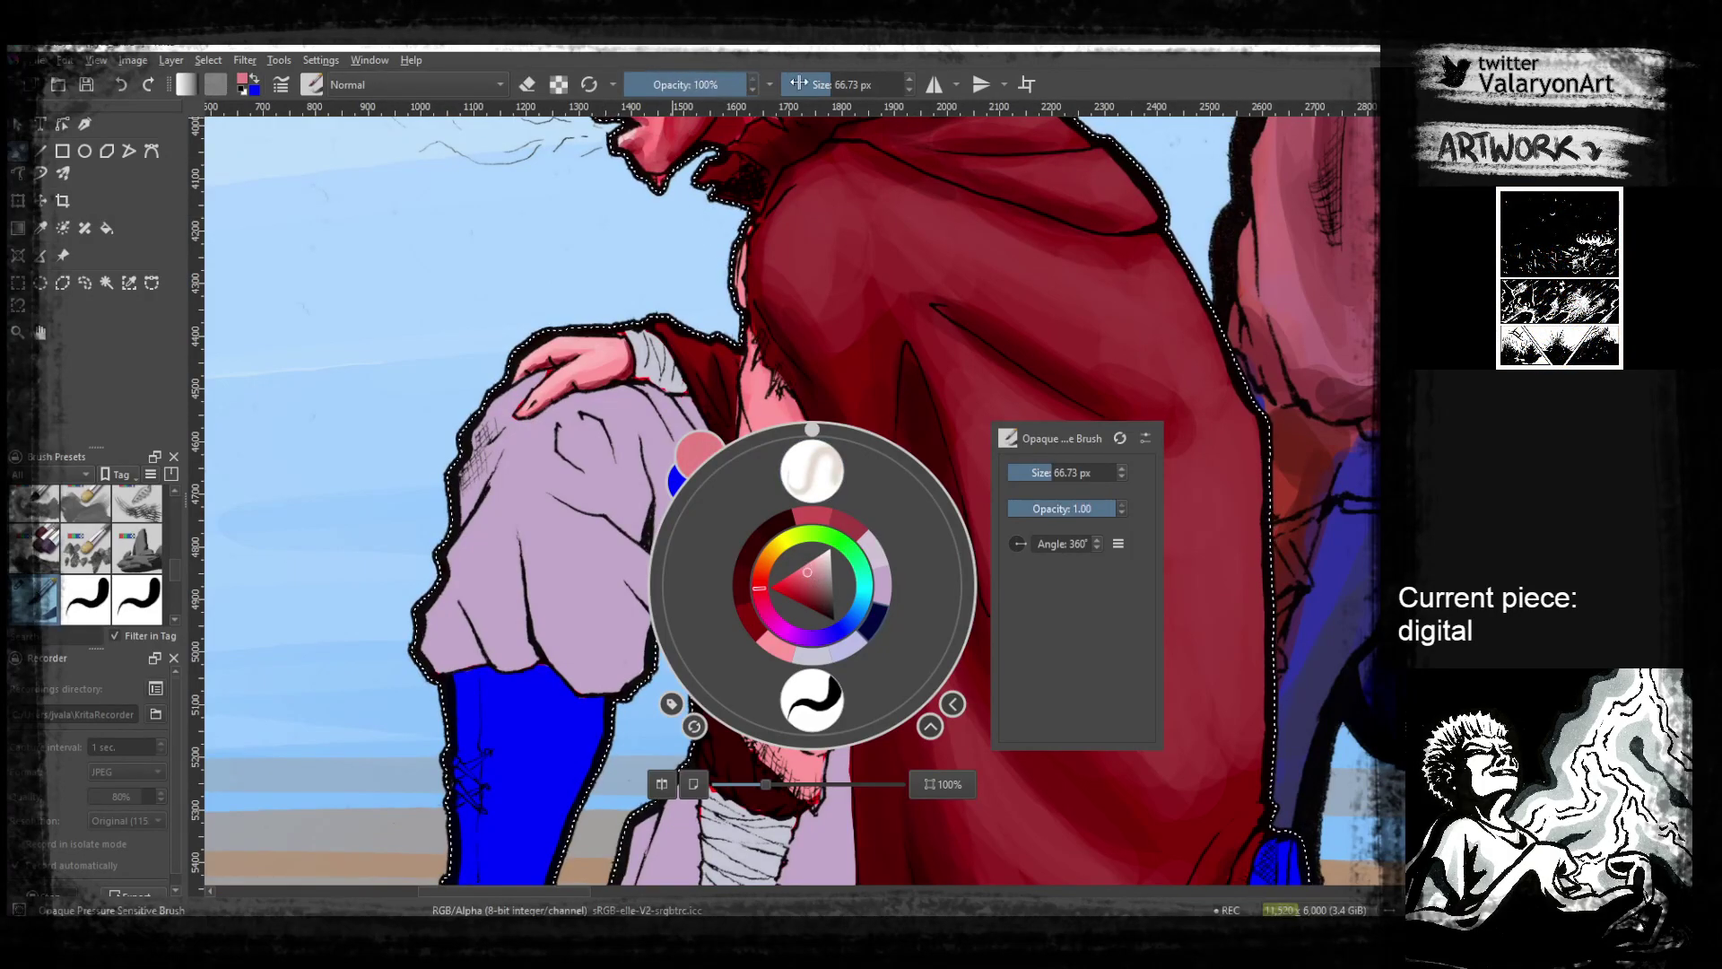
{"action": "left_click", "coordinate": [970, 216]}
Paint darker pink fold shadows on the lower and middle parts of the pink sleeve
{"action": "left_click_drag", "start_coordinate": [844, 715], "coordinate": [864, 625]}
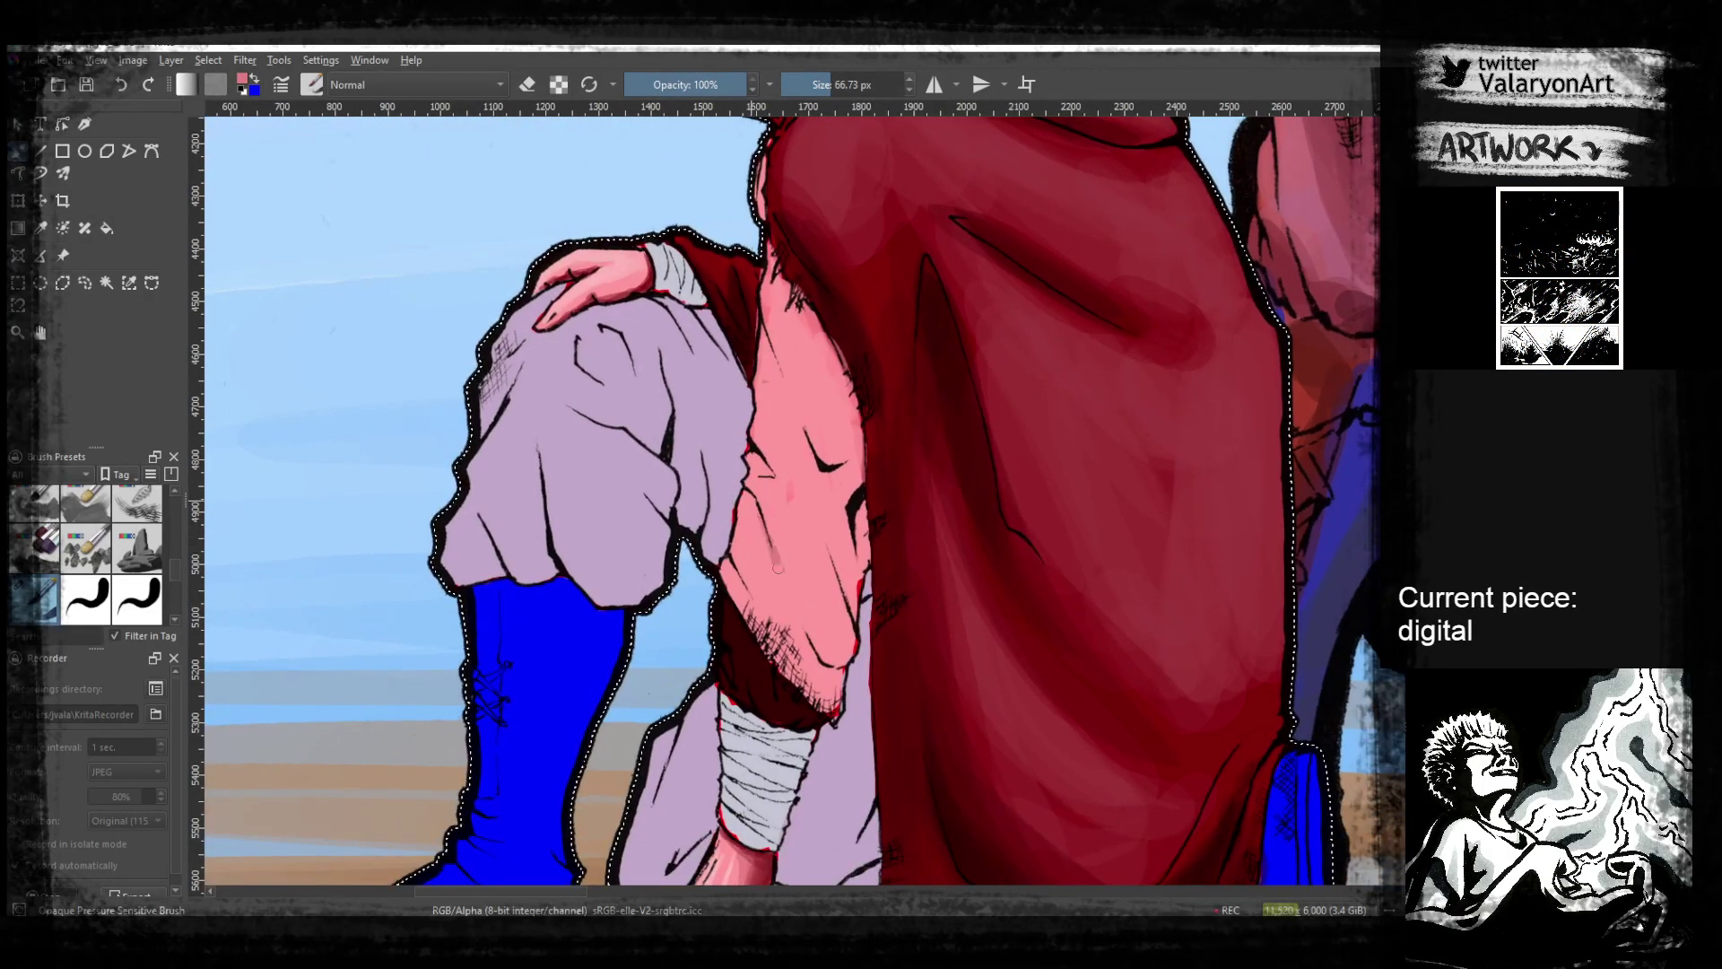
{"action": "left_click_drag", "start_coordinate": [813, 499], "coordinate": [850, 650]}
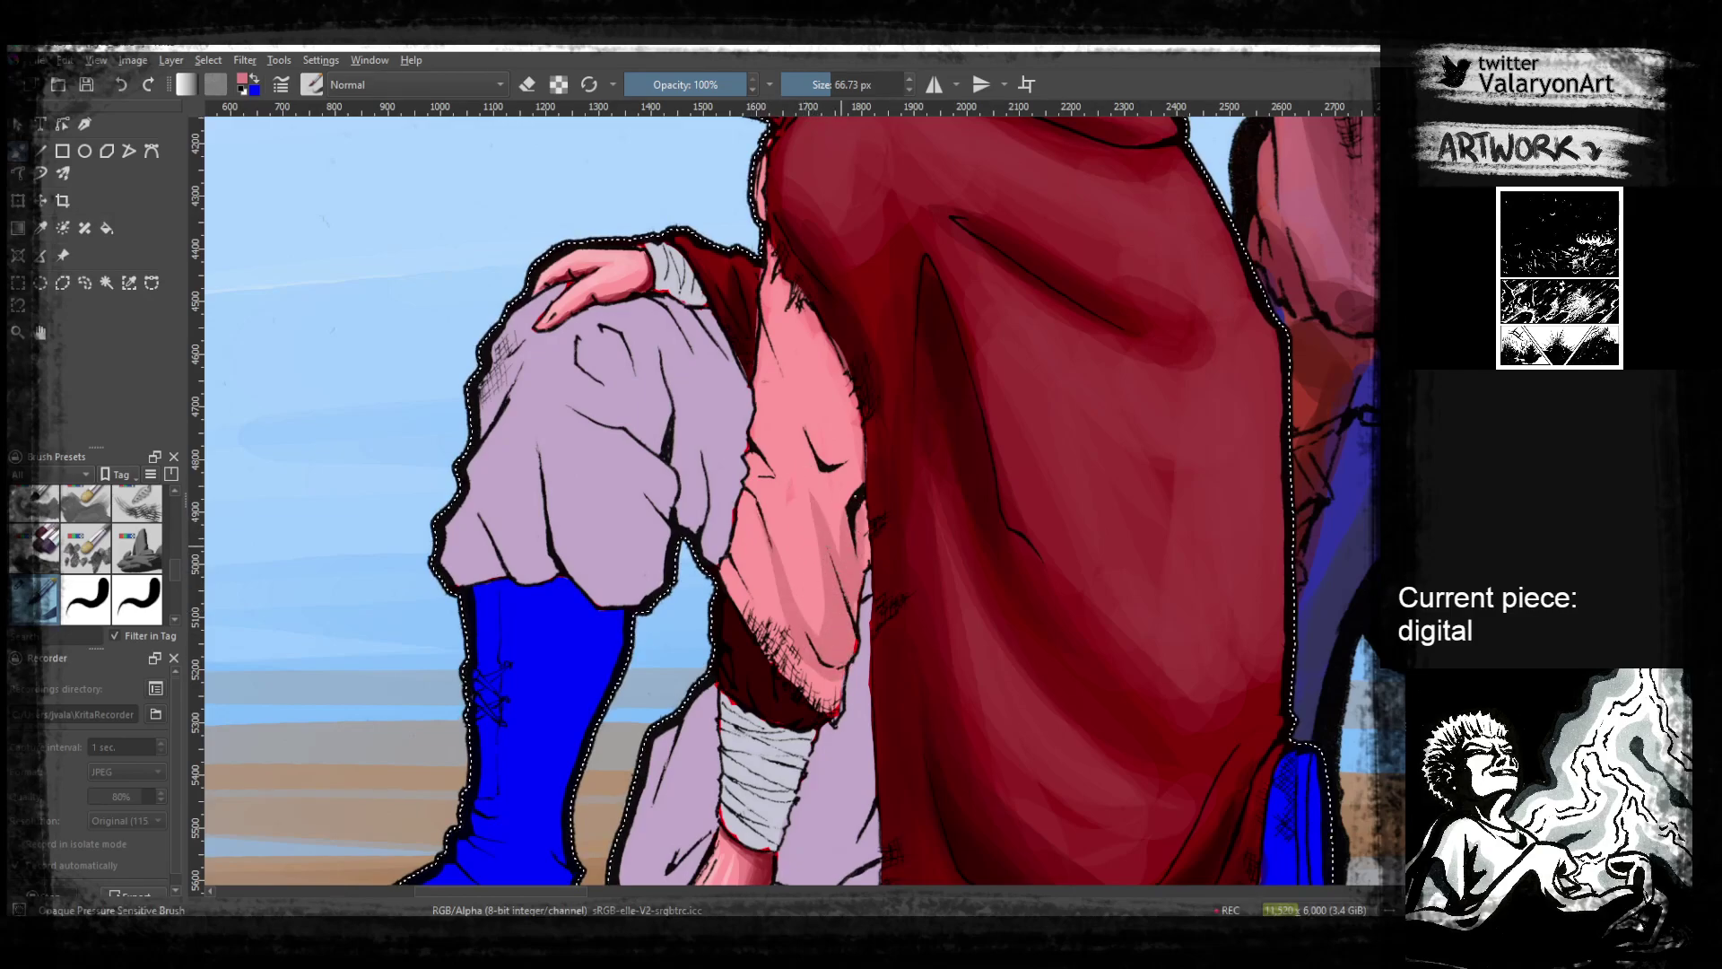
{"action": "left_click_drag", "start_coordinate": [854, 507], "coordinate": [861, 581]}
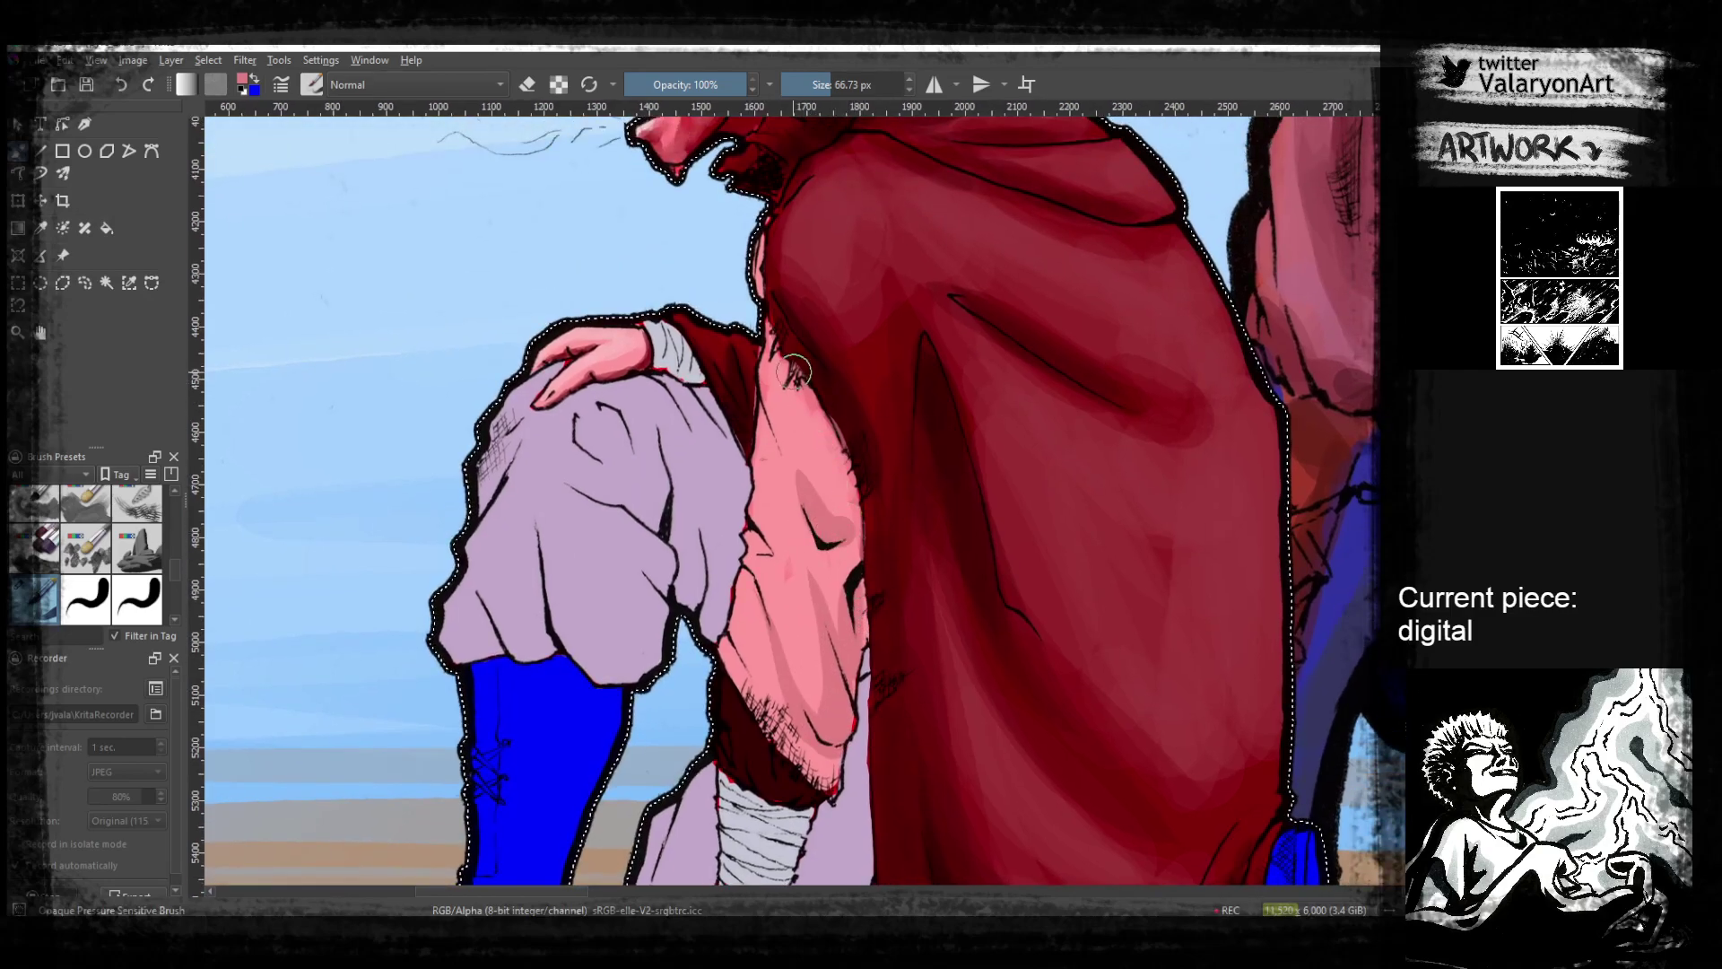
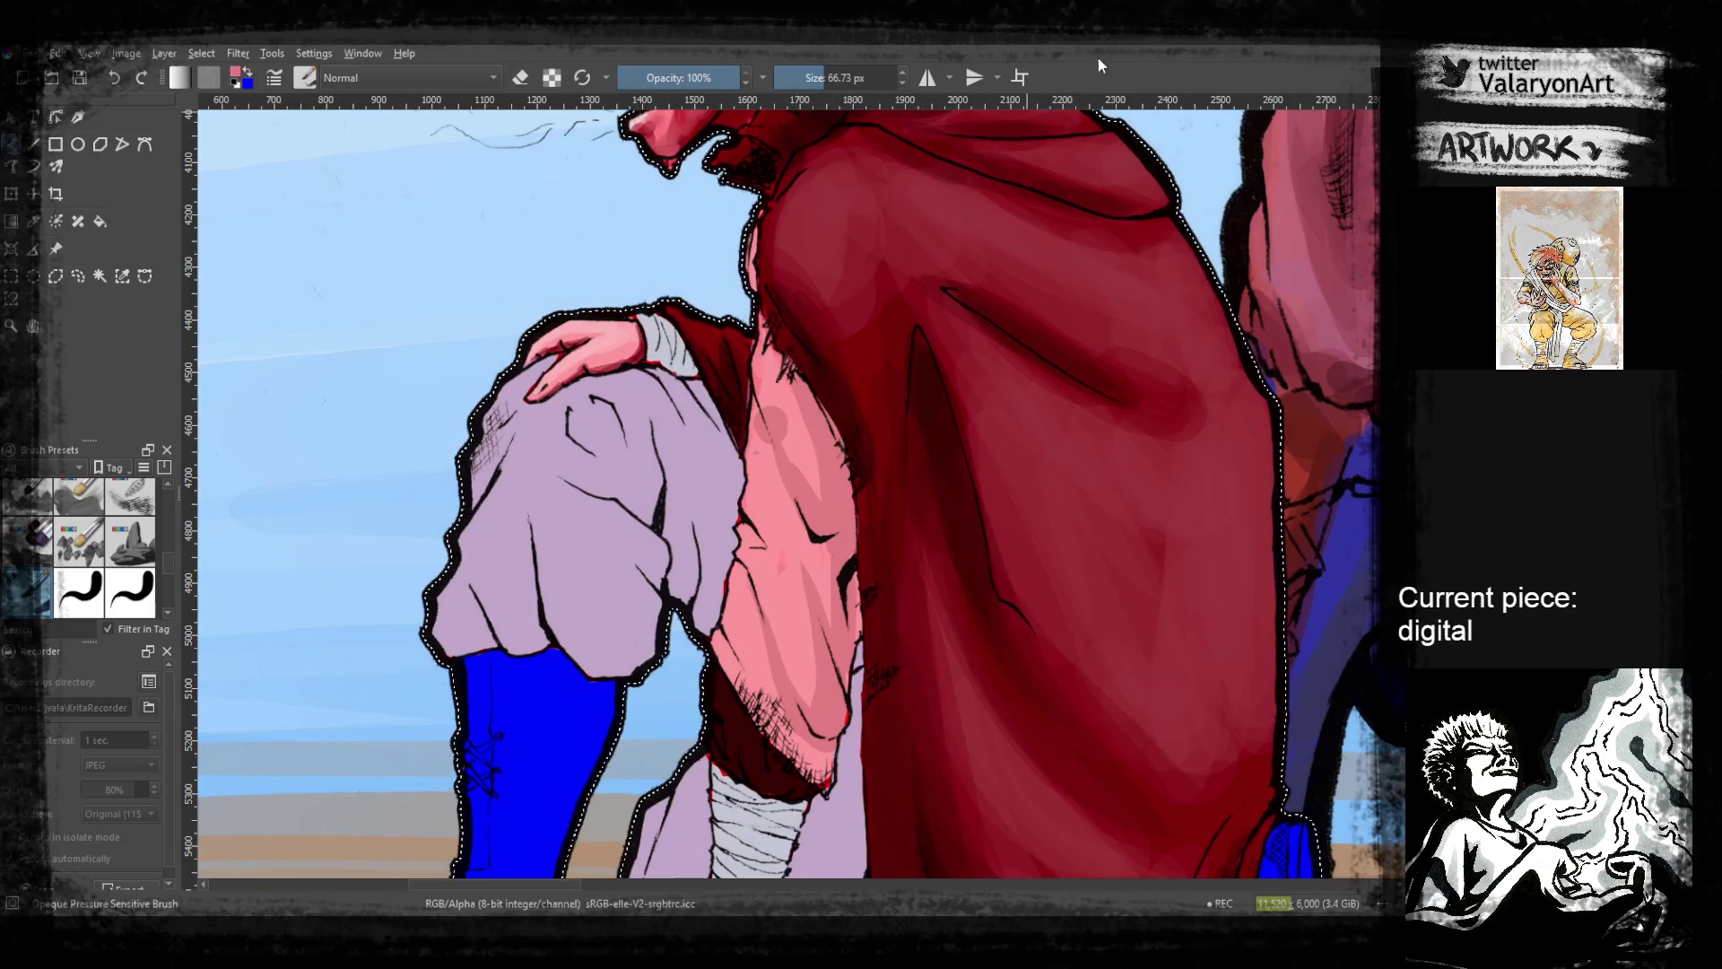
Choose a darker pink and deepen the fold shadows at the sleeve's elbow crease and along its lower edge
{"action": "mouse_move", "coordinate": [1006, 269]}
{"action": "left_mouse_down"}
{"action": "mouse_move", "coordinate": [1002, 300]}
{"action": "mouse_move", "coordinate": [885, 406]}
{"action": "left_mouse_up"}
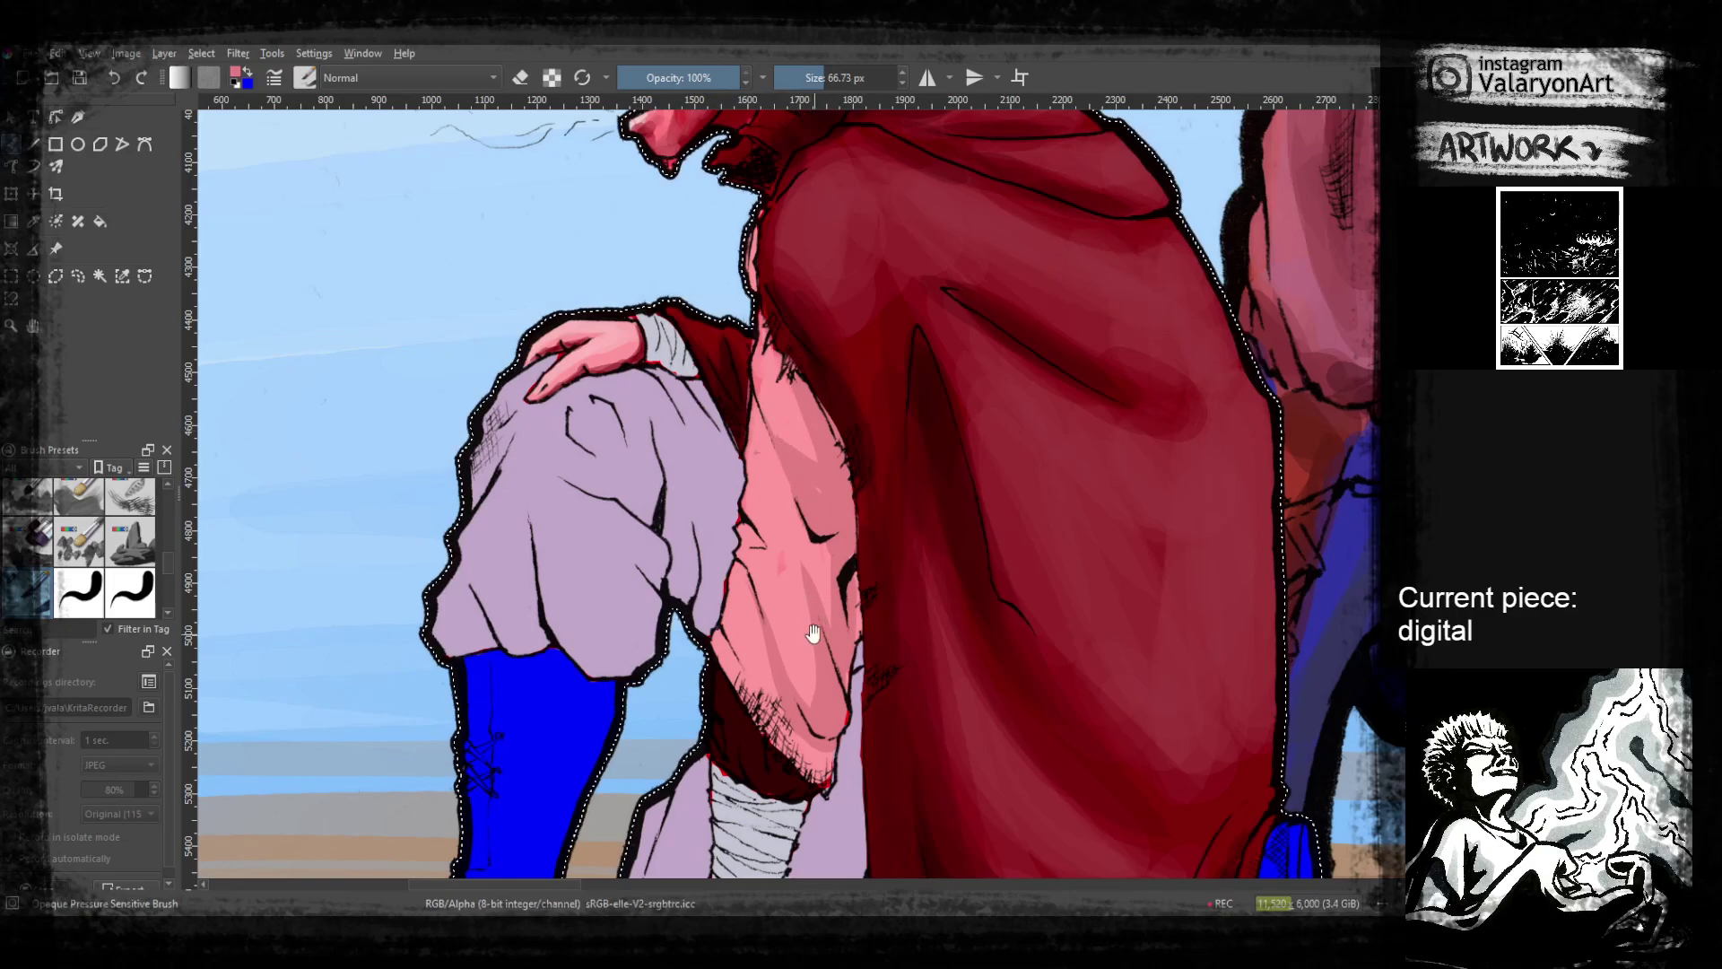
{"action": "scroll", "coordinate": [828, 481], "scroll_direction": "down", "scroll_amount": 2}
{"action": "scroll", "coordinate": [759, 543], "scroll_direction": "down", "scroll_amount": 1}
{"action": "left_click_drag", "start_coordinate": [717, 519], "coordinate": [802, 648]}
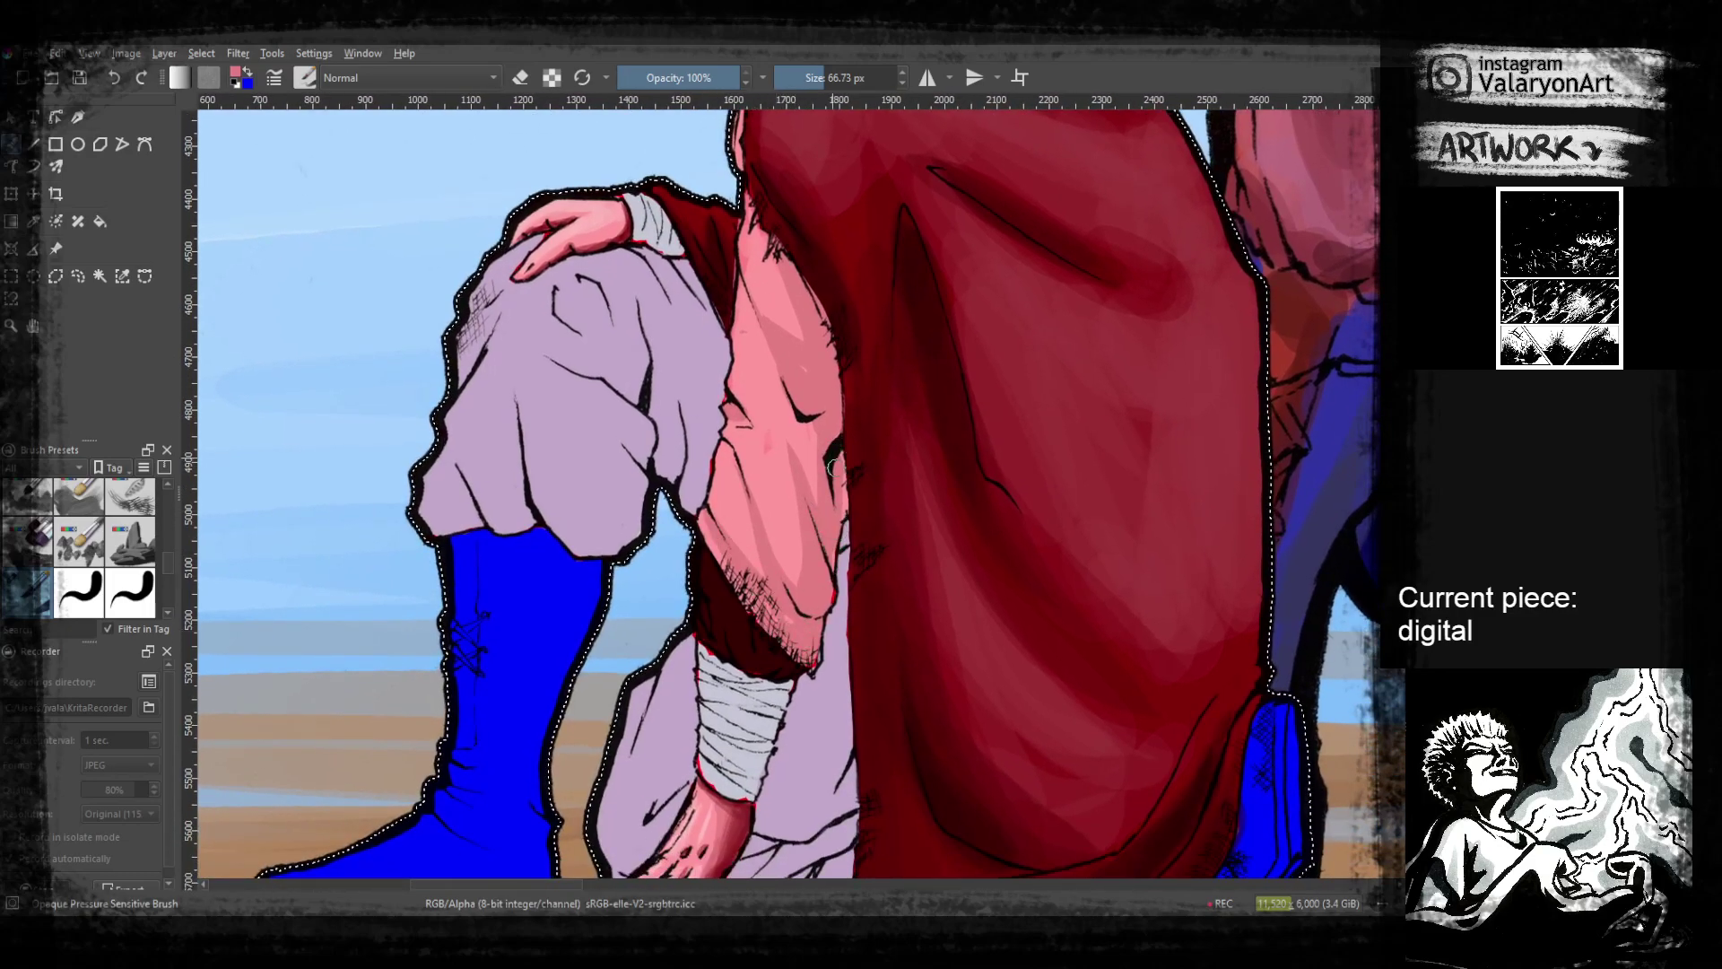
{"action": "scroll", "coordinate": [795, 494], "scroll_direction": "up", "scroll_amount": 2}
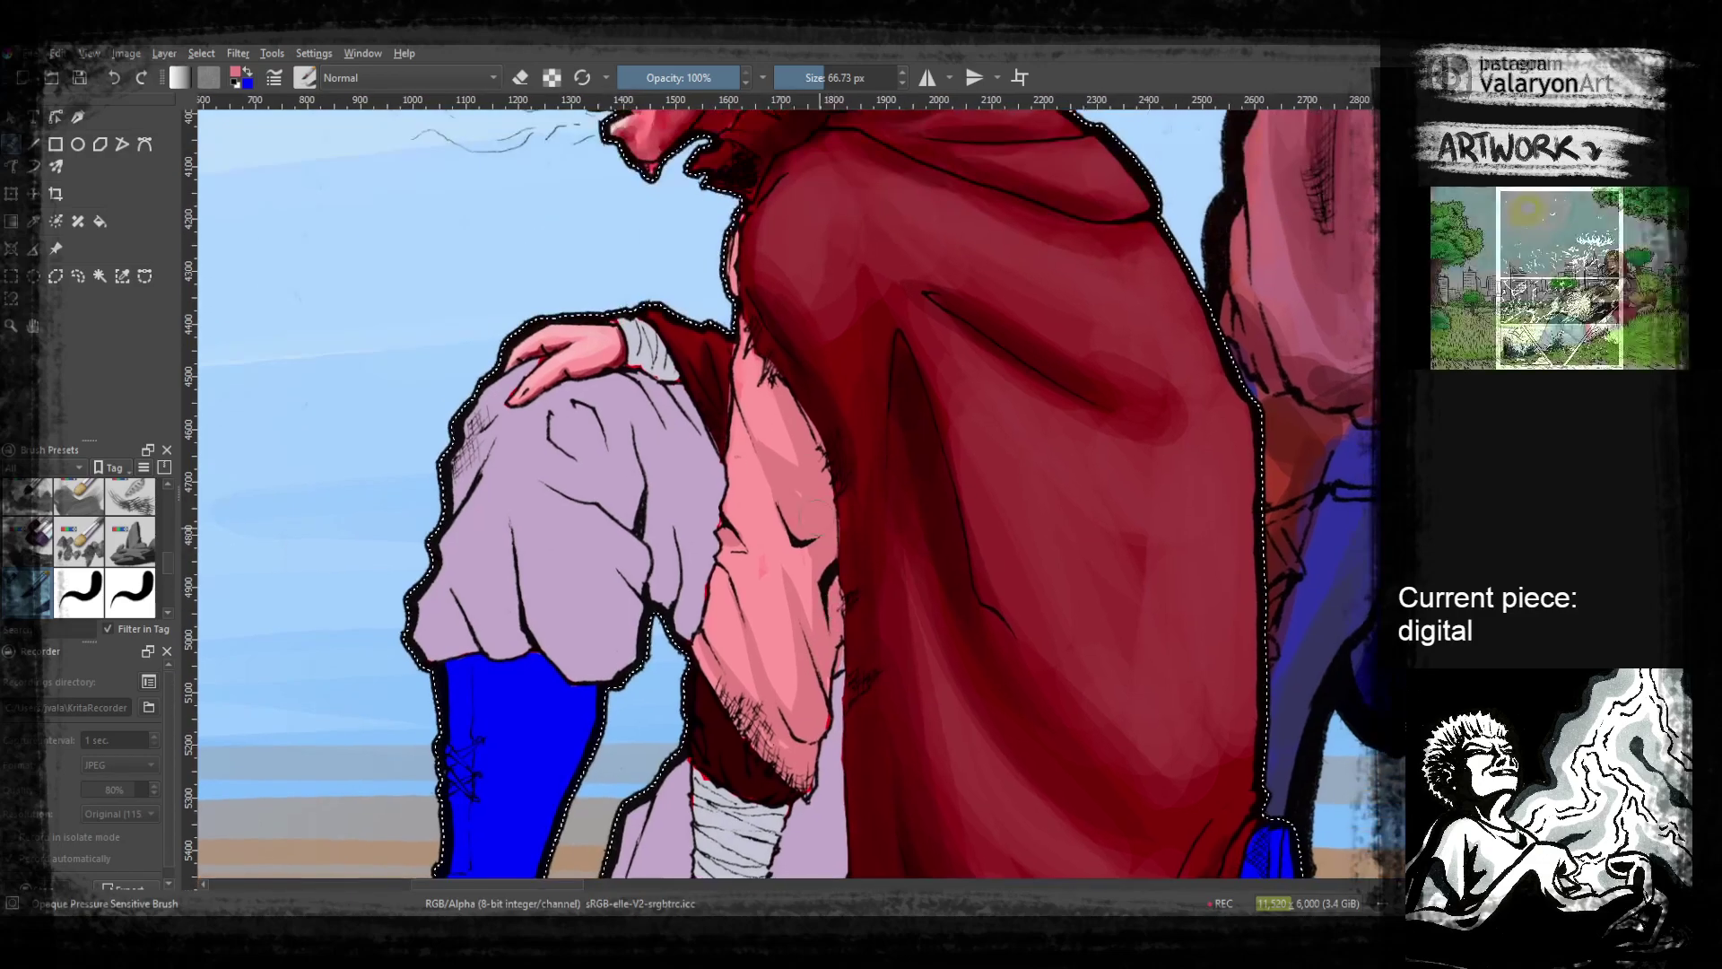
{"action": "right_click", "coordinate": [807, 480]}
{"action": "left_click", "coordinate": [803, 475]}
{"action": "right_click", "coordinate": [802, 475]}
{"action": "left_click_drag", "start_coordinate": [763, 459], "coordinate": [801, 522]}
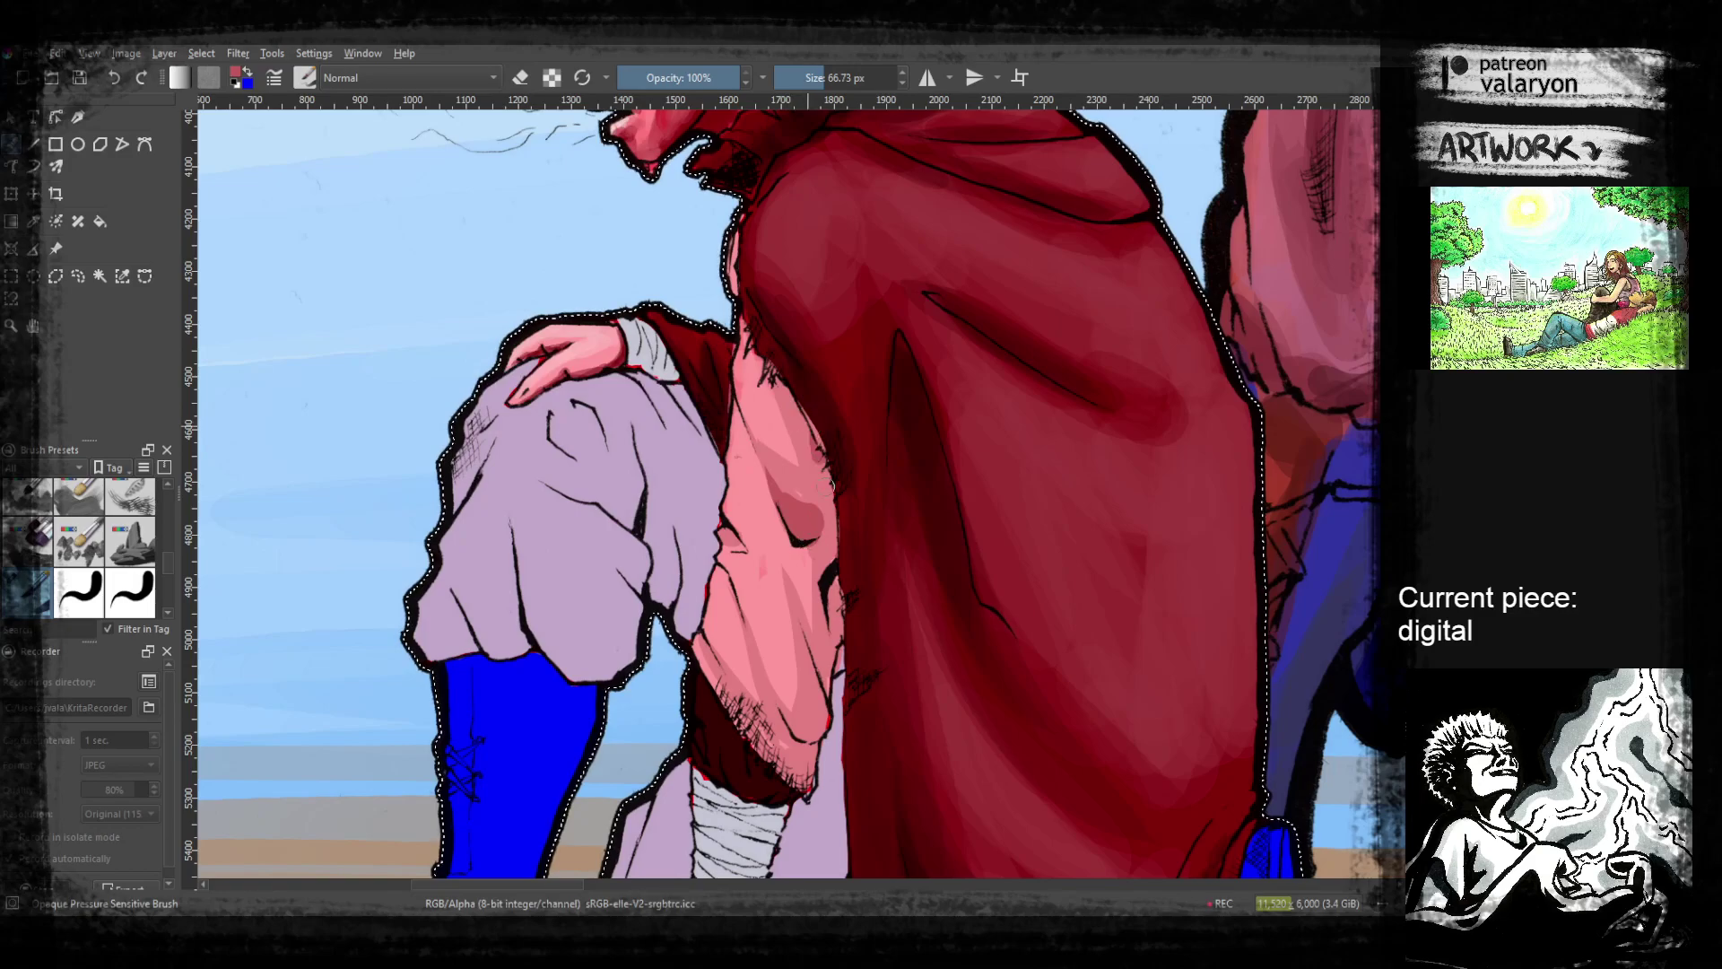
{"action": "scroll", "coordinate": [816, 502], "scroll_direction": "down", "scroll_amount": 2}
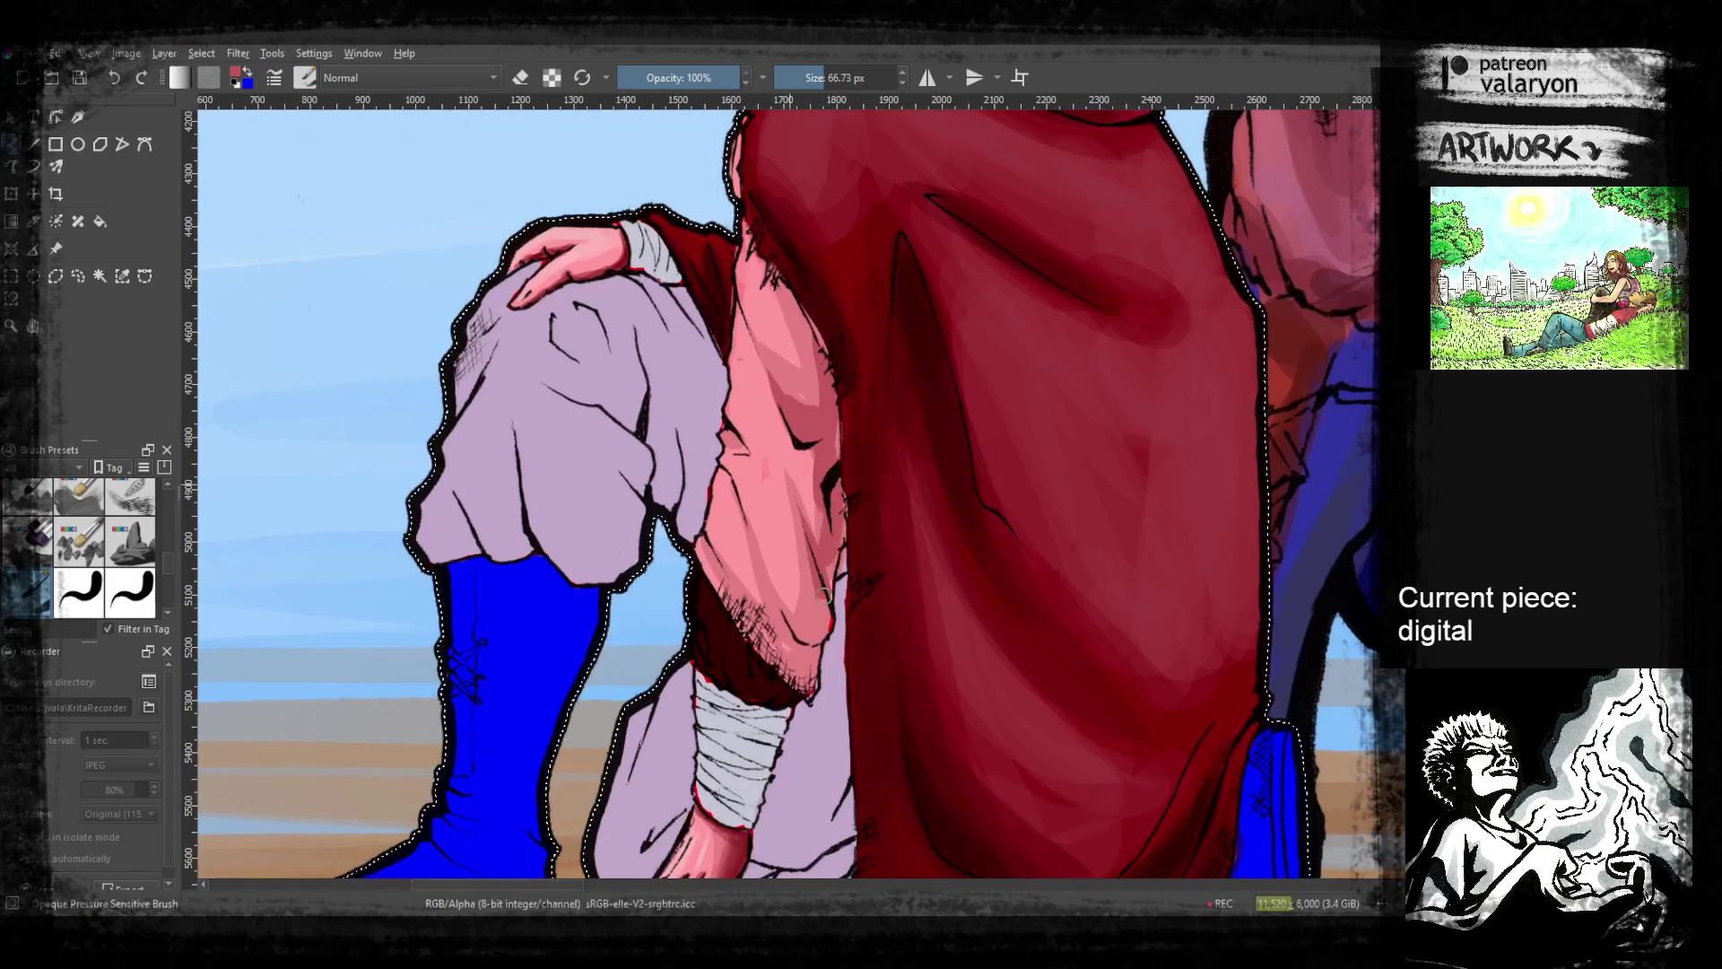
{"action": "scroll", "coordinate": [826, 539], "scroll_direction": "down", "scroll_amount": 1}
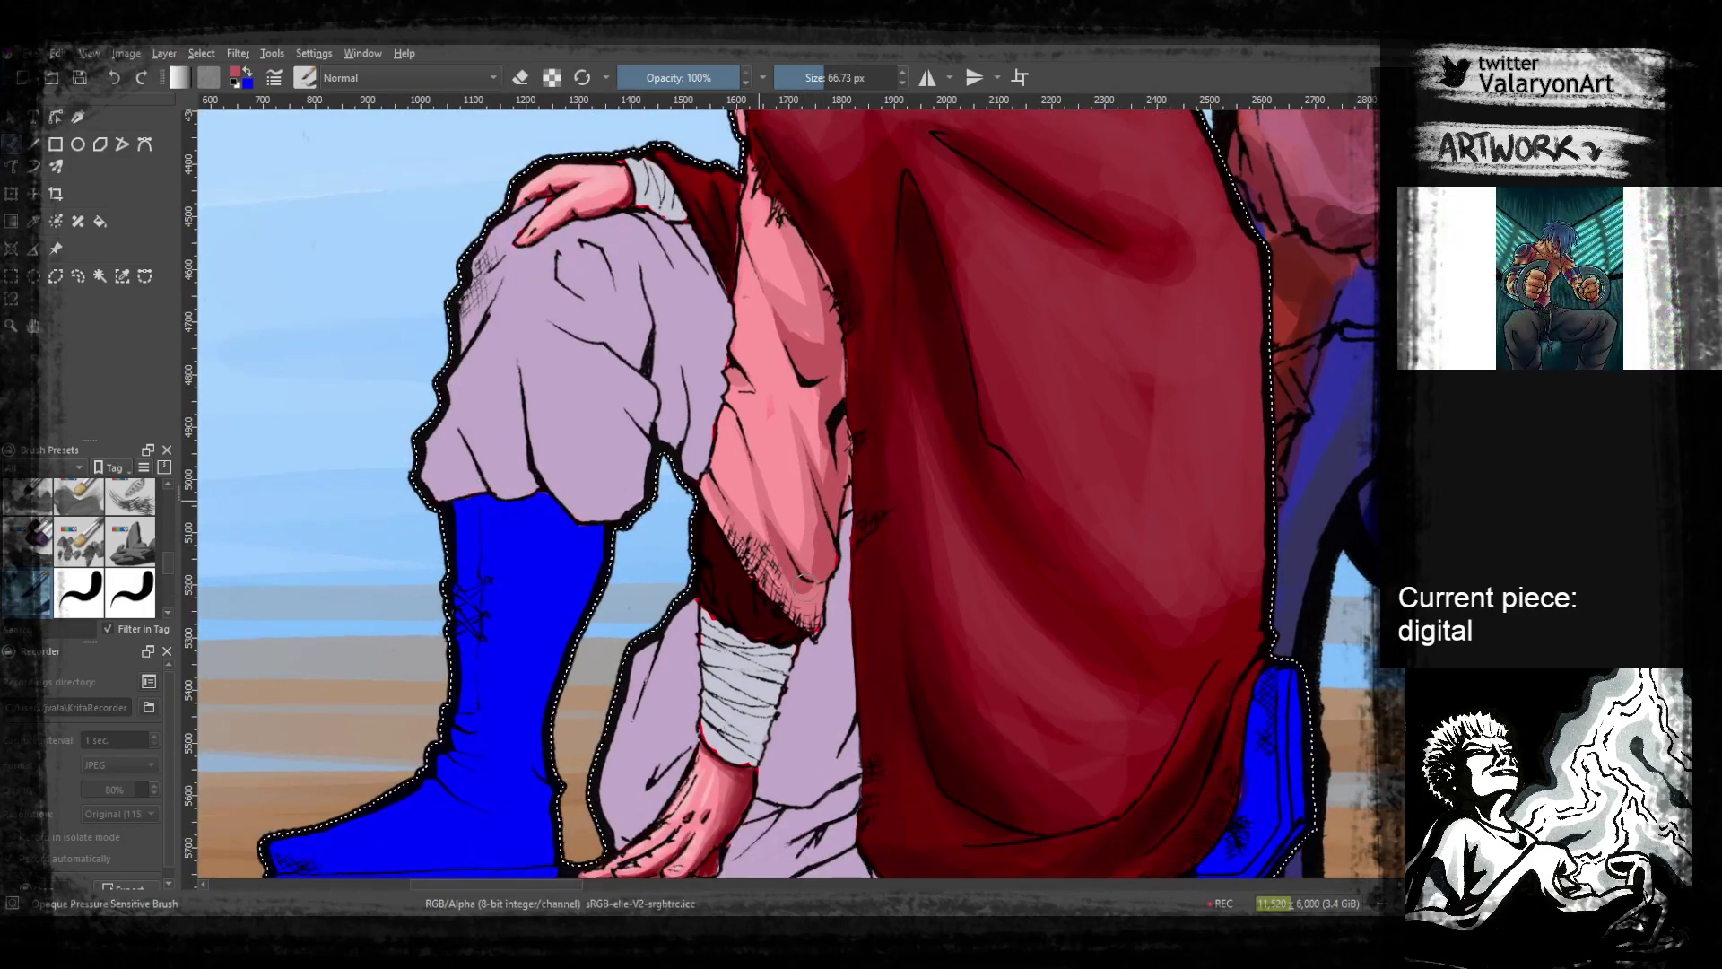
{"action": "left_click_drag", "start_coordinate": [772, 554], "coordinate": [838, 730]}
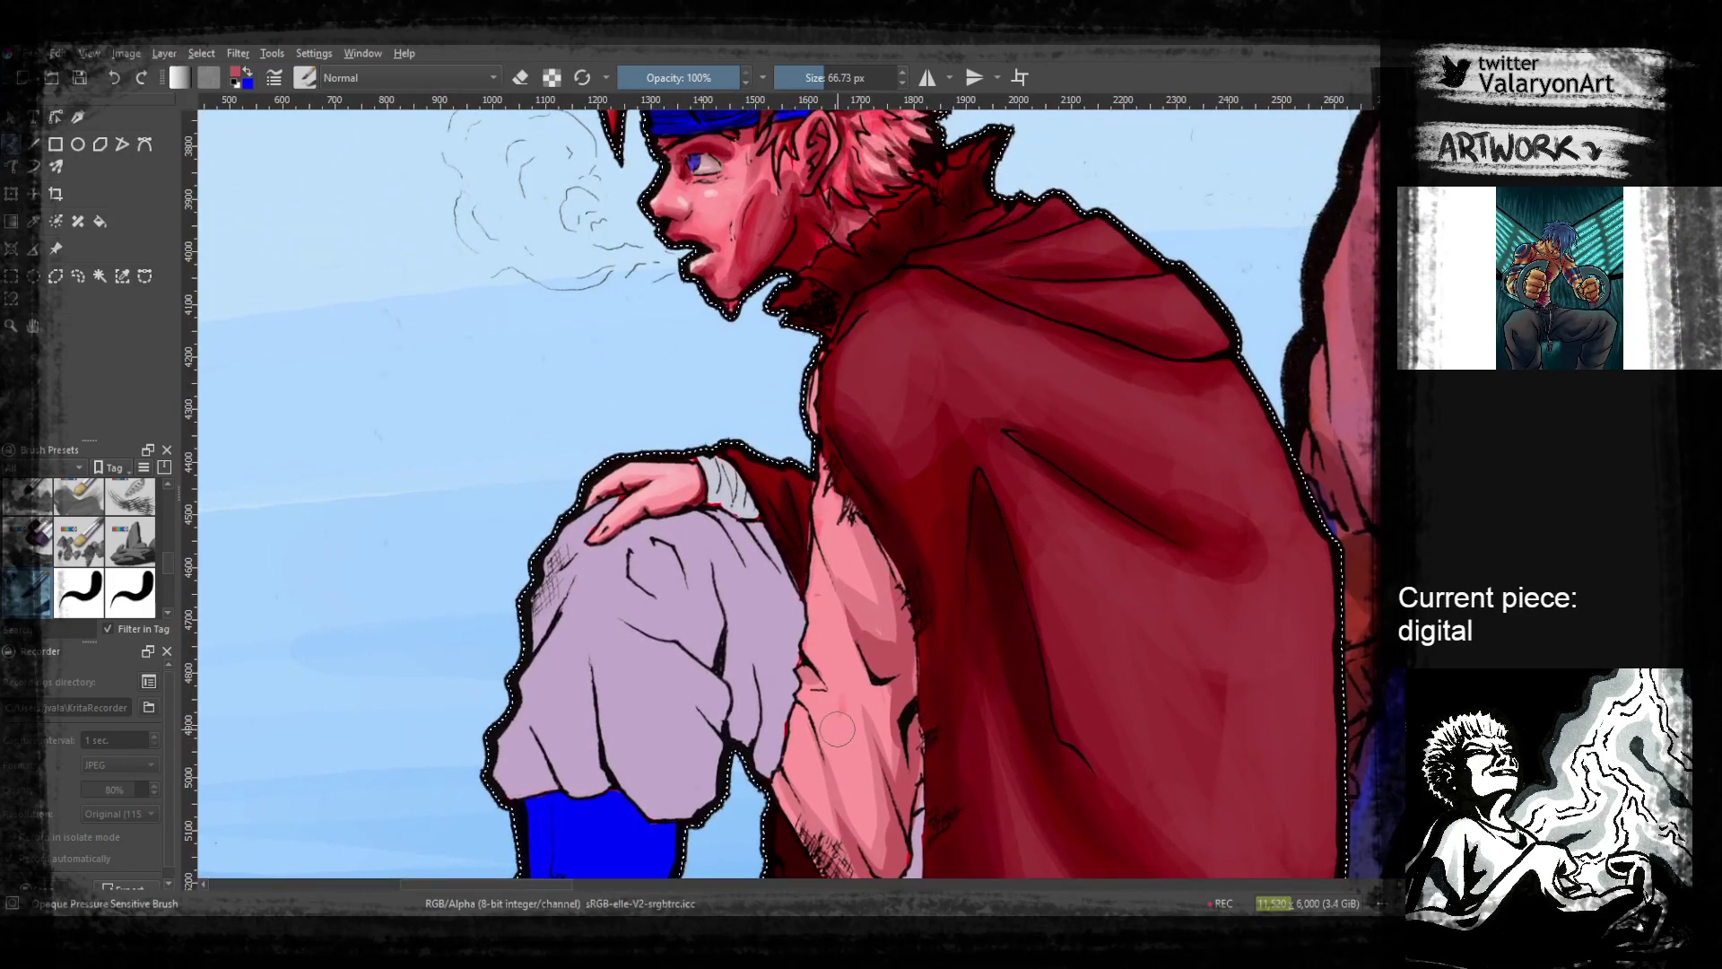
Sample the sleeve's pink, choose a lighter tint and paint highlights along the upper and lower parts of the sleeve
{"action": "left_click", "coordinate": [827, 640], "text": "ctrl"}
{"action": "right_click", "coordinate": [827, 606]}
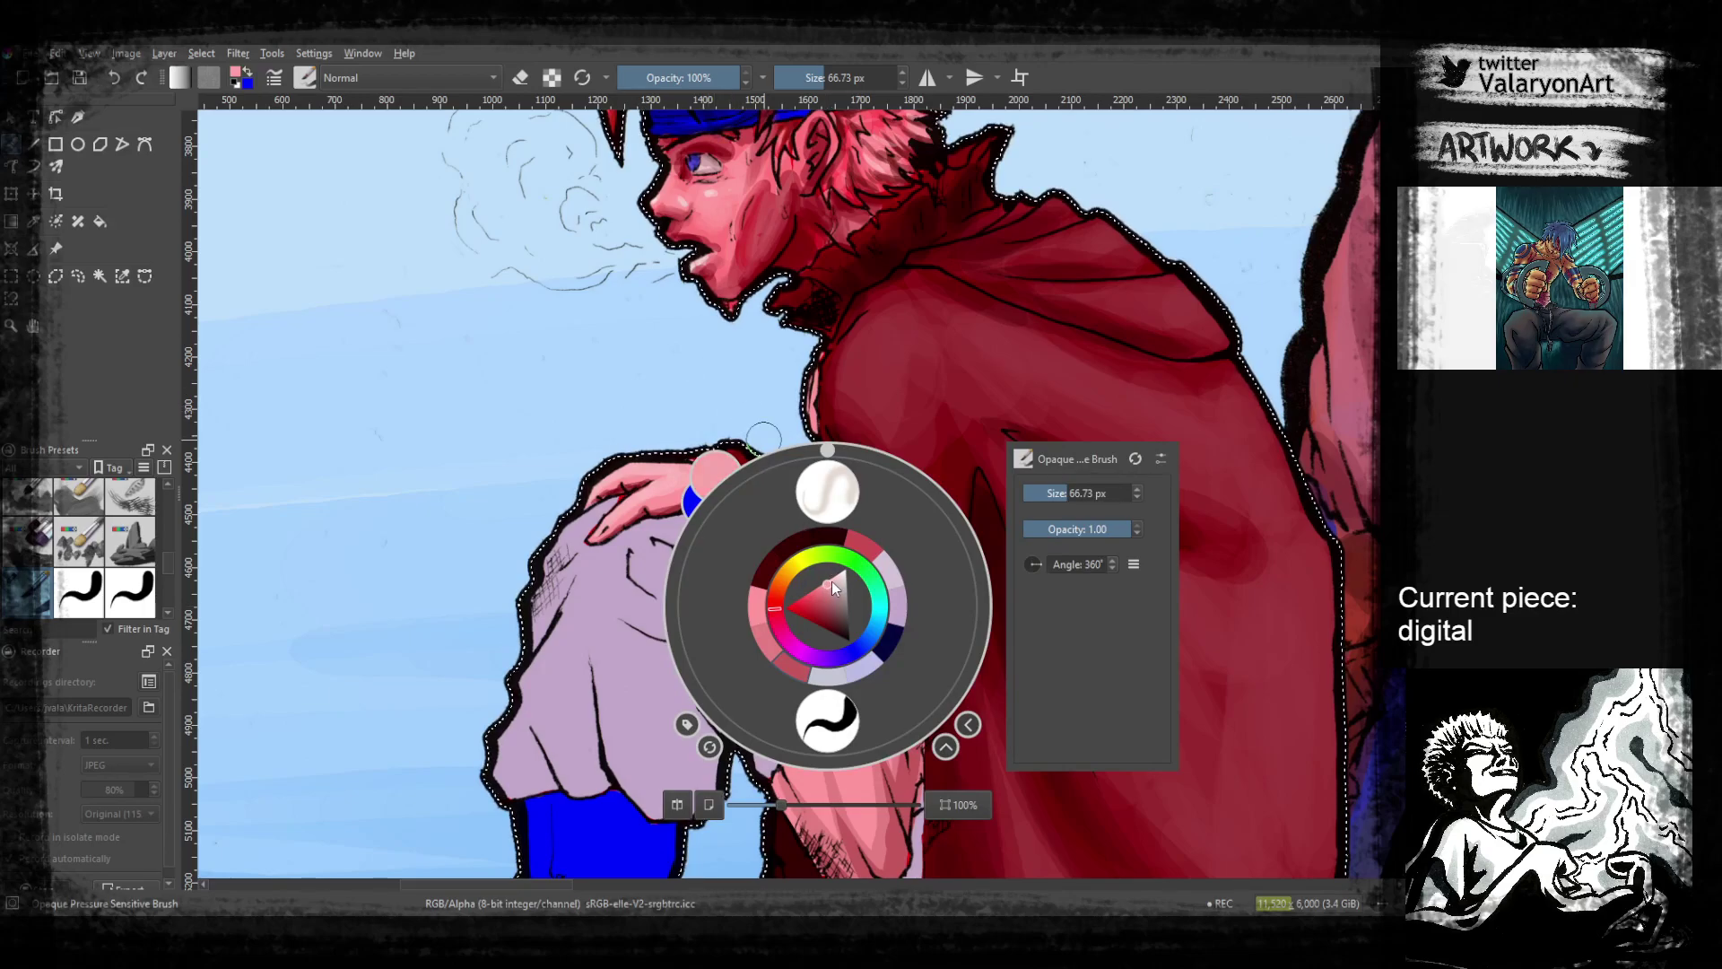
{"action": "right_click", "coordinate": [827, 638]}
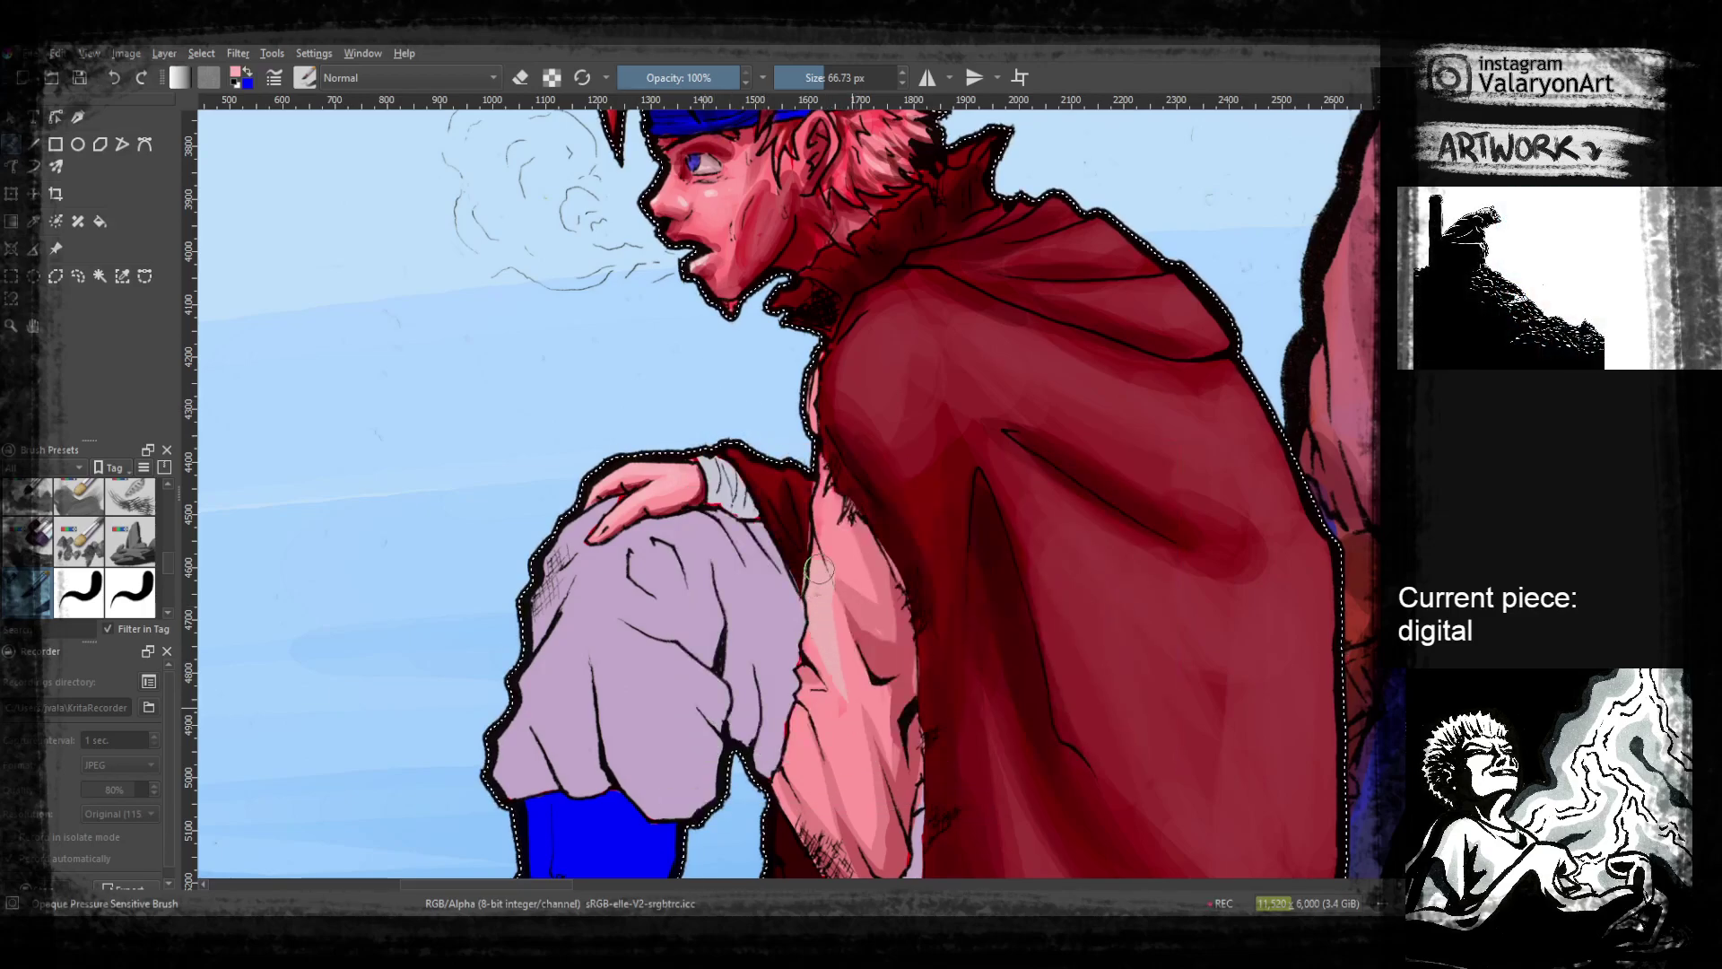
{"action": "right_click", "coordinate": [831, 612]}
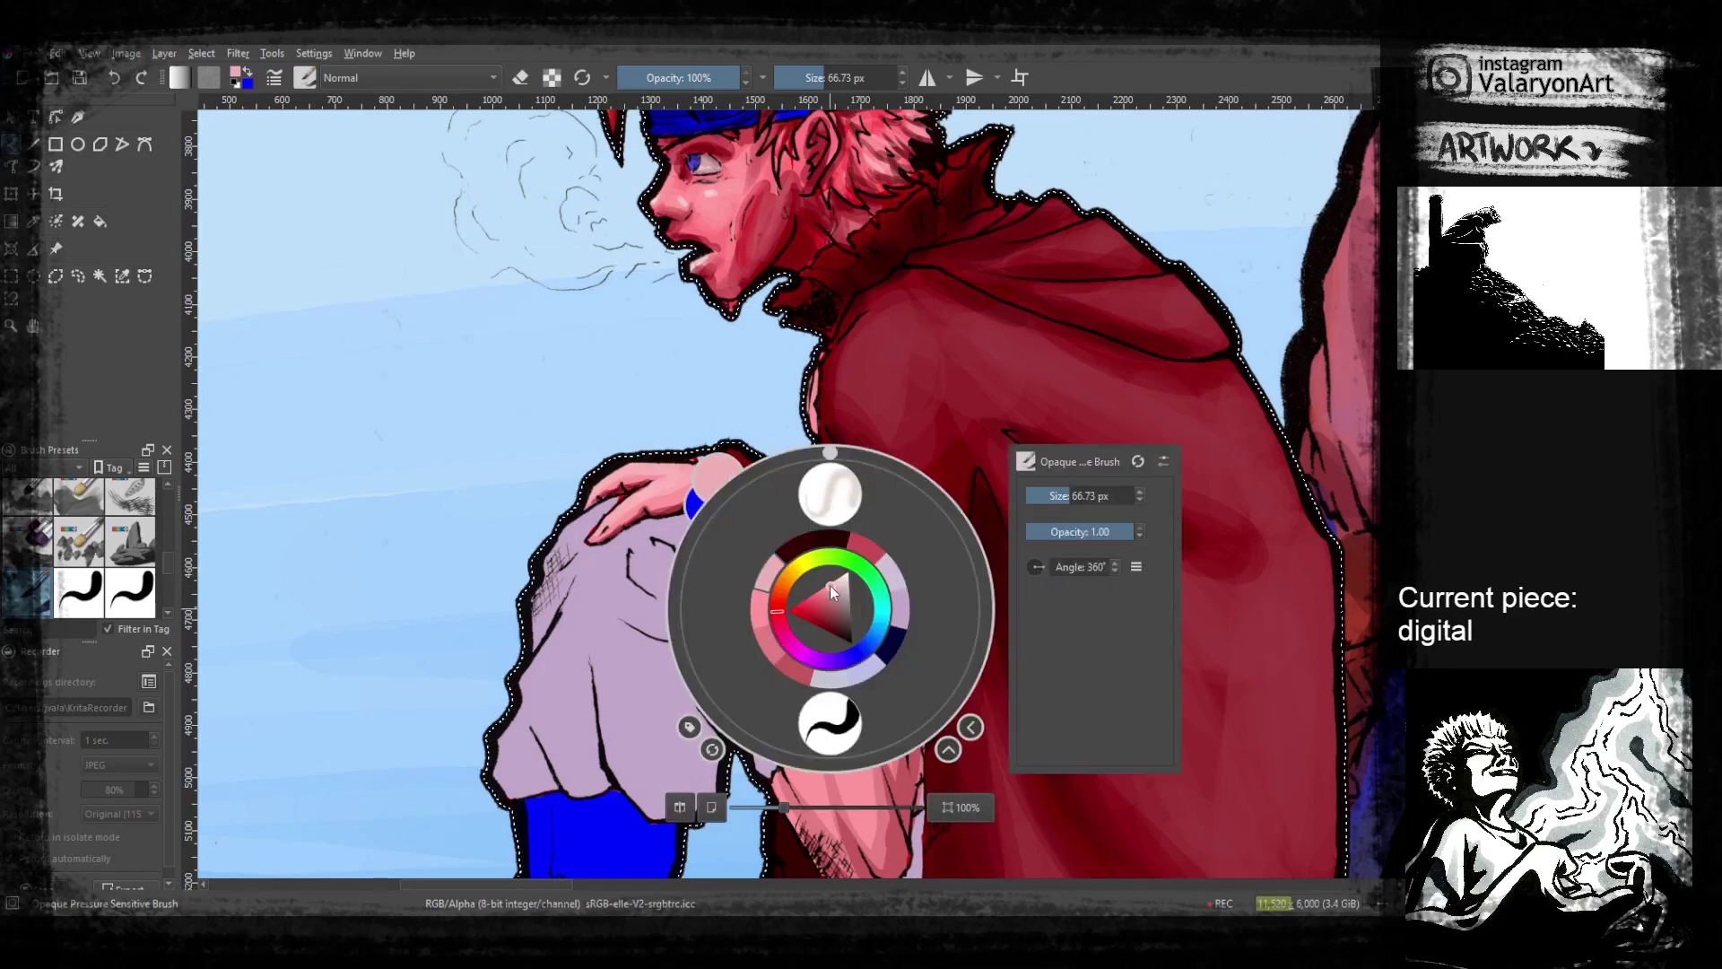
{"action": "right_click", "coordinate": [805, 552]}
{"action": "mouse_move", "coordinate": [834, 671]}
{"action": "left_mouse_down"}
{"action": "mouse_move", "coordinate": [826, 499]}
{"action": "mouse_move", "coordinate": [833, 560]}
{"action": "left_mouse_up"}
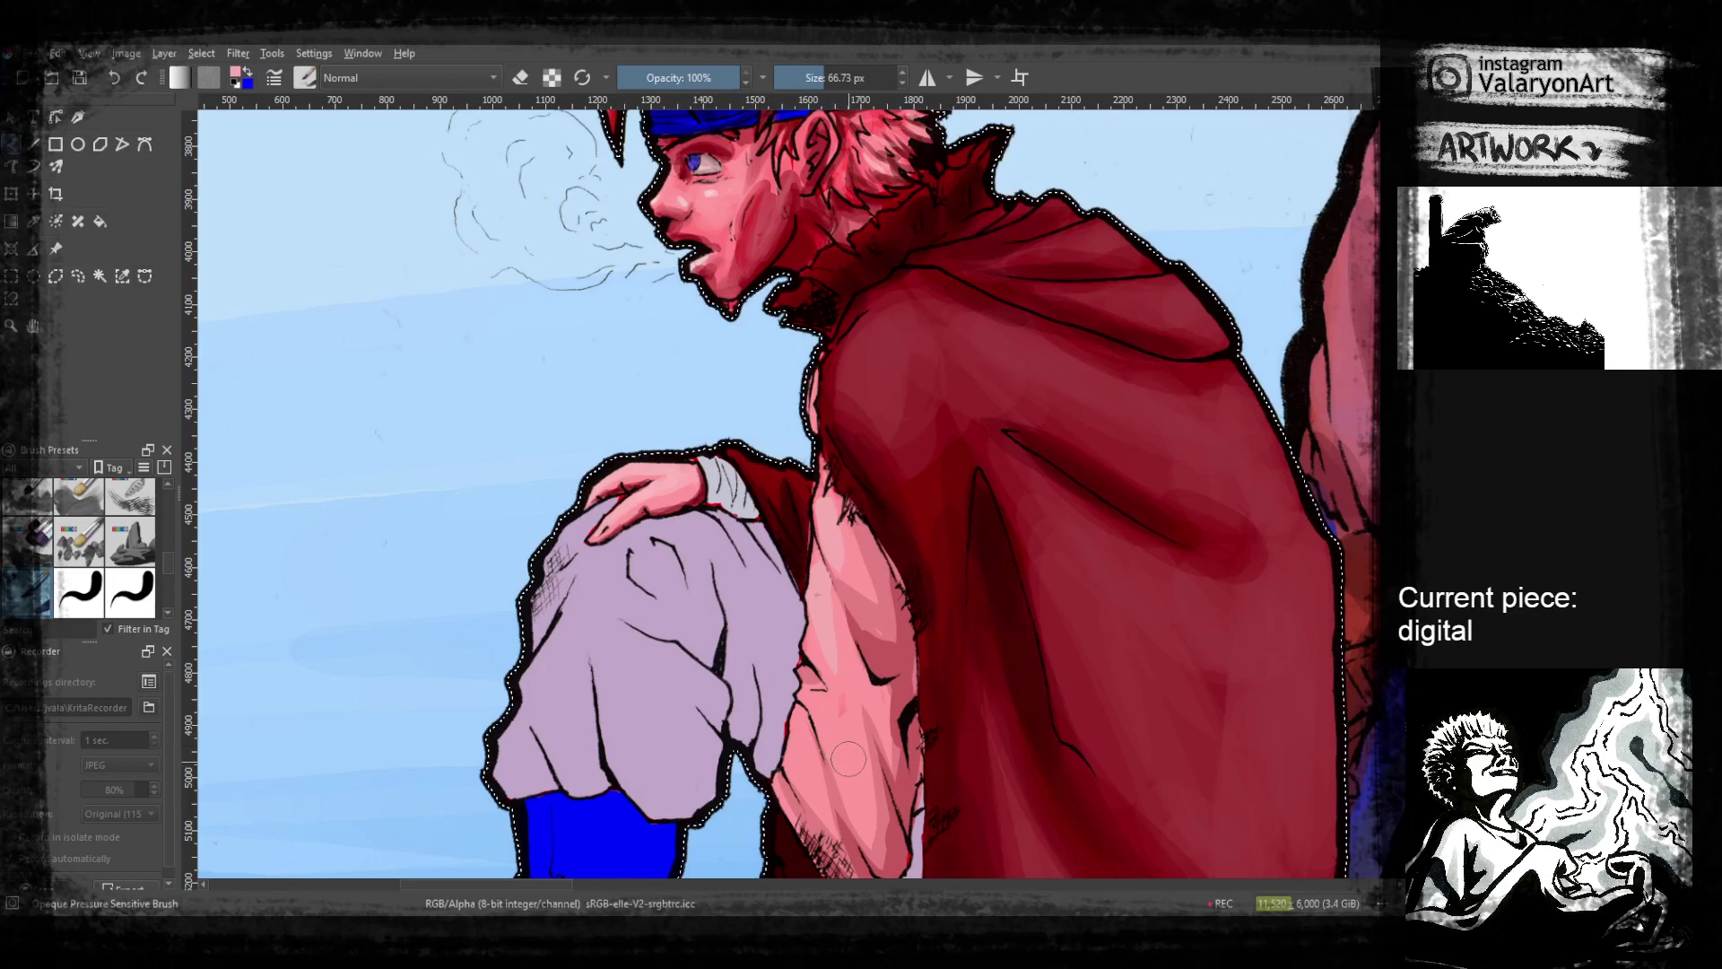
{"action": "left_click", "coordinate": [843, 632], "text": "ctrl"}
{"action": "right_click", "coordinate": [833, 618]}
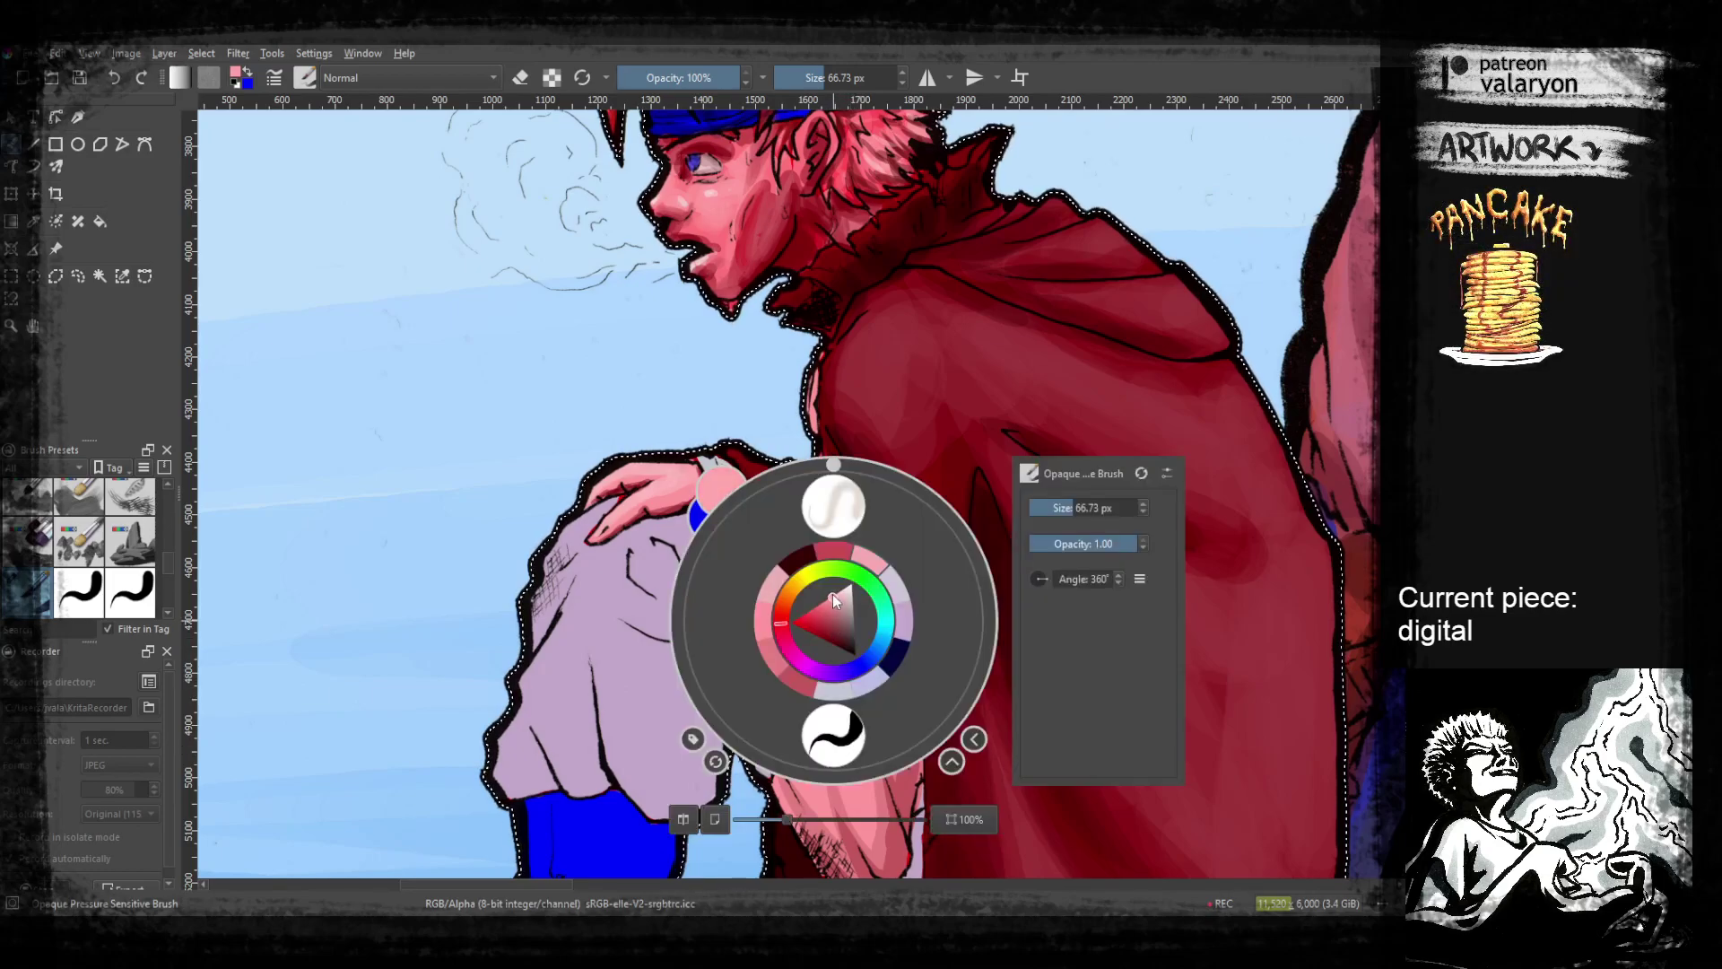
{"action": "left_click", "coordinate": [769, 399]}
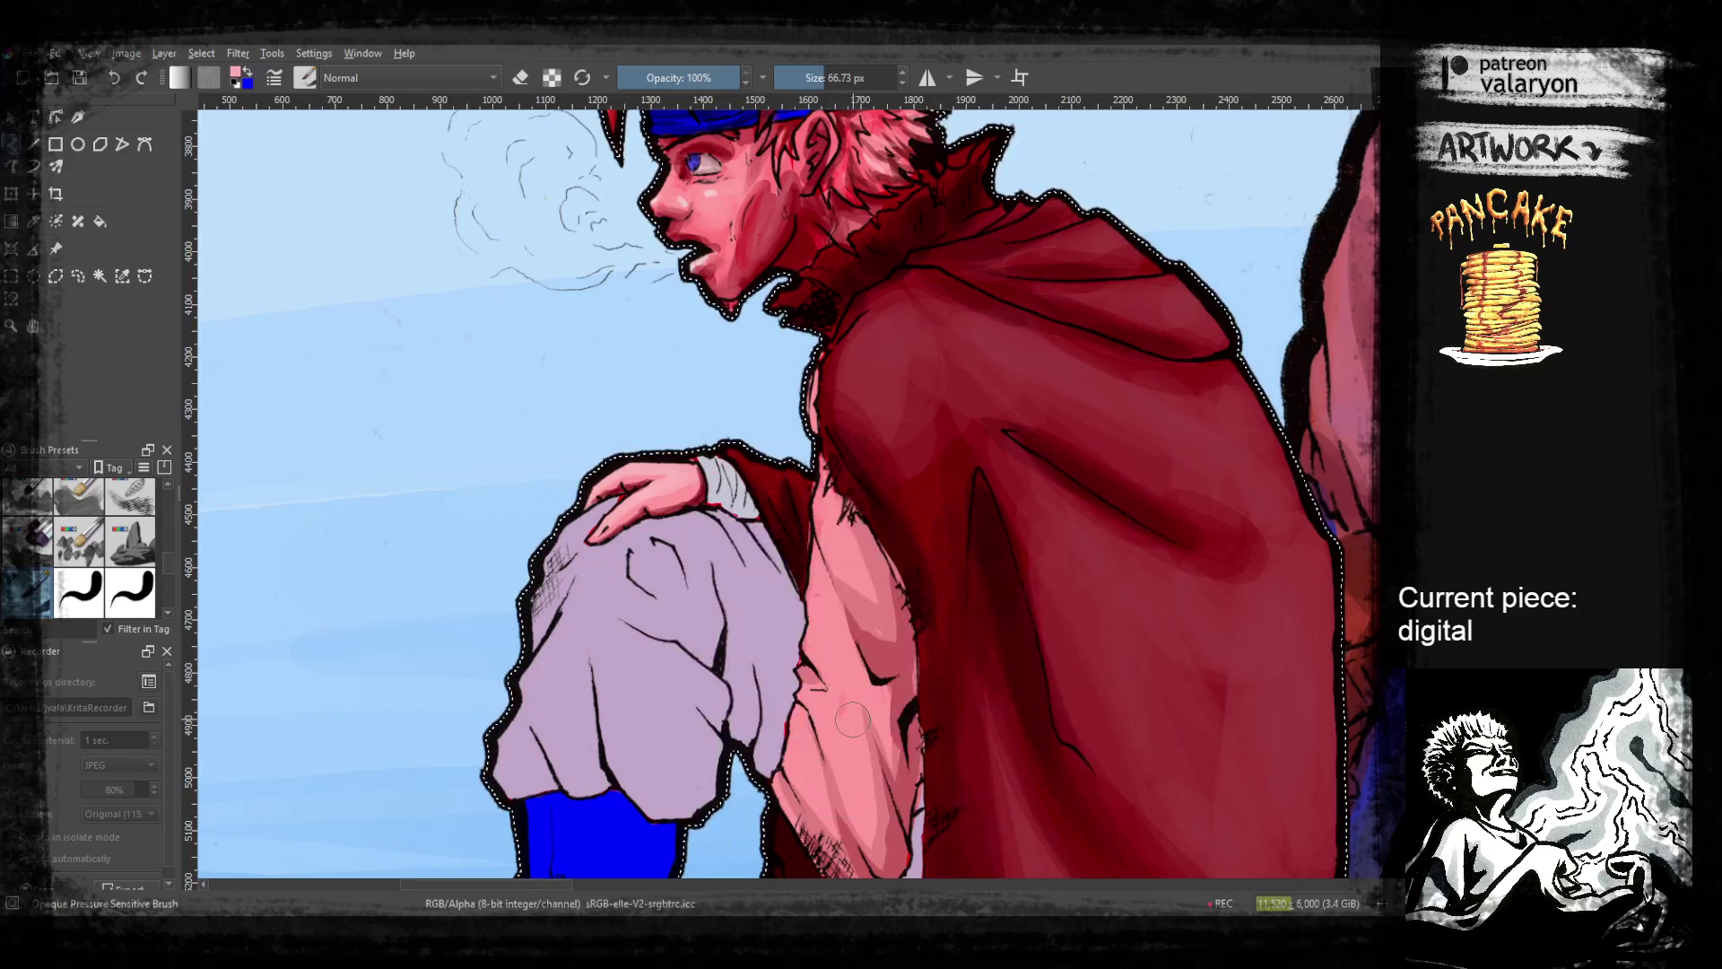
{"action": "left_click_drag", "start_coordinate": [816, 596], "coordinate": [841, 689]}
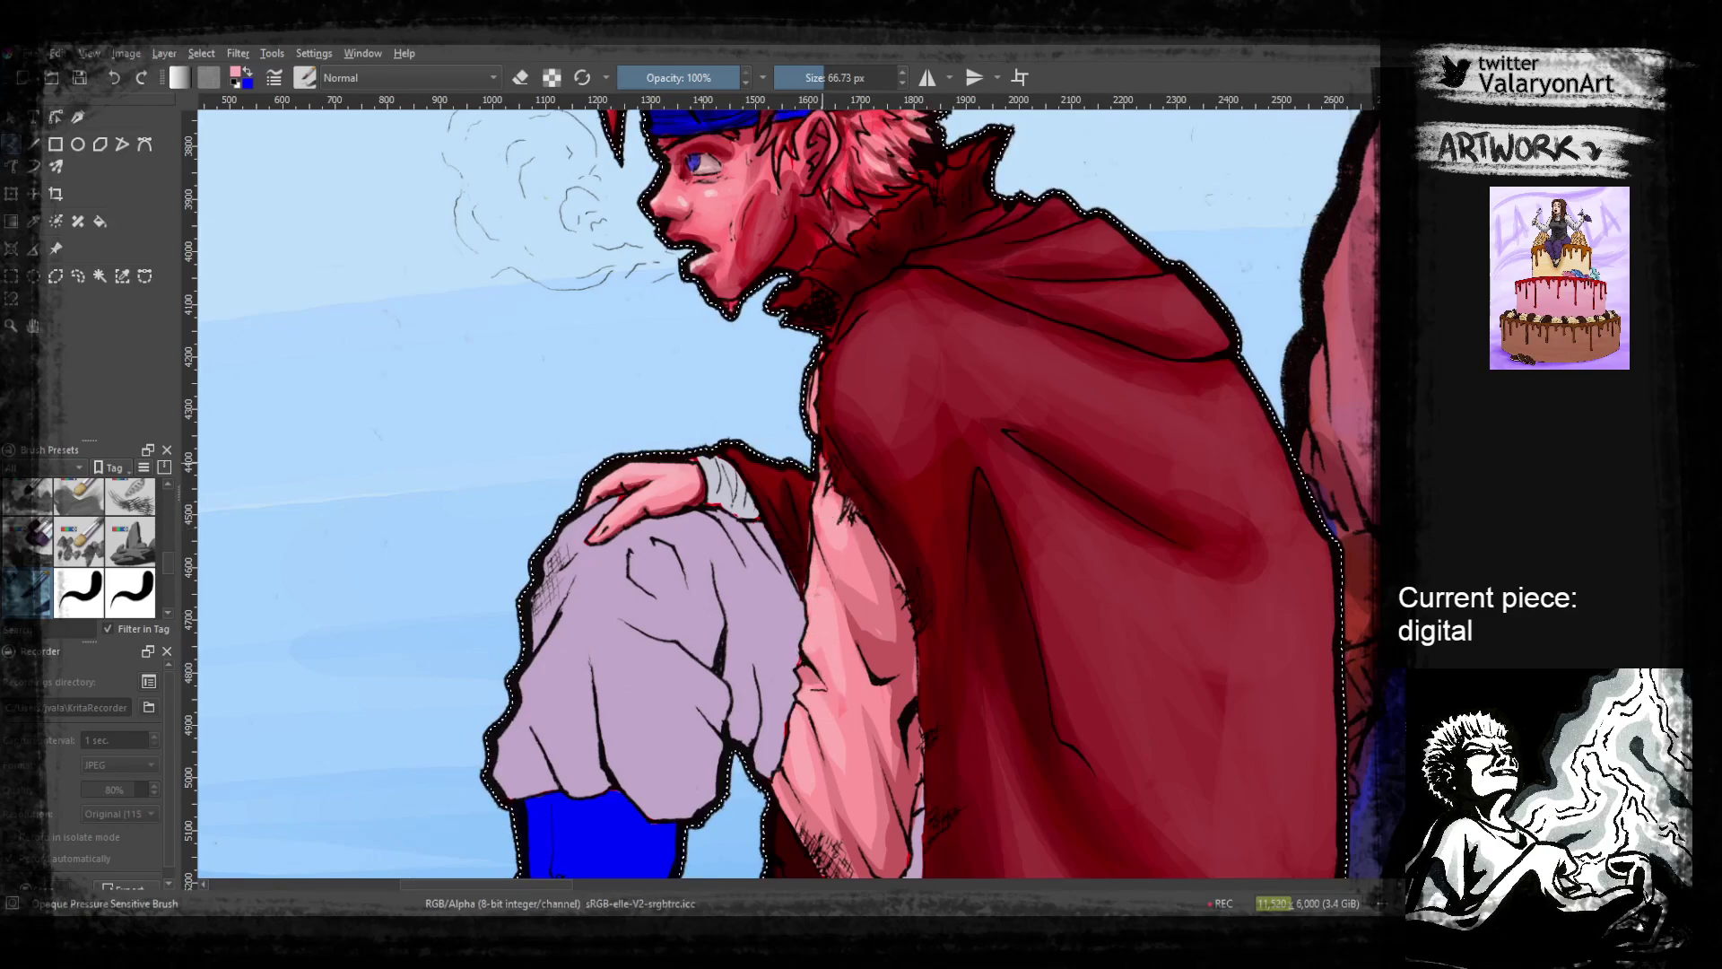
Choose a muted blue-grey and paint shadows between the bandage wraps on the lower wrist
{"action": "mouse_move", "coordinate": [926, 664]}
{"action": "left_mouse_down"}
{"action": "mouse_move", "coordinate": [1024, 585]}
{"action": "mouse_move", "coordinate": [1019, 535]}
{"action": "left_mouse_up"}
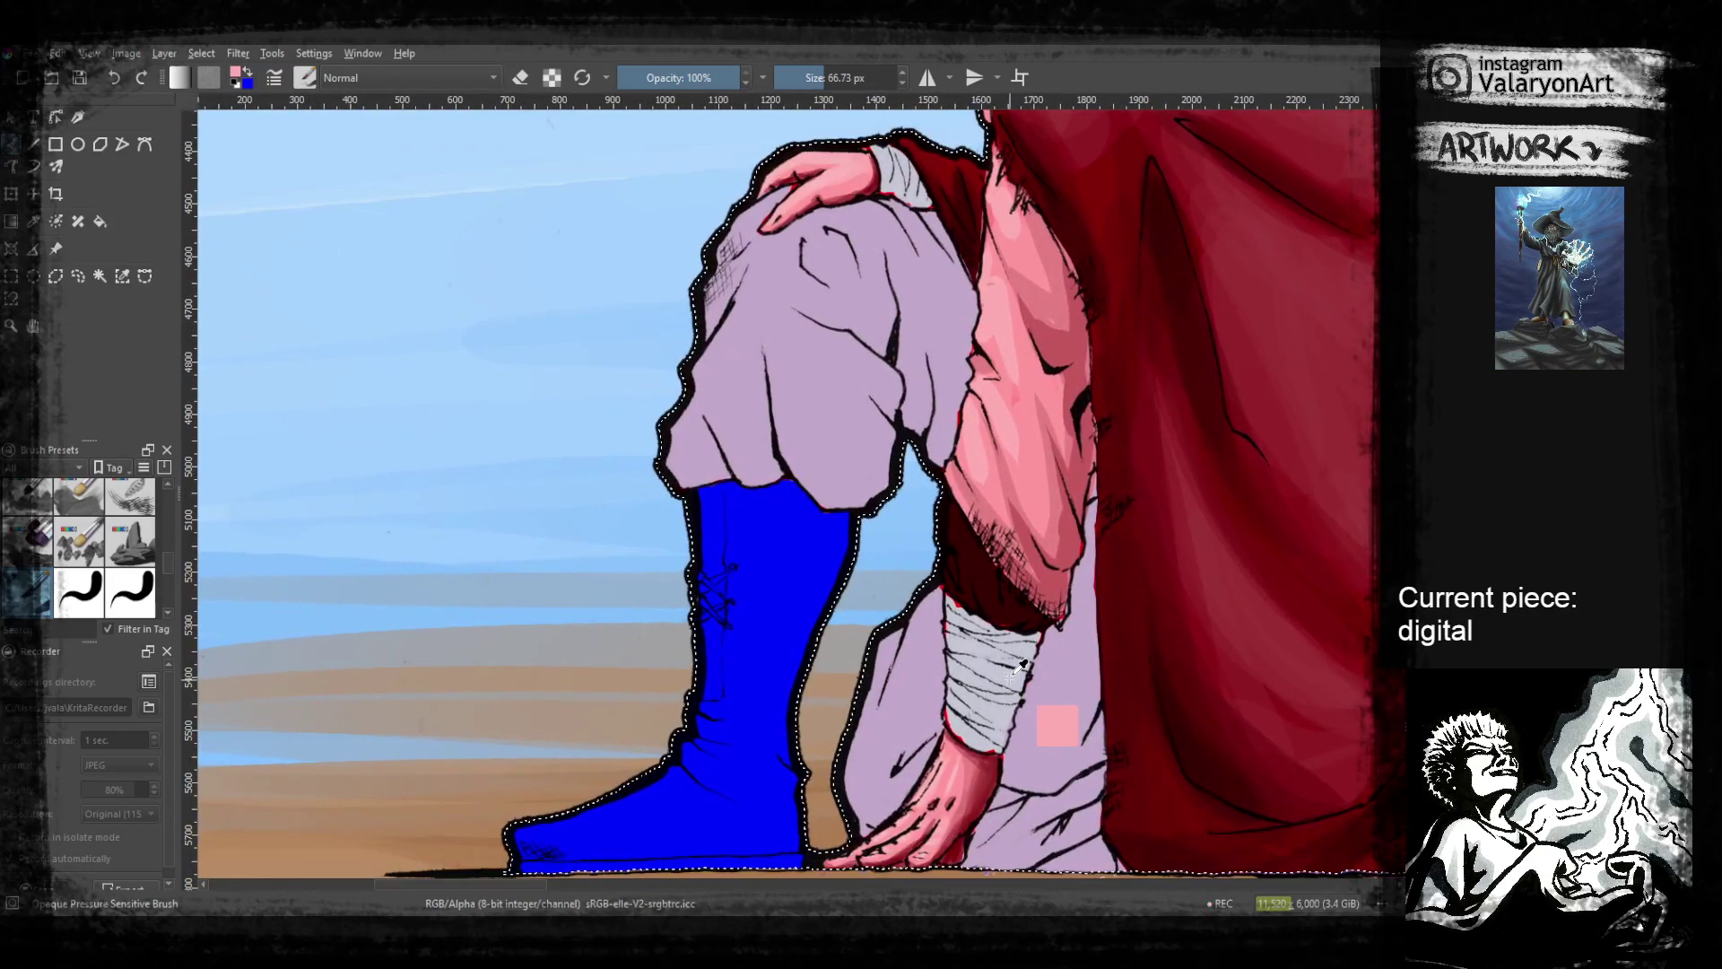
{"action": "right_click", "coordinate": [1013, 647]}
{"action": "left_click", "coordinate": [996, 642]}
{"action": "left_click", "coordinate": [780, 659]}
{"action": "left_click_drag", "start_coordinate": [968, 633], "coordinate": [953, 581]}
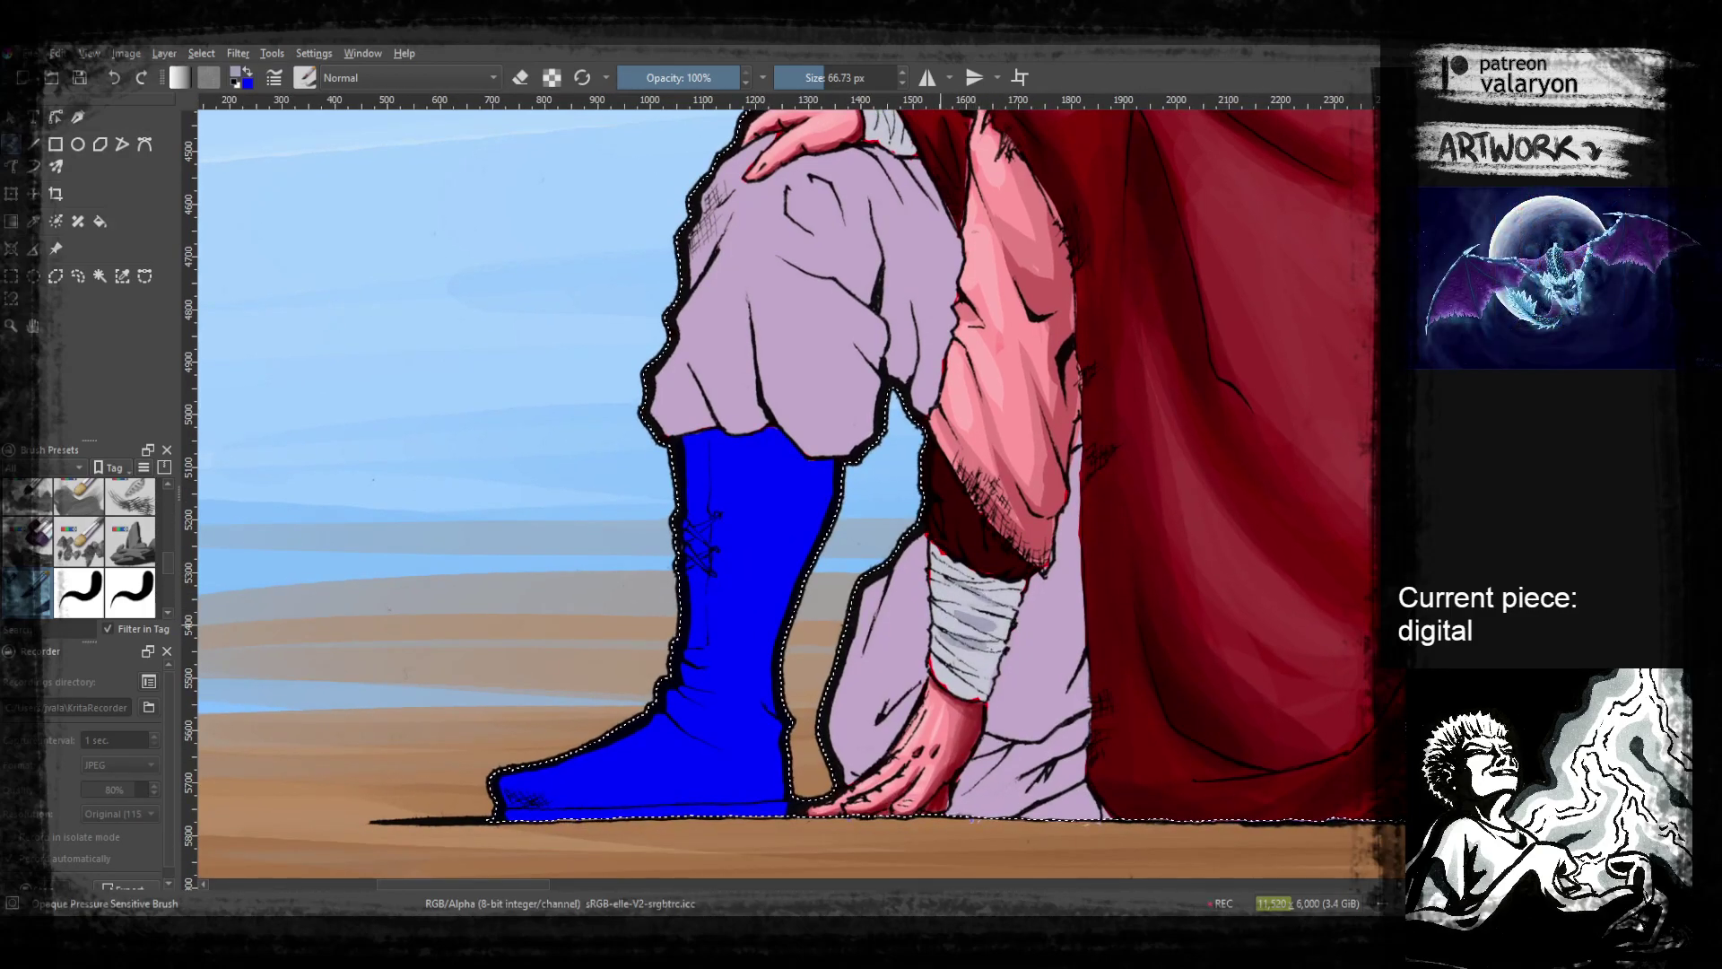
{"action": "mouse_move", "coordinate": [987, 675]}
{"action": "left_mouse_down"}
{"action": "mouse_move", "coordinate": [1012, 603]}
{"action": "mouse_move", "coordinate": [981, 585]}
{"action": "left_mouse_up"}
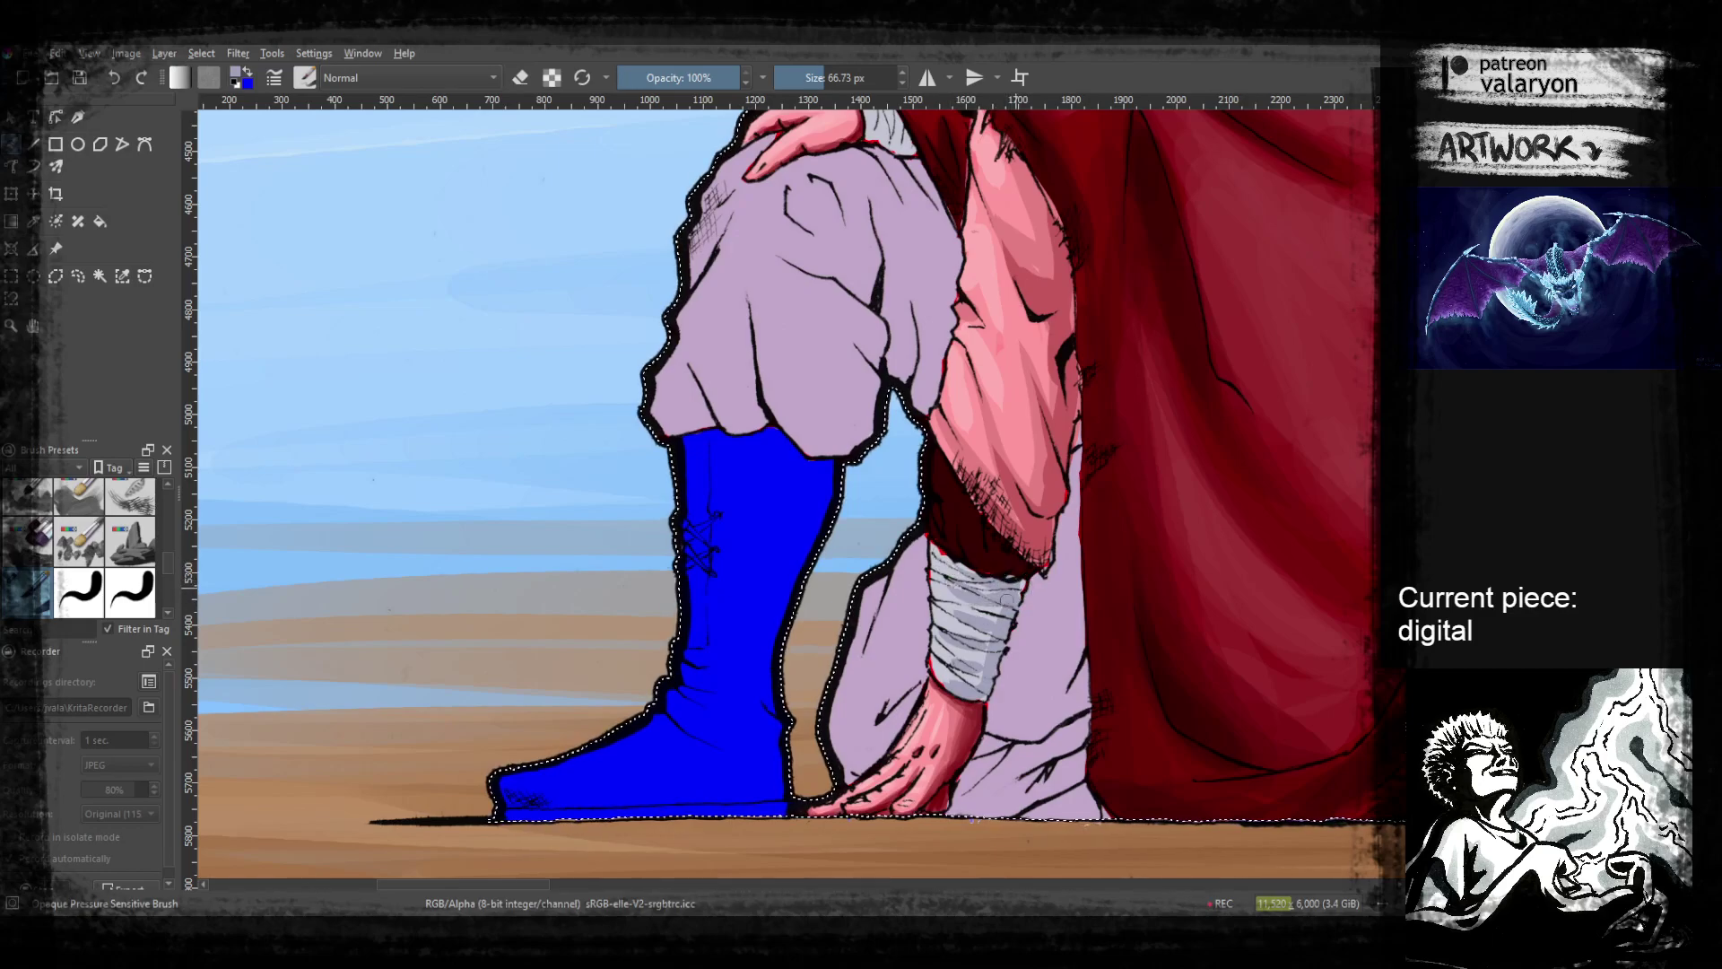
{"action": "left_click_drag", "start_coordinate": [960, 604], "coordinate": [961, 635]}
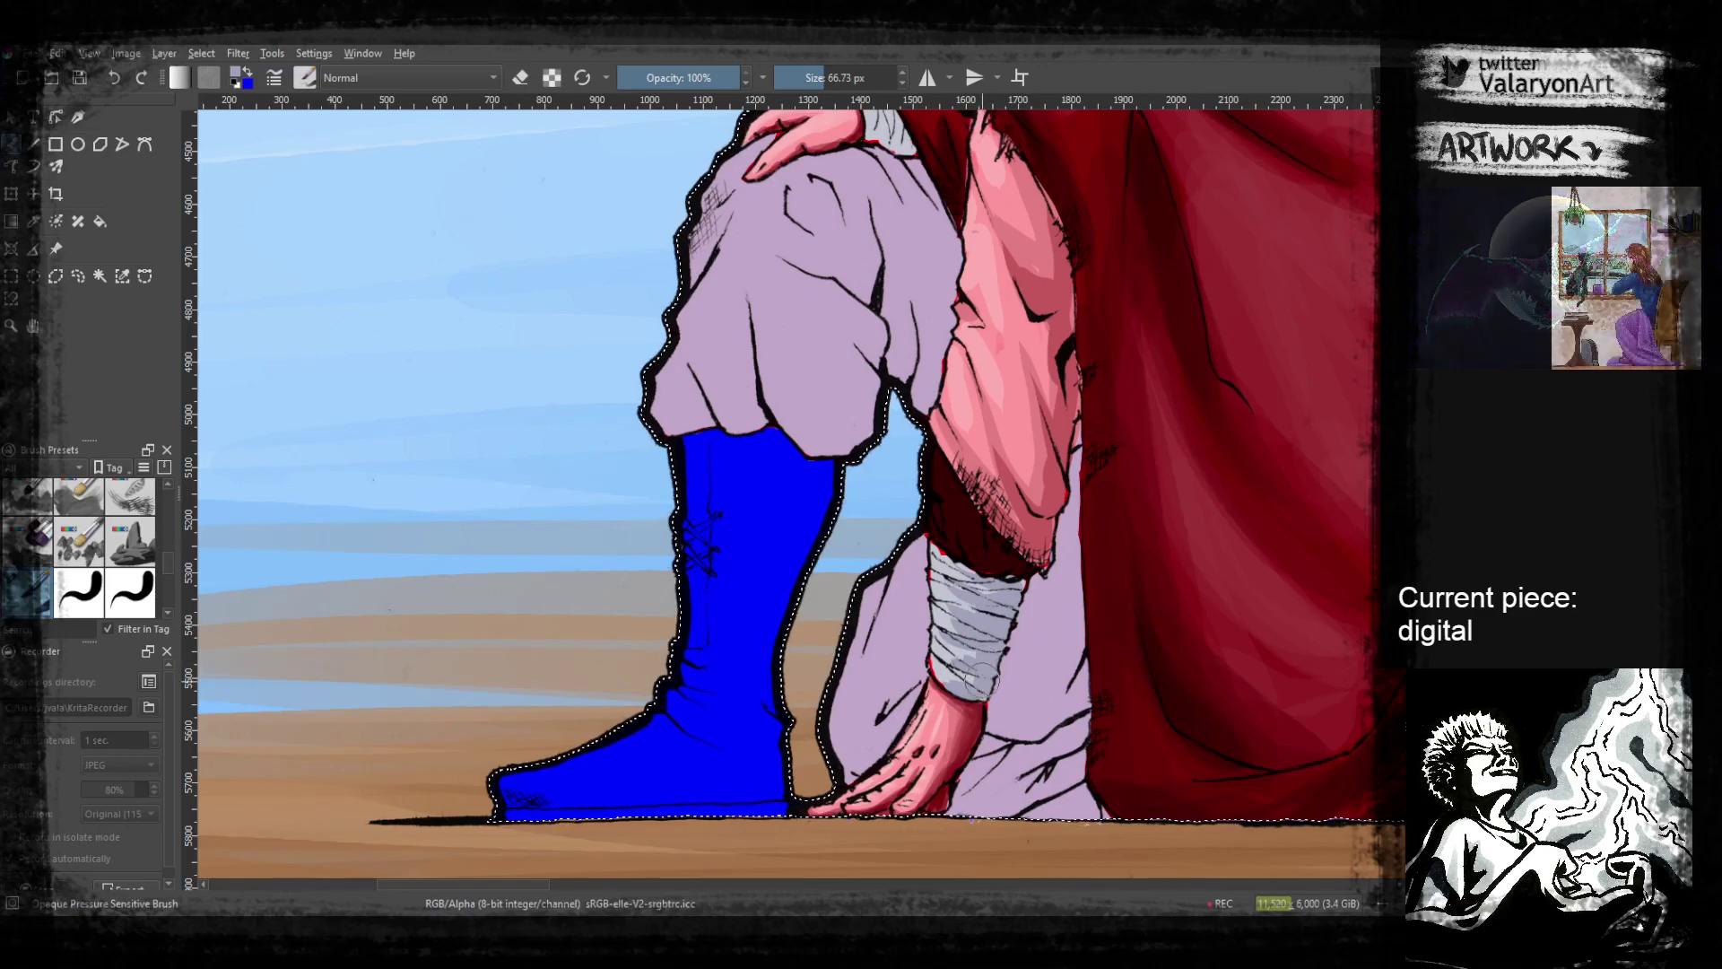
Choose a darker blue-grey and deepen the shadows on the lower wrist's bandage, up to the cuff edge
{"action": "right_click", "coordinate": [989, 646]}
{"action": "left_click", "coordinate": [976, 638]}
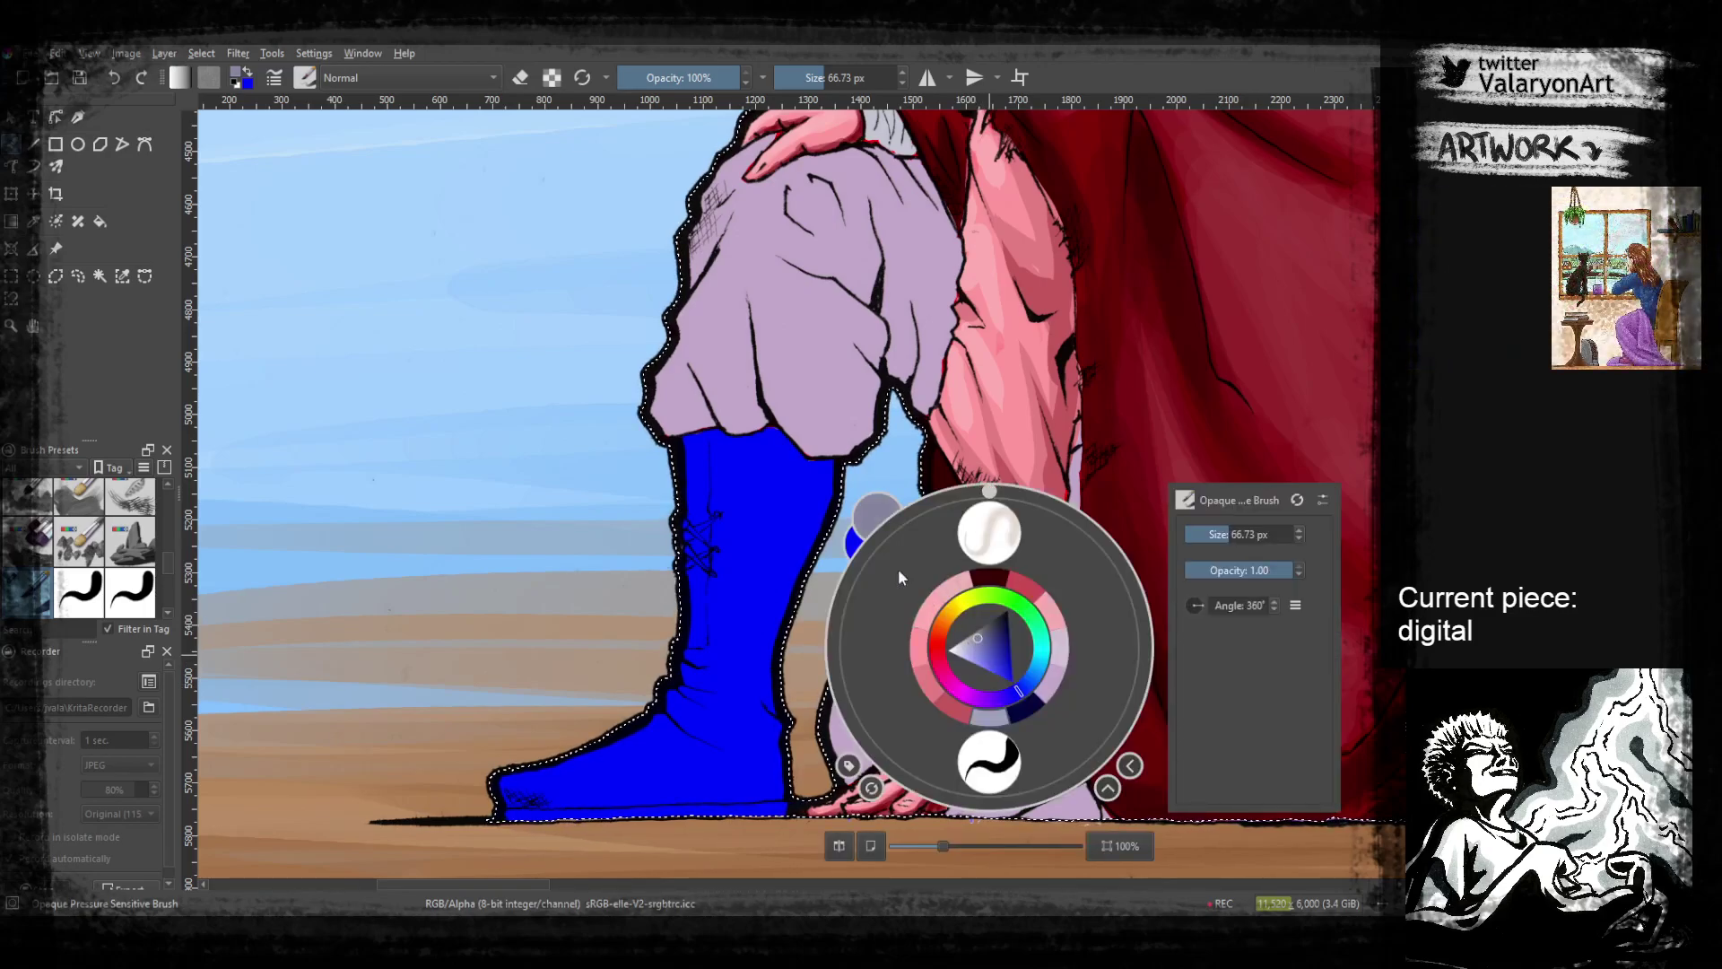
{"action": "right_click", "coordinate": [921, 589]}
{"action": "mouse_move", "coordinate": [960, 620]}
{"action": "left_mouse_down"}
{"action": "mouse_move", "coordinate": [1007, 640]}
{"action": "mouse_move", "coordinate": [953, 642]}
{"action": "mouse_move", "coordinate": [976, 673]}
{"action": "left_mouse_up"}
{"action": "mouse_move", "coordinate": [1010, 590]}
{"action": "left_mouse_down"}
{"action": "mouse_move", "coordinate": [985, 693]}
{"action": "mouse_move", "coordinate": [1015, 588]}
{"action": "mouse_move", "coordinate": [993, 625]}
{"action": "mouse_move", "coordinate": [1005, 600]}
{"action": "left_mouse_up"}
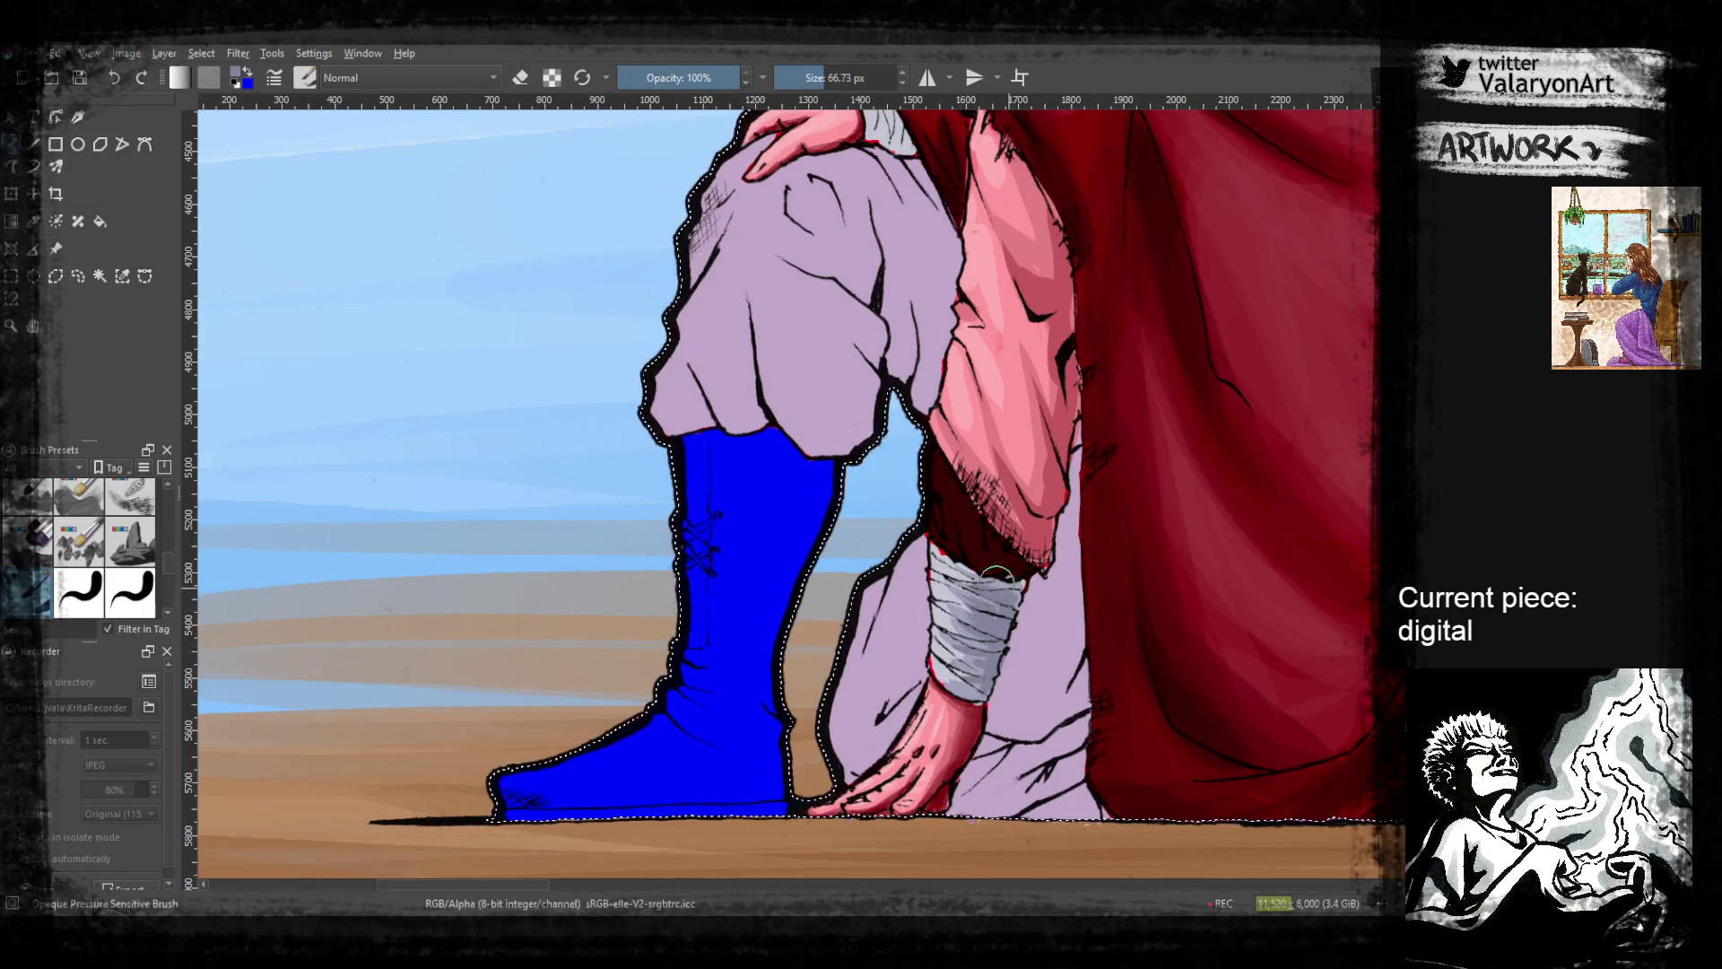
Sample the trousers' lilac, choose a slightly darker purple and paint fold shadows on the raised knee's trouser leg
{"action": "left_click_drag", "start_coordinate": [888, 642], "coordinate": [977, 715]}
{"action": "left_click_drag", "start_coordinate": [926, 463], "coordinate": [953, 669]}
{"action": "left_click", "coordinate": [948, 655], "text": "ctrl"}
{"action": "right_click", "coordinate": [947, 640]}
{"action": "left_click", "coordinate": [939, 632]}
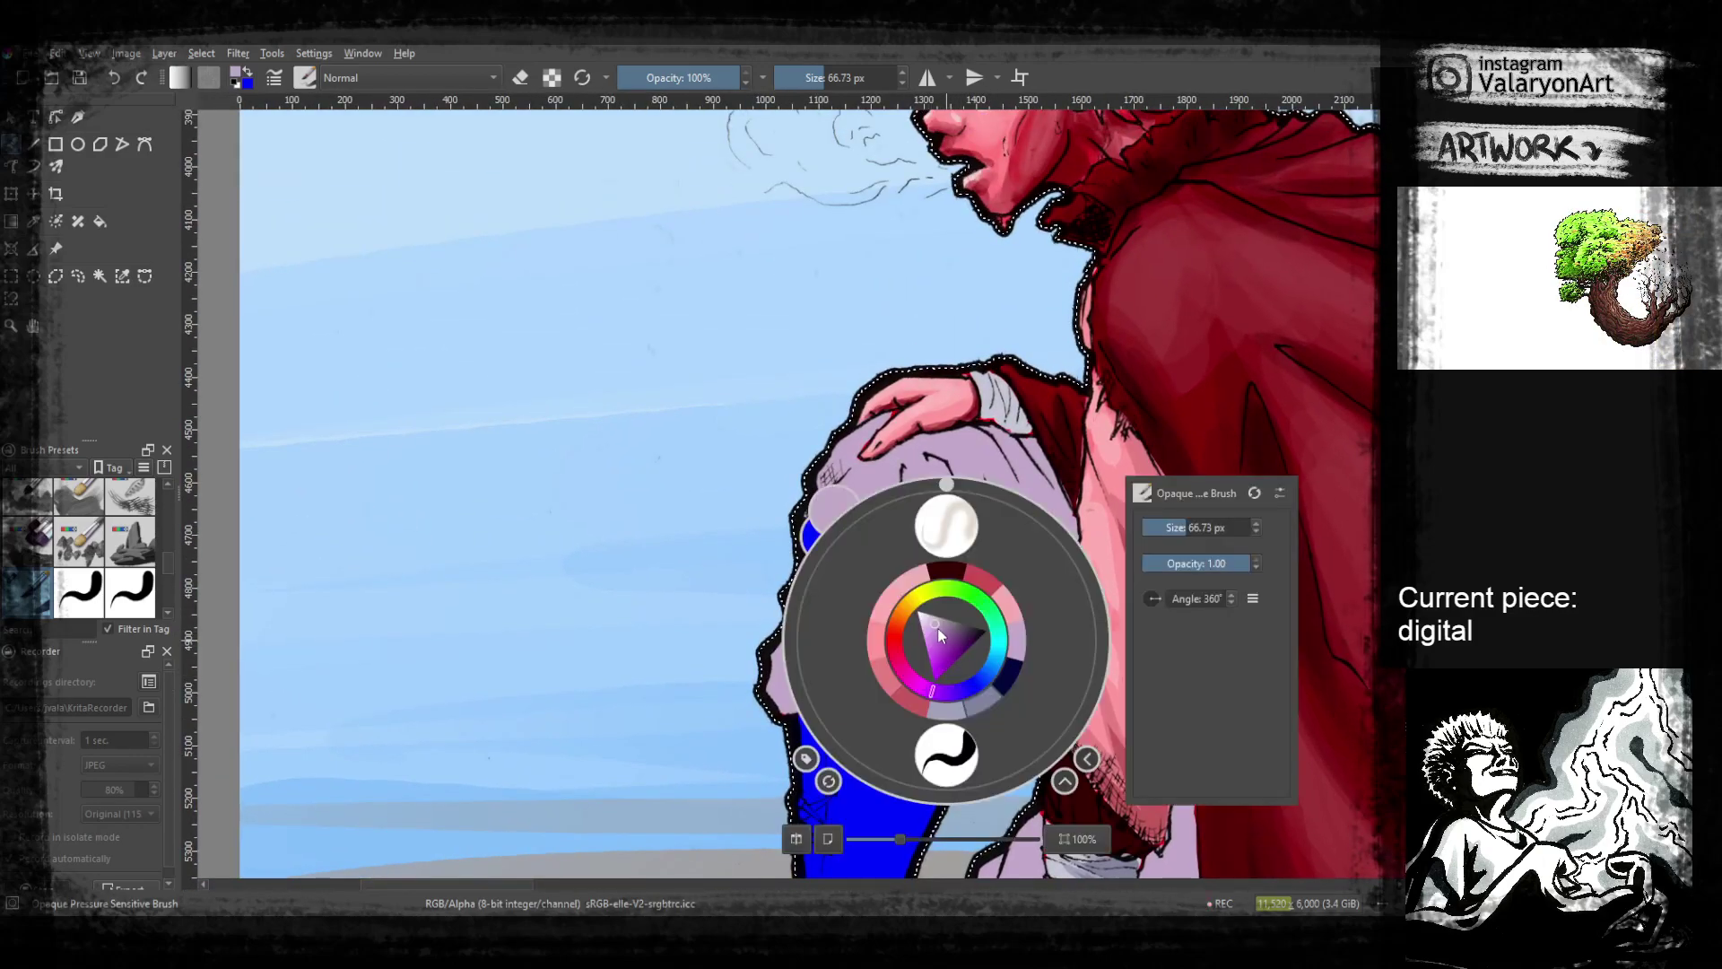
{"action": "left_click", "coordinate": [907, 426]}
{"action": "left_click_drag", "start_coordinate": [904, 541], "coordinate": [978, 552]}
{"action": "left_click_drag", "start_coordinate": [978, 484], "coordinate": [990, 585]}
{"action": "mouse_move", "coordinate": [918, 533]}
{"action": "left_mouse_down"}
{"action": "mouse_move", "coordinate": [992, 588]}
{"action": "mouse_move", "coordinate": [984, 569]}
{"action": "mouse_move", "coordinate": [974, 657]}
{"action": "left_mouse_up"}
{"action": "mouse_move", "coordinate": [883, 583]}
{"action": "left_mouse_down"}
{"action": "mouse_move", "coordinate": [917, 644]}
{"action": "mouse_move", "coordinate": [954, 662]}
{"action": "left_mouse_up"}
{"action": "mouse_move", "coordinate": [867, 536]}
{"action": "left_mouse_down"}
{"action": "mouse_move", "coordinate": [915, 662]}
{"action": "mouse_move", "coordinate": [947, 675]}
{"action": "mouse_move", "coordinate": [966, 605]}
{"action": "mouse_move", "coordinate": [938, 596]}
{"action": "mouse_move", "coordinate": [867, 638]}
{"action": "left_mouse_up"}
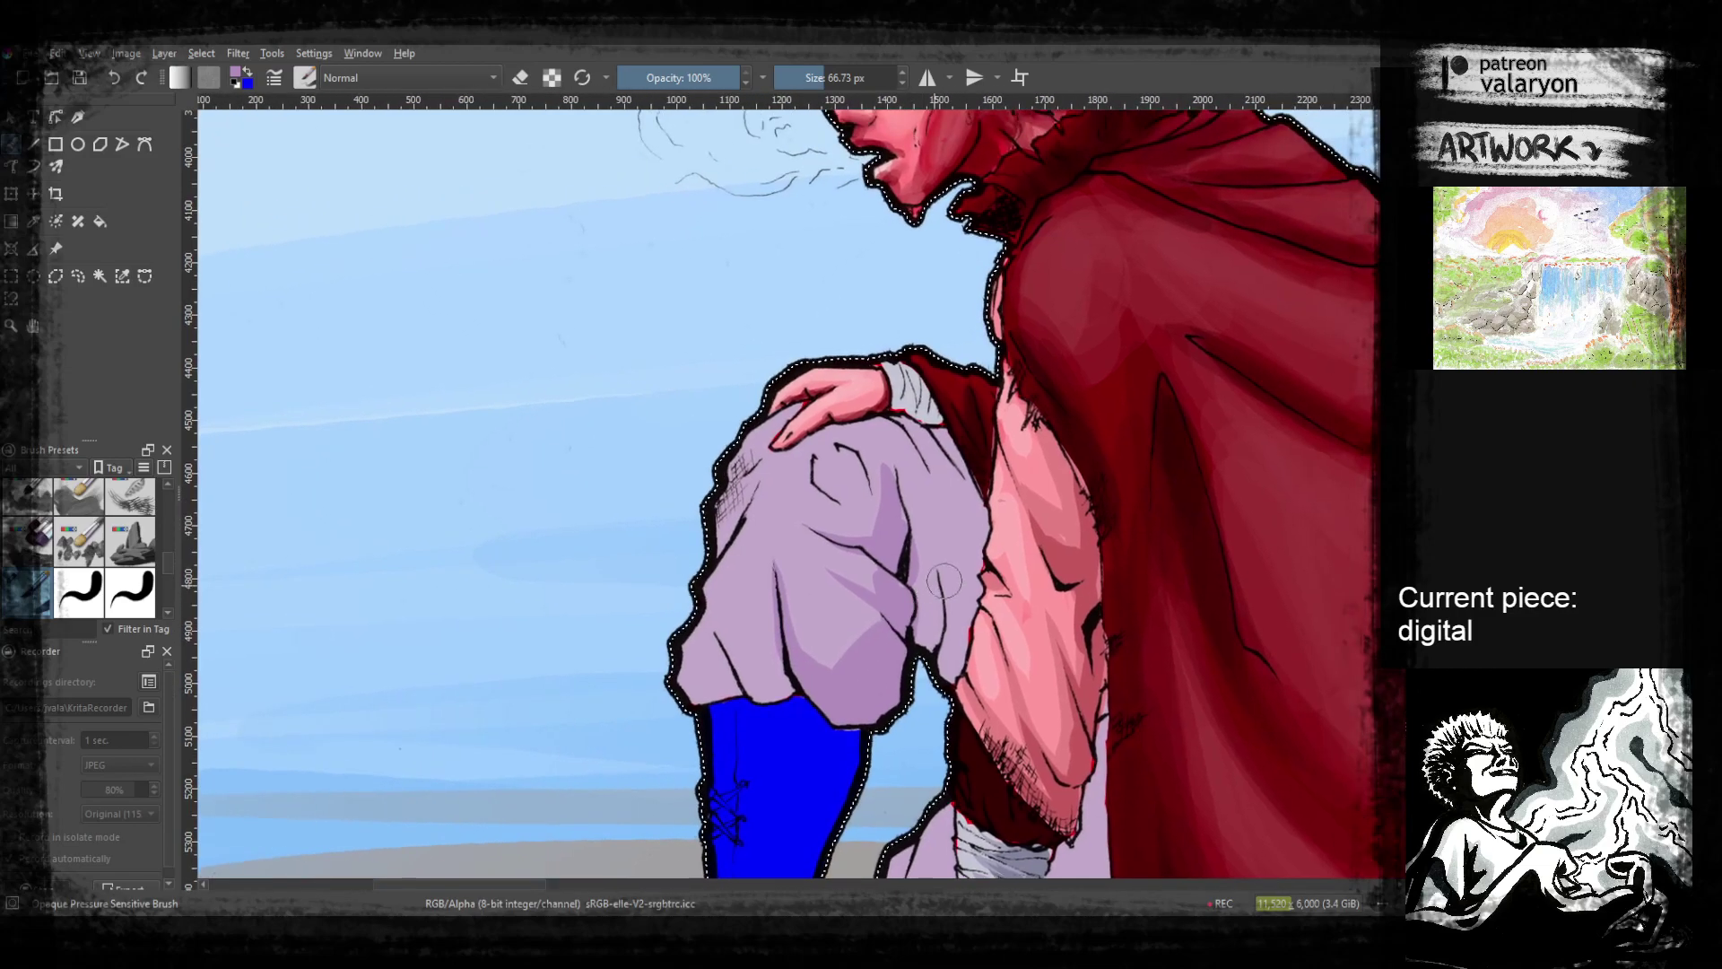
Extend the purple fold shadows around the knee creases and onto the kneeling leg behind the bandaged wrist
{"action": "mouse_move", "coordinate": [870, 448]}
{"action": "left_mouse_down"}
{"action": "mouse_move", "coordinate": [885, 523]}
{"action": "mouse_move", "coordinate": [816, 450]}
{"action": "mouse_move", "coordinate": [891, 569]}
{"action": "mouse_move", "coordinate": [838, 448]}
{"action": "mouse_move", "coordinate": [867, 485]}
{"action": "mouse_move", "coordinate": [869, 521]}
{"action": "mouse_move", "coordinate": [843, 453]}
{"action": "mouse_move", "coordinate": [867, 561]}
{"action": "mouse_move", "coordinate": [827, 498]}
{"action": "mouse_move", "coordinate": [838, 535]}
{"action": "mouse_move", "coordinate": [920, 525]}
{"action": "mouse_move", "coordinate": [879, 443]}
{"action": "mouse_move", "coordinate": [902, 552]}
{"action": "mouse_move", "coordinate": [936, 574]}
{"action": "mouse_move", "coordinate": [919, 464]}
{"action": "mouse_move", "coordinate": [927, 603]}
{"action": "left_mouse_up"}
{"action": "scroll", "coordinate": [933, 596], "scroll_direction": "down", "scroll_amount": 2}
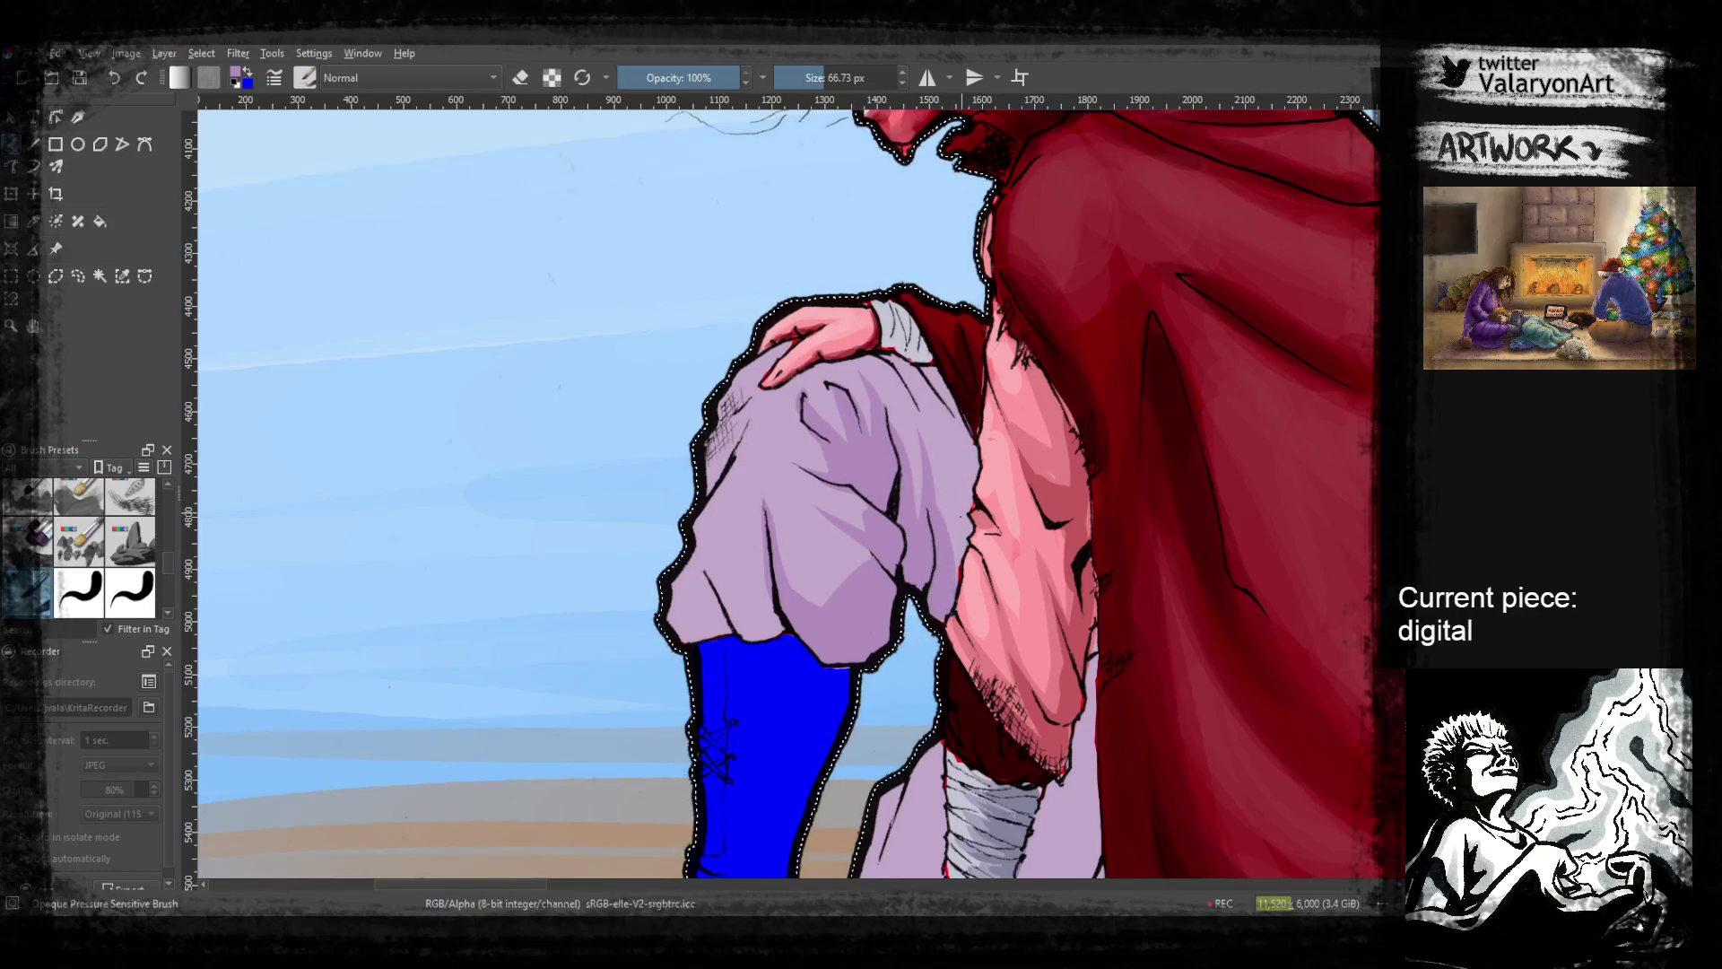
{"action": "scroll", "coordinate": [938, 576], "scroll_direction": "down", "scroll_amount": 5}
{"action": "left_click_drag", "start_coordinate": [935, 571], "coordinate": [965, 465]}
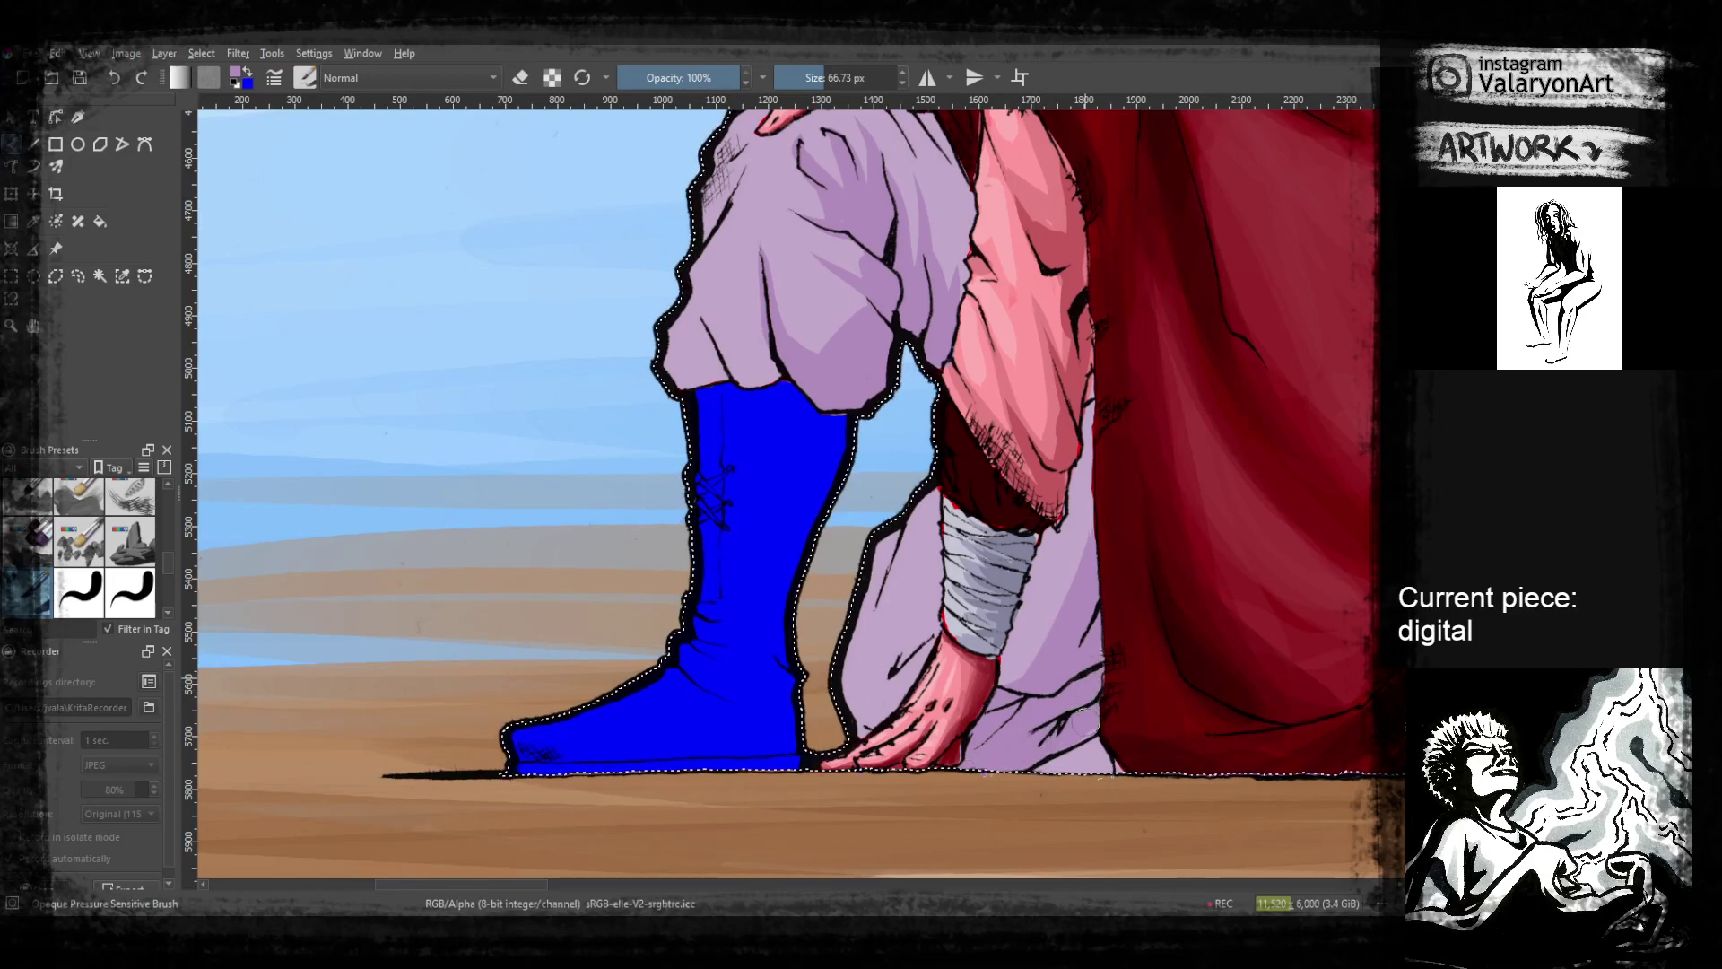
{"action": "left_click_drag", "start_coordinate": [912, 577], "coordinate": [965, 729]}
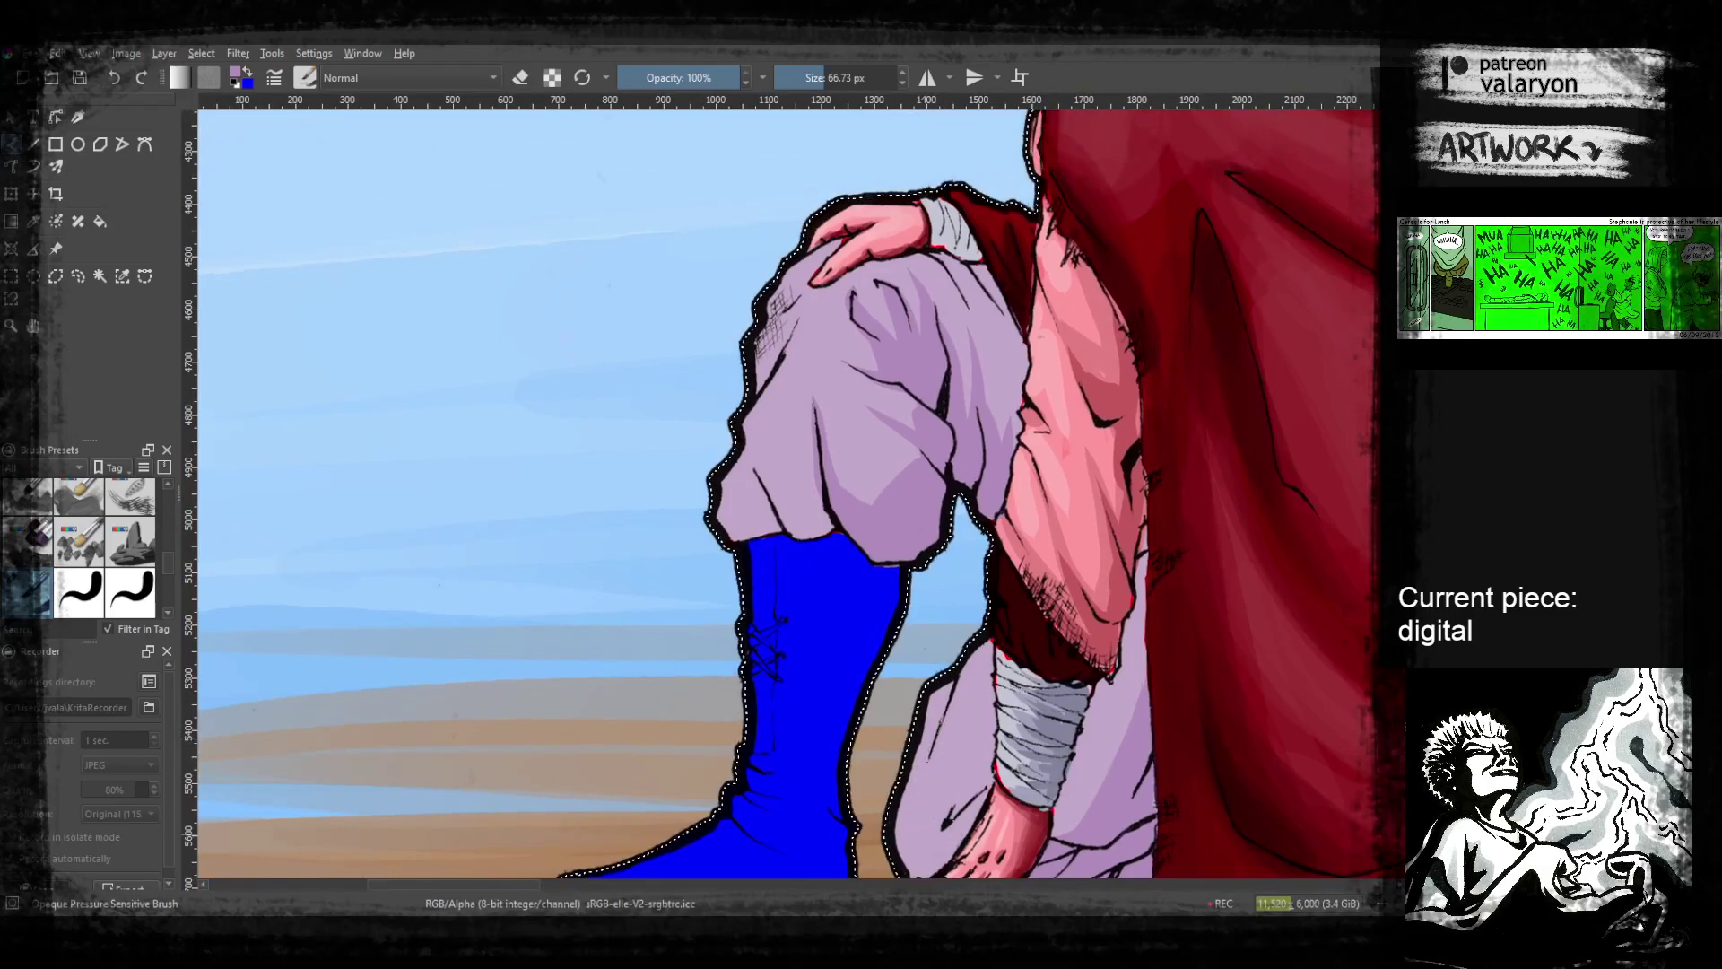
Add purple shadows along the raised trouser leg's front hem and in the folds beneath the resting hand
{"action": "left_click_drag", "start_coordinate": [791, 529], "coordinate": [834, 651]}
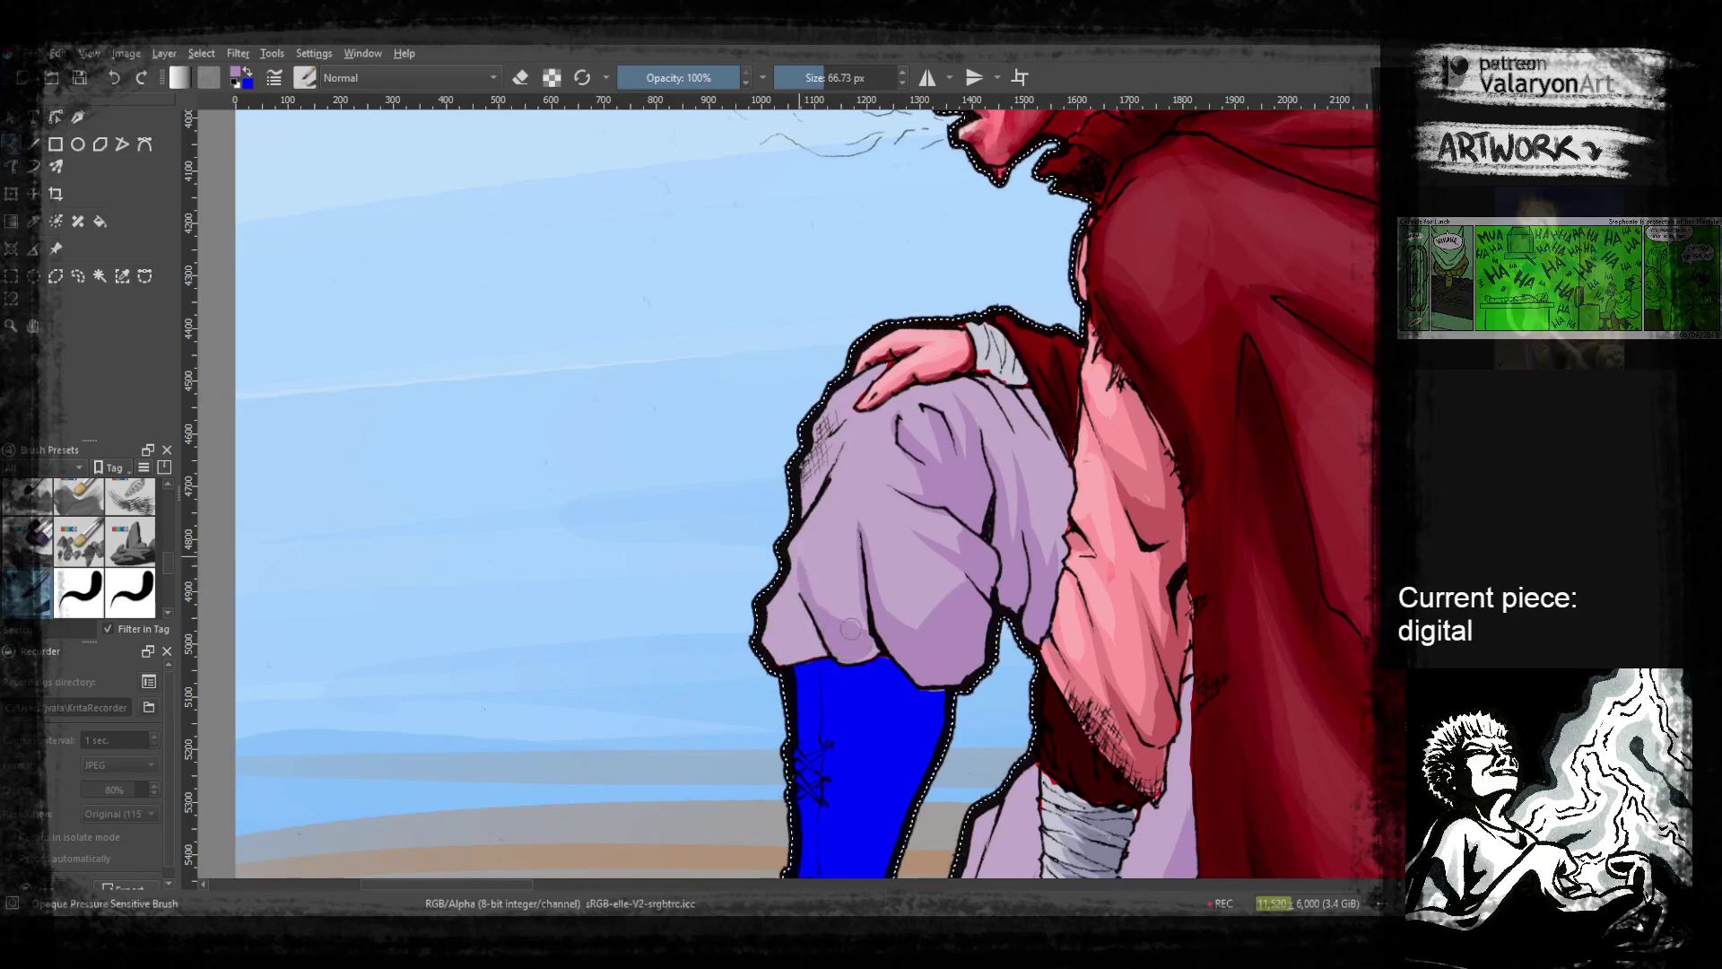
{"action": "left_click_drag", "start_coordinate": [937, 383], "coordinate": [892, 513]}
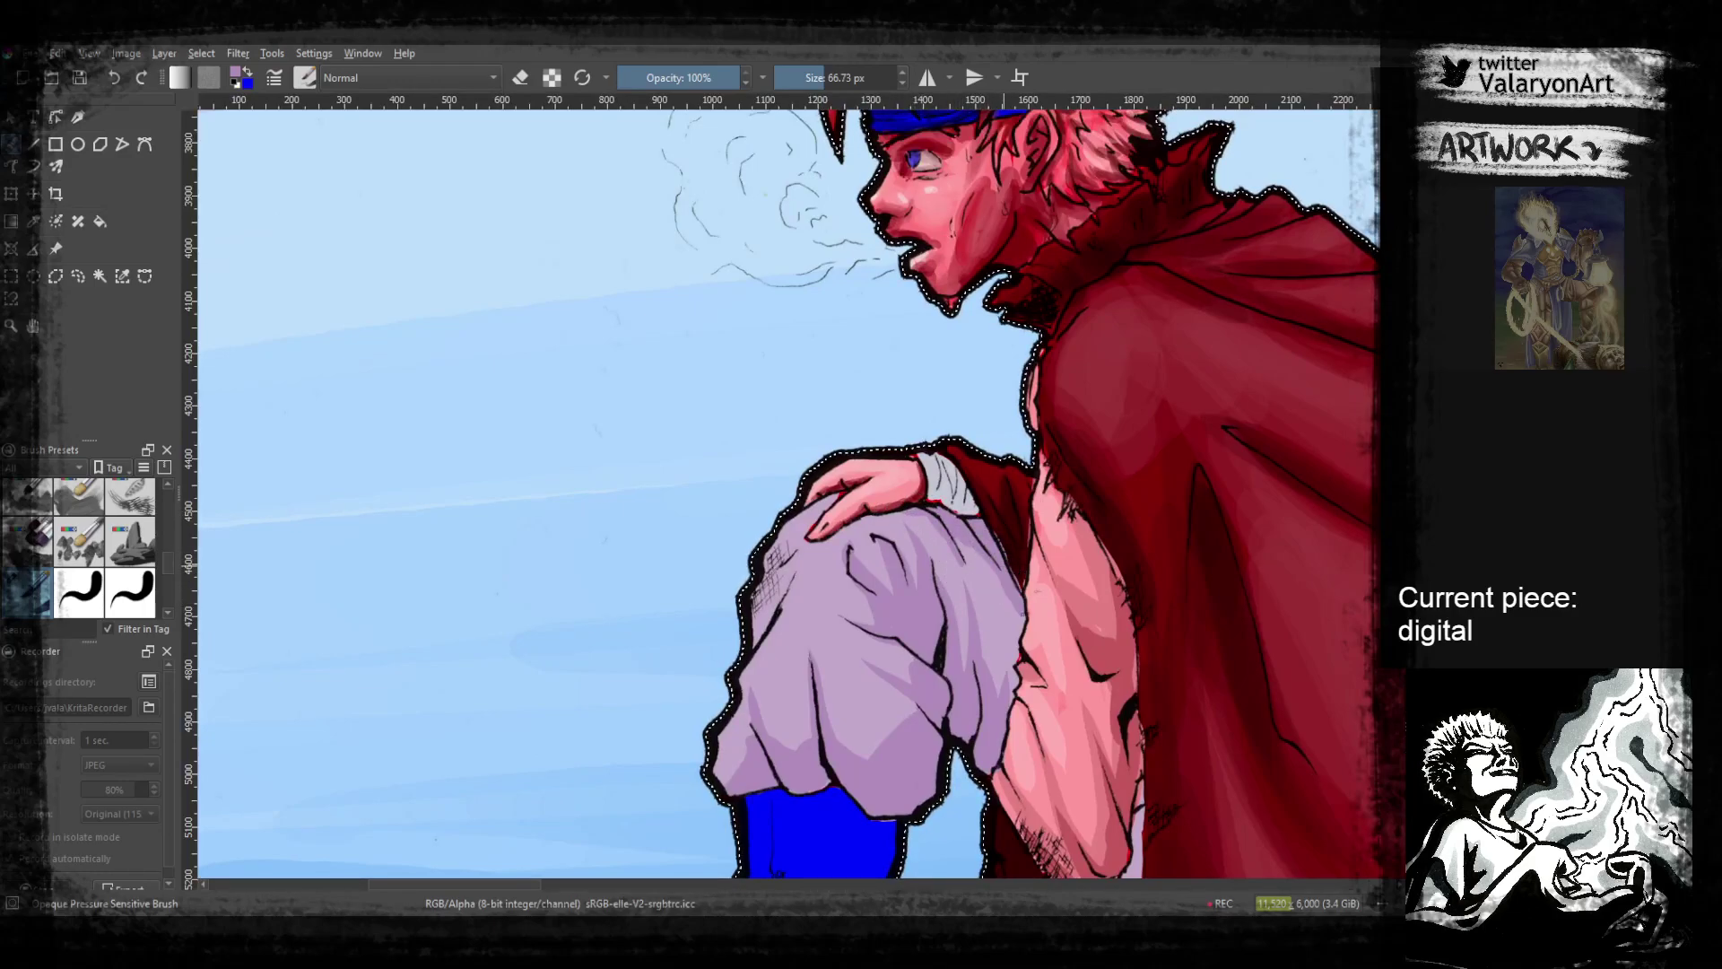
{"action": "left_click_drag", "start_coordinate": [1096, 710], "coordinate": [1127, 481]}
{"action": "left_click_drag", "start_coordinate": [957, 431], "coordinate": [975, 475]}
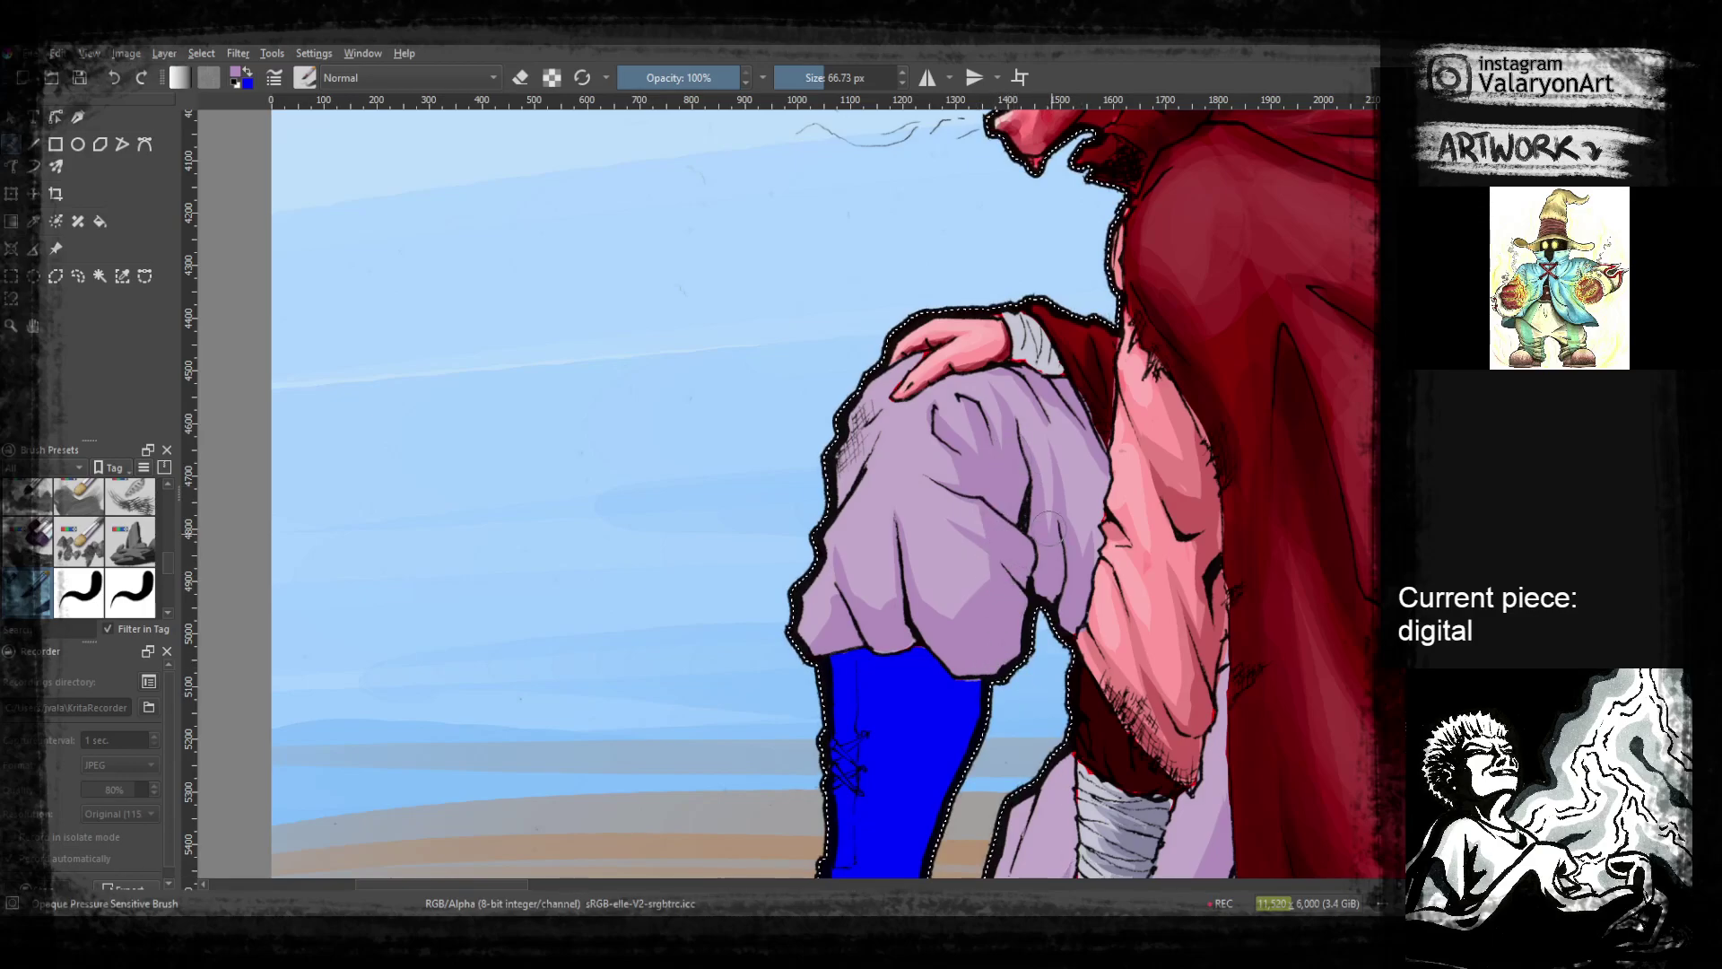
{"action": "mouse_move", "coordinate": [1177, 664]}
{"action": "left_mouse_down"}
{"action": "mouse_move", "coordinate": [991, 585]}
{"action": "mouse_move", "coordinate": [939, 582]}
{"action": "left_mouse_up"}
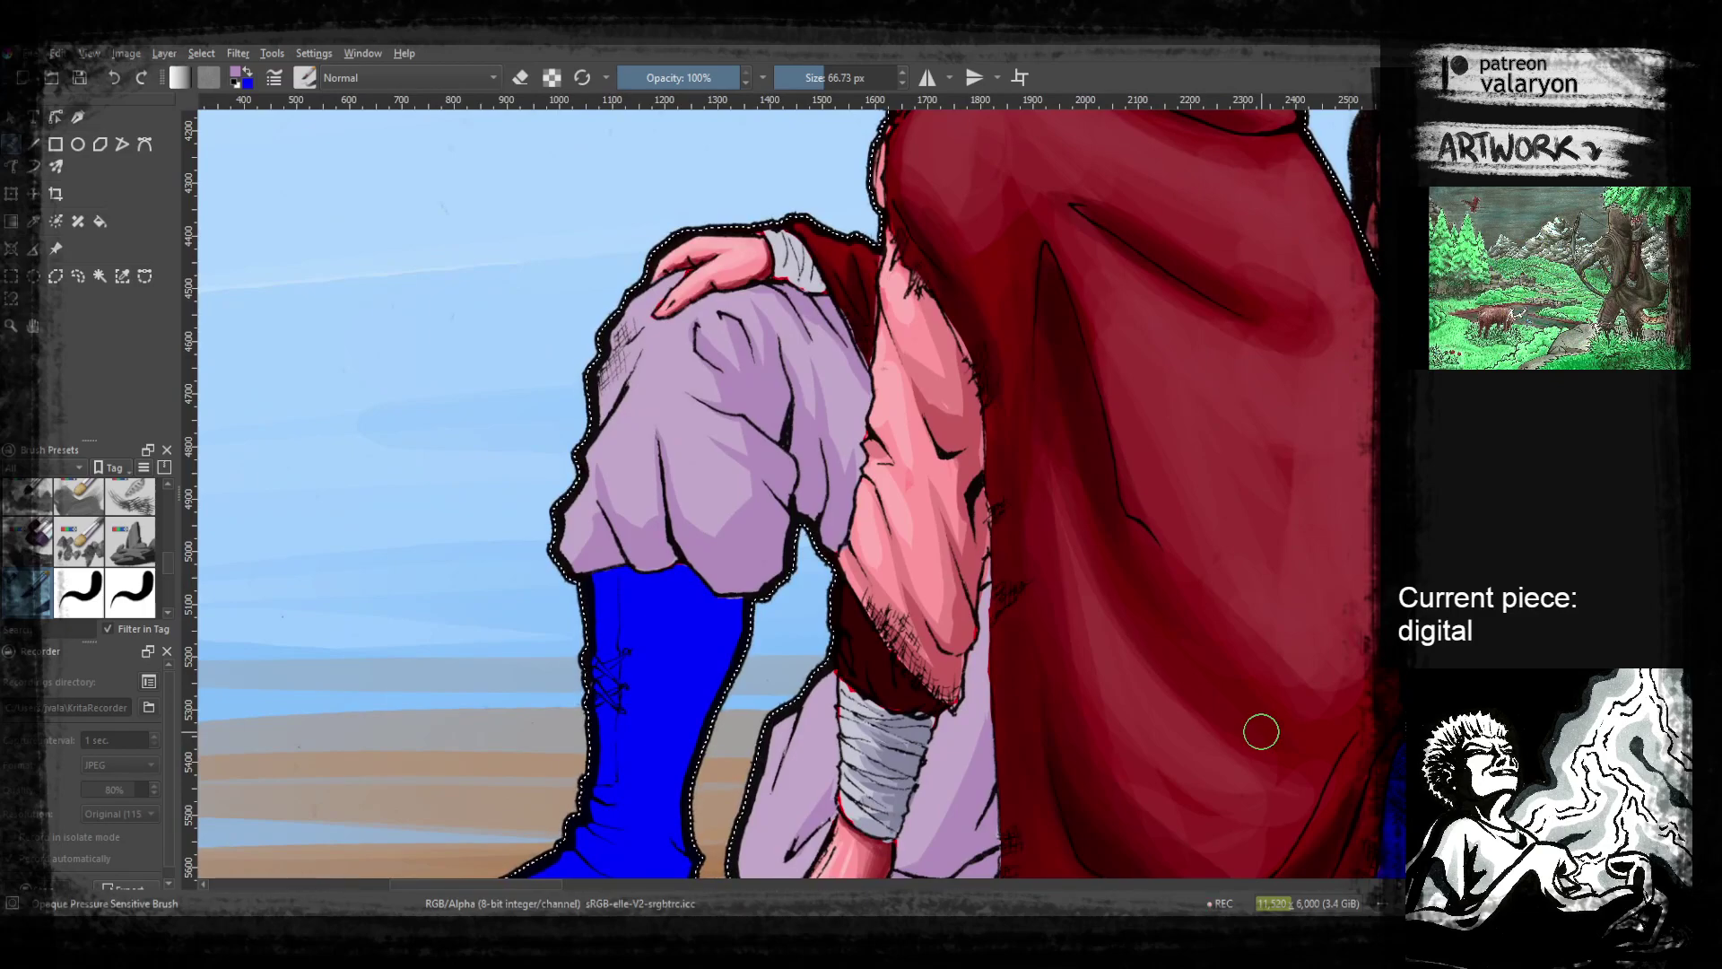
{"action": "left_click_drag", "start_coordinate": [779, 375], "coordinate": [881, 450]}
Choose a deeper, more saturated purple and paint darker shadows in the raised trouser leg's knee creases and lower folds
{"action": "right_click", "coordinate": [881, 450]}
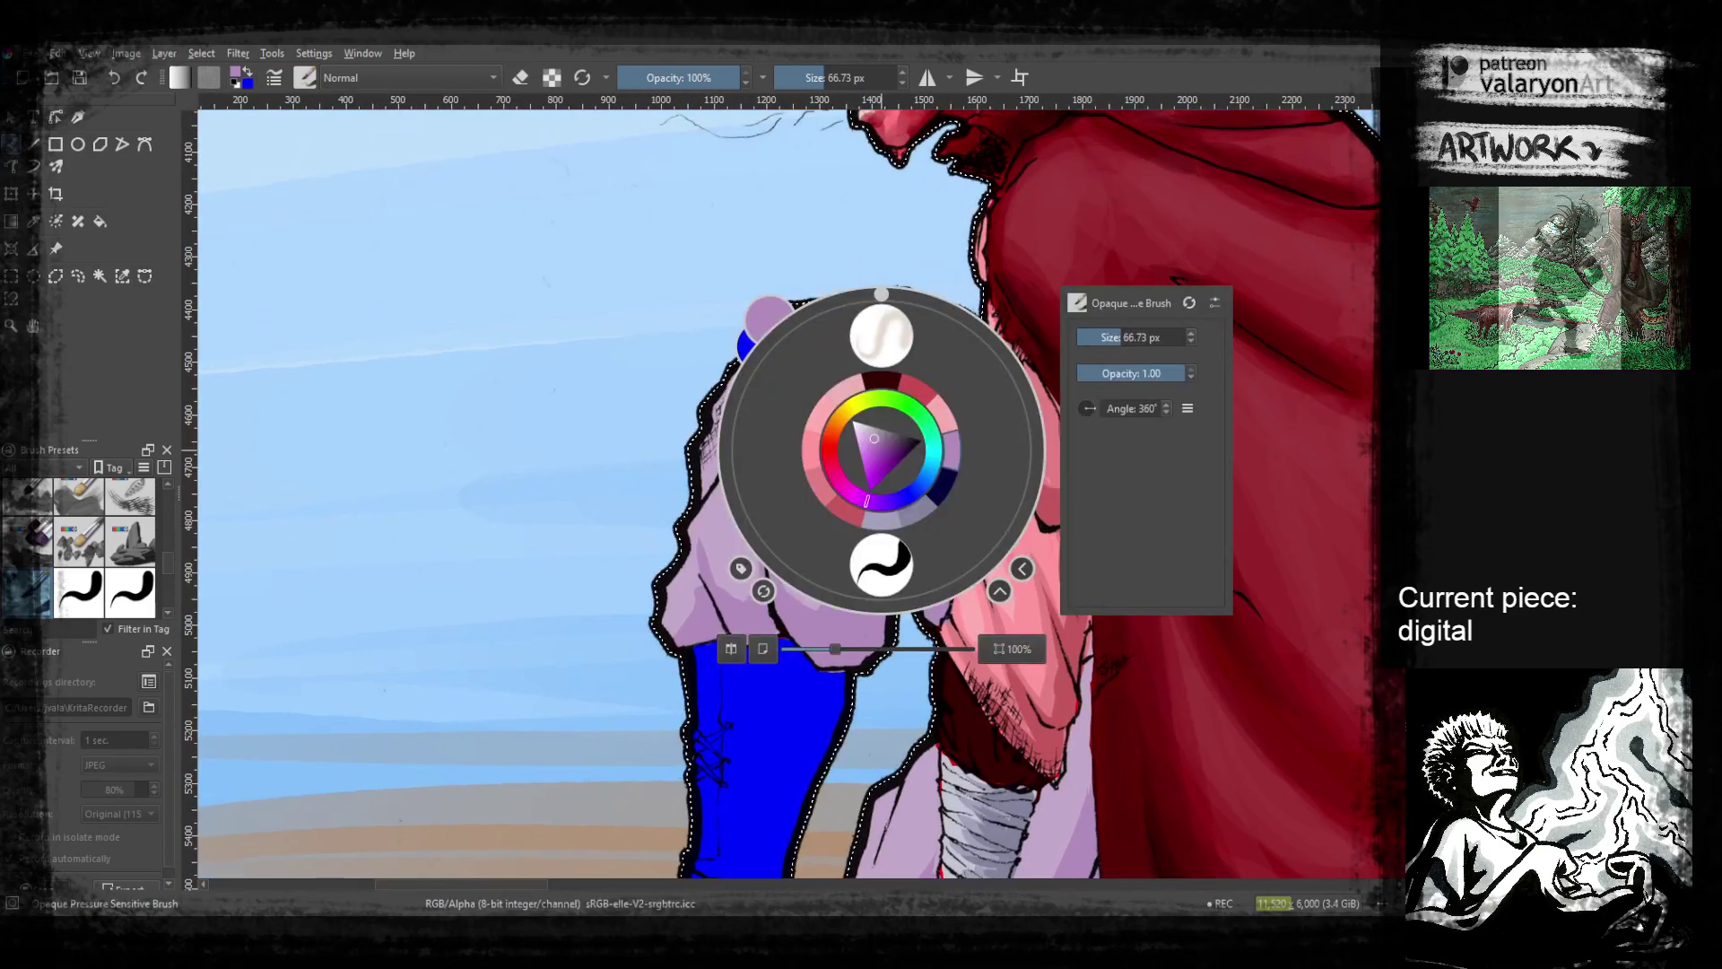
{"action": "left_click", "coordinate": [878, 446]}
{"action": "left_click", "coordinate": [610, 559]}
{"action": "left_click_drag", "start_coordinate": [887, 463], "coordinate": [881, 515]}
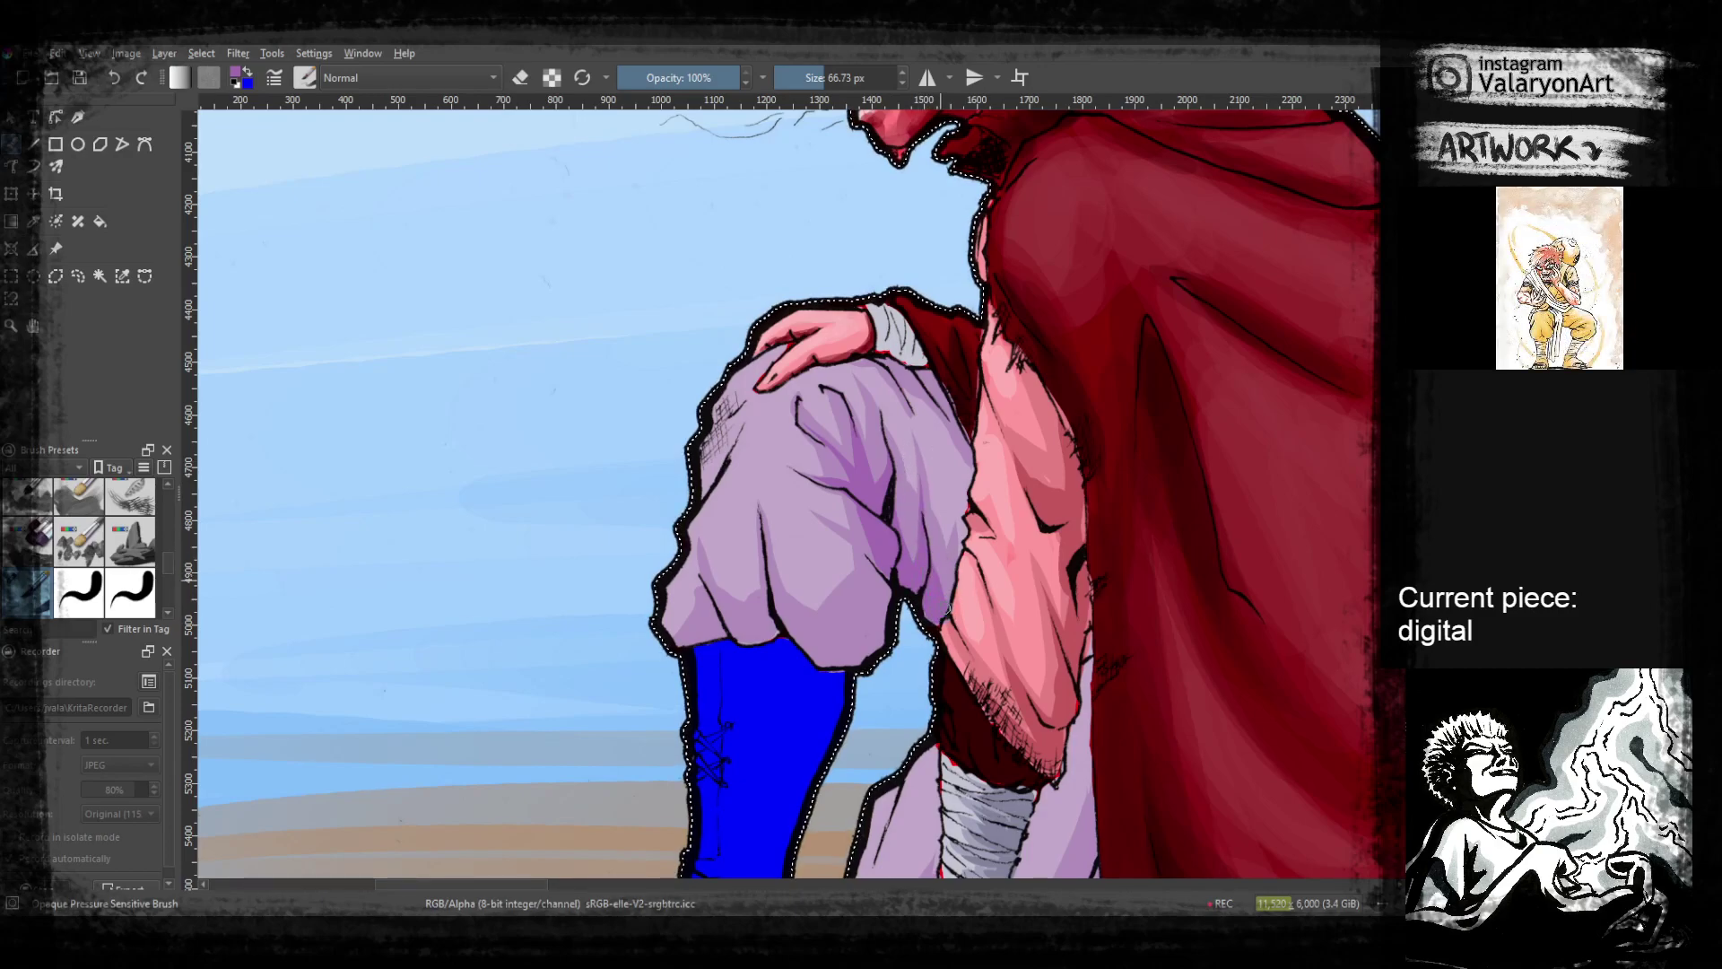
{"action": "left_click_drag", "start_coordinate": [880, 610], "coordinate": [898, 570]}
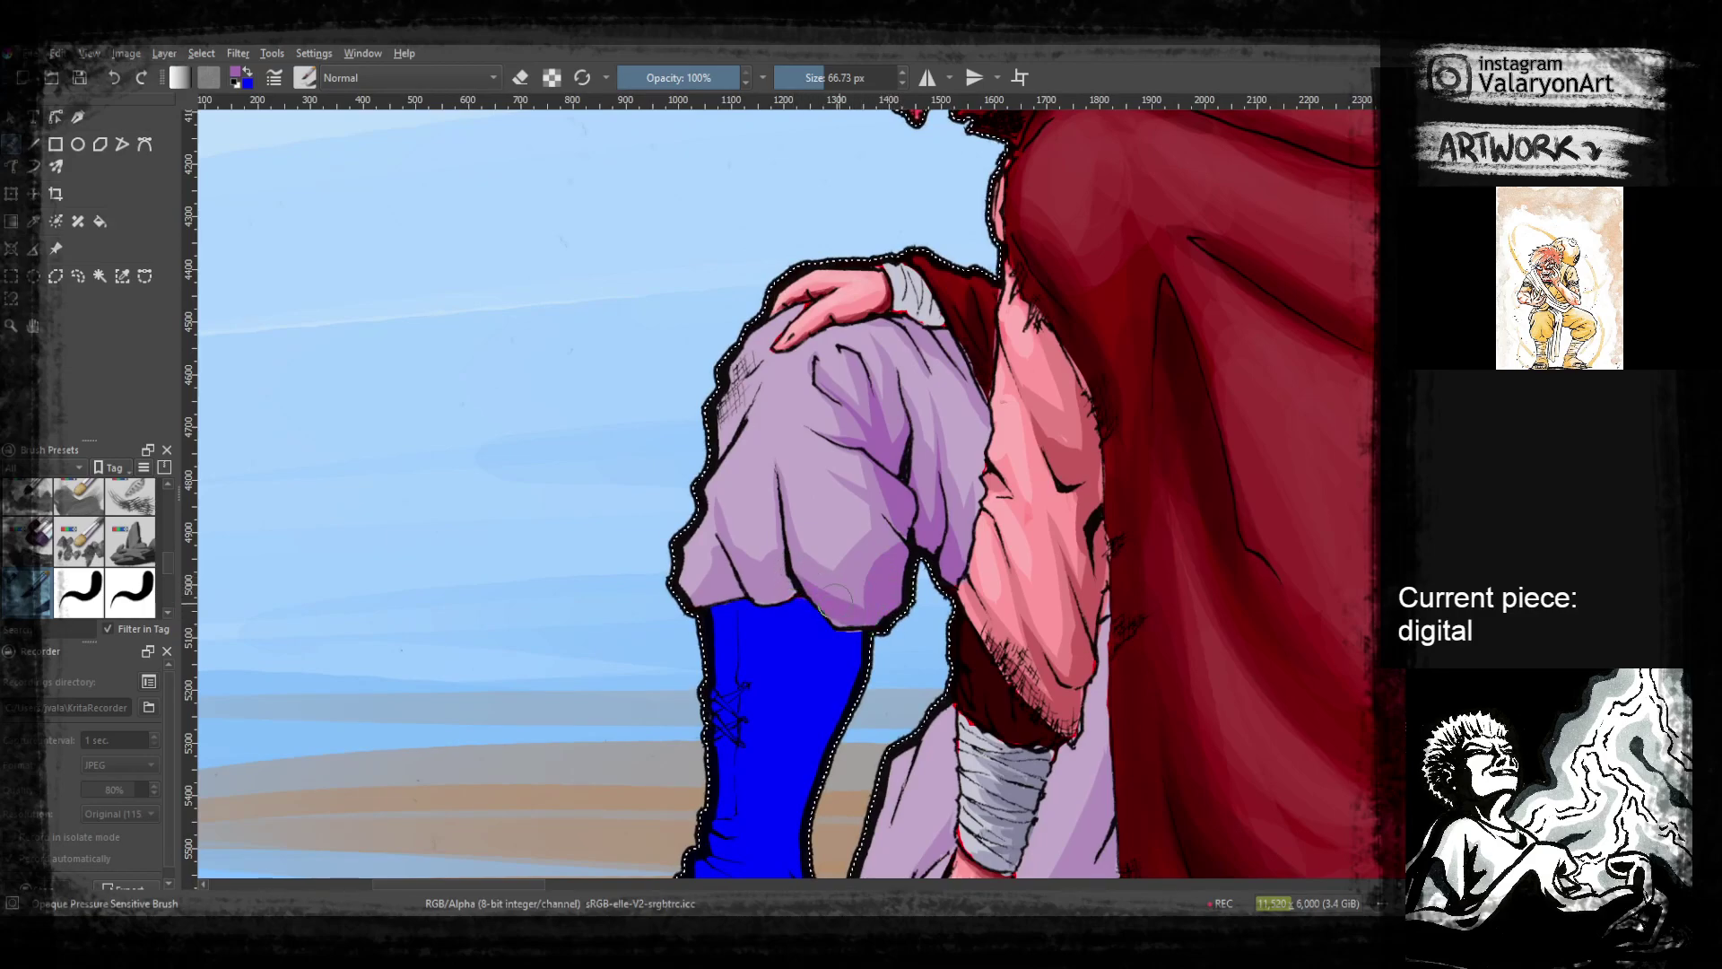
{"action": "mouse_move", "coordinate": [827, 602]}
{"action": "left_mouse_down"}
{"action": "mouse_move", "coordinate": [876, 621]}
{"action": "mouse_move", "coordinate": [808, 603]}
{"action": "left_mouse_up"}
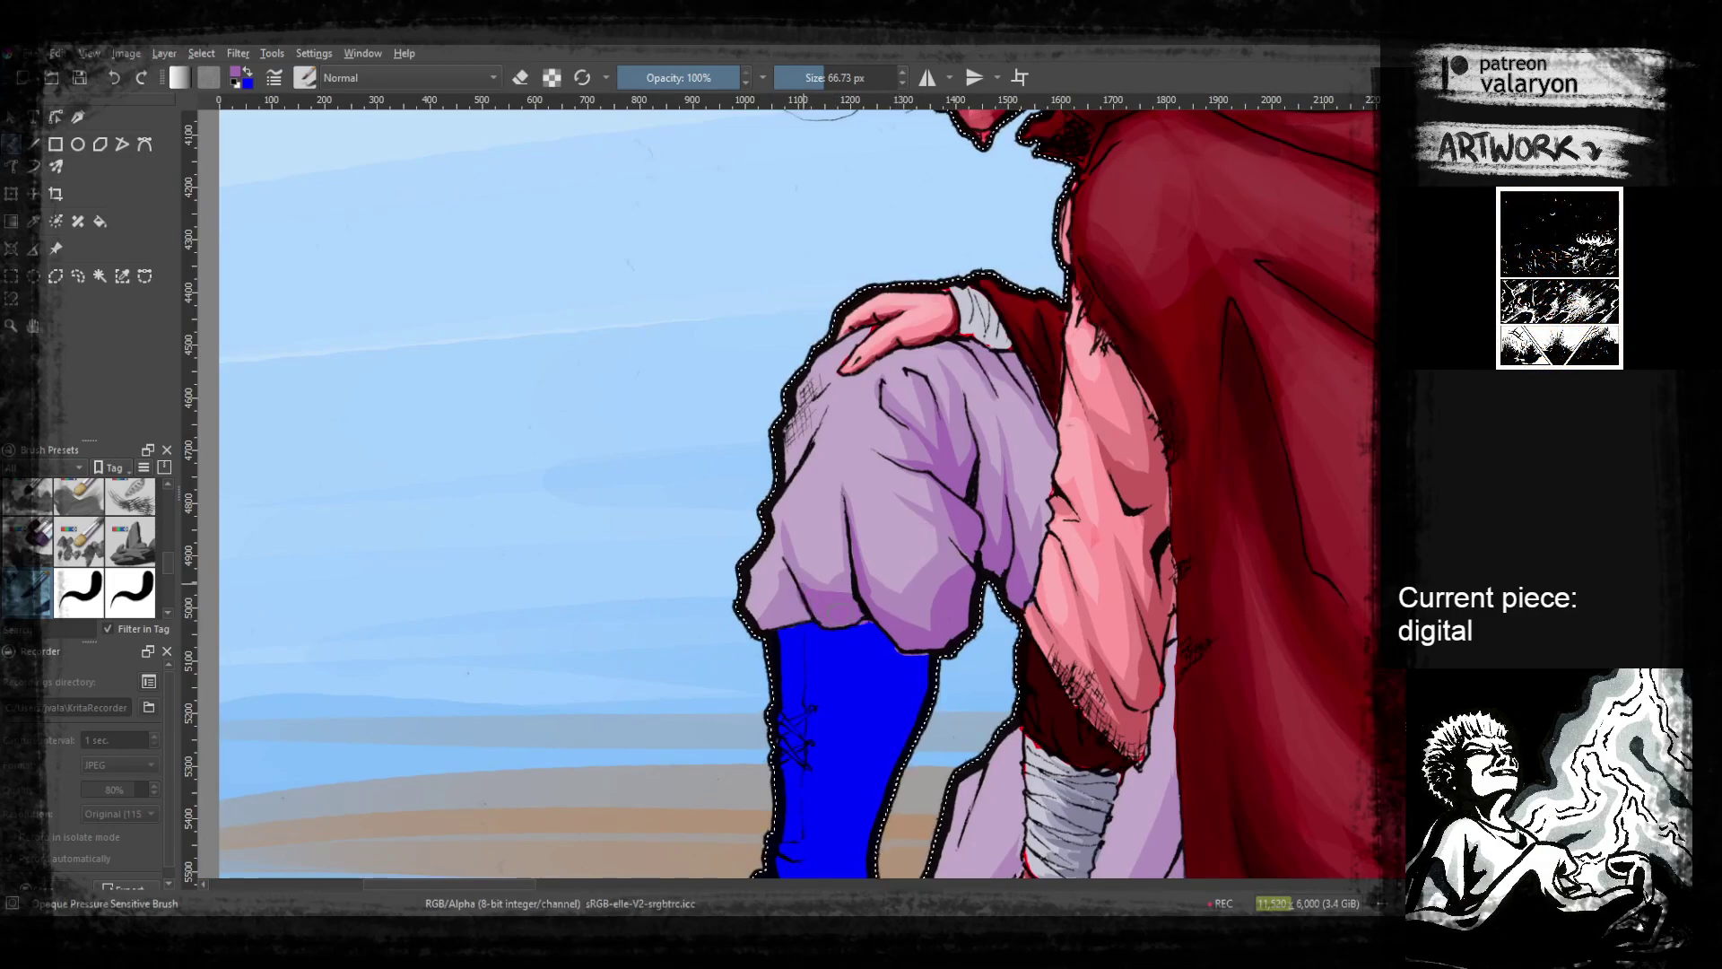
Lower the brush opacity to 22% and blend soft purple shading into the folds of the raised trouser leg
{"action": "scroll", "coordinate": [795, 609], "scroll_direction": "down", "scroll_amount": 5}
{"action": "left_click_drag", "start_coordinate": [812, 666], "coordinate": [980, 618]}
{"action": "left_click_drag", "start_coordinate": [1075, 541], "coordinate": [984, 679]}
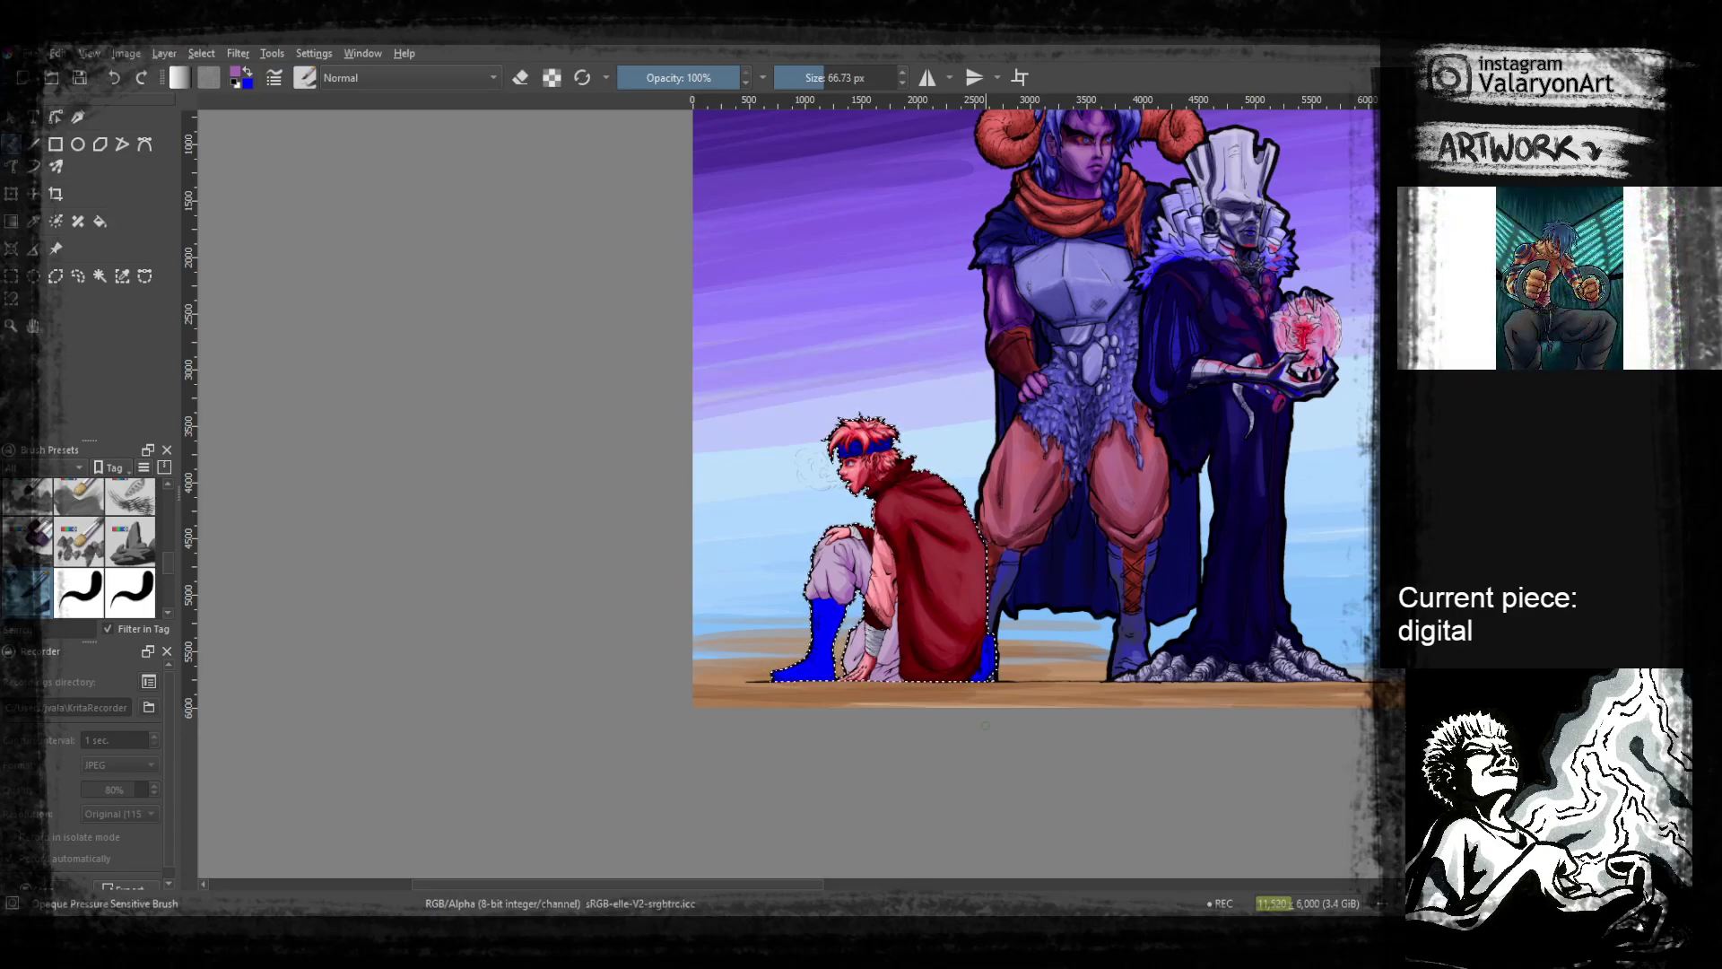
{"action": "left_click_drag", "start_coordinate": [836, 578], "coordinate": [866, 390]}
{"action": "left_click_drag", "start_coordinate": [853, 493], "coordinate": [996, 557]}
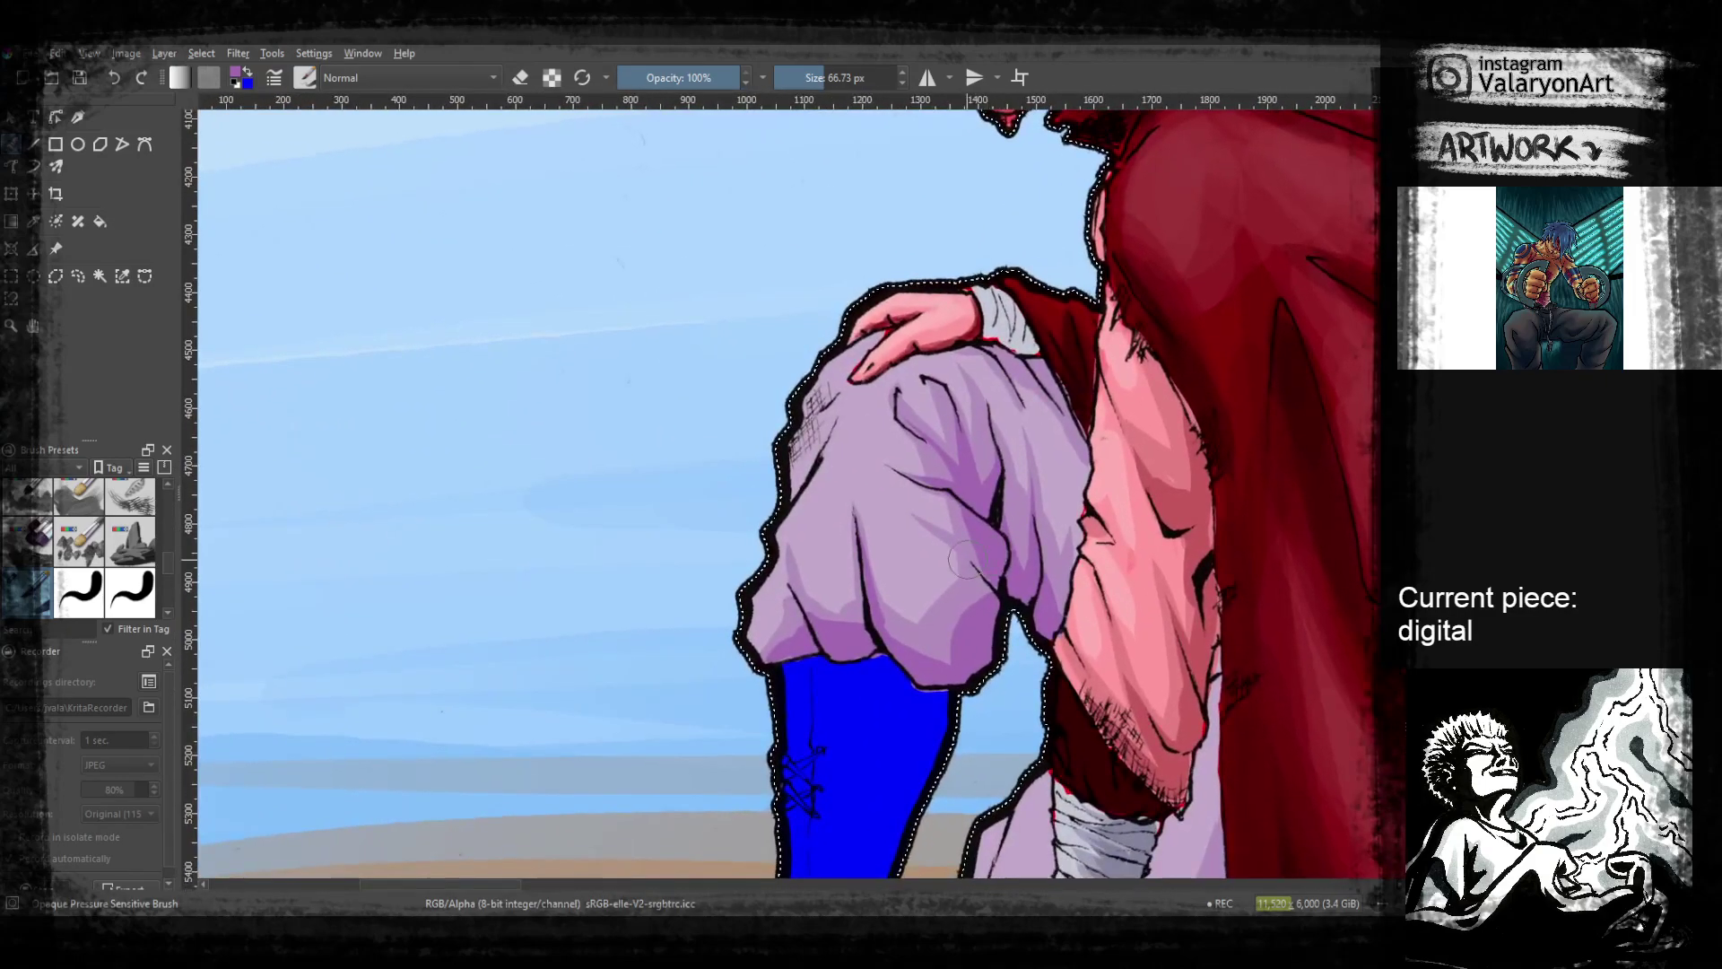
{"action": "left_click", "coordinate": [644, 78]}
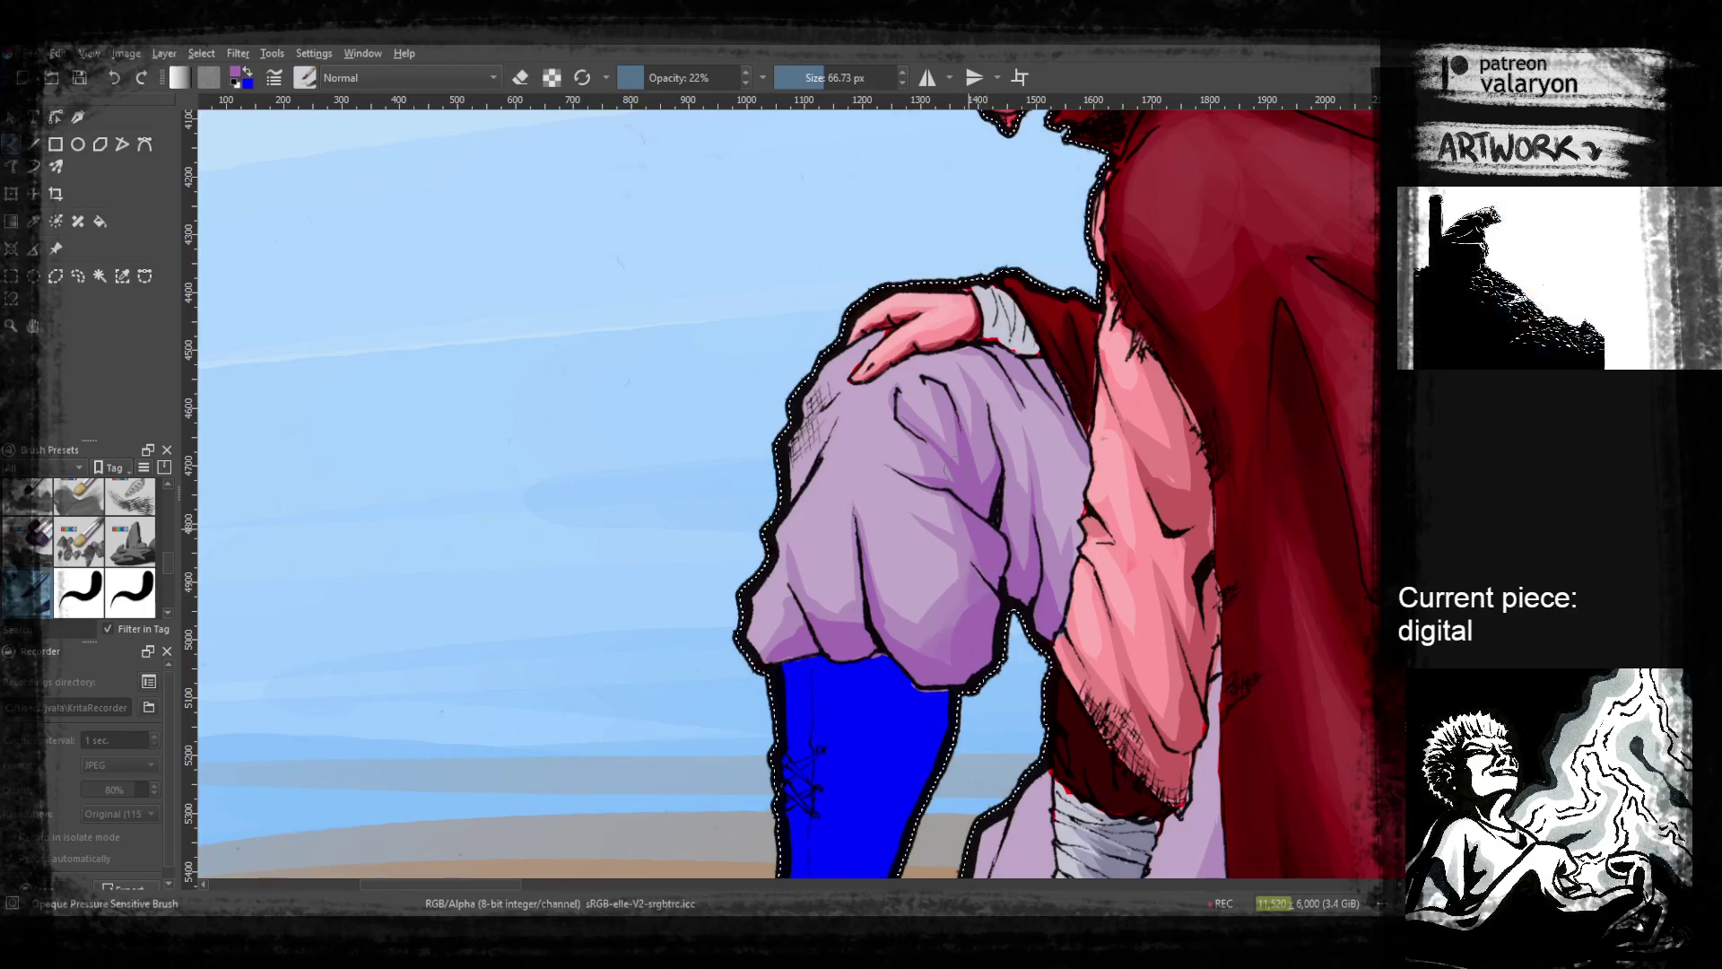
{"action": "left_click_drag", "start_coordinate": [926, 434], "coordinate": [960, 519]}
{"action": "mouse_move", "coordinate": [884, 646]}
{"action": "left_mouse_down"}
{"action": "mouse_move", "coordinate": [894, 580]}
{"action": "mouse_move", "coordinate": [903, 641]}
{"action": "left_mouse_up"}
{"action": "left_click_drag", "start_coordinate": [900, 423], "coordinate": [883, 495]}
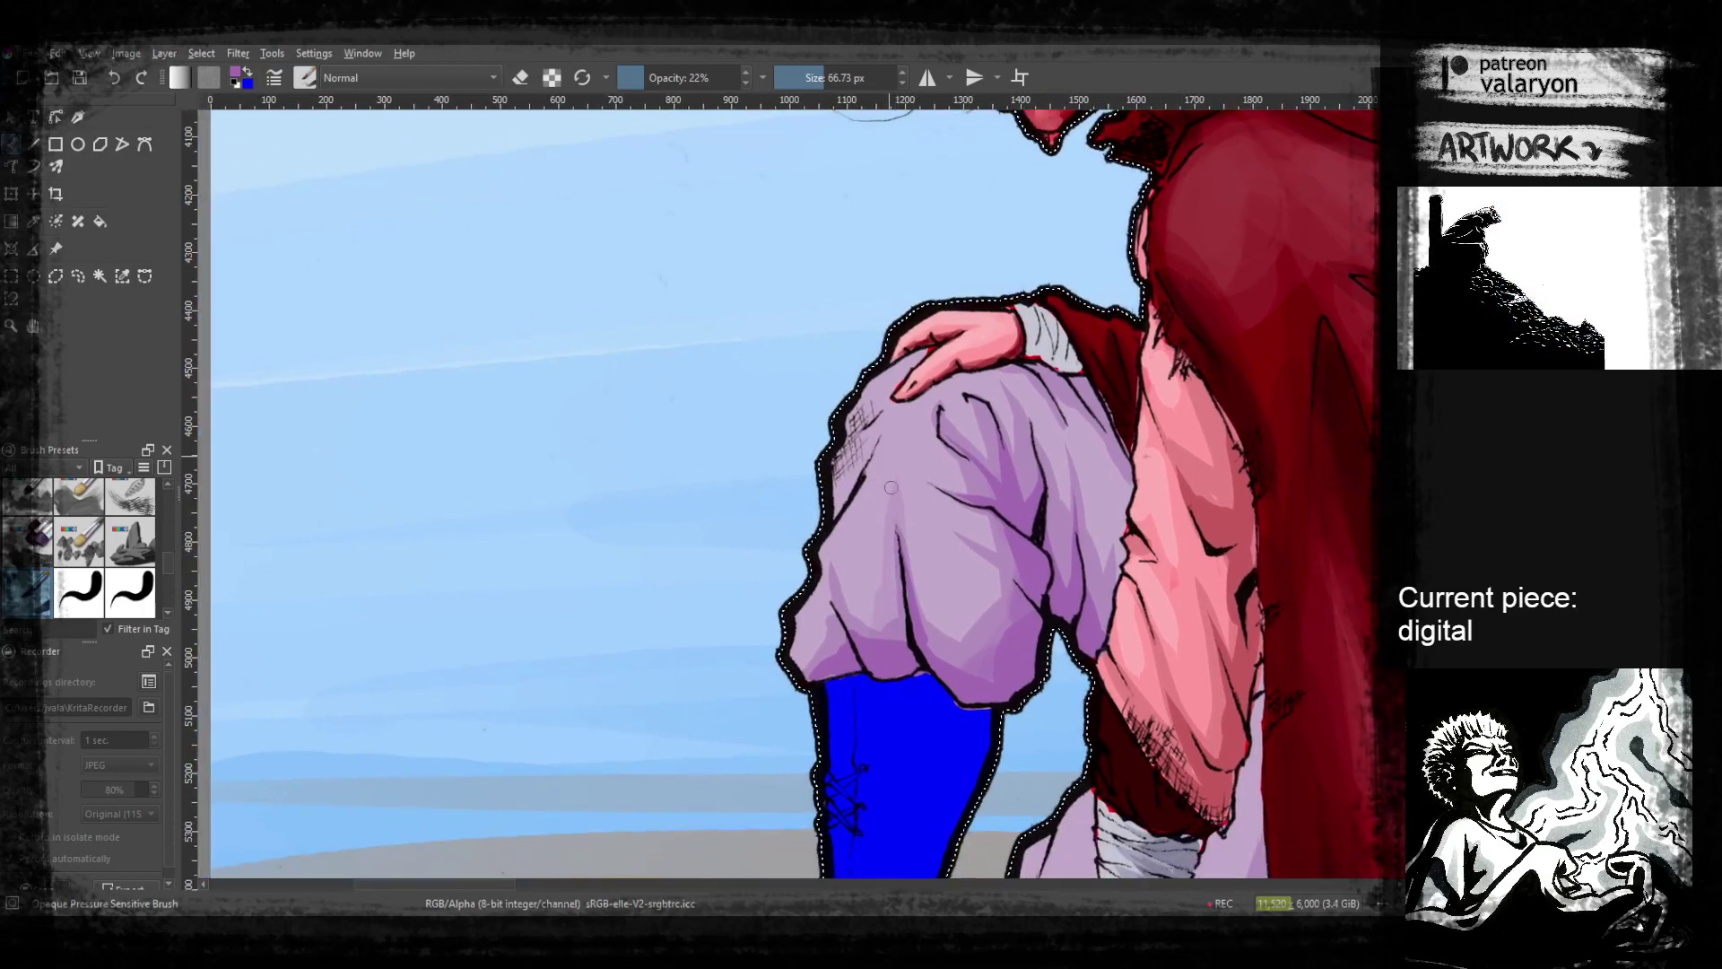
{"action": "mouse_move", "coordinate": [956, 554]}
{"action": "left_mouse_down"}
{"action": "mouse_move", "coordinate": [985, 659]}
{"action": "mouse_move", "coordinate": [982, 628]}
{"action": "left_mouse_up"}
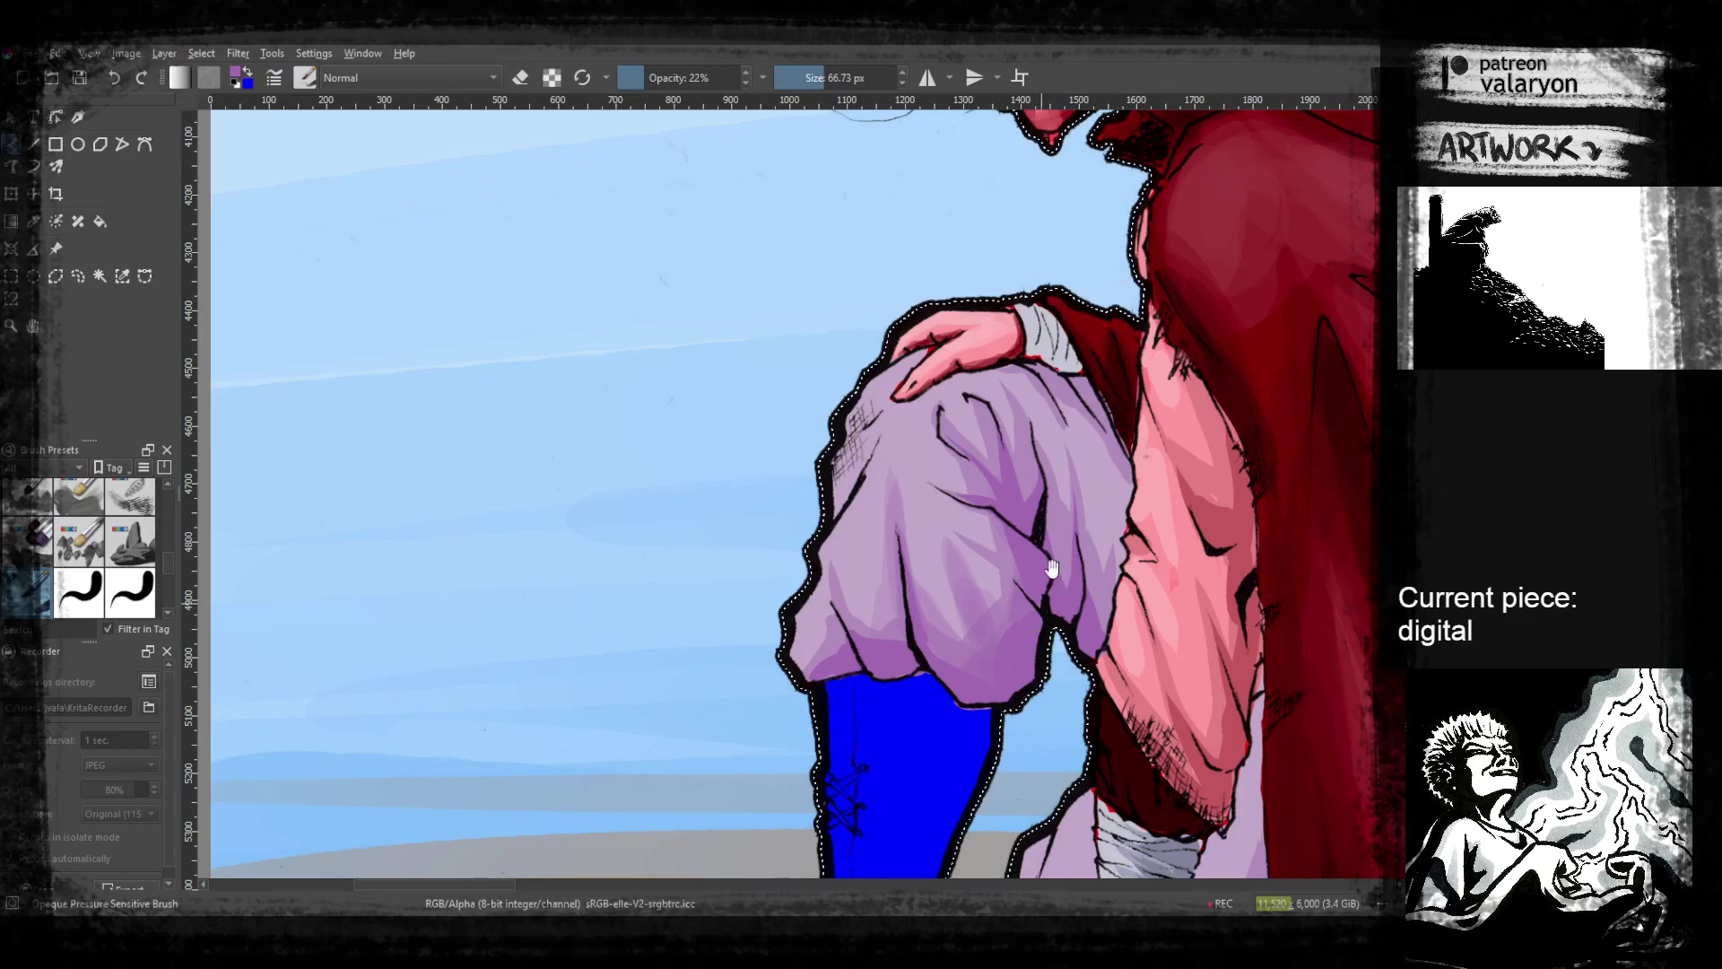
{"action": "left_click_drag", "start_coordinate": [1046, 581], "coordinate": [967, 615]}
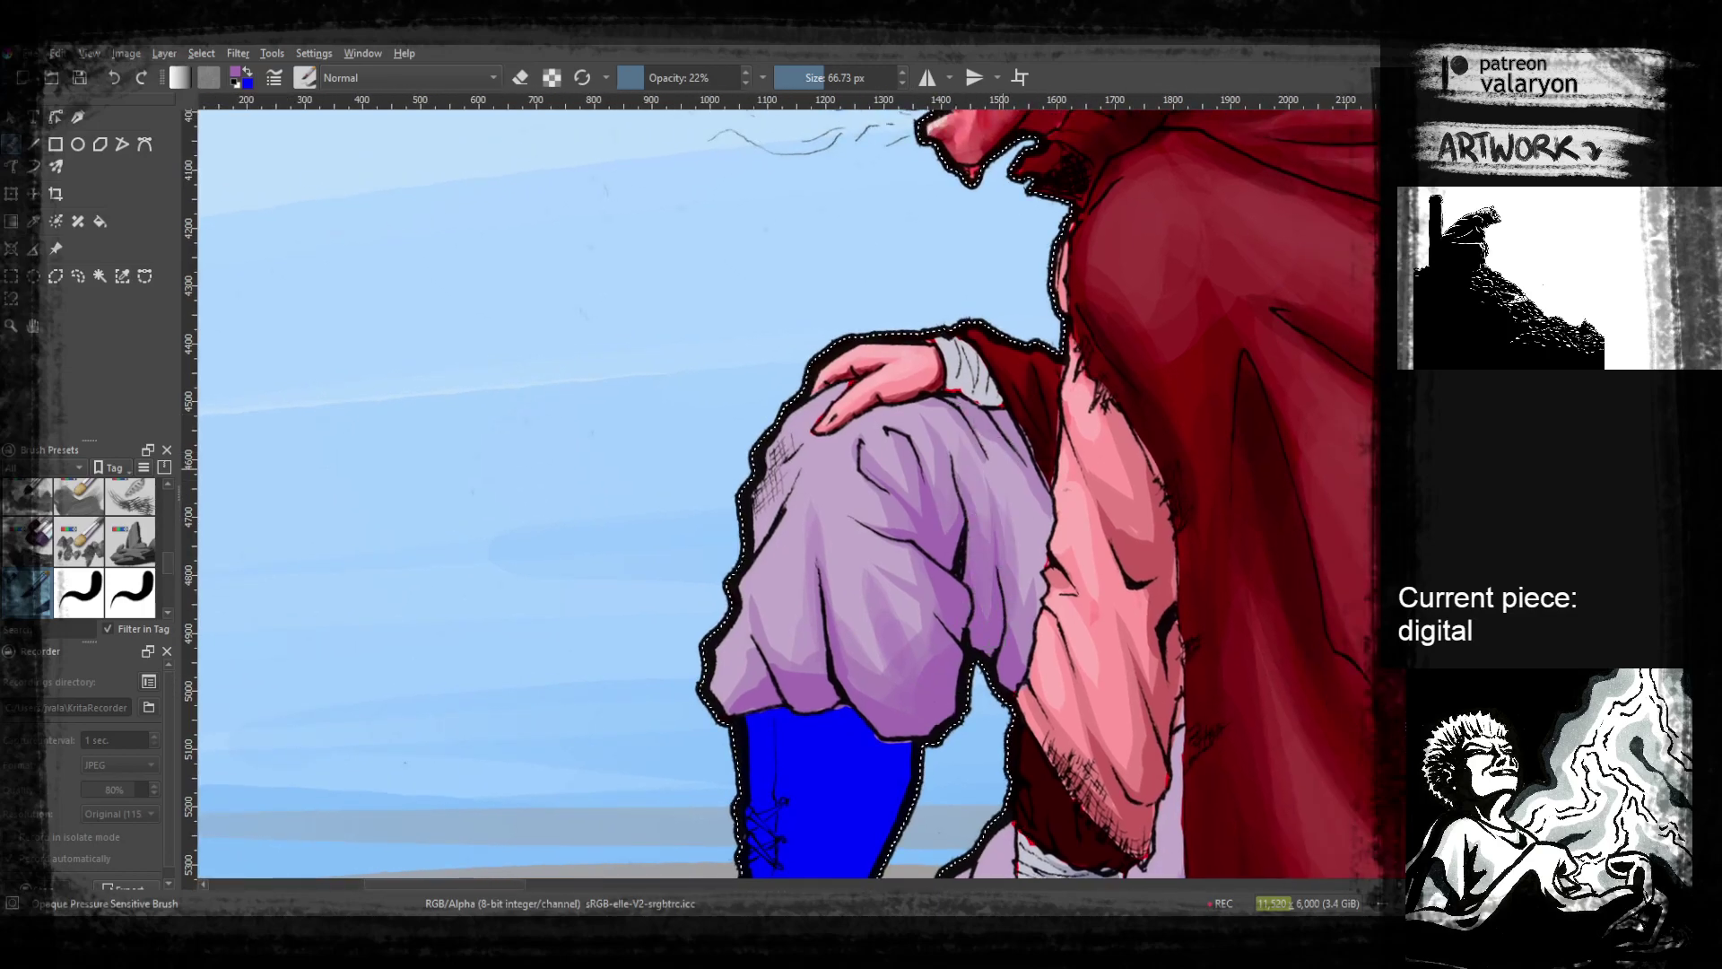
Glaze translucent purple shadows onto the kneeling trouser leg, between the bandaged wrist and the cape and along its folds
{"action": "left_click_drag", "start_coordinate": [1031, 863], "coordinate": [976, 506]}
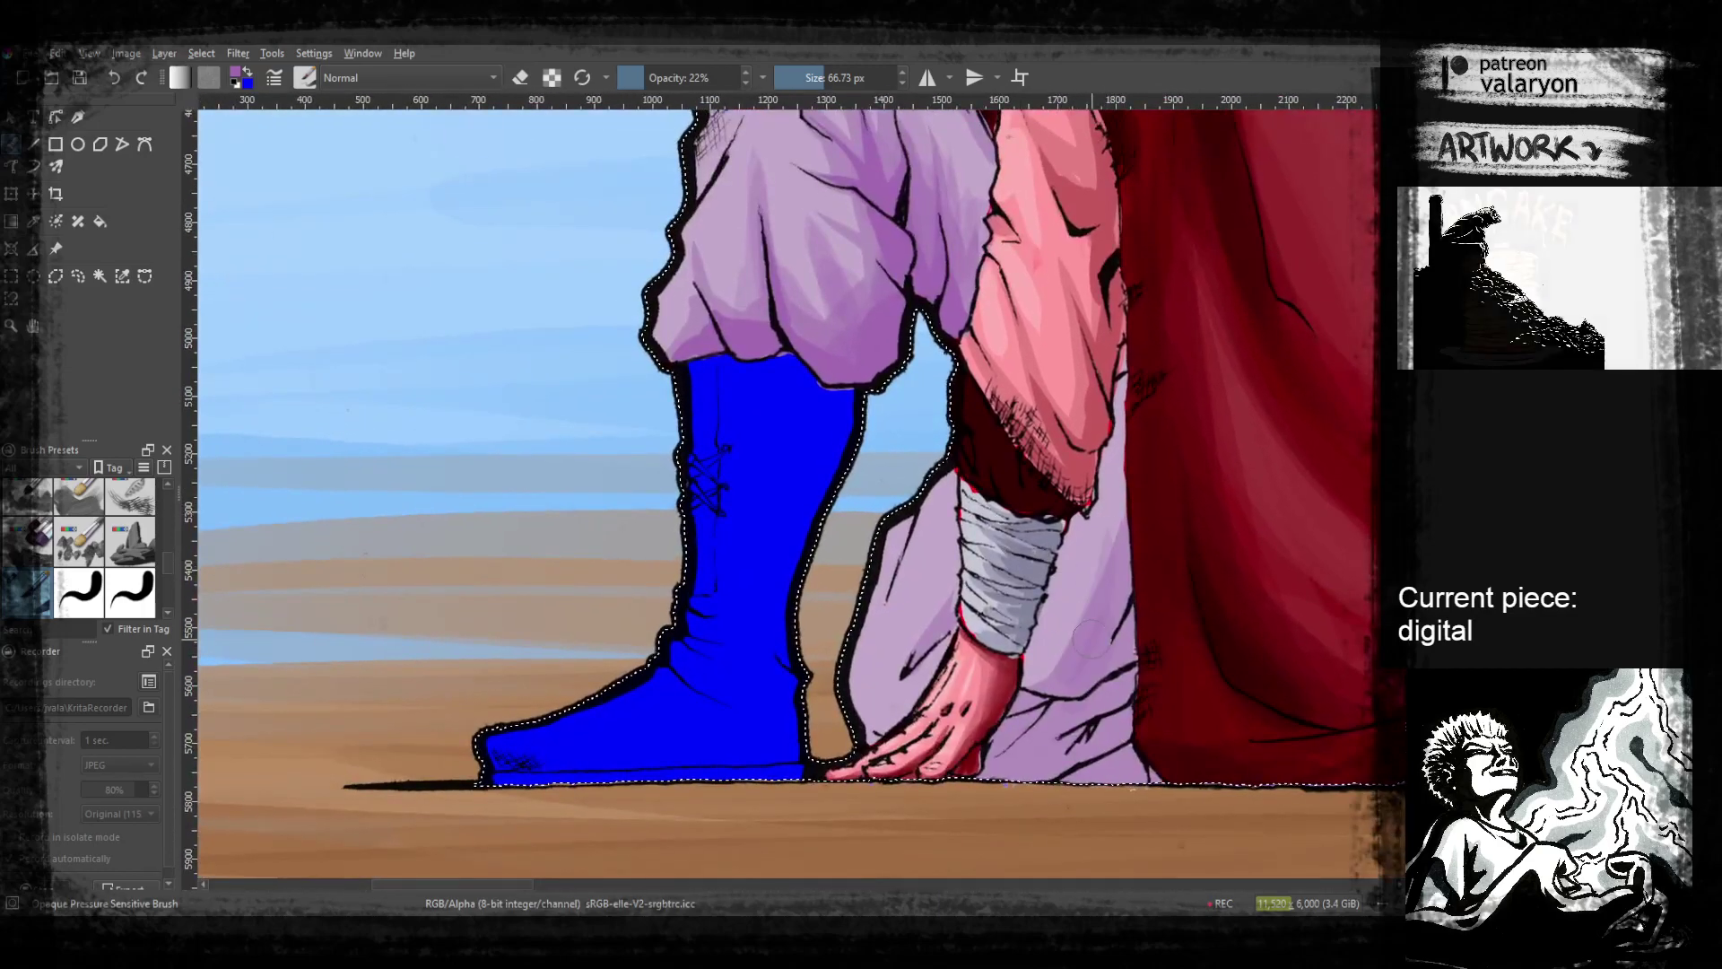
{"action": "left_click_drag", "start_coordinate": [1096, 574], "coordinate": [1047, 672]}
{"action": "left_click_drag", "start_coordinate": [1124, 368], "coordinate": [1115, 462]}
{"action": "left_click_drag", "start_coordinate": [1118, 404], "coordinate": [1112, 484]}
{"action": "left_click_drag", "start_coordinate": [977, 628], "coordinate": [1009, 563]}
{"action": "mouse_move", "coordinate": [970, 419]}
{"action": "left_mouse_down"}
{"action": "mouse_move", "coordinate": [957, 545]}
{"action": "mouse_move", "coordinate": [1014, 482]}
{"action": "left_mouse_up"}
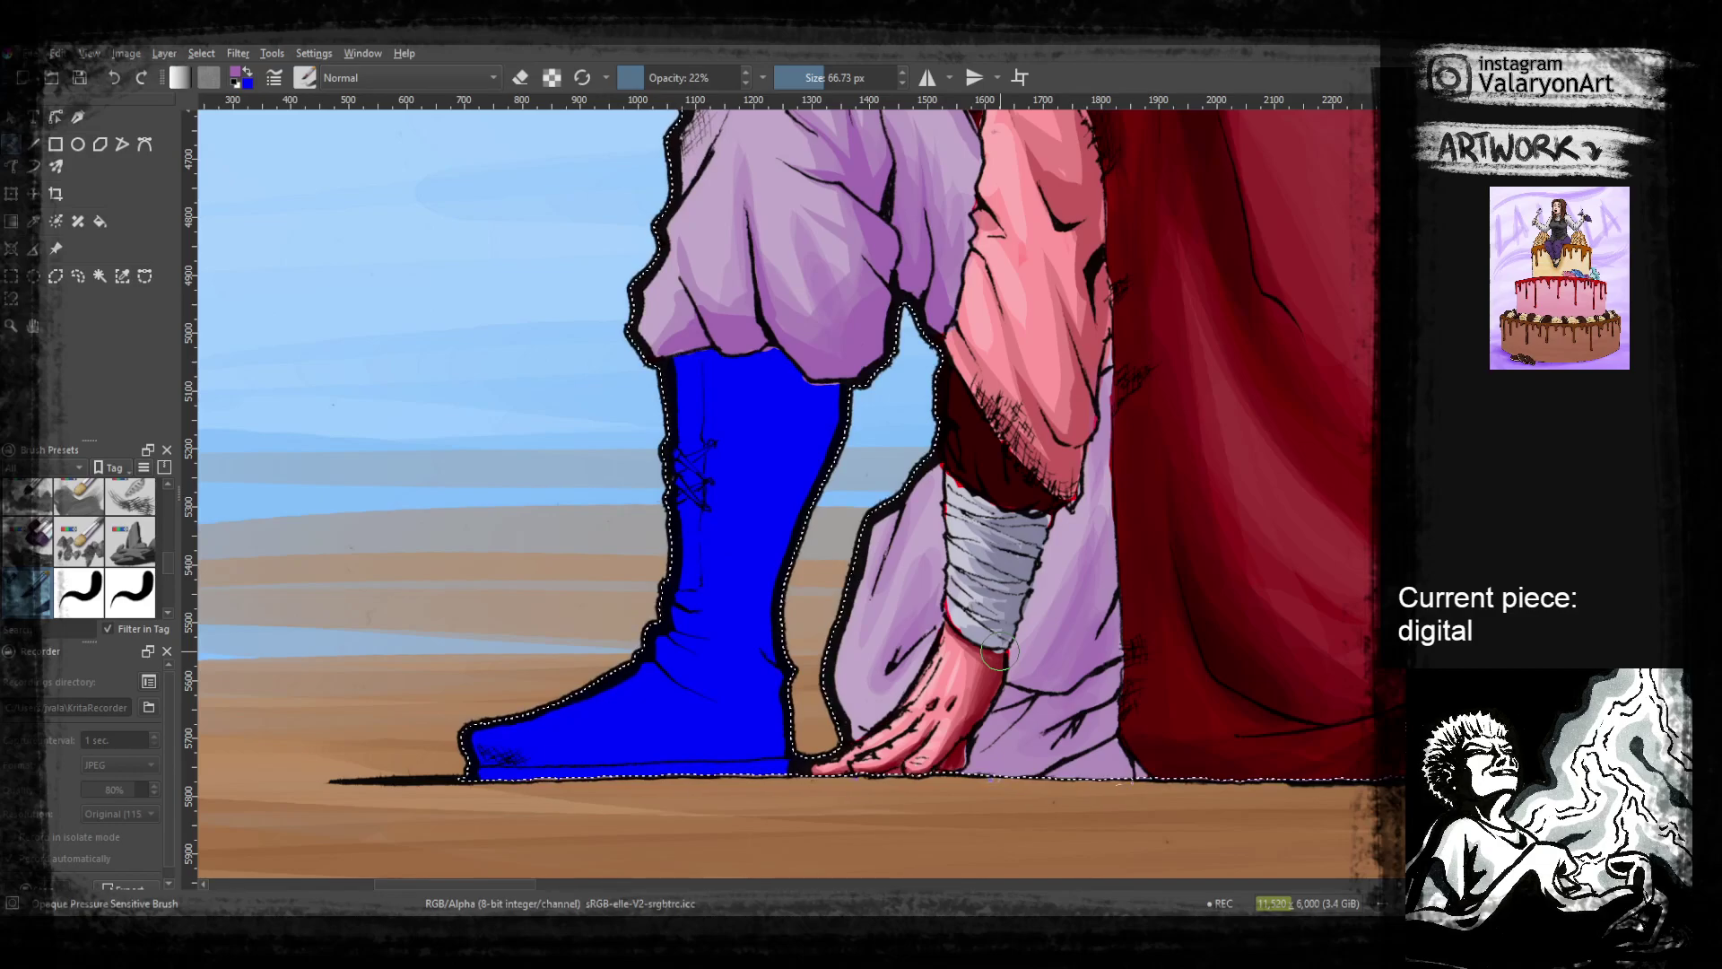
Choose a darker, muted purple and deepen the raised leg's creases, hem and the folds beneath the resting arm
{"action": "left_click_drag", "start_coordinate": [778, 270], "coordinate": [856, 539]}
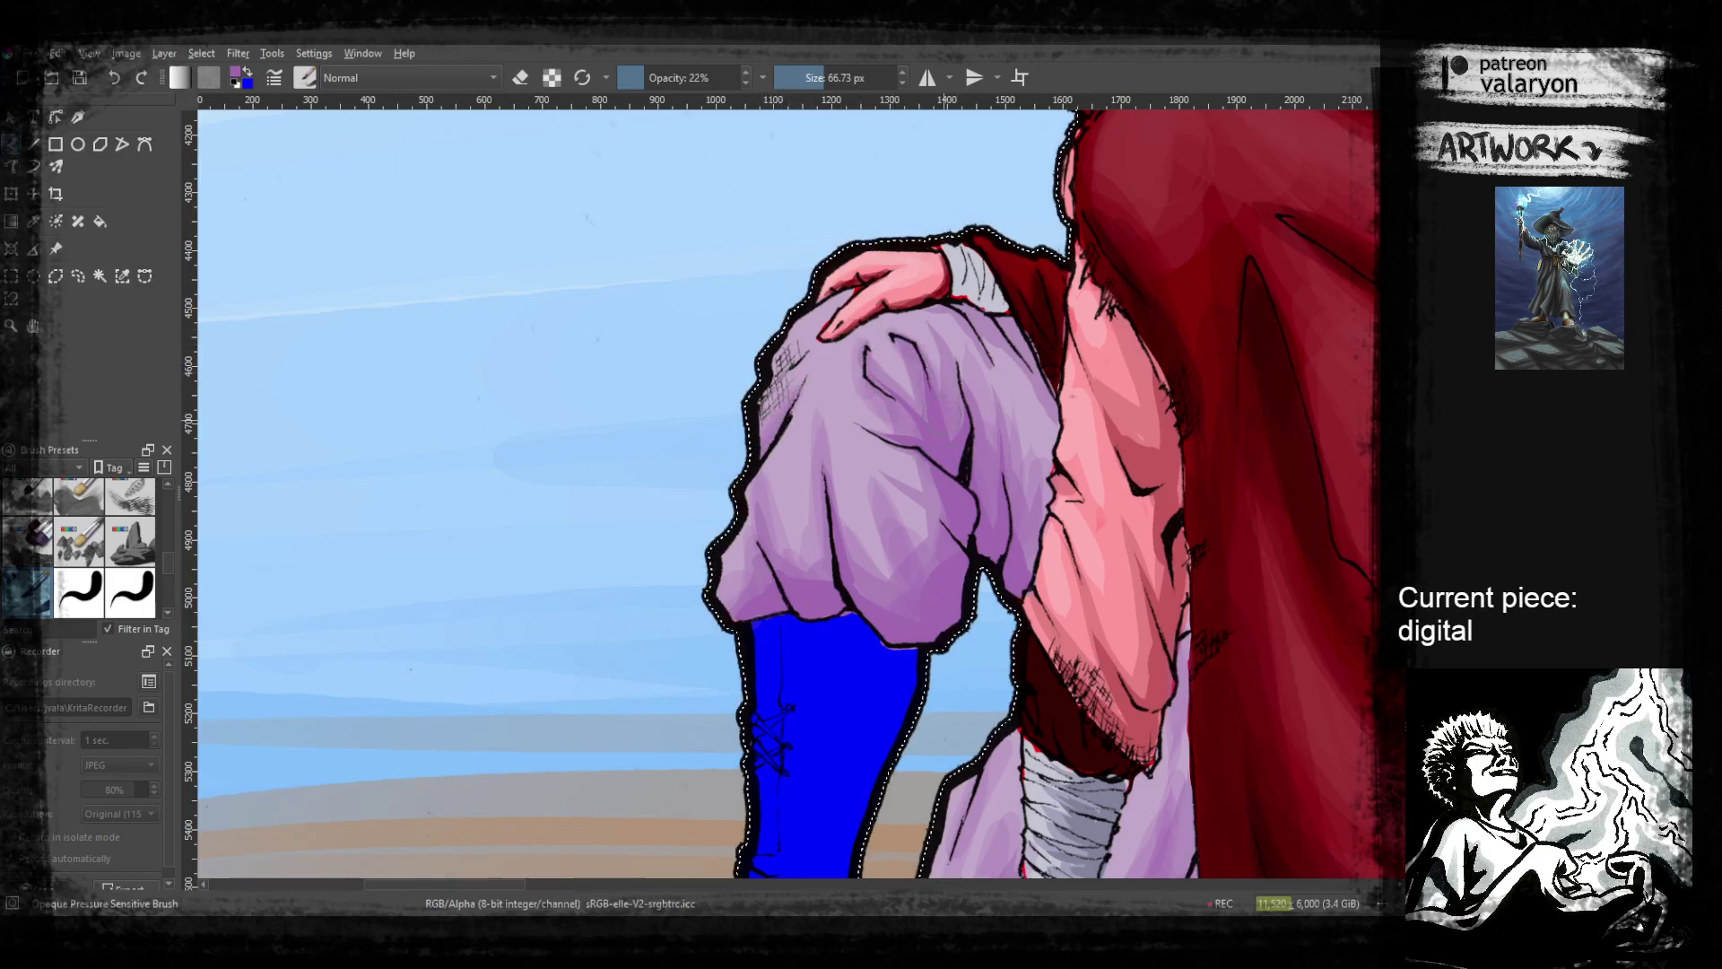
{"action": "right_click", "coordinate": [940, 440]}
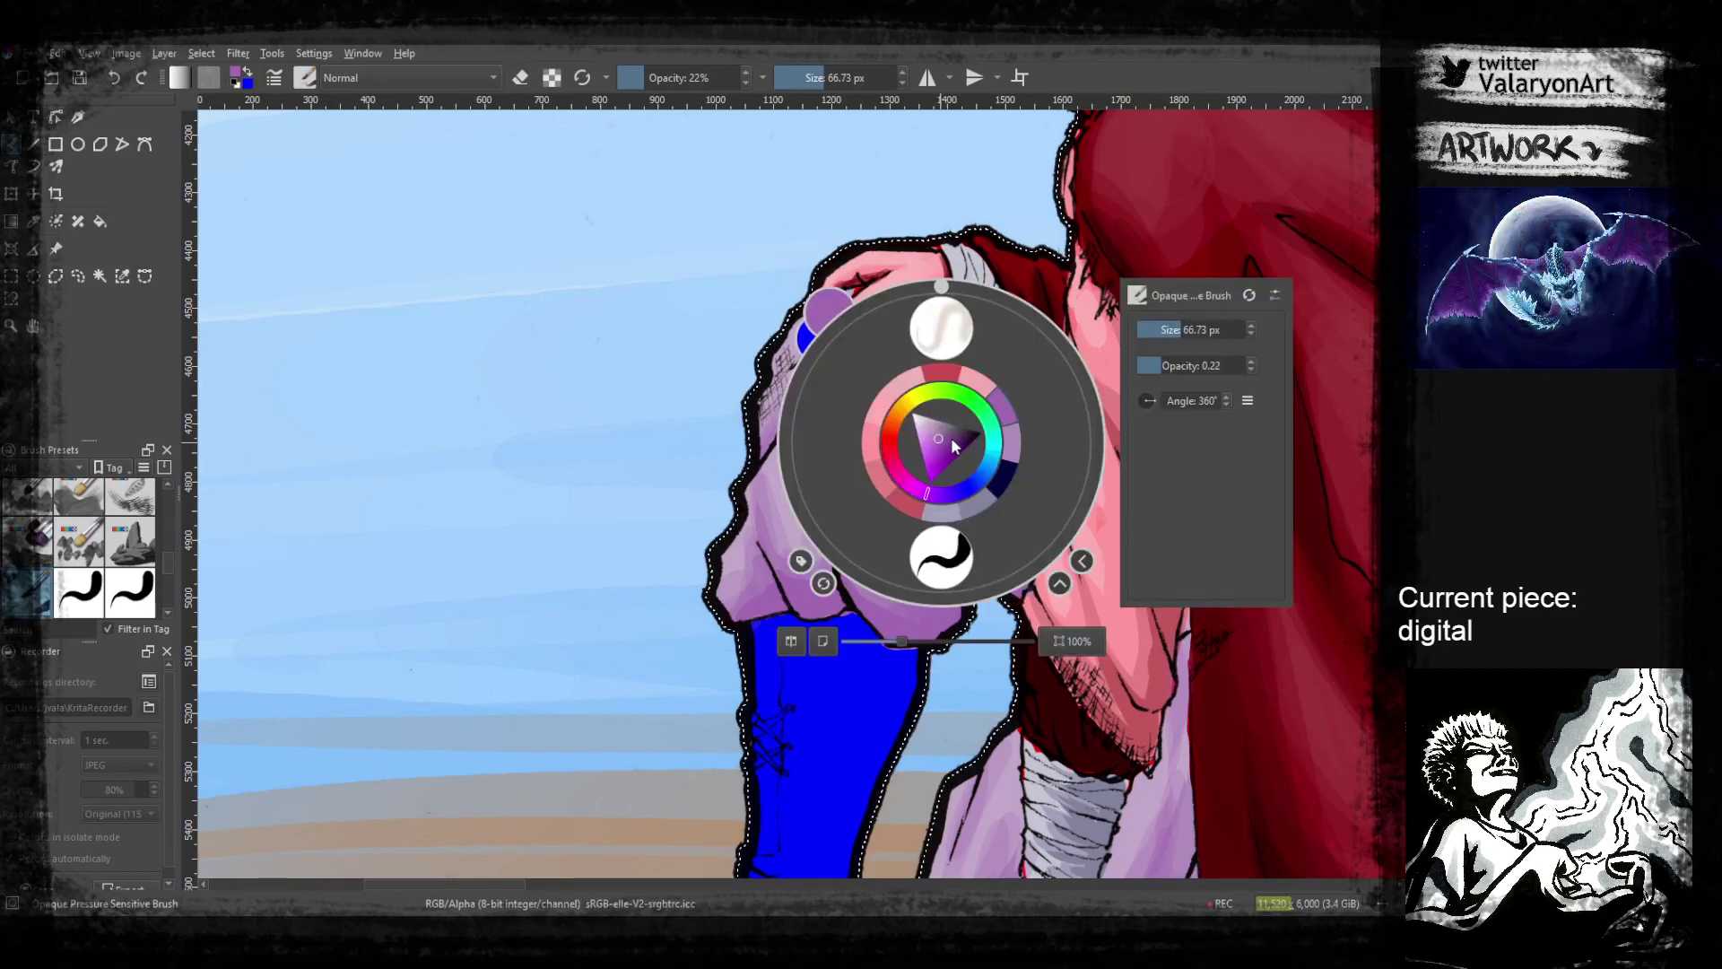
{"action": "right_click", "coordinate": [915, 421]}
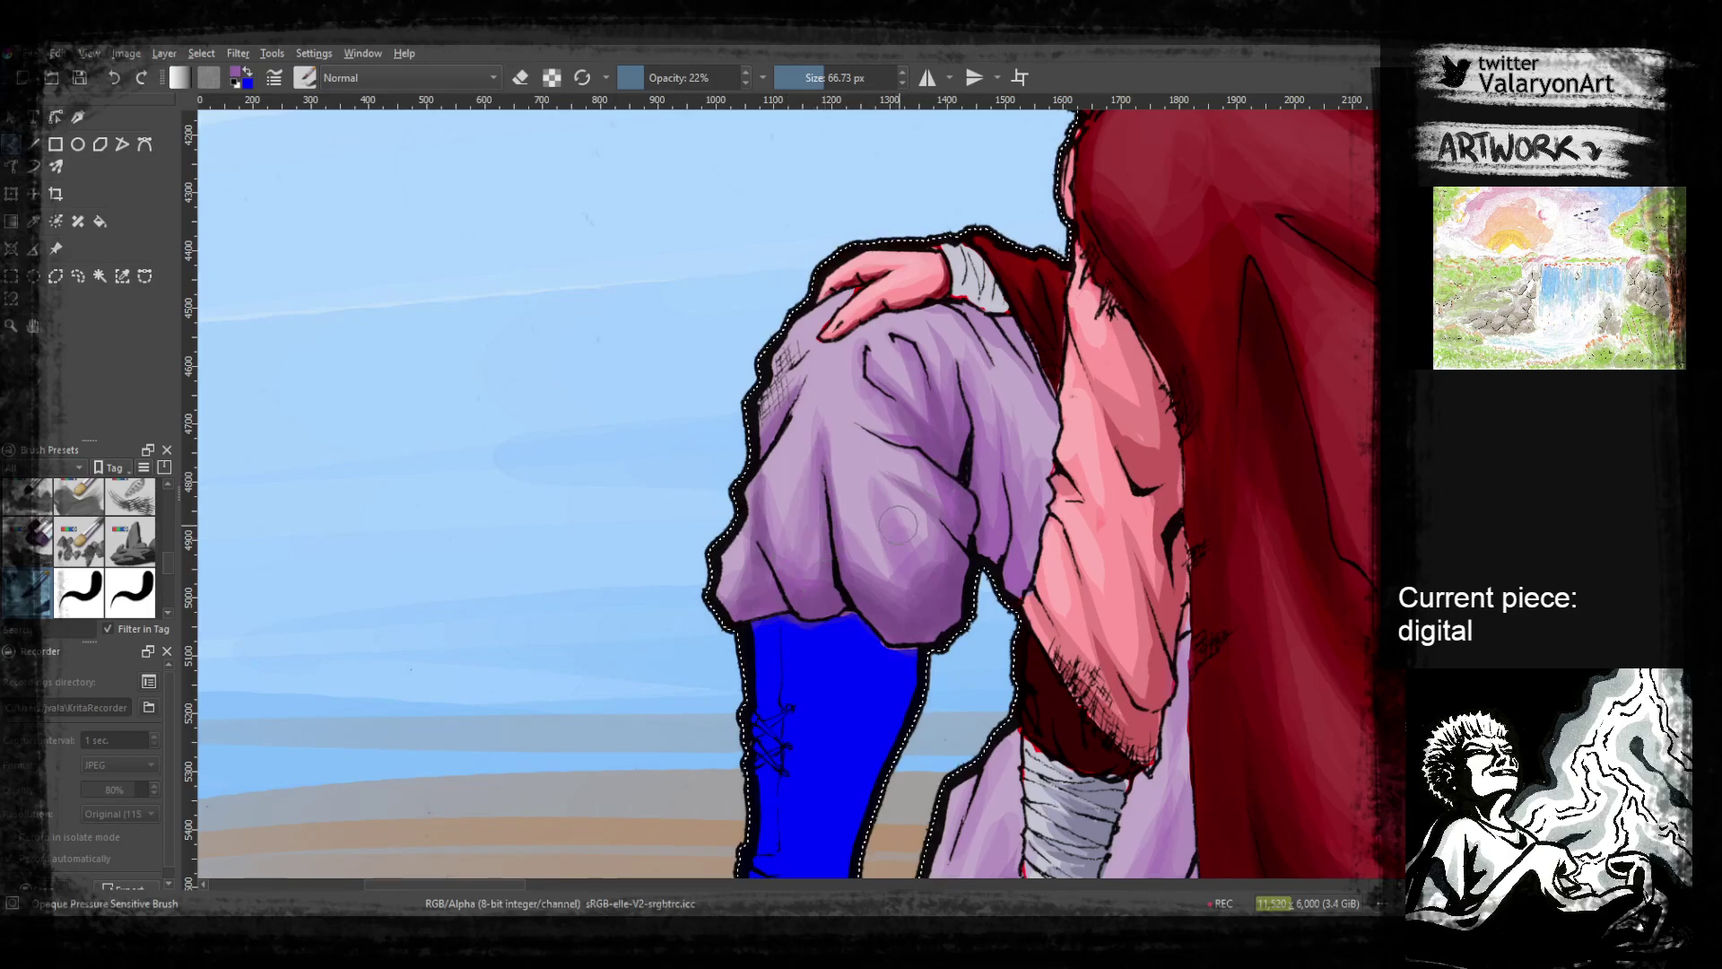
{"action": "mouse_move", "coordinate": [879, 478]}
{"action": "left_mouse_down"}
{"action": "mouse_move", "coordinate": [874, 543]}
{"action": "mouse_move", "coordinate": [913, 587]}
{"action": "left_mouse_up"}
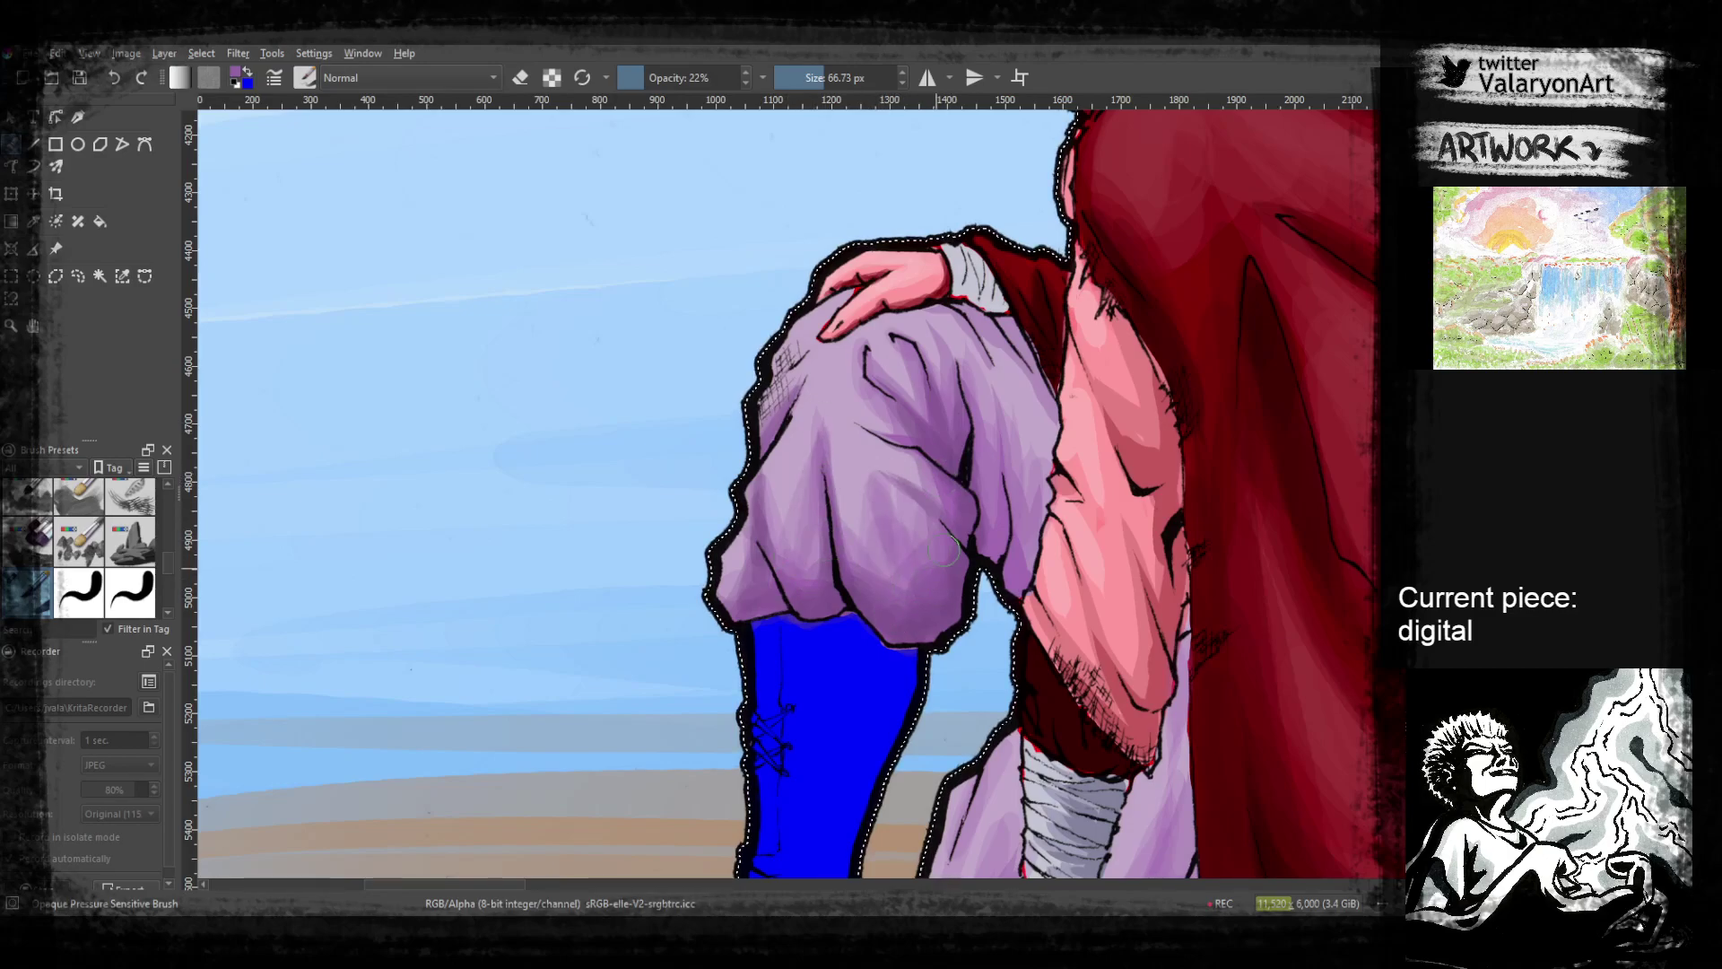
{"action": "left_click_drag", "start_coordinate": [887, 437], "coordinate": [962, 538]}
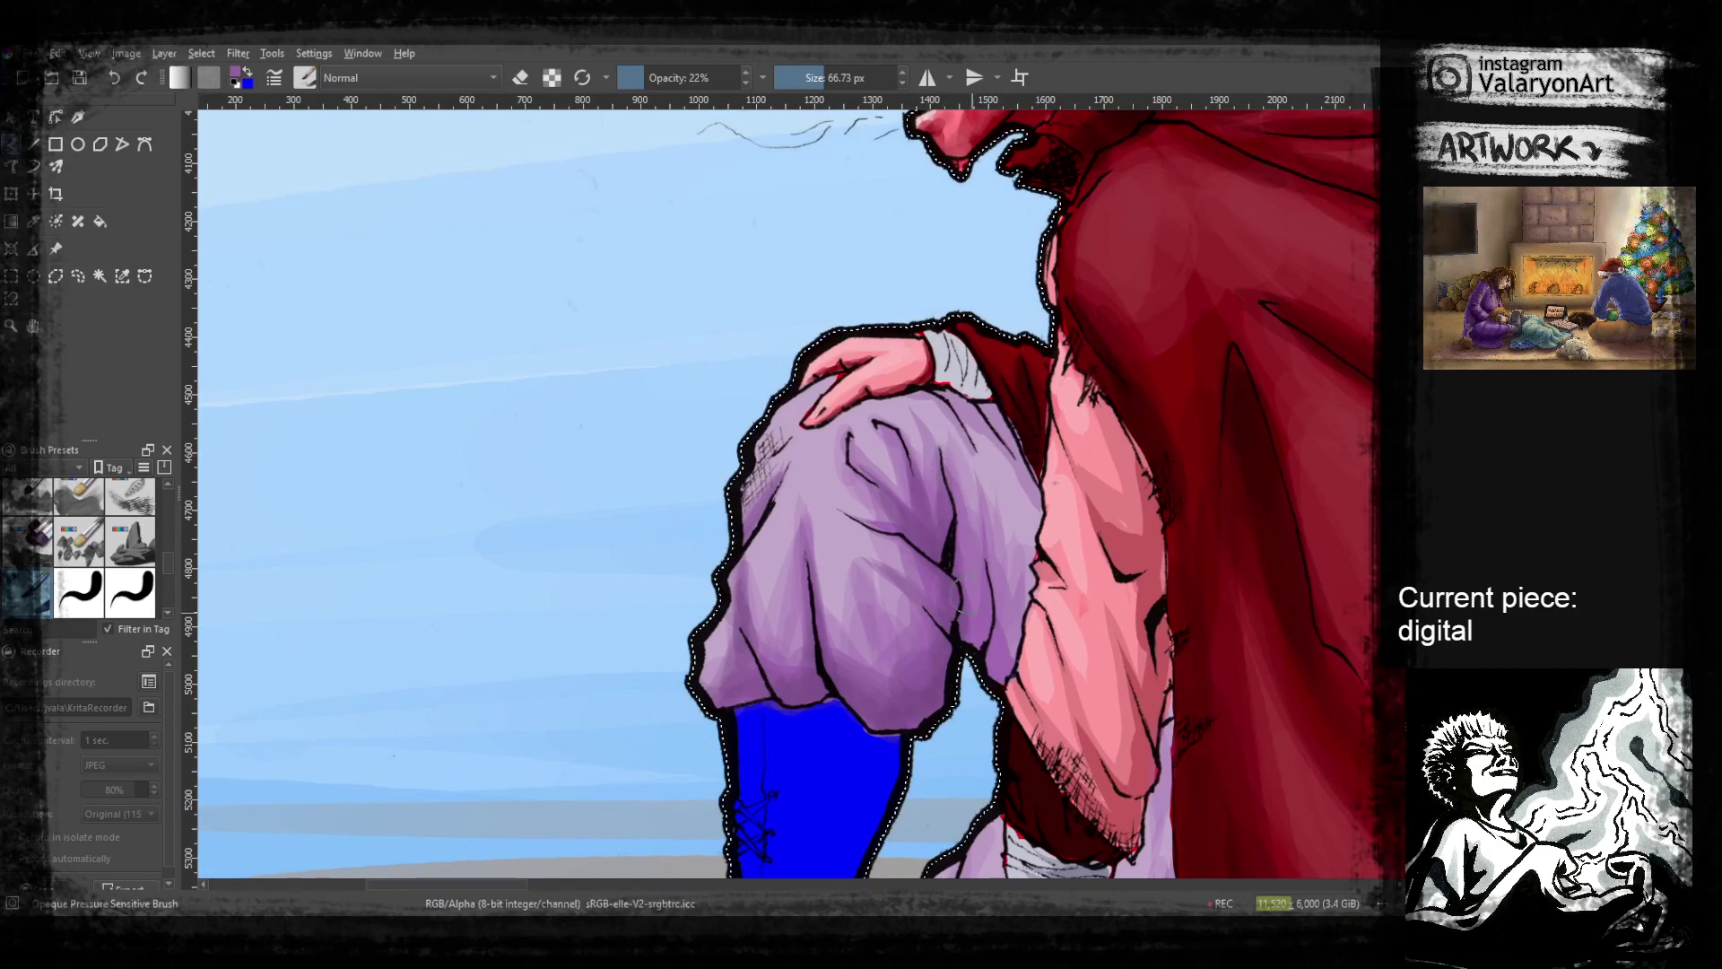
{"action": "left_click_drag", "start_coordinate": [927, 395], "coordinate": [985, 544]}
{"action": "mouse_move", "coordinate": [977, 449]}
{"action": "left_mouse_down"}
{"action": "mouse_move", "coordinate": [985, 524]}
{"action": "mouse_move", "coordinate": [1017, 569]}
{"action": "left_mouse_up"}
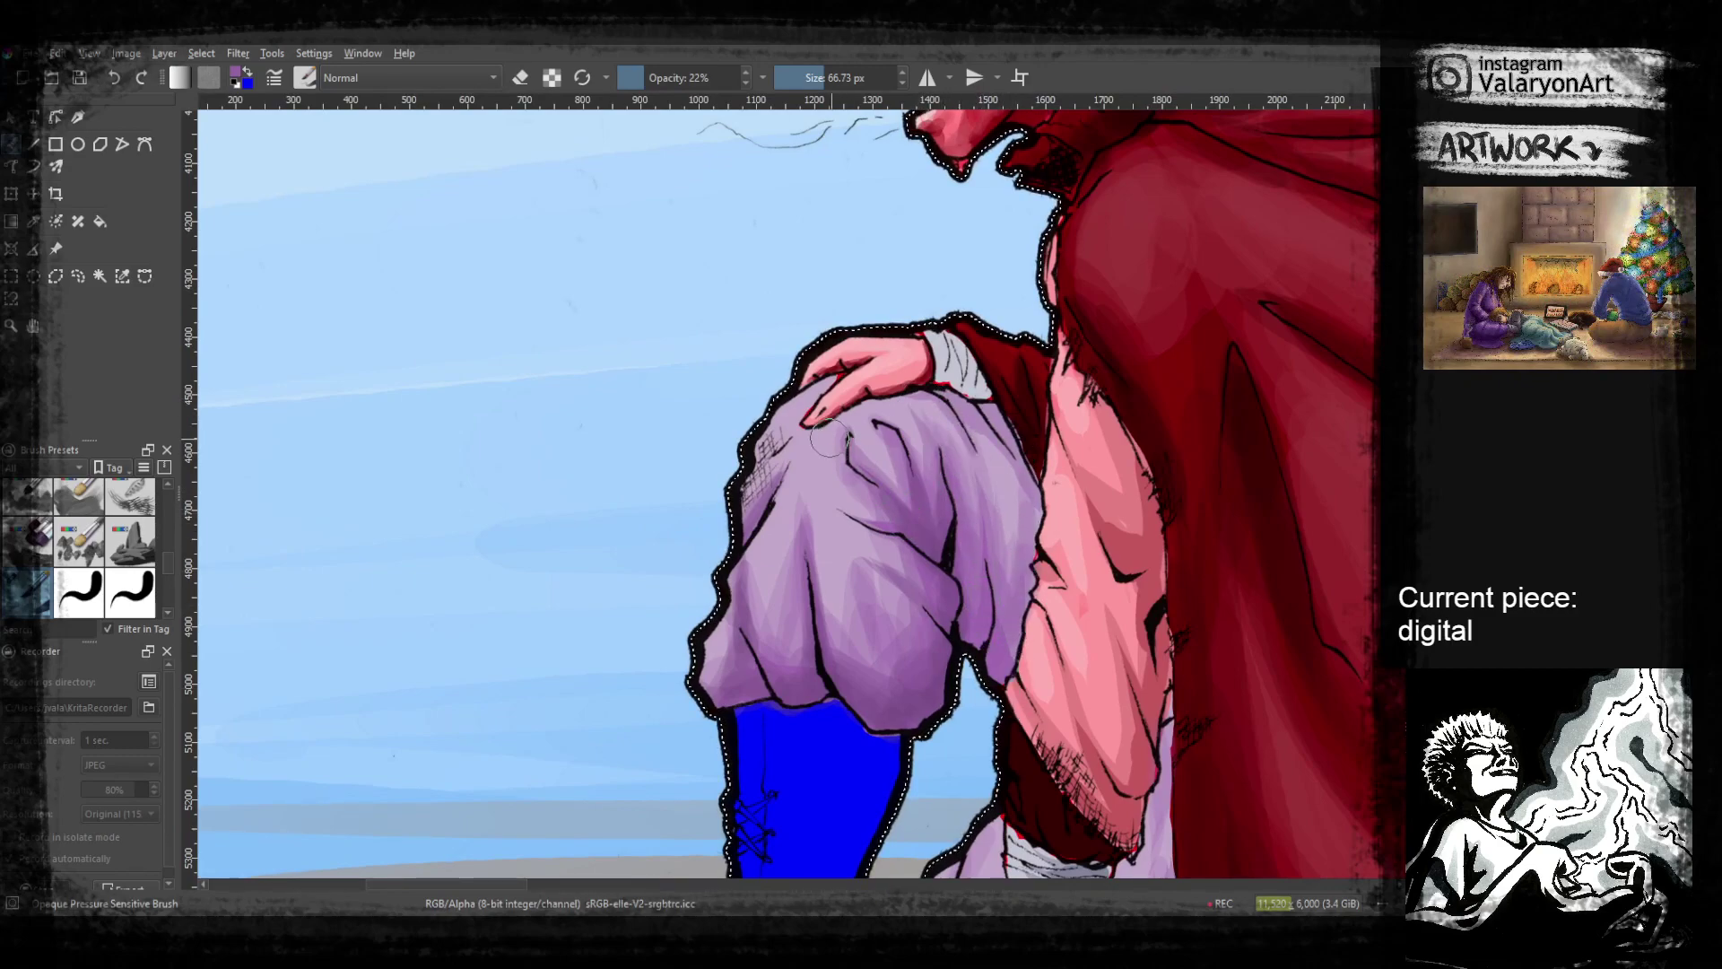
Sample purple from the raised leg's hem and deepen the kneeling leg's shadows behind the bandaged wrist and hand
{"action": "left_click_drag", "start_coordinate": [995, 668], "coordinate": [846, 330]}
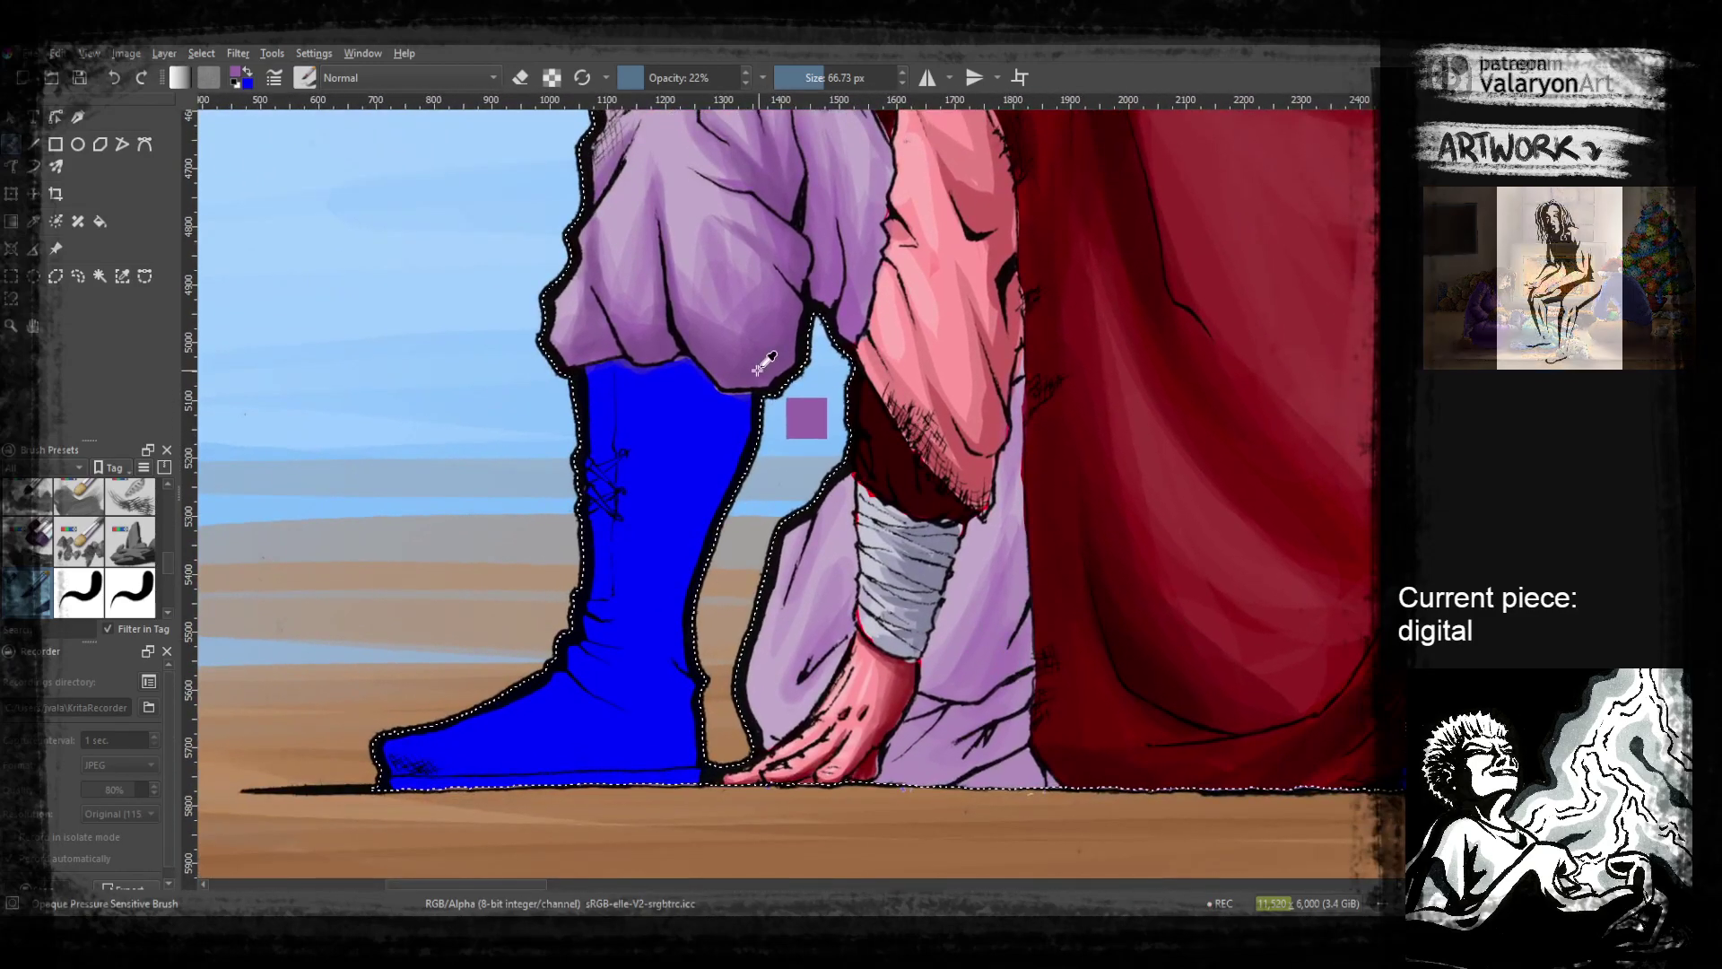
{"action": "scroll", "coordinate": [1031, 574], "scroll_direction": "down", "scroll_amount": 2}
{"action": "left_click_drag", "start_coordinate": [1016, 524], "coordinate": [941, 622]}
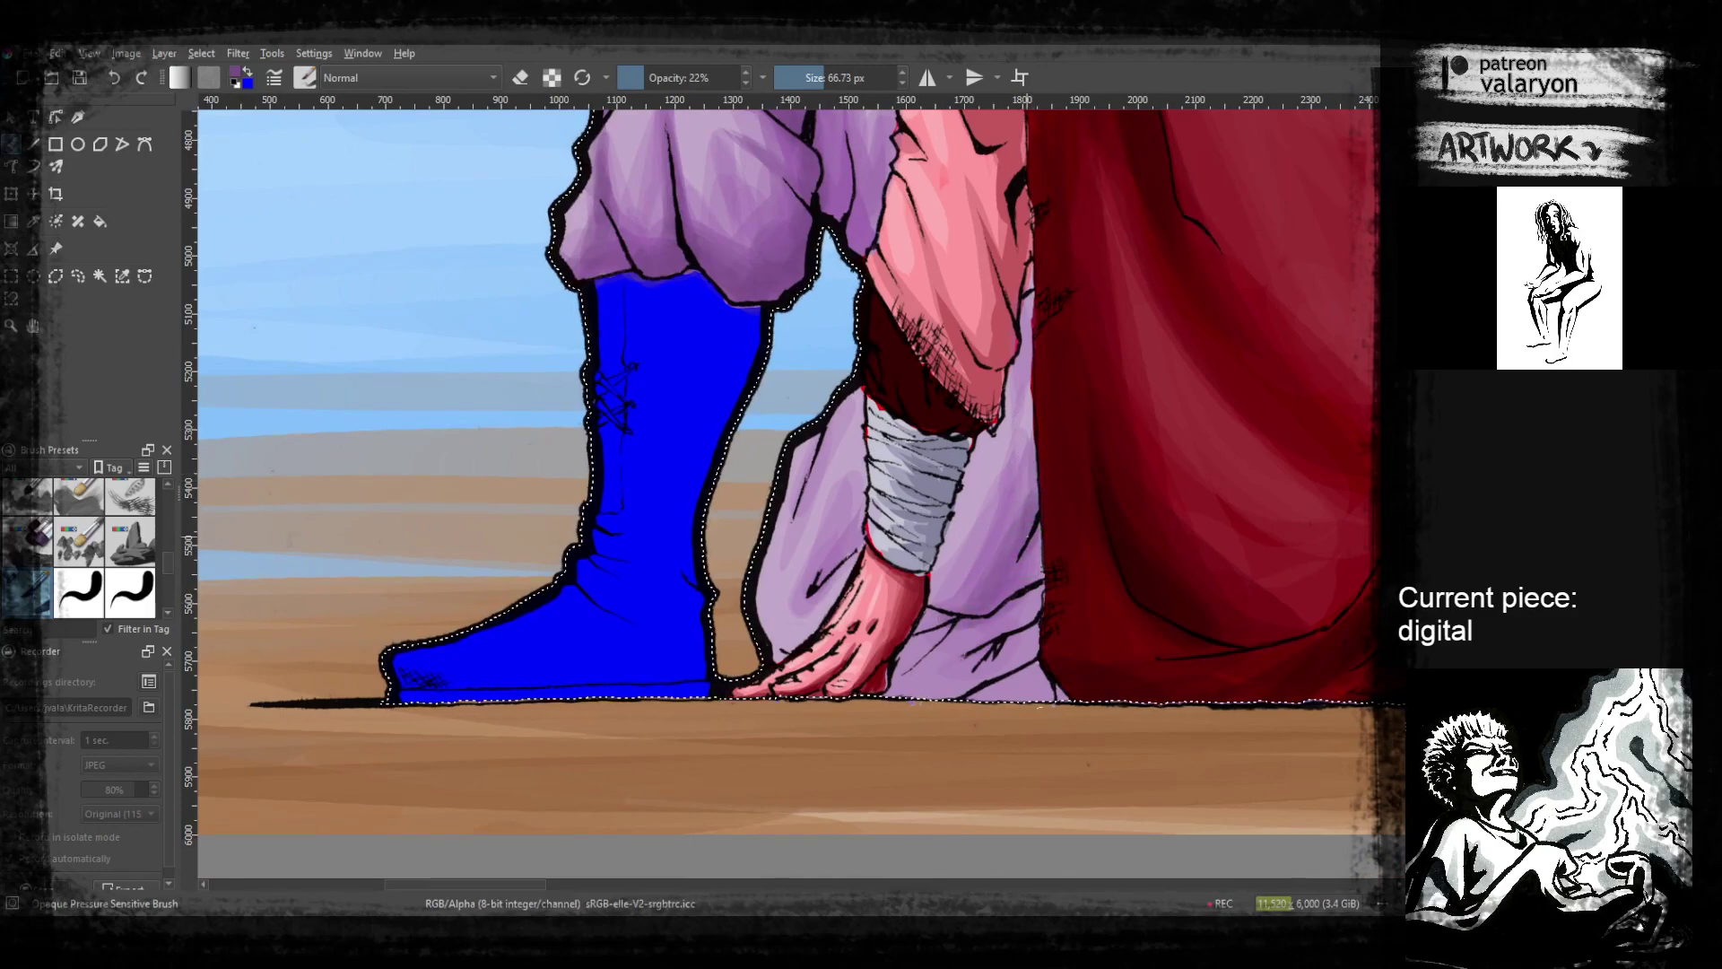
{"action": "left_click_drag", "start_coordinate": [994, 482], "coordinate": [960, 599]}
{"action": "mouse_move", "coordinate": [994, 459]}
{"action": "left_mouse_down"}
{"action": "mouse_move", "coordinate": [967, 549]}
{"action": "mouse_move", "coordinate": [1016, 617]}
{"action": "left_mouse_up"}
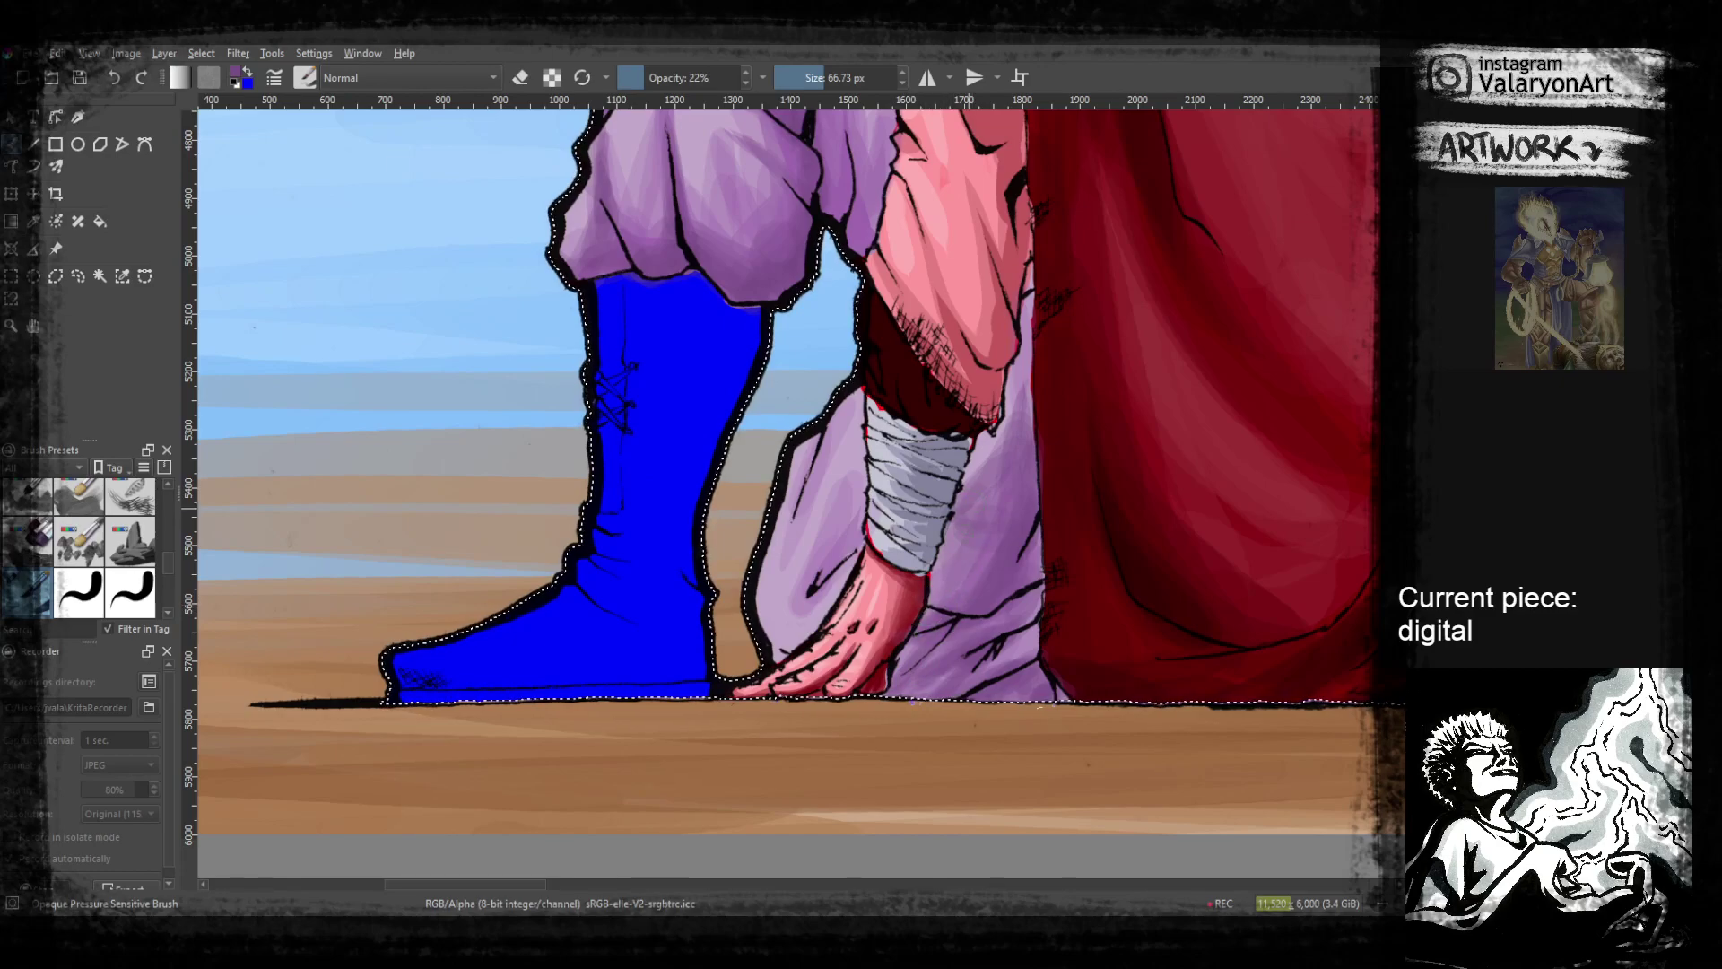
{"action": "left_click_drag", "start_coordinate": [997, 423], "coordinate": [969, 482]}
{"action": "left_click_drag", "start_coordinate": [1021, 352], "coordinate": [969, 477]}
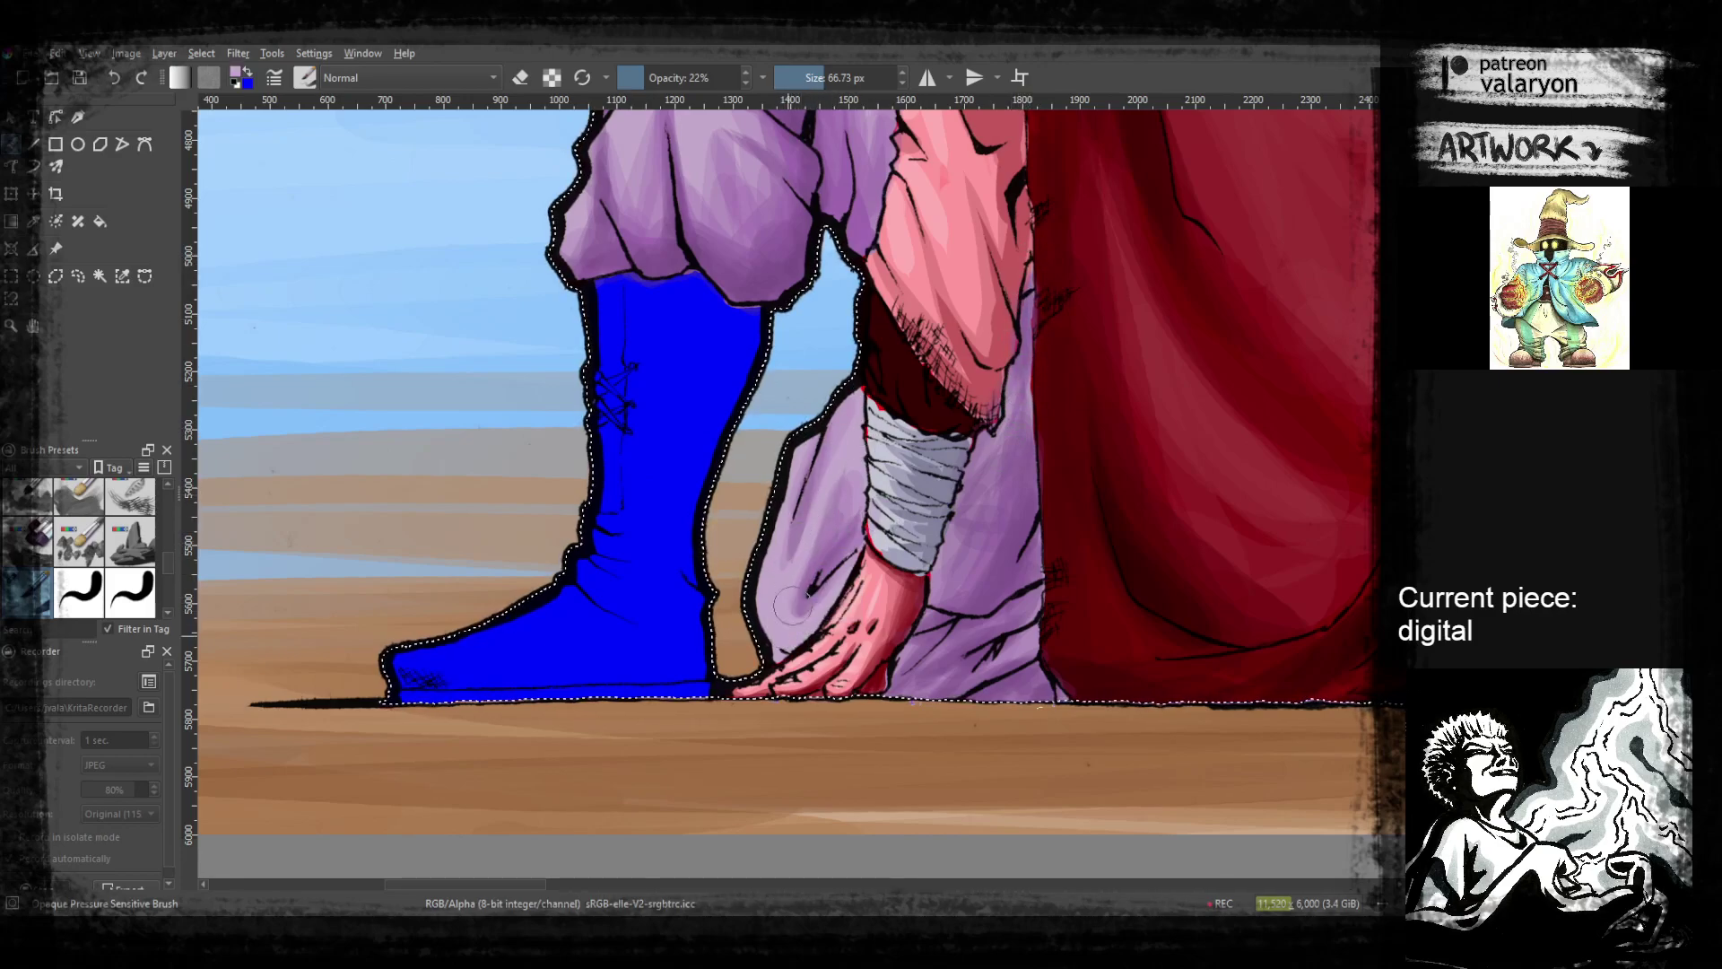
Sample lilac and purple tones from the raised trouser leg and blend the transitions between its folds around the knee
{"action": "mouse_move", "coordinate": [877, 282]}
{"action": "left_mouse_down"}
{"action": "mouse_move", "coordinate": [823, 421]}
{"action": "mouse_move", "coordinate": [848, 615]}
{"action": "mouse_move", "coordinate": [887, 693]}
{"action": "left_mouse_up"}
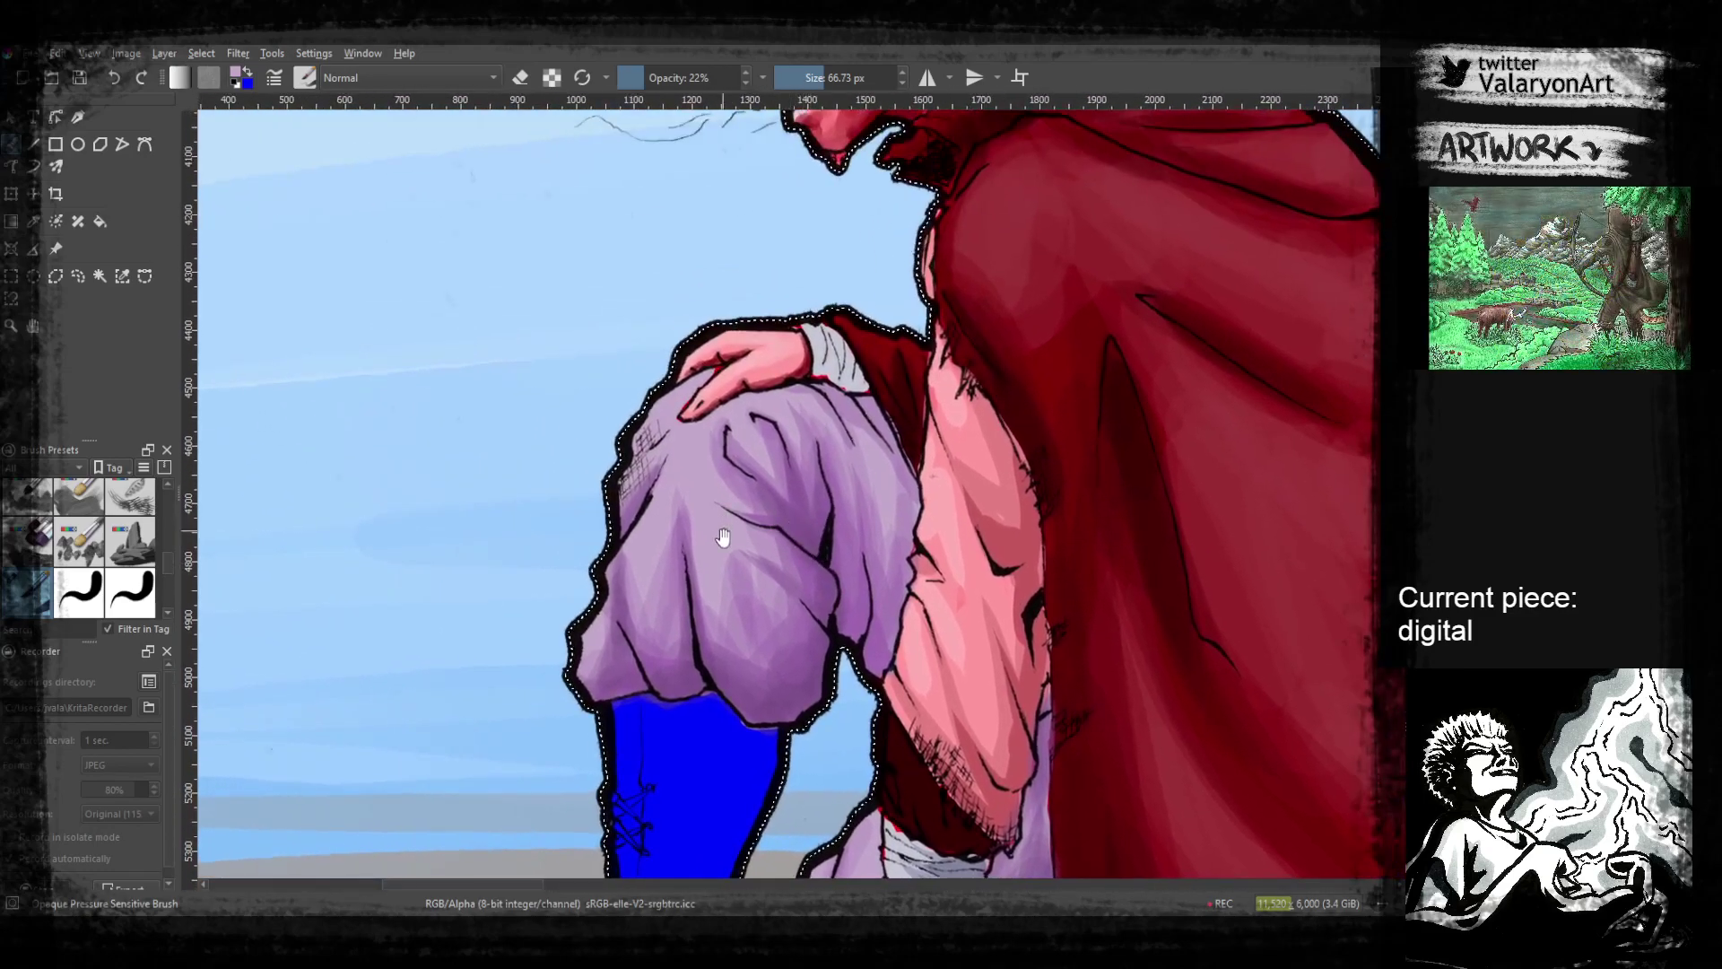
{"action": "left_click", "coordinate": [682, 527], "text": "ctrl"}
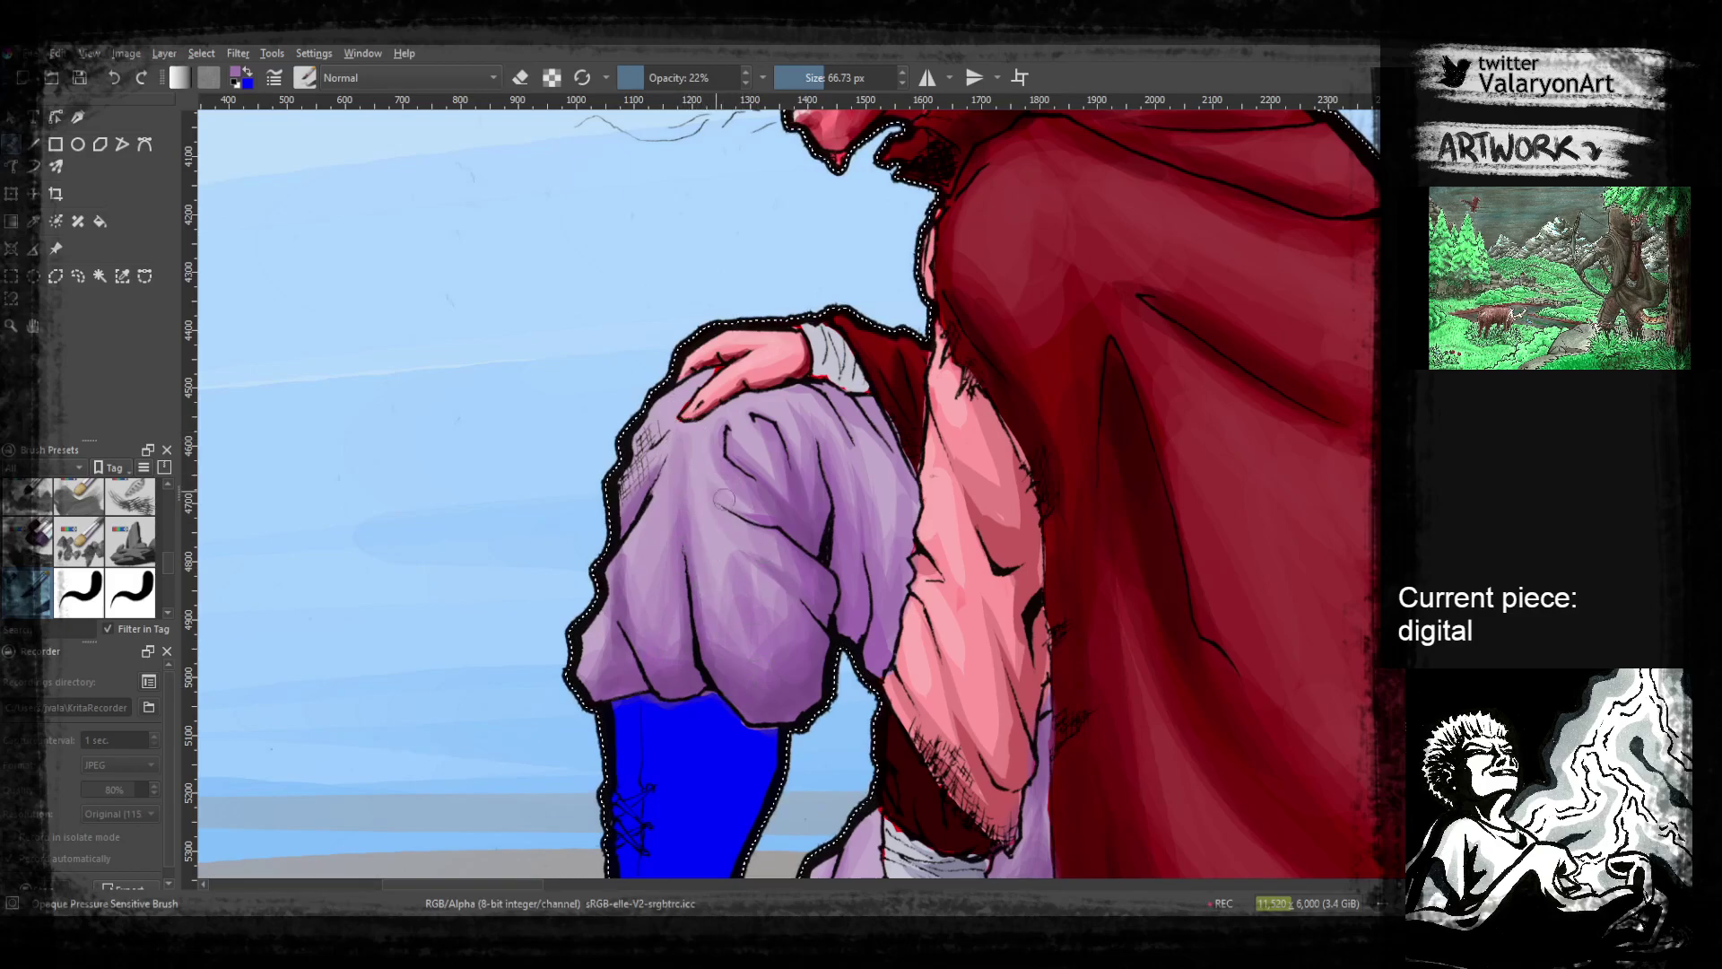
{"action": "left_click_drag", "start_coordinate": [766, 457], "coordinate": [772, 518]}
{"action": "left_click", "coordinate": [791, 556], "text": "ctrl"}
{"action": "left_click_drag", "start_coordinate": [840, 635], "coordinate": [806, 589]}
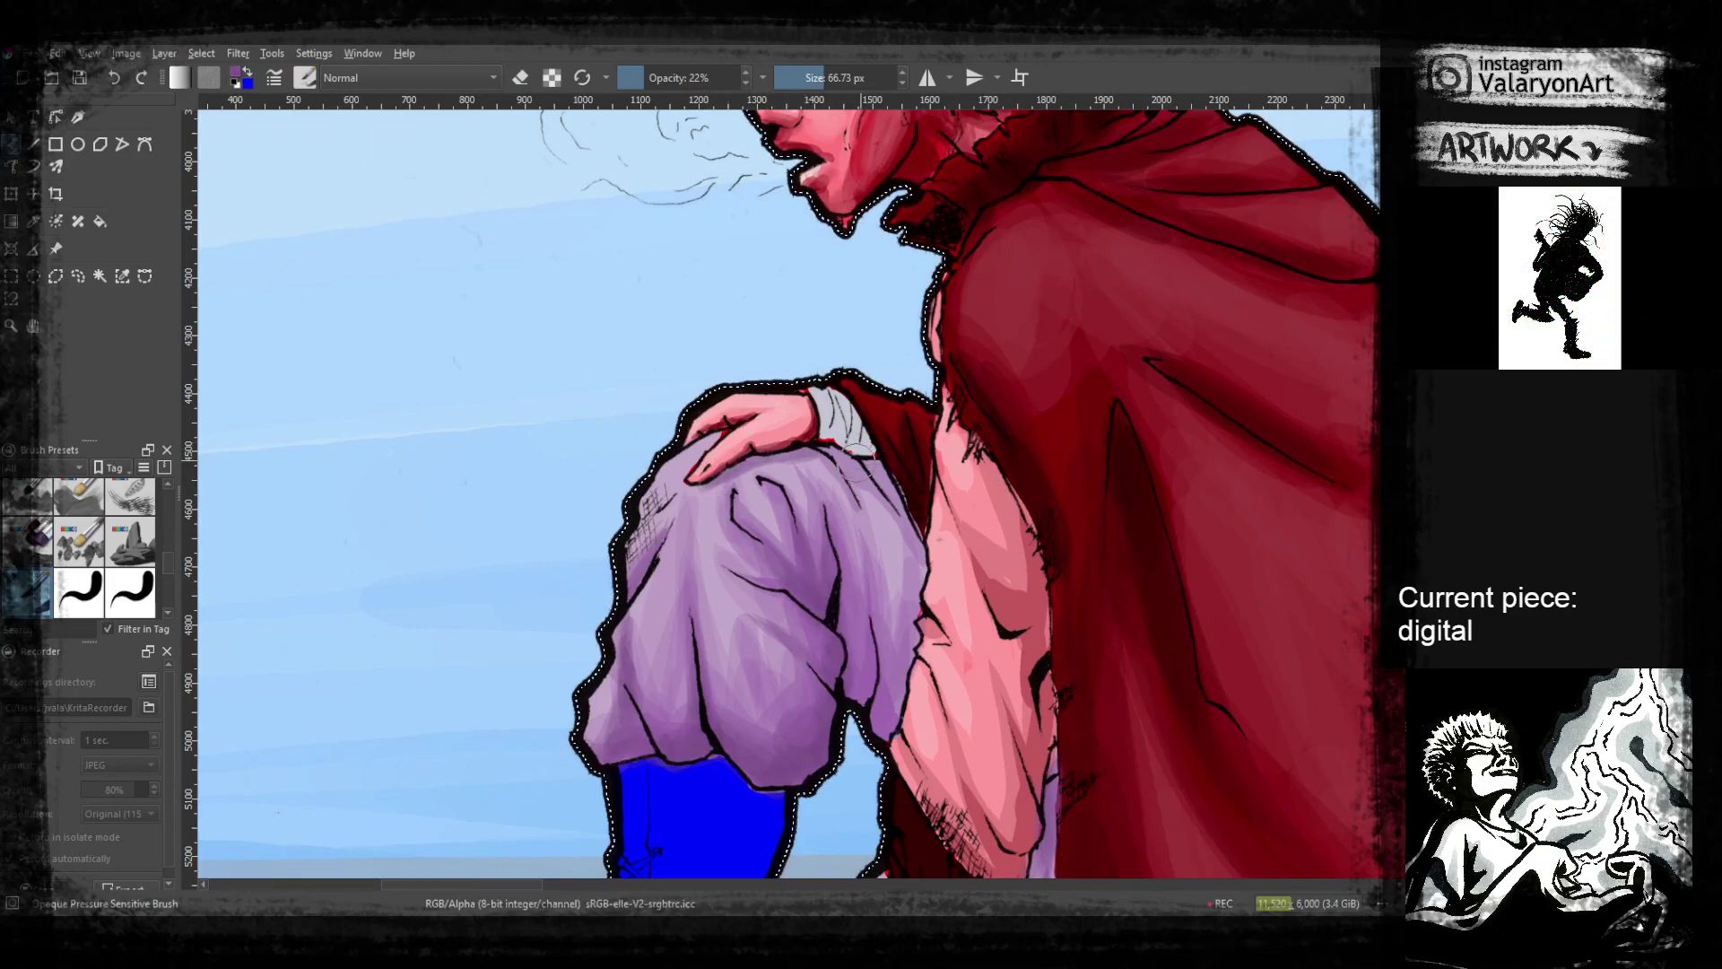
{"action": "mouse_move", "coordinate": [861, 594]}
{"action": "left_mouse_down"}
{"action": "mouse_move", "coordinate": [846, 422]}
{"action": "mouse_move", "coordinate": [866, 345]}
{"action": "mouse_move", "coordinate": [937, 553]}
{"action": "left_mouse_up"}
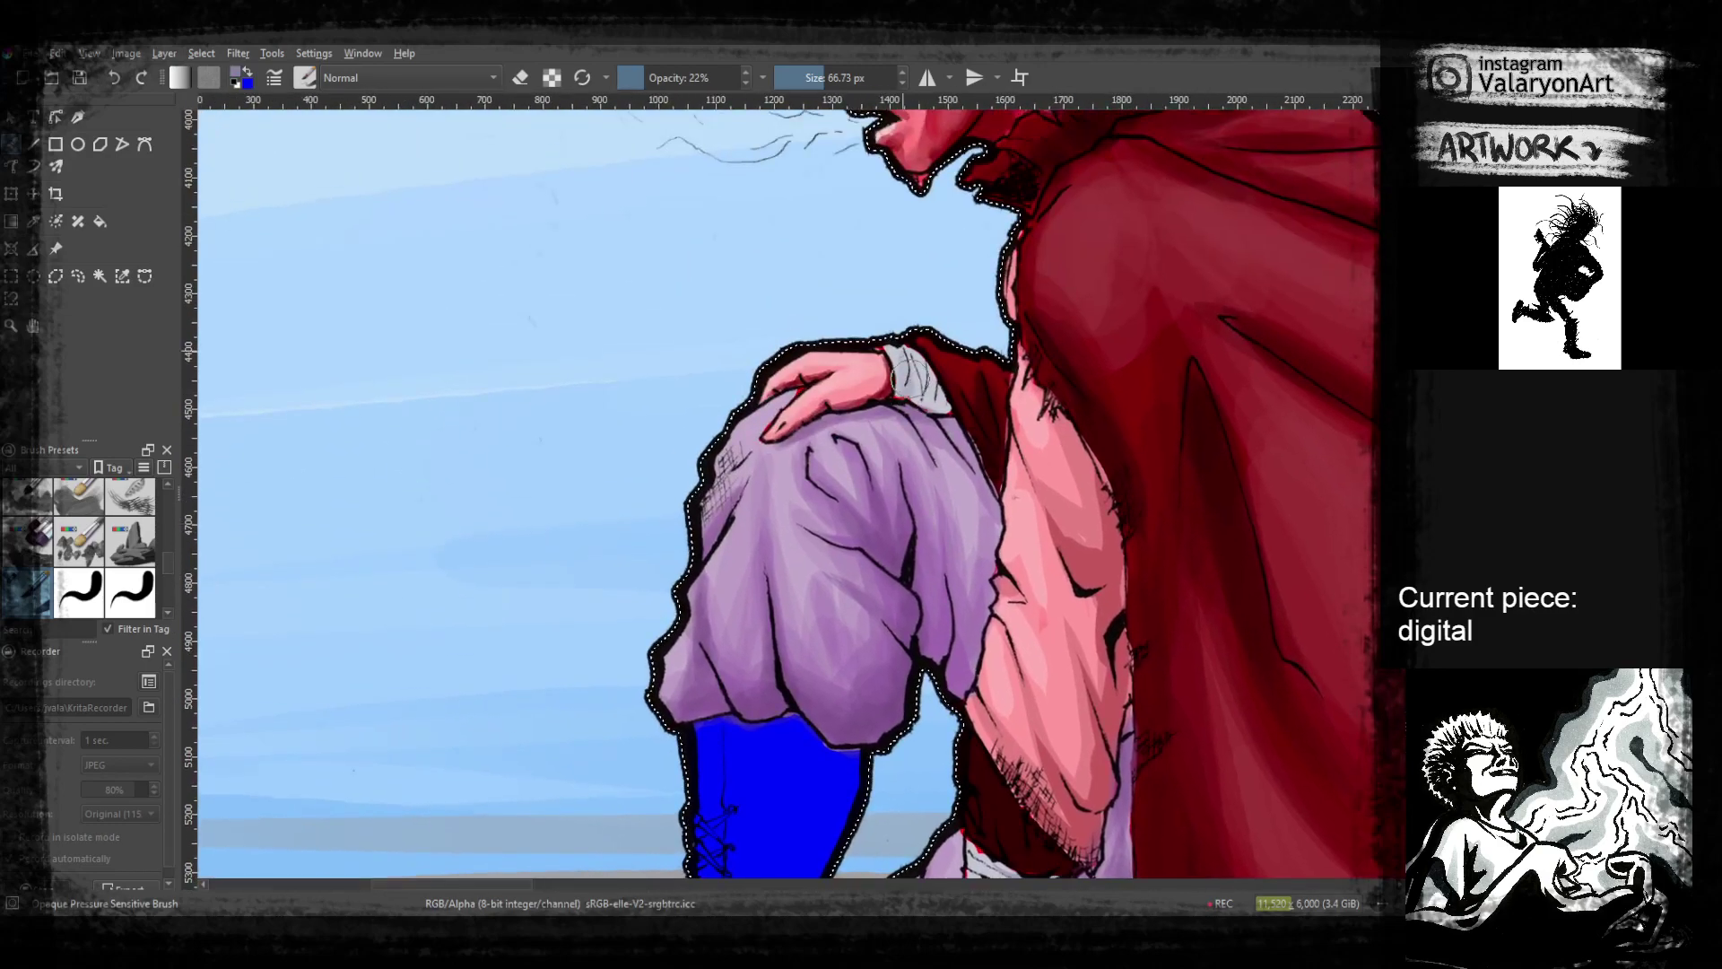
Reduce the brush size to 35.51 px, choose a darker blue-grey and shade the bandage on the hand resting on the knee
{"action": "left_click", "coordinate": [817, 79]}
{"action": "left_click_drag", "start_coordinate": [816, 78], "coordinate": [811, 78]}
{"action": "right_click", "coordinate": [887, 292]}
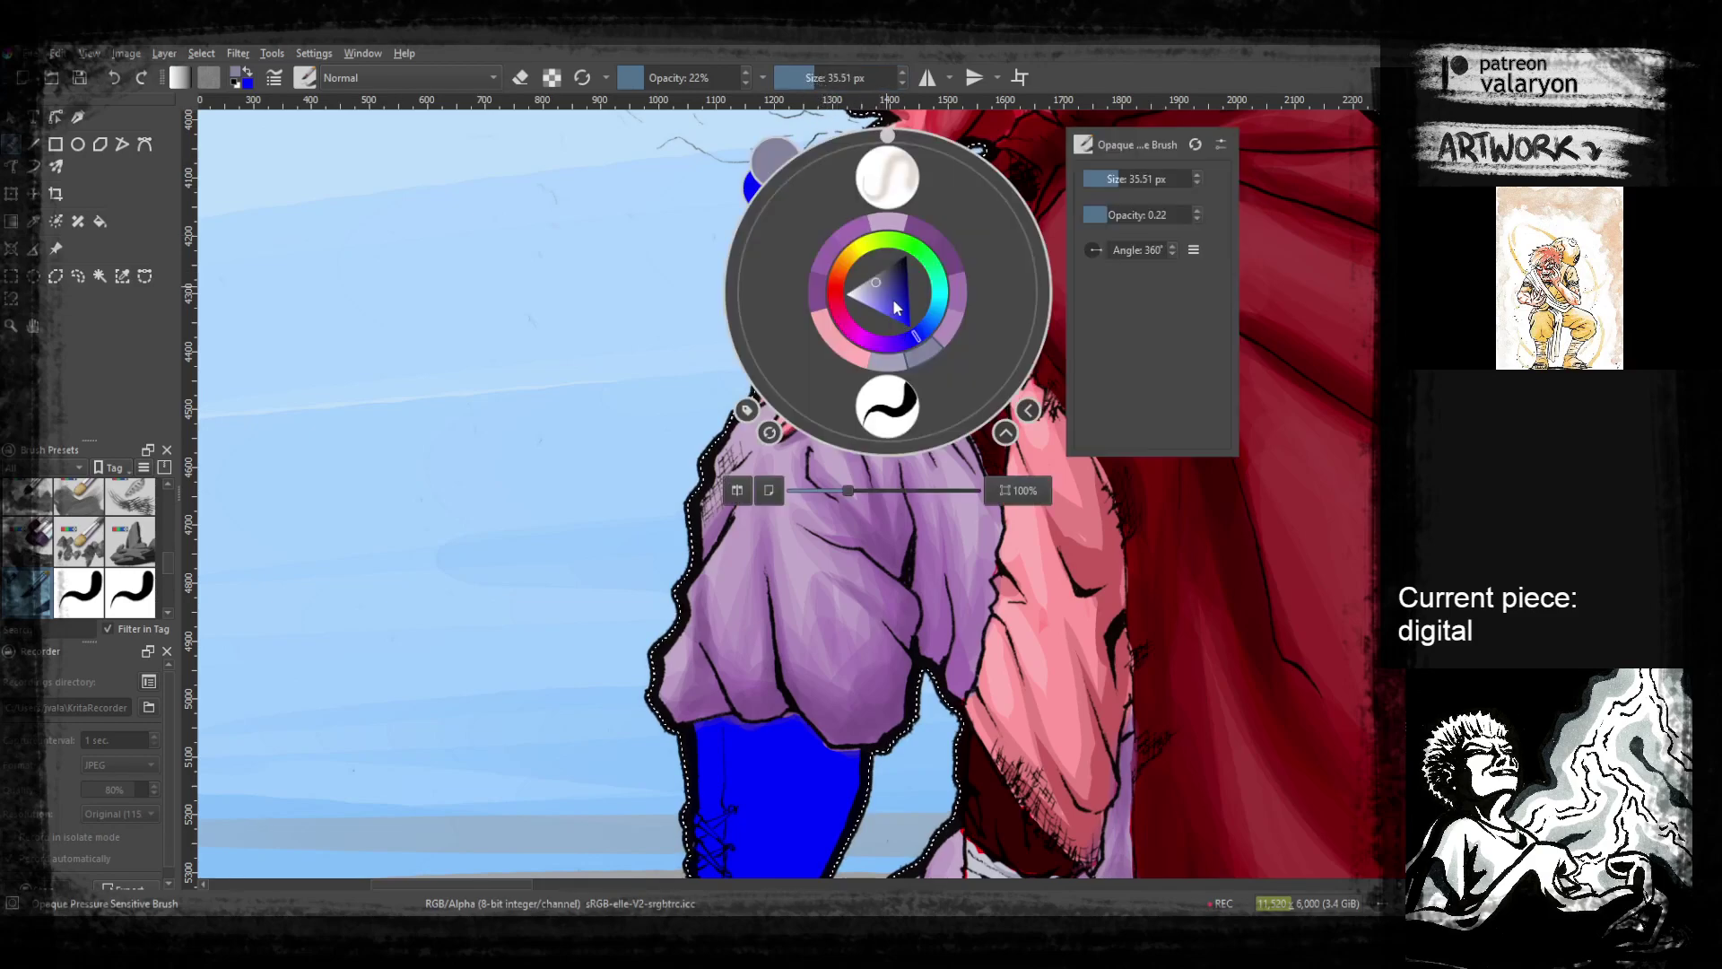
{"action": "left_click", "coordinate": [669, 329]}
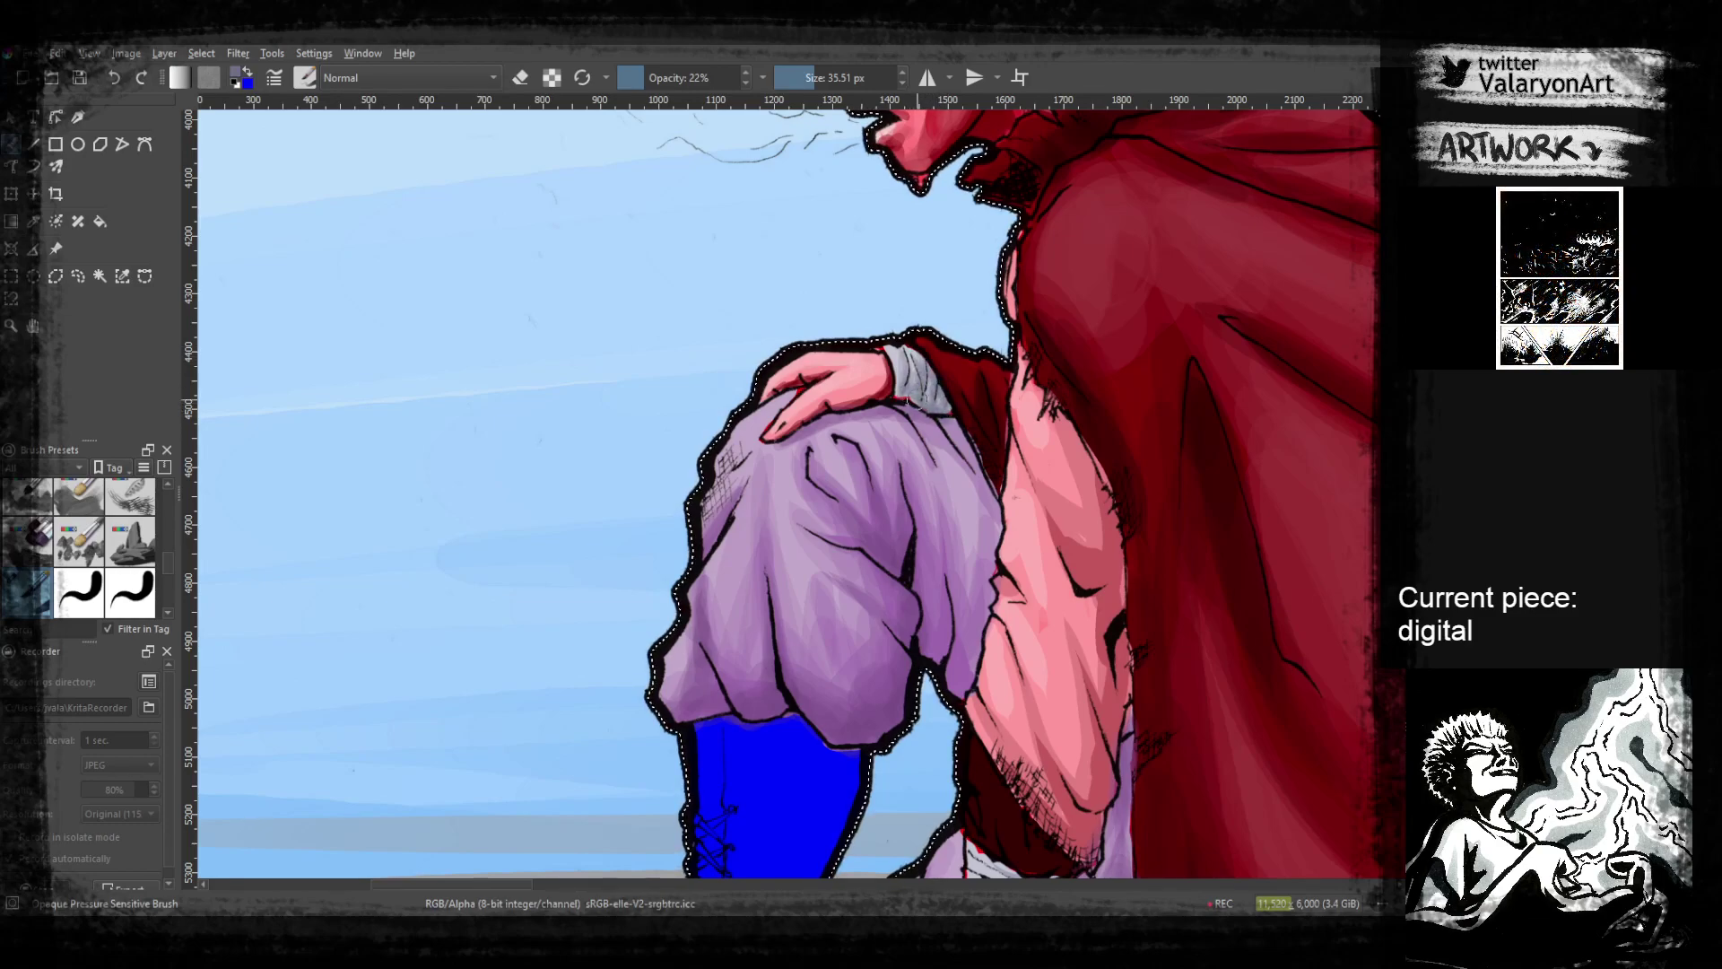
{"action": "mouse_move", "coordinate": [958, 448]}
{"action": "left_mouse_down"}
{"action": "mouse_move", "coordinate": [900, 347]}
{"action": "mouse_move", "coordinate": [892, 282]}
{"action": "left_mouse_up"}
Choose a darker slate grey and glaze shadows over the lower wrist's bandage, along its side nearest the cape
{"action": "mouse_move", "coordinate": [938, 527]}
{"action": "left_mouse_down"}
{"action": "mouse_move", "coordinate": [930, 400]}
{"action": "mouse_move", "coordinate": [947, 389]}
{"action": "left_mouse_up"}
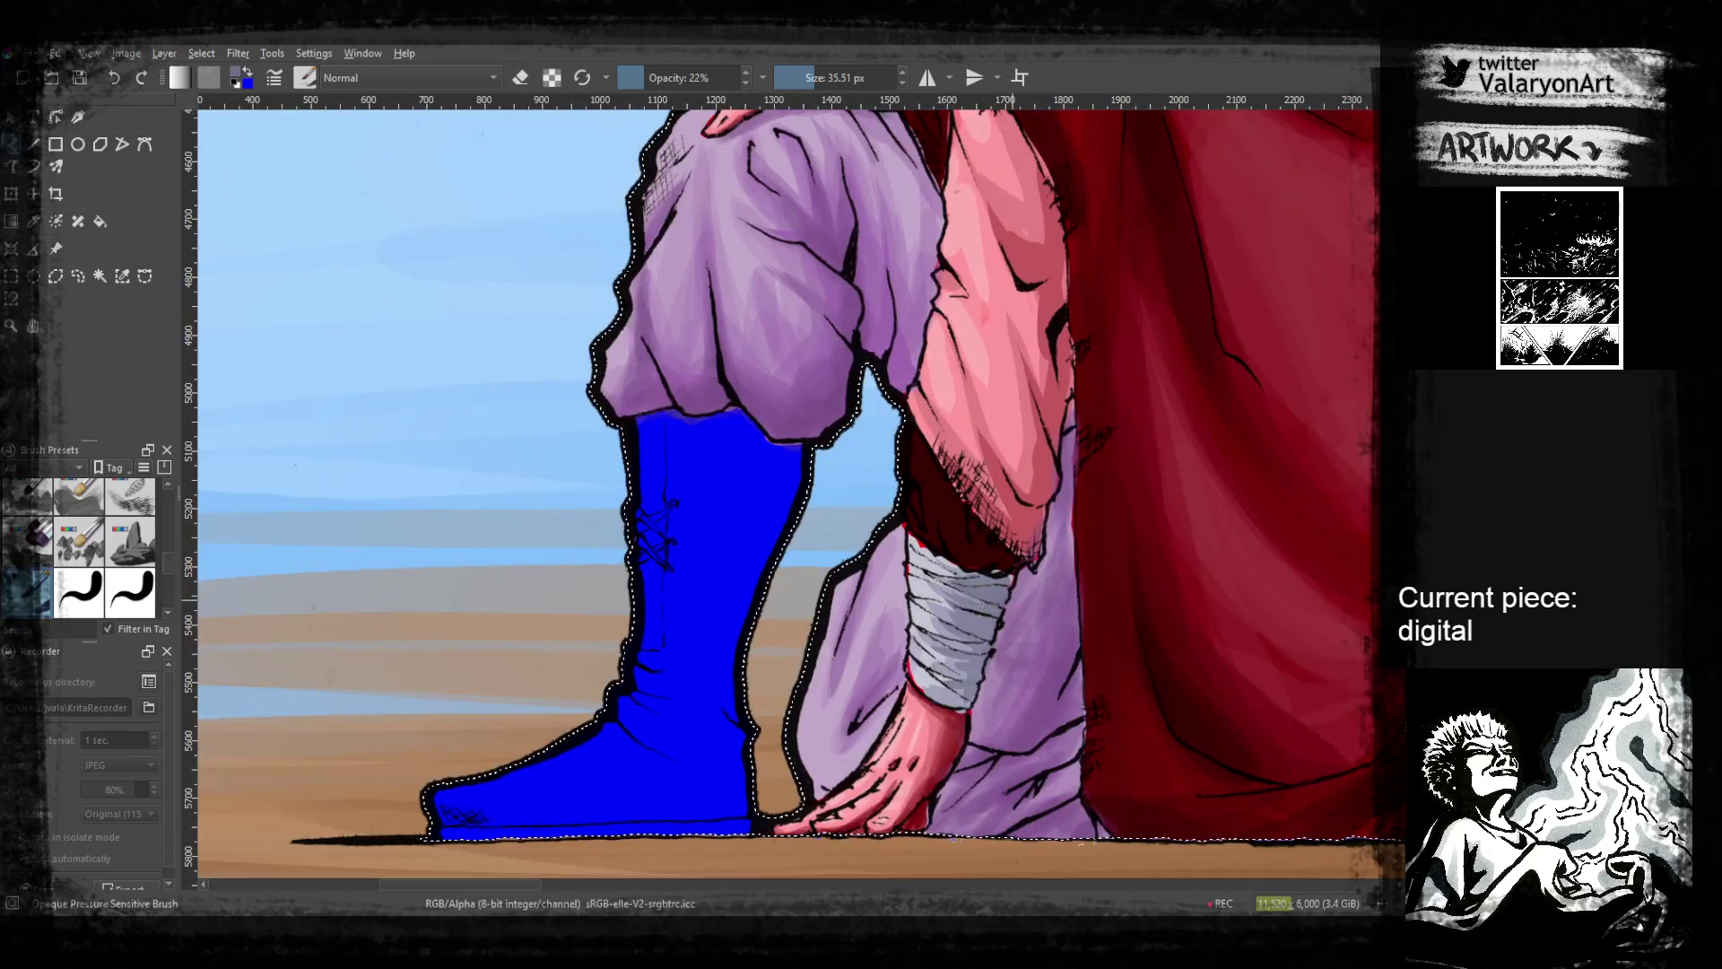
{"action": "right_click", "coordinate": [972, 565]}
{"action": "left_click_drag", "start_coordinate": [974, 544], "coordinate": [980, 536]}
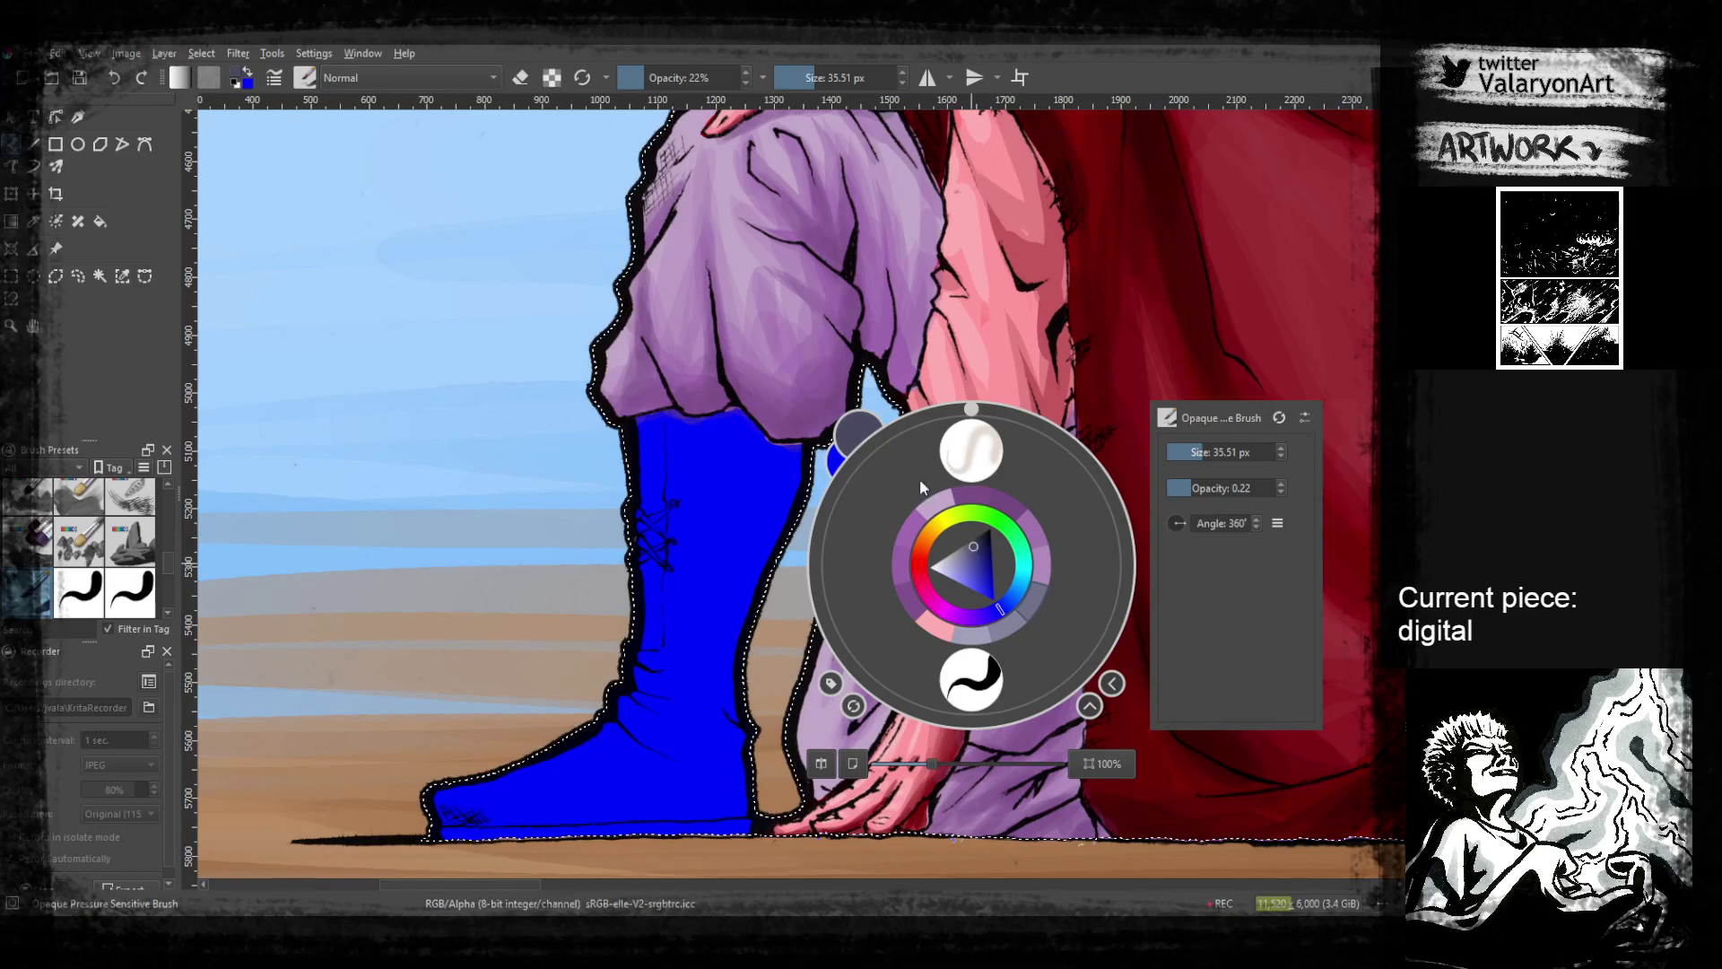
{"action": "right_click", "coordinate": [1005, 558]}
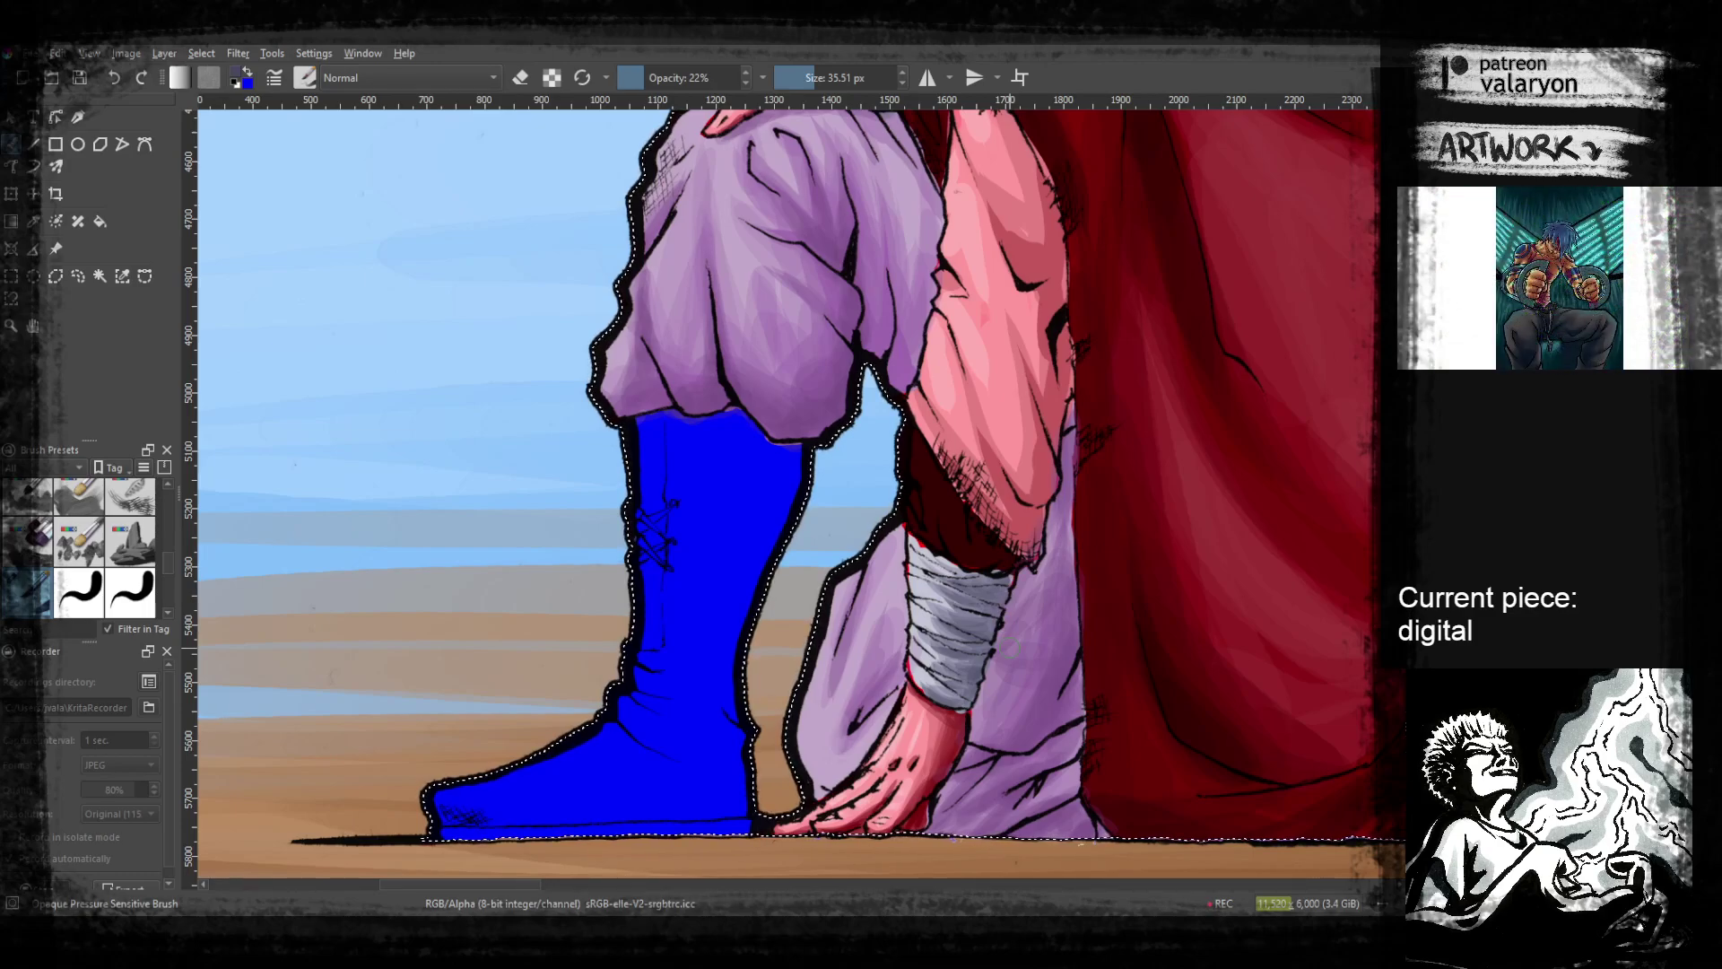
Sample the pink sleeve's colour, choose a darker red and glaze shadows around the sleeve's dark fold beside the cape
{"action": "left_click_drag", "start_coordinate": [1016, 460], "coordinate": [1005, 567]}
{"action": "left_click", "coordinate": [1037, 362], "text": "ctrl"}
{"action": "right_click", "coordinate": [1034, 370]}
{"action": "left_click", "coordinate": [1025, 378]}
{"action": "left_click", "coordinate": [824, 360]}
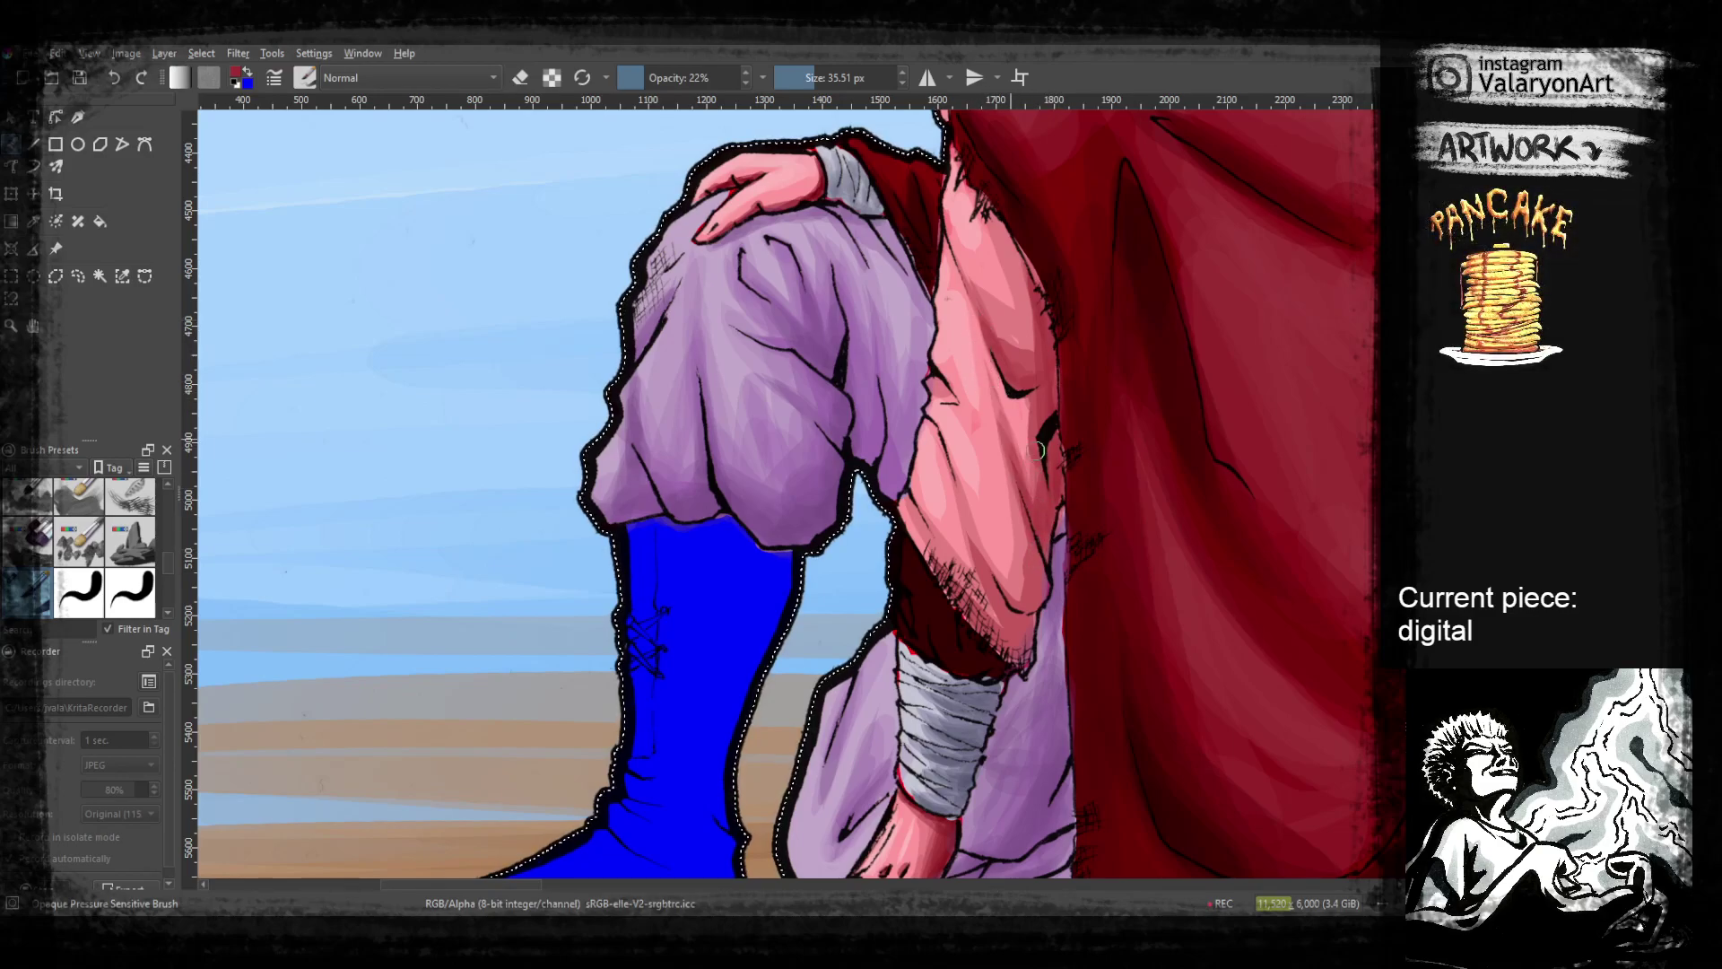
{"action": "scroll", "coordinate": [1026, 449], "scroll_direction": "down", "scroll_amount": 3}
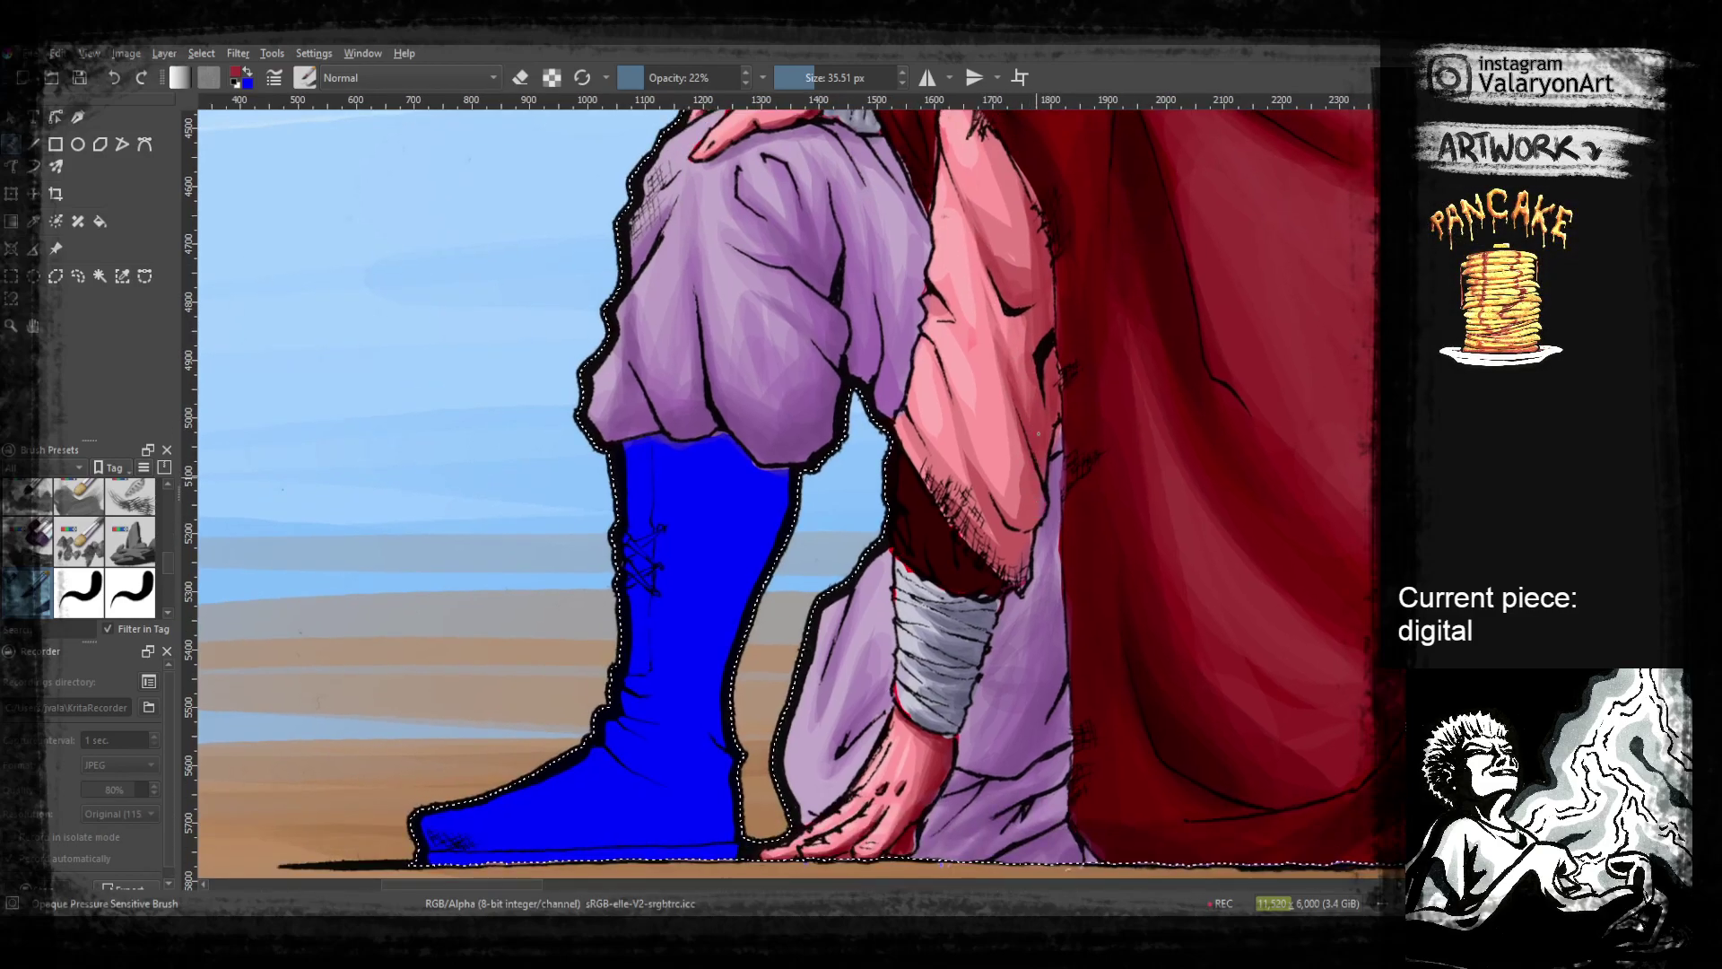
Build up translucent red shadow strokes down the lower pink sleeve, from the elbow folds to the frayed edge
{"action": "left_click_drag", "start_coordinate": [1037, 453], "coordinate": [1009, 511]}
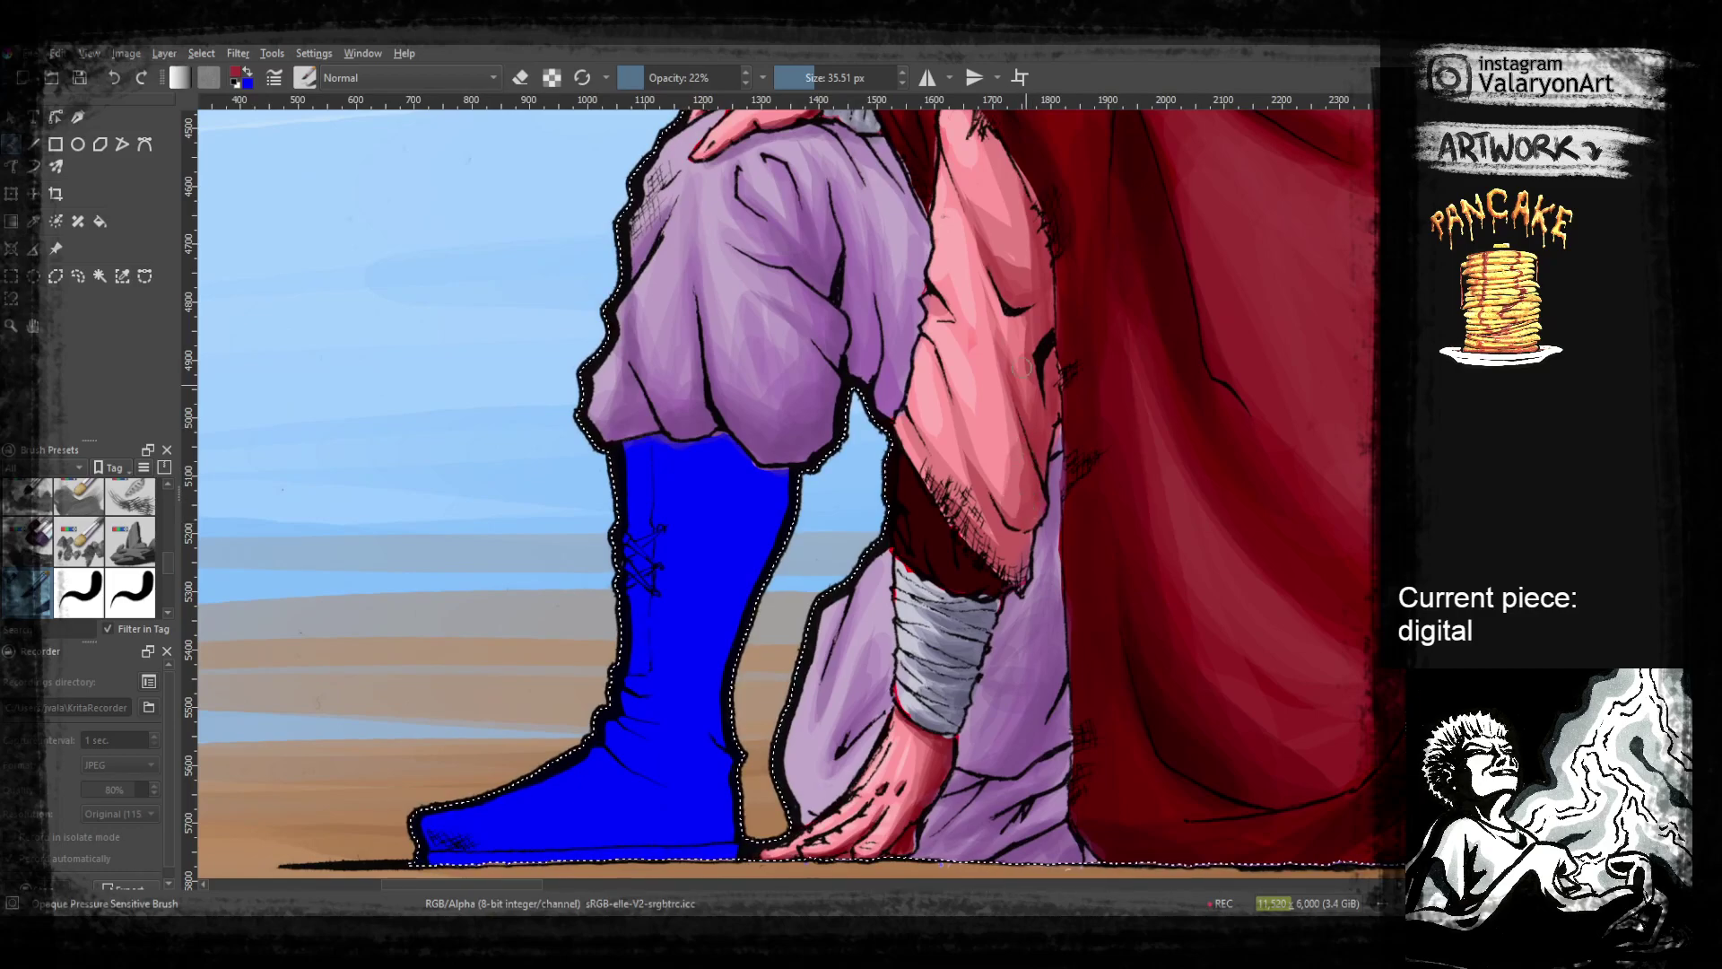
{"action": "left_click_drag", "start_coordinate": [1012, 405], "coordinate": [1021, 505]}
{"action": "left_click_drag", "start_coordinate": [1000, 359], "coordinate": [1004, 490]}
{"action": "left_click_drag", "start_coordinate": [996, 411], "coordinate": [1004, 508]}
{"action": "left_click_drag", "start_coordinate": [954, 371], "coordinate": [985, 489]}
{"action": "left_click_drag", "start_coordinate": [968, 406], "coordinate": [1002, 526]}
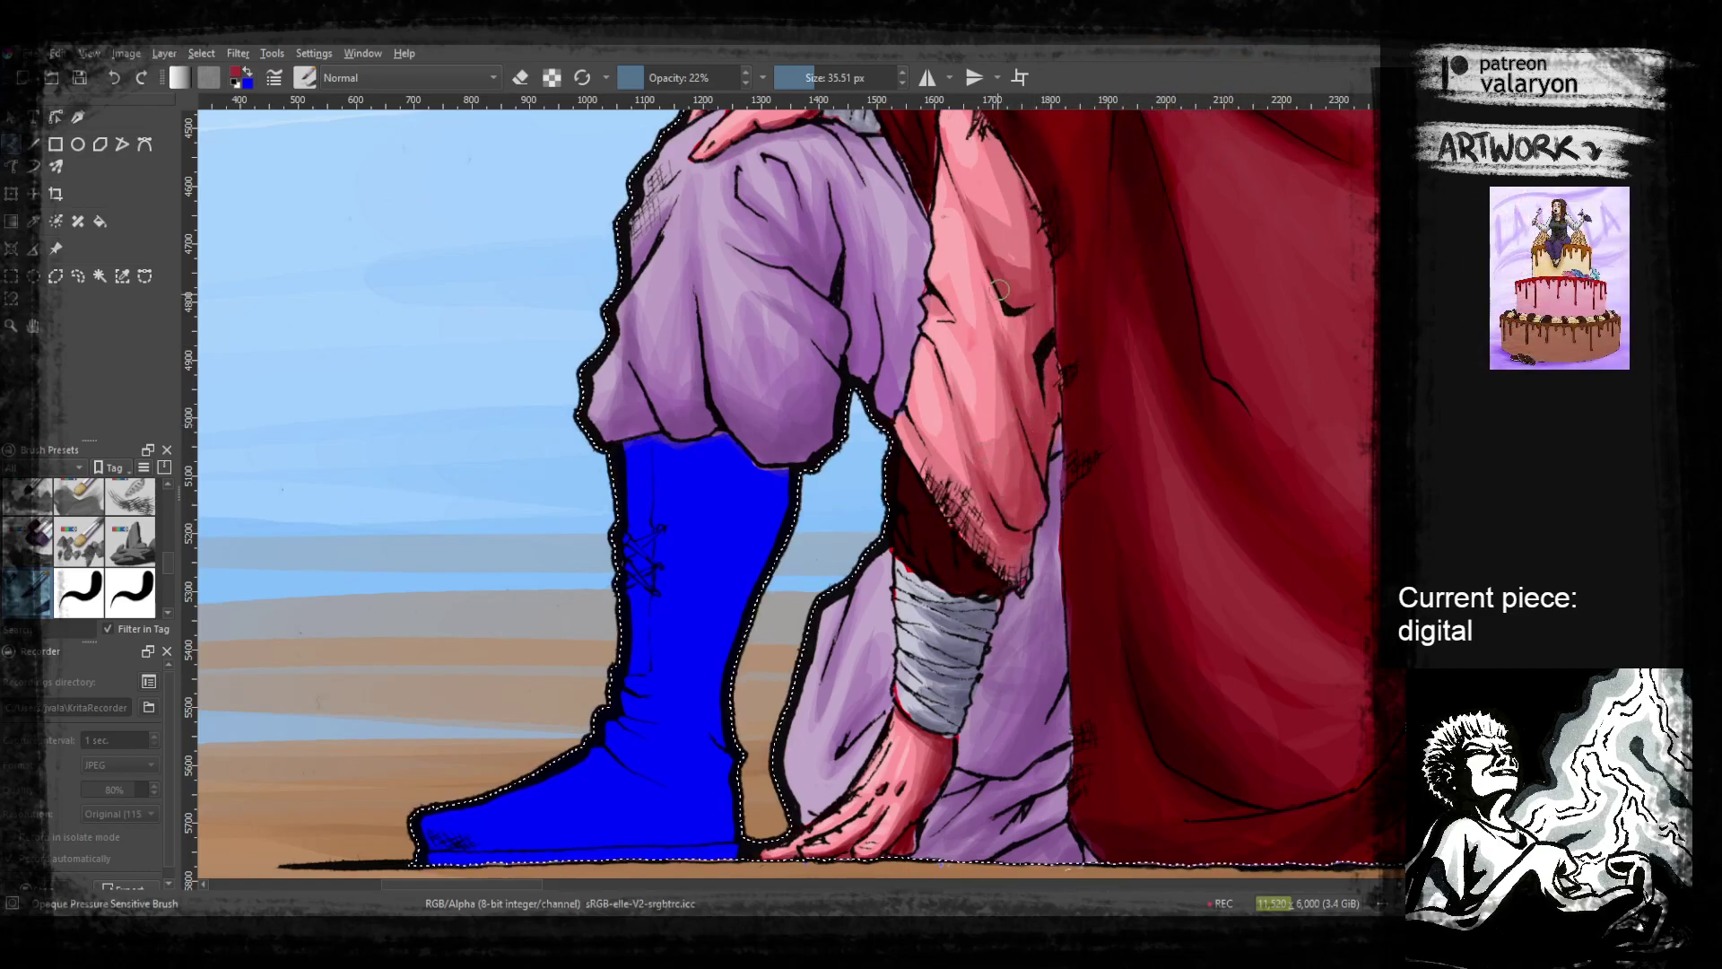
Glaze translucent red shadows over the pink sleeve's folds and along its upper edge beside the cape, sampling darker tones from the painting
{"action": "left_click_drag", "start_coordinate": [1015, 519], "coordinate": [1042, 451]}
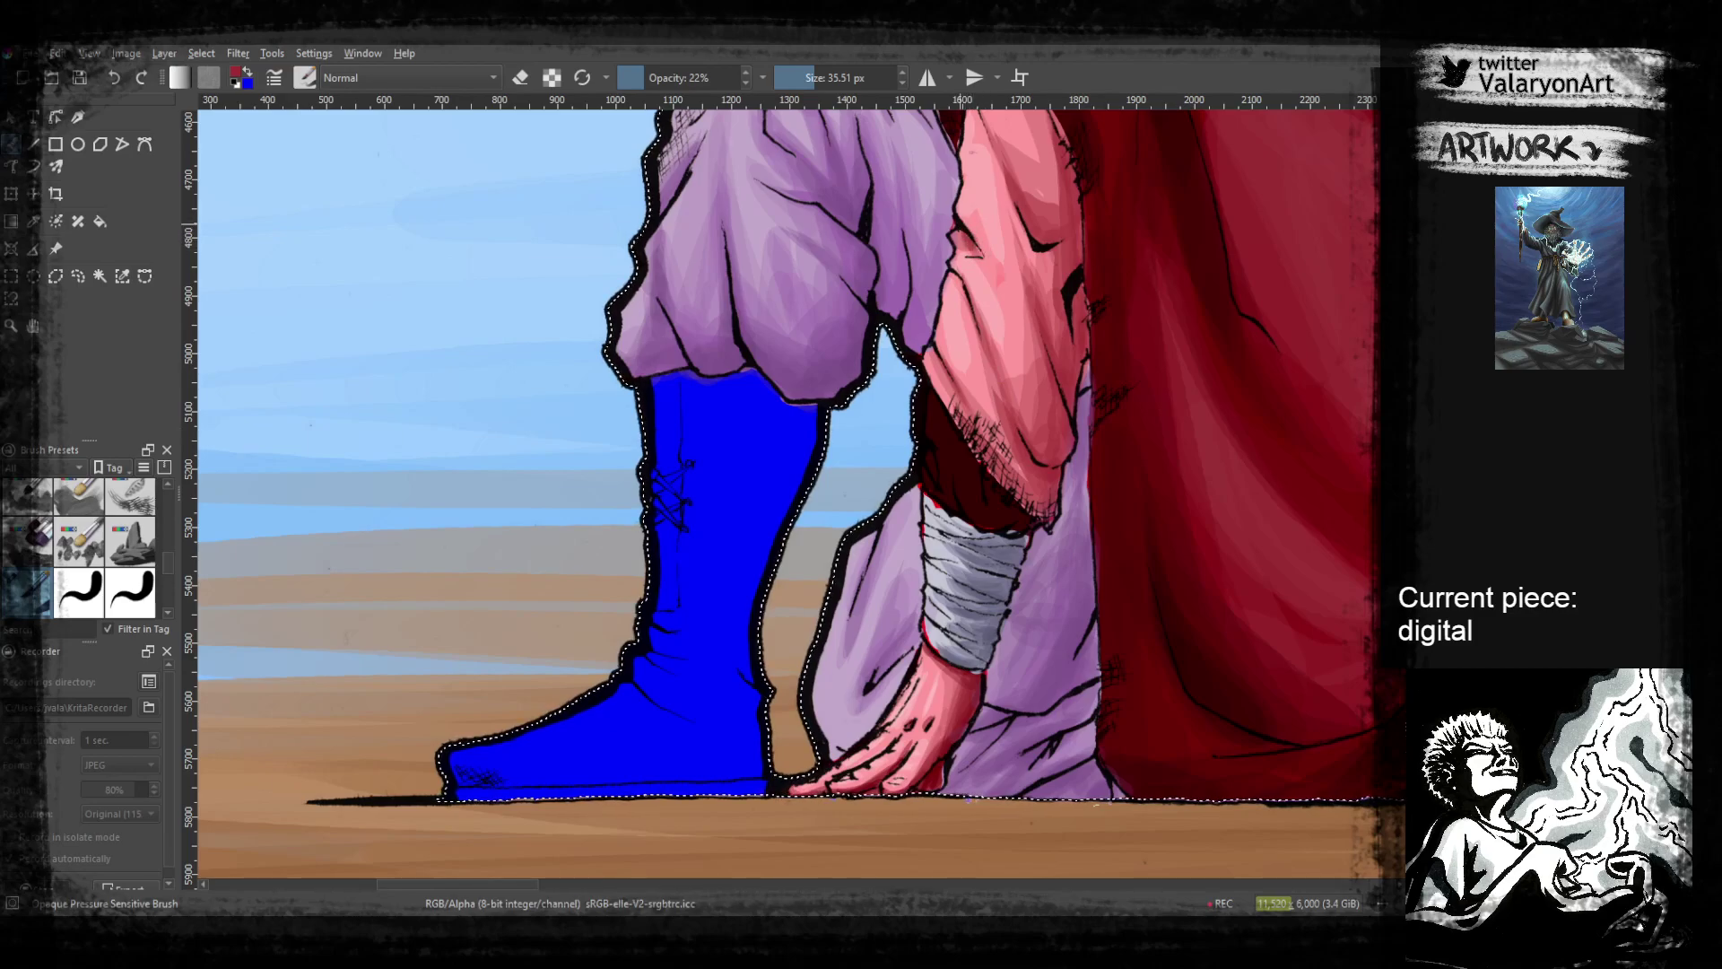
{"action": "left_click_drag", "start_coordinate": [998, 233], "coordinate": [1018, 451]}
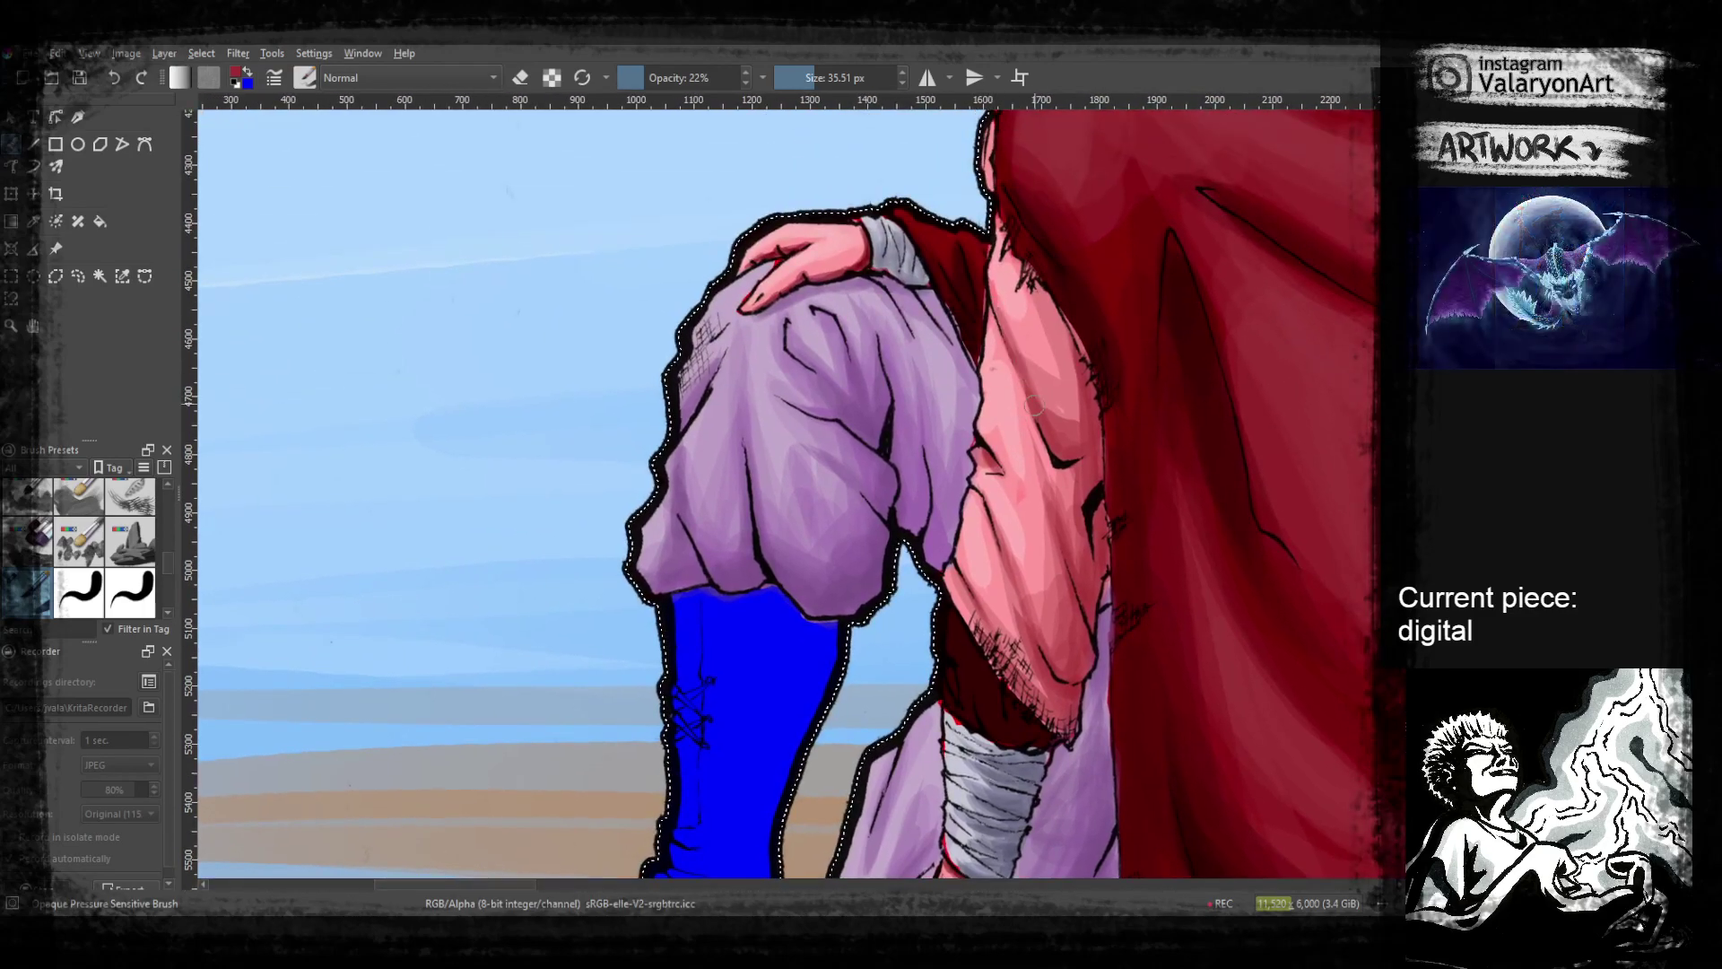
{"action": "left_click_drag", "start_coordinate": [1040, 280], "coordinate": [1070, 356]}
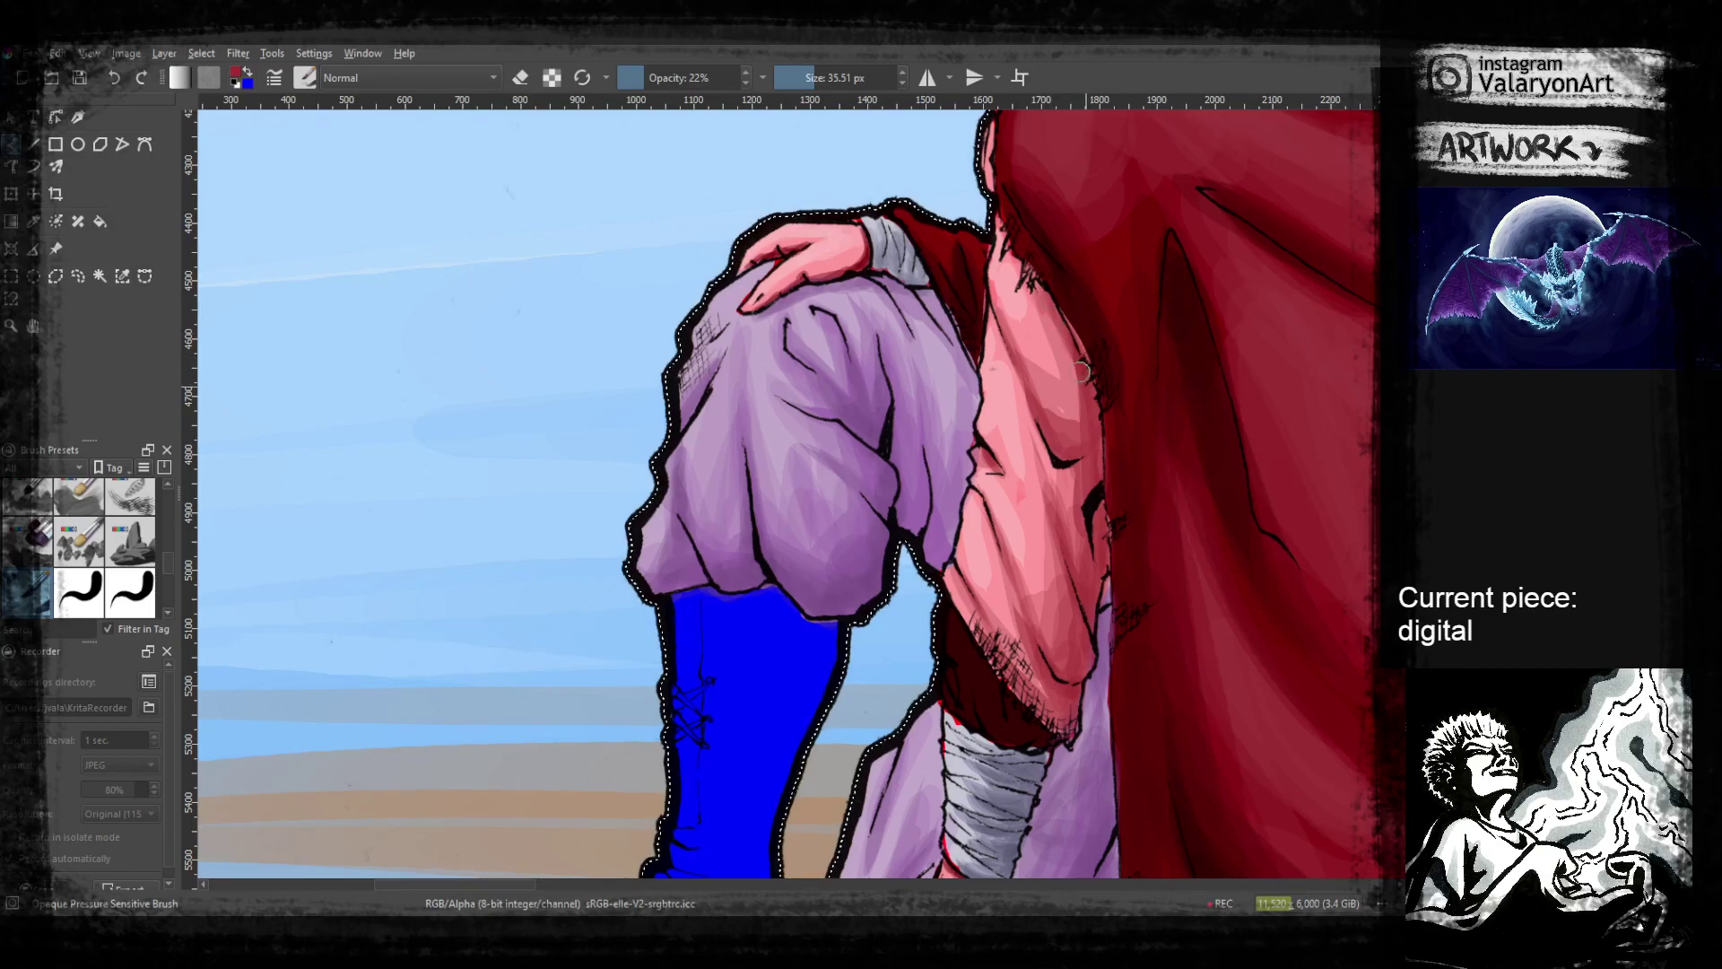
{"action": "left_click", "coordinate": [1085, 319], "text": "ctrl"}
{"action": "left_click", "coordinate": [1097, 404], "text": "ctrl"}
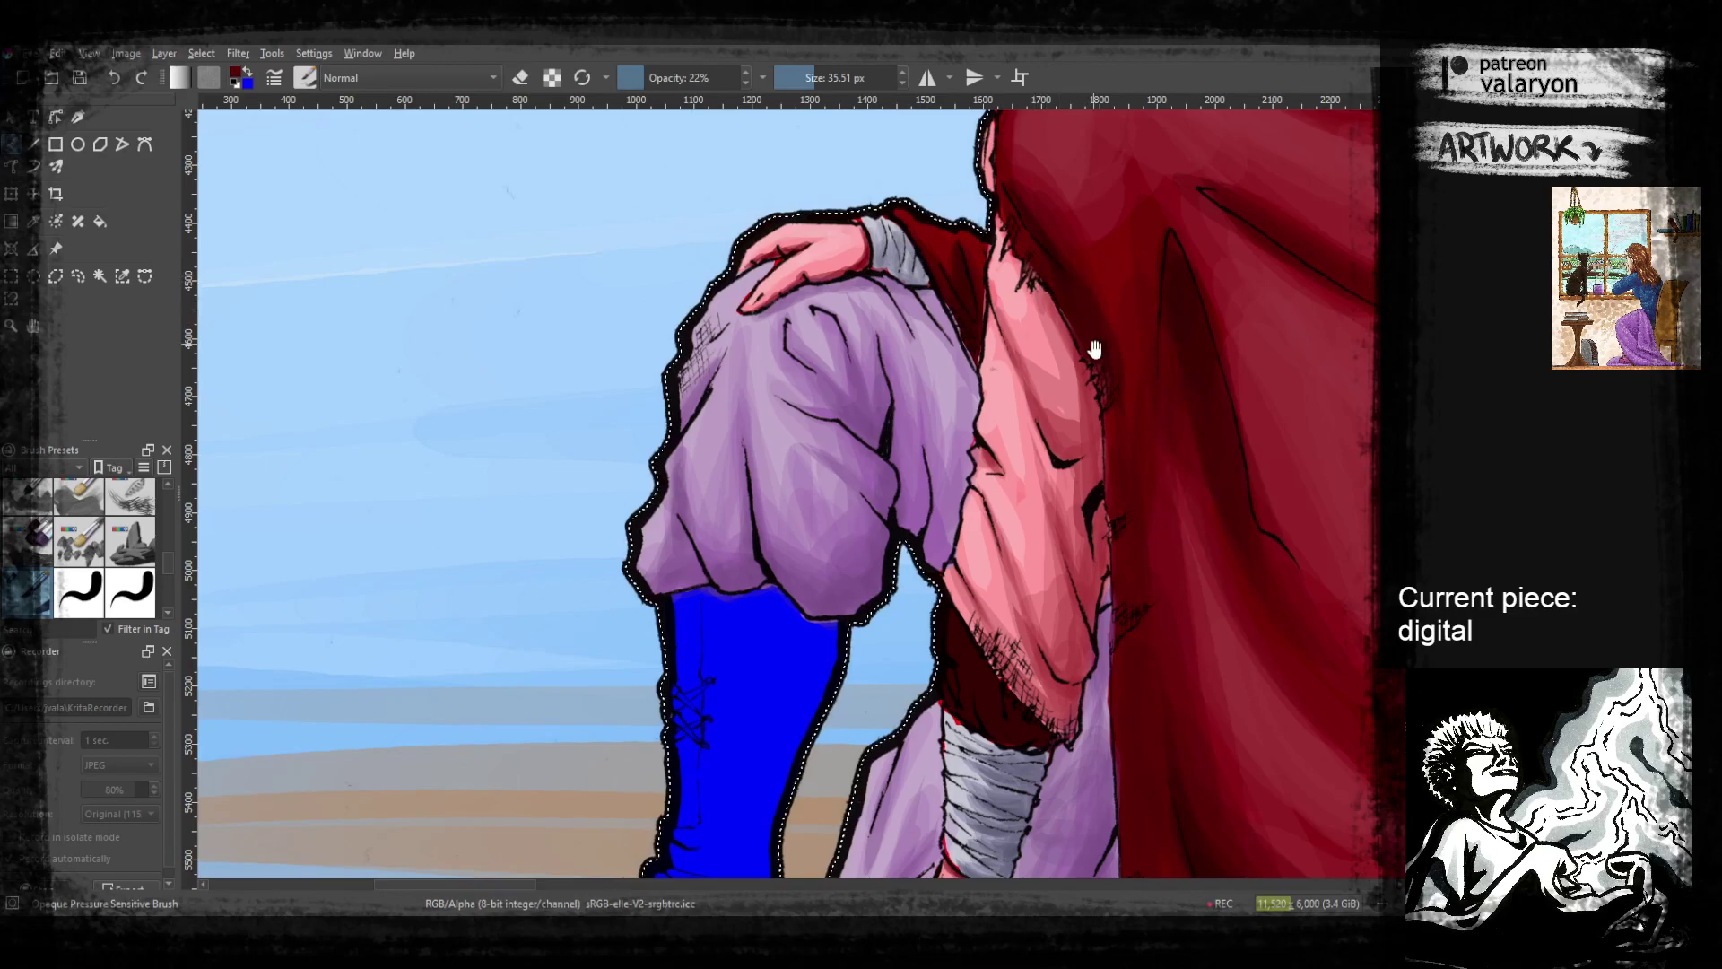
{"action": "left_click_drag", "start_coordinate": [1092, 341], "coordinate": [1106, 255]}
Sample the lilac trousers' colour, choose a darker purple and shade the kneeling leg between the wrist bandage and the cape
{"action": "left_click", "coordinate": [1137, 534], "text": "ctrl"}
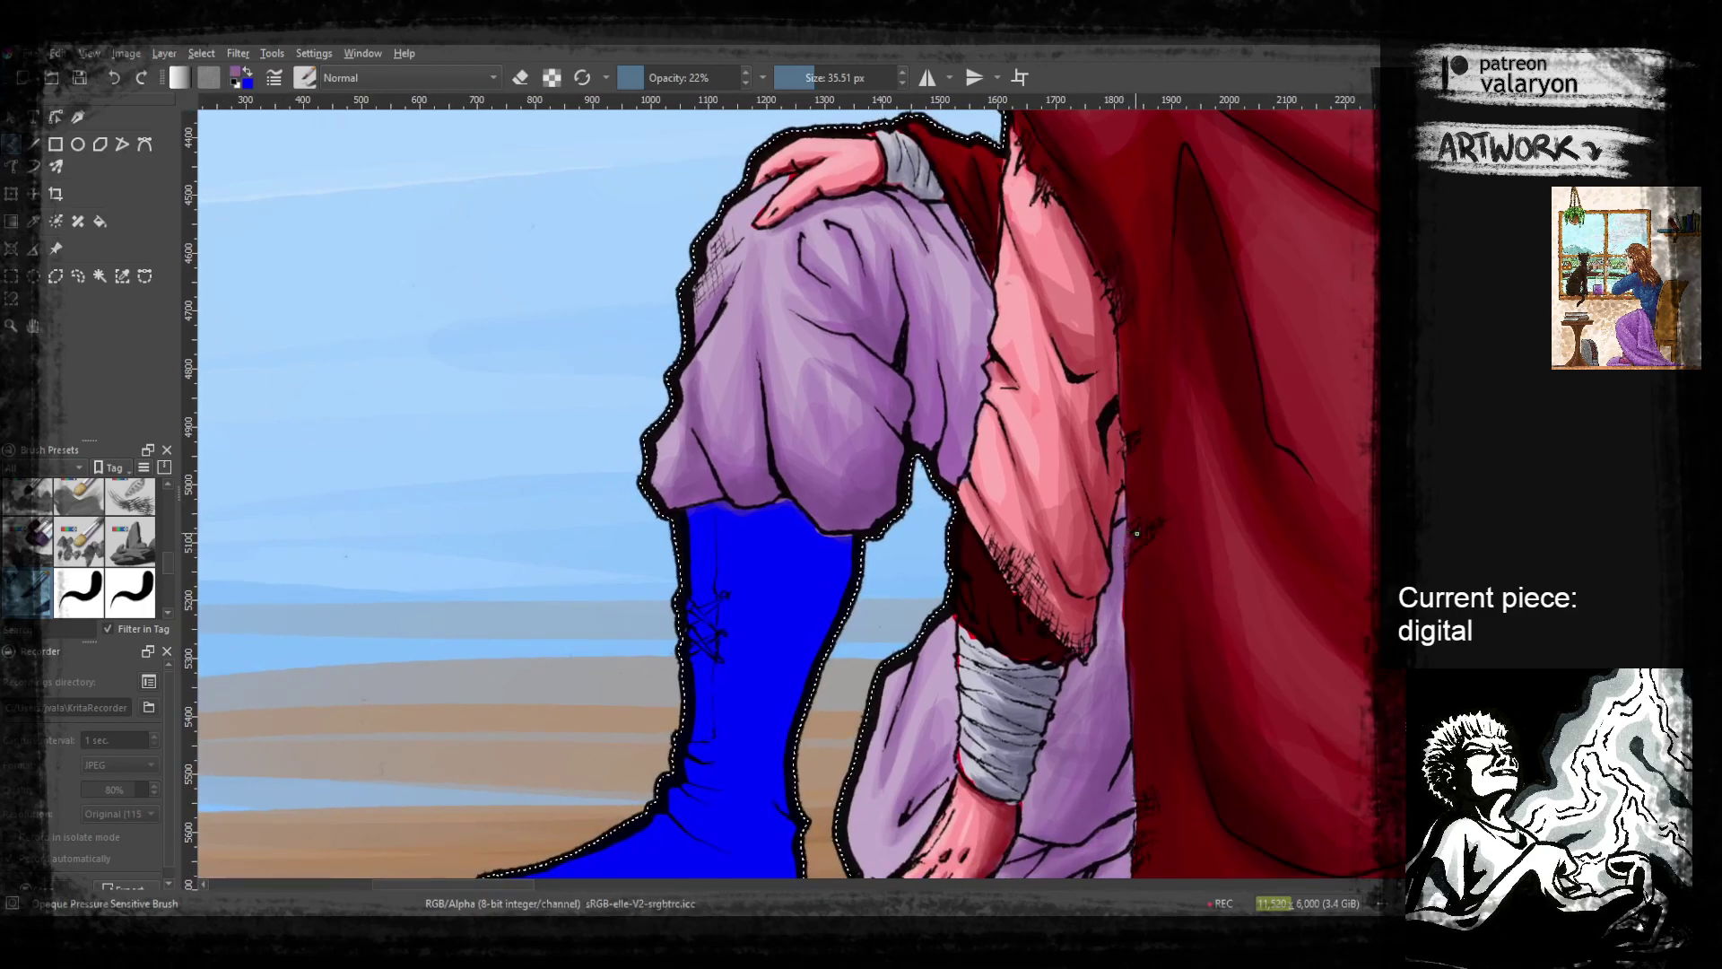
{"action": "left_click_drag", "start_coordinate": [1132, 606], "coordinate": [1157, 457]}
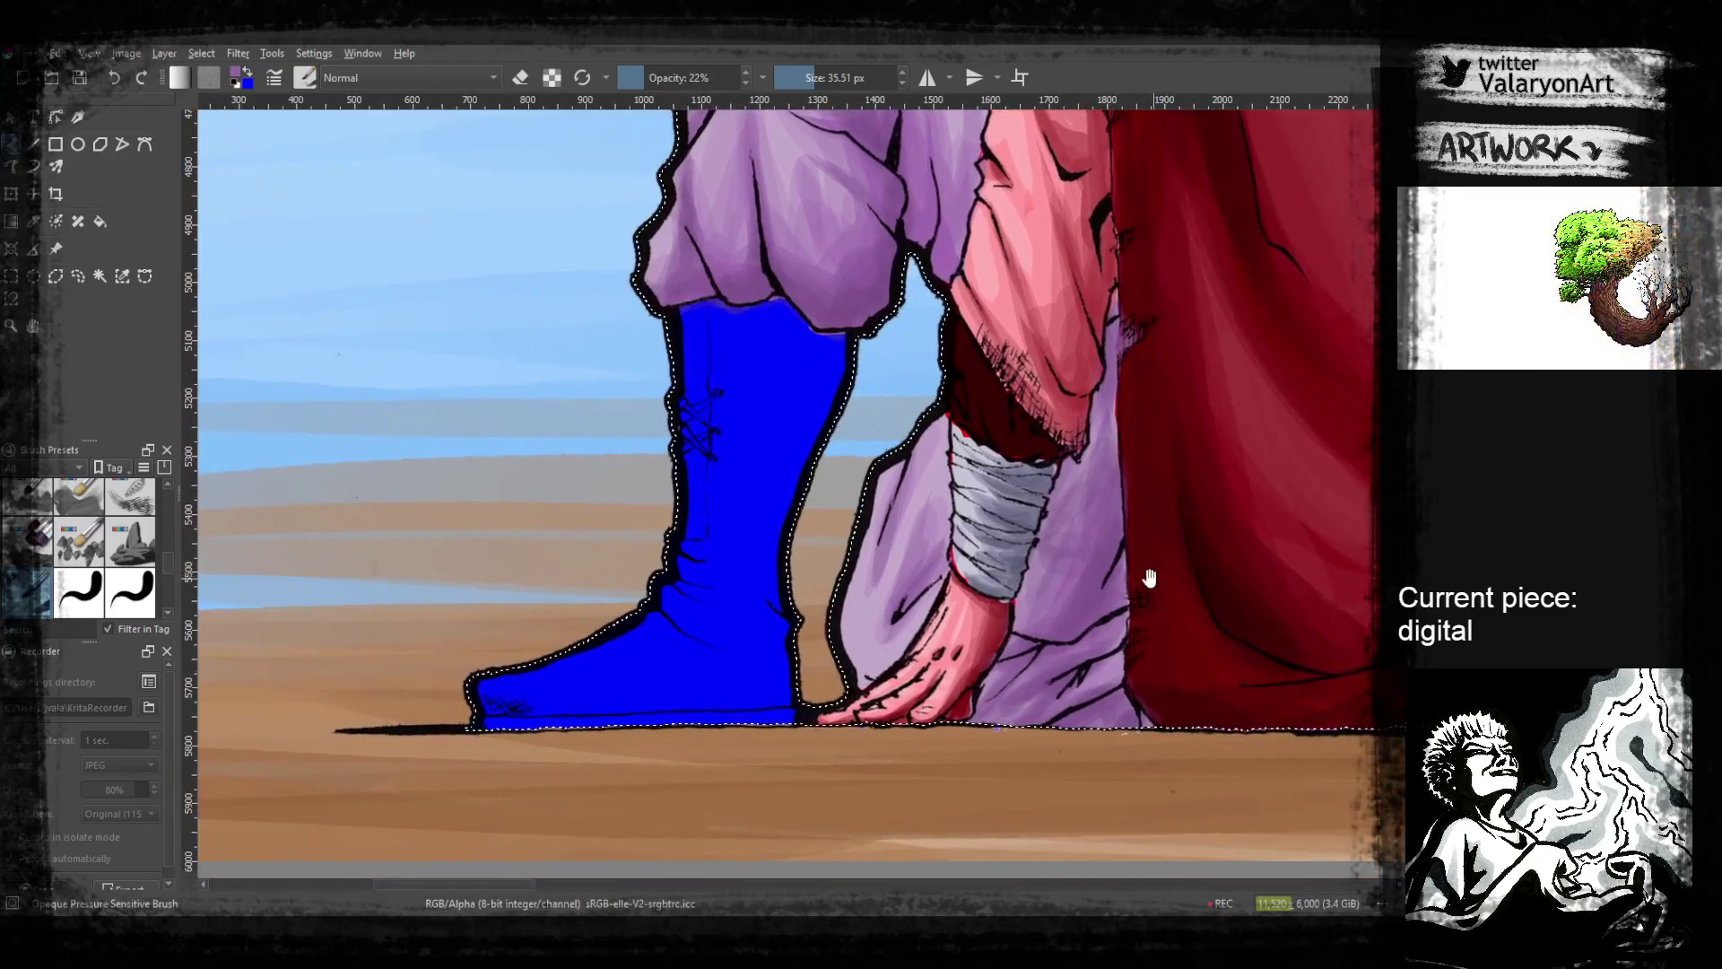
{"action": "left_click_drag", "start_coordinate": [1155, 578], "coordinate": [1157, 534]}
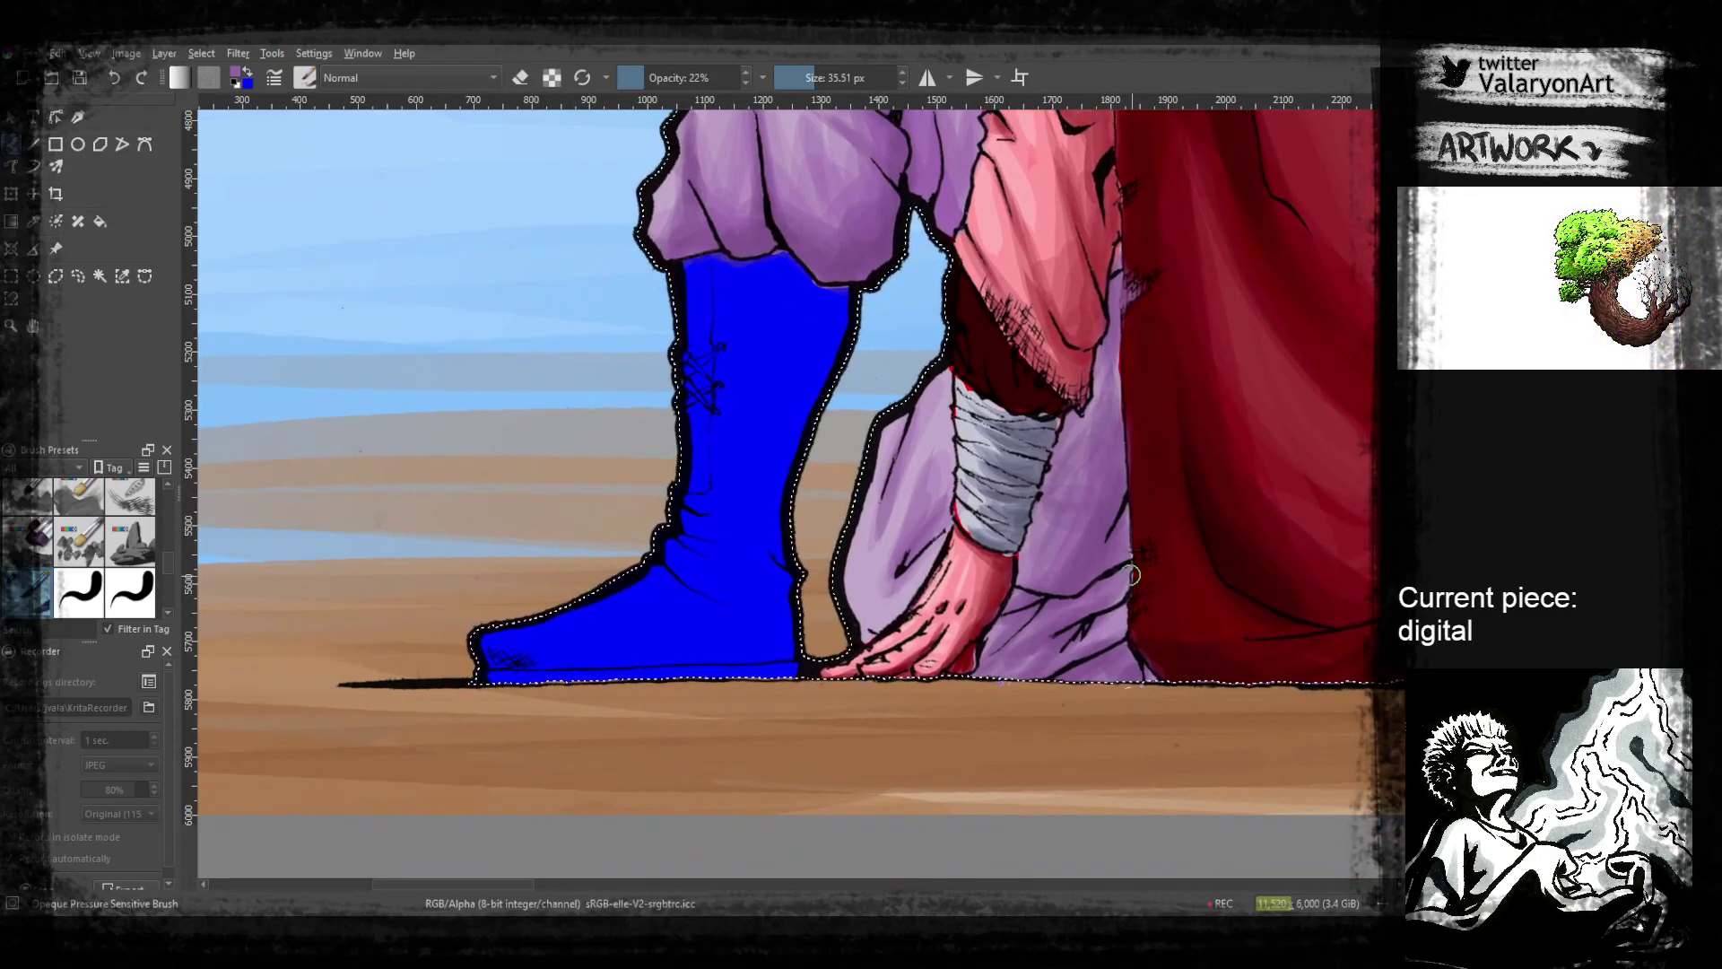
{"action": "right_click", "coordinate": [1117, 485]}
{"action": "left_click", "coordinate": [1061, 488]}
{"action": "left_click", "coordinate": [1108, 273]}
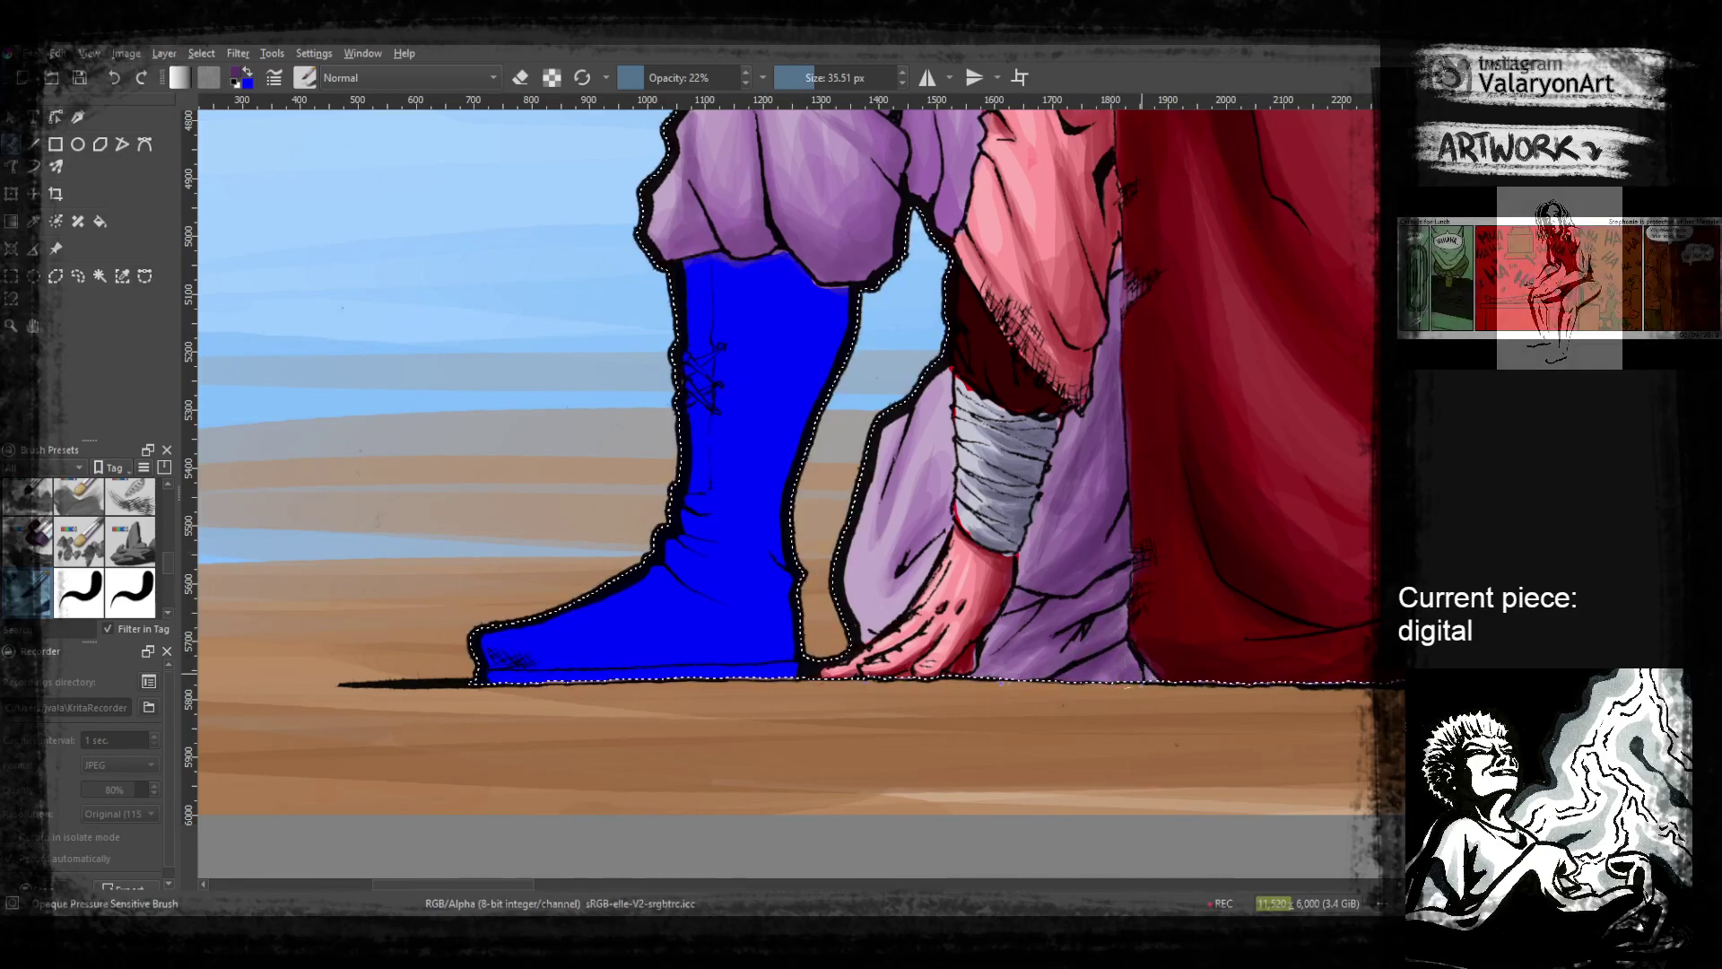
{"action": "left_click_drag", "start_coordinate": [1170, 570], "coordinate": [987, 556]}
Choose a dark navy, set the brush size to 50.92 px and glaze shadows over the shaft, ankle and foot of the front blue boot
{"action": "left_click_drag", "start_coordinate": [841, 236], "coordinate": [898, 622]}
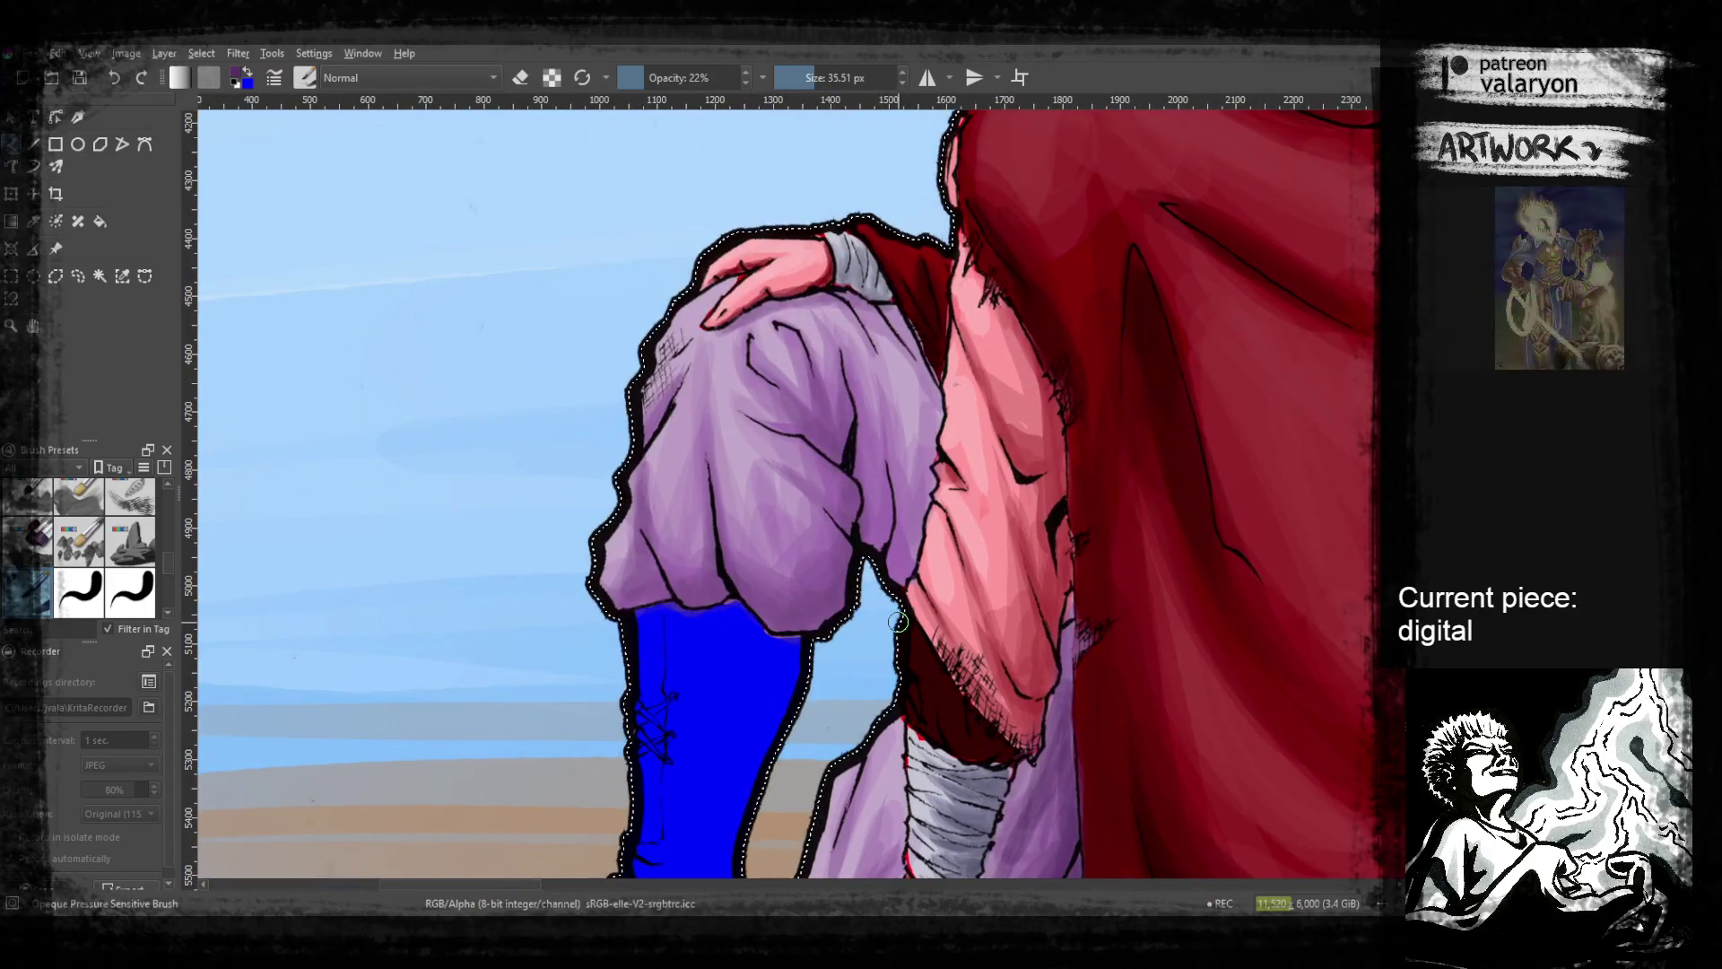
{"action": "left_click_drag", "start_coordinate": [897, 619], "coordinate": [929, 434]}
{"action": "right_click", "coordinate": [925, 434]}
{"action": "left_click", "coordinate": [943, 413]}
{"action": "left_click", "coordinate": [750, 386]}
{"action": "left_click_drag", "start_coordinate": [841, 82], "coordinate": [874, 80]}
{"action": "left_click_drag", "start_coordinate": [895, 423], "coordinate": [879, 643]}
{"action": "left_click_drag", "start_coordinate": [879, 520], "coordinate": [907, 408]}
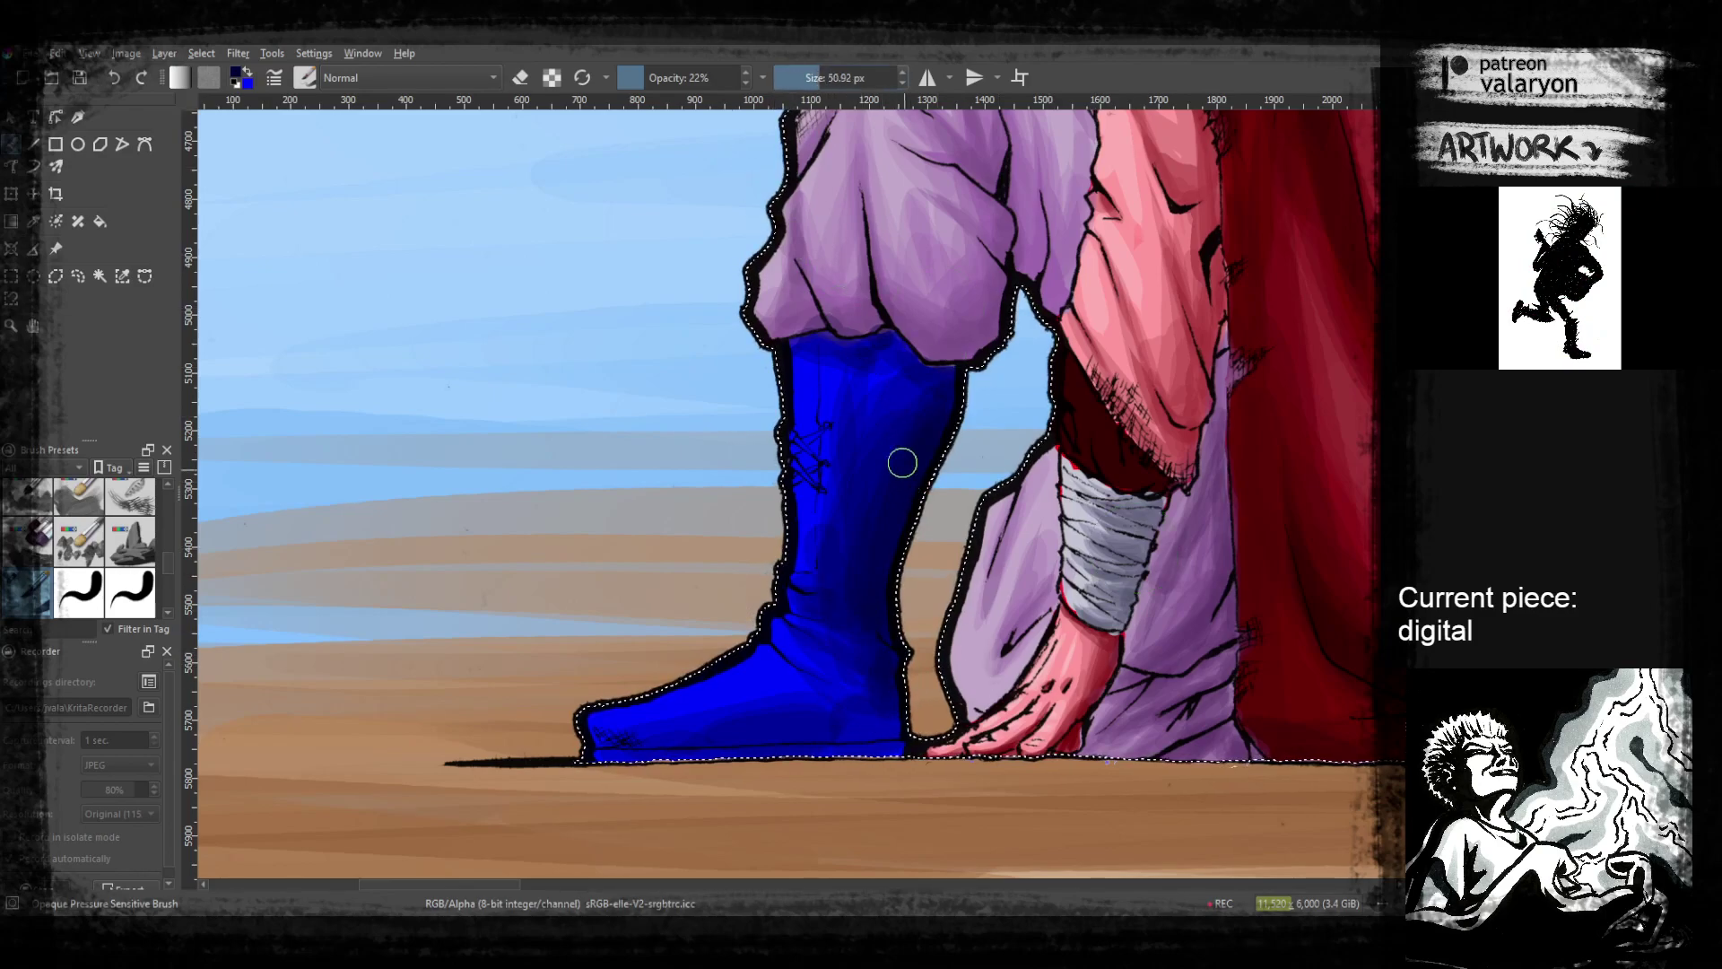
{"action": "left_click_drag", "start_coordinate": [835, 487], "coordinate": [827, 458]}
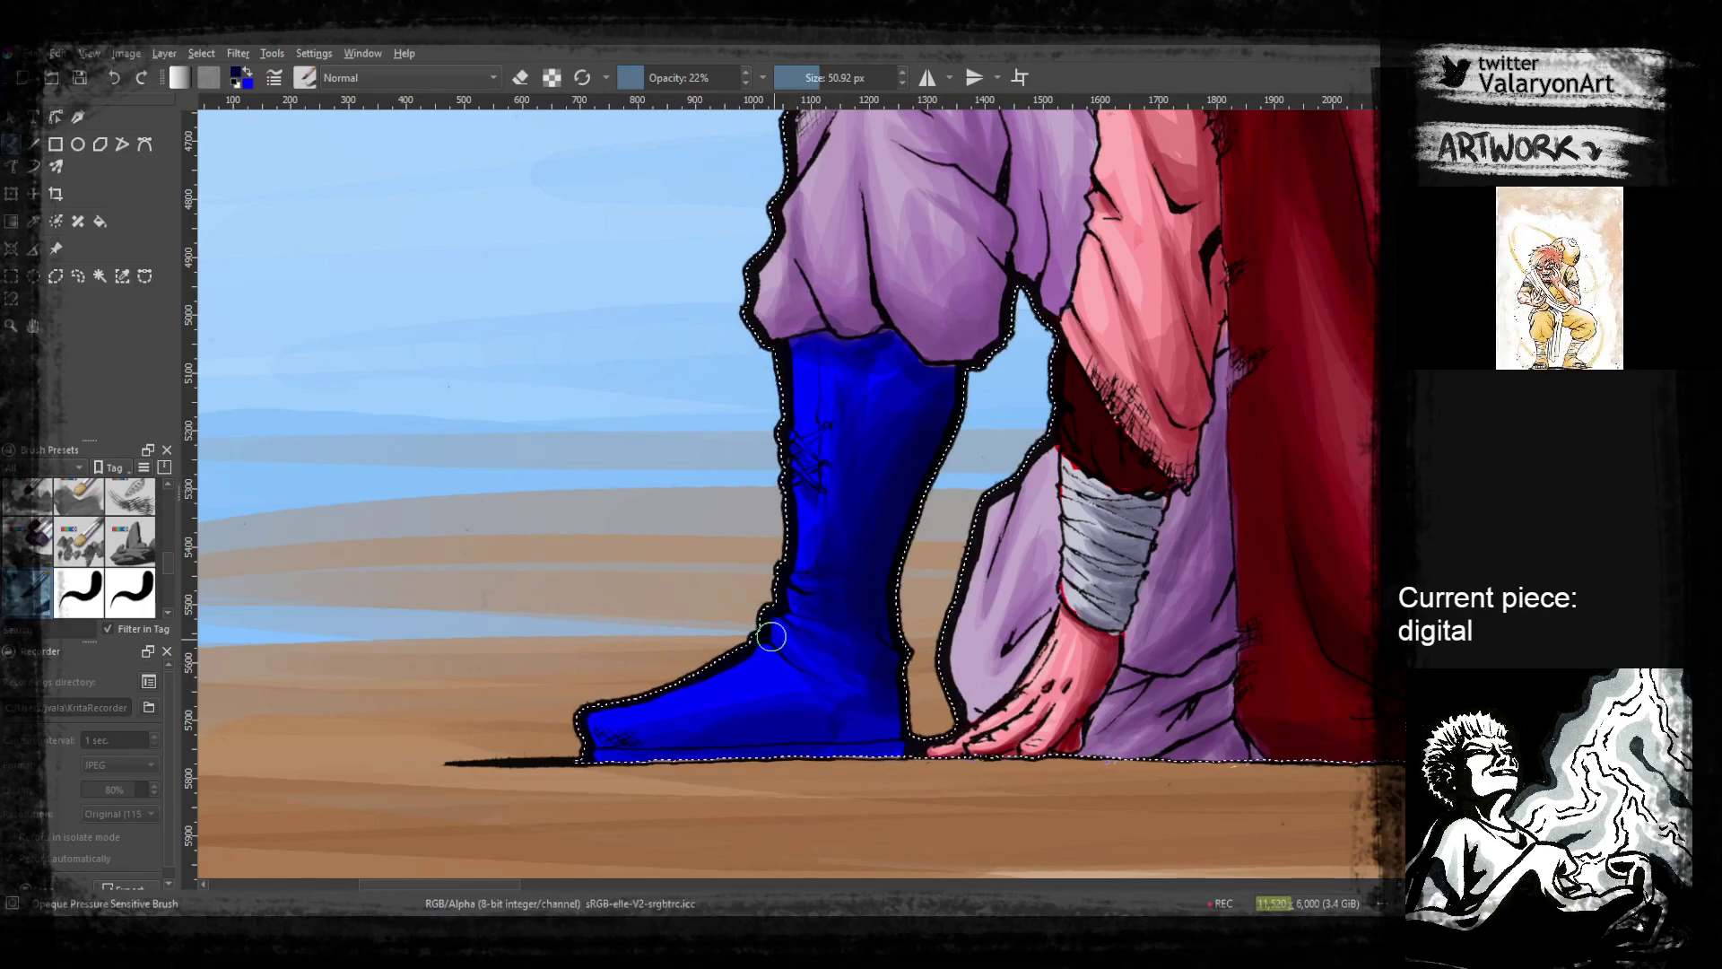
{"action": "mouse_move", "coordinate": [865, 688]}
{"action": "left_mouse_down"}
{"action": "mouse_move", "coordinate": [616, 748]}
{"action": "mouse_move", "coordinate": [821, 720]}
{"action": "mouse_move", "coordinate": [696, 712]}
{"action": "mouse_move", "coordinate": [825, 740]}
{"action": "mouse_move", "coordinate": [807, 669]}
{"action": "mouse_move", "coordinate": [840, 734]}
{"action": "left_mouse_up"}
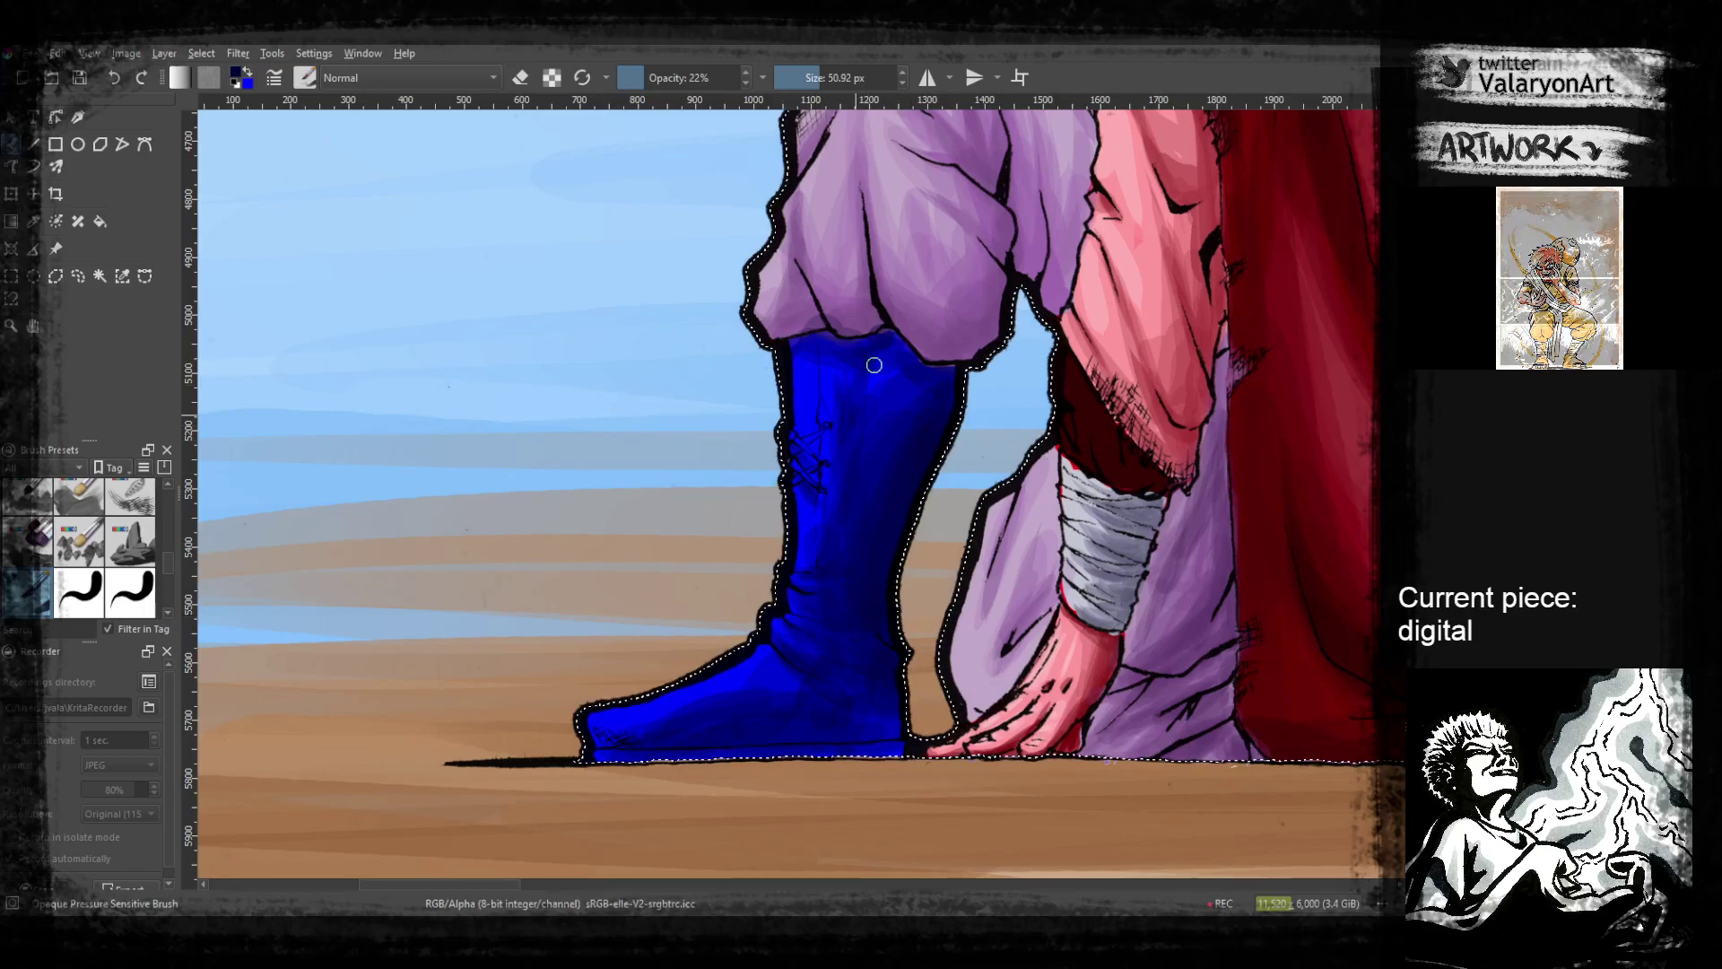
Choose a lighter greyish blue, lower the brush opacity to 15% and build up highlights on the front boot's shaft, ankle folds and foot
{"action": "right_click", "coordinate": [869, 405]}
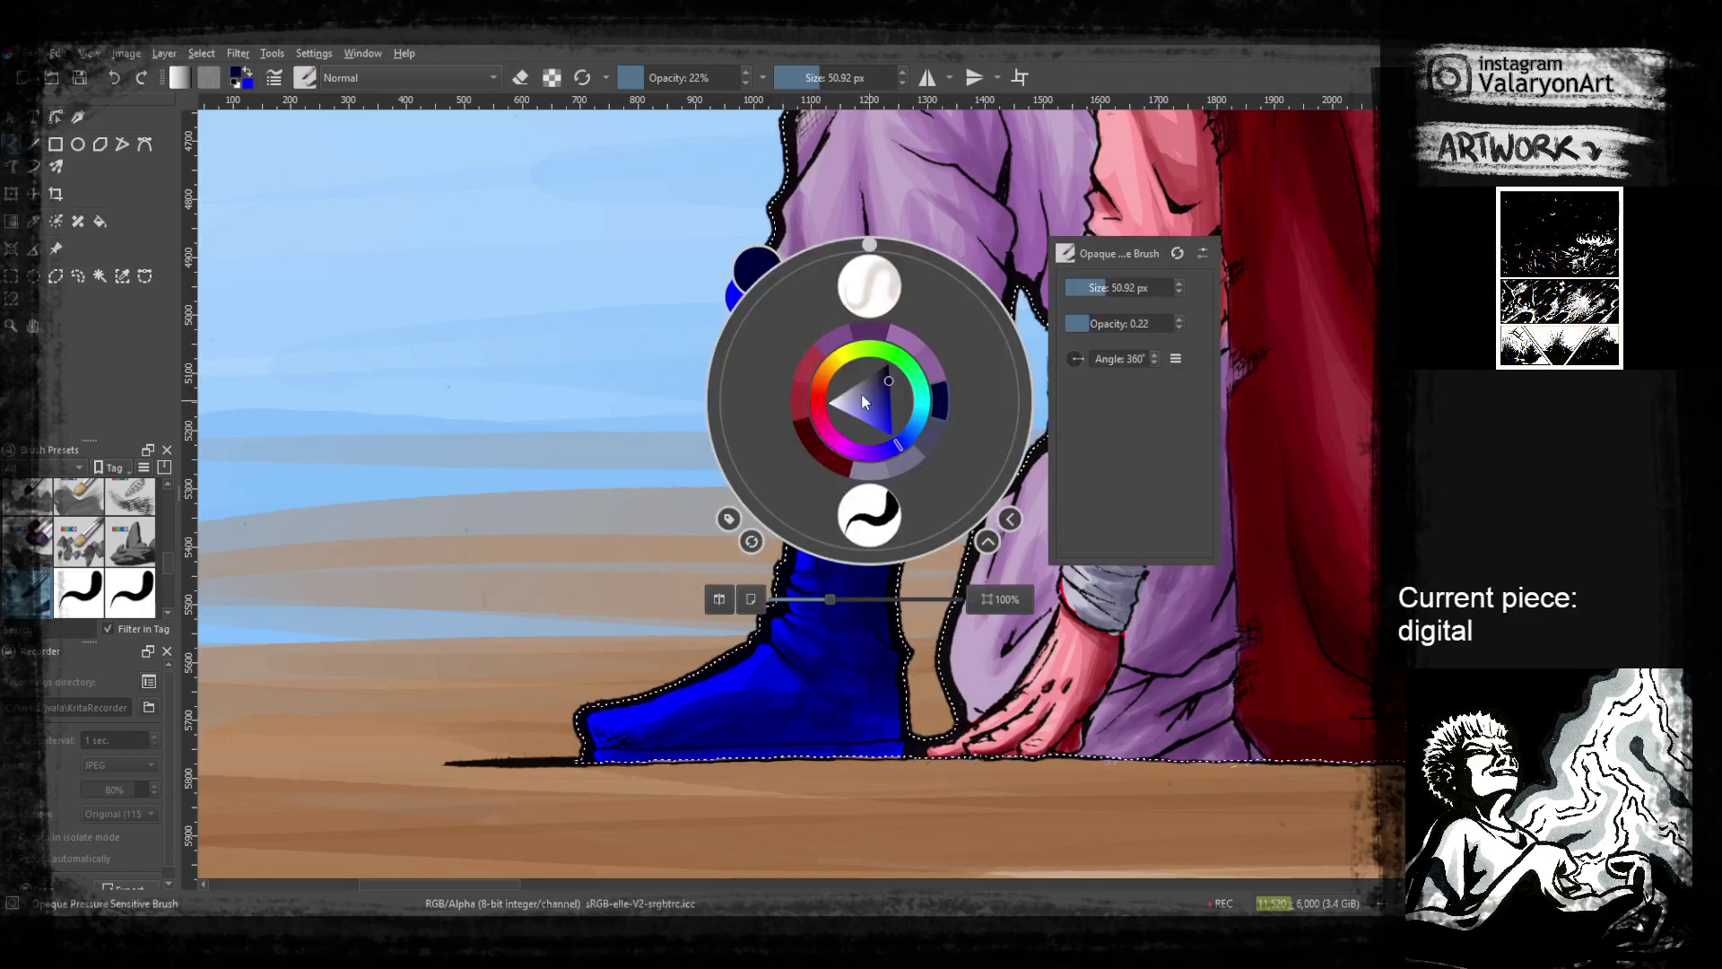
{"action": "left_click", "coordinate": [633, 539]}
{"action": "left_click_drag", "start_coordinate": [885, 386], "coordinate": [858, 507]}
{"action": "mouse_move", "coordinate": [907, 389]}
{"action": "left_mouse_down"}
{"action": "mouse_move", "coordinate": [880, 440]}
{"action": "mouse_move", "coordinate": [849, 496]}
{"action": "mouse_move", "coordinate": [856, 551]}
{"action": "mouse_move", "coordinate": [861, 411]}
{"action": "mouse_move", "coordinate": [807, 371]}
{"action": "mouse_move", "coordinate": [794, 510]}
{"action": "left_mouse_up"}
{"action": "left_click", "coordinate": [636, 78]}
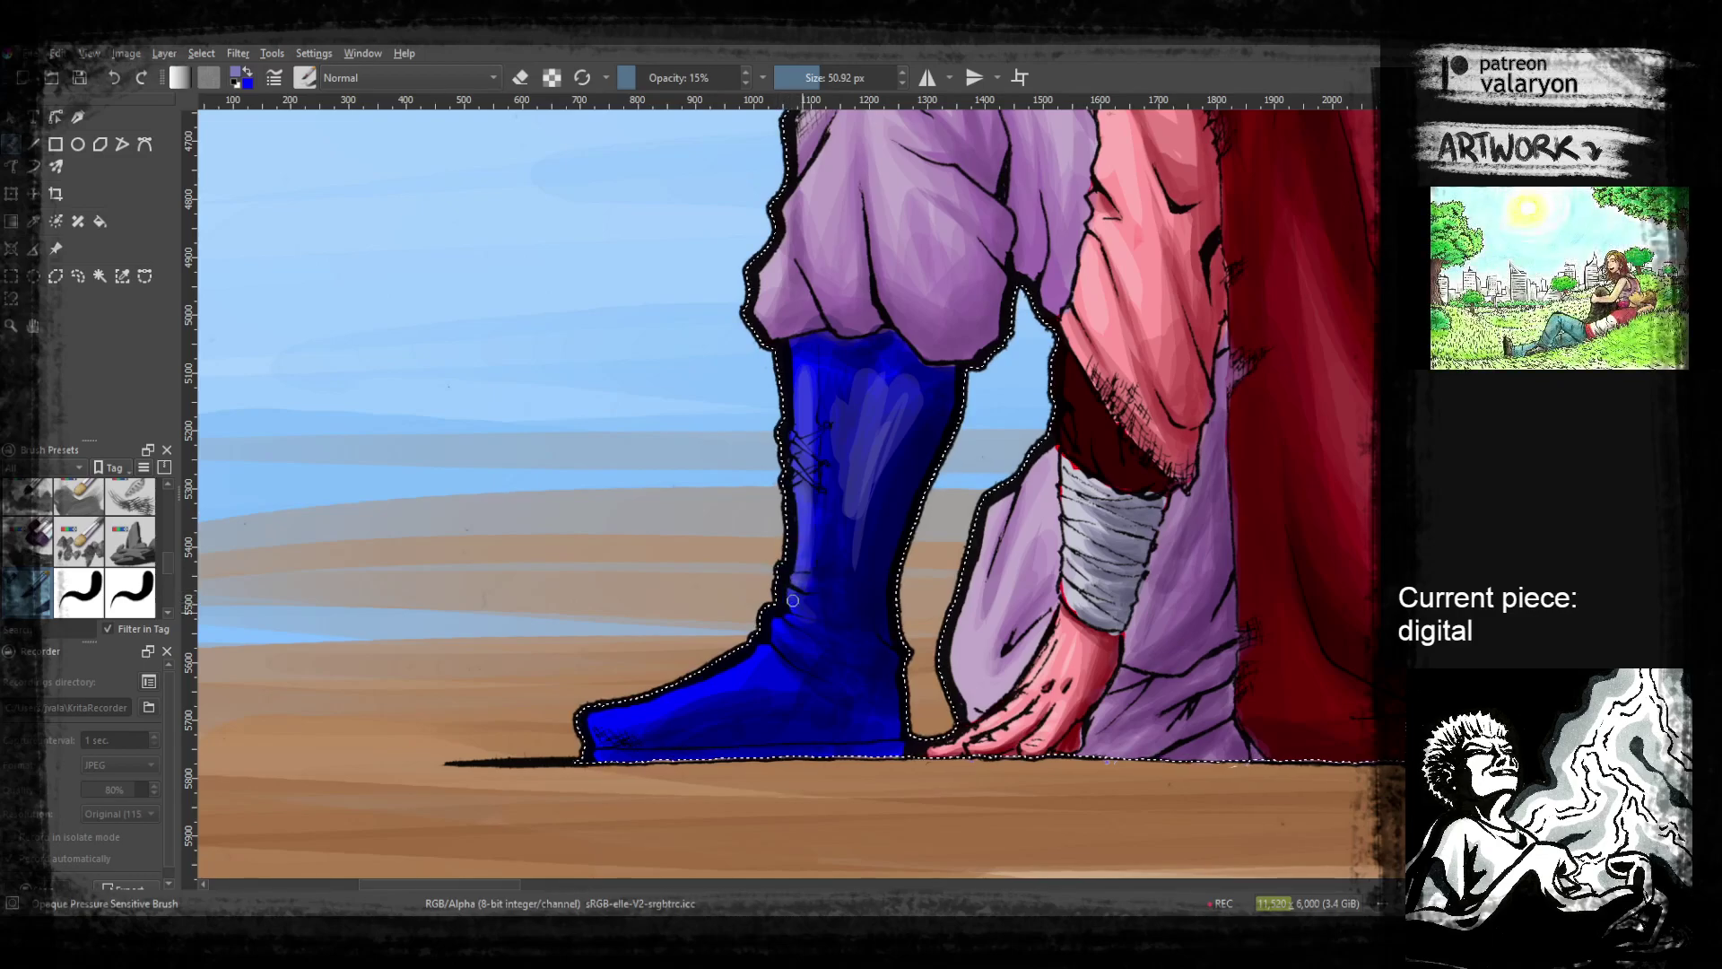
{"action": "mouse_move", "coordinate": [796, 597]}
{"action": "left_mouse_down"}
{"action": "mouse_move", "coordinate": [853, 608]}
{"action": "mouse_move", "coordinate": [855, 641]}
{"action": "mouse_move", "coordinate": [818, 668]}
{"action": "mouse_move", "coordinate": [861, 665]}
{"action": "left_mouse_up"}
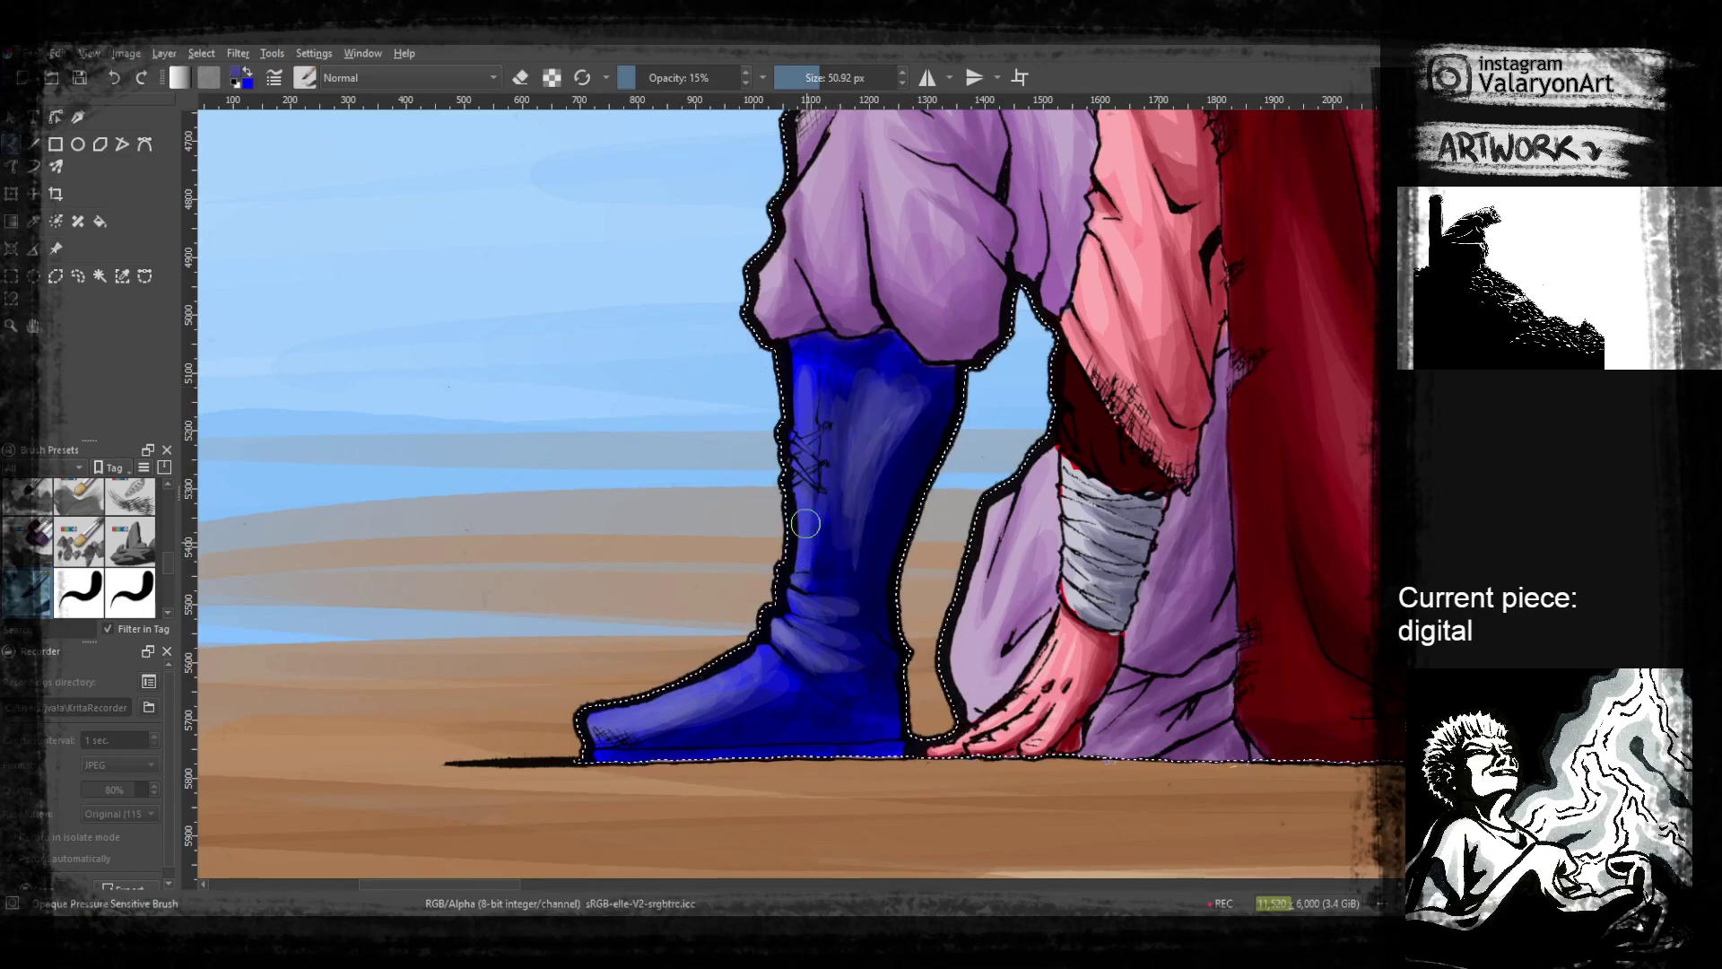
Glaze dark navy shadows over the rear blue boot behind the cape, choosing an even darker navy to deepen them
{"action": "left_click_drag", "start_coordinate": [1036, 503], "coordinate": [864, 488]}
{"action": "left_click_drag", "start_coordinate": [1201, 496], "coordinate": [999, 473]}
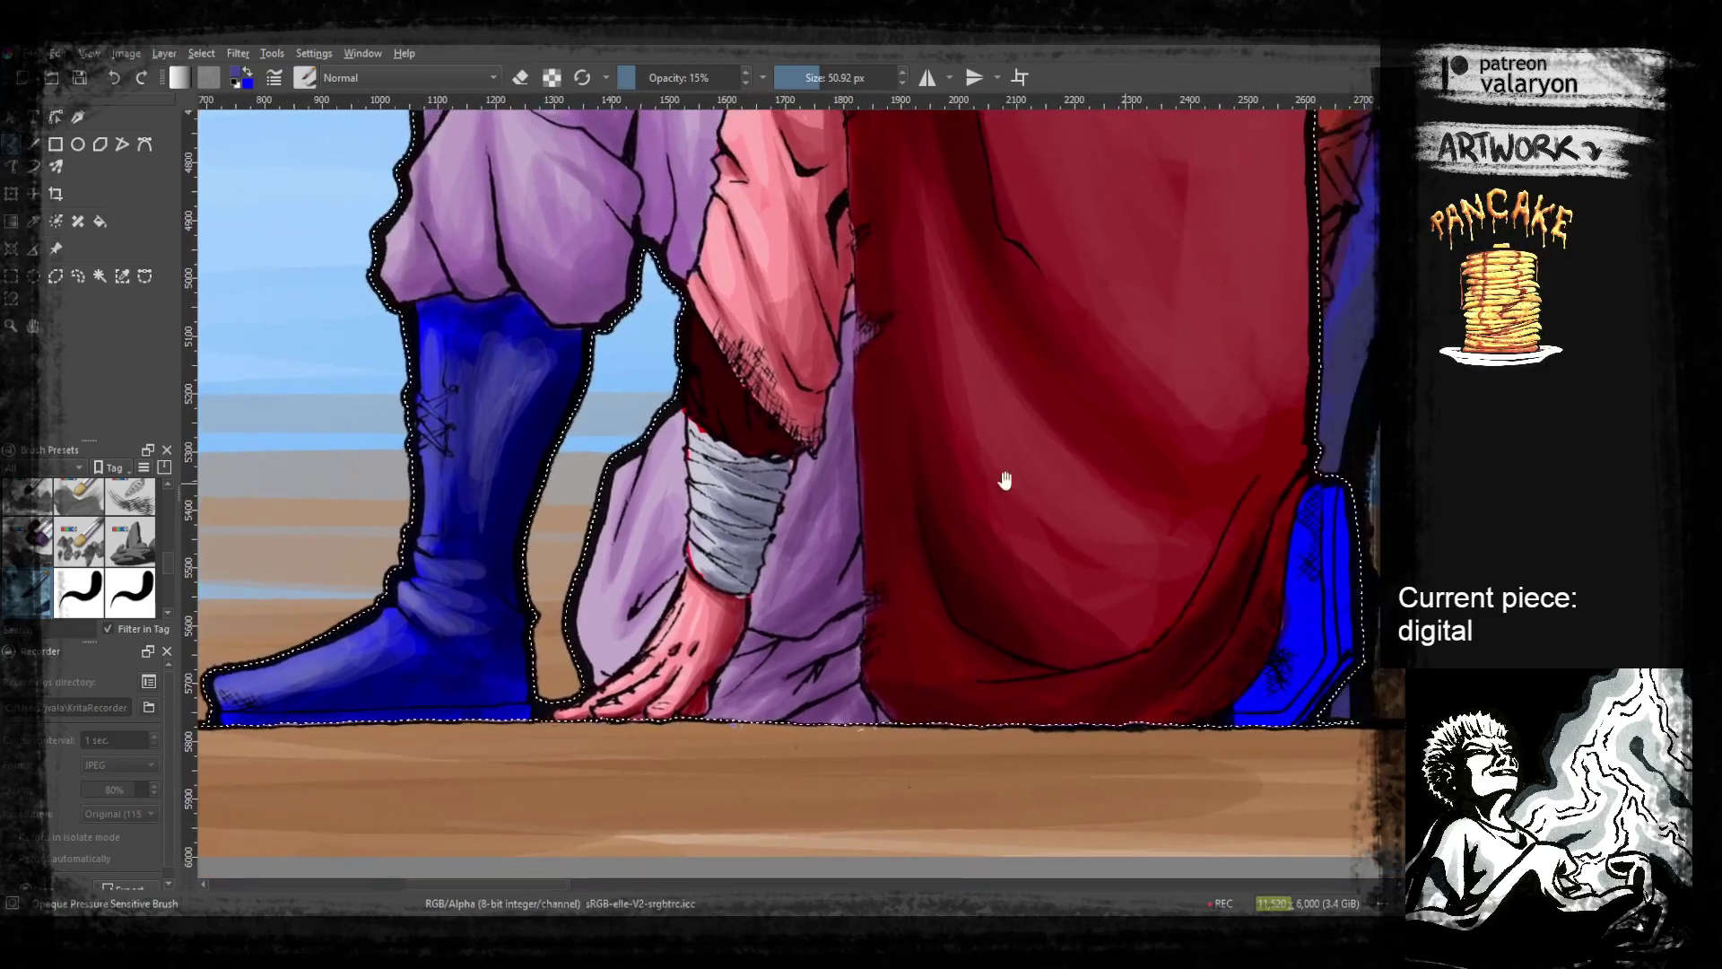
{"action": "left_click_drag", "start_coordinate": [1086, 635], "coordinate": [633, 696]}
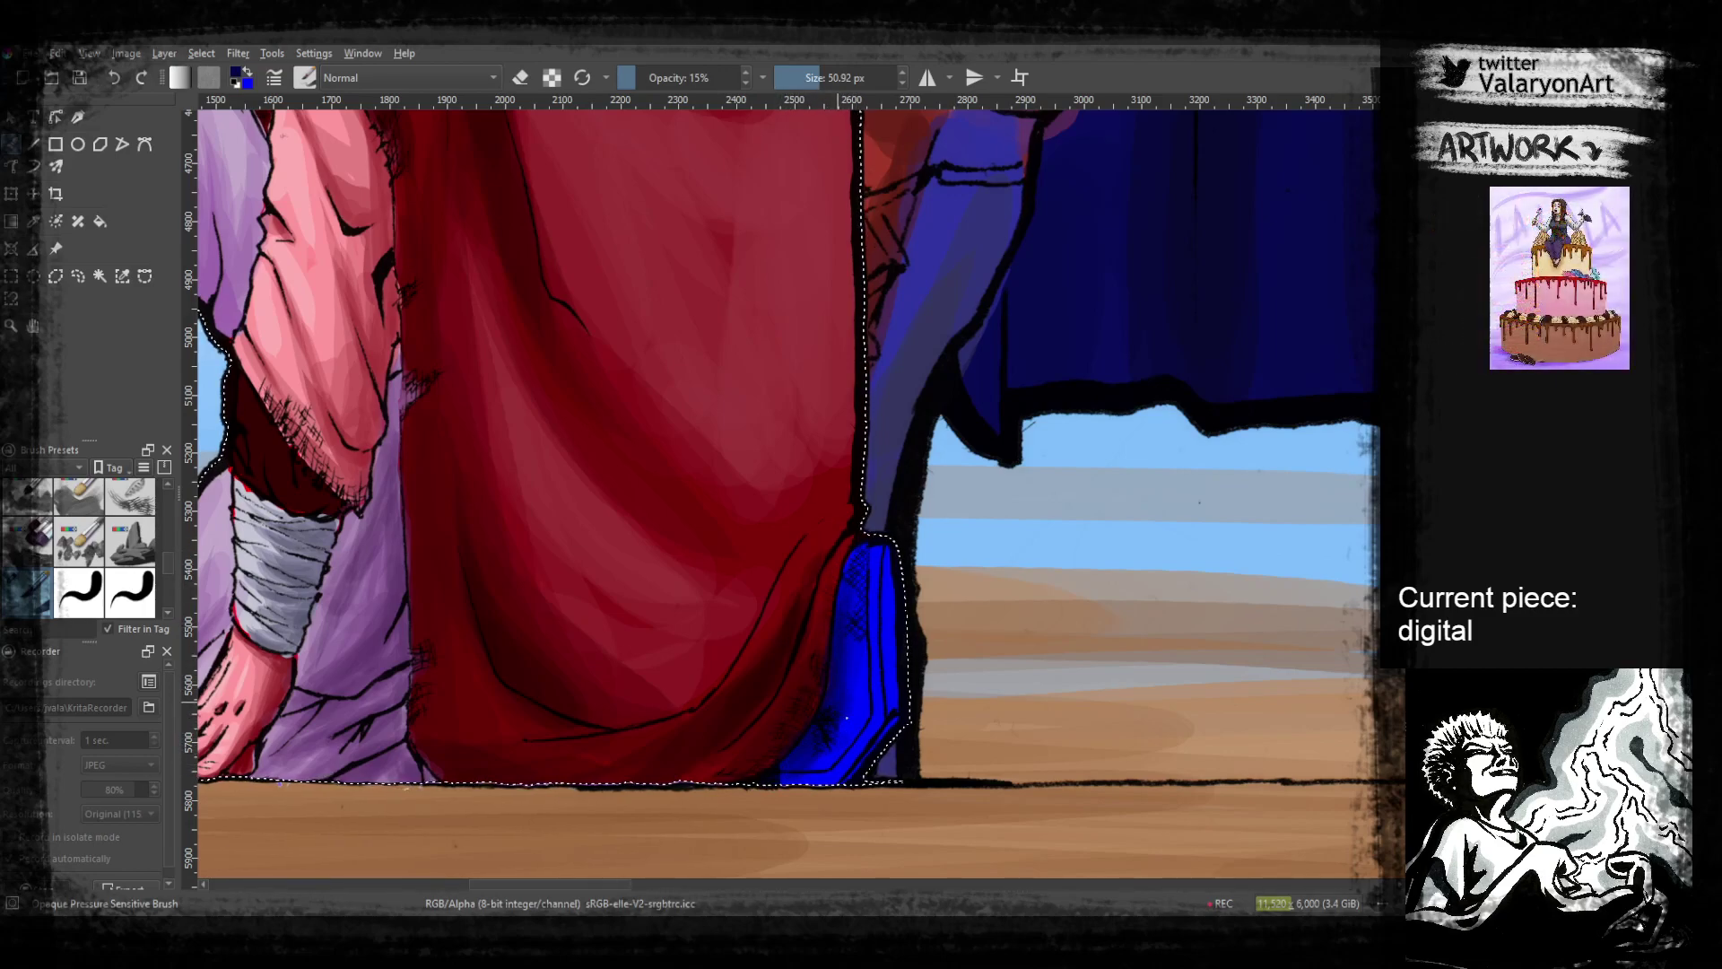
{"action": "mouse_move", "coordinate": [861, 718]}
{"action": "left_mouse_down"}
{"action": "mouse_move", "coordinate": [826, 754]}
{"action": "mouse_move", "coordinate": [822, 738]}
{"action": "mouse_move", "coordinate": [843, 764]}
{"action": "mouse_move", "coordinate": [881, 726]}
{"action": "mouse_move", "coordinate": [848, 768]}
{"action": "left_mouse_up"}
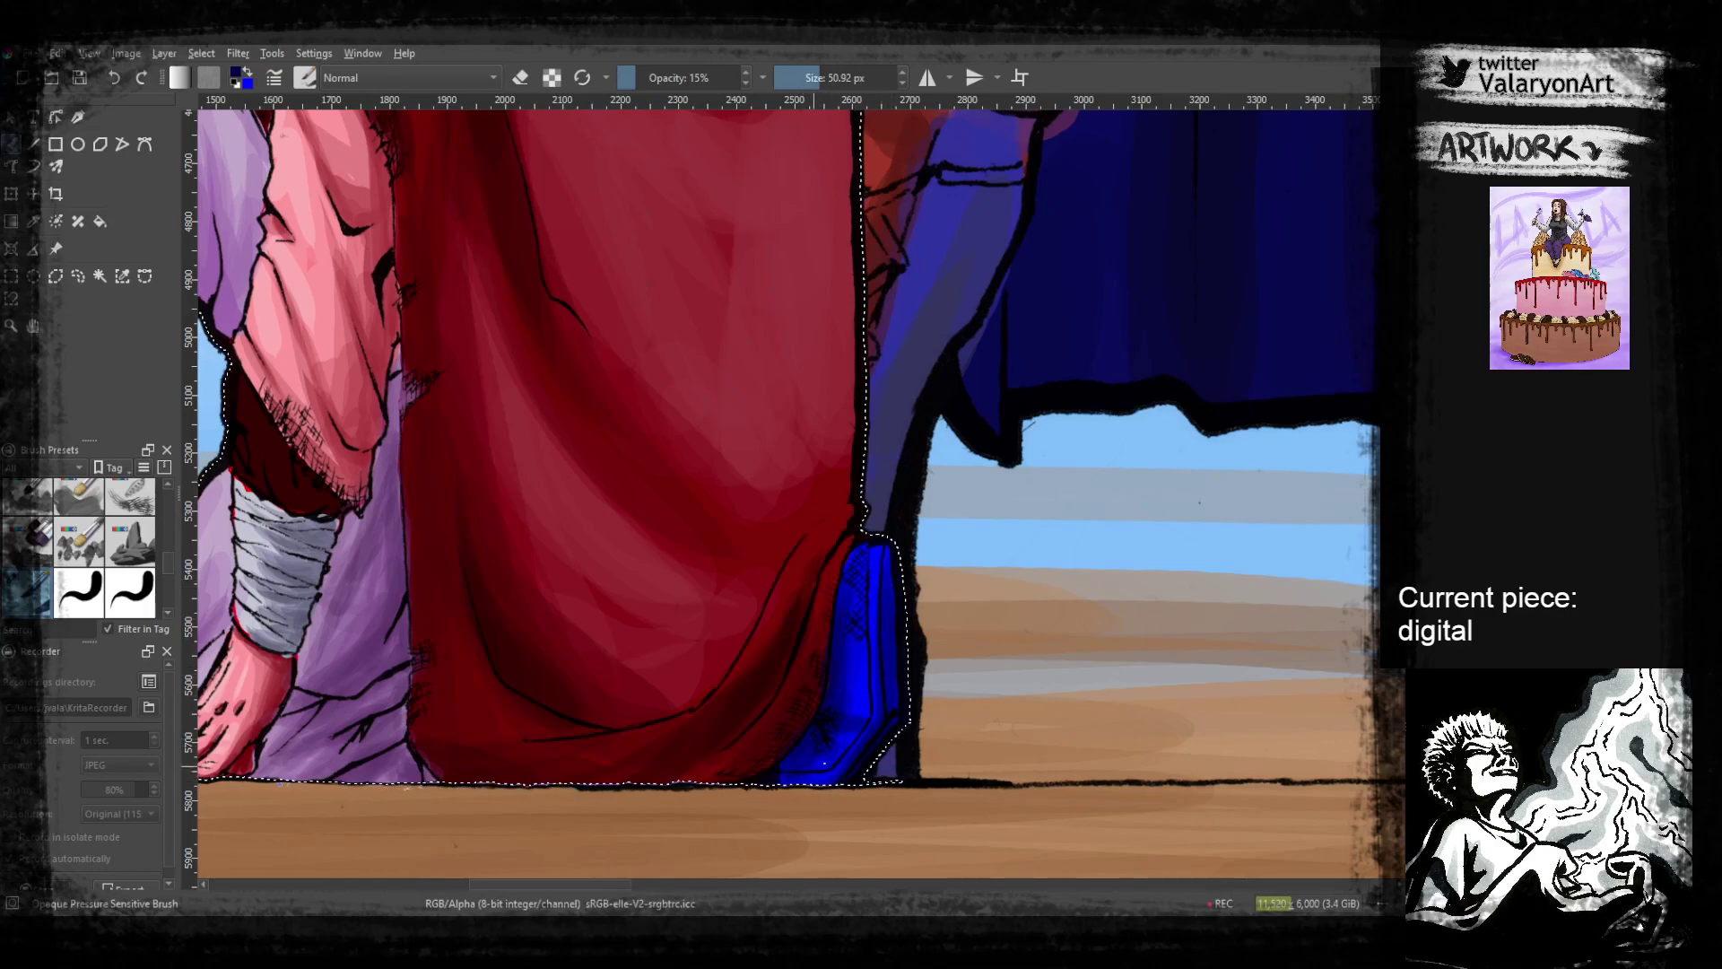
{"action": "right_click", "coordinate": [824, 766]}
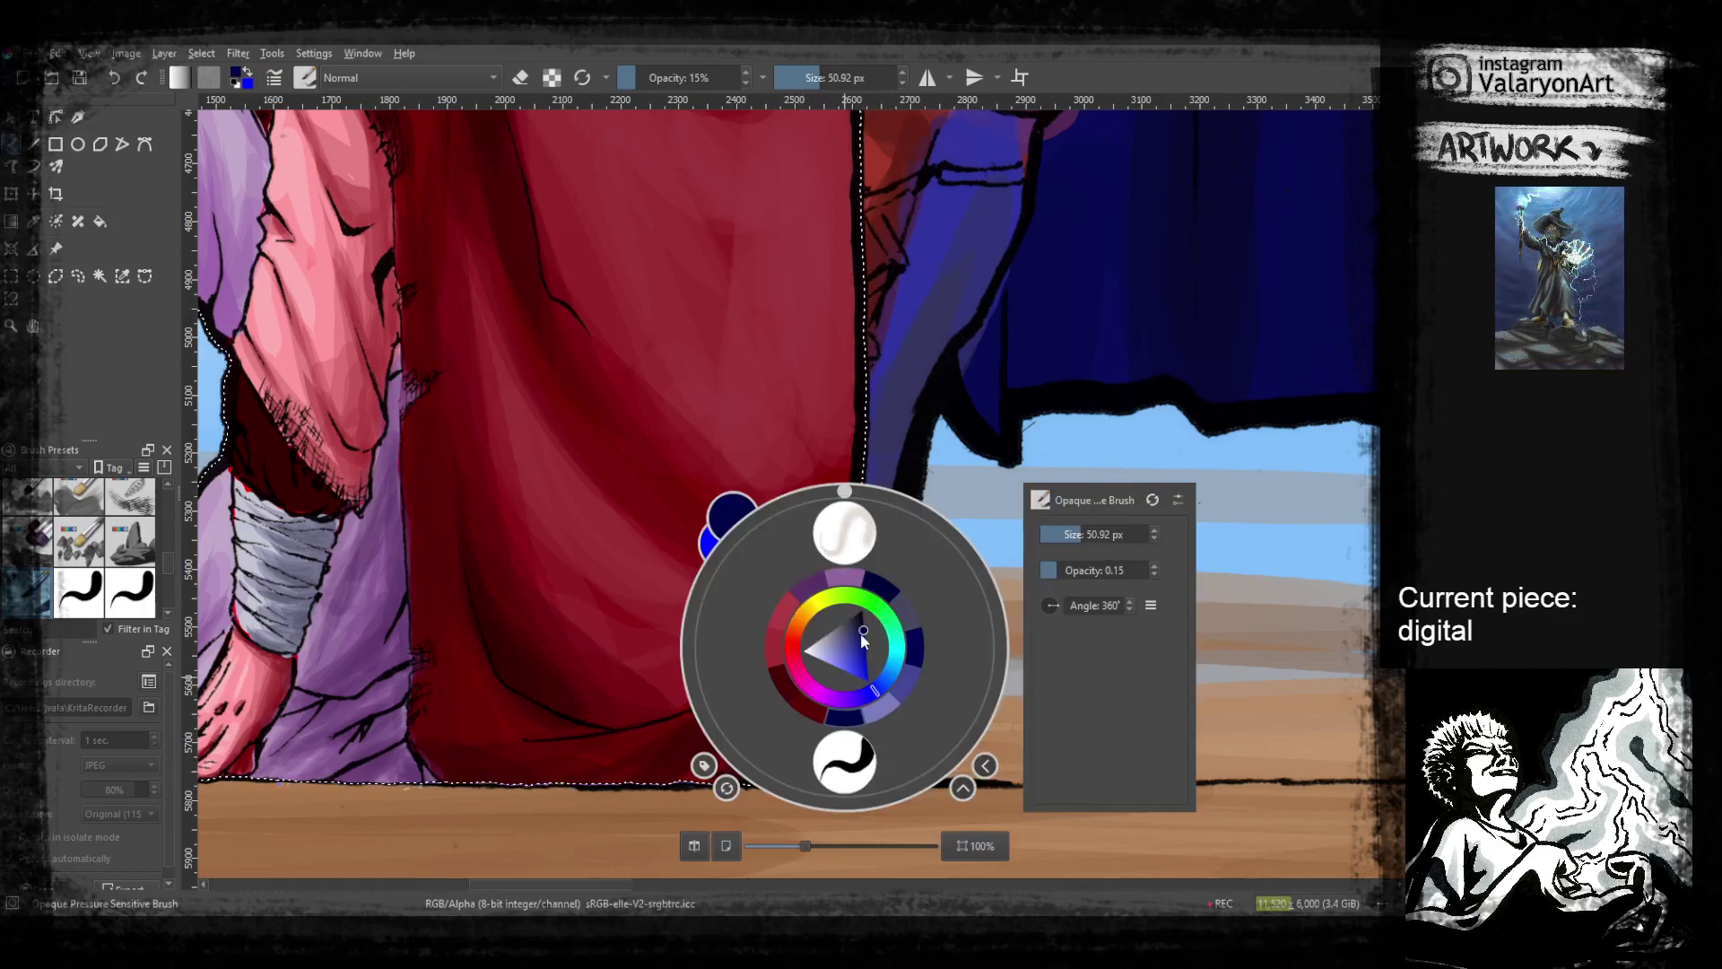
{"action": "left_click", "coordinate": [674, 626]}
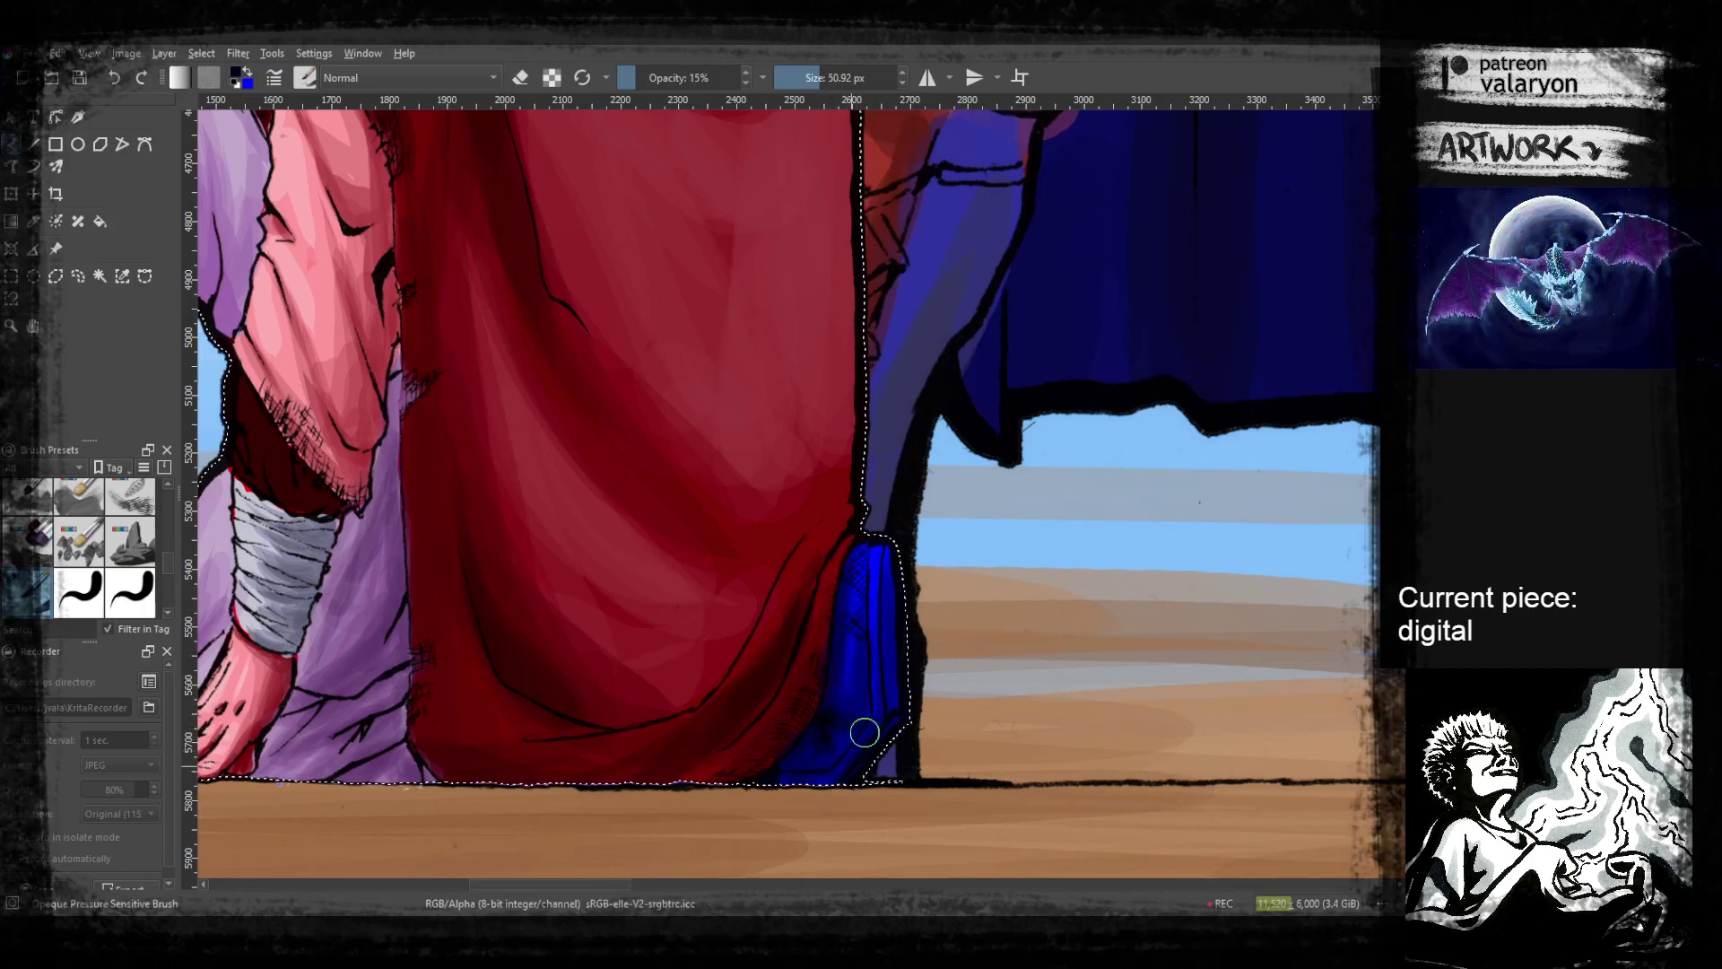
Choose a lighter greyish blue and glaze highlights down the rear boot beside the cape
{"action": "right_click", "coordinate": [870, 574]}
{"action": "left_click", "coordinate": [870, 572]}
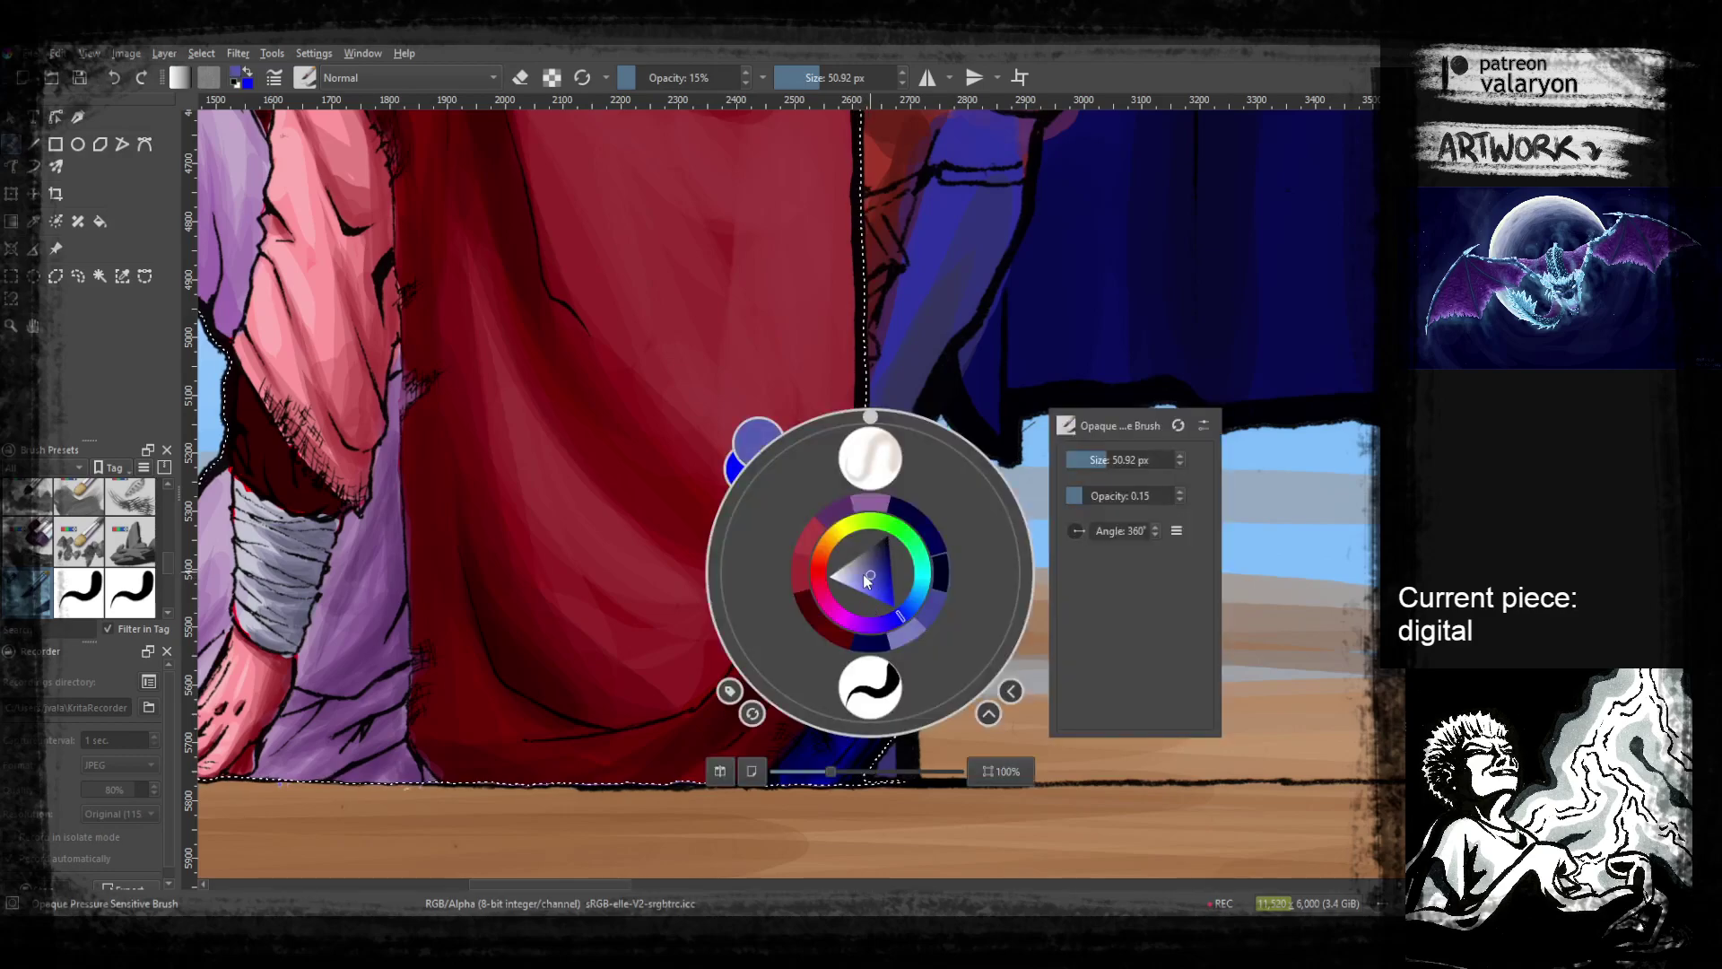
{"action": "left_click", "coordinate": [611, 637]}
{"action": "mouse_move", "coordinate": [854, 662]}
{"action": "left_mouse_down"}
{"action": "mouse_move", "coordinate": [853, 598]}
{"action": "mouse_move", "coordinate": [881, 547]}
{"action": "left_mouse_up"}
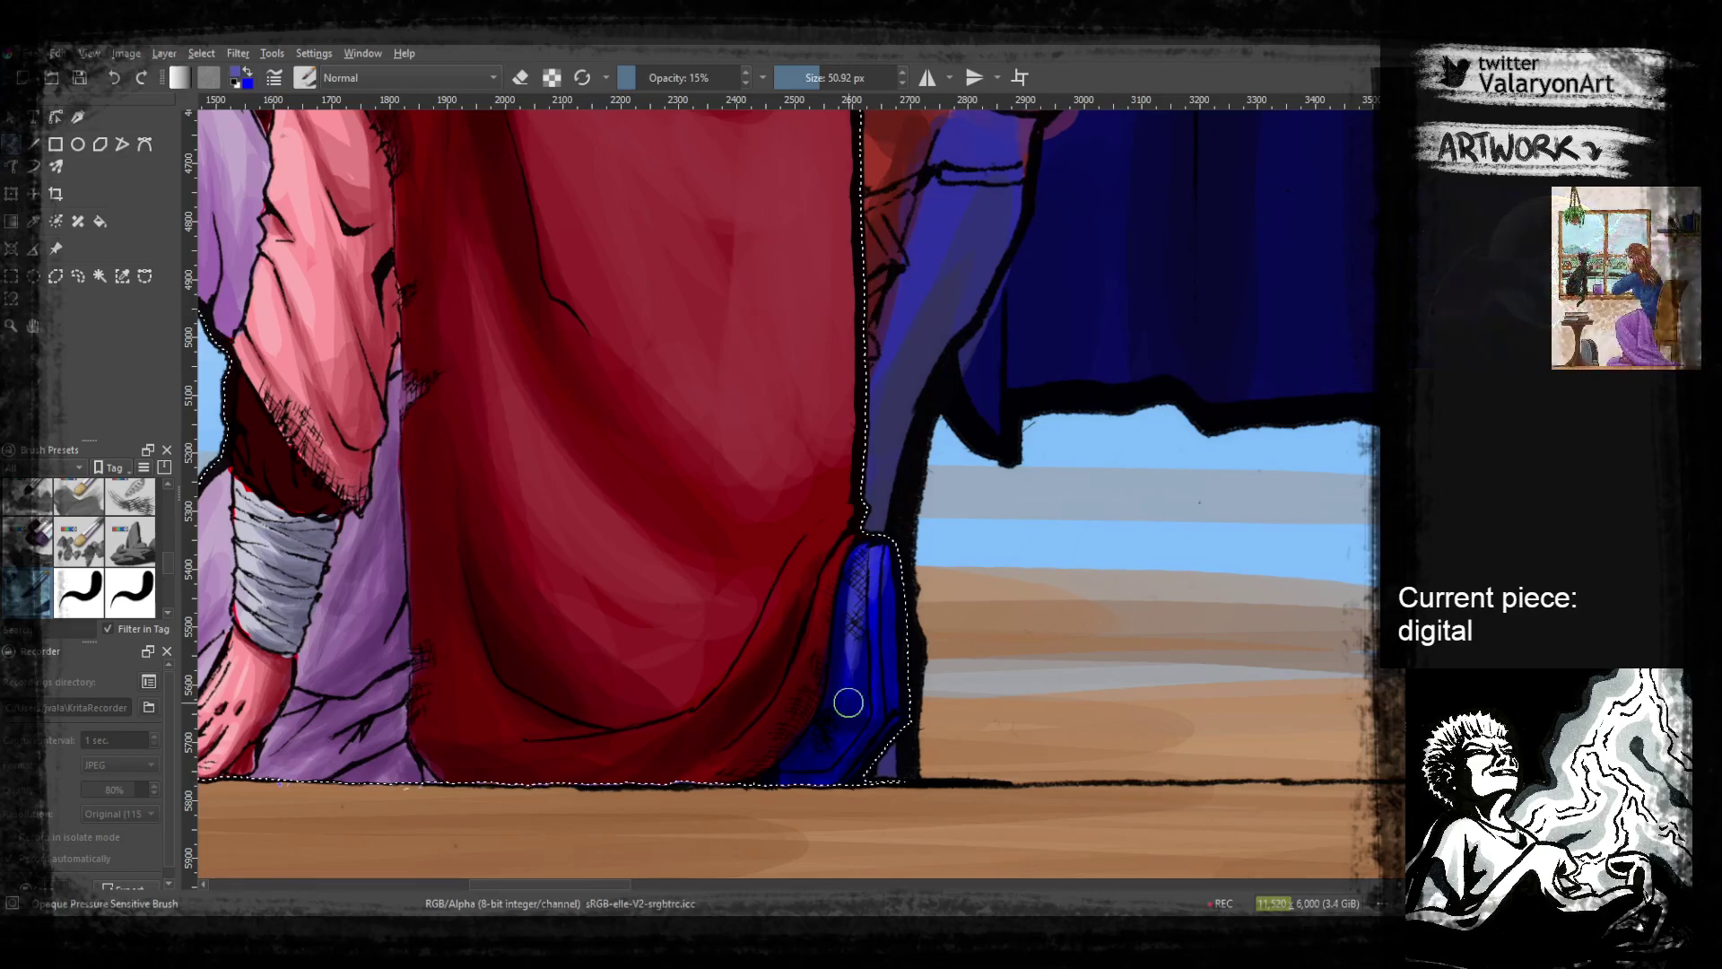
{"action": "left_click_drag", "start_coordinate": [868, 690], "coordinate": [836, 731]}
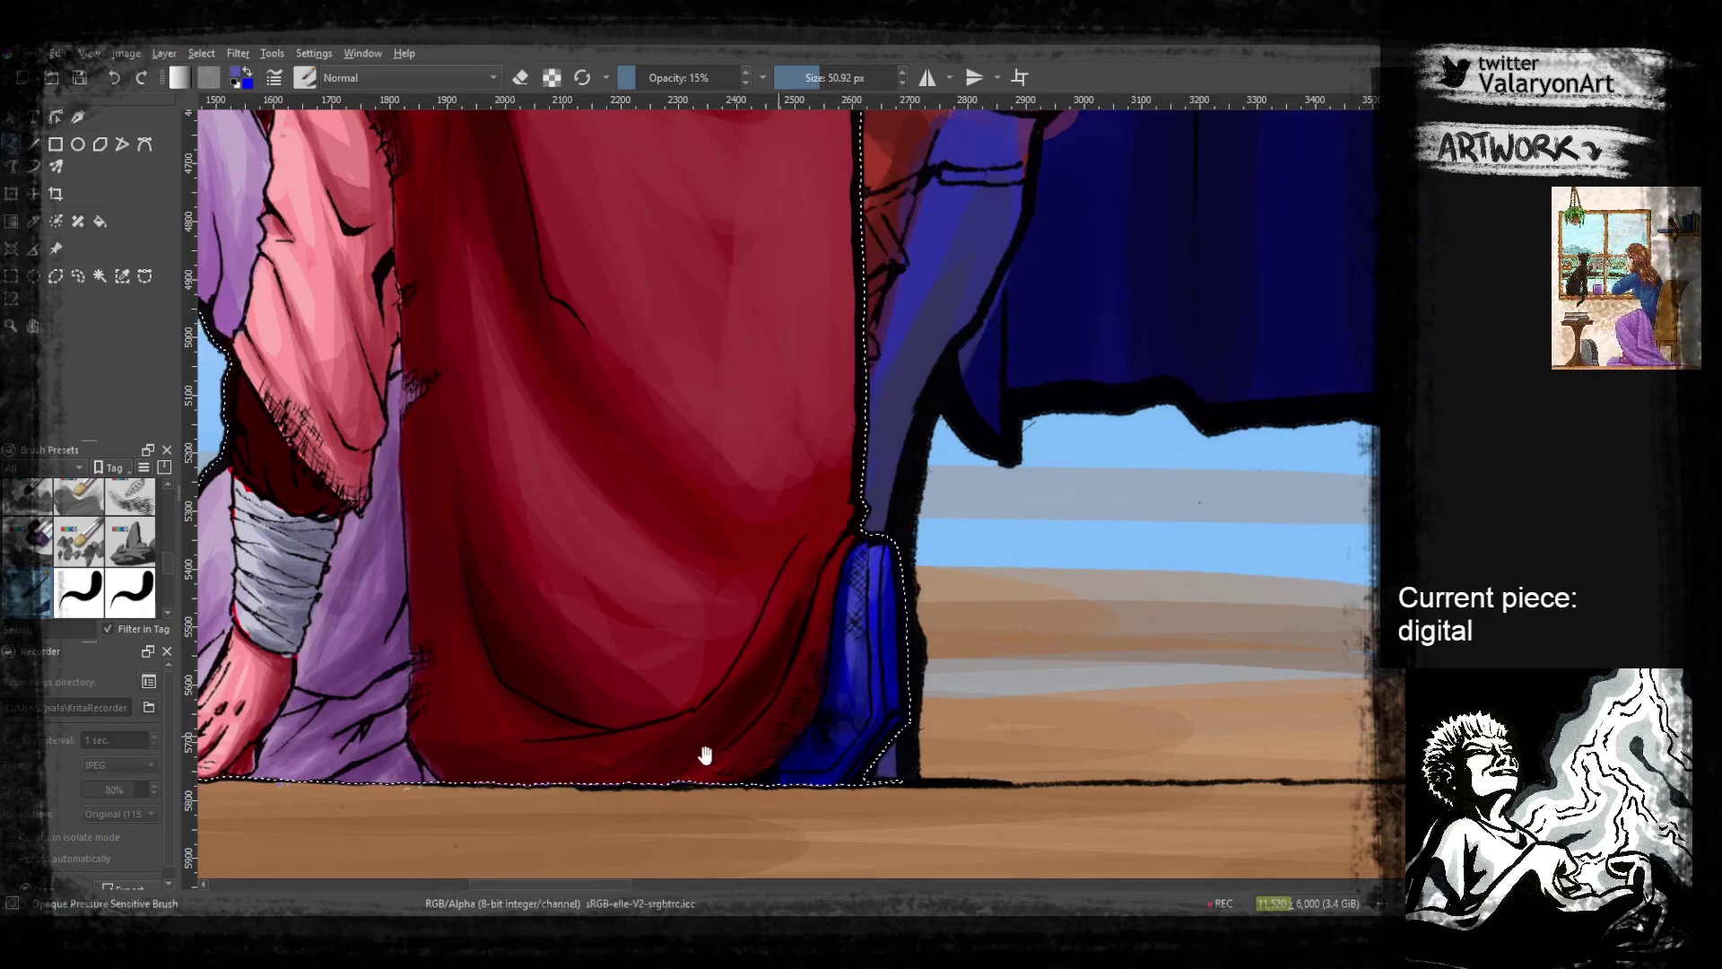
Choose a muted magenta and glaze it lightly over the blue boots
{"action": "left_click_drag", "start_coordinate": [731, 748], "coordinate": [1065, 700]}
{"action": "left_click_drag", "start_coordinate": [788, 696], "coordinate": [1005, 733]}
{"action": "left_click_drag", "start_coordinate": [794, 724], "coordinate": [924, 777]}
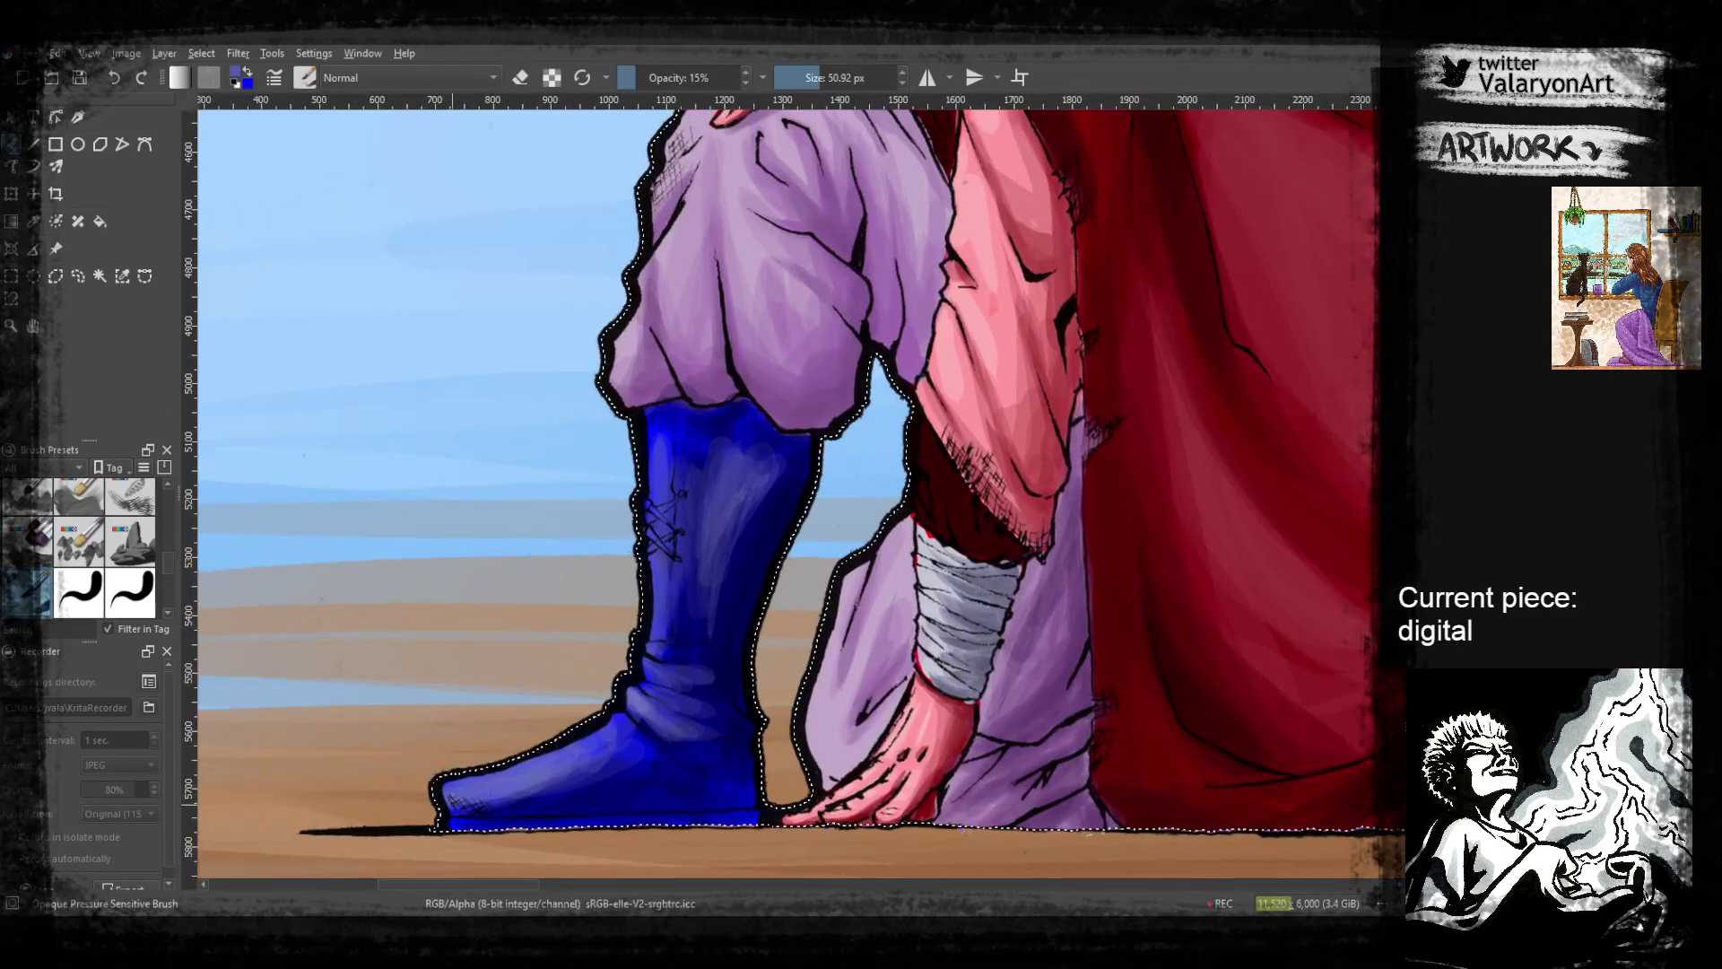
{"action": "right_click", "coordinate": [563, 648]}
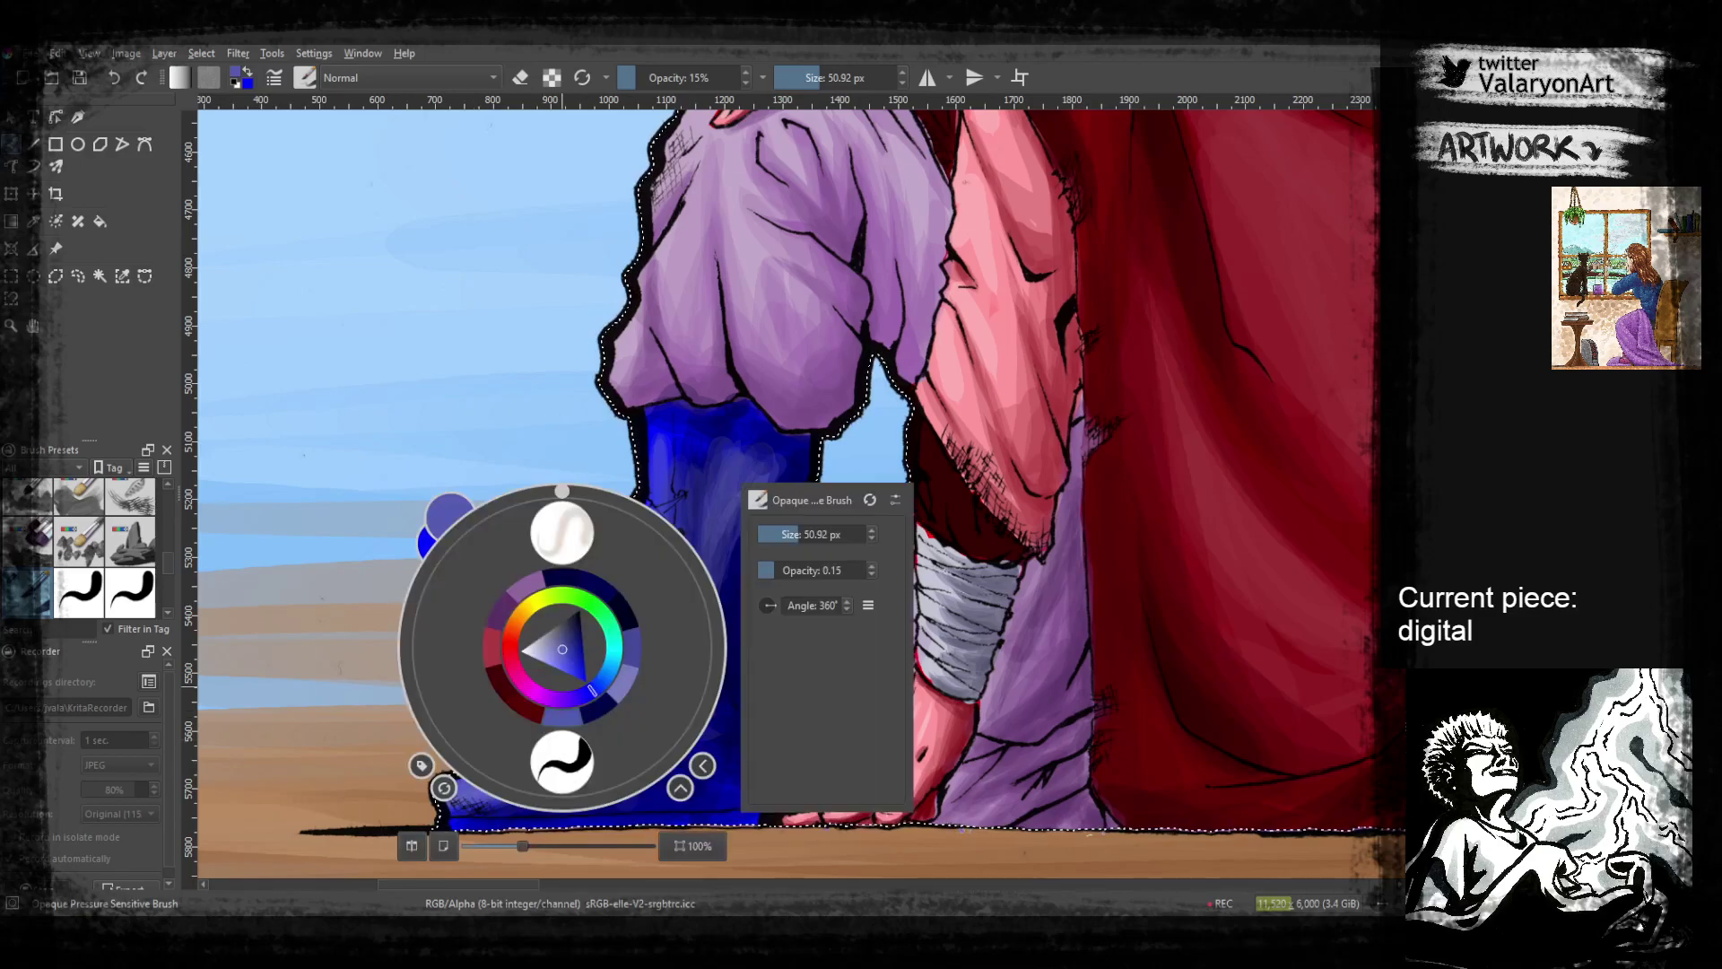
{"action": "left_click", "coordinate": [523, 684]}
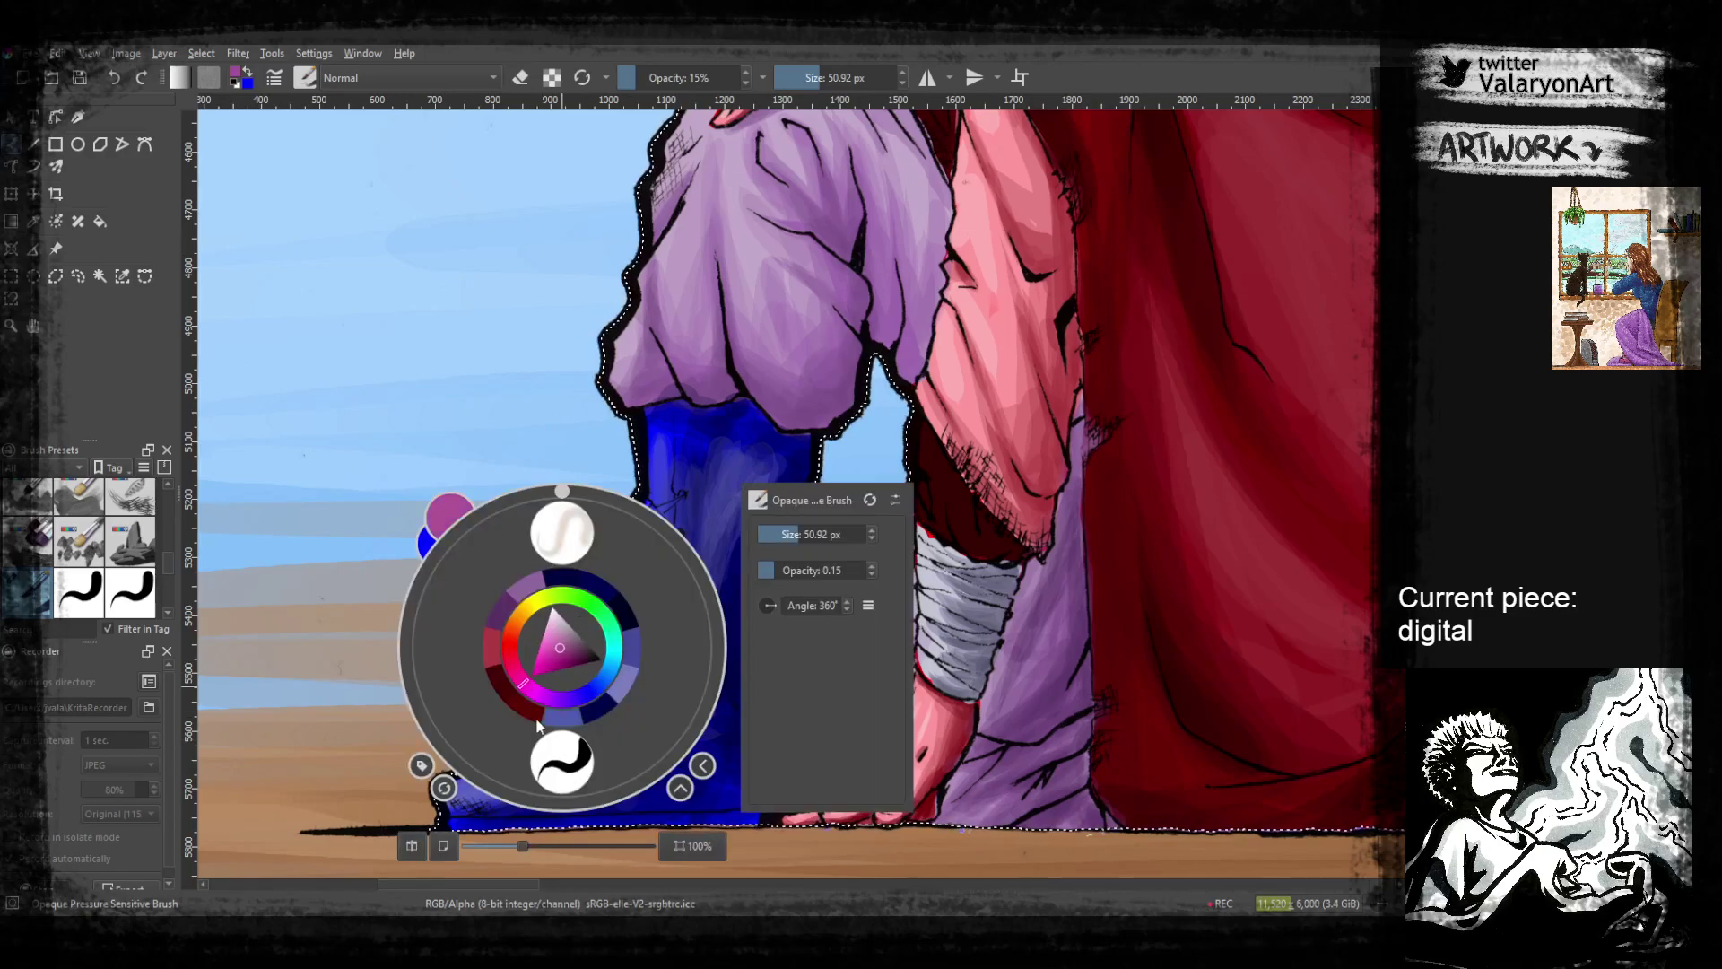
{"action": "left_click", "coordinate": [458, 798]}
{"action": "left_click_drag", "start_coordinate": [1057, 672], "coordinate": [474, 829]}
Sample the blue of the robed figure's lower sleeve folds, choose a slightly different blue and glaze the fold near the cuff
{"action": "left_click_drag", "start_coordinate": [790, 687], "coordinate": [955, 246]}
{"action": "left_click_drag", "start_coordinate": [1032, 426], "coordinate": [990, 675]}
{"action": "left_click_drag", "start_coordinate": [1105, 505], "coordinate": [961, 583]}
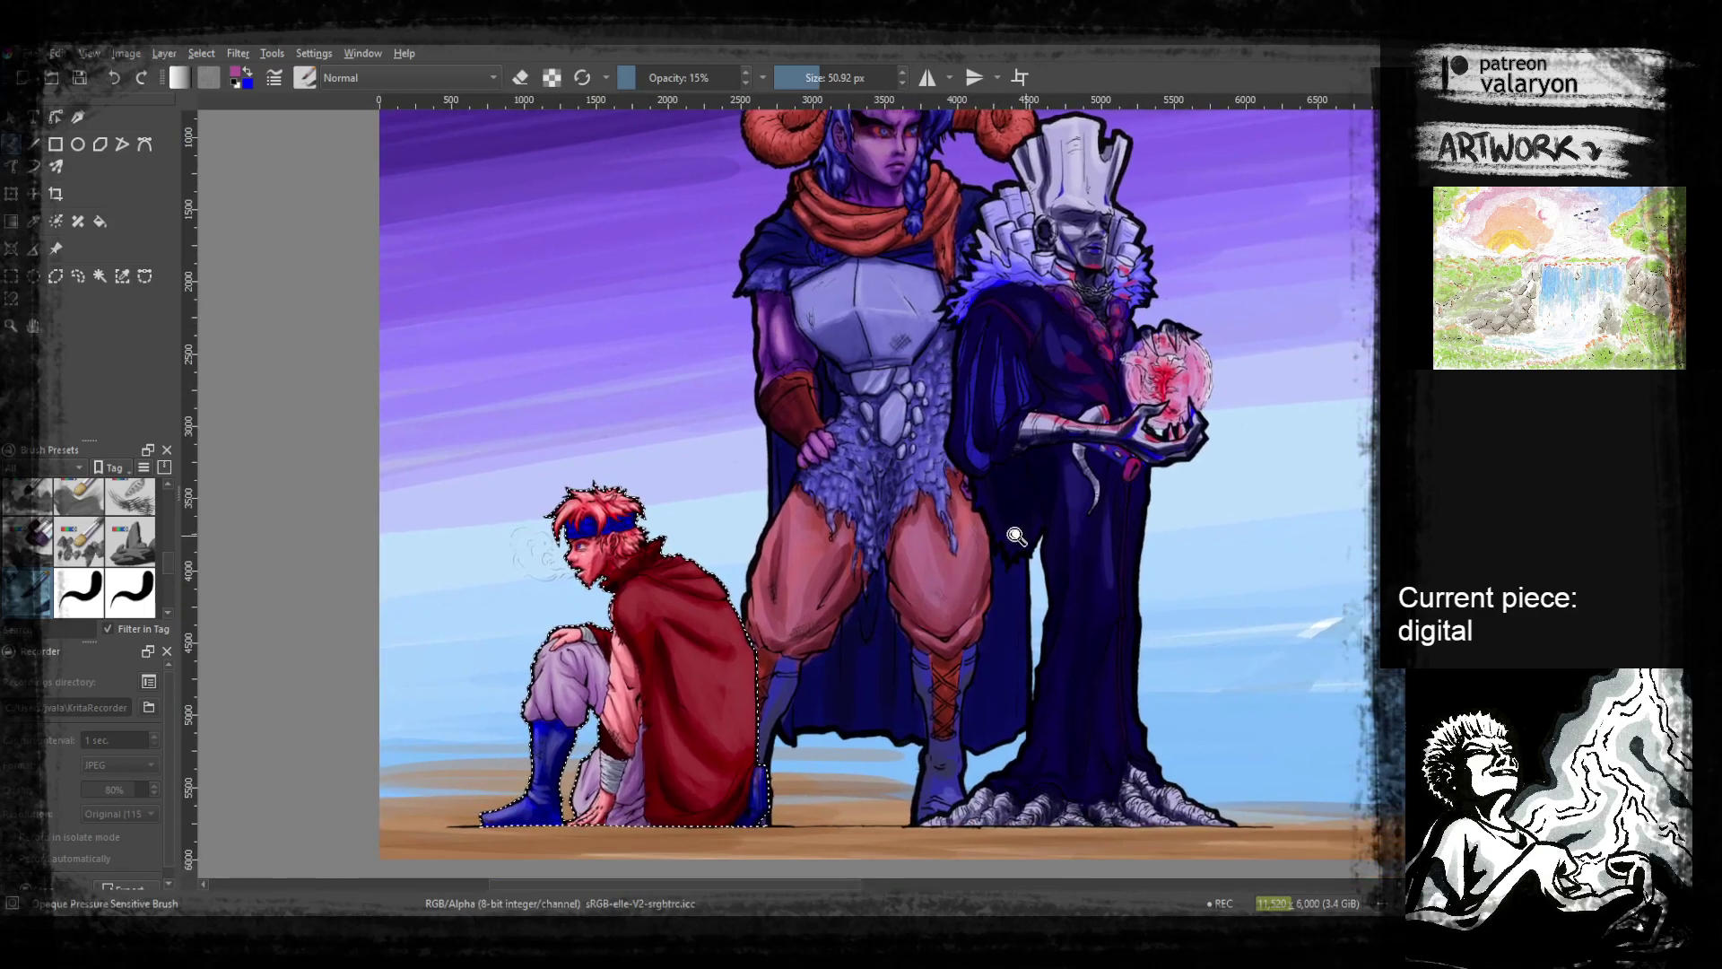
{"action": "scroll", "coordinate": [1015, 536], "scroll_direction": "up", "scroll_amount": 4}
{"action": "scroll", "coordinate": [1006, 548], "scroll_direction": "up", "scroll_amount": 4}
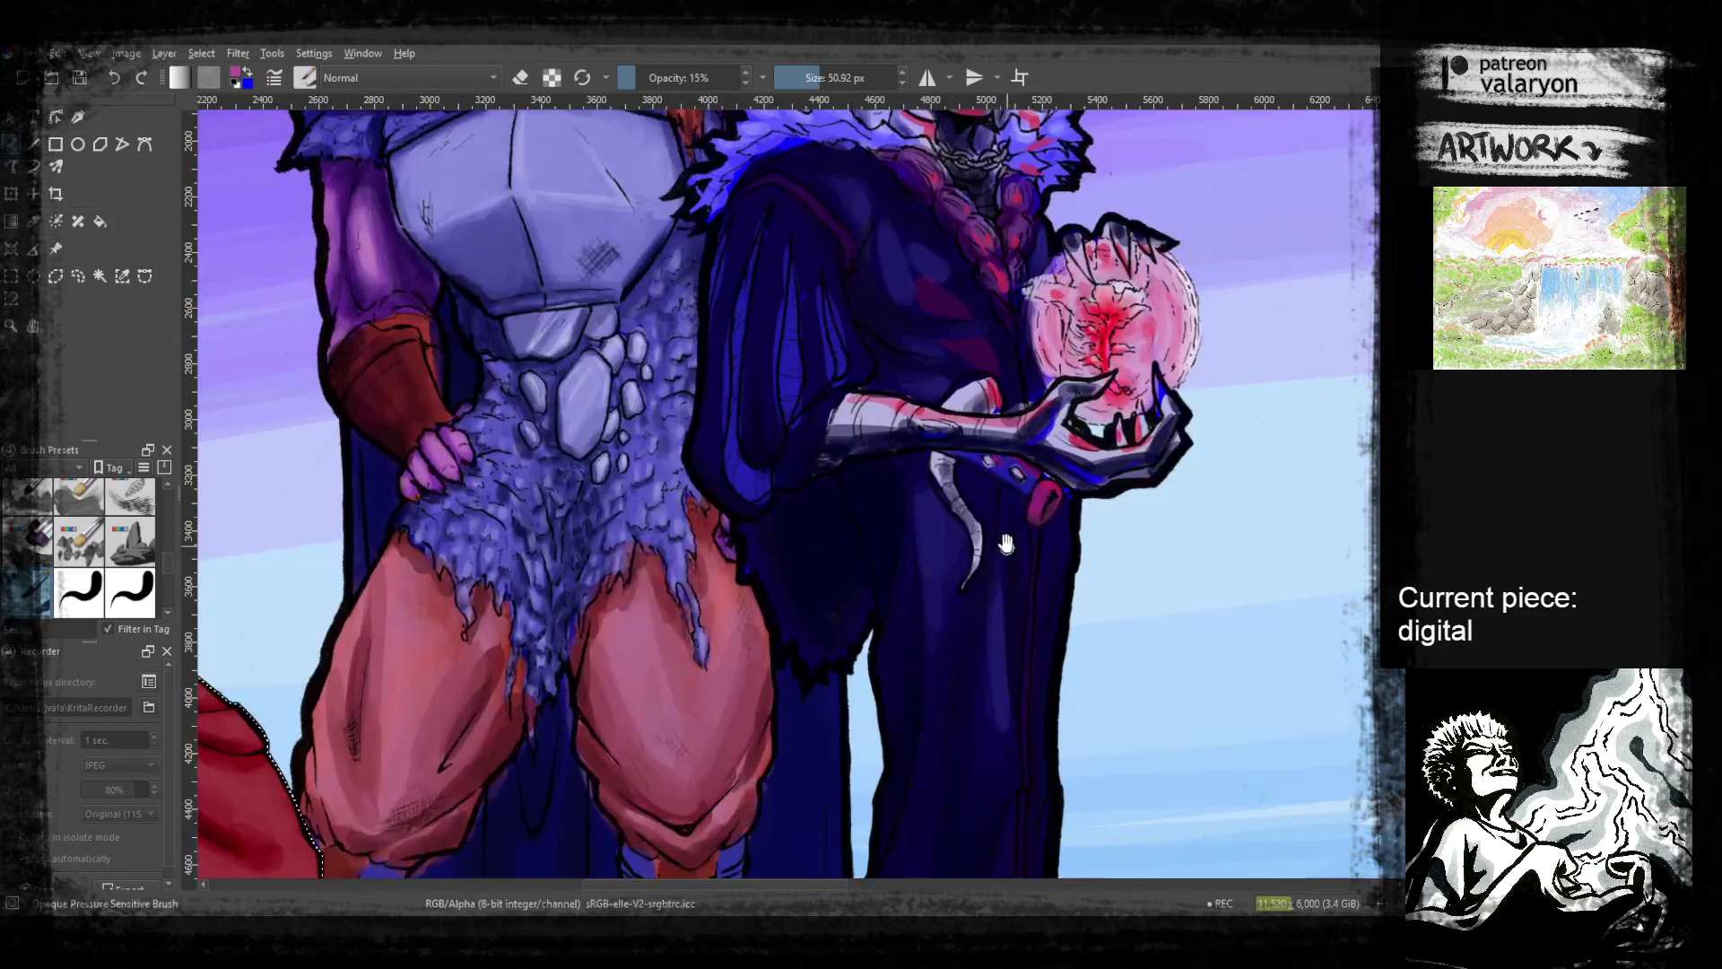
{"action": "left_click_drag", "start_coordinate": [1010, 507], "coordinate": [1019, 772]}
{"action": "left_click_drag", "start_coordinate": [841, 734], "coordinate": [864, 565]}
{"action": "left_click_drag", "start_coordinate": [763, 619], "coordinate": [992, 529]}
{"action": "left_click", "coordinate": [808, 700], "text": "ctrl"}
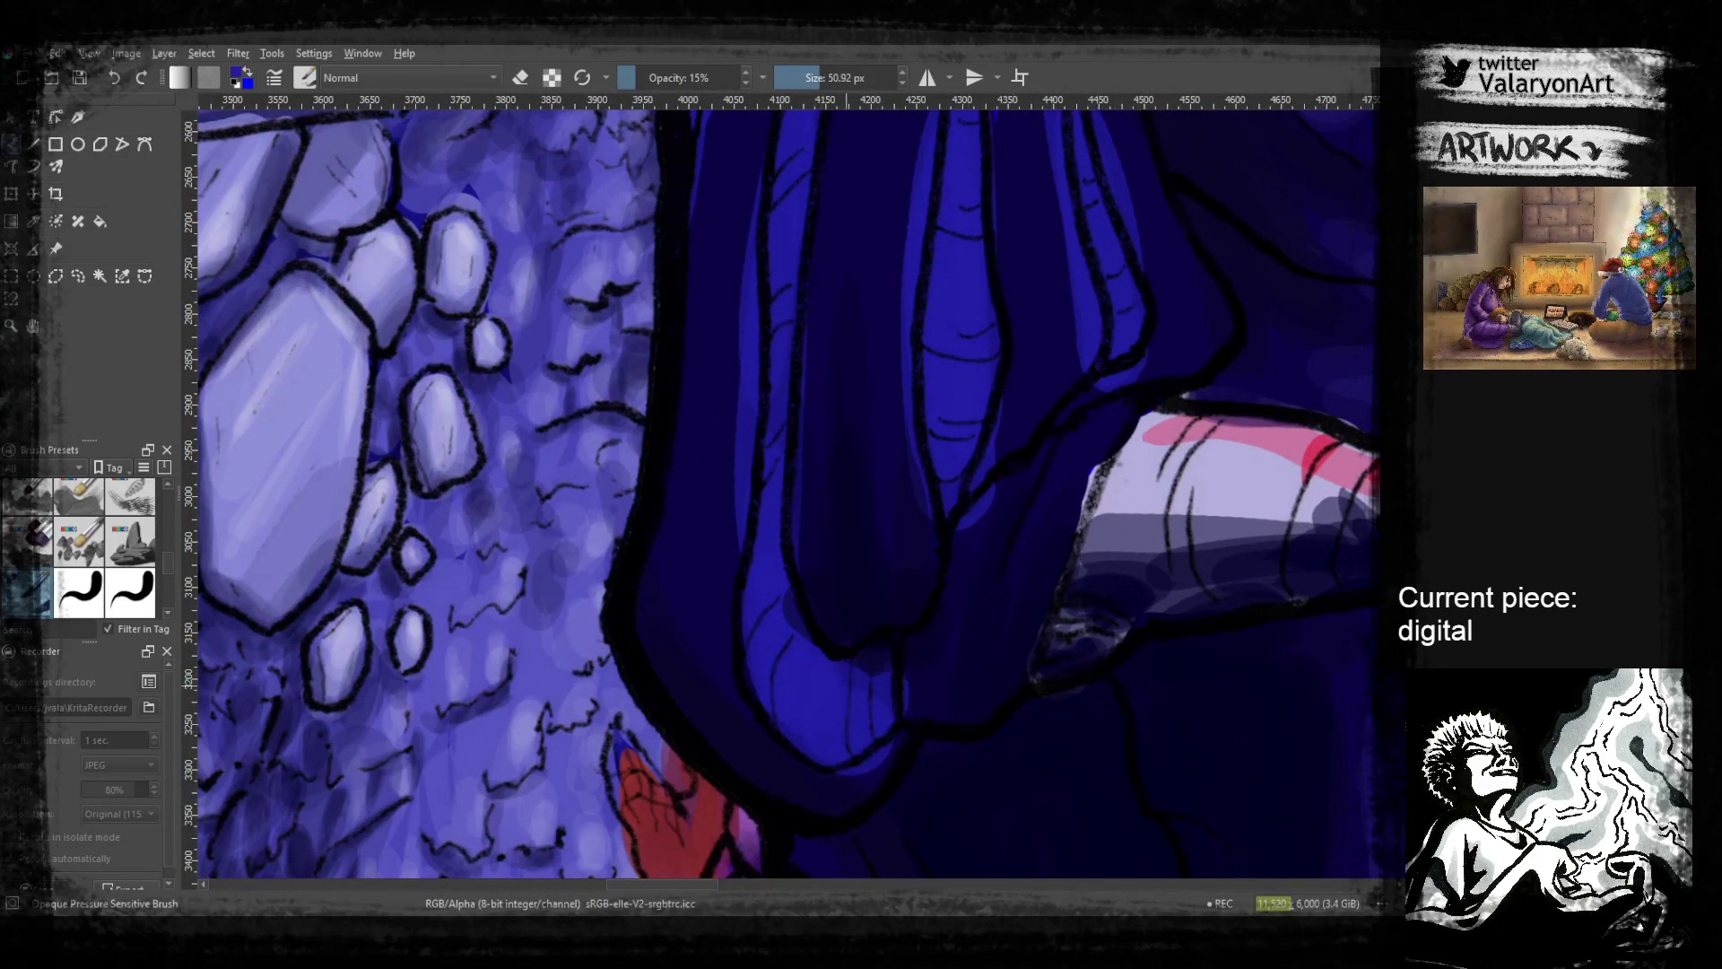
{"action": "right_click", "coordinate": [799, 611]}
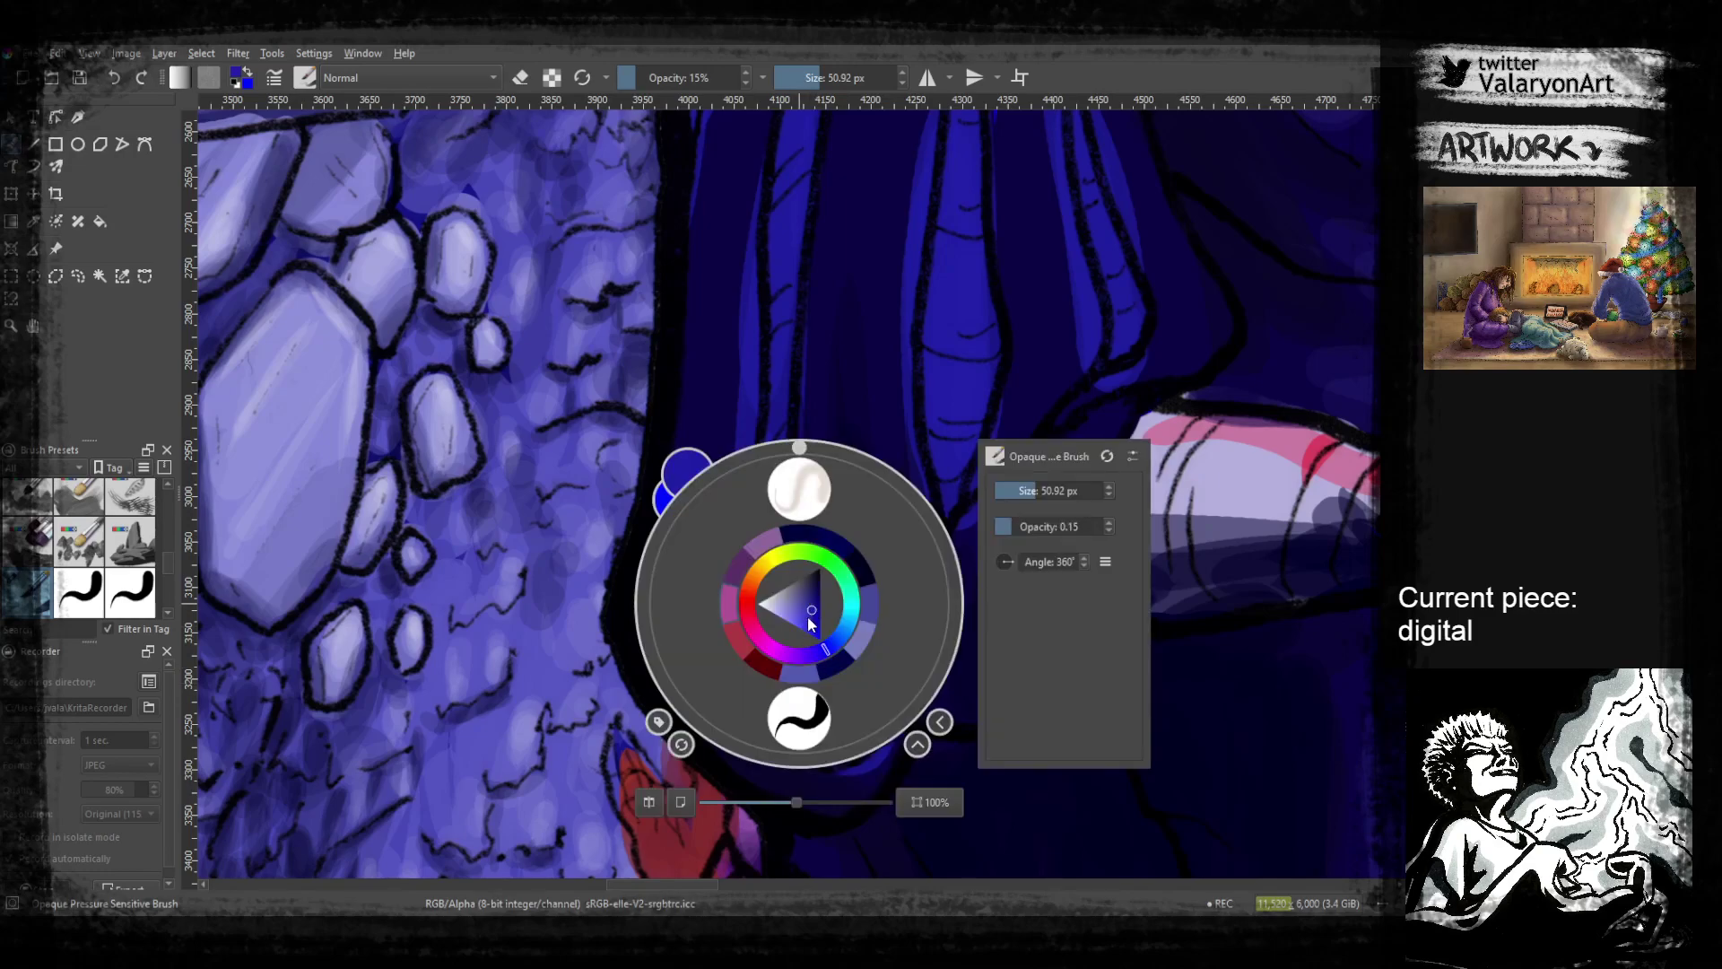
{"action": "left_click", "coordinate": [727, 344]}
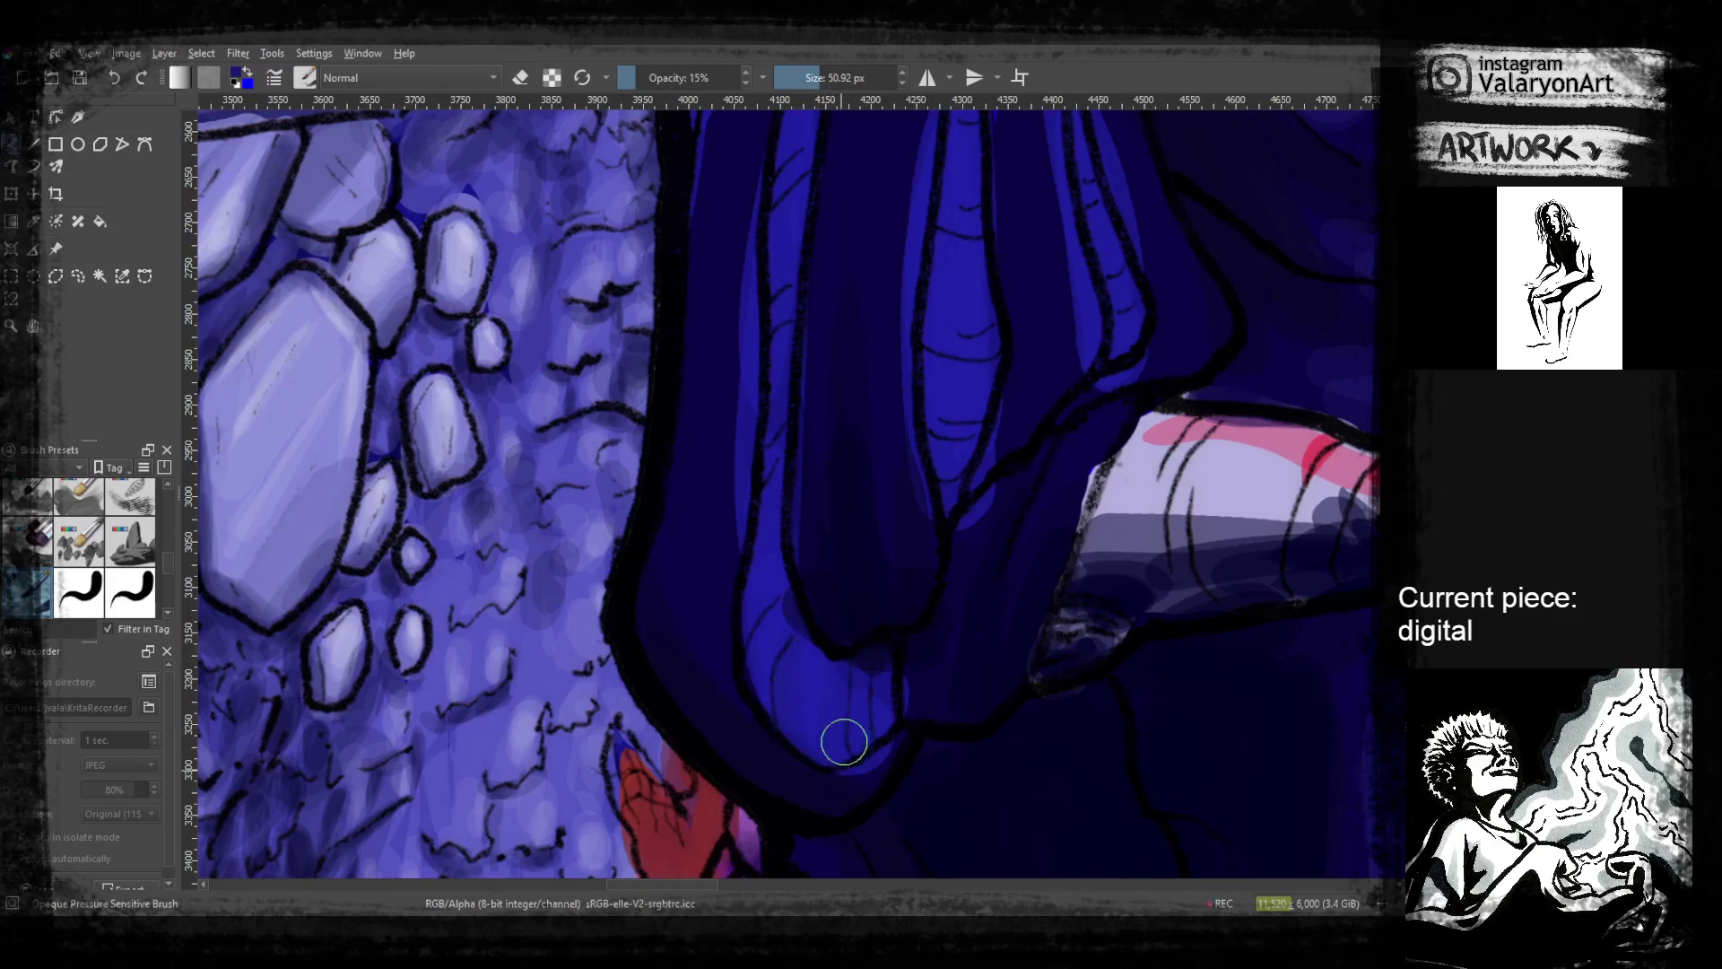
Raise the brush opacity to 52% and paint dark navy over the lighter blue edges outside the robed figure's sleeve folds
{"action": "scroll", "coordinate": [848, 653], "scroll_direction": "up", "scroll_amount": 5}
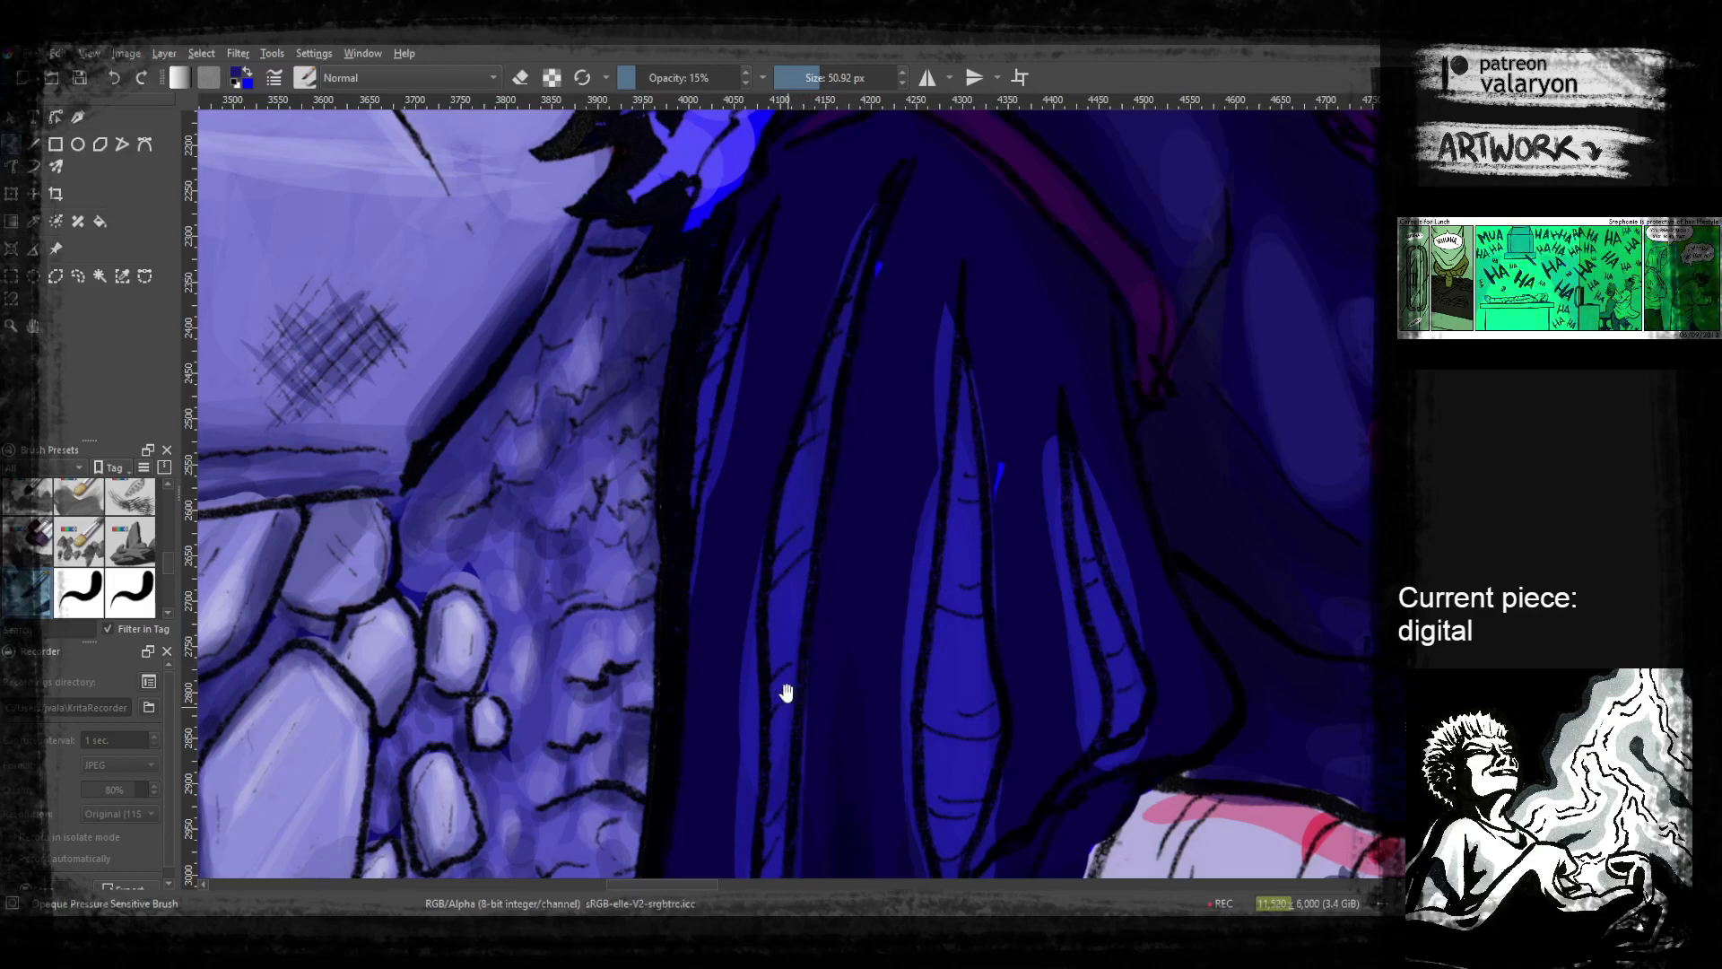
{"action": "left_click_drag", "start_coordinate": [971, 661], "coordinate": [916, 491]}
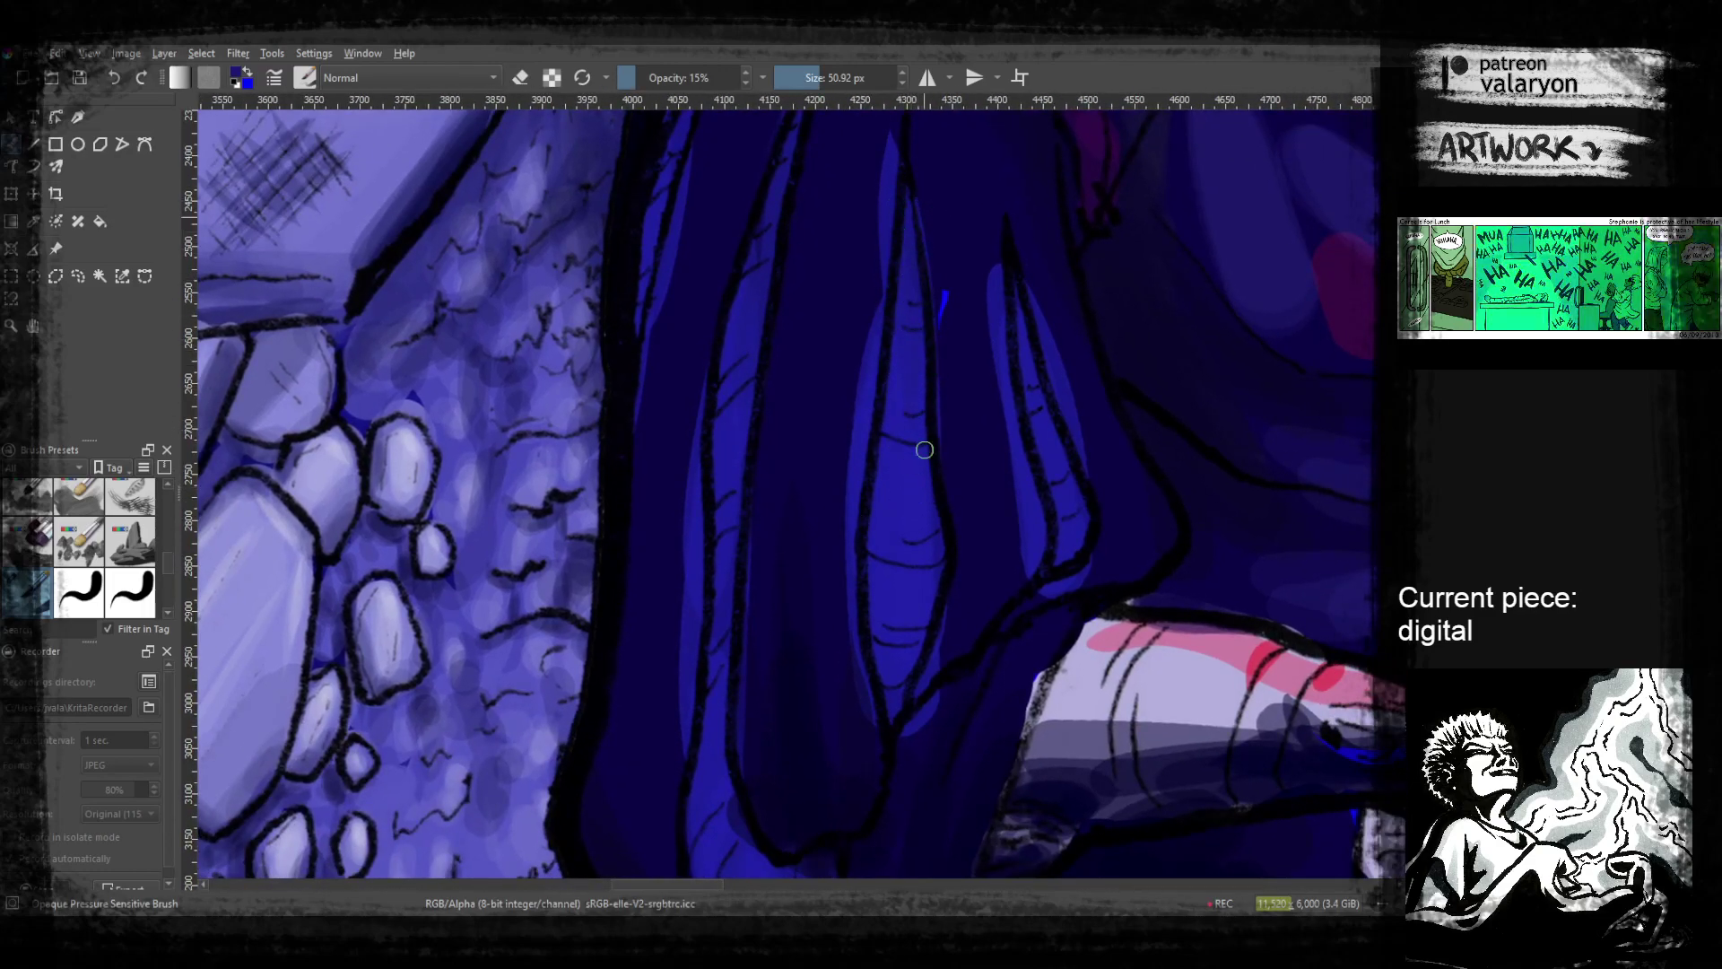
{"action": "left_click_drag", "start_coordinate": [919, 461], "coordinate": [926, 565]}
{"action": "left_click_drag", "start_coordinate": [1049, 377], "coordinate": [1014, 476]}
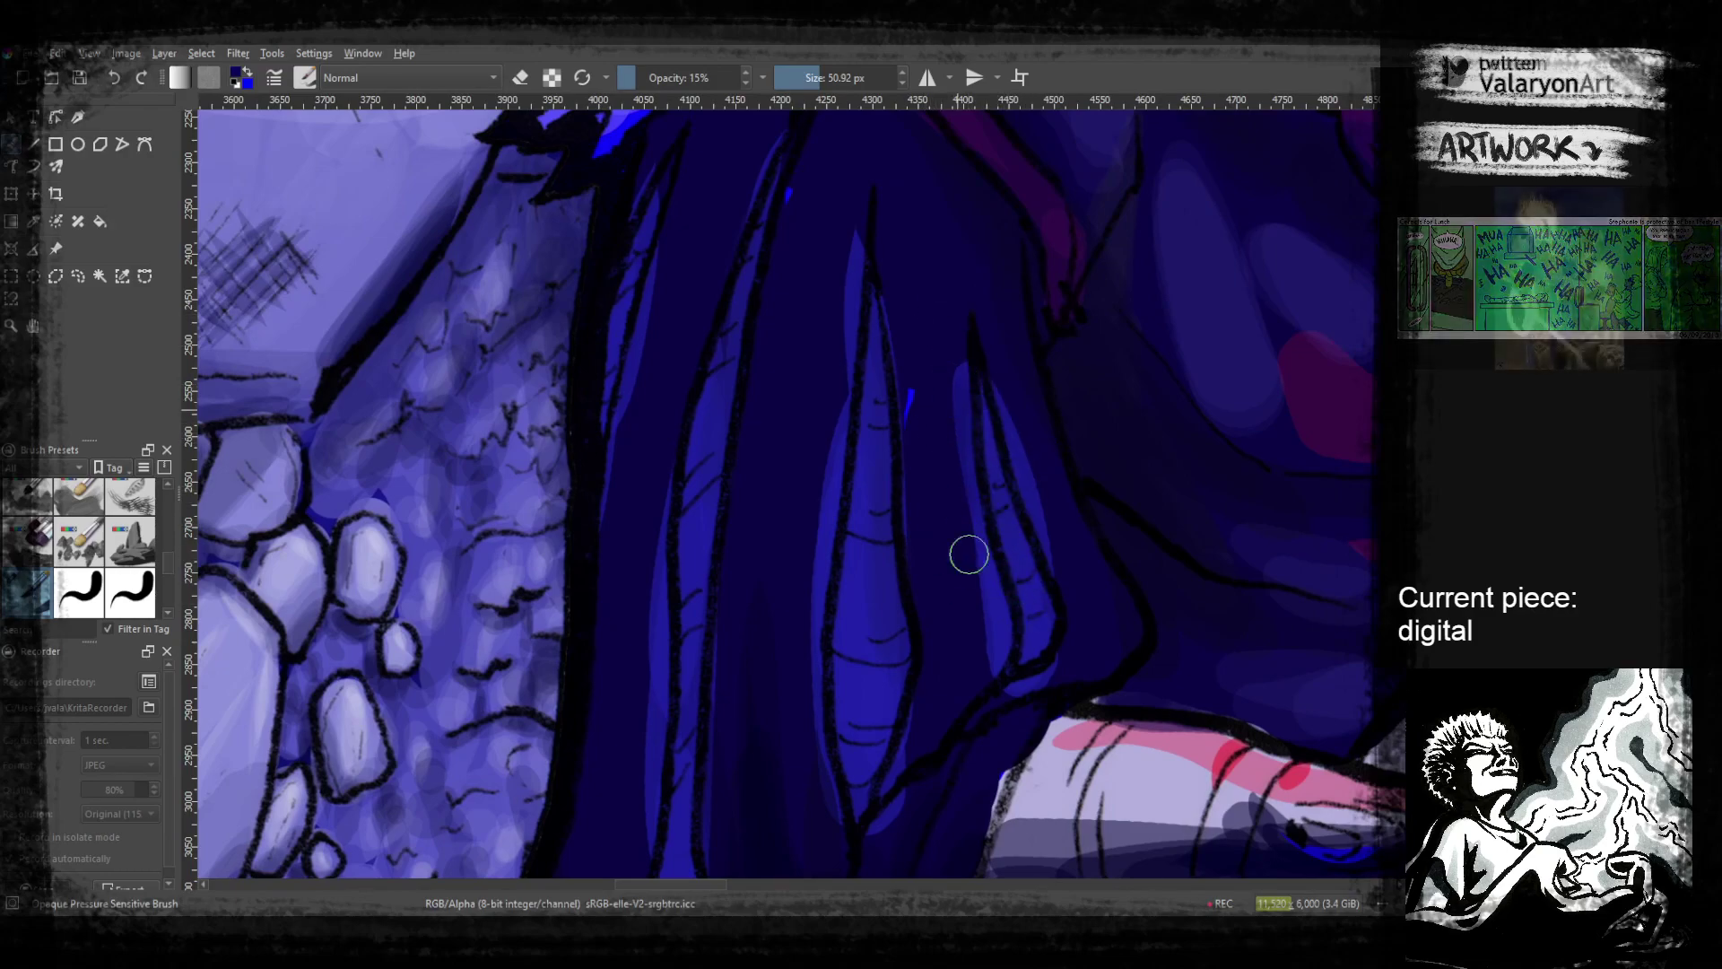
{"action": "left_click_drag", "start_coordinate": [646, 78], "coordinate": [668, 78]}
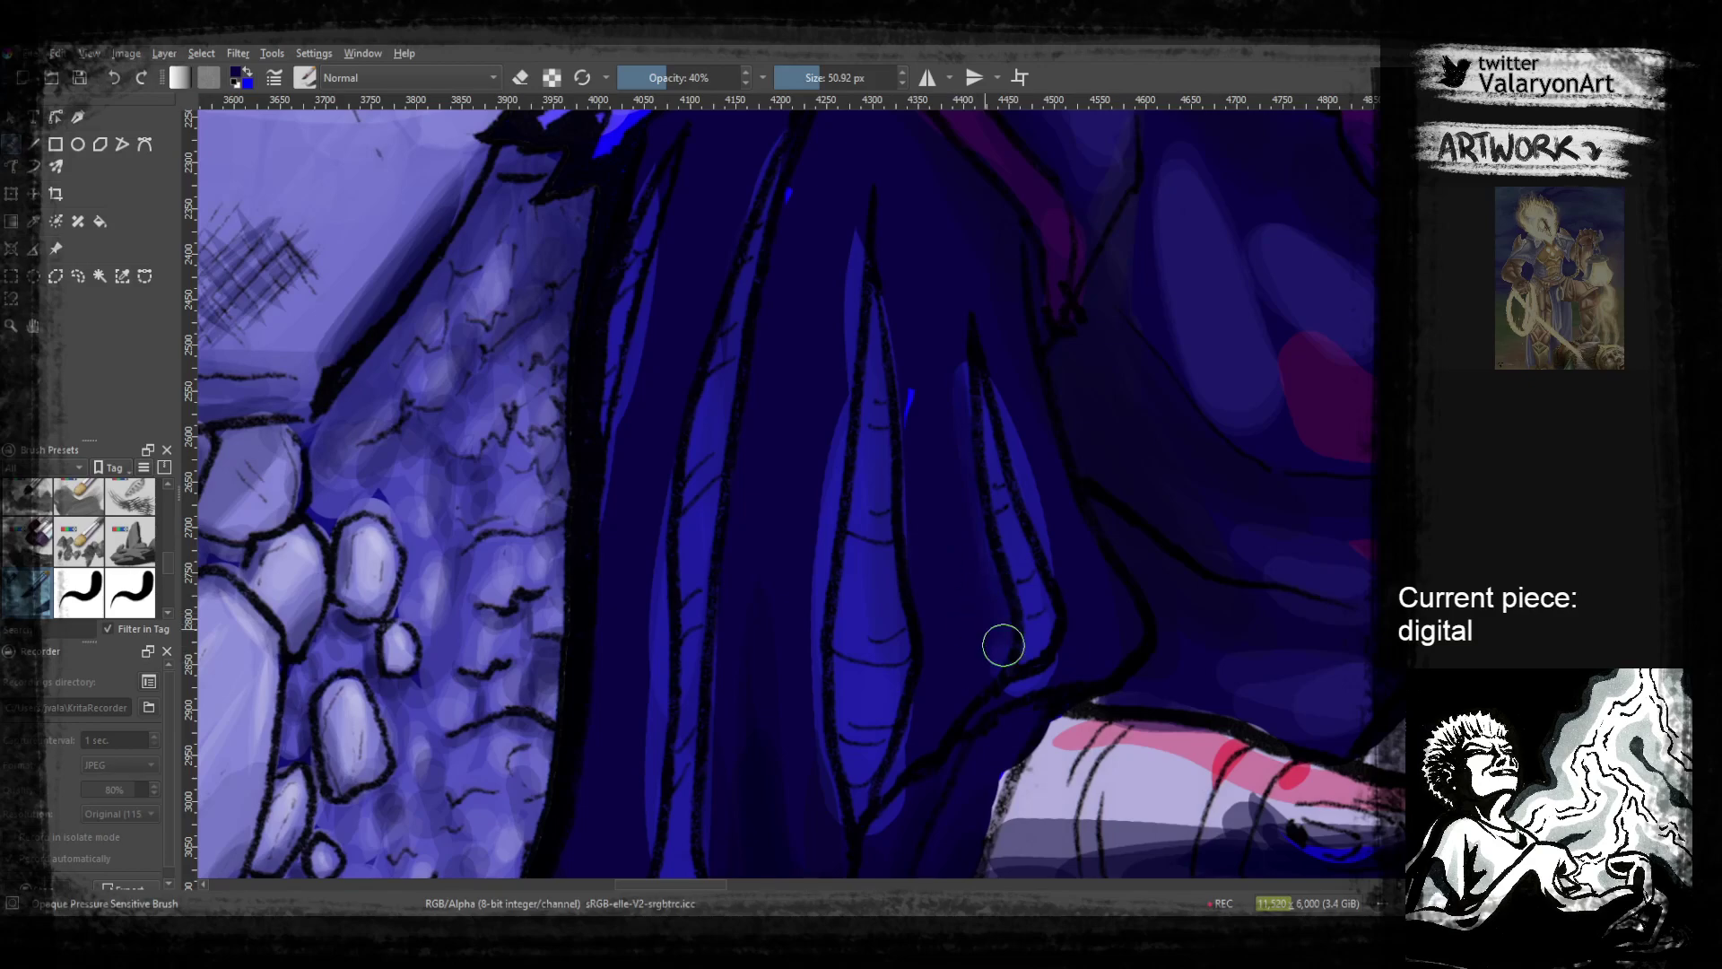
{"action": "left_click", "coordinate": [681, 78]}
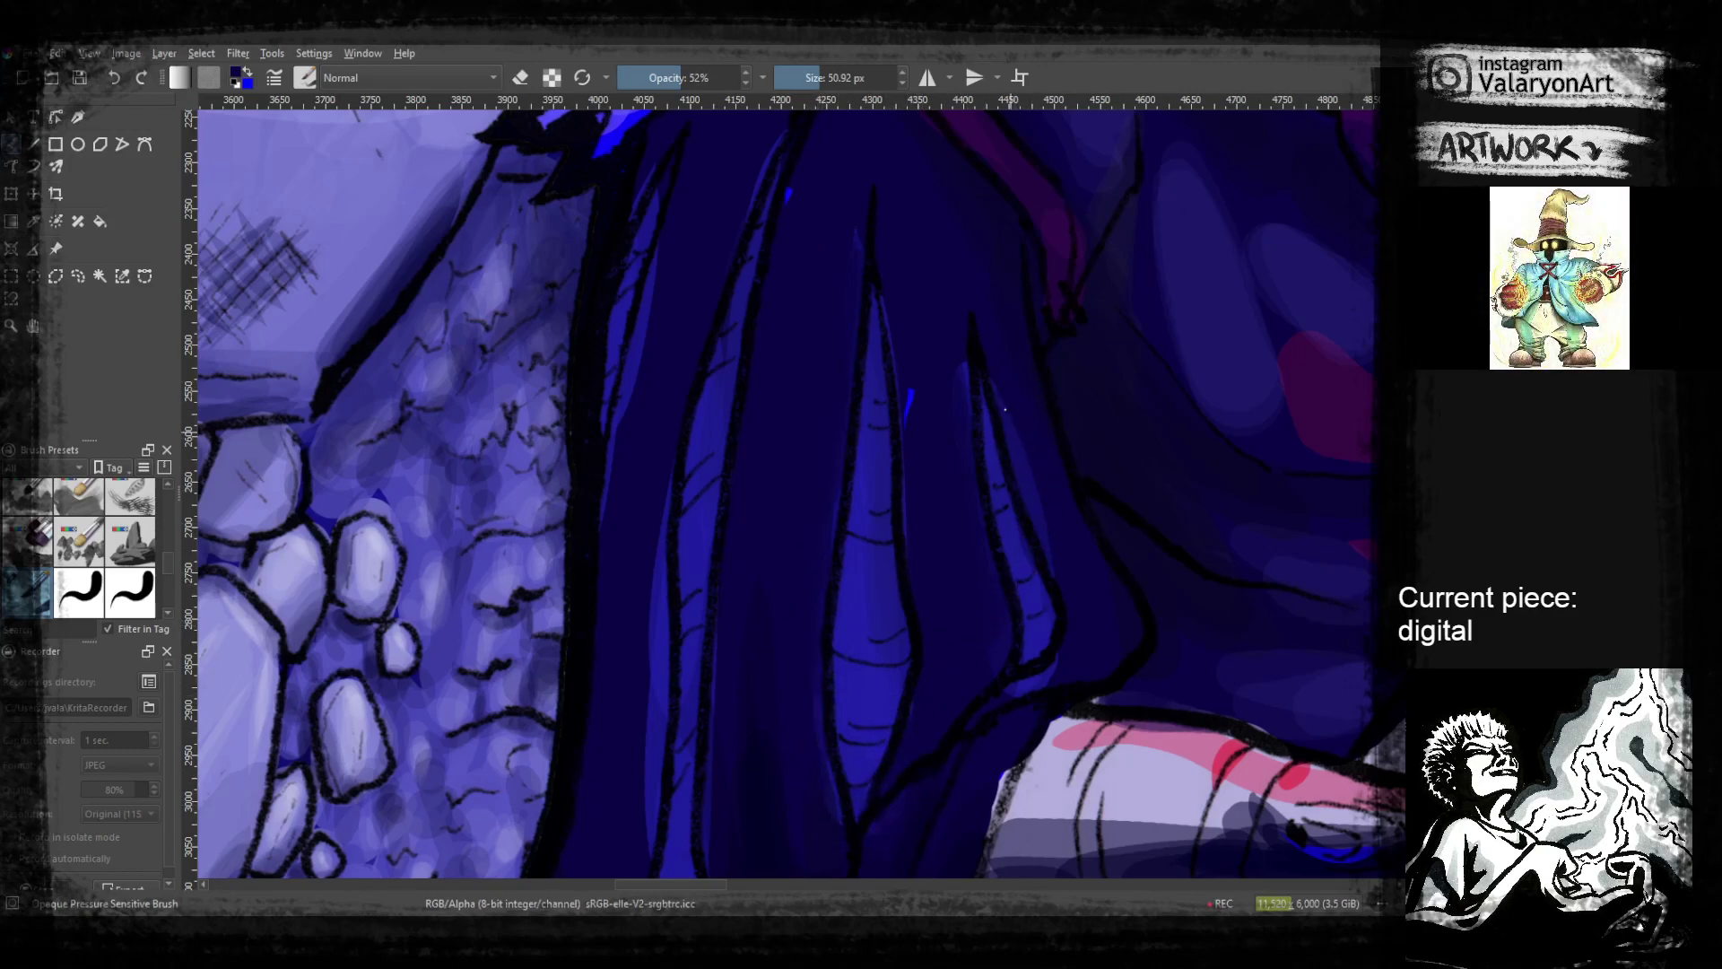
{"action": "mouse_move", "coordinate": [843, 319]}
{"action": "left_mouse_down"}
{"action": "mouse_move", "coordinate": [942, 503]}
{"action": "mouse_move", "coordinate": [1030, 426]}
{"action": "left_mouse_up"}
{"action": "mouse_move", "coordinate": [839, 807]}
{"action": "left_mouse_down"}
{"action": "mouse_move", "coordinate": [845, 335]}
{"action": "mouse_move", "coordinate": [838, 560]}
{"action": "mouse_move", "coordinate": [896, 804]}
{"action": "left_mouse_up"}
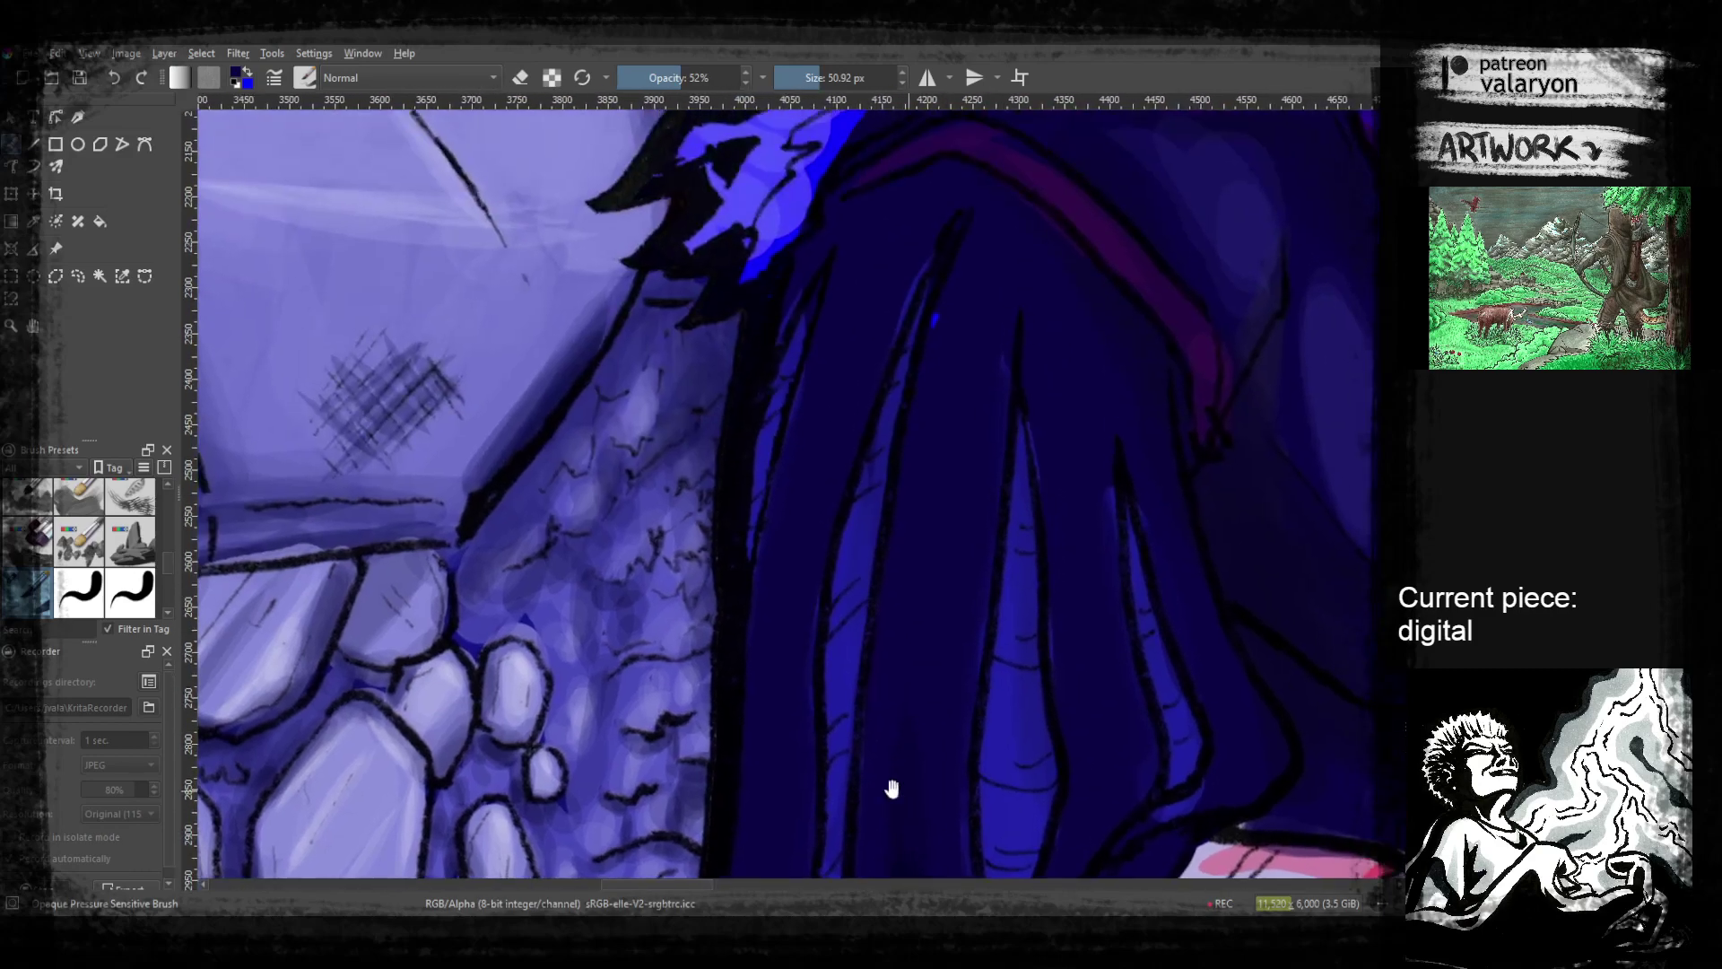
{"action": "left_click_drag", "start_coordinate": [914, 622], "coordinate": [891, 767]}
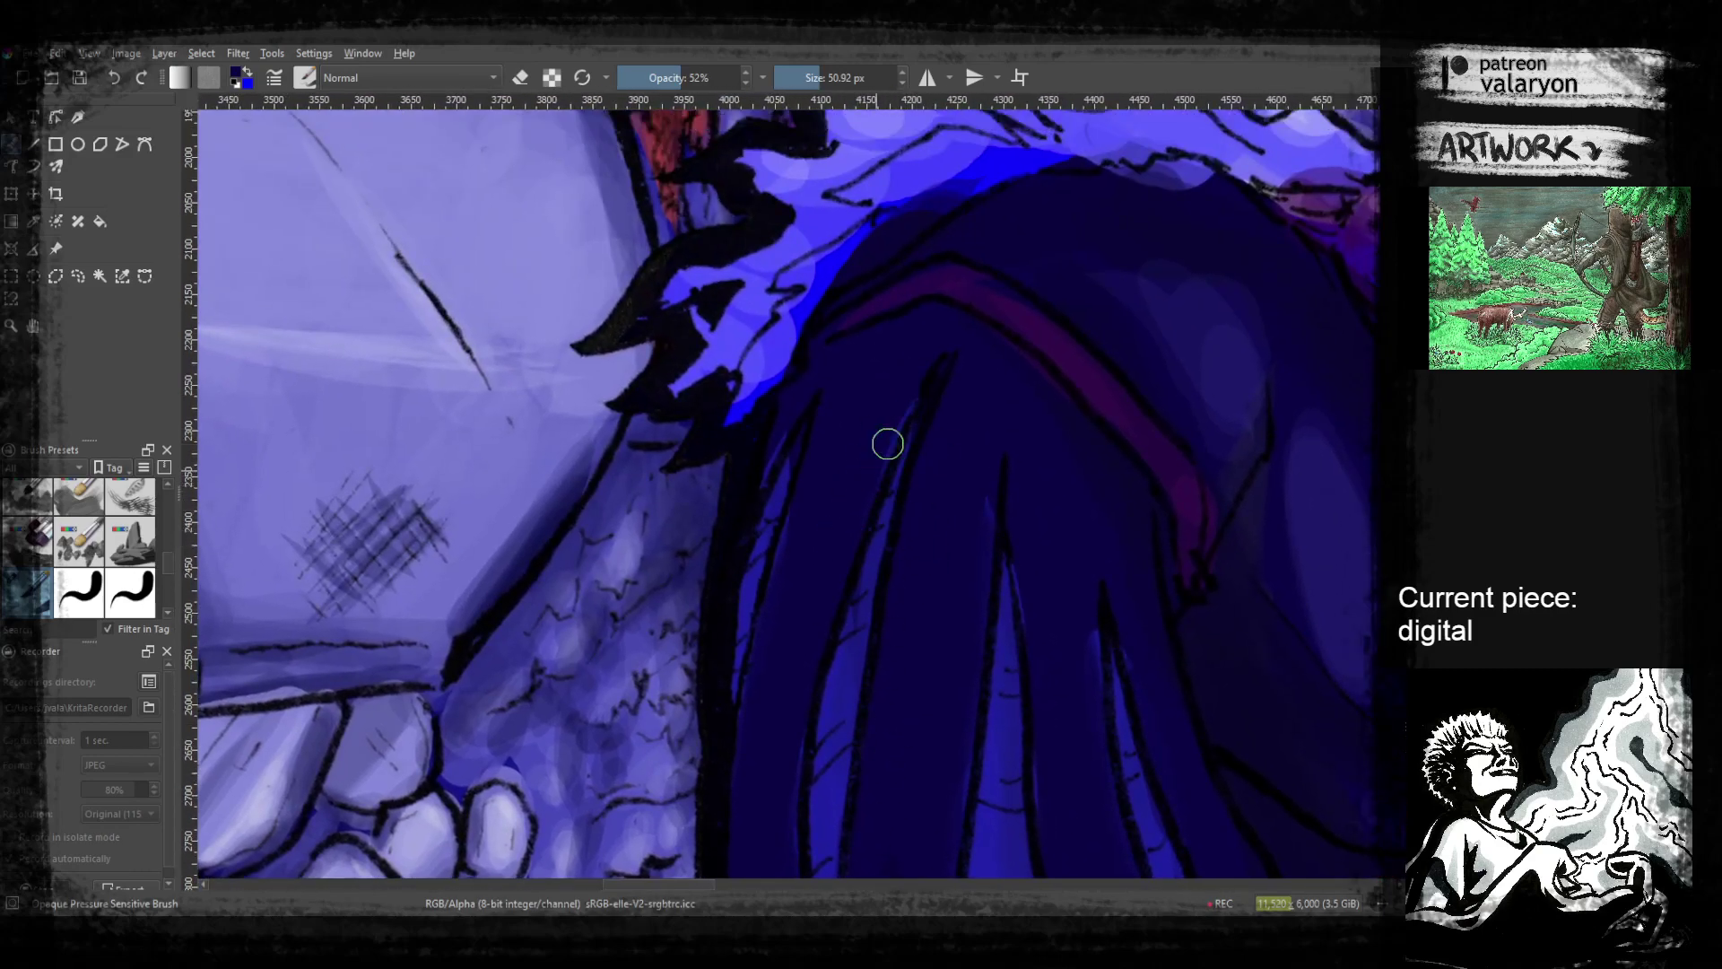
{"action": "left_click_drag", "start_coordinate": [938, 532], "coordinate": [978, 445]}
{"action": "left_click_drag", "start_coordinate": [996, 565], "coordinate": [977, 471]}
{"action": "left_click_drag", "start_coordinate": [993, 770], "coordinate": [993, 595]}
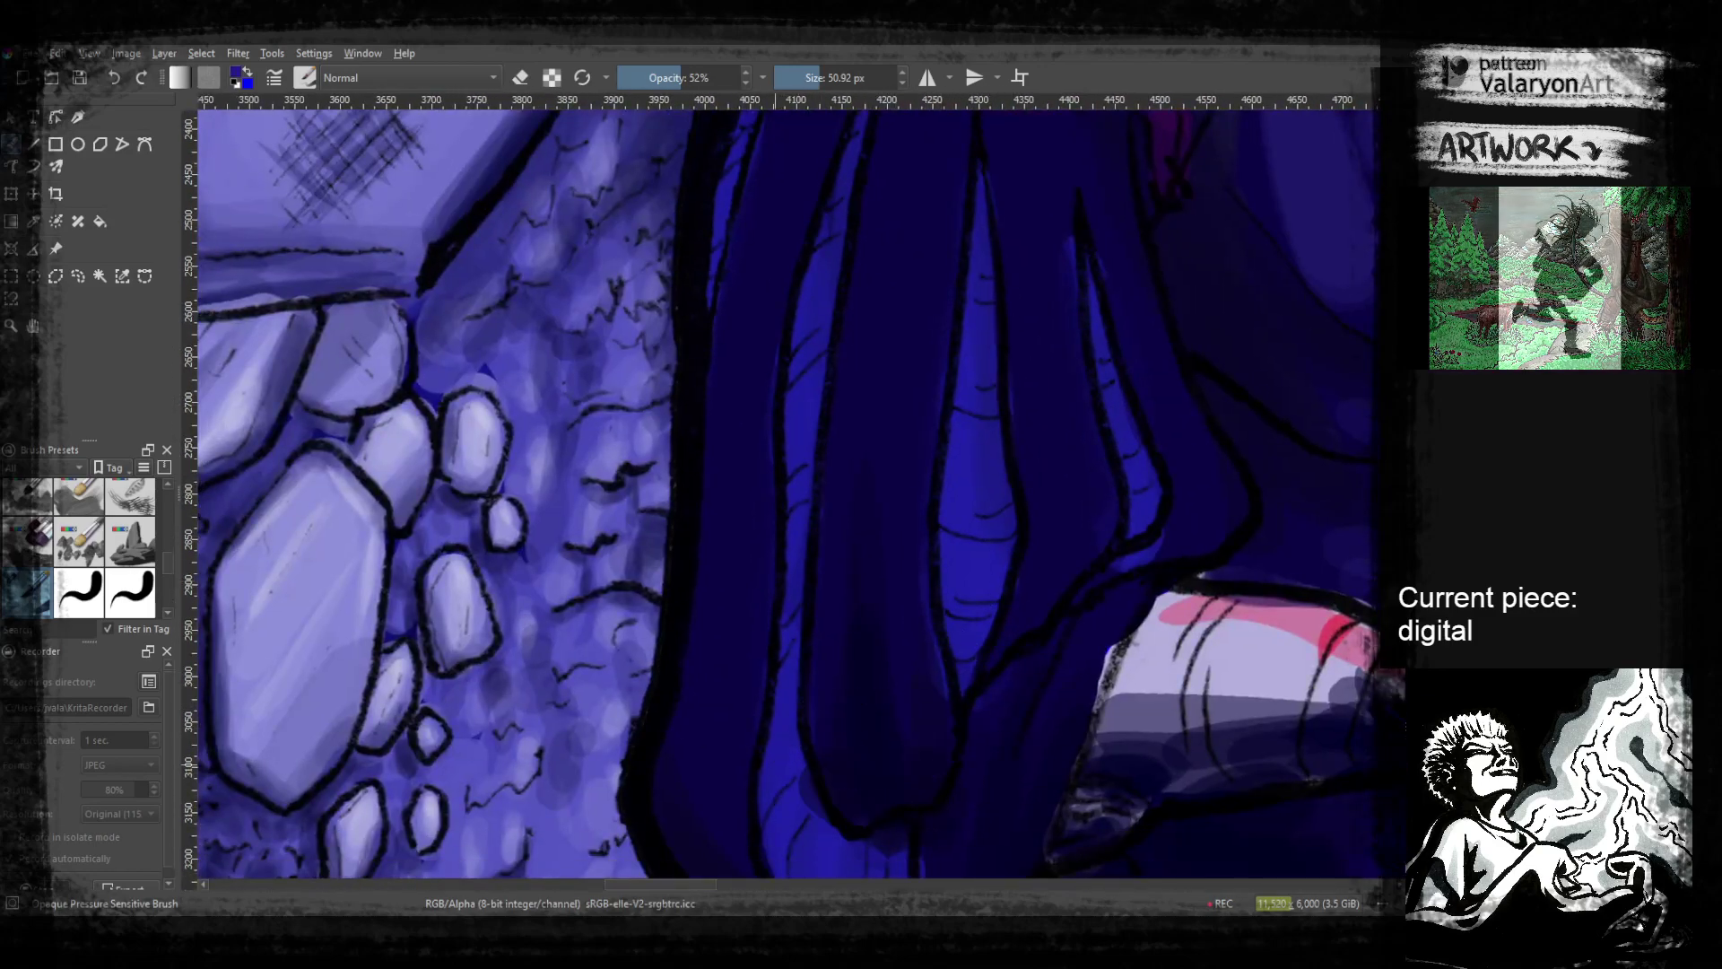
Choose a brighter blue and paint highlights inside the sleeve fold near the cuff
{"action": "right_click", "coordinate": [796, 648]}
{"action": "left_click", "coordinate": [803, 671]}
{"action": "left_click", "coordinate": [611, 511]}
{"action": "mouse_move", "coordinate": [807, 745]}
{"action": "left_mouse_down"}
{"action": "mouse_move", "coordinate": [837, 608]}
{"action": "mouse_move", "coordinate": [801, 635]}
{"action": "left_mouse_up"}
{"action": "mouse_move", "coordinate": [818, 717]}
{"action": "left_mouse_down"}
{"action": "mouse_move", "coordinate": [816, 632]}
{"action": "mouse_move", "coordinate": [861, 664]}
{"action": "left_mouse_up"}
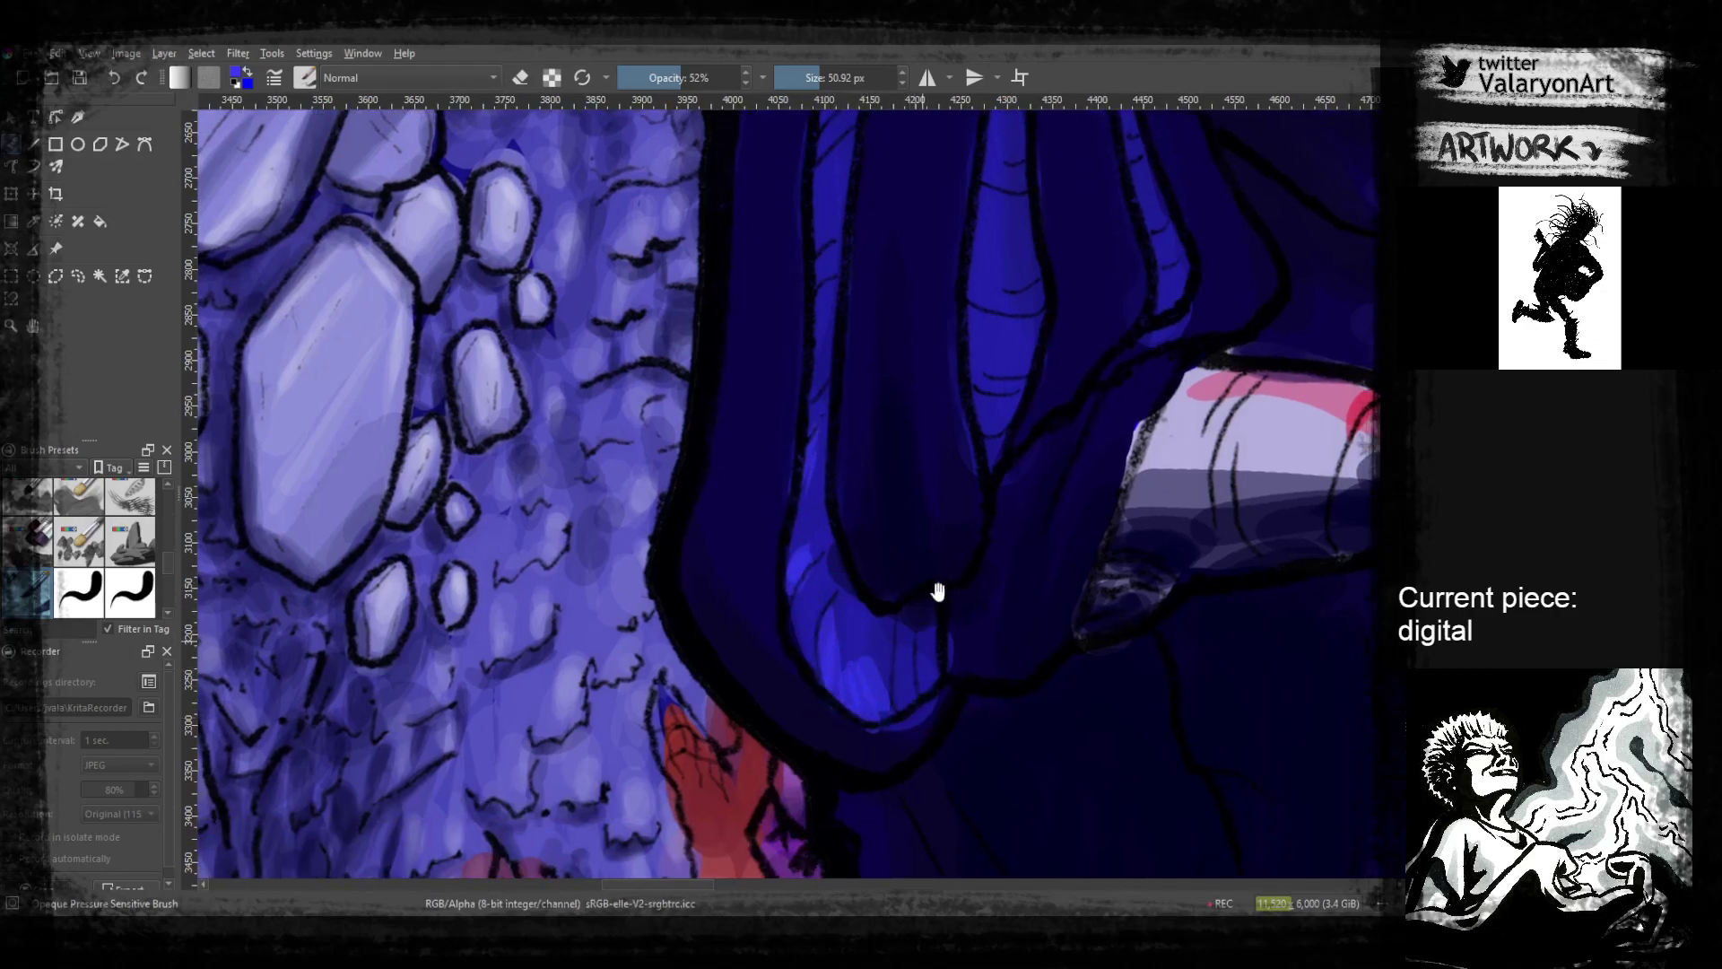
{"action": "left_click_drag", "start_coordinate": [928, 611], "coordinate": [819, 757]}
{"action": "left_click_drag", "start_coordinate": [807, 593], "coordinate": [857, 692]}
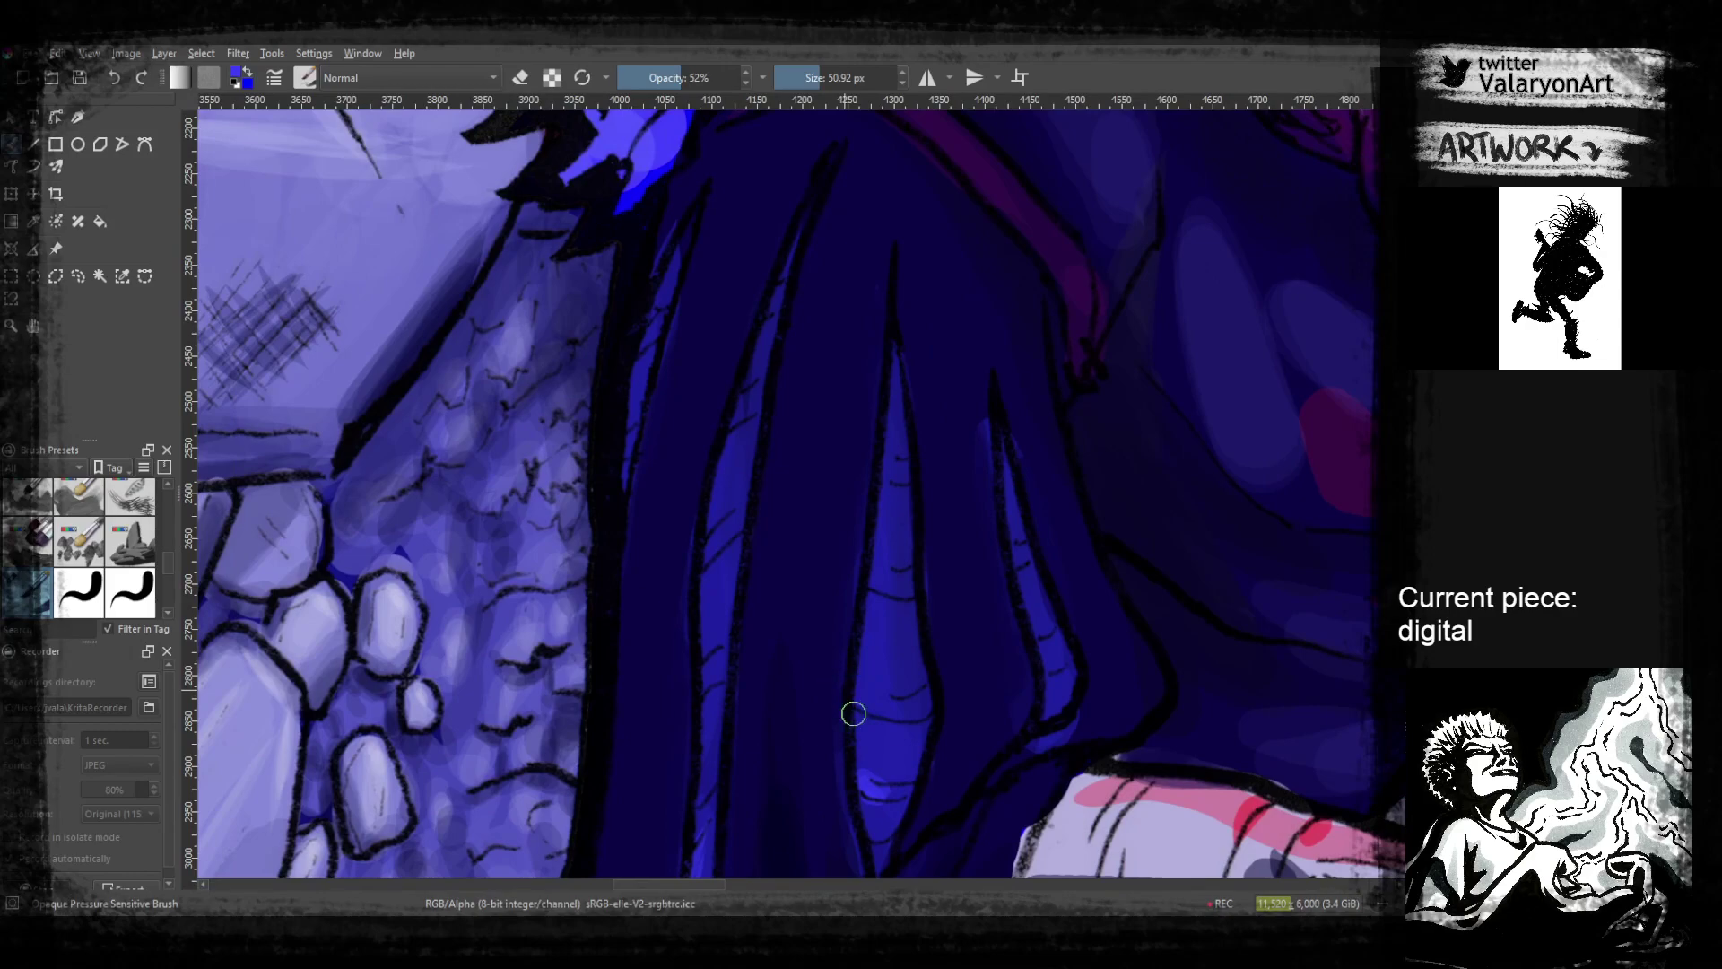
Paint bright blue highlights in the sleeve's middle folds, lowering the brush opacity to 20% to blend them
{"action": "left_click_drag", "start_coordinate": [894, 452], "coordinate": [888, 579]}
{"action": "left_click_drag", "start_coordinate": [884, 809], "coordinate": [881, 861]}
{"action": "left_click_drag", "start_coordinate": [994, 541], "coordinate": [889, 664]}
{"action": "left_click_drag", "start_coordinate": [646, 78], "coordinate": [606, 78]}
{"action": "left_click_drag", "start_coordinate": [750, 507], "coordinate": [774, 355]}
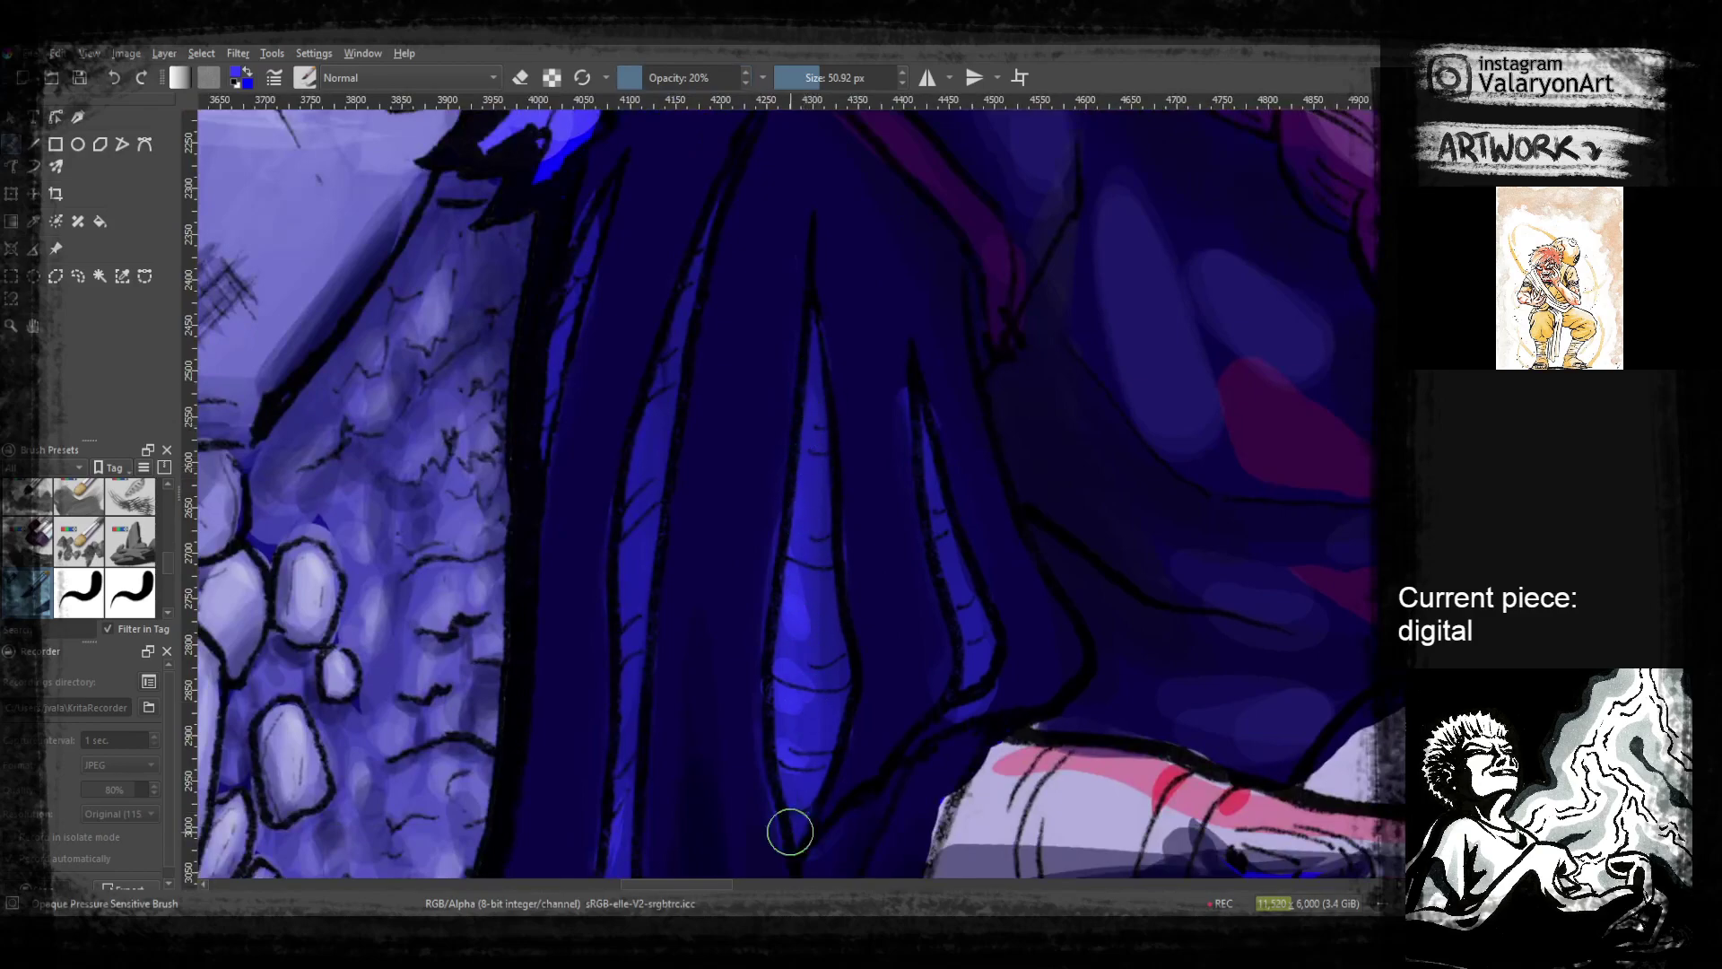
{"action": "left_click_drag", "start_coordinate": [862, 749], "coordinate": [822, 741]}
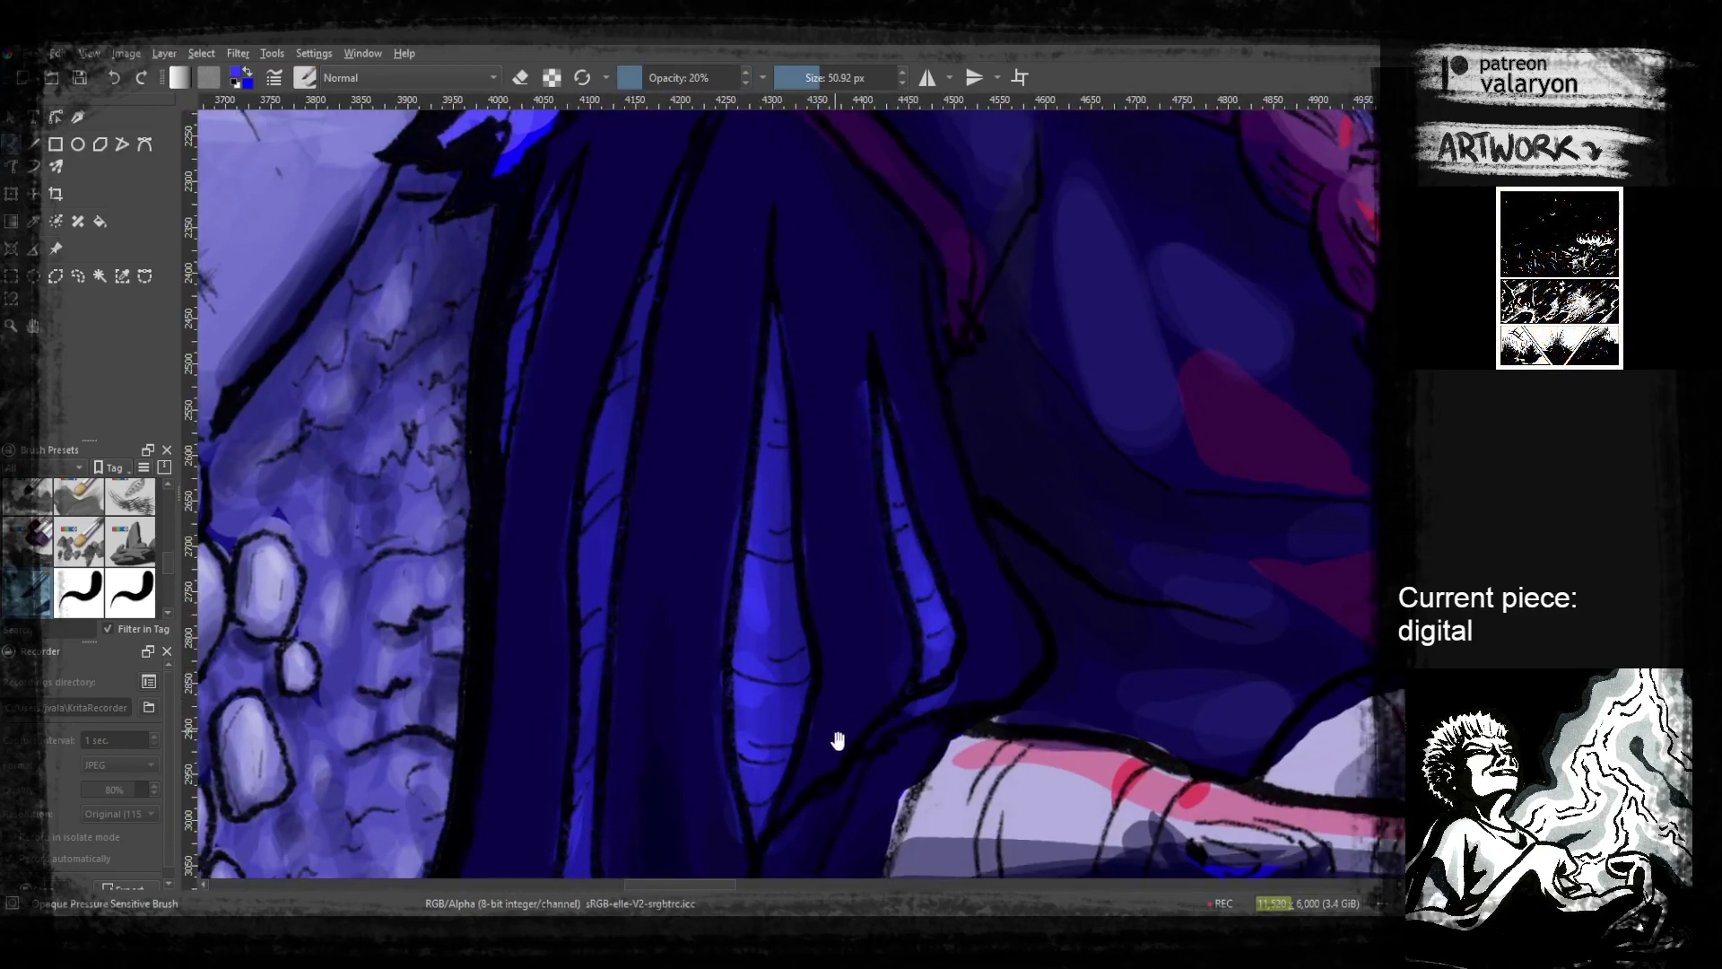
Glaze bright blue at 20% opacity over the fold by the cuff and up the long fold above it
{"action": "left_click_drag", "start_coordinate": [835, 730], "coordinate": [957, 558]}
{"action": "left_click_drag", "start_coordinate": [723, 841], "coordinate": [680, 627]}
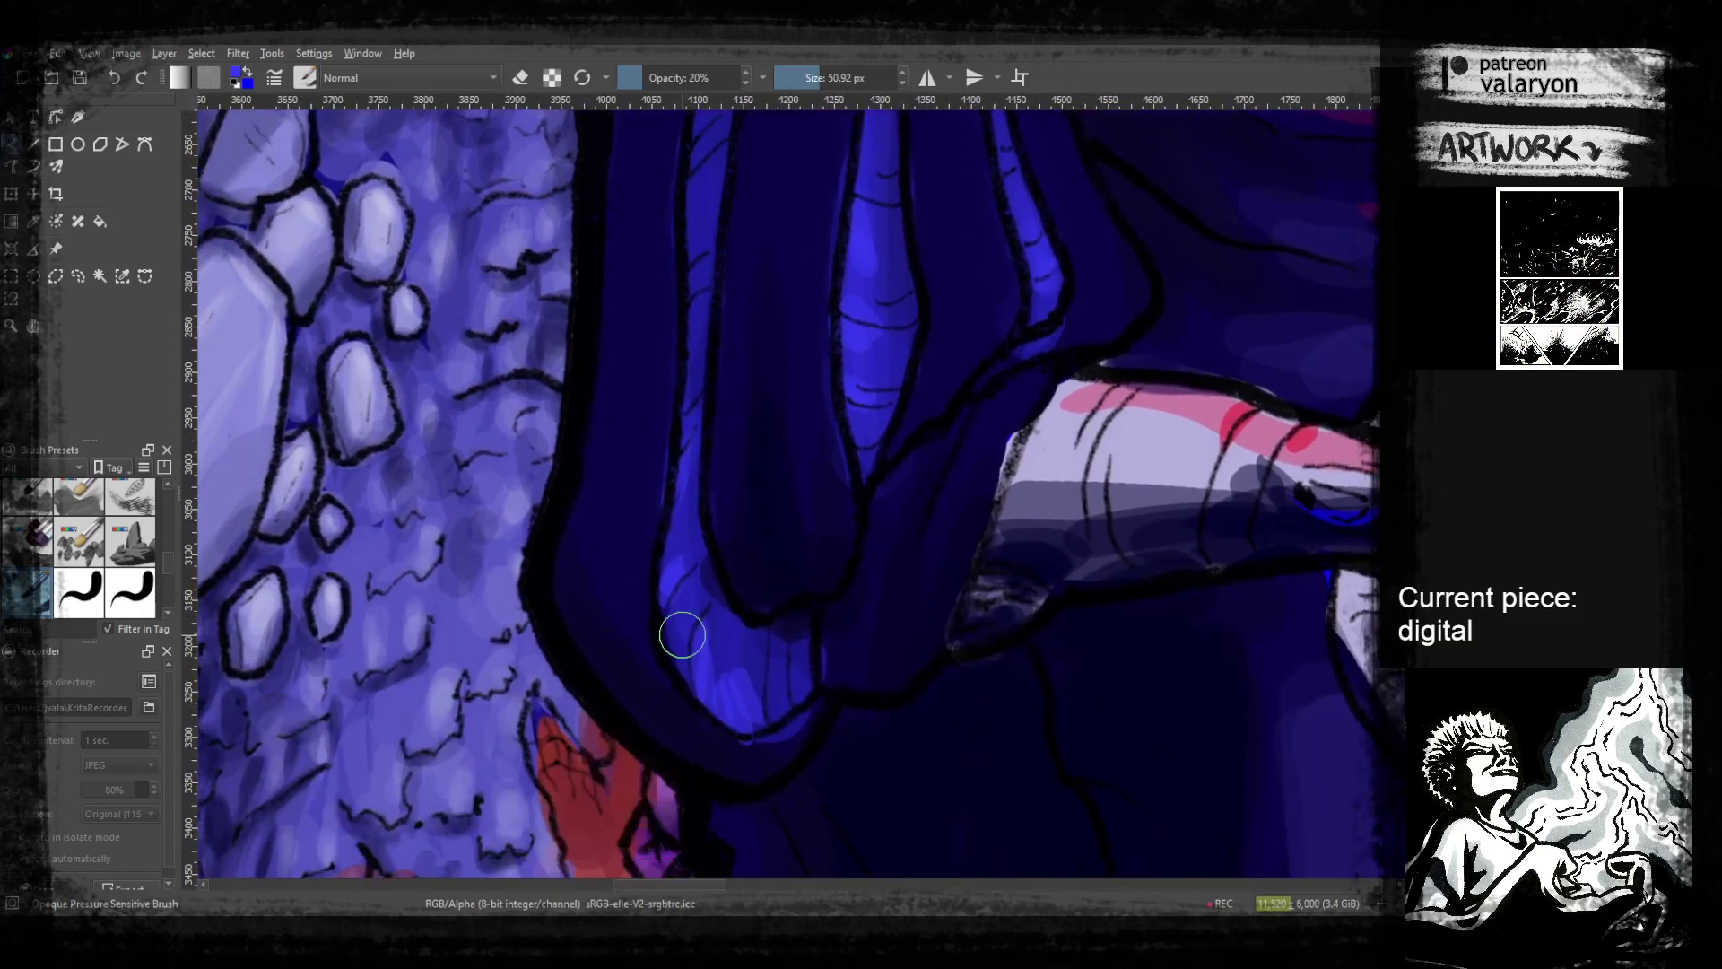
{"action": "mouse_move", "coordinate": [807, 677]}
{"action": "left_mouse_down"}
{"action": "mouse_move", "coordinate": [725, 630]}
{"action": "mouse_move", "coordinate": [705, 538]}
{"action": "mouse_move", "coordinate": [770, 690]}
{"action": "left_mouse_up"}
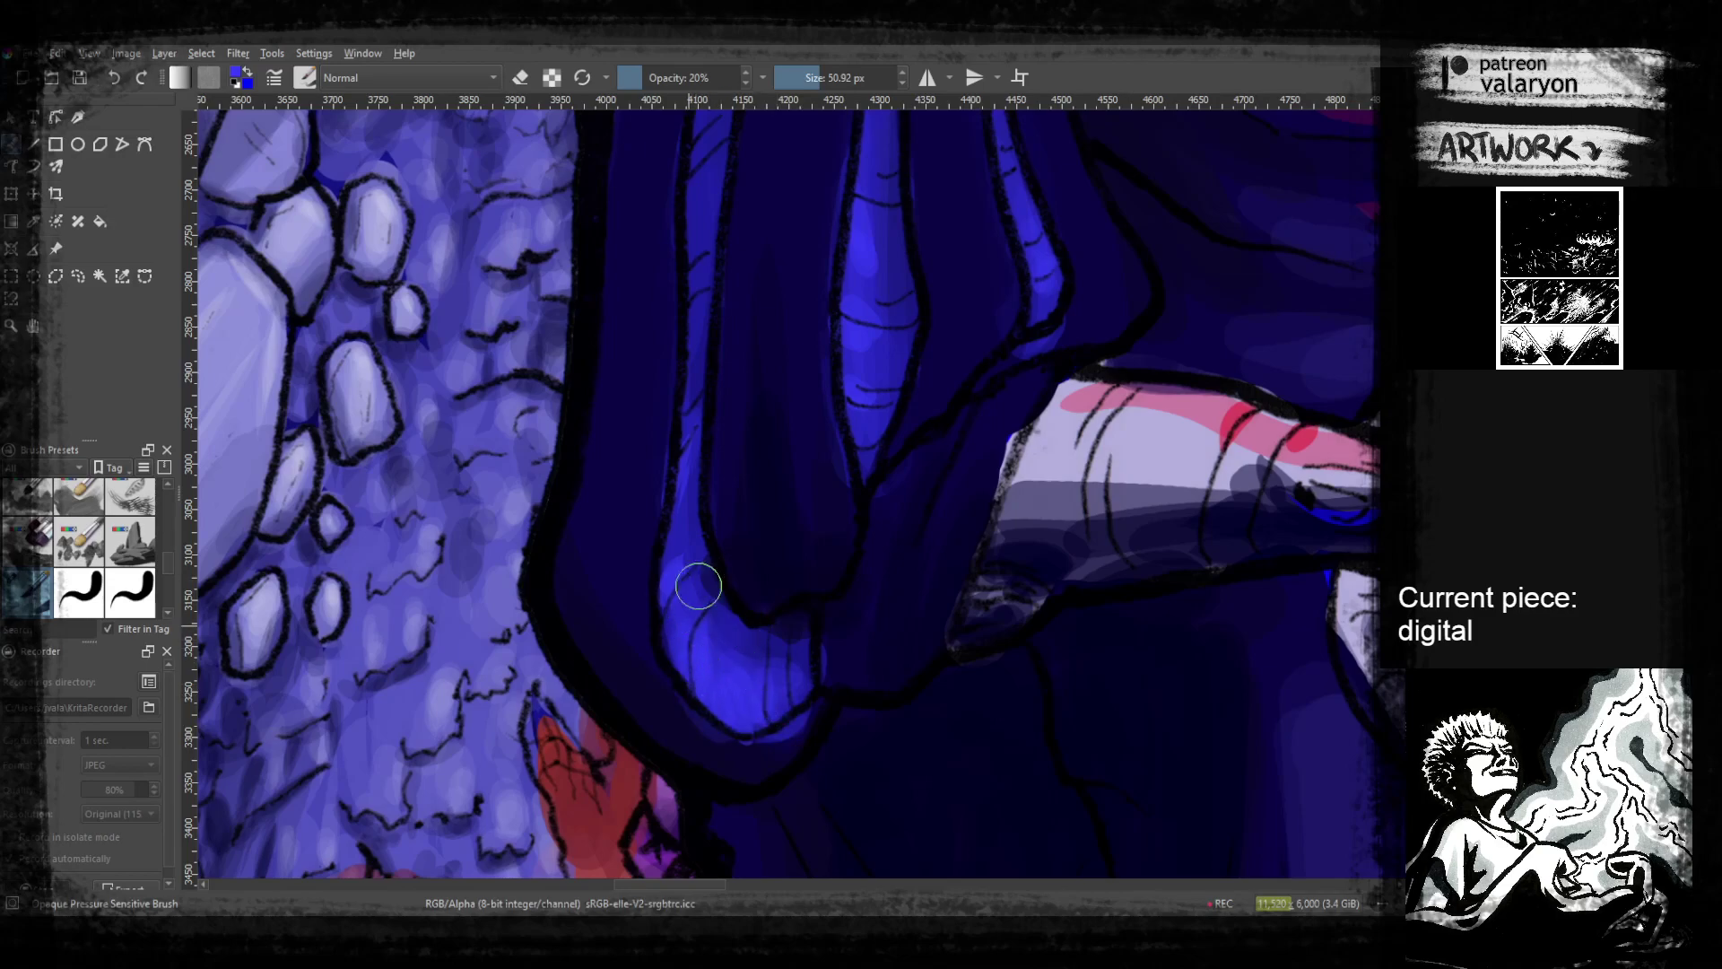
{"action": "left_click_drag", "start_coordinate": [687, 512], "coordinate": [680, 777]}
{"action": "left_click_drag", "start_coordinate": [710, 492], "coordinate": [694, 637]}
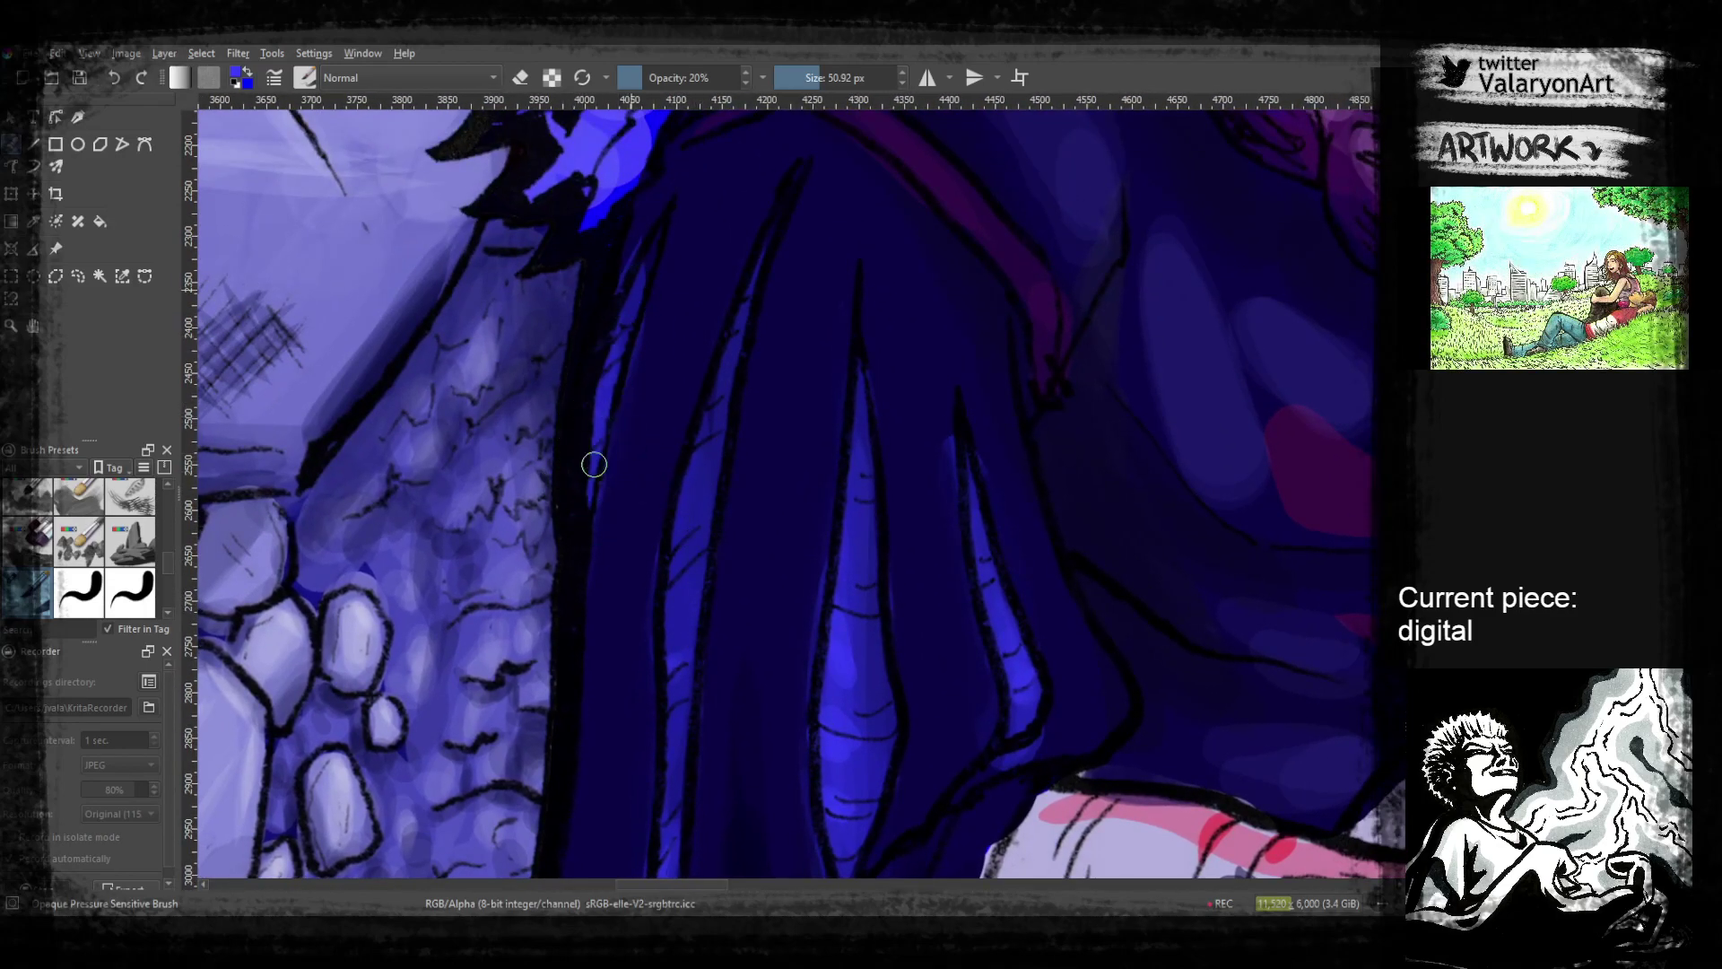
Sample blues from the robed figure's fur collar and glaze them along its lower edge to blend the tones
{"action": "left_click_drag", "start_coordinate": [645, 258], "coordinate": [742, 804]}
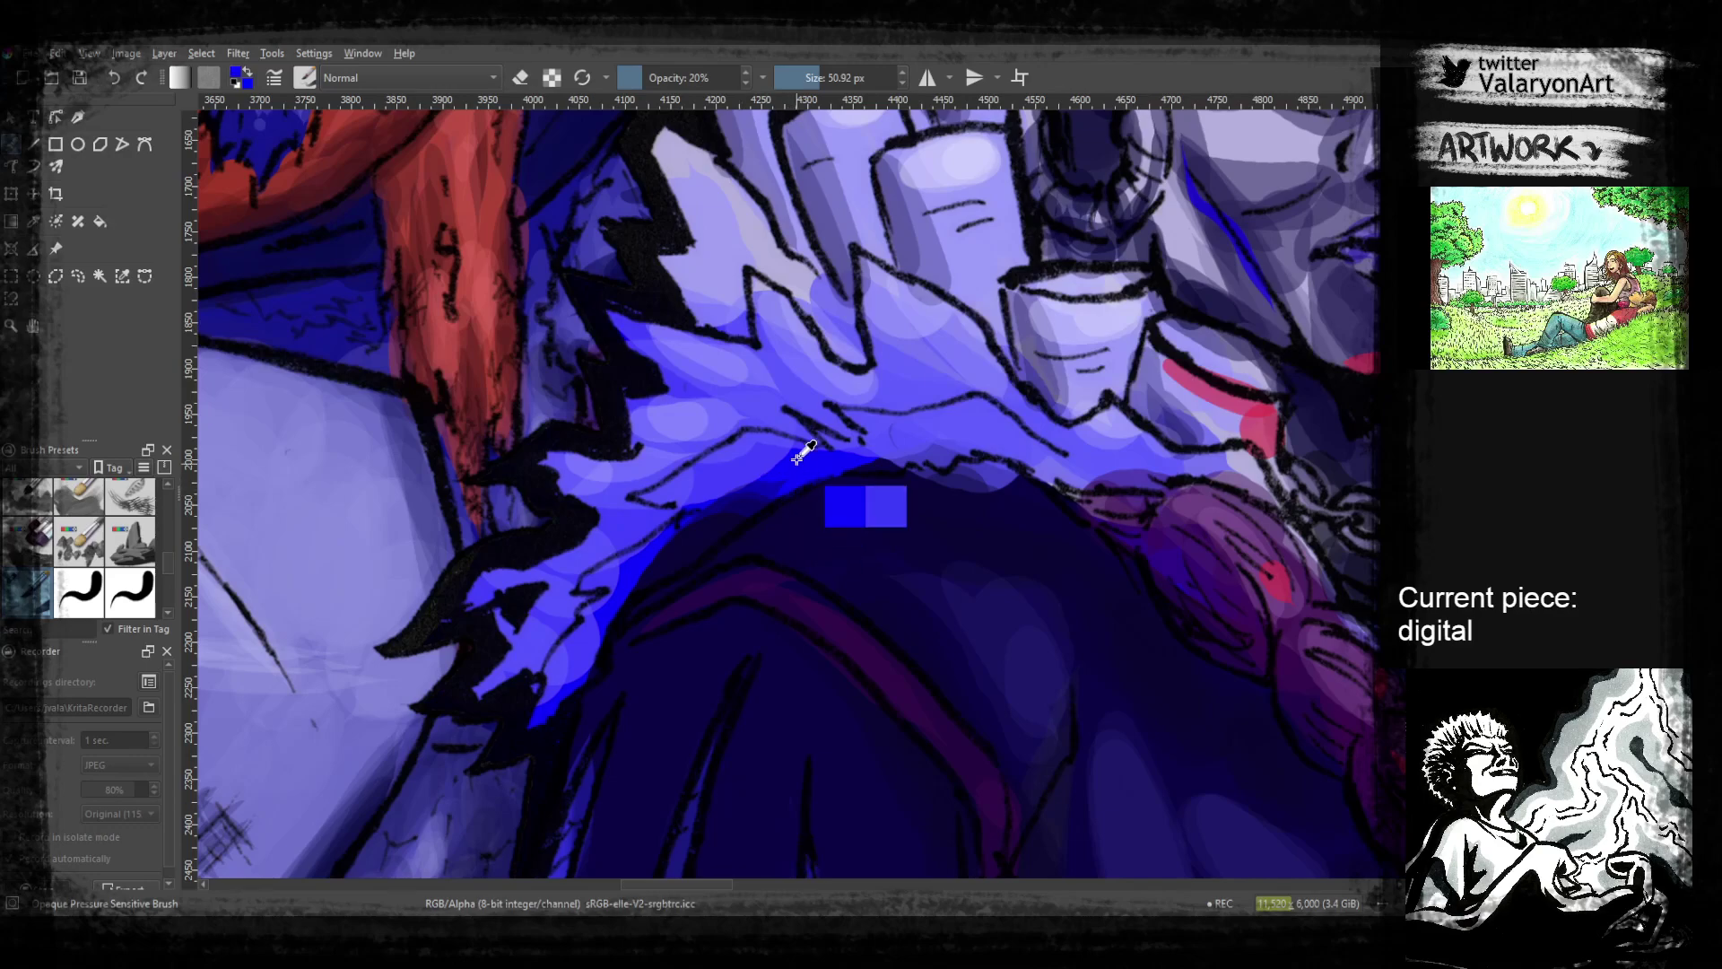
{"action": "mouse_move", "coordinate": [706, 478]}
{"action": "left_mouse_down"}
{"action": "mouse_move", "coordinate": [815, 459]}
{"action": "mouse_move", "coordinate": [880, 478]}
{"action": "left_mouse_up"}
{"action": "mouse_move", "coordinate": [853, 474]}
{"action": "left_mouse_down"}
{"action": "mouse_move", "coordinate": [935, 456]}
{"action": "mouse_move", "coordinate": [997, 469]}
{"action": "left_mouse_up"}
{"action": "left_click_drag", "start_coordinate": [762, 372], "coordinate": [815, 440]}
{"action": "mouse_move", "coordinate": [872, 355]}
{"action": "left_mouse_down"}
{"action": "mouse_move", "coordinate": [903, 404]}
{"action": "mouse_move", "coordinate": [863, 336]}
{"action": "mouse_move", "coordinate": [894, 394]}
{"action": "mouse_move", "coordinate": [943, 403]}
{"action": "left_mouse_up"}
{"action": "mouse_move", "coordinate": [657, 382]}
{"action": "left_mouse_down"}
{"action": "mouse_move", "coordinate": [724, 415]}
{"action": "mouse_move", "coordinate": [848, 414]}
{"action": "left_mouse_up"}
{"action": "mouse_move", "coordinate": [696, 429]}
{"action": "left_mouse_down"}
{"action": "mouse_move", "coordinate": [751, 454]}
{"action": "mouse_move", "coordinate": [780, 429]}
{"action": "left_mouse_up"}
{"action": "left_click_drag", "start_coordinate": [779, 448], "coordinate": [859, 406]}
{"action": "left_click_drag", "start_coordinate": [685, 441], "coordinate": [786, 475]}
{"action": "mouse_move", "coordinate": [610, 569]}
{"action": "left_mouse_down"}
{"action": "mouse_move", "coordinate": [788, 481]}
{"action": "mouse_move", "coordinate": [607, 634]}
{"action": "mouse_move", "coordinate": [654, 596]}
{"action": "mouse_move", "coordinate": [659, 631]}
{"action": "mouse_move", "coordinate": [675, 609]}
{"action": "left_mouse_up"}
Finish glazing blue around the fur collar and shoulder, and save the document
{"action": "mouse_move", "coordinate": [942, 466]}
{"action": "left_mouse_down"}
{"action": "mouse_move", "coordinate": [703, 561]}
{"action": "mouse_move", "coordinate": [535, 689]}
{"action": "left_mouse_up"}
{"action": "mouse_move", "coordinate": [996, 501]}
{"action": "left_mouse_down"}
{"action": "mouse_move", "coordinate": [950, 573]}
{"action": "mouse_move", "coordinate": [1062, 536]}
{"action": "left_mouse_up"}
{"action": "mouse_move", "coordinate": [480, 395]}
{"action": "left_mouse_down"}
{"action": "mouse_move", "coordinate": [512, 509]}
{"action": "mouse_move", "coordinate": [500, 538]}
{"action": "left_mouse_up"}
{"action": "mouse_move", "coordinate": [1119, 623]}
{"action": "left_mouse_down"}
{"action": "mouse_move", "coordinate": [708, 634]}
{"action": "mouse_move", "coordinate": [651, 715]}
{"action": "left_mouse_up"}
{"action": "left_click_drag", "start_coordinate": [973, 592], "coordinate": [956, 792]}
{"action": "left_click_drag", "start_coordinate": [1049, 722], "coordinate": [922, 470]}
{"action": "left_click_drag", "start_coordinate": [1007, 546], "coordinate": [969, 538]}
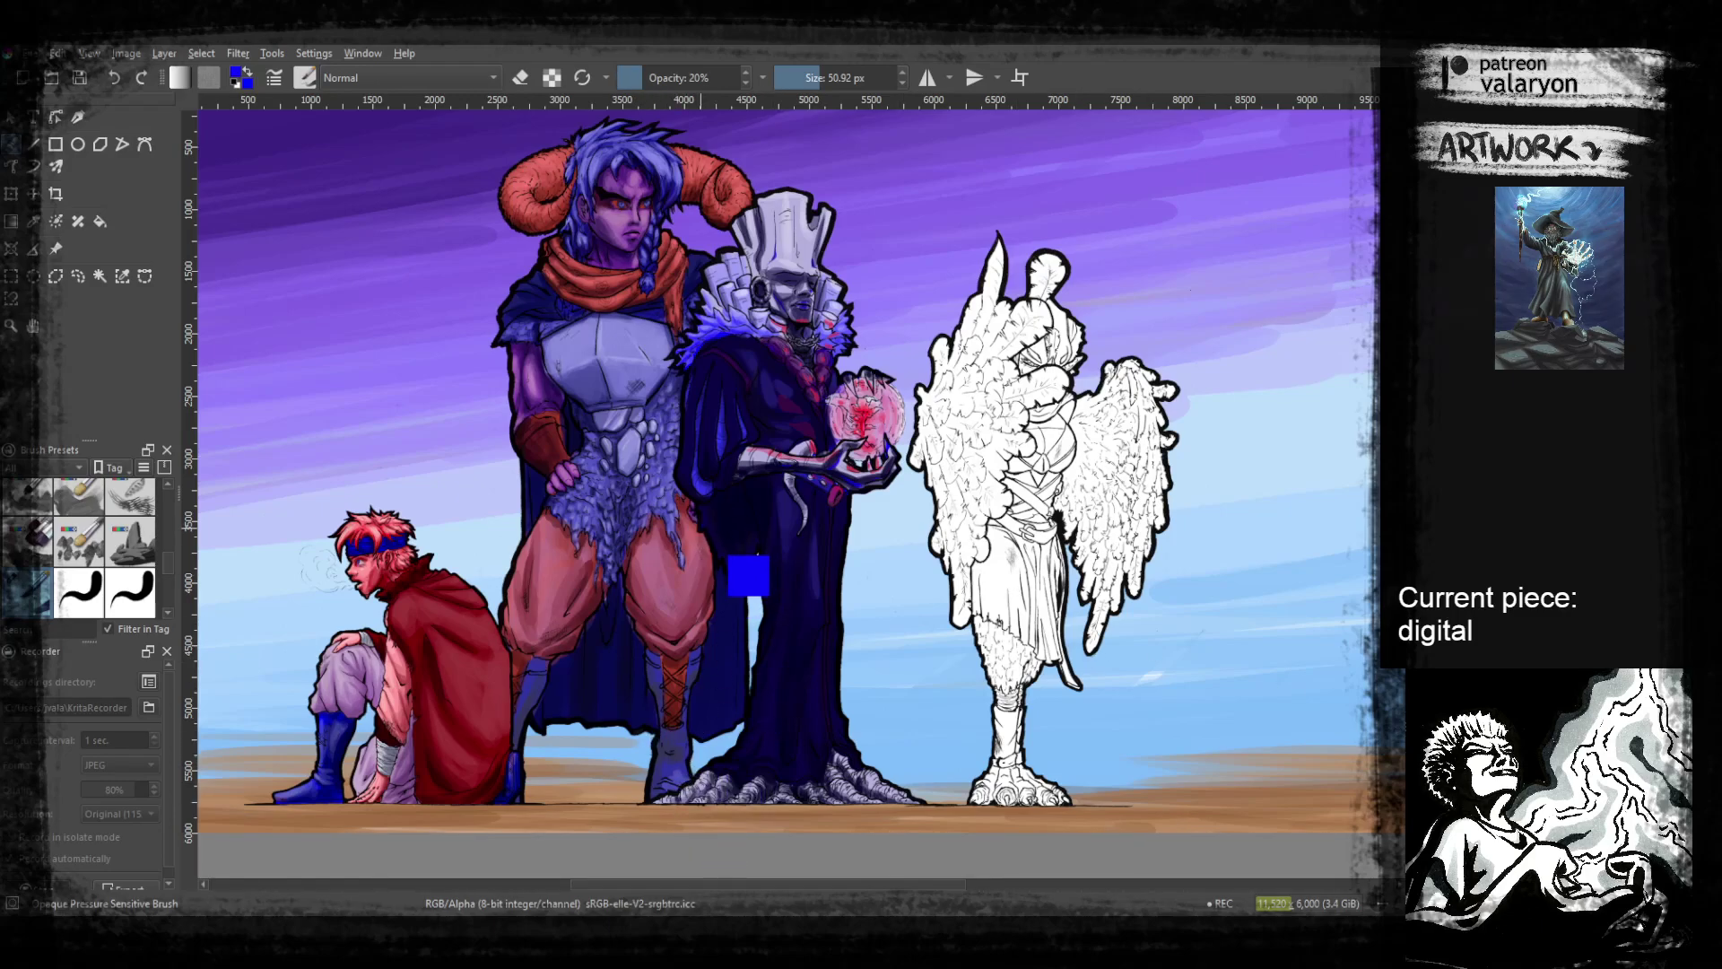
{"action": "key", "text": "ctrl+s"}
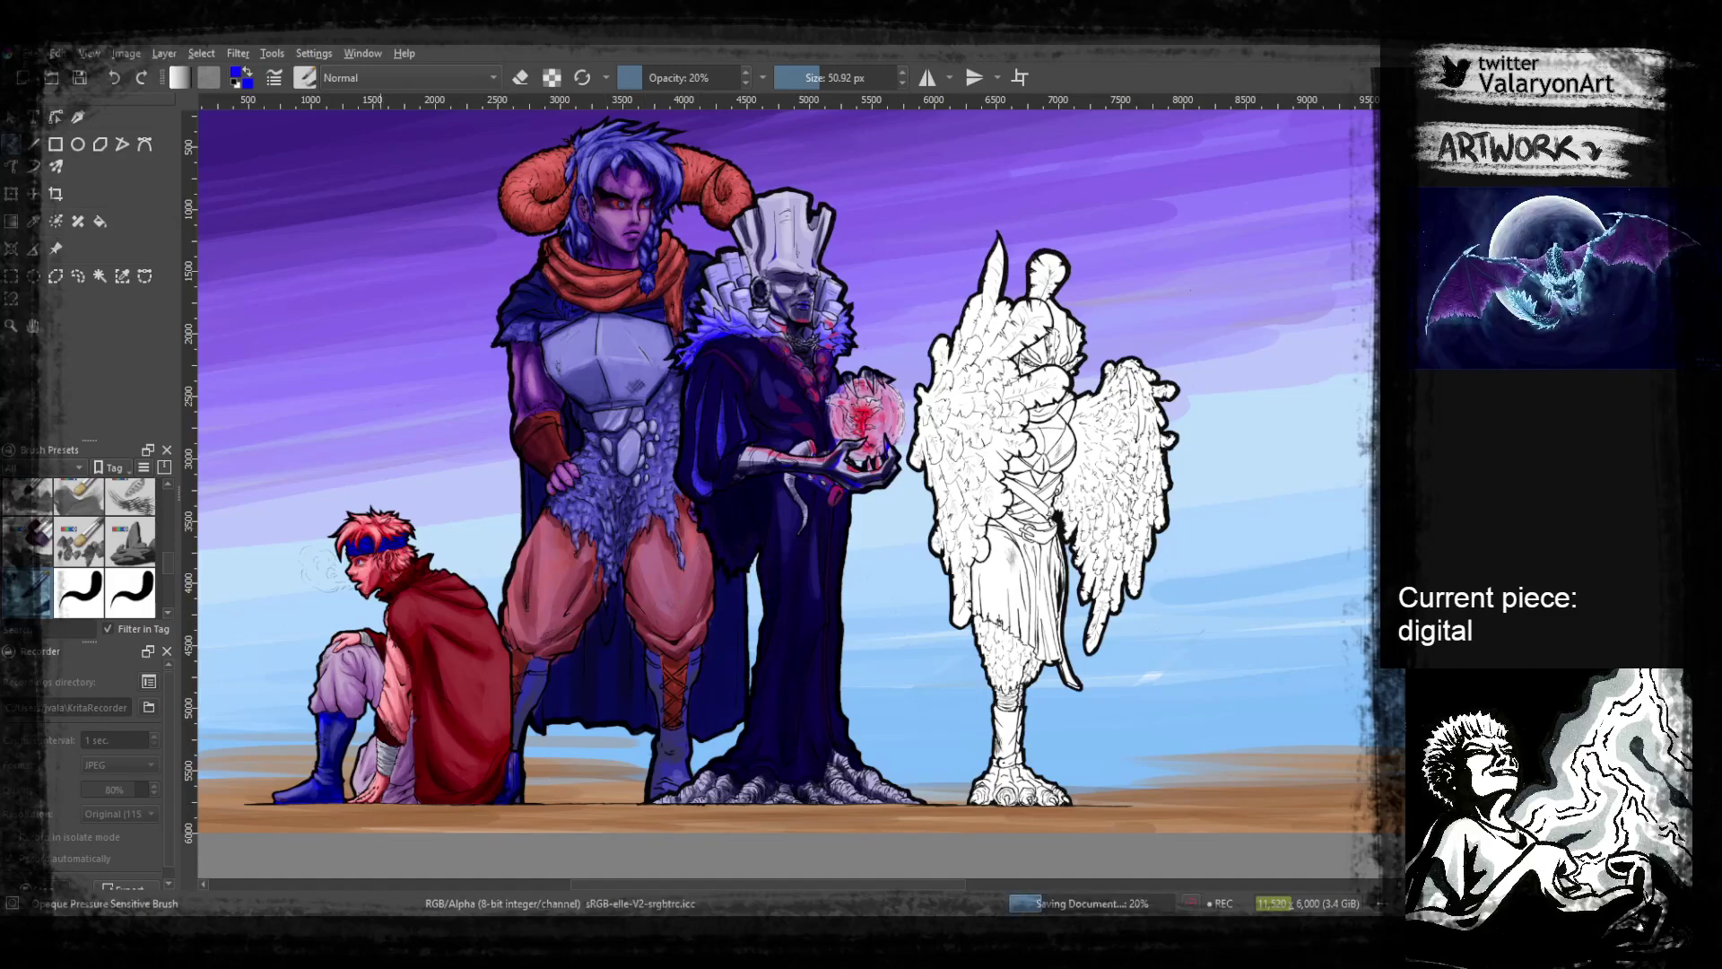